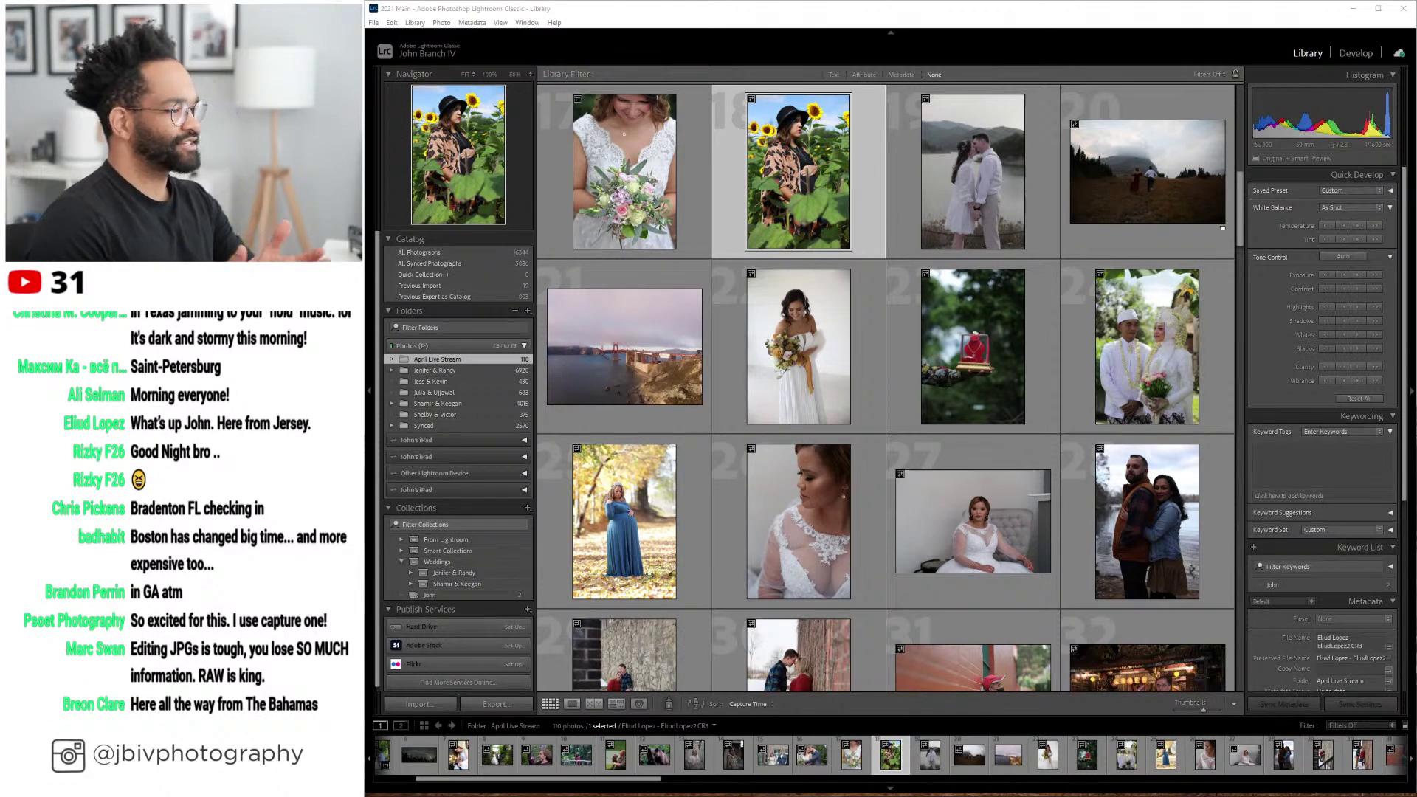
- Select the first photo in the April Live Stream folder, the bride beside the slate-roofed building, and open it for developing
click(694, 251)
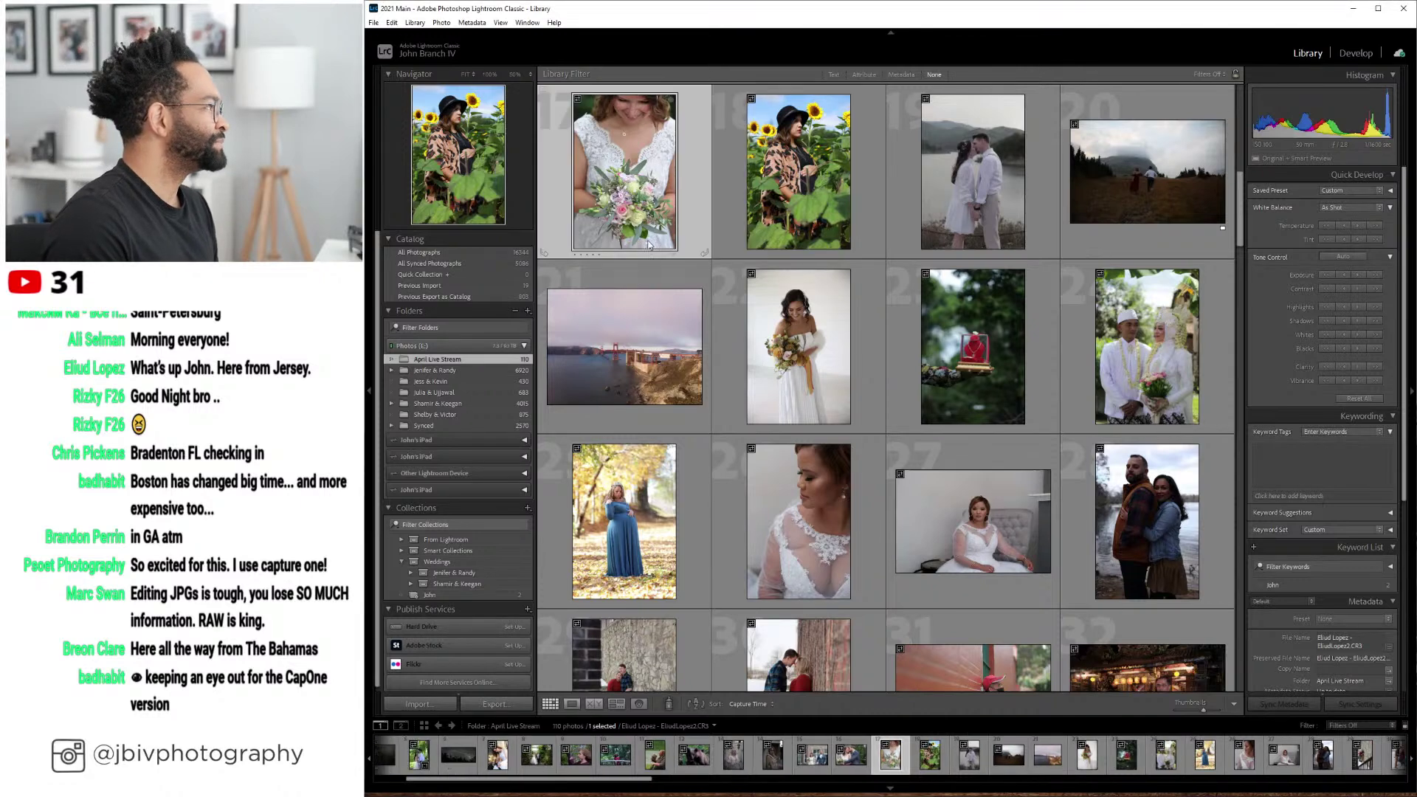
scroll(696, 254, up, 5)
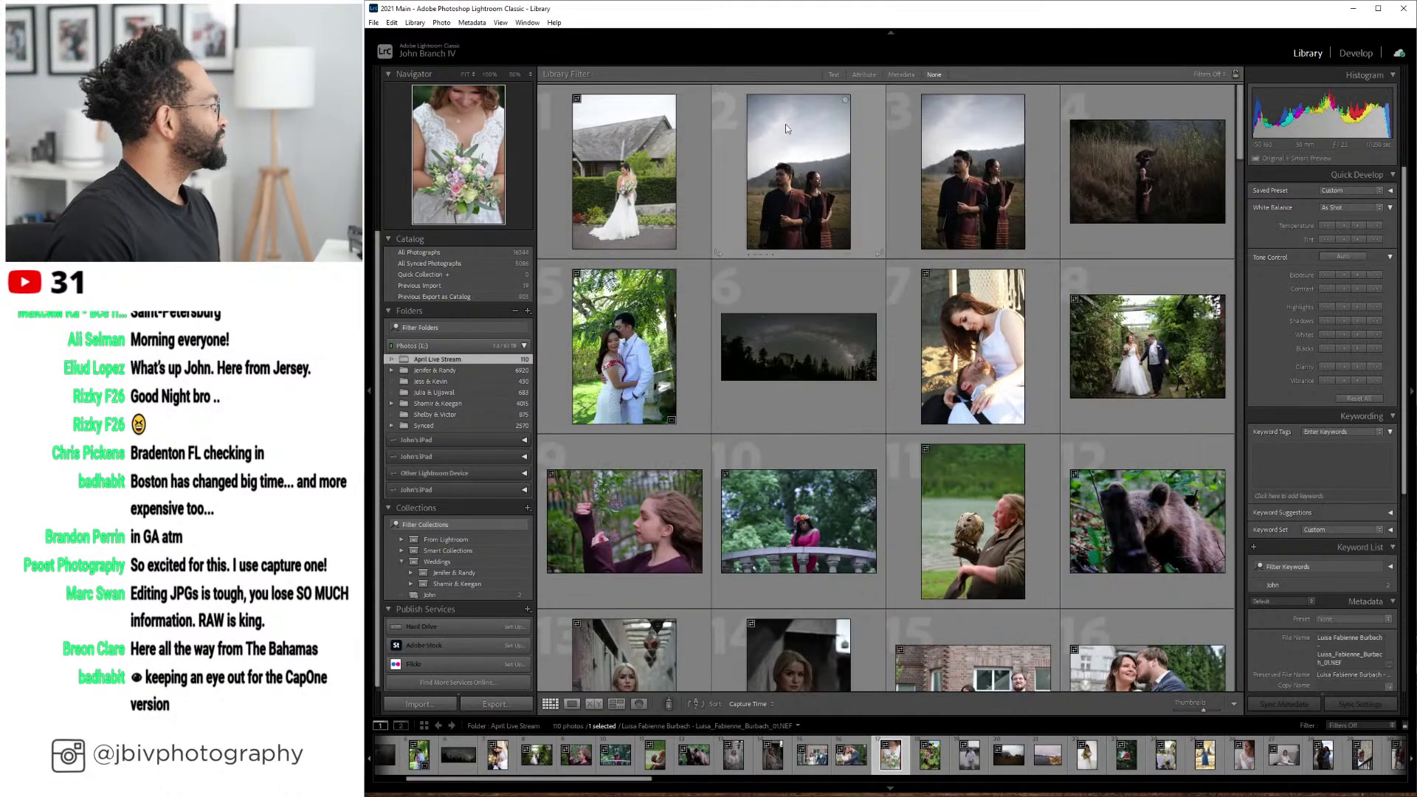
click(646, 161)
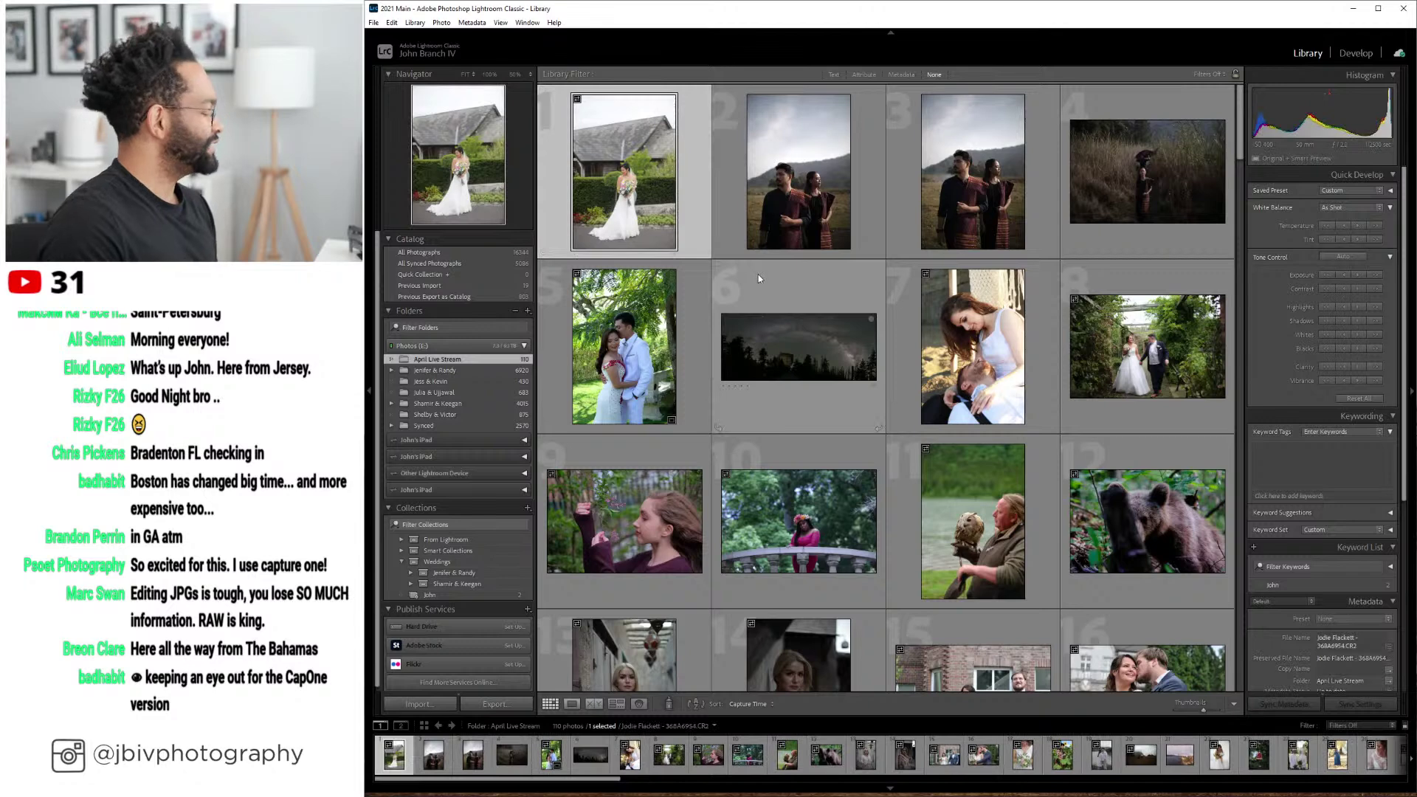
key(d)
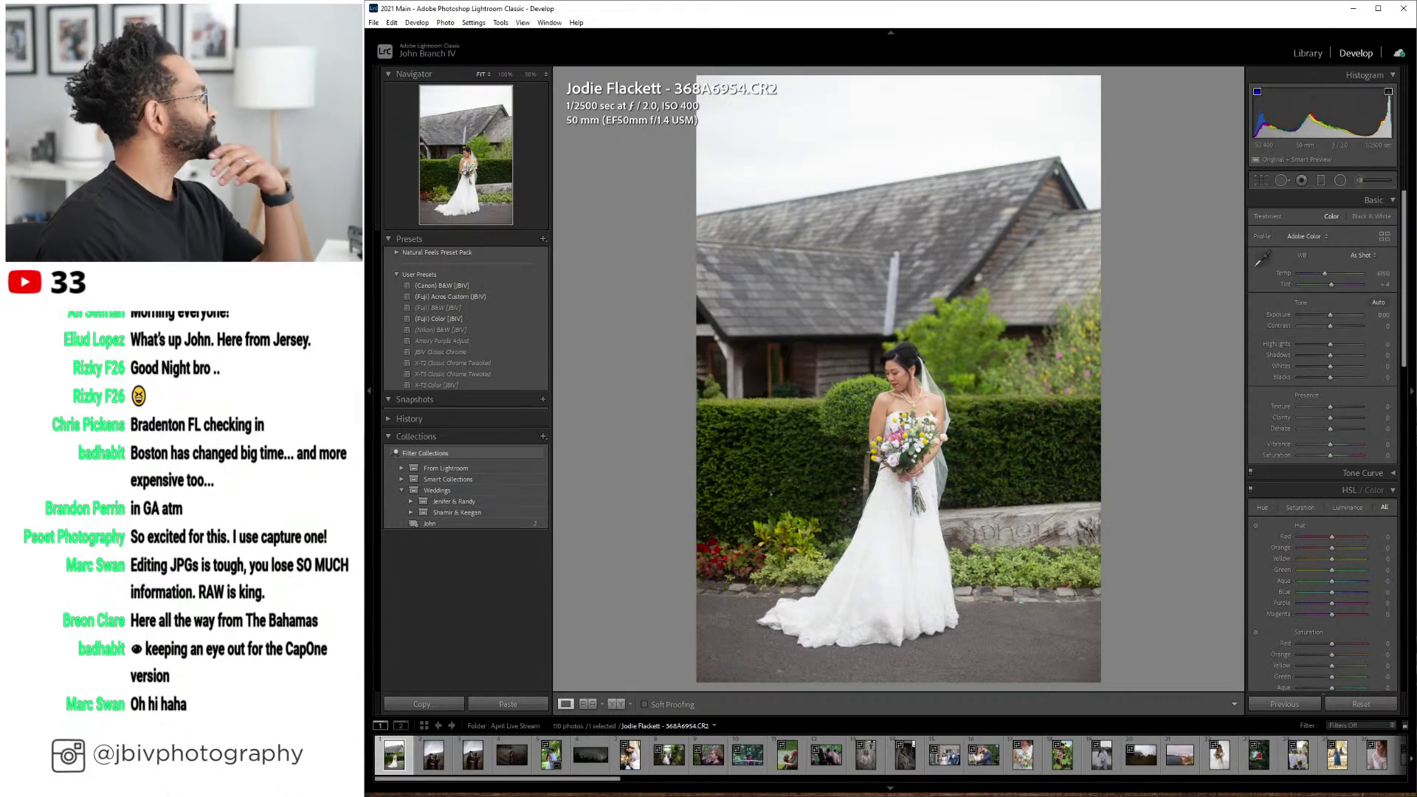
- Return to the library and examine the bride photo's metadata, including its camera, lens and exposure details
click(1301, 54)
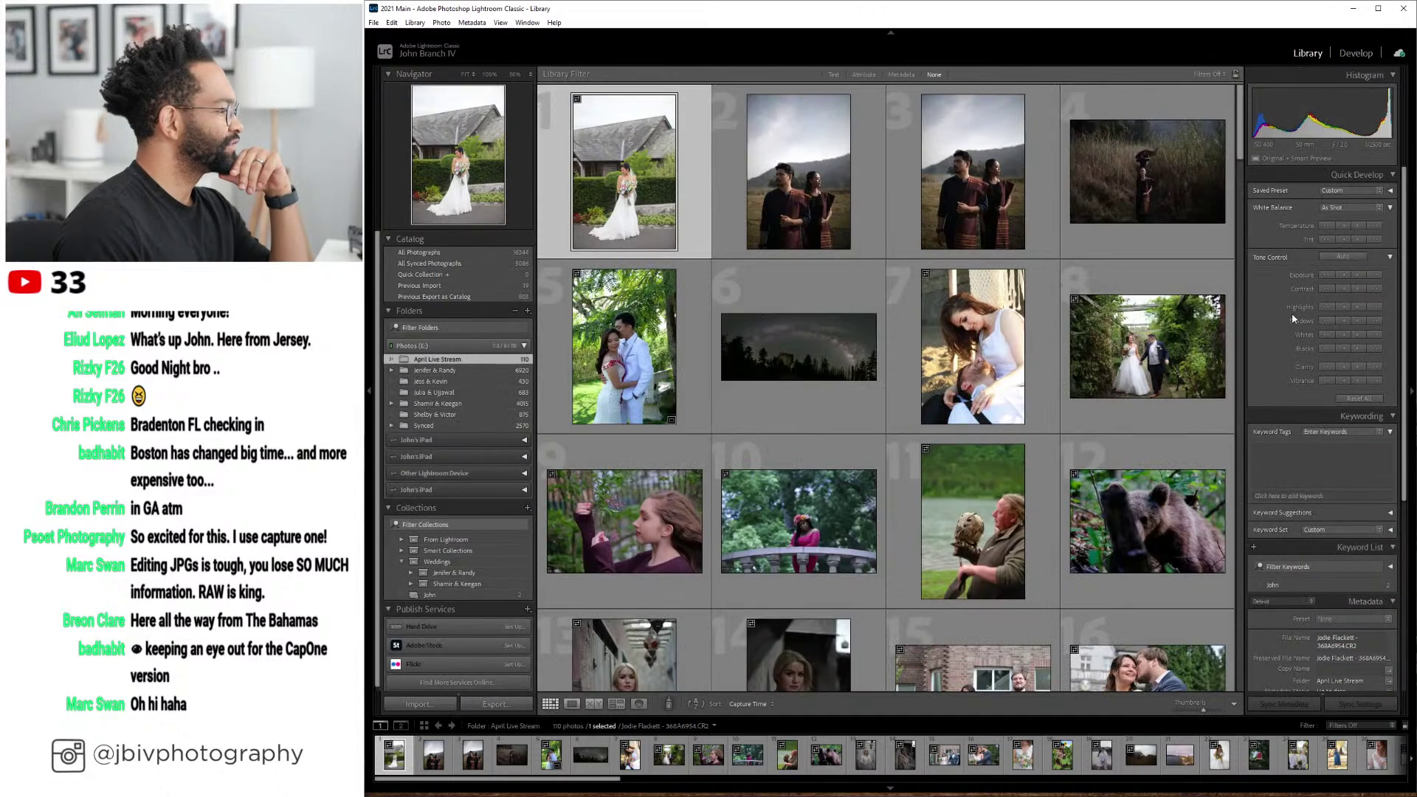
scroll(1293, 319, down, 3)
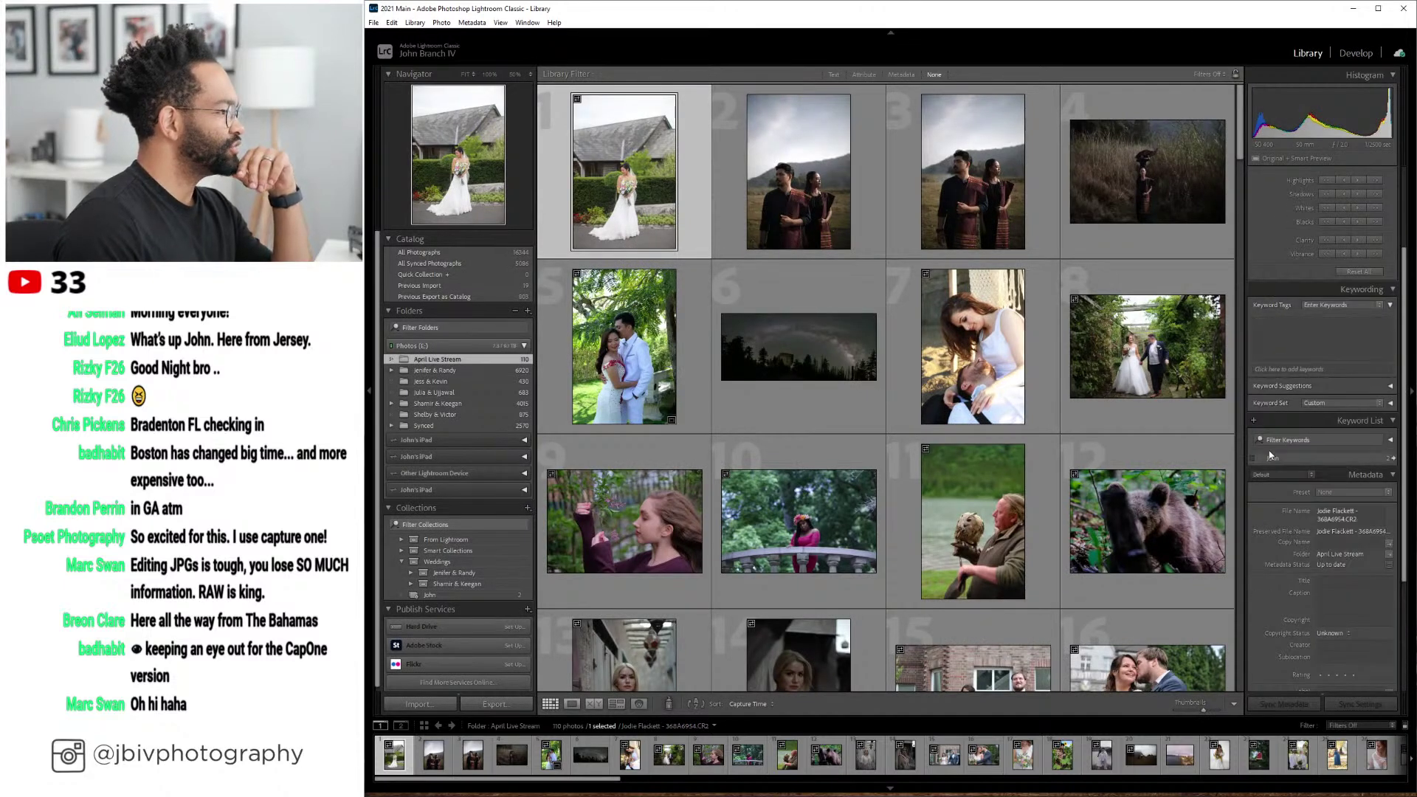
scroll(1270, 456, down, 3)
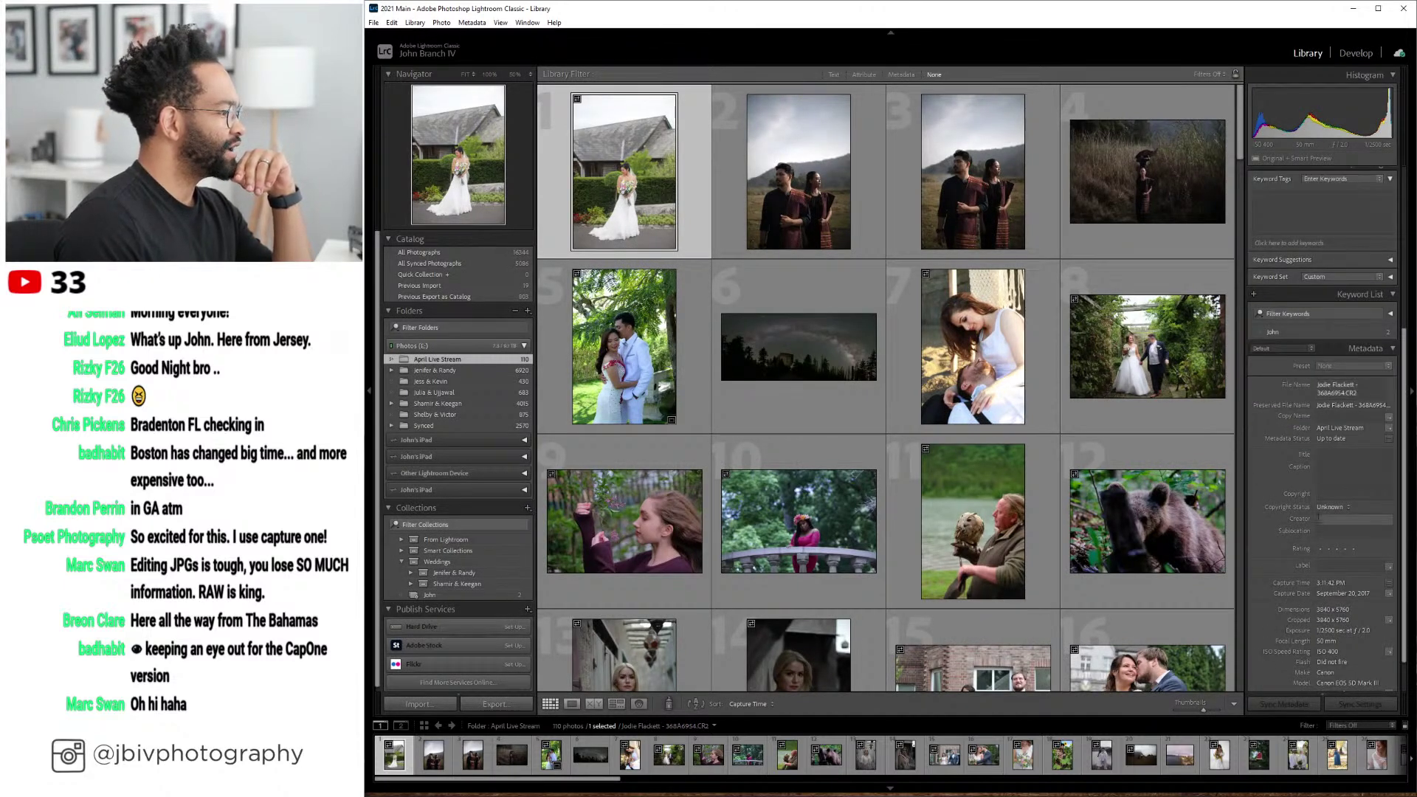
scroll(1292, 551, down, 1)
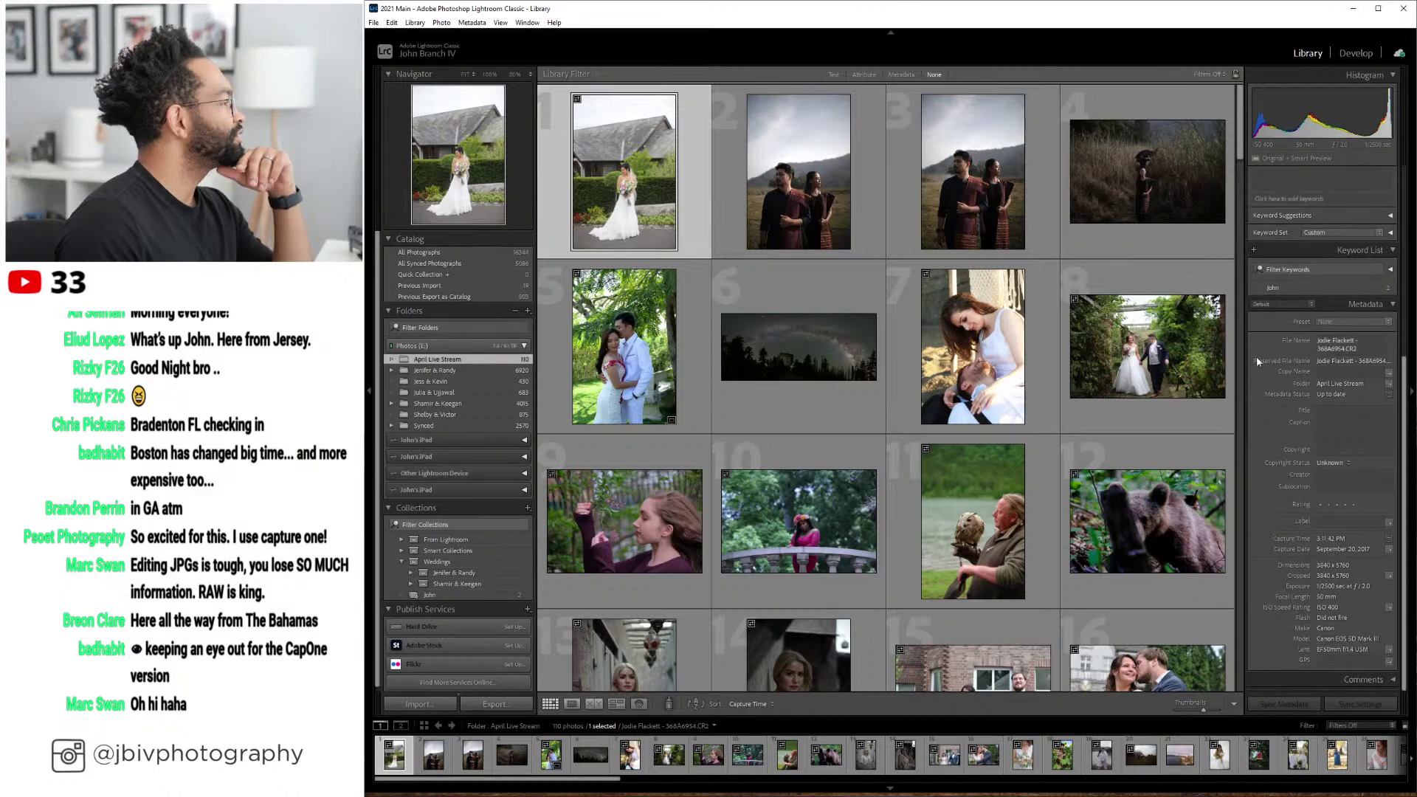
- Straighten the bride photo in the Develop module with a Transform rotation of +0.7 and enable Constrain Crop
click(1356, 54)
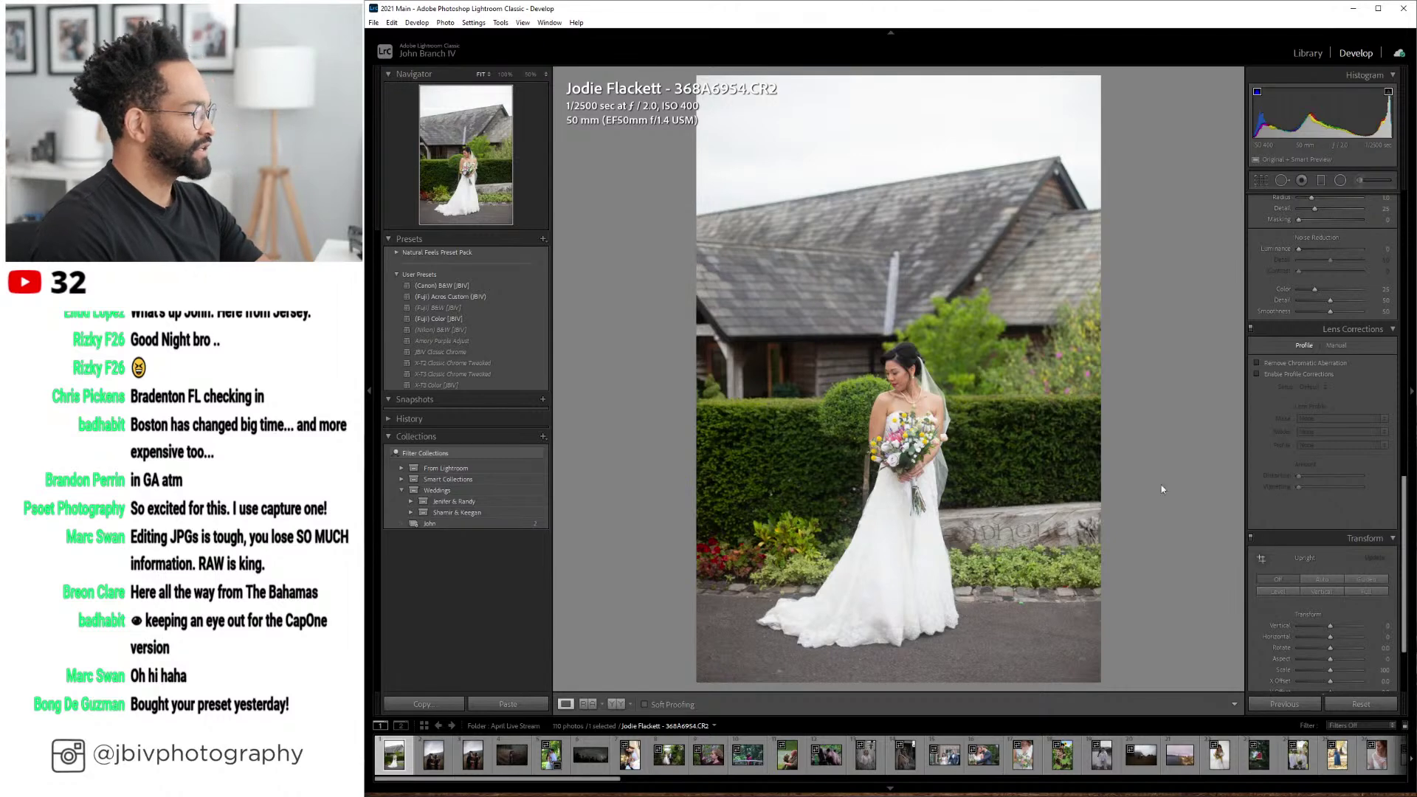
click(1269, 589)
click(1279, 581)
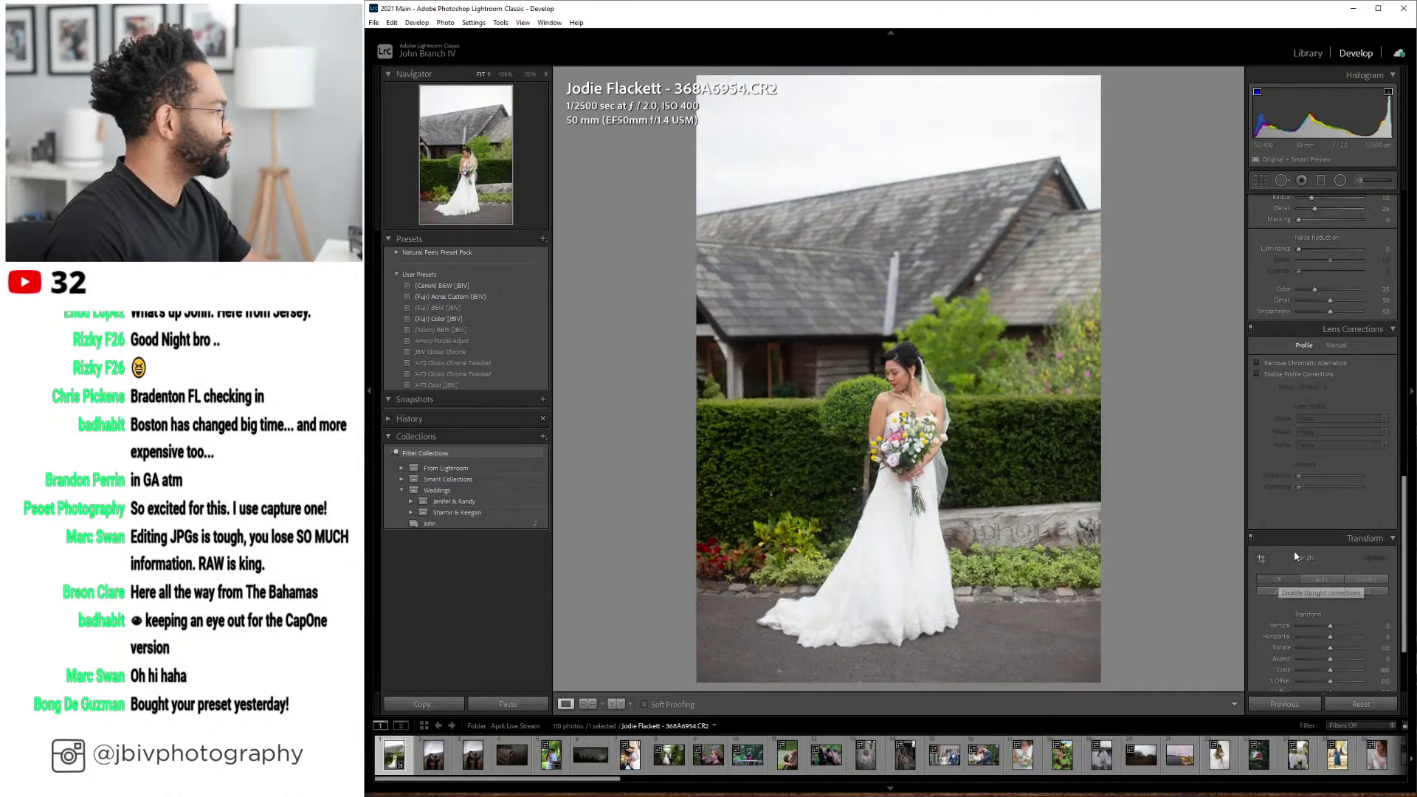
scroll(1340, 413, down, 2)
drag(1330, 540, 1332, 544)
click(1288, 598)
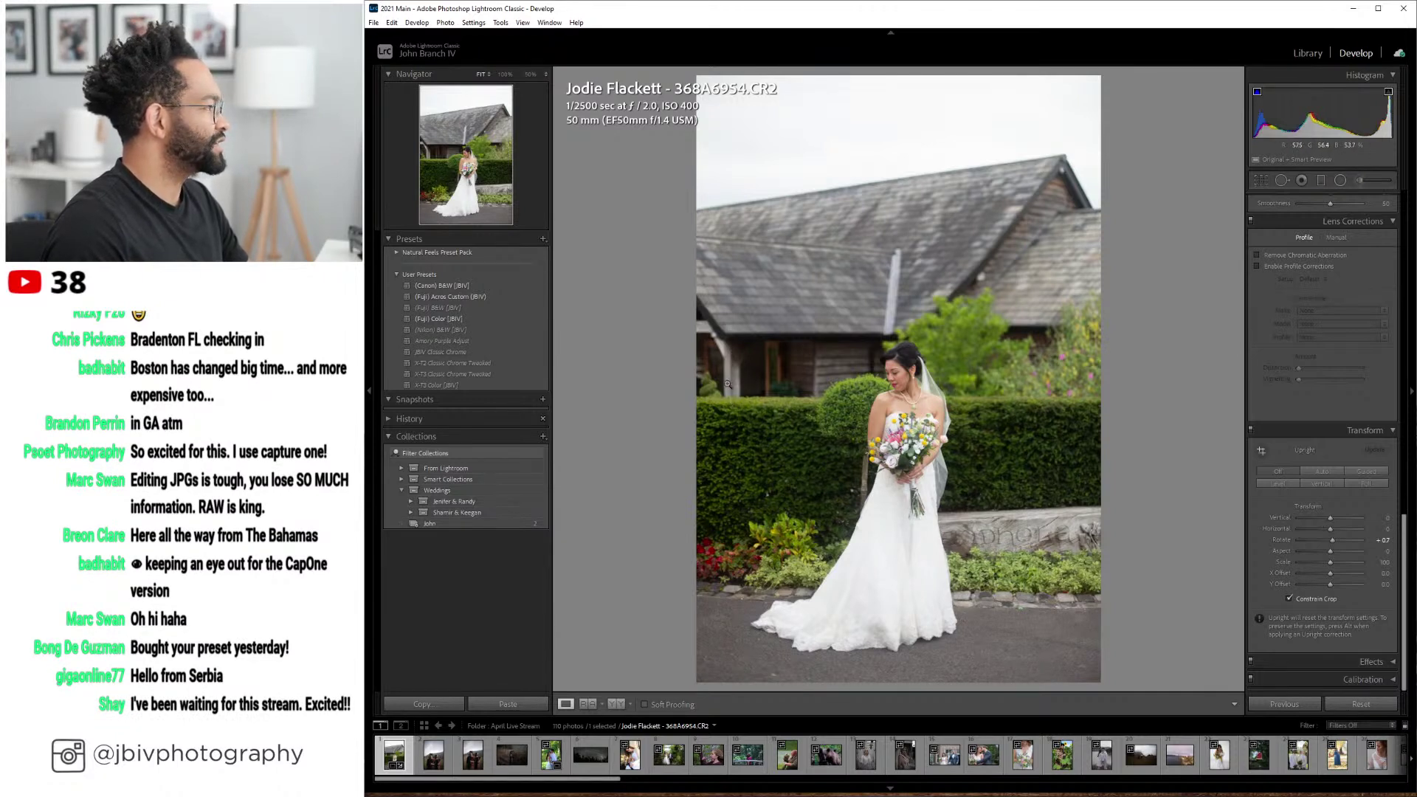
drag(1329, 520, 1326, 521)
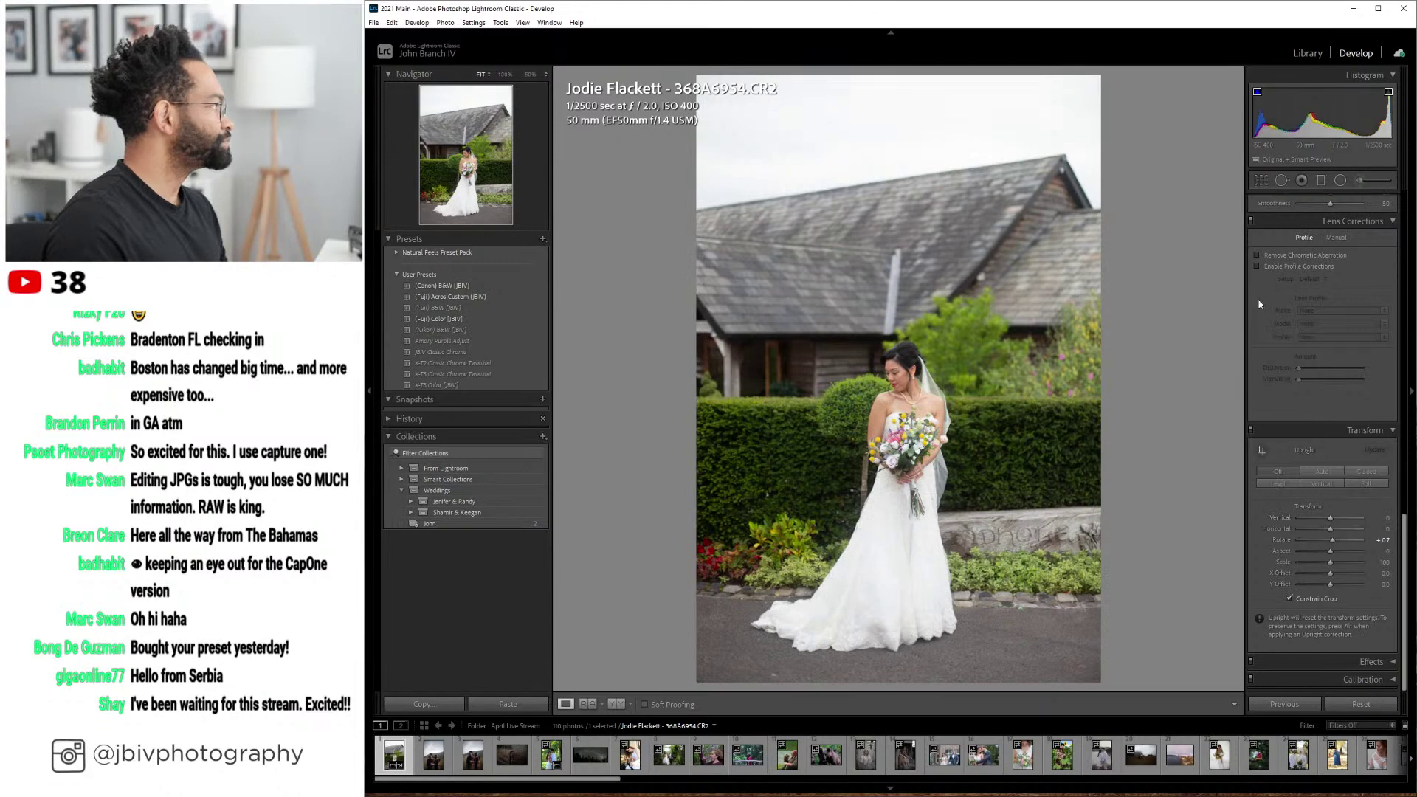
- Apply the (Fuji) Color [JBIV] preset to the bride photo and set its lens profile setup to Auto
click(480, 318)
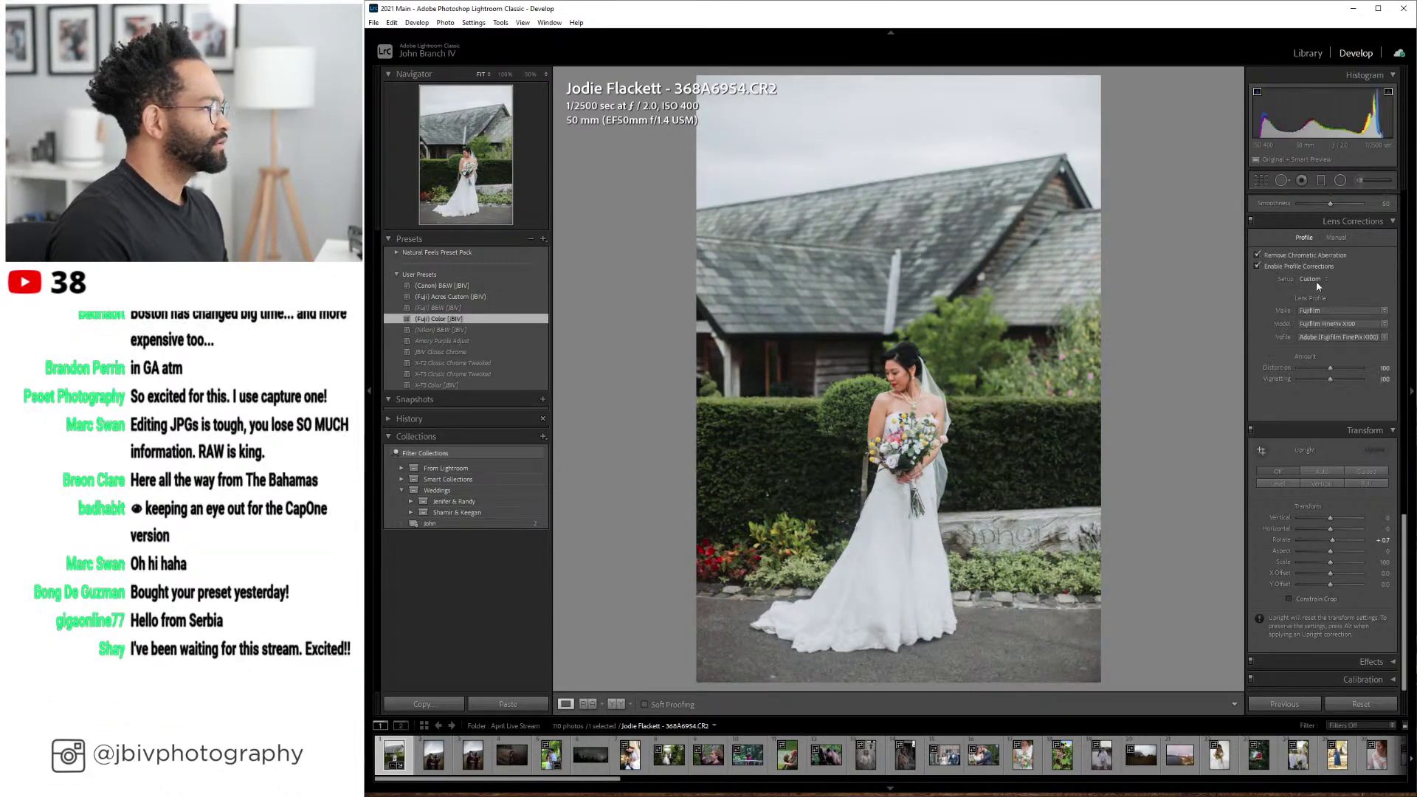
click(1370, 310)
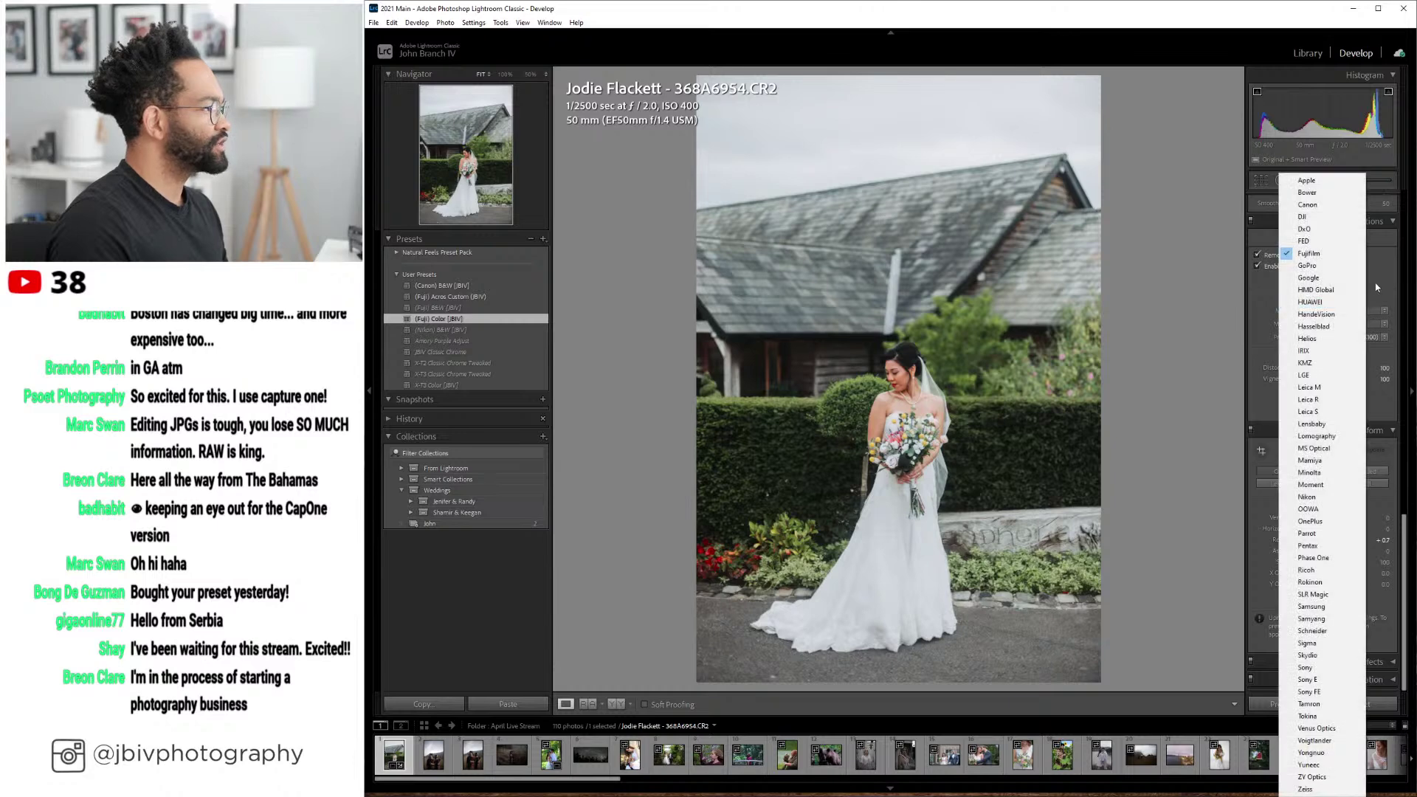
click(1313, 278)
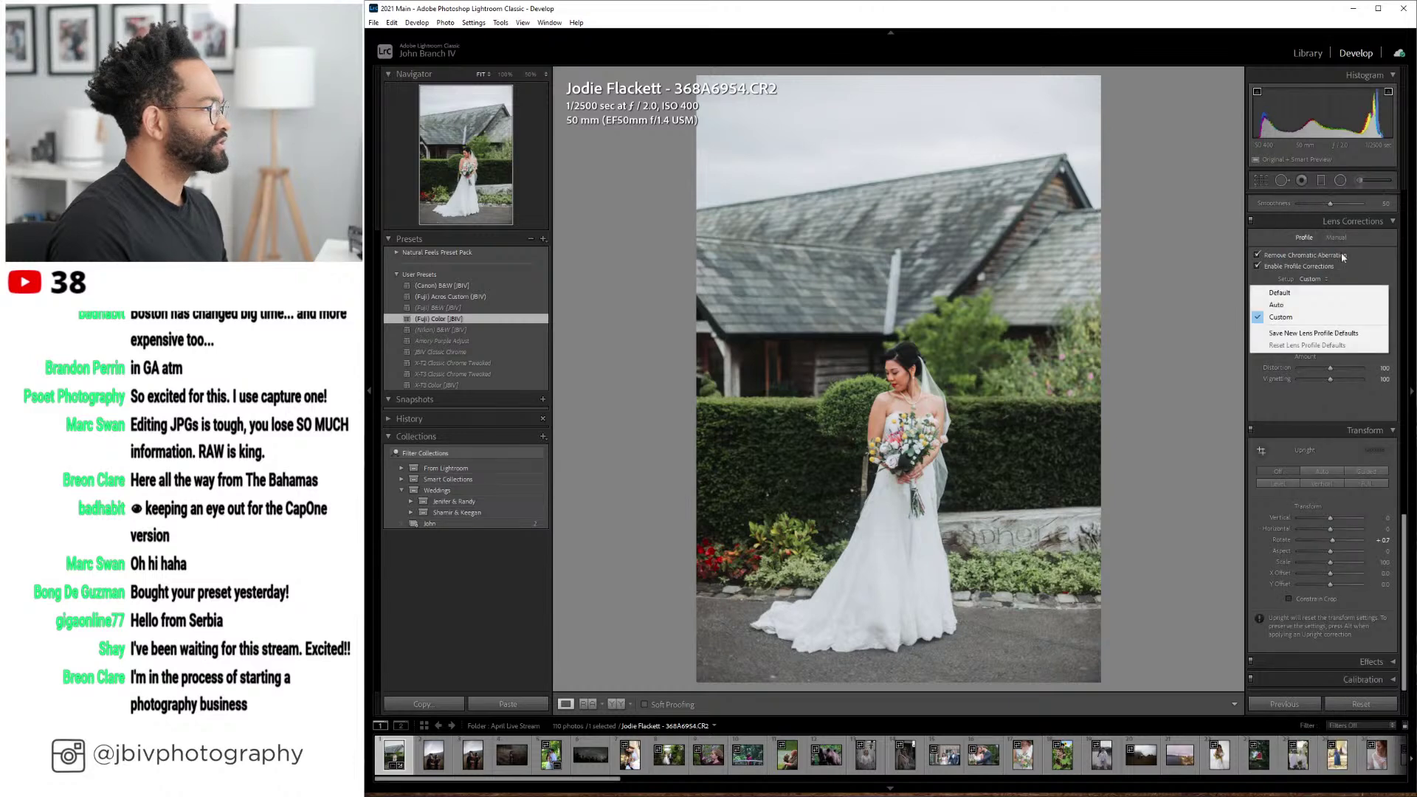
click(1290, 305)
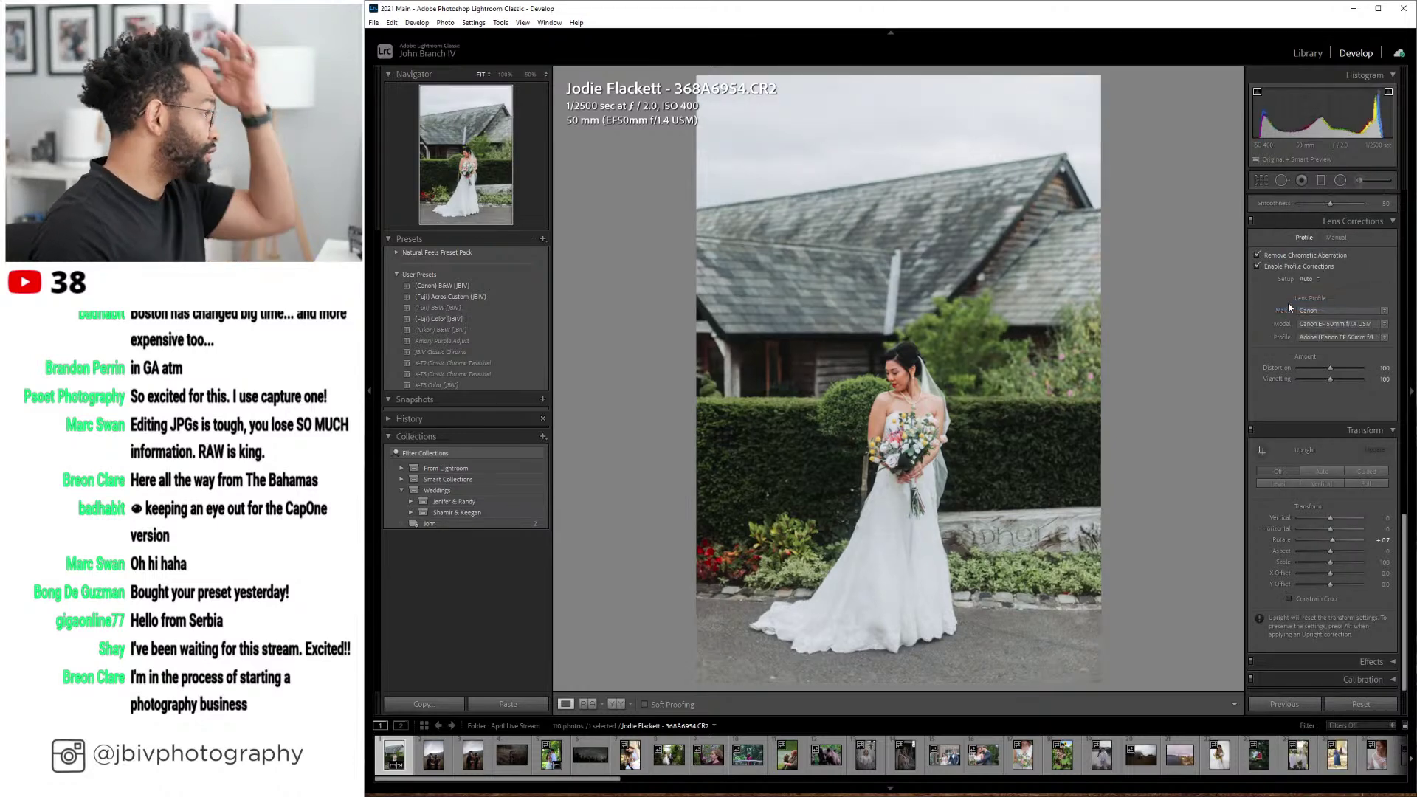
- Adjust the bride photo's basic settings to clarity +9, tint +19, exposure +0.40 and shadows +40
scroll(1310, 378, up, 15)
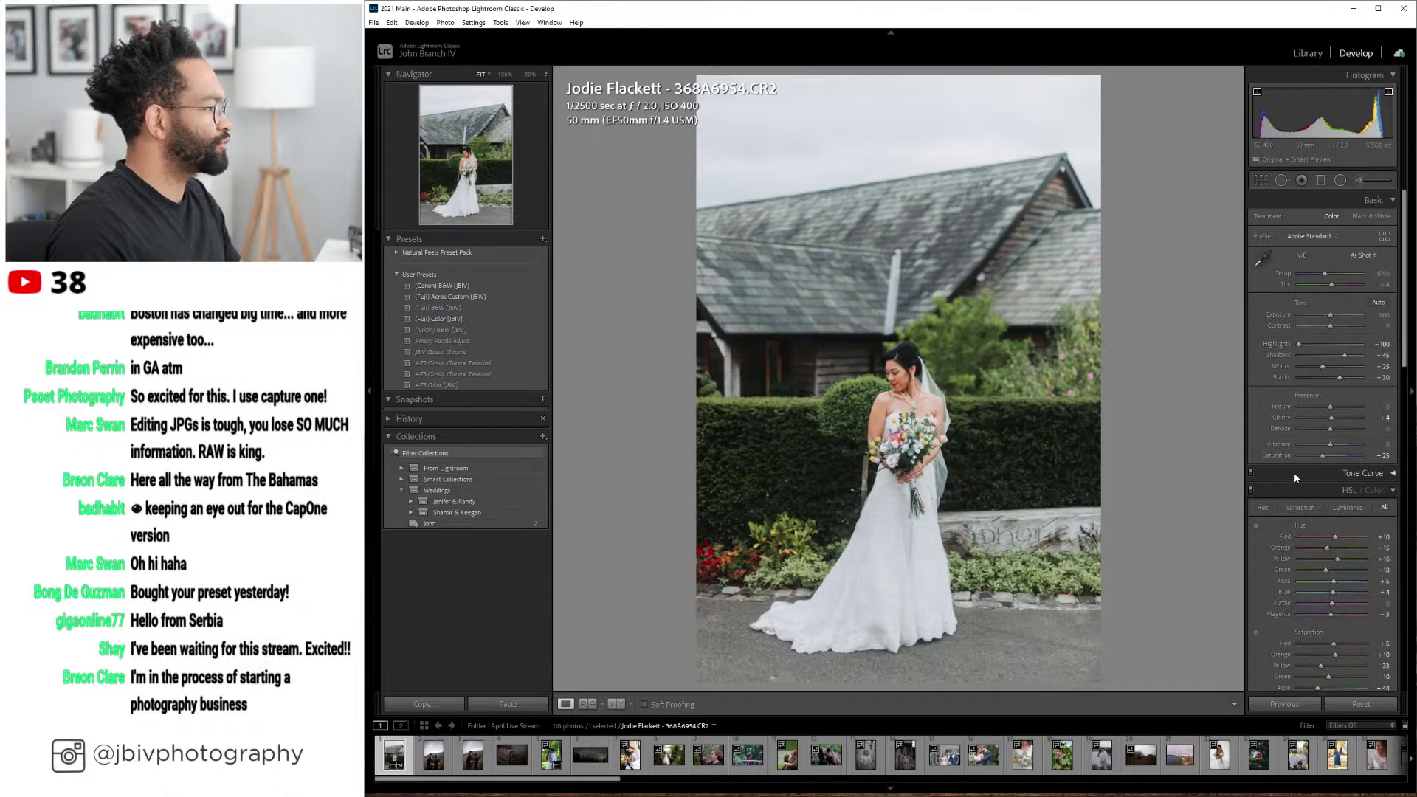
drag(1331, 418, 1334, 418)
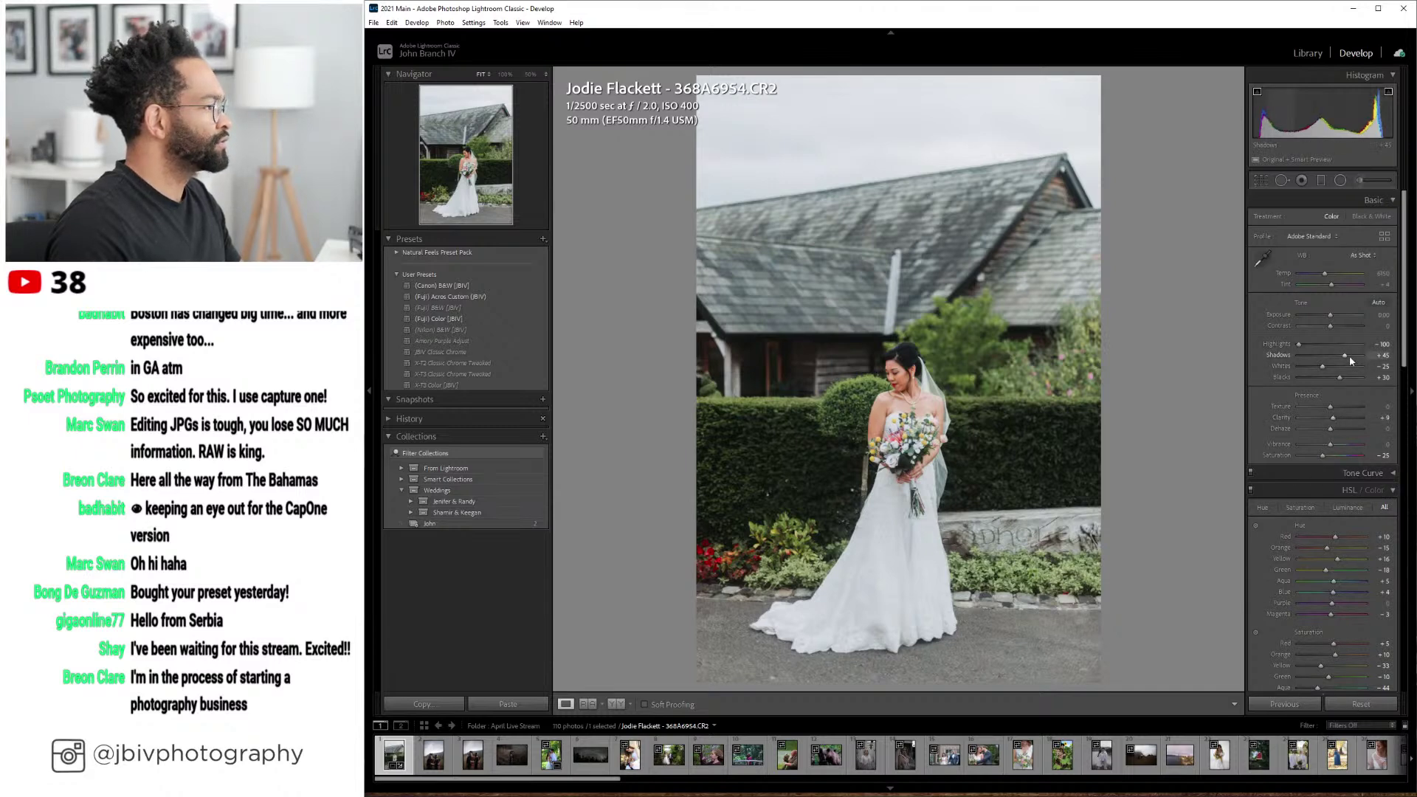
drag(1349, 352, 1337, 316)
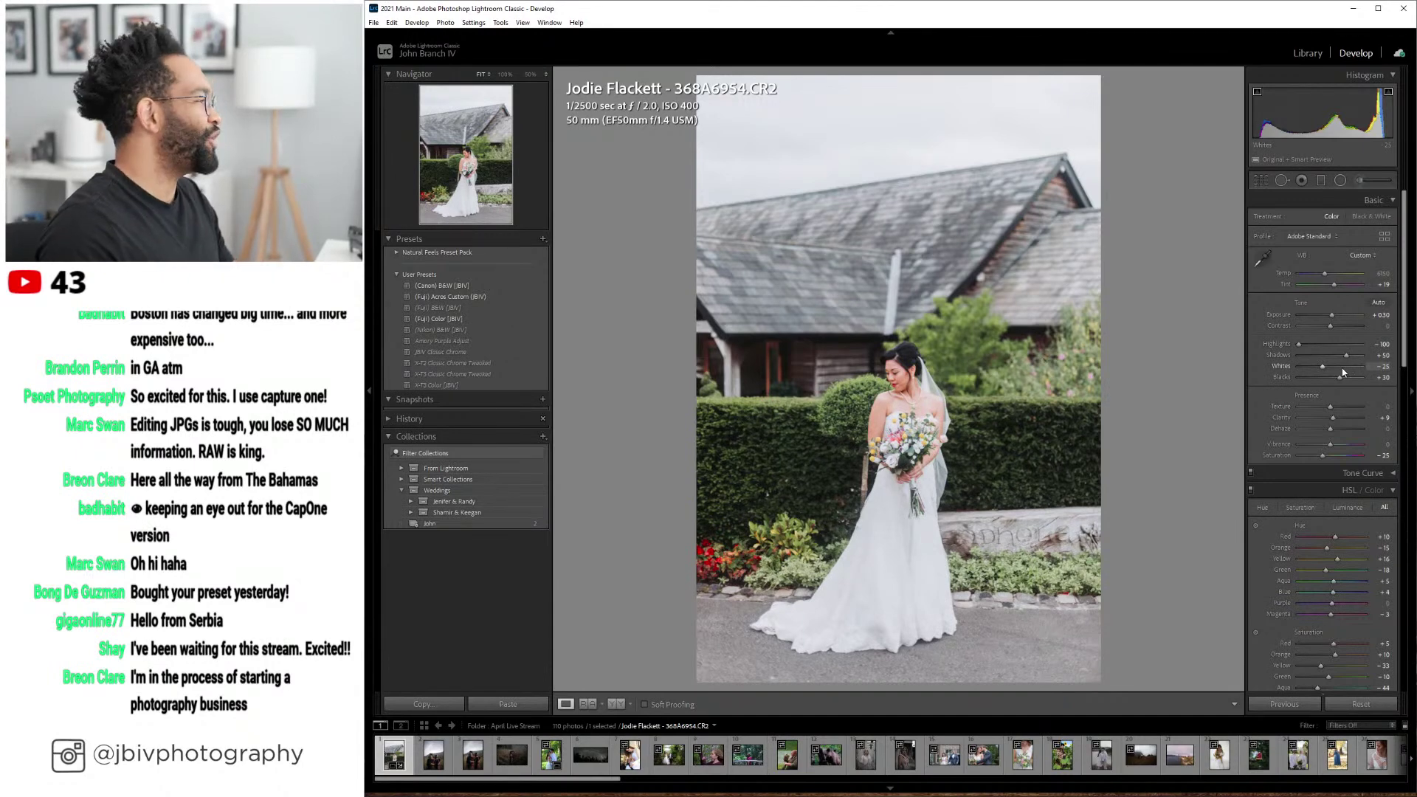
drag(1340, 313, 1343, 359)
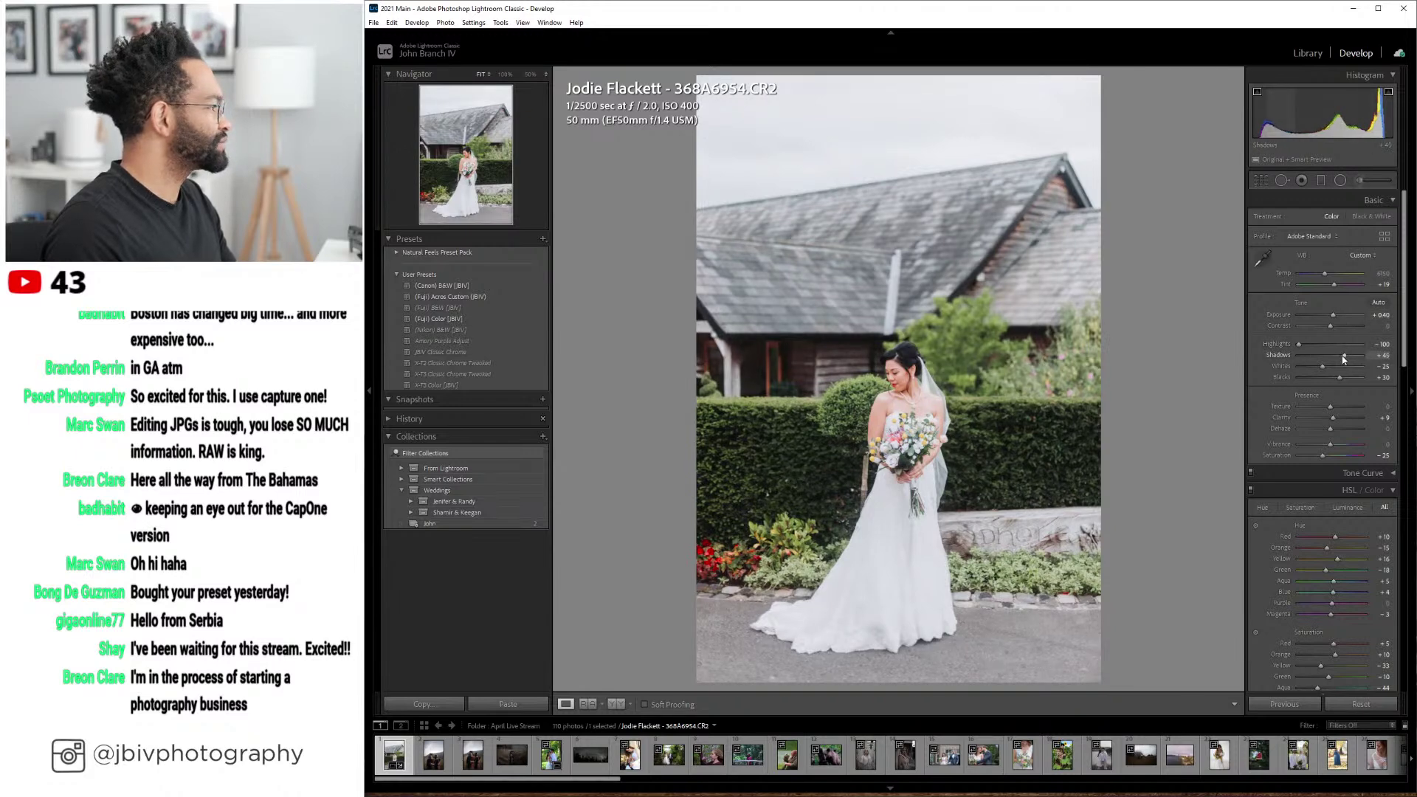
- Compare the bride photo before and after, refine exposure to +0.30 and shadows to +45, and return to the single-photo view
click(618, 703)
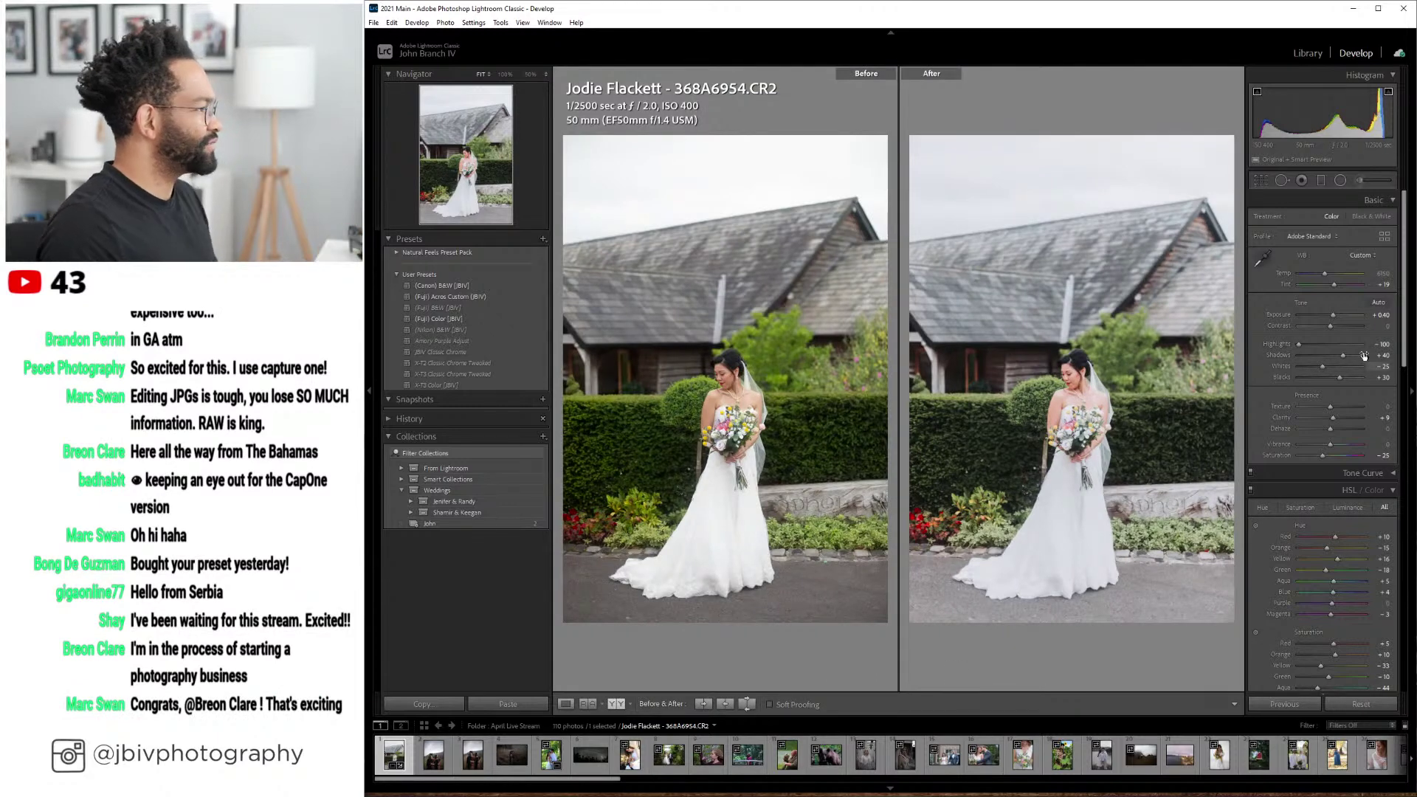
drag(1316, 316, 1347, 355)
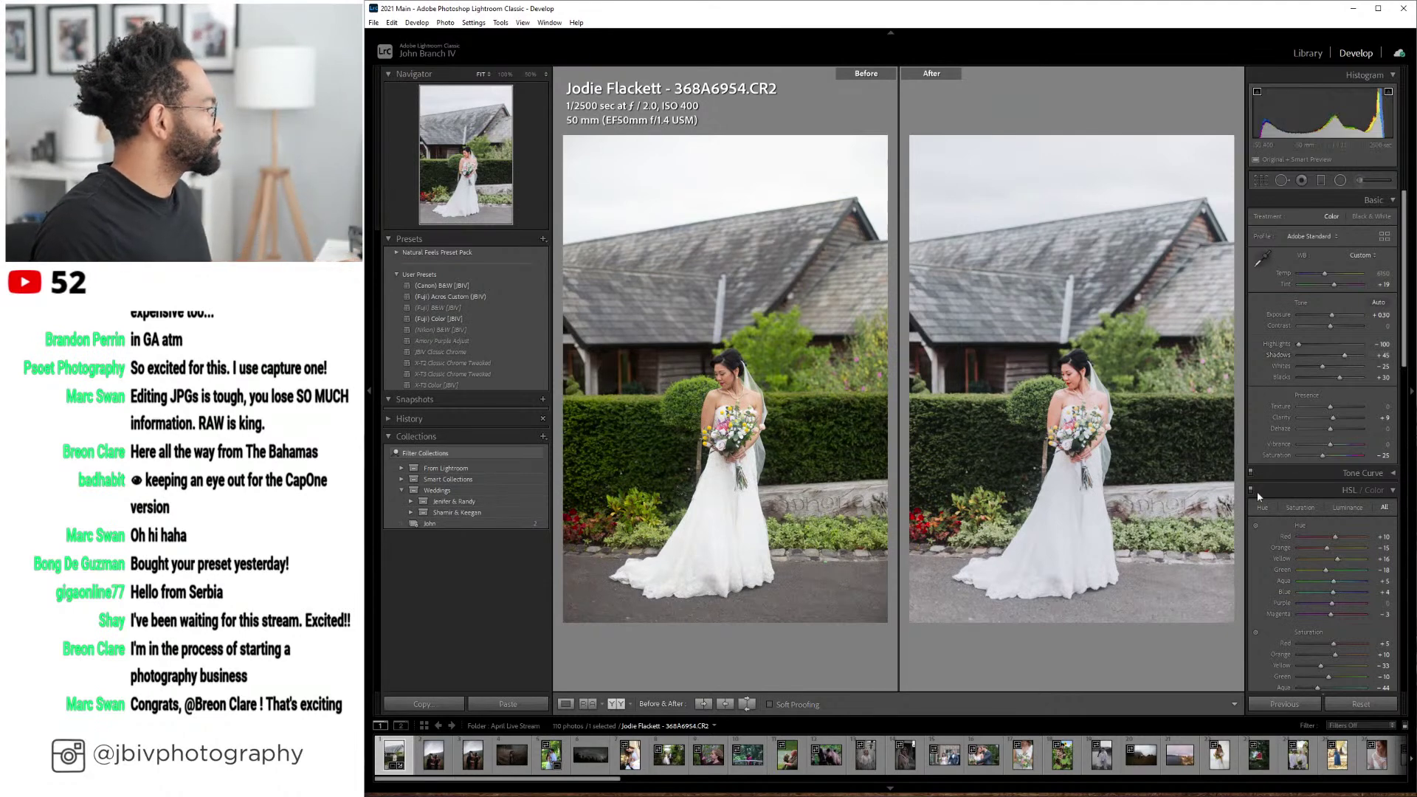
click(565, 705)
scroll(1258, 470, down, 3)
scroll(1258, 470, up, 5)
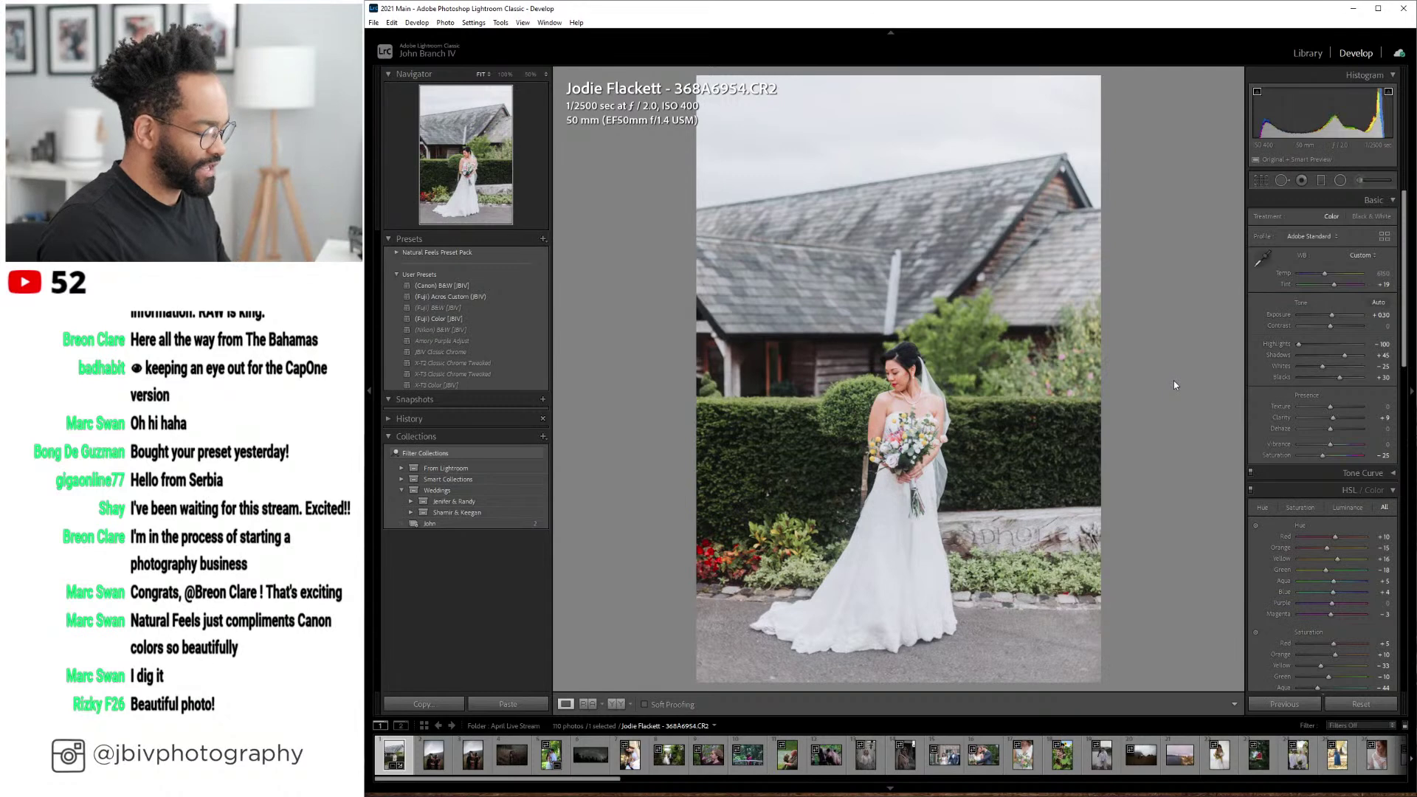
- View the two photos of the couple before the hills, settle on a0663.JPG and fit it to the view
key(Right)
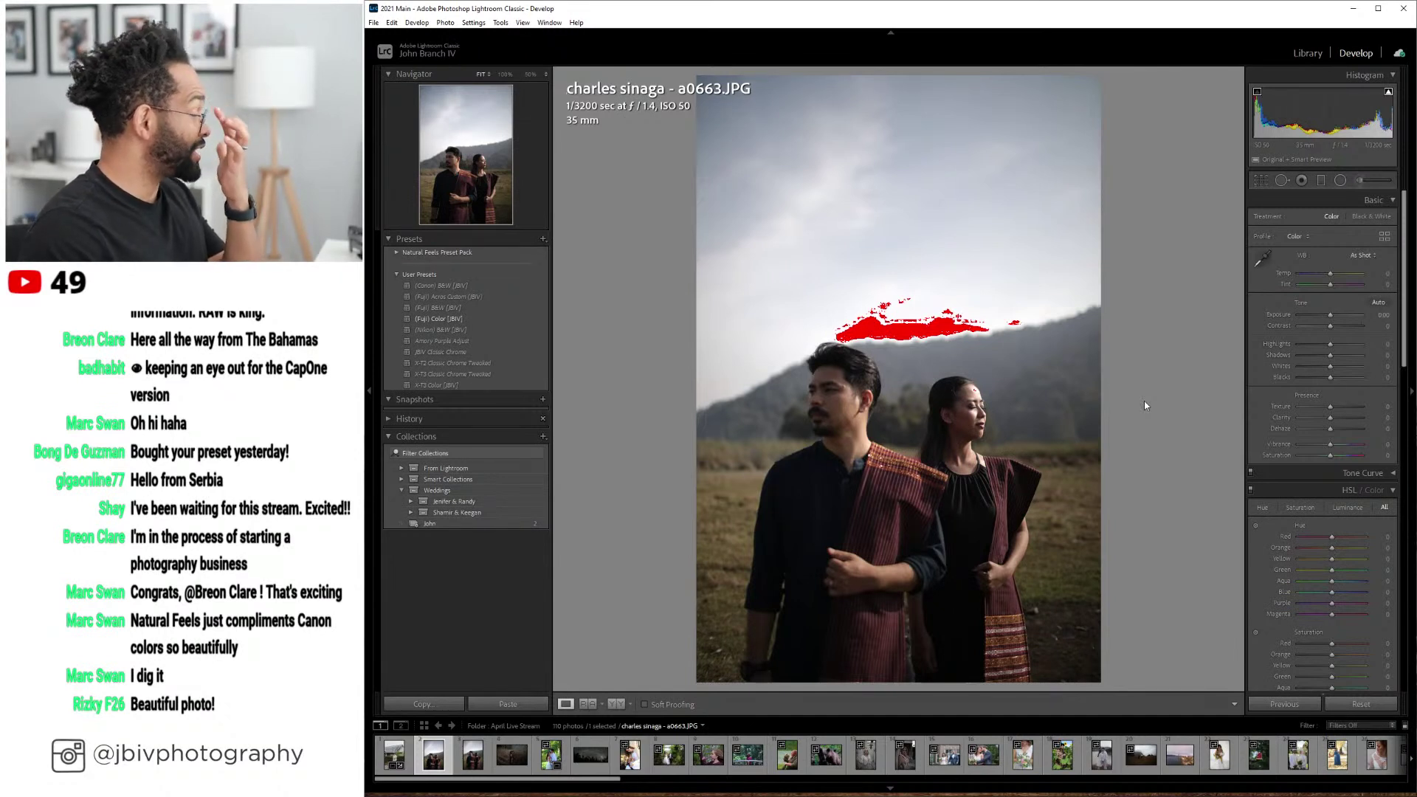
key(Right)
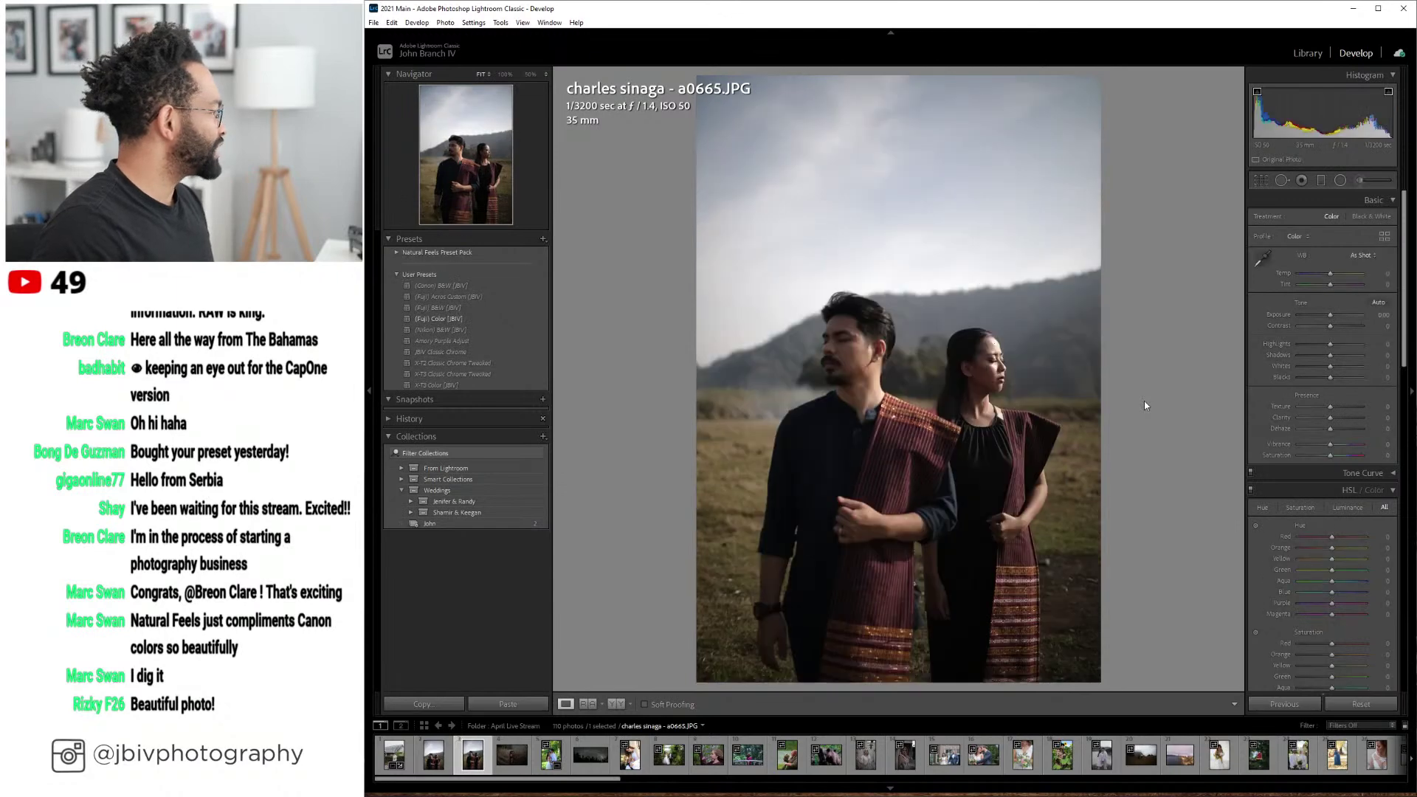
key(Left)
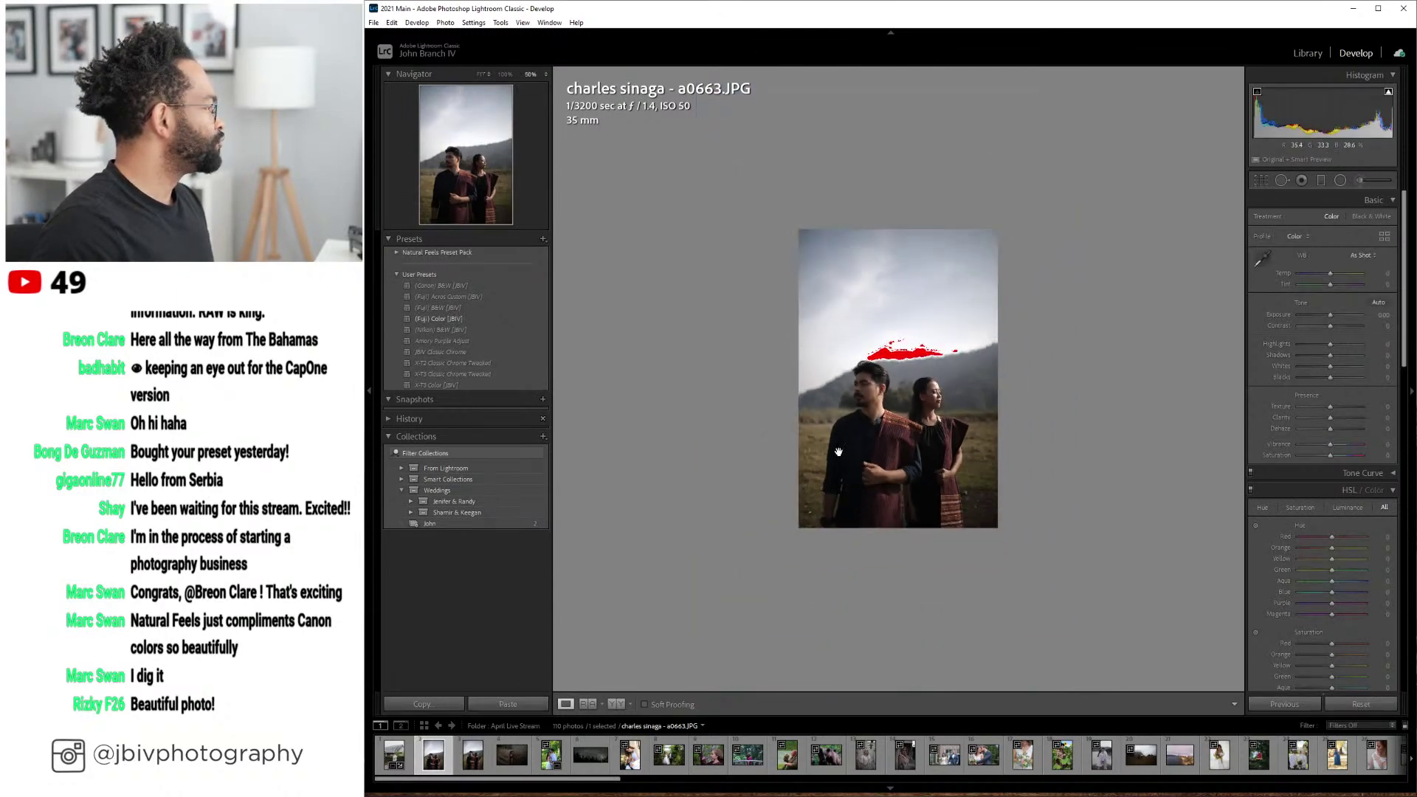
click(503, 74)
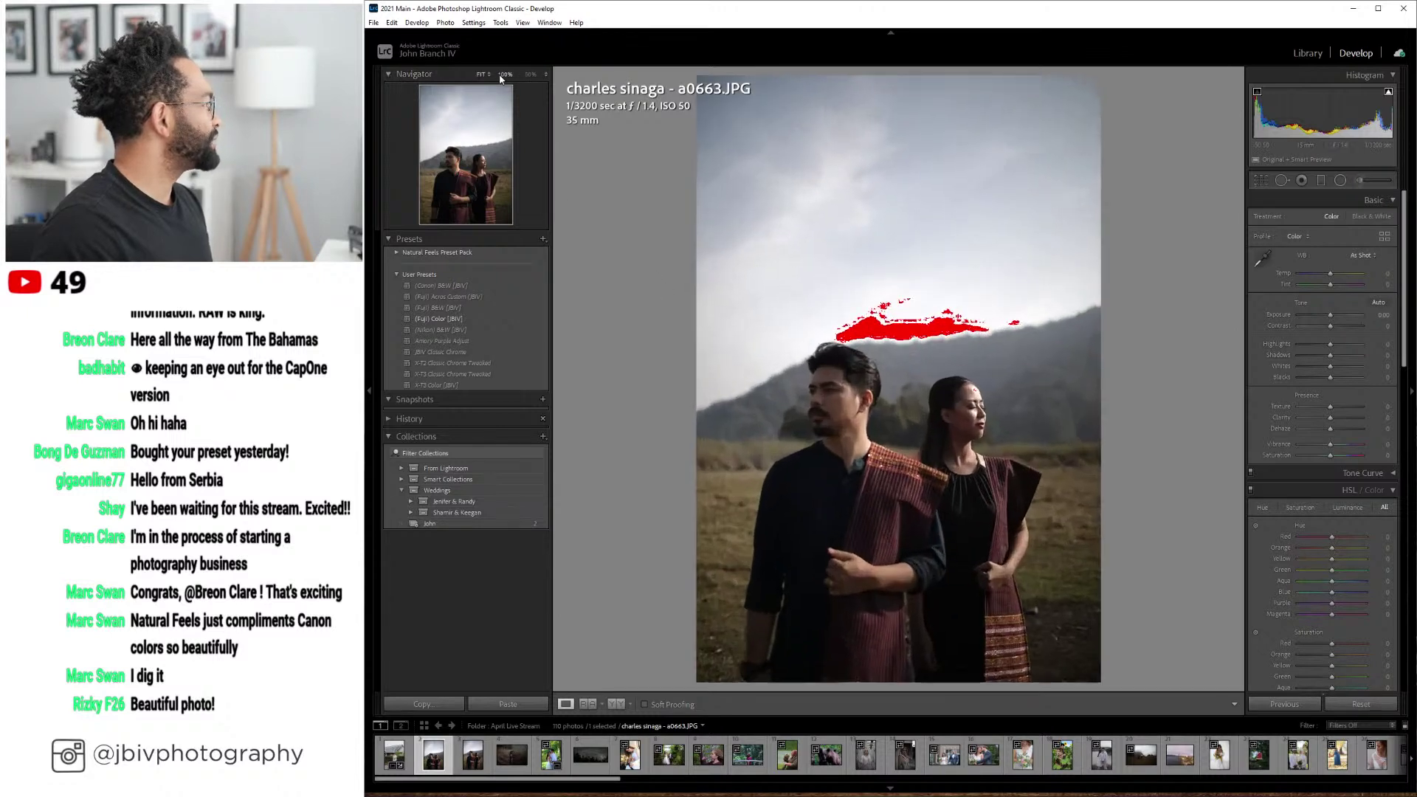
click(547, 74)
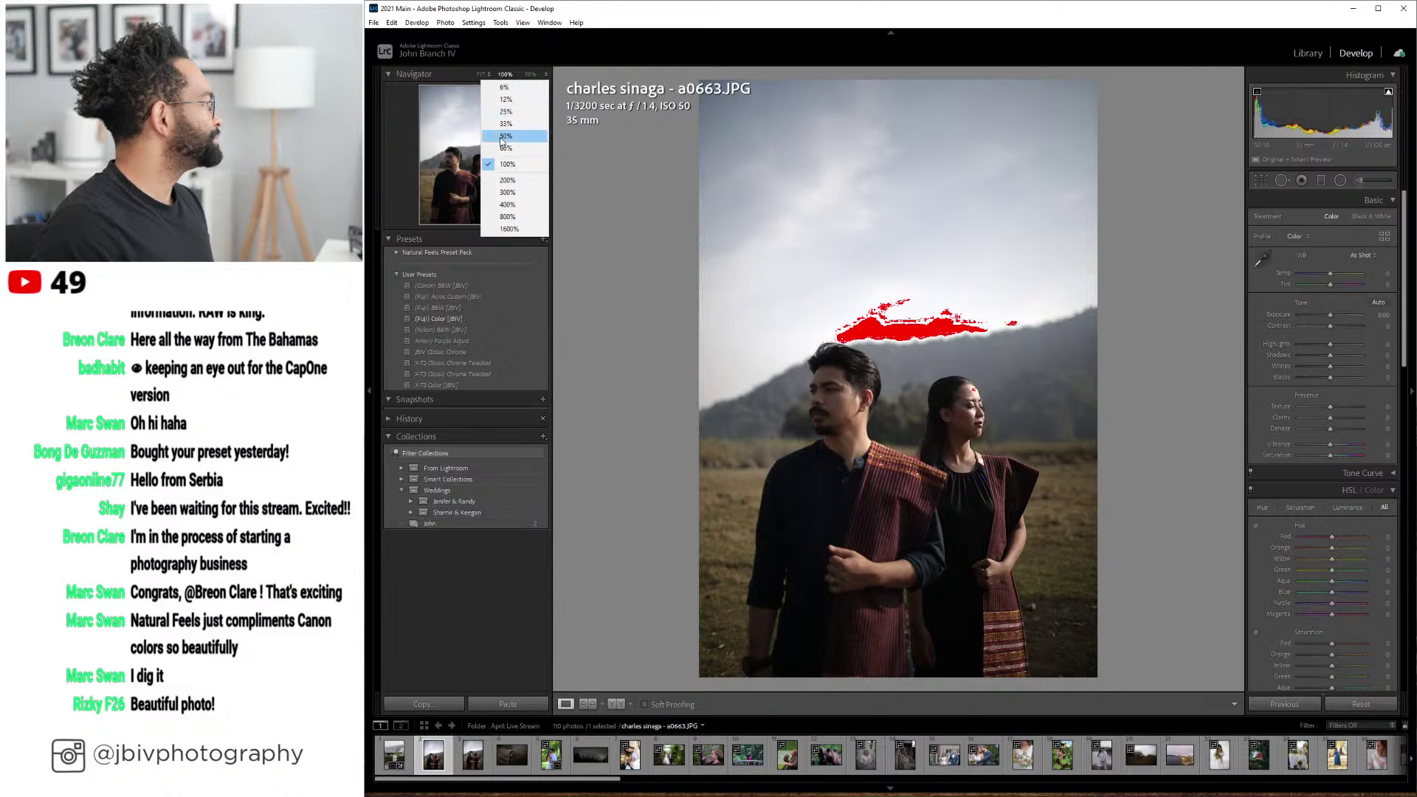
click(507, 79)
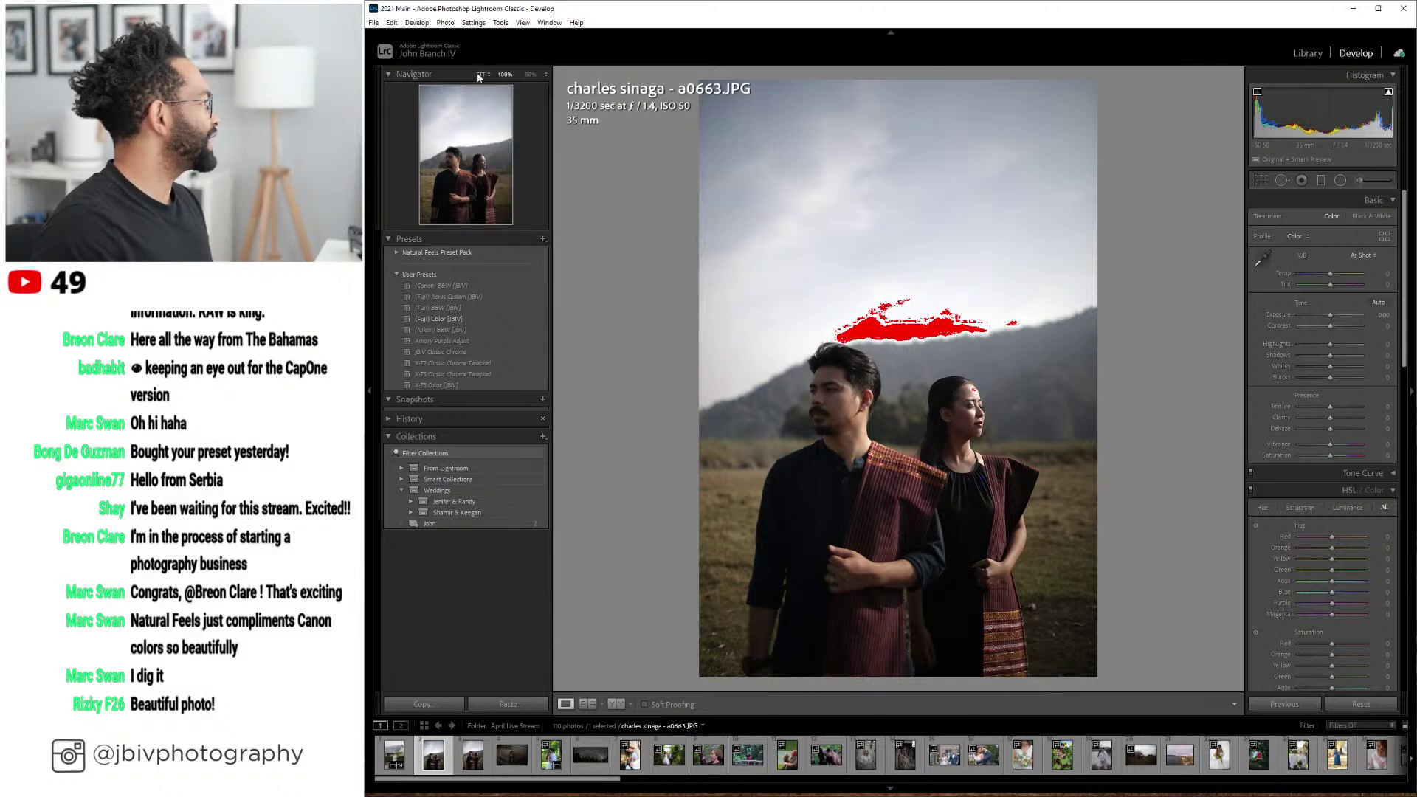
click(481, 74)
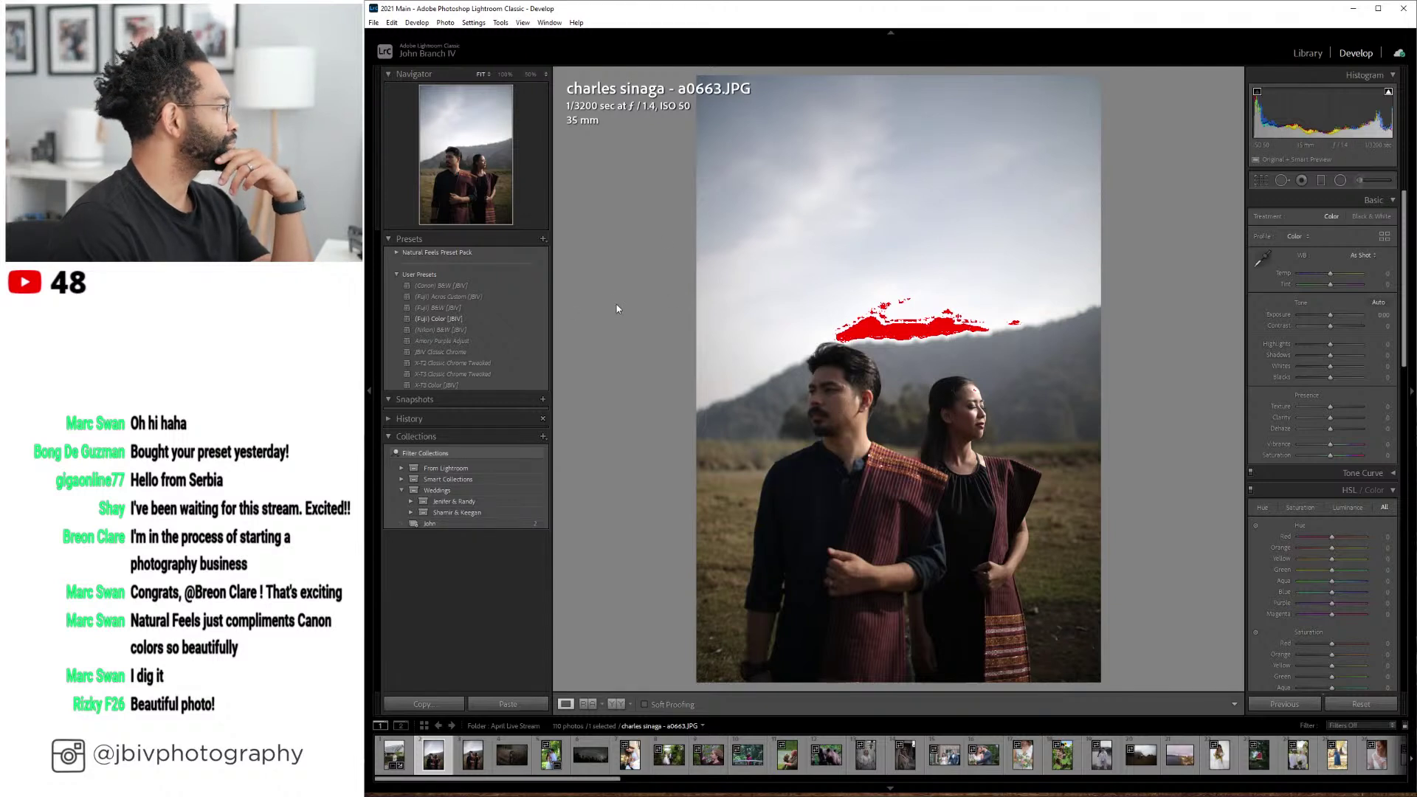
- Apply the (Fuji) Color [JBIV] preset to the couple photo and set clarity to +9, shadows to +50 and exposure to +1.20
click(439, 318)
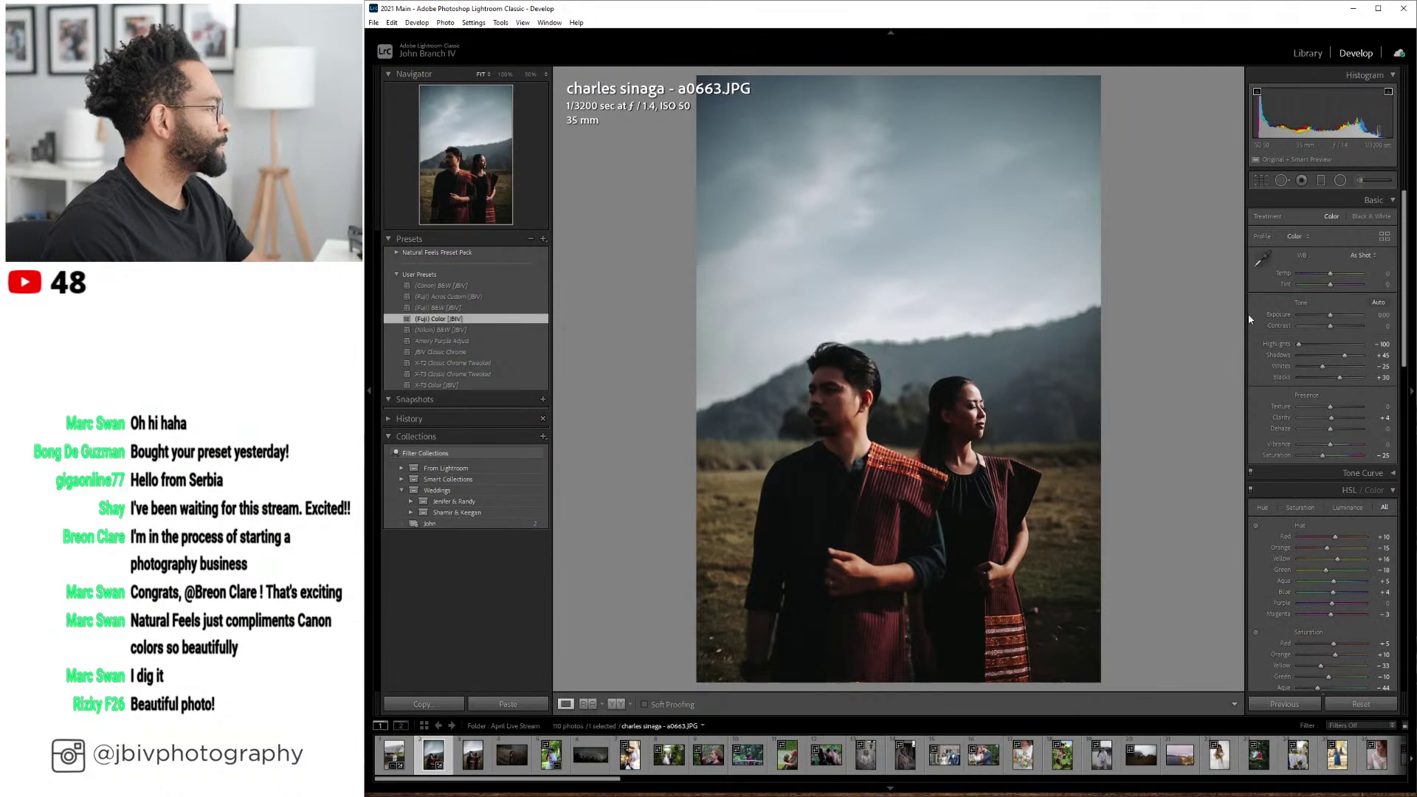
drag(1333, 417, 1336, 418)
drag(1344, 357, 1338, 317)
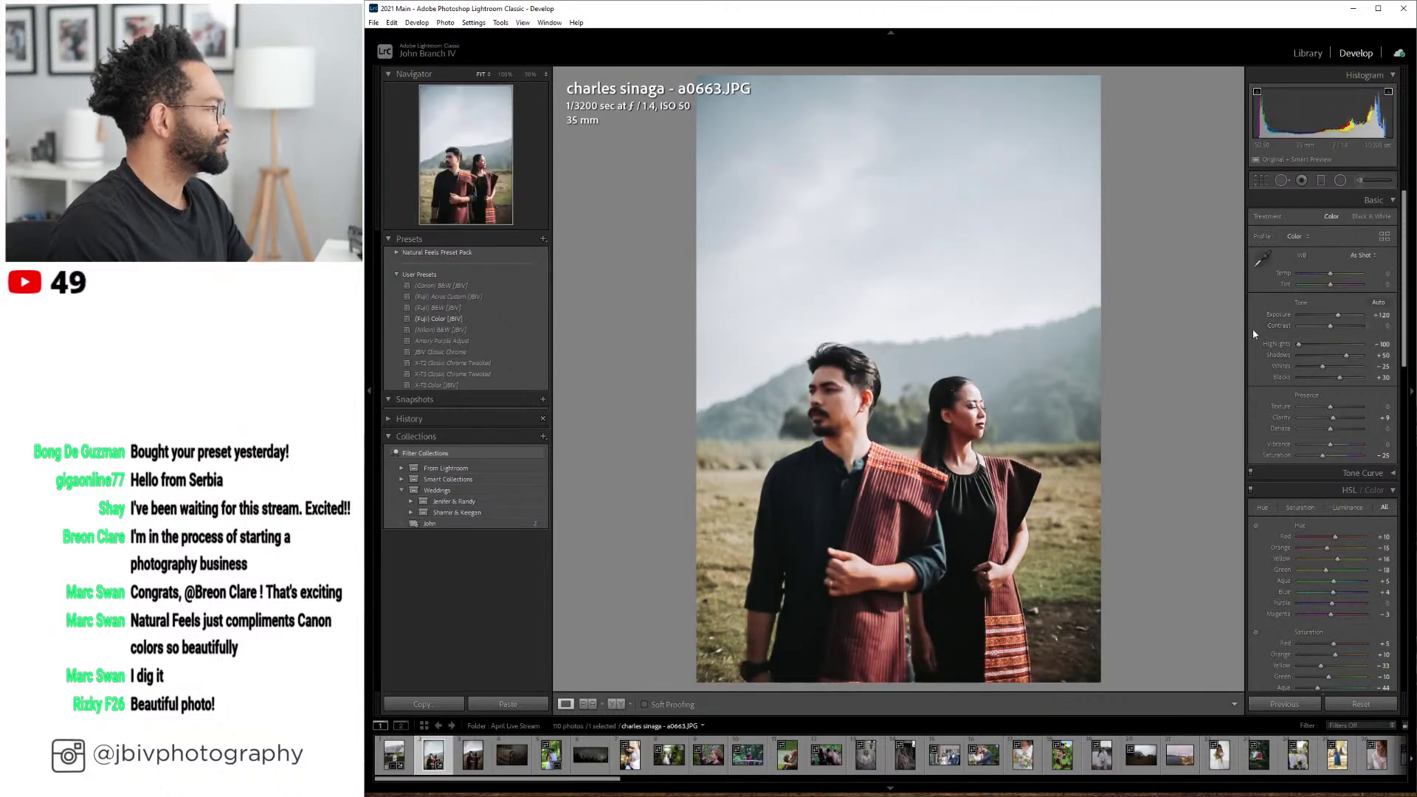
- Try the automatic Level correction of Upright on the couple photo and undo it
scroll(1288, 394, down, 8)
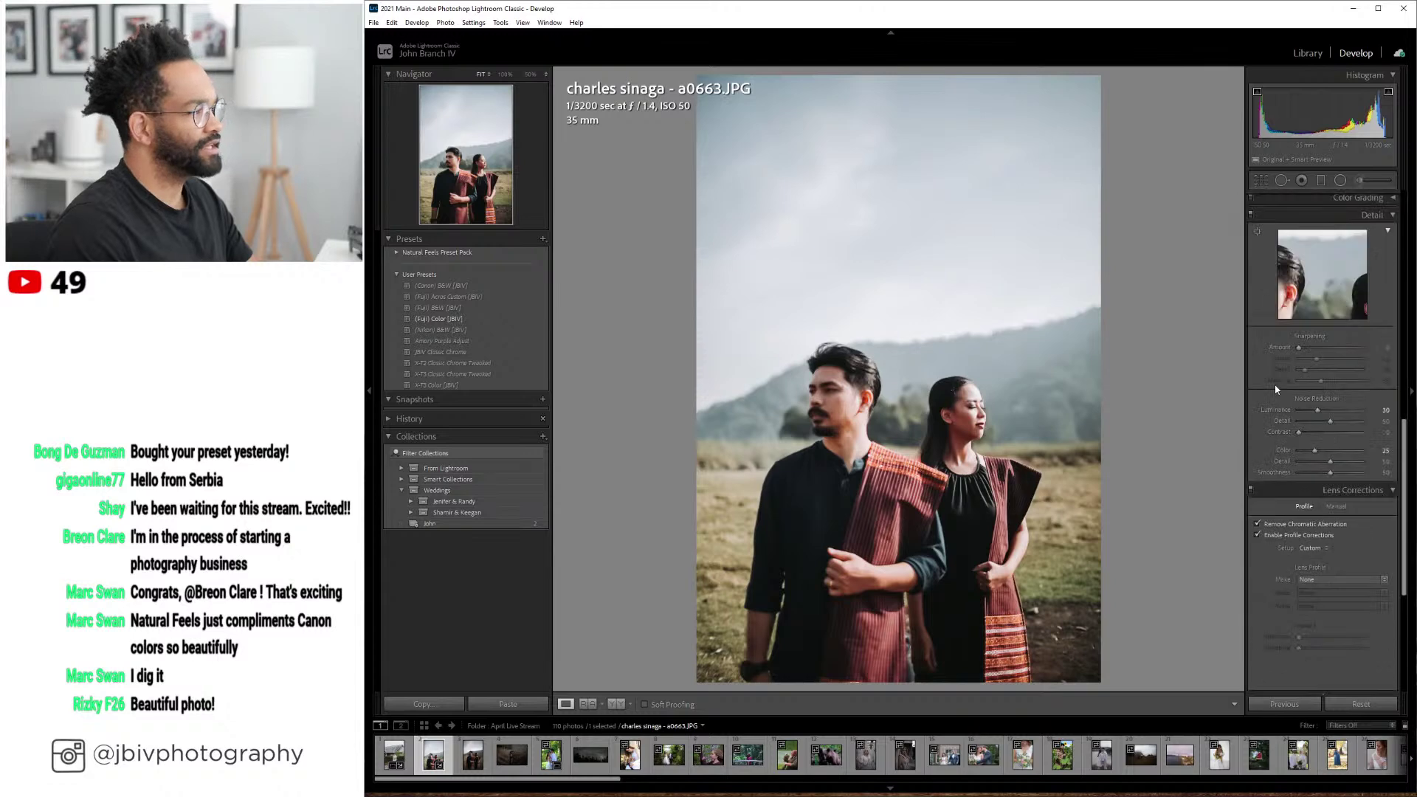
scroll(1275, 385, down, 5)
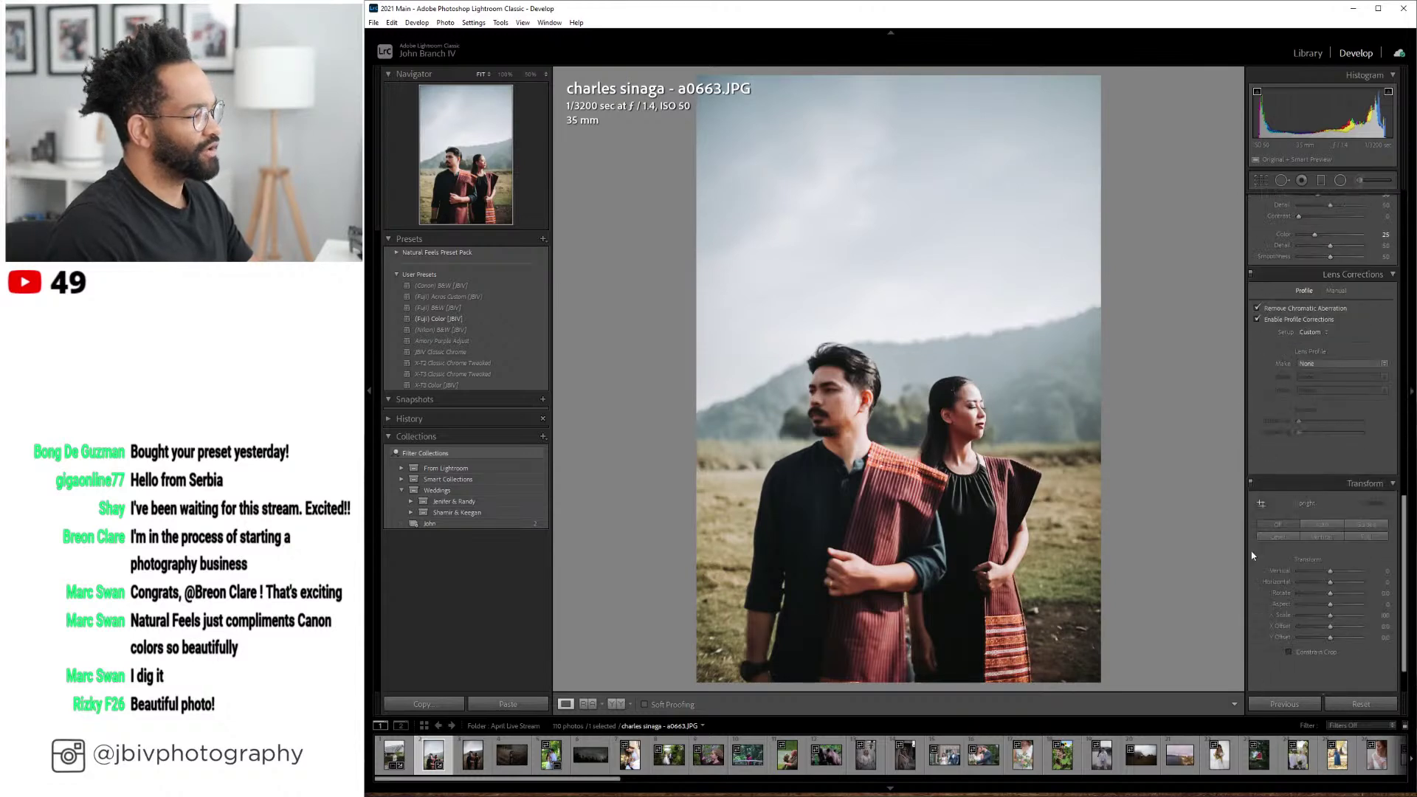
click(1269, 535)
key(ctrl+z)
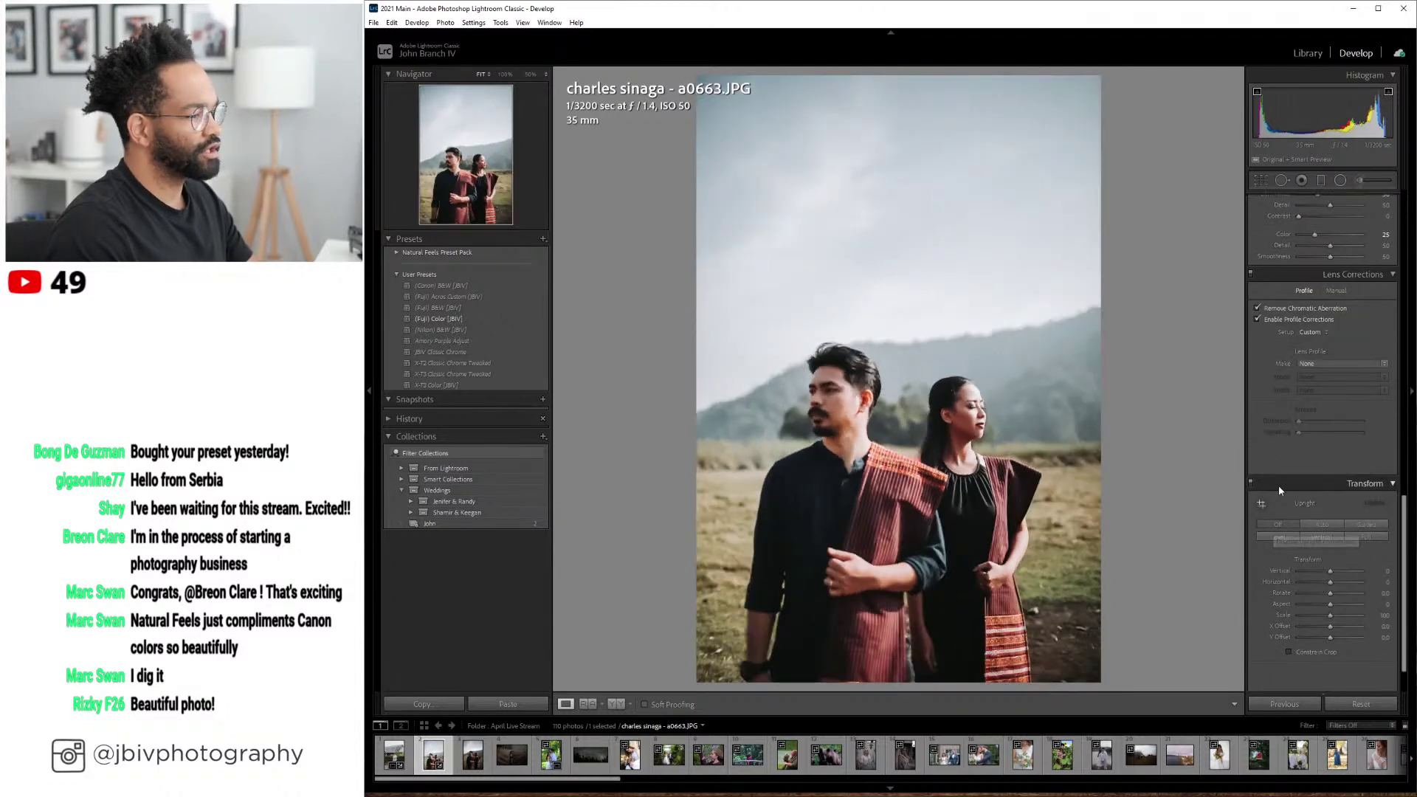
- Compare the couple photo before and after, set its tint to +10 and exposure to +1.10, and return to the single-photo view
scroll(1278, 485, up, 12)
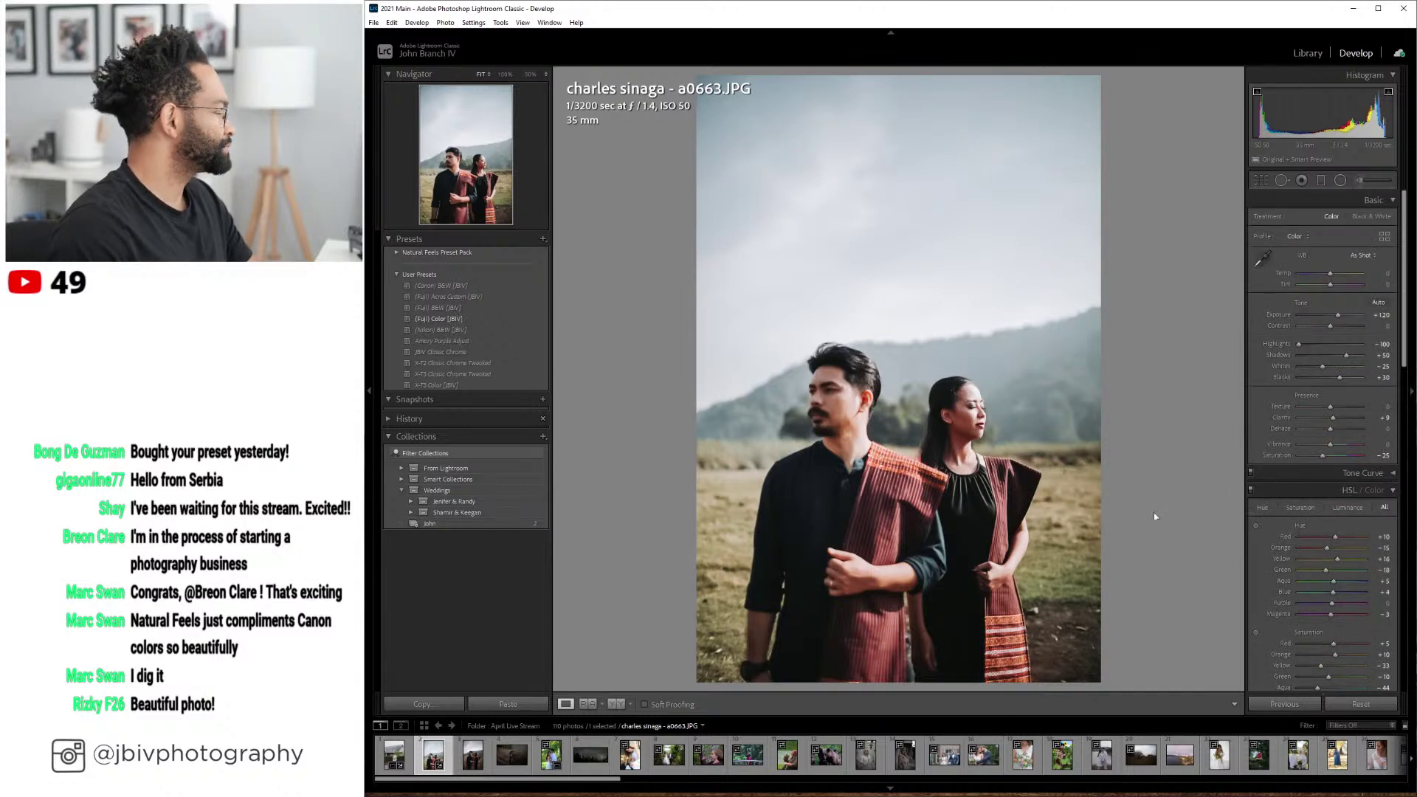
key(backslash)
key(backslash)
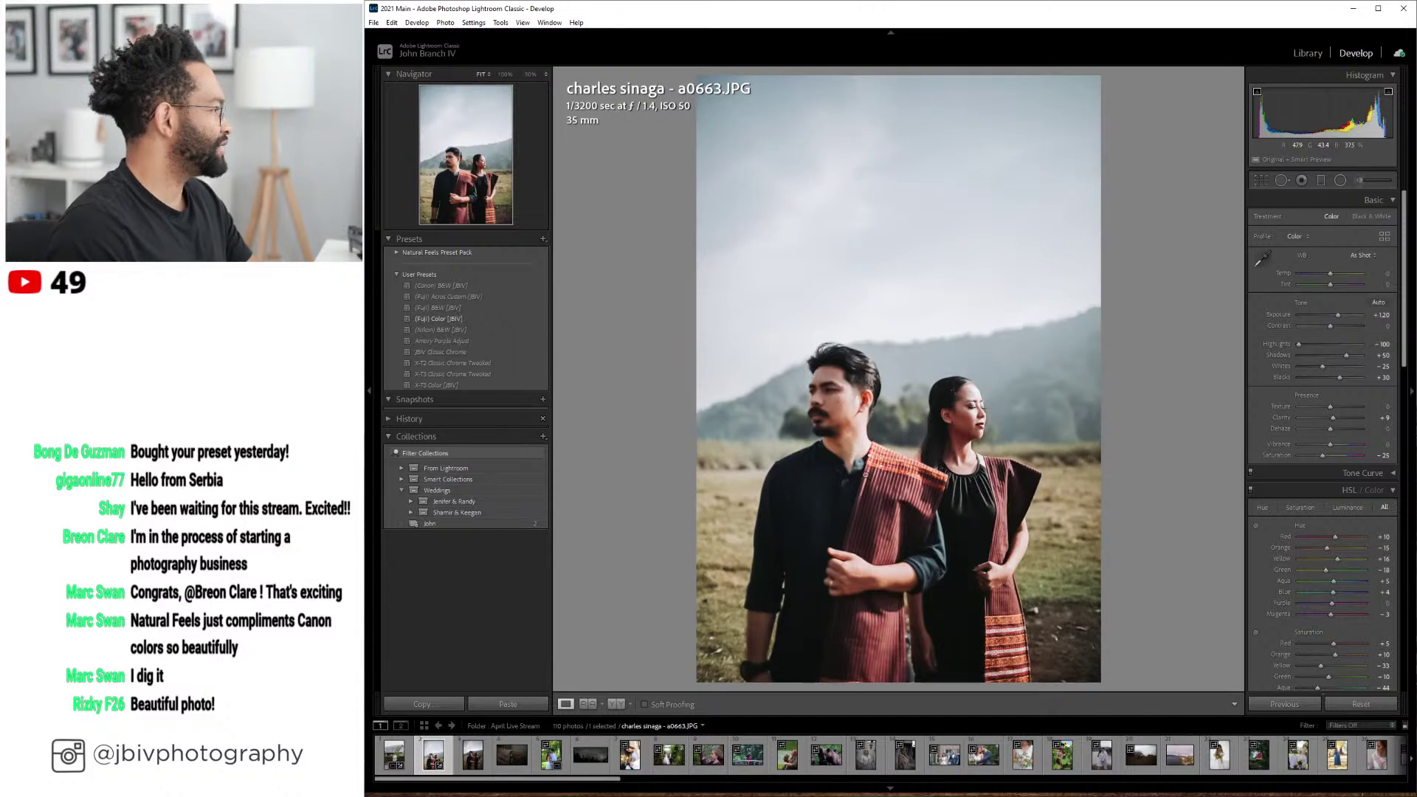
drag(1323, 285, 1335, 287)
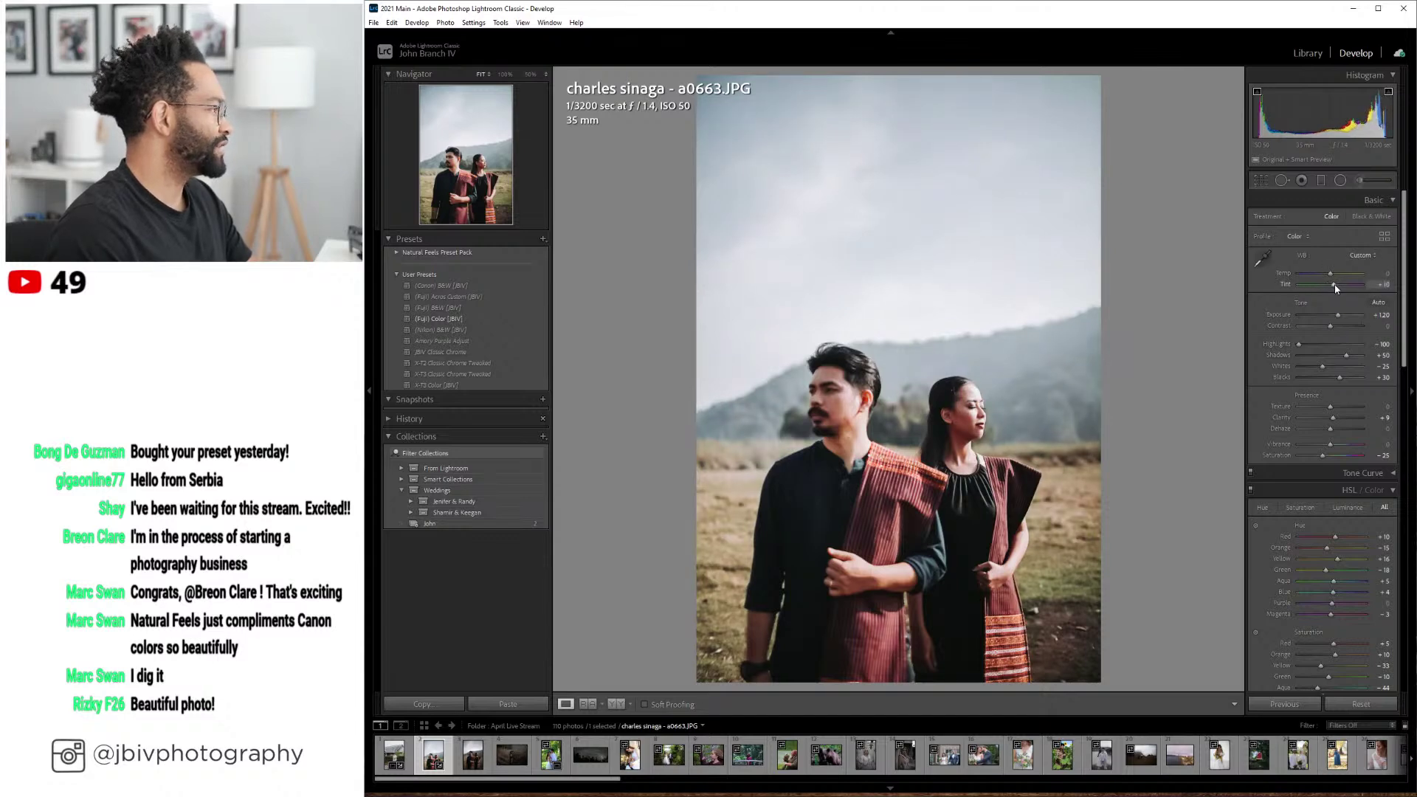
click(615, 704)
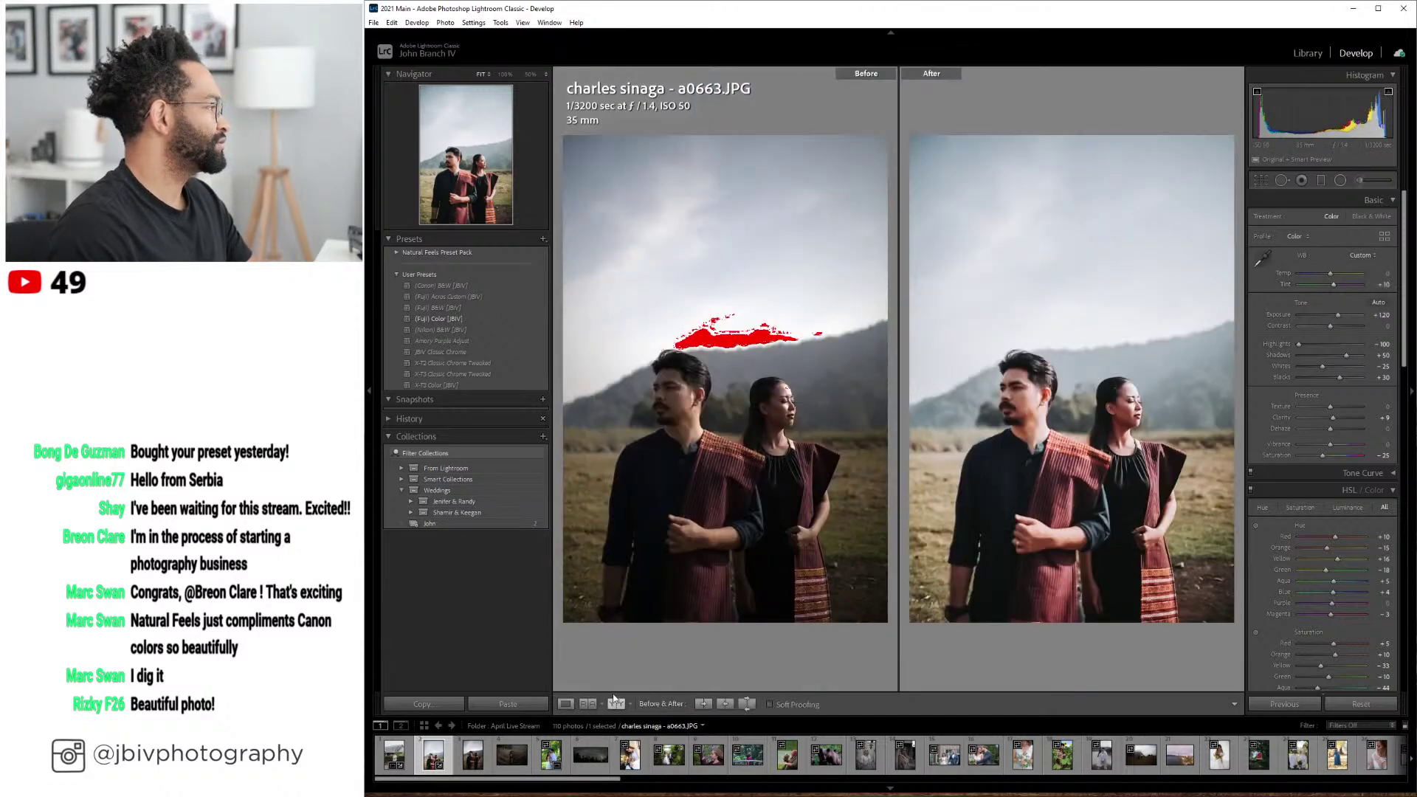
drag(1338, 315, 1340, 314)
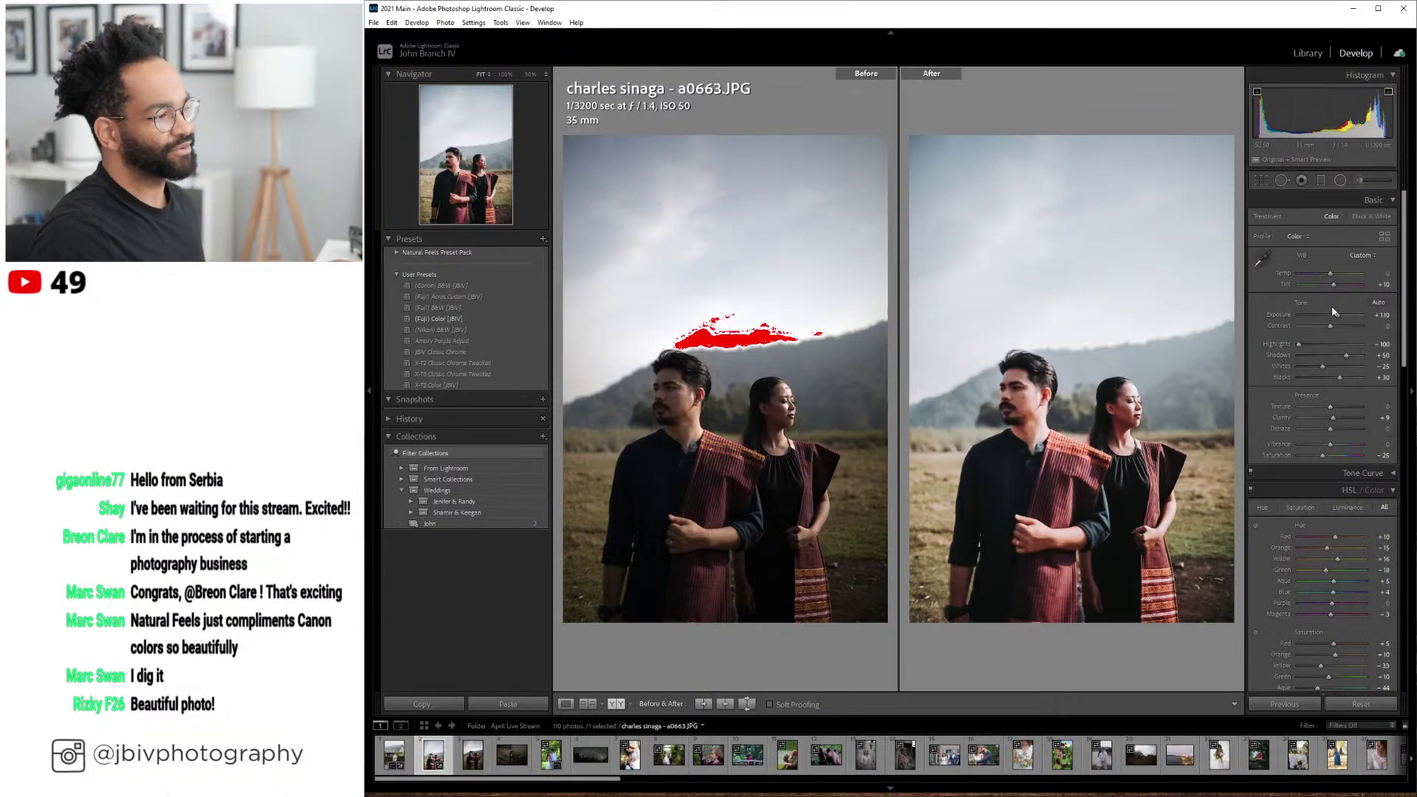
click(567, 703)
- Open the couple photo a0665.JPG and apply the (Fuji) Acros Custom [JBIV] black-and-white preset
key(Right)
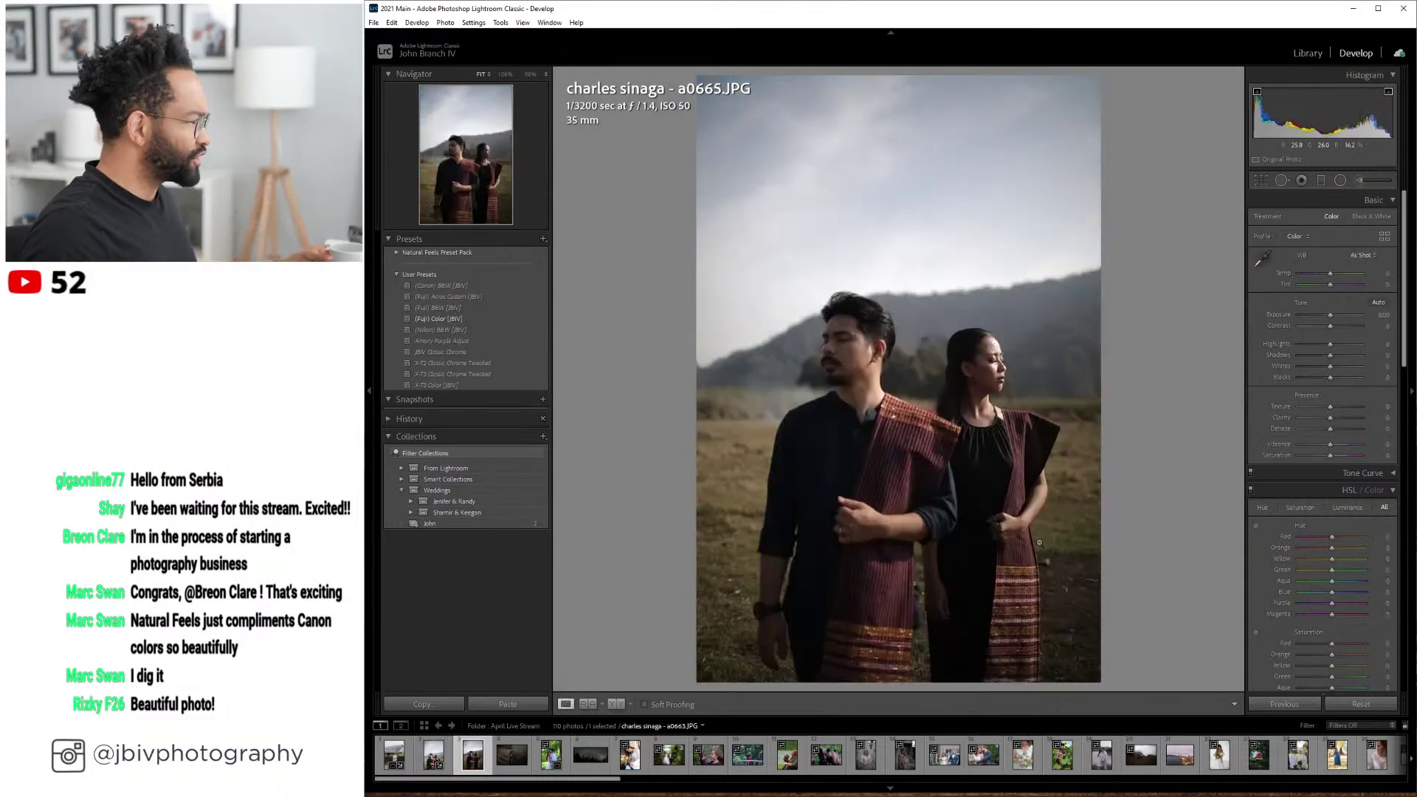
click(492, 332)
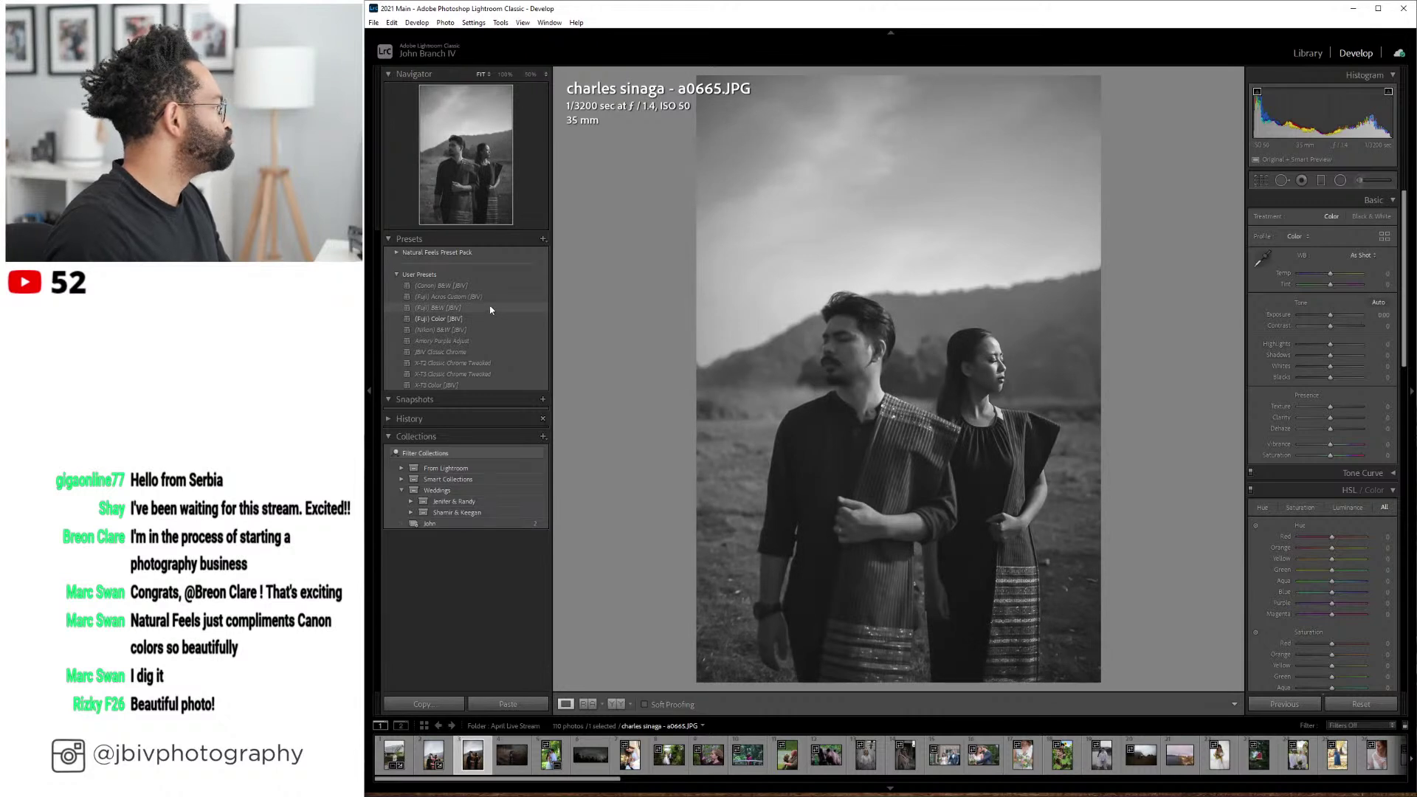
click(493, 296)
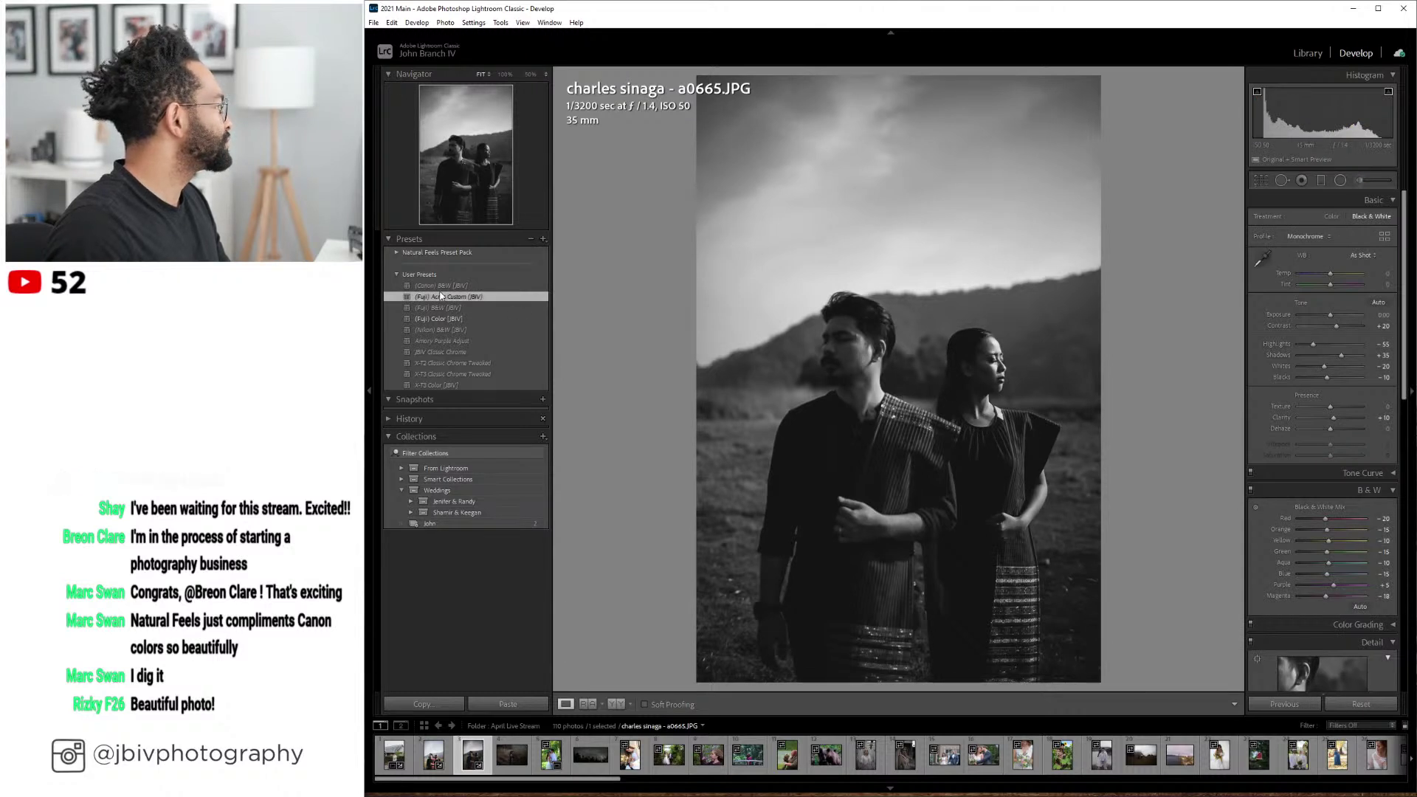
- Adjust the black-and-white couple photo to highlights -80, shadows +20 and exposure +1.30
key(Down)
key(Down)
key(Down)
key(Down)
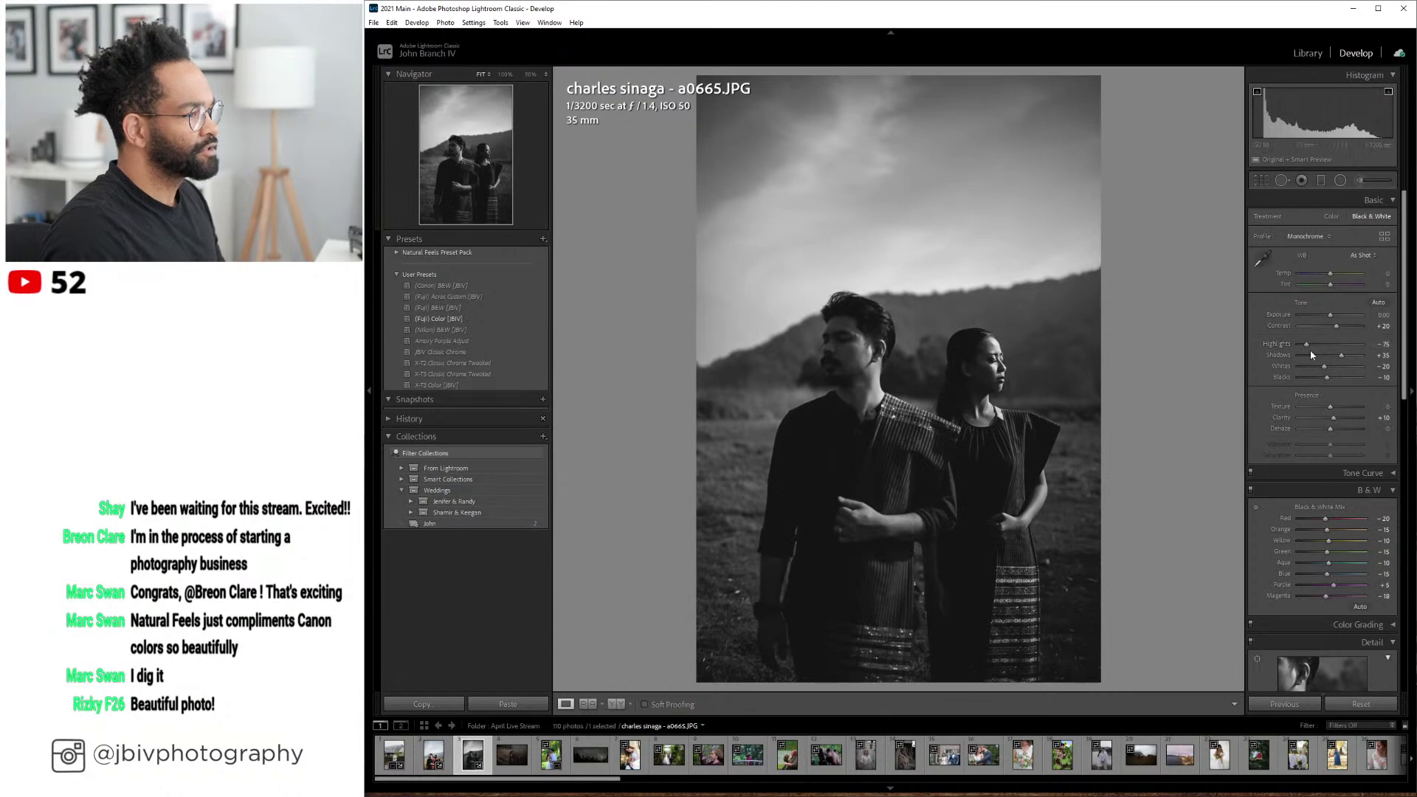
key(Up)
key(Up)
key(Up)
key(Up)
key(Up)
key(Up)
key(Up)
key(Up)
key(Up)
key(Up)
key(Up)
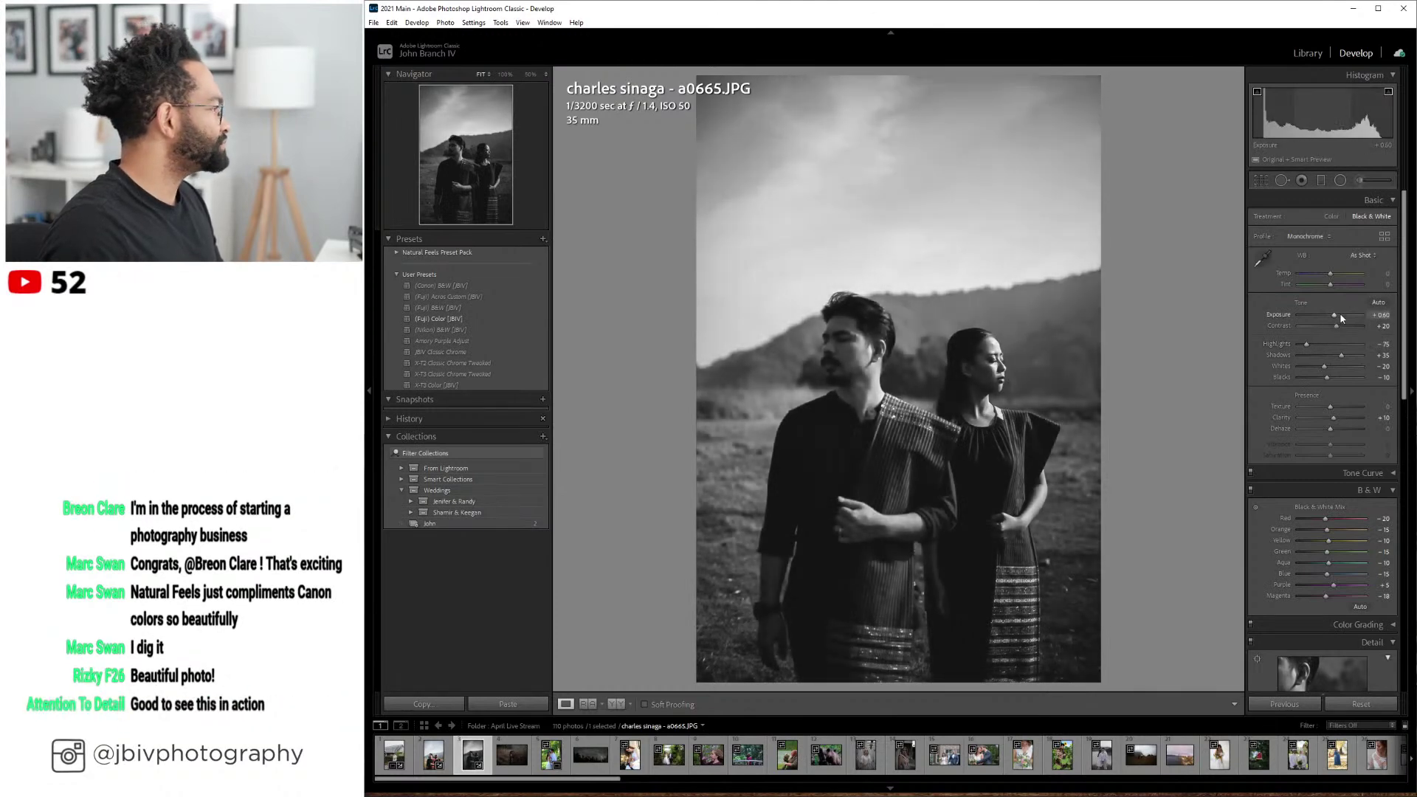
key(Down)
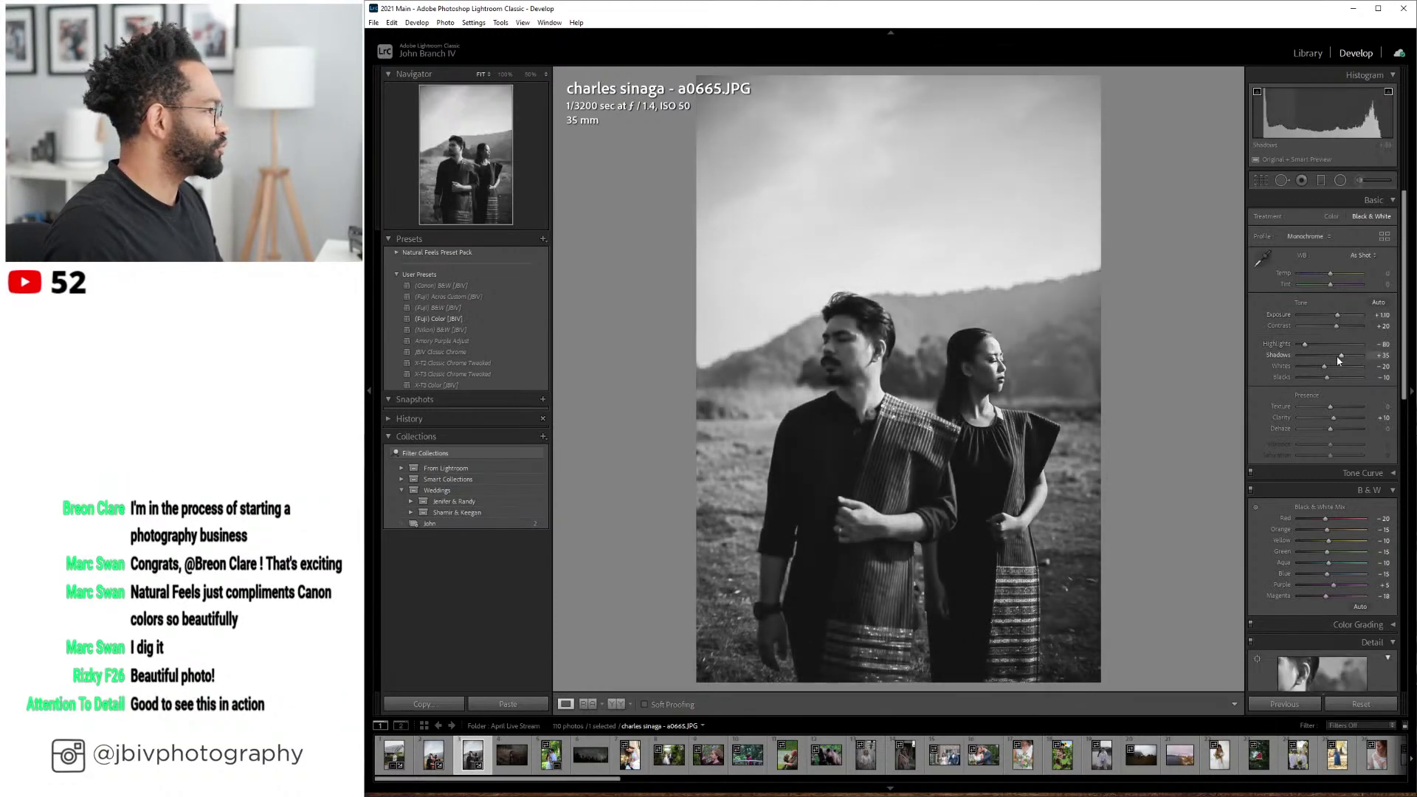
key(Down)
key(Down)
key(Down)
key(Up)
key(Up)
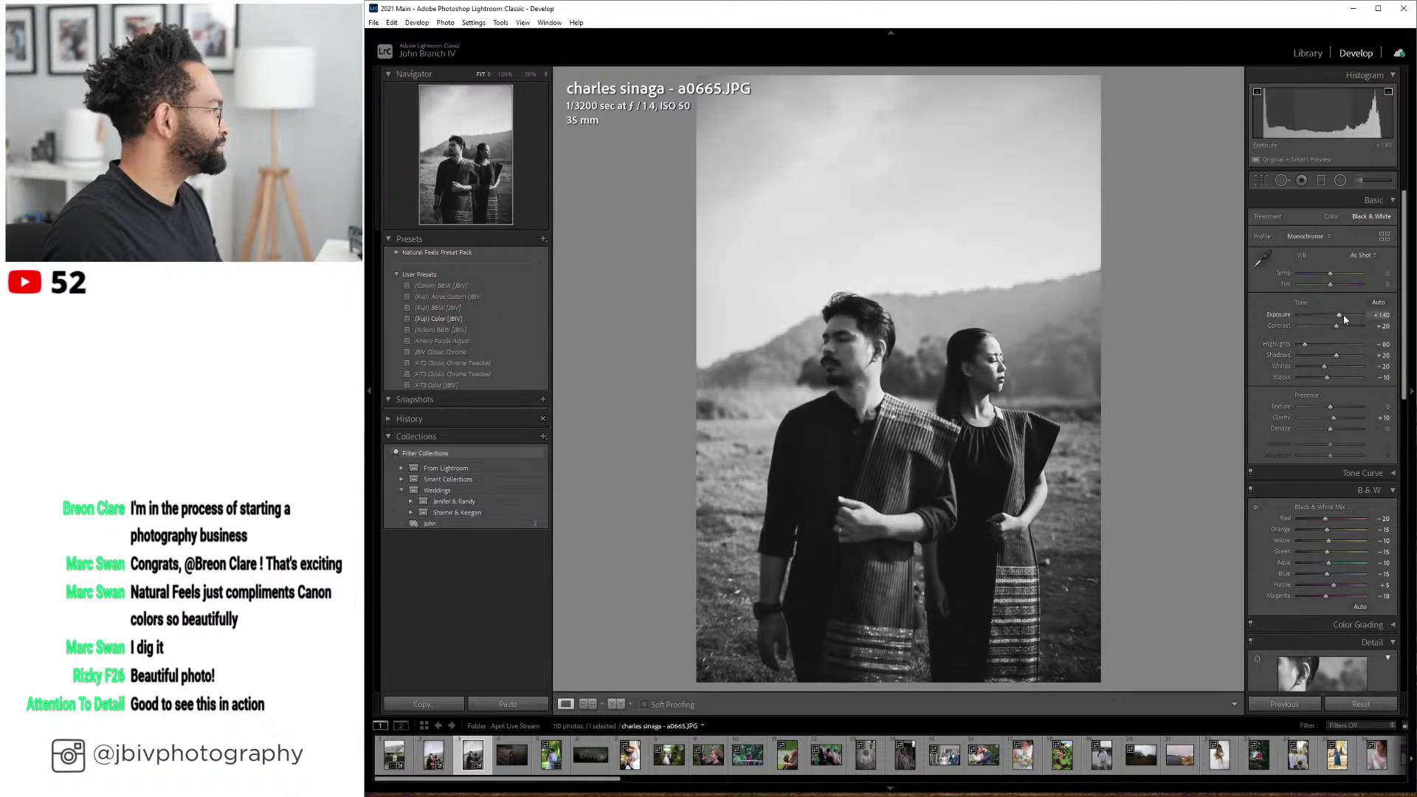
- Skip the field photo a0679.JPG, open the wedding photo DSCF2545.RAF and apply the (Fuji) Color [JBIV] preset
key(Right)
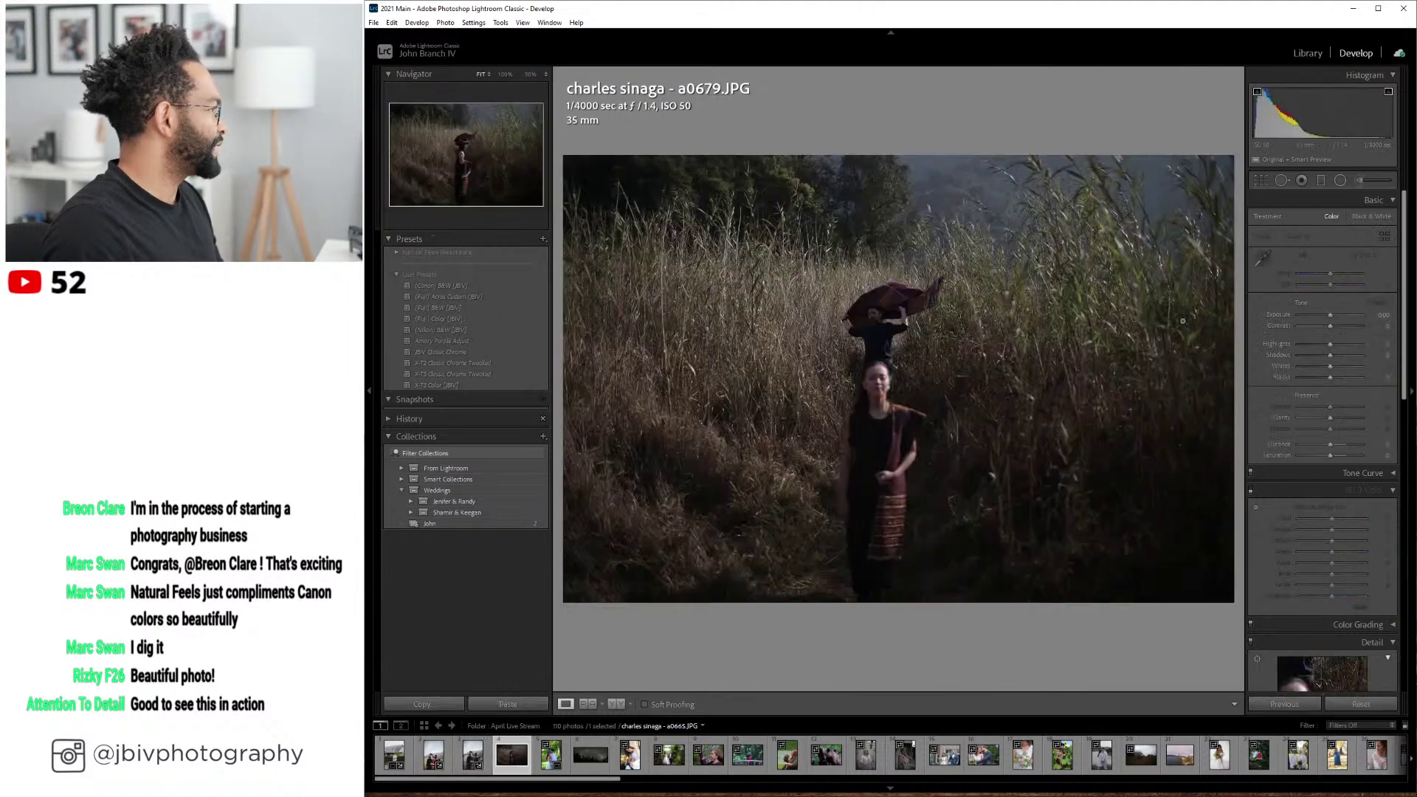
key(Right)
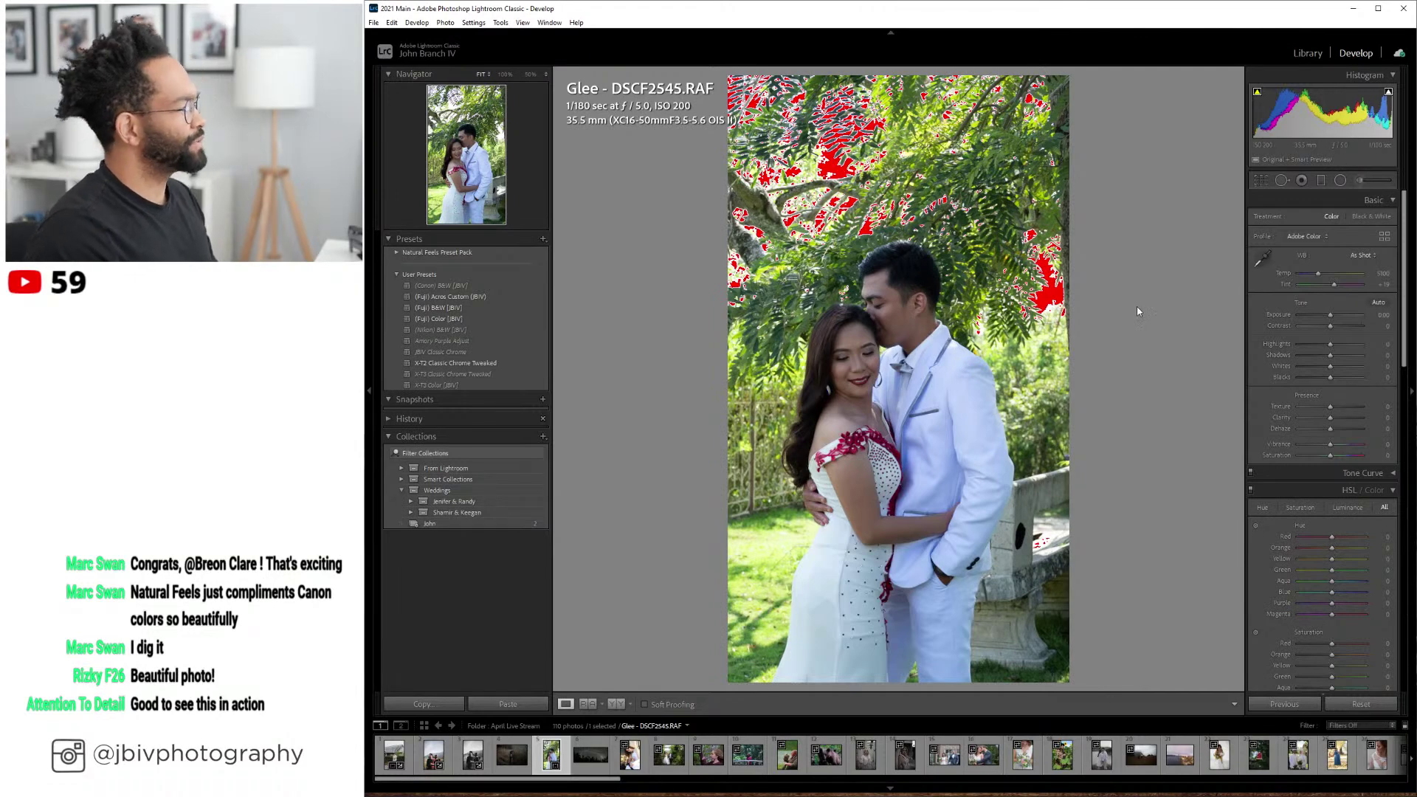
click(444, 319)
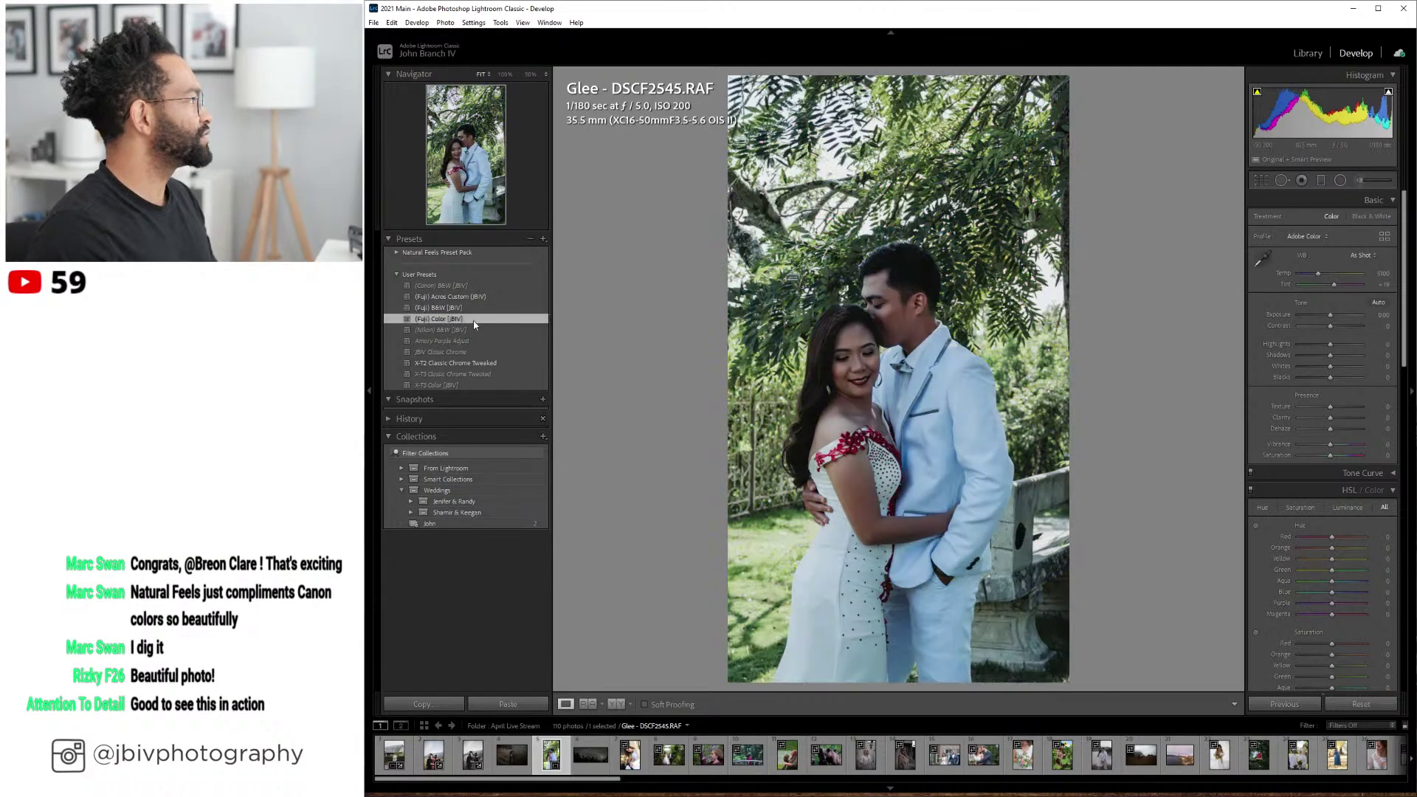
- Change the lens profile correction setup of the wedding photo to Auto
scroll(1287, 410, down, 5)
scroll(1287, 409, down, 4)
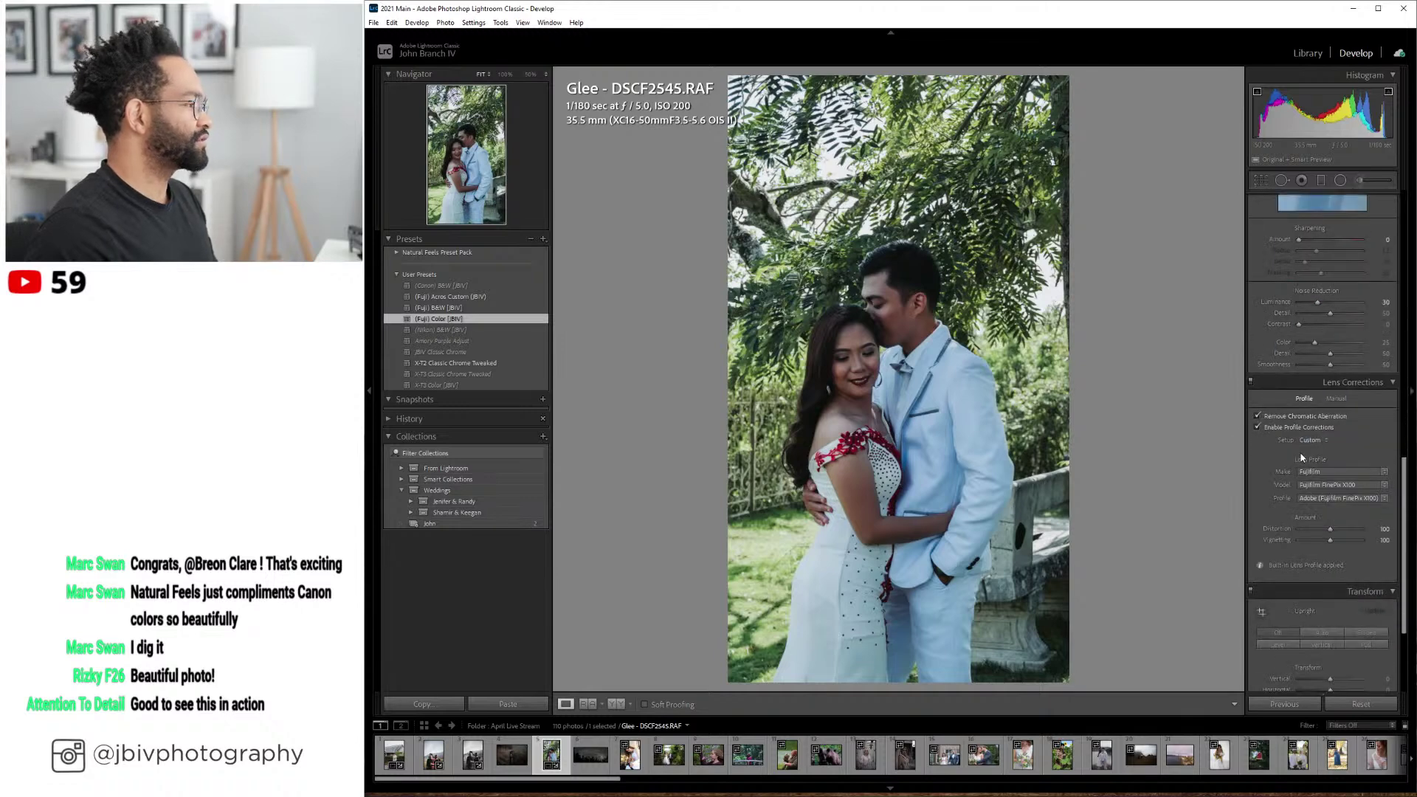
click(1312, 440)
click(1309, 465)
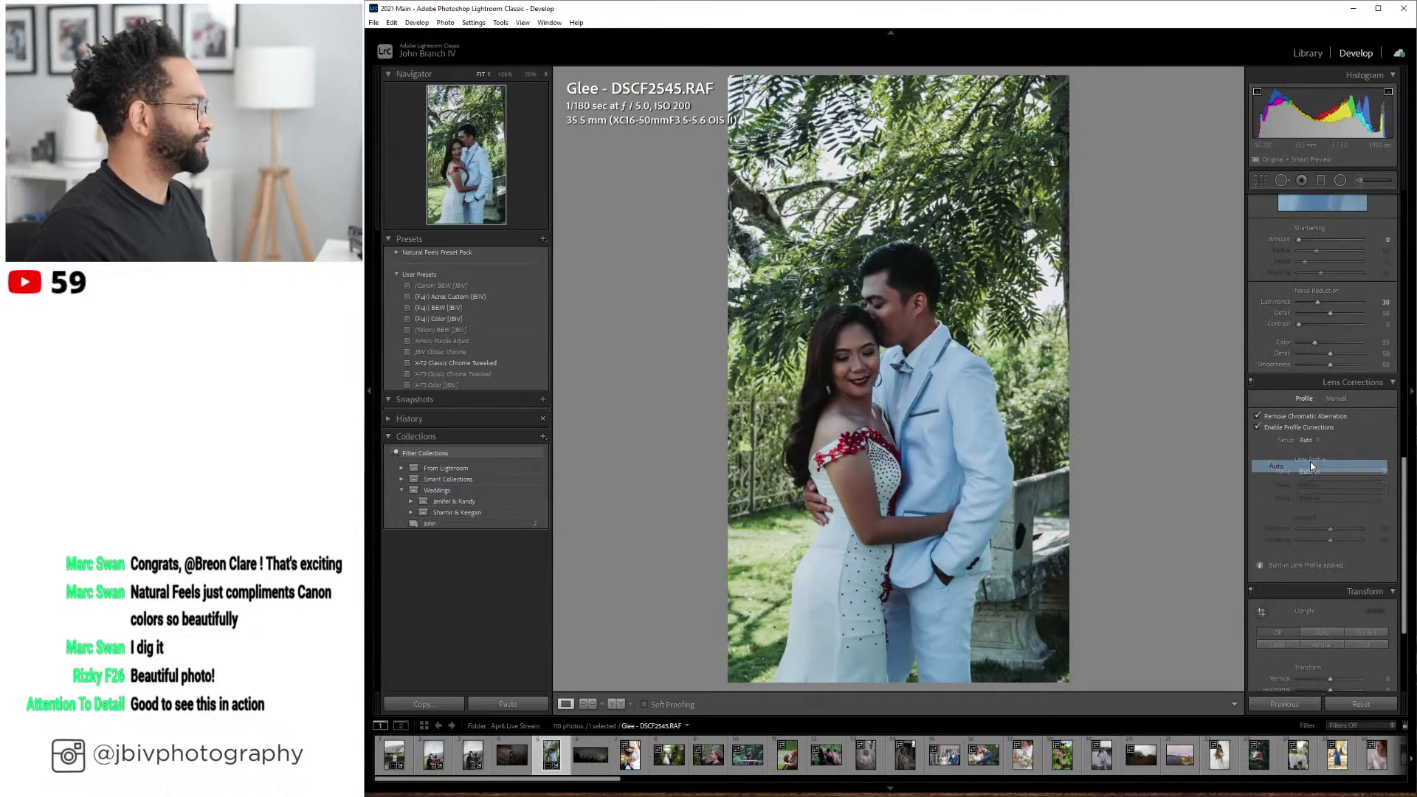
- Set the wedding photo's clarity to +9, shadows to +55, exposure to +0.50, tint to +34 and temperature to 6150
scroll(1307, 461, up, 8)
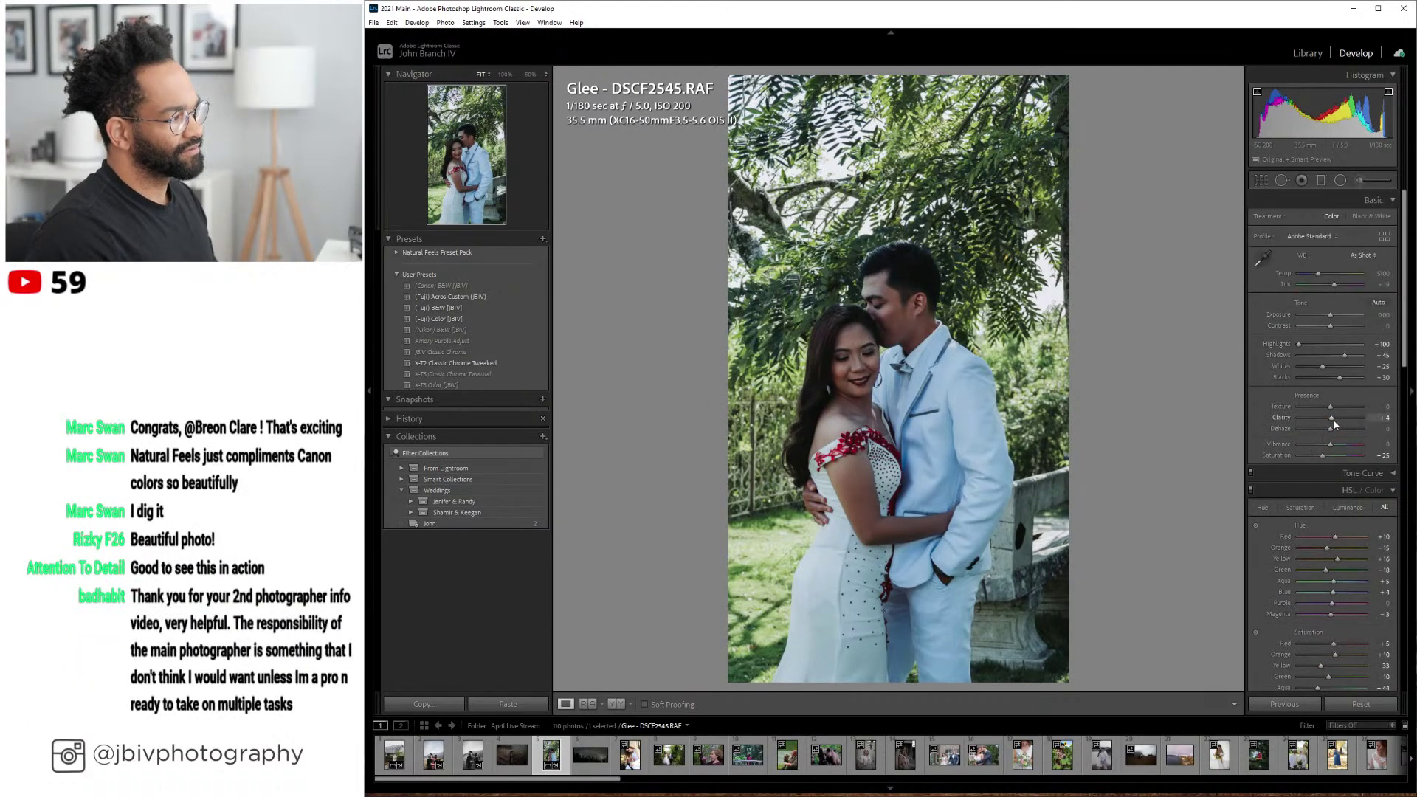
drag(1329, 417, 1332, 415)
drag(1344, 355, 1321, 276)
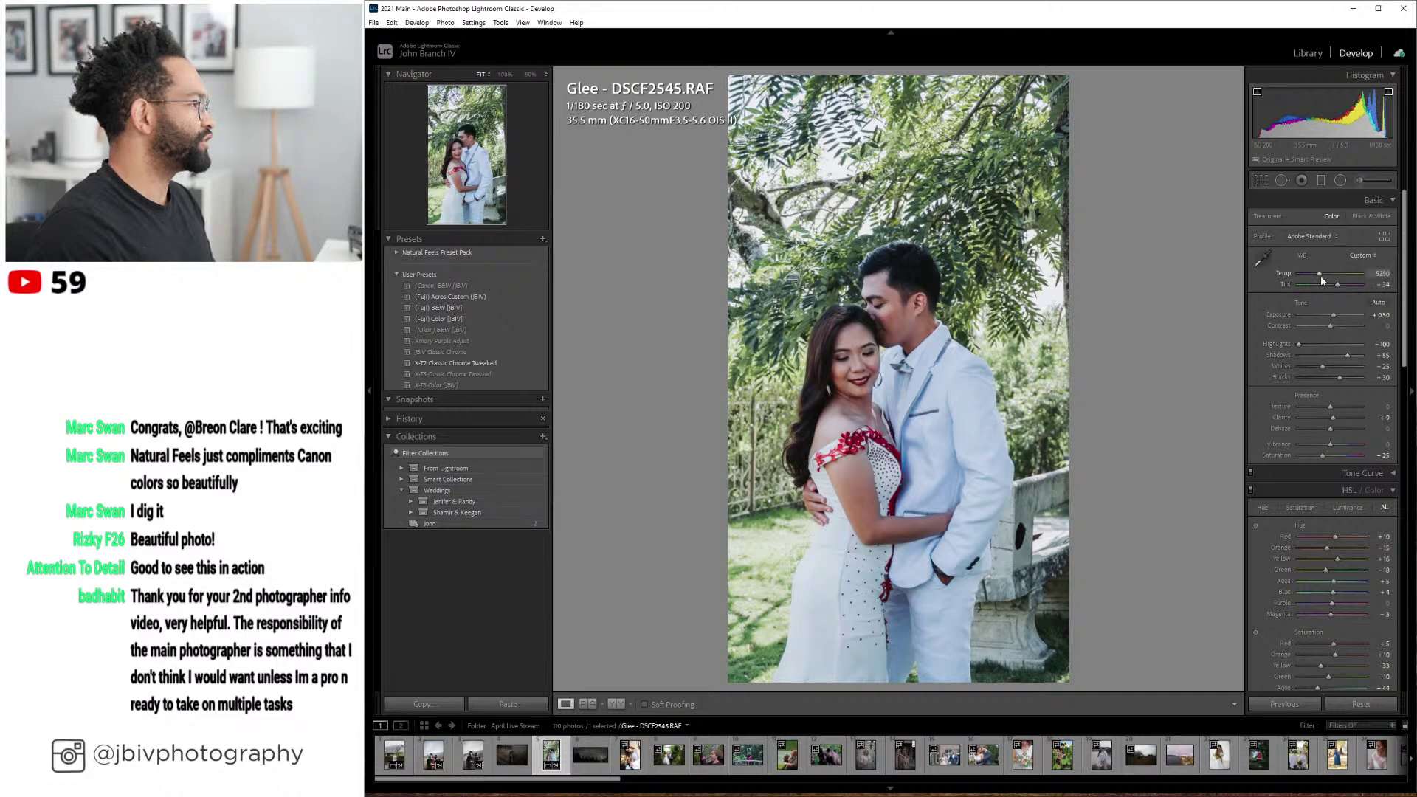
scroll(1321, 276, up, 5)
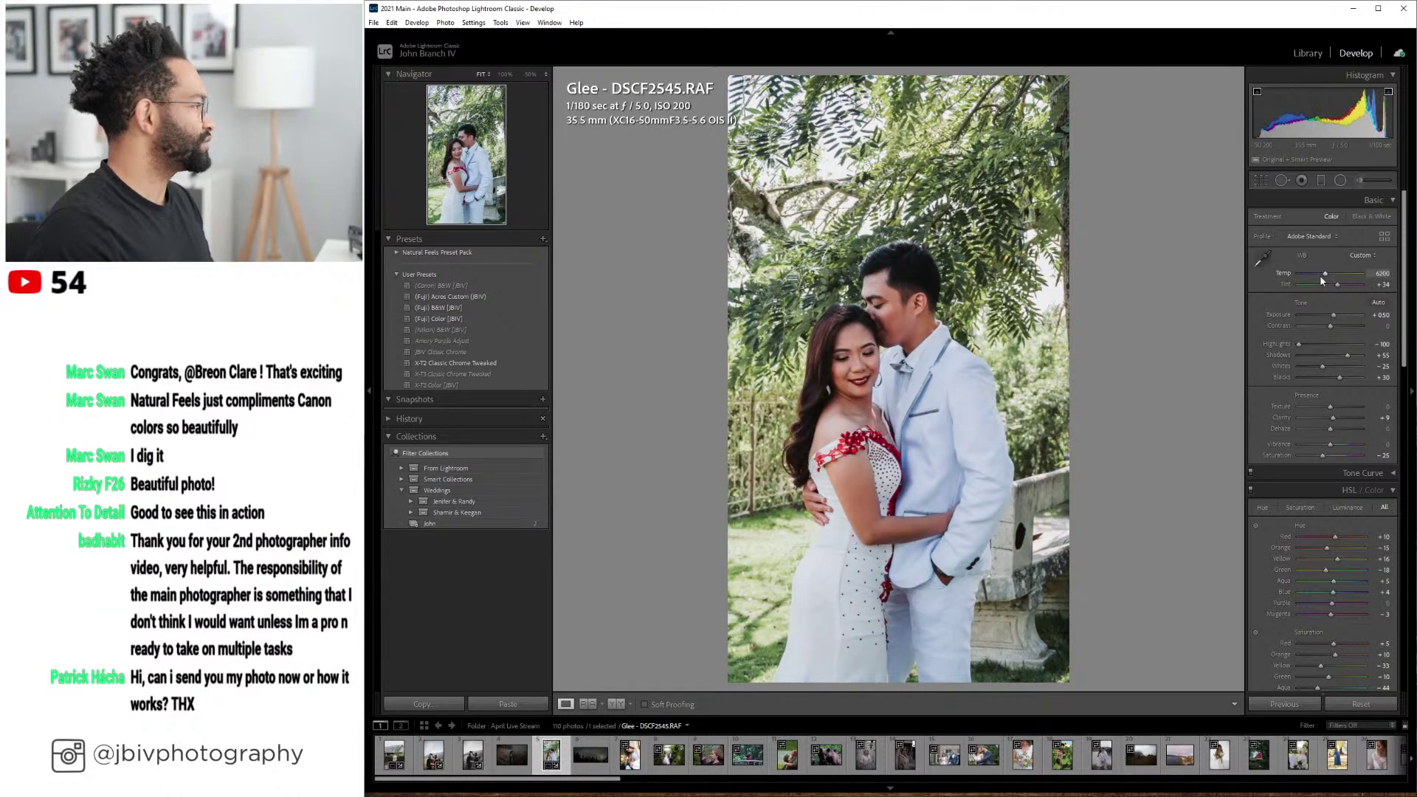
scroll(1319, 275, down, 1)
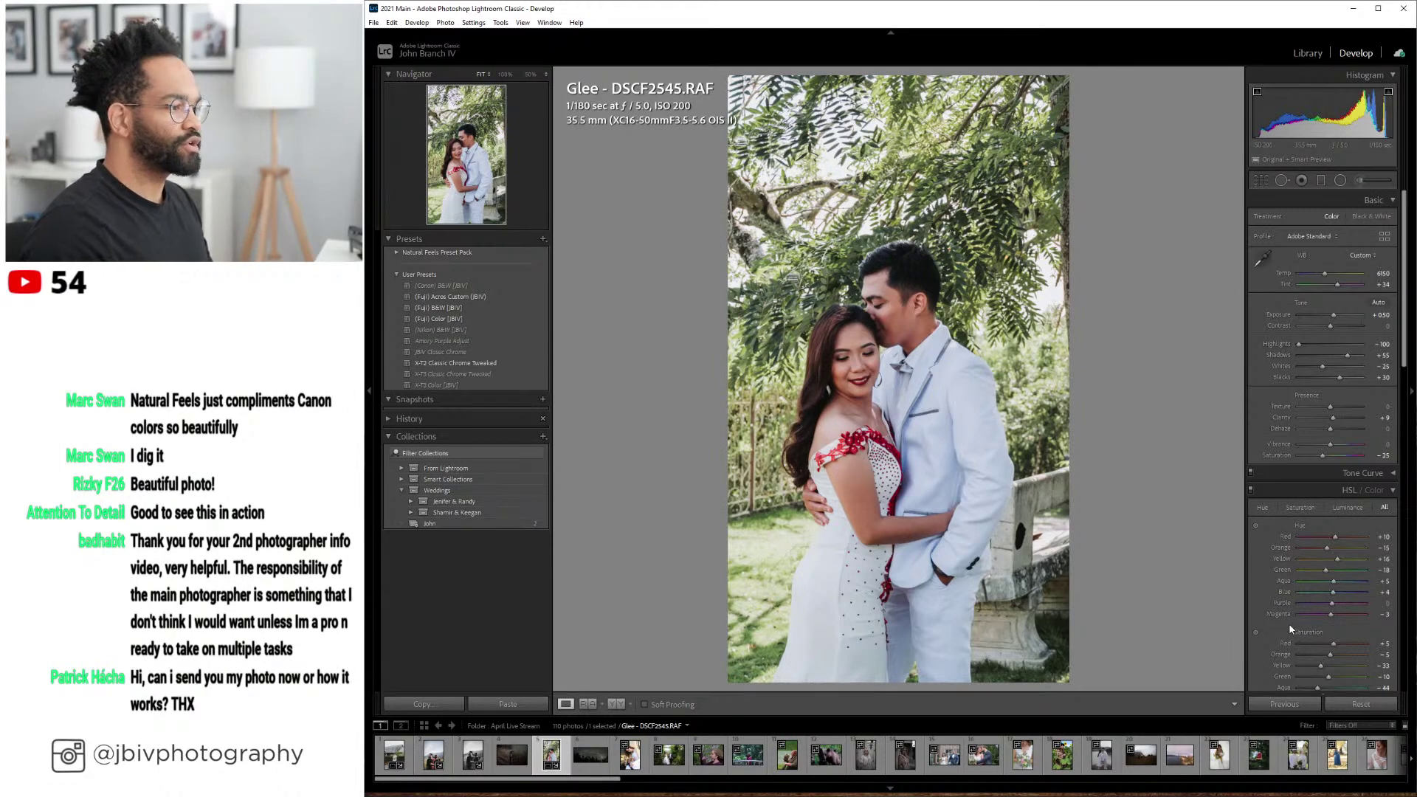
- Adjust the orange saturation of the wedding photo and set exposure to +0.70 and clarity to +14
drag(1329, 656, 1332, 656)
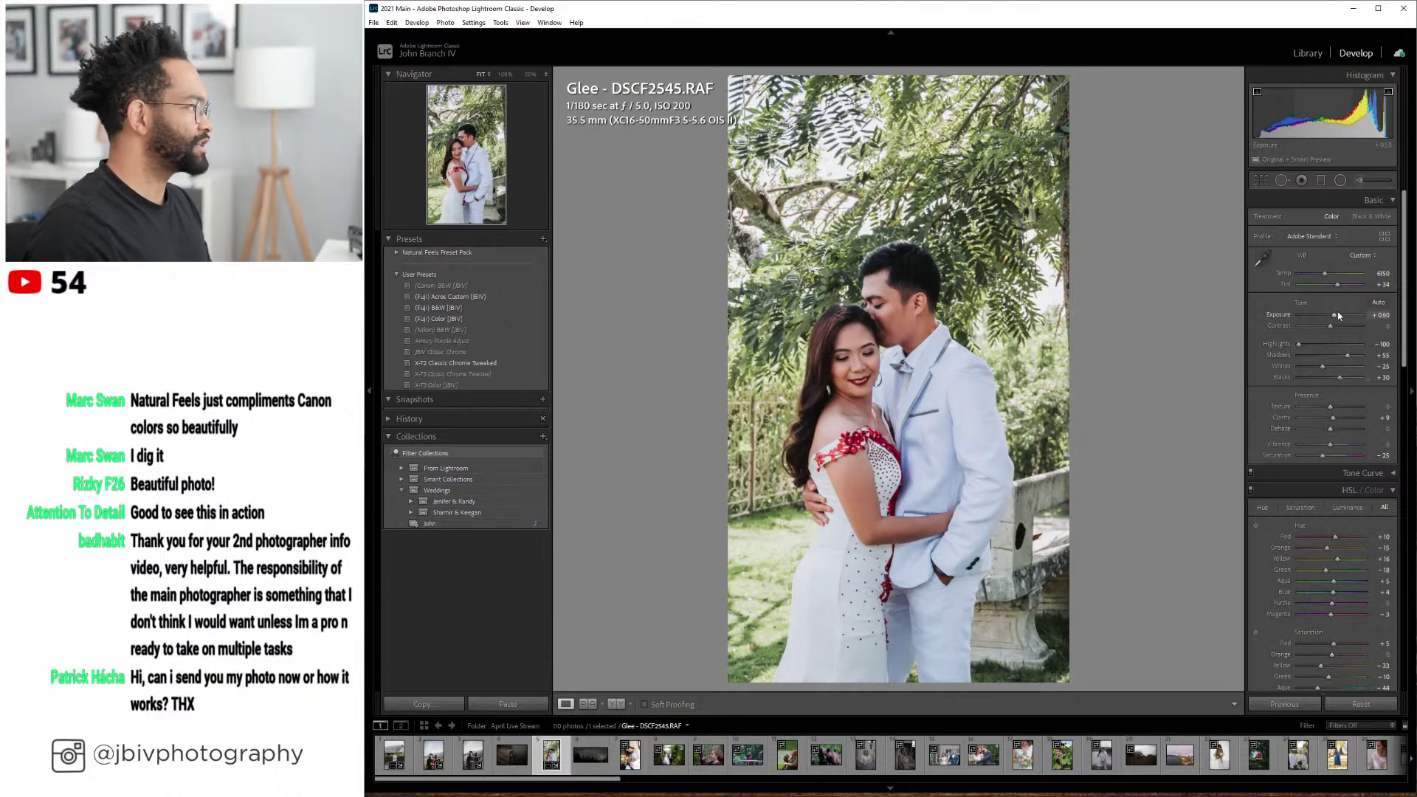
drag(1336, 316, 1339, 317)
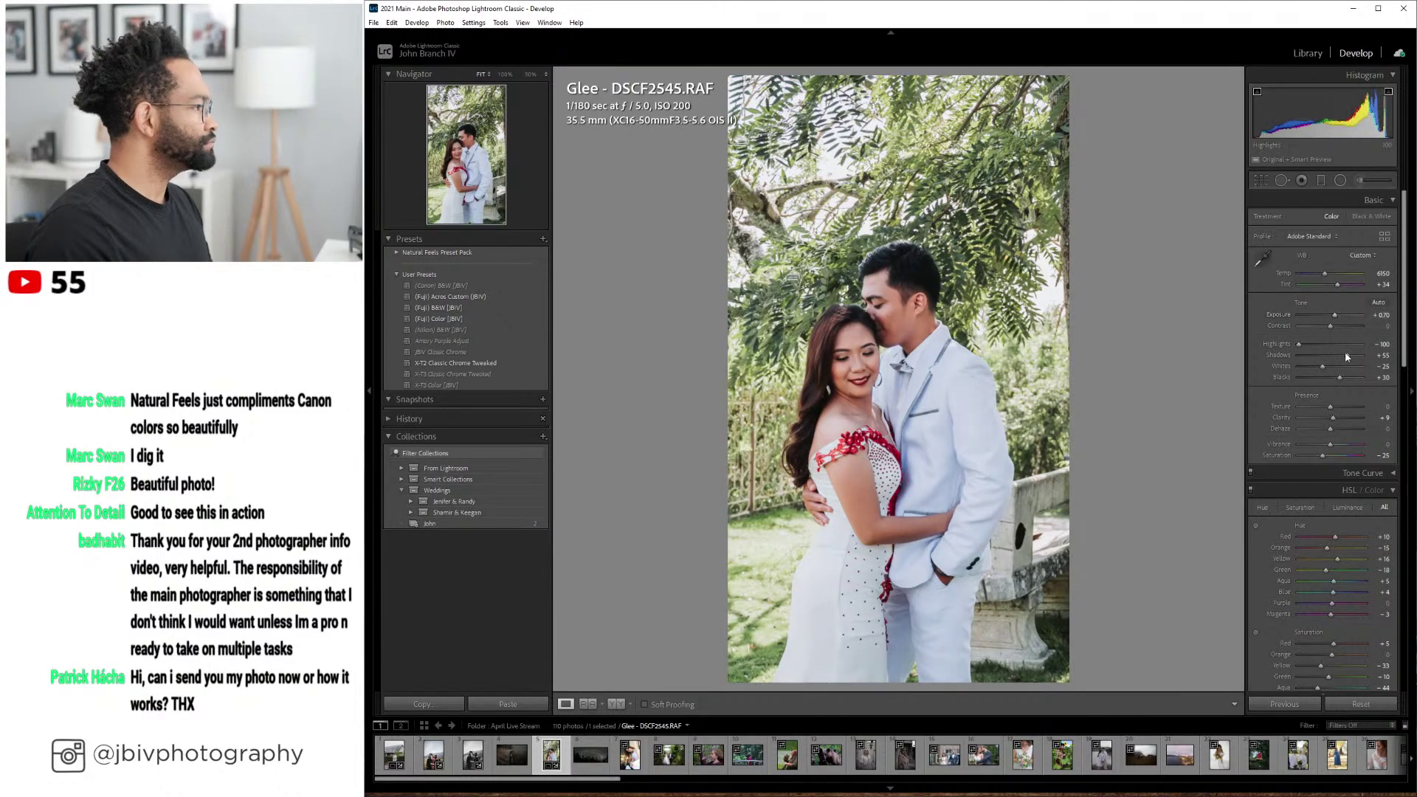
drag(1340, 417, 1343, 418)
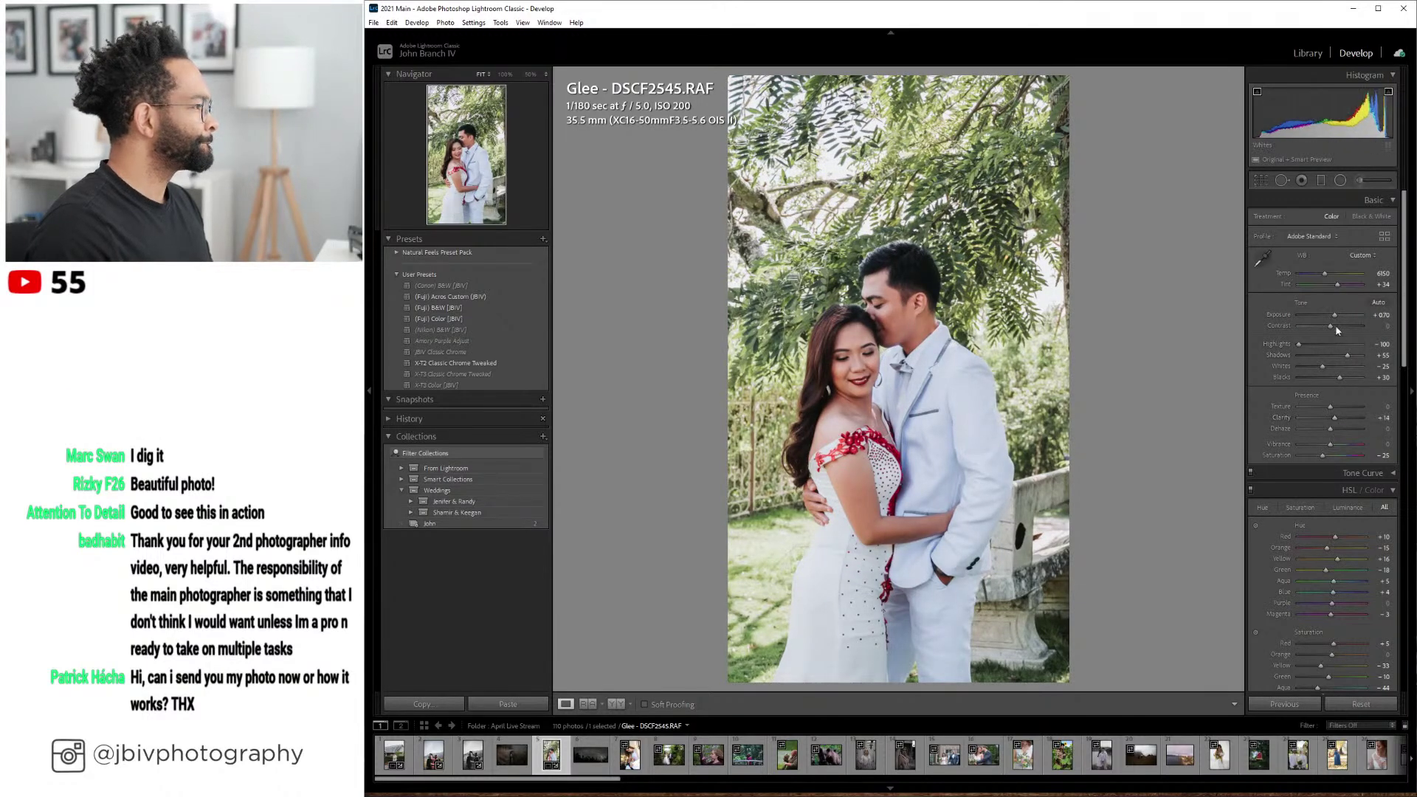
- Refine the wedding photo's white balance against its before version, reducing the magenta tint and setting the temperature to 6350
drag(1339, 286, 1326, 277)
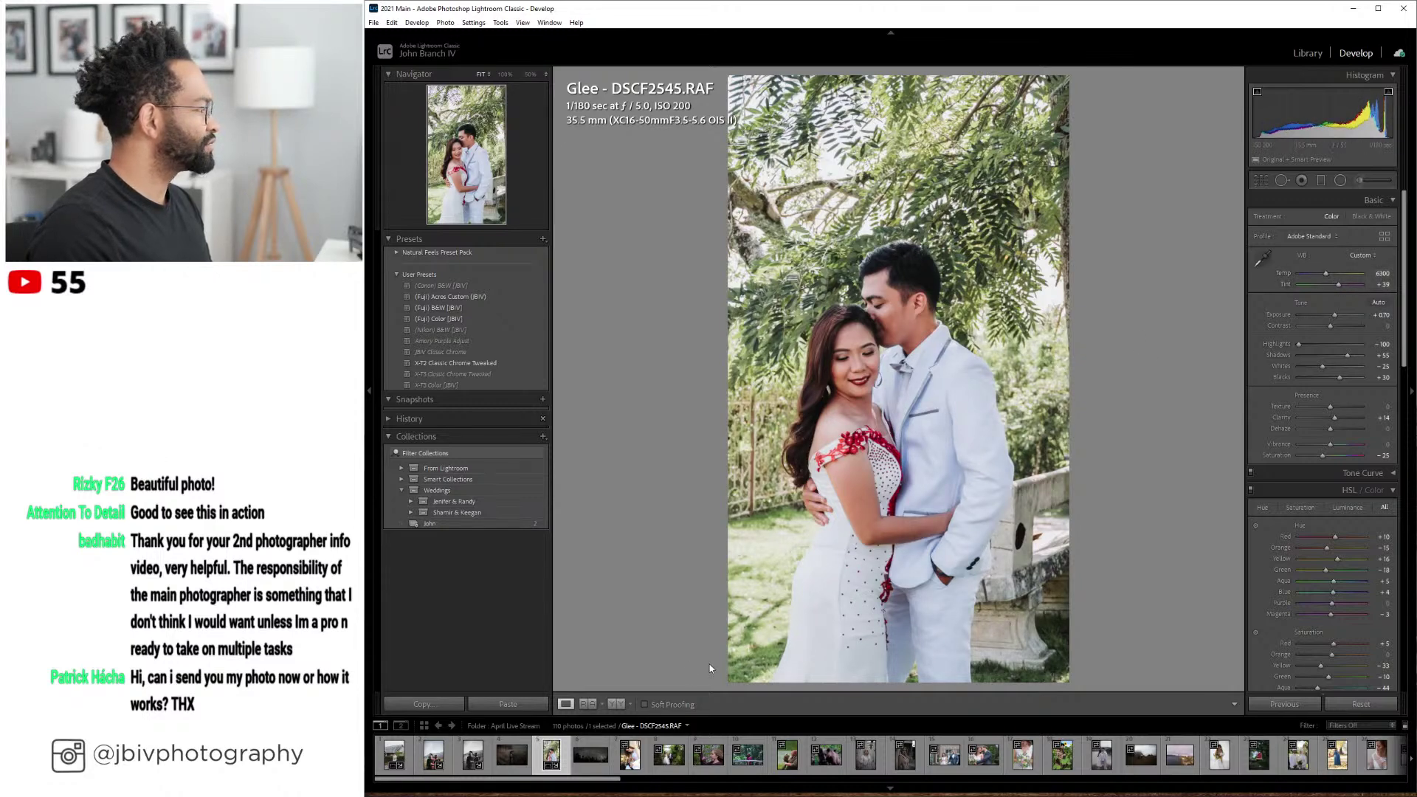
click(618, 704)
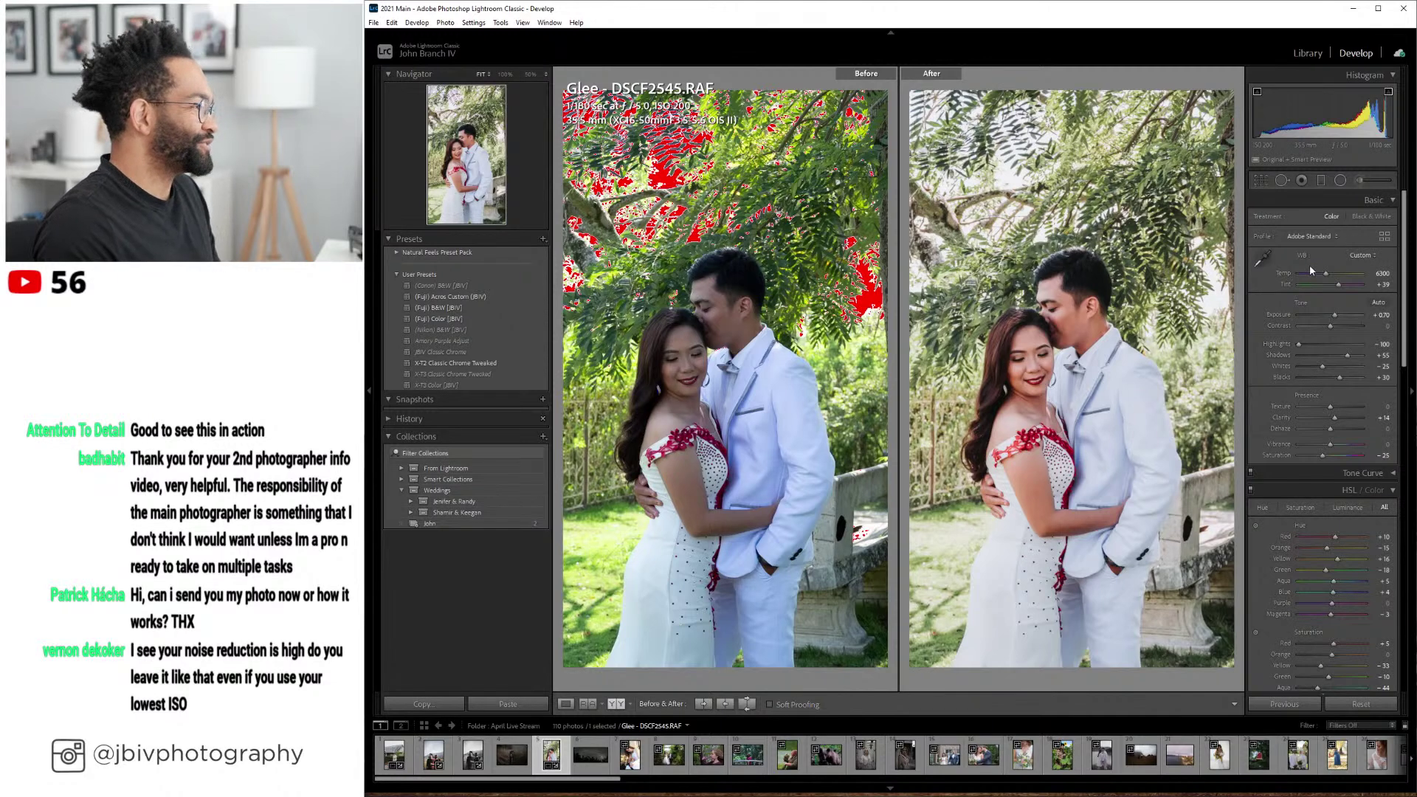
drag(1338, 285, 1336, 286)
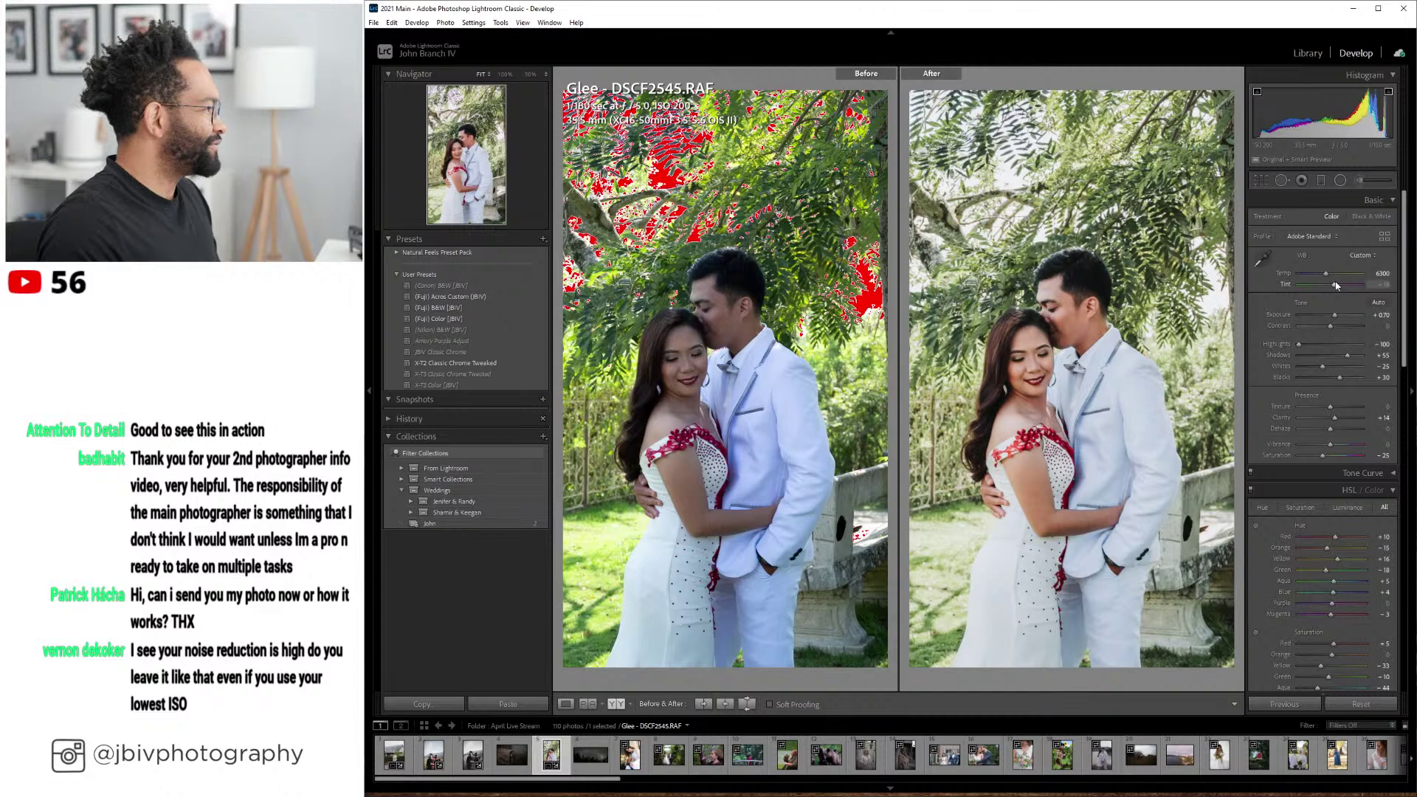
click(572, 703)
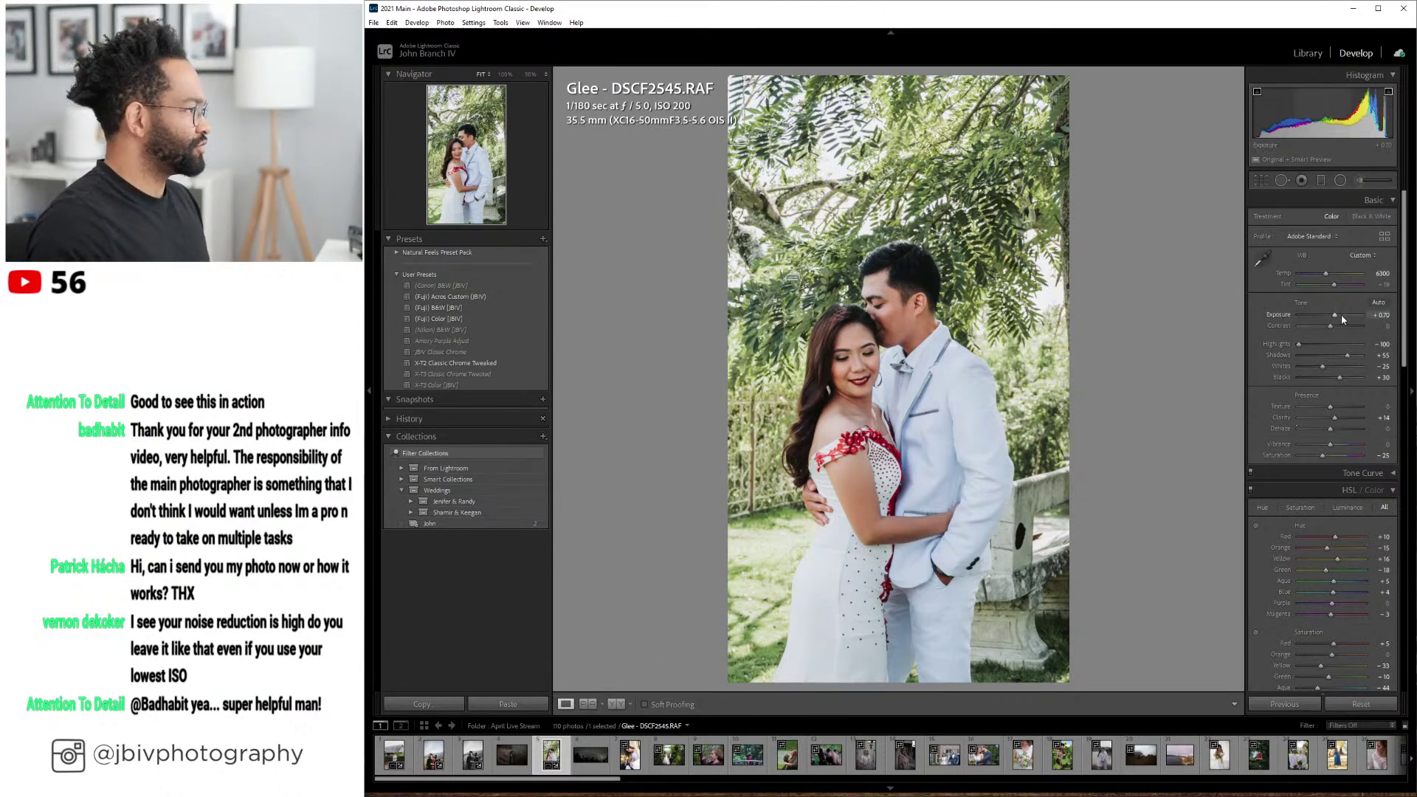
drag(1326, 274, 1323, 279)
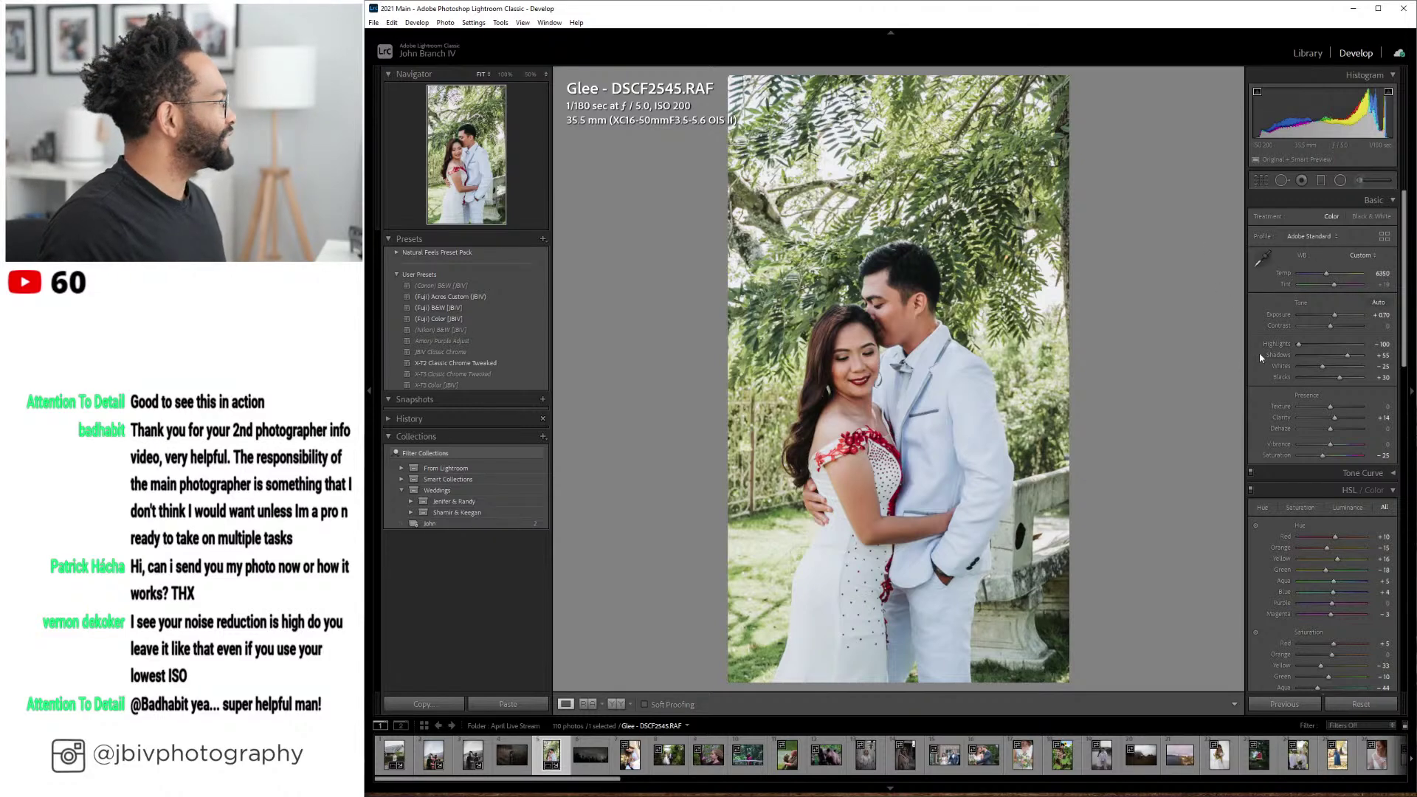
- Set the wedding photo's luminance noise reduction to 10 and its sharpening amount to 20
scroll(1262, 347, down, 15)
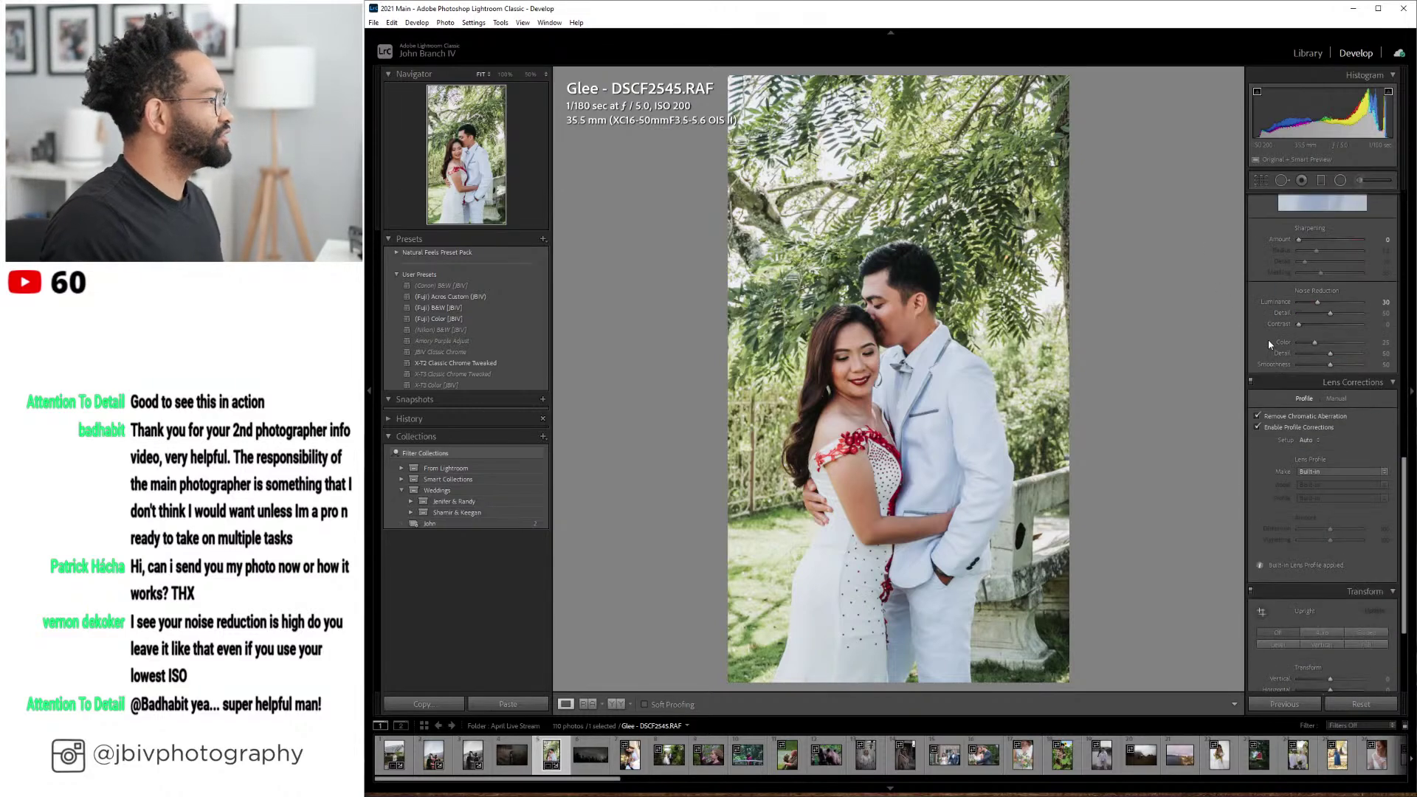
scroll(1268, 341, up, 3)
drag(1317, 411, 1311, 410)
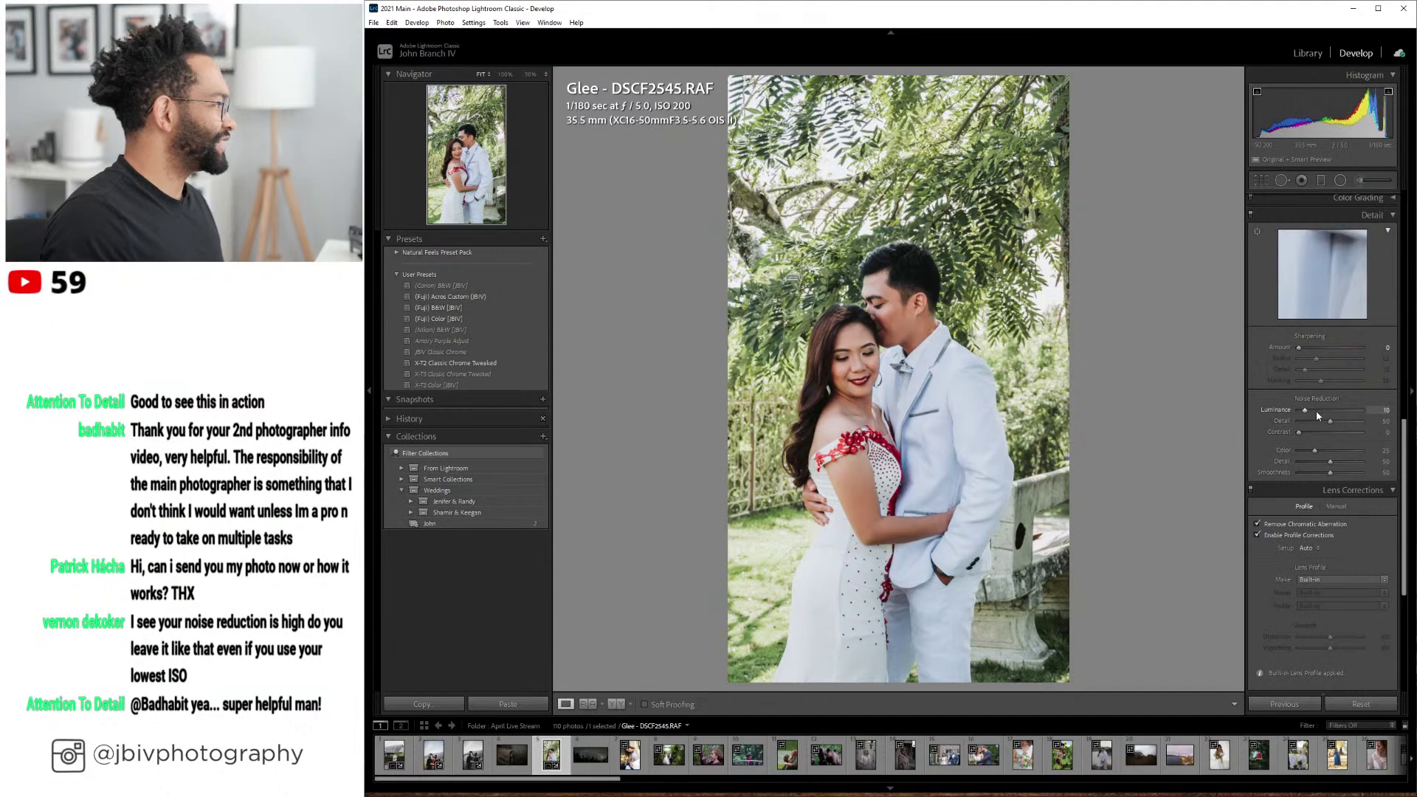
drag(1311, 413, 1308, 409)
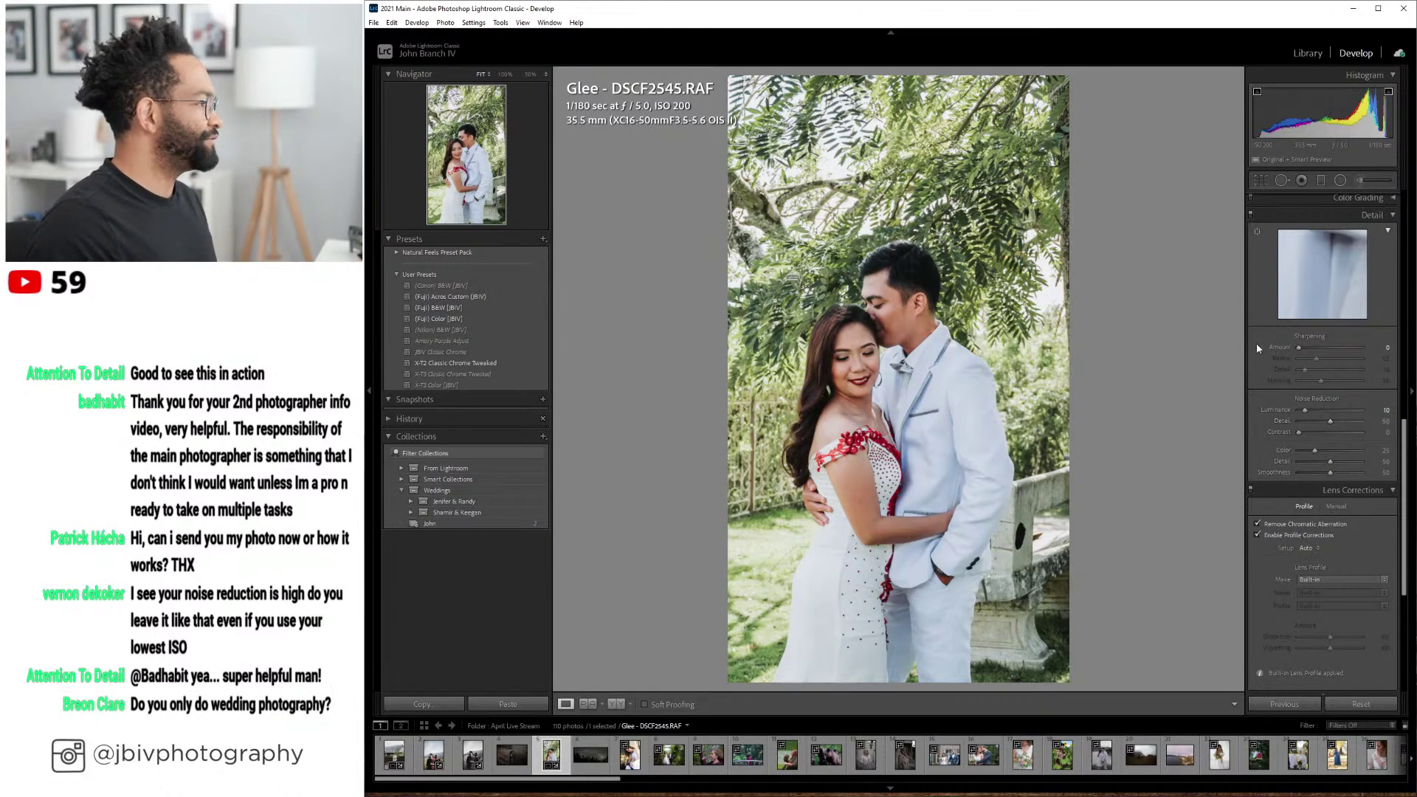
click(1301, 348)
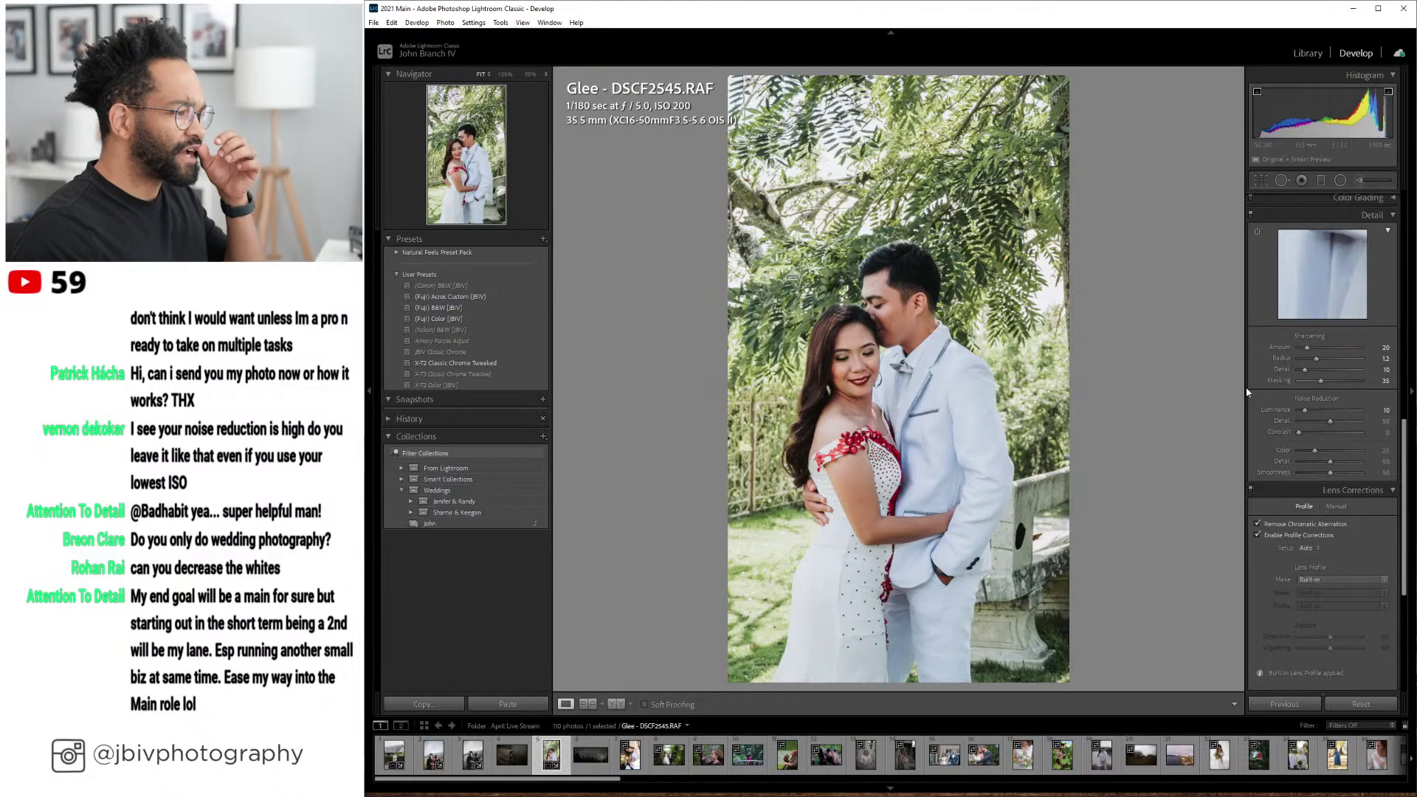
- Move on to the Mt. Graham Milky Way panorama and apply the (Fuji) Color [JBIV] preset to it
key(Right)
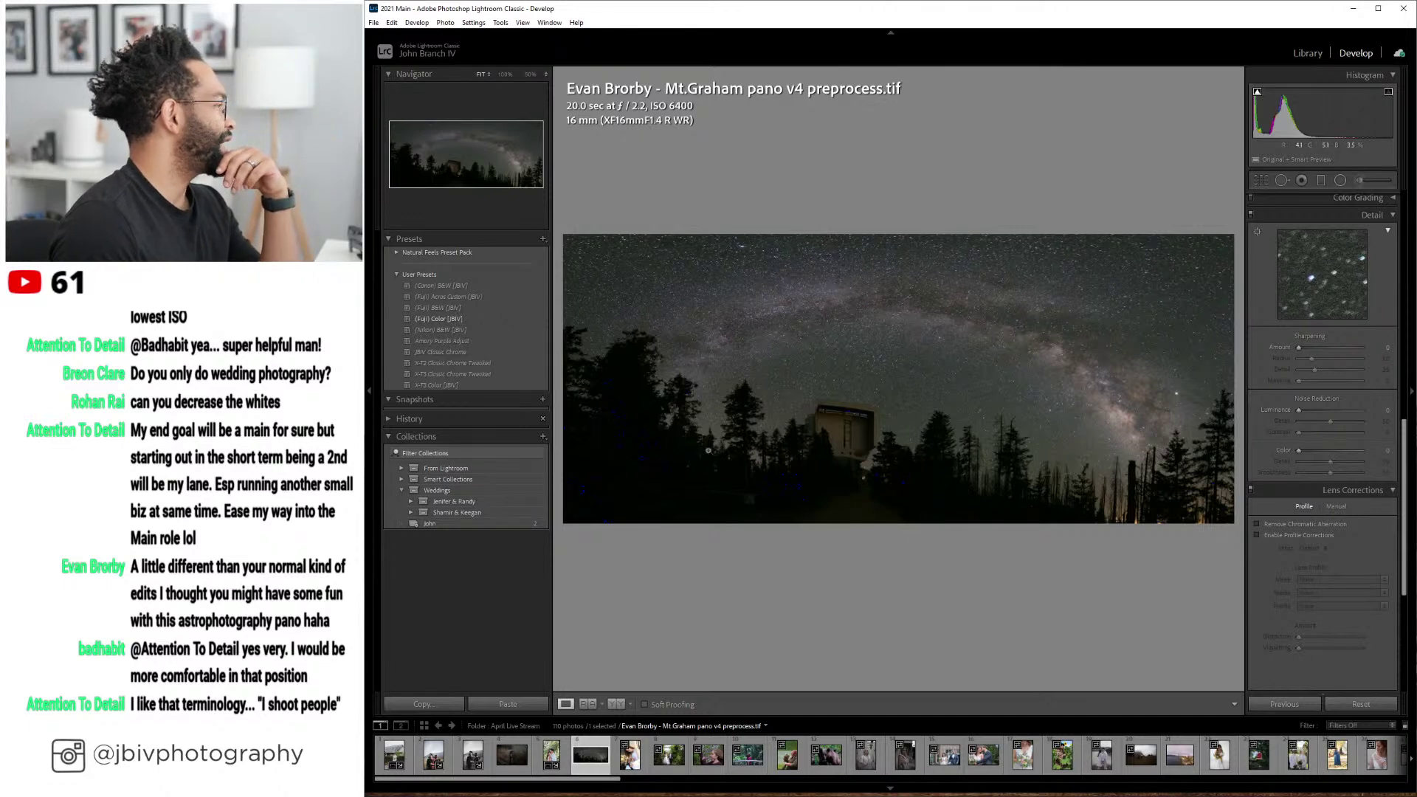
click(439, 318)
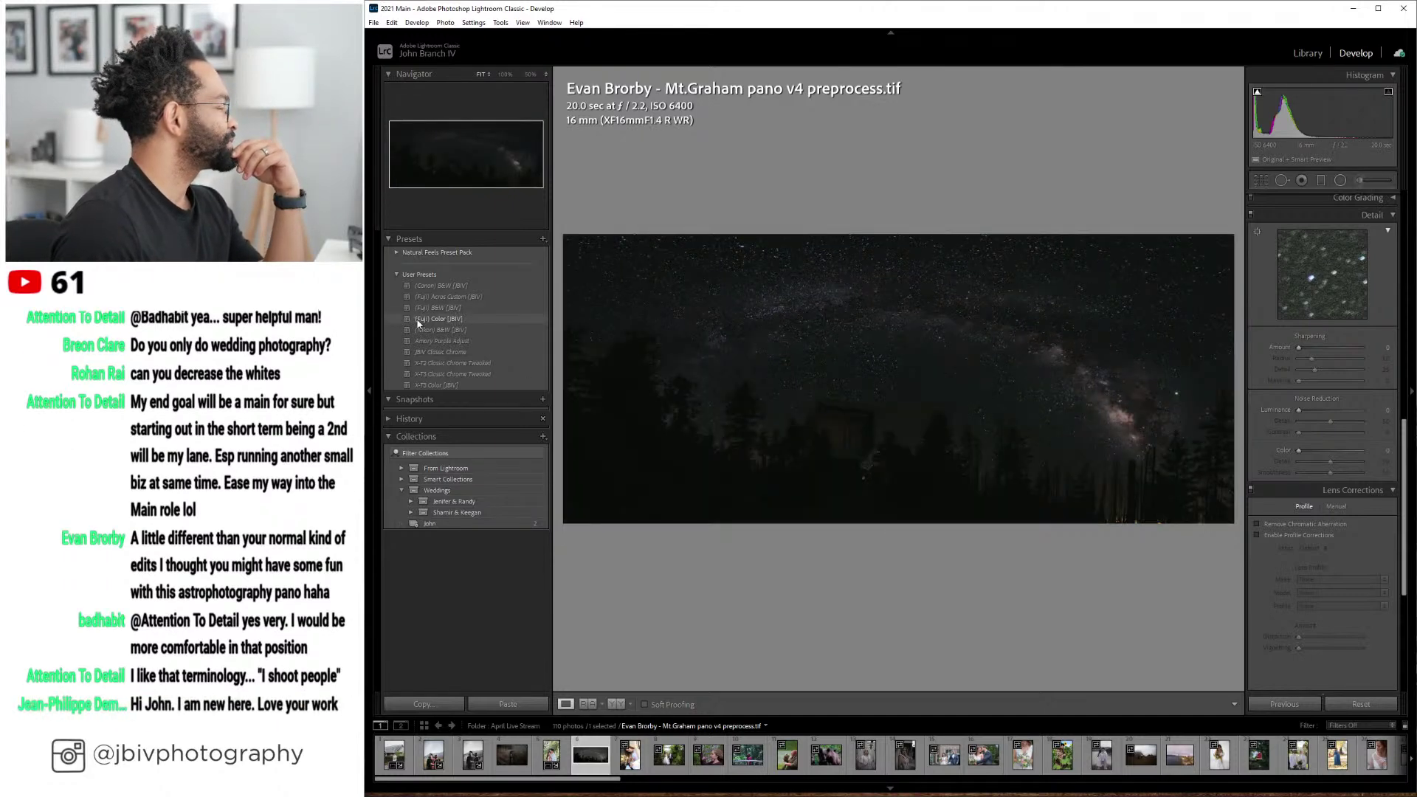
scroll(1313, 426, up, 5)
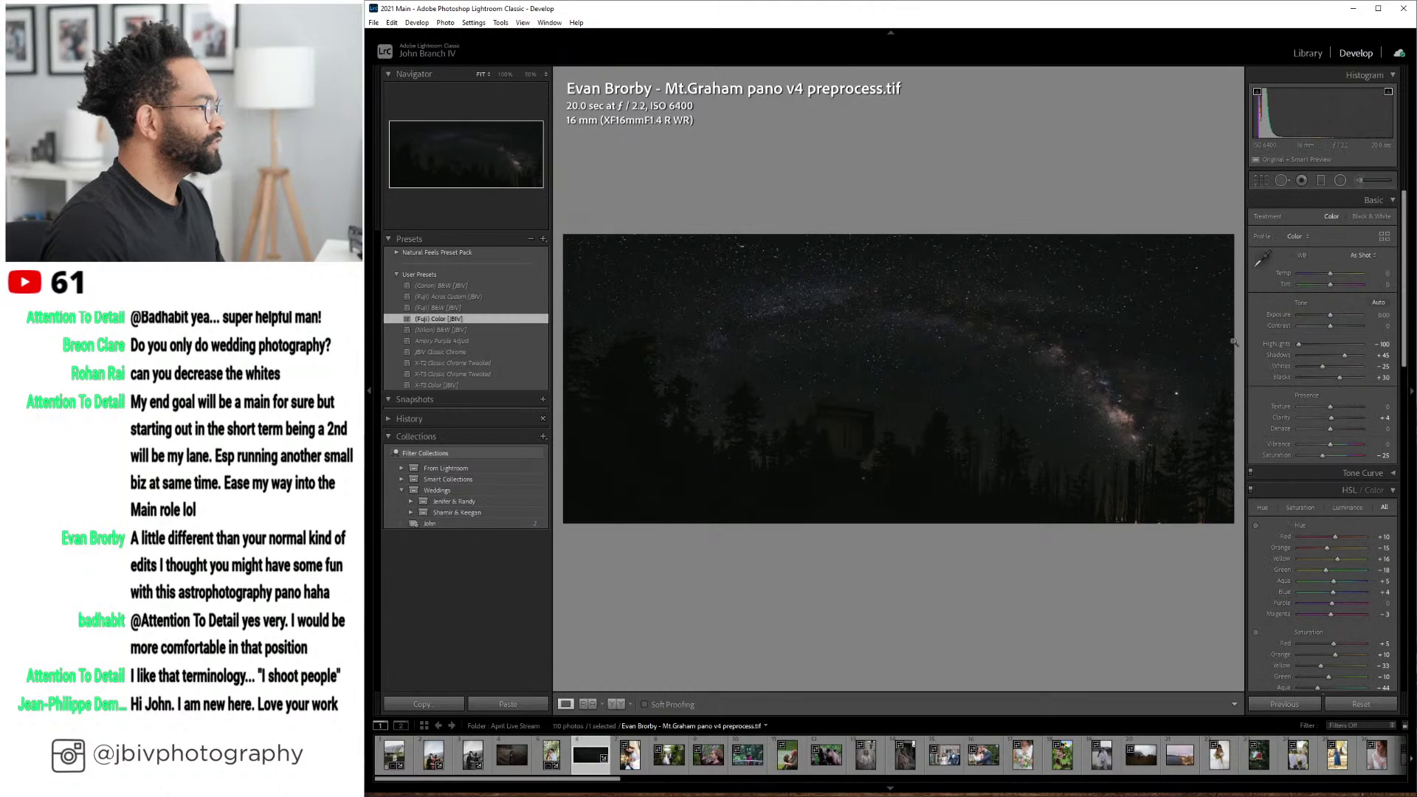
- Set the panorama's clarity to +44, shadows to 0 and blacks to +15
drag(1334, 424, 1331, 421)
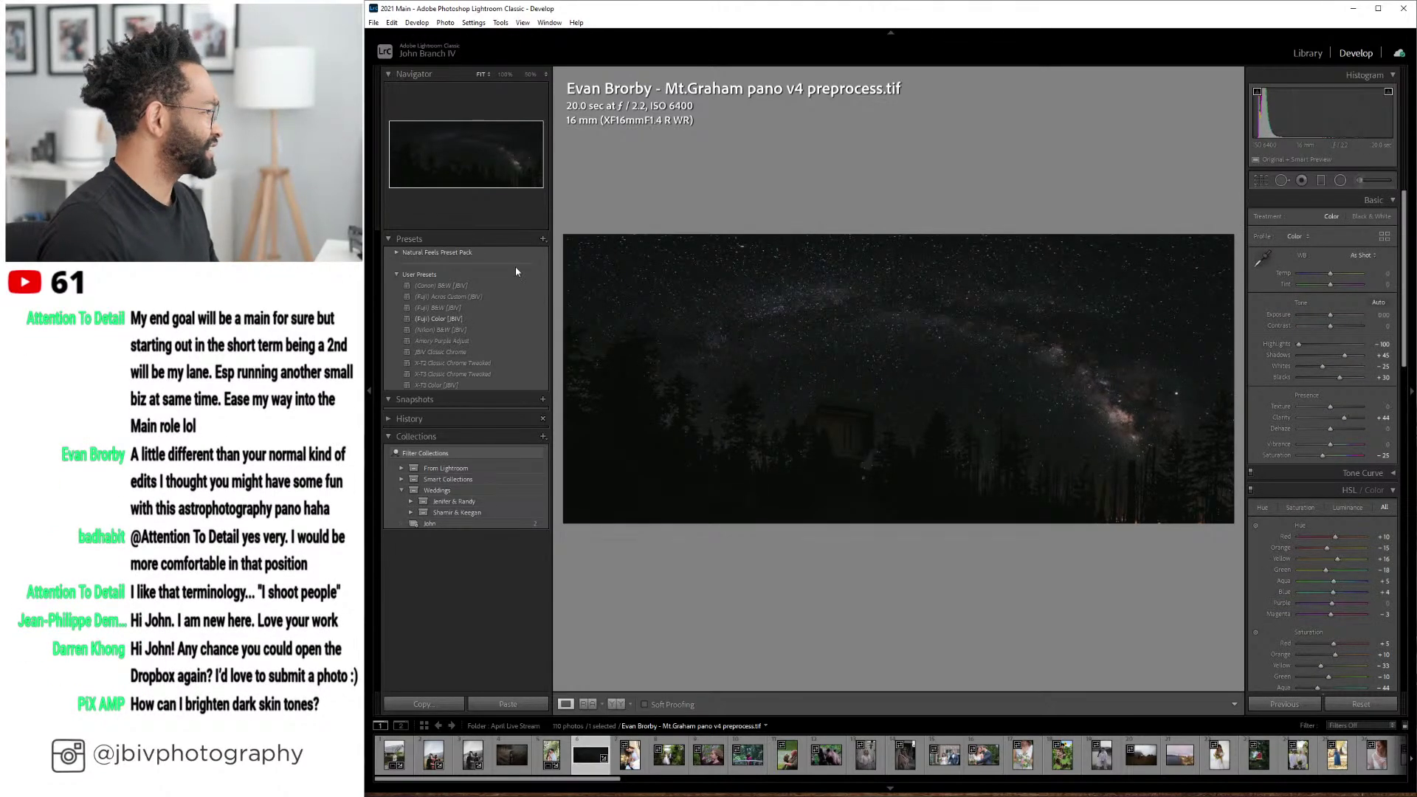
click(1340, 423)
scroll(1343, 418, up, 4)
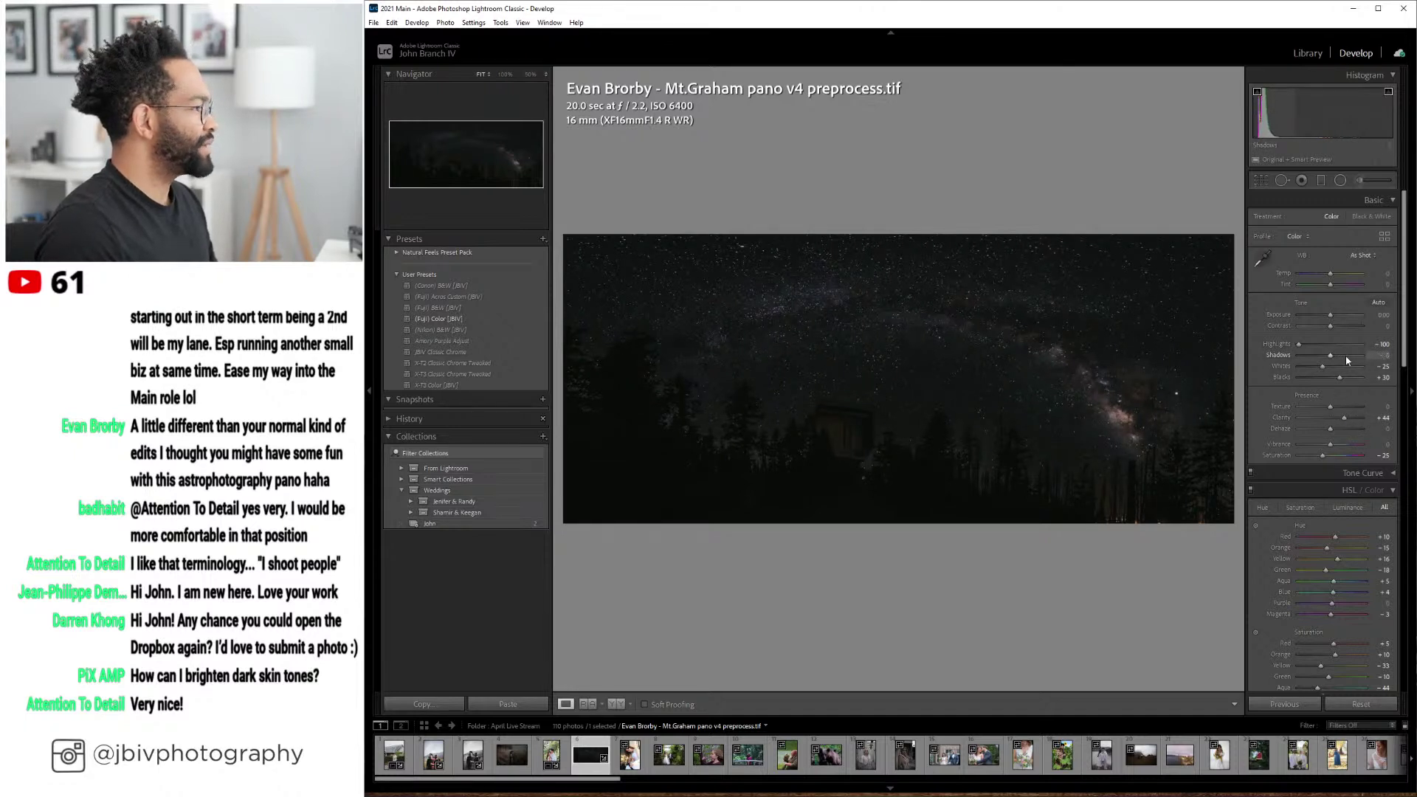
scroll(1345, 380, down, 2)
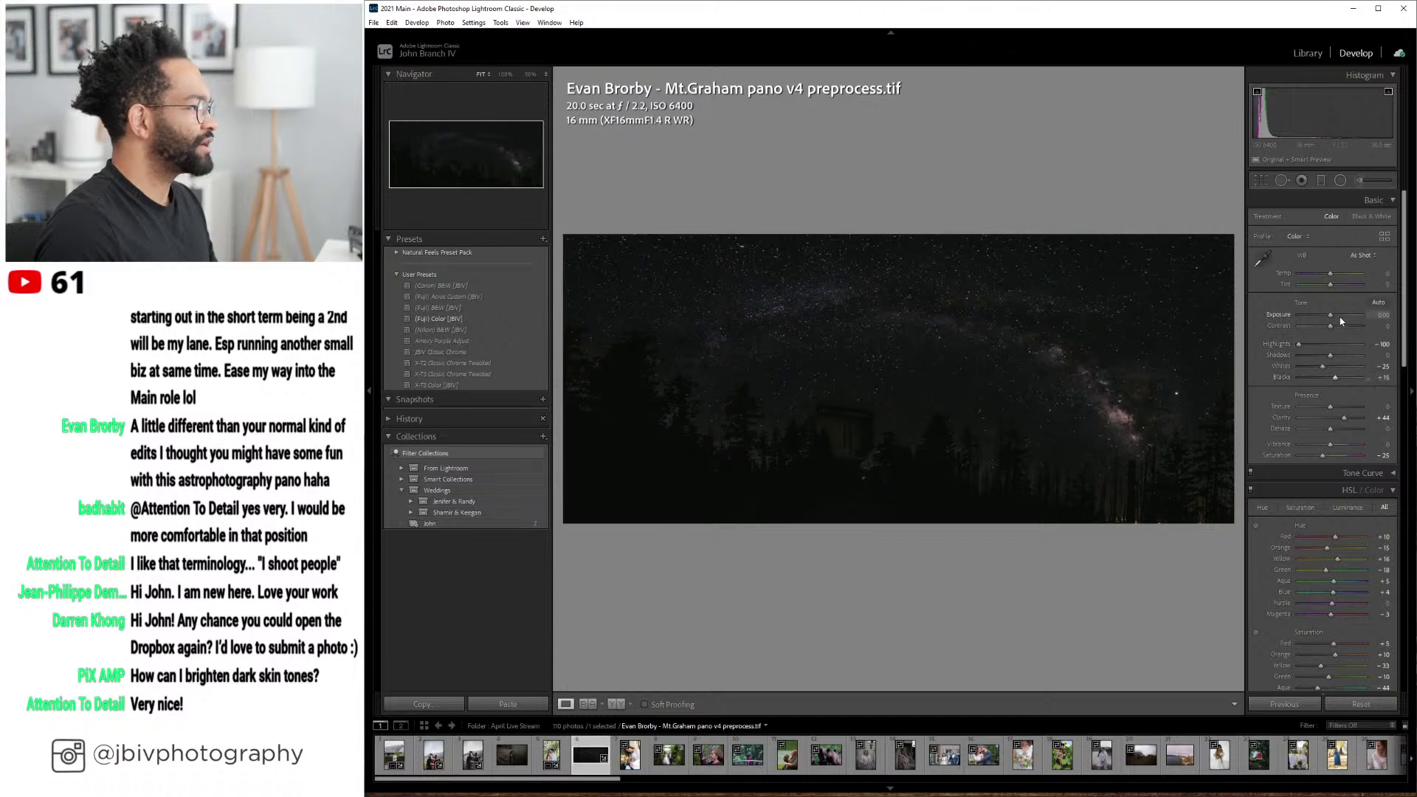
- Brighten the panorama by setting exposure to +2.00 and shadows to +5
scroll(1341, 320, up, 9)
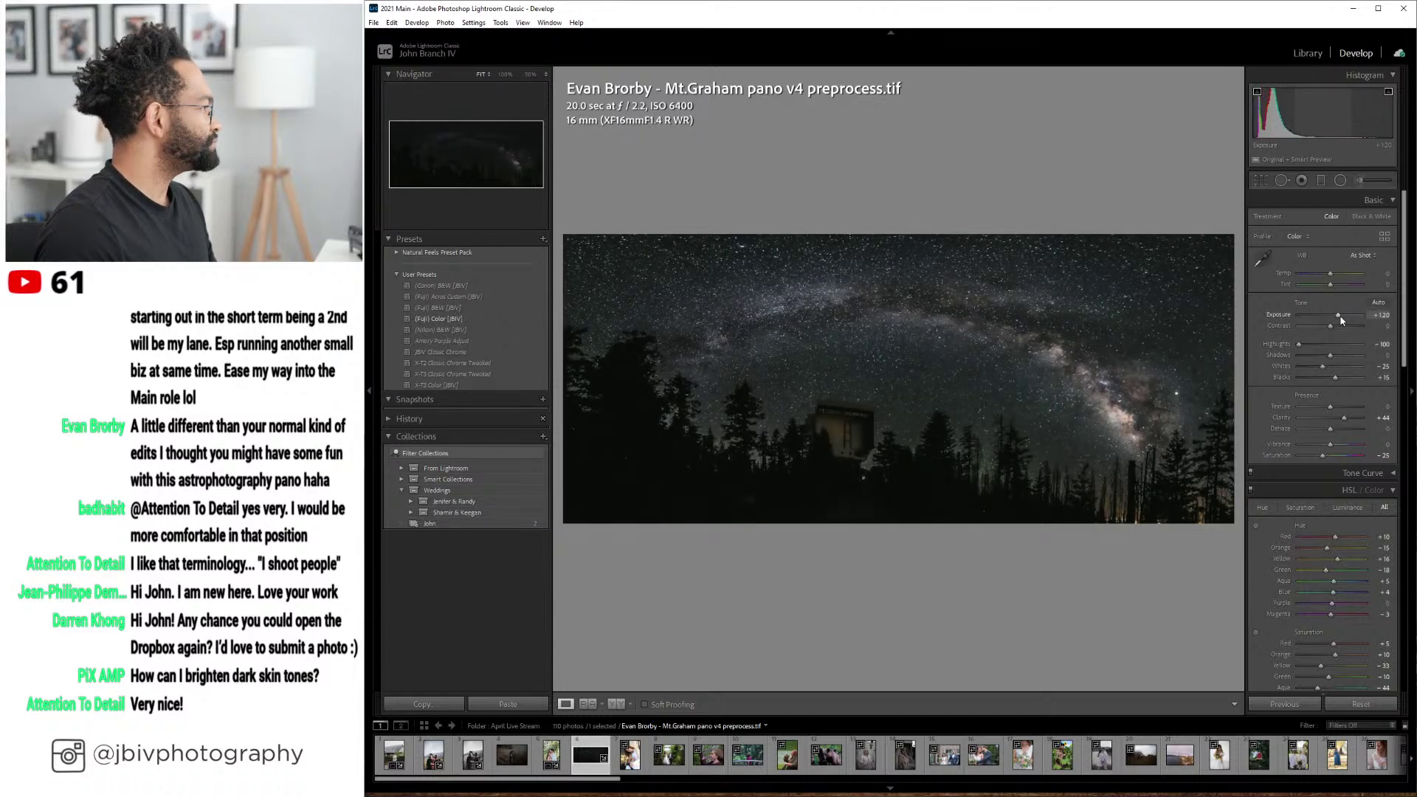
scroll(1342, 319, up, 8)
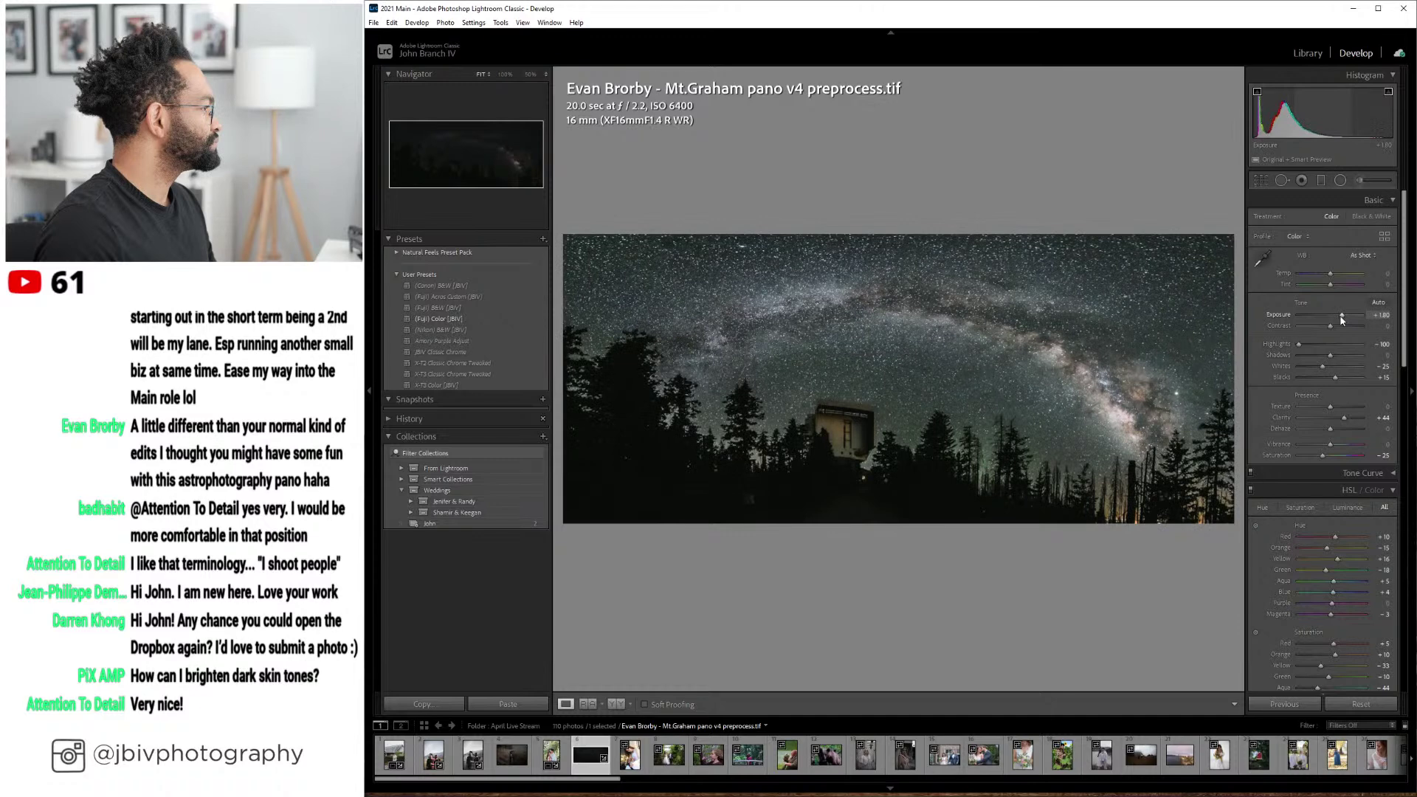
scroll(1342, 320, up, 1)
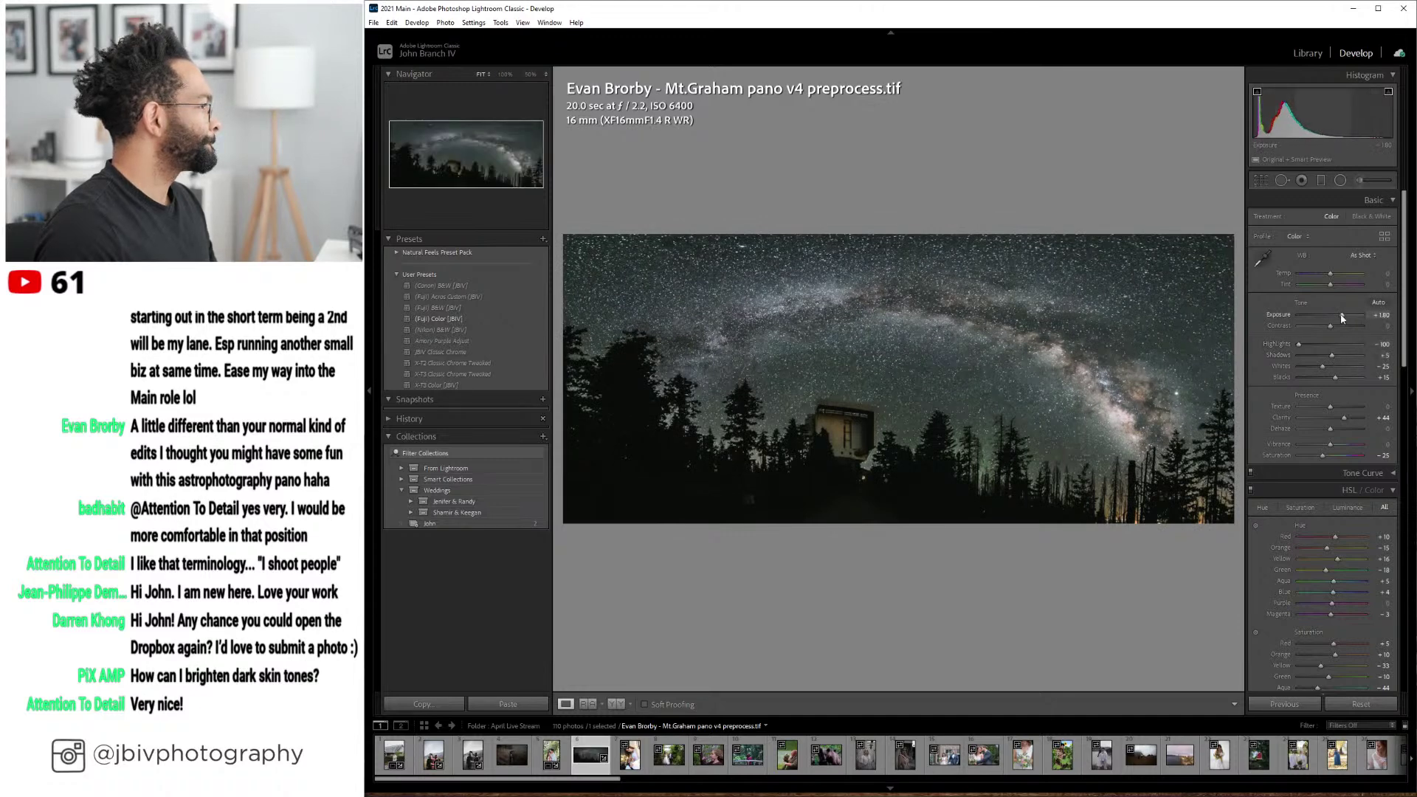
scroll(1342, 320, up, 2)
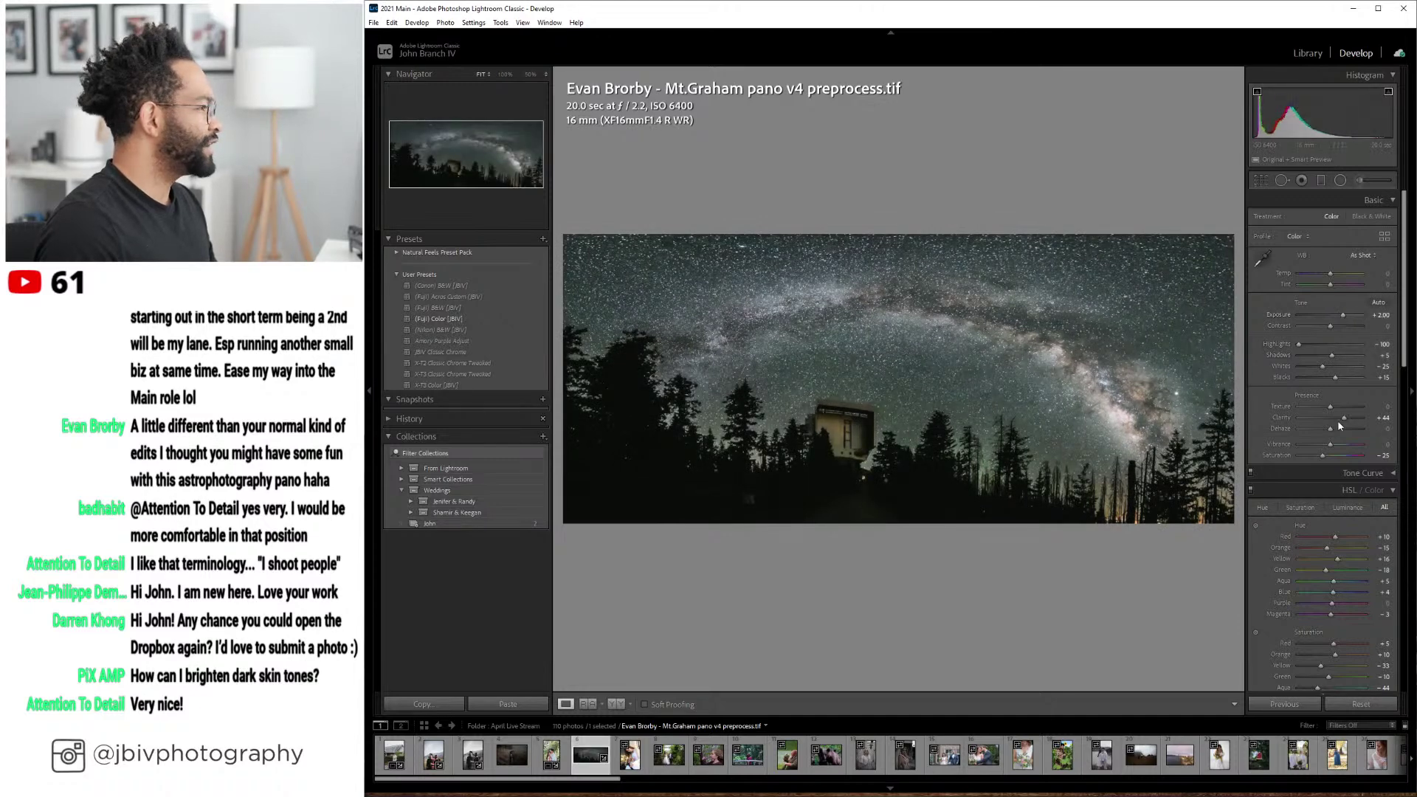
- Set the panorama's clarity to +14 and shift its tint to +10
scroll(1342, 421, down, 6)
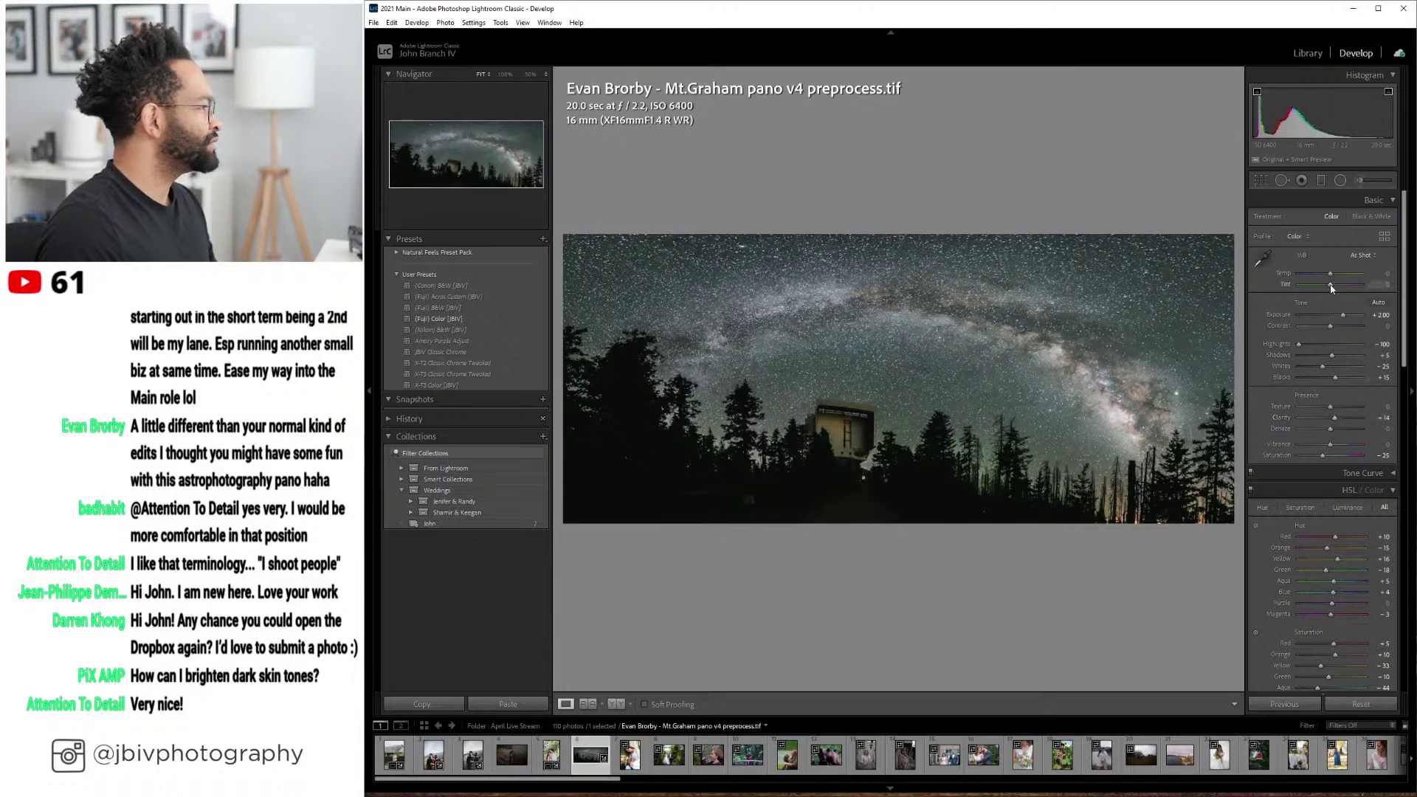
scroll(1332, 288, up, 1)
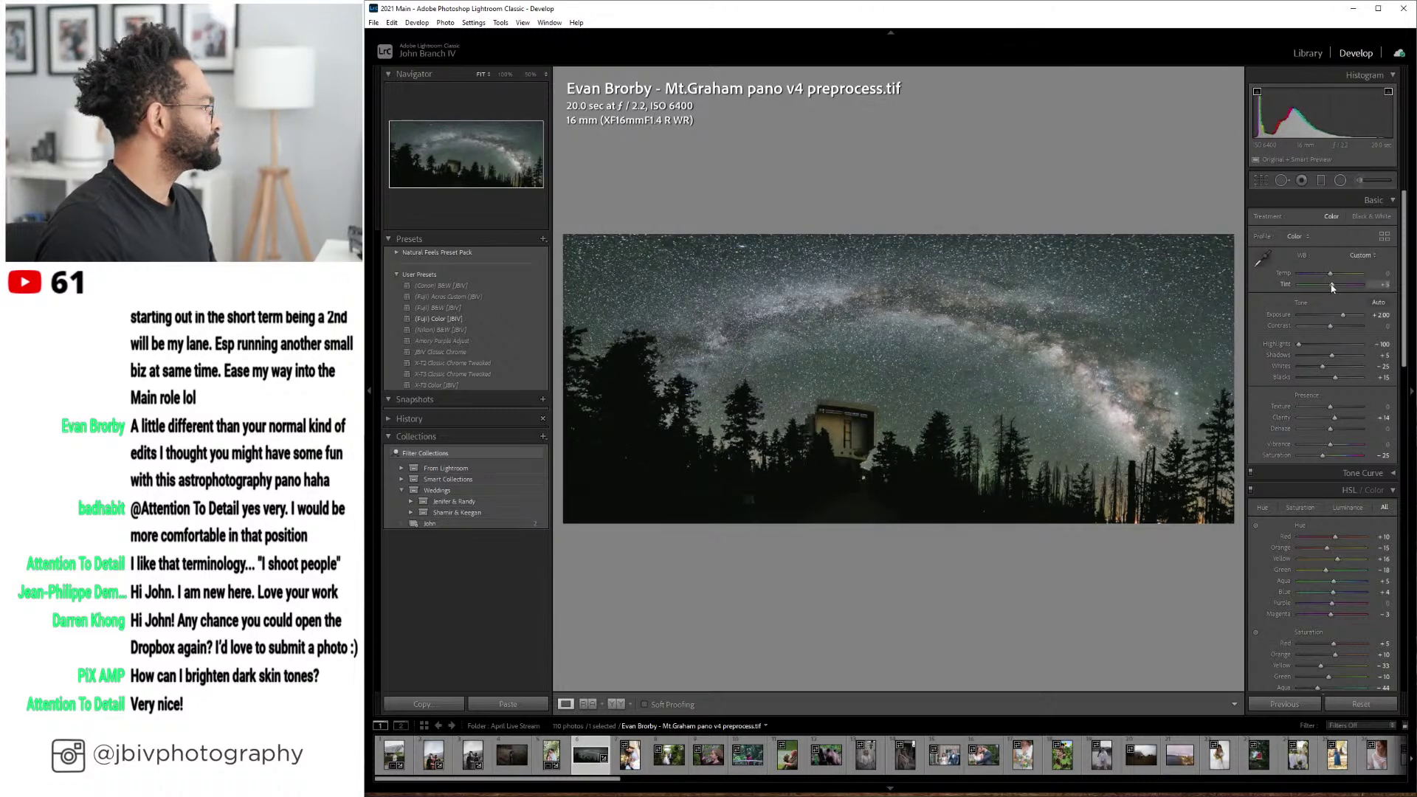
scroll(1332, 288, up, 1)
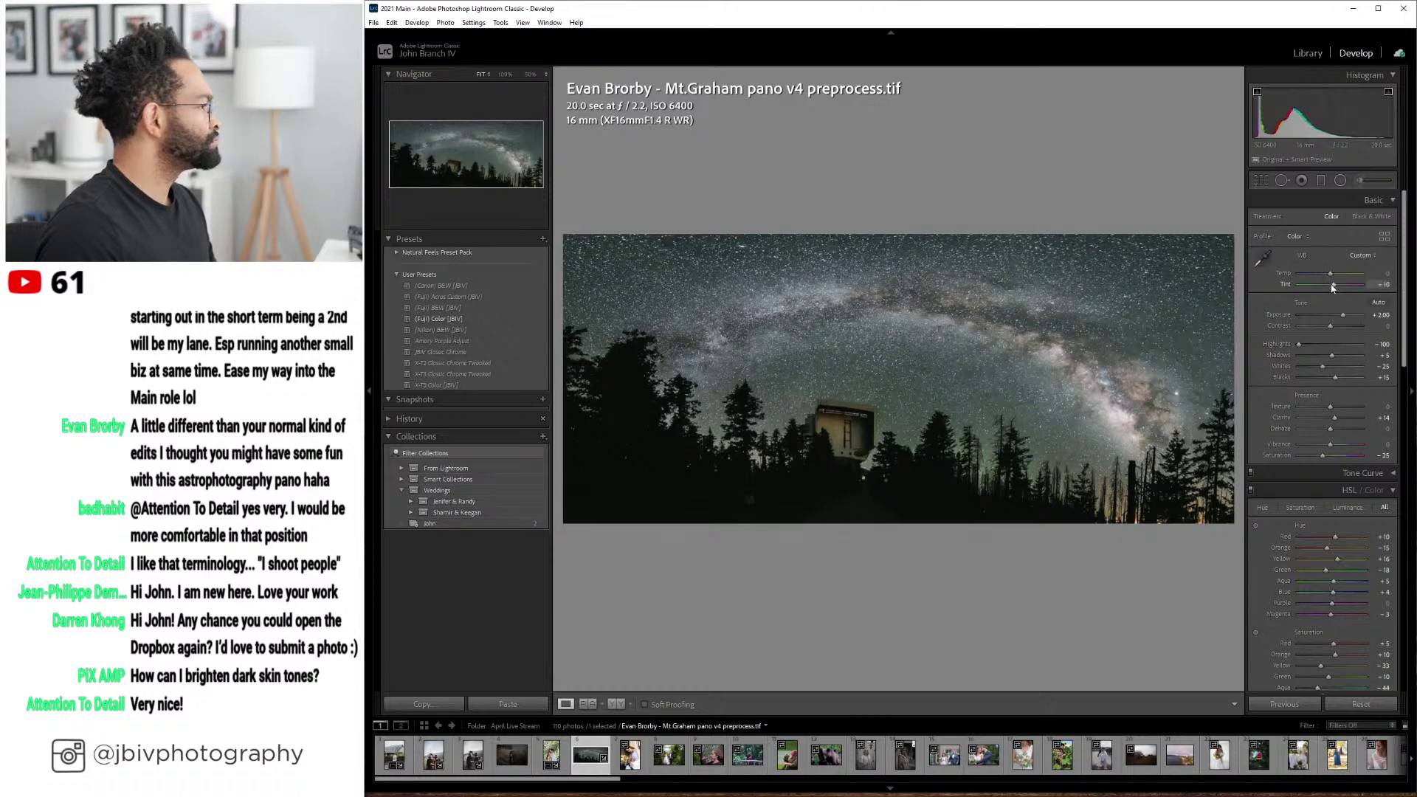
- Try cooler temperatures on the panorama, return the temperature to 0 and set the tint to +15
scroll(1328, 275, down, 2)
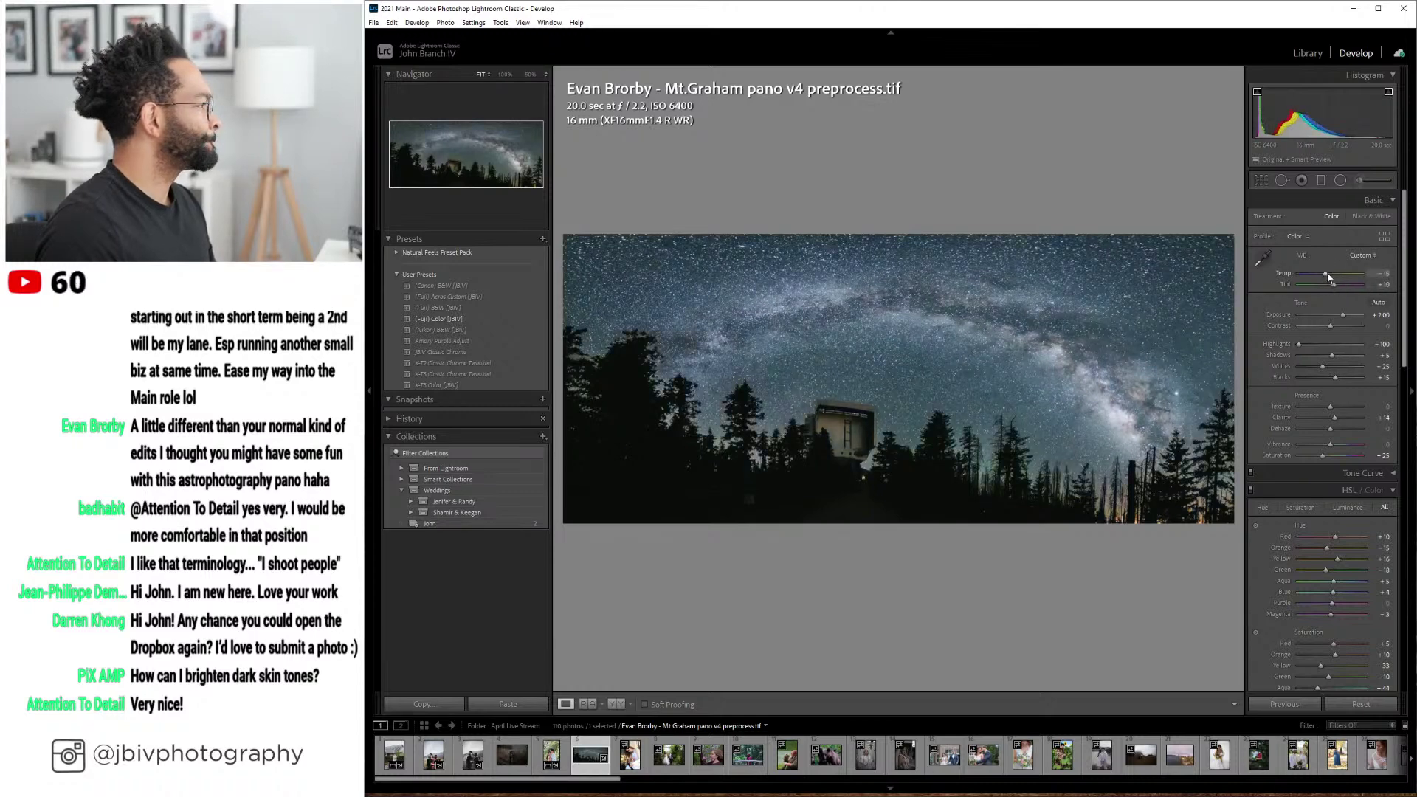
scroll(1328, 277, up, 1)
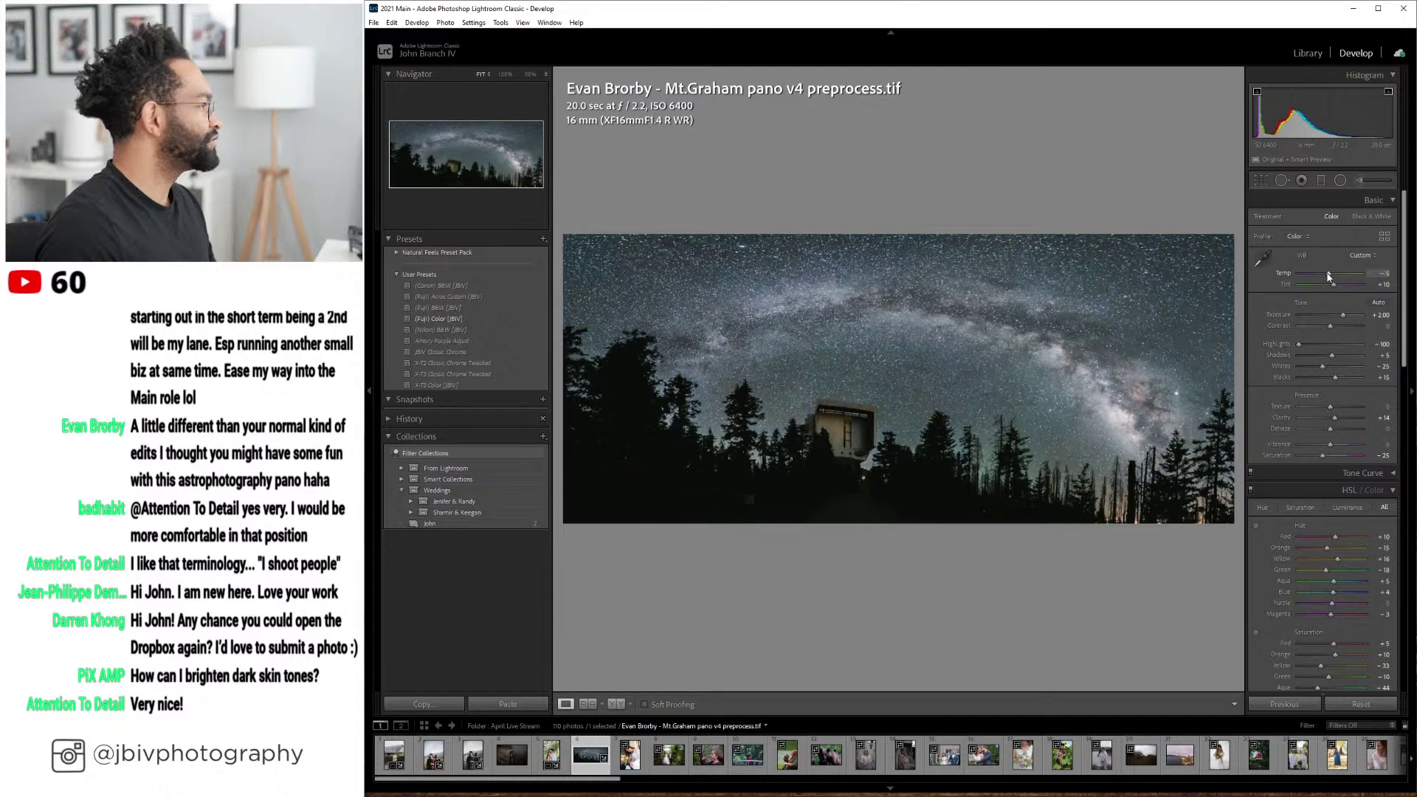
scroll(1329, 277, down, 4)
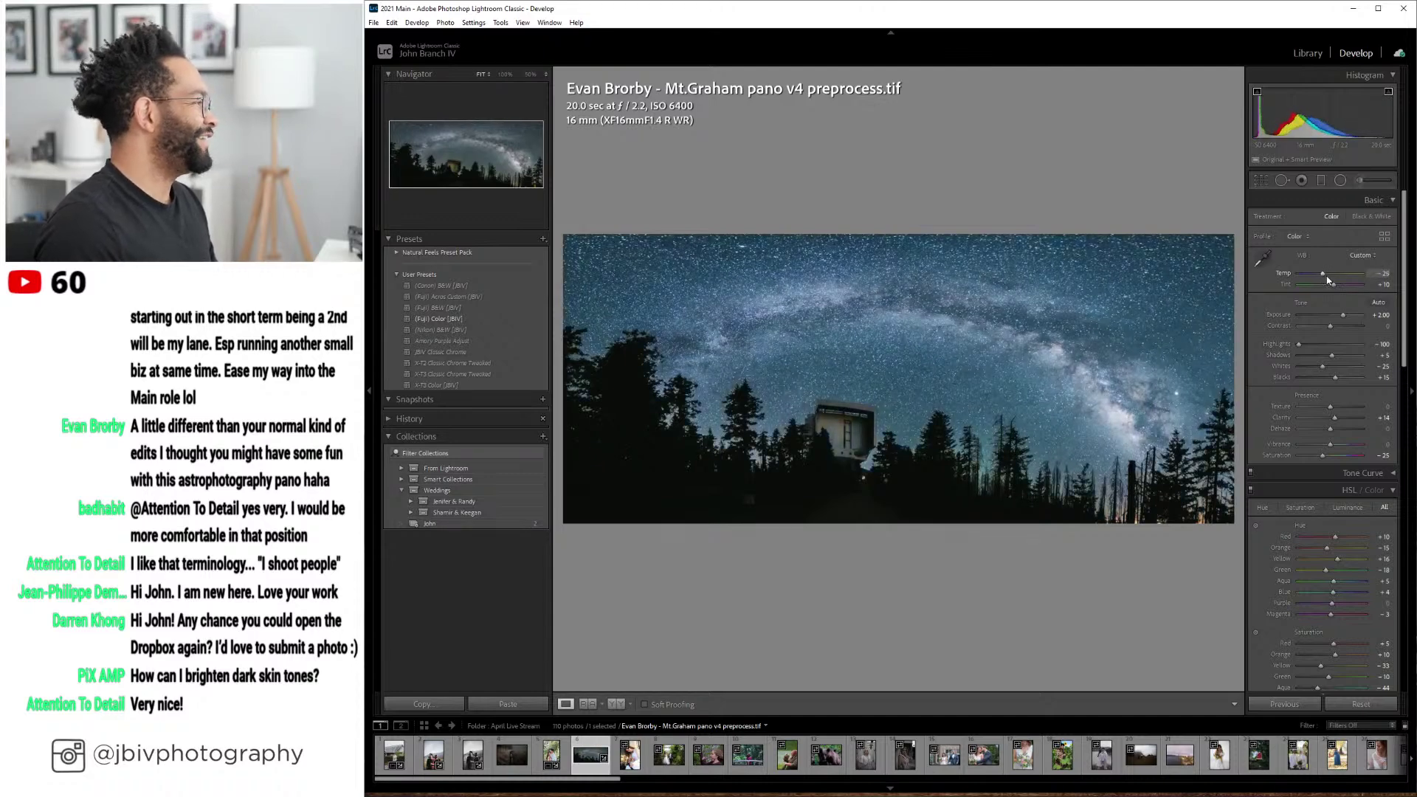
scroll(1328, 281, up, 5)
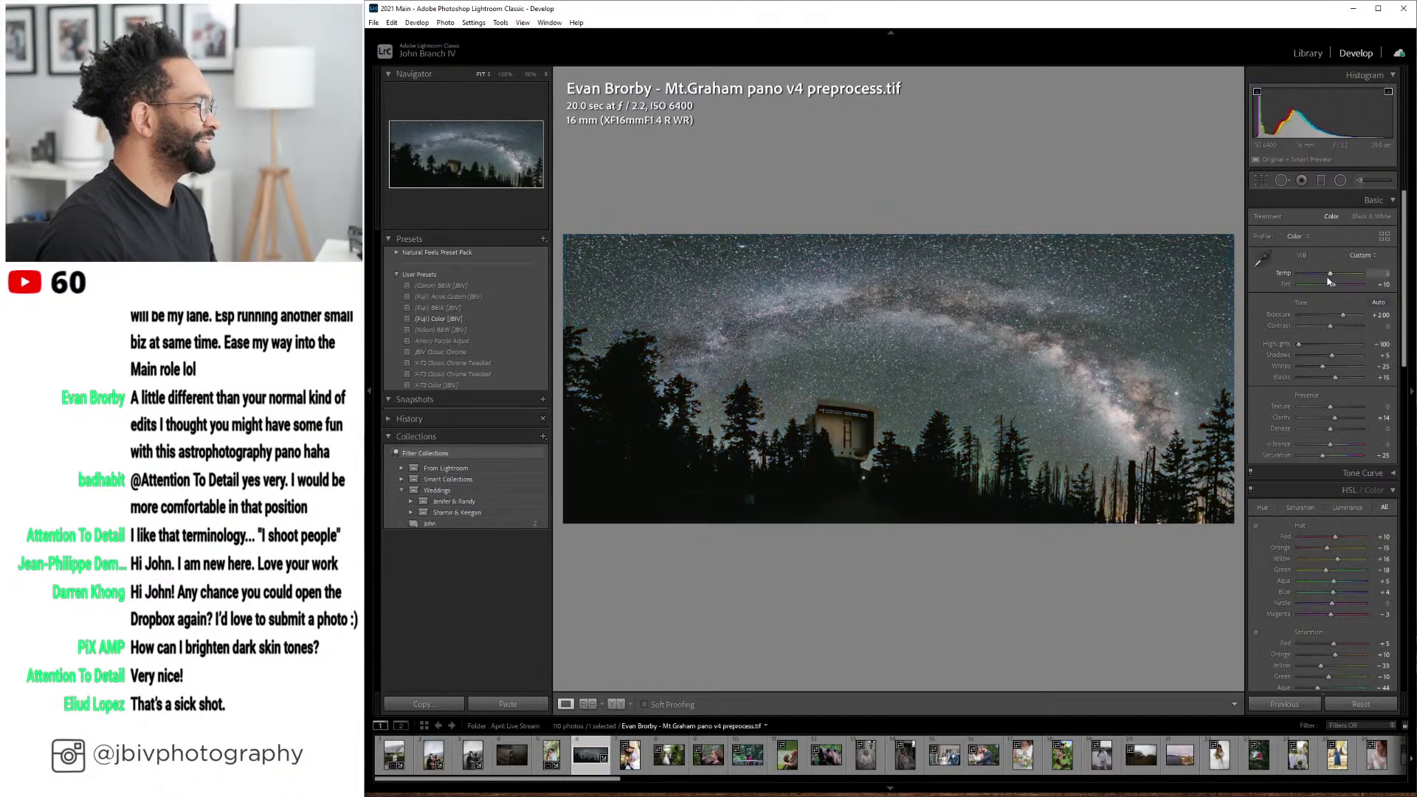
scroll(1328, 280, down, 1)
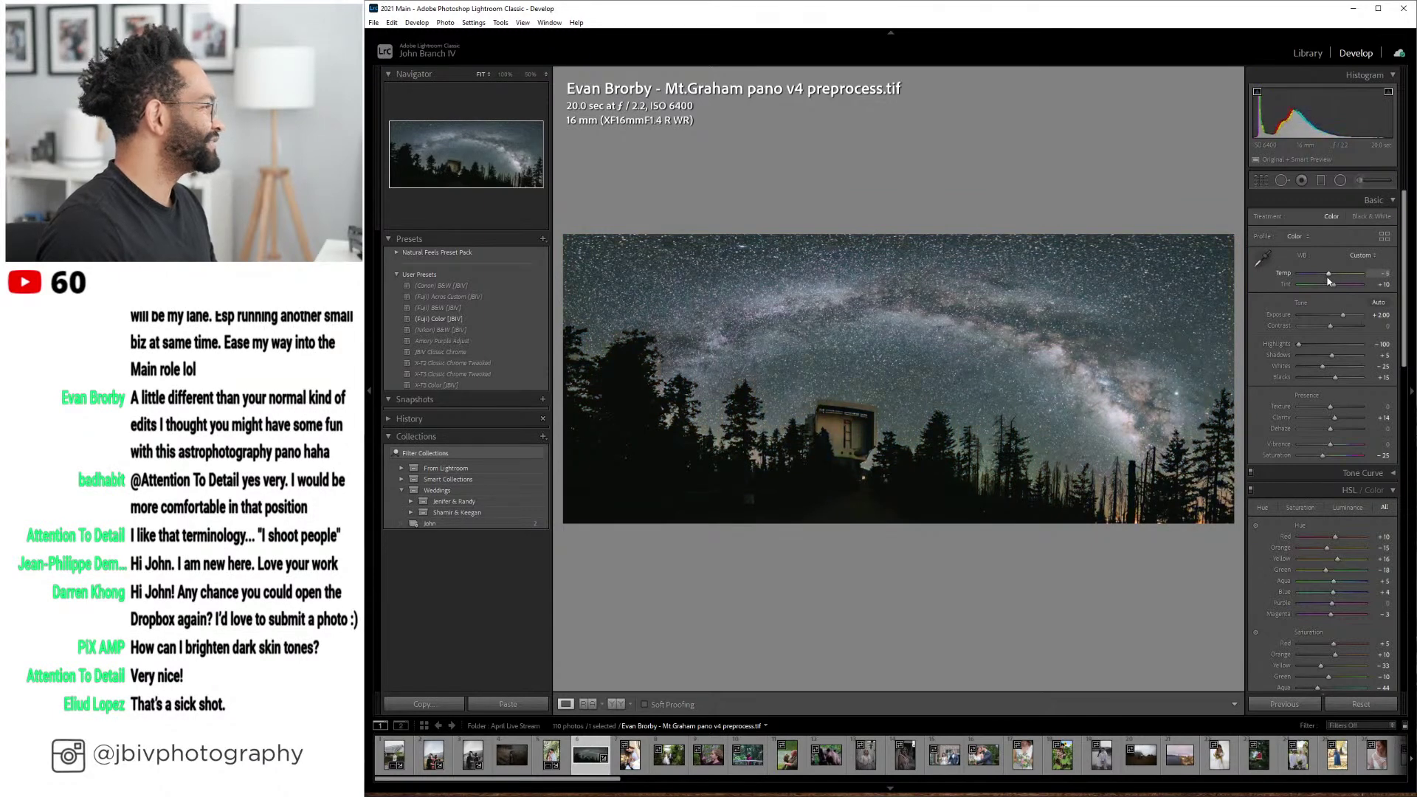
scroll(1329, 279, up, 1)
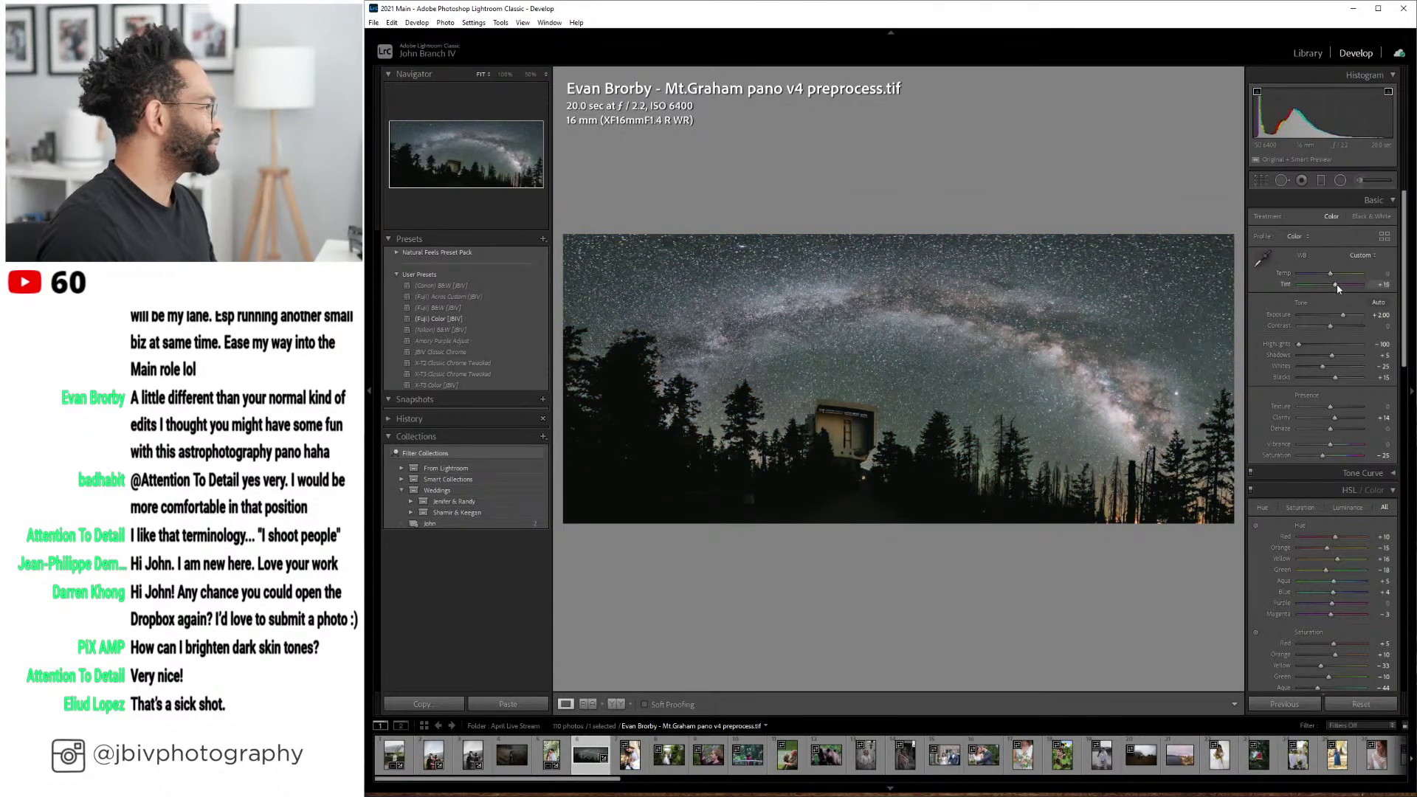
- Set the panorama's orange saturation to -5, clarity to +19 and exposure to +2.10
scroll(1335, 284, down, 3)
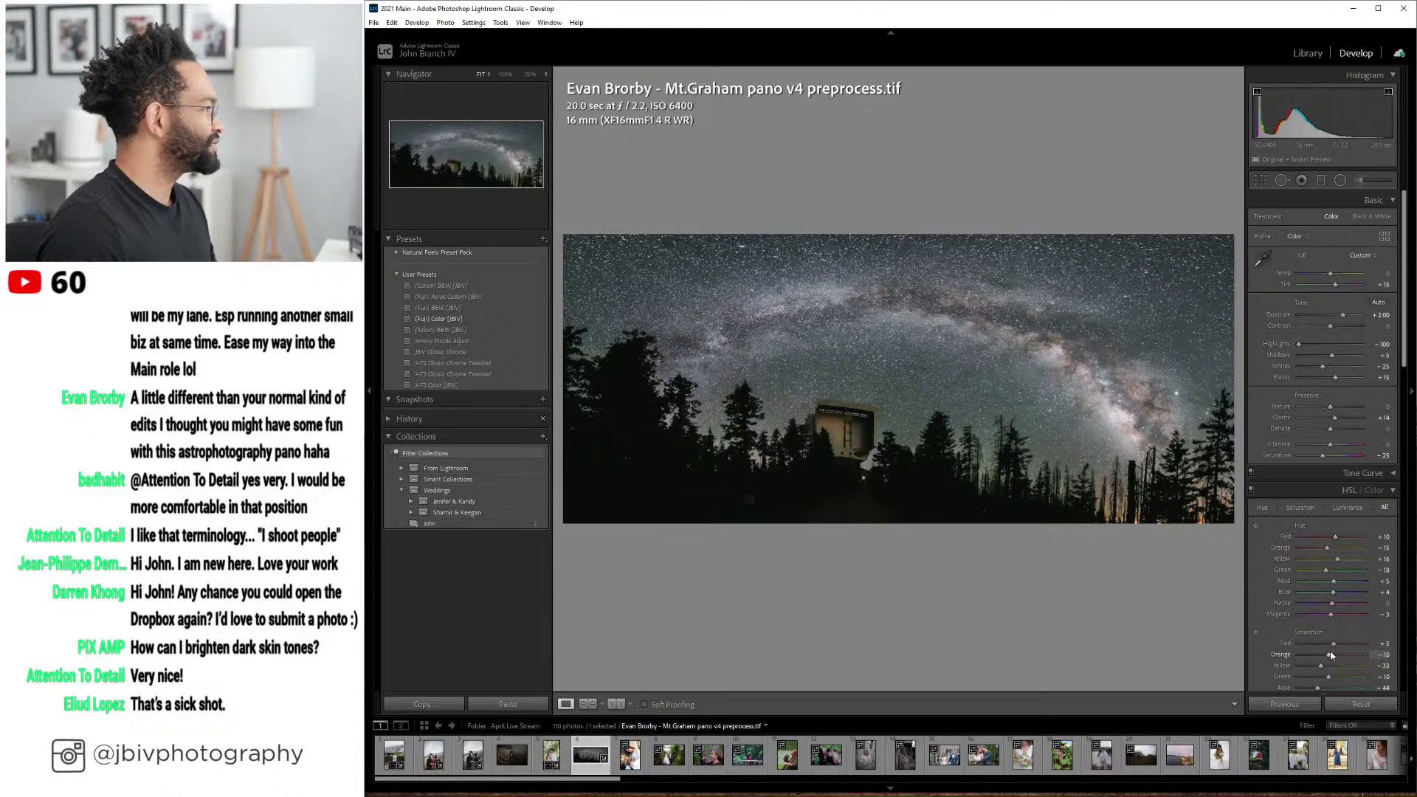
scroll(1332, 655, up, 5)
scroll(1336, 397, up, 5)
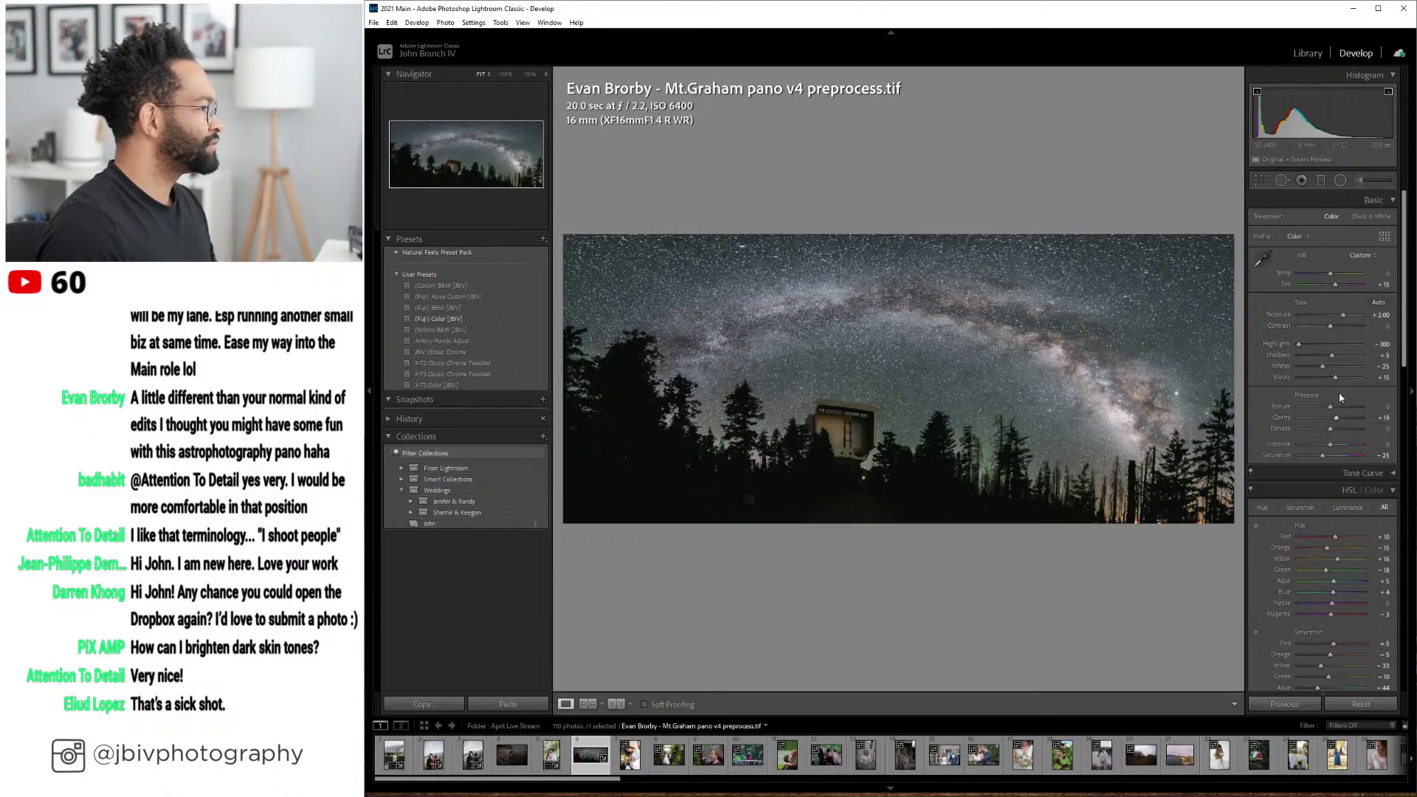
scroll(1286, 388, down, 3)
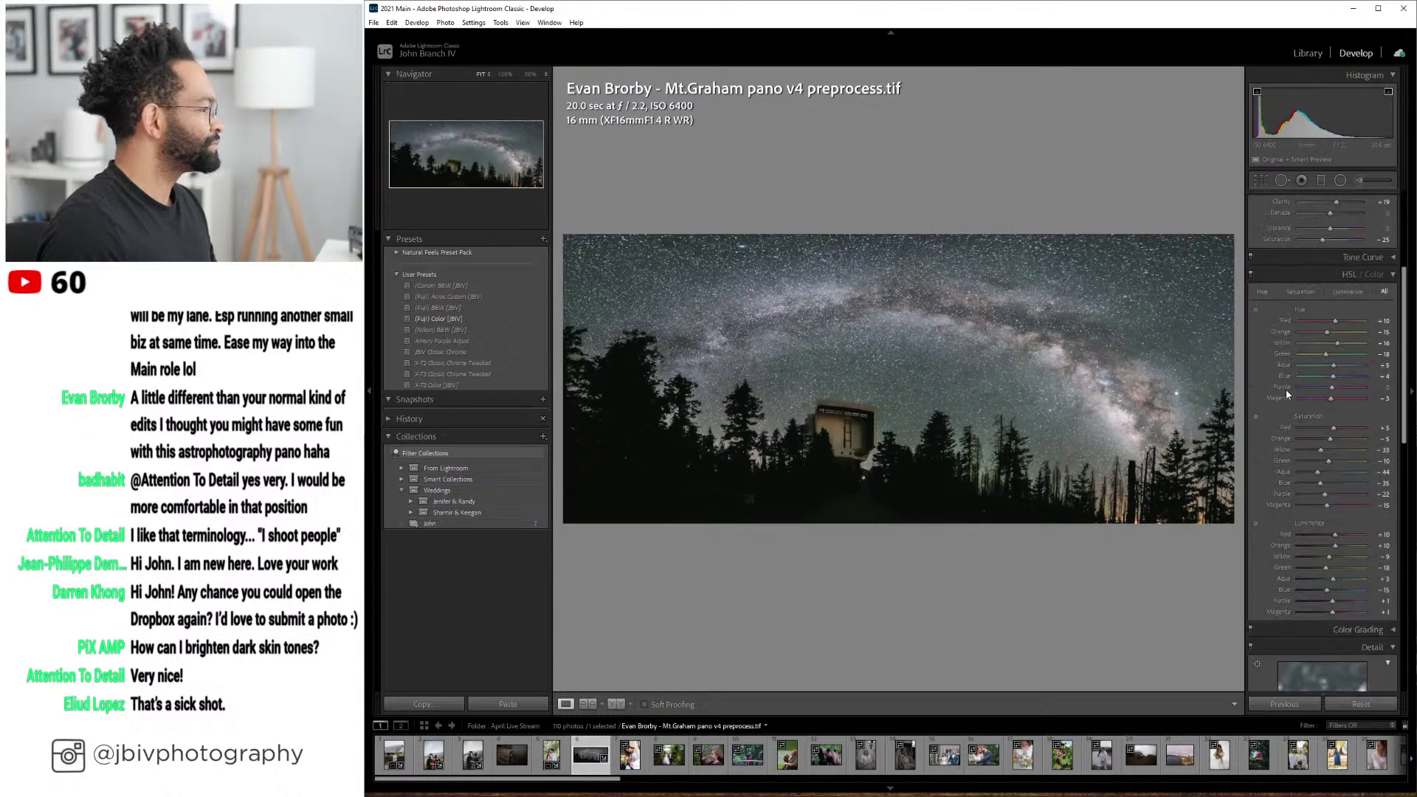
- Set the panorama's luminance noise reduction to 24, judging the noise in the starry sky at 100% magnification
scroll(1285, 388, down, 3)
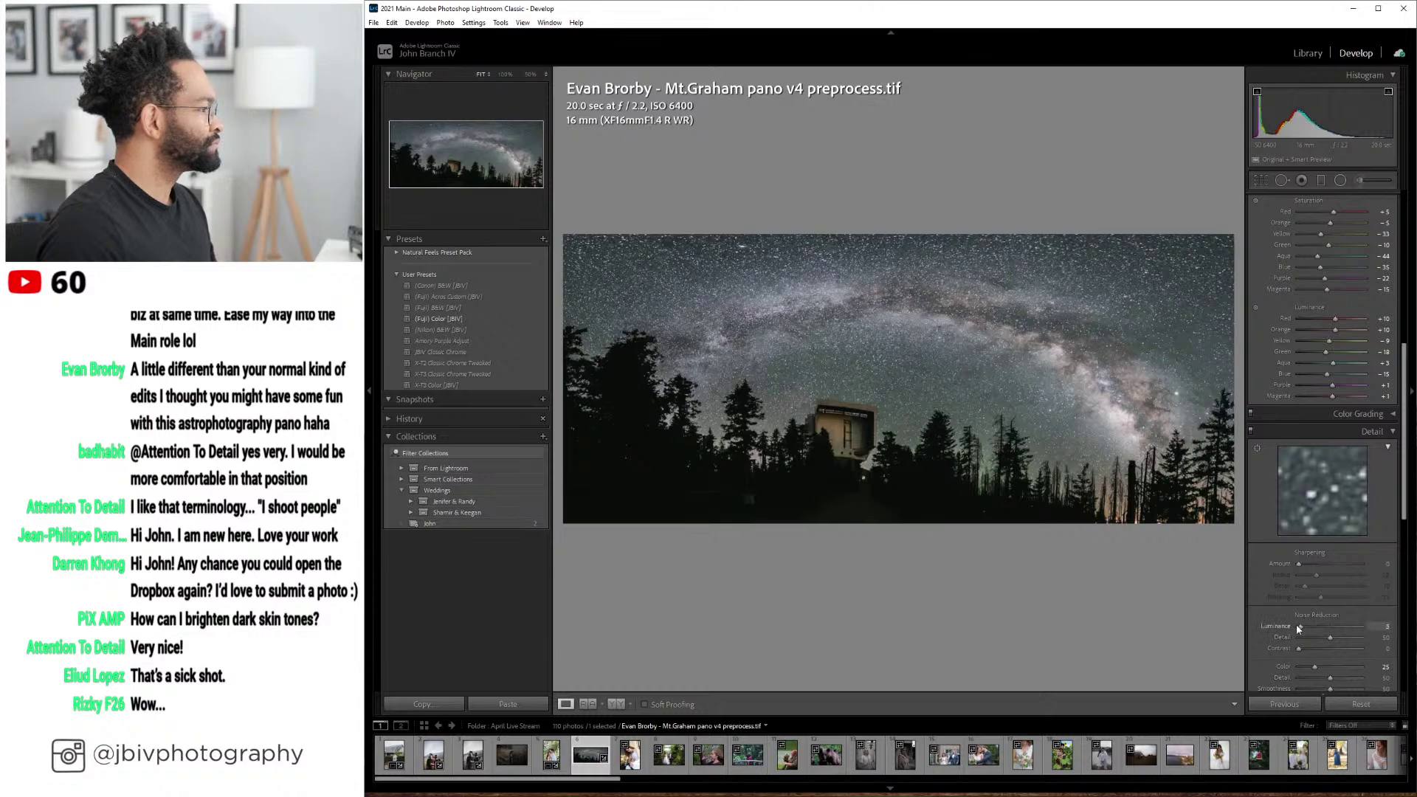
drag(1297, 627, 1288, 627)
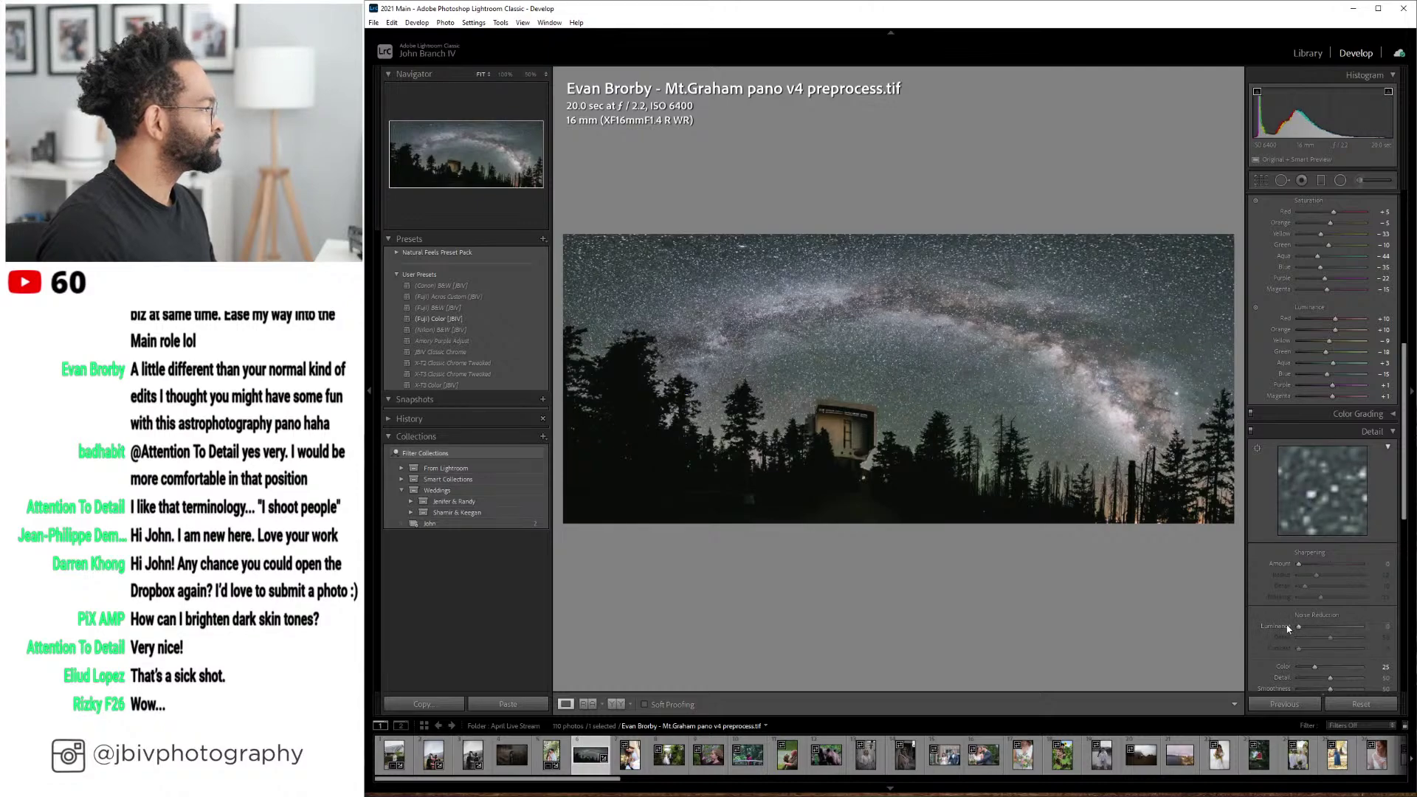
click(919, 358)
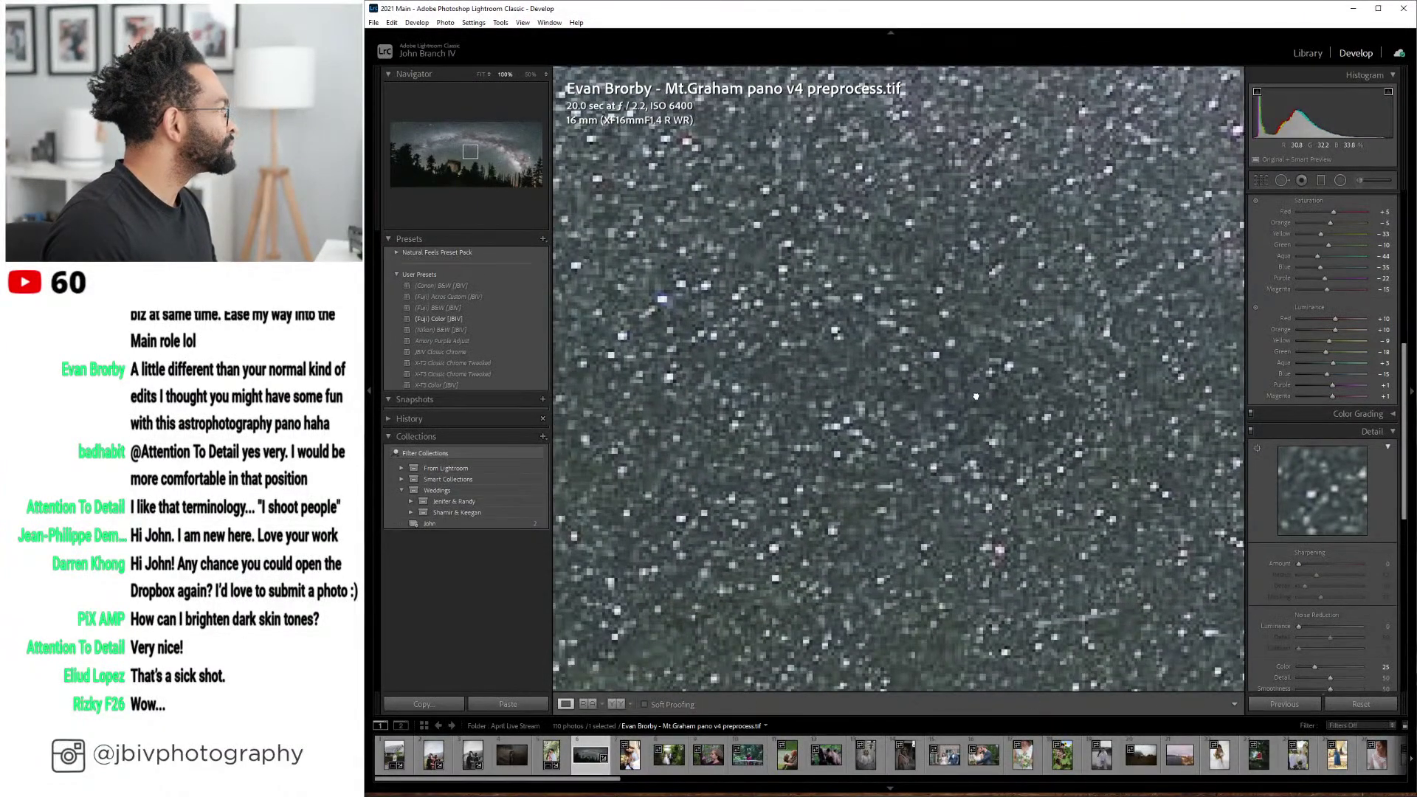
drag(950, 363, 1074, 284)
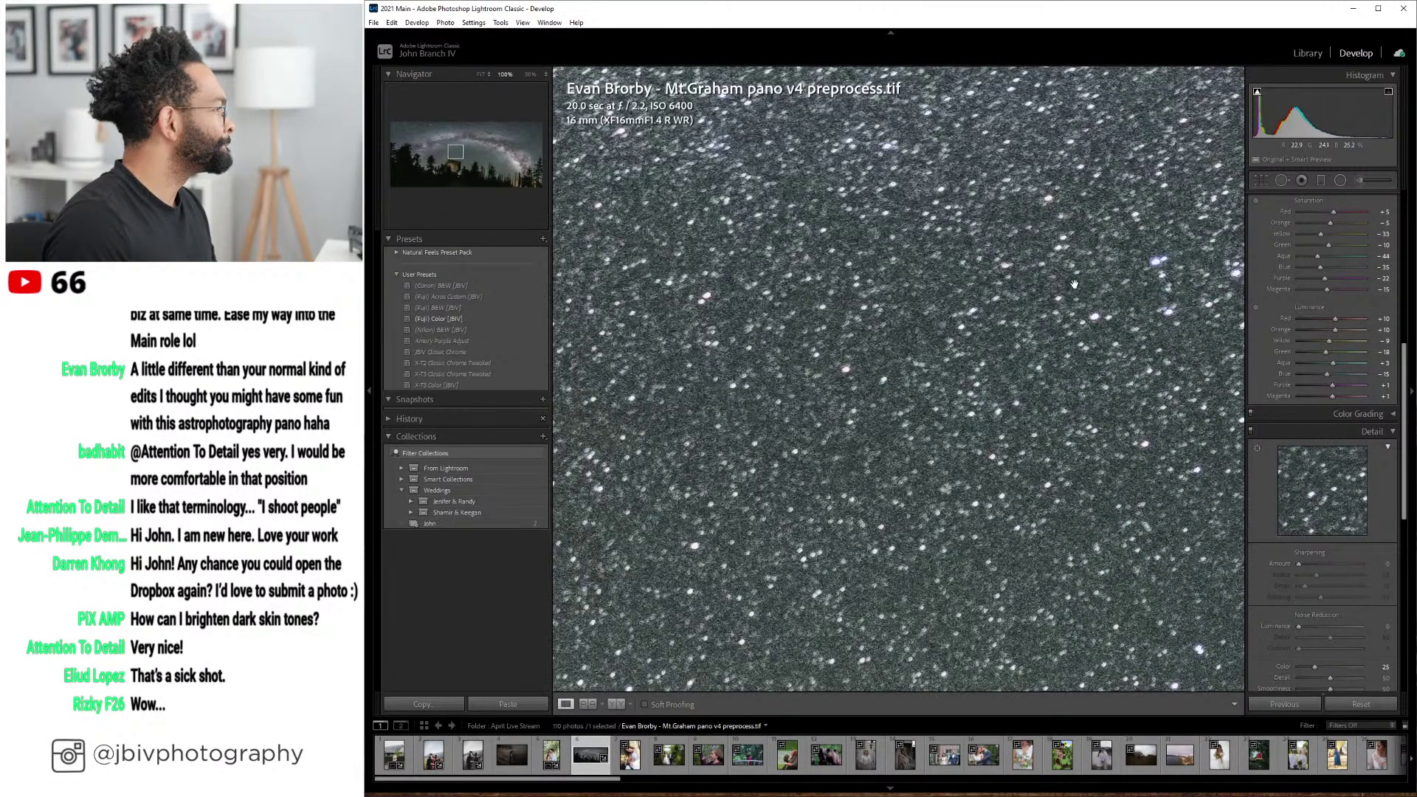
scroll(1313, 427, down, 5)
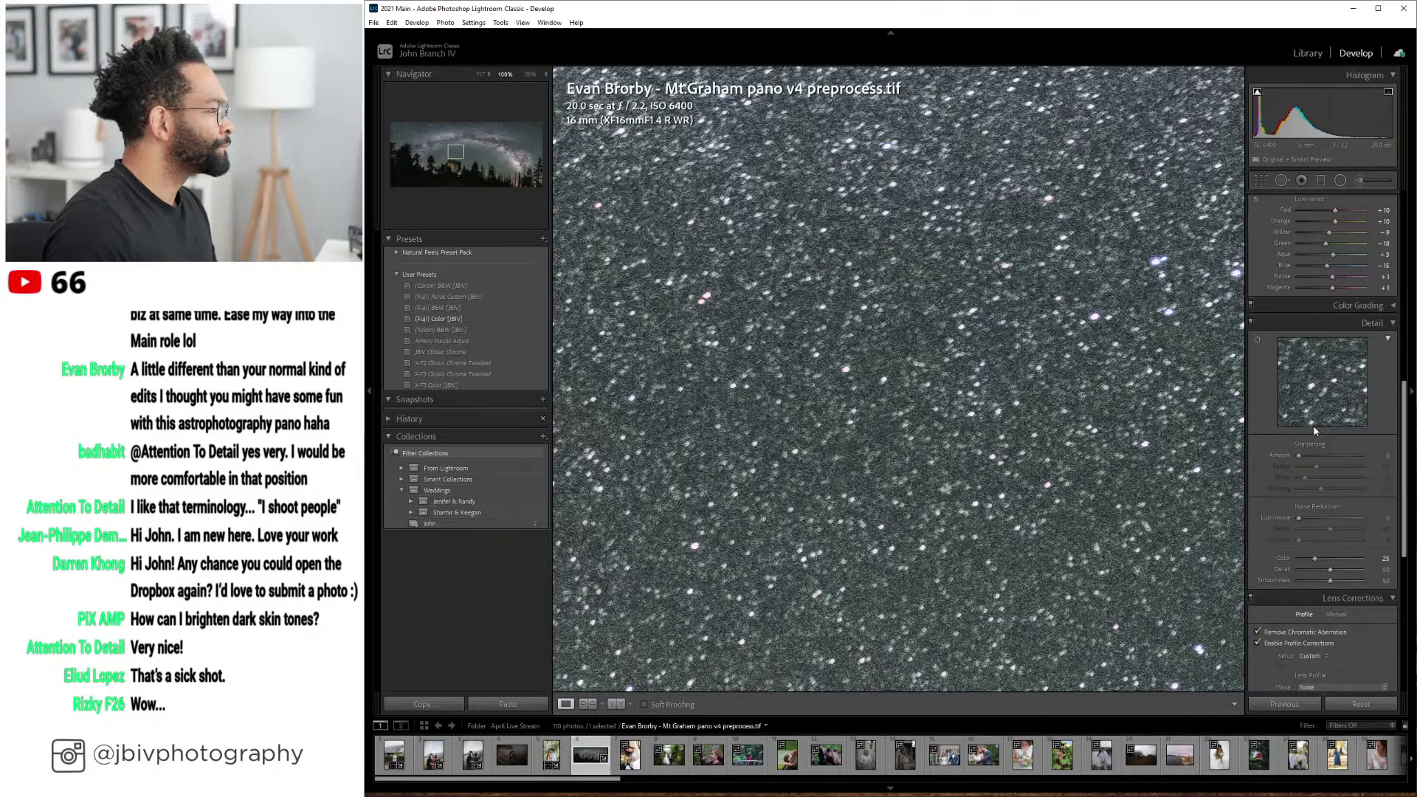
scroll(1324, 432, up, 4)
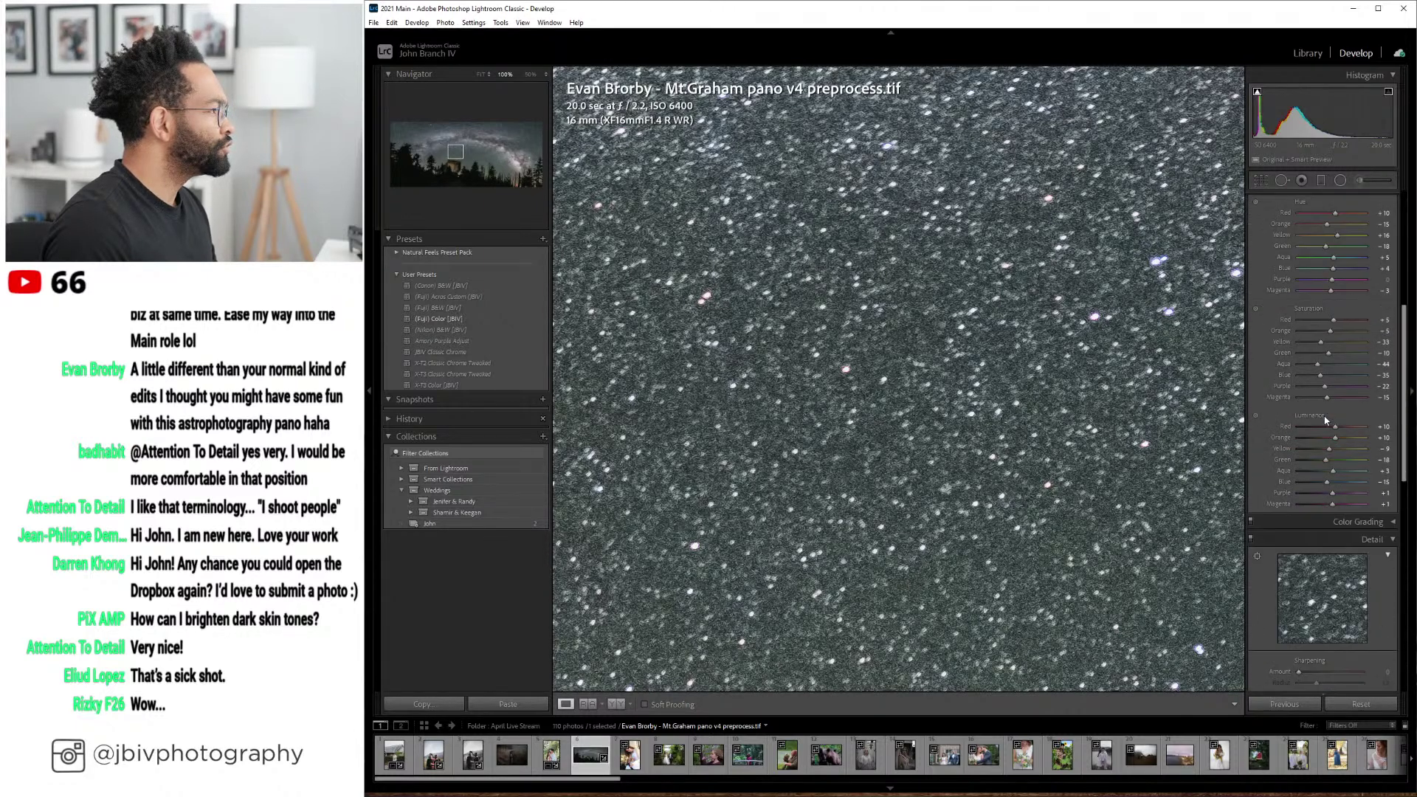
scroll(1314, 457, down, 2)
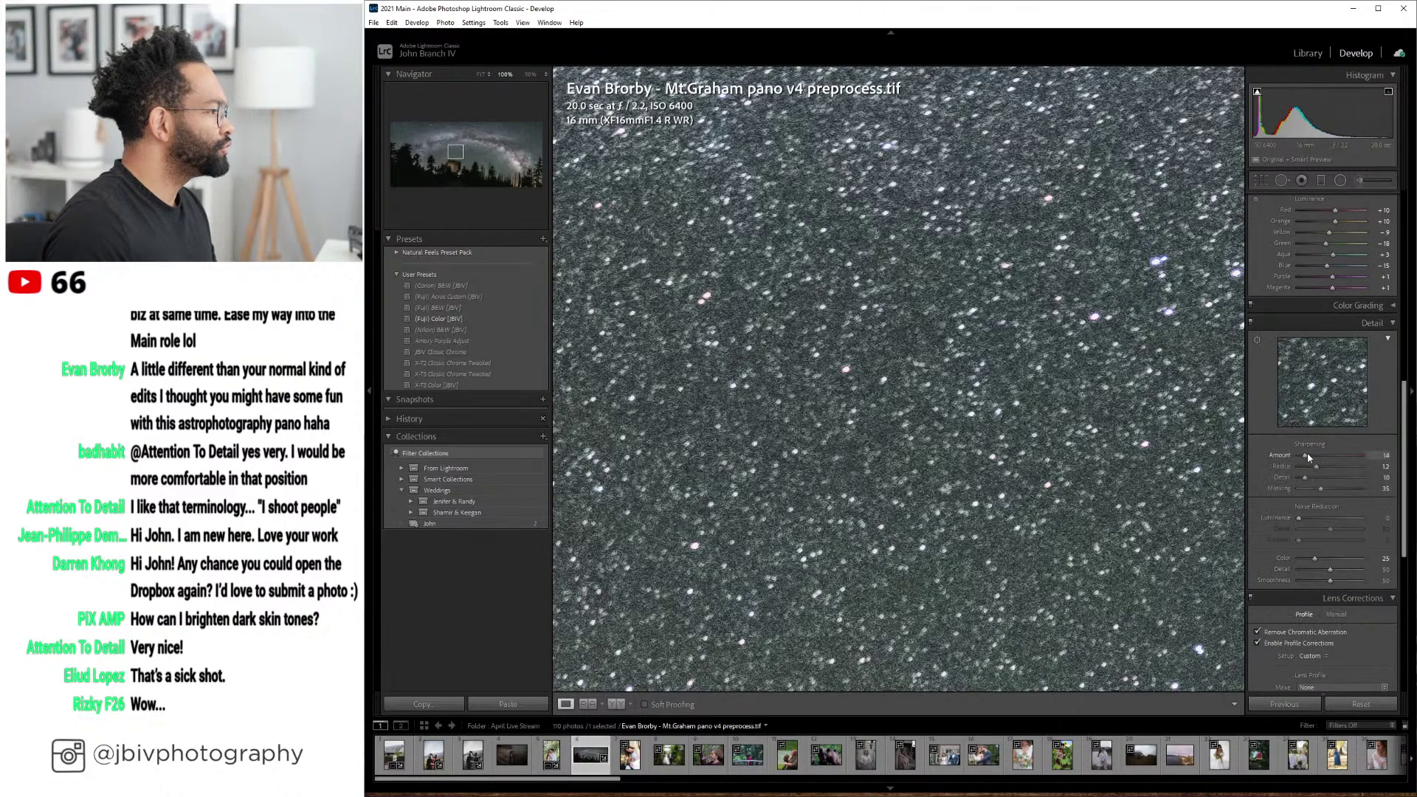
drag(1298, 518, 1319, 519)
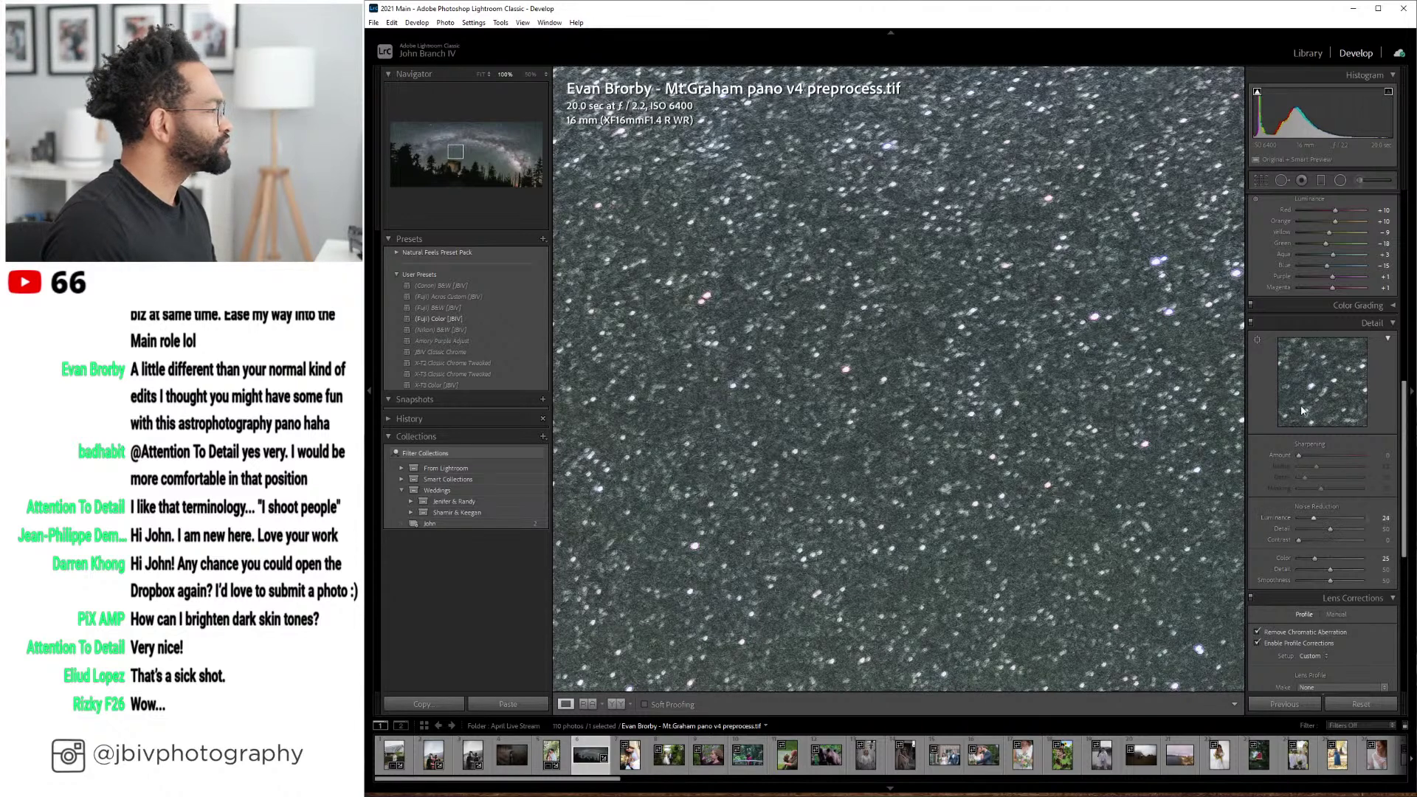
- Raise the panorama's clarity to +44 to bring out the stars
scroll(1336, 333, up, 5)
drag(1336, 418, 1340, 419)
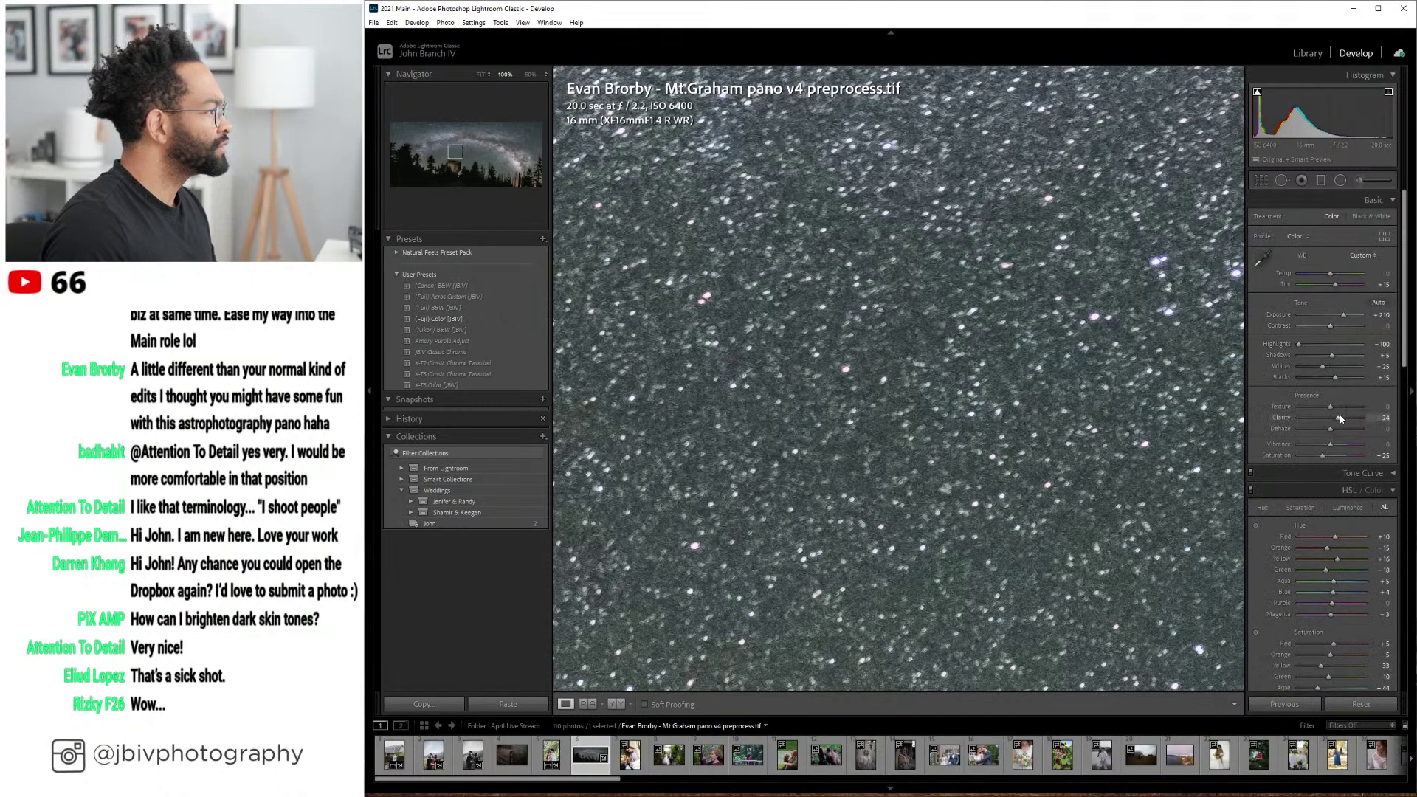
key(Down)
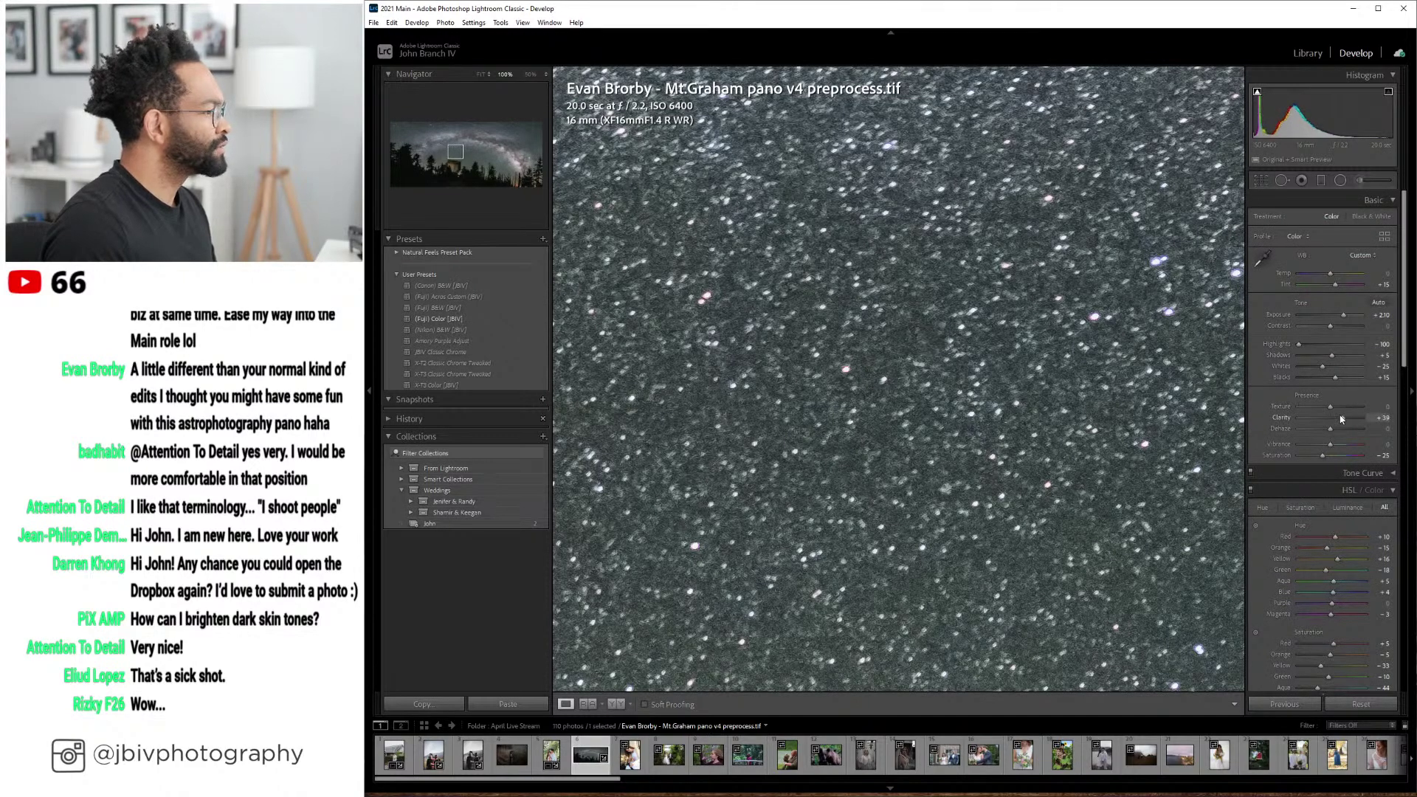
- Compare the whole panorama side by side with its before version, with the side panels hidden
click(929, 351)
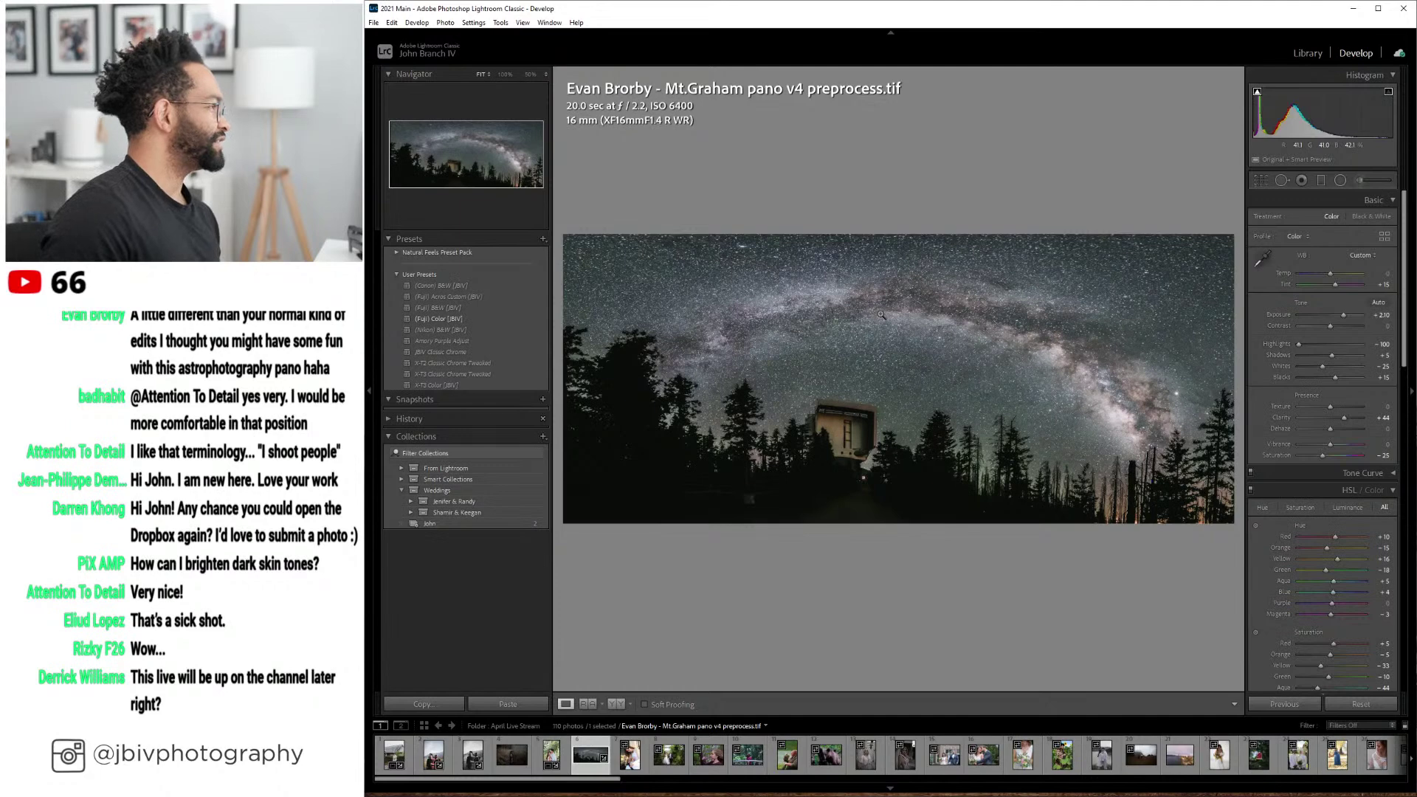
click(617, 704)
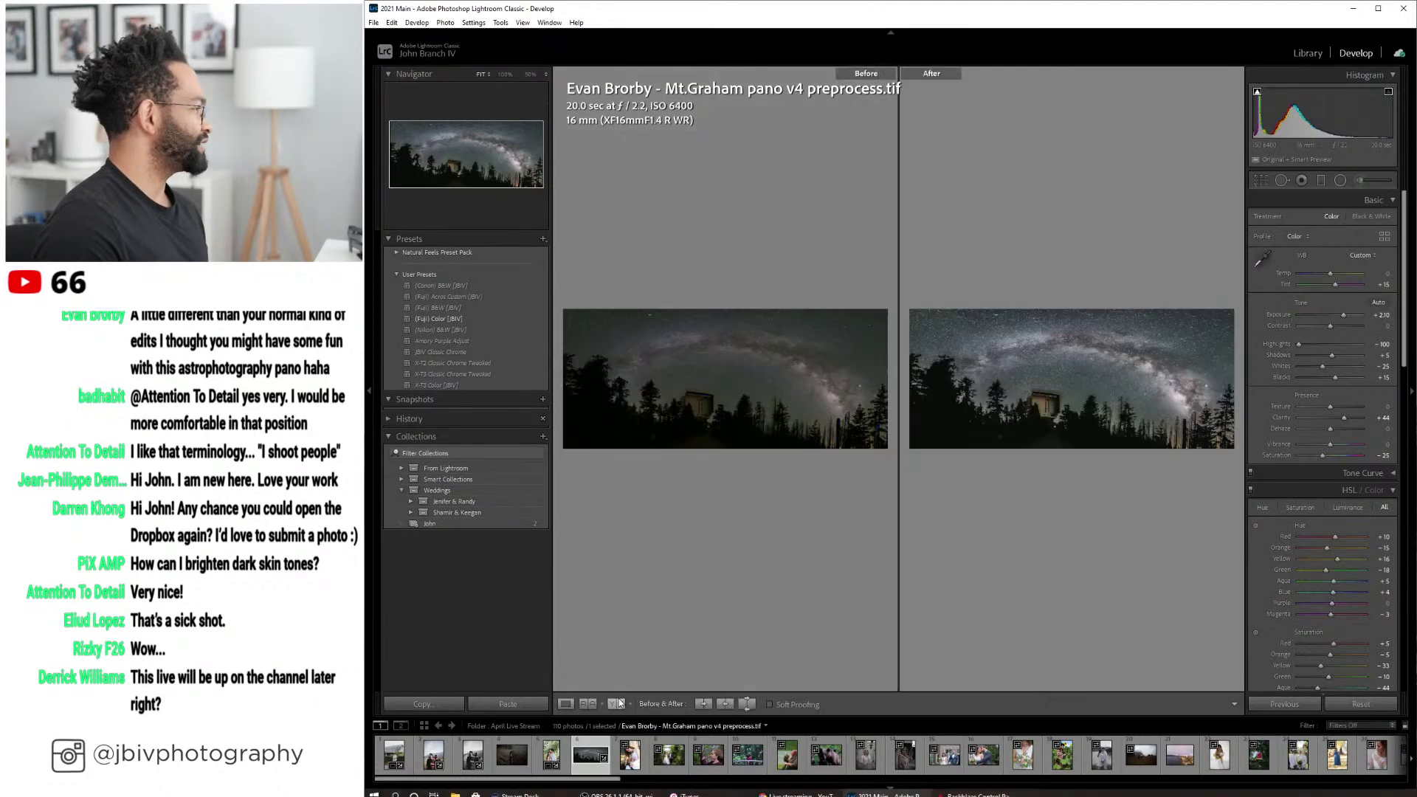
key(Tab)
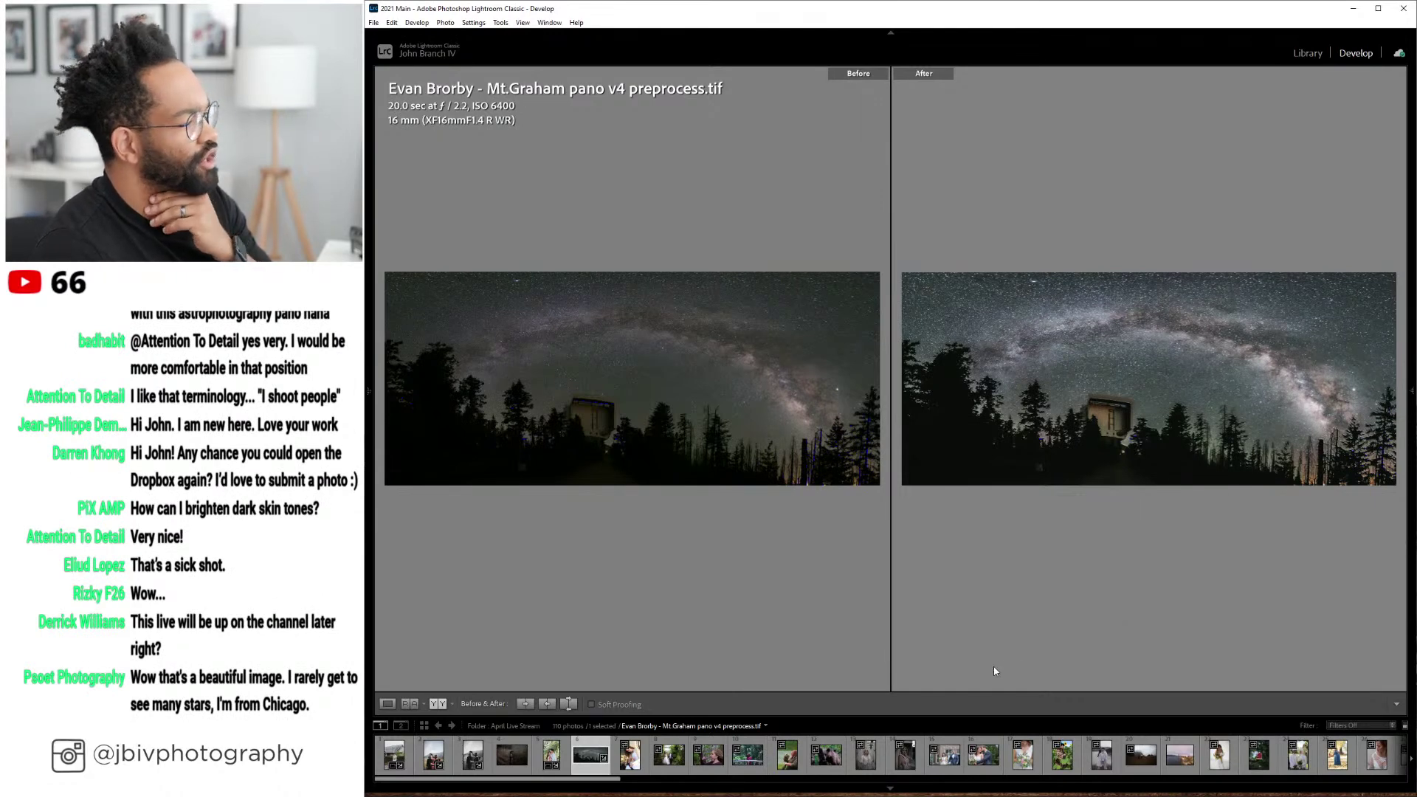
- Return the panorama to the single view with the side panels shown, and inspect its starry sky at 100% magnification
key(Tab)
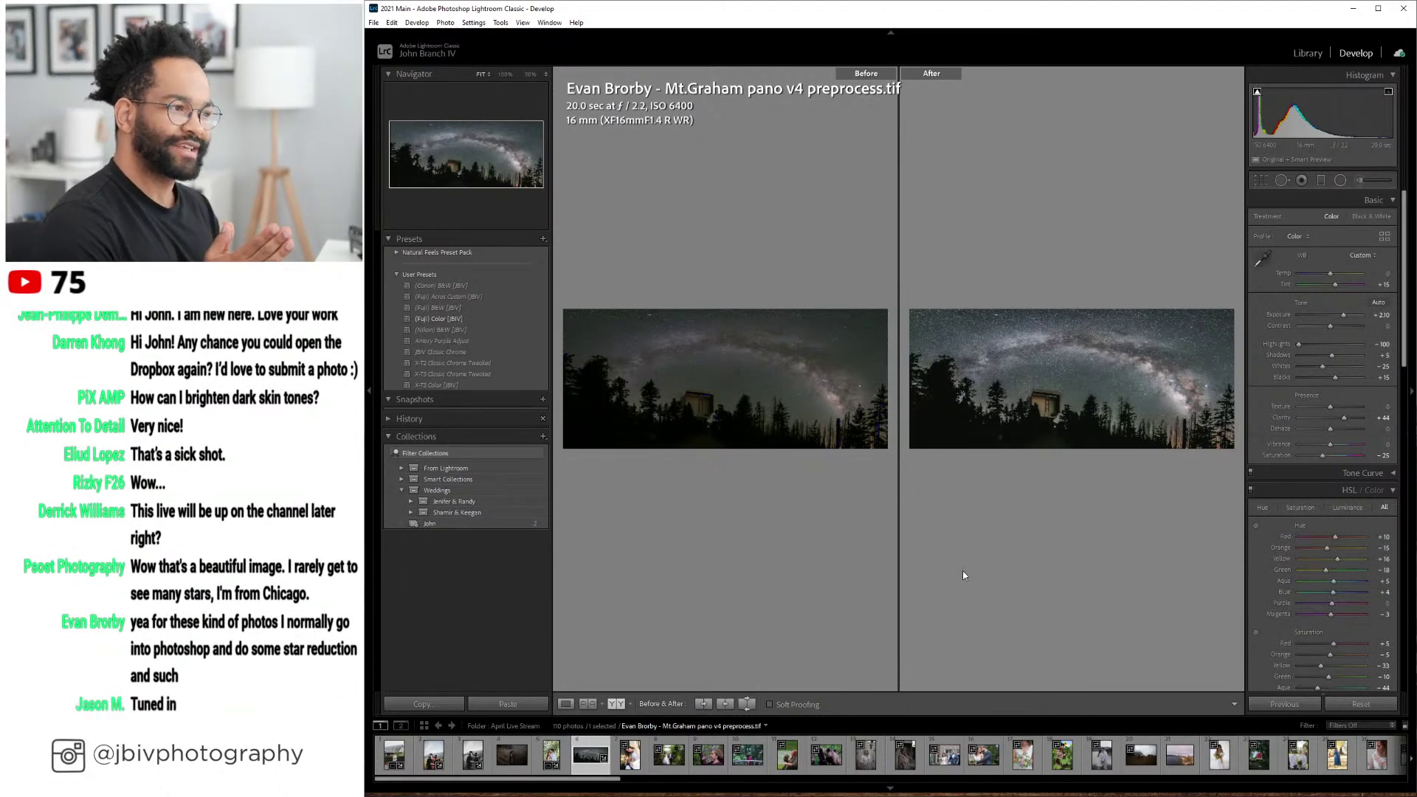
click(566, 704)
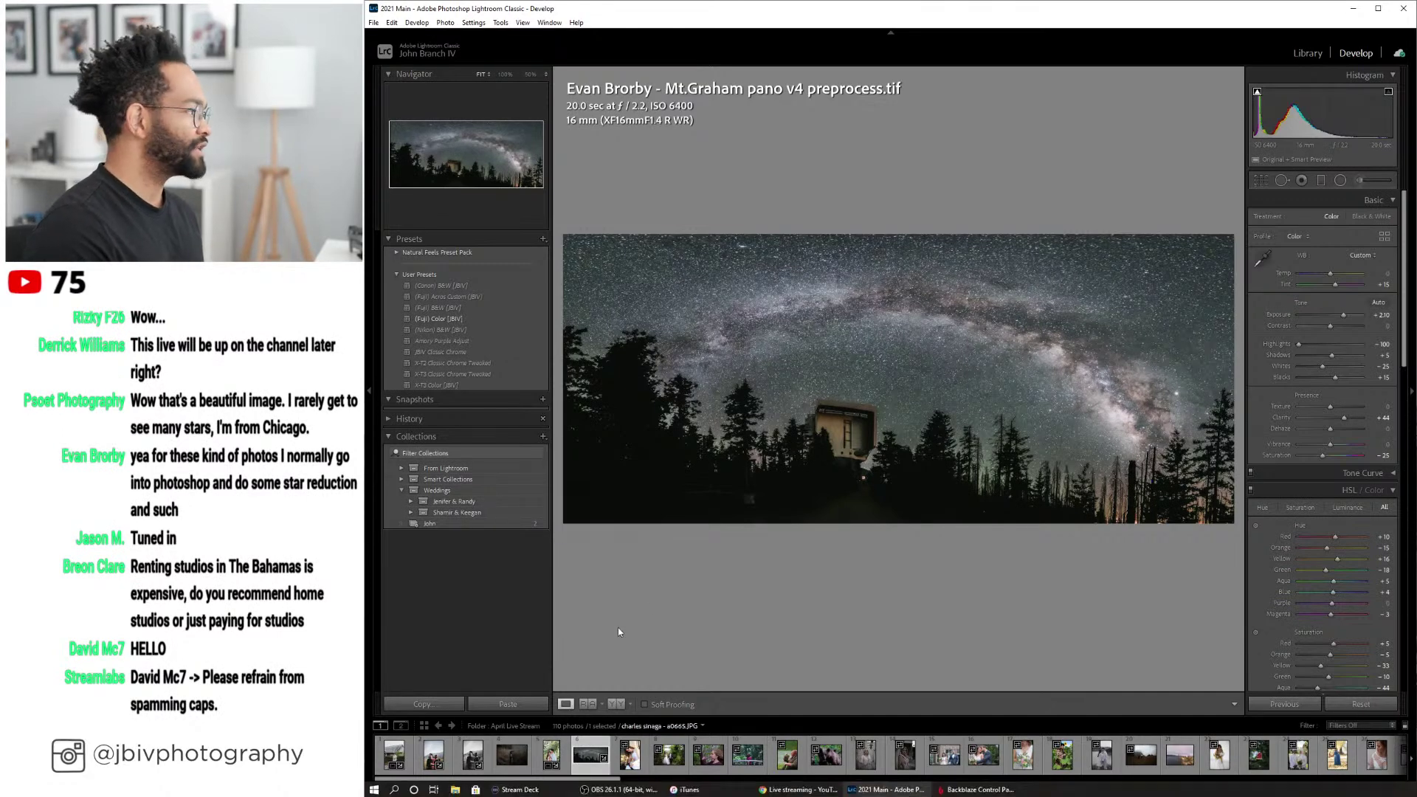
key(Right)
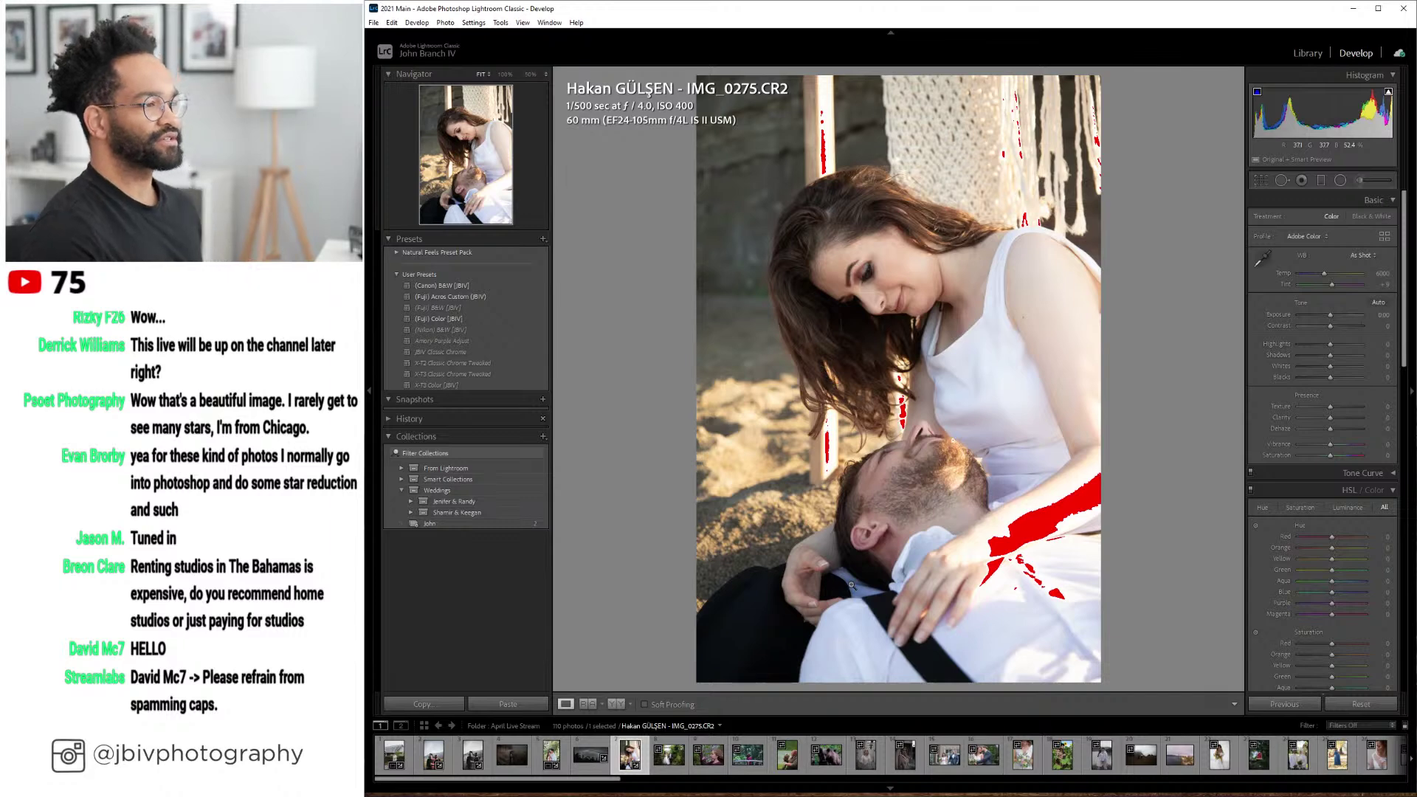
key(Left)
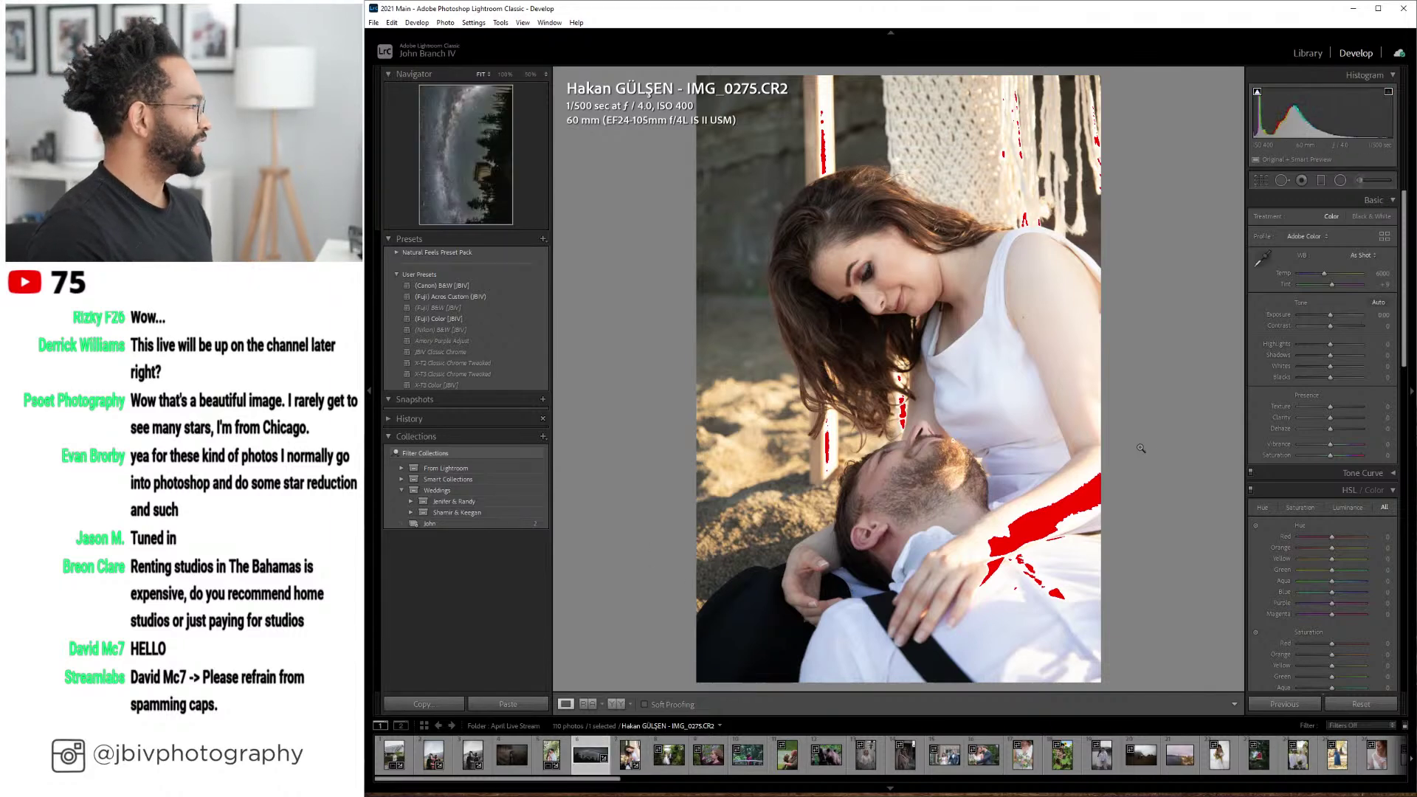
click(1021, 372)
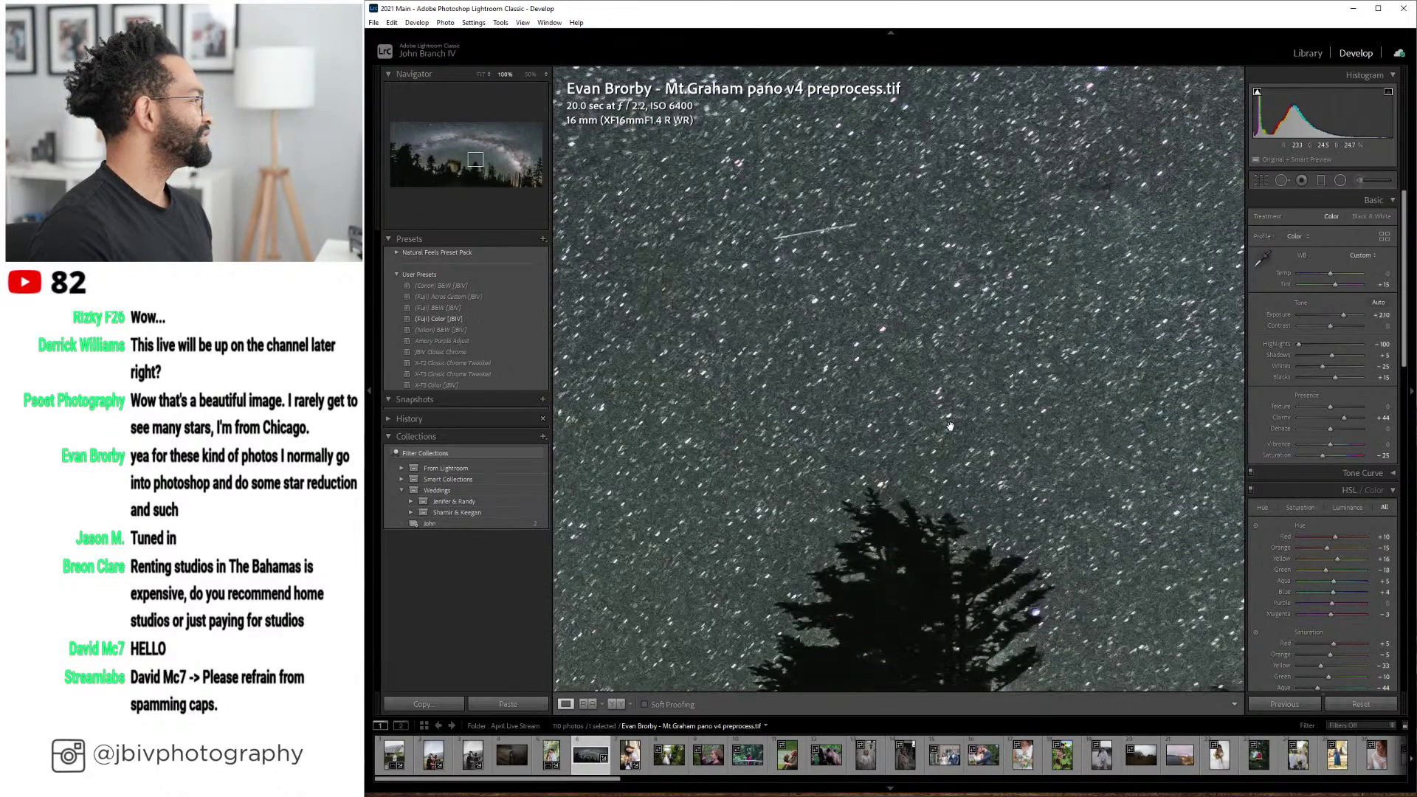
click(919, 326)
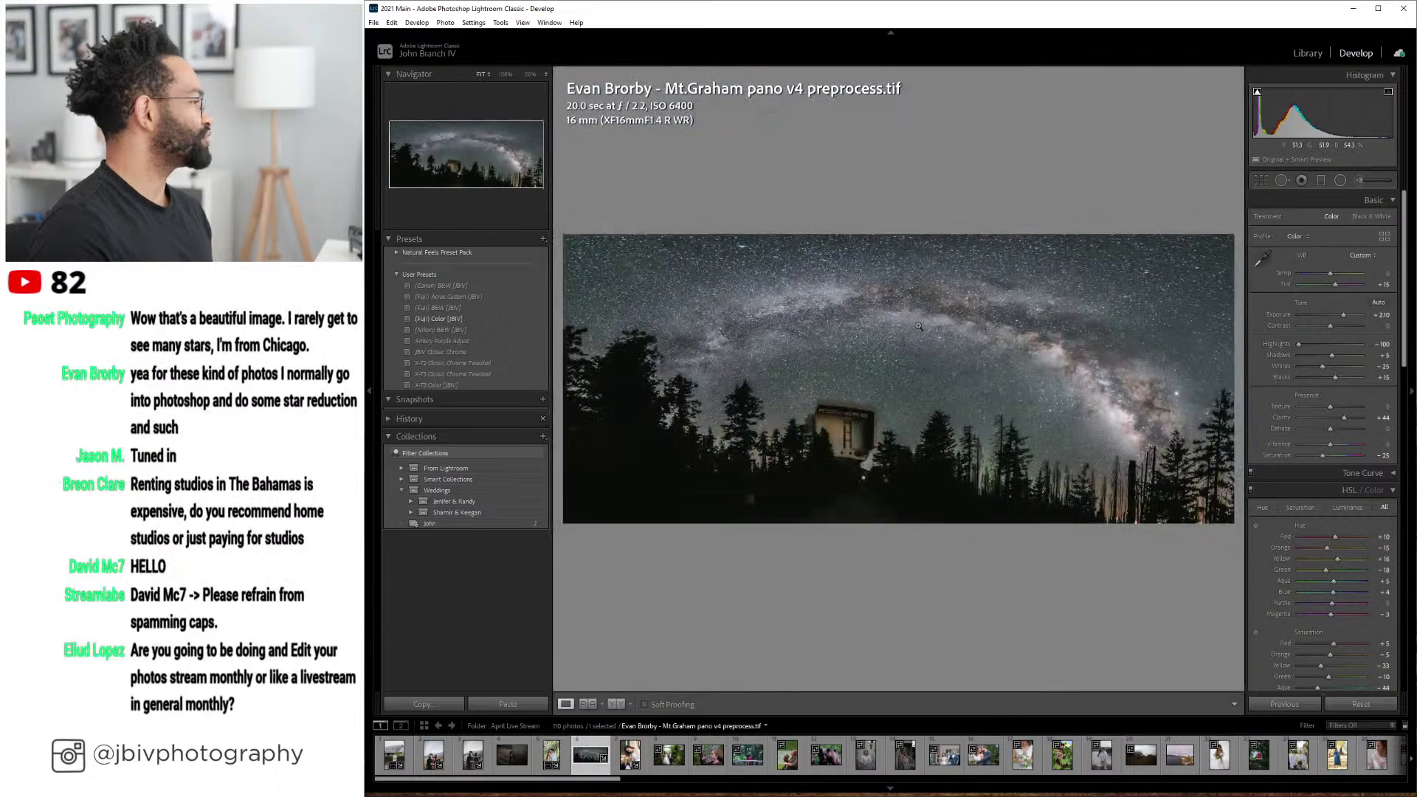
- Open the couple photo IMG_0275.CR2, check its metadata in the Library, and return to Develop
key(Right)
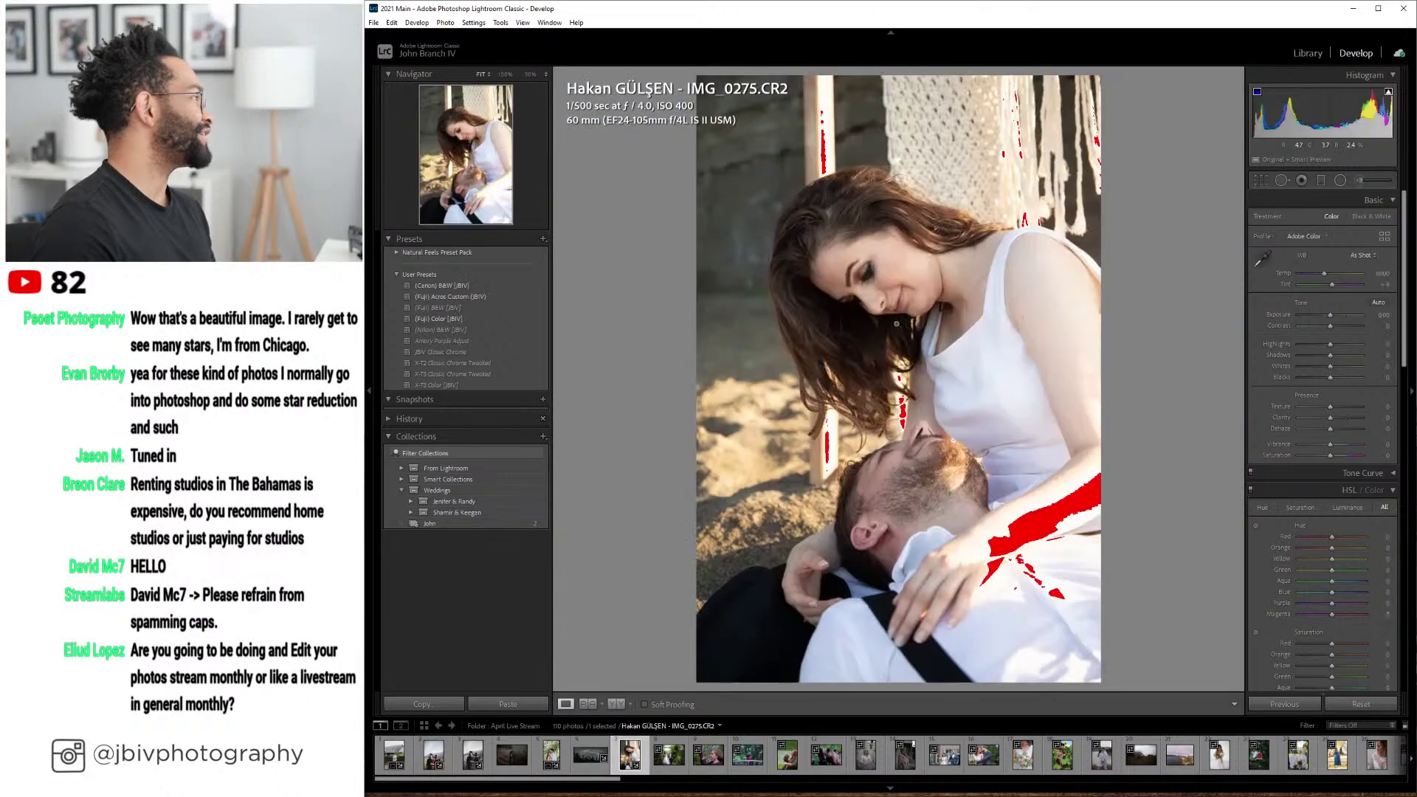
click(1308, 53)
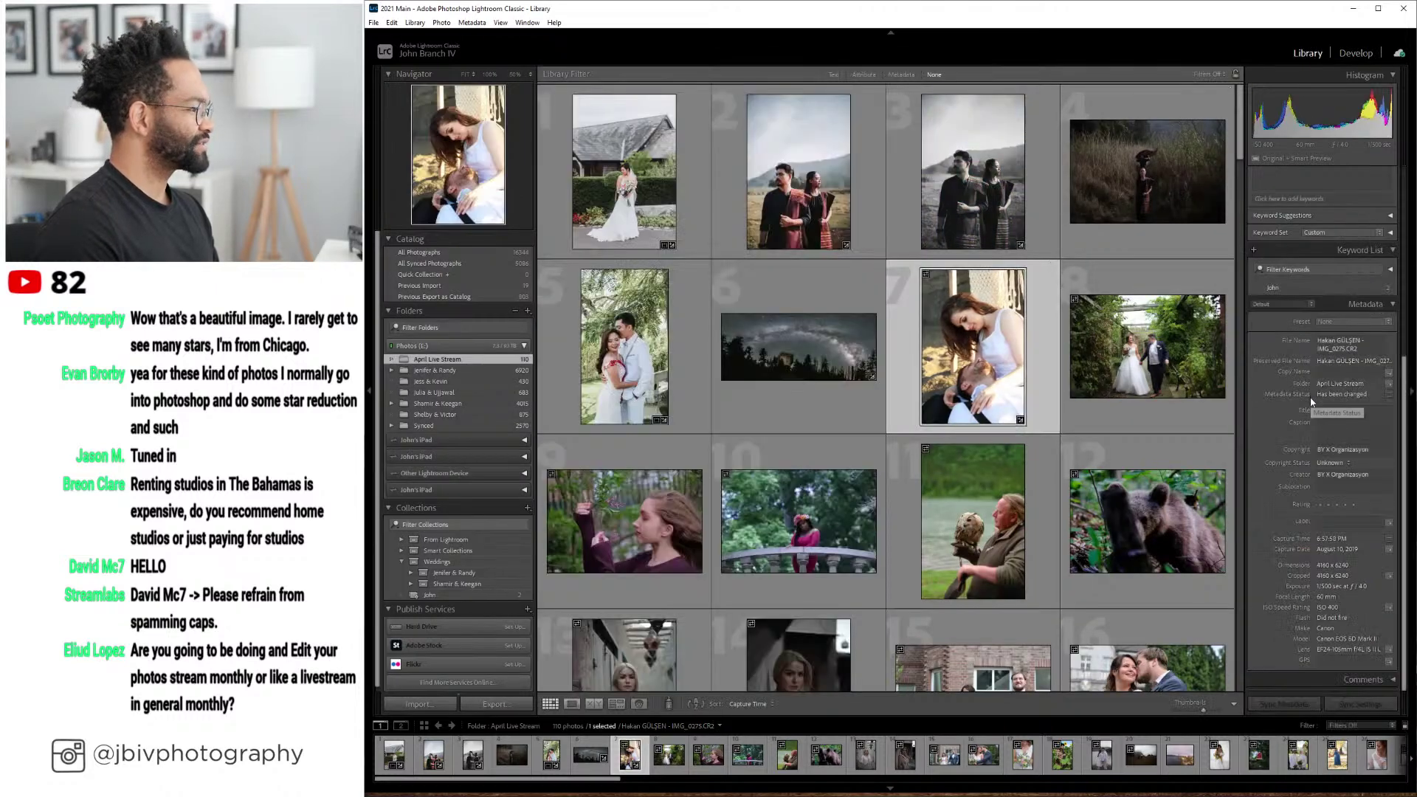
click(1354, 55)
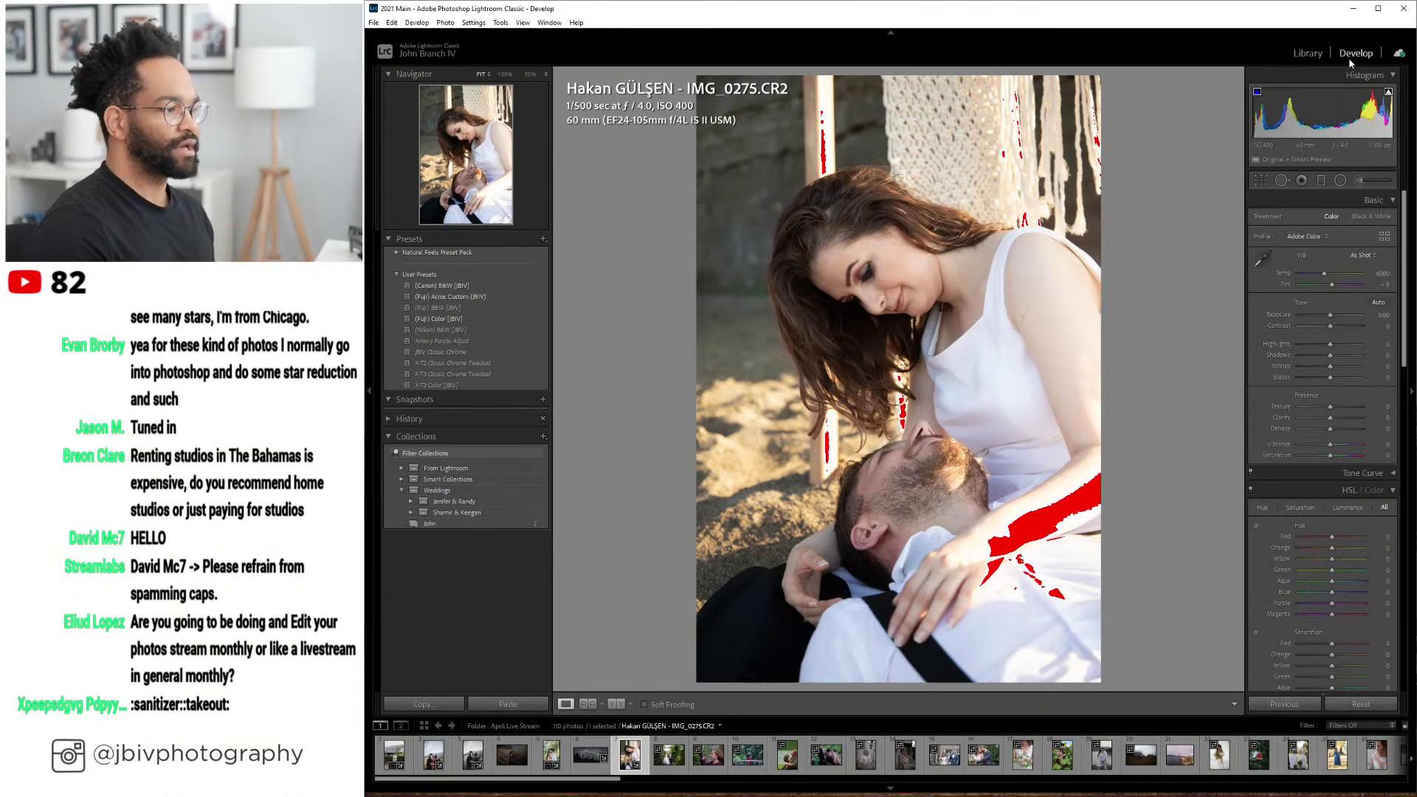
- Apply the (Fuji) Color [JBIV] preset to the couple photo and set its lens profile setup to Auto
click(474, 318)
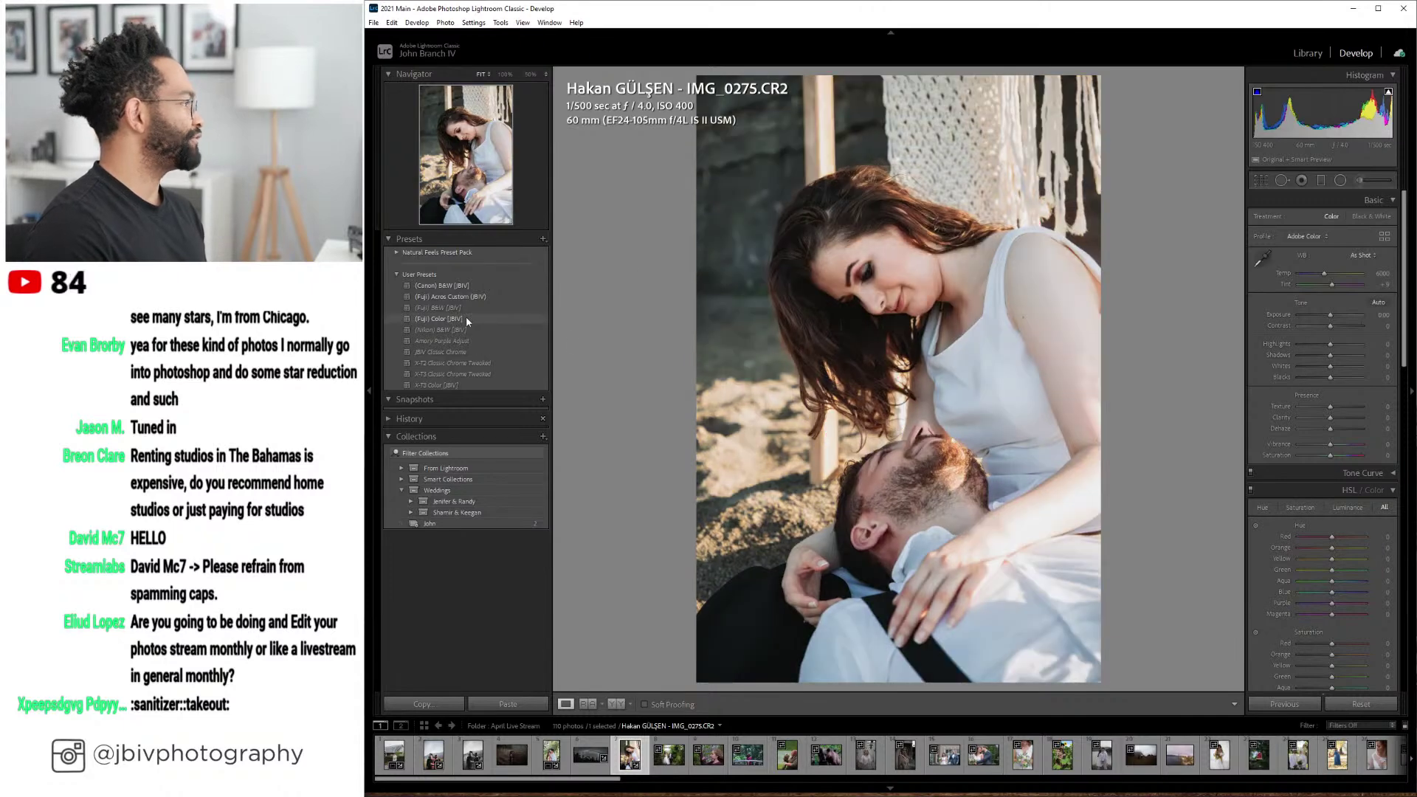
scroll(1313, 400, down, 8)
scroll(1314, 401, down, 2)
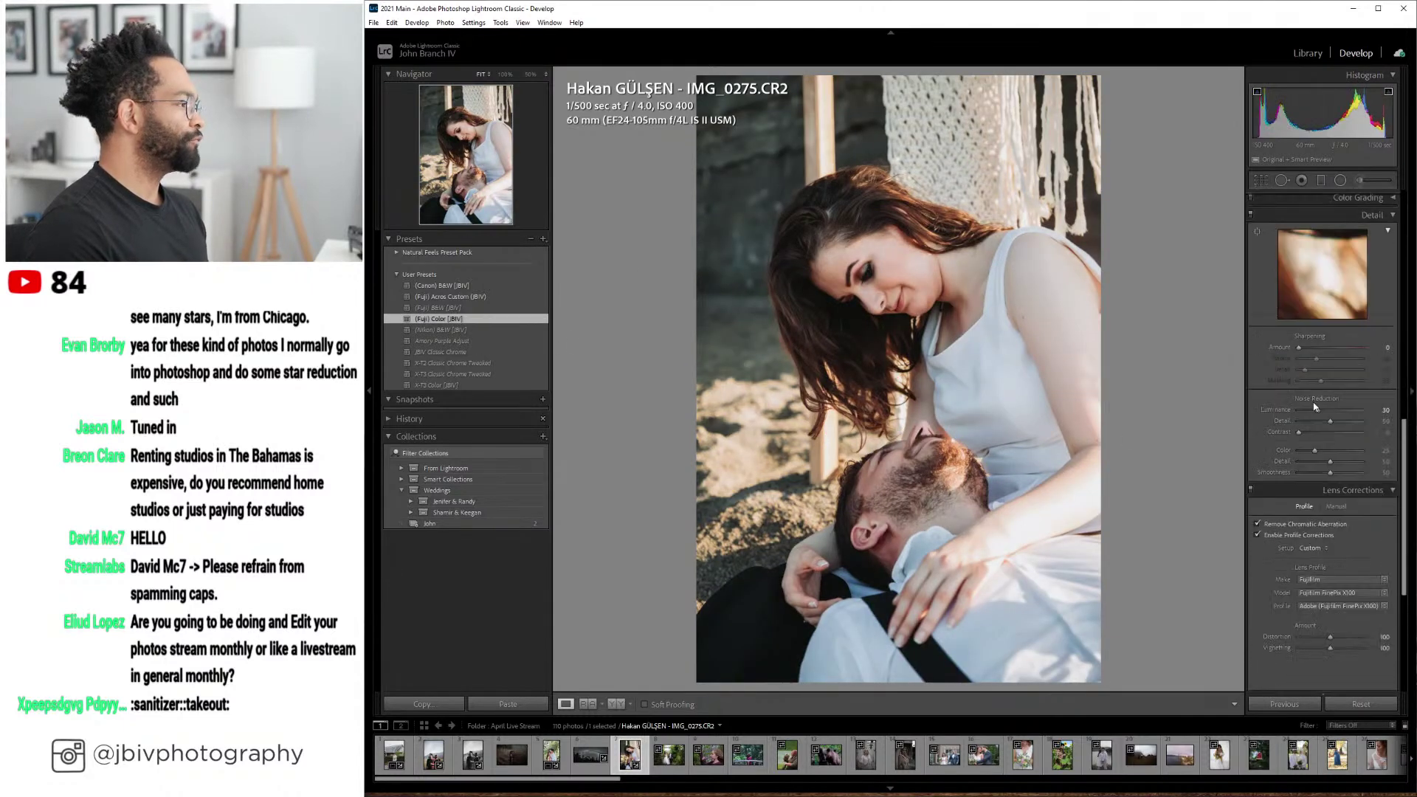
click(1330, 555)
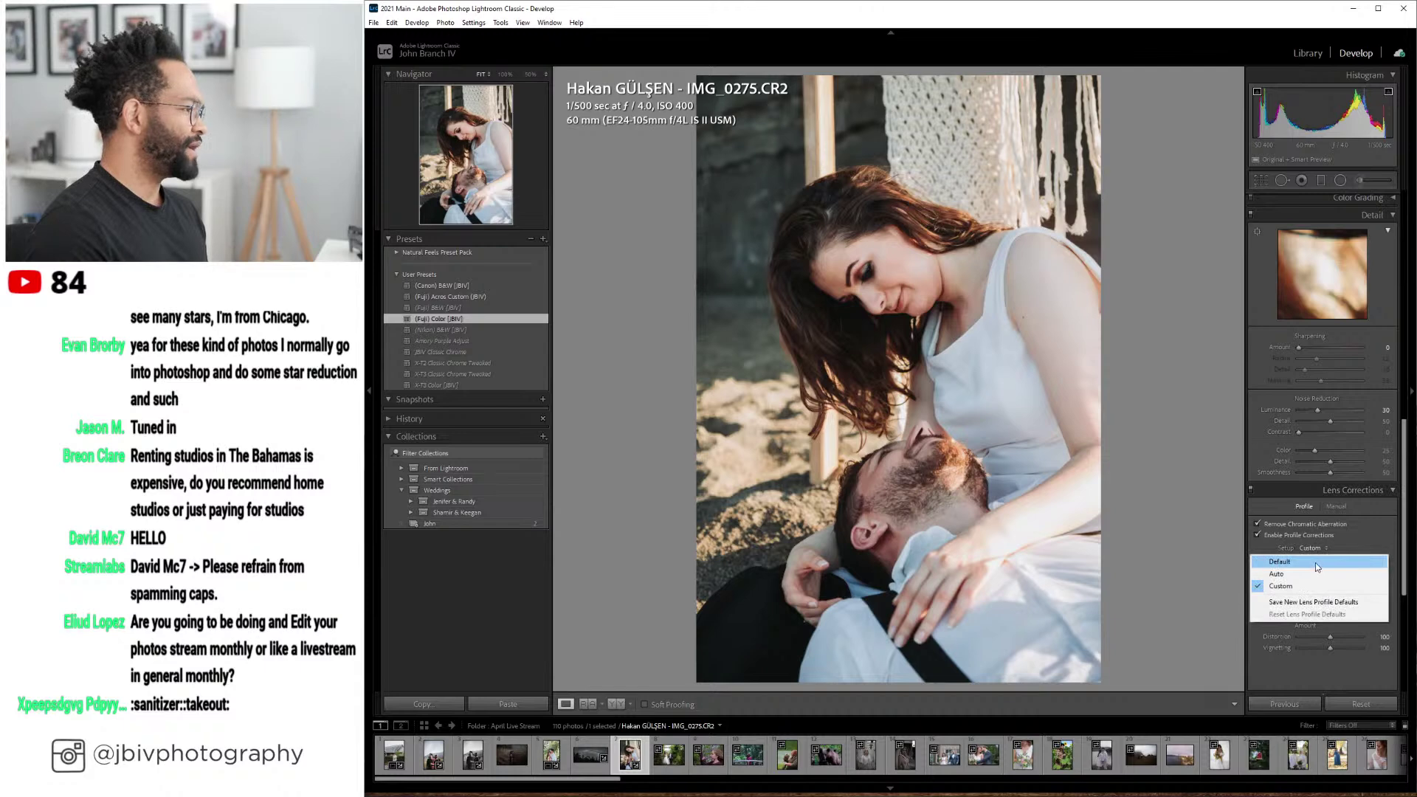
click(1311, 573)
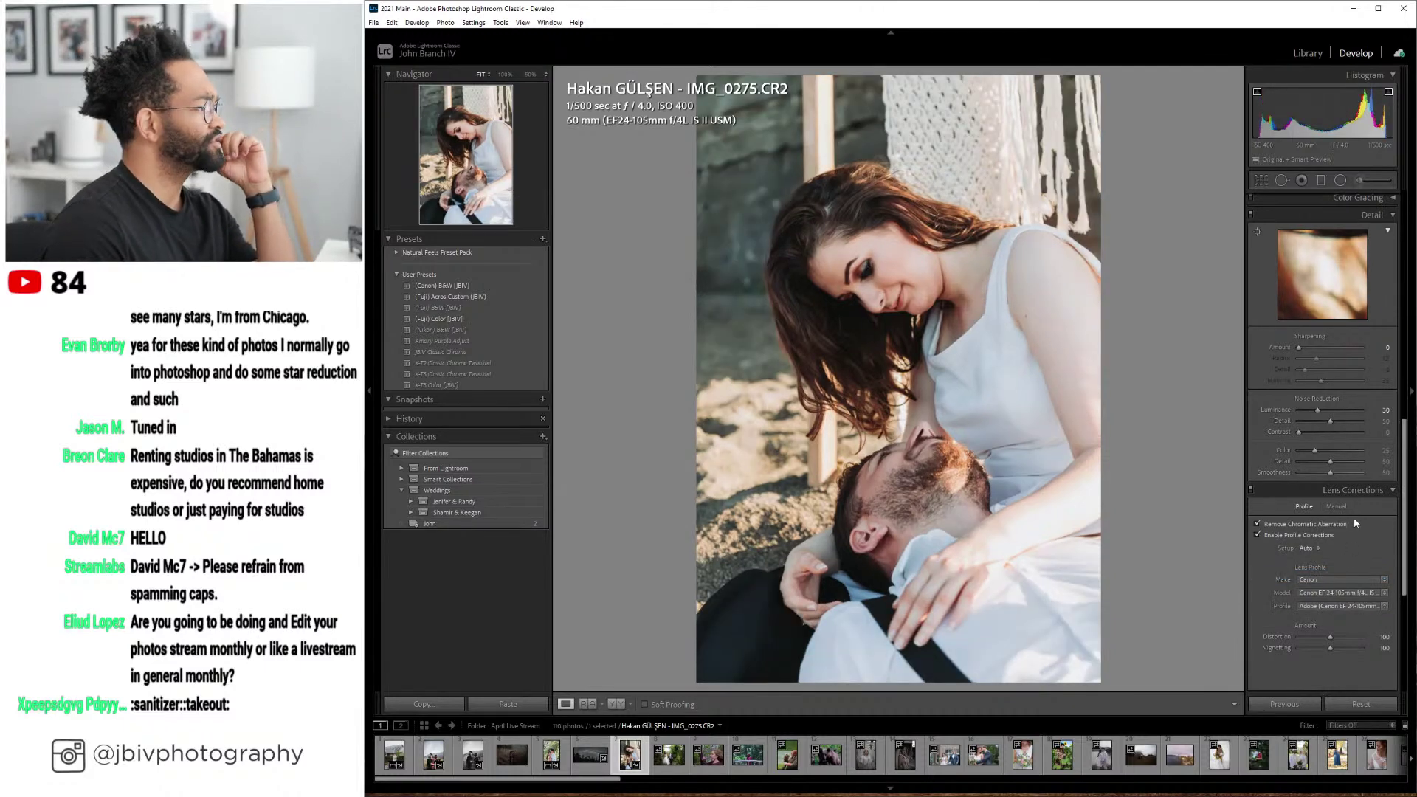
- Set the couple photo's clarity to +9, shadows to +50 and exposure to +0.10
scroll(1355, 416, up, 12)
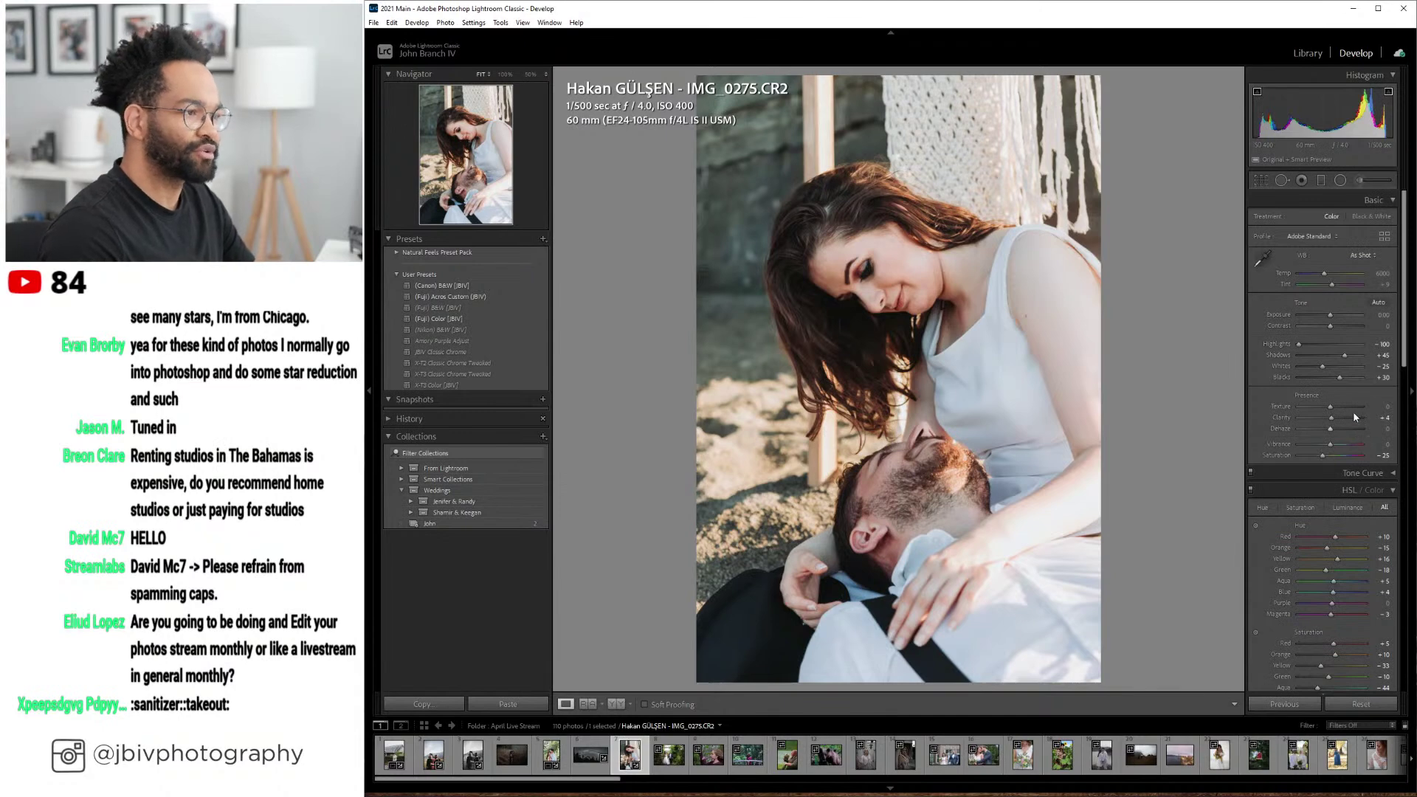
scroll(1338, 418, up, 1)
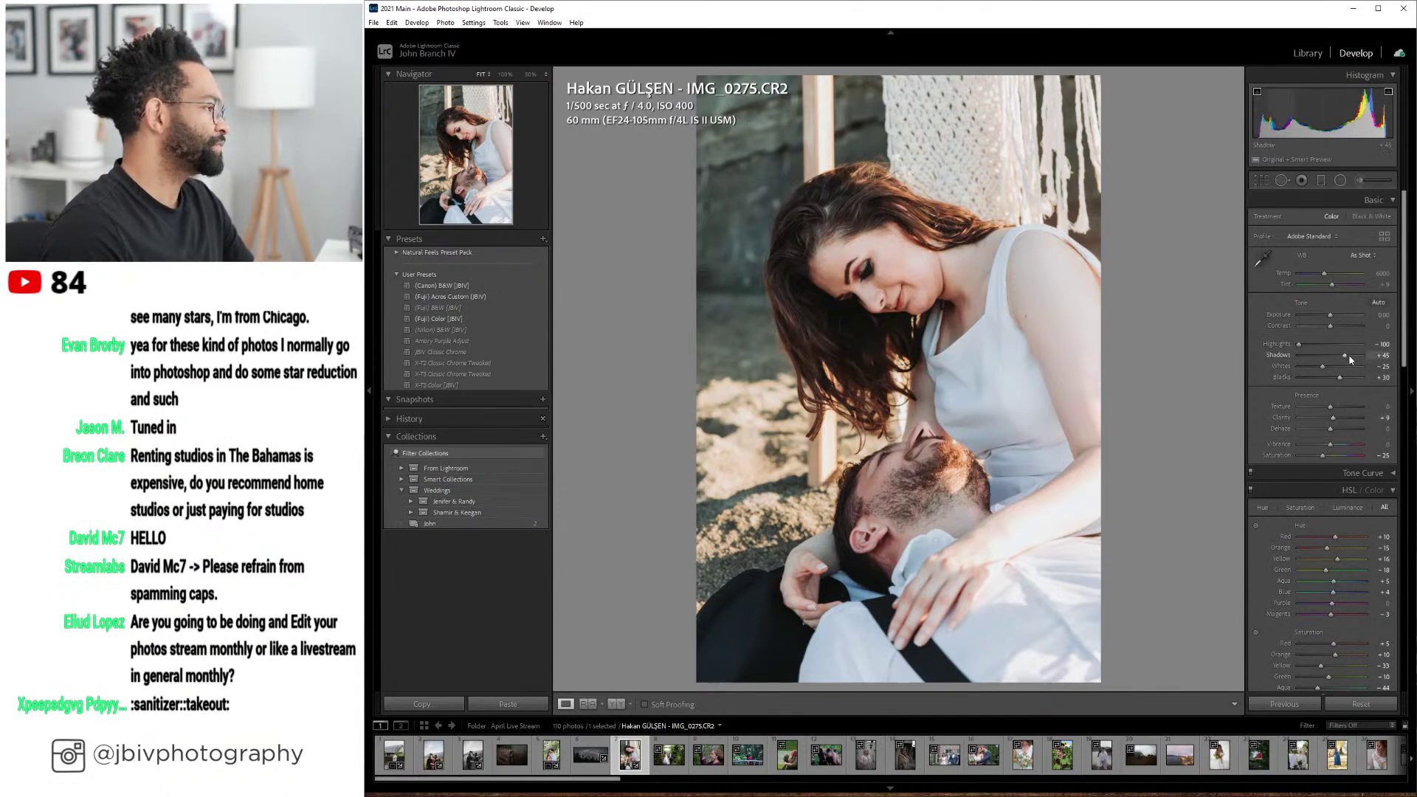
scroll(1350, 359, up, 1)
scroll(1350, 359, up, 1)
click(1331, 315)
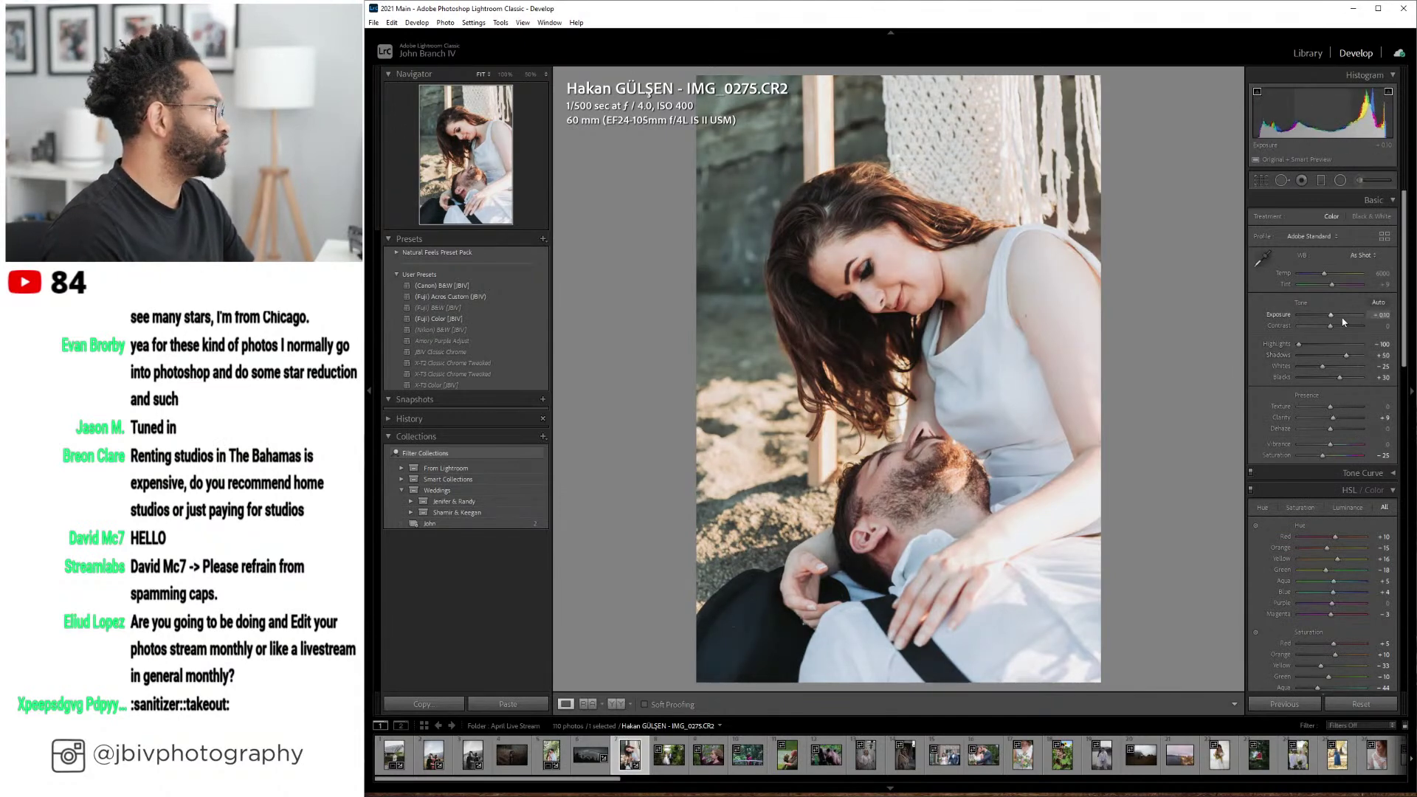
- Set the couple photo's temperature to 5950, tint to +14 and exposure to +0.20
scroll(1323, 274, down, 1)
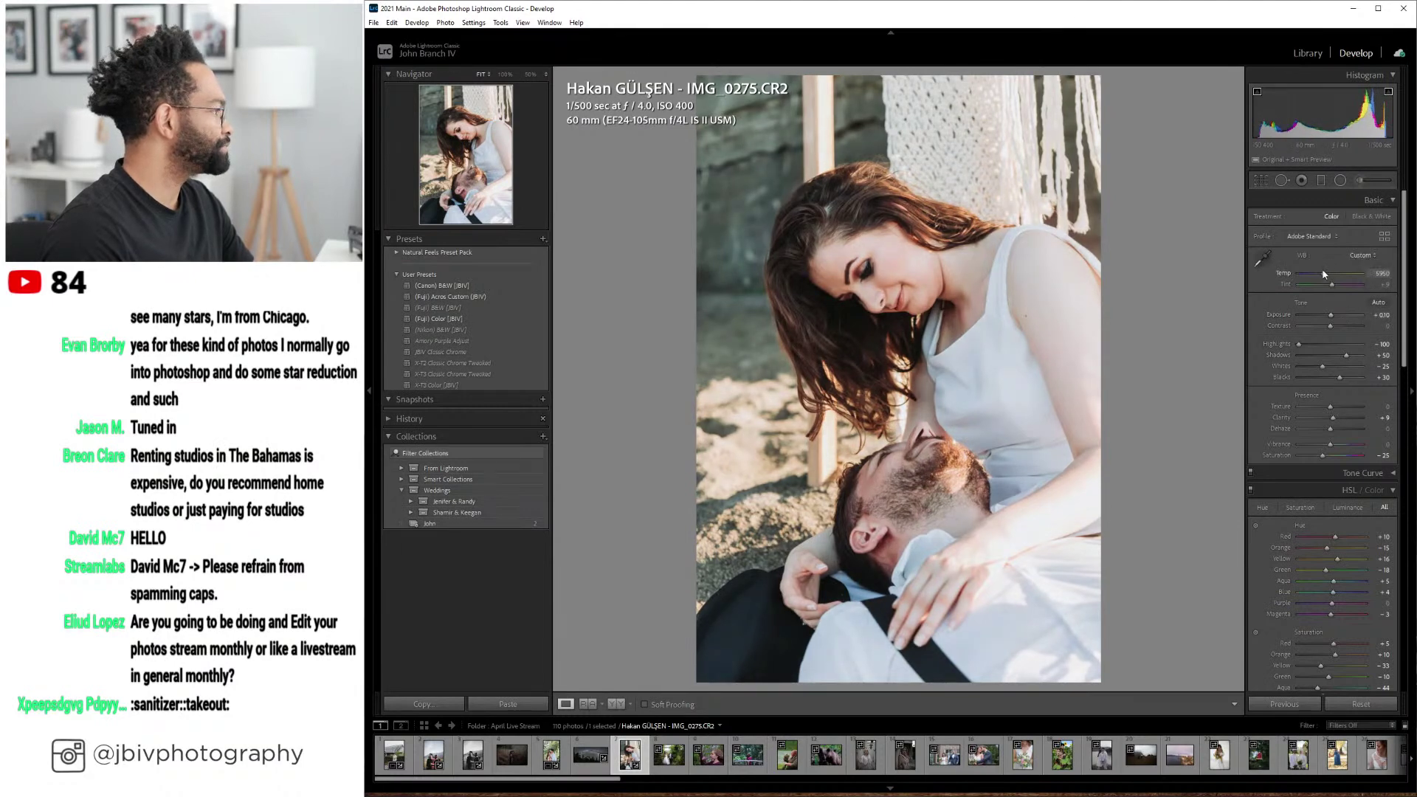
scroll(1326, 281, up, 5)
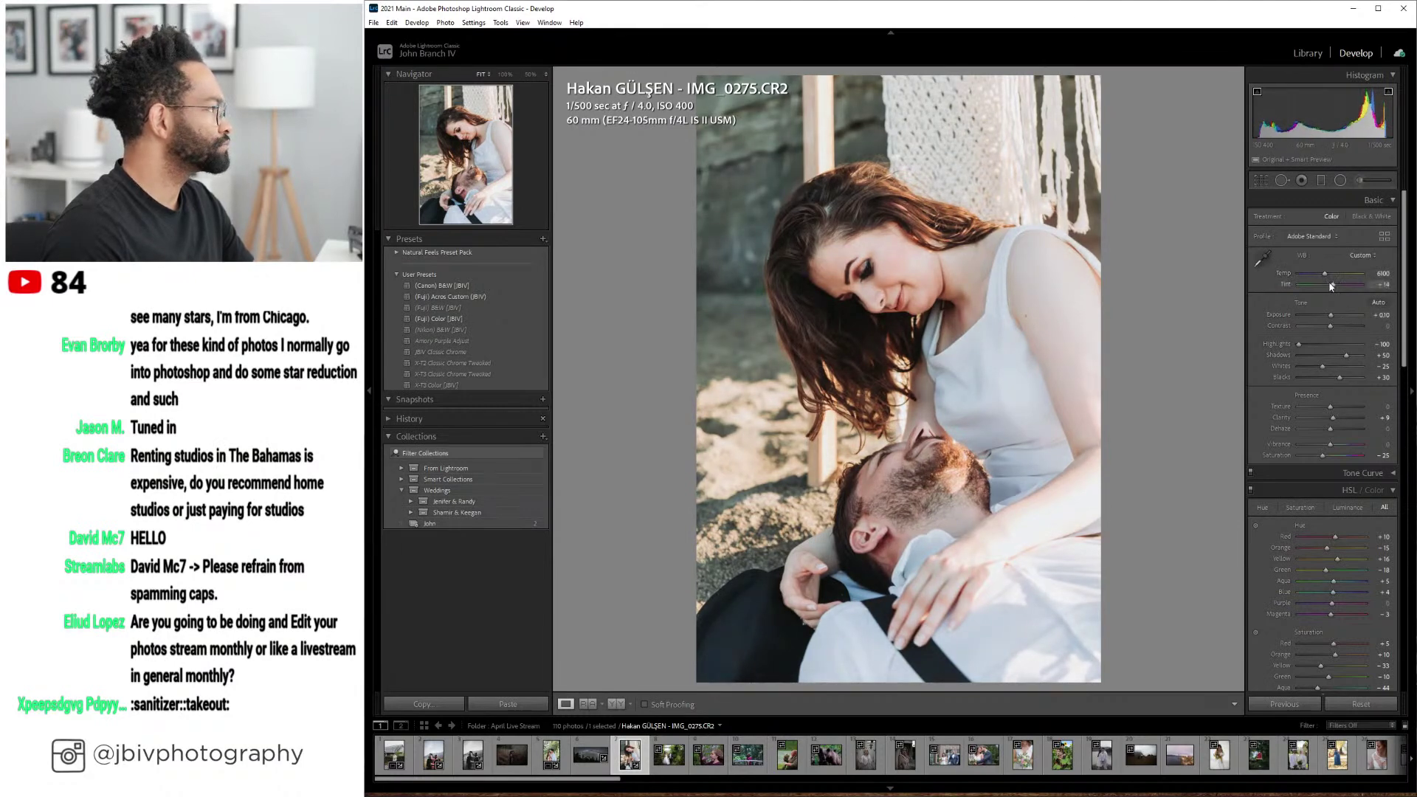
scroll(1333, 318, up, 1)
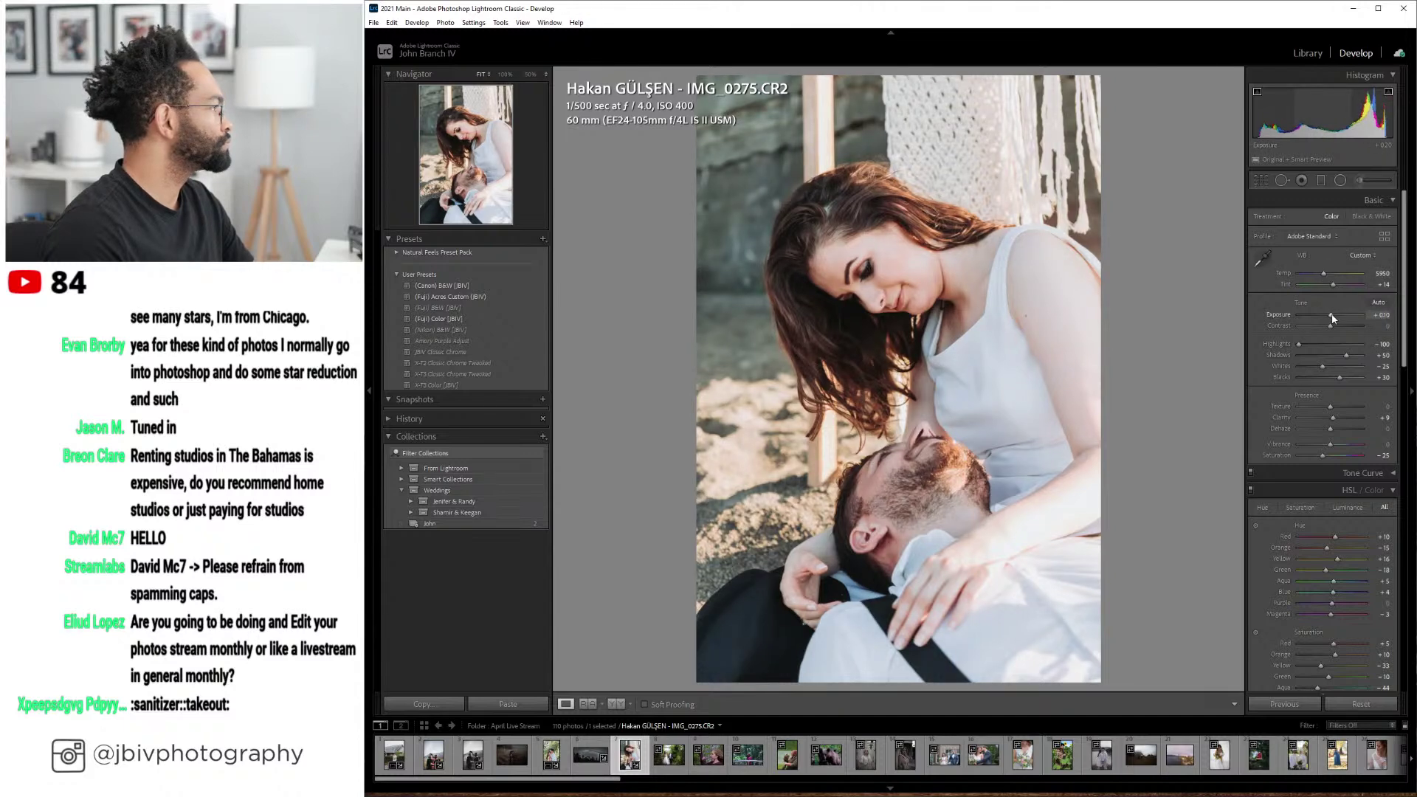
- Compare the edited couple photo side by side with its before version, and return to the single view
click(616, 704)
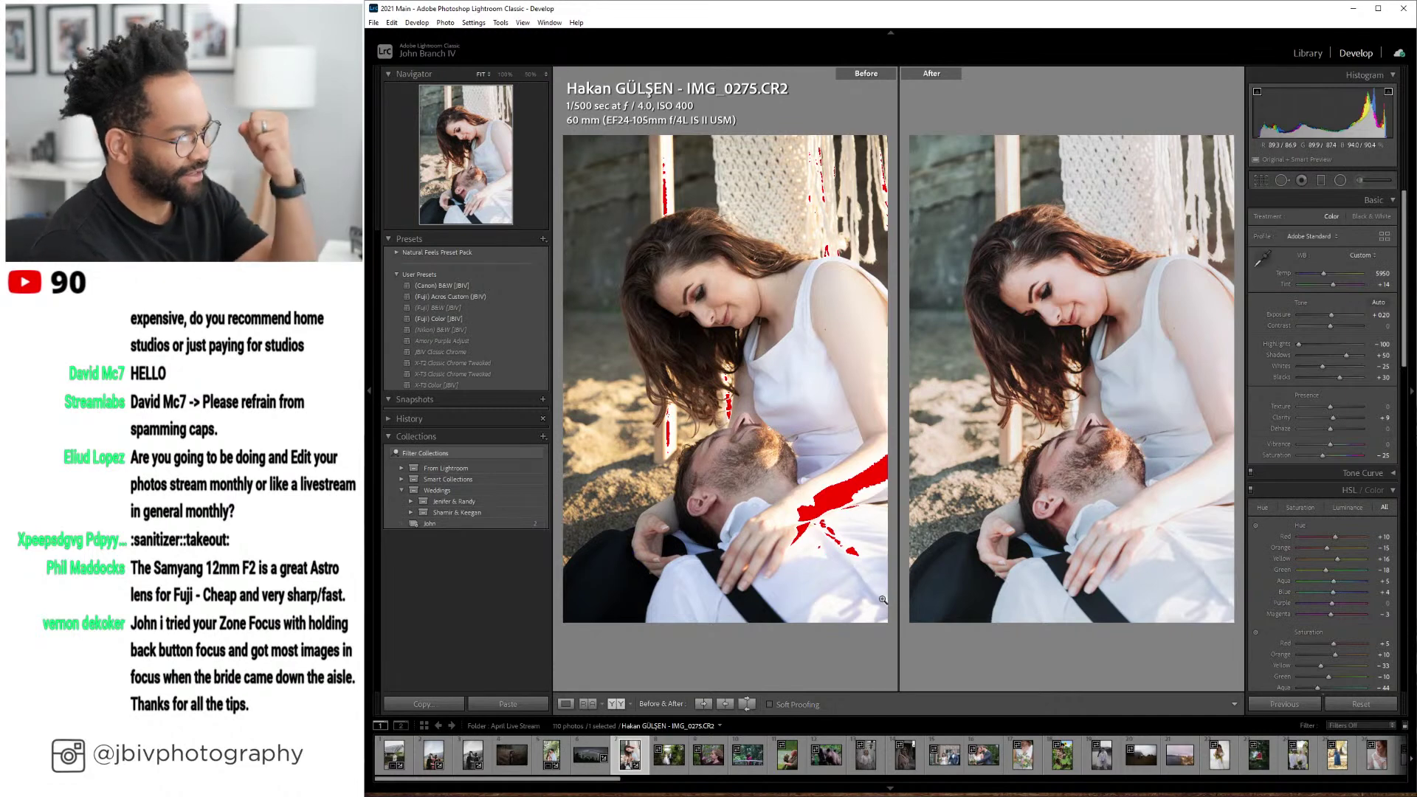
click(565, 703)
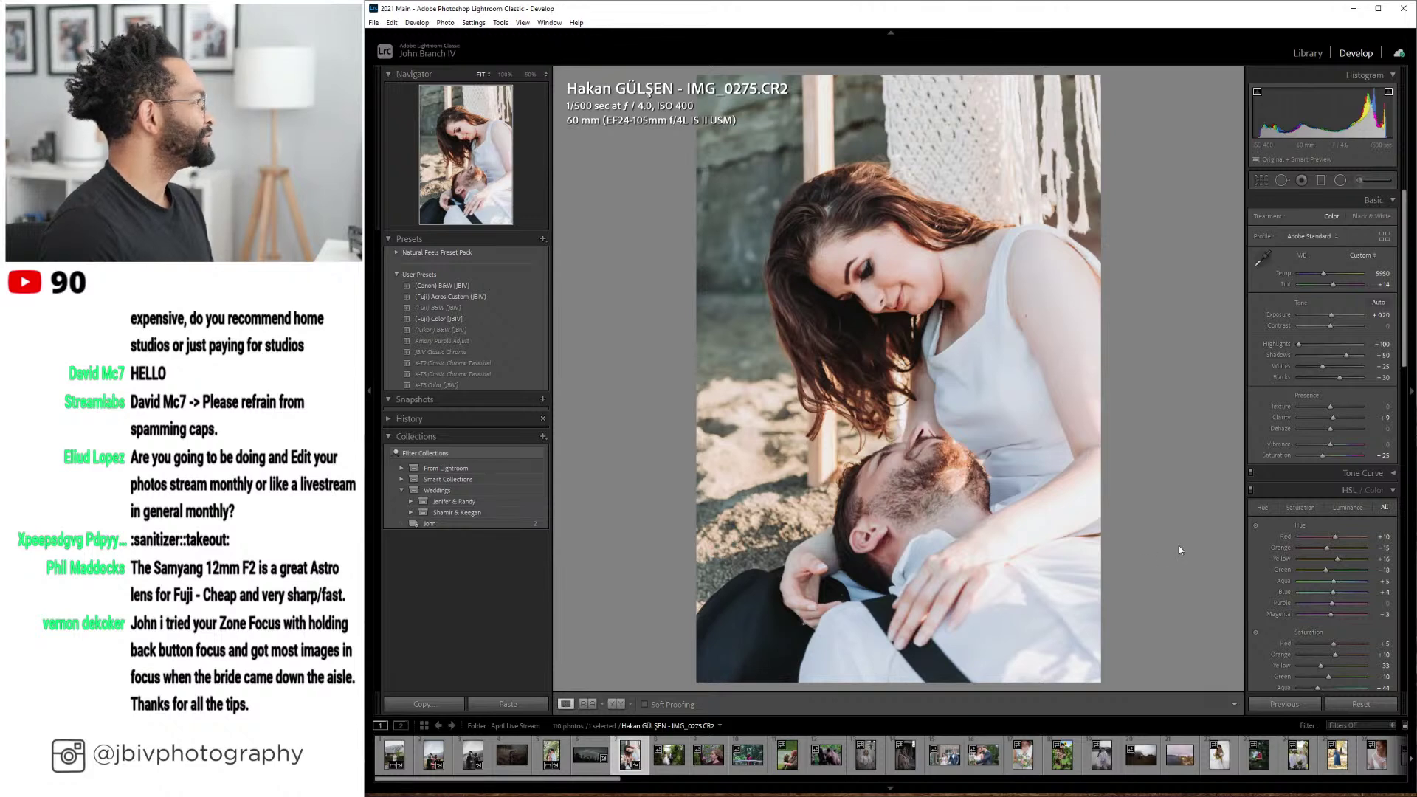
- Open the wedding photo 368A1025.CR2 and straighten it with the Level Upright correction, comparing it with the correction off
key(Right)
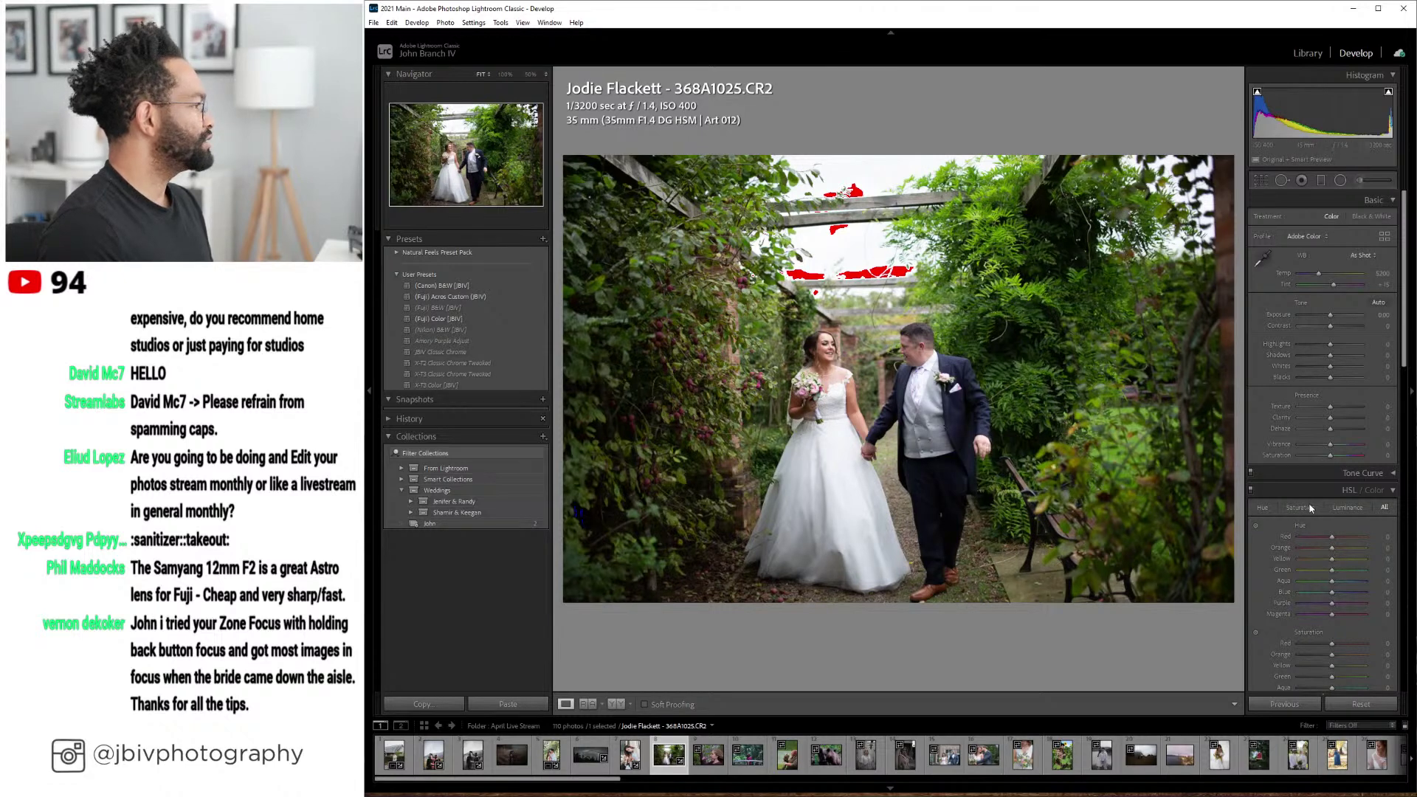
scroll(1298, 521, down, 10)
click(1272, 486)
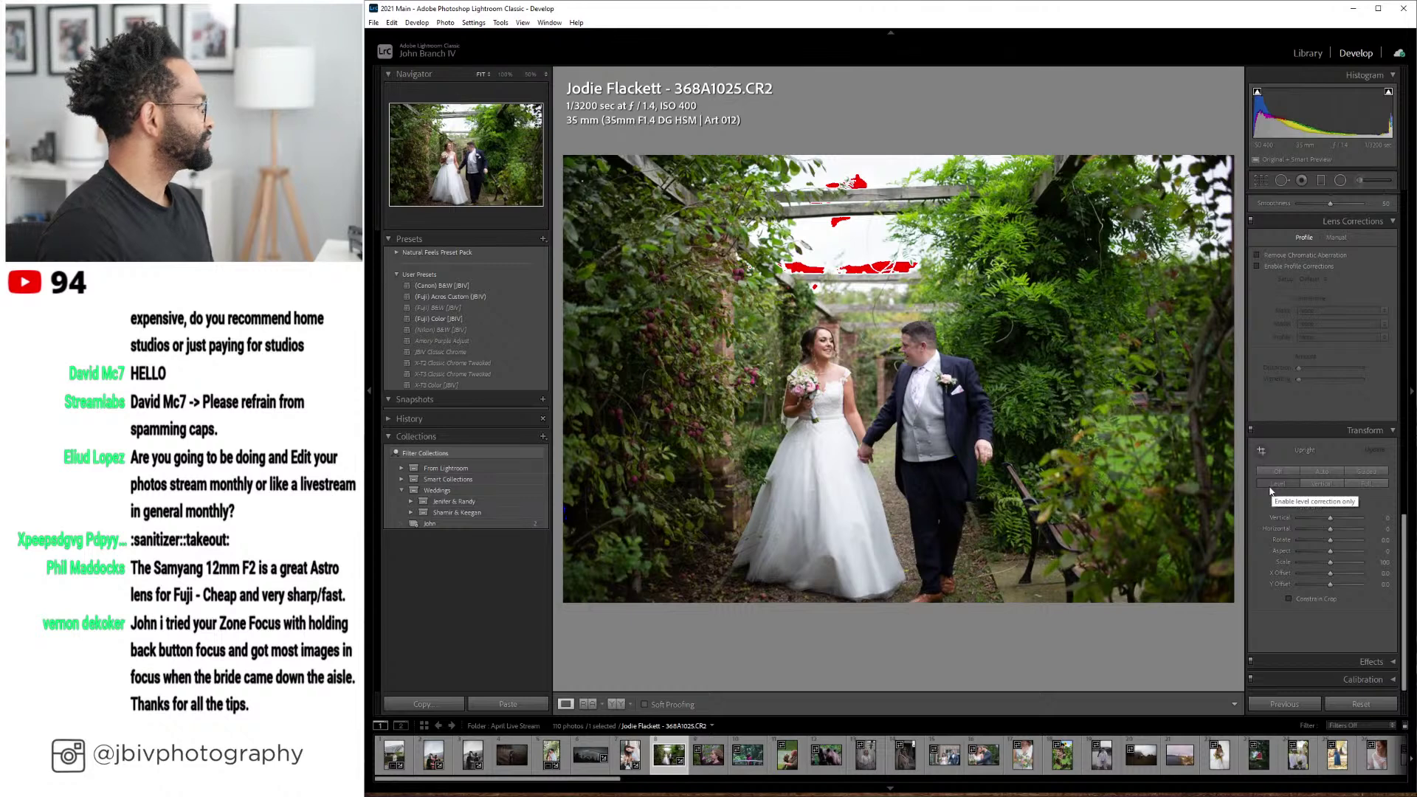
click(1271, 487)
click(1273, 486)
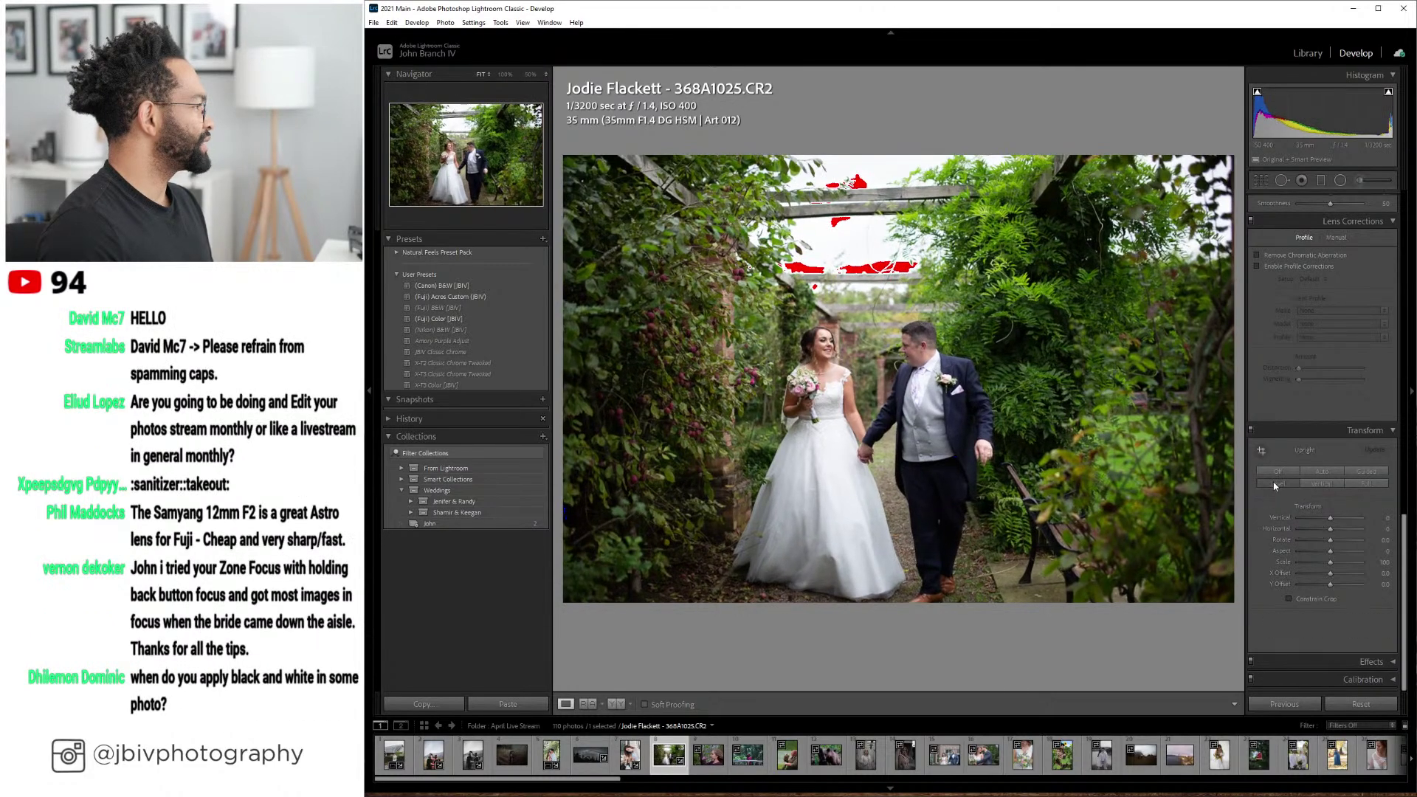
click(1276, 471)
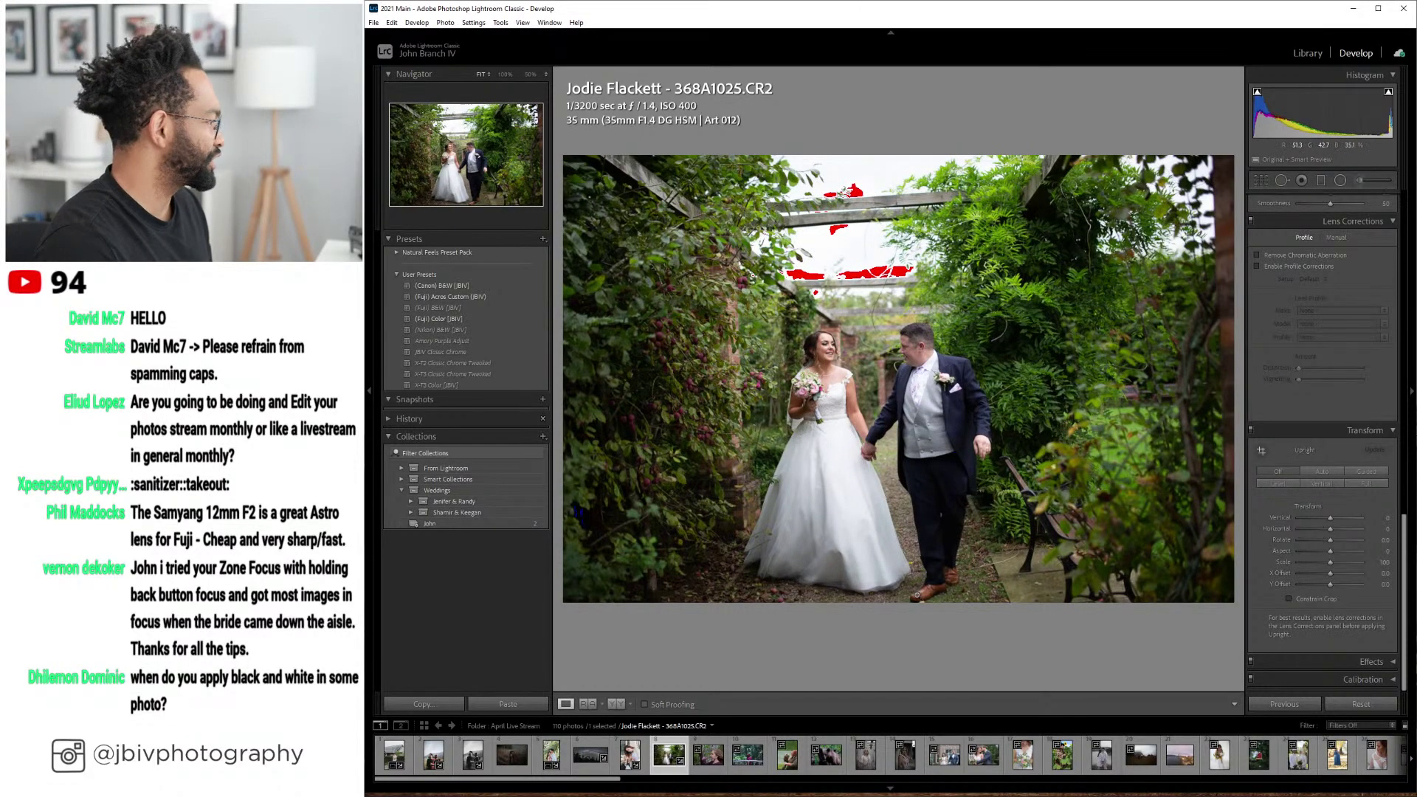
click(1278, 483)
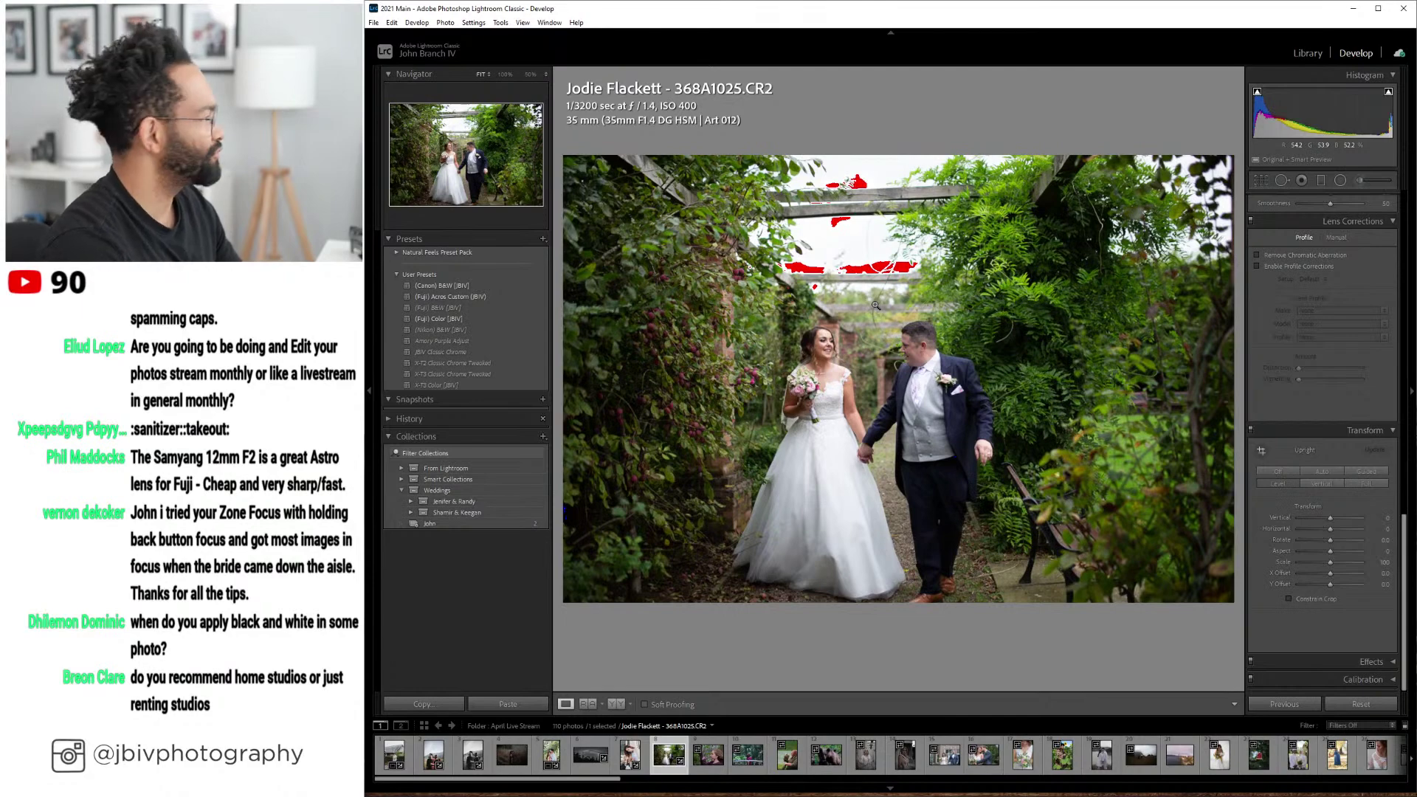
- Apply the (Fuji) Color [JBIV] preset to the wedding photo and set its lens profile setup to Auto
click(489, 321)
scroll(1318, 358, up, 5)
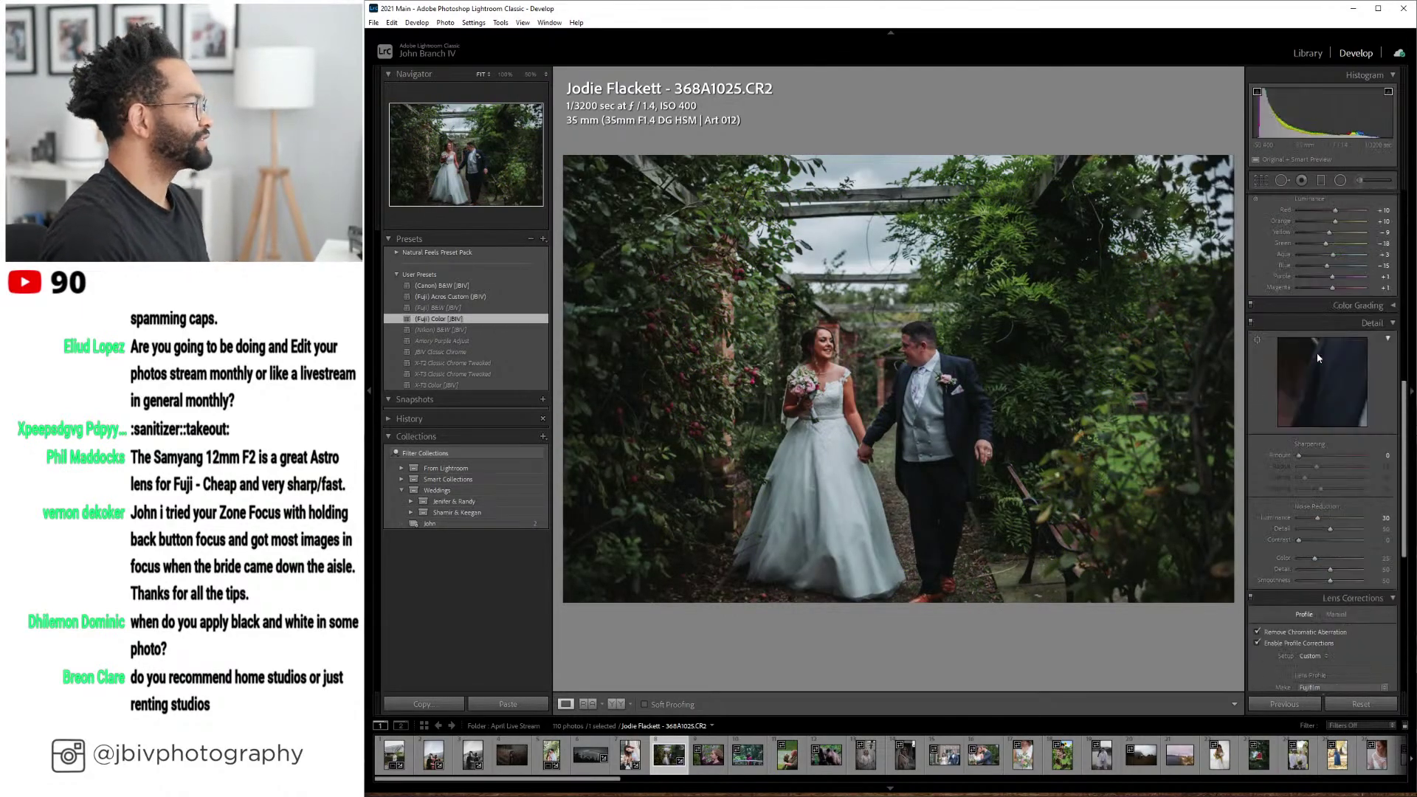
scroll(1318, 358, down, 4)
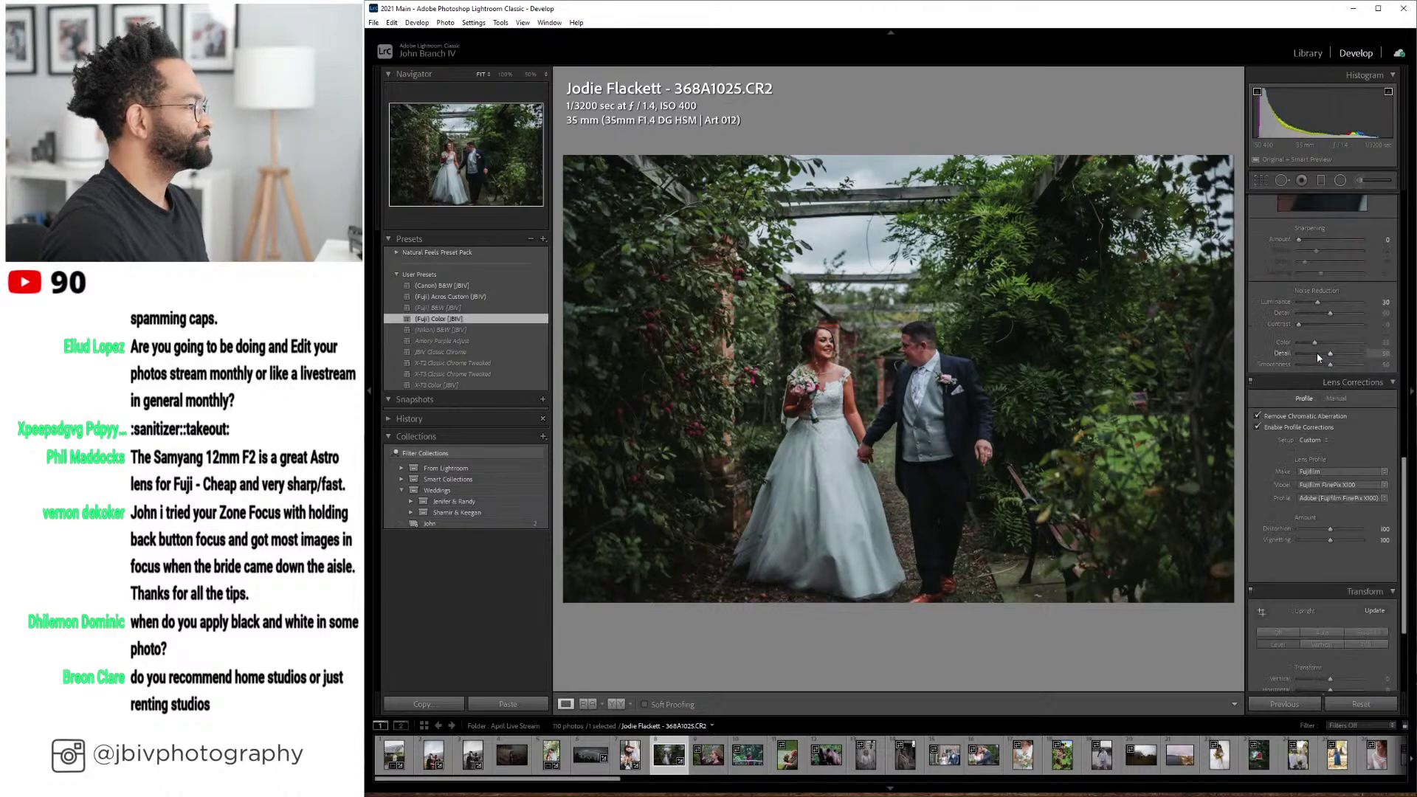
click(1319, 440)
click(1318, 463)
- Set the wedding photo's clarity to +9, shadows to +50 and exposure to +0.40
scroll(1319, 417, up, 8)
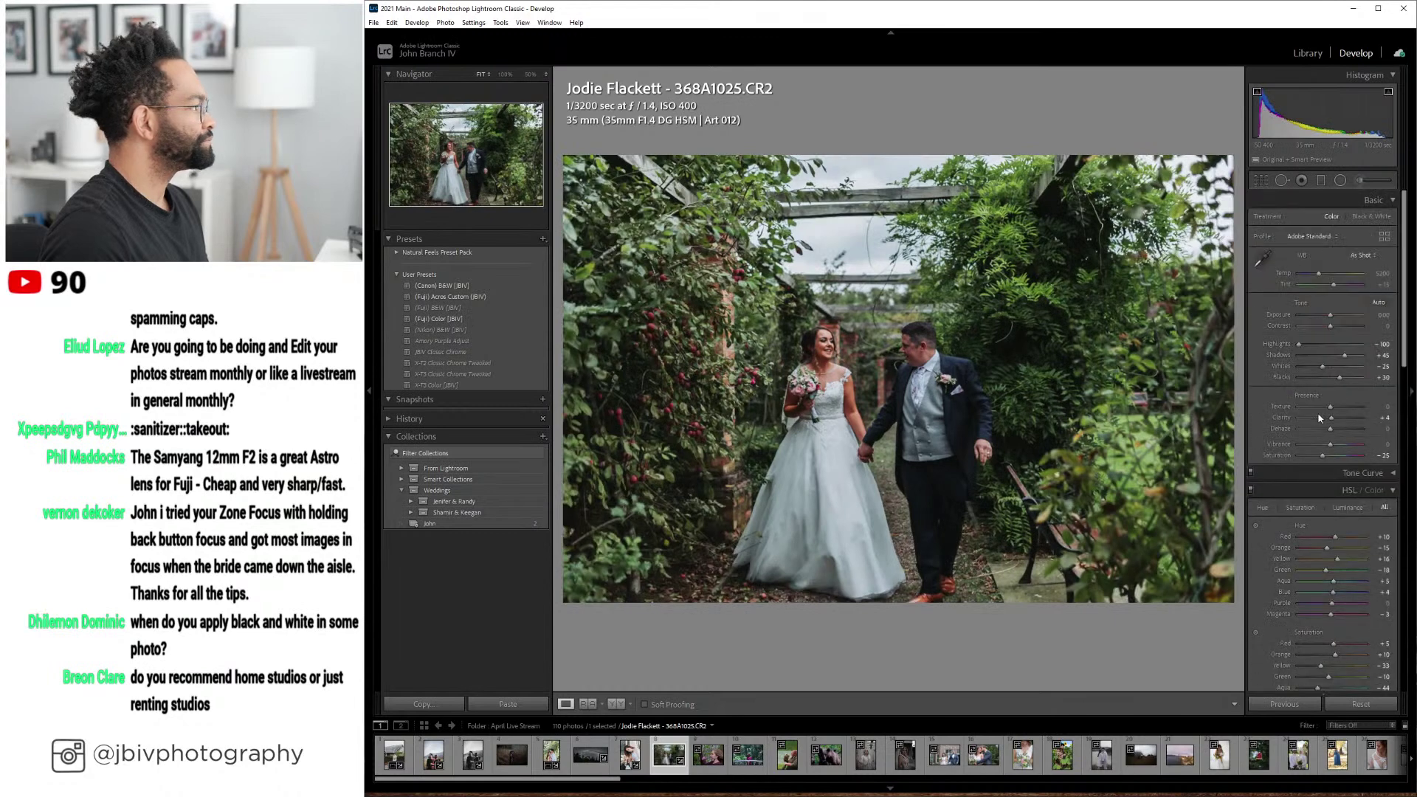
drag(1319, 417, 1341, 414)
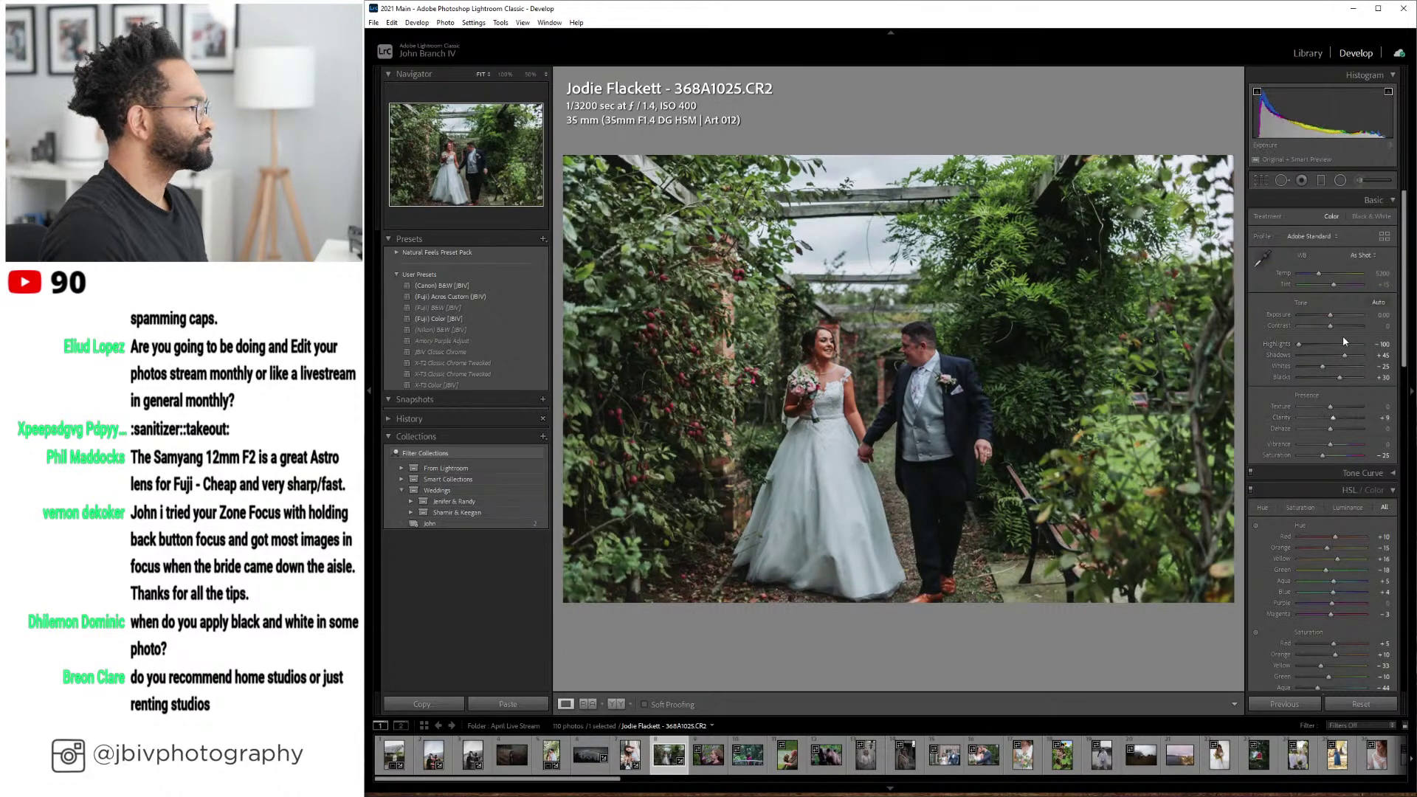
scroll(1348, 356, up, 1)
scroll(1343, 319, up, 4)
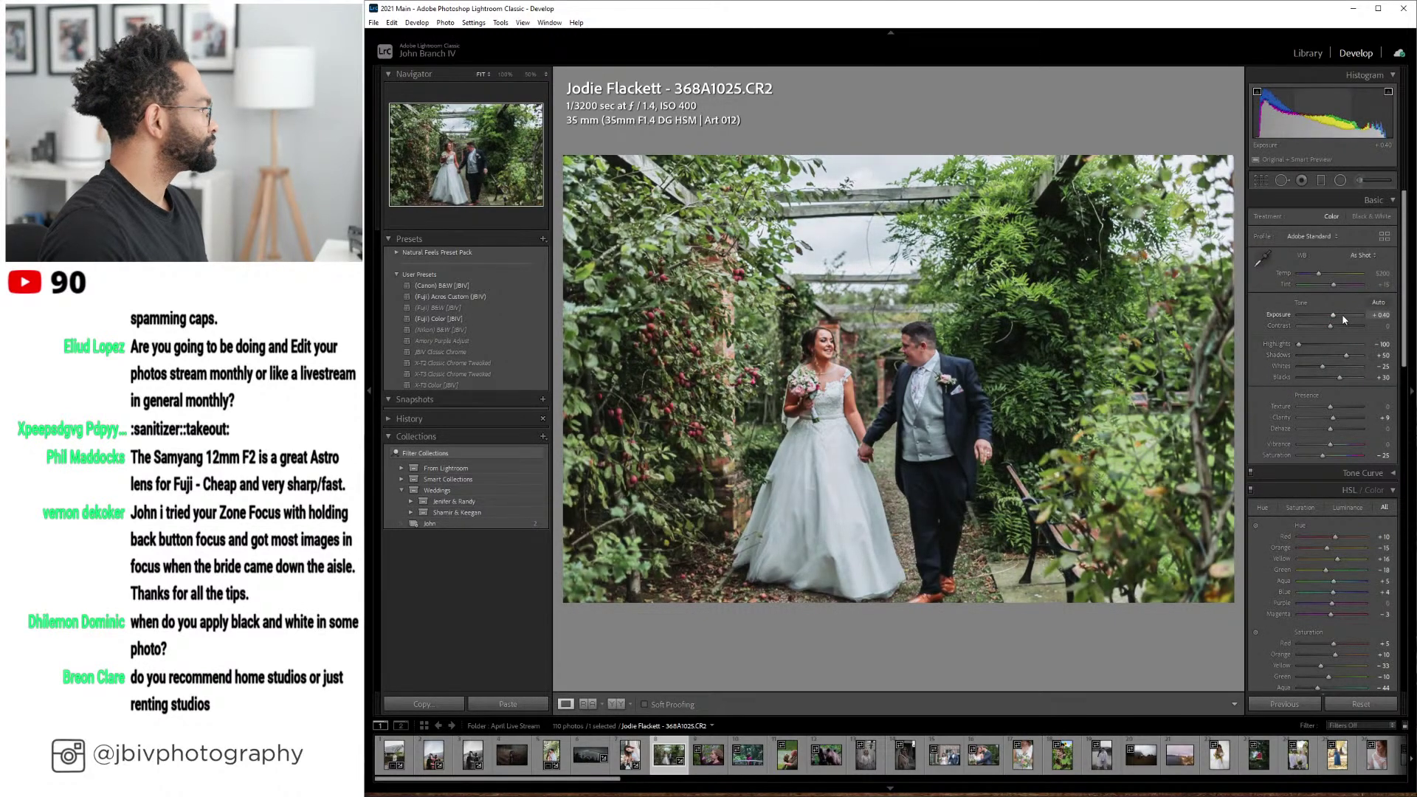
- Set the wedding photo's tint to +25, exposure to +0.50 and shadows to +55
scroll(1337, 285, up, 1)
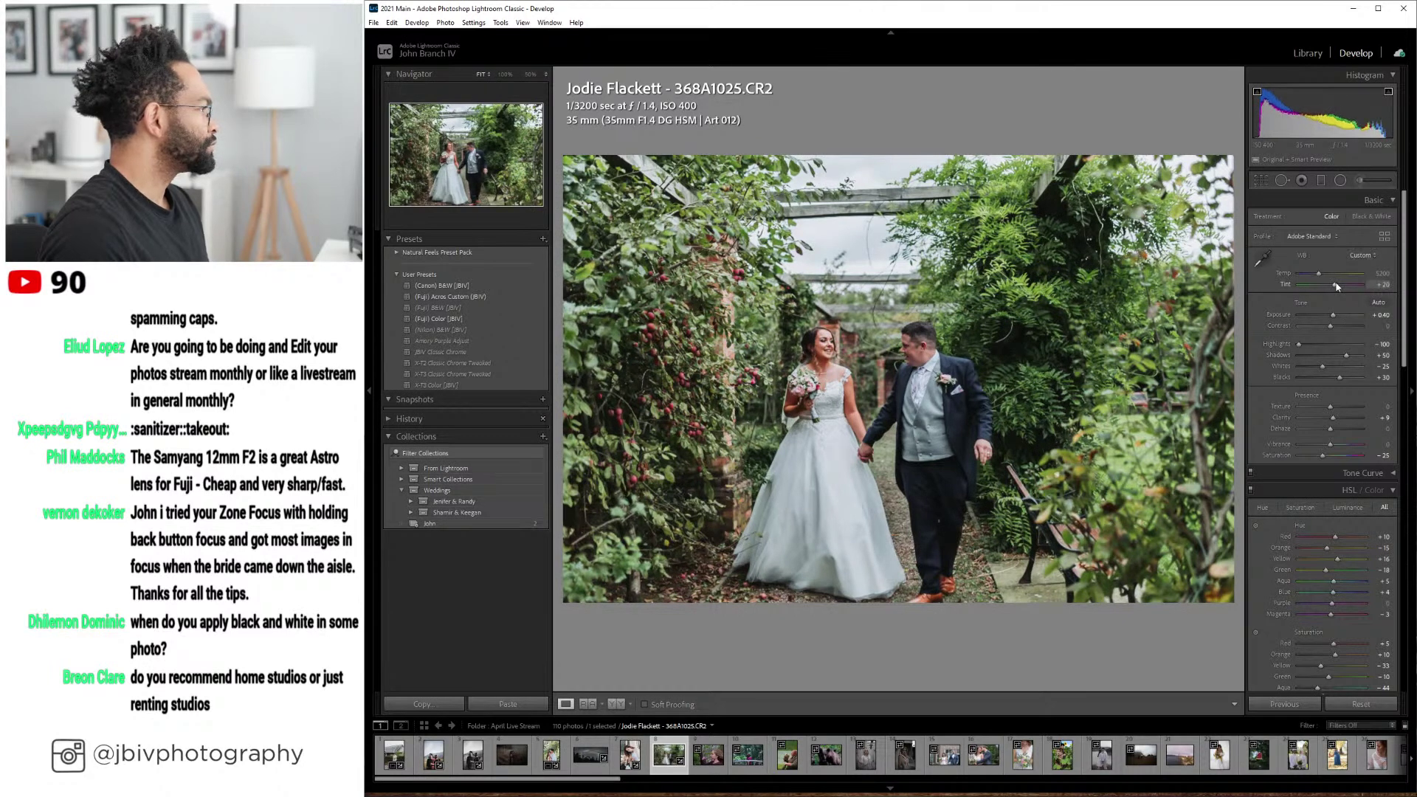
scroll(1337, 285, up, 1)
scroll(1332, 309, up, 1)
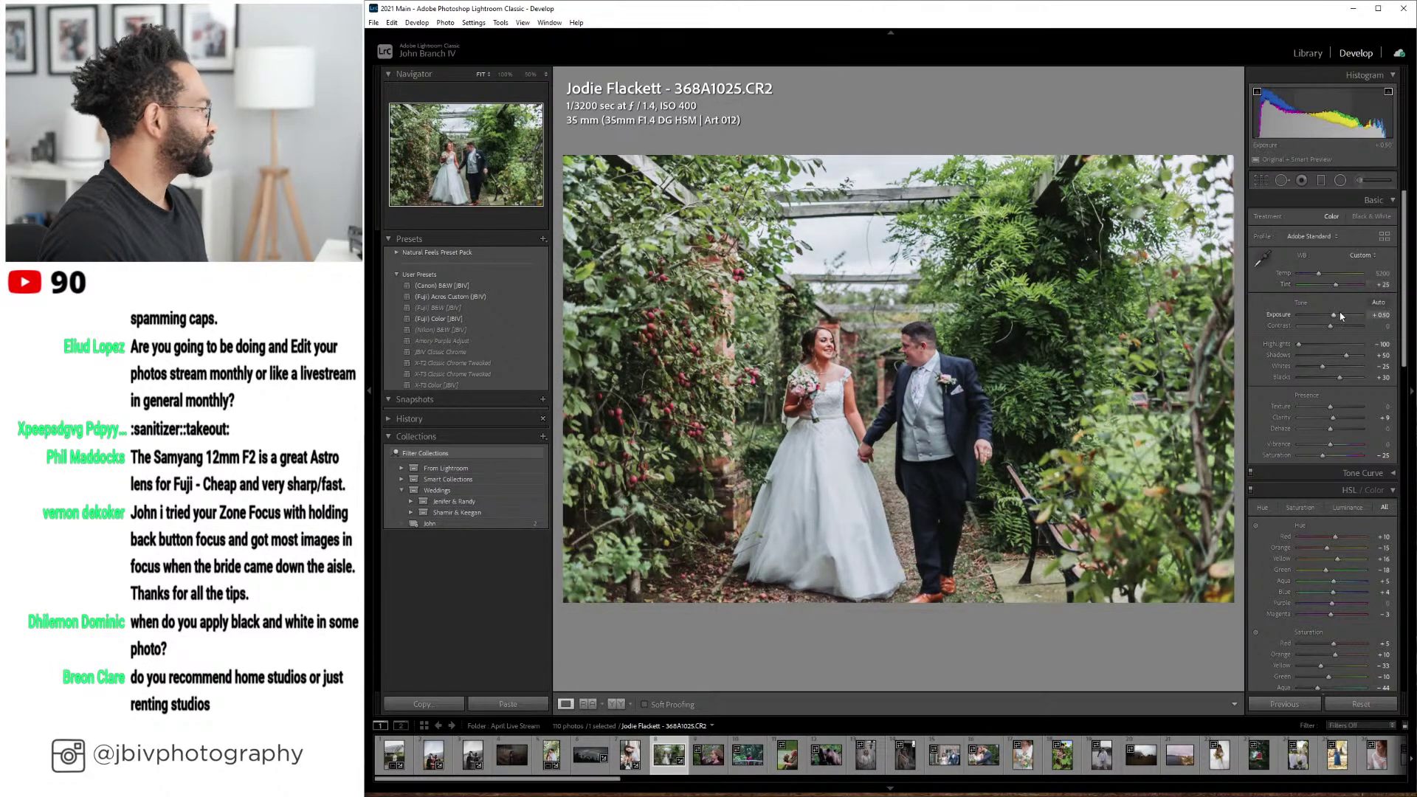
scroll(1332, 313, up, 1)
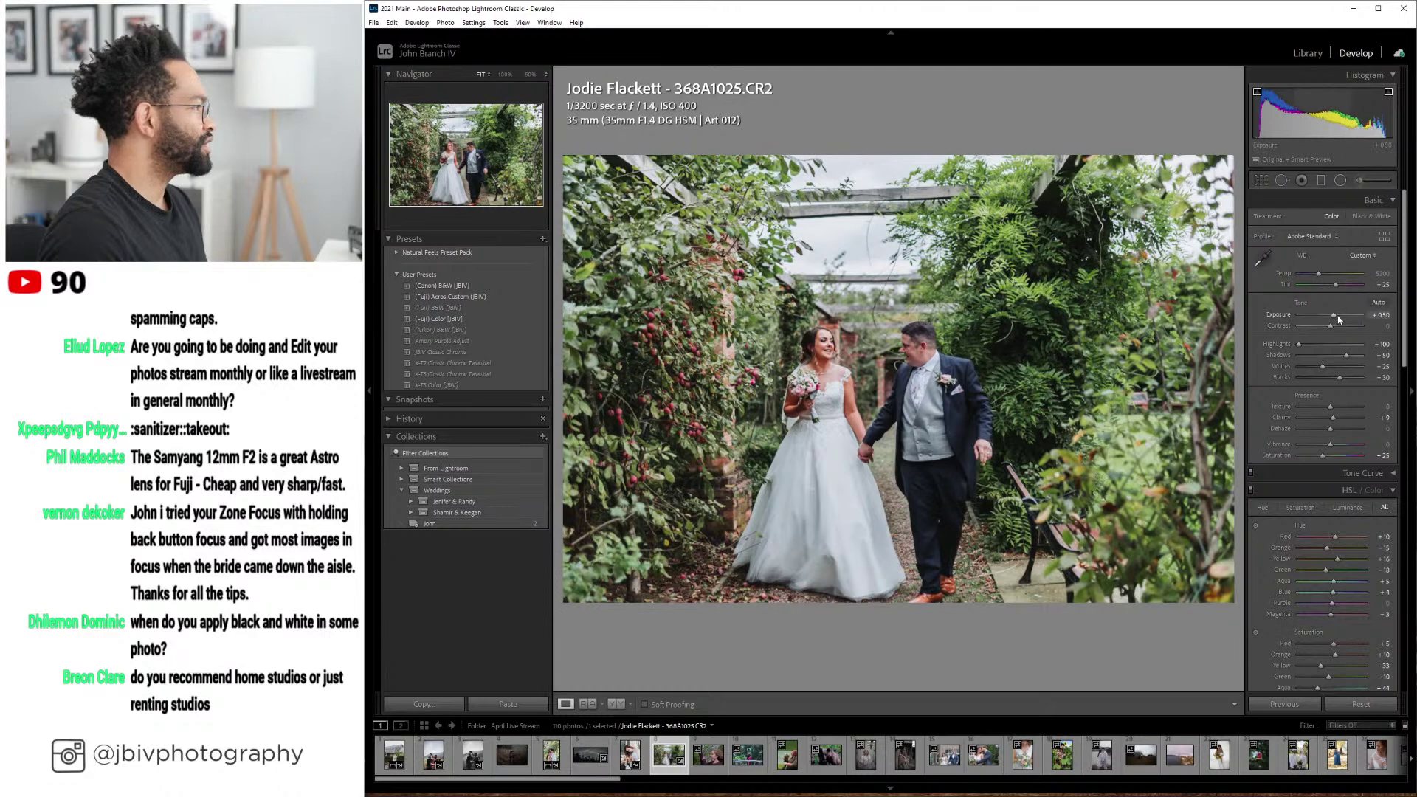
scroll(1340, 318, down, 1)
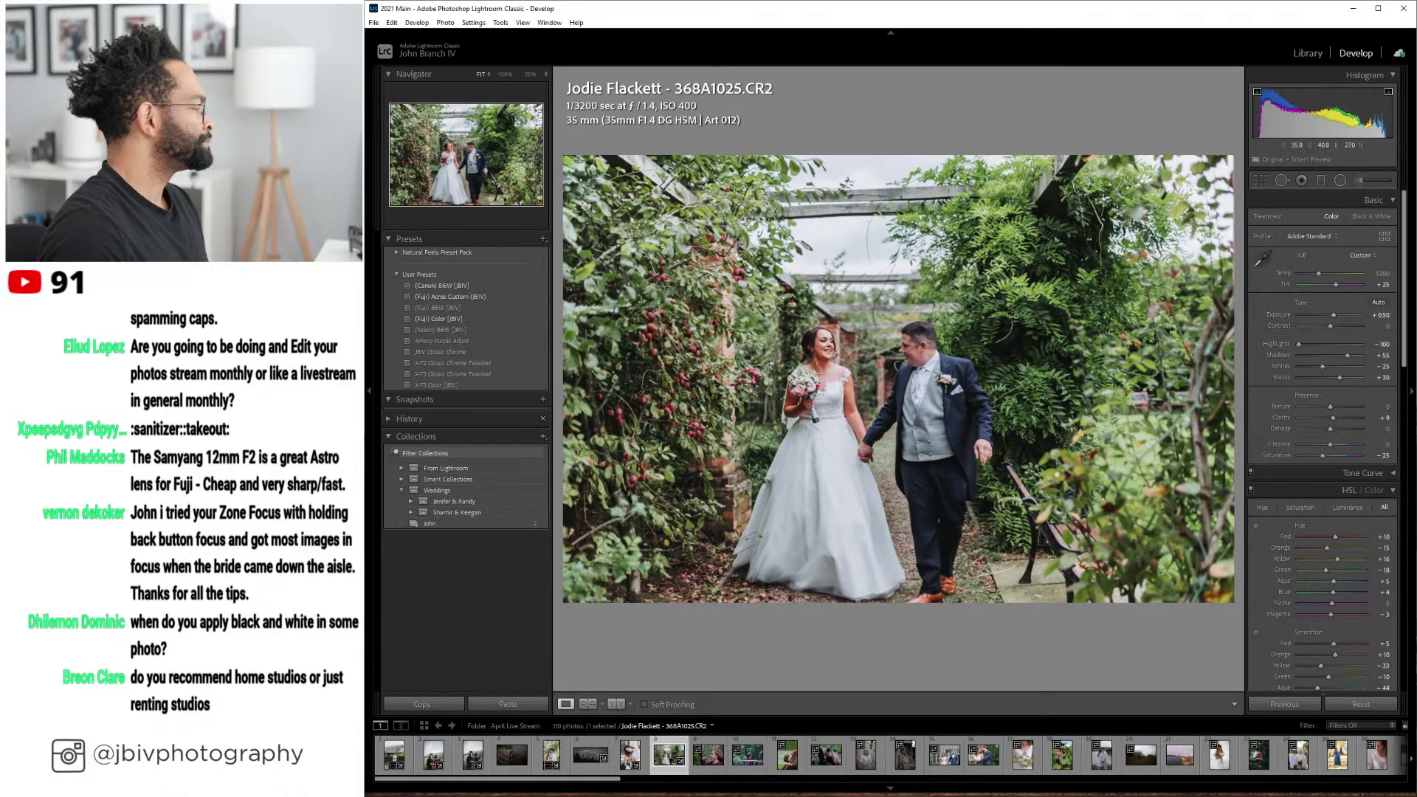
- Compare the wedding photo before and after editing side by side in a larger workspace, and return to the single-photo view
click(618, 703)
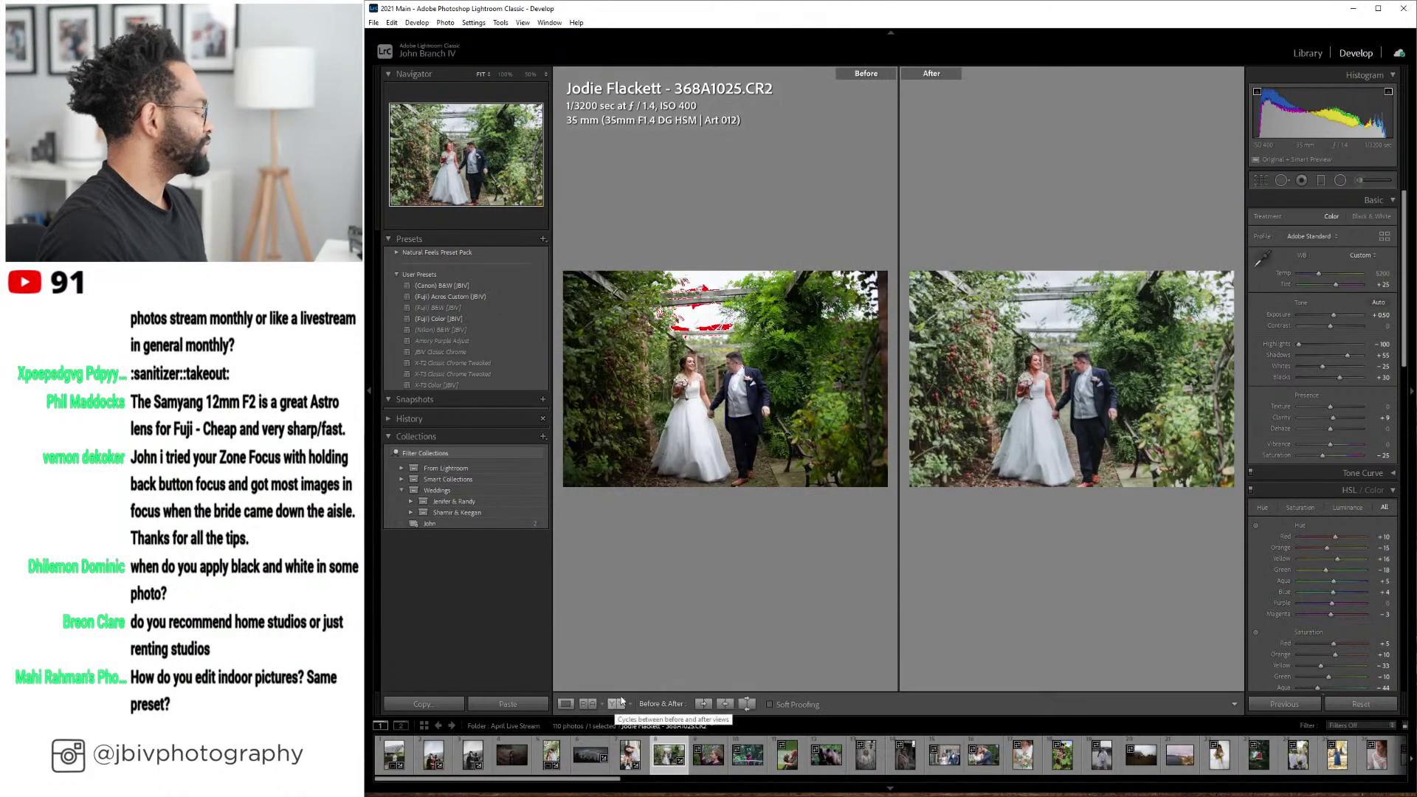
key(Tab)
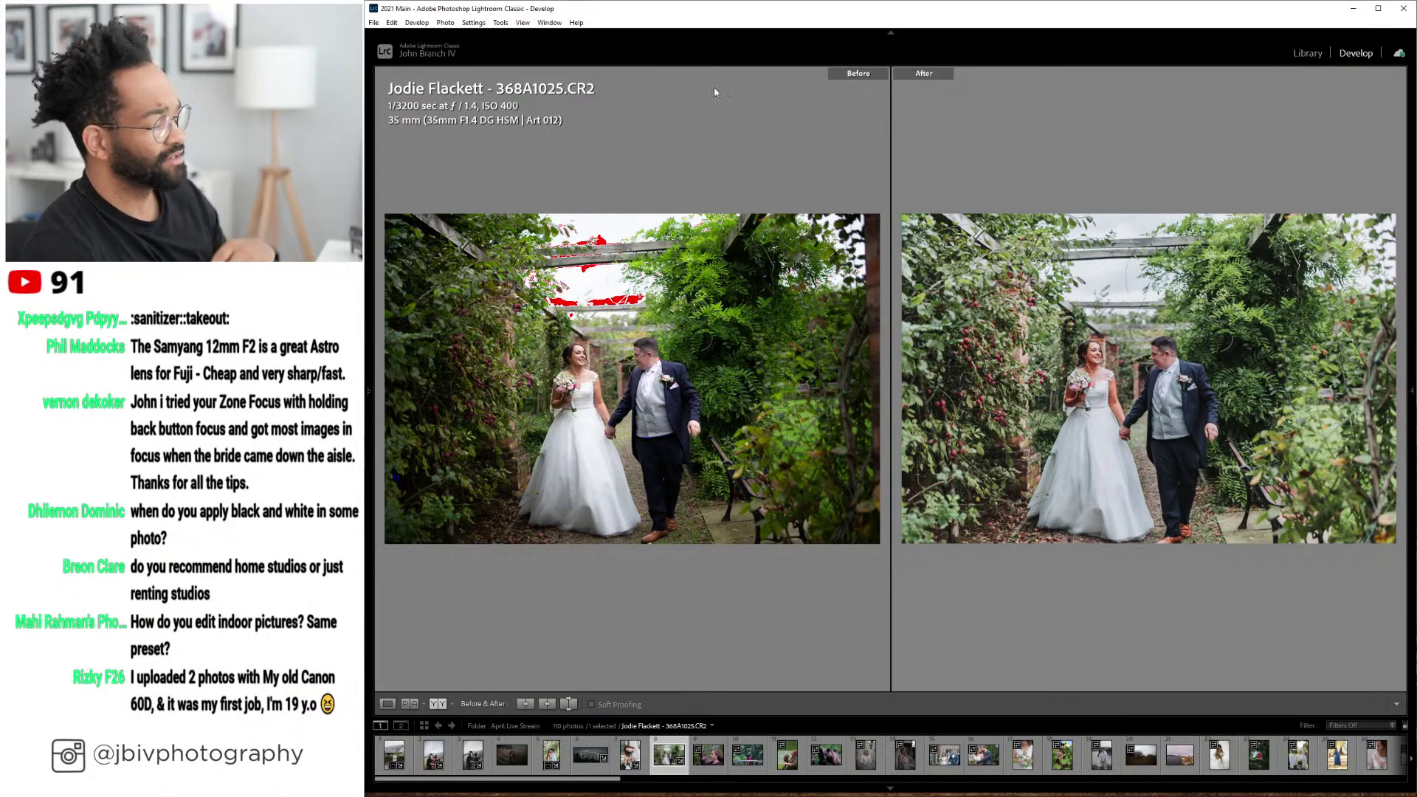
key(Tab)
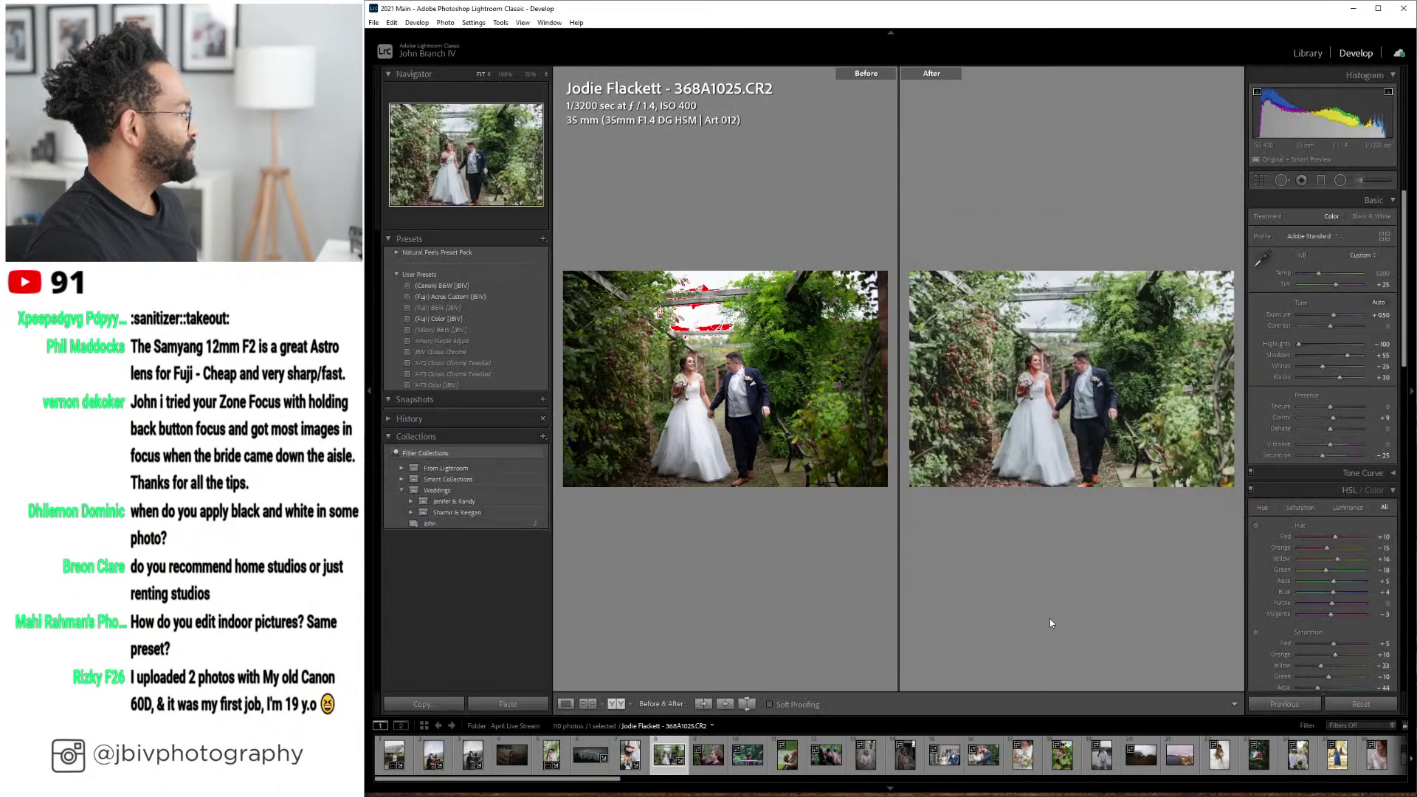
click(565, 704)
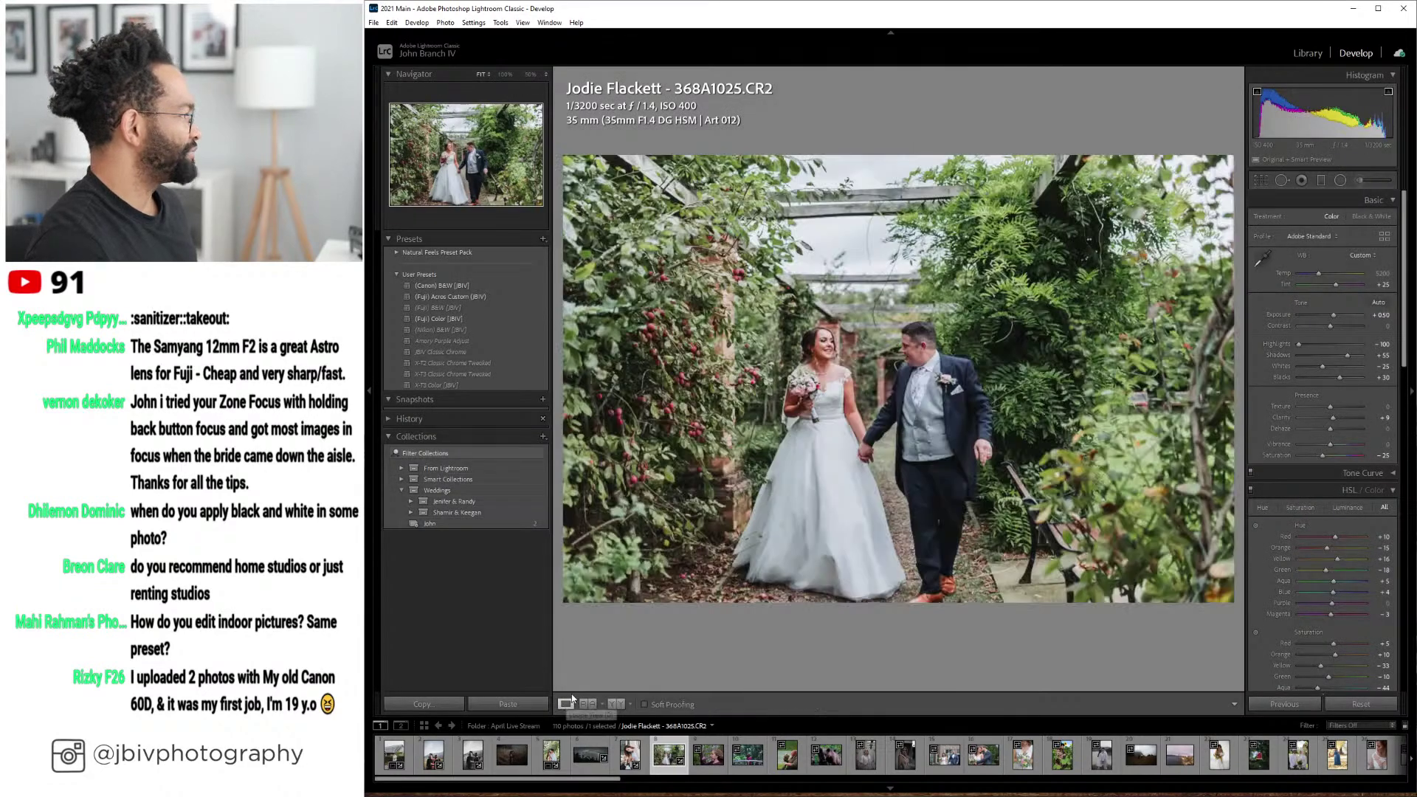
- Open the portrait DSCF9470.RAF, apply the (Fuji) Color [JBIV] preset and check its lens corrections
key(Right)
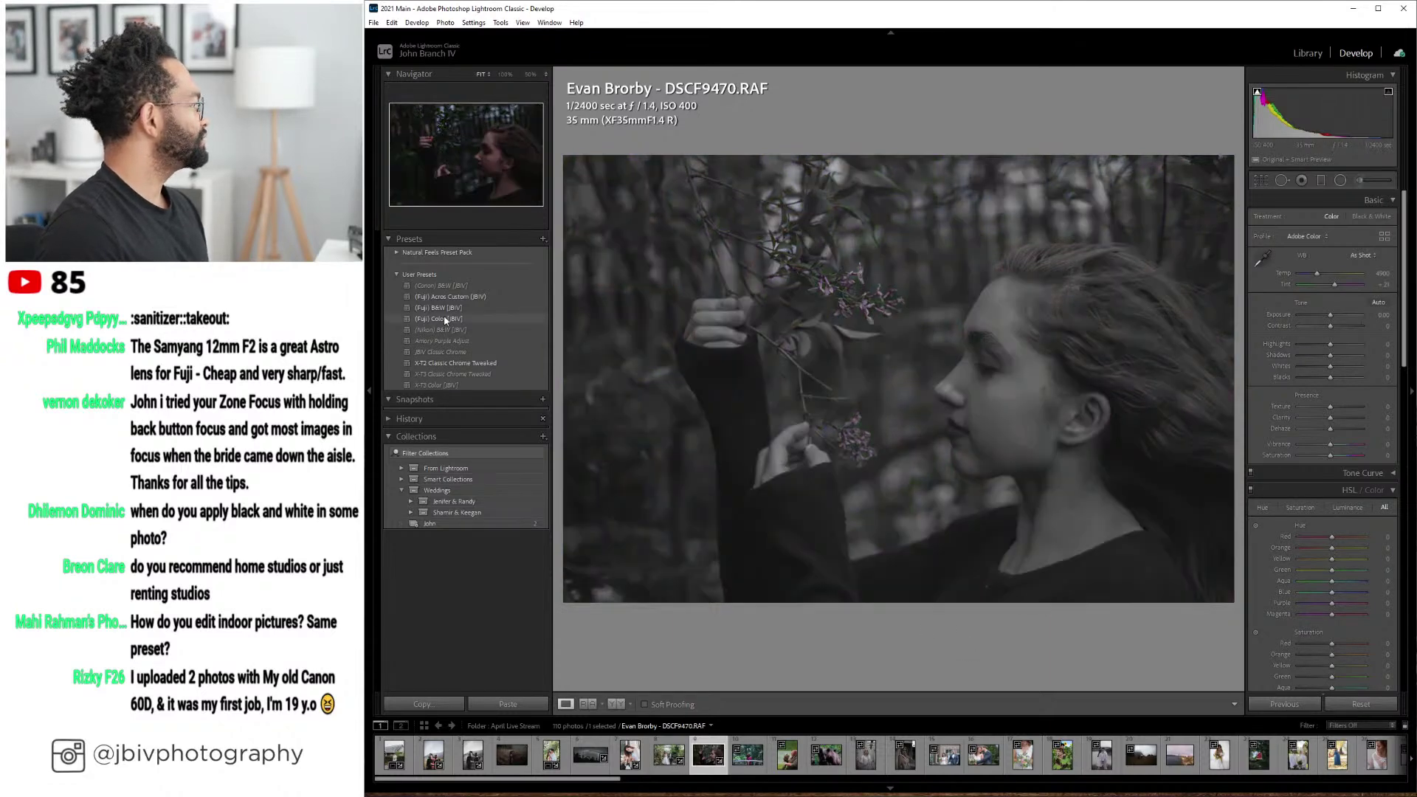
click(458, 318)
scroll(1287, 481, down, 10)
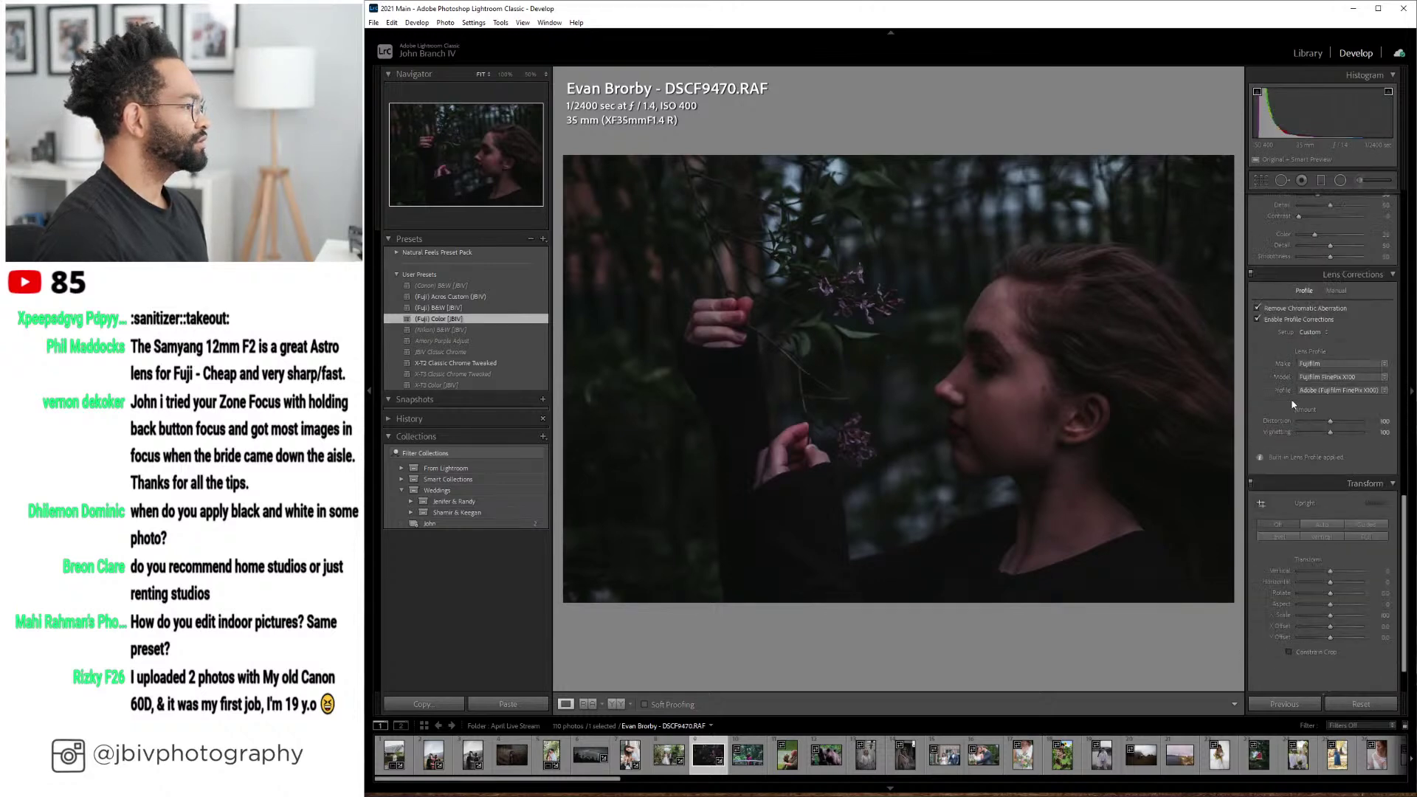
scroll(1293, 404, up, 10)
- Set the portrait's clarity to +9, exposure to +2.10 and temperature to 5250, and shift its tint slightly toward green
drag(1340, 419, 1346, 417)
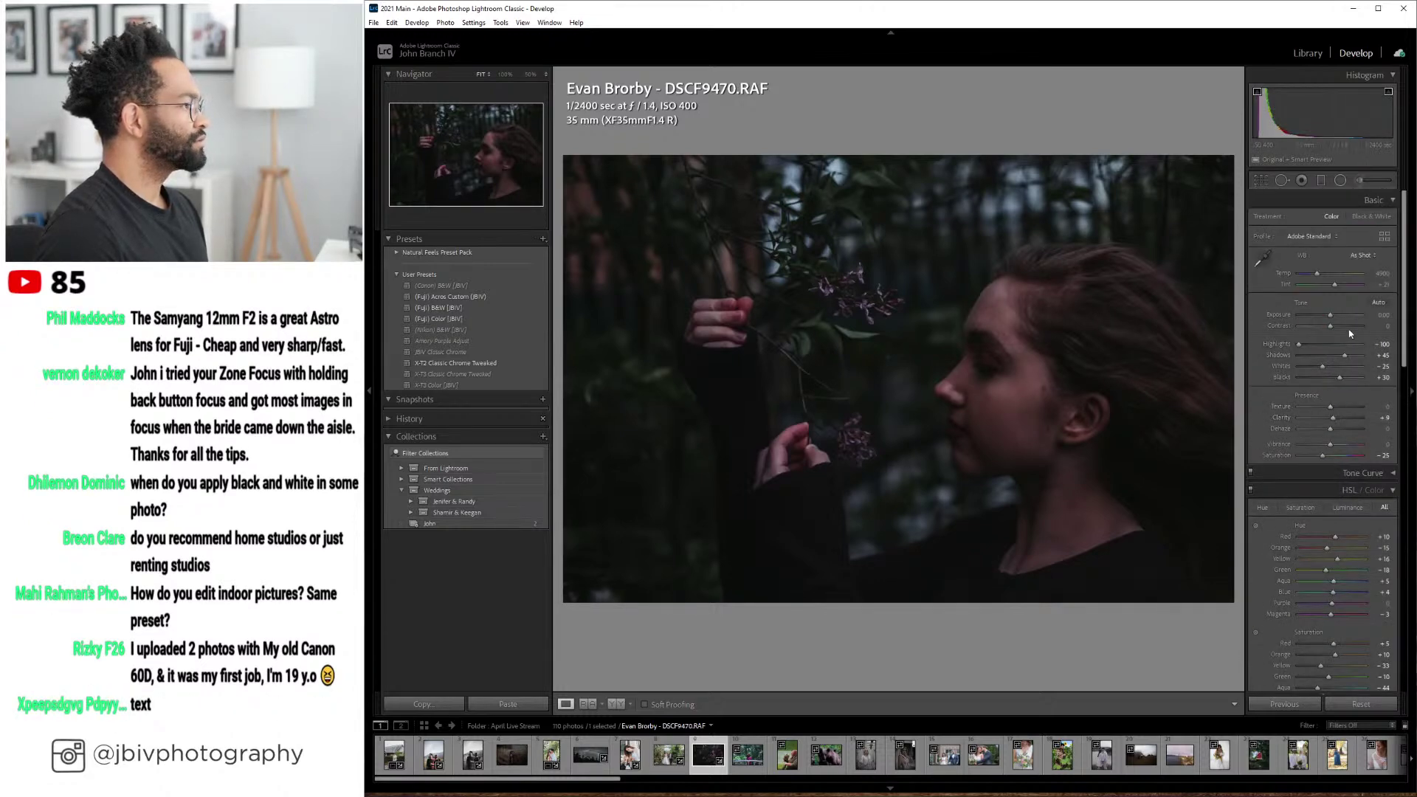
drag(1340, 316, 1350, 319)
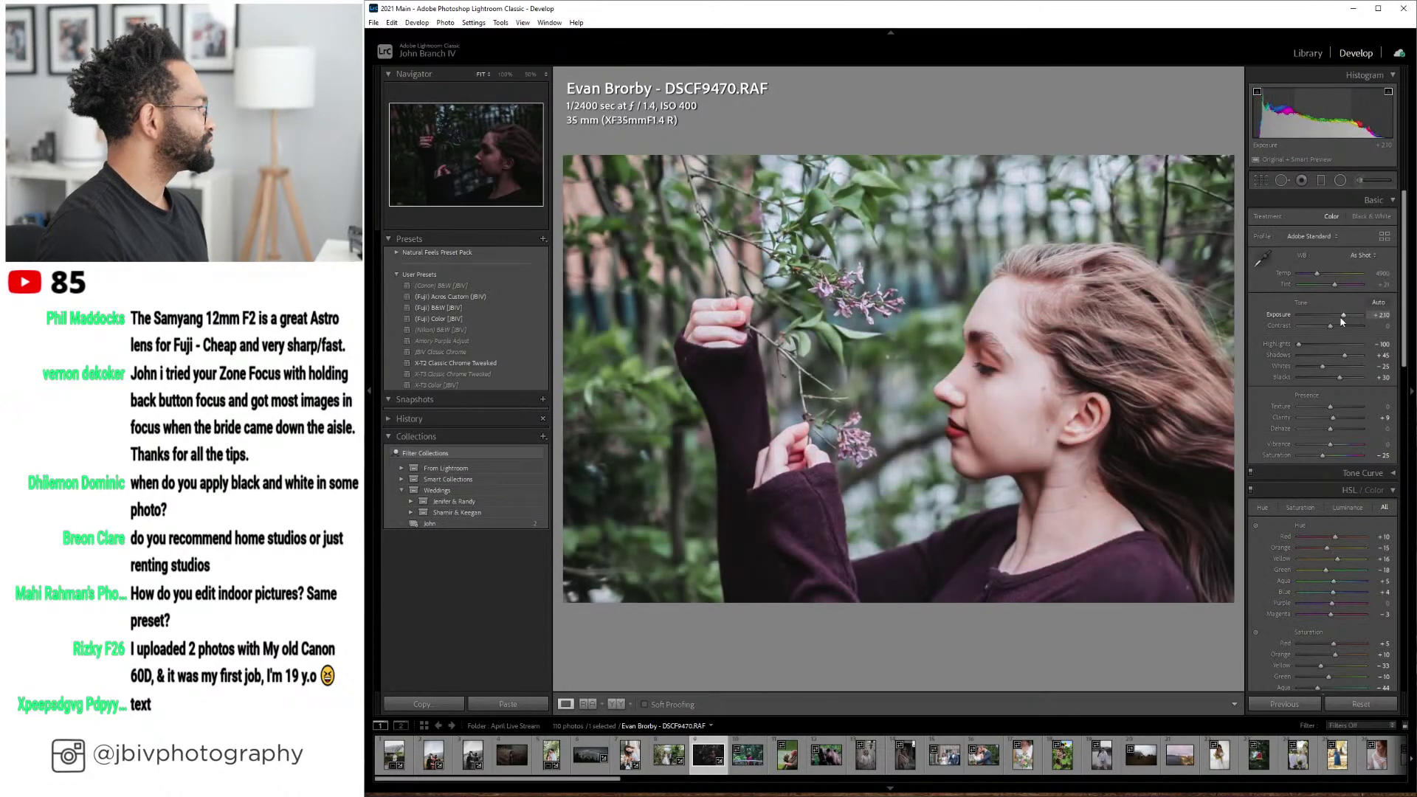
drag(1335, 284, 1333, 285)
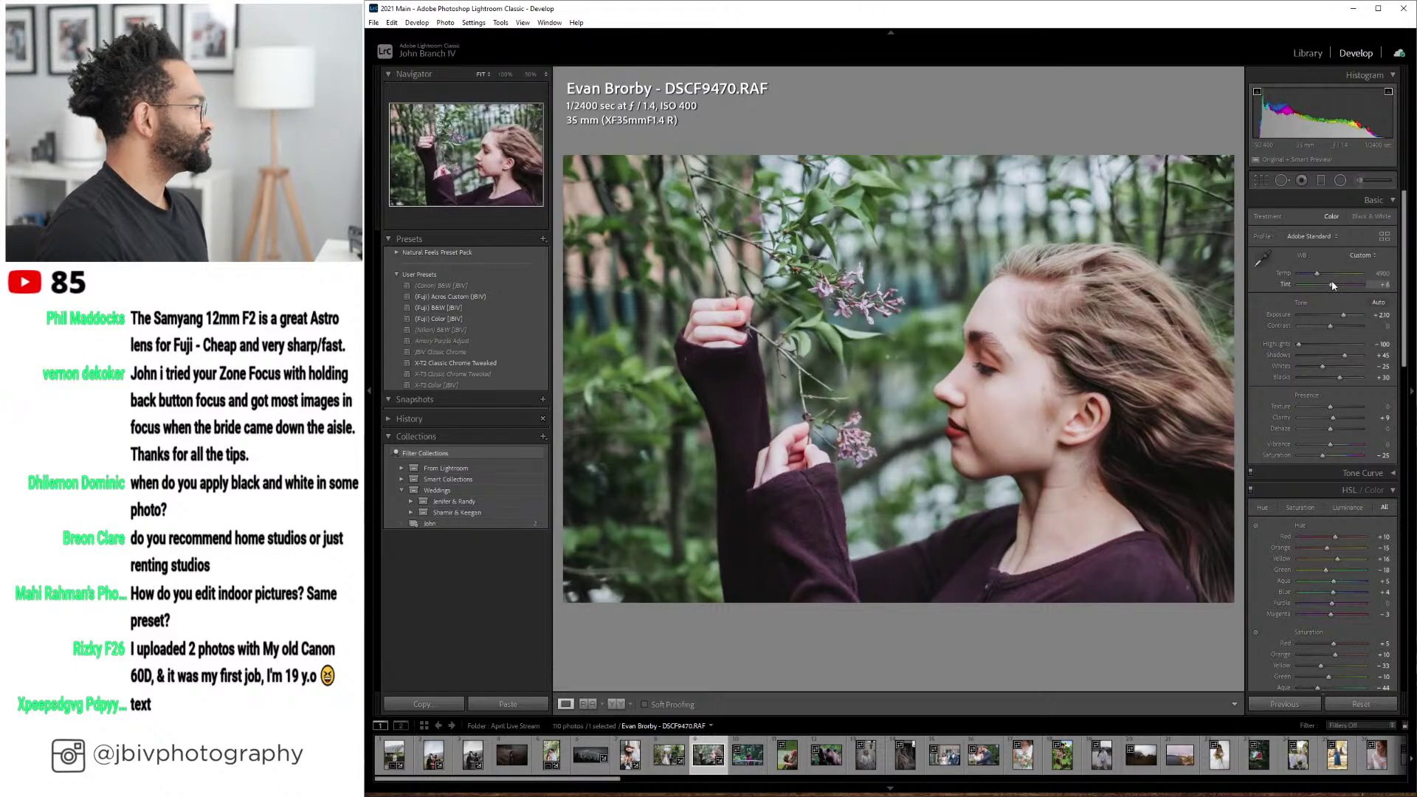
drag(1317, 273, 1320, 277)
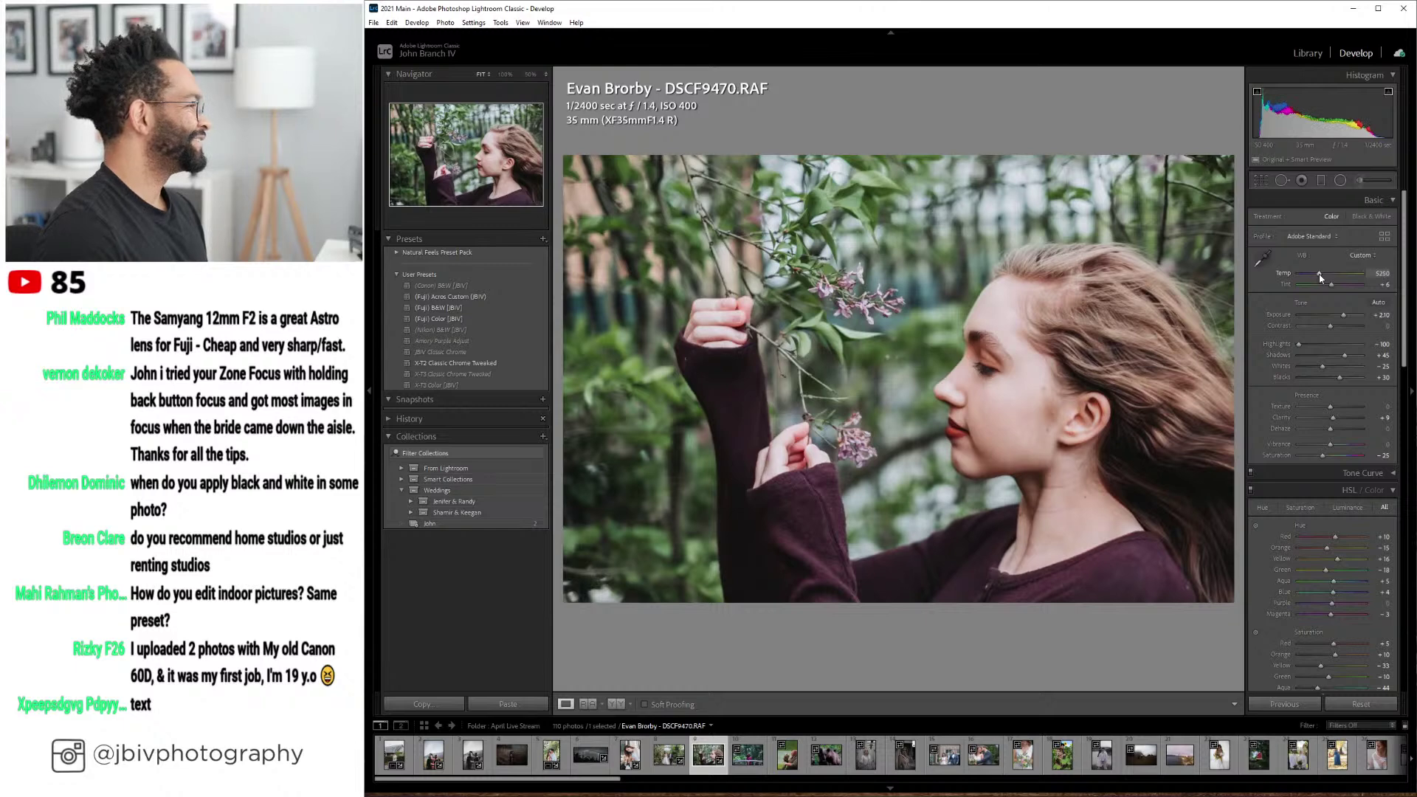
- Compare the portrait DSCF9470.RAF before and after editing side by side, and return to the single-photo view
click(617, 703)
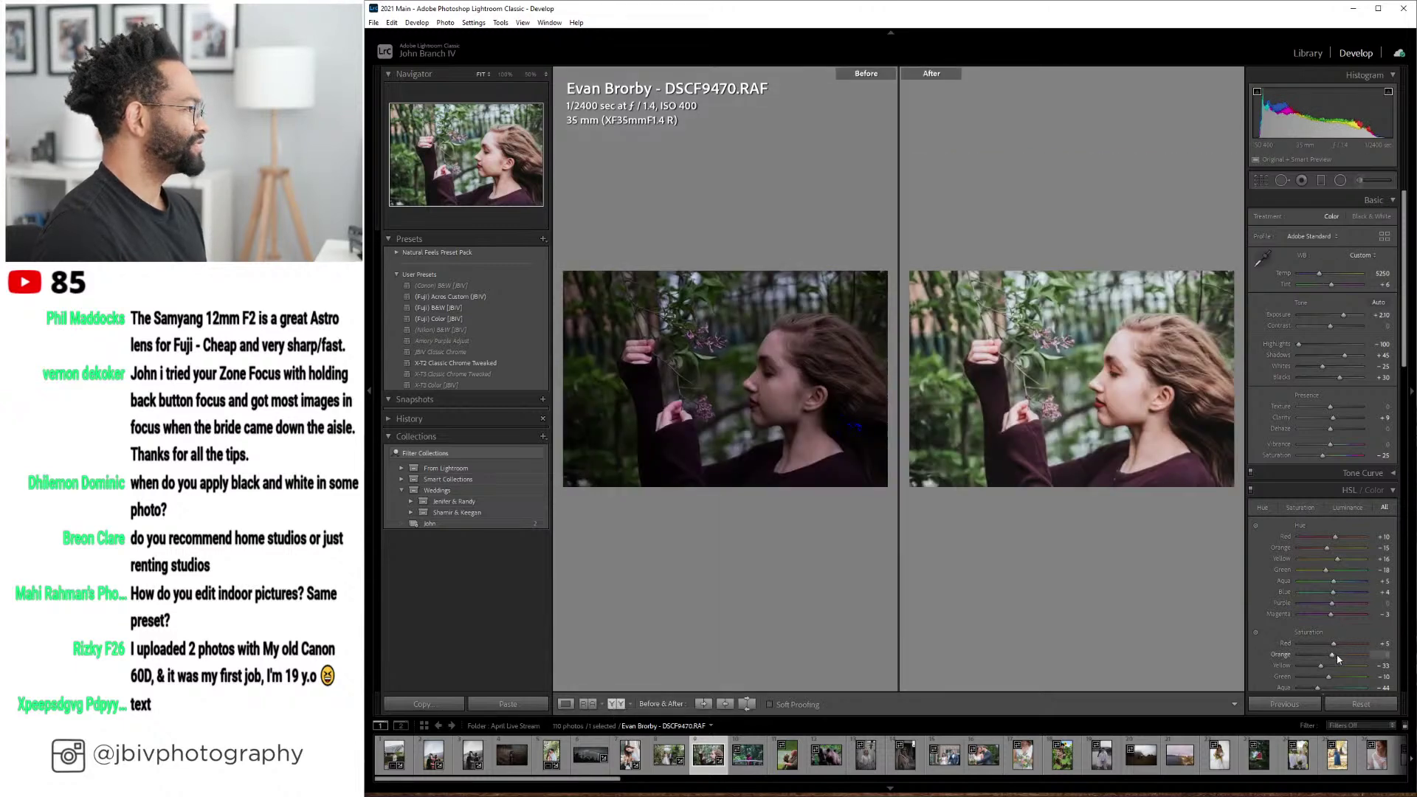
key(Tab)
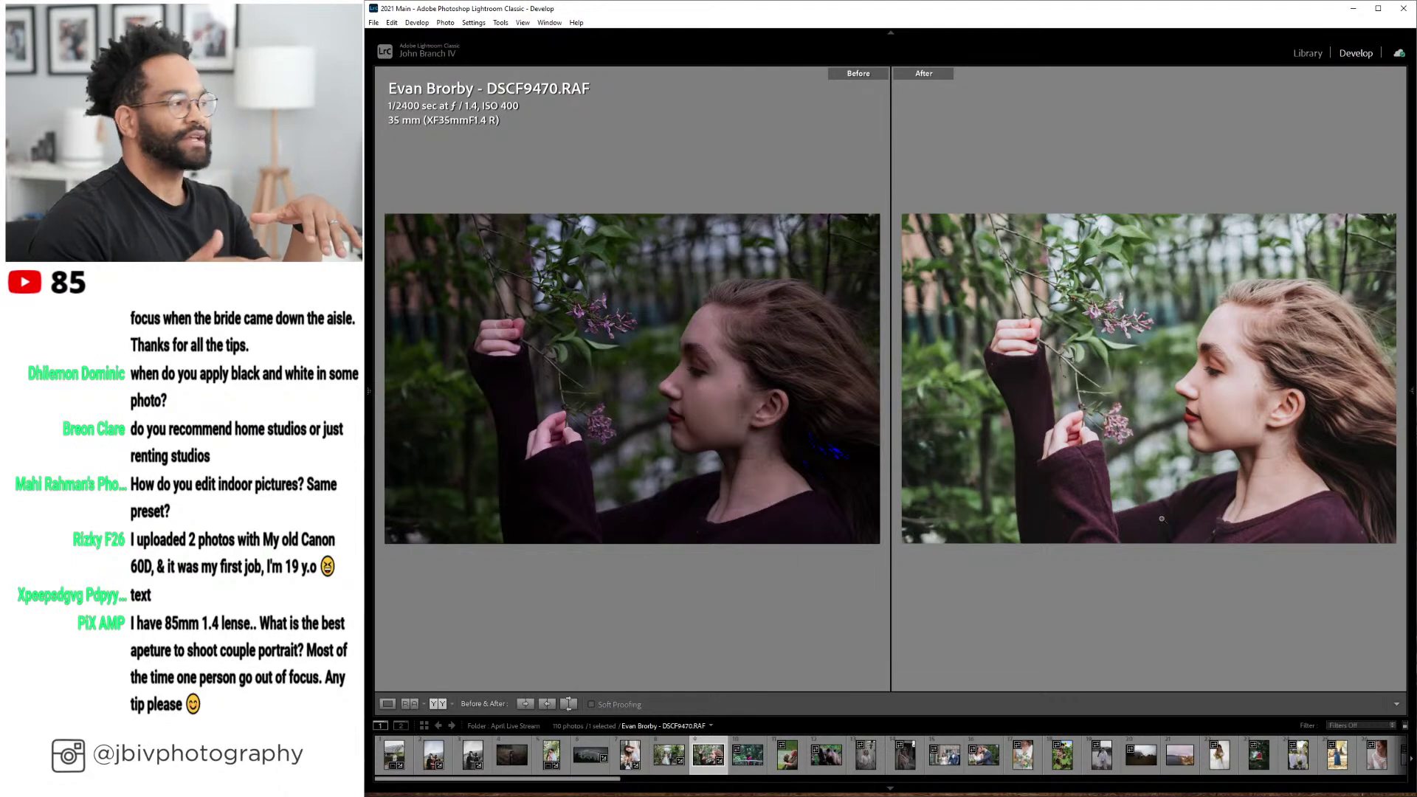
key(Tab)
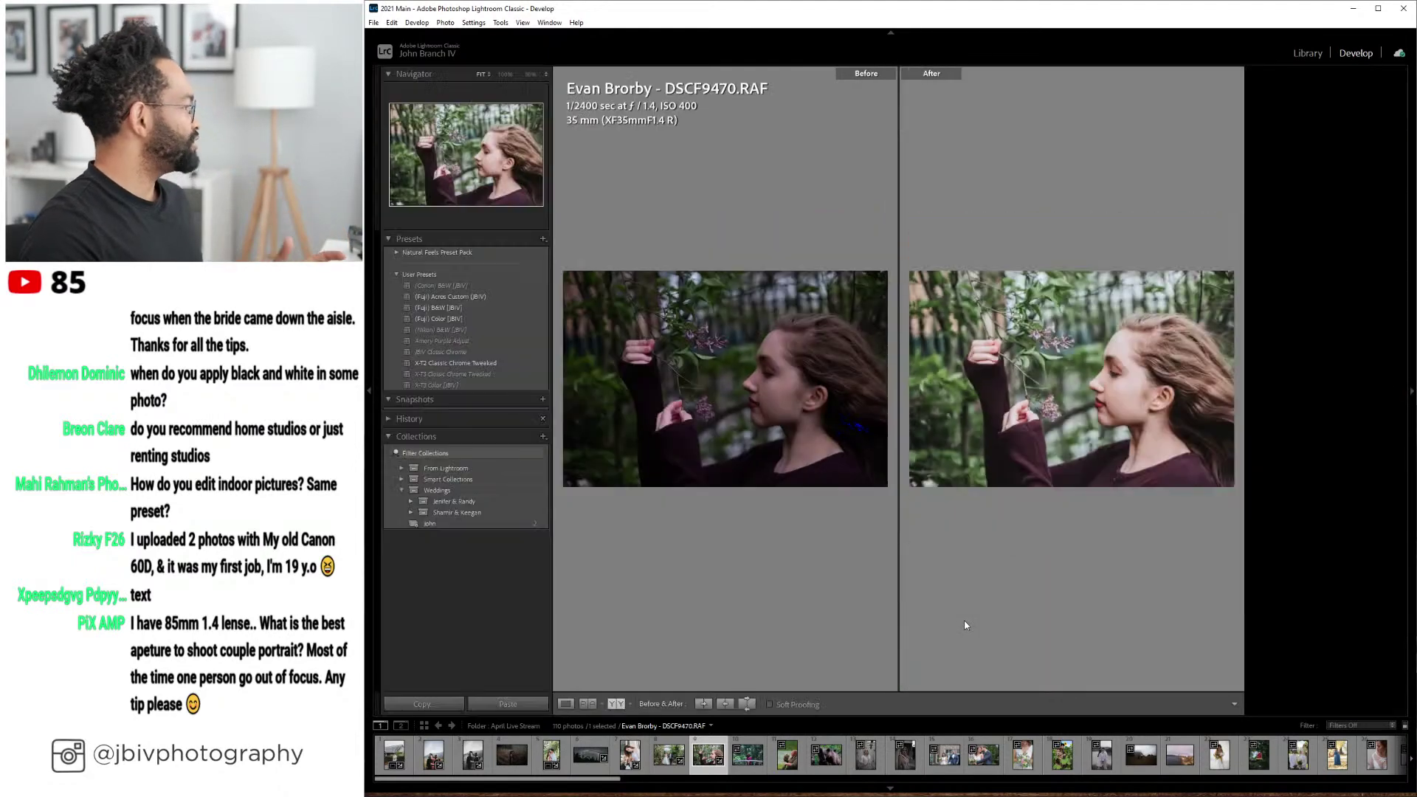
click(567, 704)
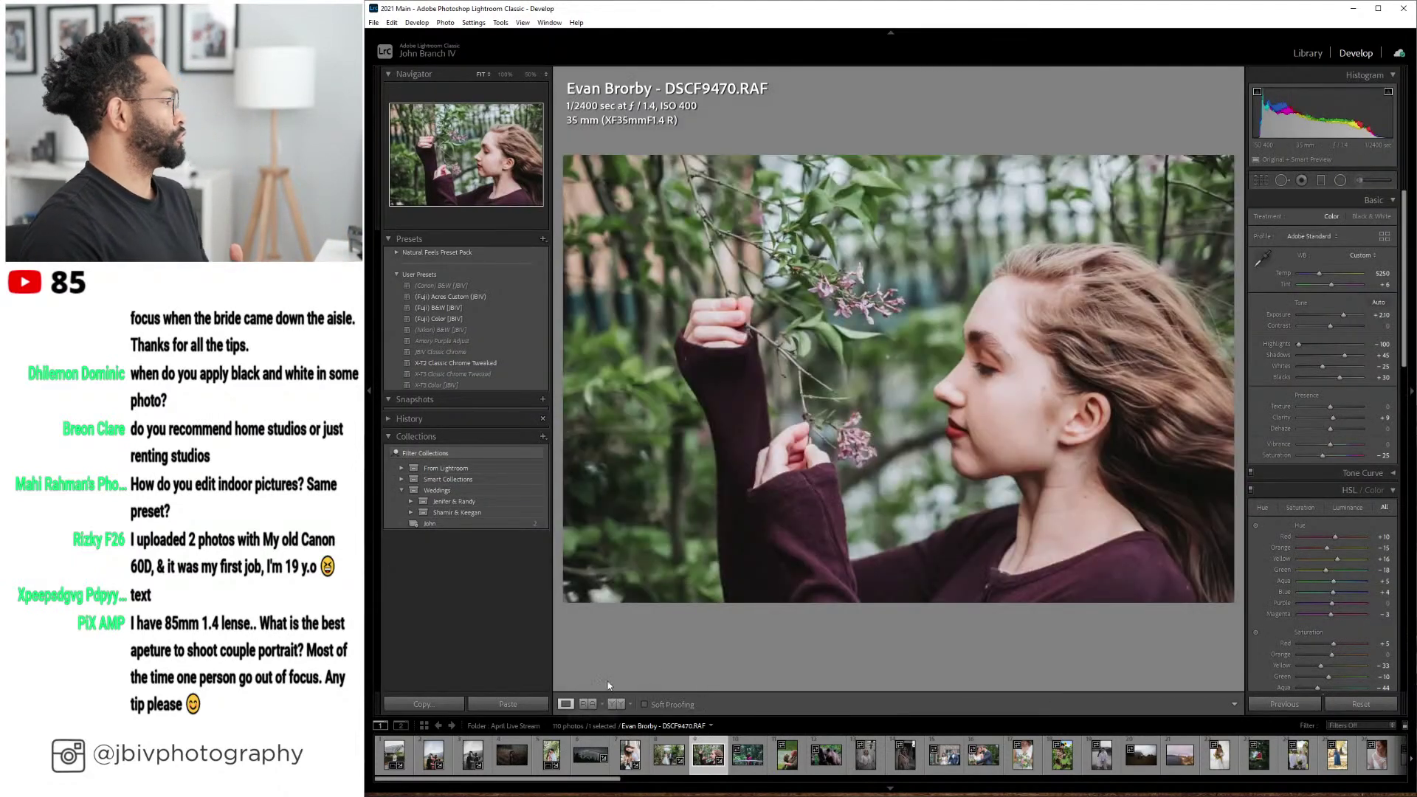
- Open the maternity photo 165.CR3 and try to straighten it with the Level Upright correction
key(Right)
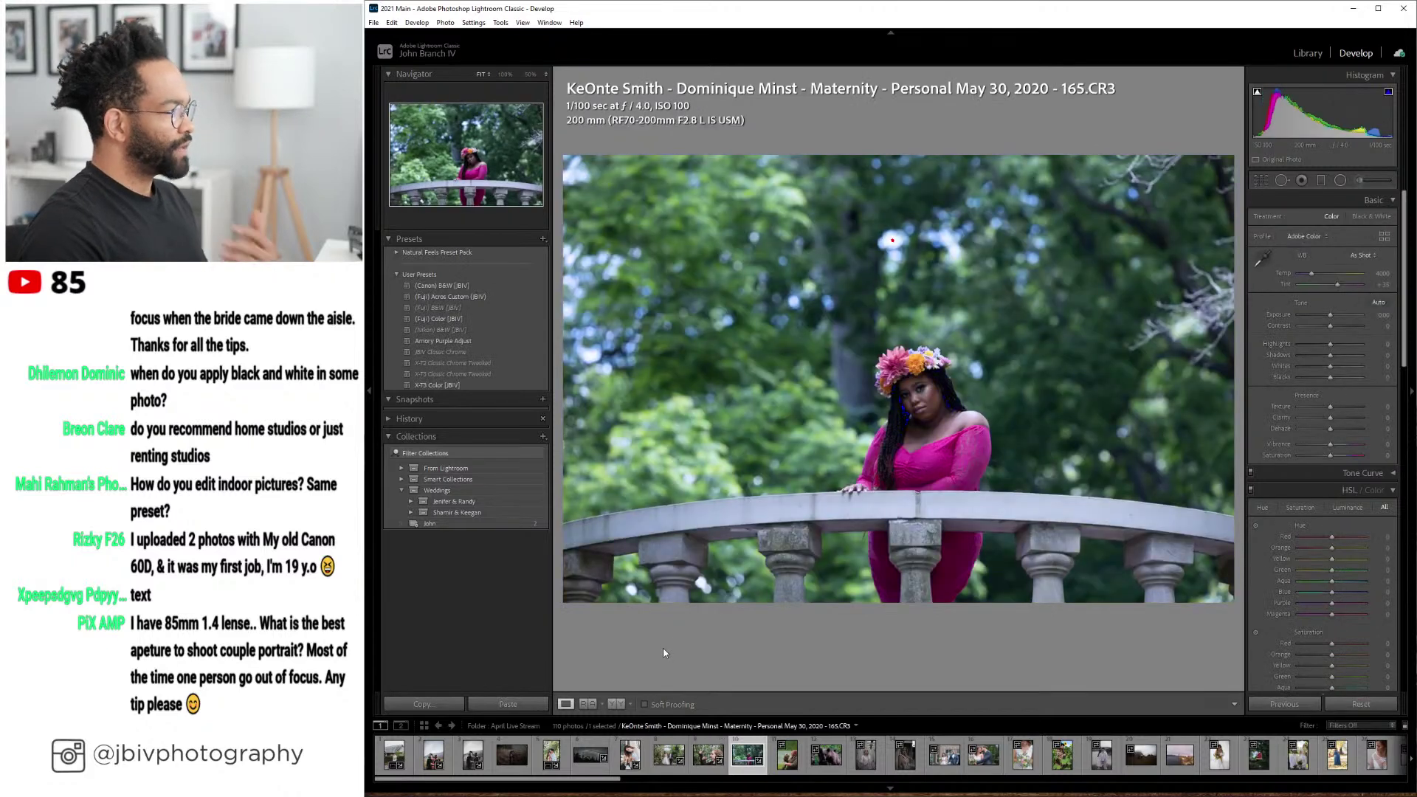
scroll(1290, 484, down, 10)
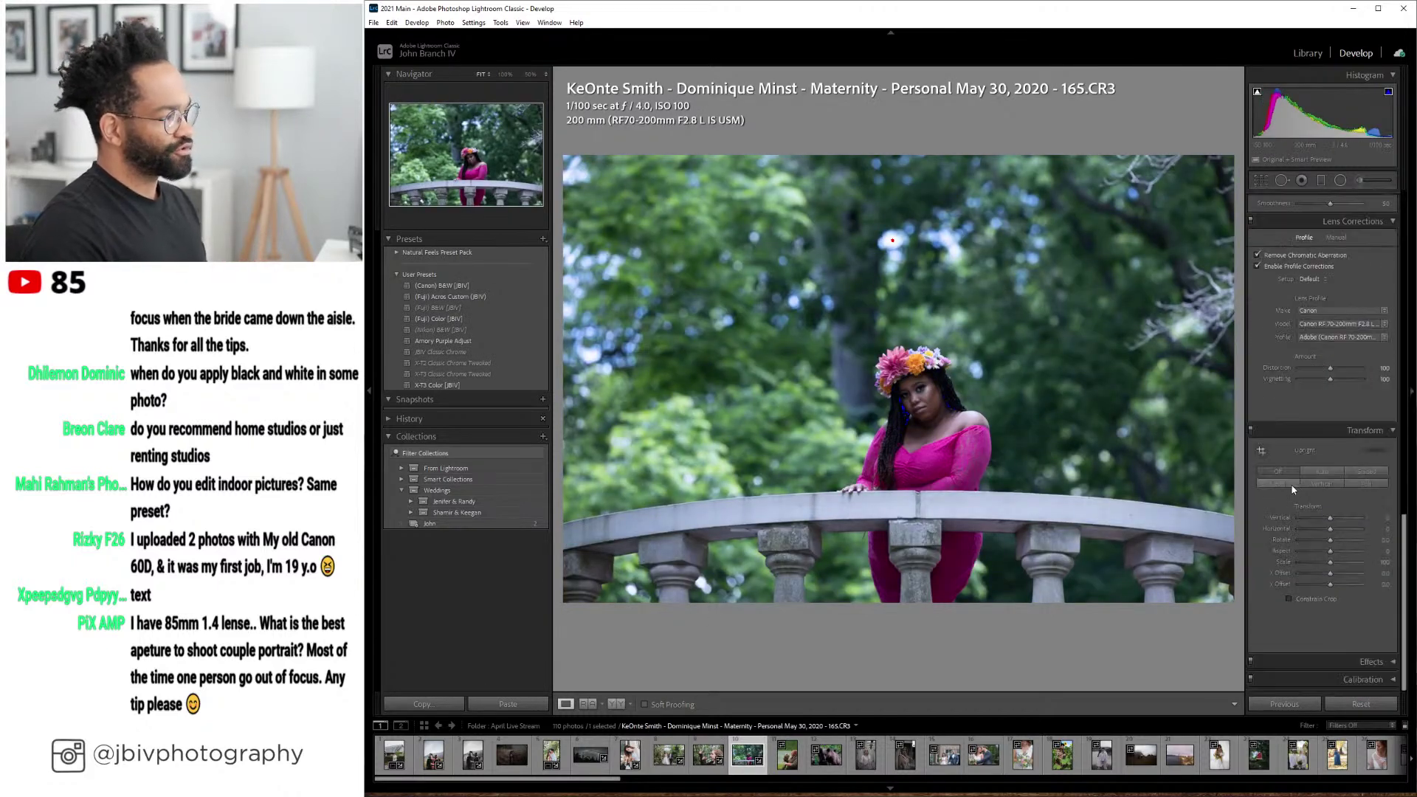
click(1290, 484)
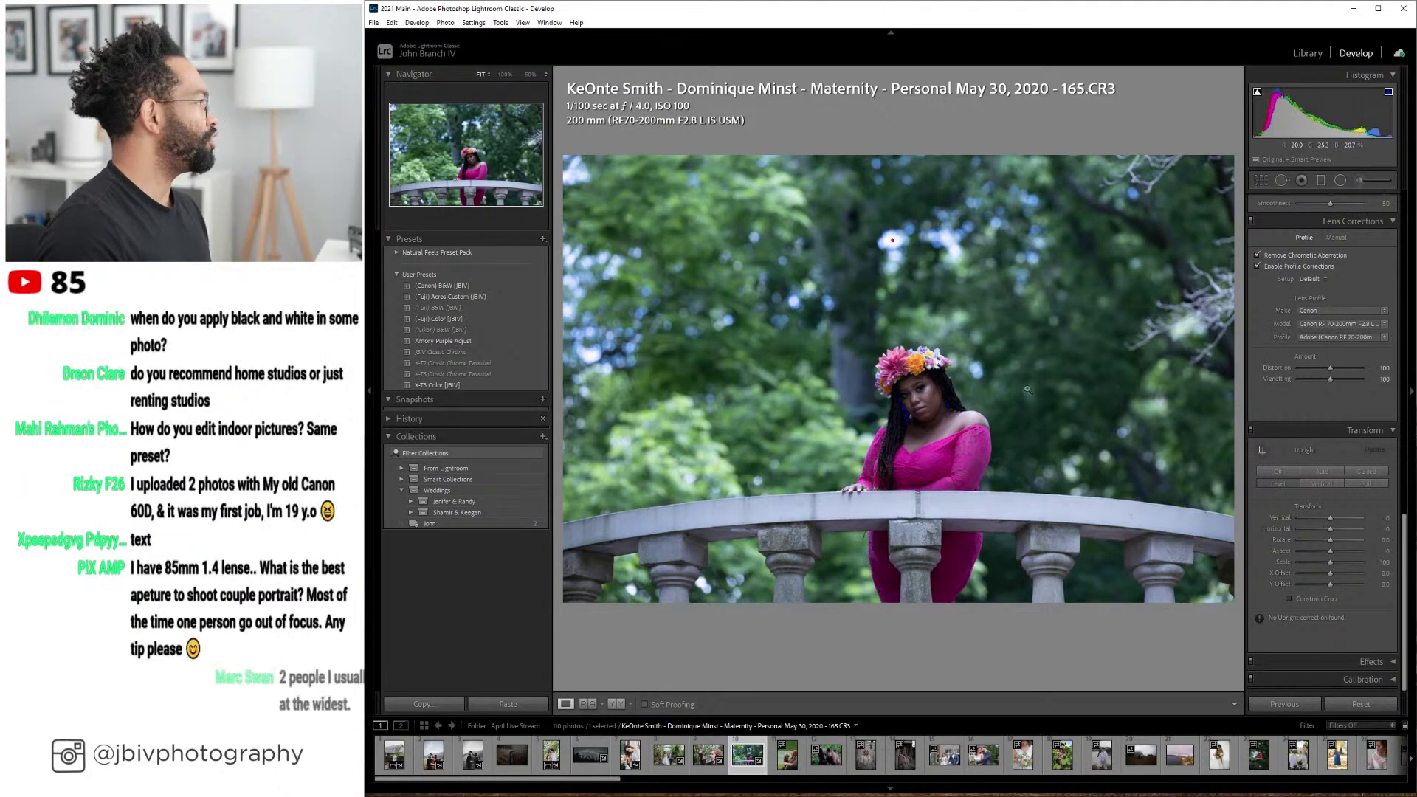
scroll(1376, 380, up, 10)
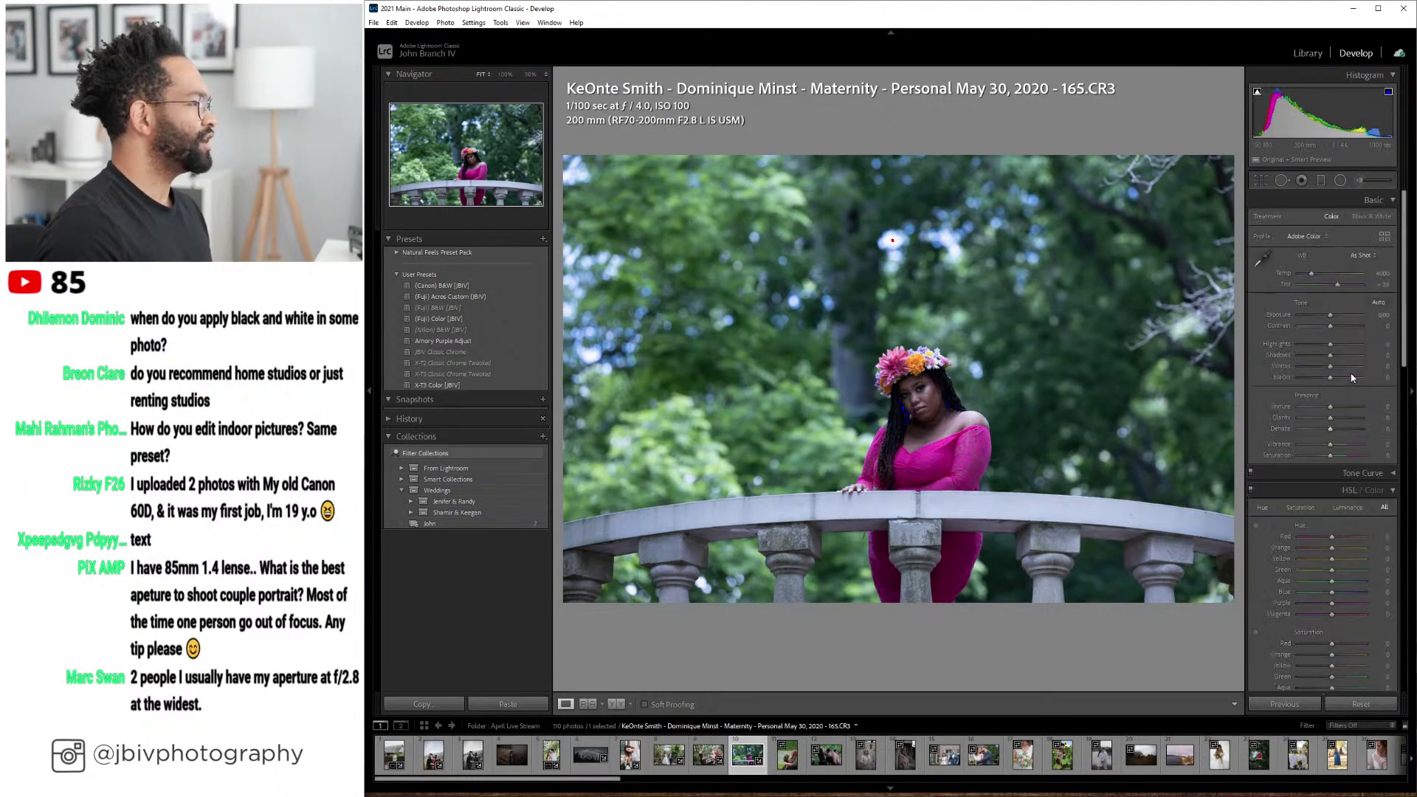
- Set the maternity photo's white balance to Auto and fine-tune it to temperature 5600 and tint +40
click(1362, 256)
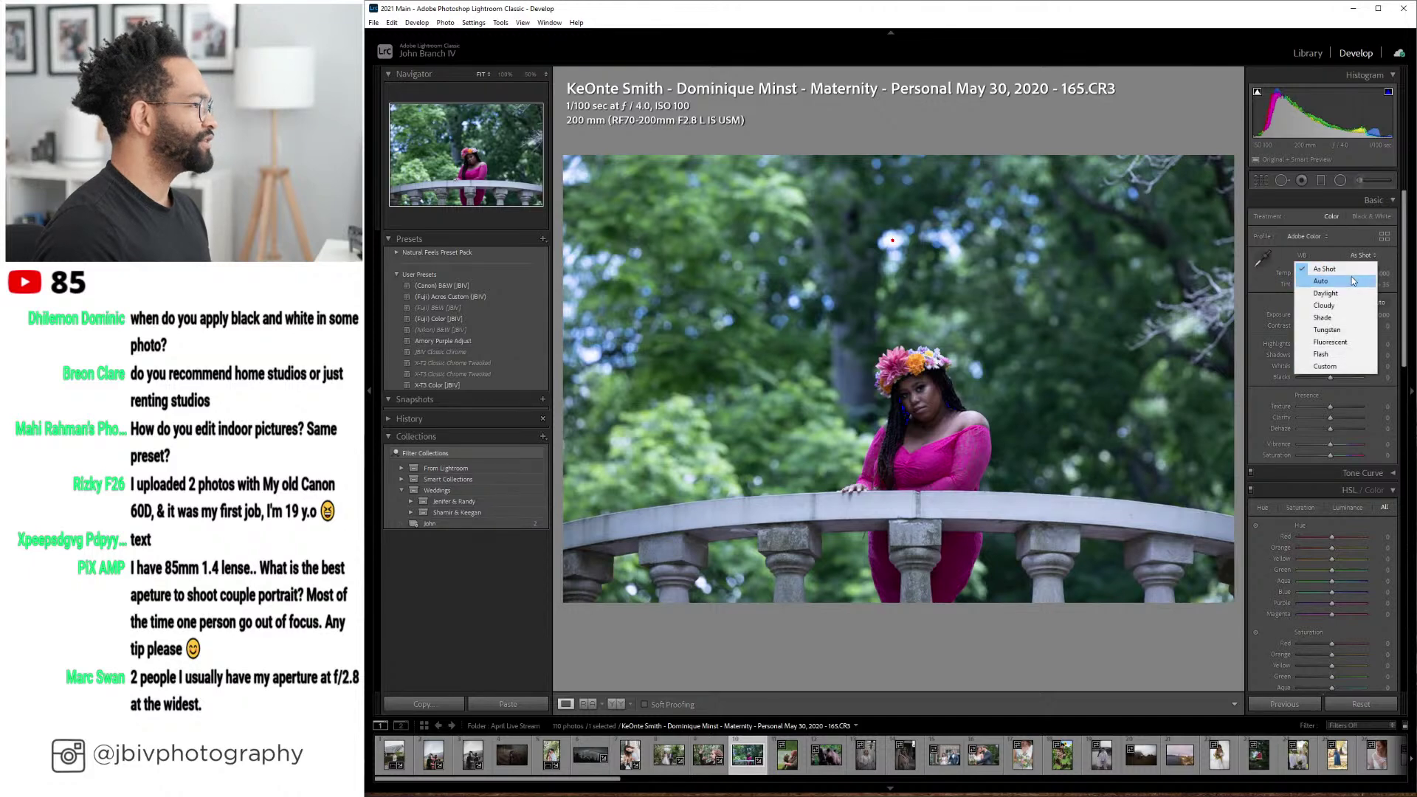
click(1353, 281)
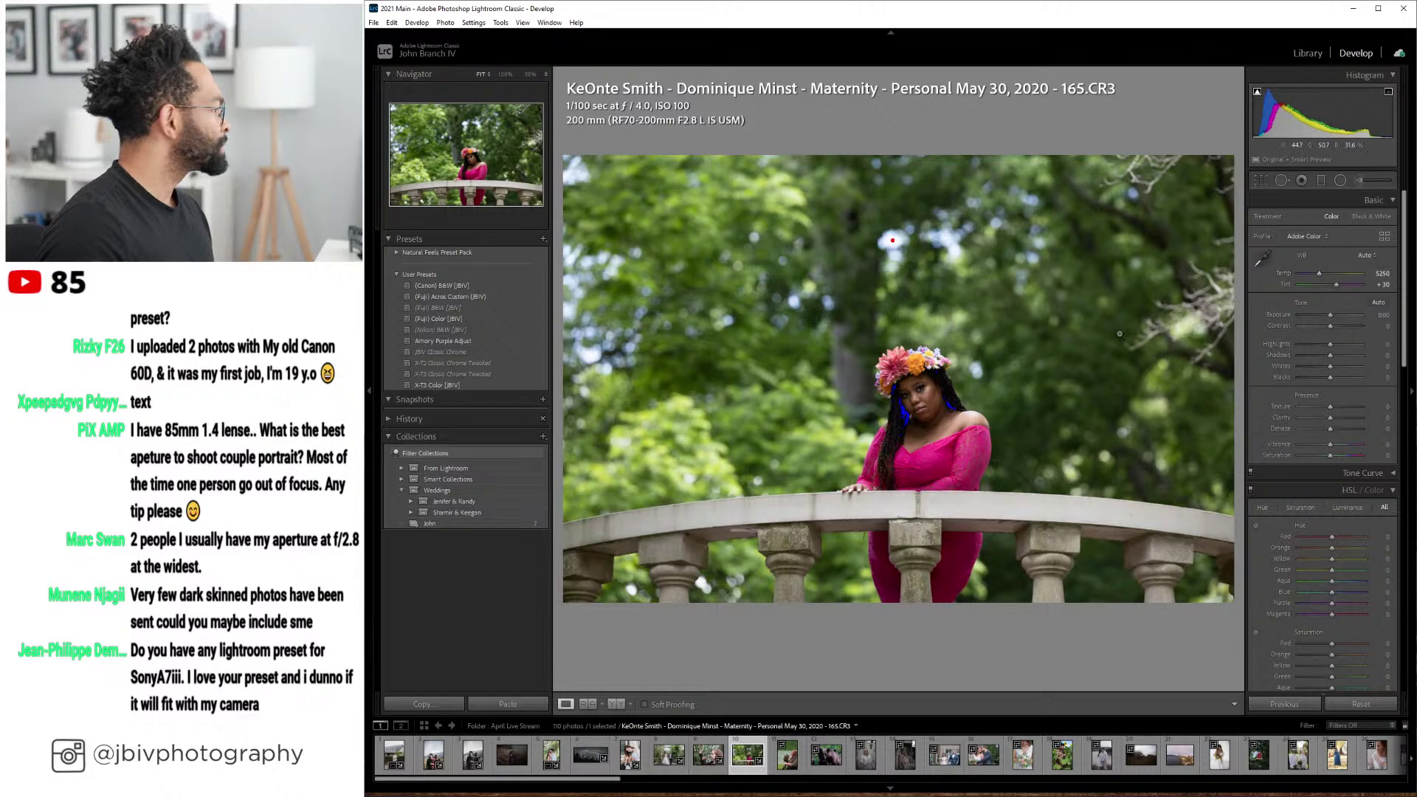
drag(1336, 285, 1337, 287)
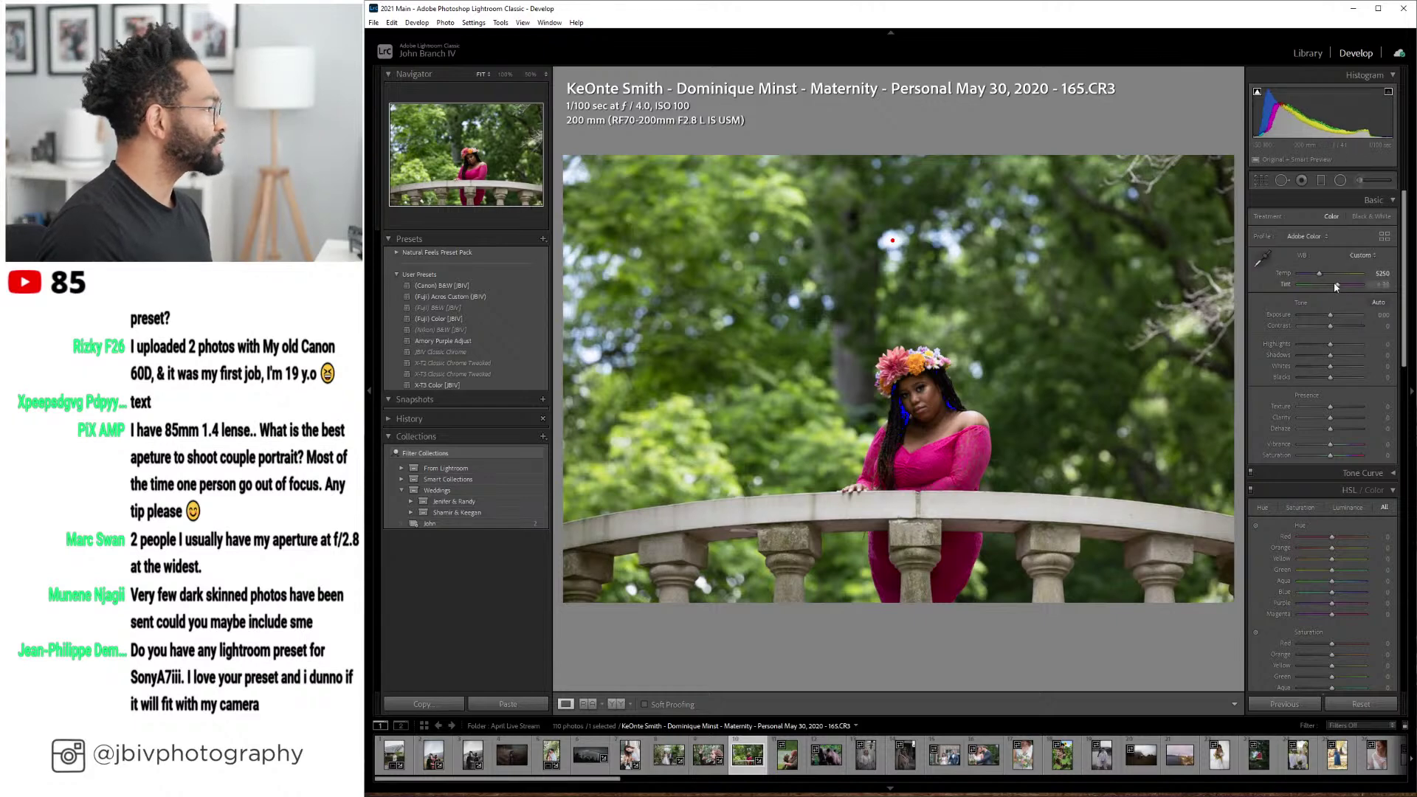
scroll(1335, 286, up, 5)
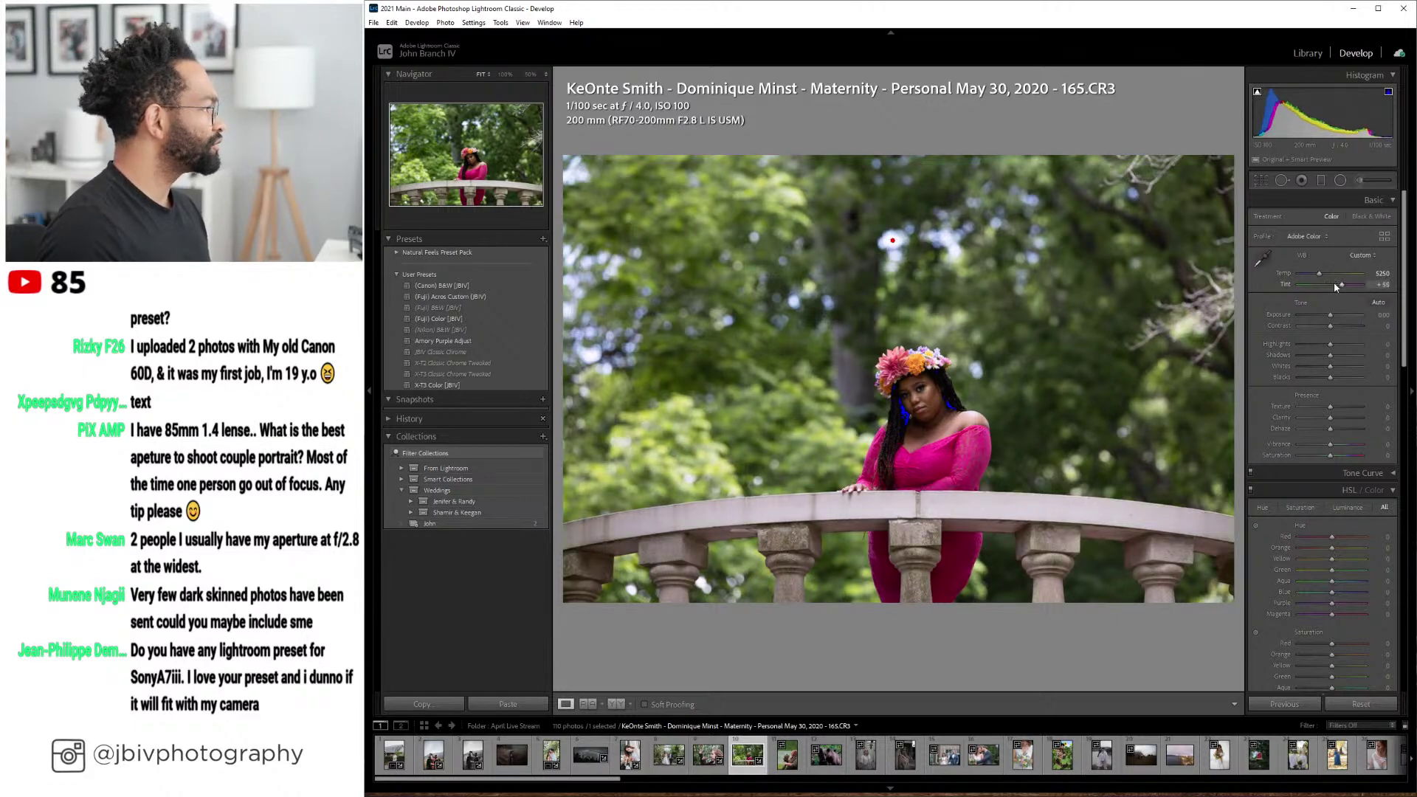
scroll(1336, 286, down, 2)
scroll(1330, 283, down, 1)
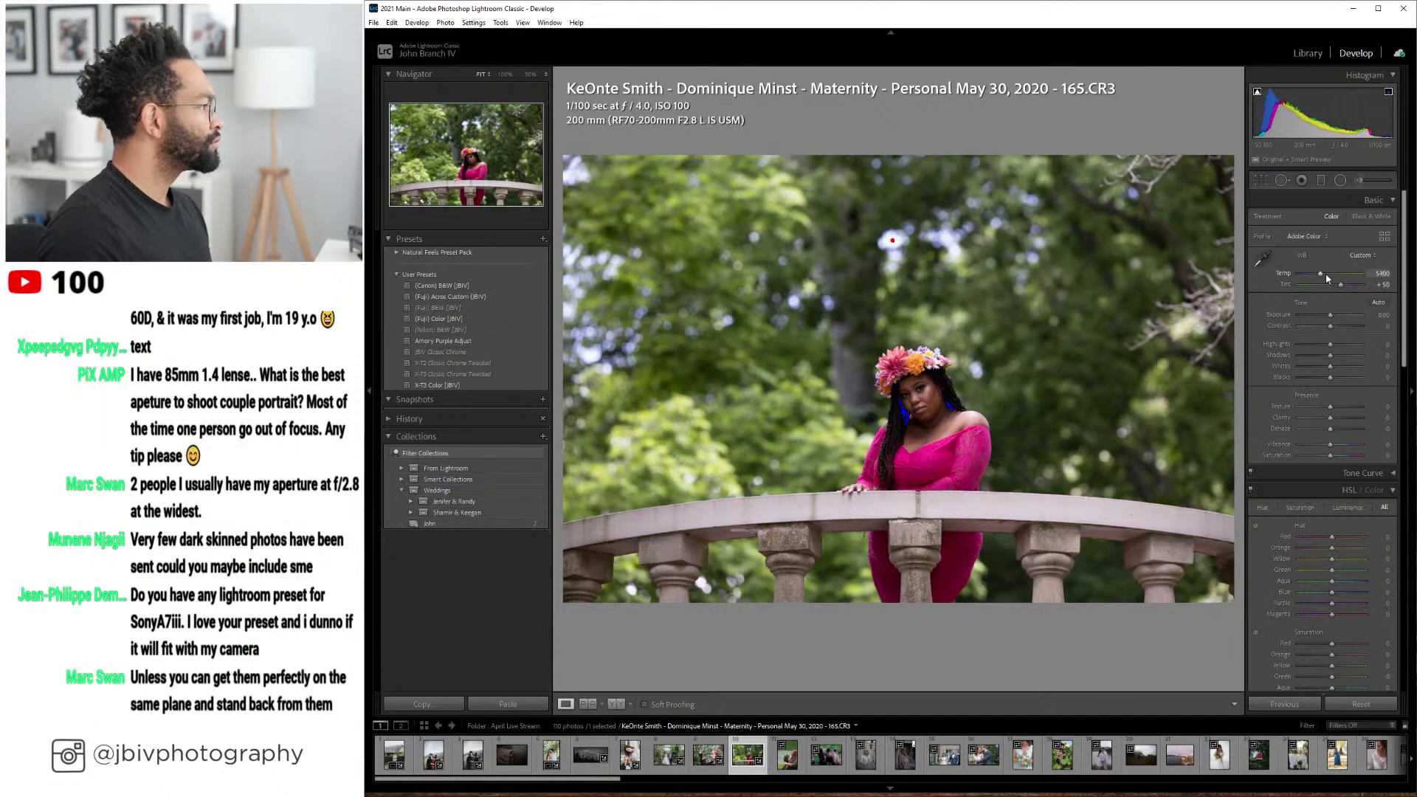
scroll(1326, 279, up, 3)
scroll(1326, 278, up, 2)
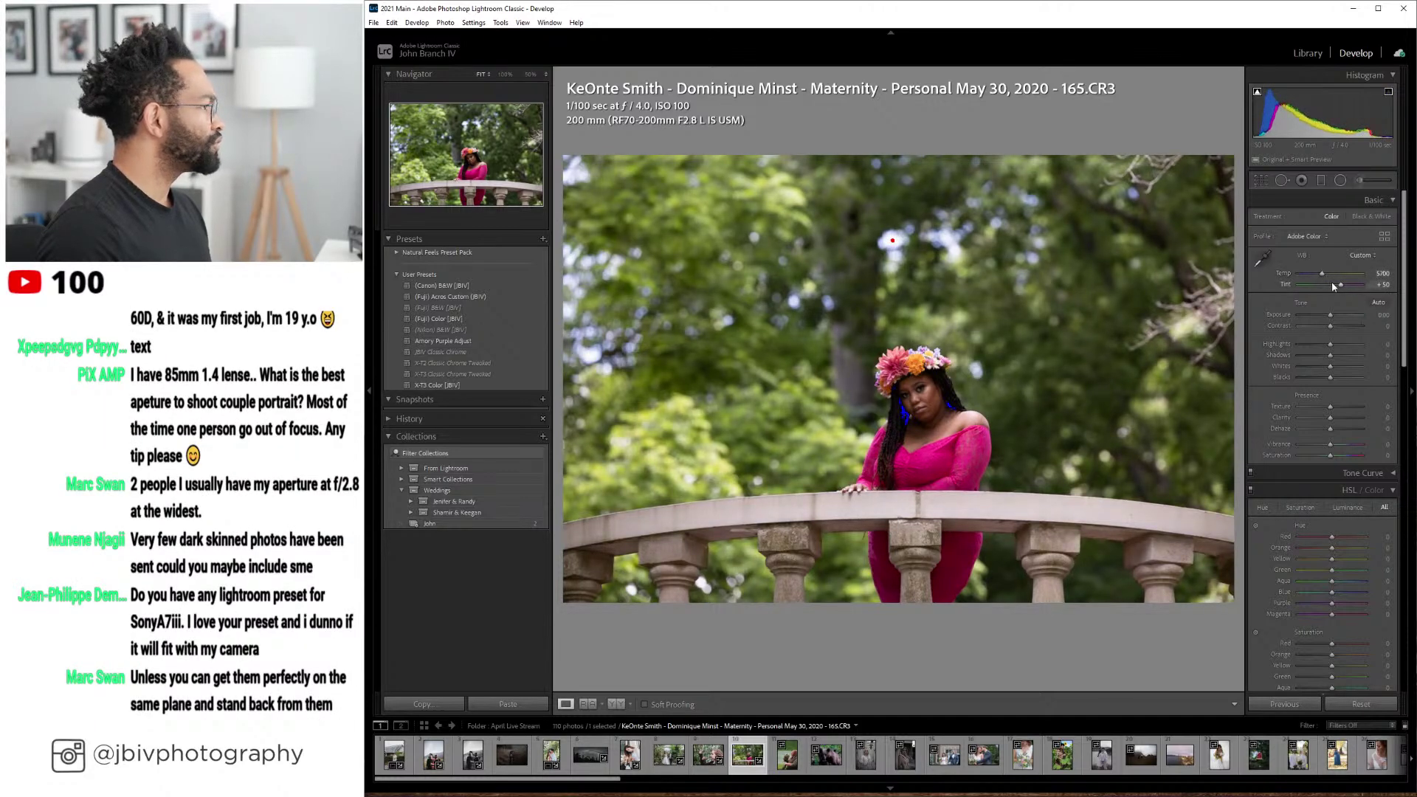
scroll(1332, 283, down, 2)
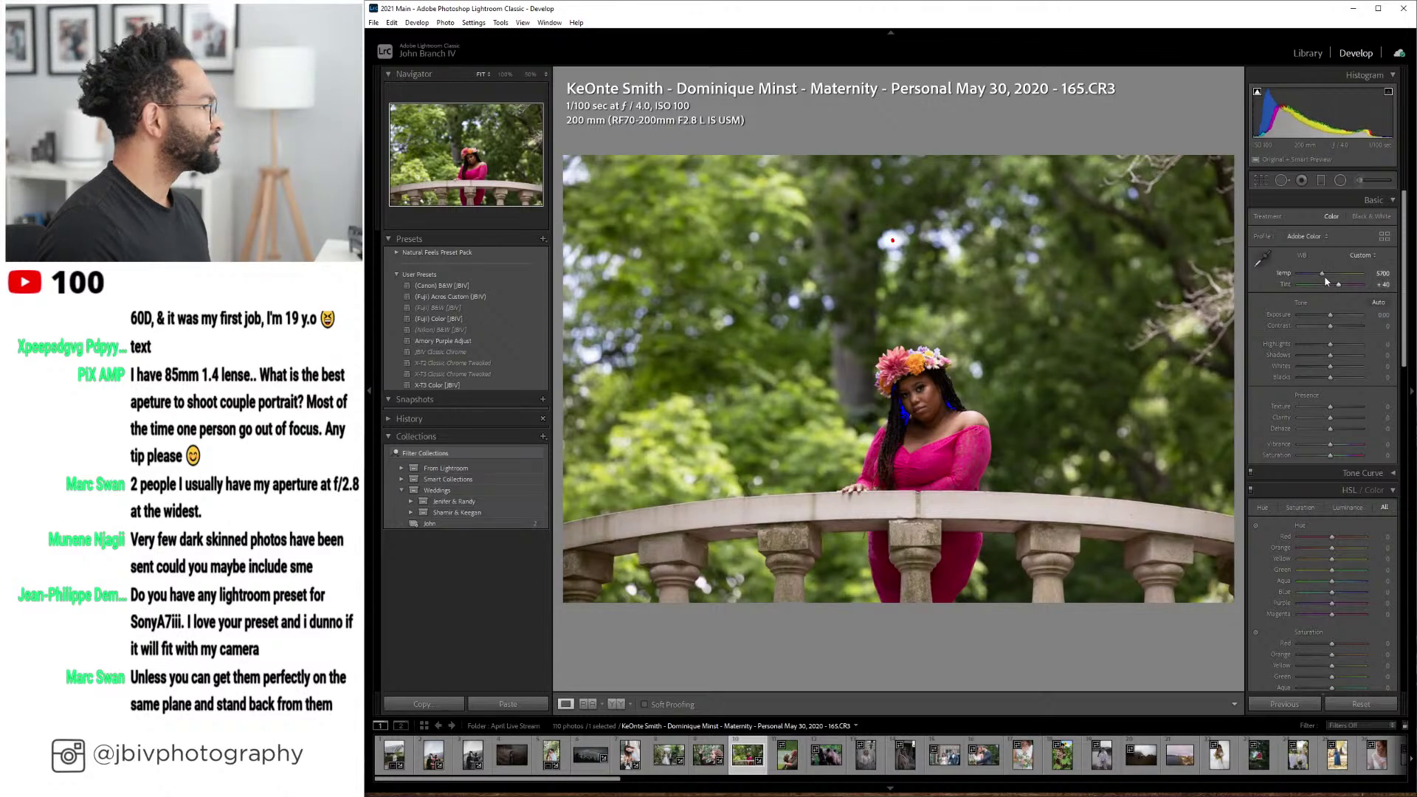
scroll(1324, 276, down, 1)
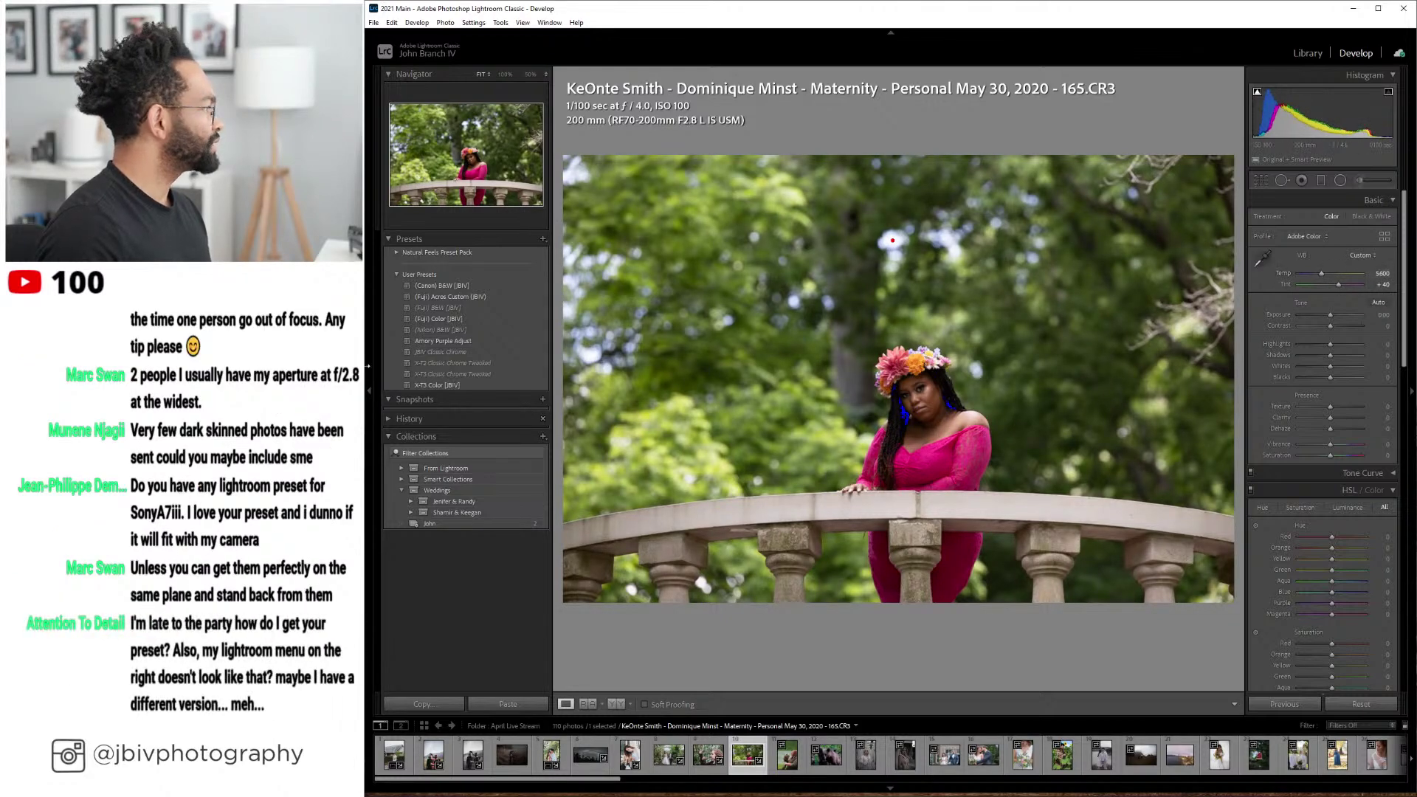
- Apply the (Fuji) Color [JBIV] preset to the maternity photo and set its exposure to +1.00 and temperature to 4650
click(443, 386)
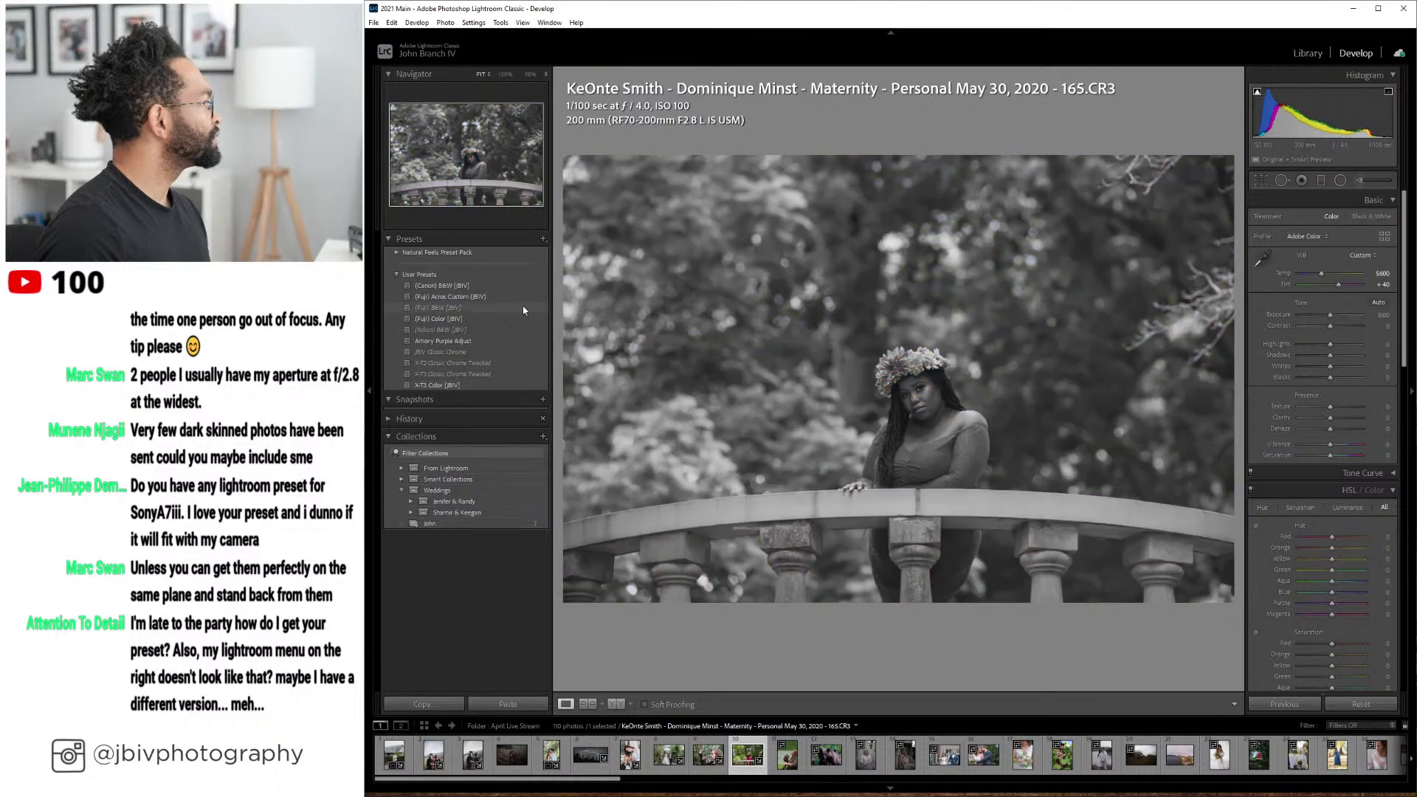
click(1307, 55)
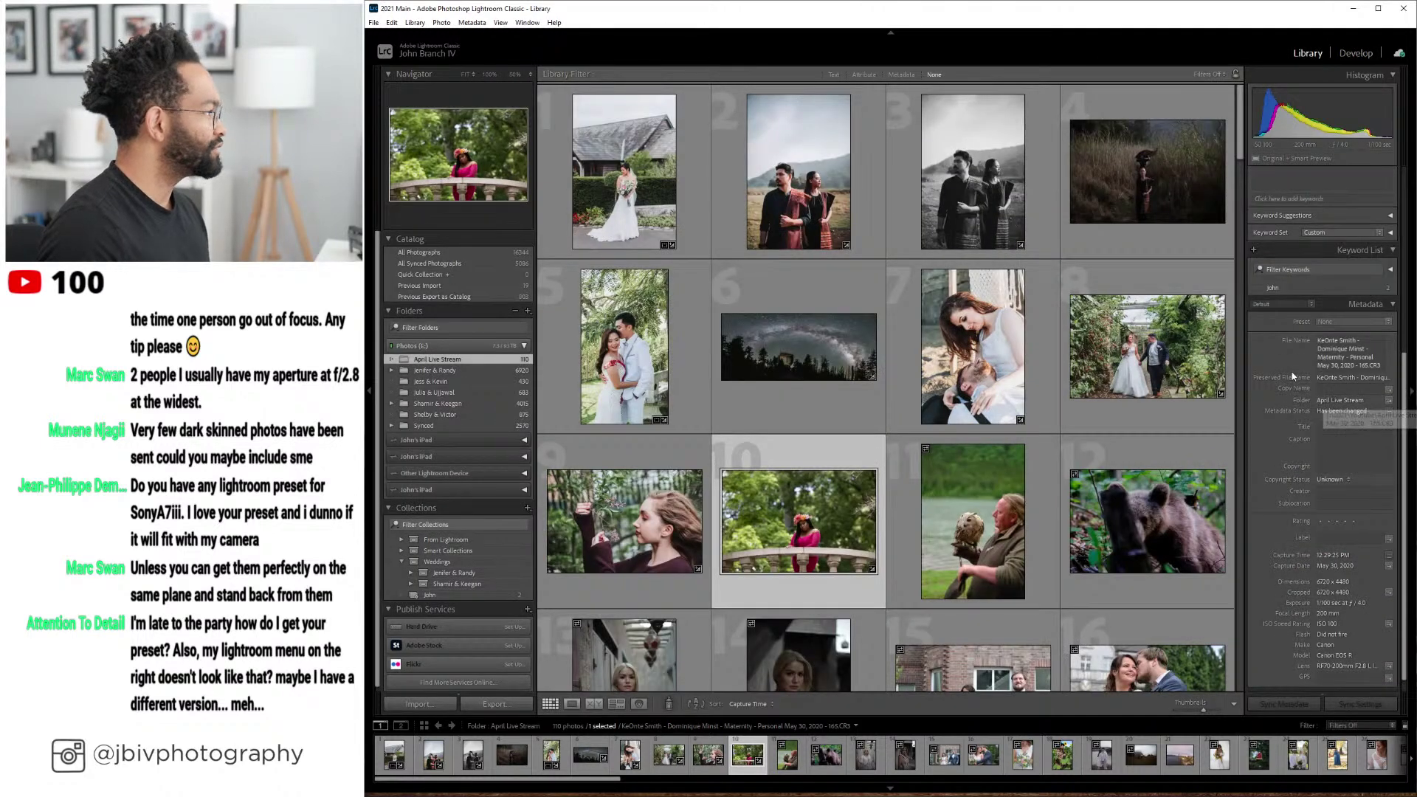
click(1356, 53)
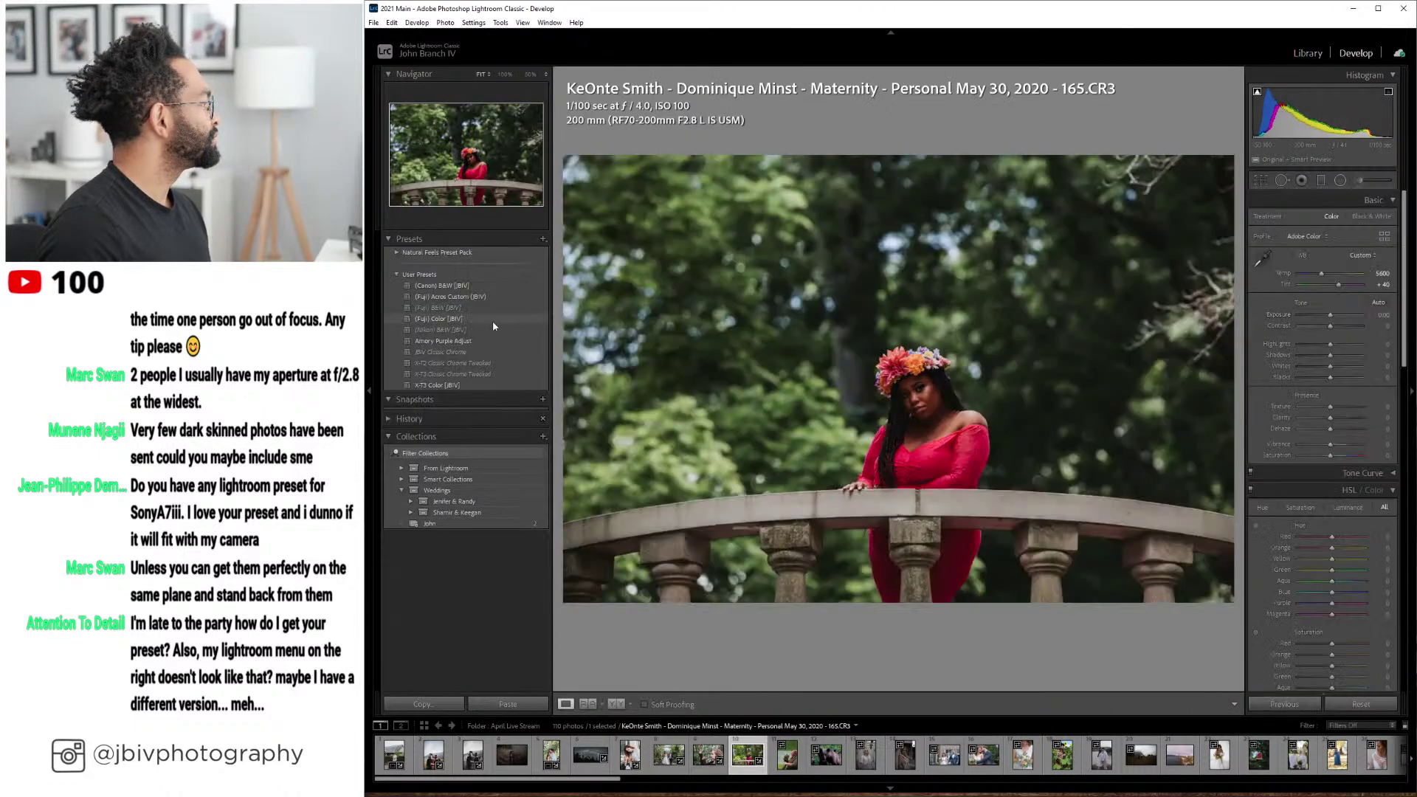
click(492, 323)
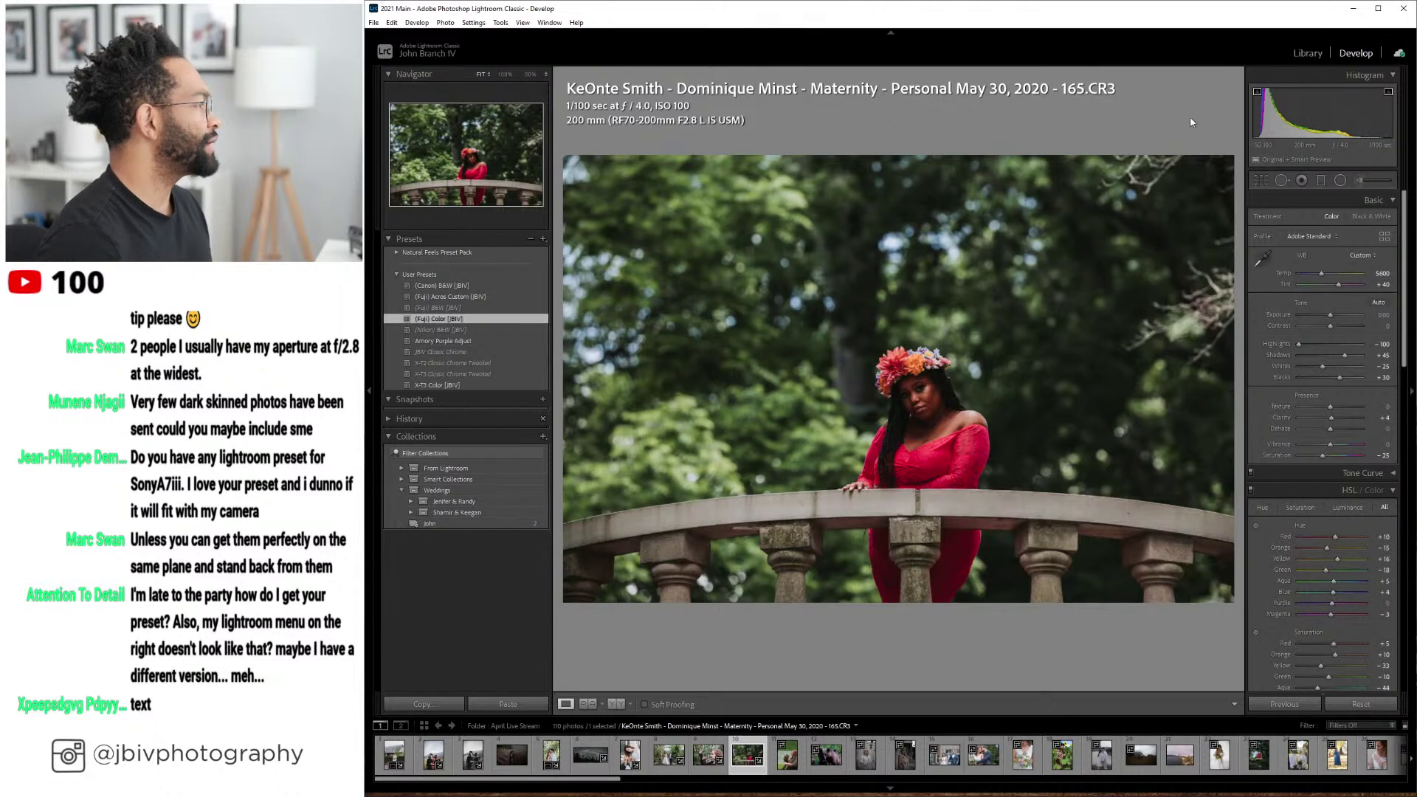
drag(1331, 316, 1320, 278)
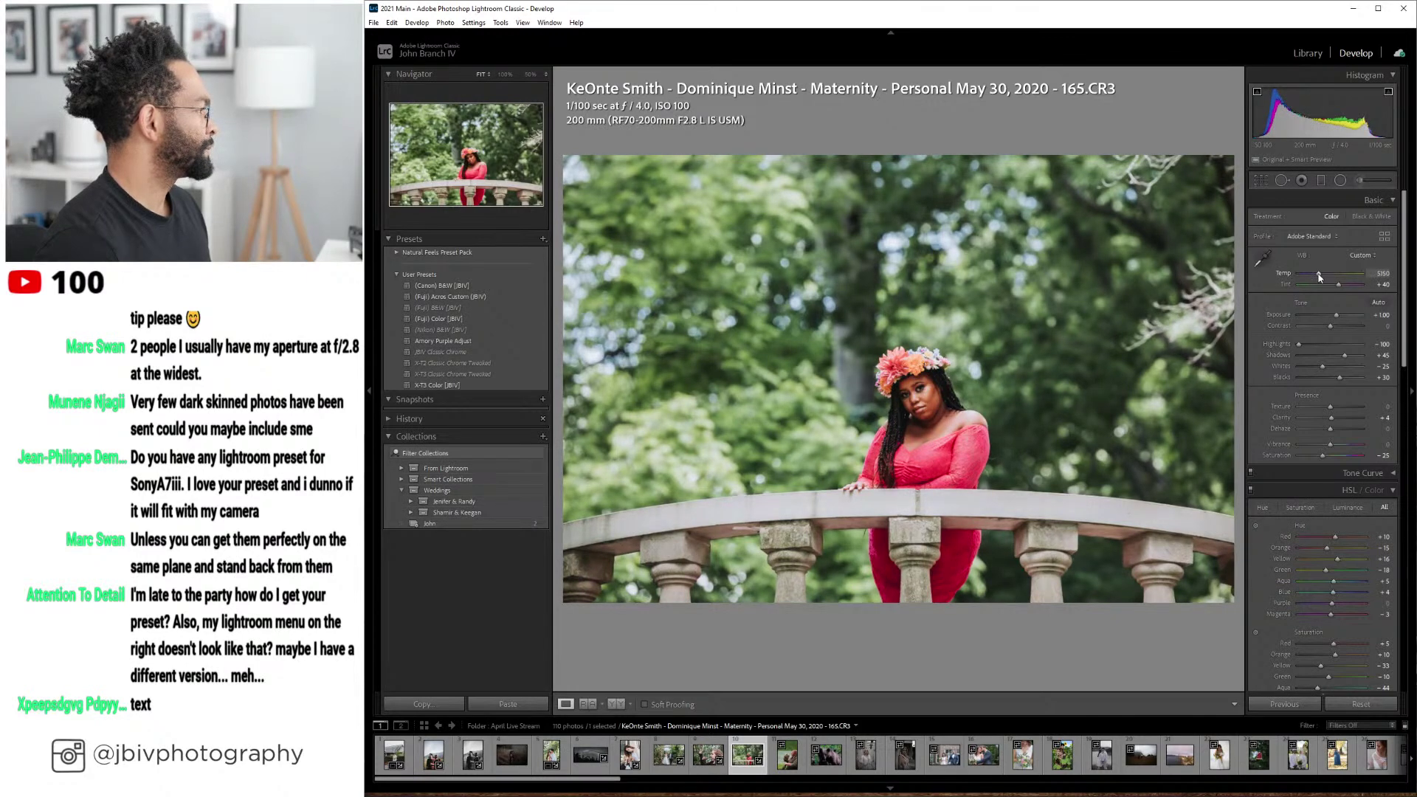
drag(1319, 278, 1319, 277)
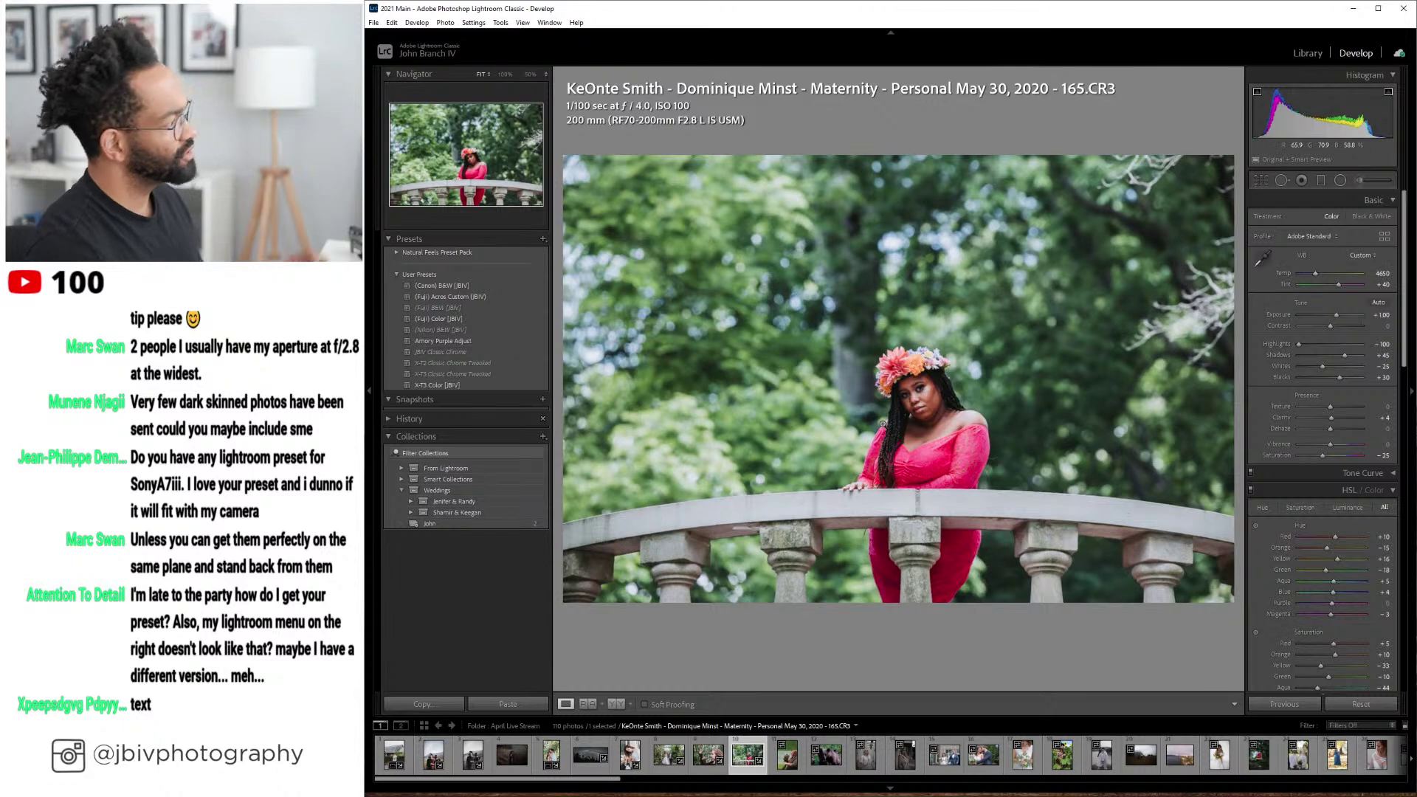
- Crop the maternity photo slightly tighter along its upper and left edges, keeping the original aspect ratio
click(1260, 180)
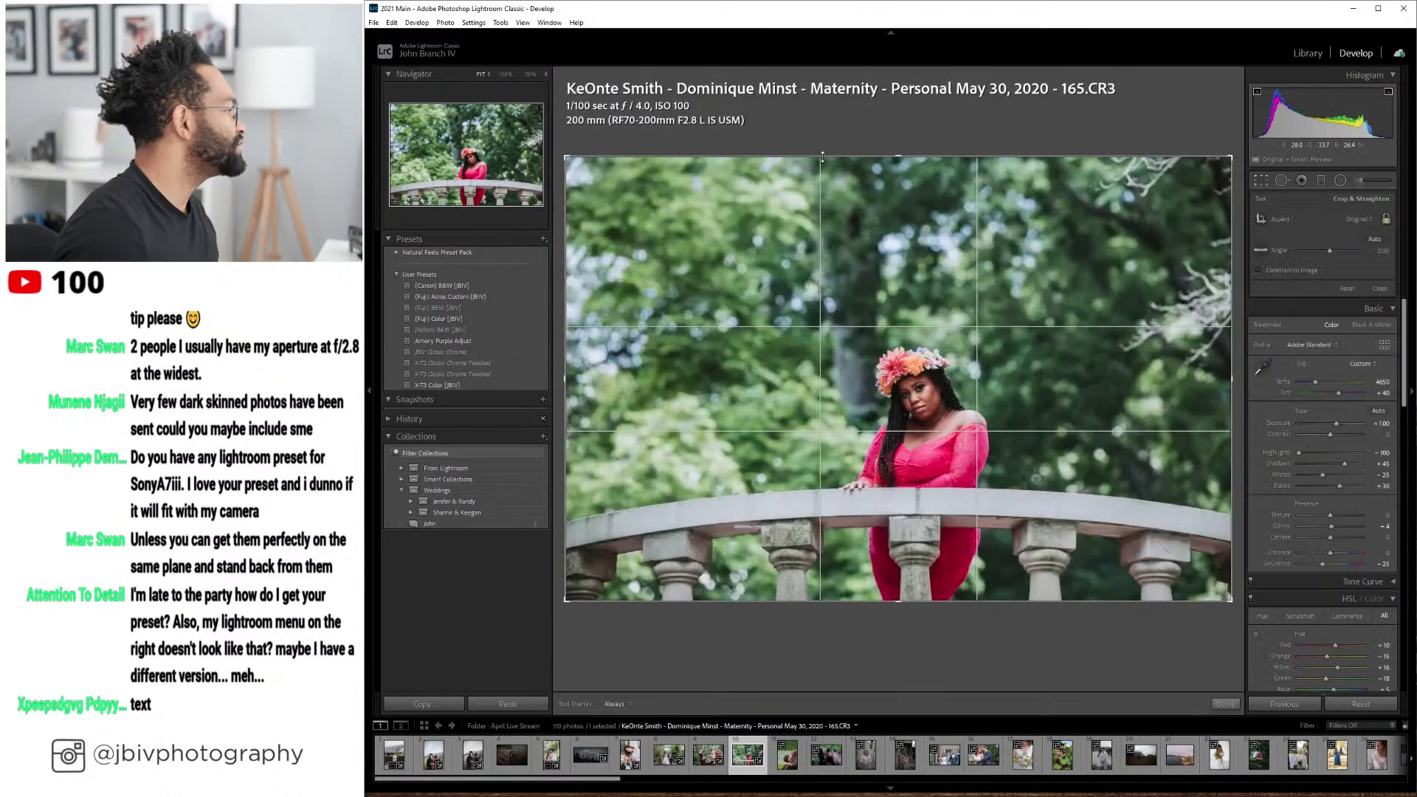
drag(900, 143, 902, 202)
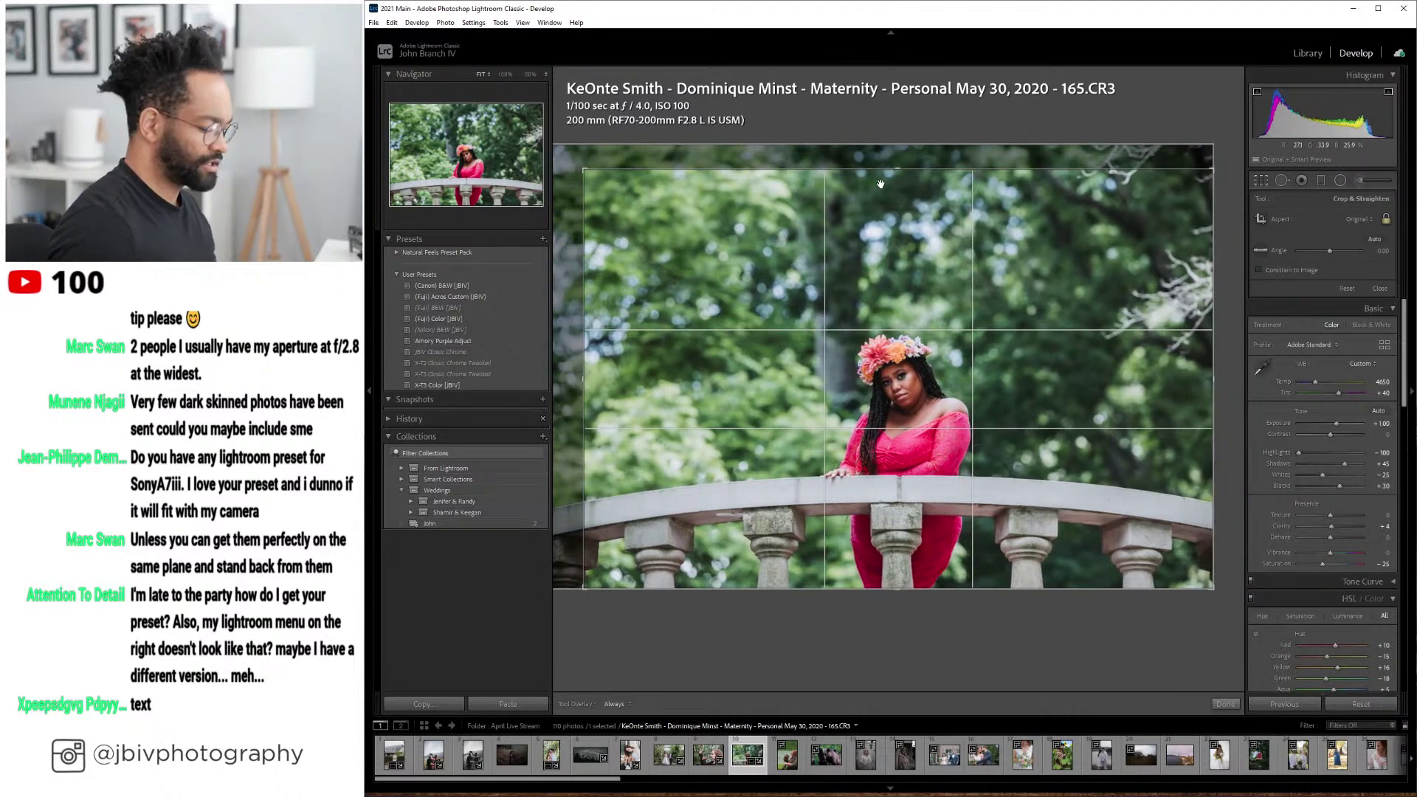
key(Return)
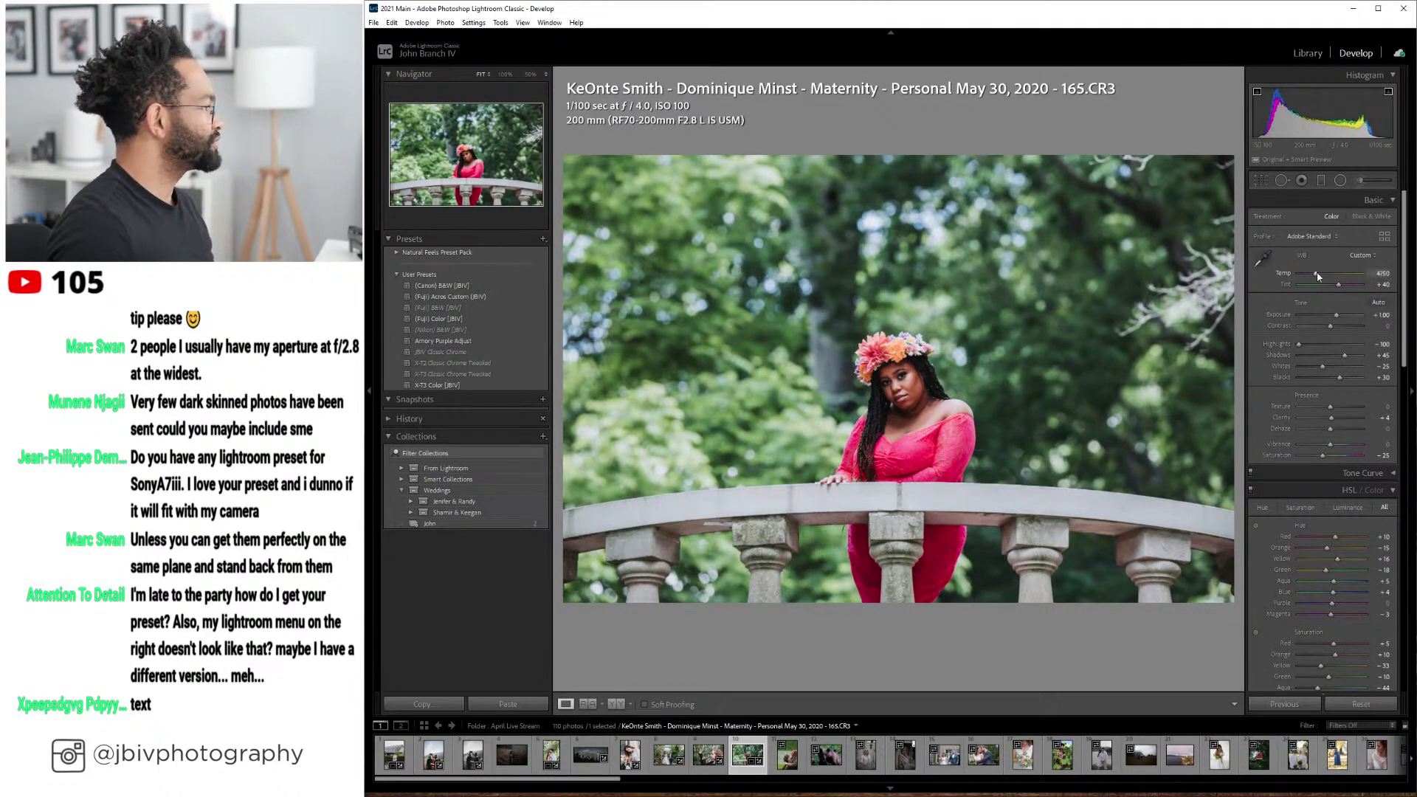
- Set the maternity photo's temperature to 5000 and start an Adjustment Brush with the Shadows Save effect
drag(1319, 276, 1312, 305)
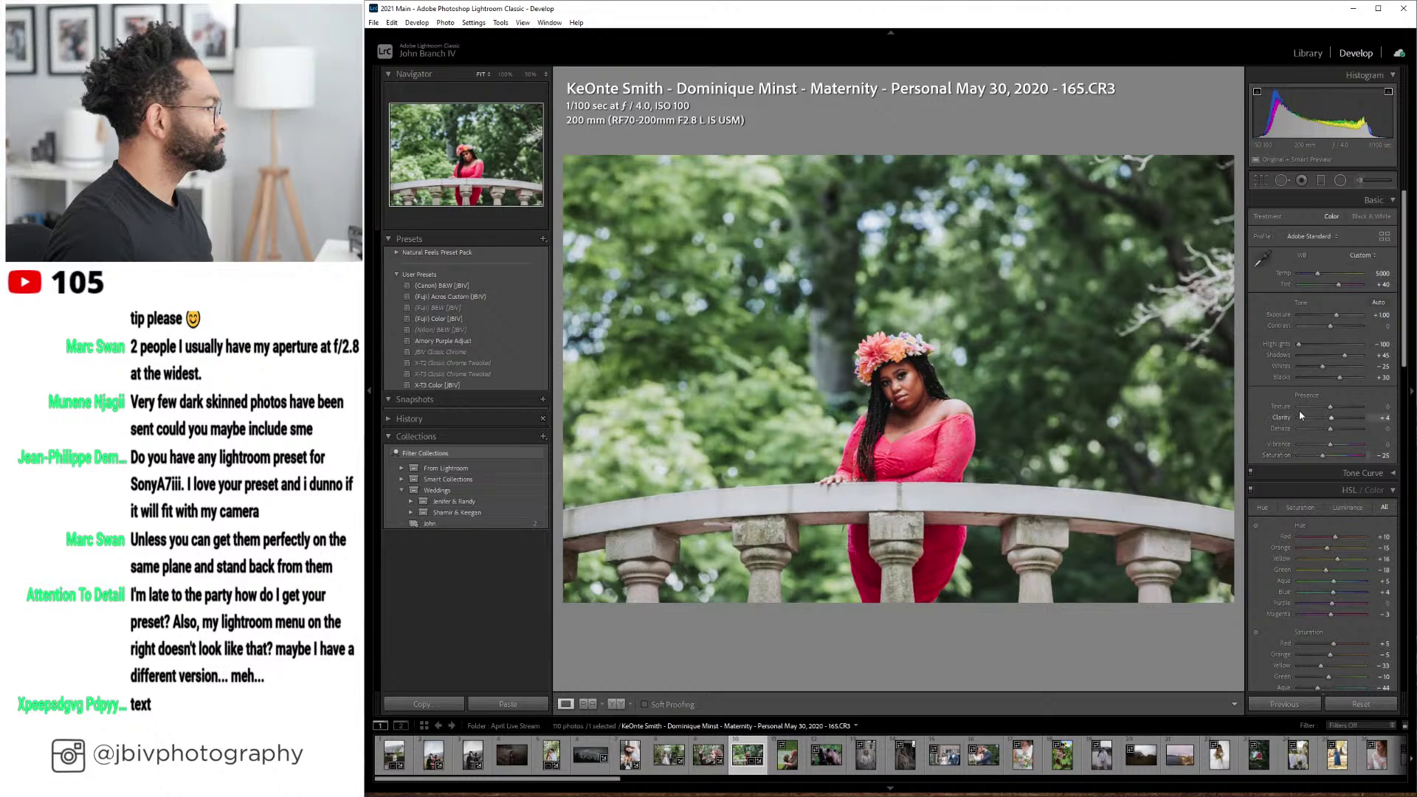
click(1361, 184)
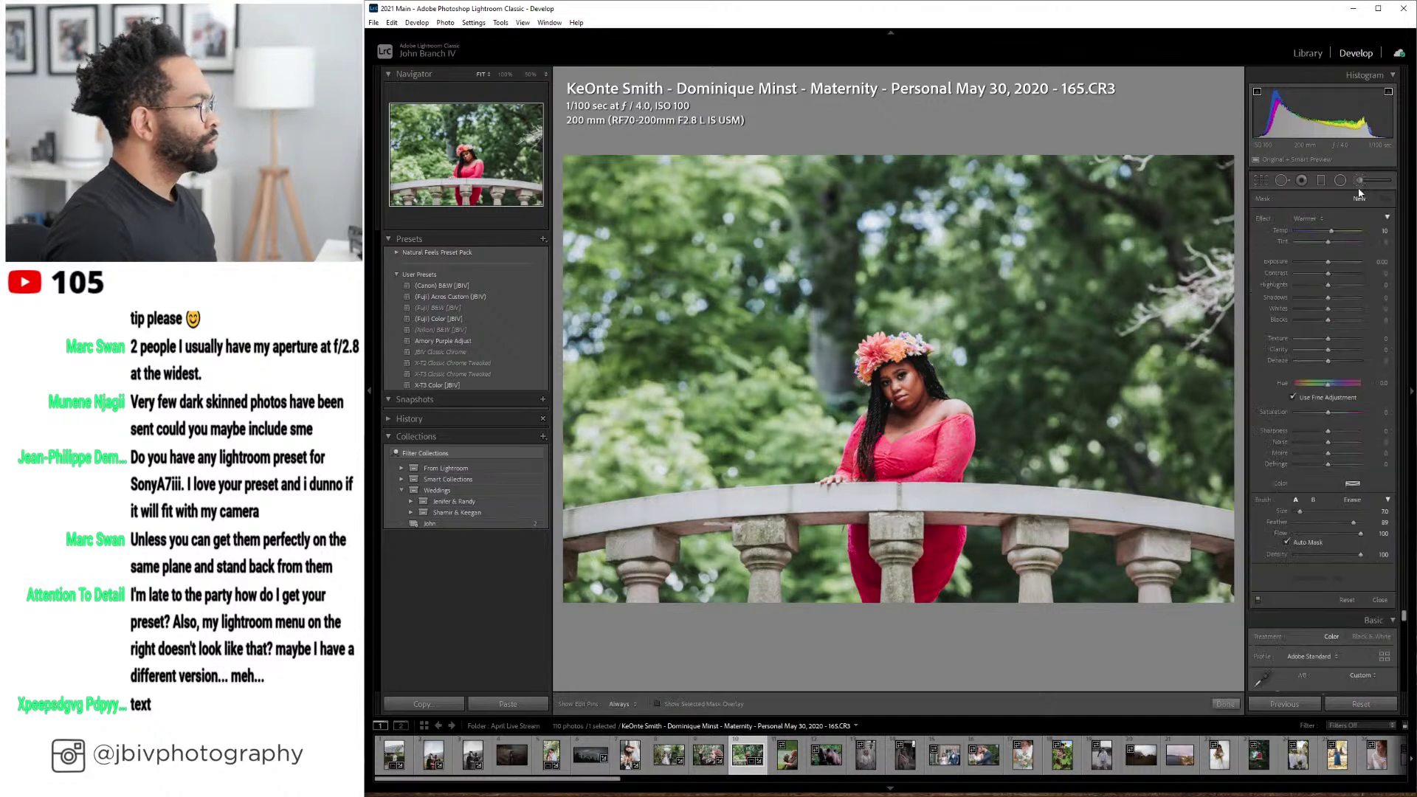
click(1317, 218)
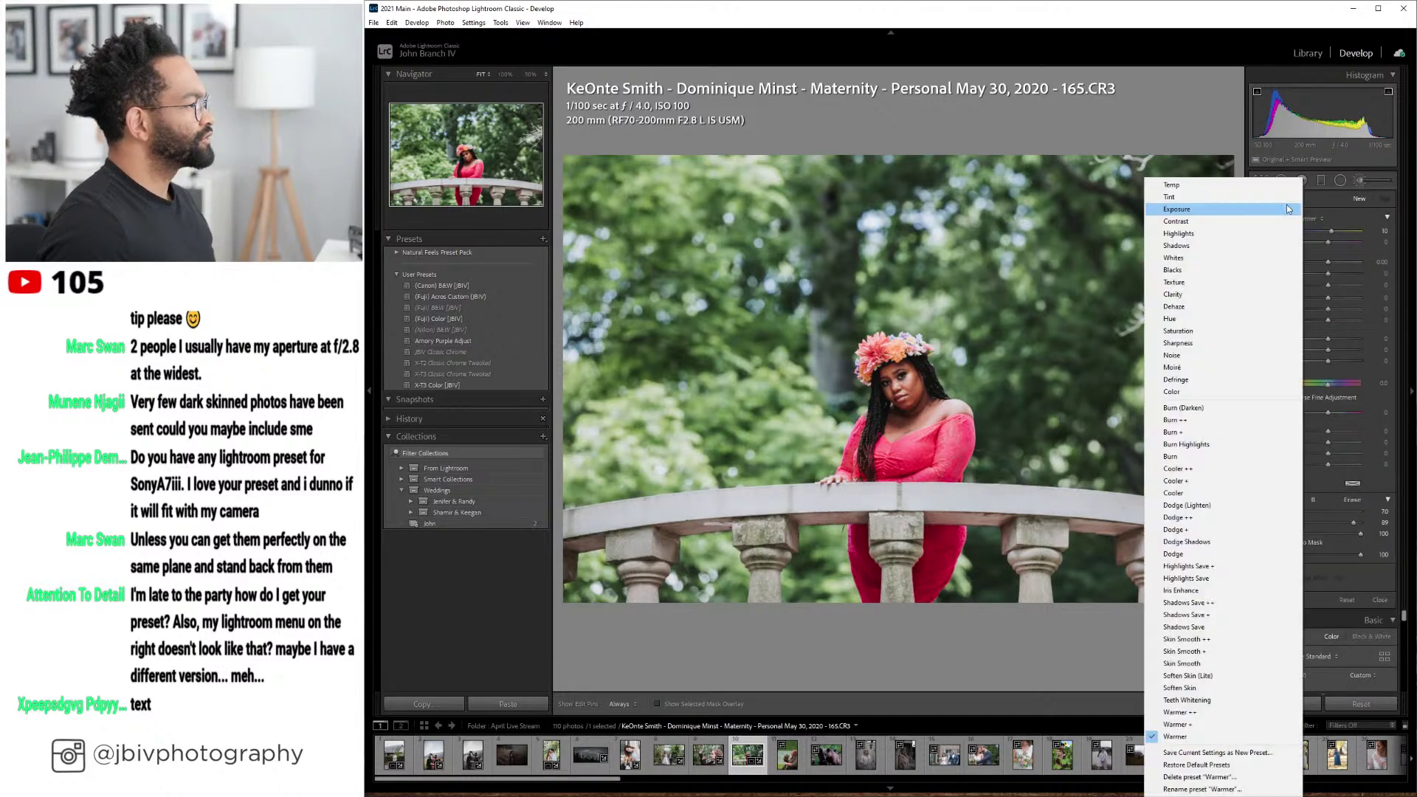
click(1219, 626)
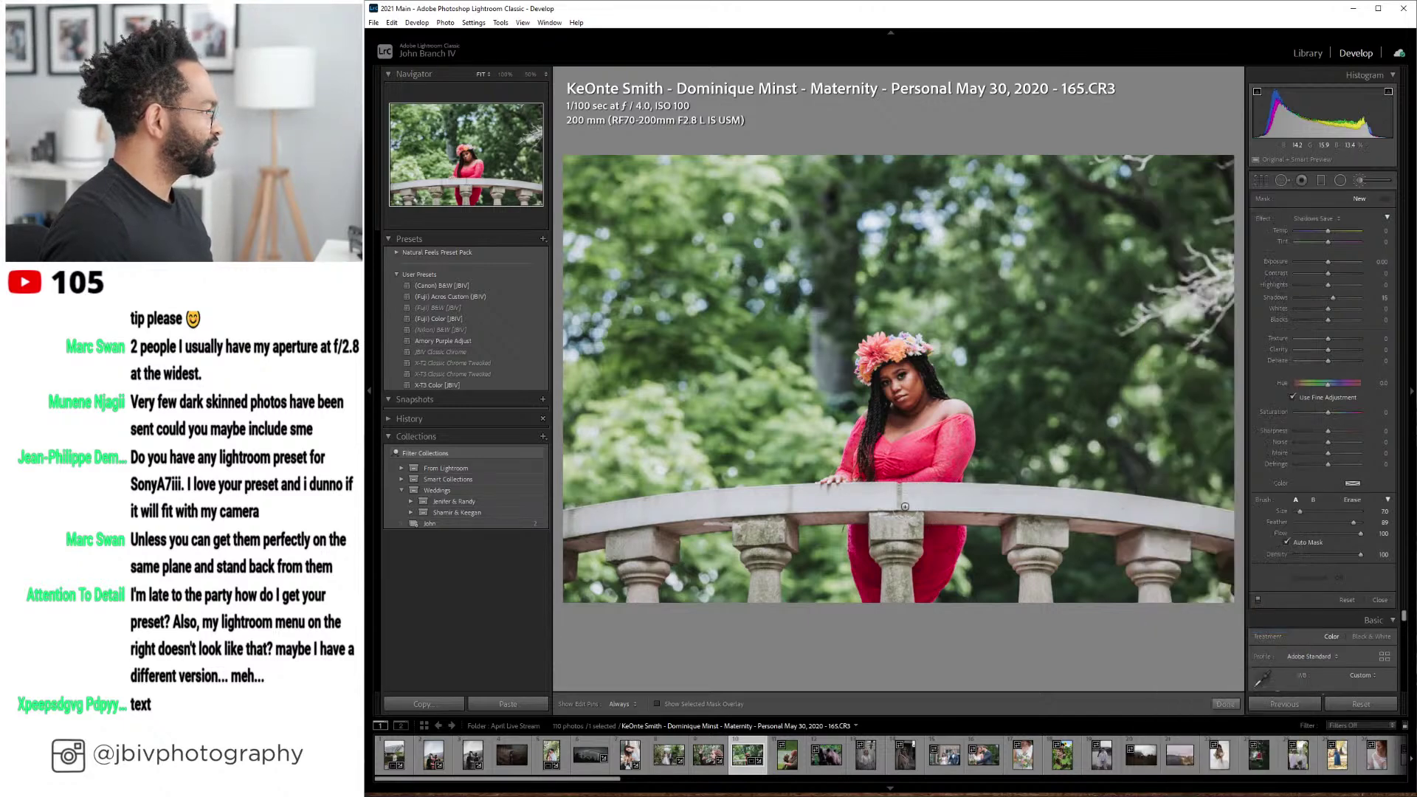
- Paint the Shadows Save brush at size 6.0 over the woman's face, hair, arms and dress, using the mask overlay to check coverage
key(h)
key(bracketleft)
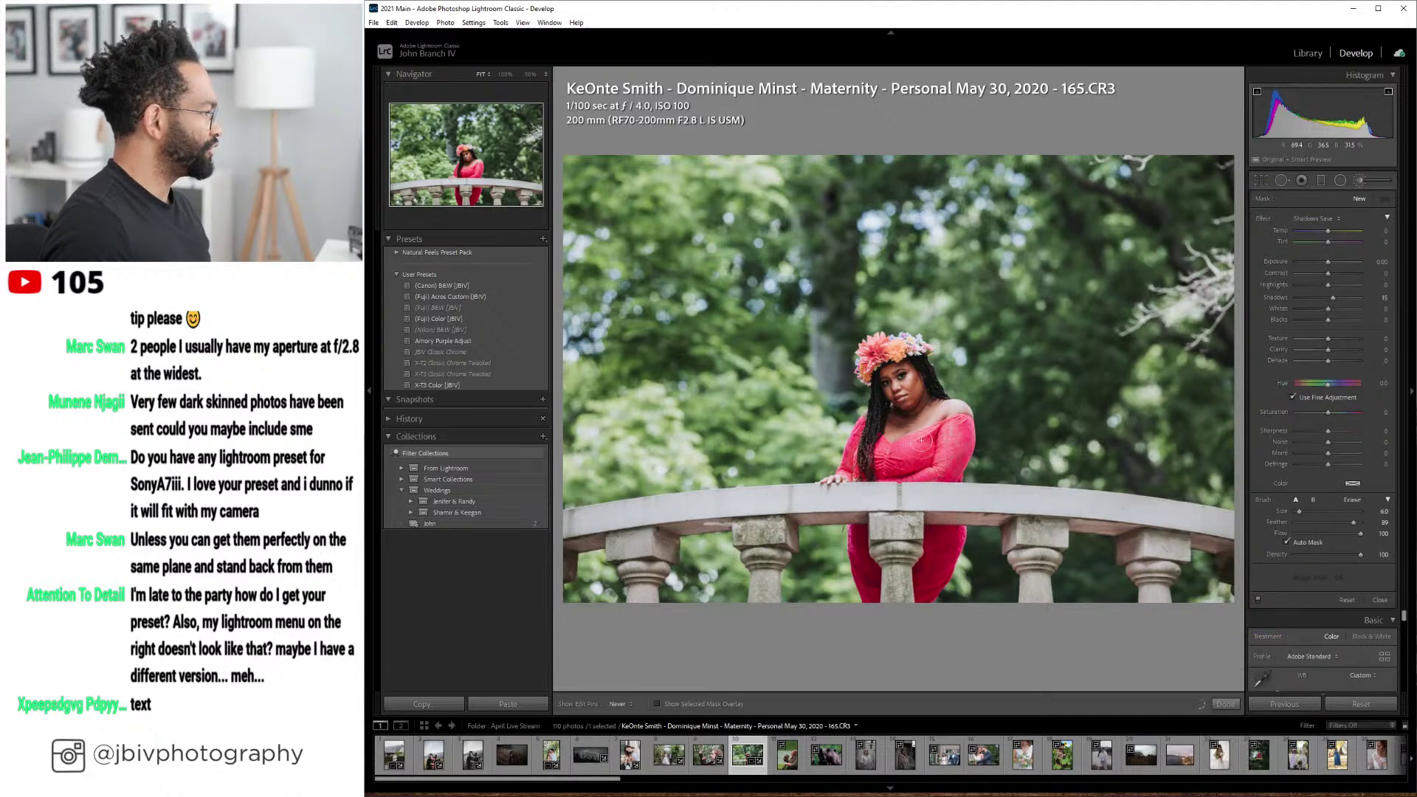
drag(883, 378, 909, 391)
key(o)
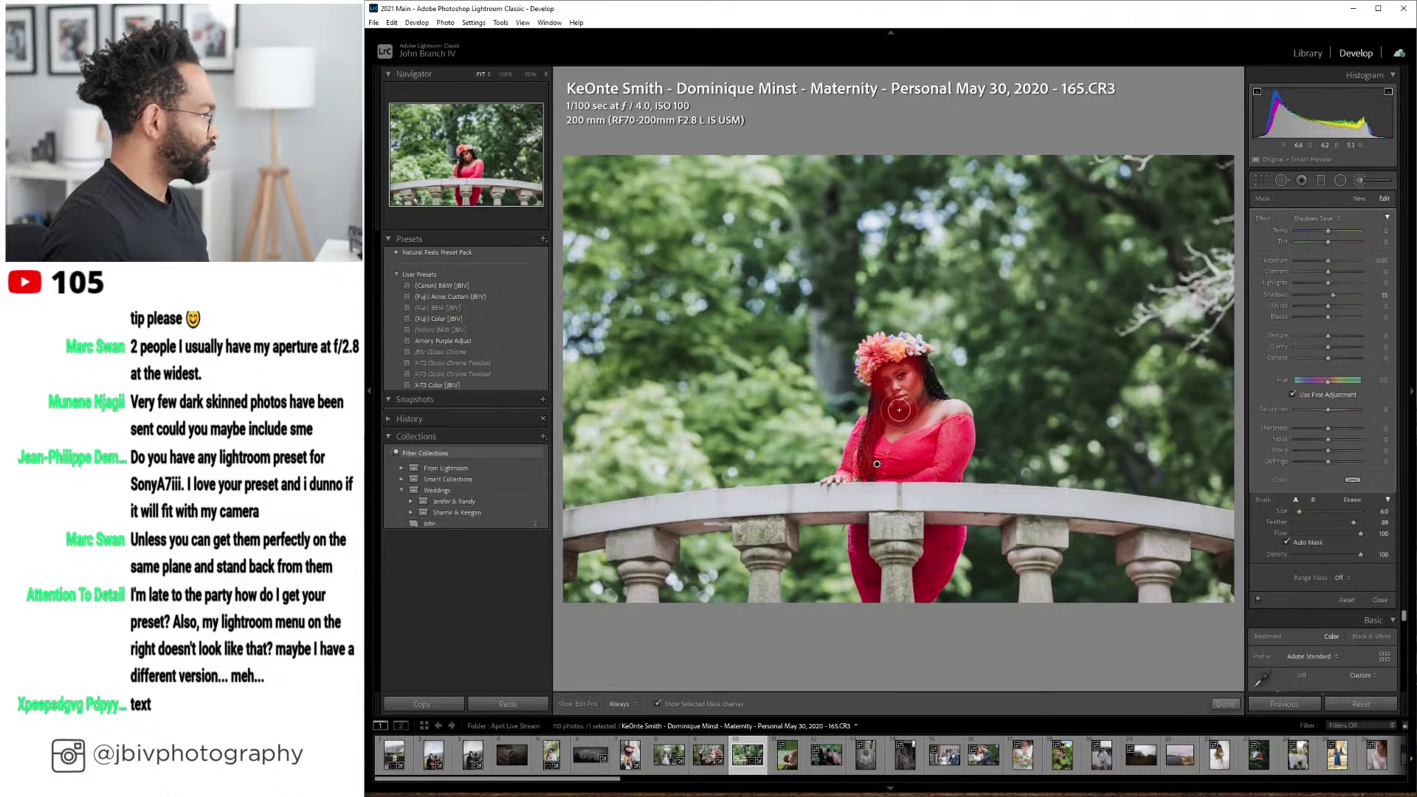
key(h)
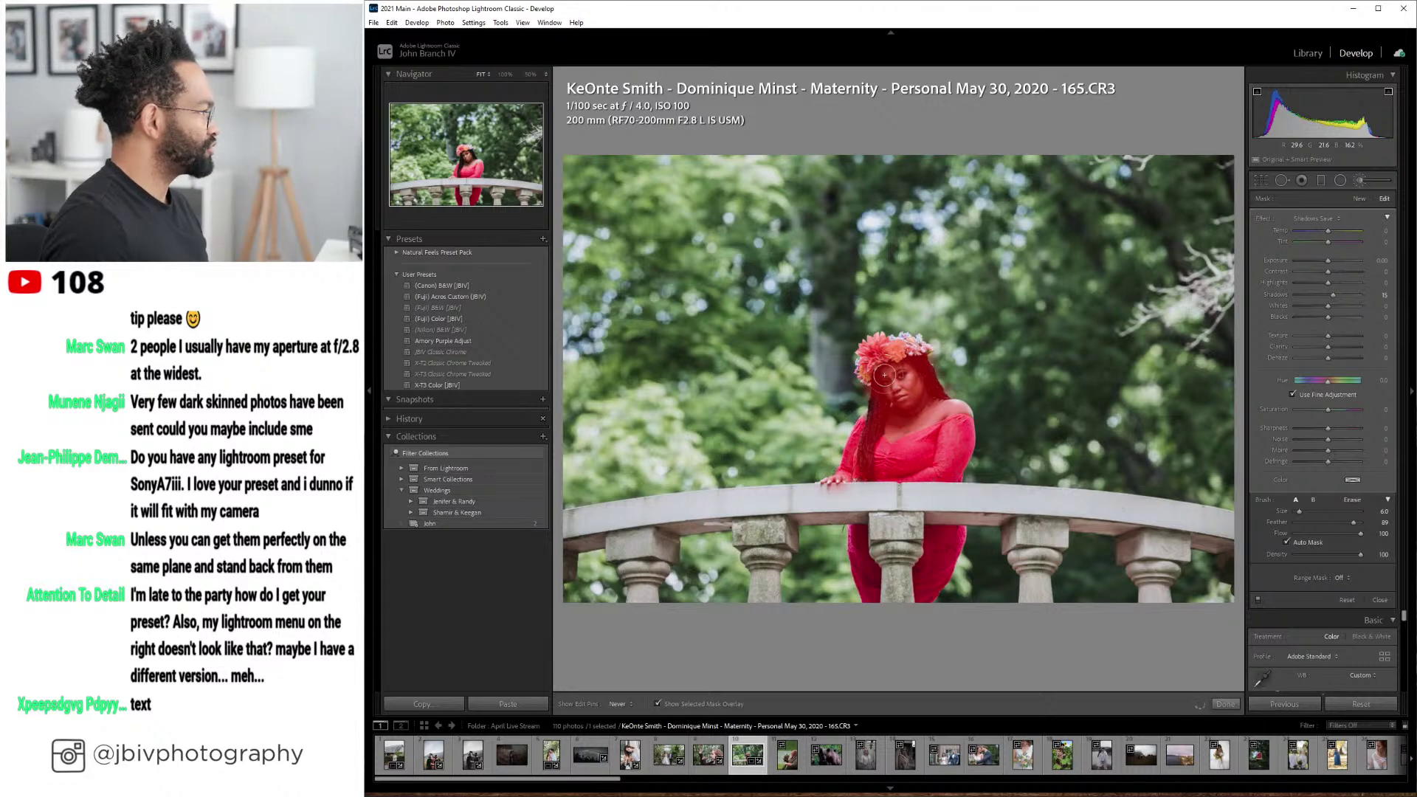
key(h)
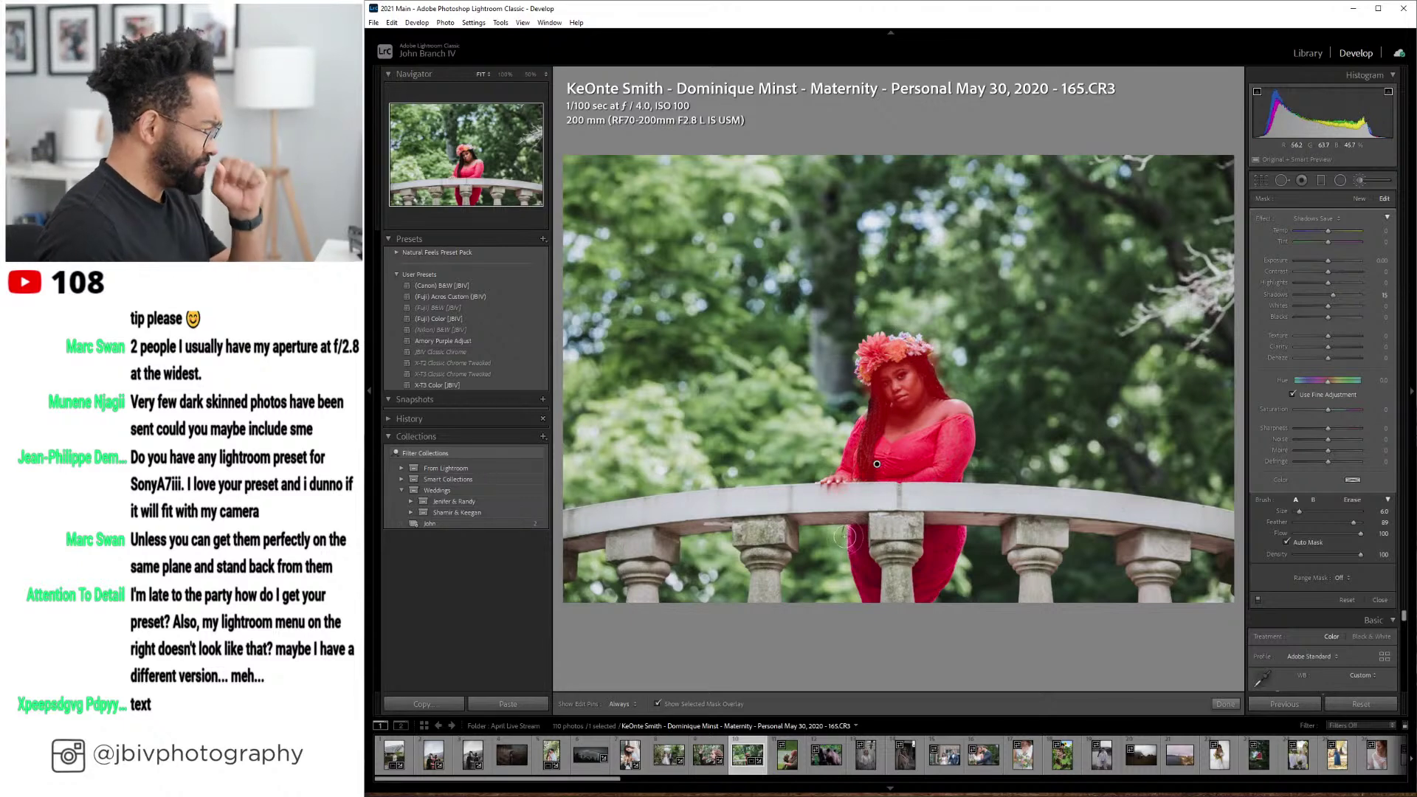
key(h)
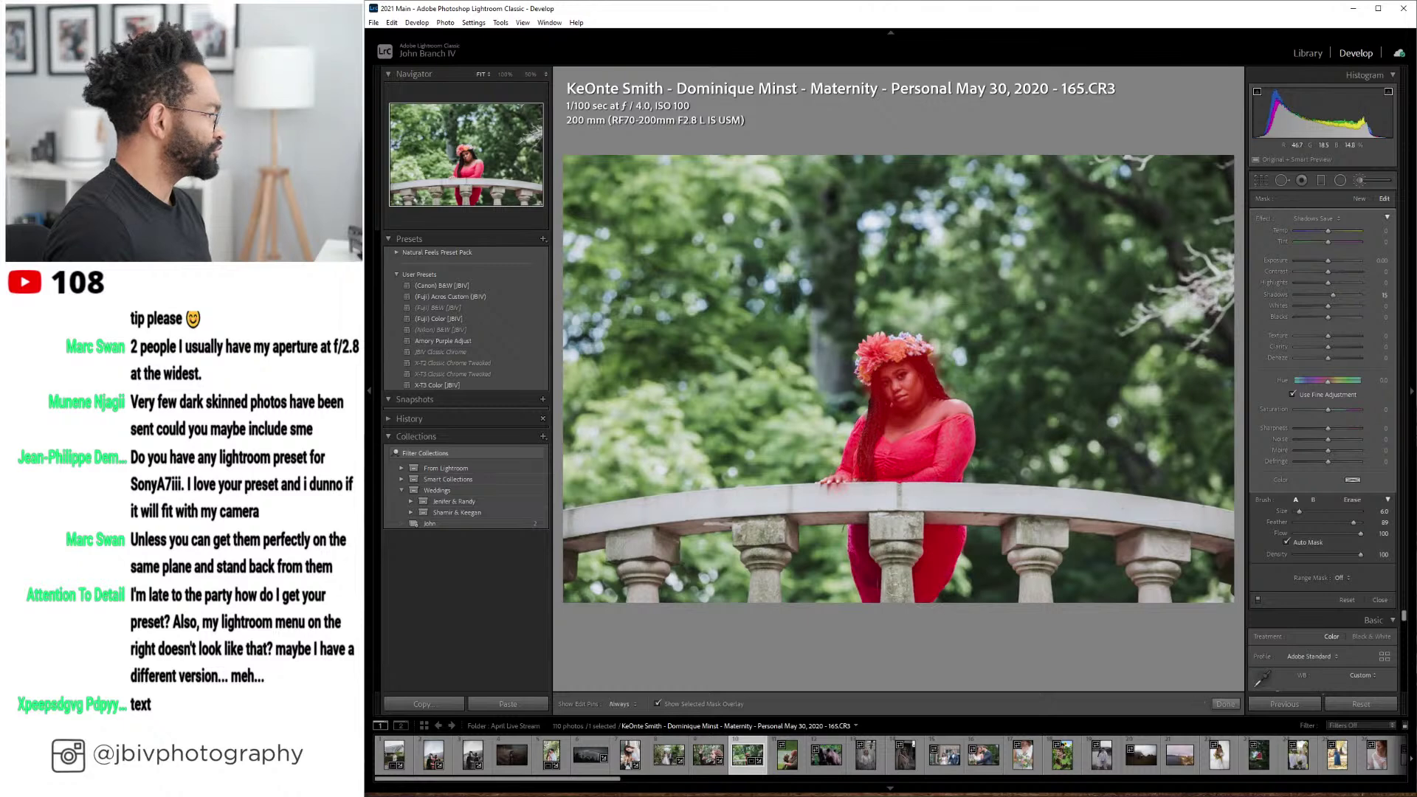
key(h)
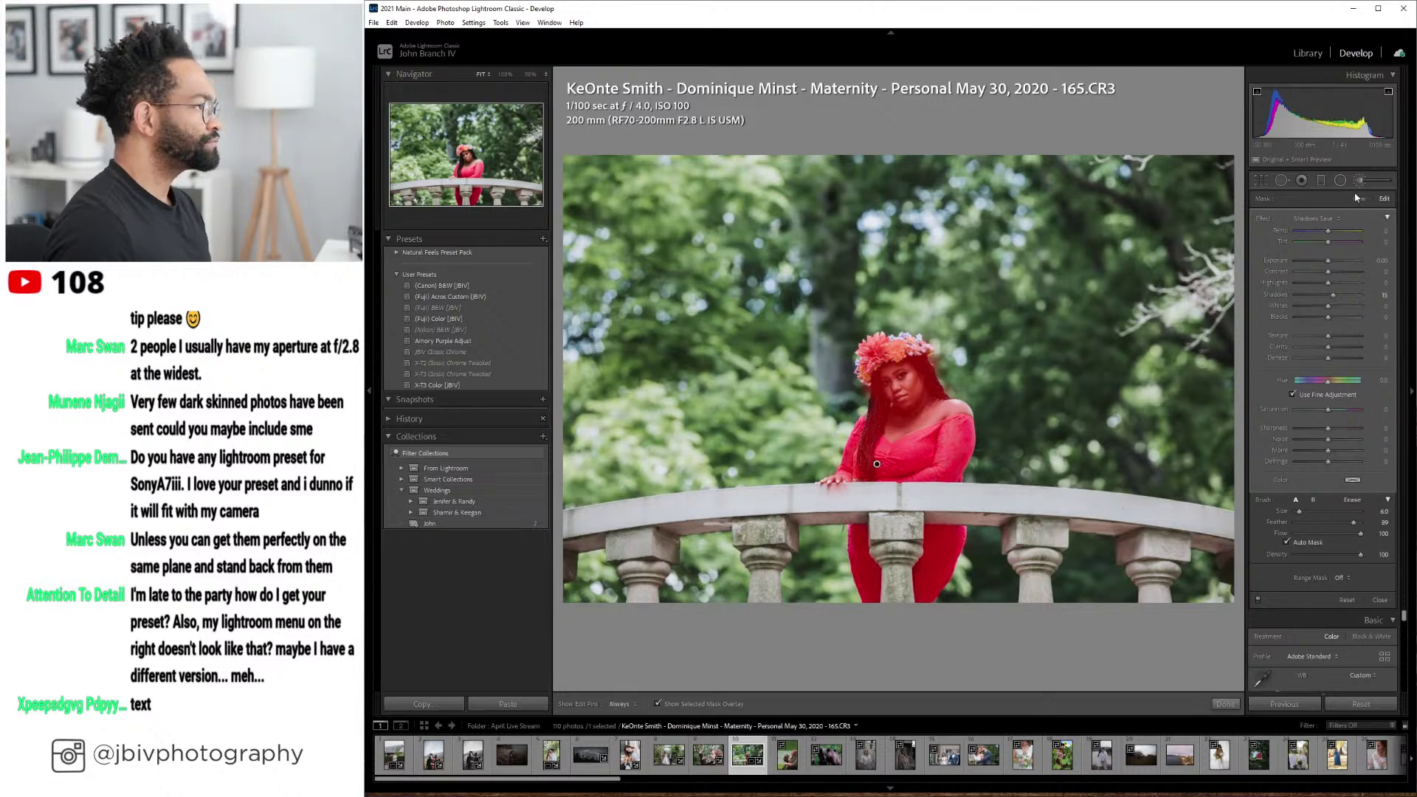
- Hide the mask overlay, raise the brushed area's Shadows further and close the Adjustment Brush
key(o)
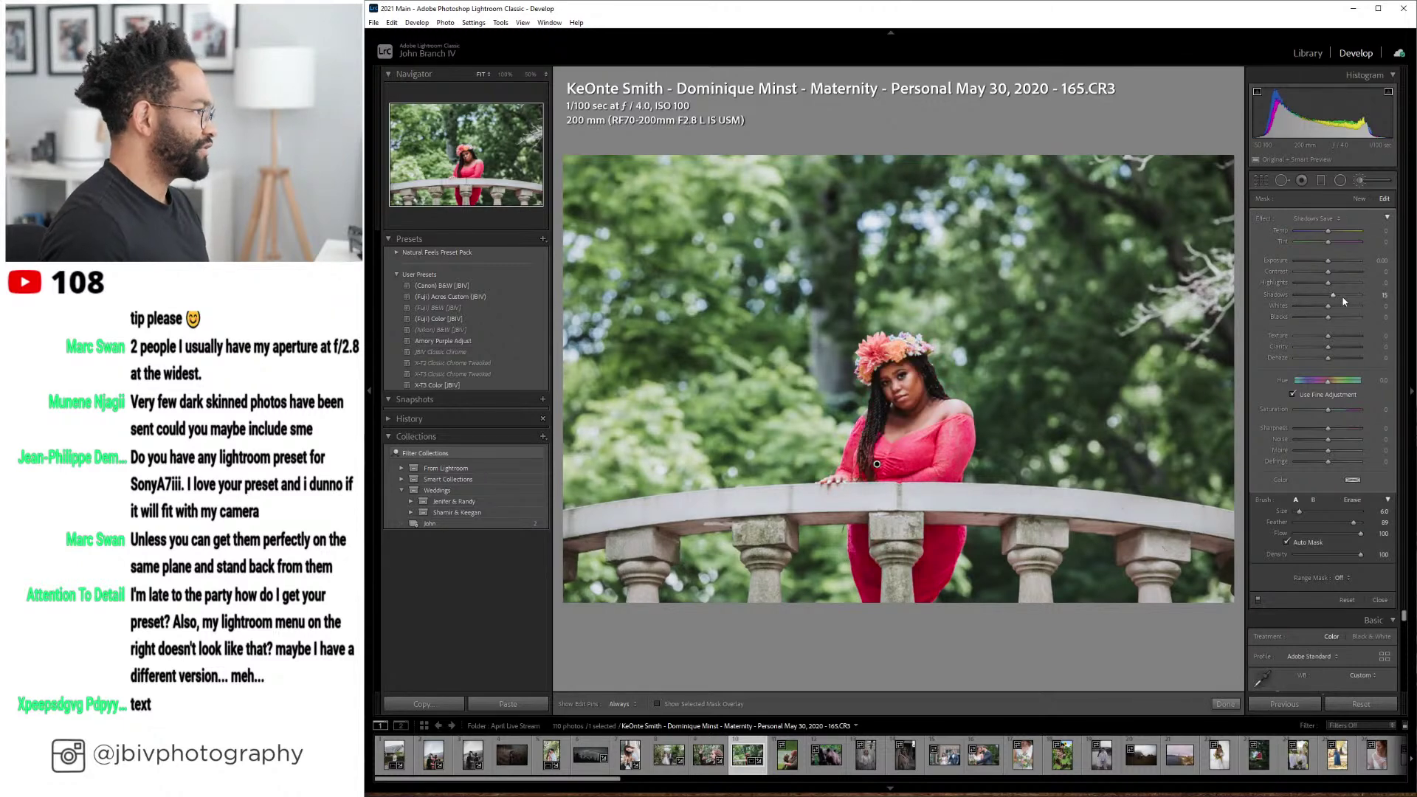
drag(1343, 301, 1343, 301)
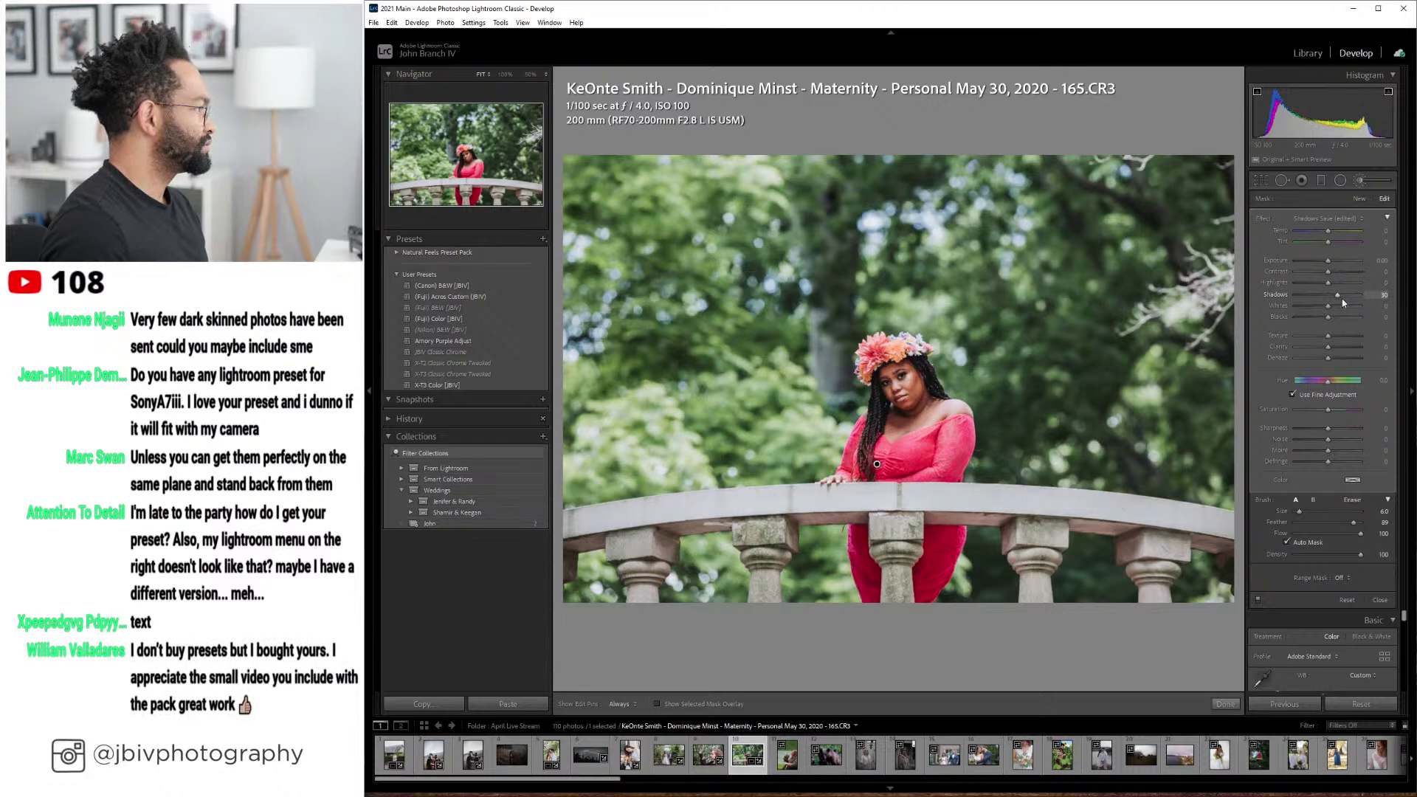
click(1358, 181)
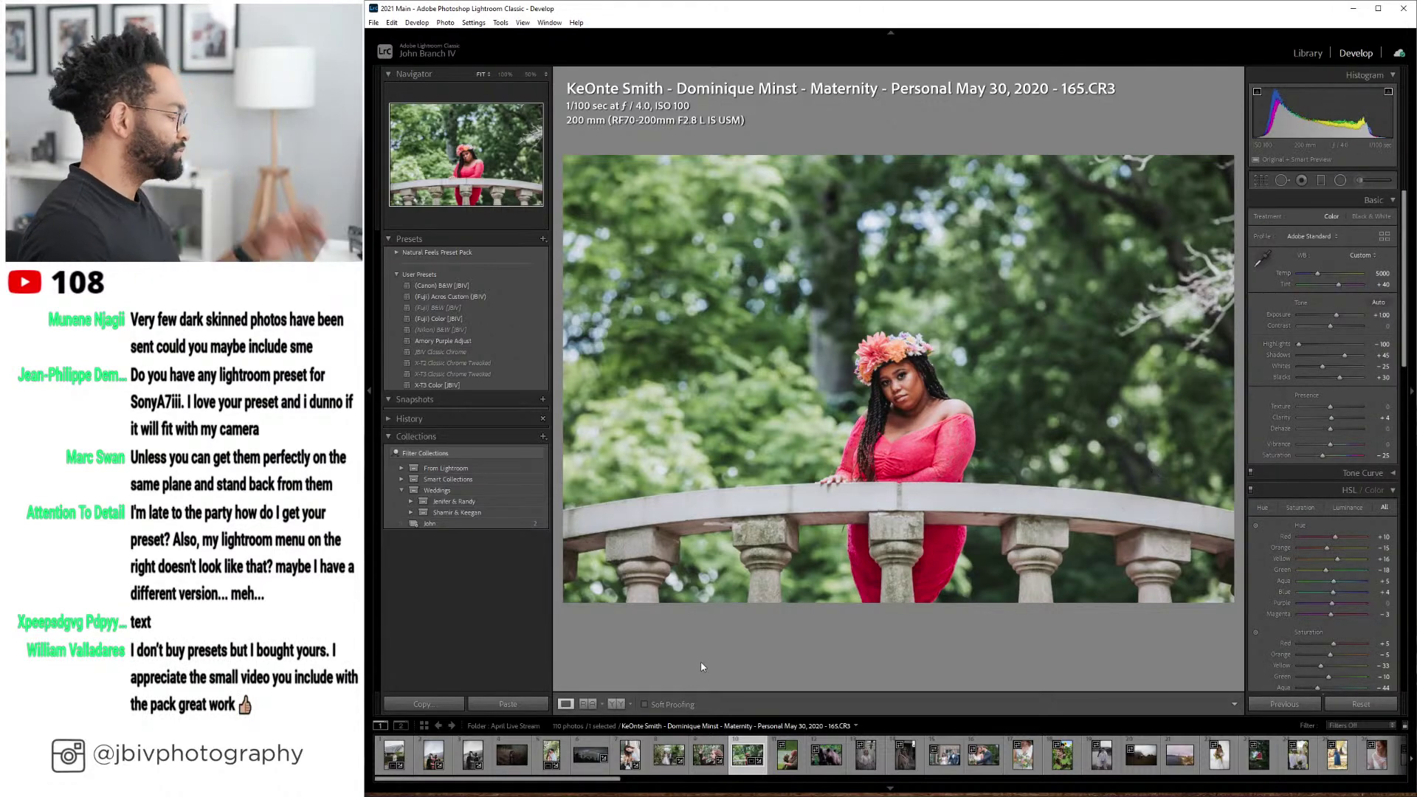
- Compare the maternity photo before and after side by side with the side panels hidden, and return to the single-photo view with panels shown
click(619, 704)
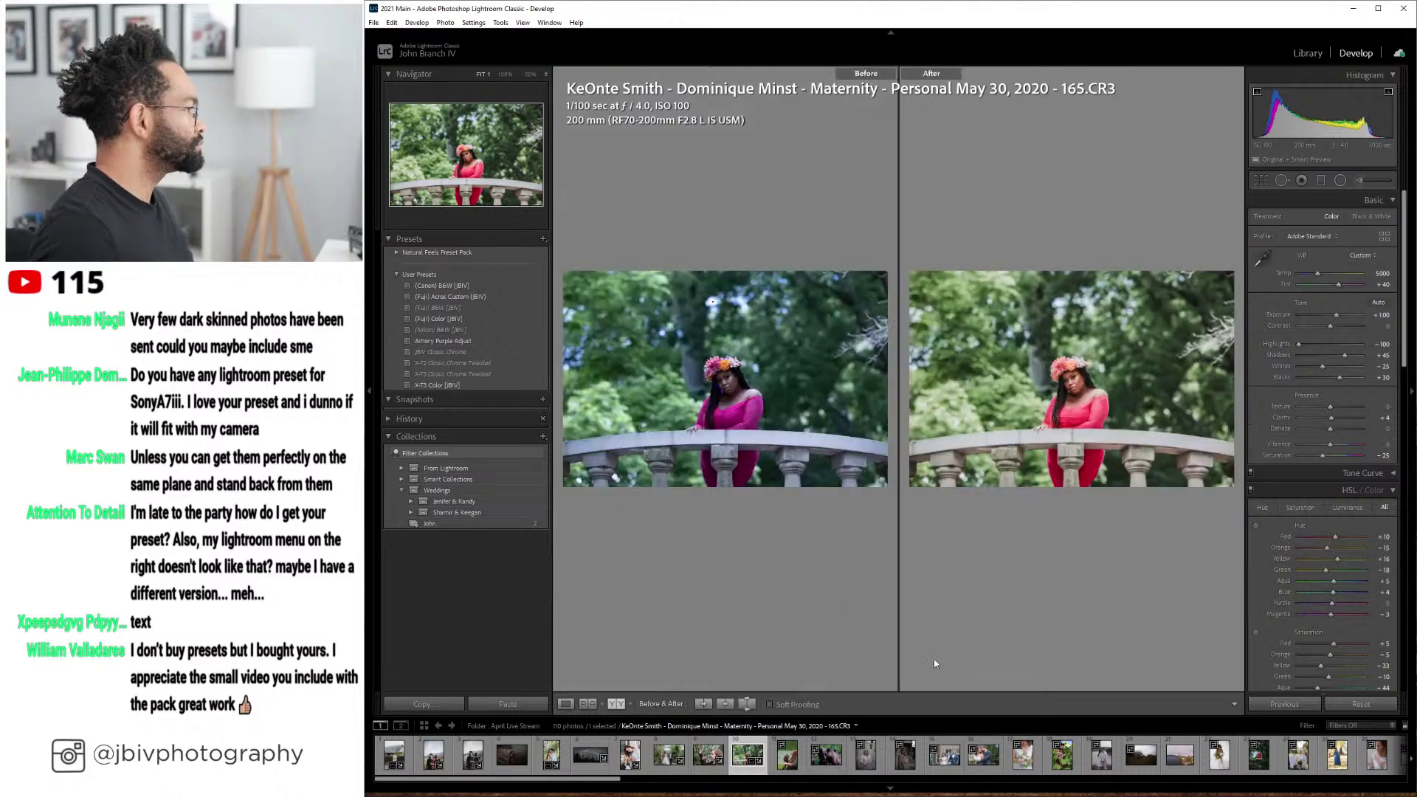
key(Tab)
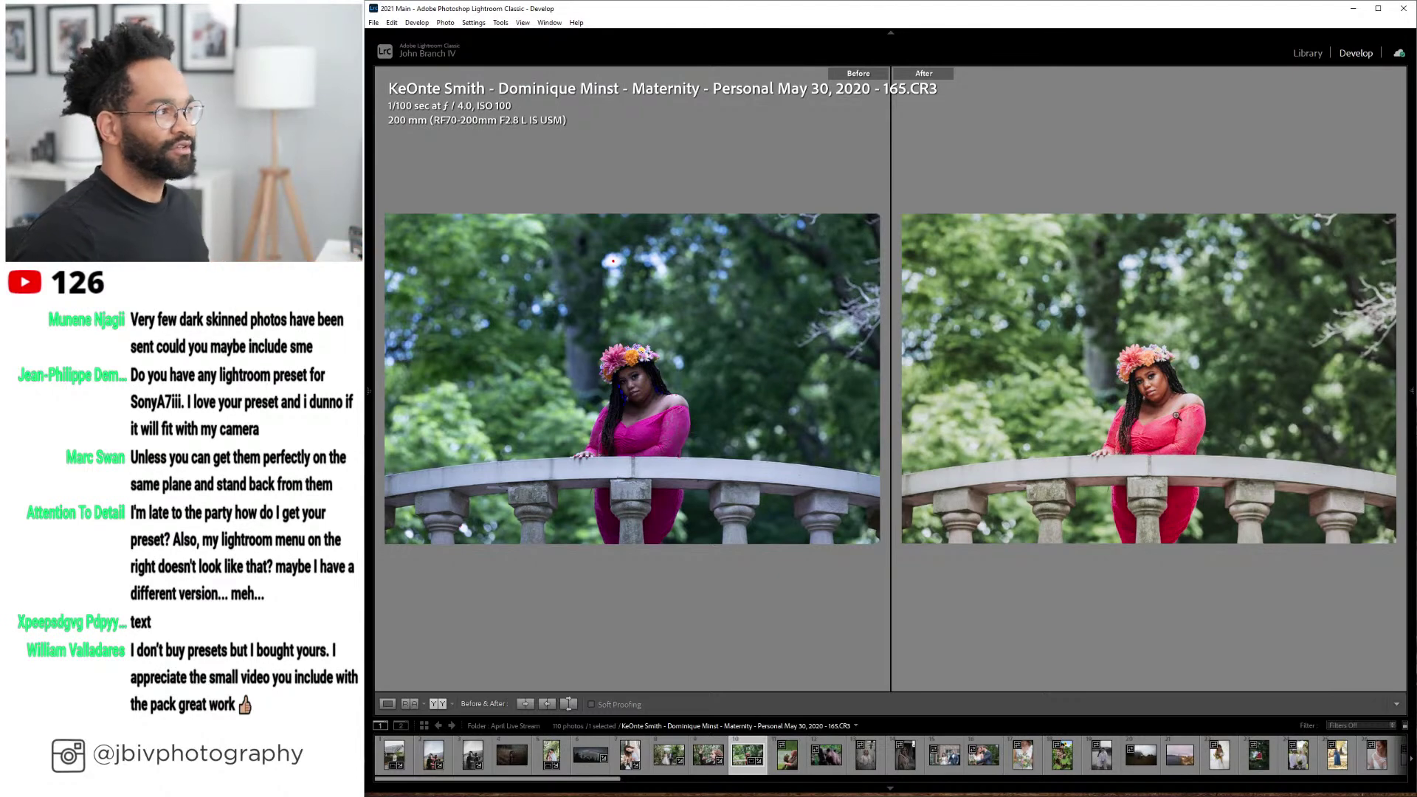
click(387, 704)
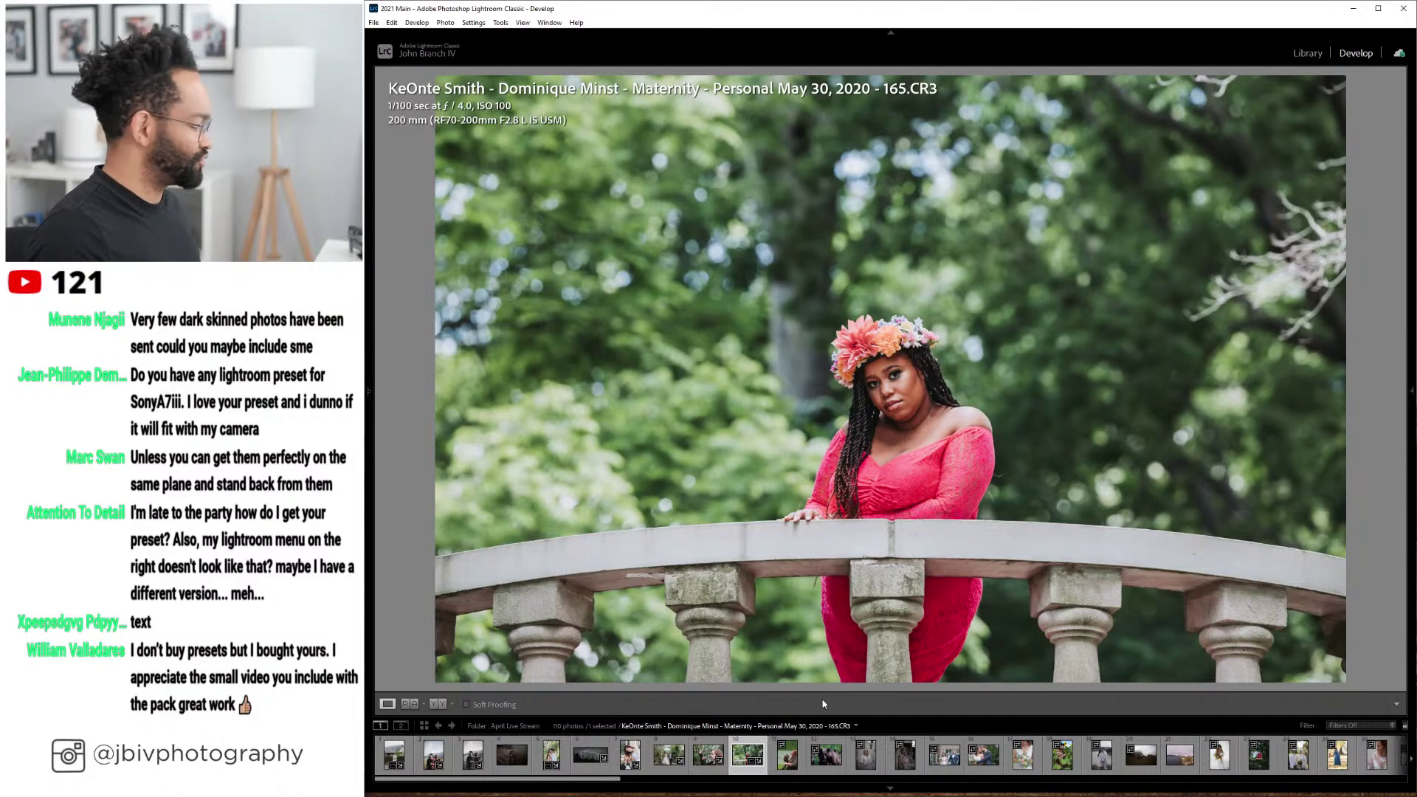
key(F11)
key(F11)
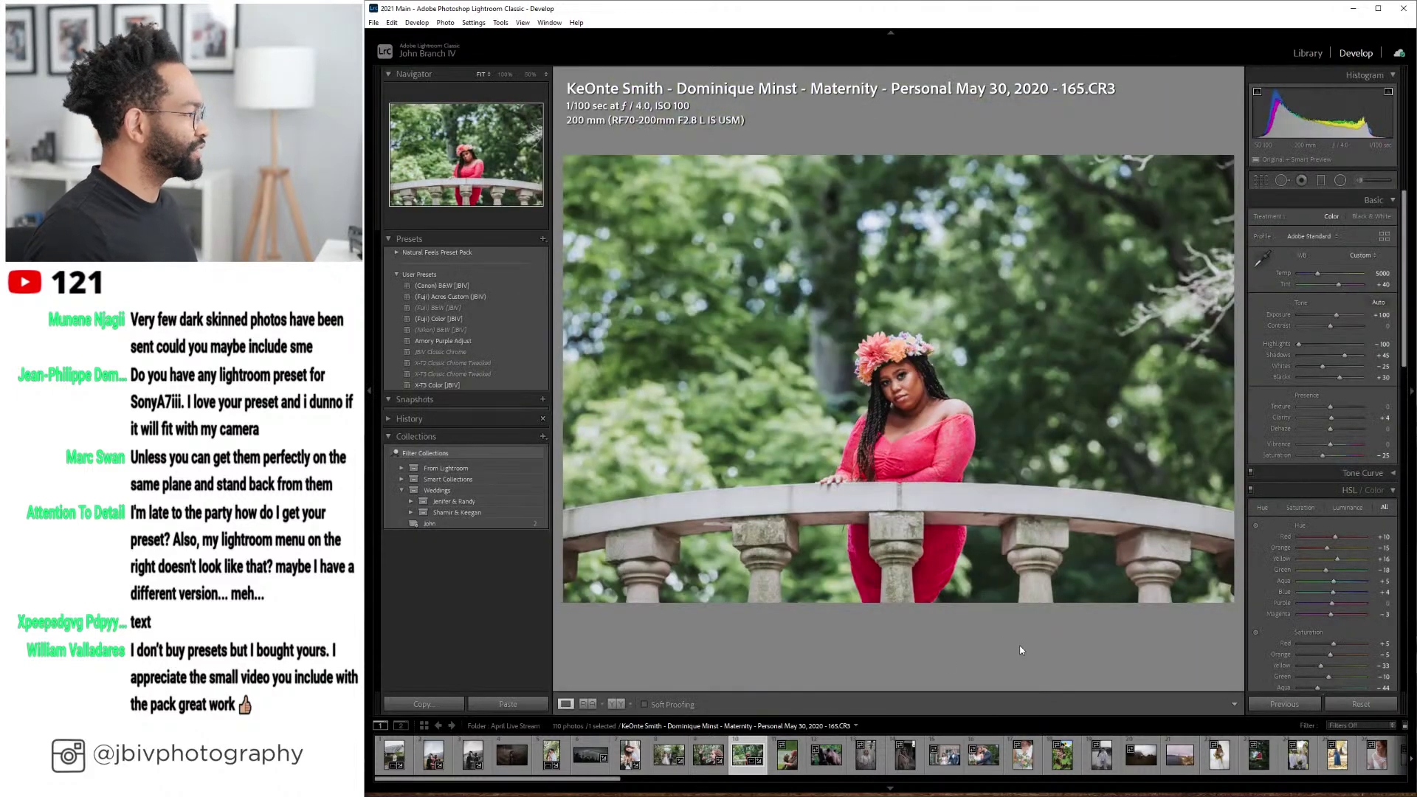
- Open the next photo in the folder, Siberian Owl 3 RAW.raf
key(Right)
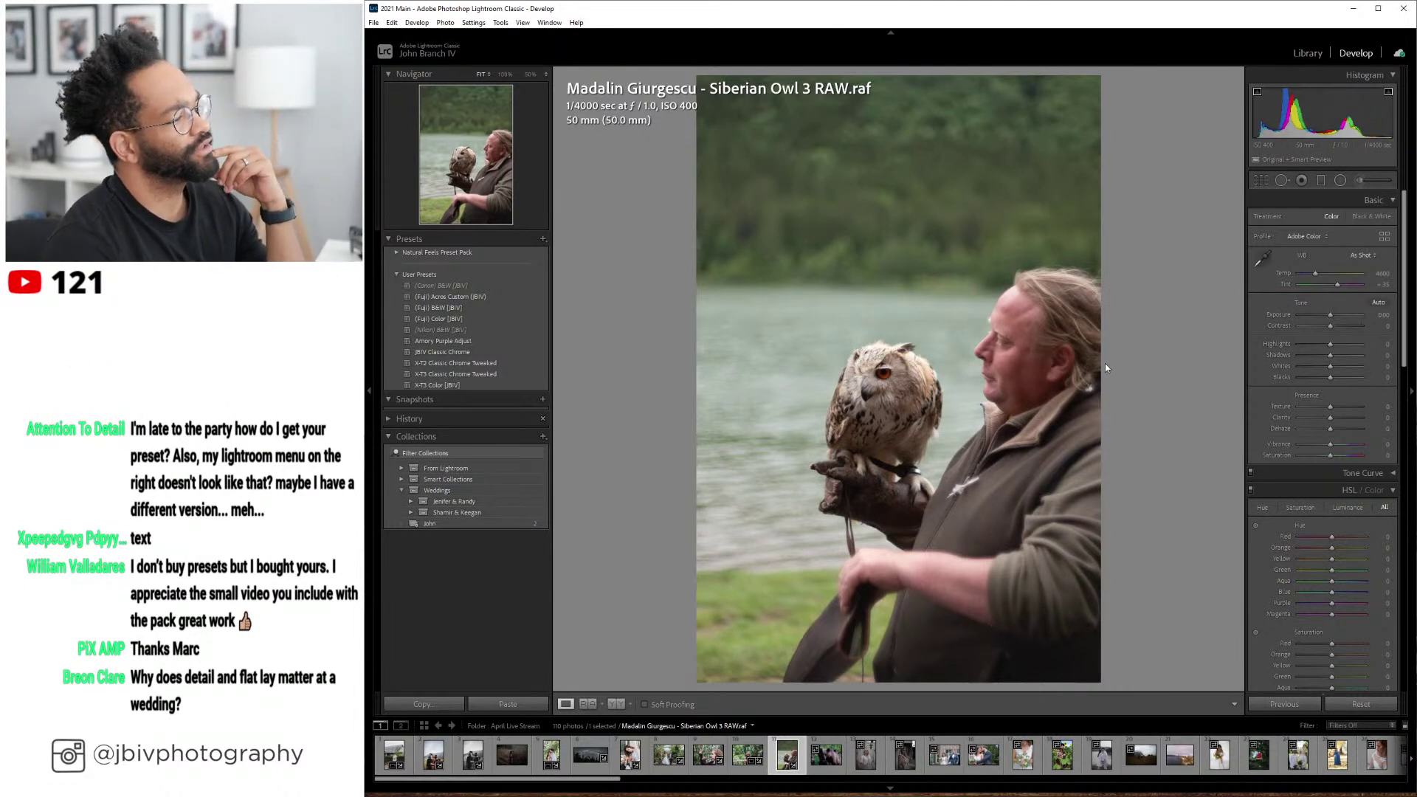
key(k)
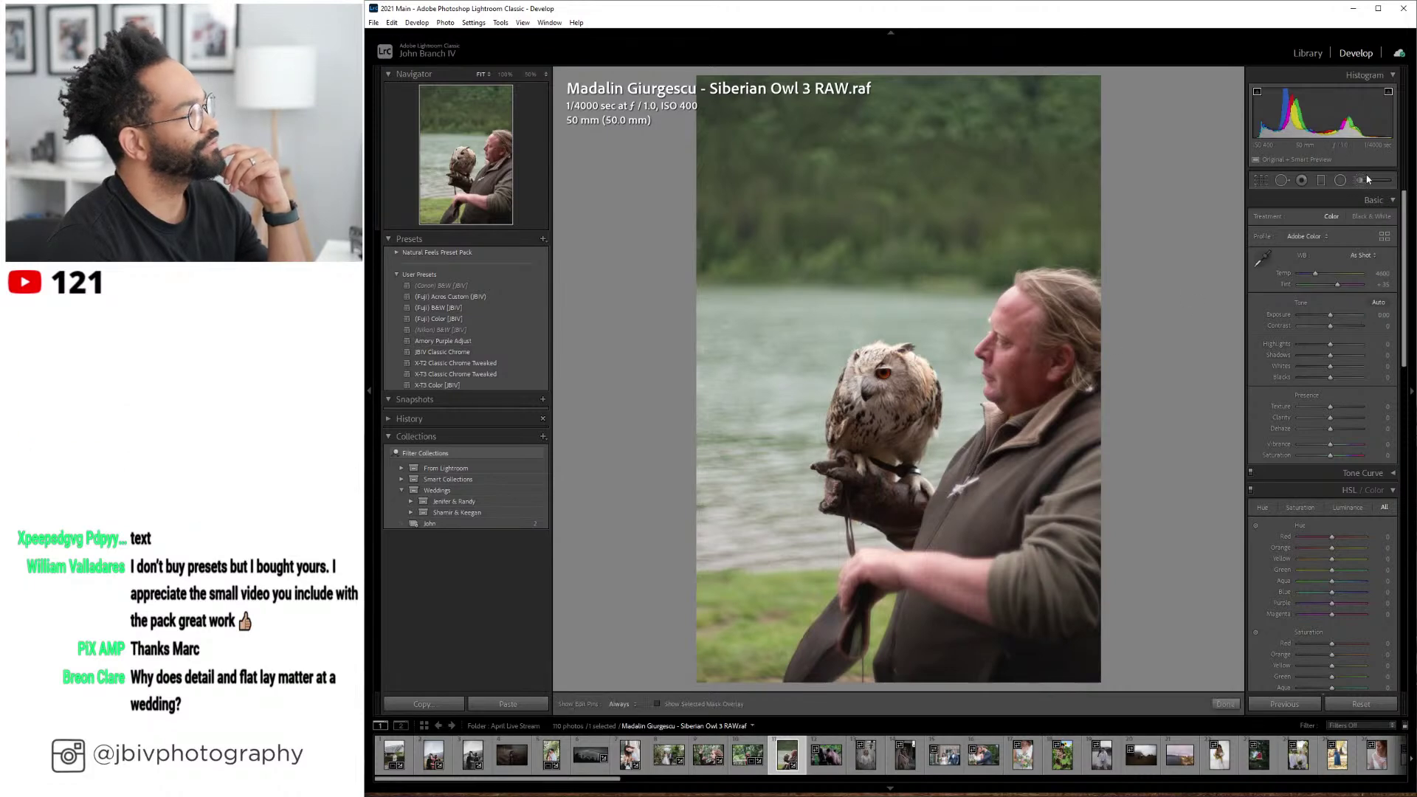
click(1321, 217)
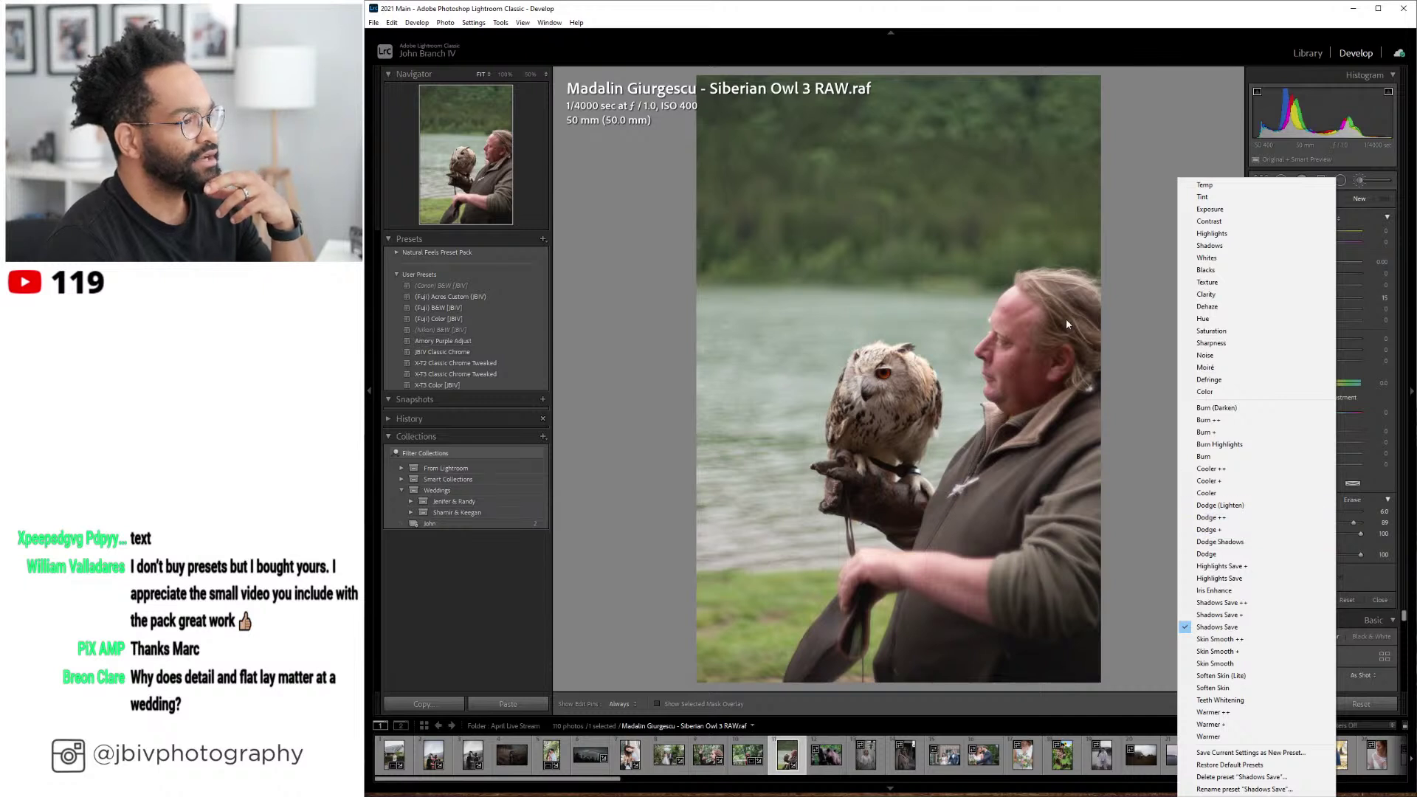
click(1139, 157)
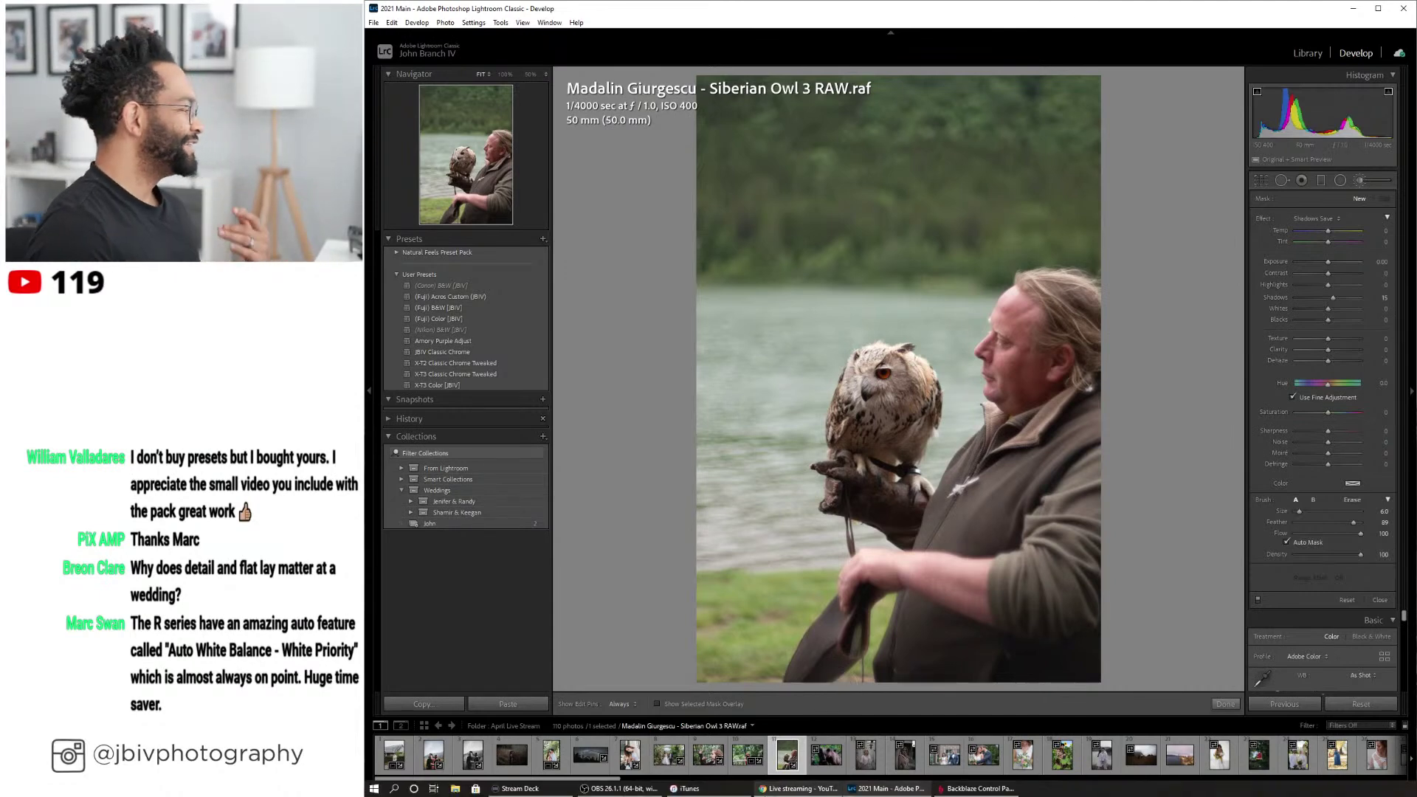
- Switch to iTunes, adjust the streaming music's playback volume and return to Lightroom Classic
click(752, 793)
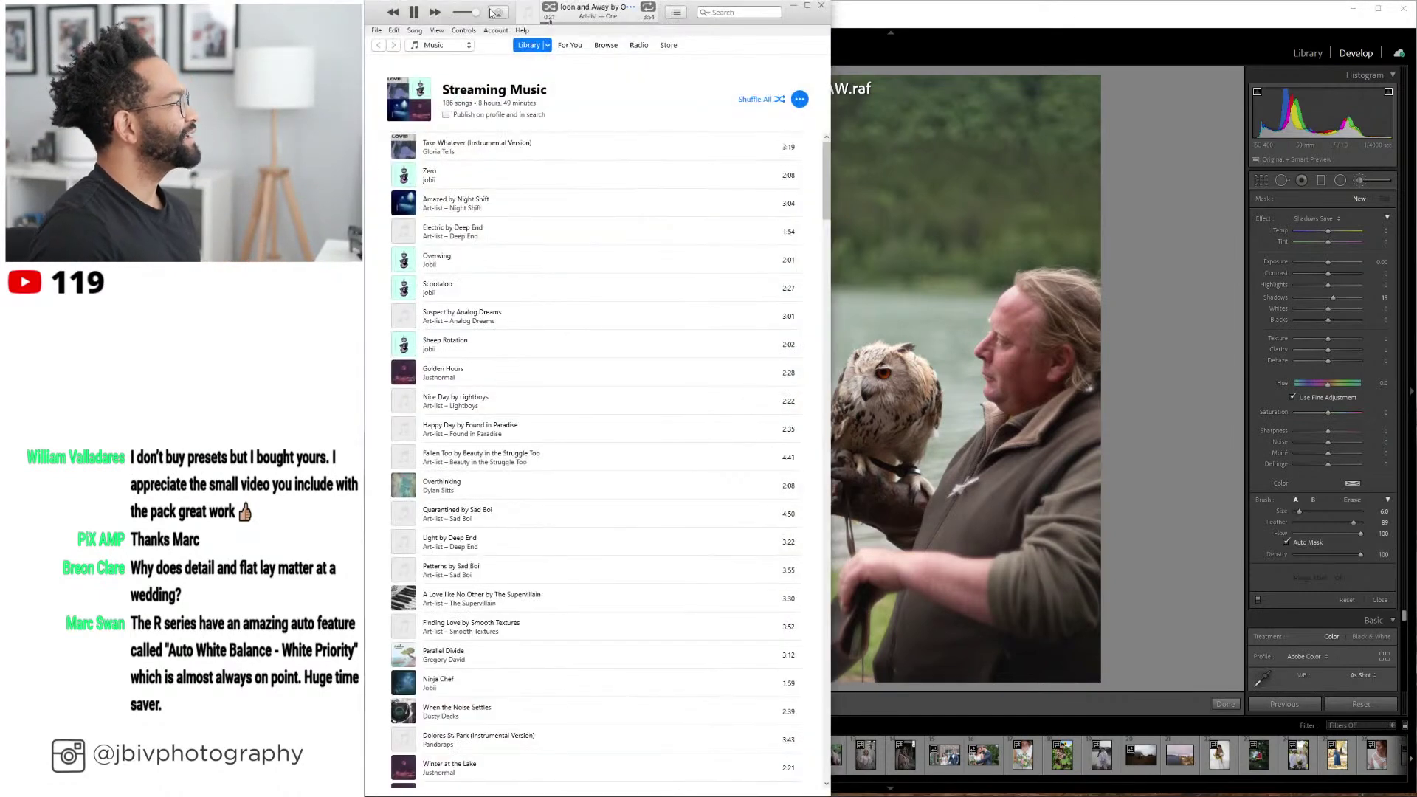
drag(454, 10, 1416, 11)
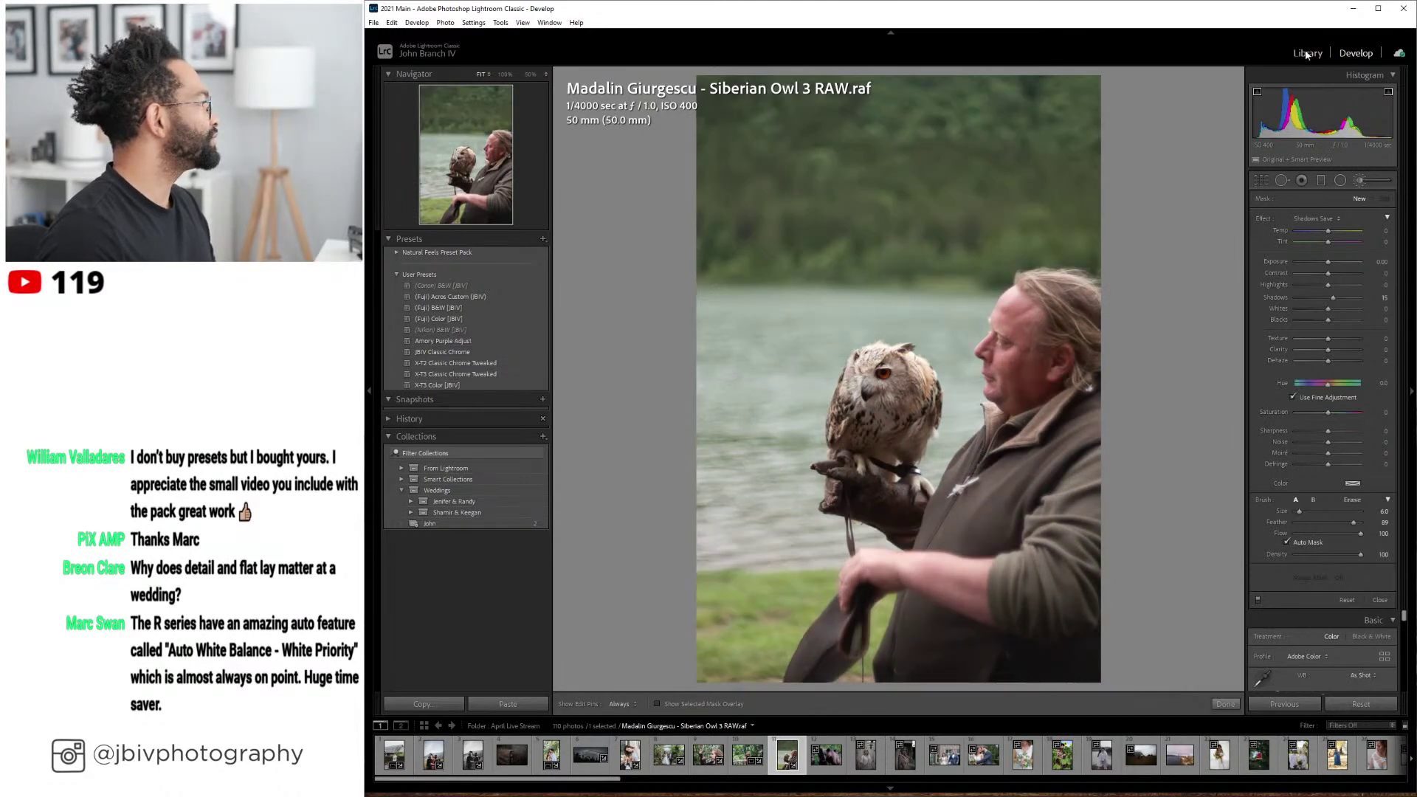
- Check the owl photo's camera details in the Library metadata and return to the Develop module
click(1307, 55)
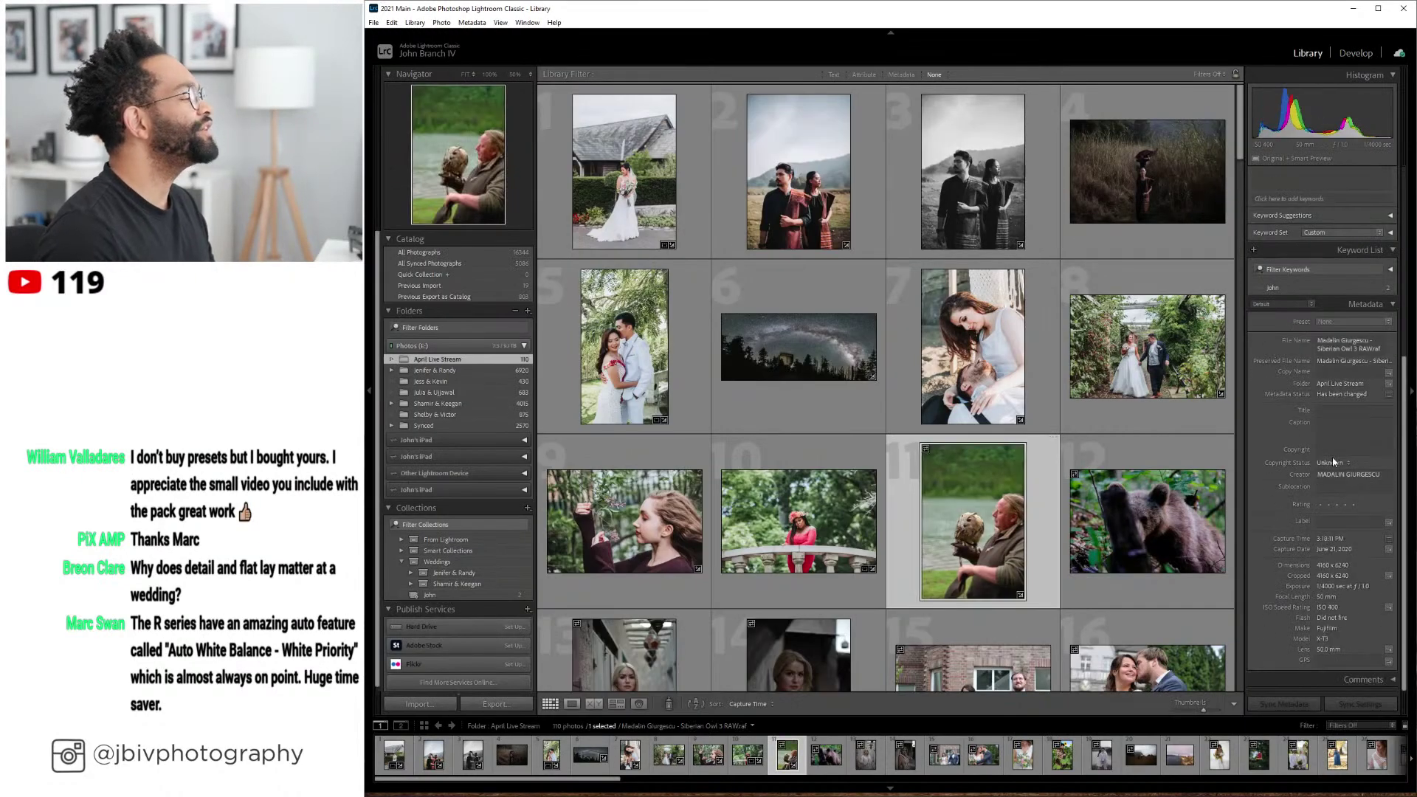
click(1356, 54)
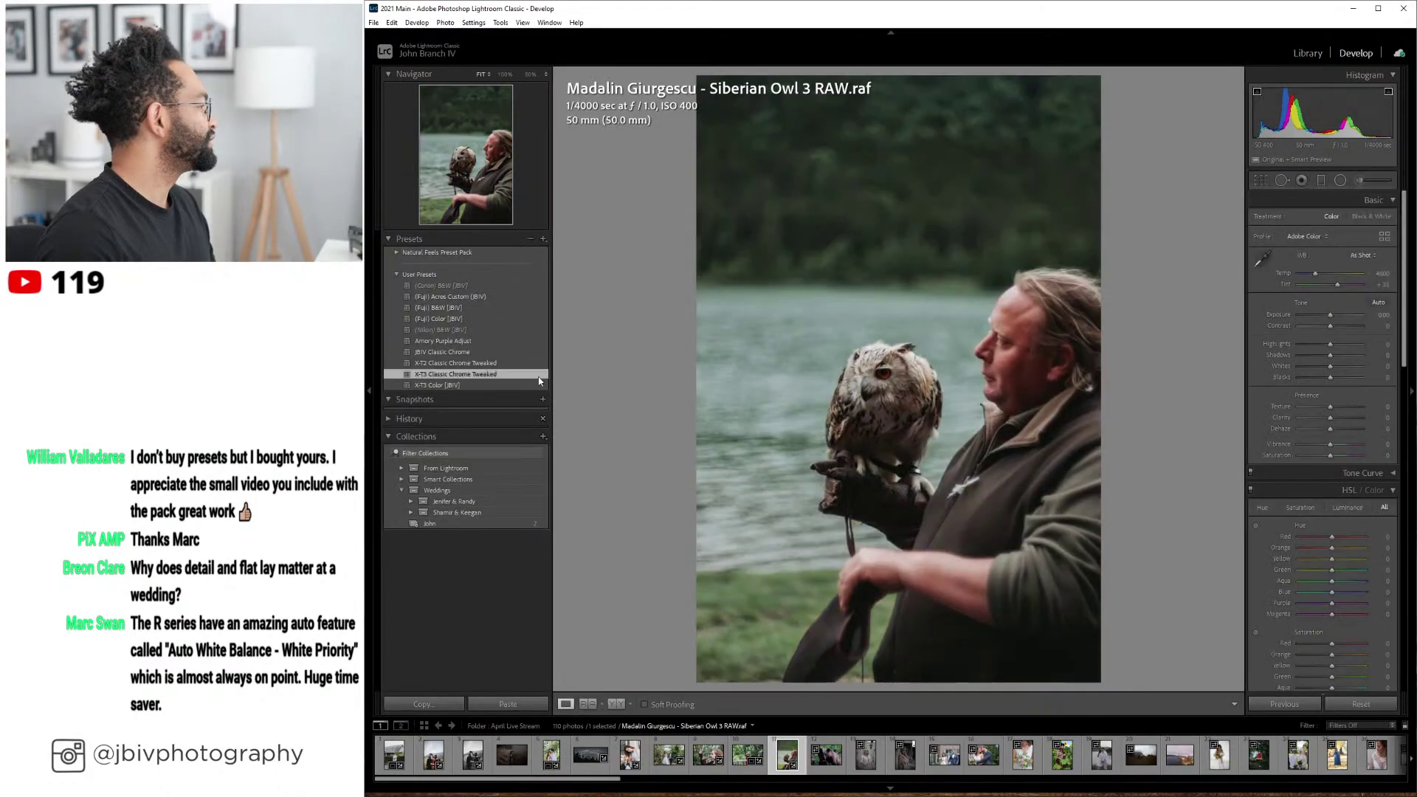
- Apply the X-T3 Classic Chrome Tweaked preset to the owl photo and set its exposure to +0.80 and tint to +50
click(538, 376)
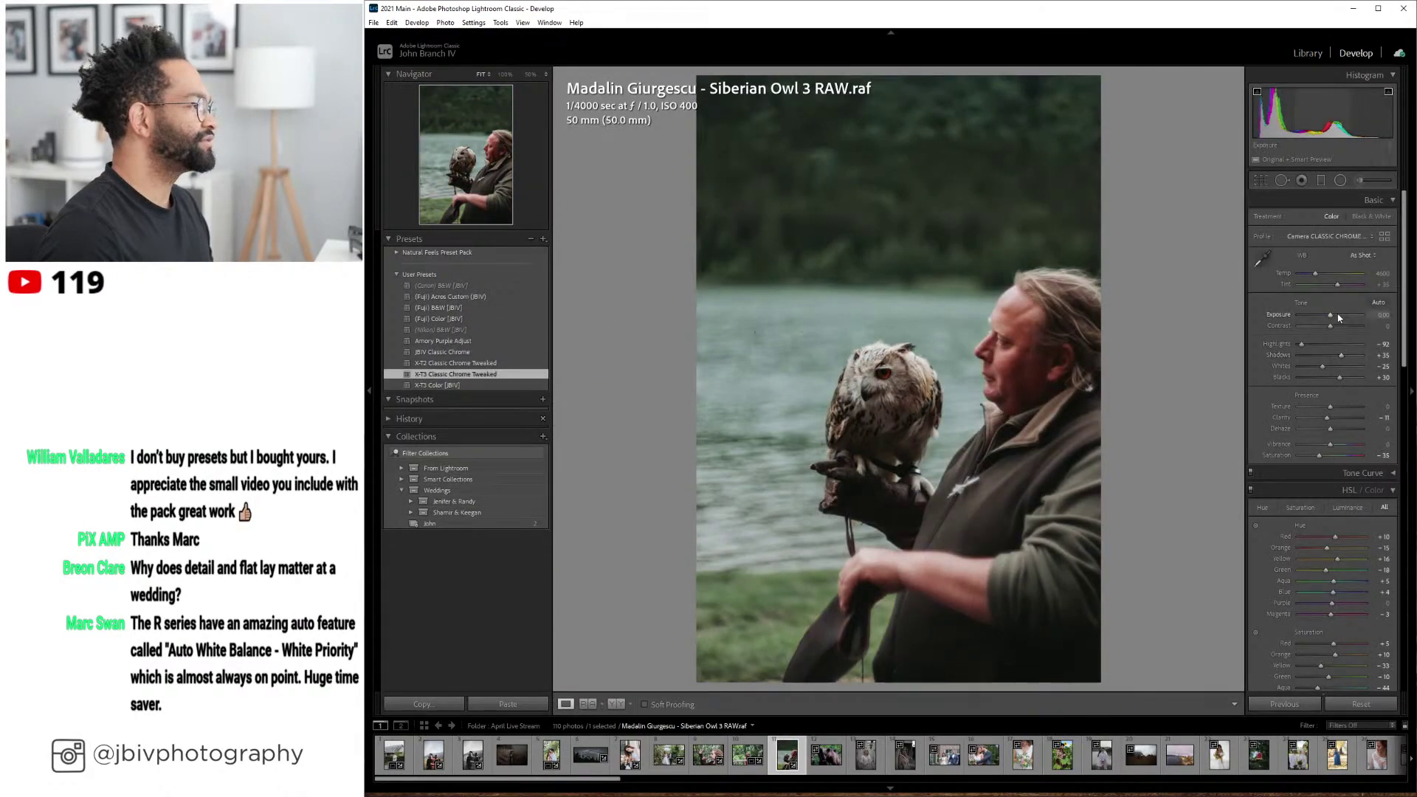
scroll(1339, 317, up, 8)
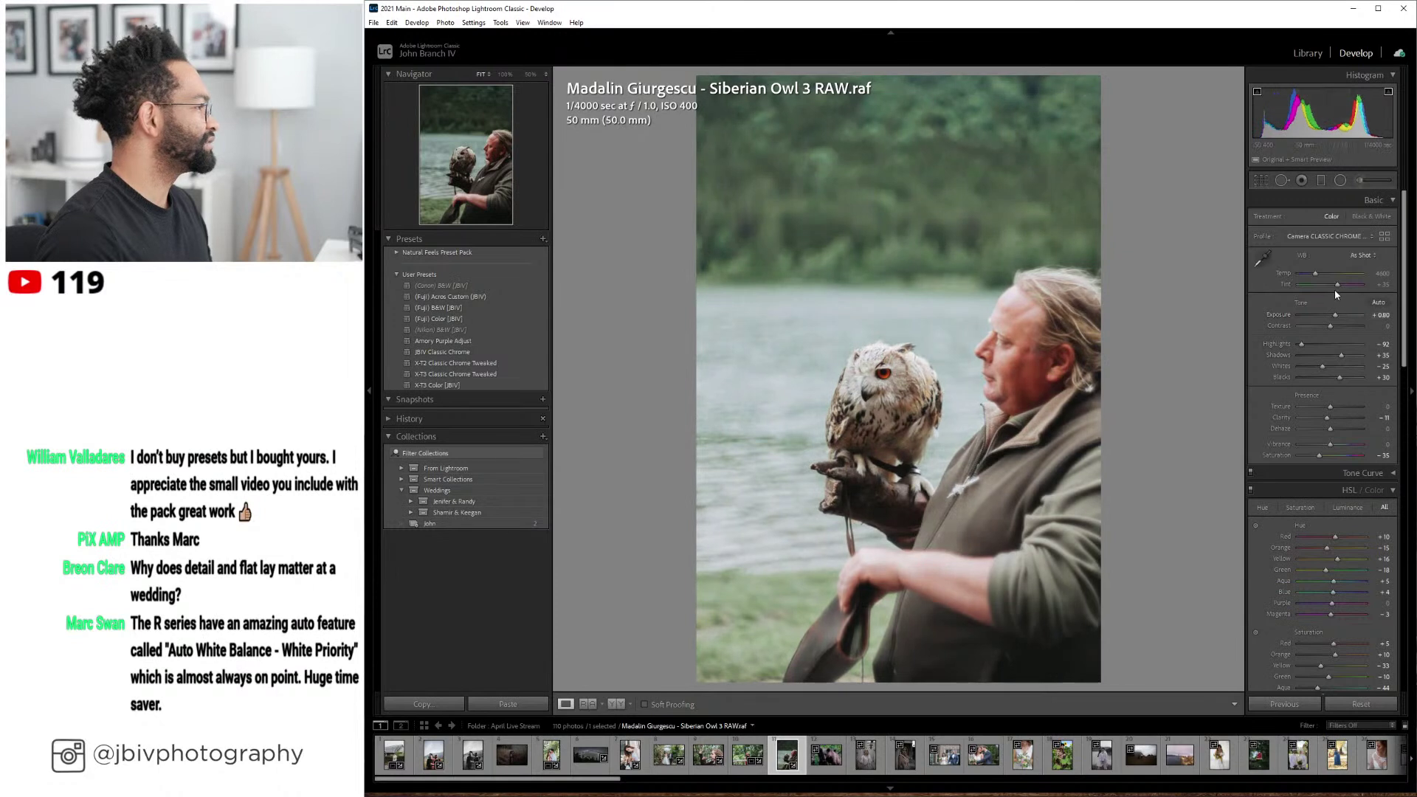
drag(1338, 285, 1340, 286)
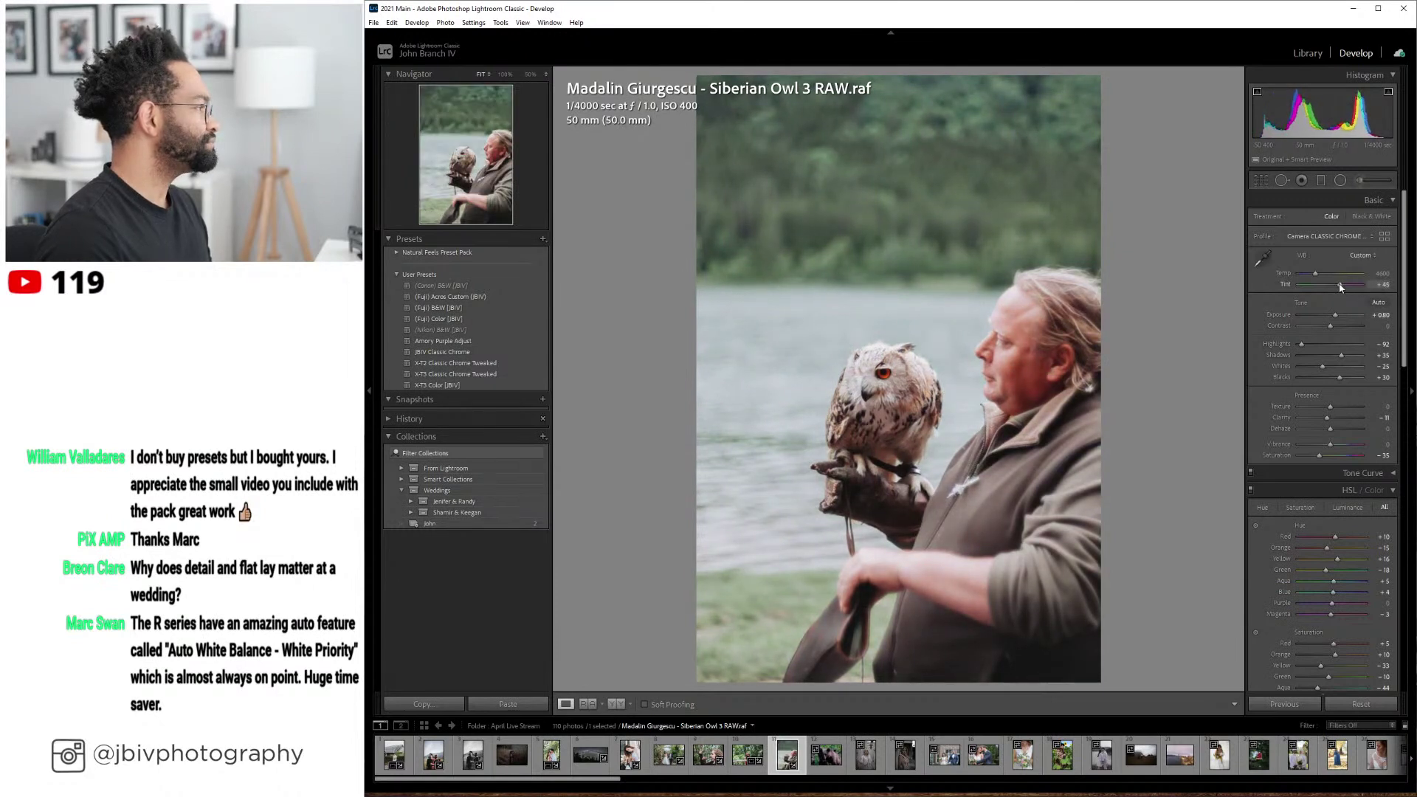
scroll(1341, 287, up, 5)
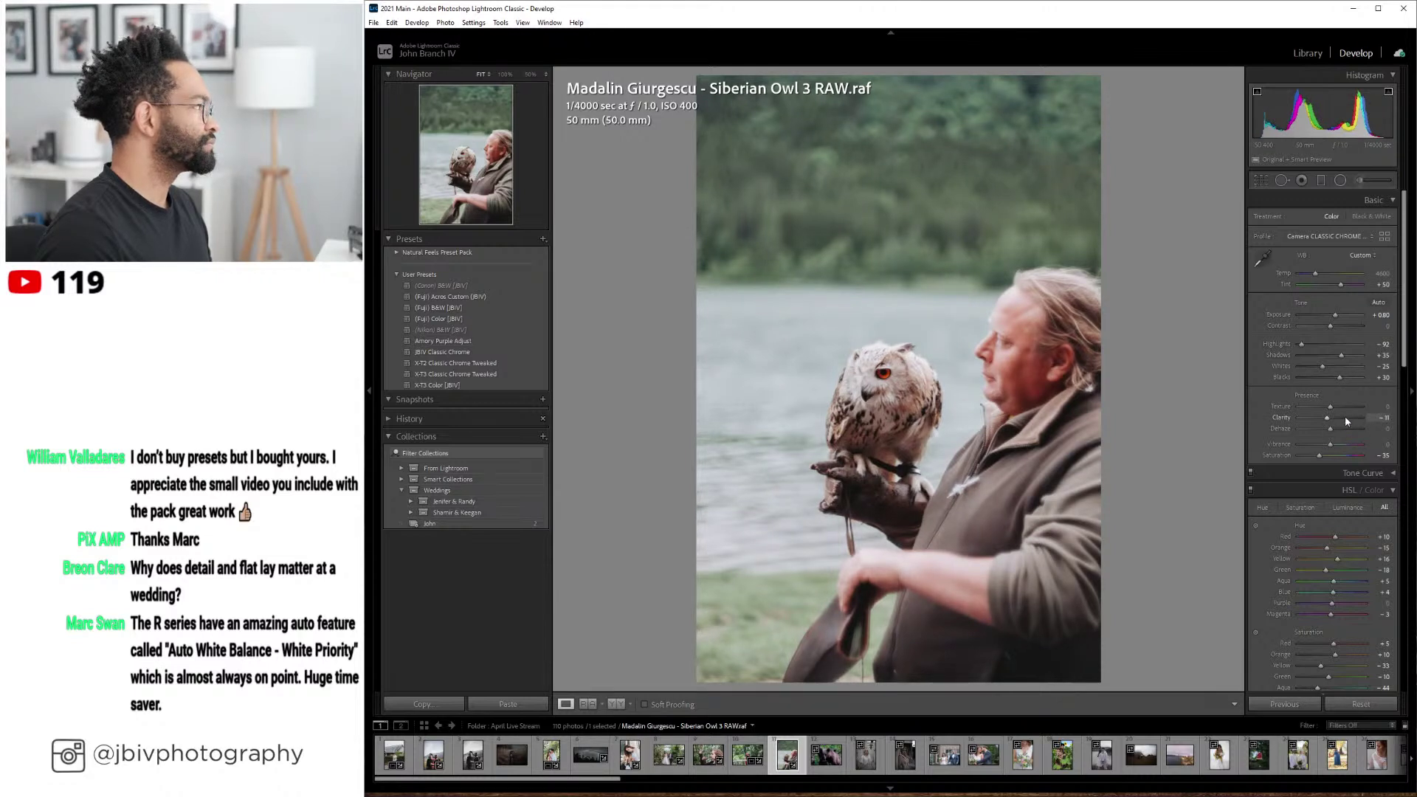
- Apply the X-T3 Color [JBIV] preset to the owl photo and set clarity to +14, tint to +40 and exposure to +0.90
click(456, 386)
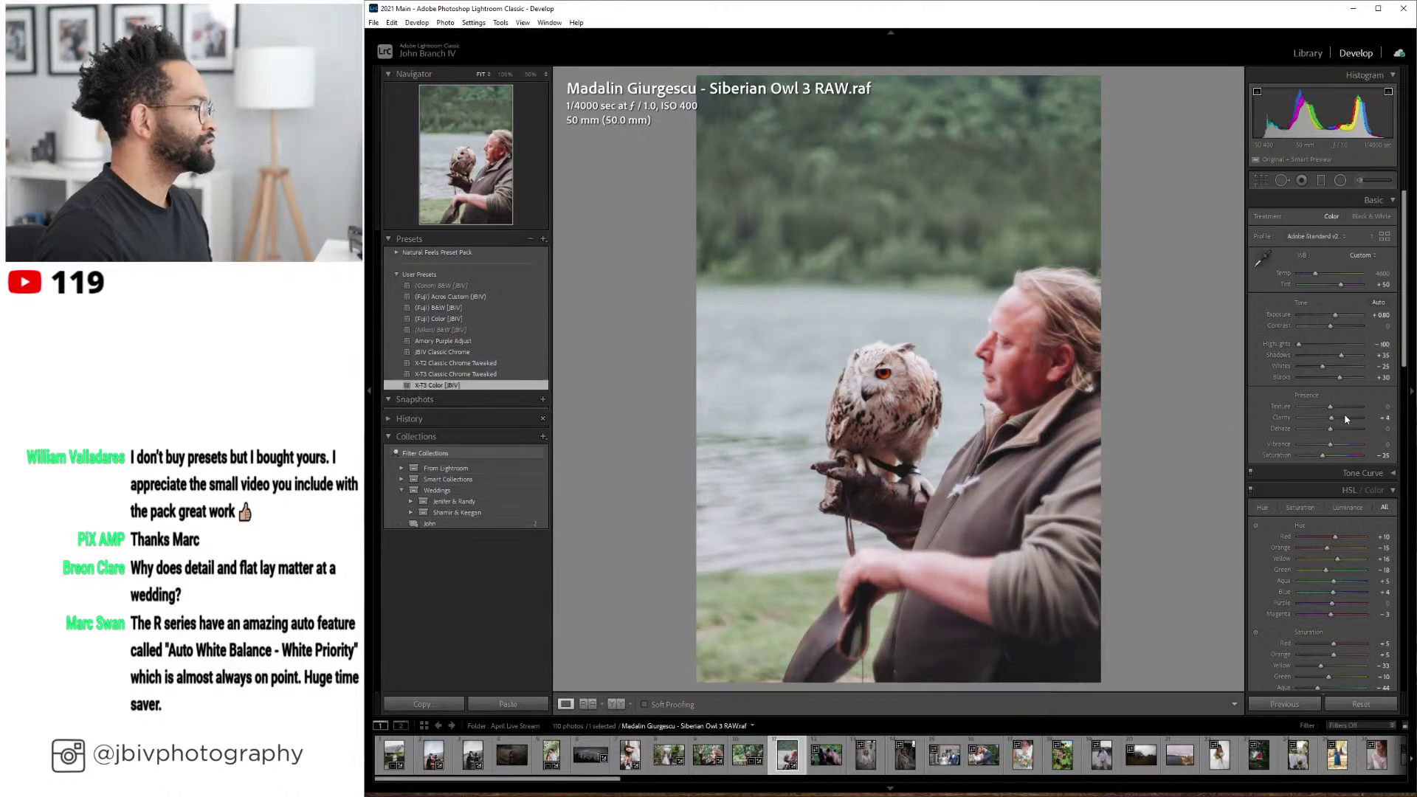
scroll(1343, 416, up, 10)
scroll(1341, 285, down, 4)
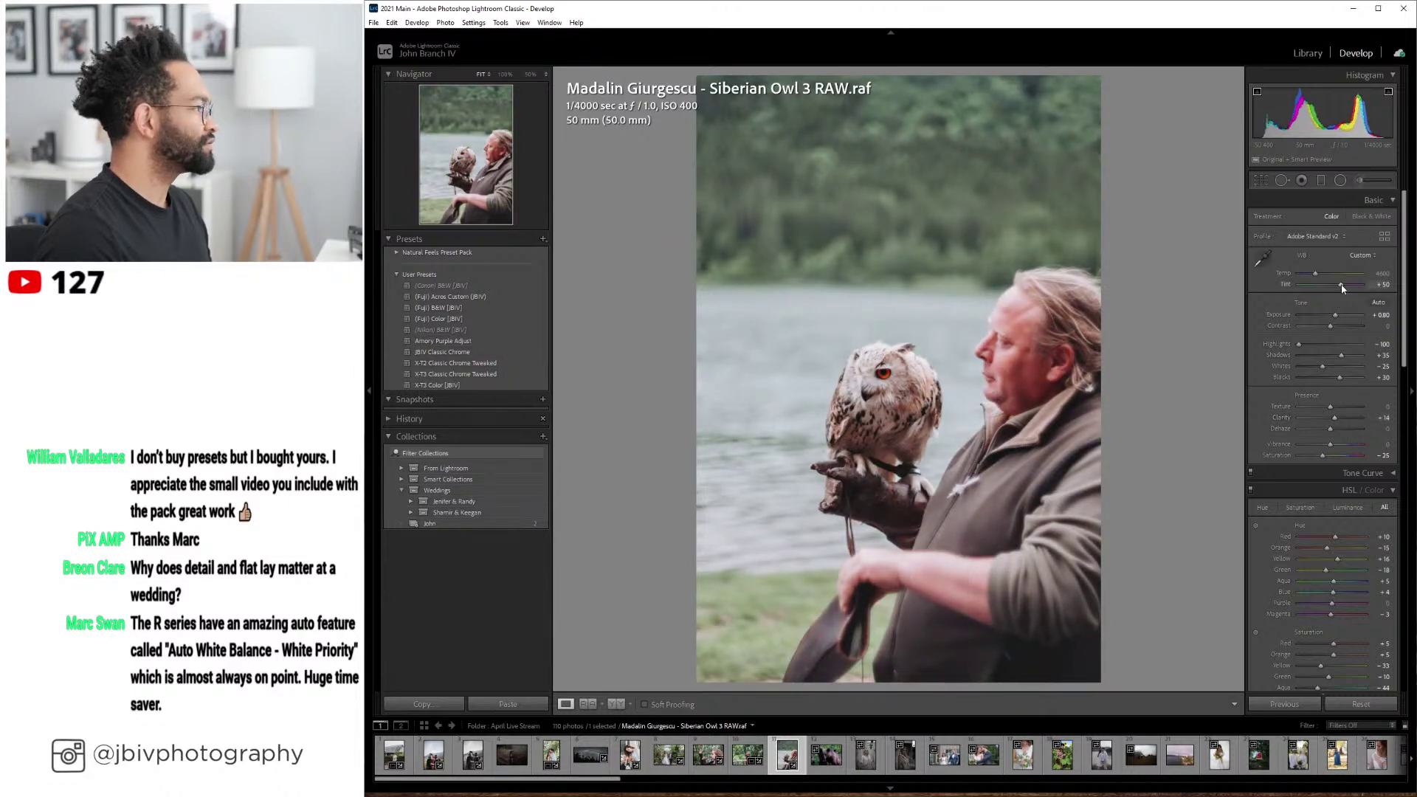
scroll(1340, 285, down, 6)
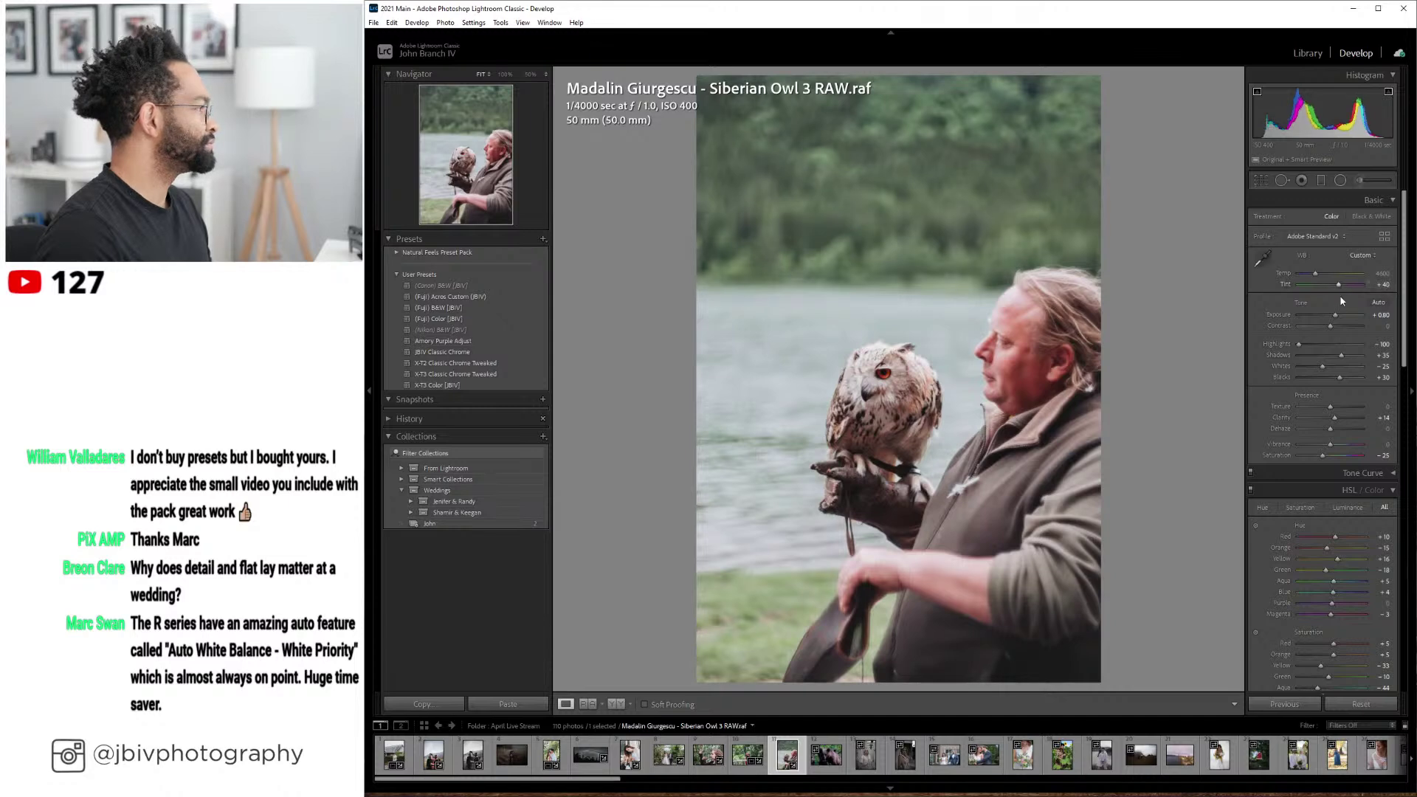
scroll(1339, 311, up, 2)
scroll(1318, 369, down, 5)
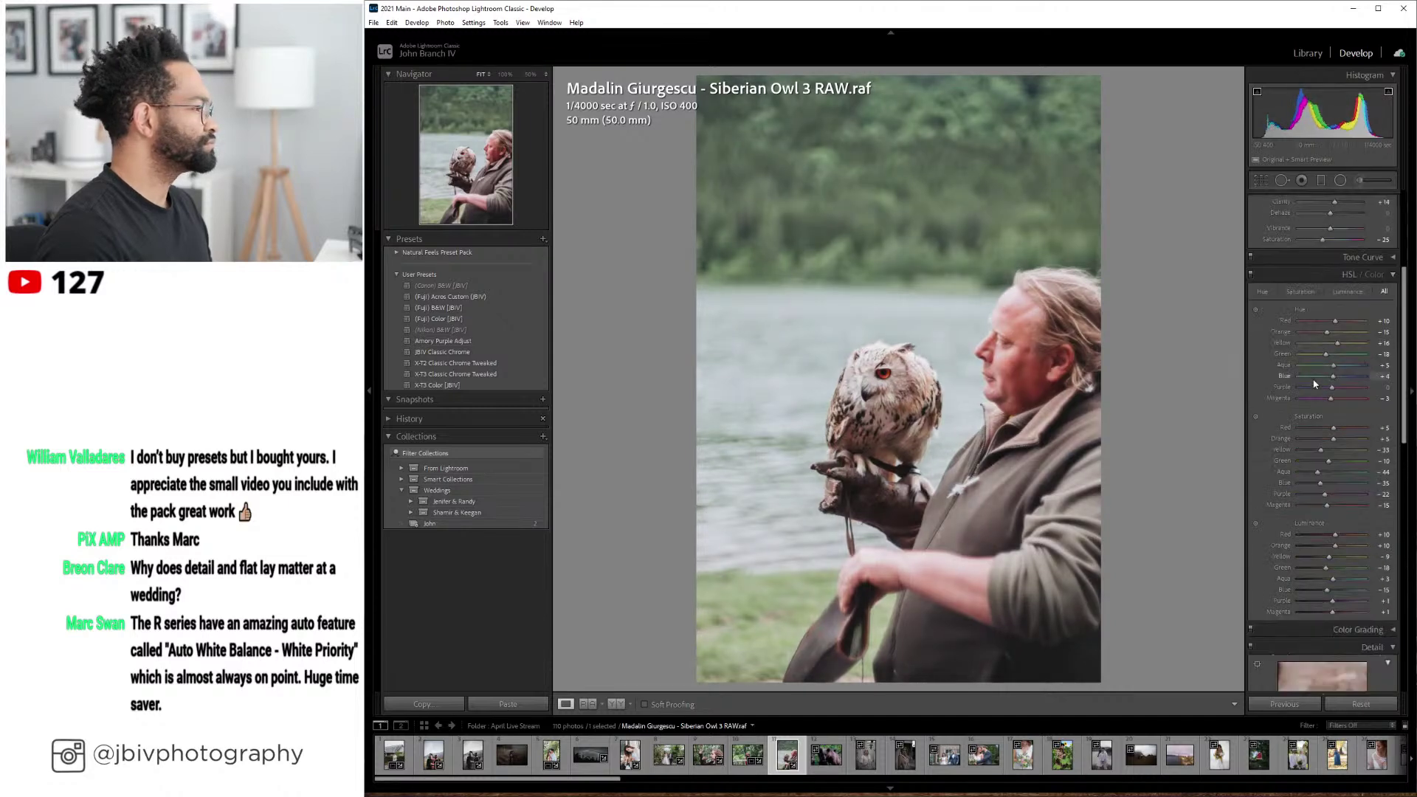
scroll(1315, 384, down, 5)
scroll(1309, 380, up, 10)
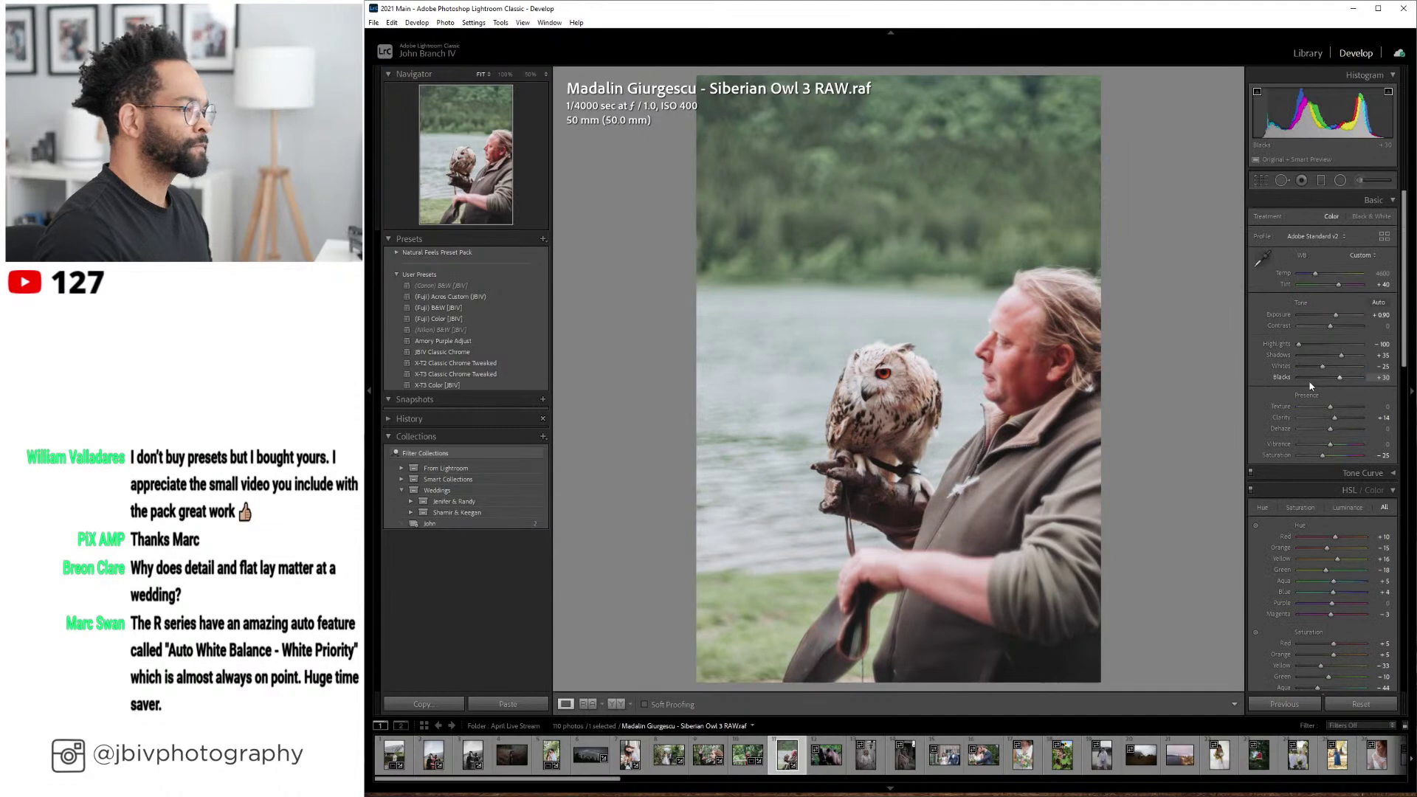
- Inspect the owl's face, feathers and talons at 100% magnification and return to the full photo
click(902, 384)
drag(903, 382, 1060, 353)
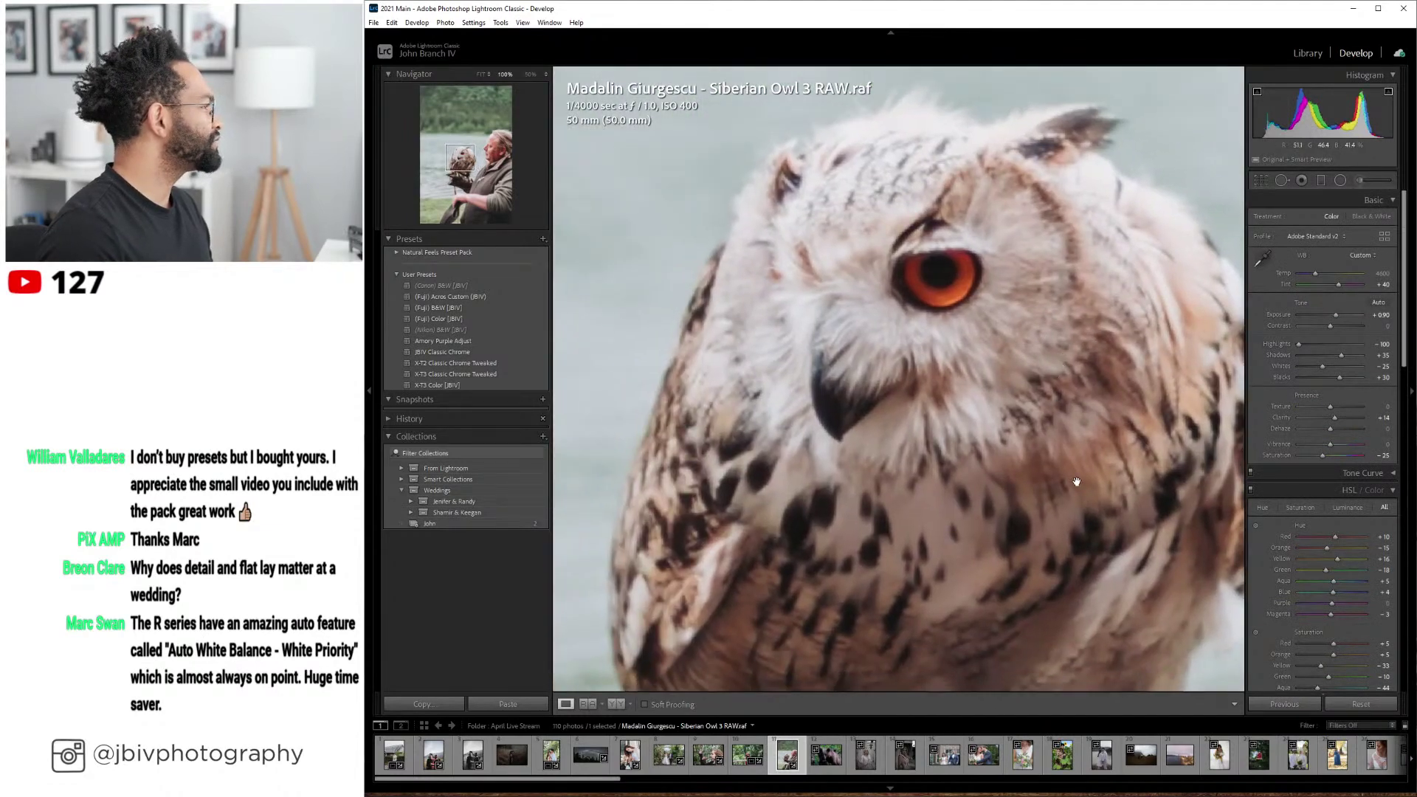
drag(1097, 523, 988, 348)
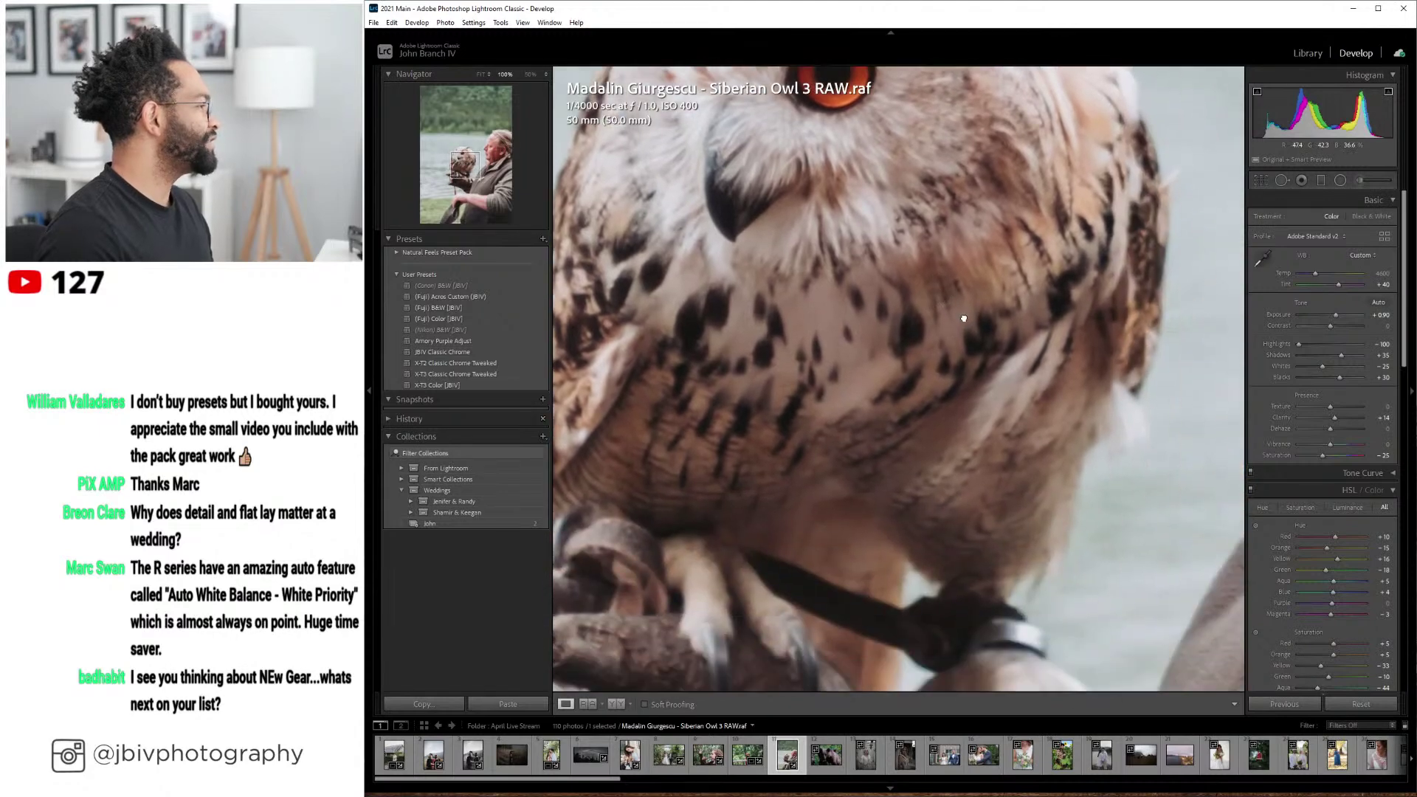
click(994, 337)
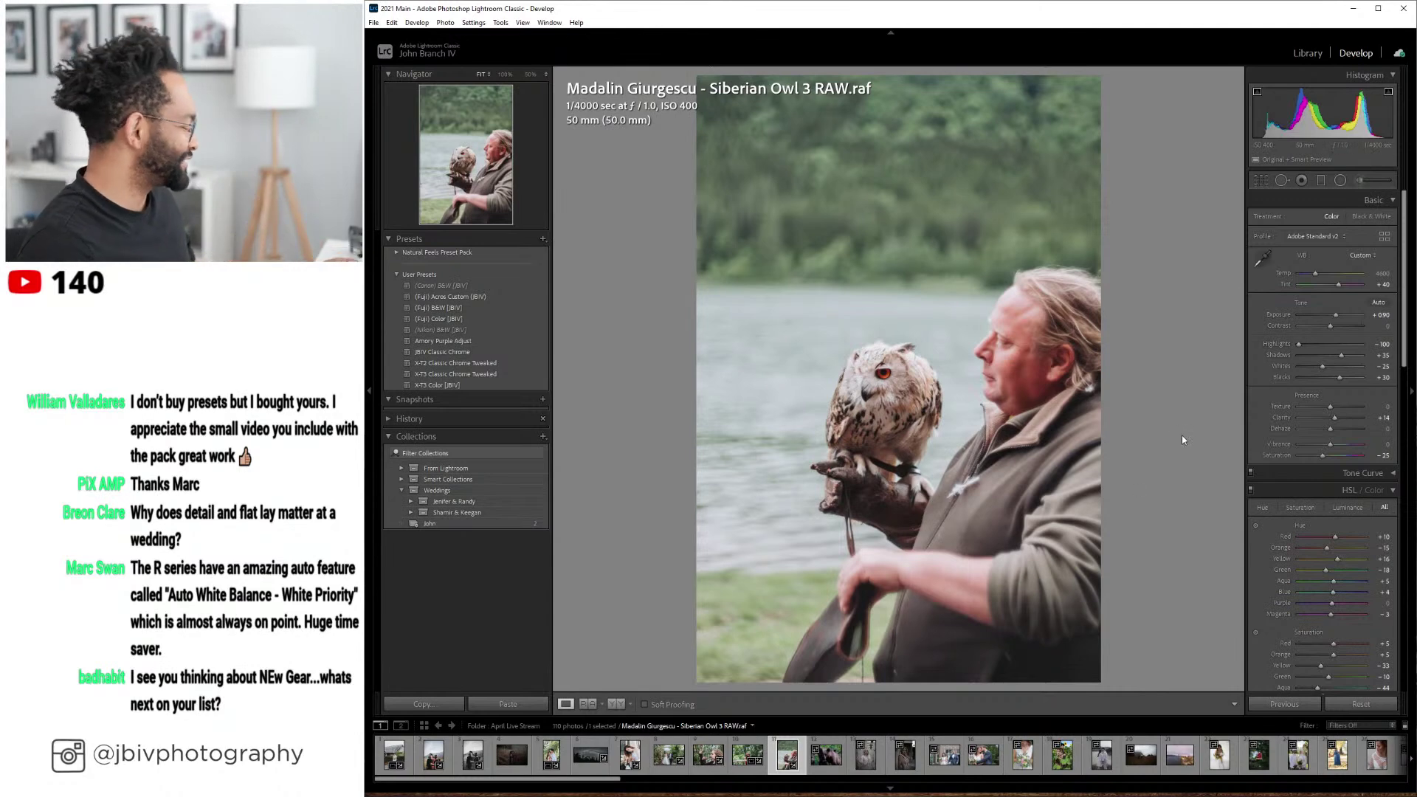
- Apply the X-T3 Color [JBIV] preset to the bear photo and set exposure to +0.80, tint to +46 and temperature to 5050
key(Right)
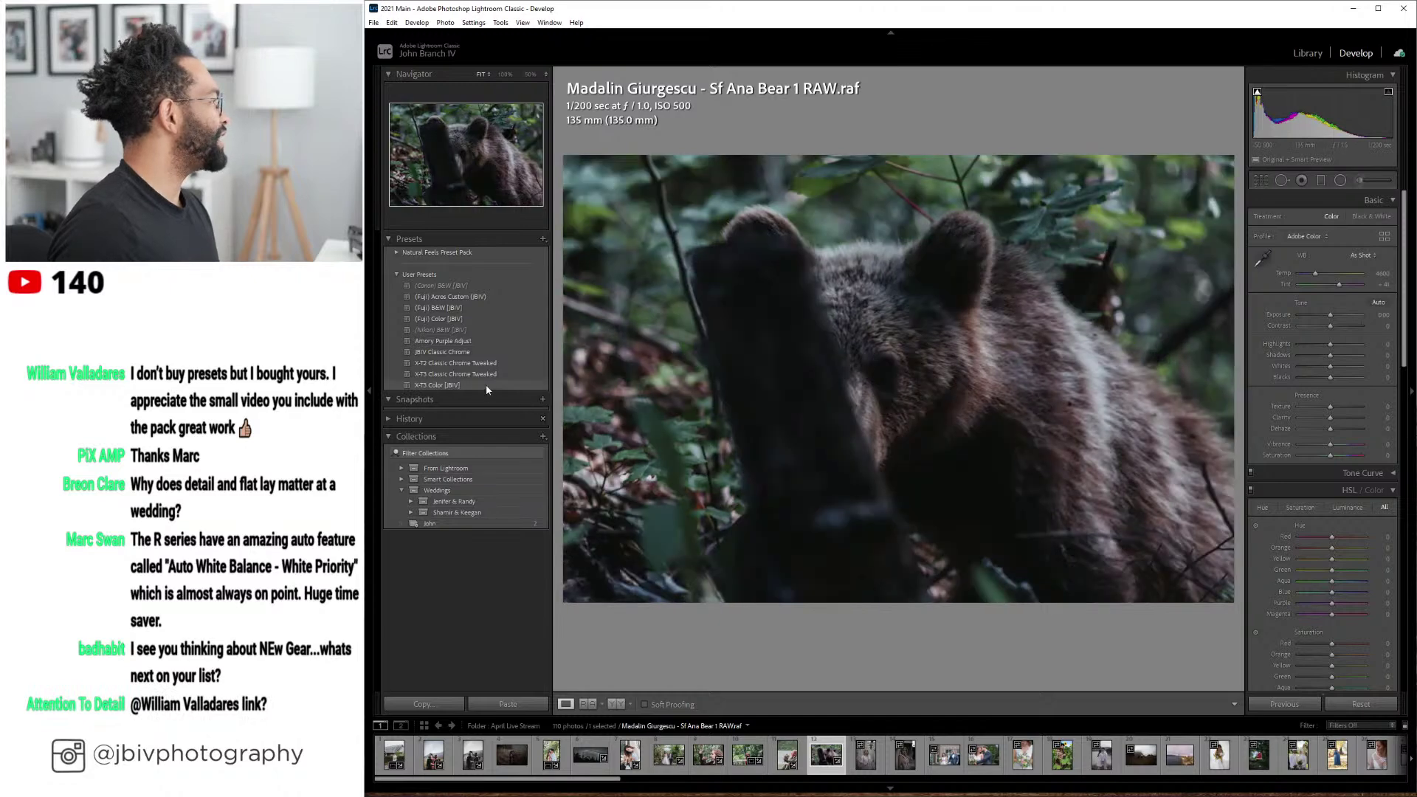
click(484, 385)
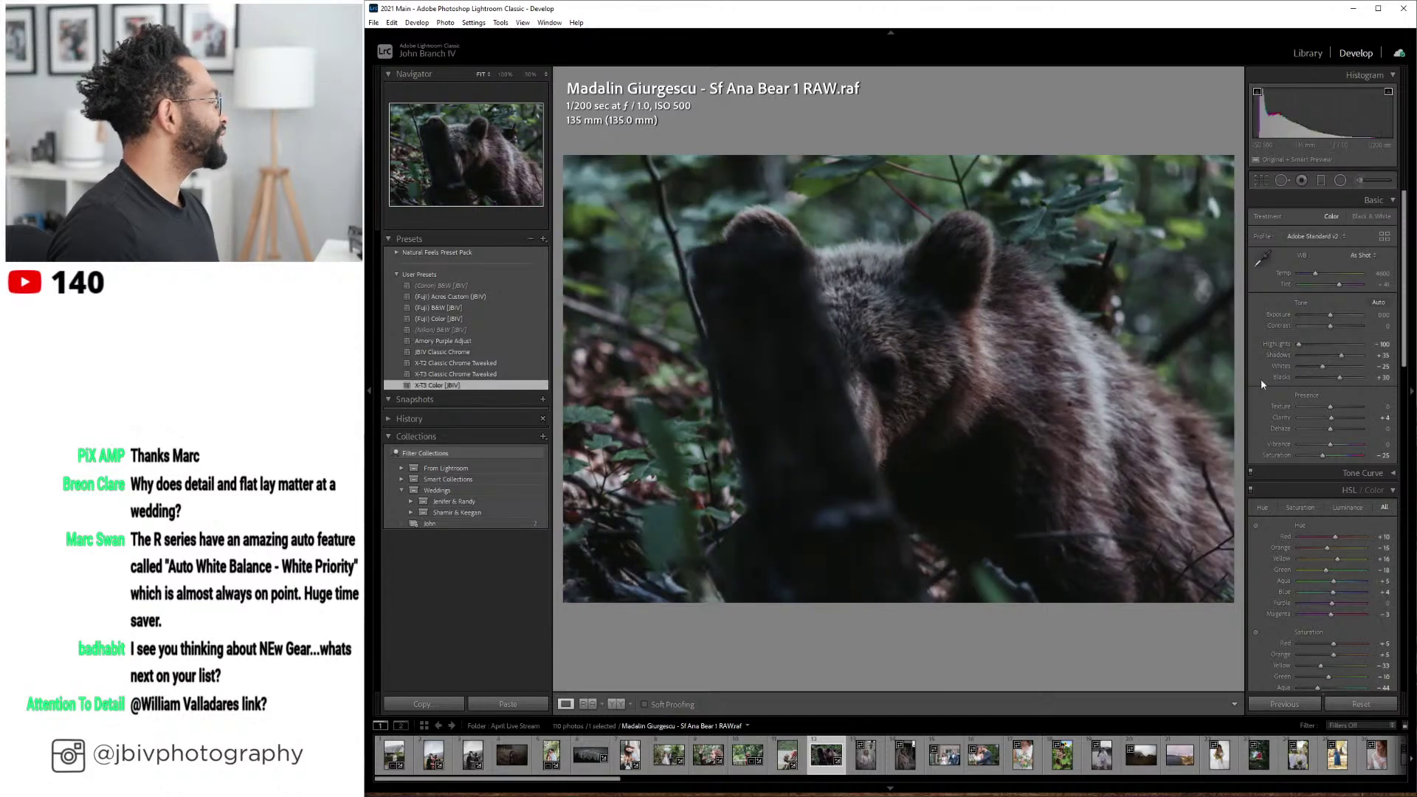
click(1337, 316)
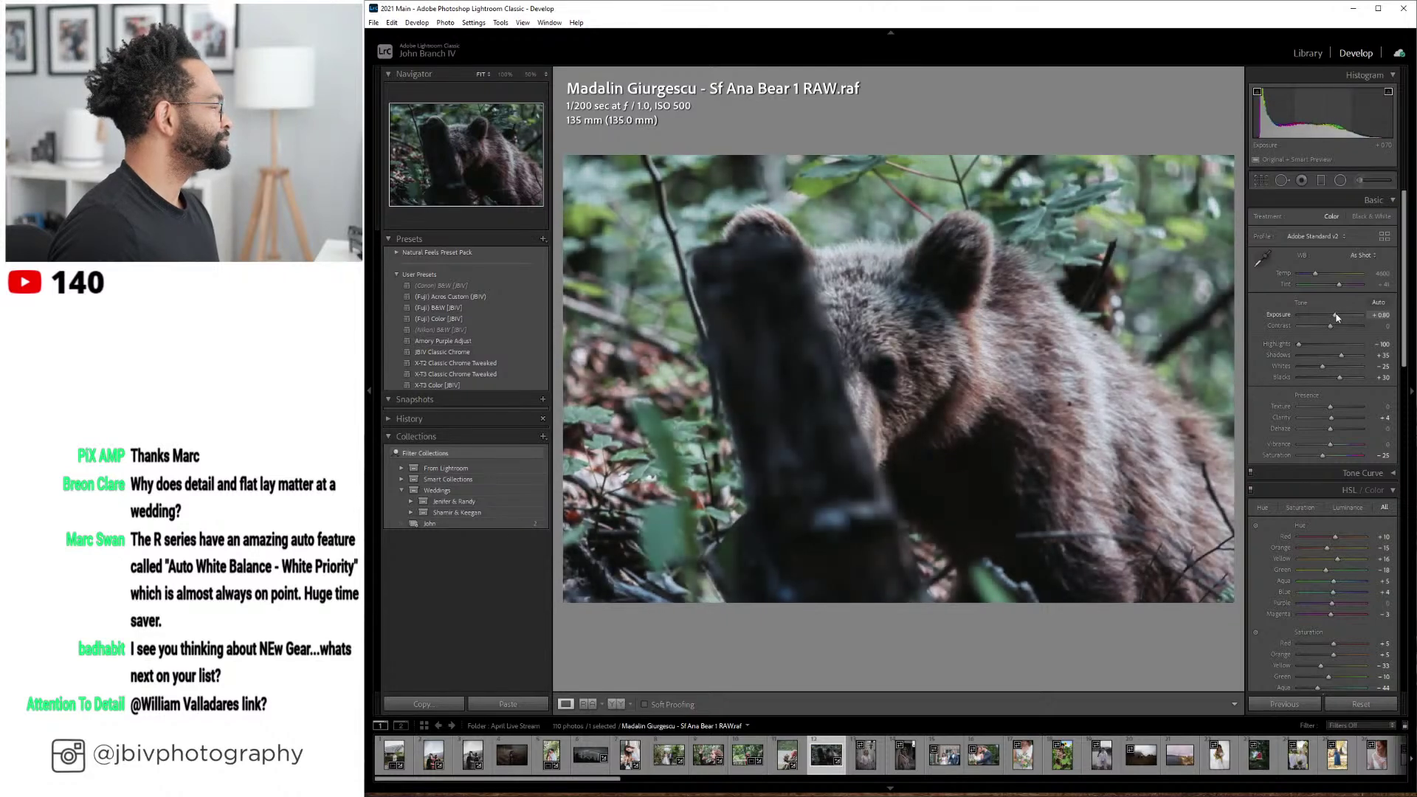
click(1340, 285)
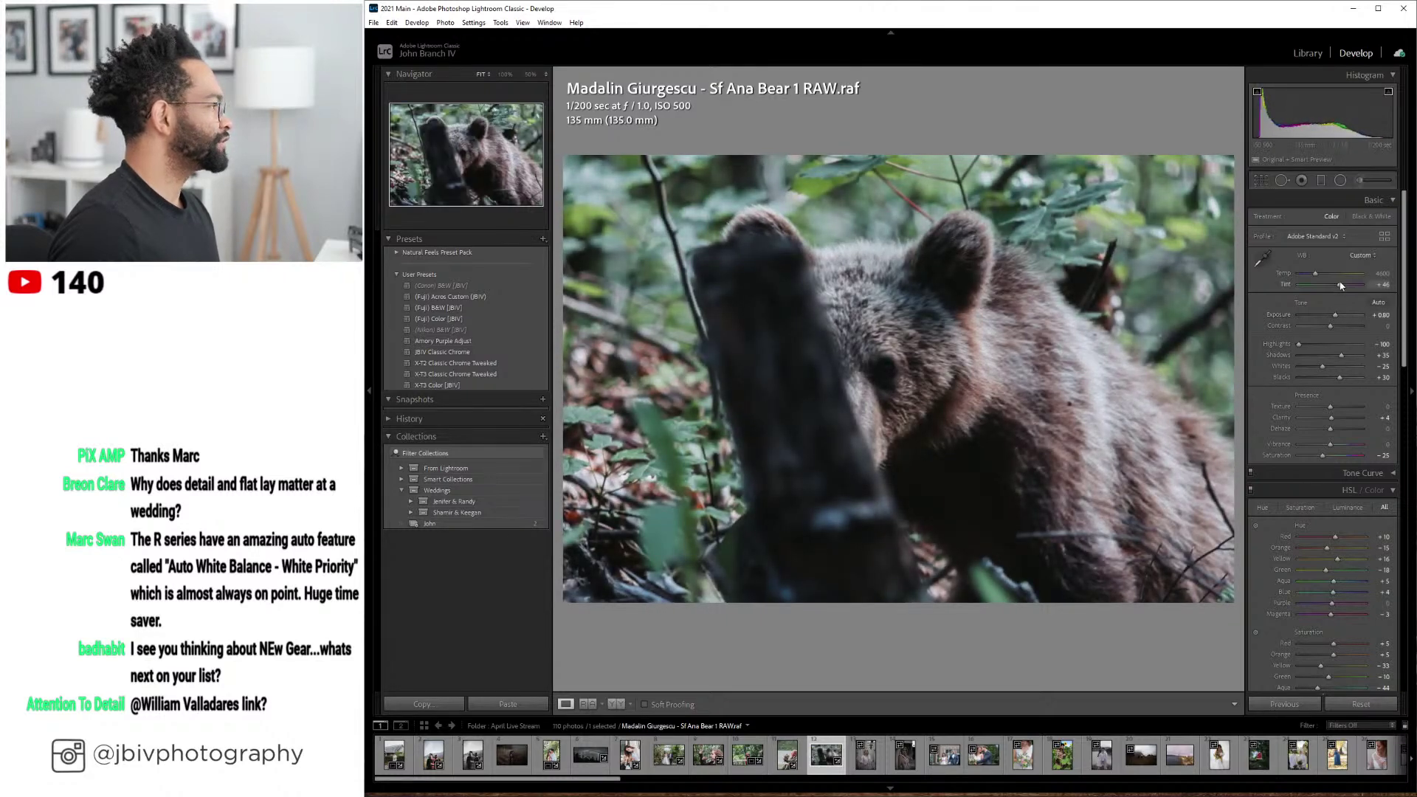
click(1319, 277)
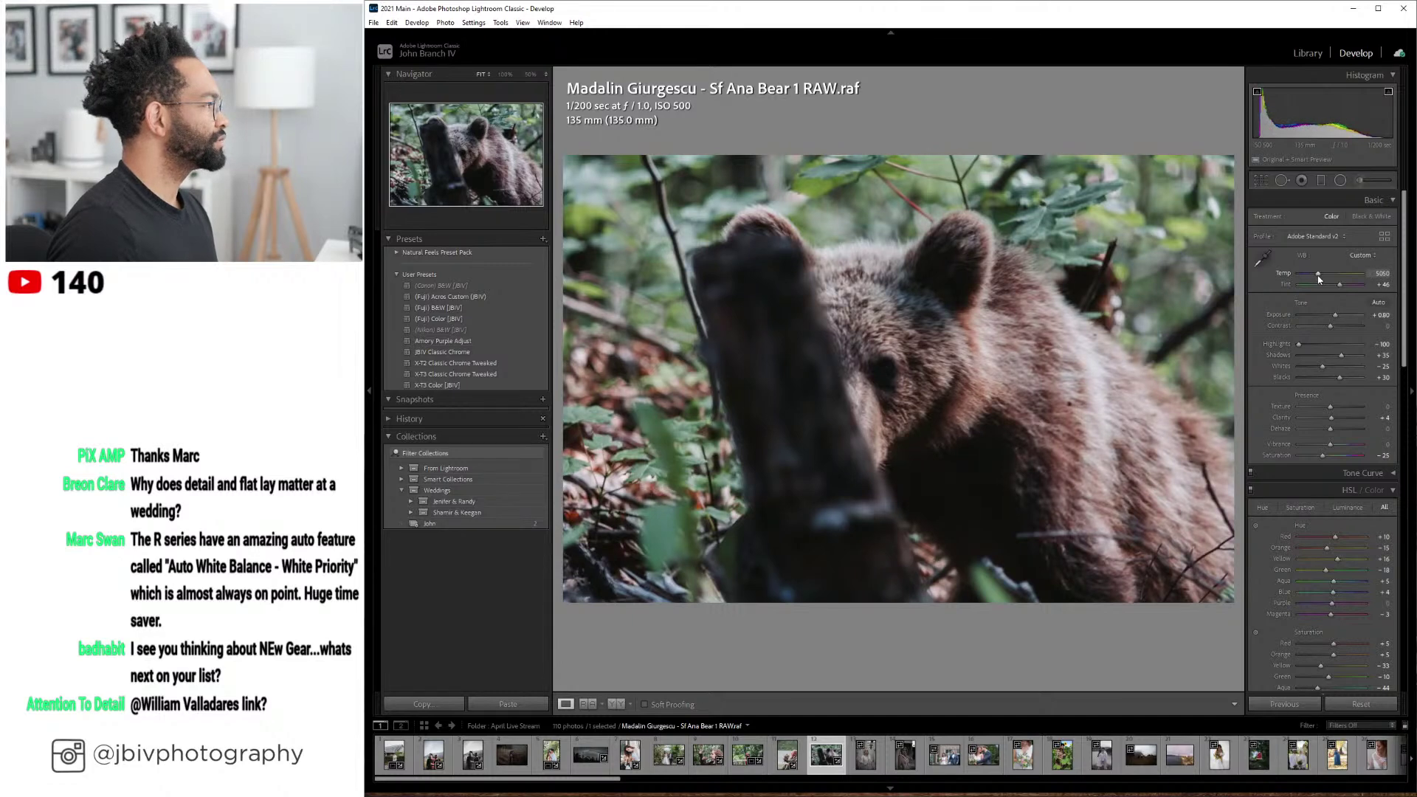
- Set the bear photo's clarity to +9, shadows to +50 and exposure to +1.00
click(1346, 355)
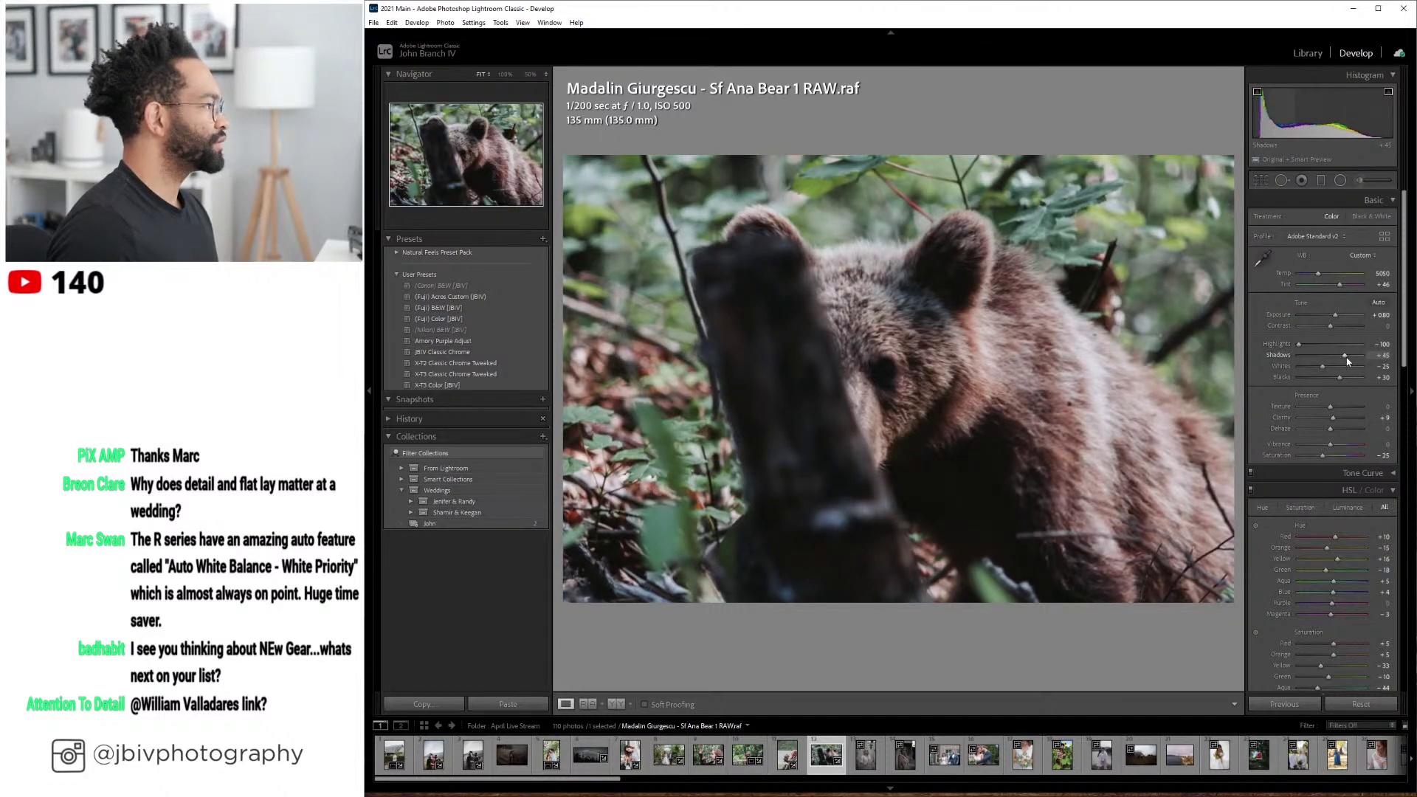
click(1350, 317)
click(1349, 318)
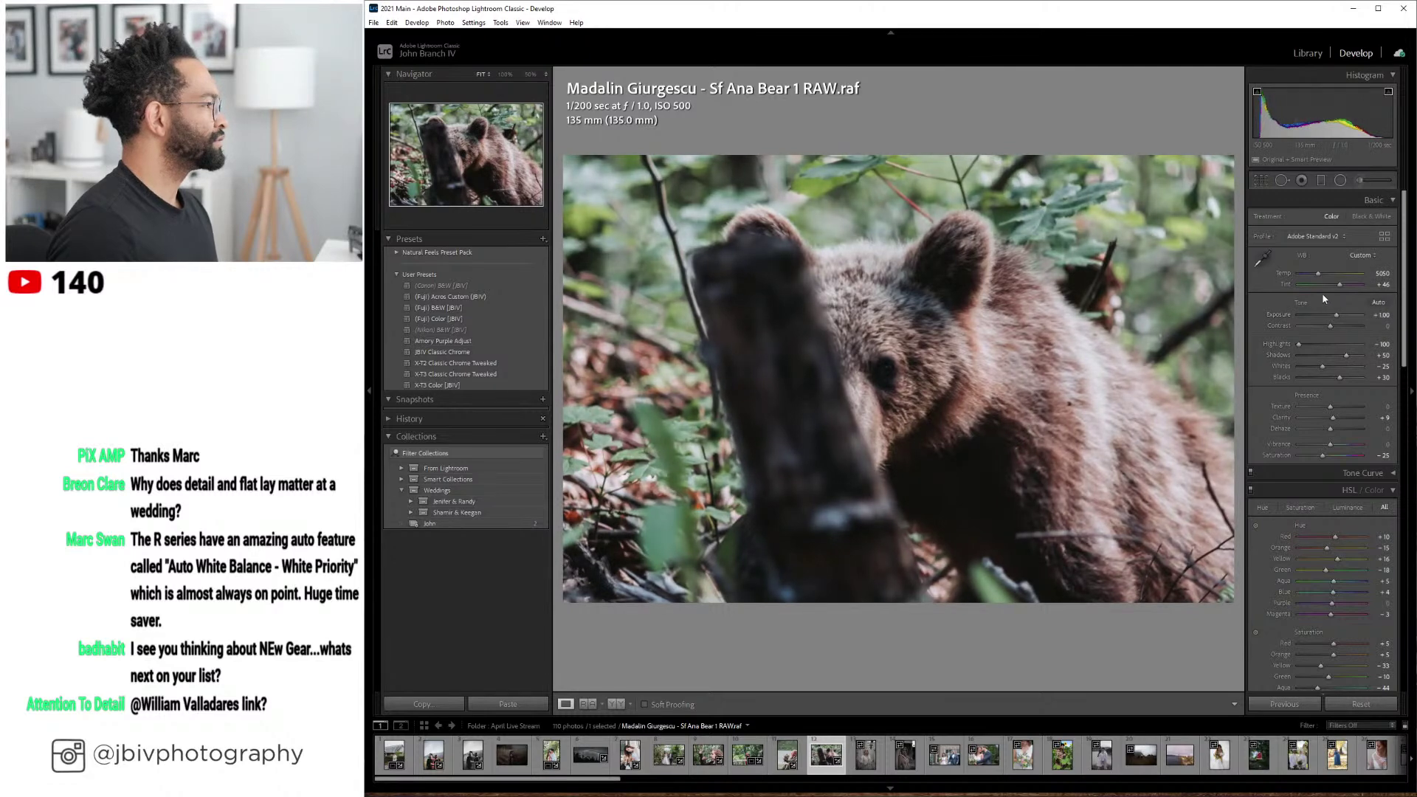
- Try healing spots on the bear's back and the branch behind it with the Spot Removal tool
click(1281, 182)
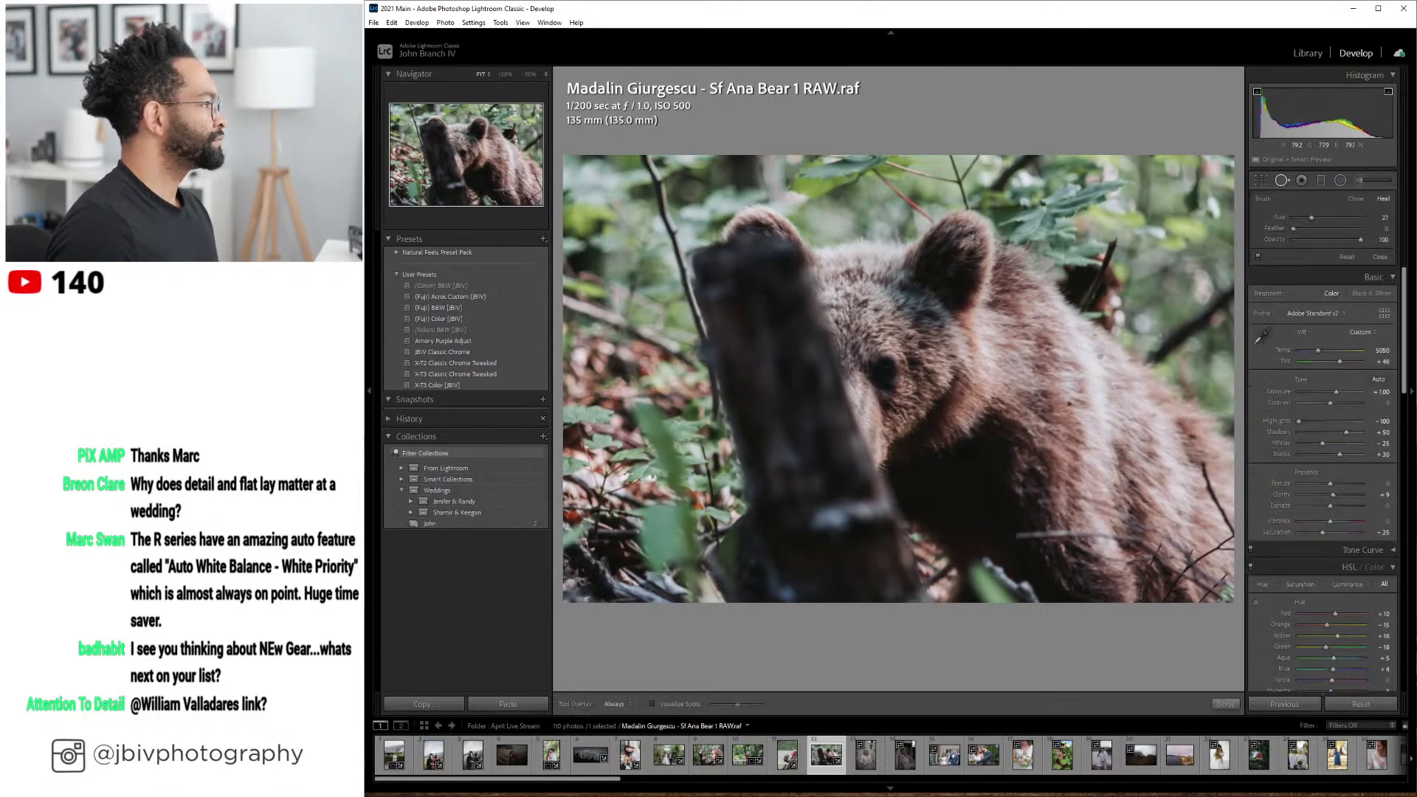
click(1069, 404)
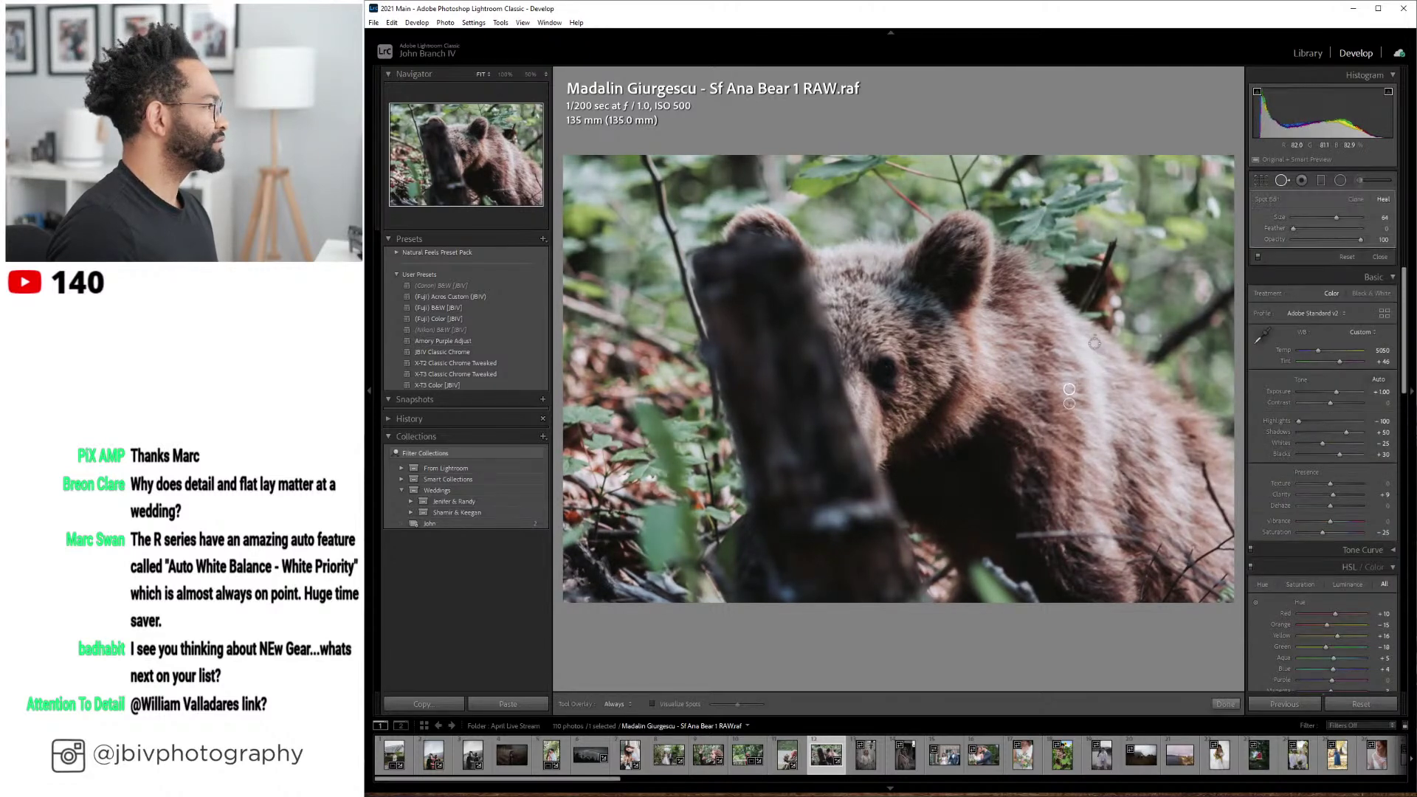
click(1158, 335)
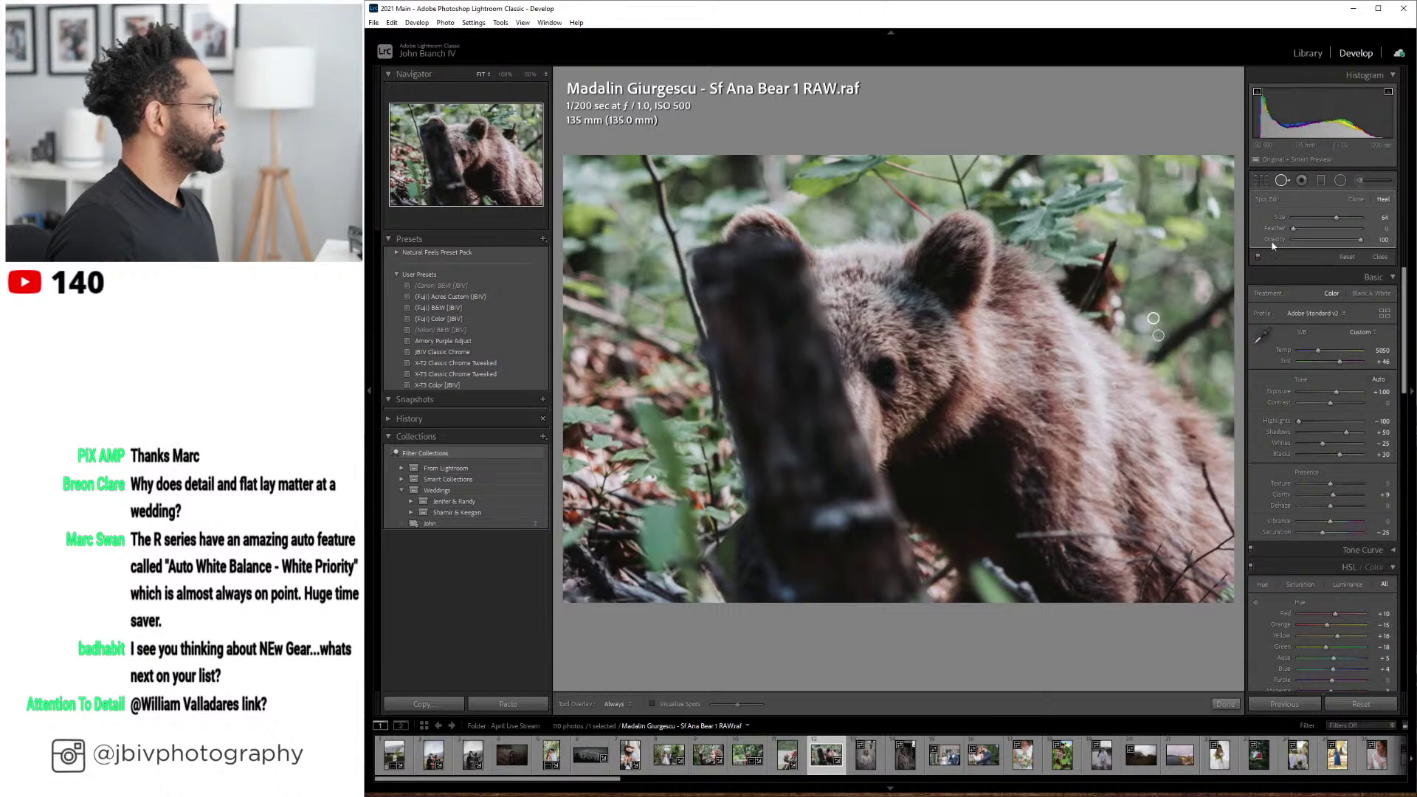
click(1282, 183)
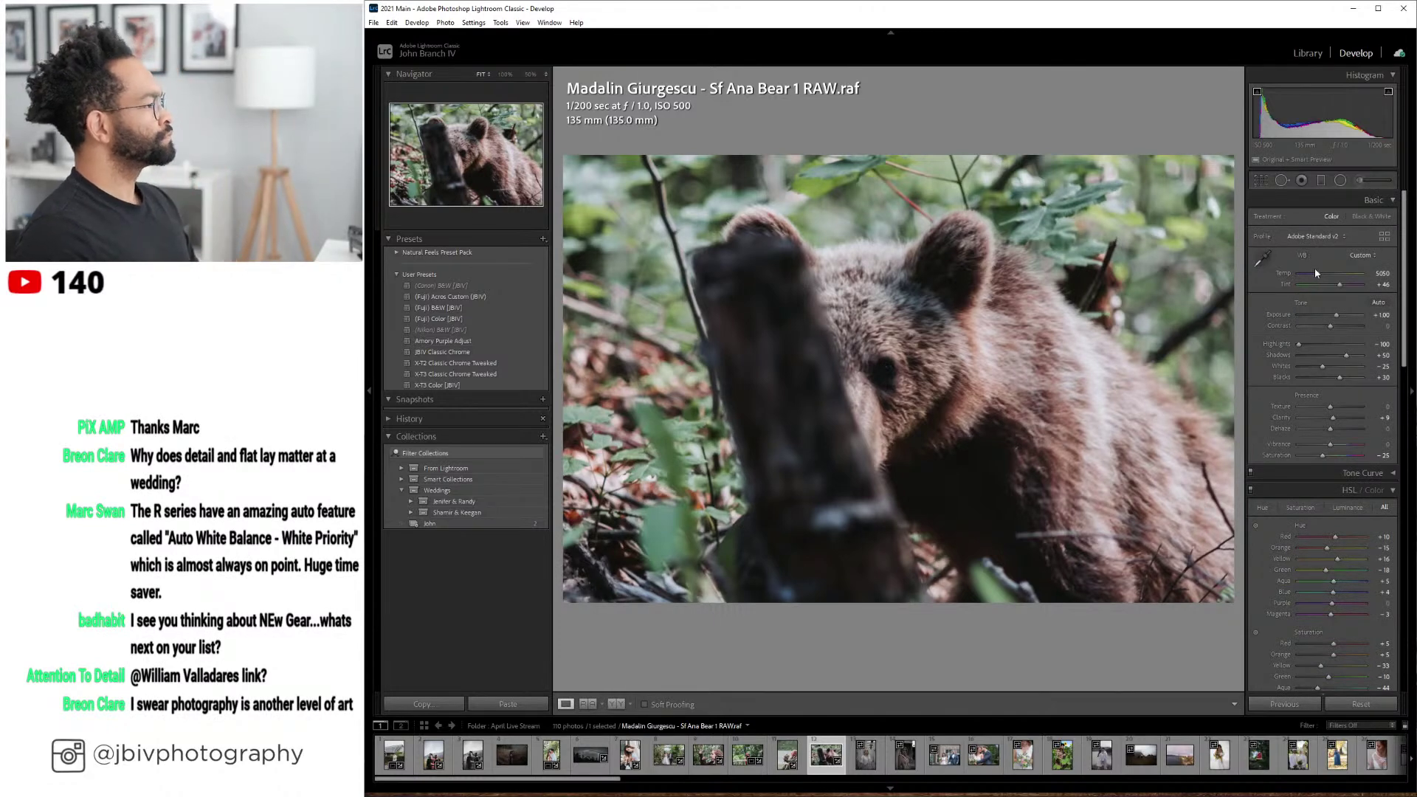
- Set the bear photo's temperature to 5300 and compare the edit before and after side by side
drag(1317, 272, 1322, 276)
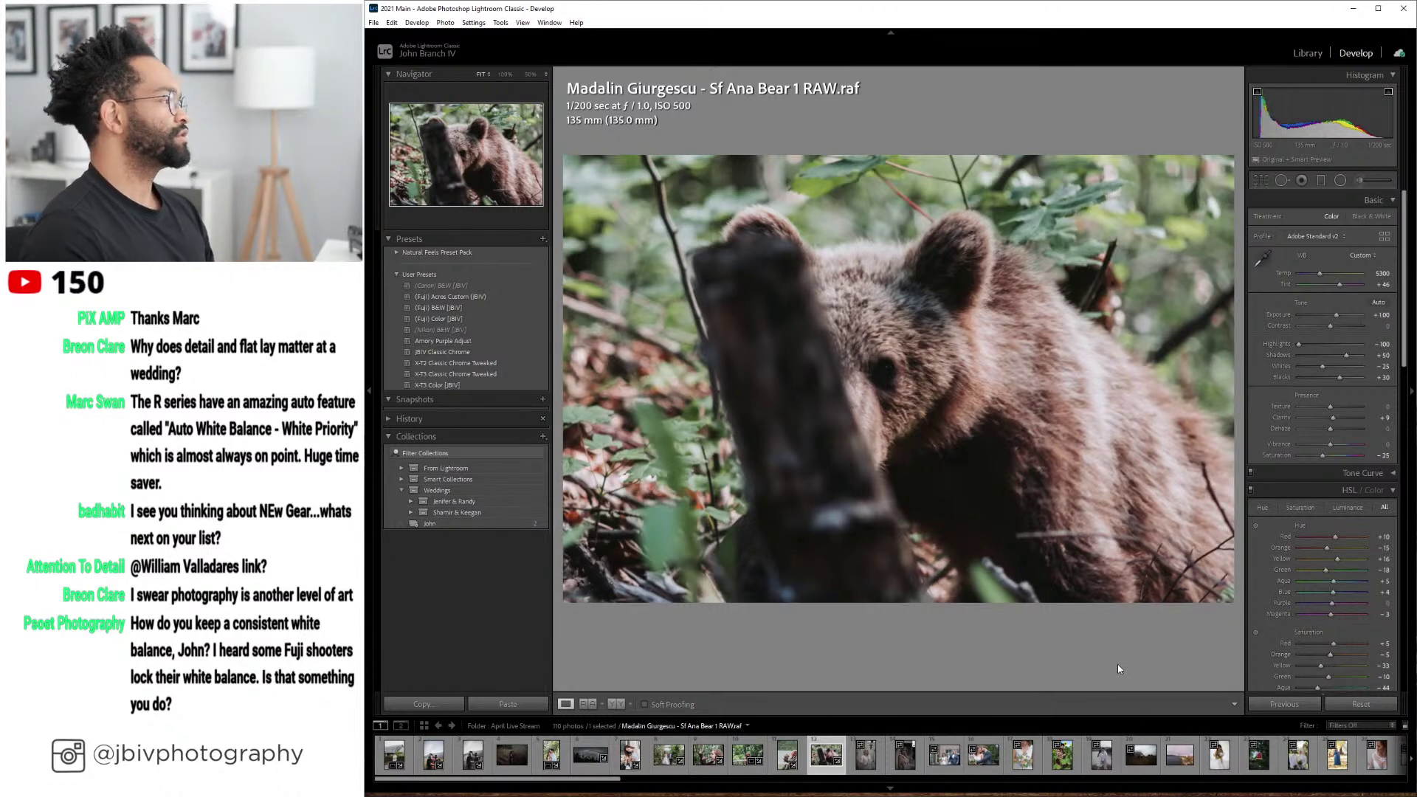
click(617, 704)
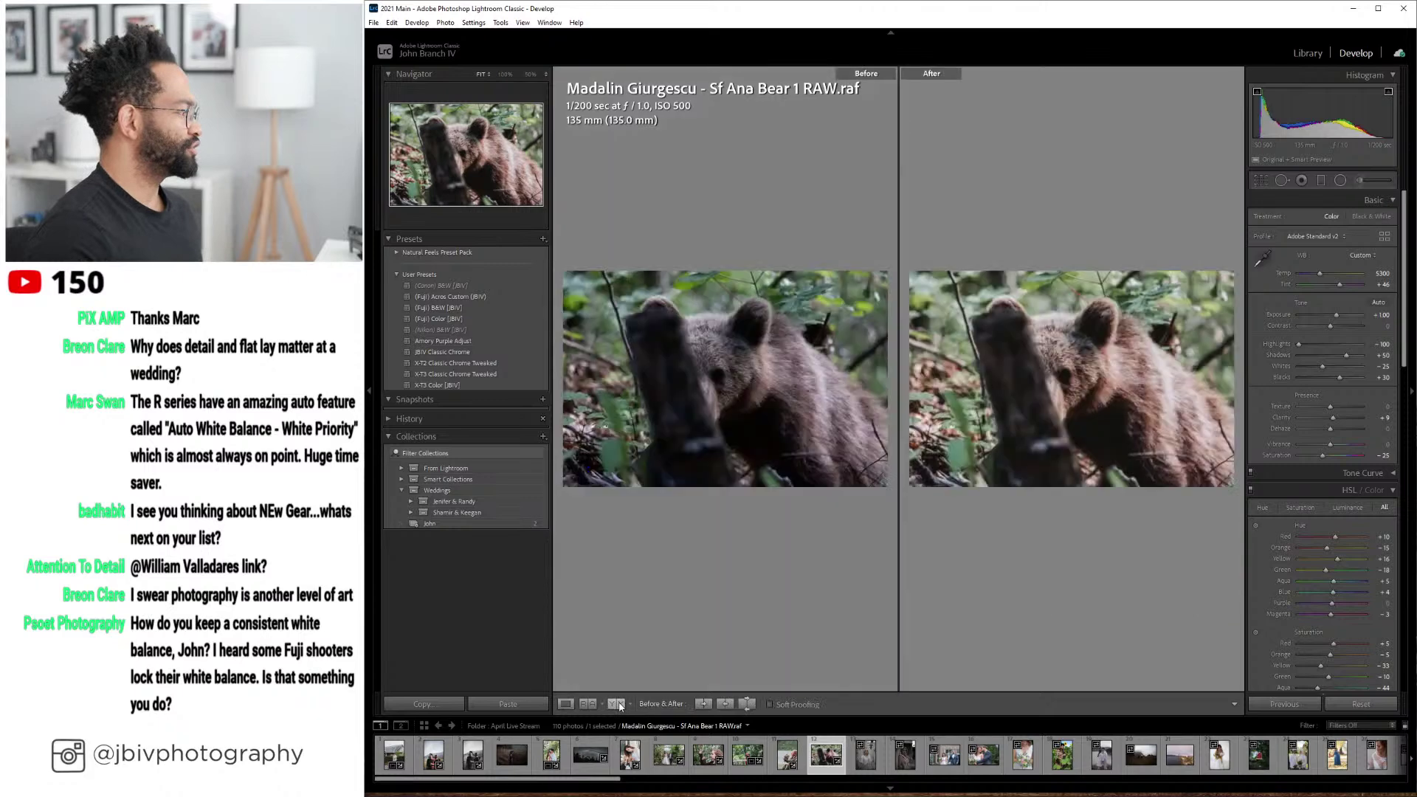
key(Tab)
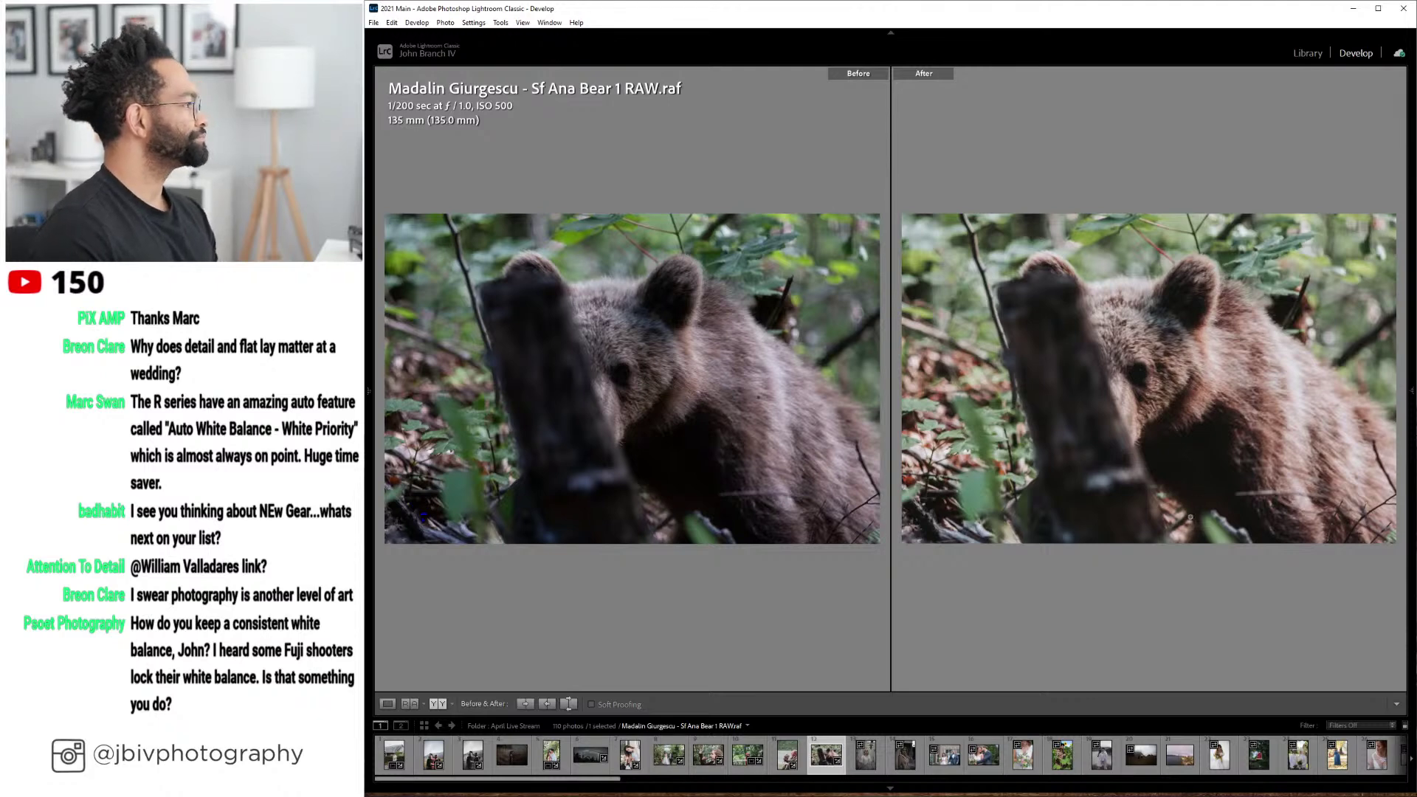
key(Tab)
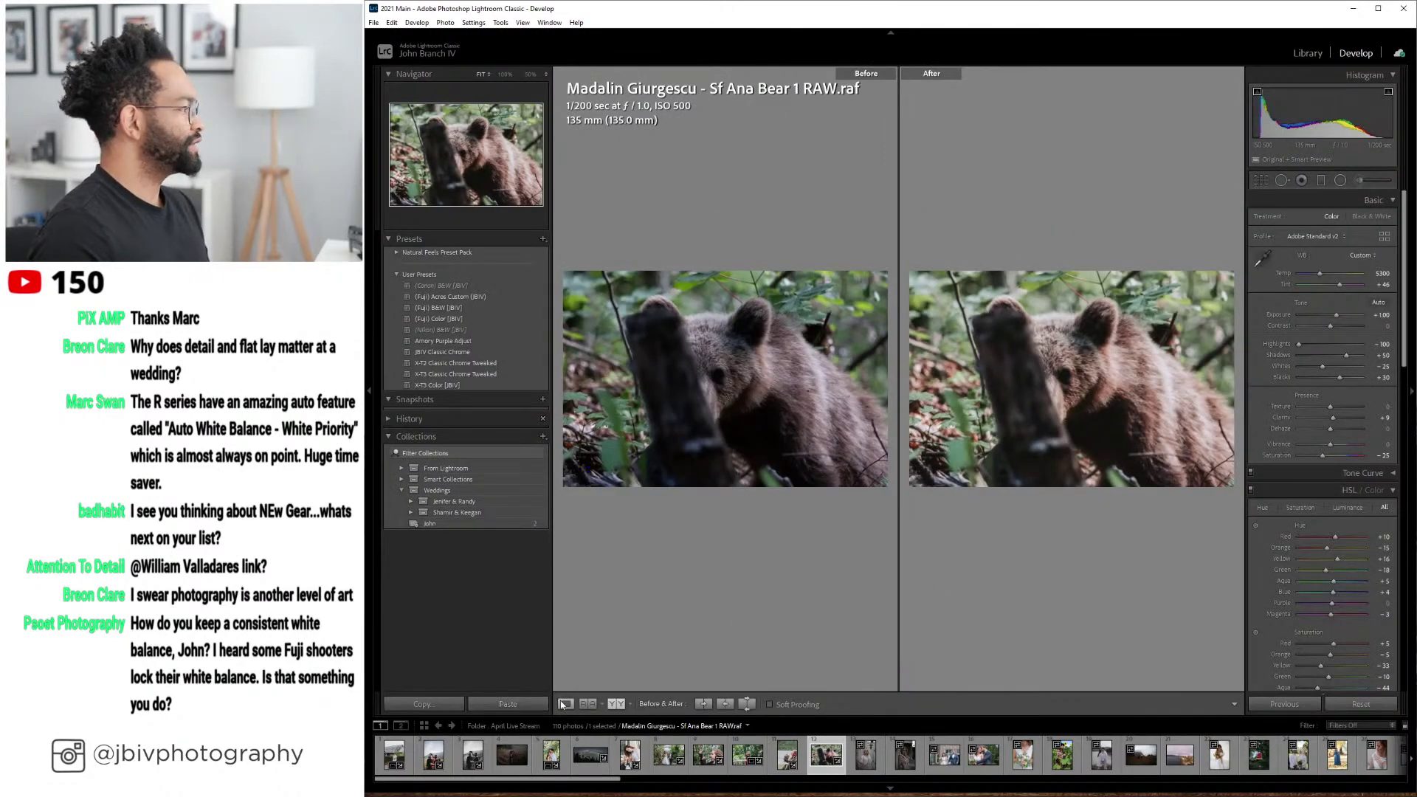
click(565, 703)
- Apply the Level upright correction to the standing alley portrait and check its camera details in the Library metadata
key(Right)
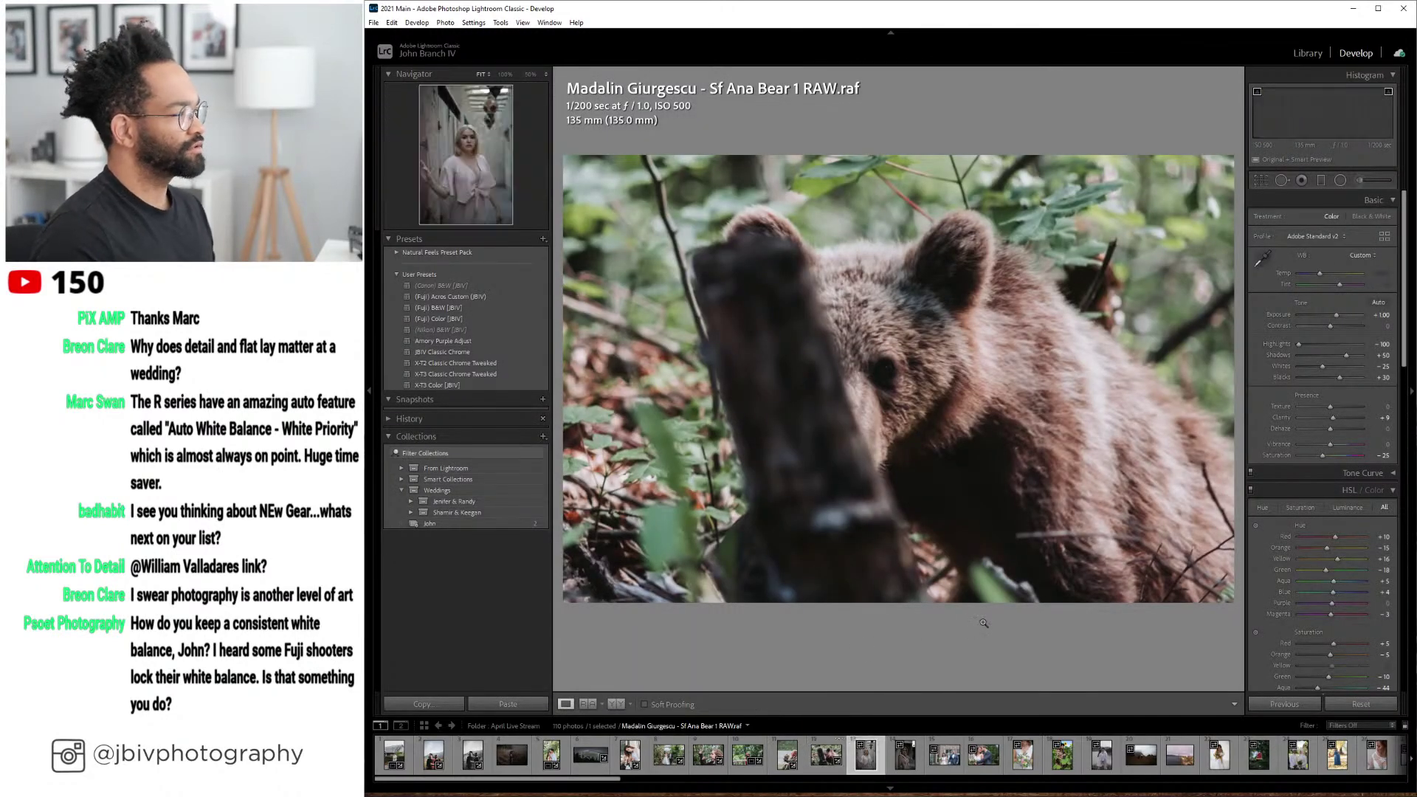
scroll(1294, 511, down, 10)
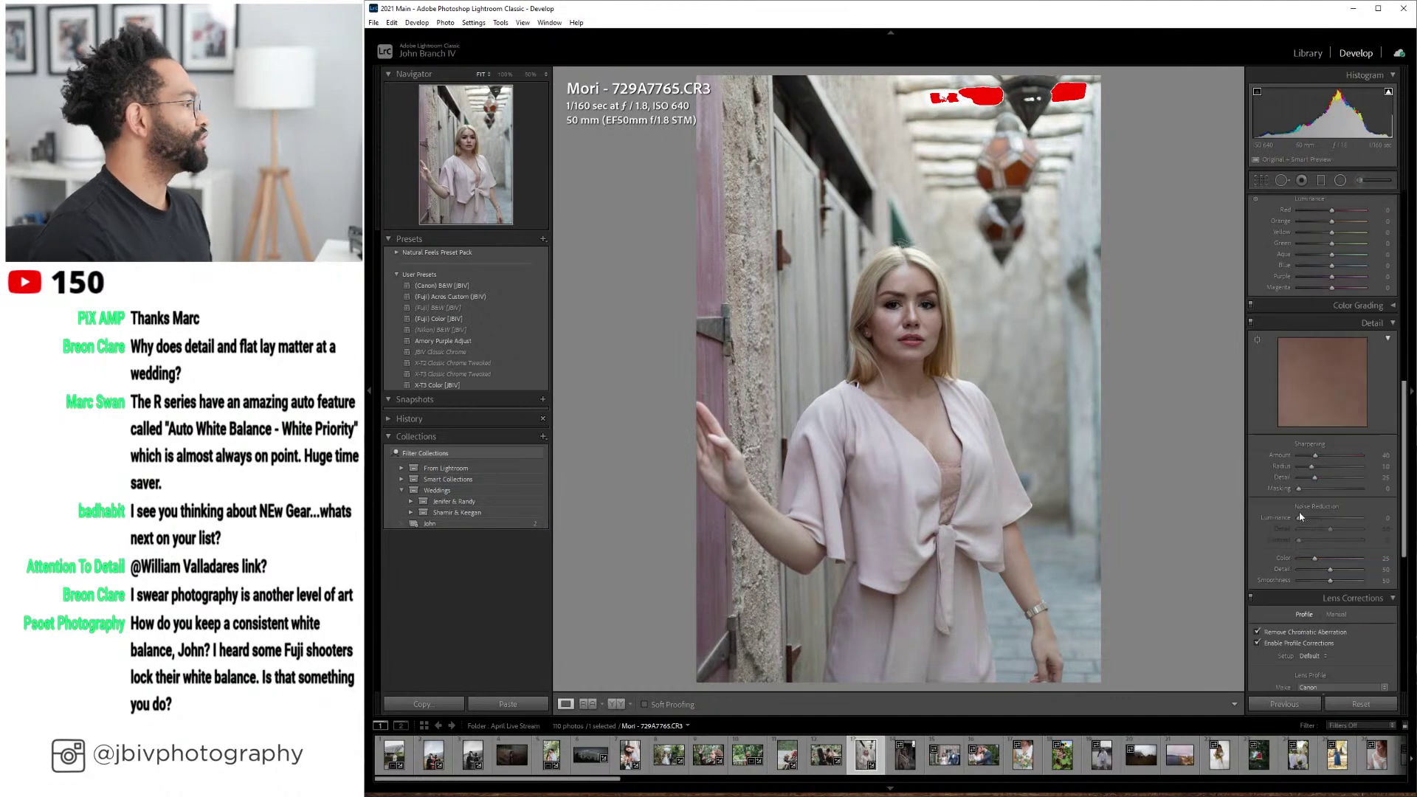
click(1272, 484)
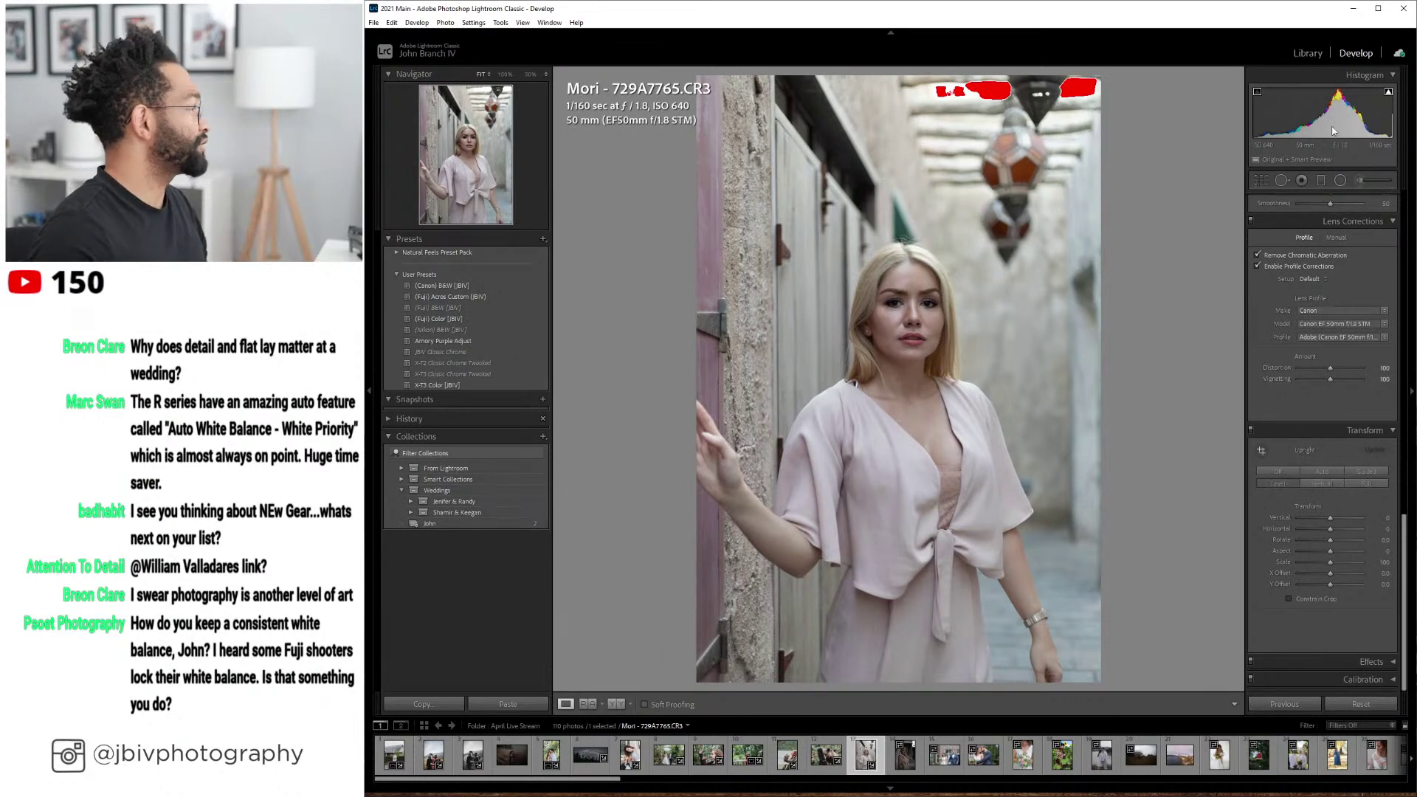
click(1309, 53)
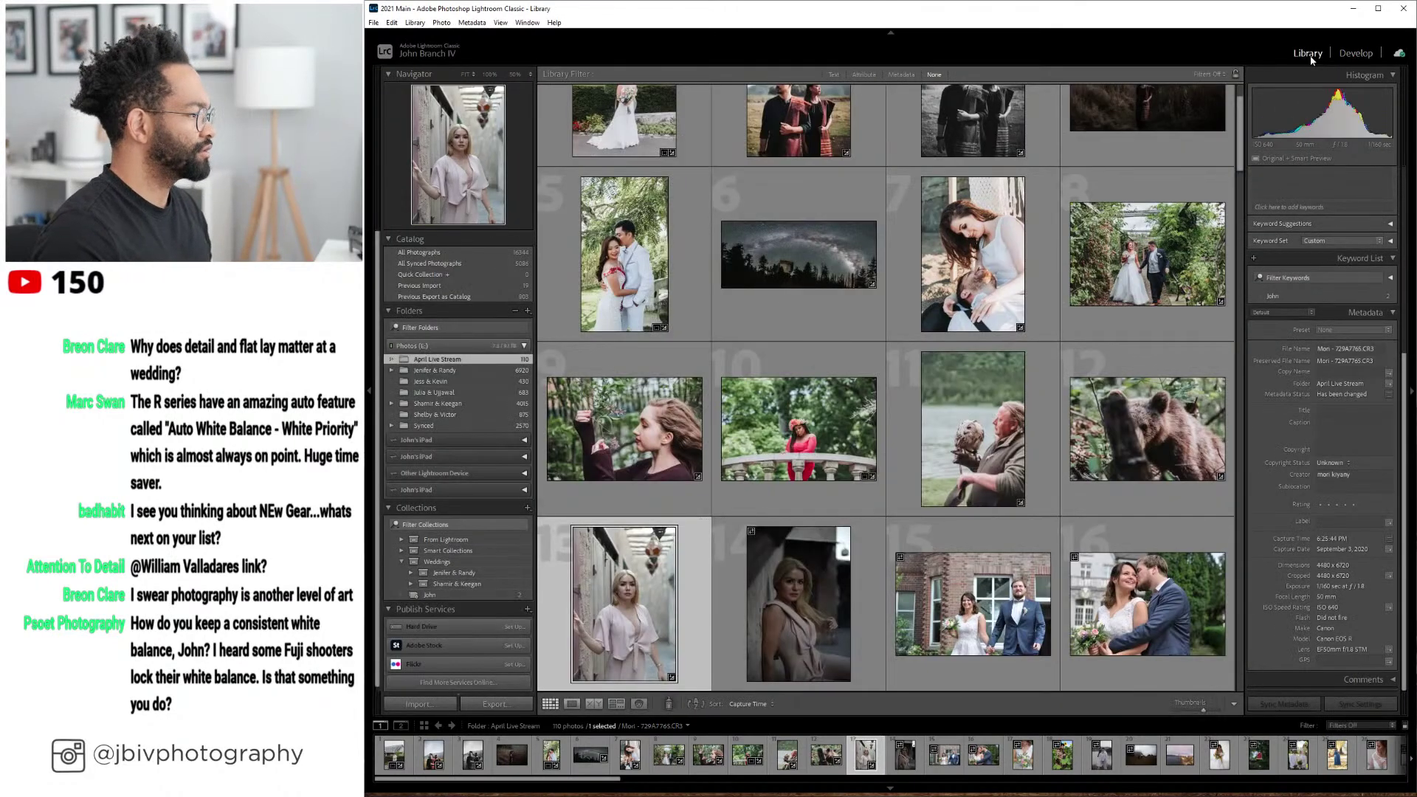
click(1355, 53)
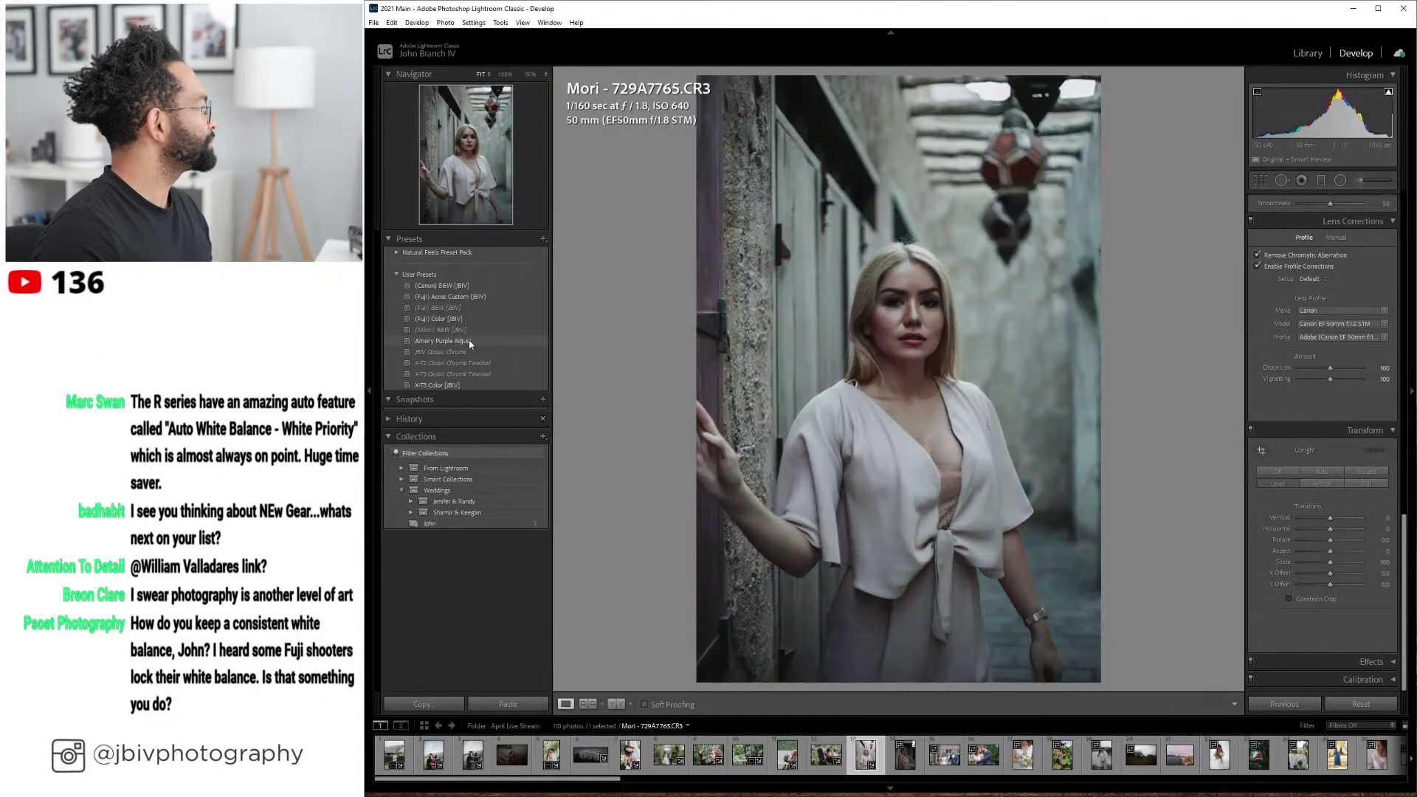
- Apply the (Fuji) Color [JBIV] preset to the alley portrait and set exposure to +0.90, temperature to 5550, tint to +15 and shadows to +50
click(450, 318)
scroll(1302, 404, up, 8)
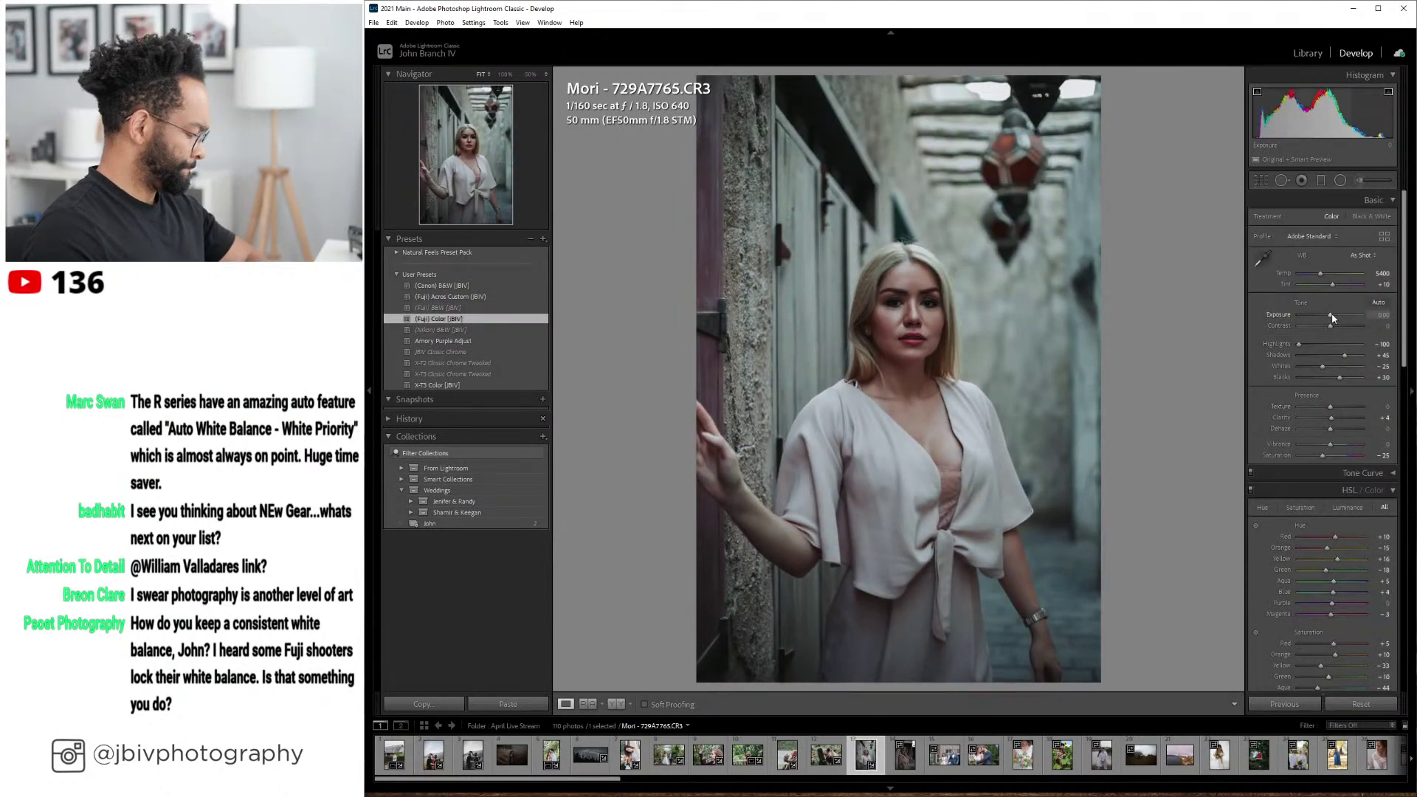
mouse_move(1337, 316)
mouse_down()
mouse_move(1352, 359)
mouse_move(1323, 273)
mouse_move(1337, 316)
mouse_up()
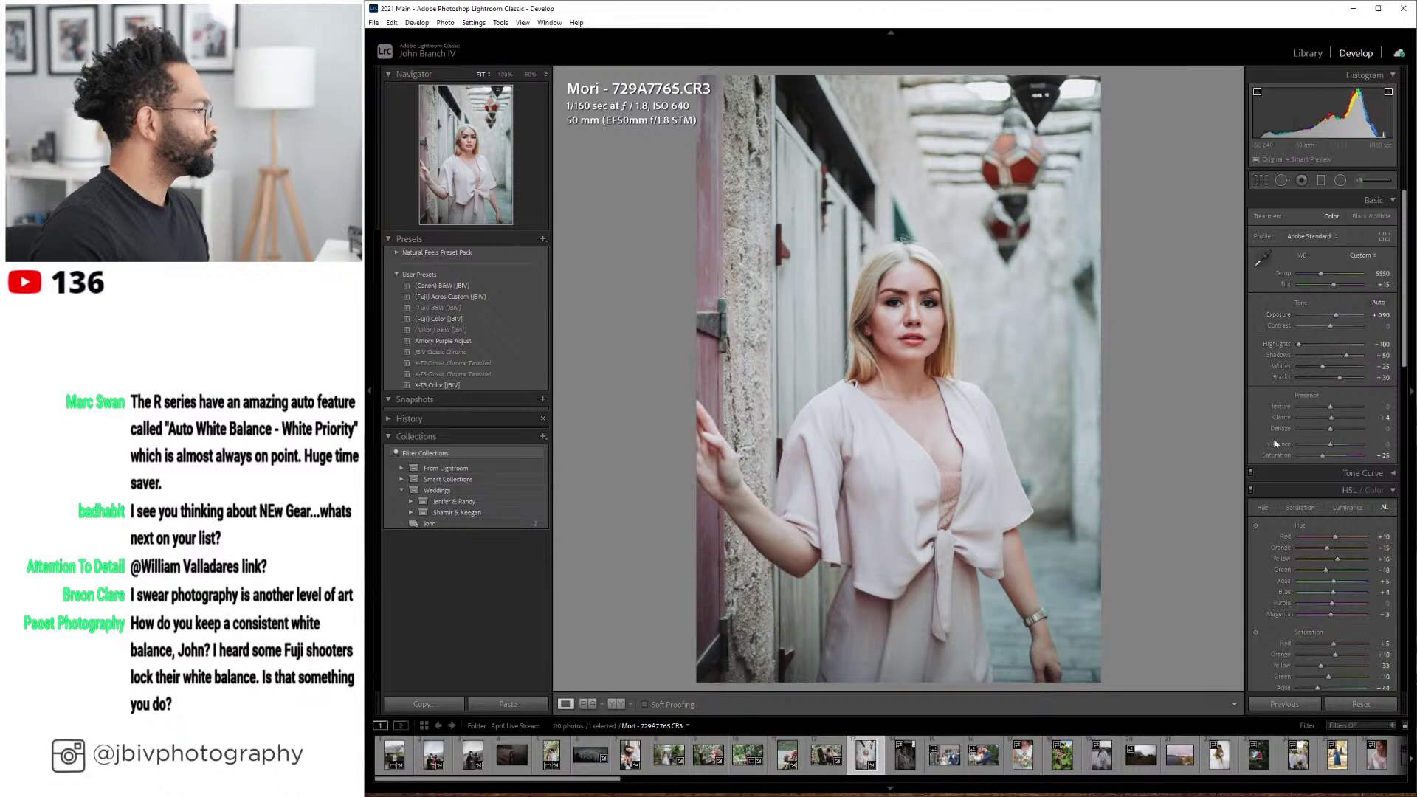
- Change the alley portrait's lens profile setup to Auto
scroll(1273, 445, down, 10)
click(1311, 440)
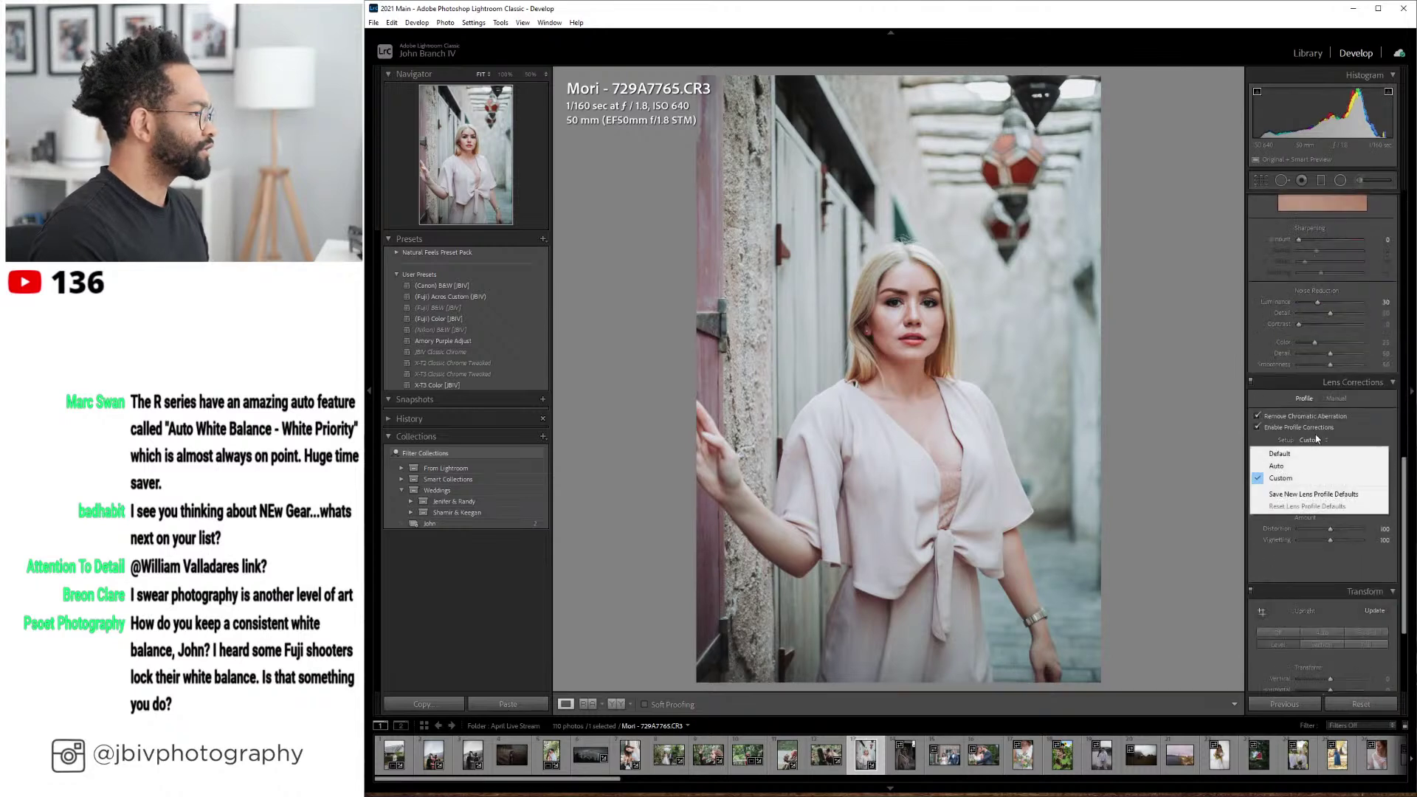
click(1293, 467)
- Set the alley portrait's exposure to +0.70 and compare the edit before and after side by side
scroll(1293, 469, up, 10)
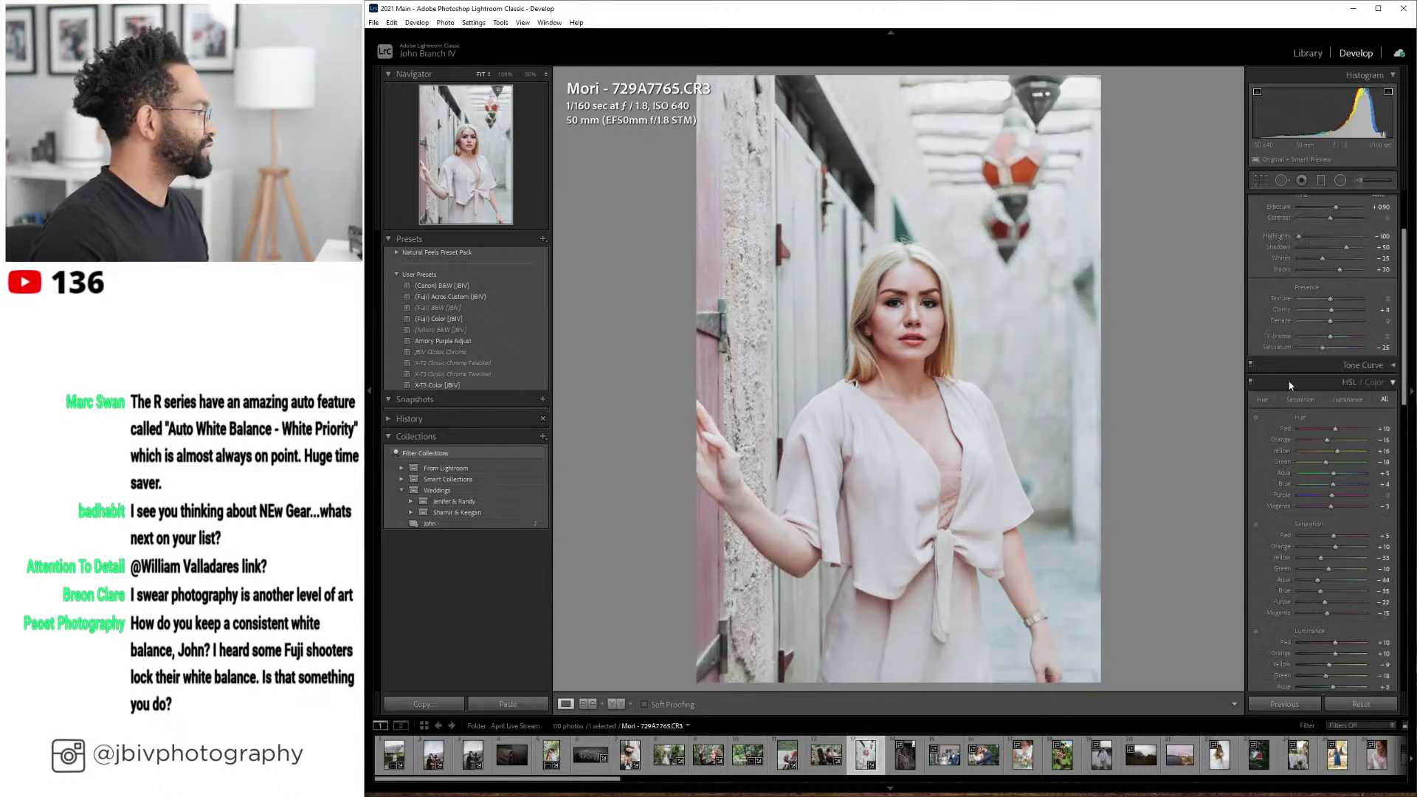
drag(1334, 318, 1331, 318)
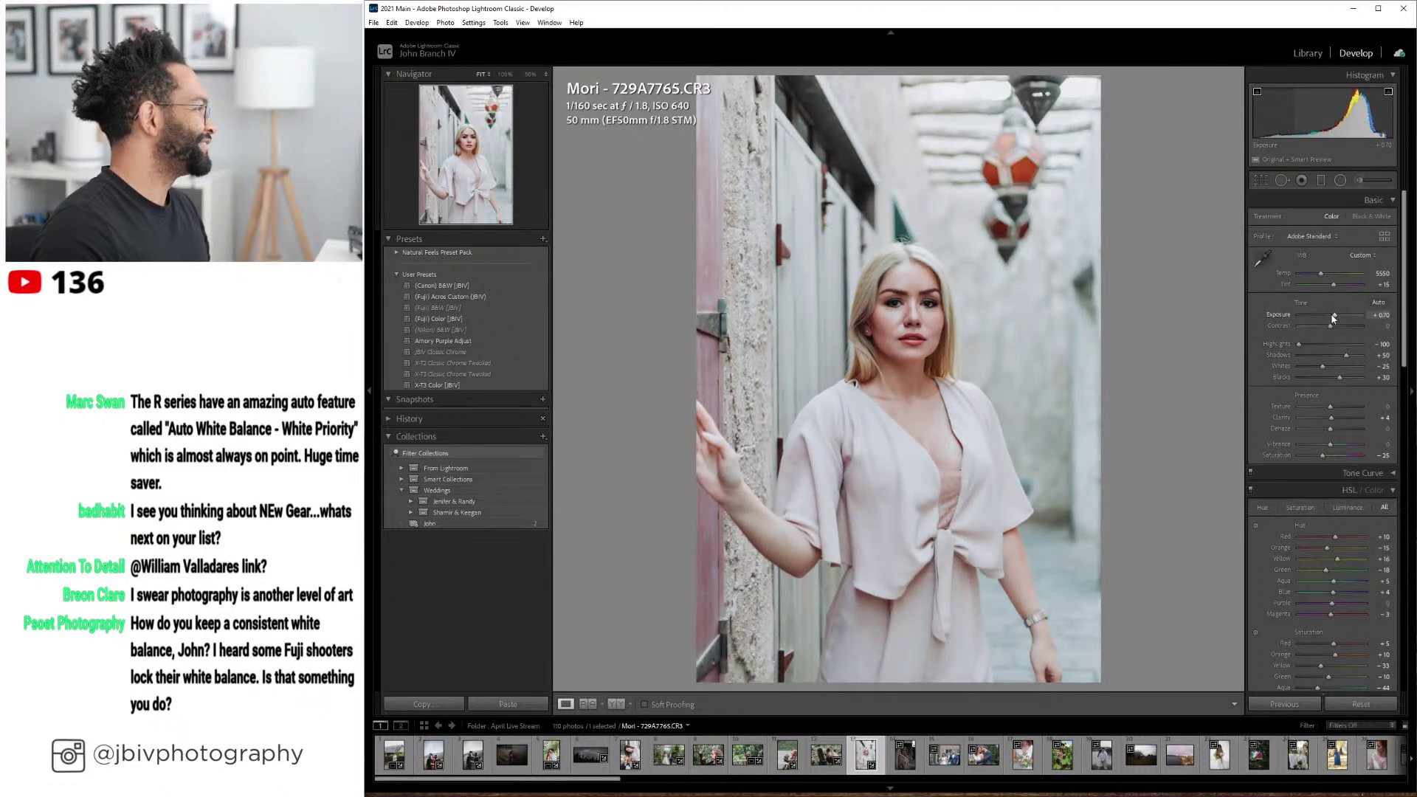
click(615, 704)
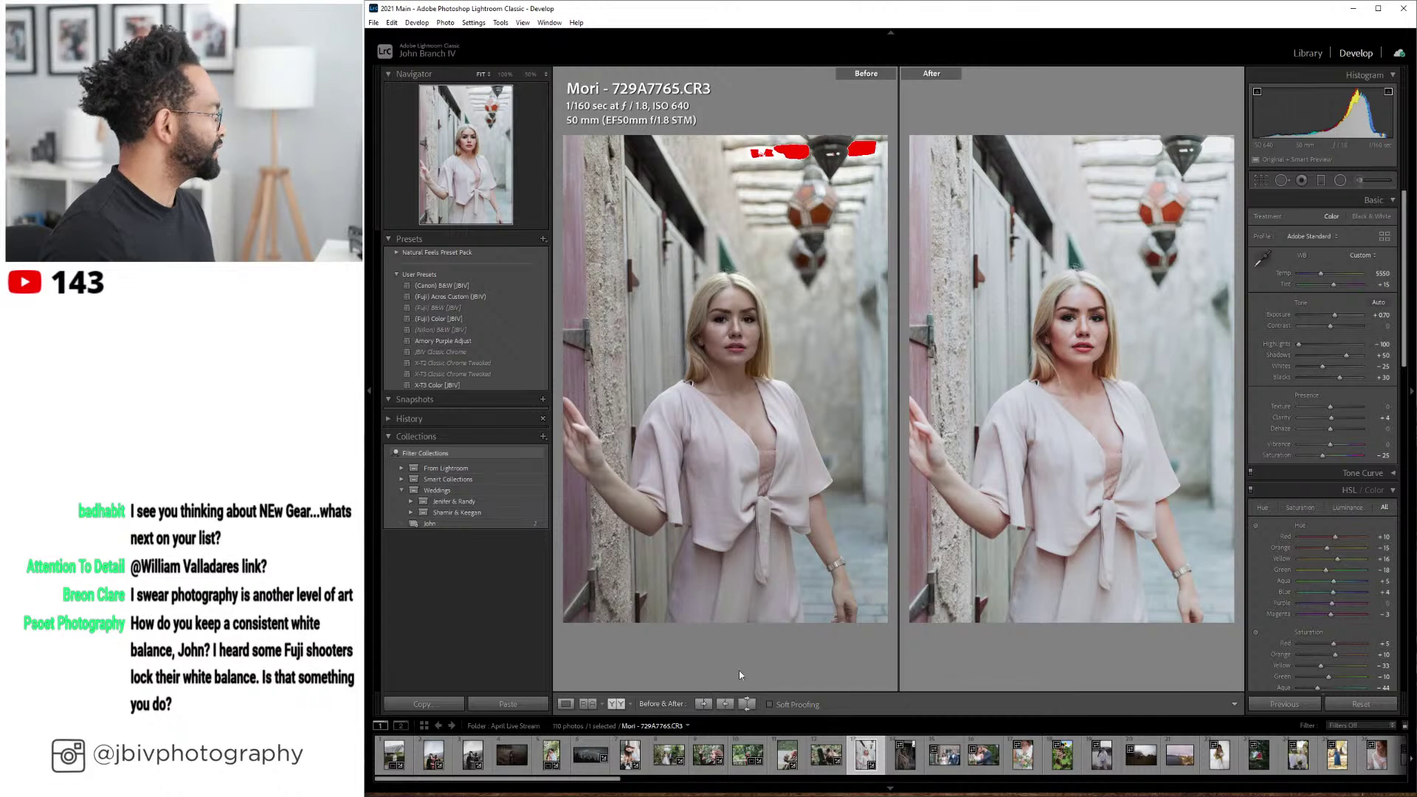
click(566, 704)
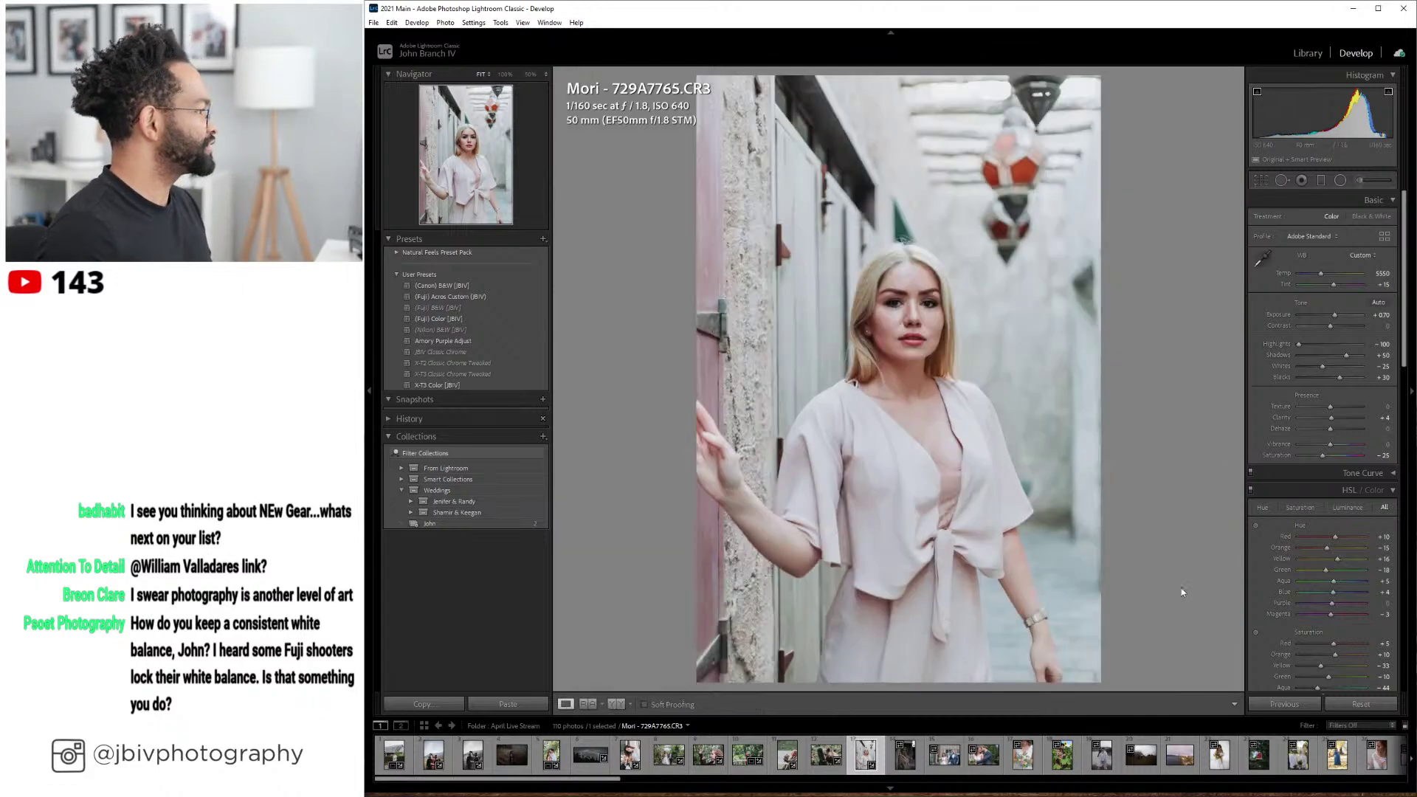
- Straighten the seated portrait with a slight negative Transform rotation and constrain the crop to the image
key(Right)
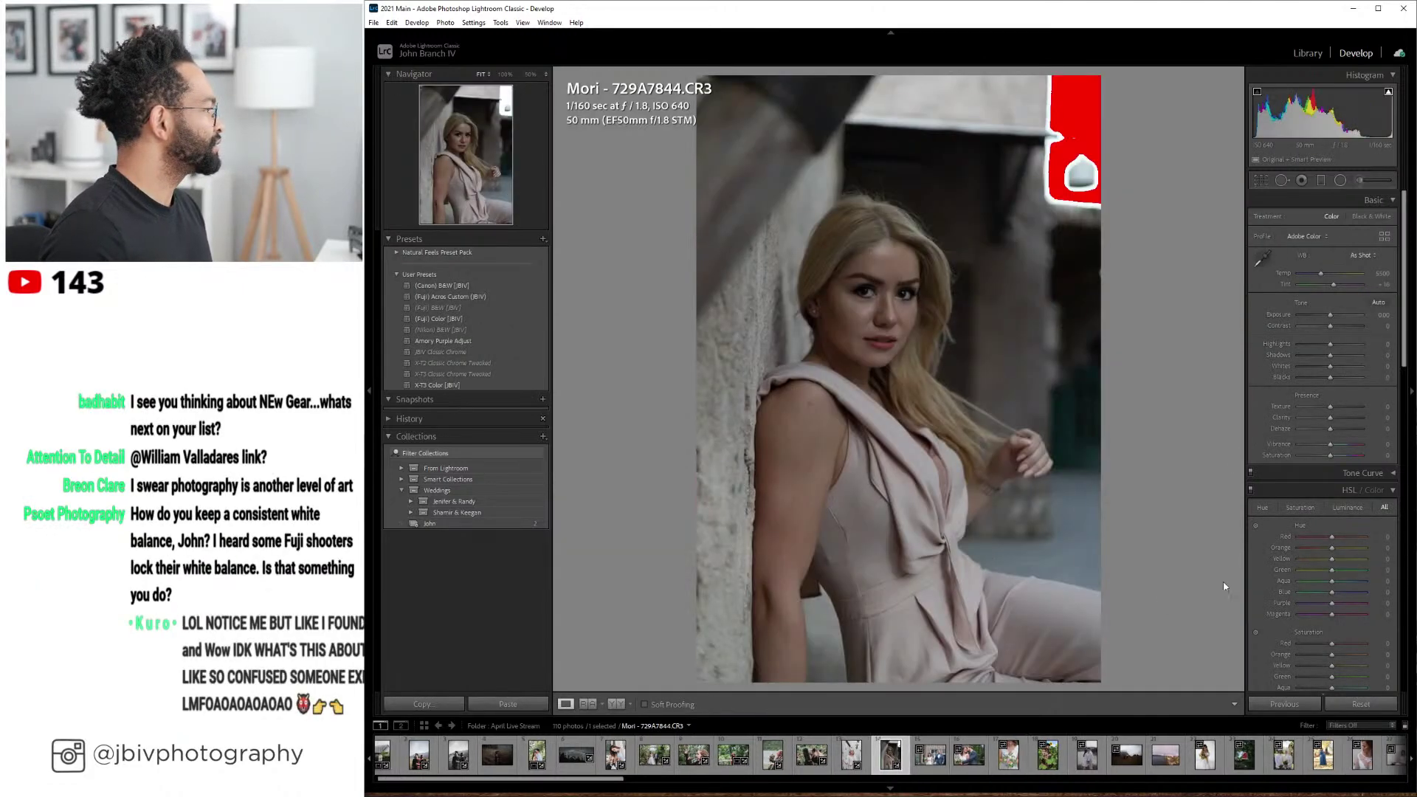
scroll(1303, 515, down, 10)
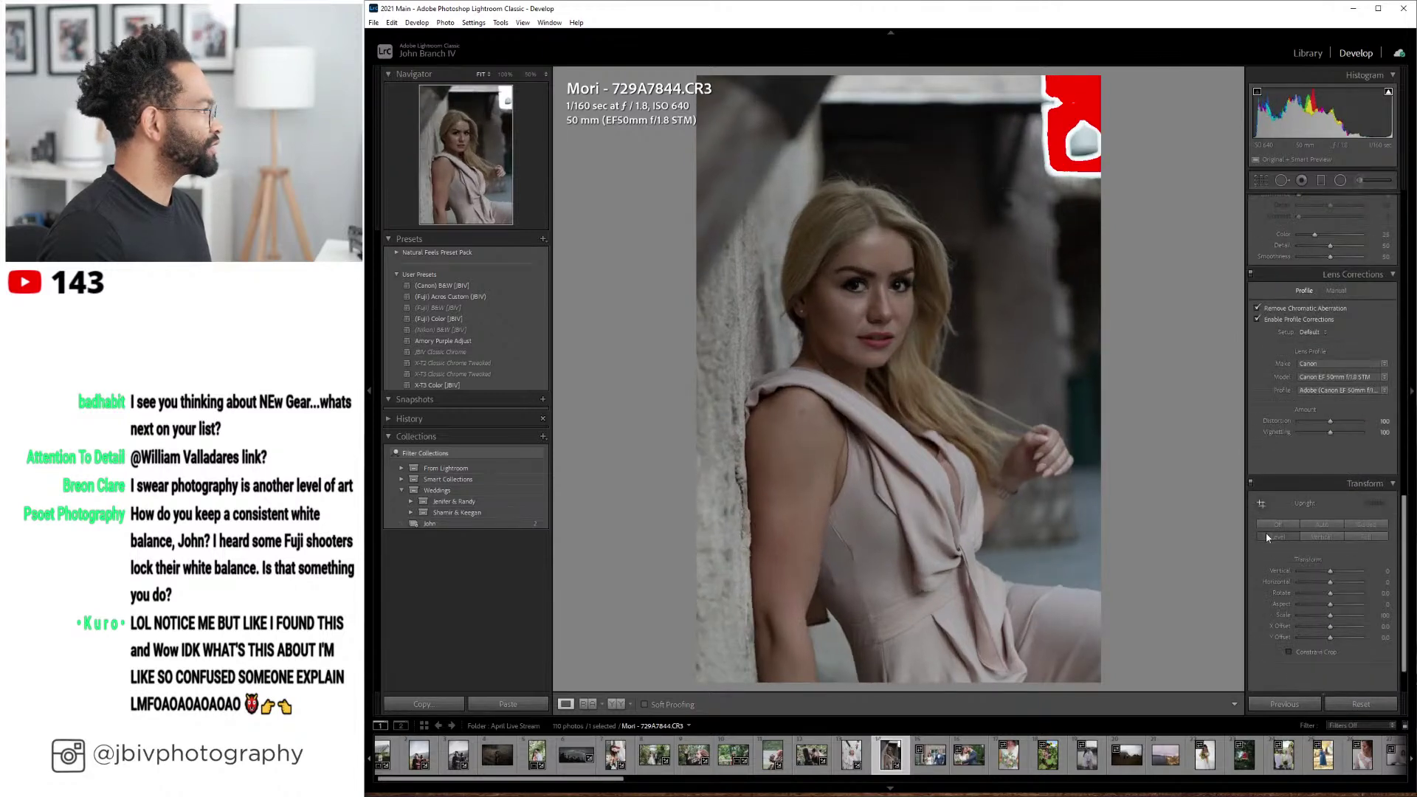
drag(1330, 593, 1327, 596)
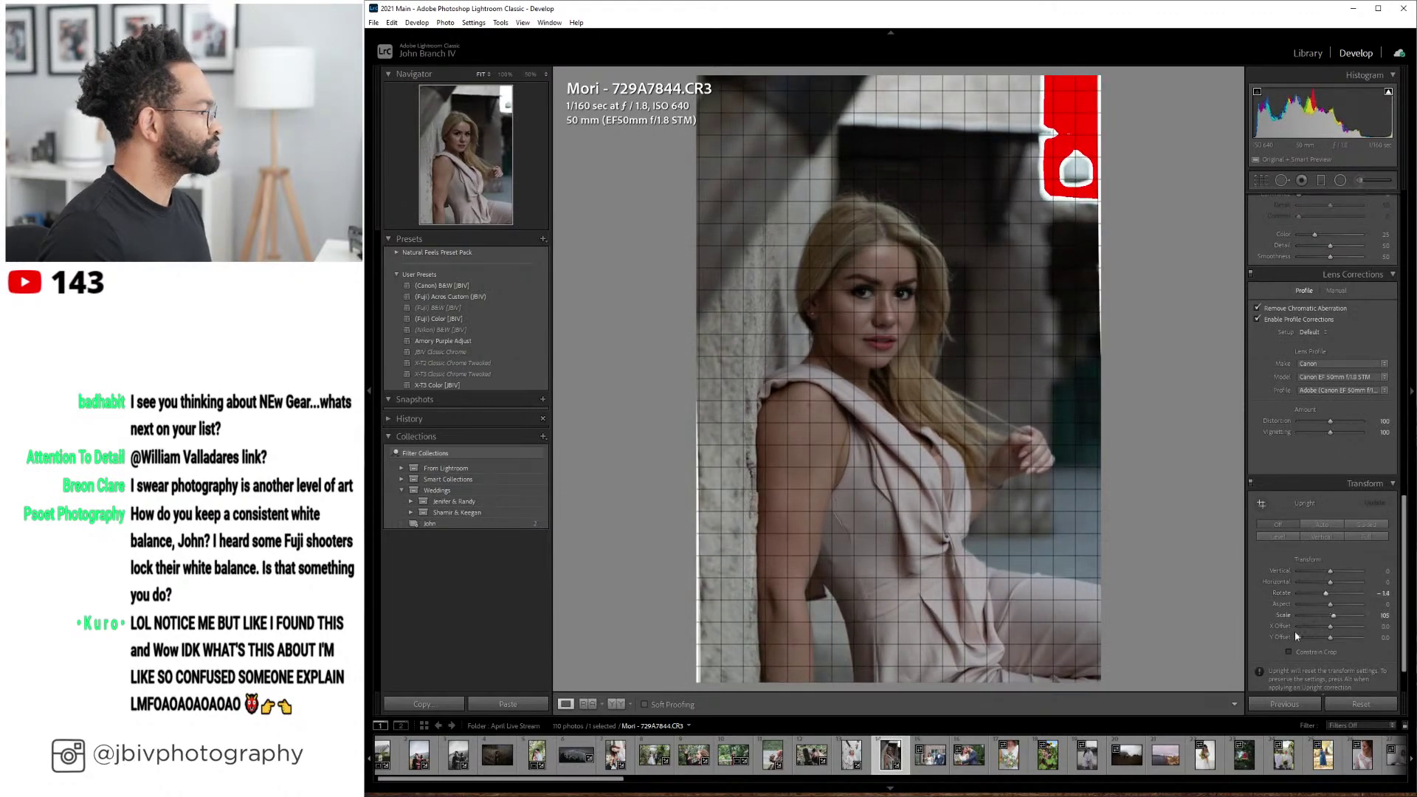
click(1289, 652)
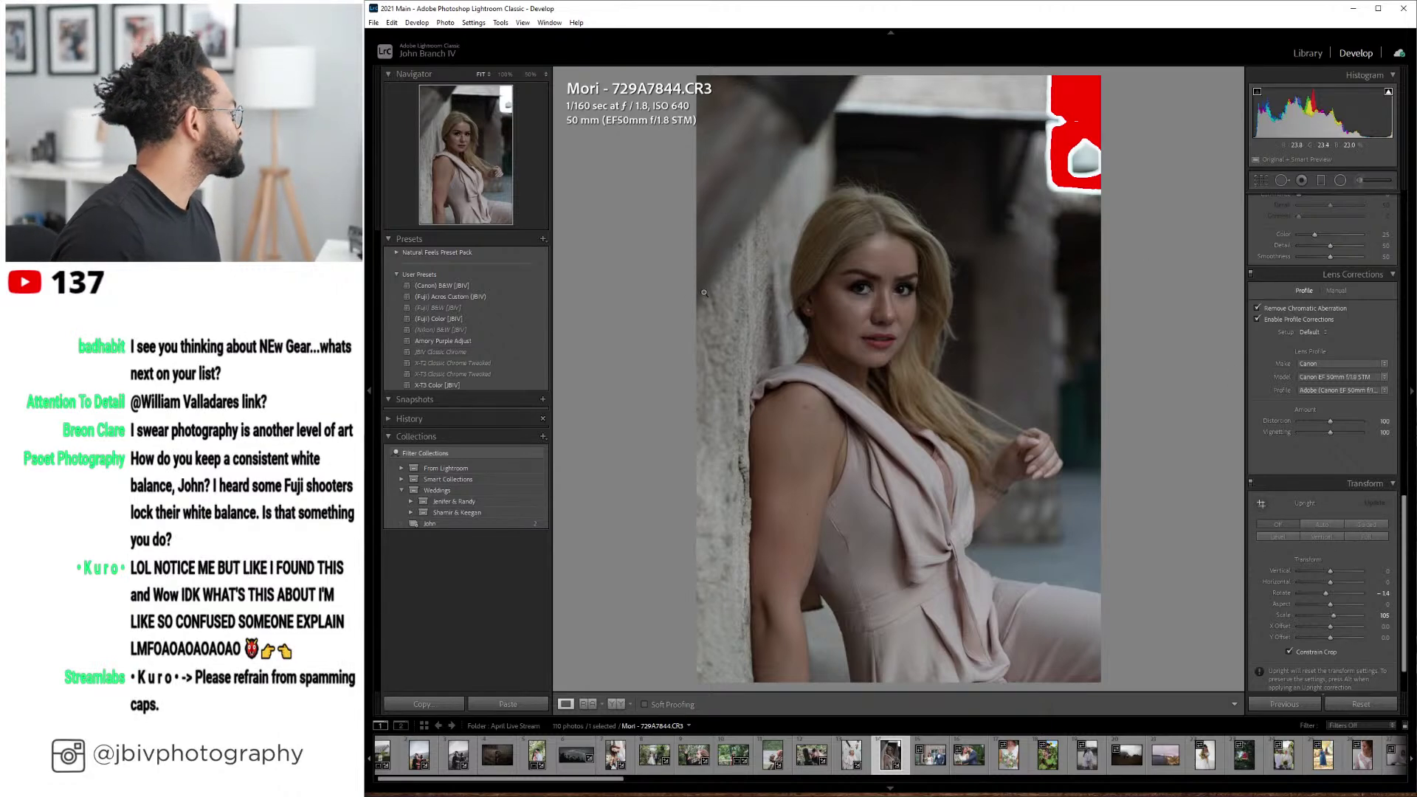
- Return to the alley portrait and lower its exposure slightly
key(Left)
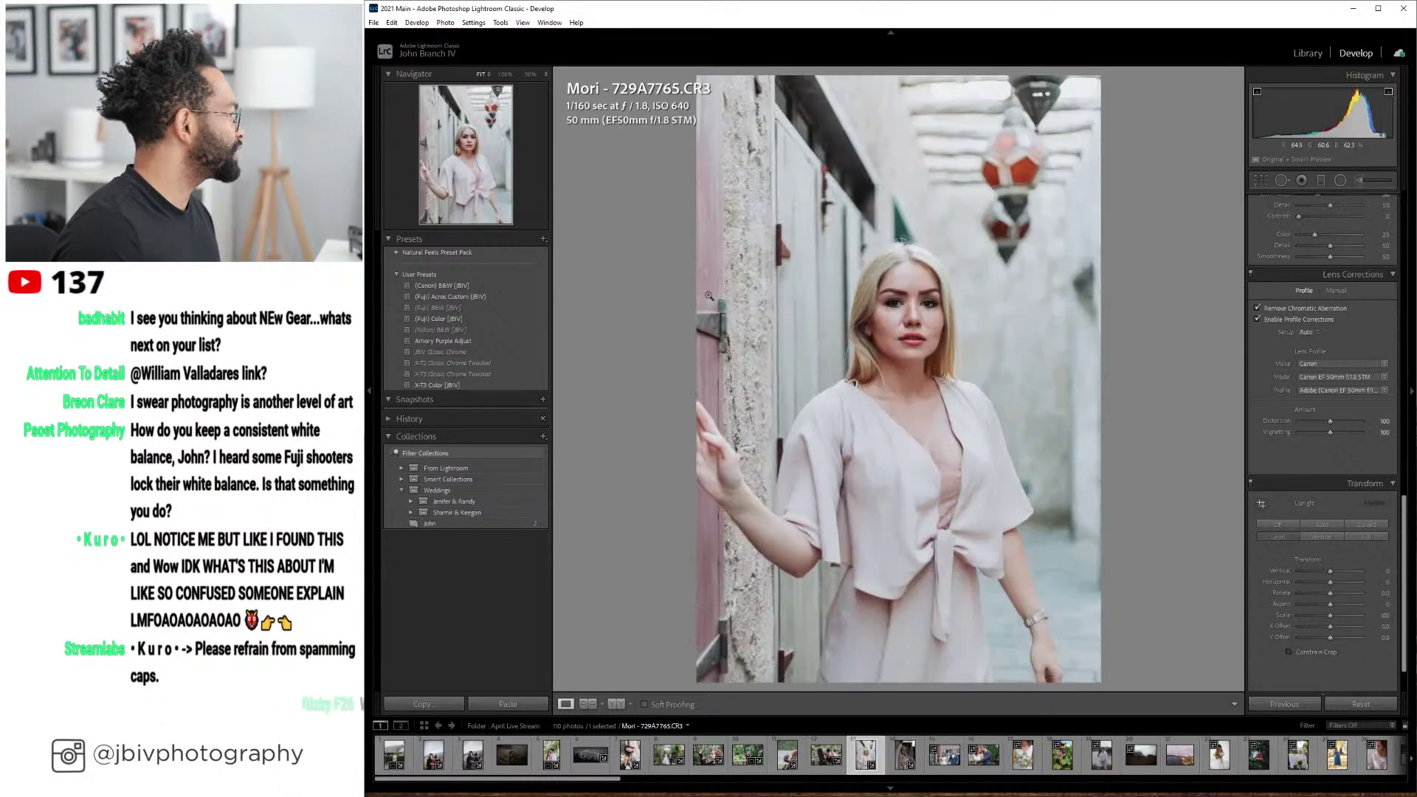
scroll(1354, 344, up, 5)
scroll(1354, 344, up, 6)
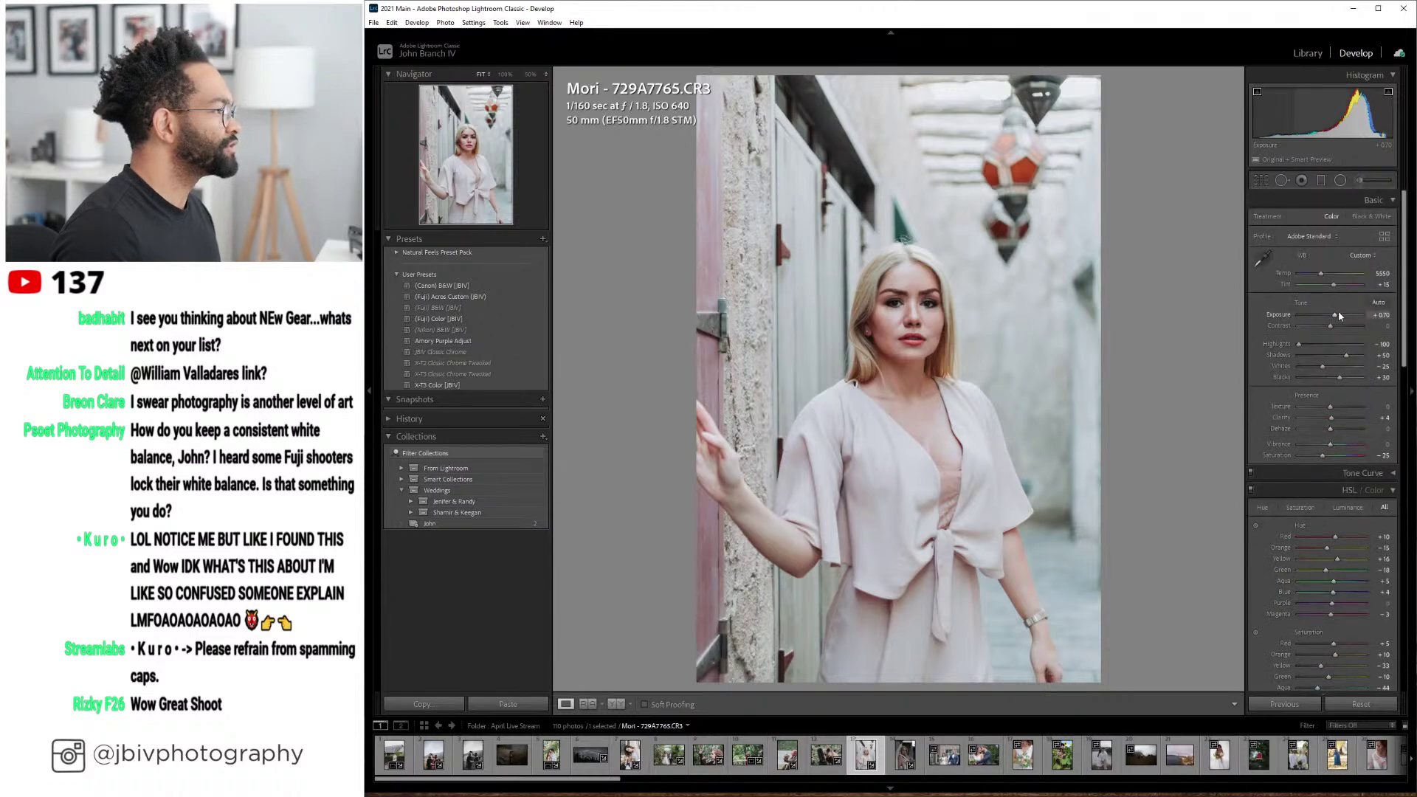
drag(1339, 315, 1333, 314)
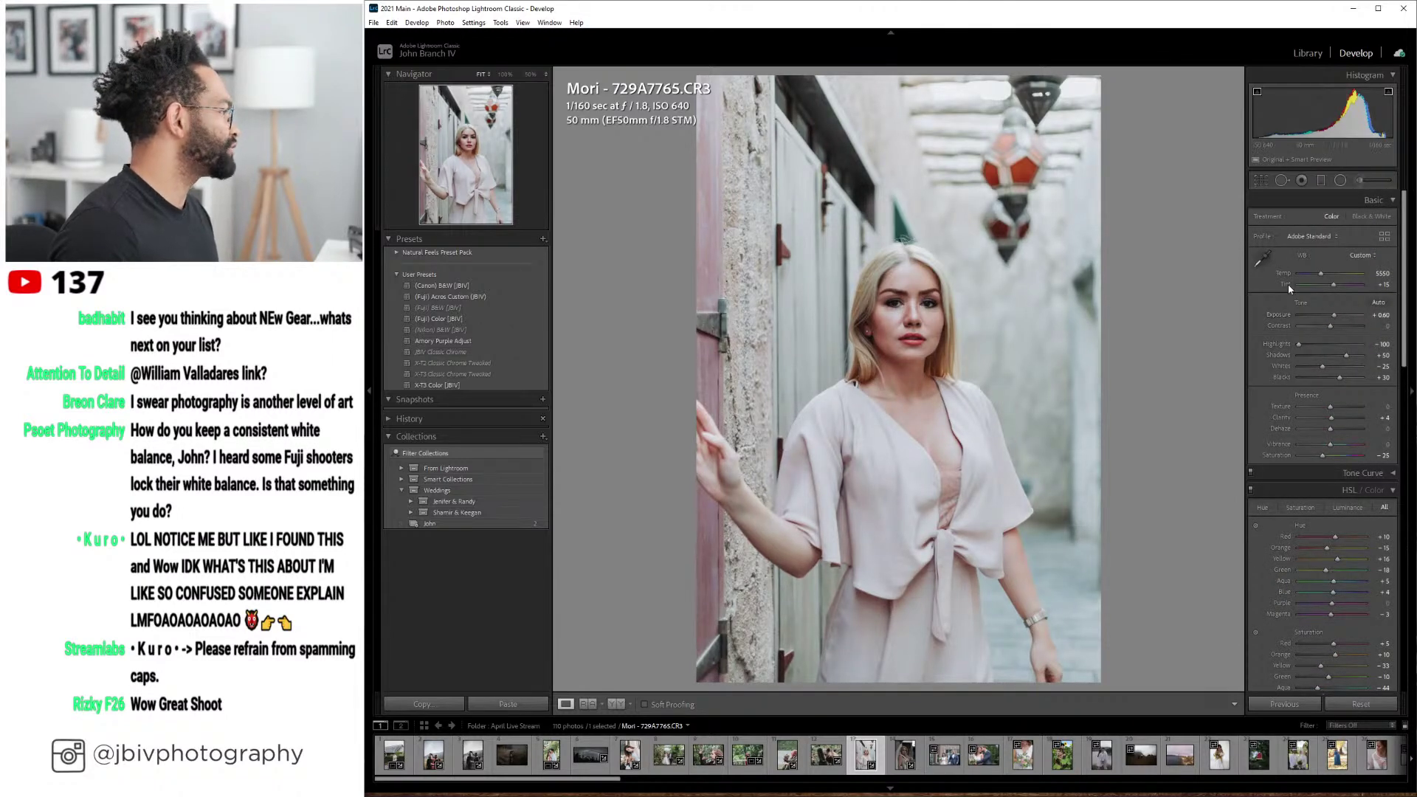
- Synchronize the alley portrait's develop settings to the adjacent seated portrait, leaving out the Transform settings
shift+click(905, 754)
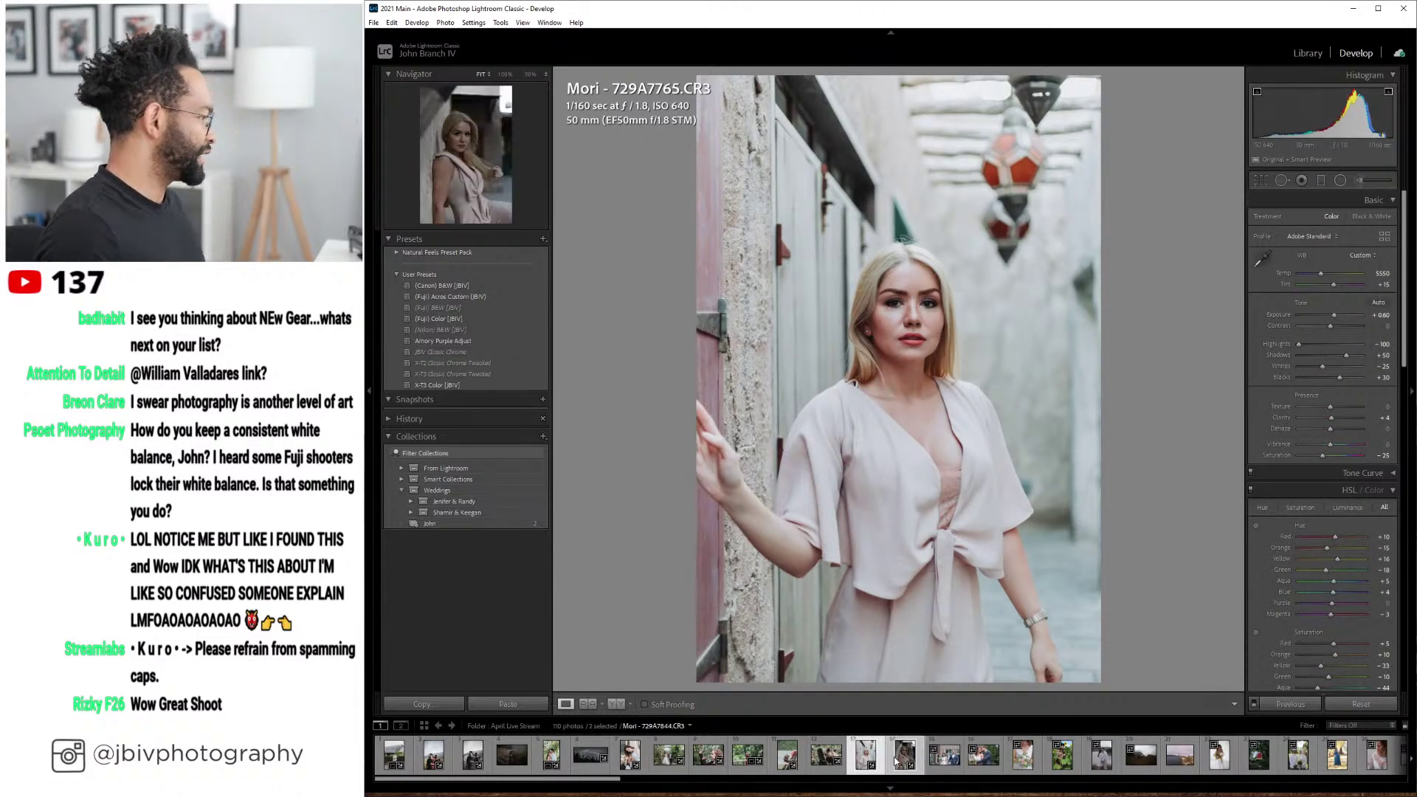
click(1289, 704)
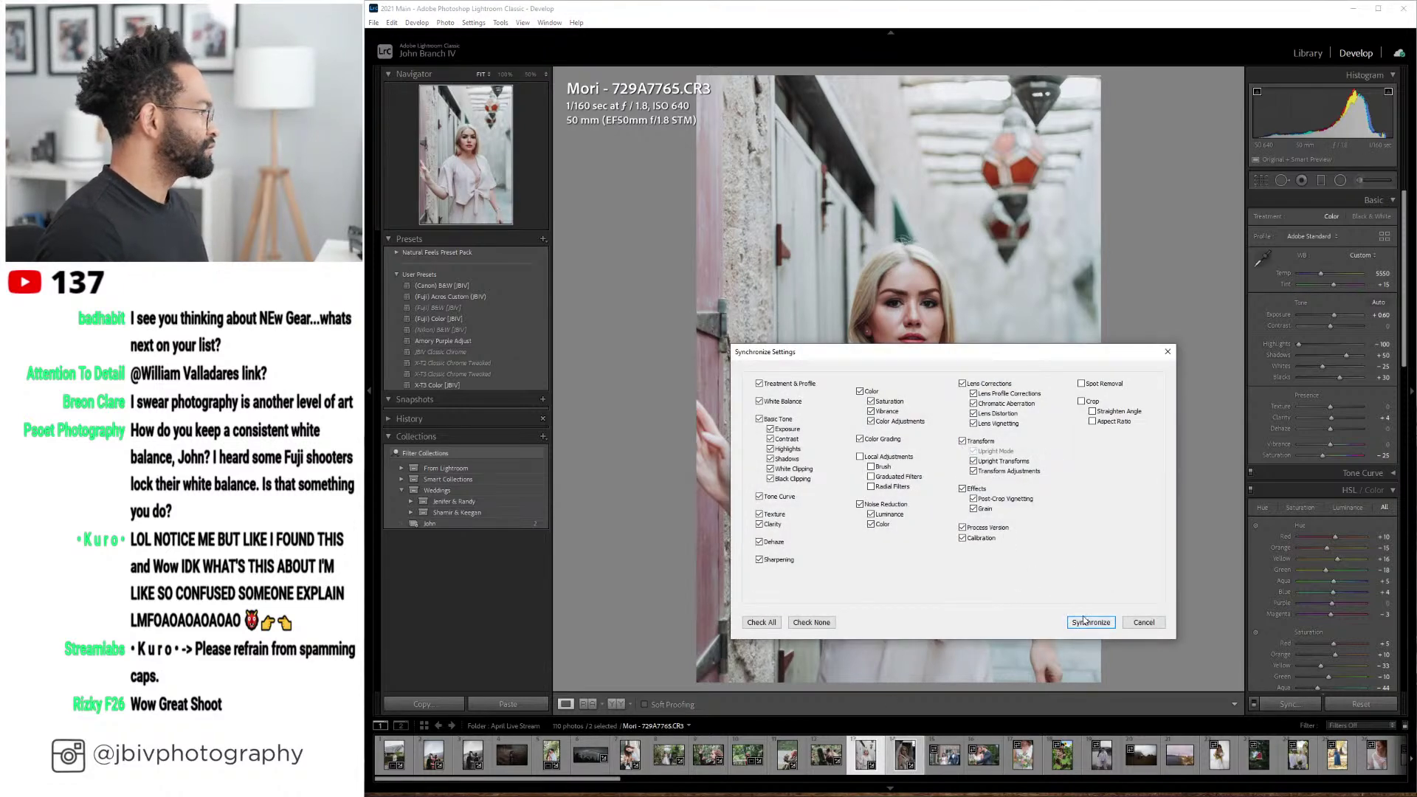
click(962, 441)
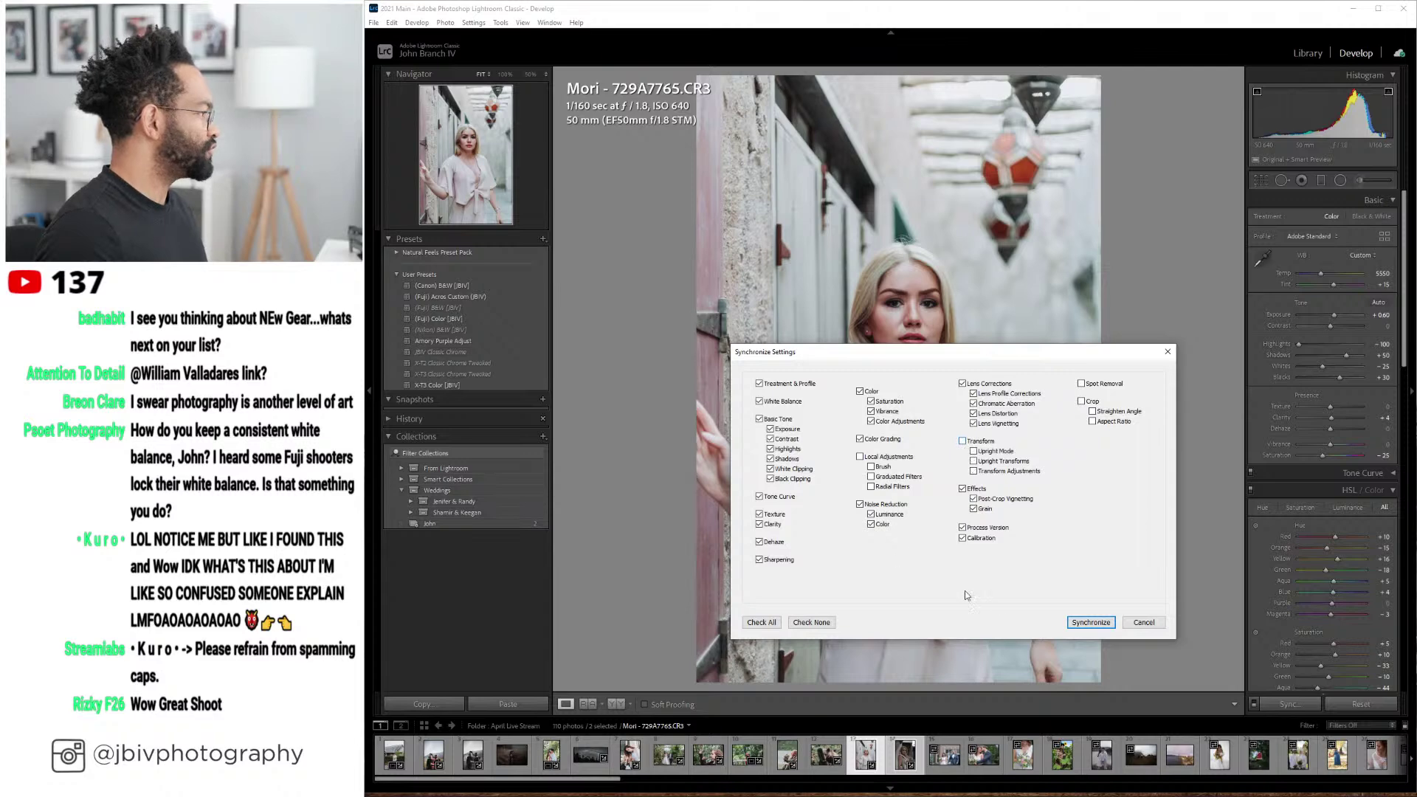
click(1091, 622)
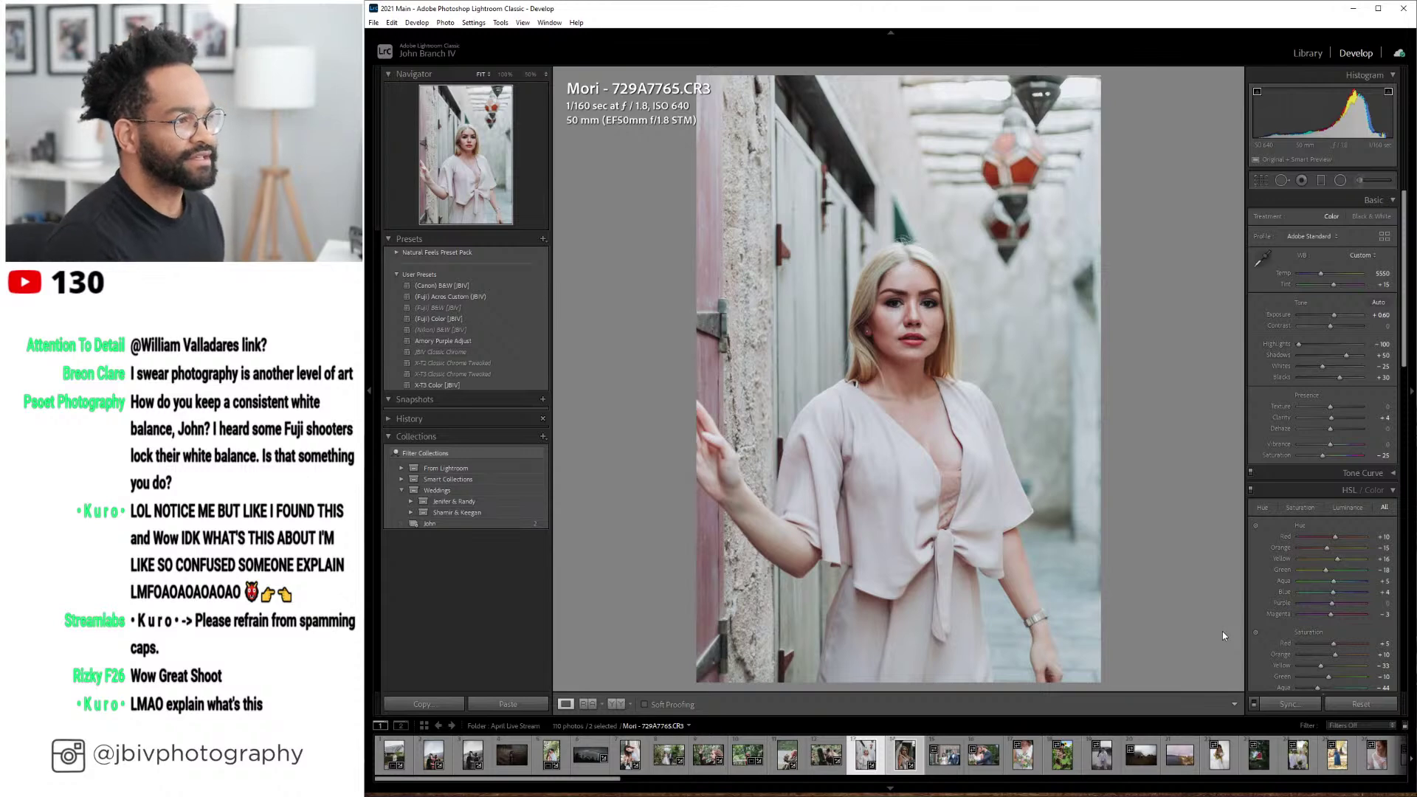
- Set the seated portrait's white balance to As Shot and its exposure to +1.70
key(Right)
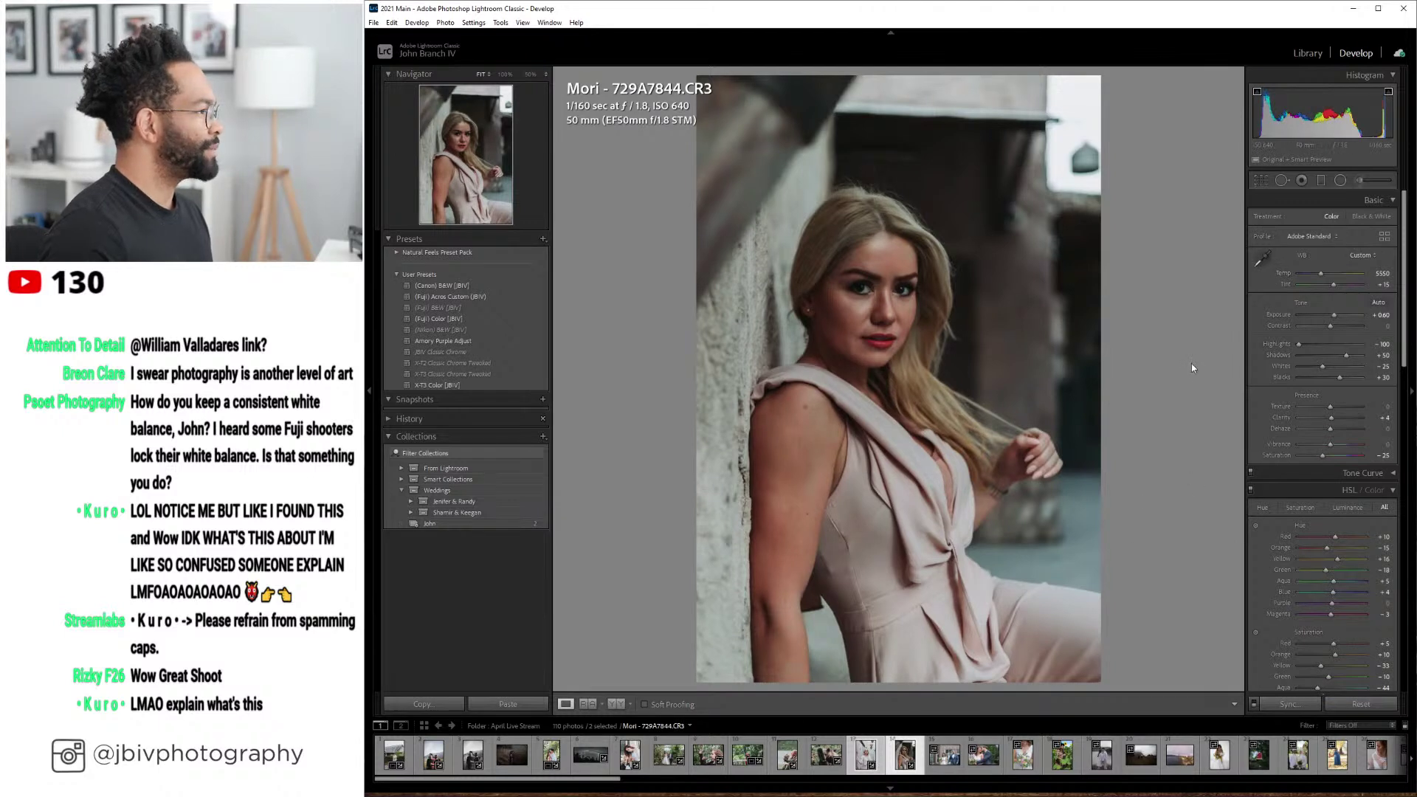
click(1359, 255)
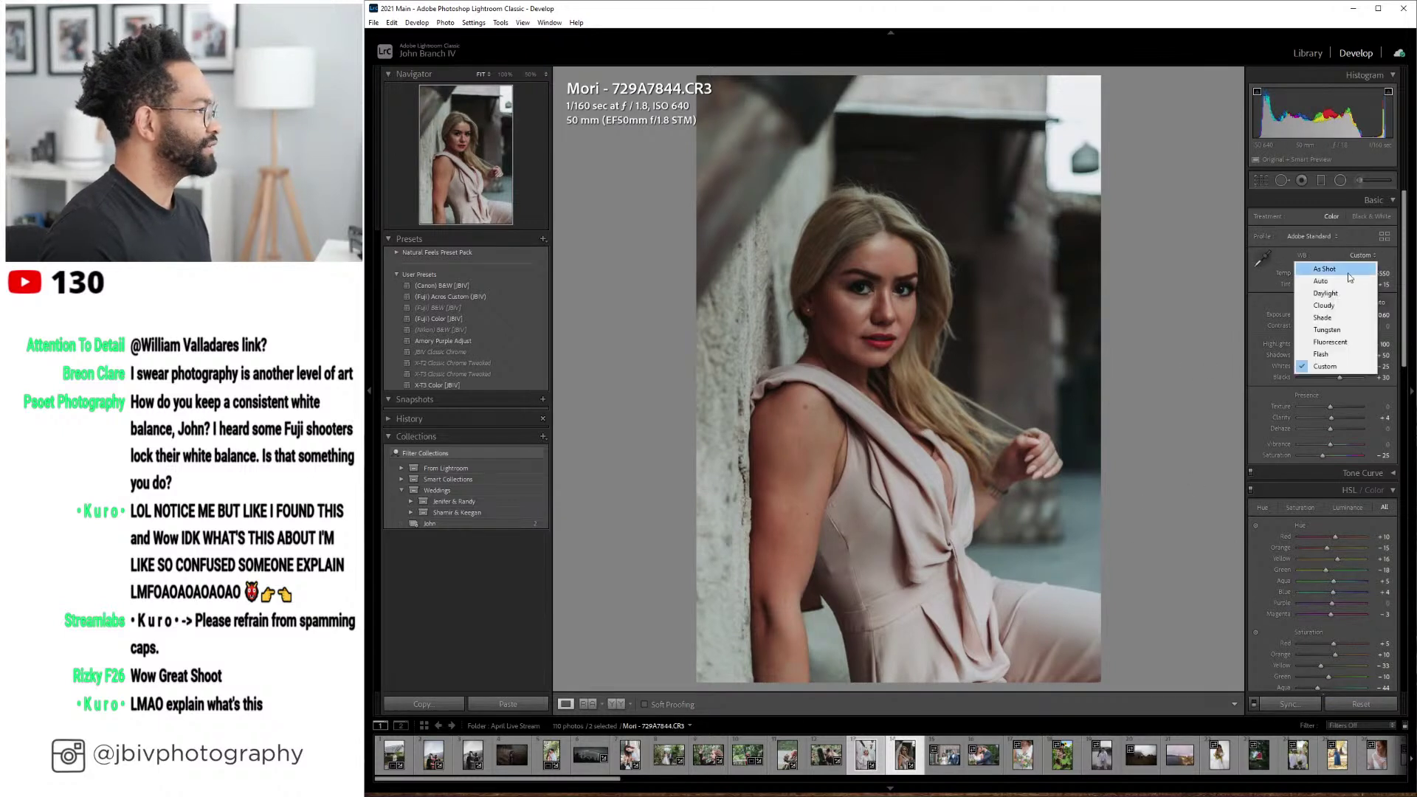
click(1324, 269)
drag(1333, 315, 1338, 316)
- Heal a small spot on the woman's upper arm in the seated portrait
click(1281, 180)
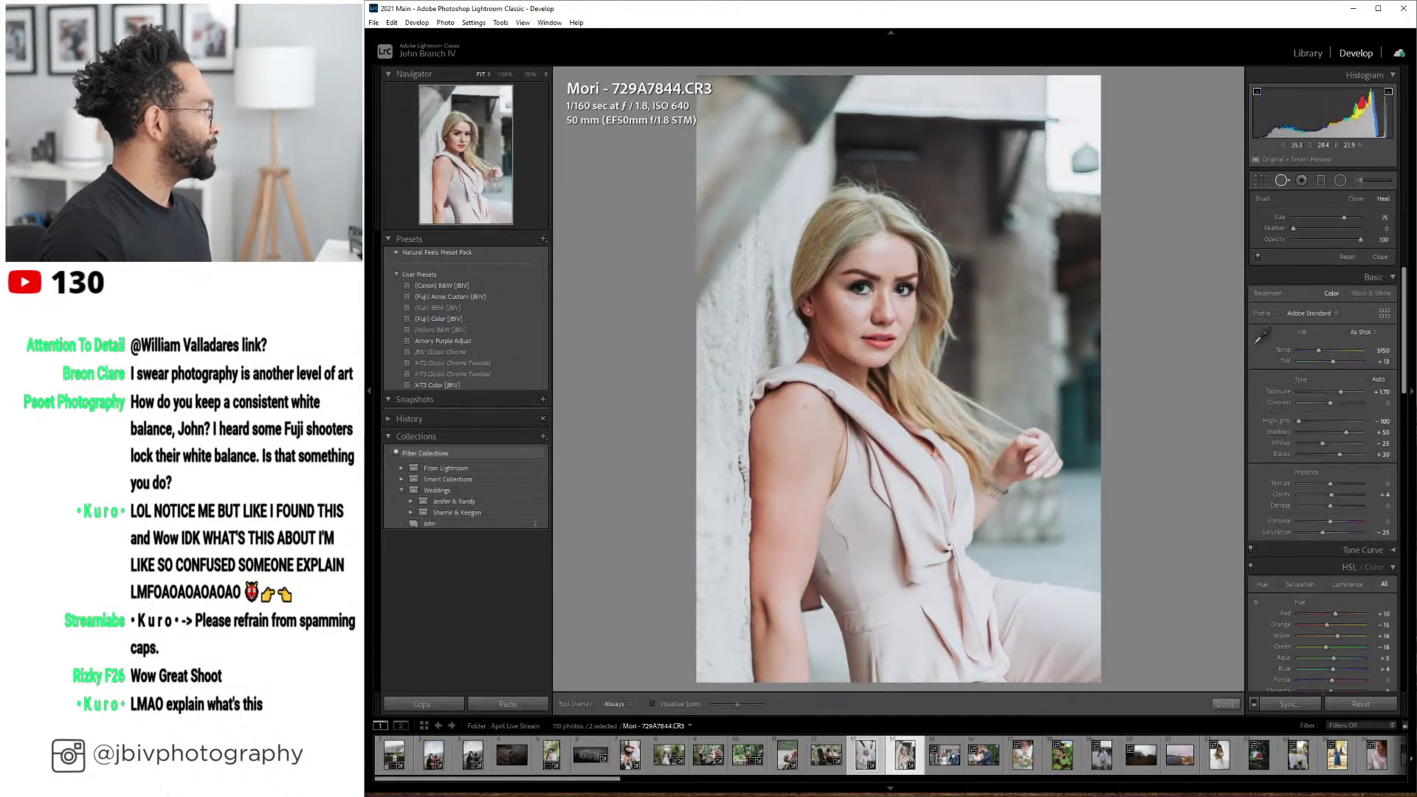
click(805, 405)
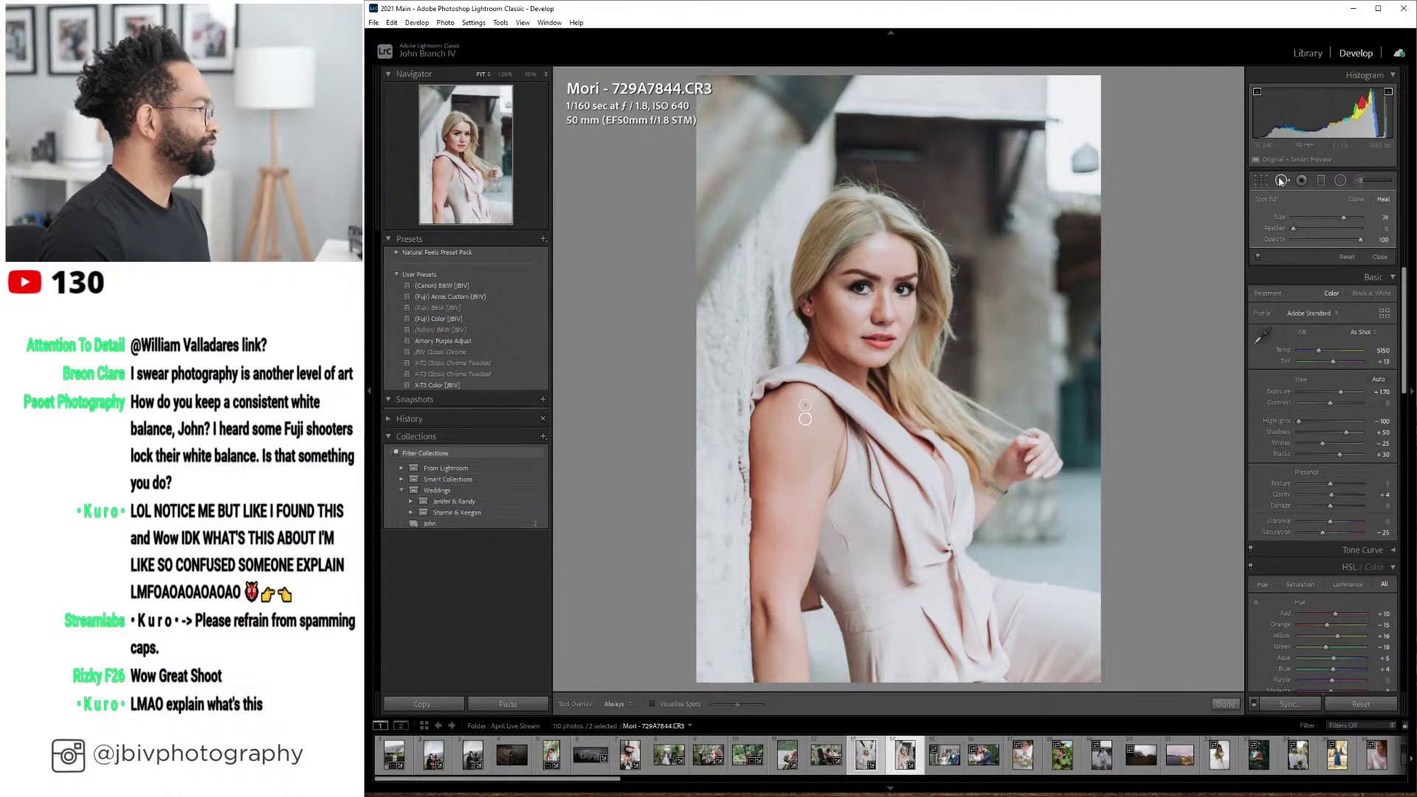
key(q)
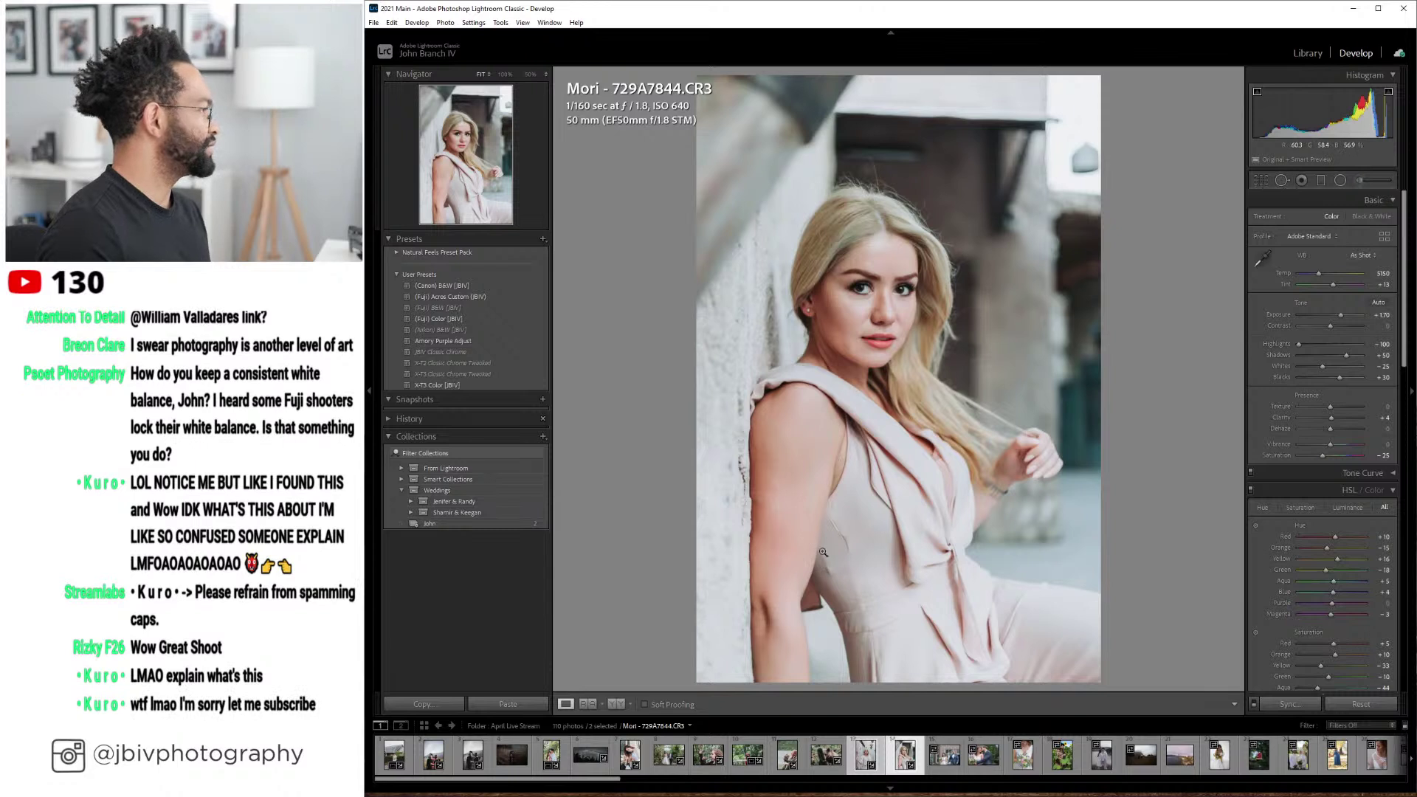
- Fine-tune the seated portrait's temperature and tint, checking its white balance against the alley portrait
drag(1334, 287, 1335, 287)
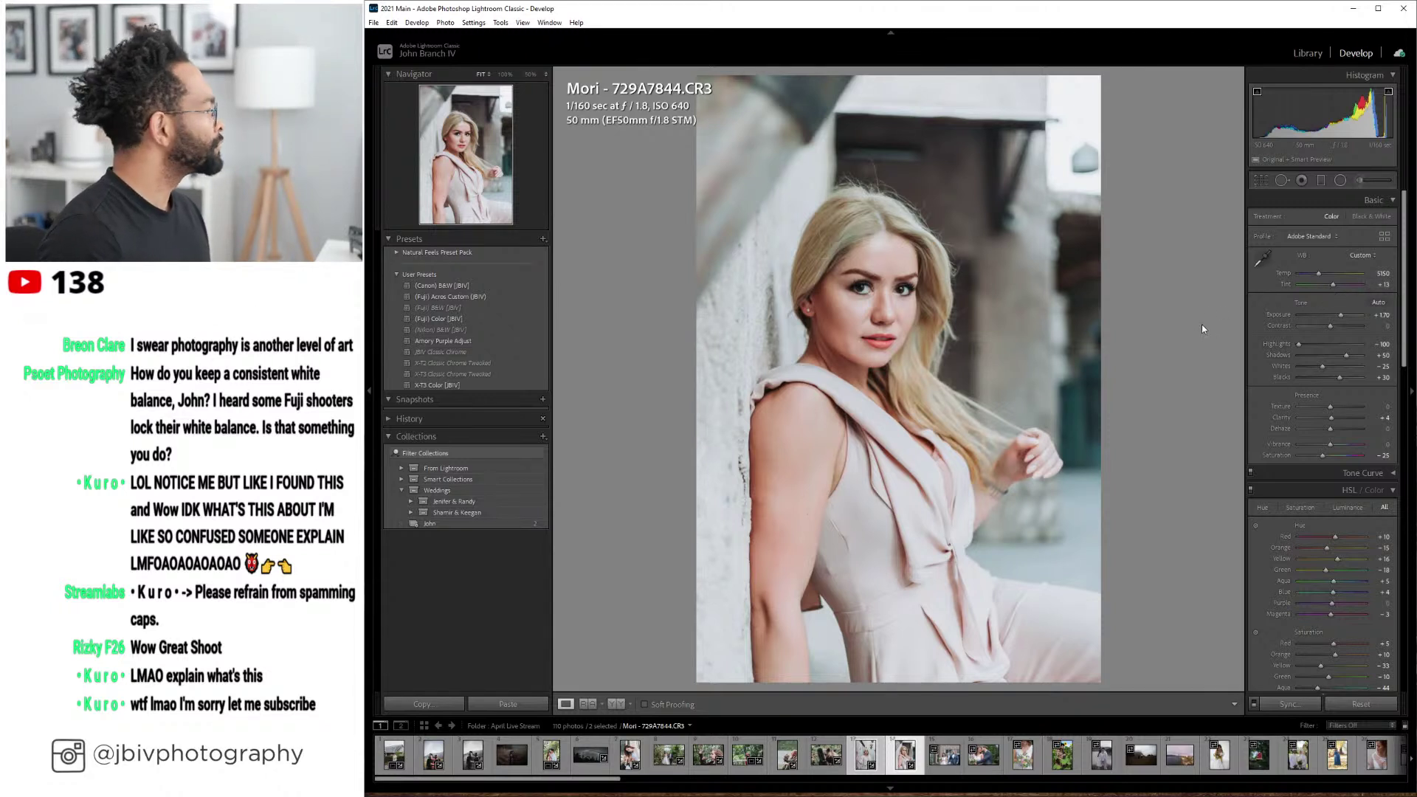
click(866, 754)
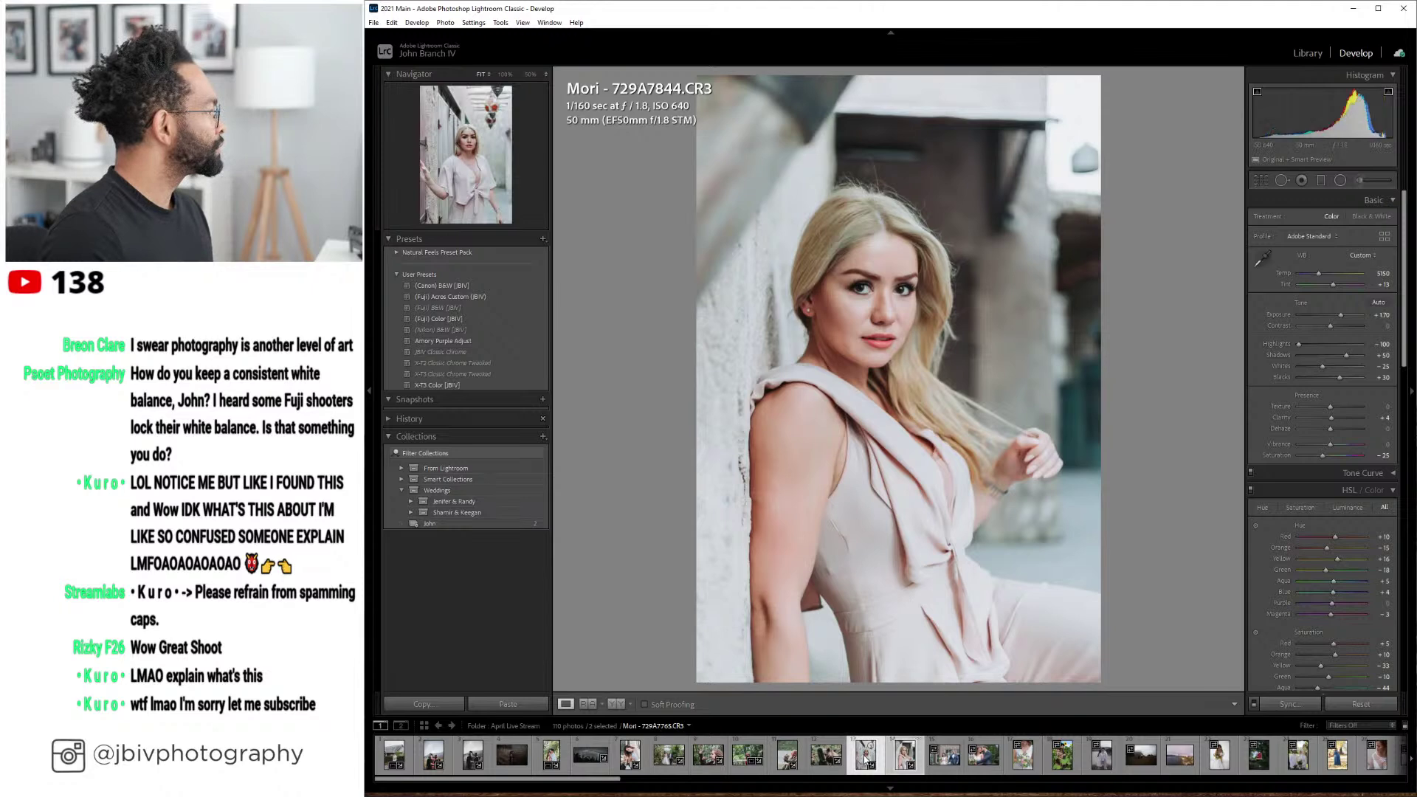
click(905, 762)
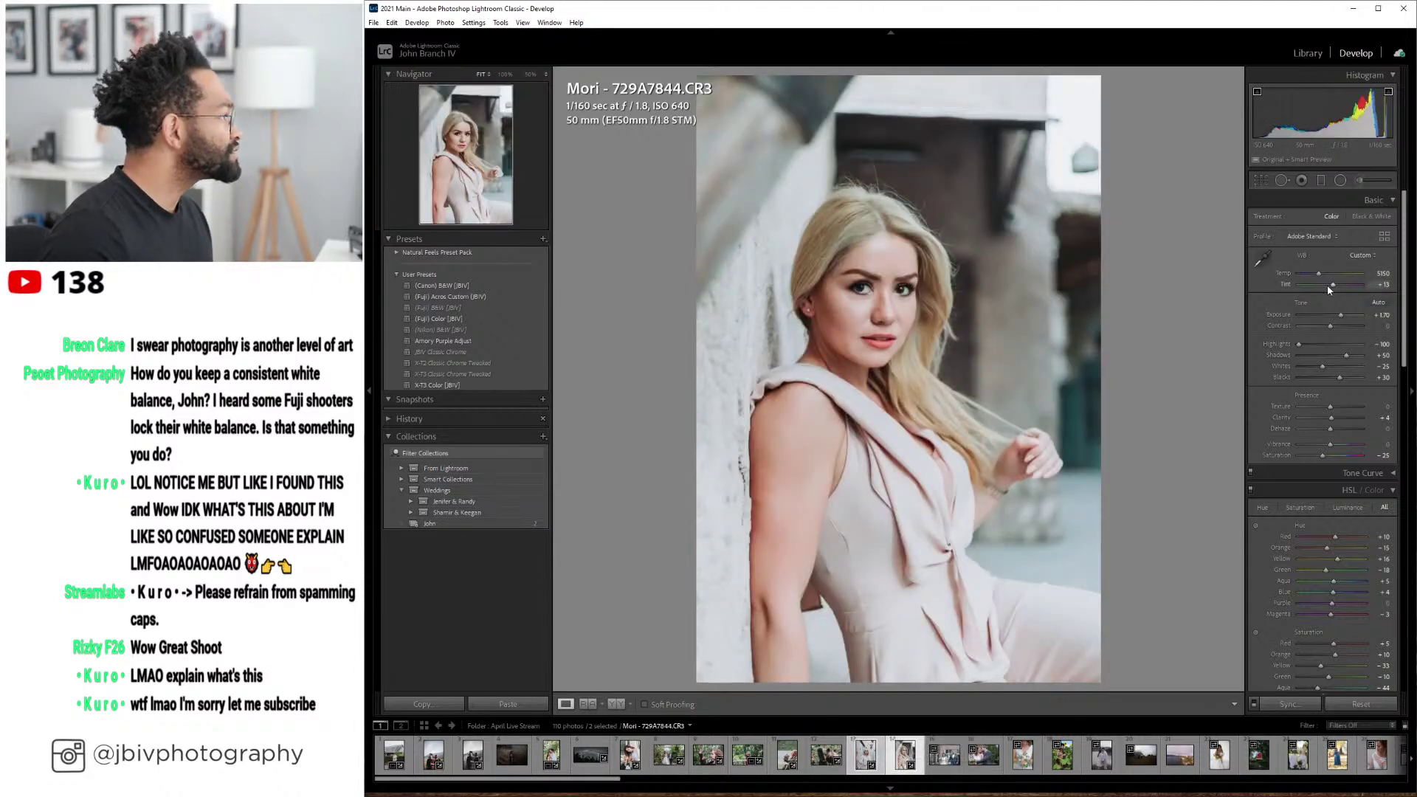
key(Down)
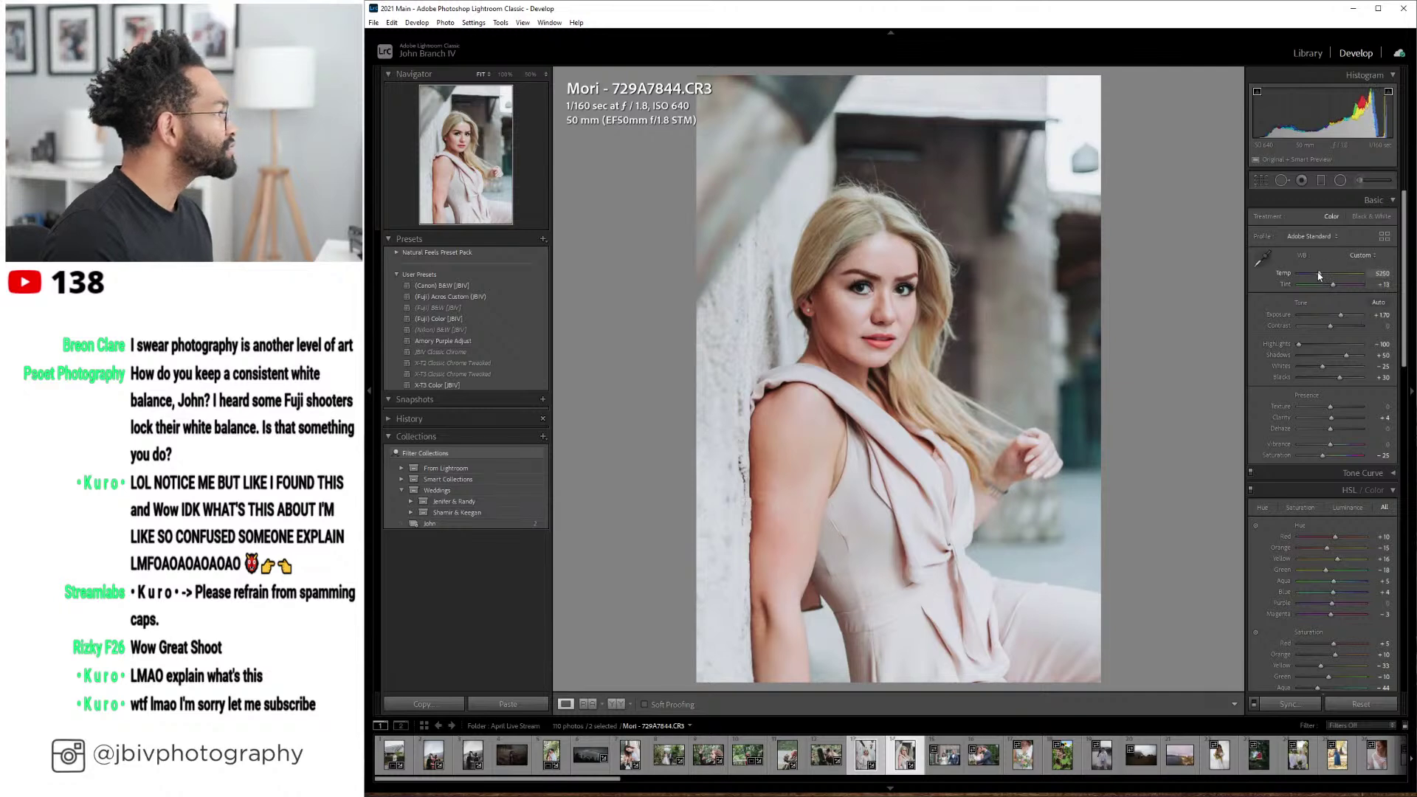
- Compare the alley and seated portraits side by side in Survey view and return to the library grid
click(1304, 54)
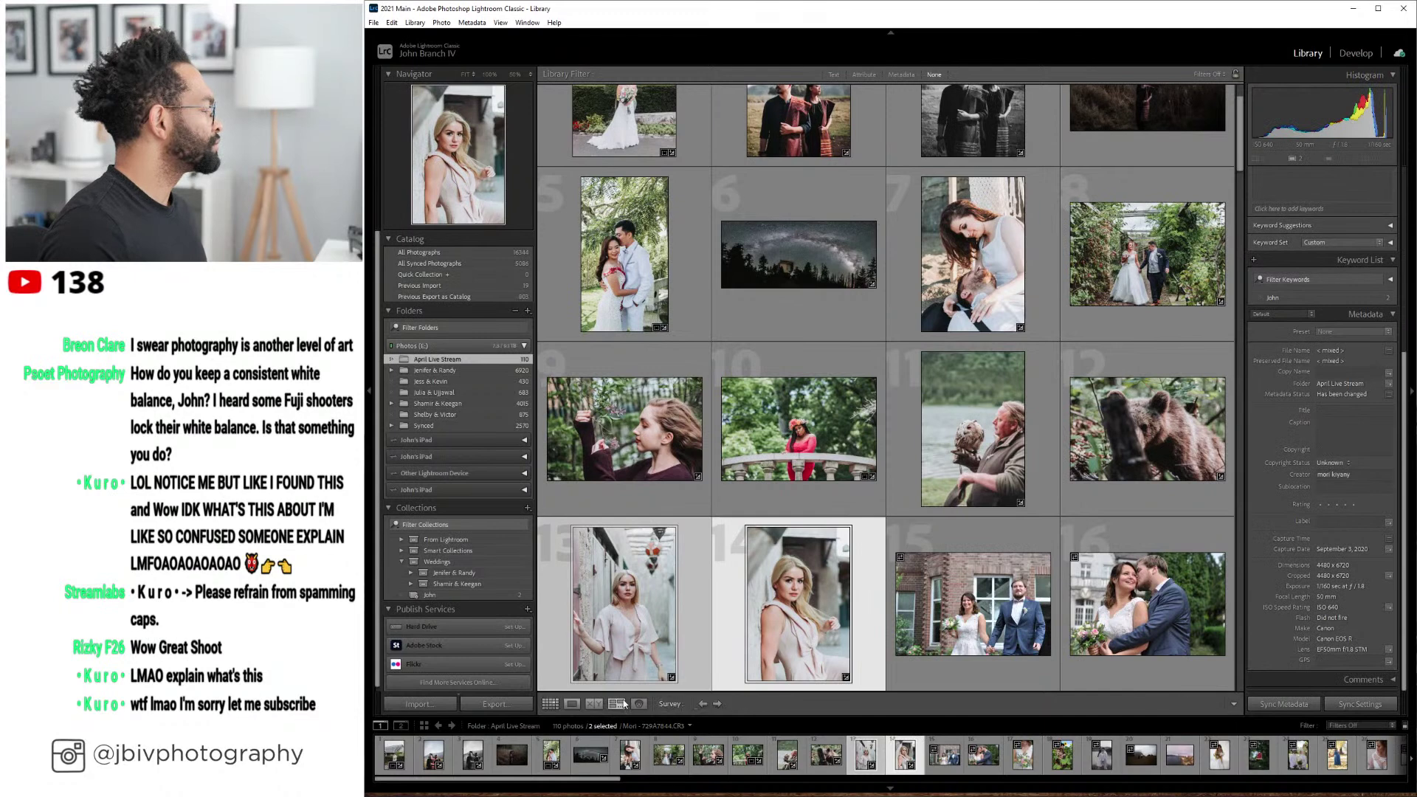
click(622, 705)
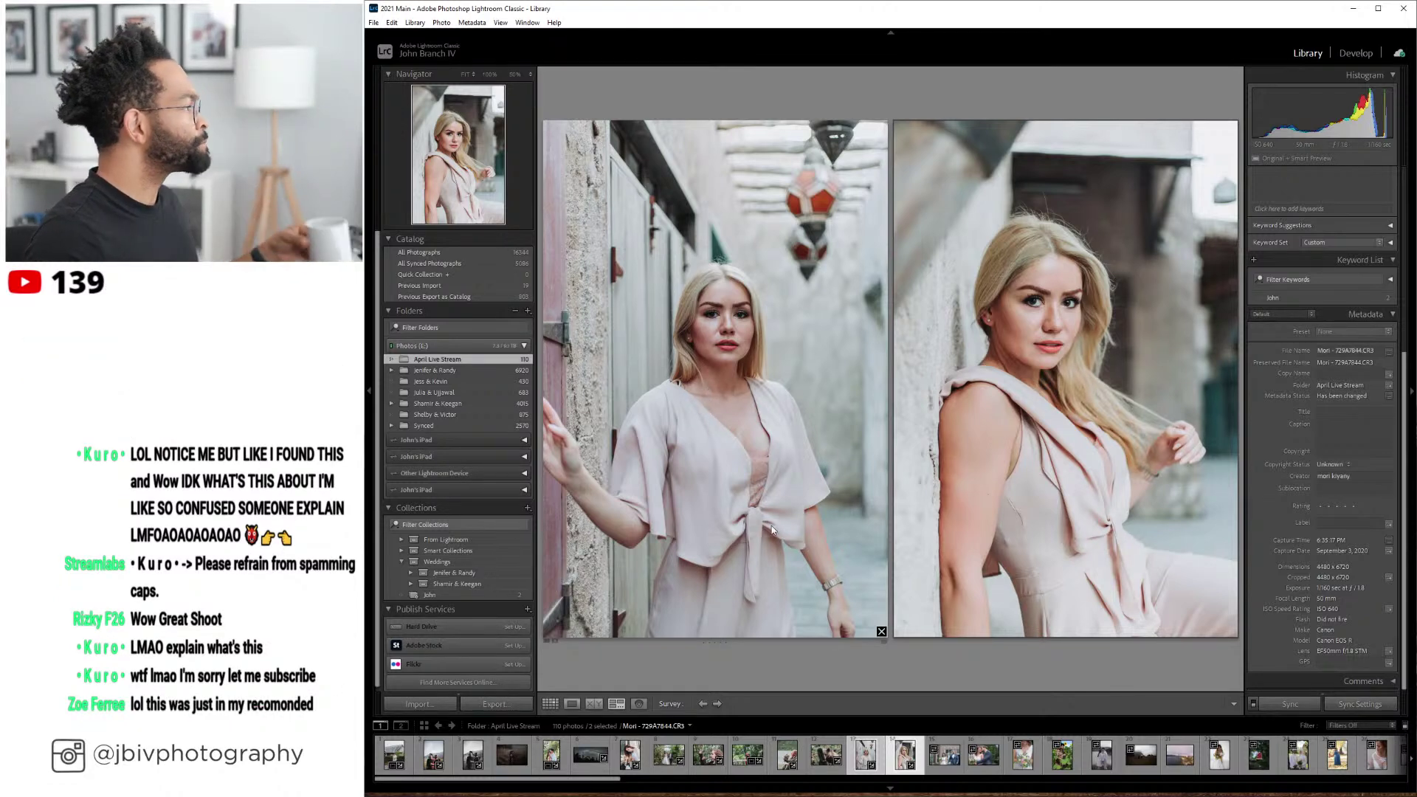
click(550, 703)
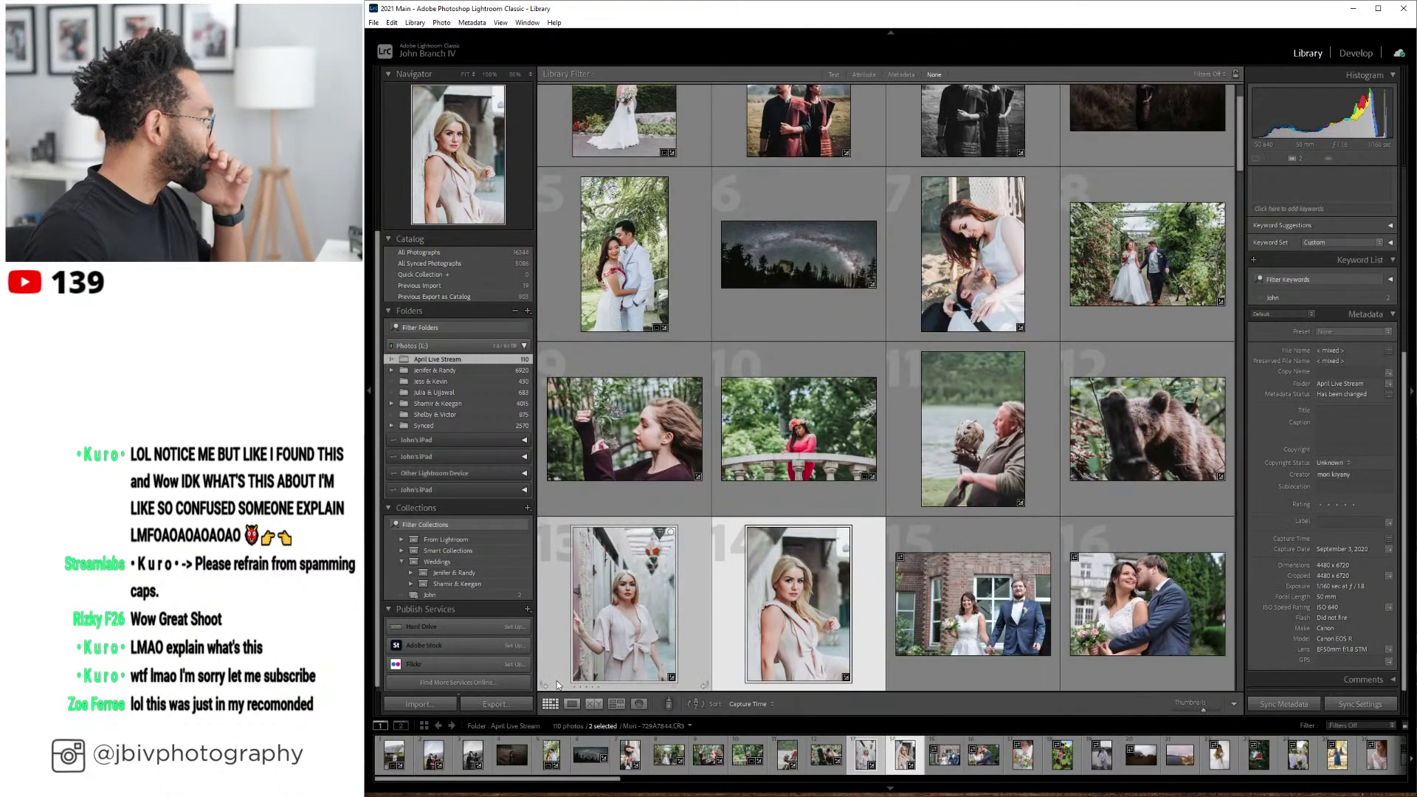
- Open the photo of the wedding couple by the brick building for developing and apply the (Fuji) Color [JBIV] preset
scroll(781, 400, down, 2)
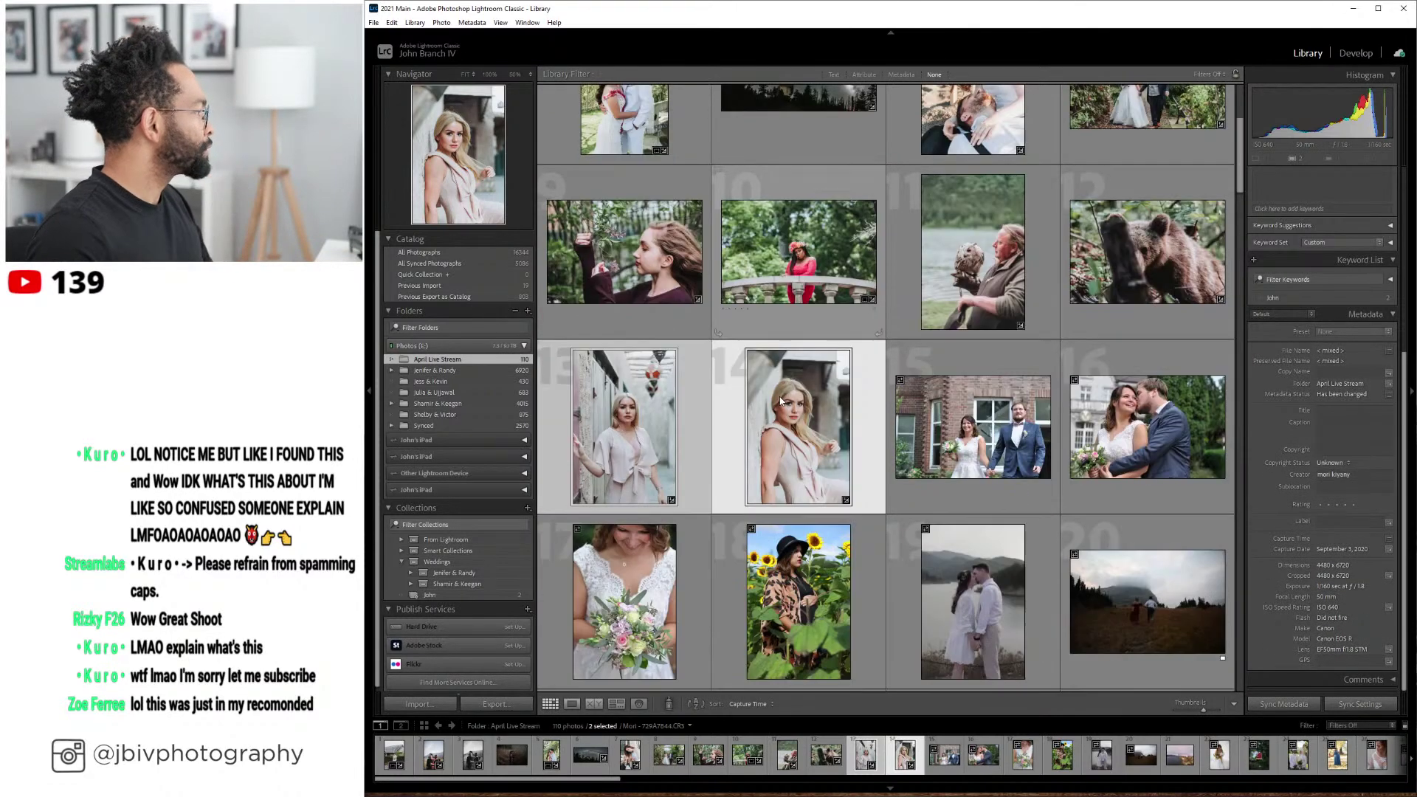
click(923, 439)
click(1356, 53)
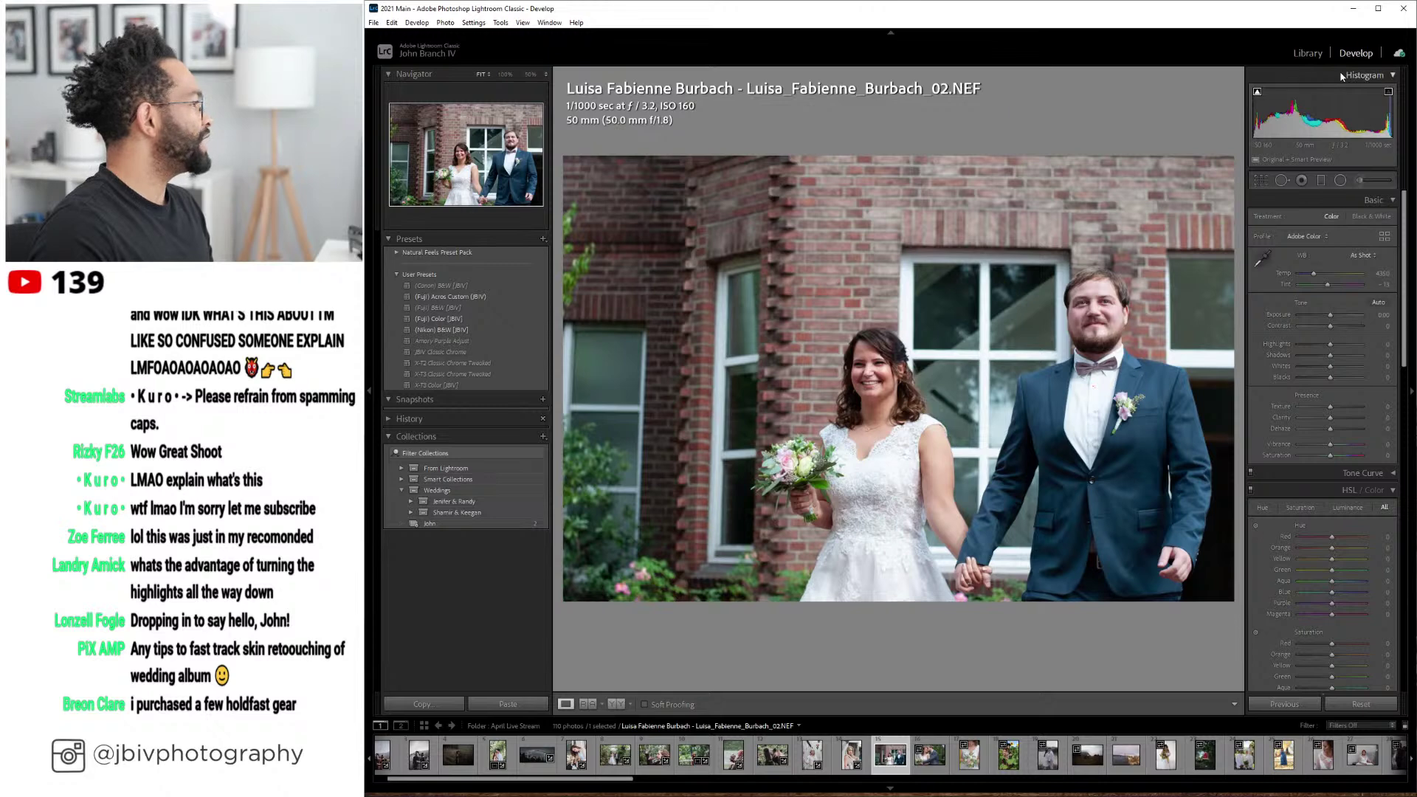
click(1307, 53)
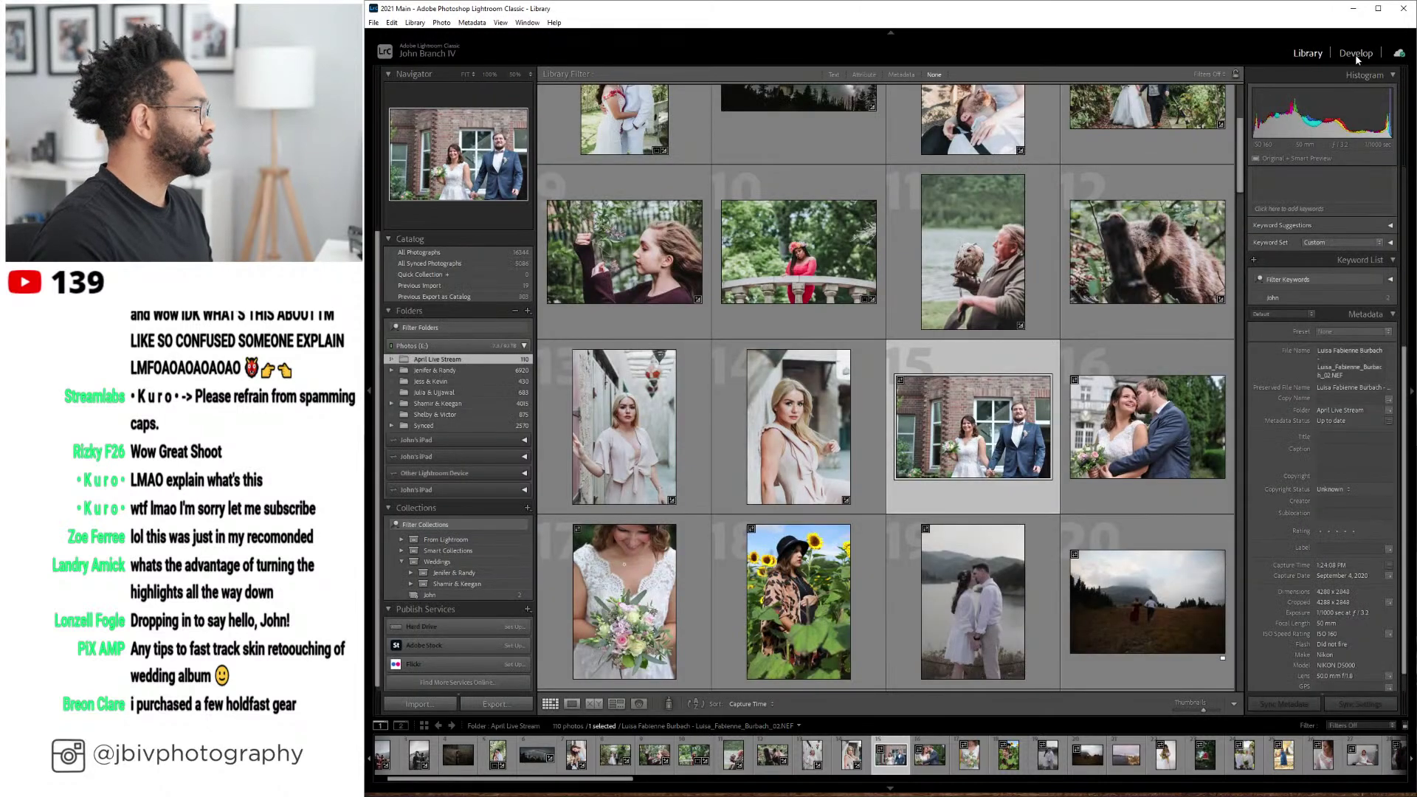
click(1355, 55)
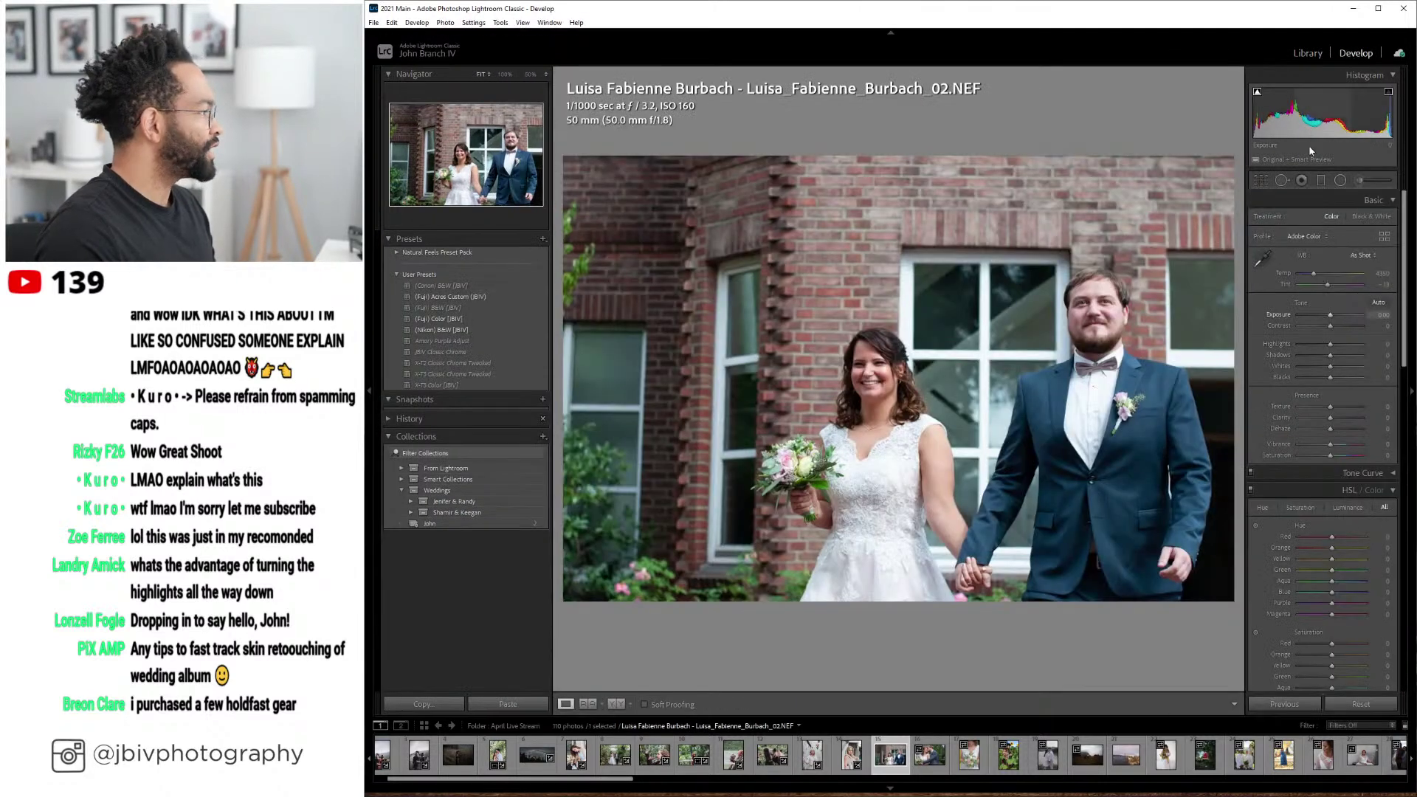
click(473, 319)
click(473, 323)
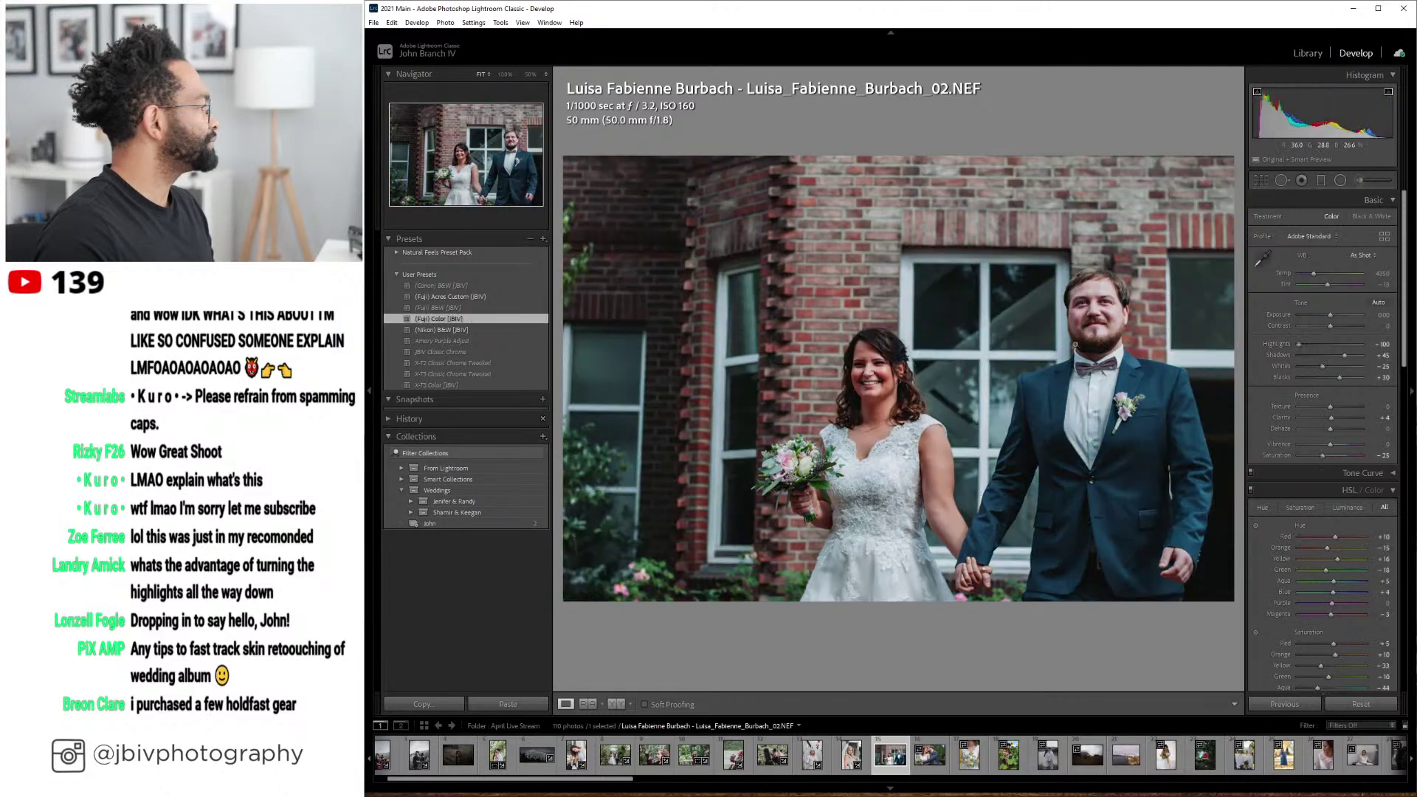
- Set the brick-building wedding photo's temperature to 4600, tint to -8 and shadows to +50, and brighten its exposure
drag(1345, 357, 1314, 275)
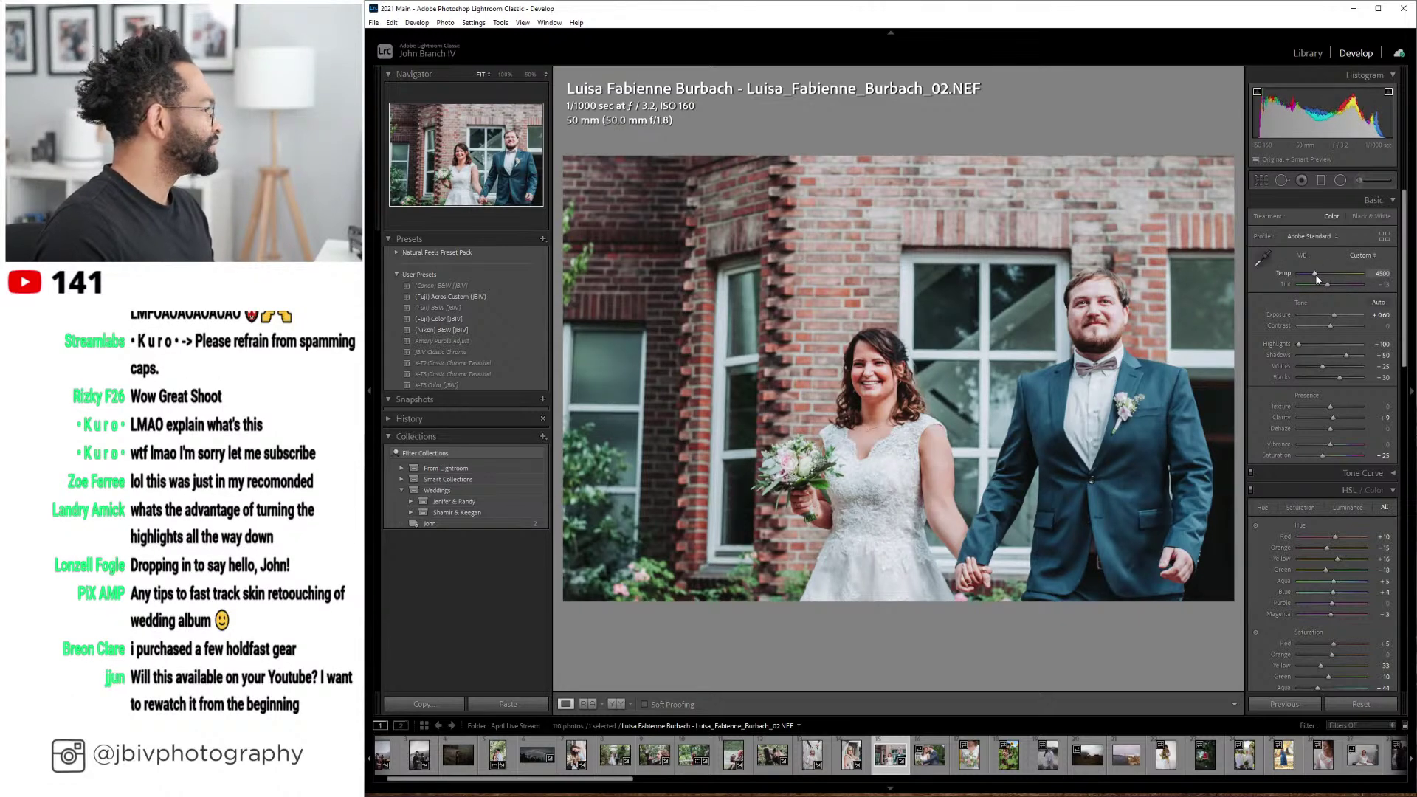
drag(1327, 285, 1331, 288)
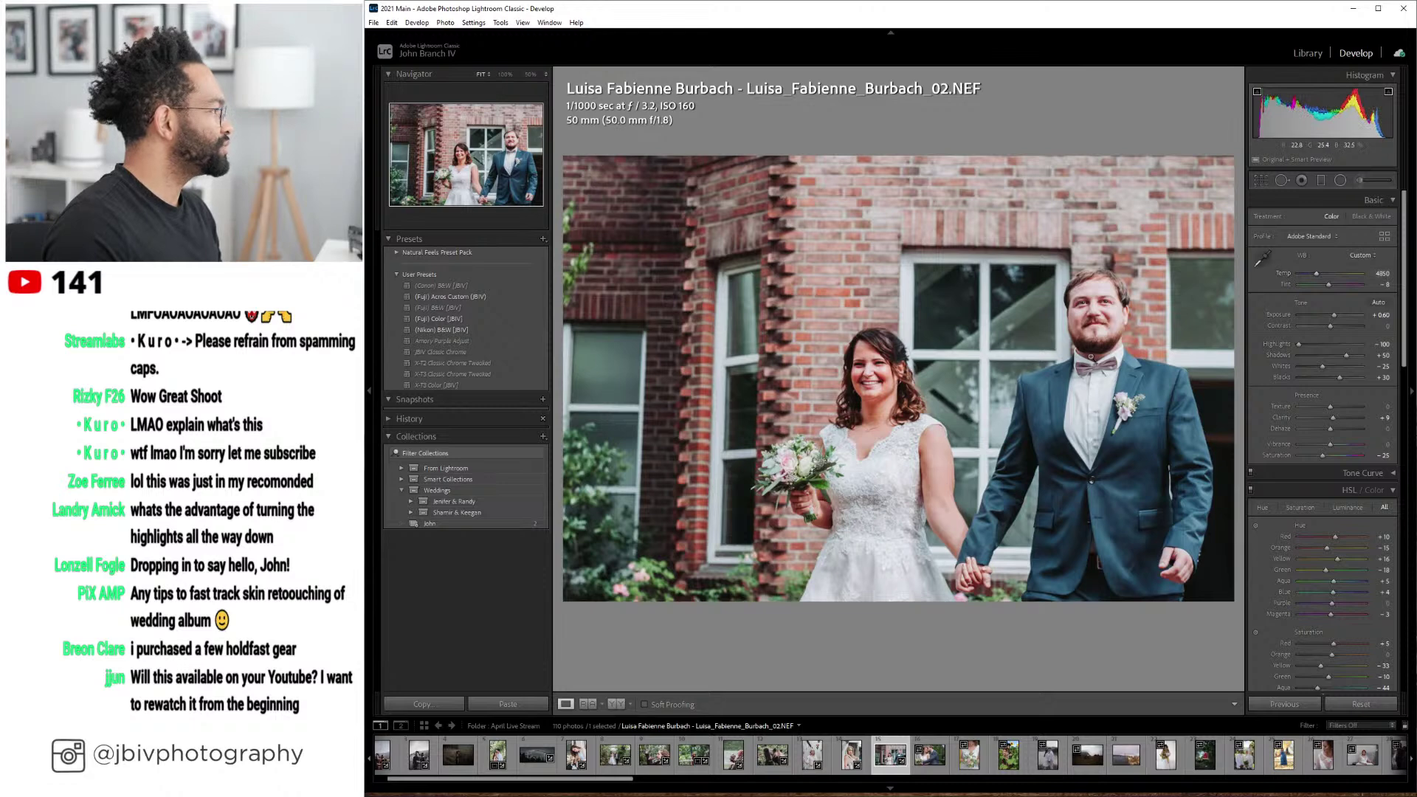
key(ctrl+z)
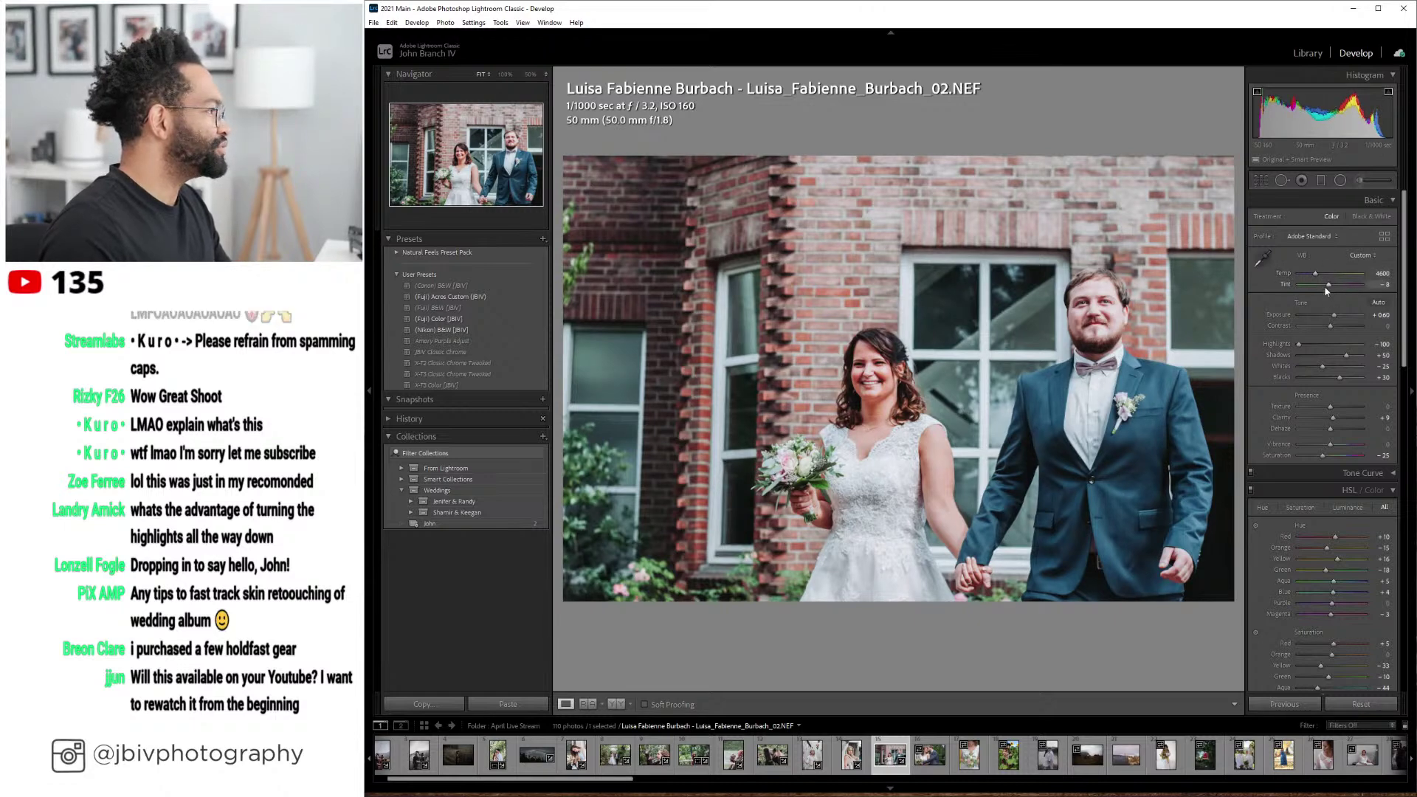
drag(1332, 315, 1334, 317)
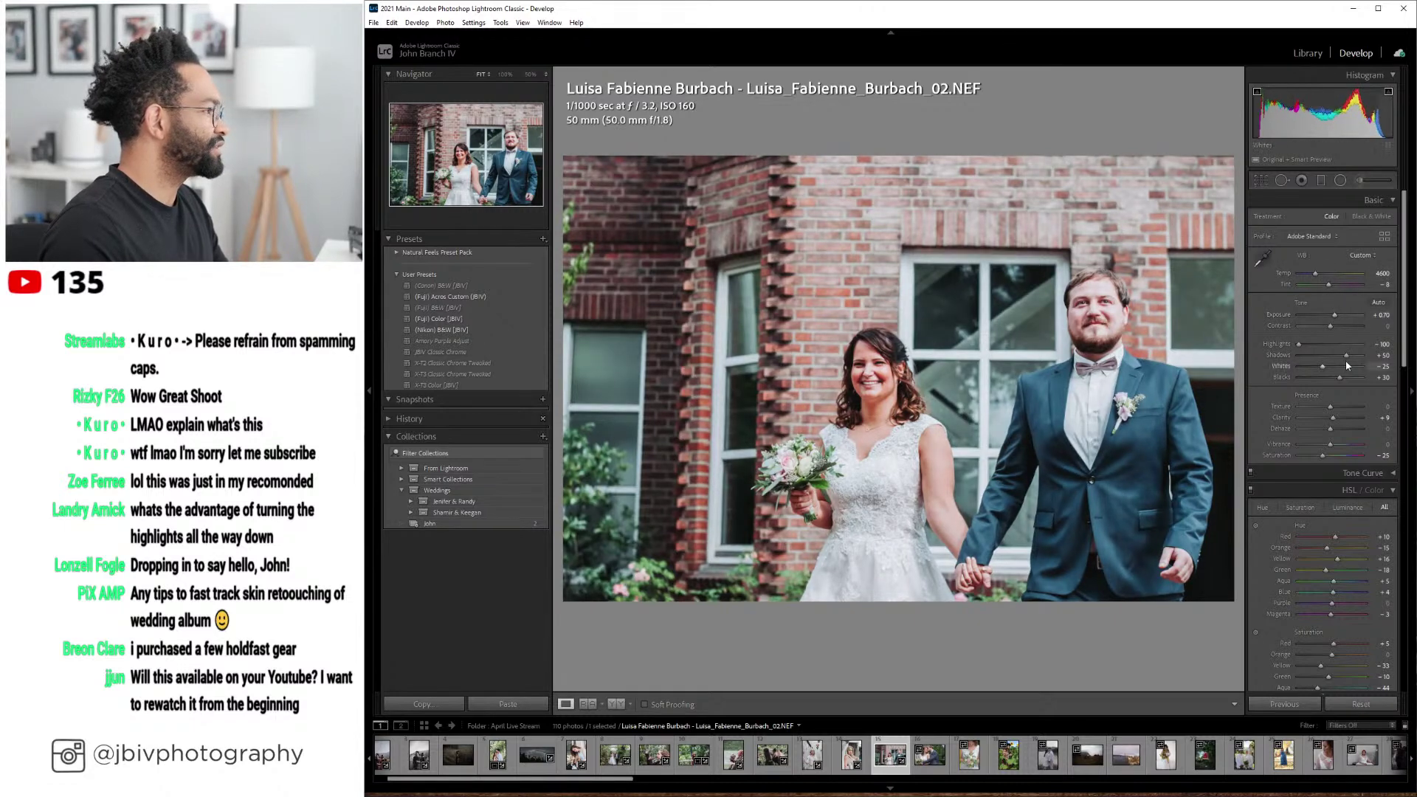
drag(1340, 317, 1338, 317)
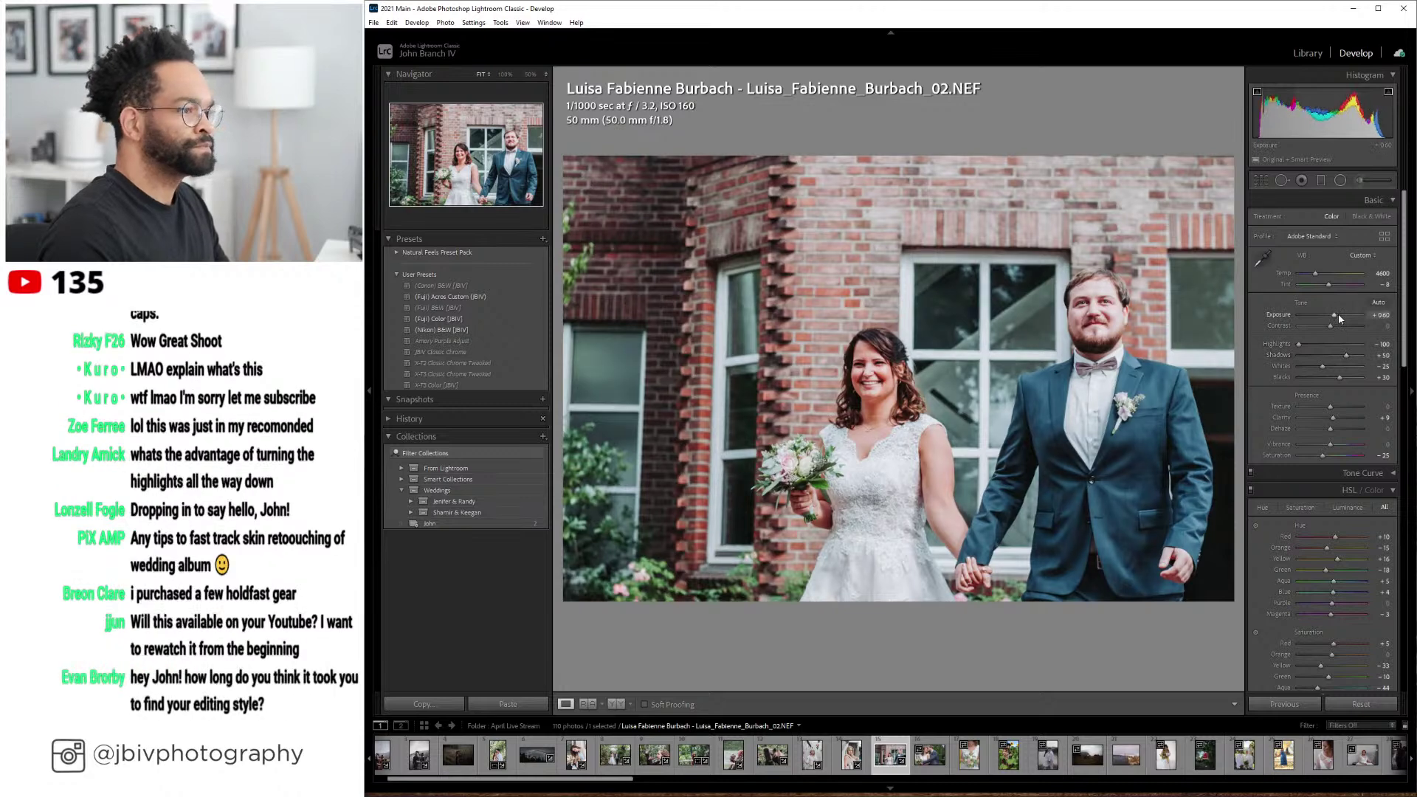
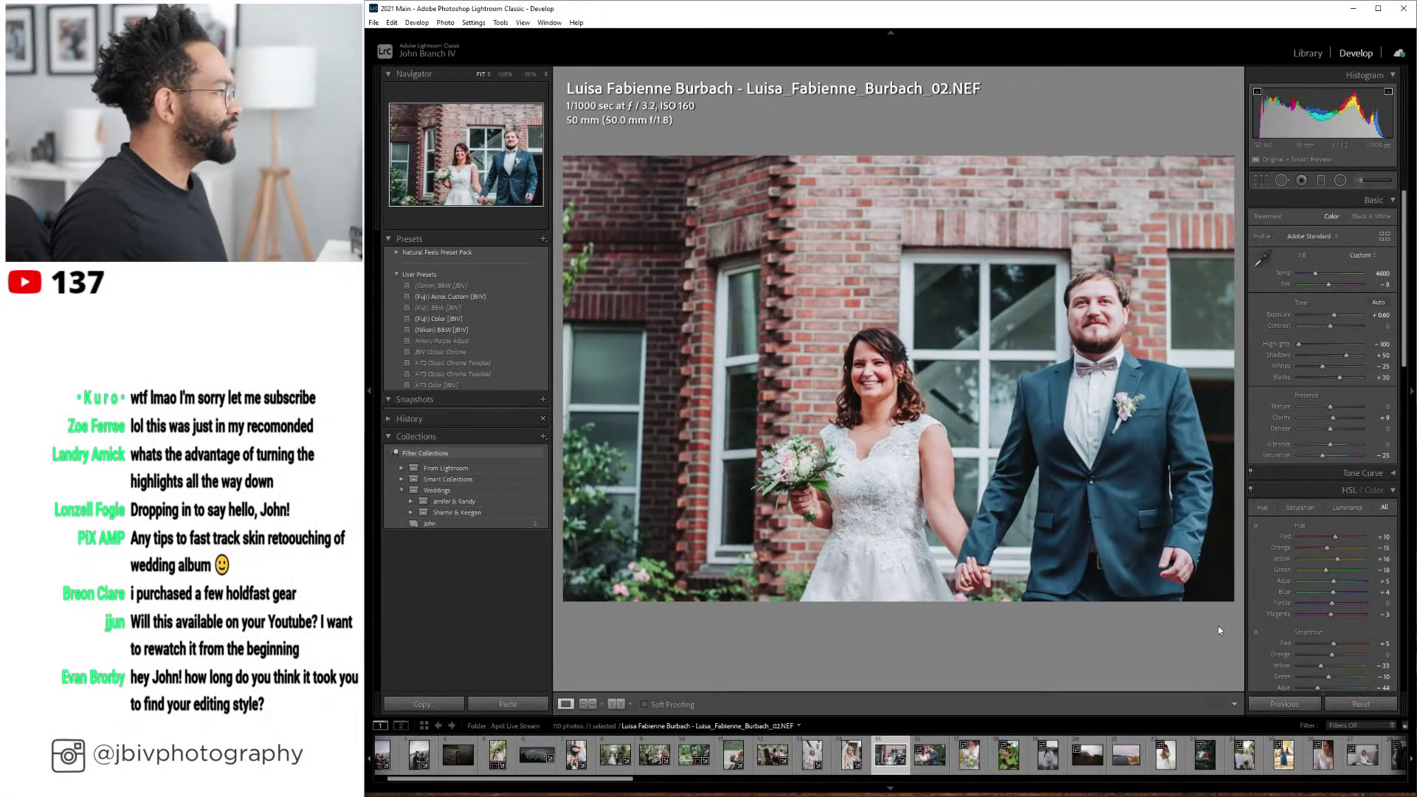
- Compare the wedding photo's edit before and after side by side without the side panels, and go to the next couple photo
click(616, 704)
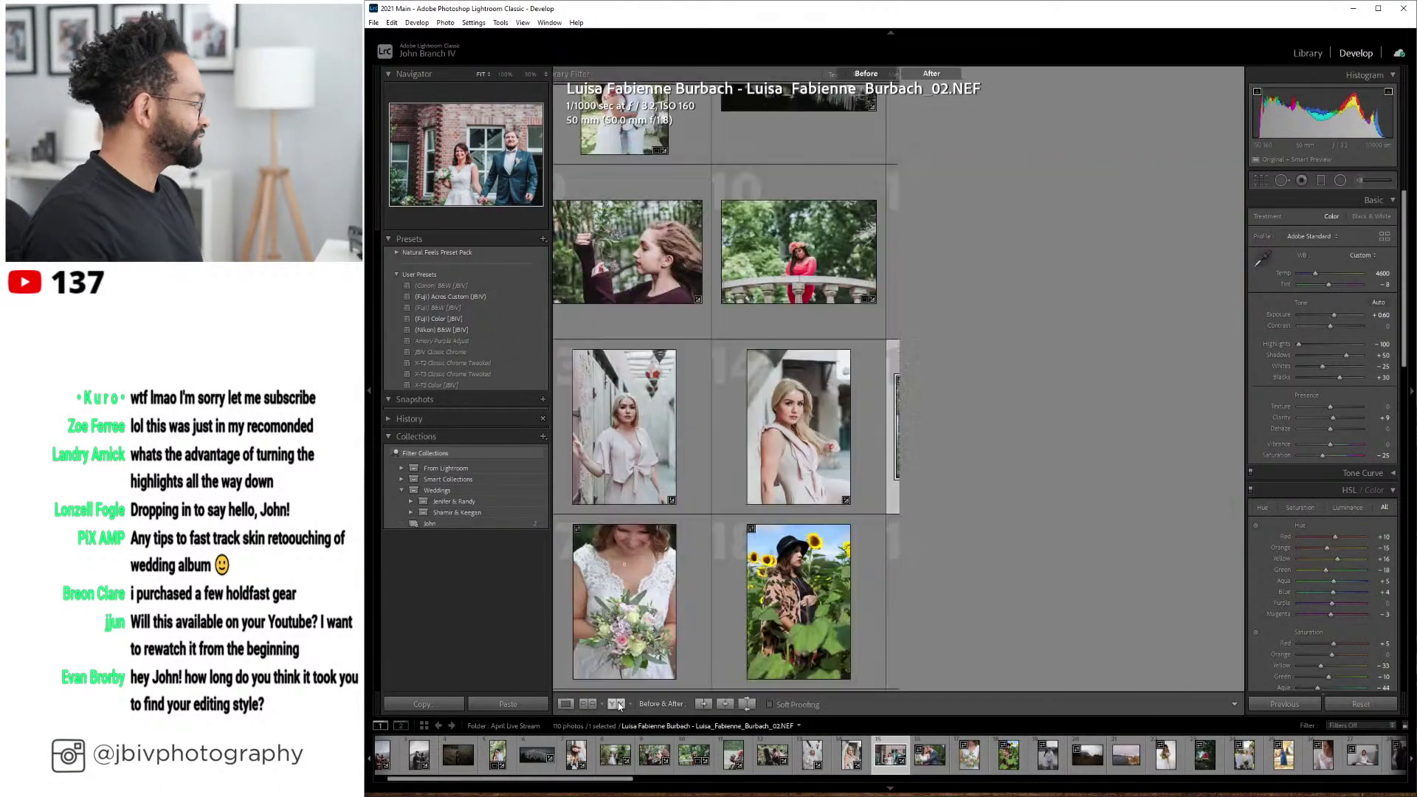
key(Tab)
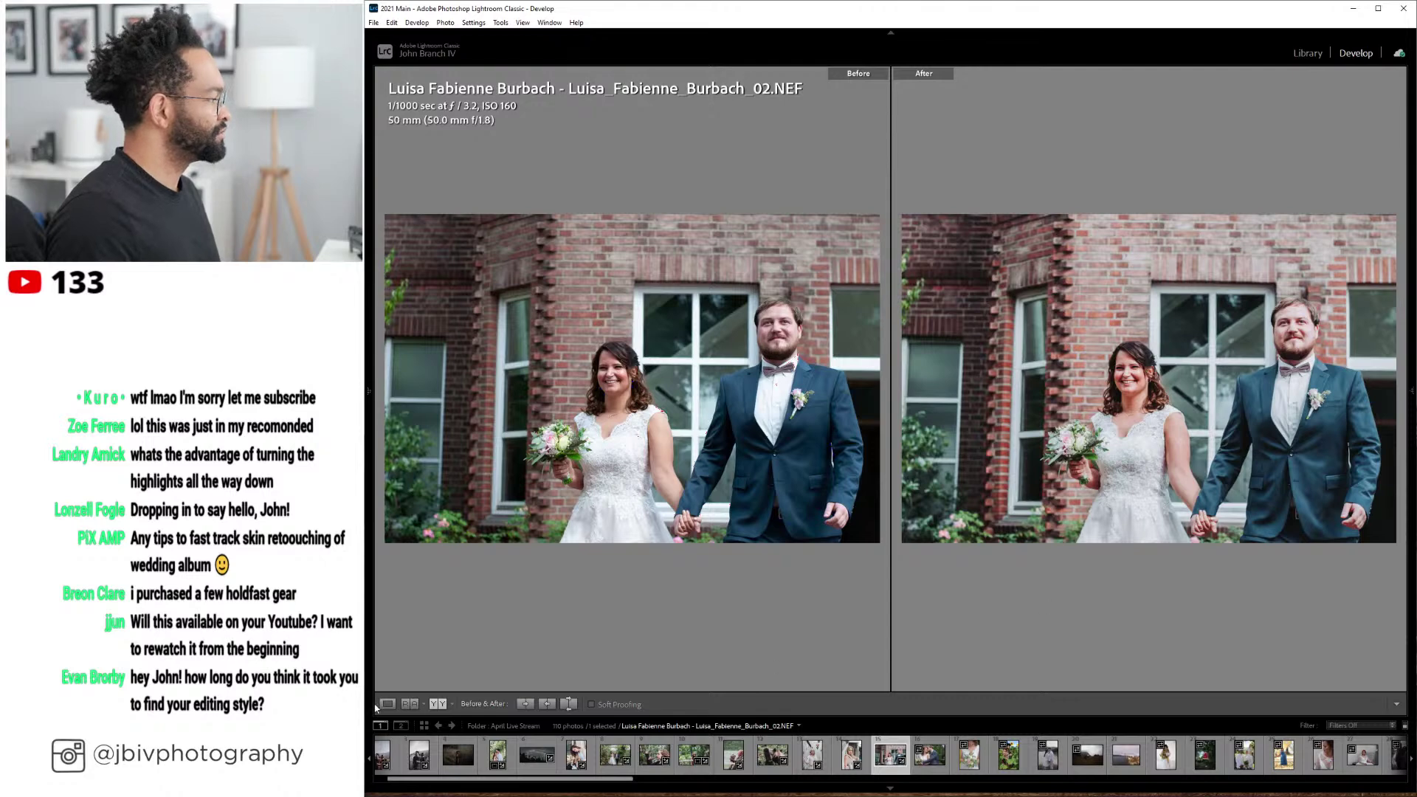
key(Tab)
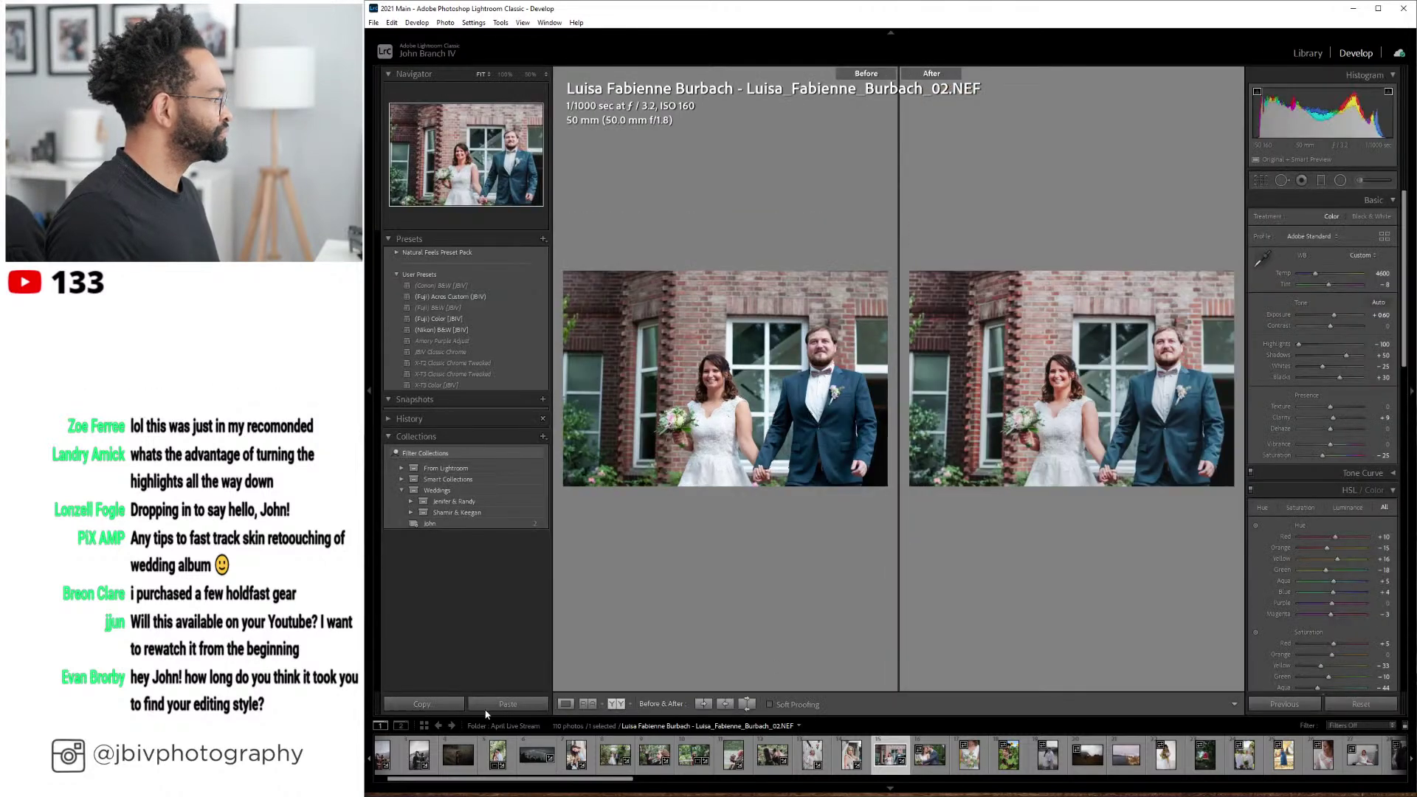
click(565, 704)
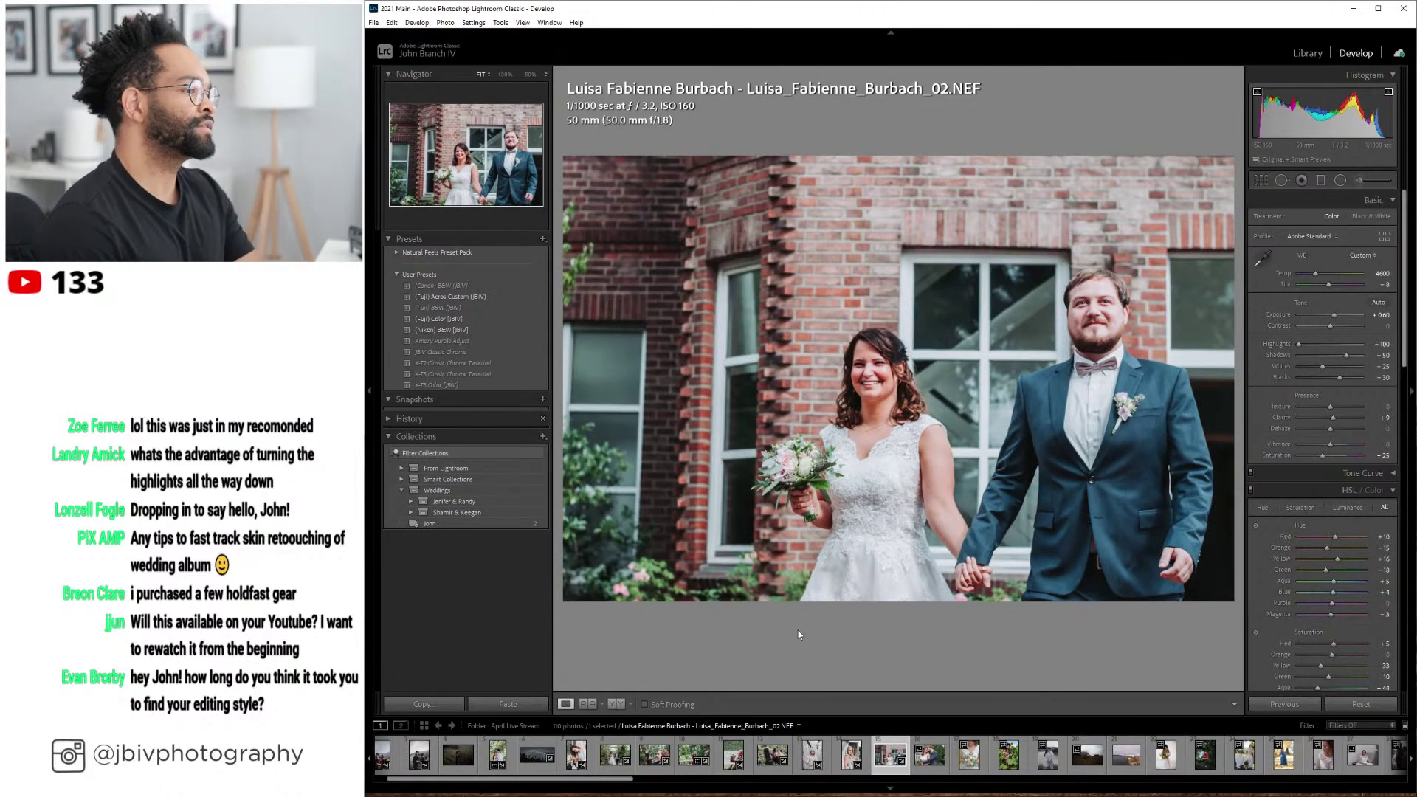
key(Right)
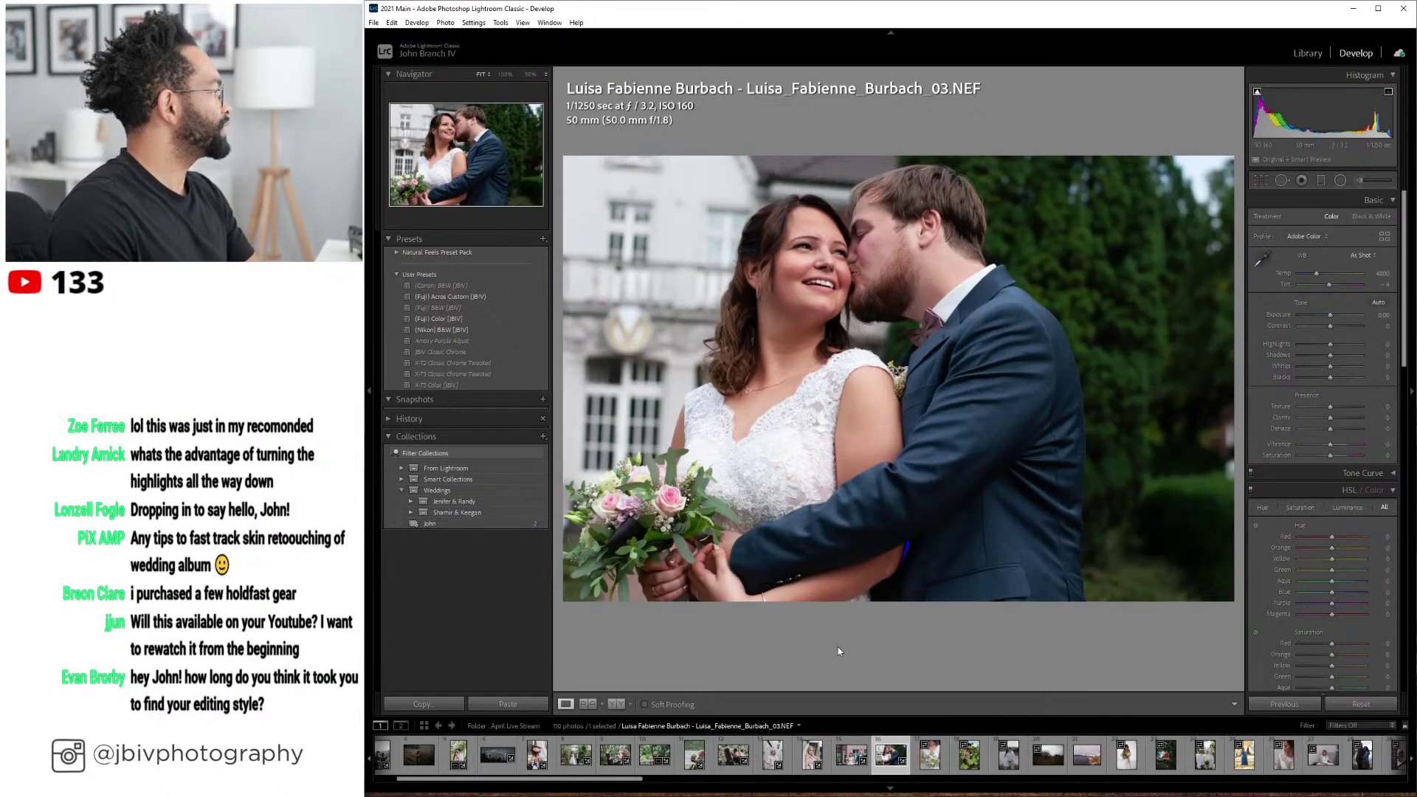
- Level the photo of the kissing wedding couple with Upright and apply the (Fuji) Color [JBIV] preset
scroll(1259, 393, down, 5)
scroll(1259, 388, down, 5)
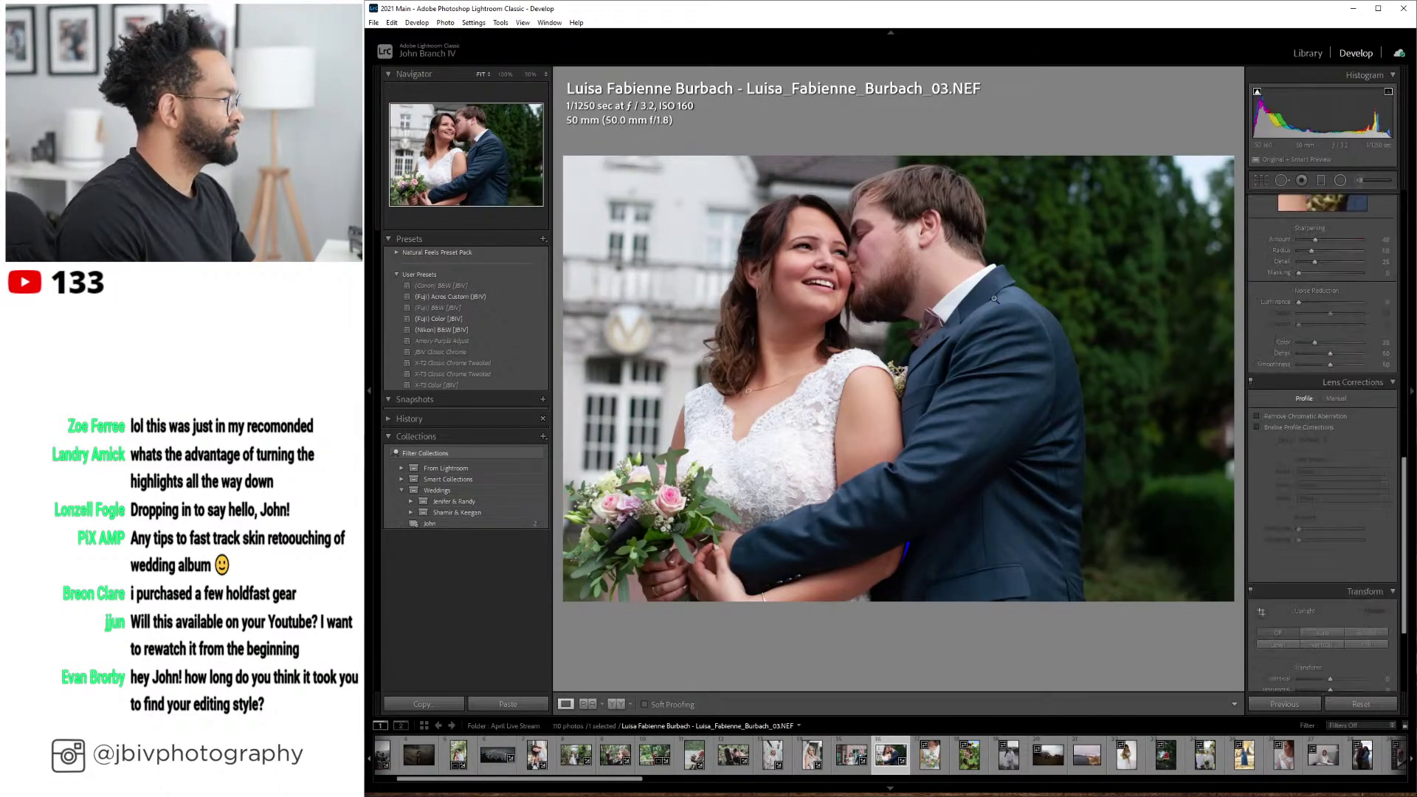
click(1274, 634)
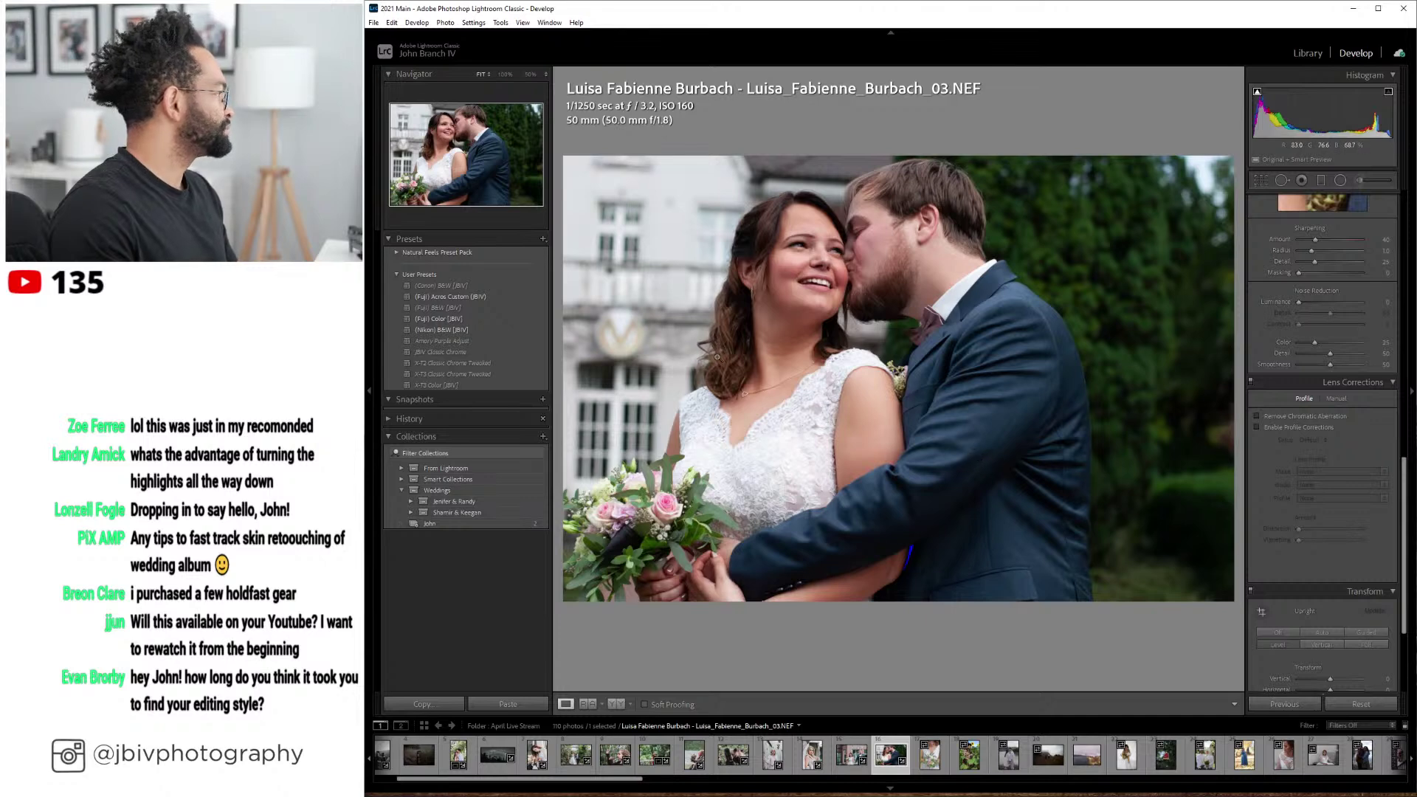
click(479, 320)
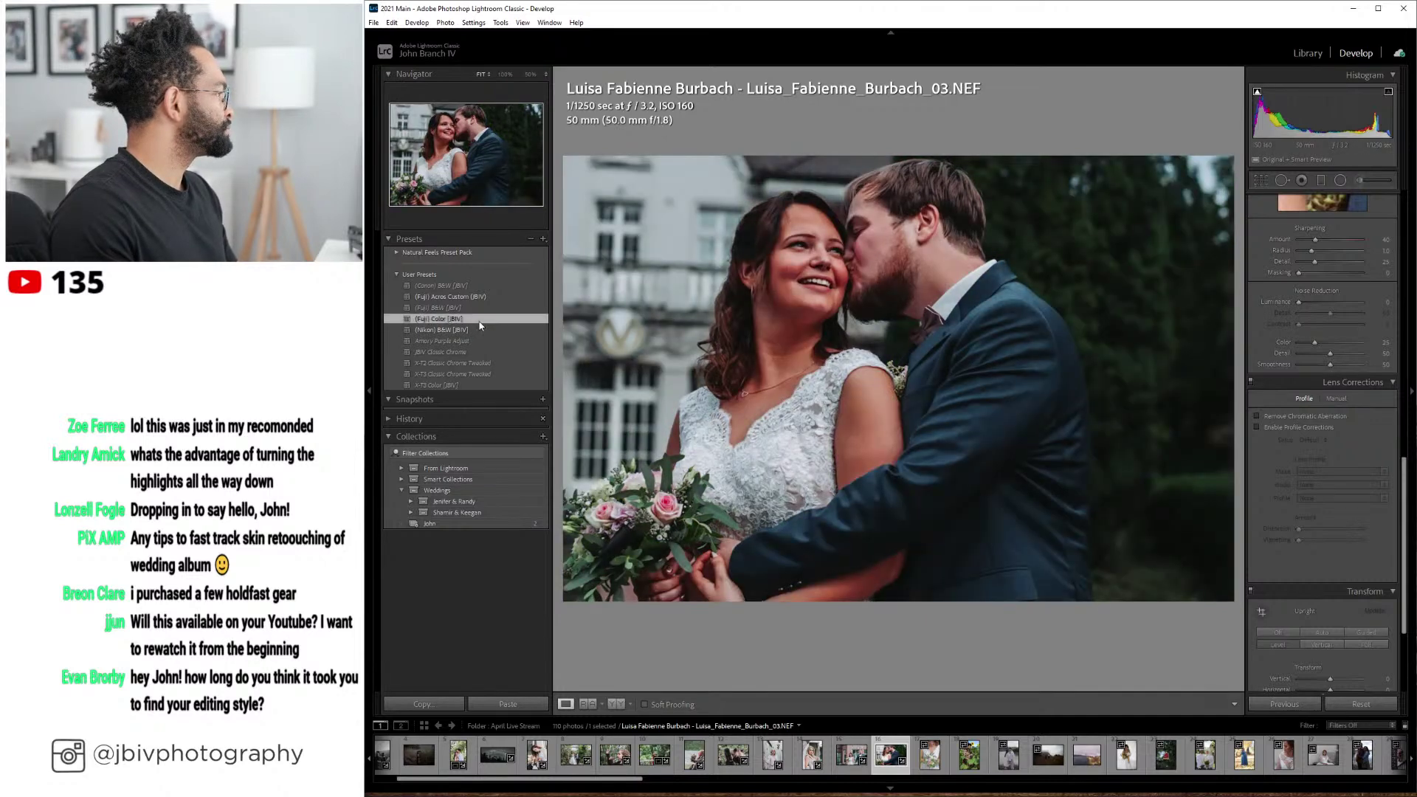
- Set the kissing couple photo's orange saturation to -5 and exposure to +0.80
scroll(1329, 400, up, 10)
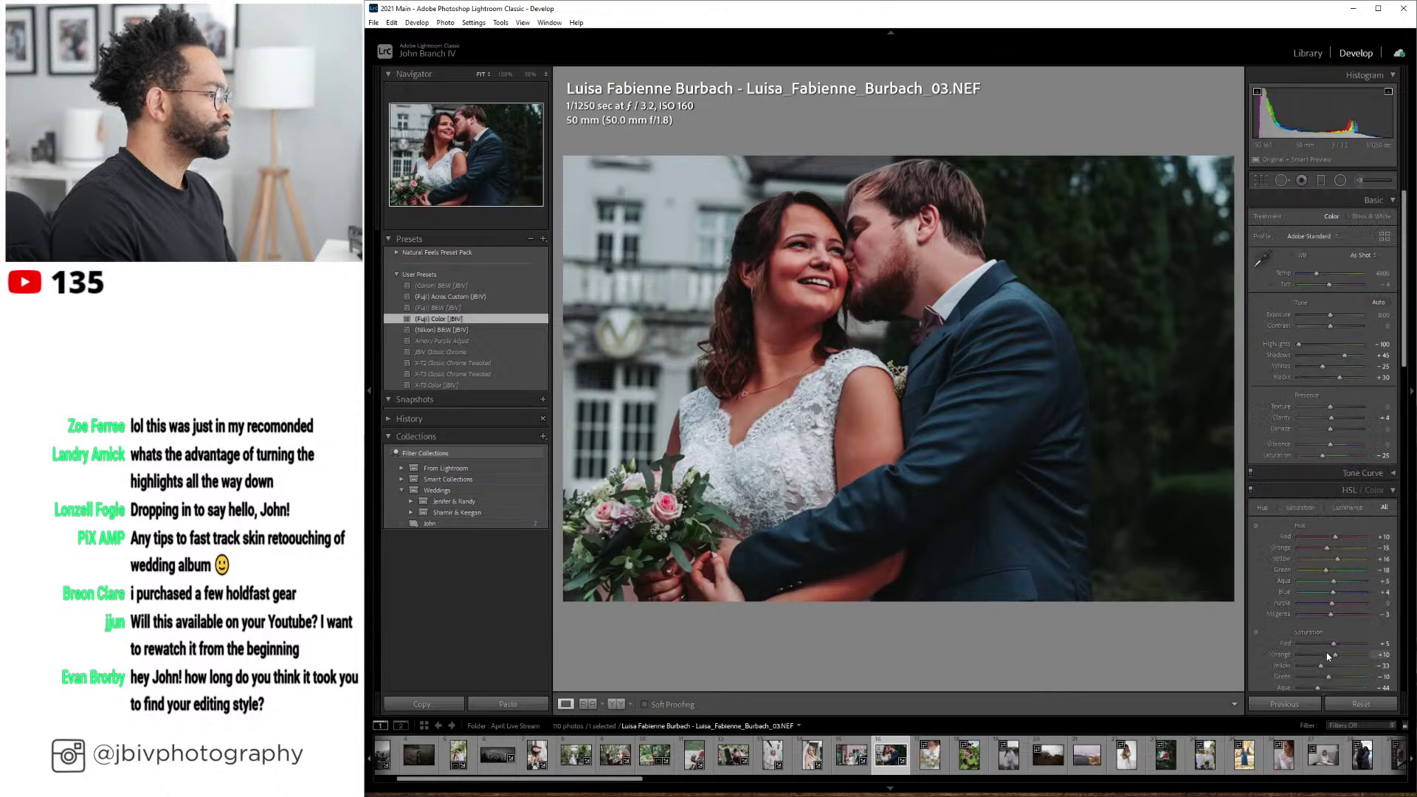
scroll(1328, 656, down, 3)
scroll(1343, 319, up, 1)
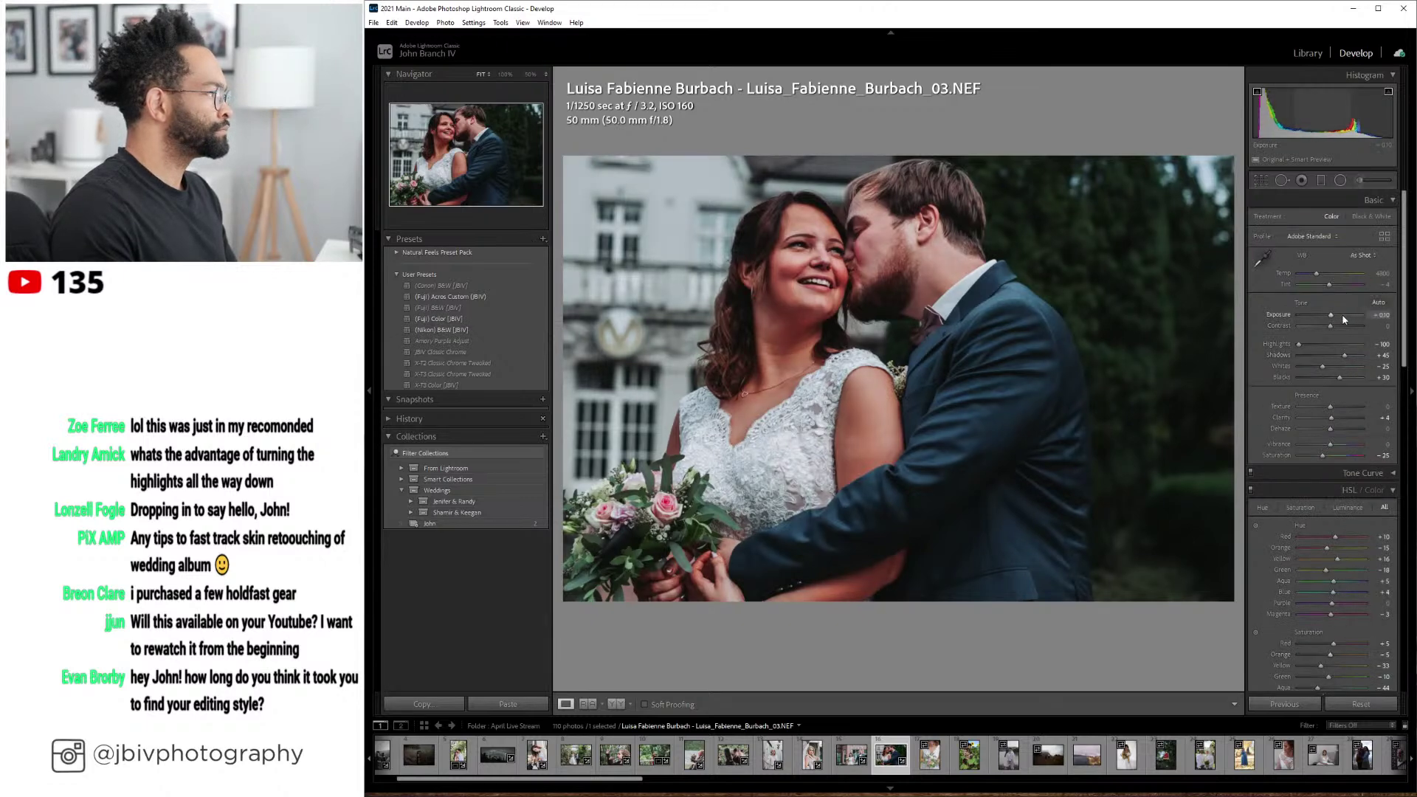
scroll(1343, 320, up, 6)
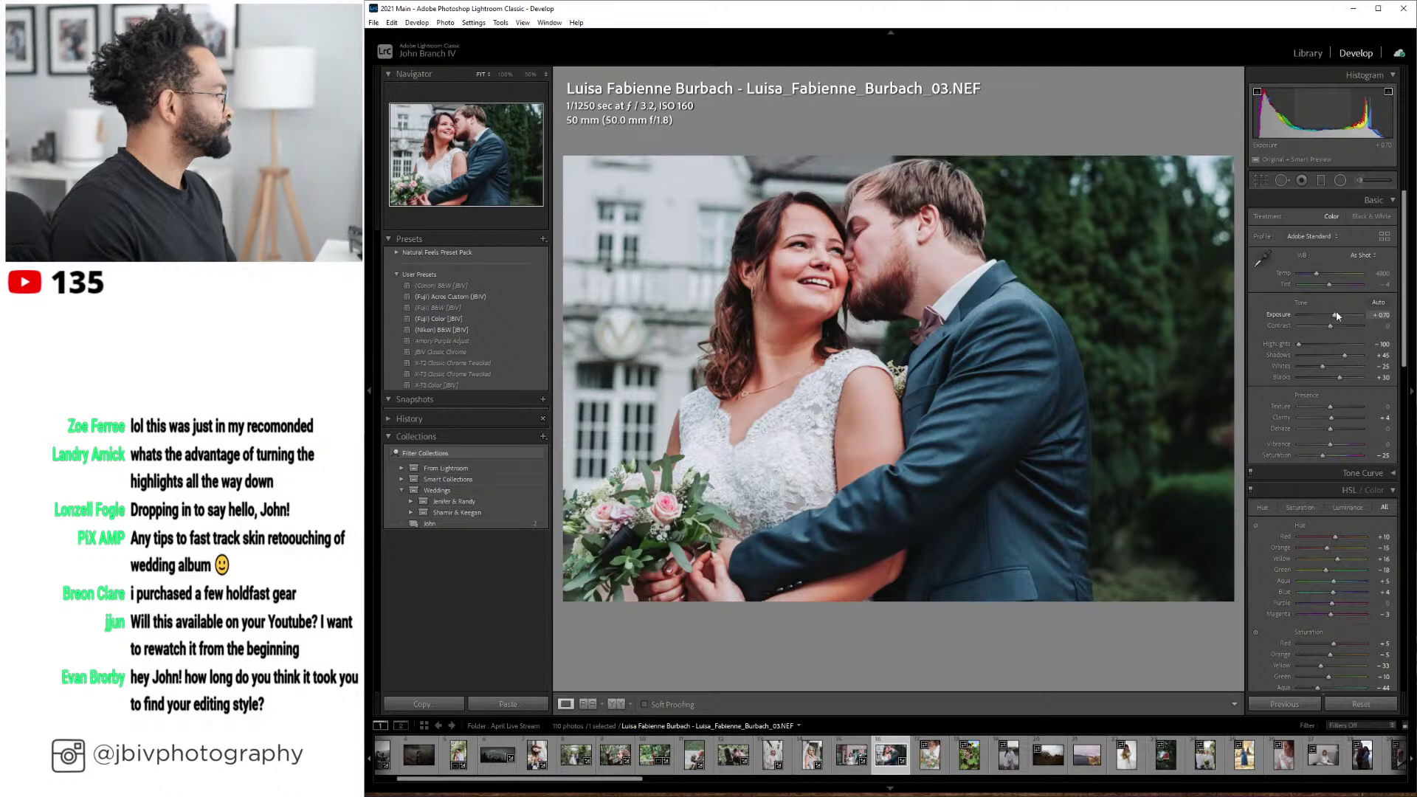
scroll(1340, 316, up, 1)
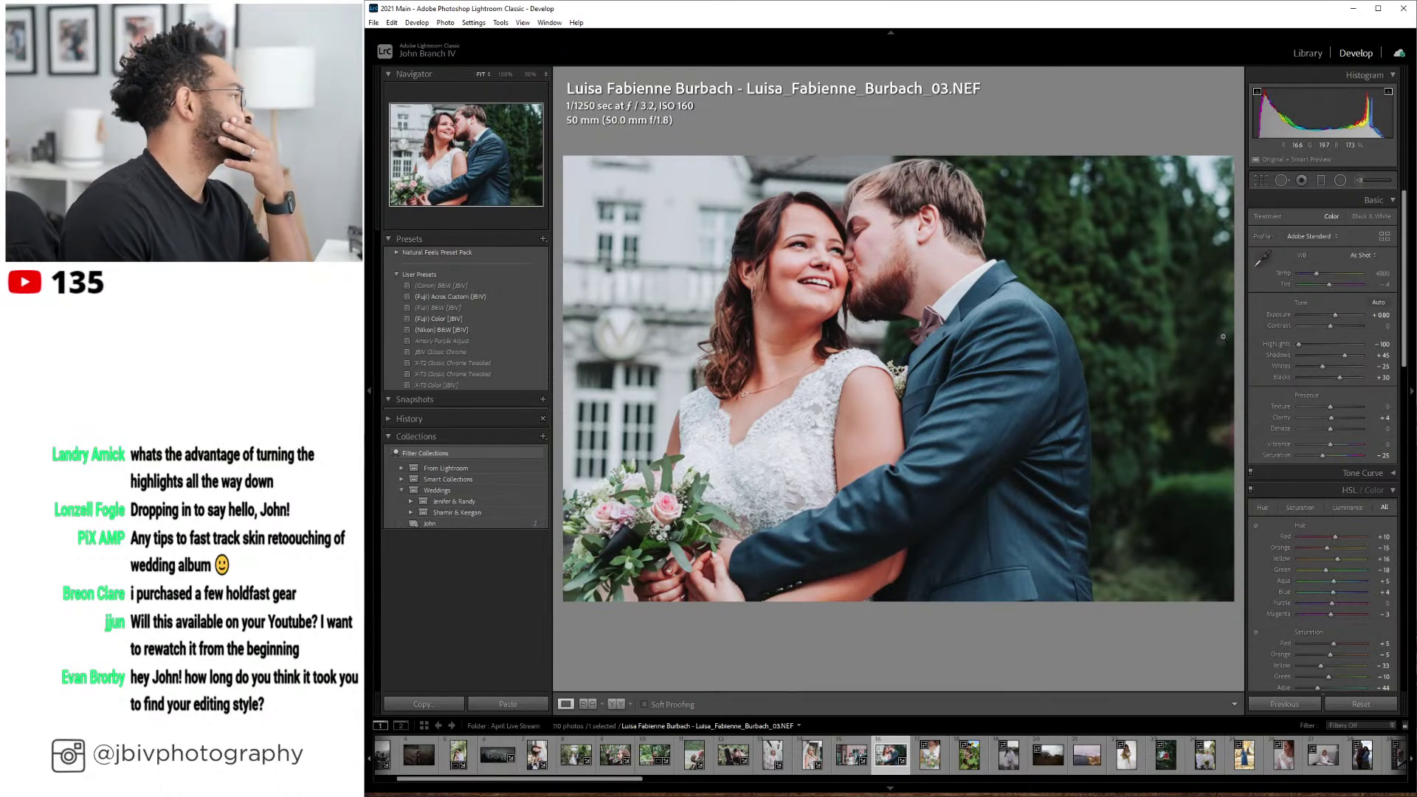
- Compare the kissing couple photo before and after side by side, return to the single view and go to the bride's bouquet photo
click(616, 703)
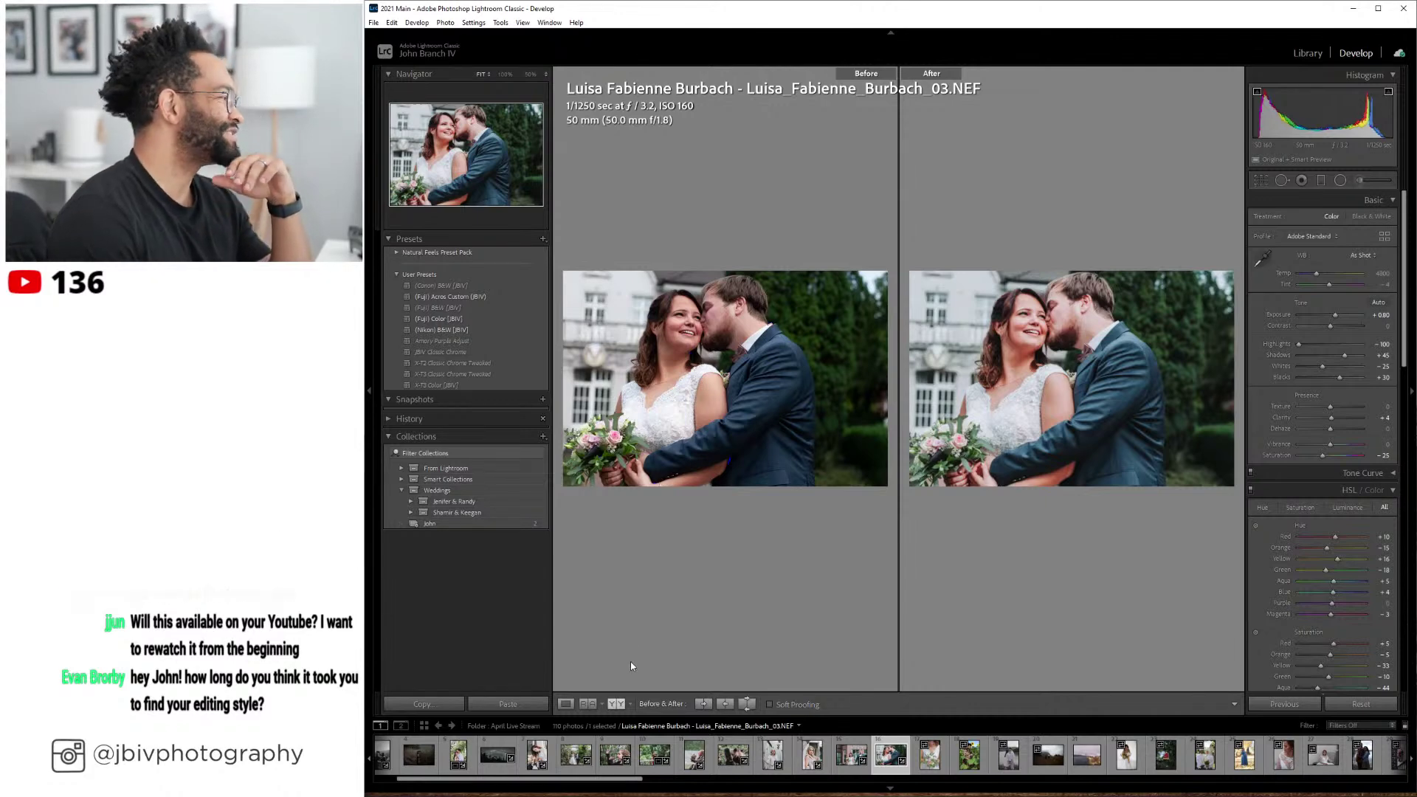
click(562, 705)
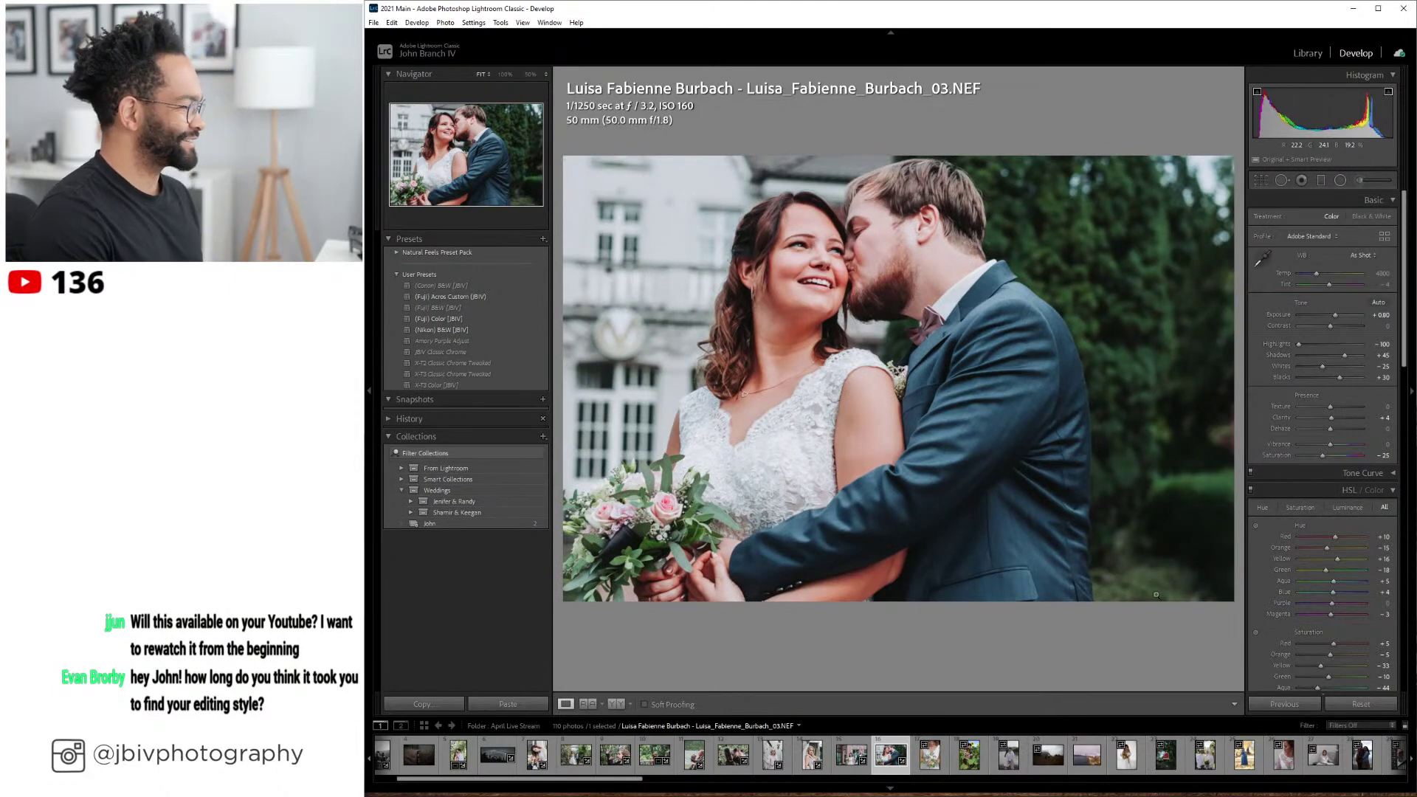
key(Right)
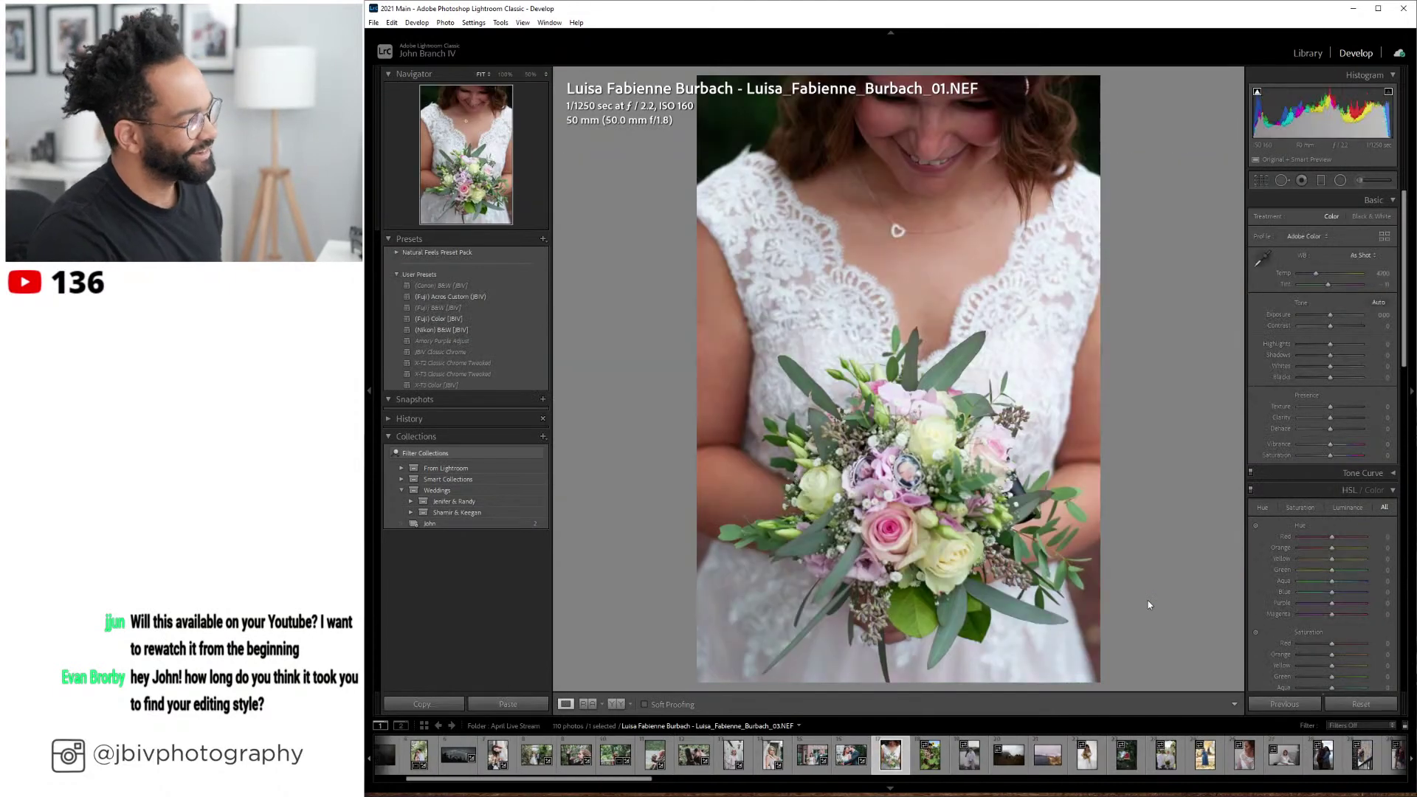
- Apply the (Fuji) Color [JBIV] preset to the bouquet photo, set its exposure to +0.70 and reduce the orange saturation
click(519, 318)
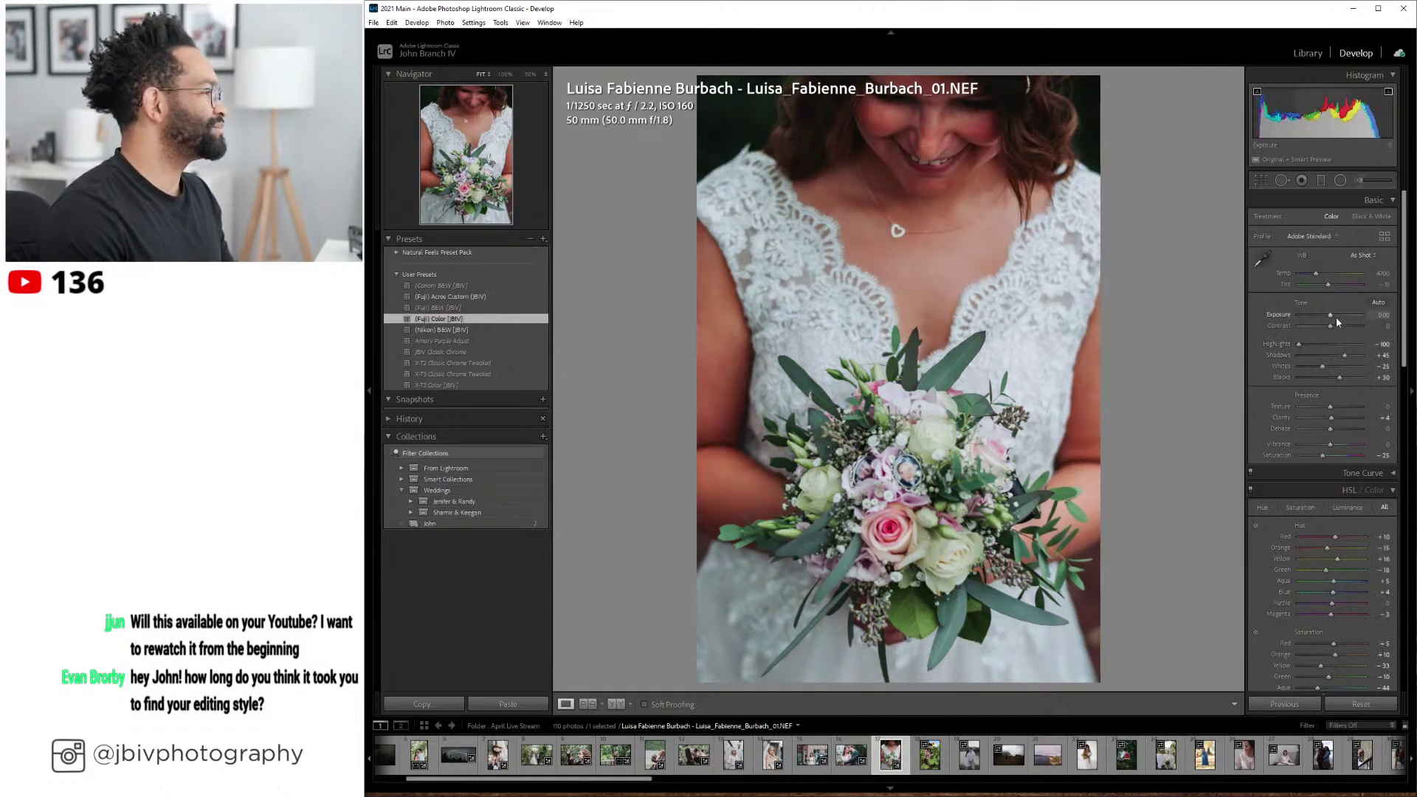
drag(1335, 317, 1340, 313)
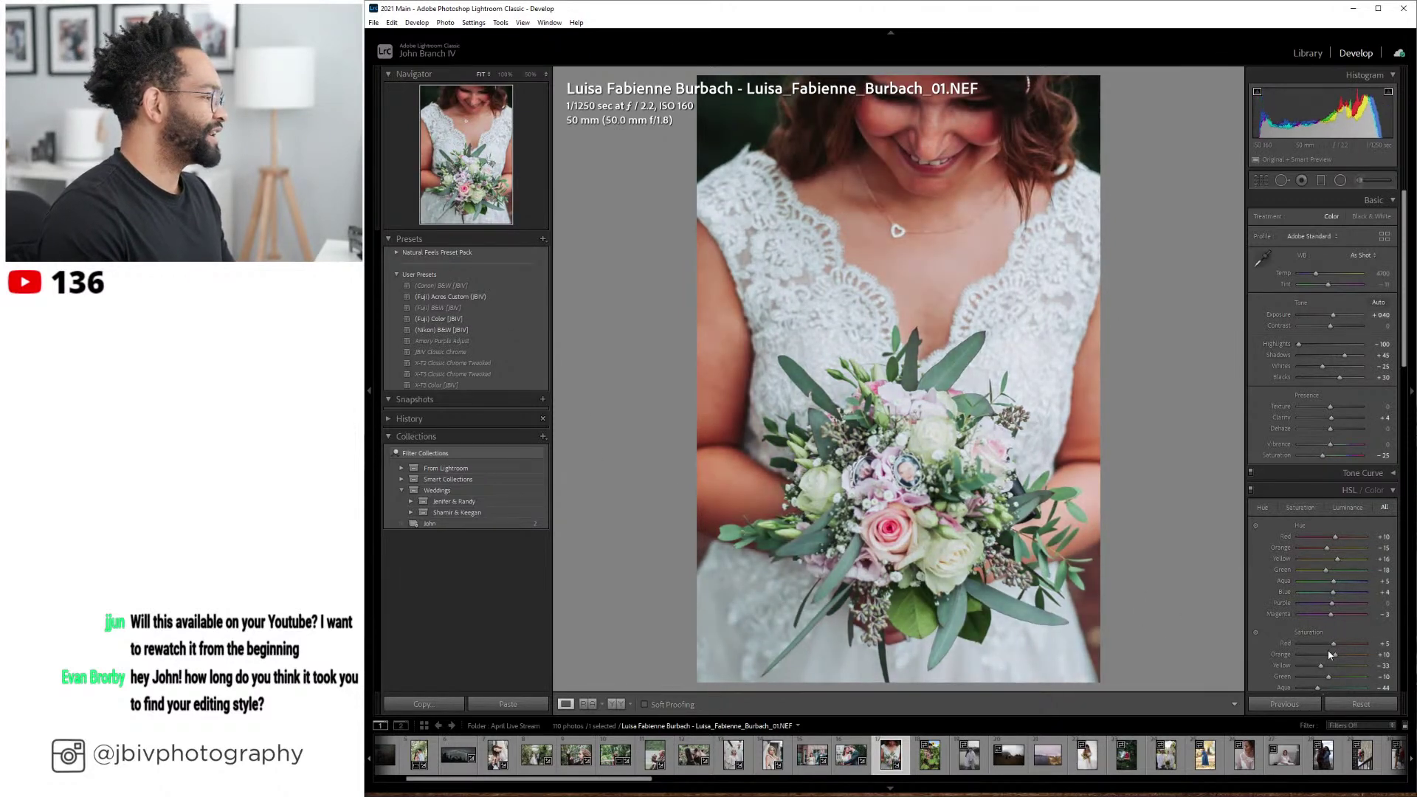
drag(1333, 654, 1330, 659)
drag(1329, 656, 1326, 656)
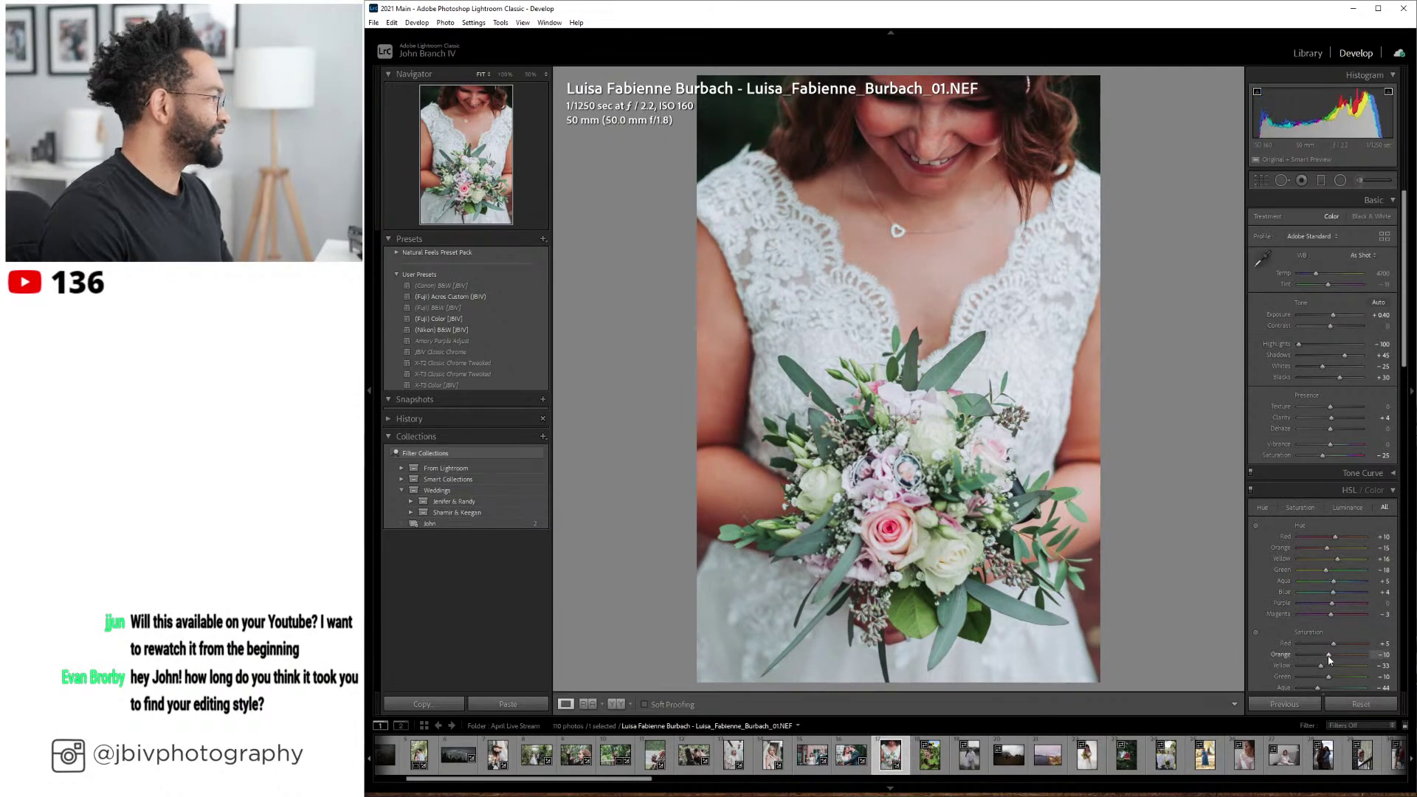
drag(1339, 318, 1339, 314)
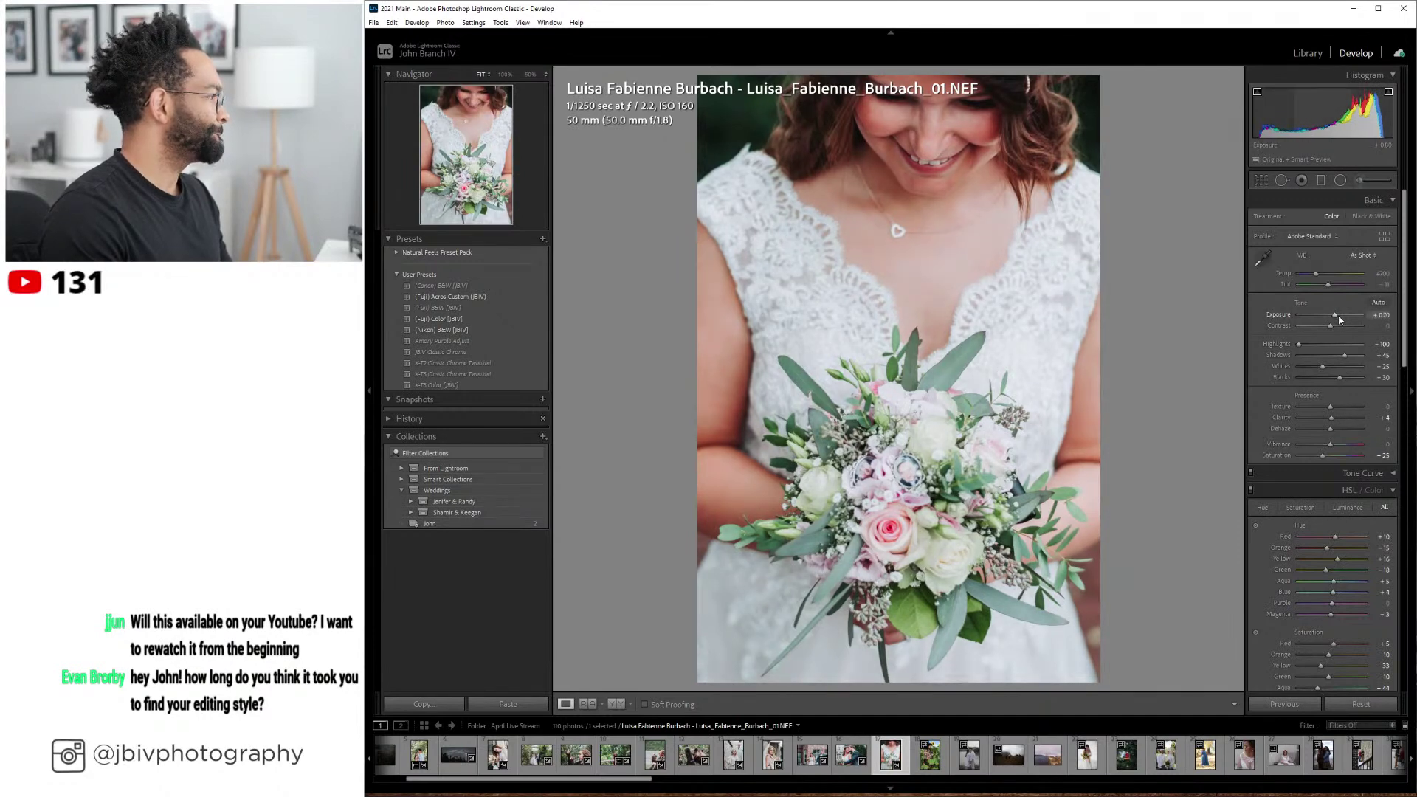
drag(1338, 653, 1340, 650)
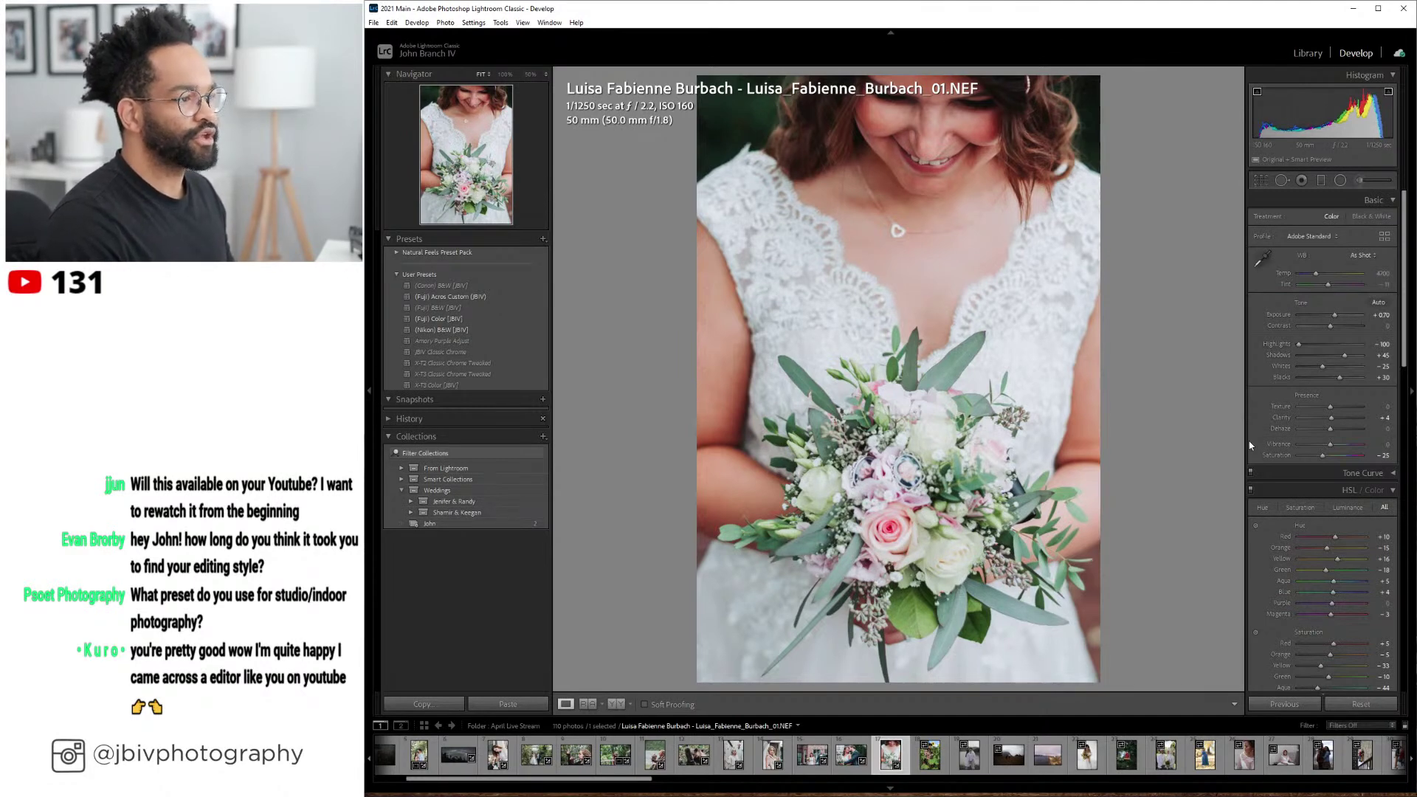
- Go to the sunflower field portrait, apply the X-T3 Color [JBIV] preset and set its exposure to +0.80
key(Right)
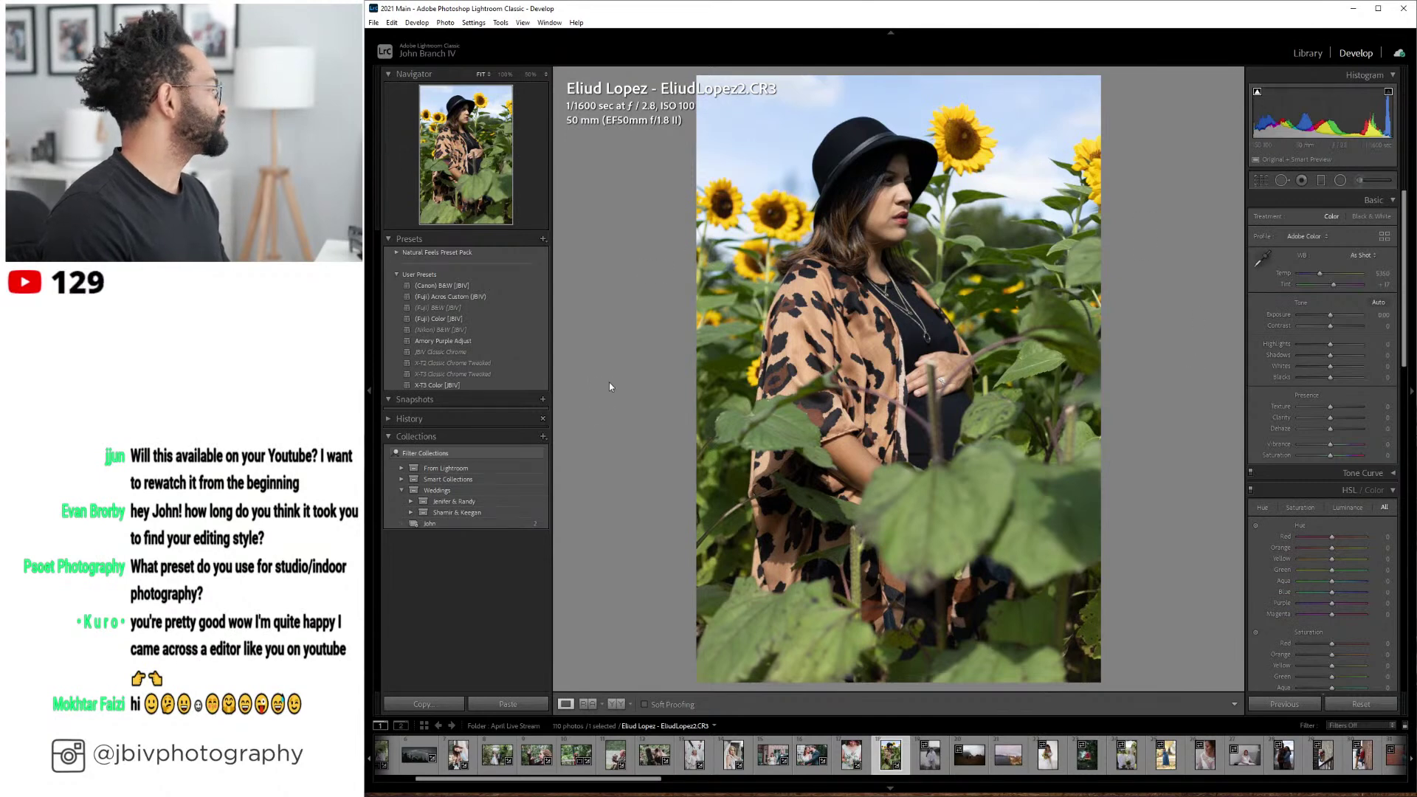
click(475, 385)
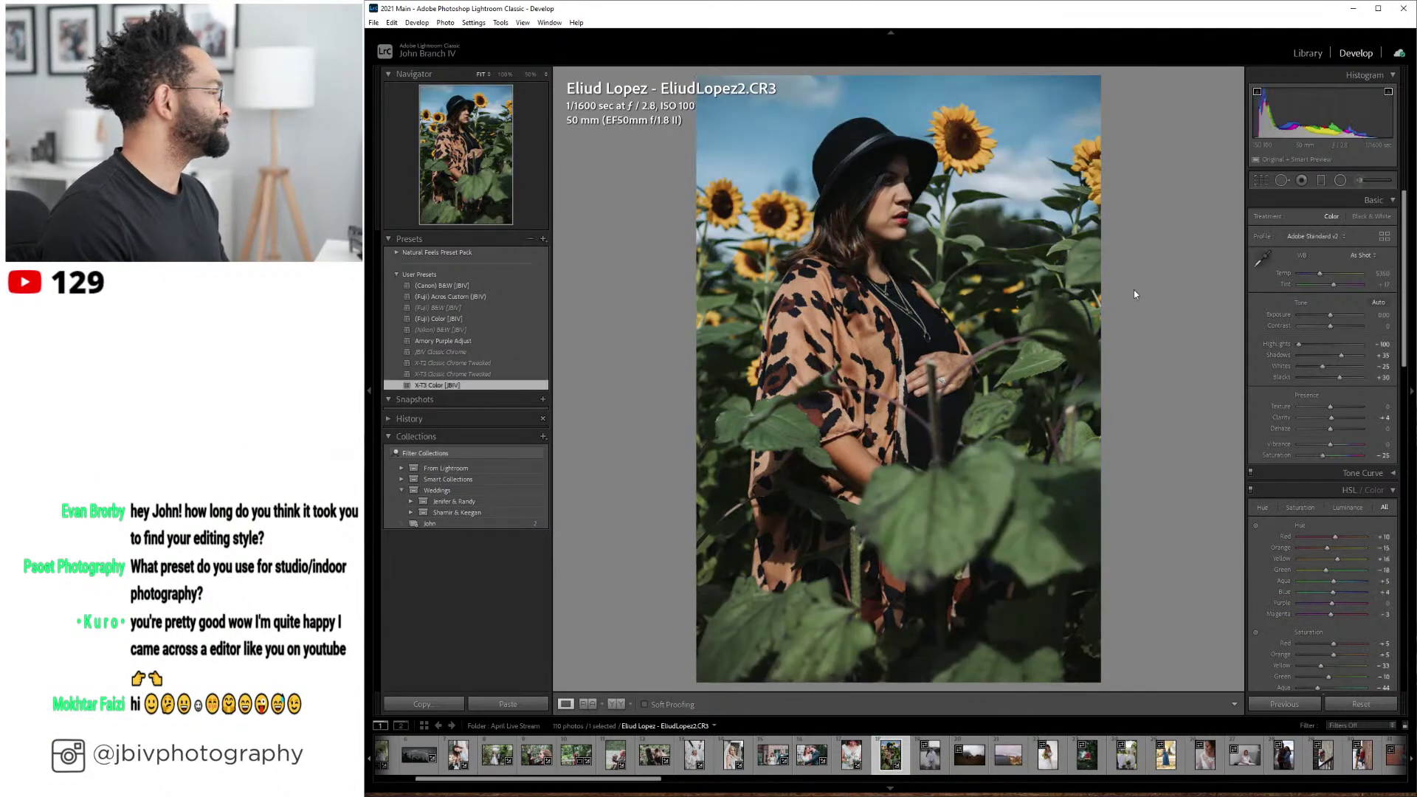
click(1334, 316)
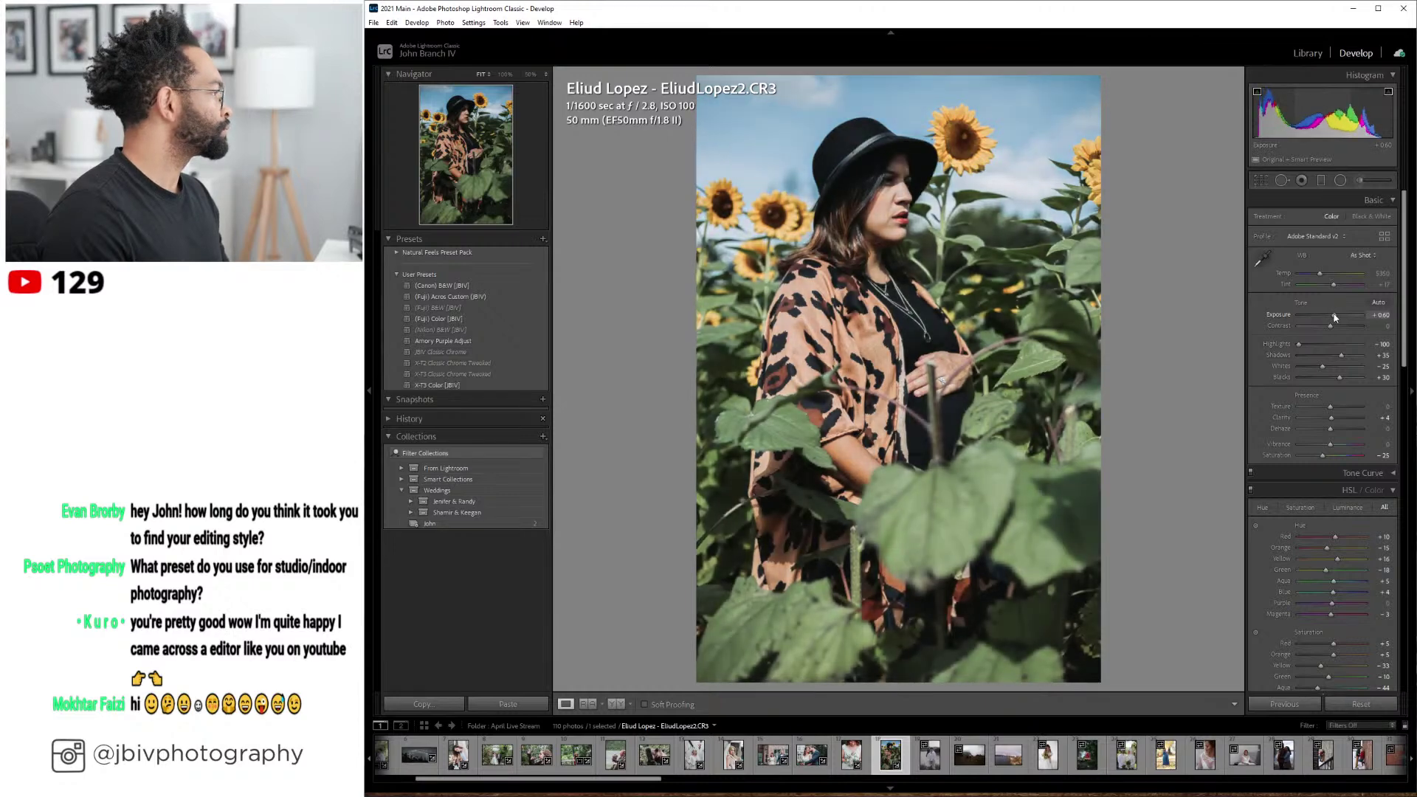
- Set the sunflower portrait's temperature to 6250 and tint to +27
click(1335, 284)
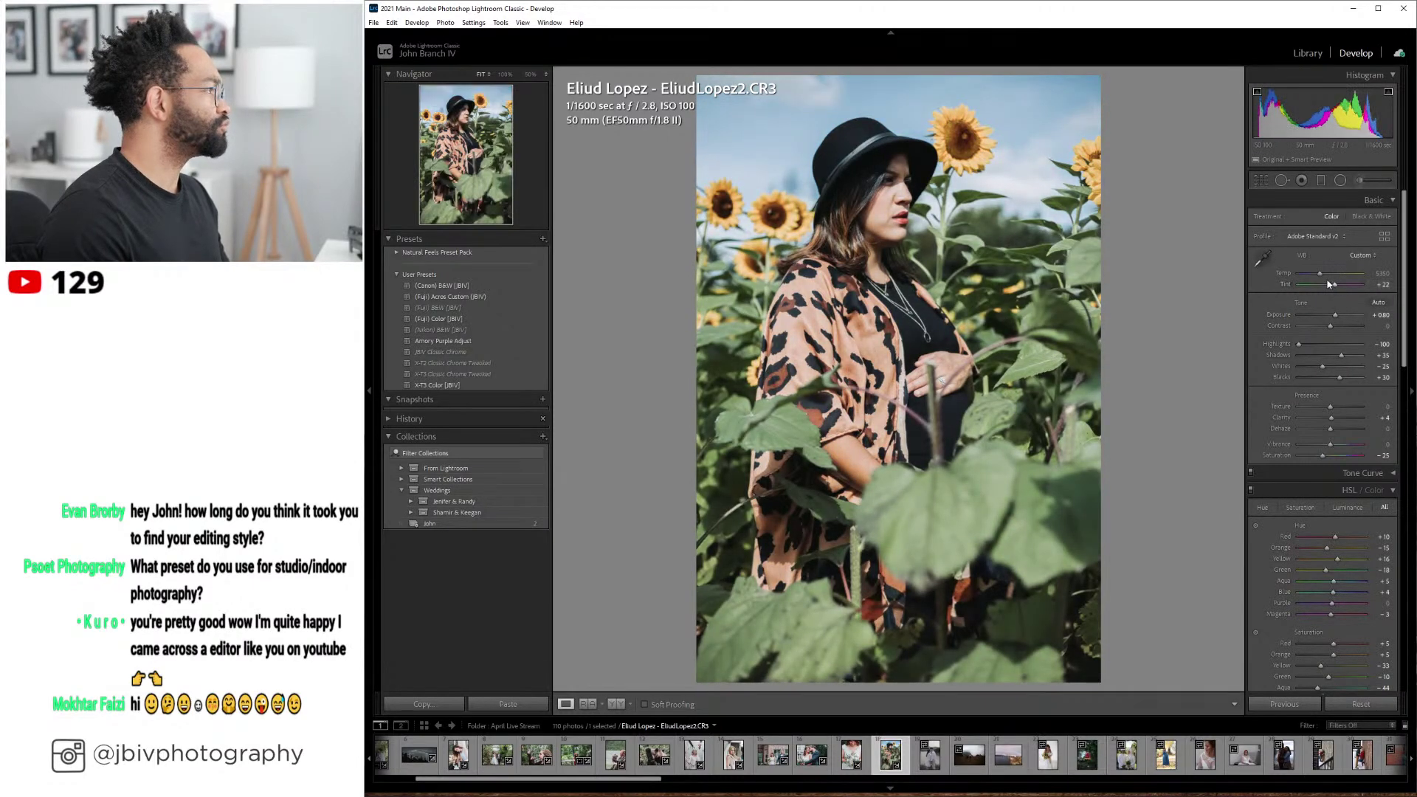
click(1321, 274)
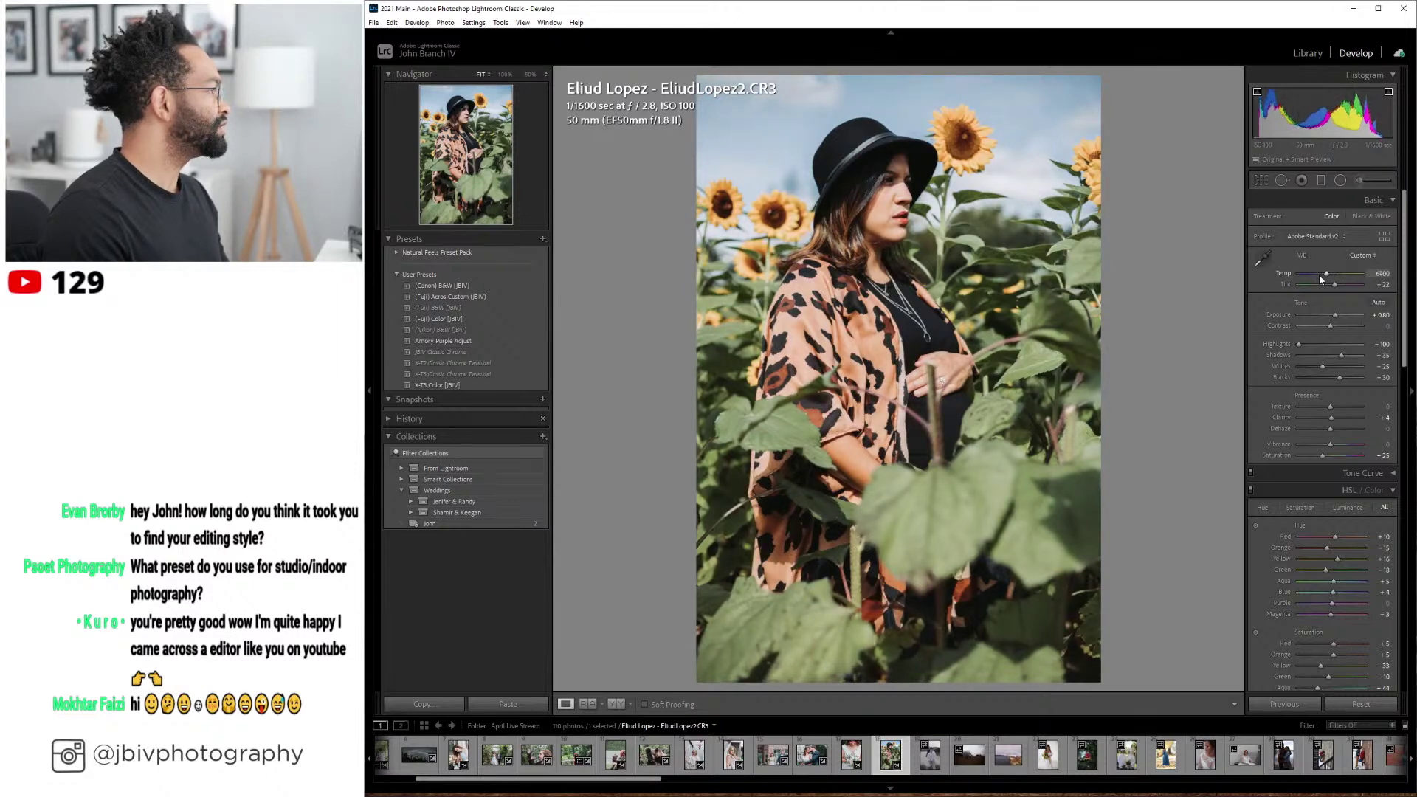
key(Down)
key(Down)
key(Down)
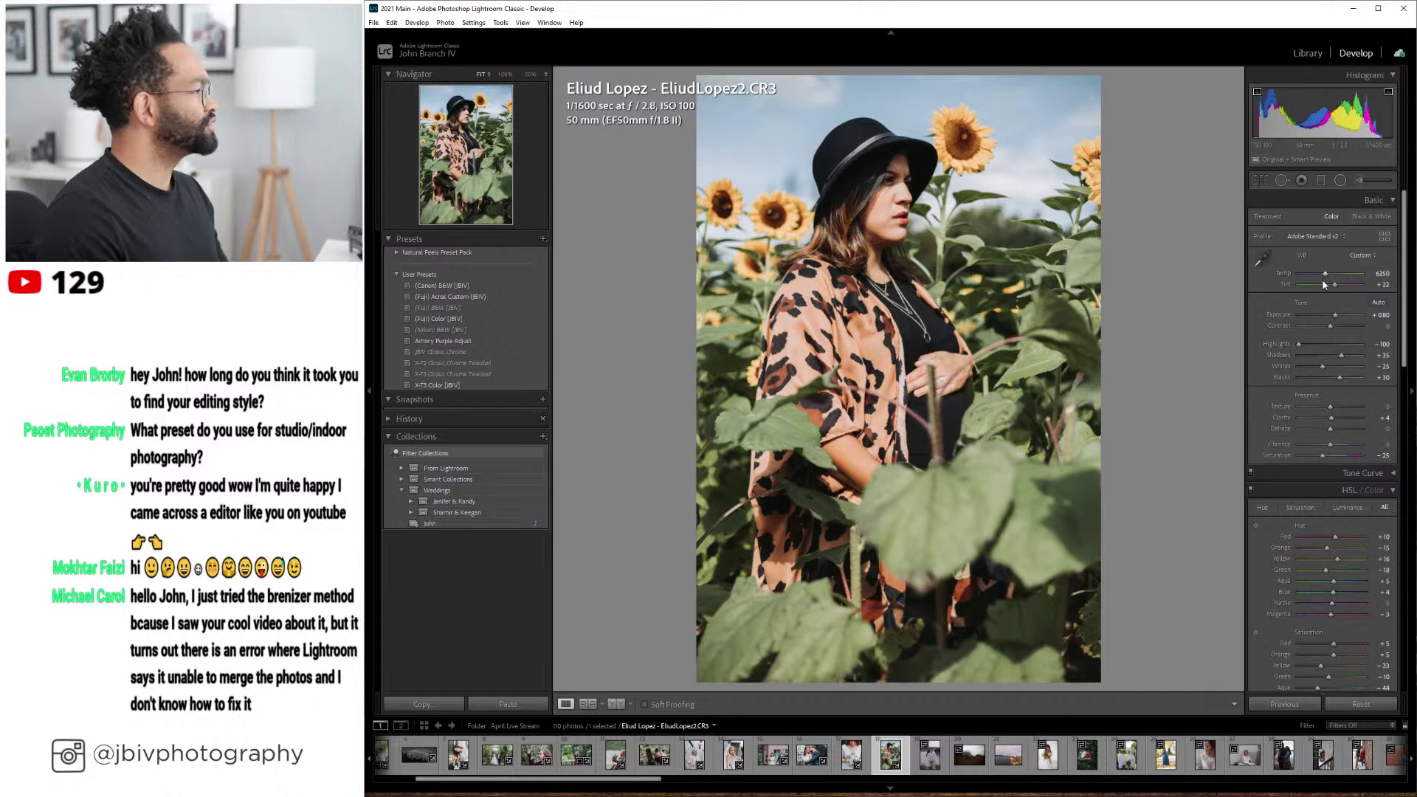
click(1335, 285)
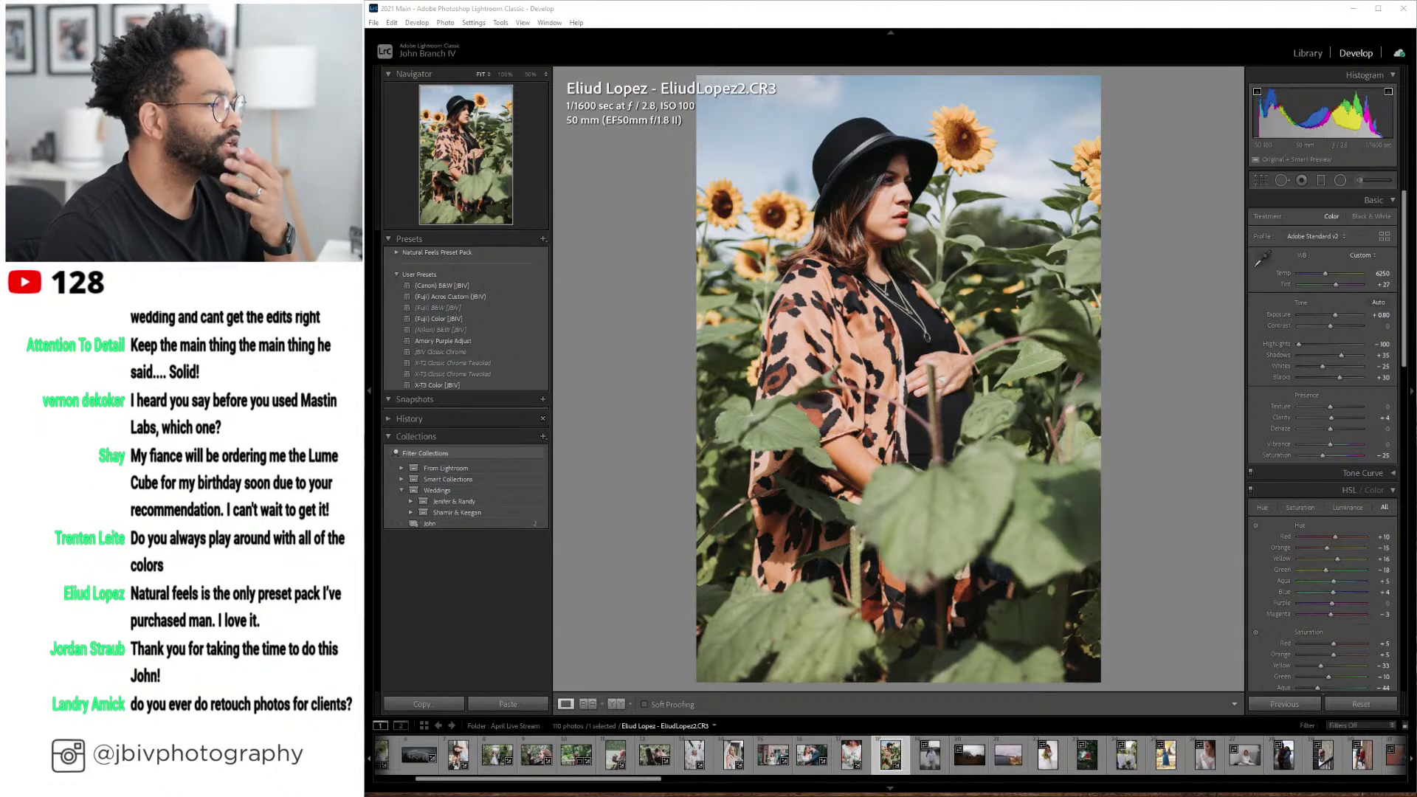
click(1199, 347)
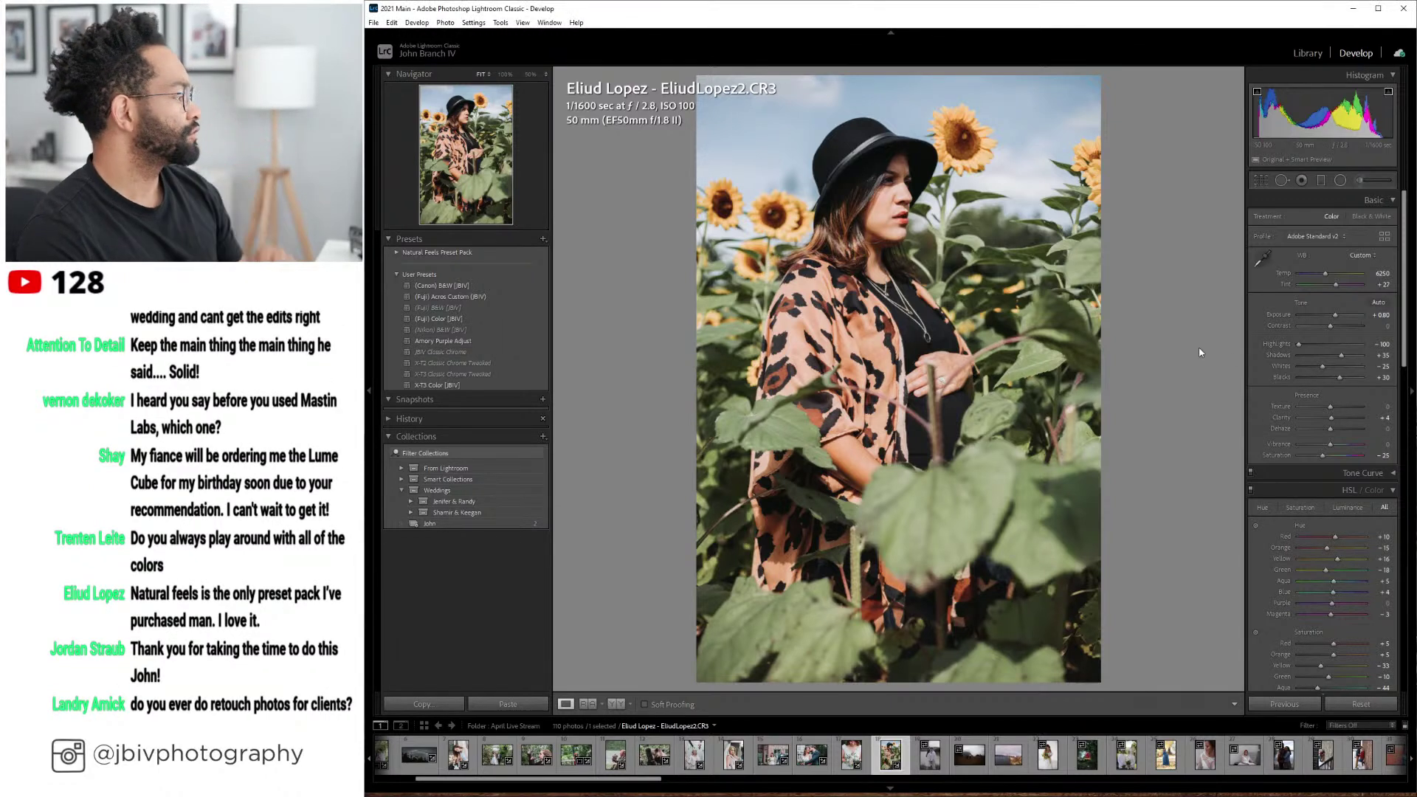
- Go to the lakeside couple photo, level it with Upright and apply the (Fuji) Color [JBIV] preset
key(Right)
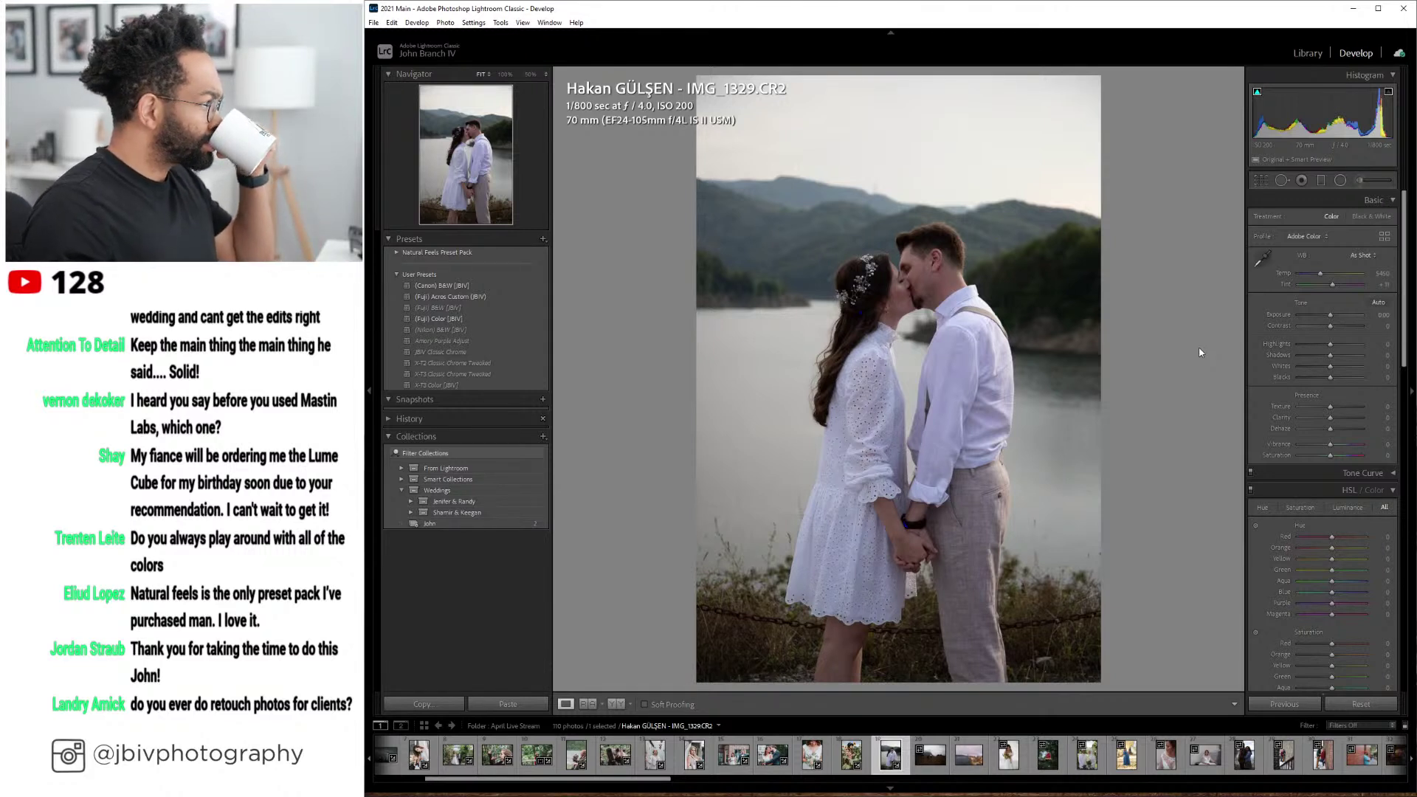
scroll(1305, 397, down, 10)
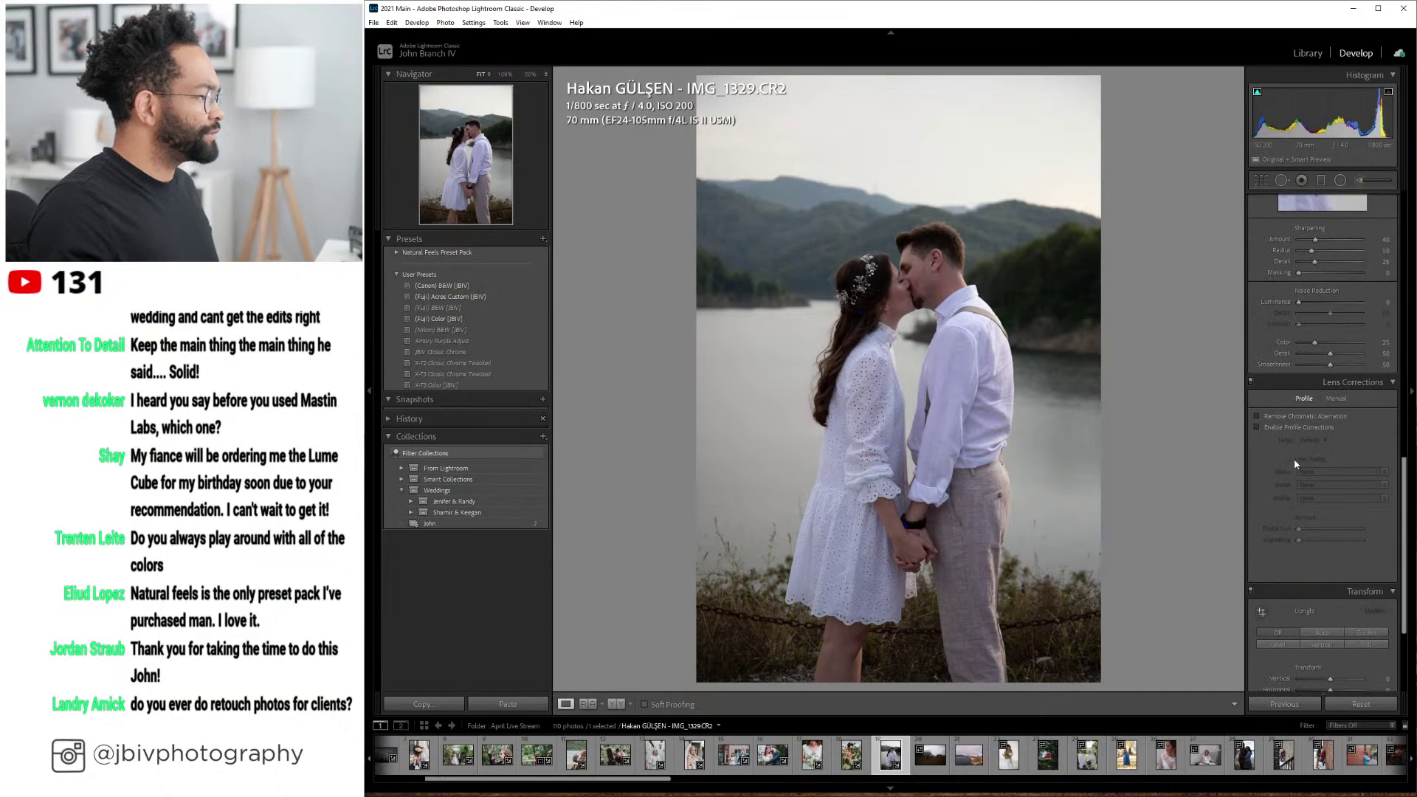
click(1281, 646)
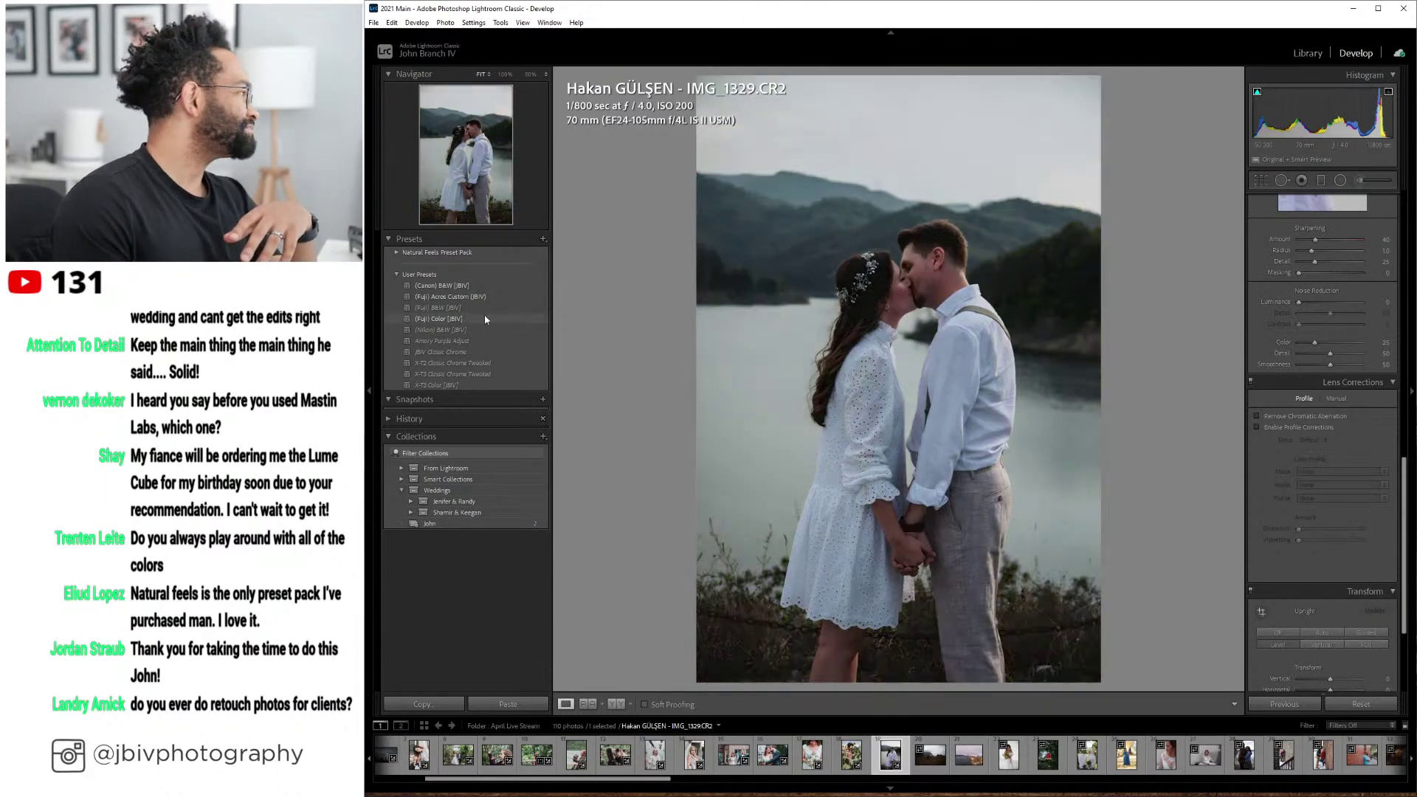
click(485, 319)
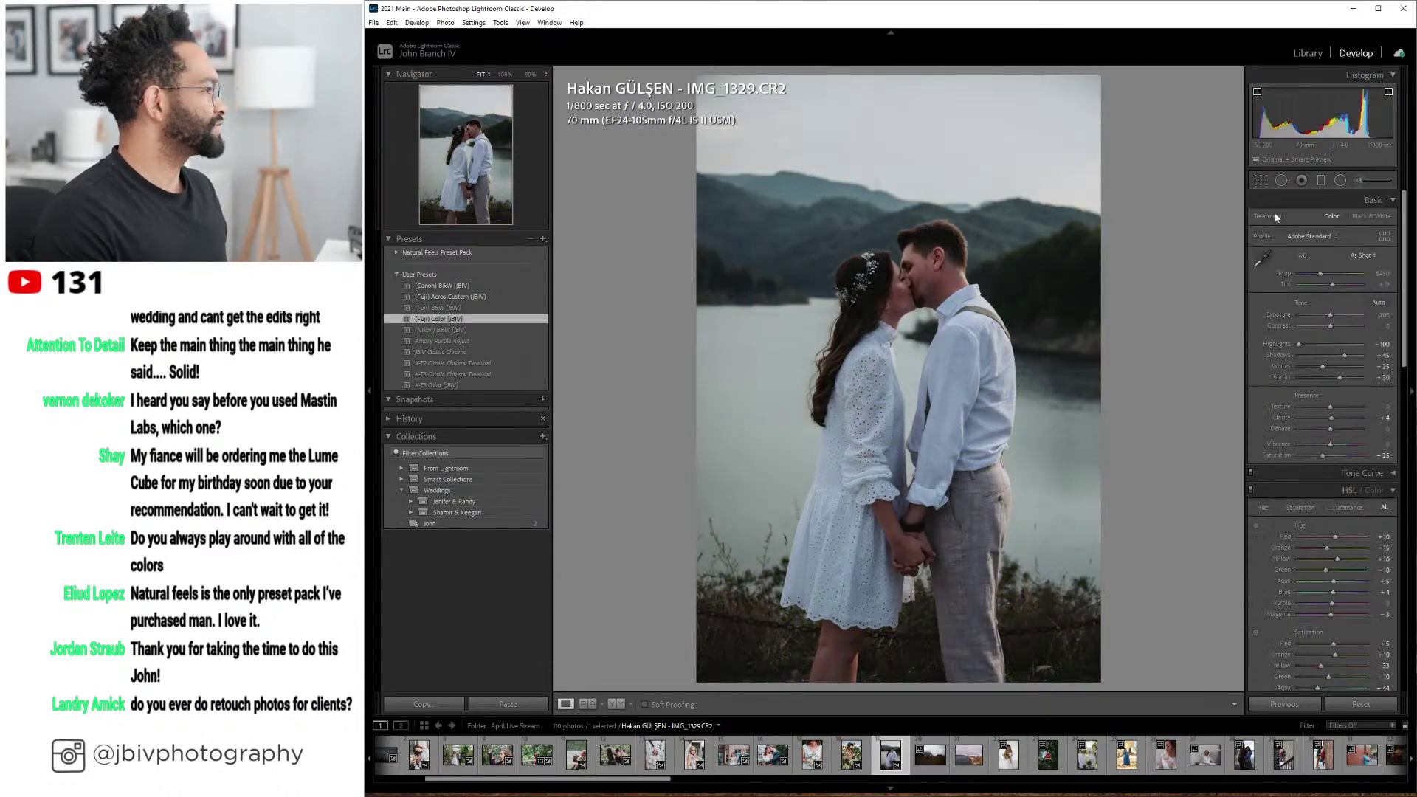
- Set the lakeside photo's exposure to +1.20, tint to +16 and temperature to 6200, and compare it before and after side by side
drag(1331, 315, 1339, 312)
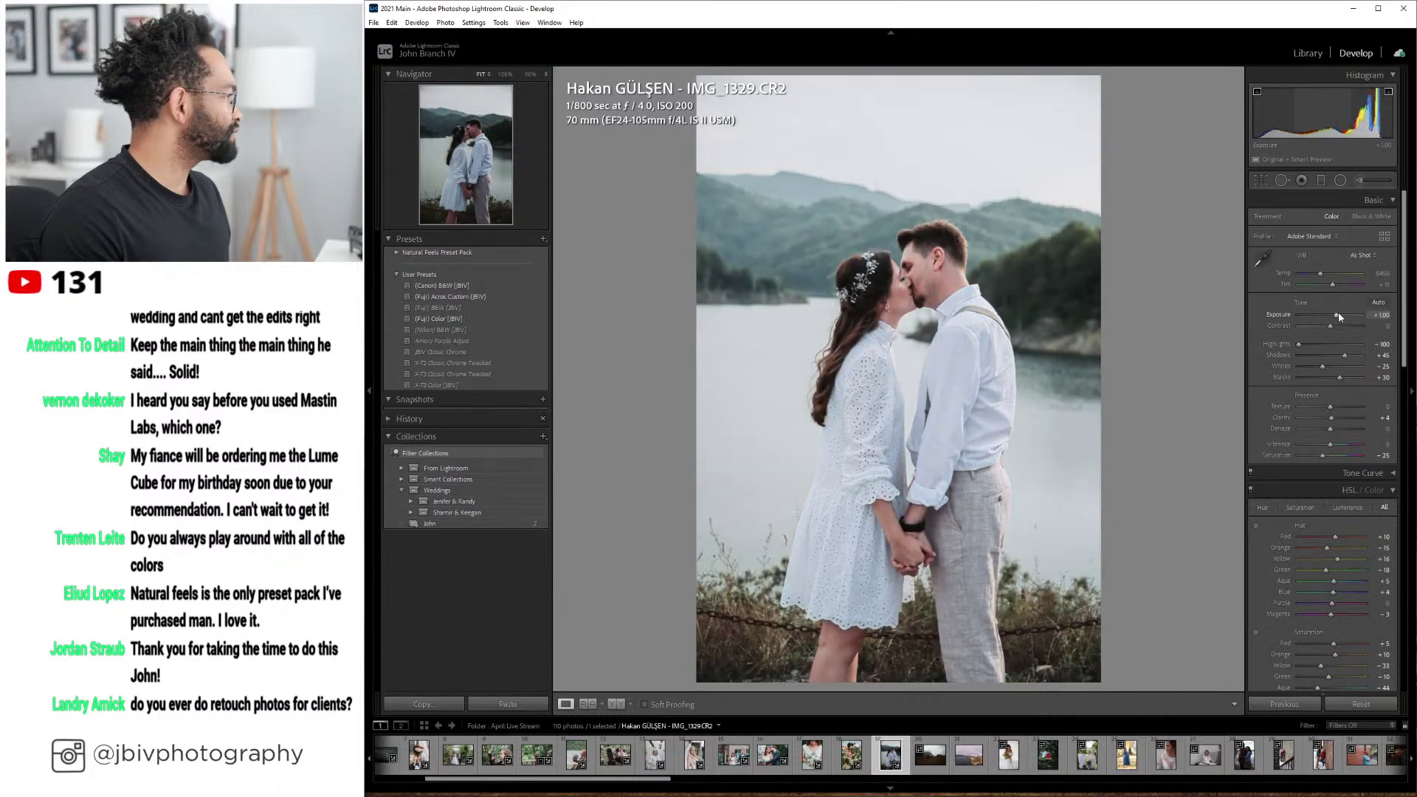
drag(1332, 285, 1333, 284)
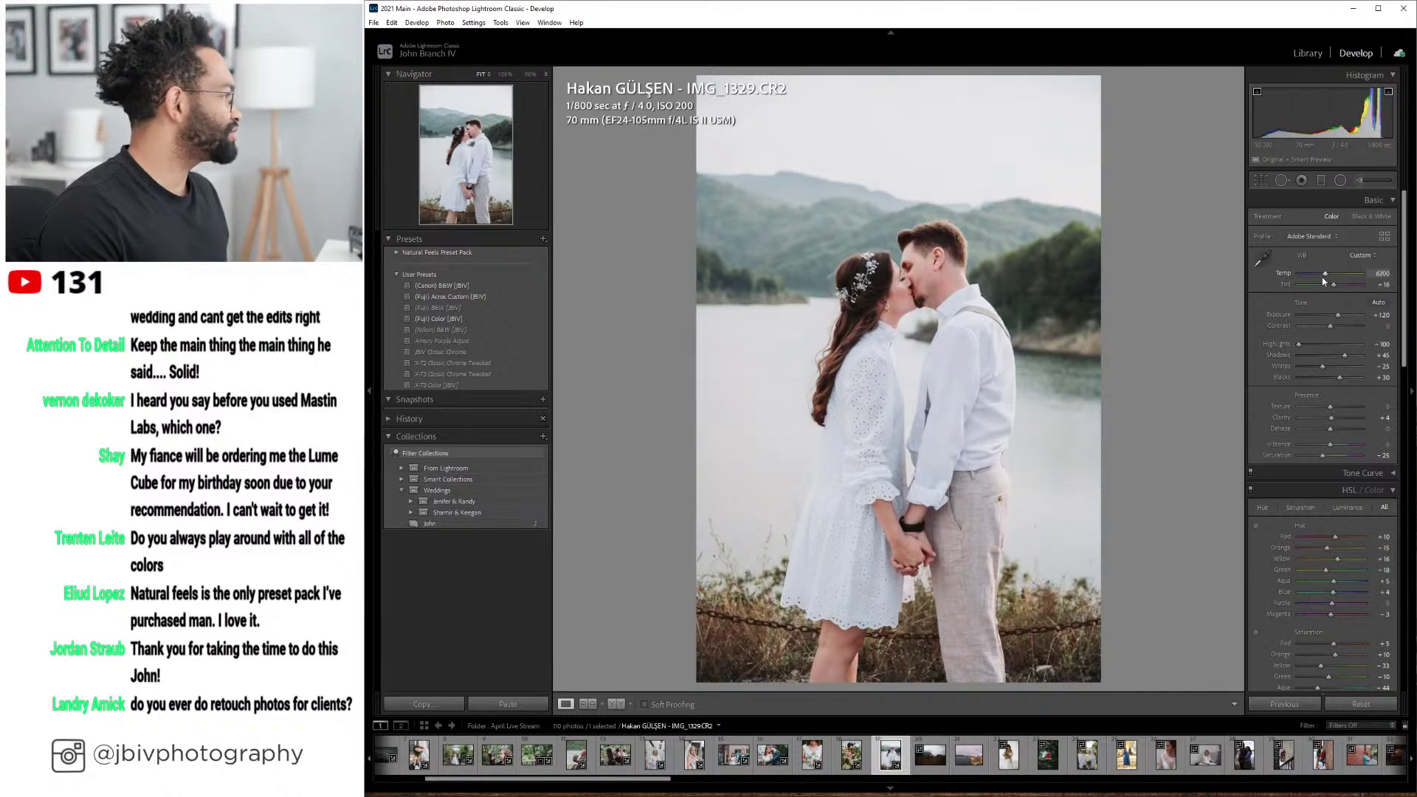
drag(1323, 280, 1324, 280)
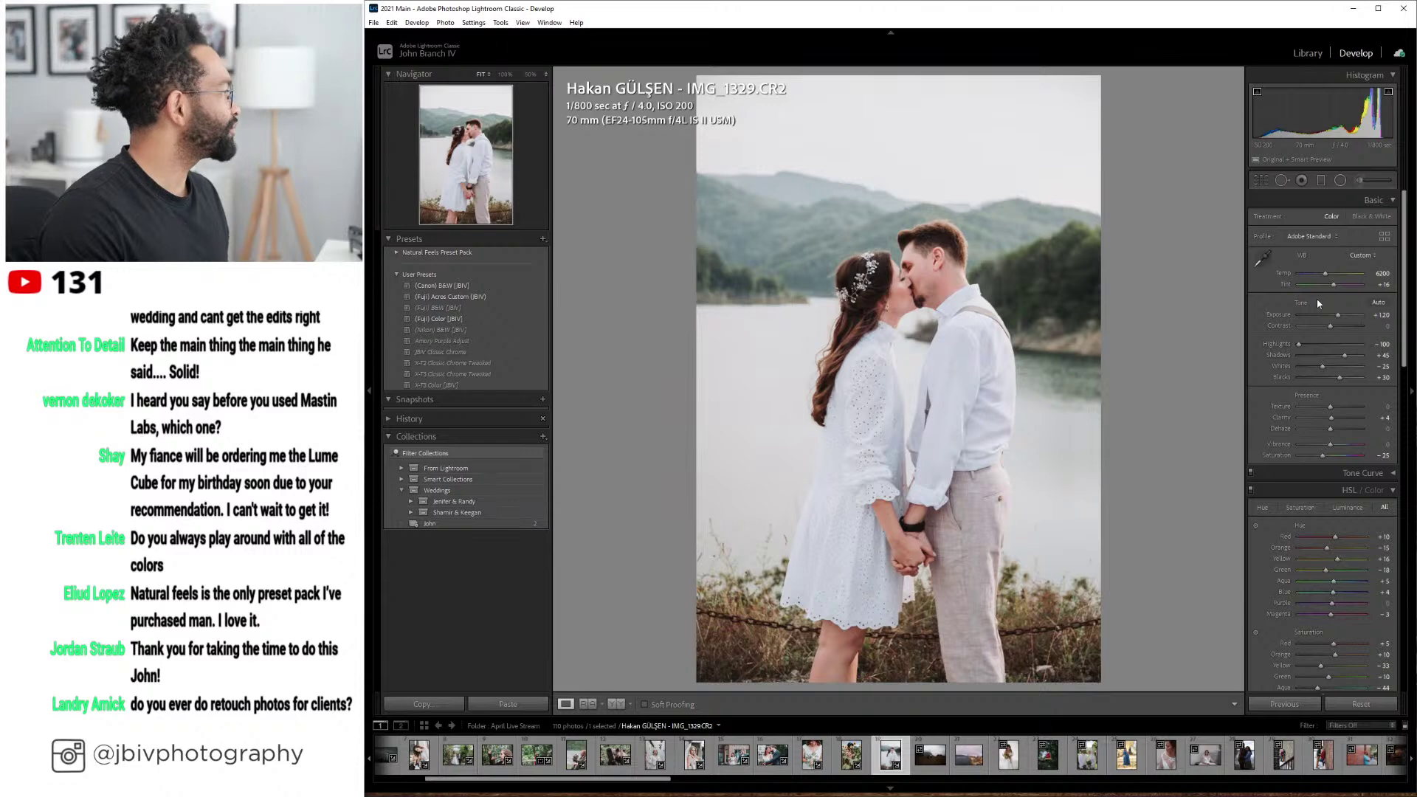
click(617, 704)
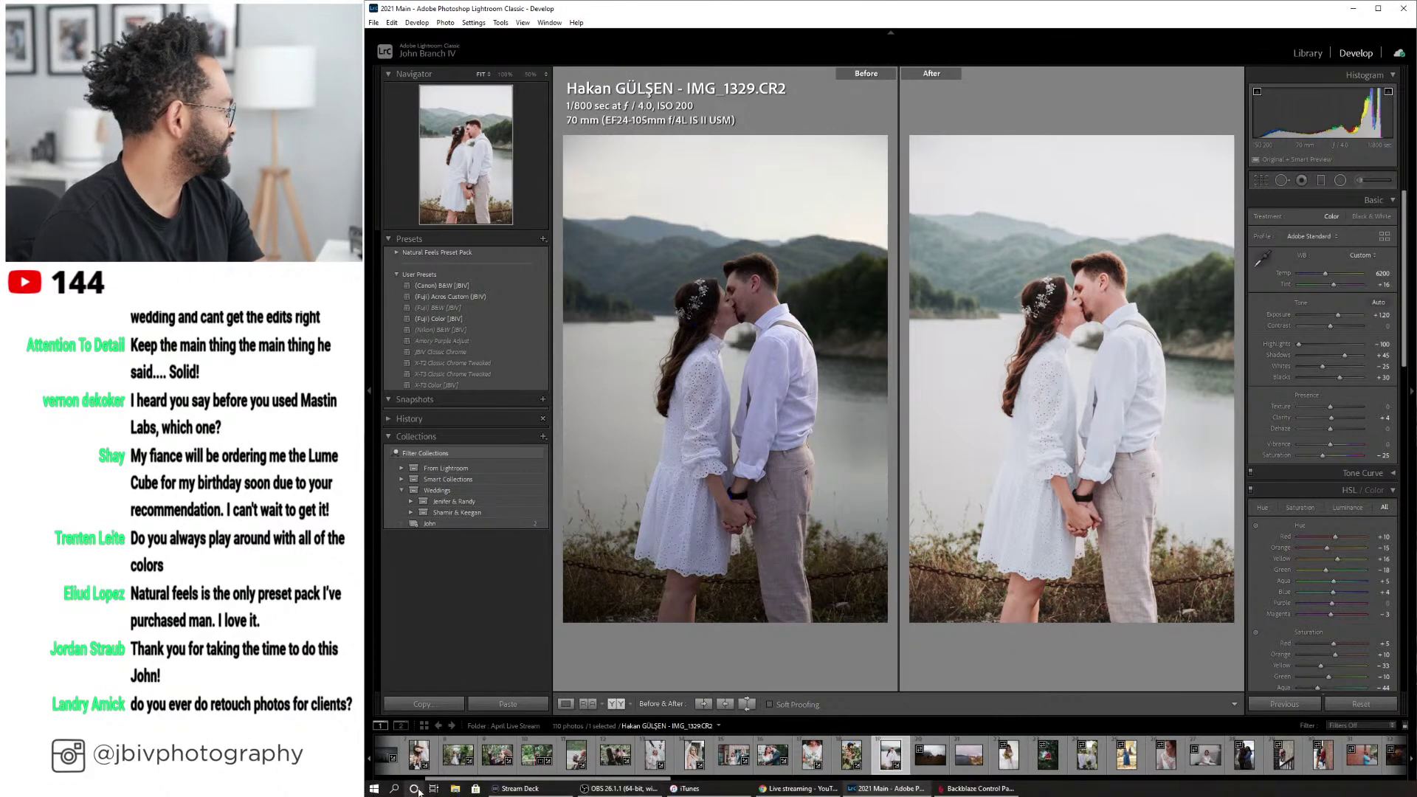
- Open the exported engagement photo of the couple's hands in the Photos viewer, enlarge the window and view the next photo
click(454, 788)
drag(1217, 255, 1416, 258)
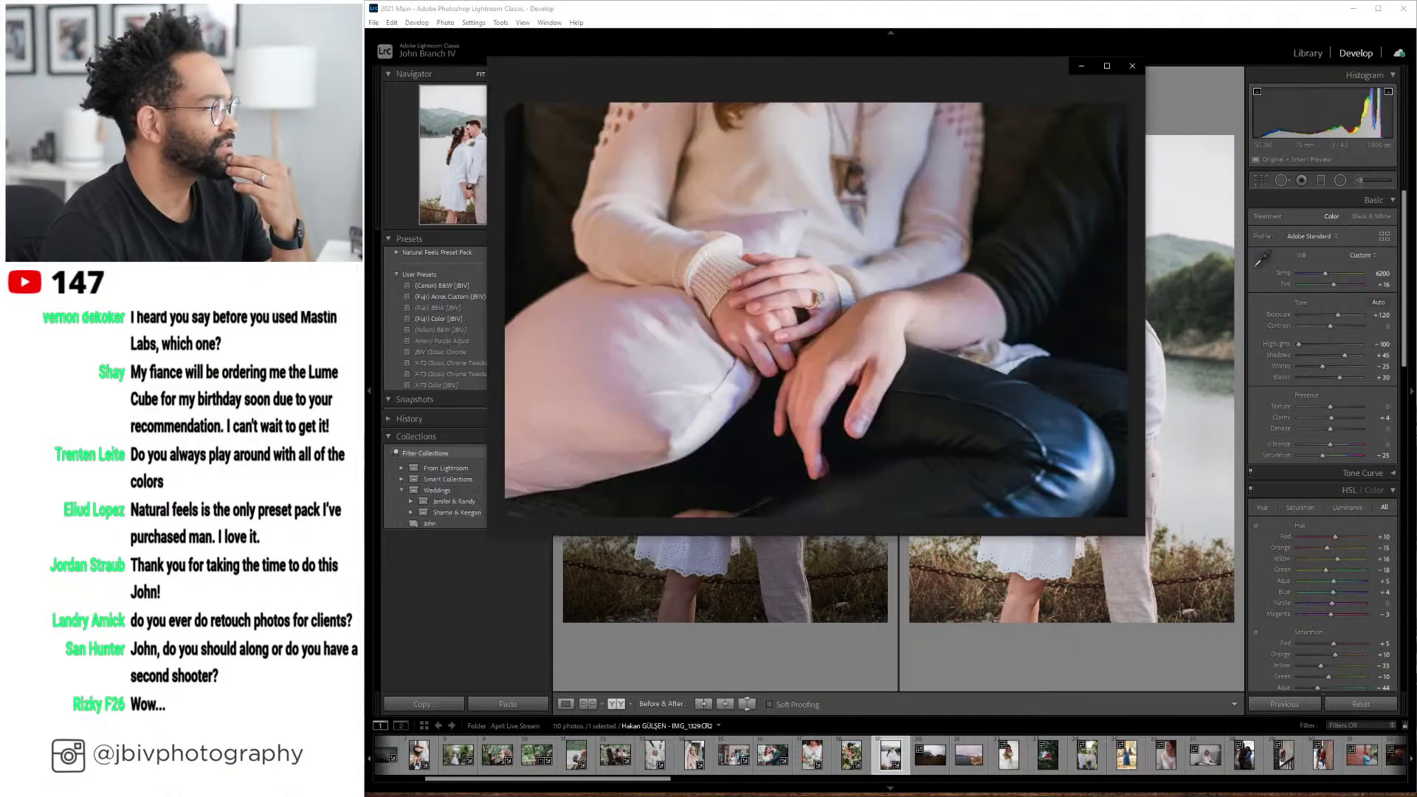
drag(1032, 74, 923, 37)
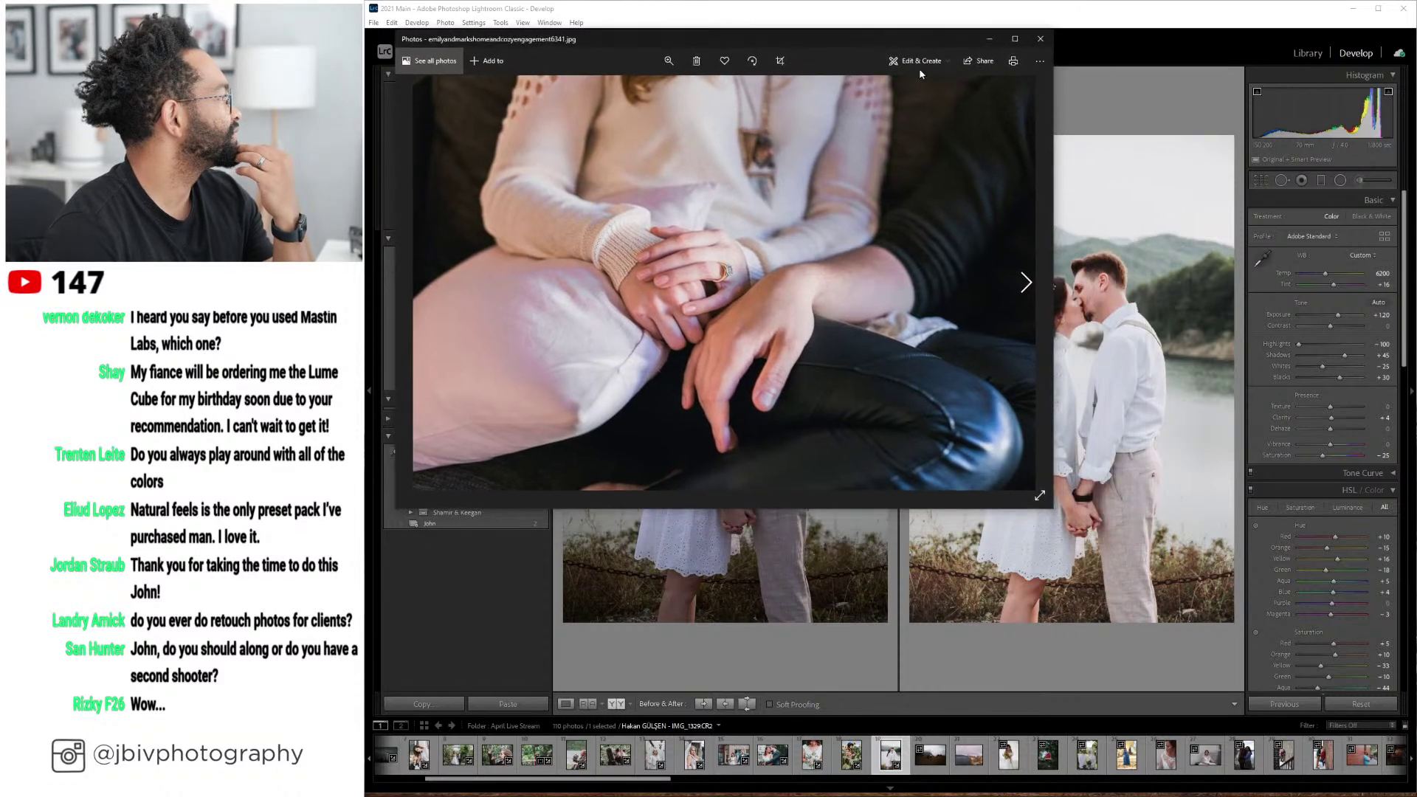
drag(1057, 521, 1356, 695)
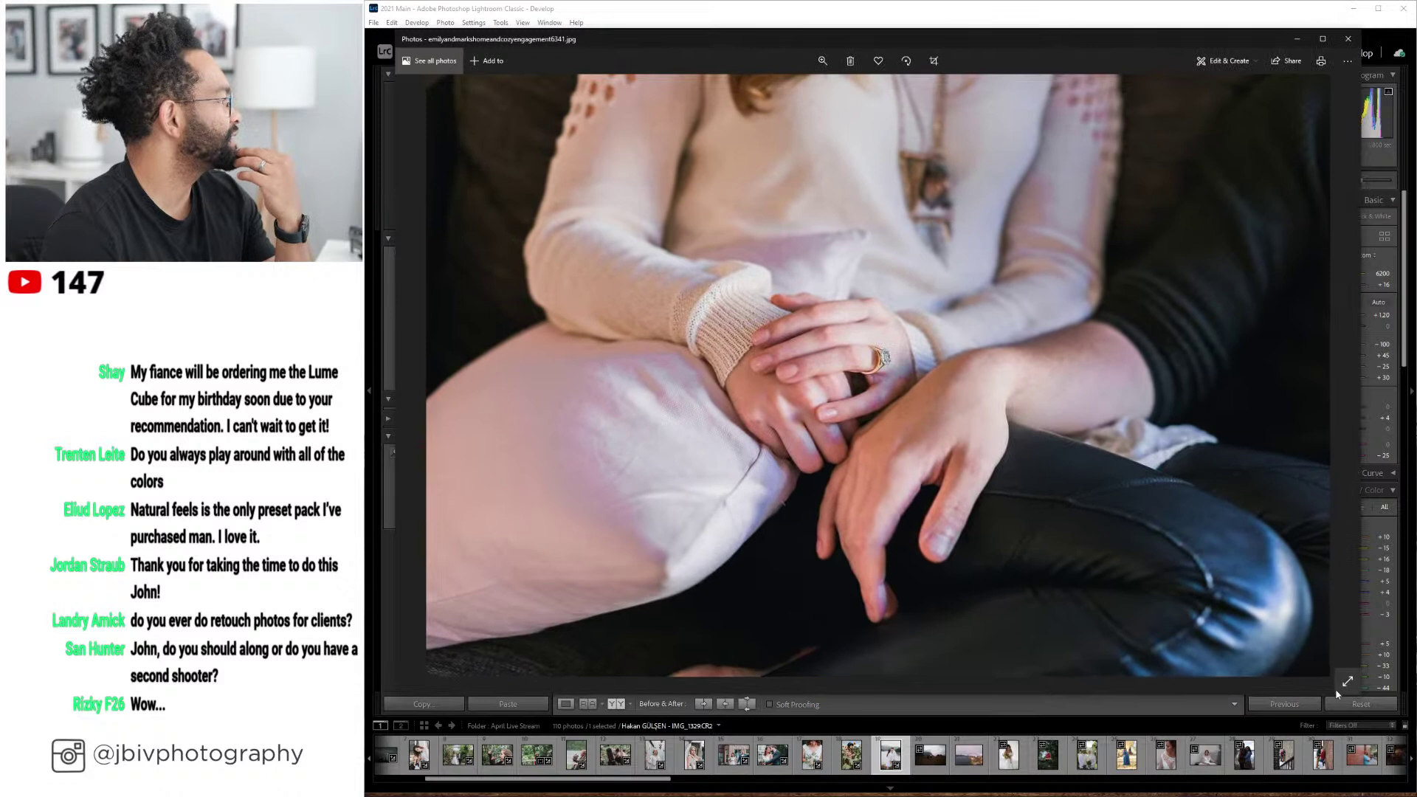
click(1333, 377)
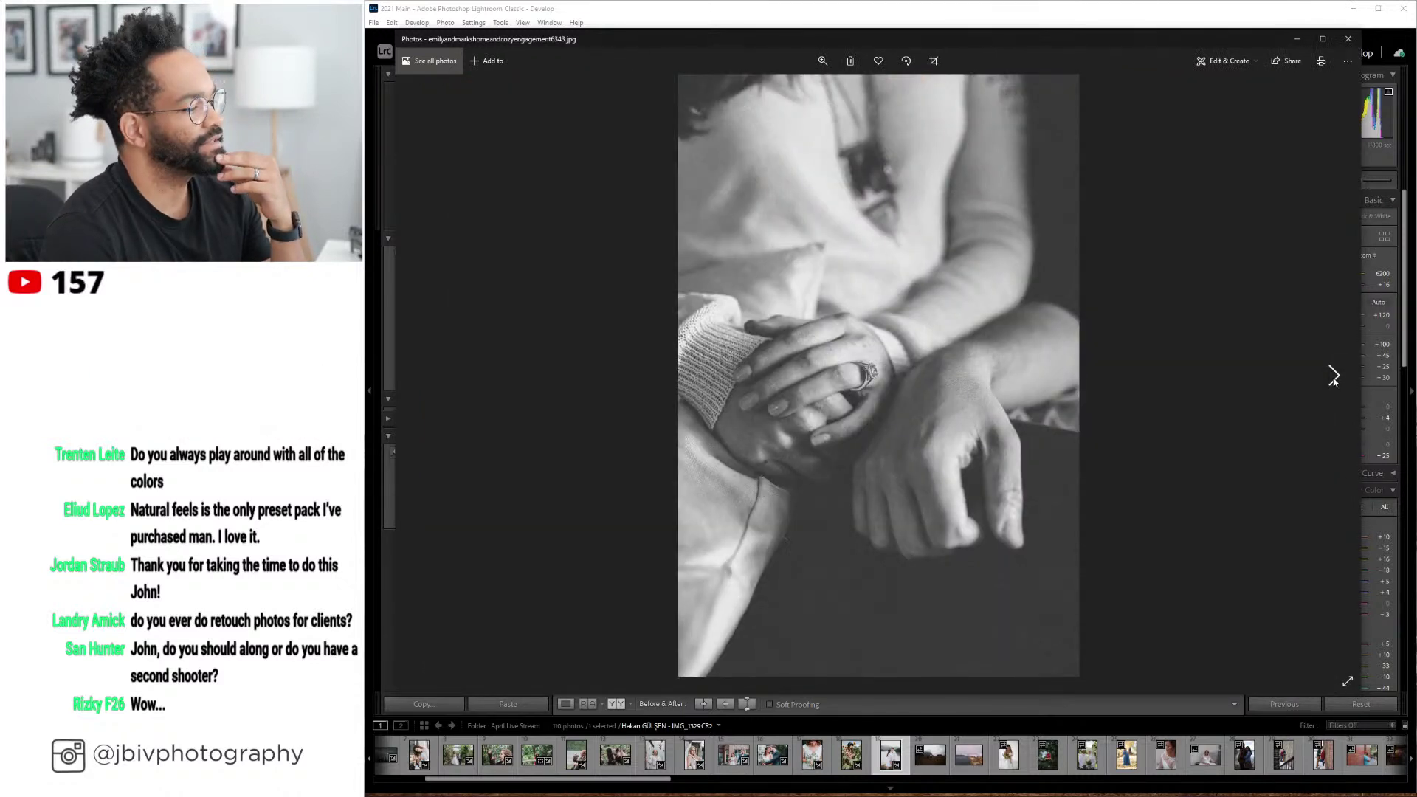
- Browse forward through the couple's indoor sofa portraits to the black-and-white shot of them cuddling on the sofa
click(1333, 378)
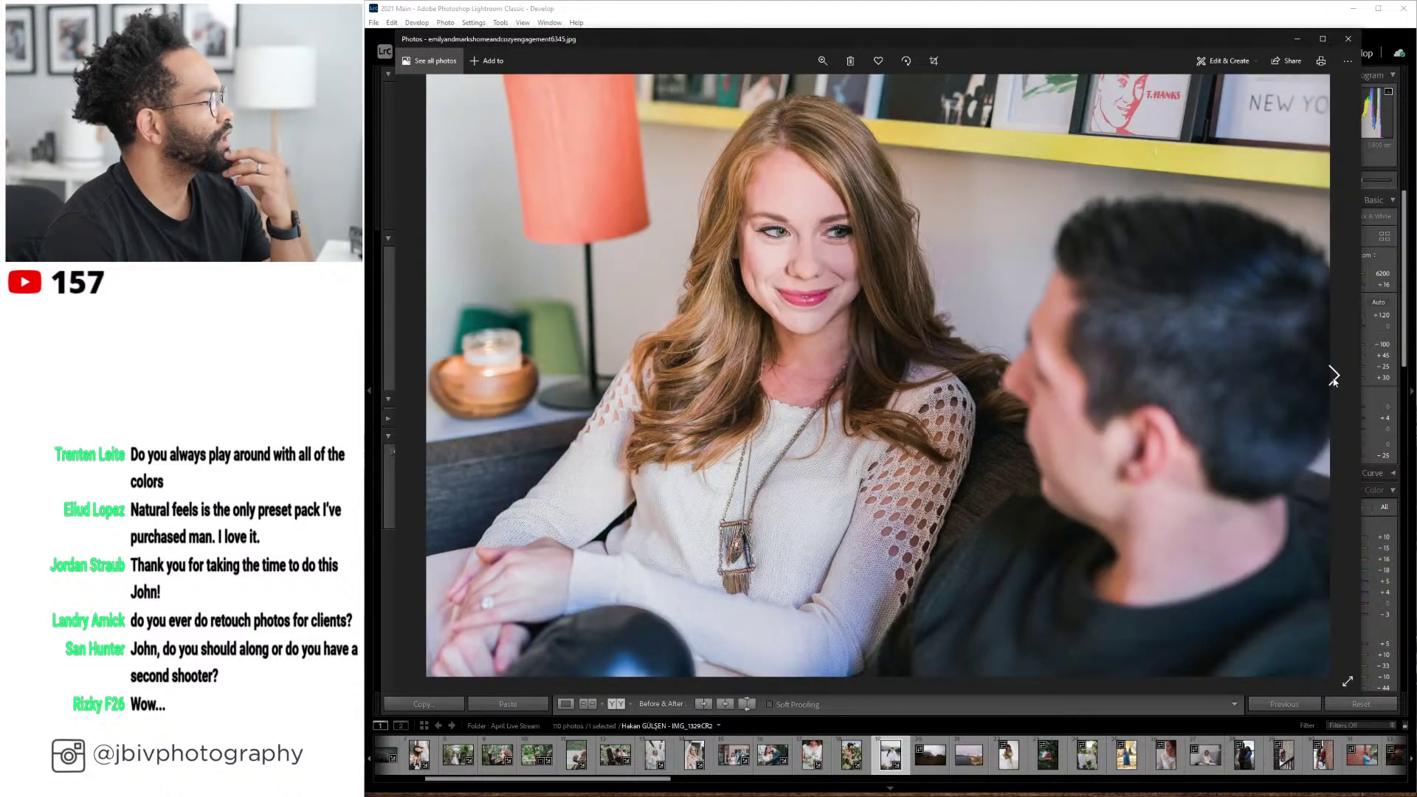
click(1334, 378)
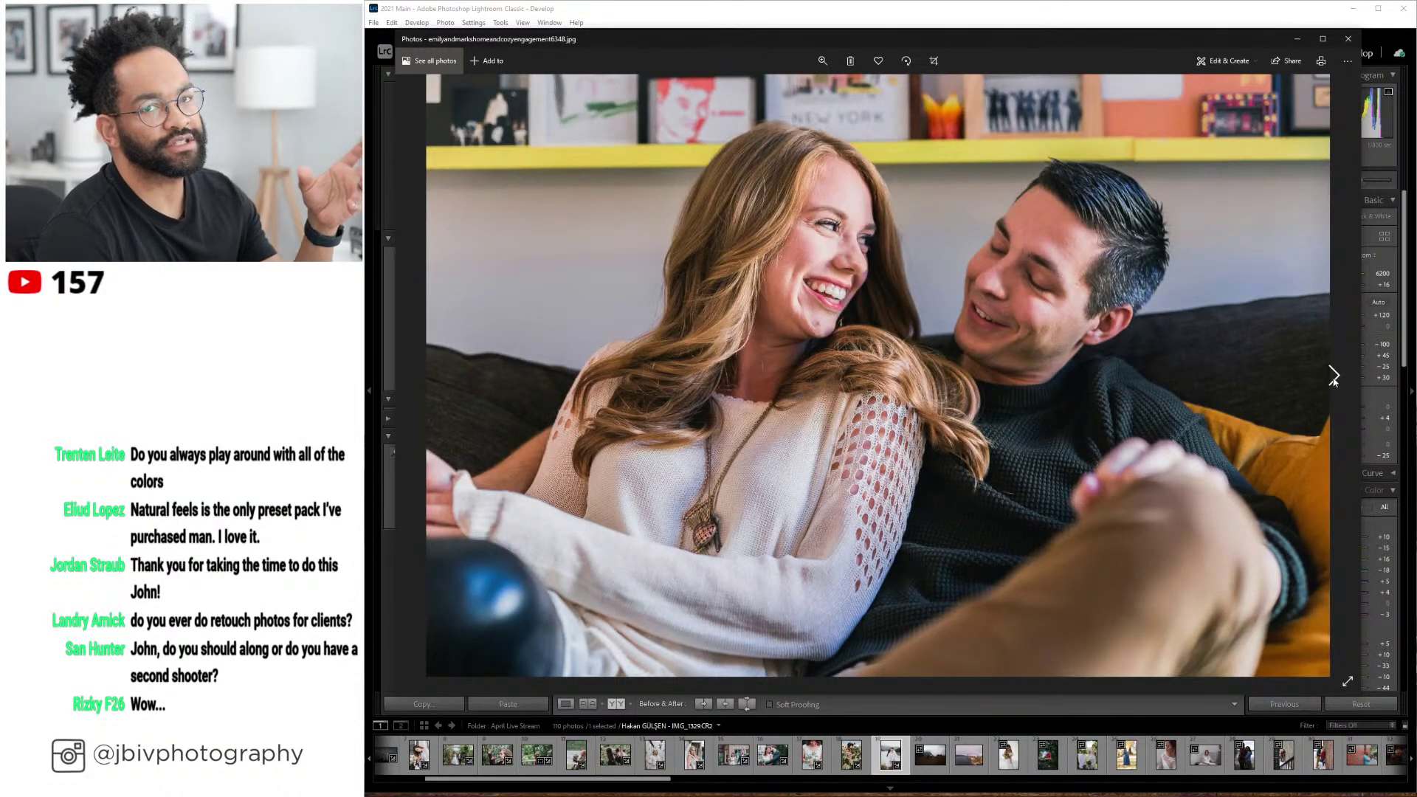
click(1334, 378)
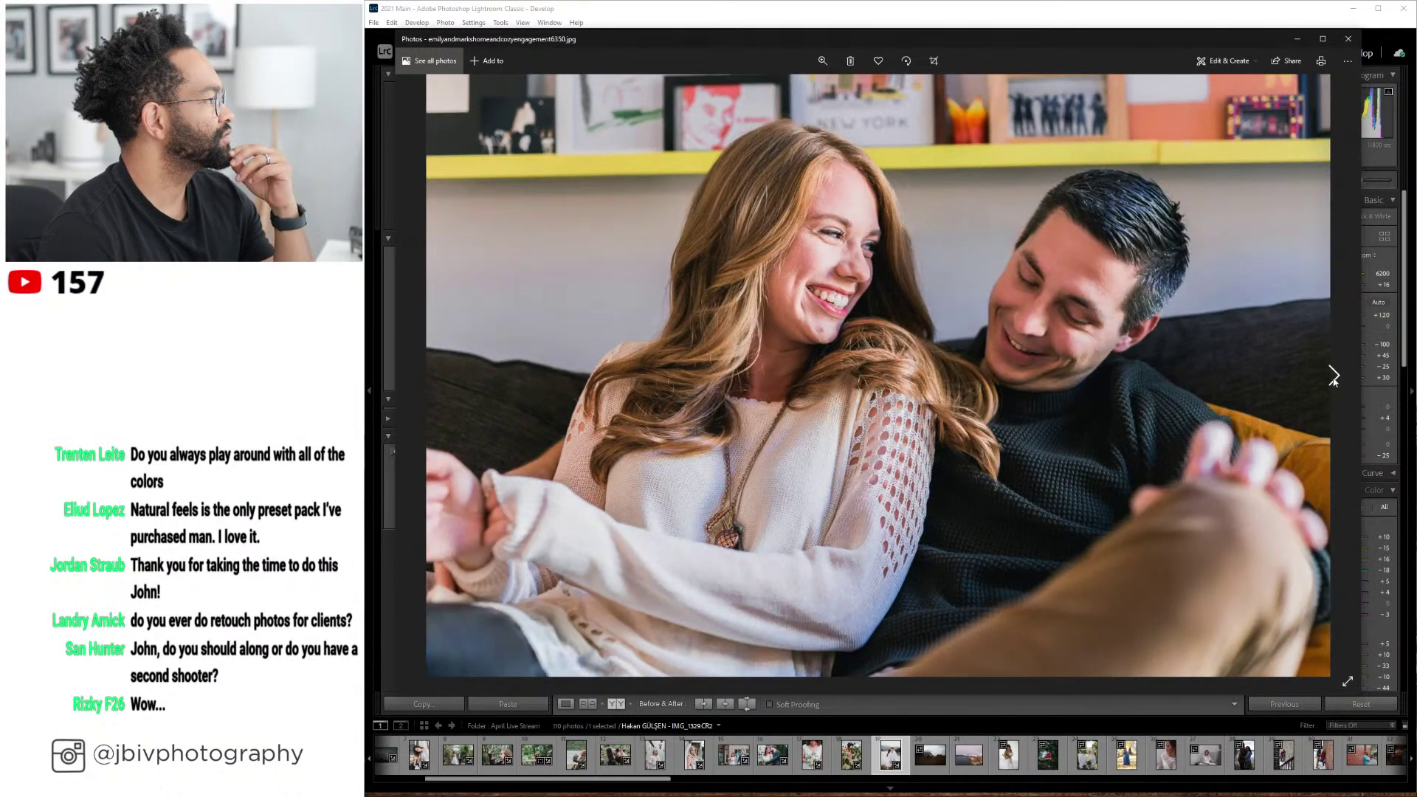
click(1334, 377)
click(1335, 379)
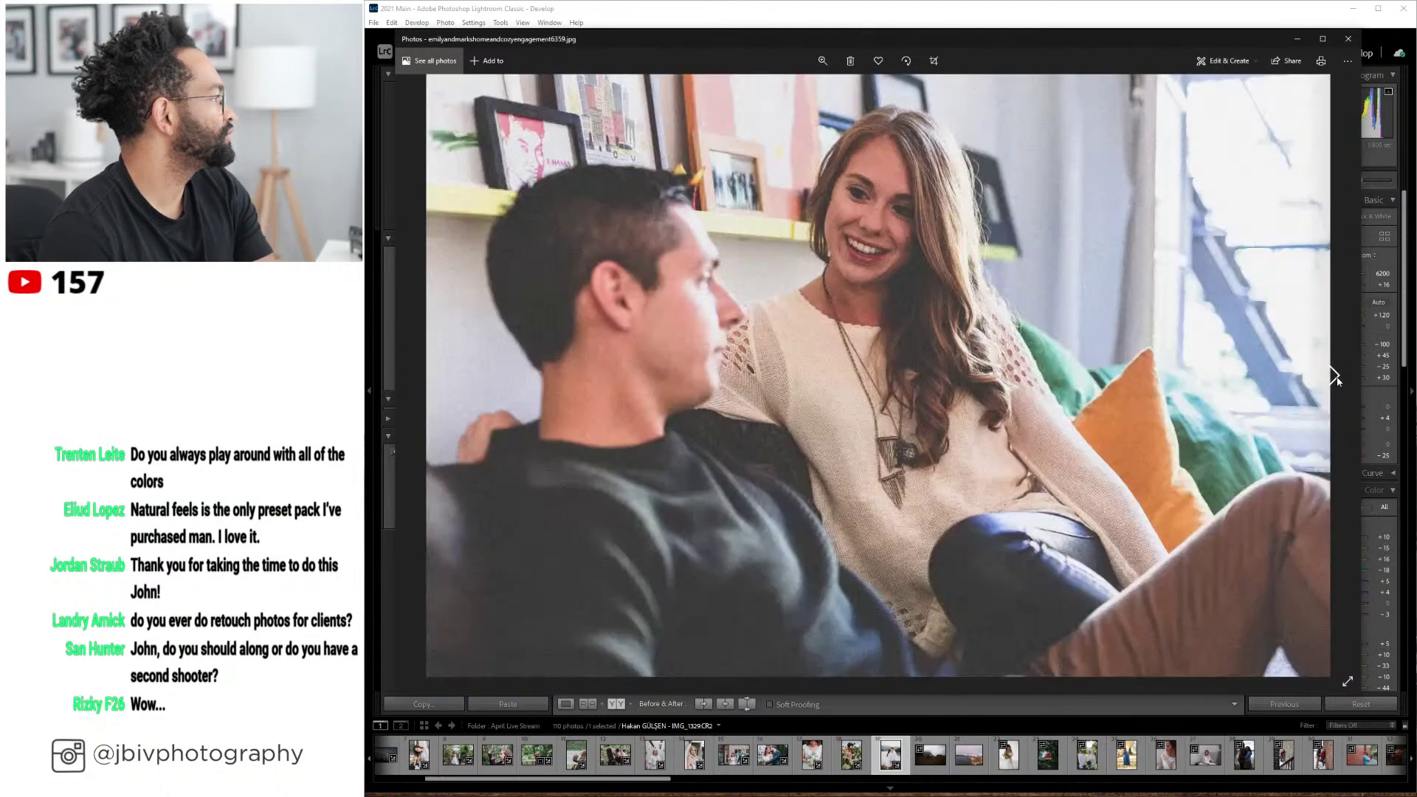
click(1335, 378)
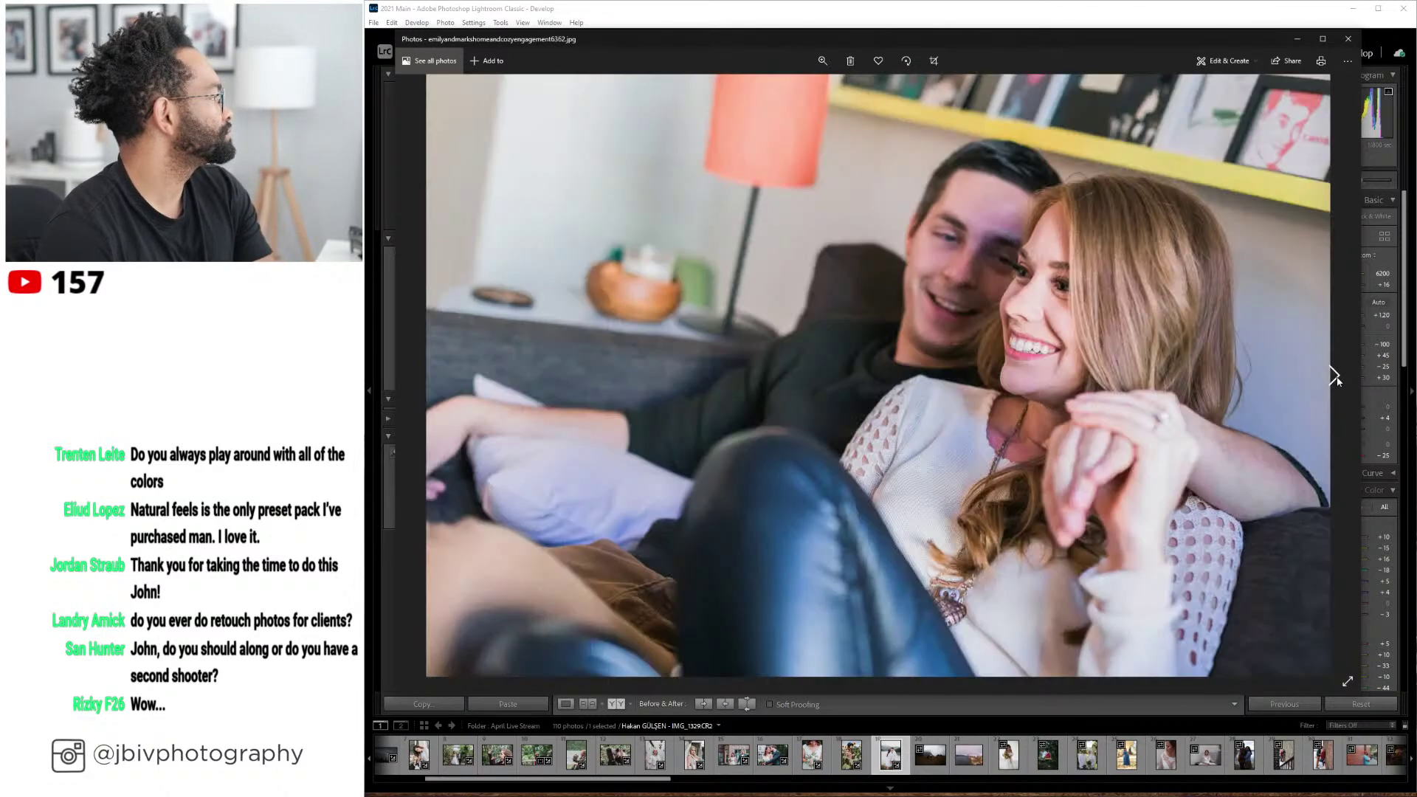
click(1335, 378)
click(1335, 378)
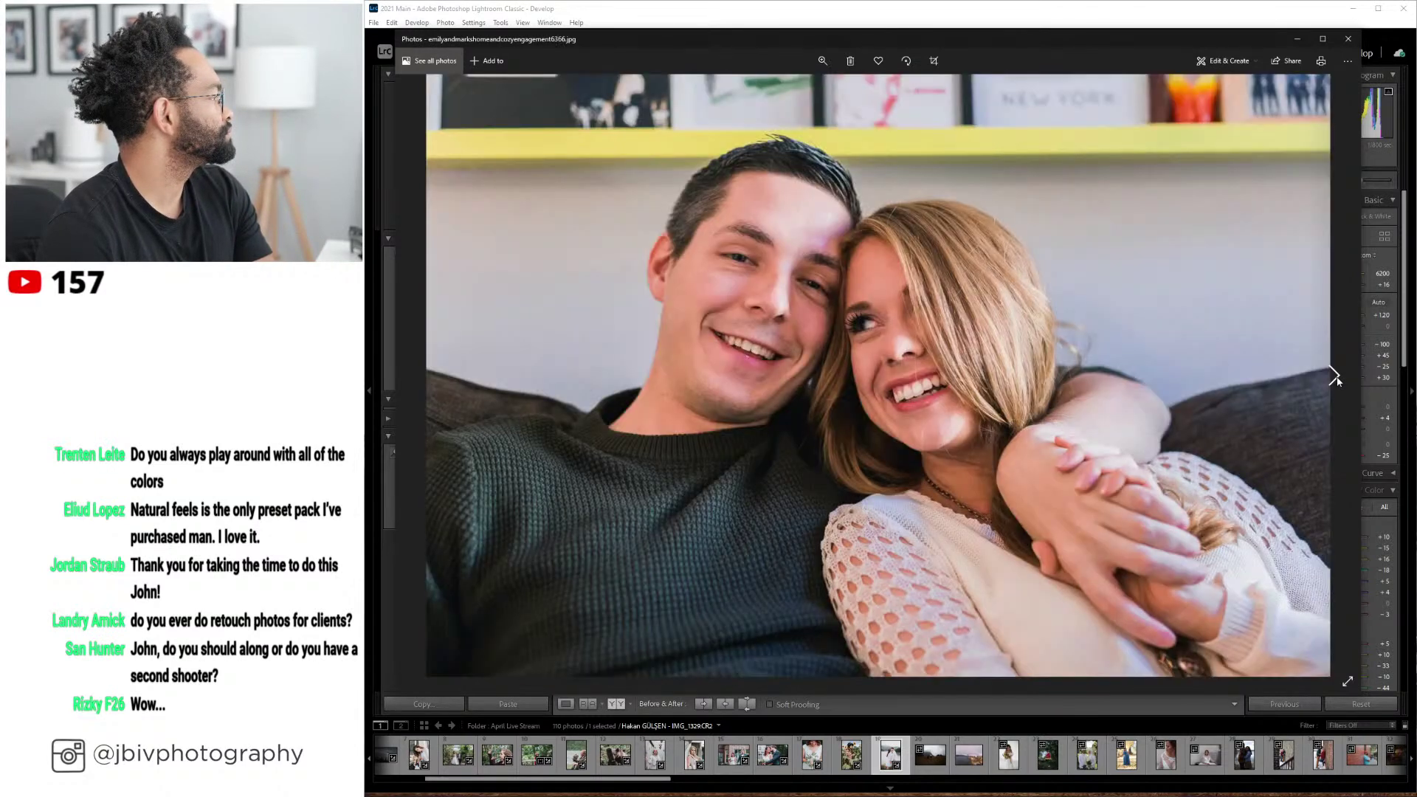
click(1335, 378)
click(1335, 379)
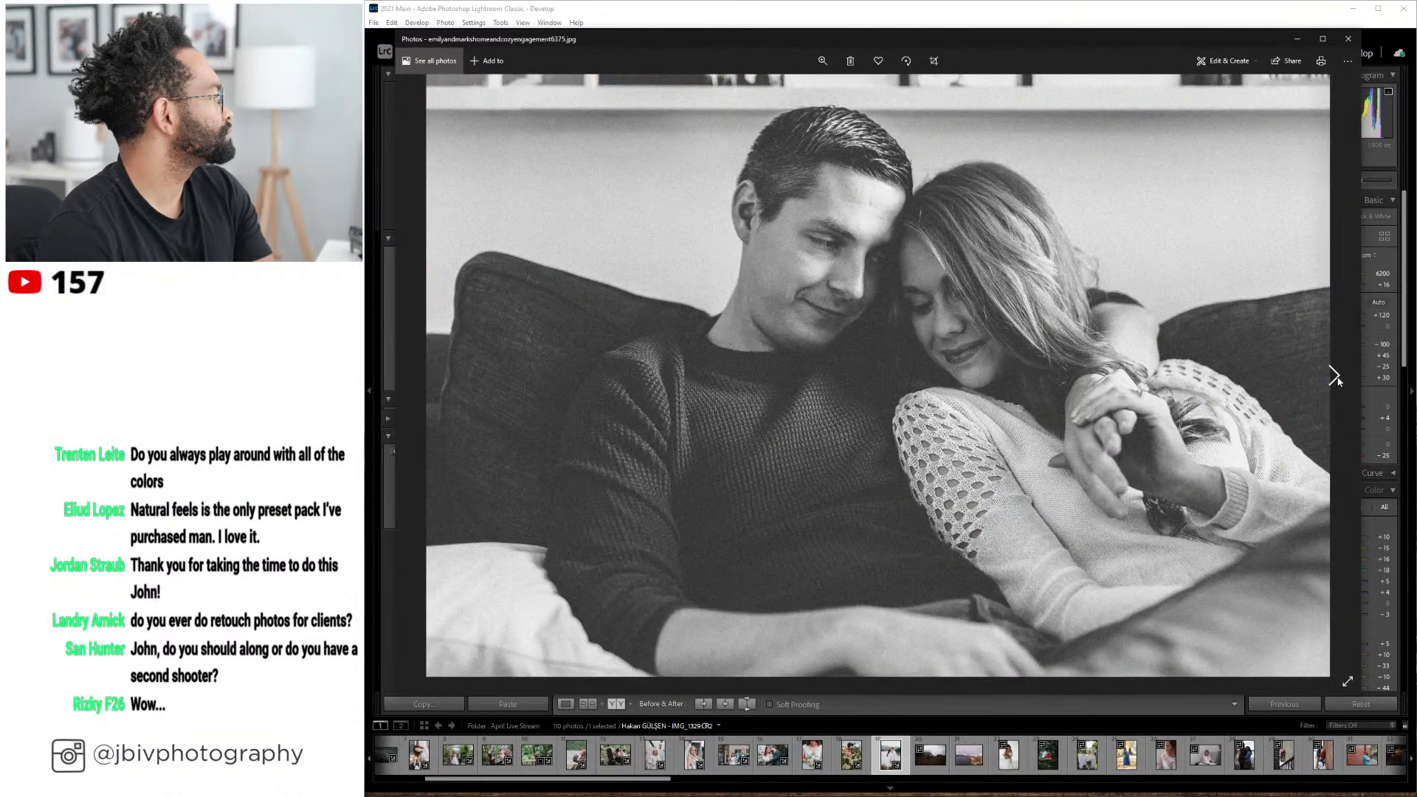
- View the French press and kitchen photos of the couple, continuing to the framed LOVE sign
click(1335, 379)
click(1336, 378)
click(1336, 378)
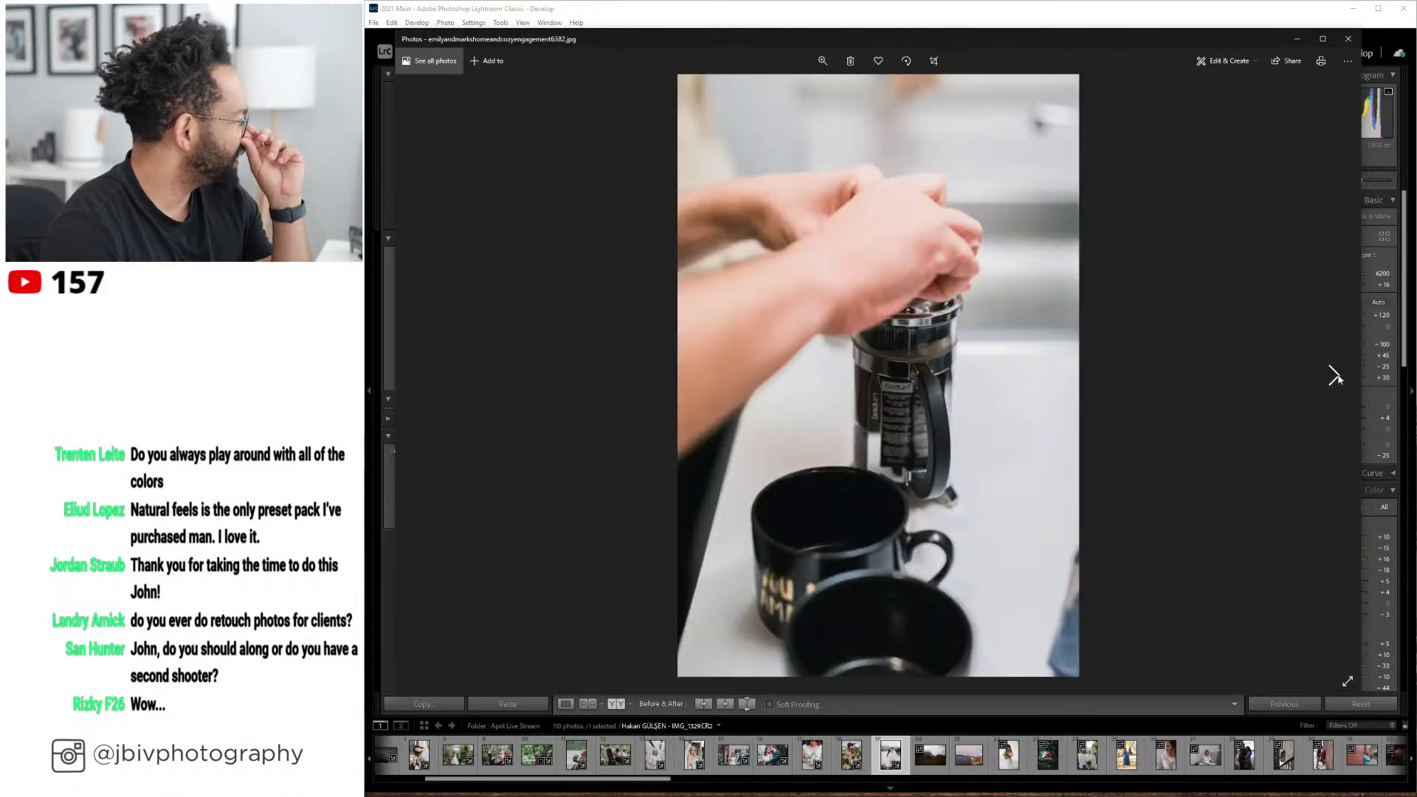
click(1336, 379)
click(1336, 379)
click(1335, 379)
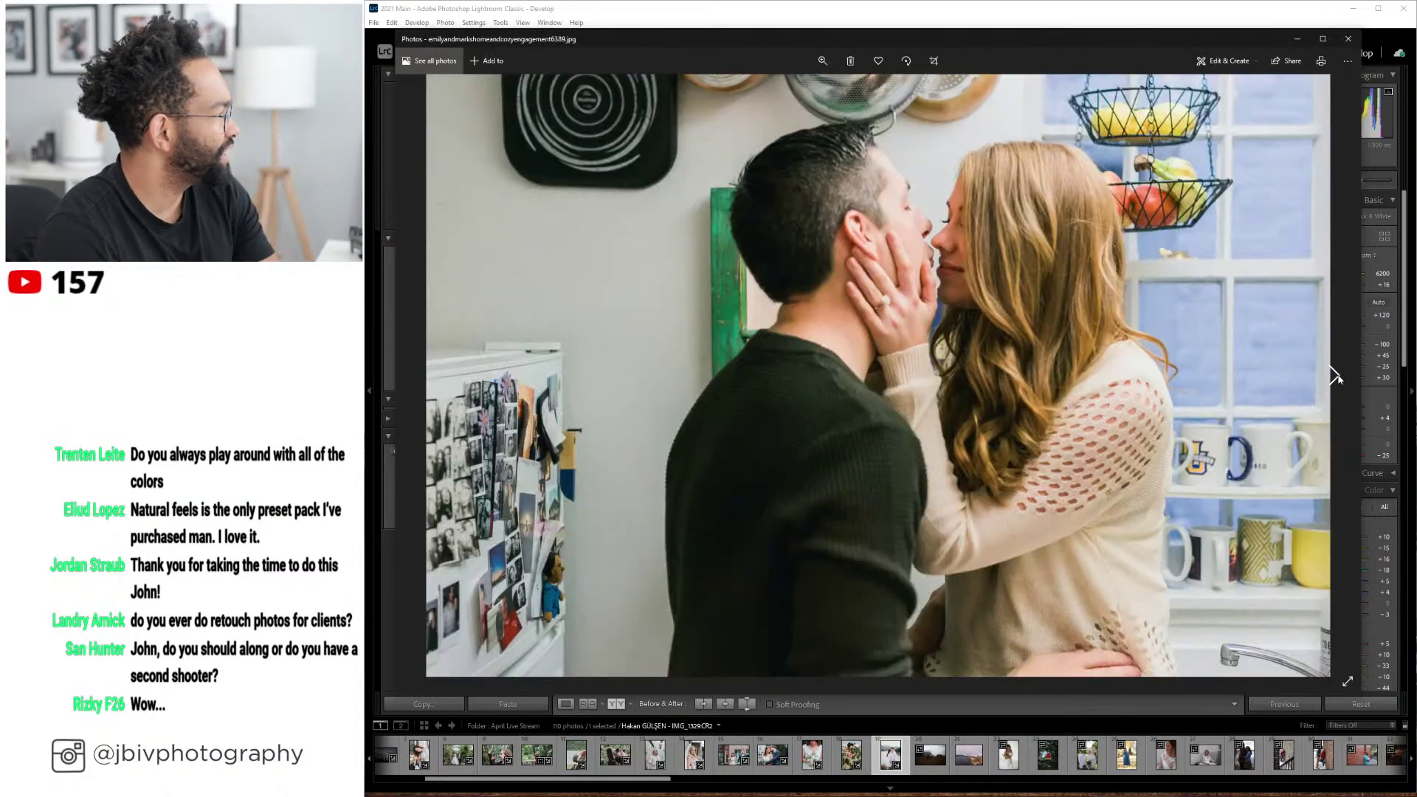
click(1336, 378)
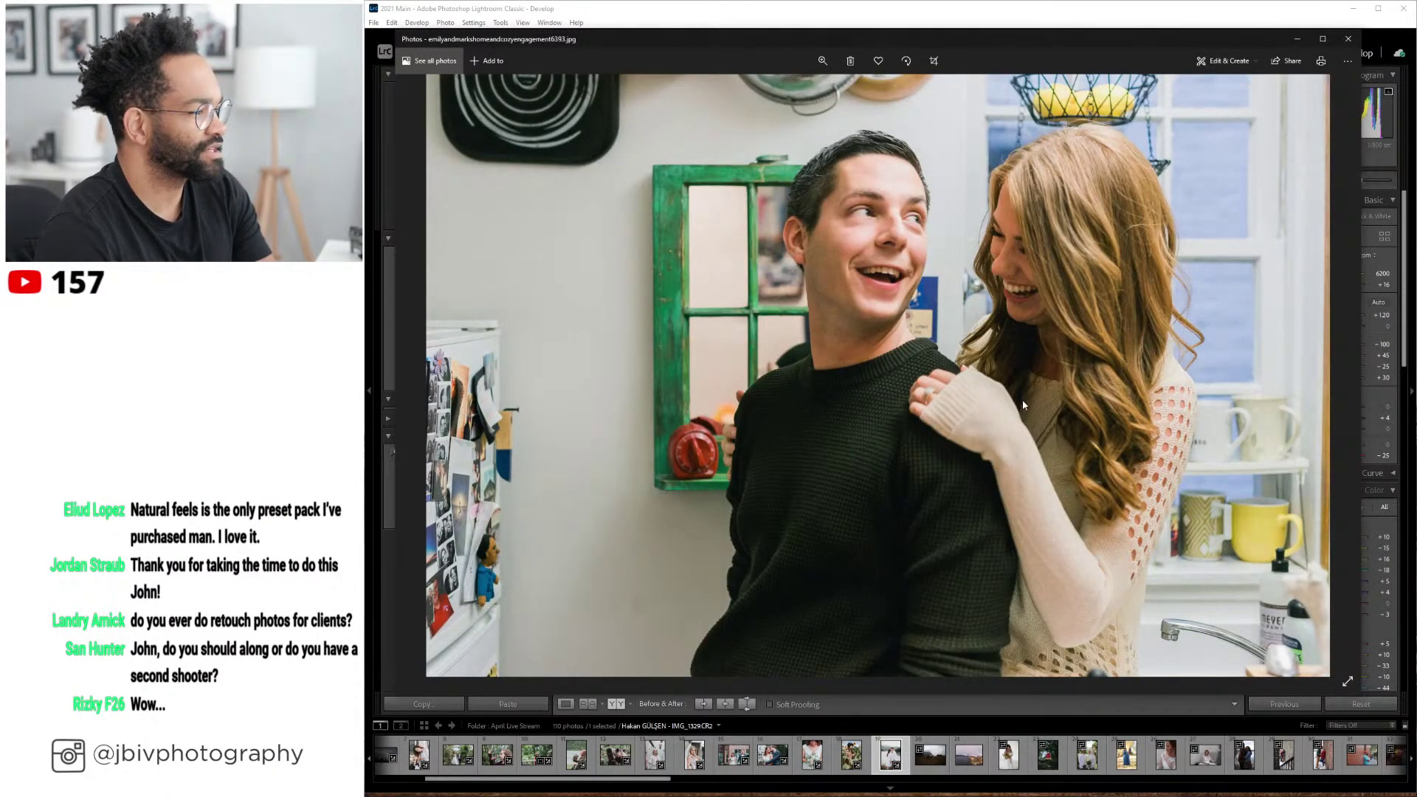
click(1335, 378)
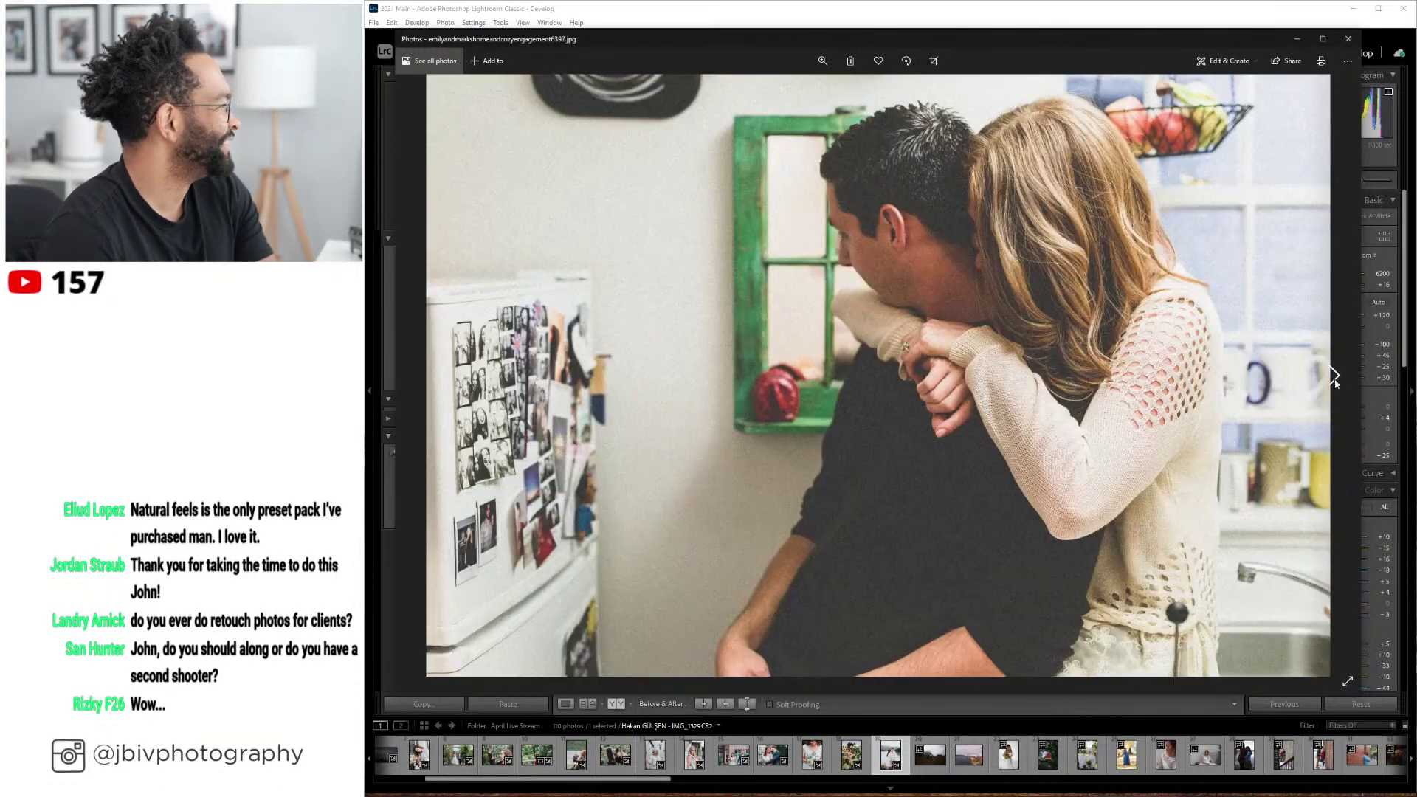
click(1335, 378)
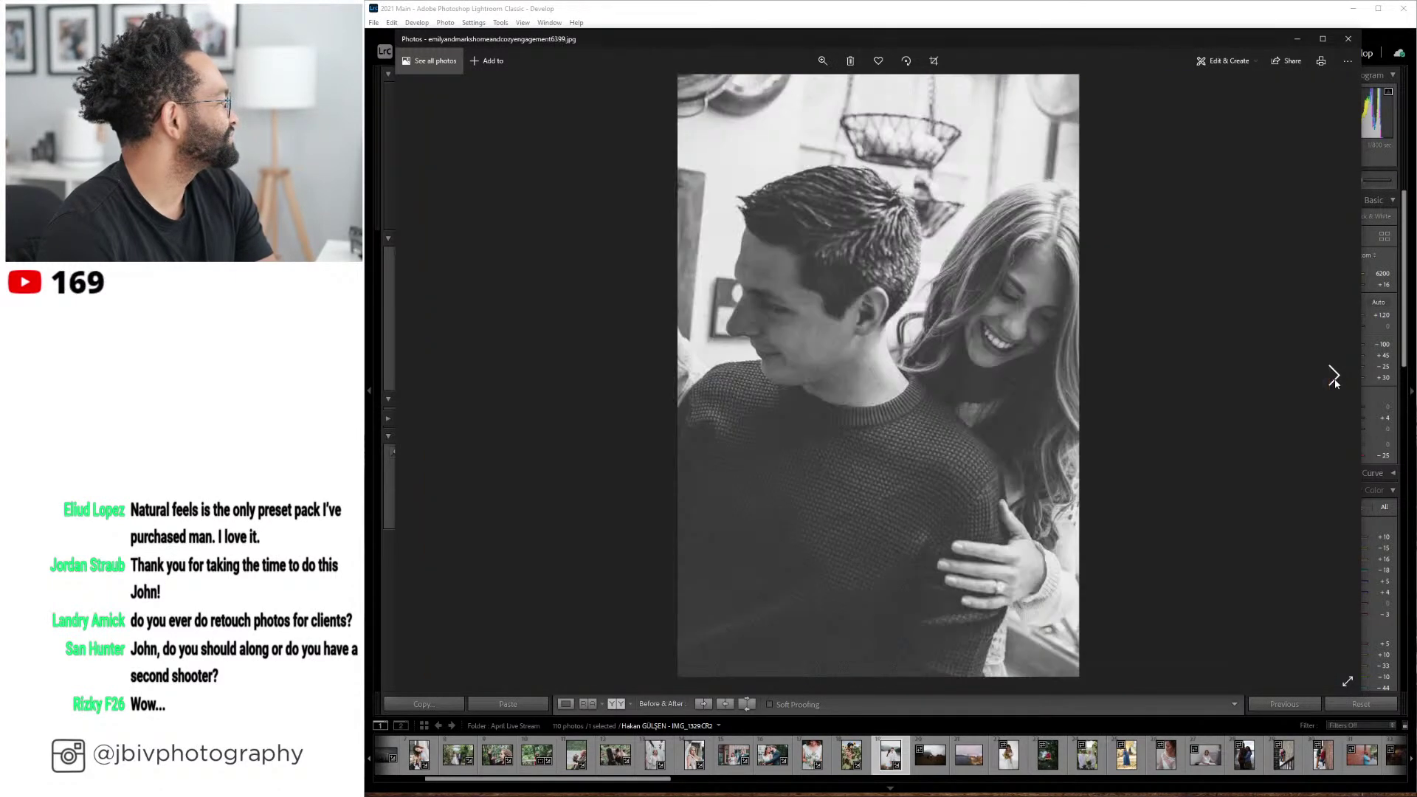
click(1336, 378)
click(1335, 379)
click(1336, 378)
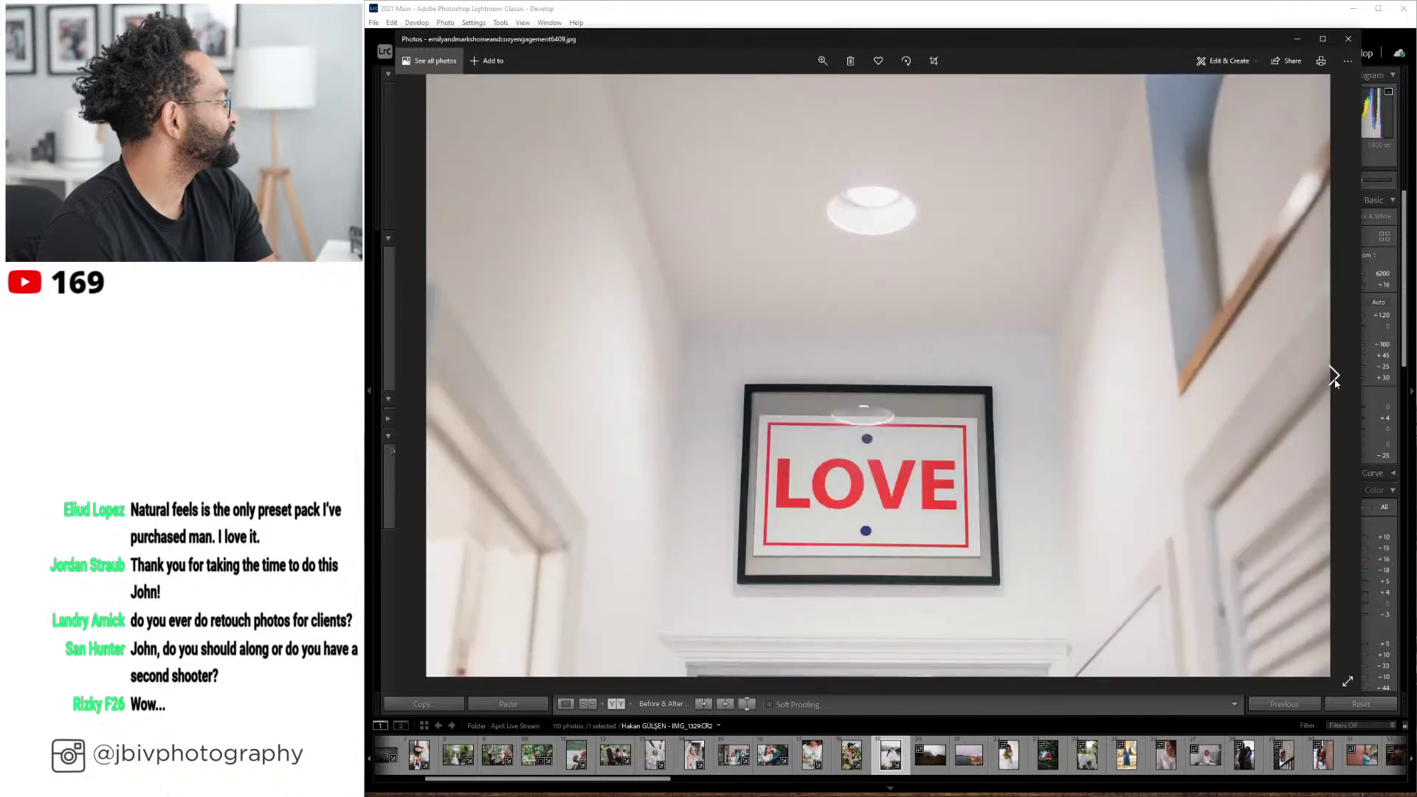
- View the sofa photos of the couple holding black mugs under the red blanket
click(1335, 379)
click(1335, 378)
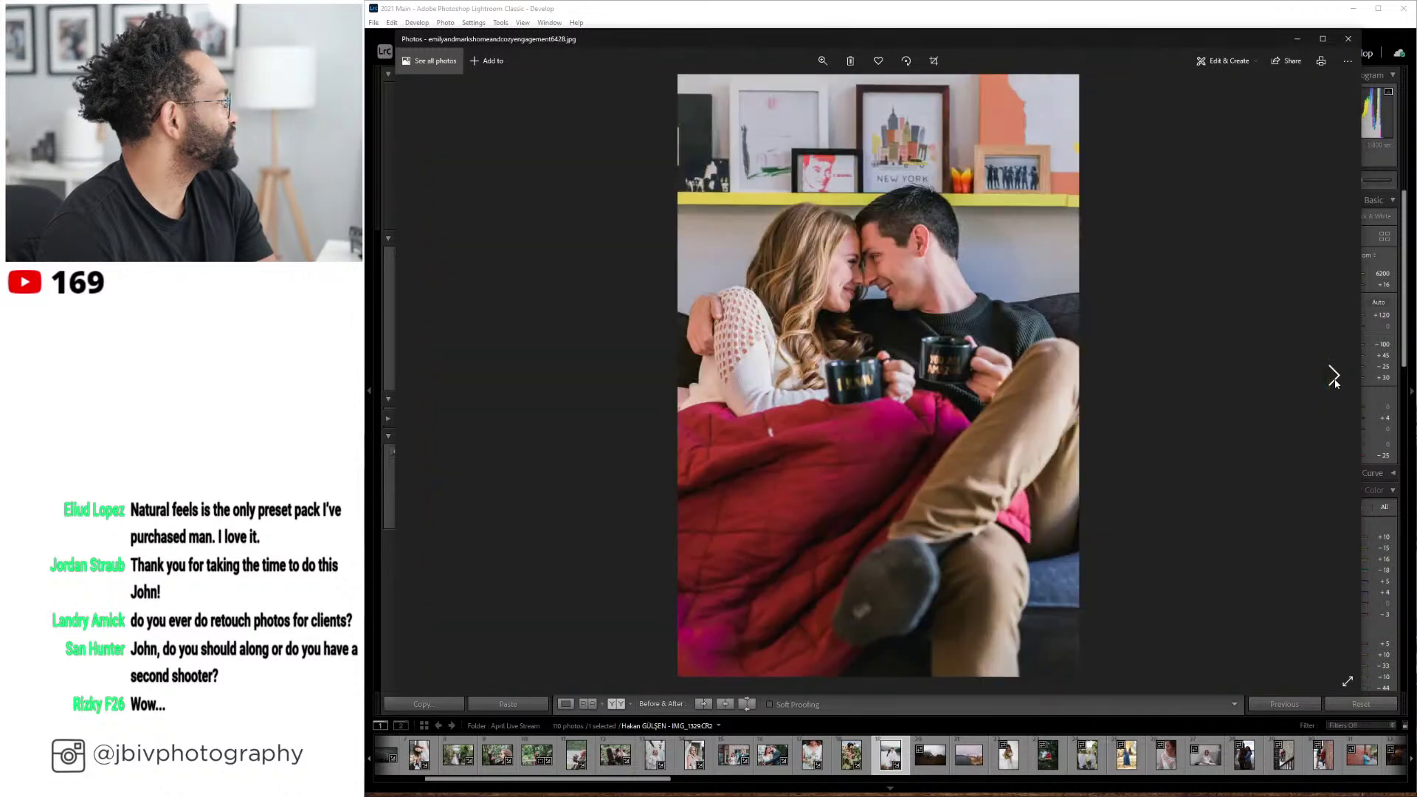
click(1333, 378)
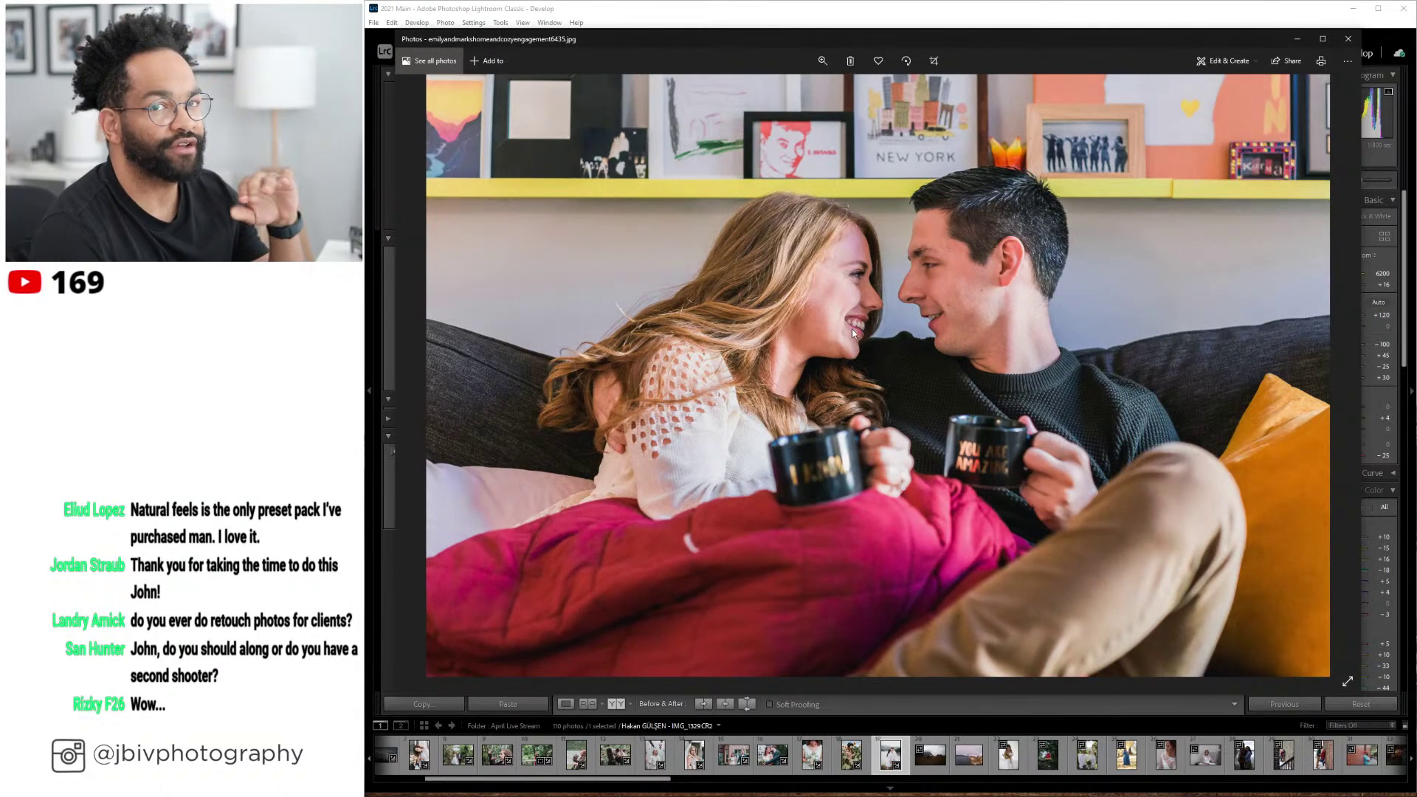
click(1334, 382)
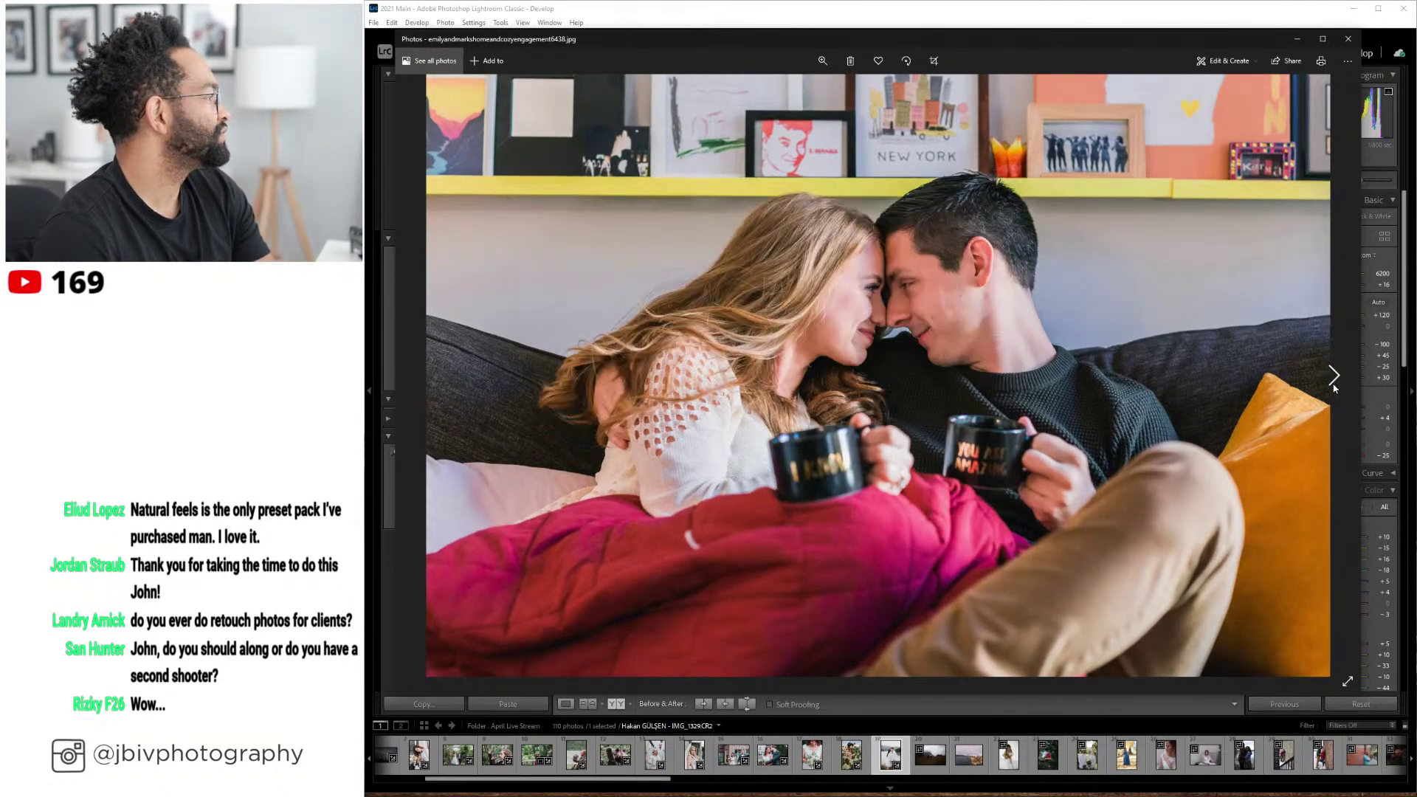
- Look through the balcony portraits, the steaming cup photo and the brick wall shots of the couple
click(1334, 384)
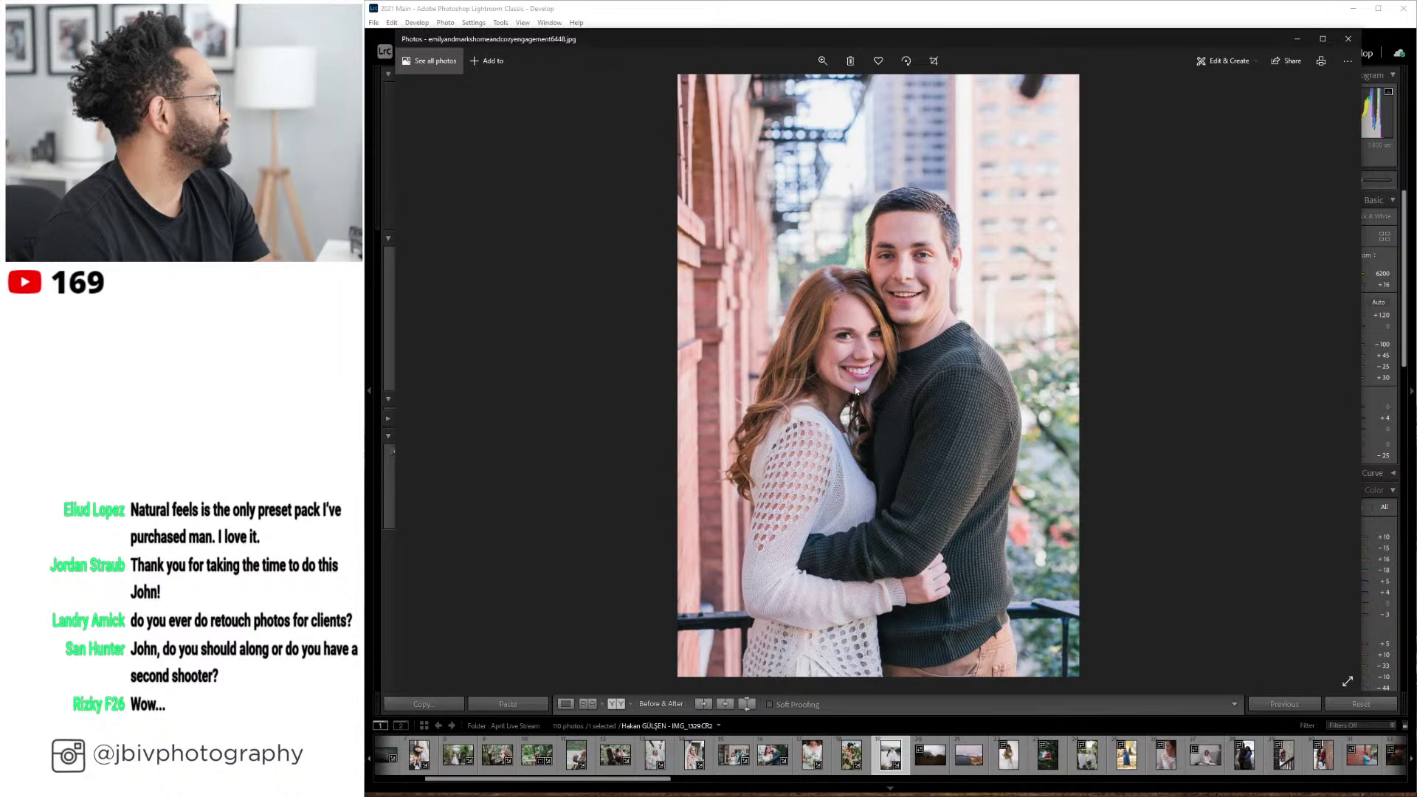
click(1333, 381)
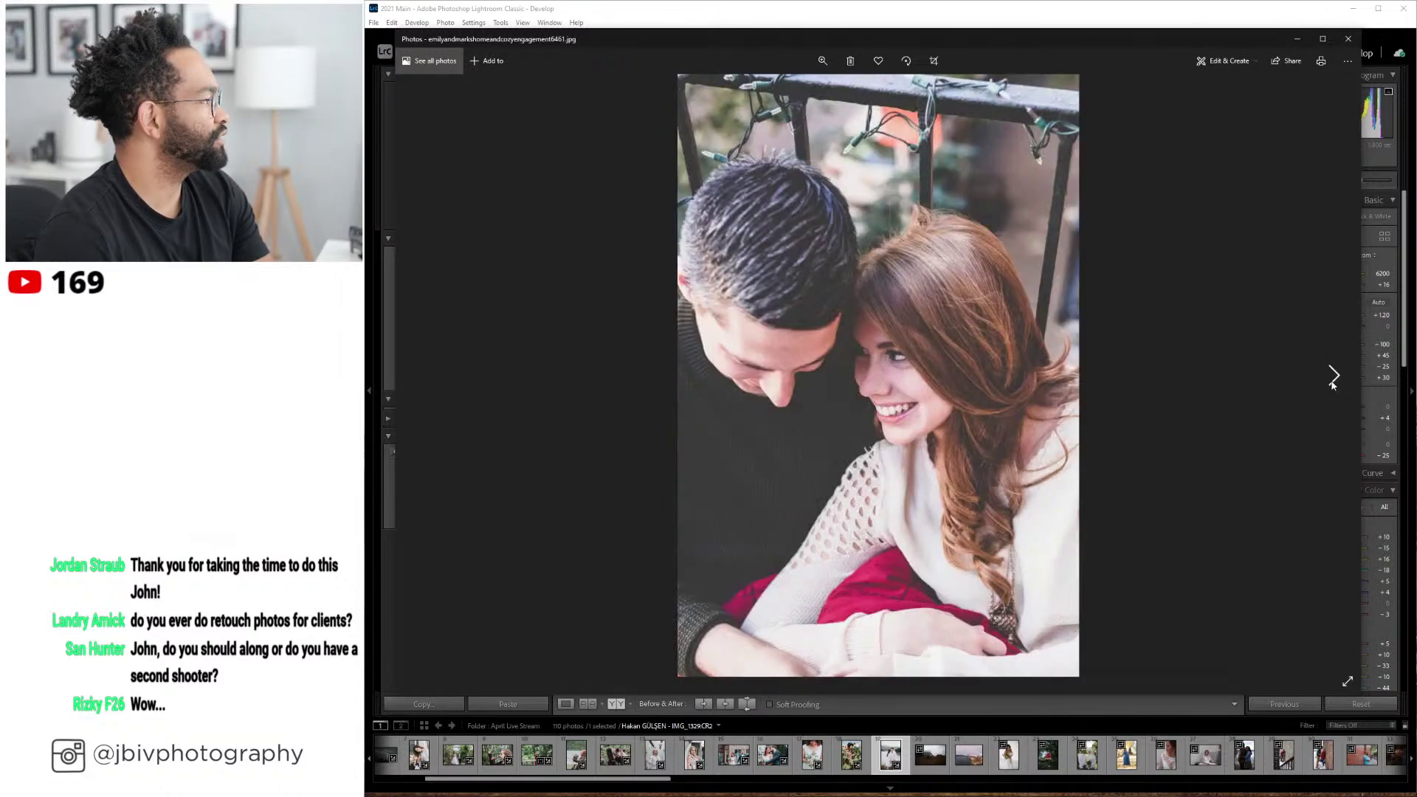
click(1333, 380)
click(1333, 380)
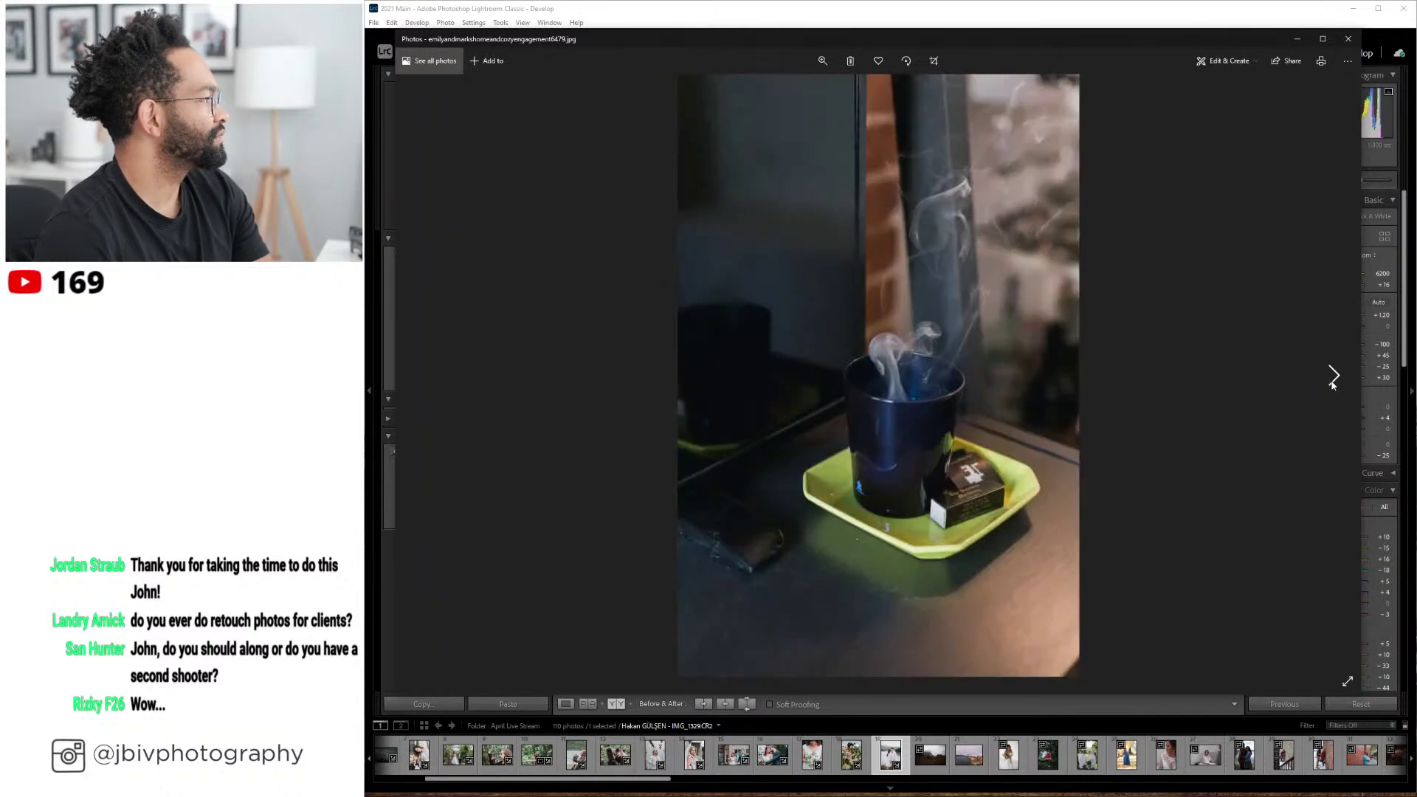
click(1333, 380)
click(1332, 380)
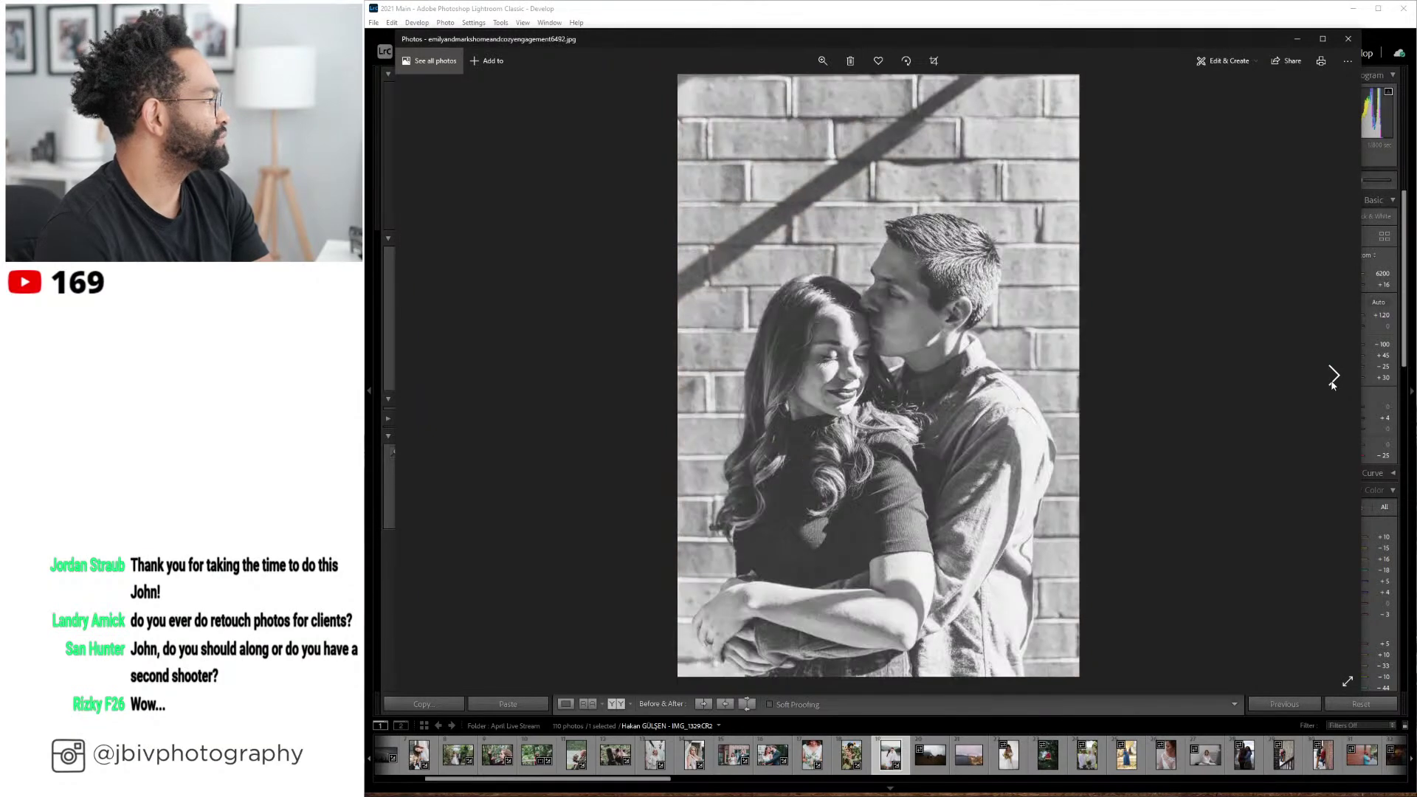
click(1332, 380)
click(1332, 380)
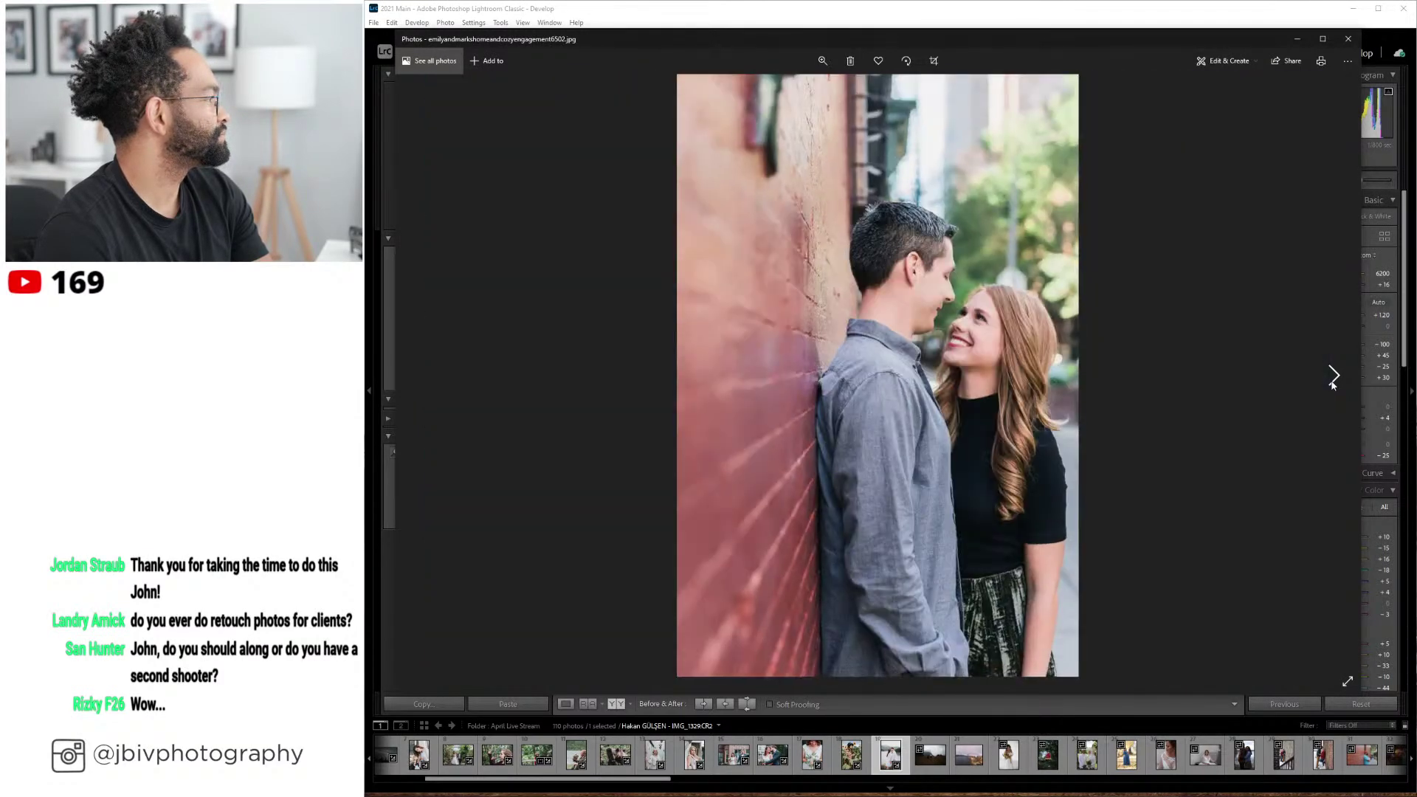
- Look through the outdoor photos from the red-and-white door and the park path to the waterfront portrait
click(1333, 380)
click(1332, 380)
click(1333, 380)
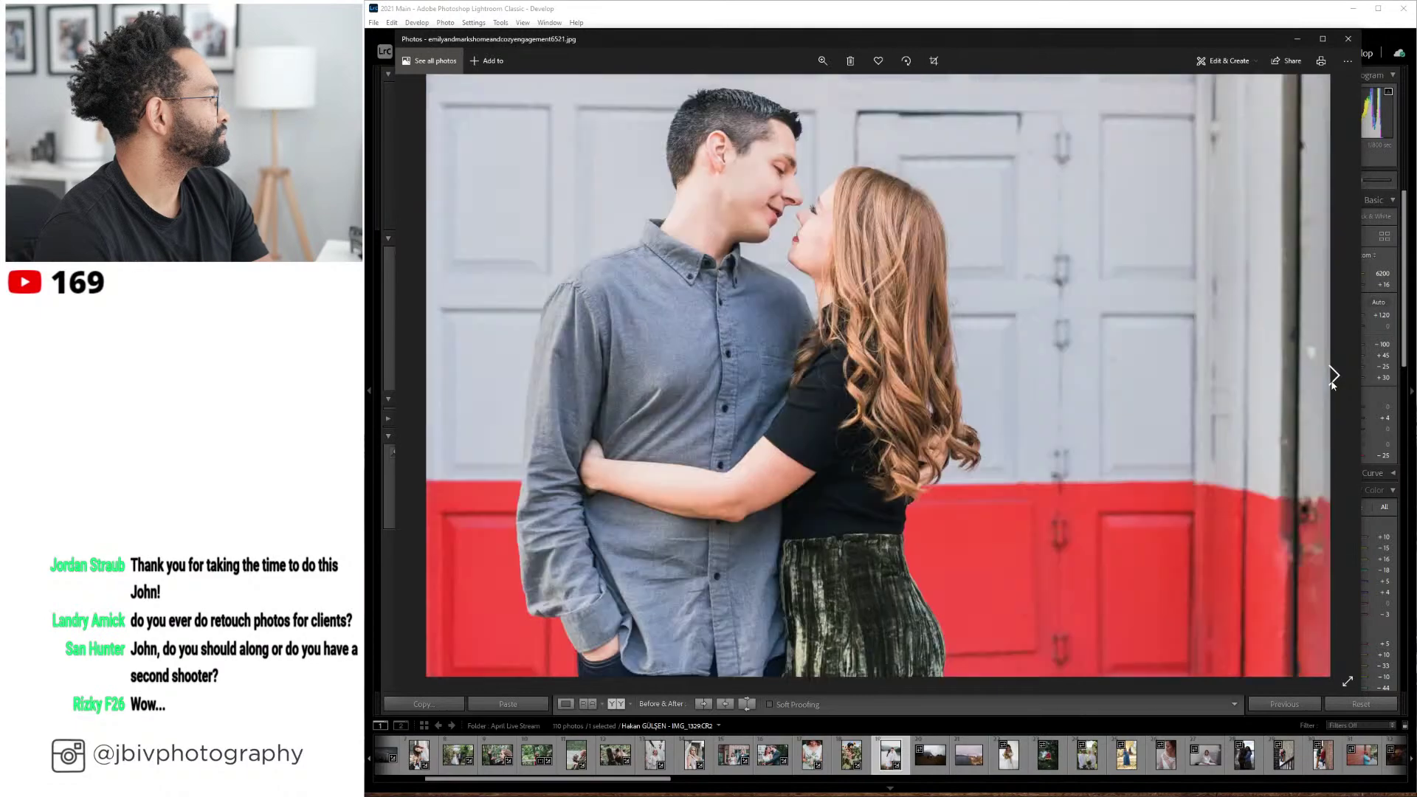
click(1333, 380)
click(1332, 380)
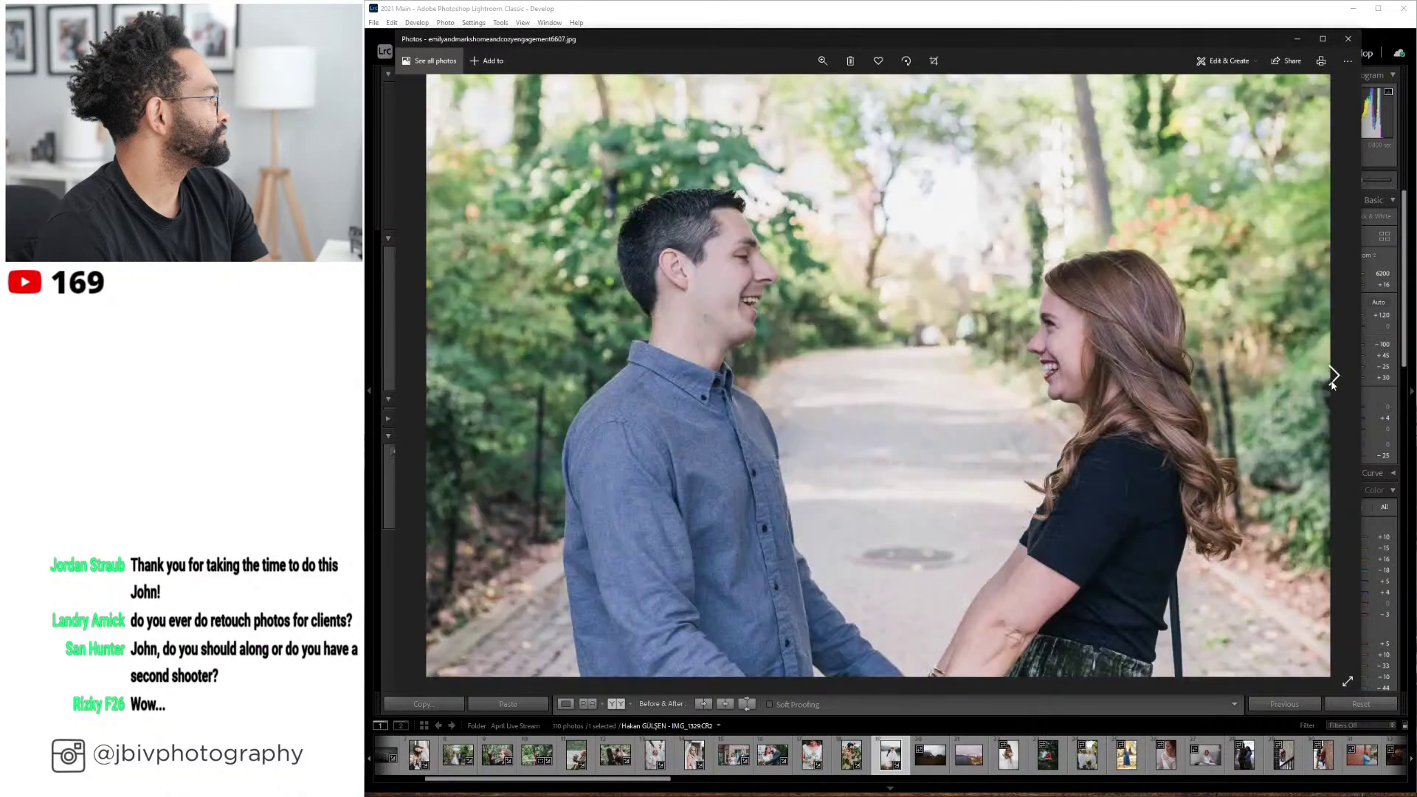
click(1333, 380)
click(1332, 380)
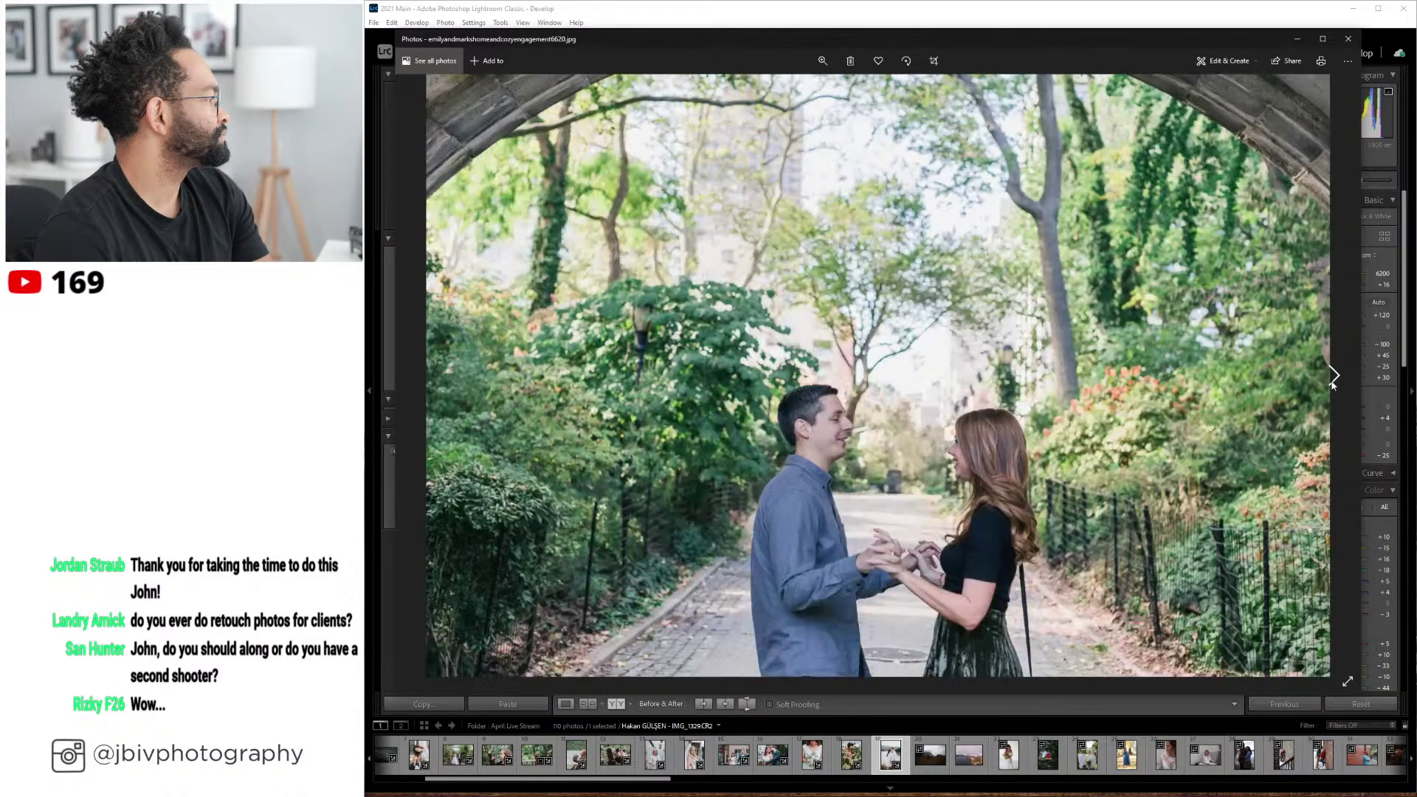
click(1332, 380)
click(1333, 380)
click(1332, 380)
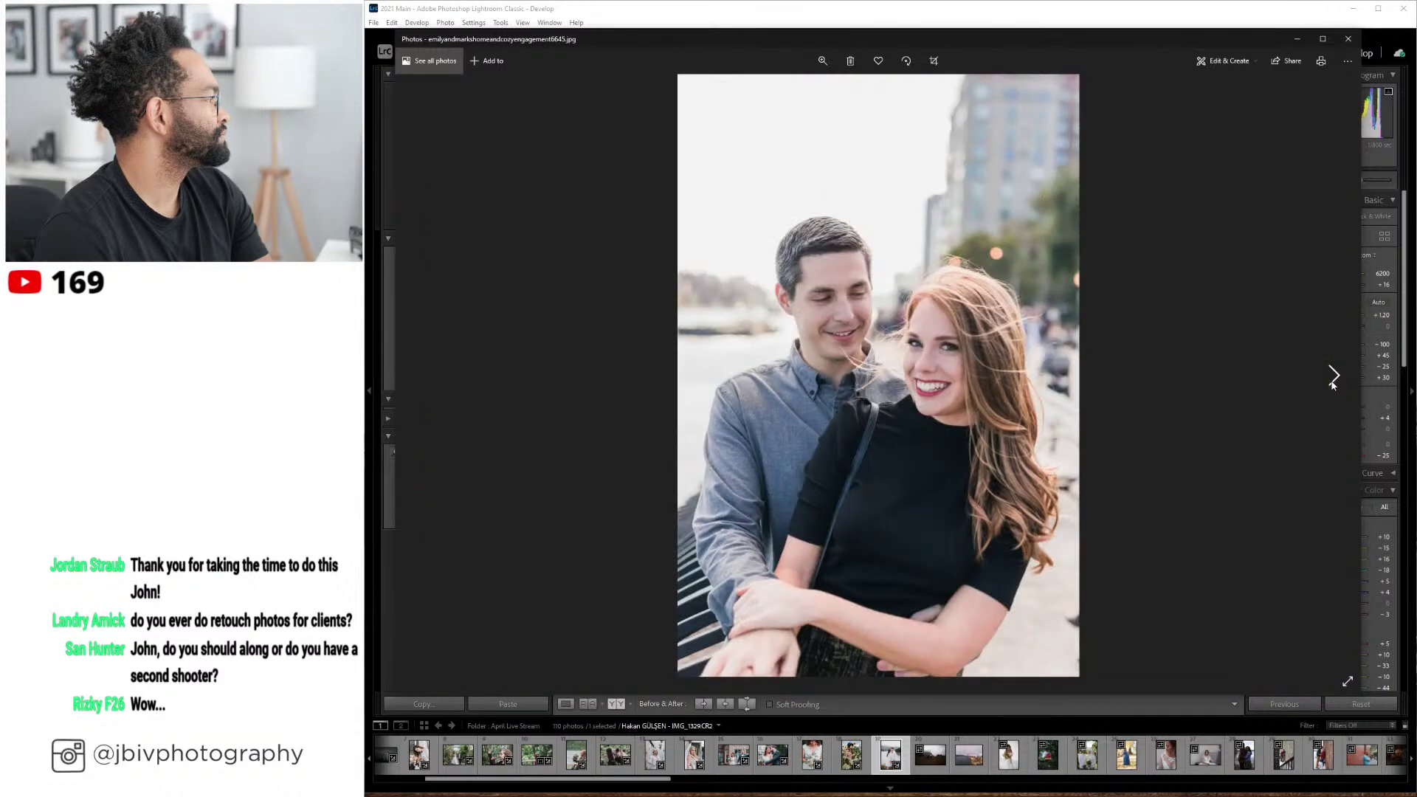
- View the ivy wall portraits and the close-ups of the man kissing the woman's cheek
click(1332, 380)
click(1332, 381)
click(1333, 380)
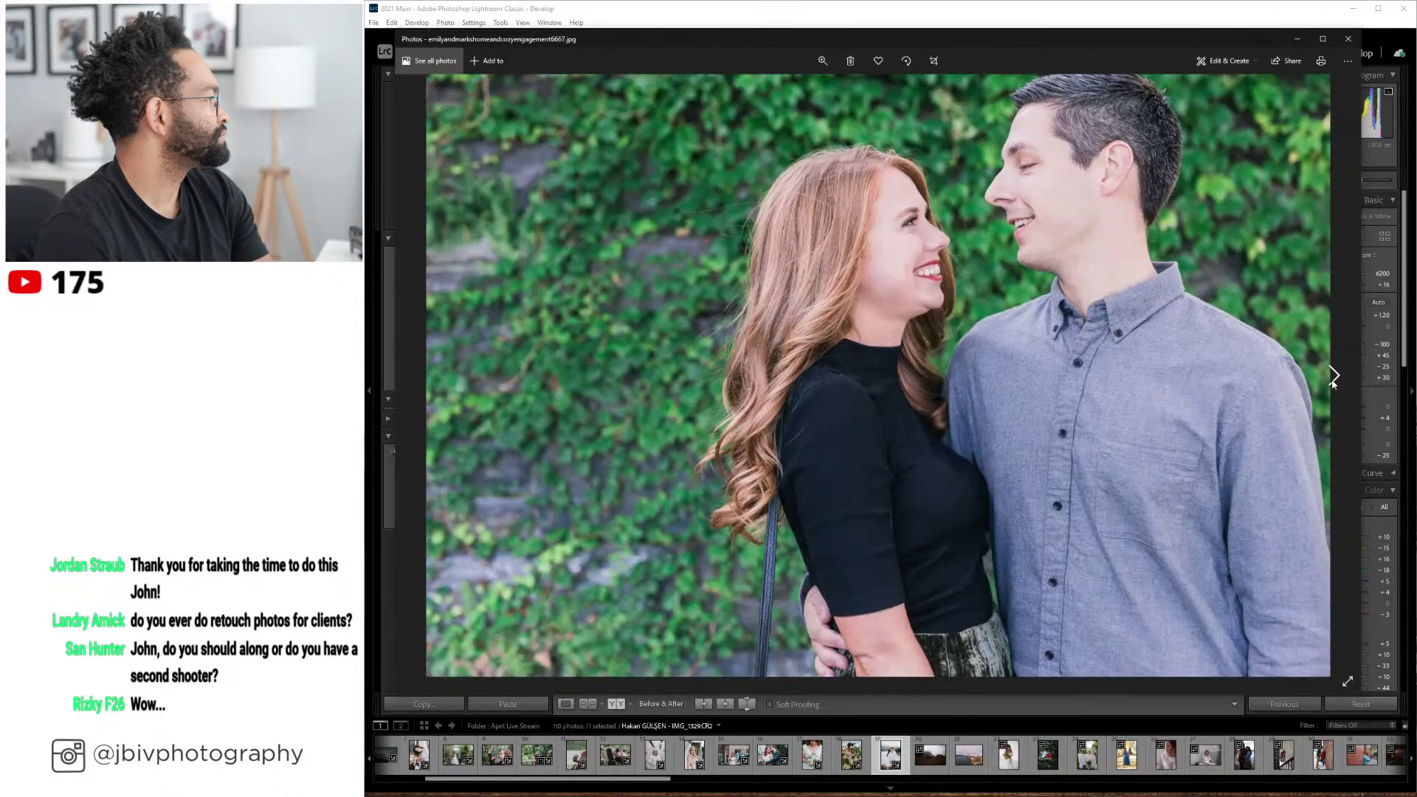
click(1332, 380)
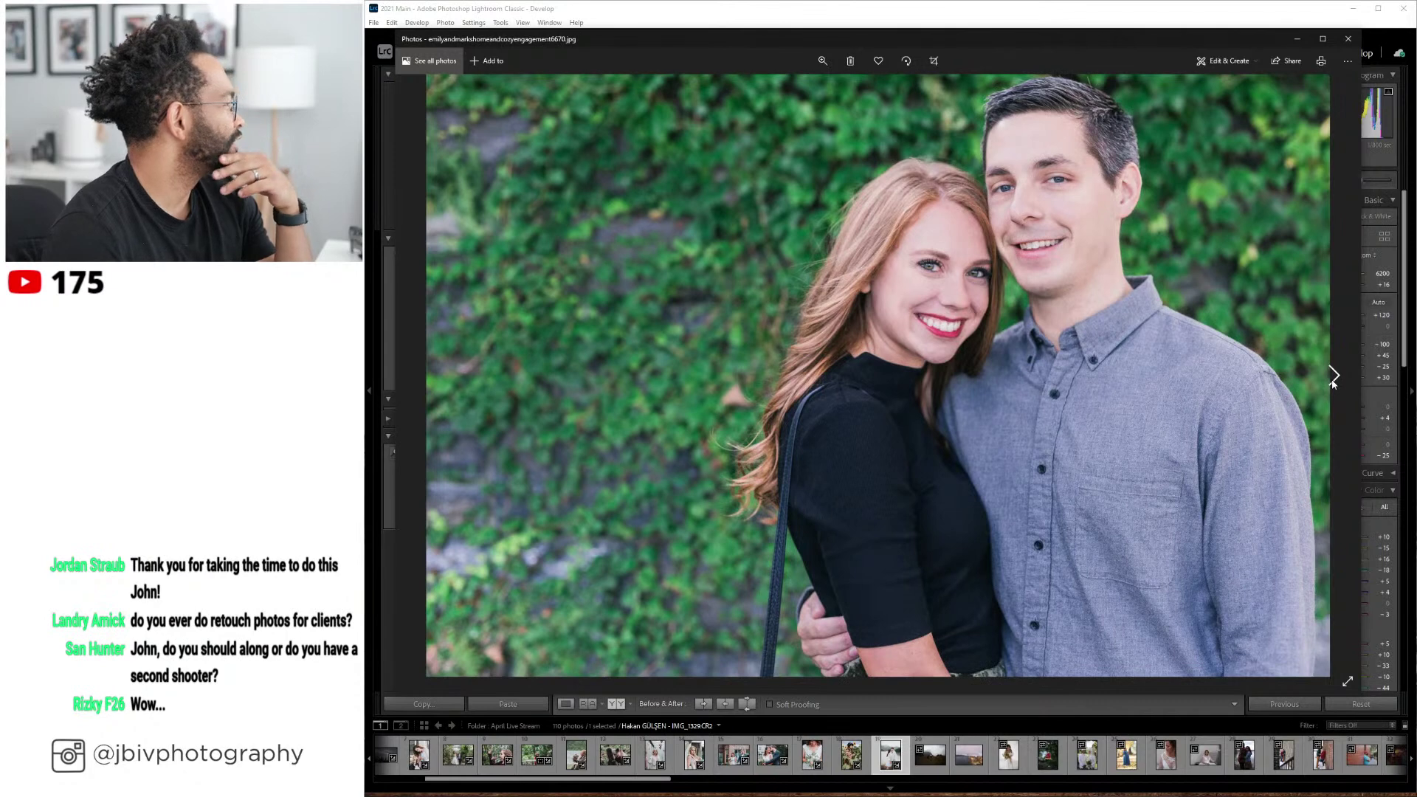
click(1332, 380)
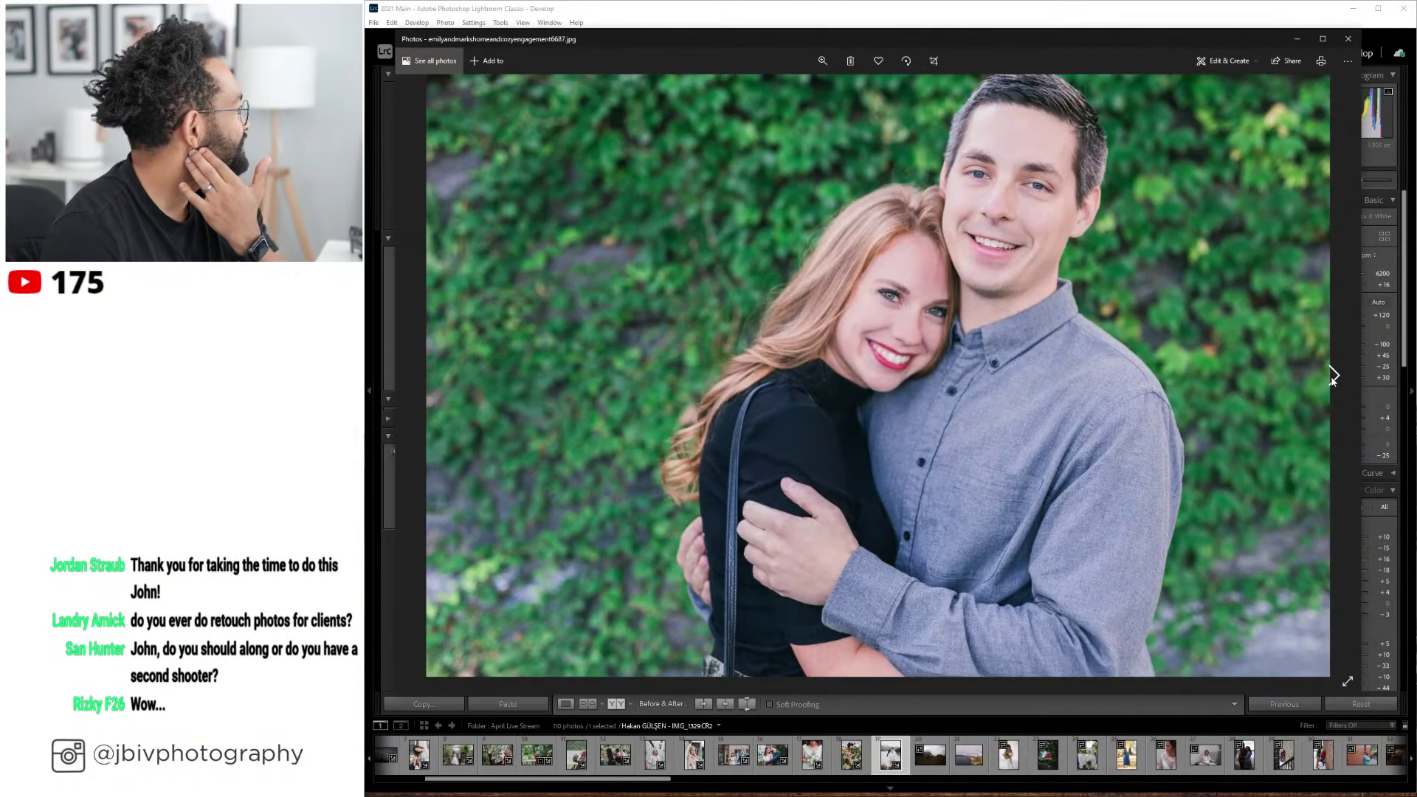
click(1332, 380)
click(1333, 380)
click(1332, 380)
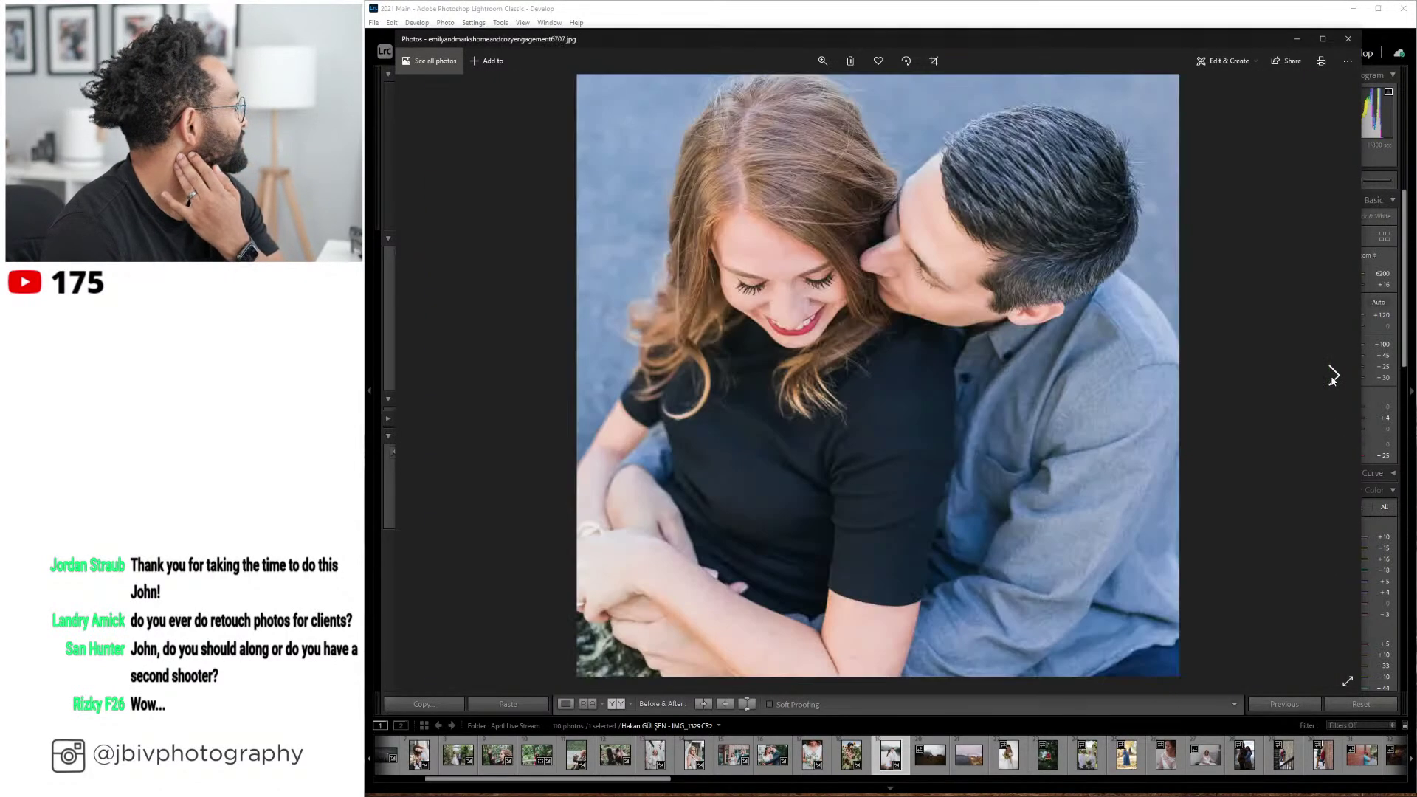
click(1332, 380)
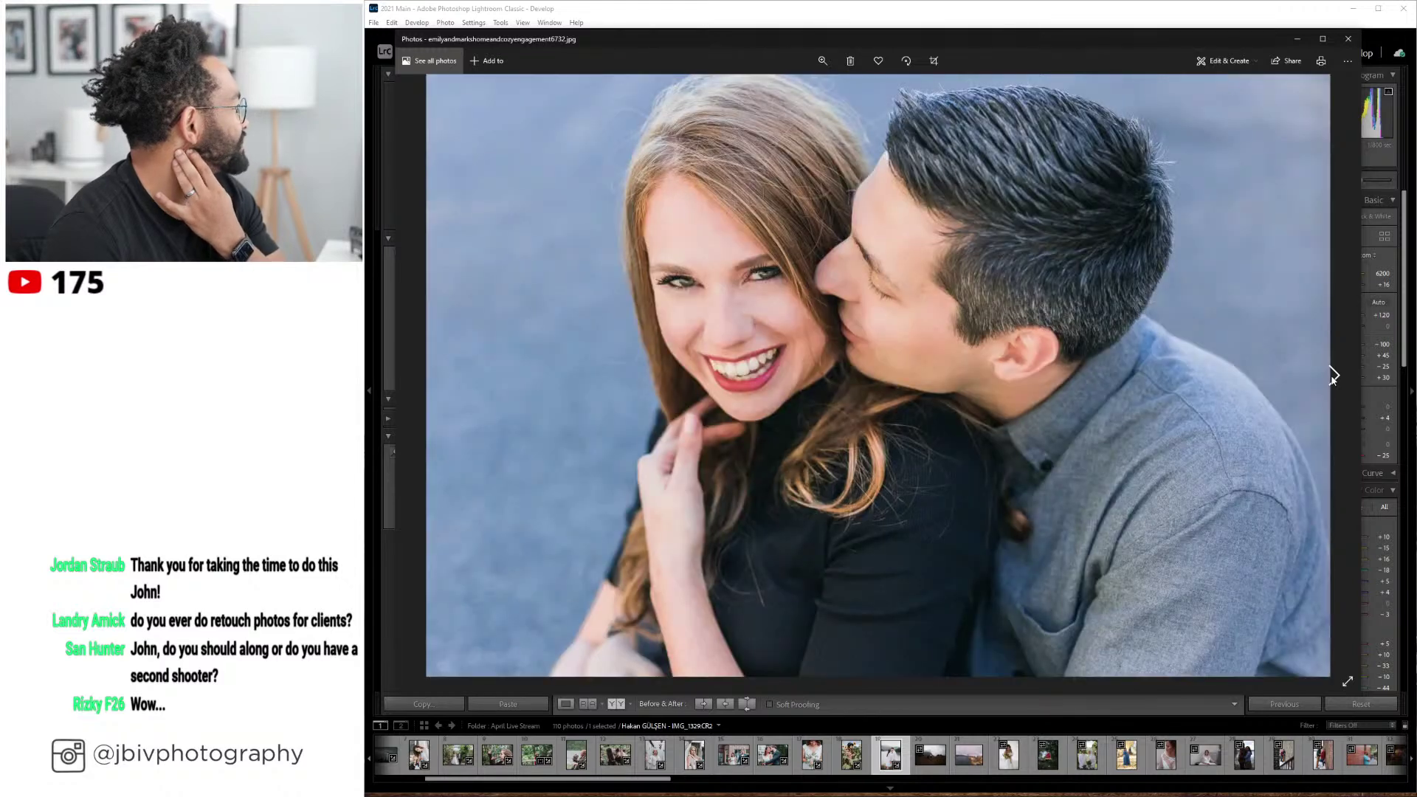
- View the dark-background kiss photo and the archway portraits, and return to the wide 18x24 version of the kiss
click(1332, 378)
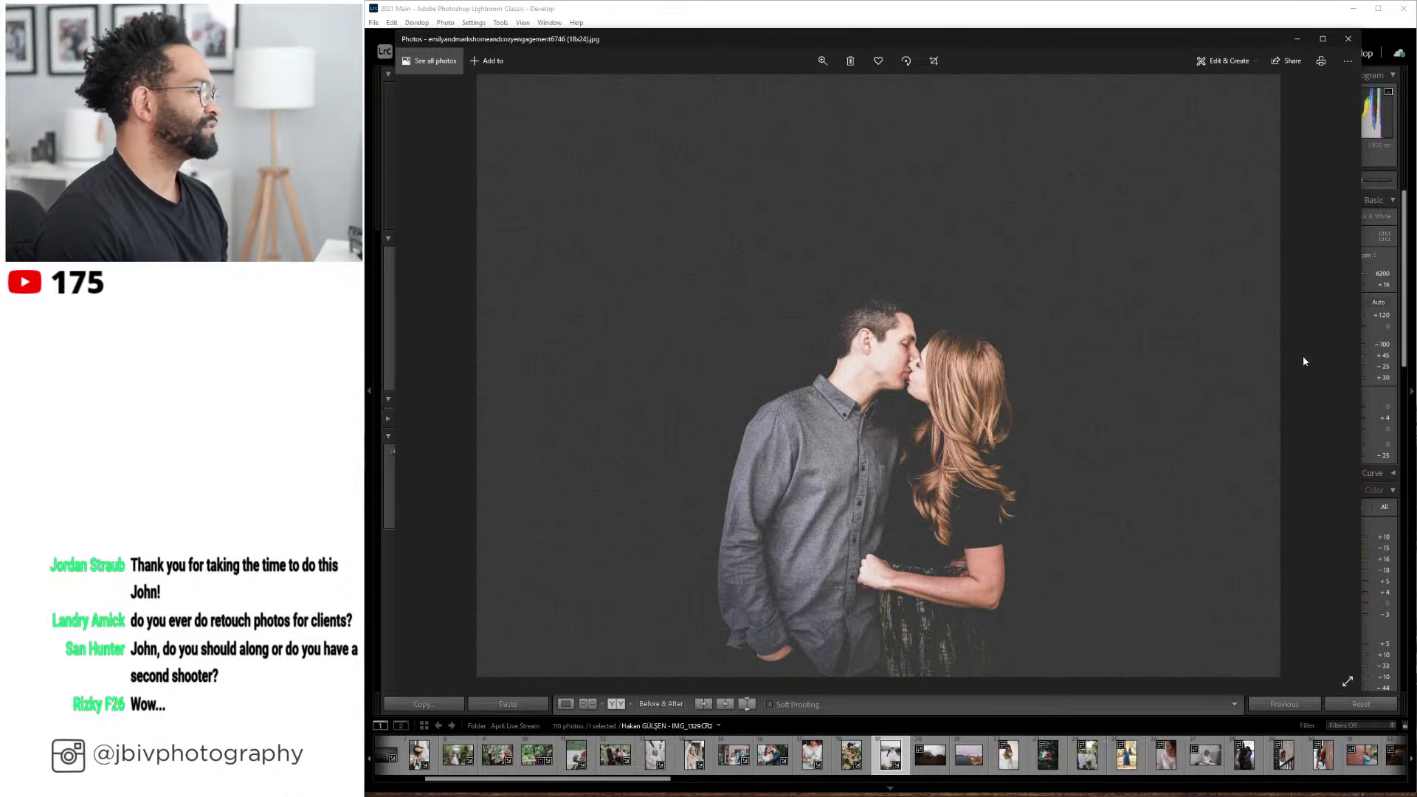
click(1333, 375)
click(1333, 375)
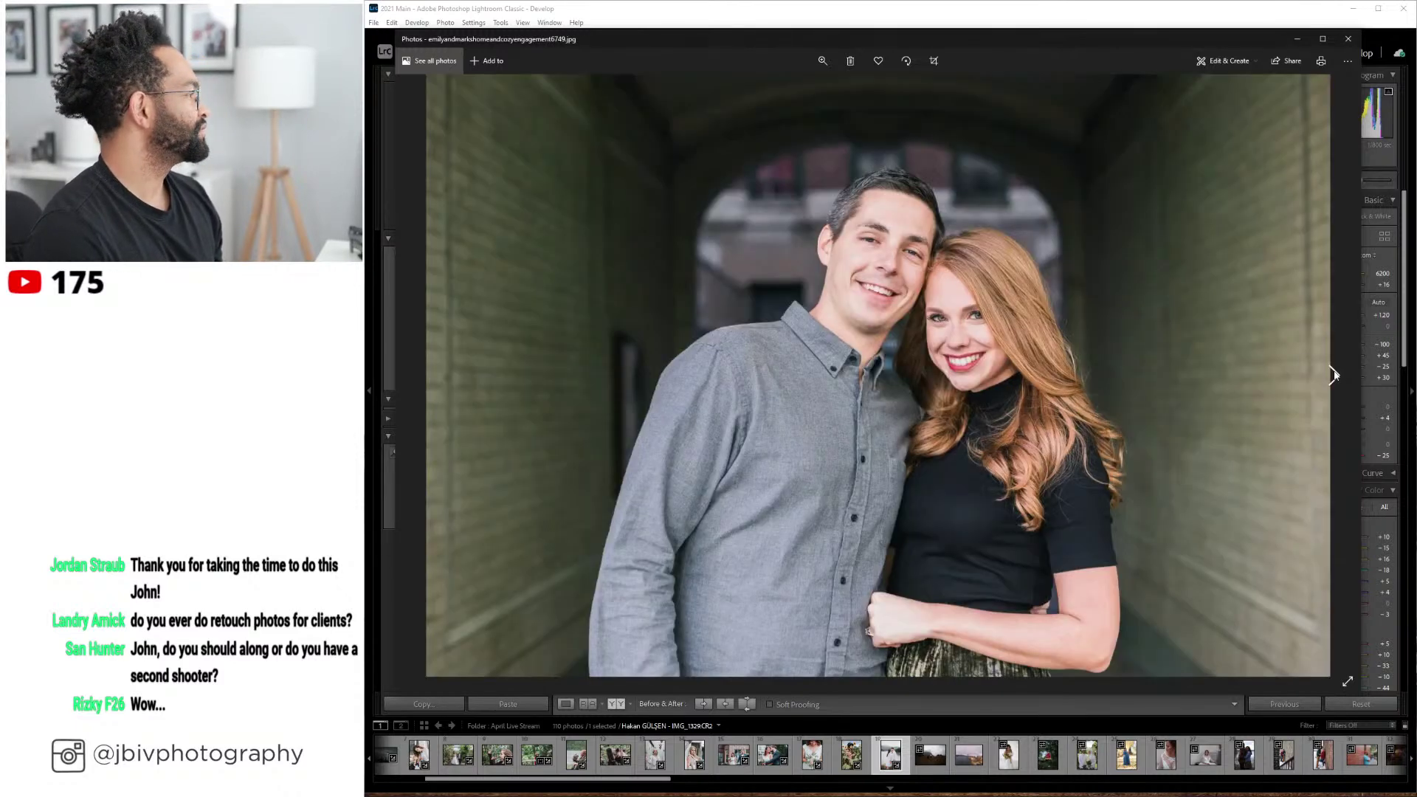
click(1334, 374)
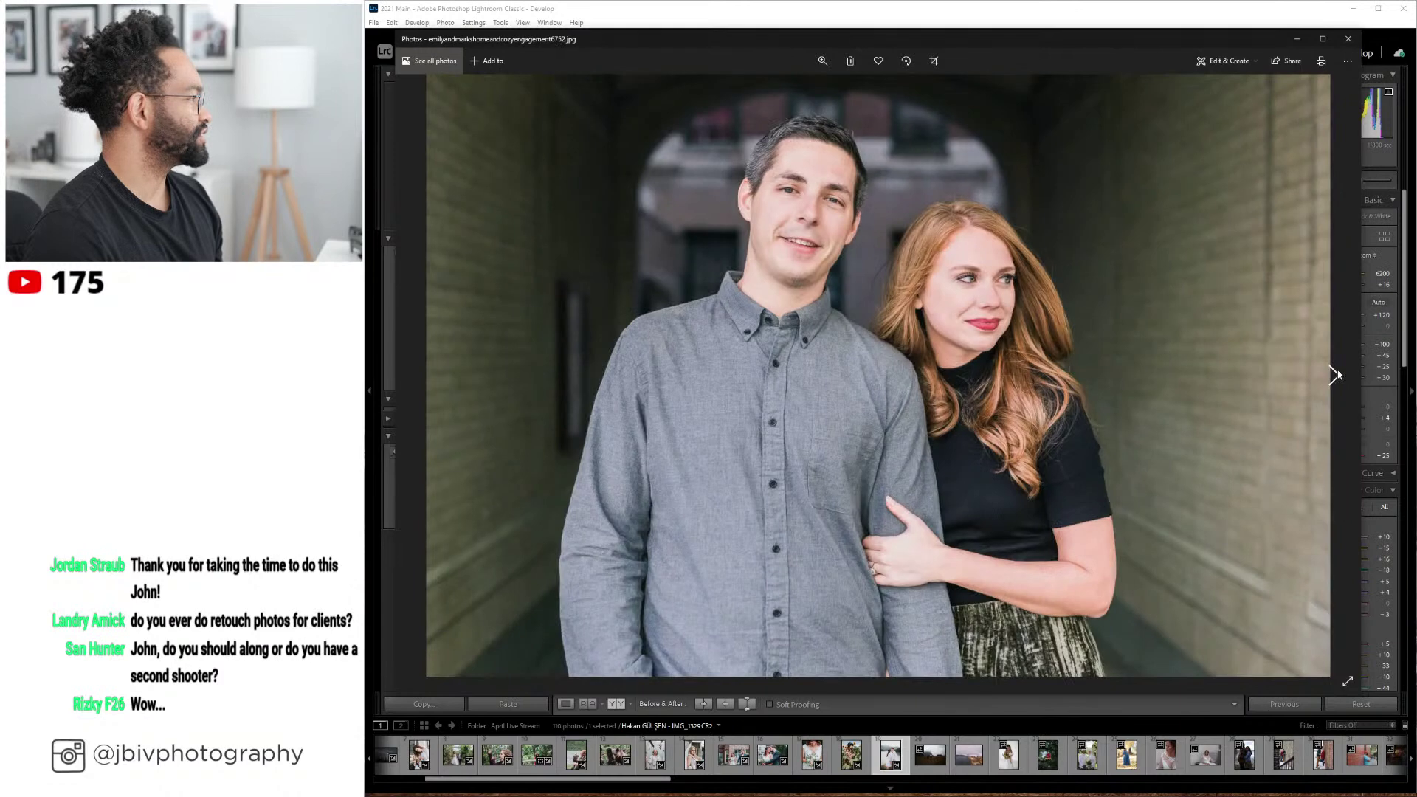
click(423, 378)
click(423, 378)
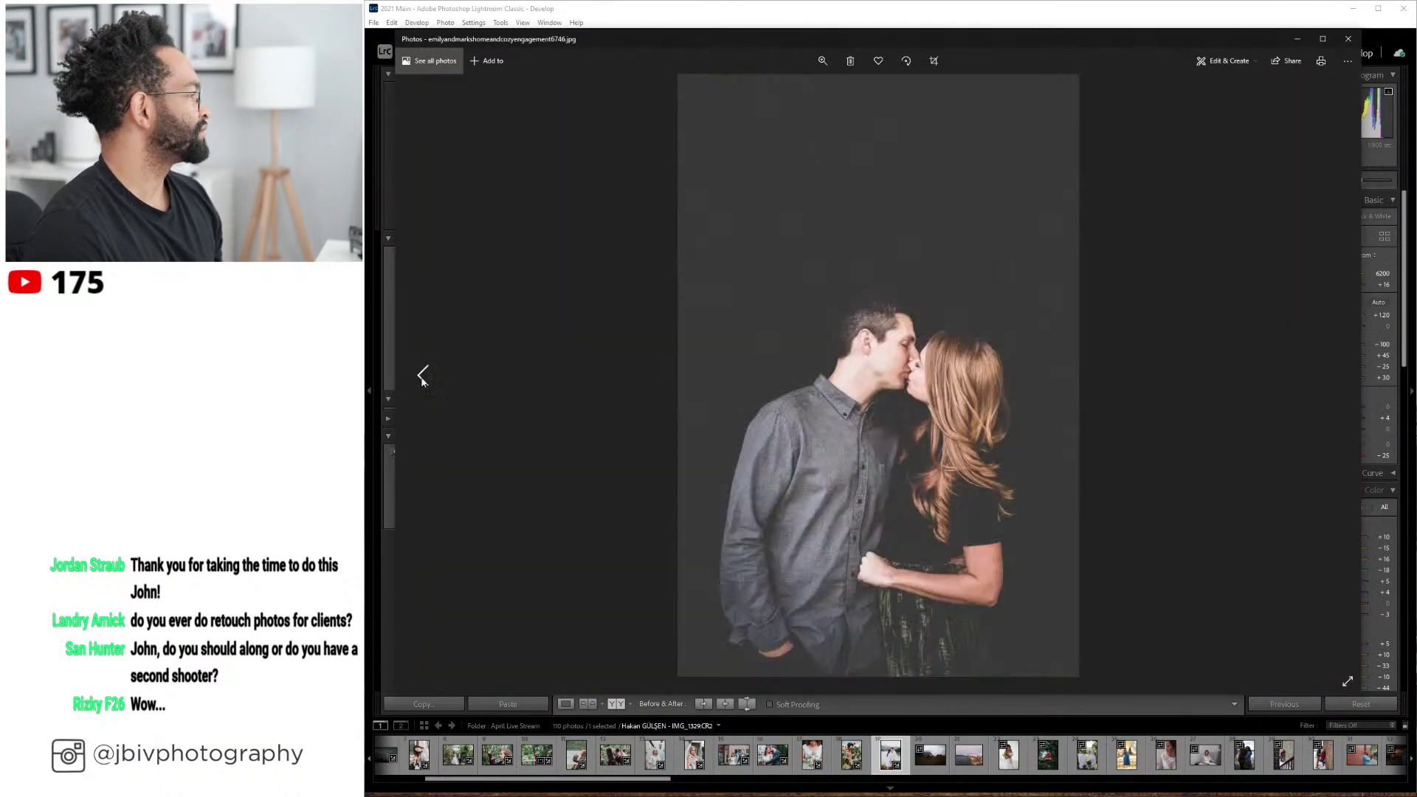
click(423, 378)
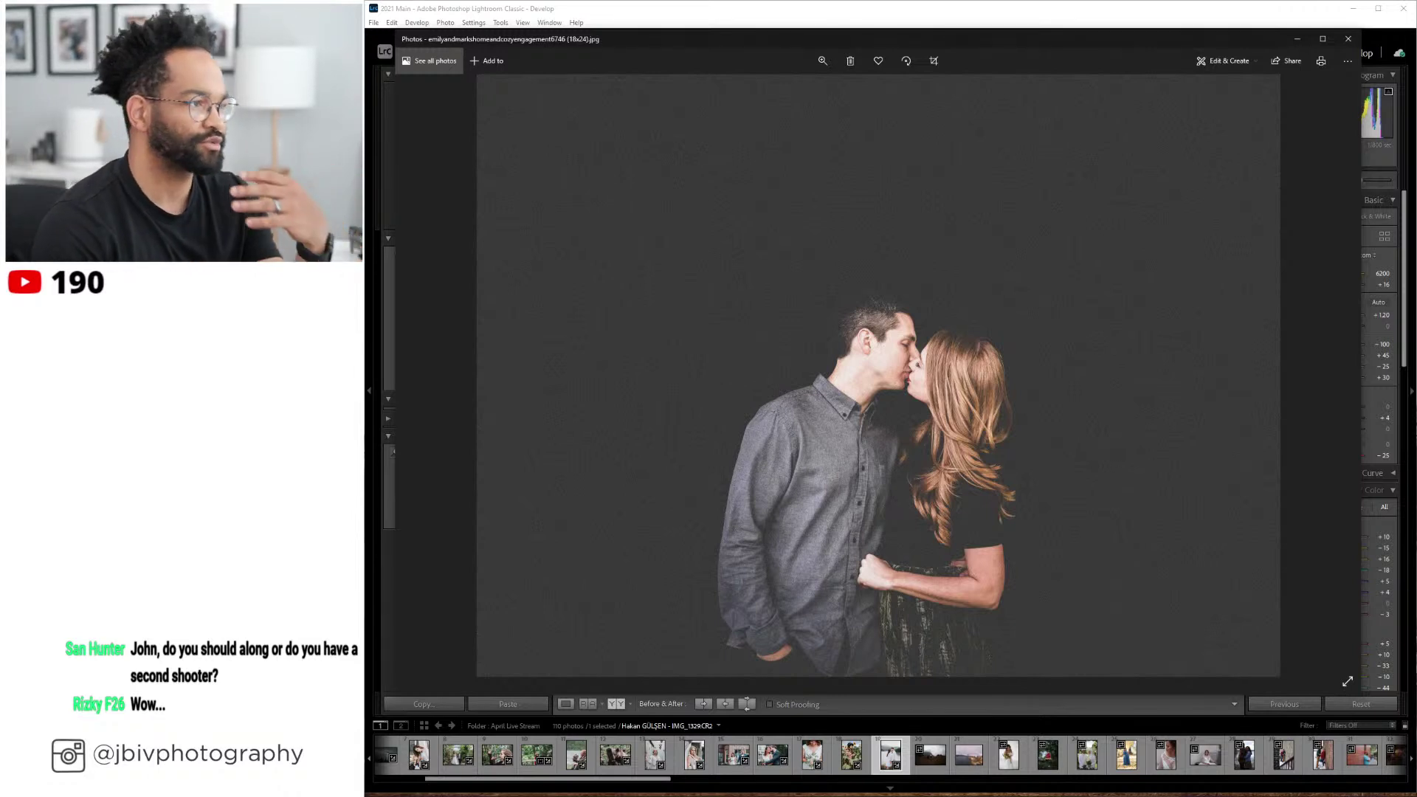
- Close the Photos viewer, return to Lightroom Classic, show the lakeside kiss photo in single-image view, and go to the next photo
click(1348, 38)
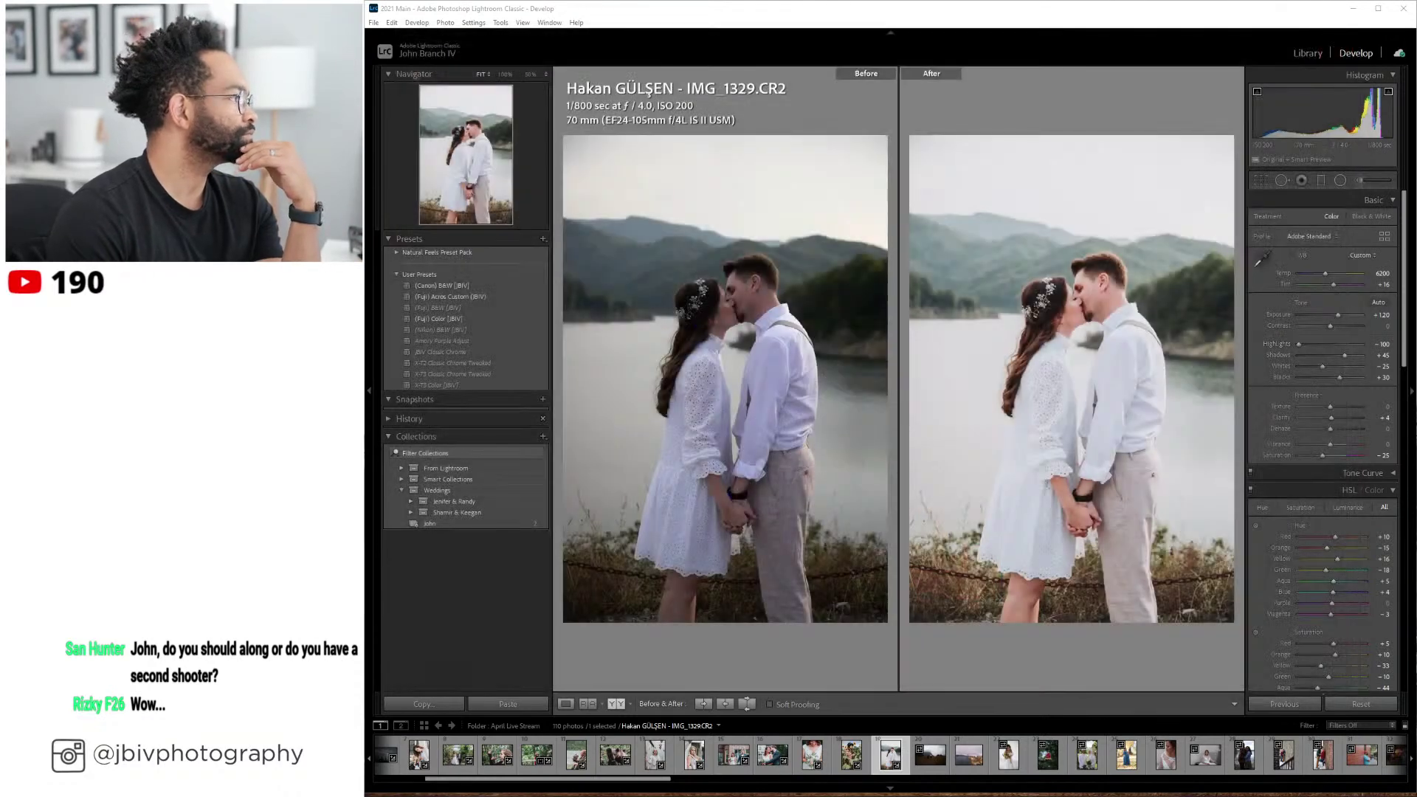
click(566, 705)
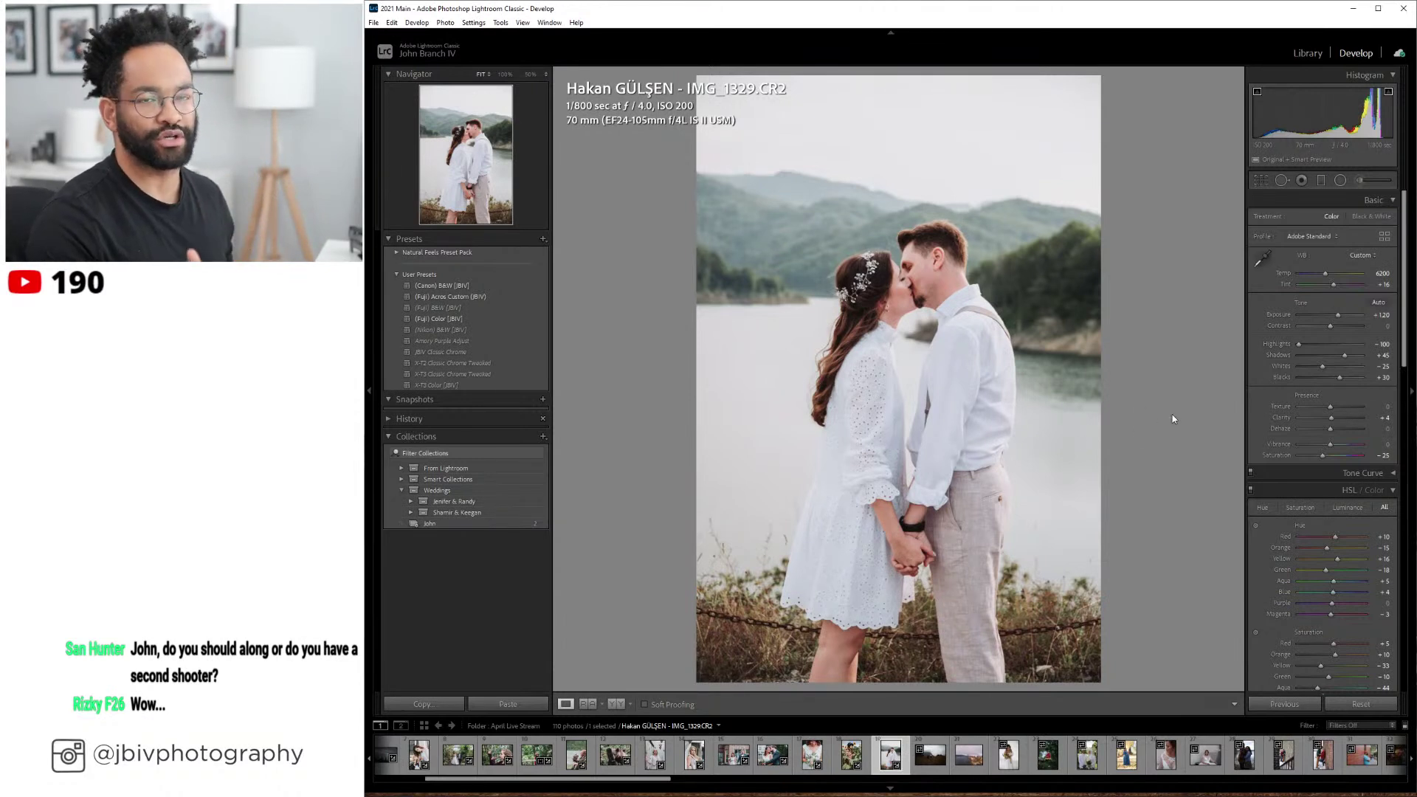
key(Right)
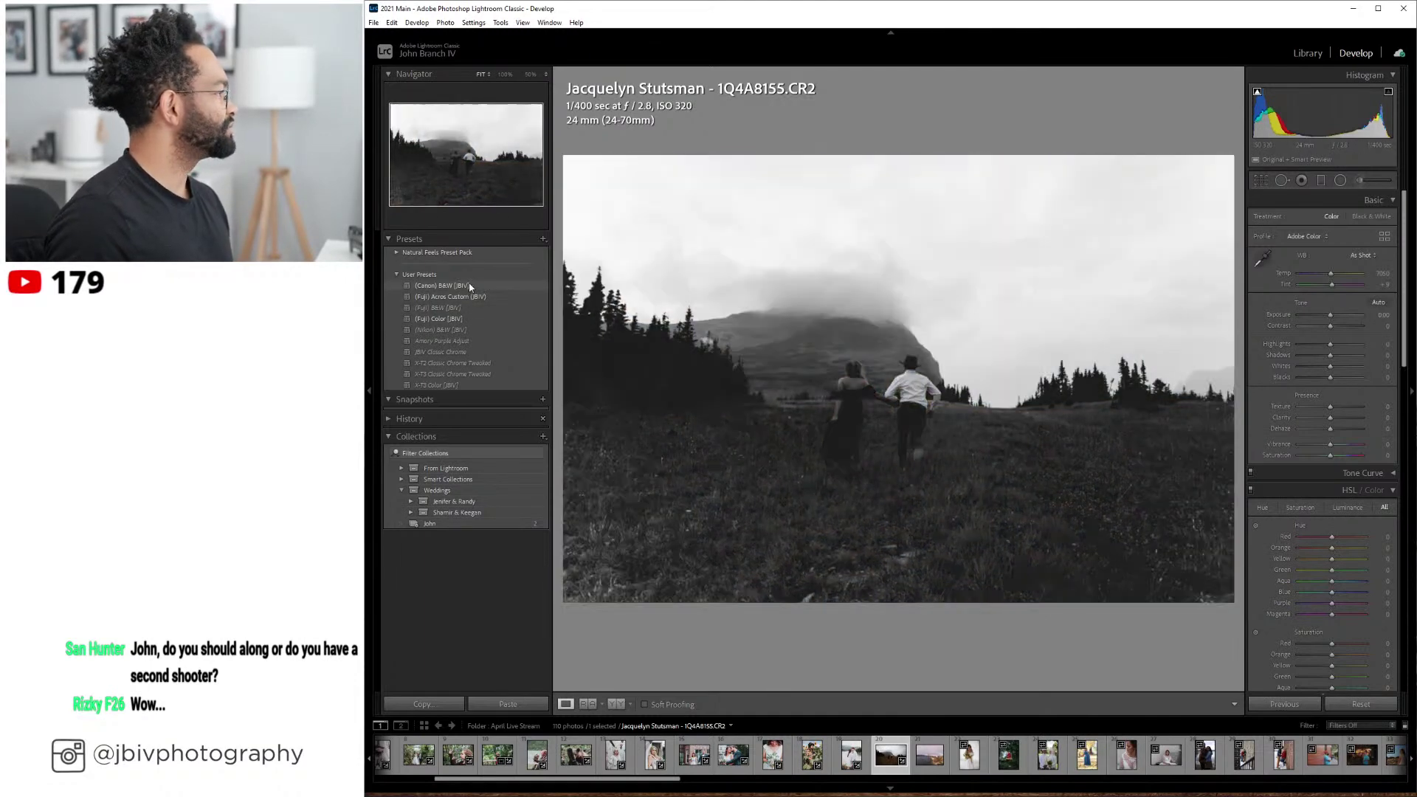
- Apply the (Canon) B&W [JBIV] preset to the mountain meadow photo, set Highlights to -95 and Shadows to +35, and raise Exposure
click(469, 287)
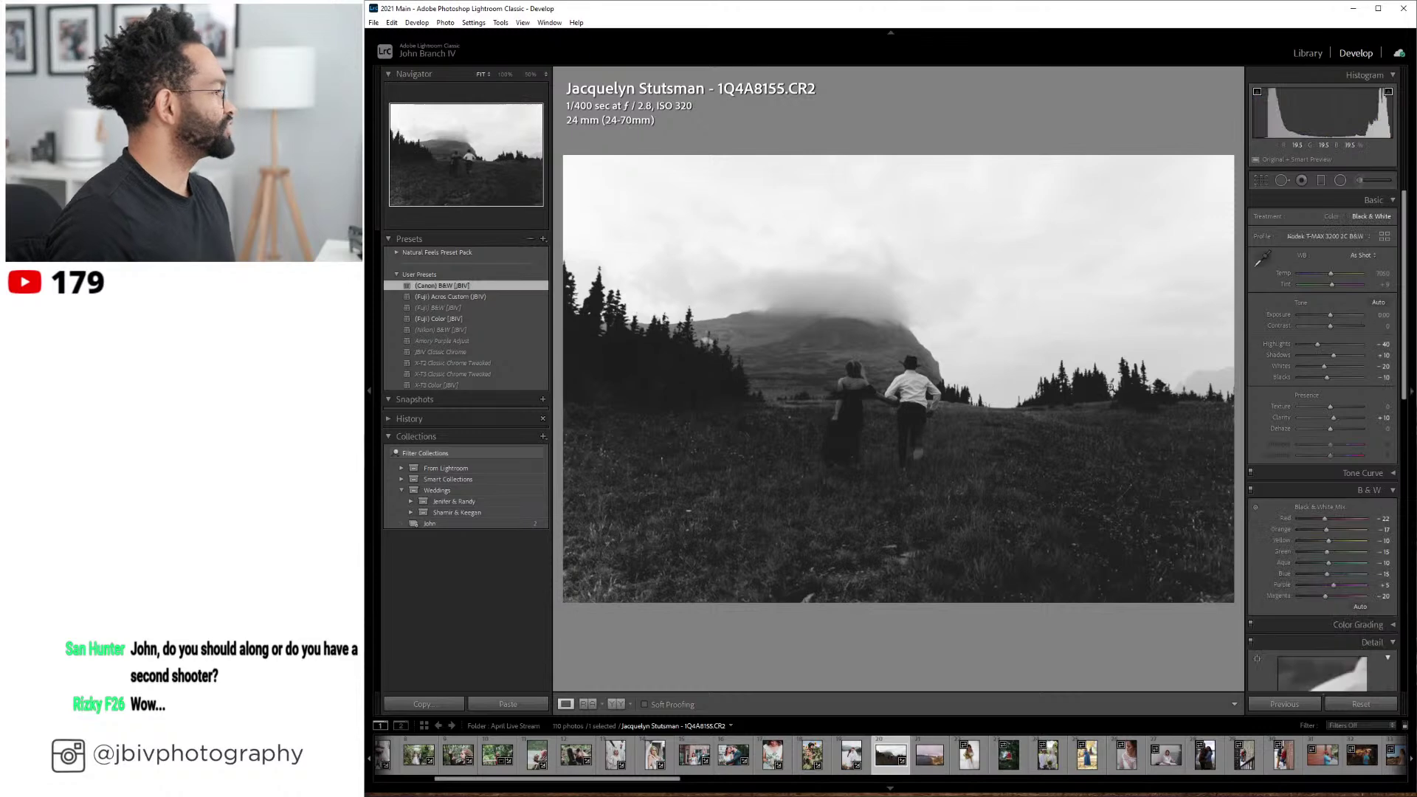
drag(1317, 344, 1309, 341)
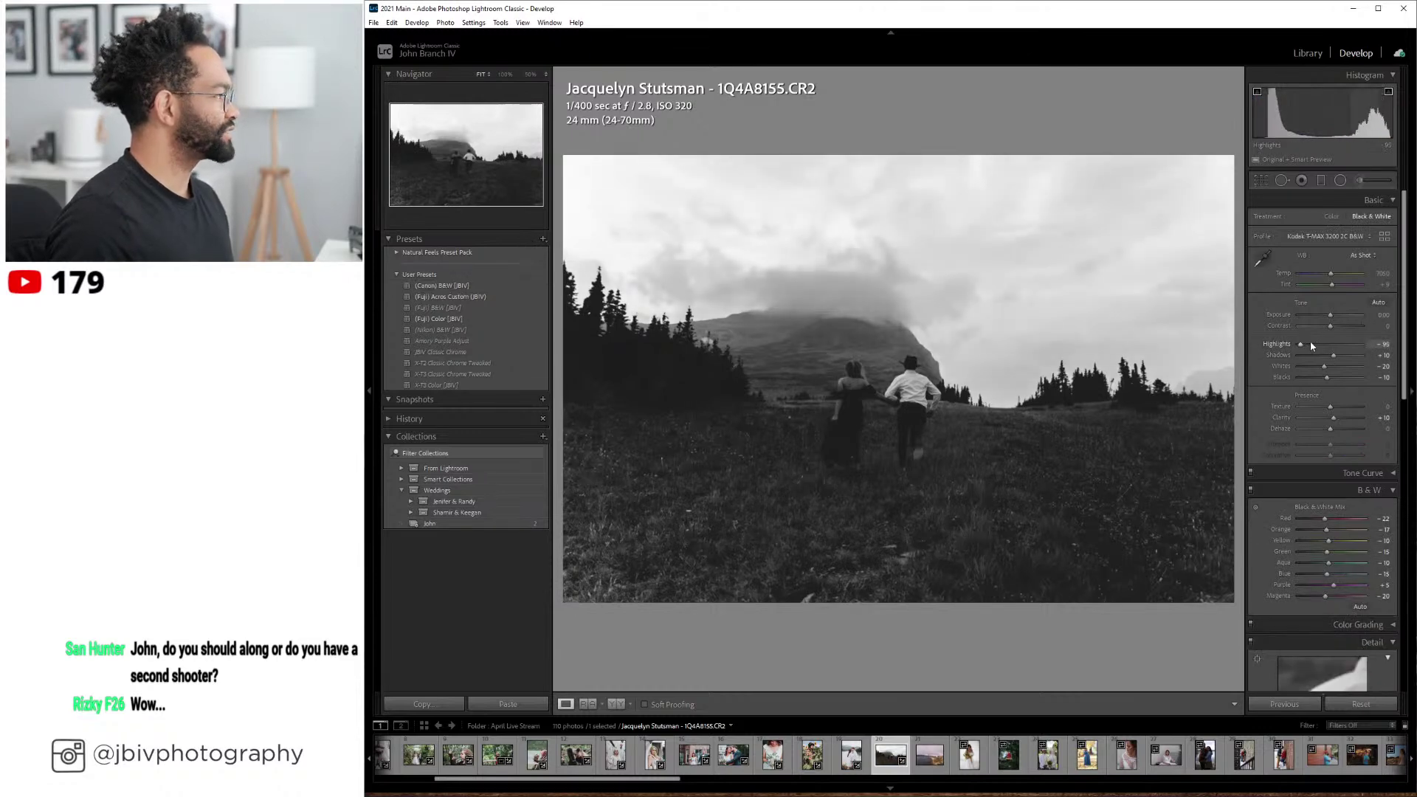
mouse_move(1349, 314)
mouse_down()
mouse_move(1351, 358)
mouse_move(1340, 314)
mouse_up()
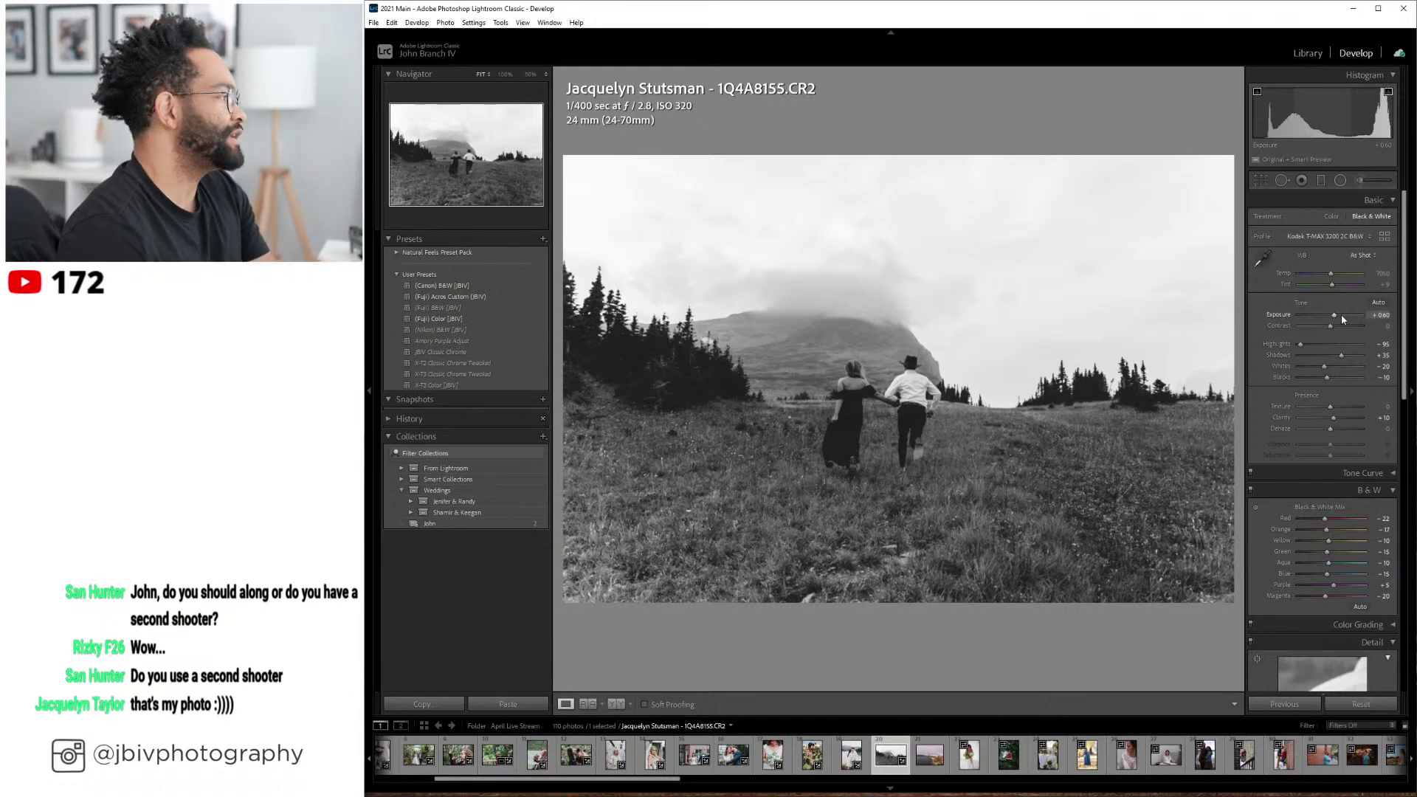
- Create a virtual copy of the black-and-white meadow photo, and on the original set Exposure to +0.20, Highlights to -100 and Shadows to +50
right_click(882, 752)
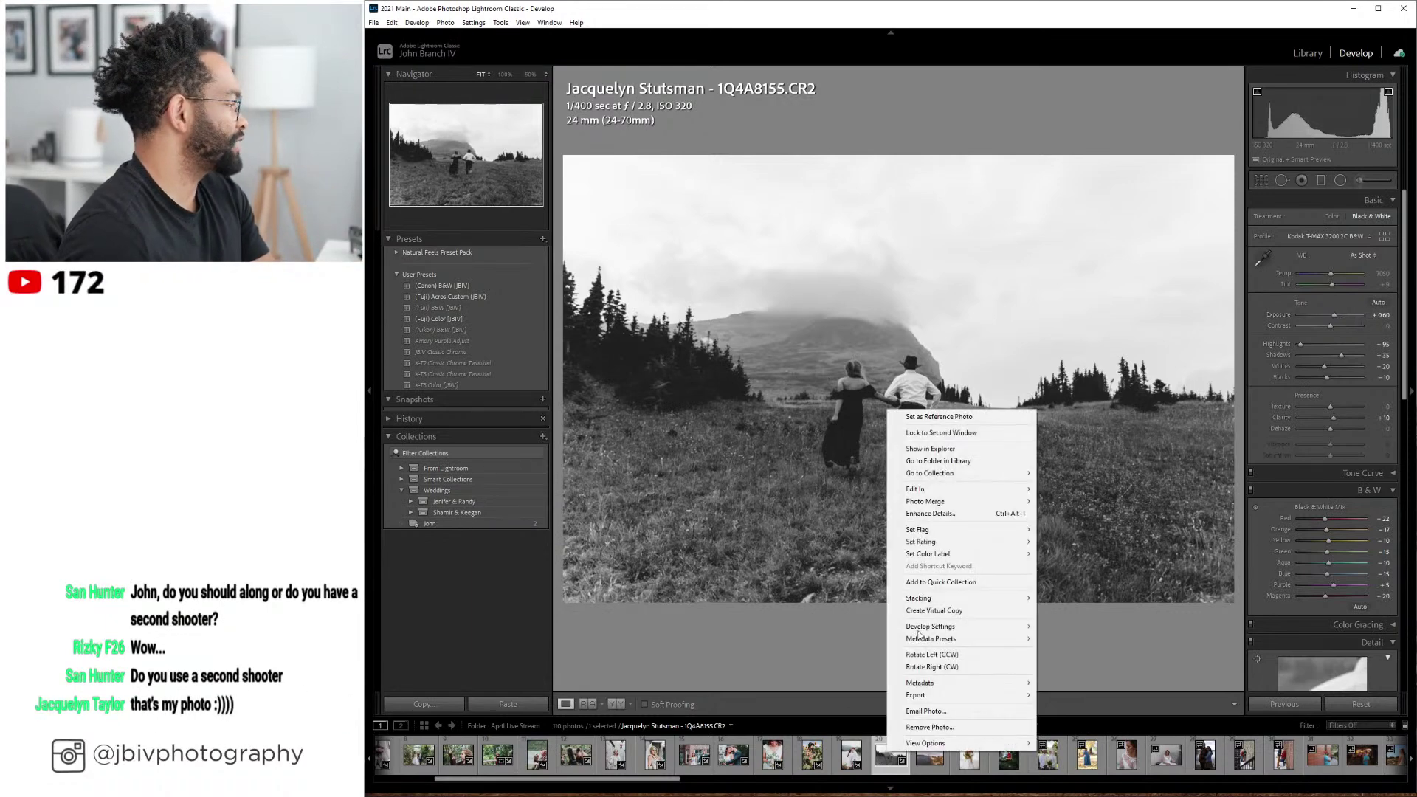
mouse_move(971, 489)
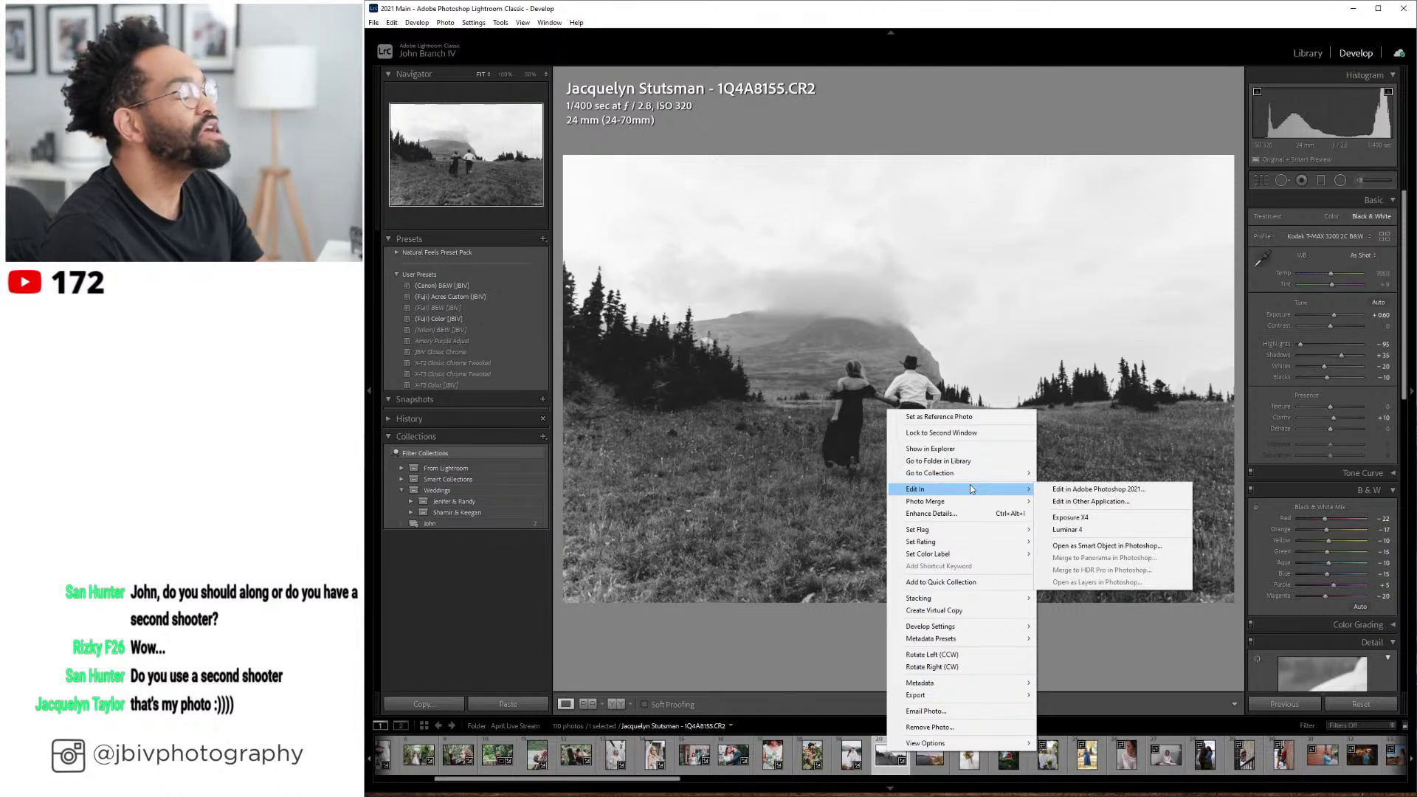
click(974, 612)
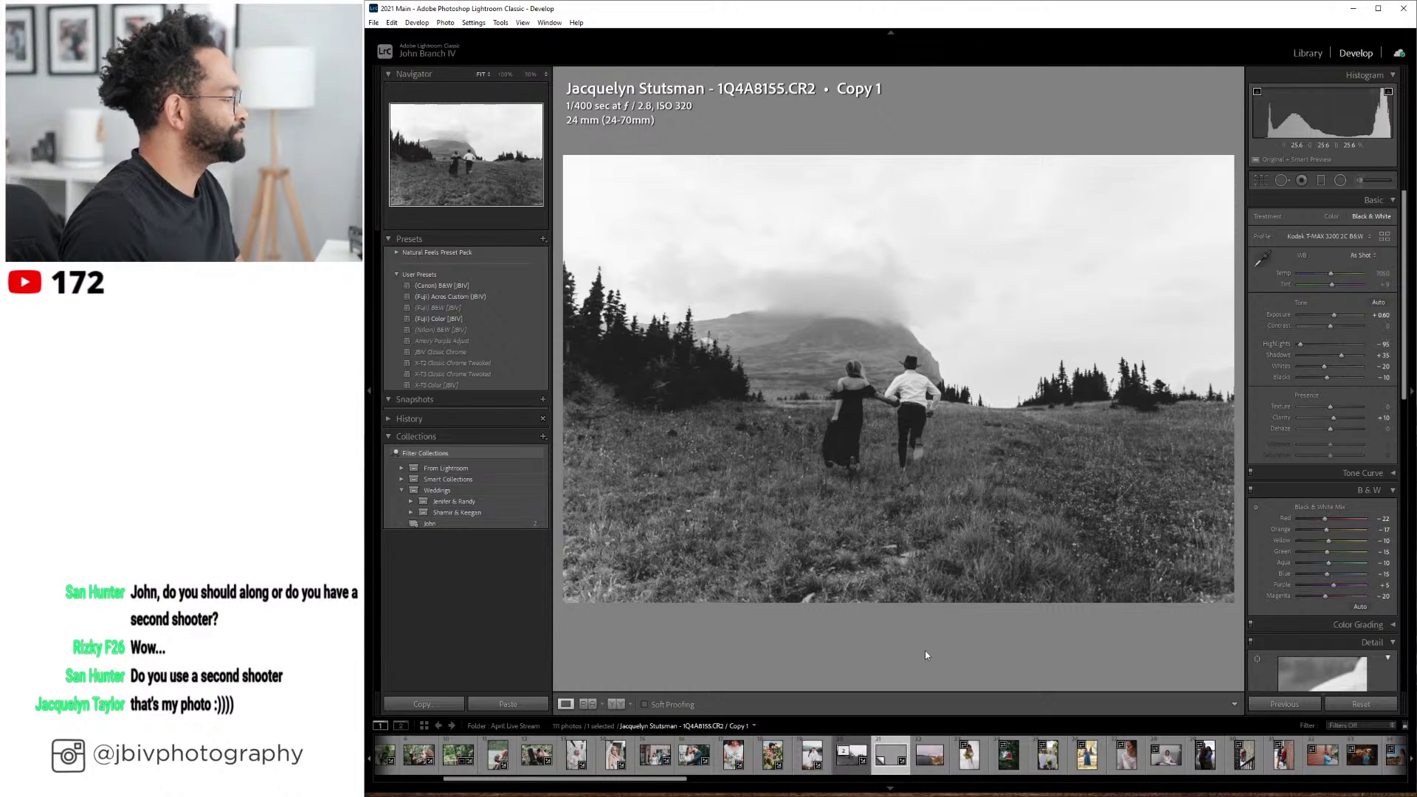
key(Left)
drag(1300, 344, 1346, 355)
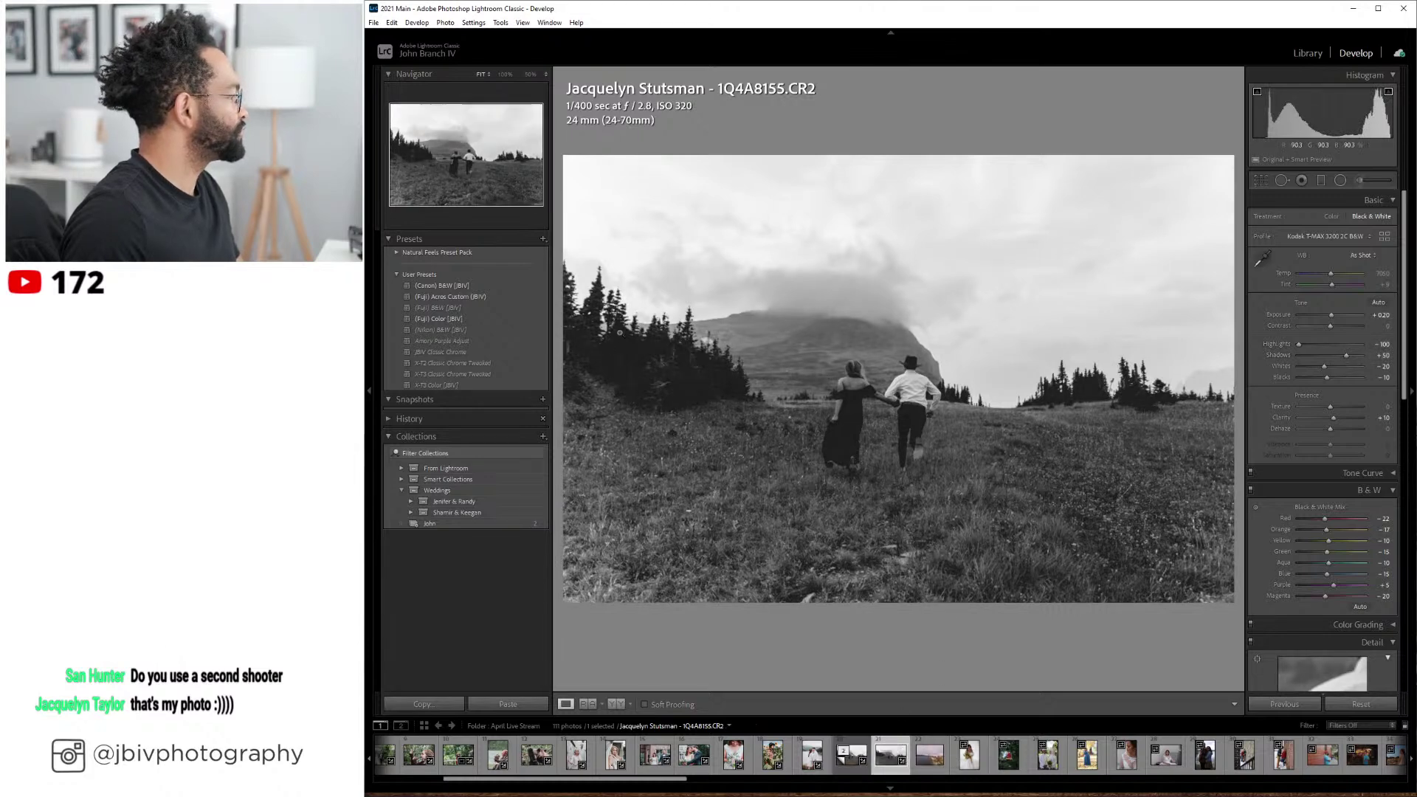
- Apply the (Fuji) Color [JBIV] preset to the original meadow photo and set its lens profile setup to Auto
click(441, 318)
scroll(1306, 465, down, 5)
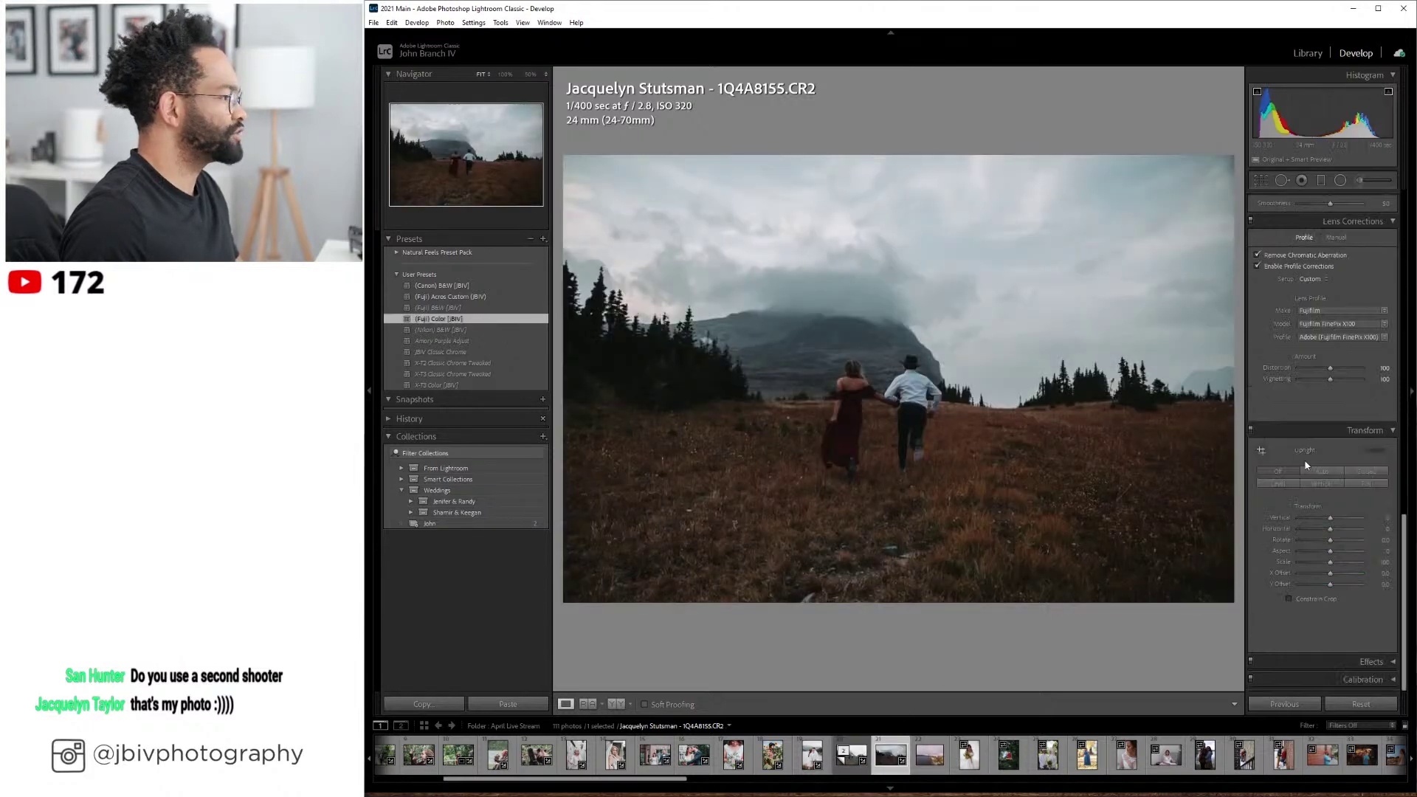
click(1315, 280)
click(1318, 309)
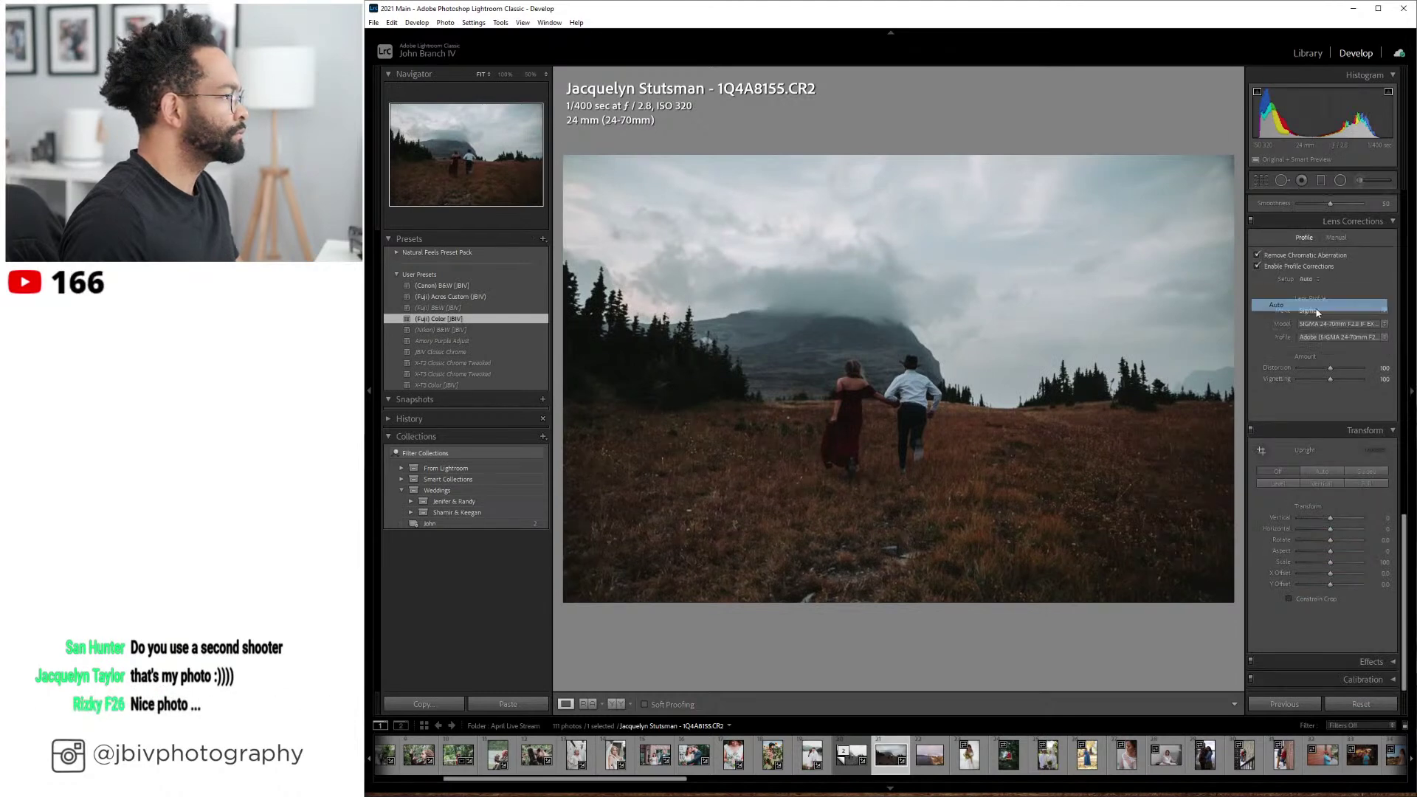
scroll(1314, 437, up, 6)
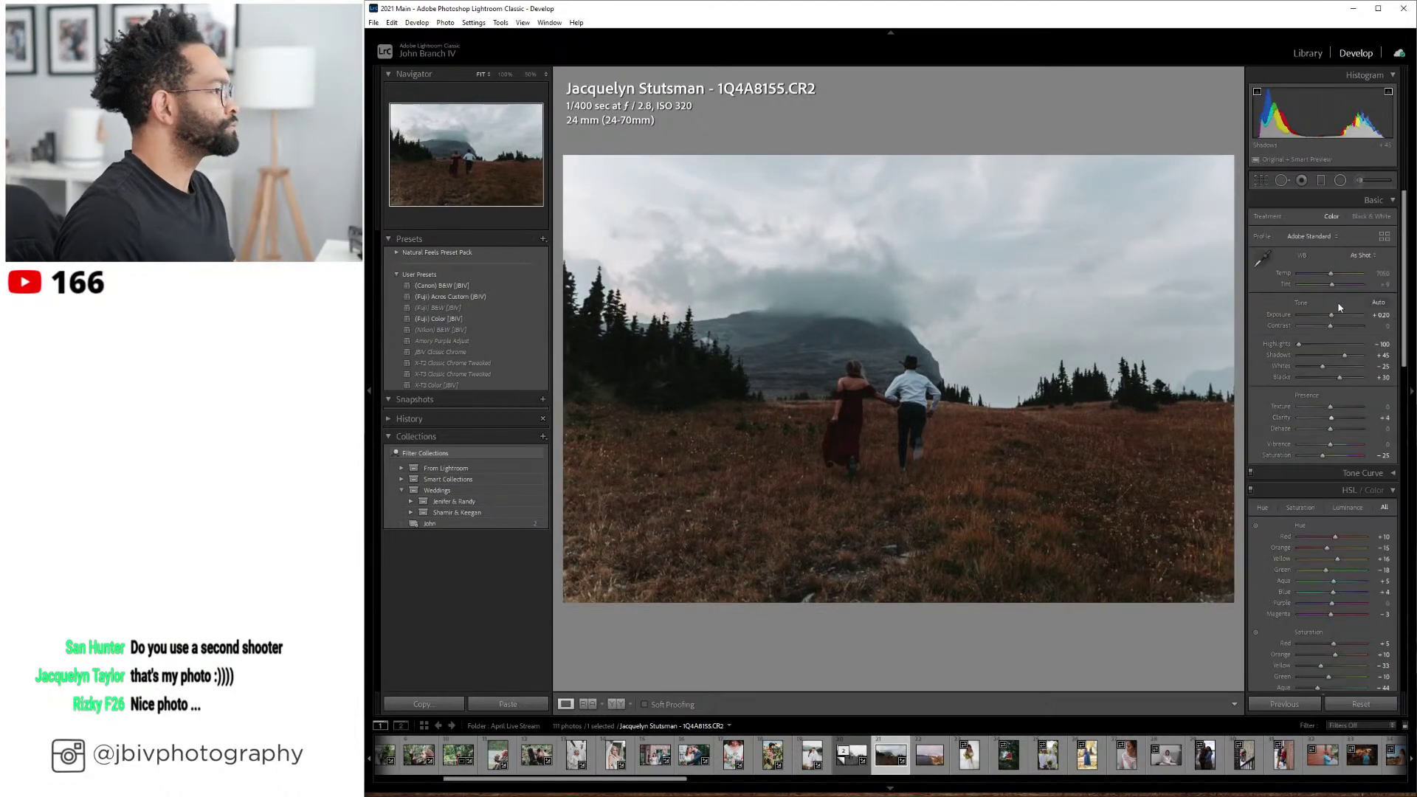
- Brighten the color meadow photo by setting Exposure to +1.20, with Shadows at +45 and Clarity at +9
drag(1339, 315, 1346, 315)
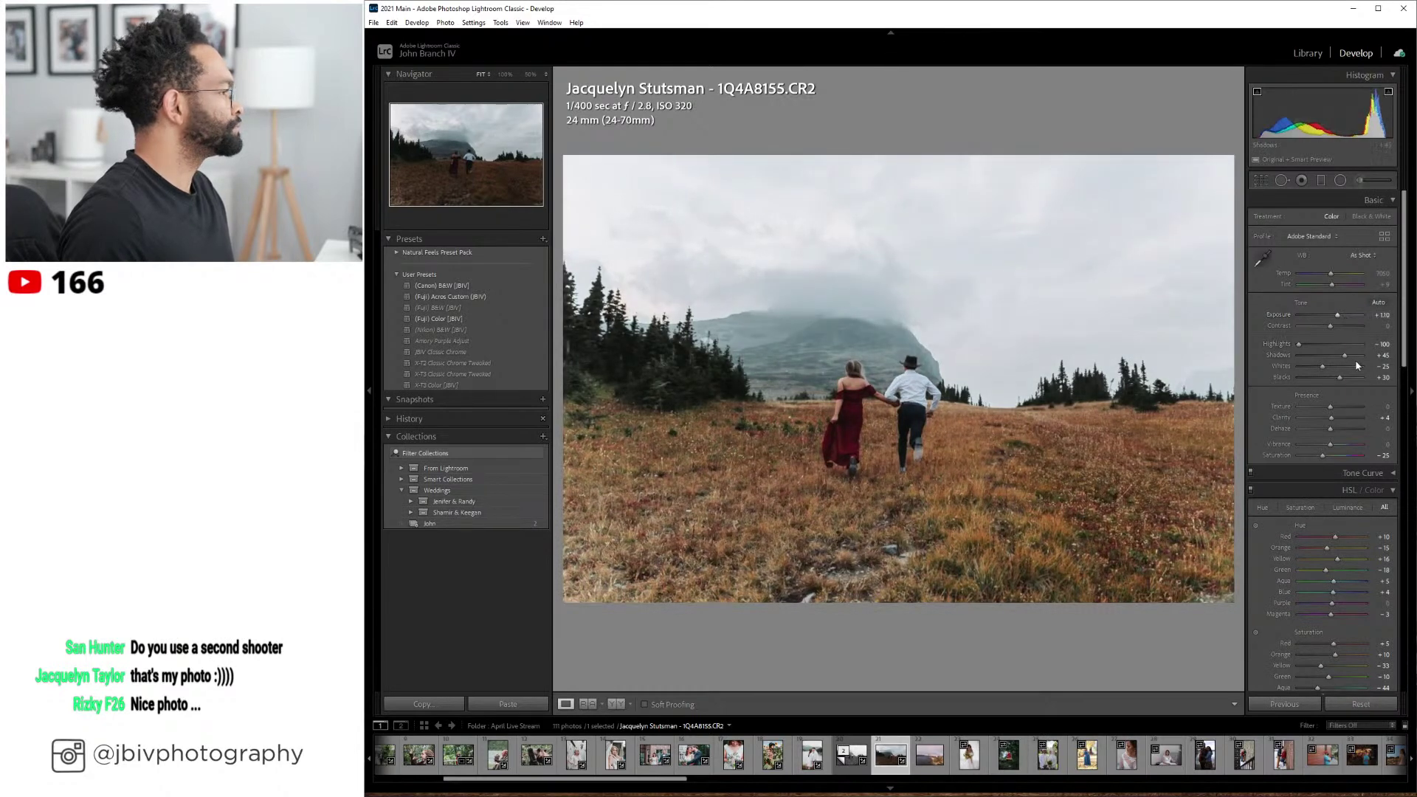
key(Down)
key(Up)
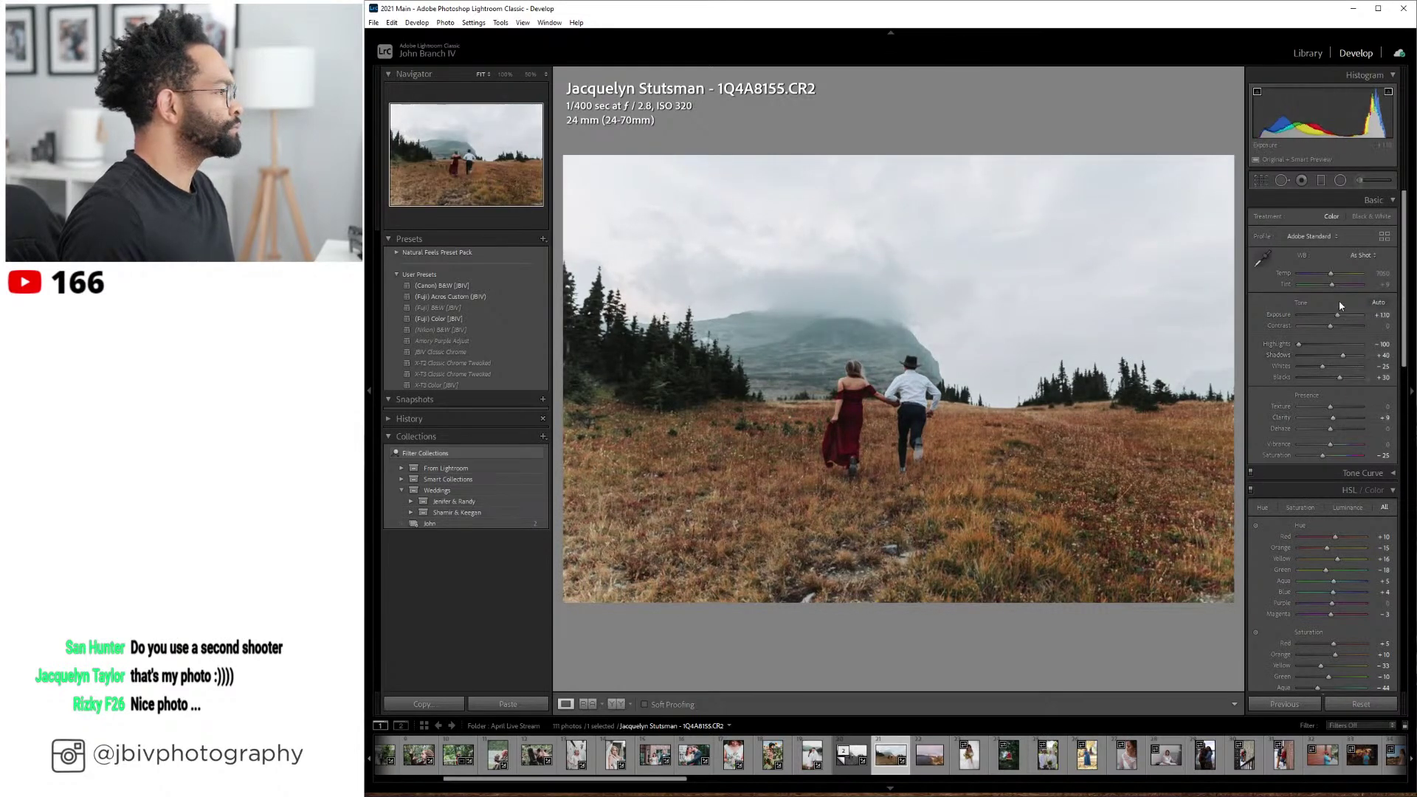
drag(1338, 316, 1341, 317)
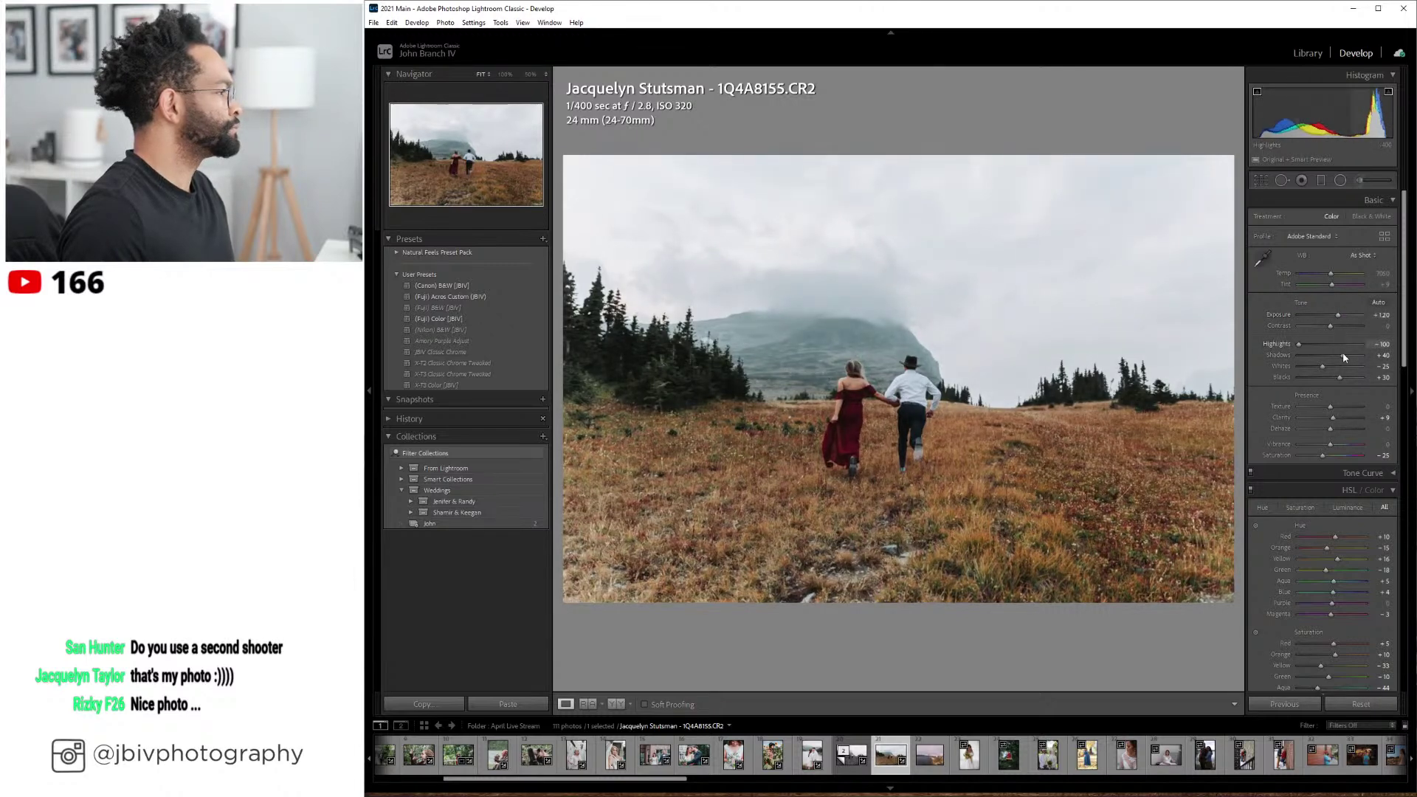
key(Up)
key(Down)
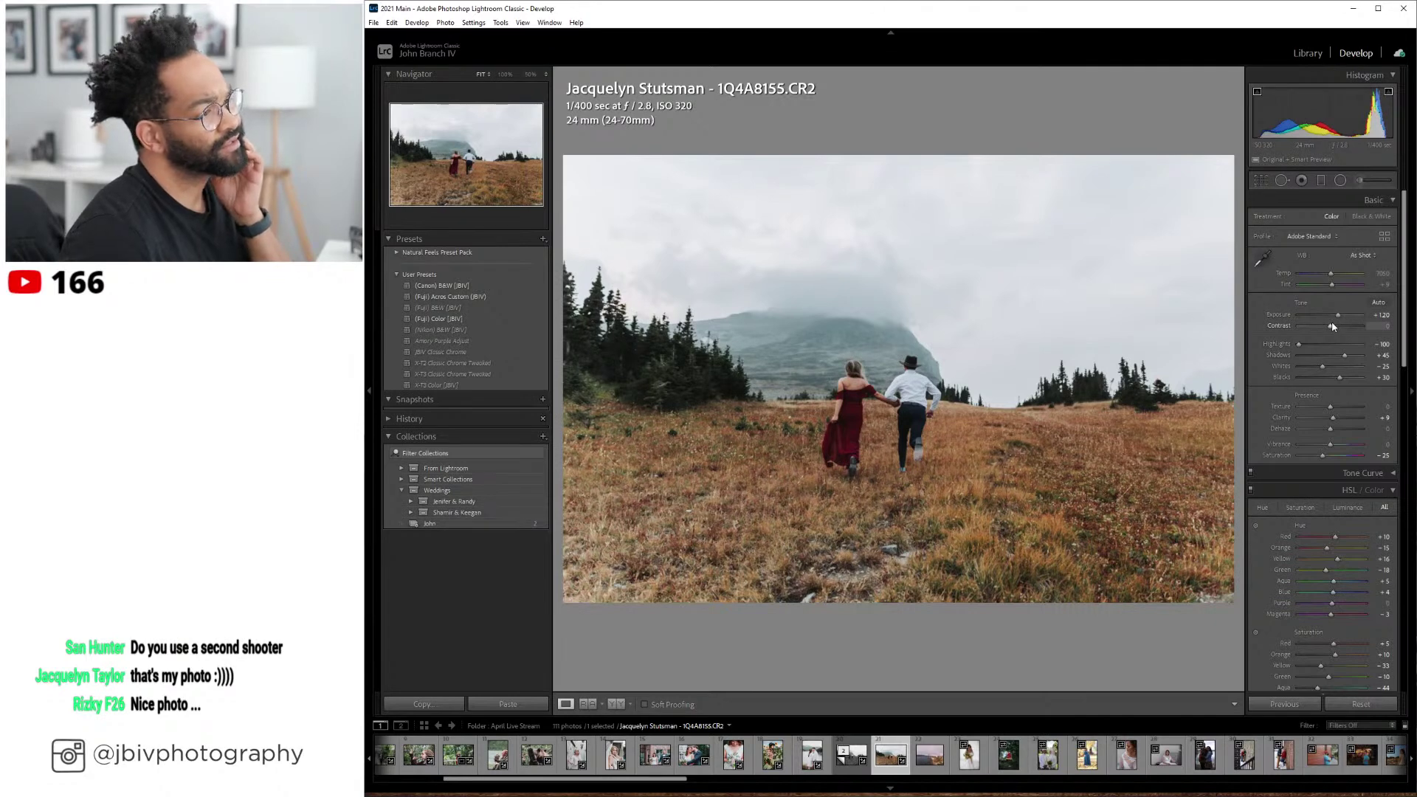
- Compare the black-and-white and color versions of the meadow photo side by side in Survey view, and return to the grid
click(1316, 57)
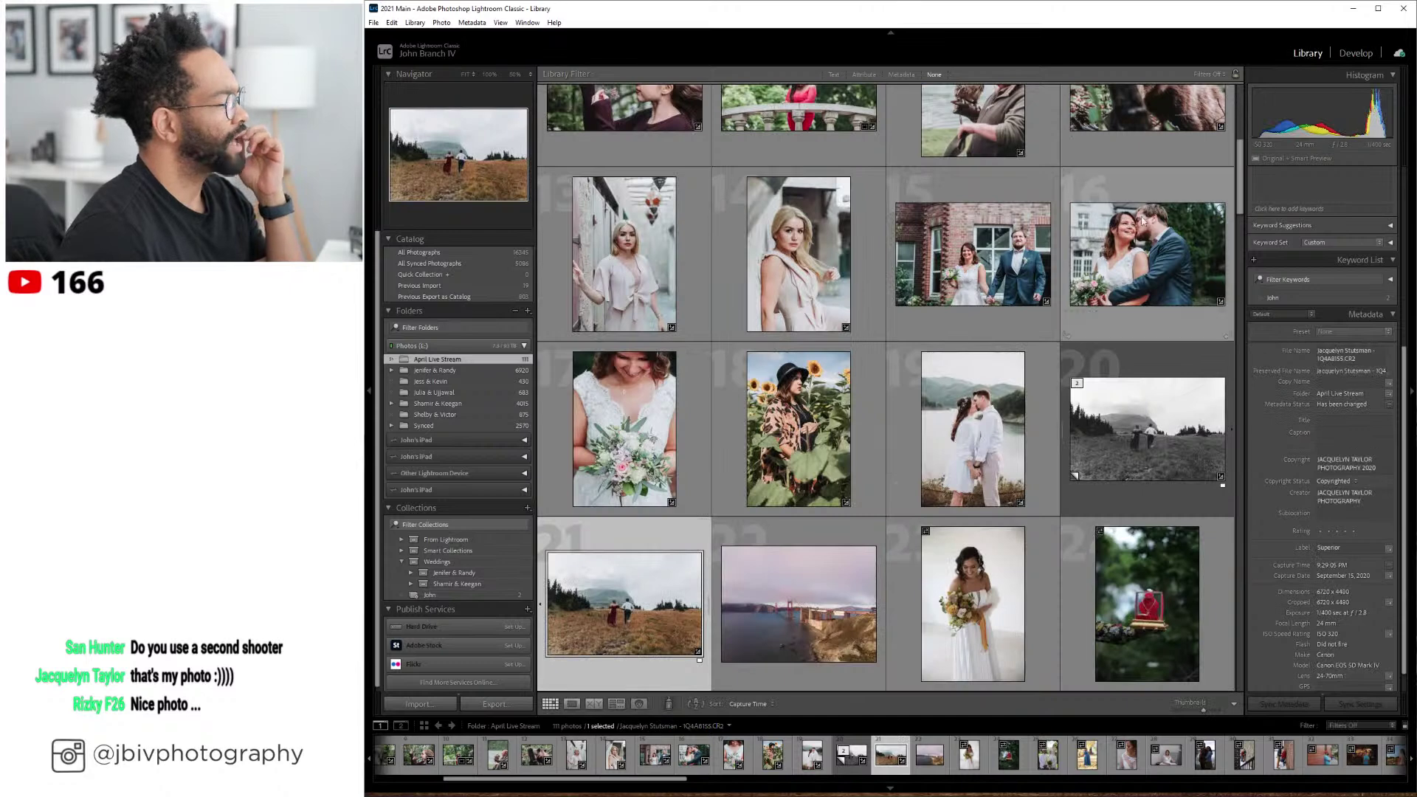
scroll(1143, 220, down, 2)
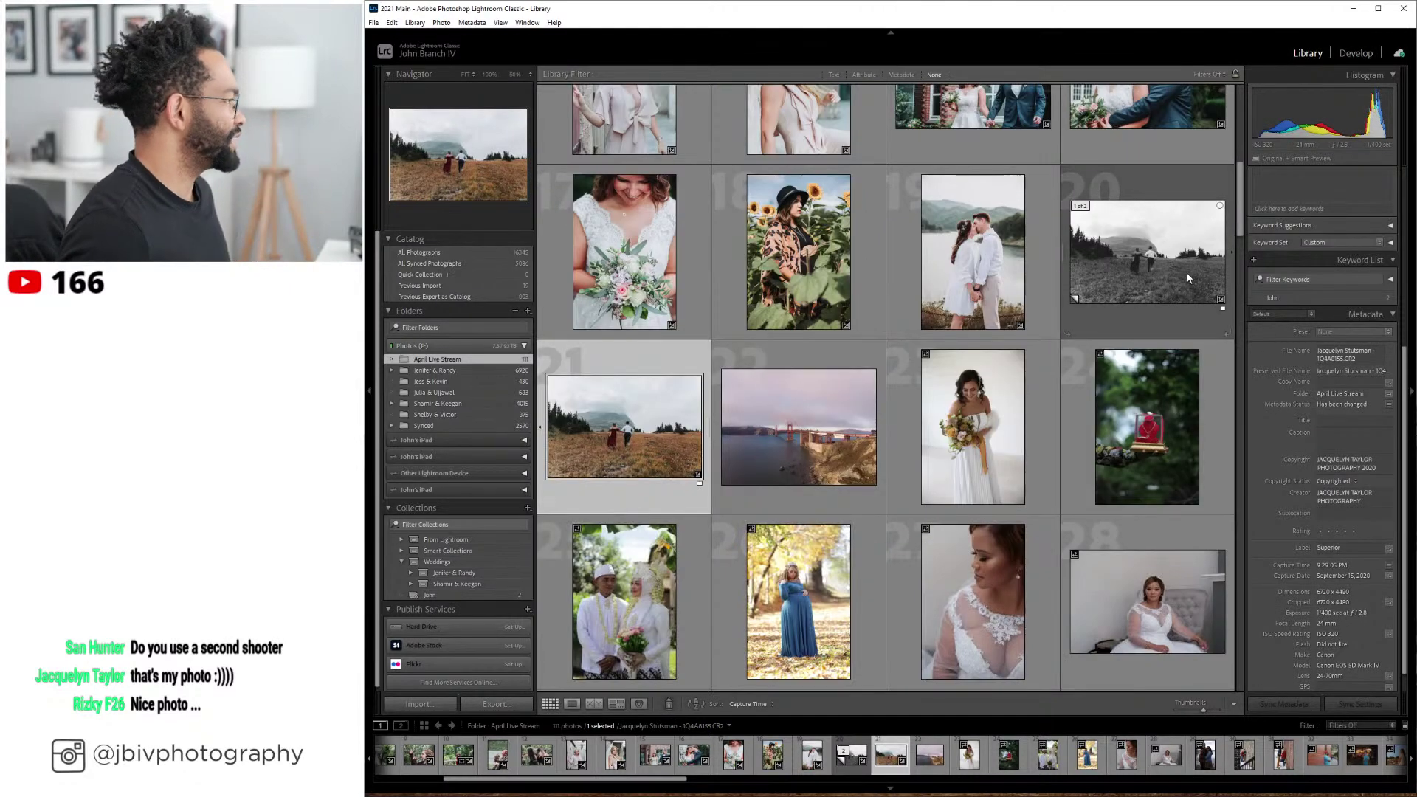
ctrl+click(1181, 269)
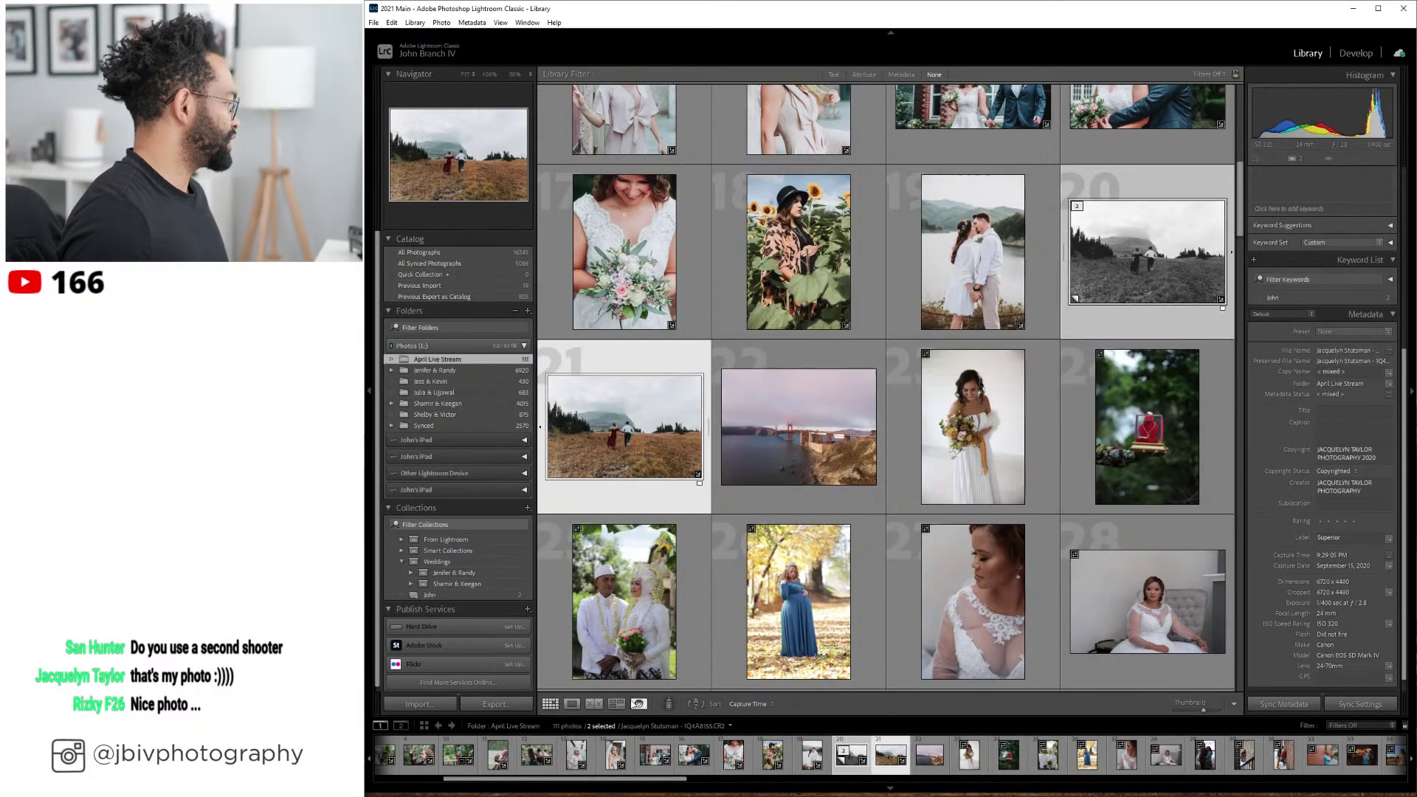
click(617, 704)
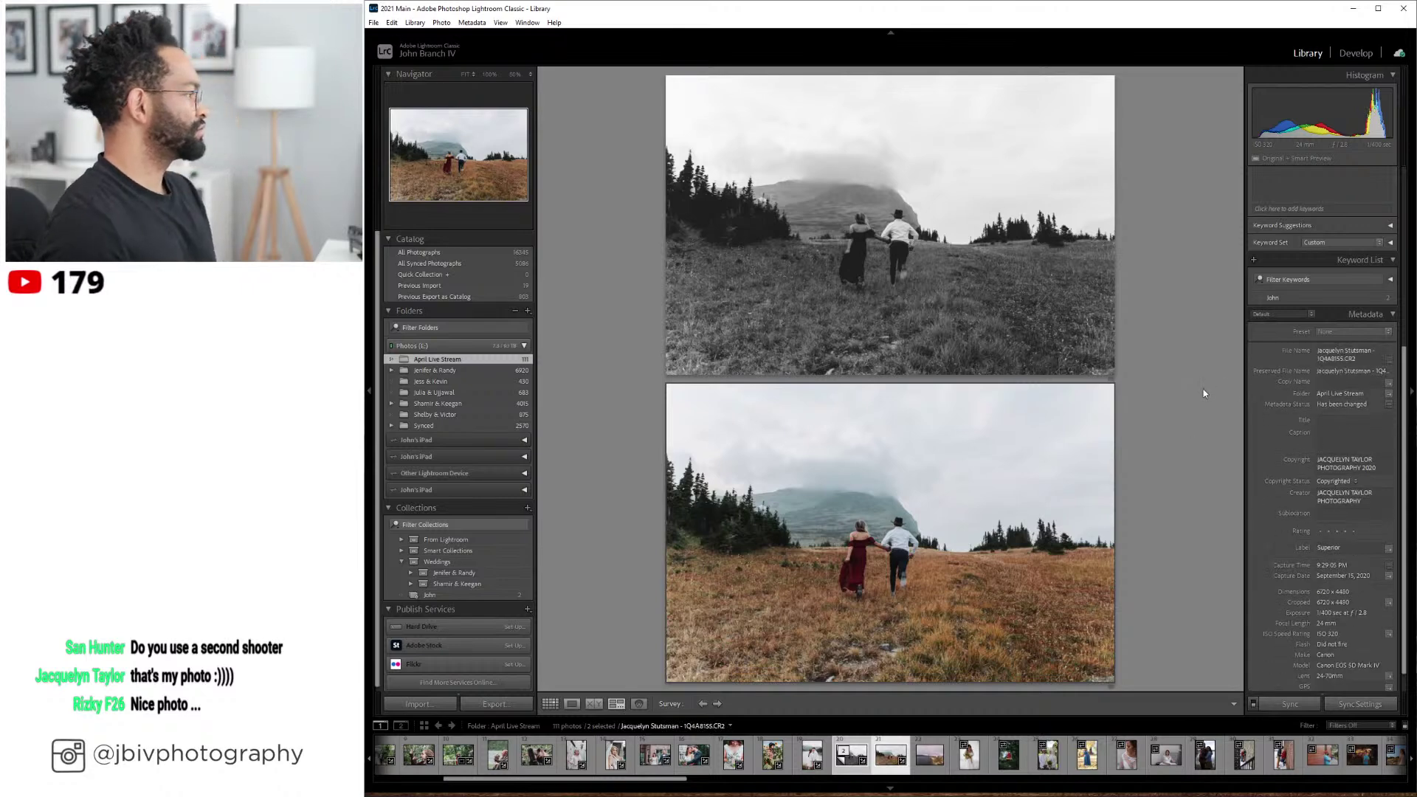
key(Tab)
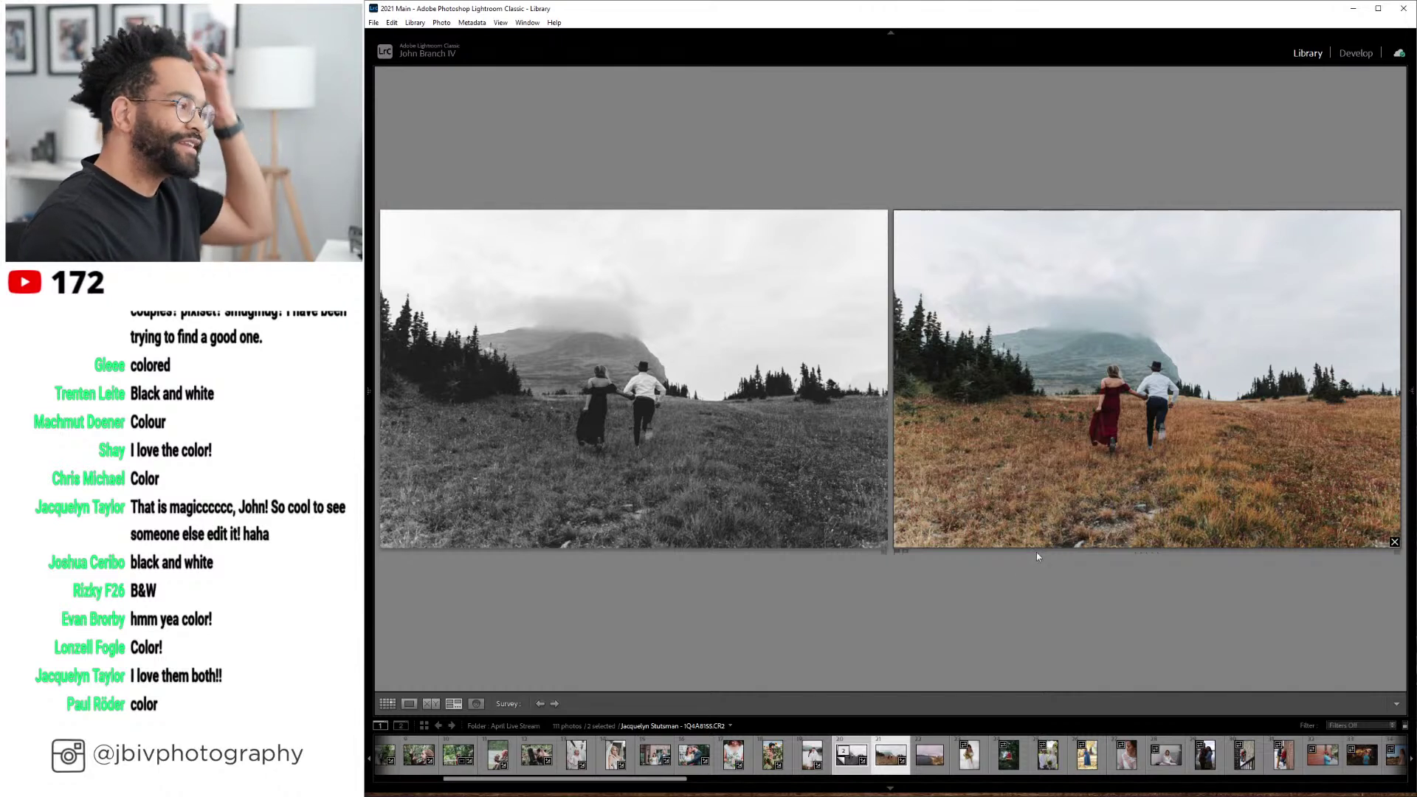
key(Tab)
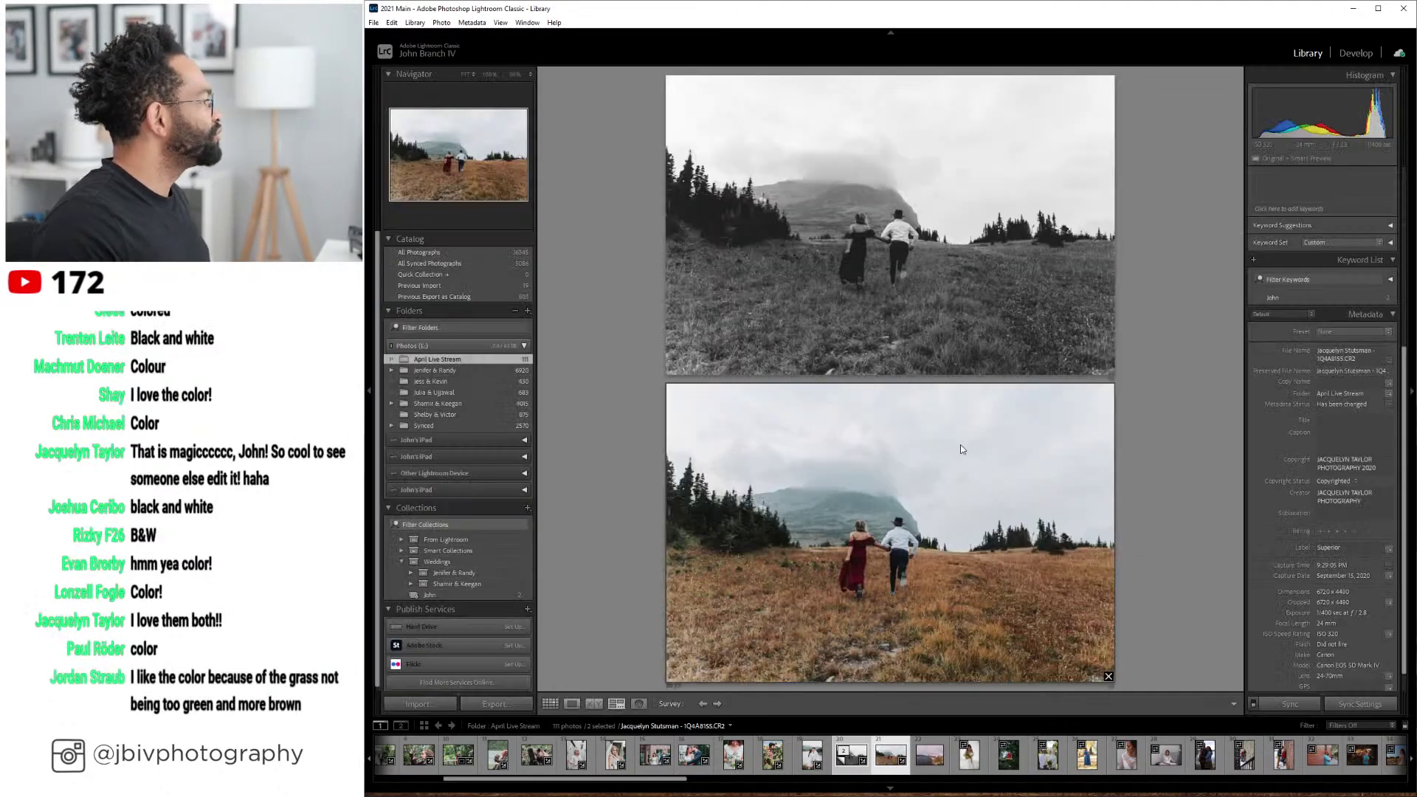
click(550, 703)
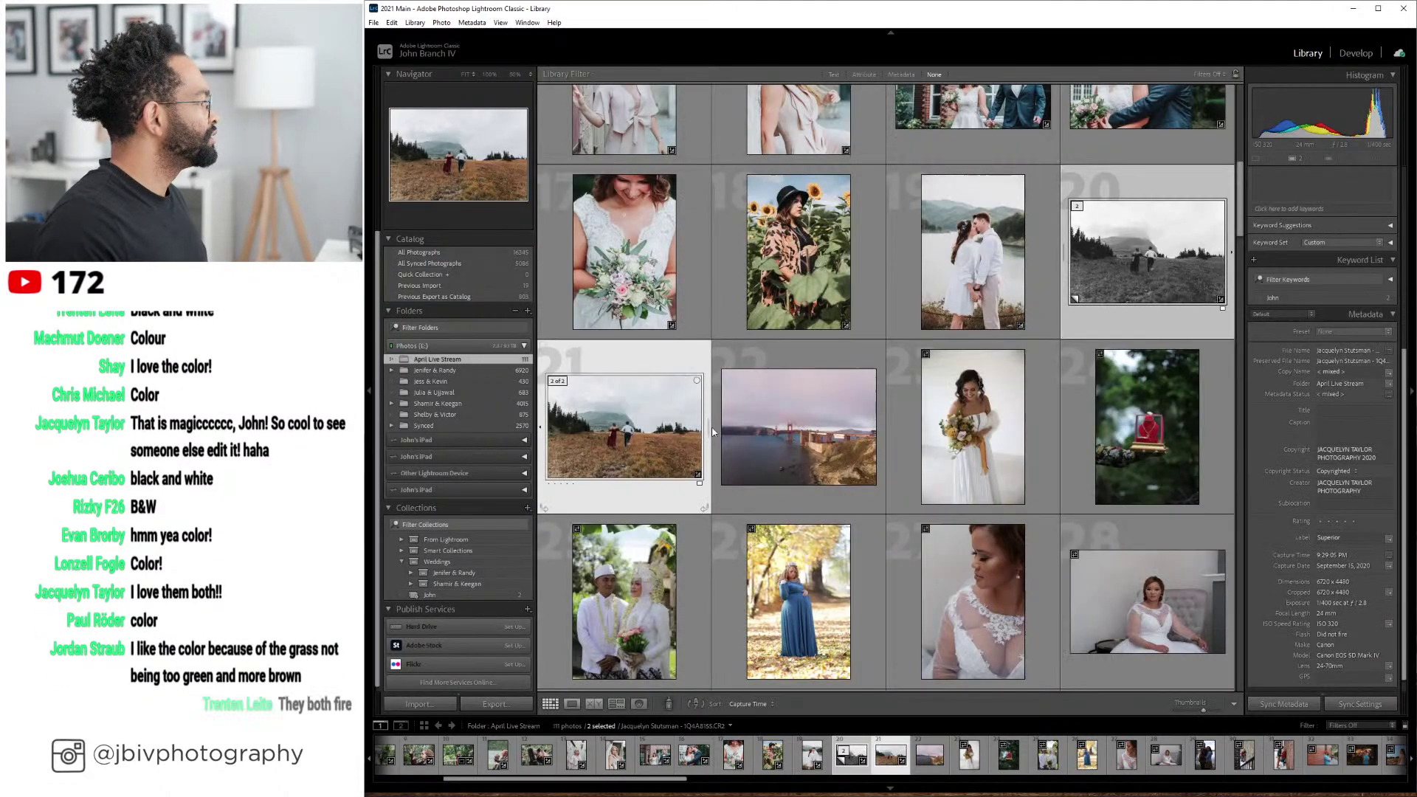
- Open the color meadow photo for developing and set Tint to +19, Clarity to +14, Exposure to +1.30 and Shadows to +35
click(704, 431)
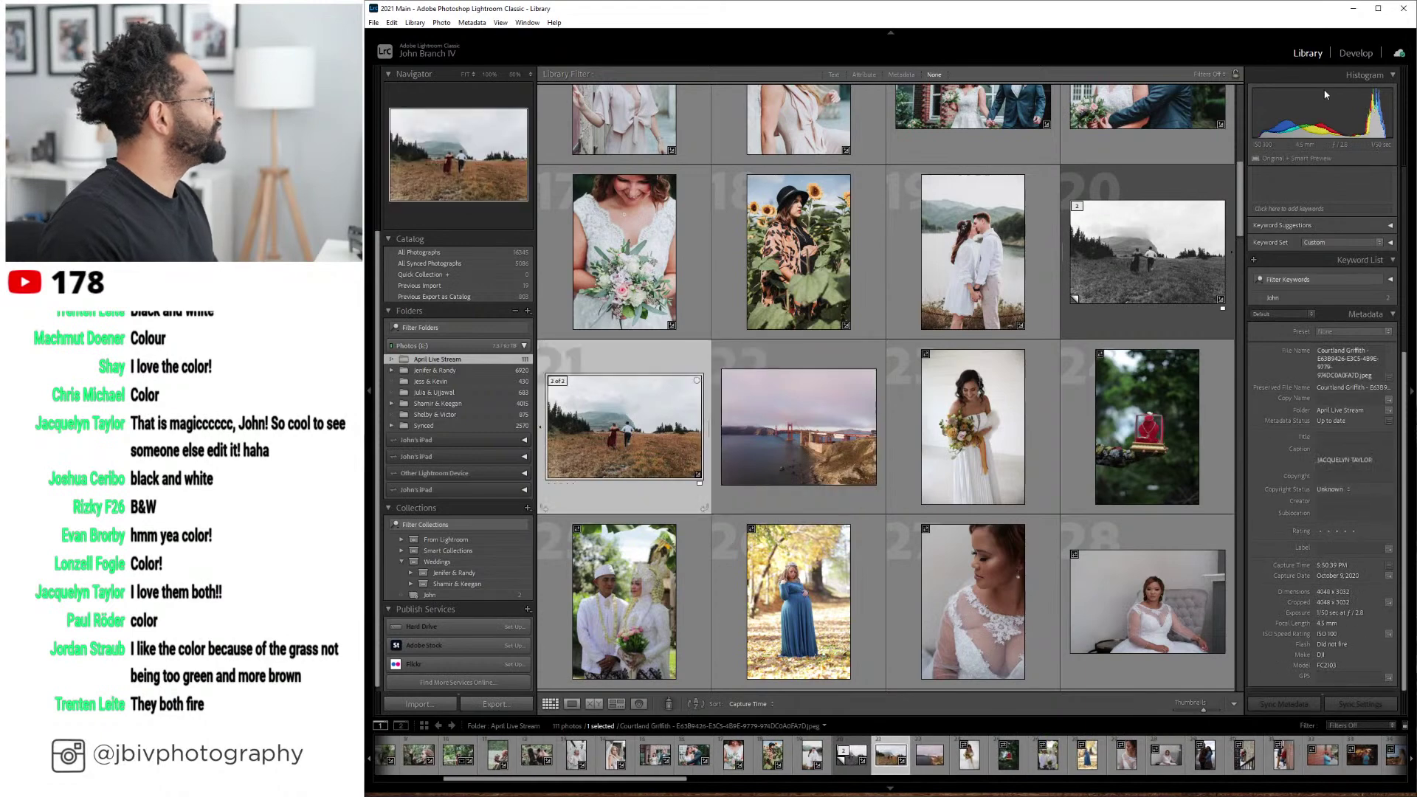
key(d)
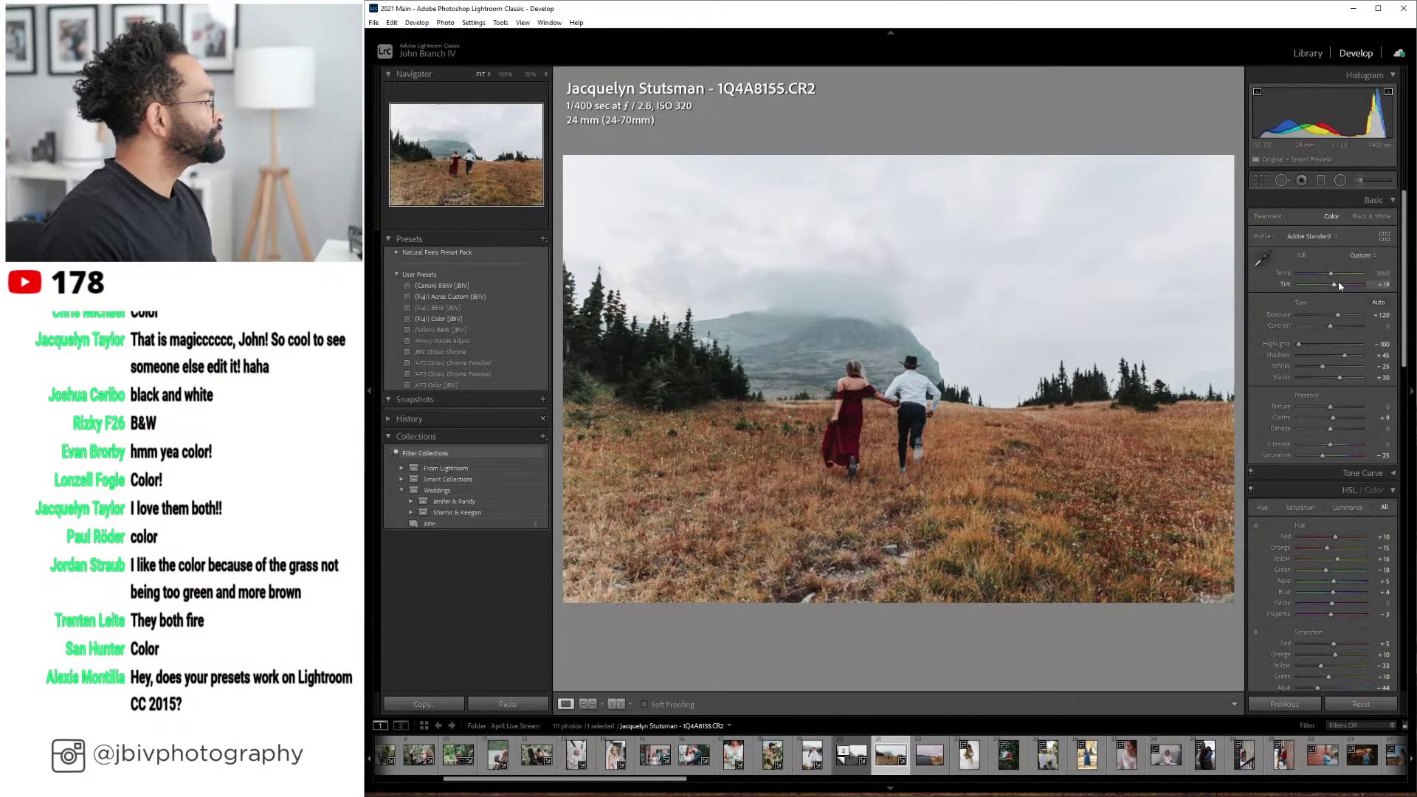
scroll(1338, 281, down, 10)
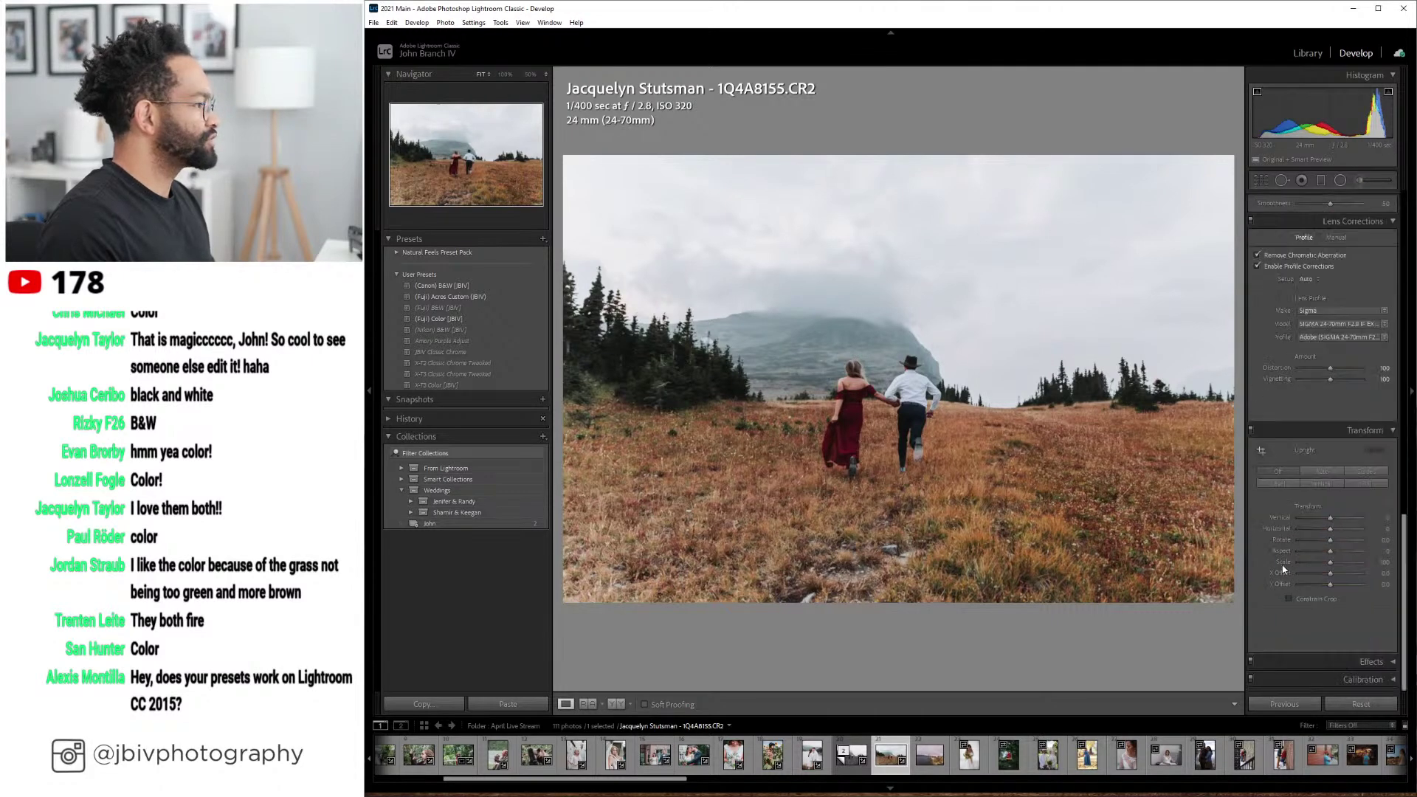
scroll(1268, 483, up, 10)
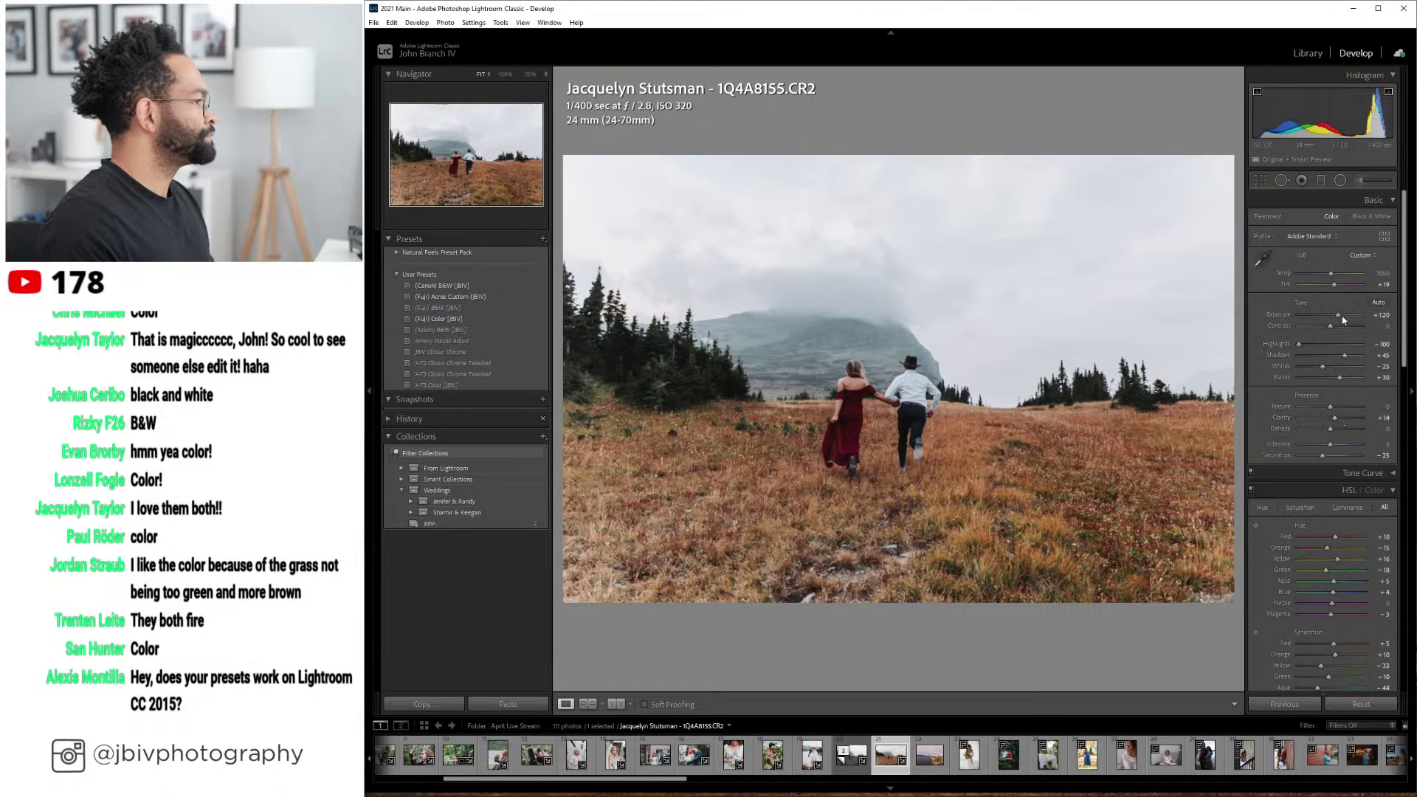
drag(1338, 315, 1342, 315)
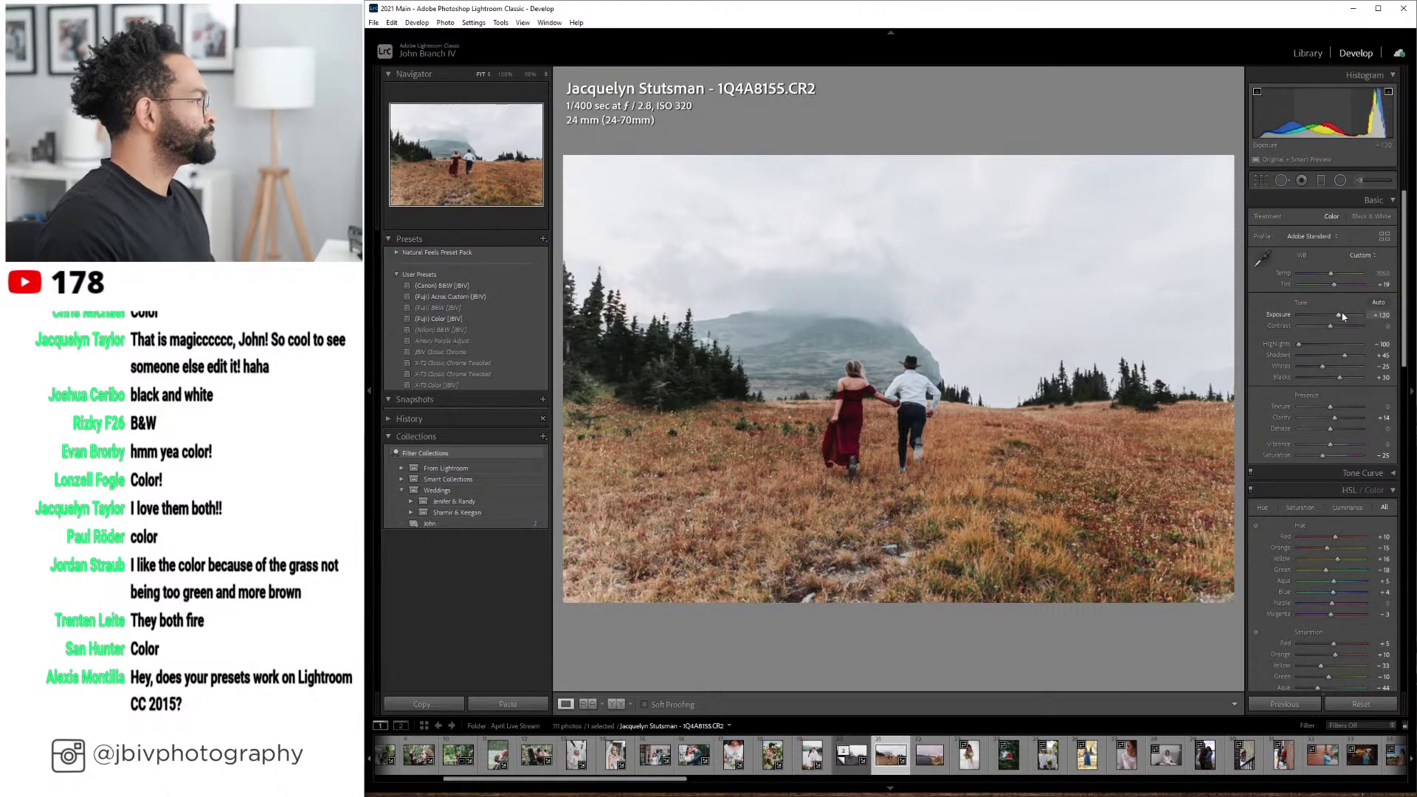
drag(1339, 315, 1340, 355)
- Add a graduated filter with the Exposure effect over the sky, running from the upper clouds down to the horizon
click(1322, 181)
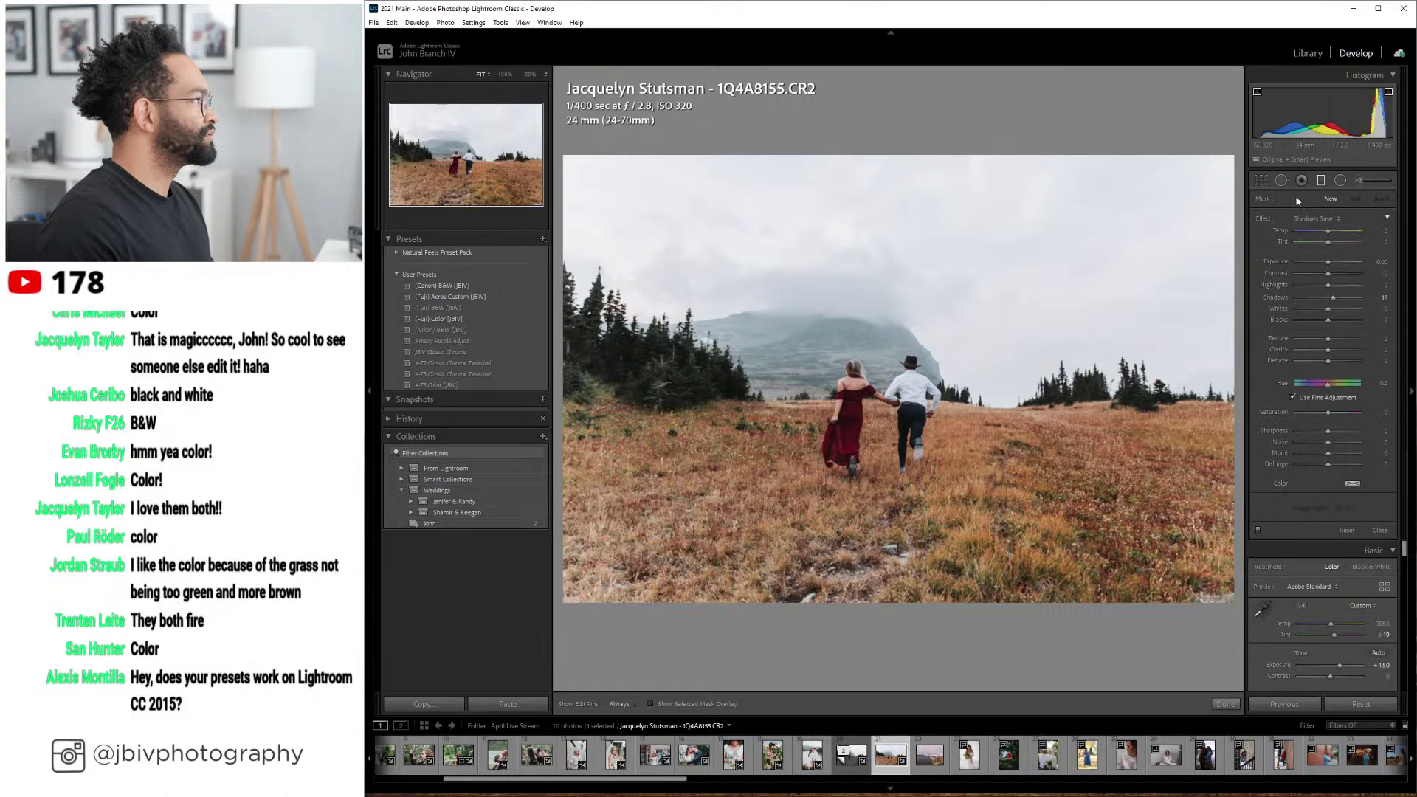
click(1313, 218)
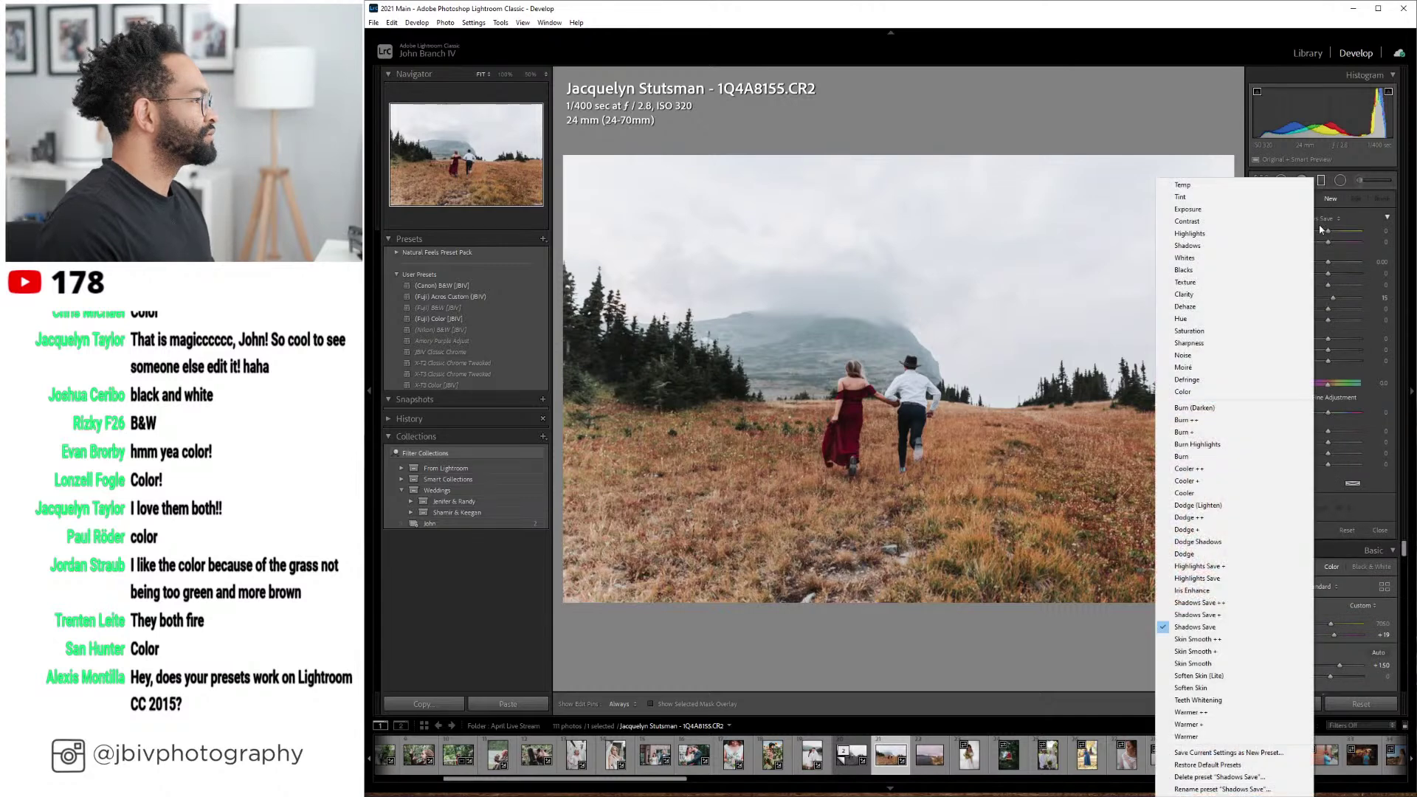
click(1188, 208)
drag(914, 178, 855, 387)
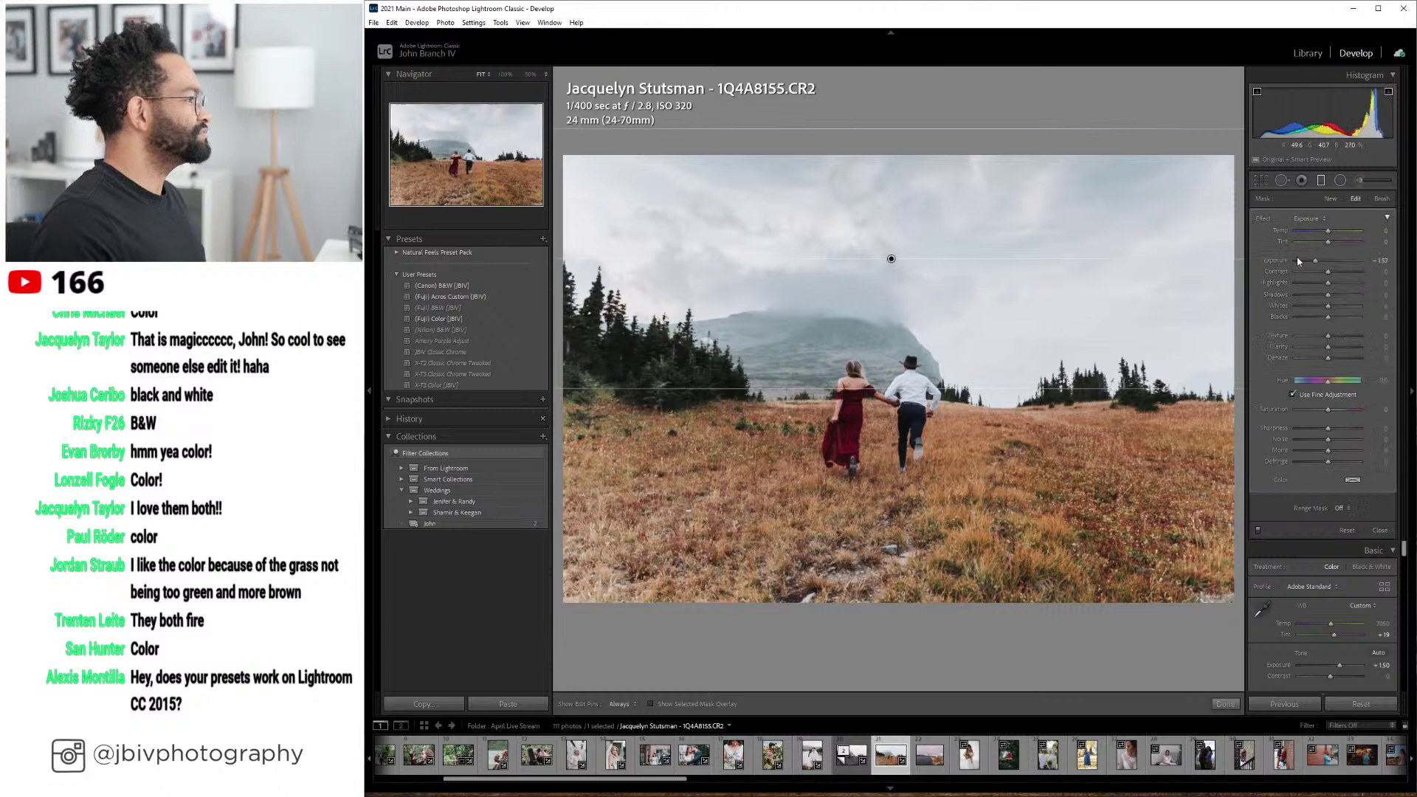
- Set the sky filter's Exposure to about -2.27, raise its Clarity, and finish the graduated filter
drag(1315, 263, 1313, 260)
key(Up)
key(Up)
key(Up)
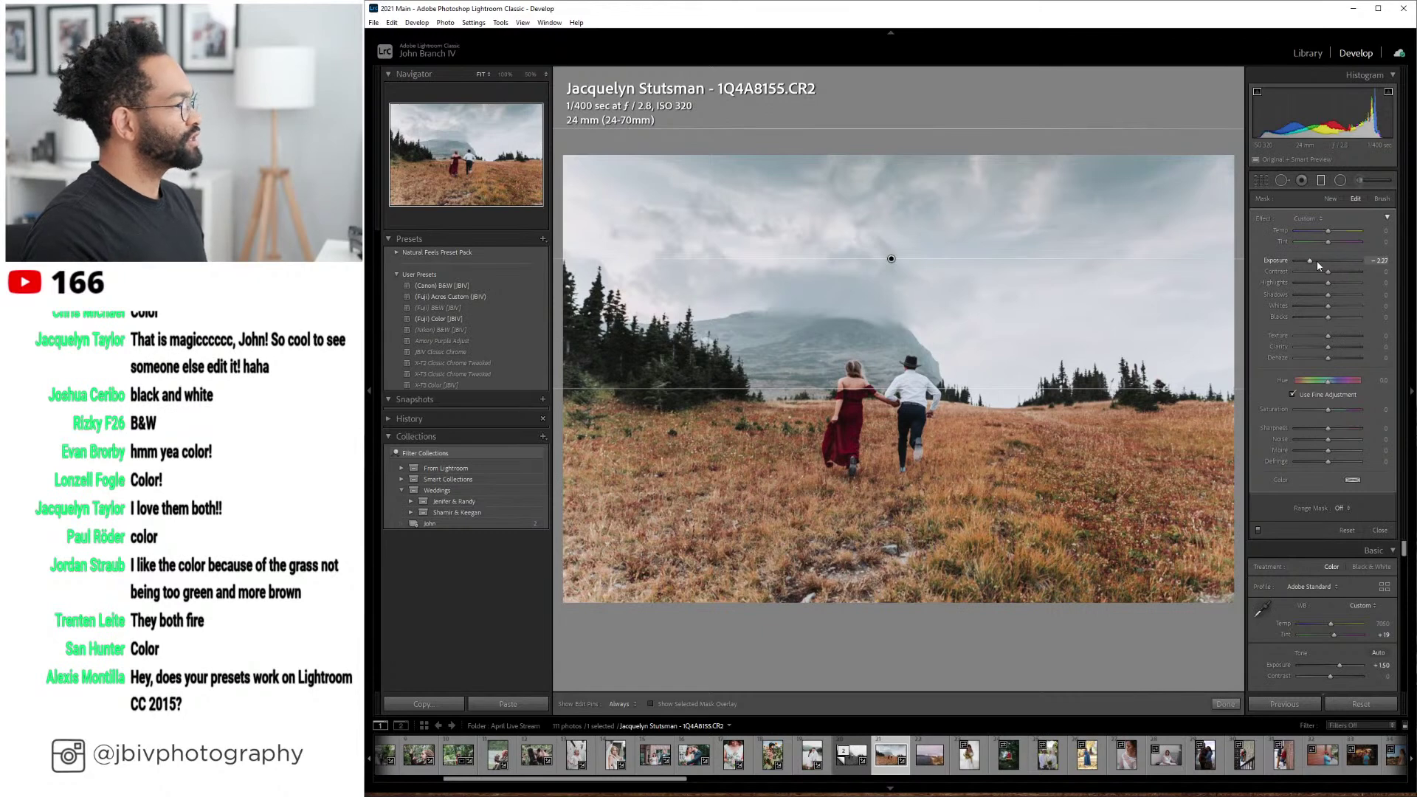
drag(1328, 346, 1340, 348)
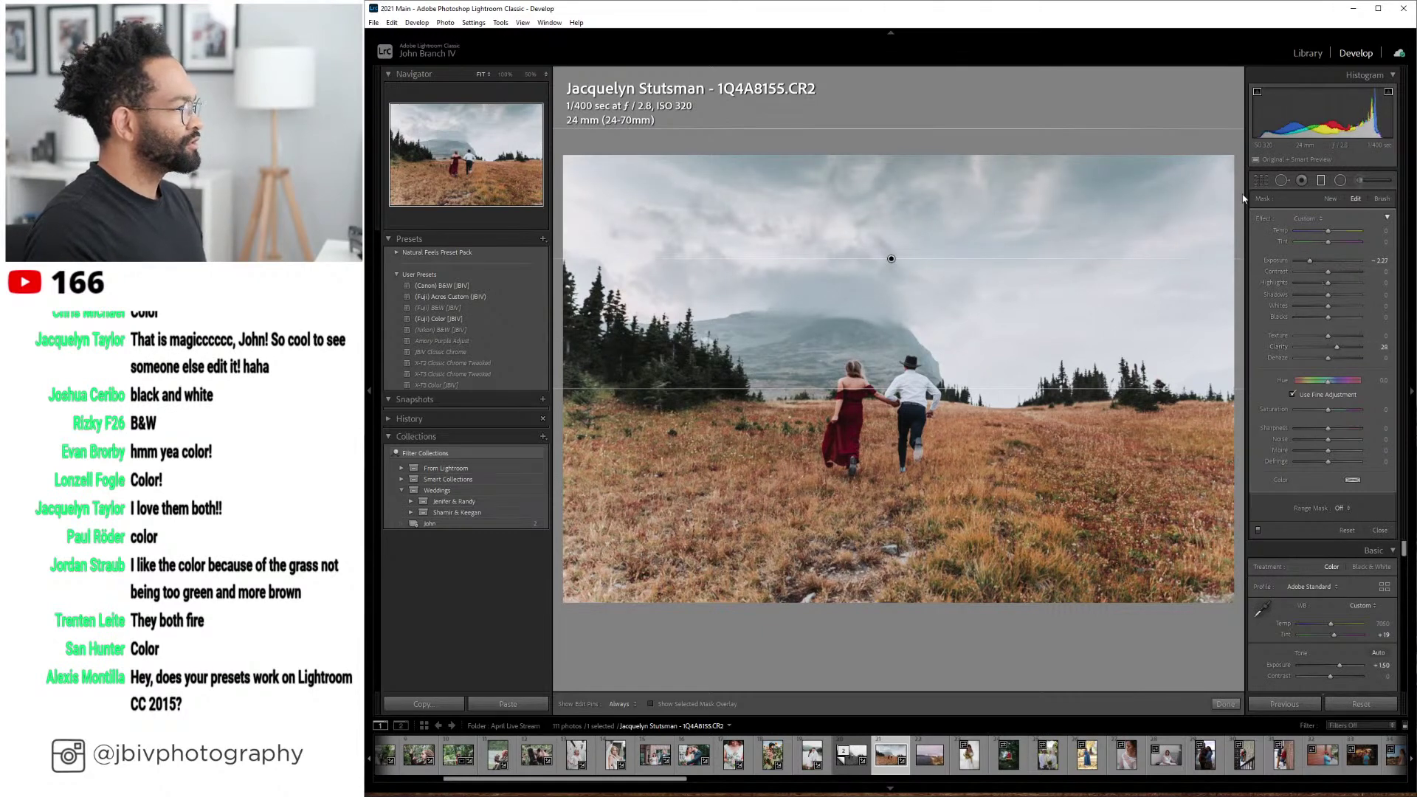
click(1320, 183)
- Set the meadow photo's Exposure to +1.80 and Shadows to +20
drag(1340, 315, 1344, 319)
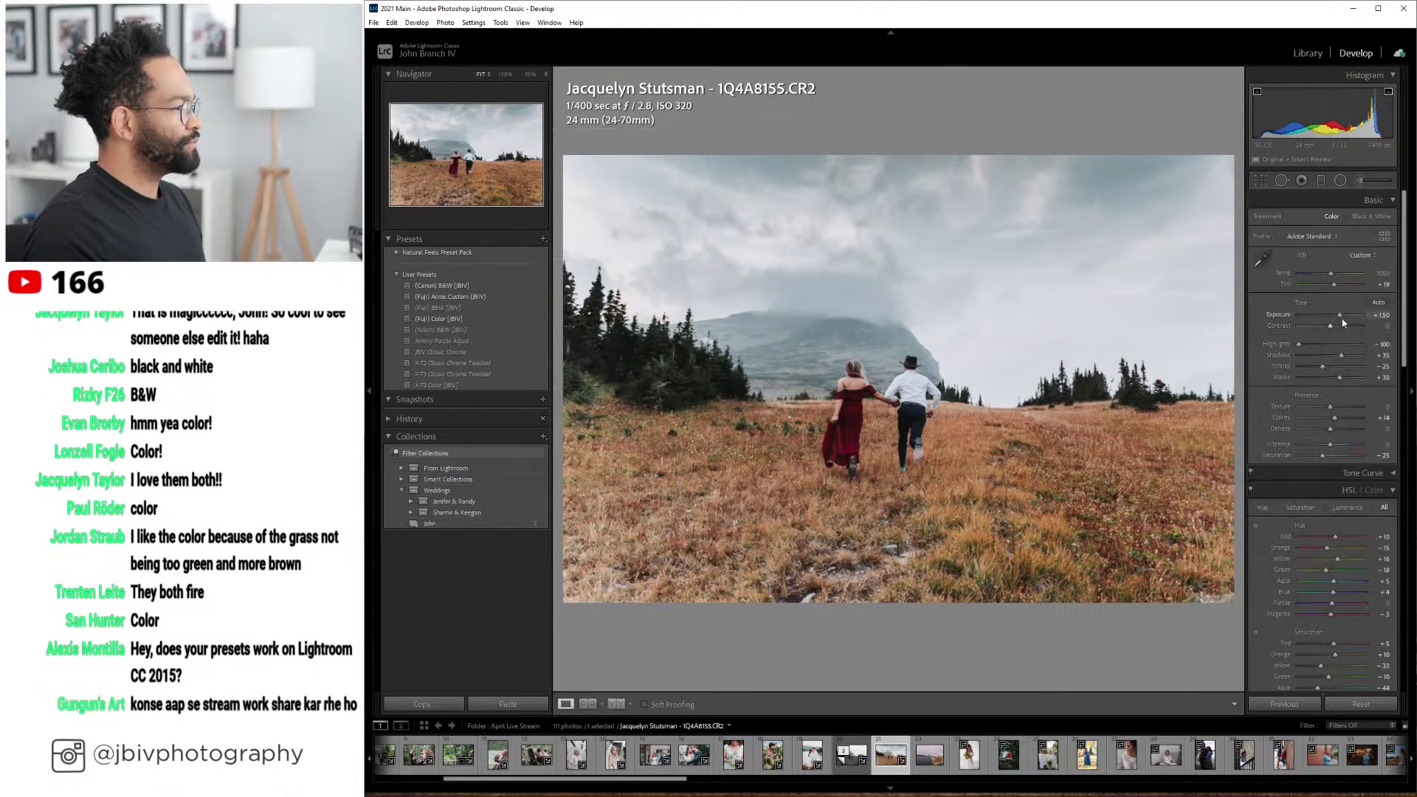
drag(1342, 315, 1337, 357)
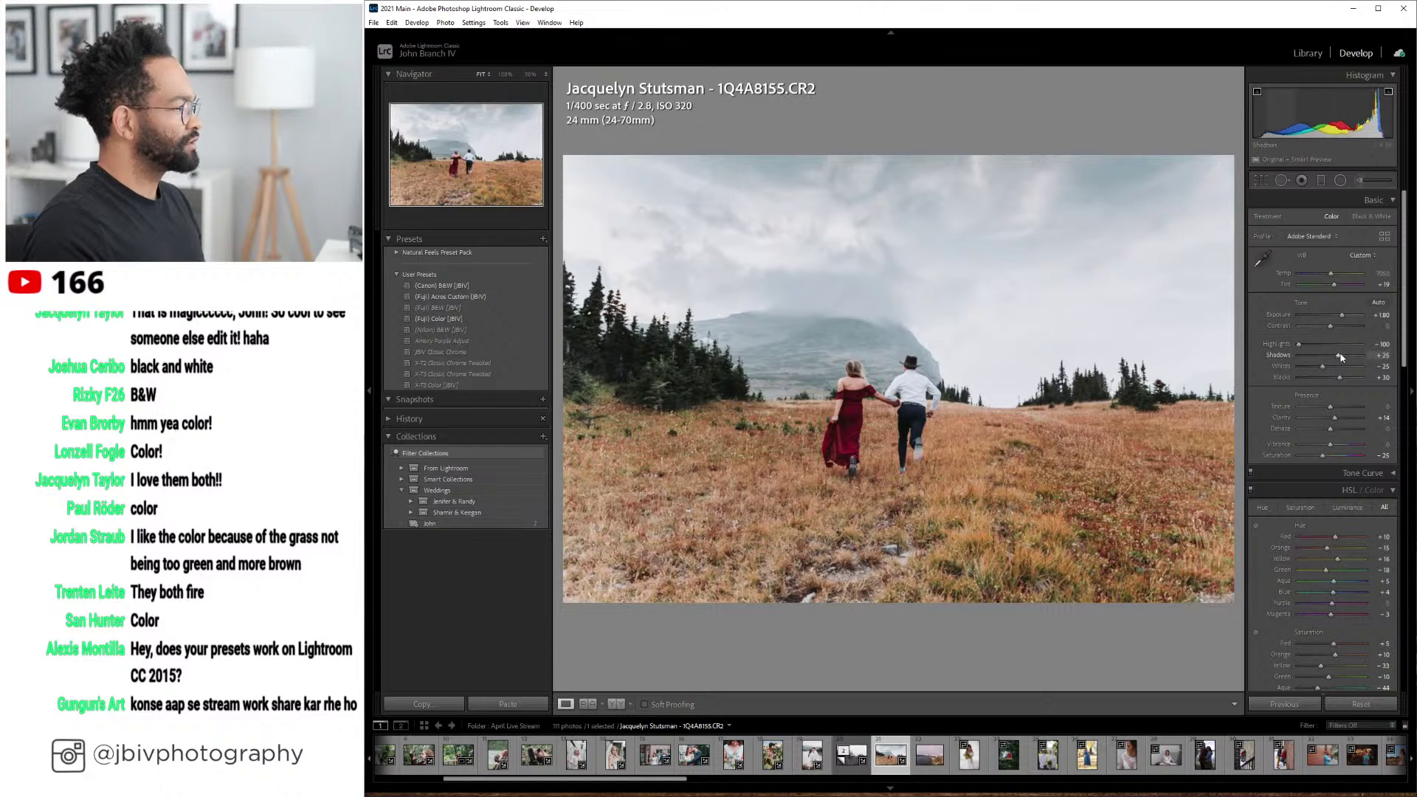
click(1342, 320)
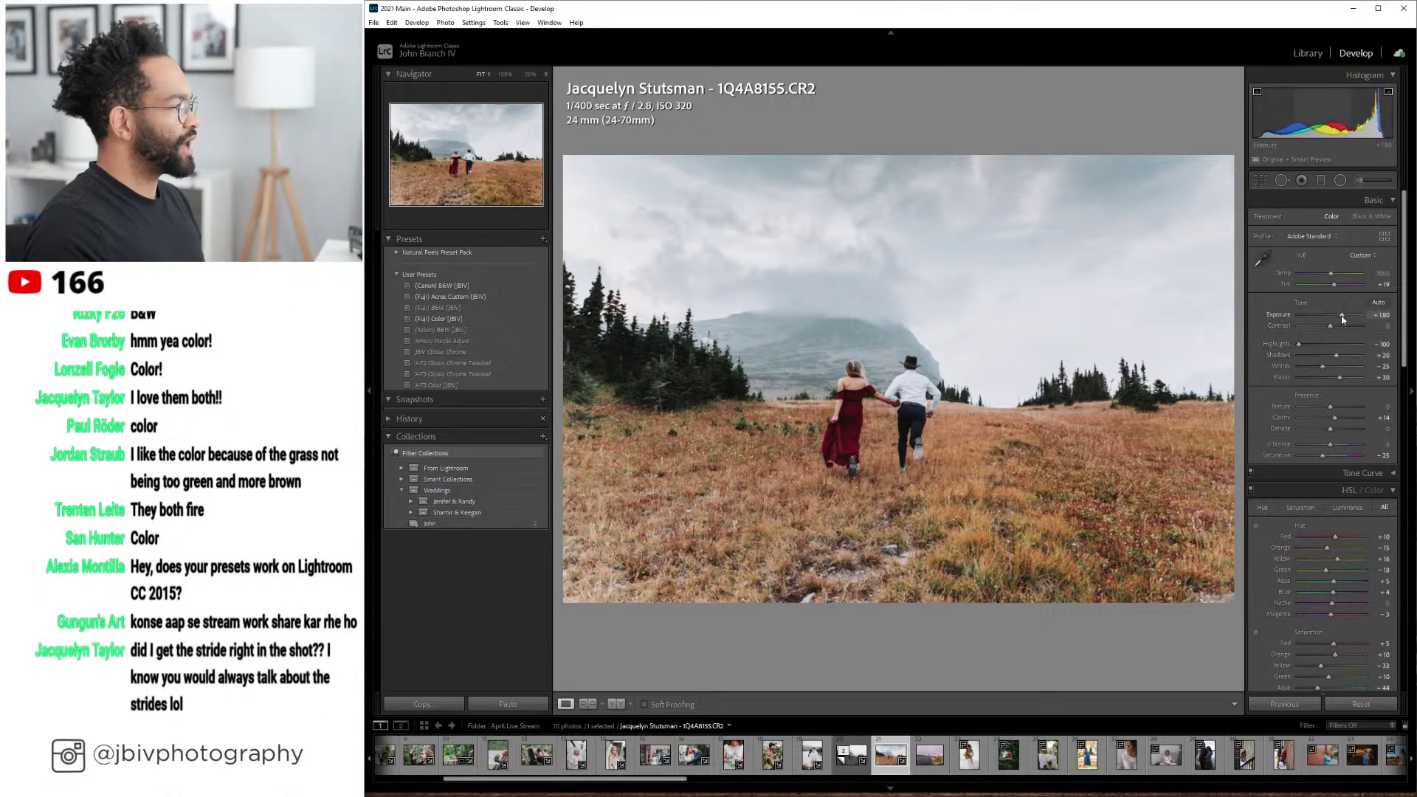
- Crop the meadow photo slightly tighter at a 16 x 9 aspect ratio, keeping the full sky, trimming foreground grass, and apply the crop
click(1261, 180)
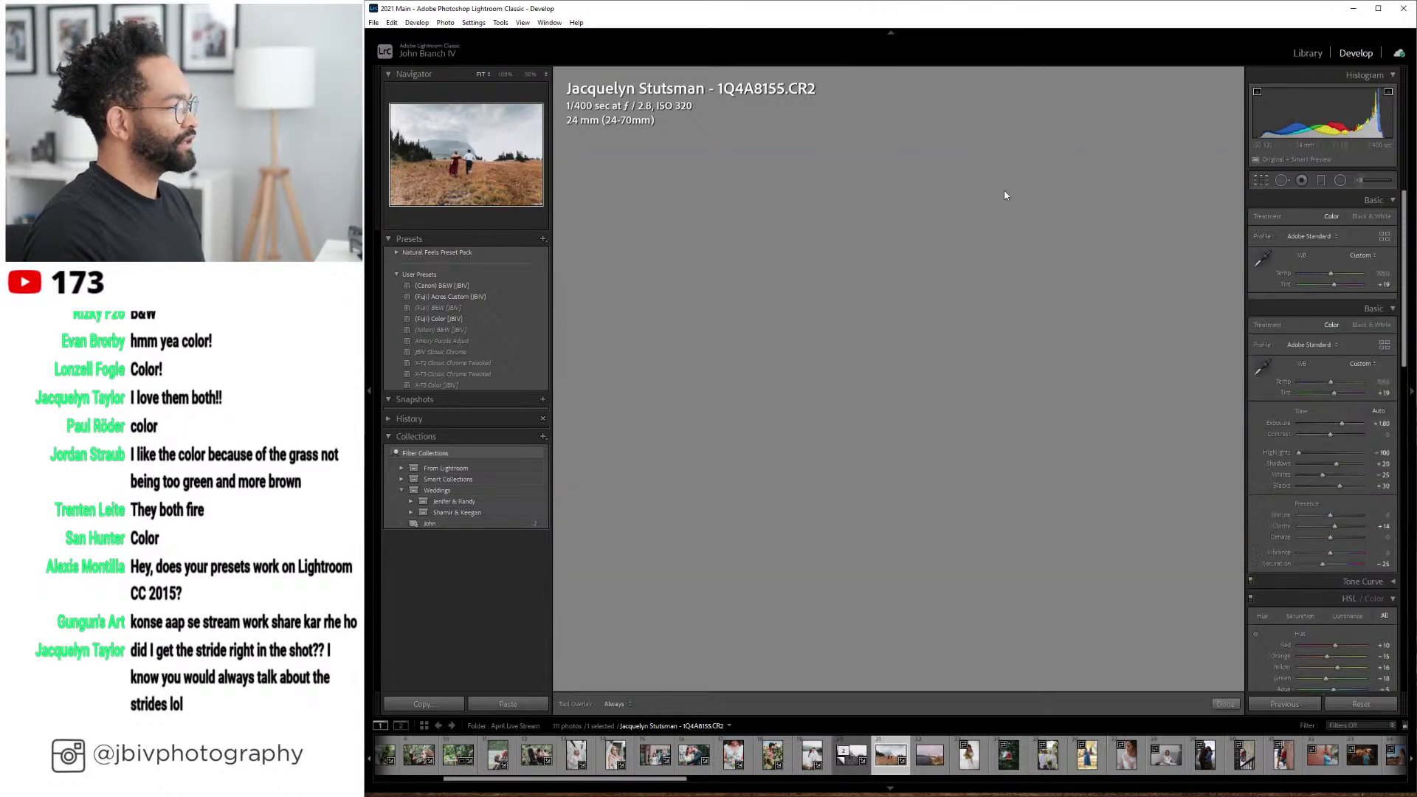
drag(918, 151, 918, 168)
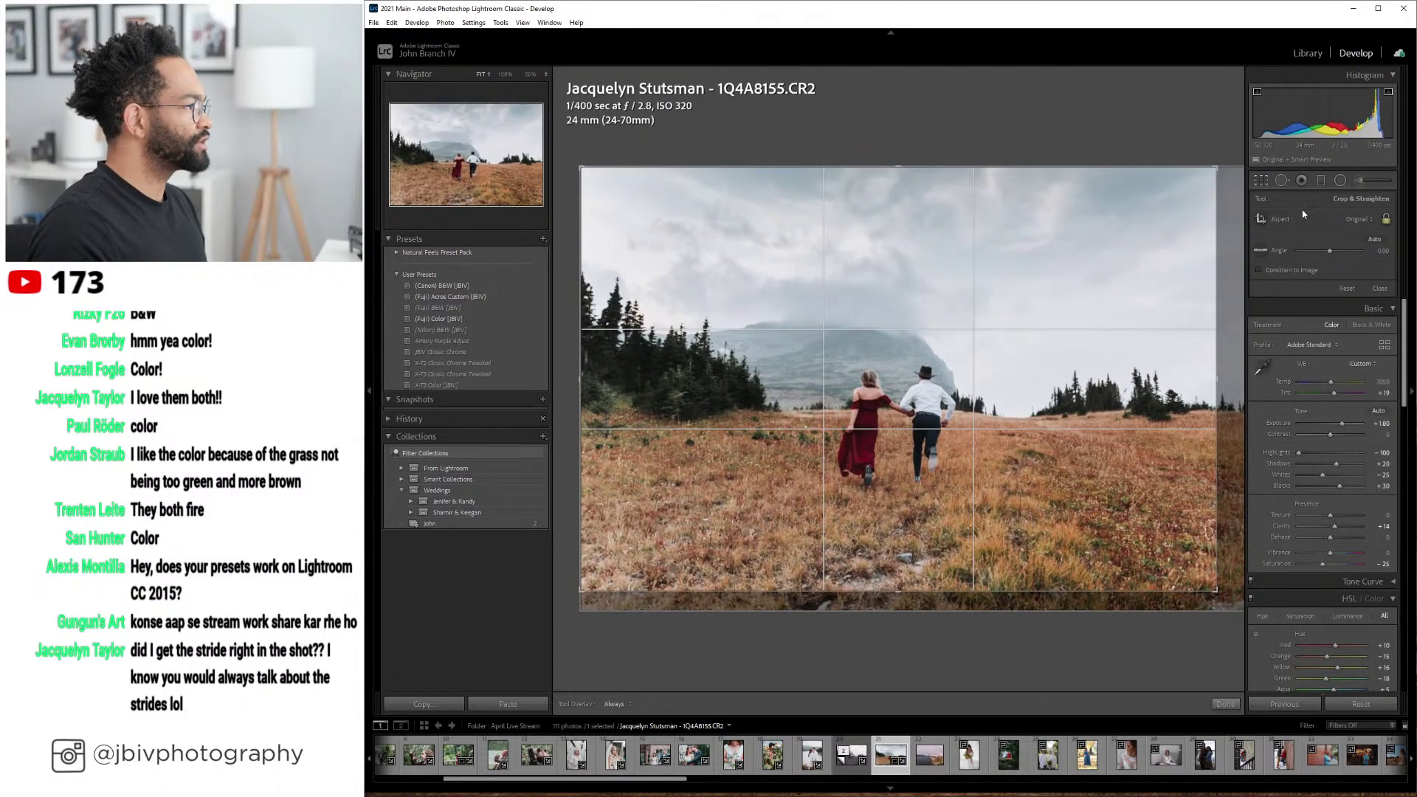
click(1358, 219)
click(1314, 353)
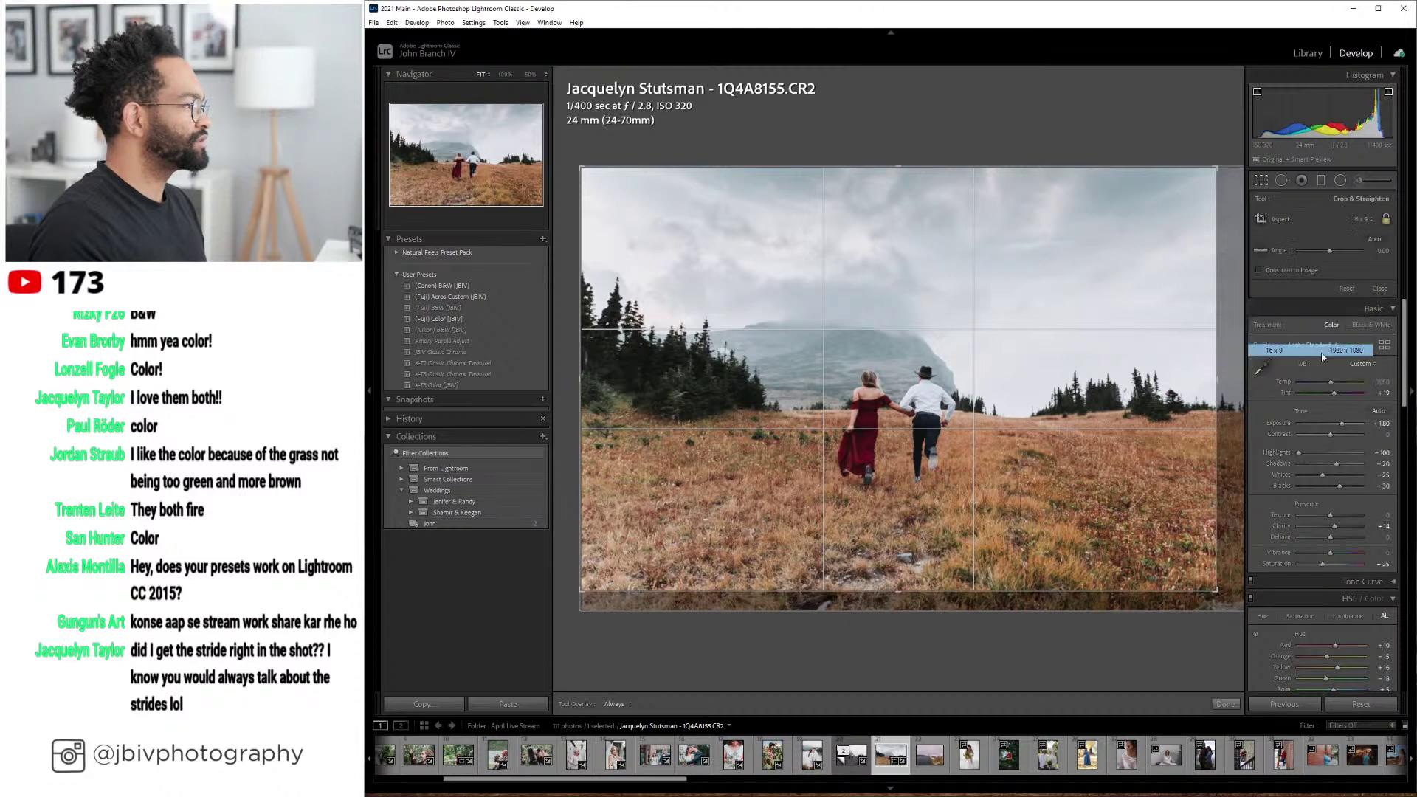
drag(928, 407, 940, 514)
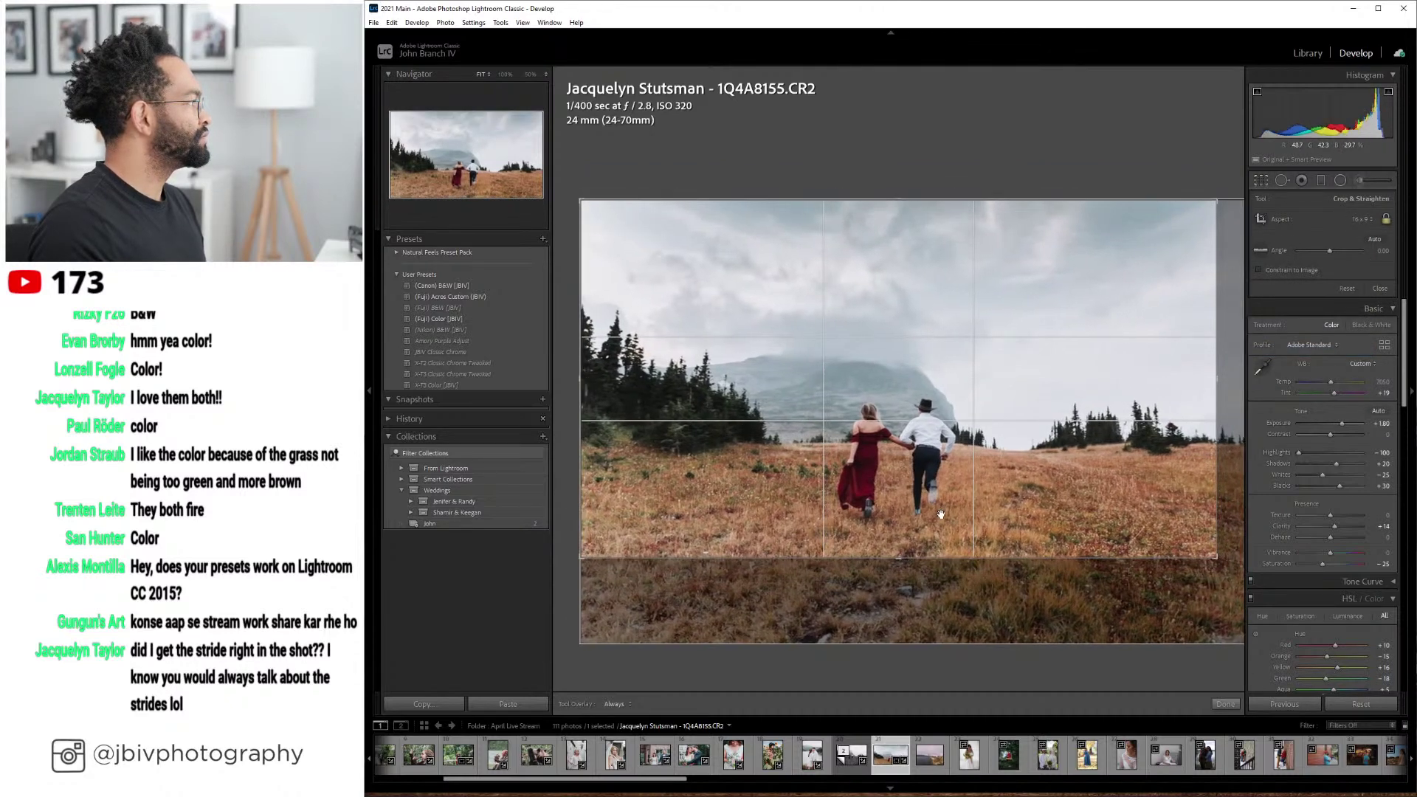
key(Return)
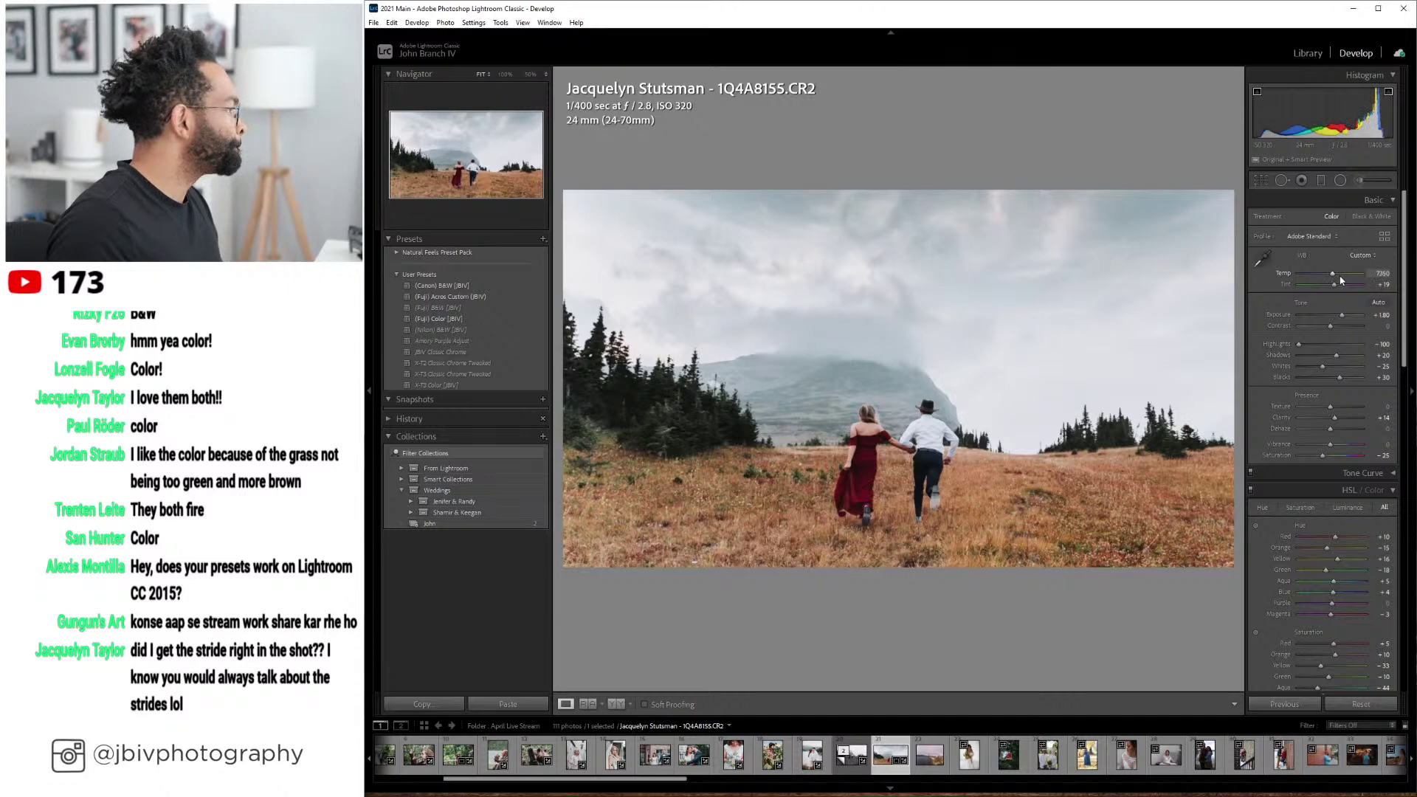
- Set the photo's Temp to 7350 and Exposure to +2.20, and reselect the existing graduated filter over the sky for editing
drag(1342, 315, 1345, 319)
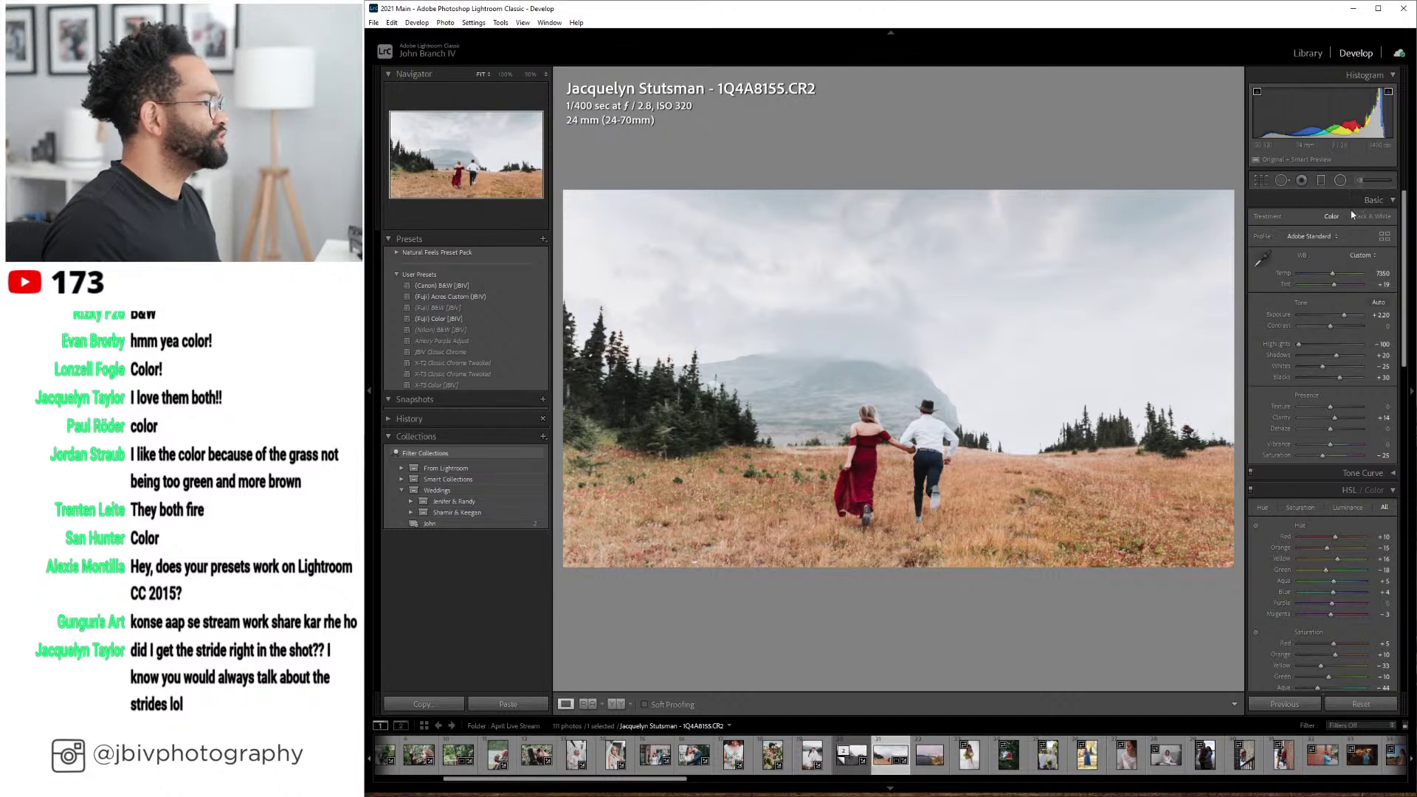
click(1360, 180)
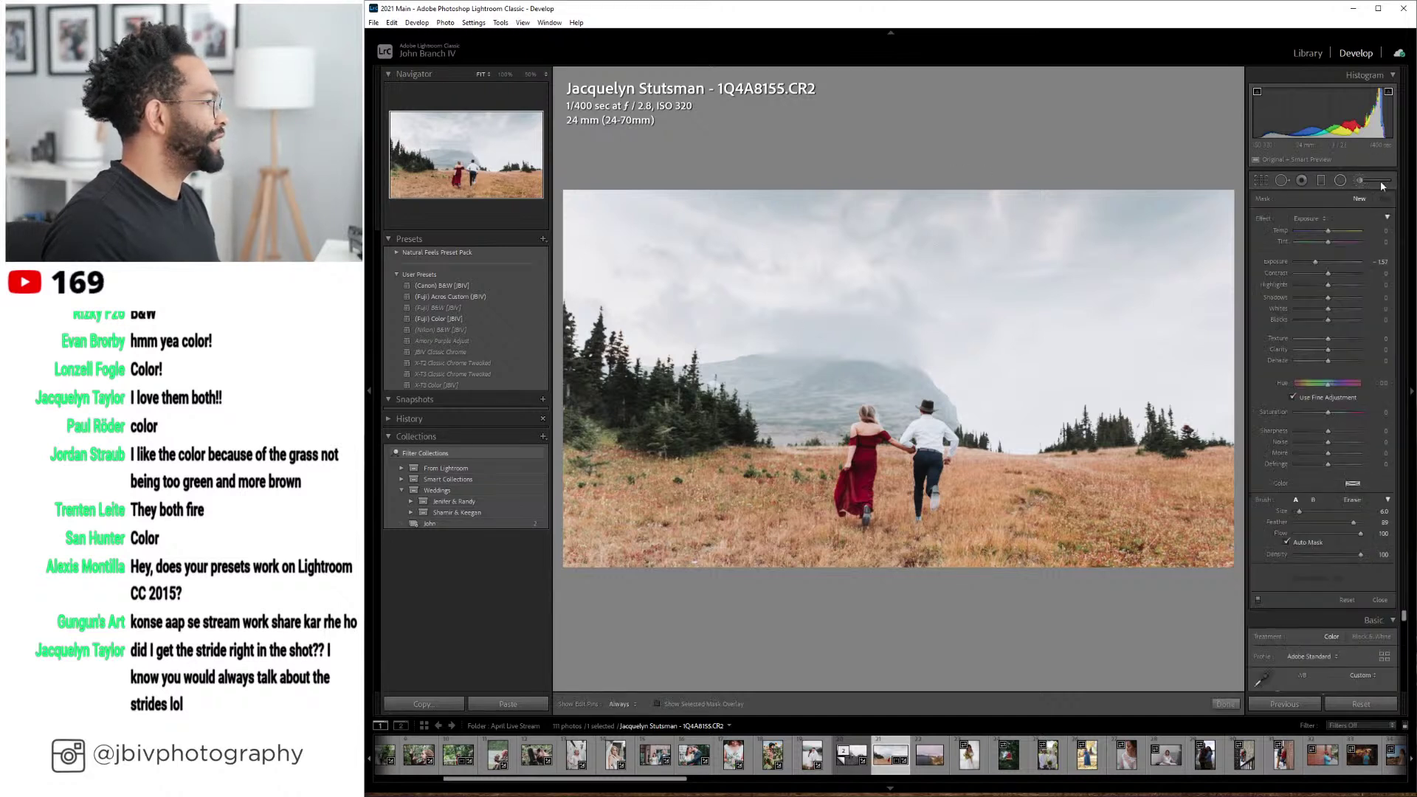
click(1321, 180)
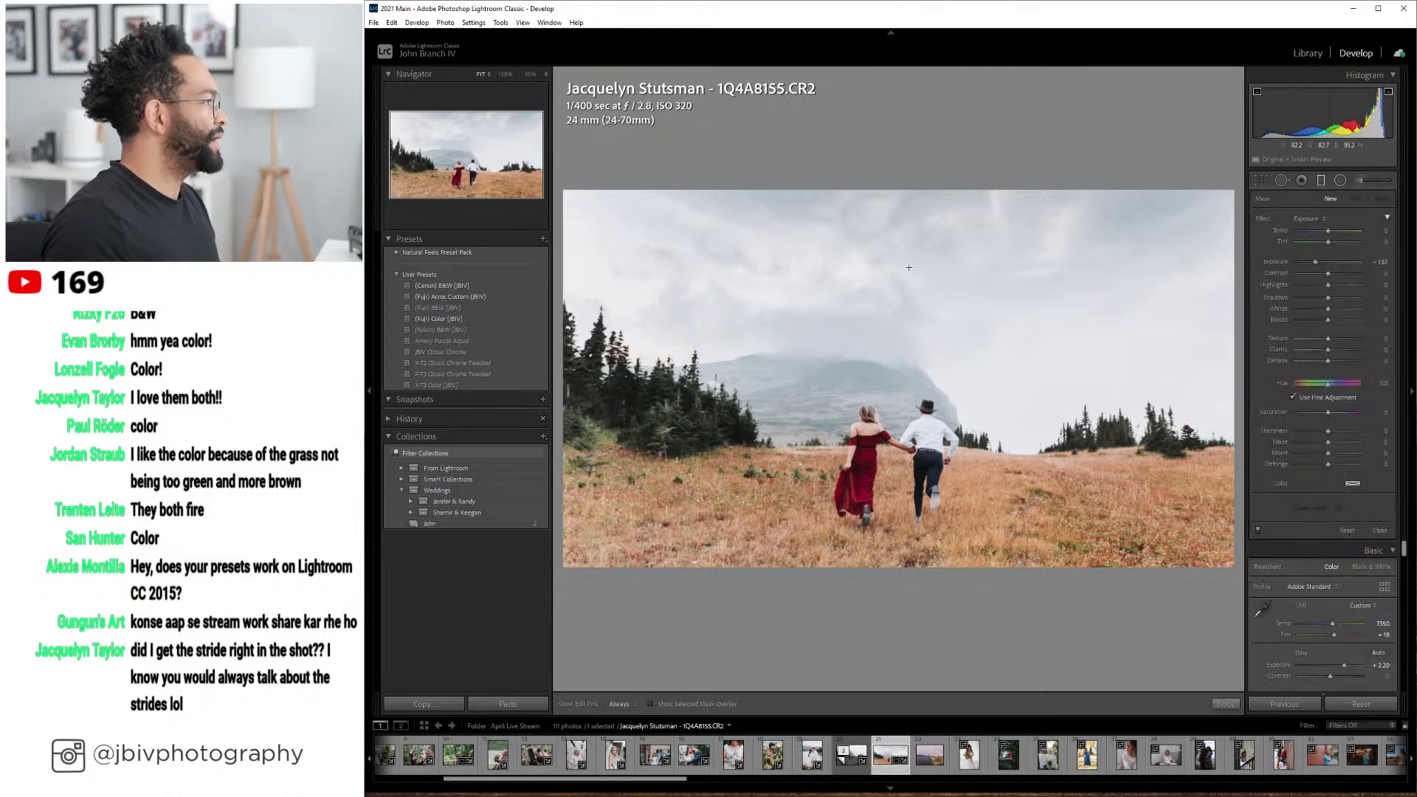
drag(905, 298, 906, 435)
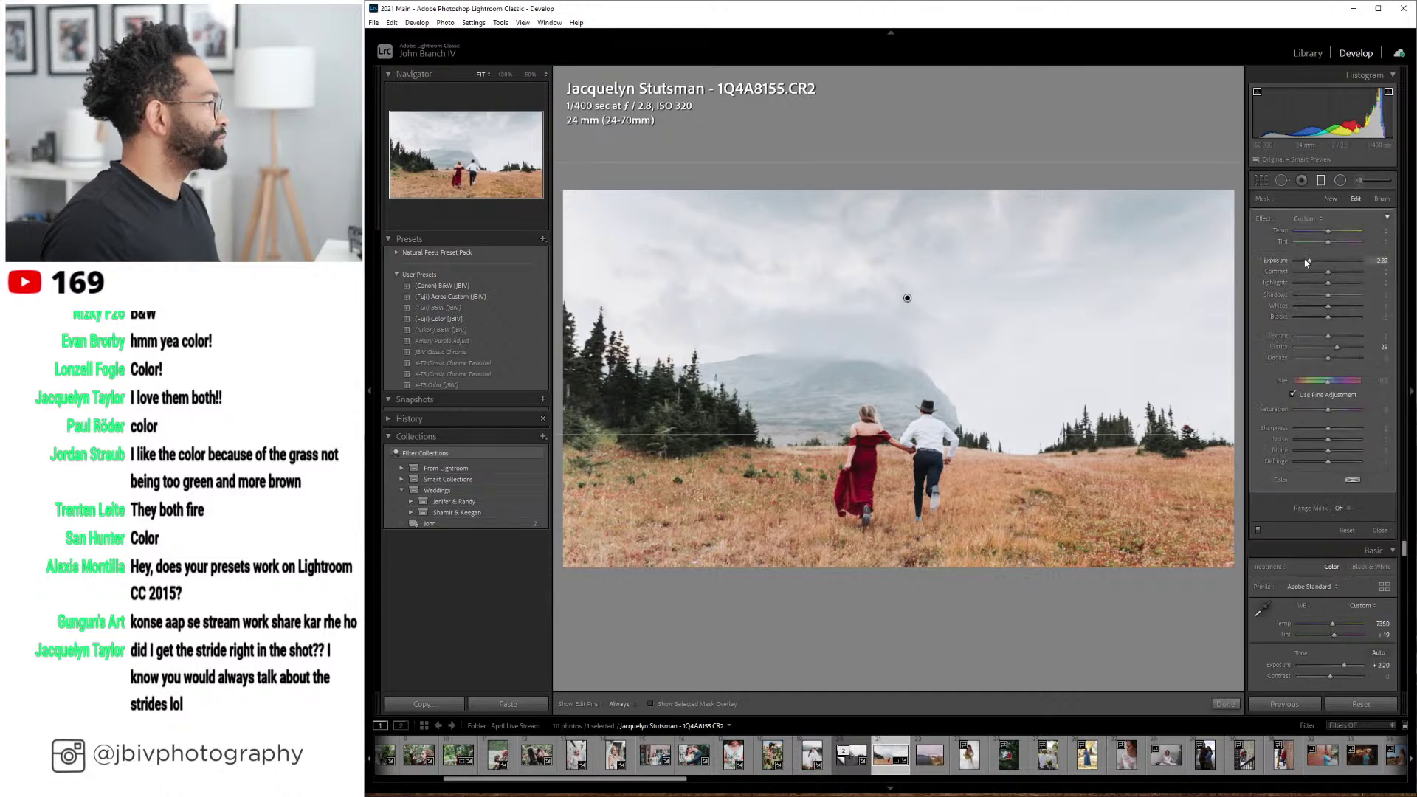
- Reduce the exposure and highlights of the sky gradient on the running-couple photo, and compare its before and after versions
mouse_move(1306, 262)
mouse_down()
mouse_move(1324, 283)
mouse_move(1311, 286)
mouse_up()
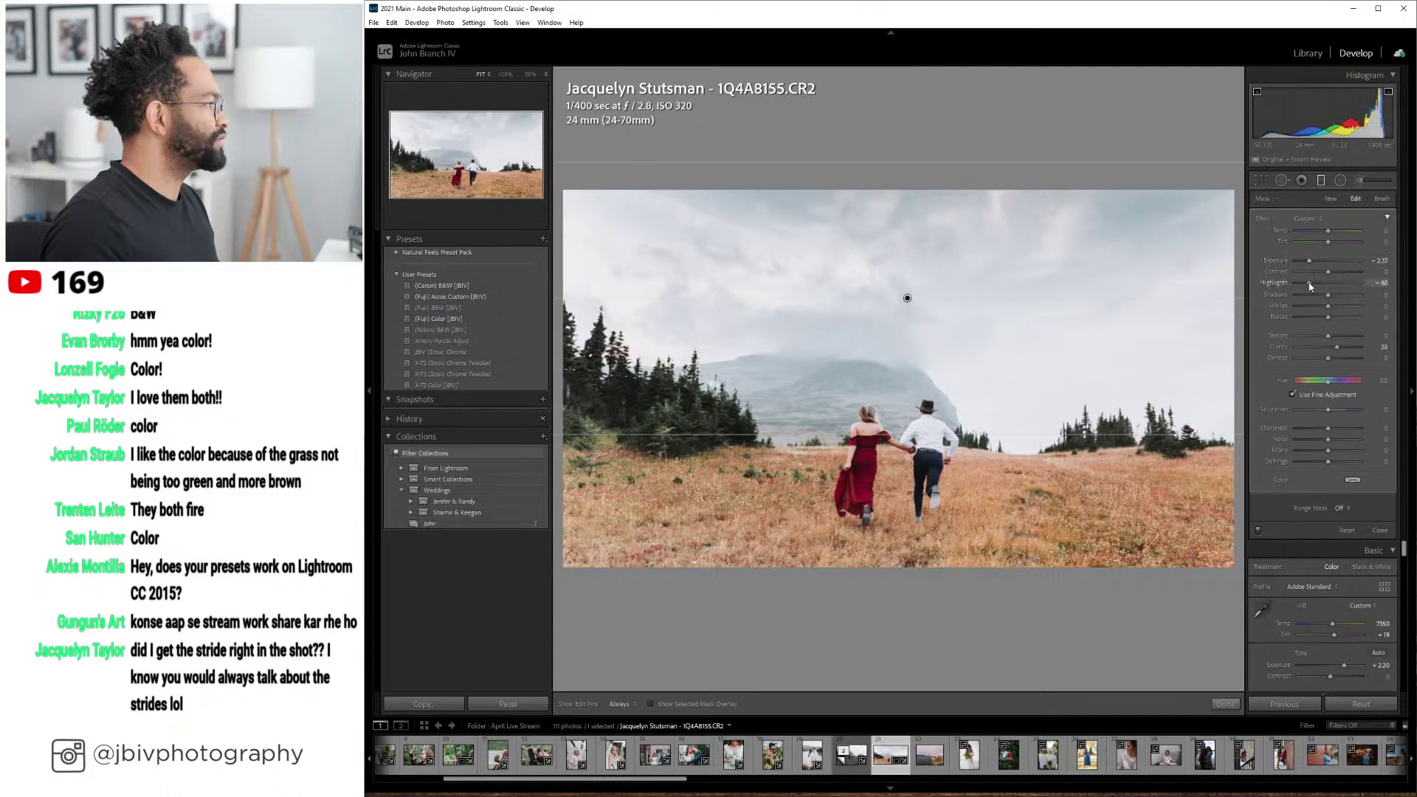
click(1322, 182)
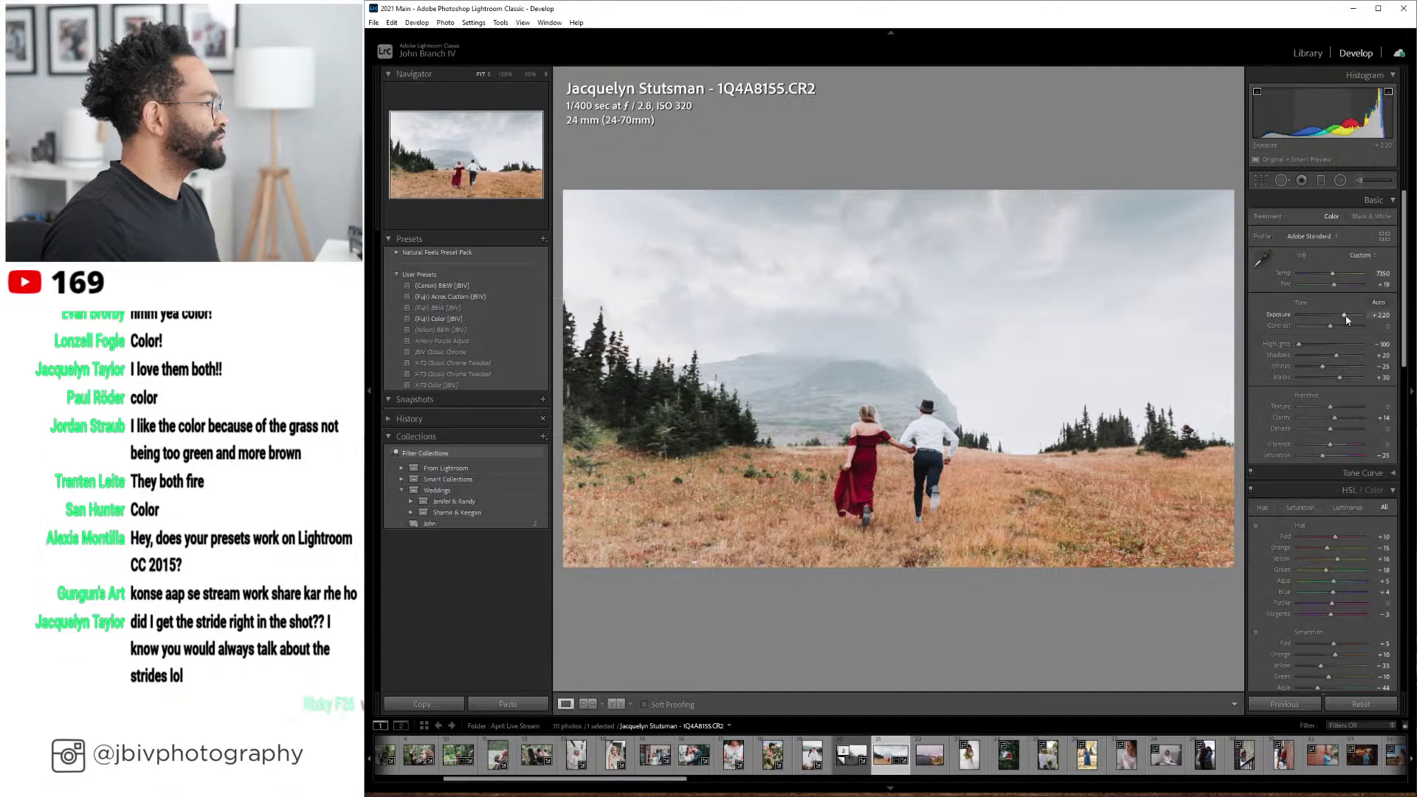
click(613, 705)
key(Tab)
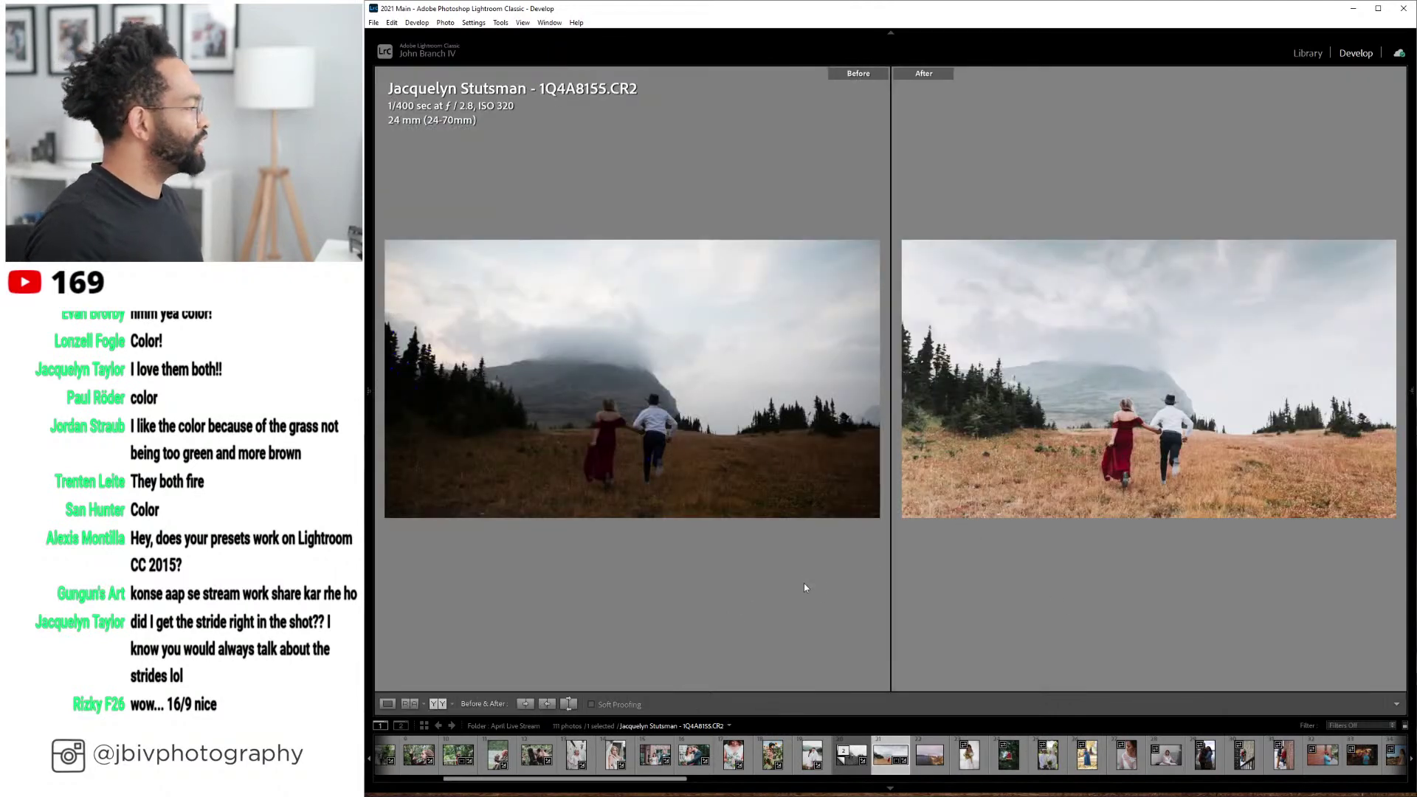
key(Tab)
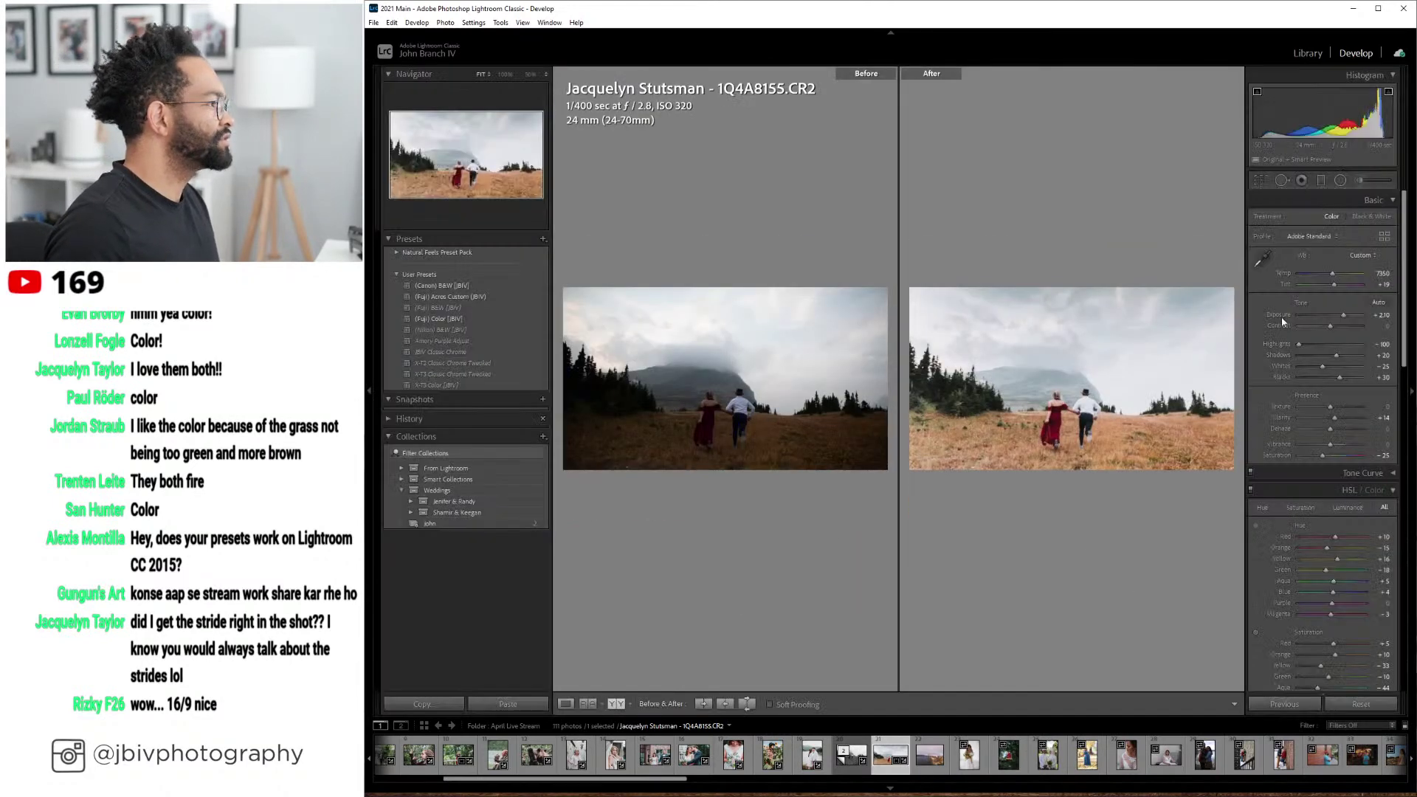
- Set the couple photo's overall exposure to +1.90 and fine-tune the exposure of its sky gradient
drag(1340, 317, 1338, 318)
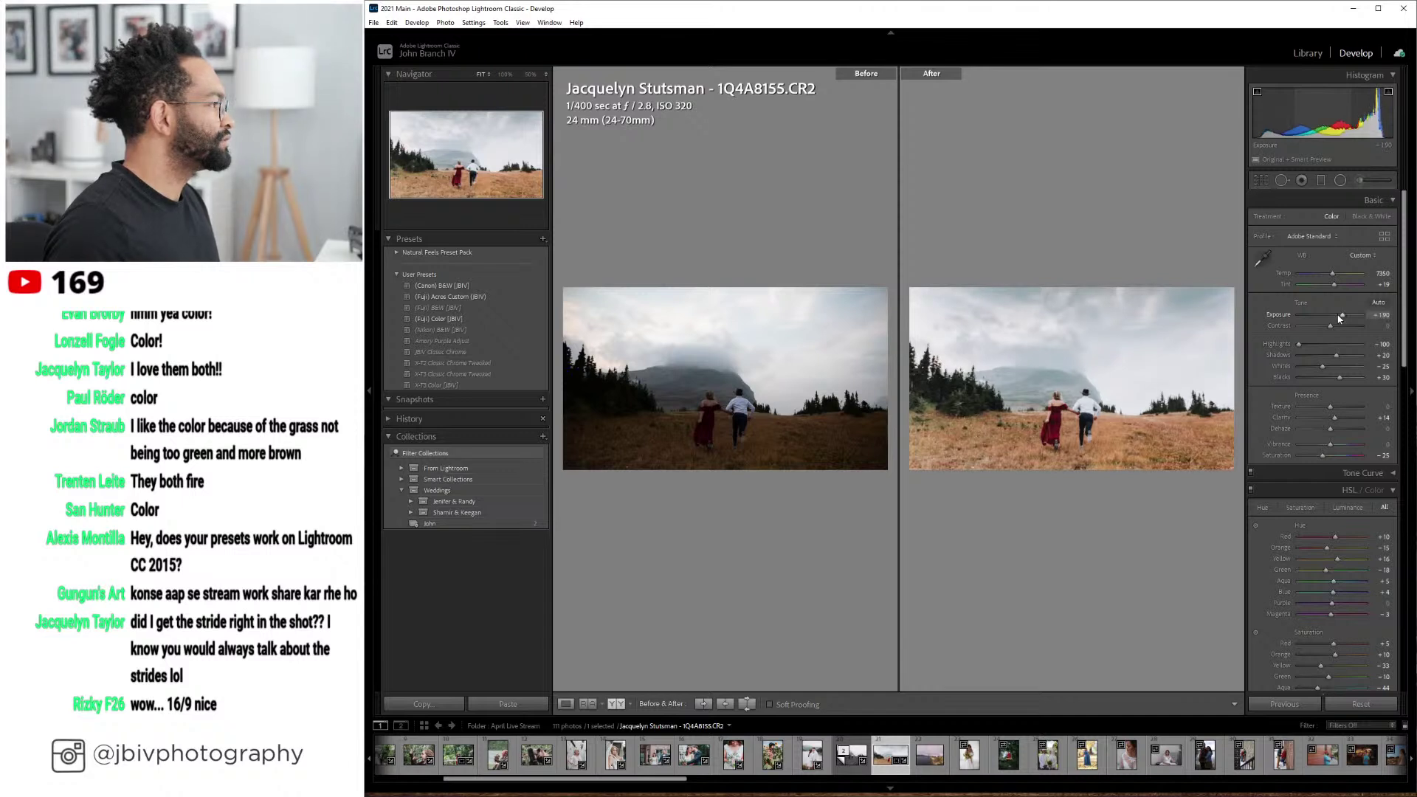
click(1320, 181)
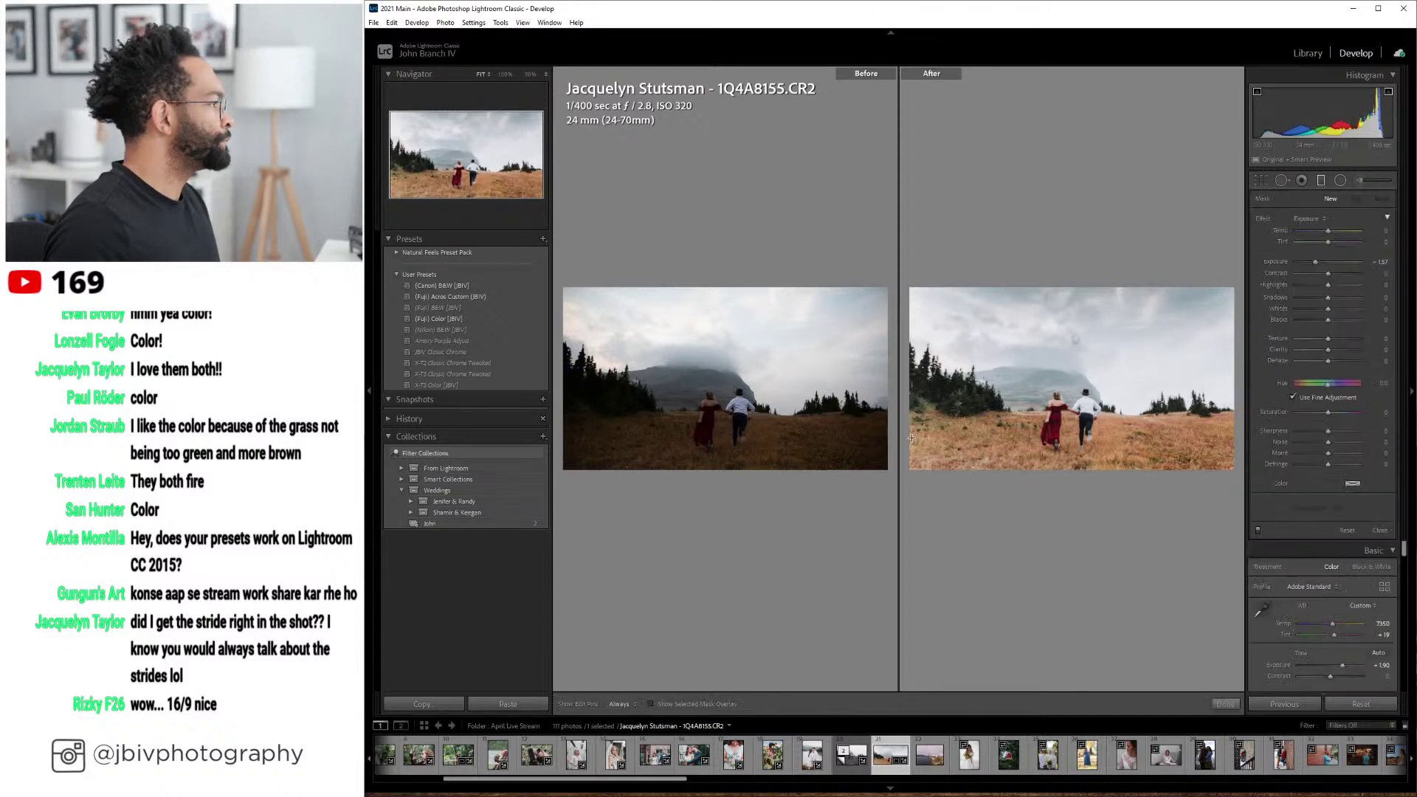
click(1078, 340)
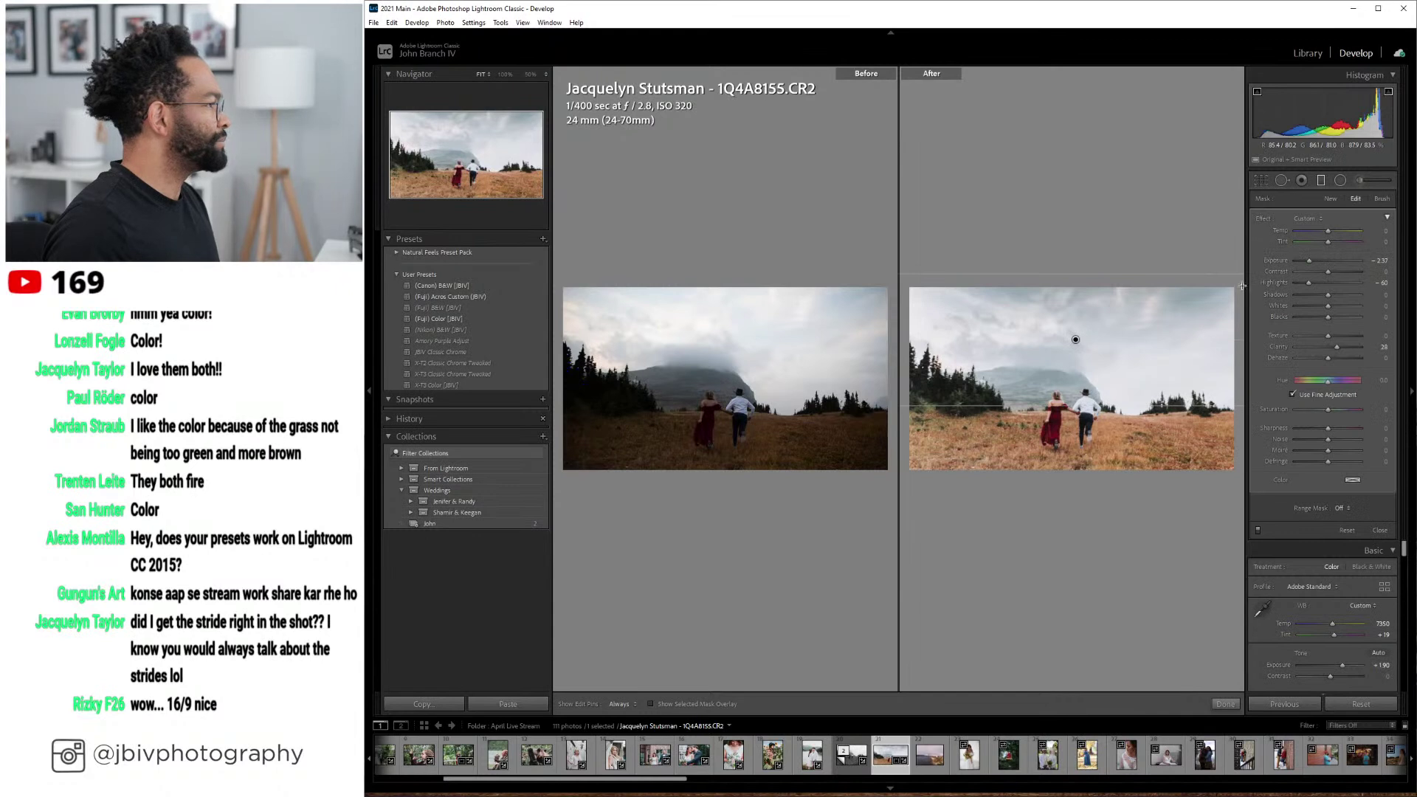
drag(1311, 264, 1314, 262)
key(m)
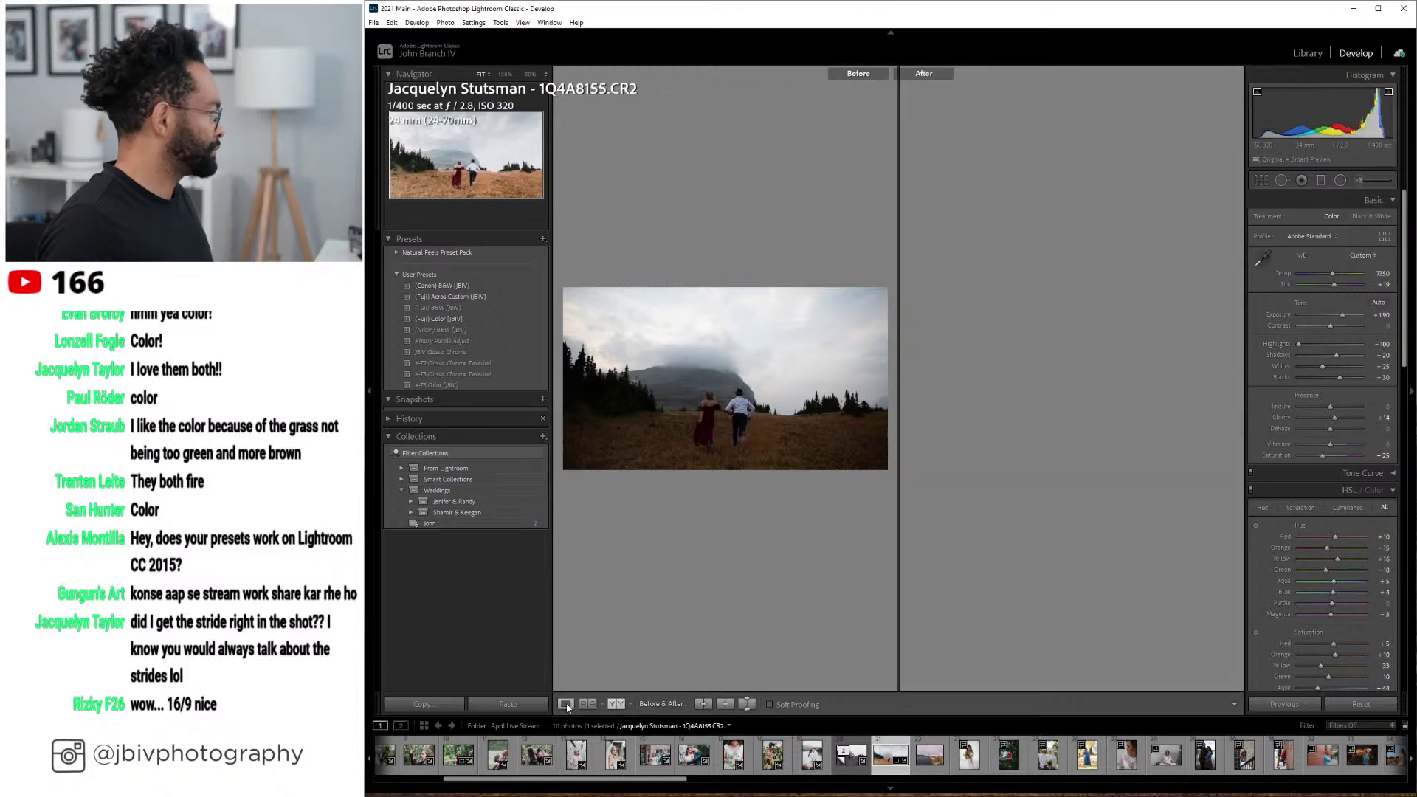
- Compare the couple photo's before and after versions with the side panels hidden, and return to the single-image view
key(Tab)
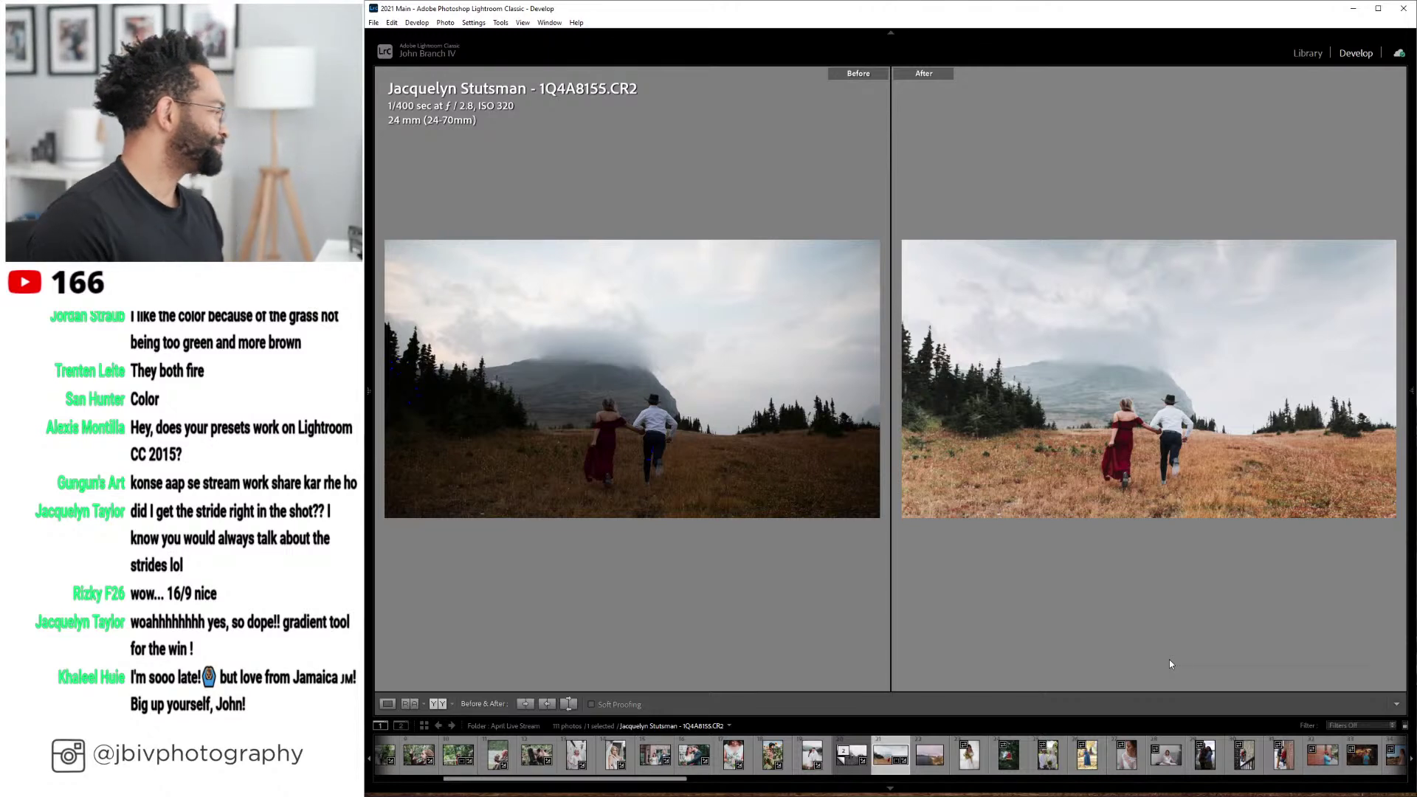
click(387, 703)
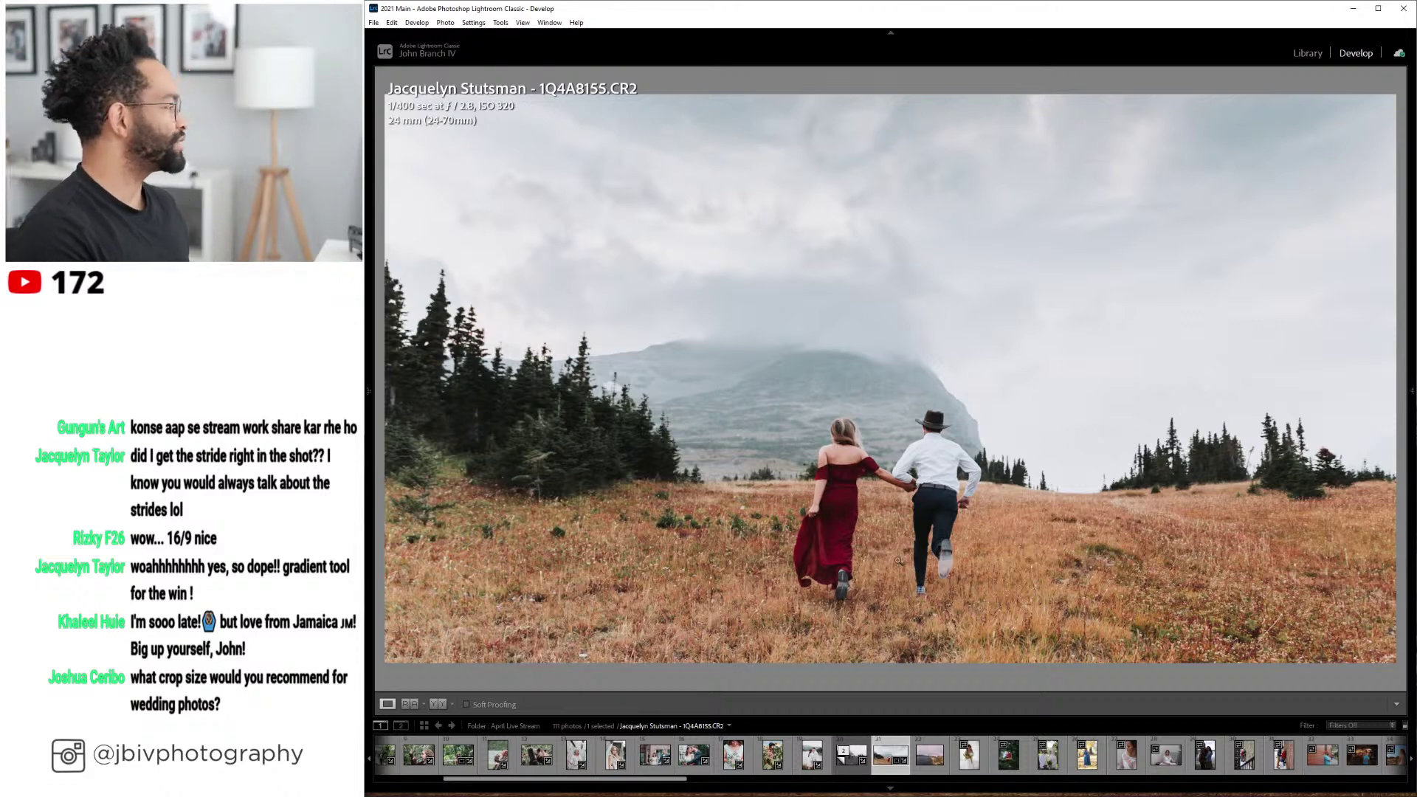
key(y)
key(y)
key(Tab)
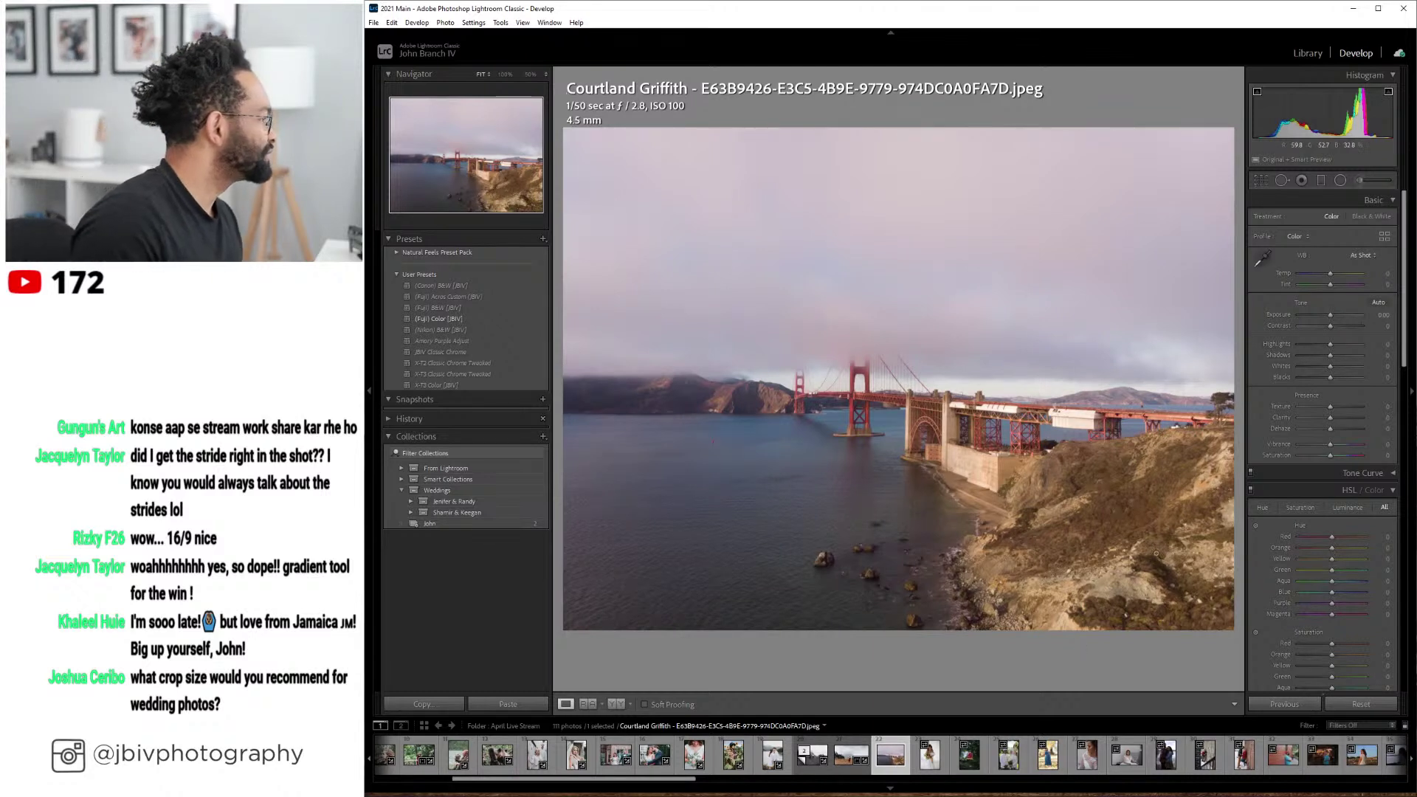
- Apply the Level upright correction and the (Fuji) Color [JBIV] preset to the Golden Gate Bridge photo
scroll(1283, 485, down, 10)
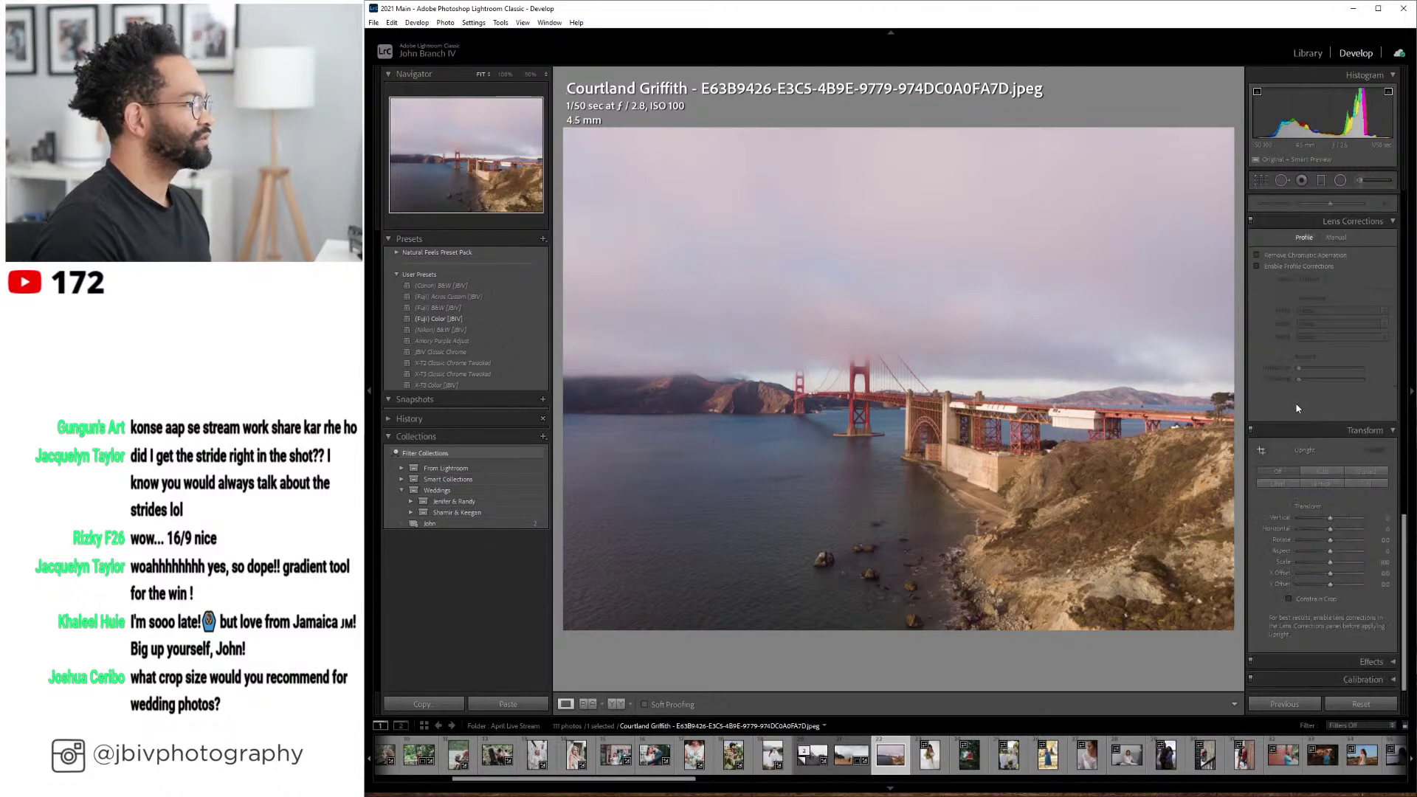
click(1283, 483)
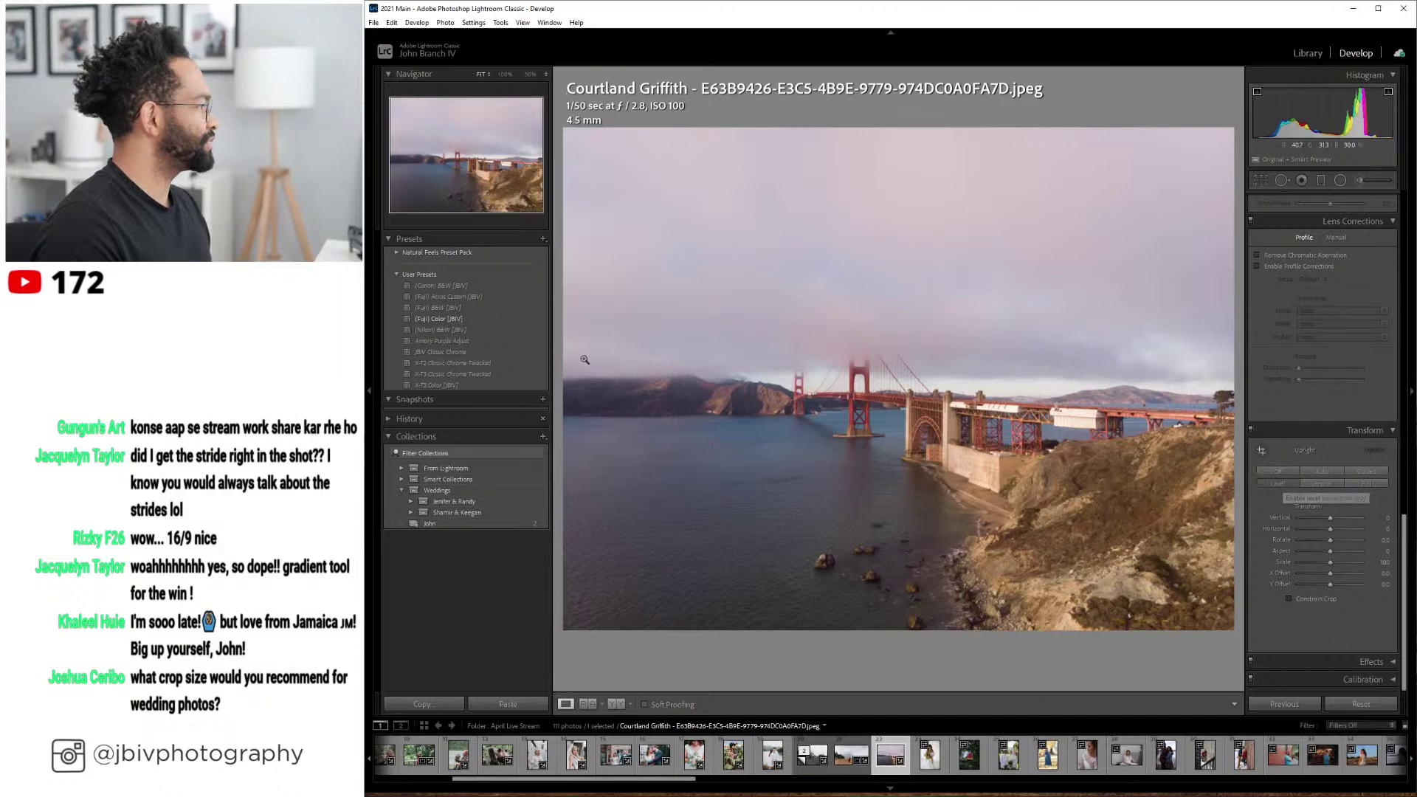
click(462, 322)
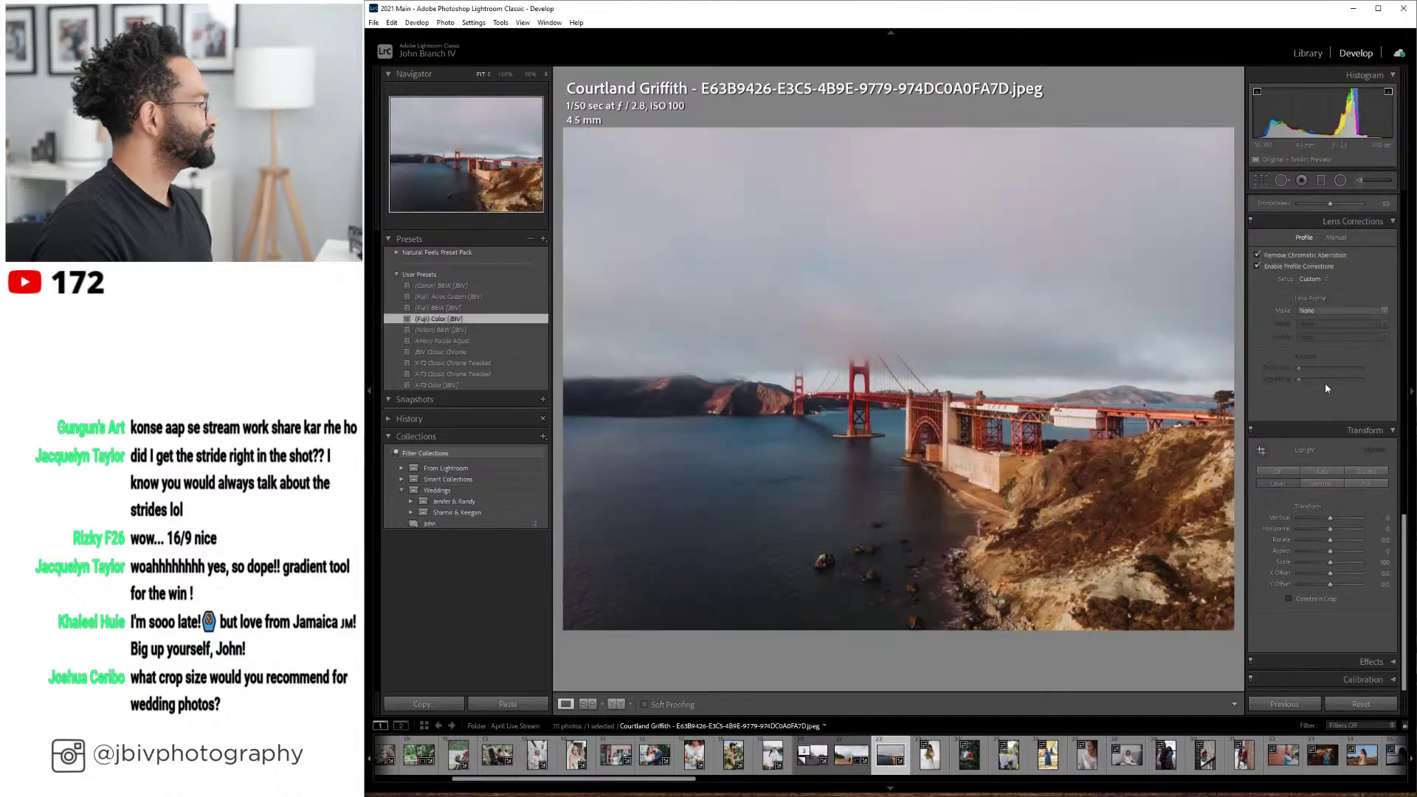
- Set the bridge photo's orange saturation to -30, clarity to +24 and exposure to +0.10, and fine-tune its temperature
scroll(1325, 382, up, 10)
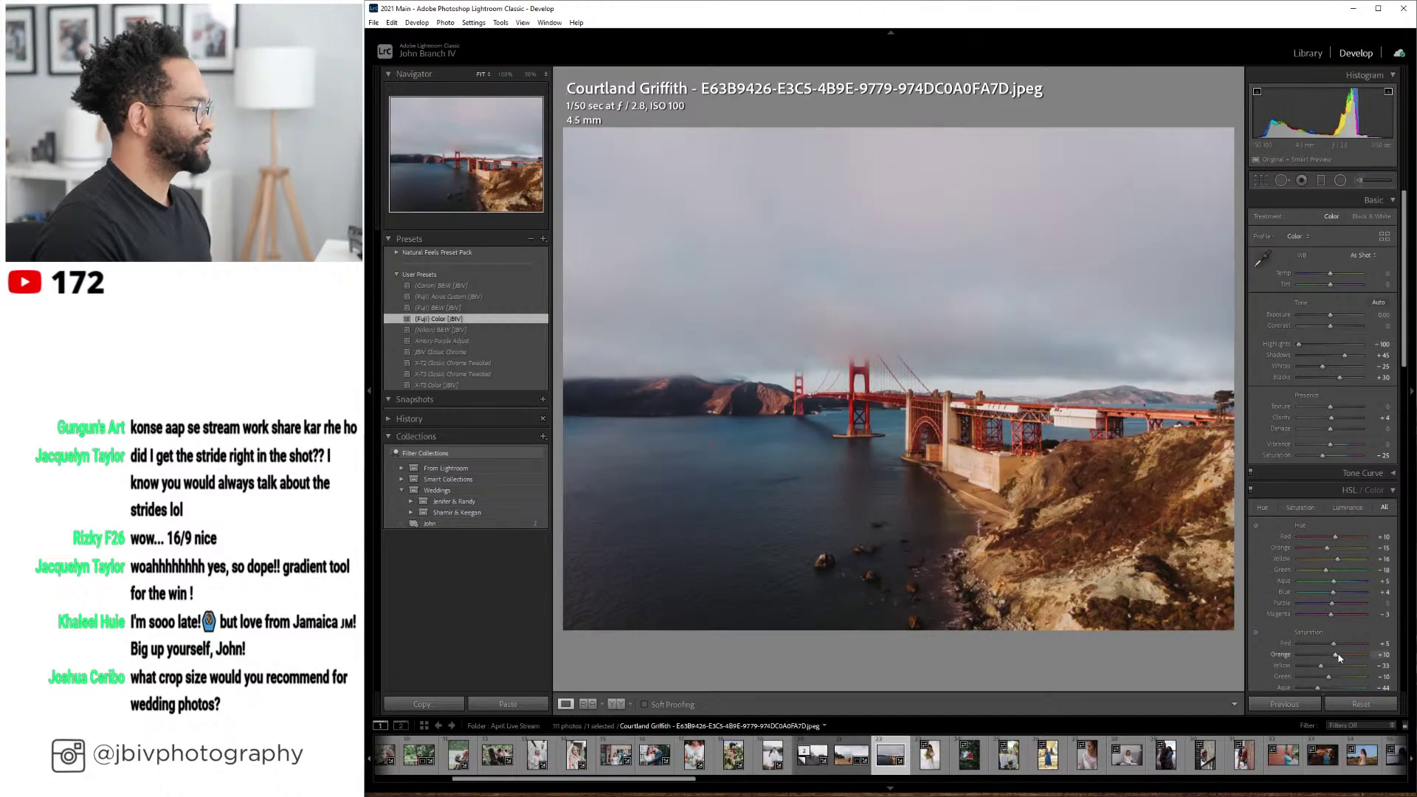
drag(1343, 656, 1338, 657)
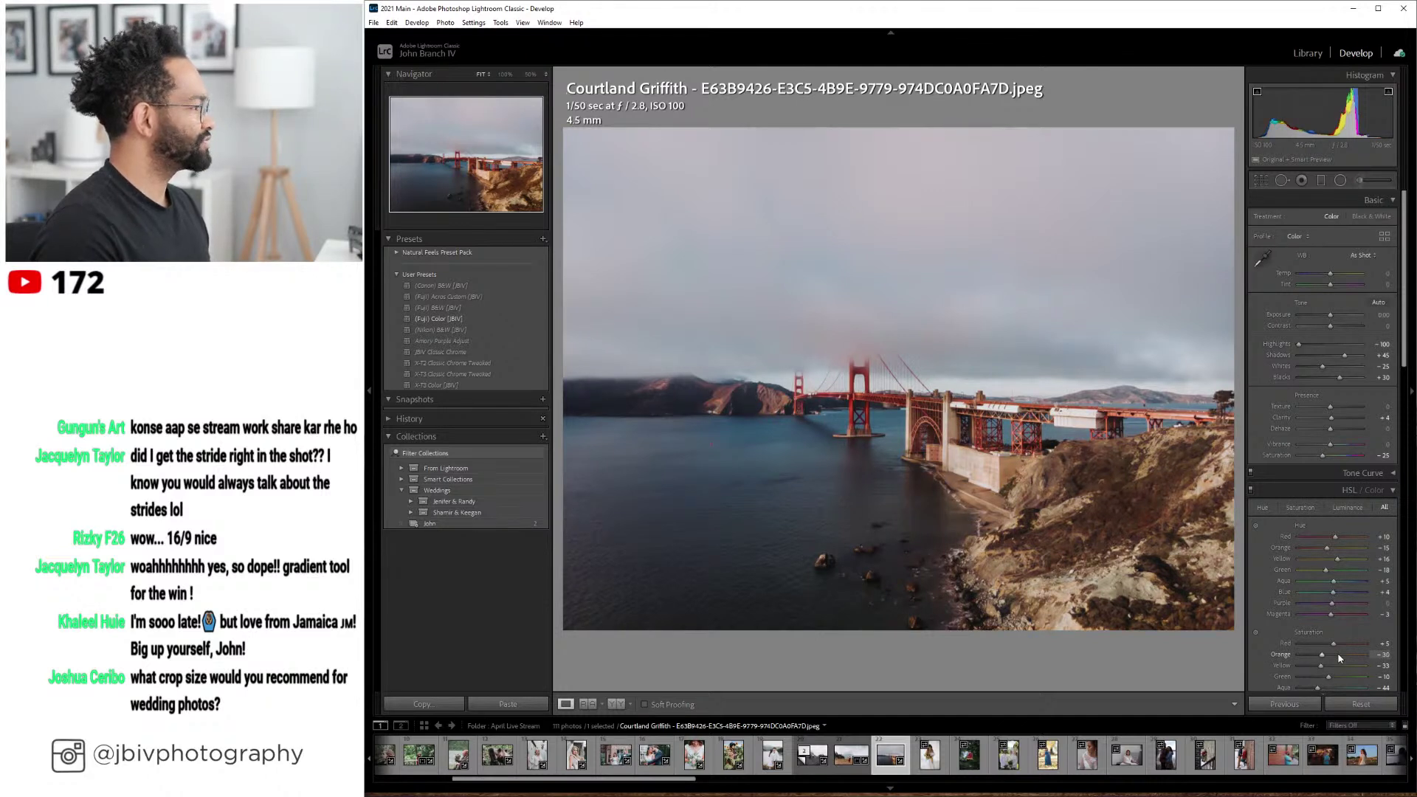
drag(1340, 419, 1350, 422)
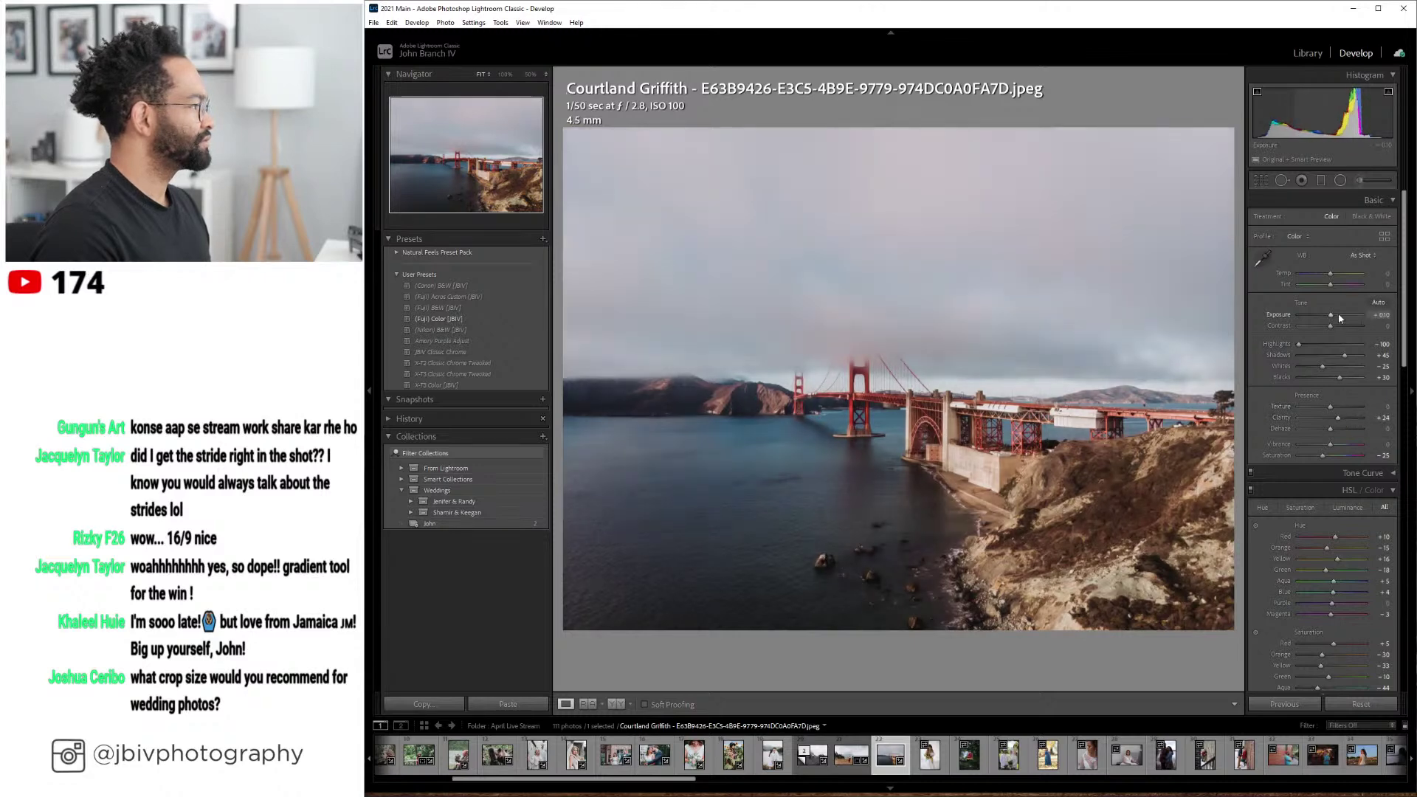
scroll(1338, 312, up, 1)
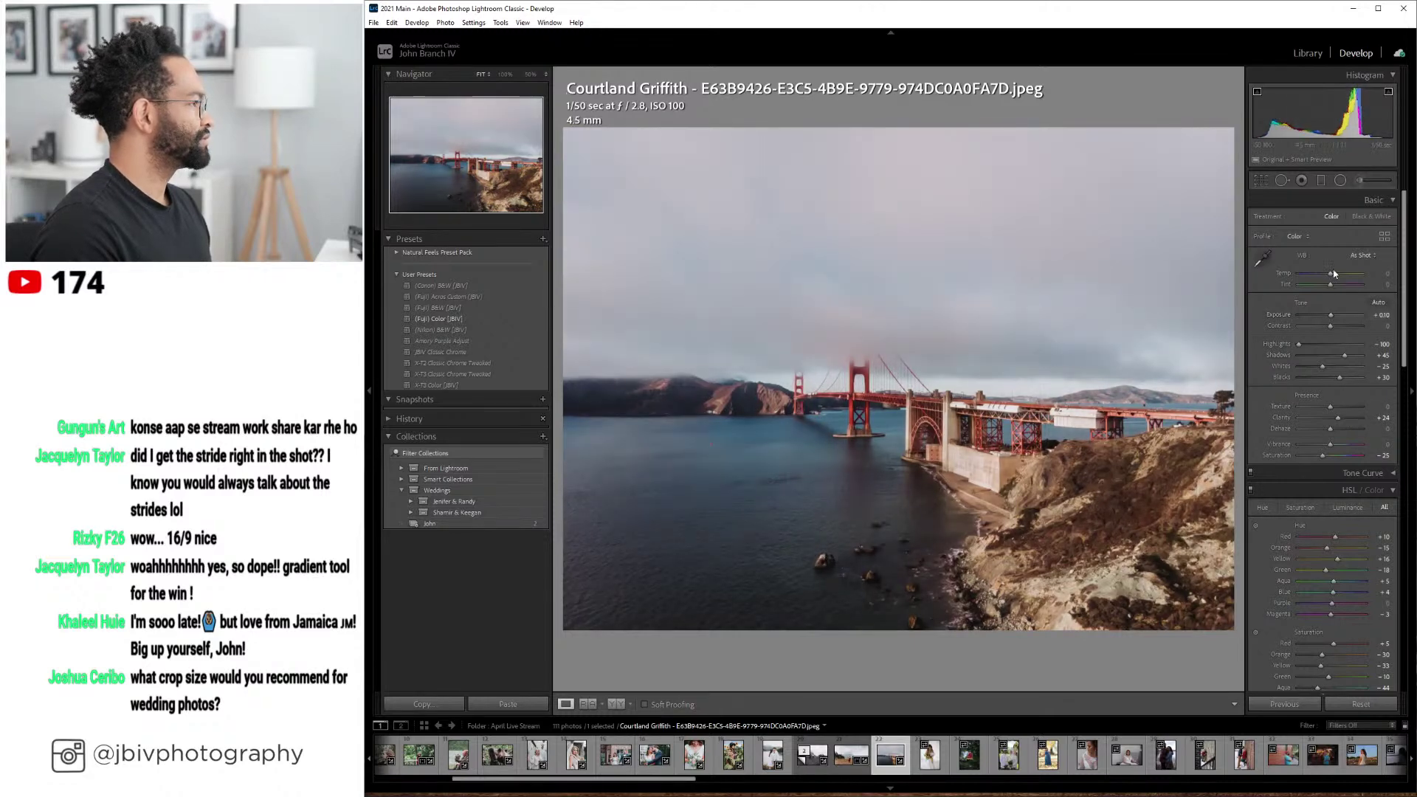
scroll(1336, 273, up, 1)
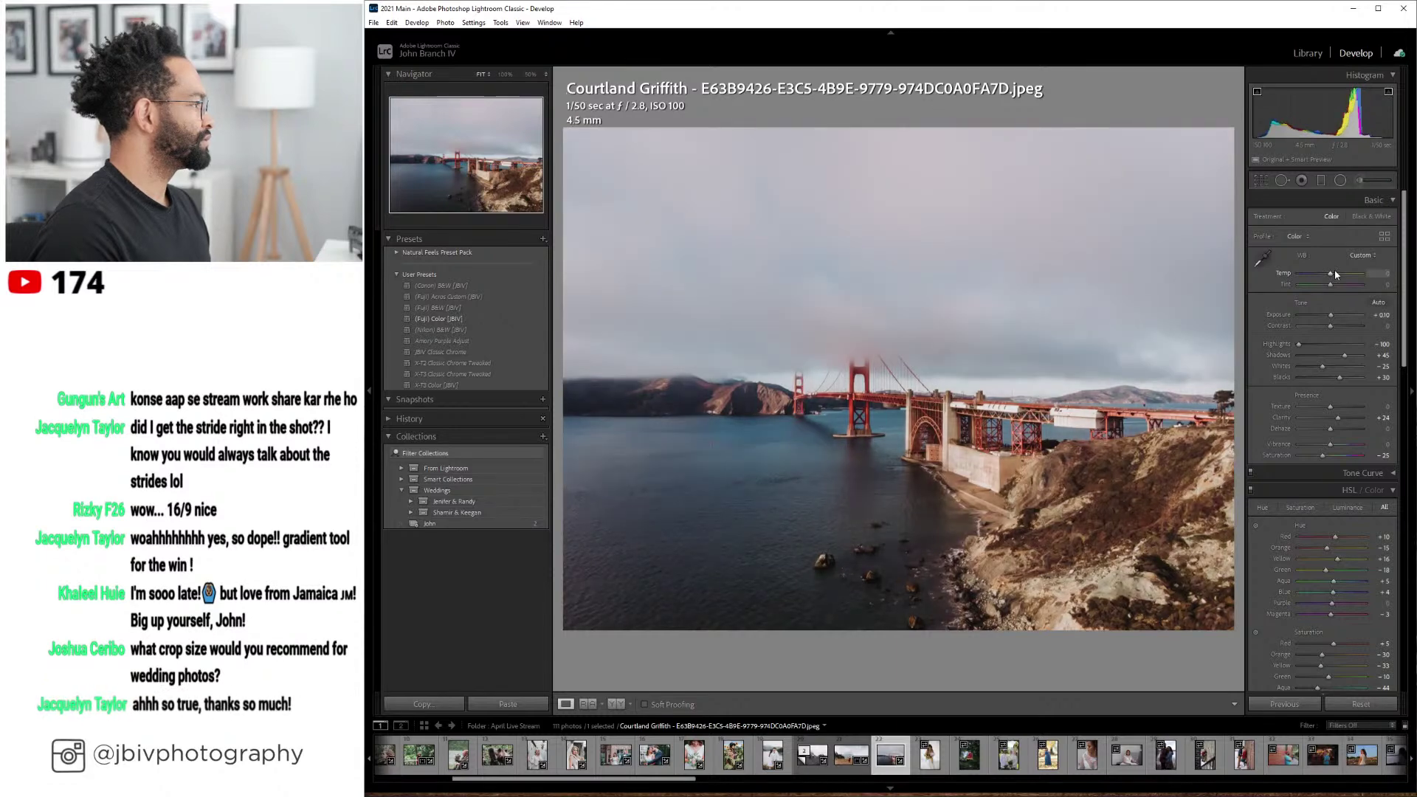
scroll(1334, 273, down, 1)
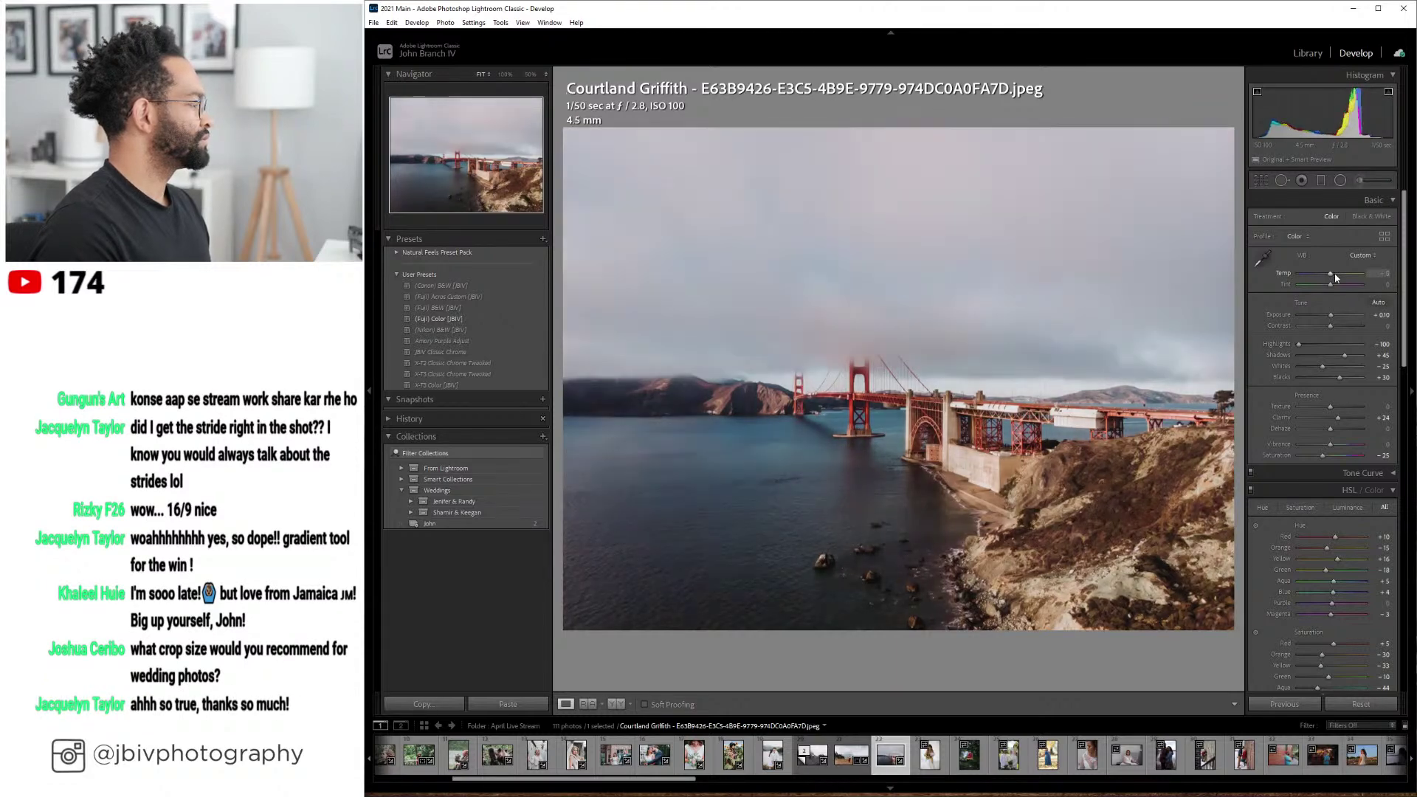
- Compare the bridge photo's before and after versions with the side panels hidden, and return to the single-image view
click(616, 703)
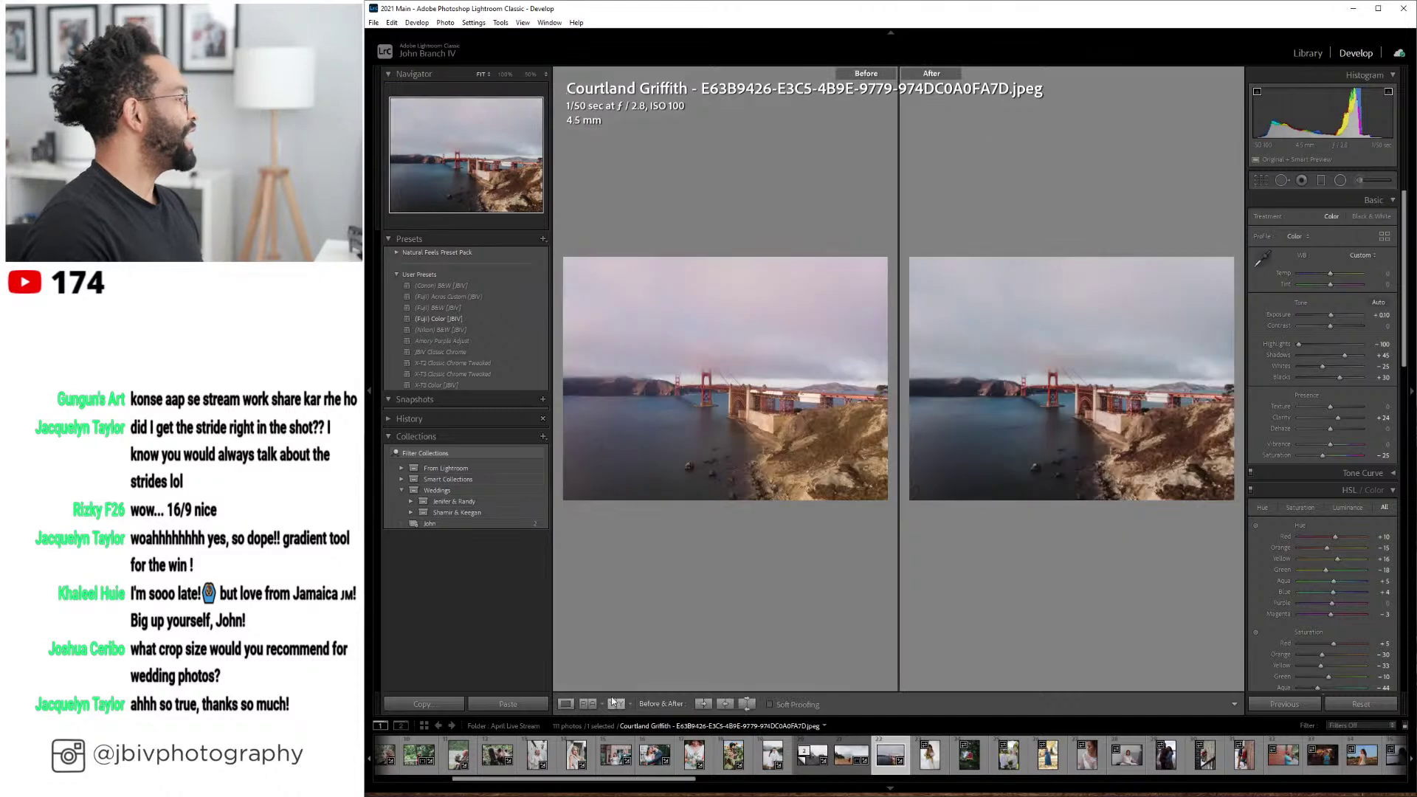
key(Tab)
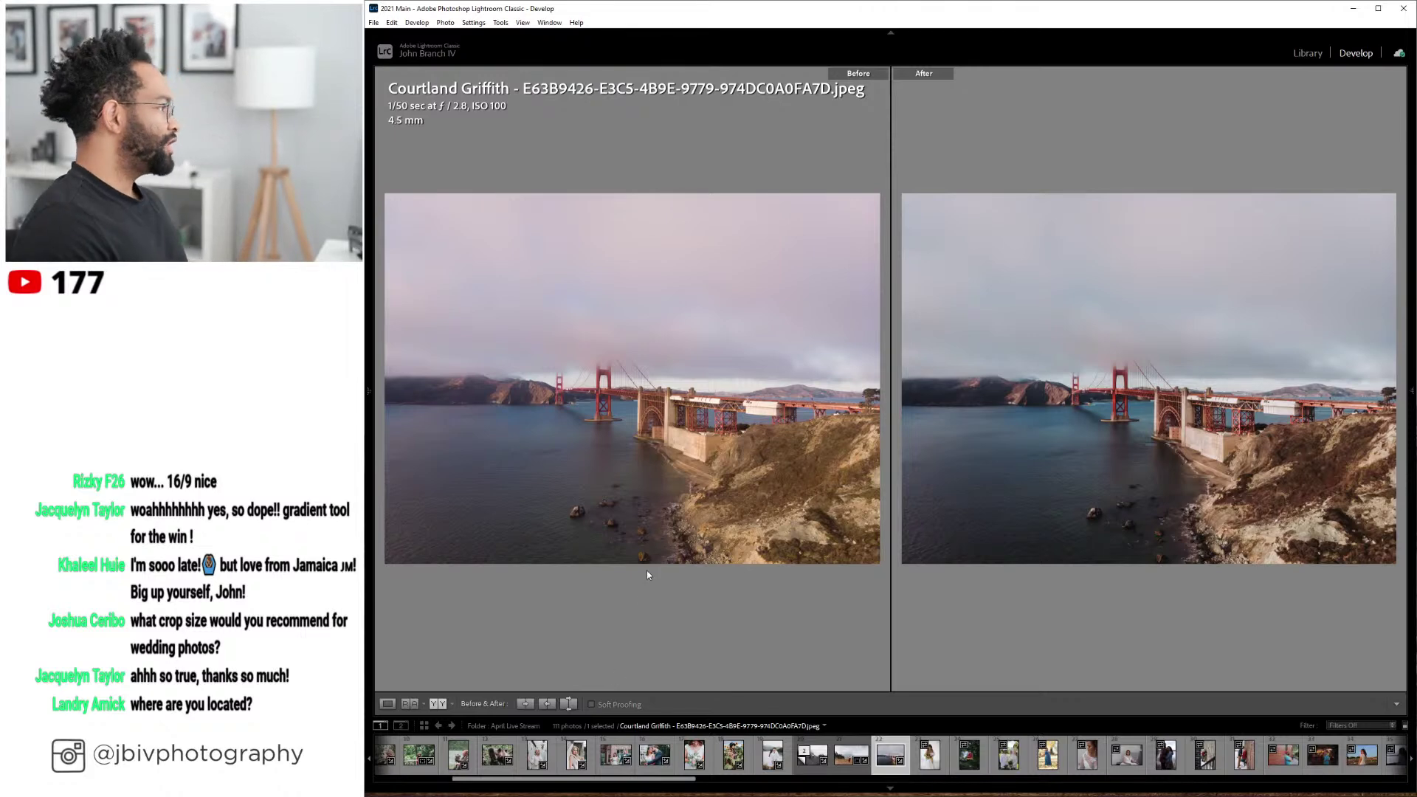
click(388, 703)
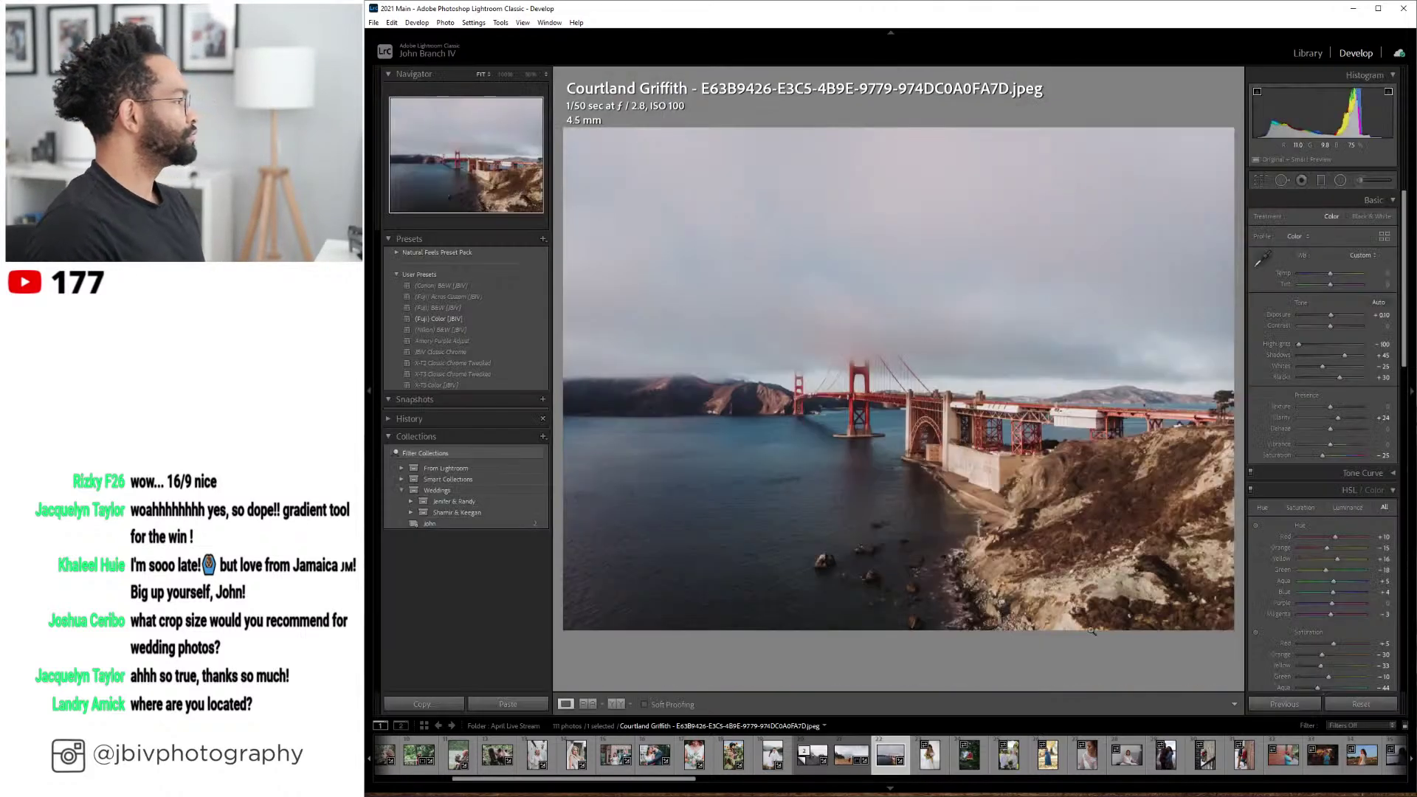
- Open the bride portrait, apply the Level upright correction and apply the (Fuji) Color [JBIV] preset
key(Right)
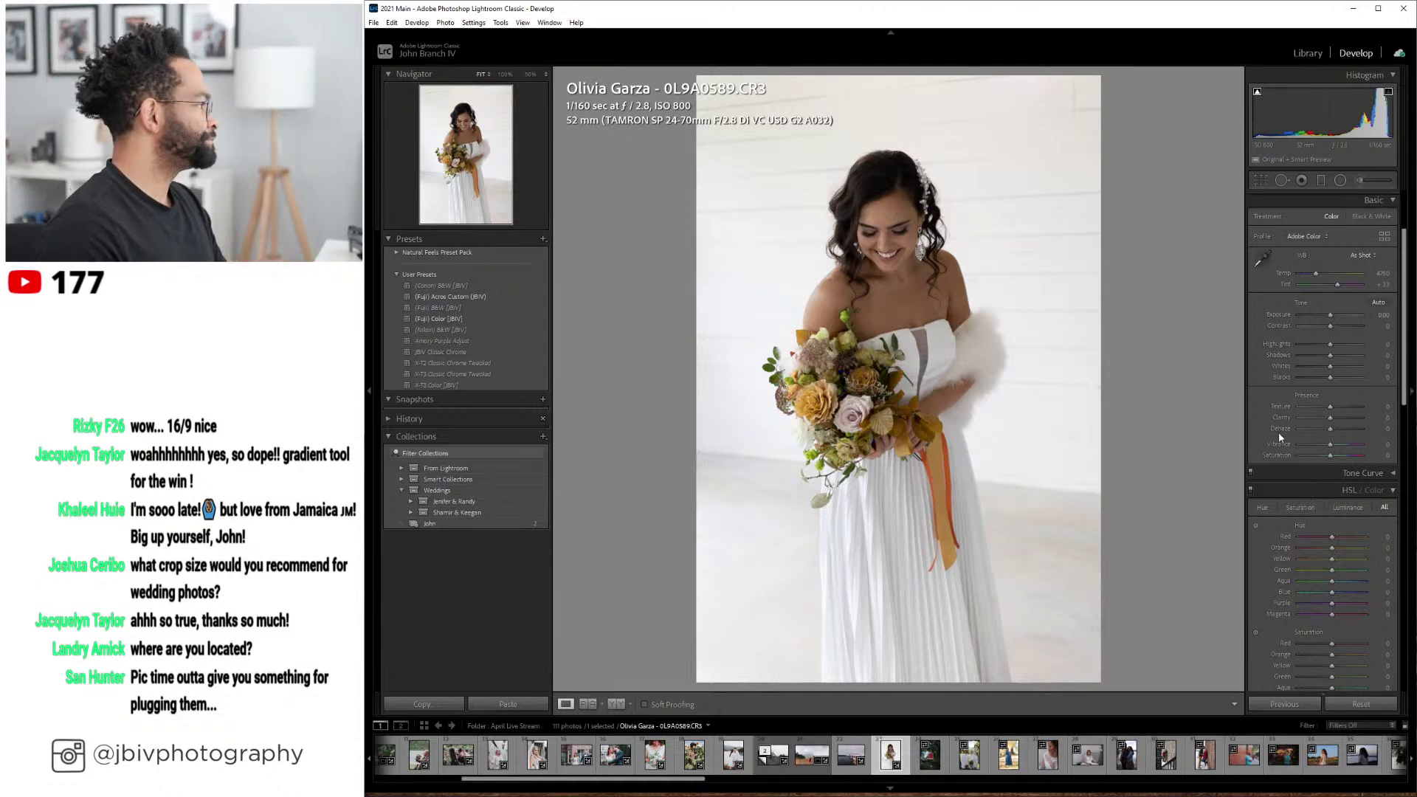
scroll(1279, 438, down, 10)
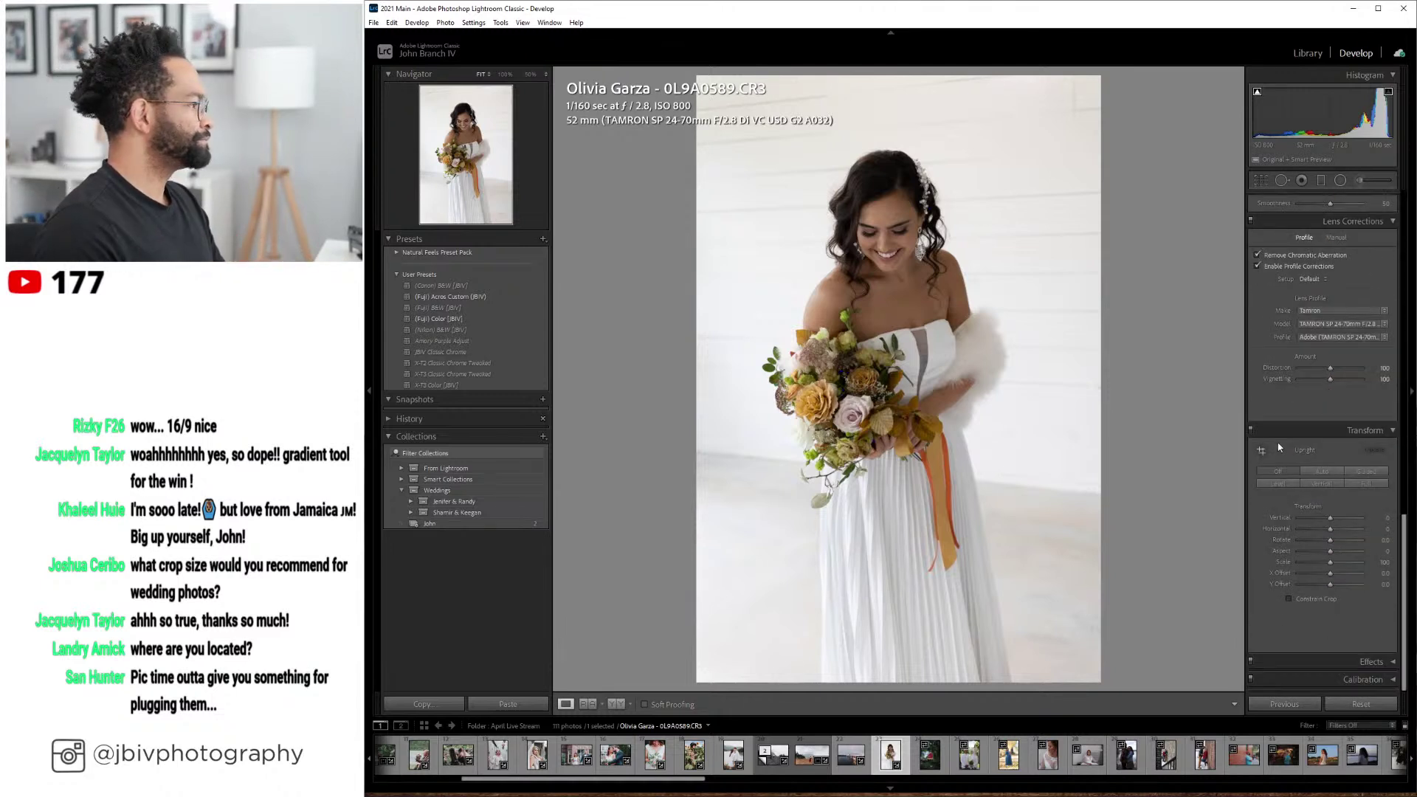
click(1274, 484)
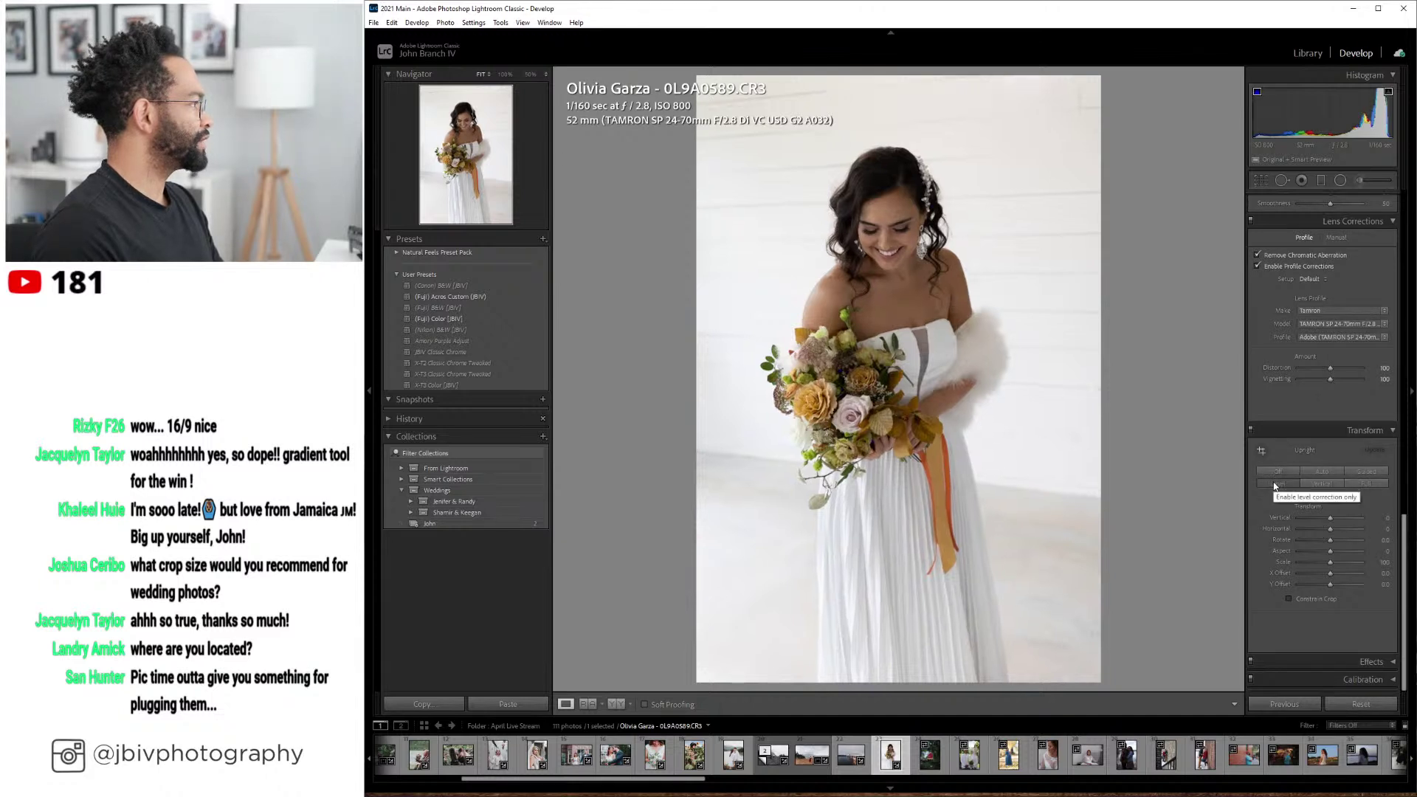
key(j)
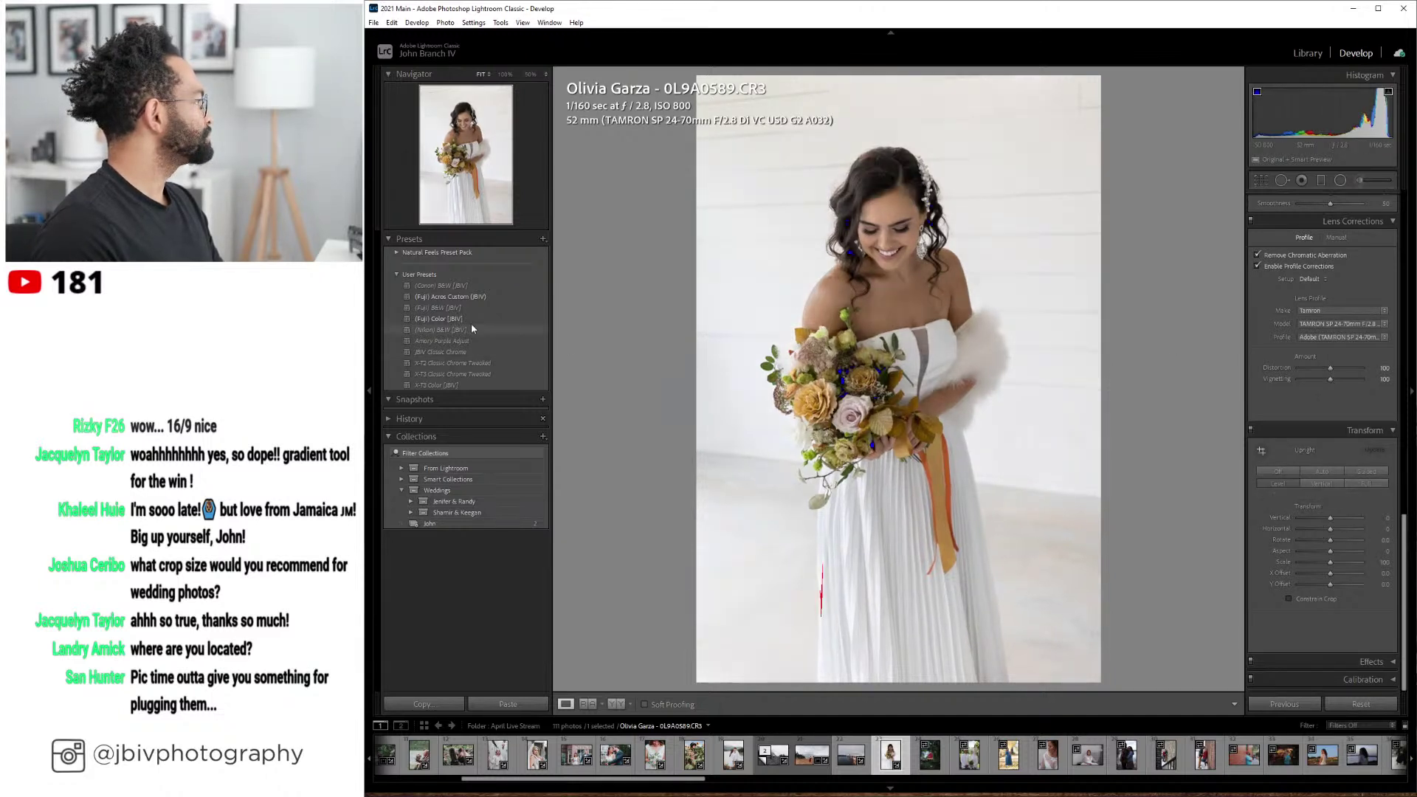
click(466, 319)
- Change the lens profile correction setup of the bride portrait to Auto
scroll(1334, 429, up, 5)
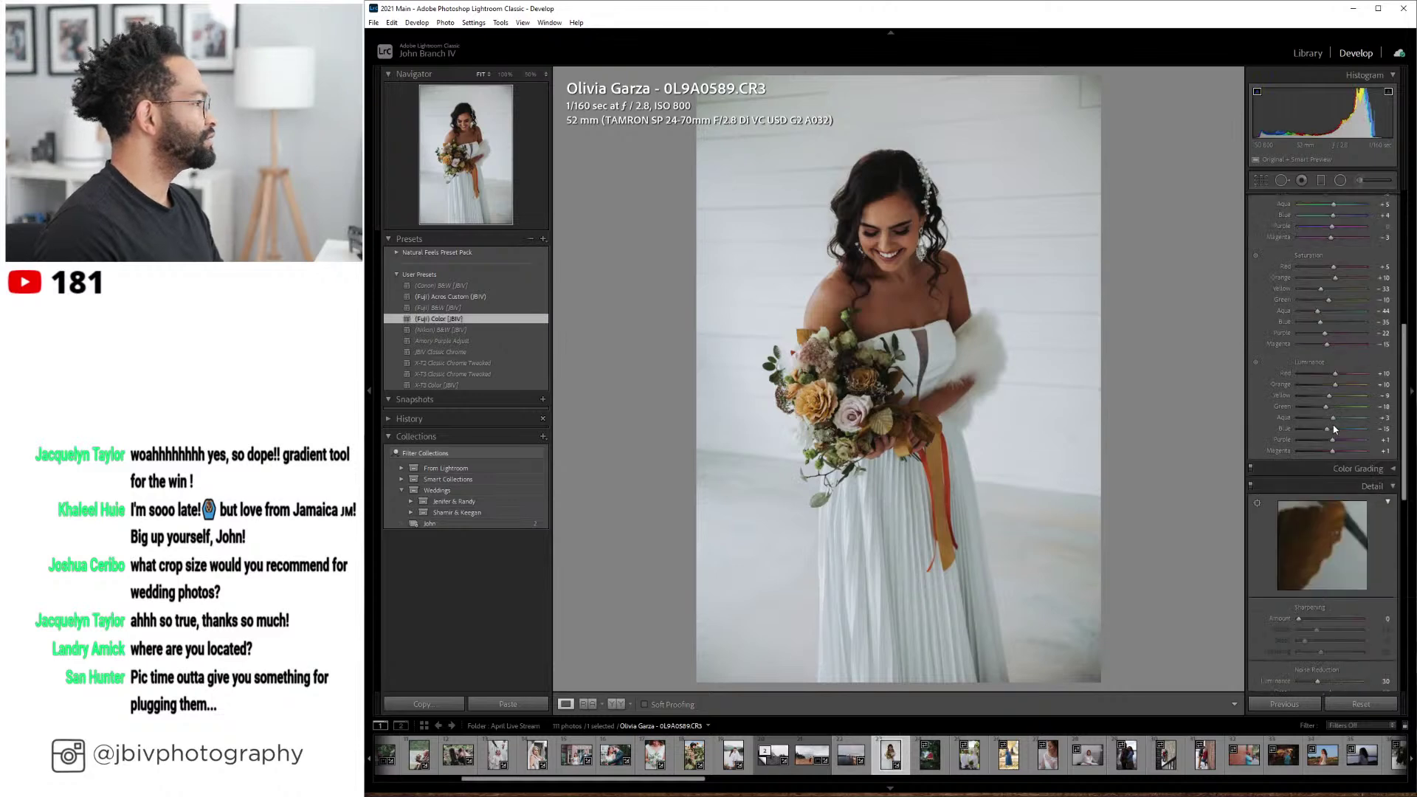
scroll(1334, 429, down, 5)
click(1310, 285)
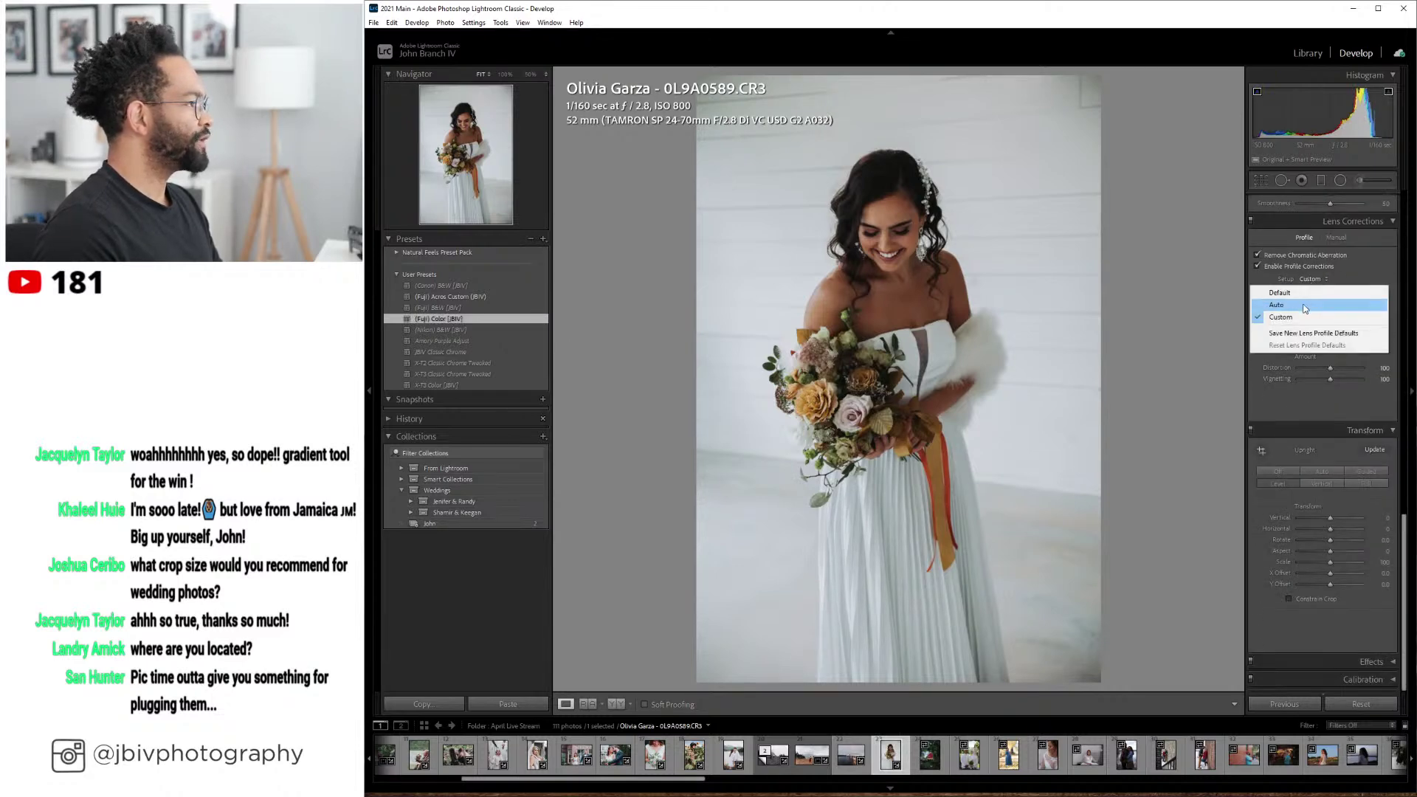
click(1314, 300)
- Set the bride portrait's clarity to +9, exposure to +0.50 and shadows to +55
scroll(1291, 422, up, 5)
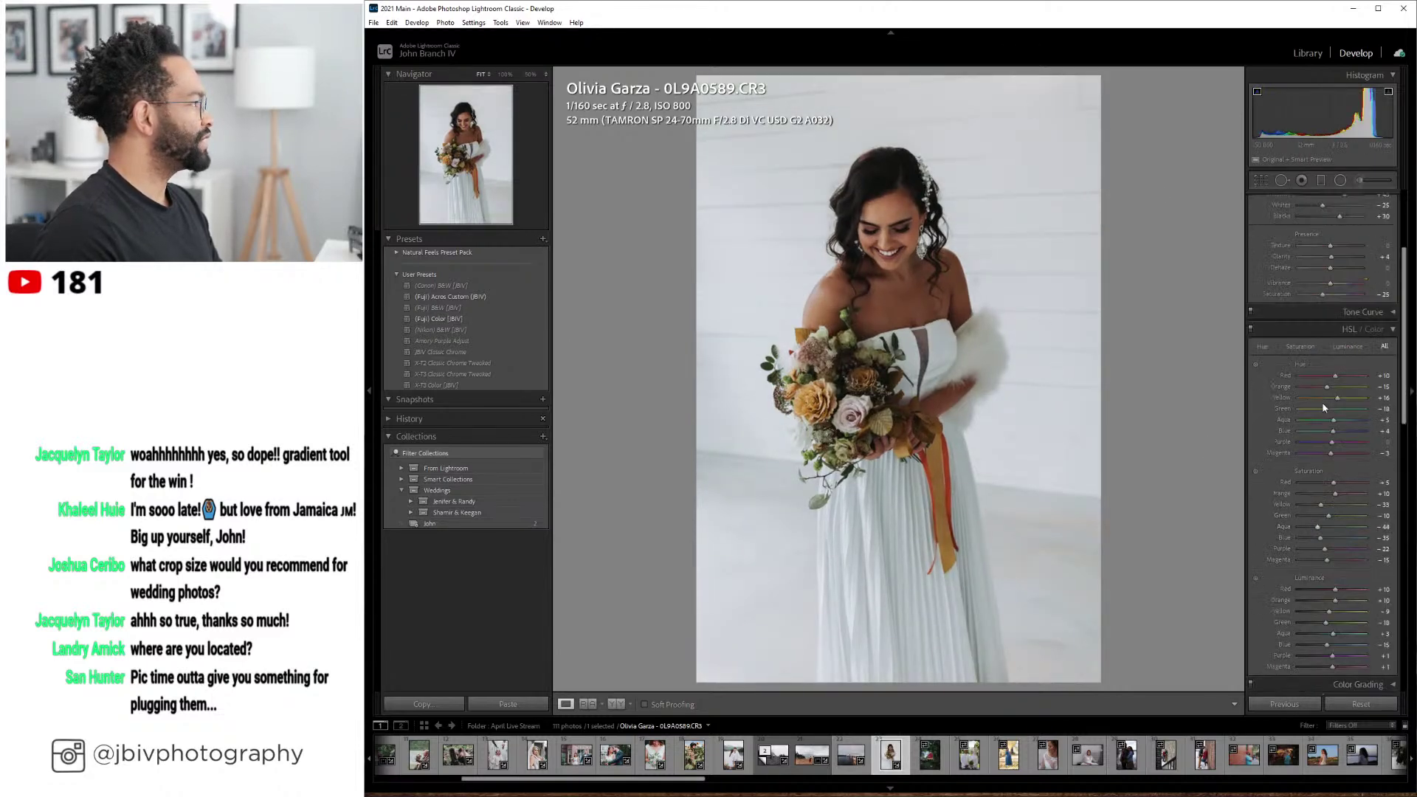
drag(1333, 418, 1337, 418)
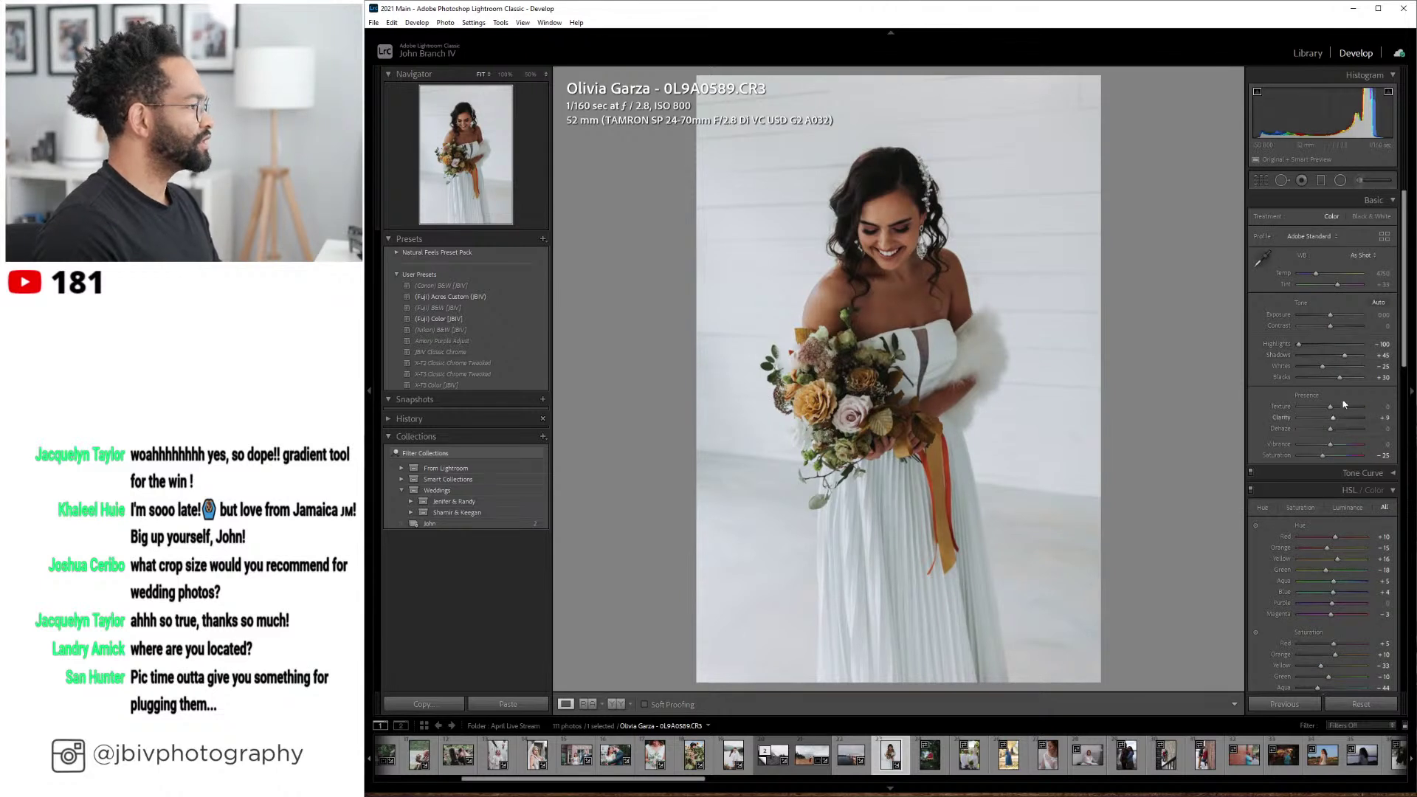
drag(1345, 356, 1343, 319)
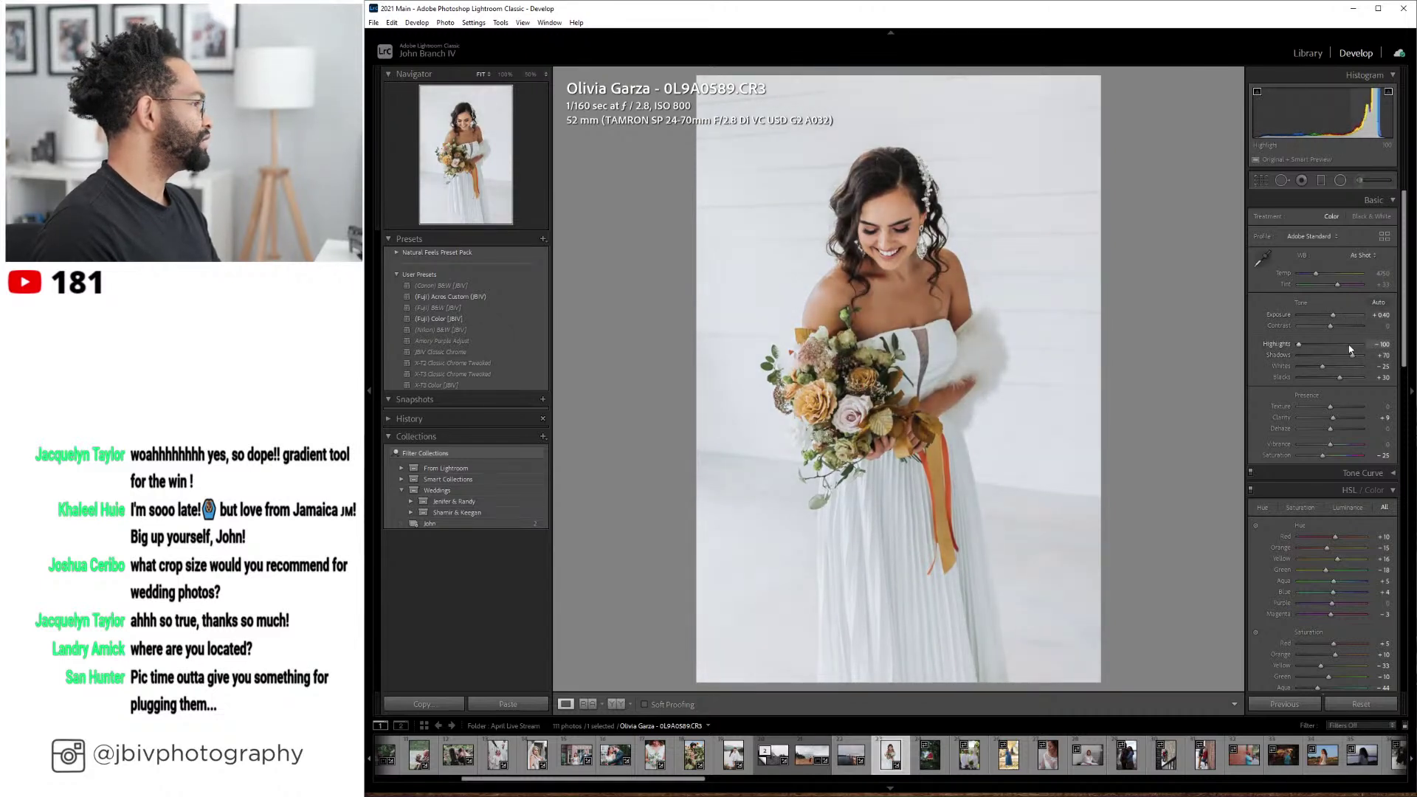
drag(1352, 355, 1345, 357)
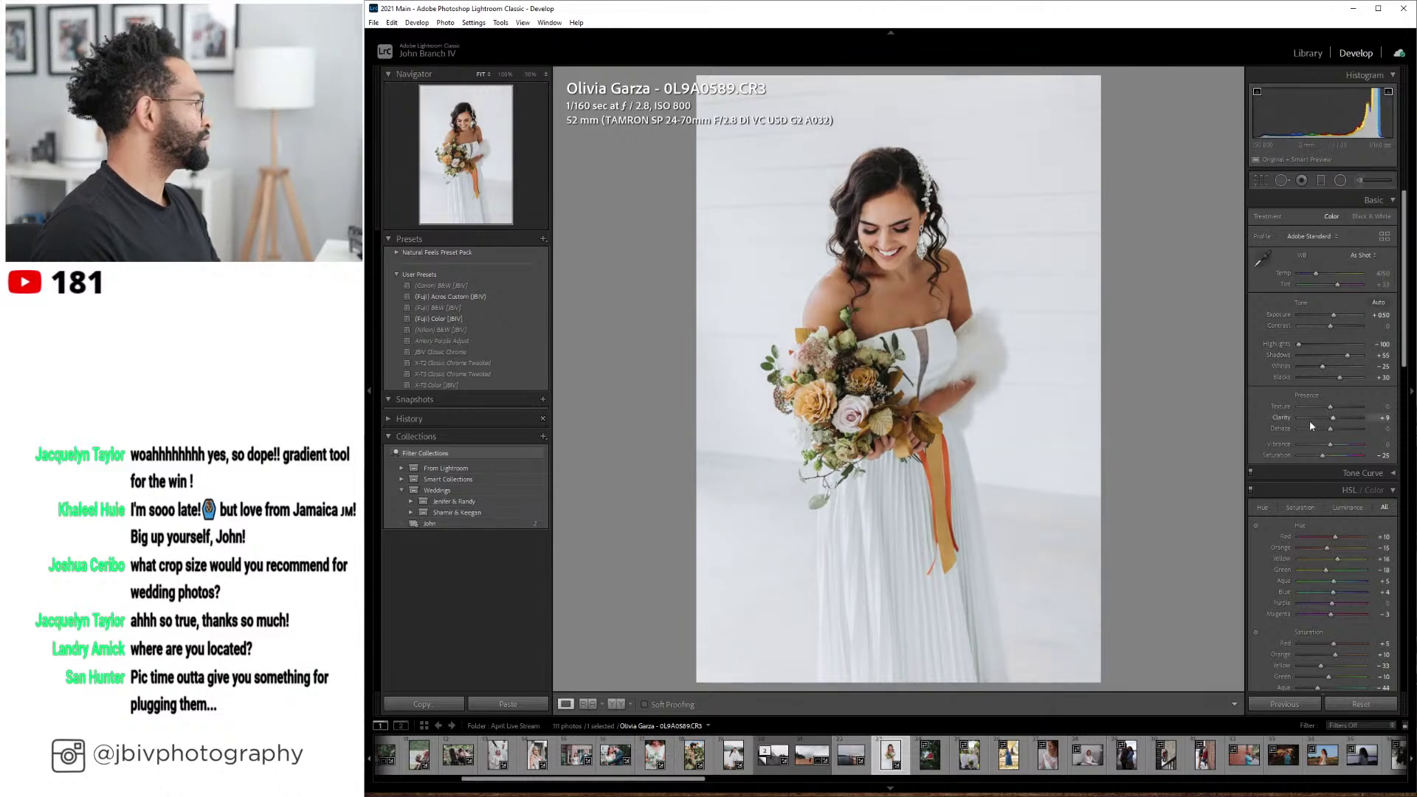
- Compare the bride portrait's before and after versions side by side with the side panels hidden
click(620, 704)
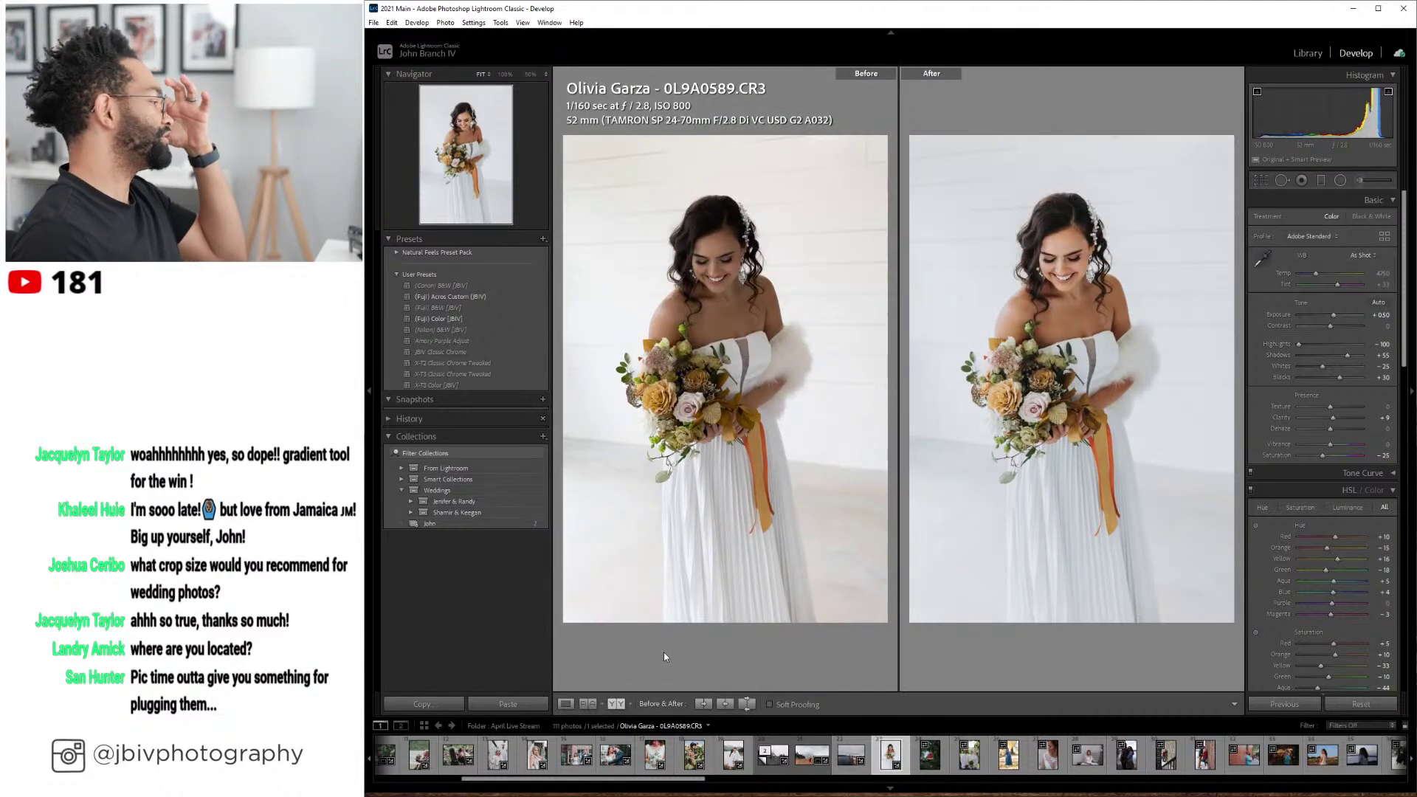
key(Tab)
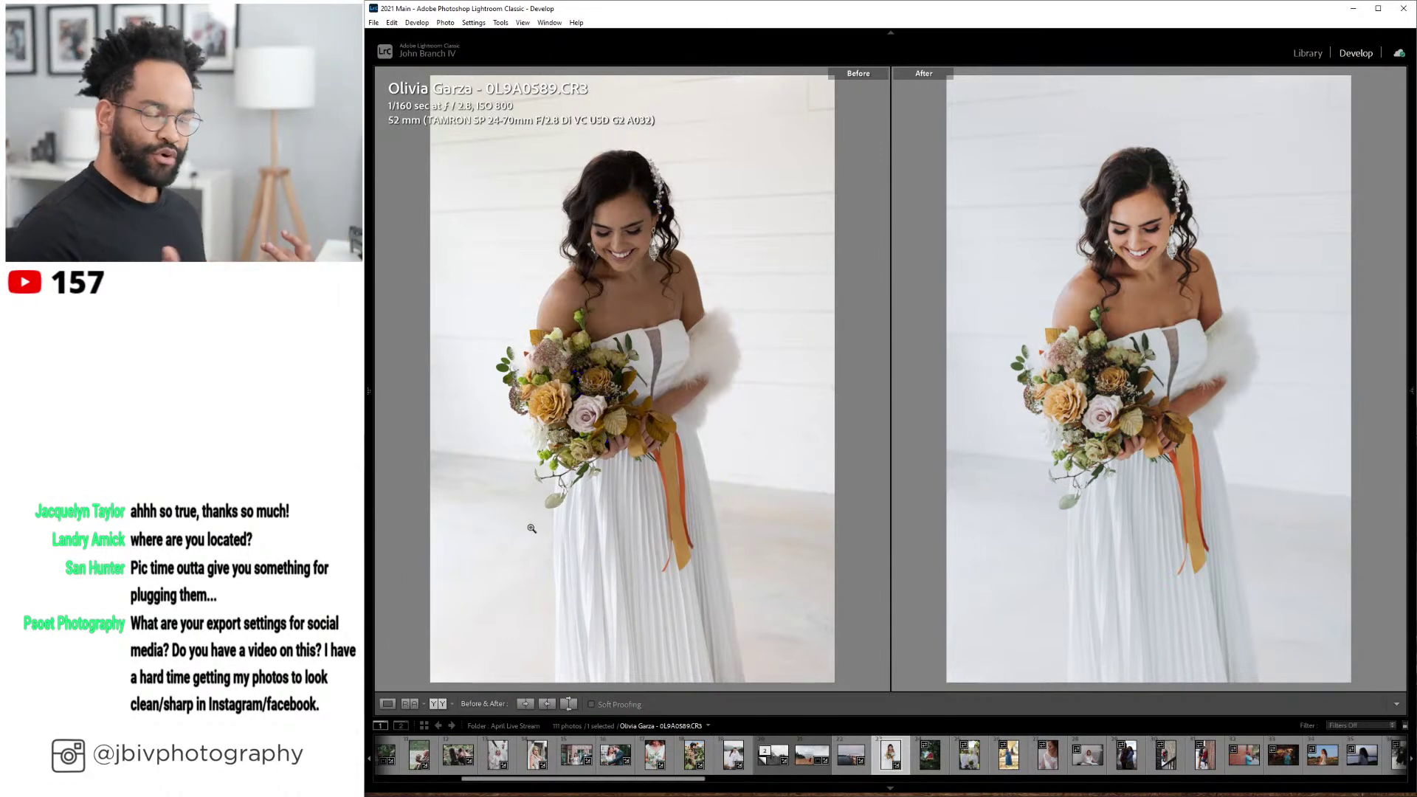
- Return the bride portrait to single-image view with the side panels shown and look at its sharpening and noise reduction settings
click(388, 704)
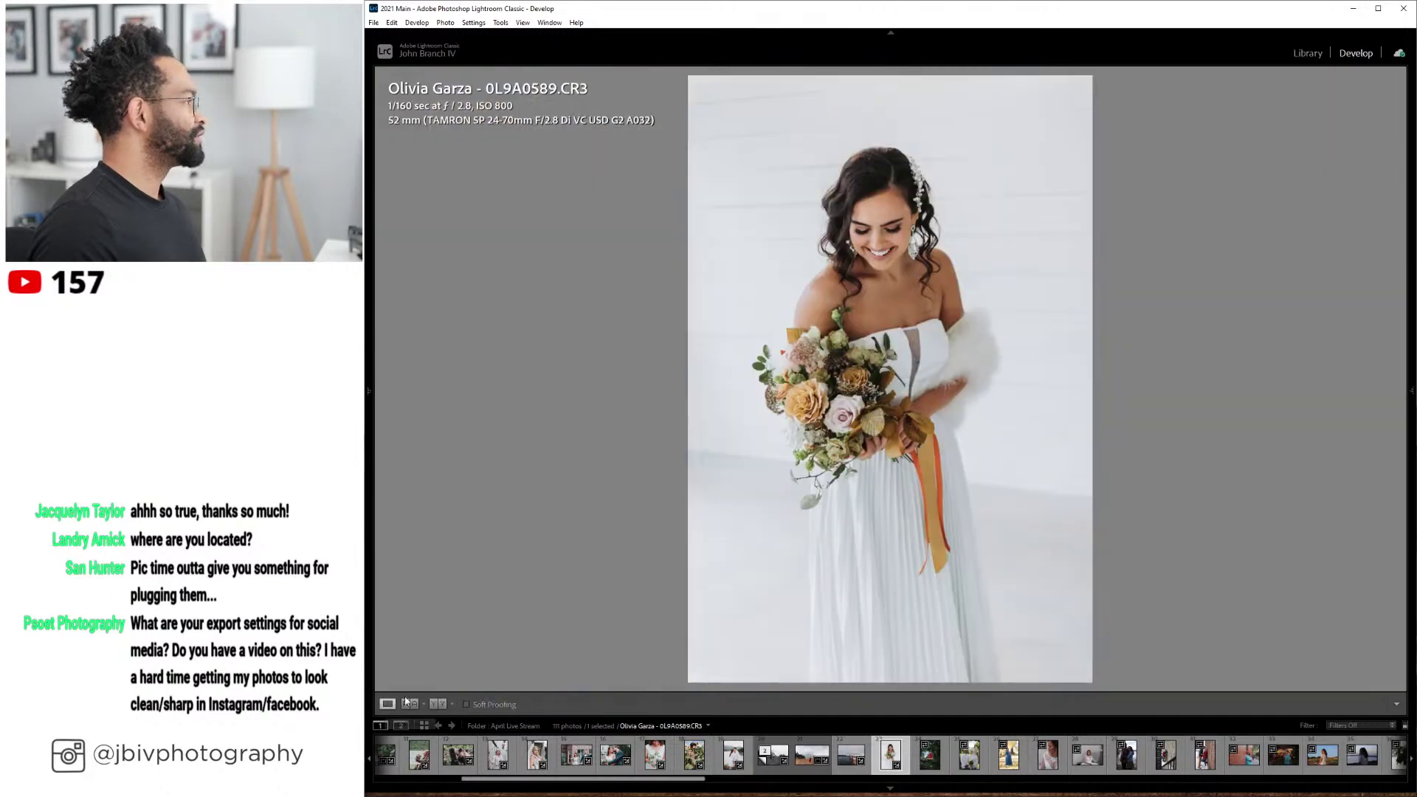
key(y)
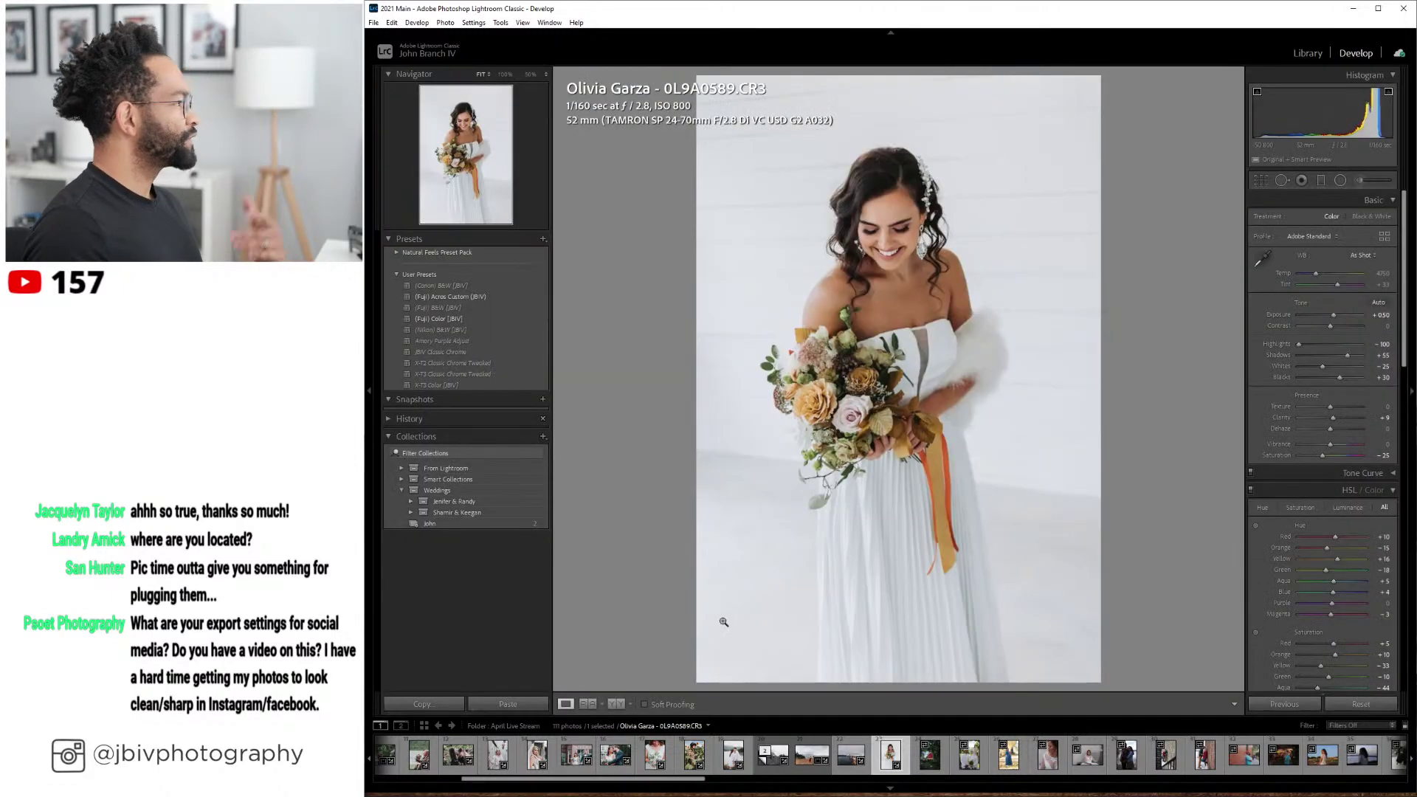
scroll(1321, 525, down, 5)
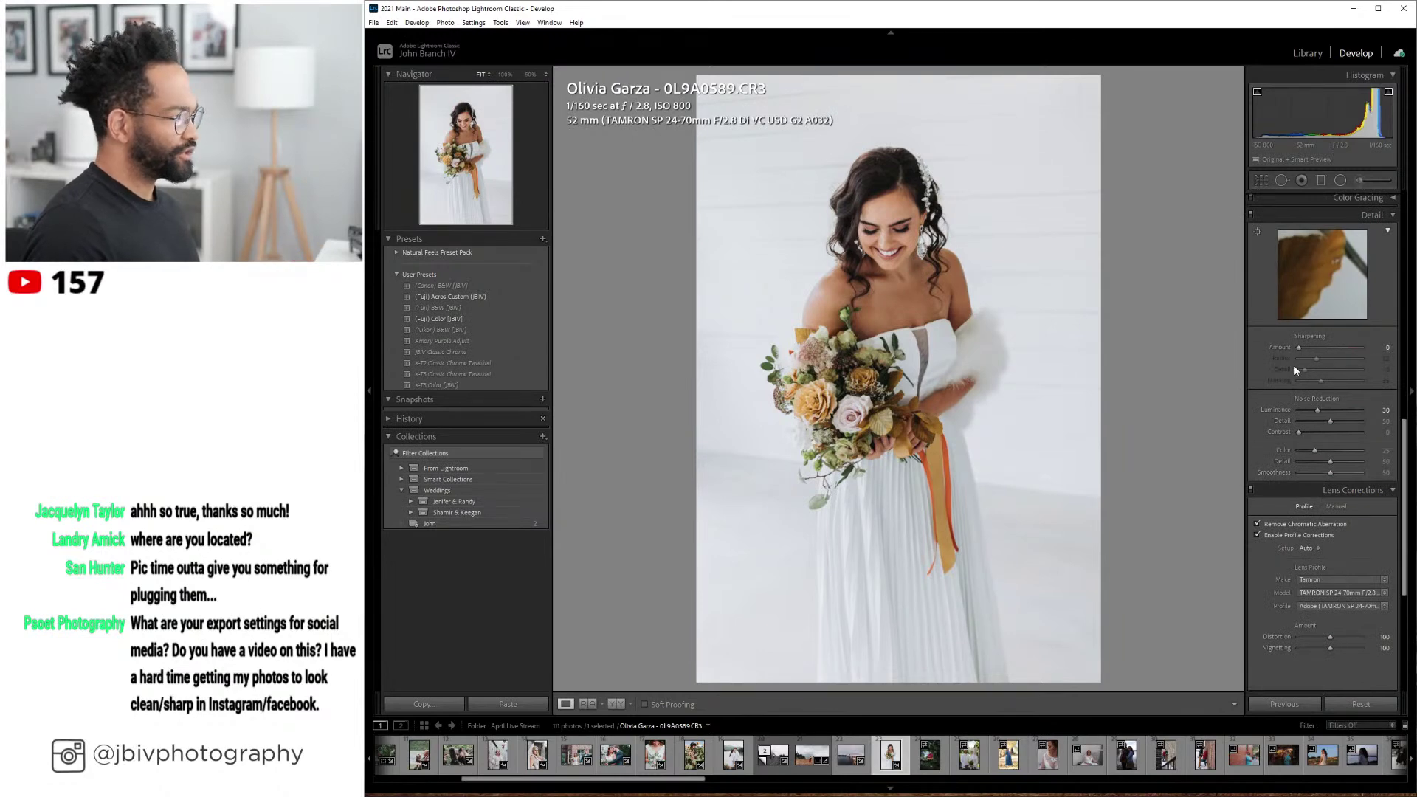
- Start an export of the bride portrait from the Library and set the destination folder to Photo Exports\2021\Youtube
click(1307, 54)
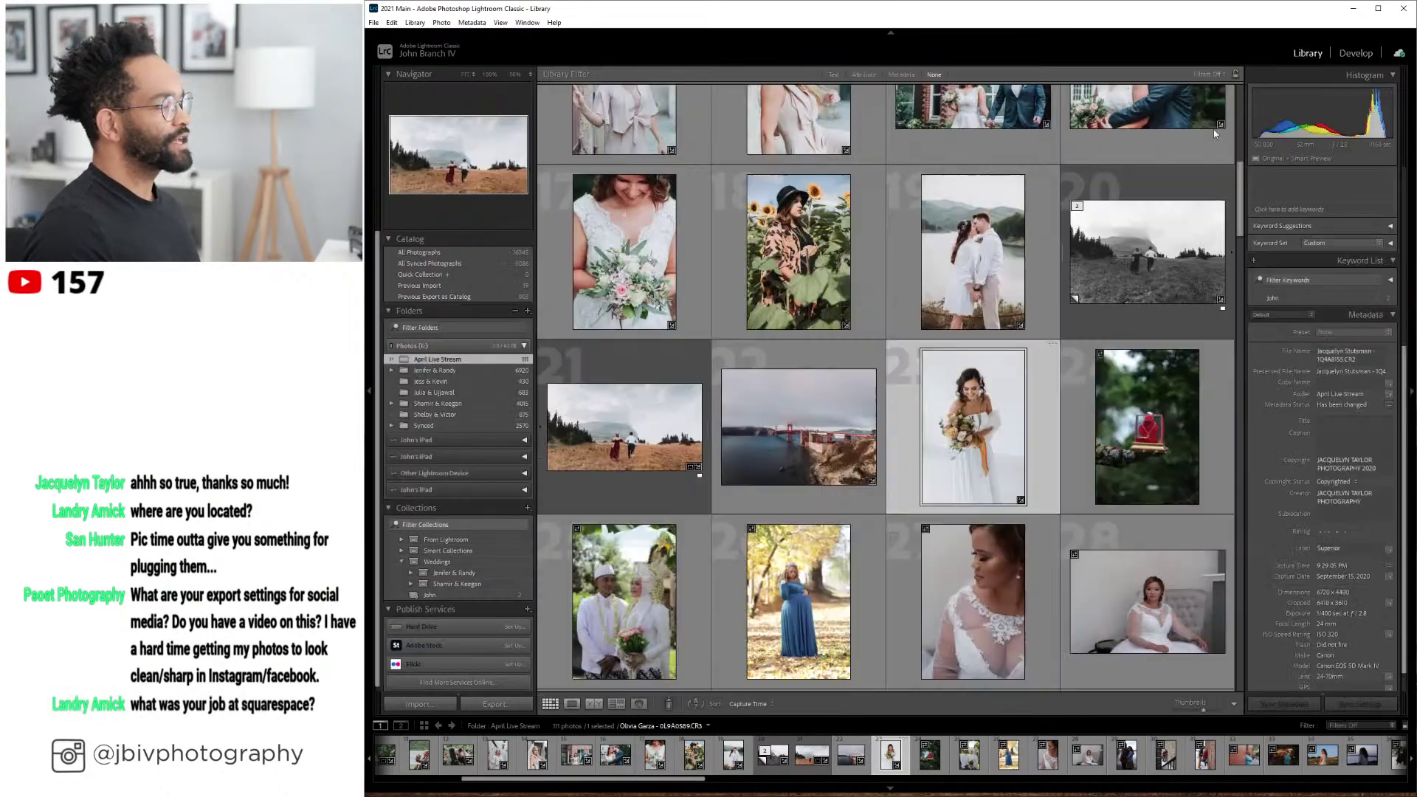
click(494, 704)
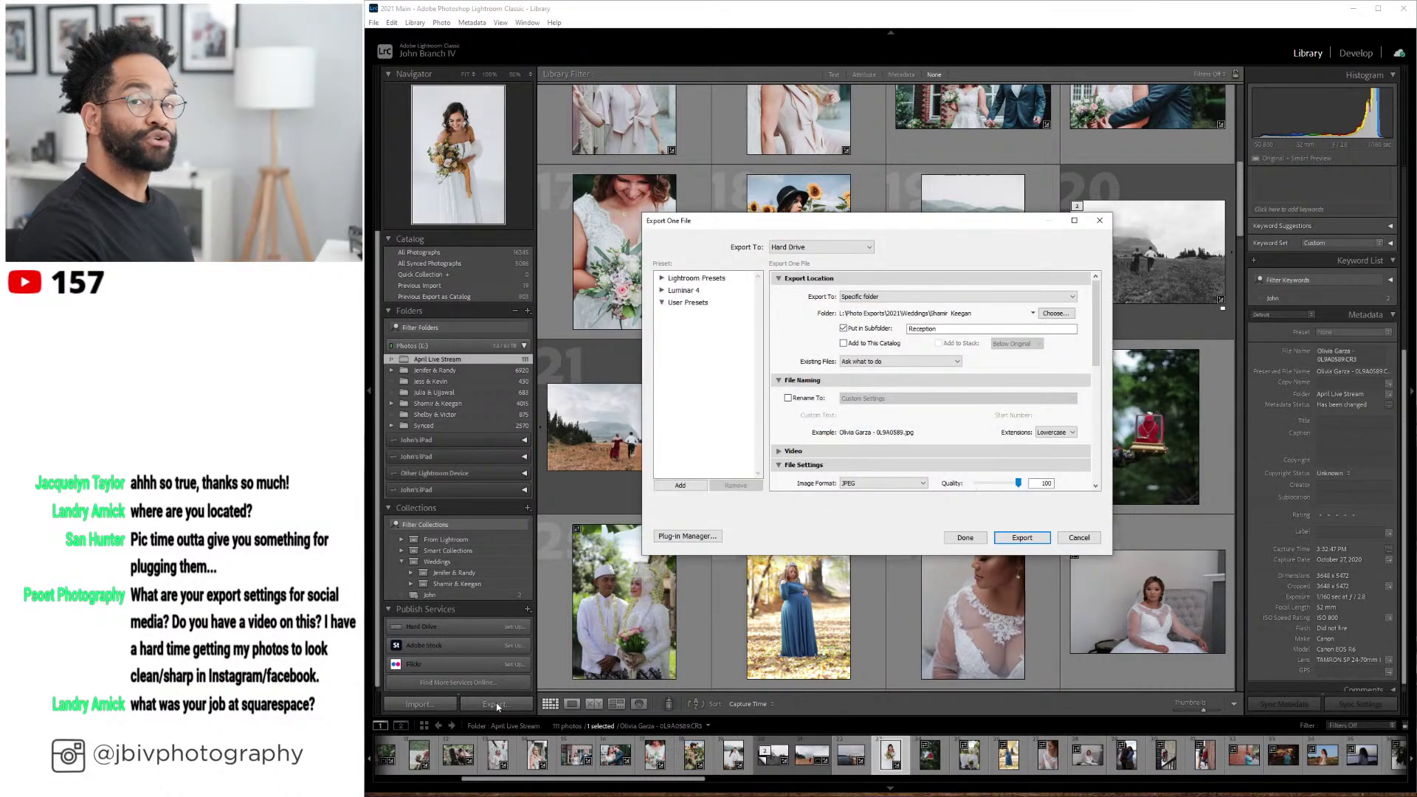
click(843, 328)
click(1055, 313)
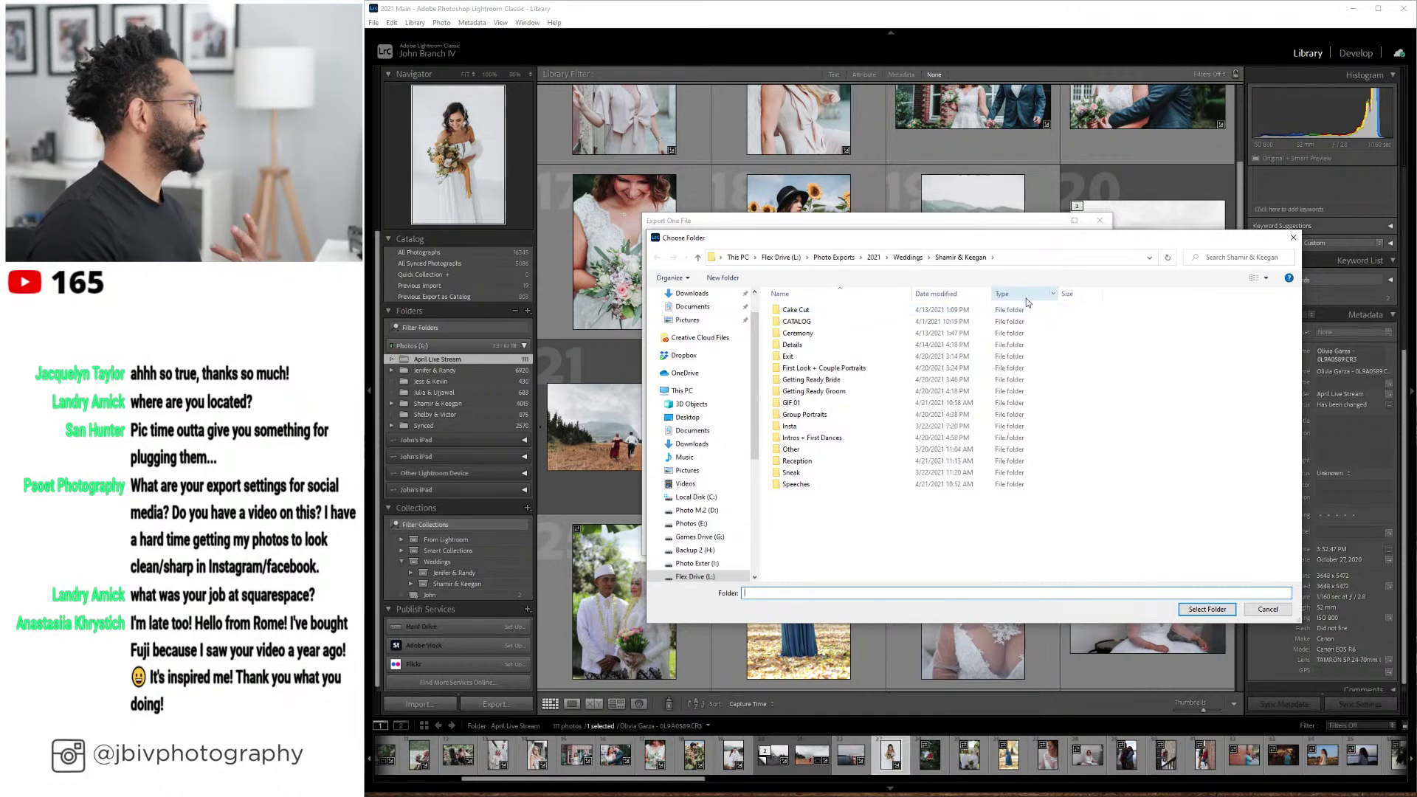
click(873, 257)
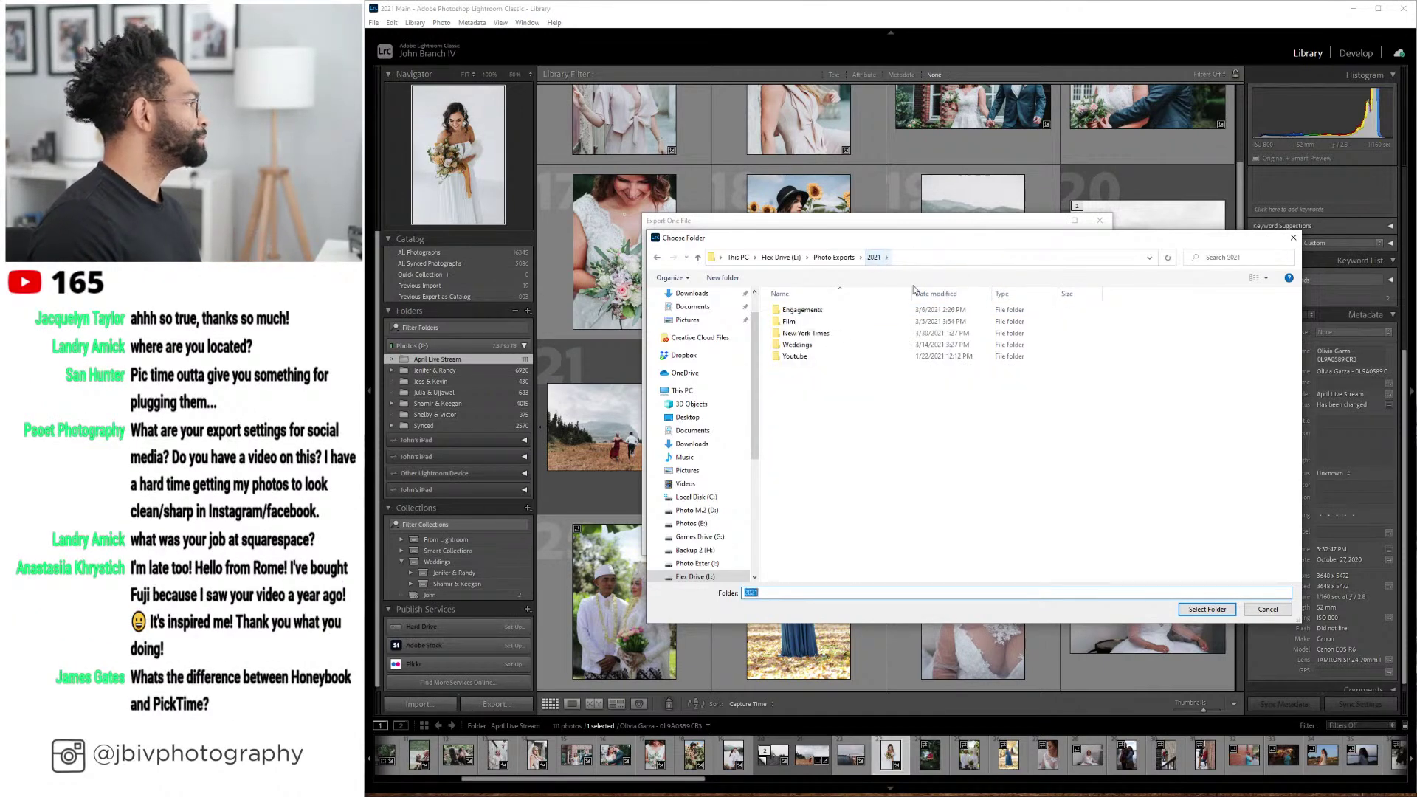
double_click(783, 357)
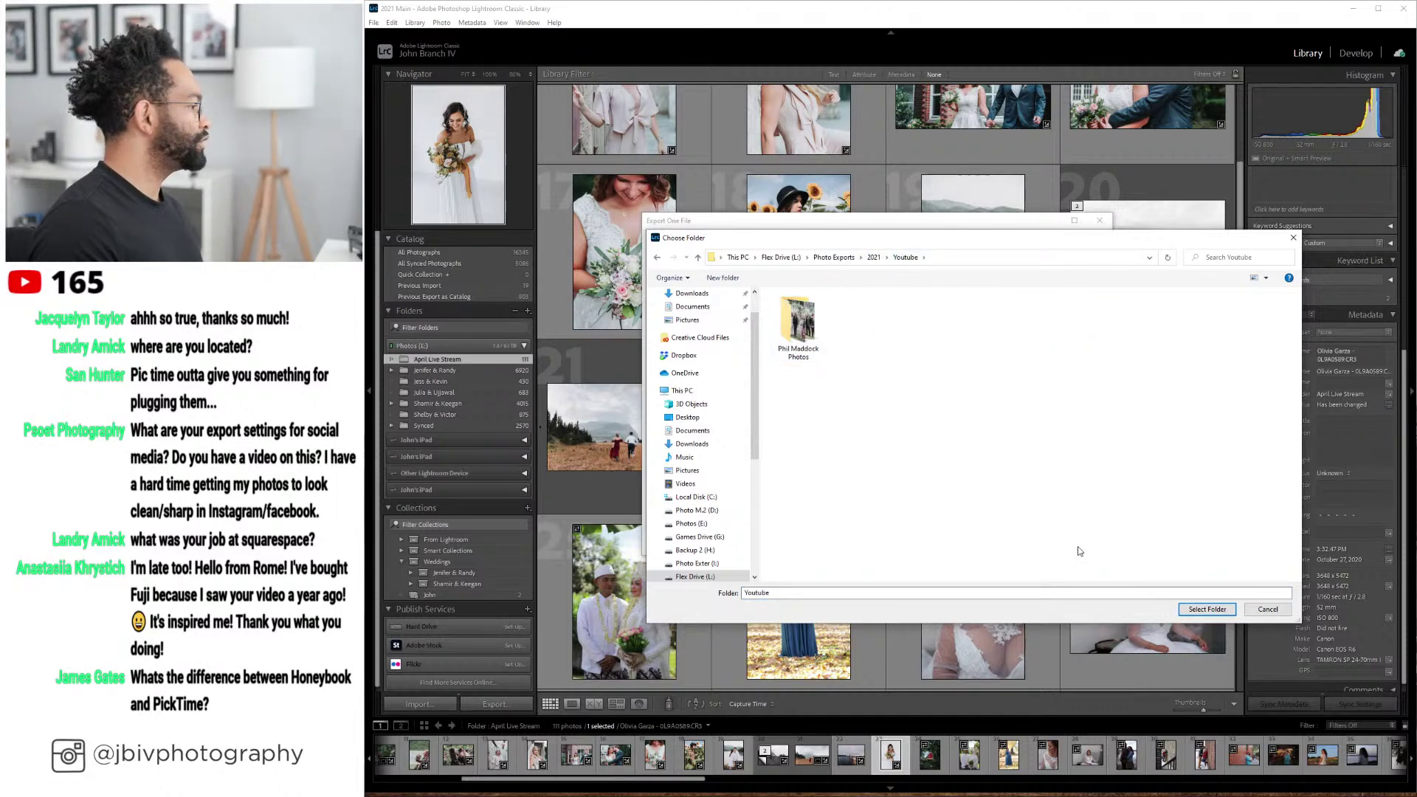
click(1206, 609)
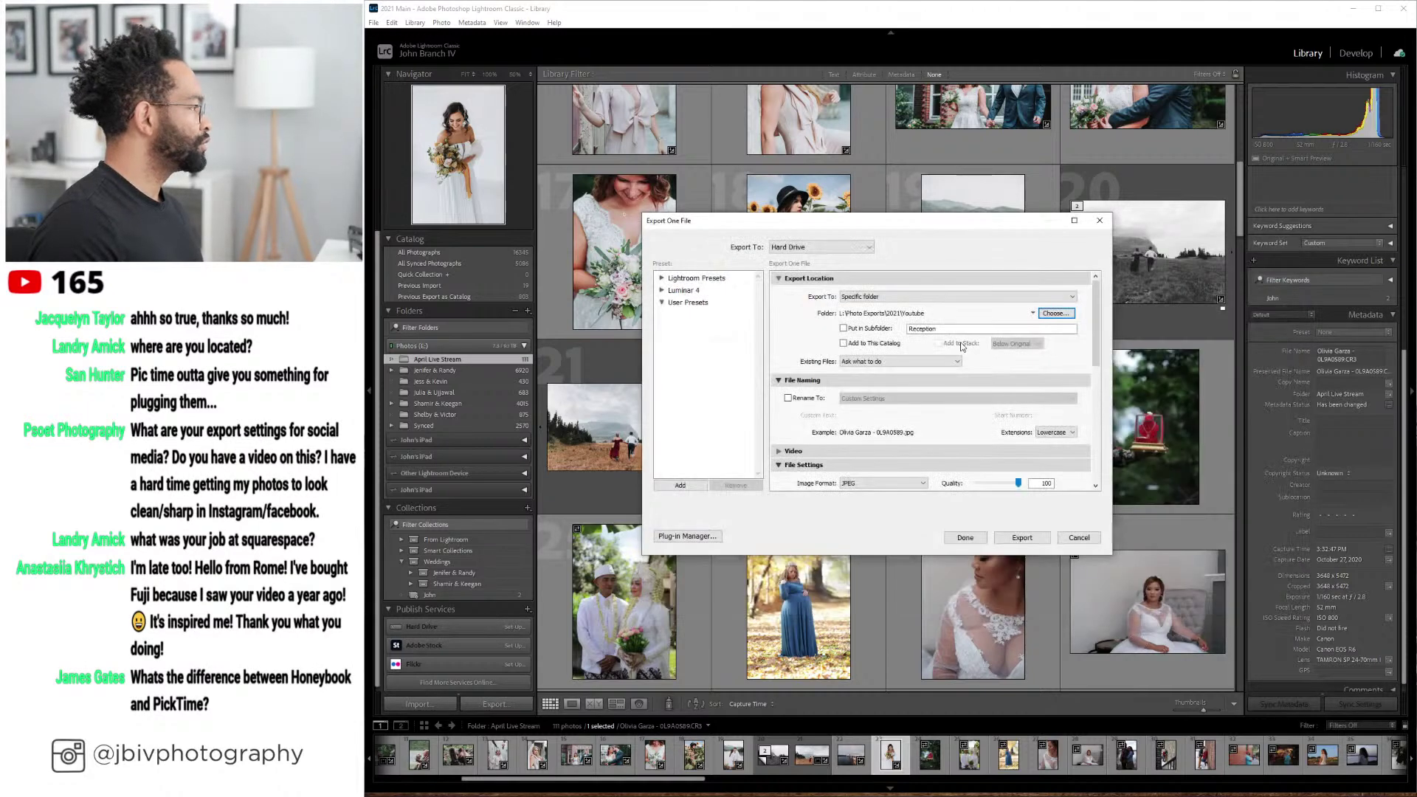
- Put the exported bride portrait in a subfolder named April
click(866, 338)
text(Apri)
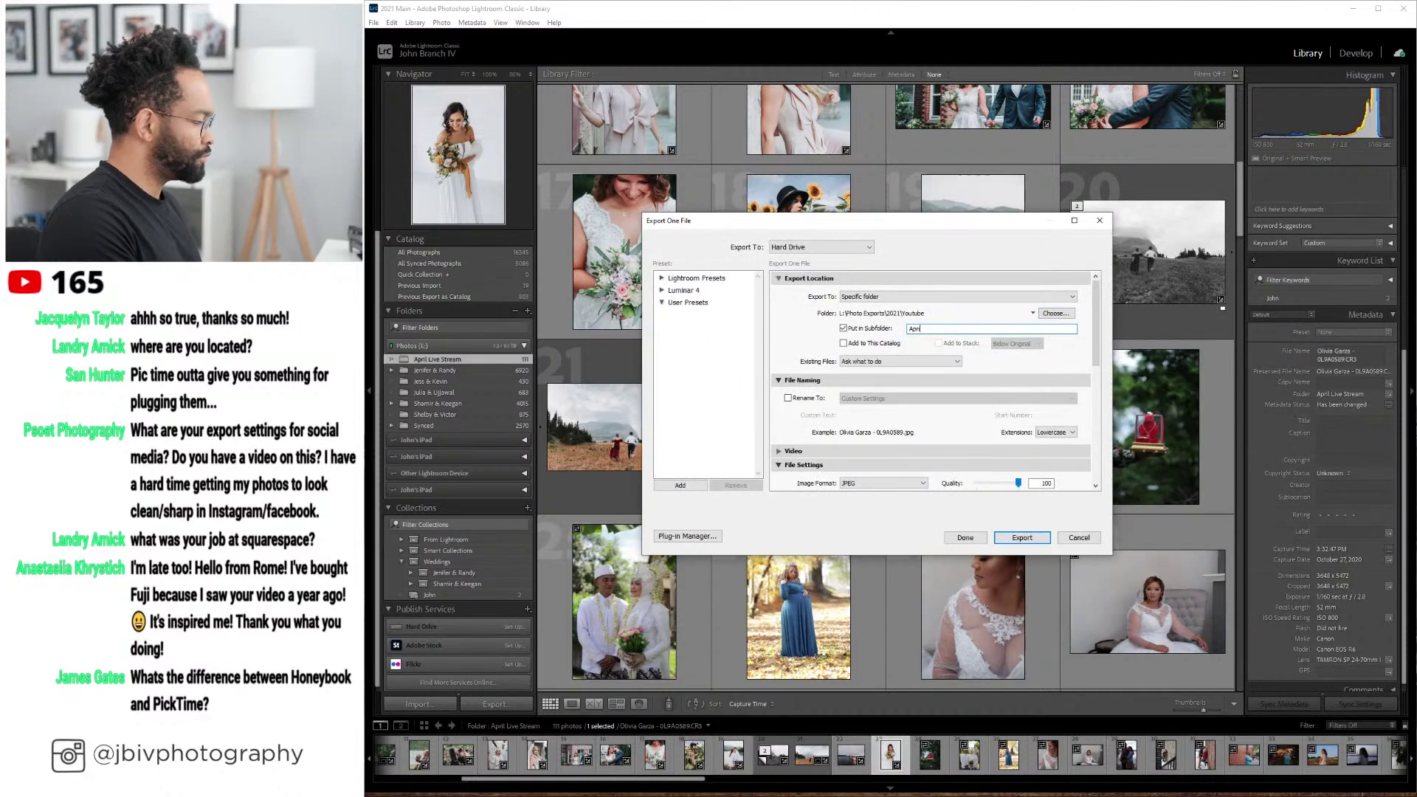
text(l)
- Review the file format, image sizing, output sharpening, metadata and post-processing options and export the bride portrait into Alien Skin Exposure X4
drag(1096, 303, 1097, 354)
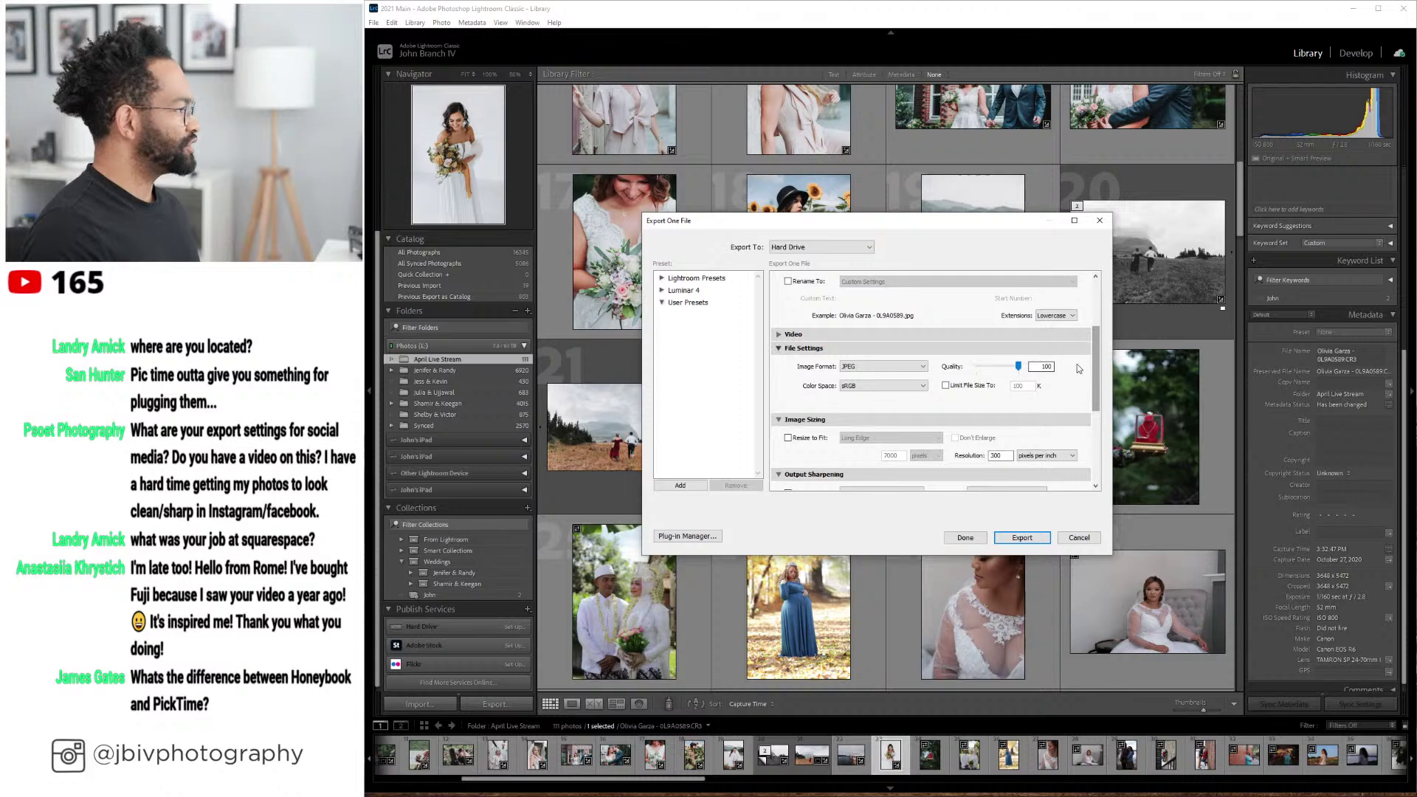
drag(1095, 351, 1095, 377)
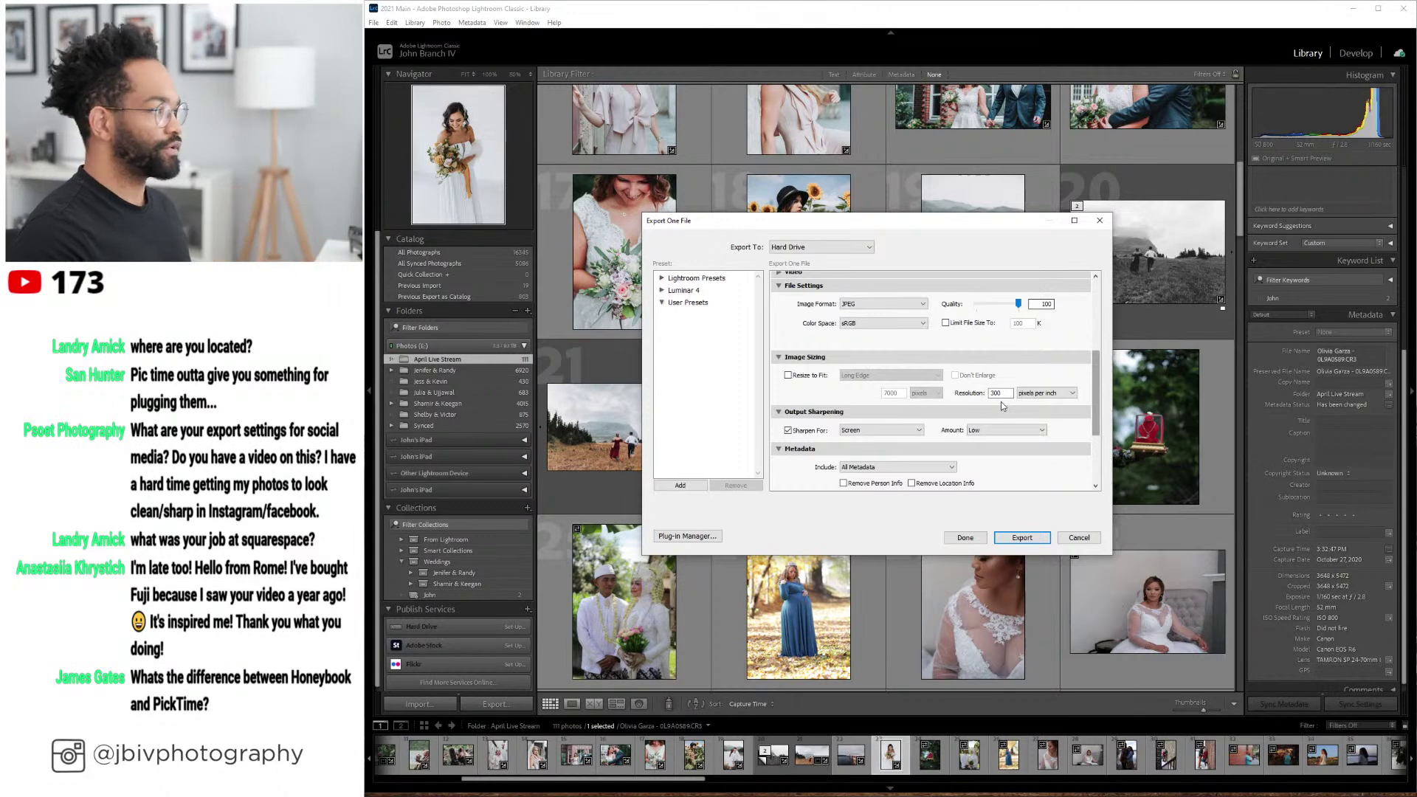
scroll(1101, 374, down, 2)
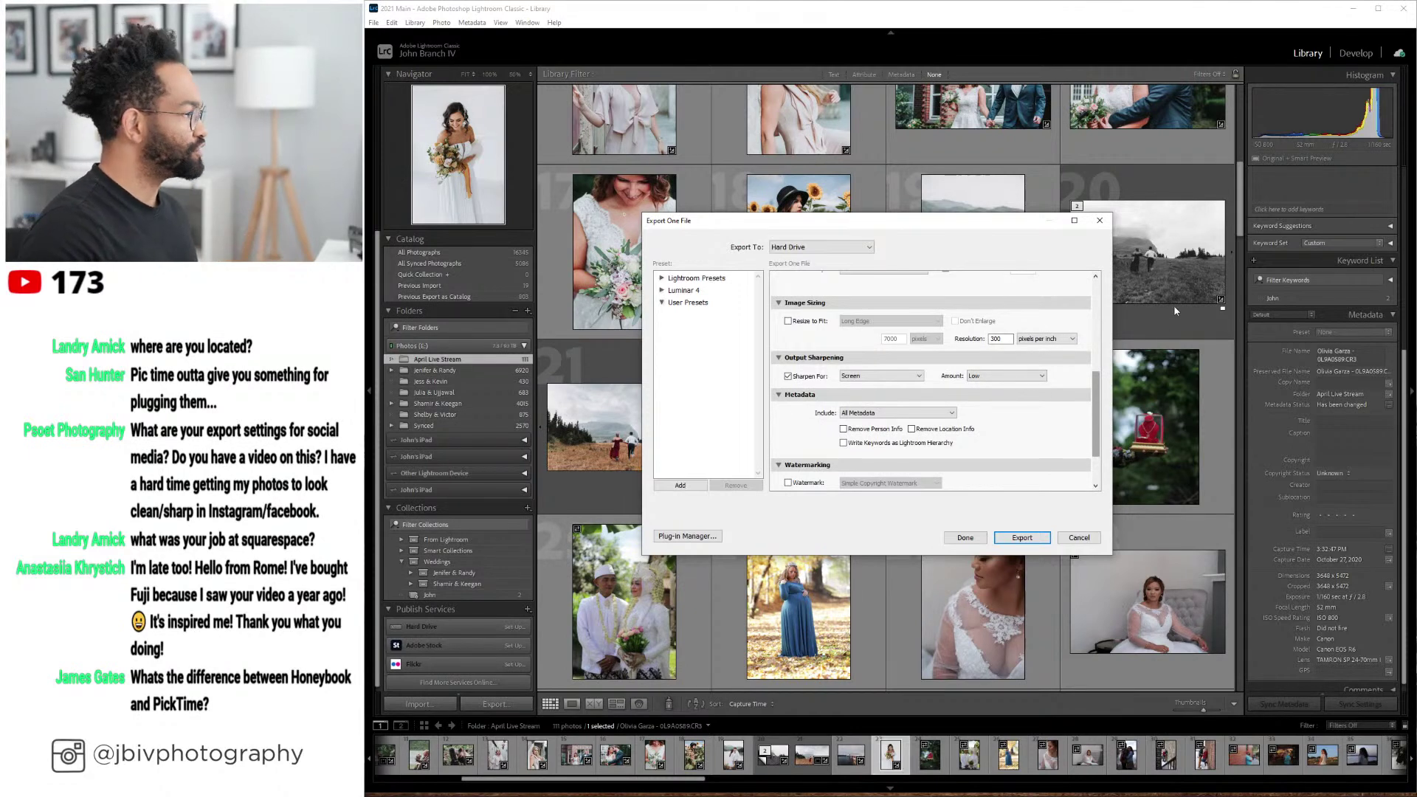
scroll(1098, 384, down, 2)
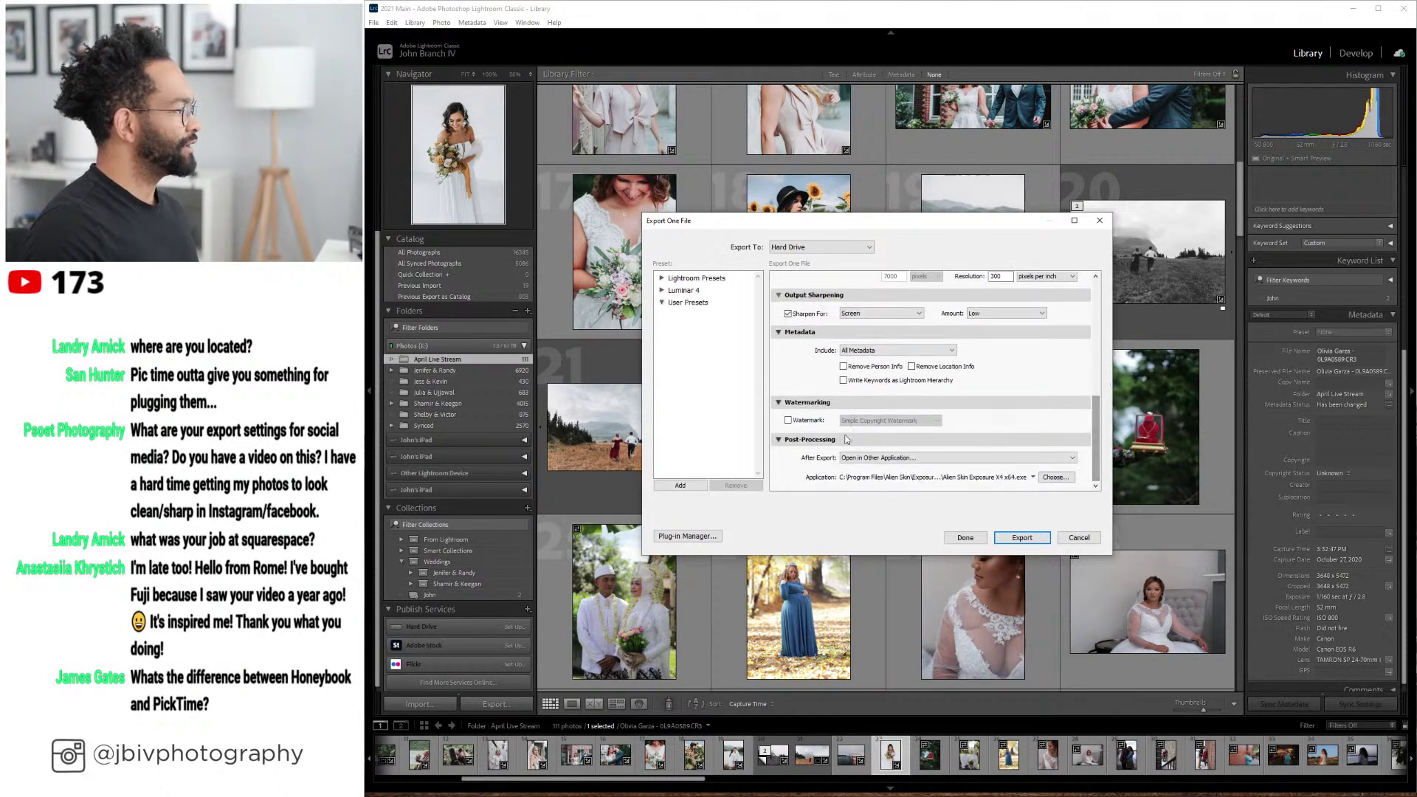
click(1027, 538)
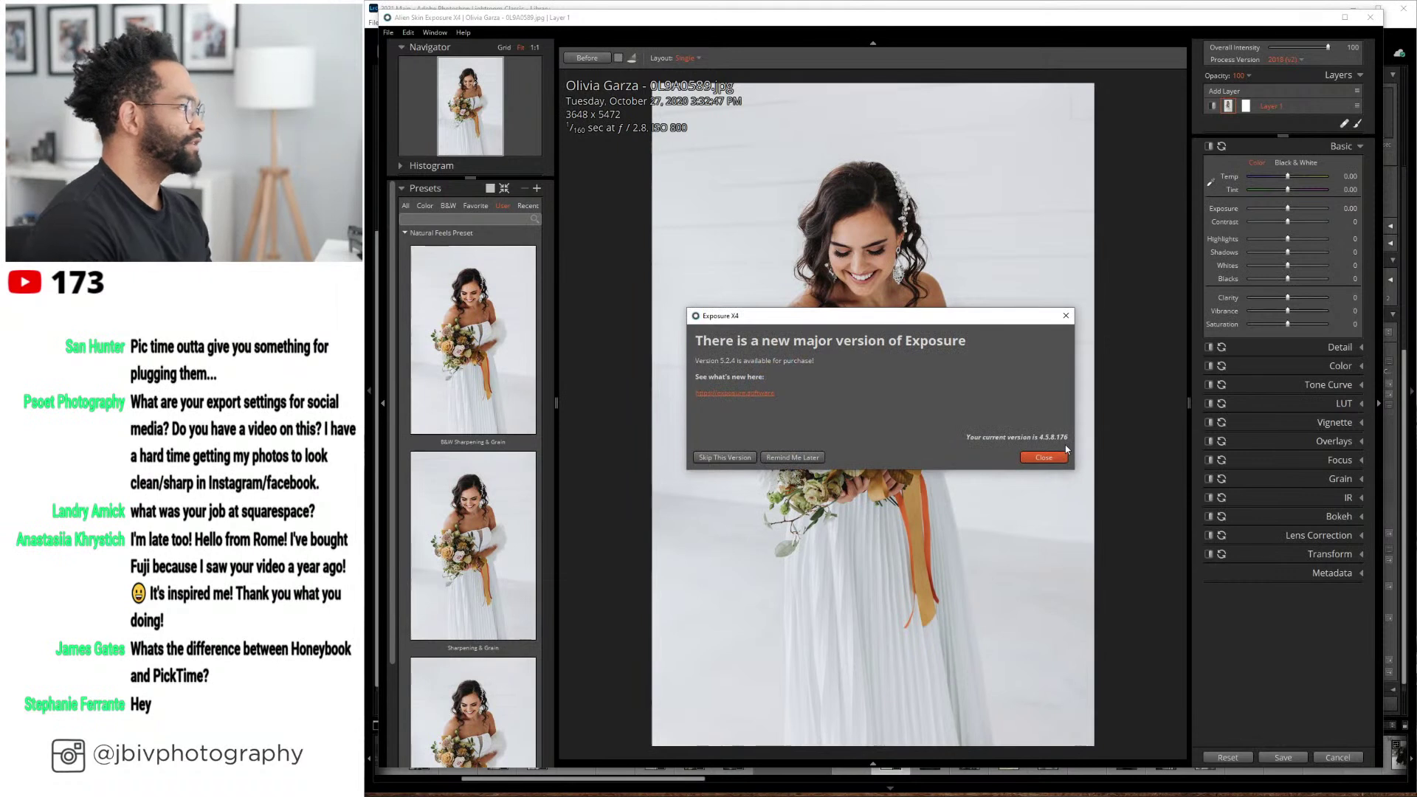
- Dismiss the new-version notice and examine the unsharpened bride's face, hair and earrings up close
click(1048, 457)
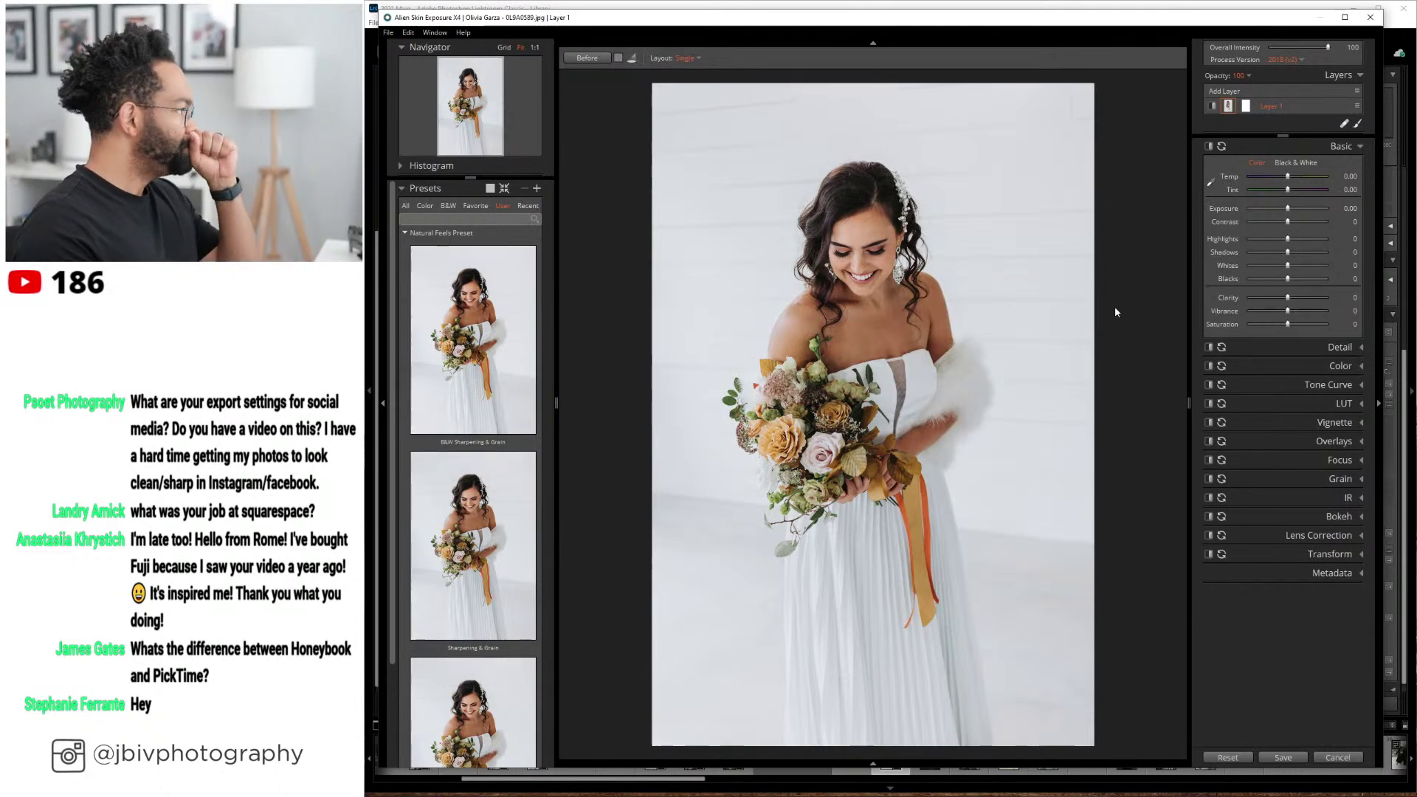
scroll(846, 275, up, 5)
scroll(846, 275, up, 5)
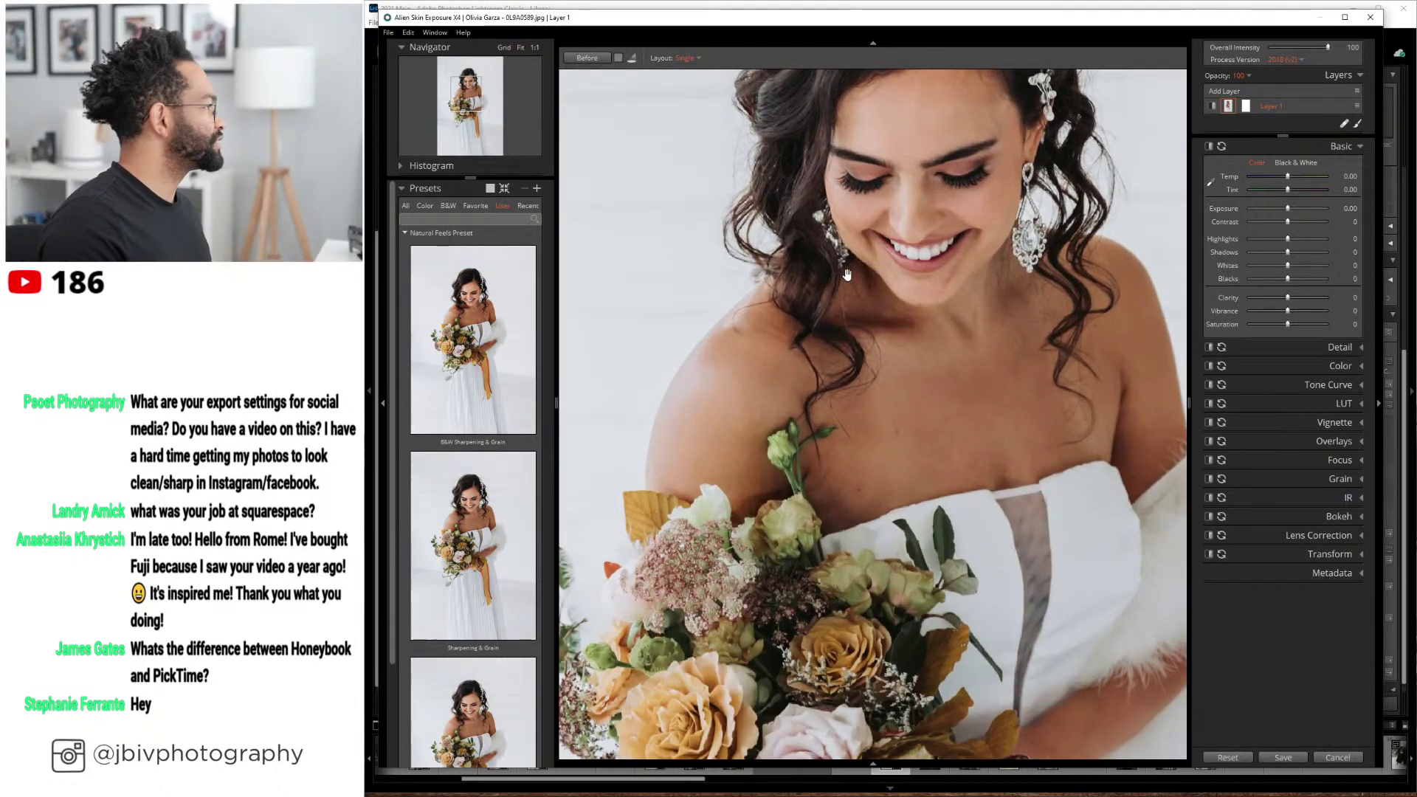
drag(847, 275, 896, 559)
scroll(895, 559, down, 8)
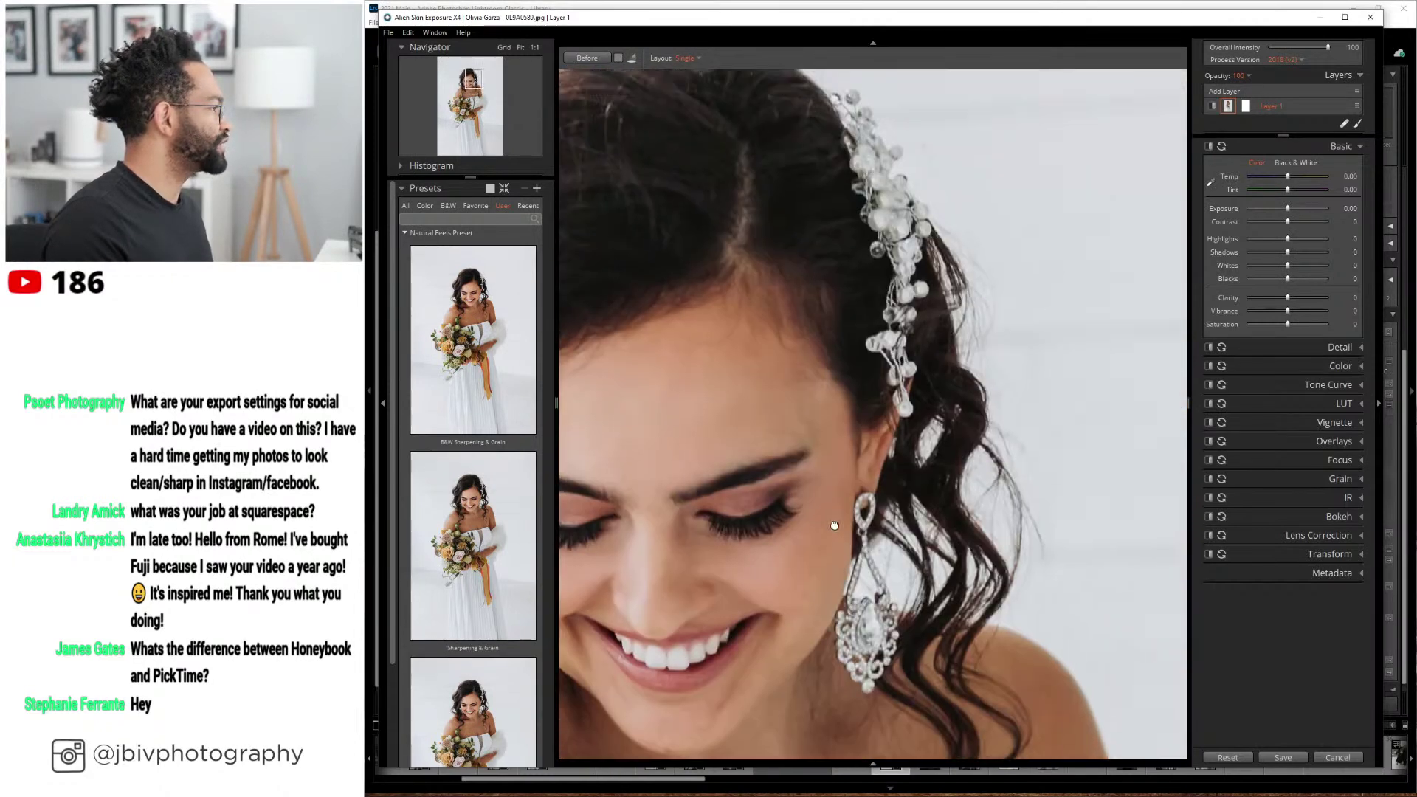
scroll(915, 275, down, 4)
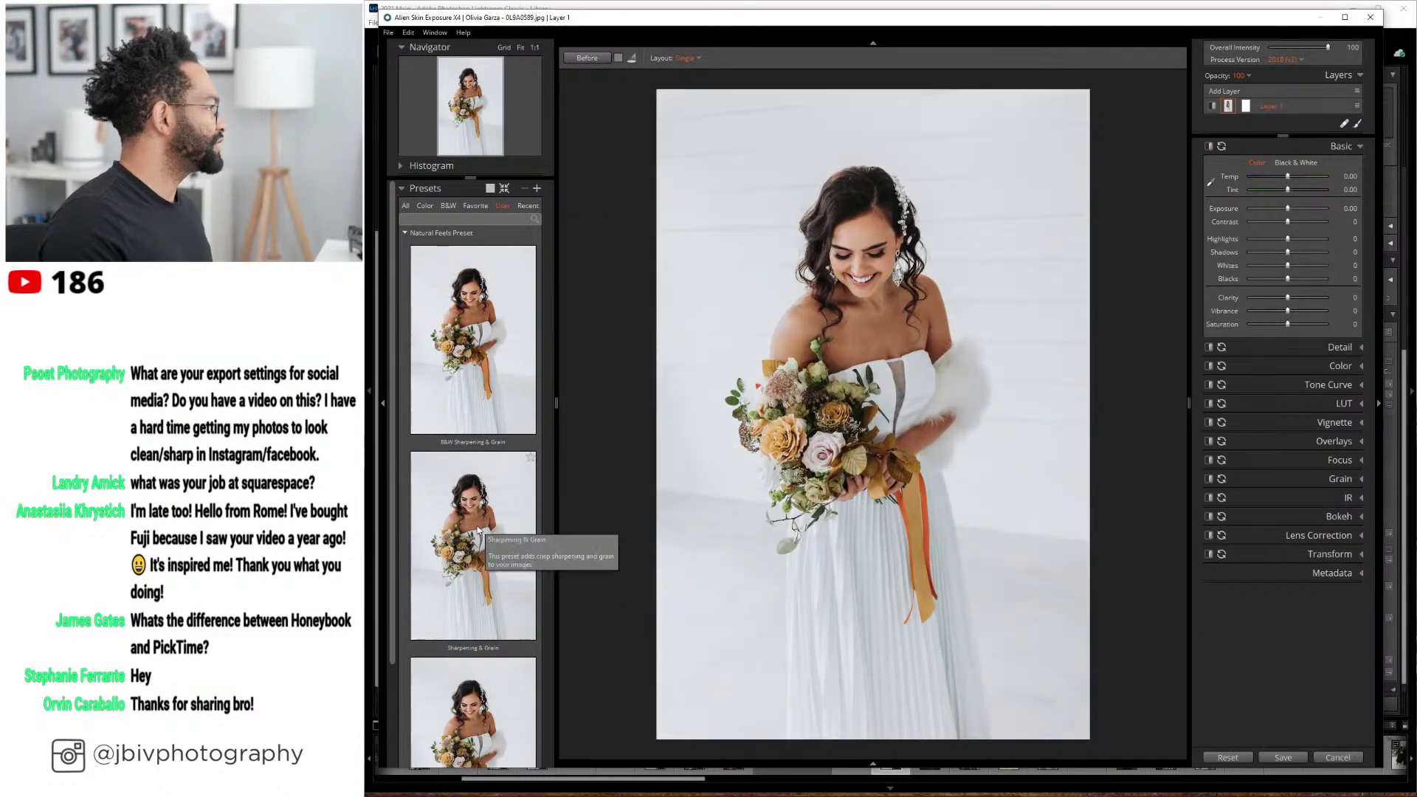
- Apply the Sharpening & Grain preset to the bride portrait and inspect its effect on the face and hair
click(476, 525)
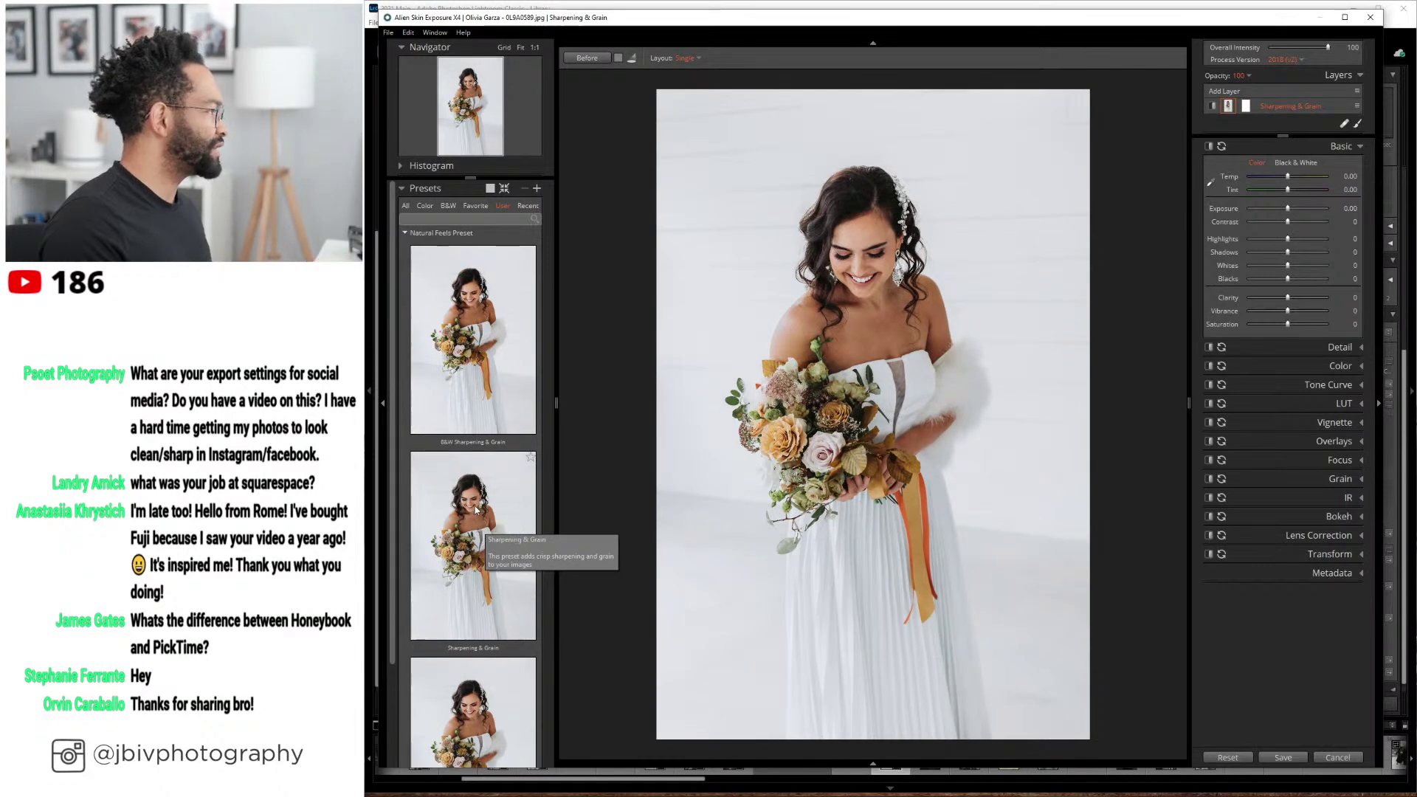
scroll(867, 248, up, 1)
scroll(867, 249, up, 4)
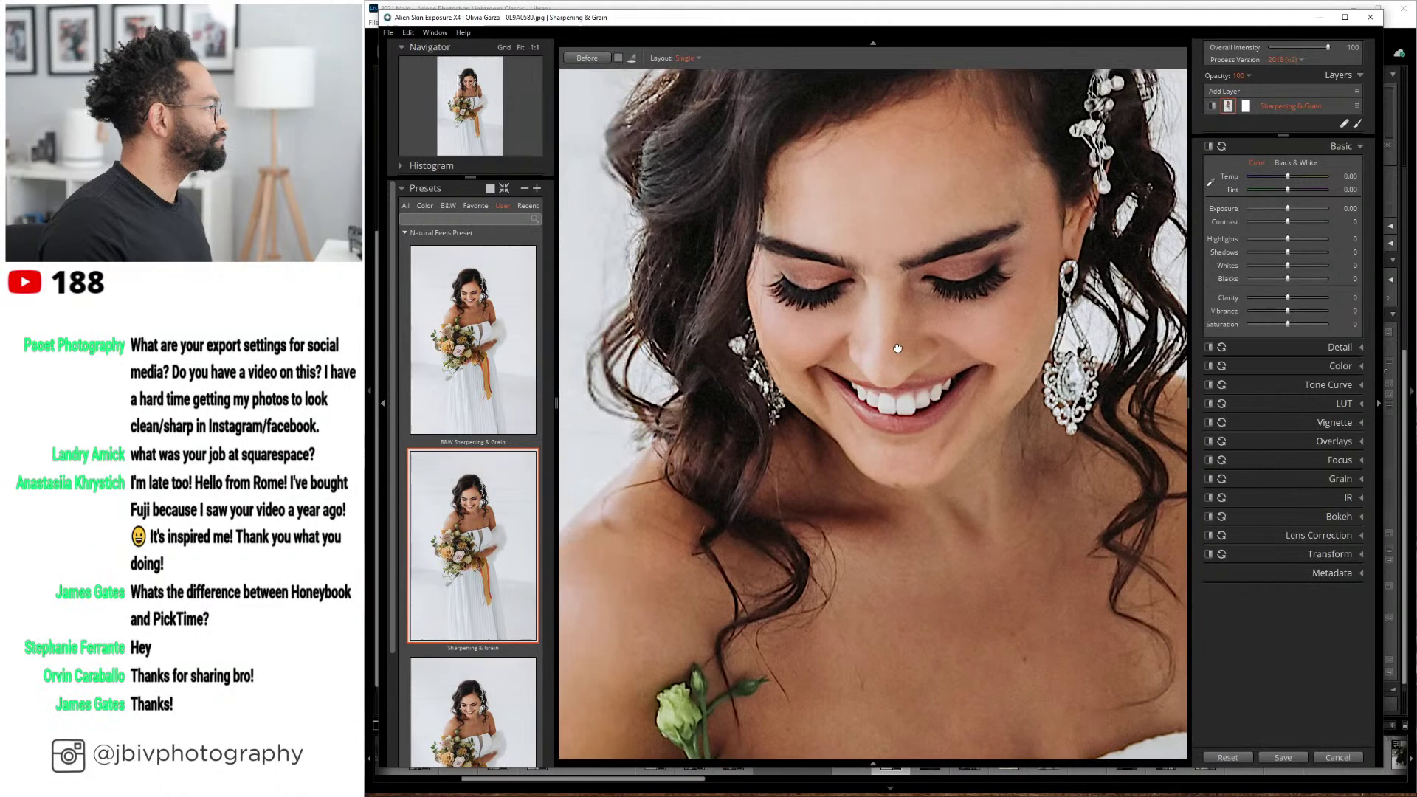
drag(897, 348, 740, 367)
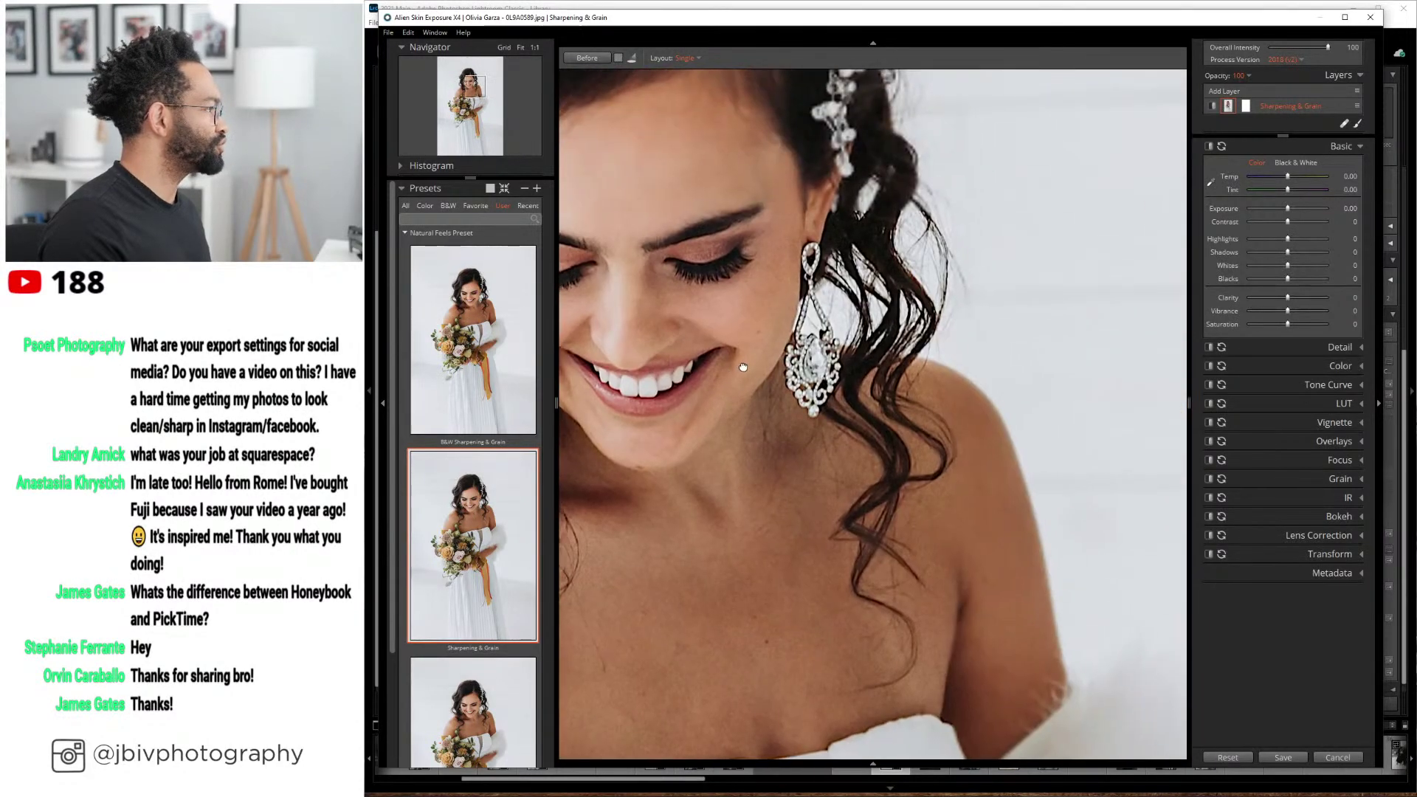
scroll(920, 308, up, 2)
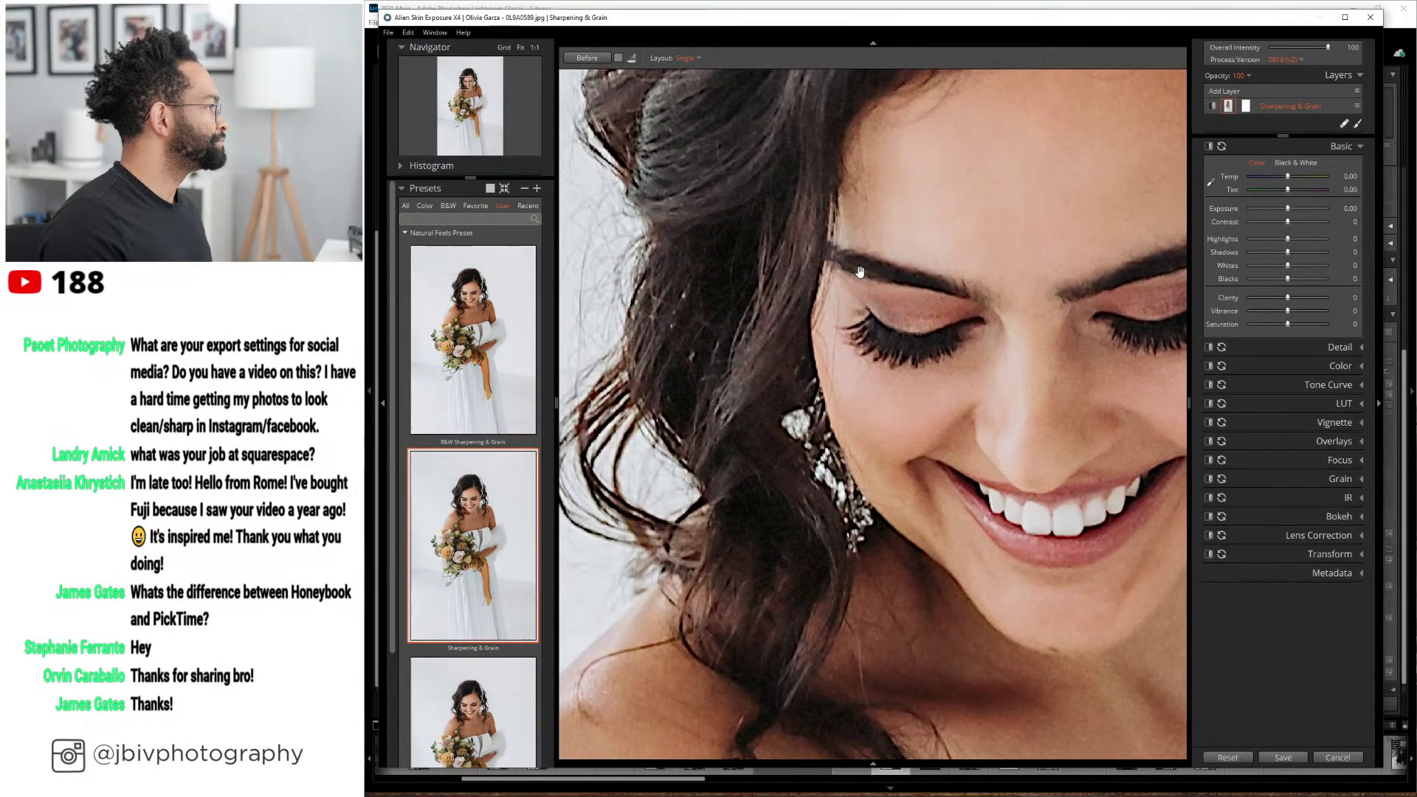
drag(859, 272, 963, 361)
- Compare the close-up of the bride's hair and eye with and without the Sharpening & Grain preset
click(599, 62)
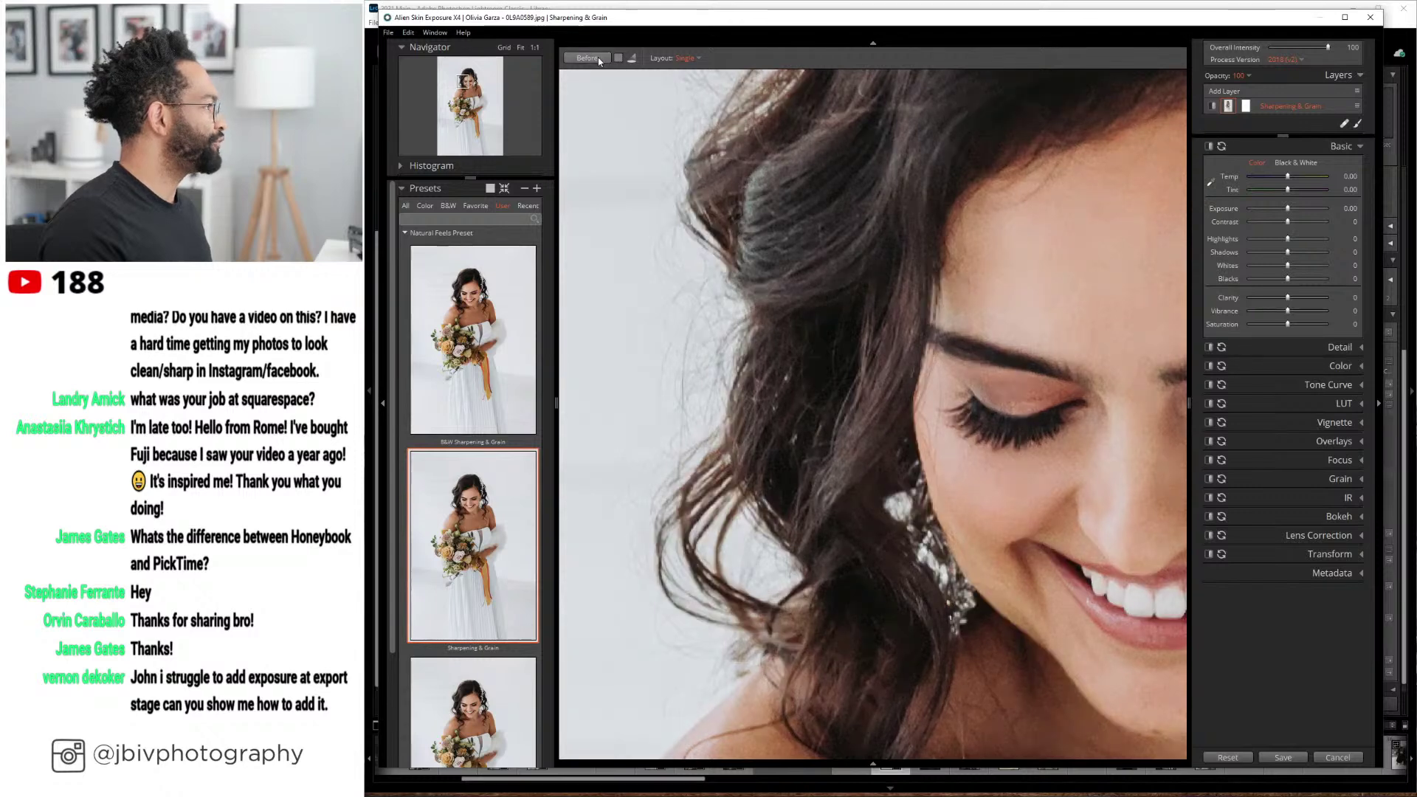
click(599, 62)
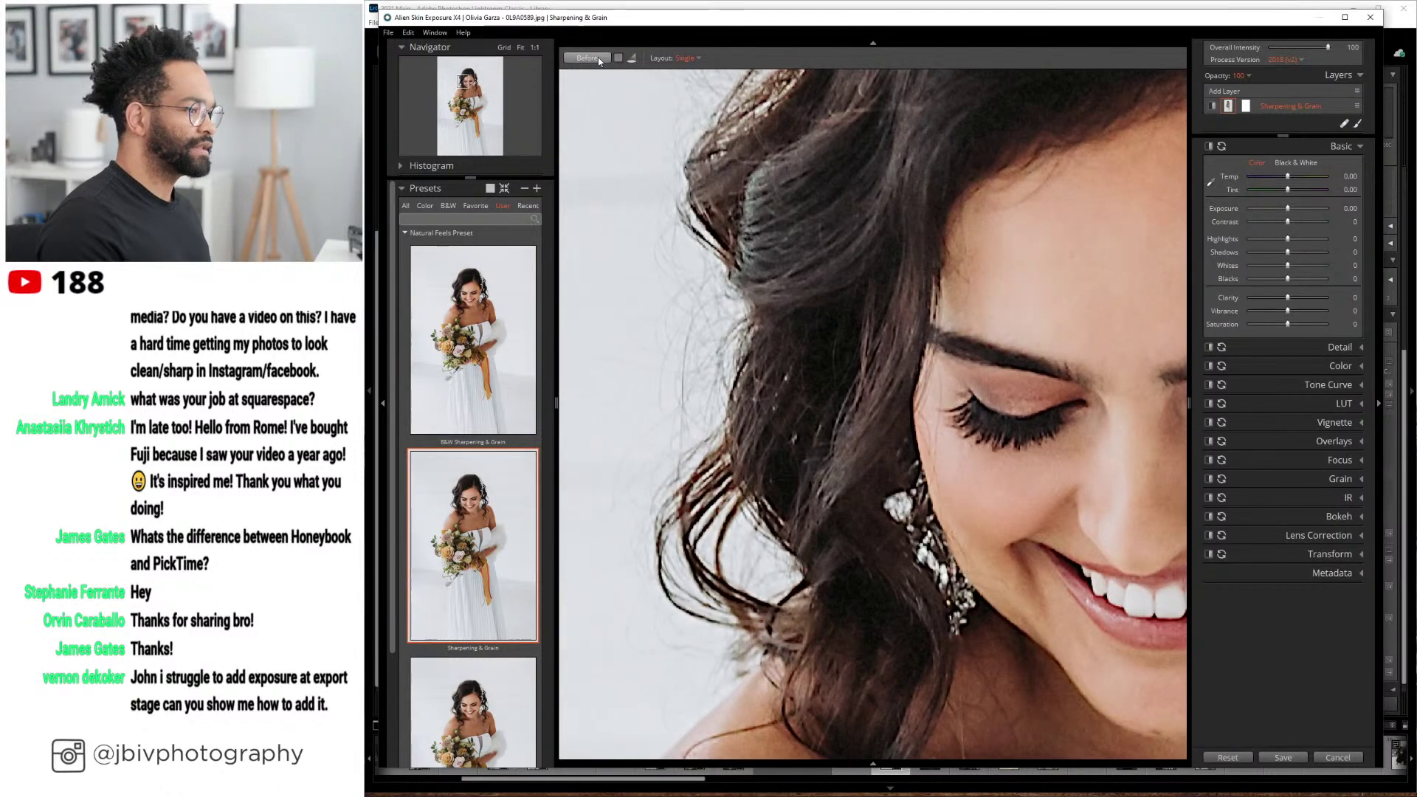
click(599, 61)
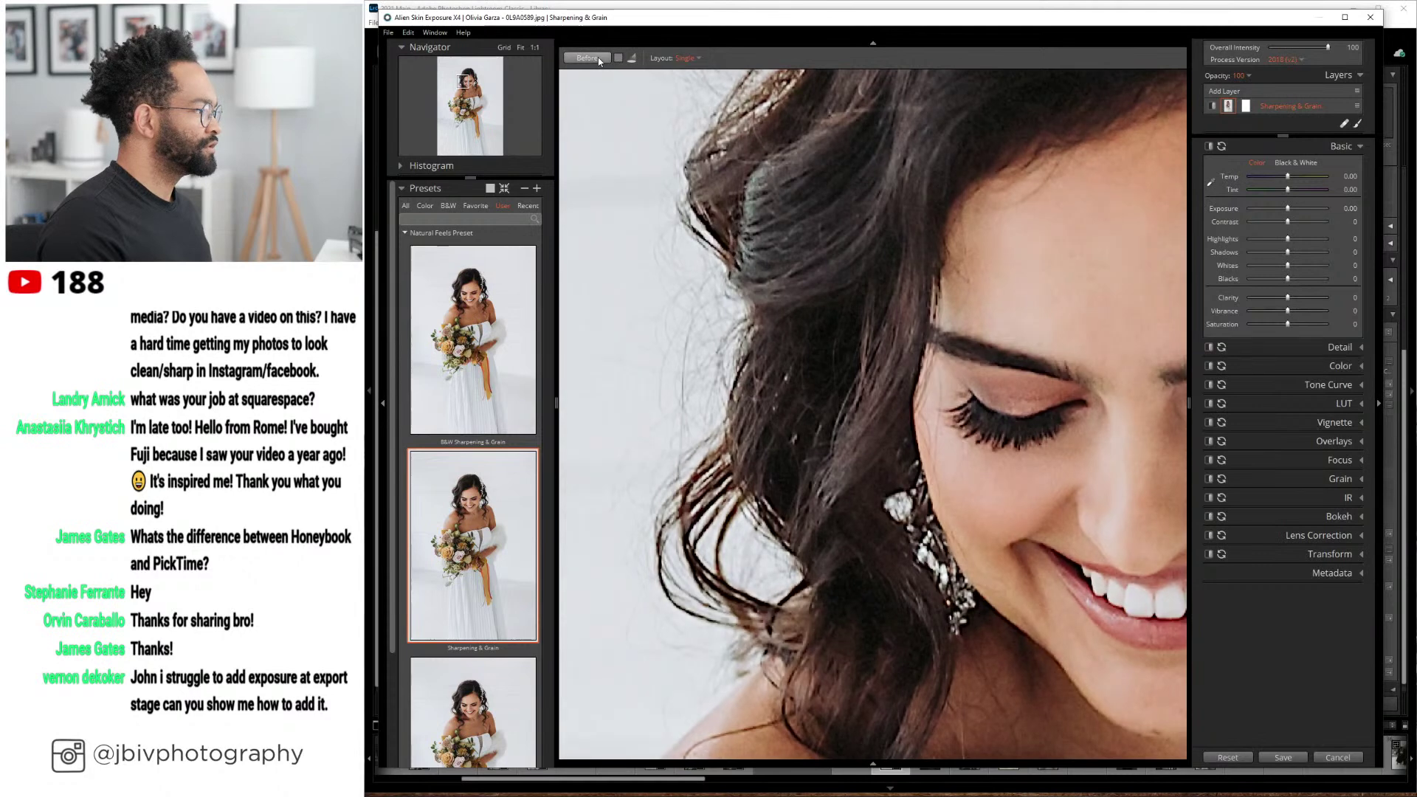
click(599, 61)
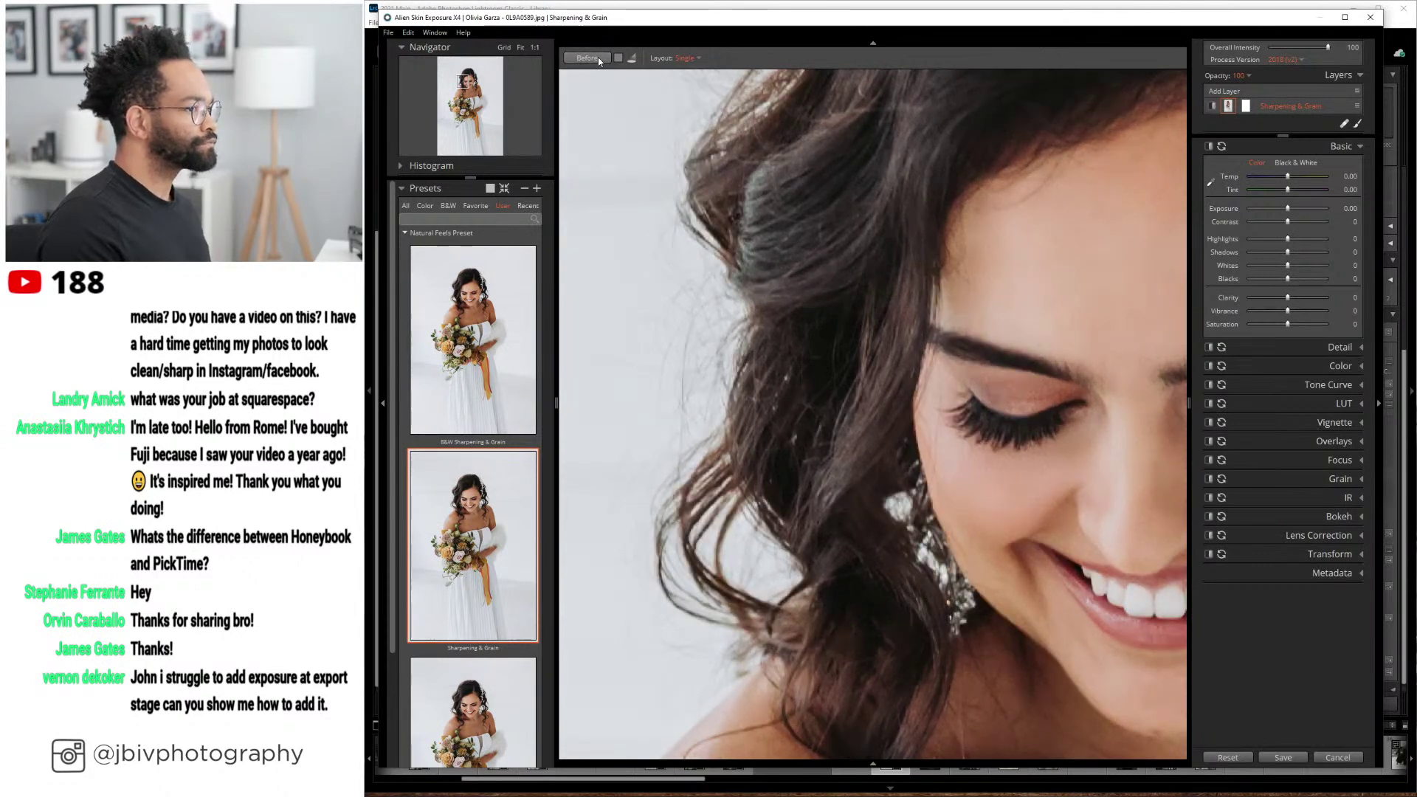
click(705, 297)
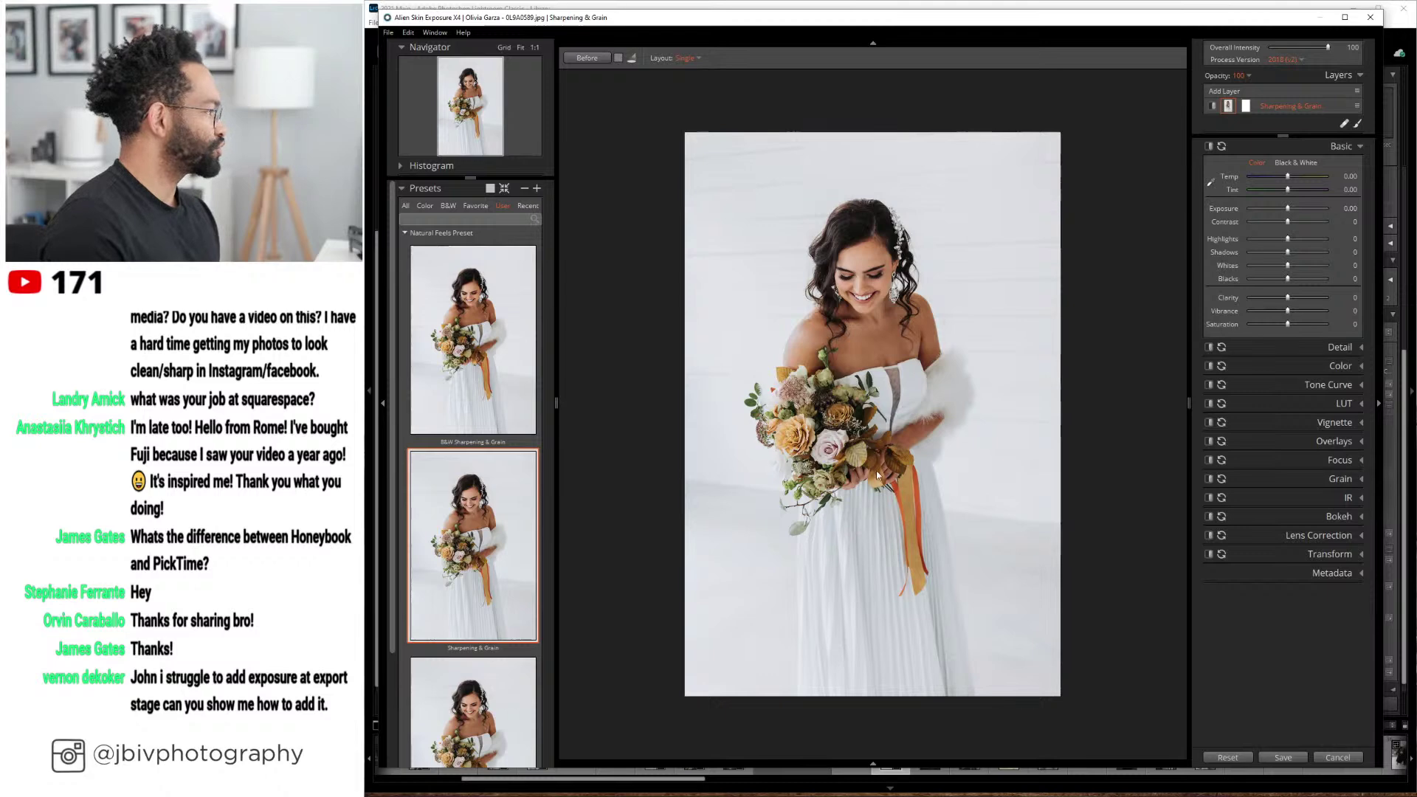
- Compare the bouquet and dress before and after the Sharpening & Grain preset
click(821, 432)
drag(821, 424, 976, 389)
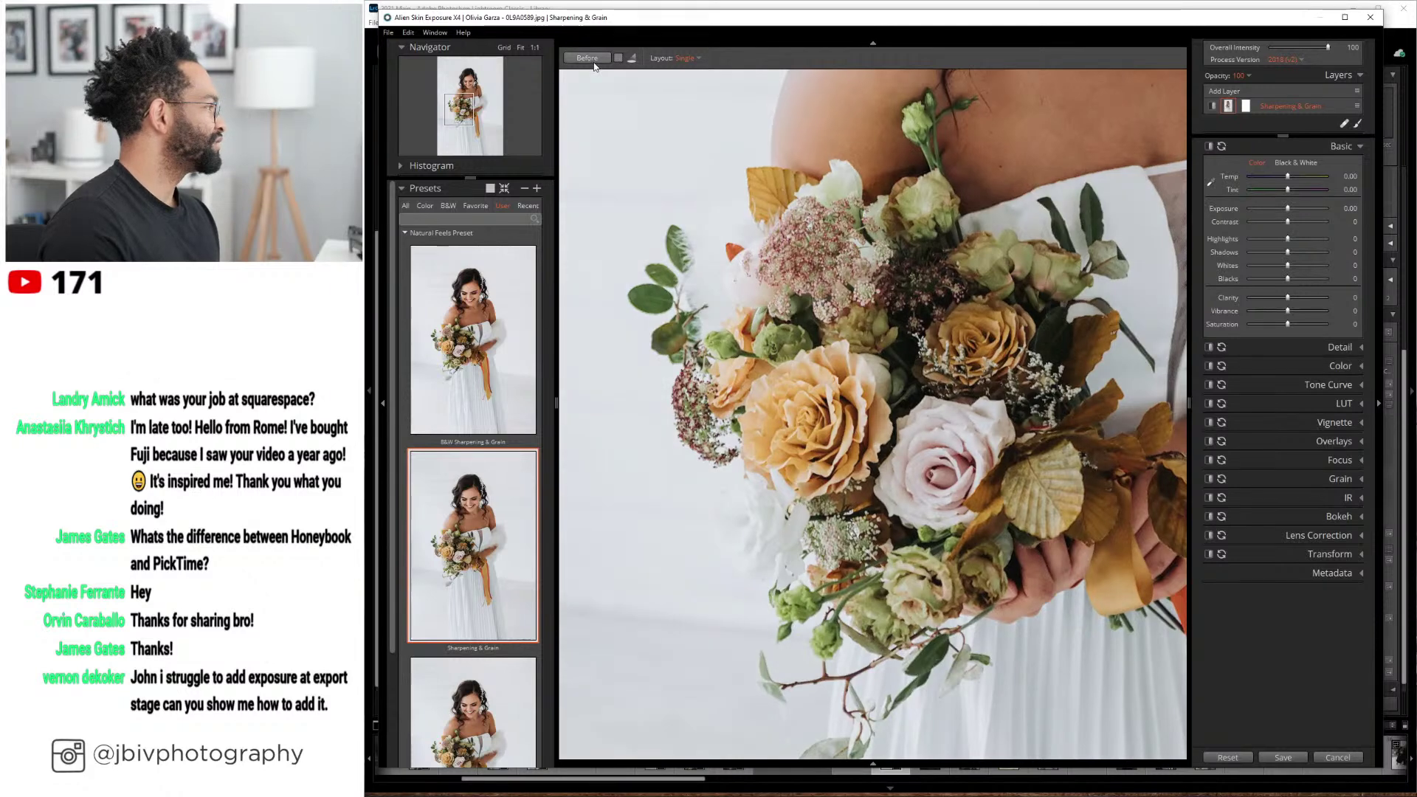
scroll(598, 148, down, 3)
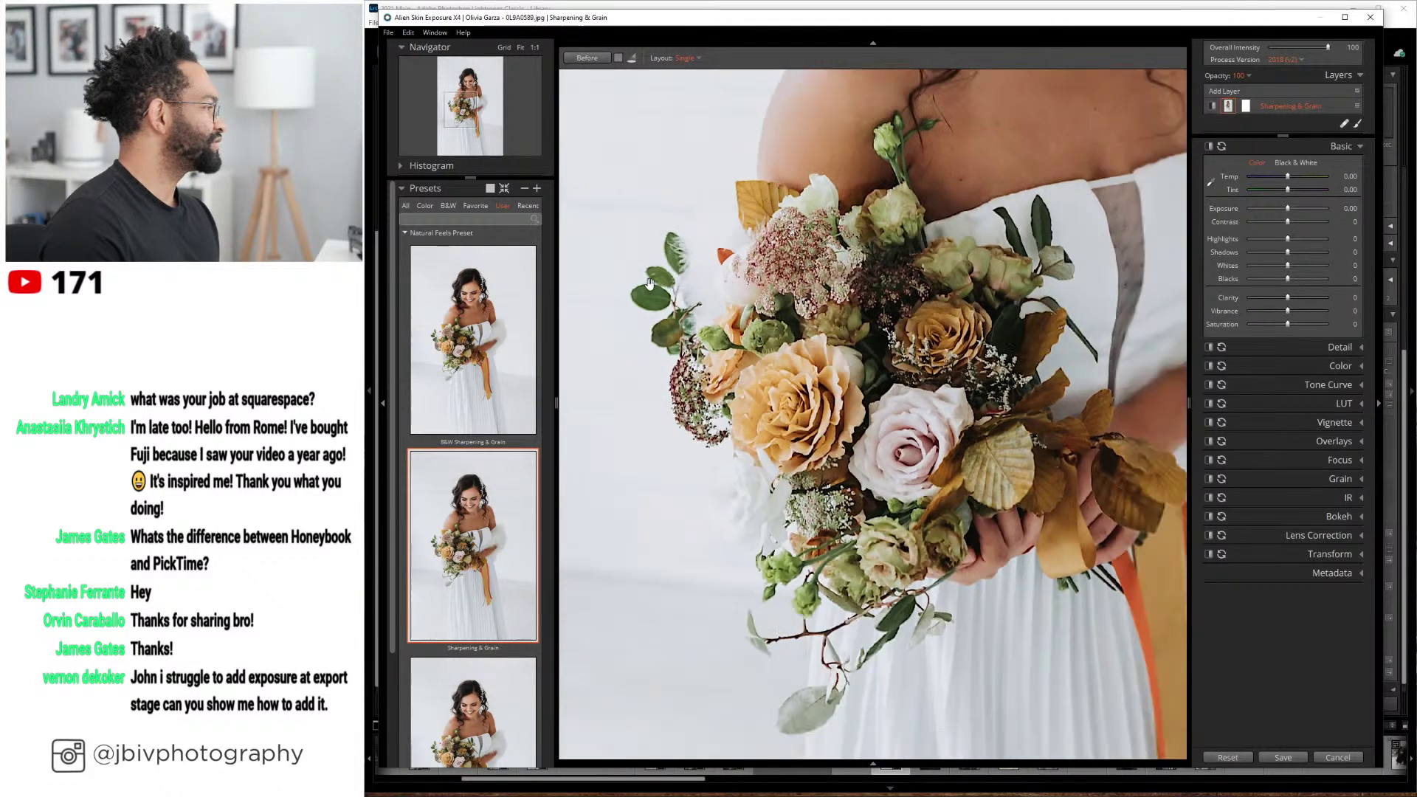
click(595, 61)
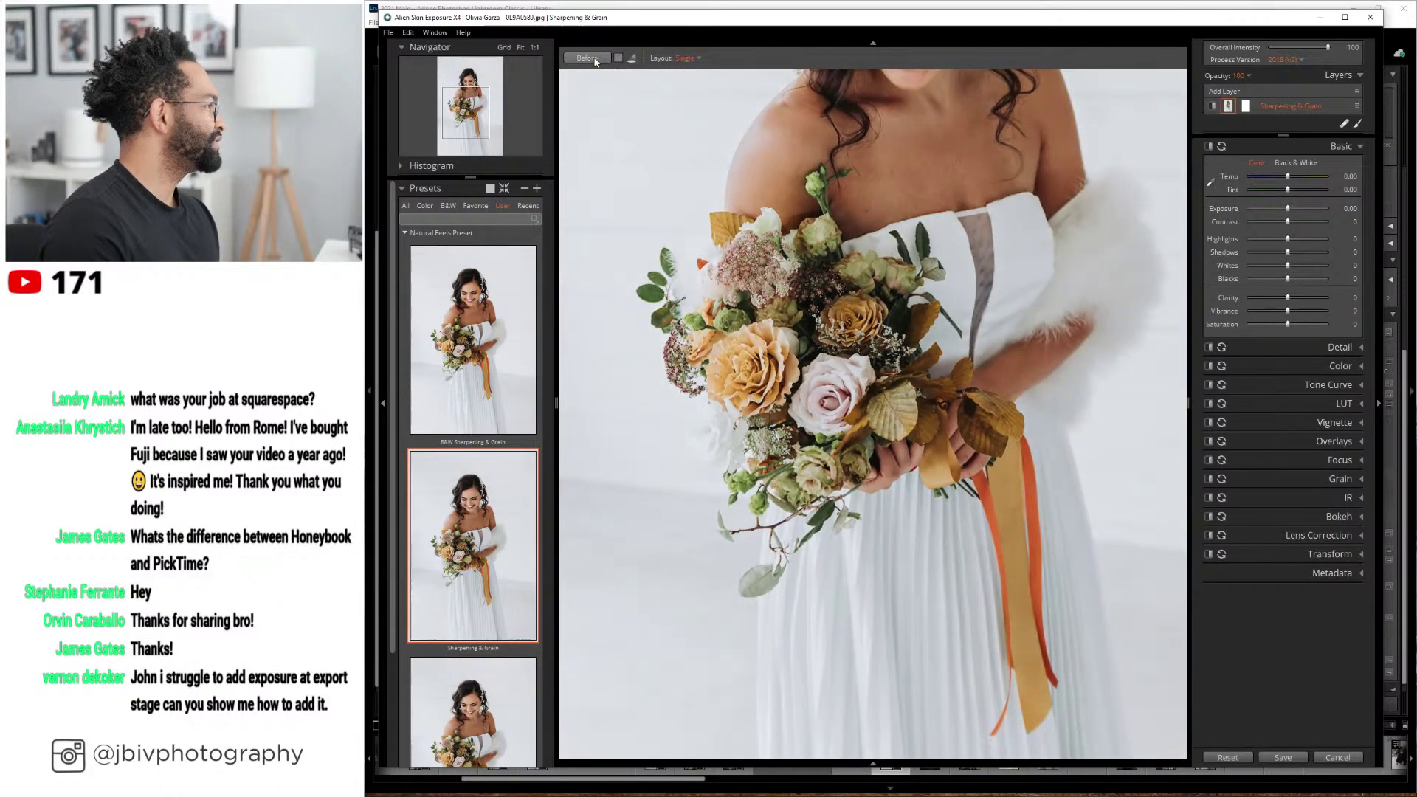
click(594, 61)
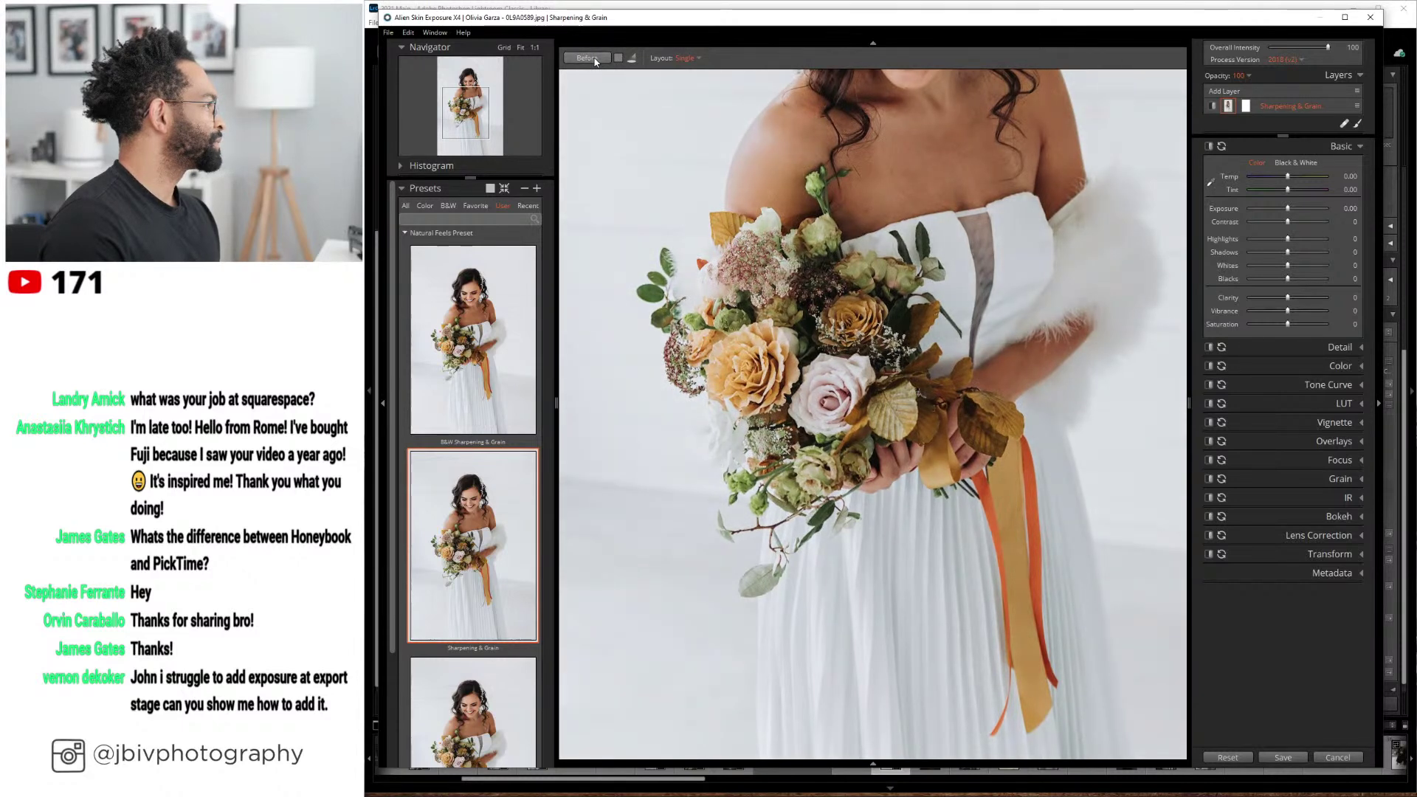
click(812, 306)
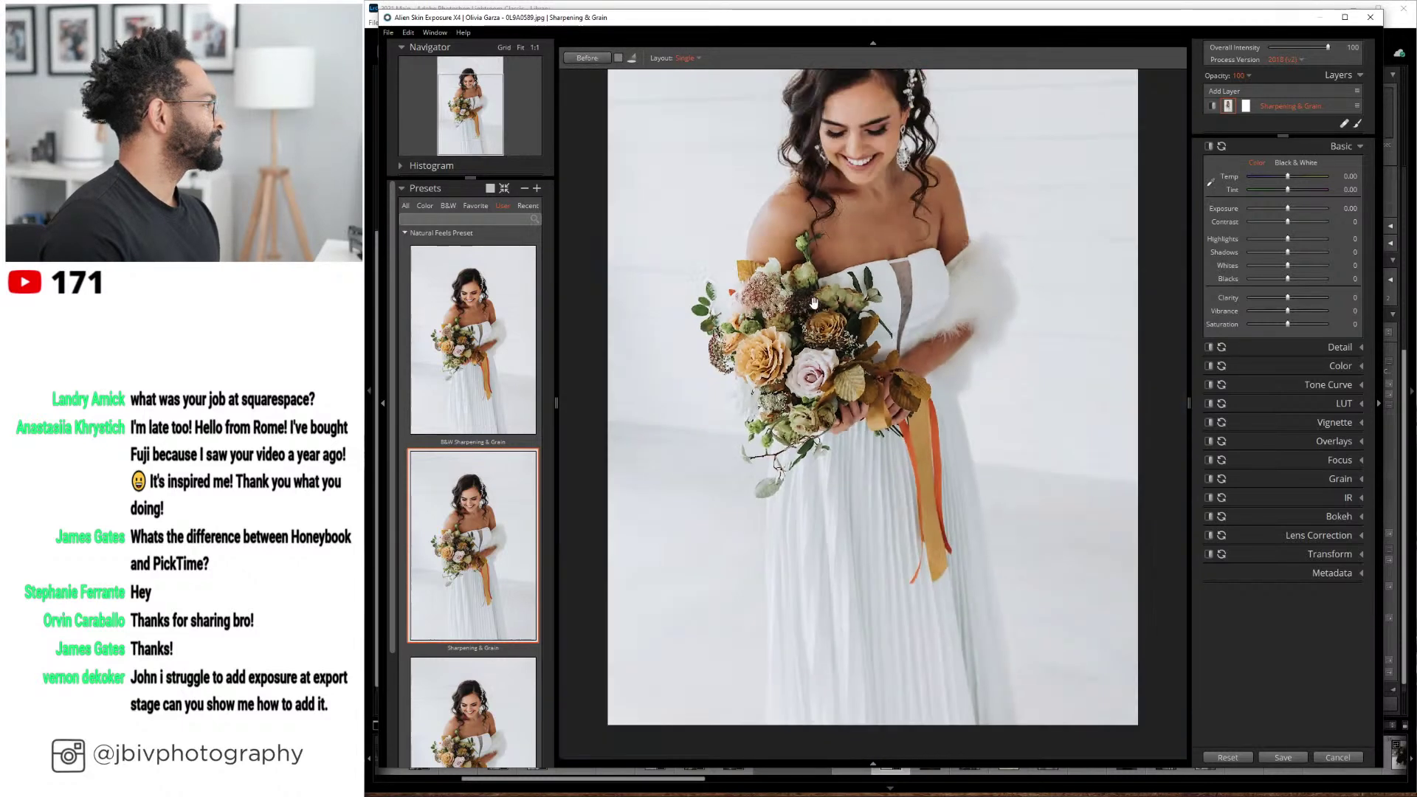
- Save the sharpened bride portrait and return to the Lightroom Classic library
click(1269, 754)
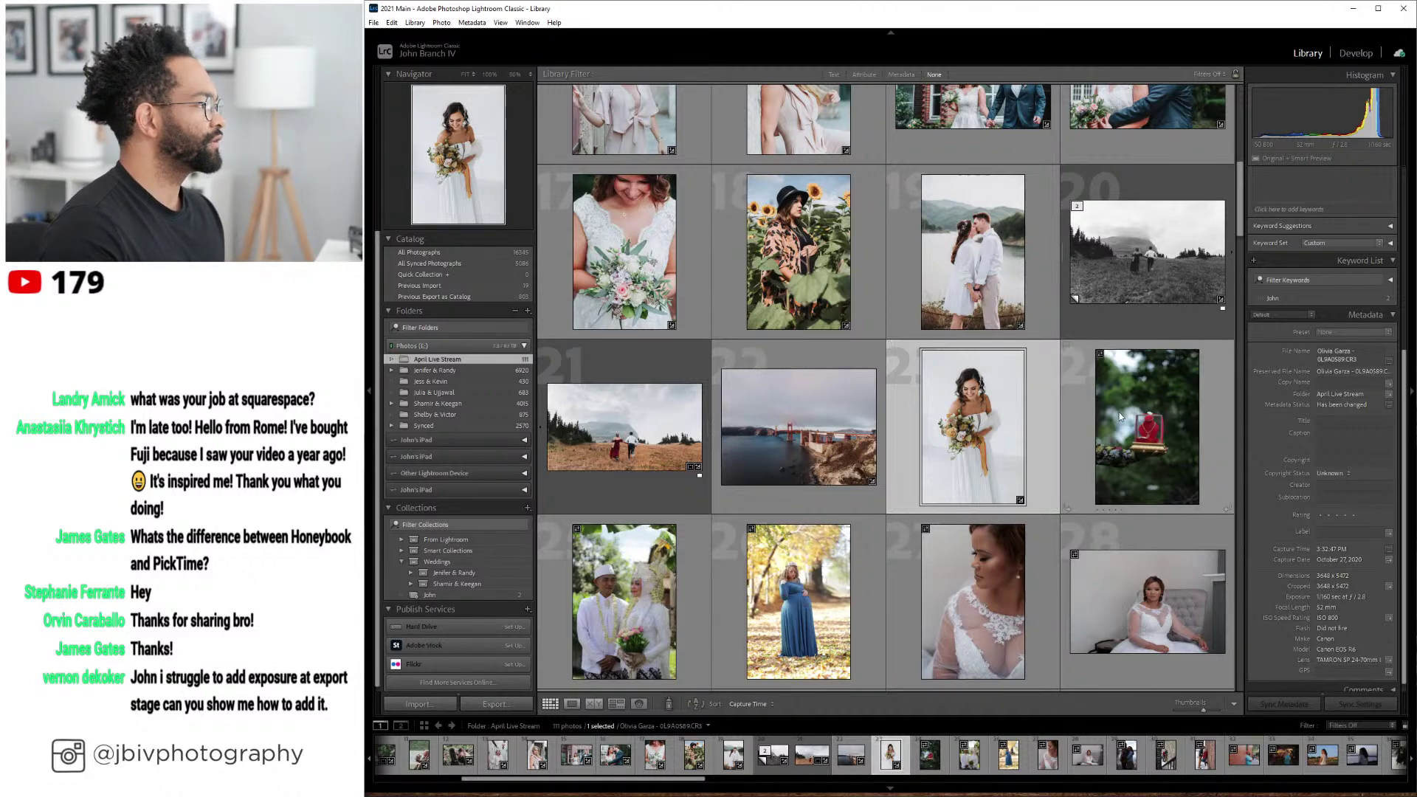
click(1069, 358)
click(1031, 409)
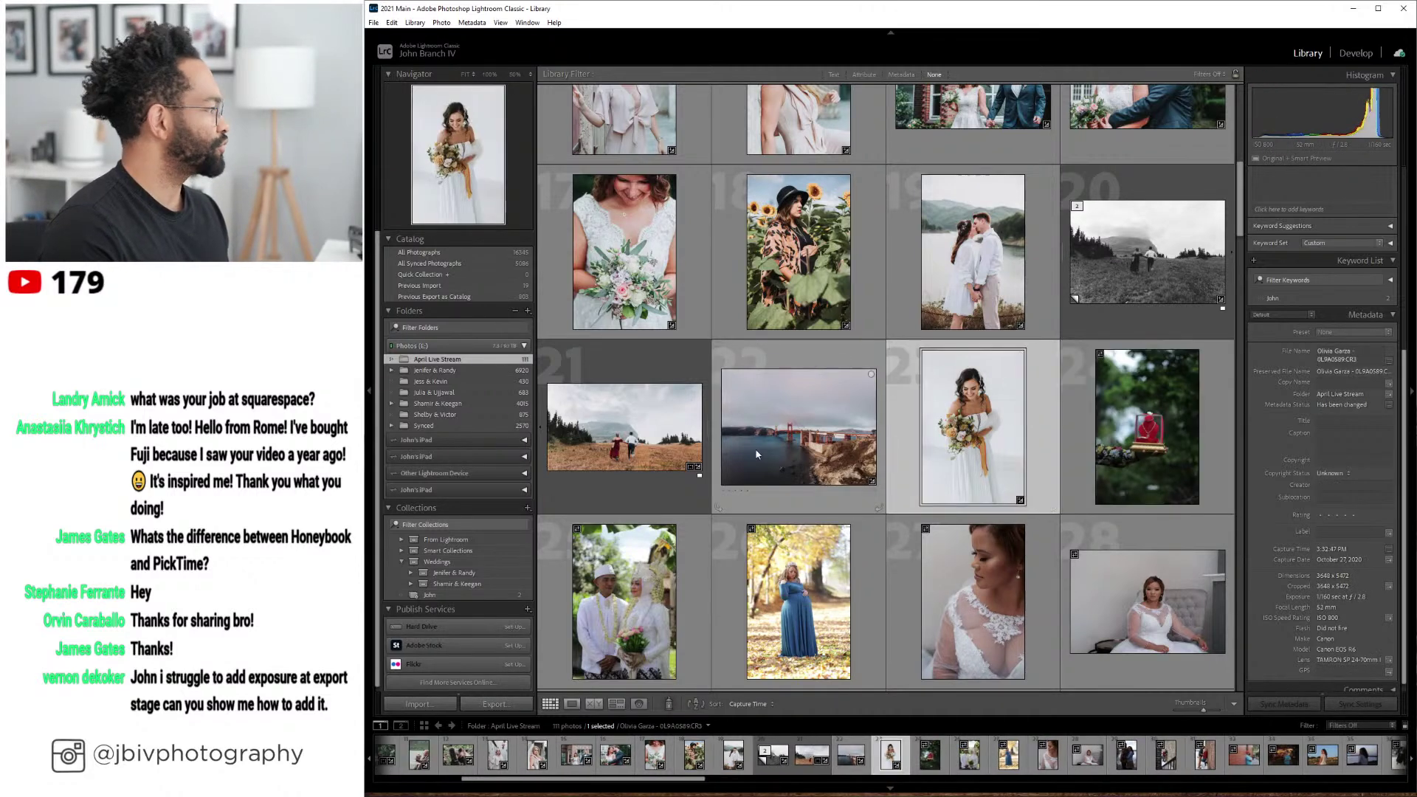
- Review the export settings for opening the exported bride portrait in another application, and close them without exporting
click(494, 703)
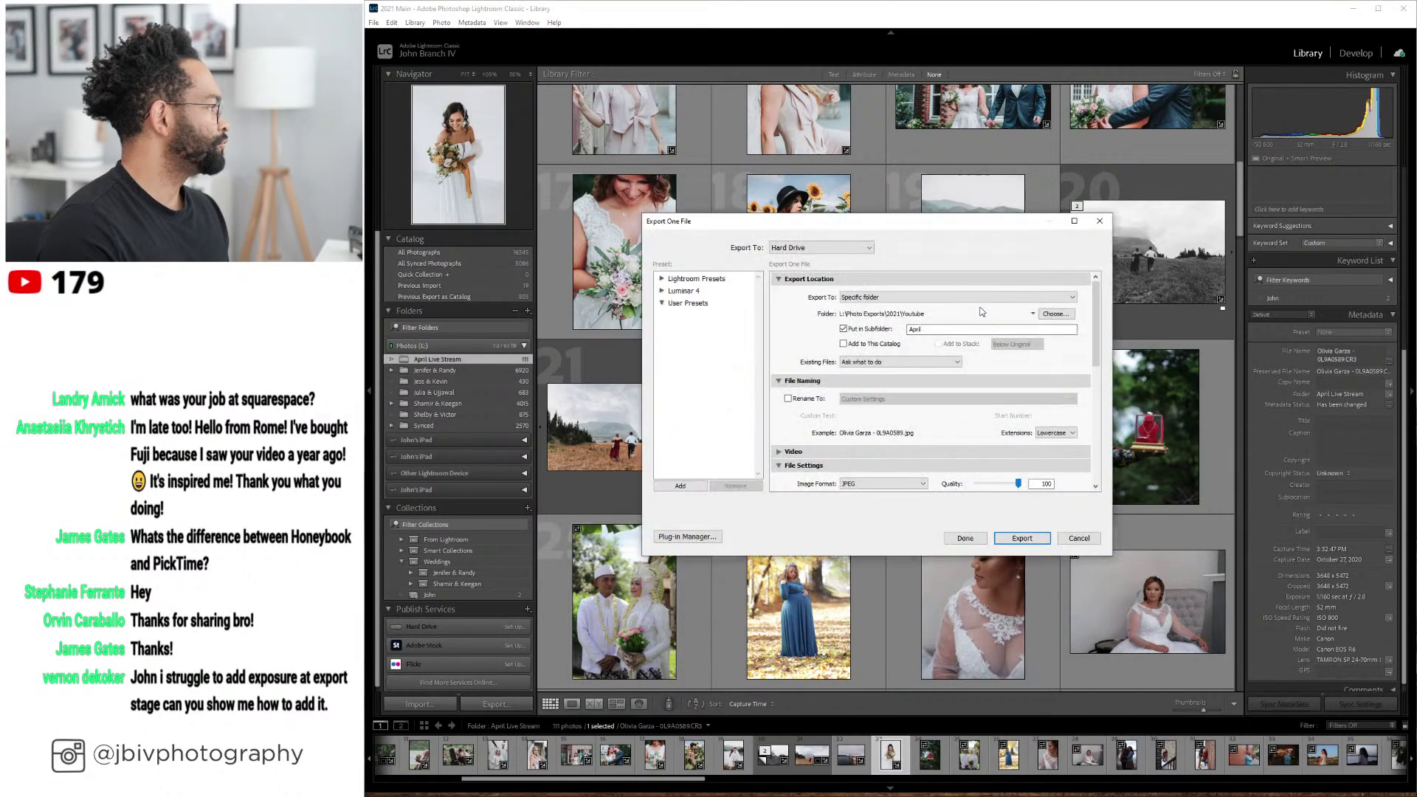
drag(1098, 295, 1093, 406)
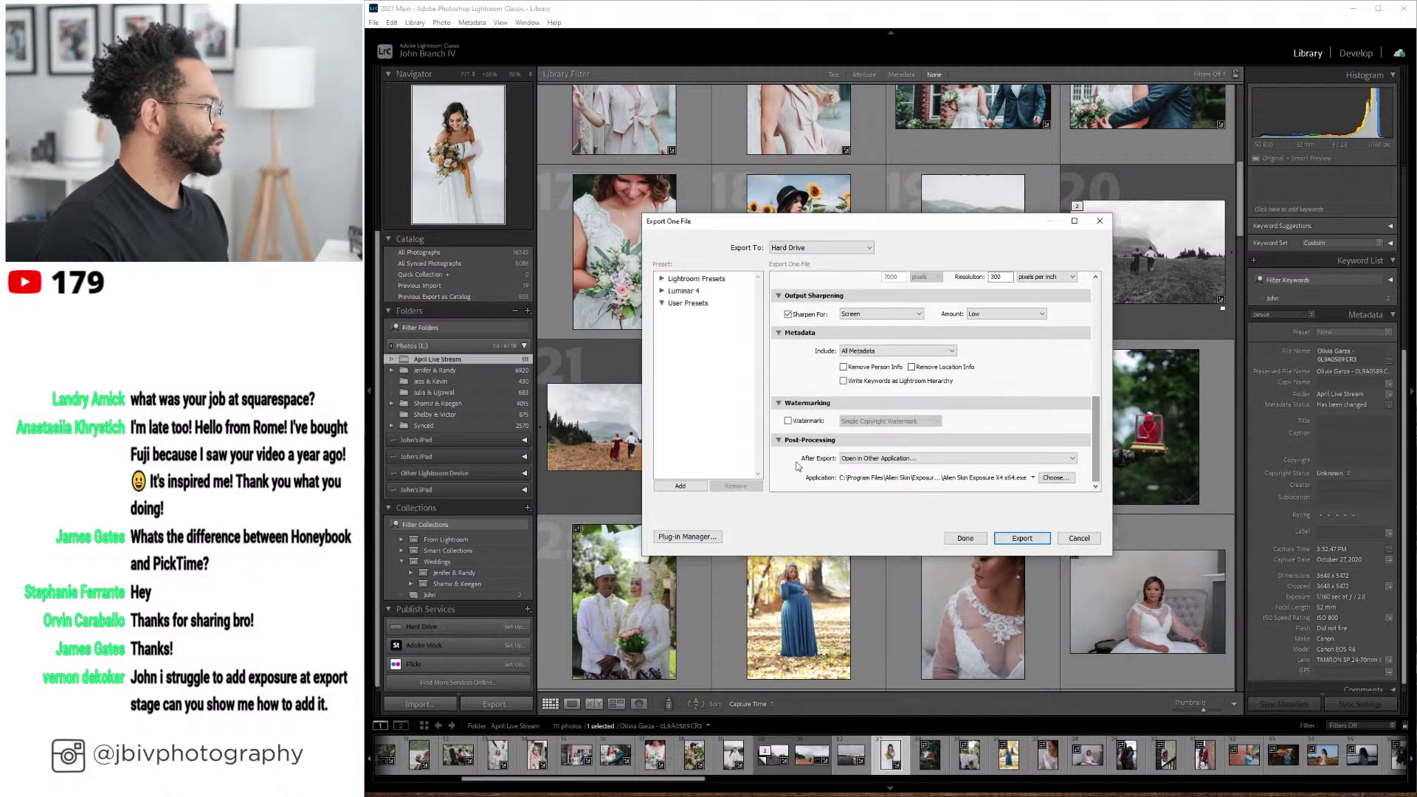
click(918, 462)
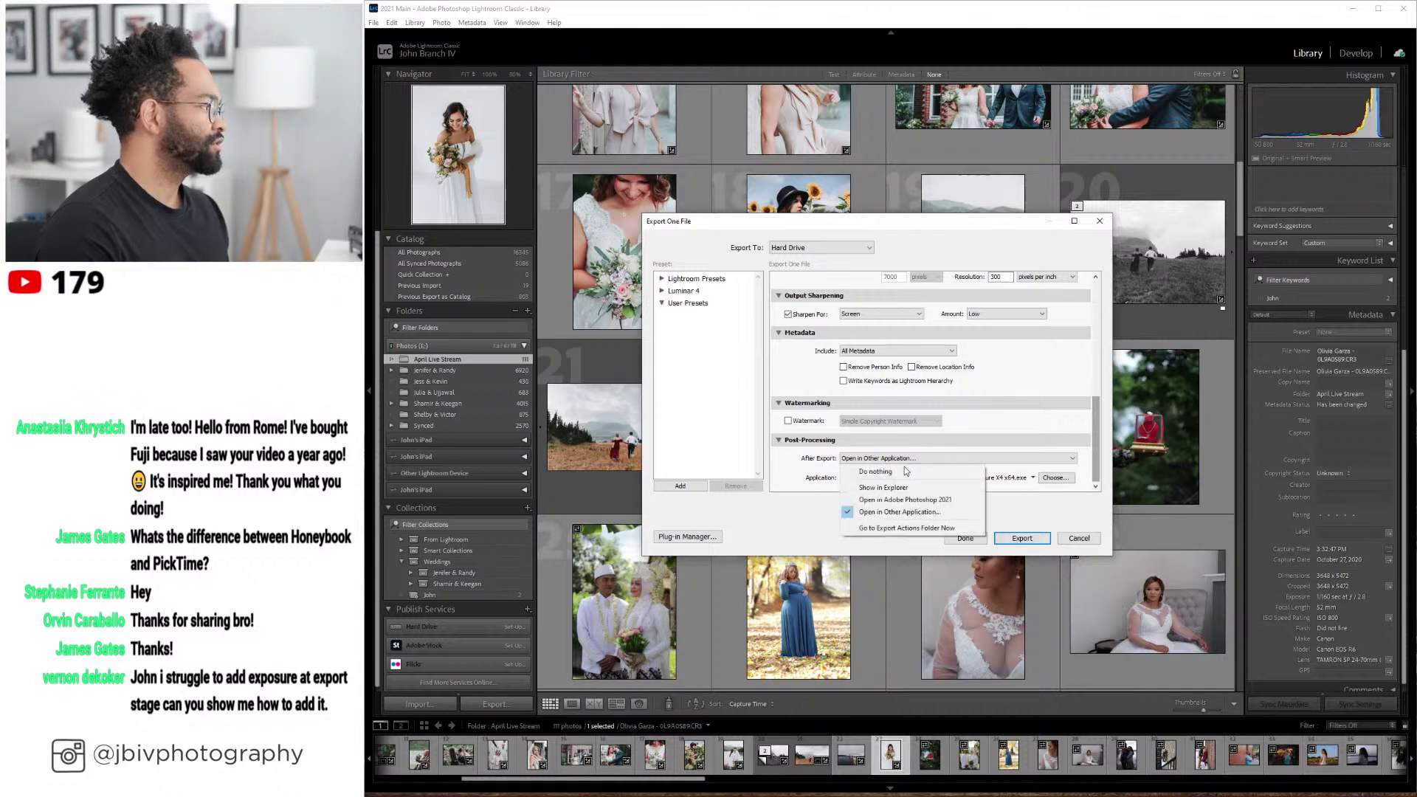
click(919, 512)
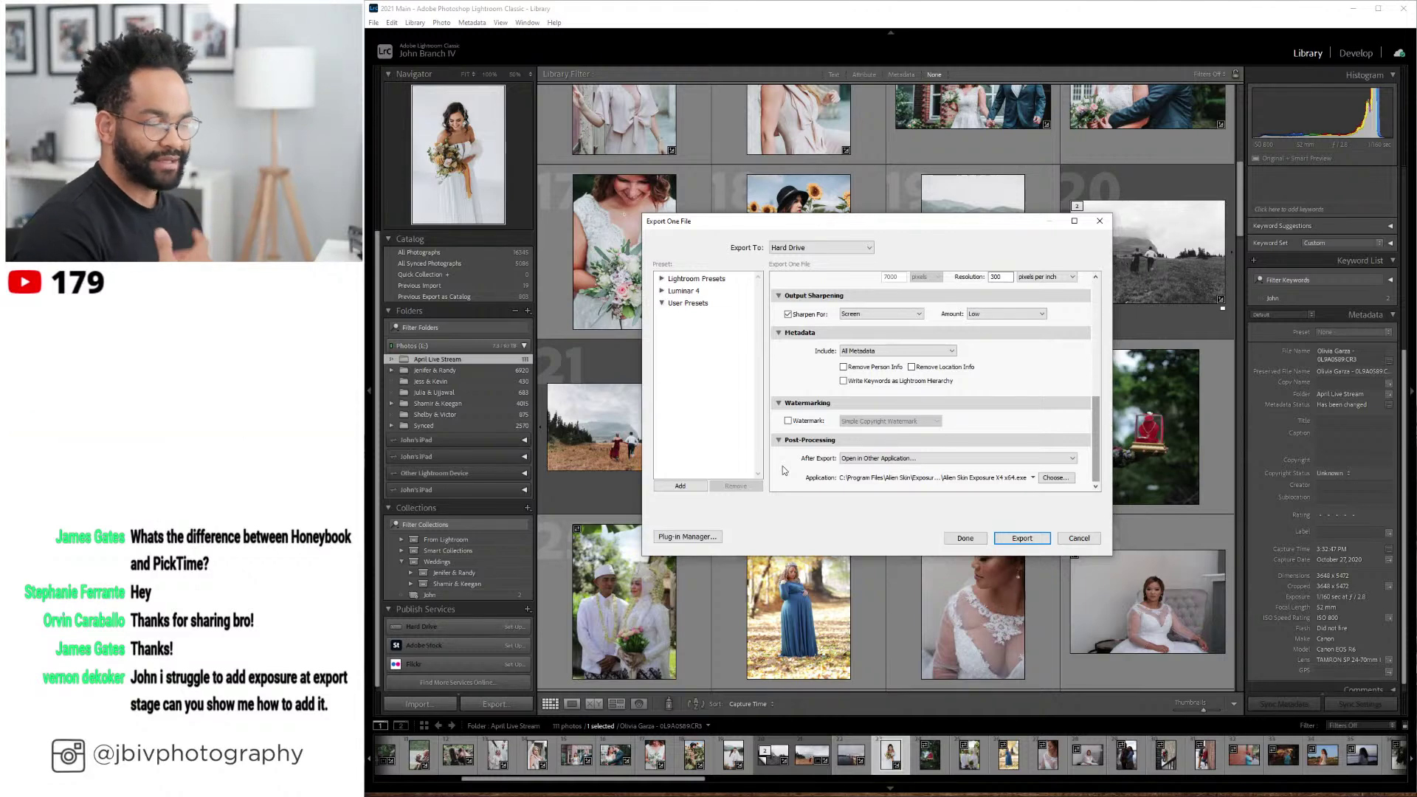
click(1074, 537)
- Open the jewellery box photo for developing, rotate it by about -1.0, and constrain the crop
click(1141, 468)
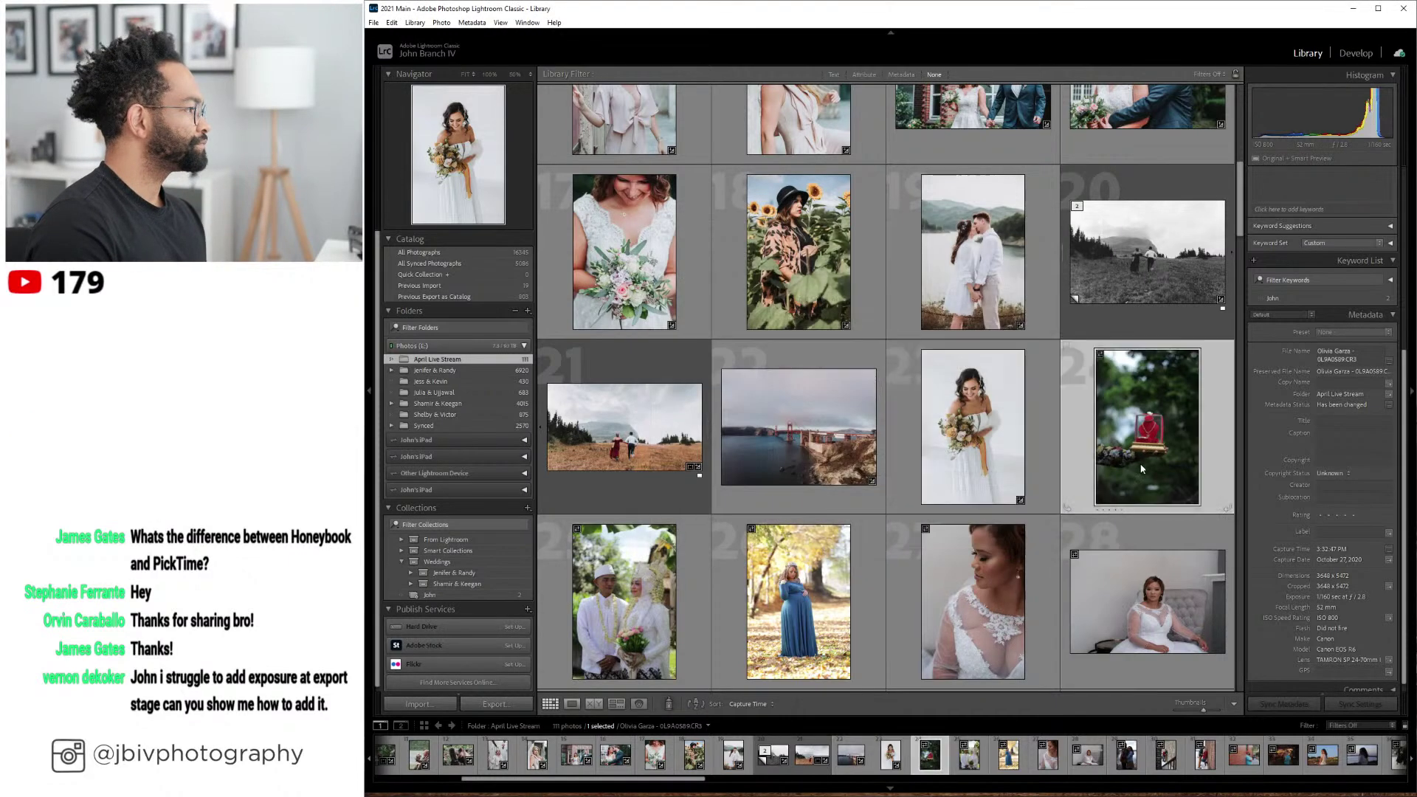
click(1360, 55)
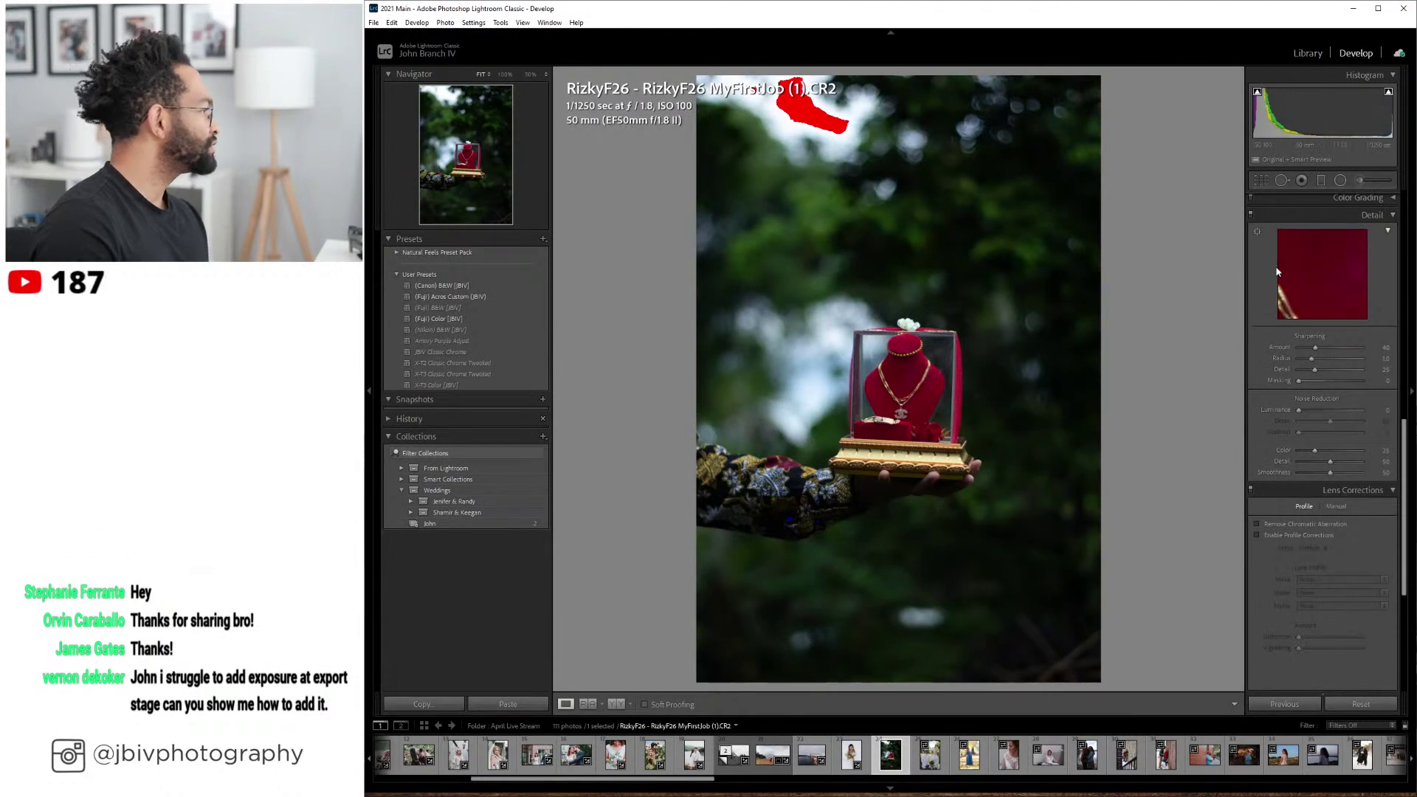
scroll(1277, 398, down, 4)
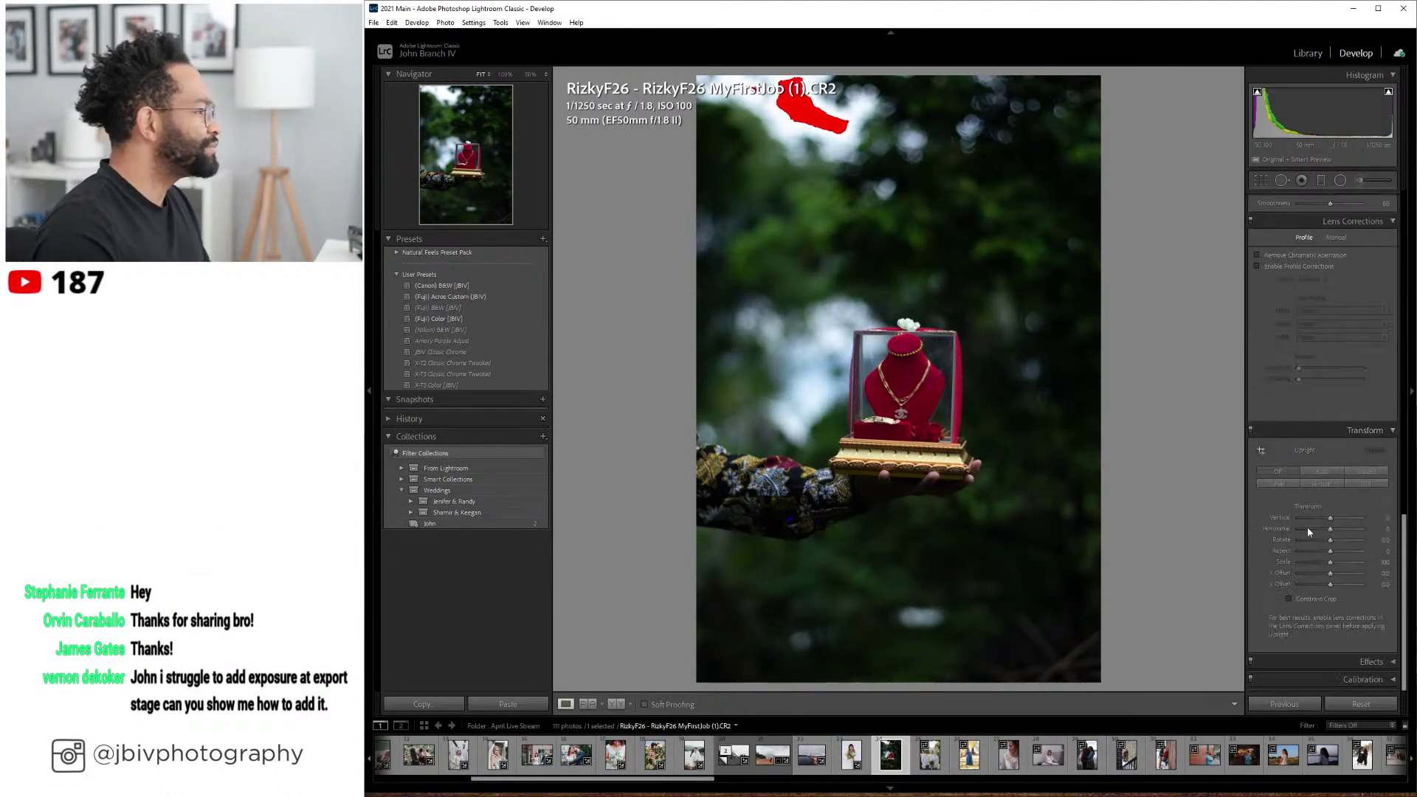
drag(1321, 543, 1326, 545)
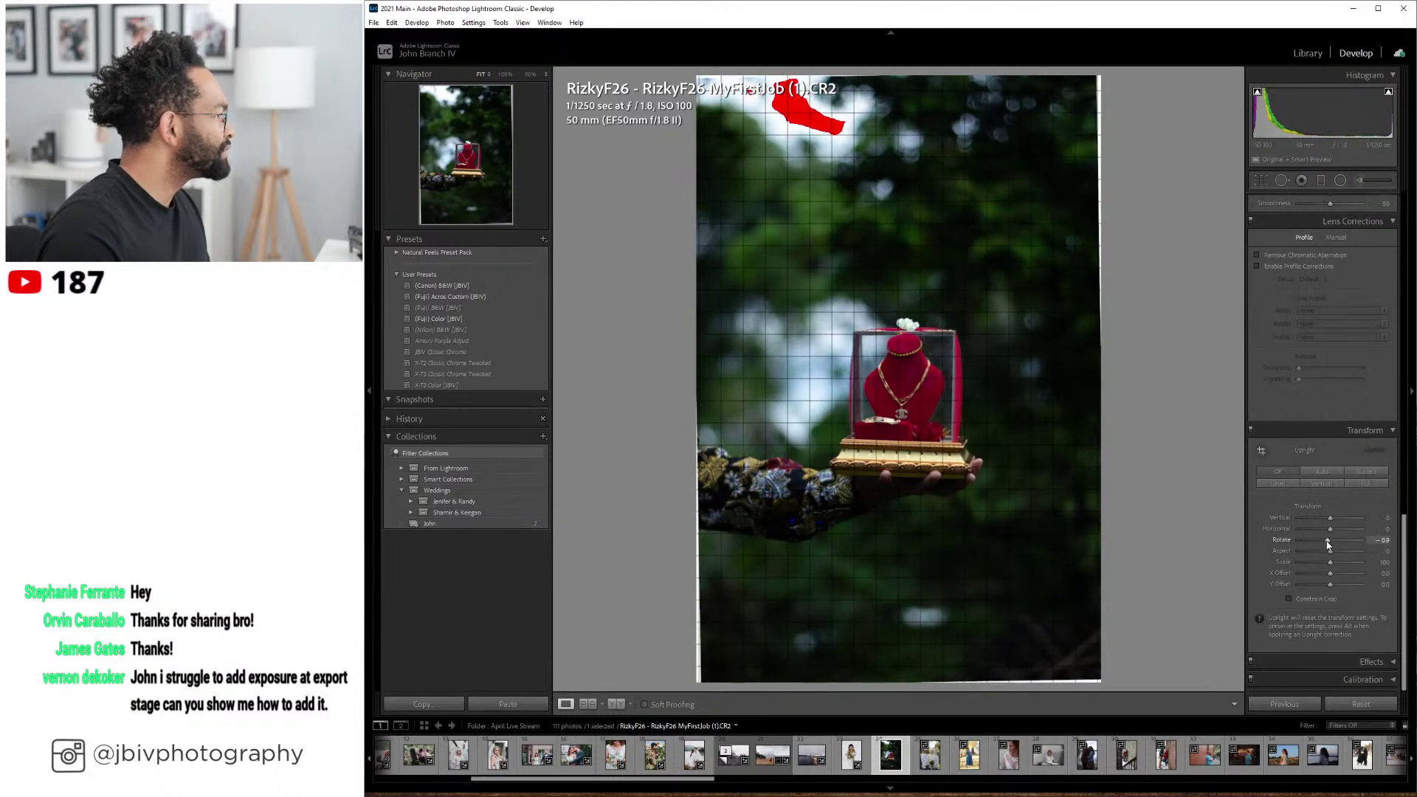
click(1289, 599)
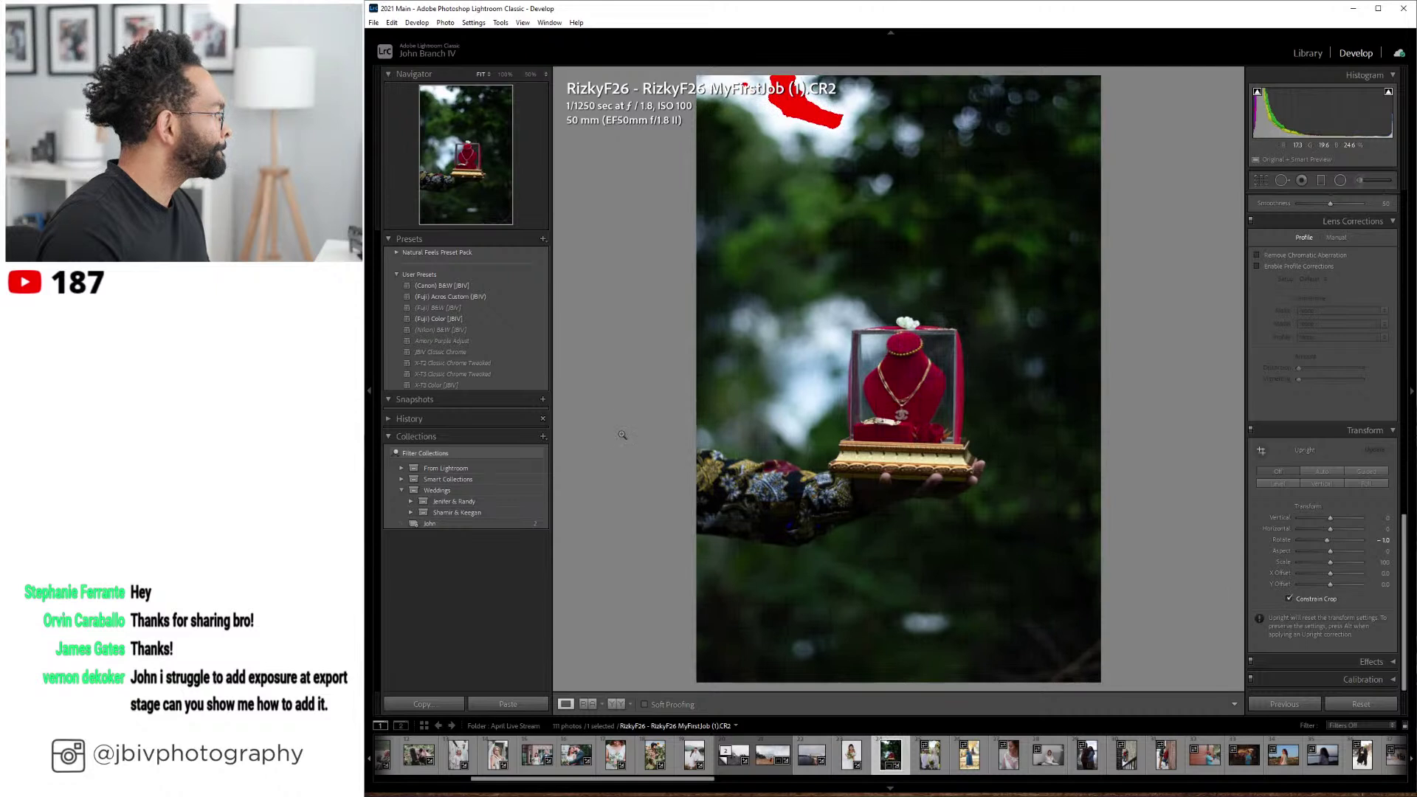
- Apply the (Fuji) Color [JBIV] preset to the jewellery box photo and change its lens profile setup
click(465, 319)
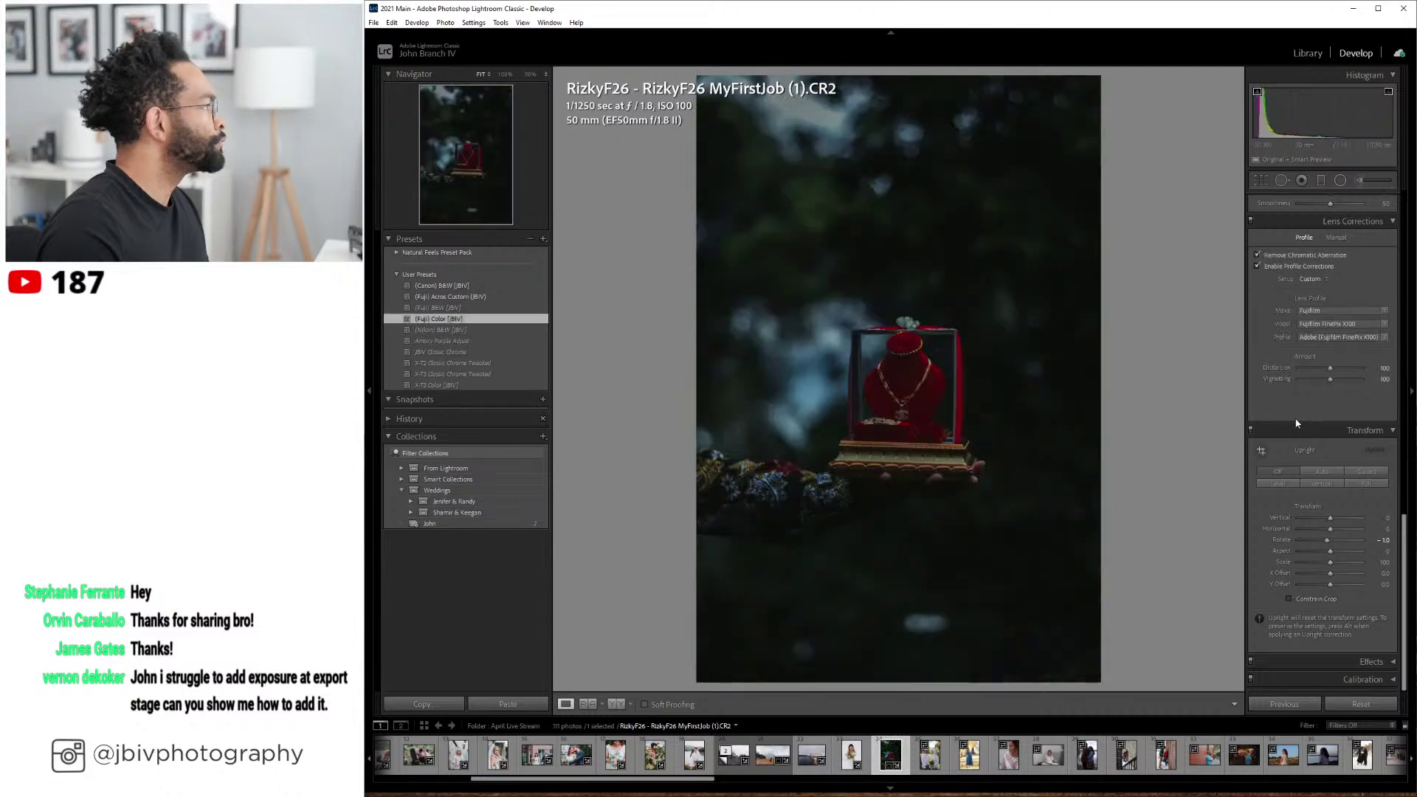
click(1323, 281)
click(1299, 317)
- Brighten the jewellery box photo to an Exposure of +2.40, with Tint at +25 and Temp at 5000
scroll(1306, 369, up, 10)
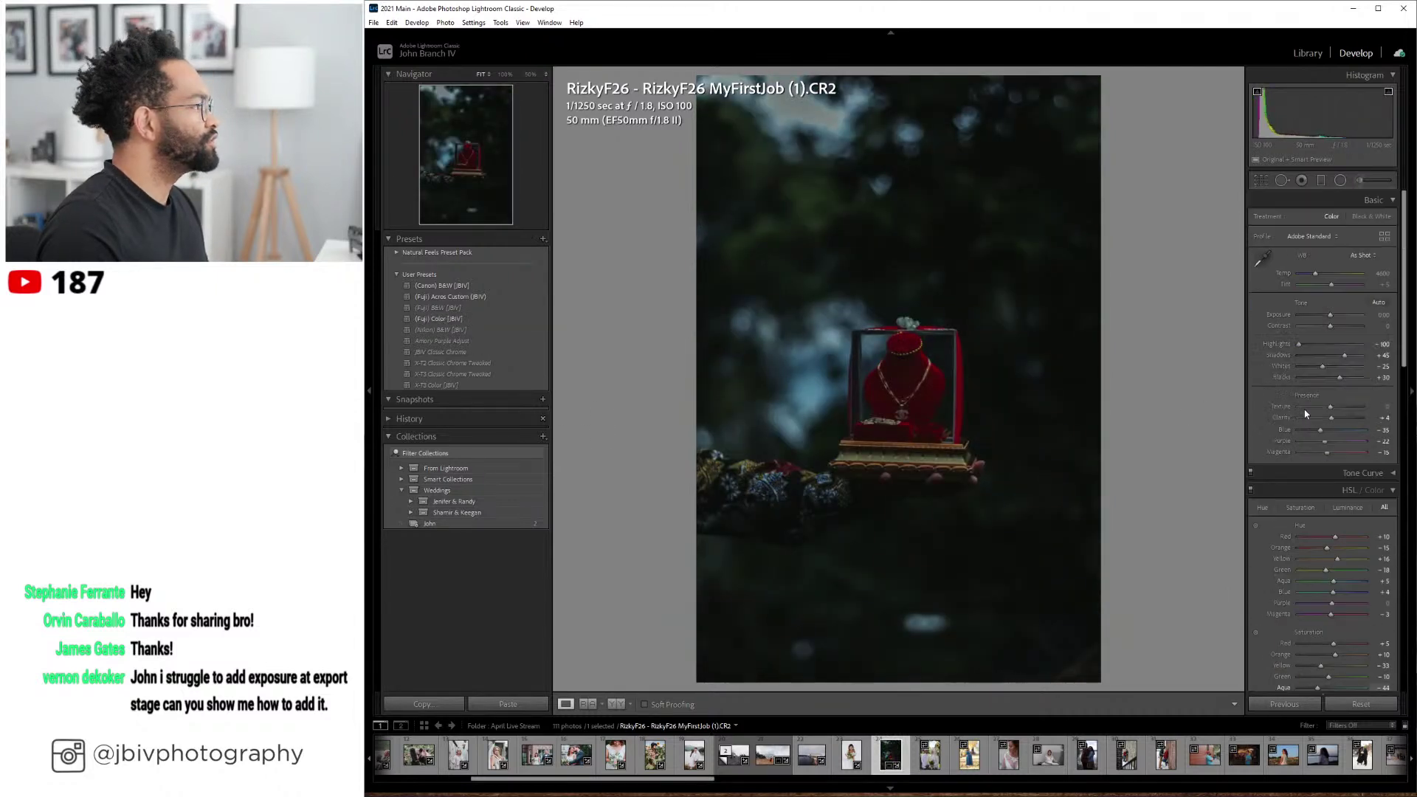
drag(1338, 315, 1344, 318)
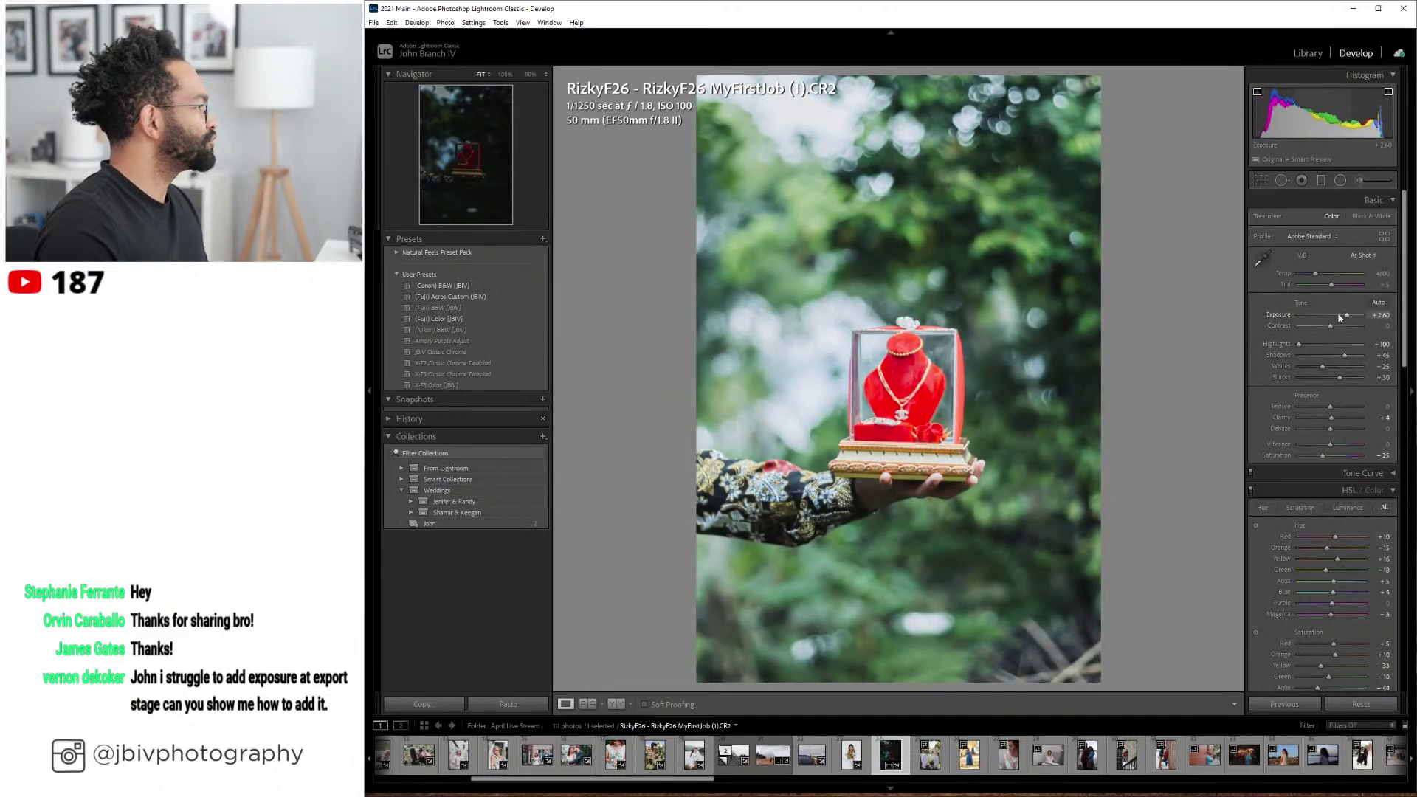
click(1337, 289)
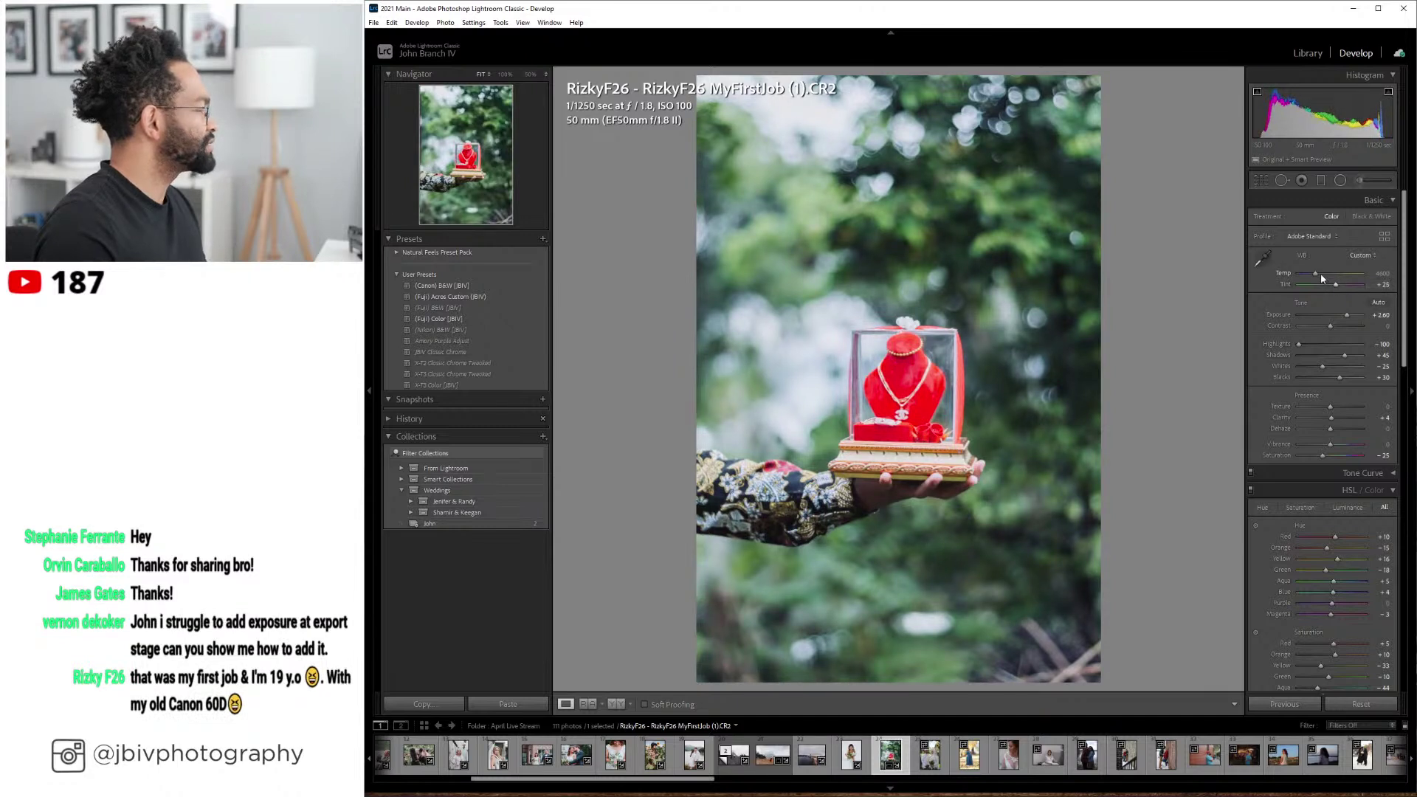
click(1321, 274)
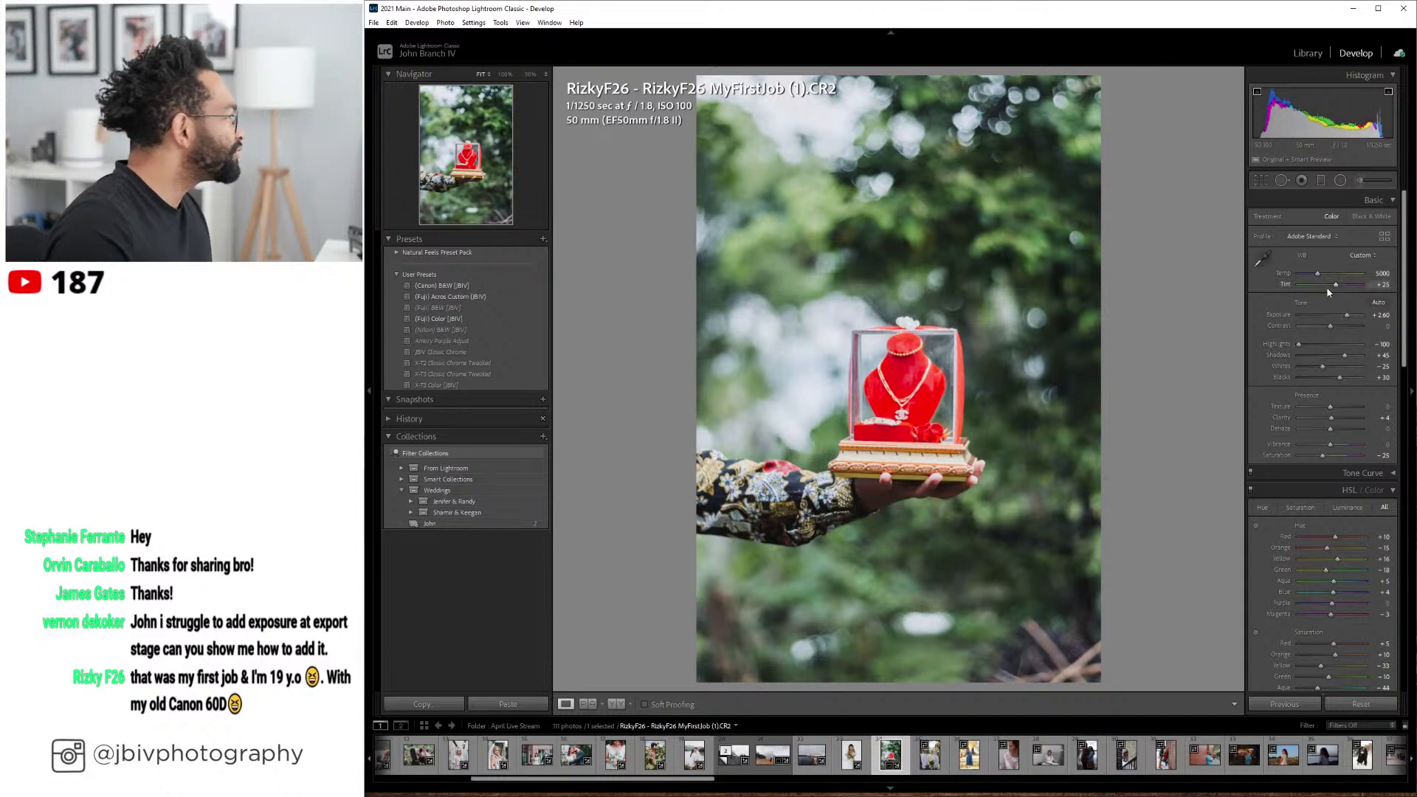
- Inspect the jewellery box photo up close, checking the necklace display, the gold base, the hand and the embroidered sleeve
click(922, 396)
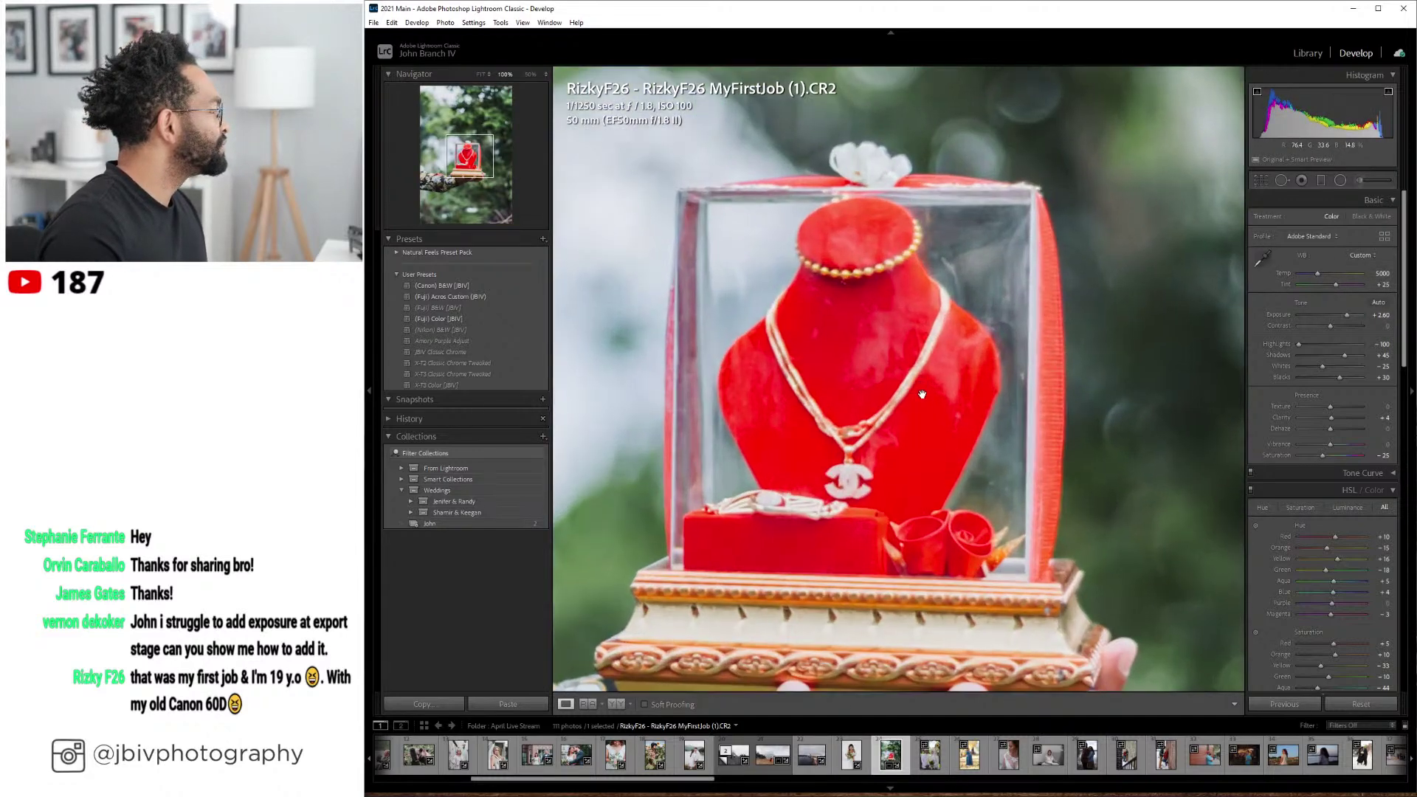
drag(922, 394, 1034, 200)
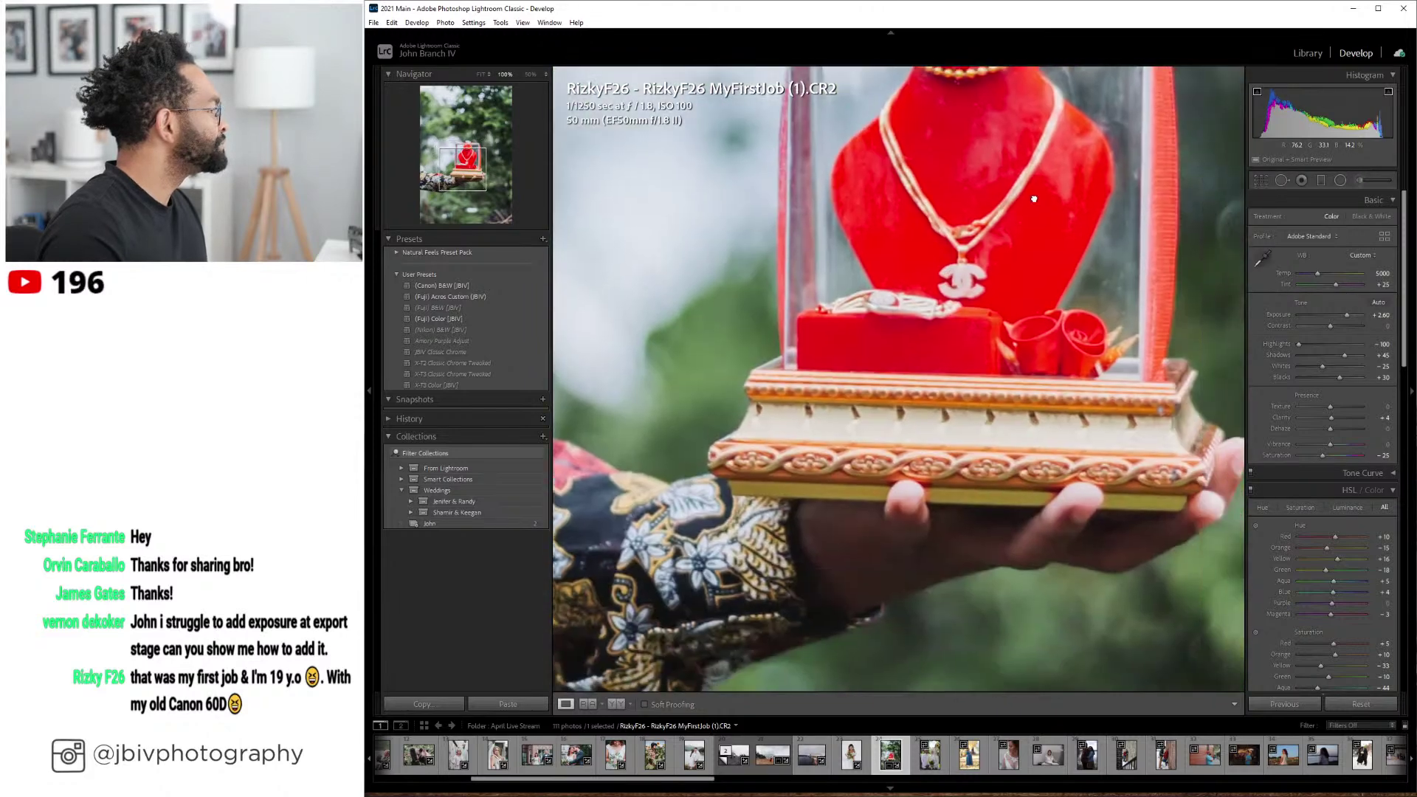
click(1034, 200)
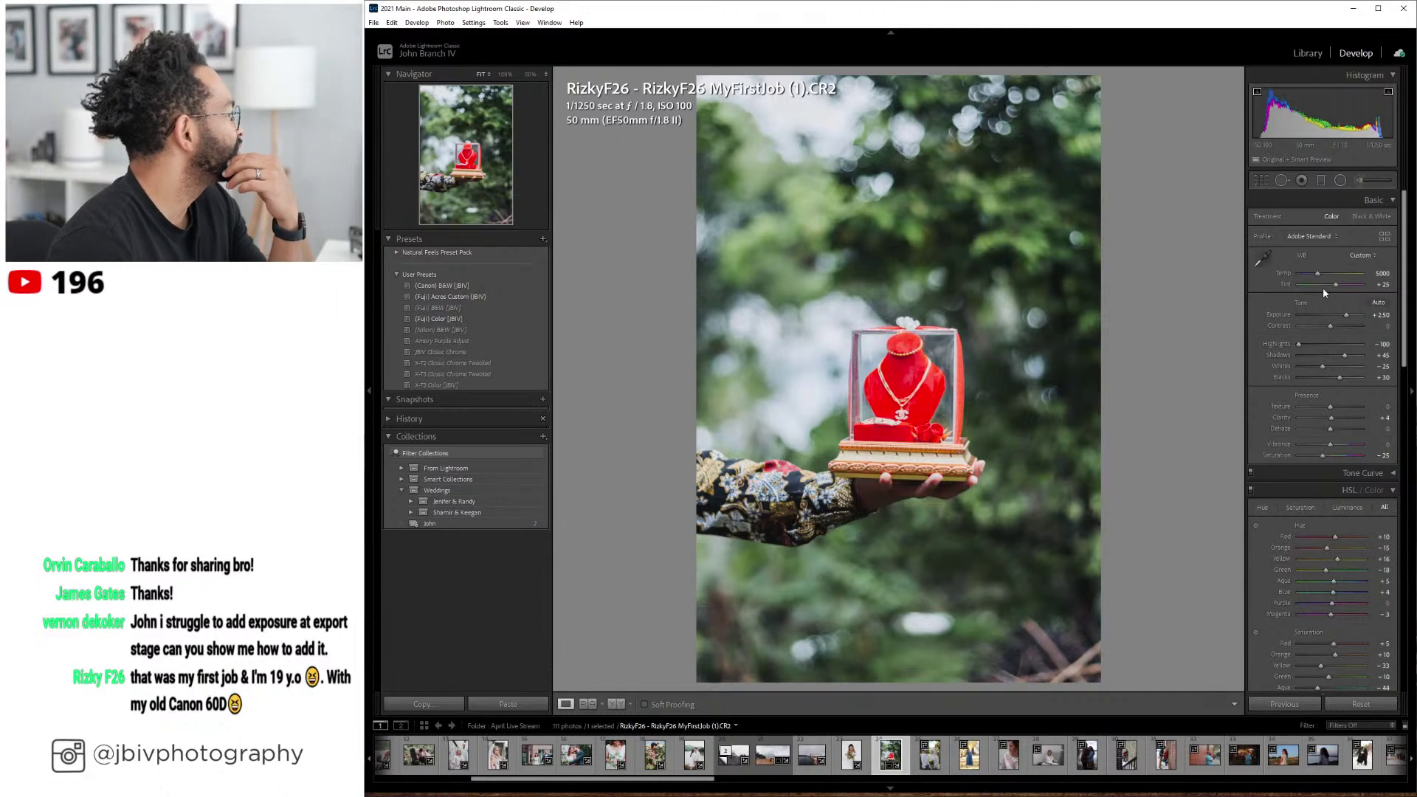
click(915, 355)
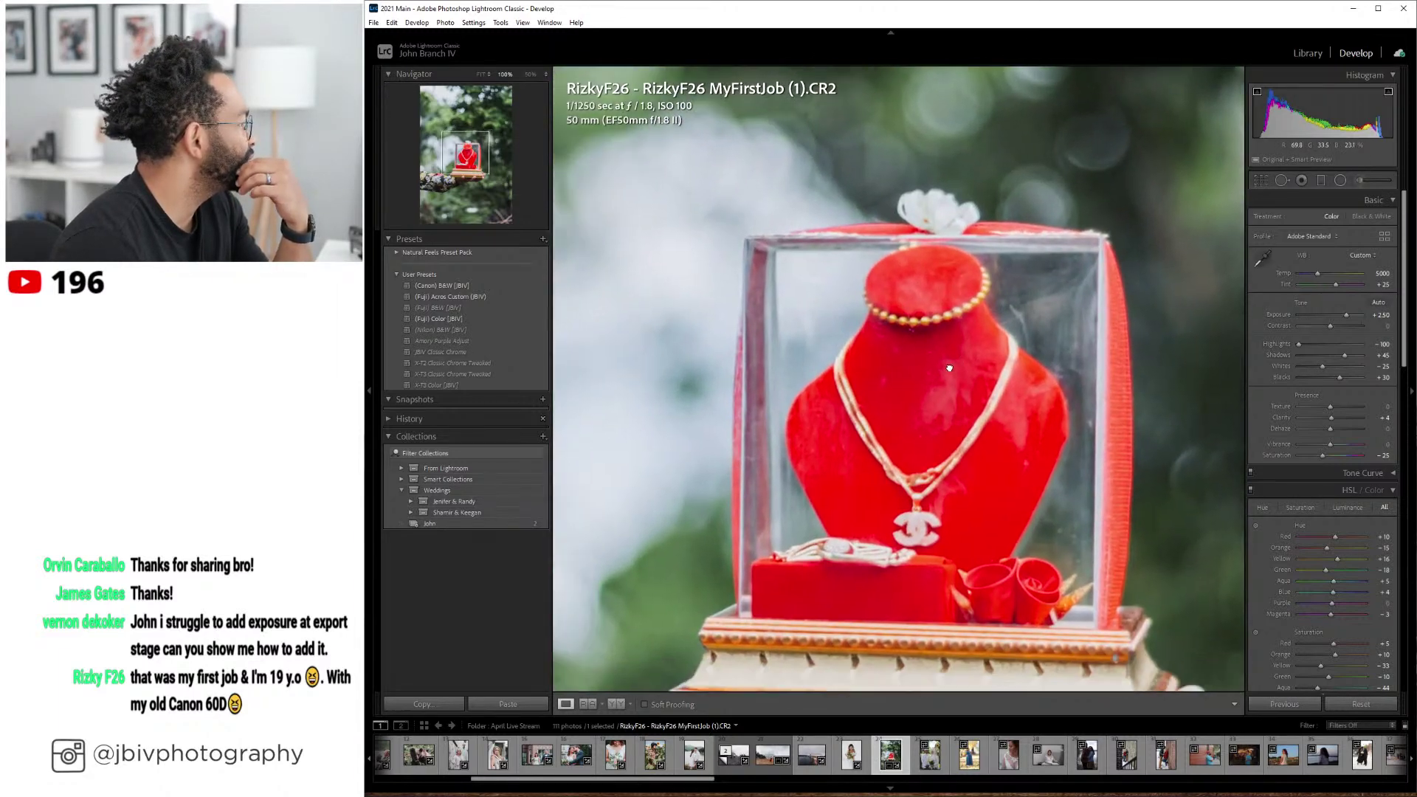
drag(885, 408, 959, 352)
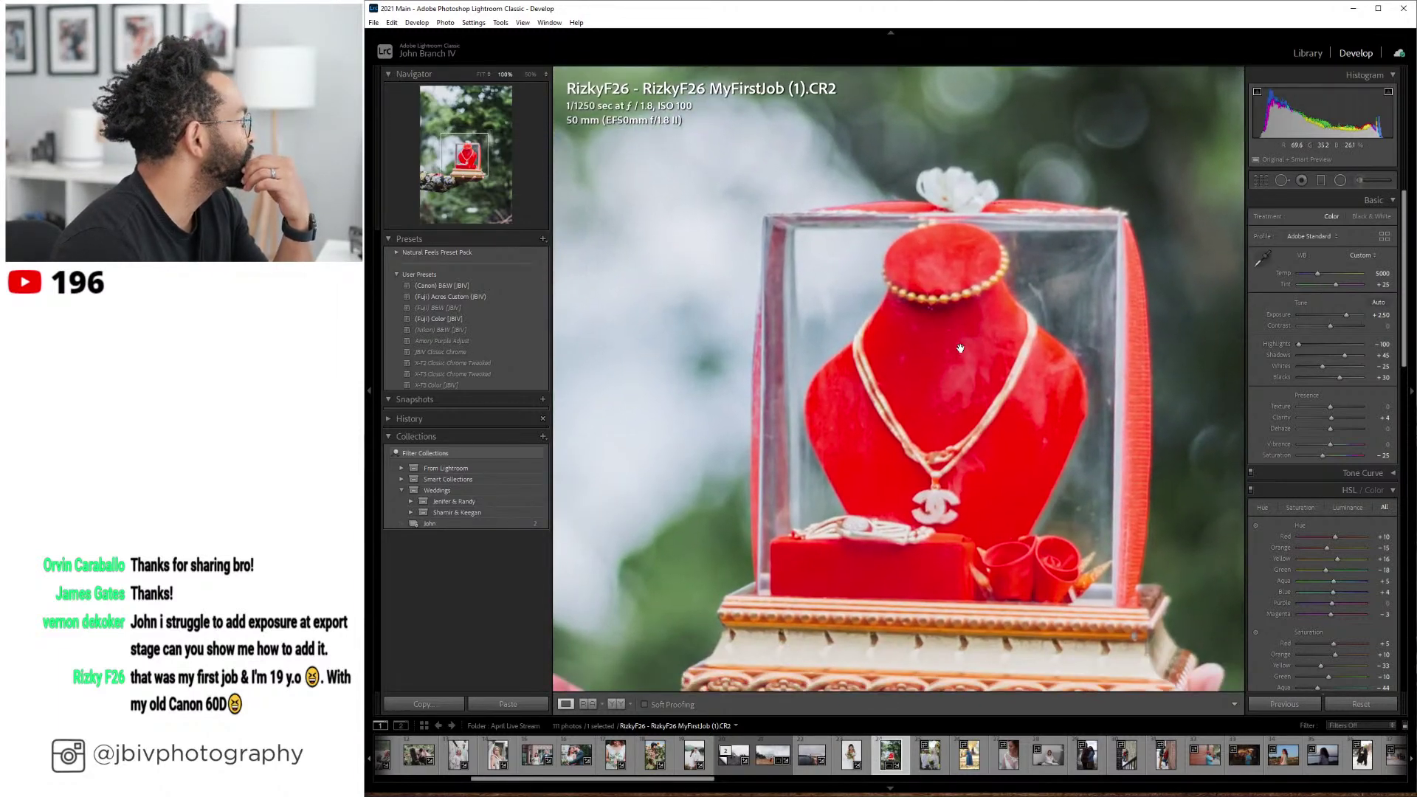
click(959, 347)
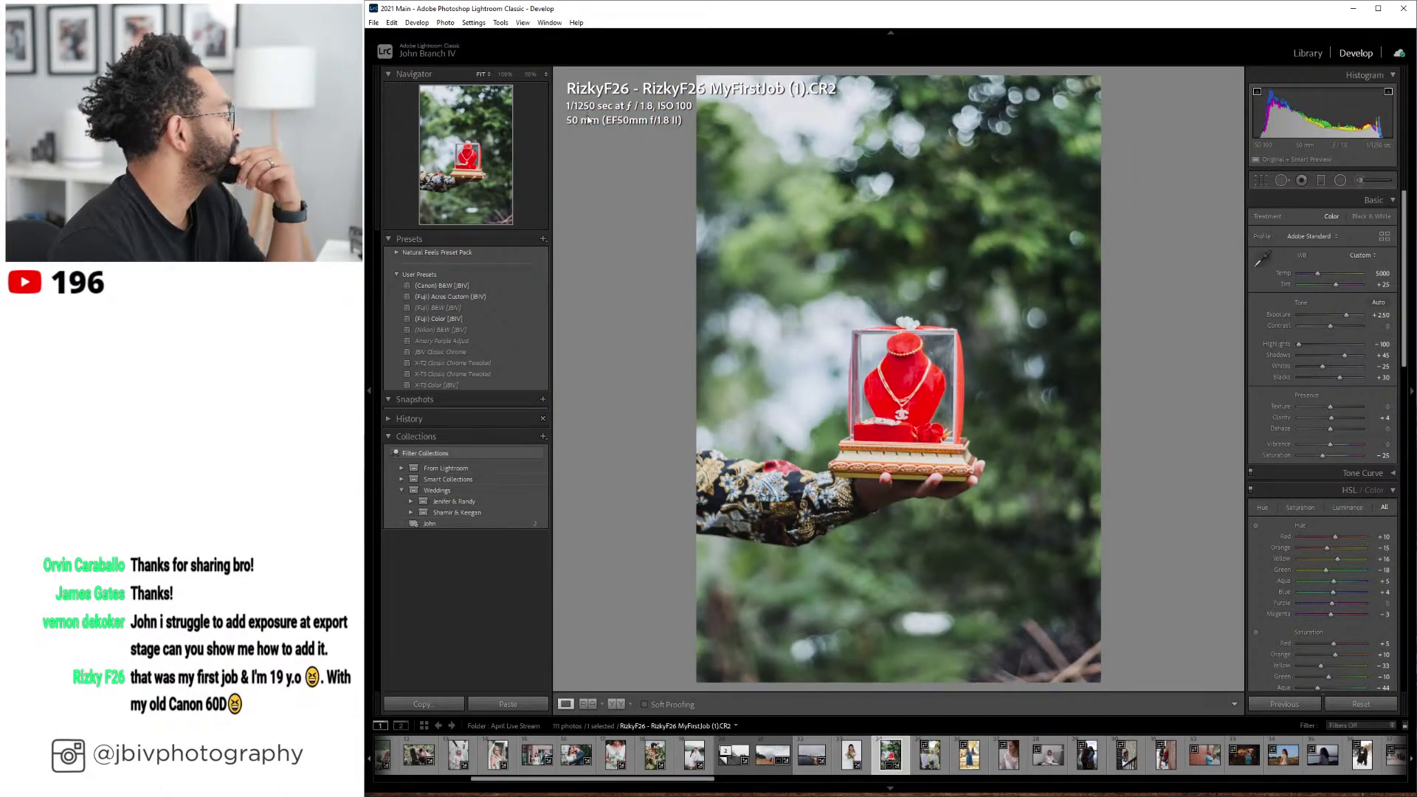
click(872, 518)
drag(872, 518, 864, 476)
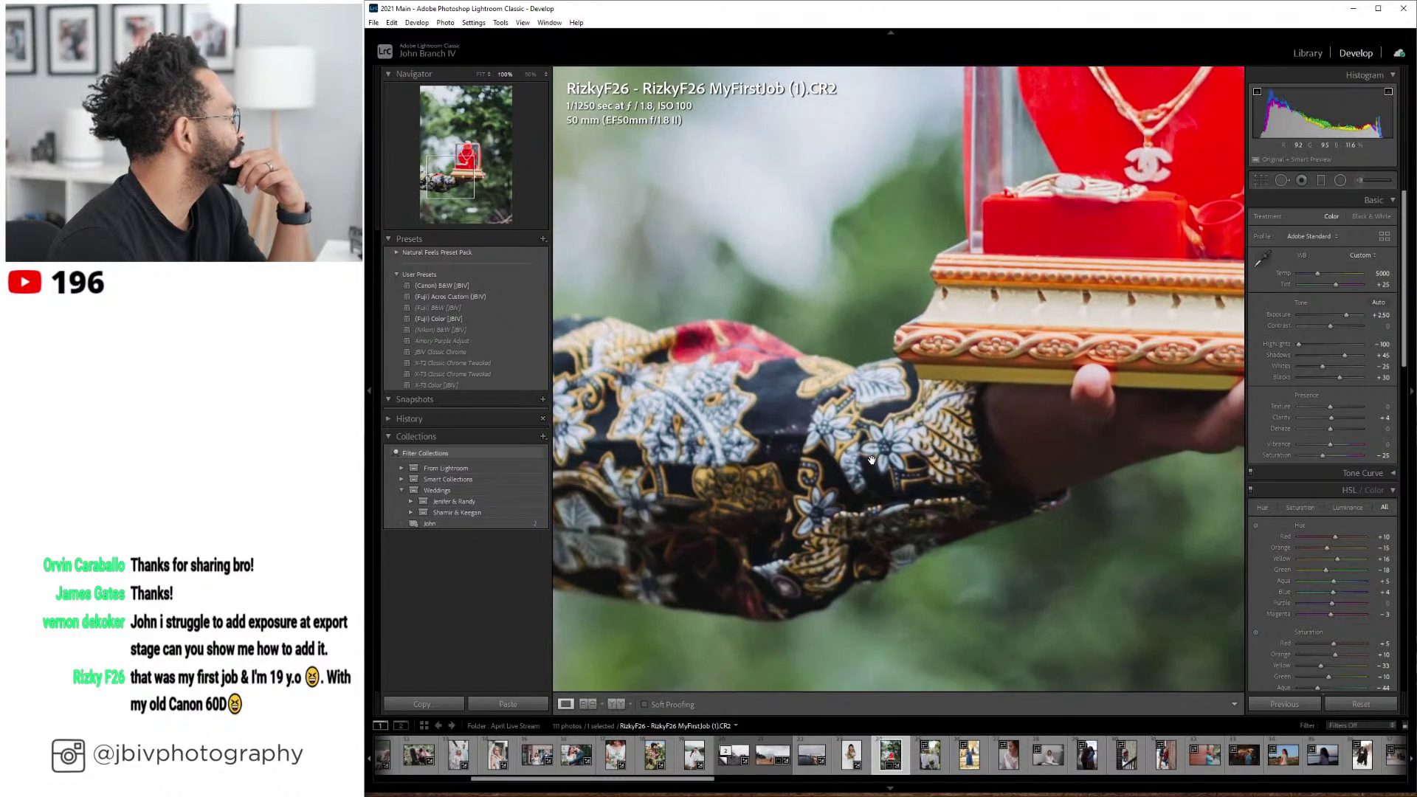
click(865, 456)
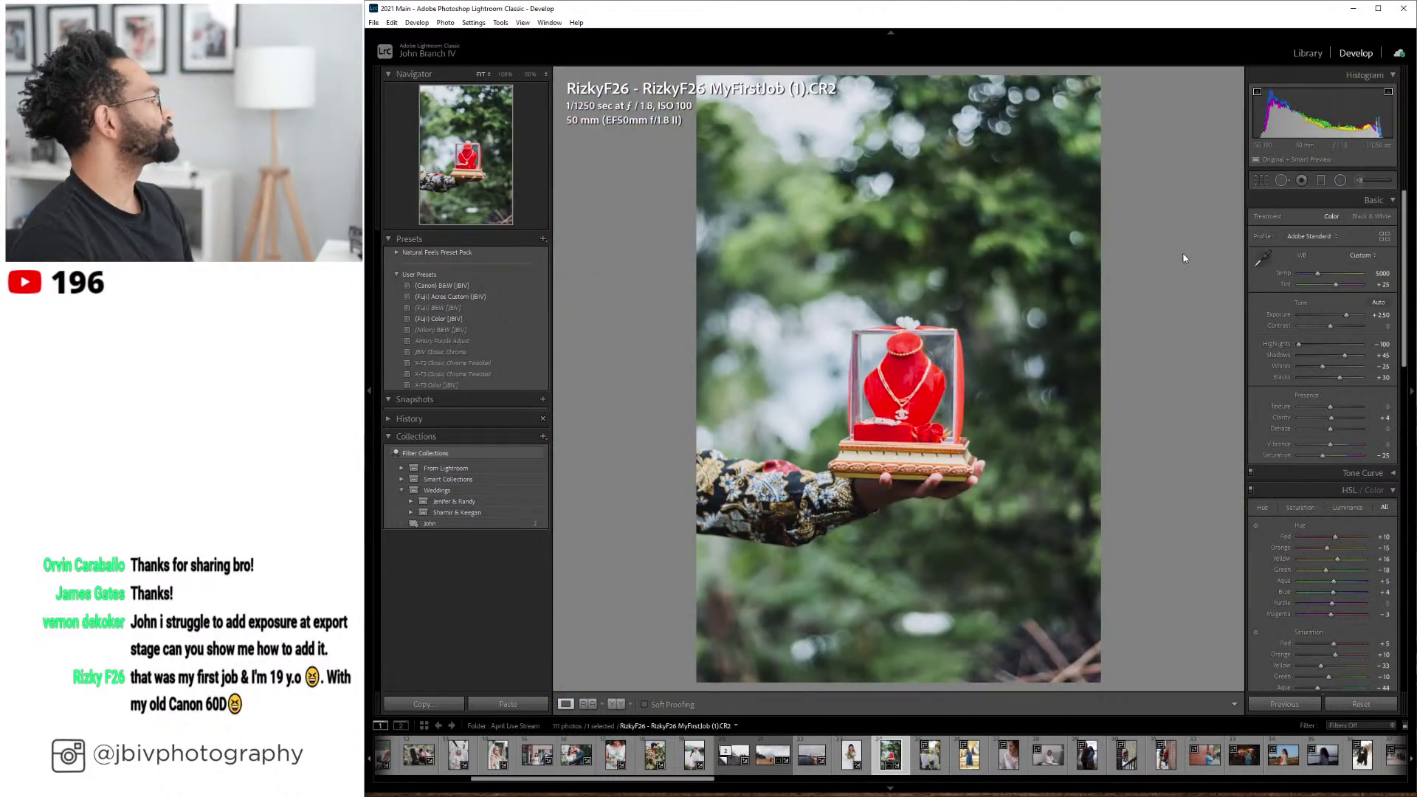
- Apply the (Fuji) Color [JBIV] preset to the following wedding couple photo and set its lens profile setup to Auto
key(Right)
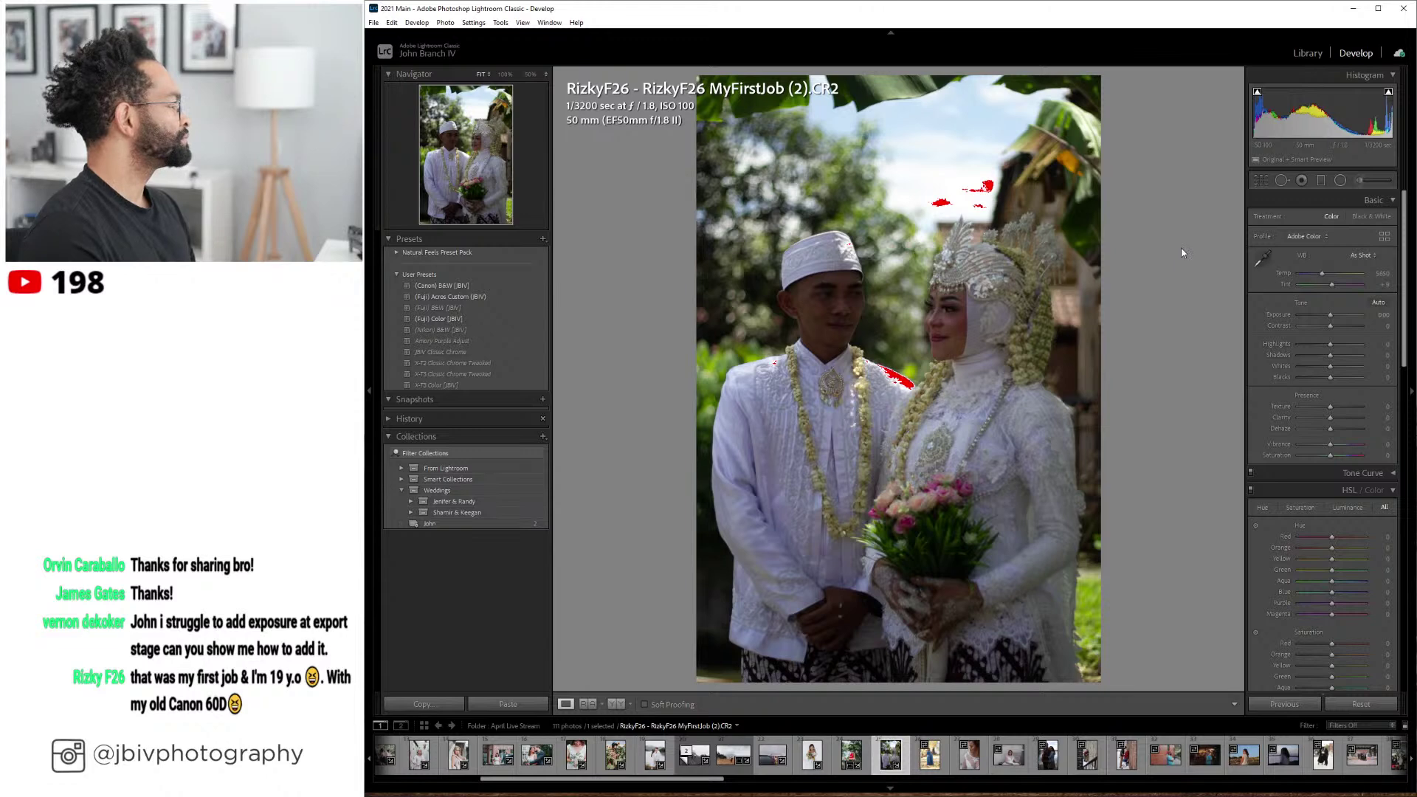
click(463, 318)
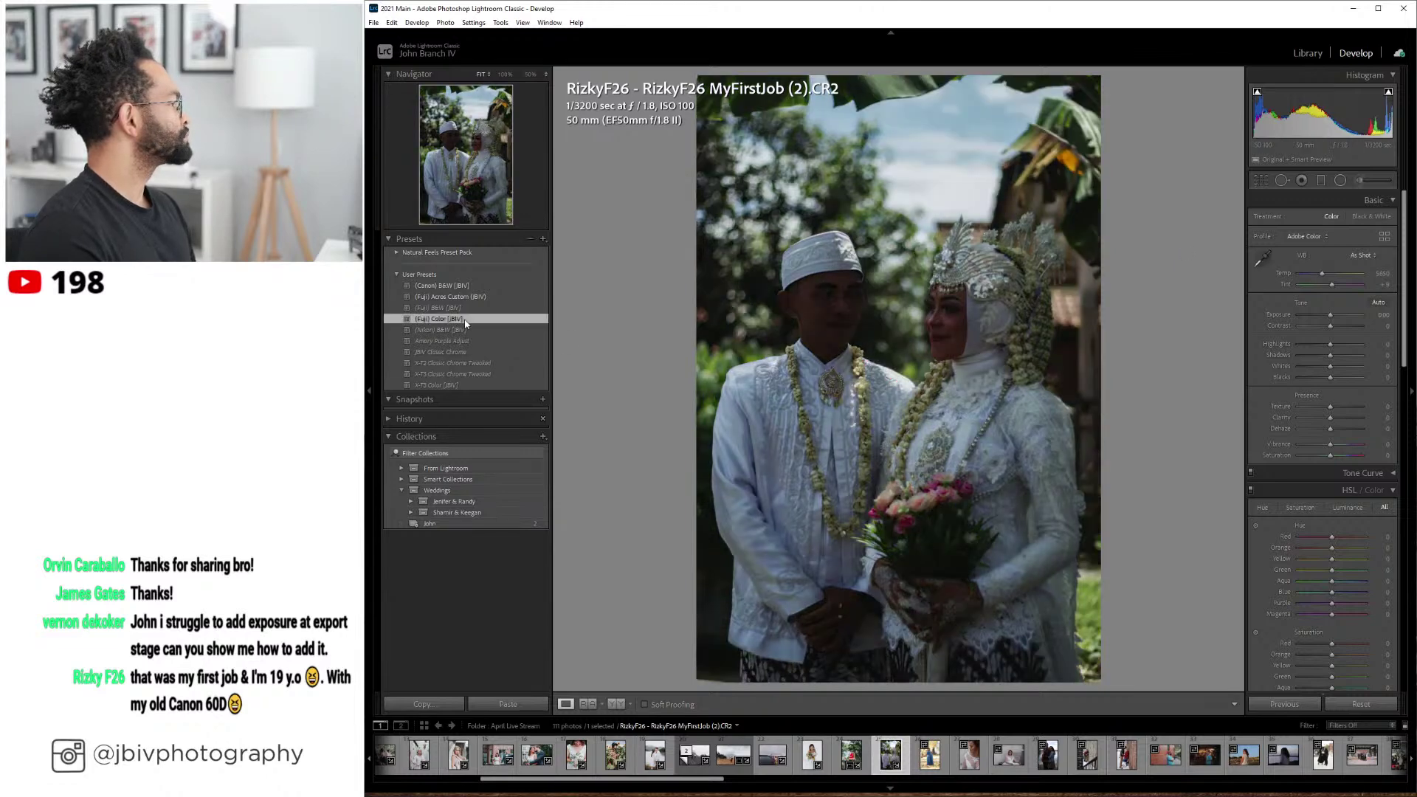
scroll(1321, 532, down, 10)
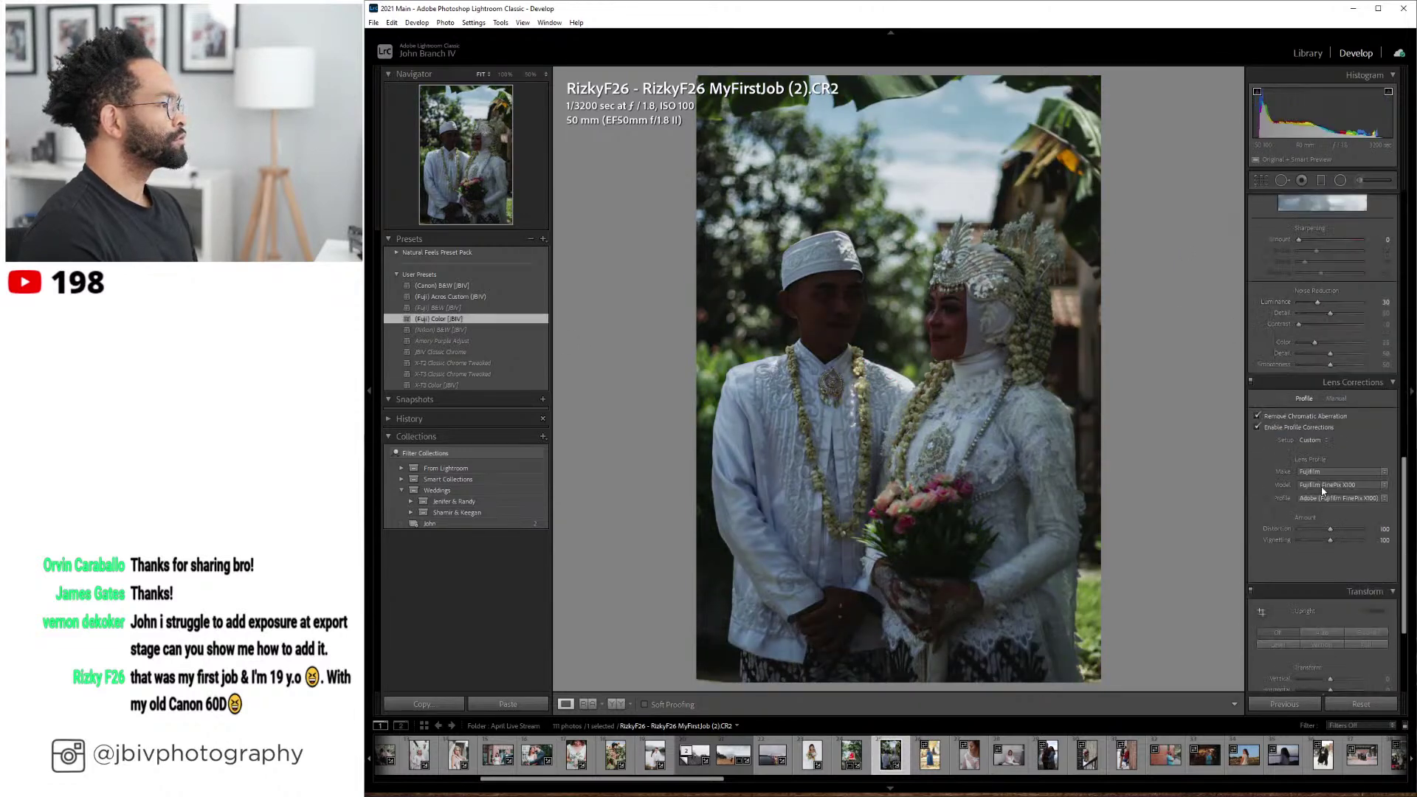
click(1313, 443)
click(1313, 463)
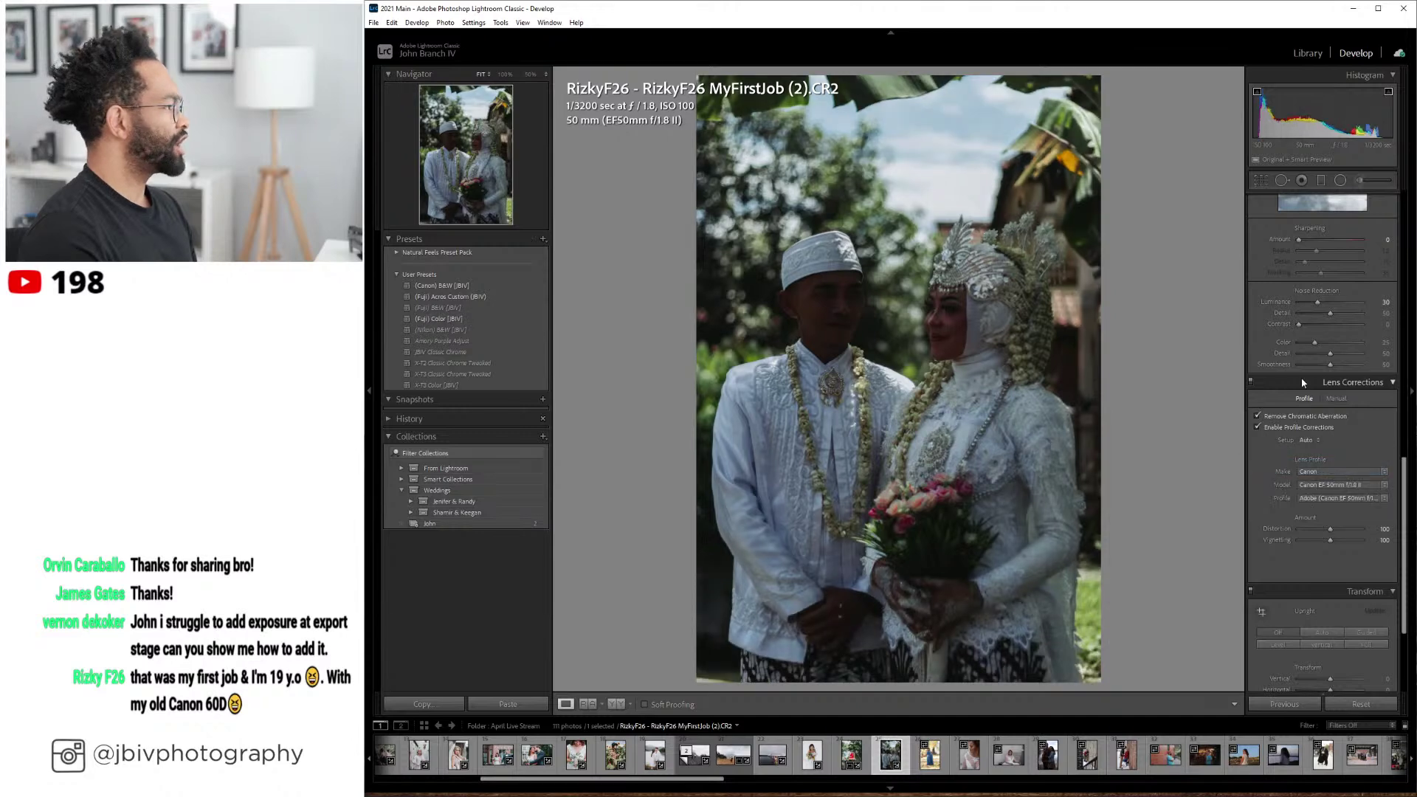
- Set the couple photo's Clarity to +9, Exposure to +1.20 and Shadows to +45, and adjust its white balance
scroll(1306, 399, up, 10)
drag(1330, 417, 1333, 418)
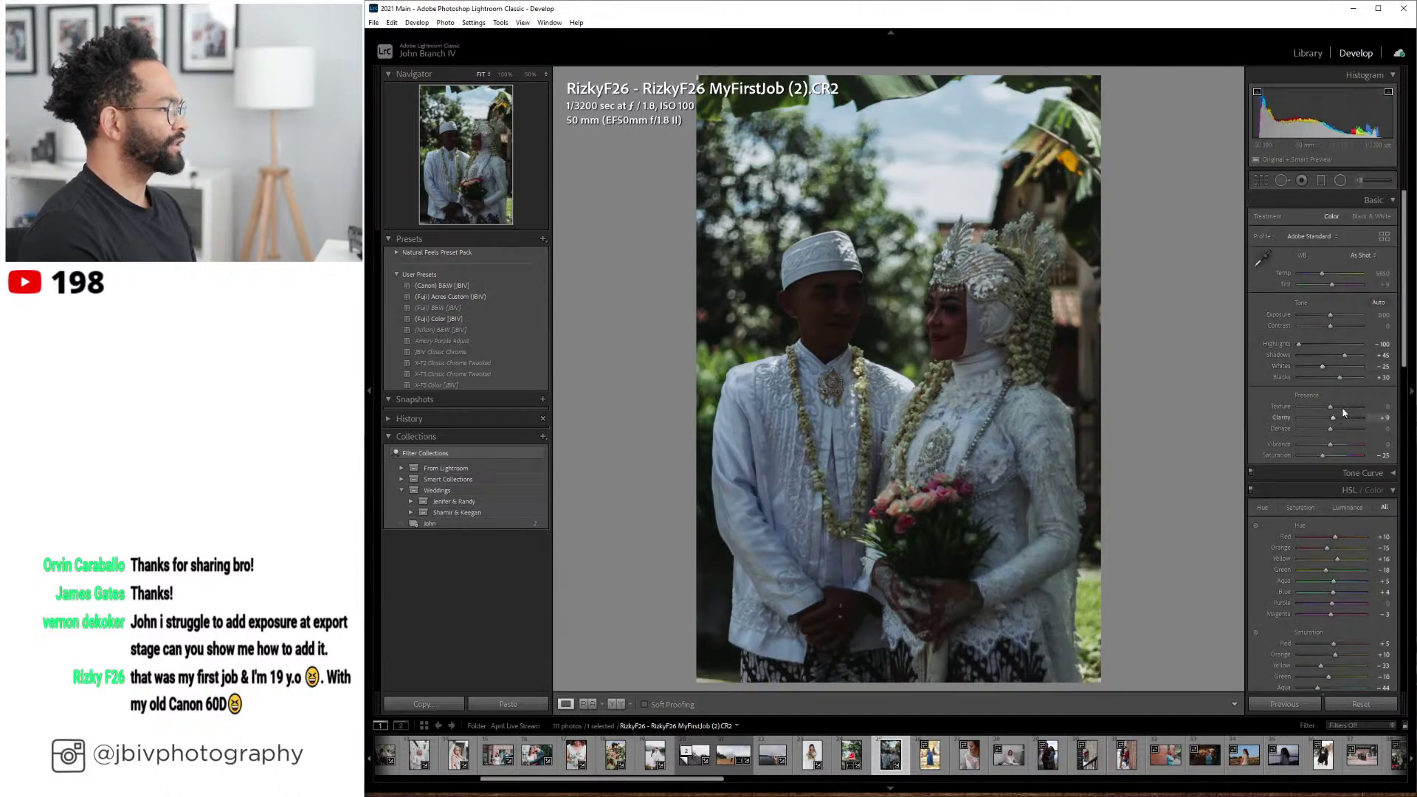
mouse_move(1349, 359)
mouse_down()
mouse_move(1340, 317)
mouse_move(1349, 361)
mouse_up()
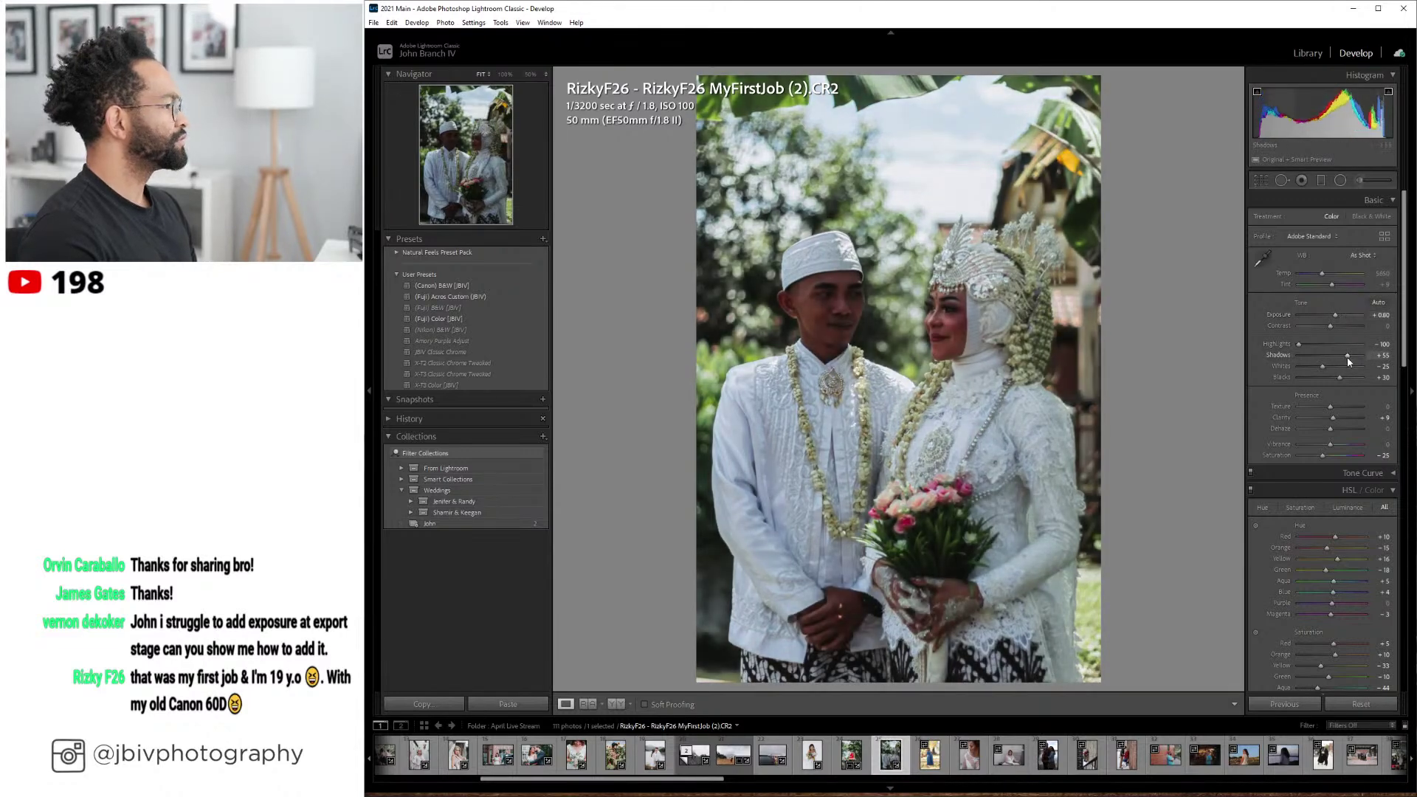
scroll(1349, 361, down, 4)
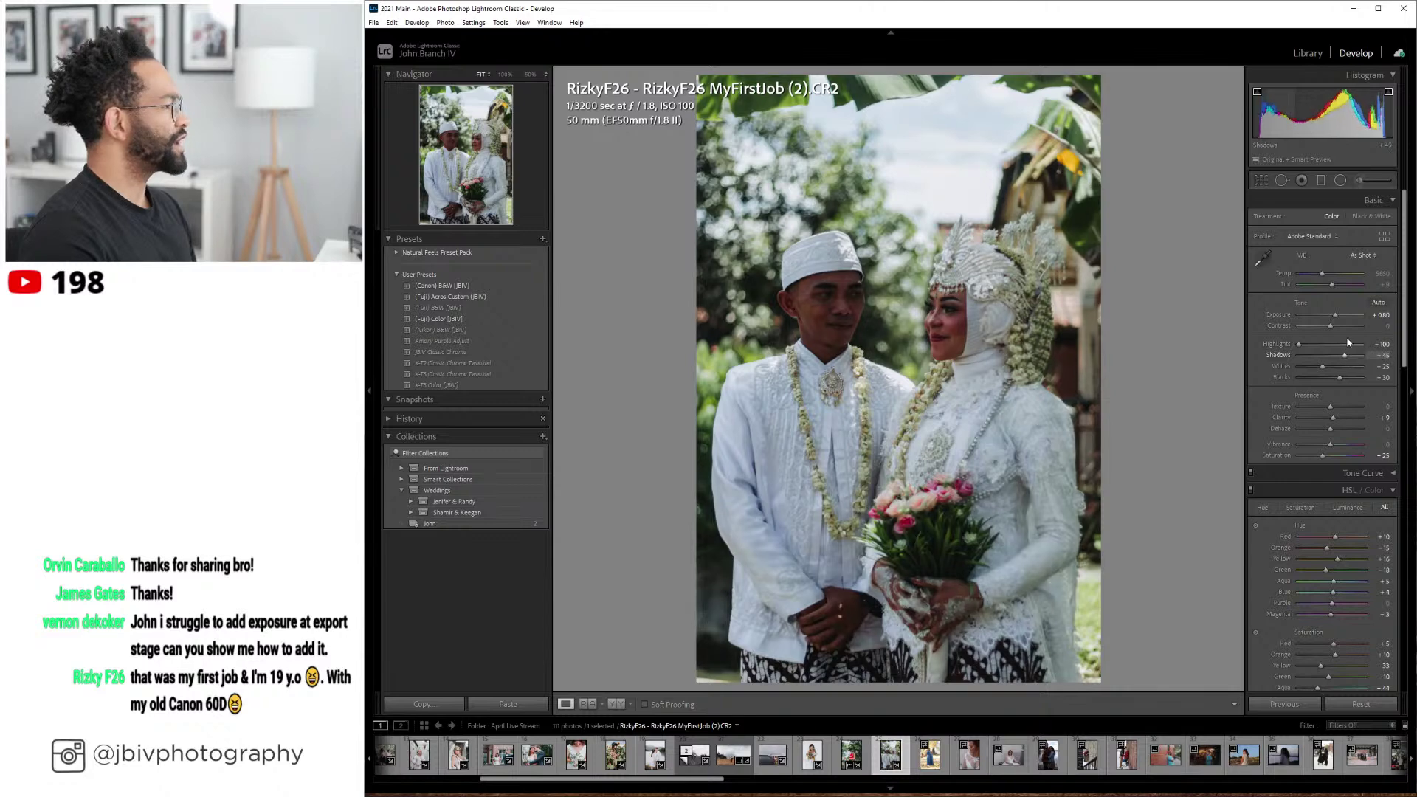
scroll(1348, 357, down, 1)
scroll(1345, 318, up, 3)
scroll(1345, 318, up, 1)
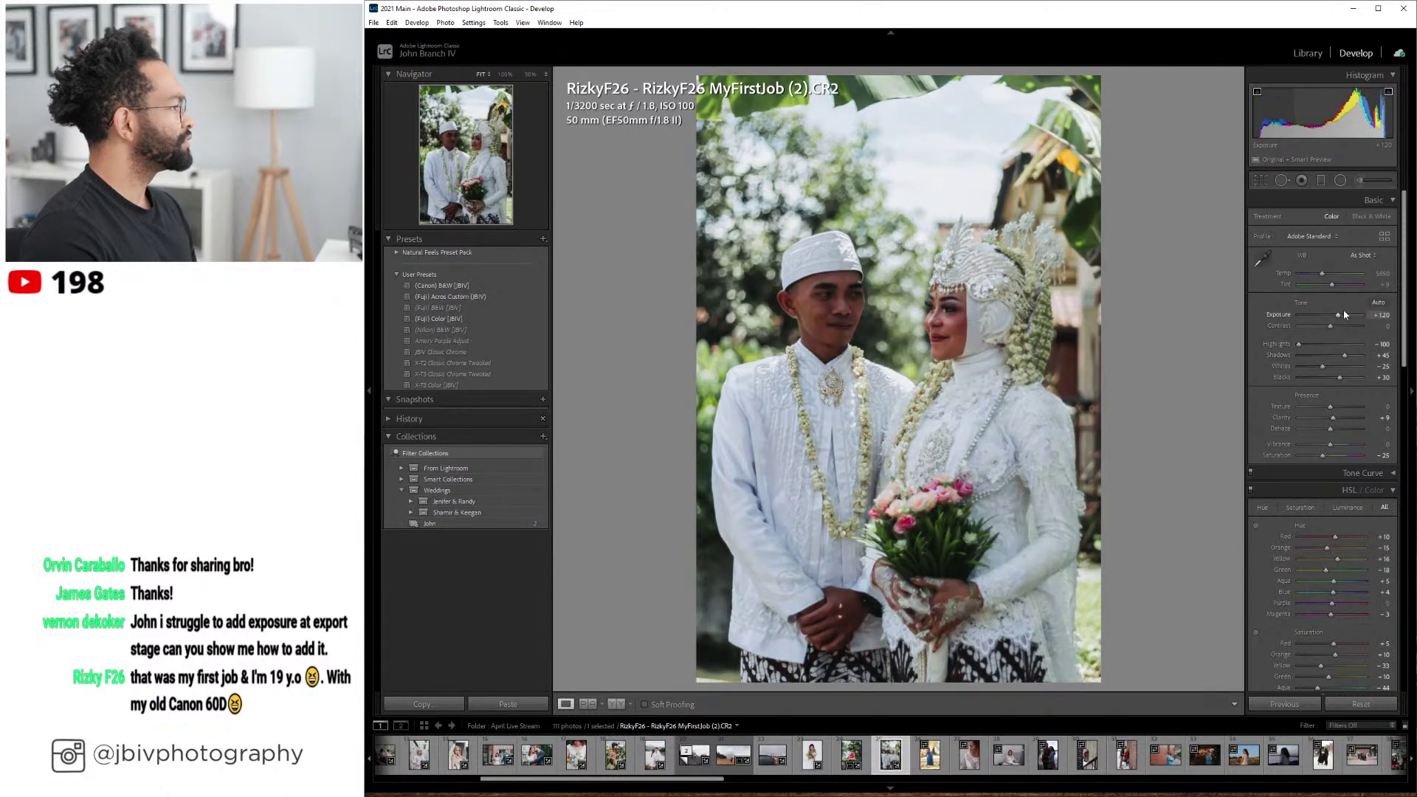
scroll(1340, 287, up, 2)
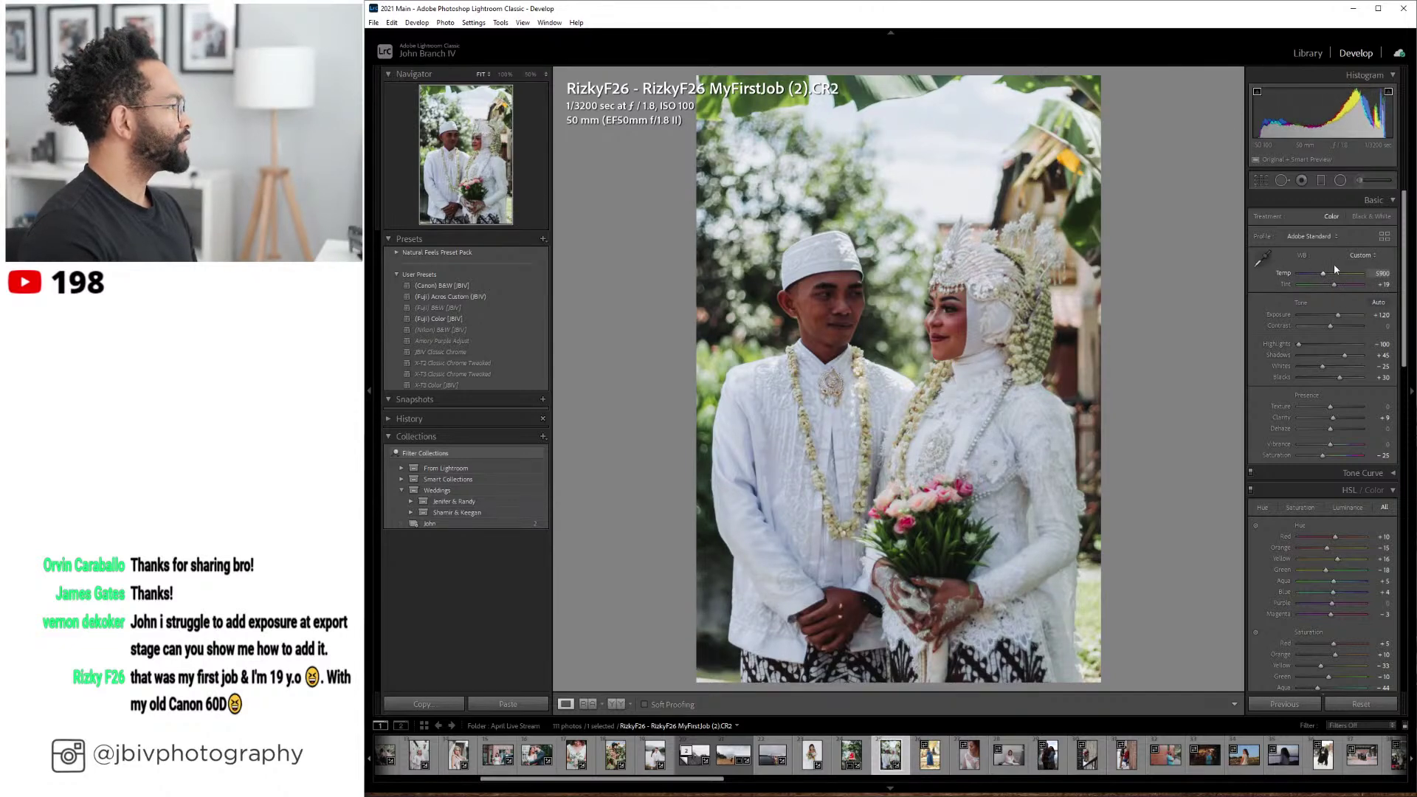
- Start an adjustment brush with the Shadows Save + effect and paint over the couple's hands, lower outfits, bouquet and the bride's sleeve
key(k)
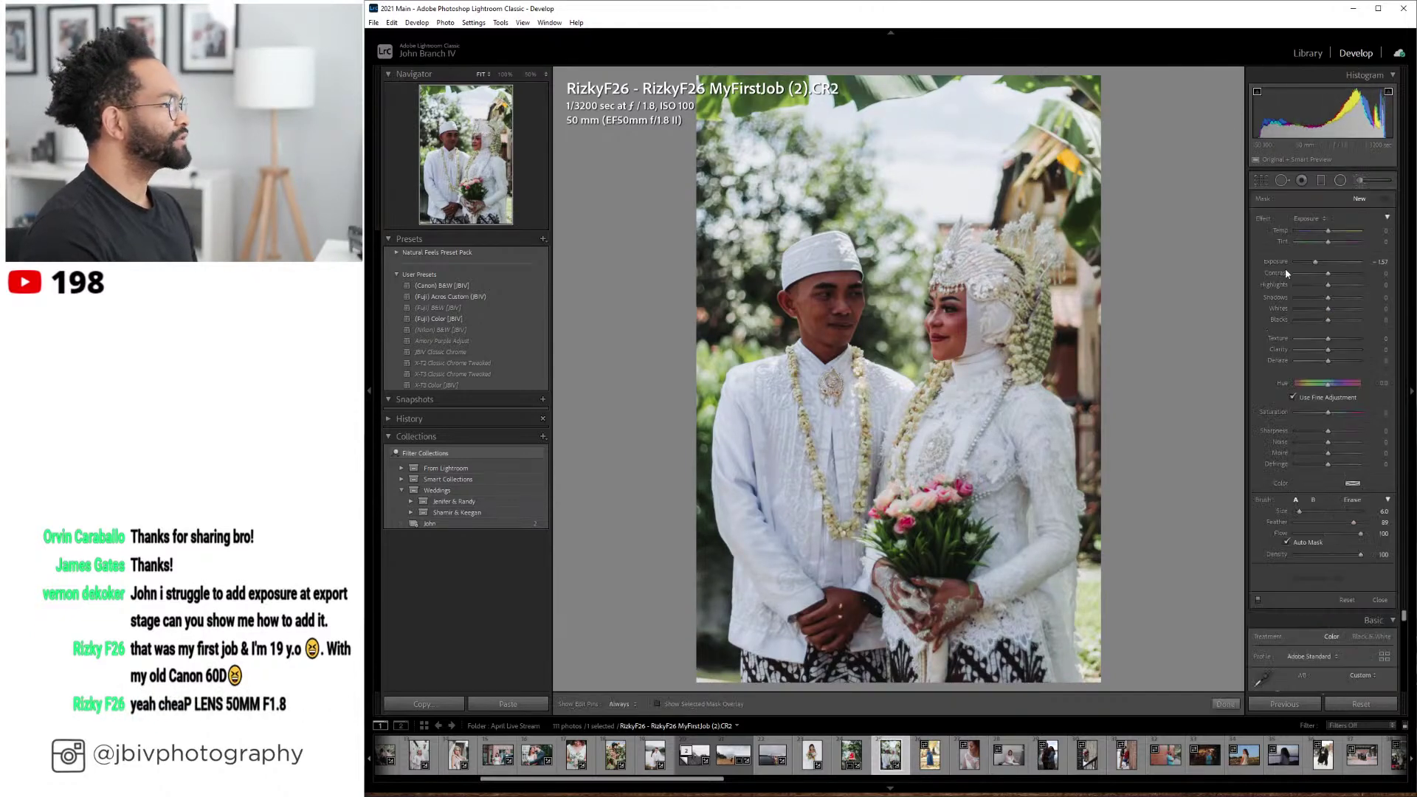
click(1302, 220)
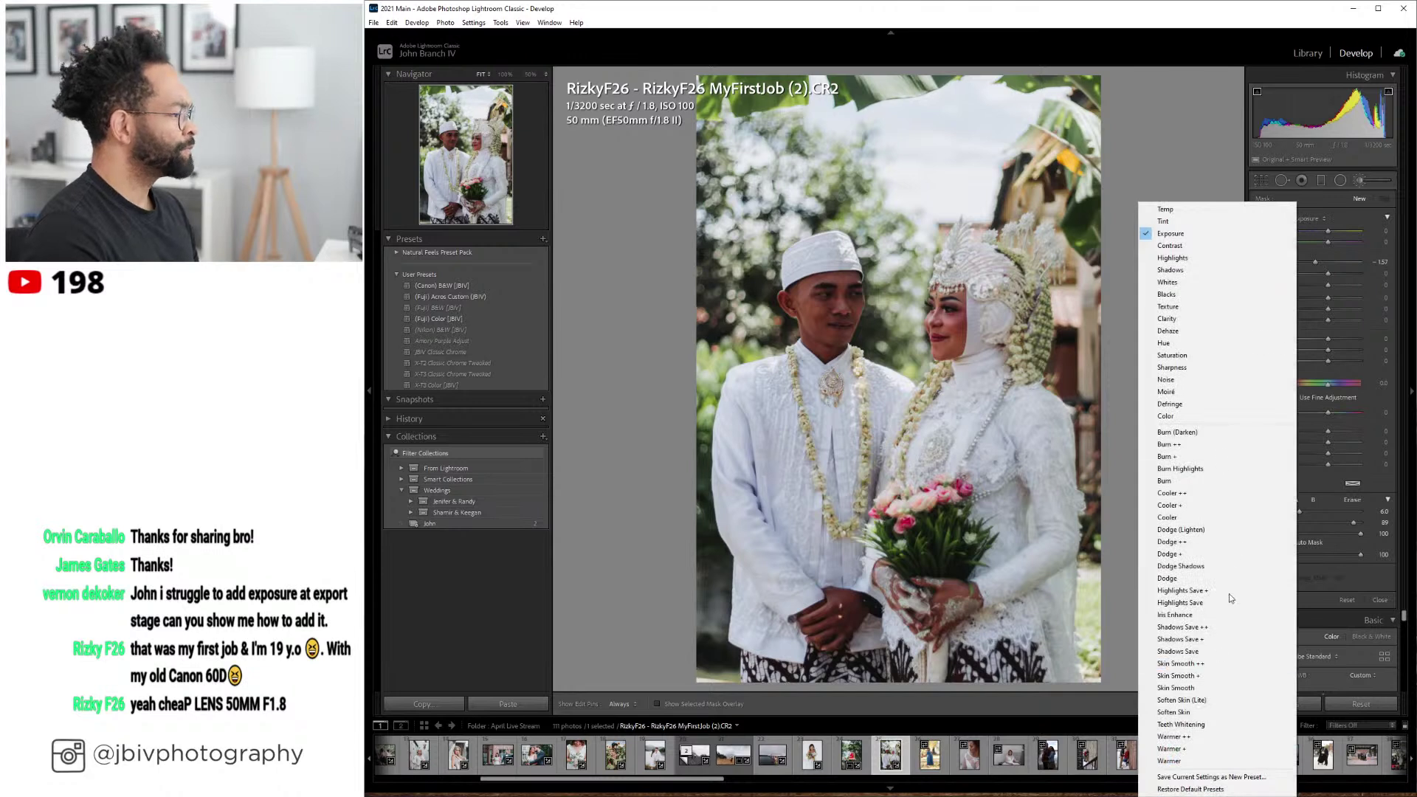
click(1214, 639)
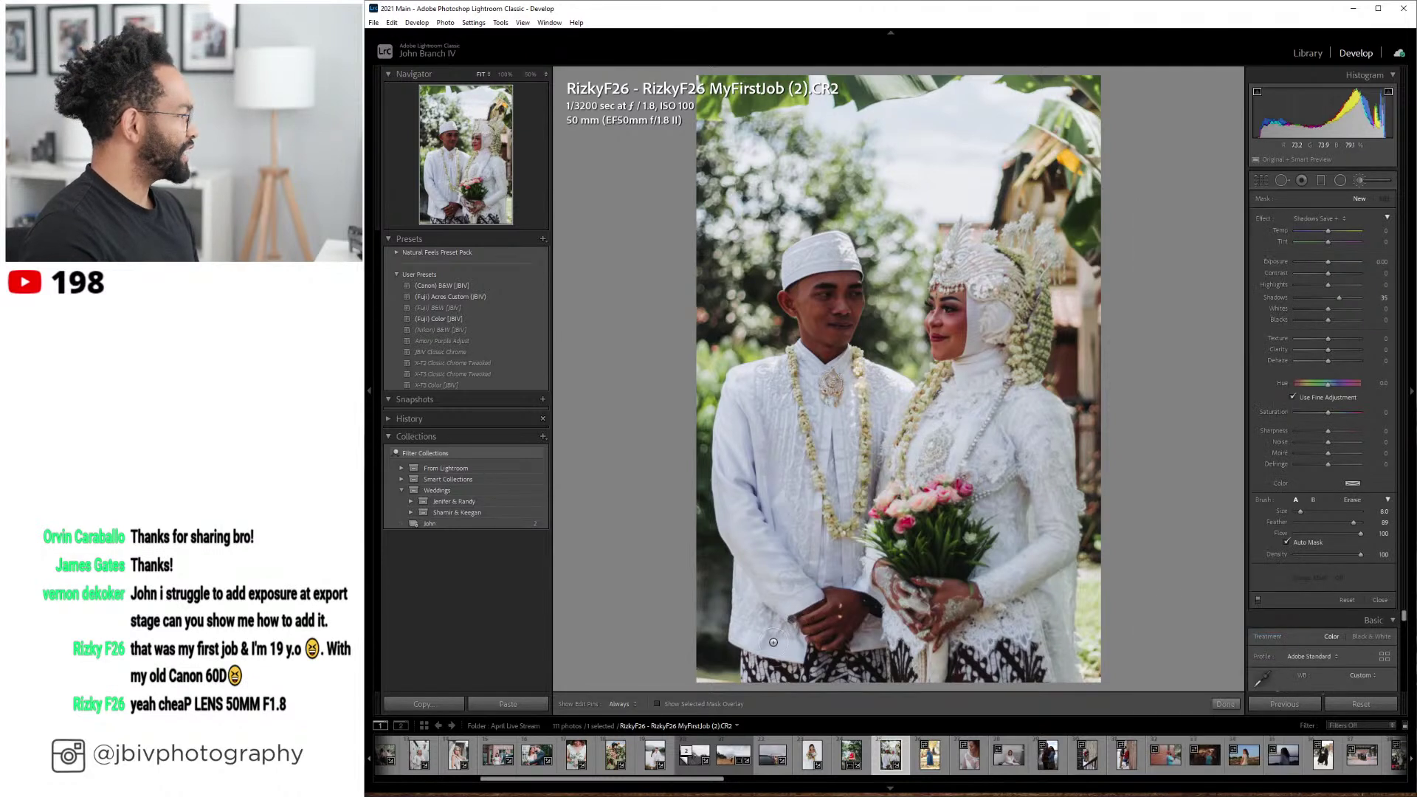
mouse_move(771, 645)
mouse_down()
mouse_move(773, 613)
mouse_move(777, 675)
mouse_move(801, 697)
mouse_move(819, 650)
mouse_move(856, 718)
mouse_up()
key(o)
mouse_move(859, 636)
mouse_down()
mouse_move(952, 642)
mouse_move(992, 517)
mouse_move(1017, 676)
mouse_move(981, 681)
mouse_move(995, 583)
mouse_move(1033, 550)
mouse_move(1047, 661)
mouse_move(1069, 635)
mouse_move(1014, 417)
mouse_move(1052, 435)
mouse_move(1062, 503)
mouse_up()
mouse_move(1033, 423)
mouse_down()
mouse_move(1025, 504)
mouse_move(1009, 505)
mouse_move(998, 475)
mouse_move(978, 502)
mouse_up()
key(h)
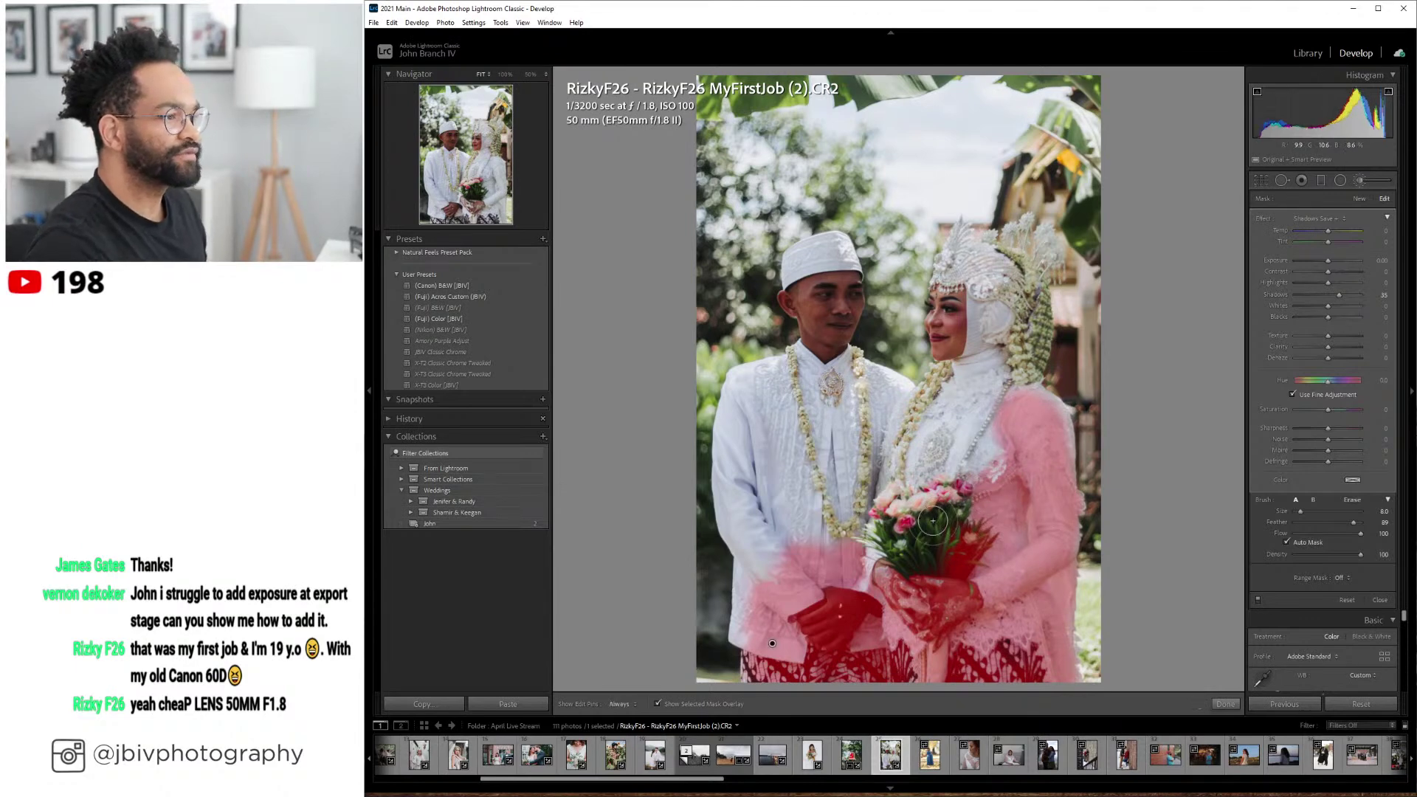
- Extend the brush mask over the rest of the bride and groom, including faces and headwear, and raise the mask's Shadows
key(h)
mouse_move(1003, 498)
mouse_down()
mouse_move(973, 414)
mouse_move(956, 498)
mouse_move(914, 533)
mouse_move(897, 593)
mouse_move(881, 591)
mouse_move(886, 453)
mouse_move(856, 602)
mouse_move(874, 549)
mouse_move(807, 494)
mouse_move(751, 586)
mouse_move(761, 668)
mouse_move(756, 523)
mouse_move(758, 573)
mouse_move(735, 510)
mouse_move(742, 383)
mouse_move(756, 374)
mouse_move(763, 431)
mouse_move(737, 468)
mouse_move(732, 437)
mouse_move(774, 427)
mouse_move(802, 393)
mouse_move(827, 428)
mouse_move(806, 427)
mouse_move(817, 446)
mouse_move(848, 442)
mouse_move(870, 416)
mouse_move(857, 472)
mouse_move(876, 500)
mouse_move(890, 450)
mouse_move(909, 452)
mouse_move(876, 532)
mouse_move(838, 529)
mouse_move(939, 395)
mouse_move(951, 383)
mouse_move(914, 436)
mouse_move(974, 380)
mouse_move(915, 500)
mouse_up()
mouse_move(988, 406)
mouse_down()
mouse_move(1020, 340)
mouse_move(1028, 363)
mouse_move(1013, 390)
mouse_move(1047, 437)
mouse_move(1048, 485)
mouse_move(1010, 384)
mouse_move(1007, 292)
mouse_move(972, 362)
mouse_move(944, 346)
mouse_move(968, 329)
mouse_move(973, 353)
mouse_move(957, 313)
mouse_move(935, 320)
mouse_move(958, 249)
mouse_move(973, 343)
mouse_move(1009, 297)
mouse_move(988, 246)
mouse_move(1017, 237)
mouse_move(1024, 277)
mouse_move(1046, 246)
mouse_move(1019, 375)
mouse_up()
key(bracketleft)
key(bracketleft)
mouse_move(808, 380)
mouse_down()
mouse_move(815, 352)
mouse_move(792, 395)
mouse_move(860, 369)
mouse_move(840, 413)
mouse_up()
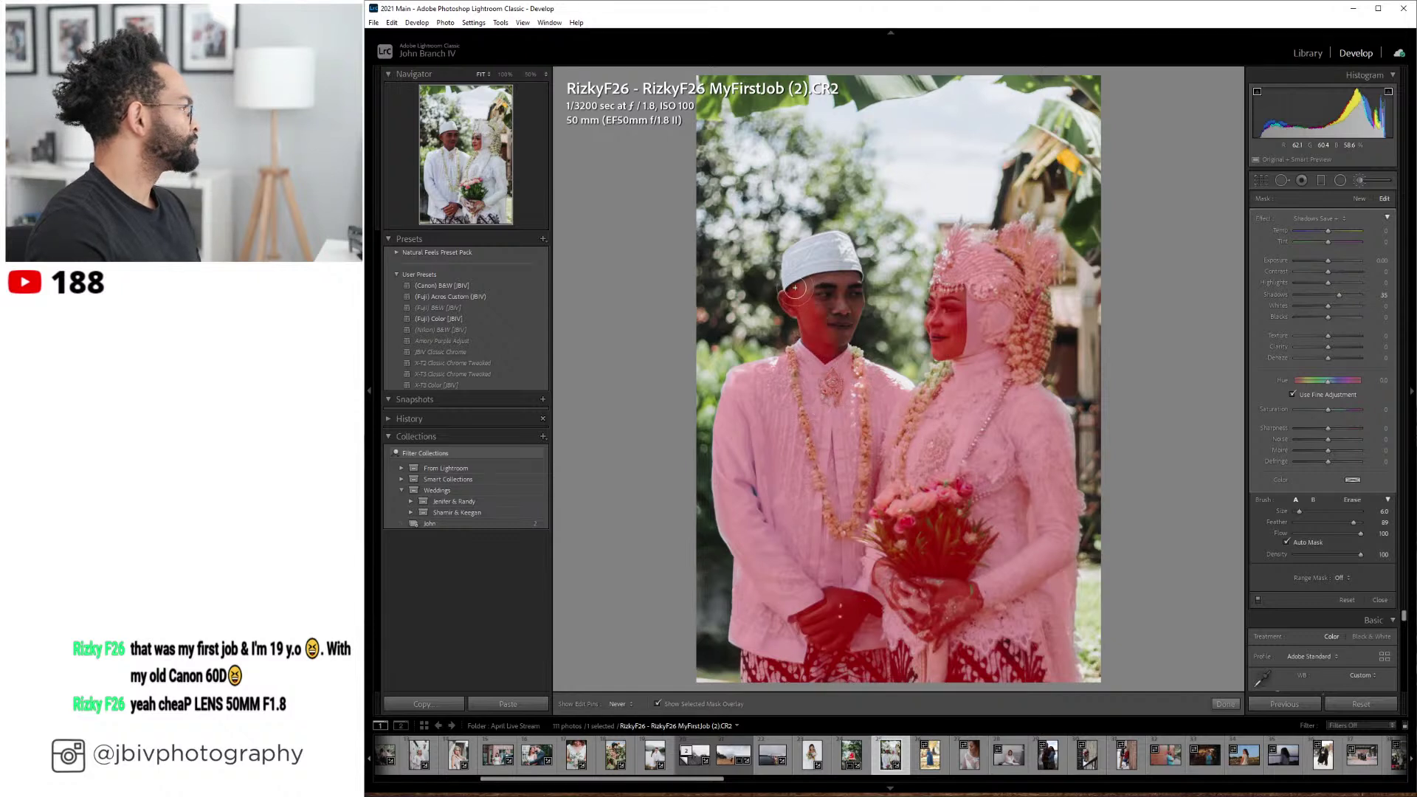
mouse_move(799, 256)
mouse_down()
mouse_move(843, 246)
mouse_move(812, 291)
mouse_move(824, 252)
mouse_move(847, 316)
mouse_move(795, 384)
mouse_up()
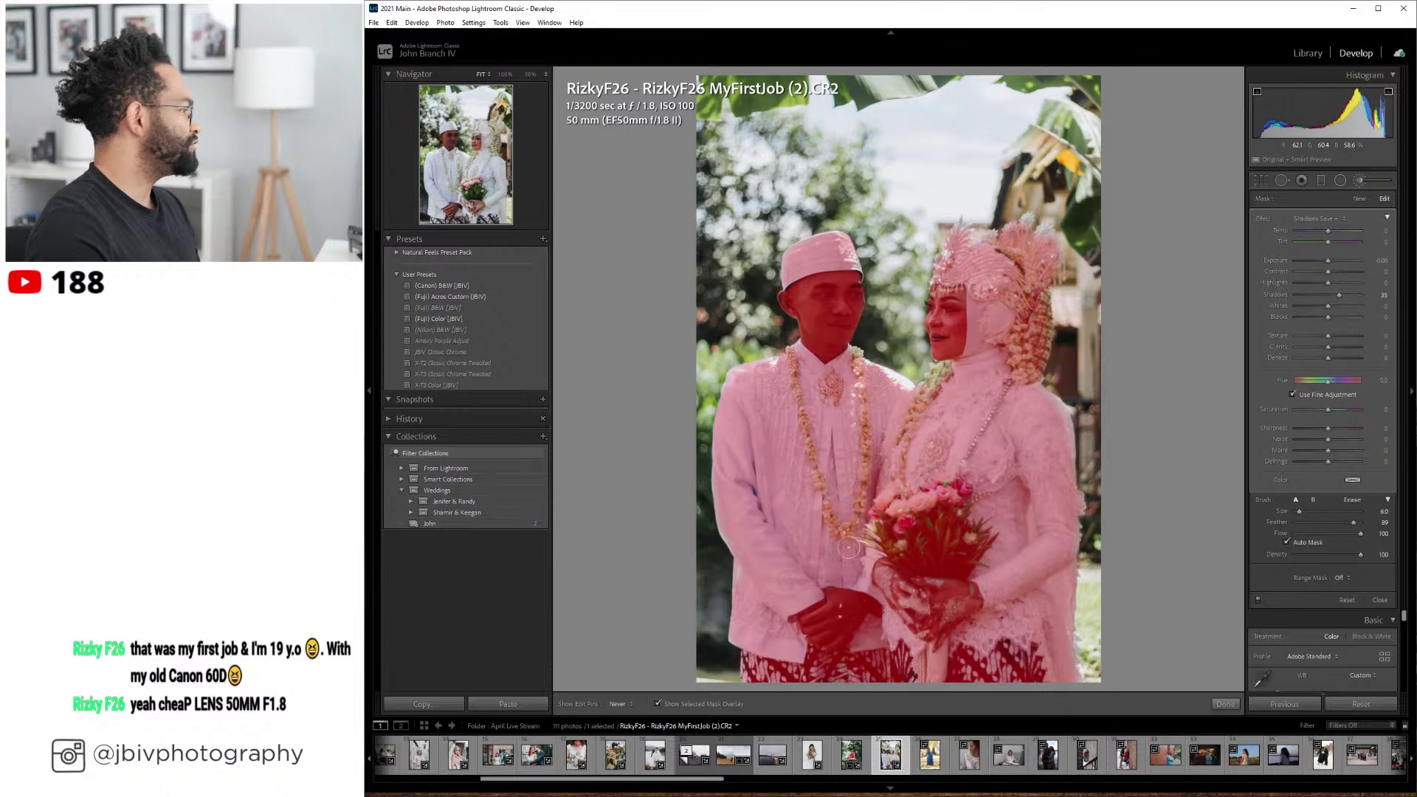
key(o)
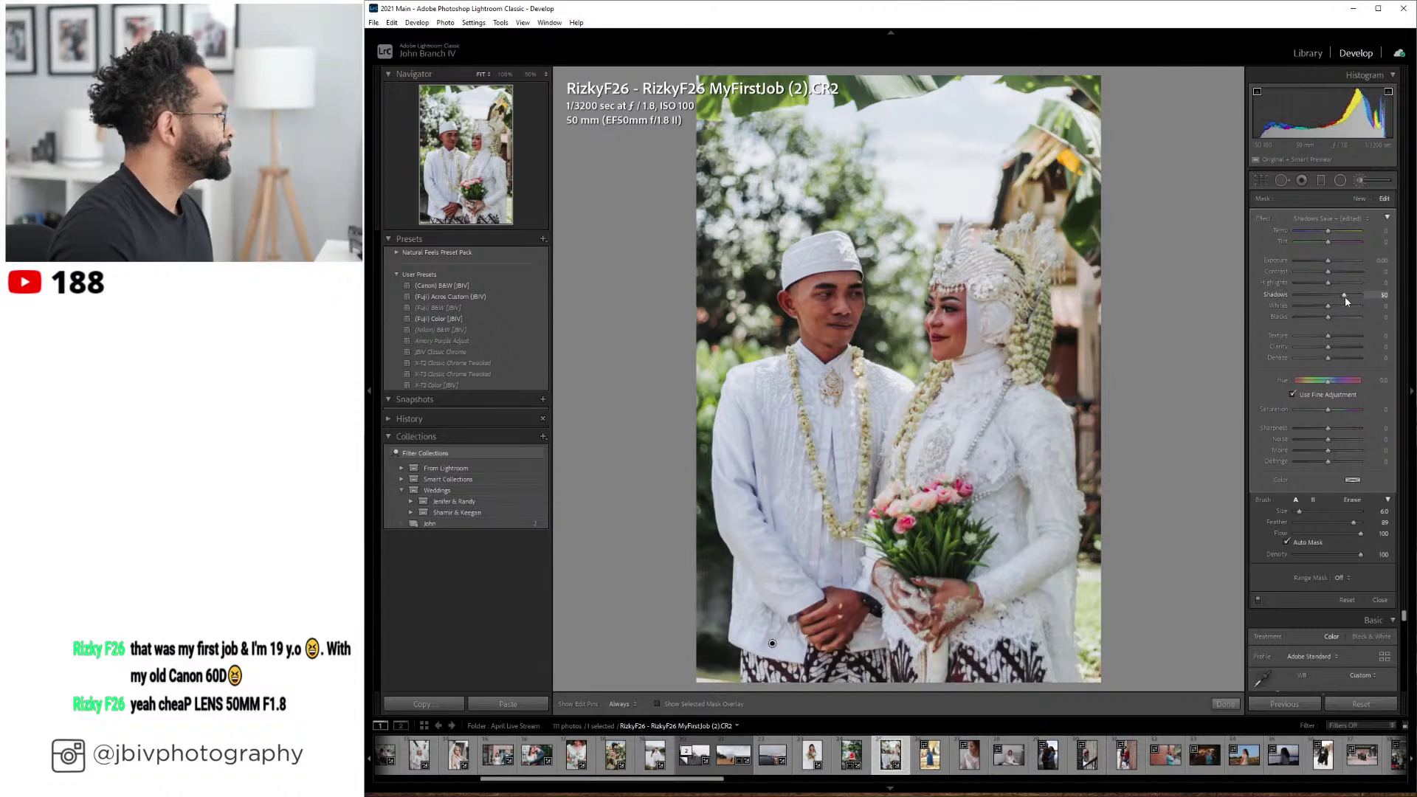
drag(1345, 297, 1344, 297)
click(1359, 182)
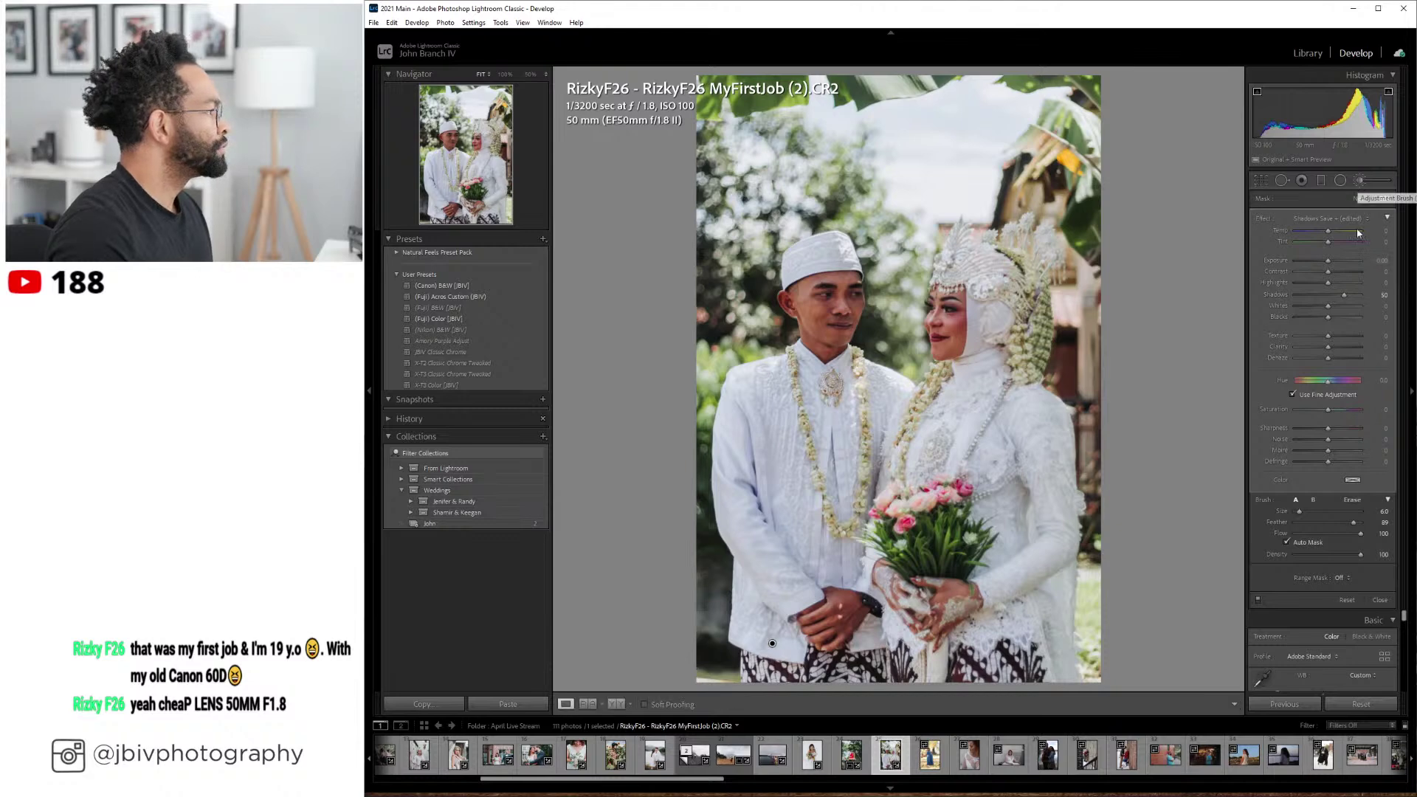
- Set the couple photo's Exposure to +1.40, Shadows to +25 and Clarity to +14
scroll(1346, 316, up, 2)
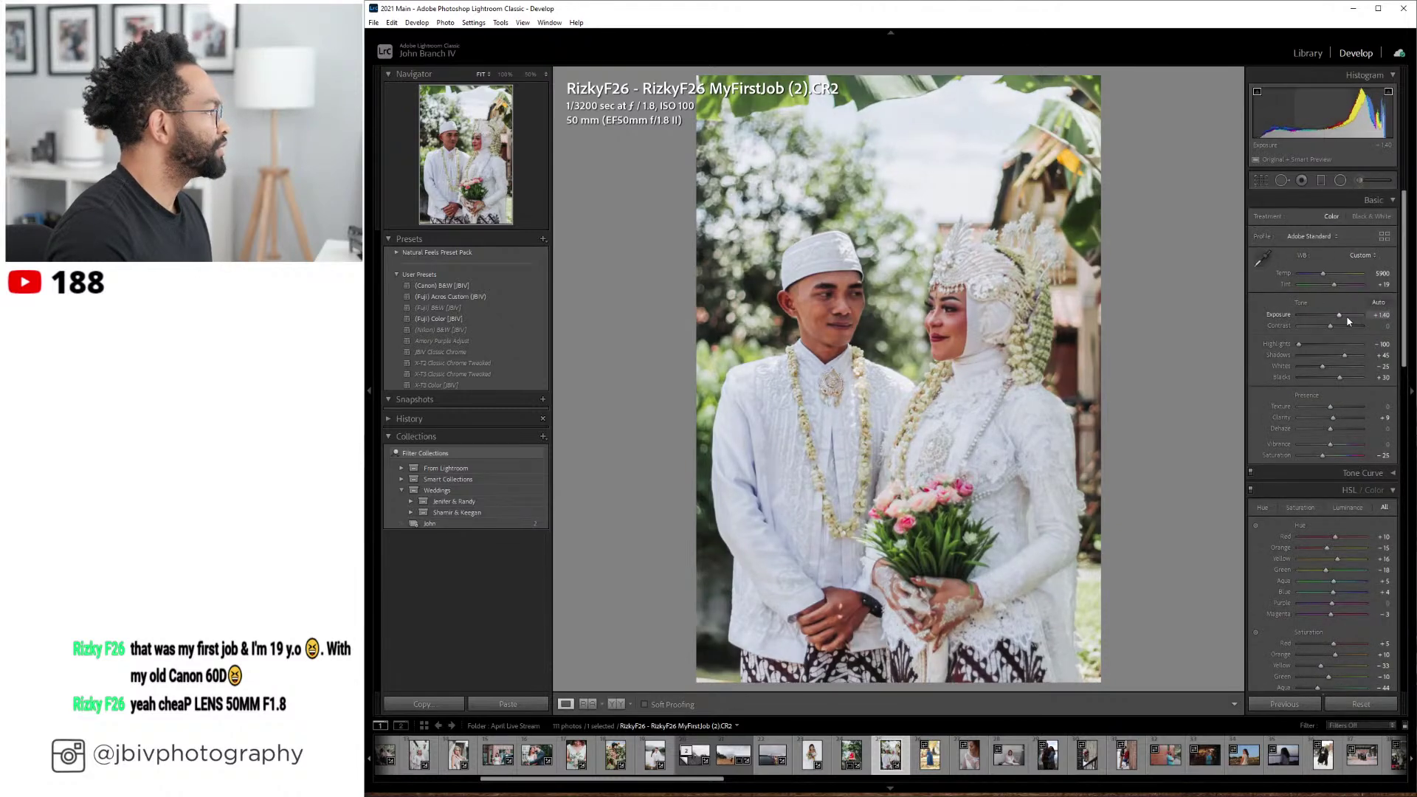
scroll(1346, 316, up, 1)
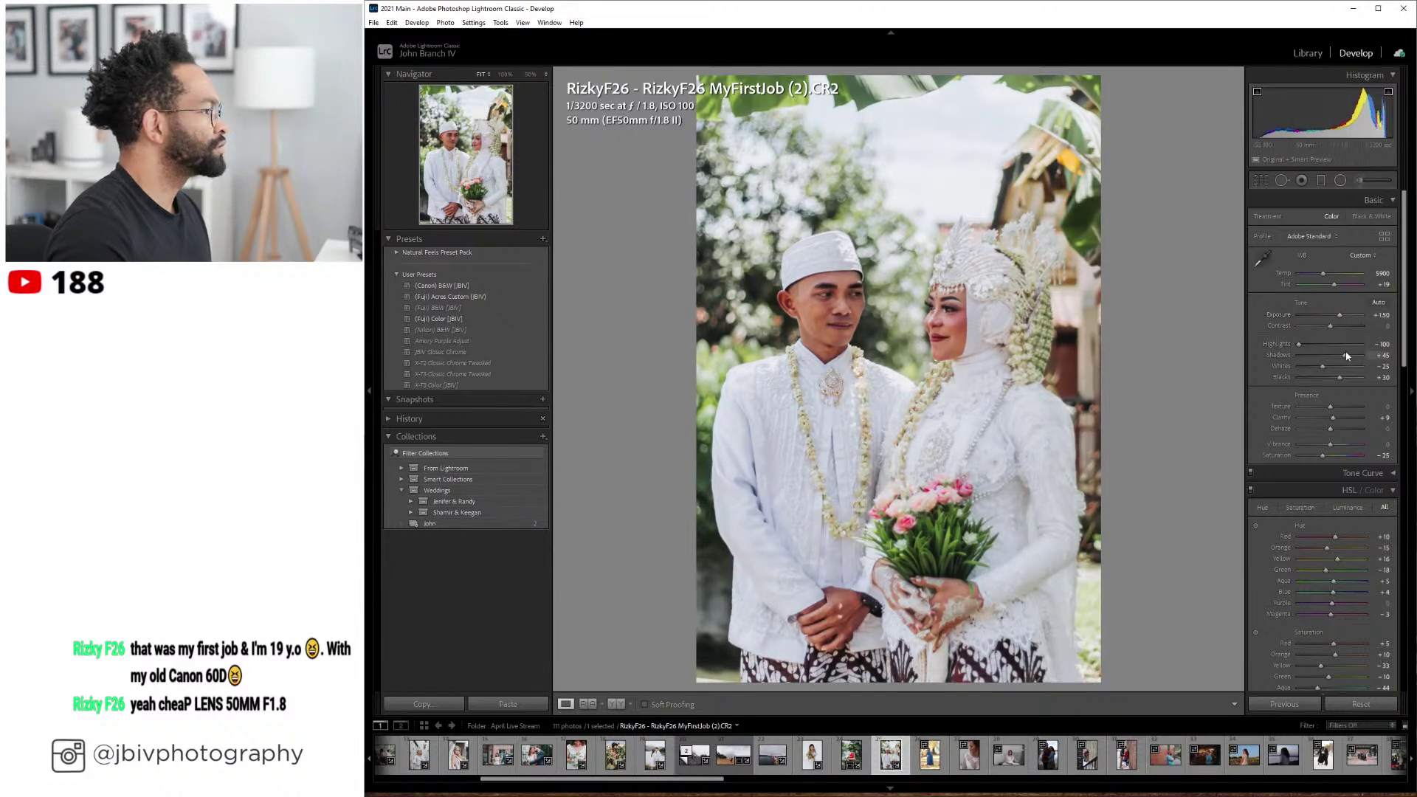
scroll(1347, 357, down, 1)
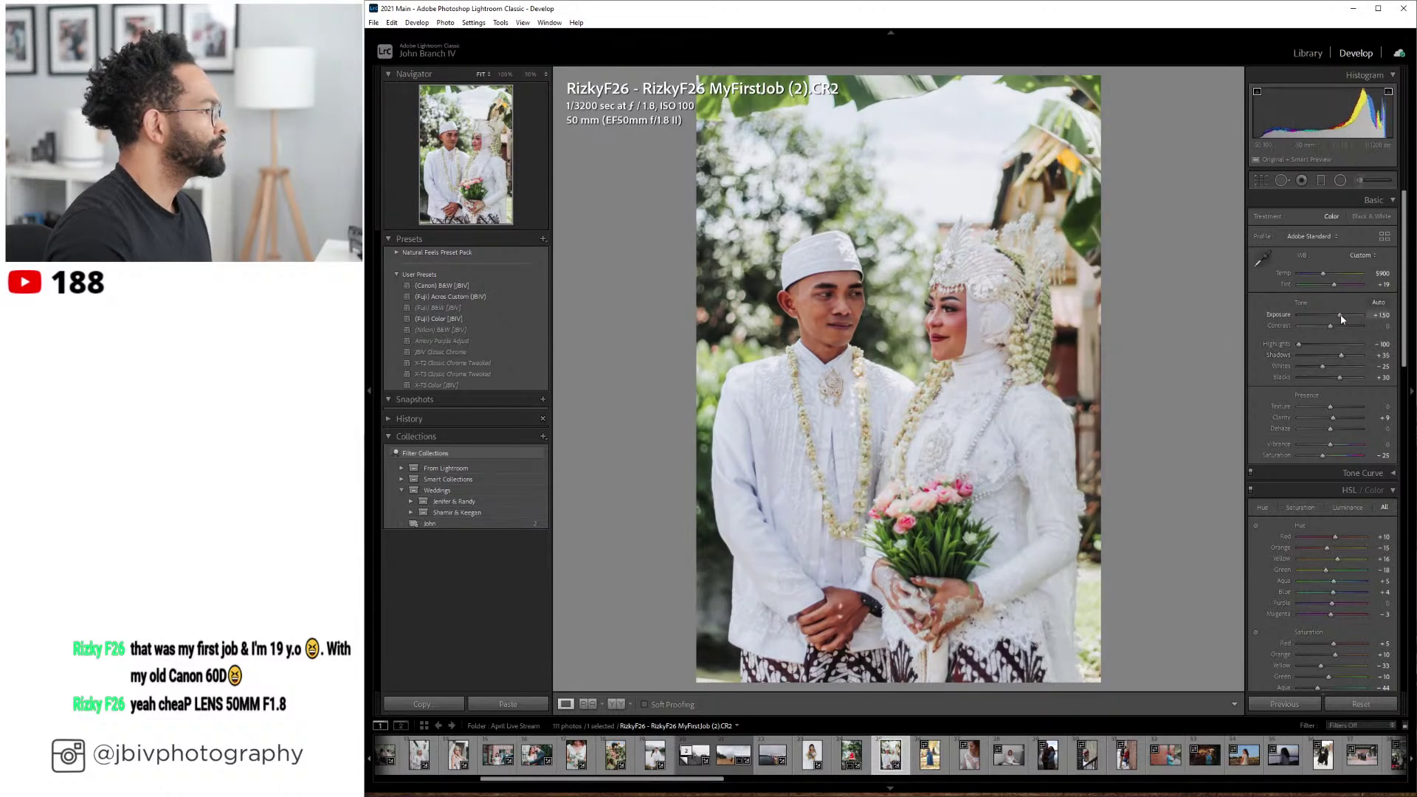
scroll(1344, 315, up, 1)
scroll(1343, 357, down, 1)
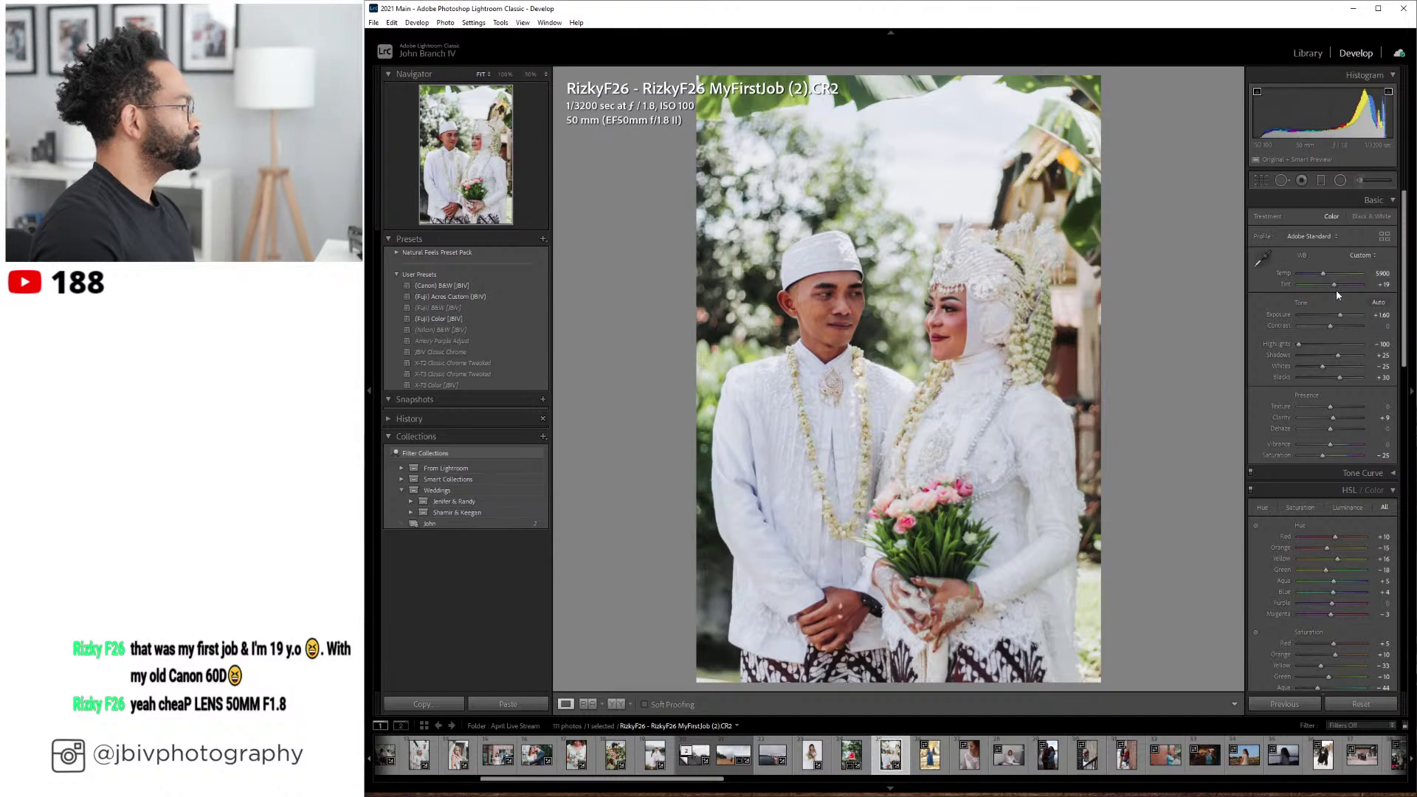
click(1345, 415)
- Compare the couple photo's before and after versions side by side, including an enlarged view, and return to the single view
click(617, 704)
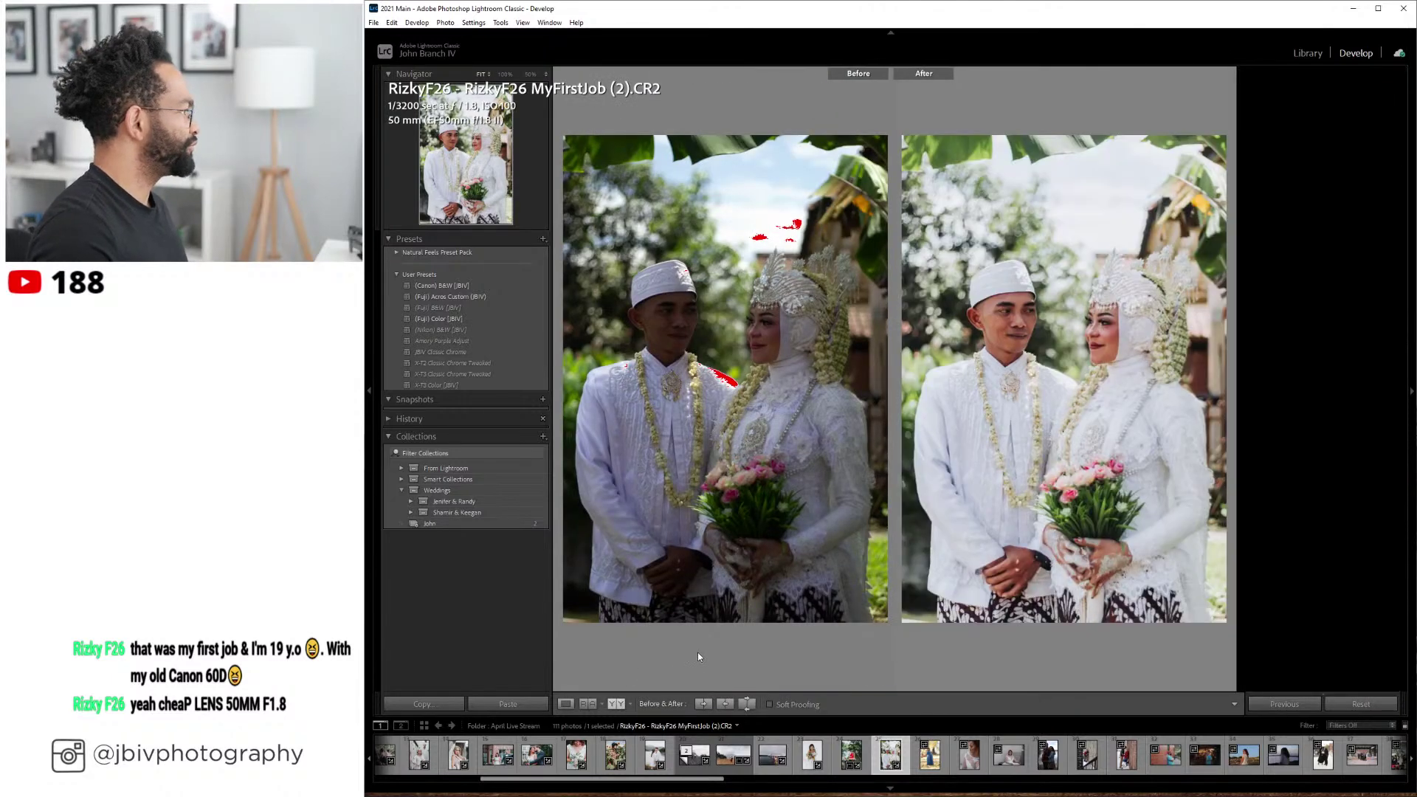
key(Tab)
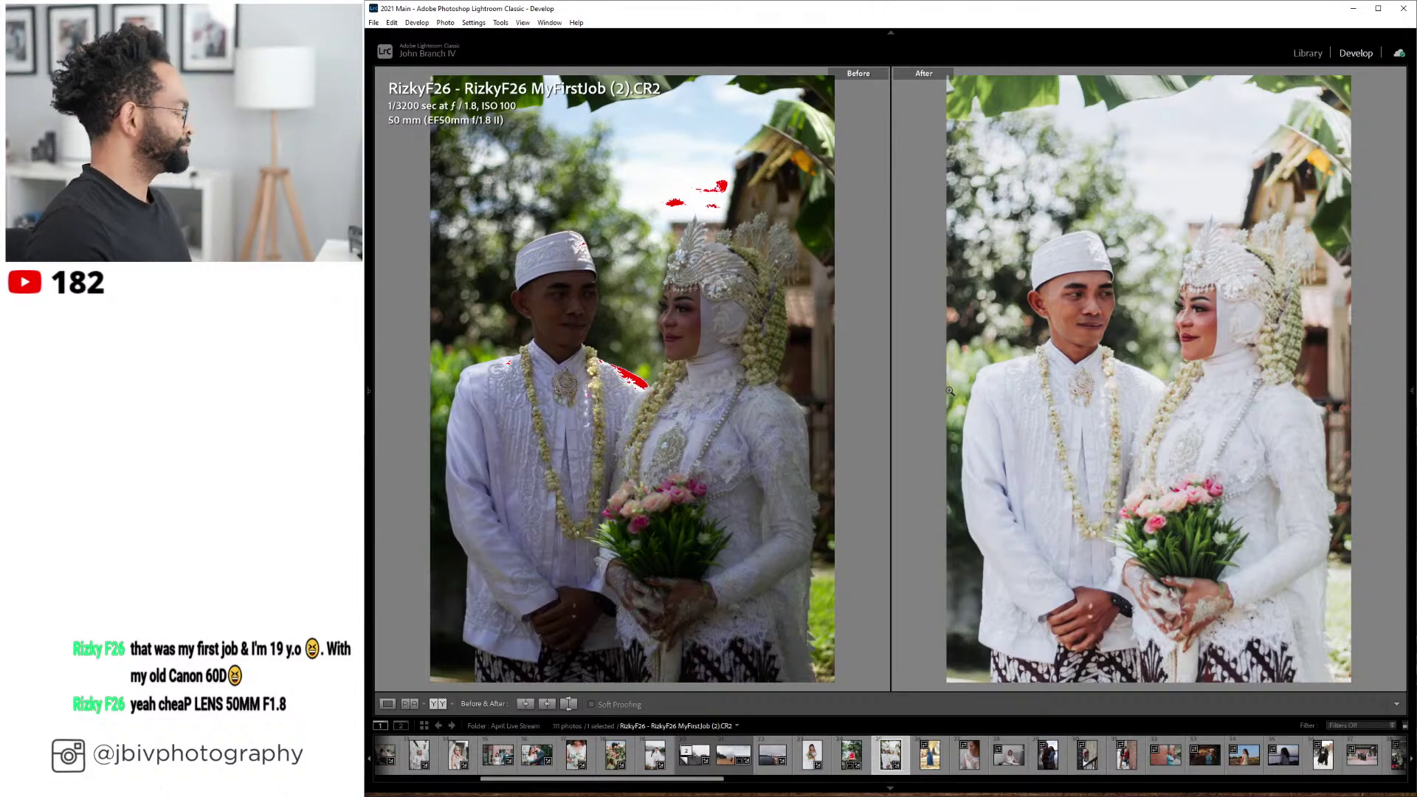
key(Tab)
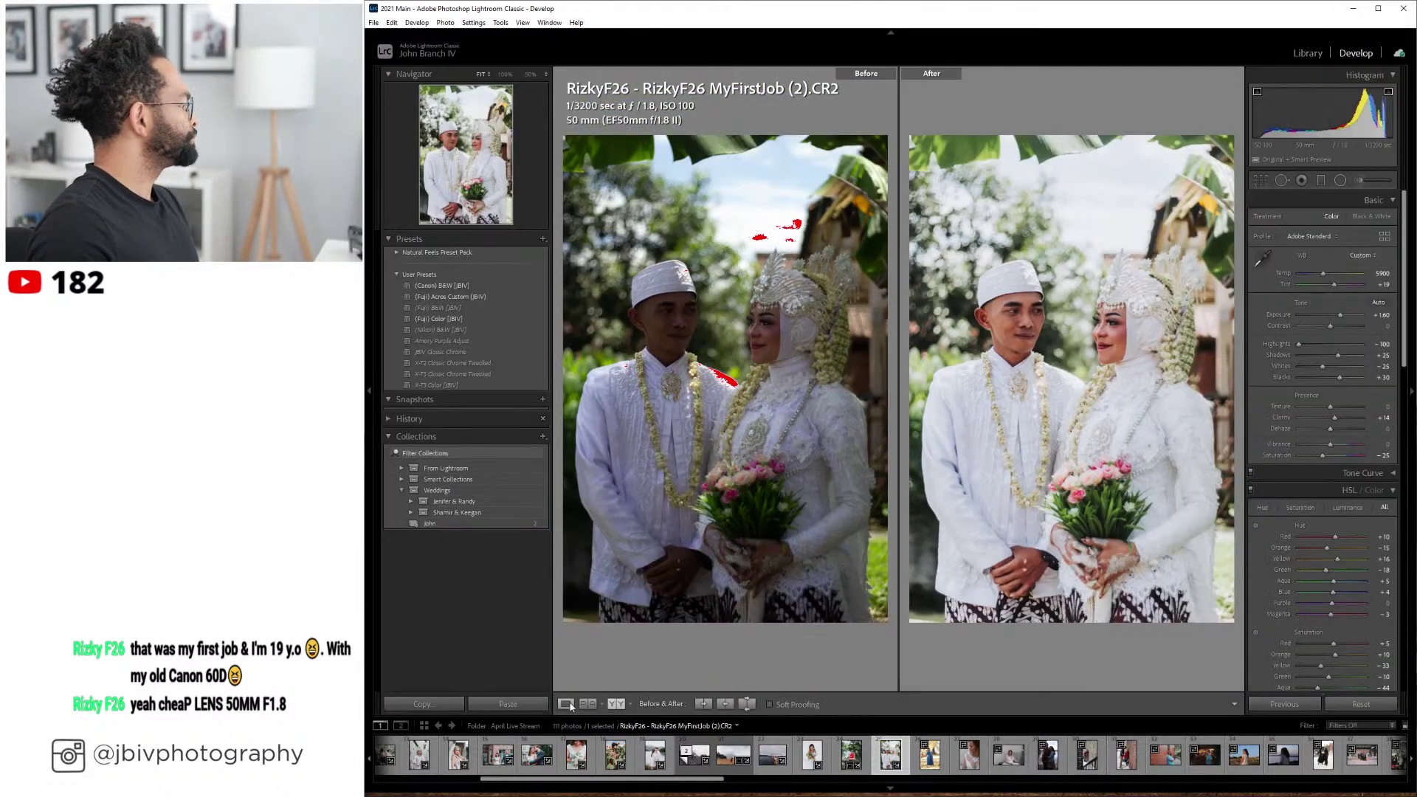
click(574, 706)
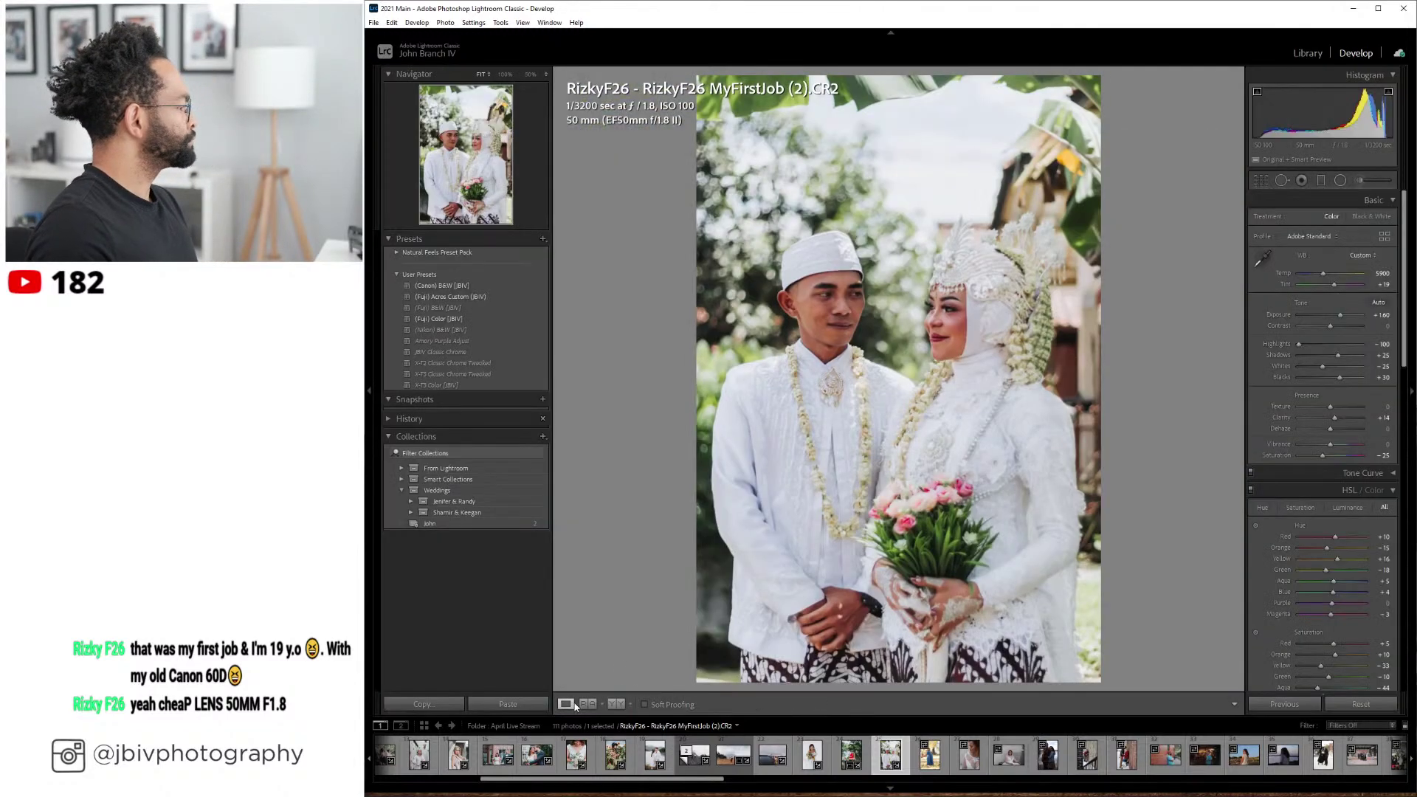
- Straighten the following maternity photo of the woman in the blue dress with Level Upright and hide the clipping warnings
key(Right)
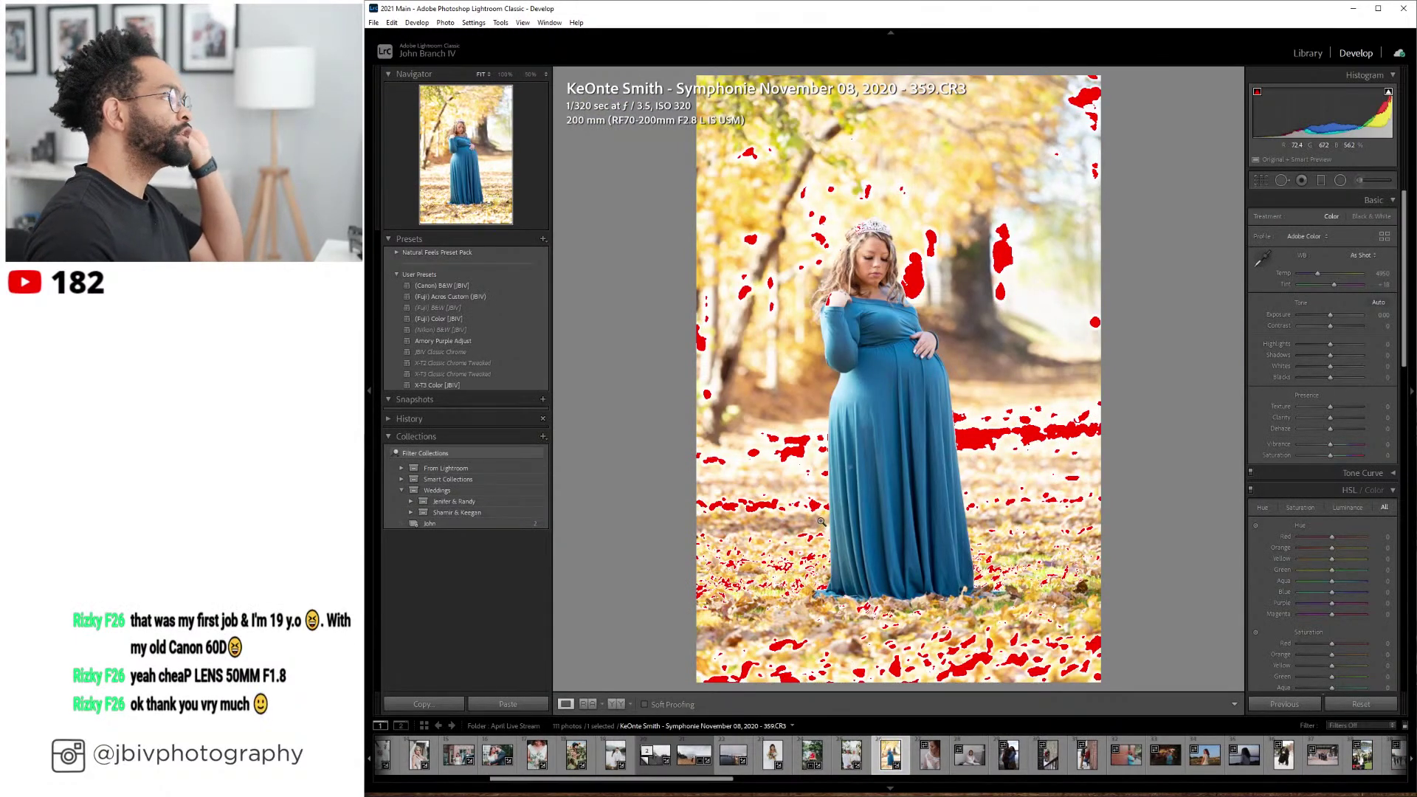
scroll(1263, 487, down, 10)
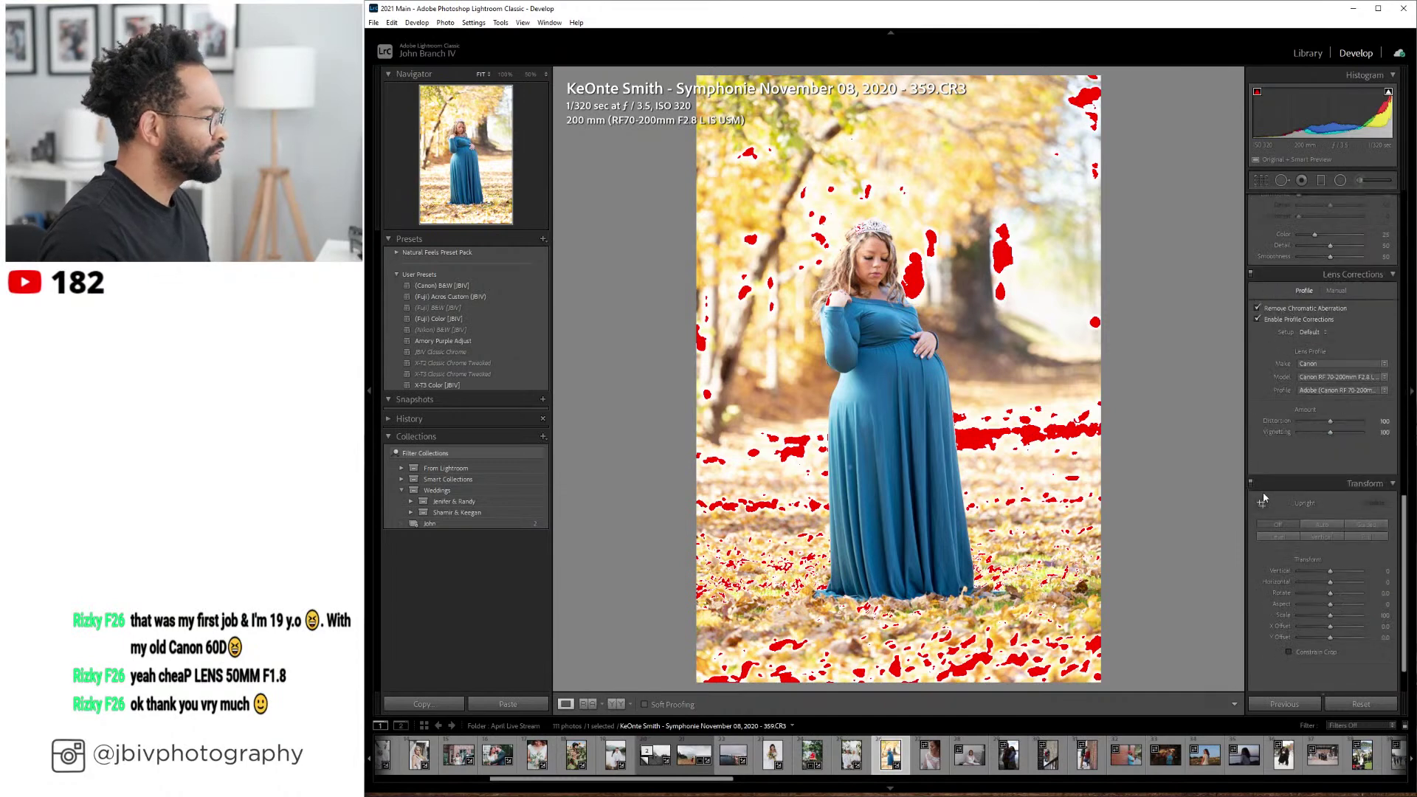
click(1269, 536)
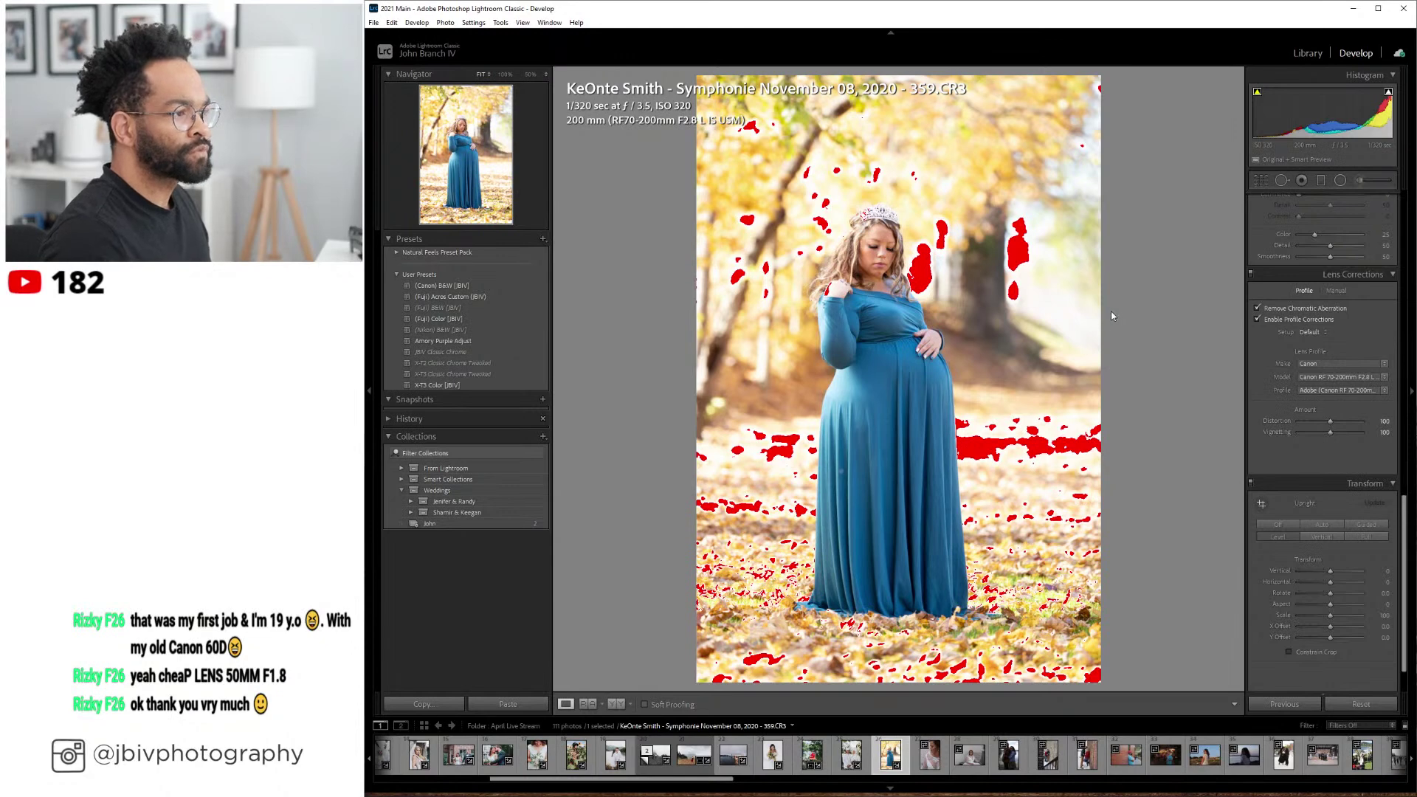
key(j)
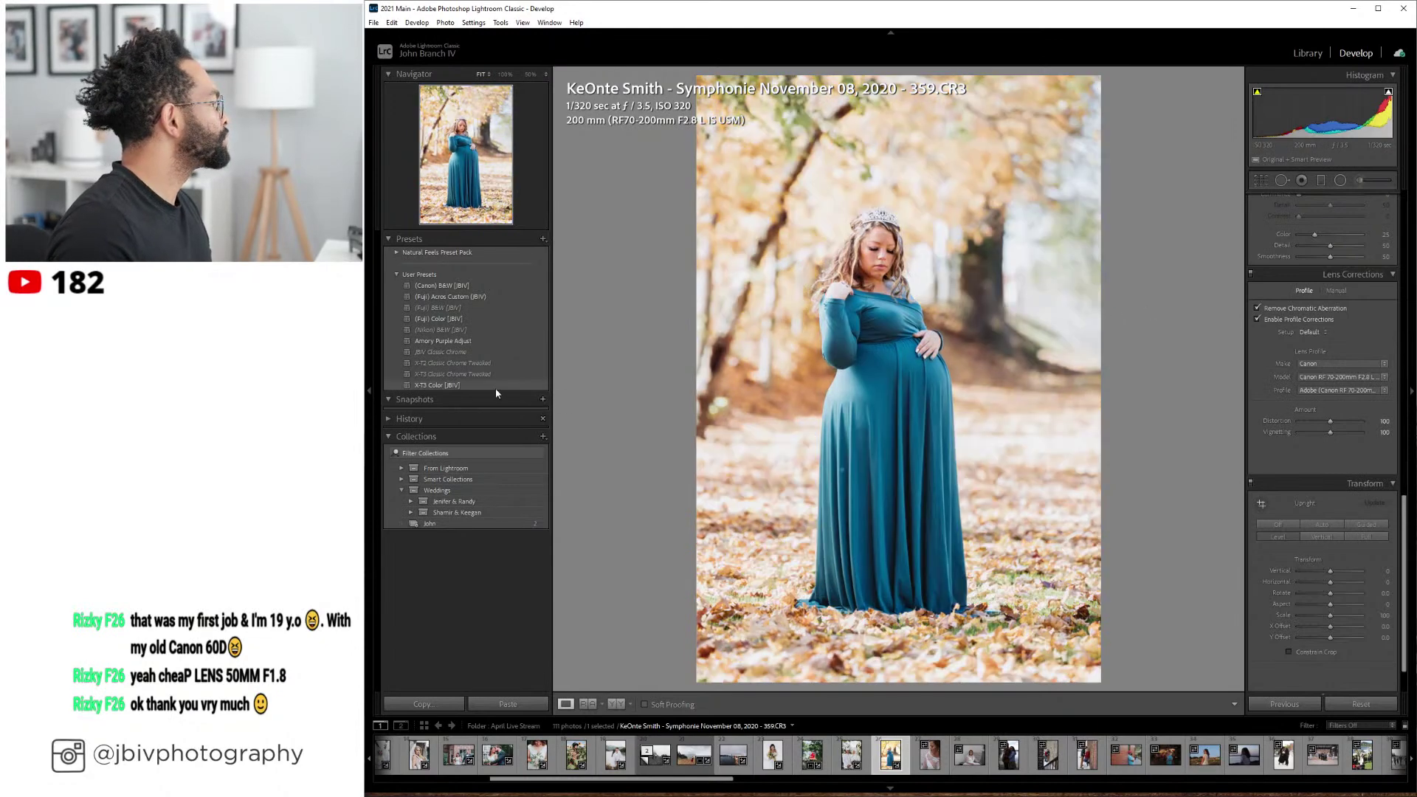
- Apply the (Fuji) Color [JBIV] preset to the maternity photo and set Exposure to -0.40, Temp to 5250 and Tint to +20
click(476, 318)
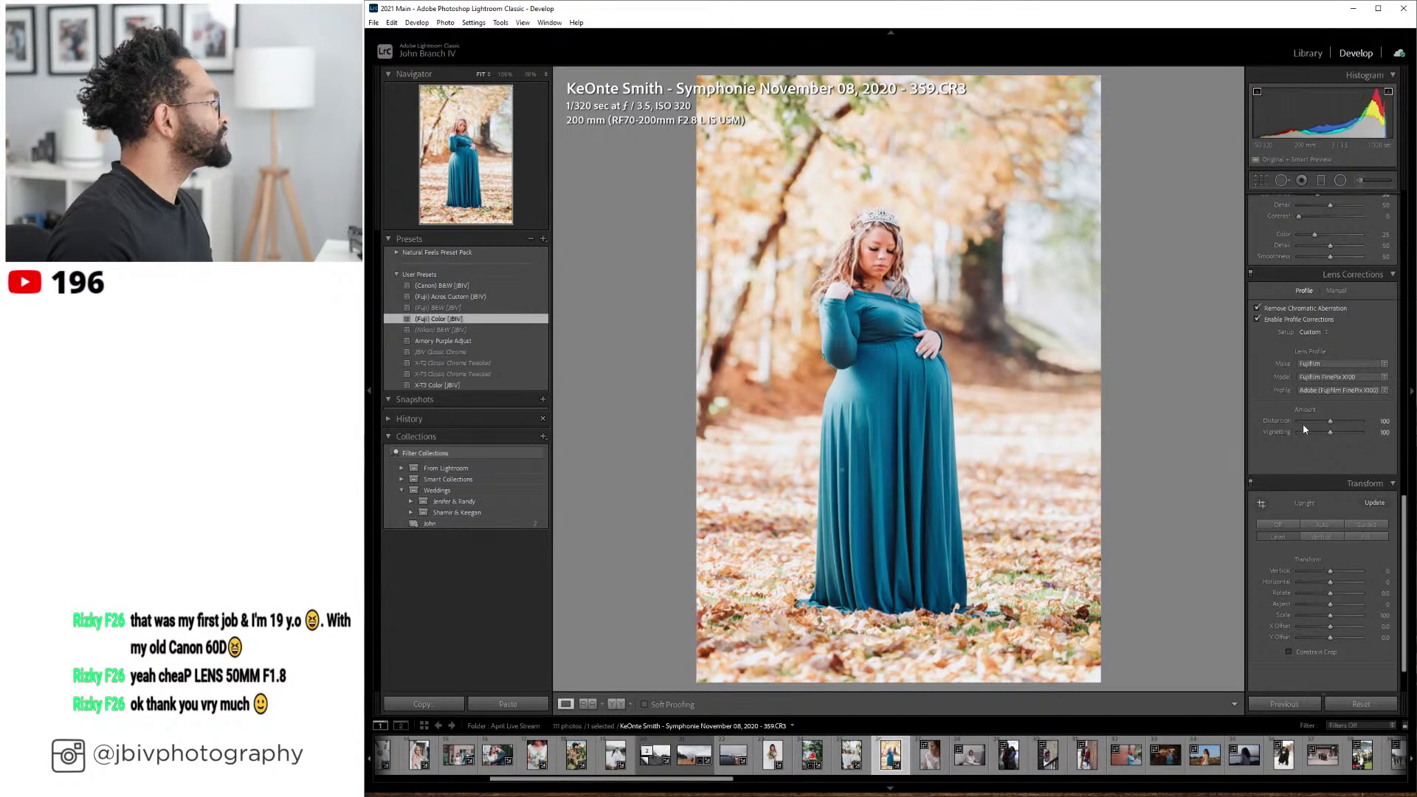
scroll(1303, 422, up, 10)
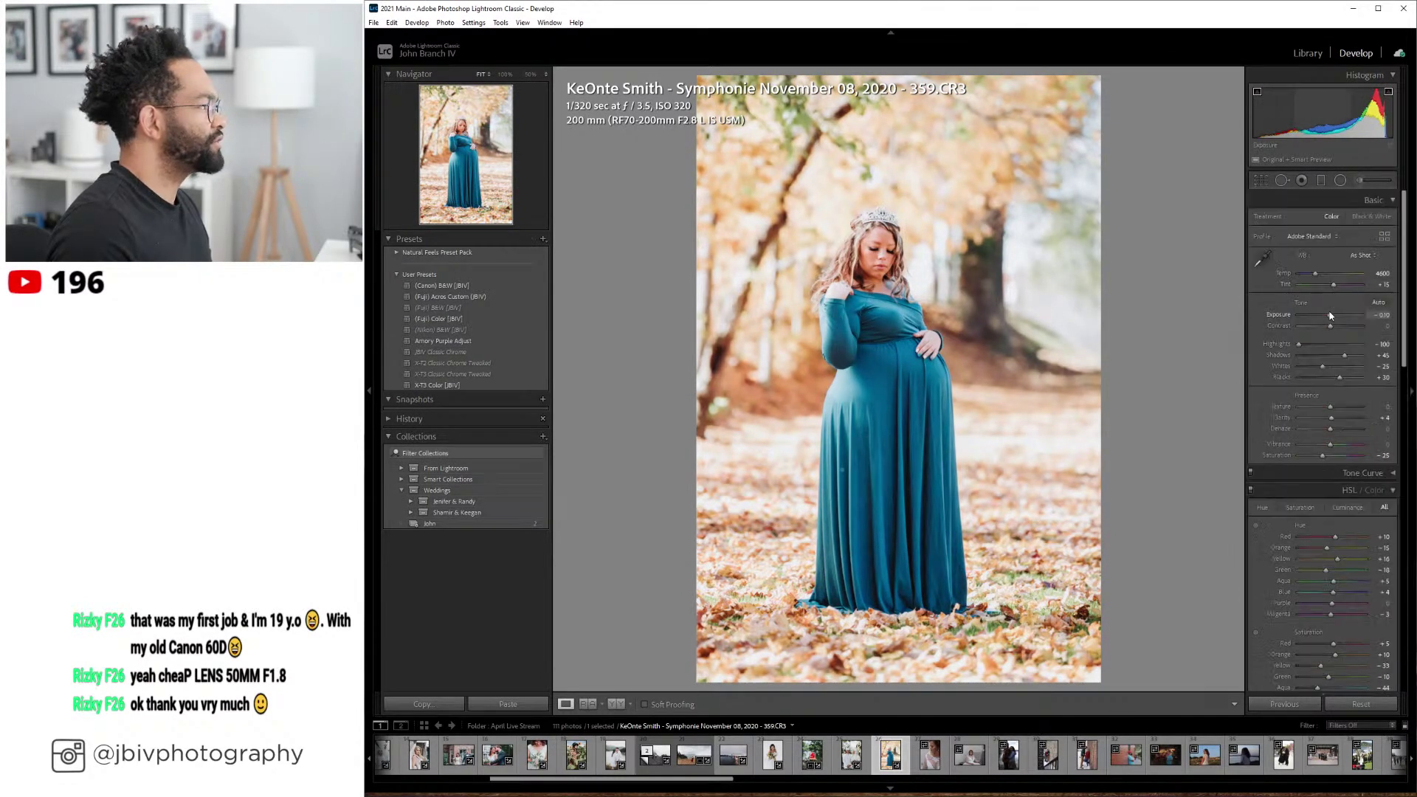
drag(1331, 316, 1333, 286)
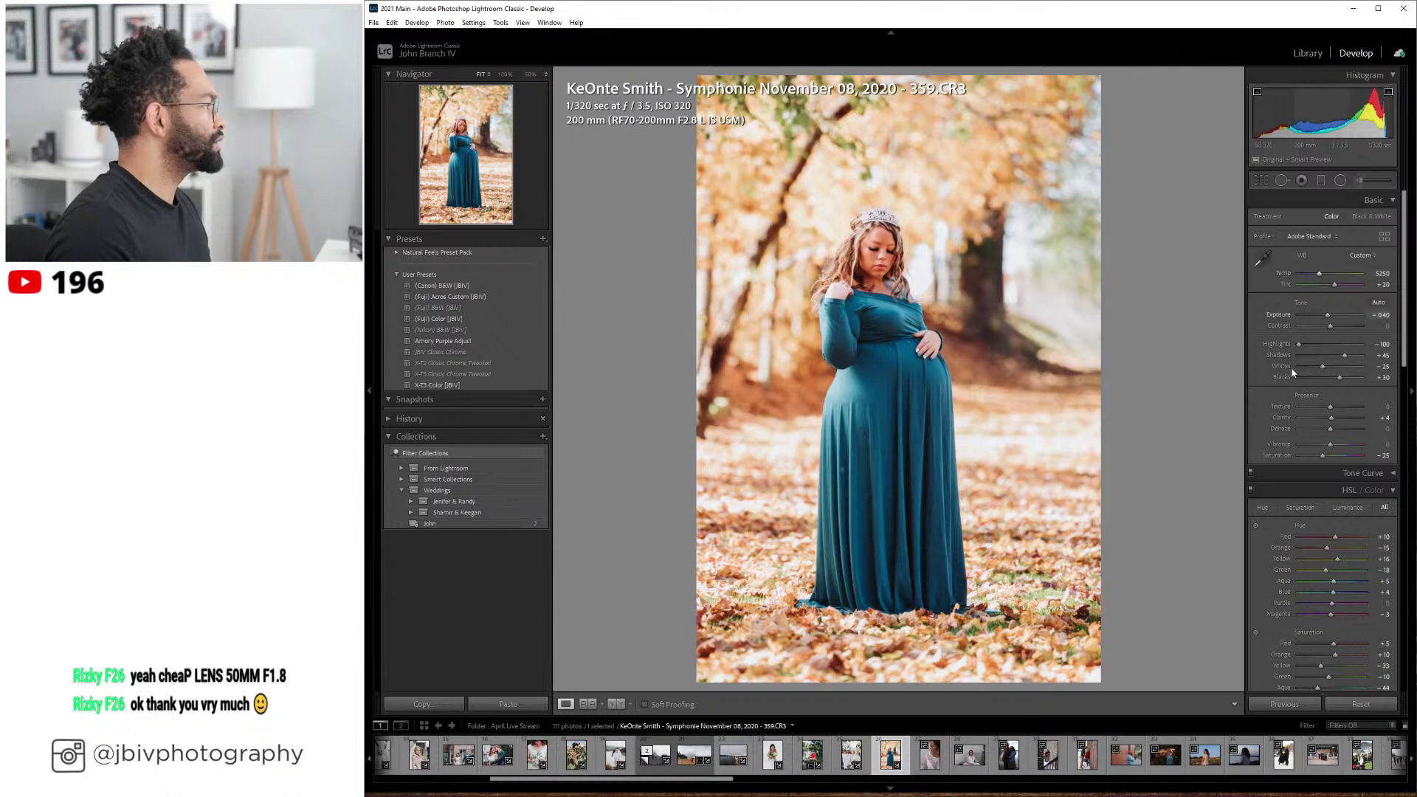
- Try a different Orange saturation on the maternity photo and warm its Temp to 5850
scroll(1317, 442, down, 2)
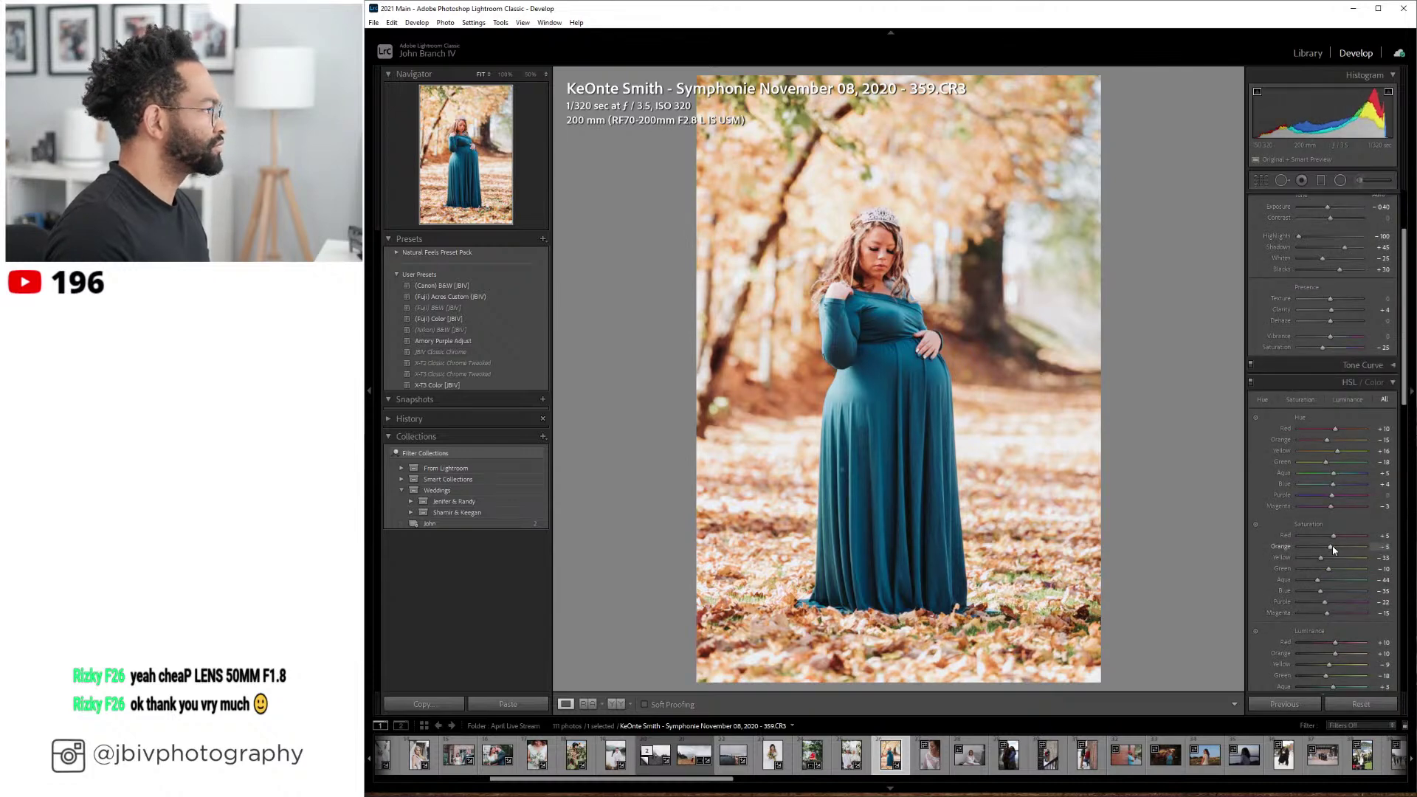
drag(1333, 550, 1328, 550)
scroll(1298, 320, up, 3)
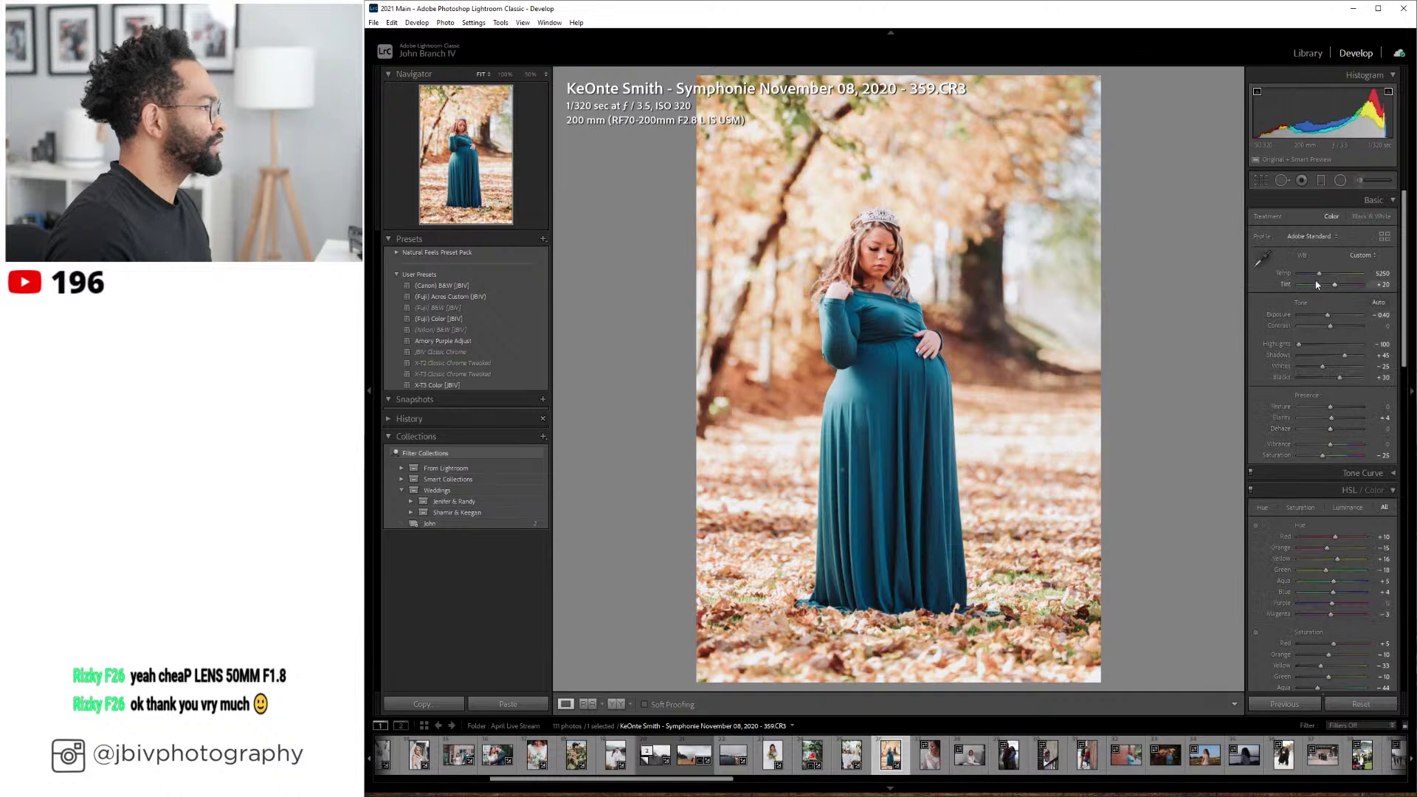
scroll(1318, 268, up, 2)
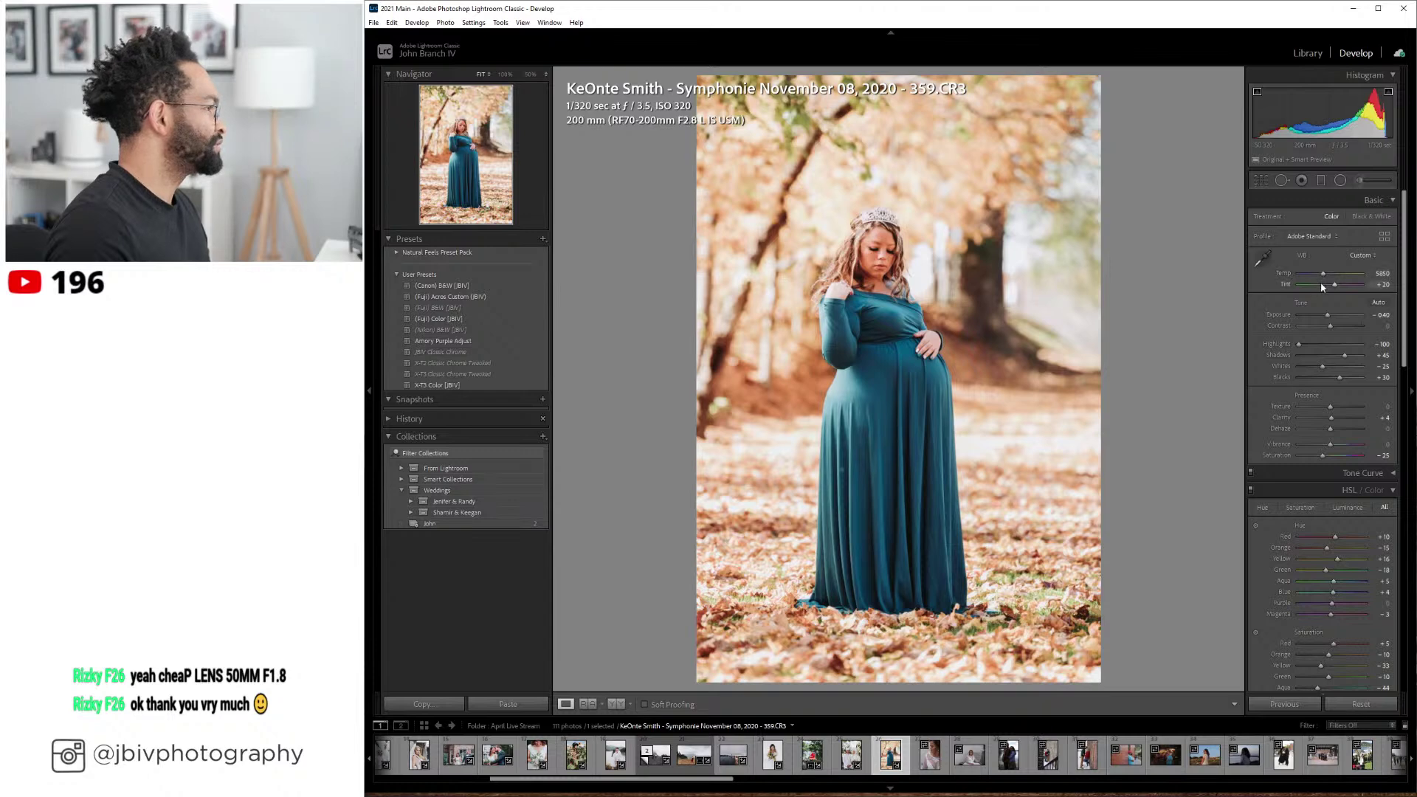
- Compare the maternity photo's before and after side by side and set its Tint to +25
click(617, 704)
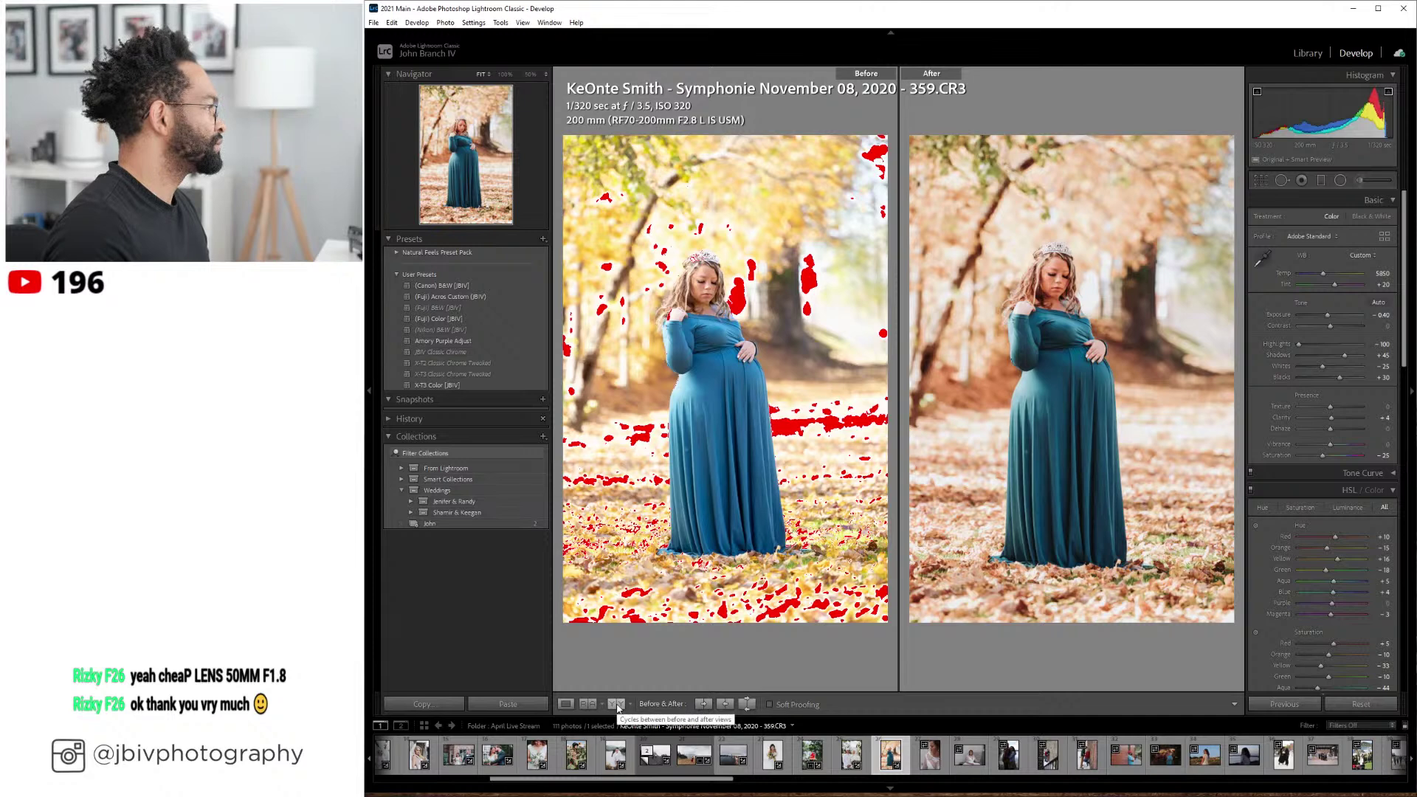
click(565, 704)
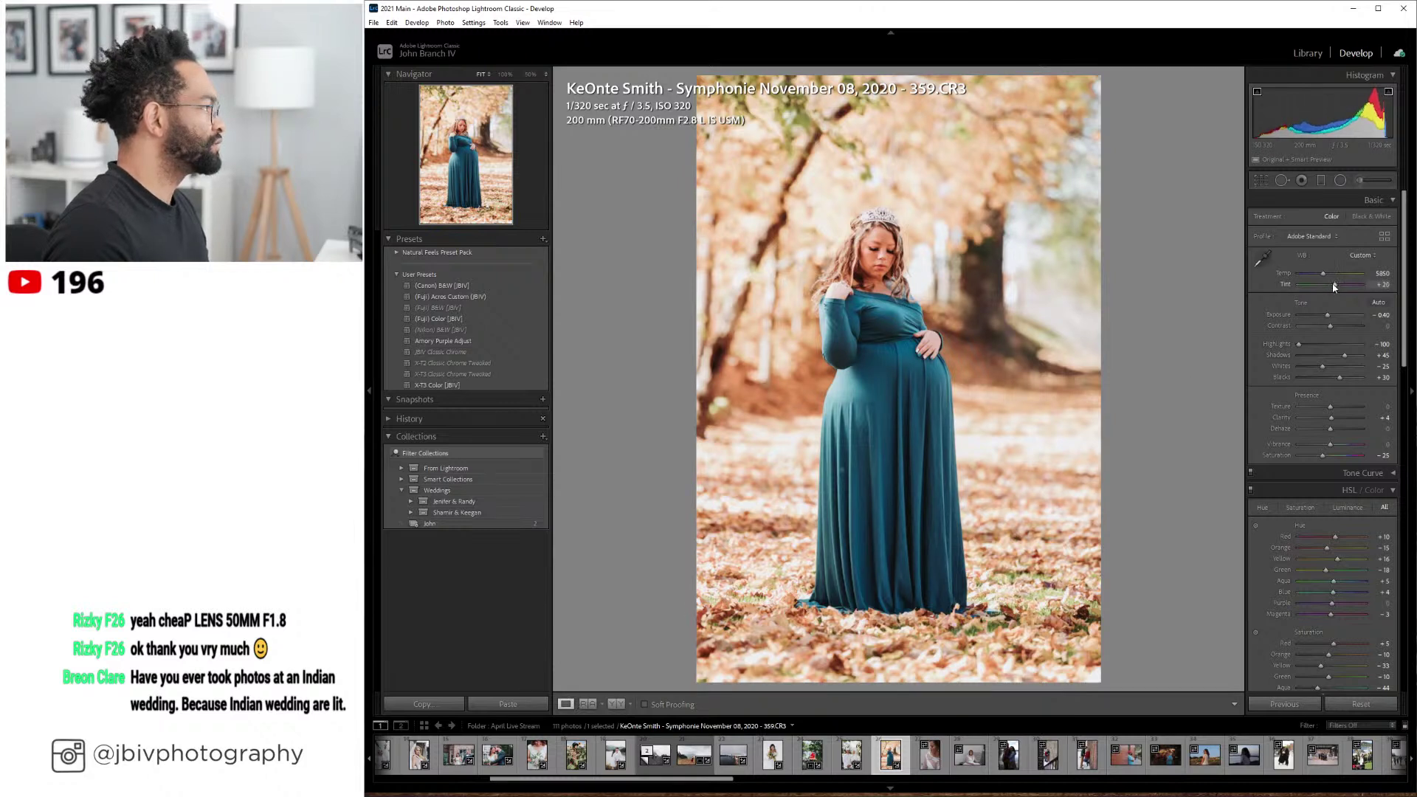
drag(1335, 286, 1334, 288)
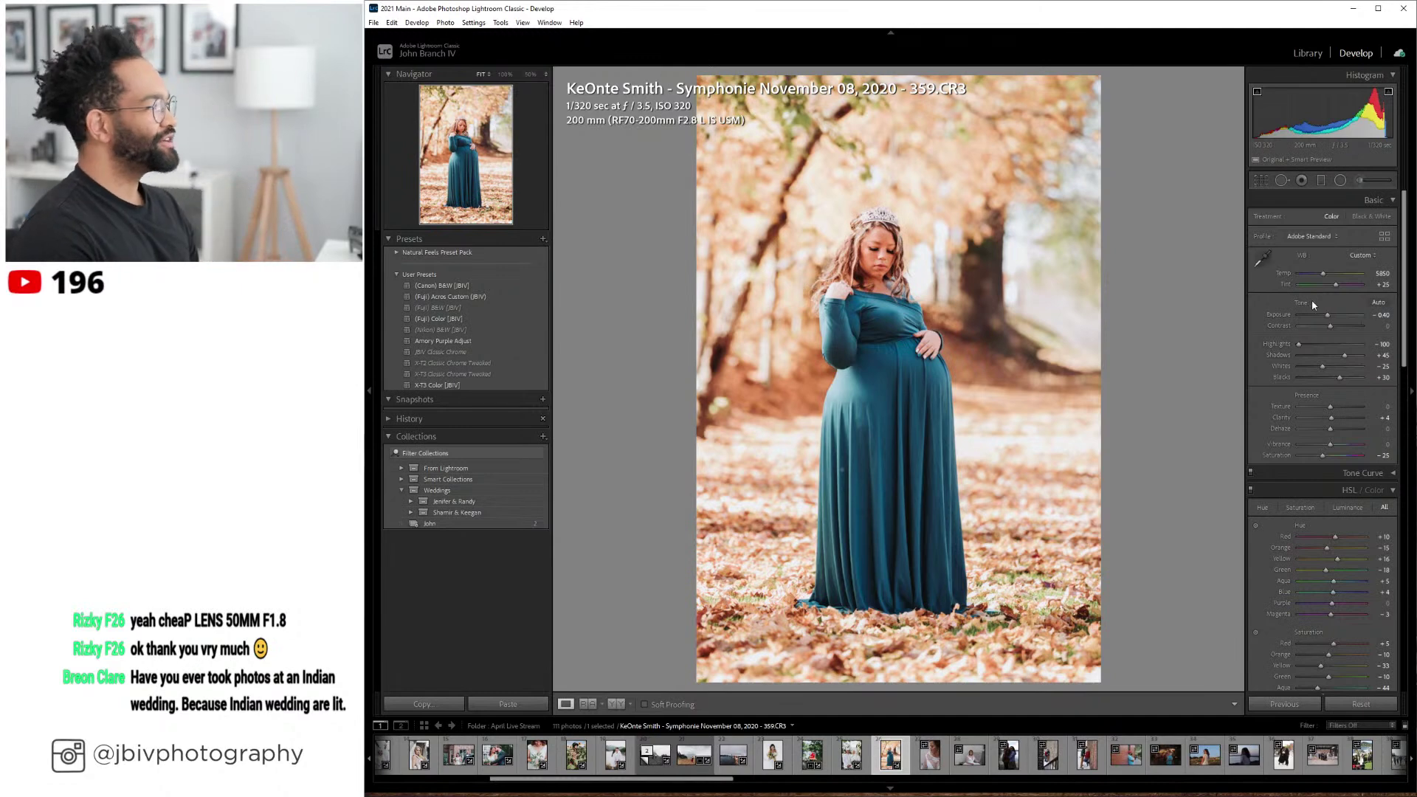
- Paint a Cooler + adjustment brush over the pregnant woman's dress, arms, face and hair, with the mask overlay shown
click(1359, 180)
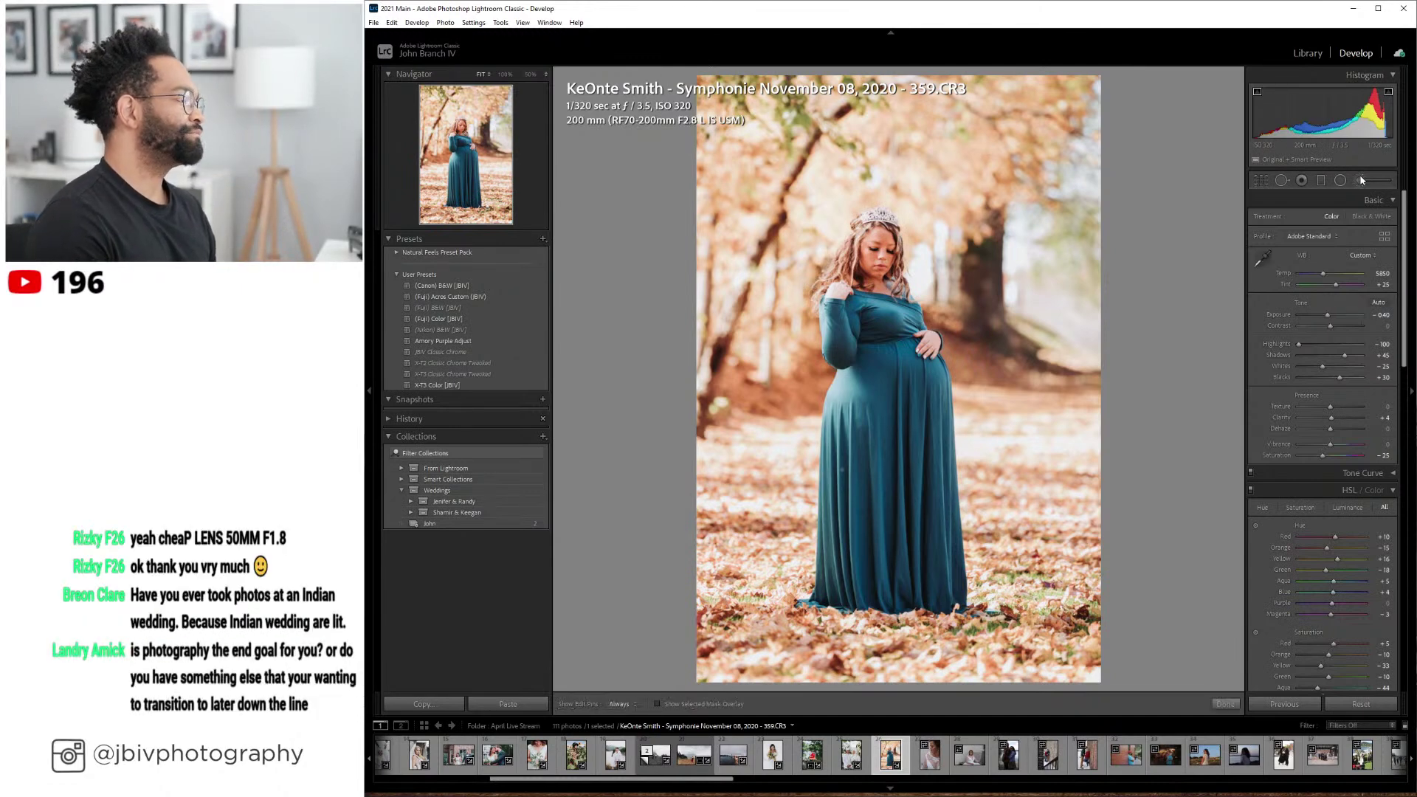
click(1303, 219)
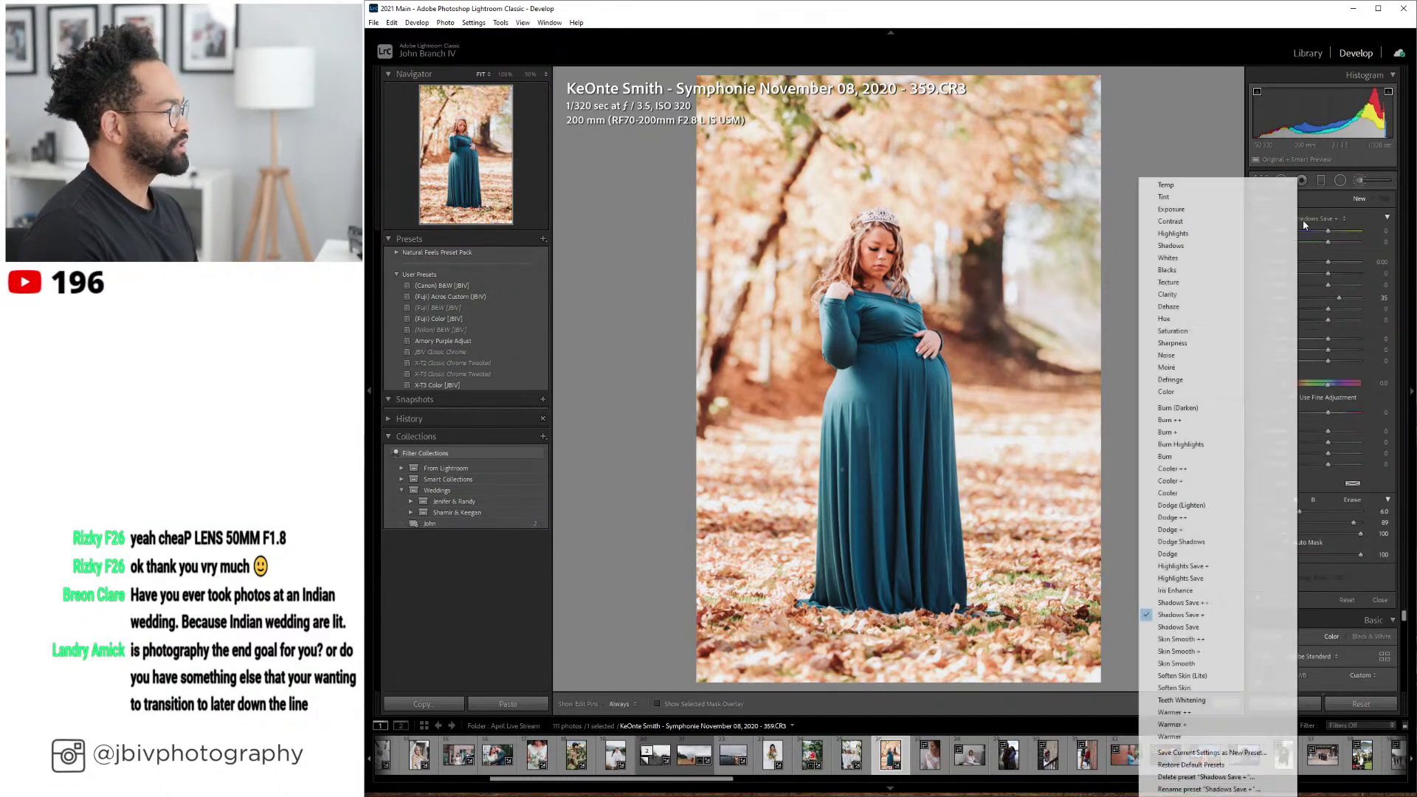
click(1210, 481)
key(h)
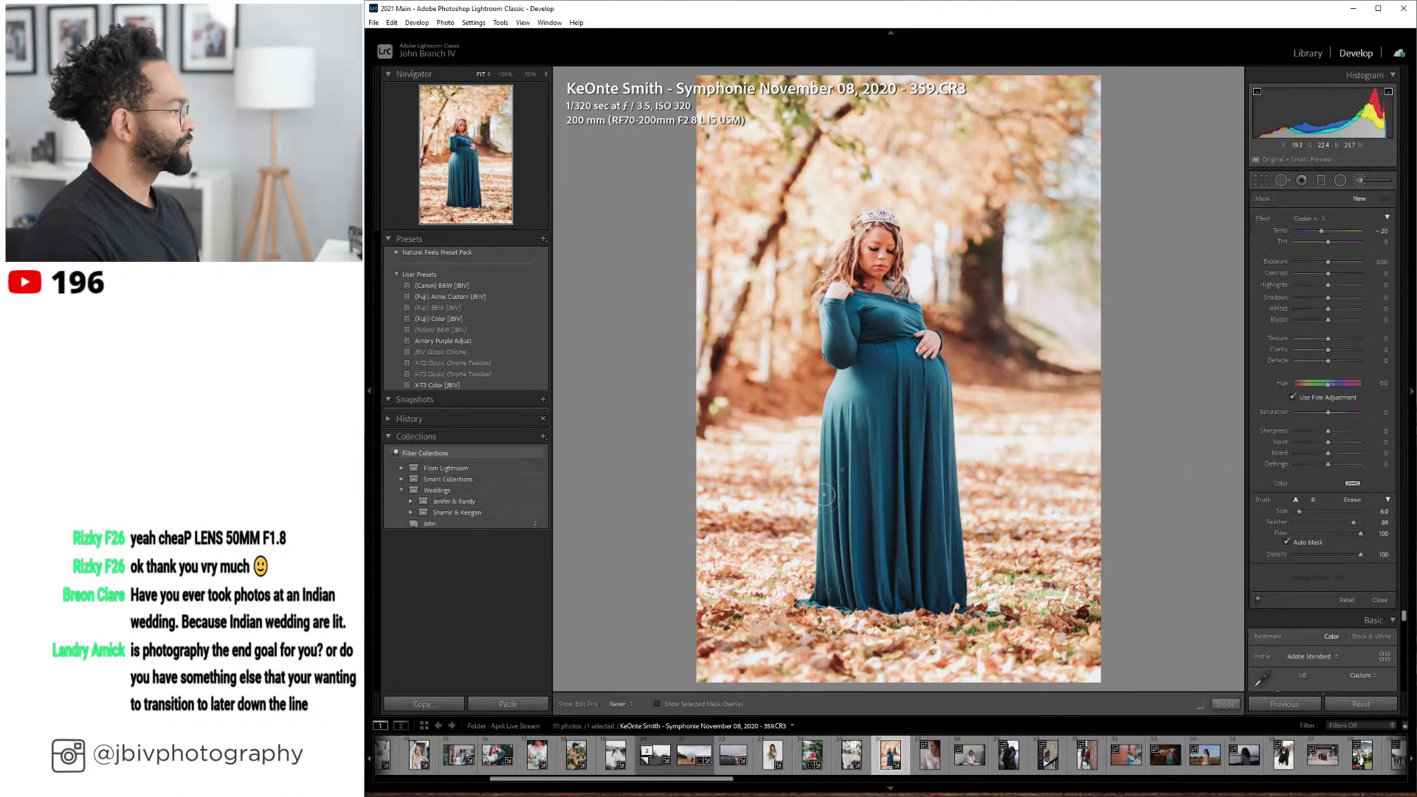
key(h)
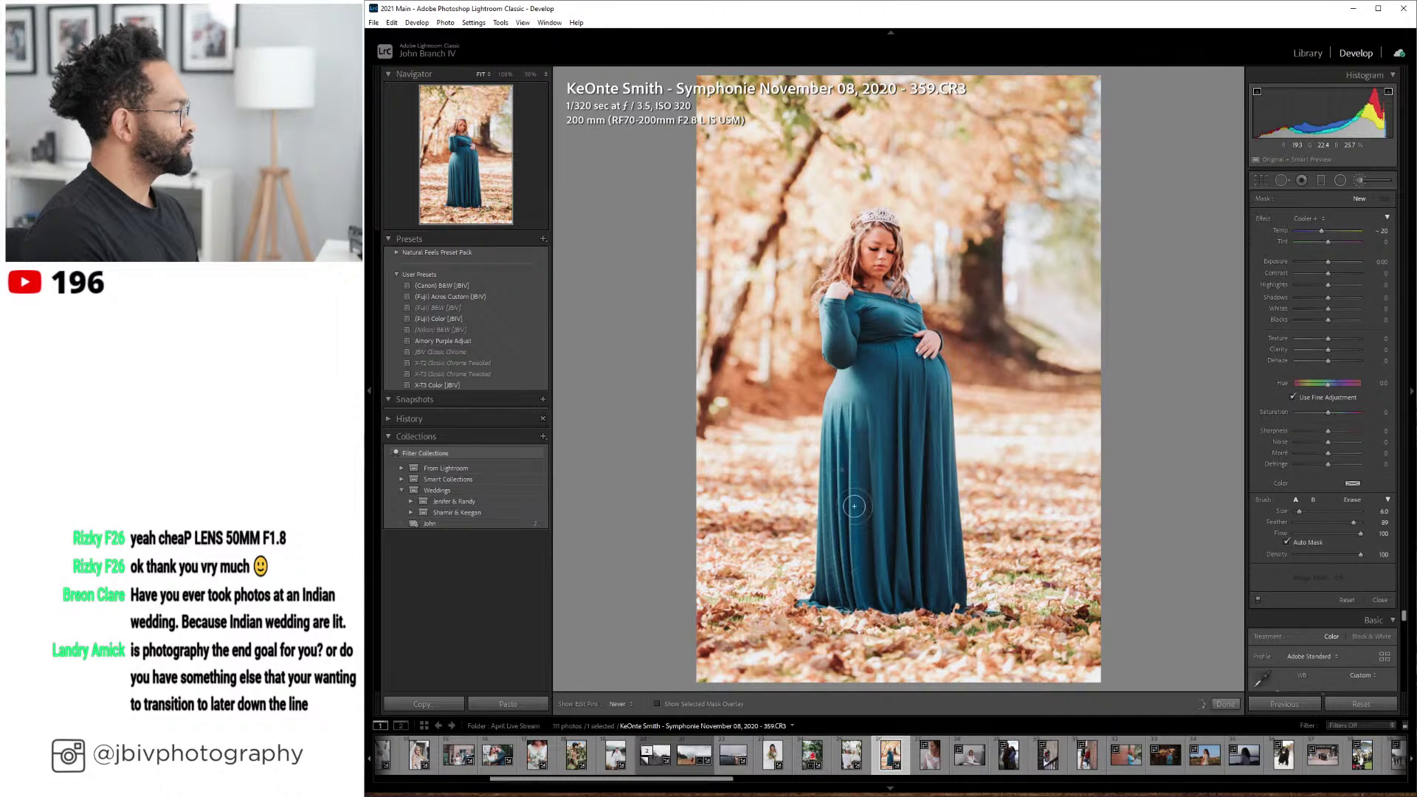
drag(855, 533, 850, 545)
key(o)
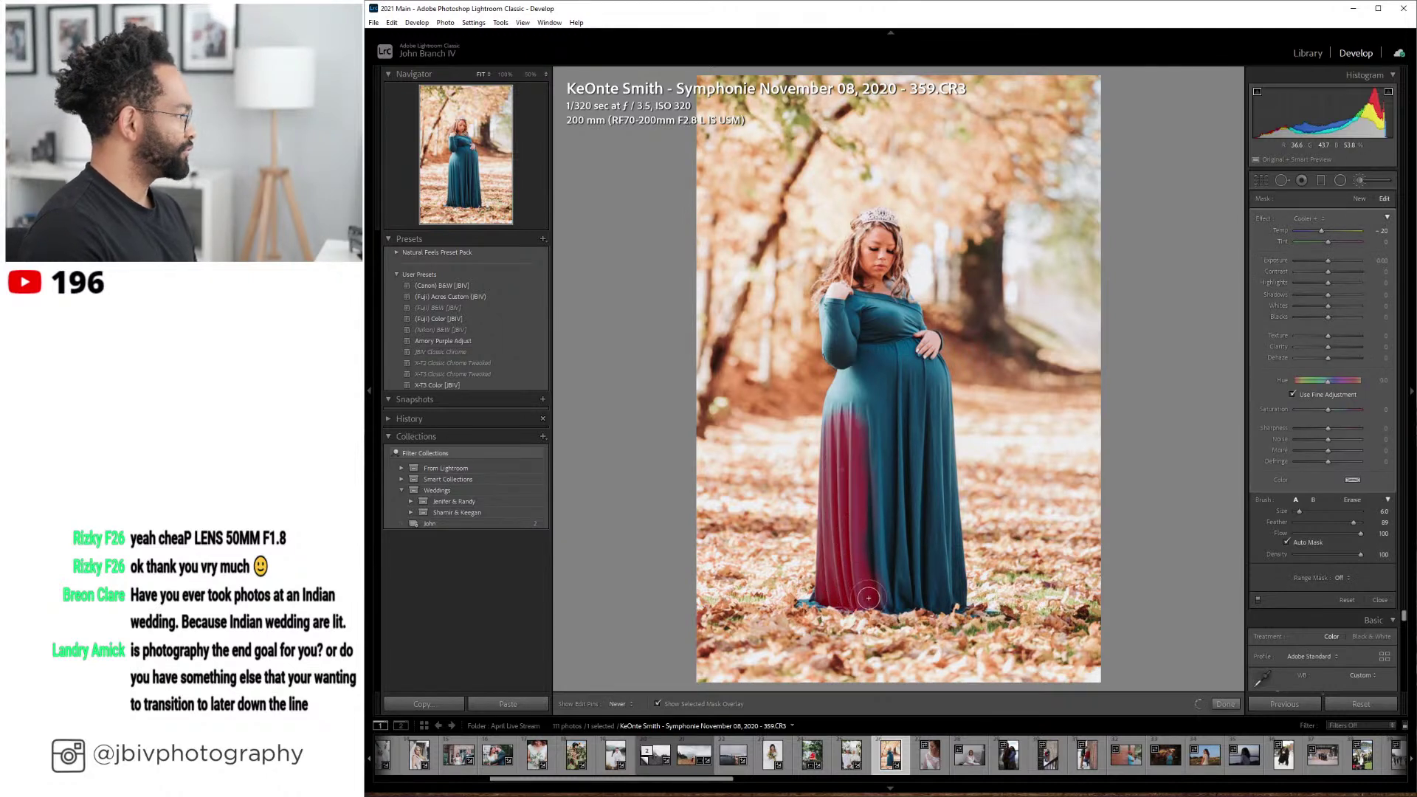
mouse_move(868, 496)
mouse_down()
mouse_move(885, 606)
mouse_move(886, 409)
mouse_move(905, 598)
mouse_move(895, 421)
mouse_move(894, 565)
mouse_move(921, 516)
mouse_move(917, 466)
mouse_move(920, 601)
mouse_move(933, 601)
mouse_move(919, 493)
mouse_move(923, 575)
mouse_move(915, 530)
mouse_move(912, 559)
mouse_move(925, 565)
mouse_move(939, 538)
mouse_move(958, 598)
mouse_move(934, 383)
mouse_move(943, 542)
mouse_move(927, 570)
mouse_move(907, 555)
mouse_move(897, 403)
mouse_move(898, 426)
mouse_move(833, 412)
mouse_move(872, 344)
mouse_move(874, 411)
mouse_move(889, 360)
mouse_move(925, 361)
mouse_move(933, 391)
mouse_move(905, 342)
mouse_move(840, 351)
mouse_move(839, 290)
mouse_move(828, 342)
mouse_move(860, 276)
mouse_move(845, 352)
mouse_move(857, 266)
mouse_move(913, 355)
mouse_move(867, 225)
mouse_move(893, 255)
mouse_up()
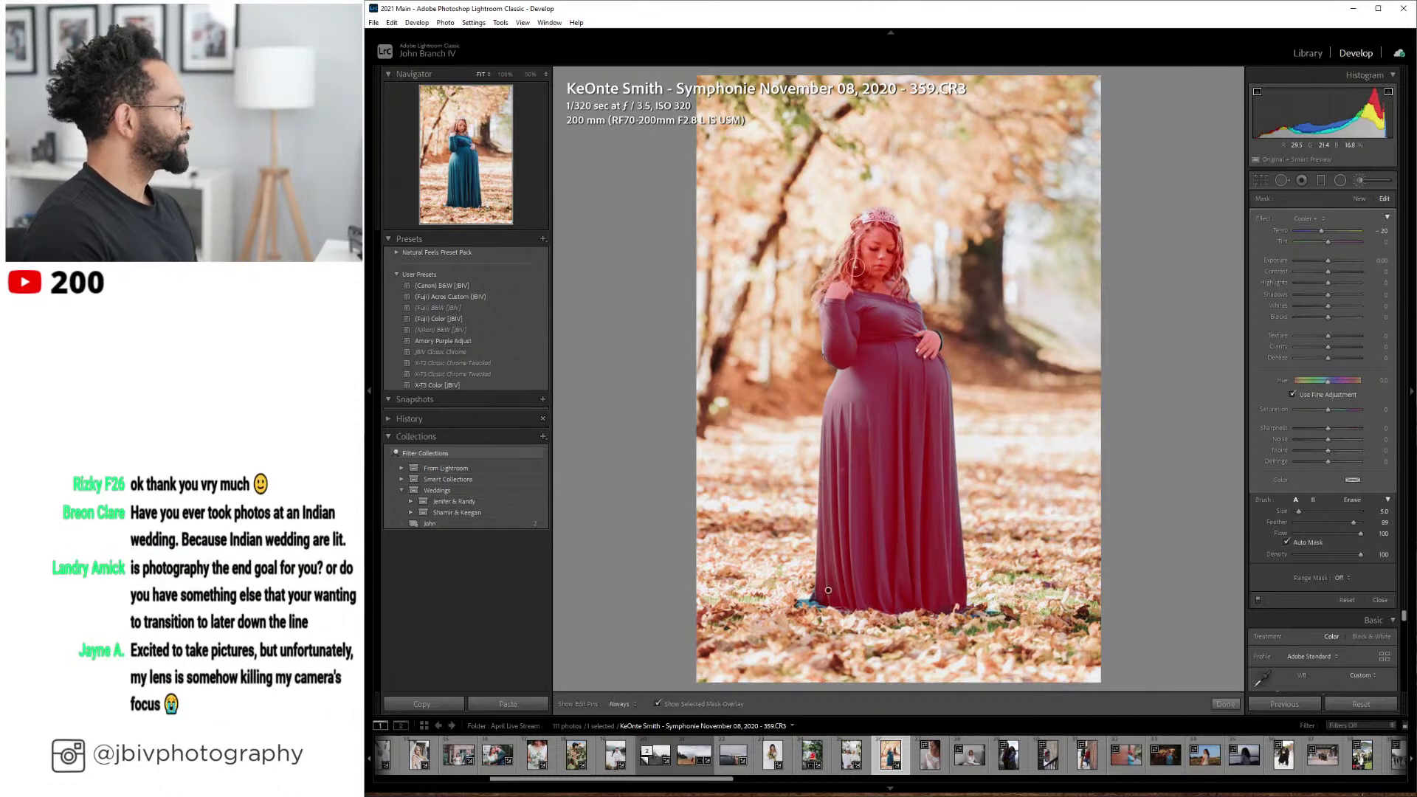
- Finish the Cooler brush mask on the woman, hide the mask overlay and lower the brush's Temp further
scroll(850, 251, down, 2)
drag(850, 249, 827, 288)
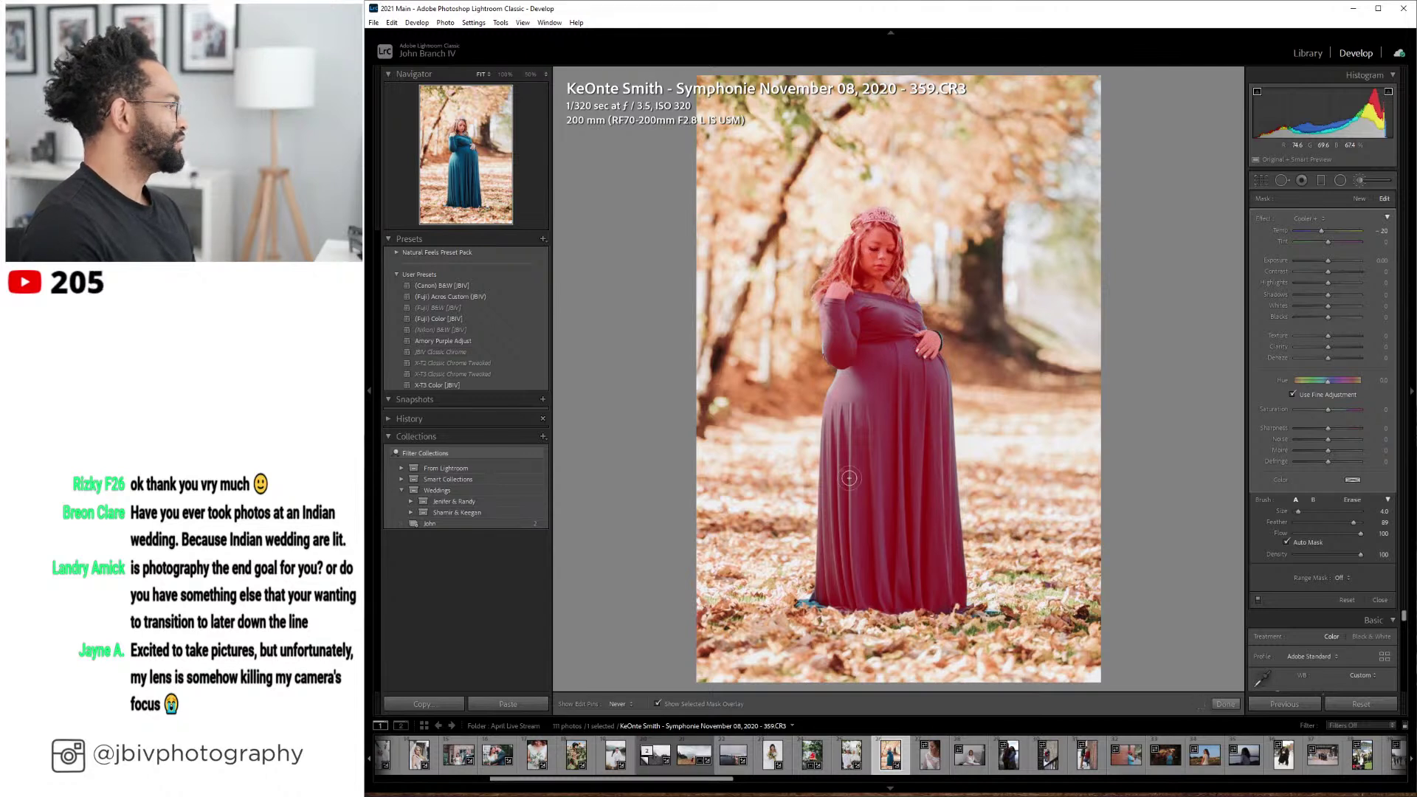
key(o)
key(h)
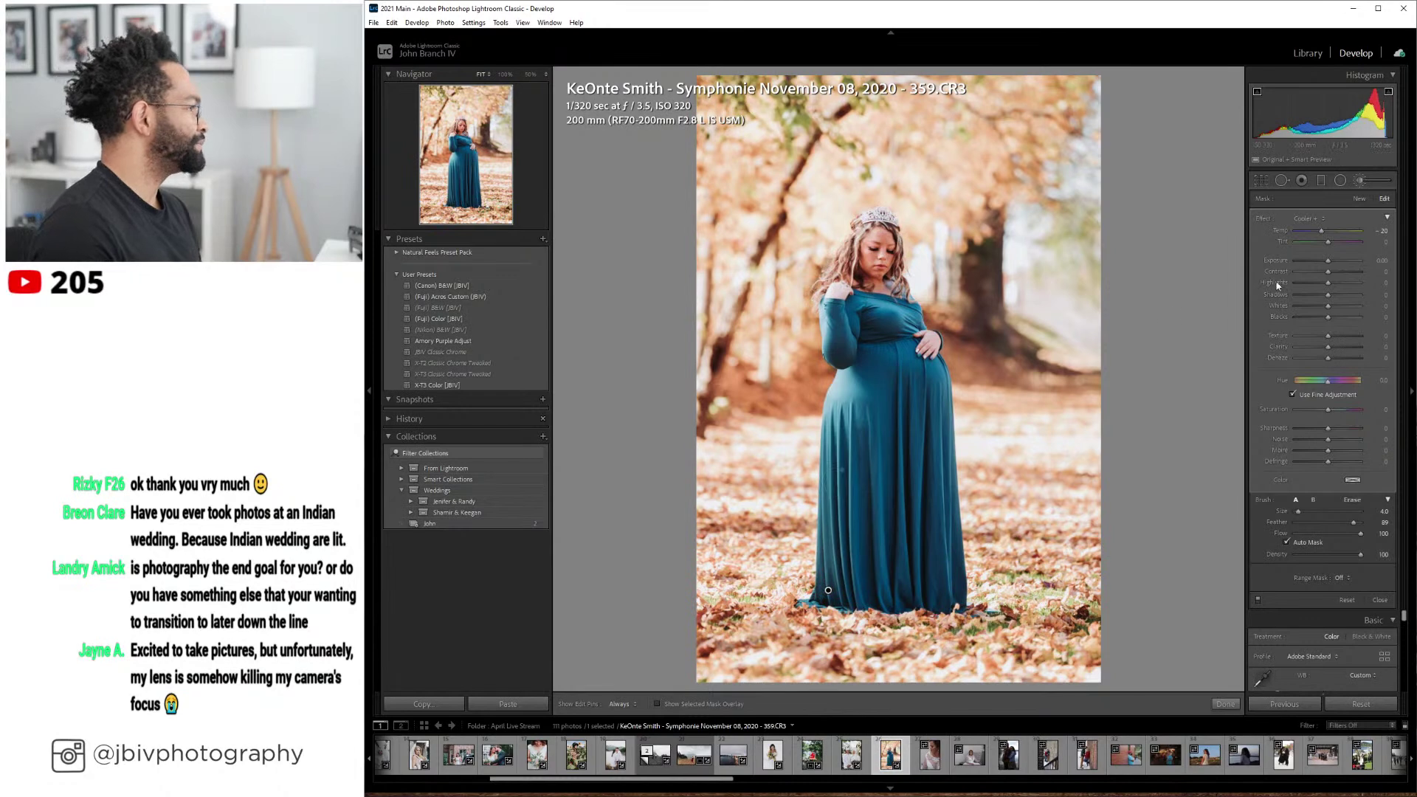
drag(1318, 234, 1314, 234)
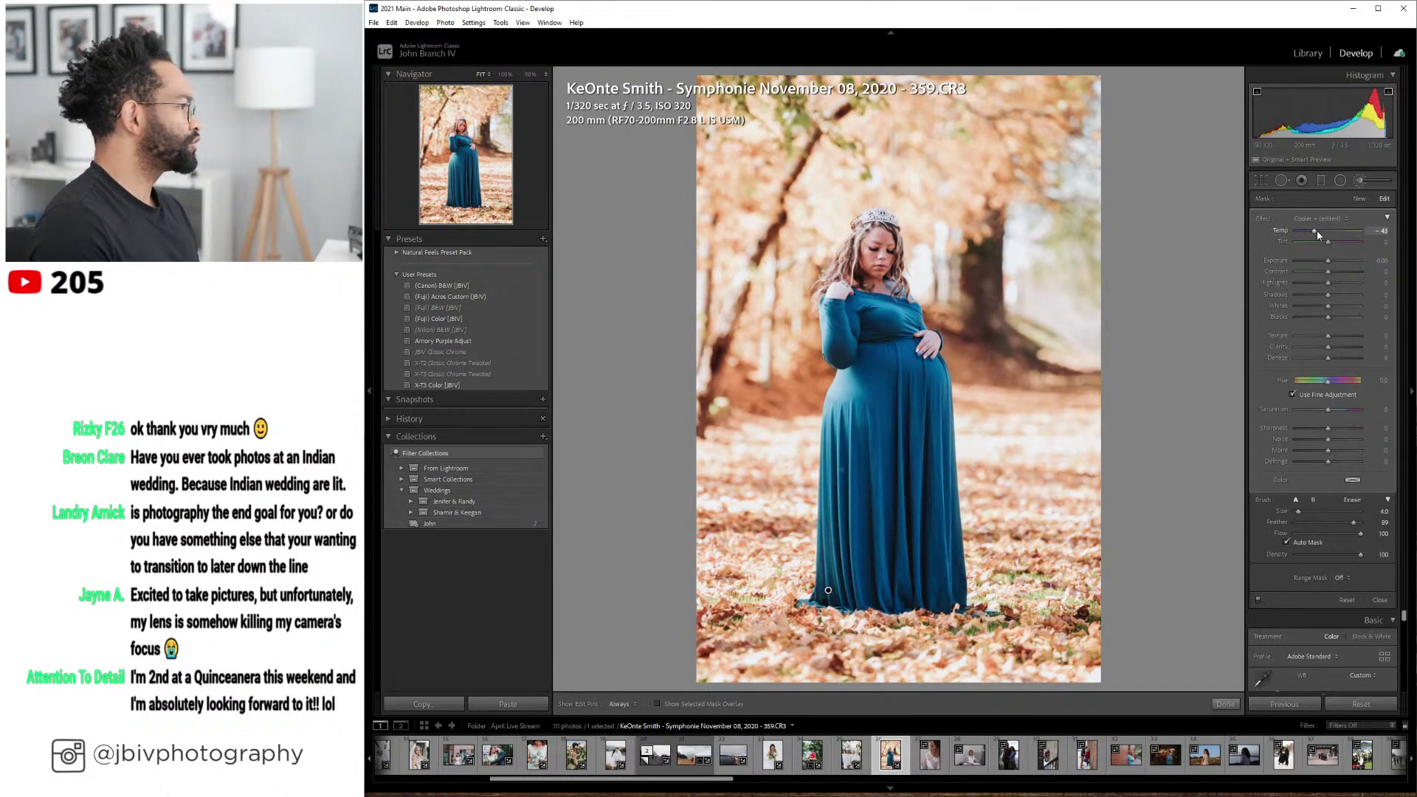
drag(1335, 246, 1334, 244)
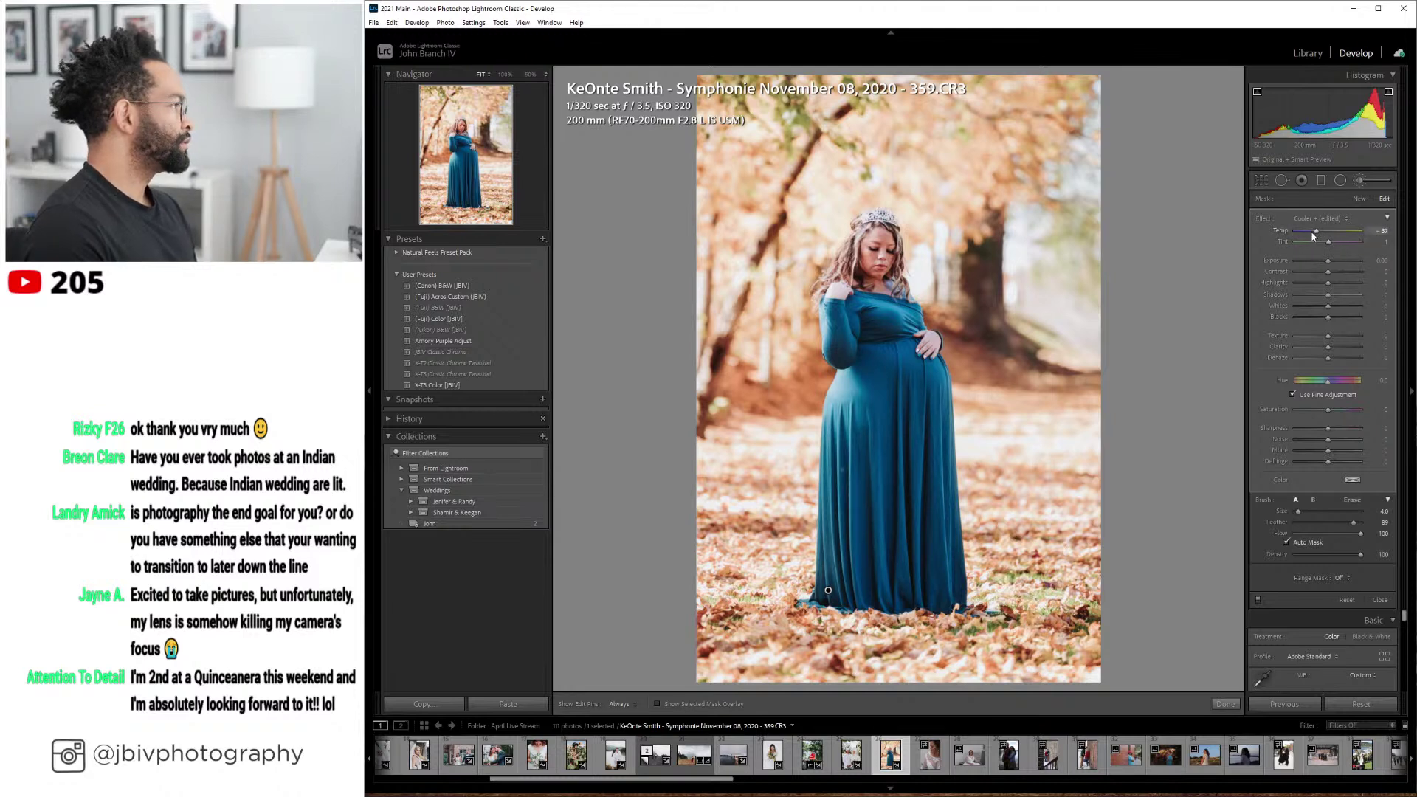
key(k)
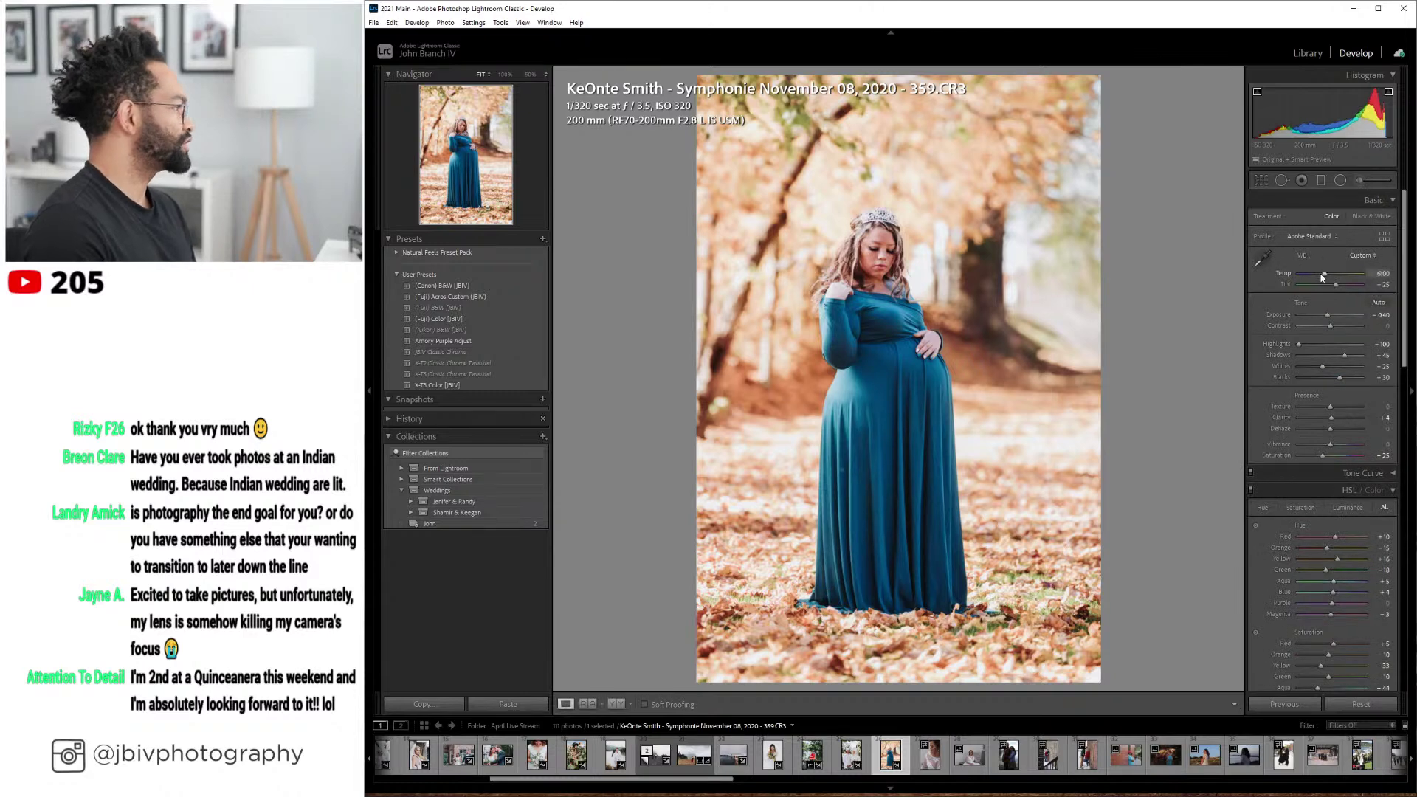
- Heal the small spot on the skirt of the maternity dress, sampling from fabric just beside it
click(1281, 180)
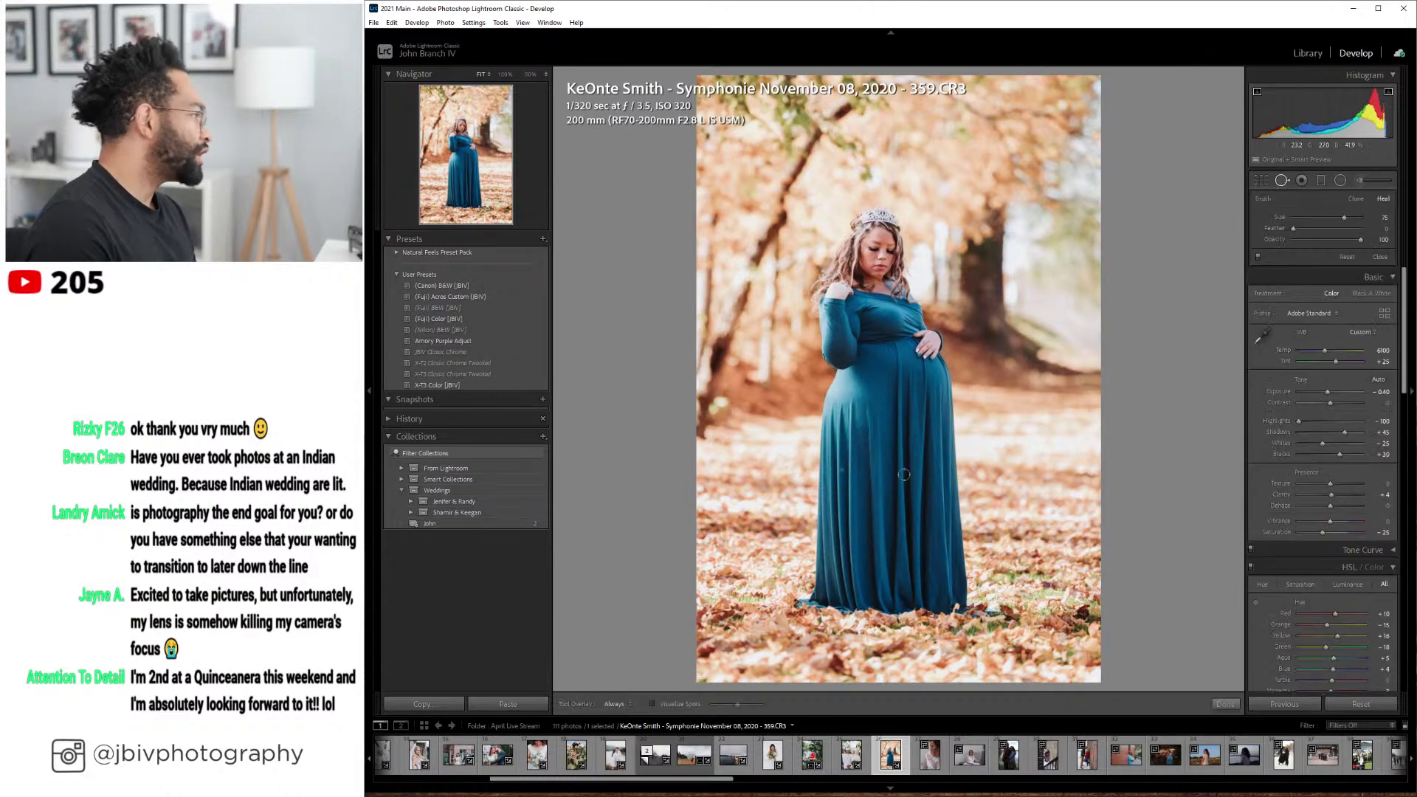
click(842, 469)
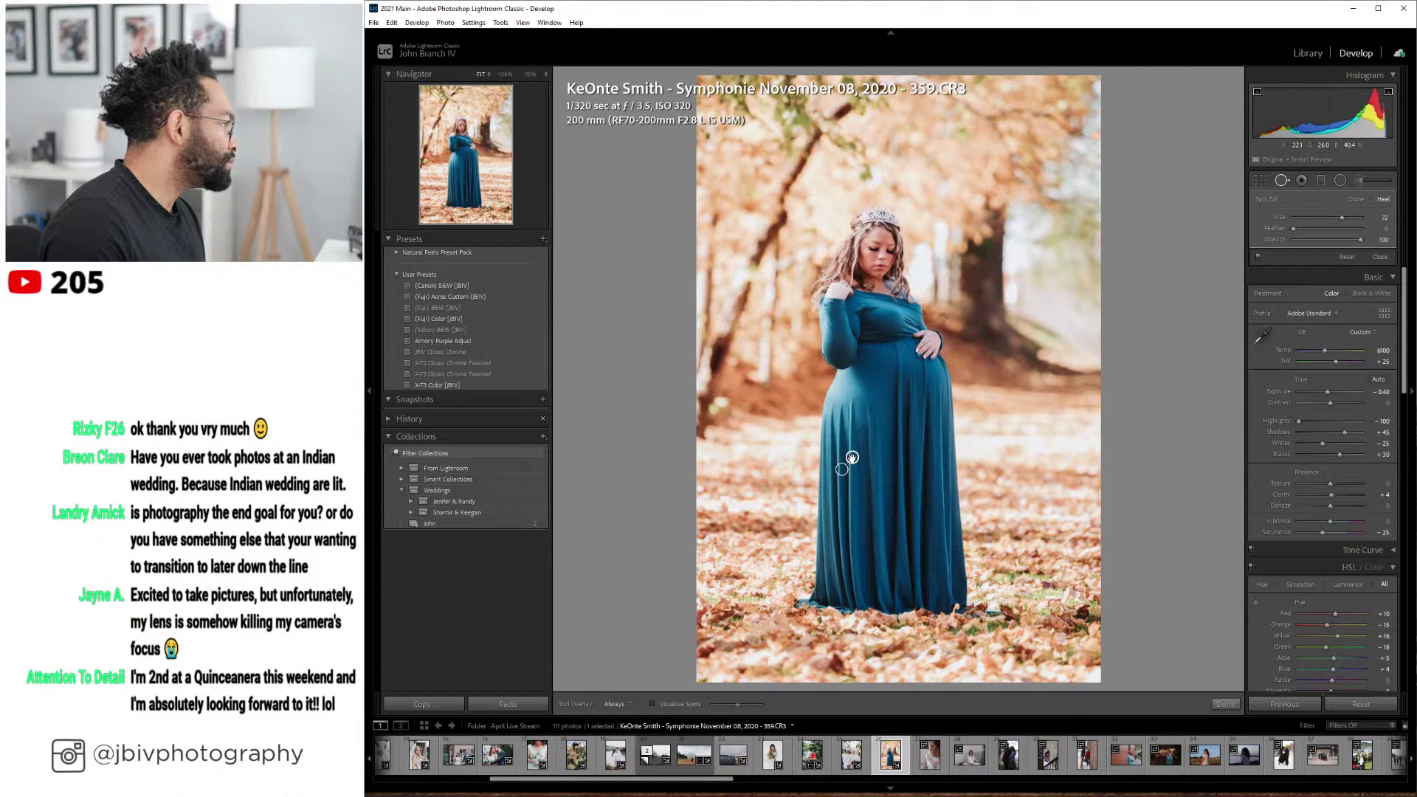
drag(851, 458, 853, 457)
click(1281, 180)
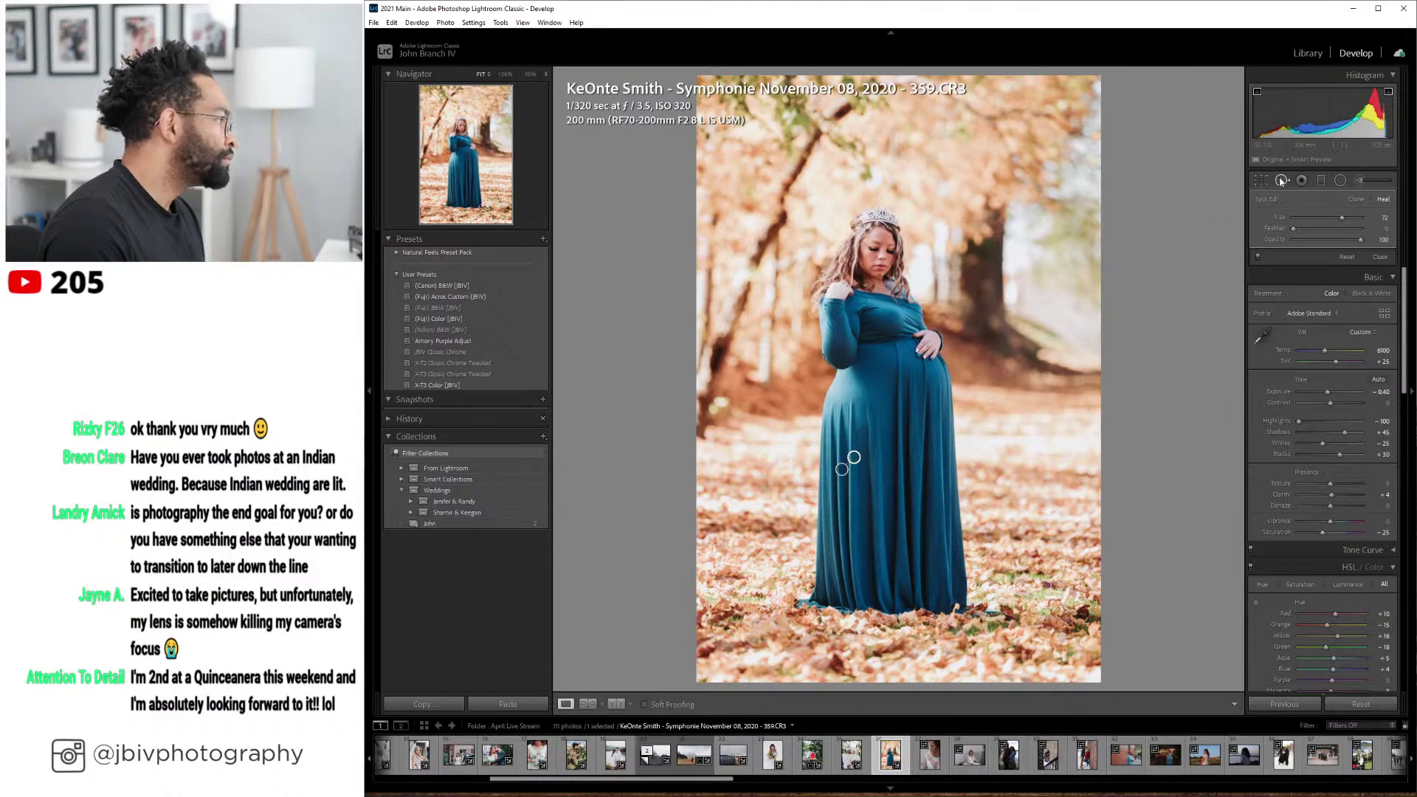
click(1281, 180)
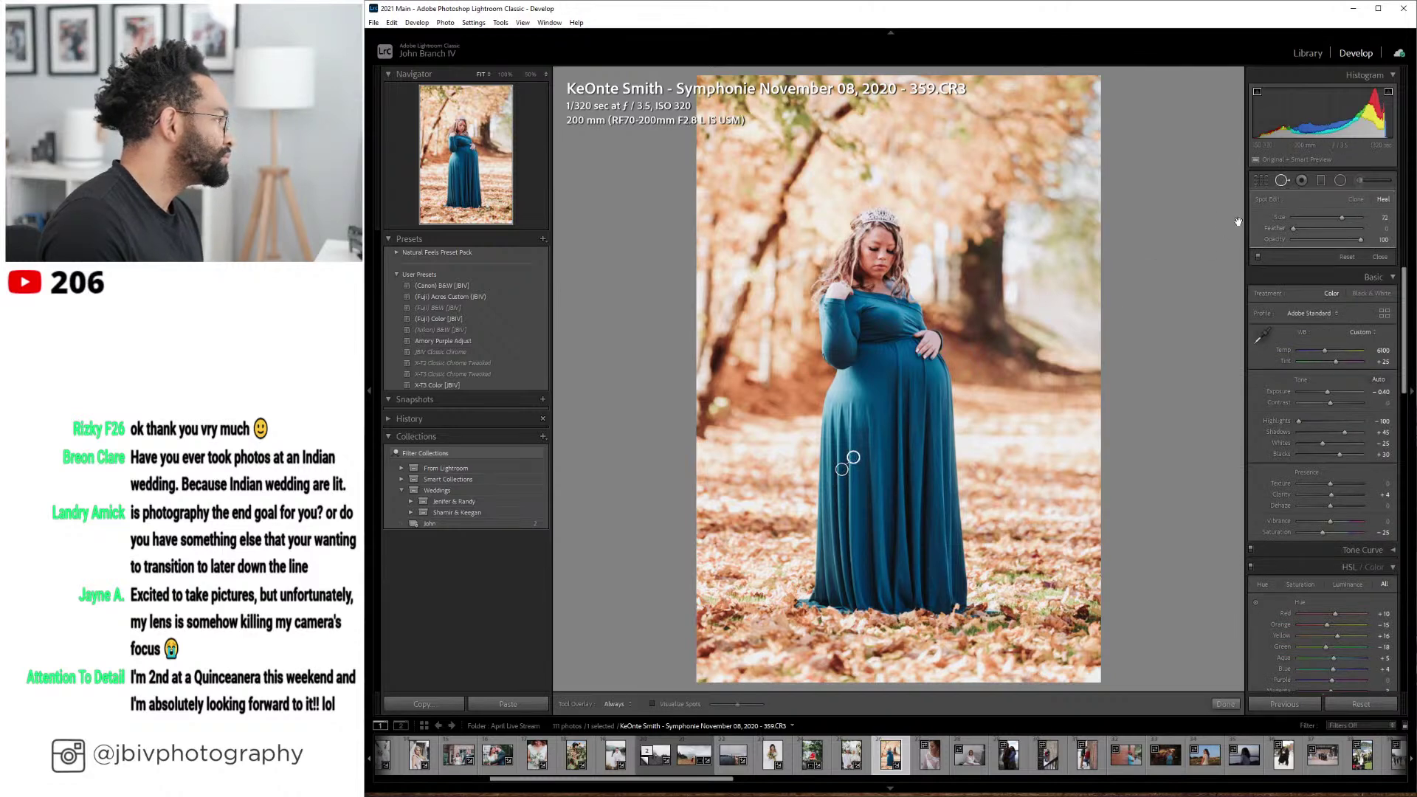
click(1281, 180)
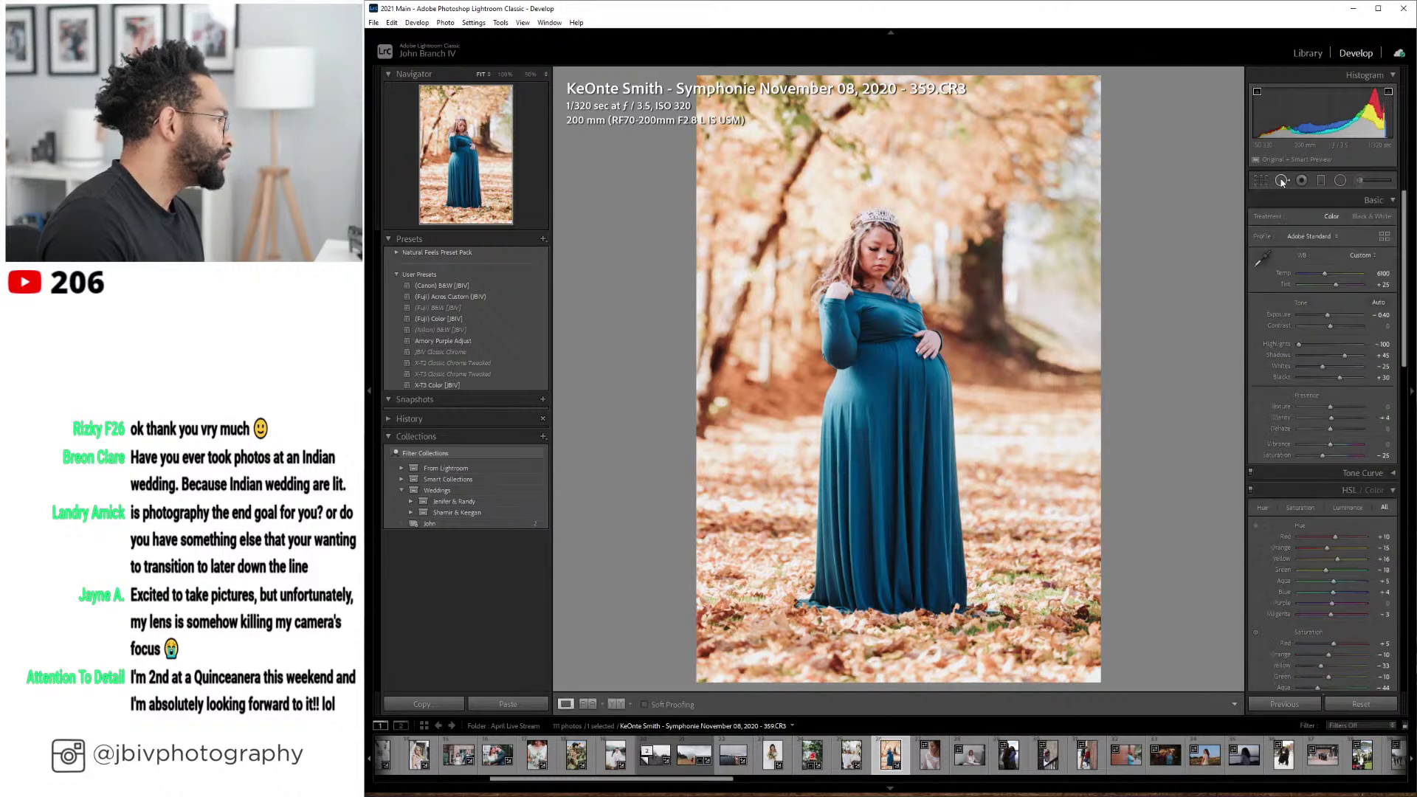
- Set the maternity photo's Temp to 6150 and Exposure to -0.50, and compare before and after side by side
drag(1325, 273, 1328, 317)
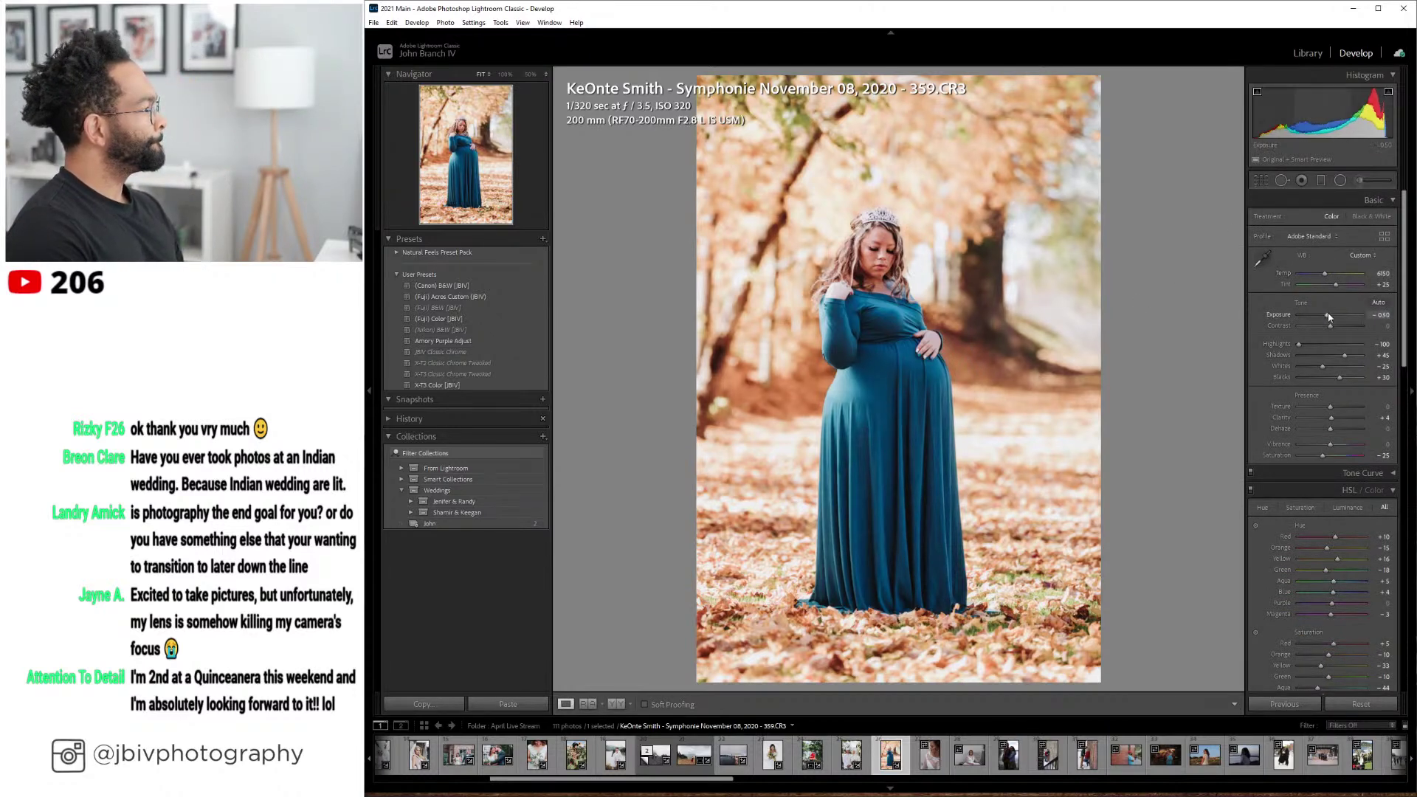
click(617, 705)
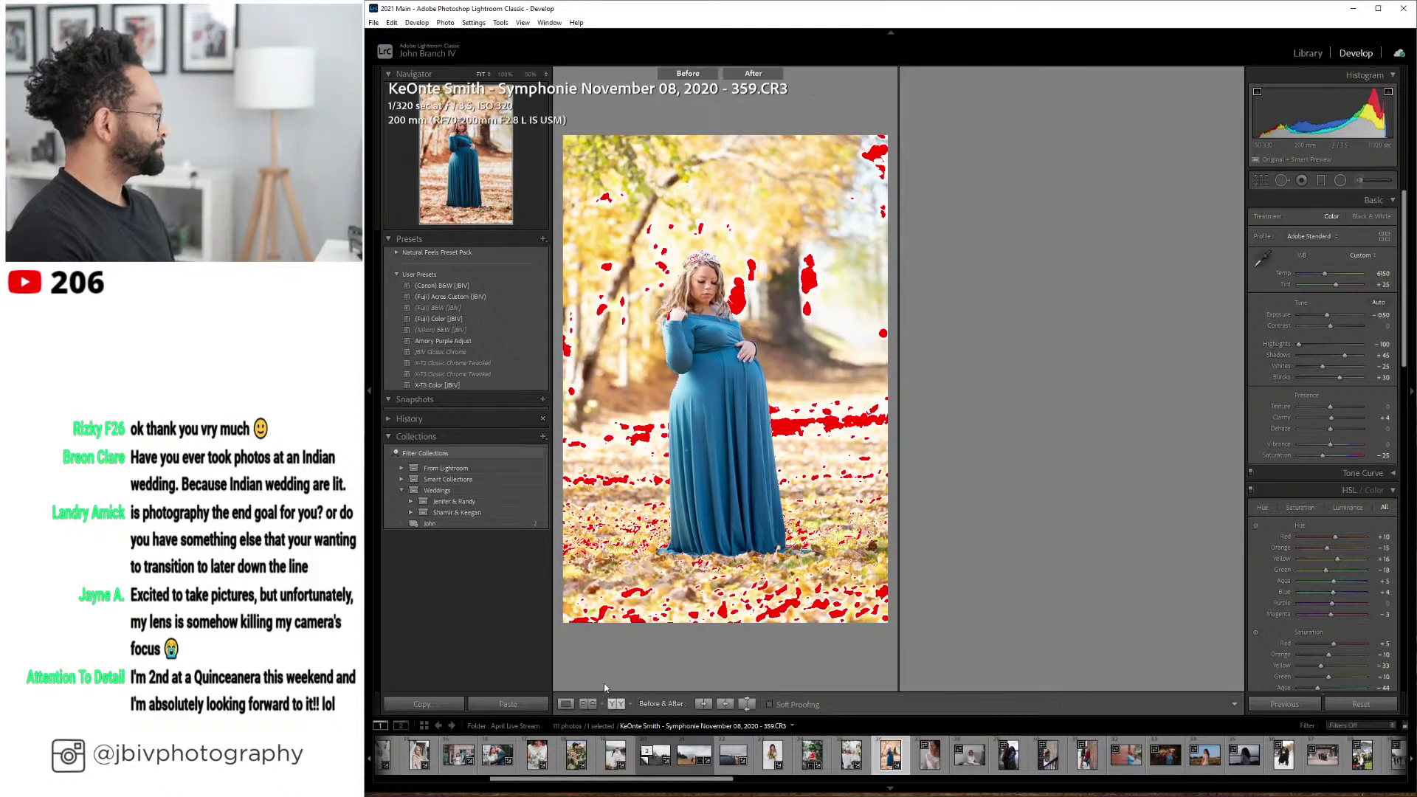
key(Tab)
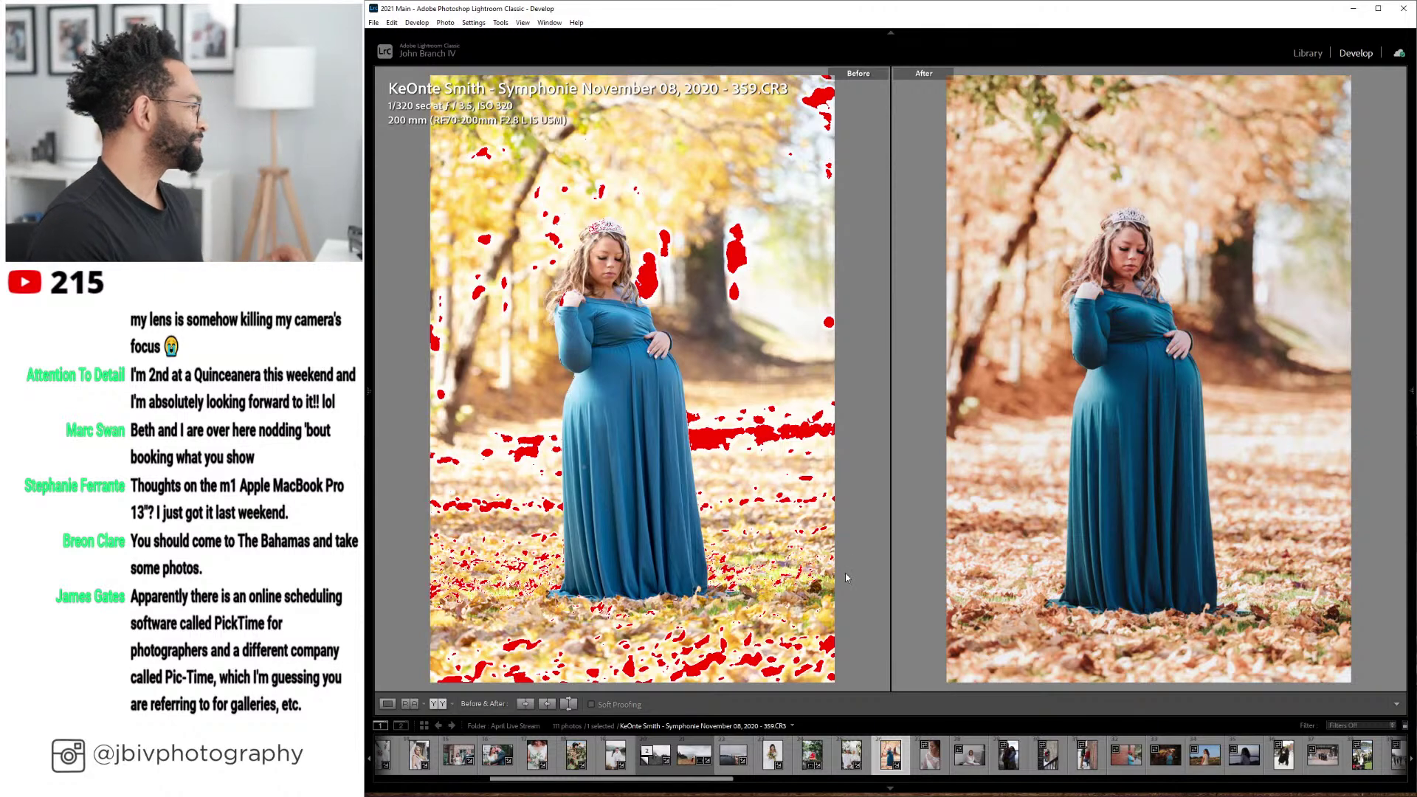
key(Tab)
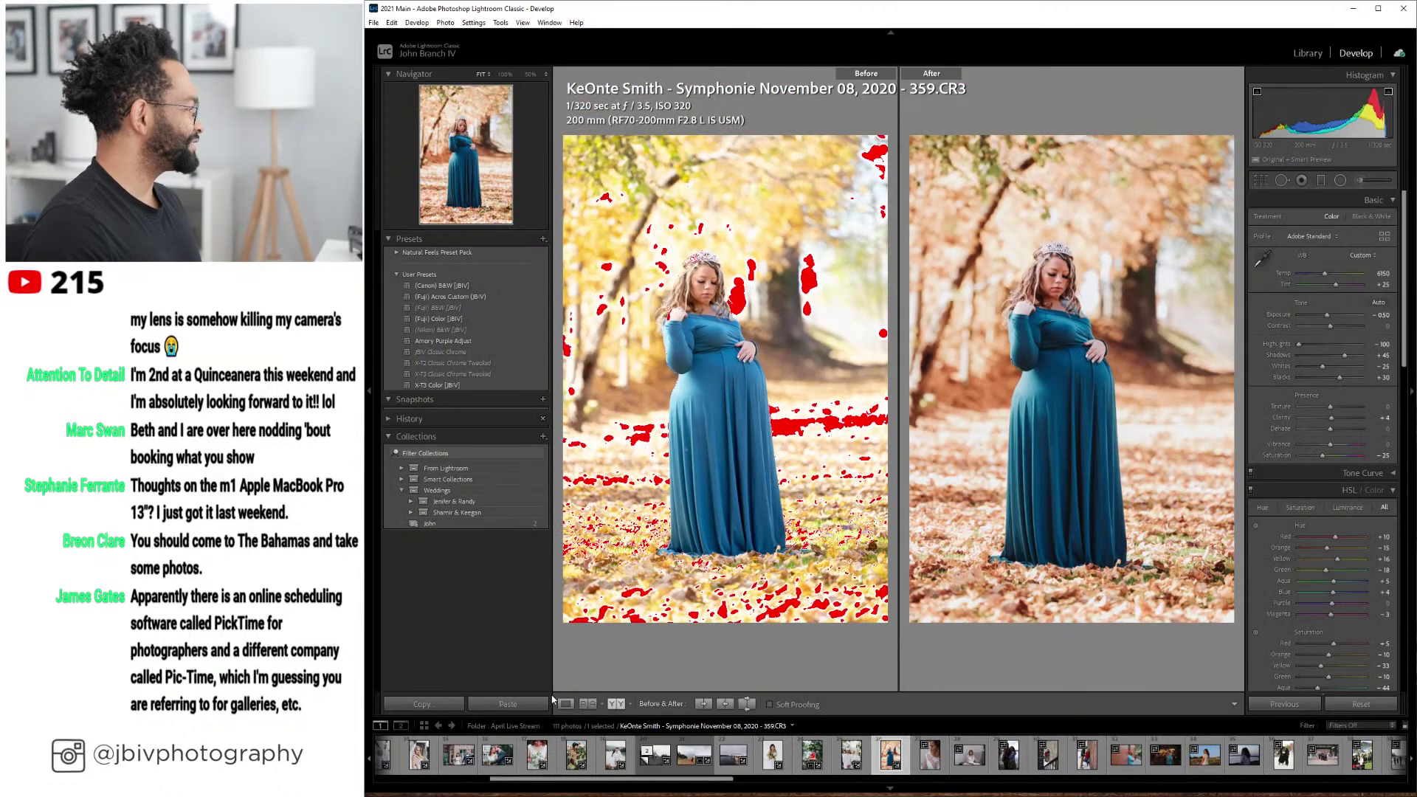
click(566, 704)
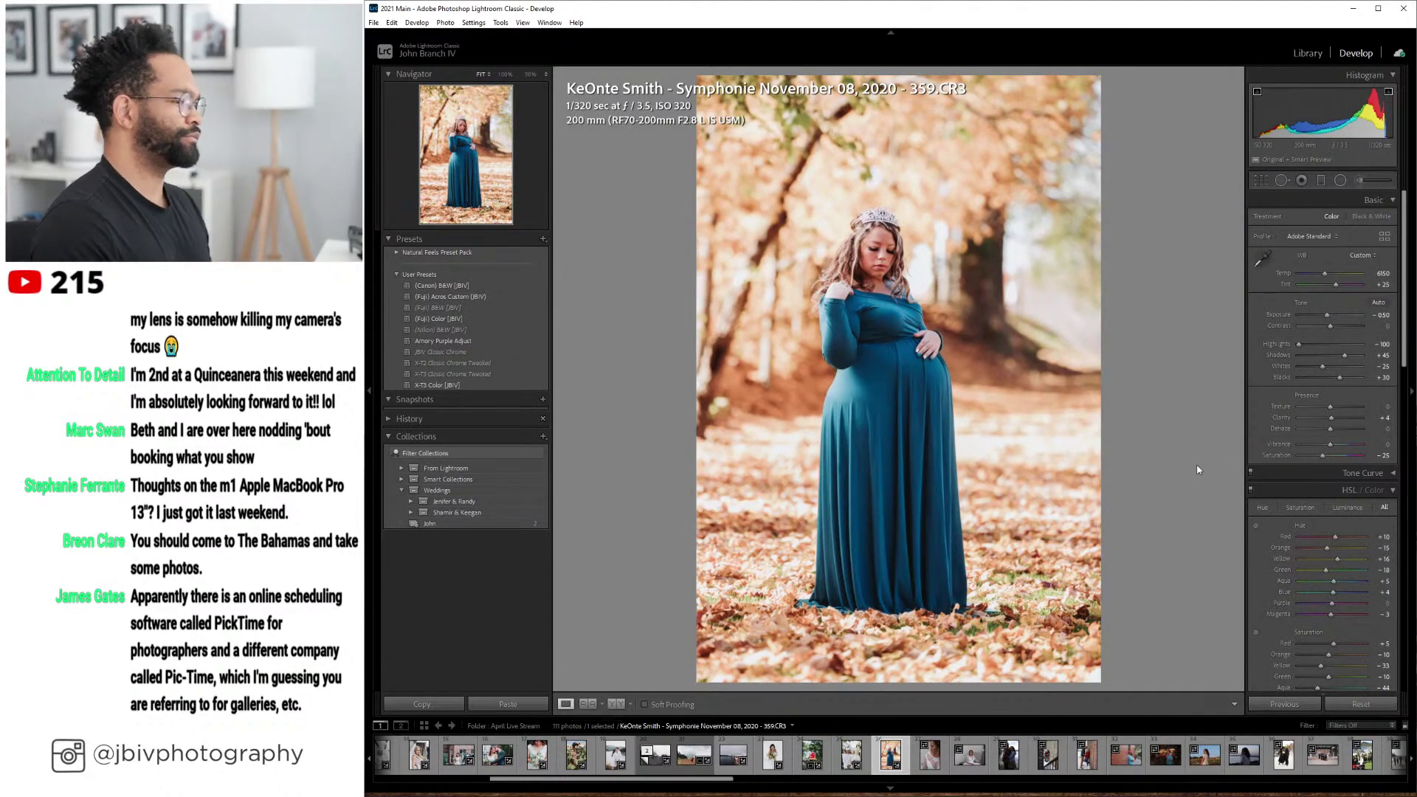
- Apply the (Fuji) B&W [JBIV] preset to the bride close-up, raise its Exposure, and set Shadows to +55 and Highlights to -90
key(Right)
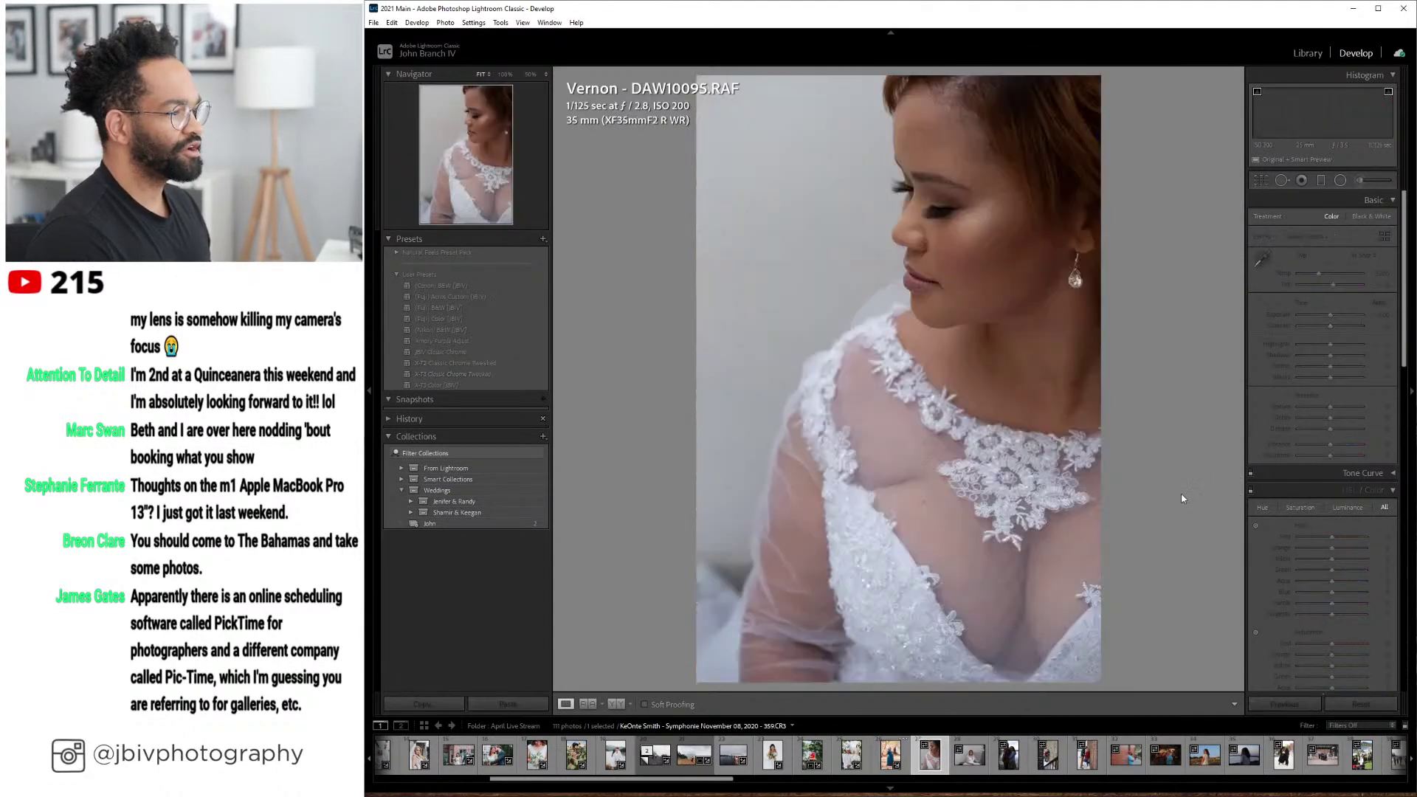
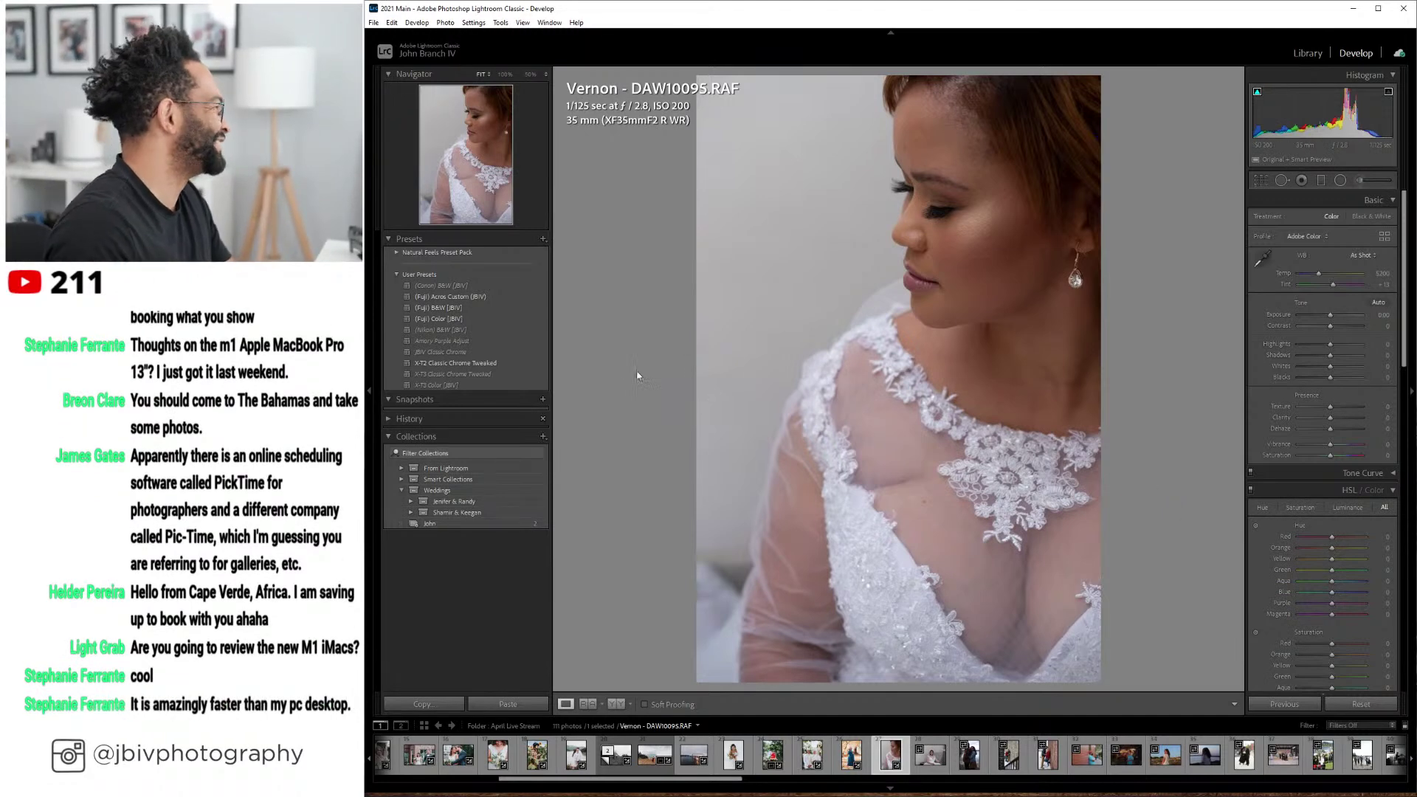
click(477, 308)
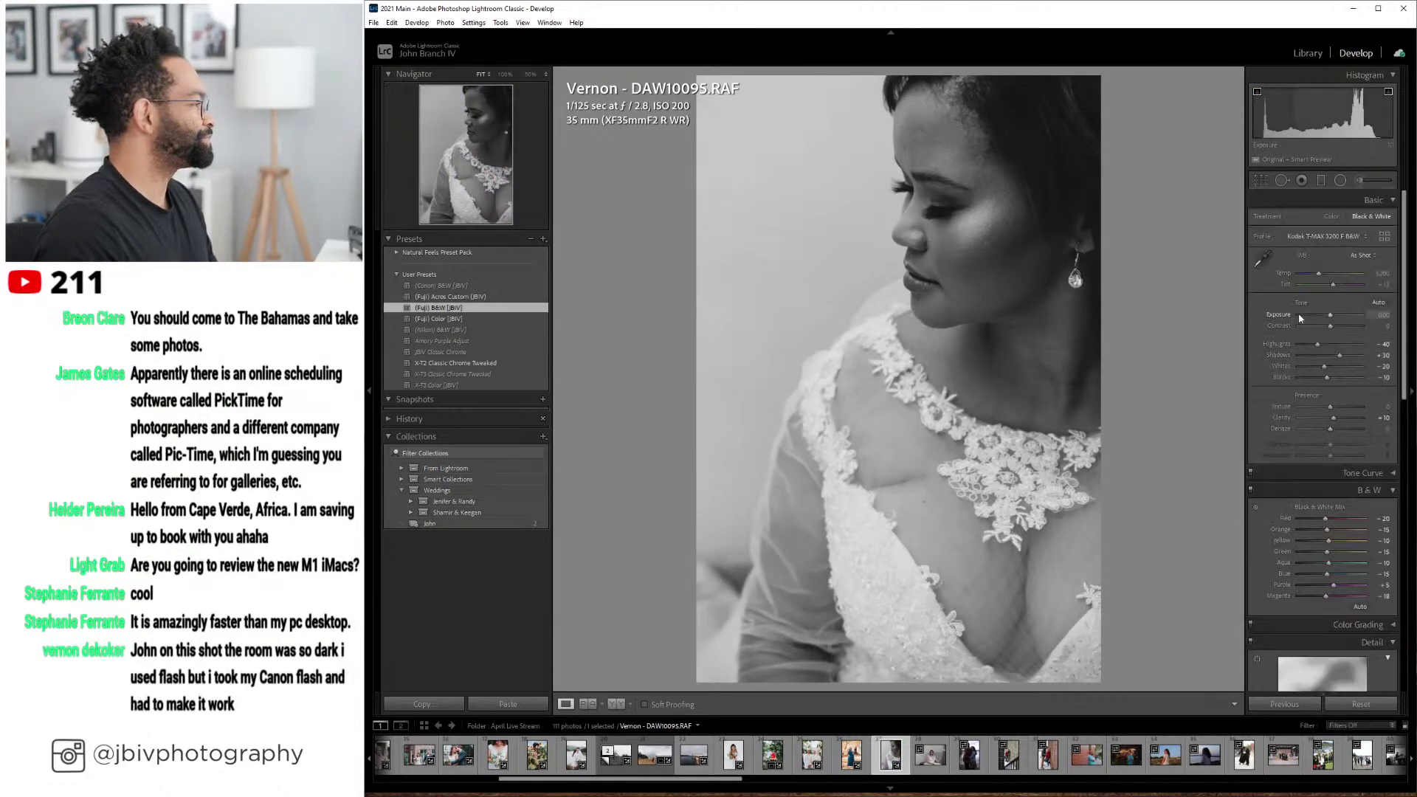
click(1300, 346)
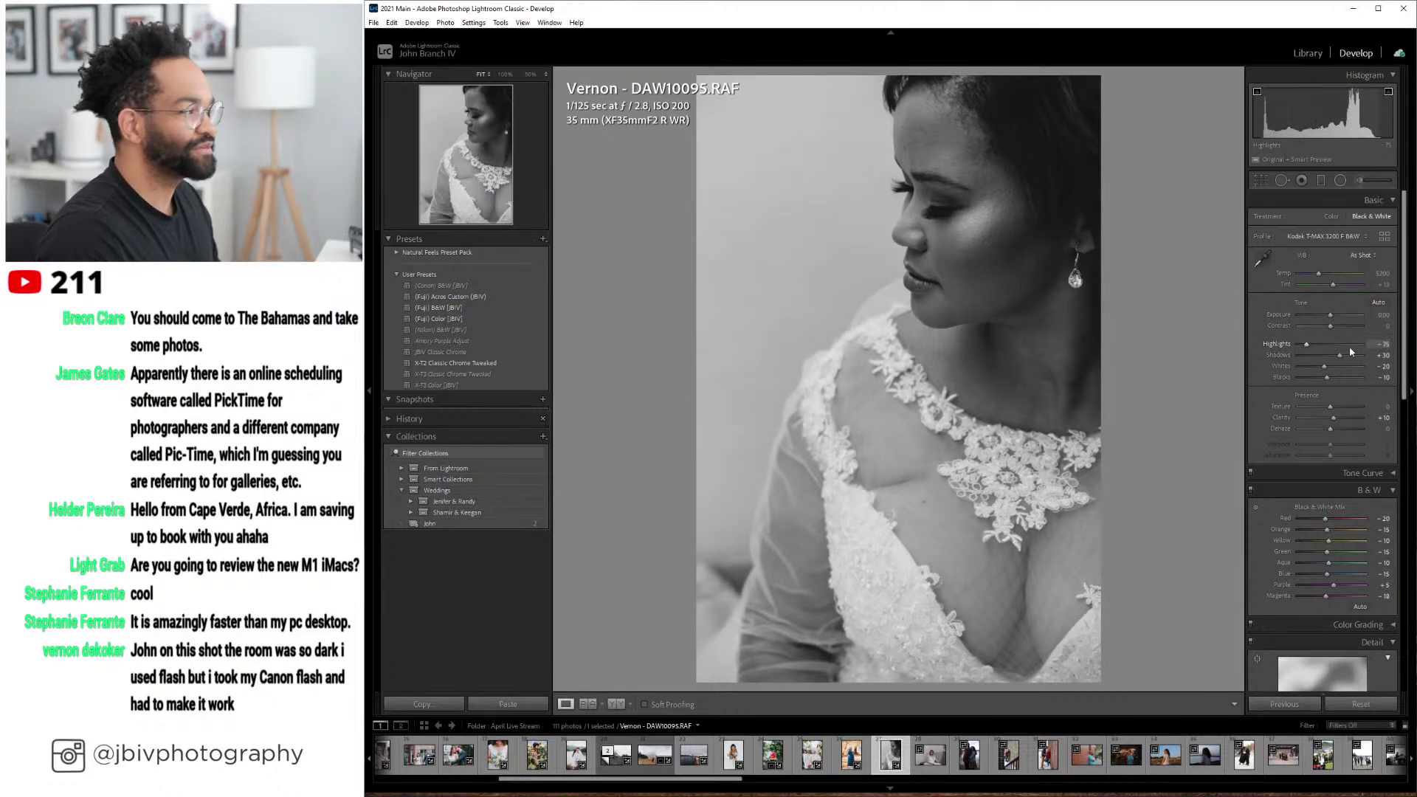
key(Up)
drag(1338, 354, 1341, 360)
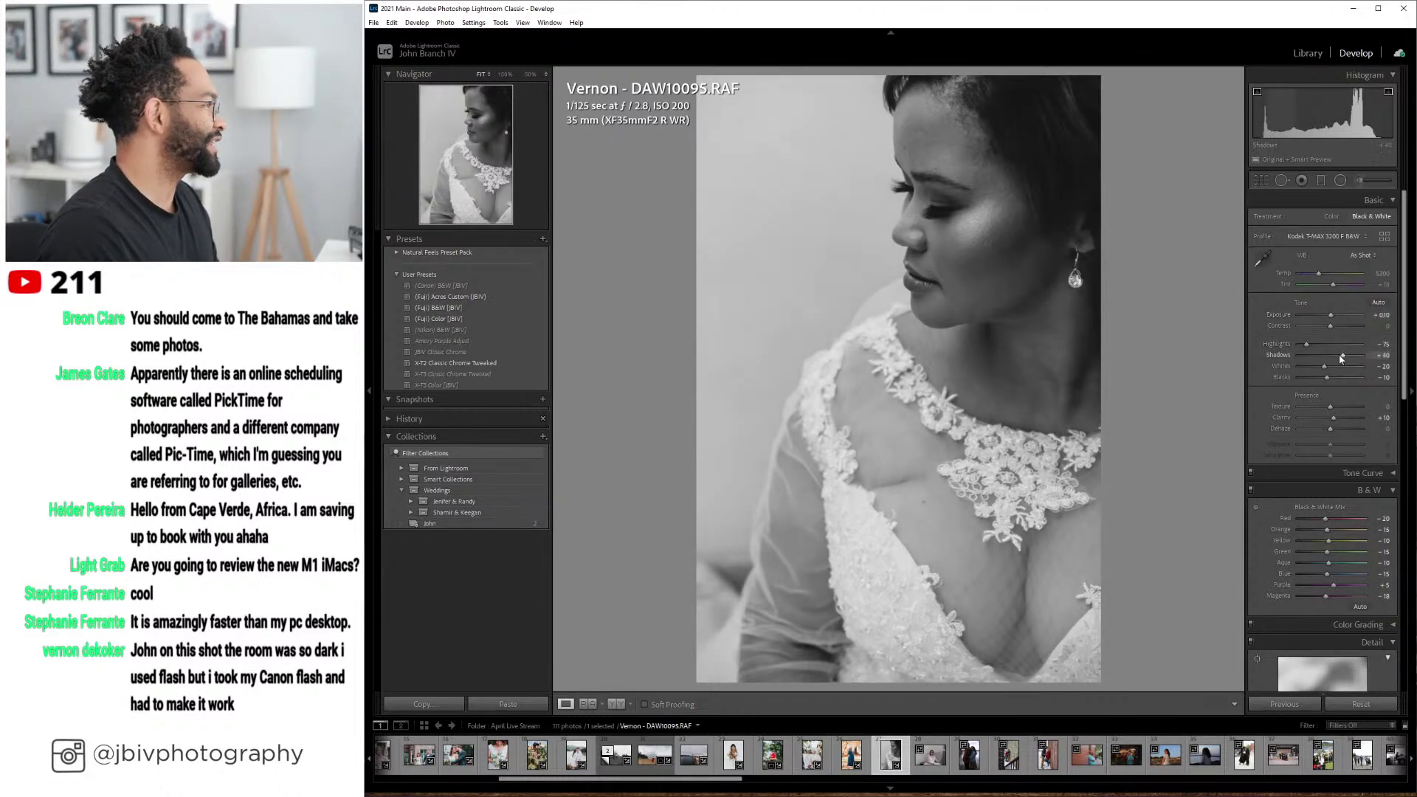
key(Up)
key(Up)
key(Up)
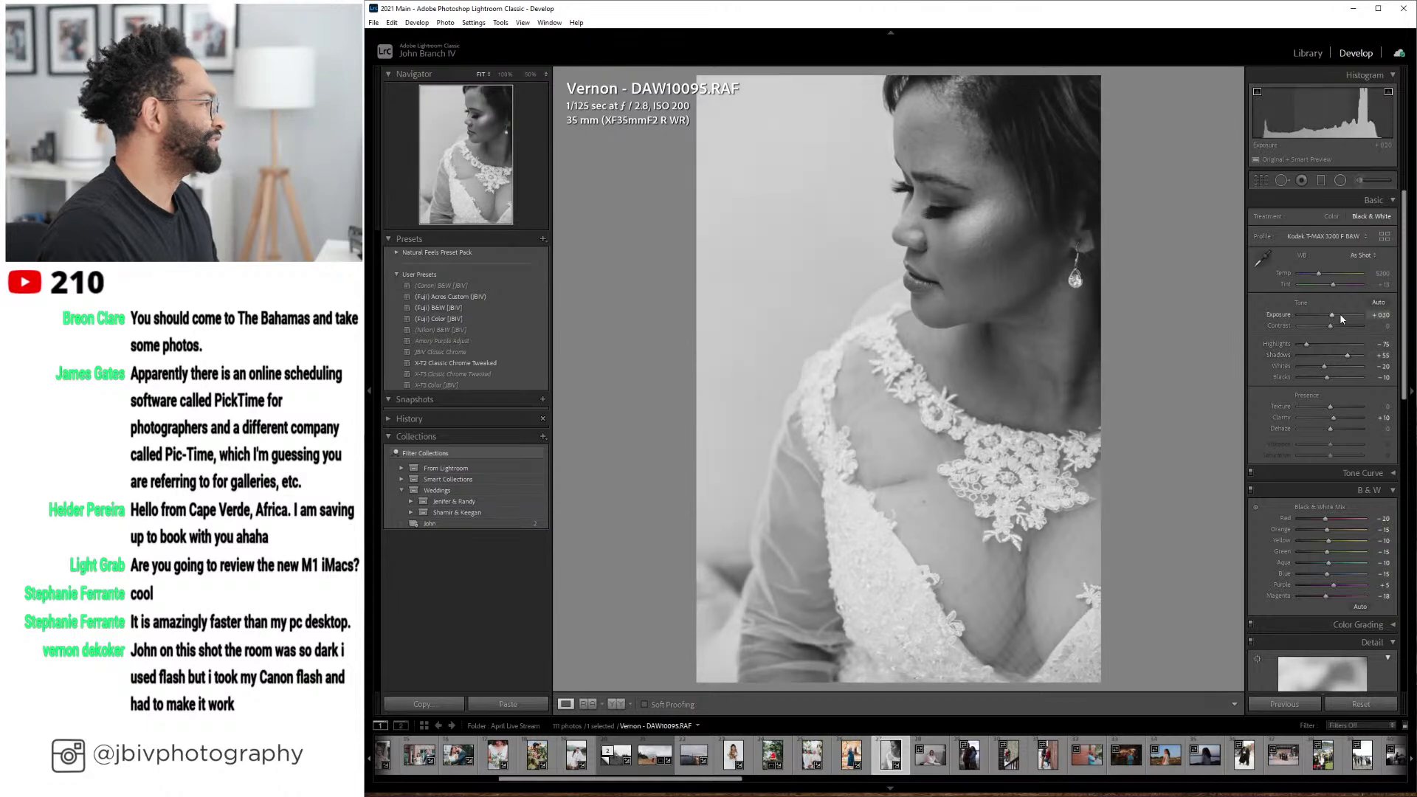
key(Down)
key(Down)
key(Down)
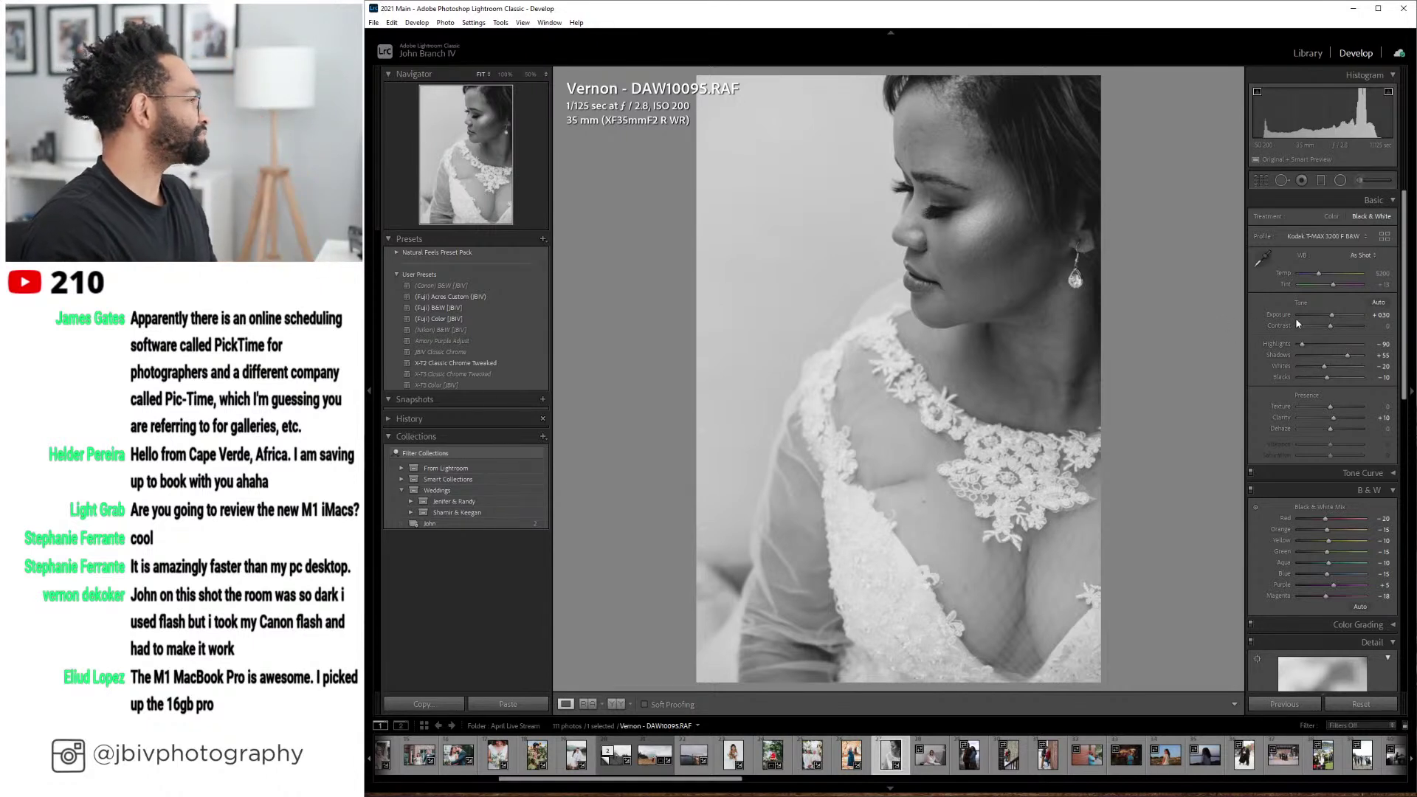
- Correct the seated bride photo's perspective with Vertical Upright and apply the (Fuji) Color [JBIV] preset
key(Right)
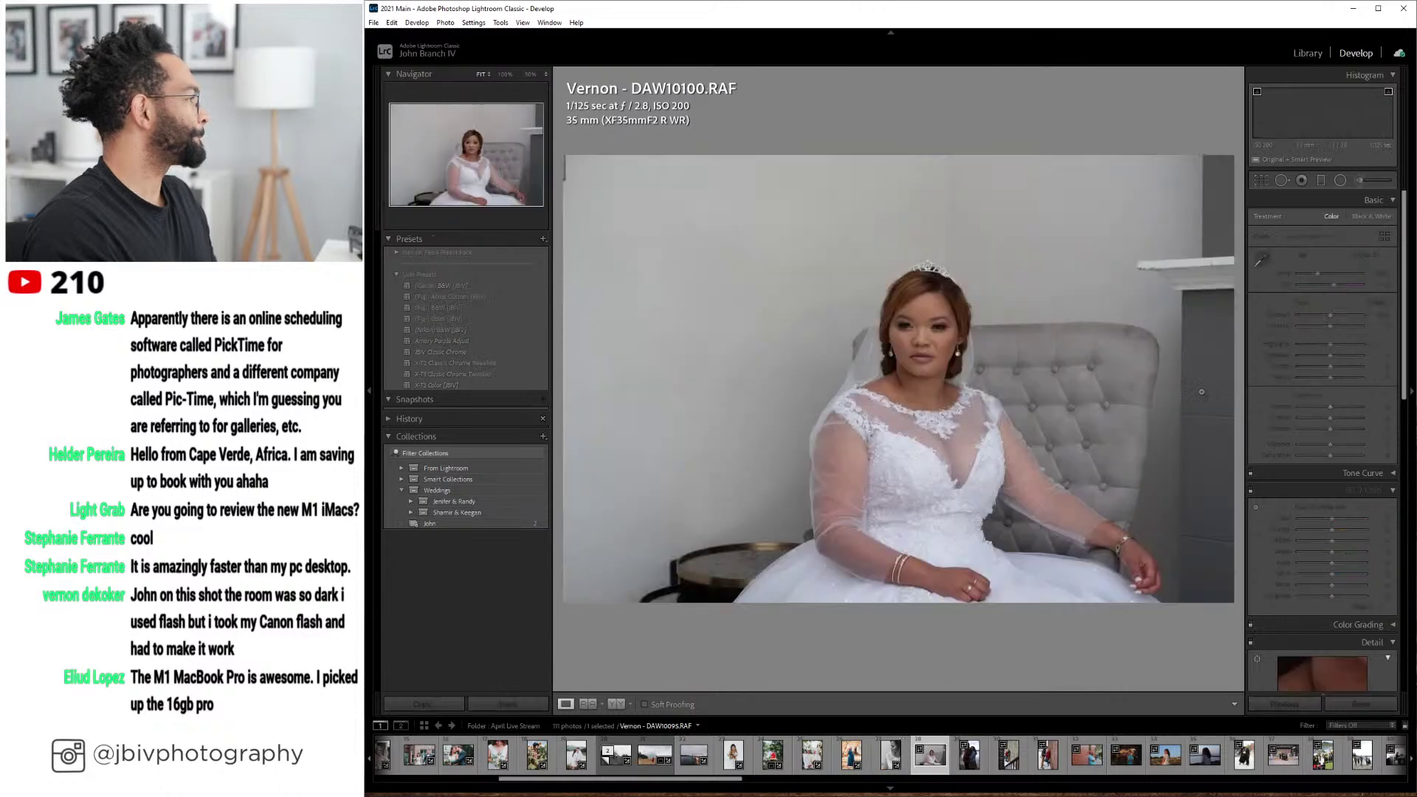
scroll(1278, 423, down, 8)
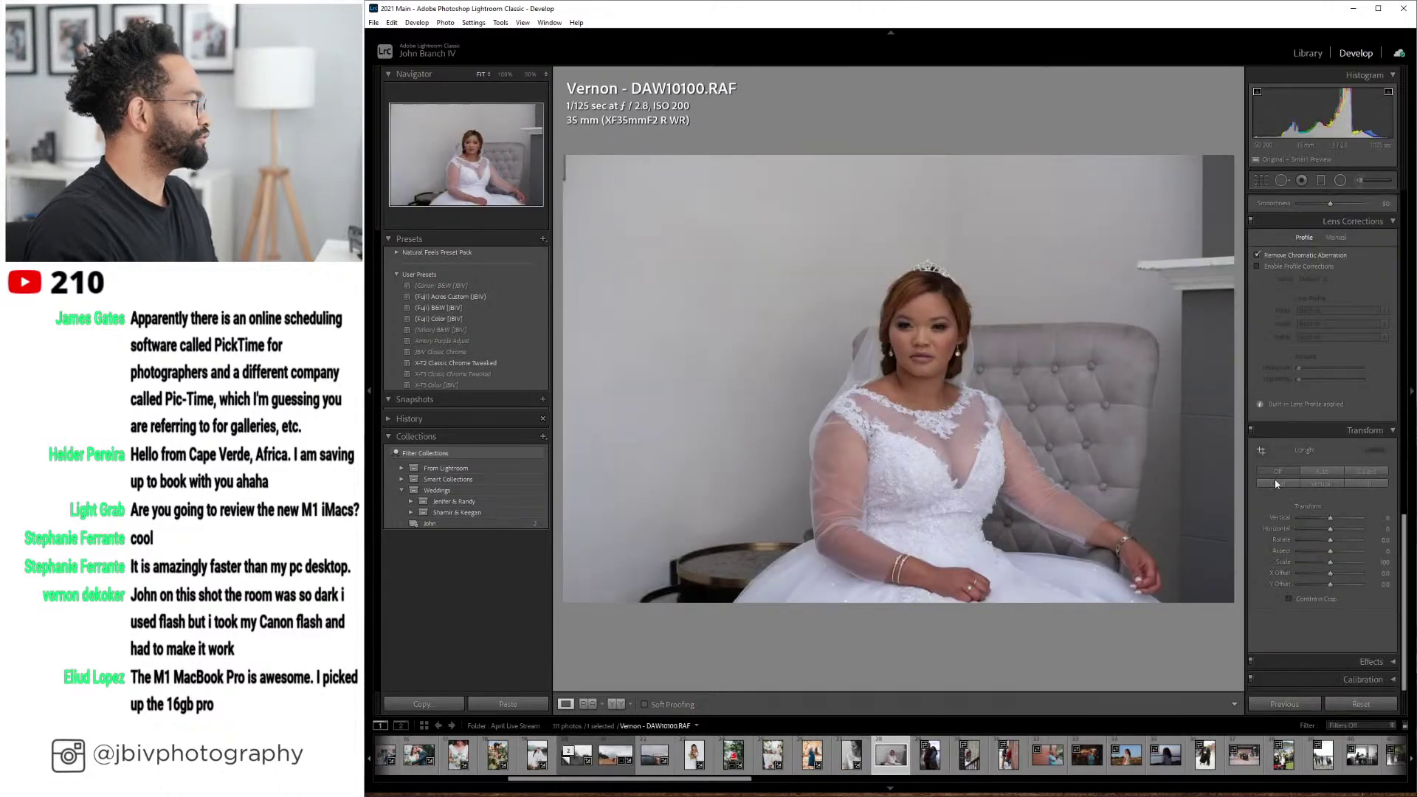
click(1321, 483)
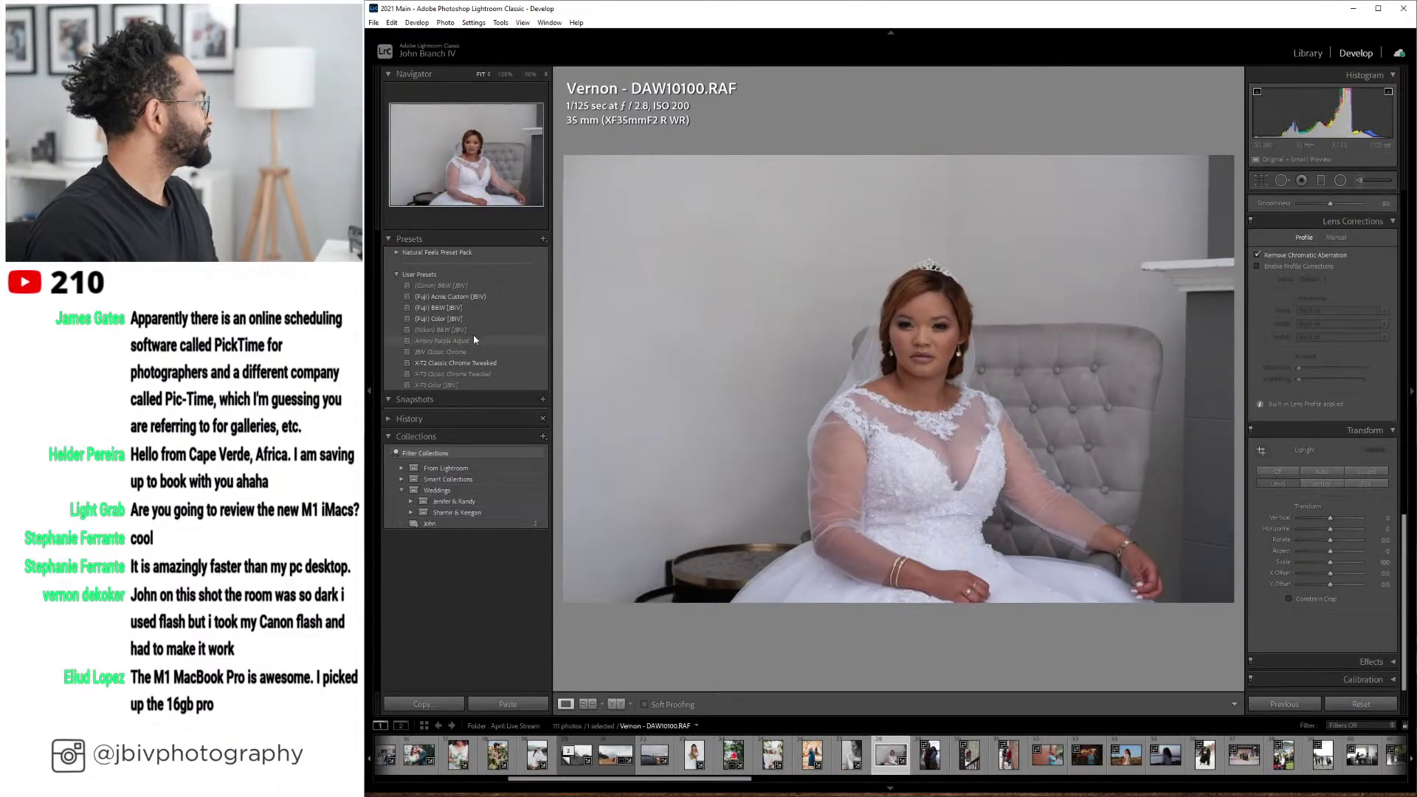
click(441, 318)
scroll(1304, 432, up, 6)
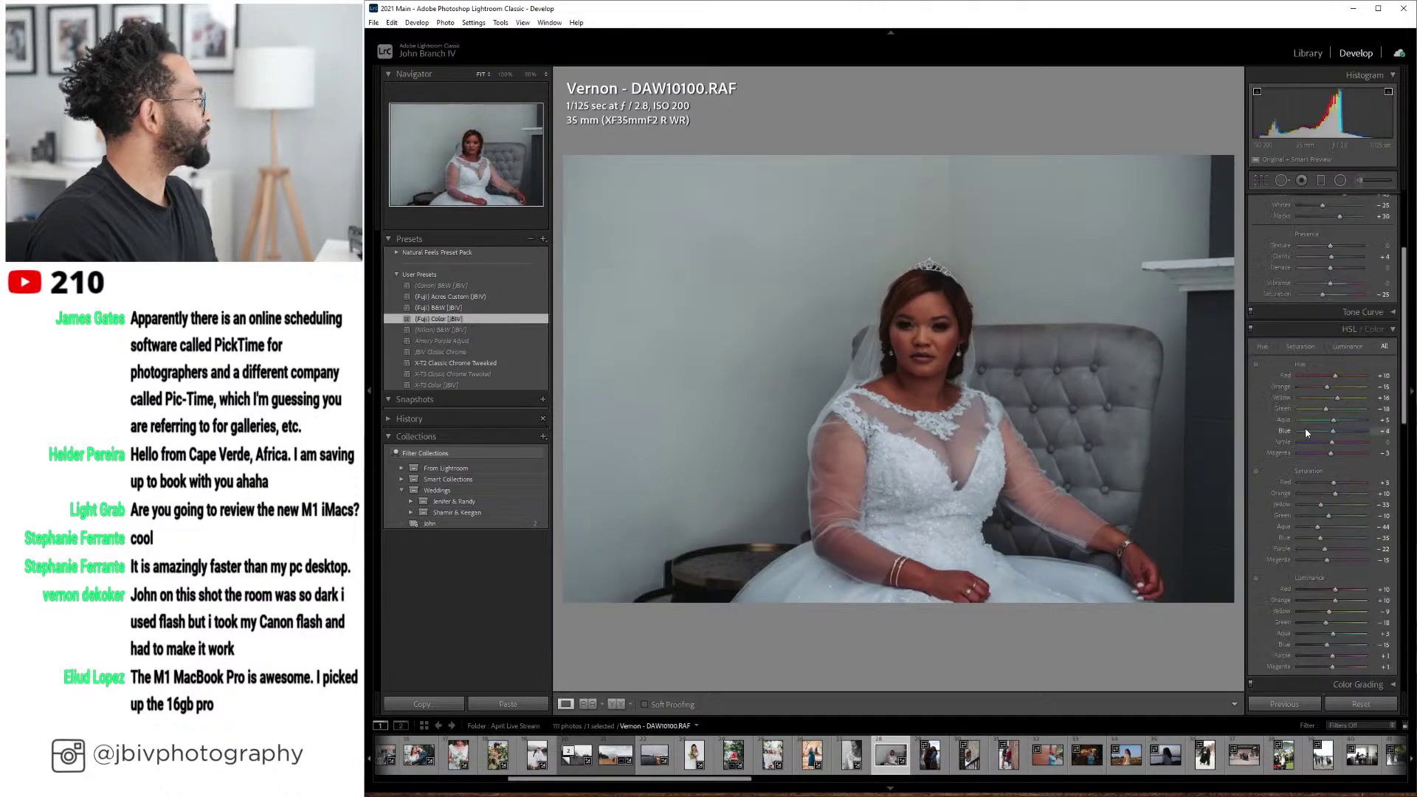
scroll(1304, 427, up, 3)
- Set the seated bride photo's Exposure to +0.90 and crop it slightly tighter around her
key(Up)
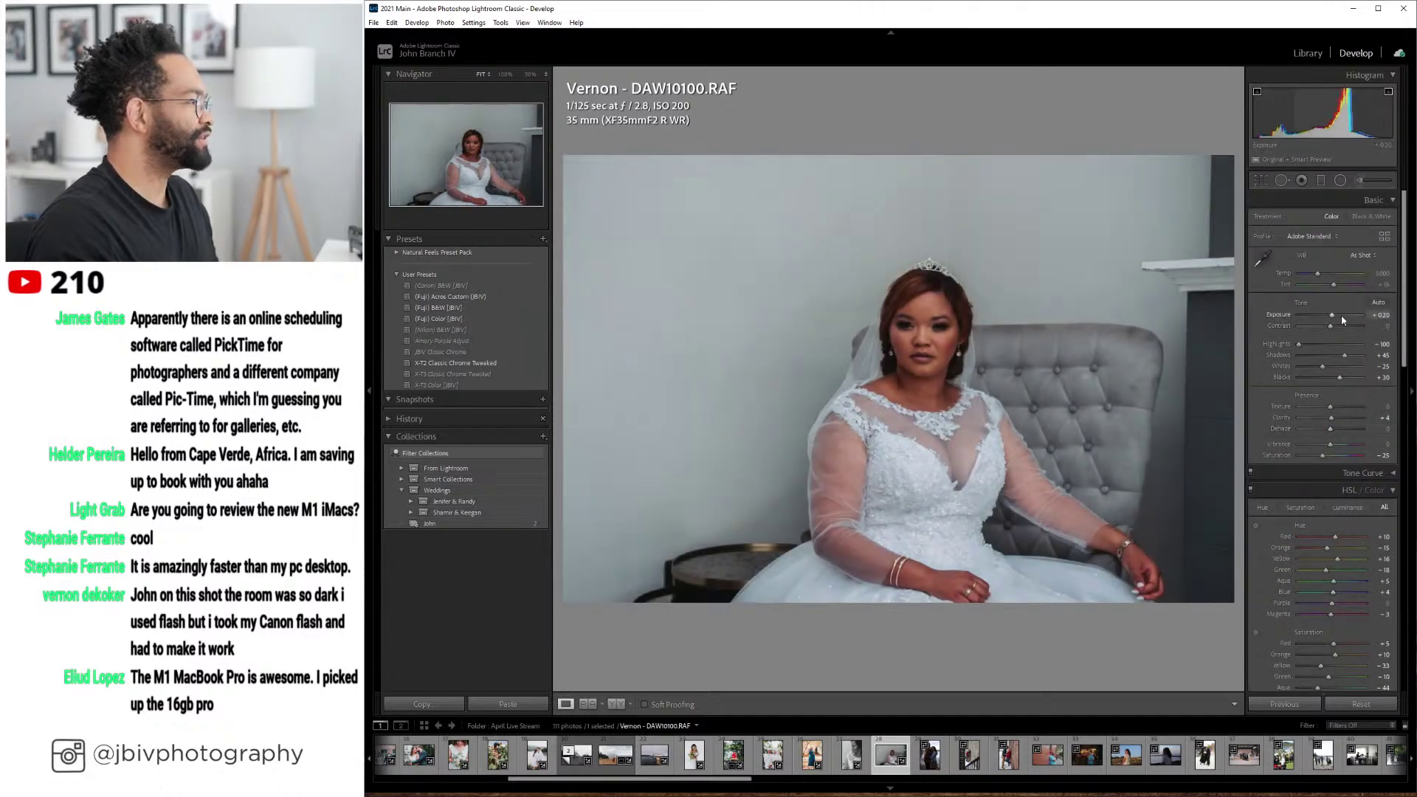
key(Up)
key(Up)
key(Up)
key(Up)
key(Up)
key(Up)
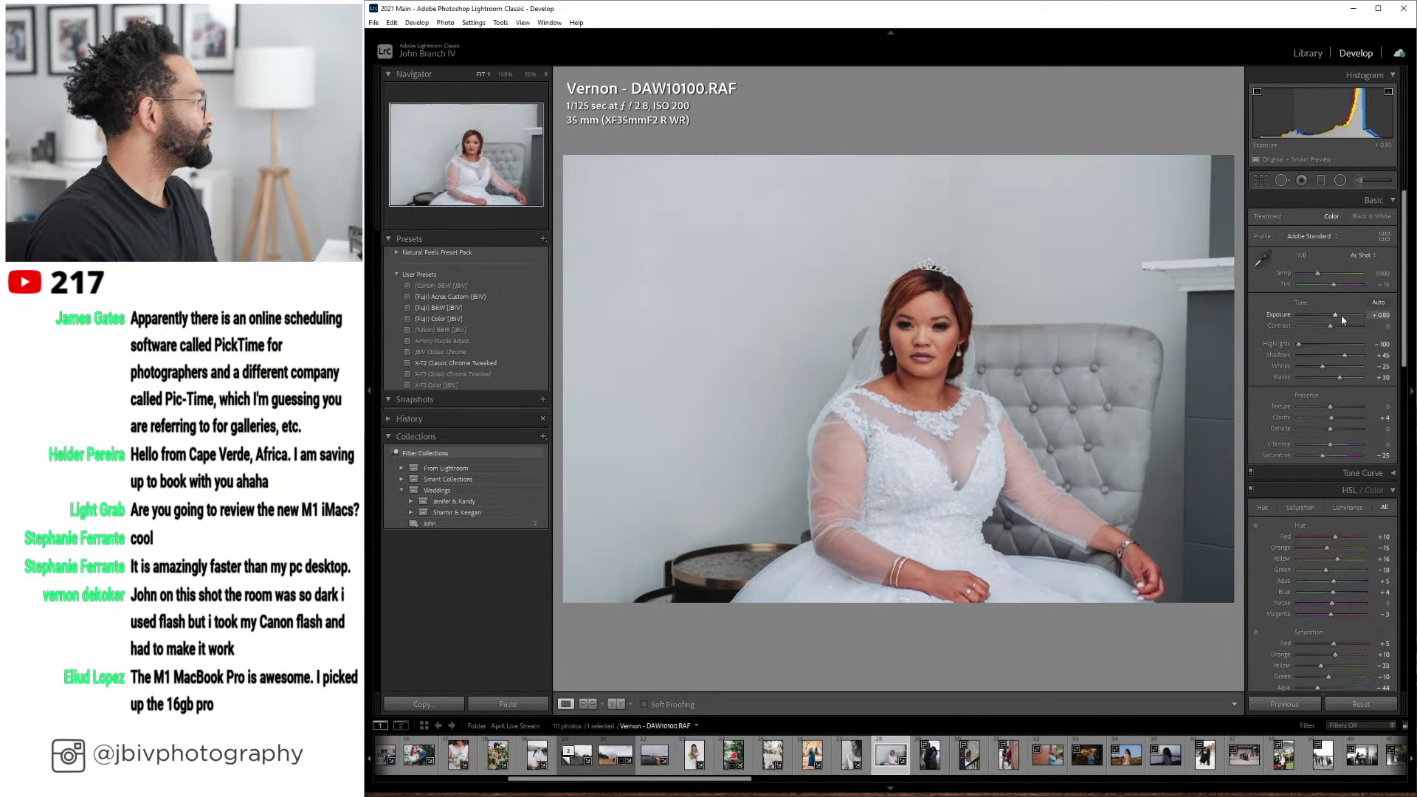
key(Up)
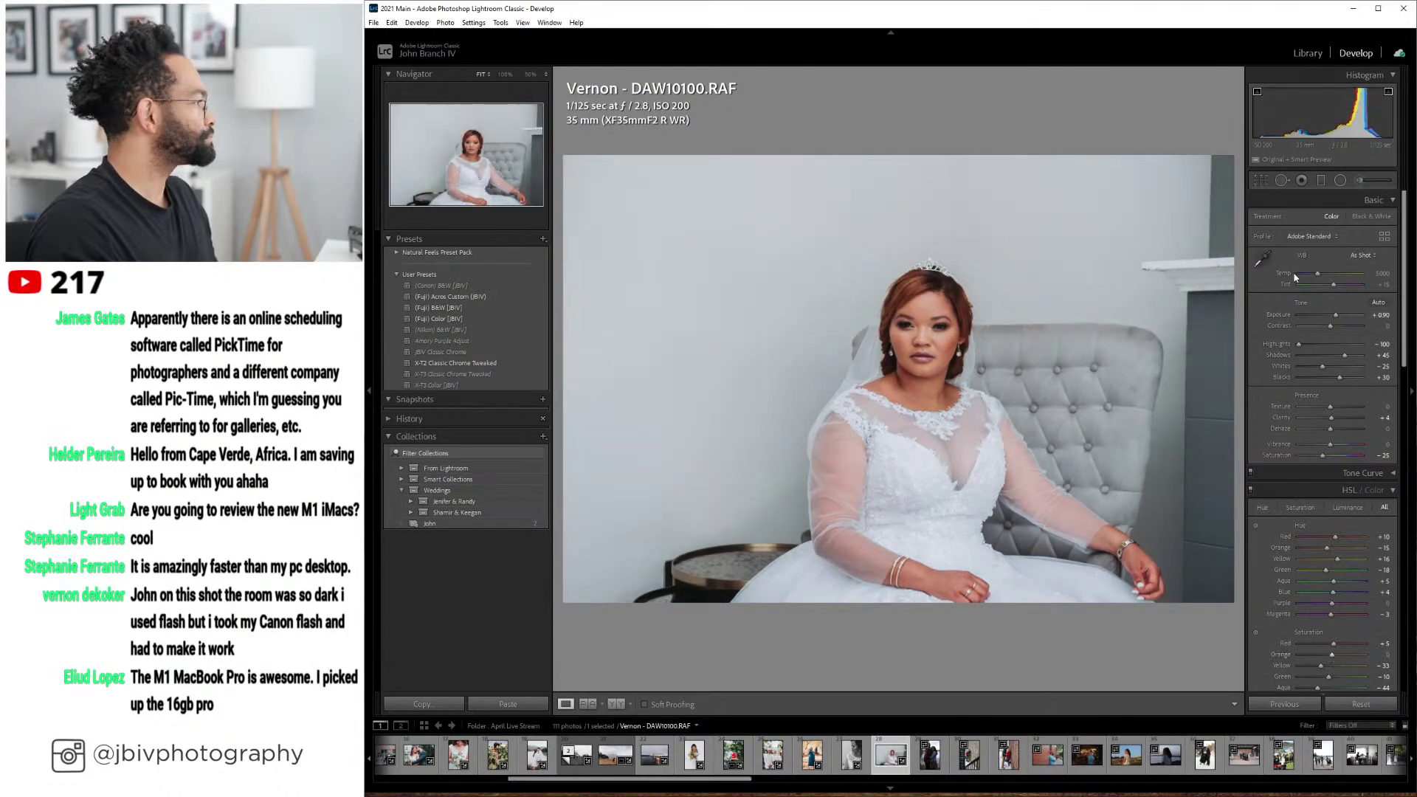
click(1261, 181)
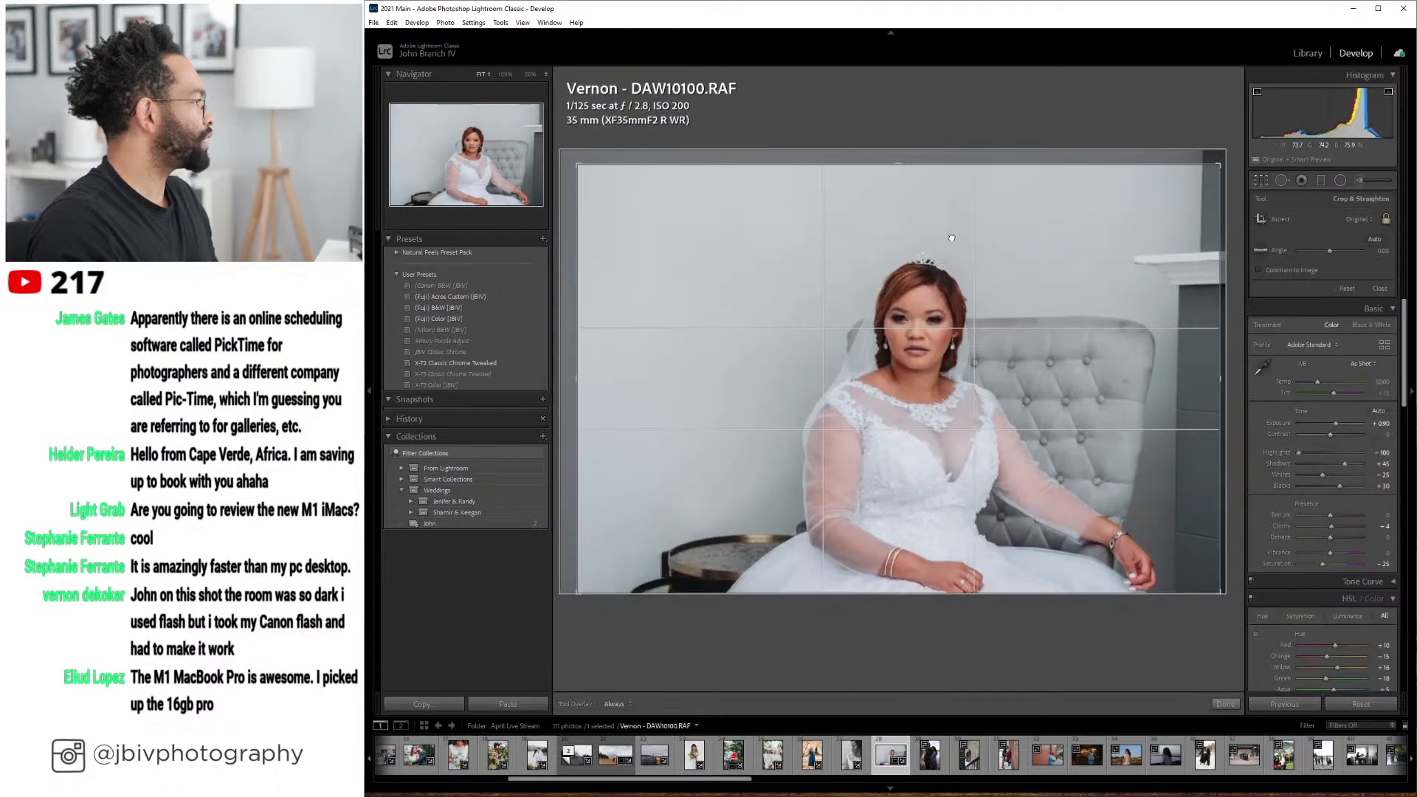
key(r)
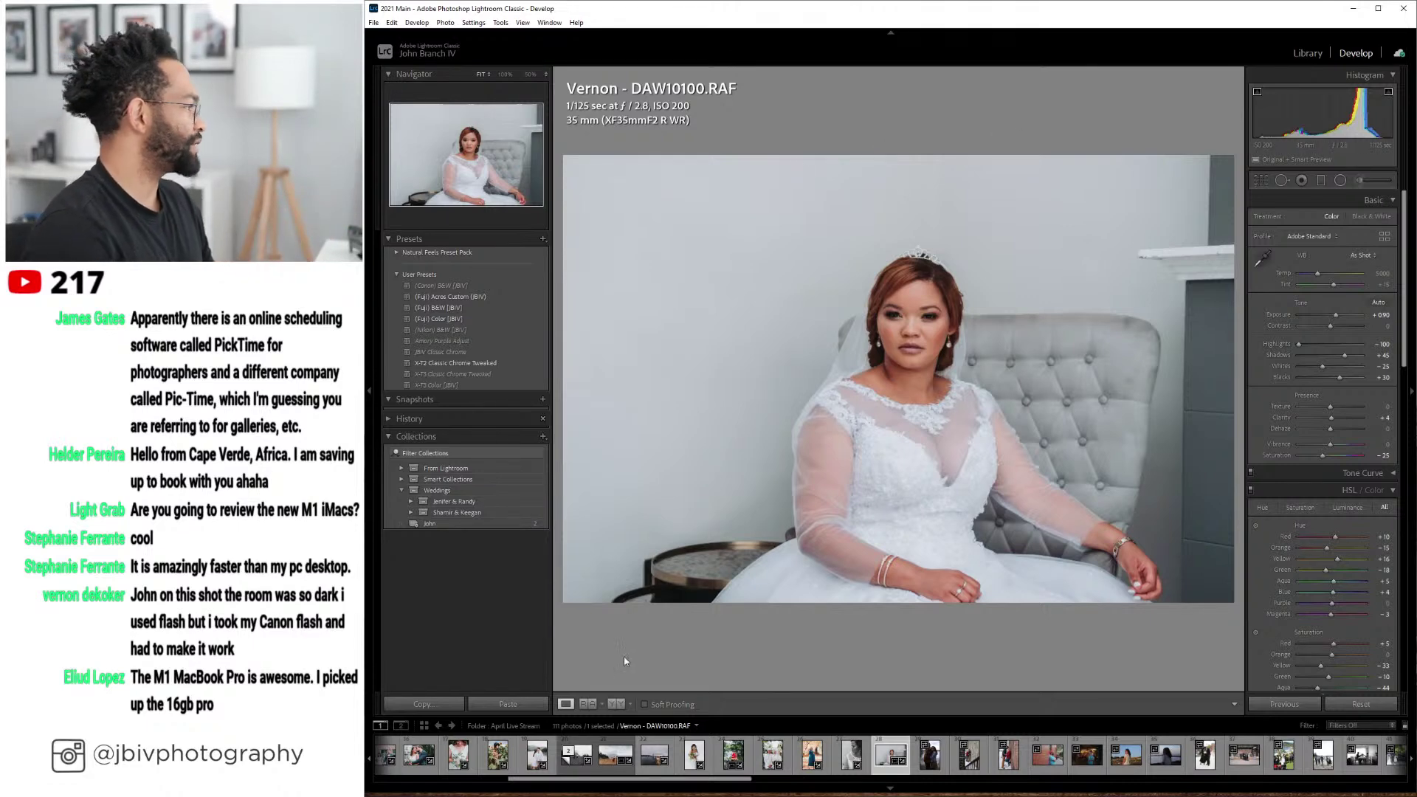
- Compare the seated bride photo's before and after side by side at a larger size and return to the single view
click(611, 703)
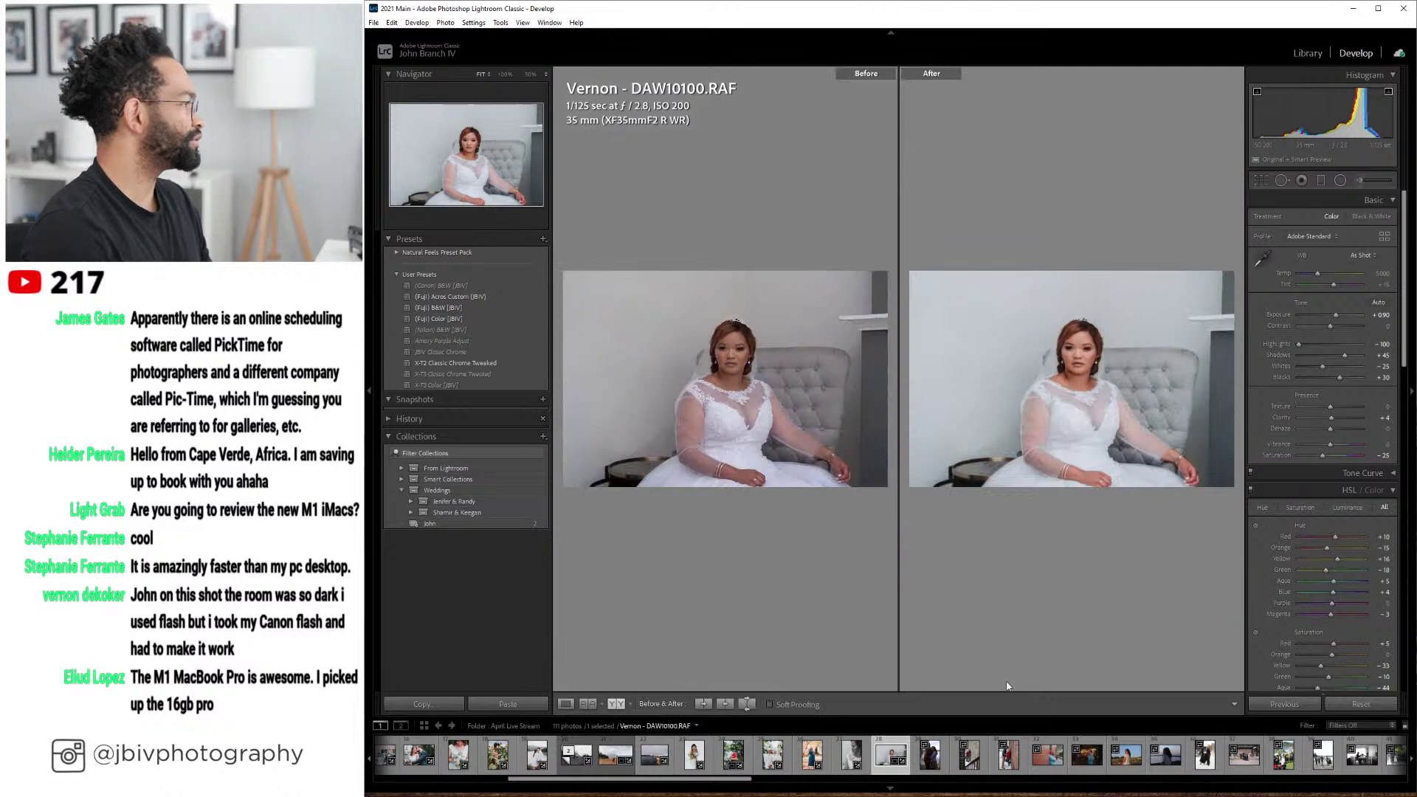
key(Tab)
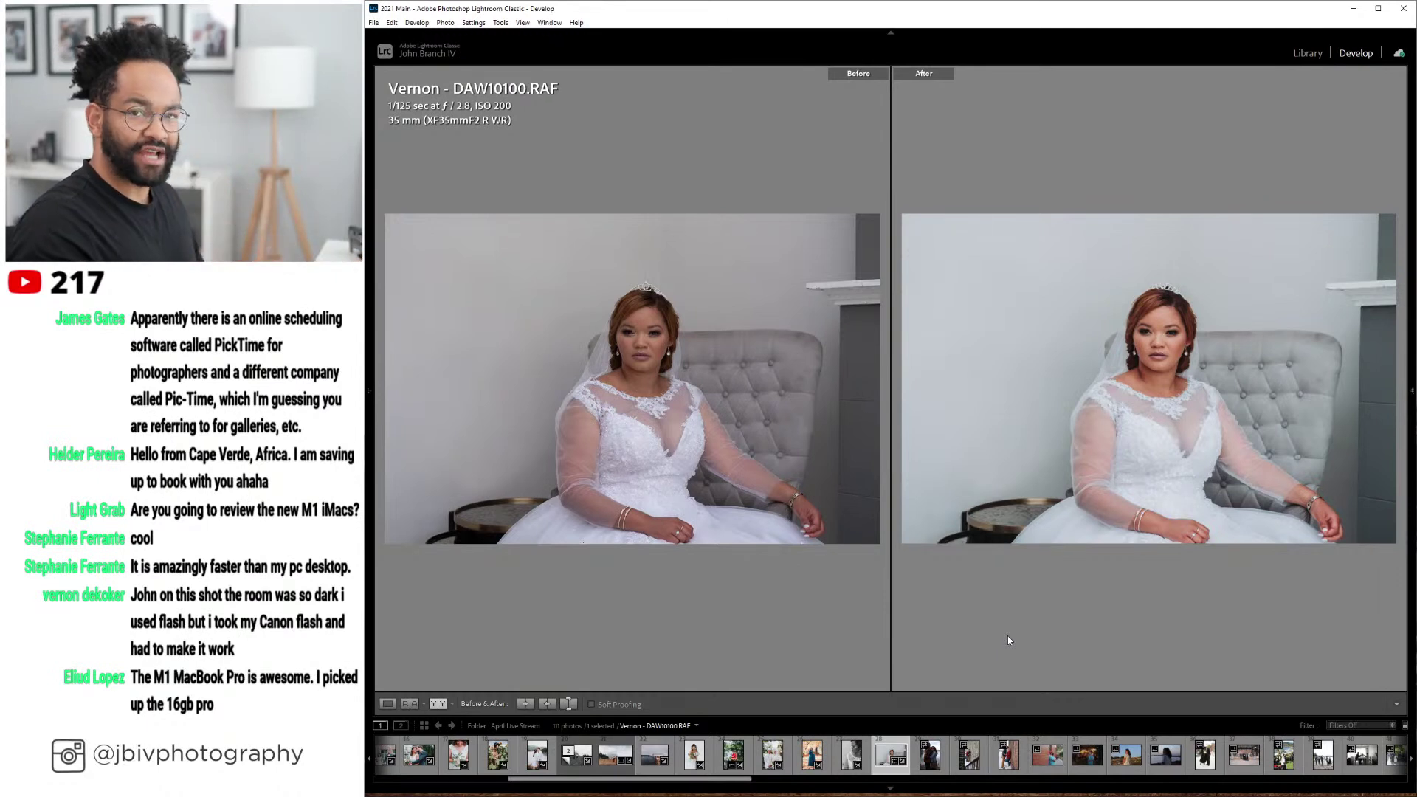
key(Tab)
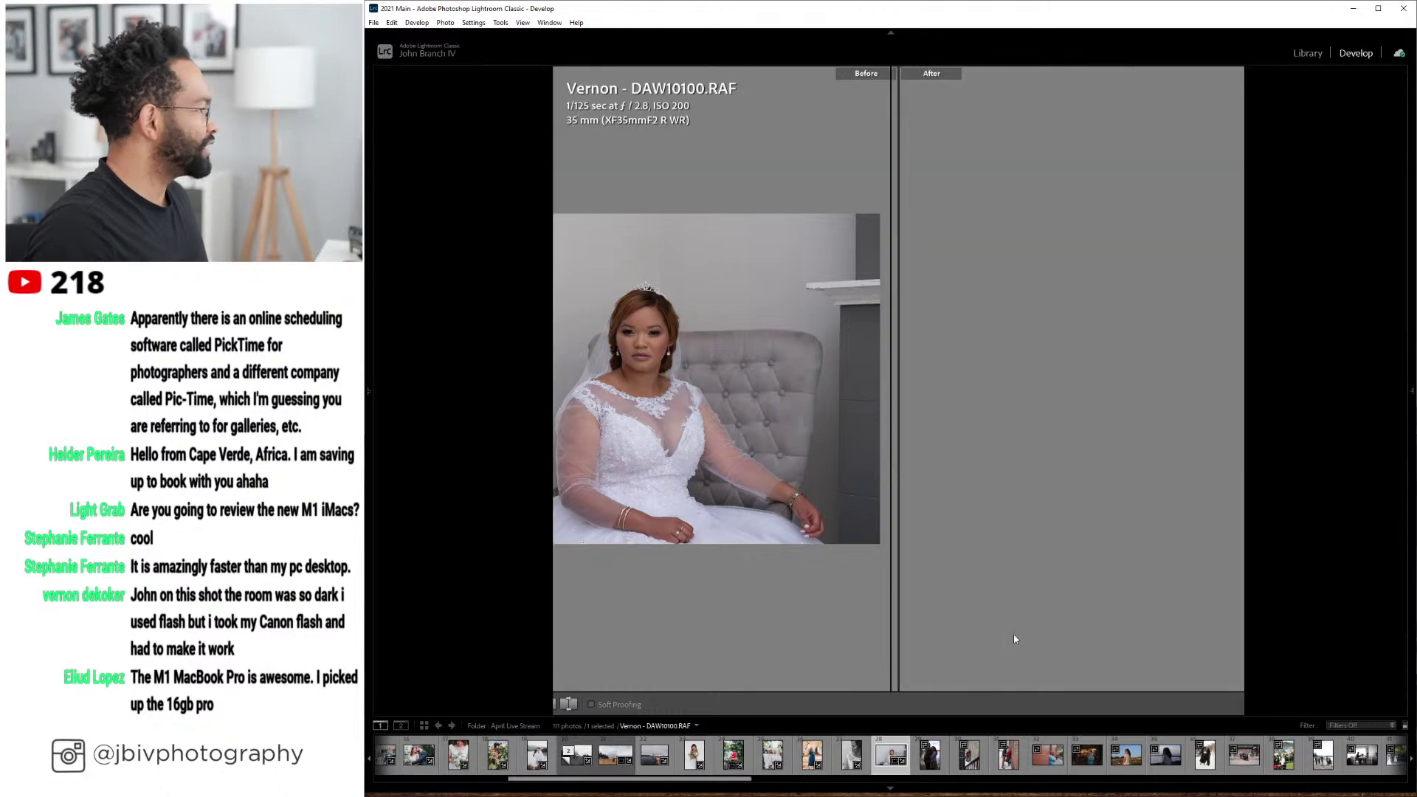
click(563, 704)
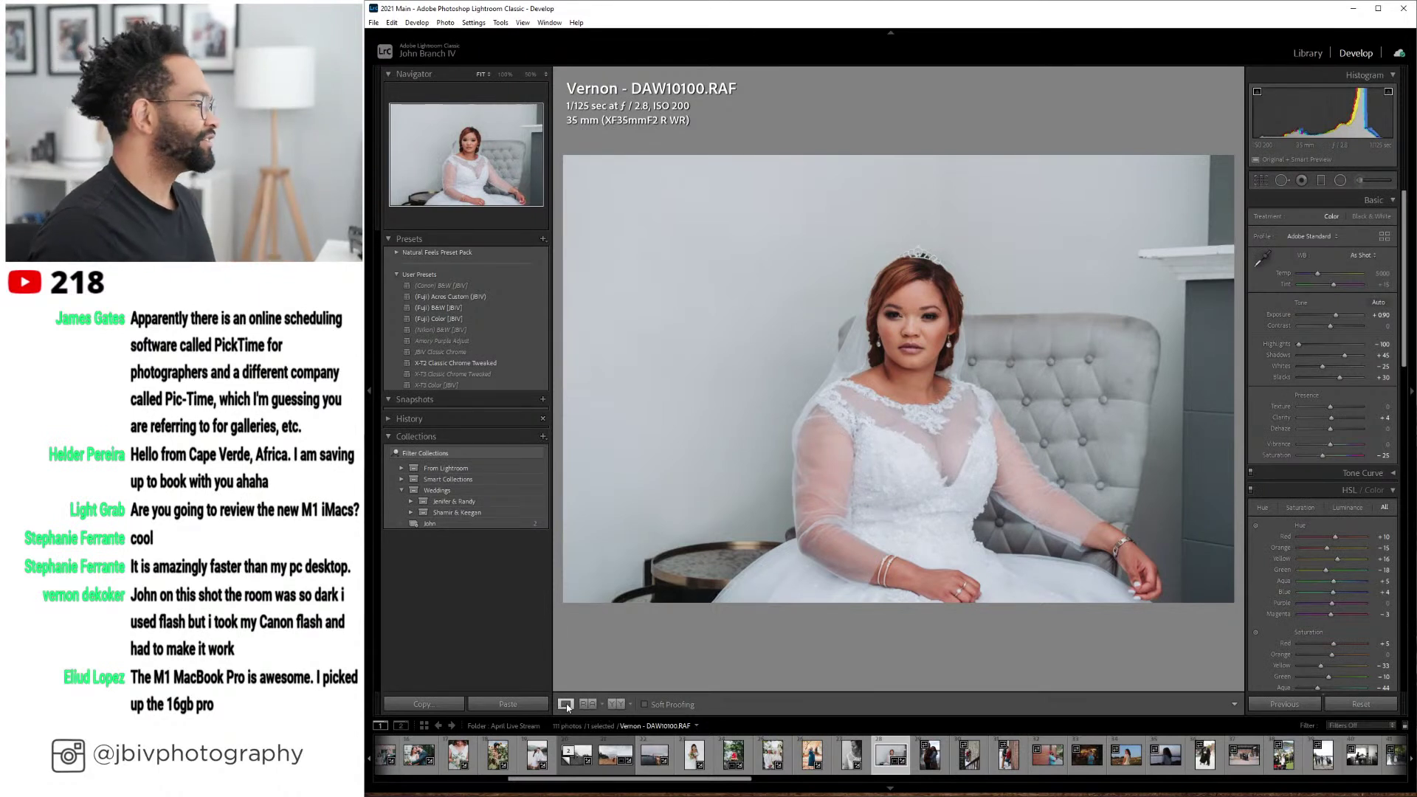
- Open the lakeside couple photo, apply the (Fuji) Color [JBIV] preset, and set its lens profile setup to Auto
key(Right)
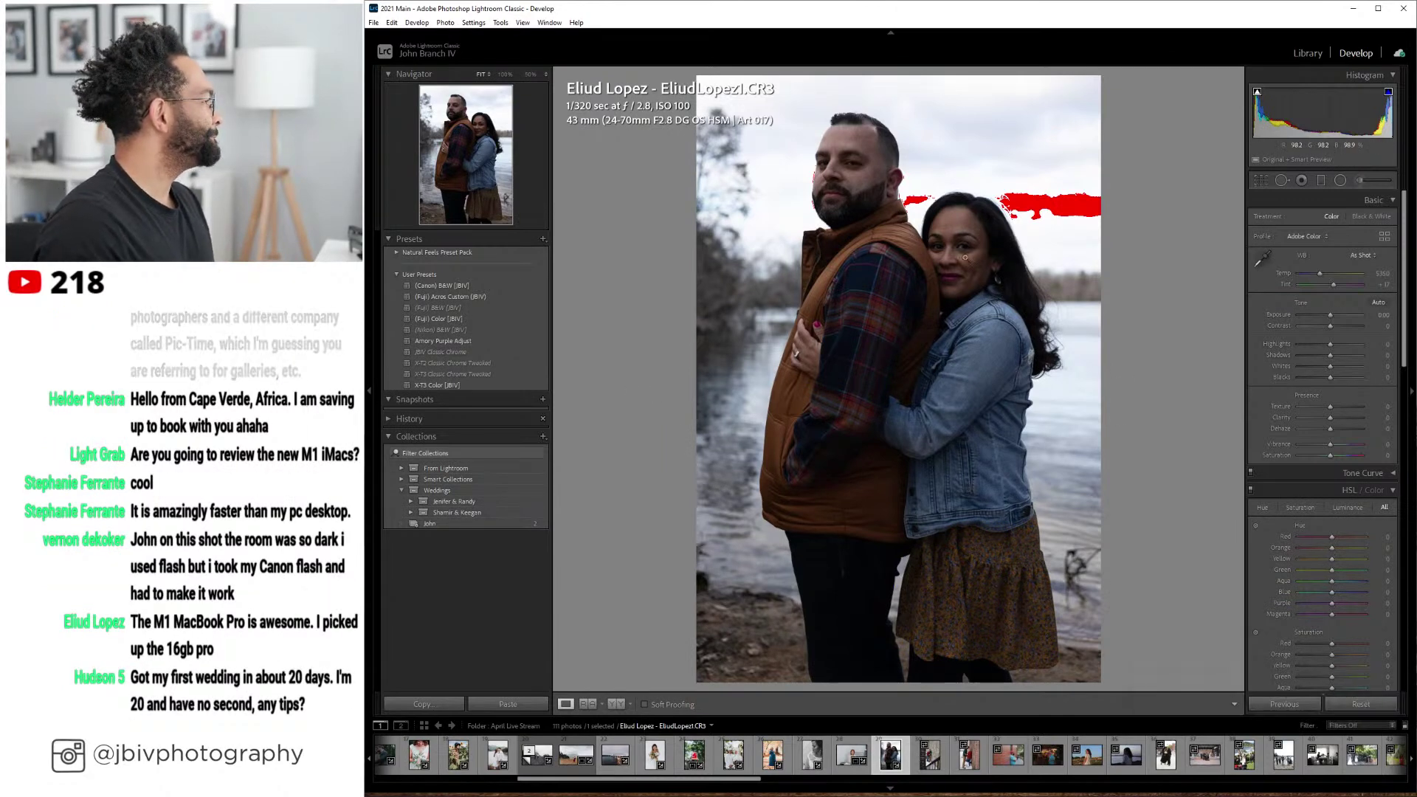
click(468, 317)
scroll(1303, 441, down, 10)
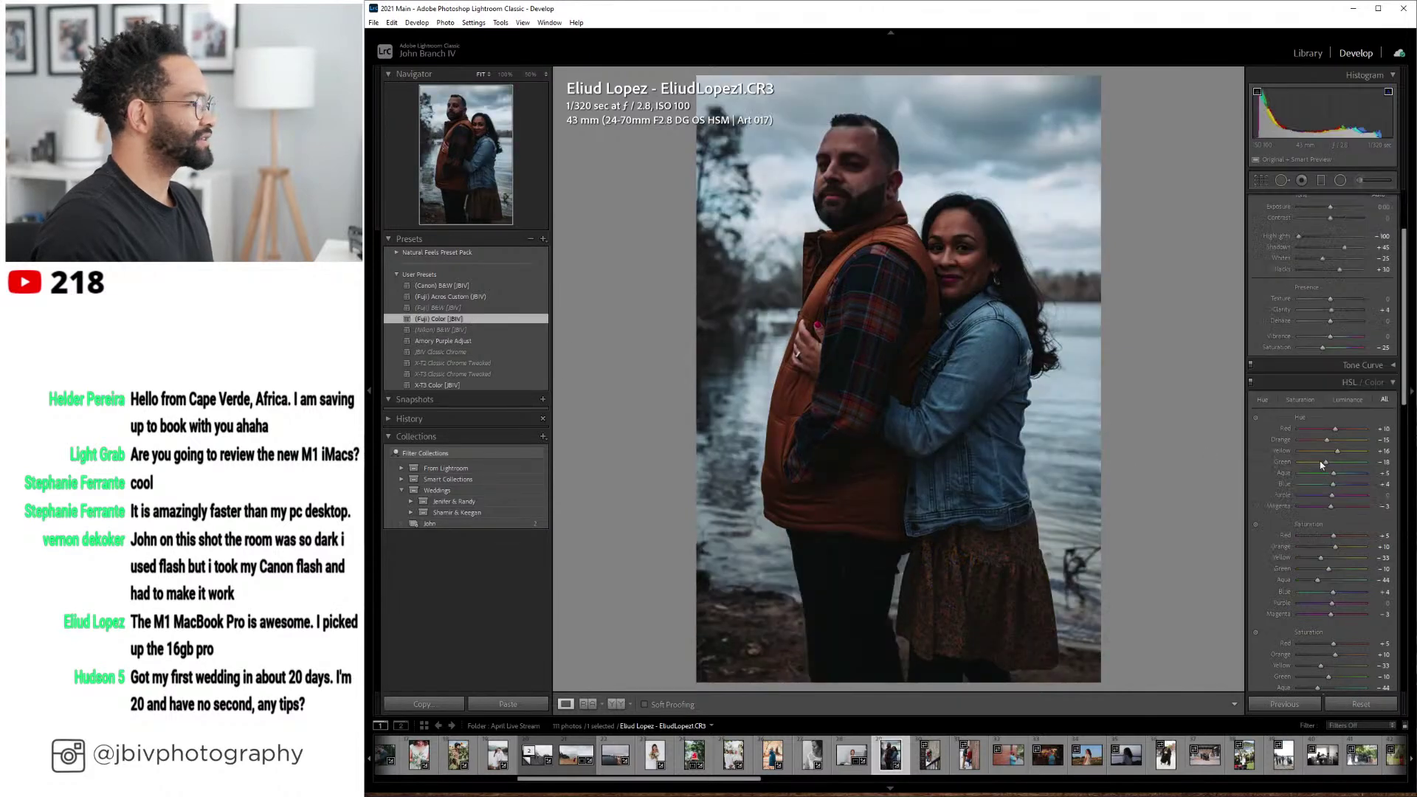
click(1312, 440)
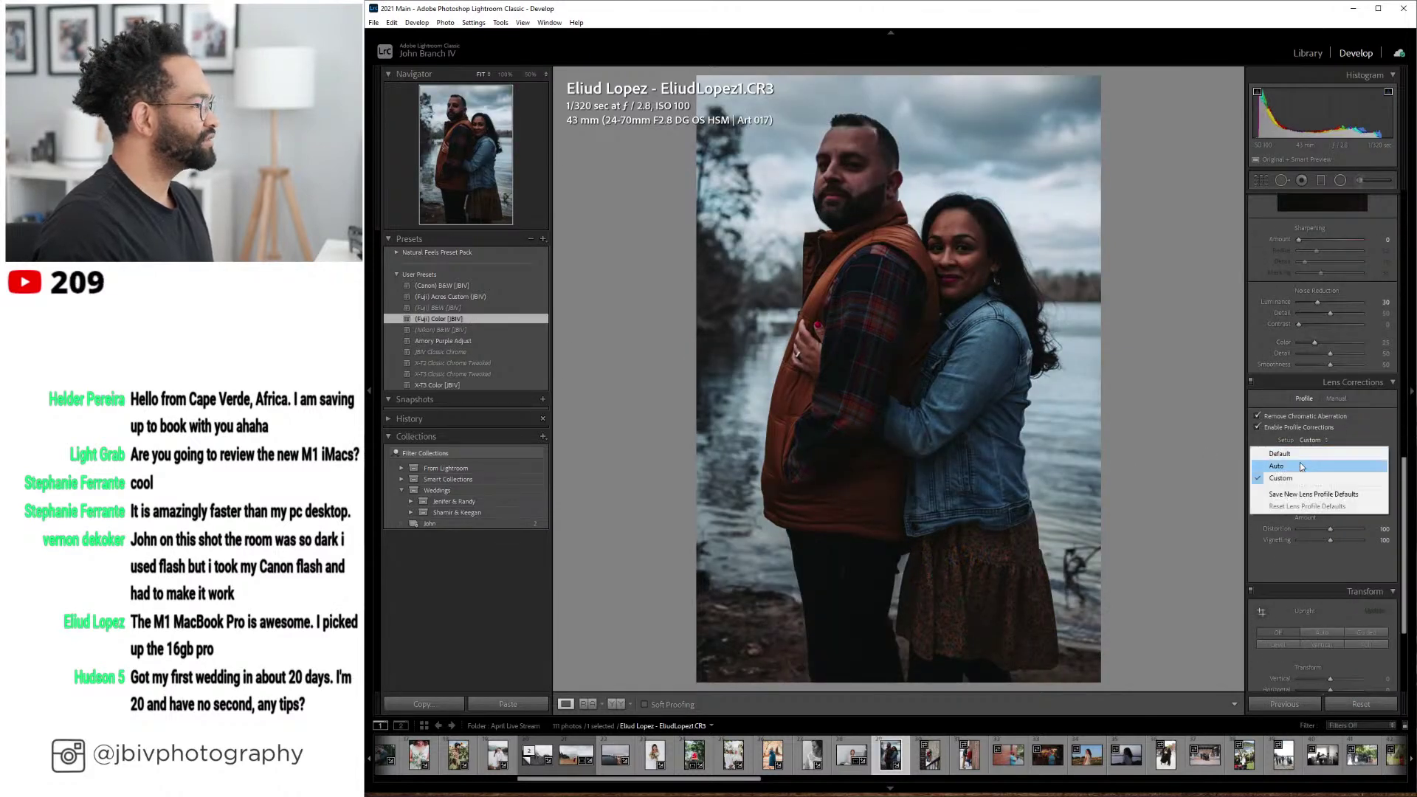
click(1310, 459)
- Raise the lakeside couple photo's Exposure to +0.80 and warm its white balance to a Temp of 5600
scroll(1306, 403, up, 10)
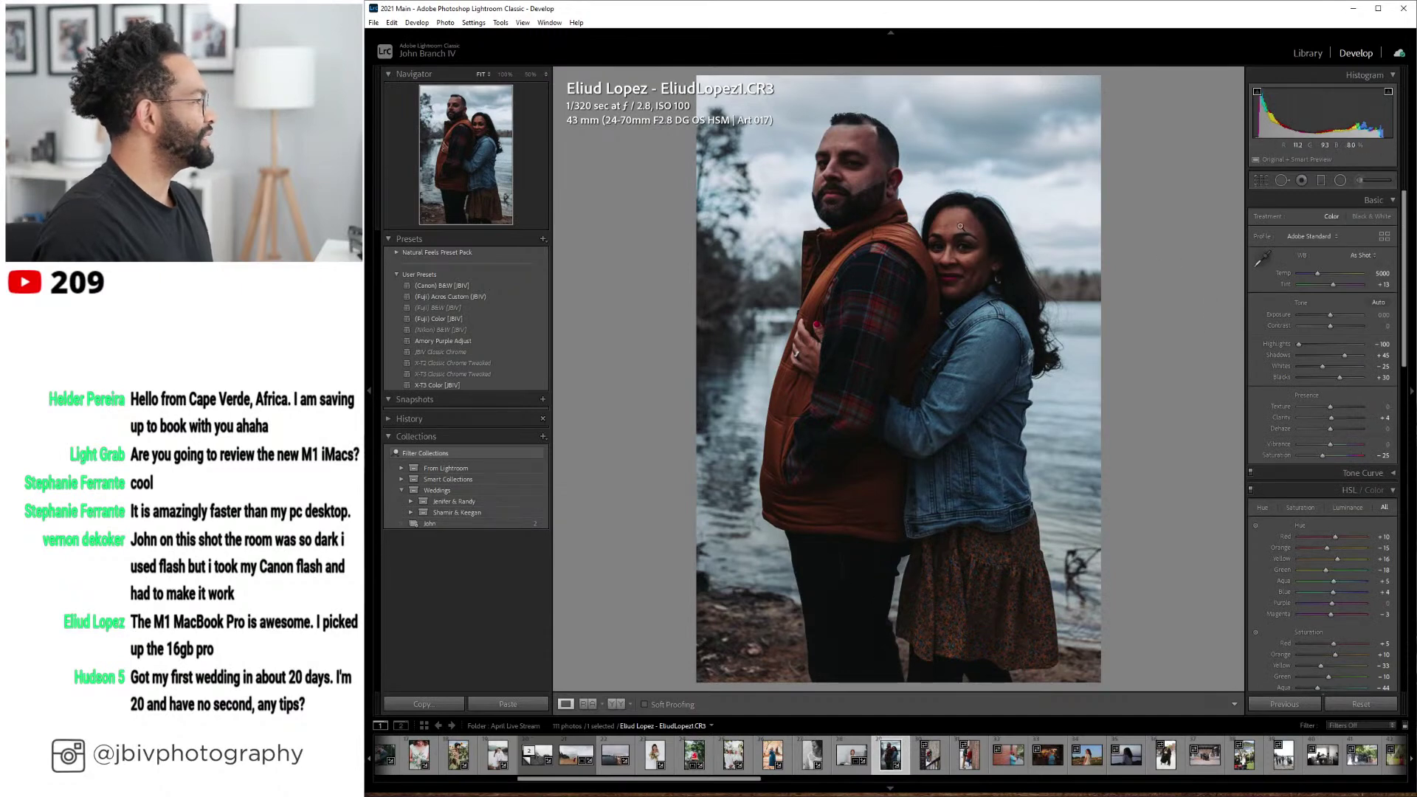
drag(1331, 316, 1348, 319)
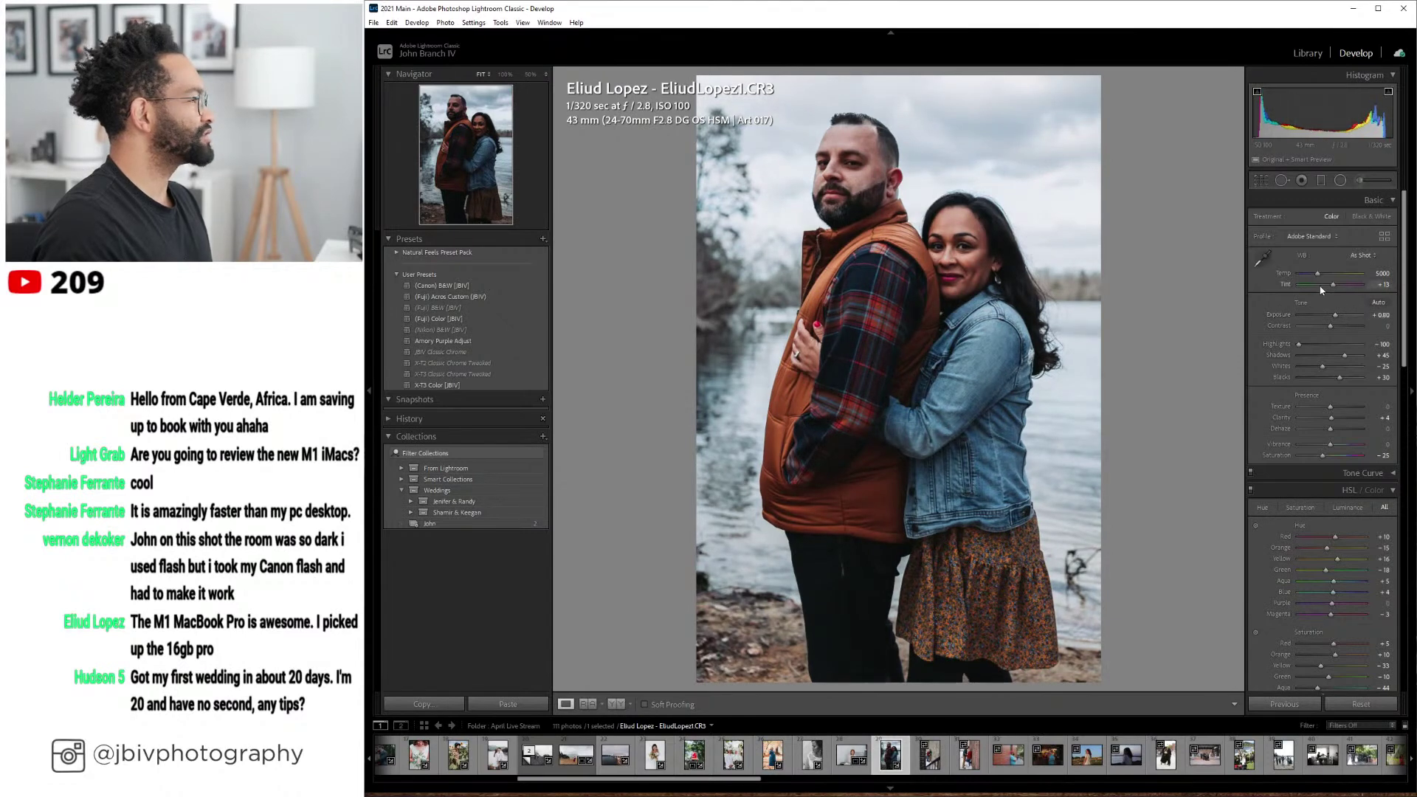
drag(1317, 274, 1320, 278)
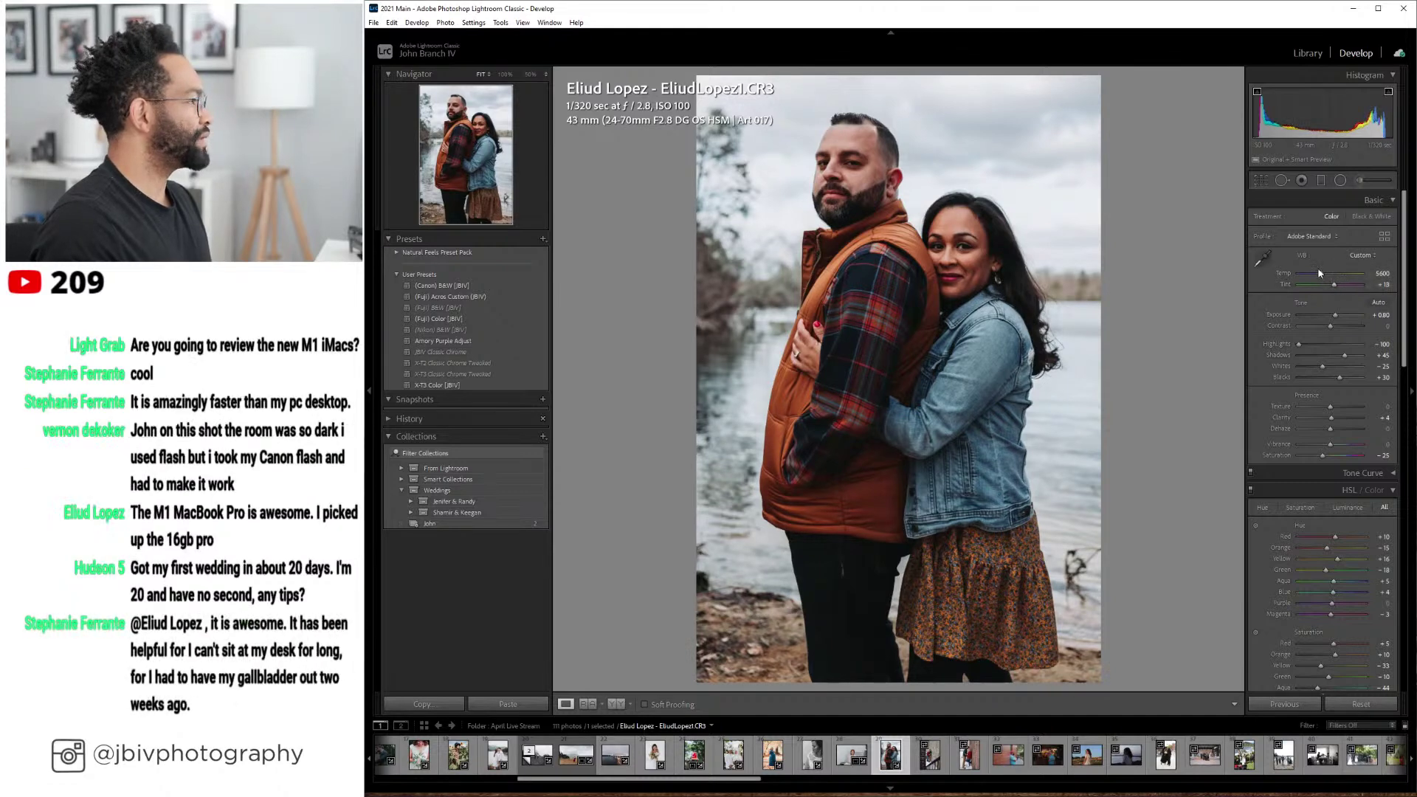
- Paint a Shadows Save + brush adjustment over the couple's legs, skirt and lower torsos, showing the mask overlay
click(1358, 180)
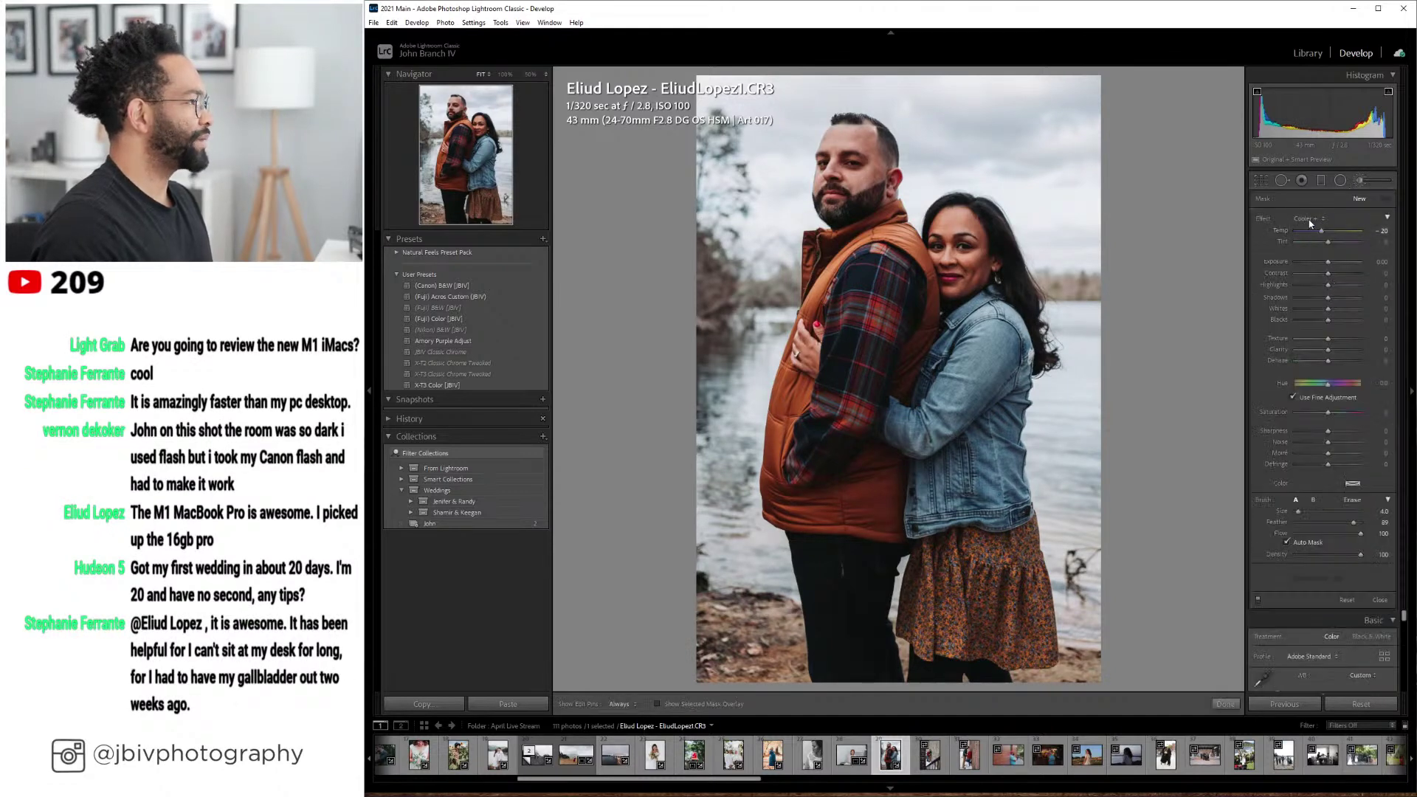
click(1307, 218)
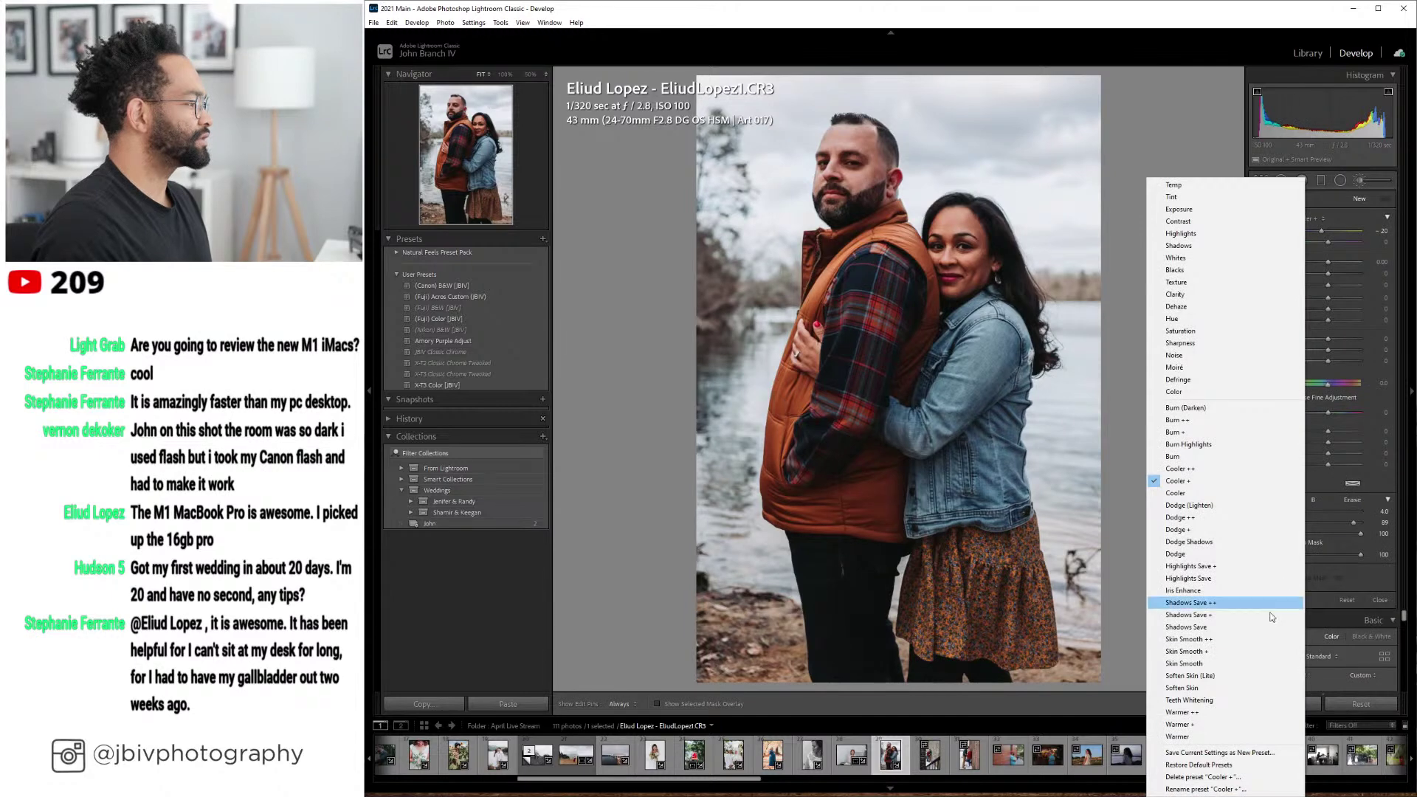
click(1220, 614)
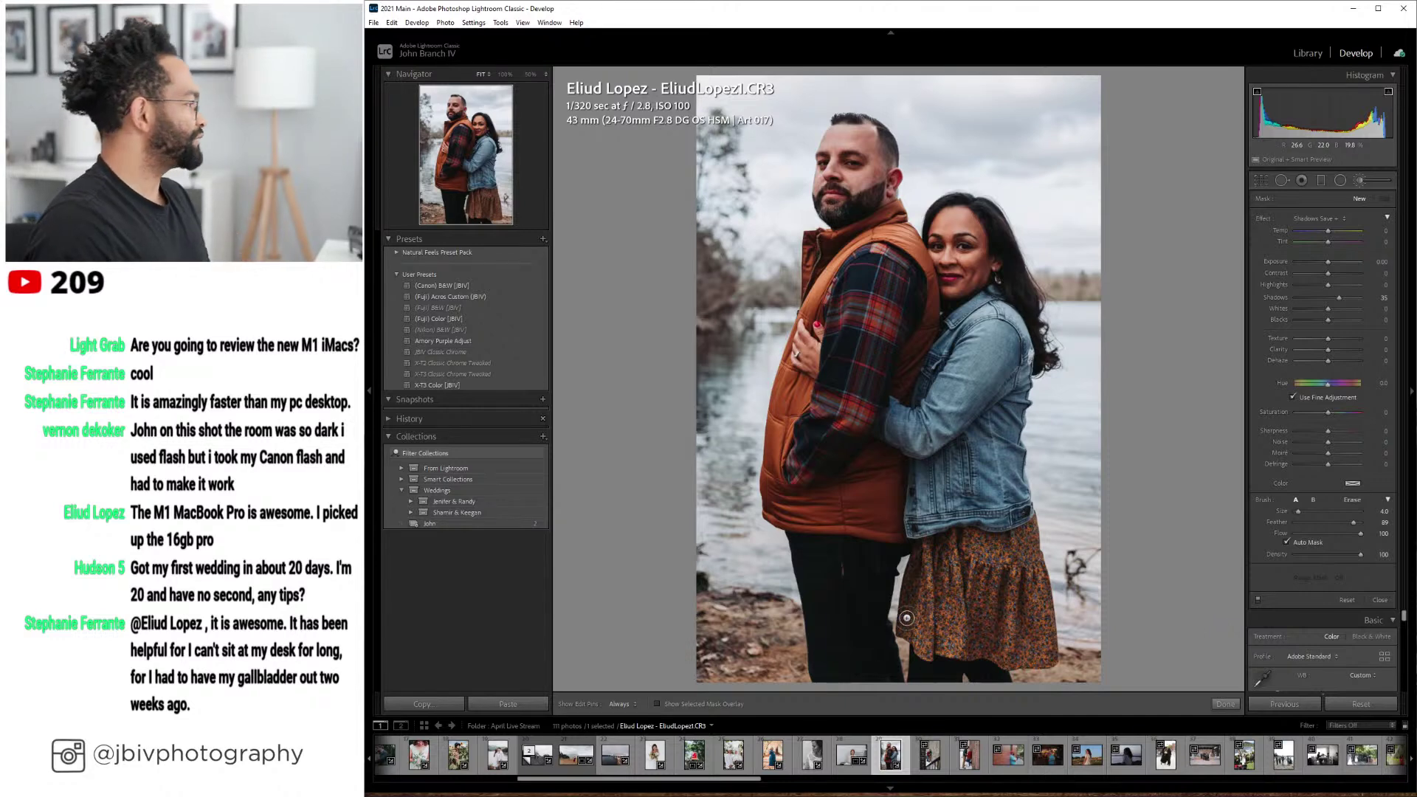
key(h)
scroll(824, 654, up, 4)
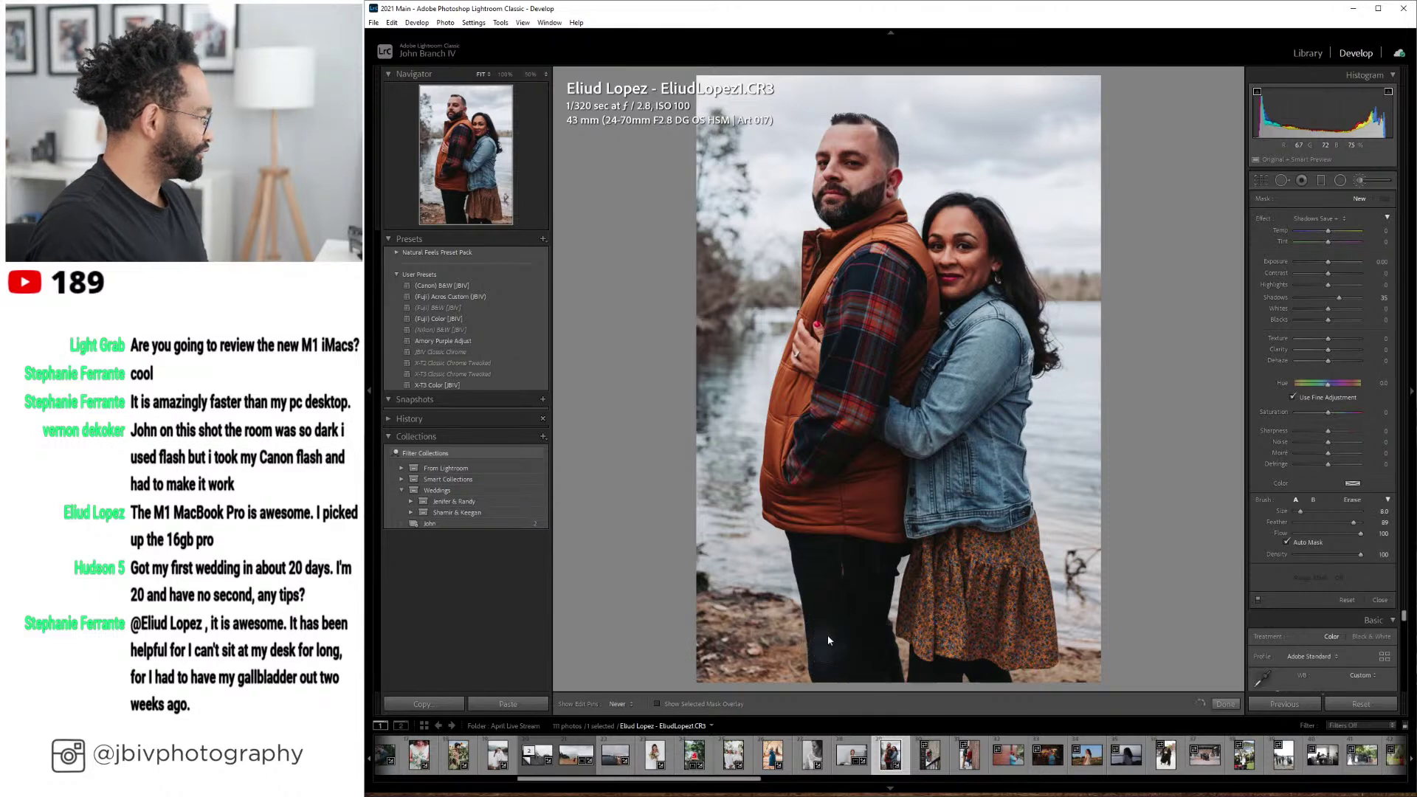
mouse_move(824, 655)
mouse_down()
mouse_move(835, 511)
mouse_move(847, 698)
mouse_move(848, 536)
mouse_move(869, 679)
mouse_move(881, 511)
mouse_move(864, 677)
mouse_move(796, 507)
mouse_move(821, 610)
mouse_move(816, 439)
mouse_move(862, 443)
mouse_move(886, 405)
mouse_move(912, 439)
mouse_move(929, 512)
mouse_move(917, 610)
mouse_move(925, 565)
mouse_move(932, 687)
mouse_move(951, 606)
mouse_move(991, 680)
mouse_move(982, 524)
mouse_move(1011, 639)
mouse_move(1031, 650)
mouse_move(1016, 513)
mouse_move(1015, 569)
mouse_move(956, 521)
mouse_move(922, 524)
mouse_move(921, 377)
mouse_move(897, 424)
mouse_up()
key(o)
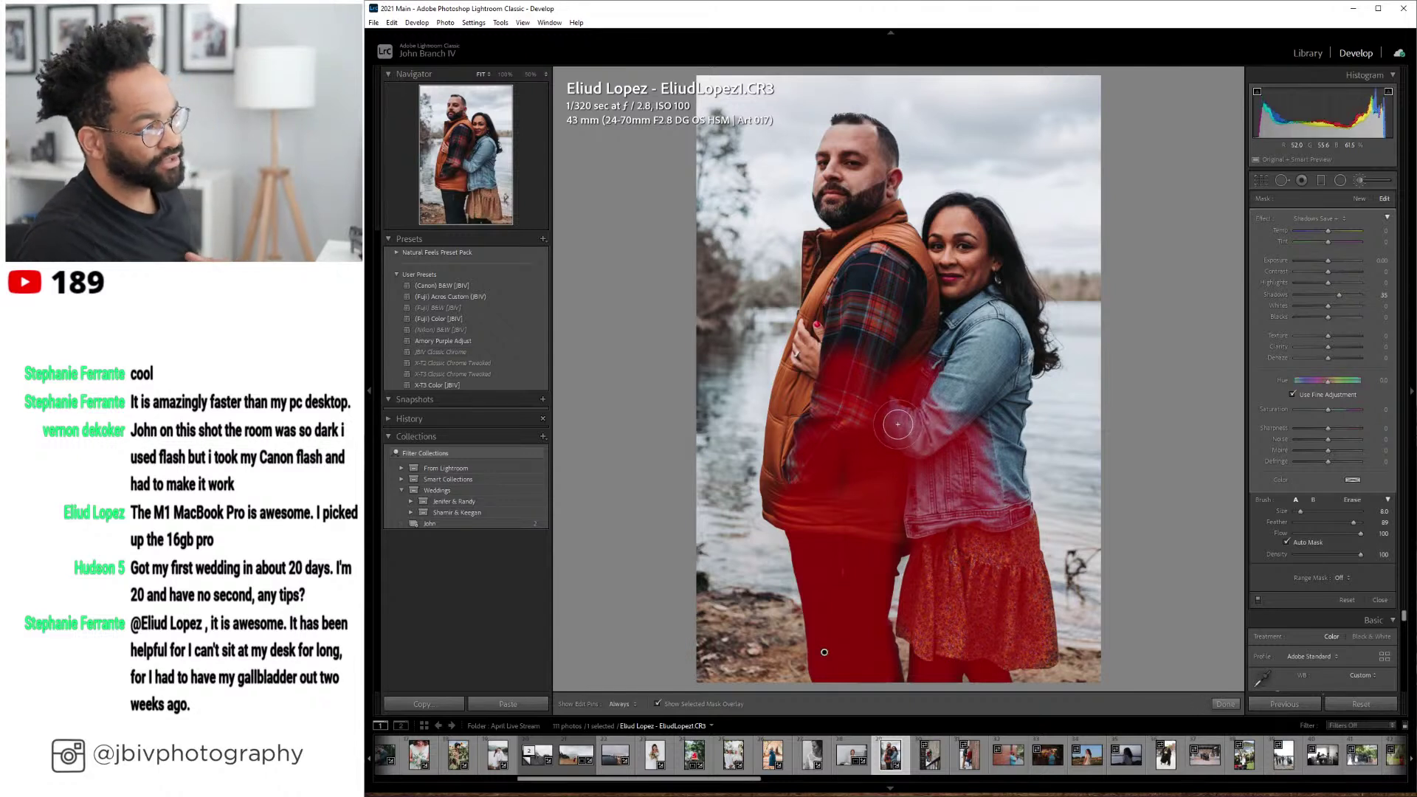
- Extend the brush mask over the woman's jacket, face and hair and the man's plaid sleeve
key(h)
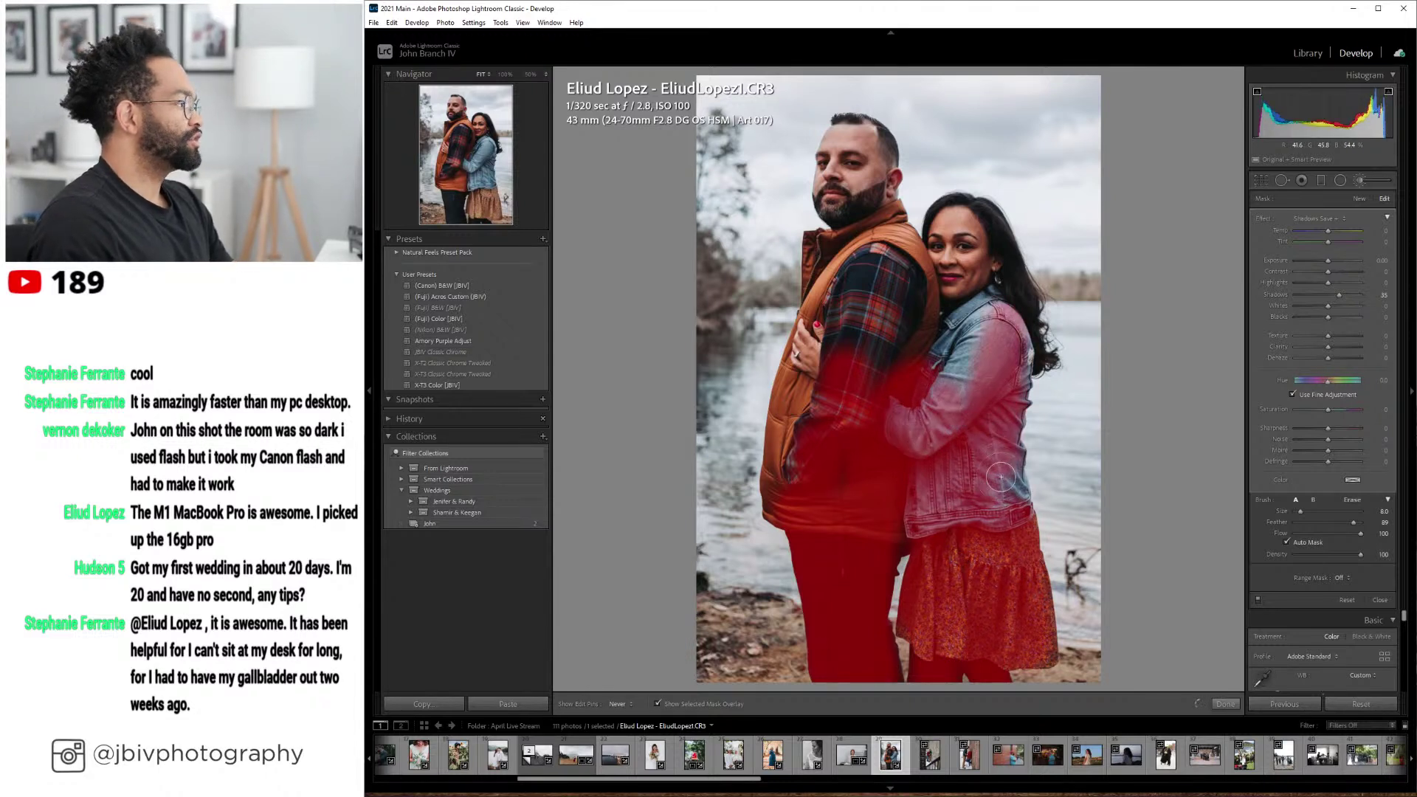
mouse_move(1001, 477)
mouse_down()
mouse_move(1013, 495)
mouse_move(960, 363)
mouse_move(932, 346)
mouse_move(964, 304)
mouse_move(939, 296)
mouse_move(935, 254)
mouse_up()
mouse_move(950, 216)
mouse_down()
mouse_move(960, 256)
mouse_move(943, 251)
mouse_move(965, 240)
mouse_move(951, 263)
mouse_move(969, 223)
mouse_move(983, 288)
mouse_move(974, 226)
mouse_move(1002, 310)
mouse_up()
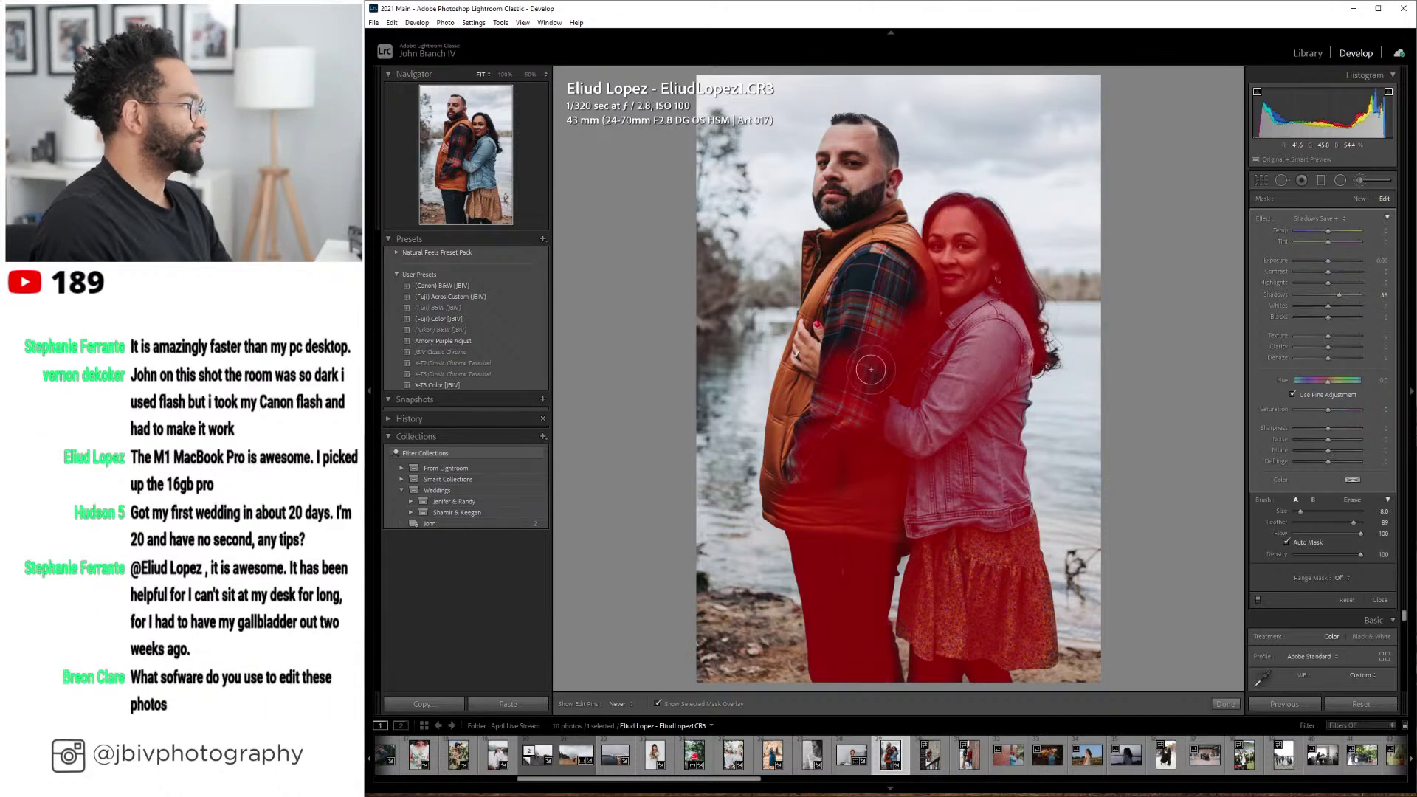
mouse_move(838, 450)
mouse_down()
mouse_move(789, 472)
mouse_move(782, 459)
mouse_move(774, 493)
mouse_move(825, 308)
mouse_move(806, 428)
mouse_move(844, 312)
mouse_move(851, 372)
mouse_move(922, 283)
mouse_move(894, 268)
mouse_move(885, 225)
mouse_move(847, 334)
mouse_up()
key(h)
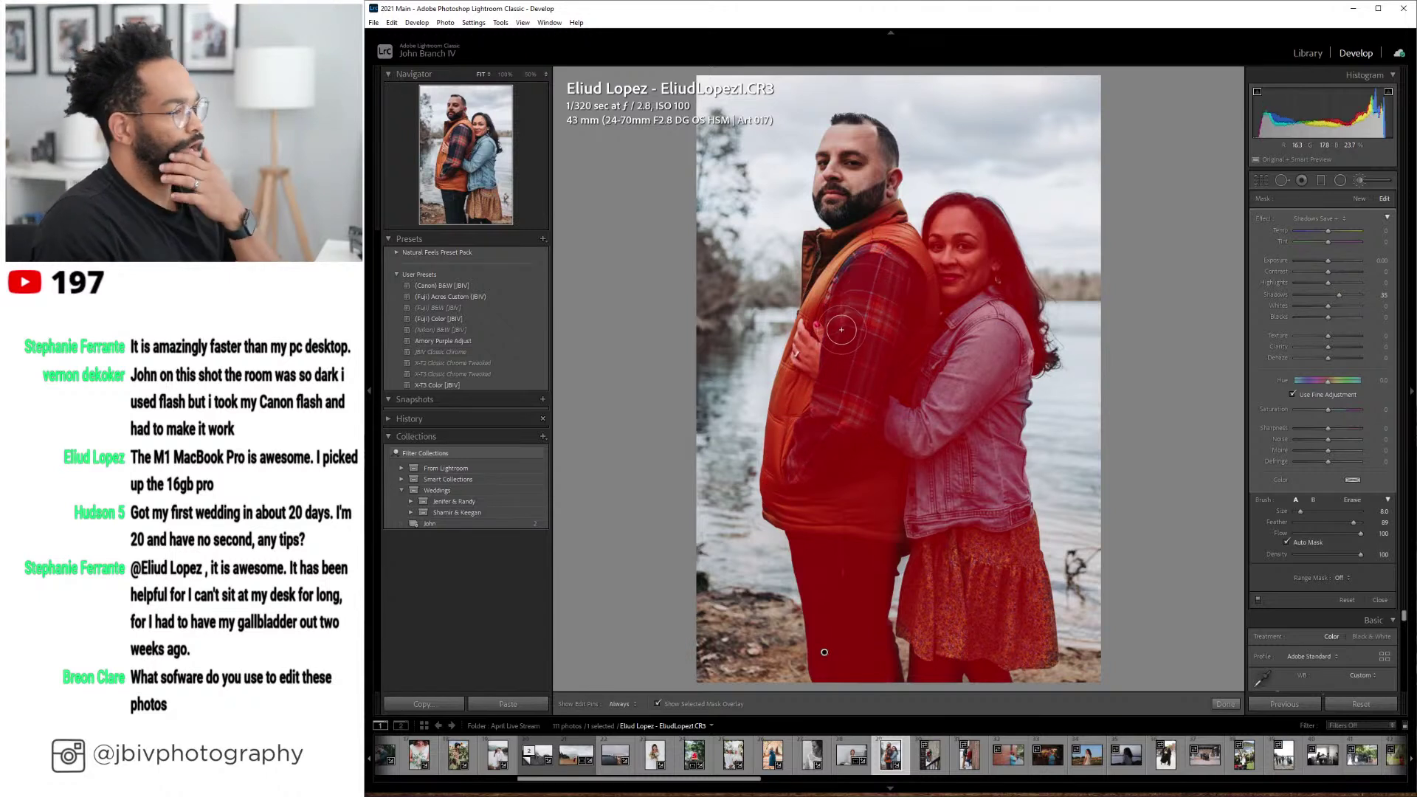
- Brush the mask over the man's vest, upper body and face, and hide the mask overlay
scroll(819, 291, down, 1)
mouse_move(813, 268)
mouse_down()
mouse_move(796, 381)
mouse_move(797, 354)
mouse_move(842, 294)
mouse_move(842, 255)
mouse_move(819, 256)
mouse_move(860, 229)
mouse_move(825, 186)
mouse_move(845, 128)
mouse_move(845, 184)
mouse_move(859, 133)
mouse_move(857, 200)
mouse_move(867, 134)
mouse_move(880, 155)
mouse_move(877, 216)
mouse_move(880, 144)
mouse_move(907, 319)
mouse_up()
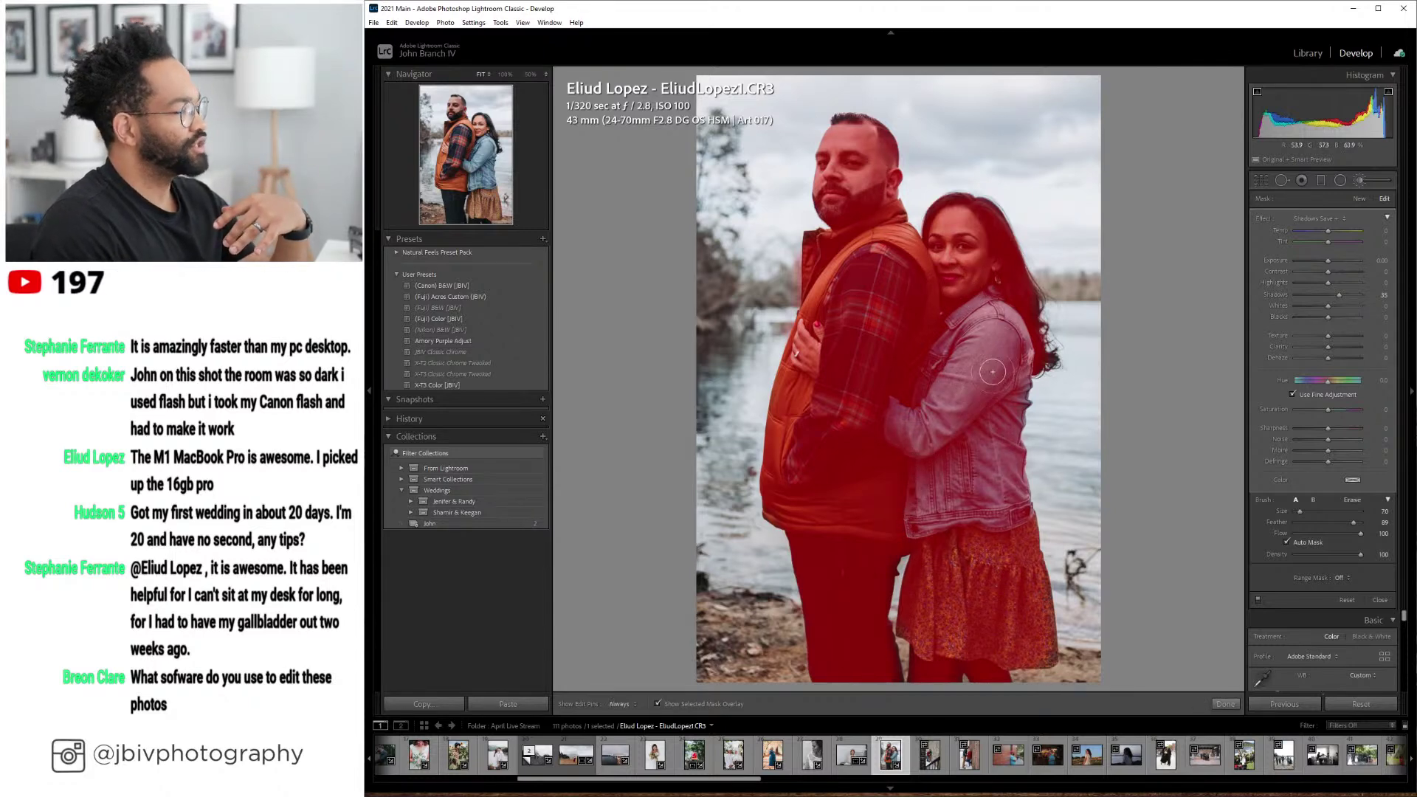
key(o)
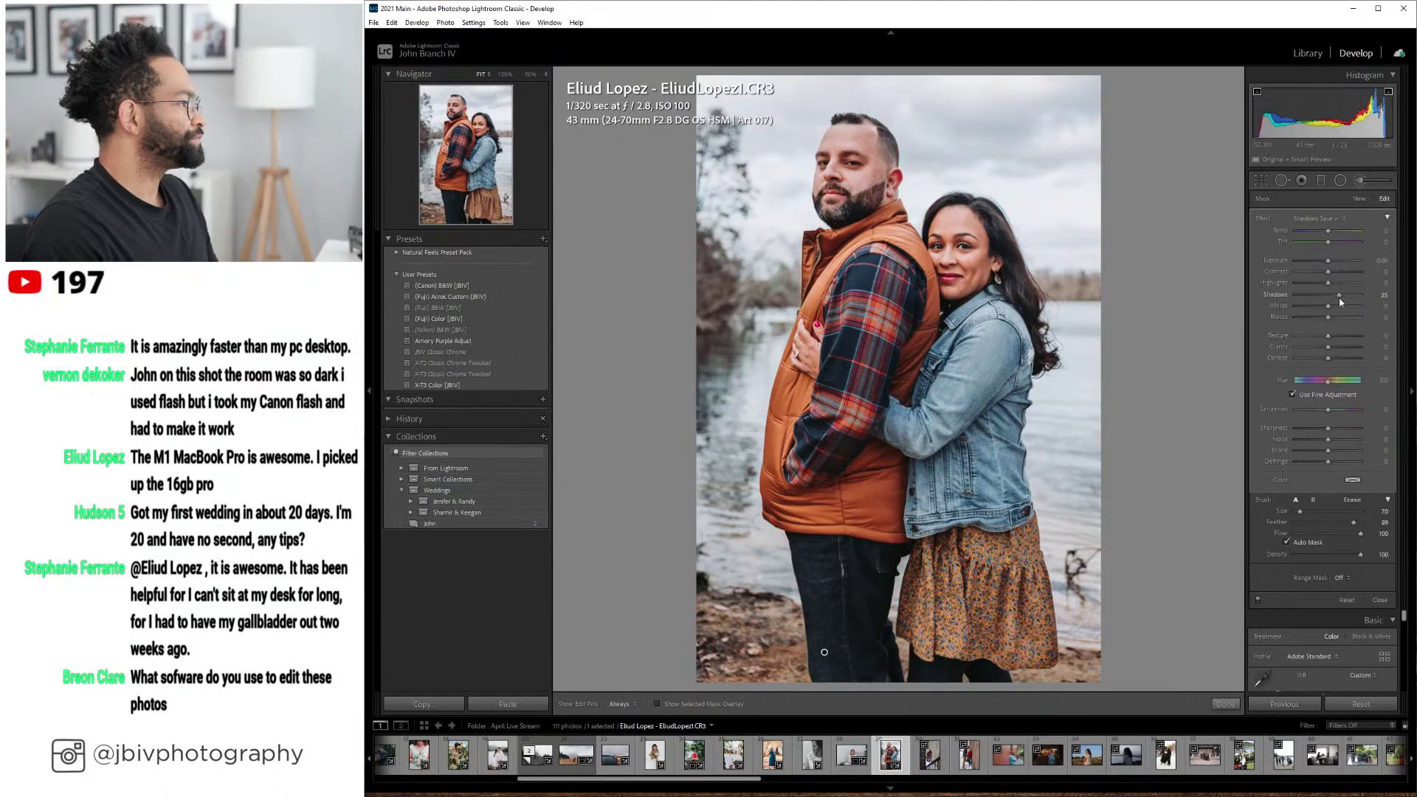
- Slightly reduce the brush's Shadows, then set the photo's overall Exposure to +0.70 and Clarity to +9
drag(1338, 296, 1340, 301)
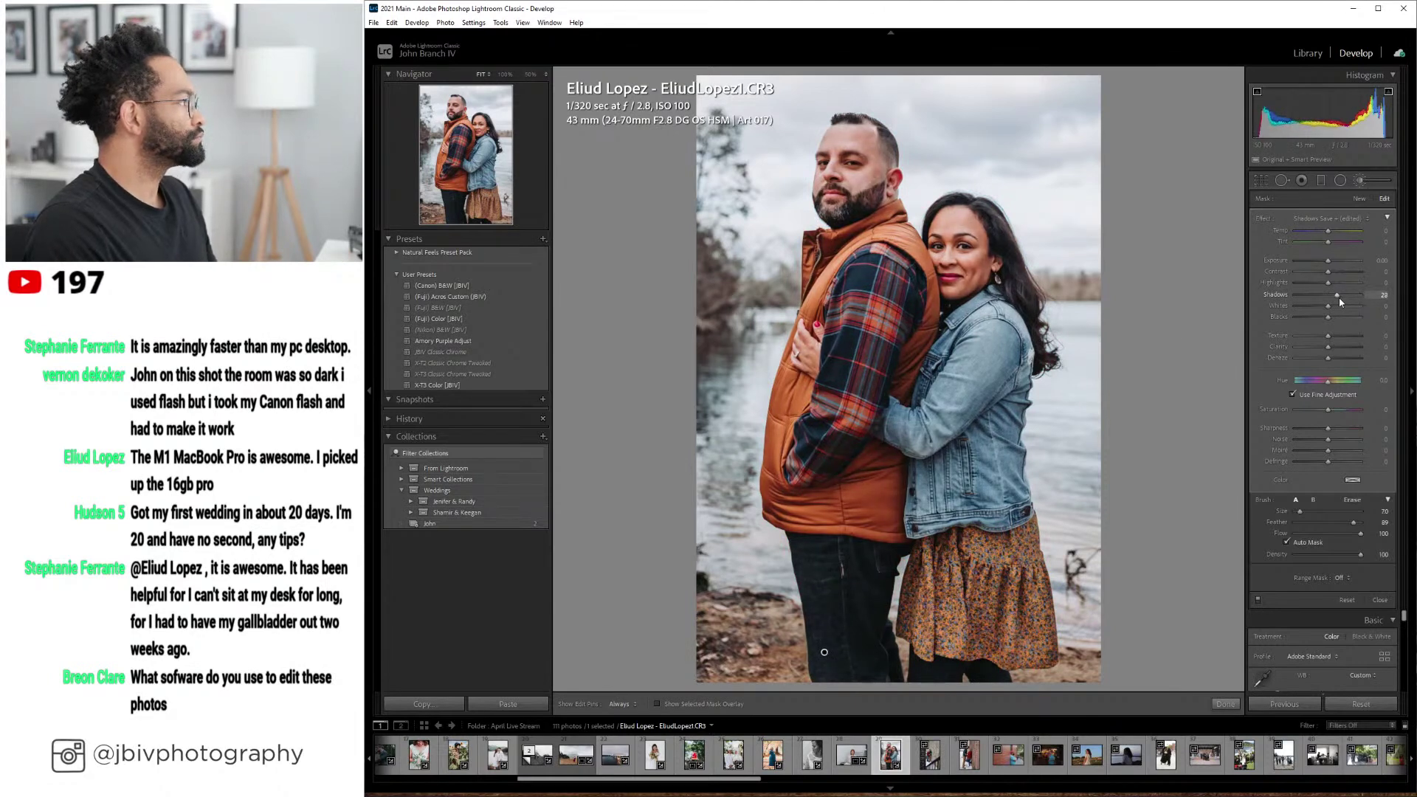
click(1359, 180)
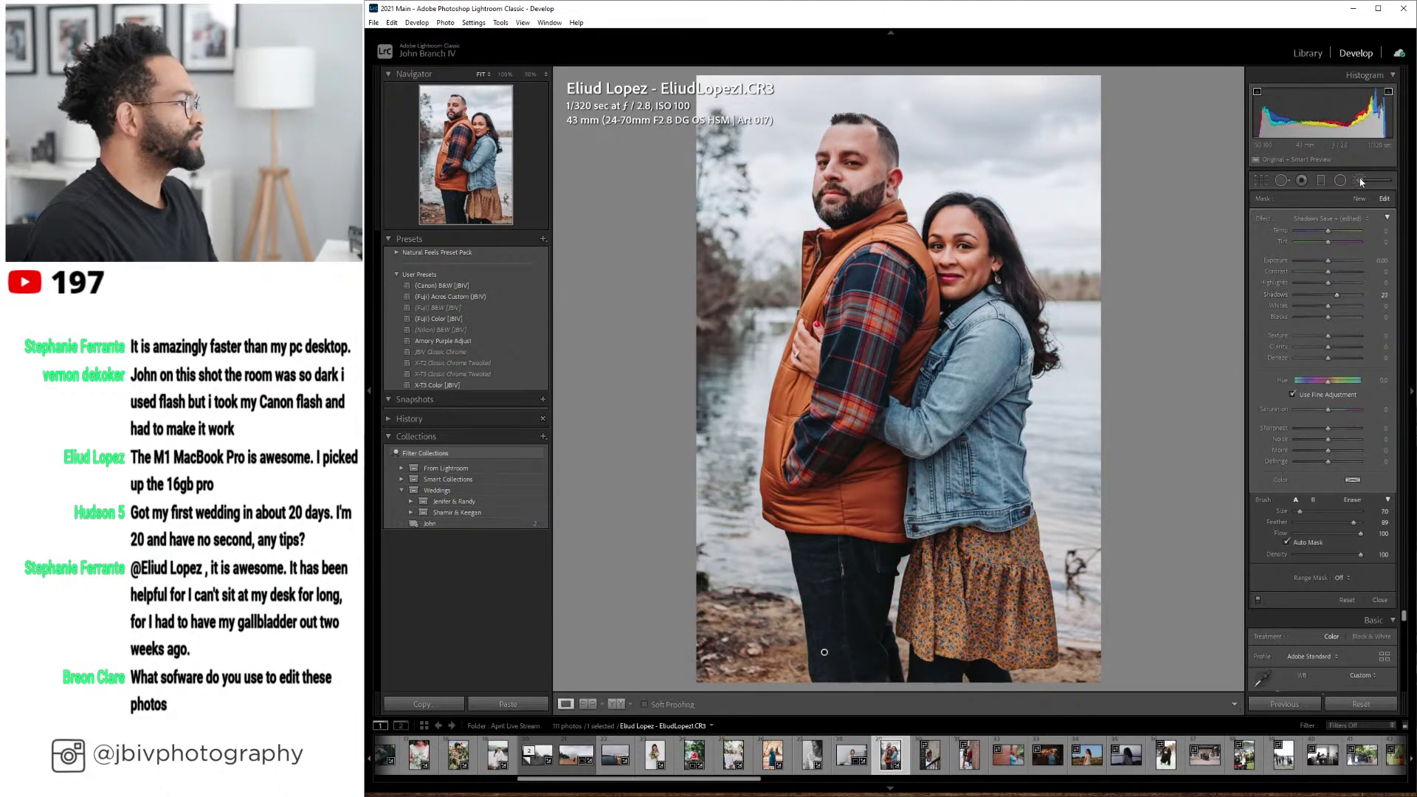
drag(1340, 316, 1340, 316)
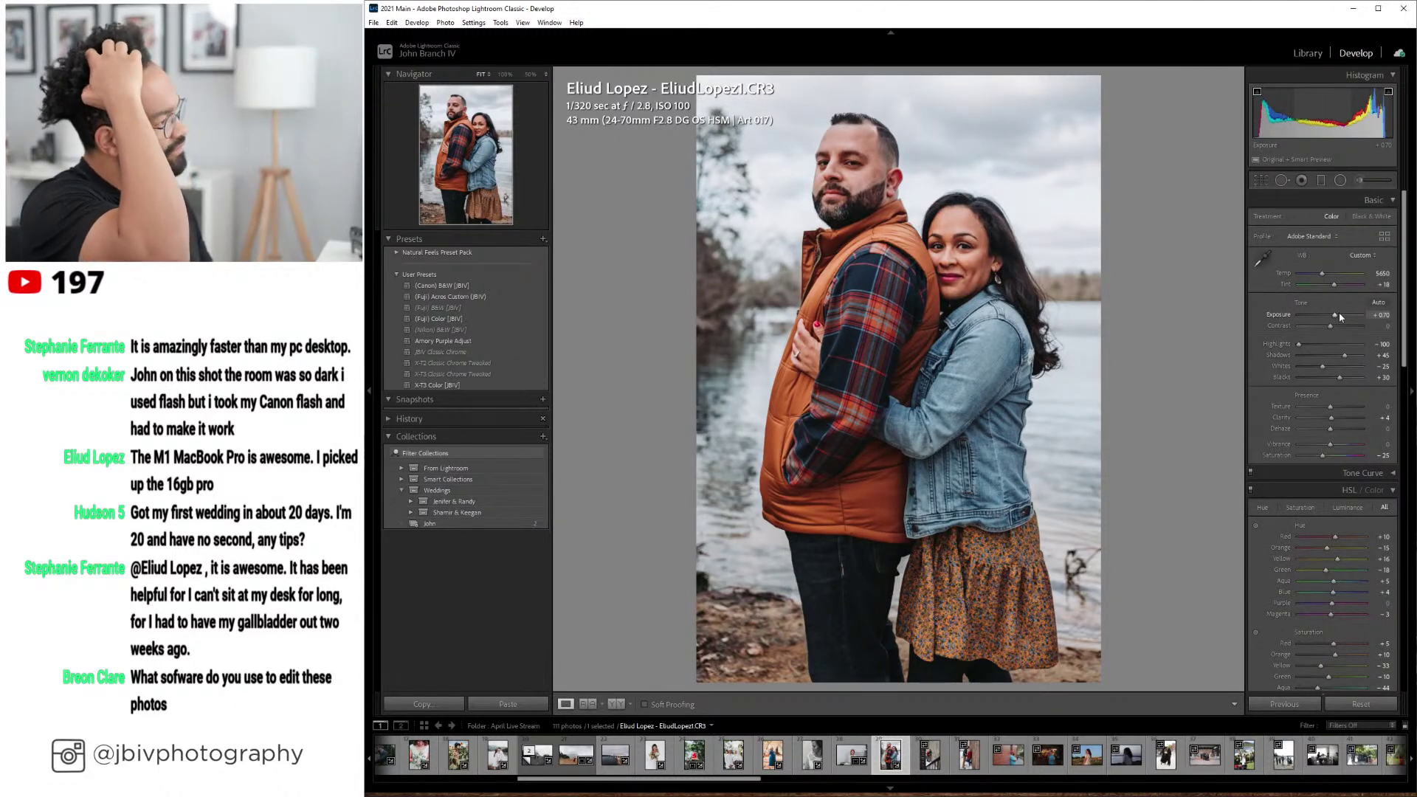
drag(1333, 417, 1338, 418)
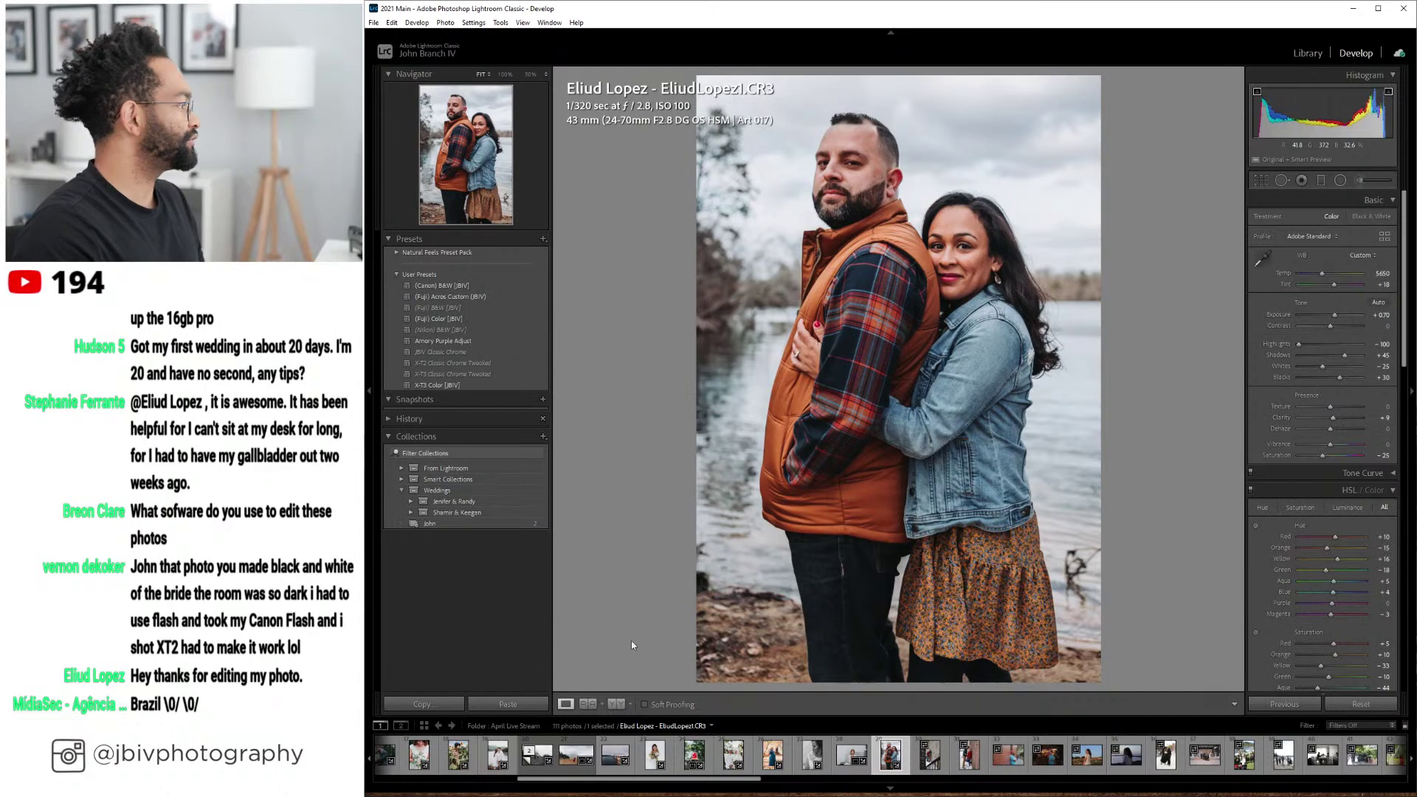
- Compare the lakeside couple photo's before and after side by side and return to the single view
click(616, 703)
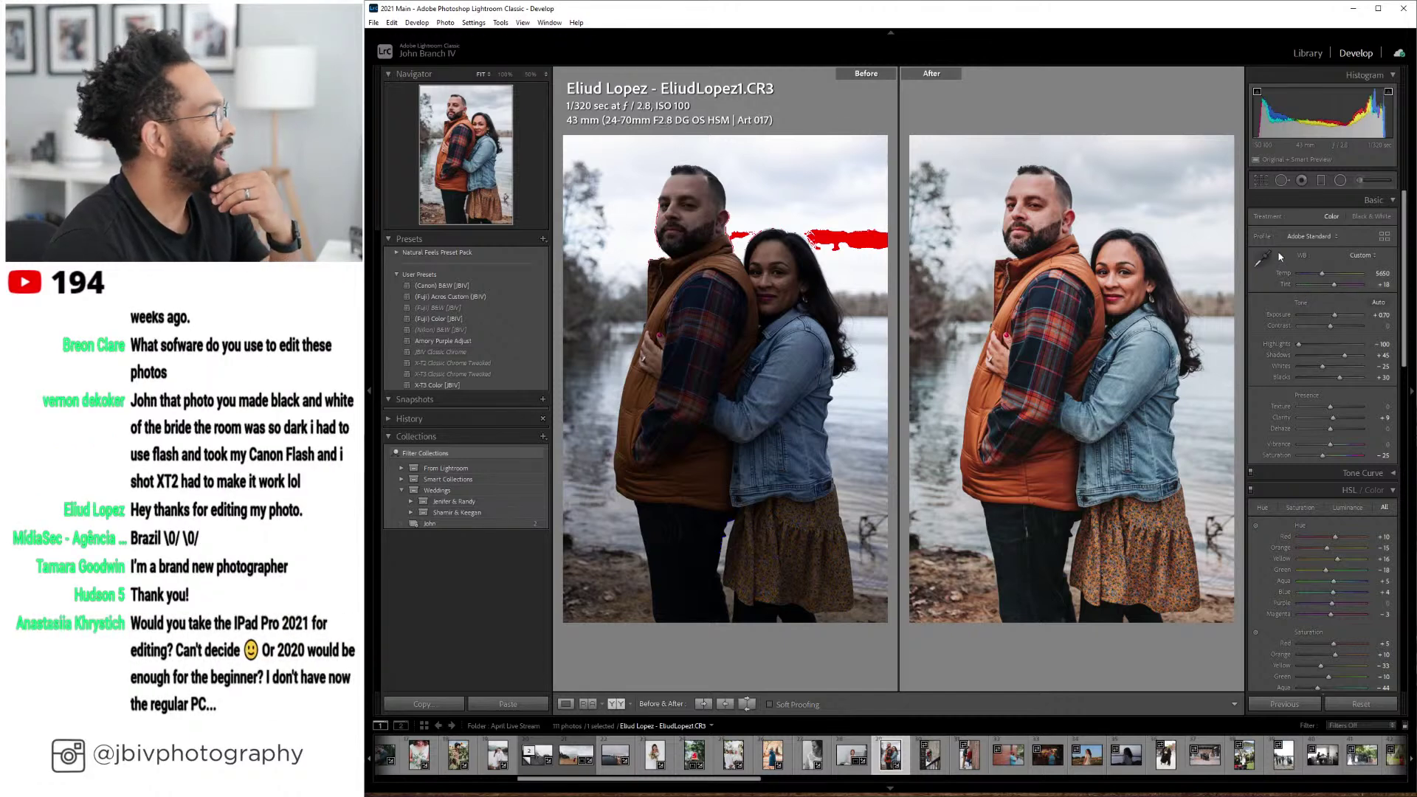
click(565, 703)
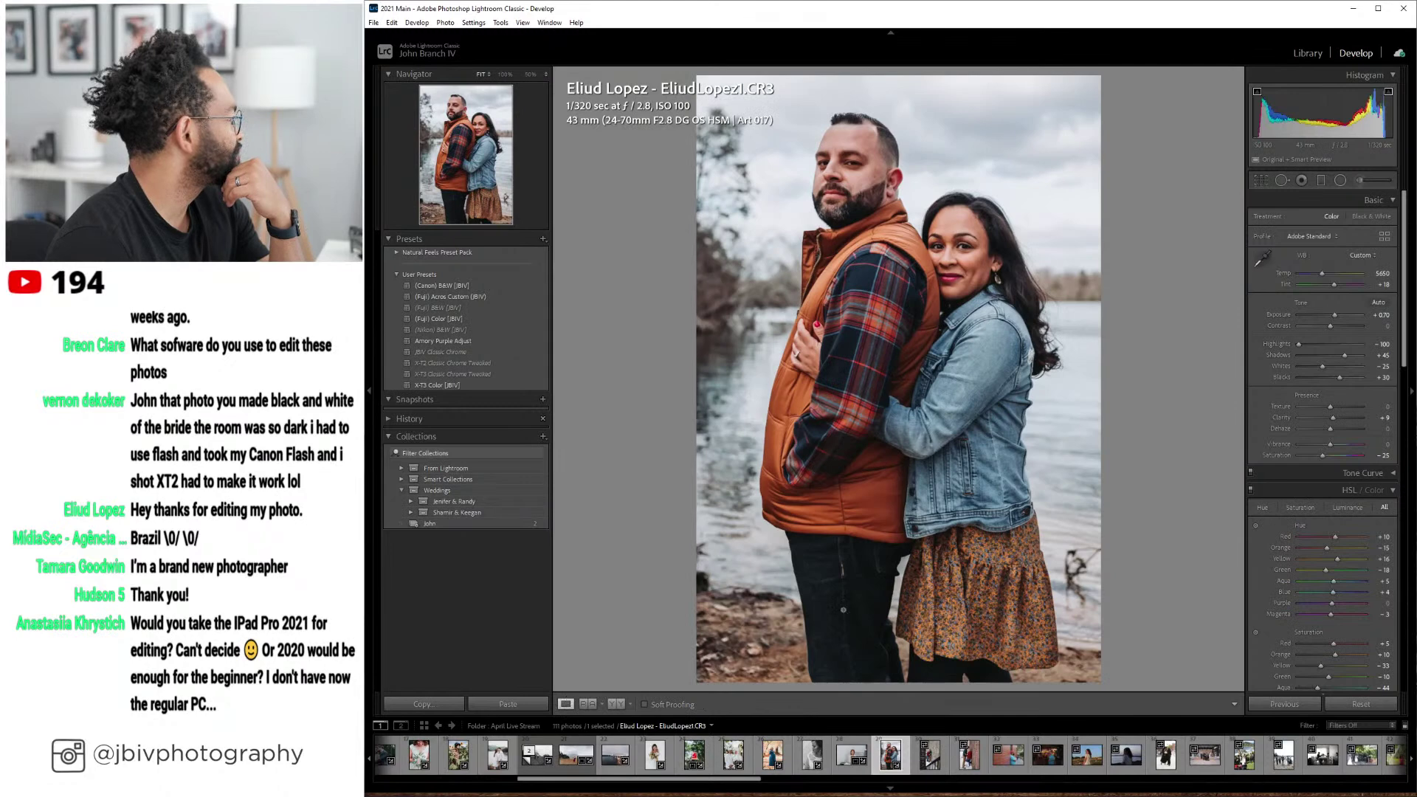
- Review the edited bride close-up and seated bride photos, and return to the lakeside couple photo in Develop
click(1307, 53)
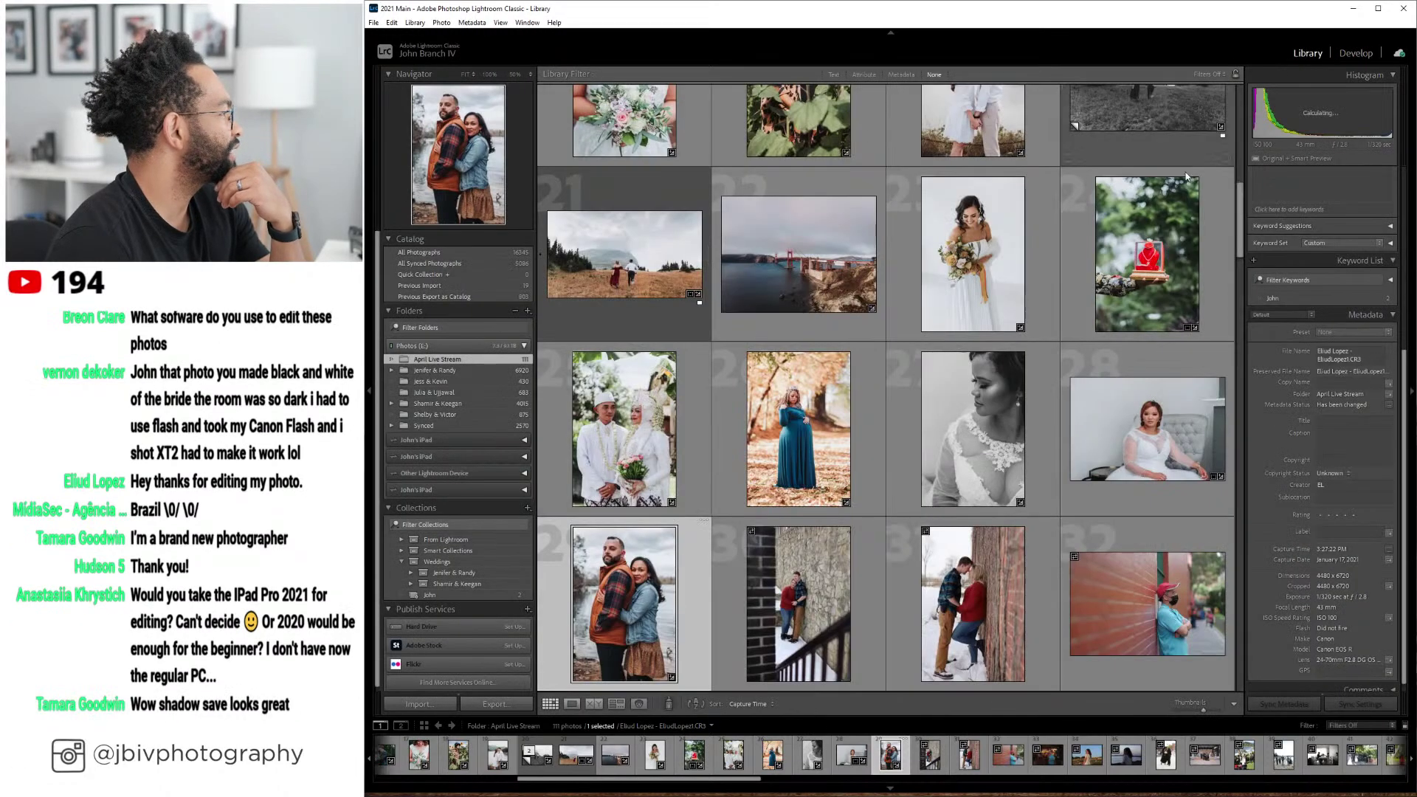
click(992, 417)
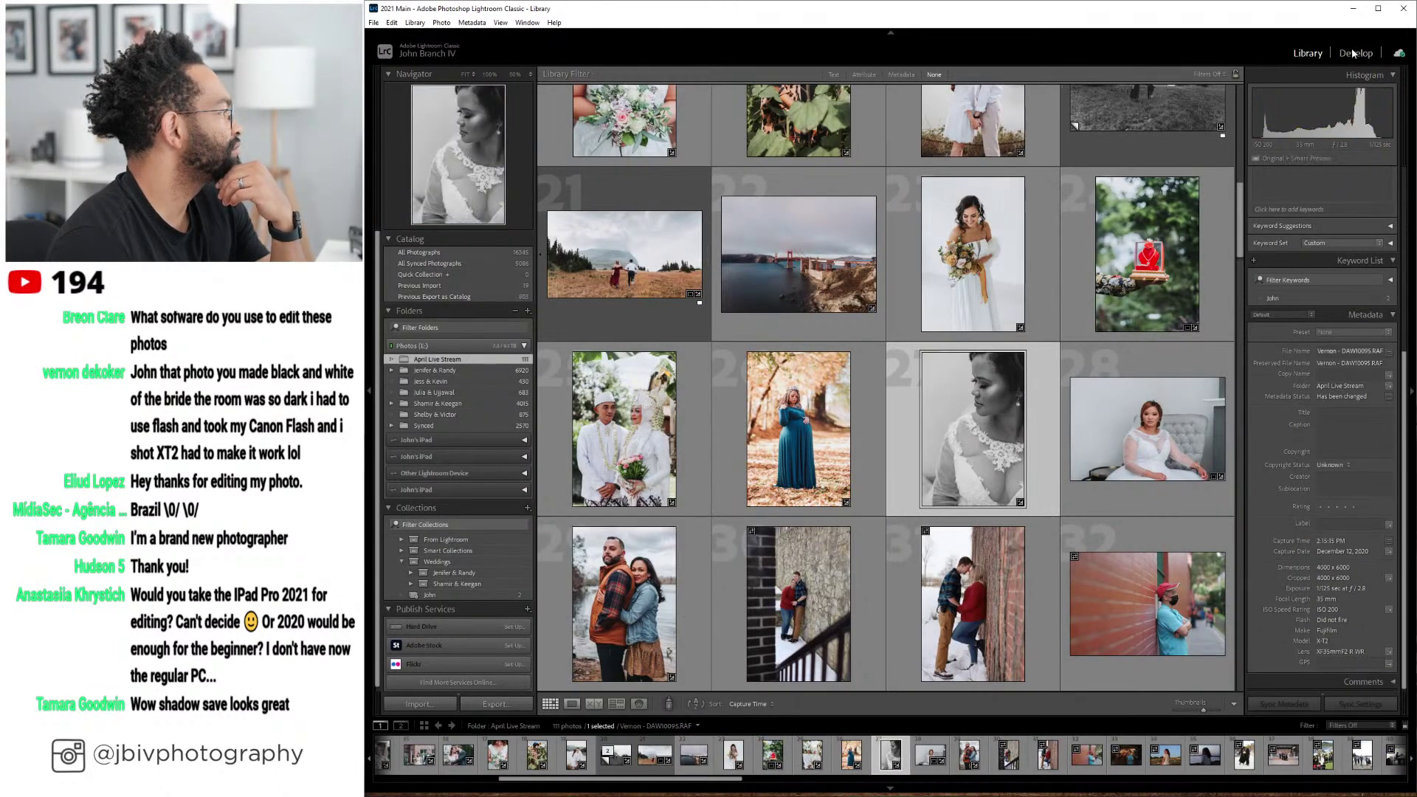
click(1353, 53)
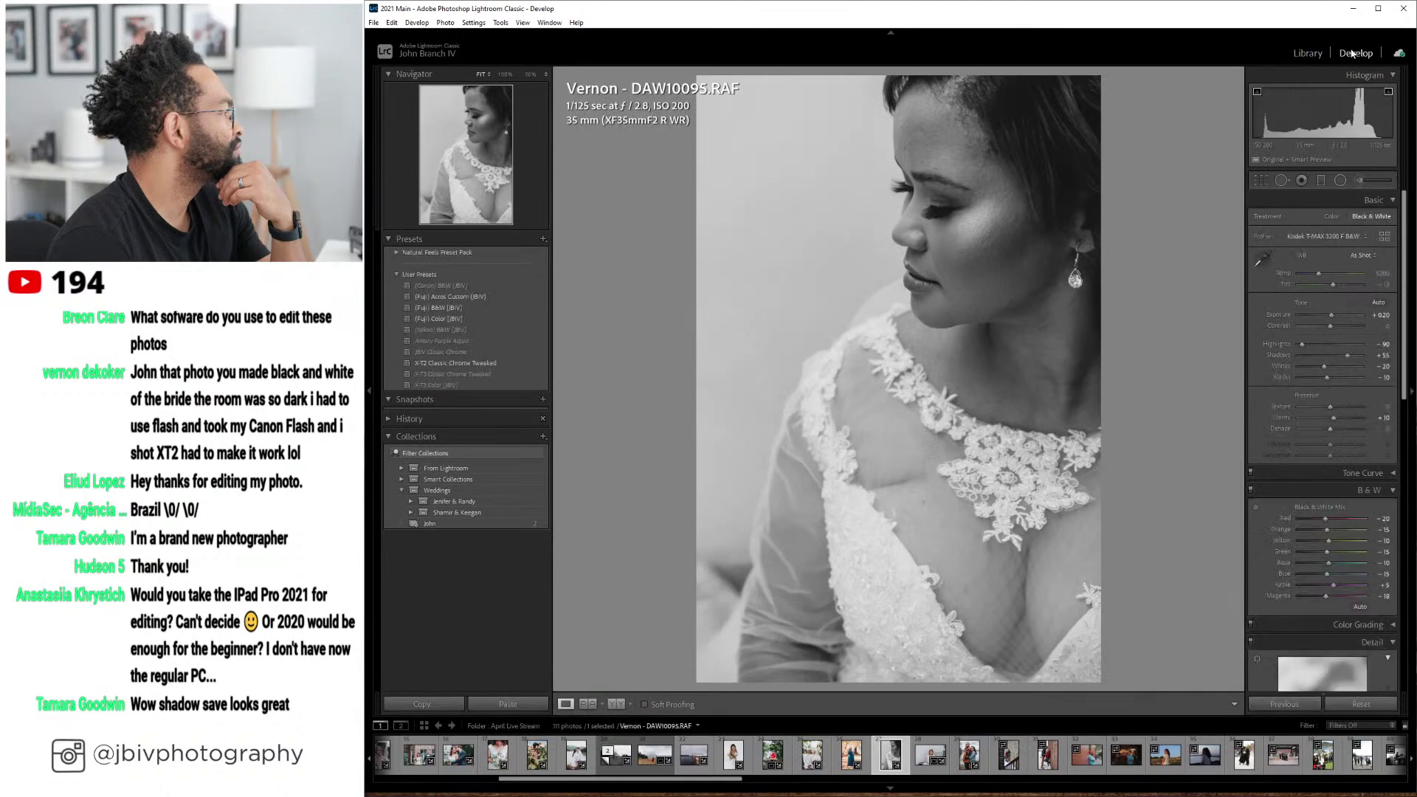
key(Right)
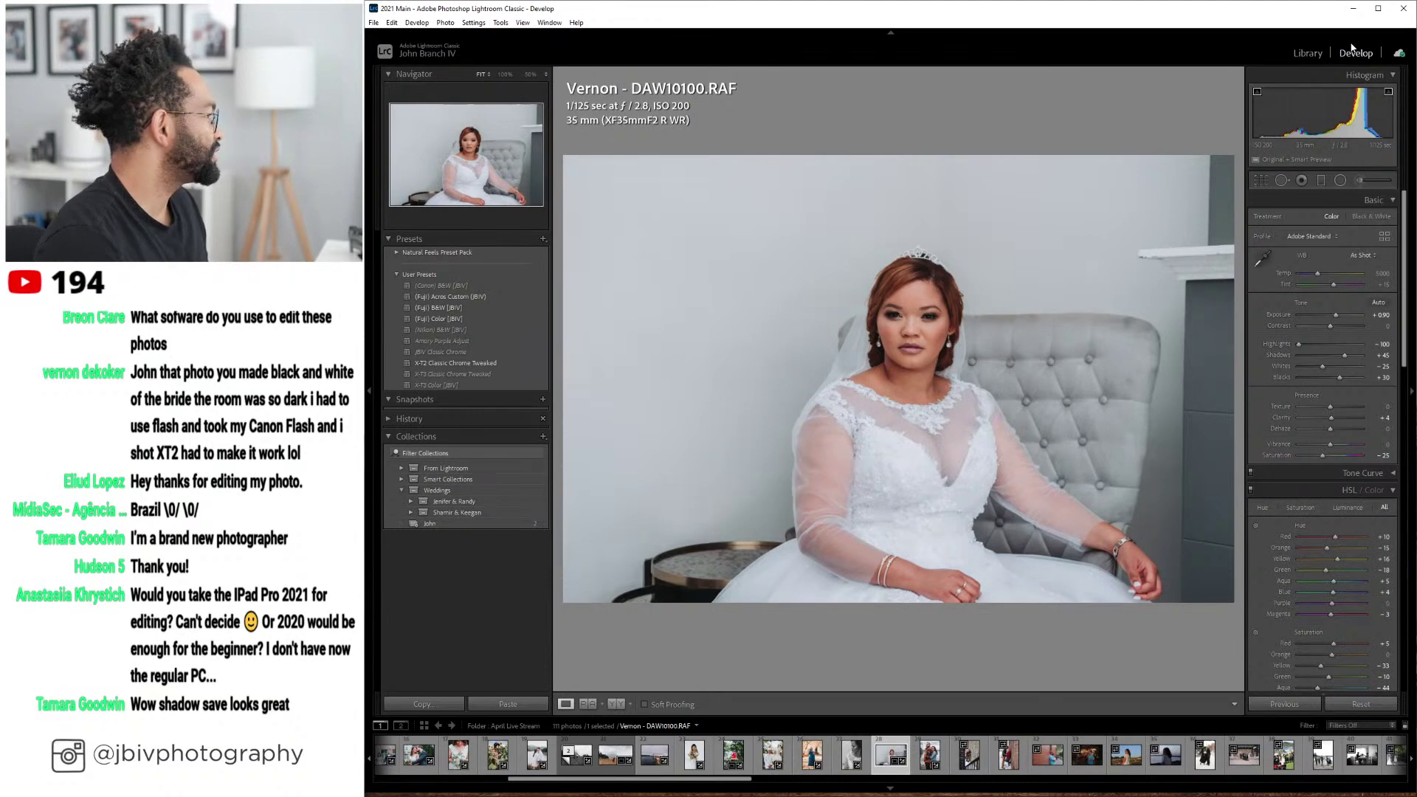
key(Left)
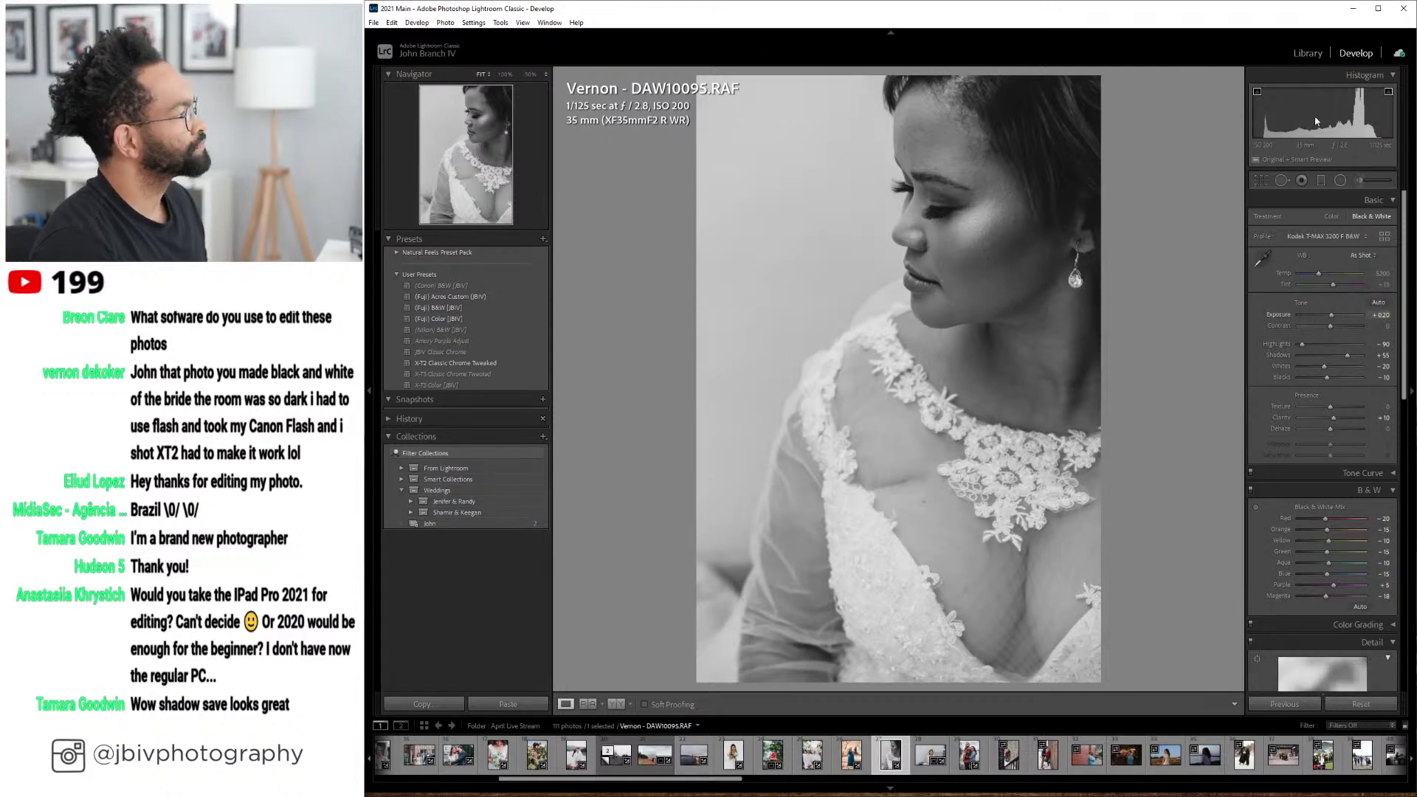
click(1308, 53)
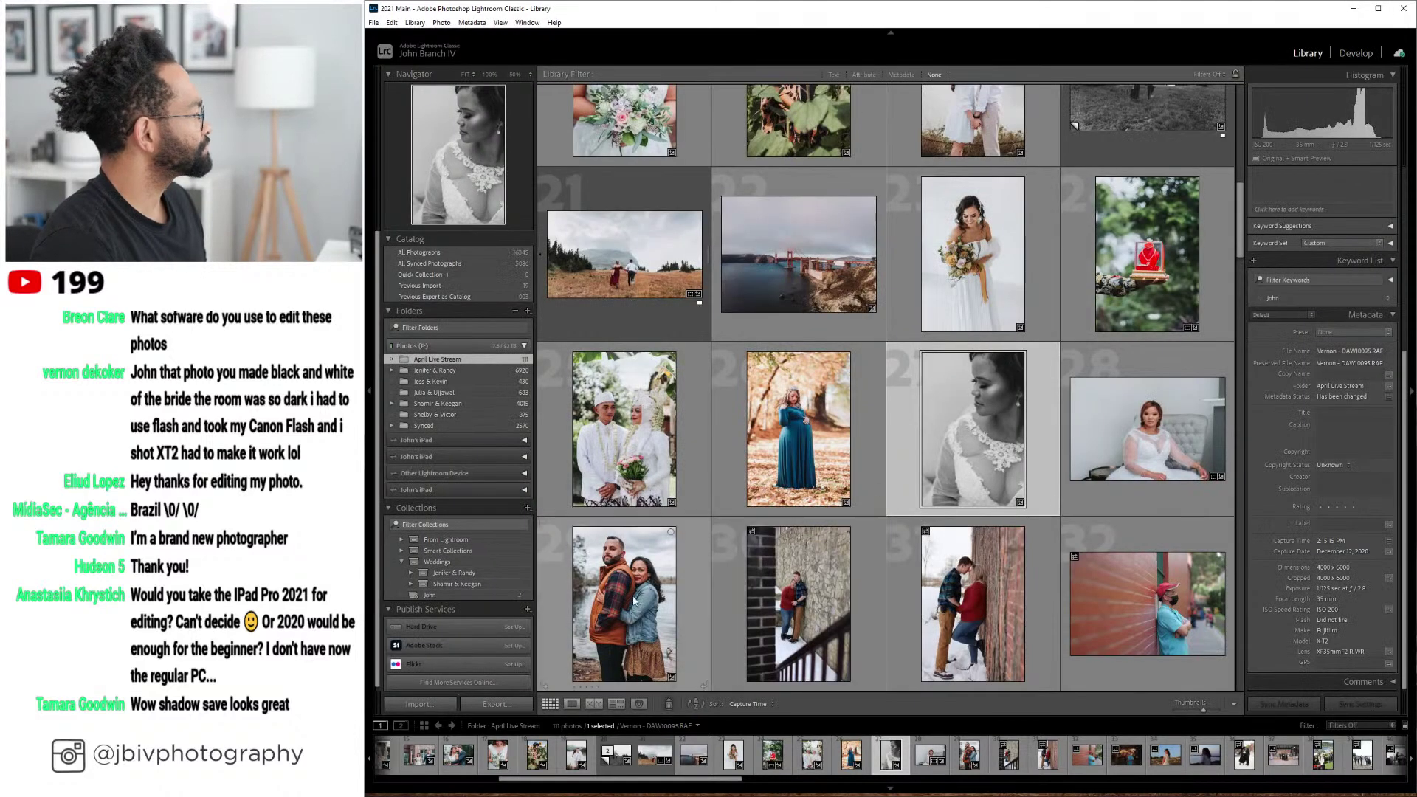
click(633, 601)
click(1354, 54)
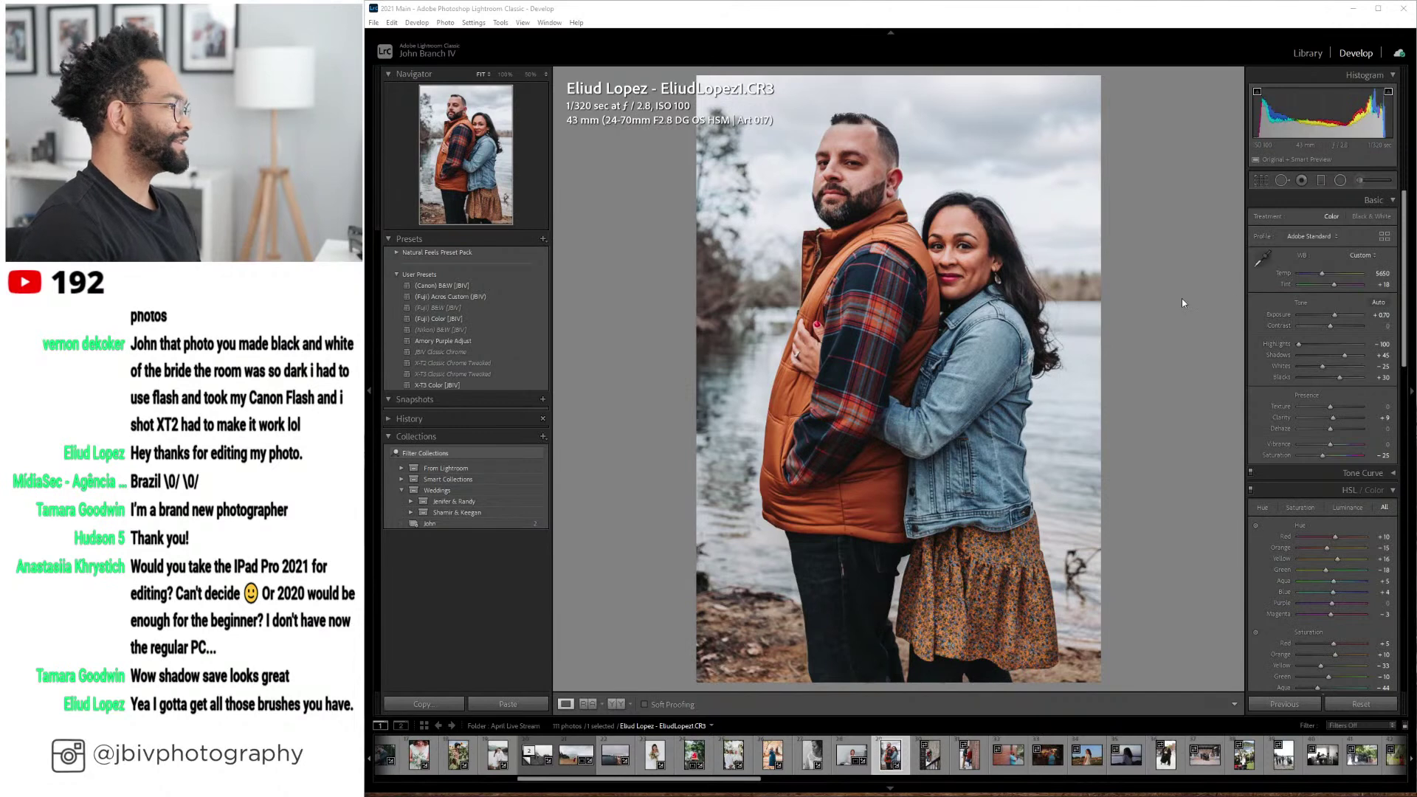
- Open the photo of the couple against the stone wall and straighten it with Level Upright
key(Right)
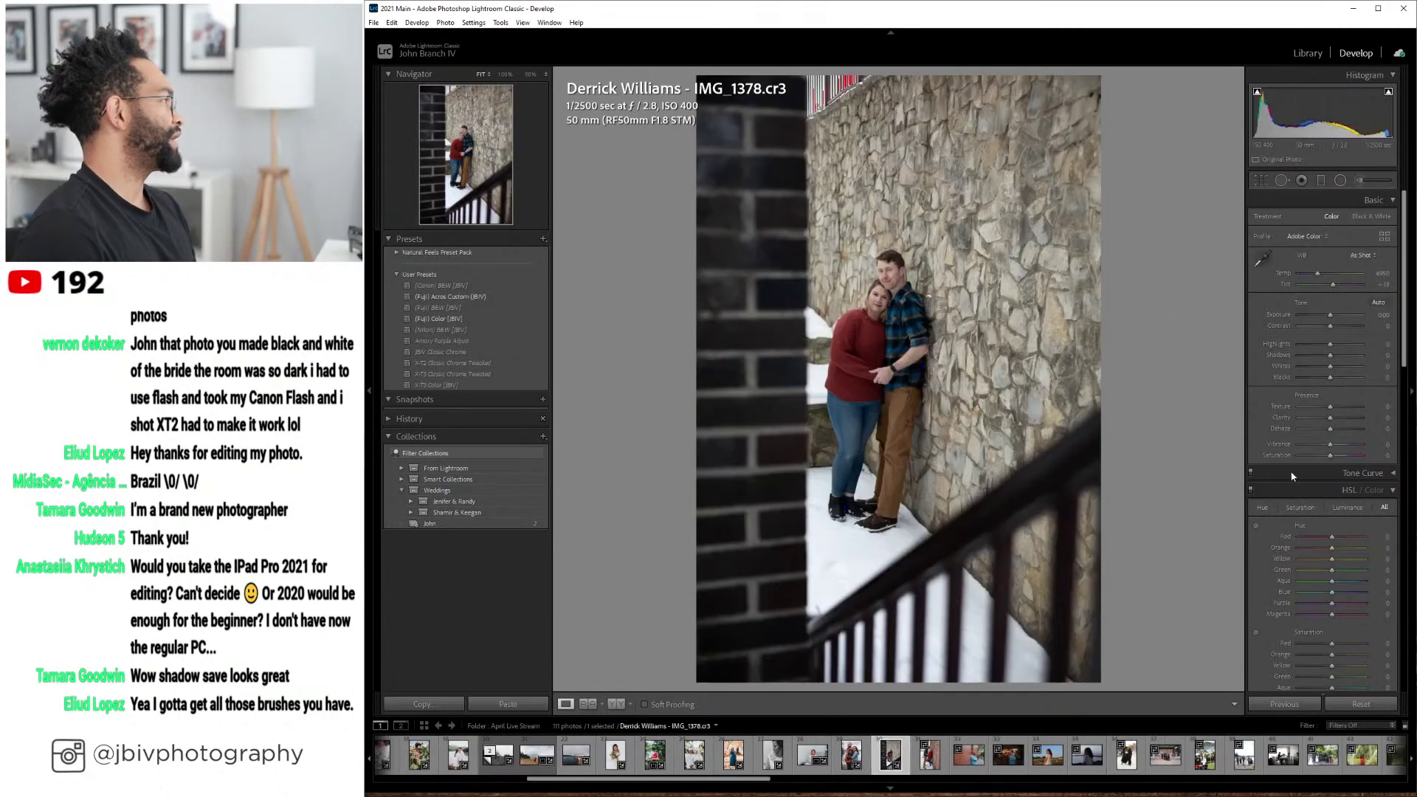
scroll(1292, 476, down, 10)
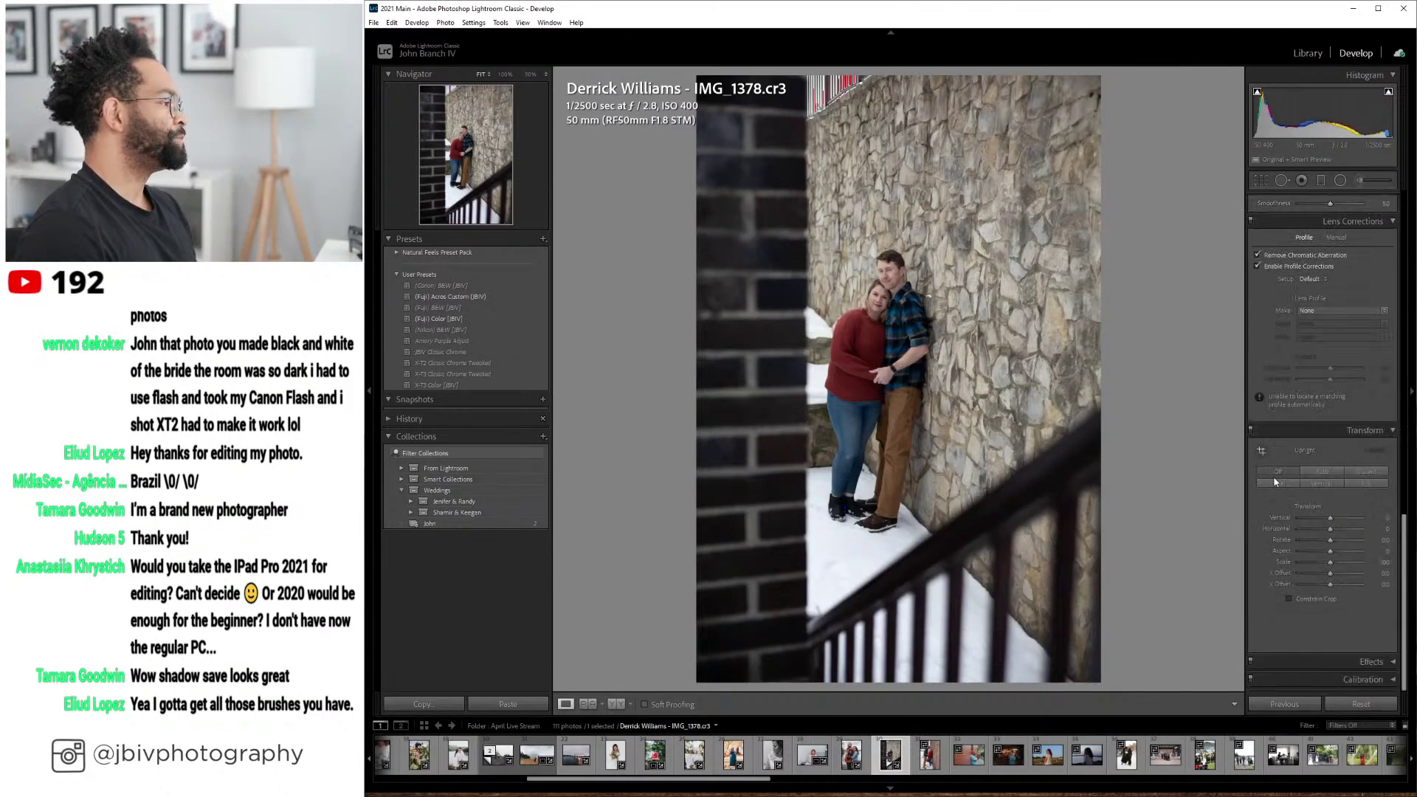
click(1274, 484)
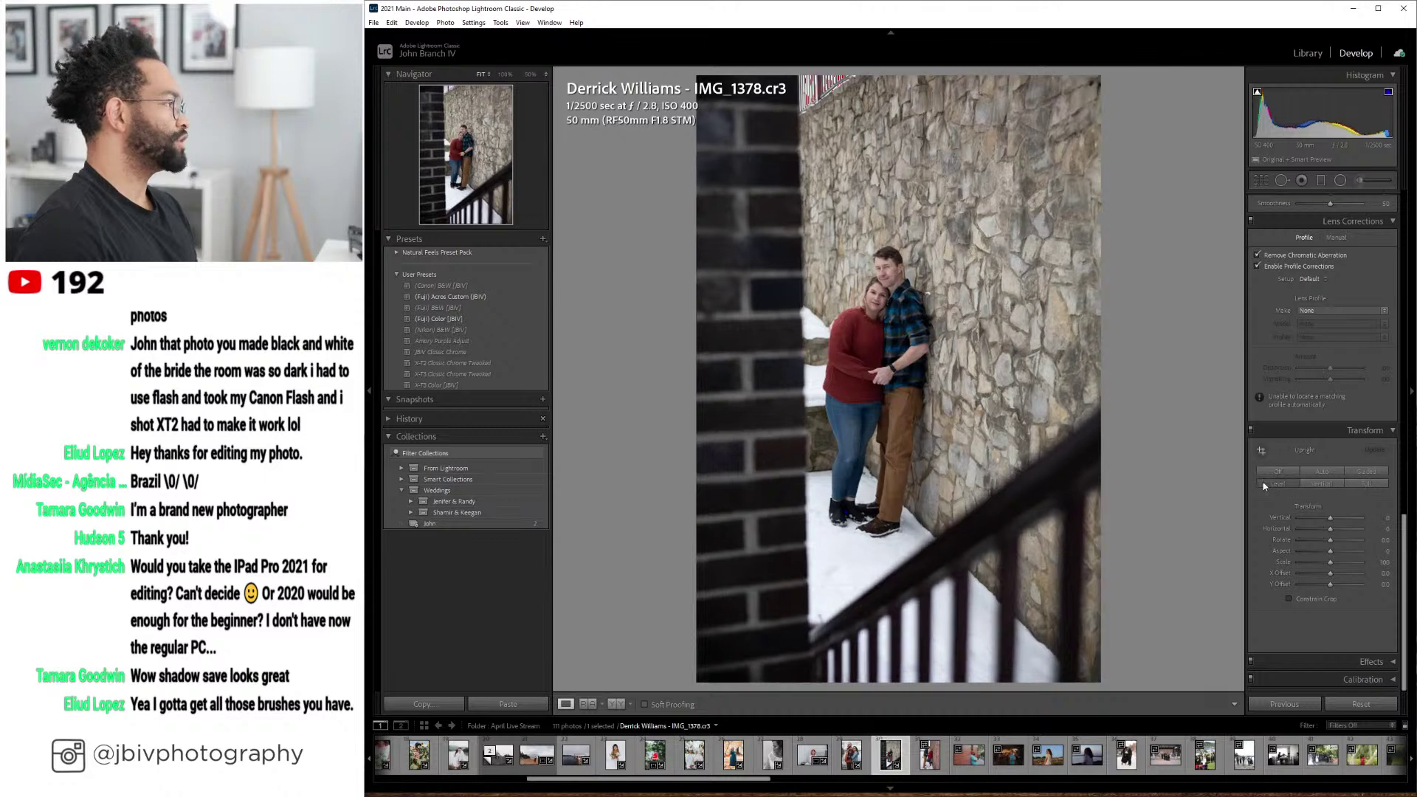
- Apply the (Fuji) Color [JBIV] preset to the stone wall photo and set its lens profile setup to Auto
click(438, 318)
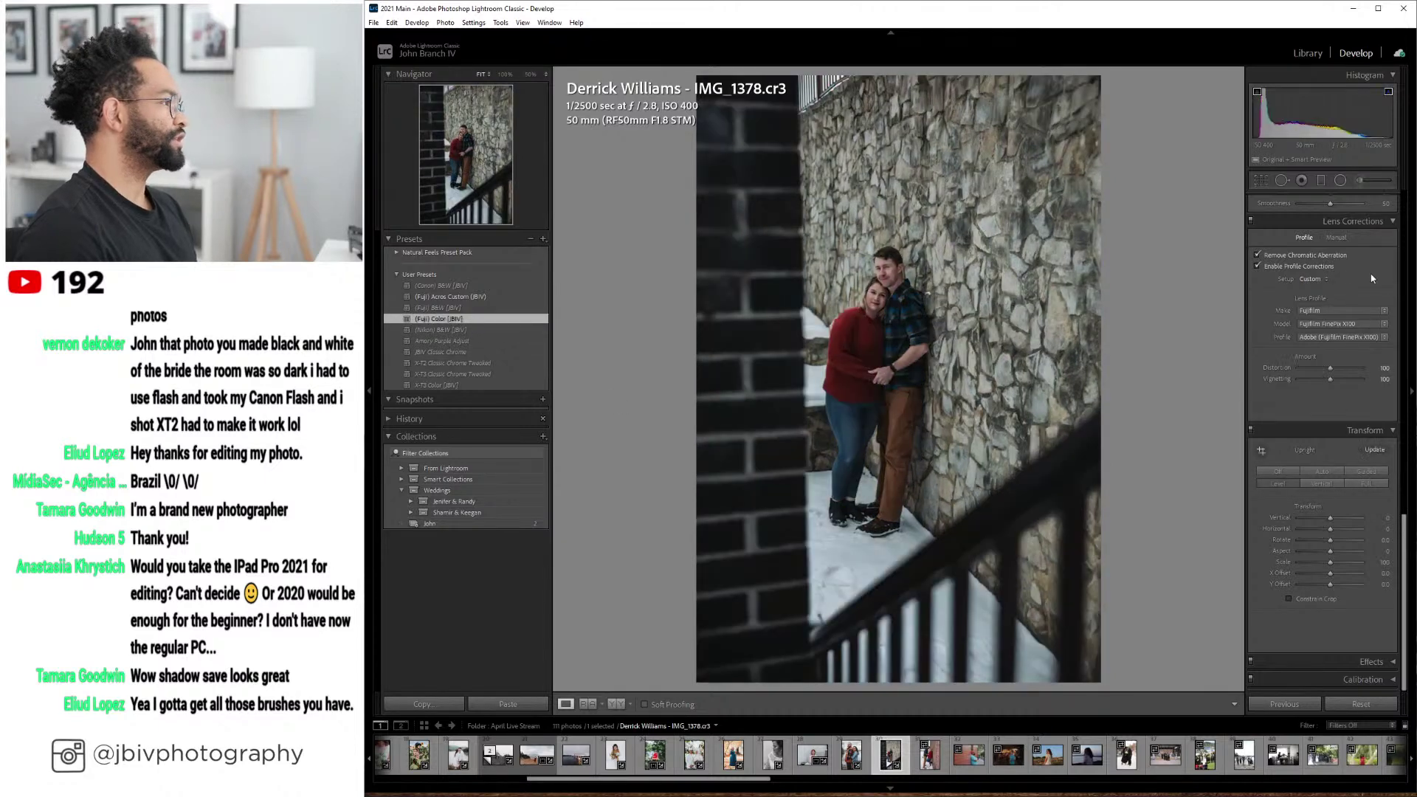
click(1312, 278)
click(1314, 301)
- Set the stone wall photo's Exposure to +0.70 and warm its white balance with a higher Temp
scroll(1304, 321, up, 3)
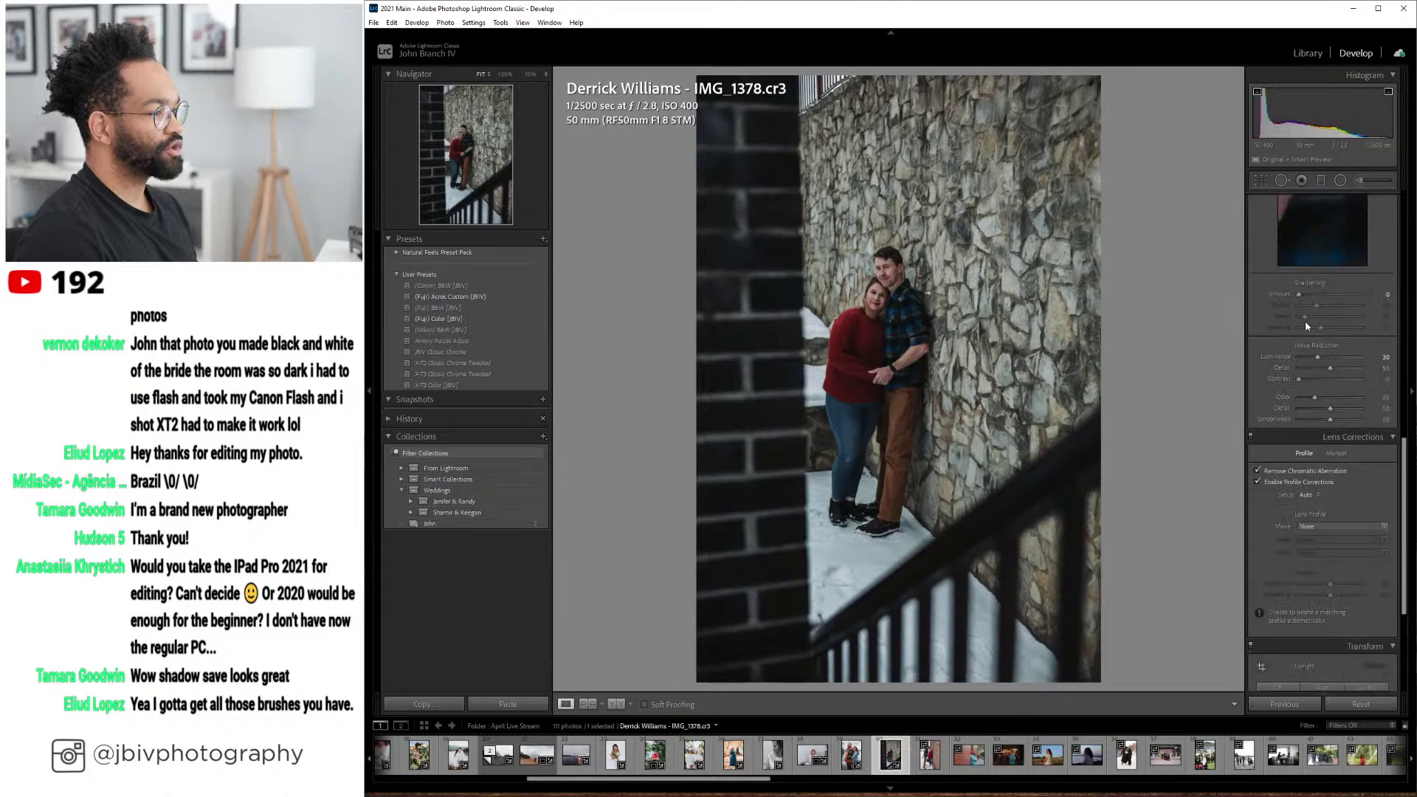
scroll(1304, 320, up, 10)
drag(1320, 316, 1321, 278)
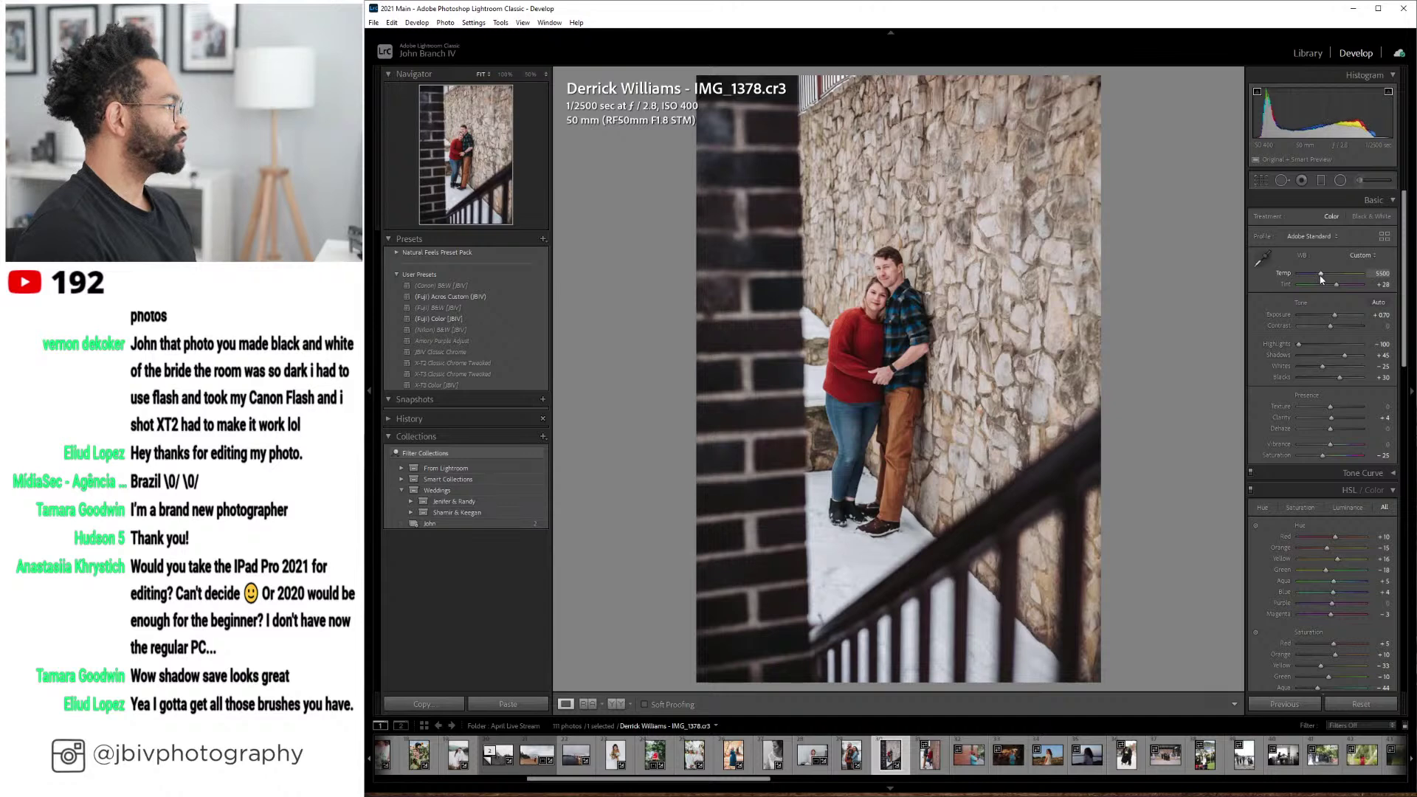
- In a side-by-side before/after view, set the stone wall photo's Tint to +23, Exposure to +0.80 and Shadows to +10
click(613, 703)
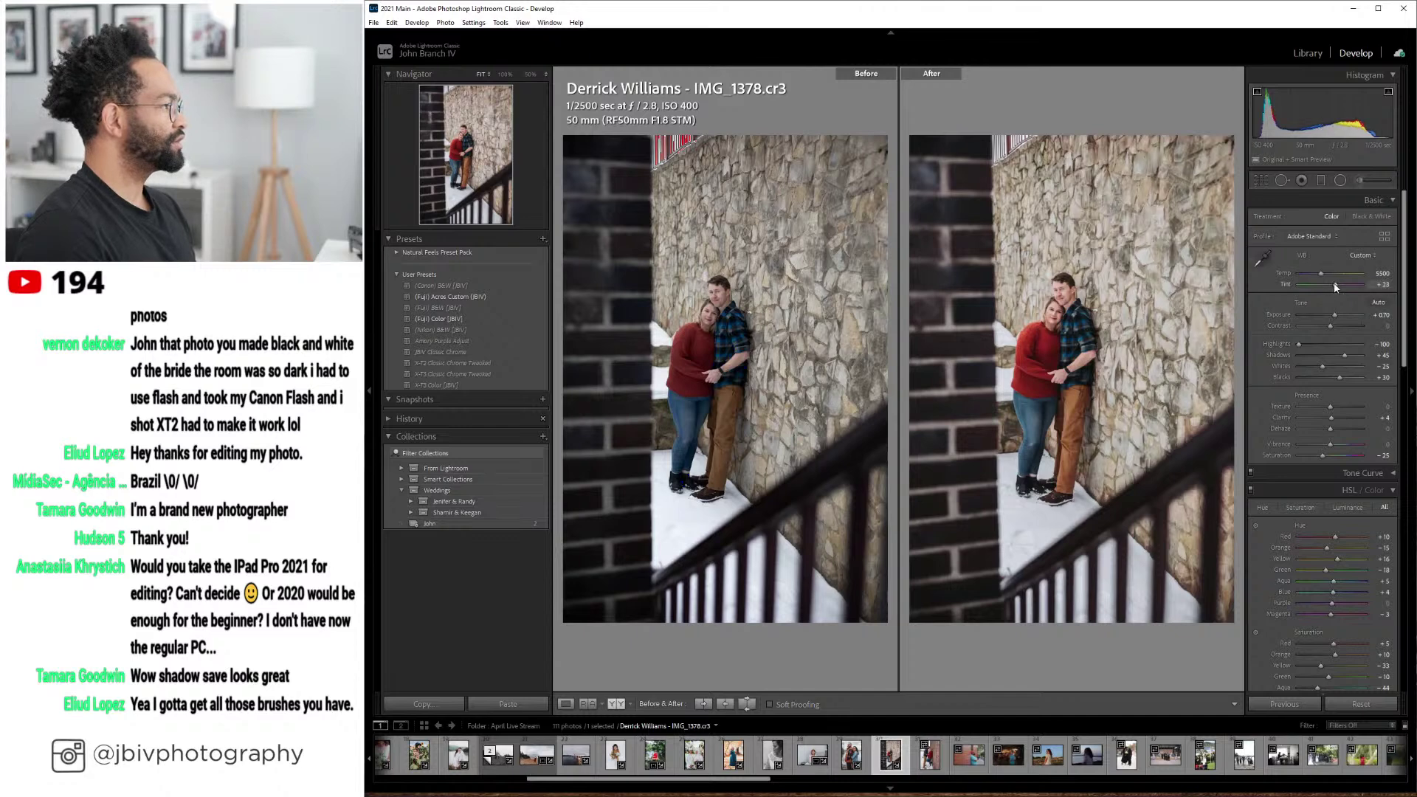
drag(1334, 315, 1336, 315)
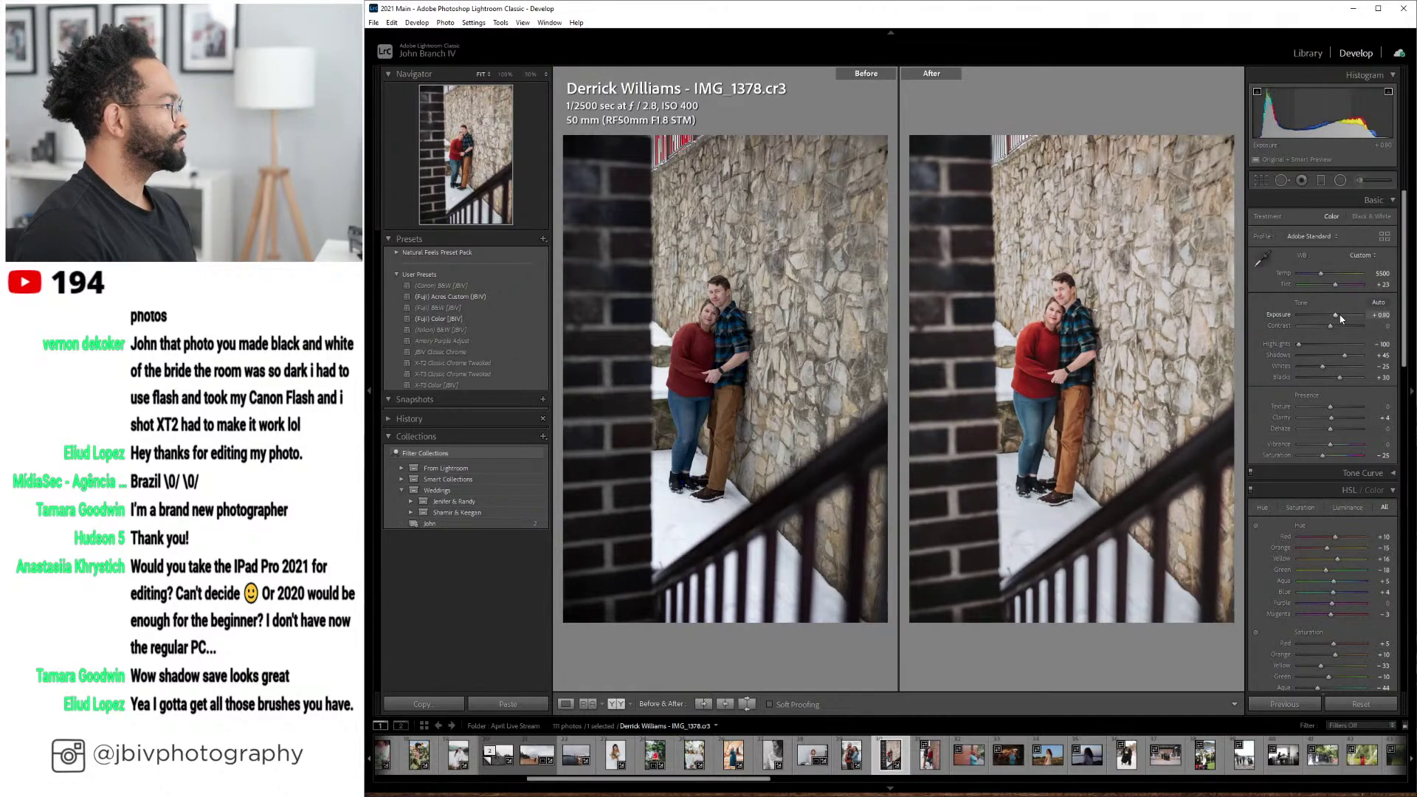
drag(1346, 356, 1334, 357)
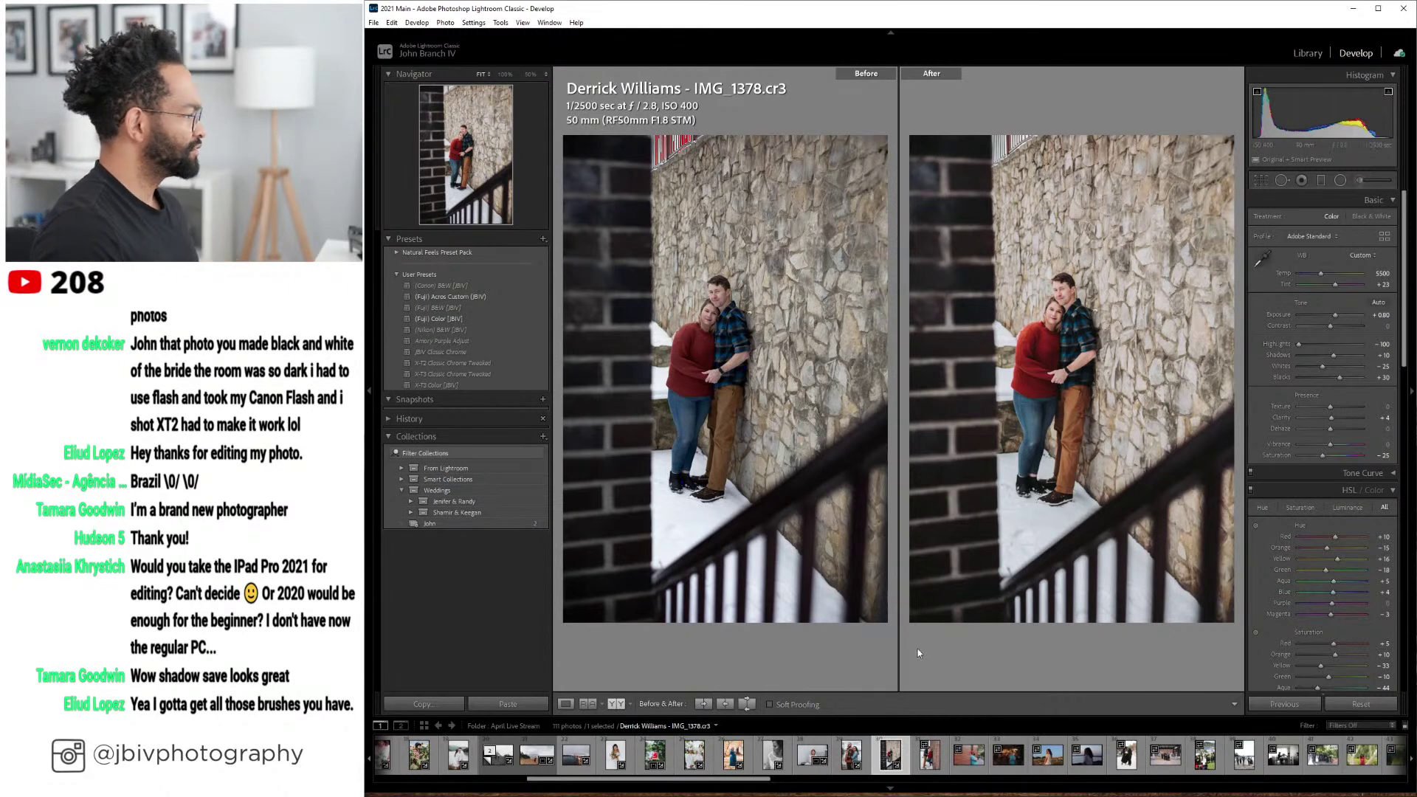
- Compare the stone wall photo's before and after versions in an enlarged side-by-side view, and return to the single-photo view
key(y)
key(Tab)
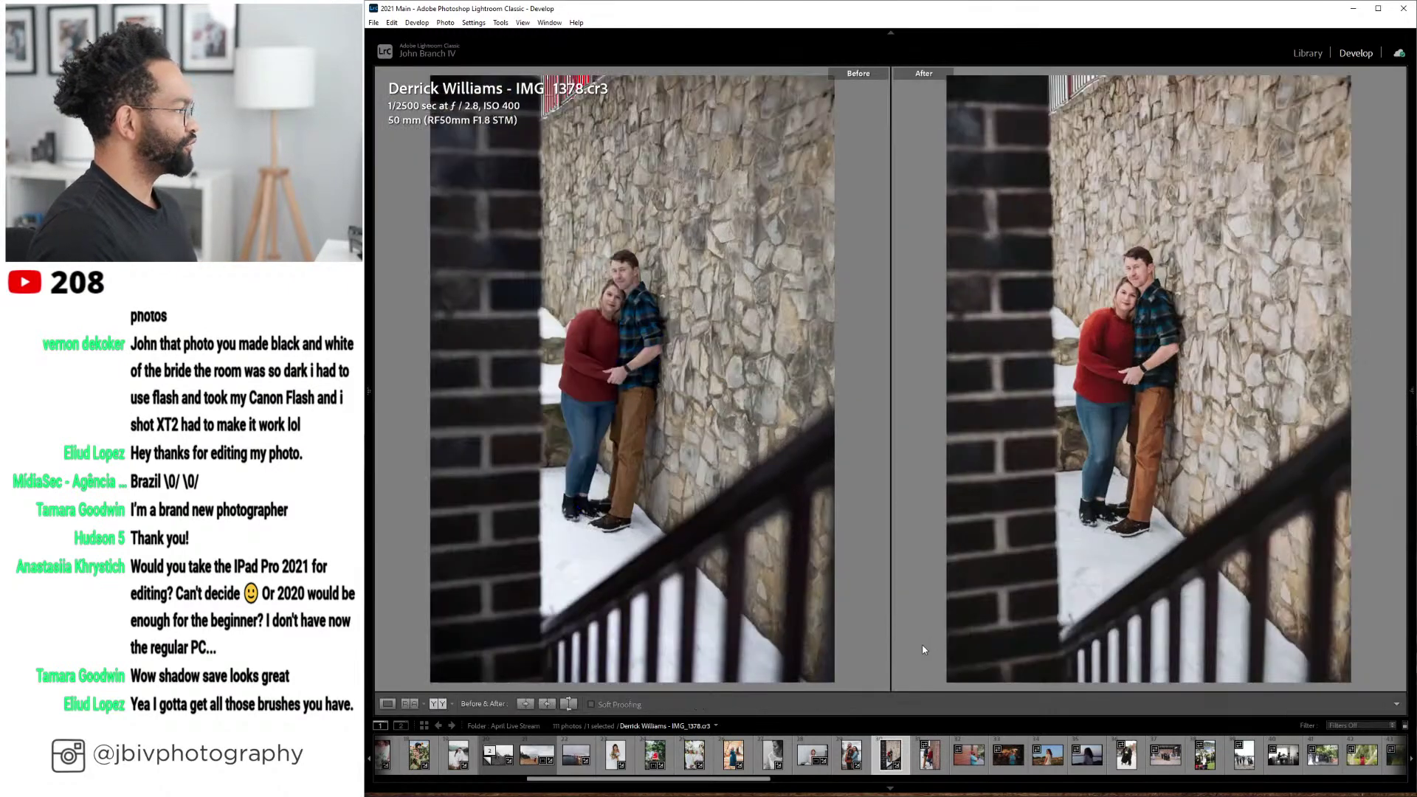
key(Tab)
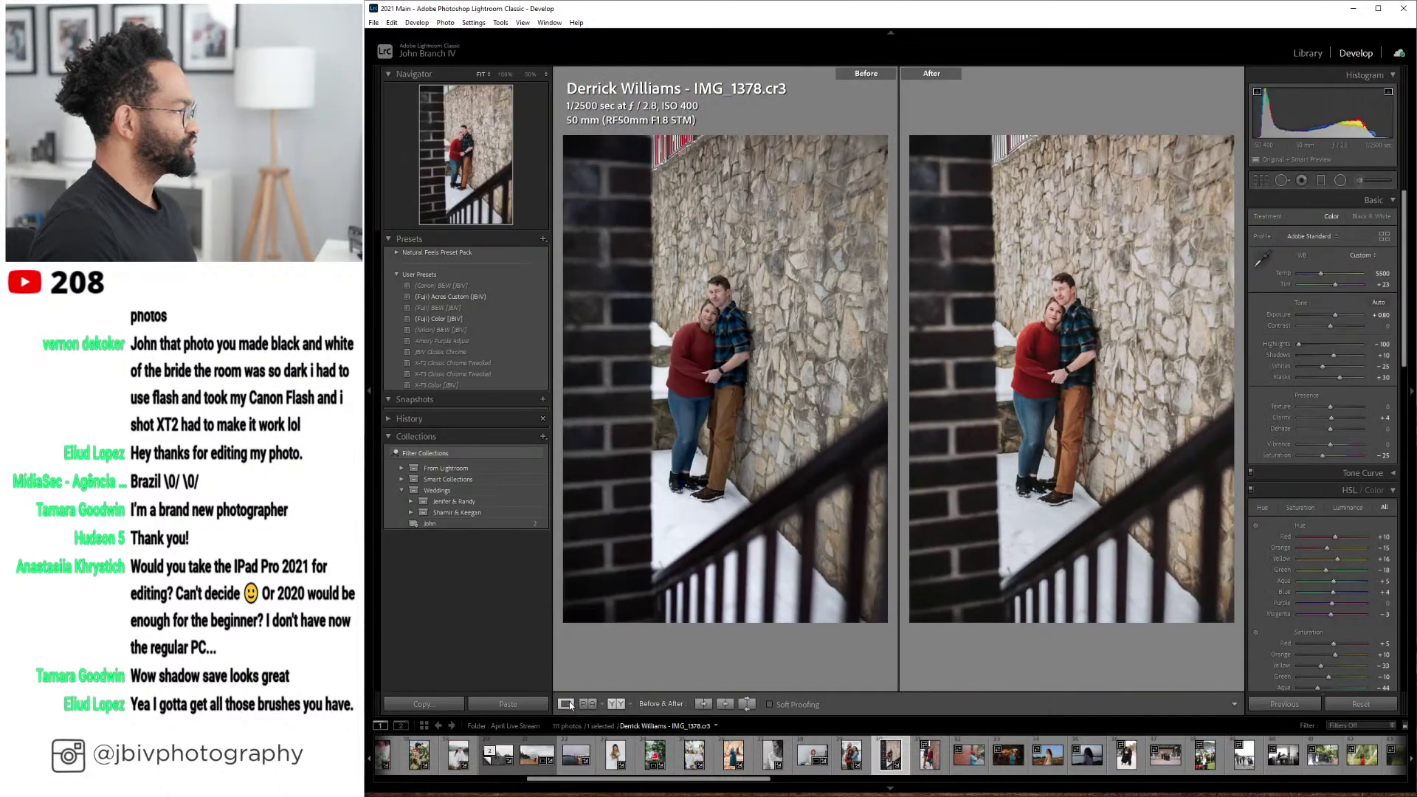
click(567, 702)
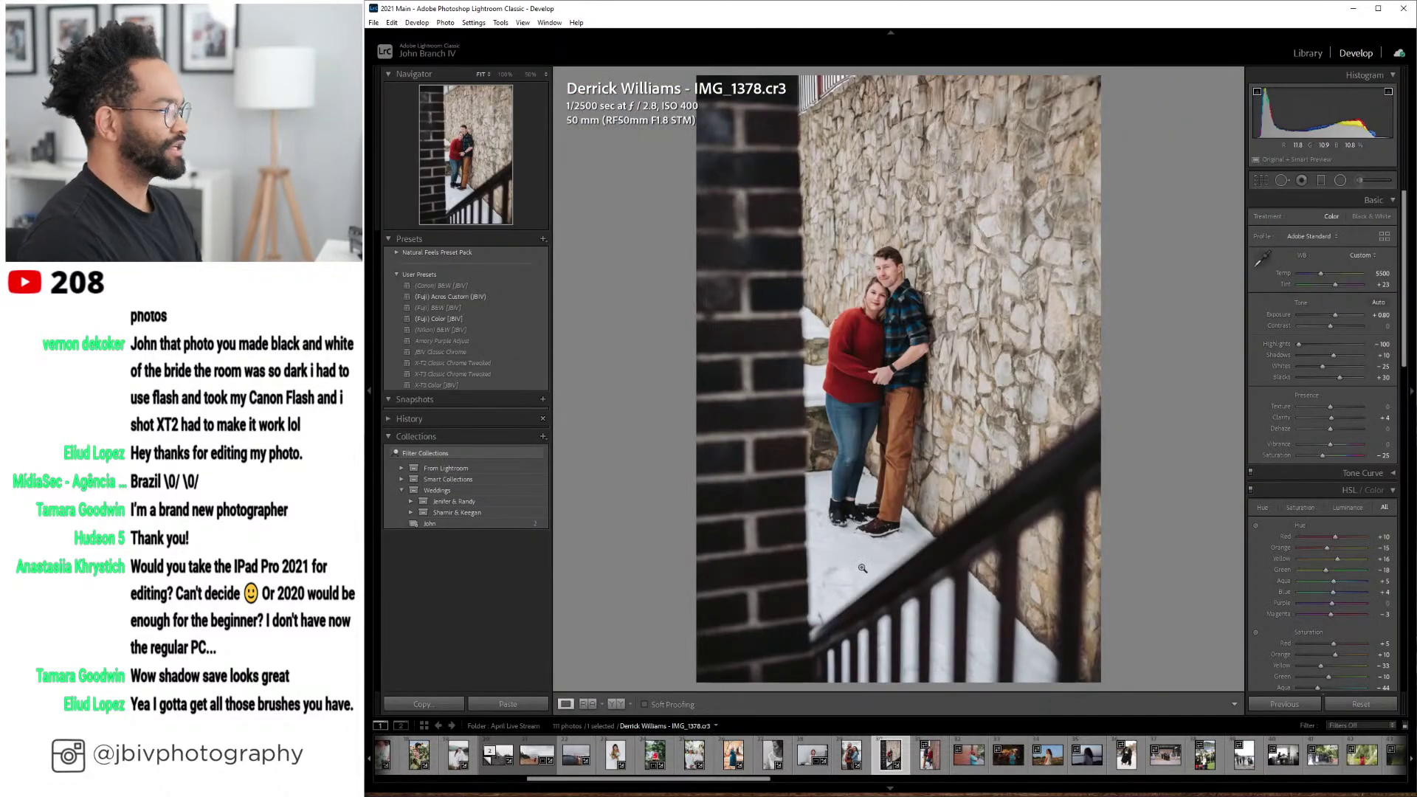
- Open the next photo, the couple leaning on the tree trunk, straighten it with Upright and apply the (Fuji) Color [JBIV] preset
key(Right)
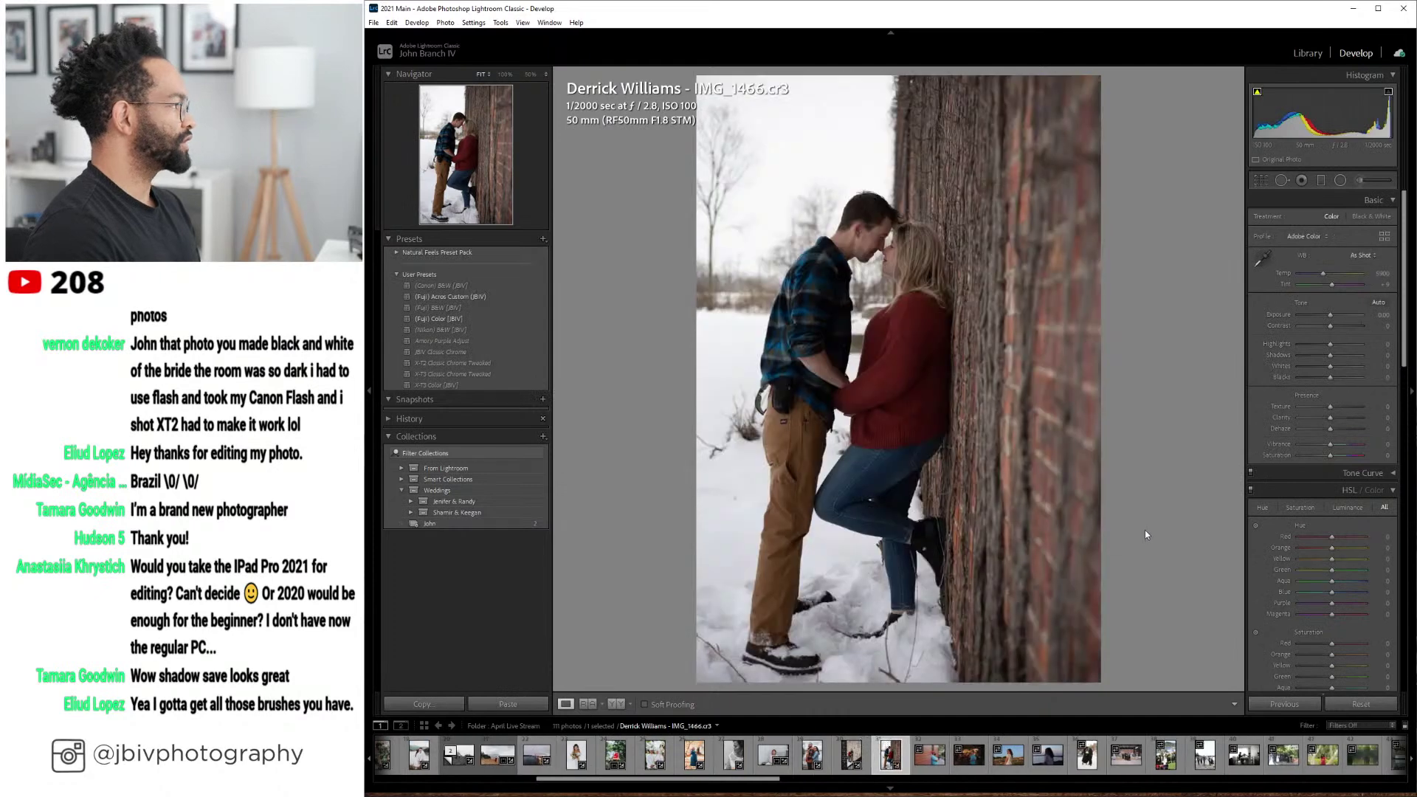
scroll(1261, 543, down, 10)
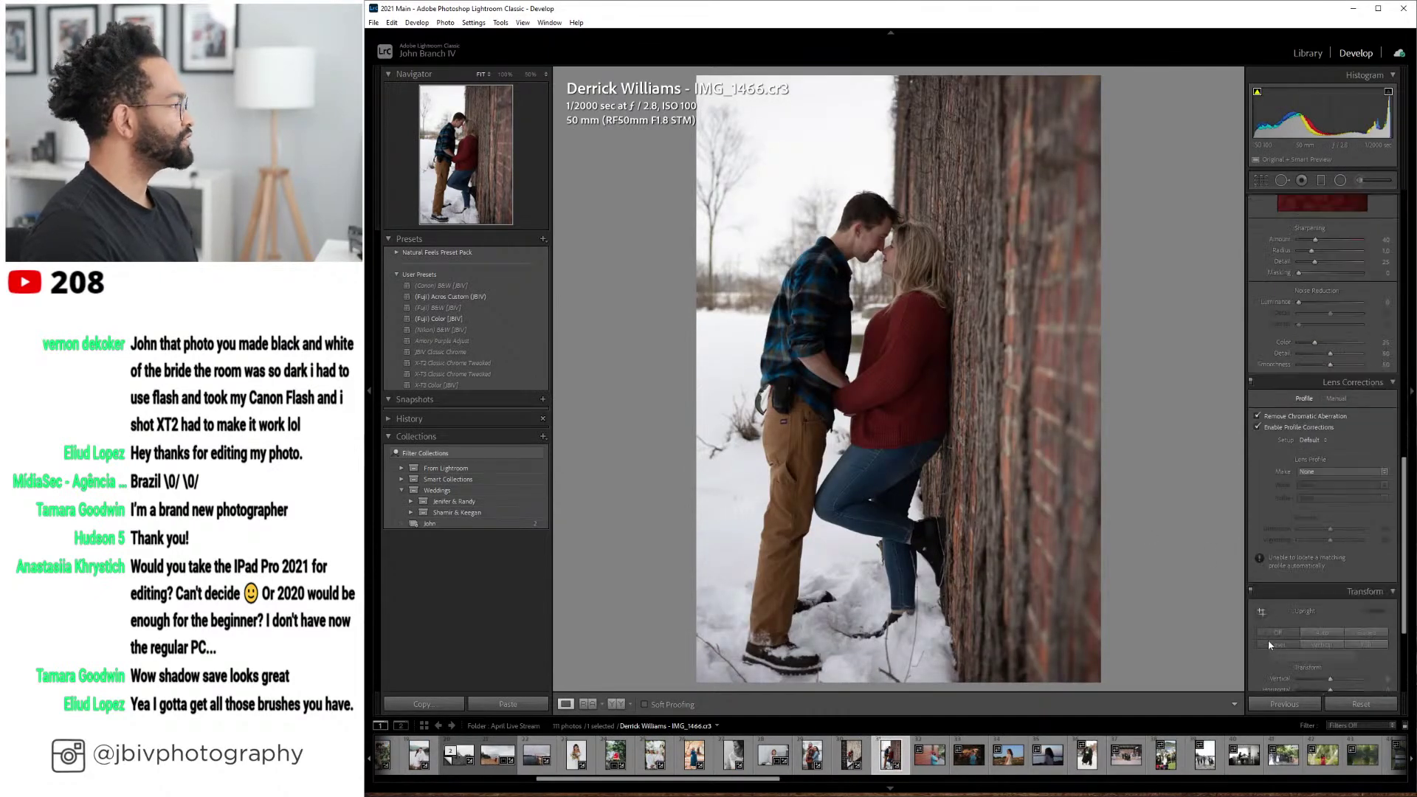
click(443, 318)
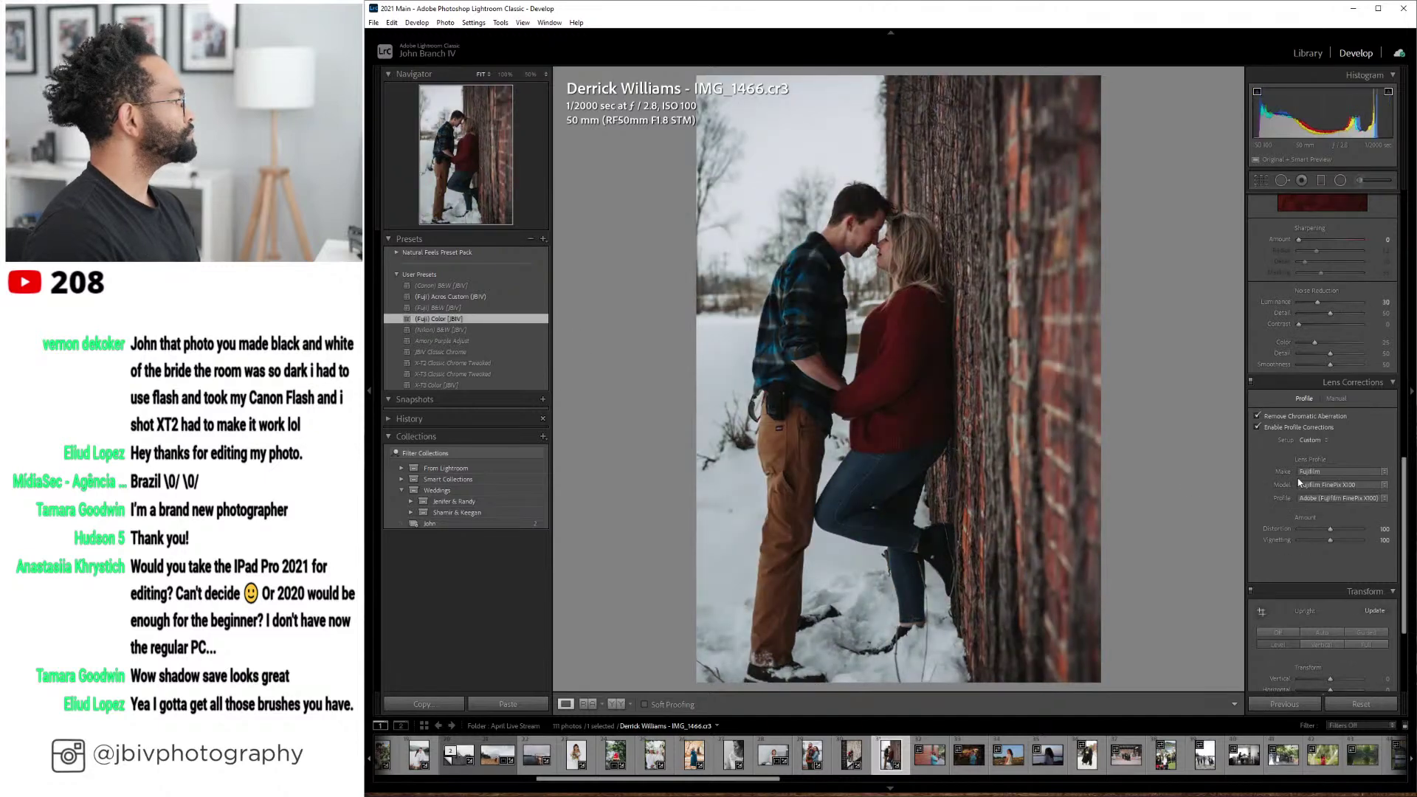
scroll(1329, 471, up, 8)
scroll(1329, 470, up, 3)
- Set the tree trunk photo's Clarity to +9, Shadows to +50, Exposure to +1.00 and Tint to +14, checking the detail at 100%
click(1332, 418)
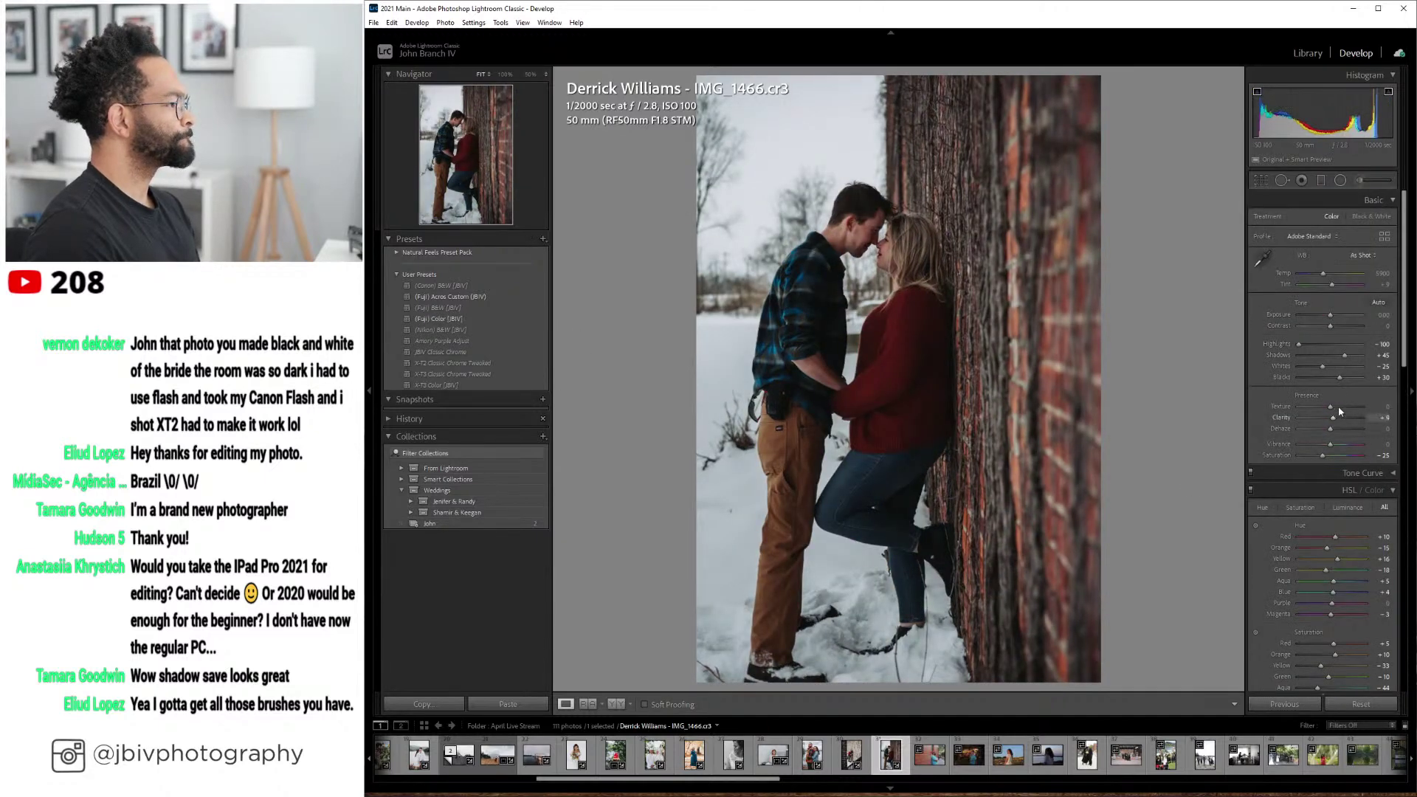
drag(1344, 357, 1334, 316)
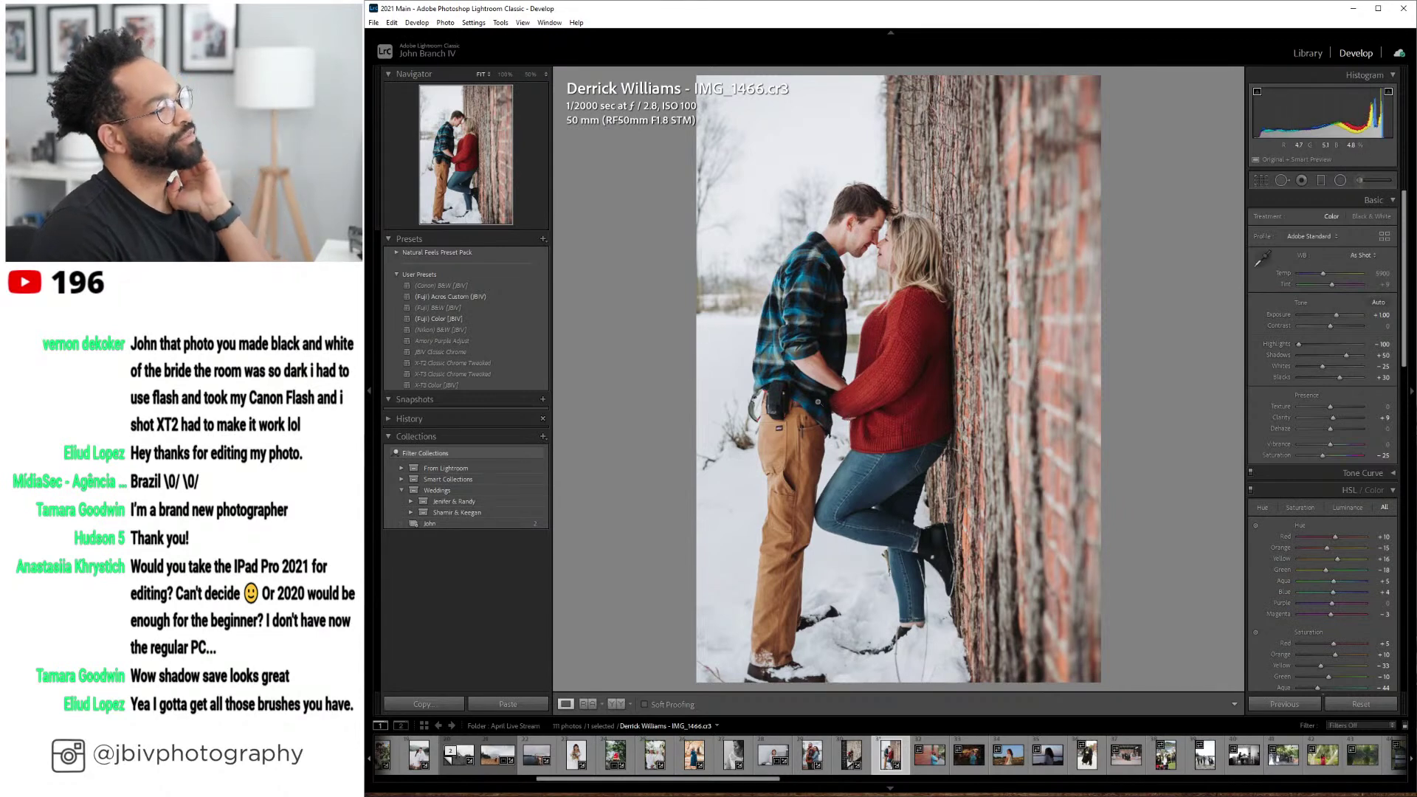
click(844, 336)
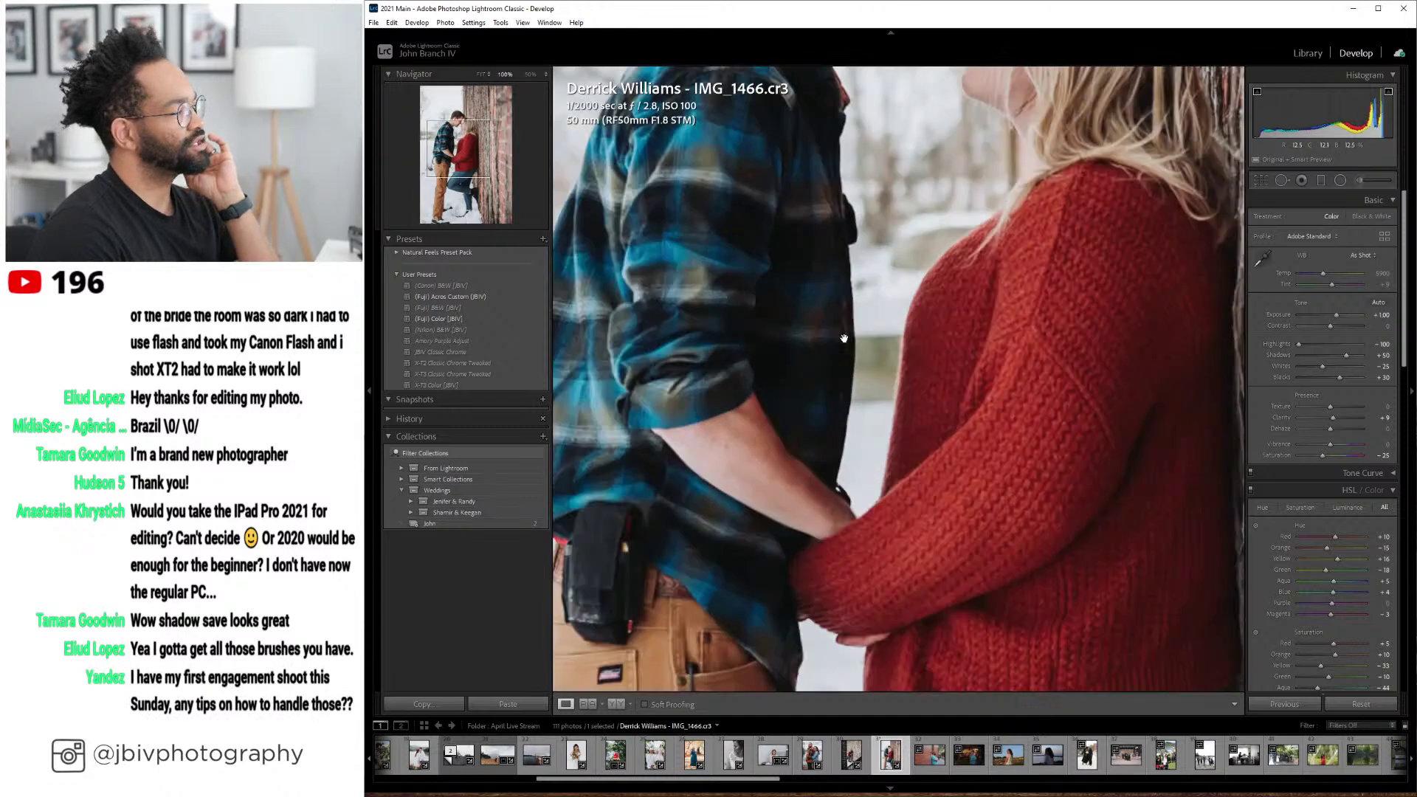
click(879, 435)
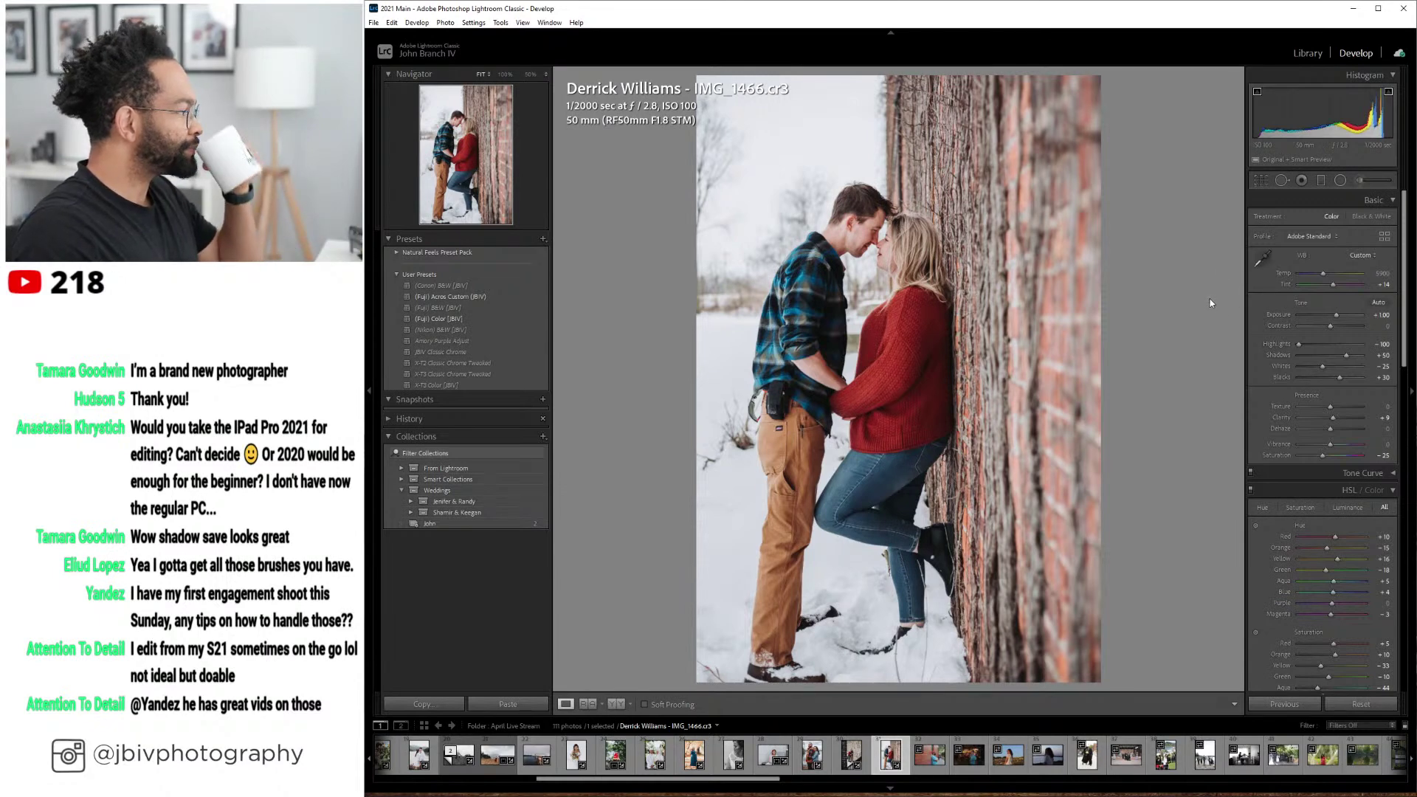
- Compare the edited stone wall and tree trunk photos side by side in the Library's Survey view, and return to the grid
click(1305, 54)
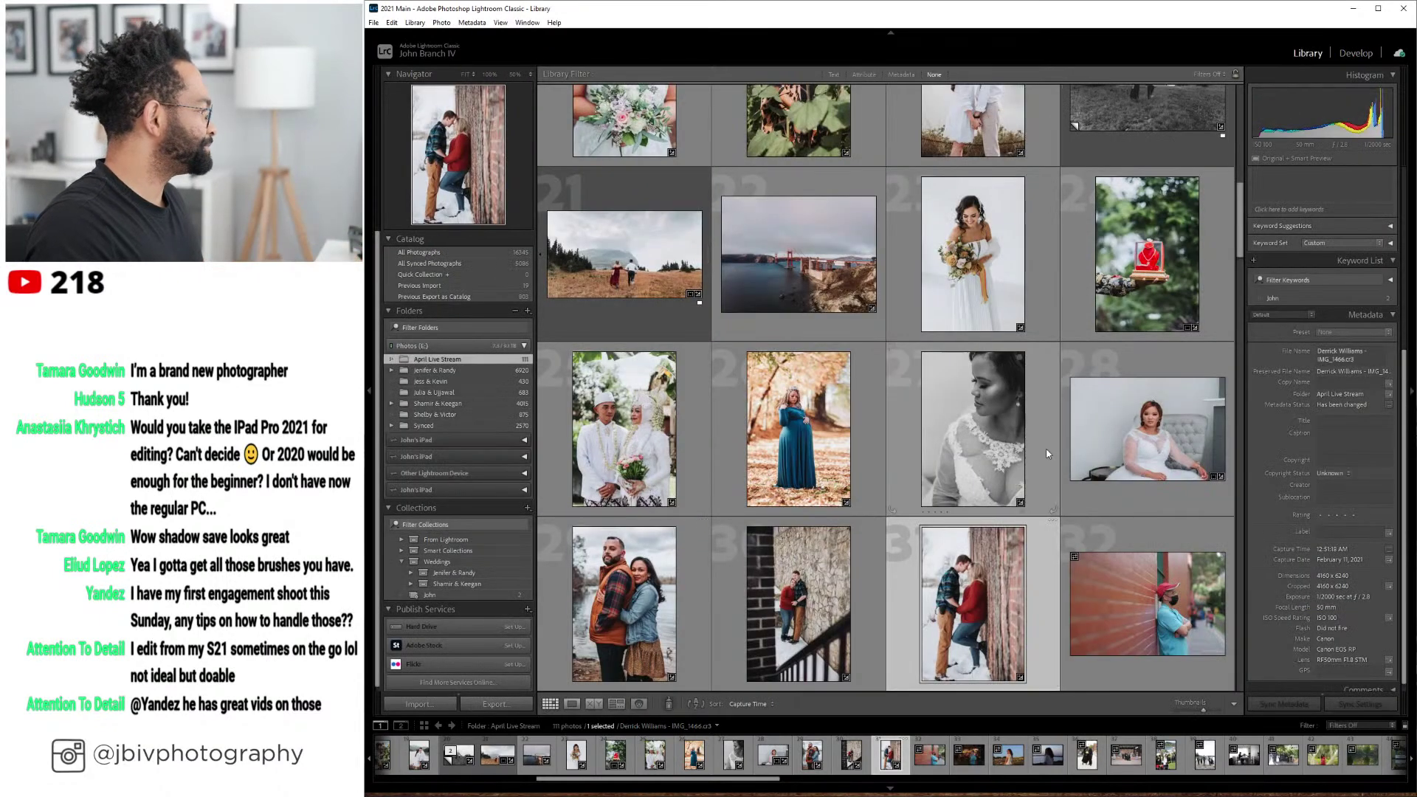
ctrl+click(804, 632)
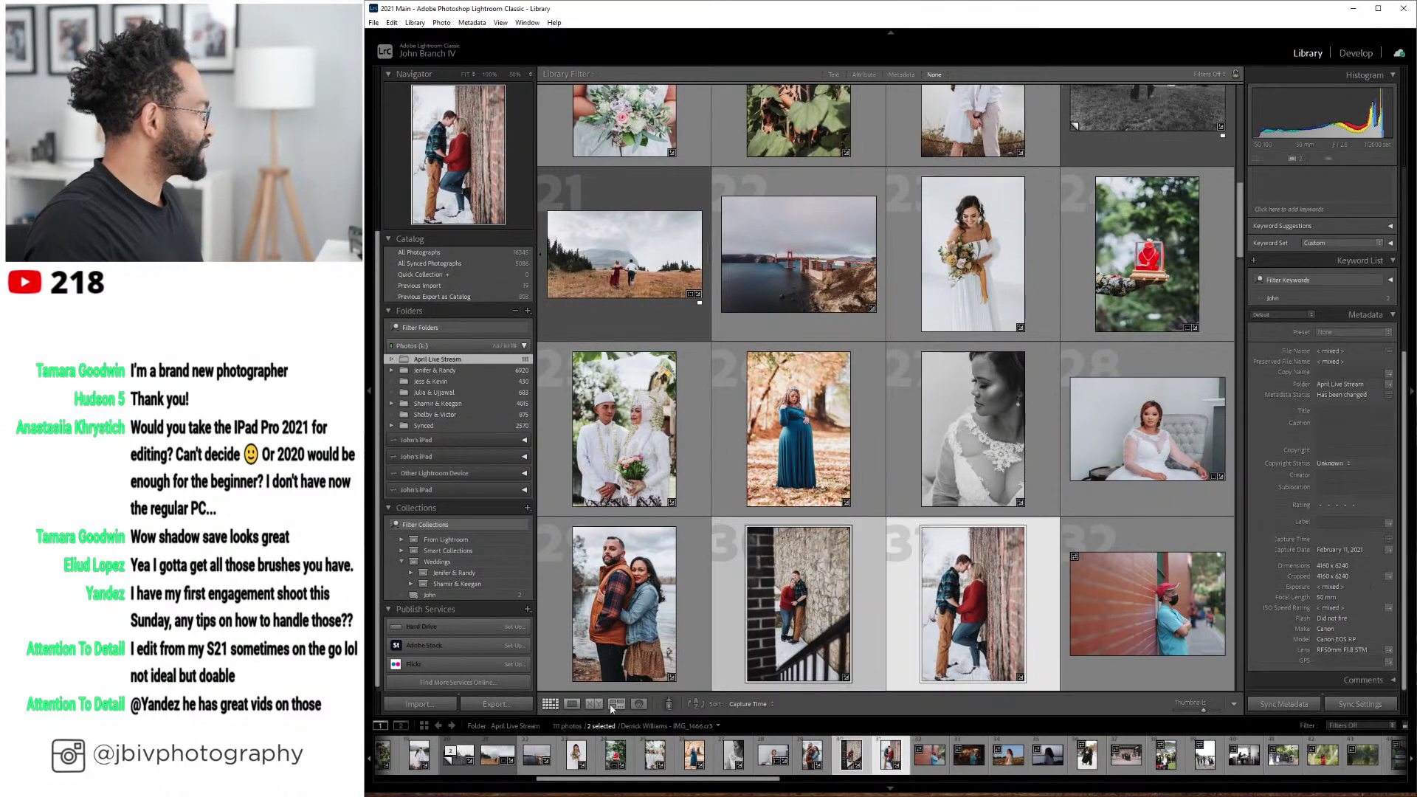
click(618, 704)
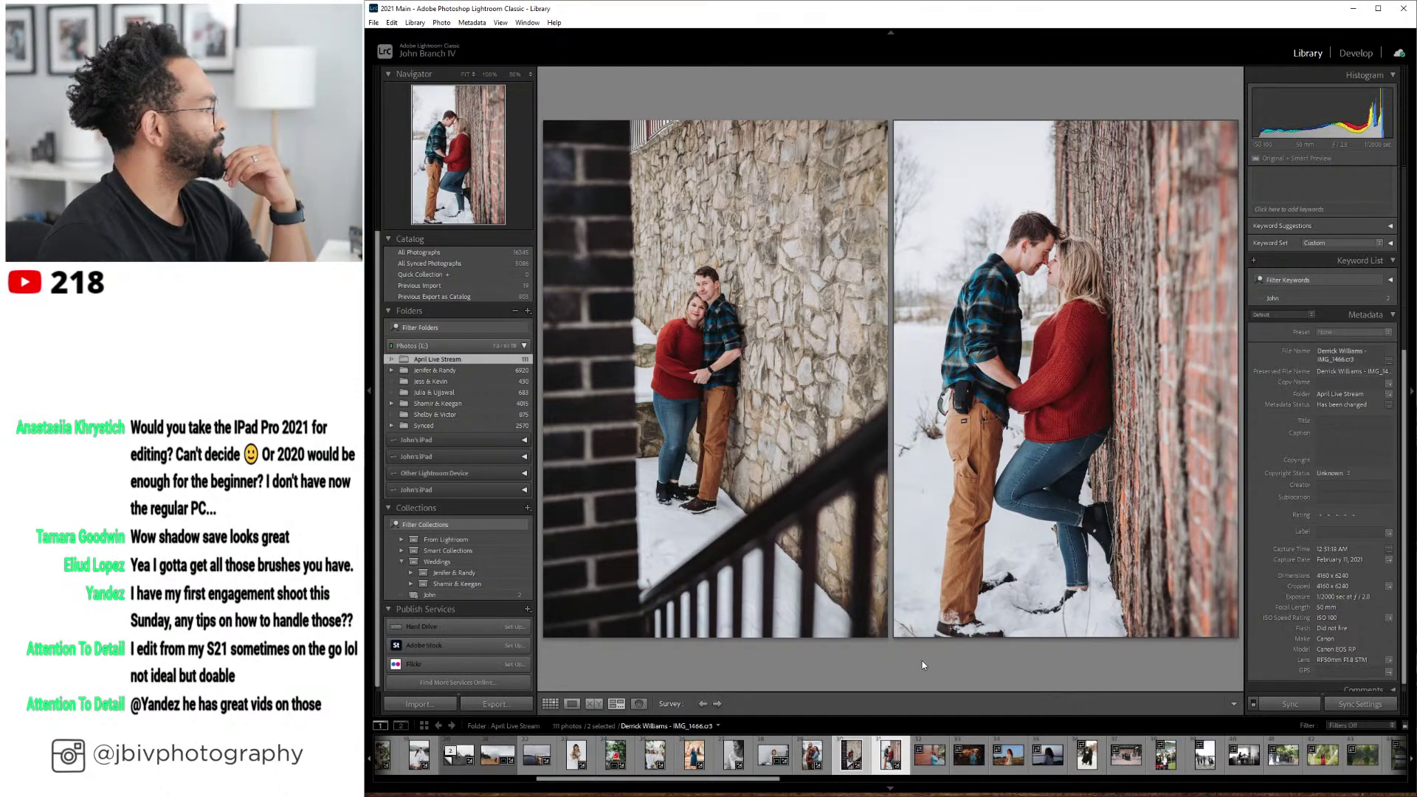
click(551, 704)
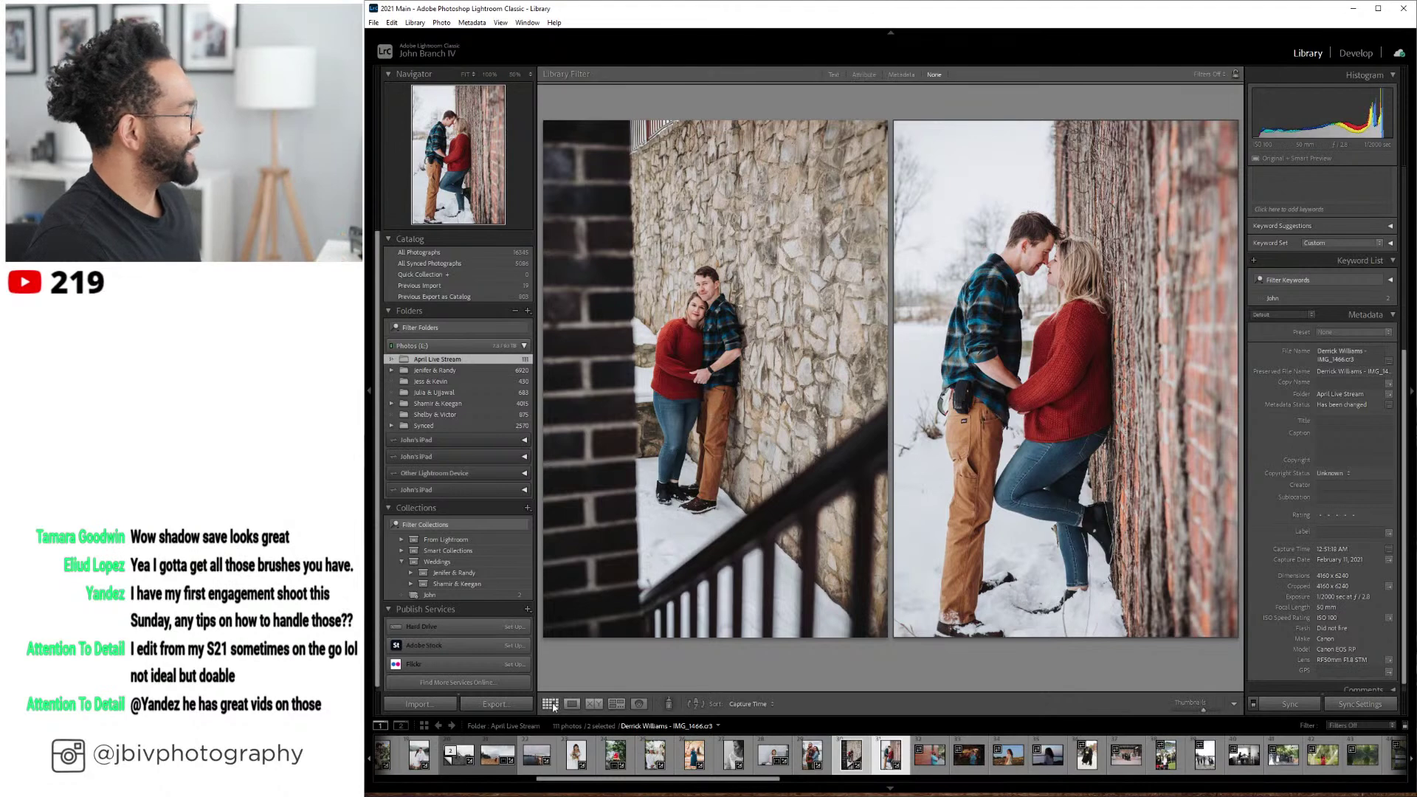
- Open the photo of the man in a red cap against the brick wall in Develop and straighten it with Upright
scroll(1107, 448, down, 2)
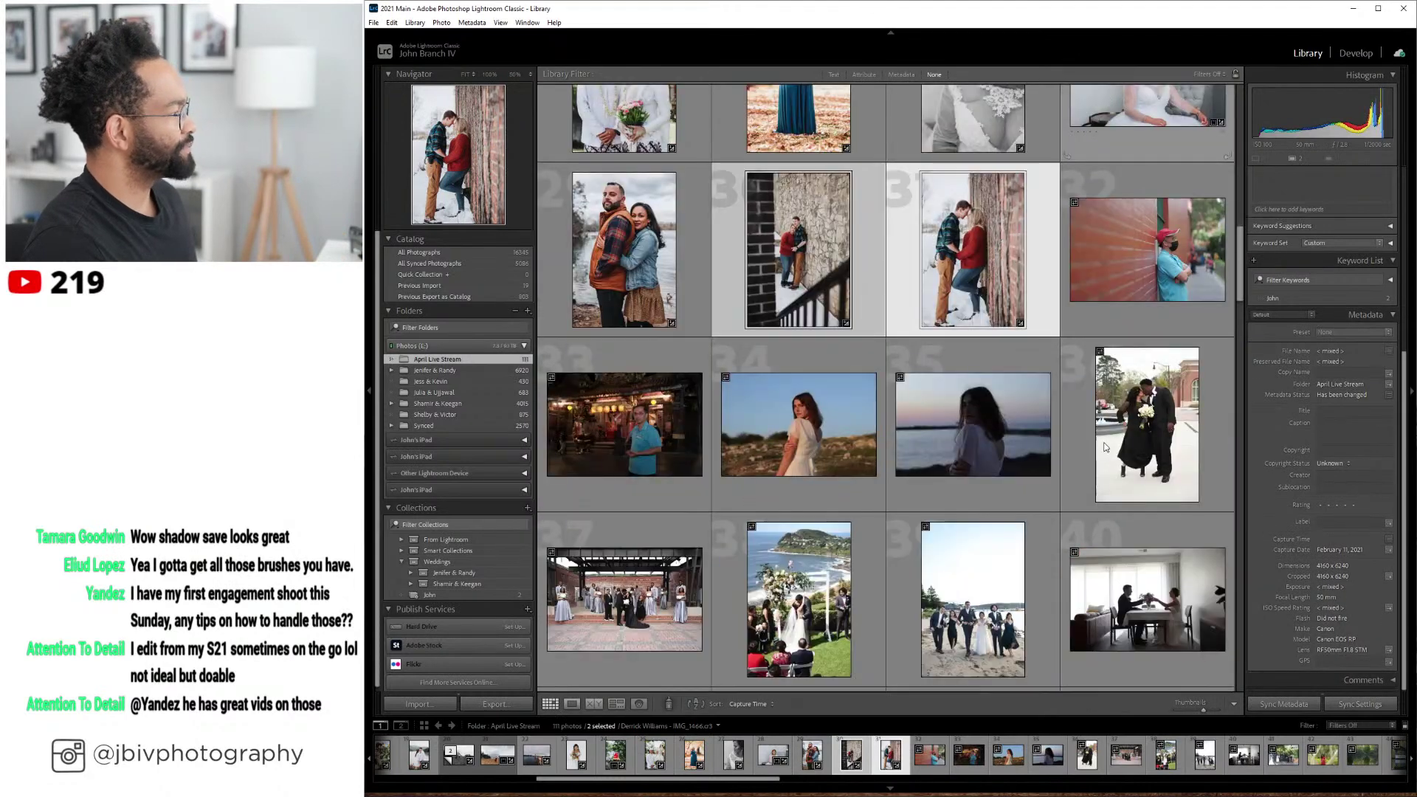
click(1156, 253)
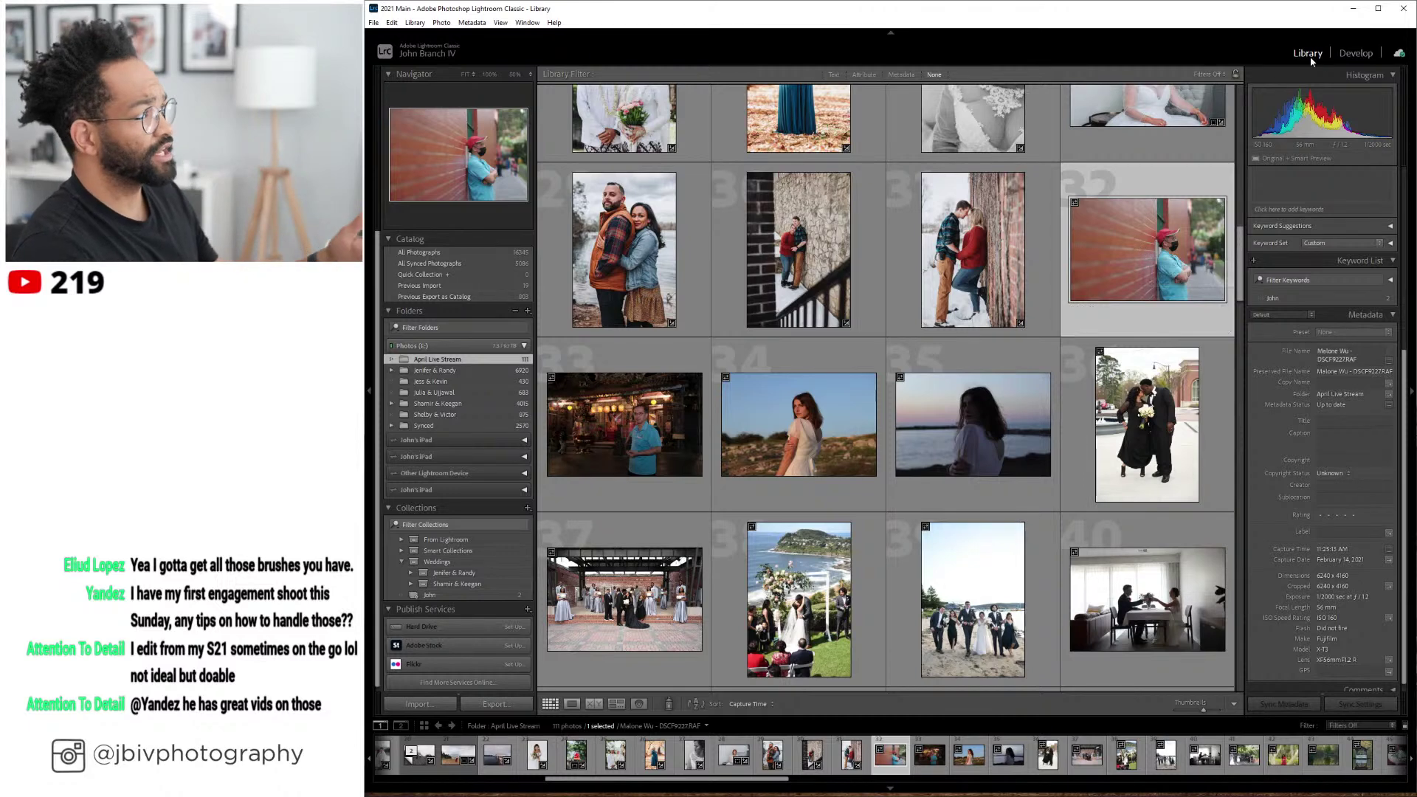
click(1355, 53)
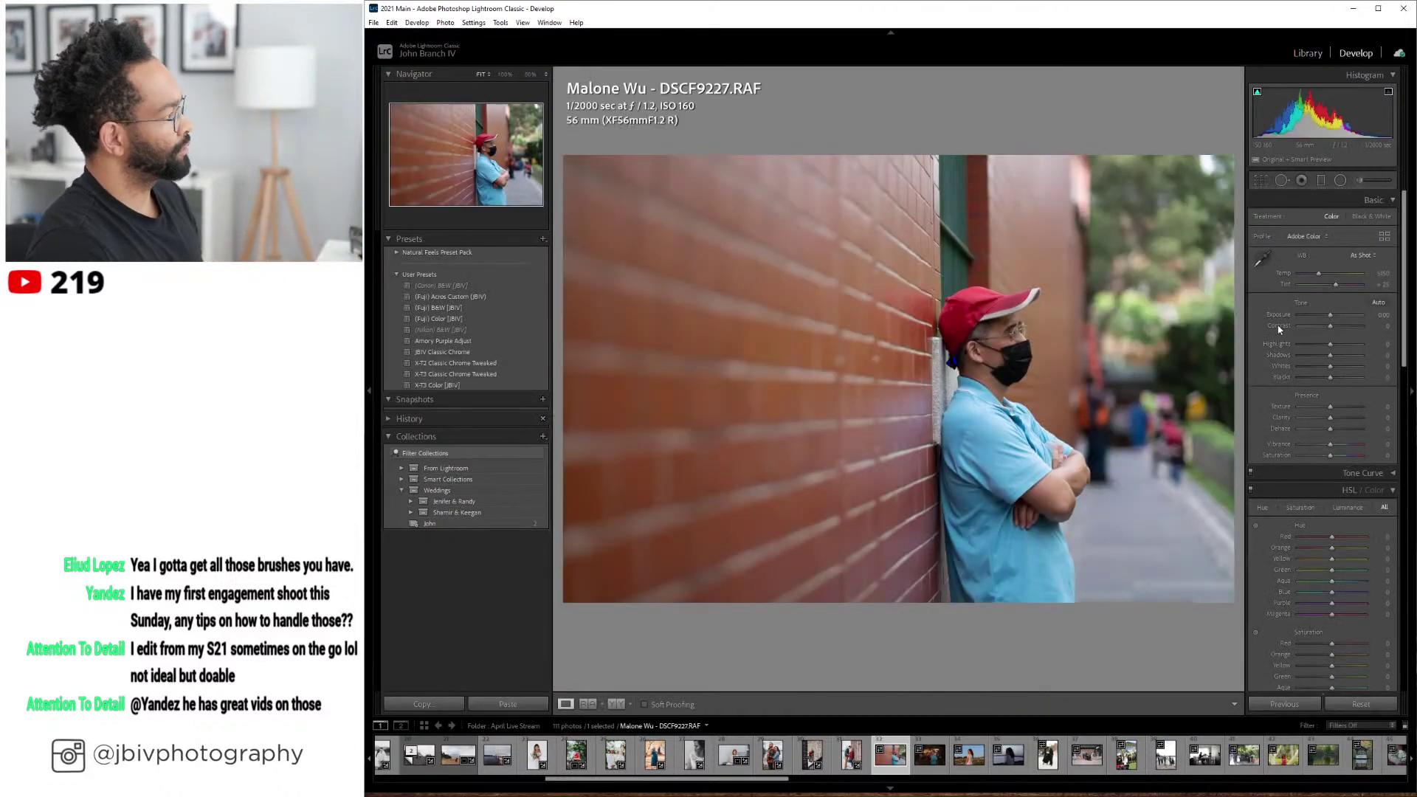
scroll(1278, 330, down, 15)
click(1272, 471)
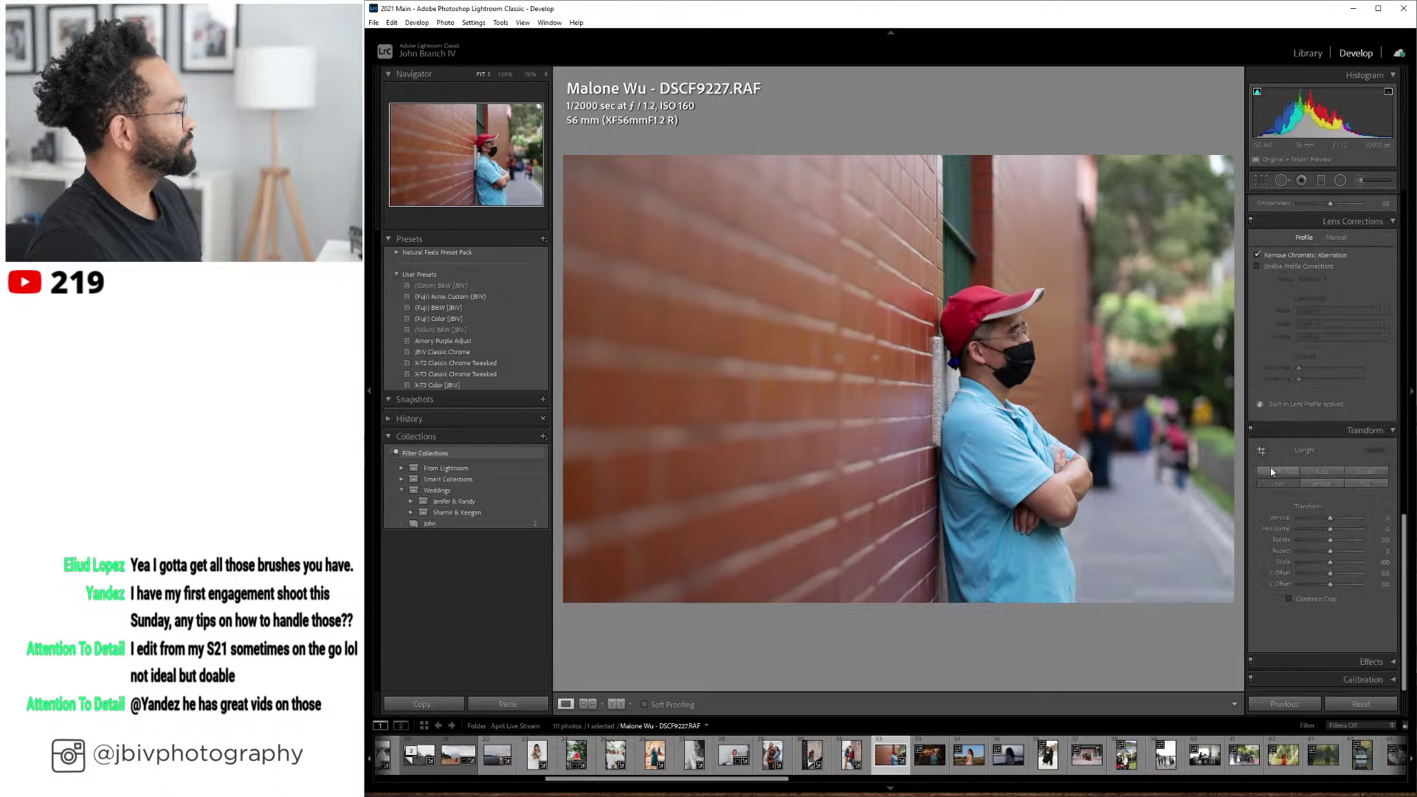
- Check the brick wall photo's camera metadata in the Library and apply the X-T3 Color [JBIV] preset to it in Develop
scroll(1276, 340, up, 8)
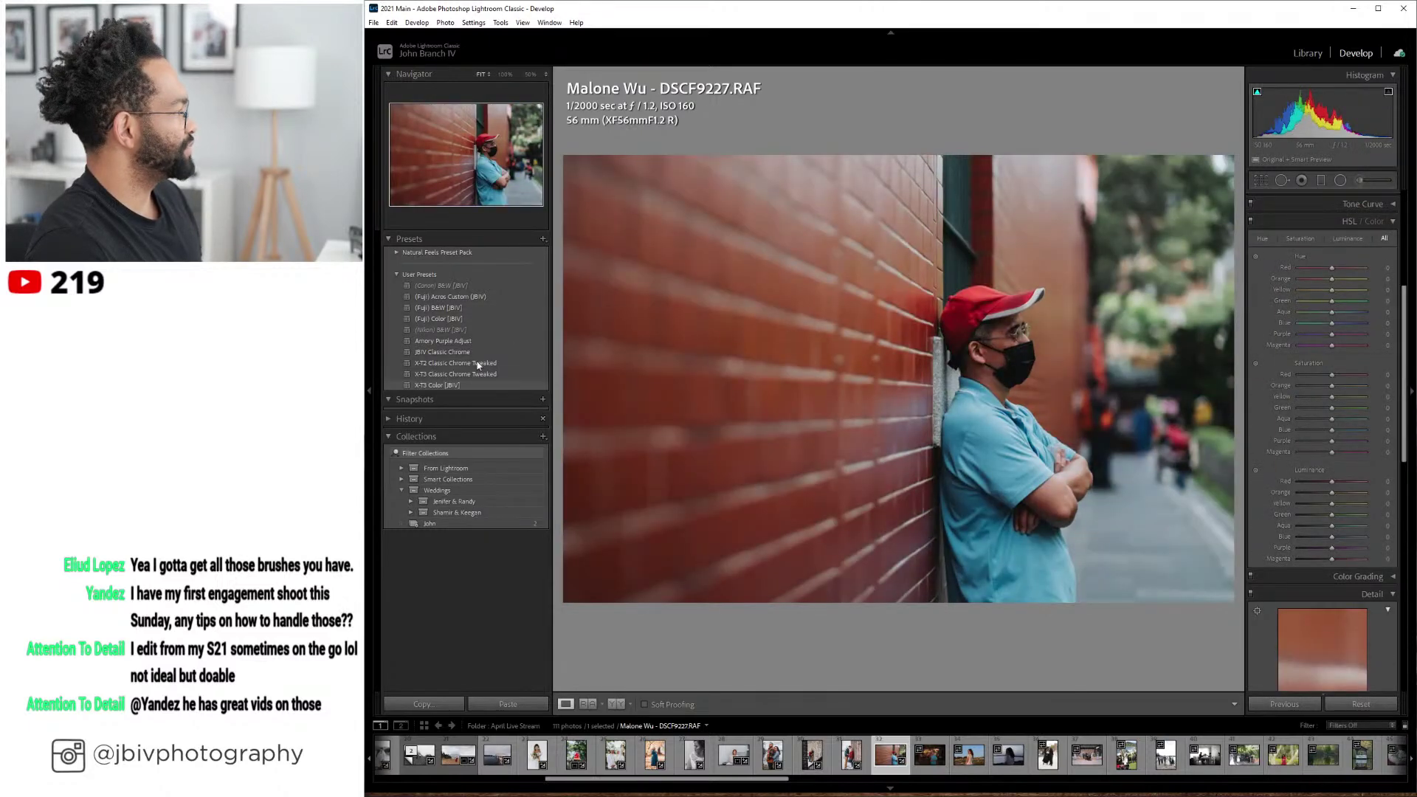
click(1303, 54)
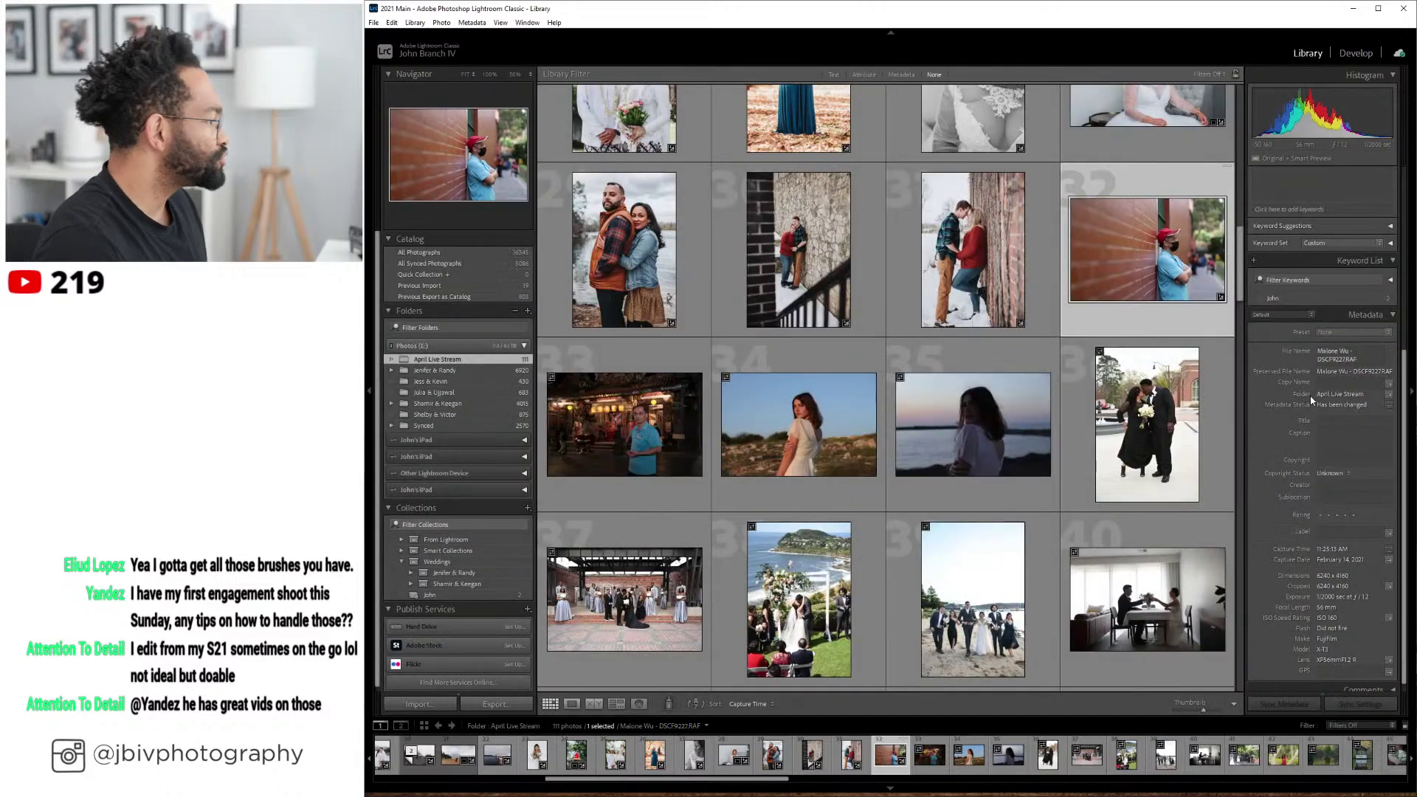
key(d)
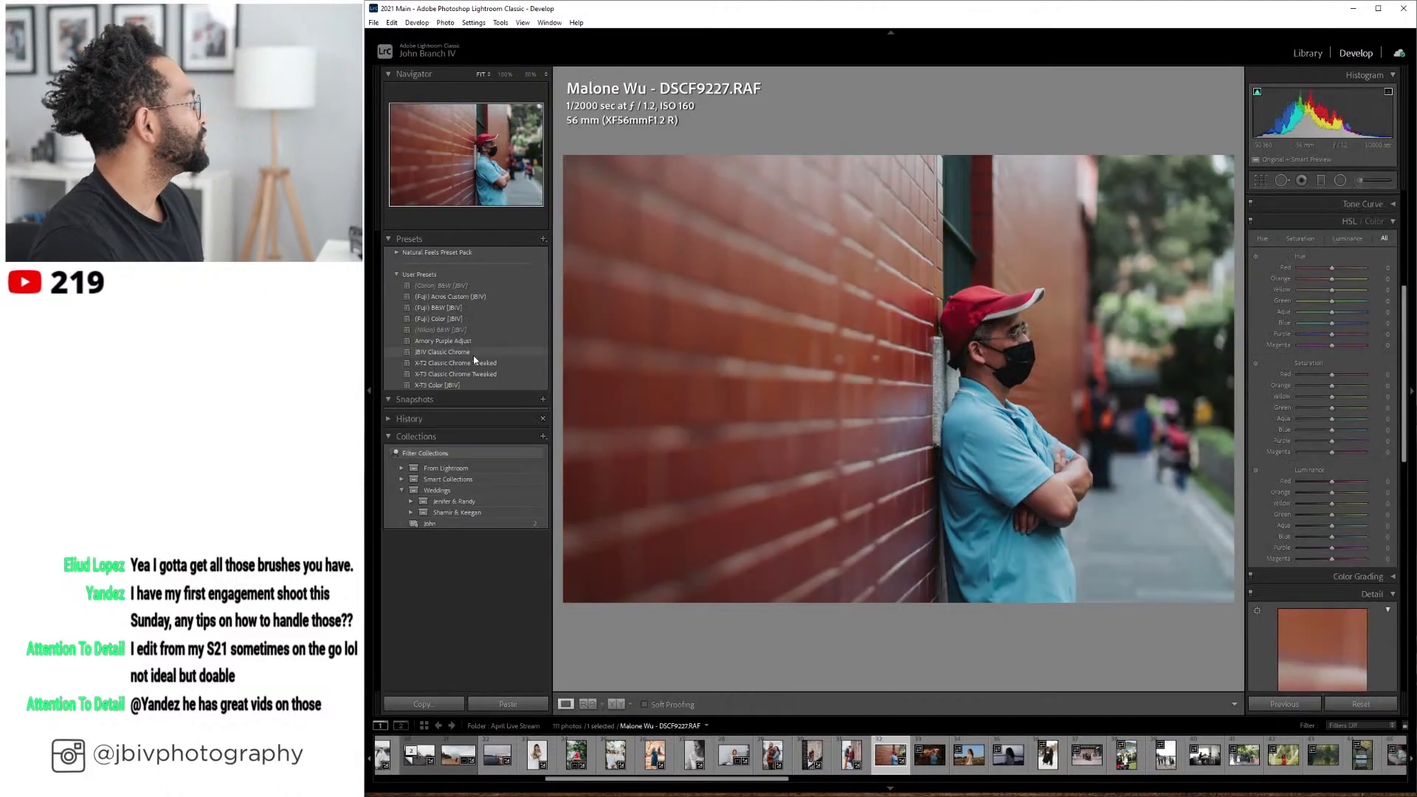
scroll(1343, 332, up, 4)
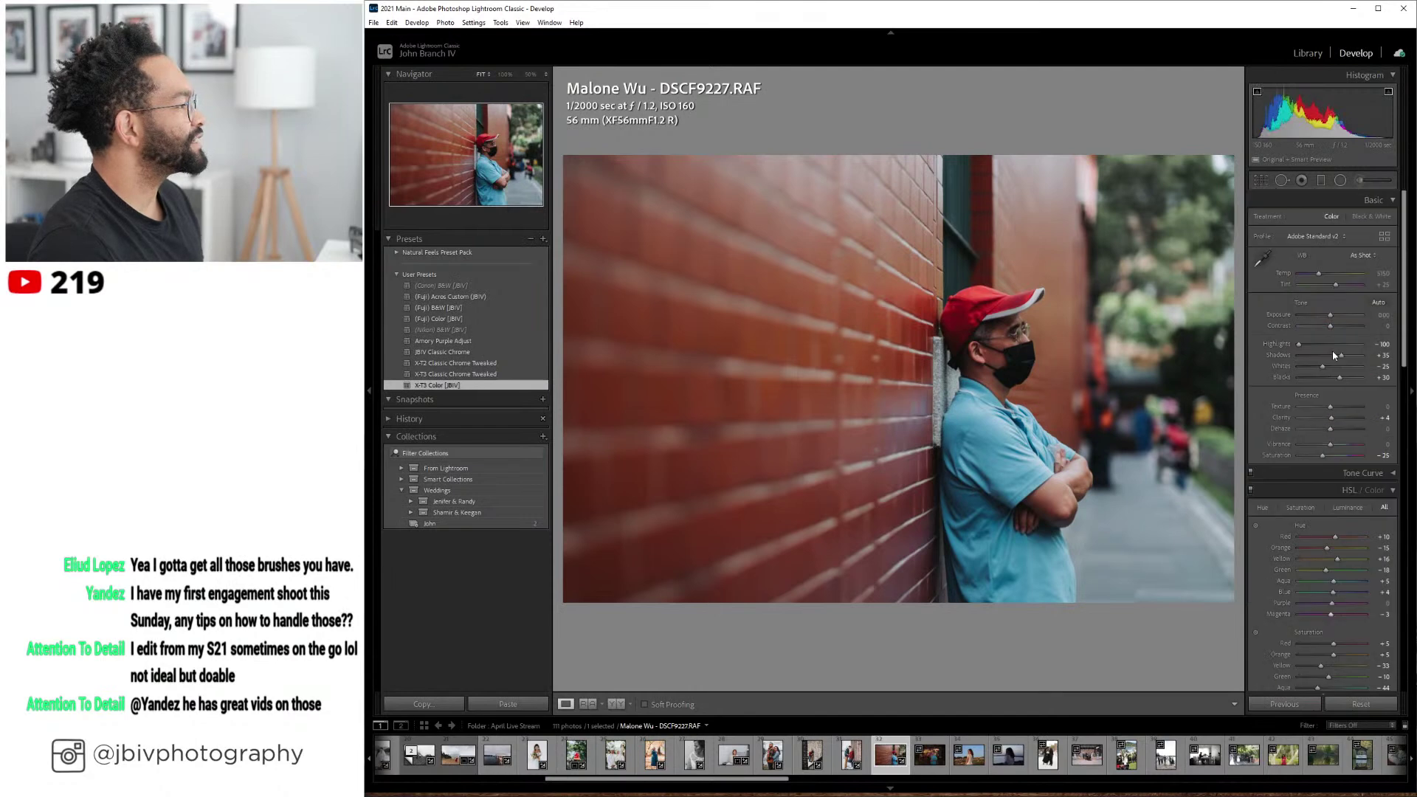
- Set the brick wall photo's Exposure to +0.80, Shadows to +30 and Clarity to +9
scroll(1346, 316, up, 8)
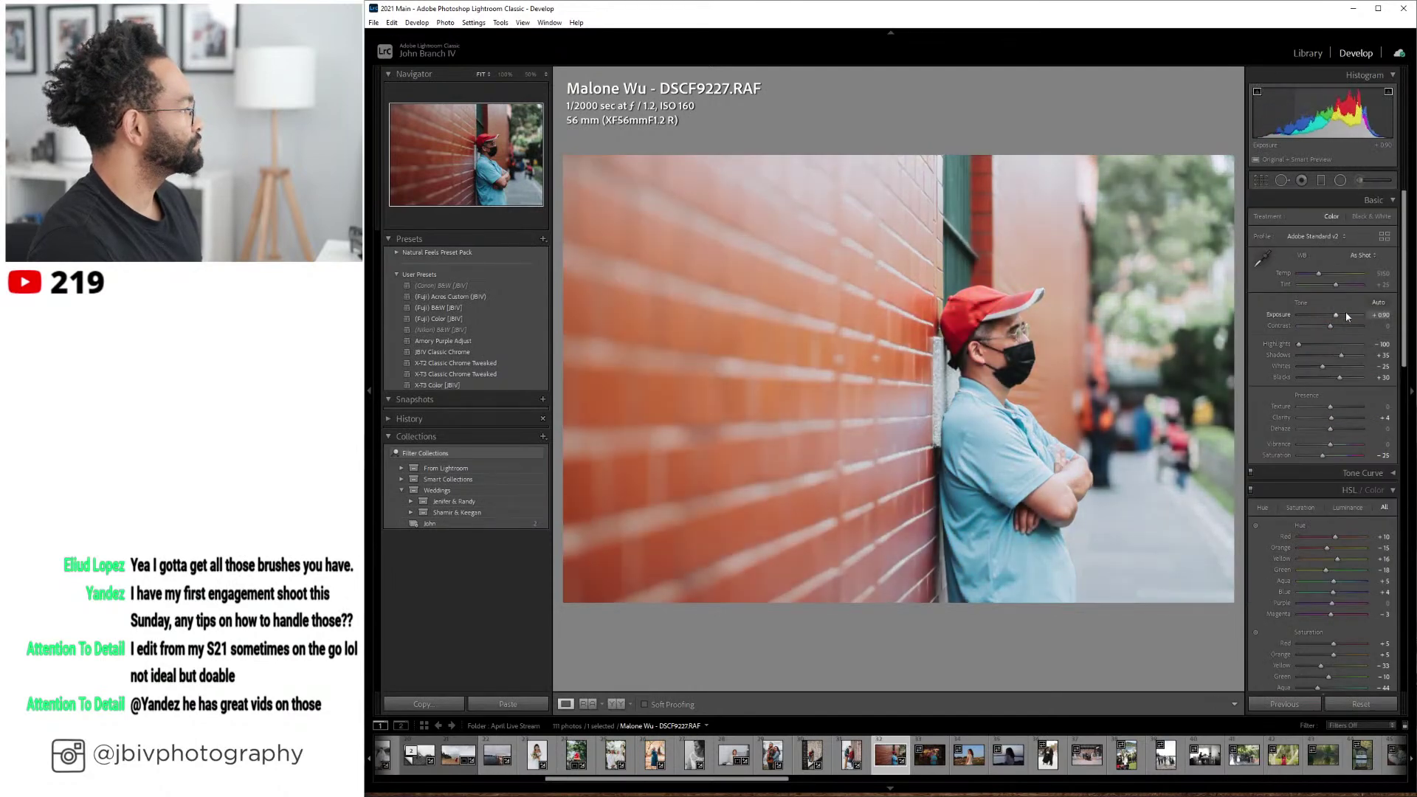
scroll(1345, 316, down, 1)
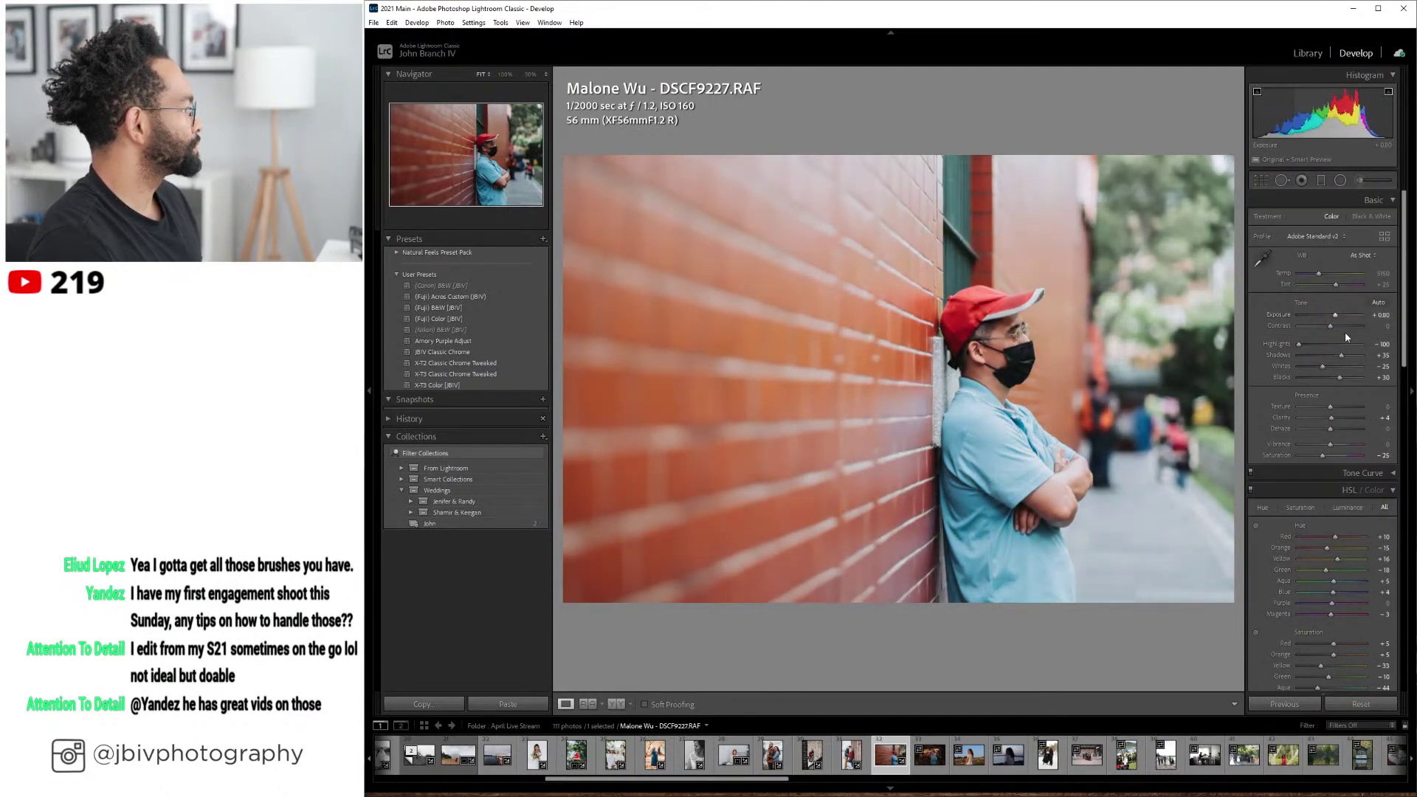
scroll(1344, 355, down, 1)
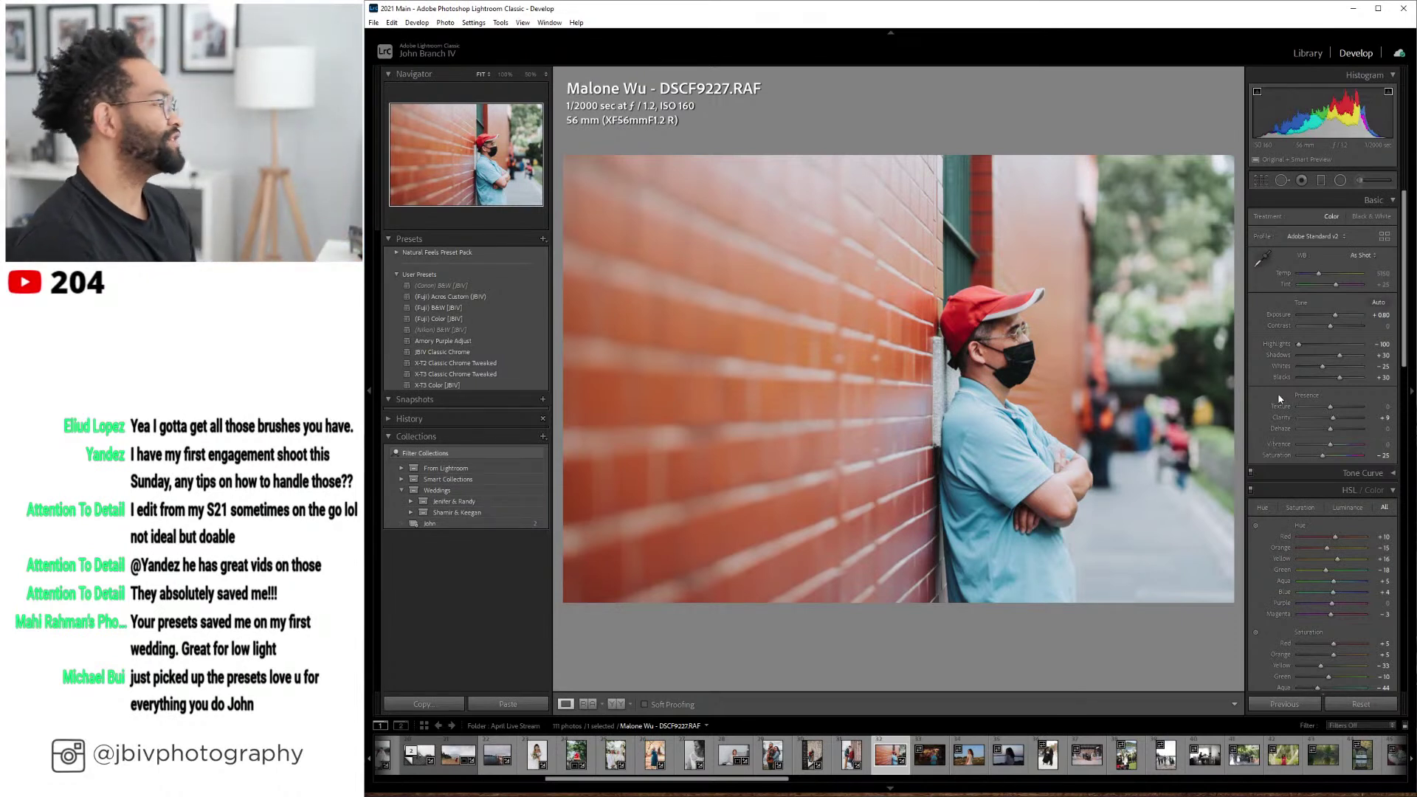
- Open the night photo of the man at the temple, apply the X-T3 Color [JBIV] preset and set Exposure to +1.70
key(Right)
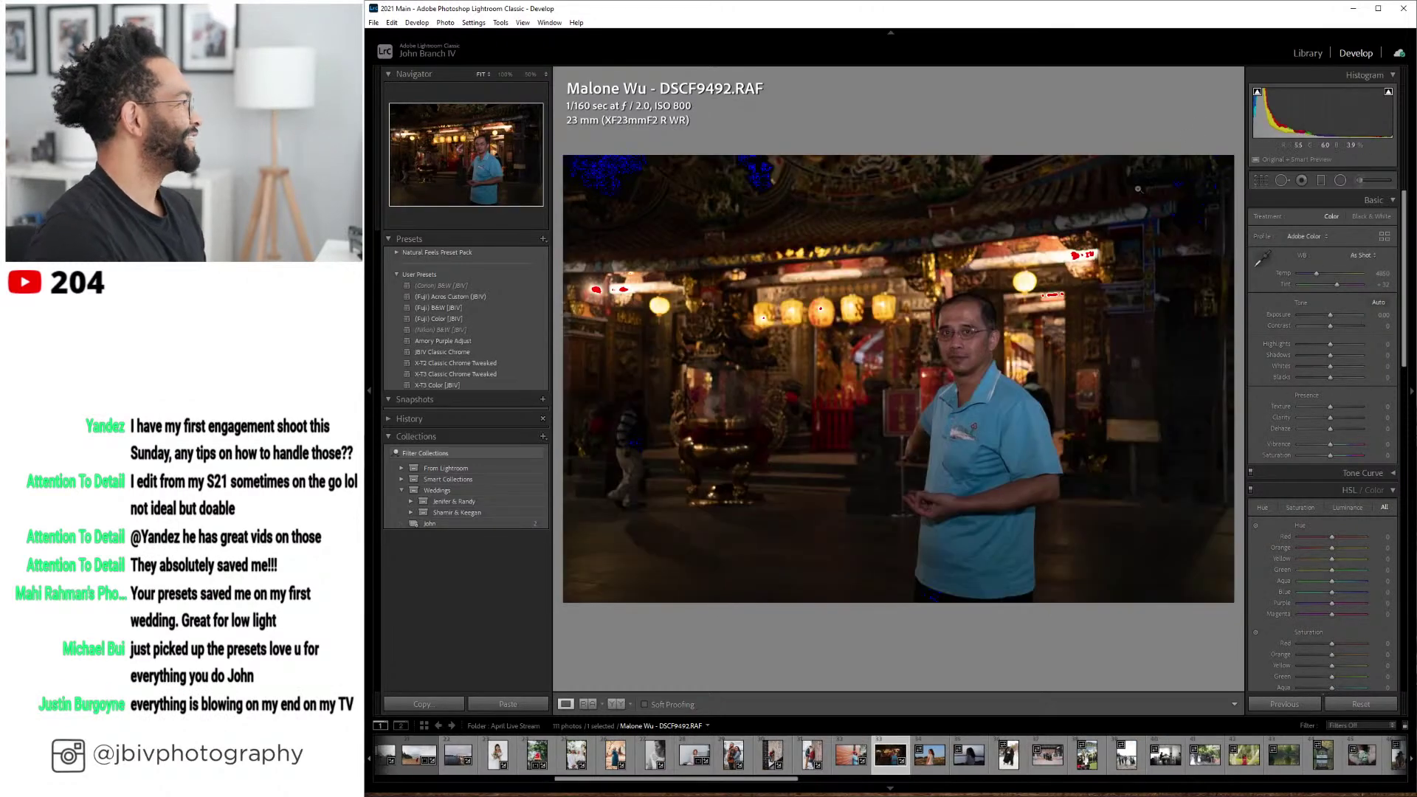
click(480, 386)
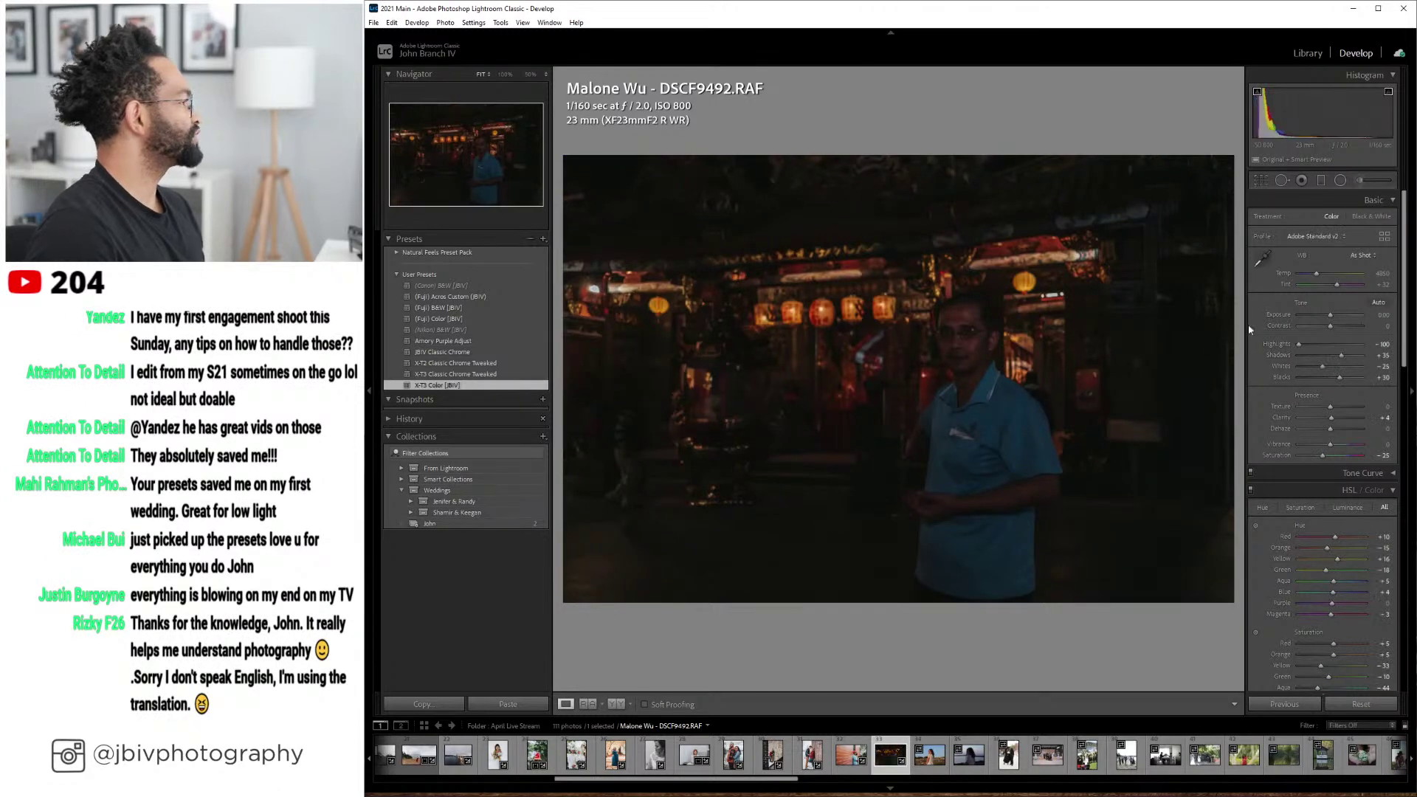
scroll(1347, 317, up, 6)
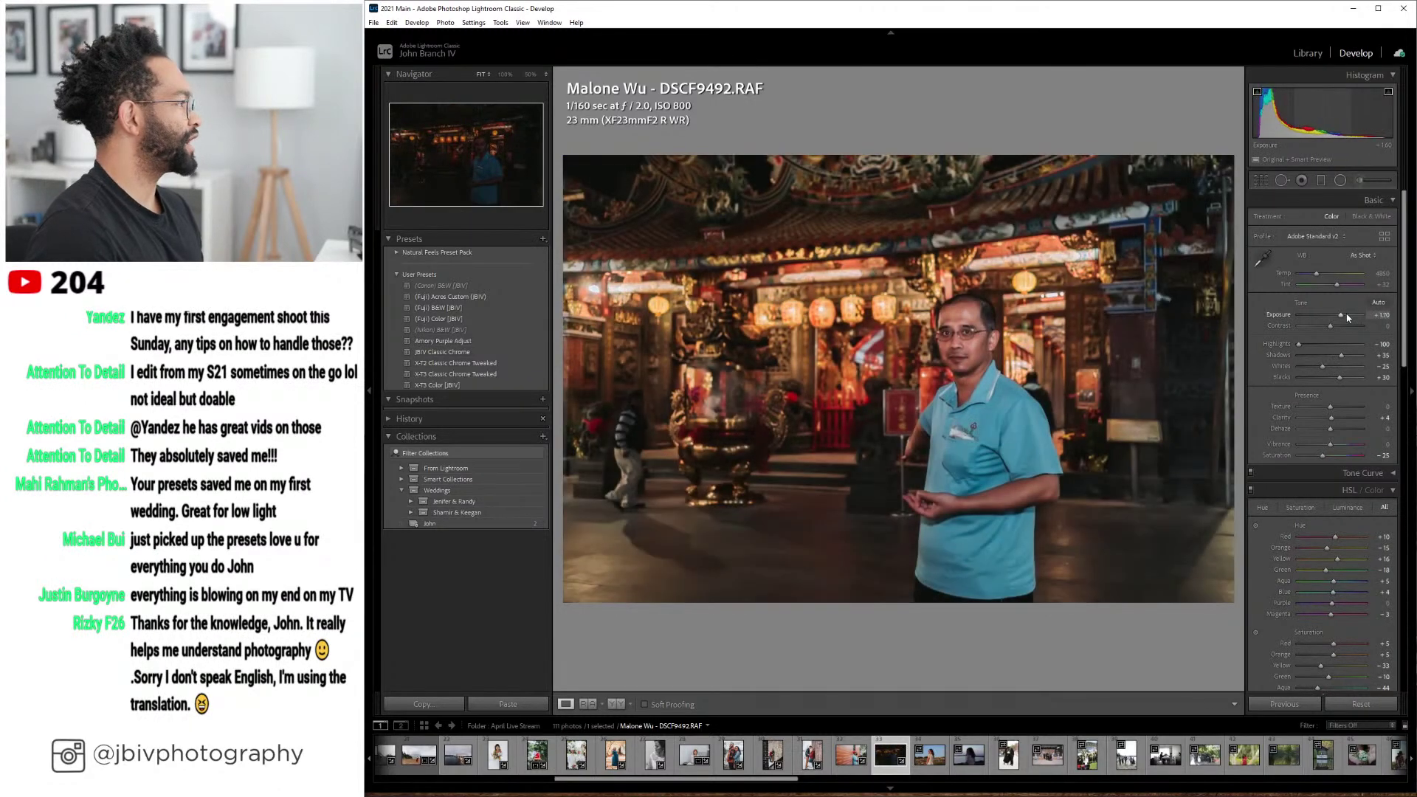
- Inspect the temple photo's lanterns at 100%, try brighter Highlights before setting them to -100, and set Clarity to +9
click(818, 318)
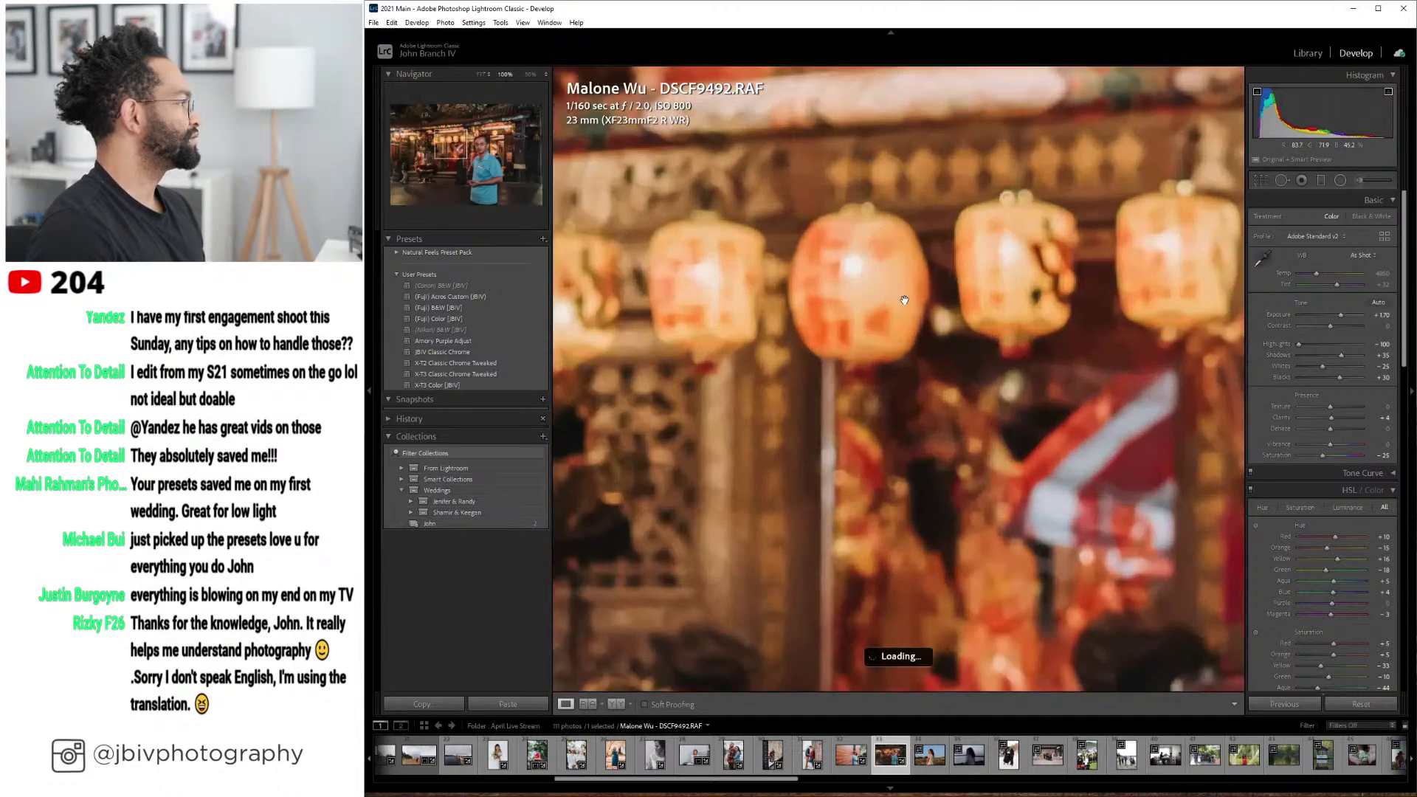
click(798, 309)
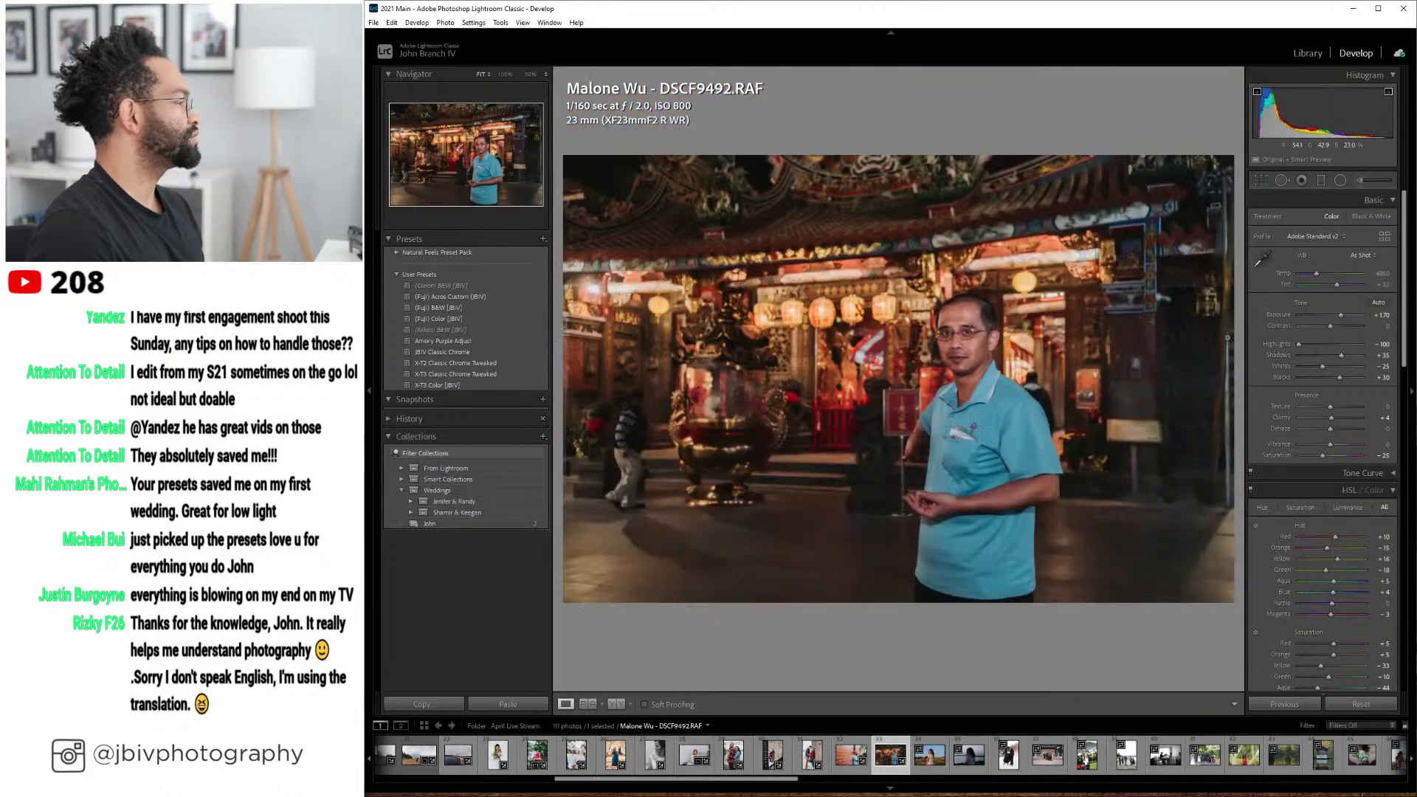
drag(1299, 344, 1305, 345)
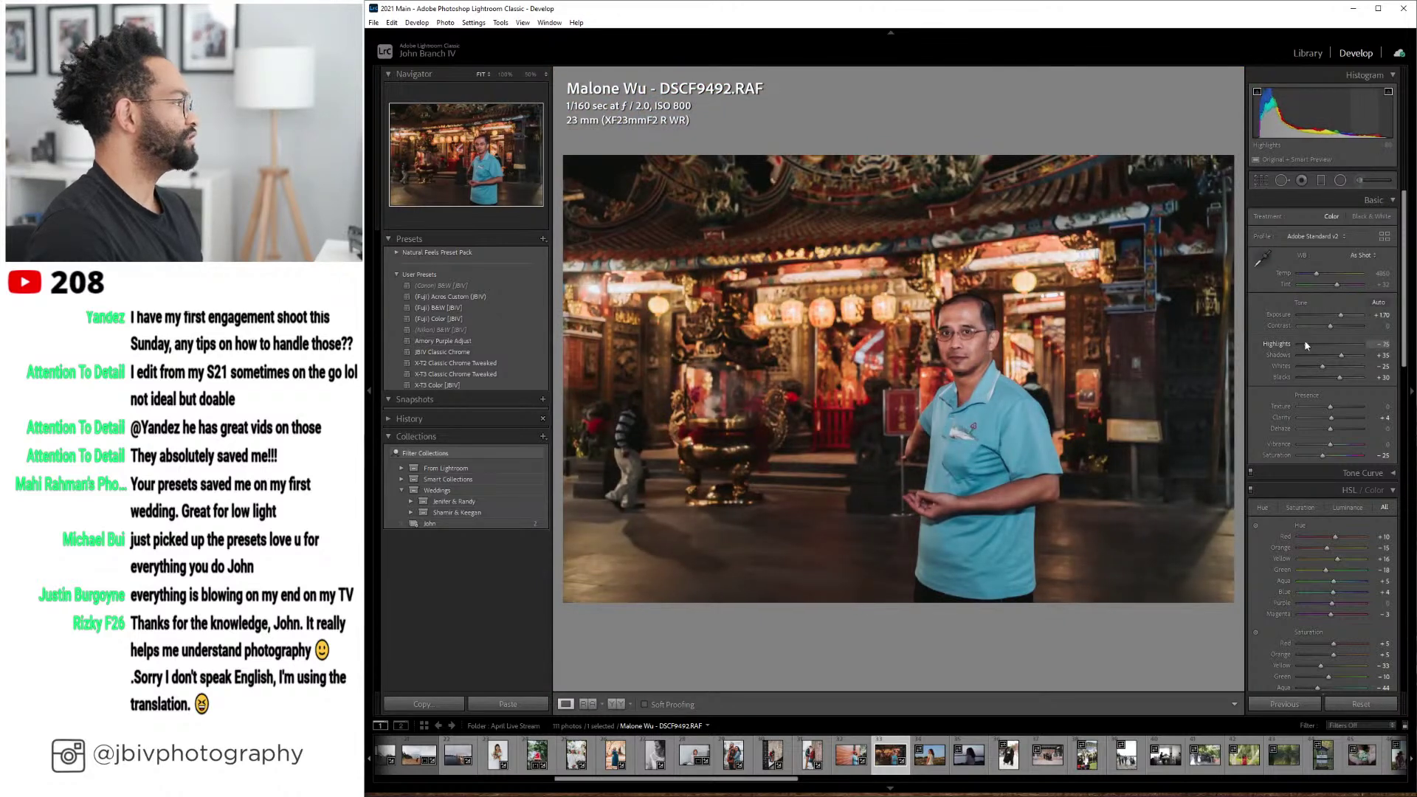
drag(1306, 345, 1297, 345)
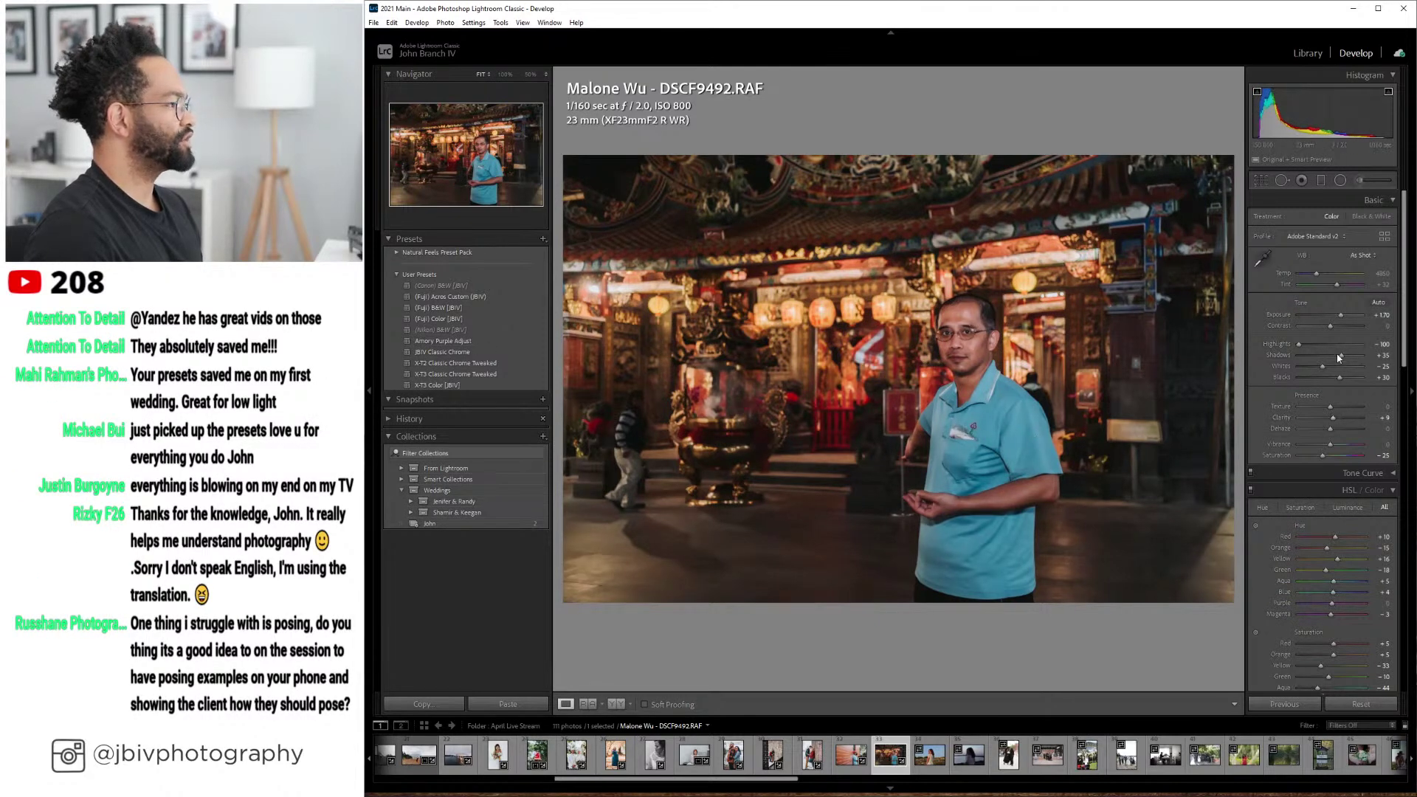
- Try Exposure +1.90 on the temple photo, set Highlights to -55 and return Exposure to +1.70
drag(1342, 313, 1344, 316)
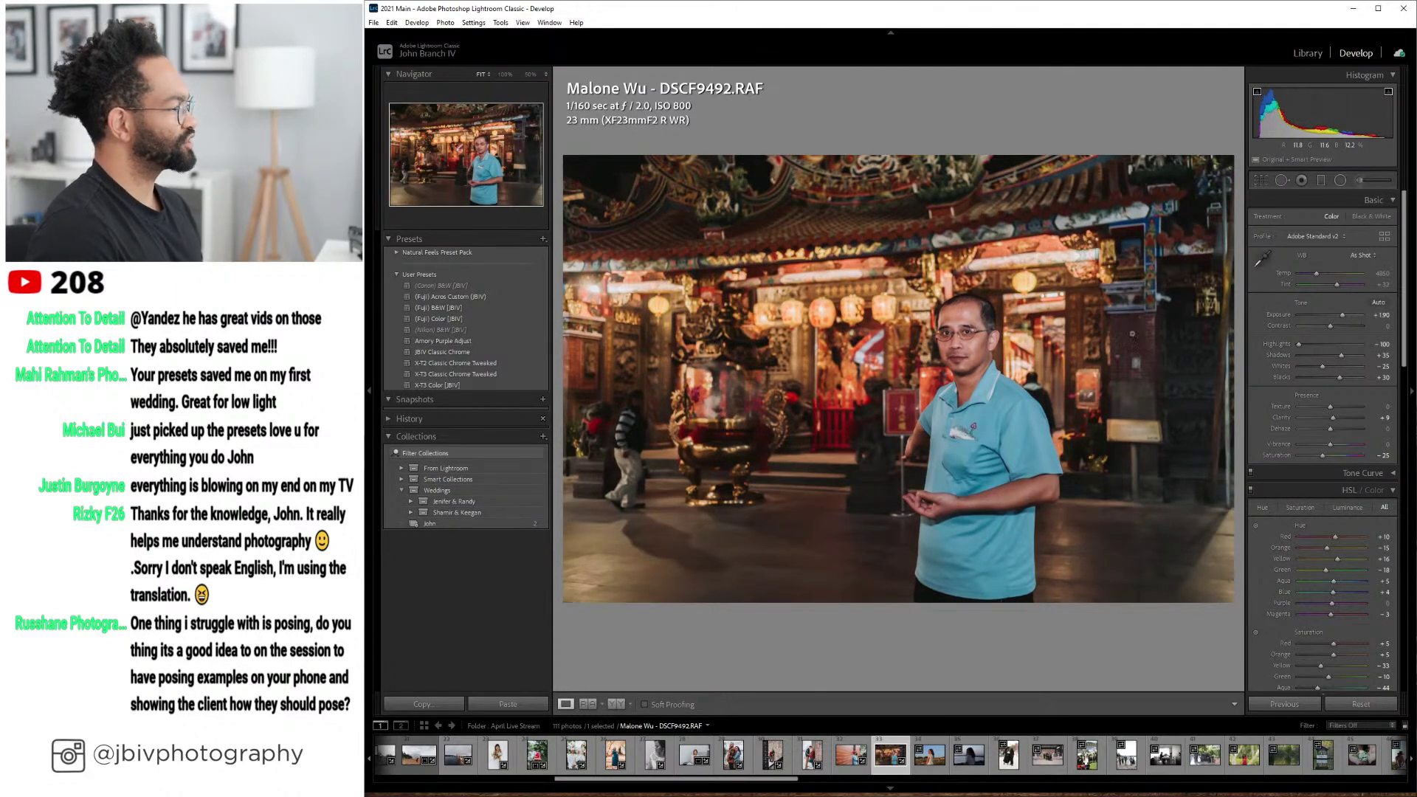
mouse_move(1299, 344)
mouse_down()
mouse_move(1308, 355)
mouse_move(1316, 344)
mouse_up()
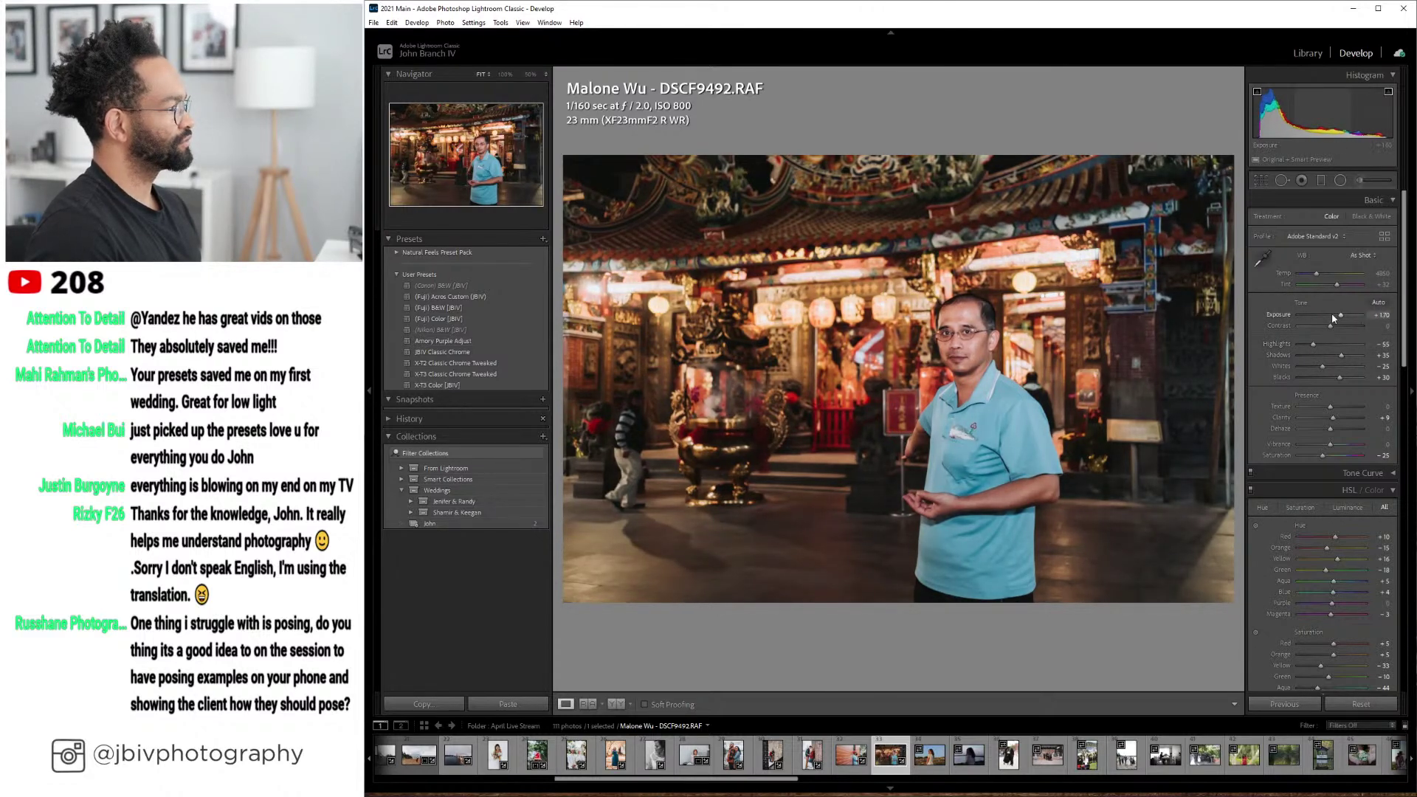
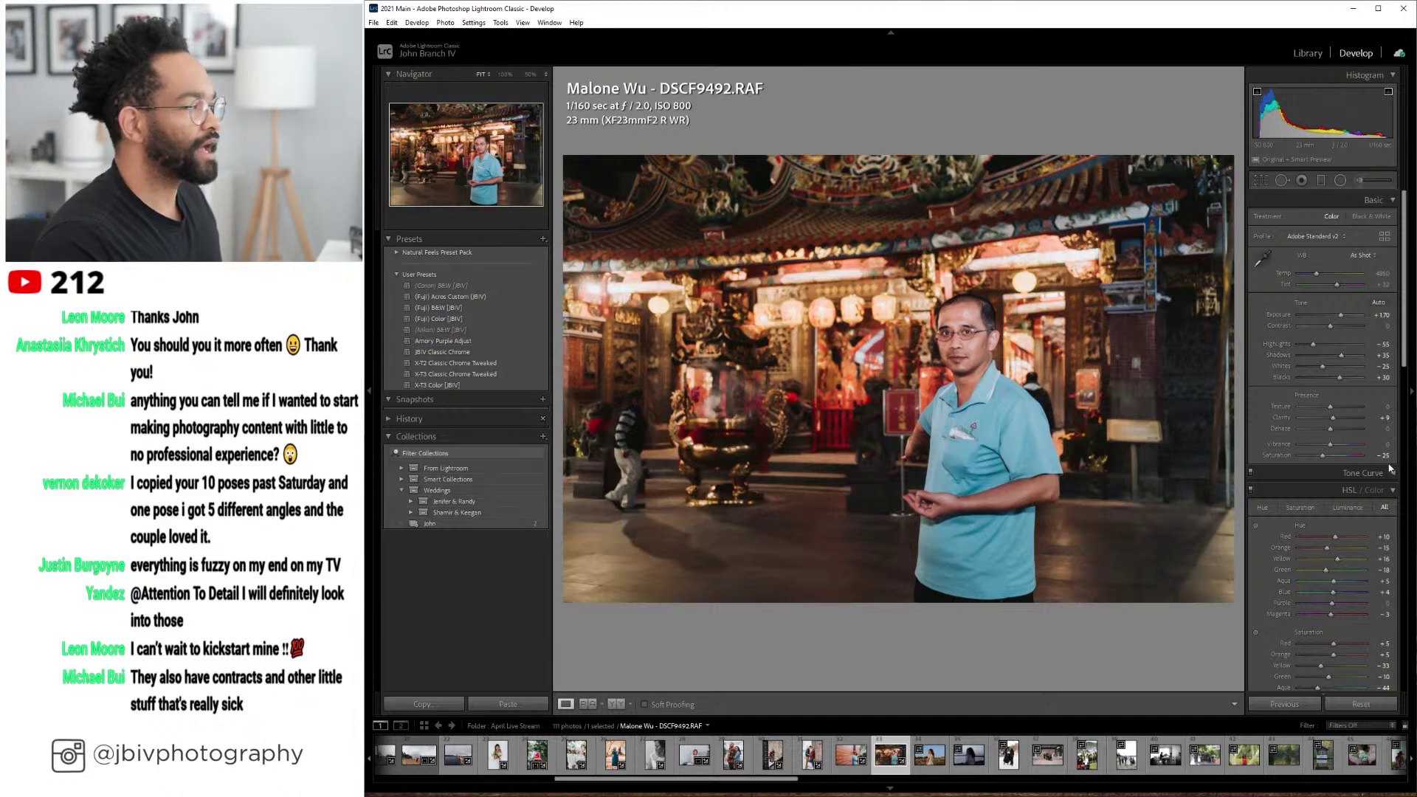
- Open the photo of the woman on the rocky hillside, check its camera metadata in the Library and apply the (Fuji) Color [JBIV] preset in Develop
key(Right)
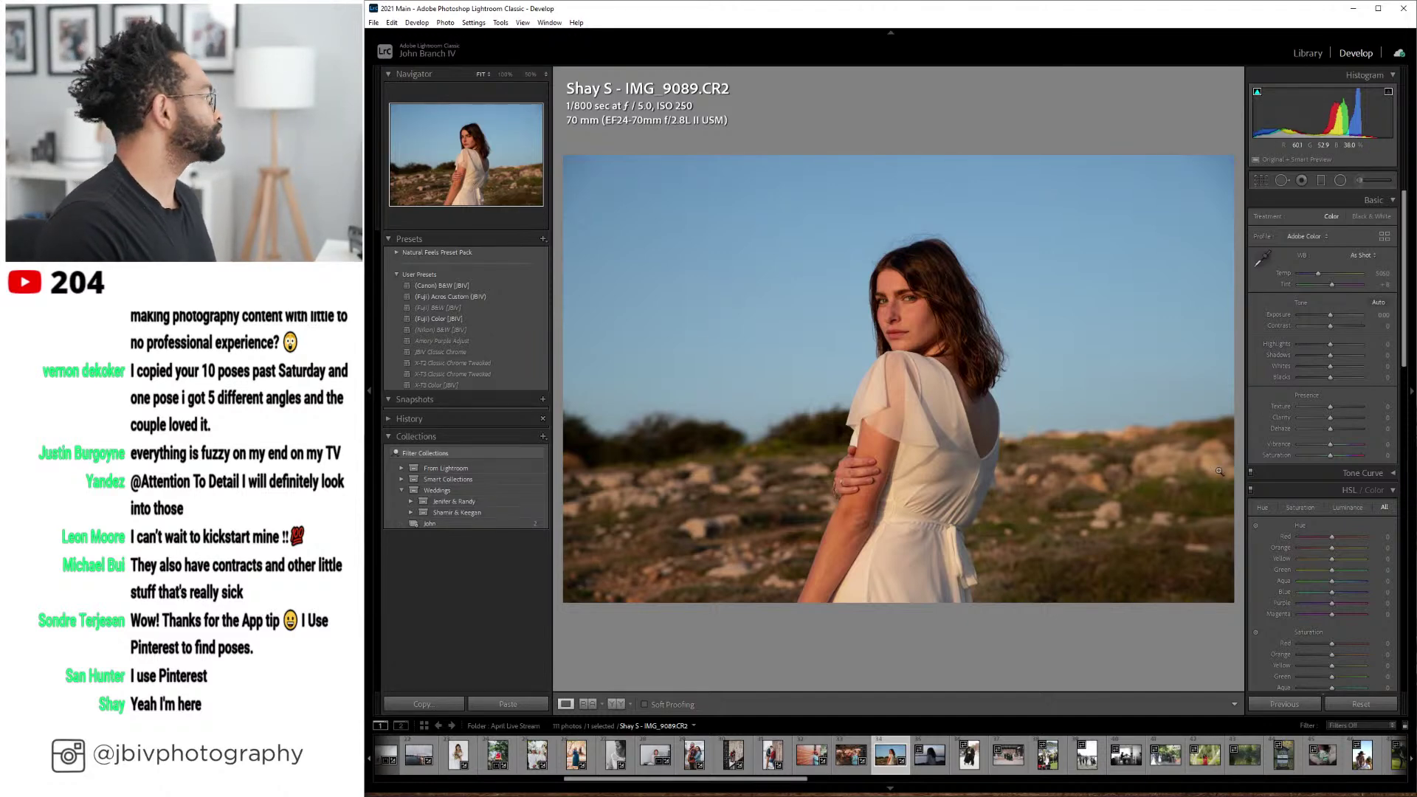
click(1312, 54)
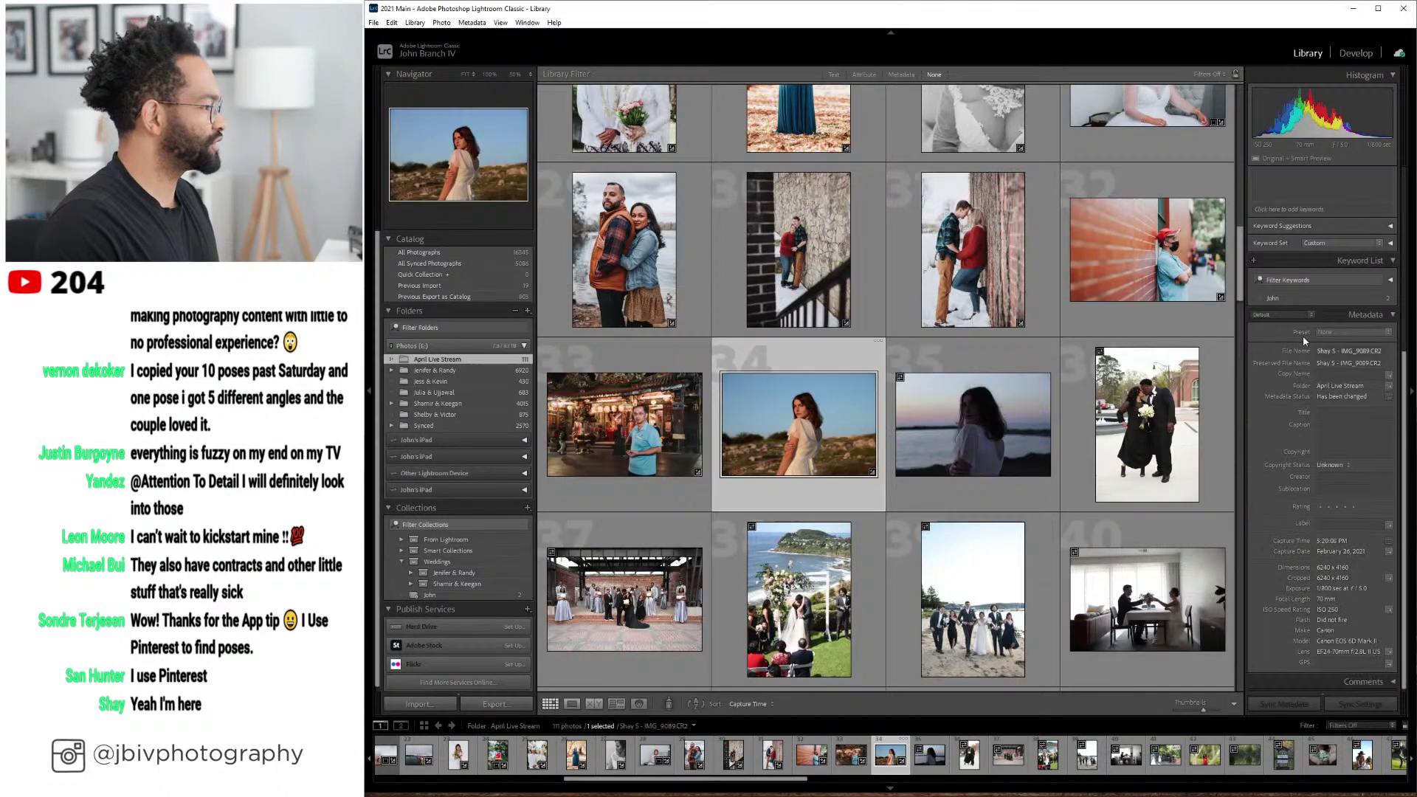
click(1343, 55)
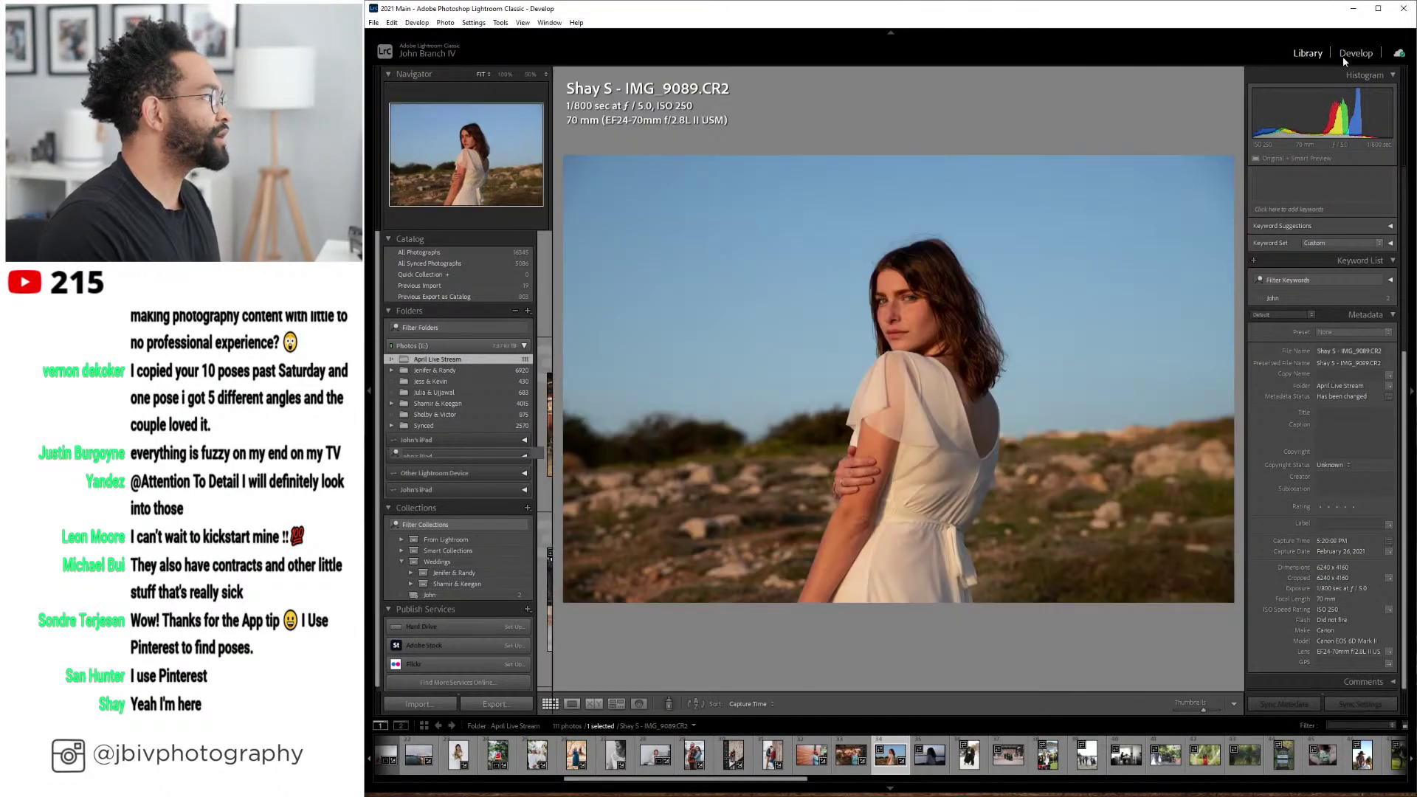
scroll(1253, 436, down, 10)
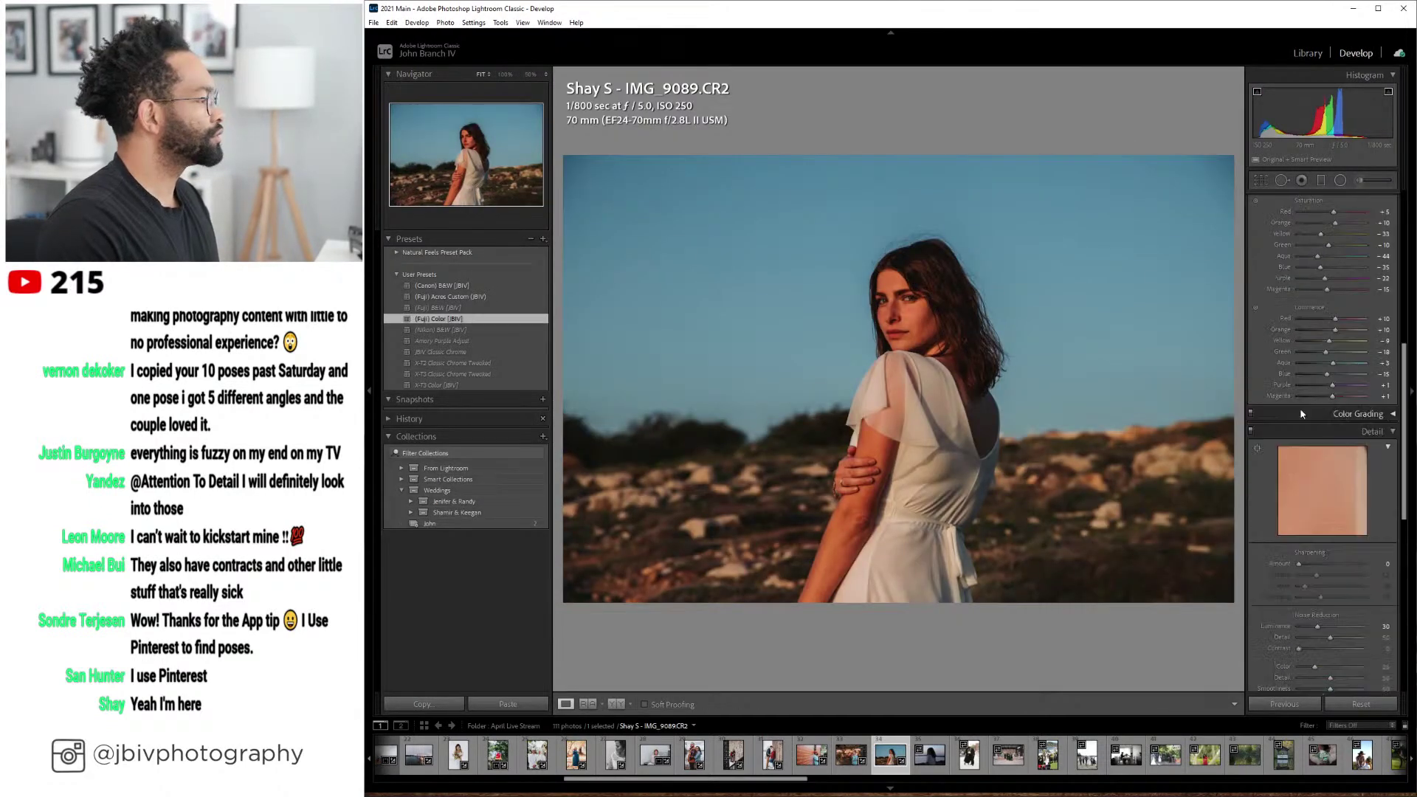
click(1311, 548)
click(1306, 575)
scroll(1309, 437, up, 10)
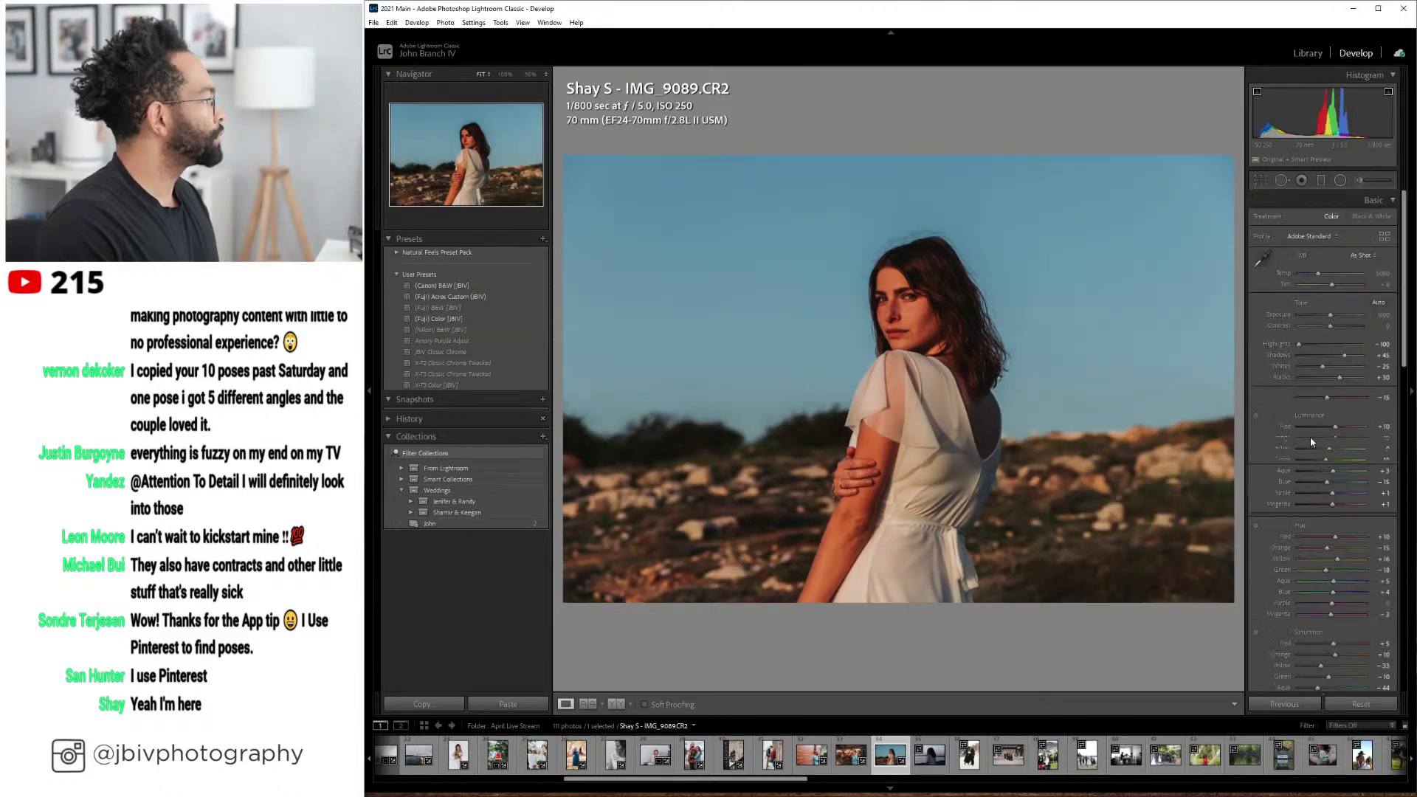
- Set the hillside portrait's Exposure to +0.90, Temp to 4700 and Shadows to +50
drag(1339, 318, 1342, 320)
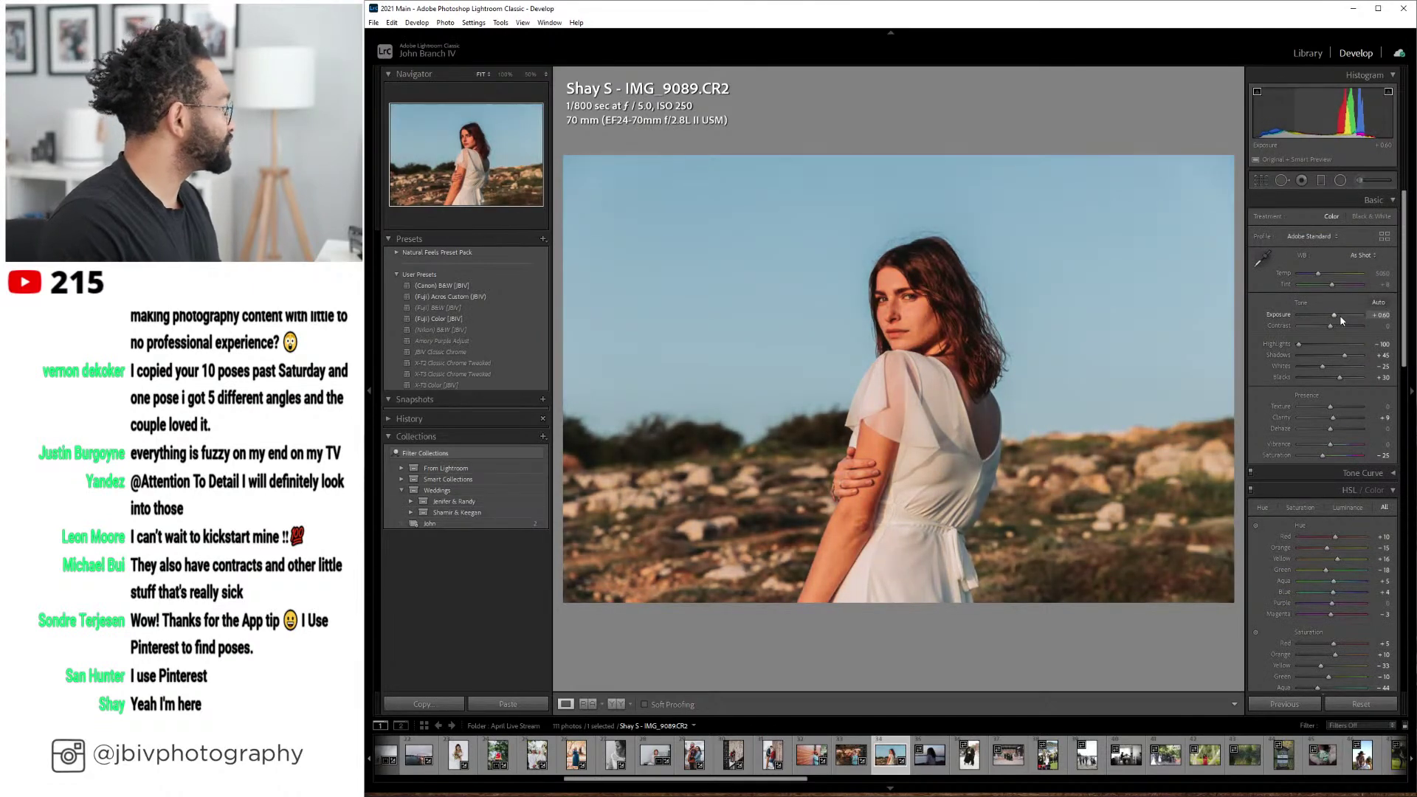
drag(1323, 273, 1322, 273)
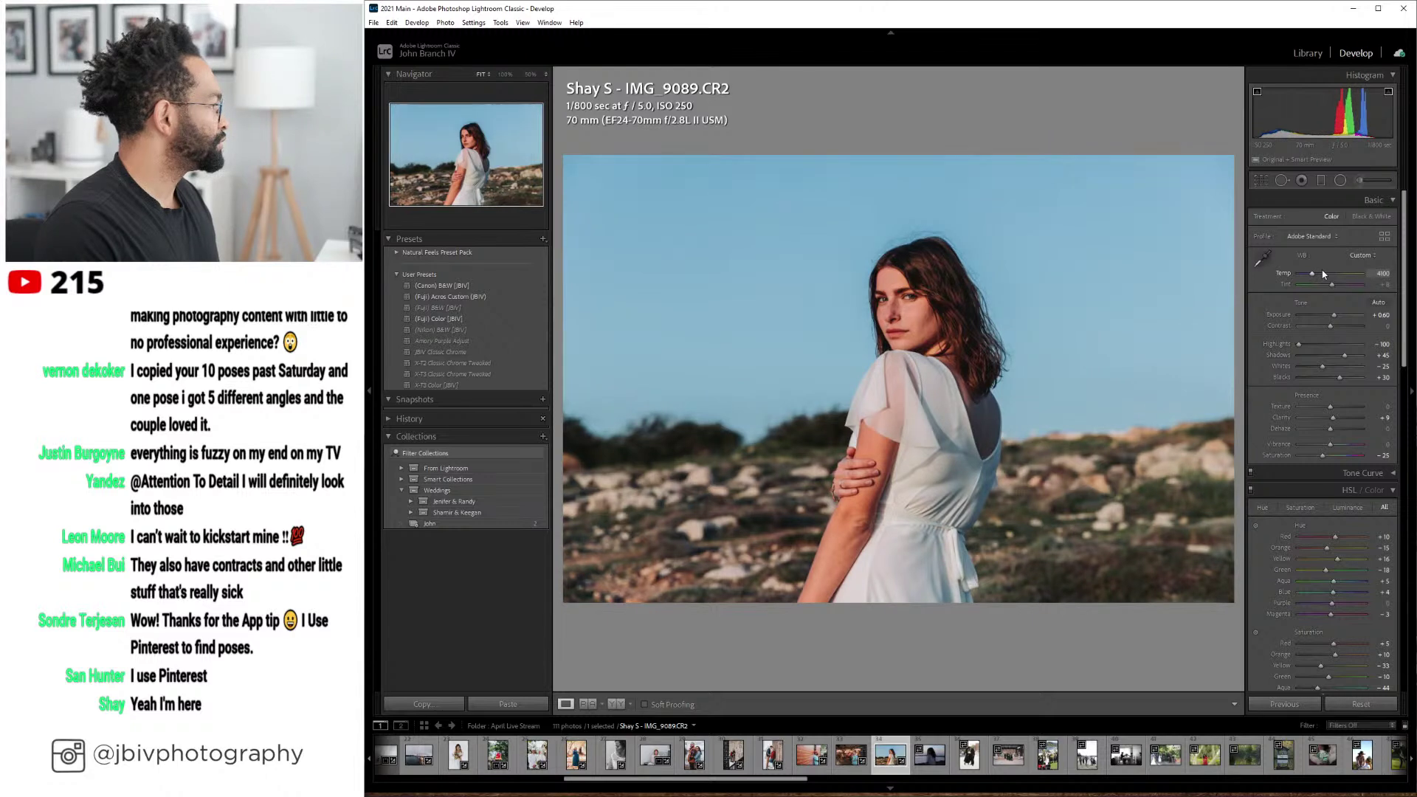
drag(1312, 275, 1314, 275)
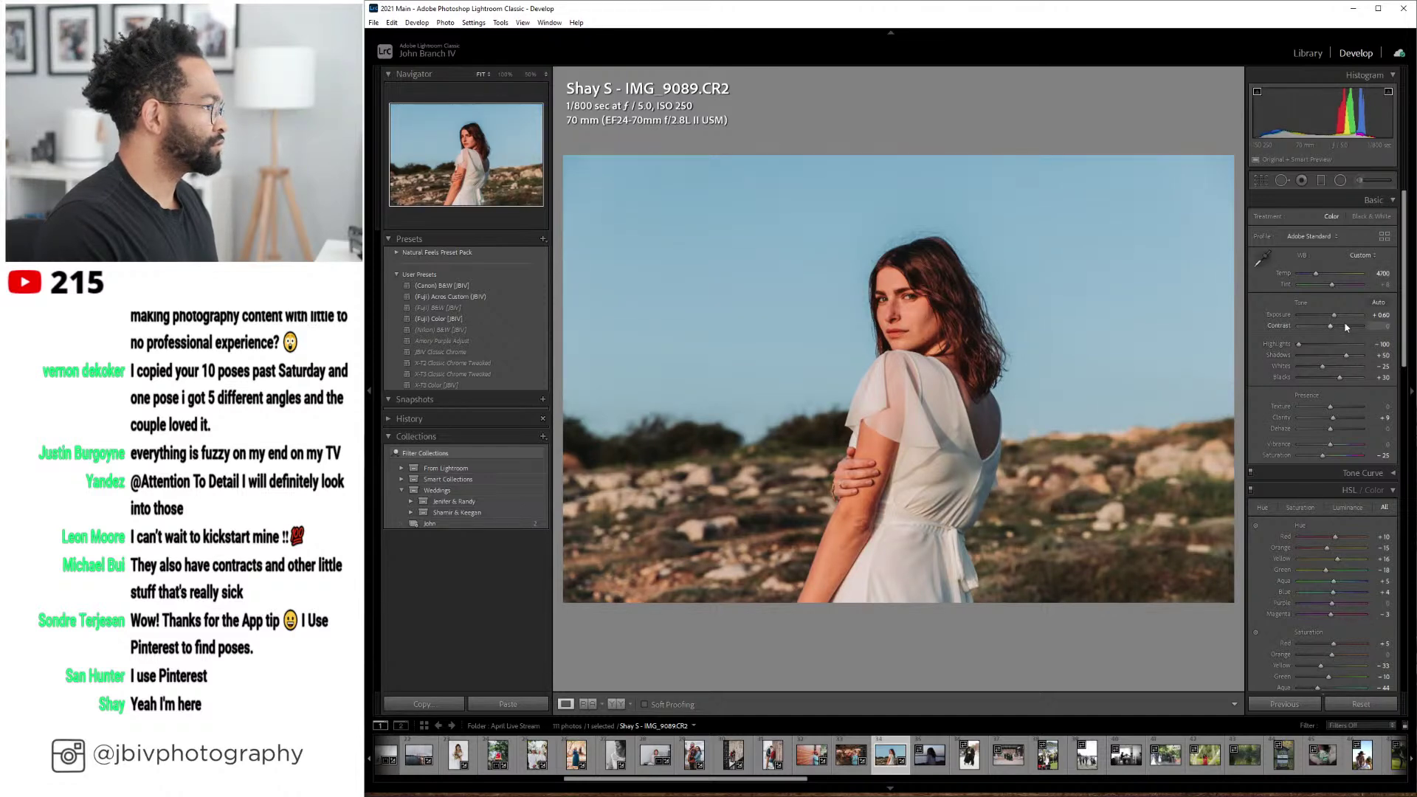
drag(1336, 316, 1345, 317)
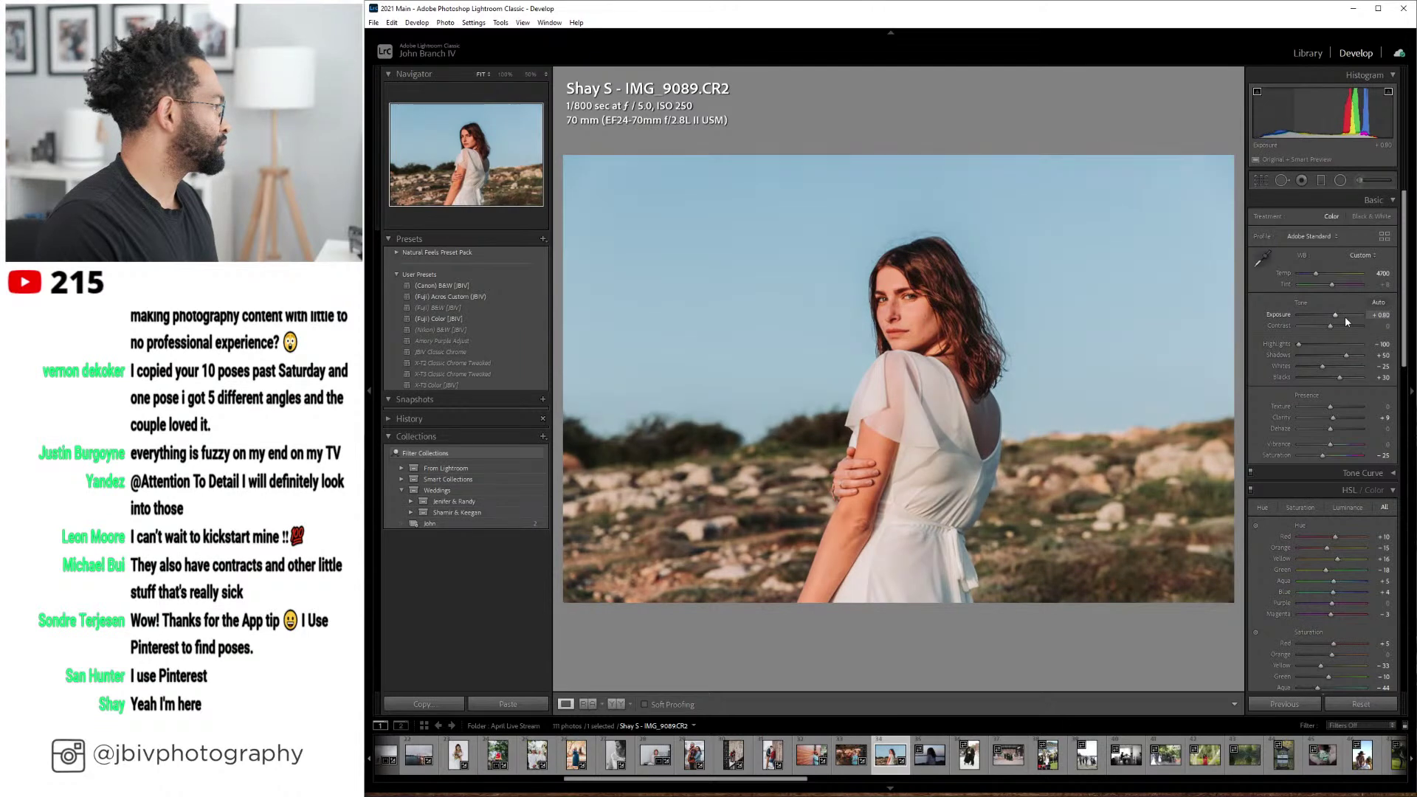
drag(1329, 288, 1332, 290)
scroll(1330, 291, down, 3)
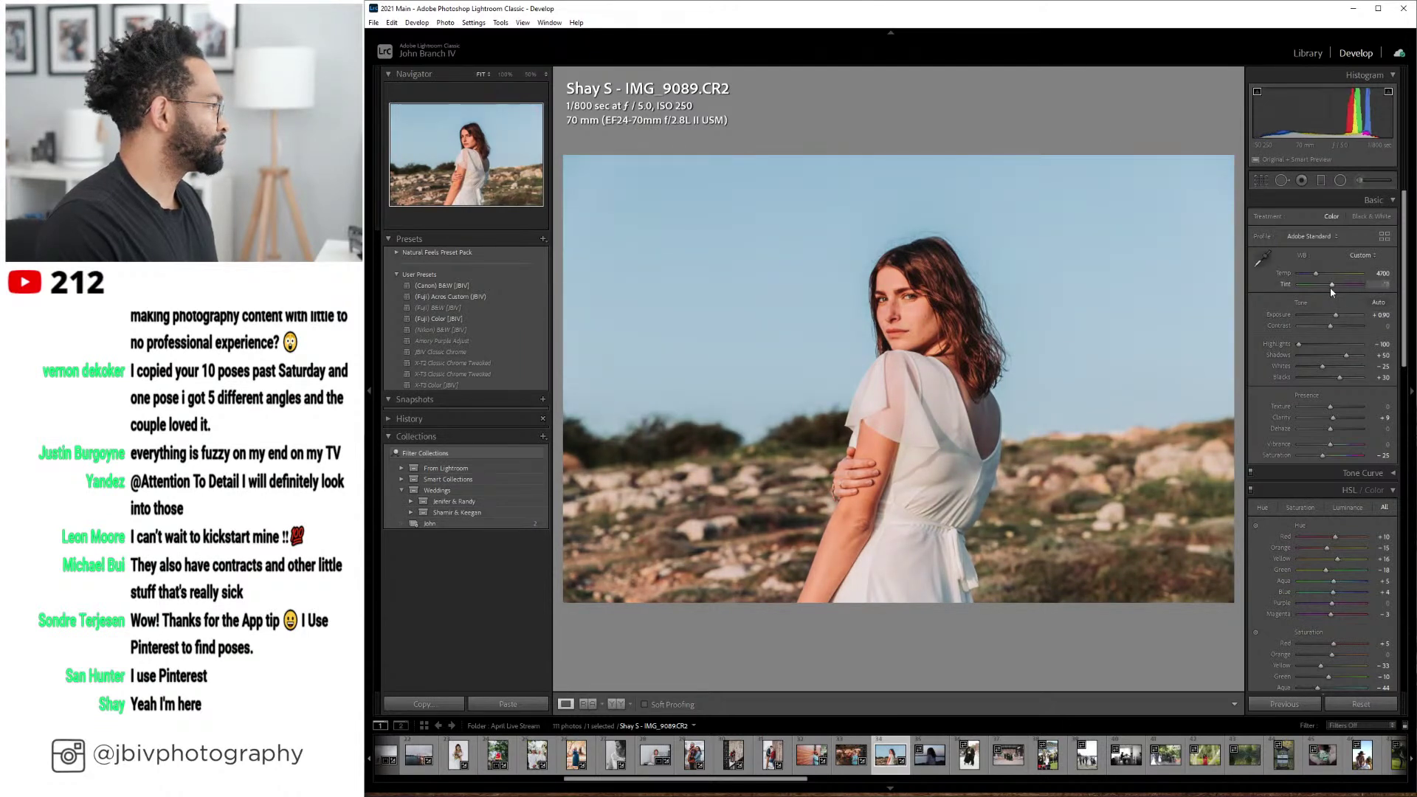
scroll(1291, 327, down, 10)
scroll(1266, 503, up, 10)
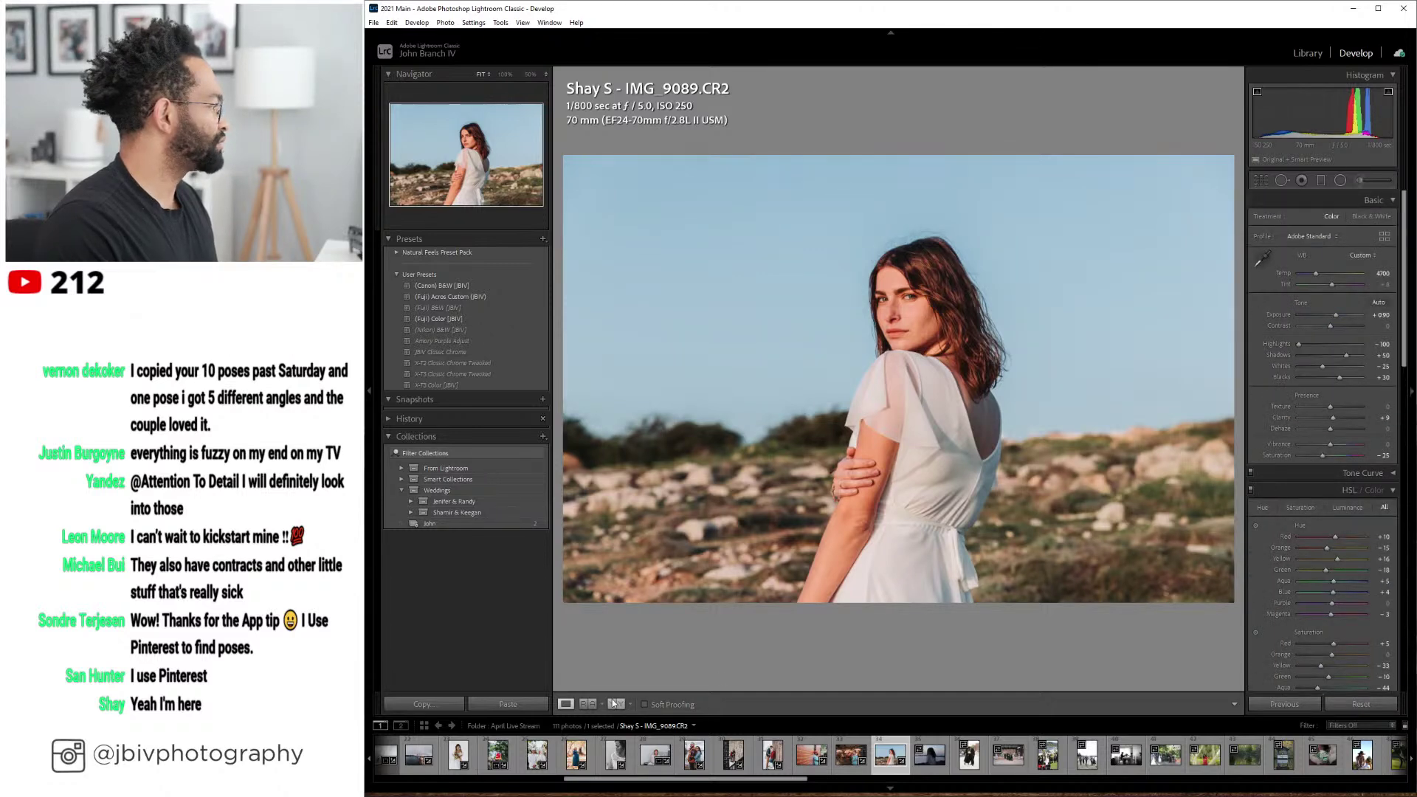
- Compare the hillside portrait before and after side by side with the side panels hidden, and return to the single-photo view
click(613, 704)
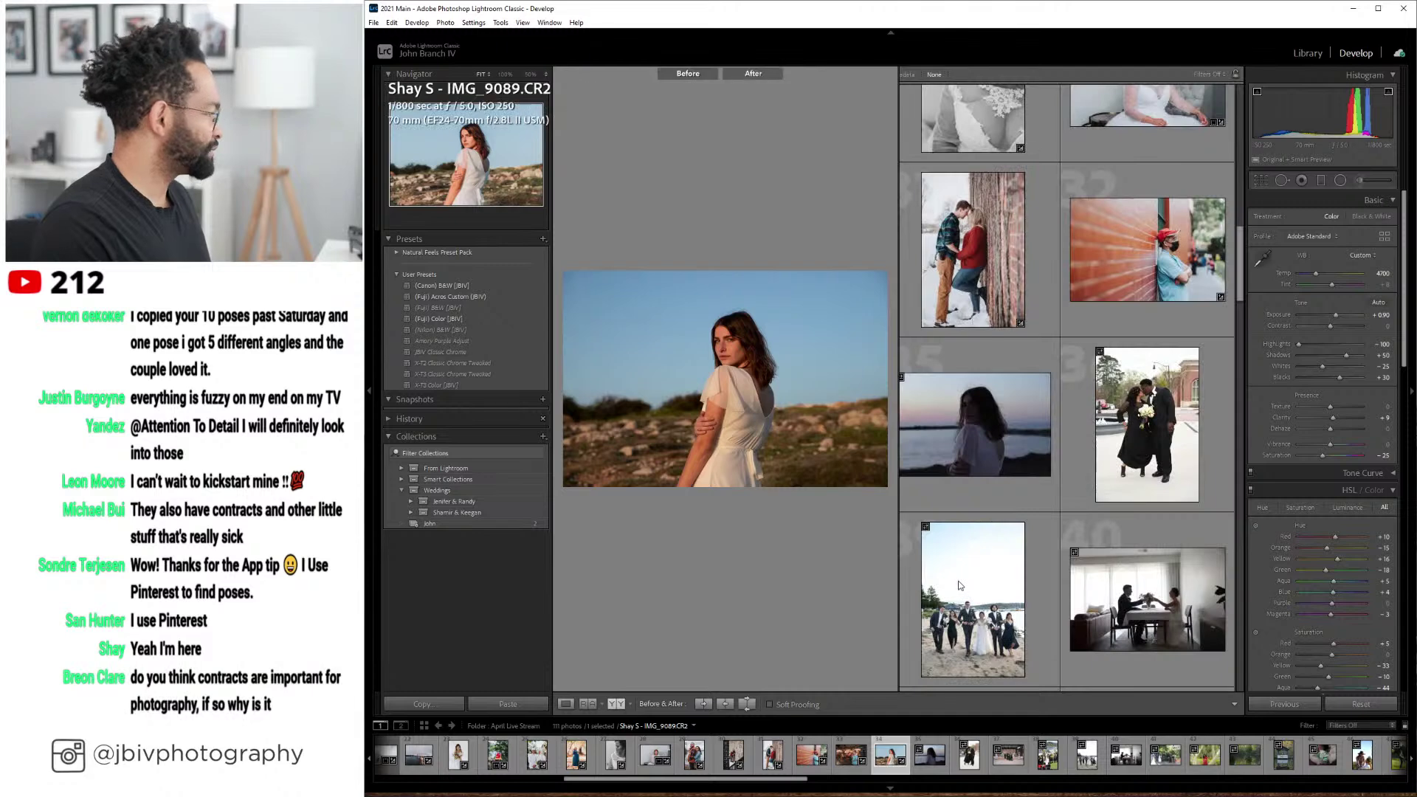
key(Tab)
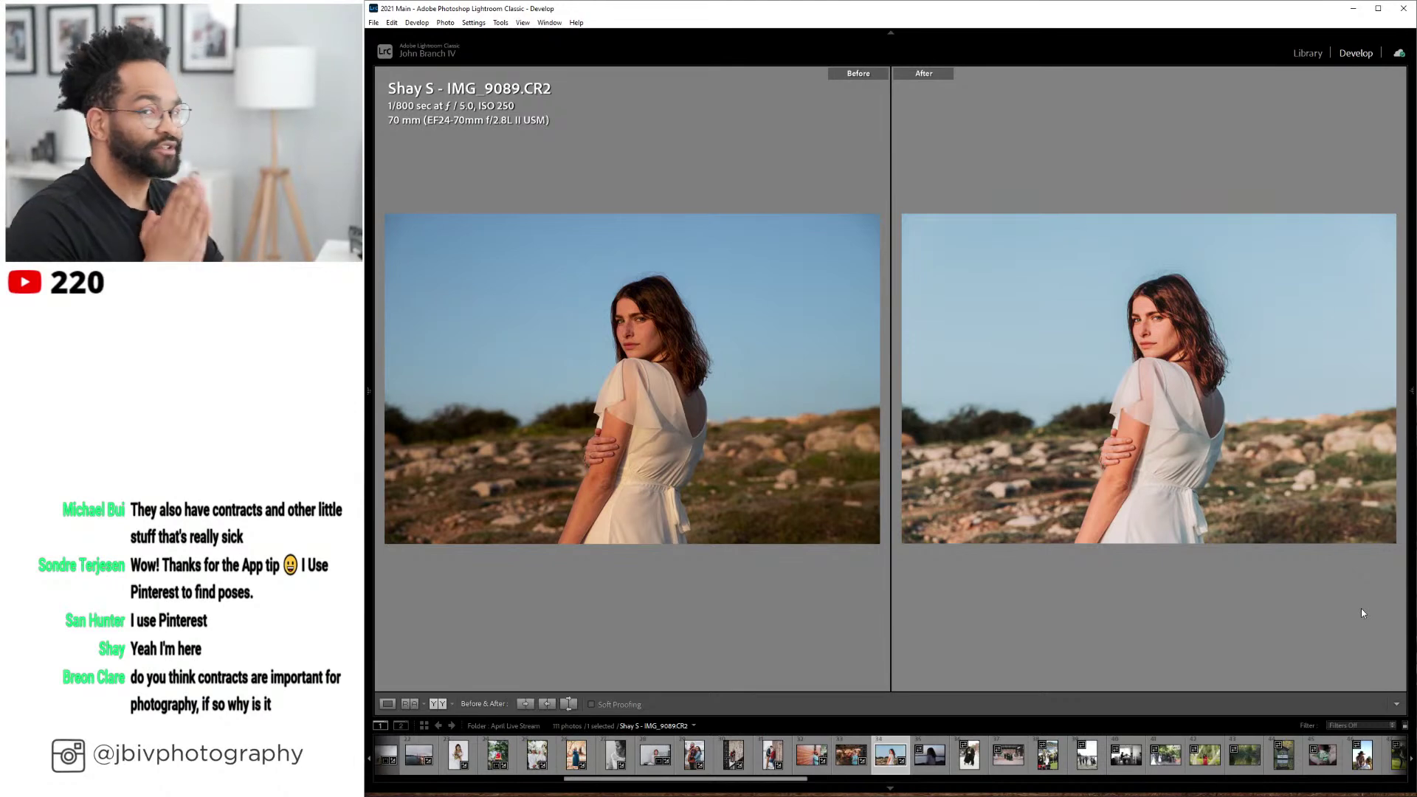
key(Tab)
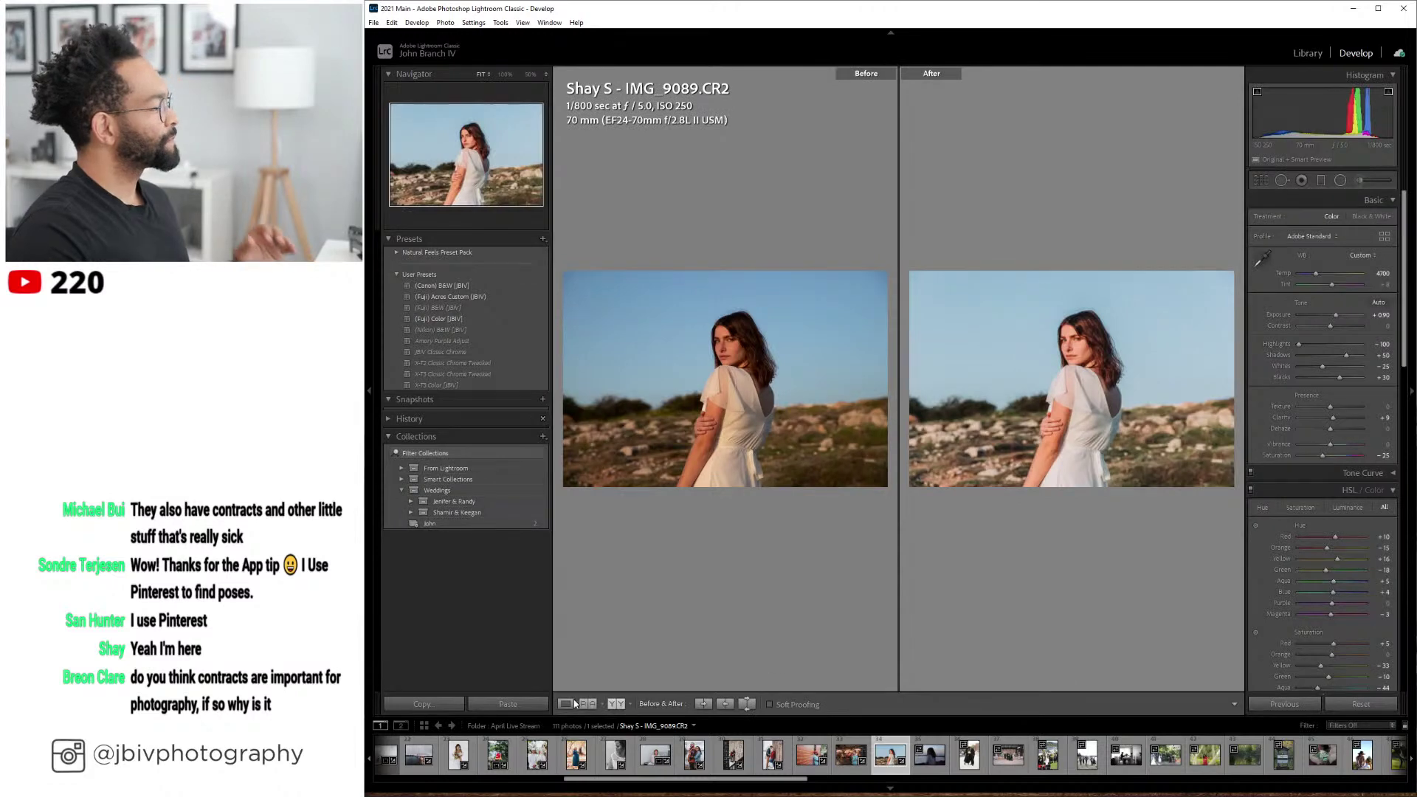
click(566, 704)
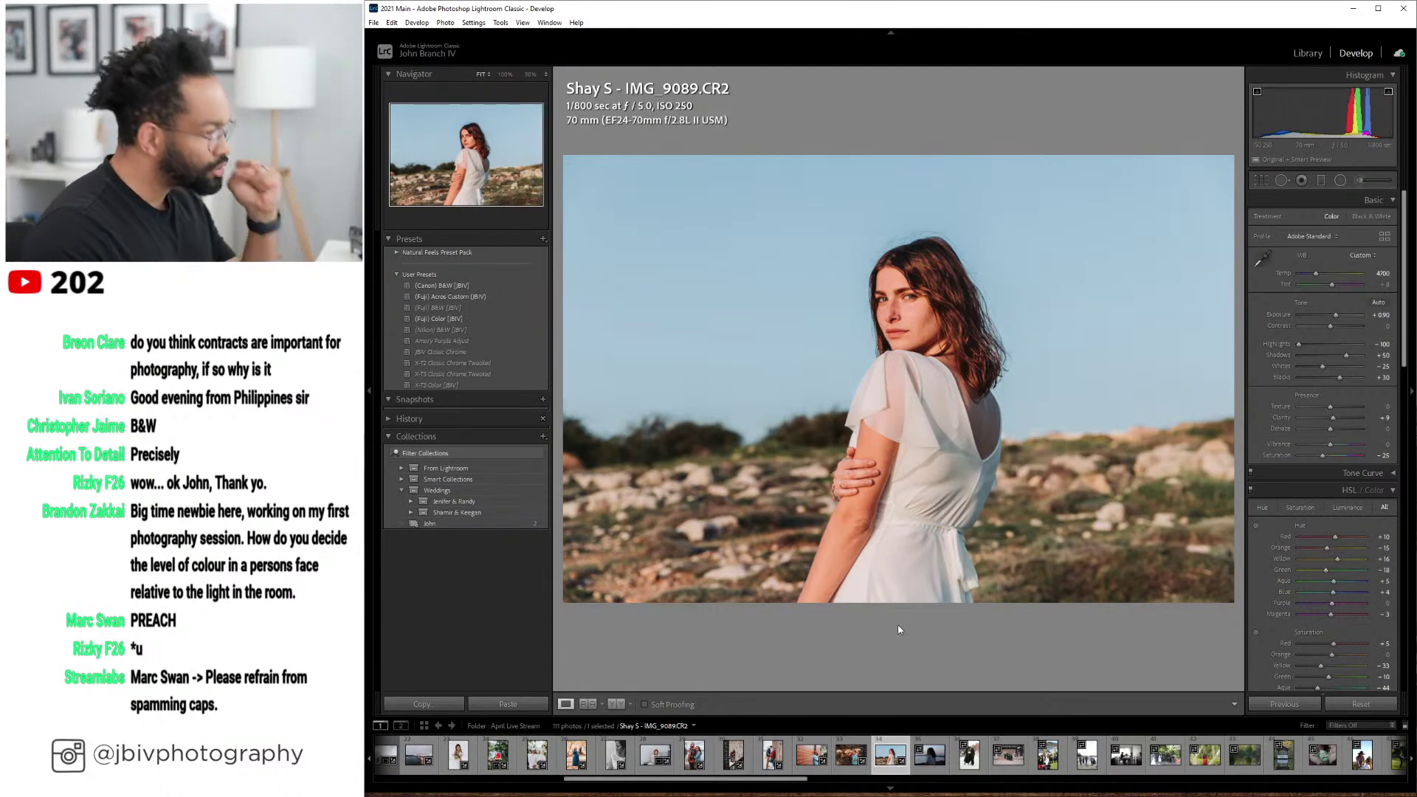
- Apply the (Fuji) Color [JBIV] preset to the next photo, the dusk seaside portrait, and set Exposure +1.40, Temp 6850, Tint +13 and Shadows +70
key(Right)
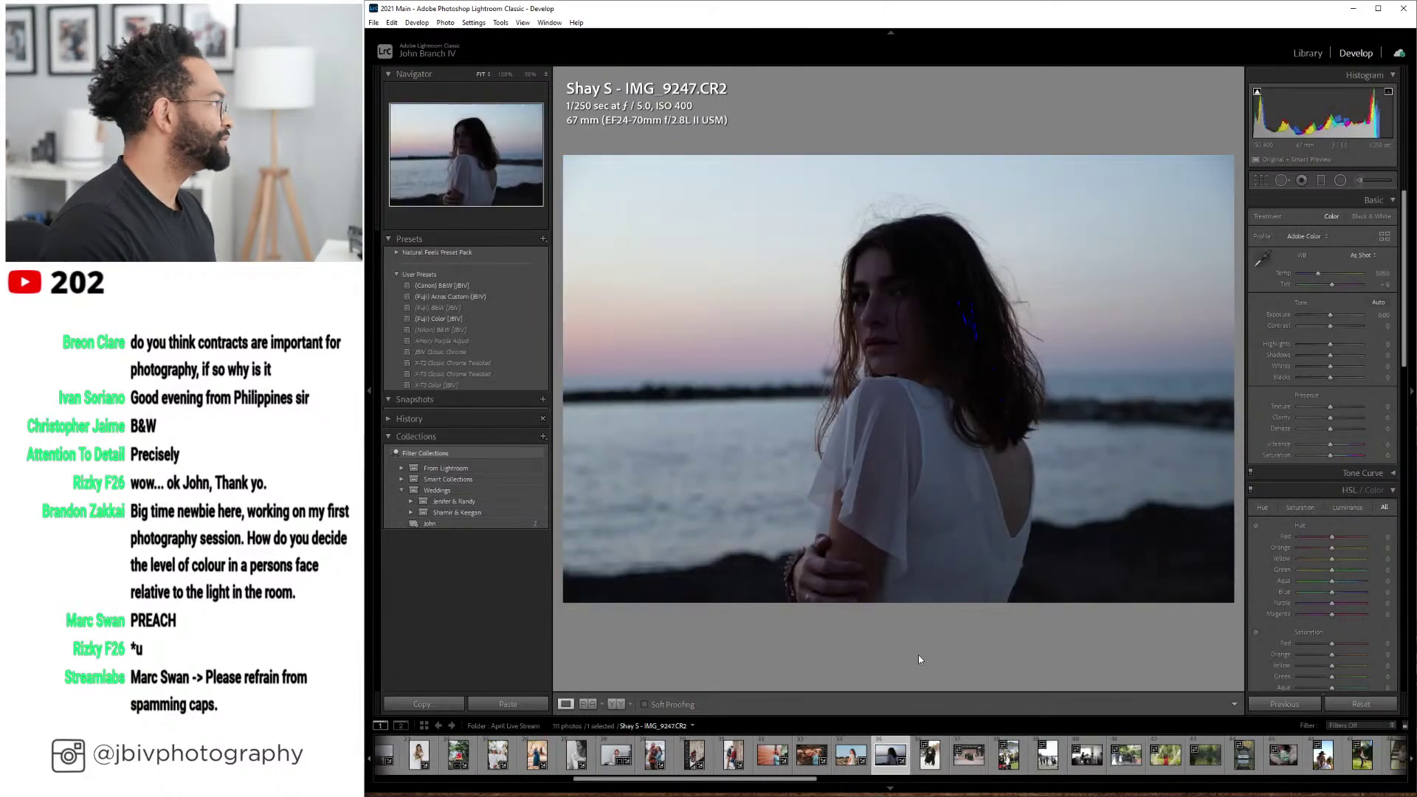
click(476, 319)
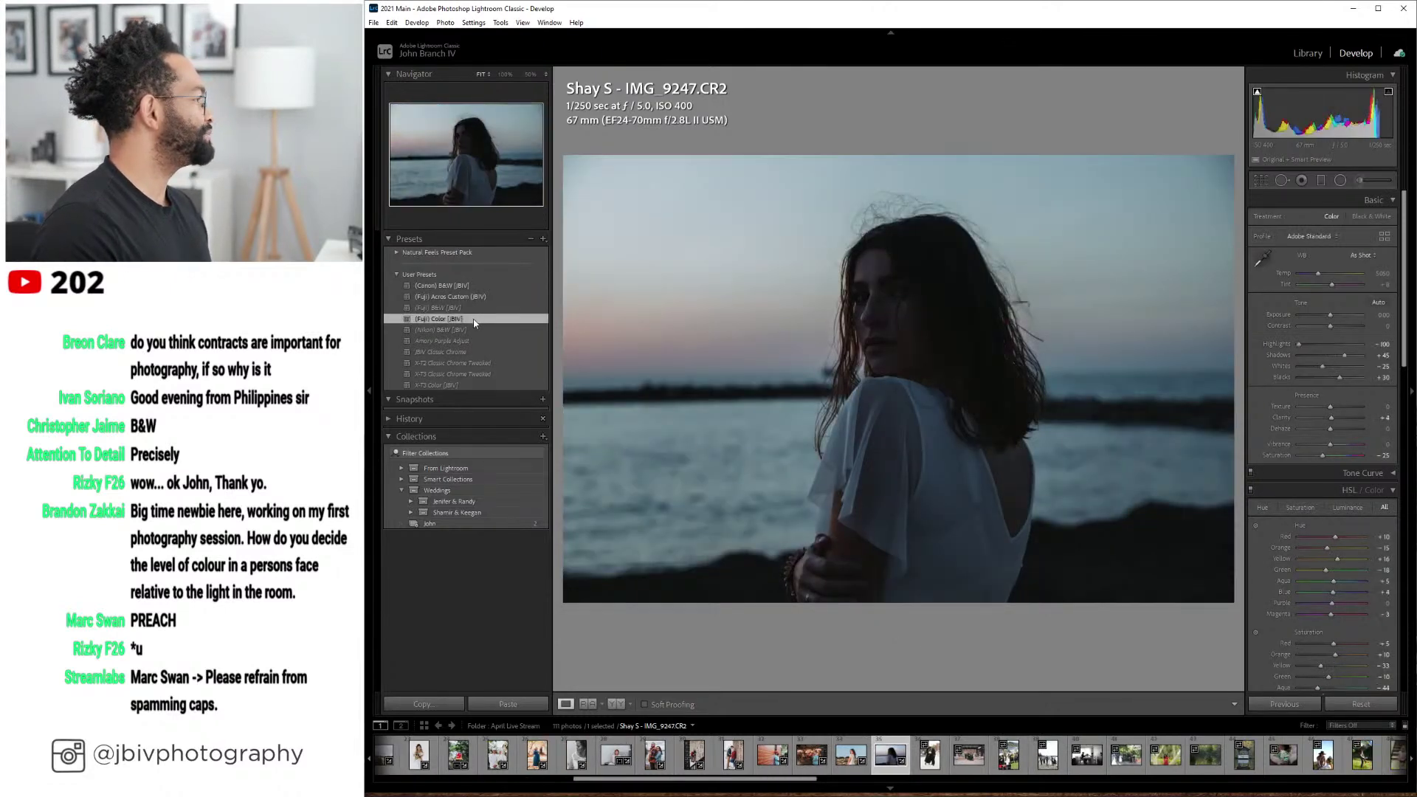
drag(1344, 318, 1320, 280)
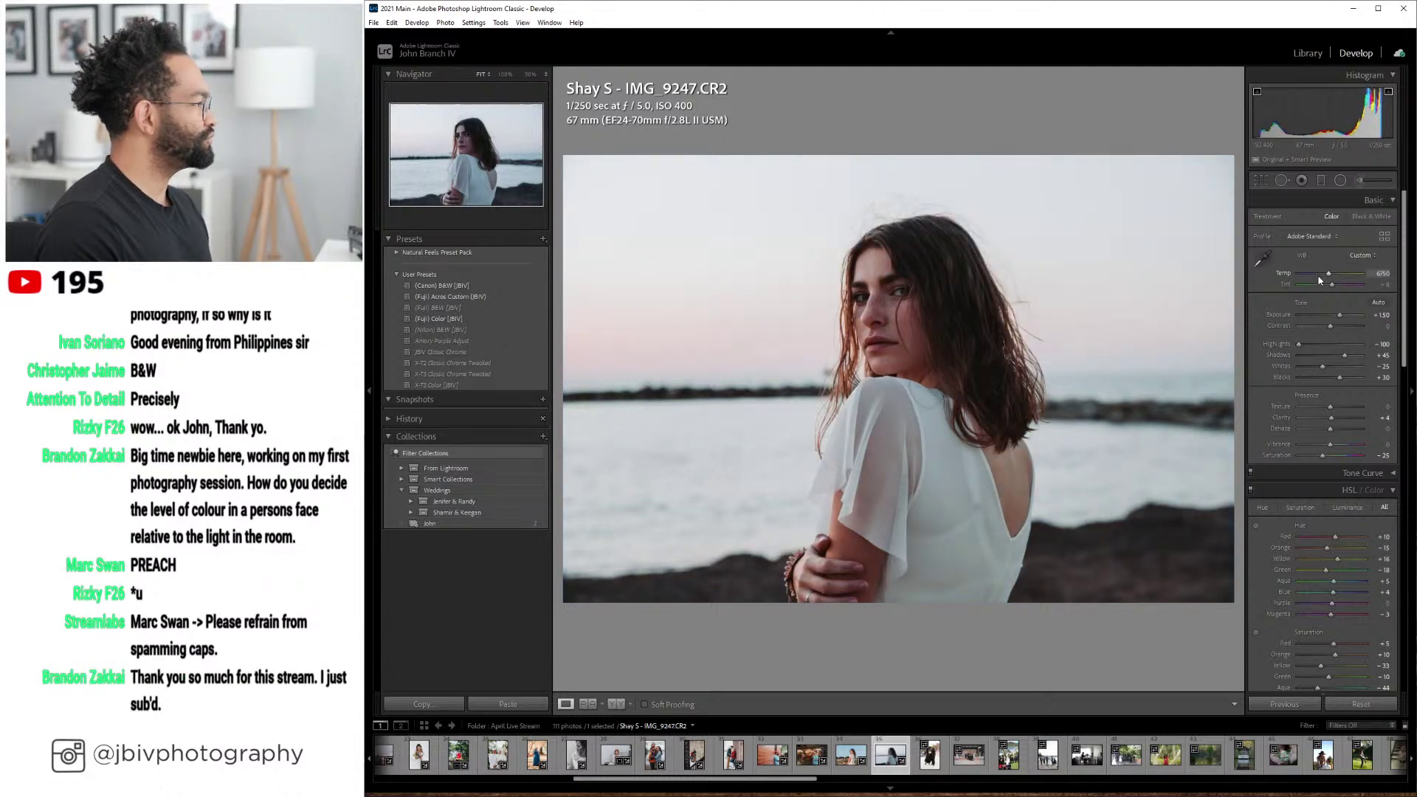
drag(1331, 284, 1333, 287)
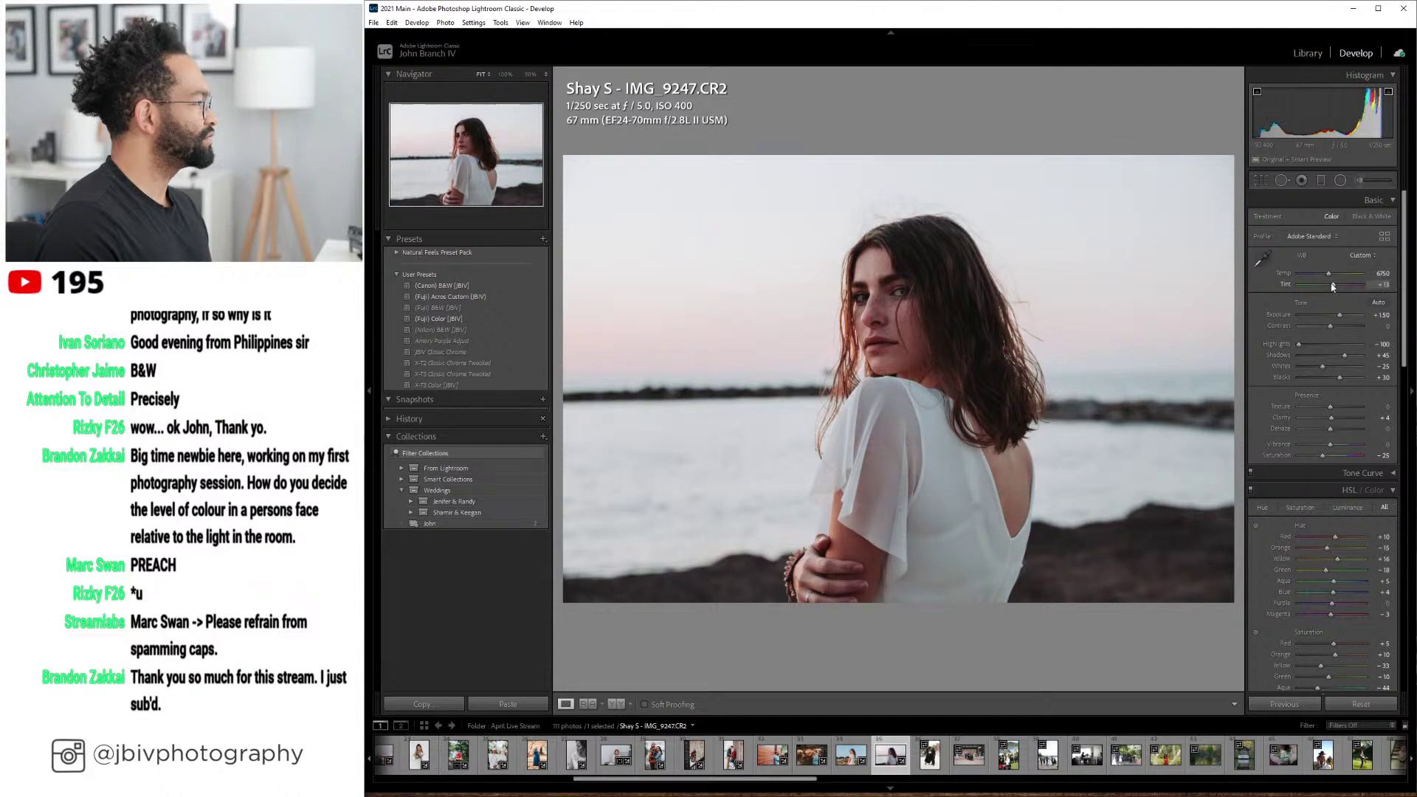
drag(1344, 355, 1350, 362)
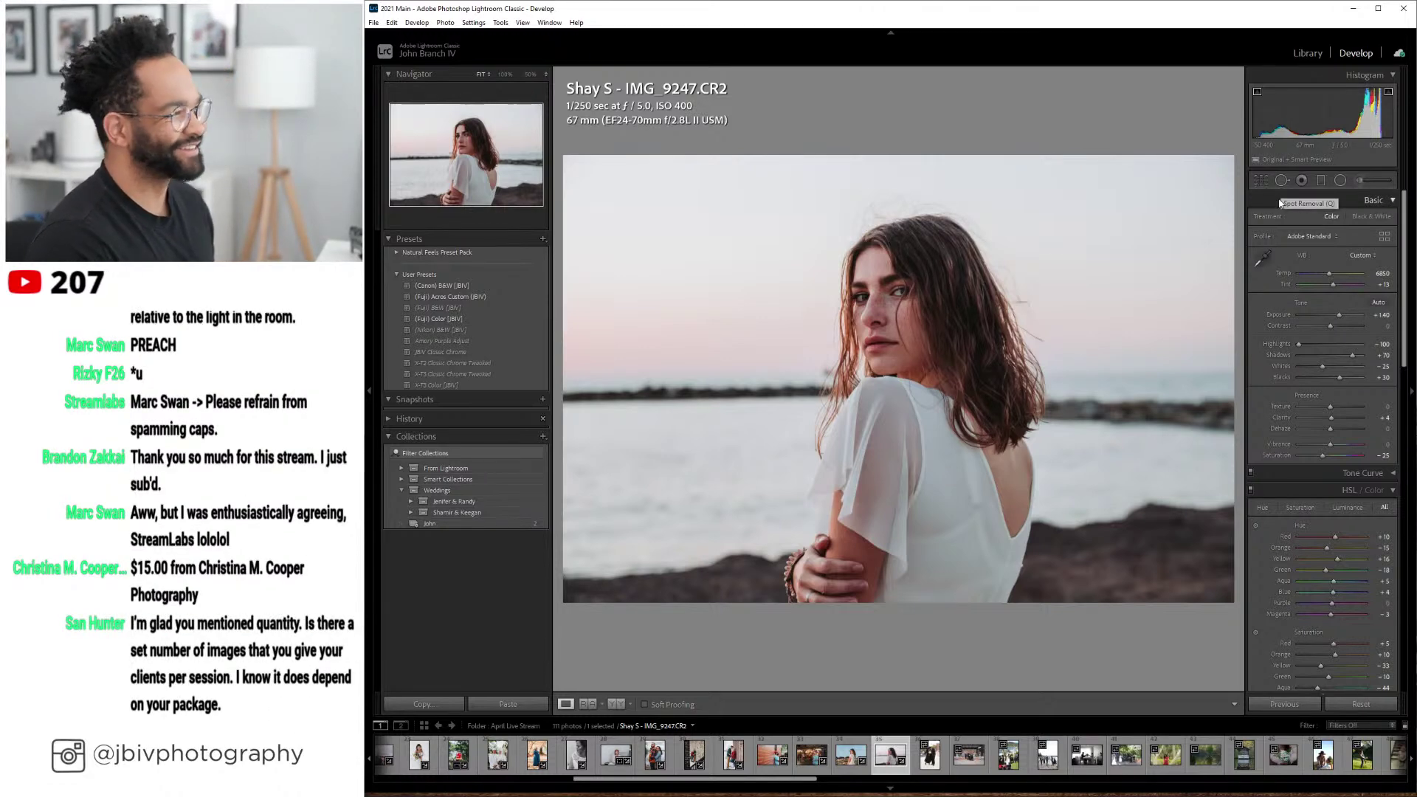
- Crop the seaside portrait slightly tighter around the woman, keeping the original aspect ratio
key(r)
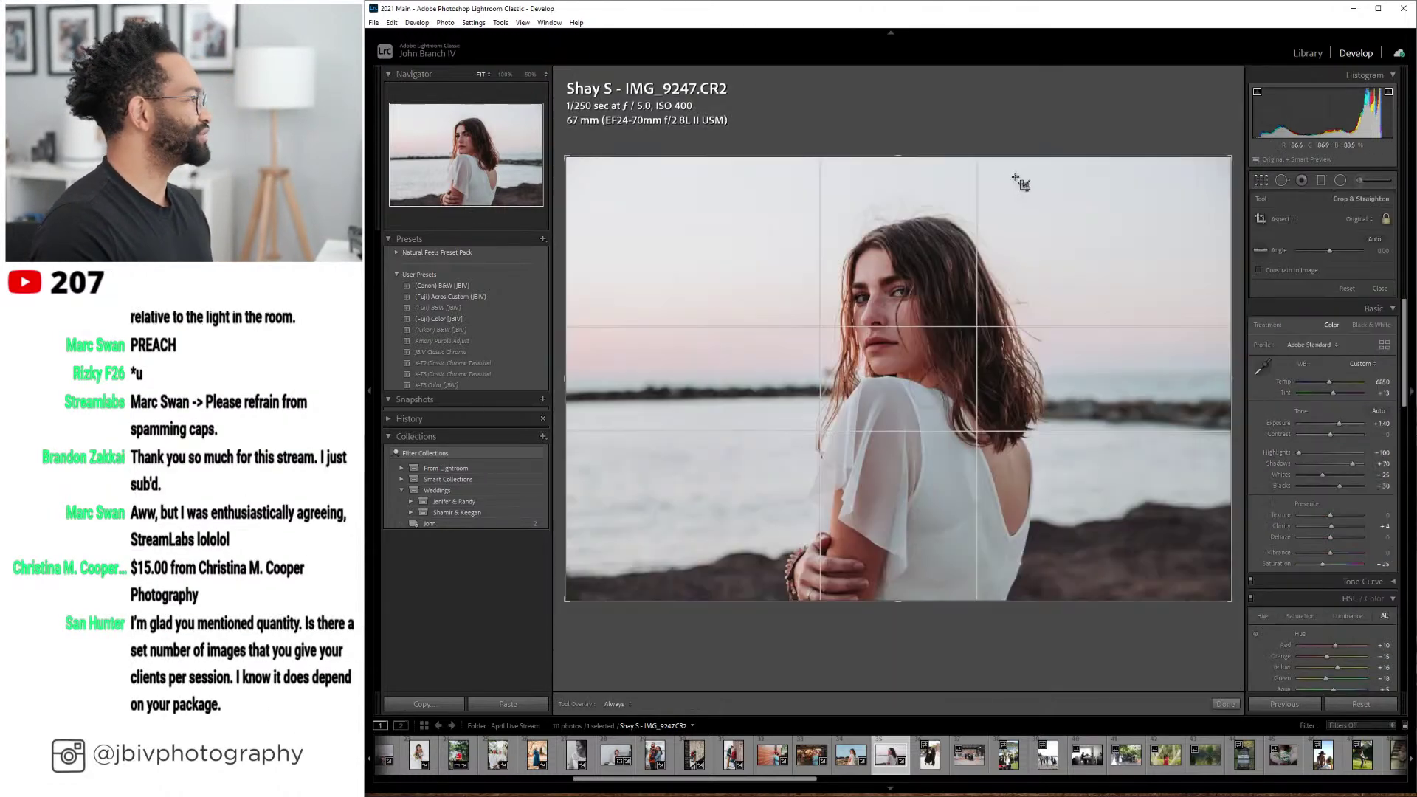
drag(1030, 186, 995, 286)
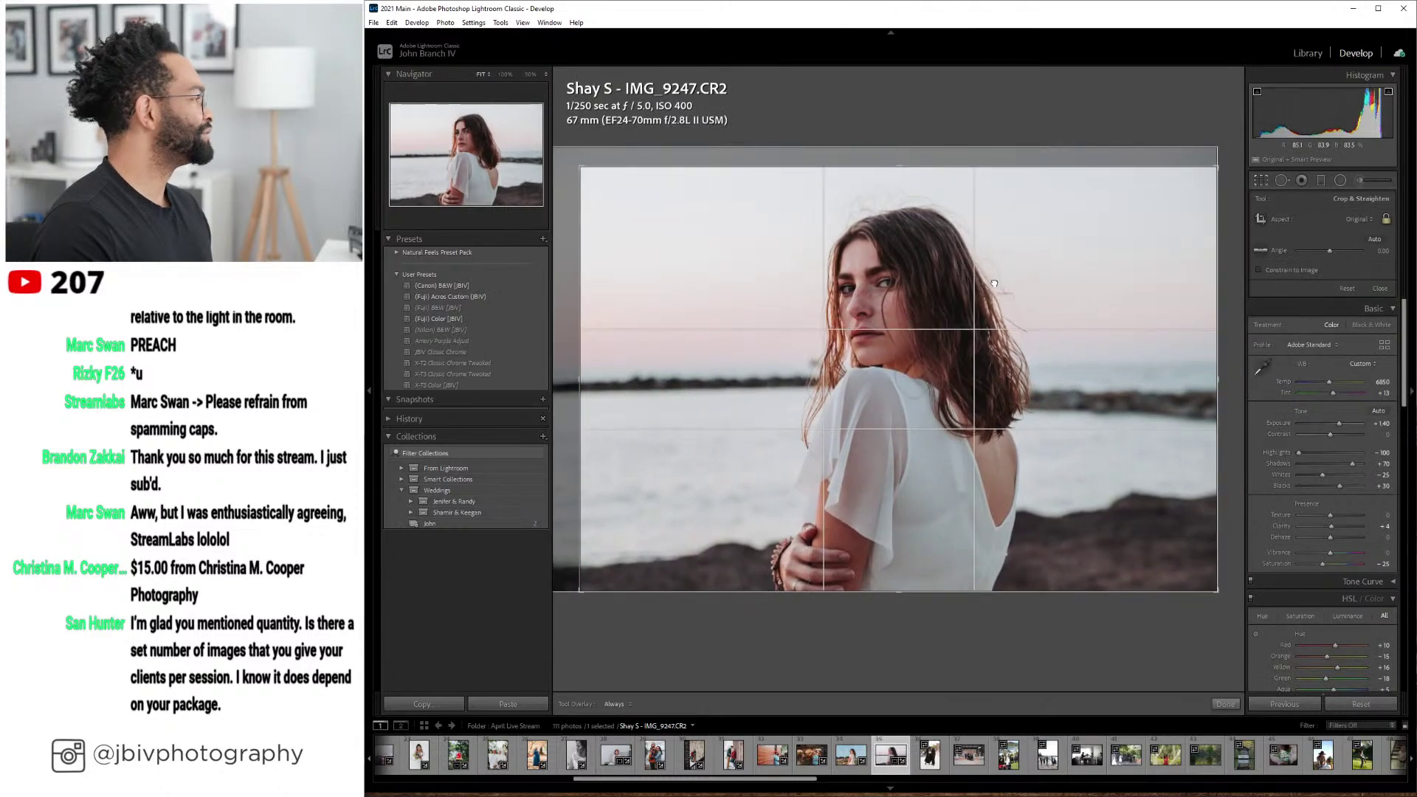
key(Return)
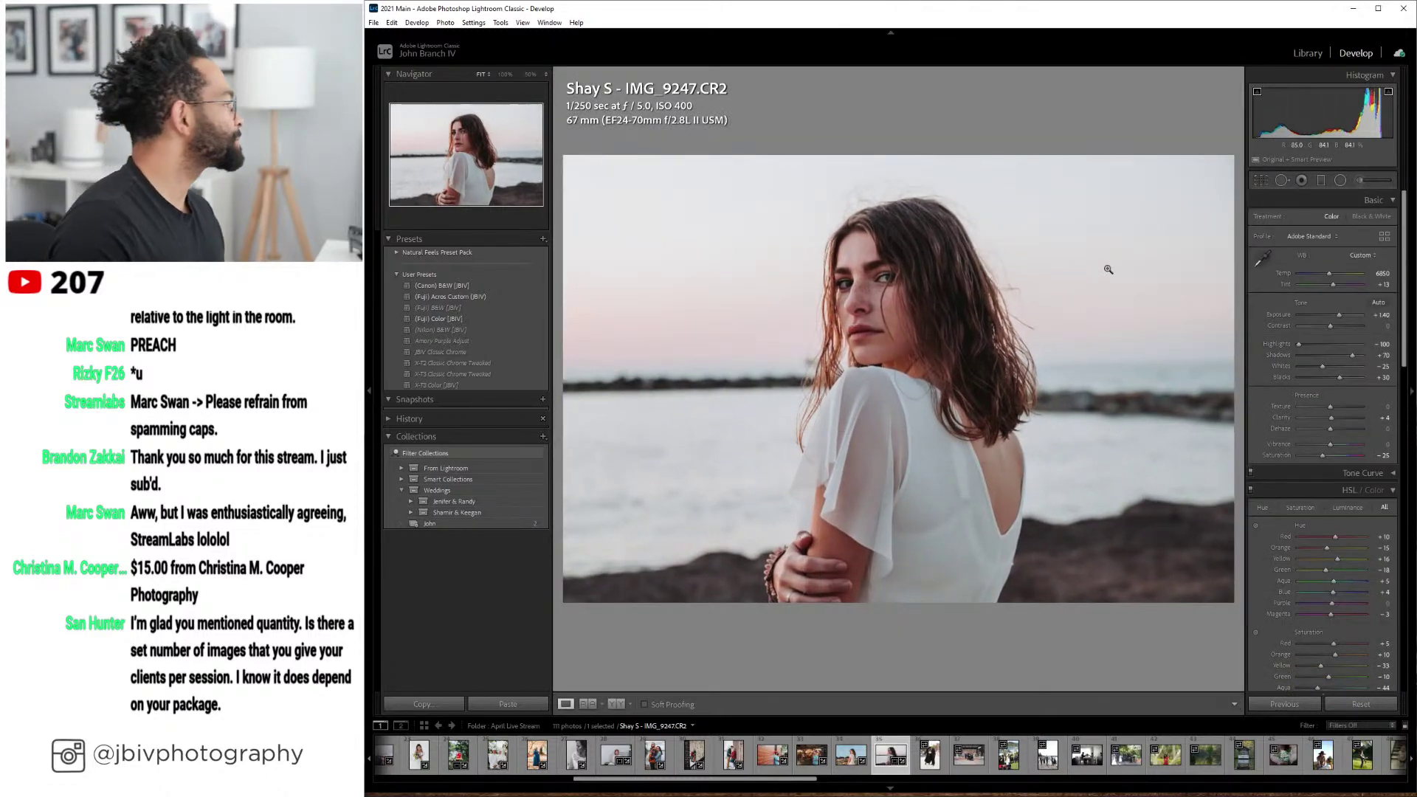
- Fine-tune the seaside portrait with Exposure at +1.40, Shadows at +65 and Clarity at +9
drag(1339, 315, 1349, 359)
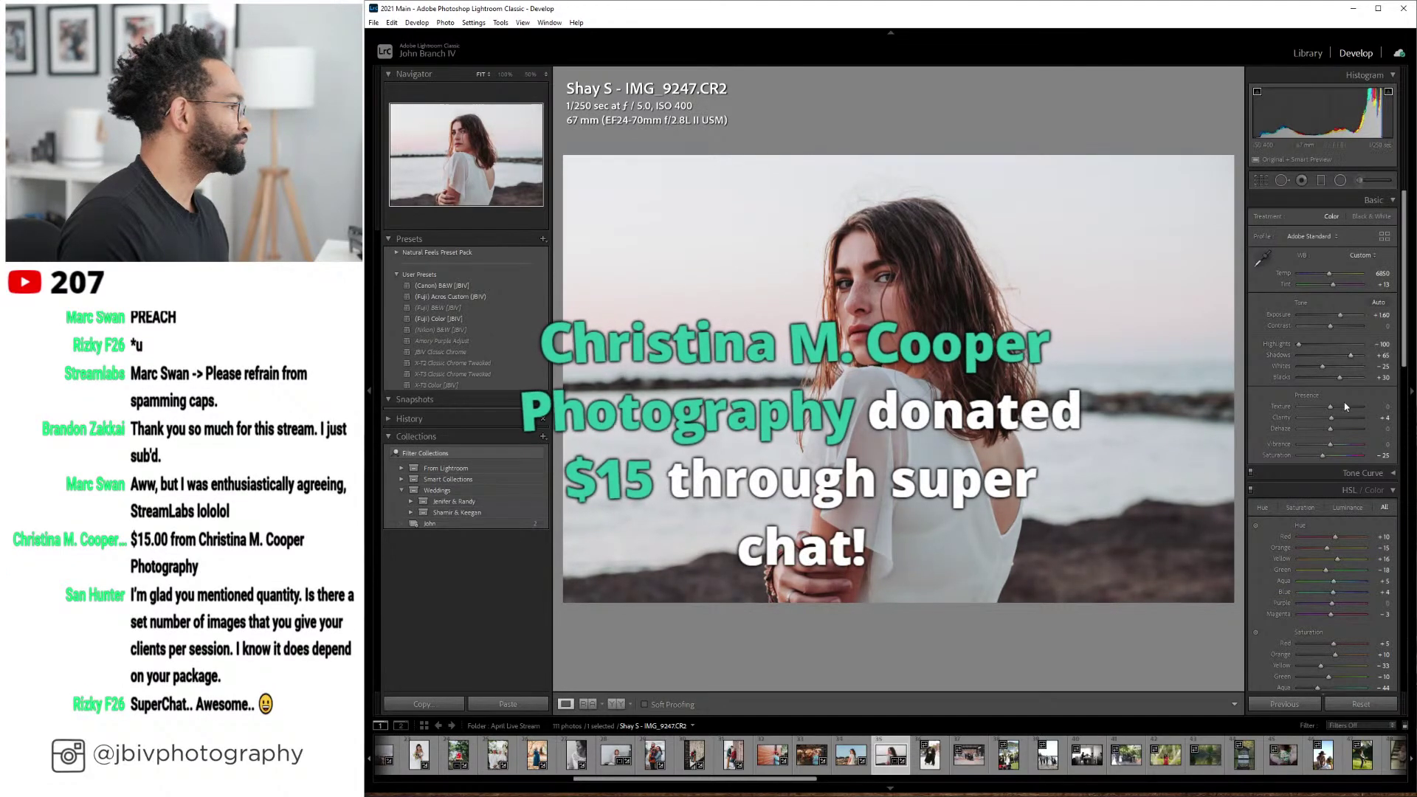
drag(1345, 415, 1345, 414)
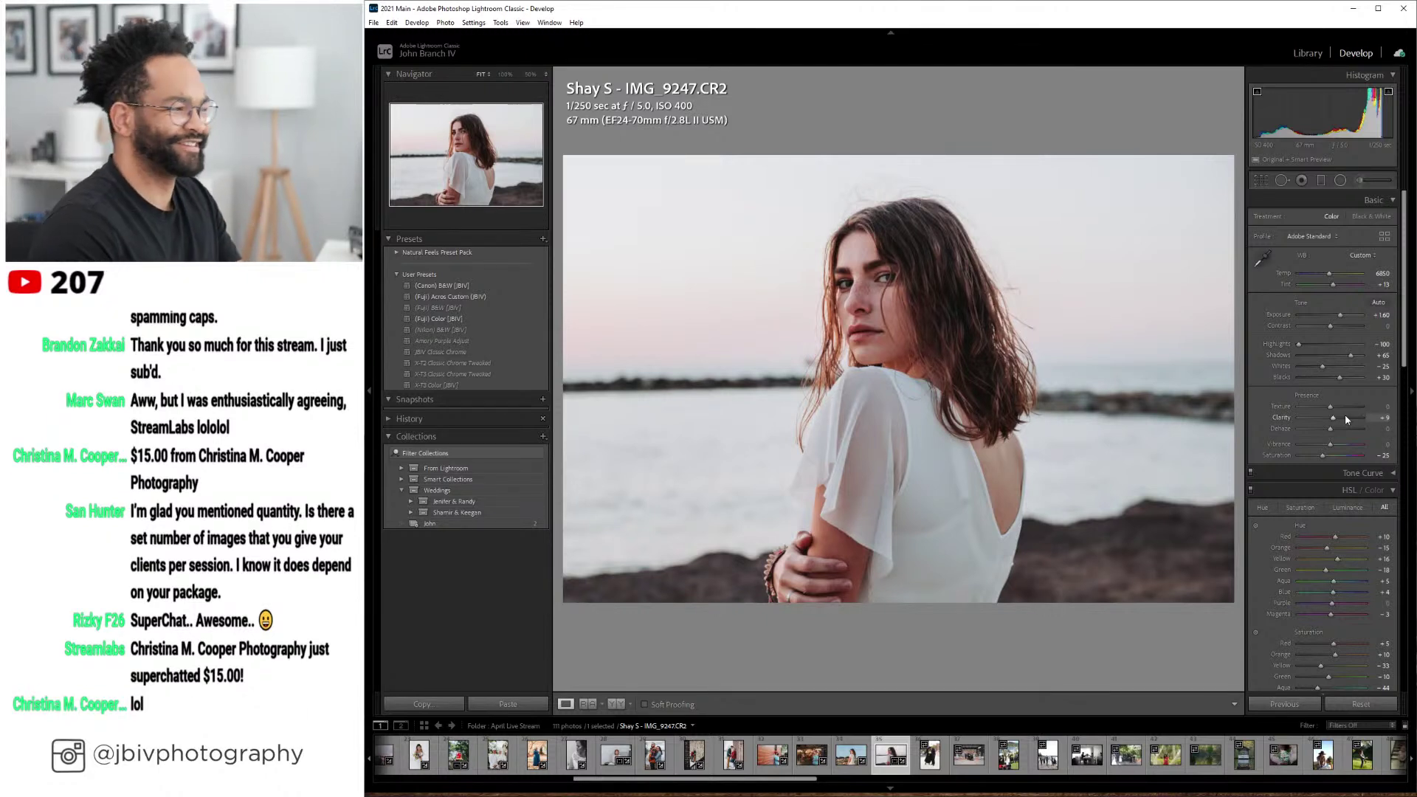
drag(1339, 316, 1339, 317)
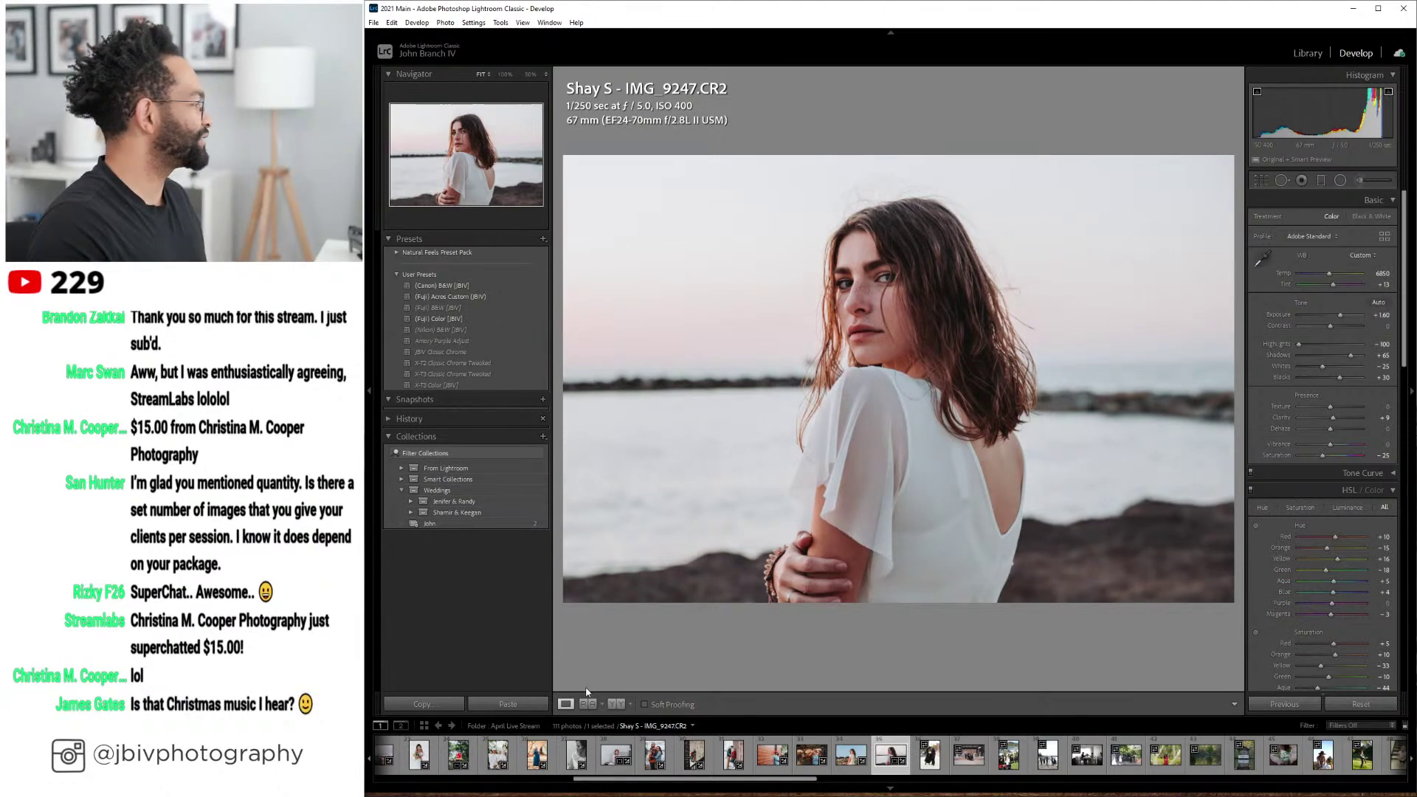
- Export the seaside portrait from the Library as a quality 100 JPEG into the April subfolder
click(1296, 55)
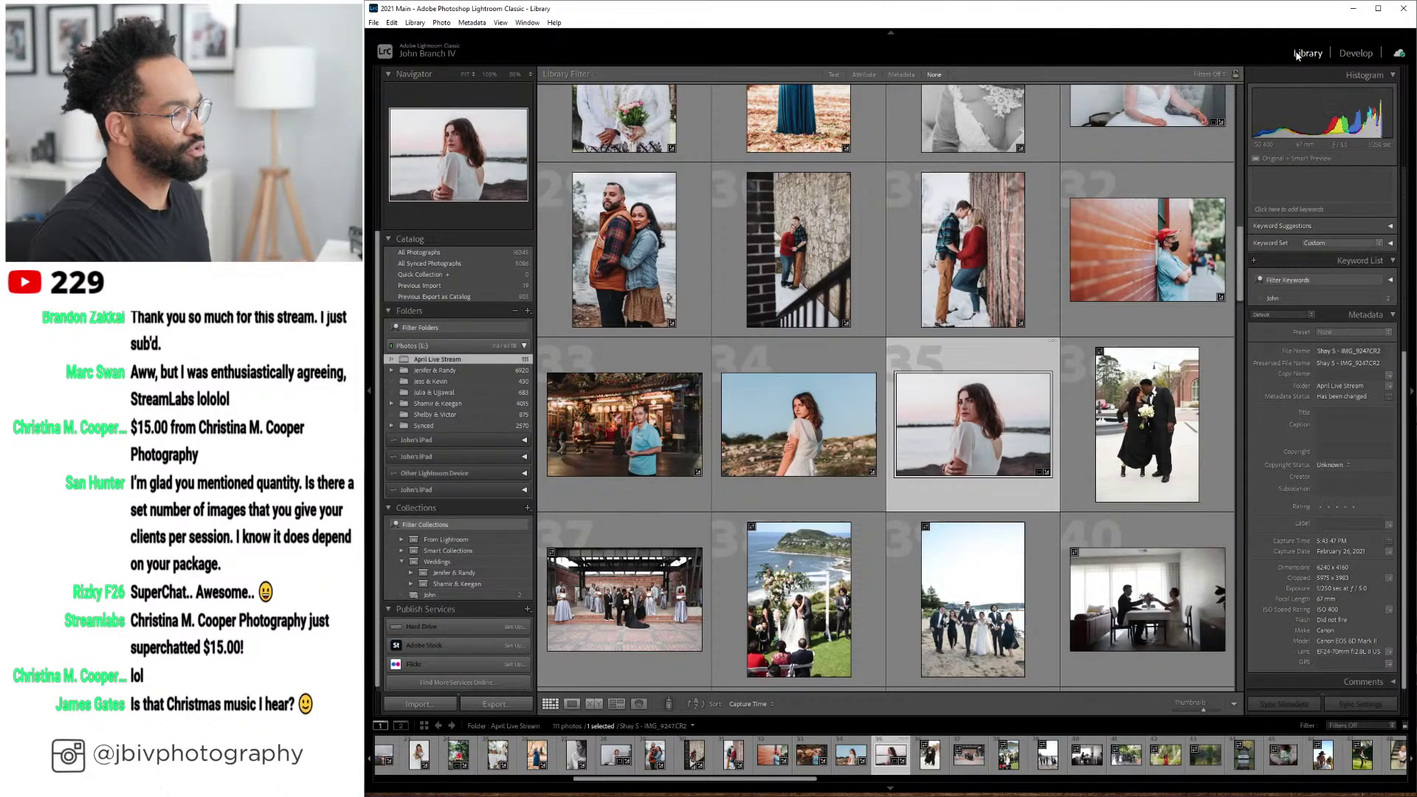
click(518, 705)
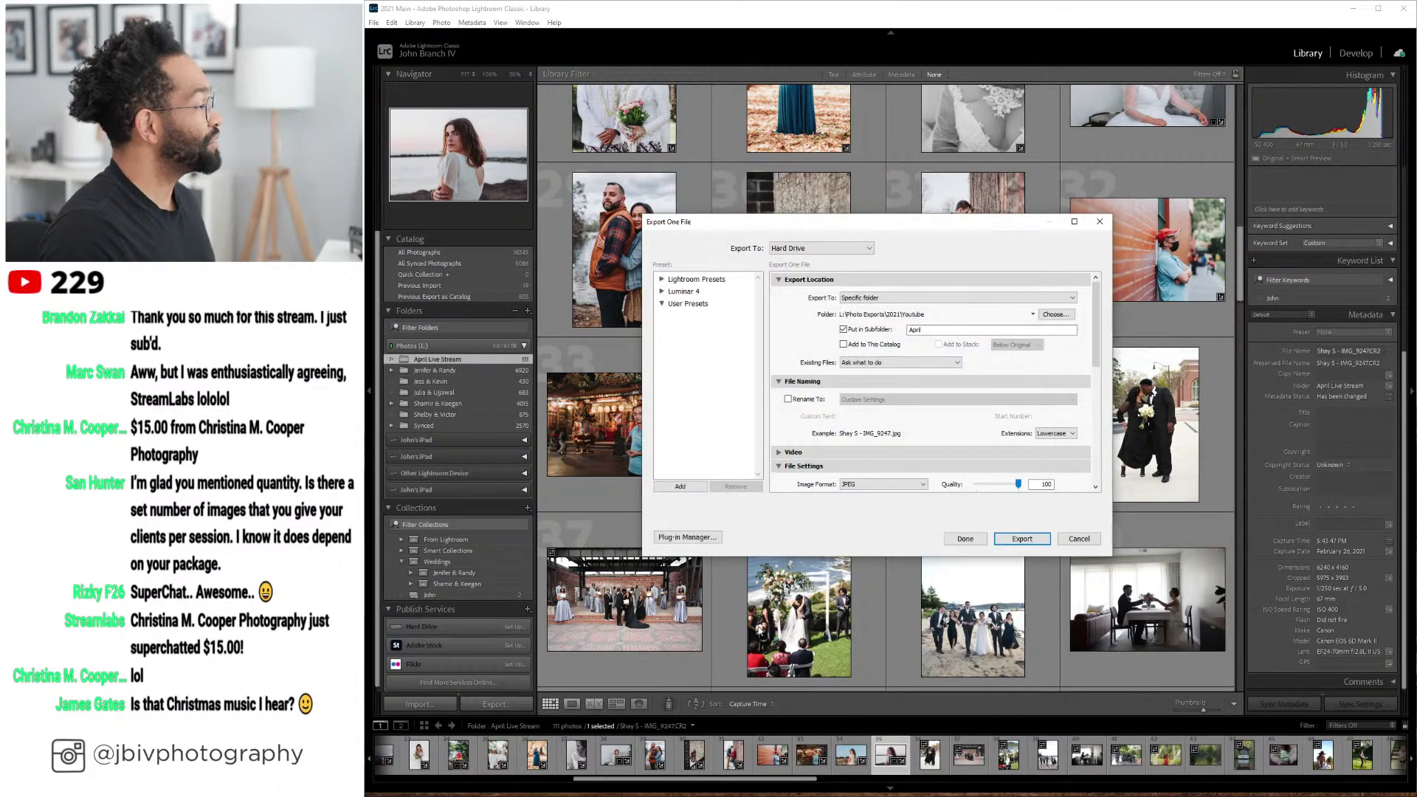
click(1022, 539)
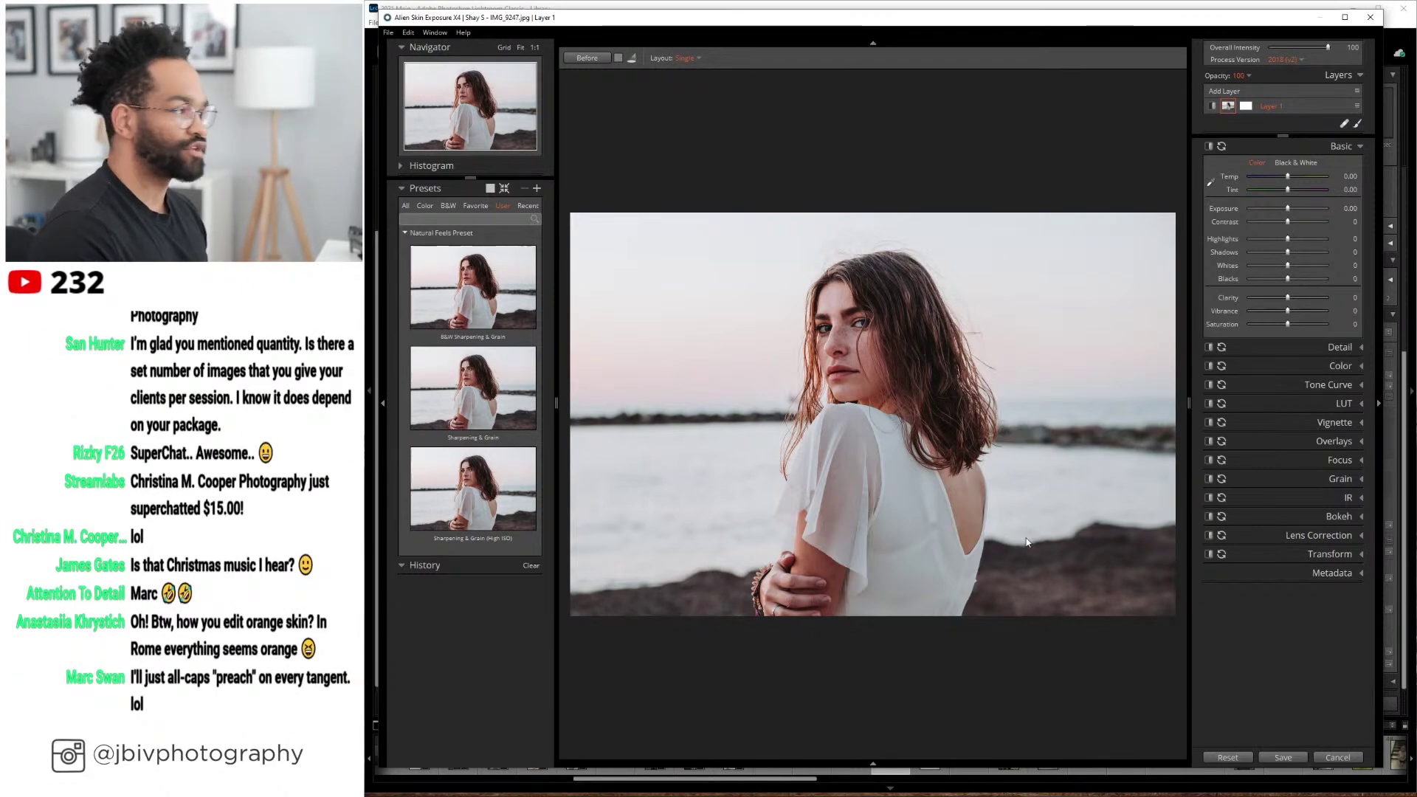
- In Alien Skin Exposure X4, inspect the exported portrait's face up close and apply the Sharpening & Grain preset
click(898, 332)
drag(873, 338, 940, 389)
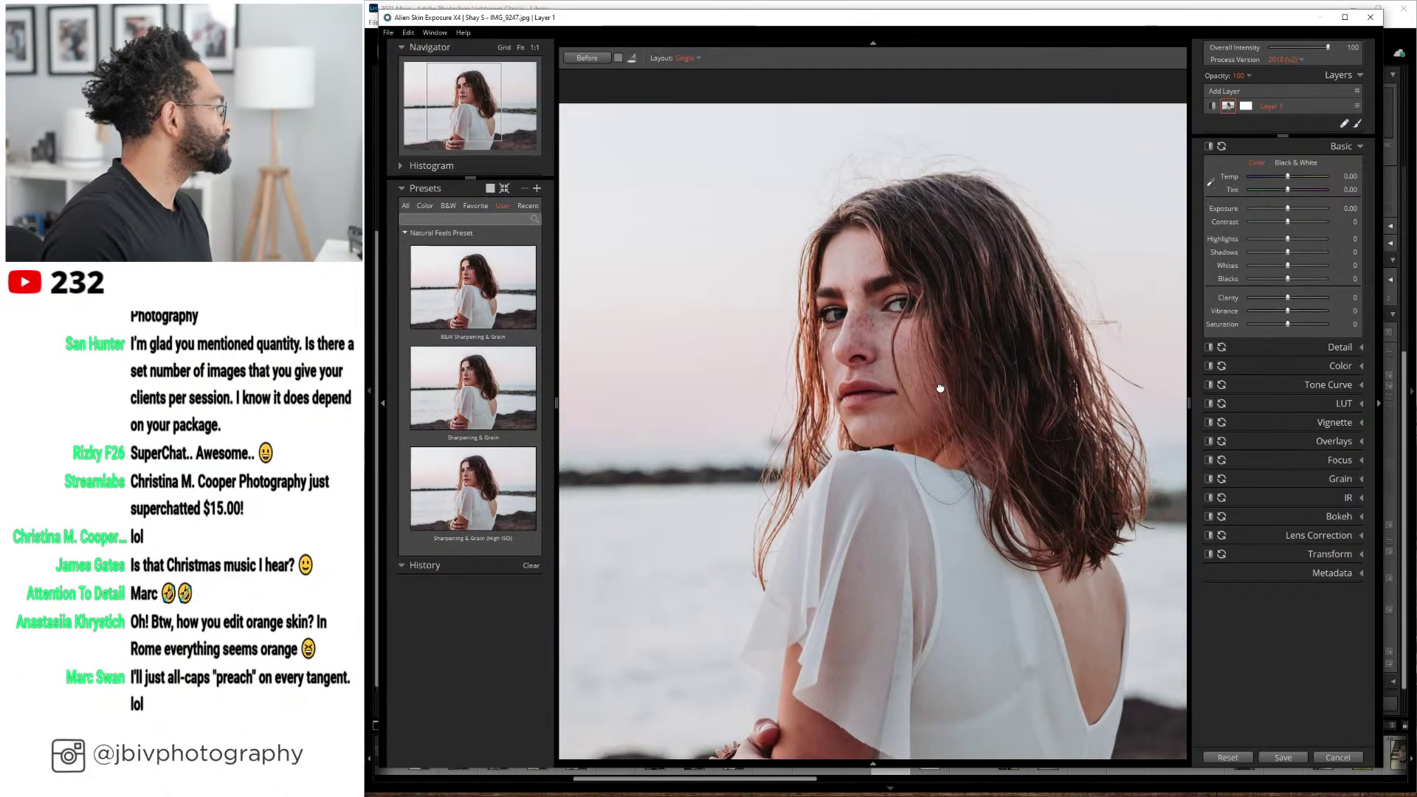
click(940, 388)
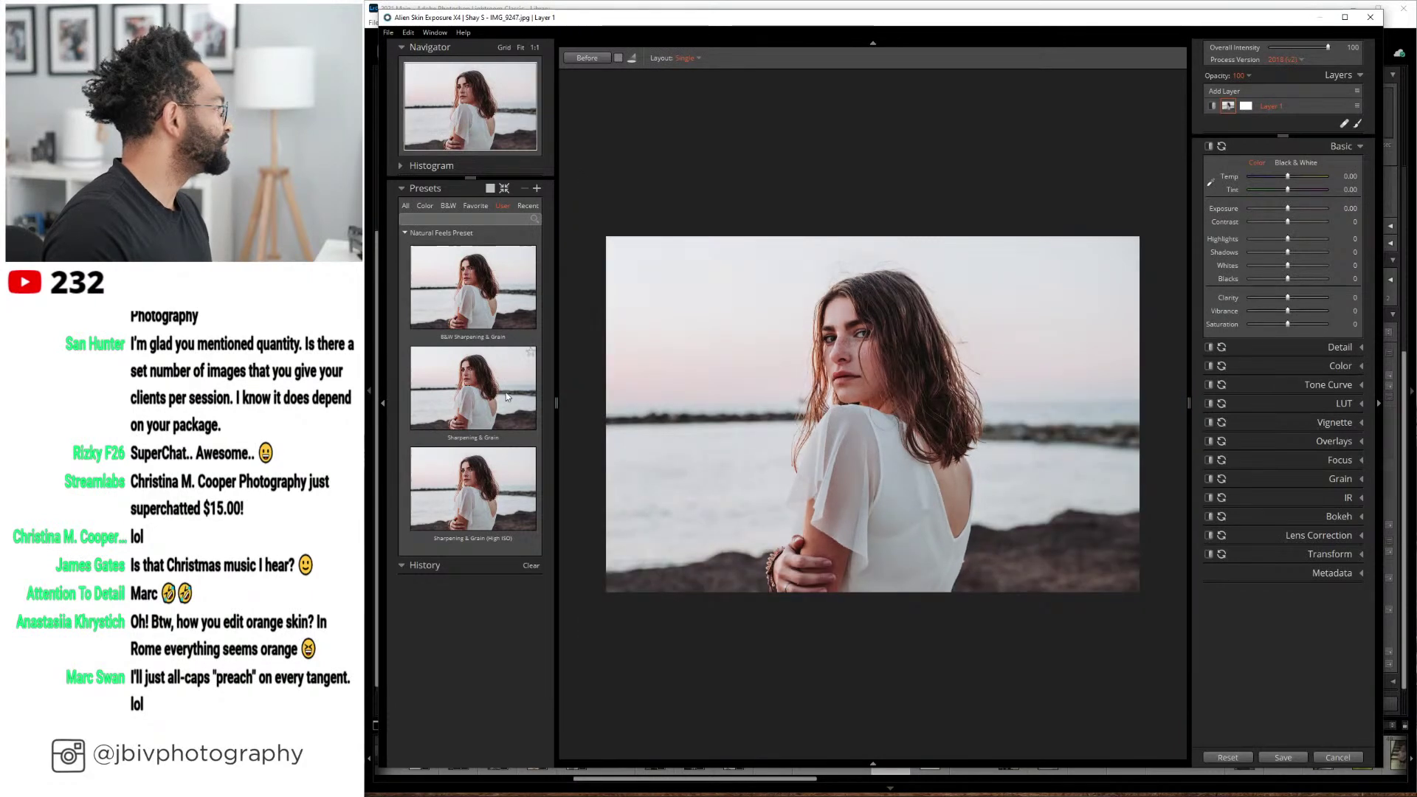
click(506, 397)
click(670, 425)
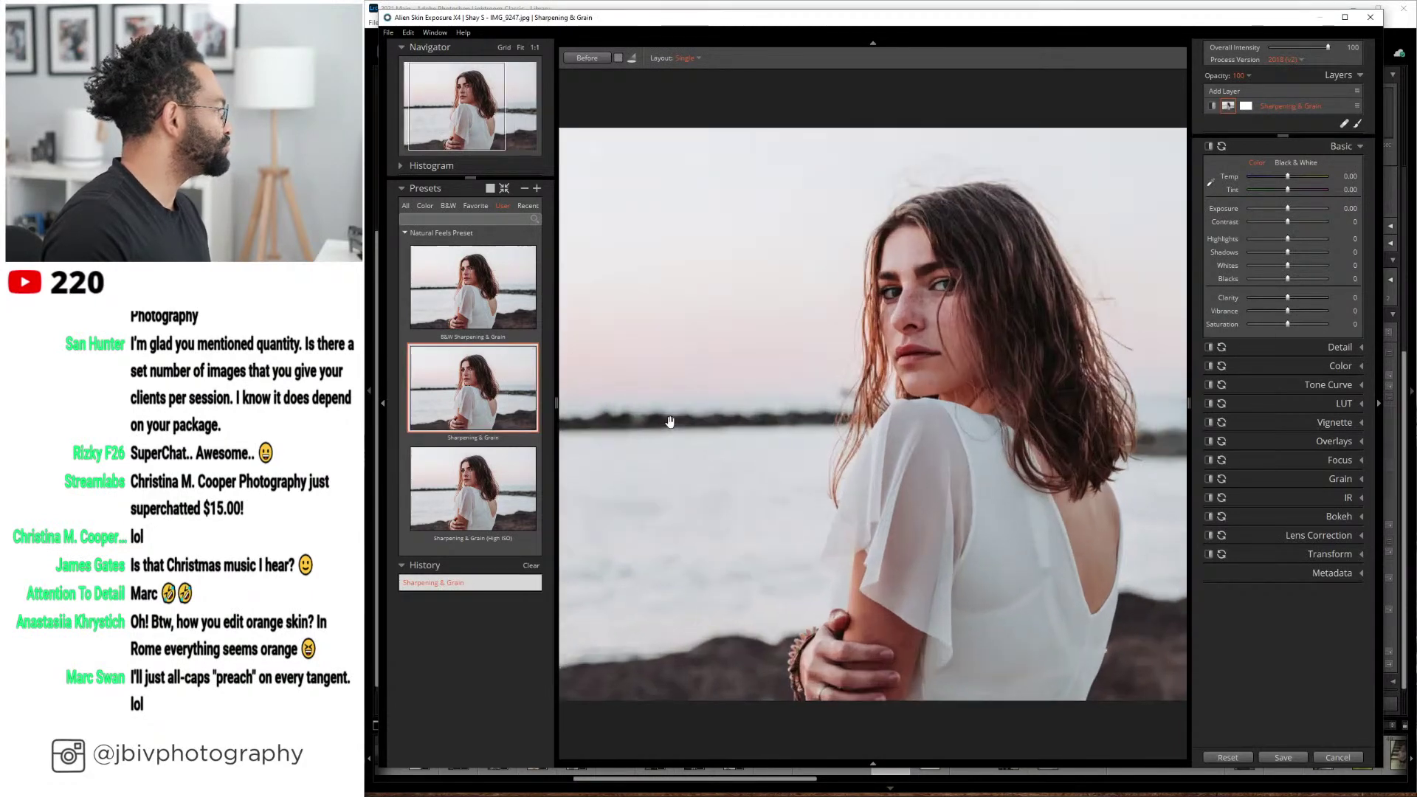
- Check the sharpening and grain on the woman's face up close, then save the portrait from Exposure X4
click(929, 376)
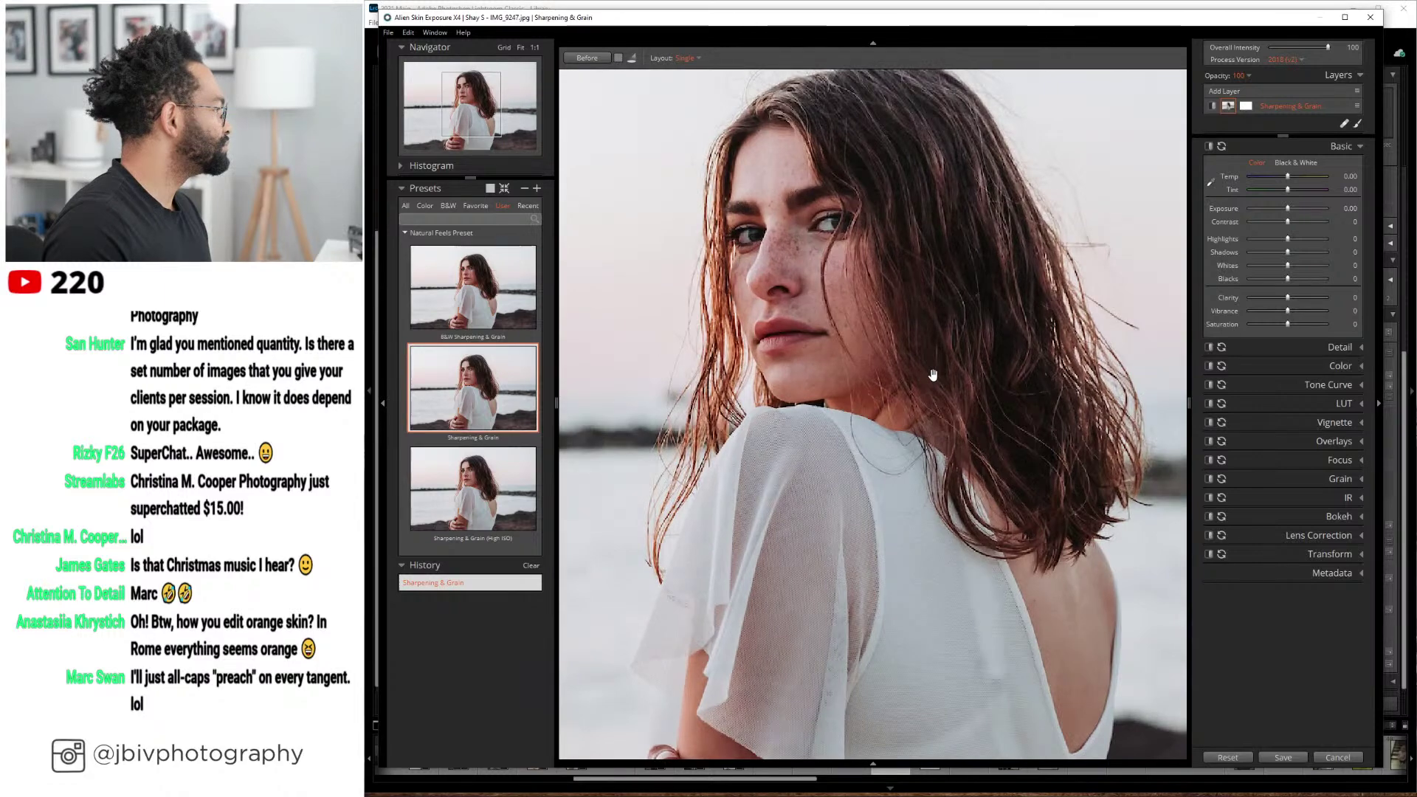
drag(933, 373, 1003, 564)
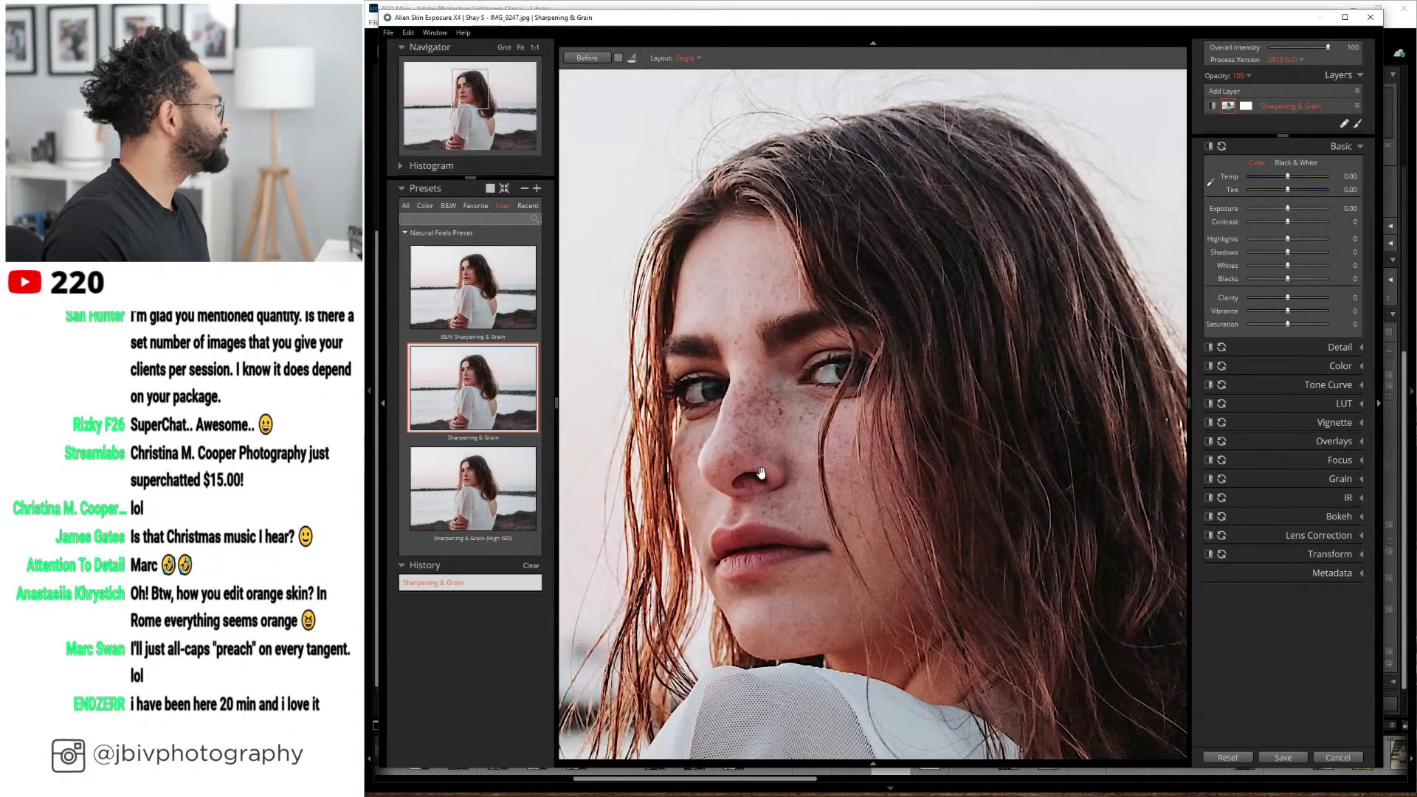
click(750, 444)
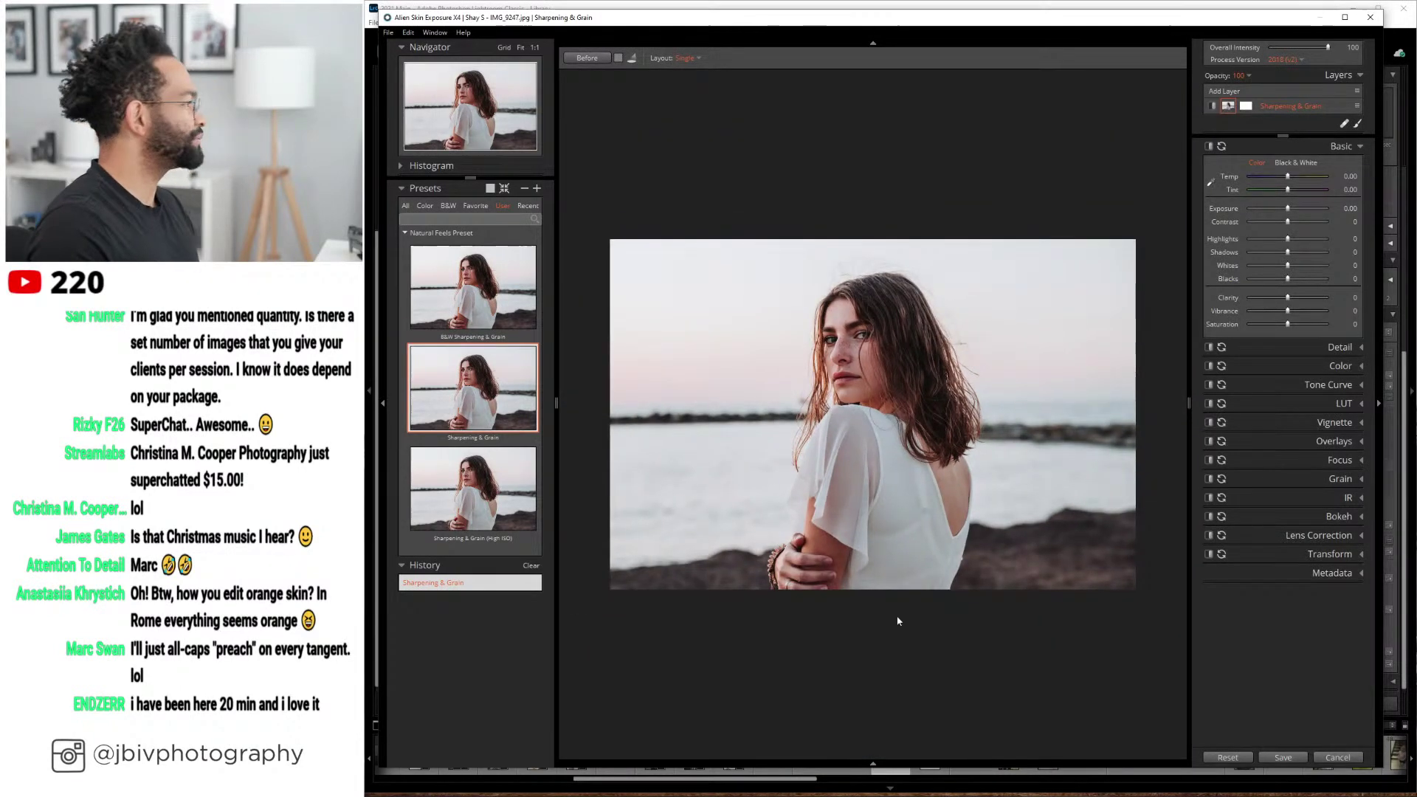
click(1284, 757)
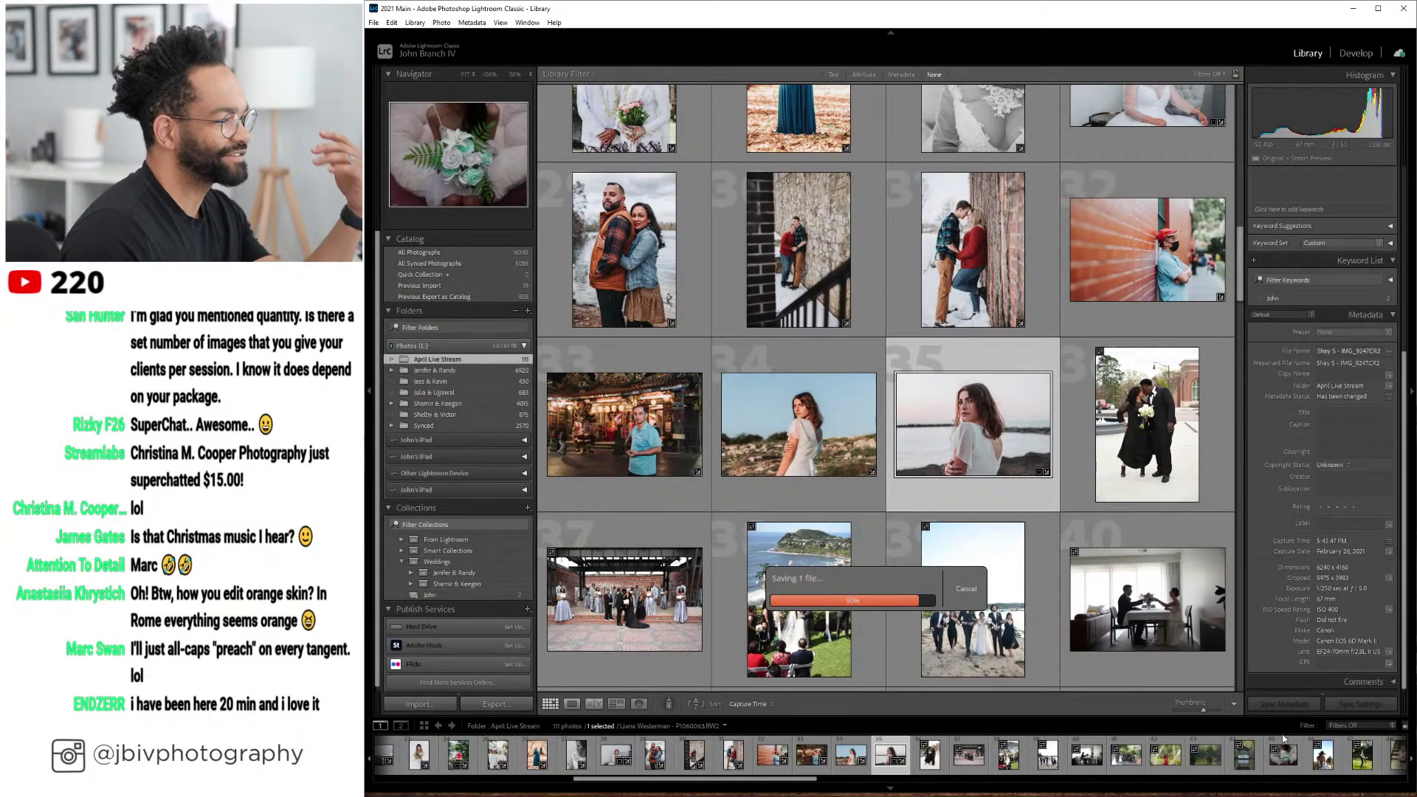
- Back in Lightroom Classic, open the kissing couple in black formalwear for developing and apply the (Fuji) Color preset
scroll(896, 280, down, 2)
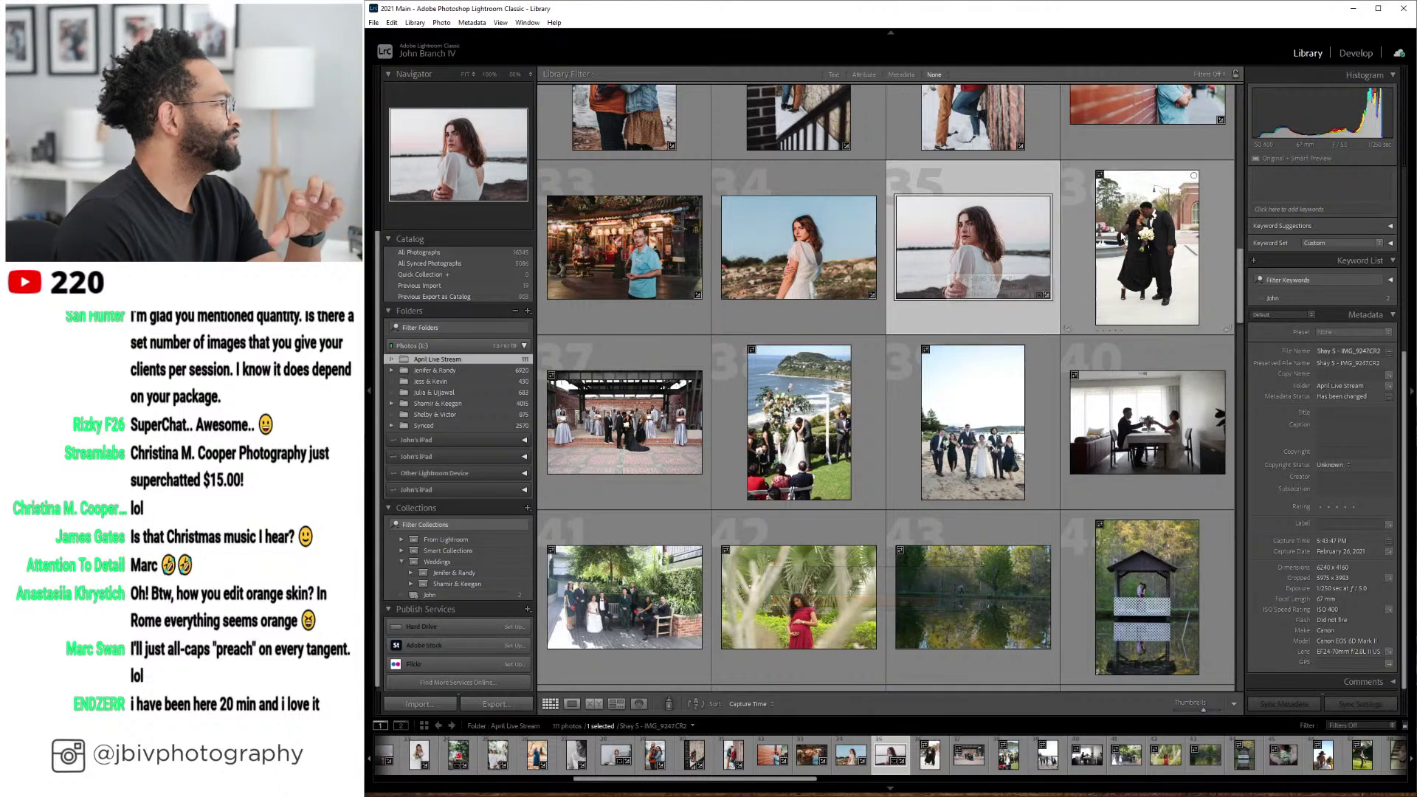
click(1129, 192)
click(1344, 58)
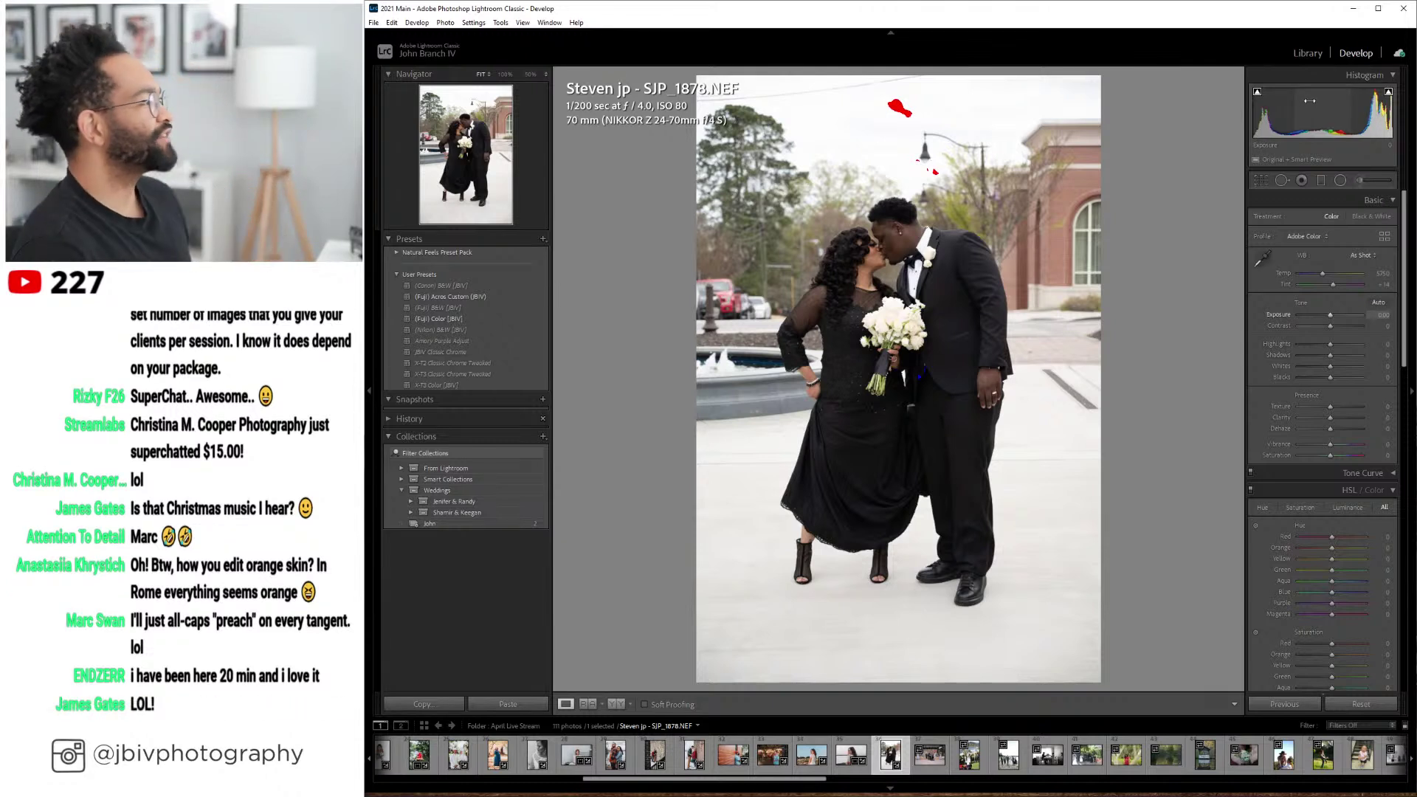
scroll(1354, 477, down, 3)
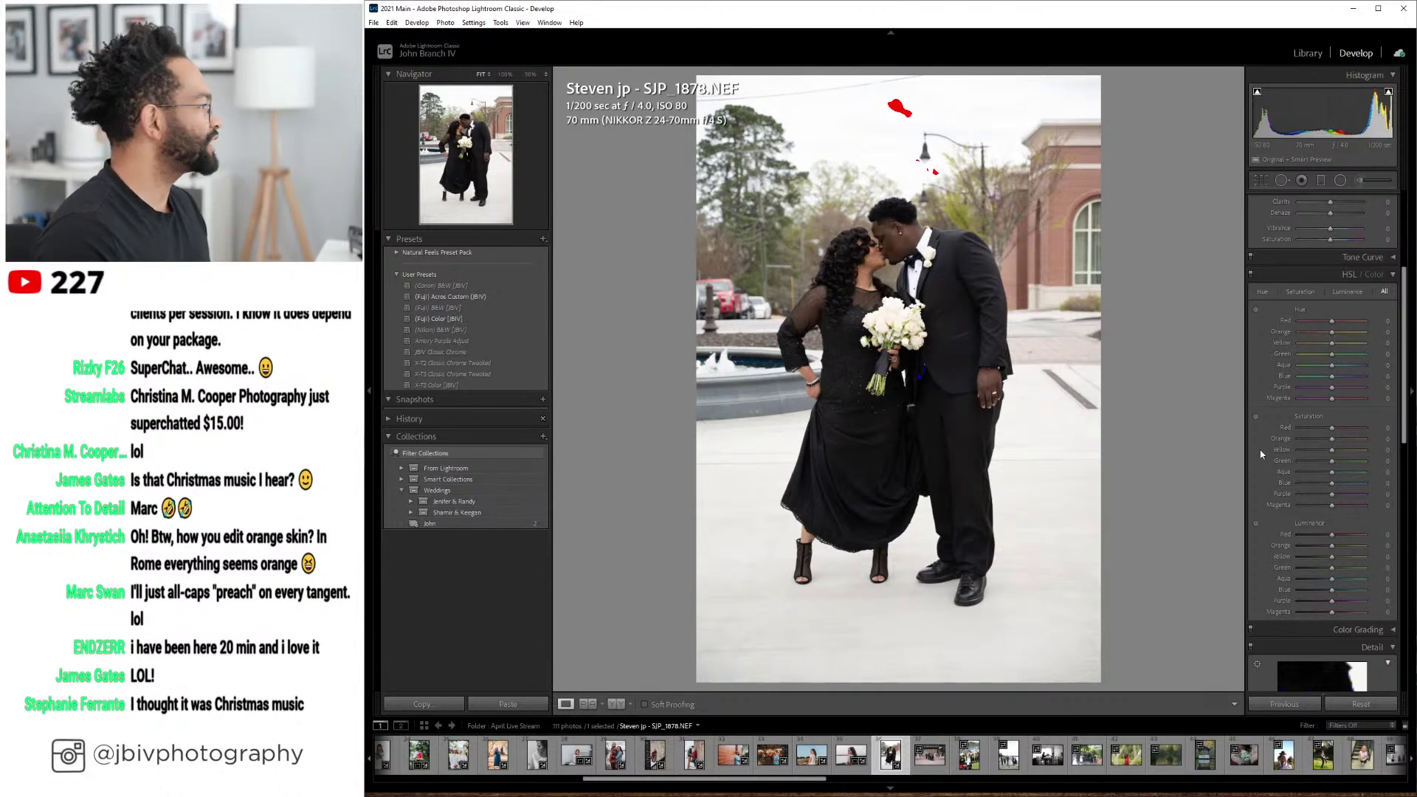
scroll(1290, 431, down, 10)
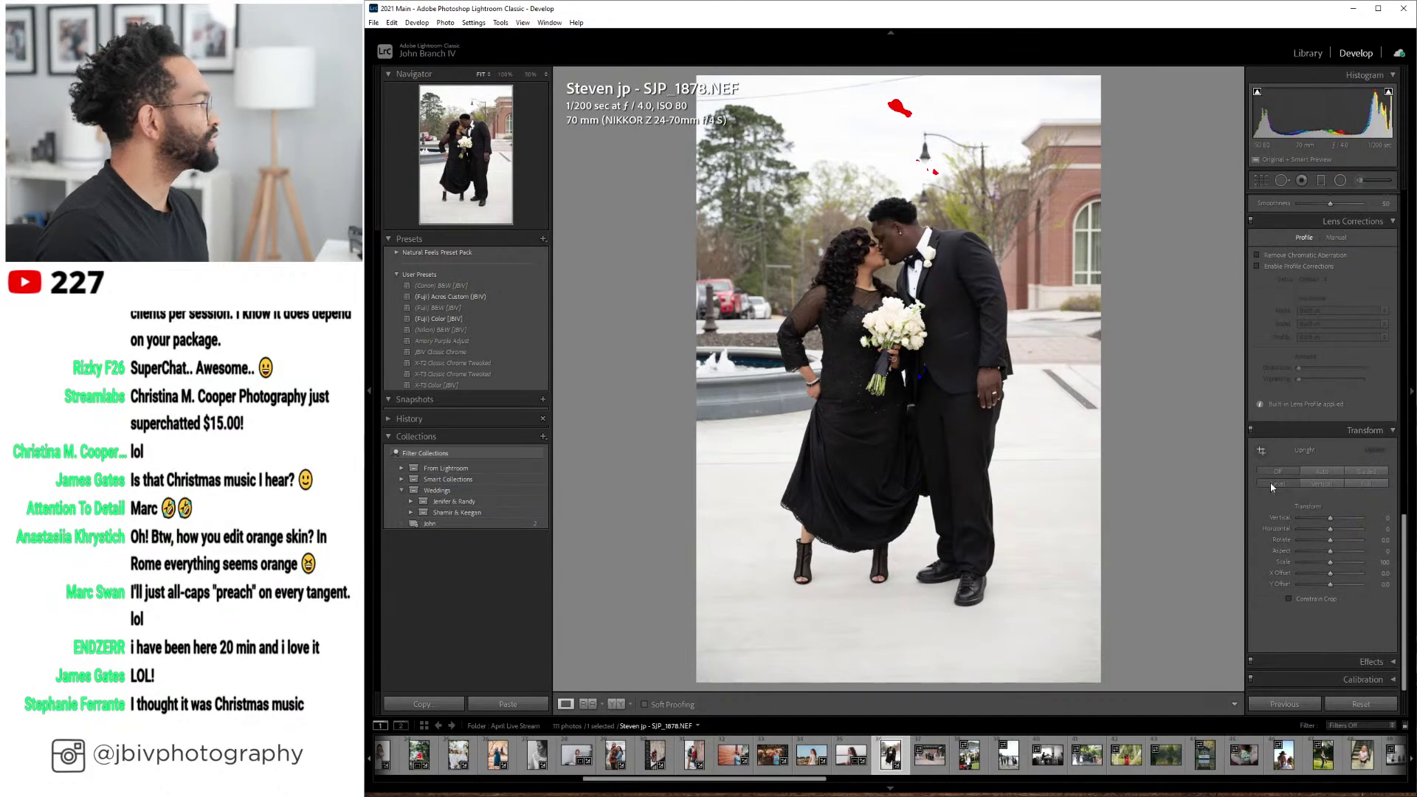
scroll(1269, 348, up, 12)
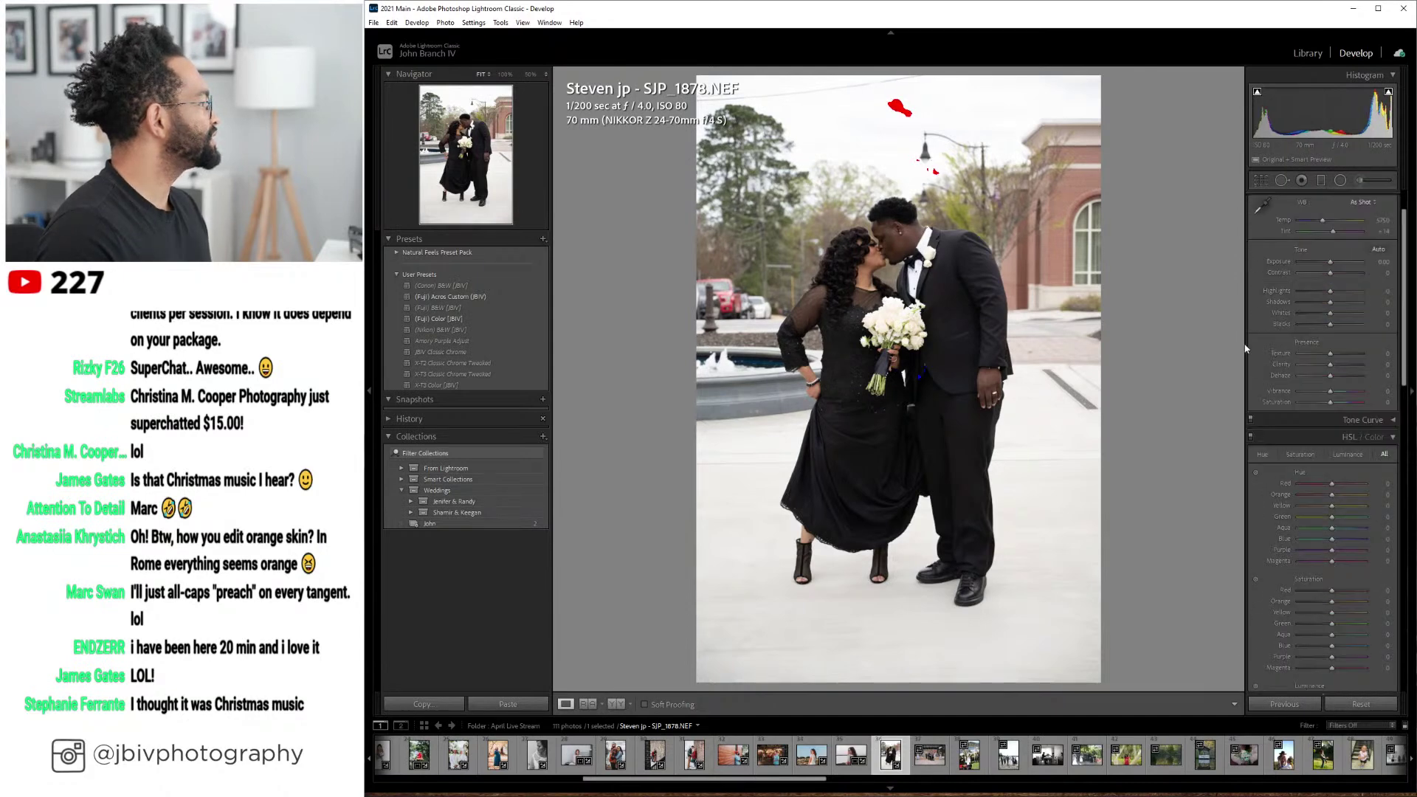
click(503, 319)
scroll(1319, 341, up, 1)
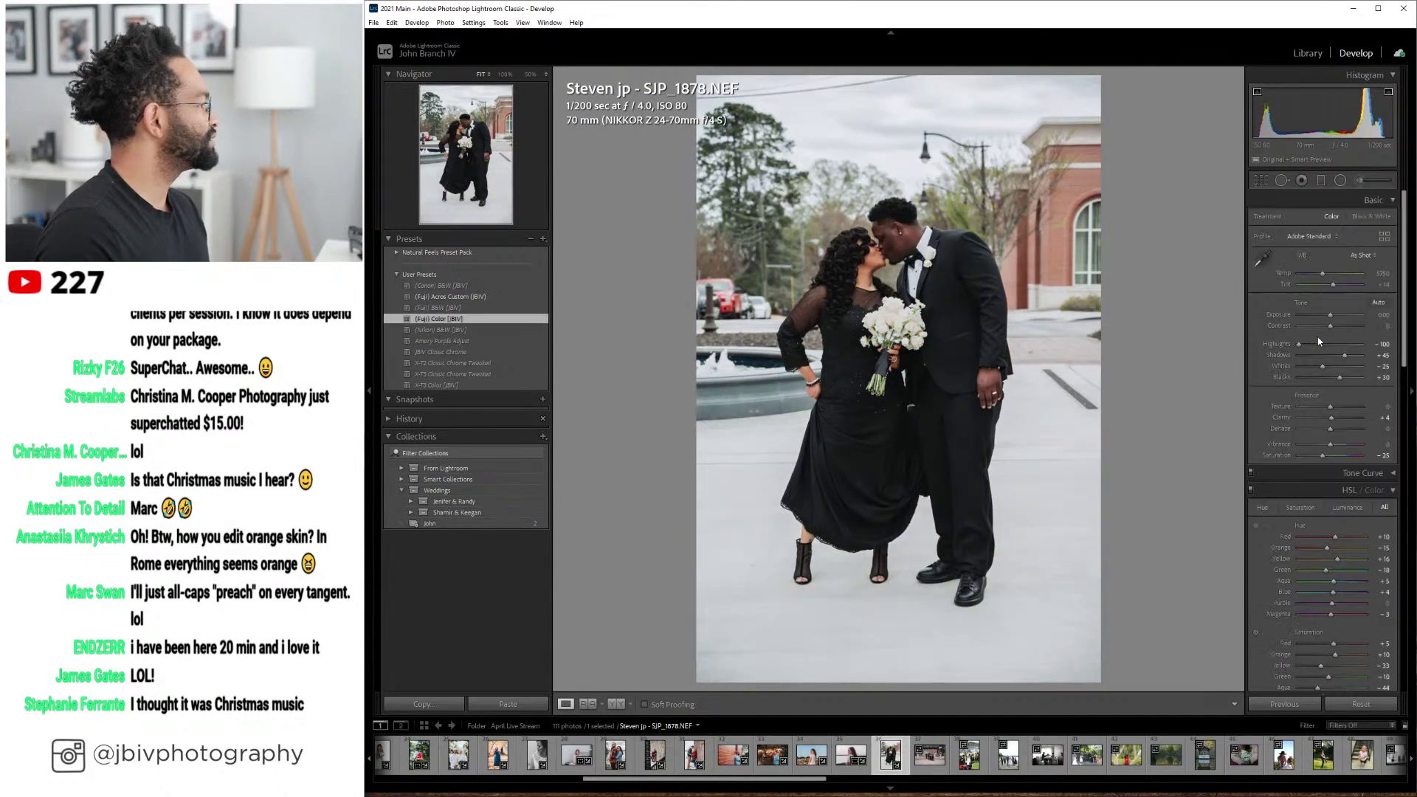
- Crop the kissing couple's photo slightly tighter around them, keeping the original aspect ratio
click(1261, 180)
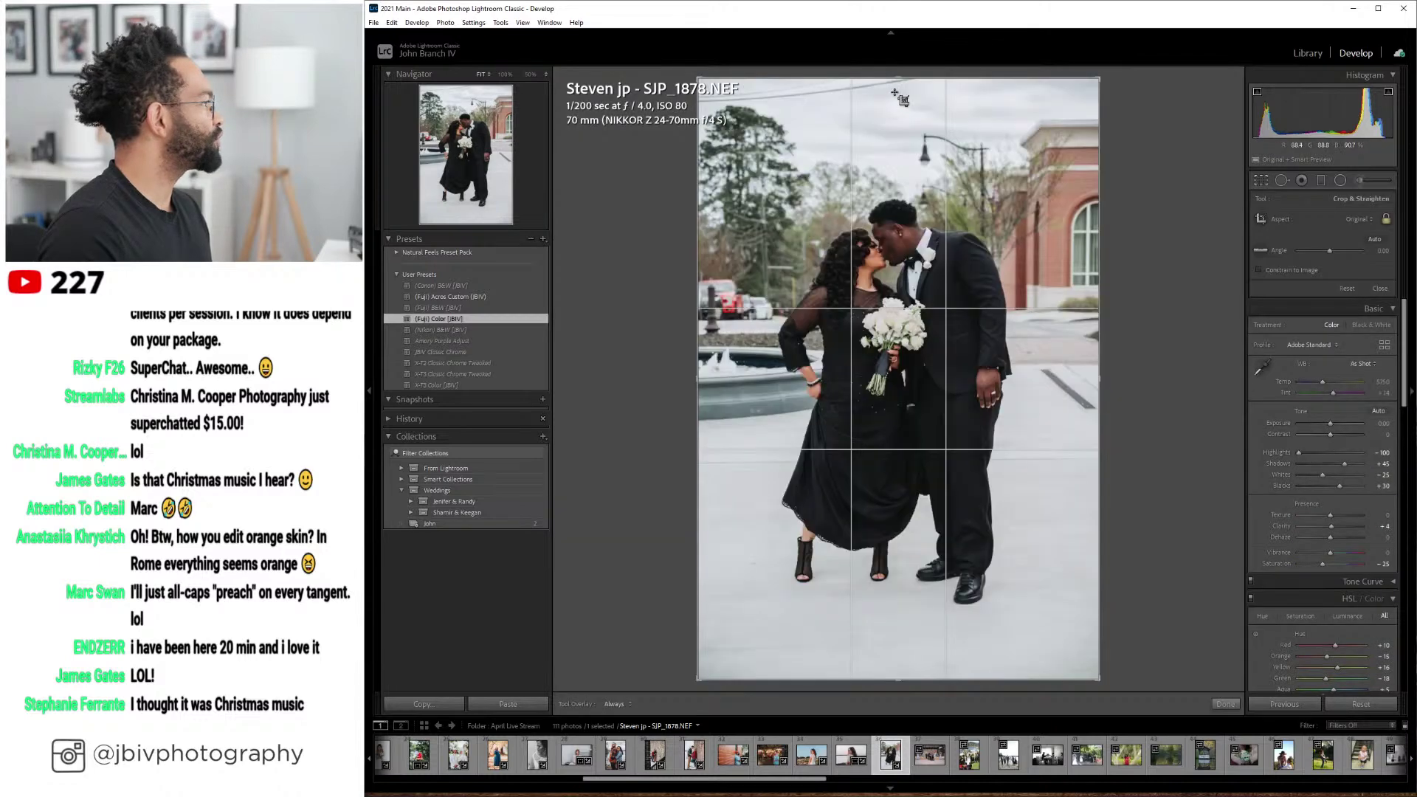
drag(902, 85, 932, 273)
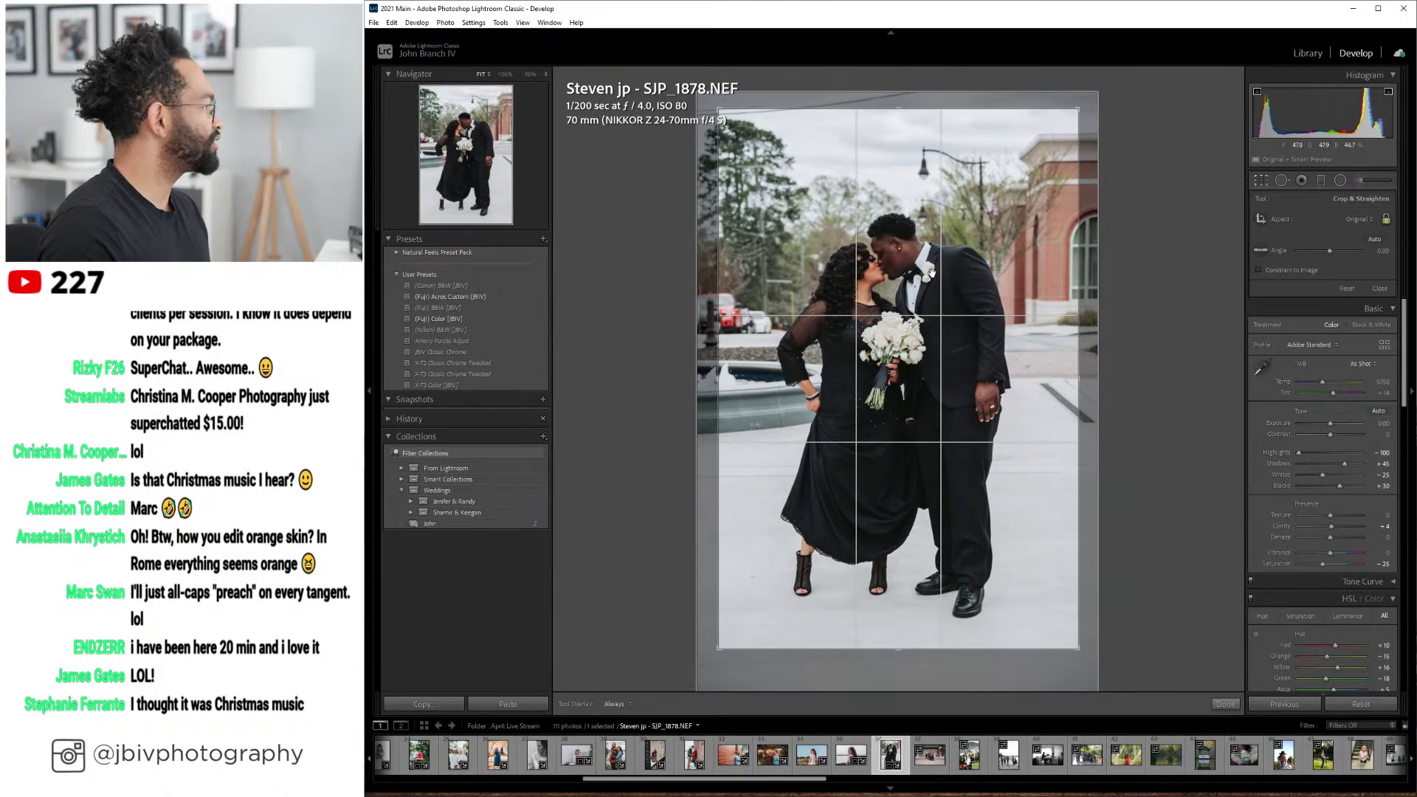
key(Return)
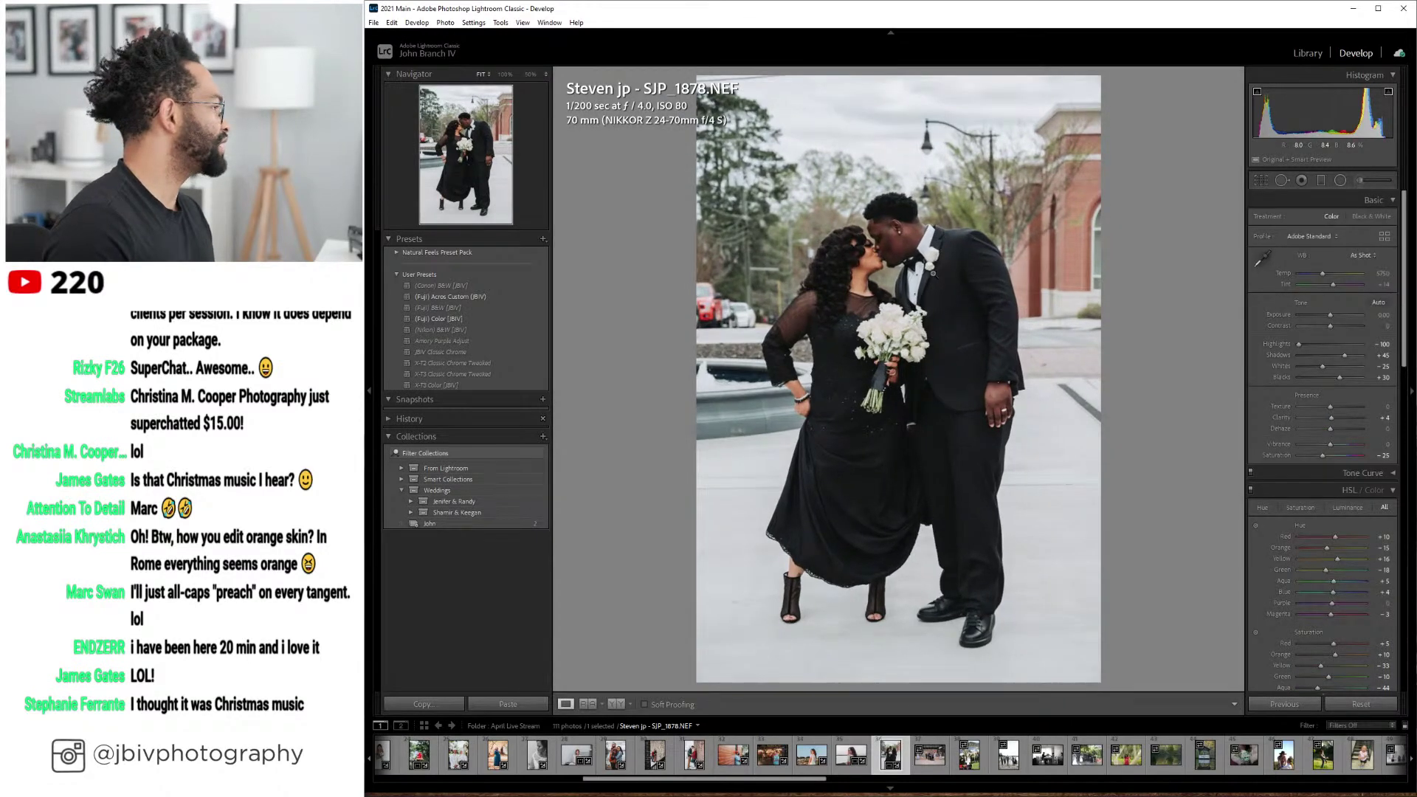
- Fine-tune the kissing couple's photo with Shadows at +55, Exposure at +0.10 and Clarity at +9, and compare before and after
drag(1344, 356, 1334, 312)
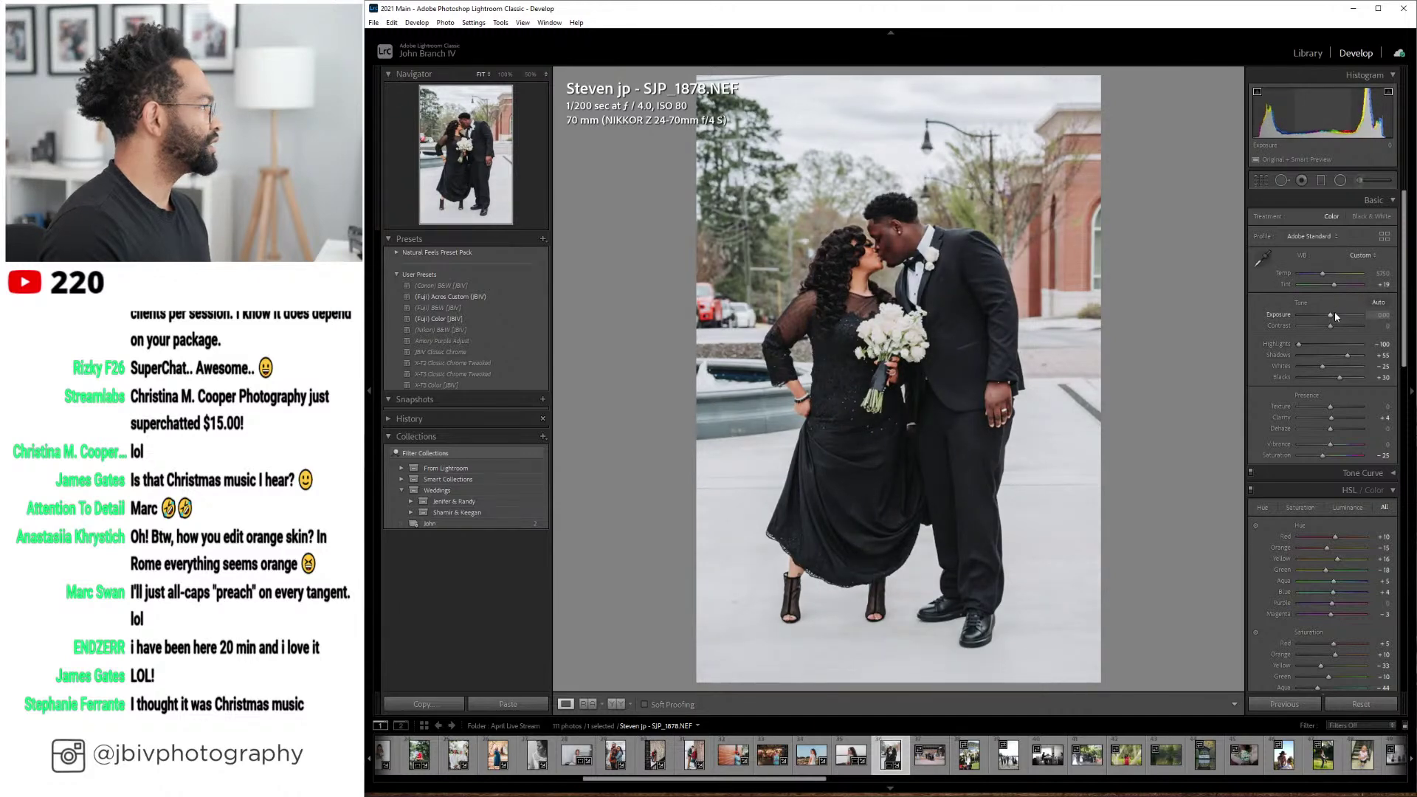
key(Up)
key(Up)
key(Up)
key(Up)
key(Up)
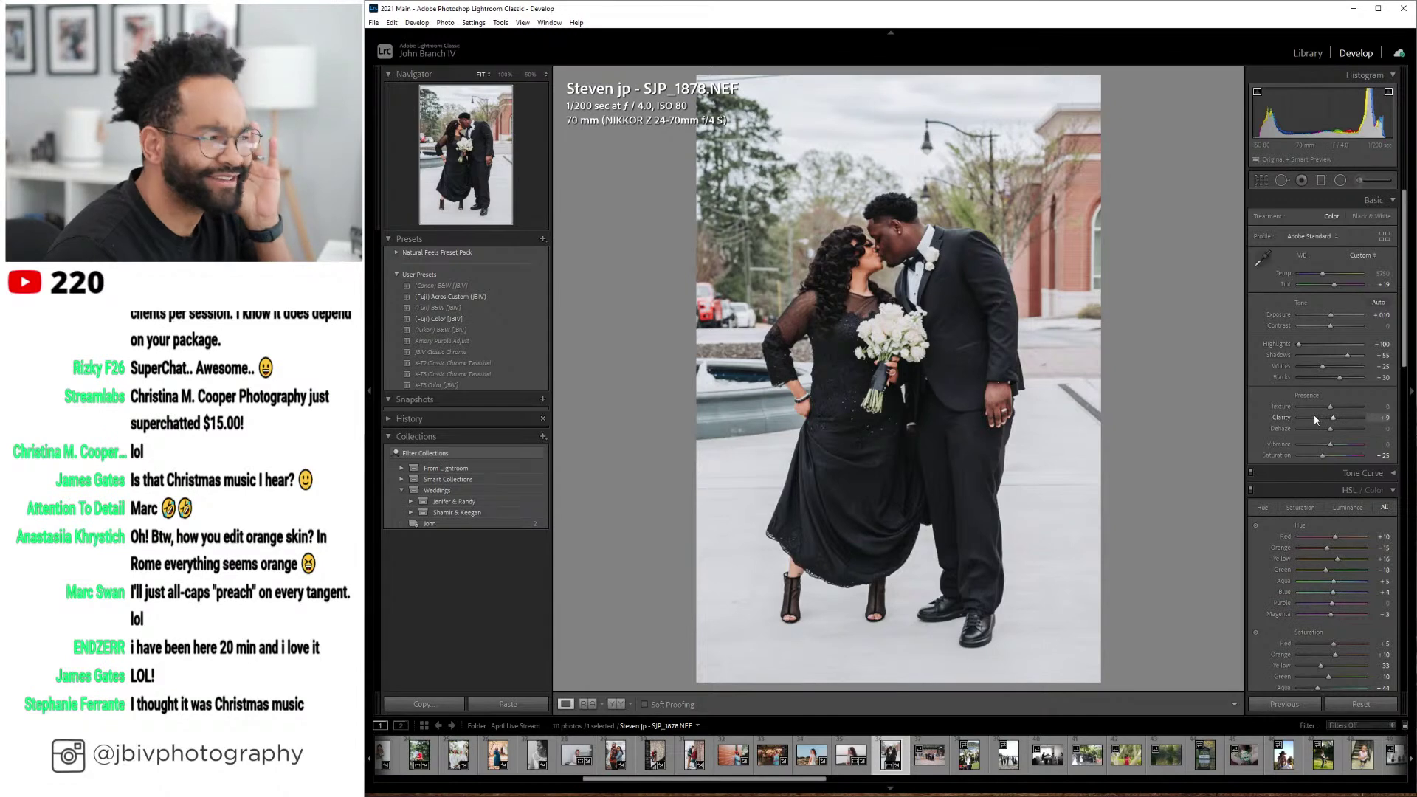
click(616, 704)
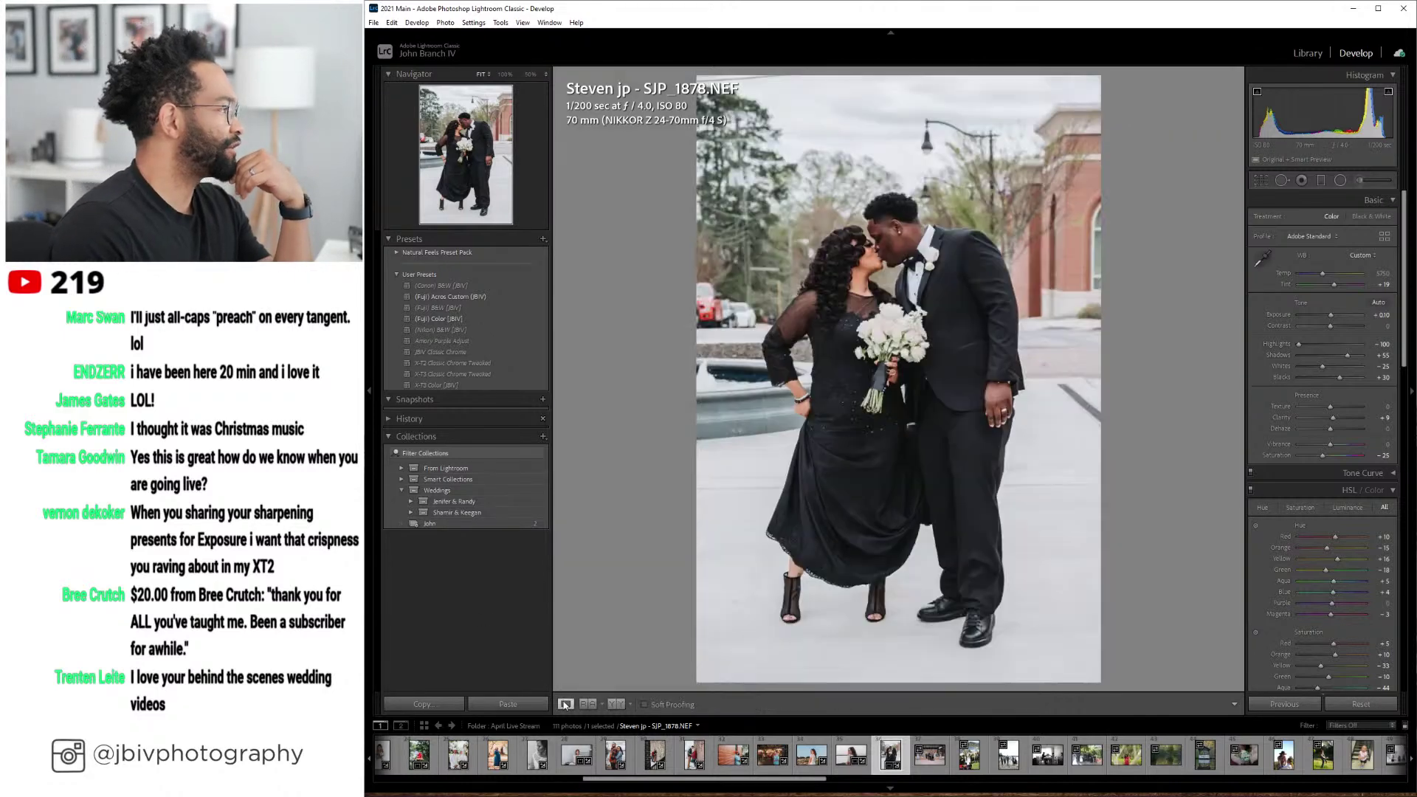
click(566, 703)
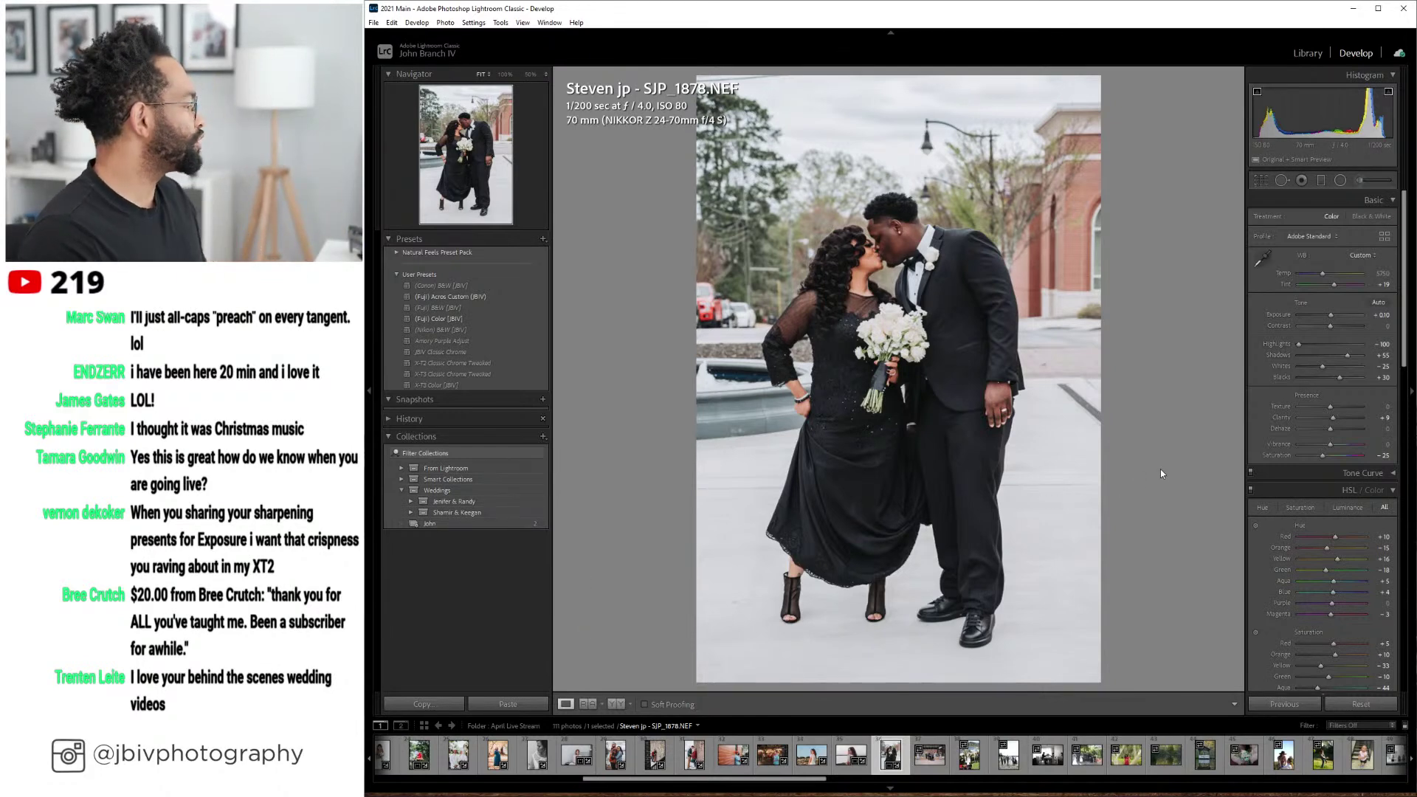
- On the next photo of the bridal party, try Auto Upright, settle on Level, and apply the (Fuji) Color preset
key(Right)
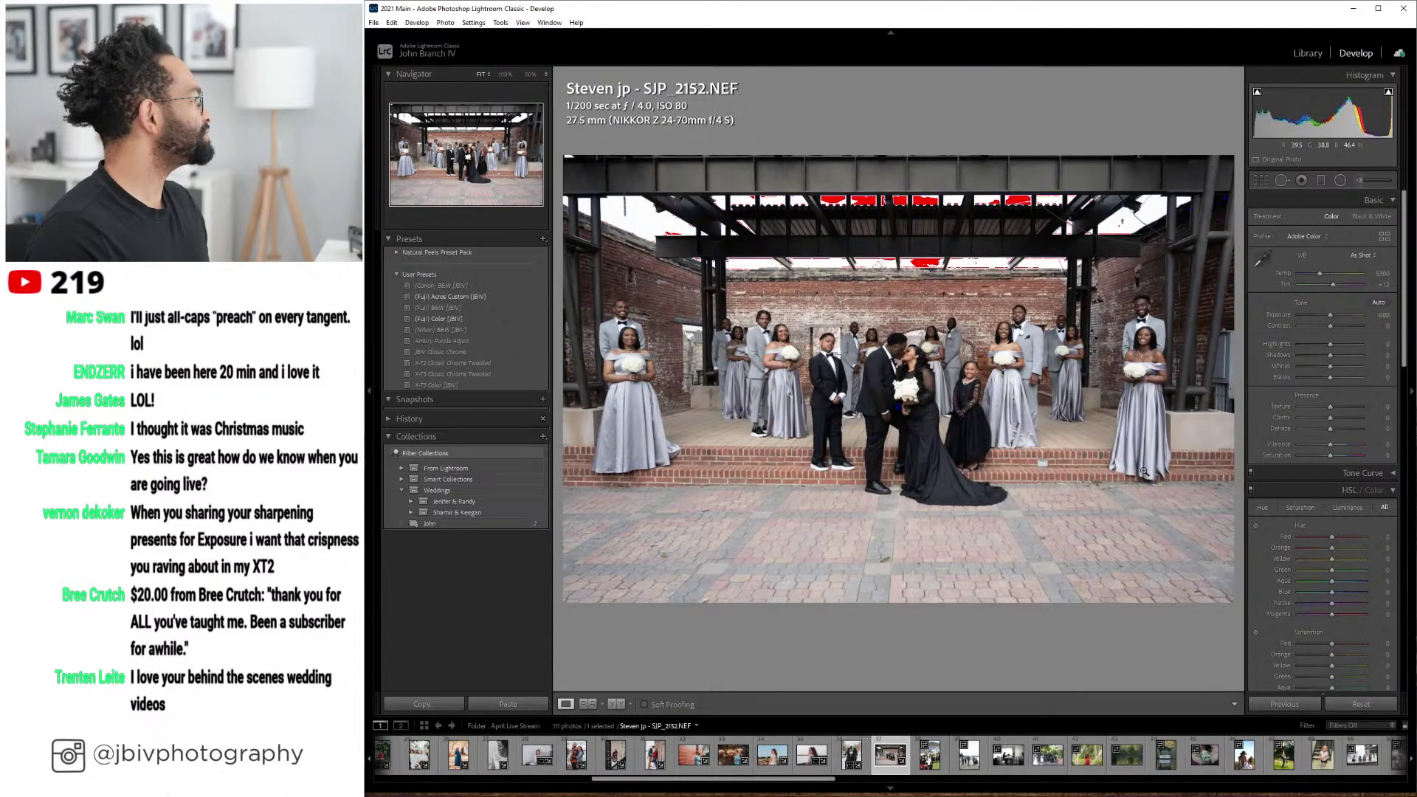
scroll(1284, 485, down, 10)
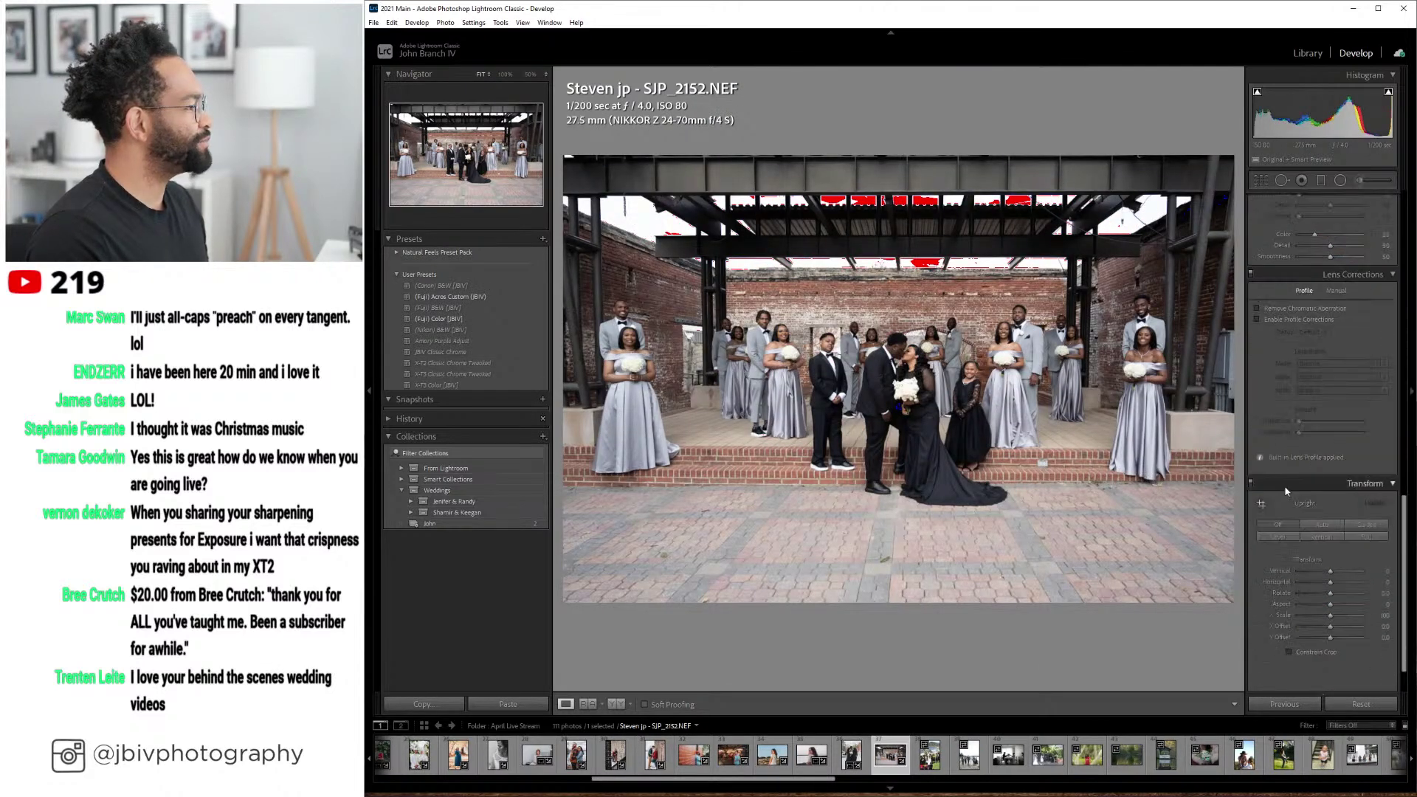
click(1273, 539)
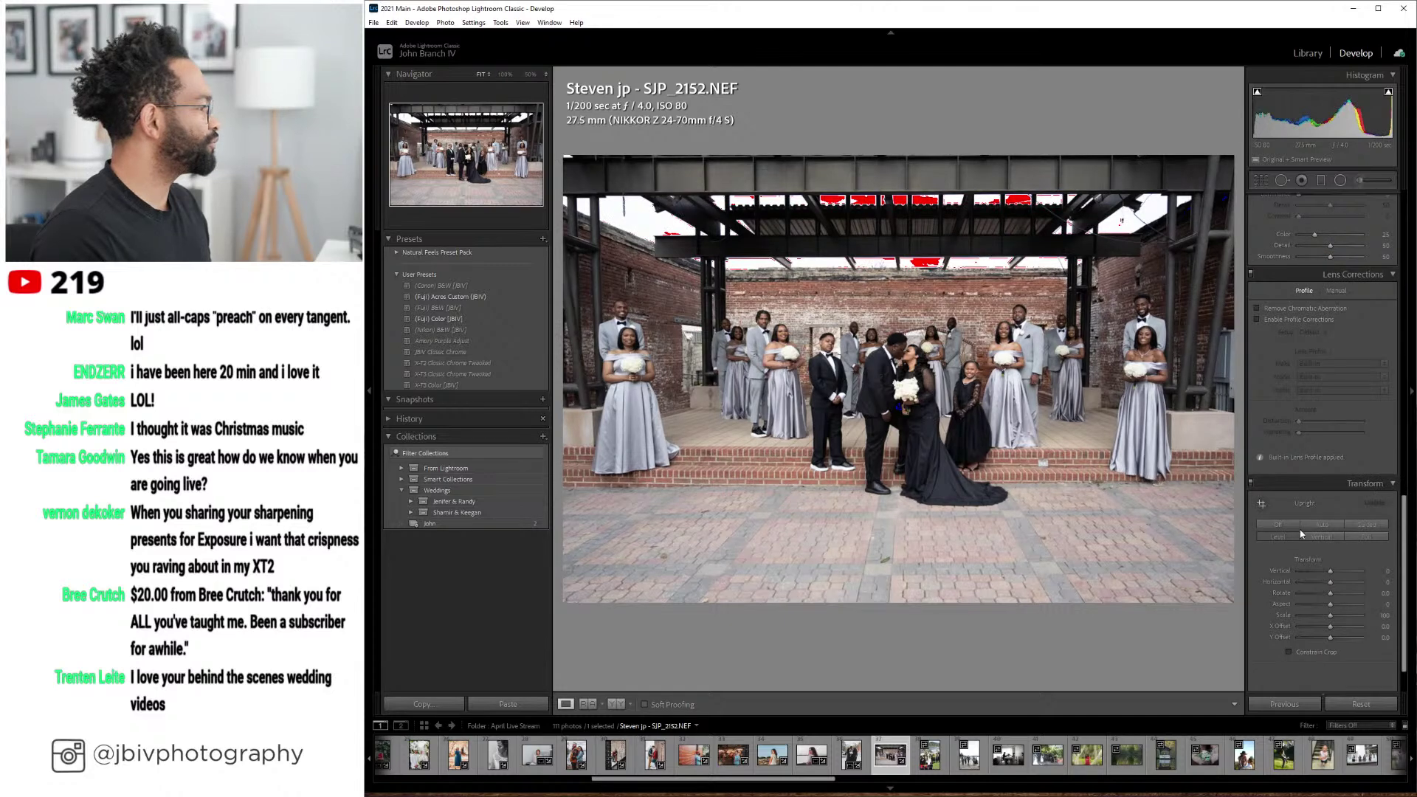
click(1326, 527)
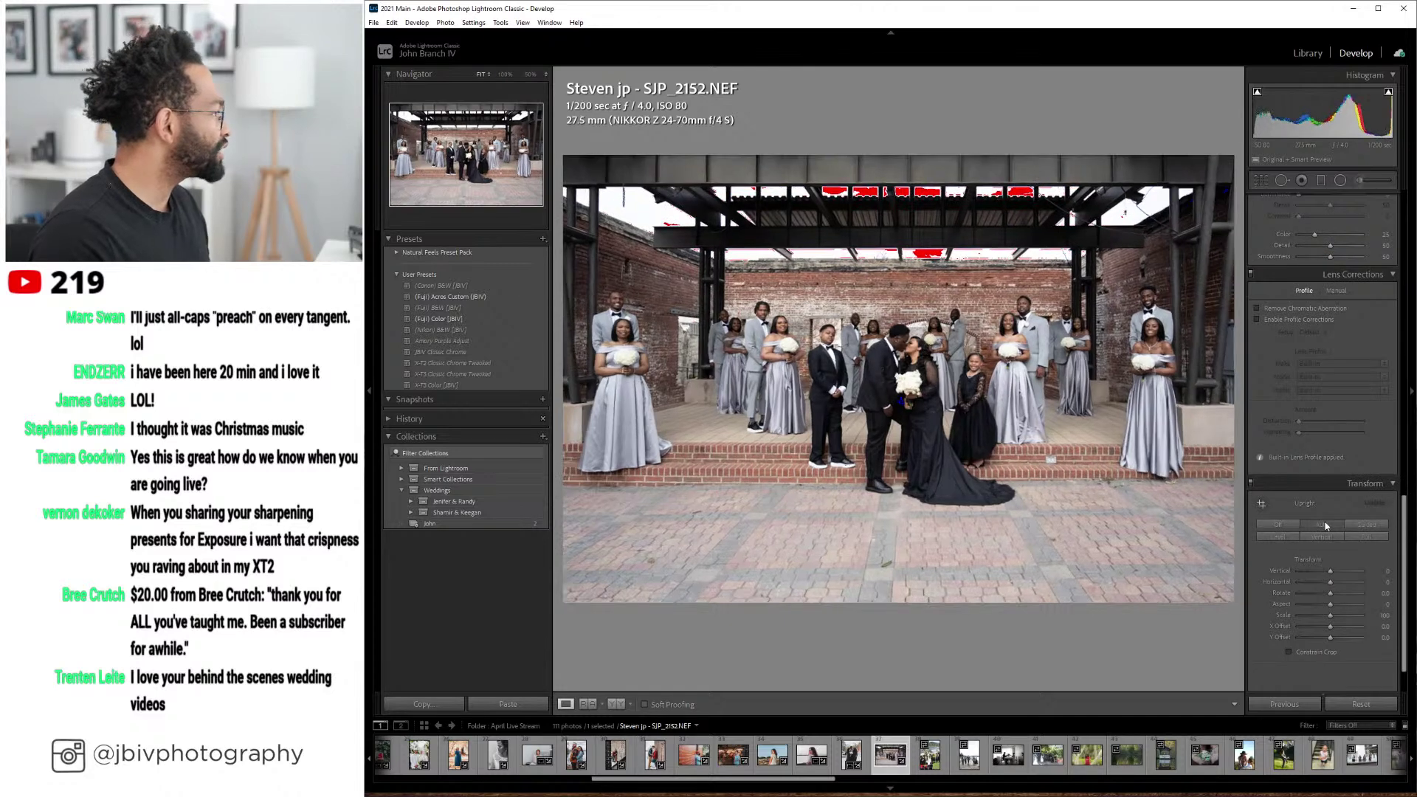
click(1275, 537)
click(443, 318)
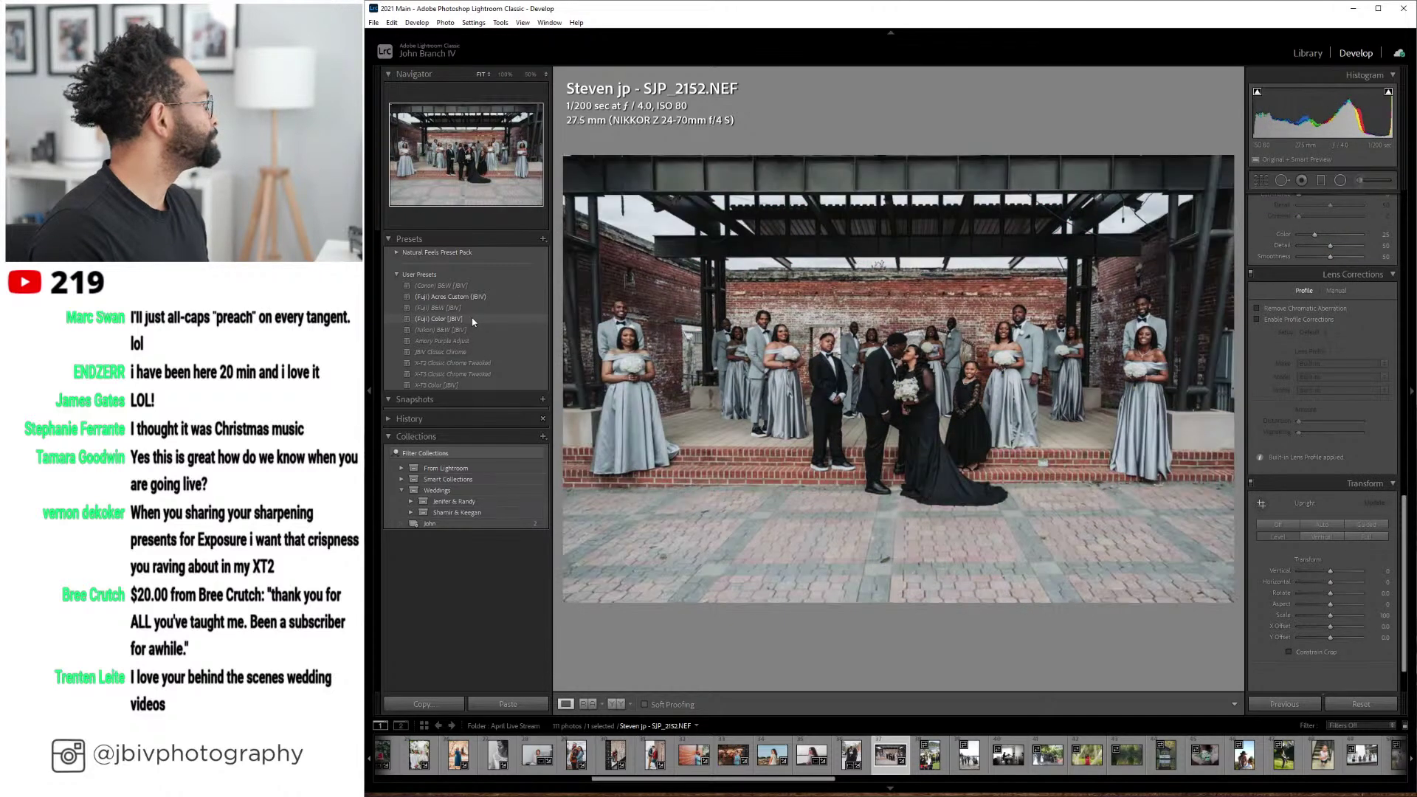
- Set the bridal party photo to Clarity +9, Shadows +70 and Exposure +0.20, and compare it with the original
scroll(1318, 418, up, 10)
scroll(1318, 413, up, 3)
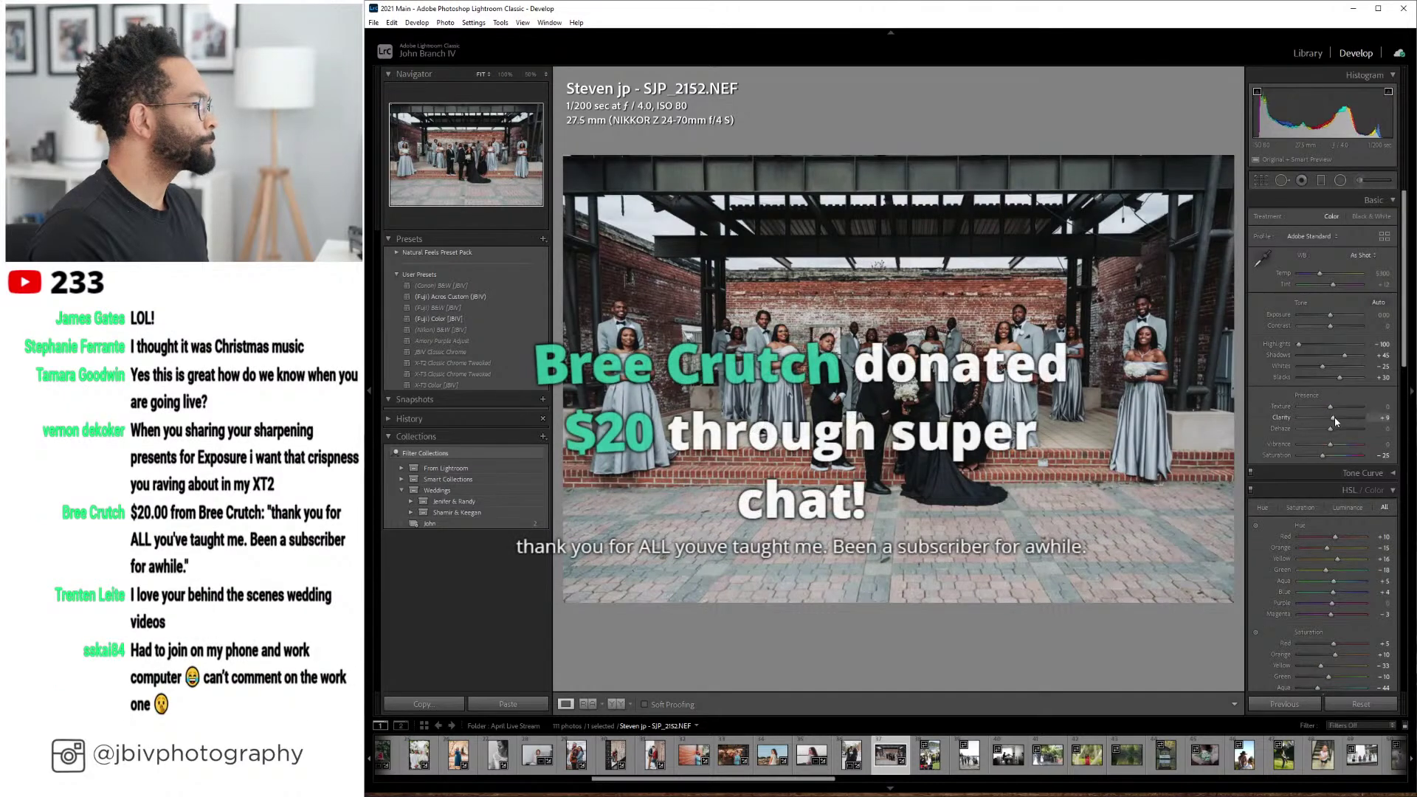
drag(1344, 356, 1351, 359)
key(Up)
key(Up)
key(Up)
key(Up)
key(Up)
key(Up)
key(Up)
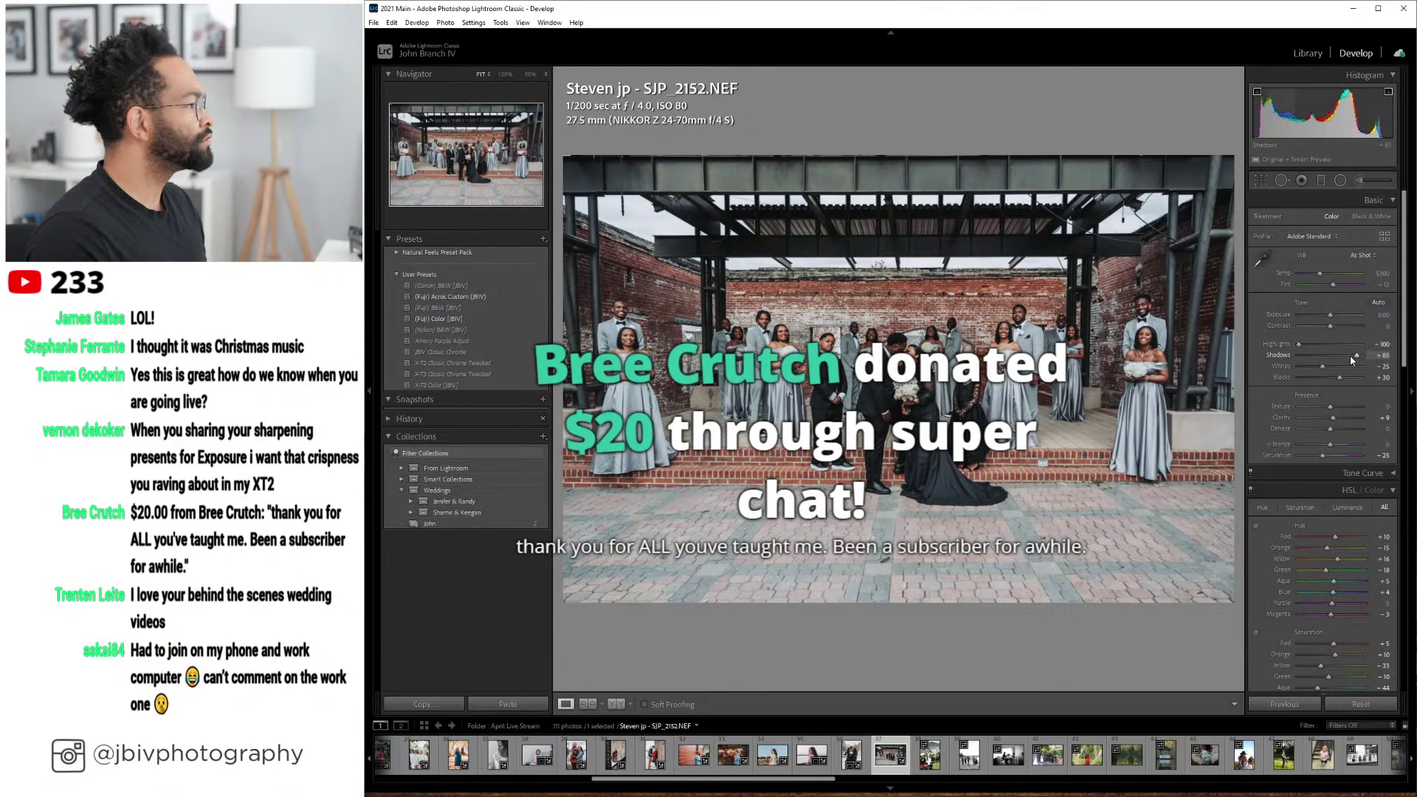
key(Down)
key(Up)
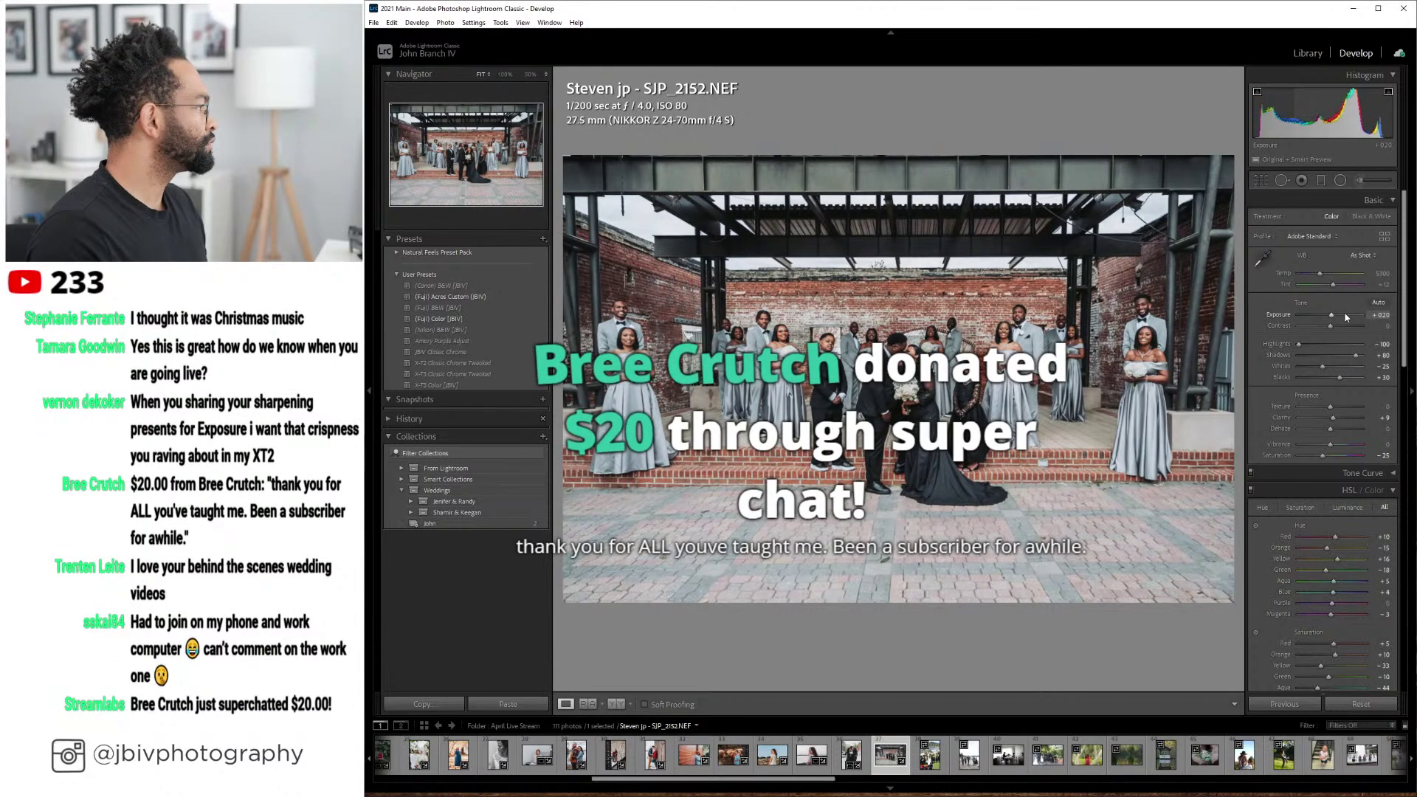
key(Down)
key(Down)
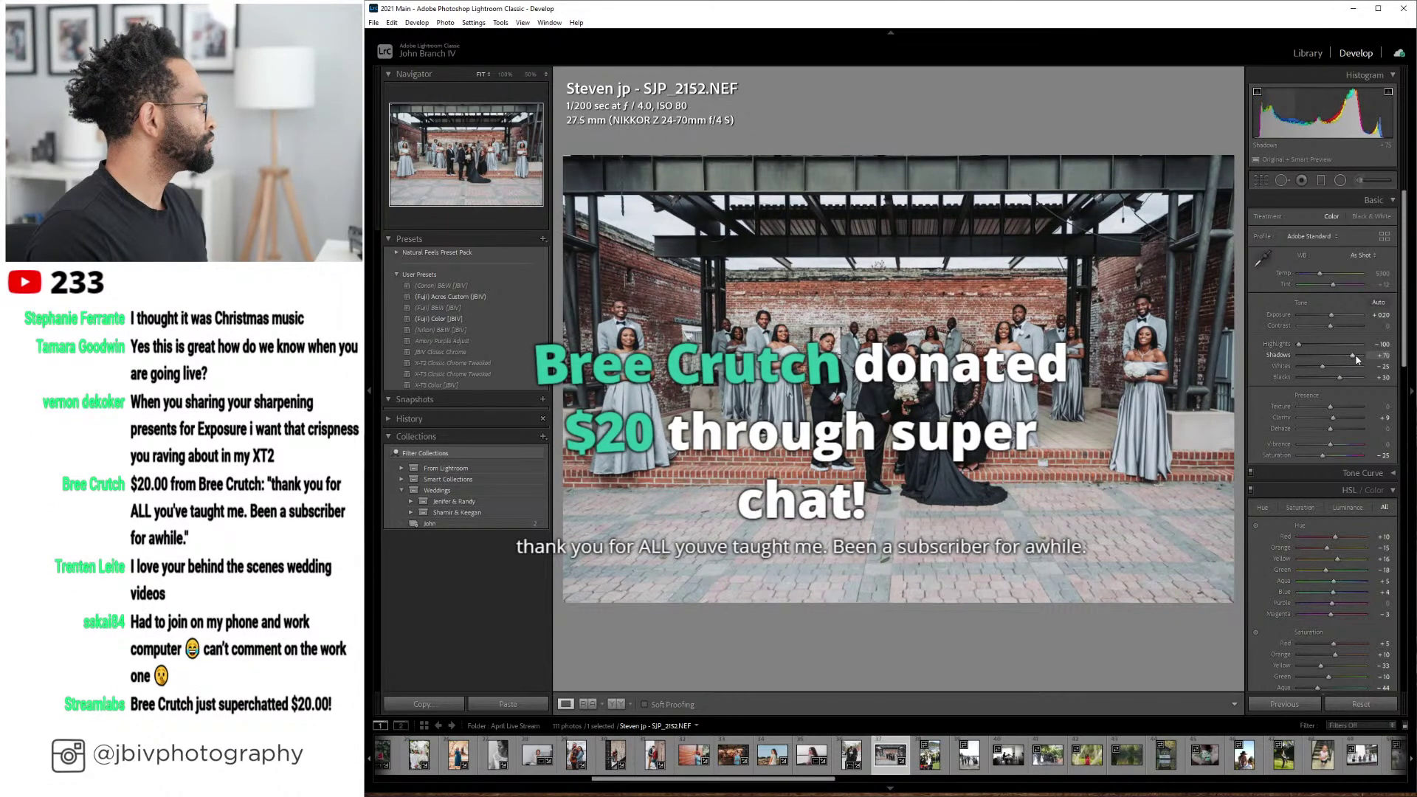
click(616, 703)
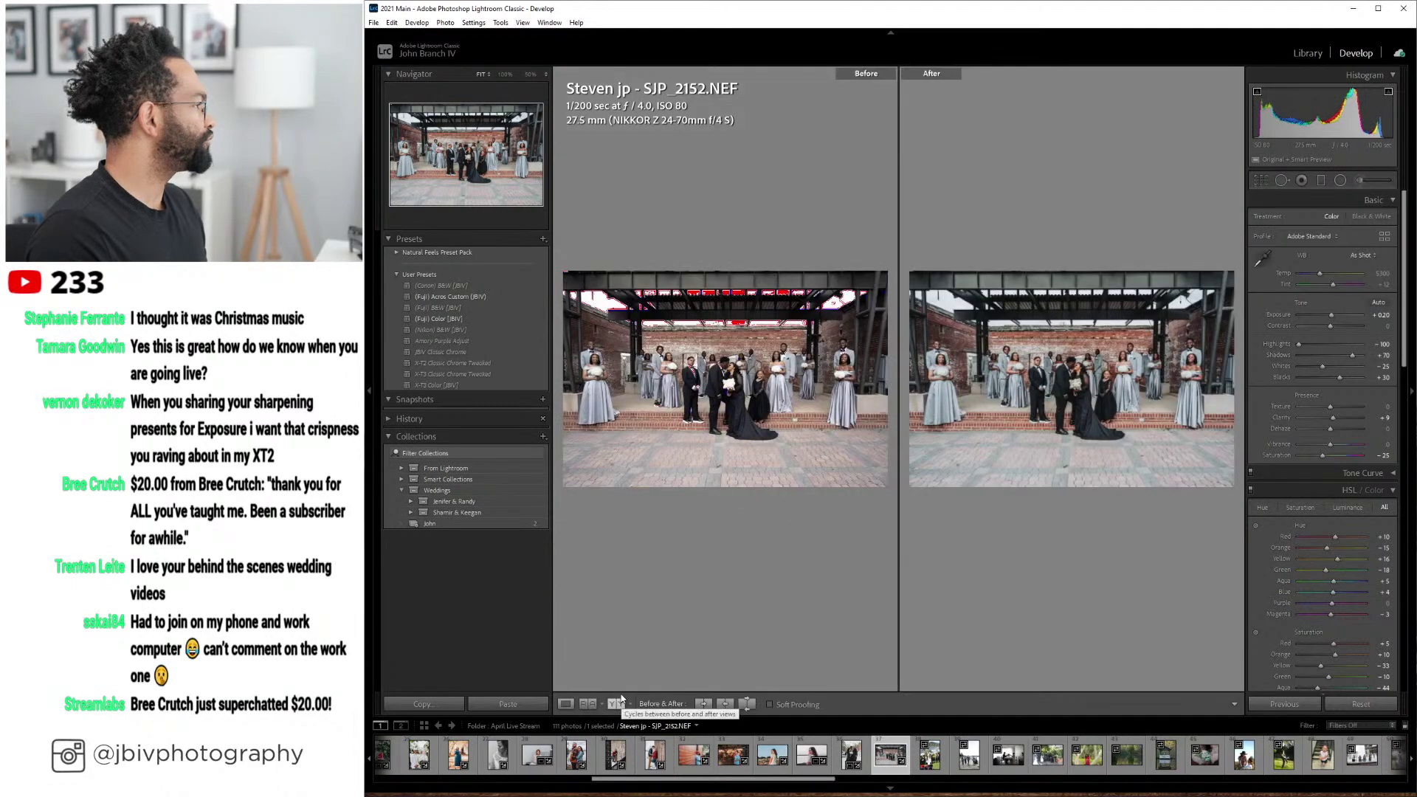
click(565, 703)
- Crop the bridal party photo to a 16 x 9 aspect ratio and reposition the frame around the group
click(1269, 183)
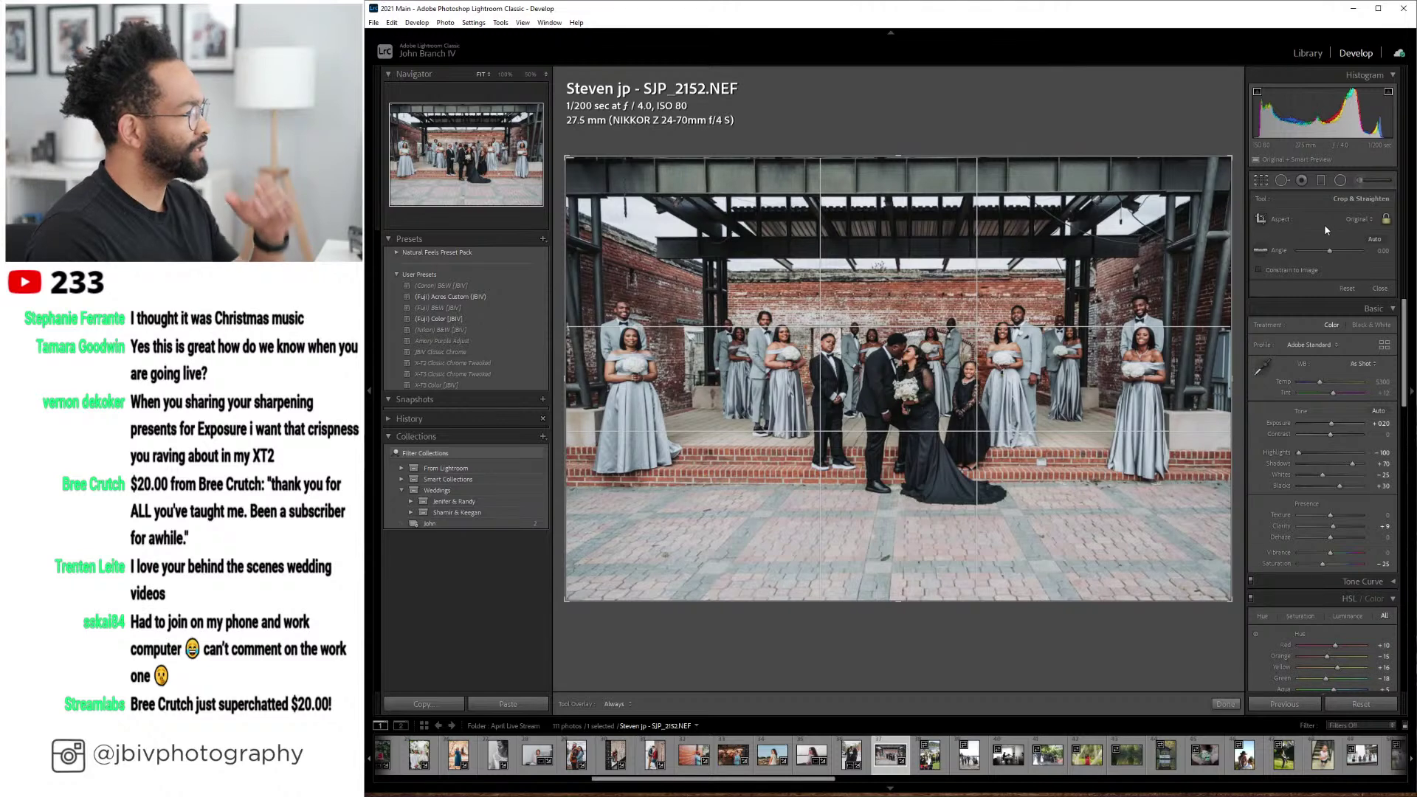
click(1358, 219)
click(1275, 350)
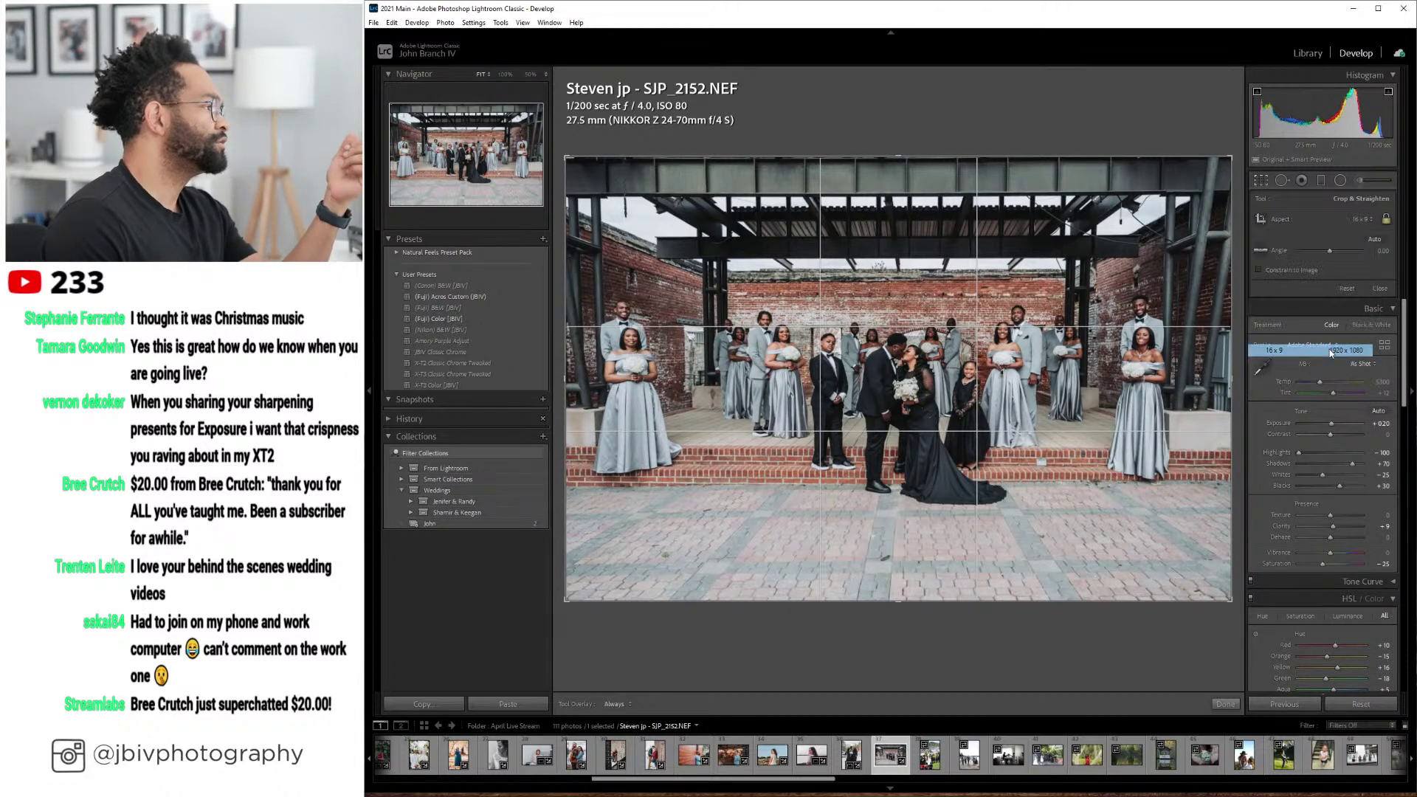
mouse_move(954, 465)
mouse_down()
mouse_move(957, 502)
mouse_move(929, 471)
mouse_up()
key(Return)
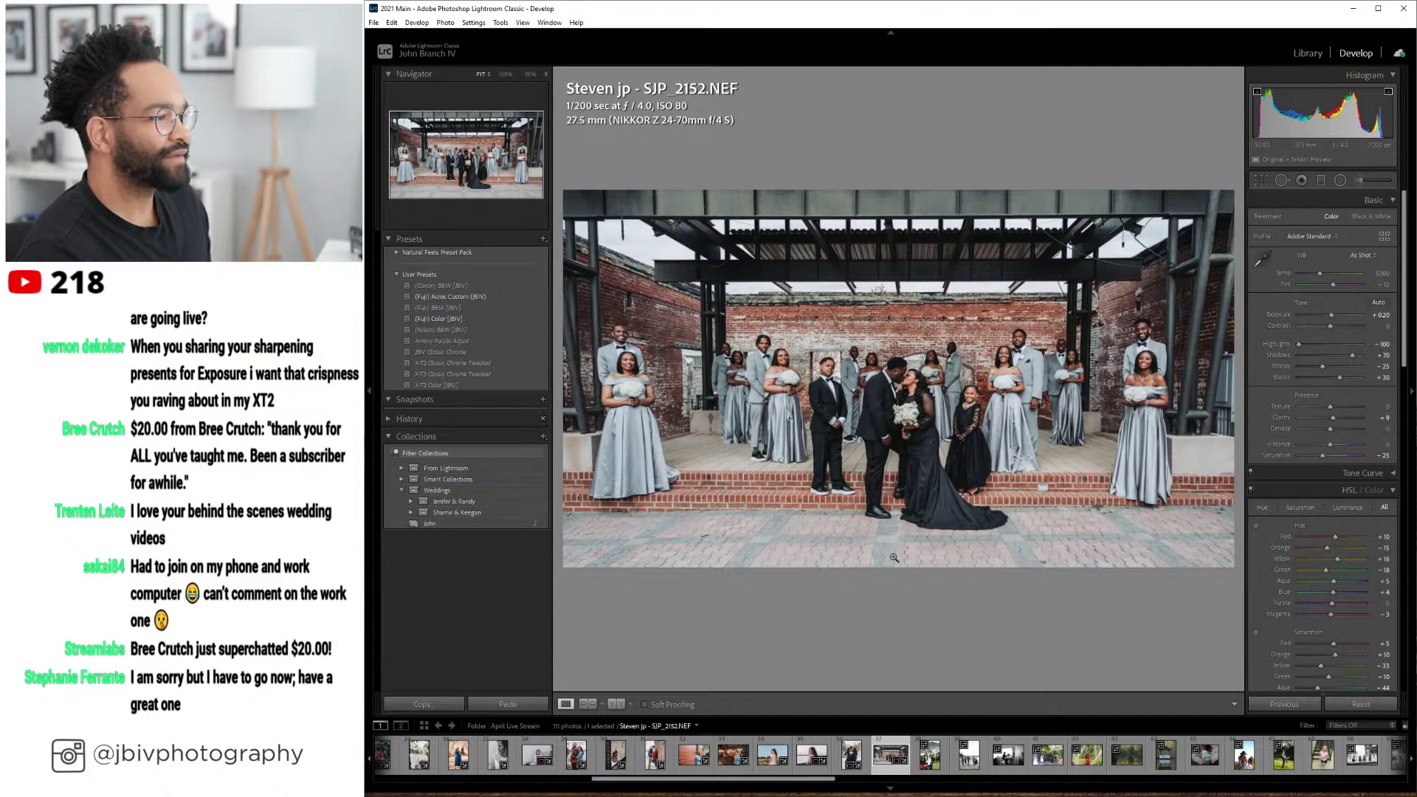
- Apply the (Fuji) Color preset to the next photo, the seaside wedding ceremony, and set its Tint to +8
key(Right)
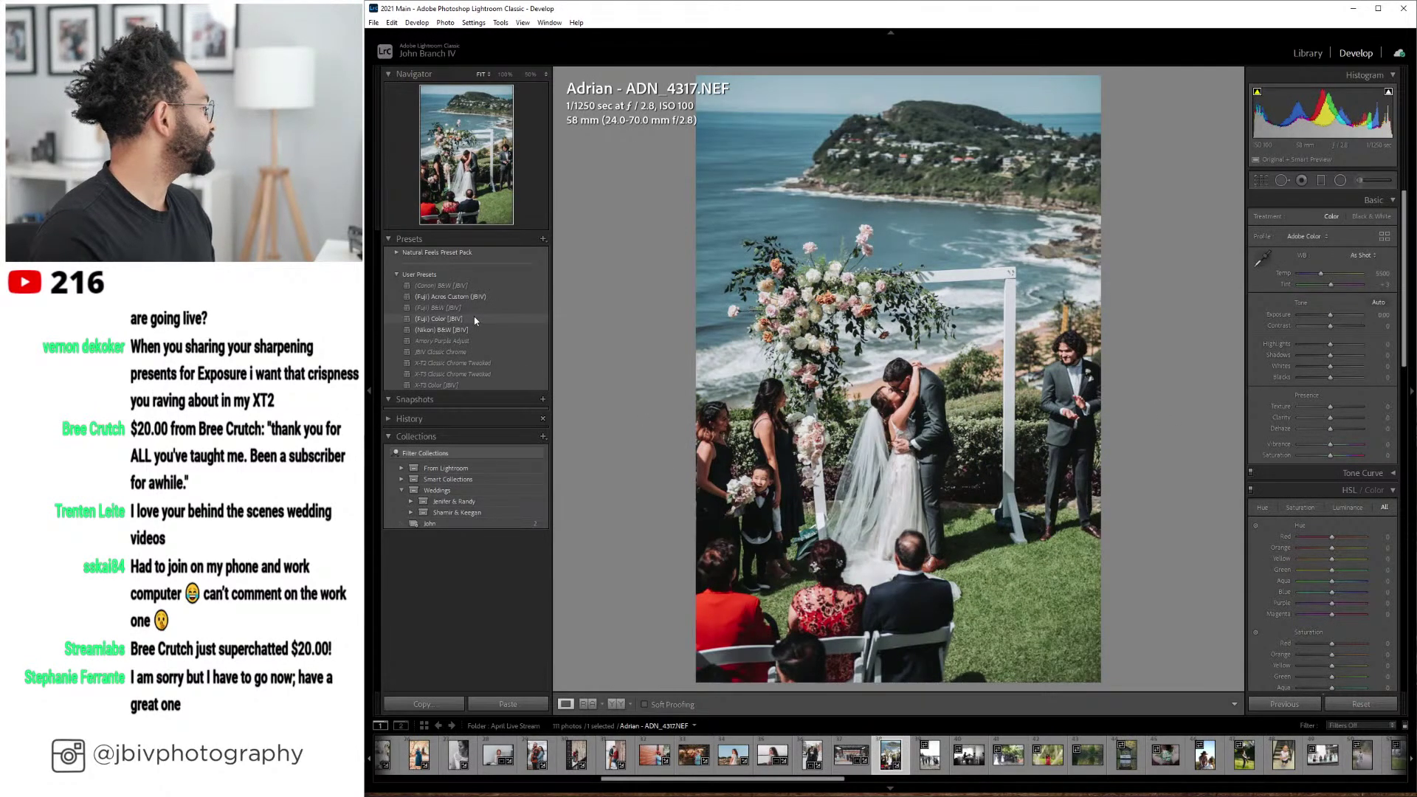
click(458, 318)
drag(1331, 284, 1333, 287)
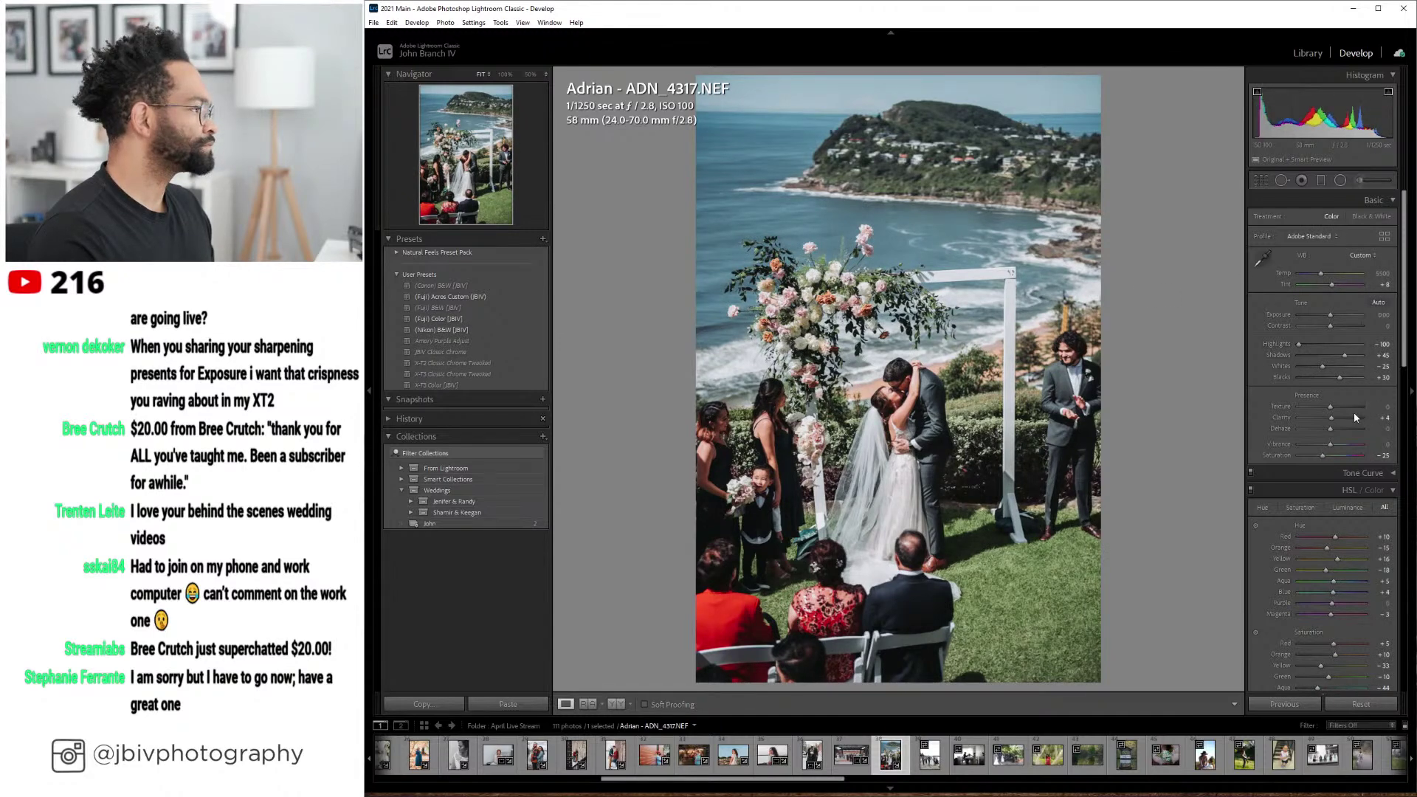
- Fine-tune the seaside ceremony photo with Clarity at +9, Exposure at -0.20 and Shadows at +80
drag(1343, 355, 1346, 355)
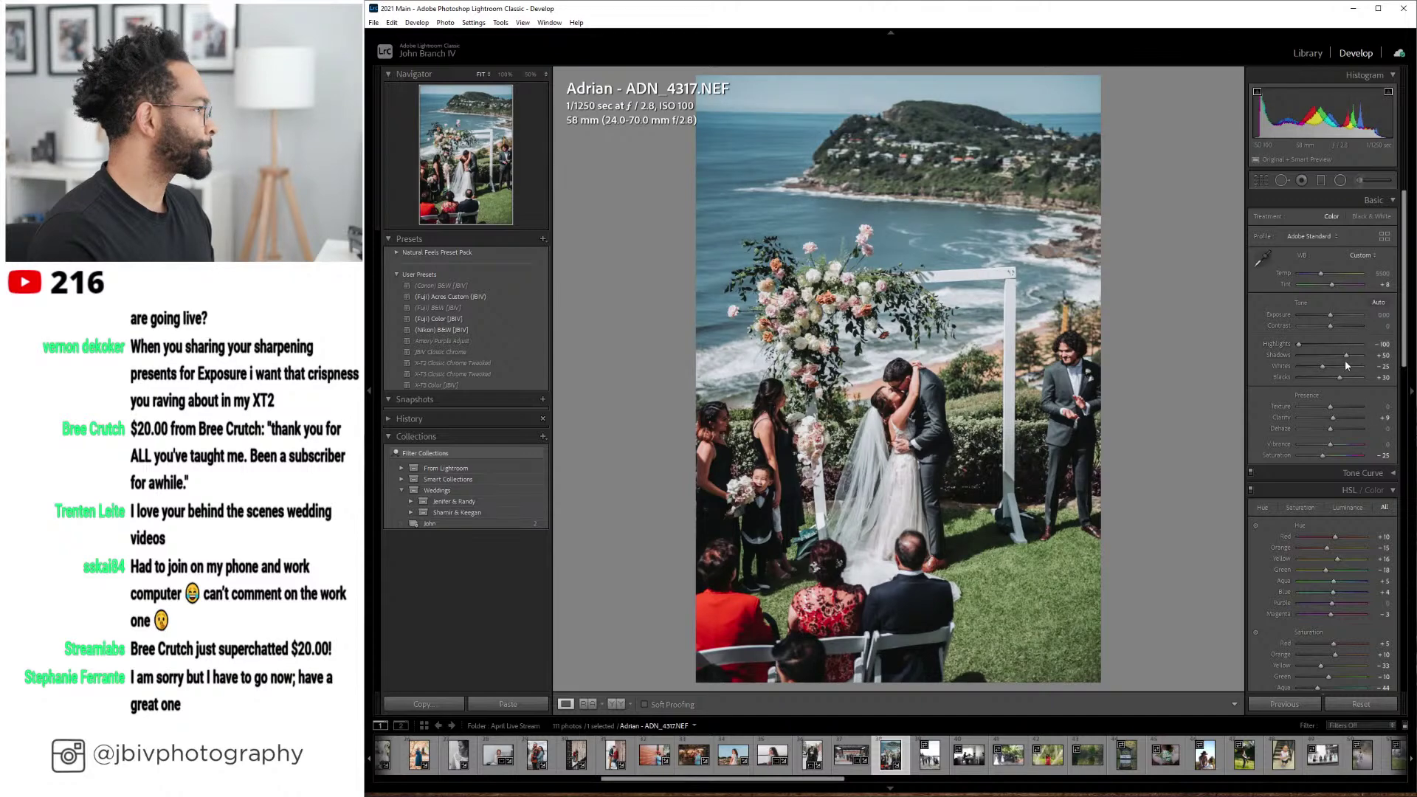
key(Up)
key(Up)
key(Up)
key(Up)
key(Up)
key(Up)
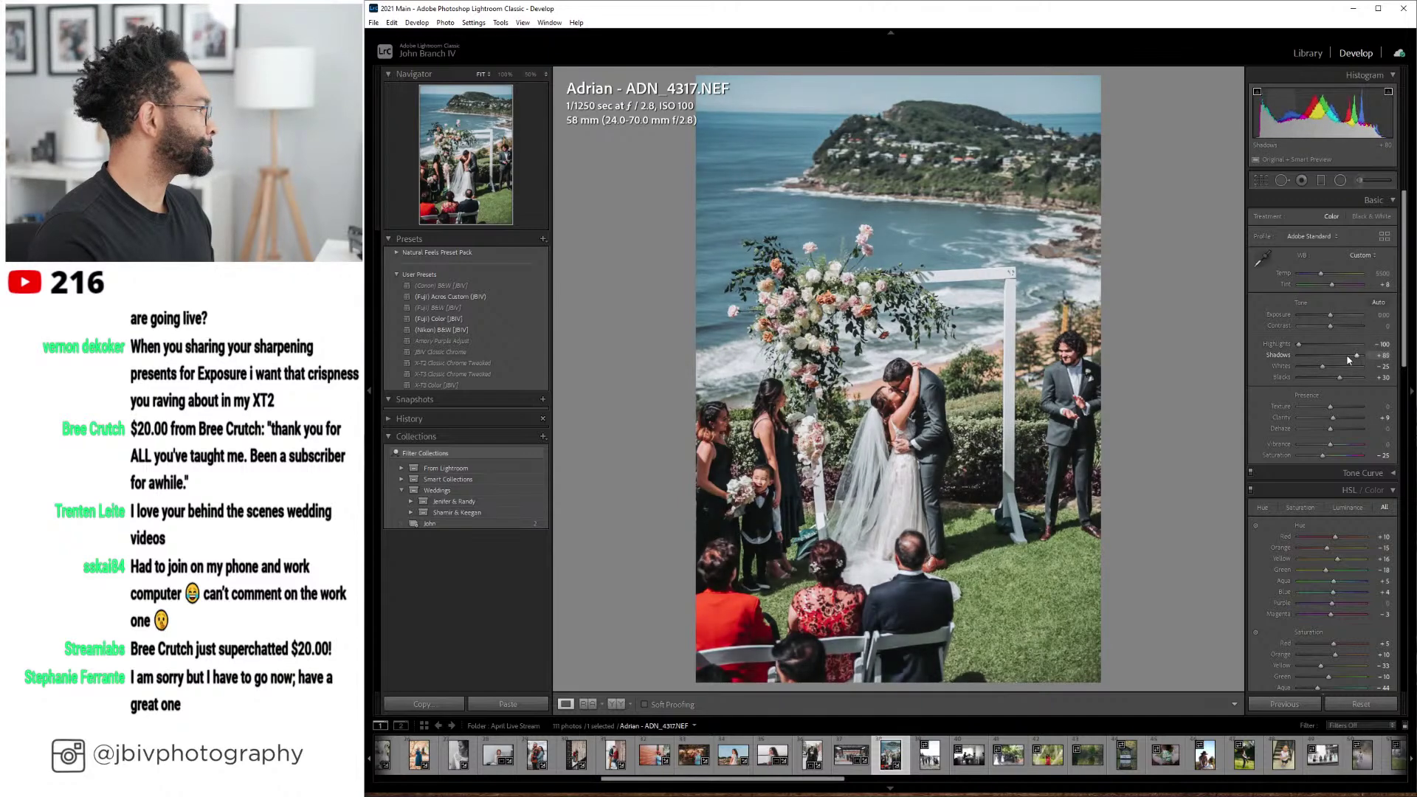
key(Down)
key(Down)
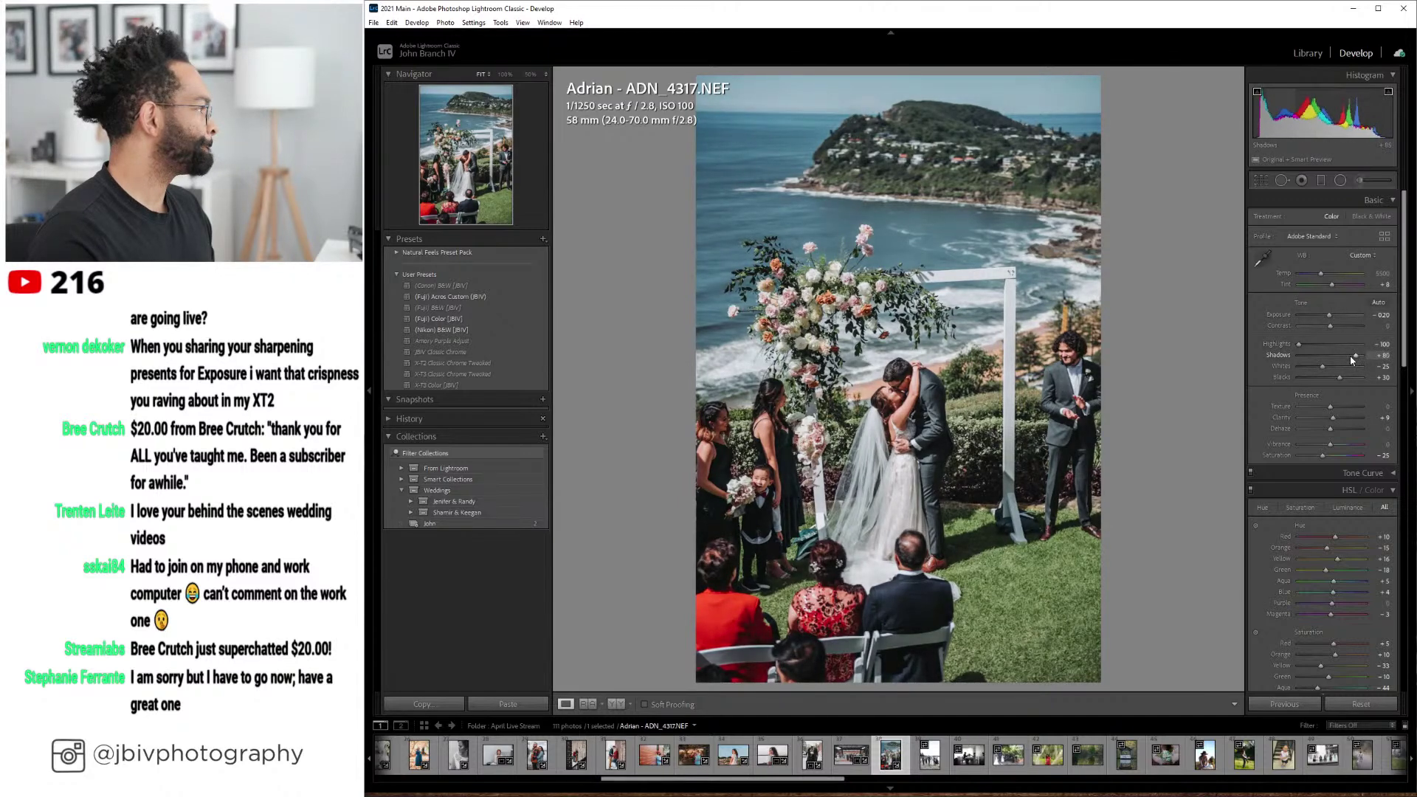
- Set the seaside ceremony photo to Shadows +85, Tint +13 and Exposure 0.00
key(Up)
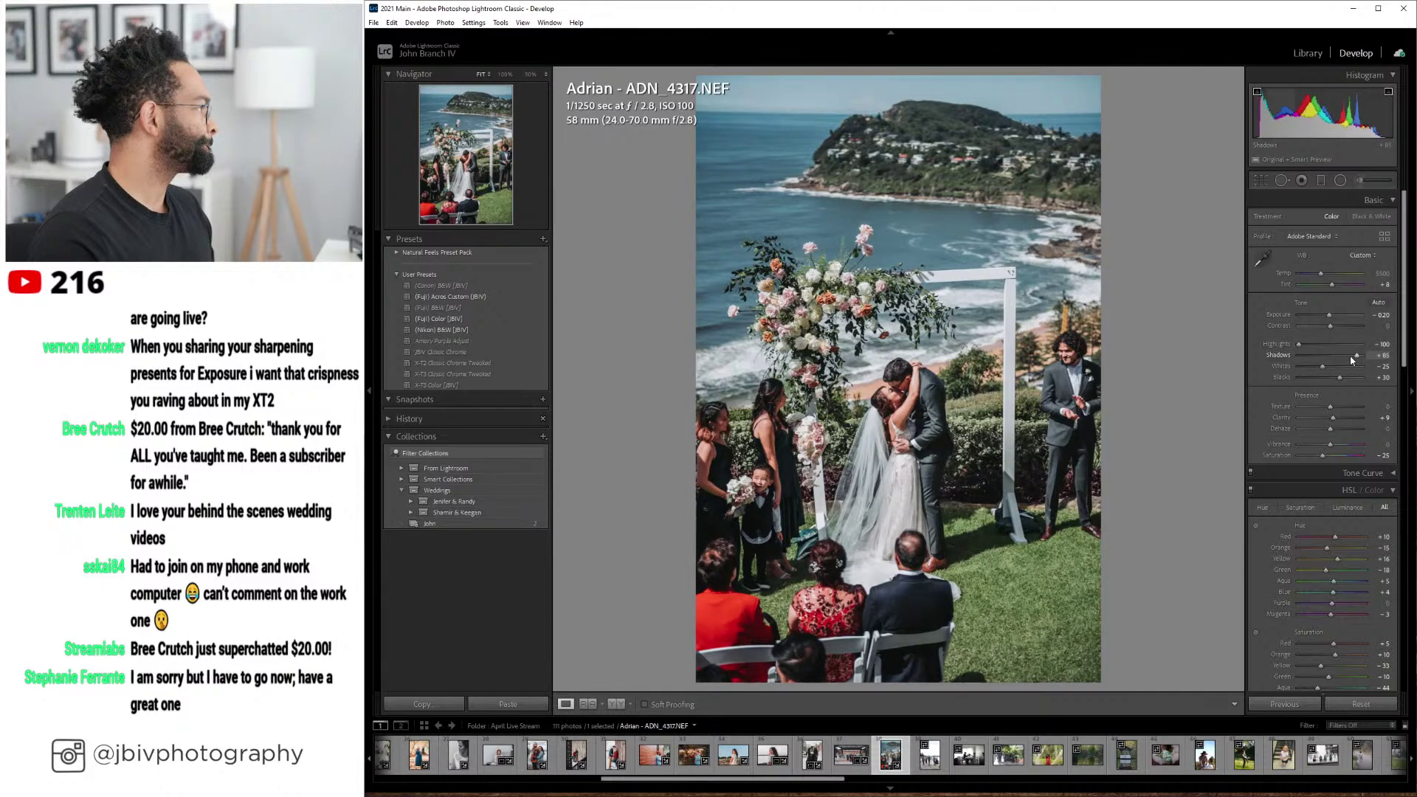
key(Up)
key(Up)
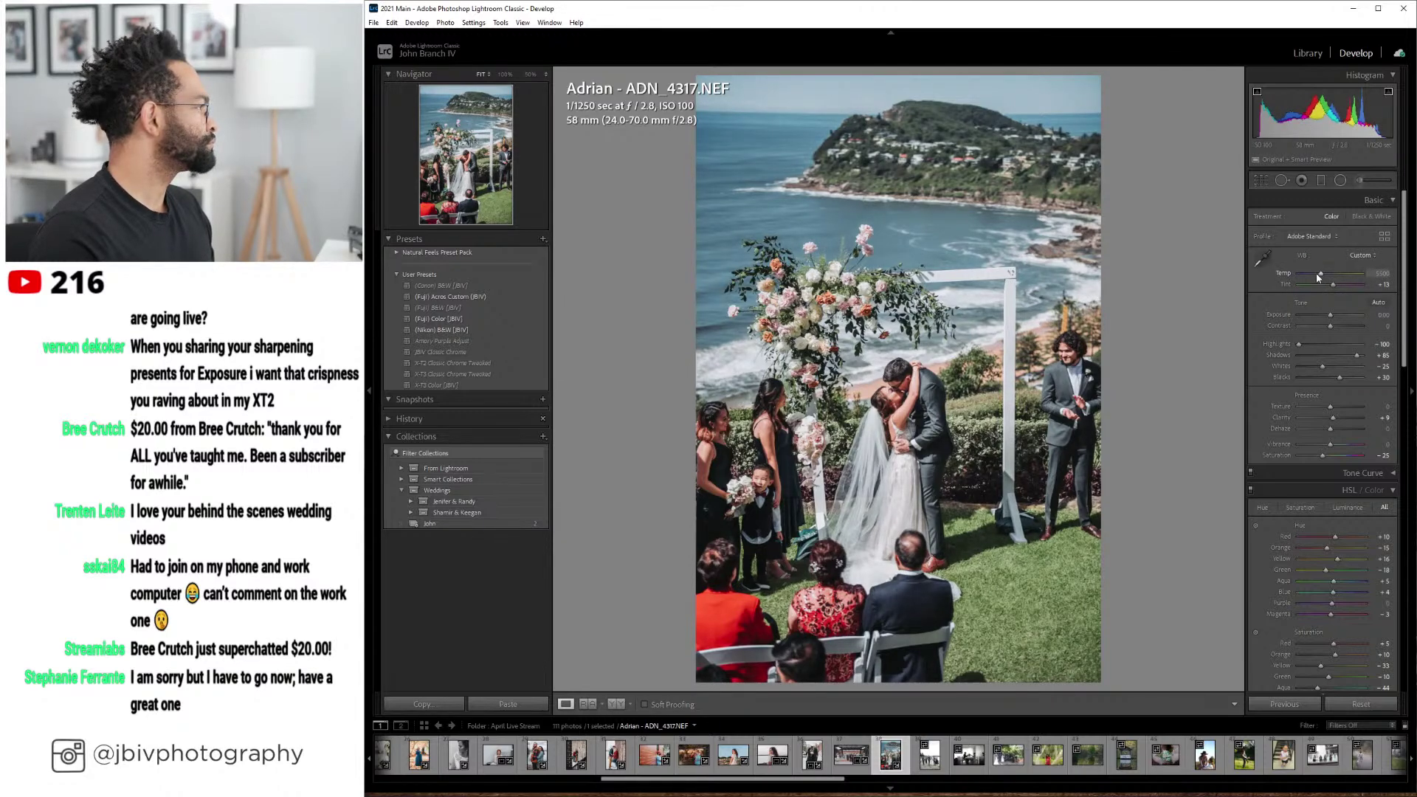
- Straighten the seaside ceremony photo with a slight negative Transform rotation and constrain the crop
scroll(1318, 277, down, 10)
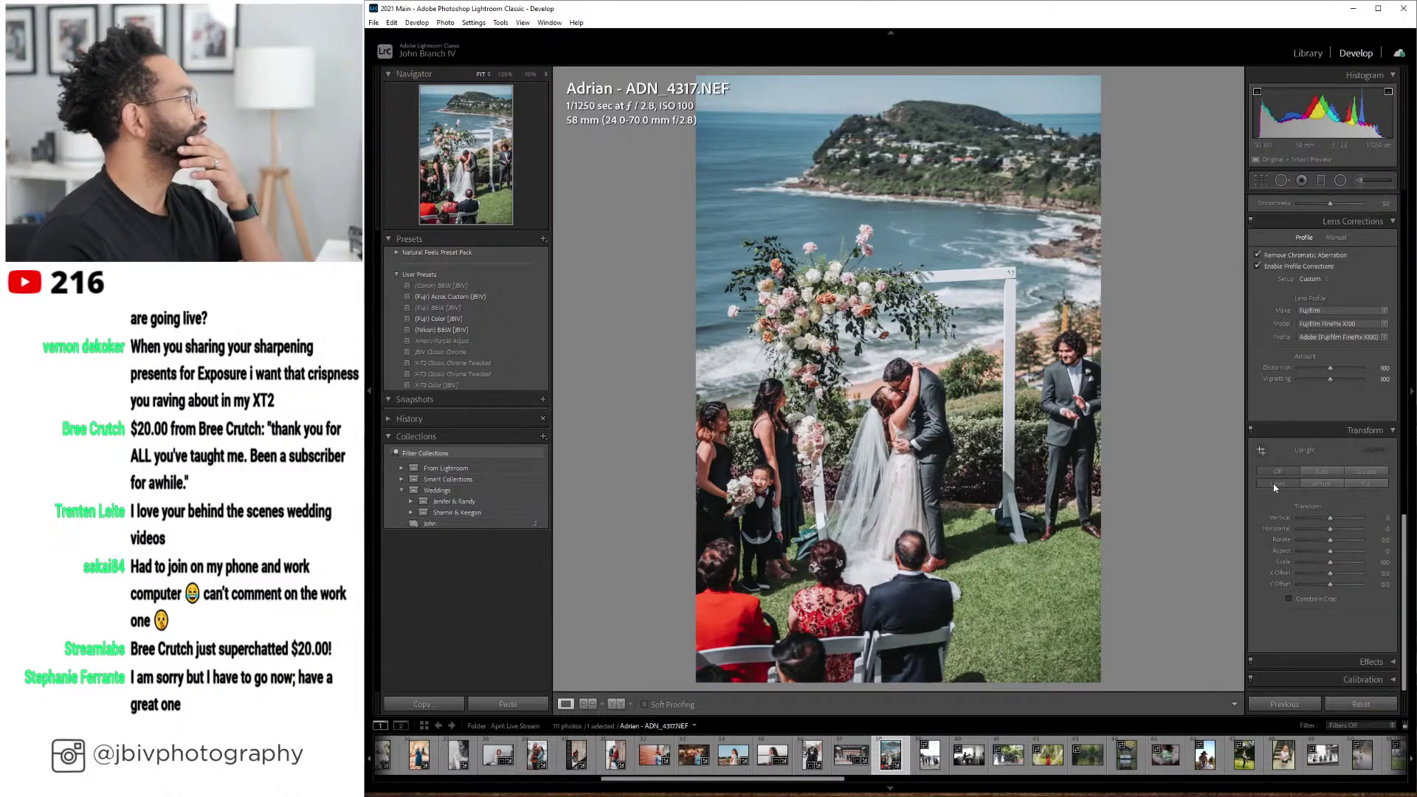
drag(1330, 540, 1330, 544)
click(1286, 598)
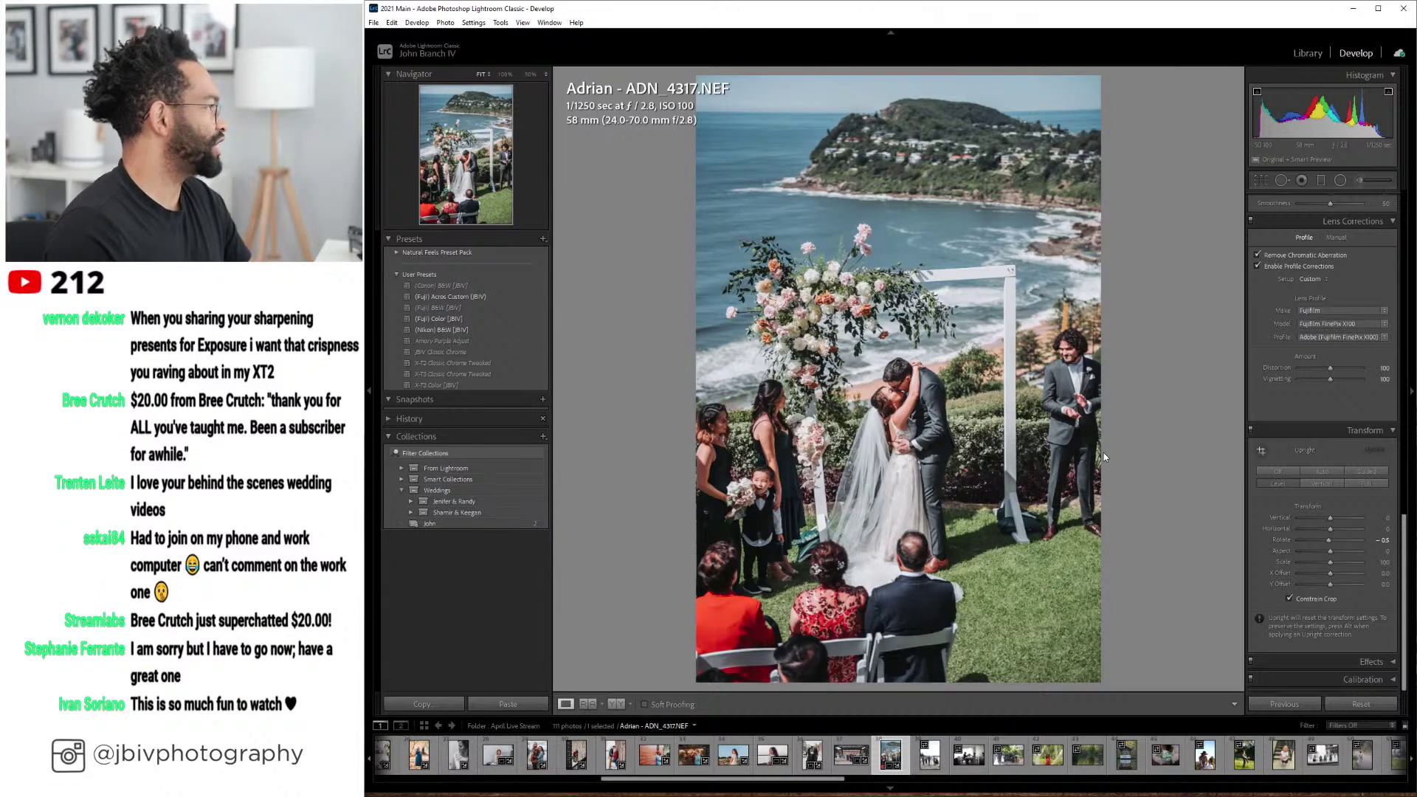
- Compare the seaside ceremony photo side by side with its original and set its Temp to 5700
click(615, 702)
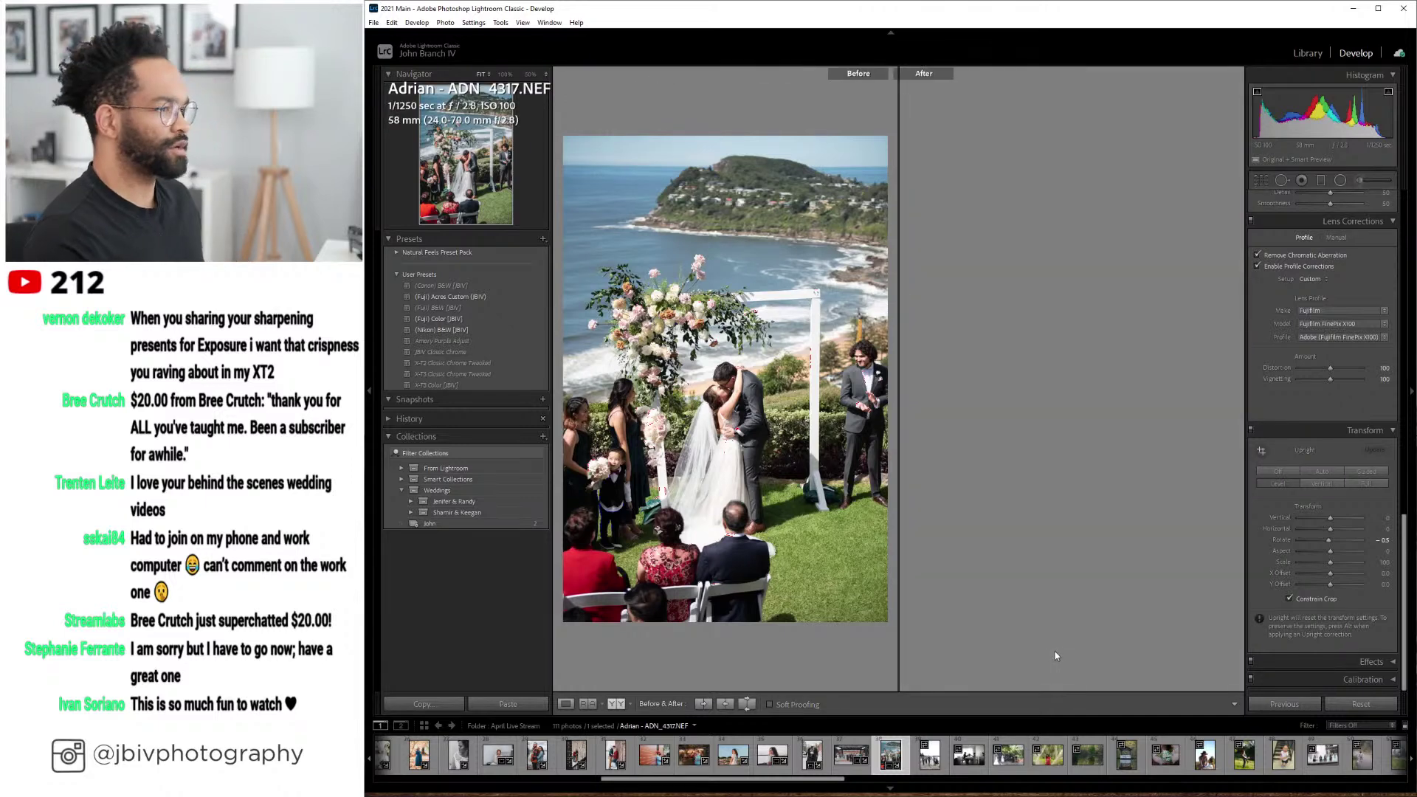
key(Tab)
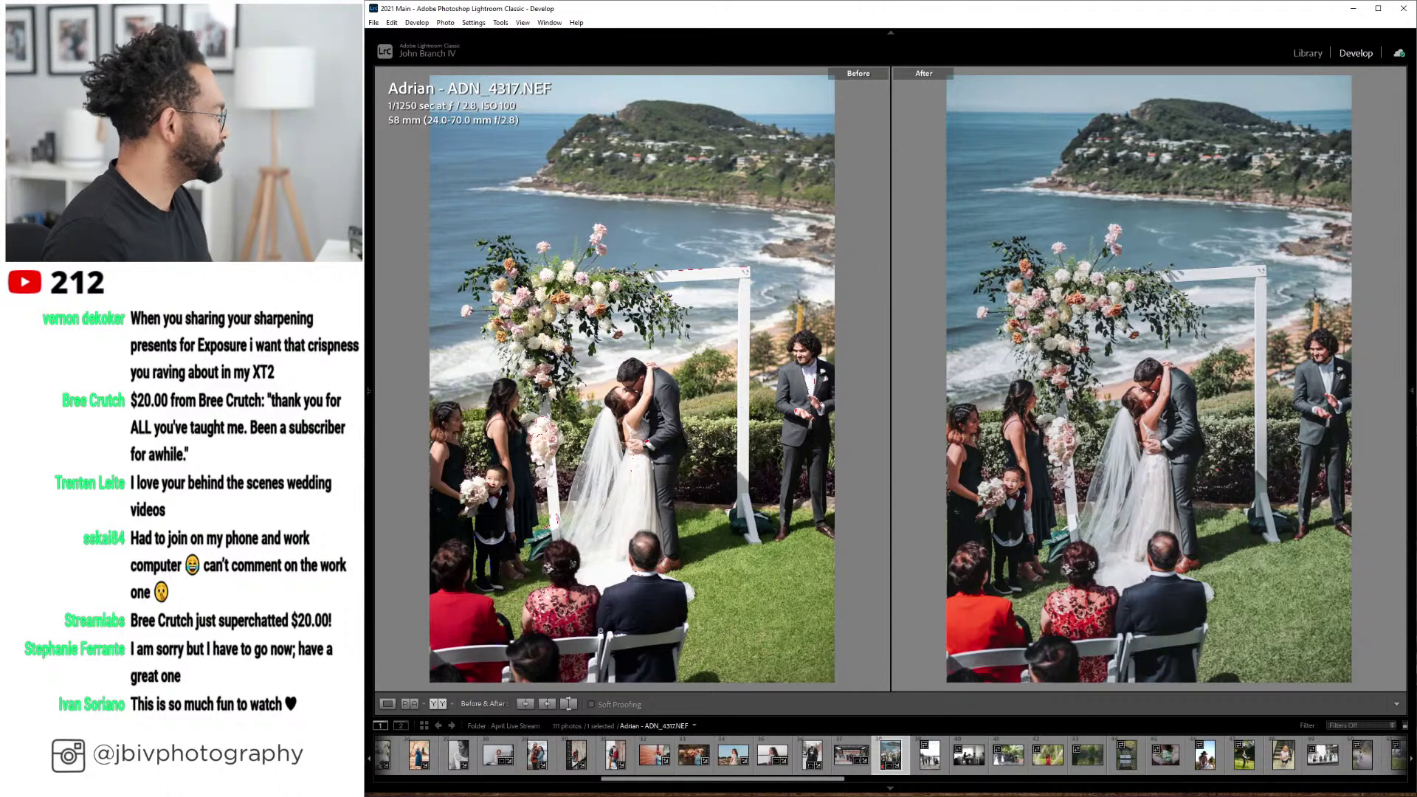
key(Tab)
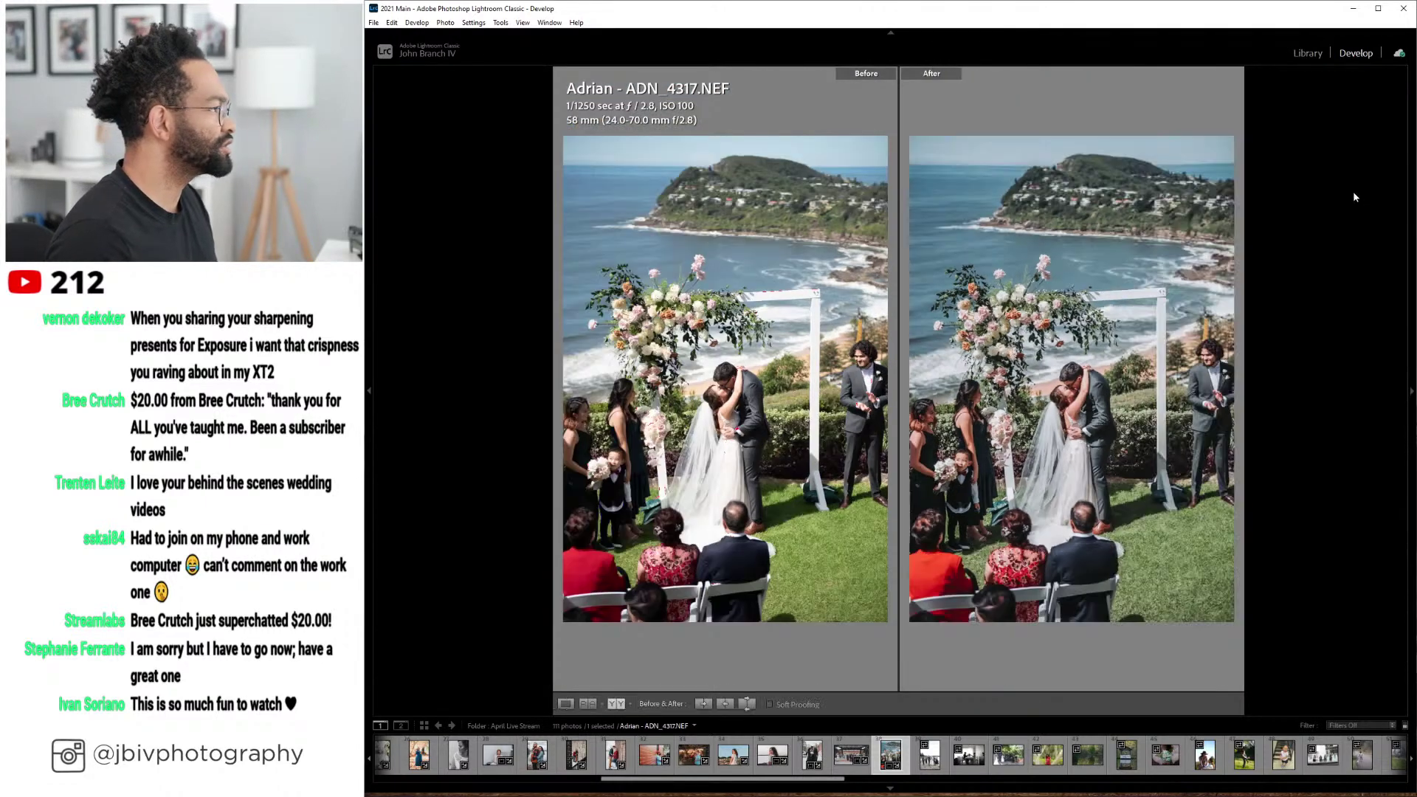
scroll(1292, 344, up, 3)
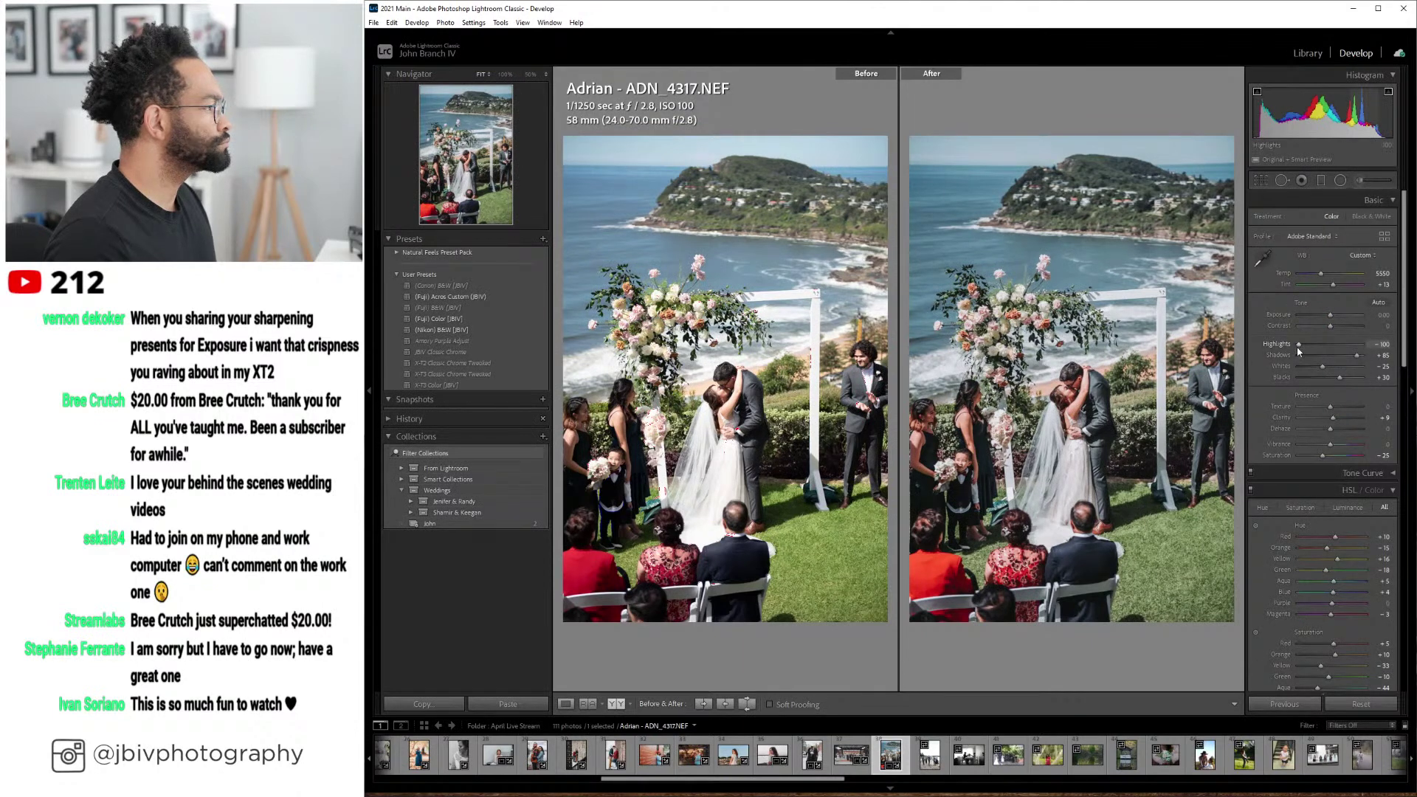
click(1319, 275)
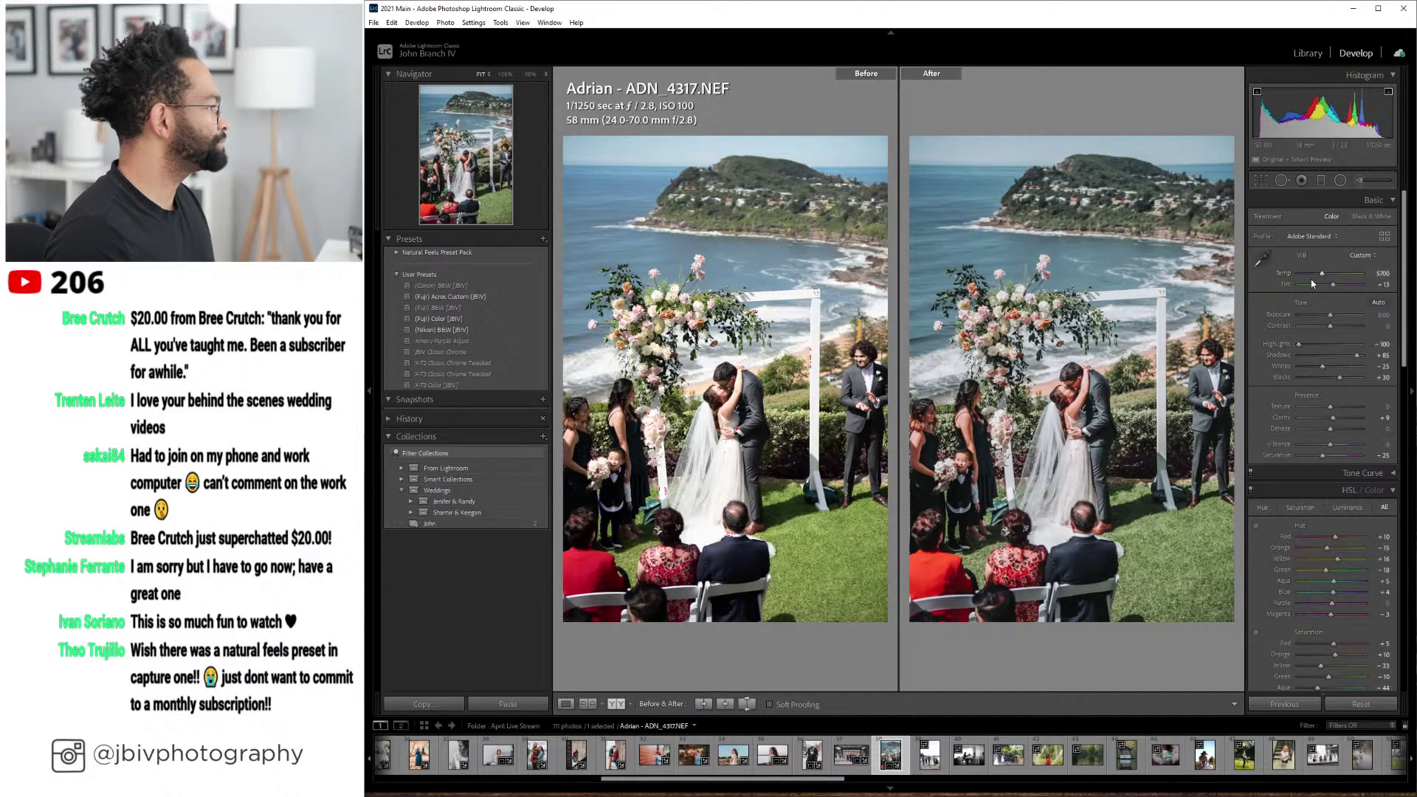
click(565, 704)
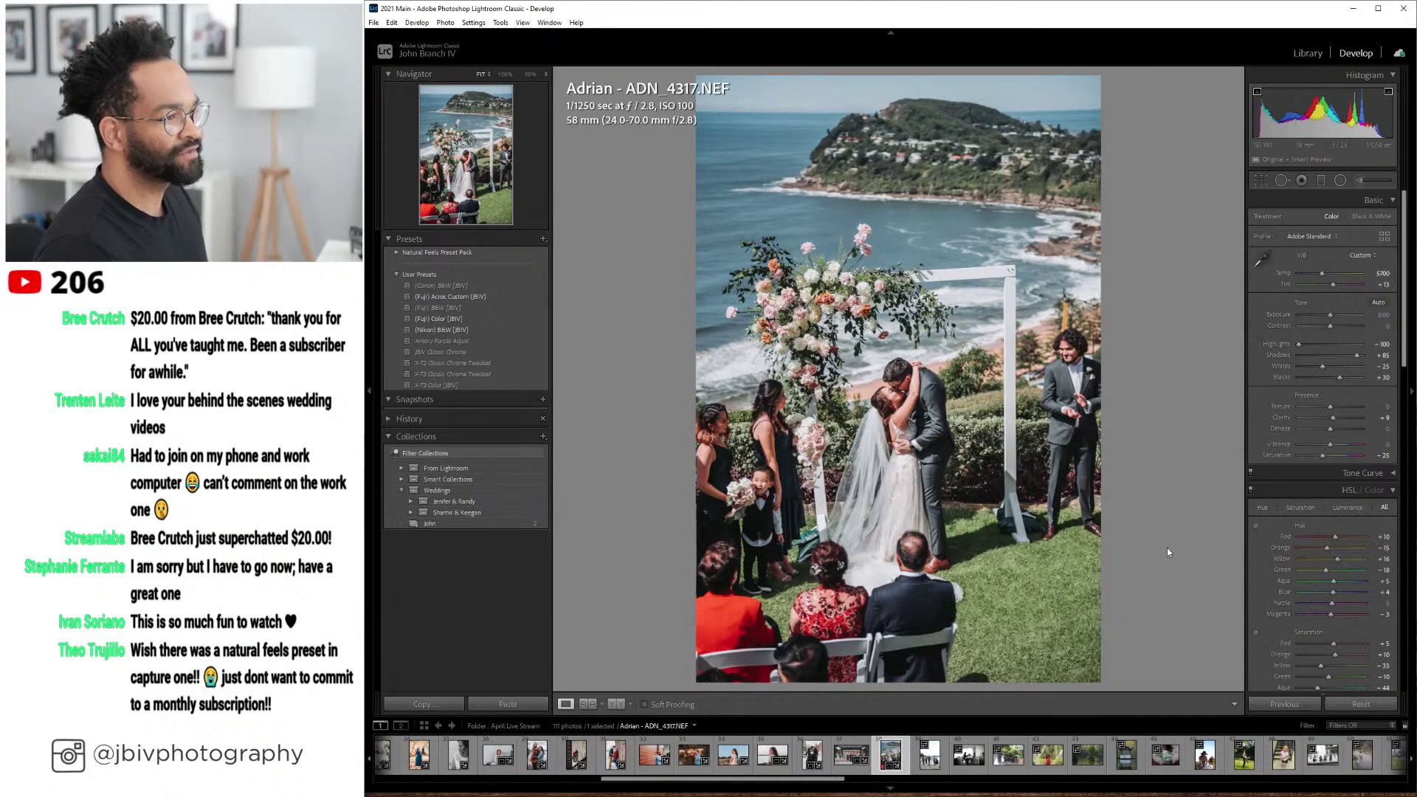
- Apply the (Fuji) Color preset to the next photo, the bridal party on the beach, with Temp at 7150 and Exposure at -0.40
key(Right)
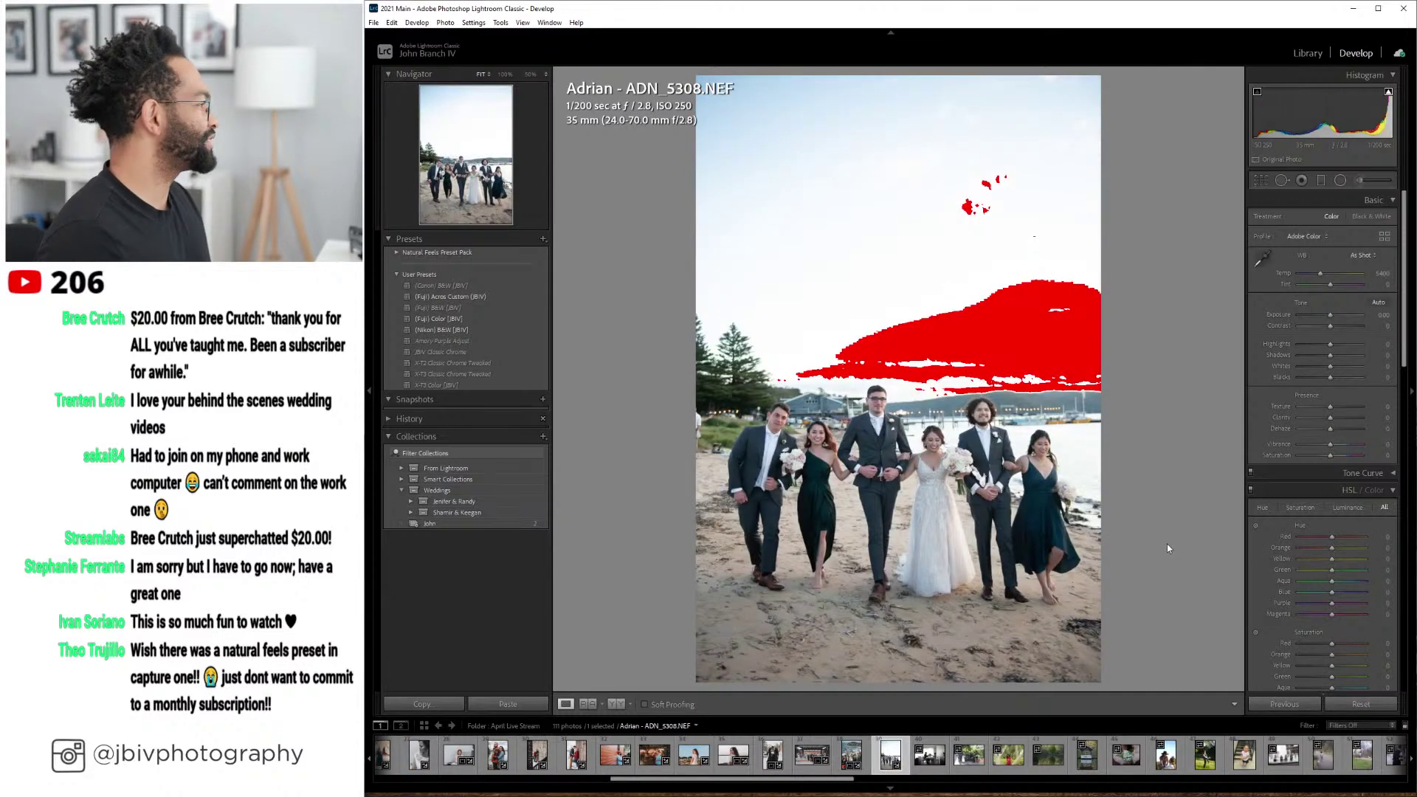
key(Left)
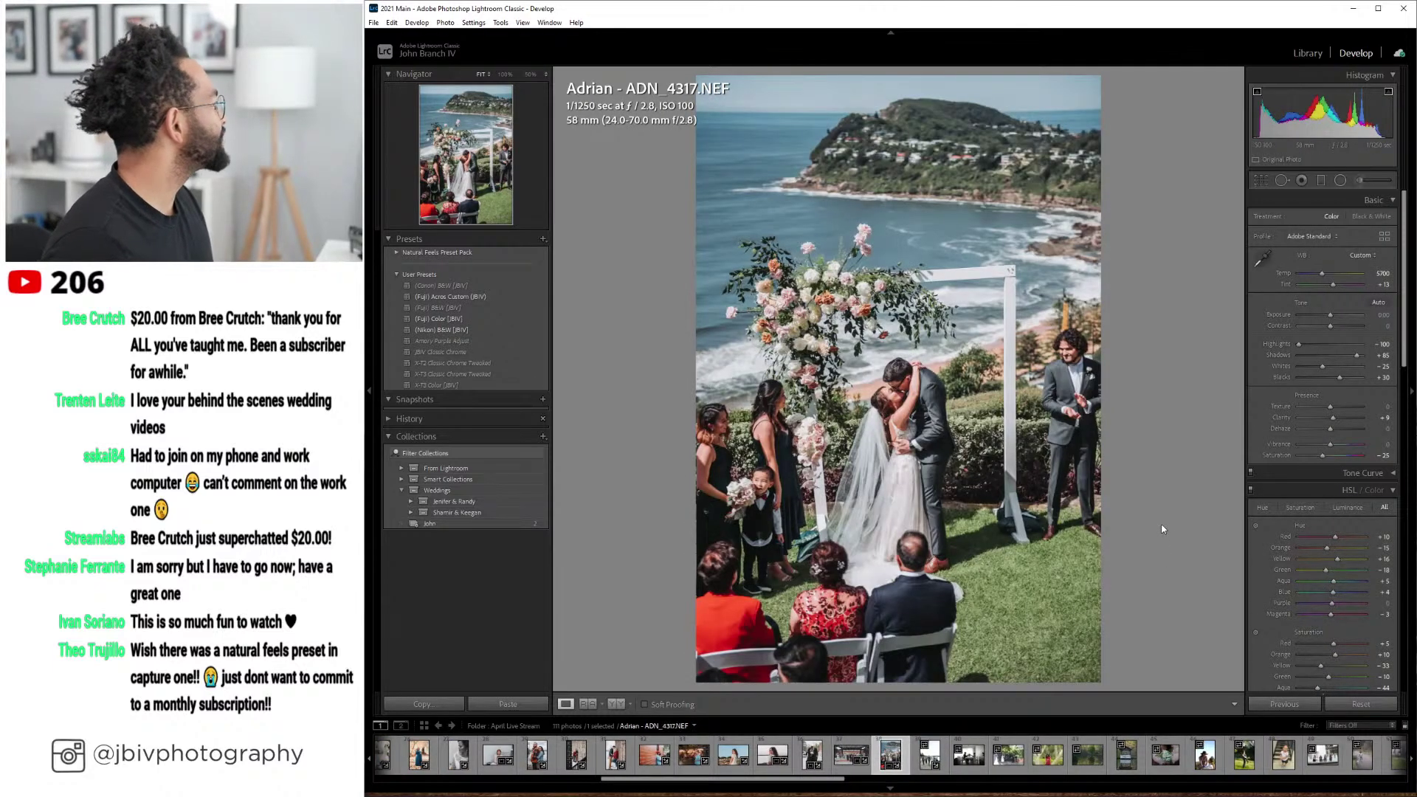
key(Right)
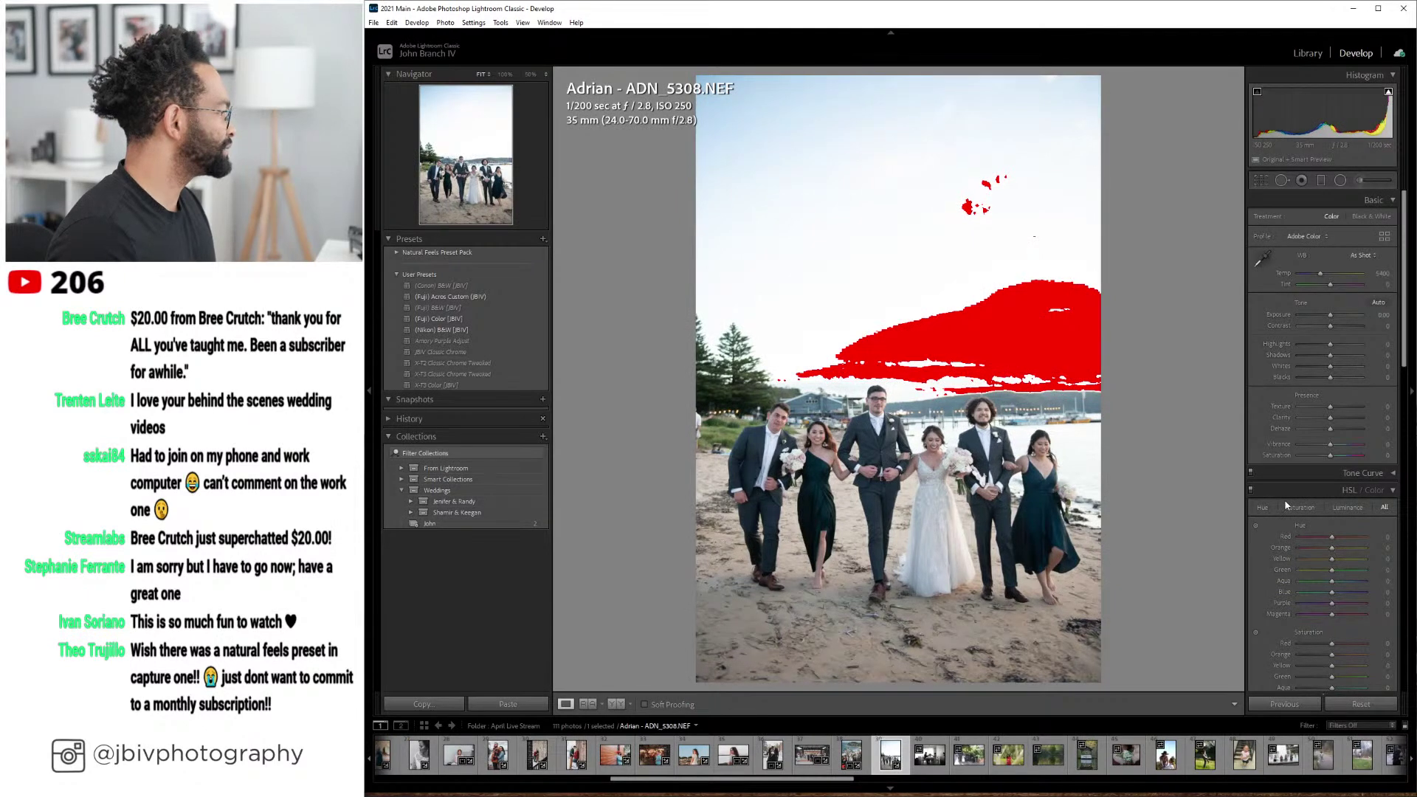
click(484, 329)
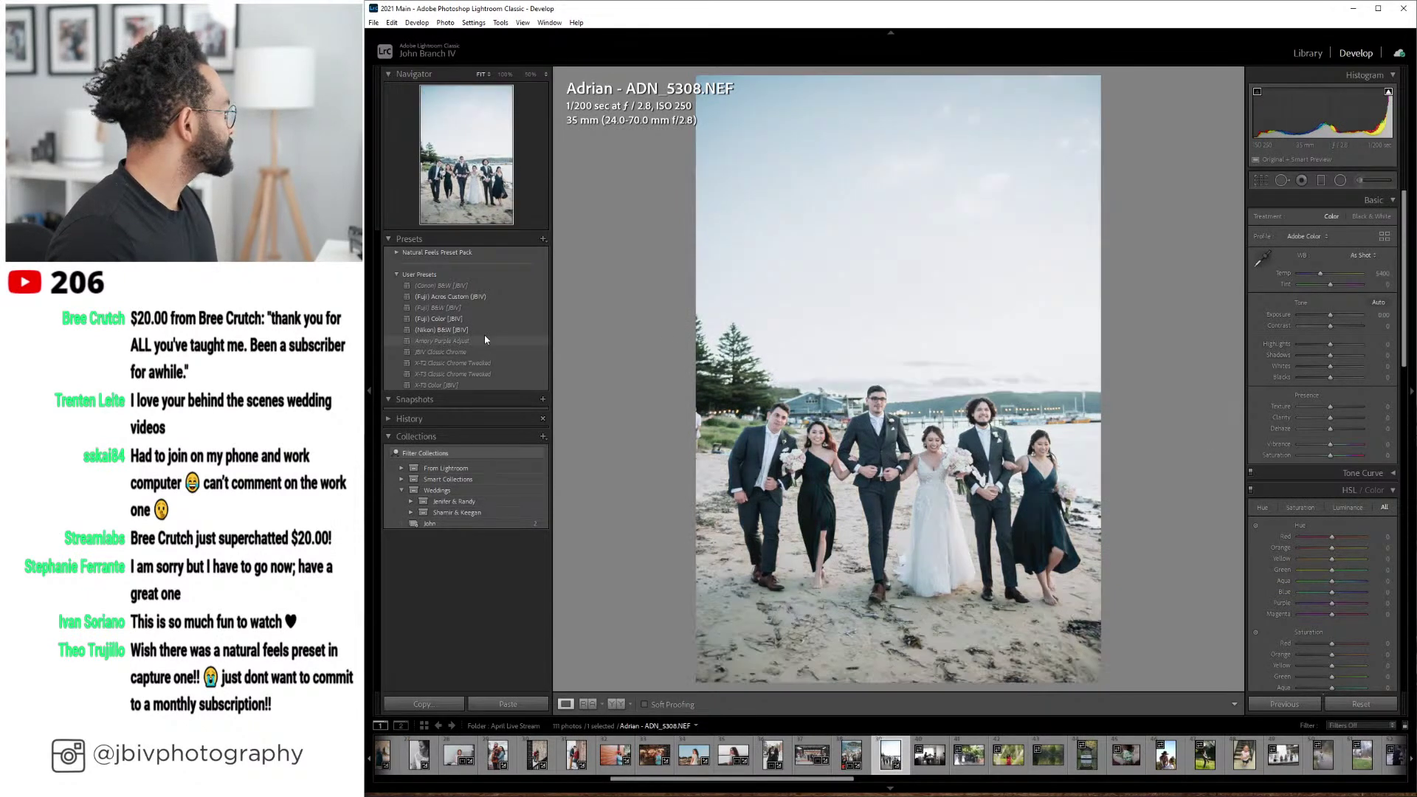
click(480, 318)
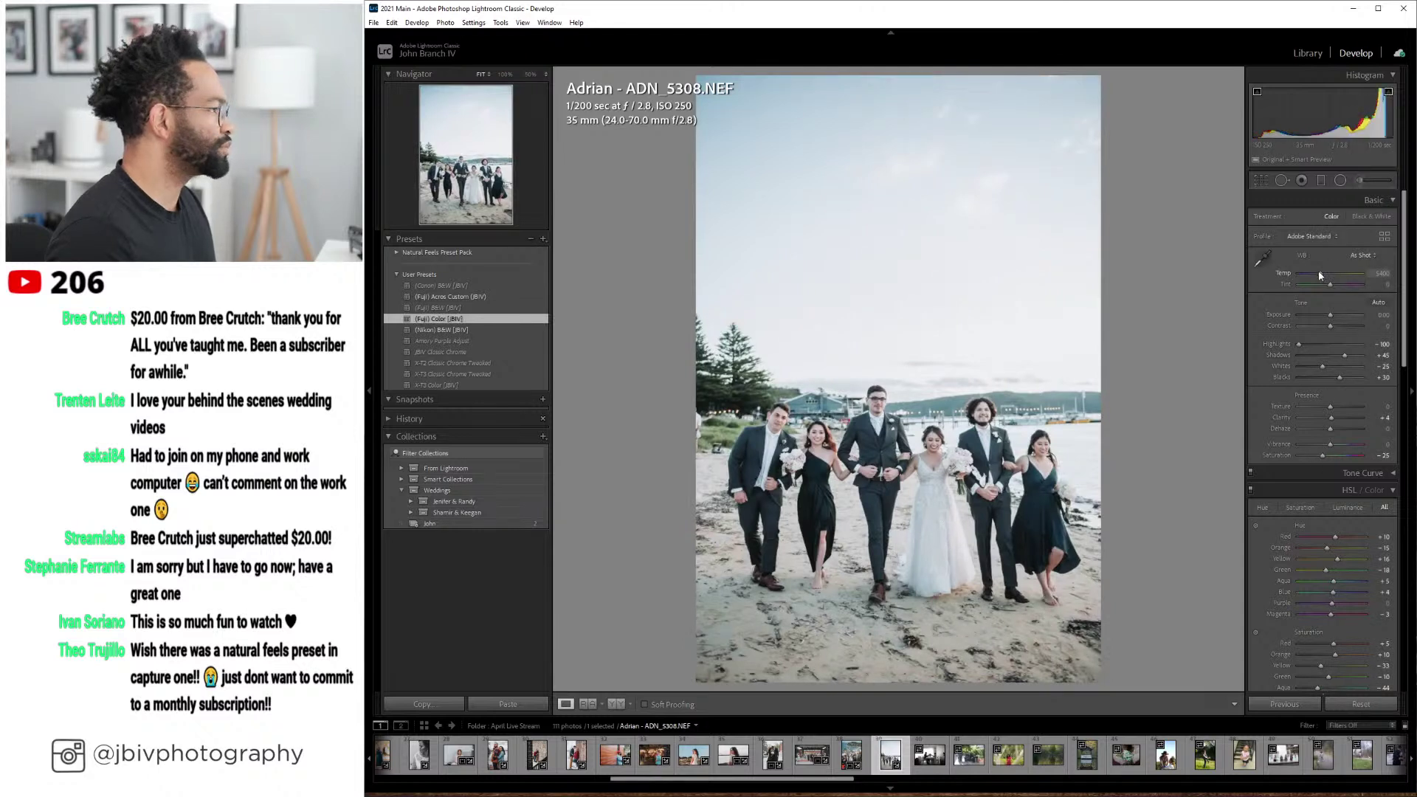
drag(1318, 274, 1320, 275)
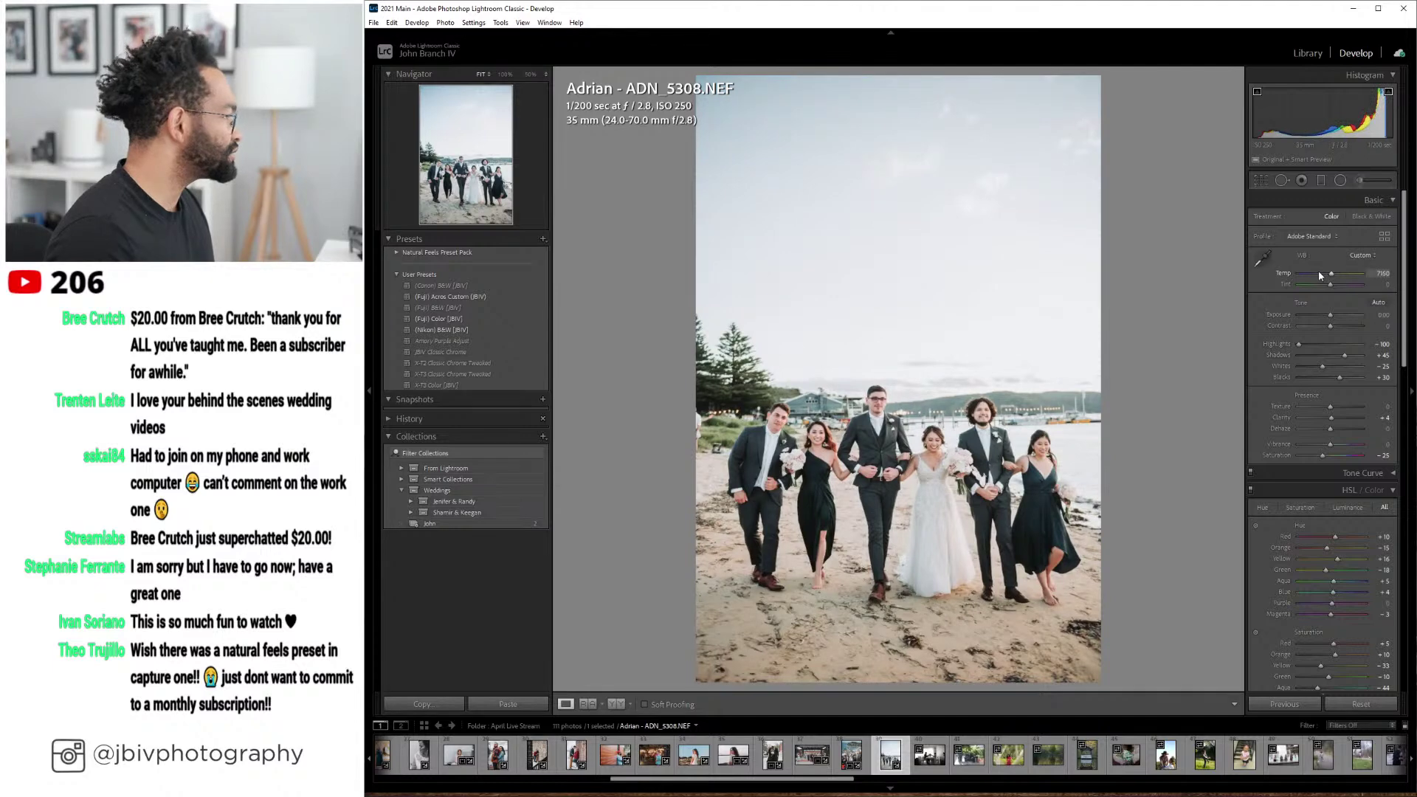
drag(1335, 316, 1332, 317)
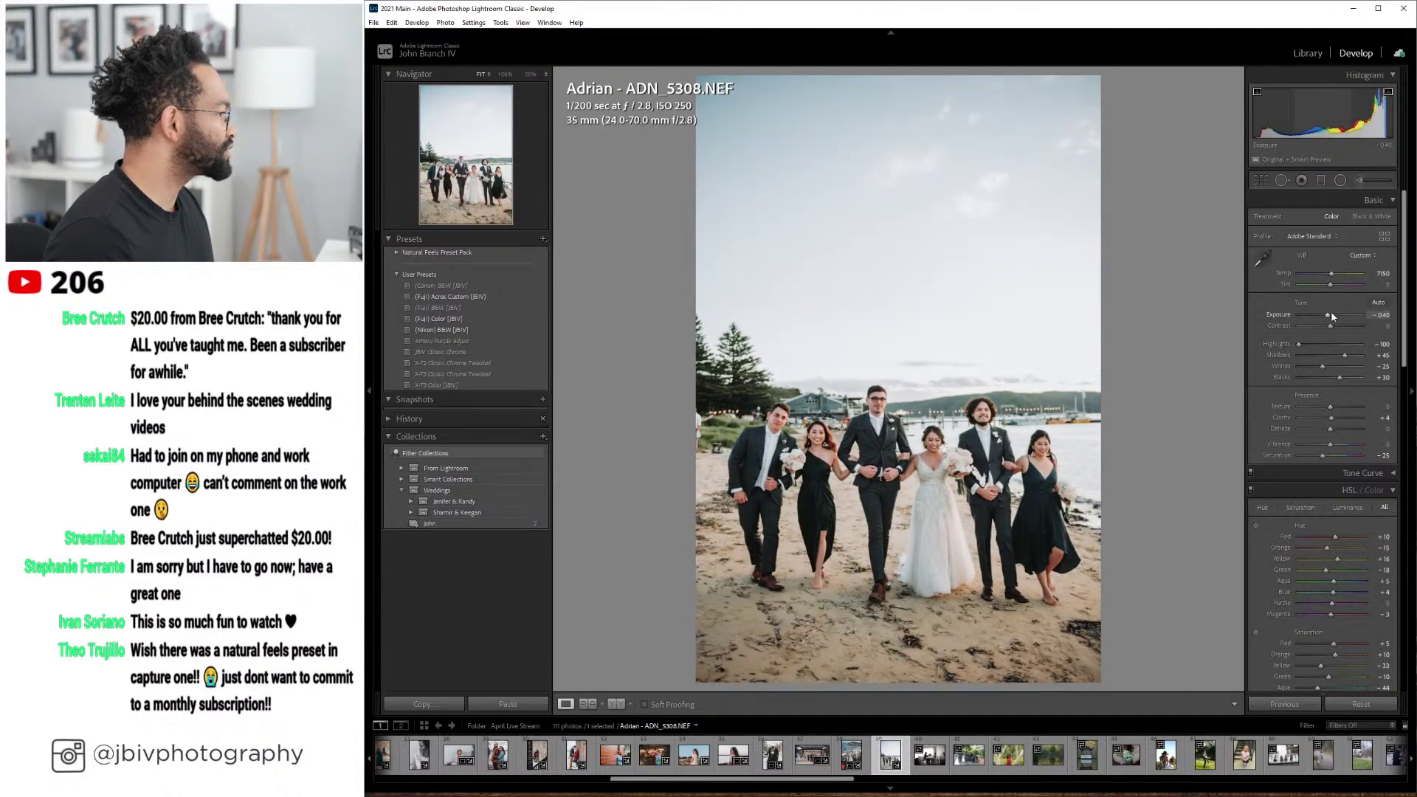
- Switch the beach photo's lens profile setup to Auto and set Clarity to +9
scroll(1307, 439, down, 10)
click(1309, 440)
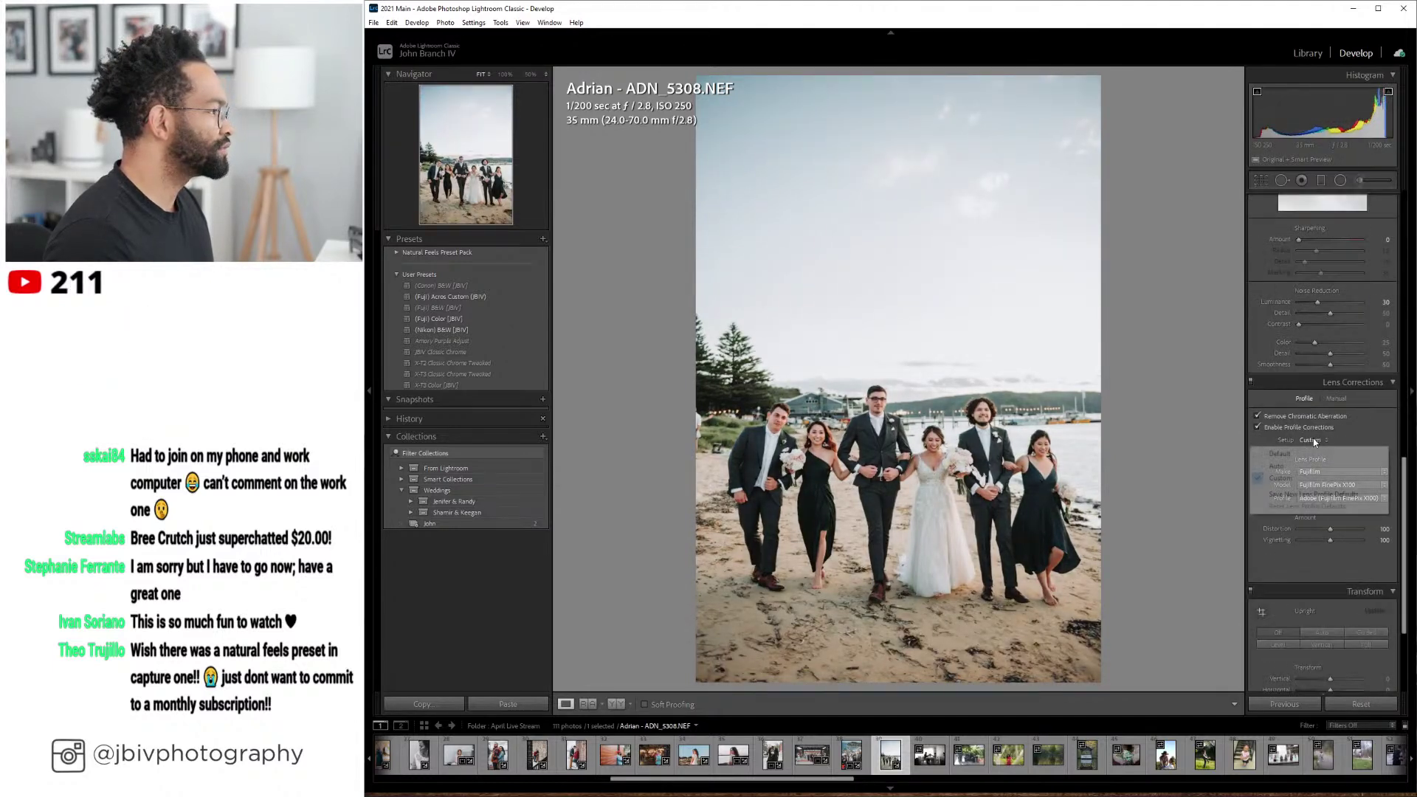
click(1310, 465)
scroll(1298, 417, up, 3)
scroll(1299, 417, up, 8)
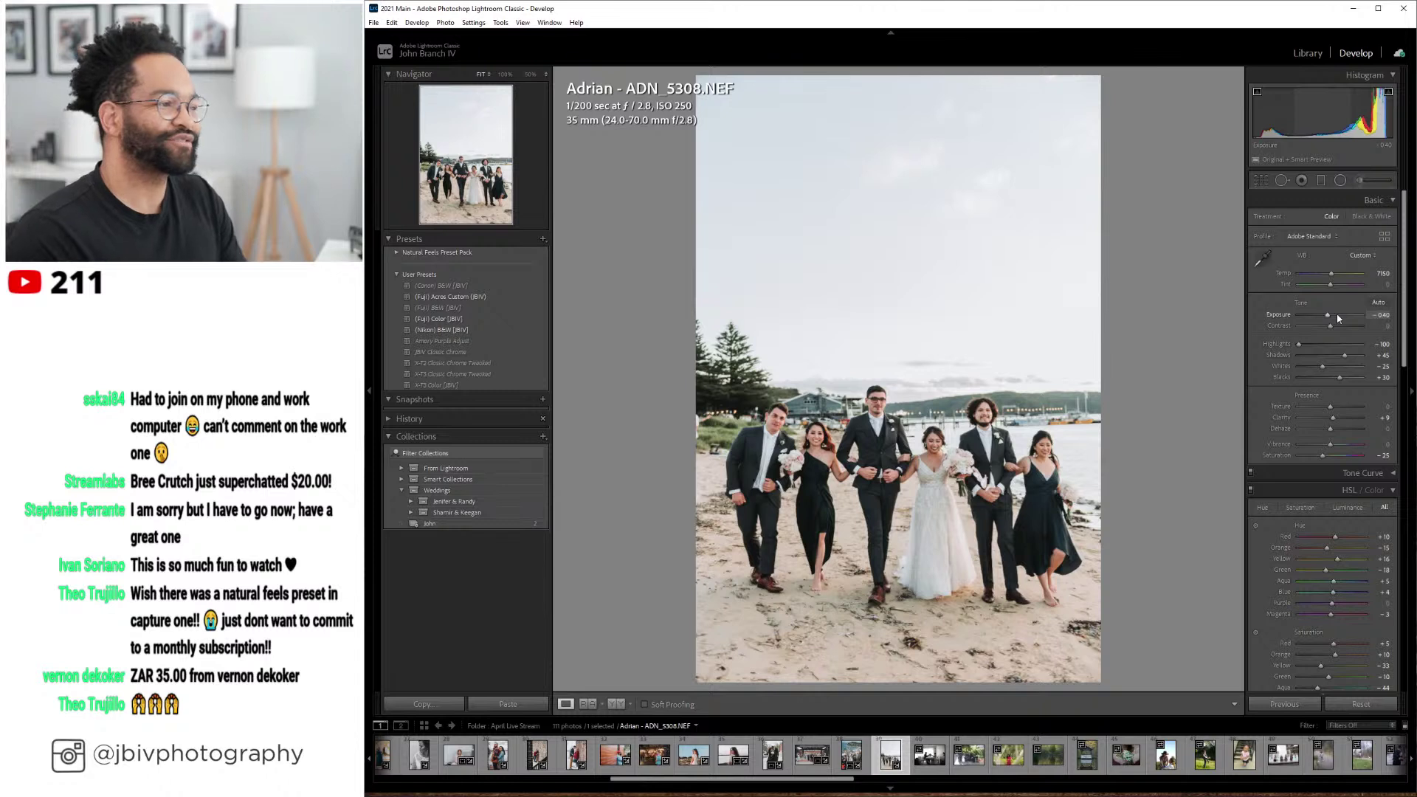
- Set the beach photo to Shadows +50, Tint +5, Temp 7450 and Exposure -0.40, checking it beside the original
scroll(1340, 315, down, 1)
scroll(1321, 355, up, 1)
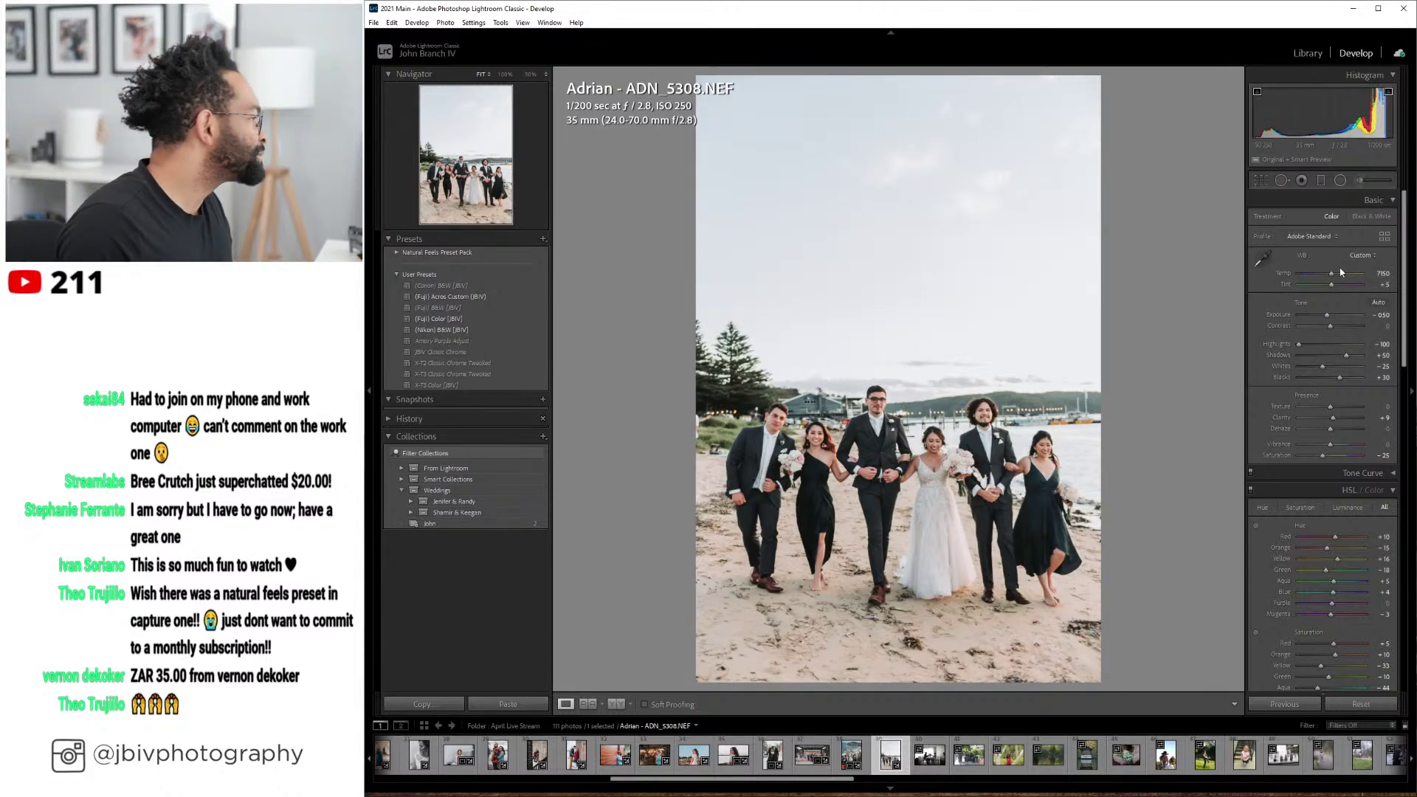
click(611, 705)
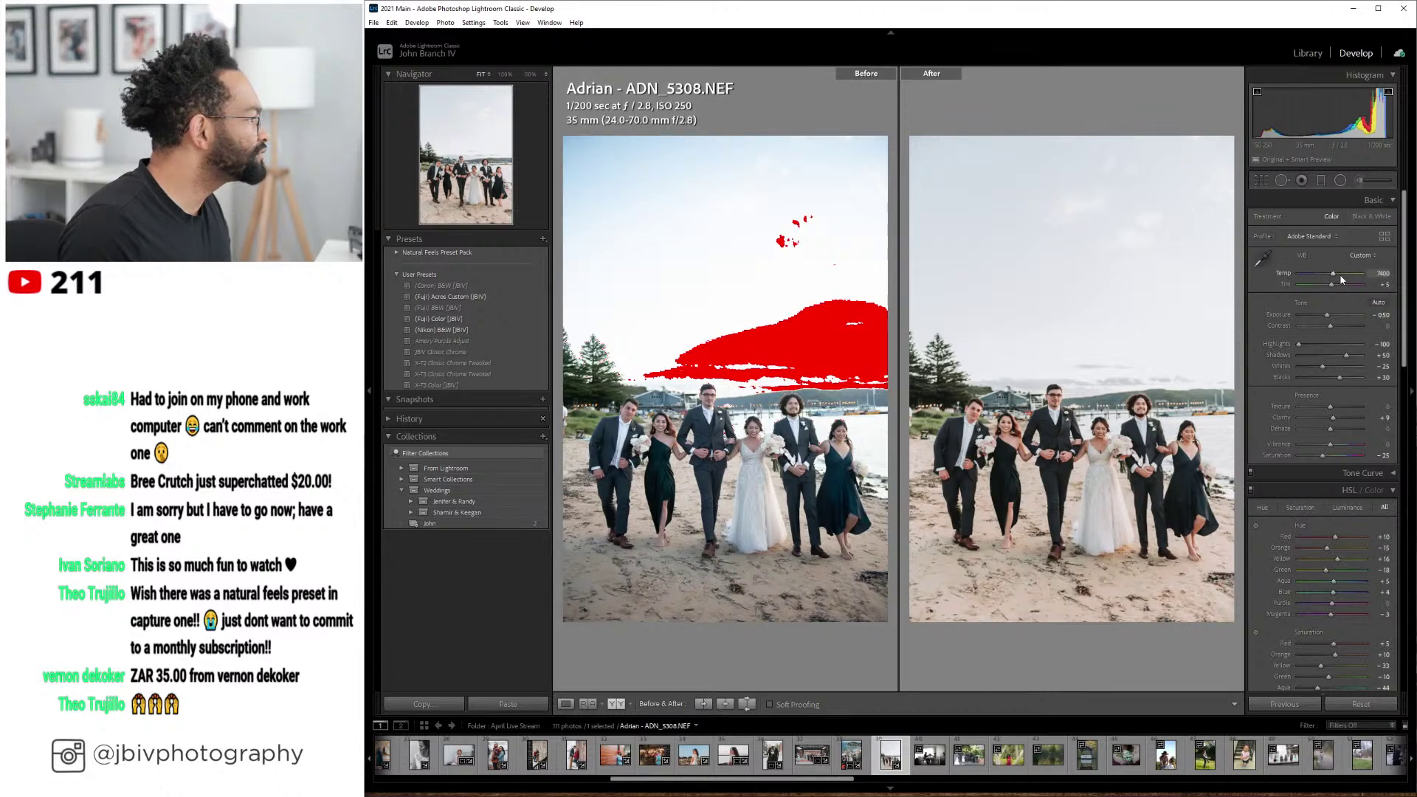
drag(1328, 316, 1323, 323)
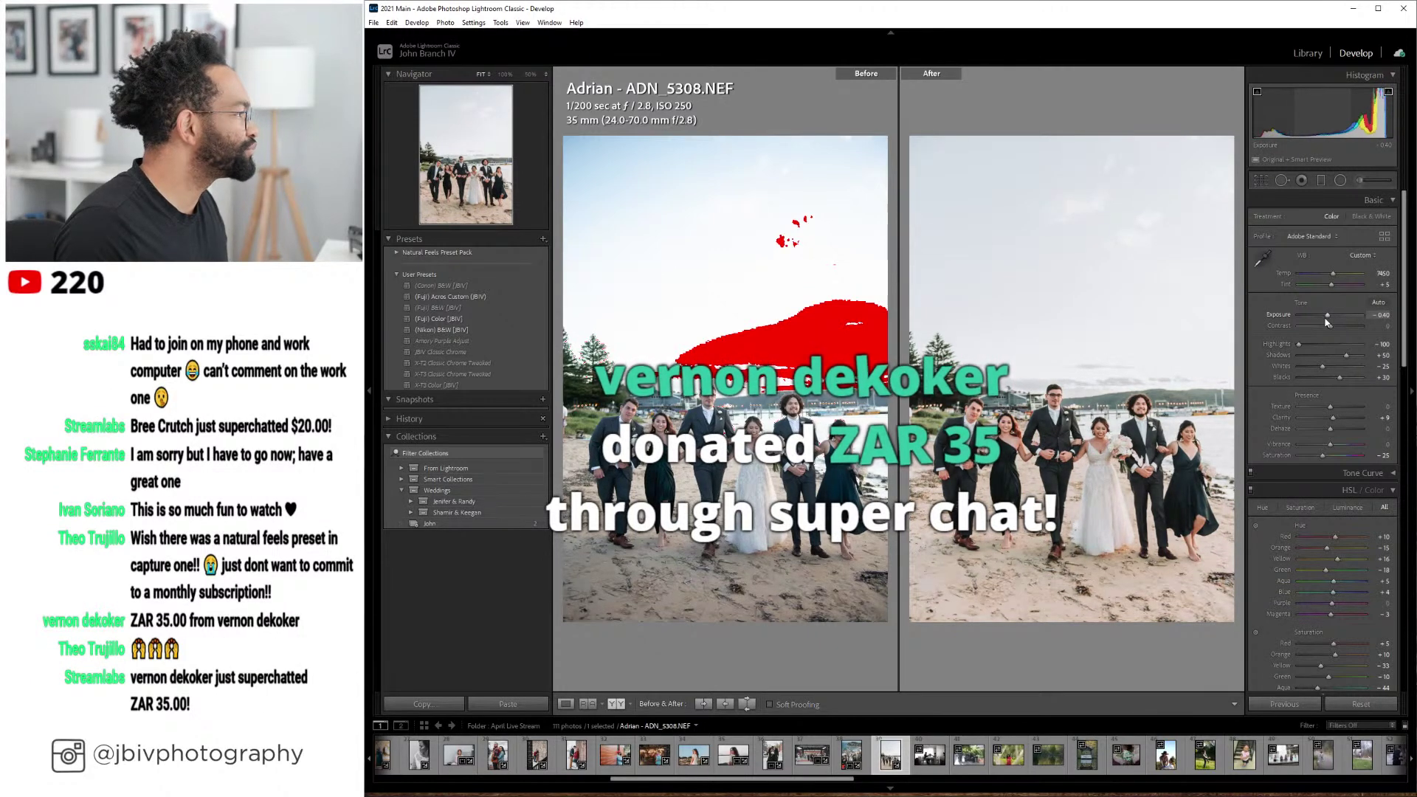
- Straighten the beach photo's horizon with a slight positive Transform rotation and constrain the crop
scroll(1284, 428, down, 10)
click(1277, 482)
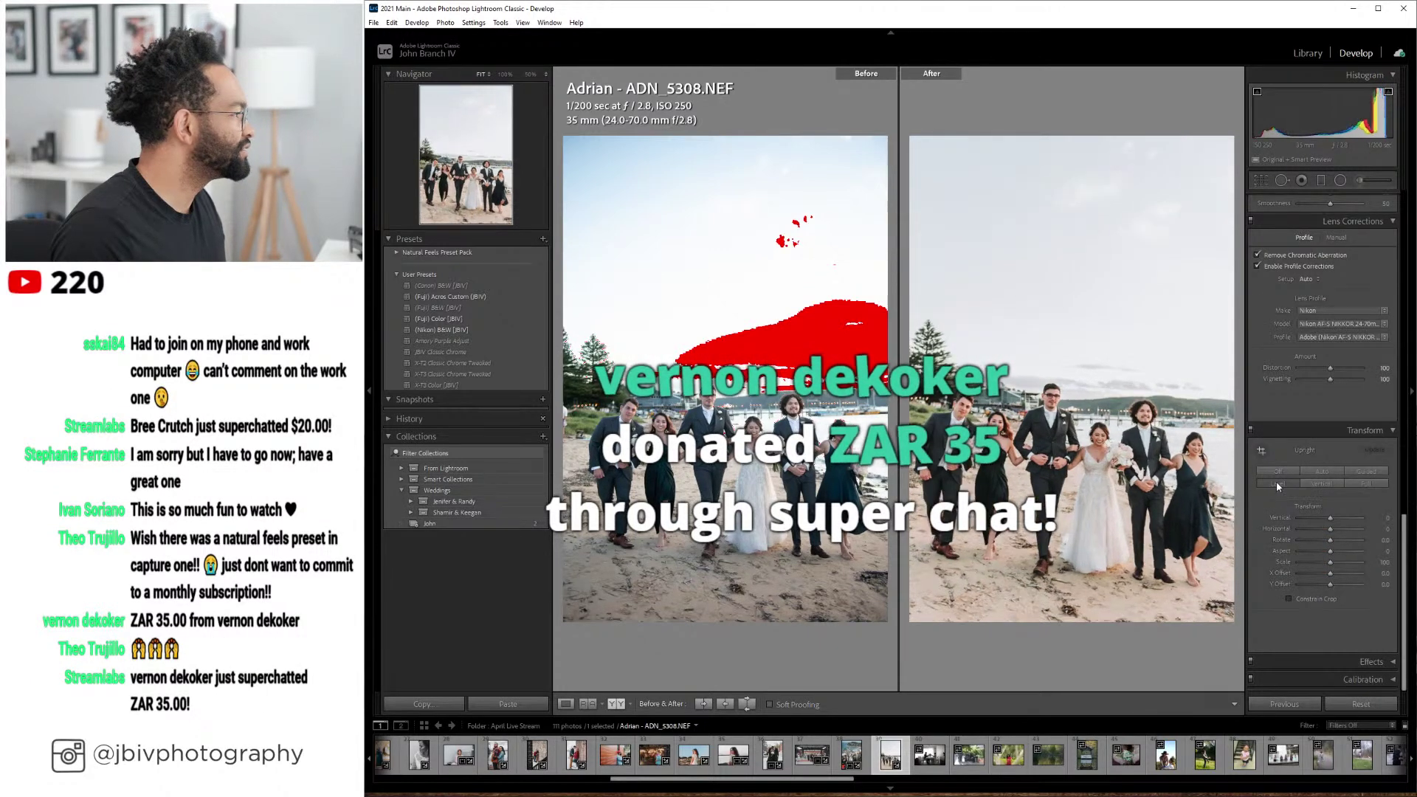
drag(1331, 541, 1334, 543)
click(1289, 599)
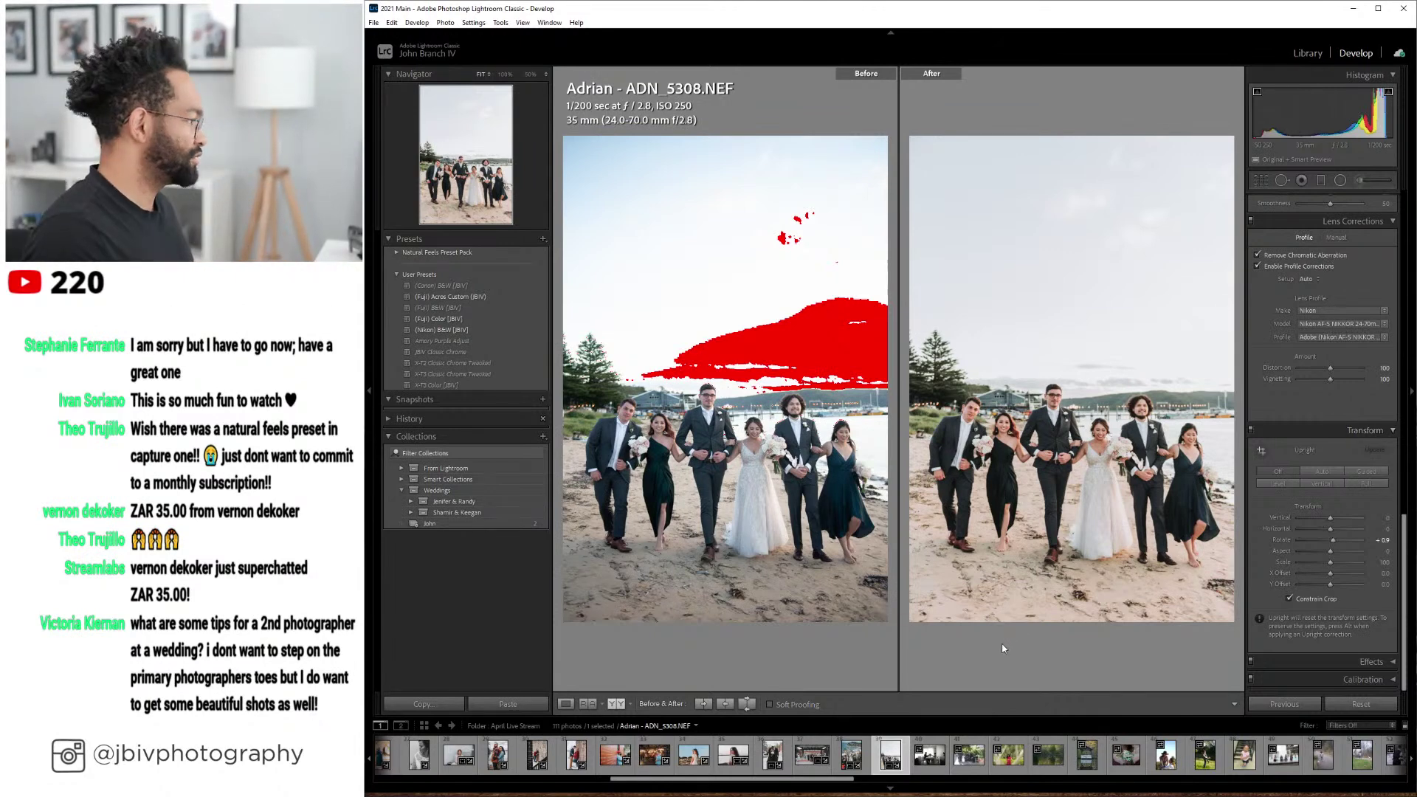
- Compare the beach photo with its original in an enlarged before-and-after view, then return to the single view
key(Tab)
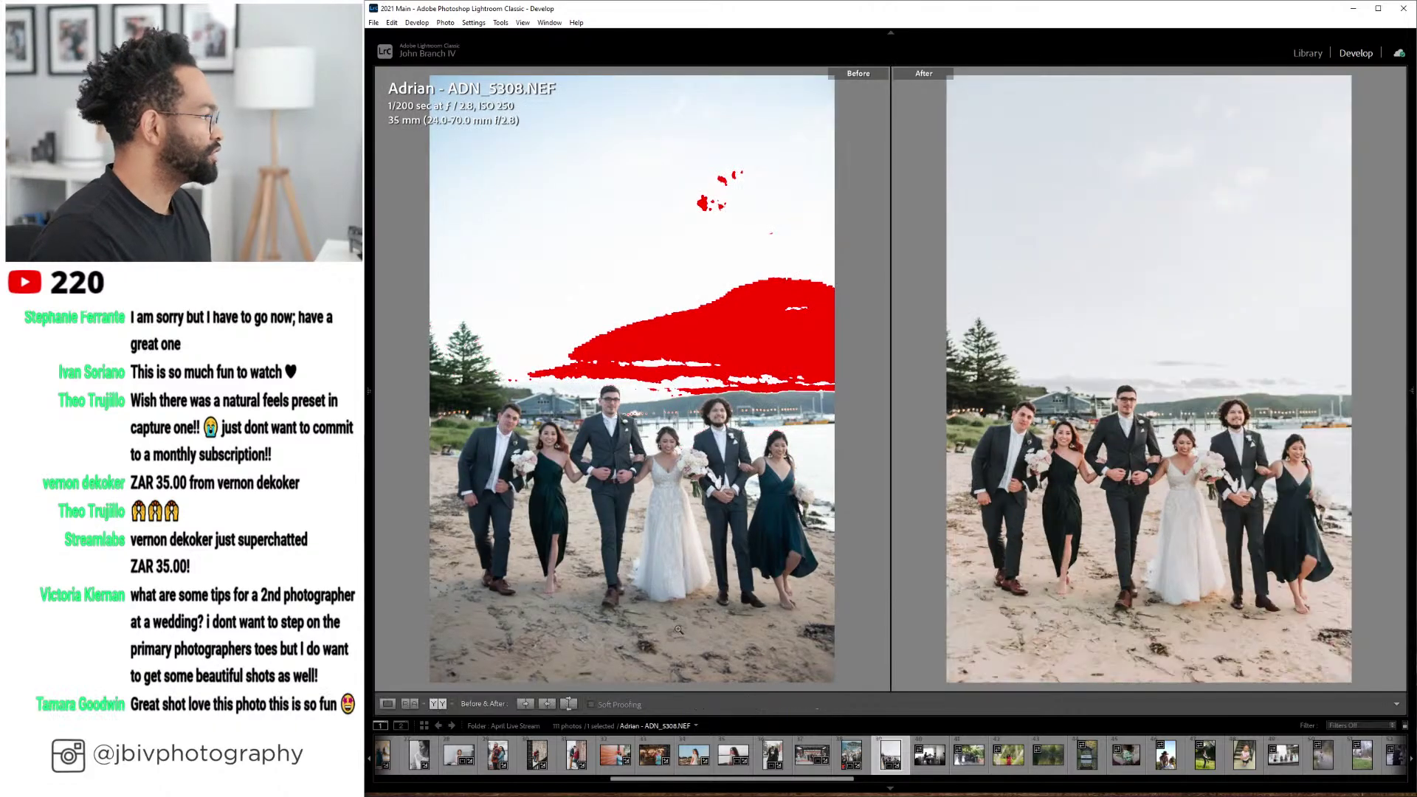
key(Tab)
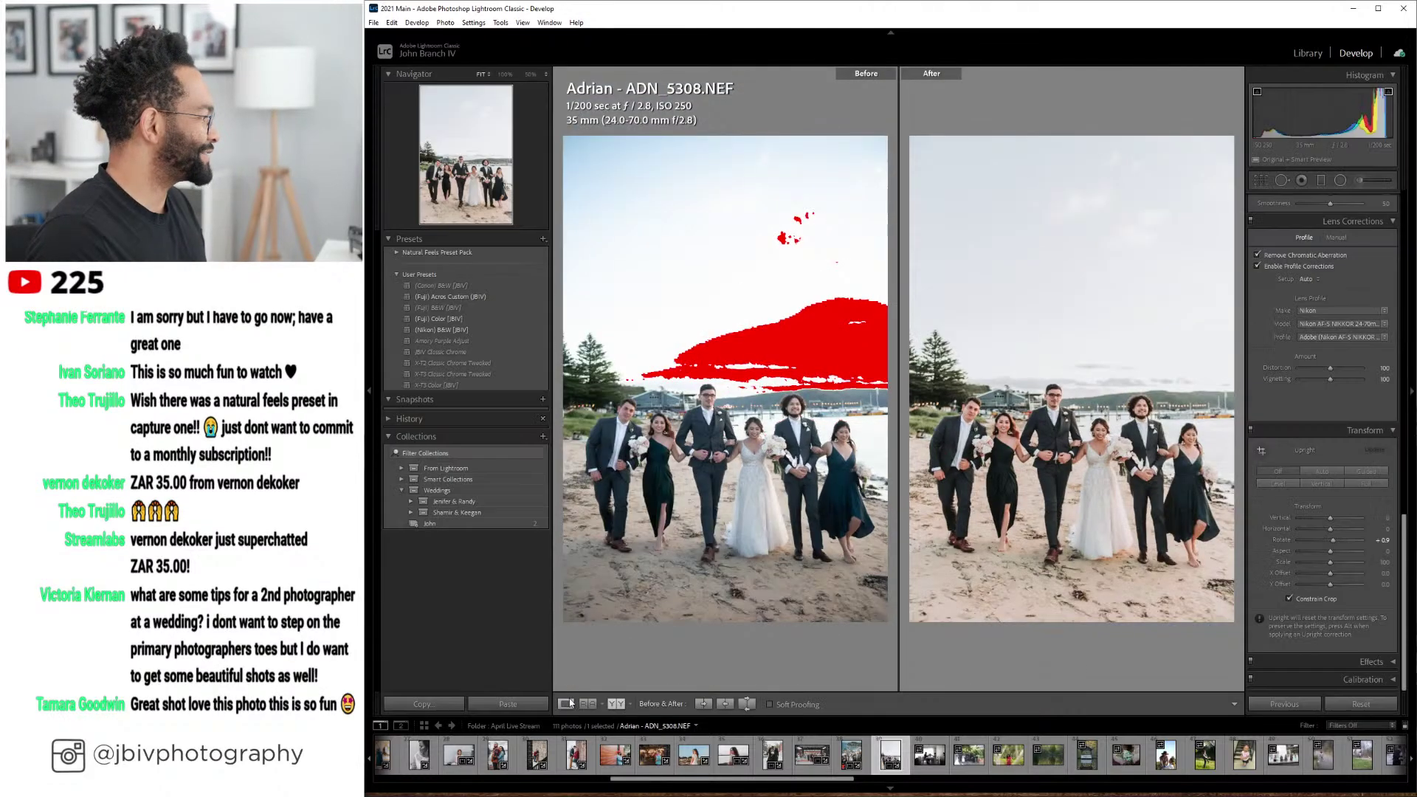
click(565, 703)
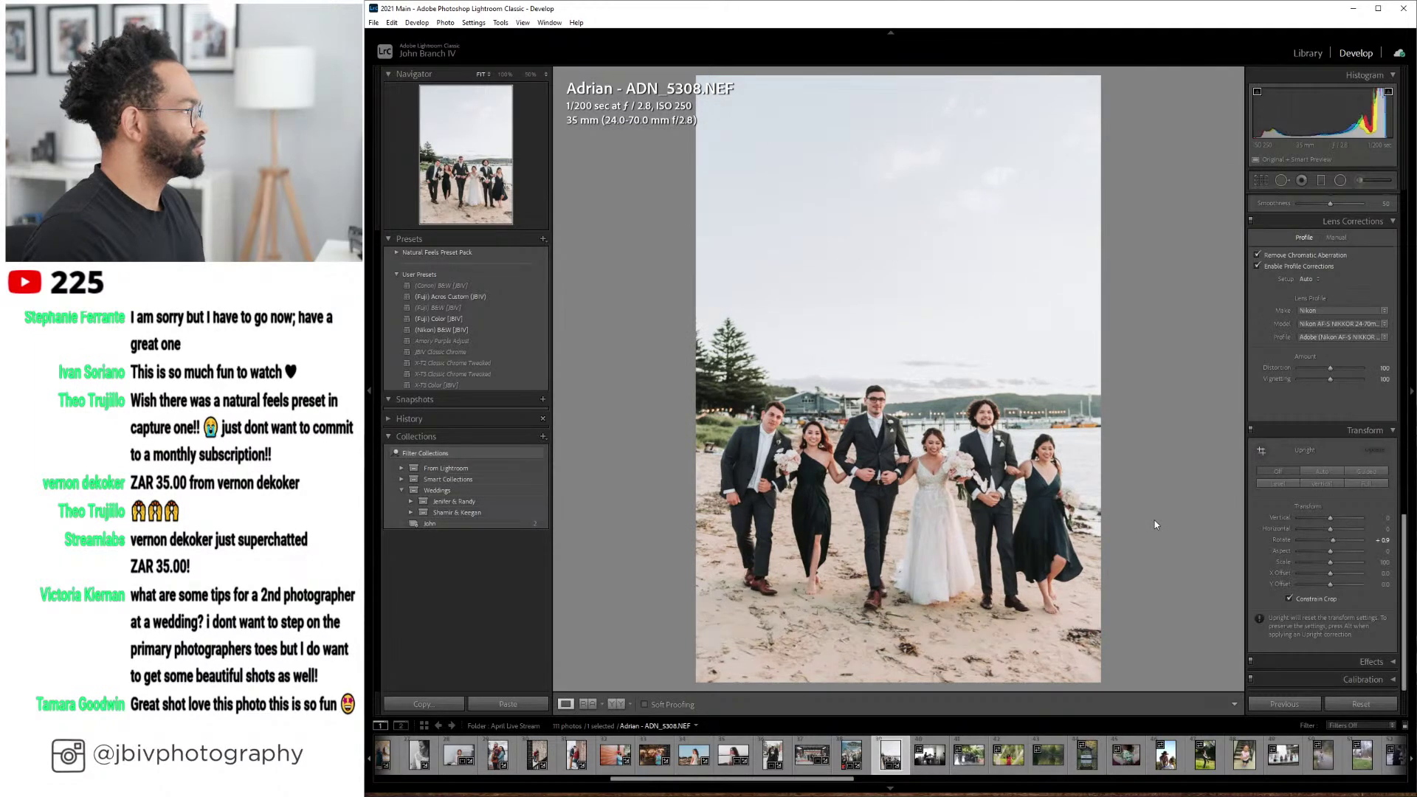
- Darken the sky of the beach photo with an Exposure graduated filter and extend its gradient down over the group
scroll(1300, 391, up, 10)
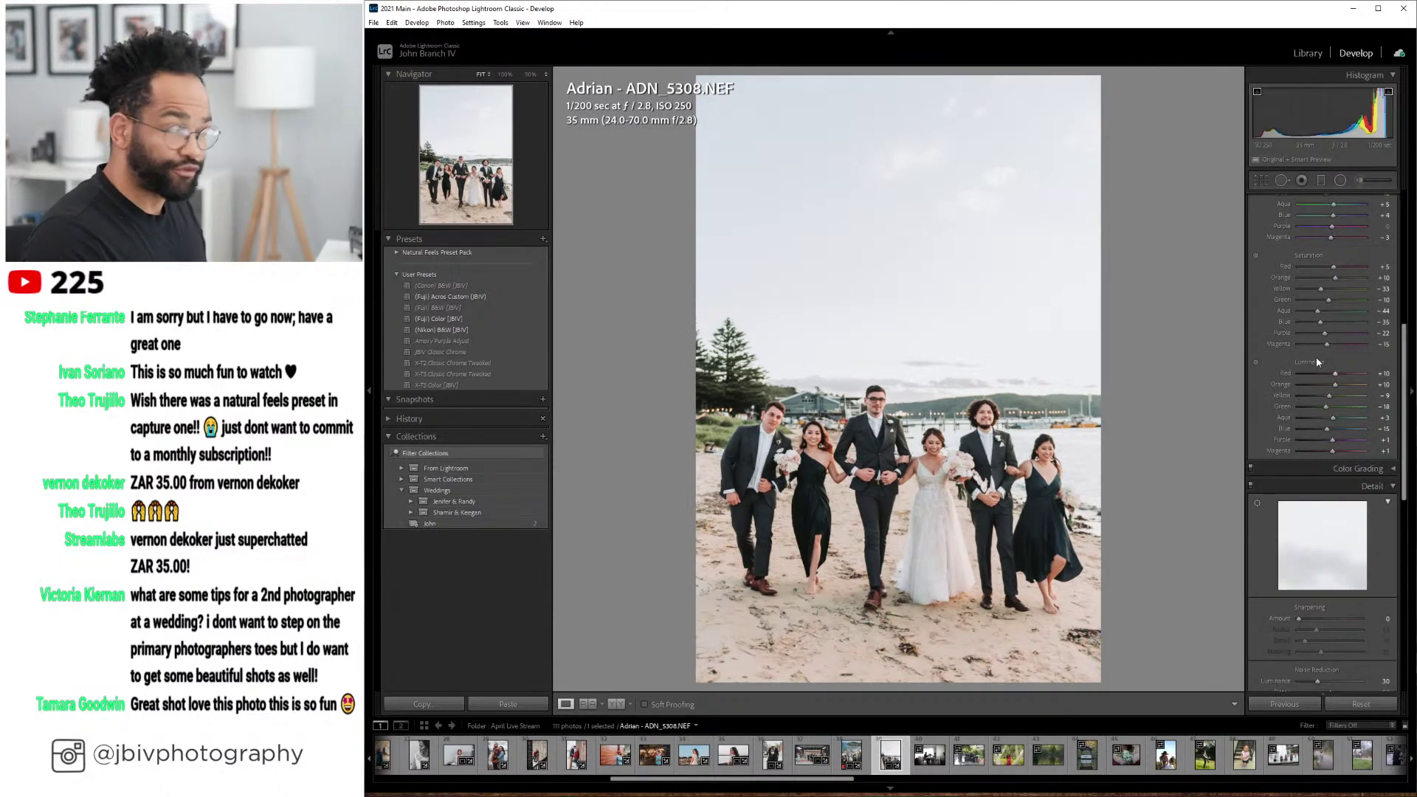
click(1320, 181)
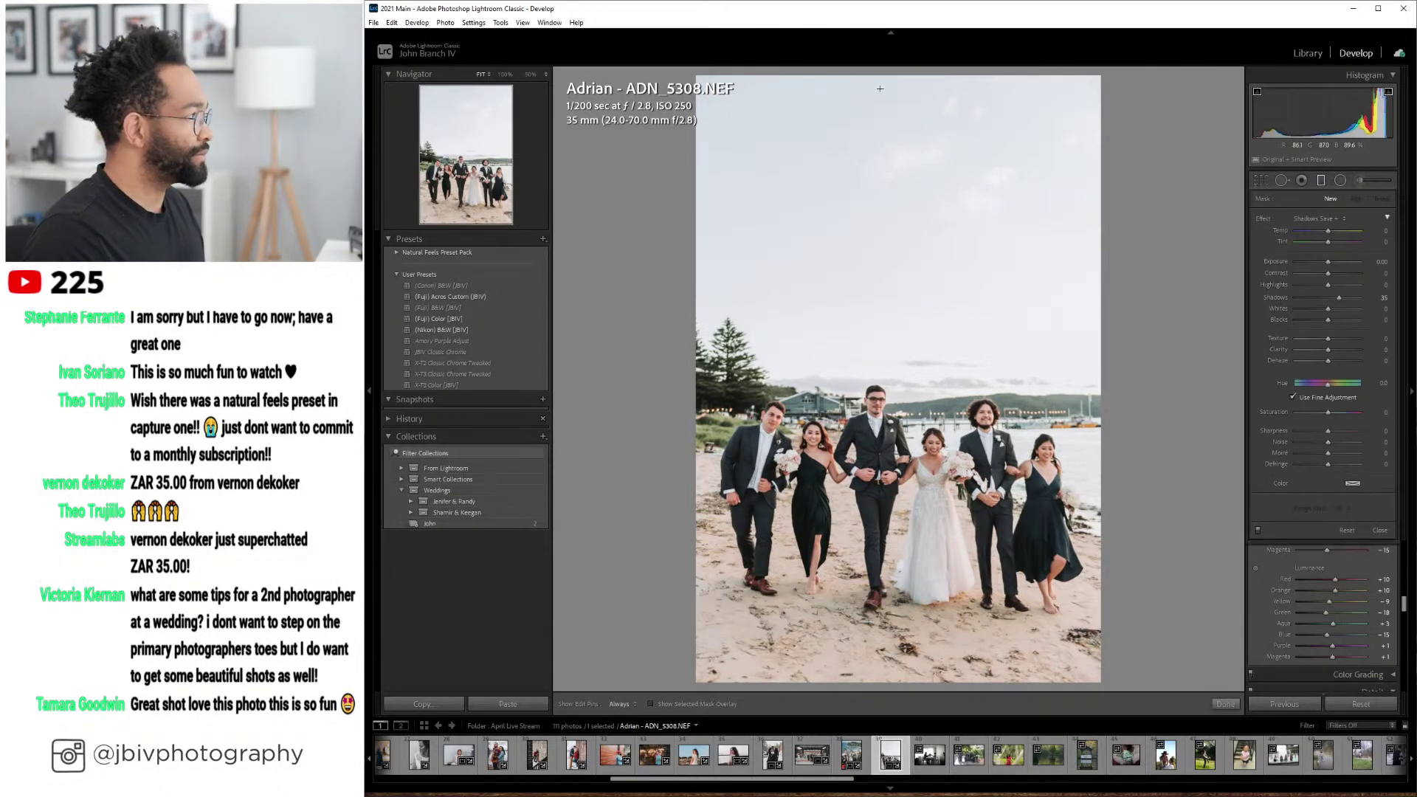
drag(895, 83, 892, 389)
click(1328, 218)
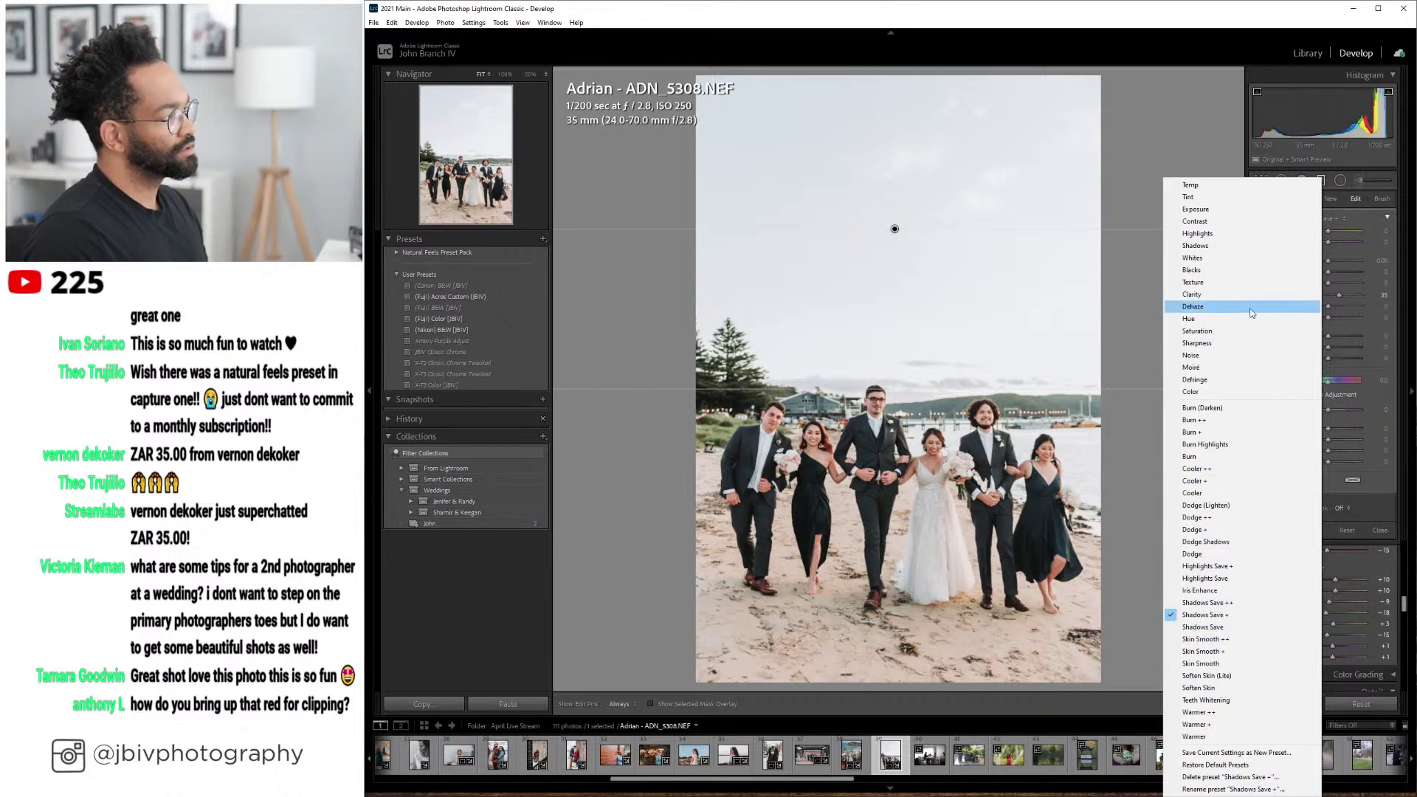
click(1225, 210)
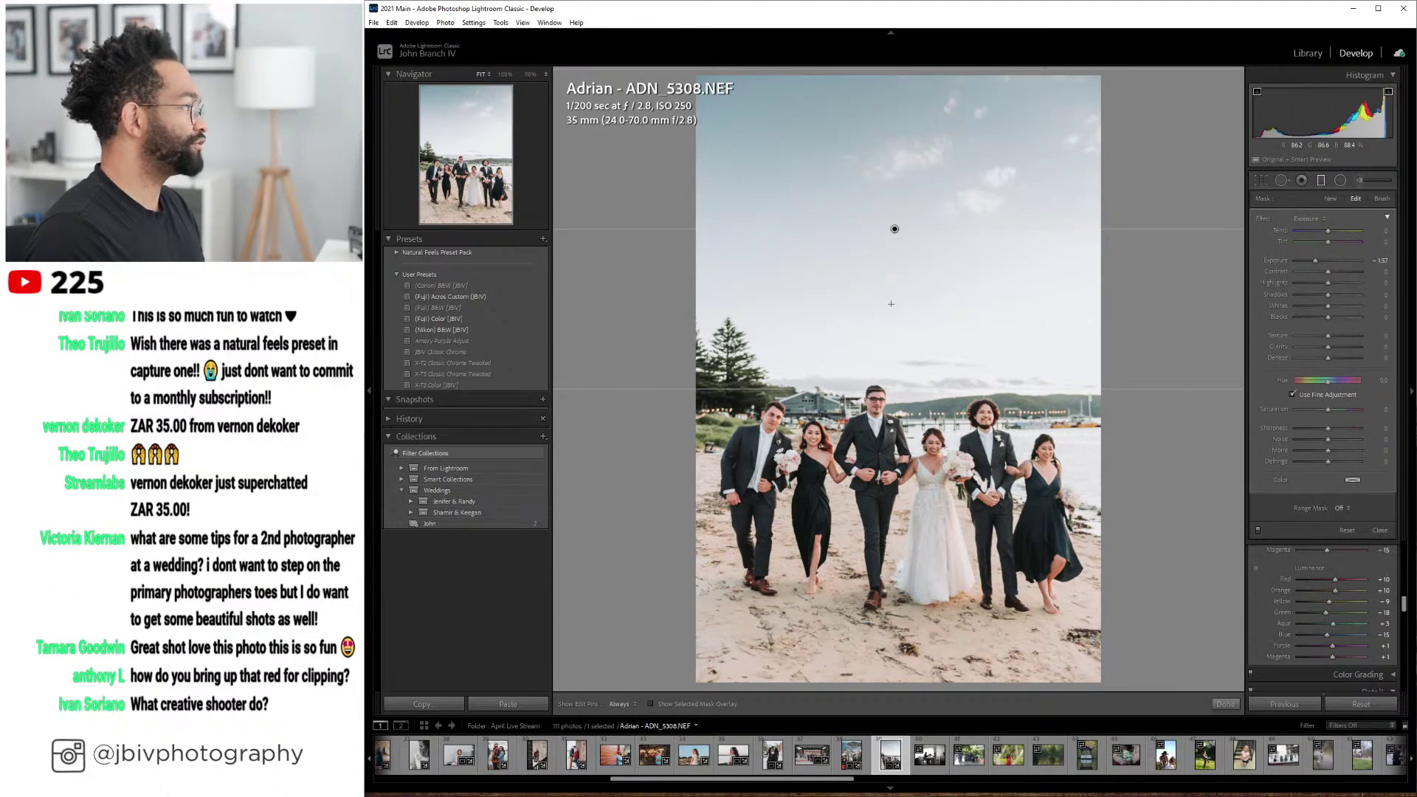
drag(895, 386, 952, 476)
mouse_move(895, 272)
mouse_down()
mouse_move(895, 236)
mouse_move(895, 267)
mouse_up()
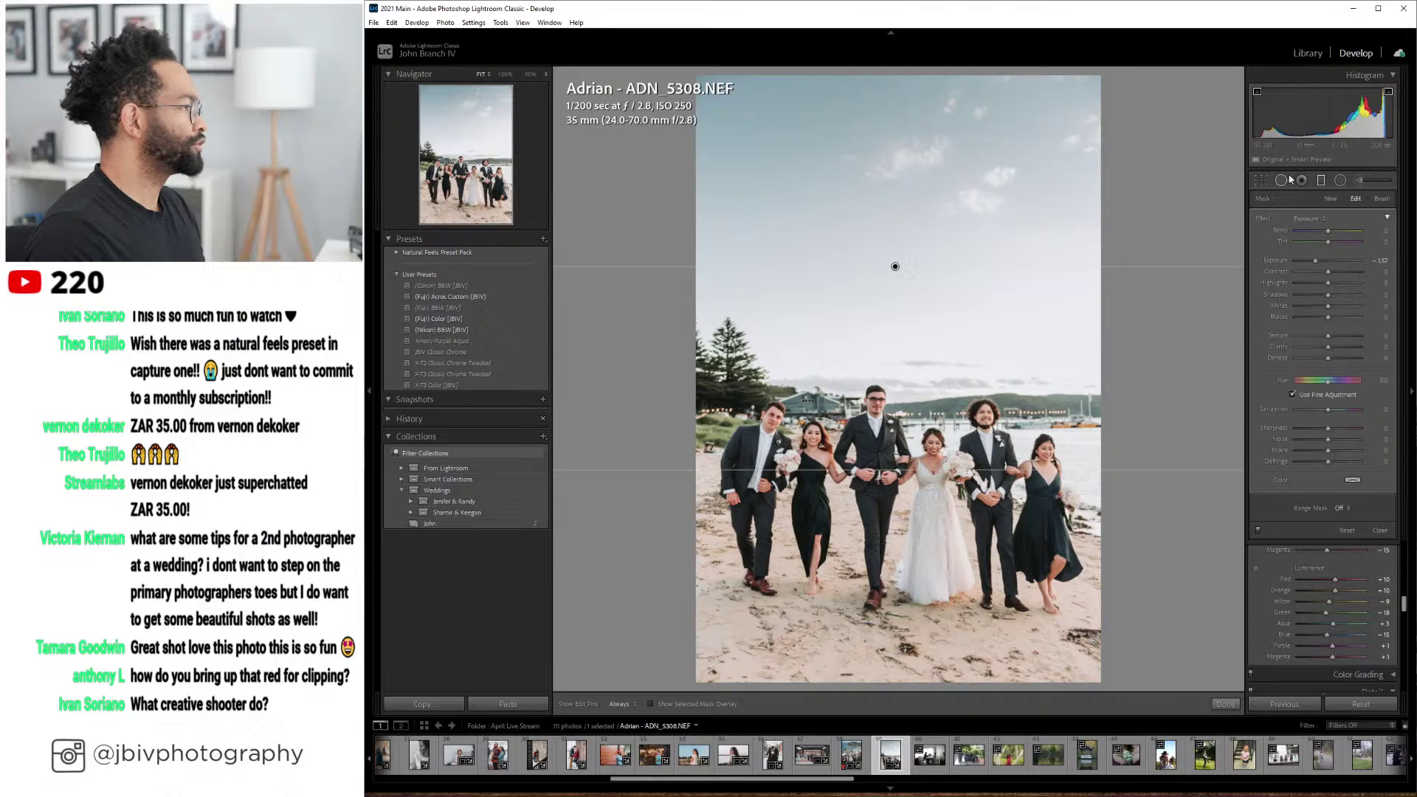
click(1321, 181)
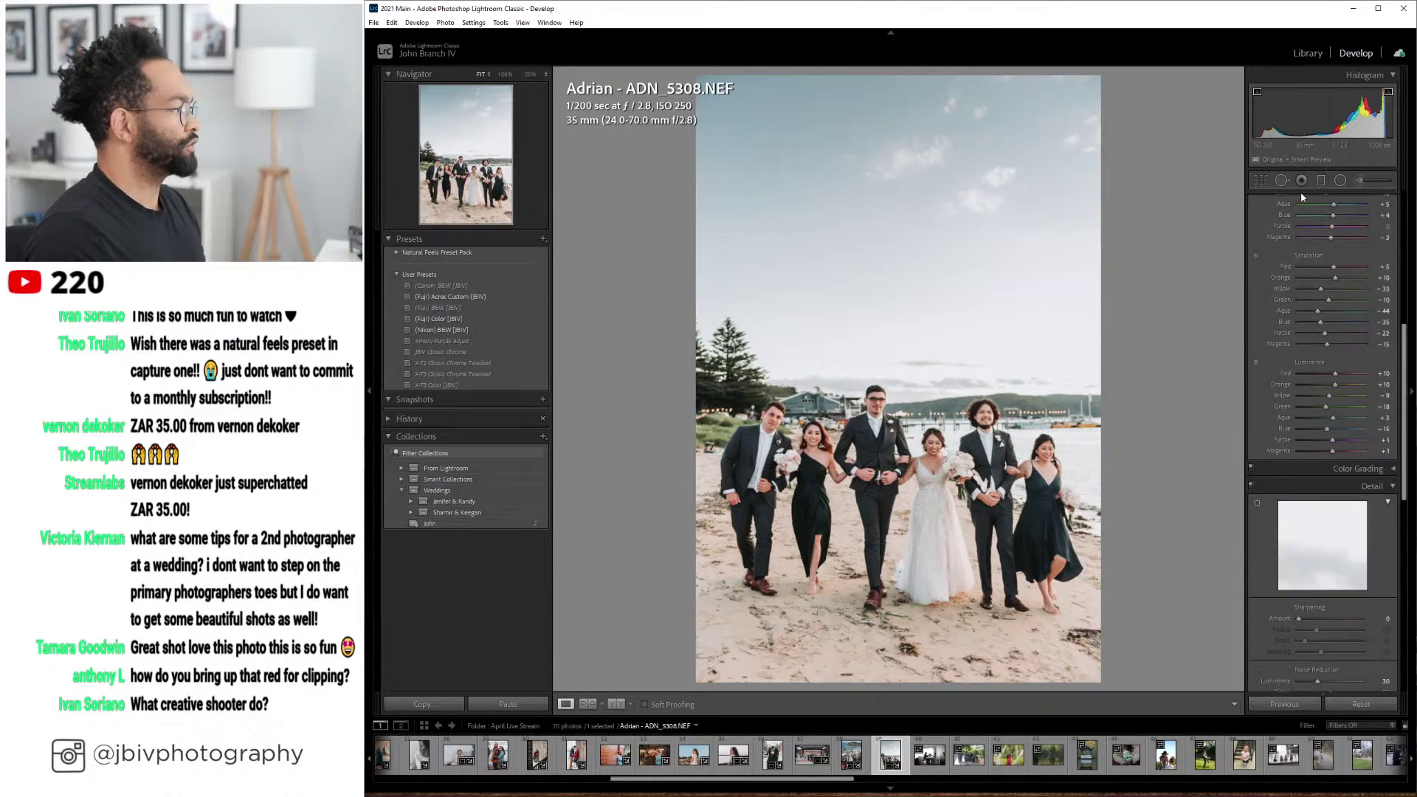
- Set the beach photo to Shadows +65, Tint +10 and Exposure -0.50
scroll(1346, 355, up, 5)
drag(1345, 356, 1349, 354)
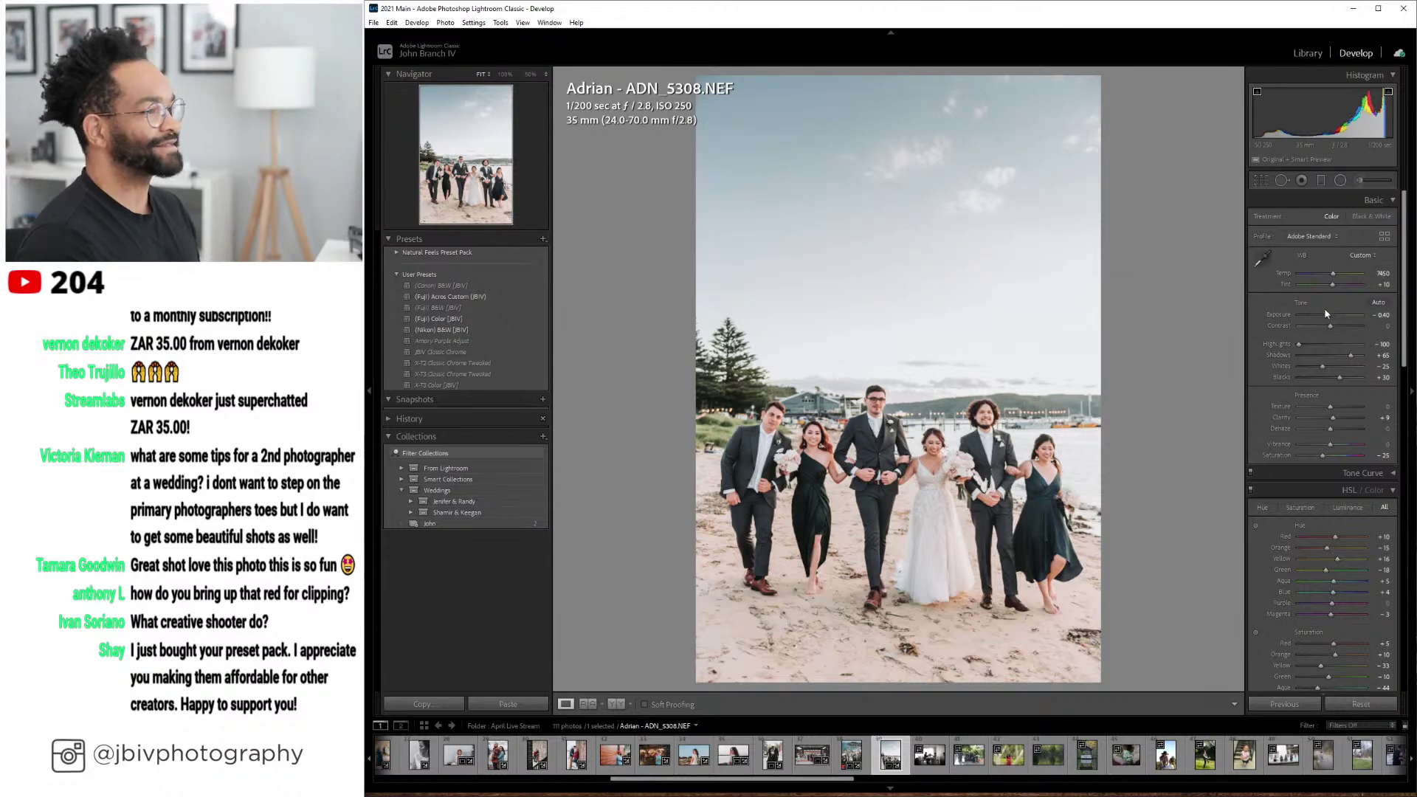
drag(1328, 318, 1328, 319)
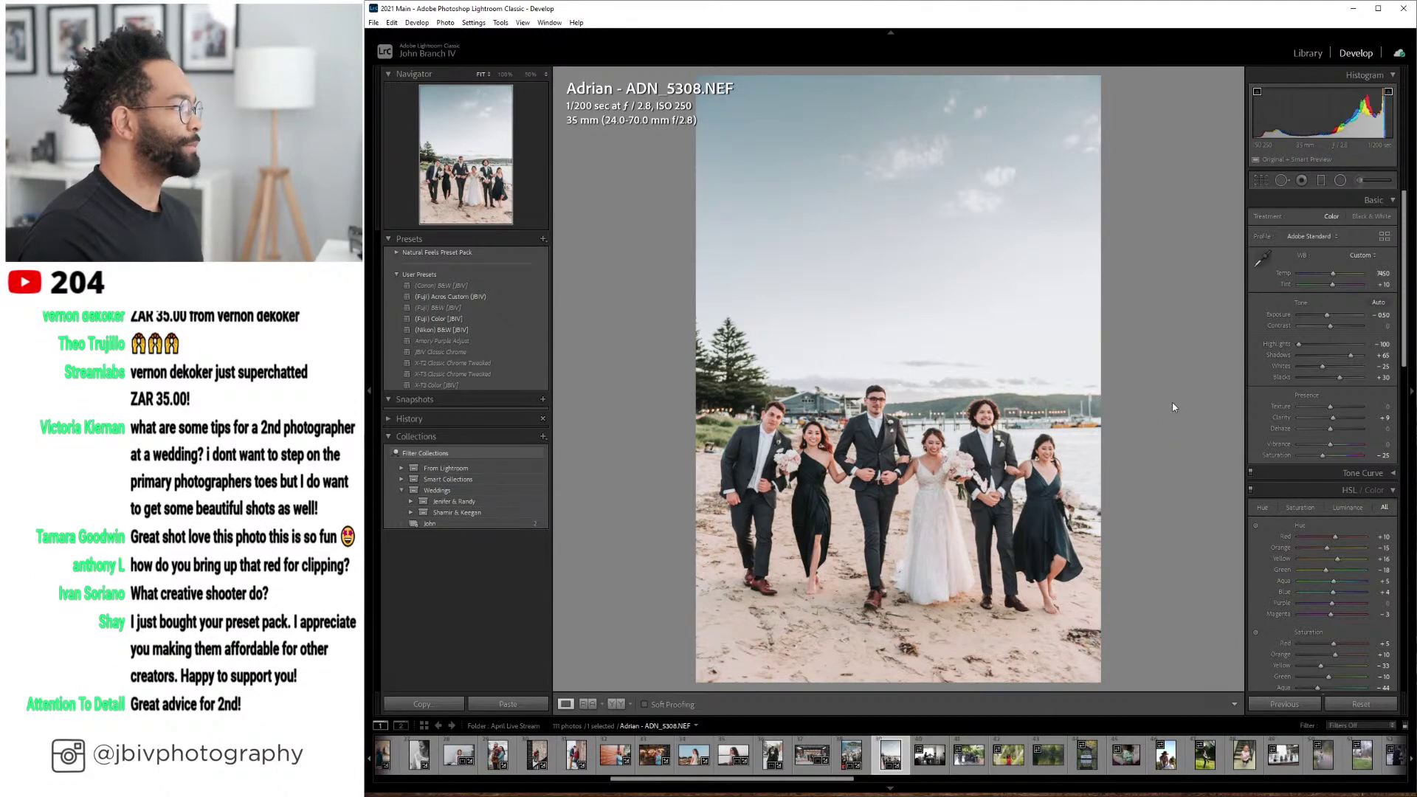
- Compare the finished beach photo side by side with its original, then return to the single view
click(616, 705)
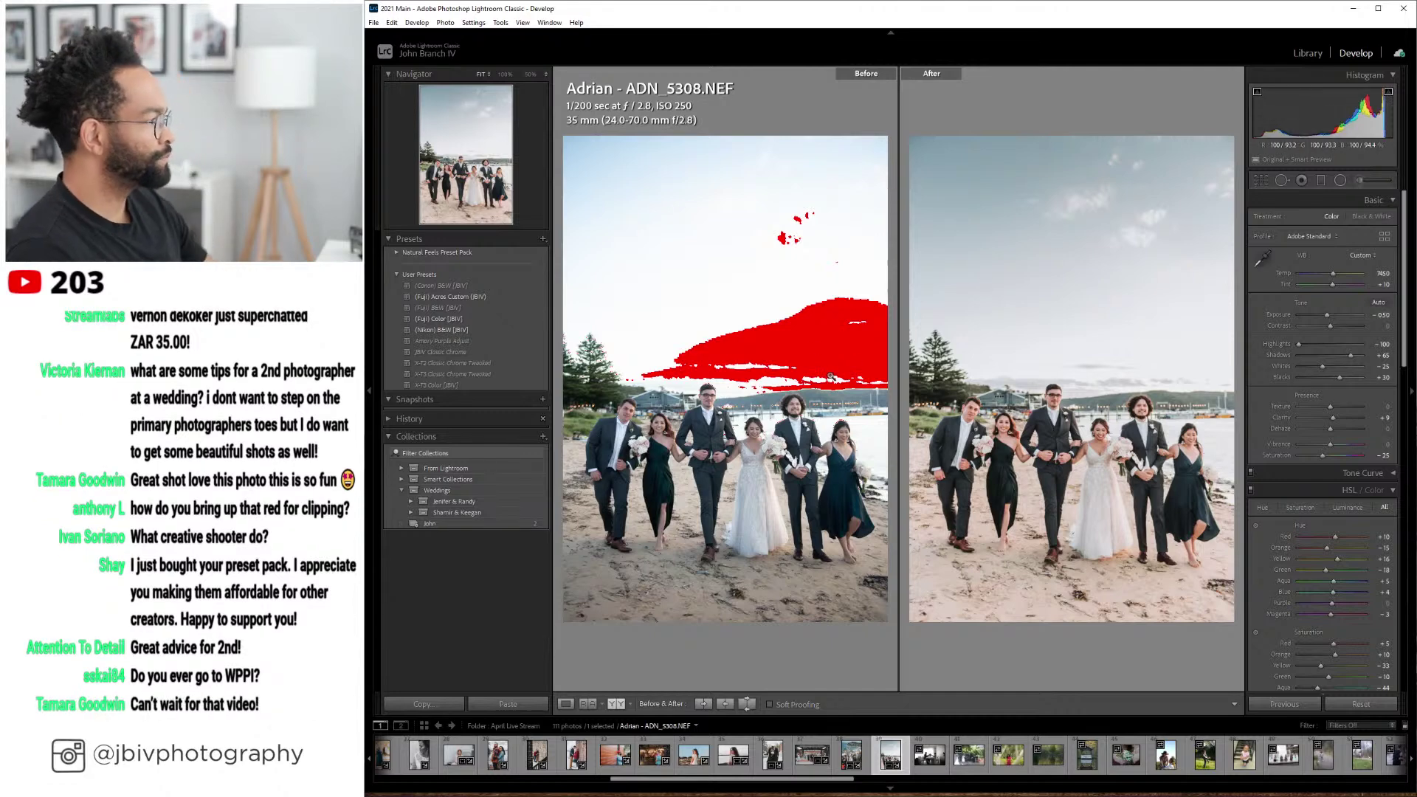
click(566, 704)
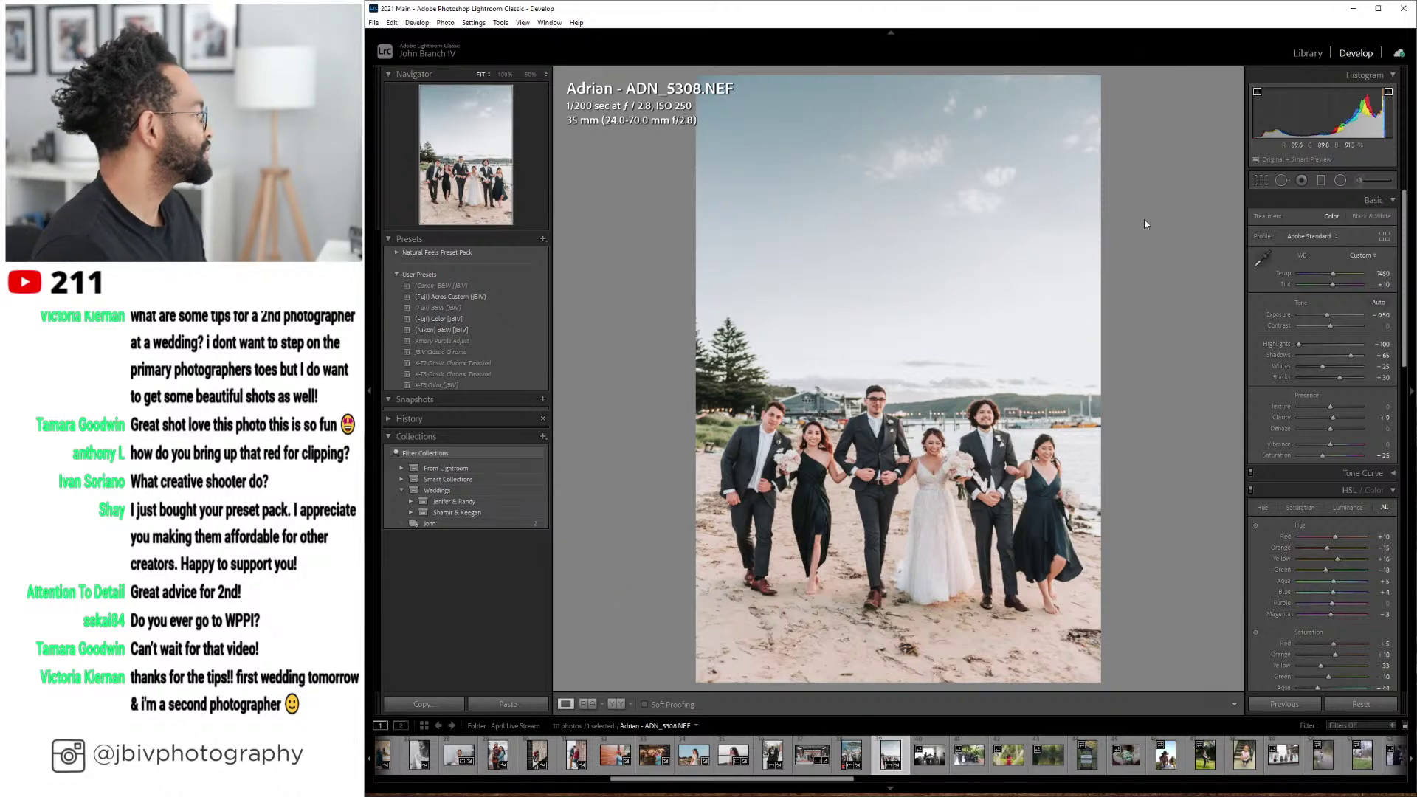
- Open the next photo, the couple seated at the table, for developing and straighten it with Upright Level
click(1307, 54)
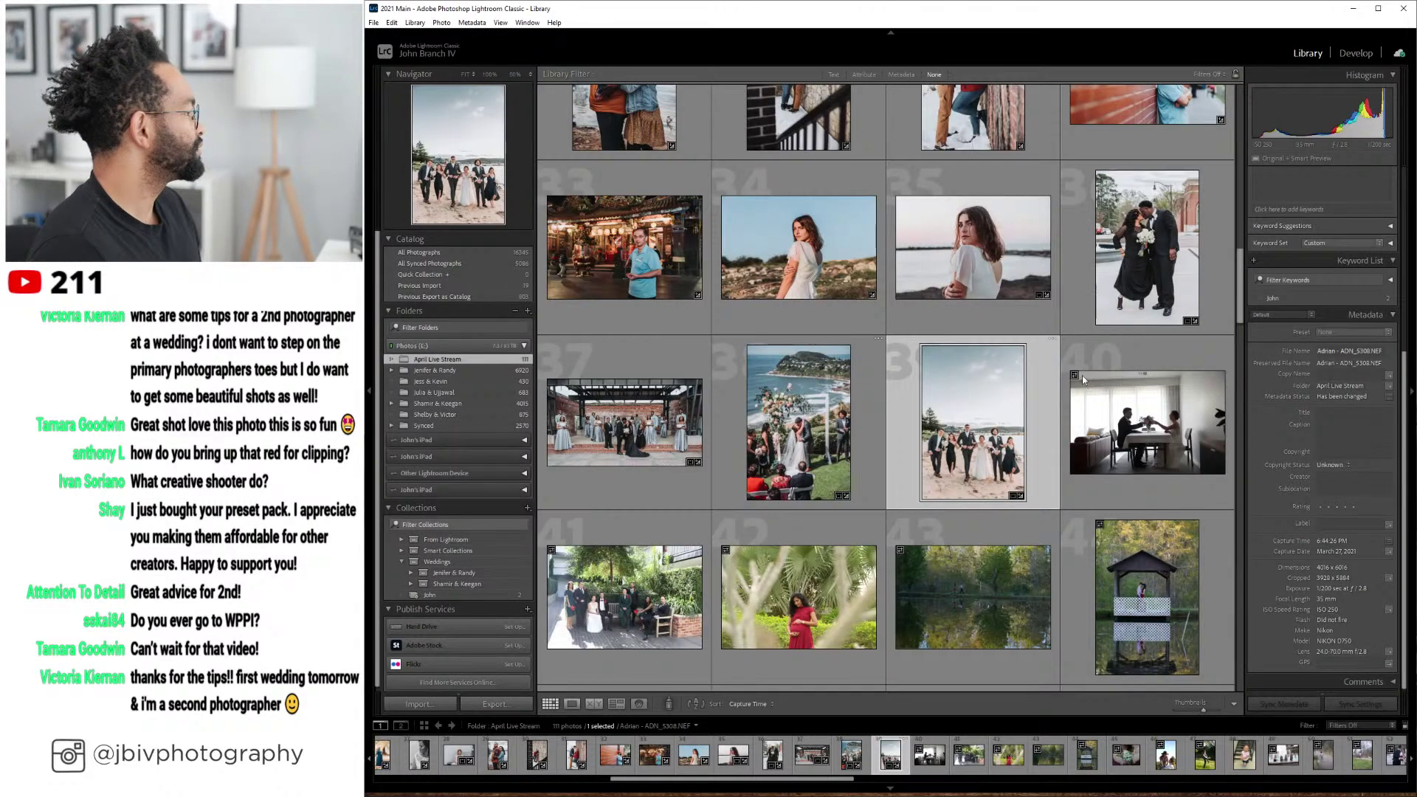
key(Right)
click(1358, 53)
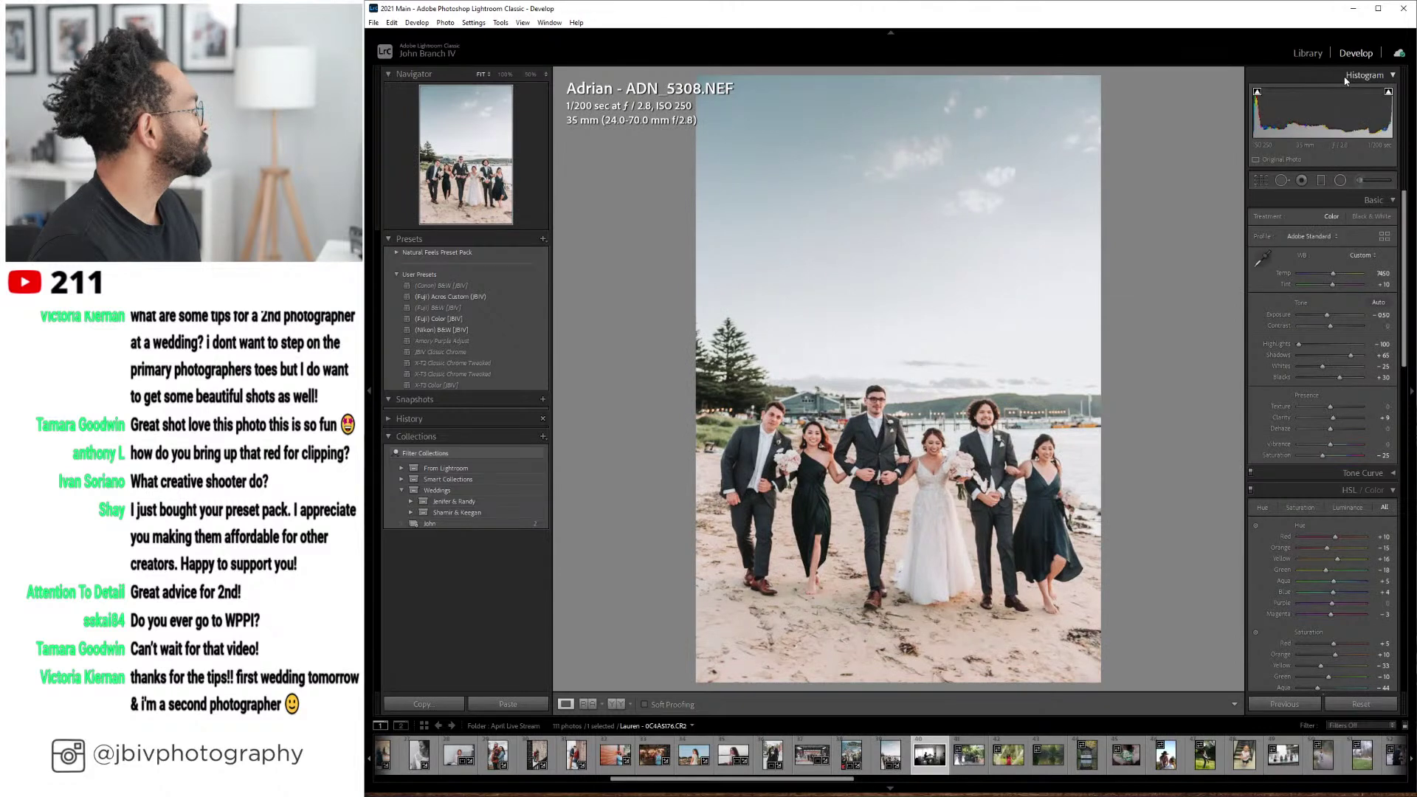
scroll(1271, 389, down, 10)
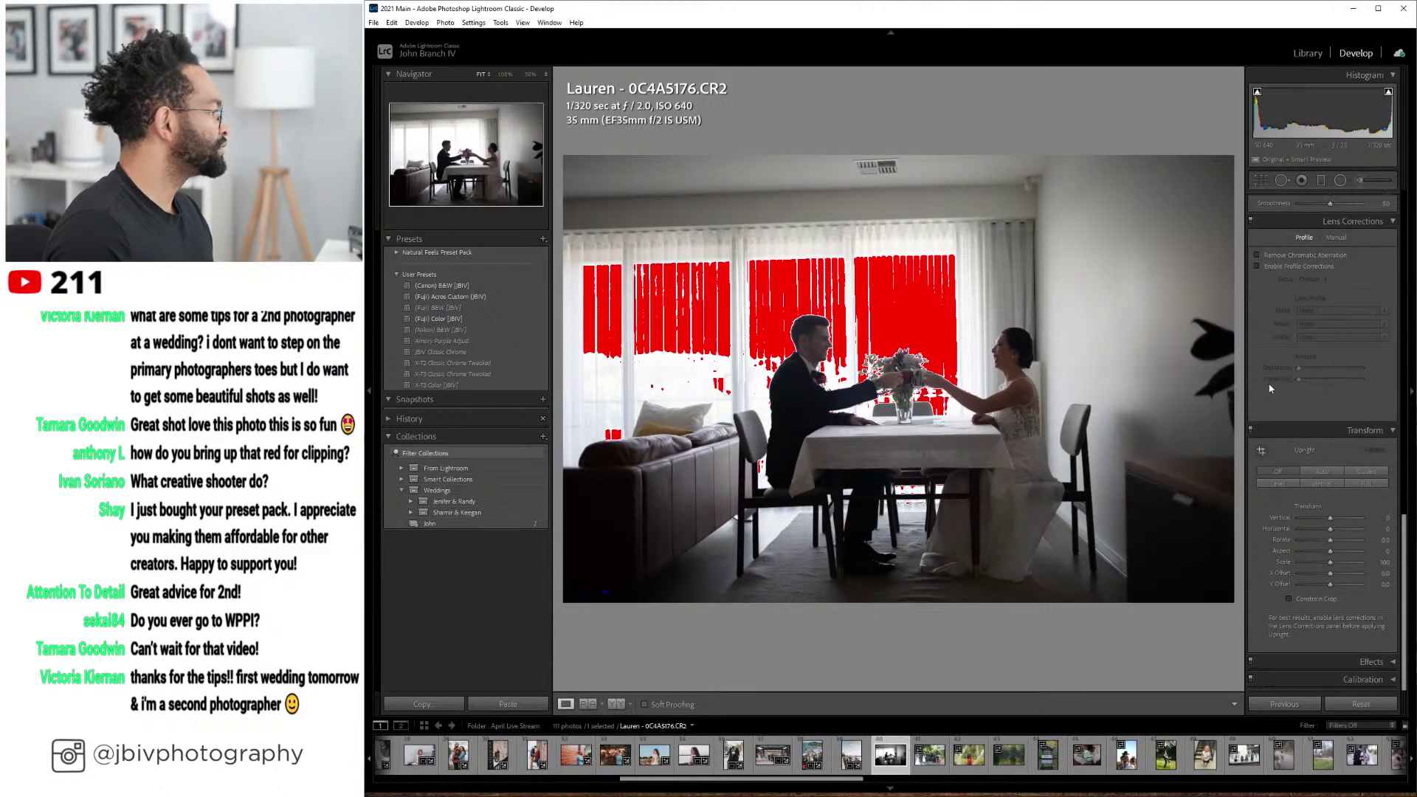
click(1281, 481)
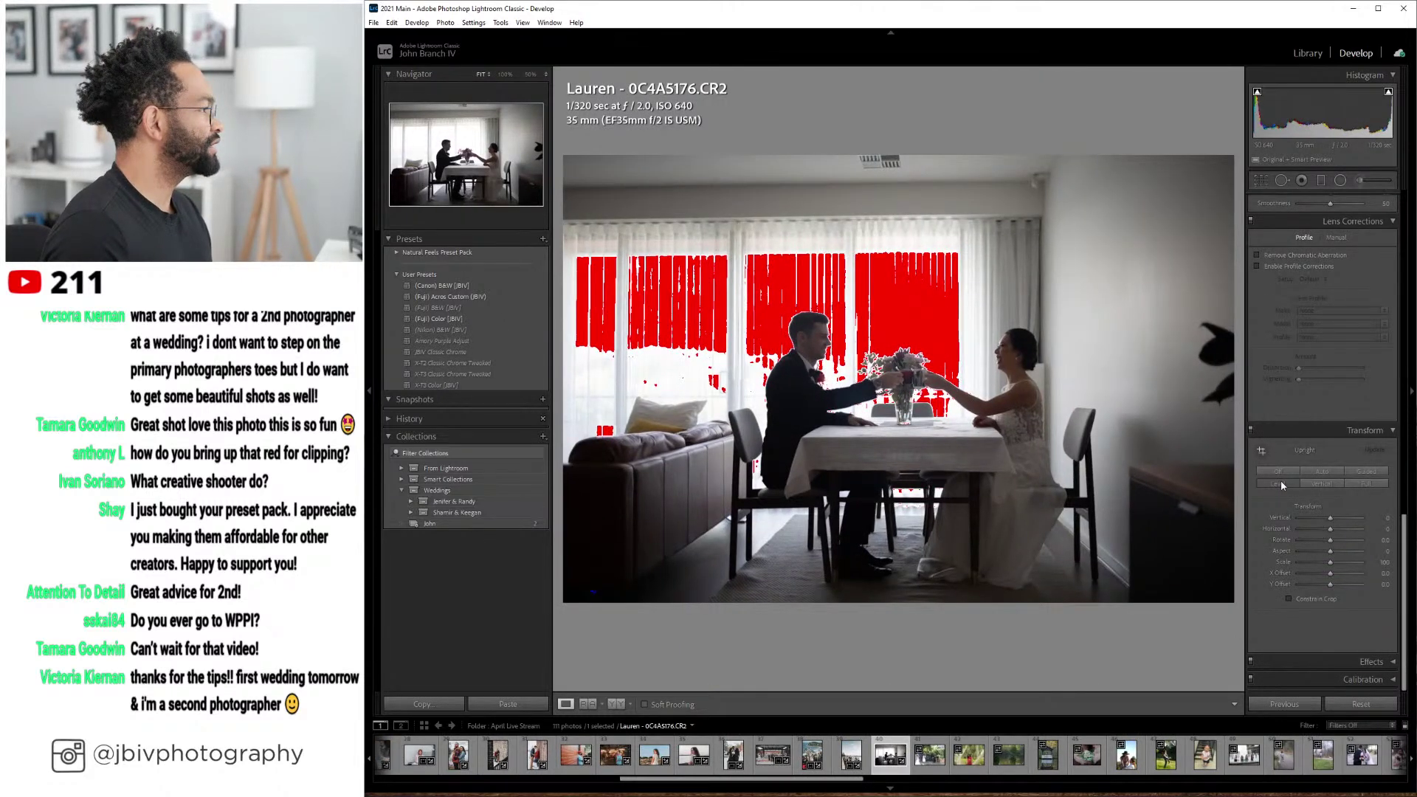
- Crop the table photo tighter from its upper edge and correct its perspective with Upright Auto
key(r)
drag(909, 149, 931, 270)
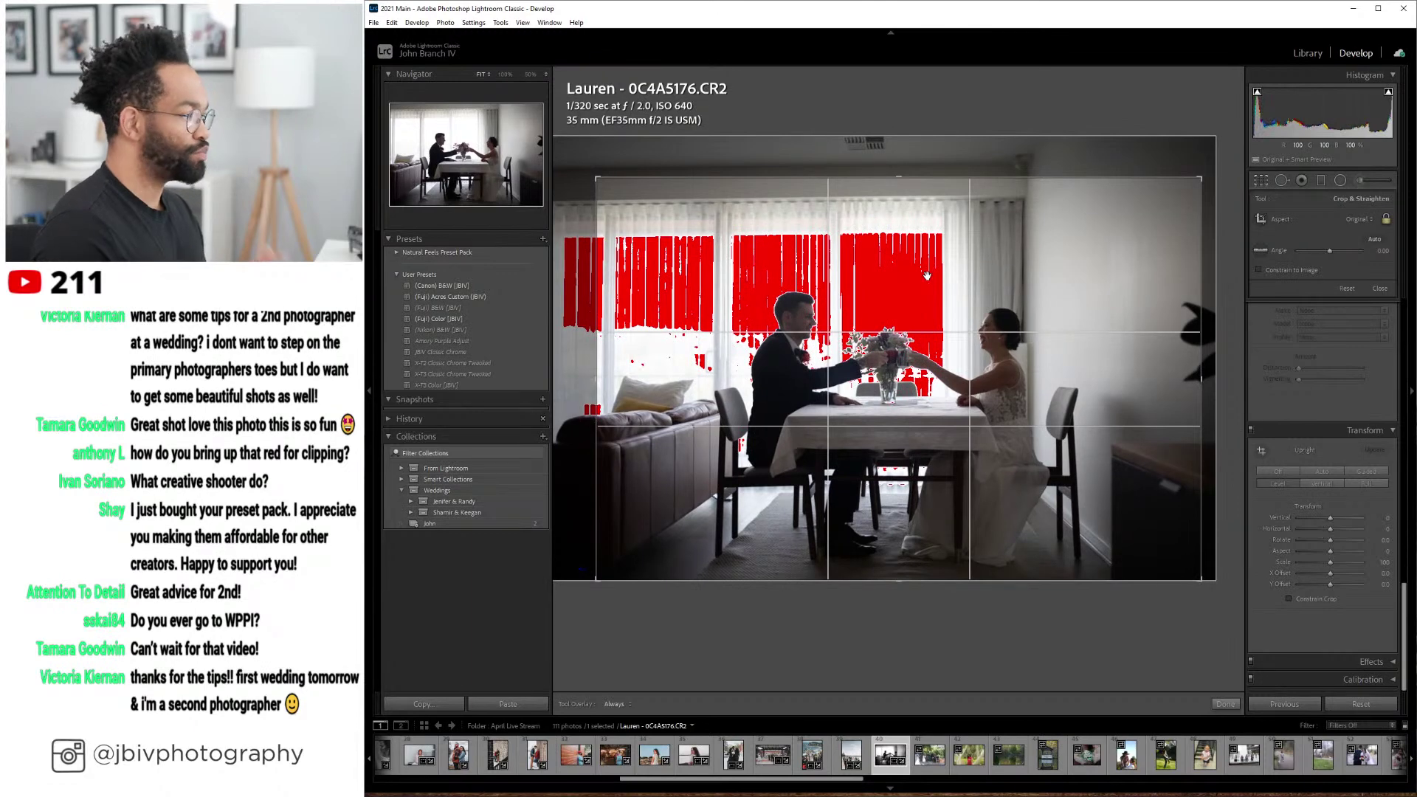
key(Return)
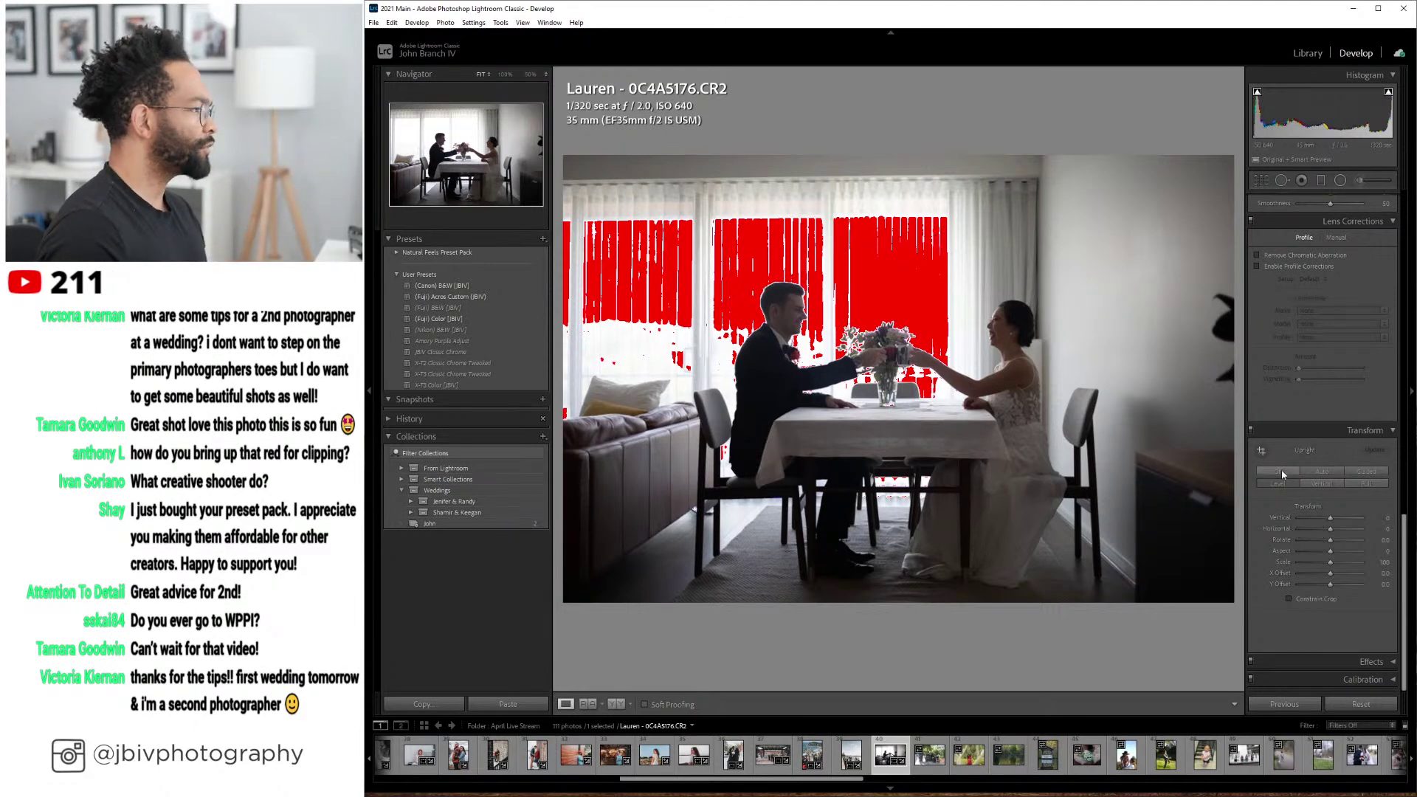
click(1324, 471)
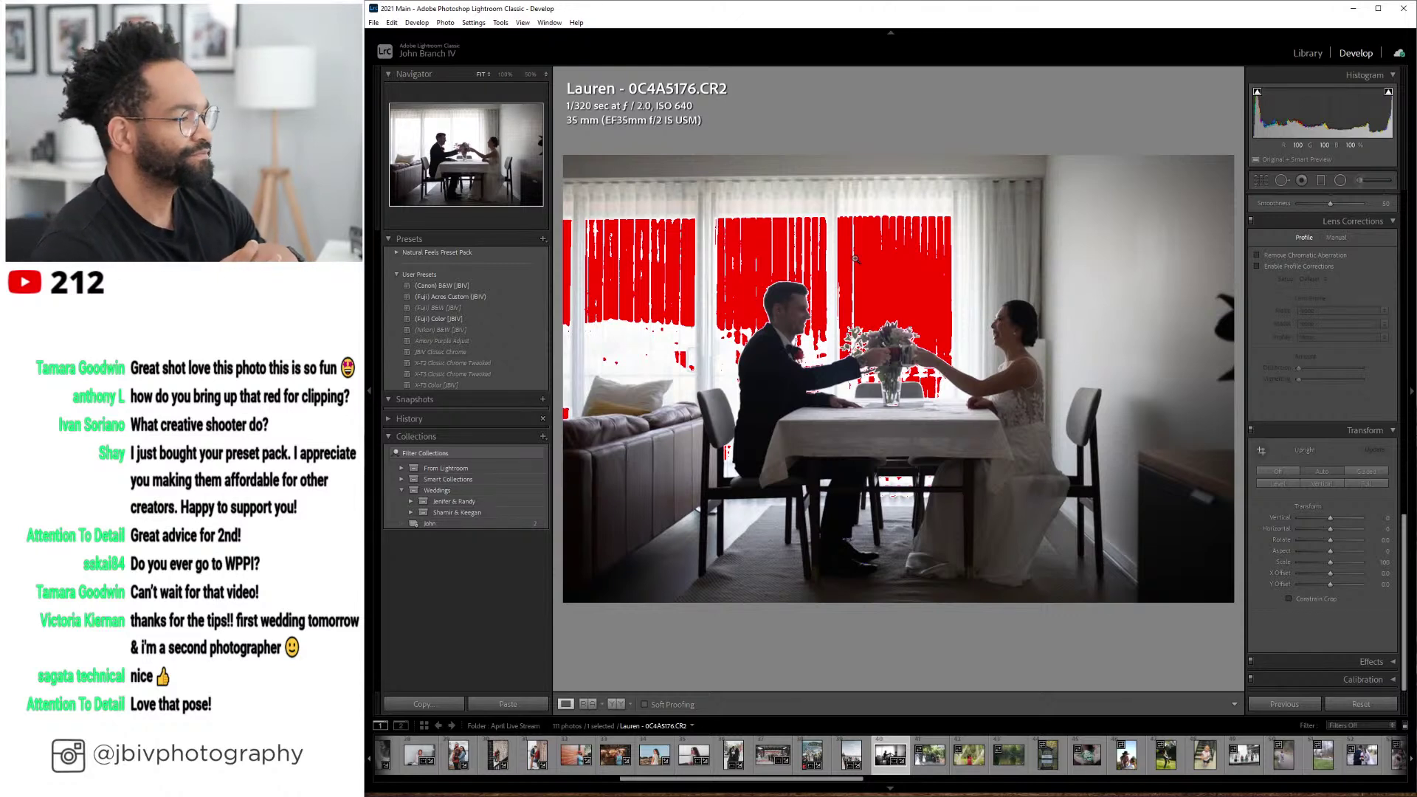
- Apply the (Fuji) Color [JBIV] preset to the table photo and set its lens profile setup to Auto
click(439, 318)
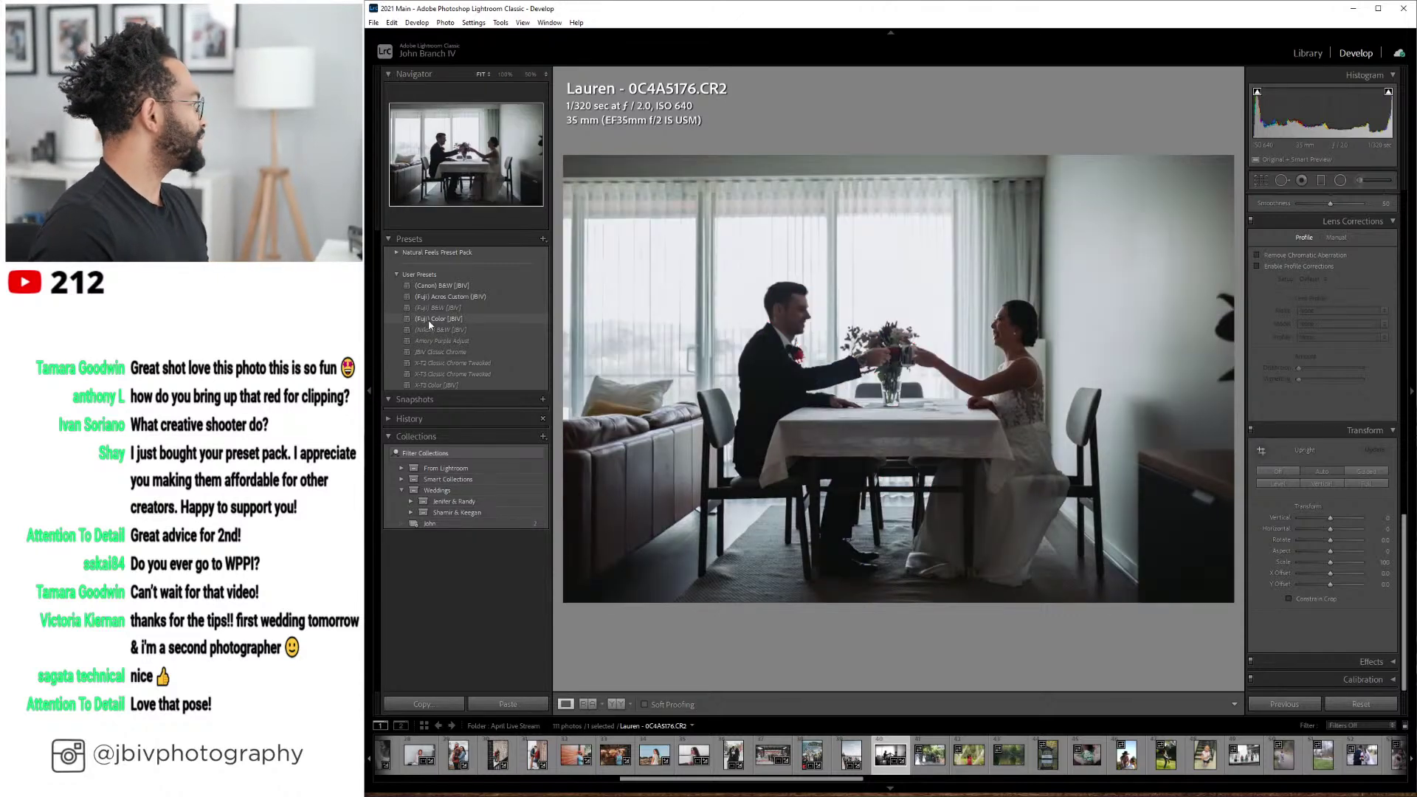
click(1312, 308)
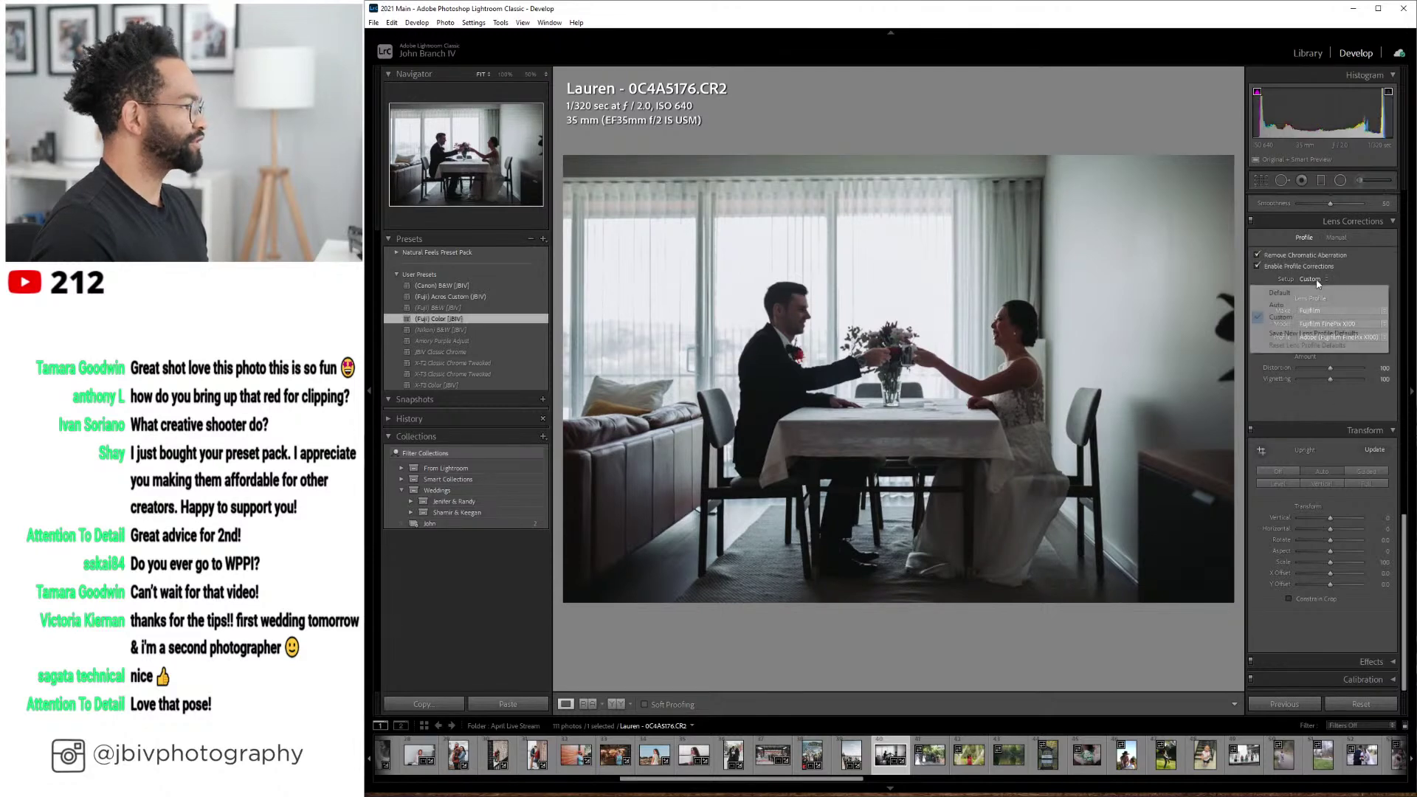
click(1312, 301)
scroll(1301, 369, up, 5)
scroll(1298, 368, up, 5)
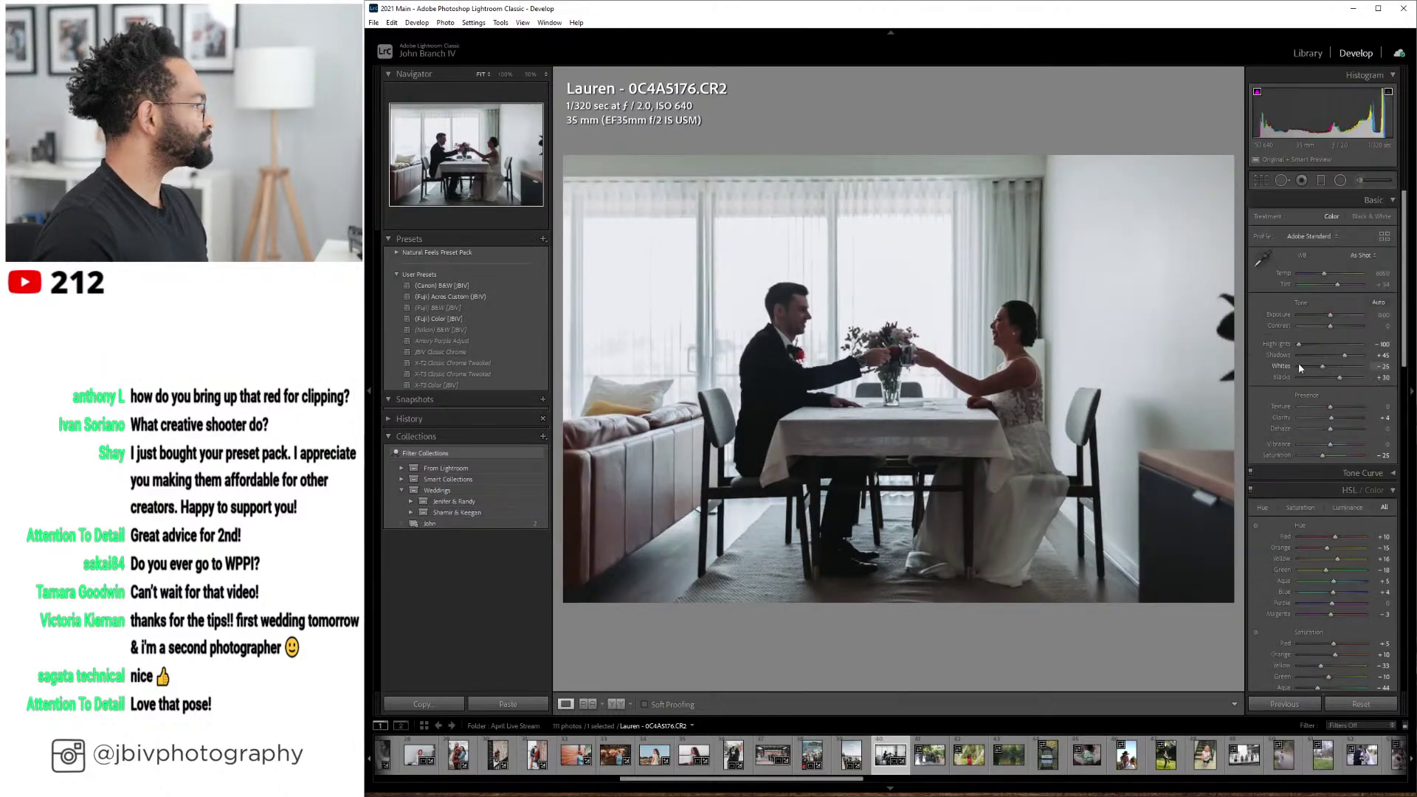
- Set the table photo to Shadows +55, Exposure +0.60 and Temp 6400
scroll(1344, 358, up, 7)
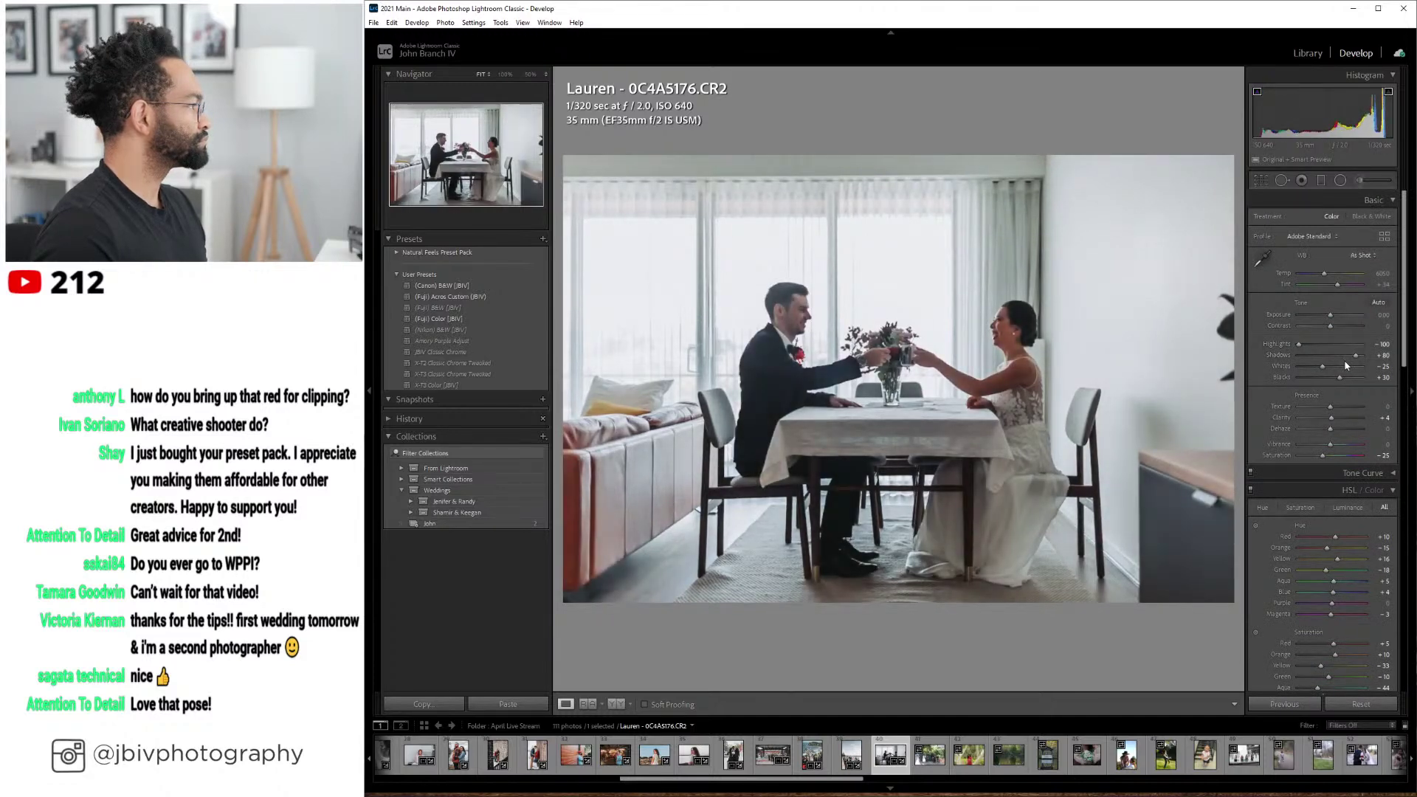
scroll(1347, 356, down, 2)
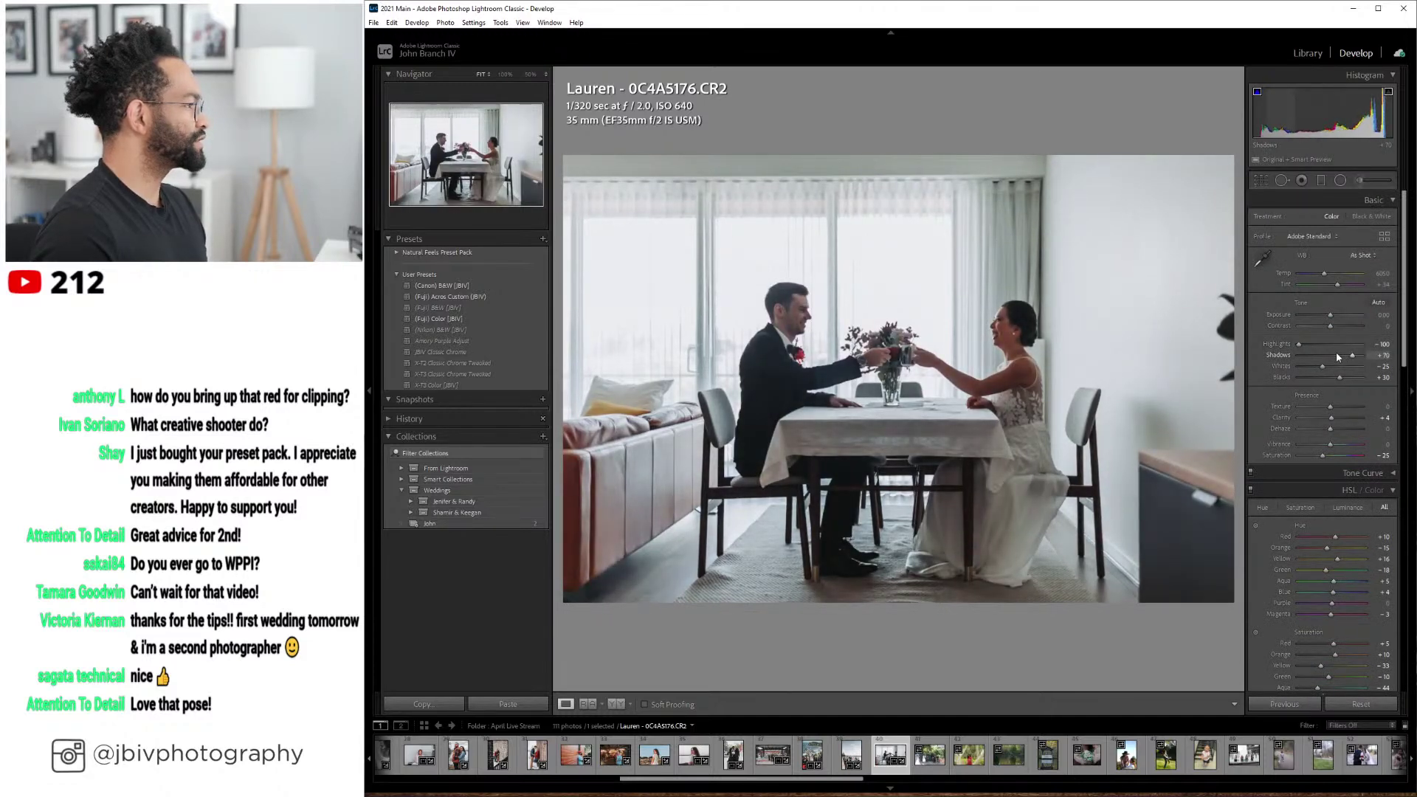
scroll(1338, 316, up, 1)
scroll(1339, 312, up, 3)
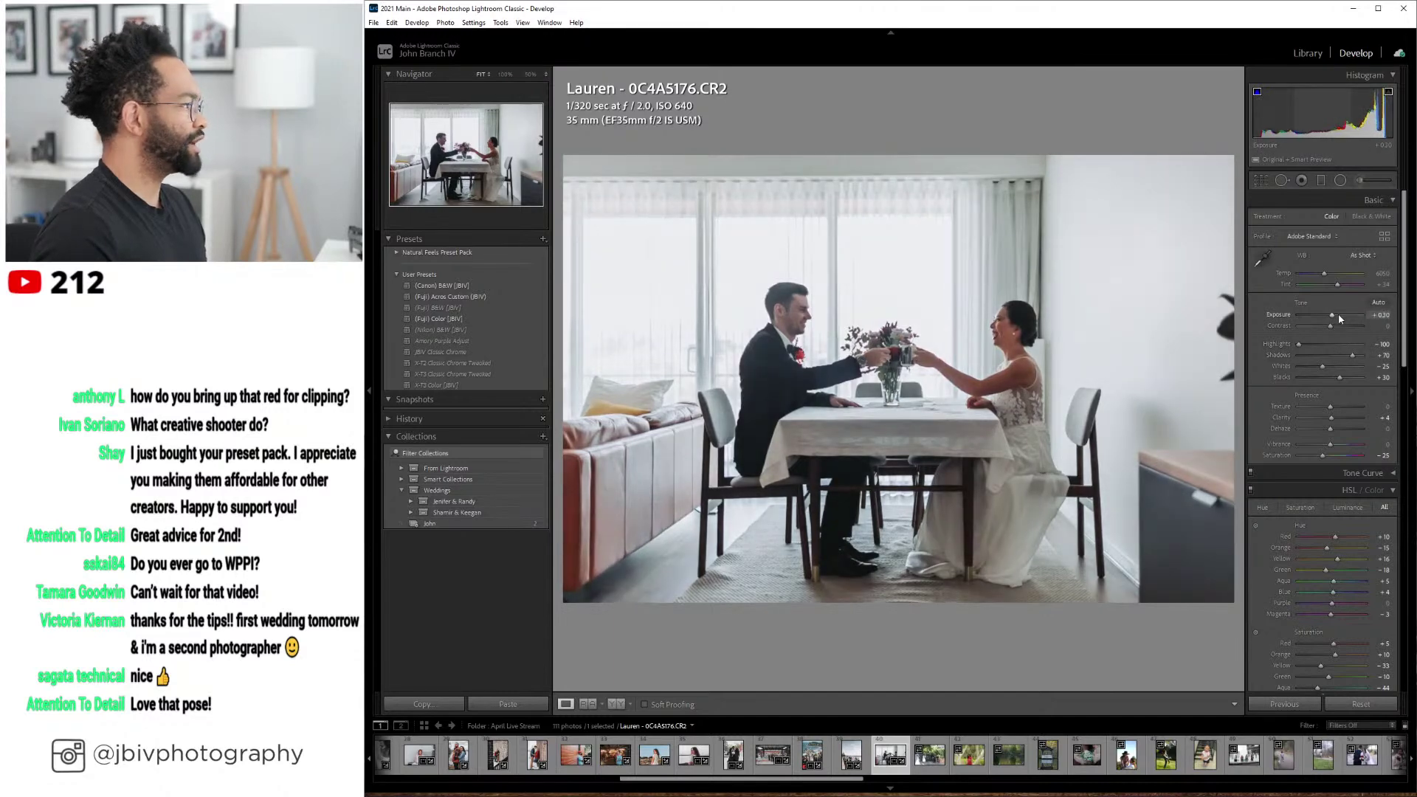
scroll(1338, 313, up, 1)
scroll(1325, 275, up, 1)
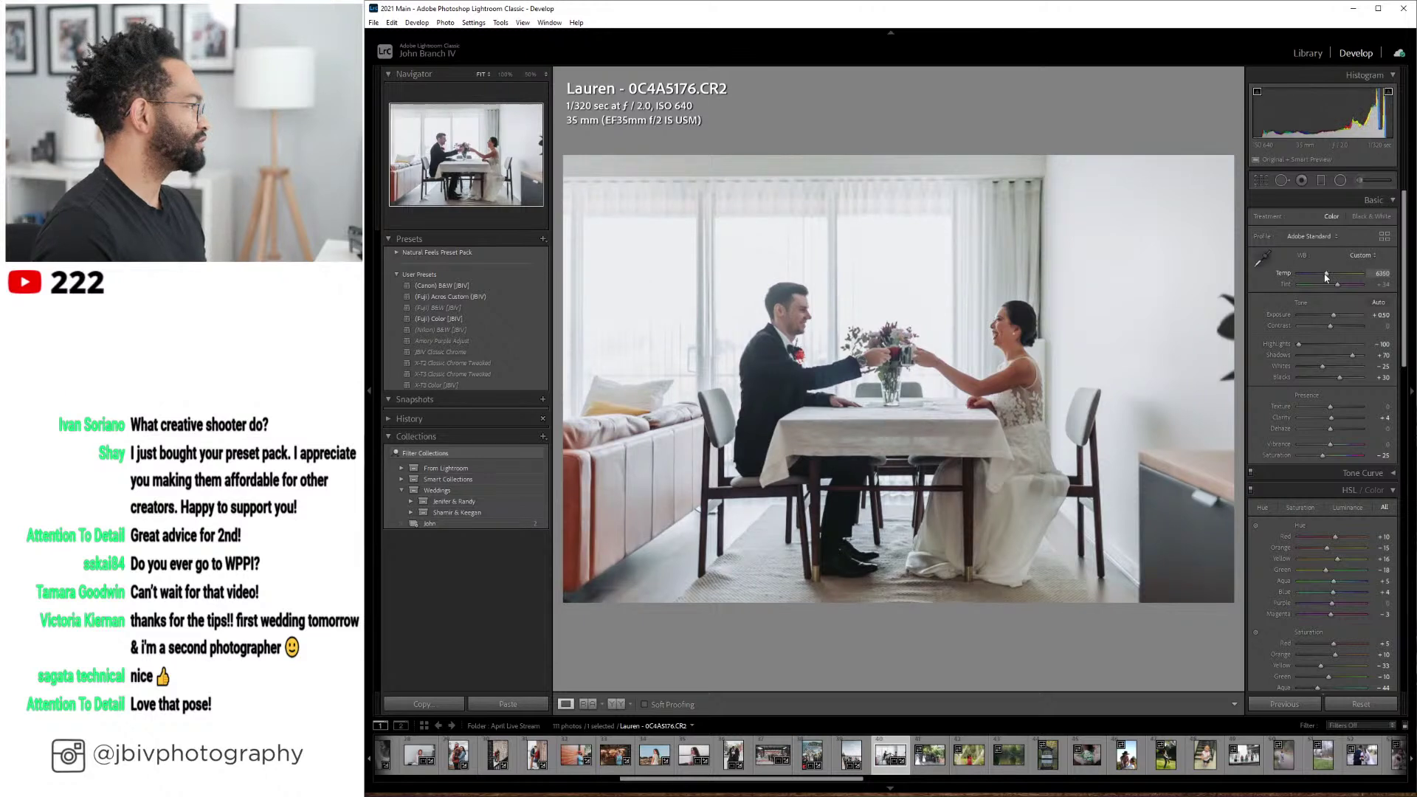
scroll(1352, 356, down, 1)
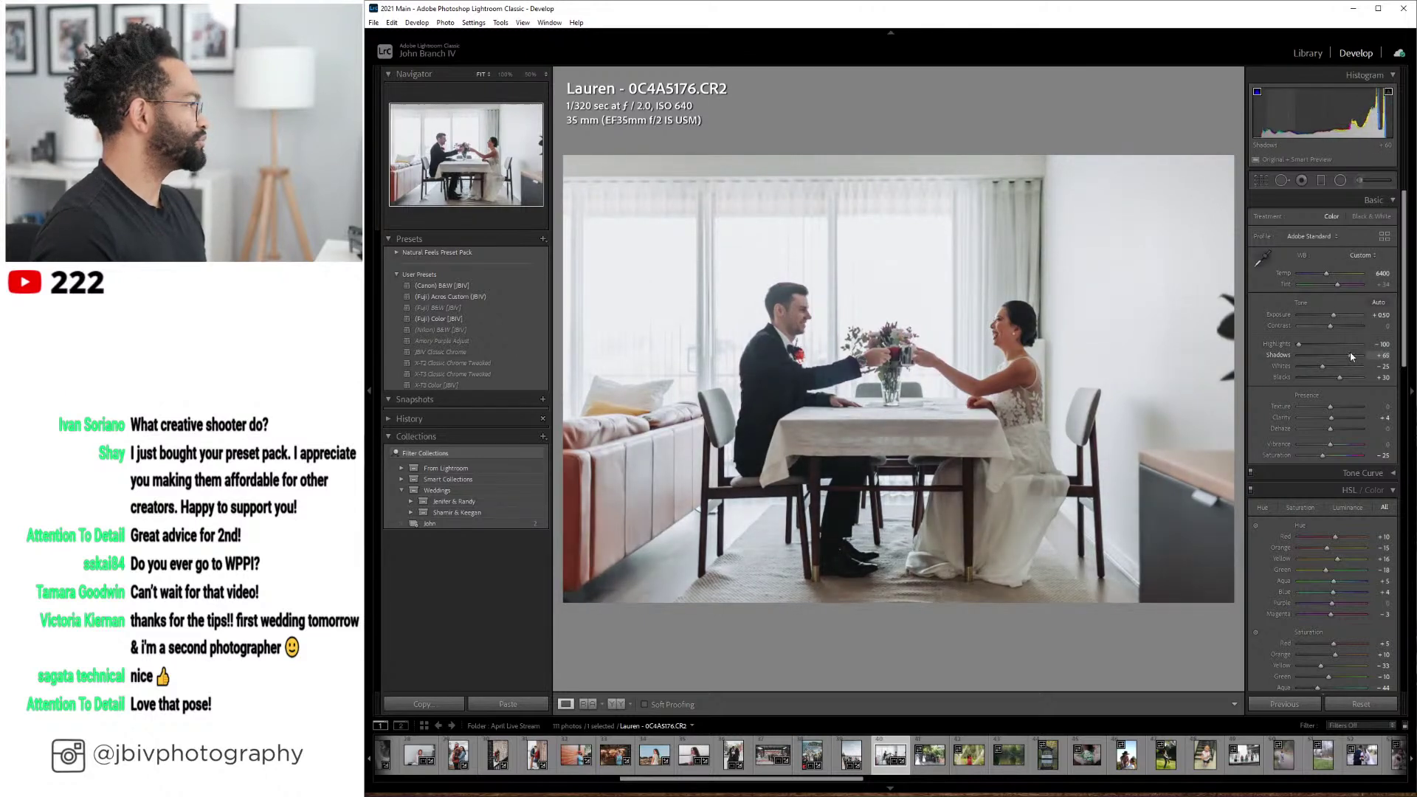
scroll(1335, 316, up, 1)
scroll(1350, 357, down, 2)
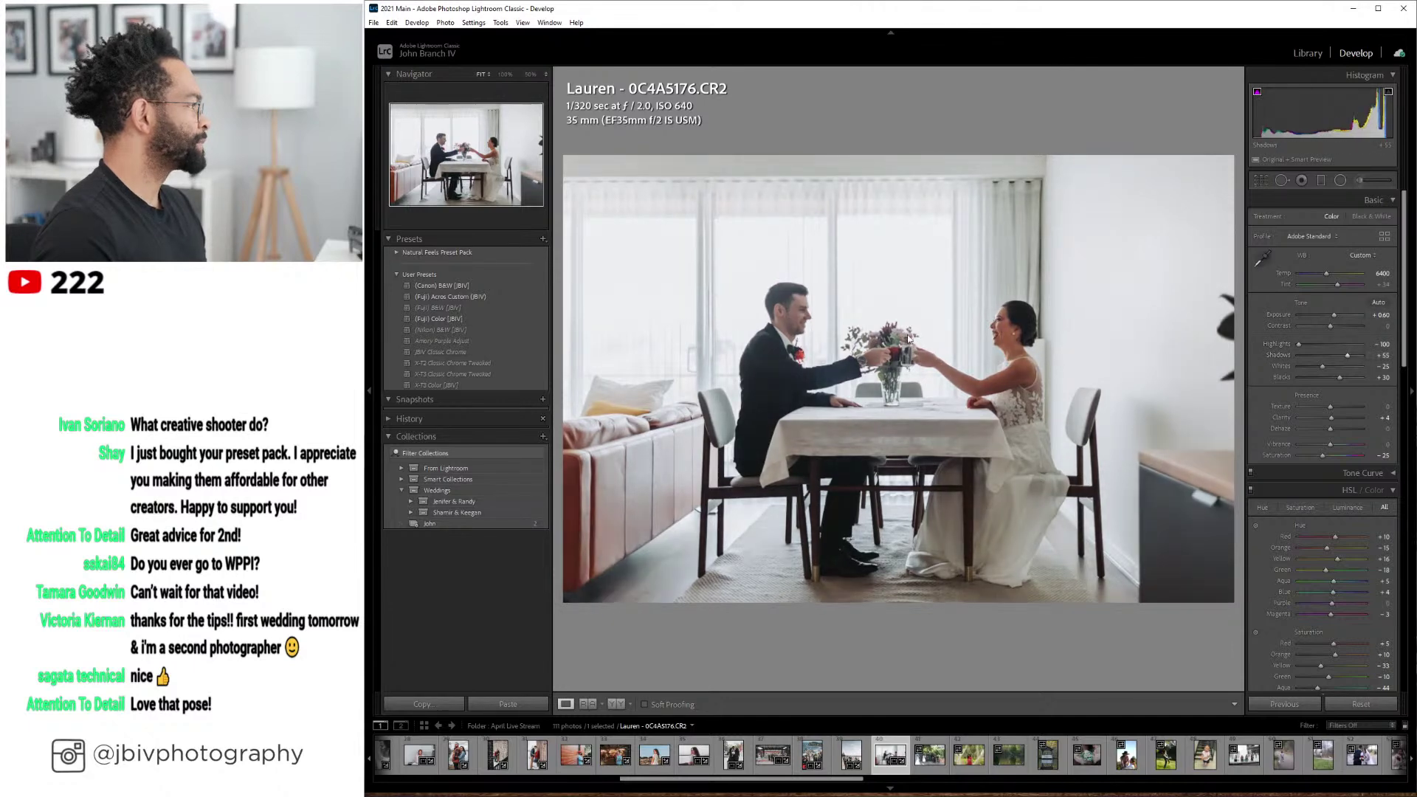
- Check the groom up close and lower the table photo's Shadows to +15
click(790, 307)
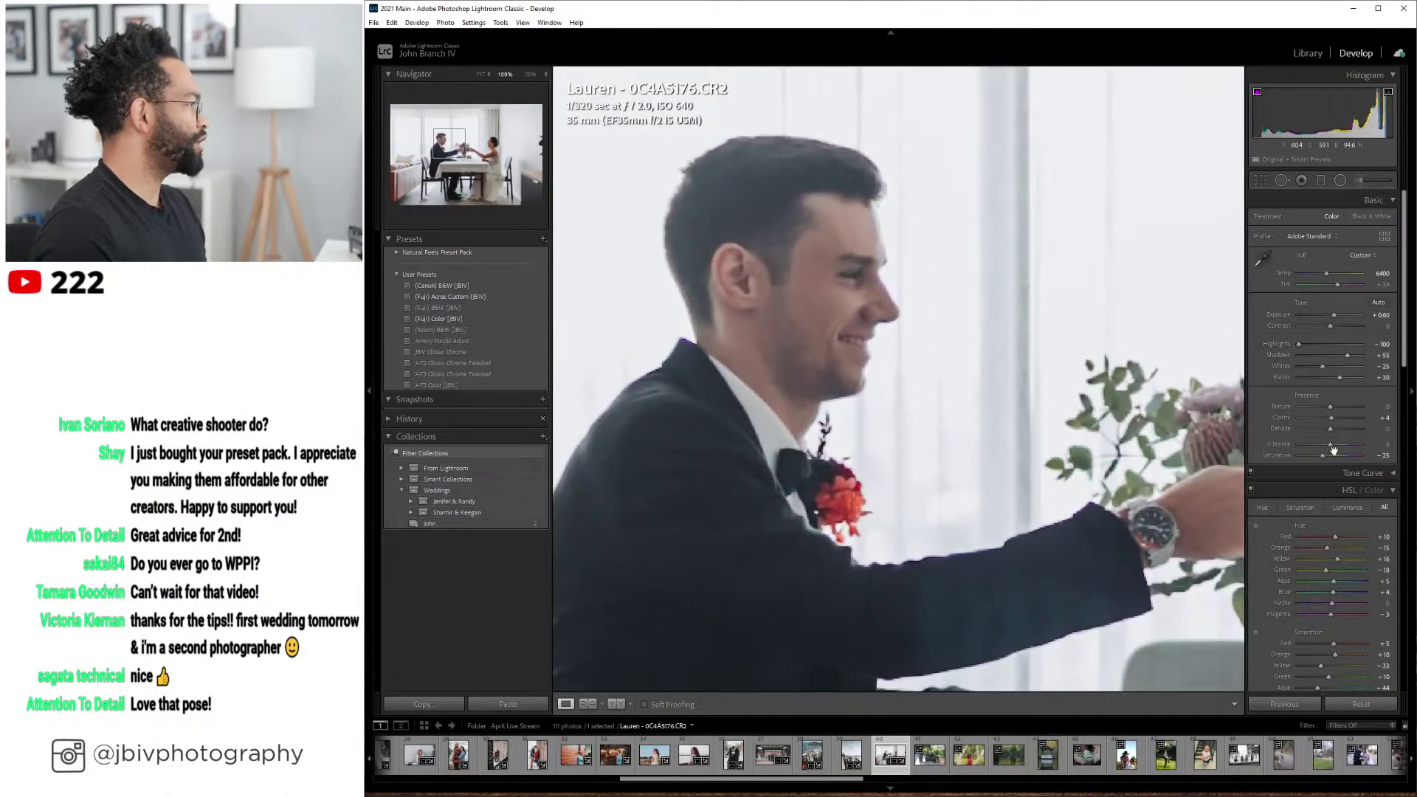
scroll(1346, 360, down, 7)
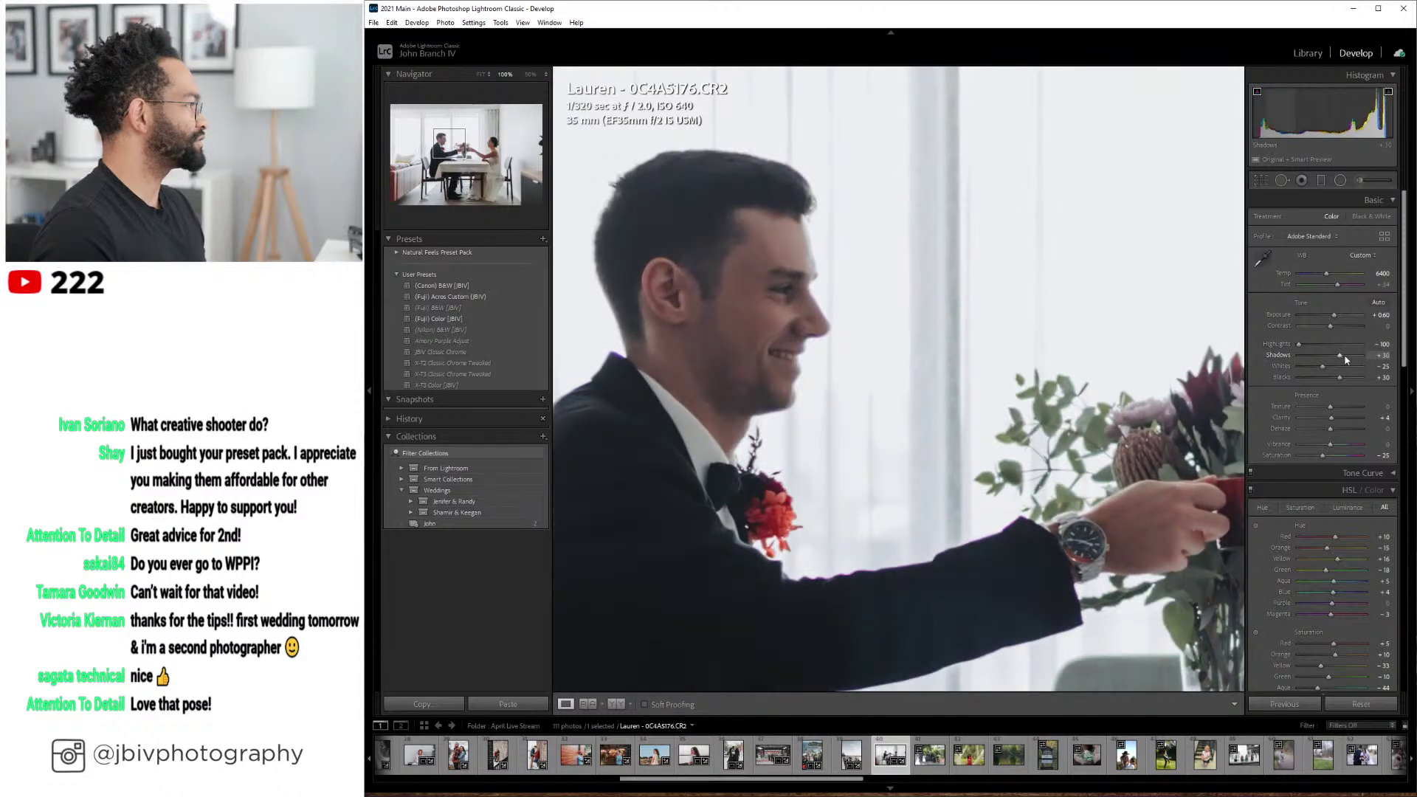
key(z)
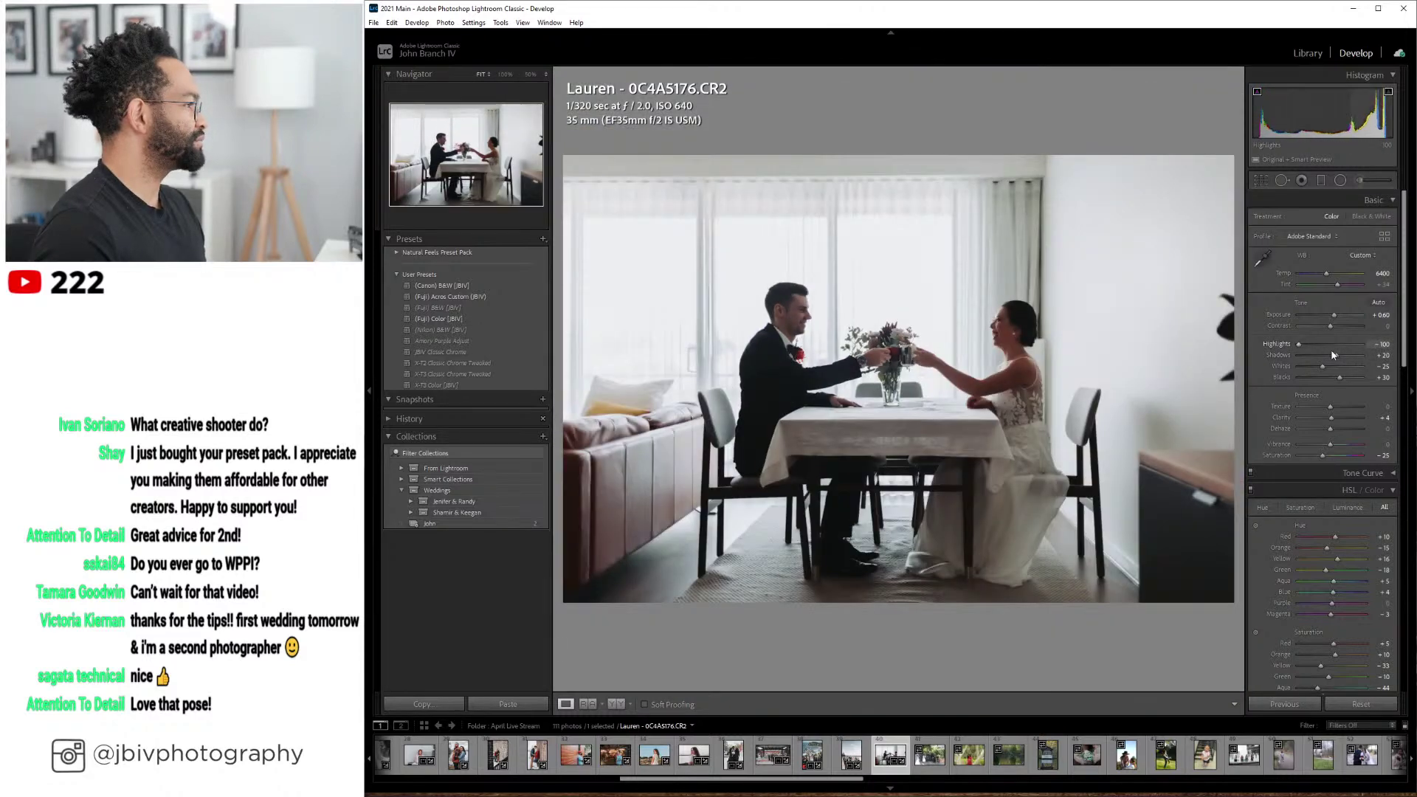
scroll(1340, 358, down, 1)
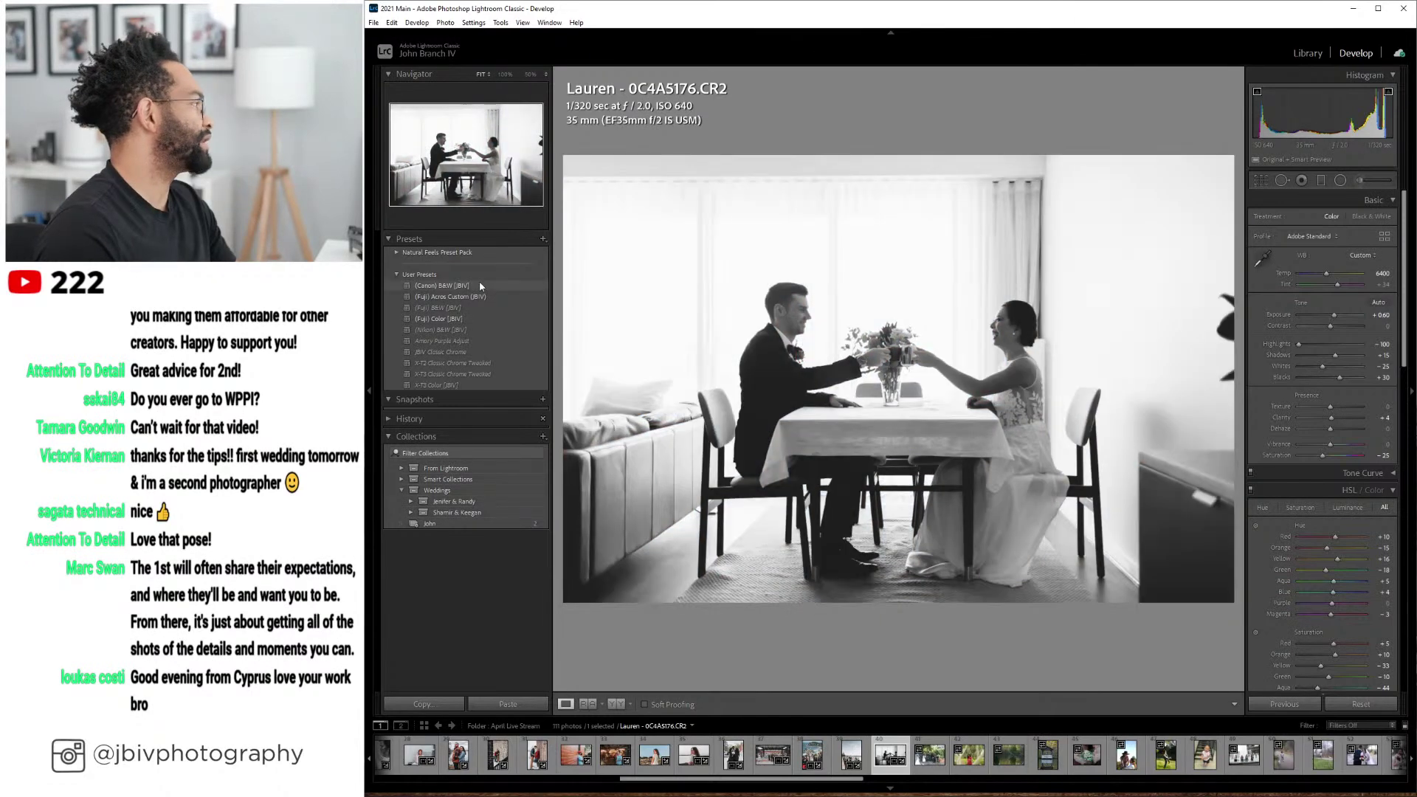
- Convert the table photo with the (Canon) B&W [JBIV] preset and set Exposure +0.20 and Shadows +14
click(480, 285)
mouse_move(1317, 344)
mouse_down()
mouse_move(1299, 343)
mouse_move(1326, 359)
mouse_move(1311, 362)
mouse_up()
drag(1335, 316, 1332, 319)
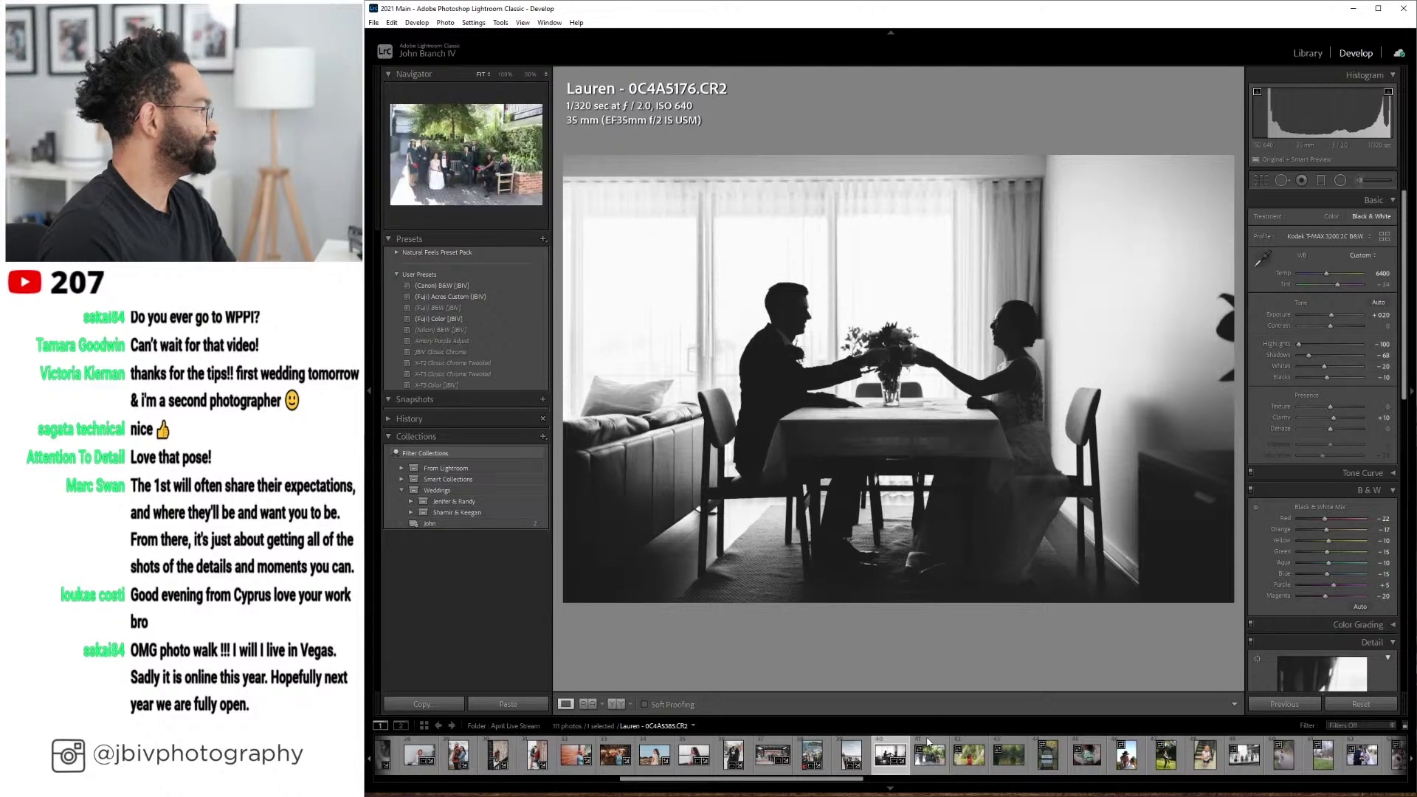
drag(1322, 359, 1334, 359)
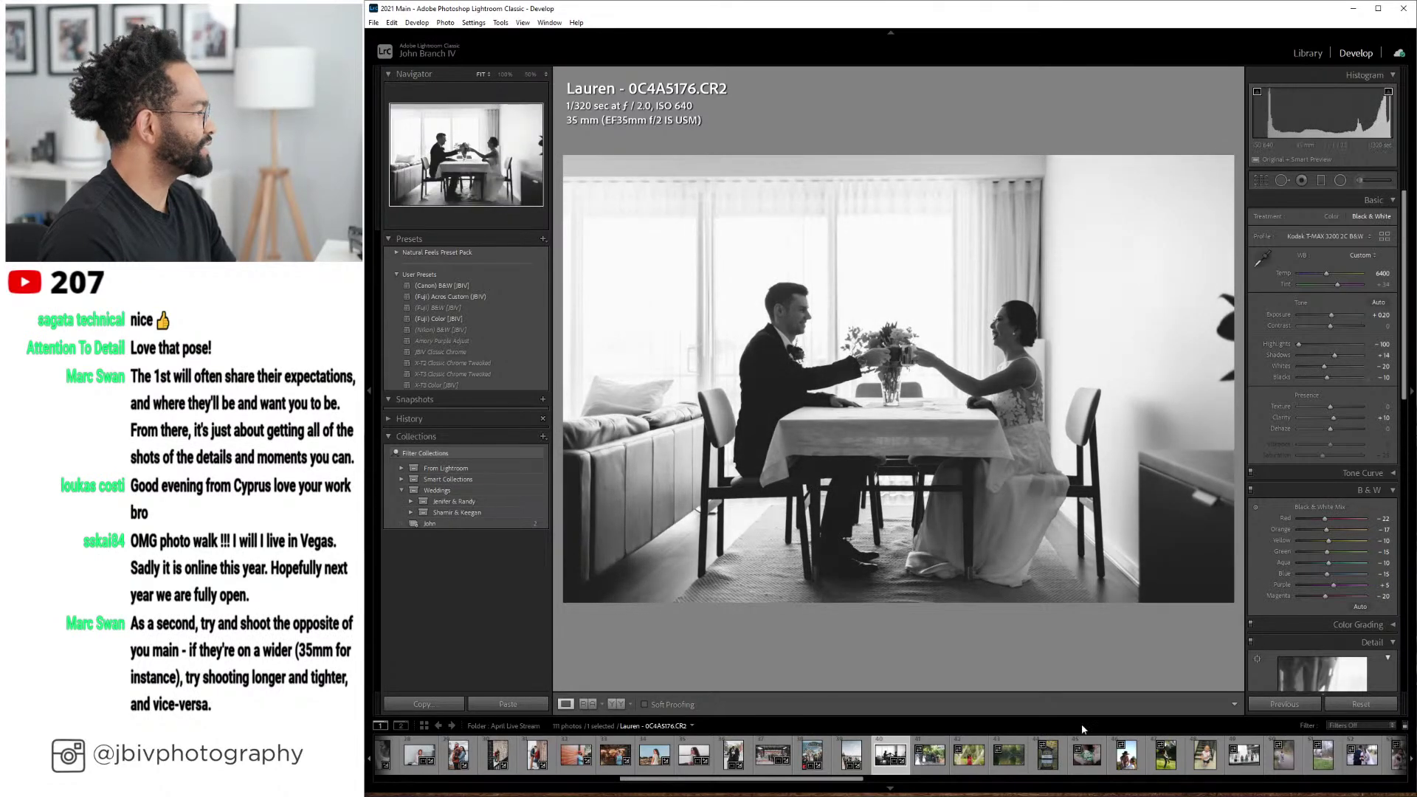
- Open the next photo, the wedding party on the garden bench, and crop it tighter from its upper edge
key(Right)
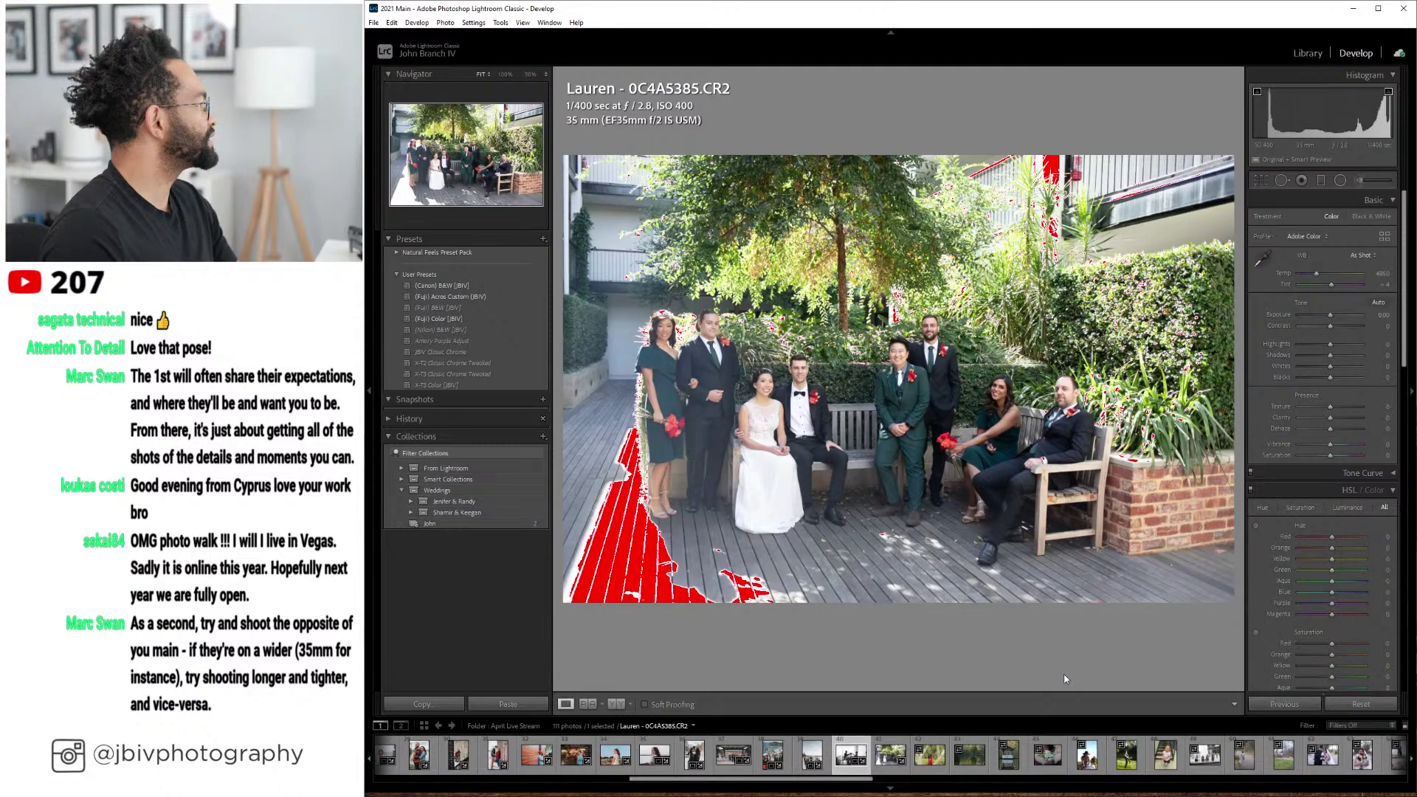
key(Right)
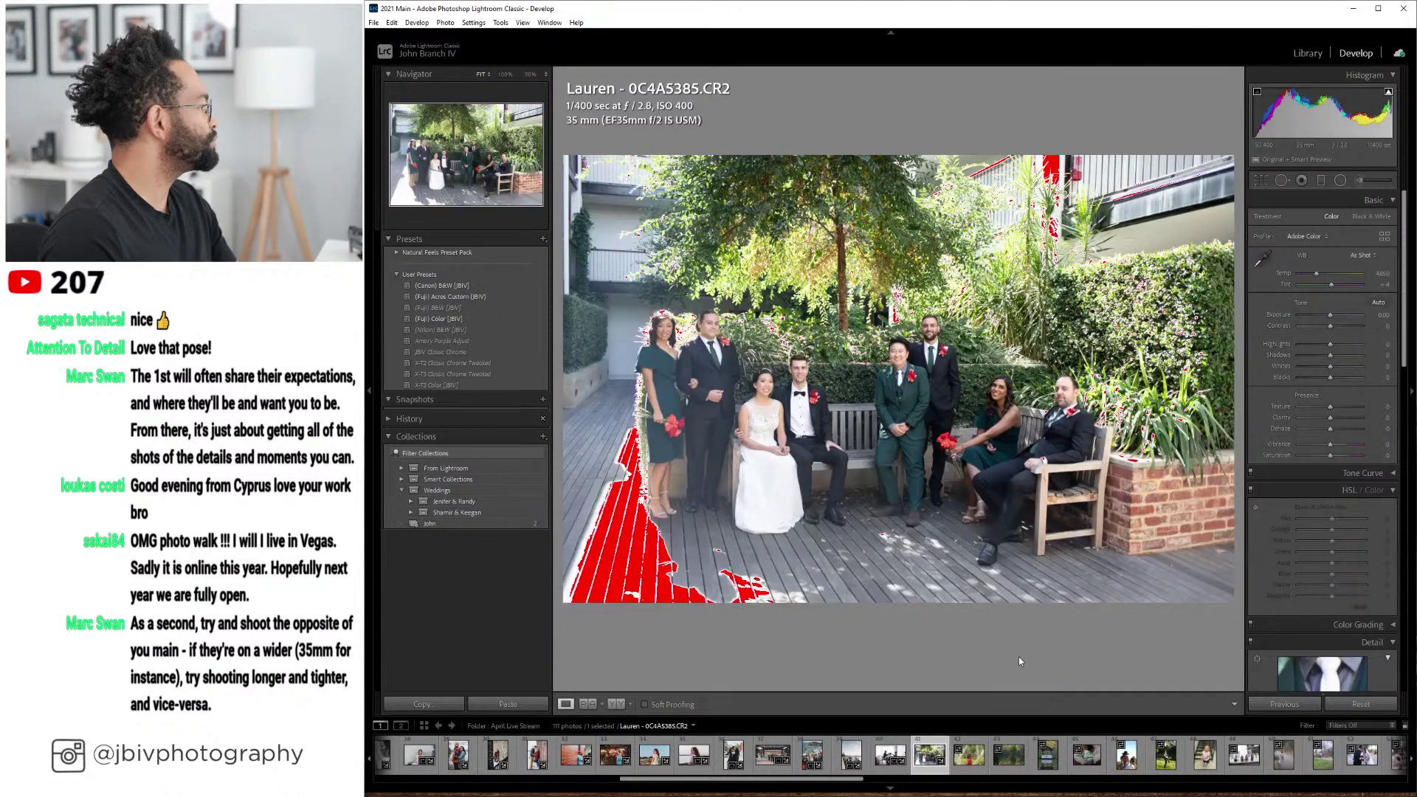
click(1262, 180)
drag(907, 160, 902, 183)
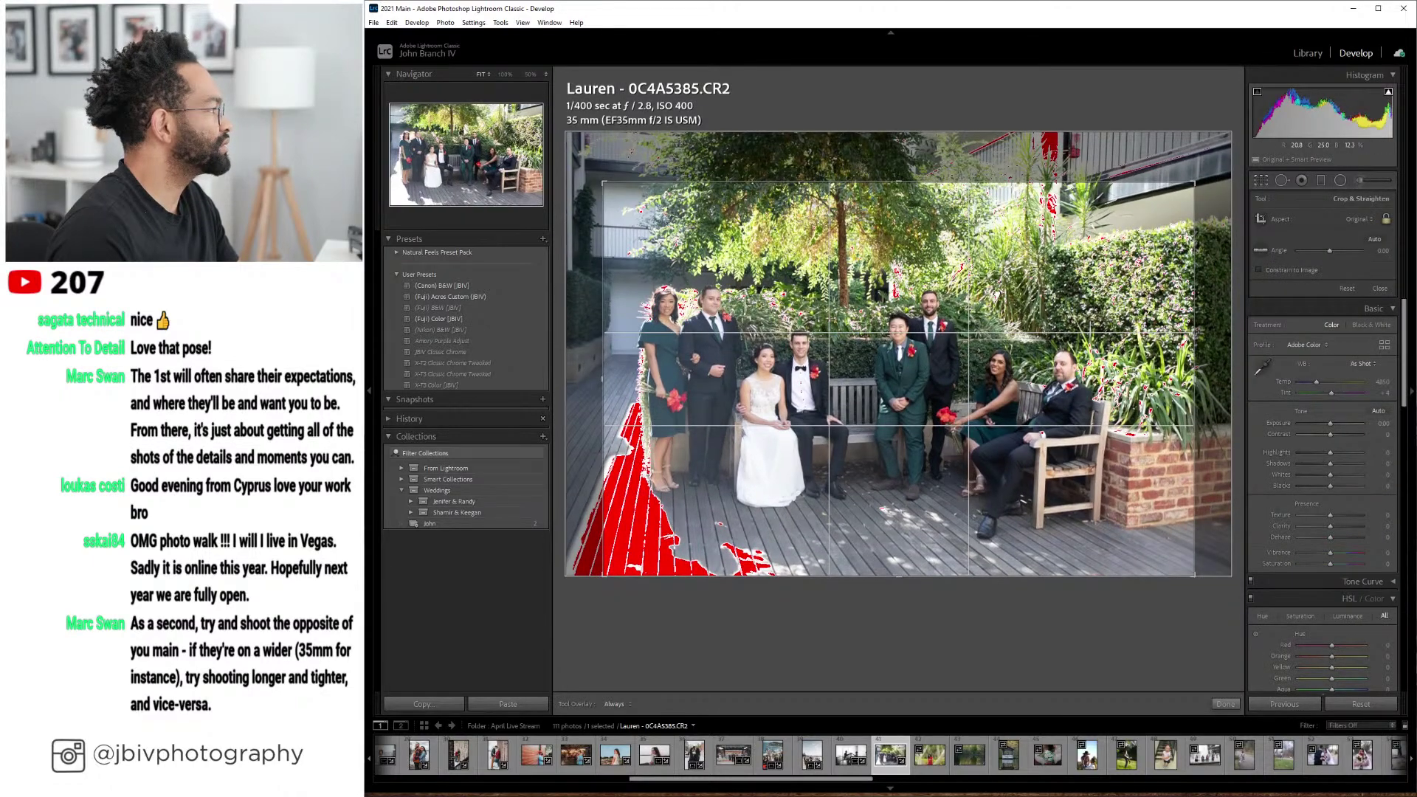
key(Return)
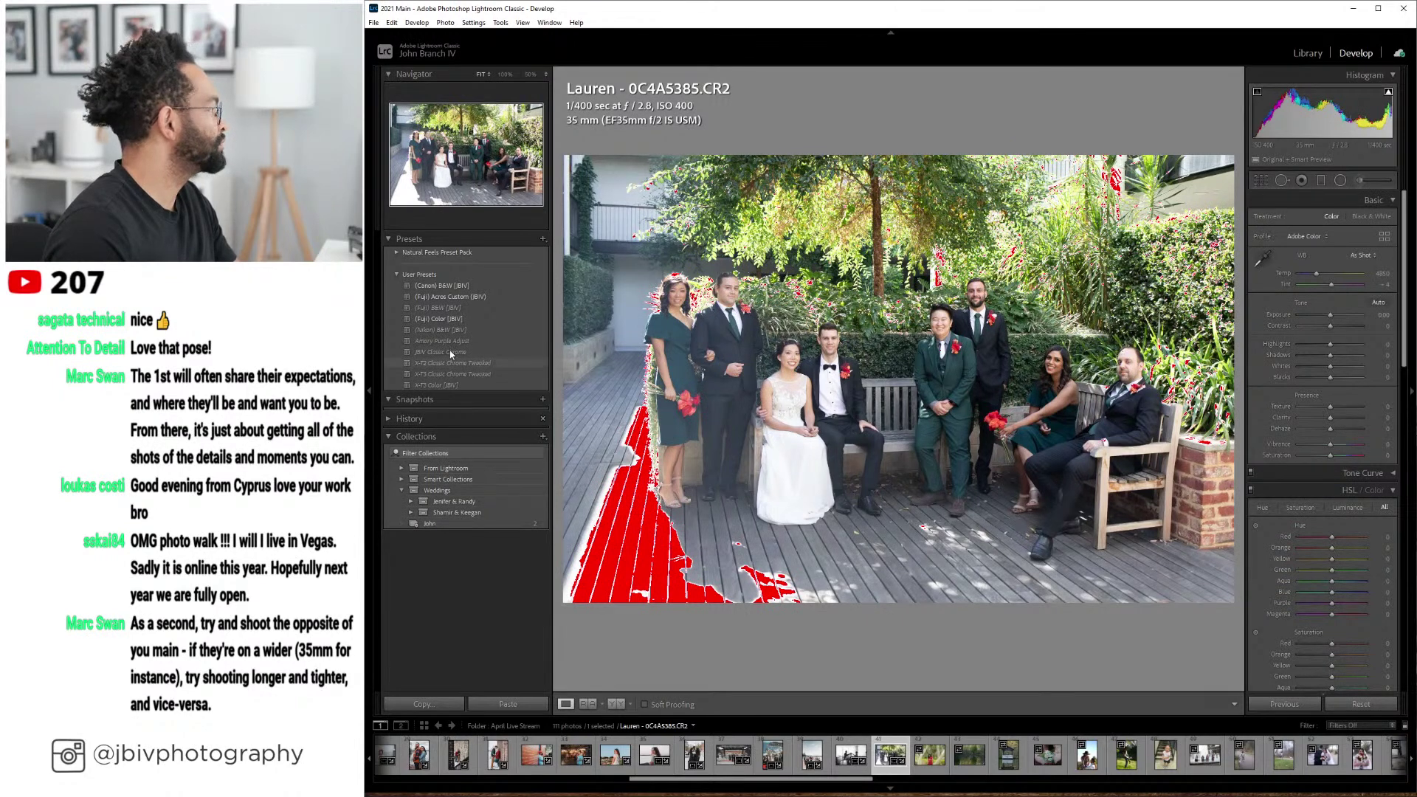
- Apply the (Fuji) Color [JBIV] preset to the garden group photo and set Tint +14, Exposure +0.10 and Shadows +65
click(458, 322)
click(459, 322)
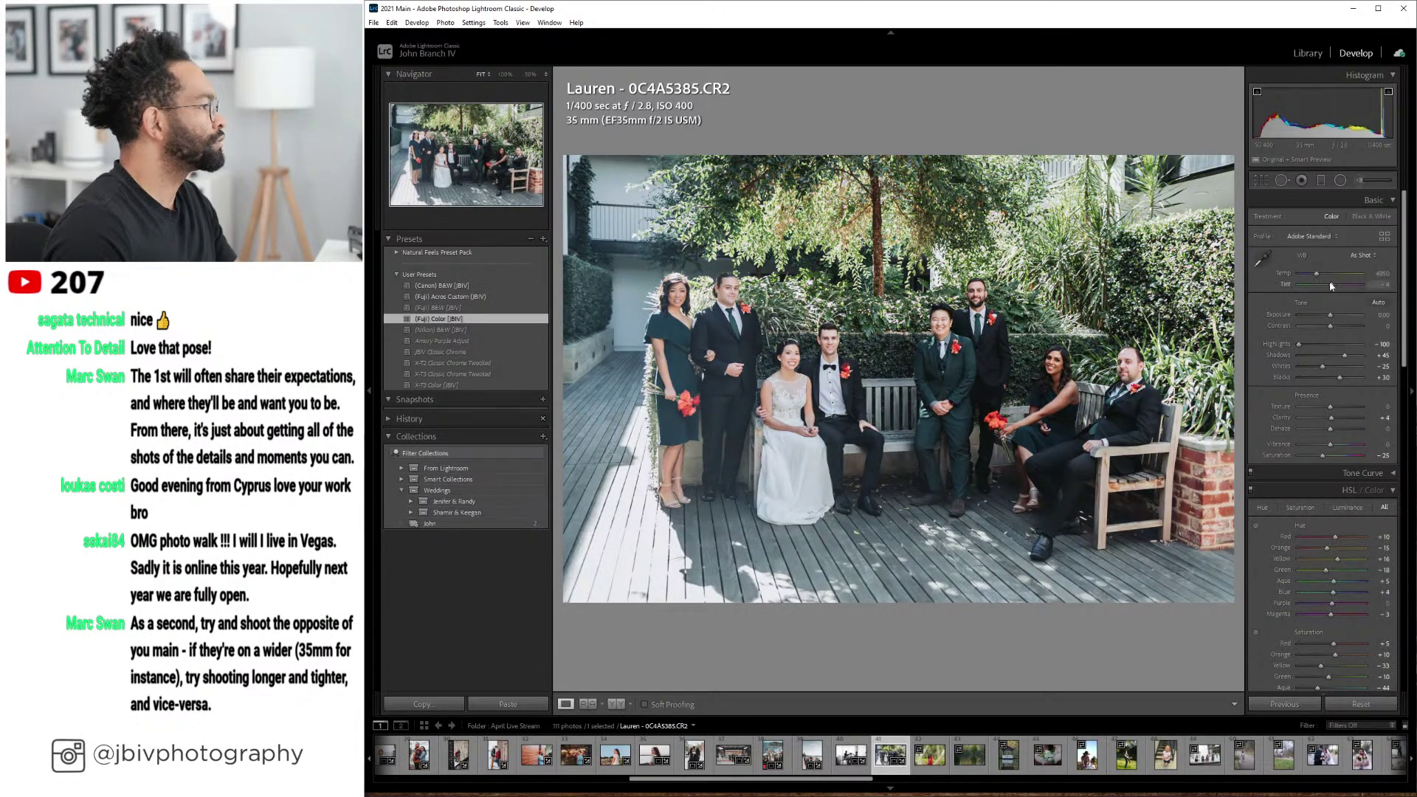
drag(1330, 315, 1362, 357)
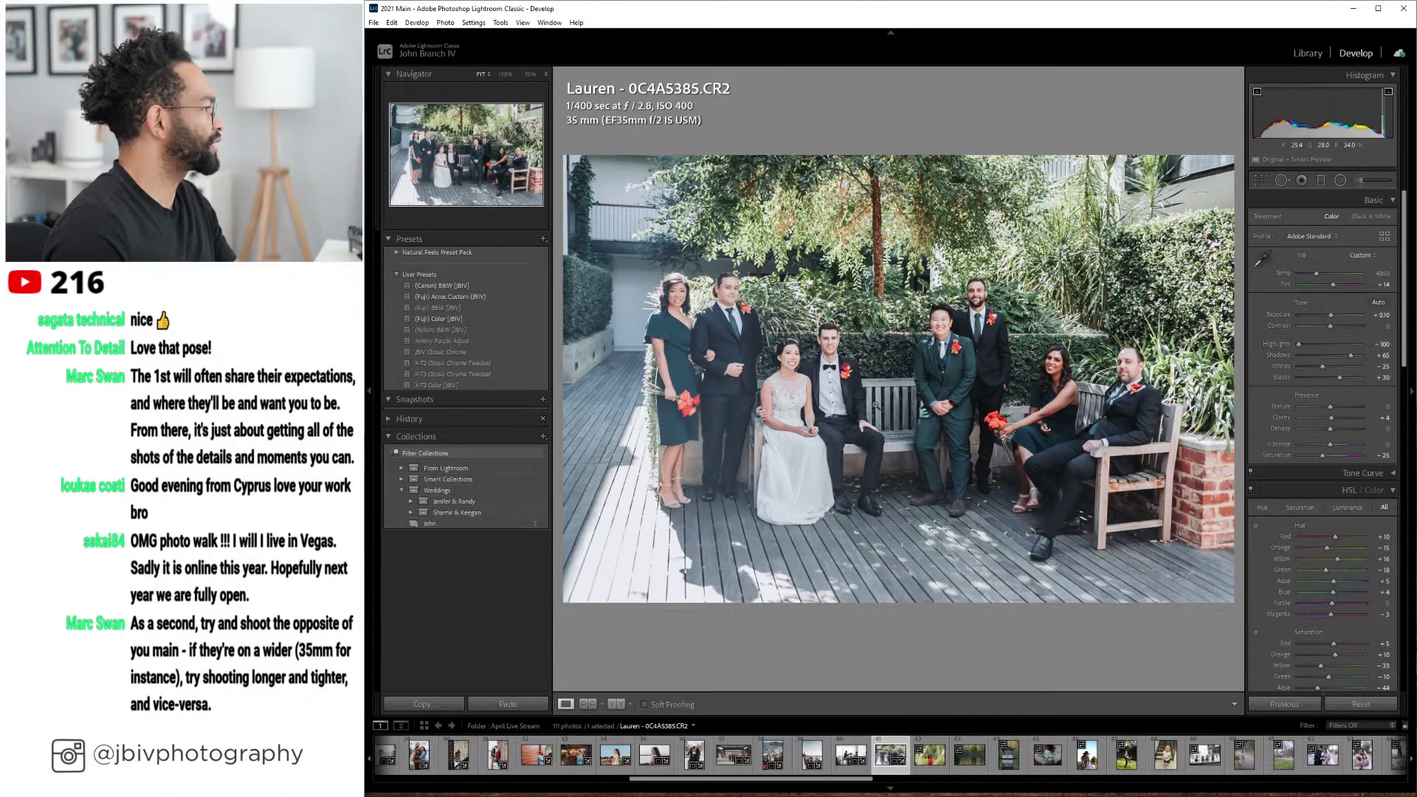
- Straighten the garden group photo with Upright Level
scroll(1299, 479, down, 10)
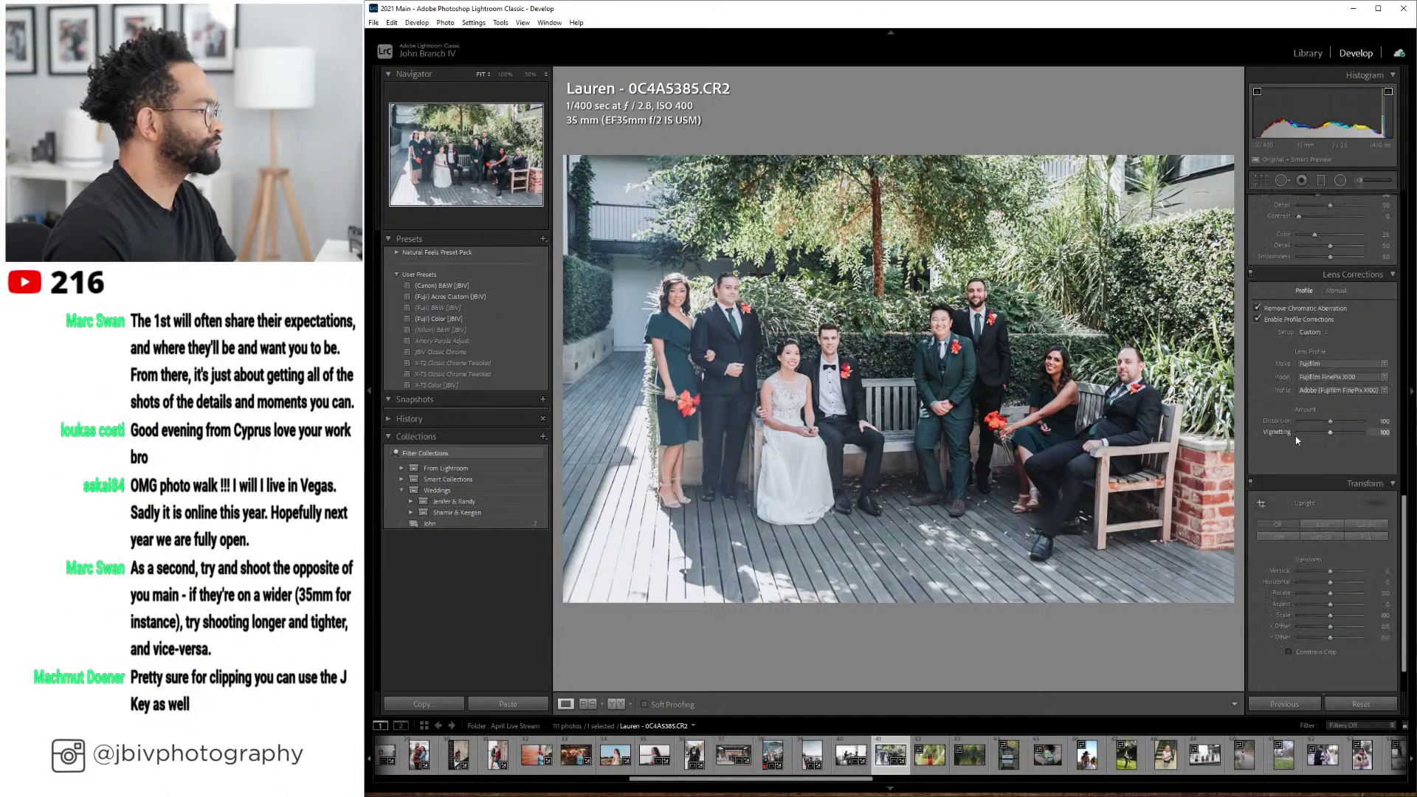
click(1284, 538)
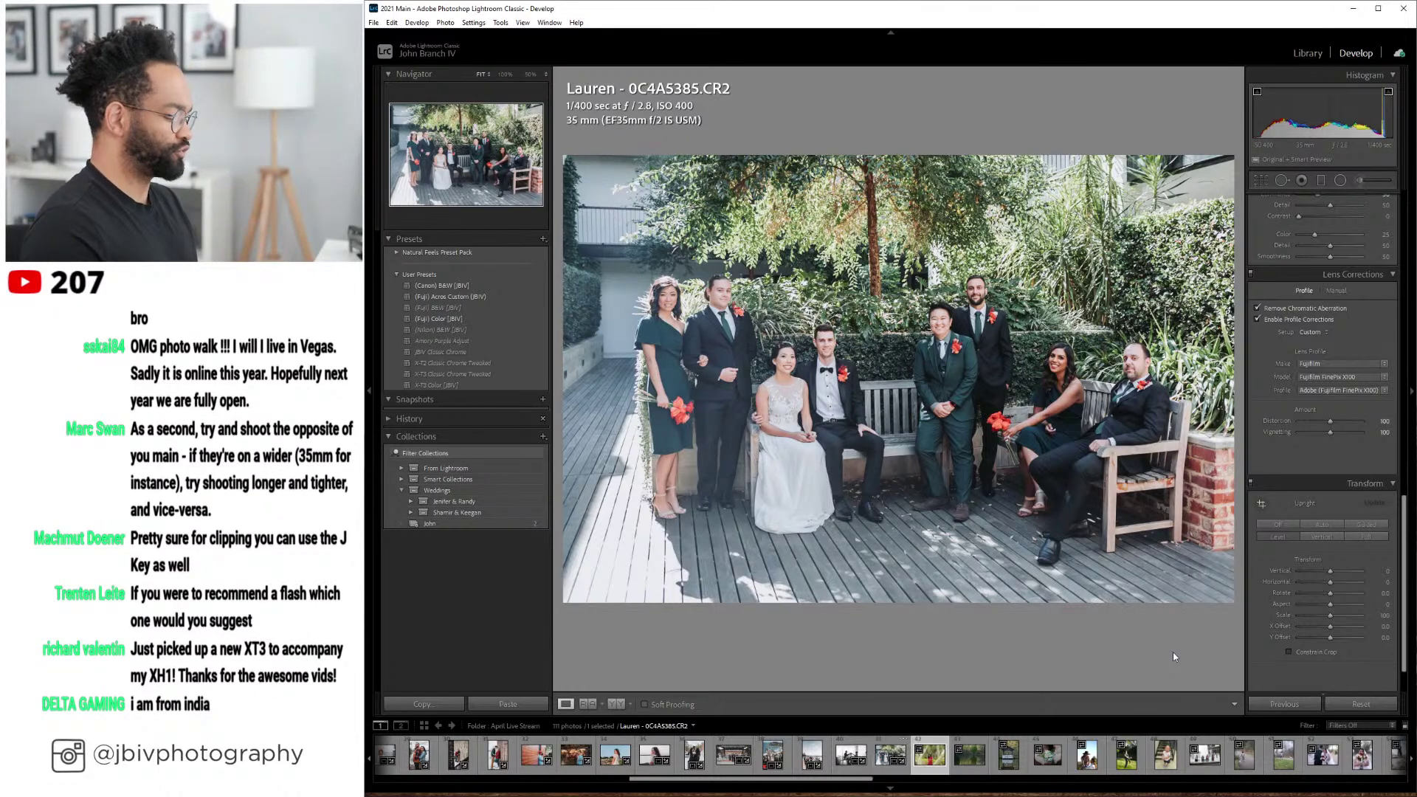
- Open the next photo, the pregnant woman in the red dress, for developing after checking it in the library grid
key(Right)
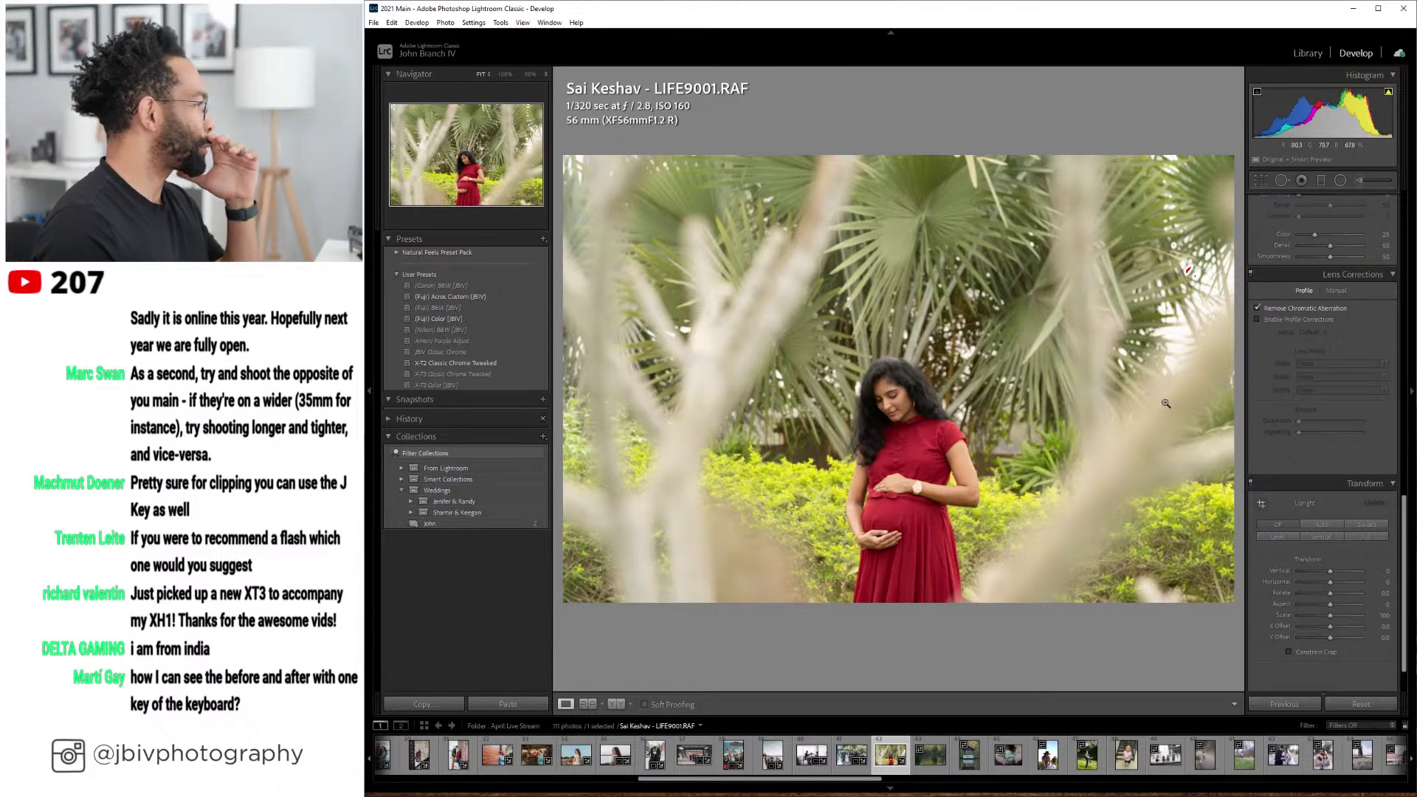
click(1305, 53)
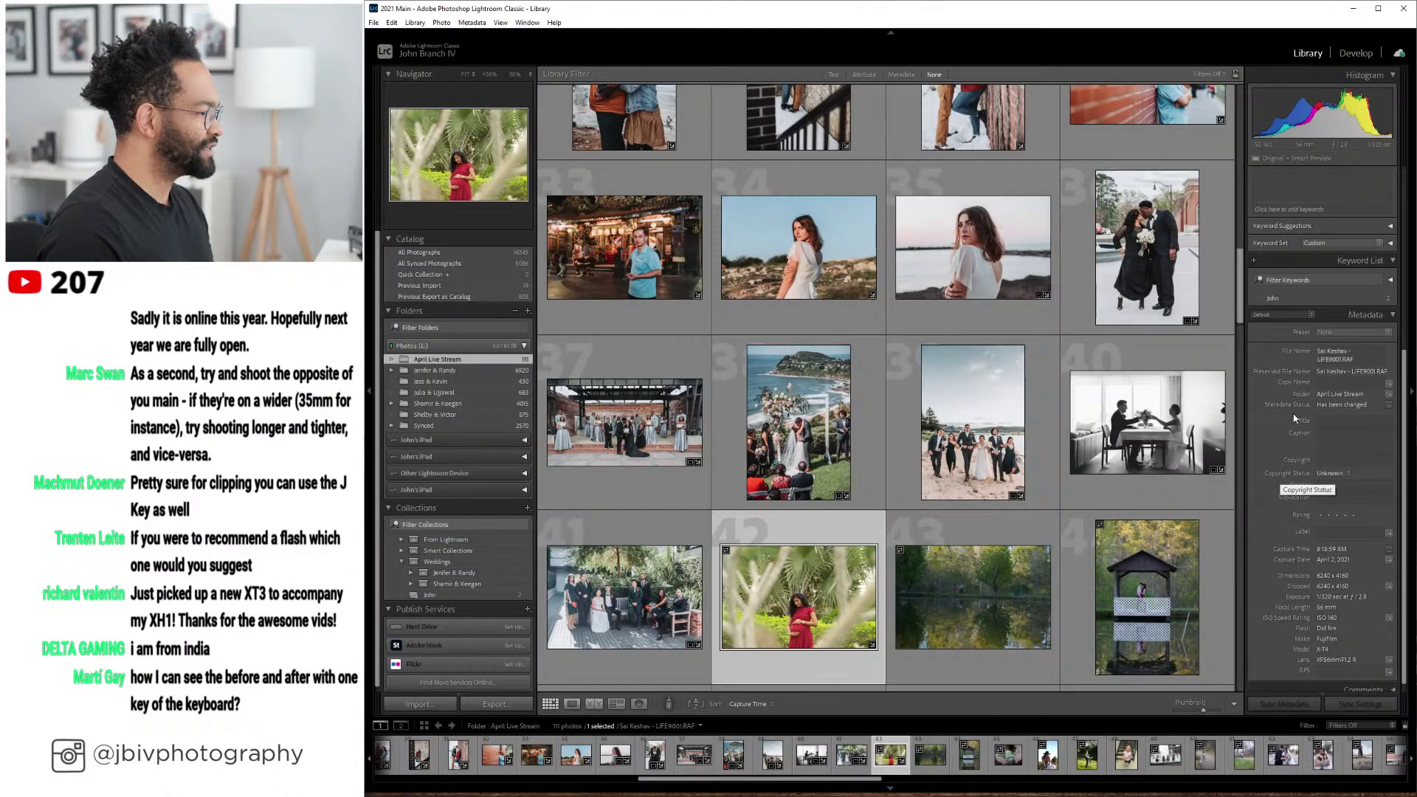
click(1355, 53)
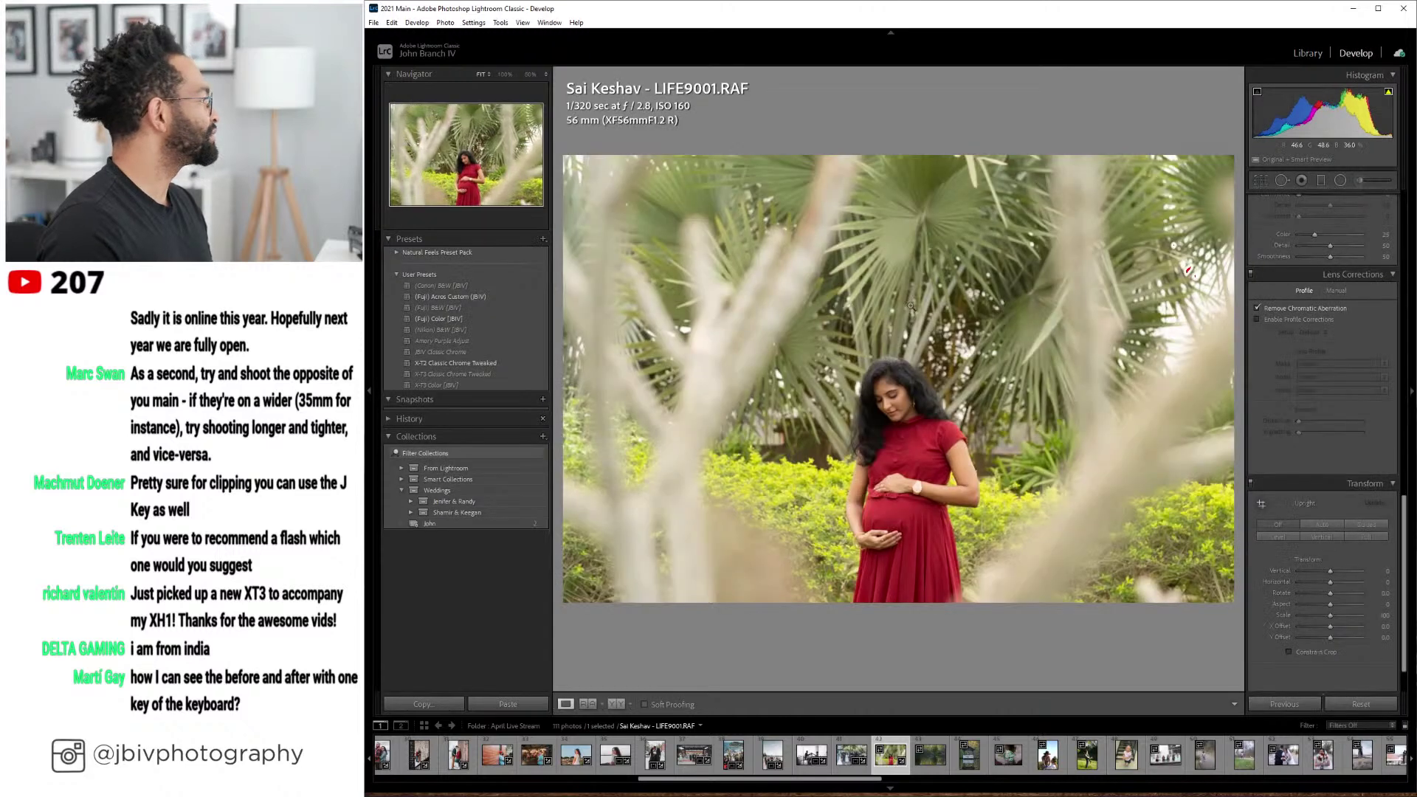
- Apply the (Fuji) Color [JBIV] preset to the red dress photo and set Temp 4650, Tint +30, Exposure +0.30 and Shadows +25
click(491, 319)
scroll(1336, 289, up, 5)
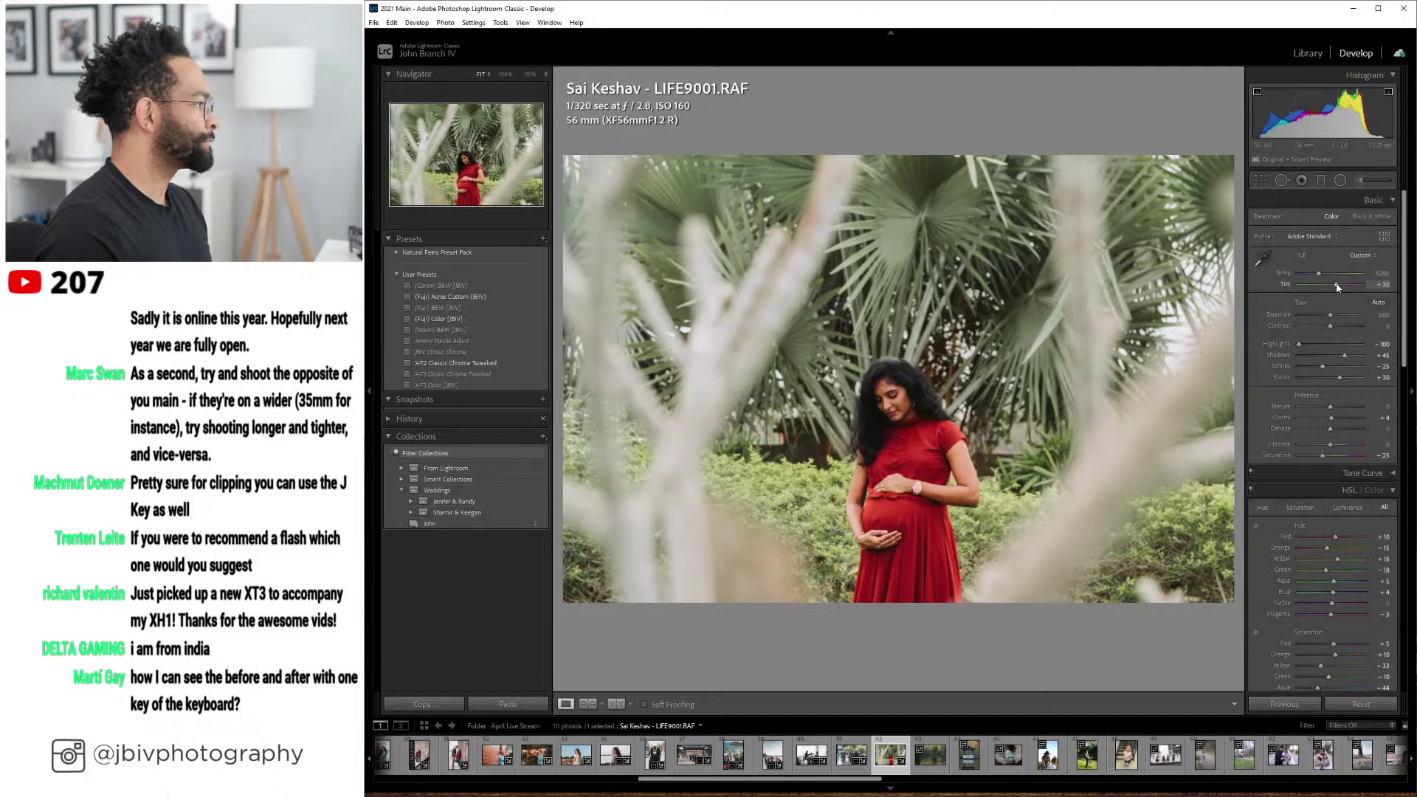
drag(1331, 418, 1333, 418)
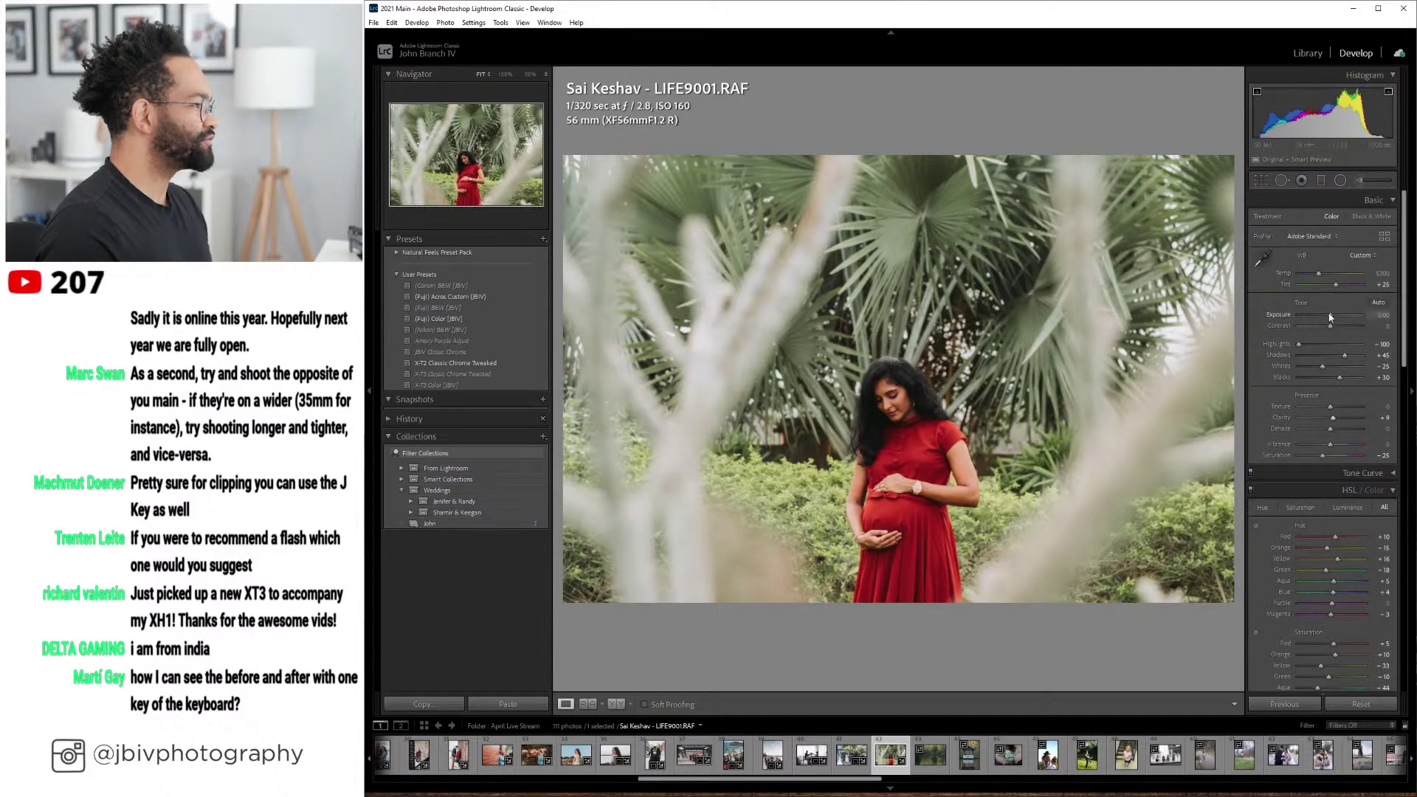
drag(1331, 314, 1342, 360)
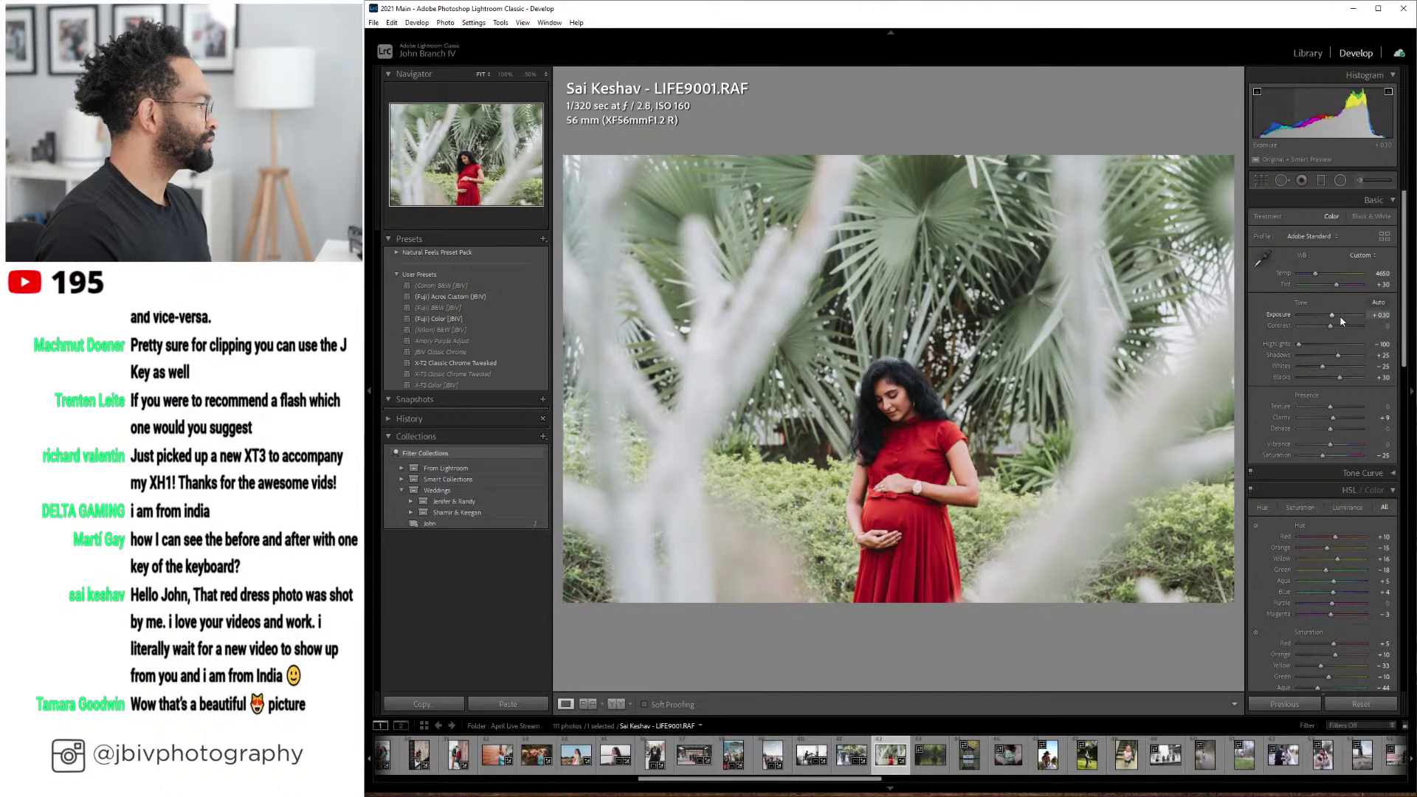
- Check the woman's face at 100%, lower the Orange saturation to -5 and warm the red dress photo to Temp 4900
click(945, 383)
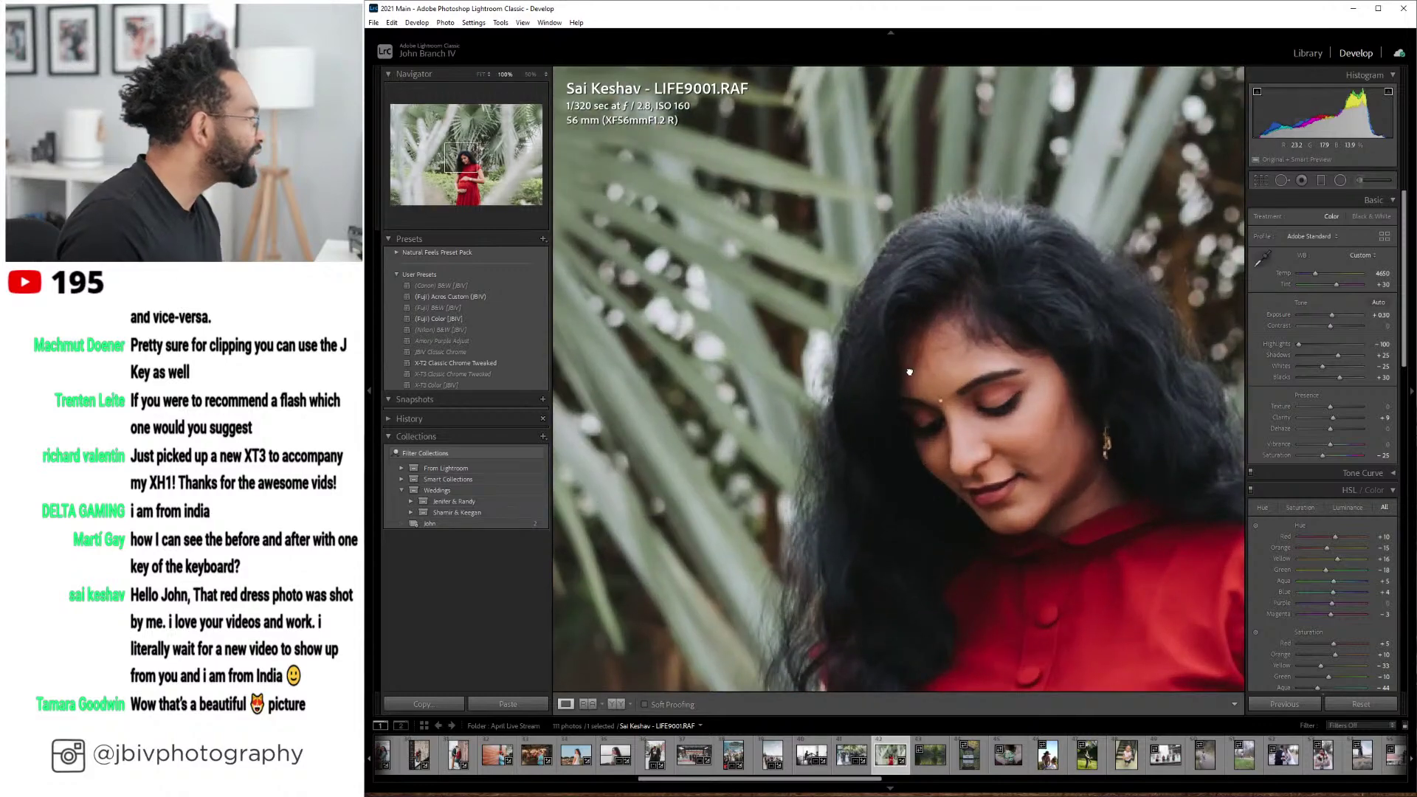
click(958, 340)
click(957, 340)
click(958, 341)
drag(1312, 274, 1312, 276)
key(Down)
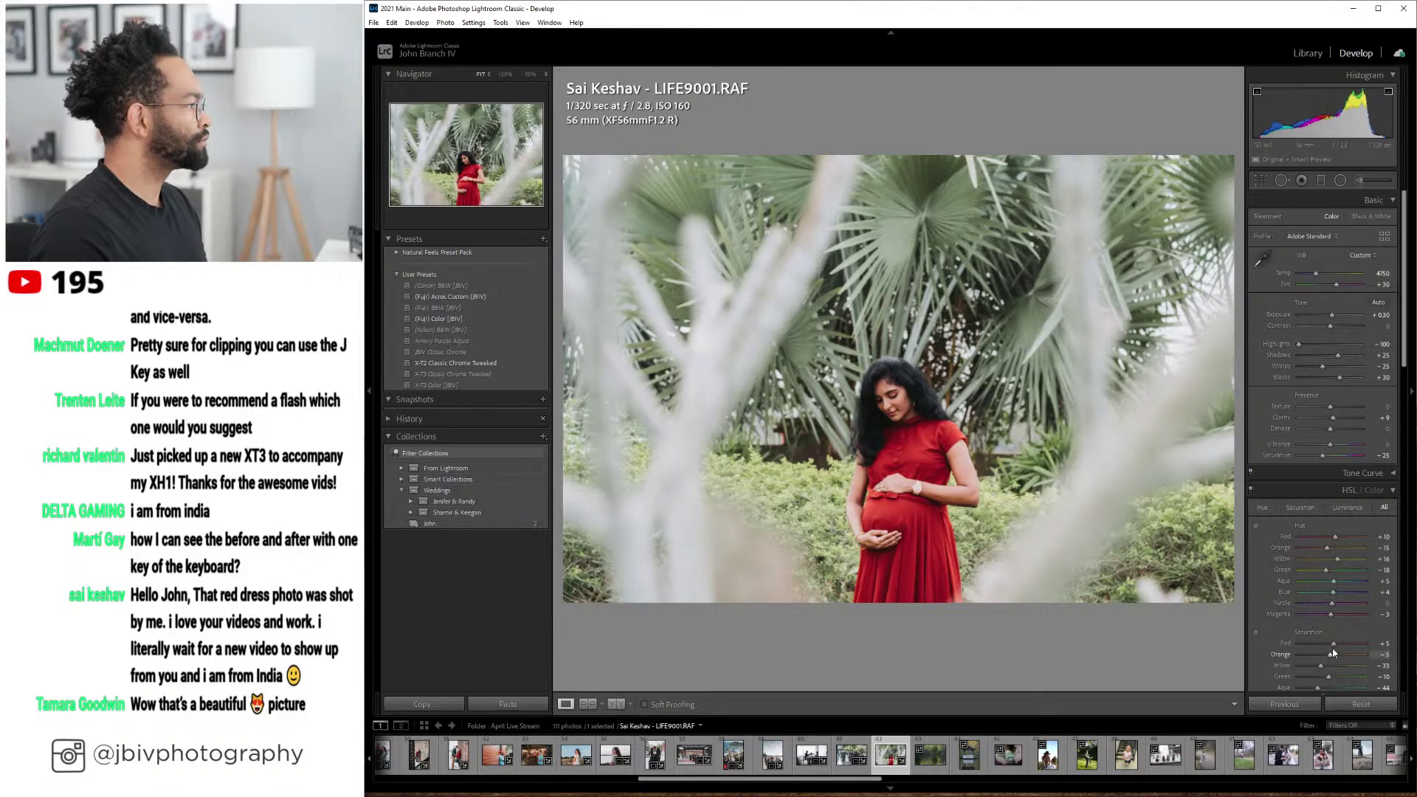
drag(1315, 275, 1318, 278)
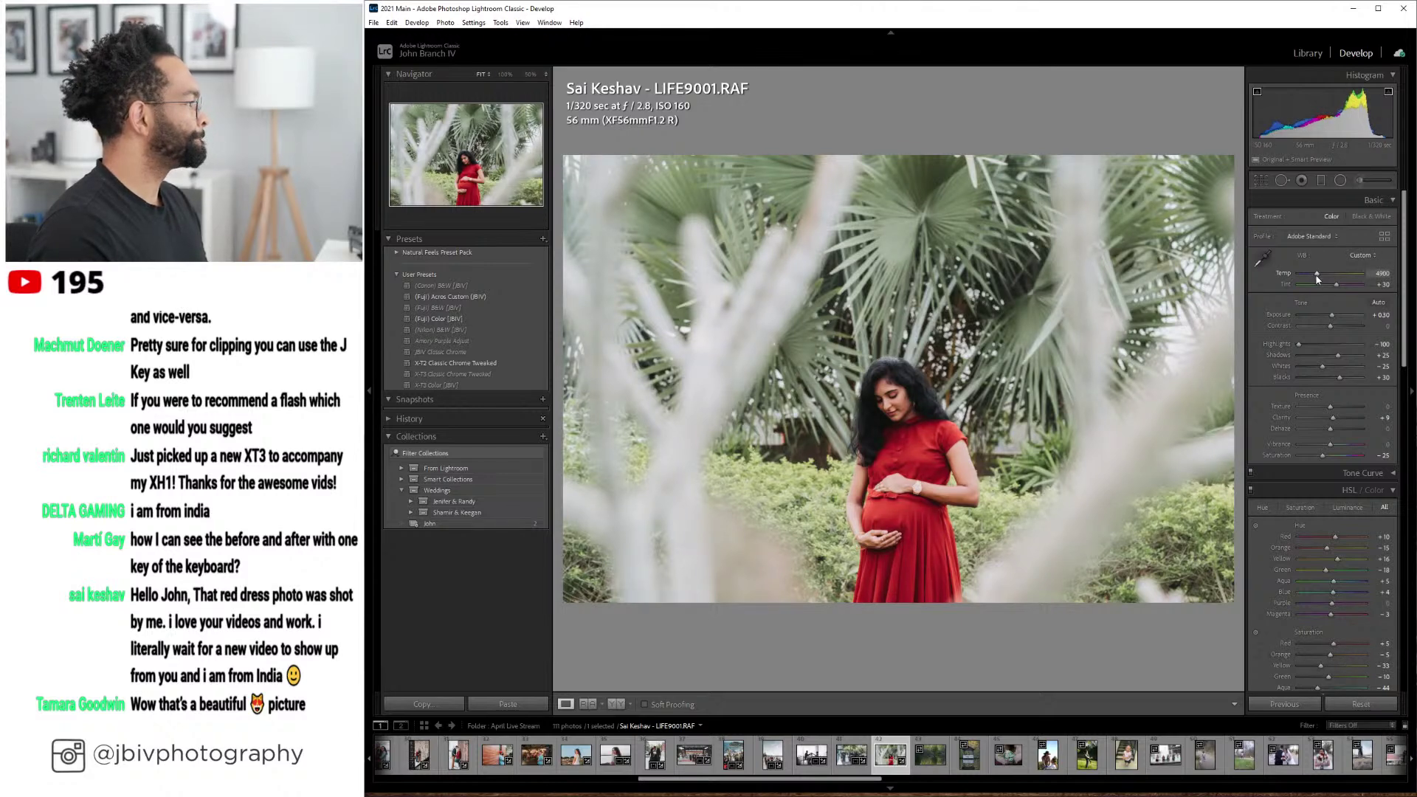
- Compare the red dress photo before and after side by side, and return to the single-photo view
click(616, 704)
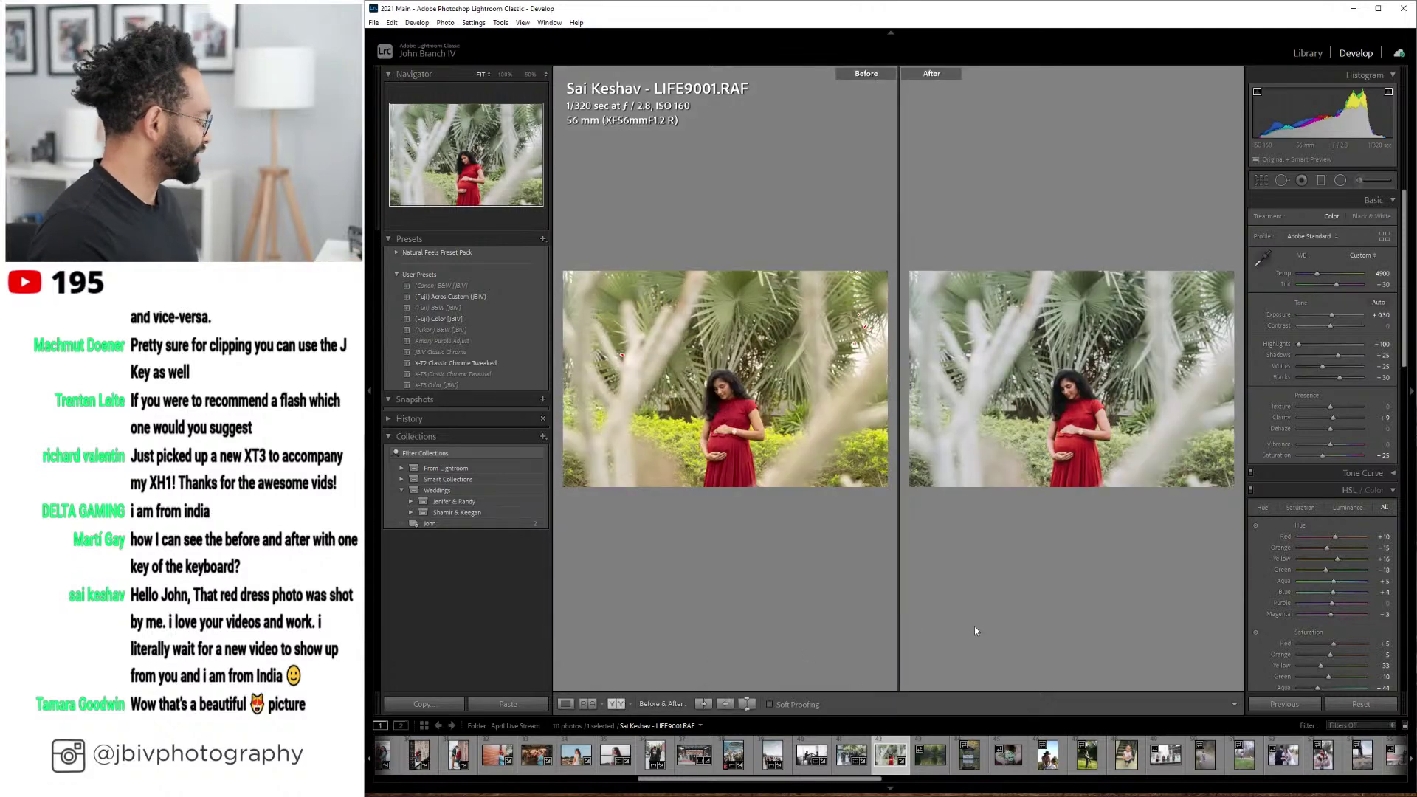
key(Tab)
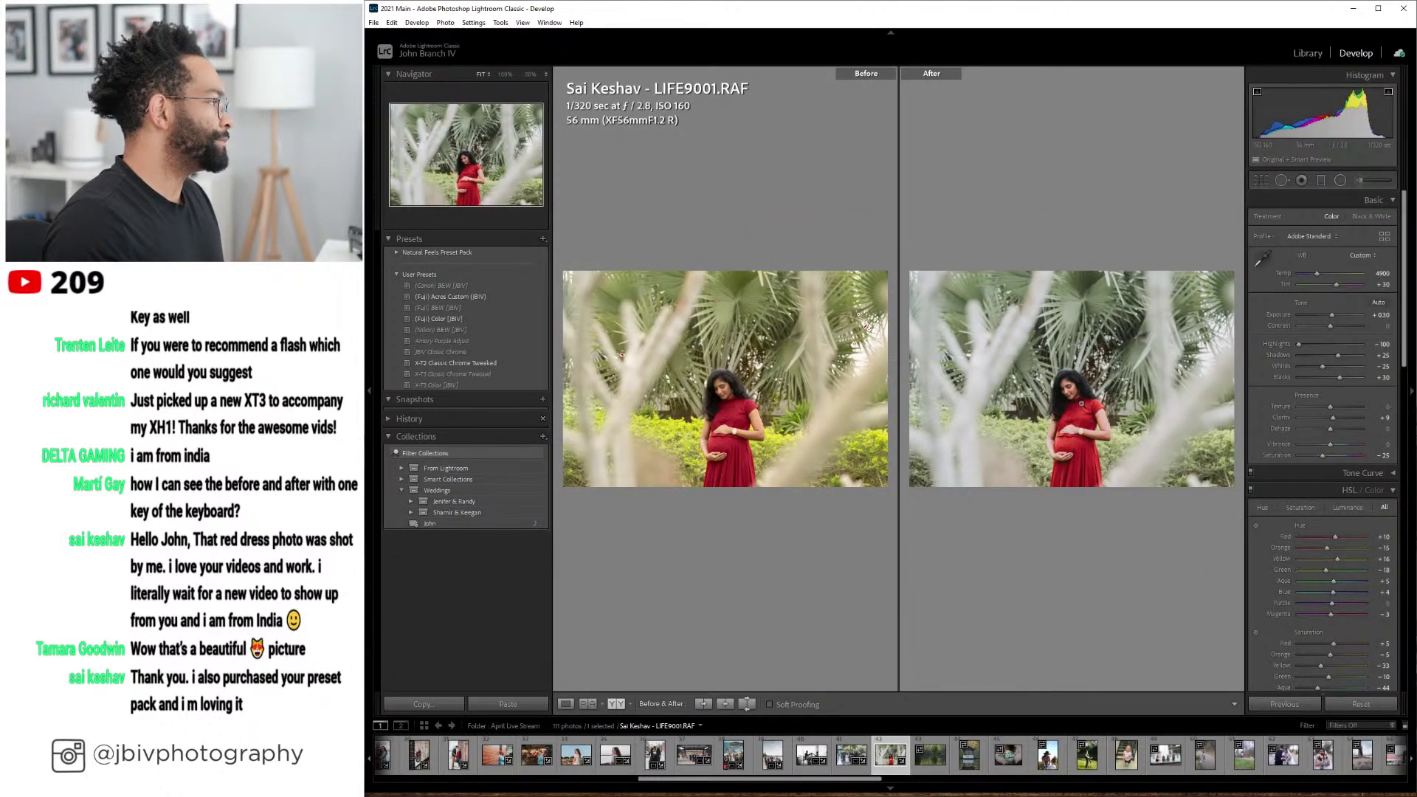
click(564, 706)
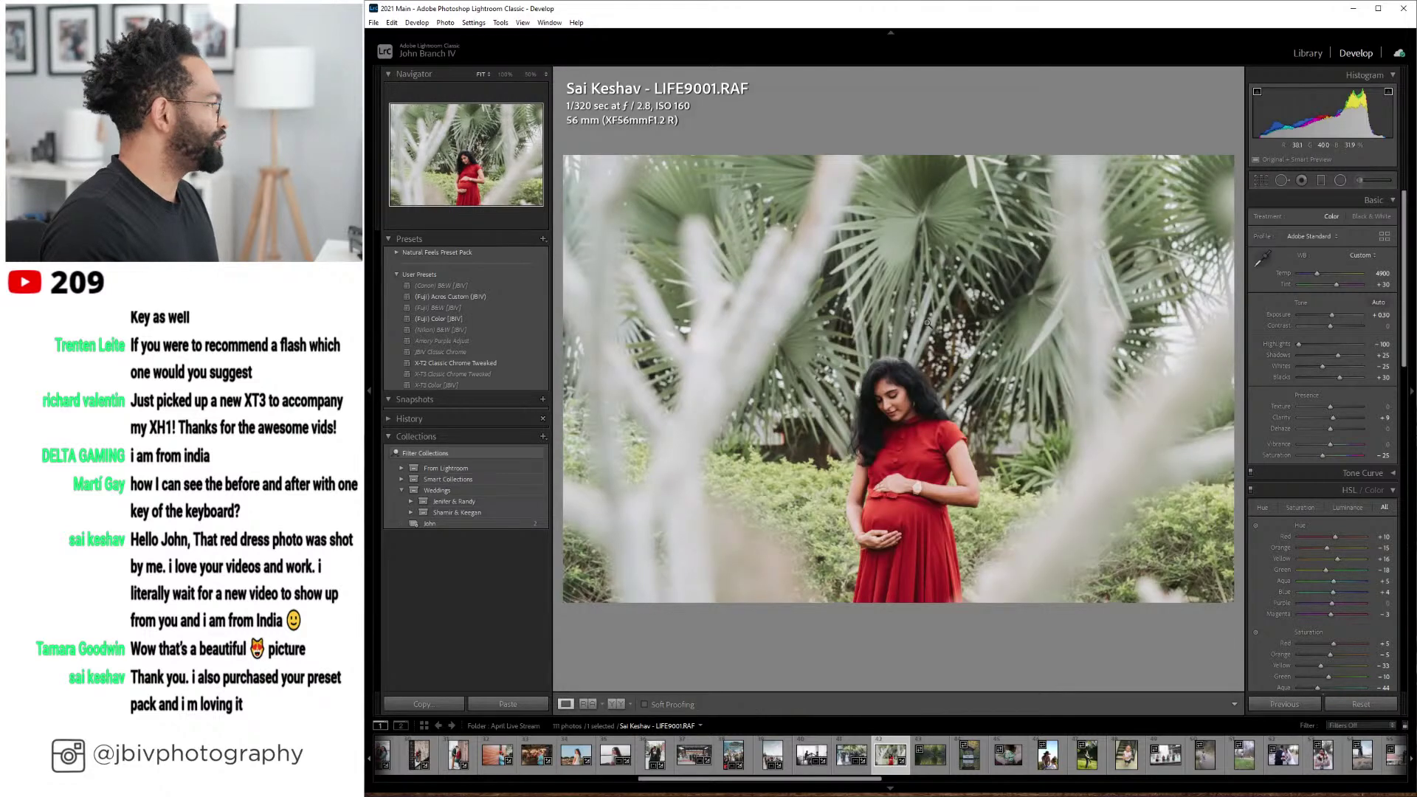
- Try cooler Temp values of 4550 and 4700 on the red dress photo, and return it to 4900
drag(1328, 277, 1319, 276)
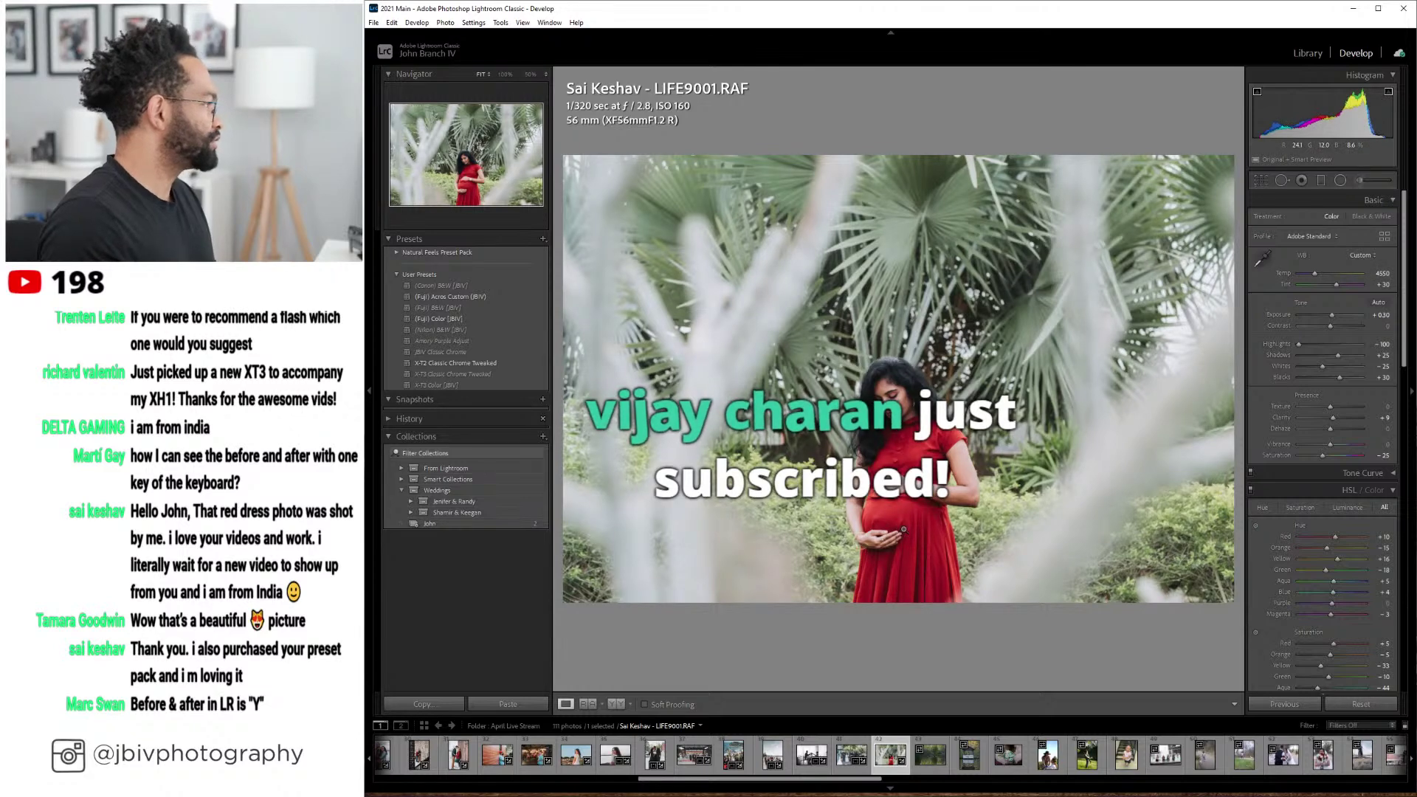
click(1318, 271)
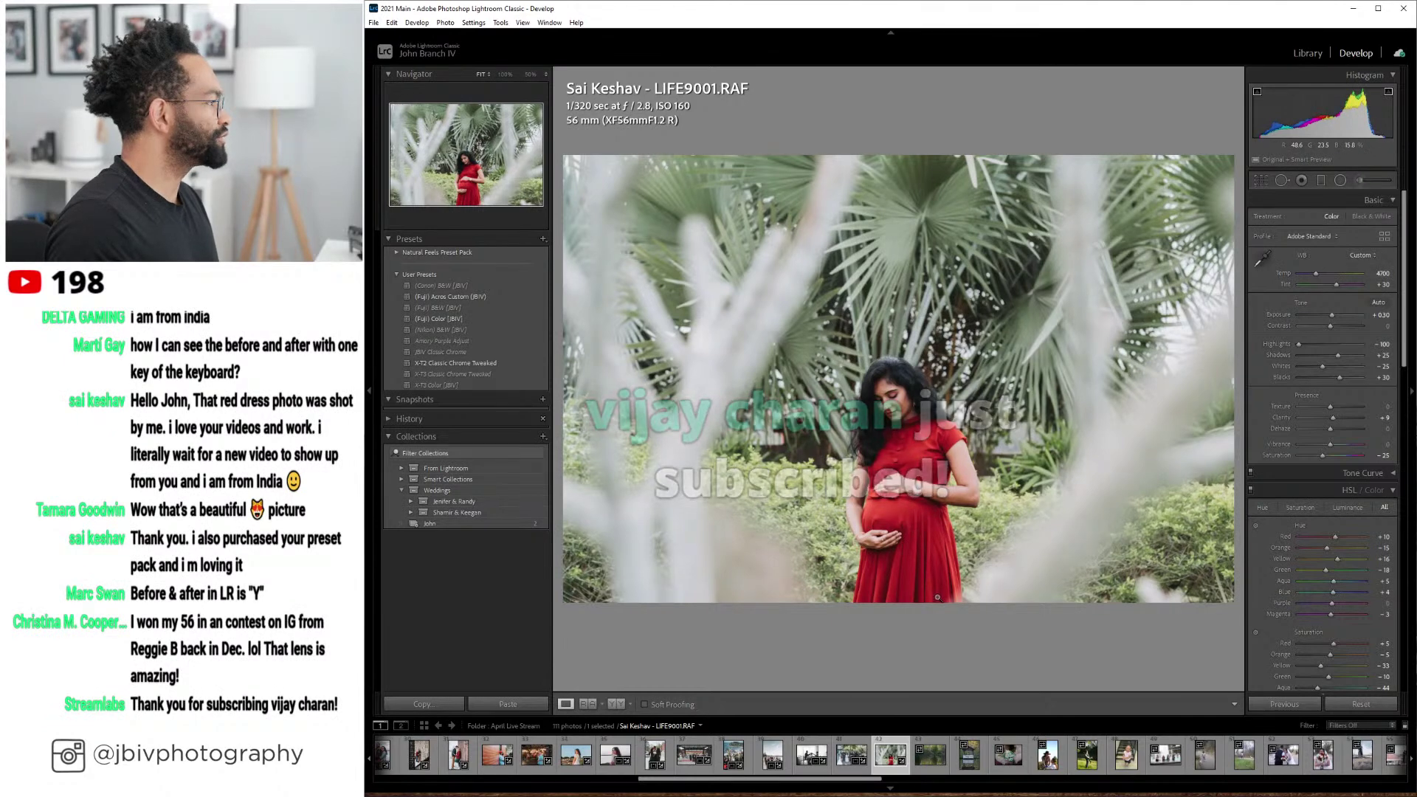
click(1317, 273)
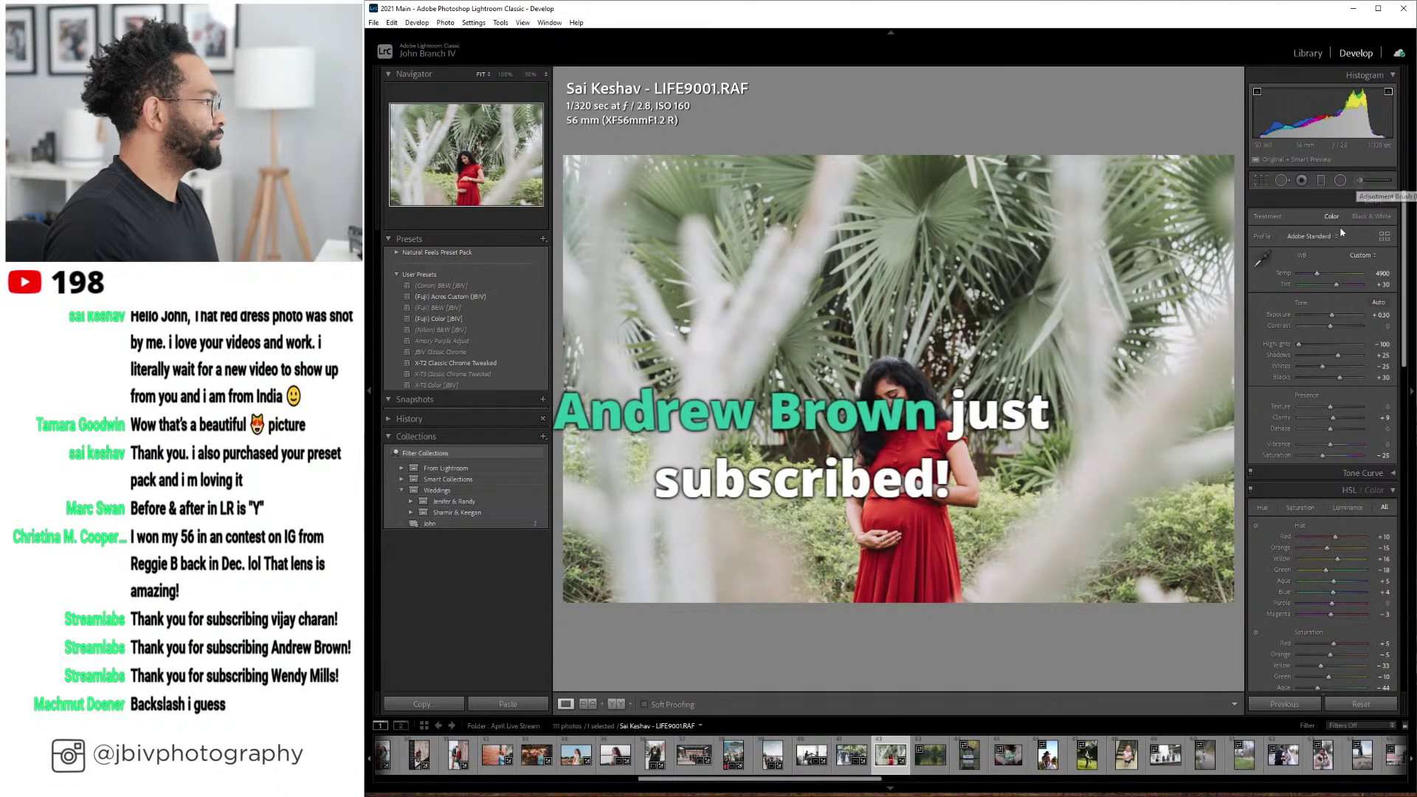
- Cool the white balance temperature of the red-dress photo slightly
click(1322, 275)
key(Down)
key(Down)
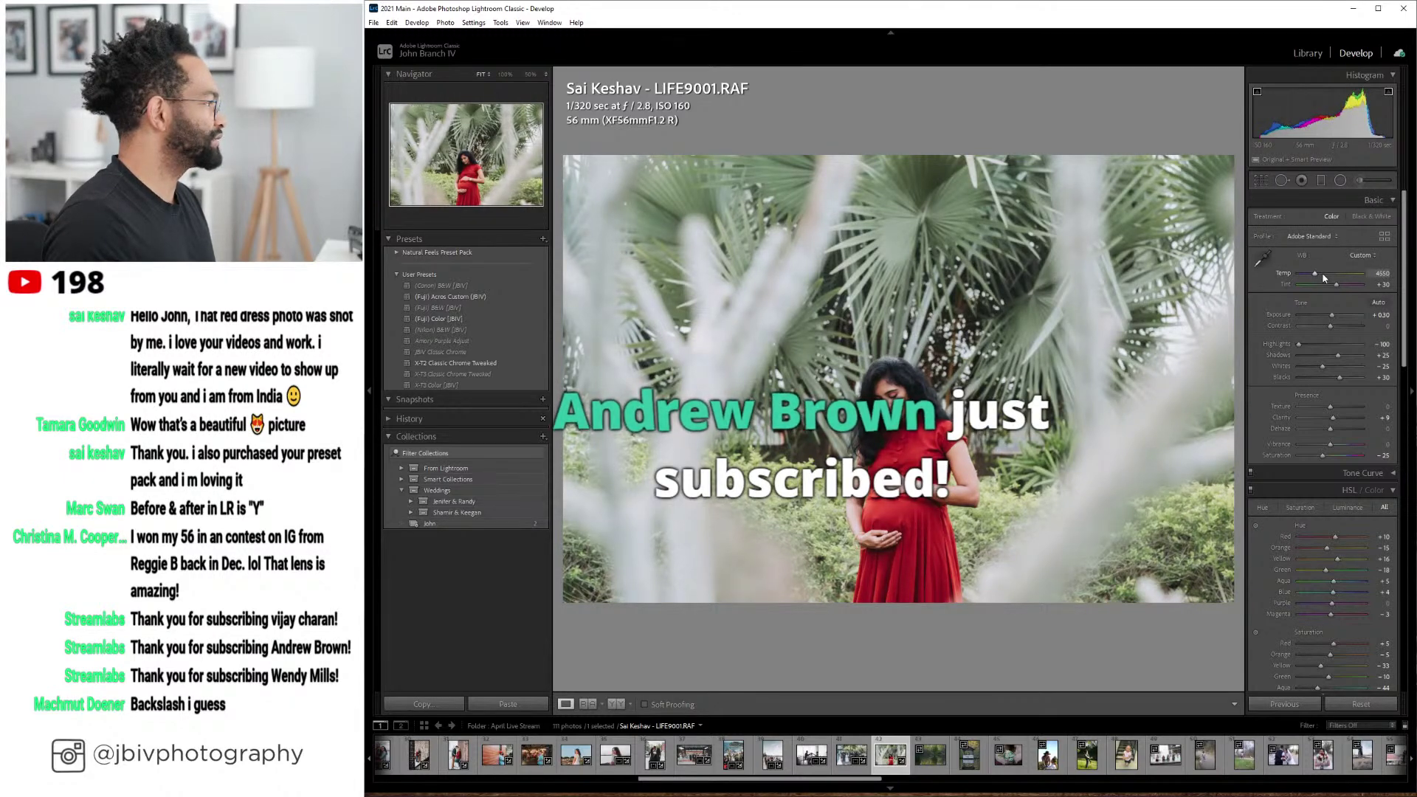
- Start a new adjustment brush using the Warmer effect preset
click(1358, 180)
click(1325, 219)
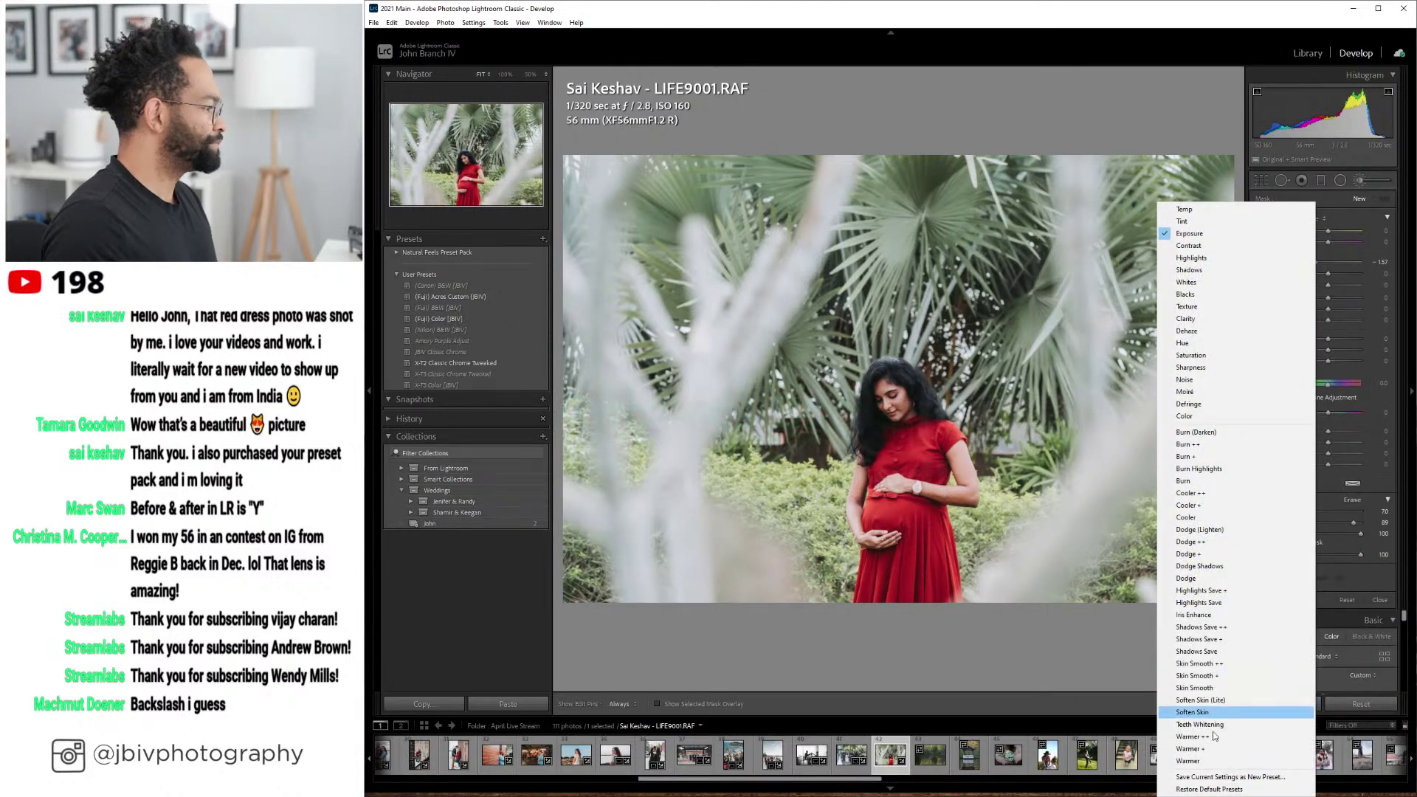
click(1188, 761)
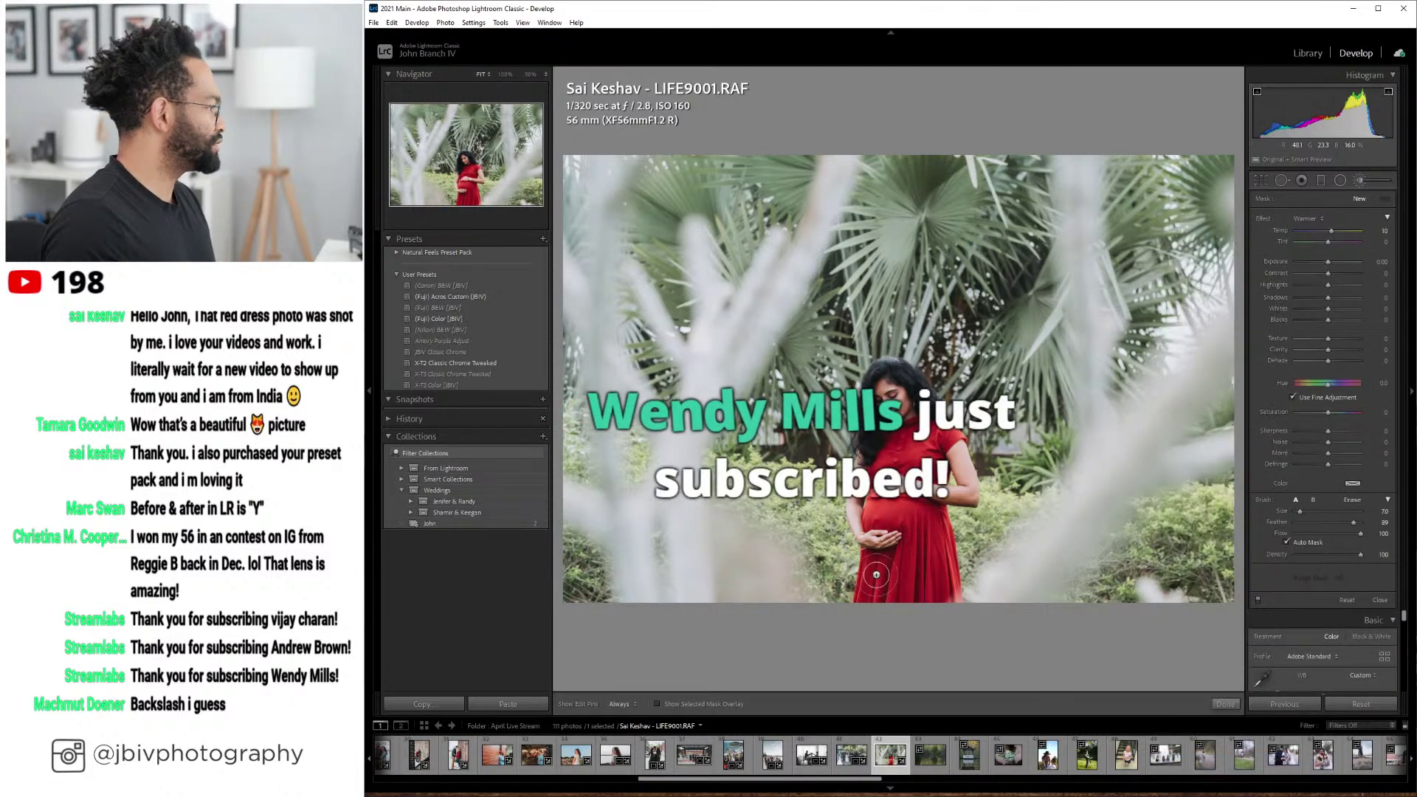
- Paint the warming brush over the woman's dress, skin and hair with a reduced brush size, using the mask overlay to check coverage
click(871, 580)
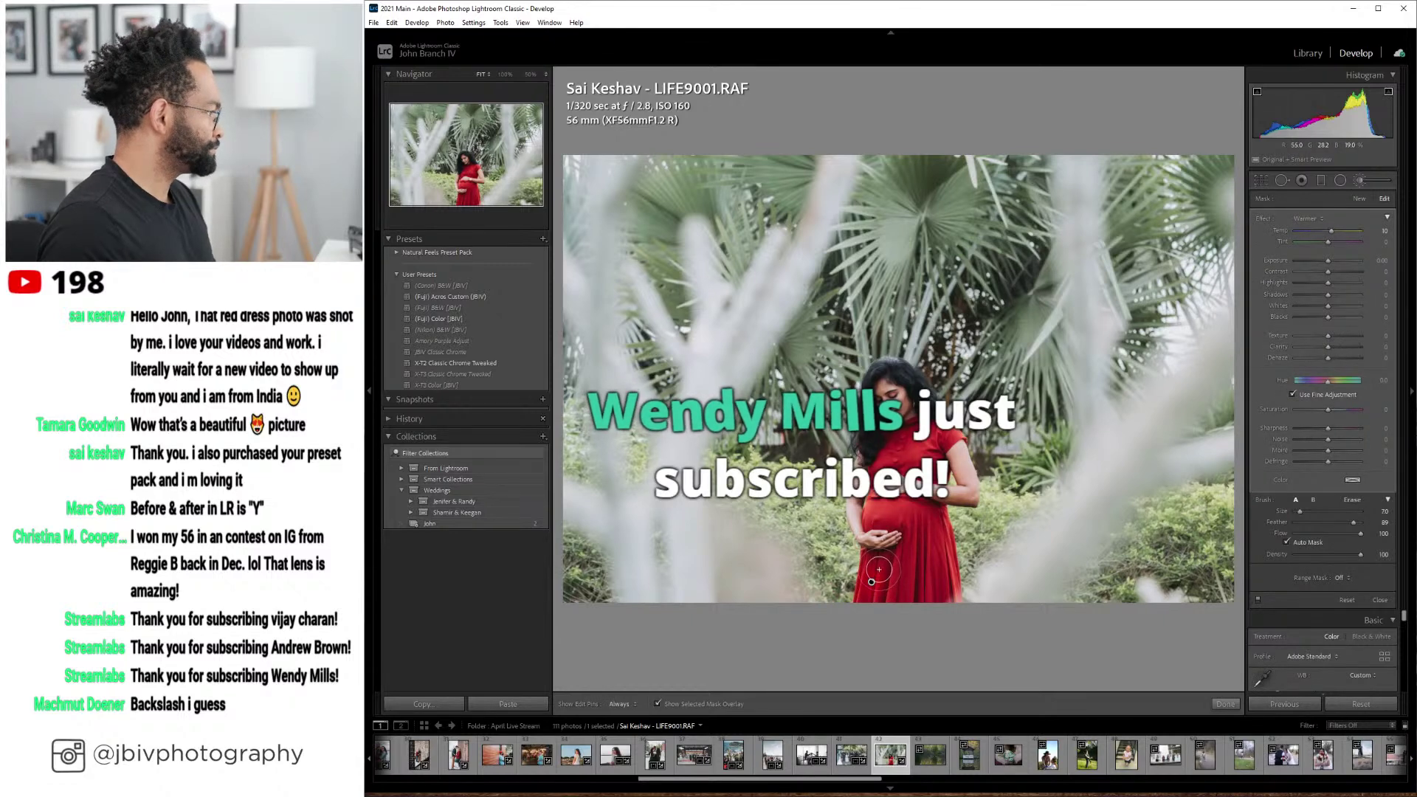
key(o)
key(bracketleft)
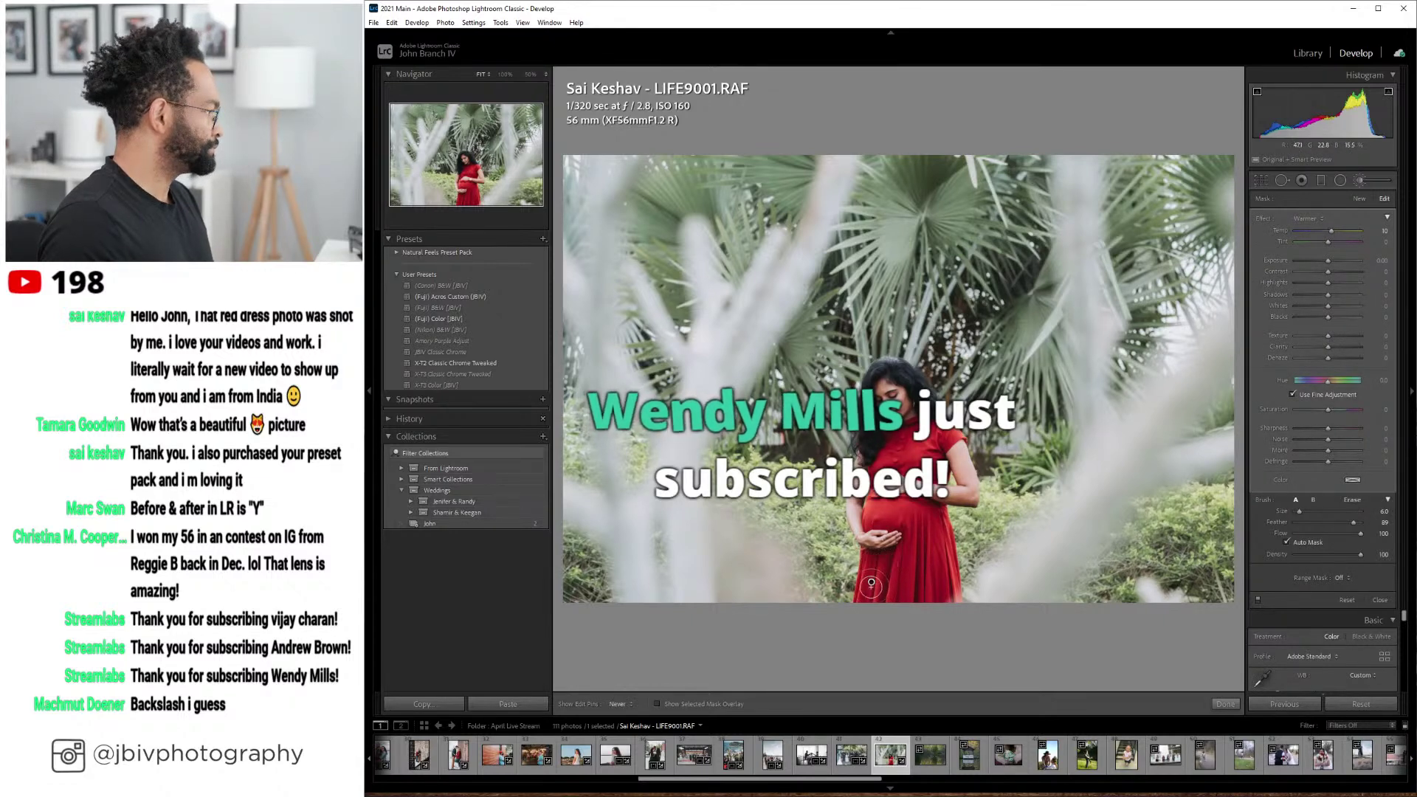
key(o)
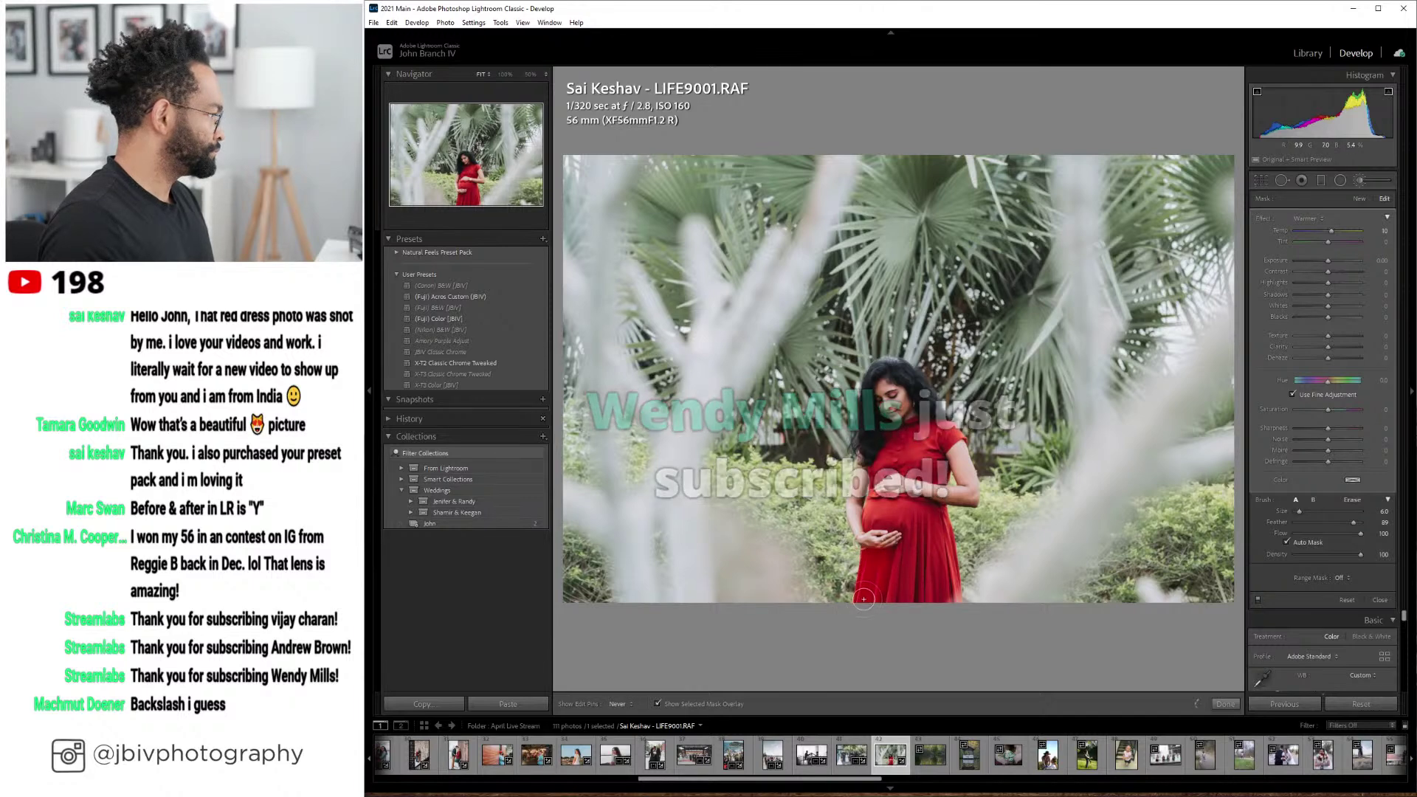
key(h)
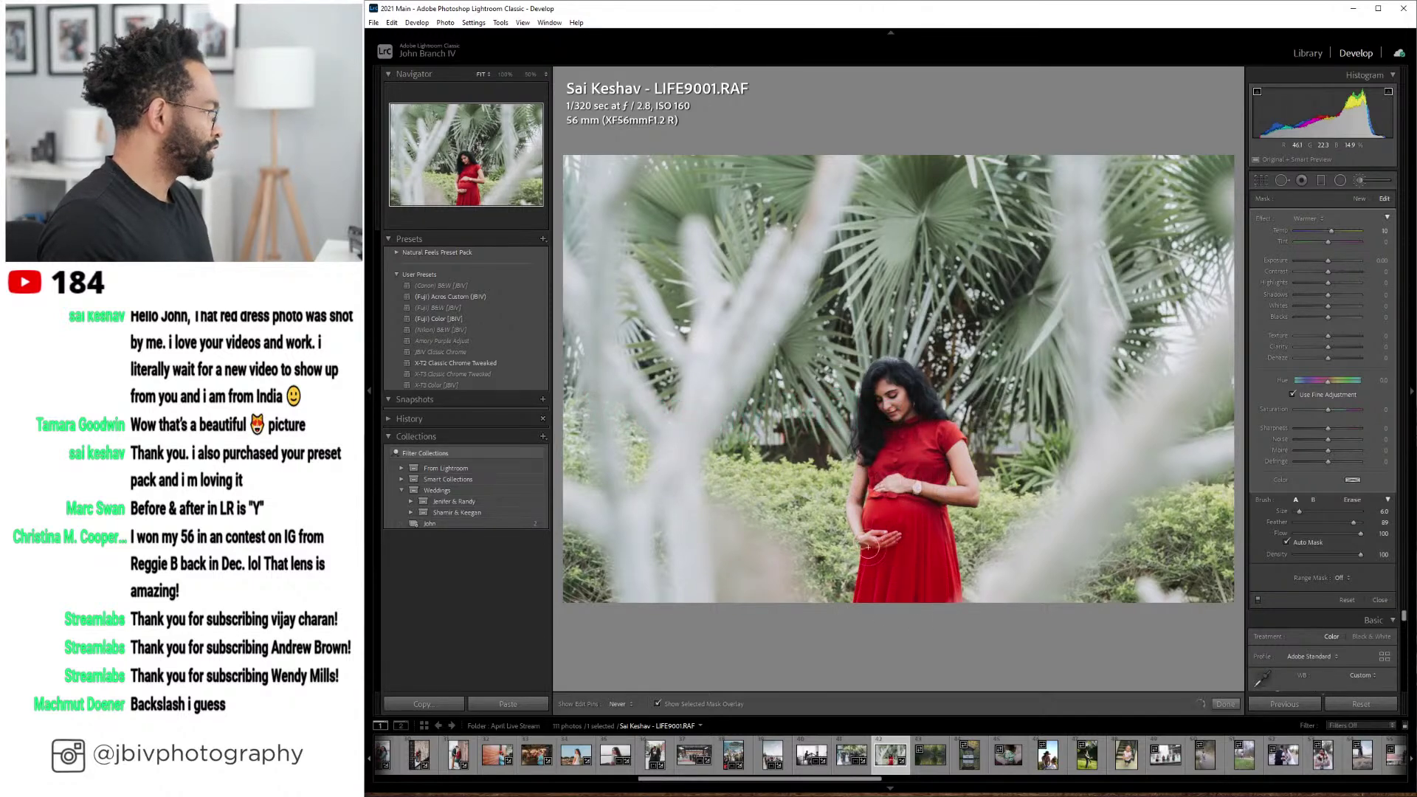
key(bracketleft)
key(h)
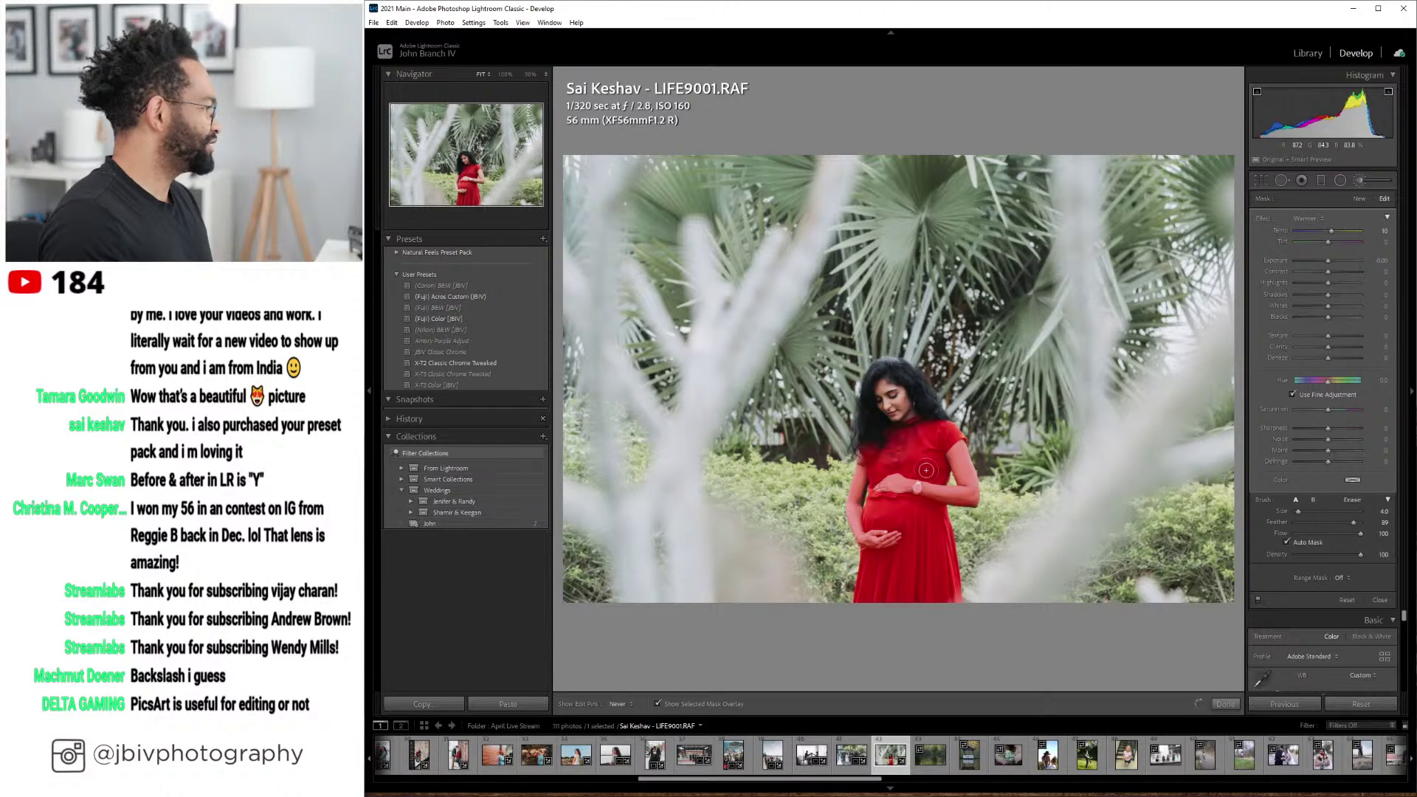
mouse_move(863, 443)
mouse_down()
mouse_move(879, 369)
mouse_move(884, 409)
mouse_move(888, 369)
mouse_move(913, 385)
mouse_move(903, 423)
mouse_move(917, 400)
mouse_move(935, 412)
mouse_move(891, 364)
mouse_move(901, 401)
mouse_up()
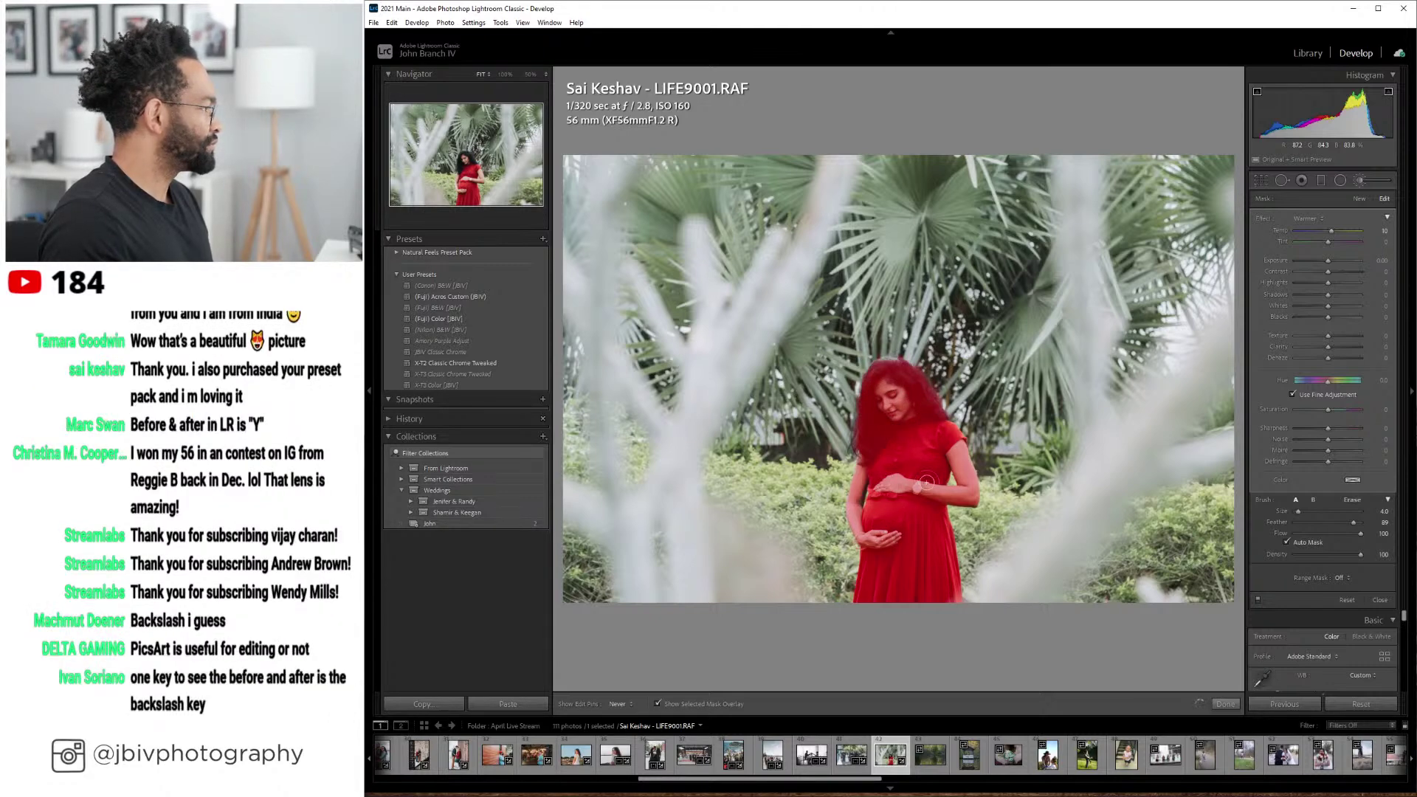
key(h)
key(o)
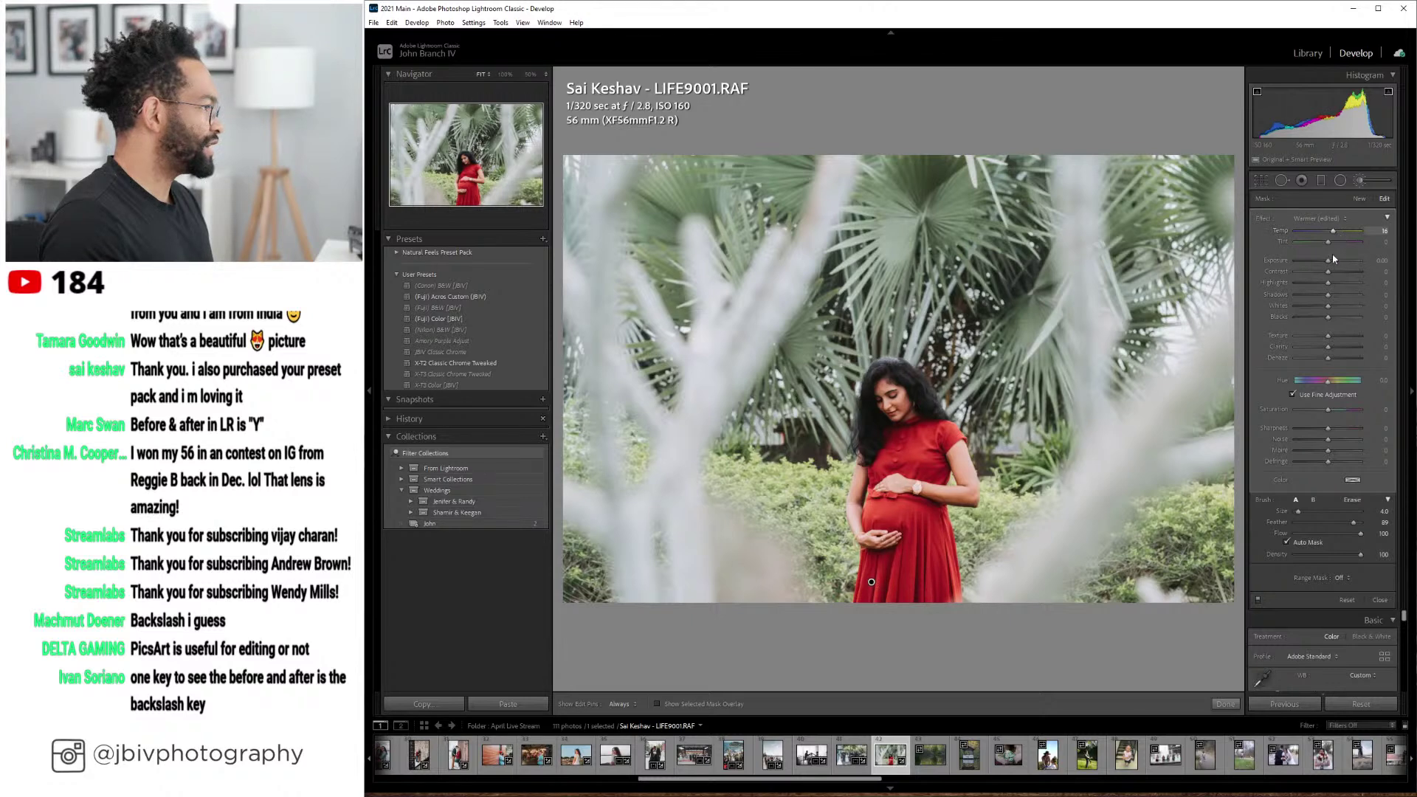
- Raise the brush mask's temperature, exposure and shadows slightly and finish the brush adjustment
scroll(1331, 256, up, 1)
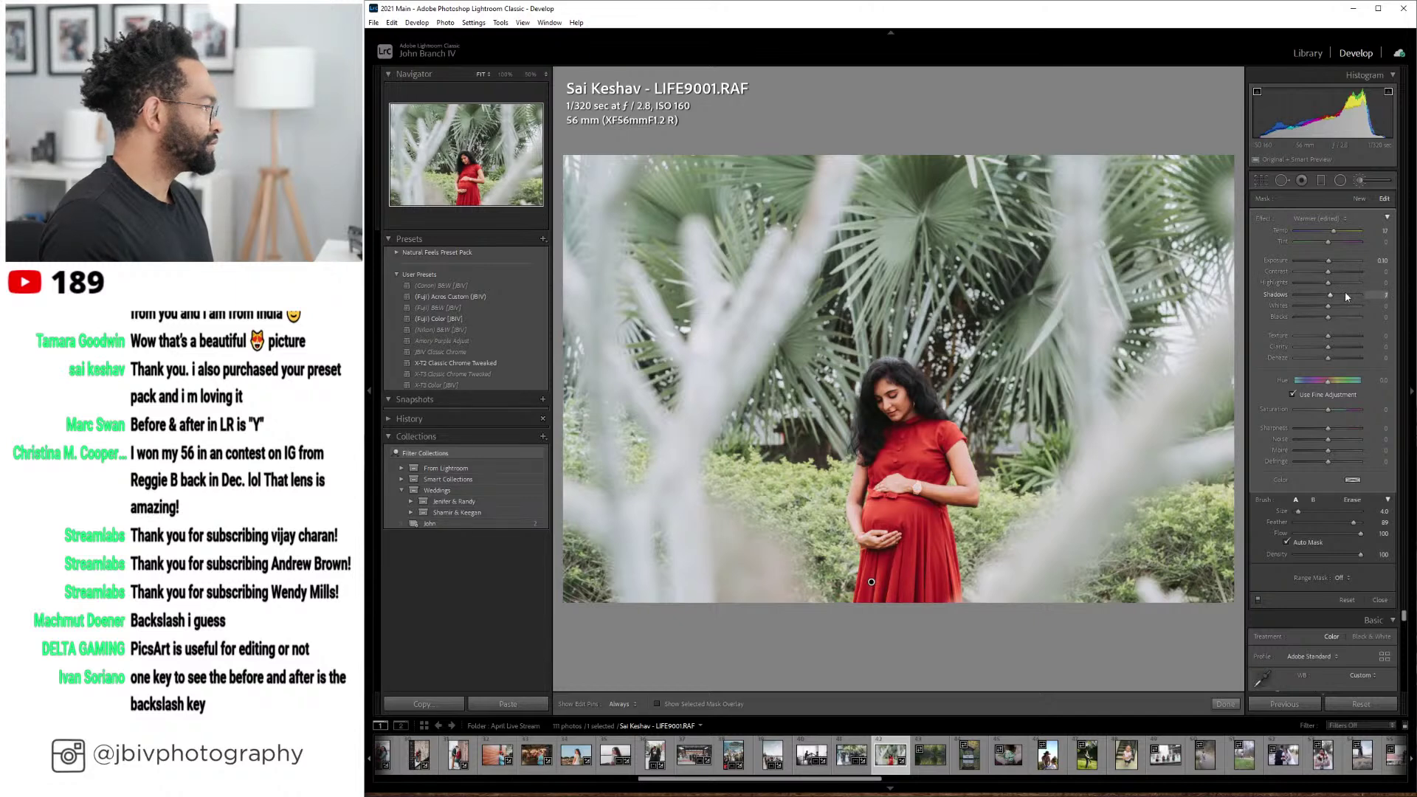
scroll(1344, 291, up, 1)
click(1353, 184)
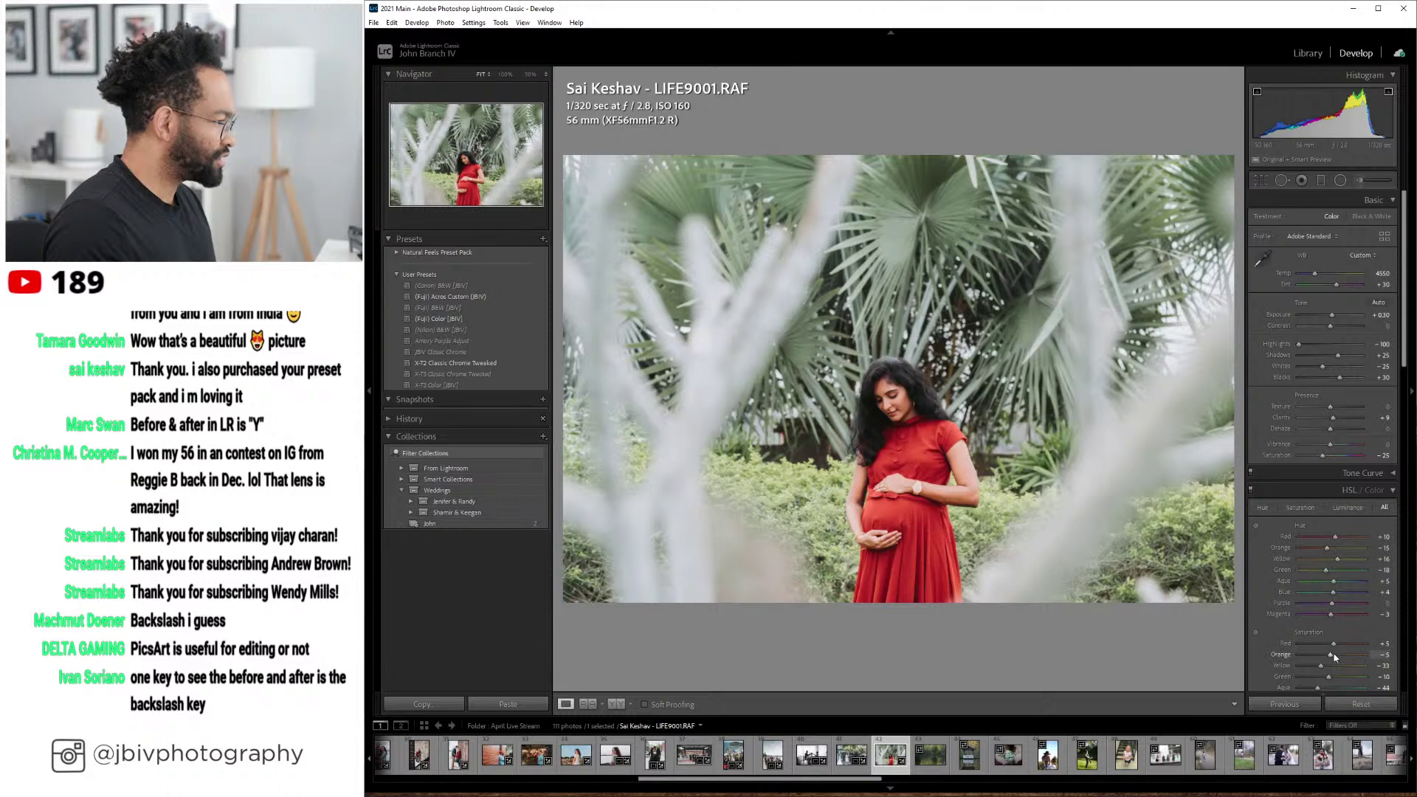
- Lower the orange saturation of the photo to -10
scroll(1322, 279, down, 1)
scroll(1321, 279, down, 1)
- Compare the photo before and after side by side, set its temperature to 4650, and return to the single-photo view
click(618, 706)
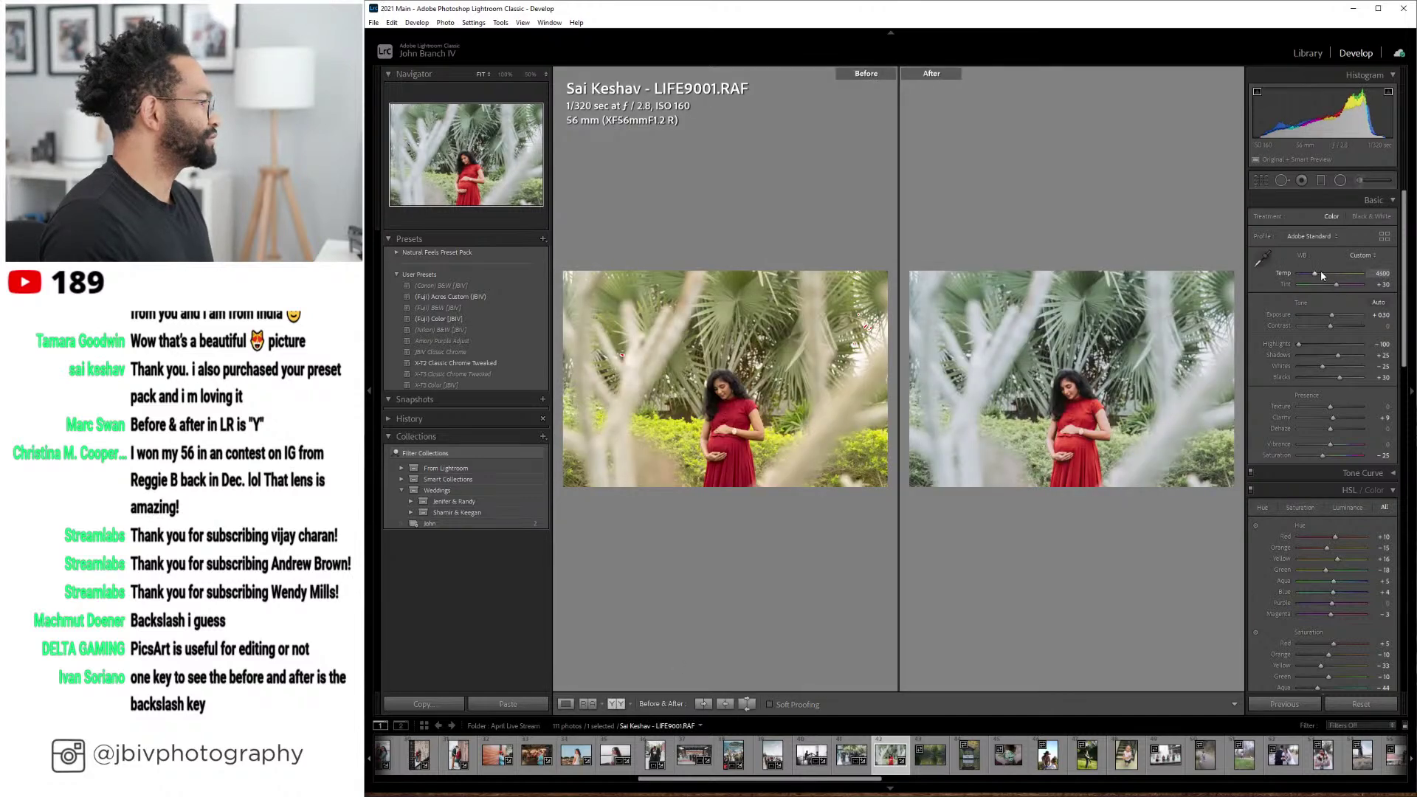
scroll(1320, 275, up, 1)
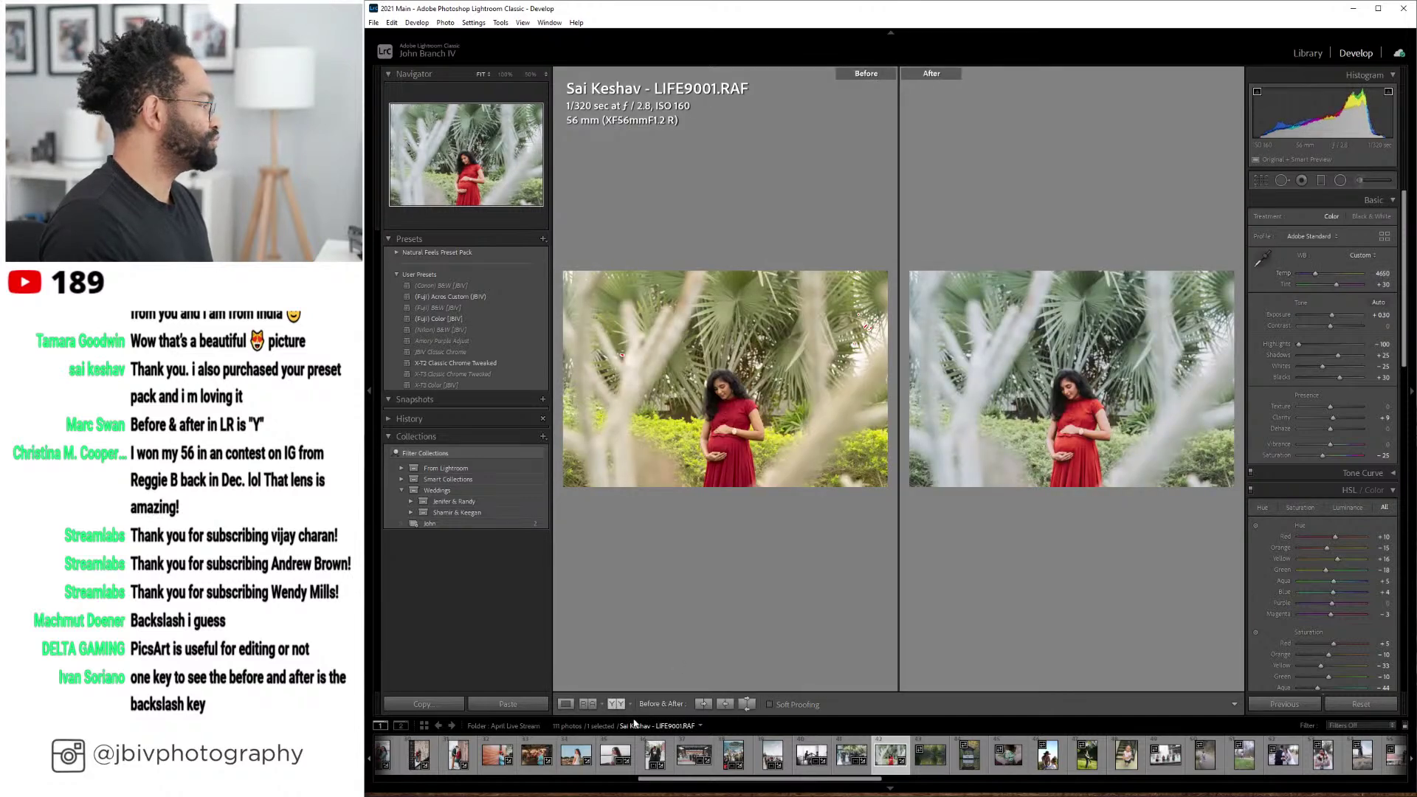
click(583, 705)
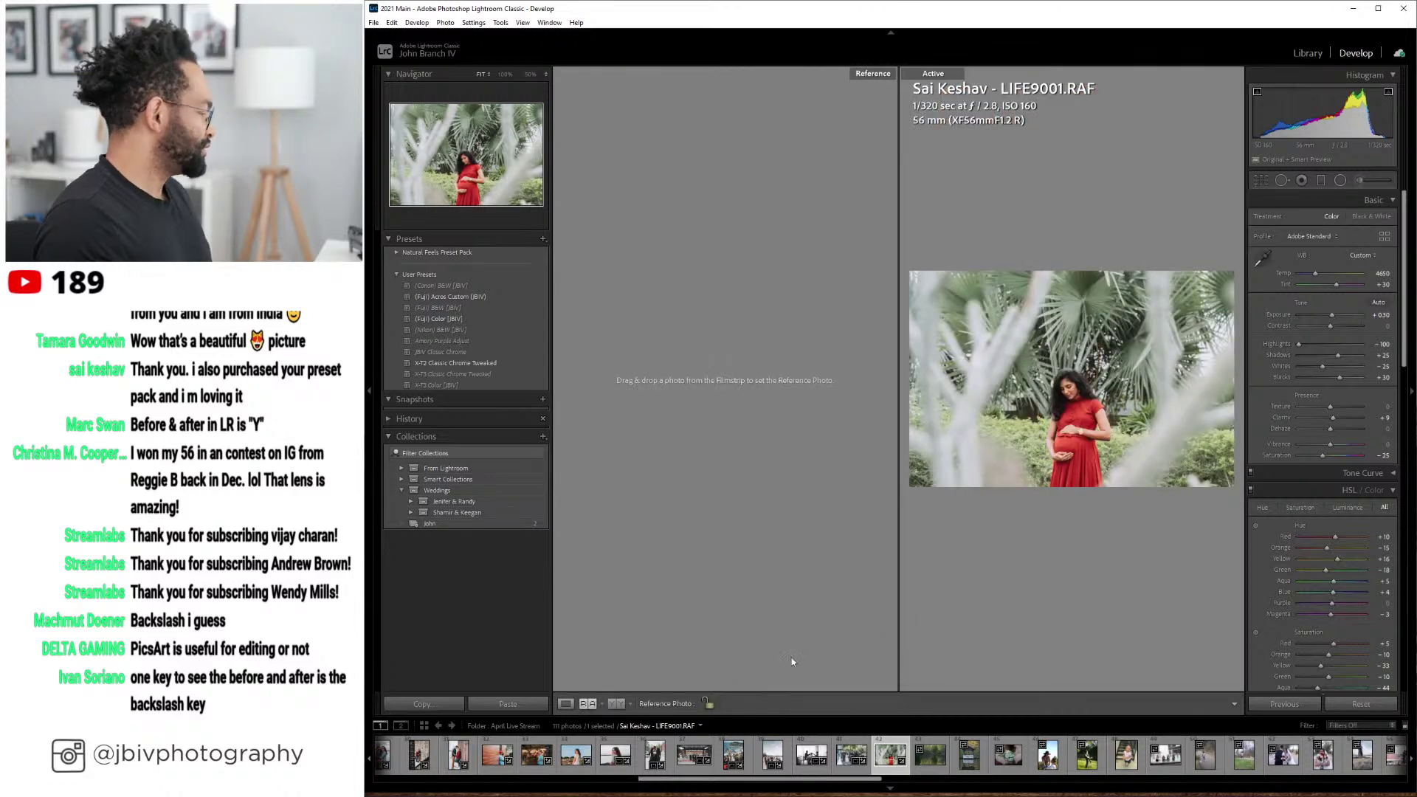
click(565, 703)
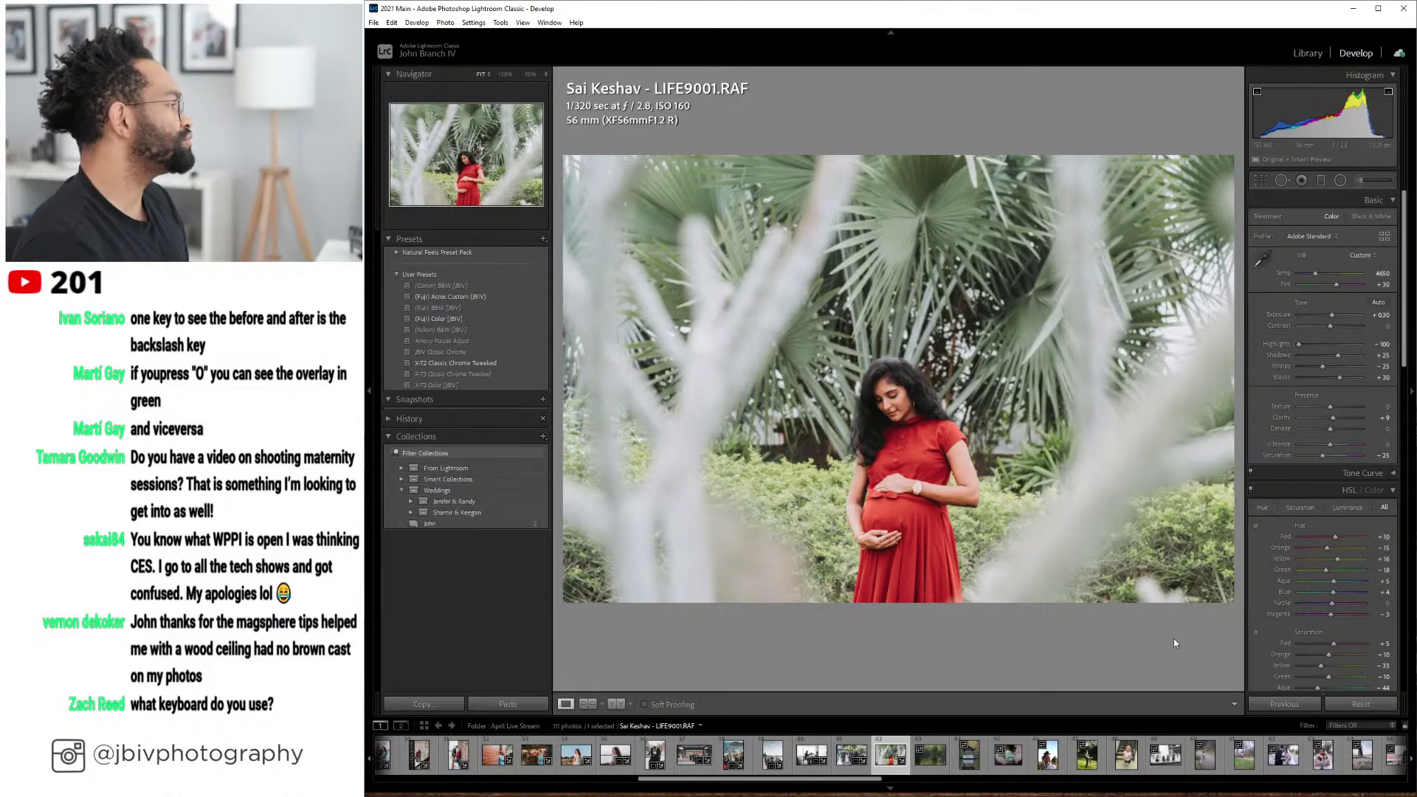
- Open the next photo of the couple by the pond and level its horizon with the Rotate transform, with Constrain Crop enabled
key(Right)
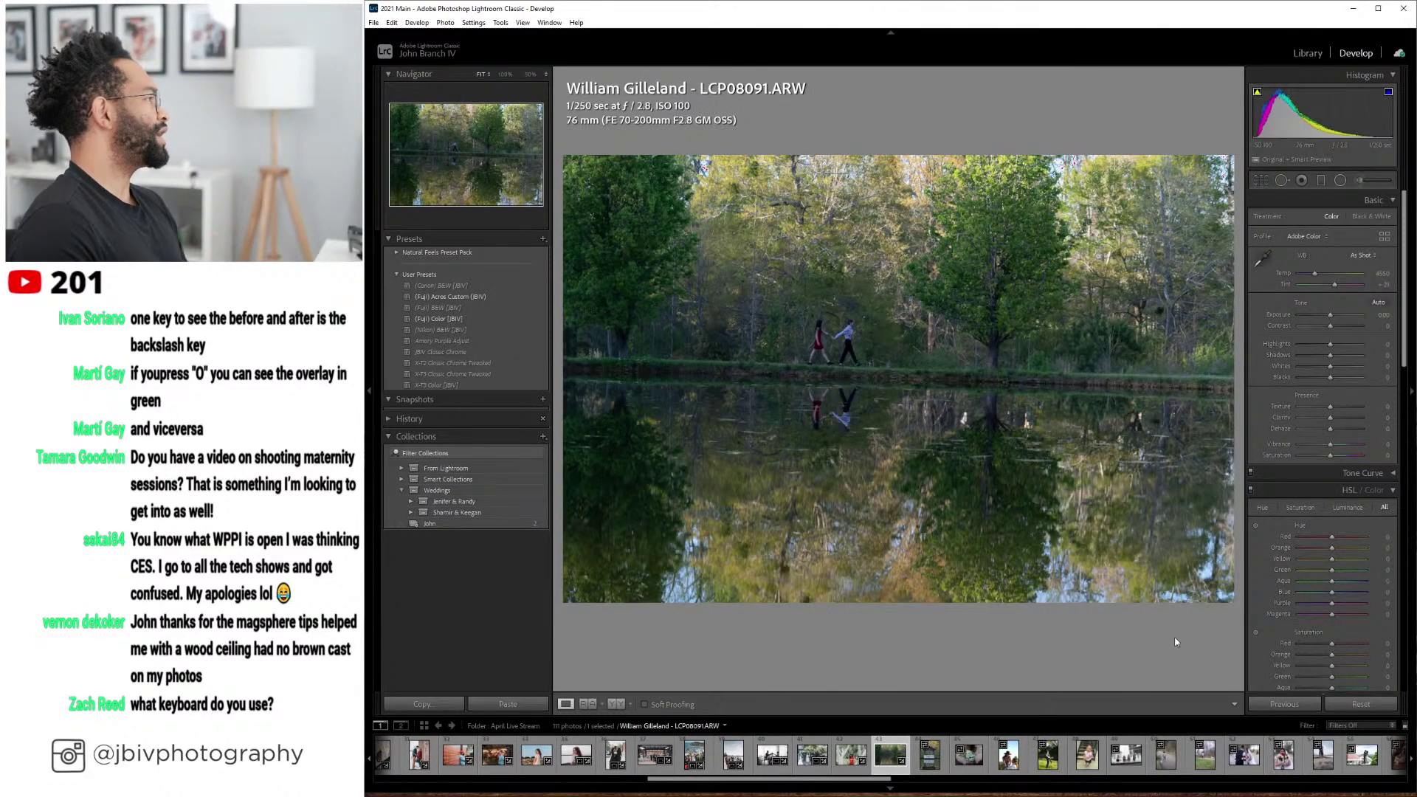
scroll(1339, 579, down, 10)
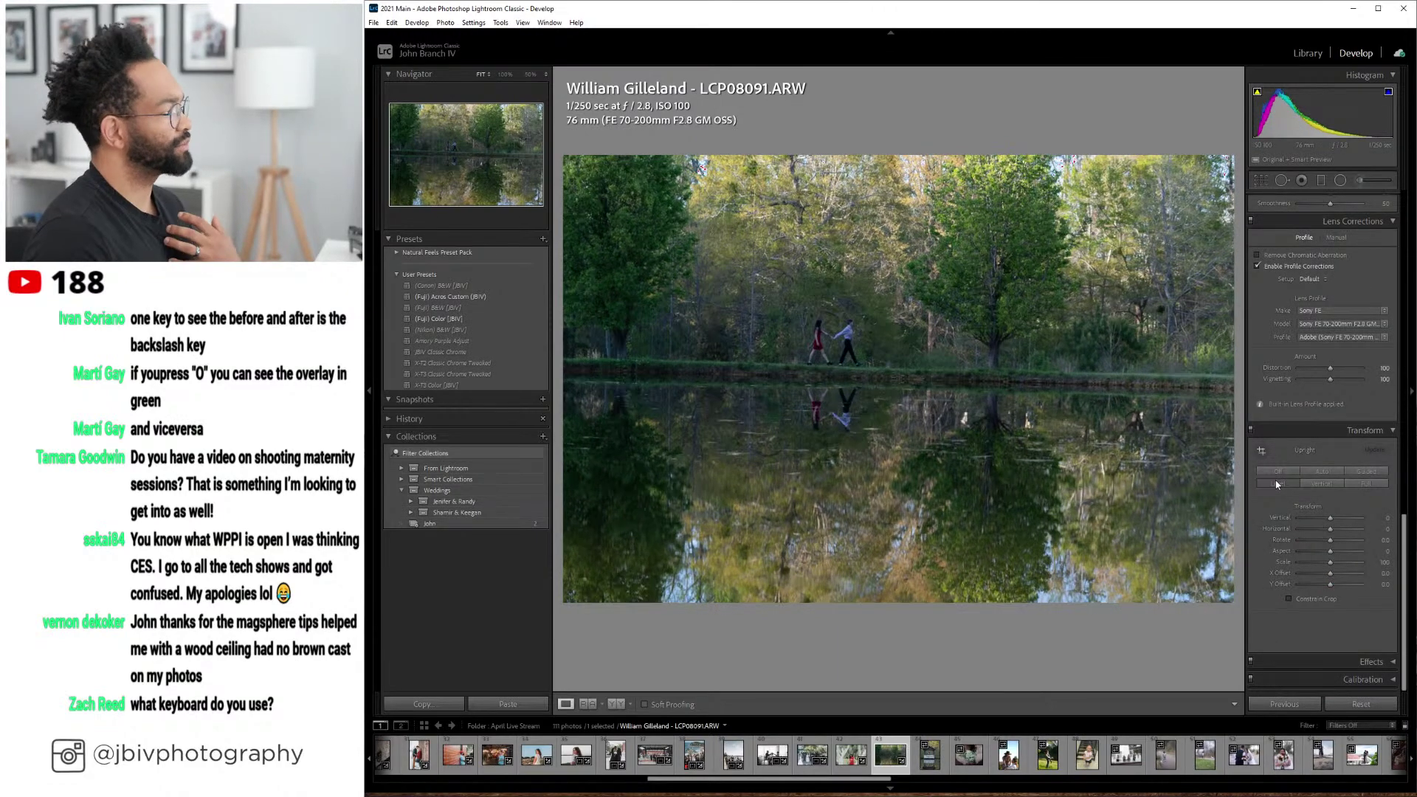
scroll(1333, 544, down, 5)
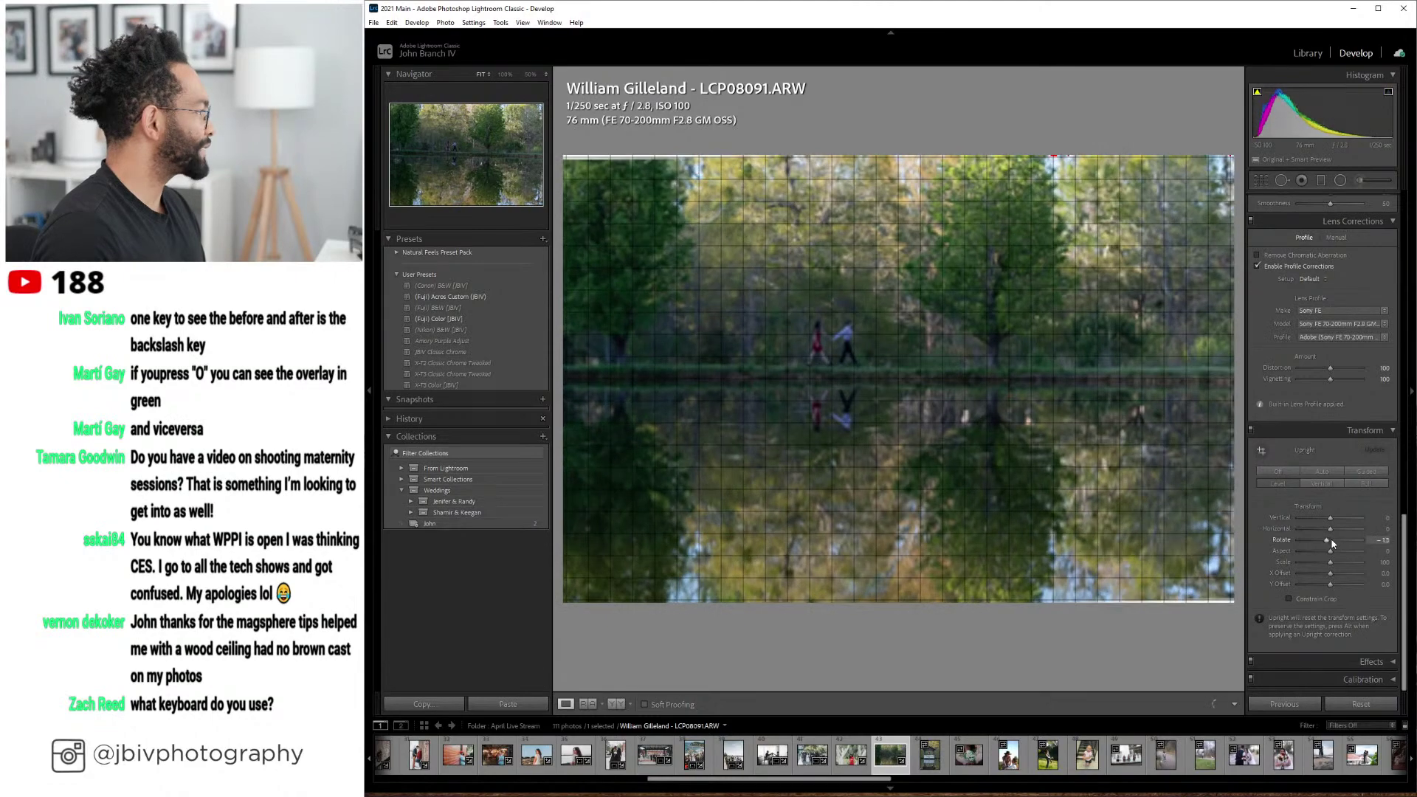
scroll(1332, 544, down, 1)
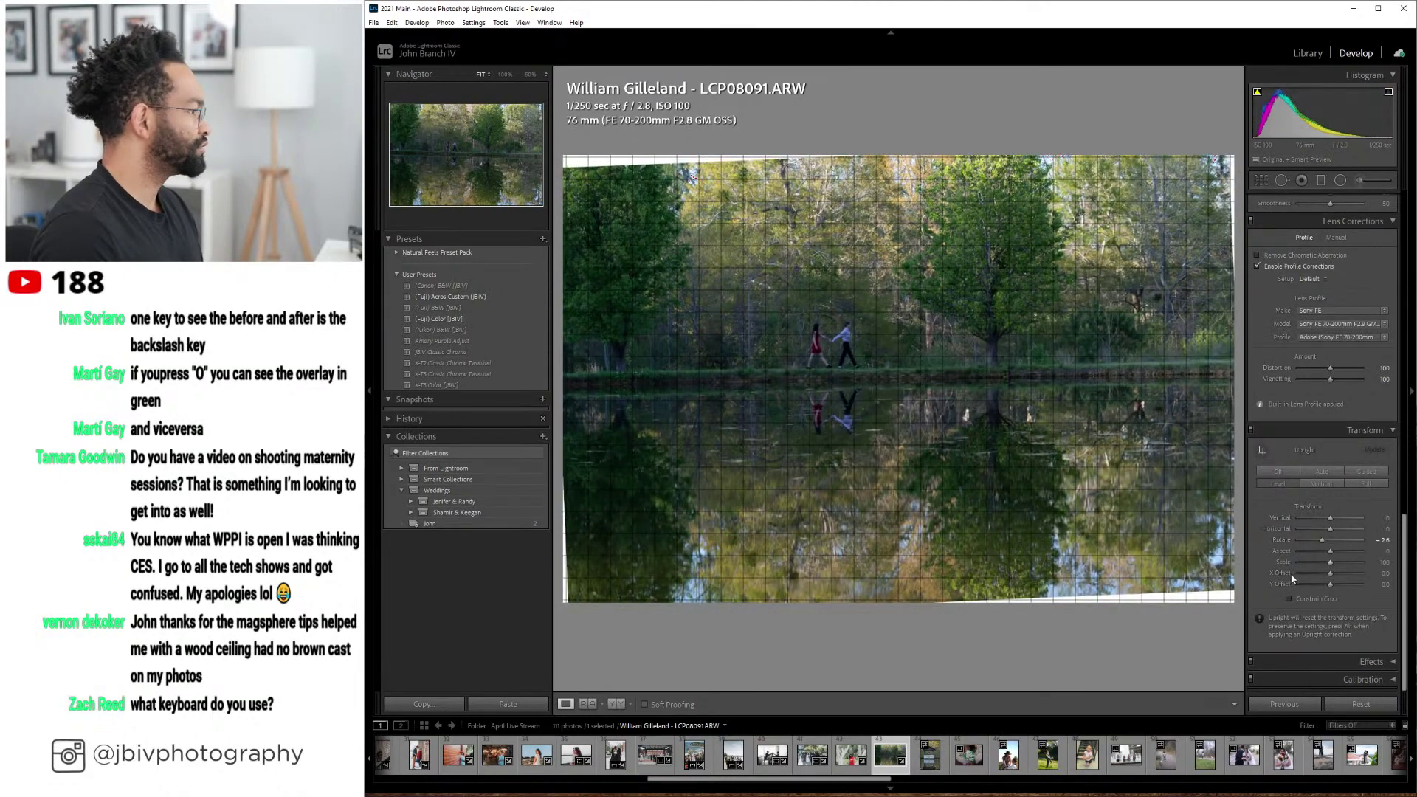
click(1289, 599)
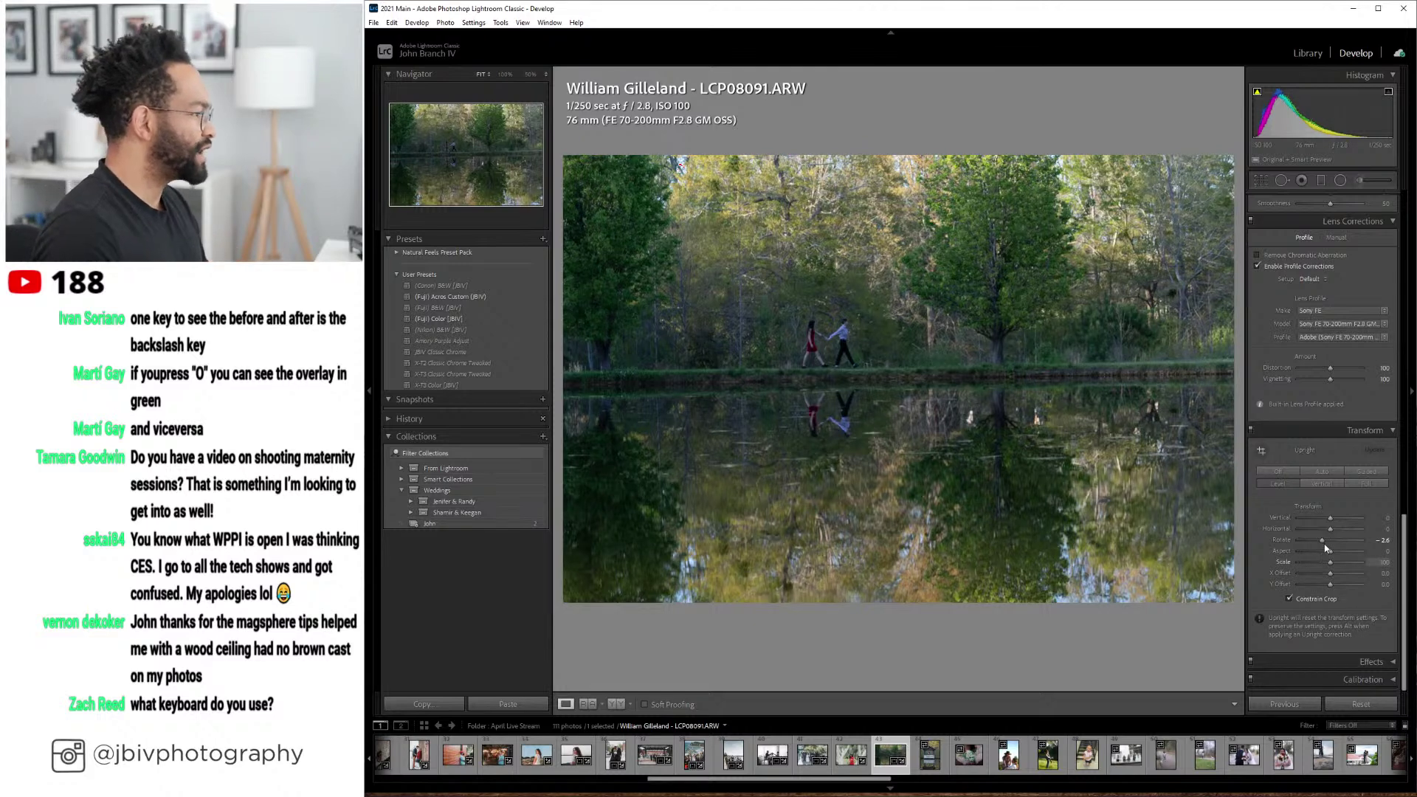
drag(1324, 540, 1326, 541)
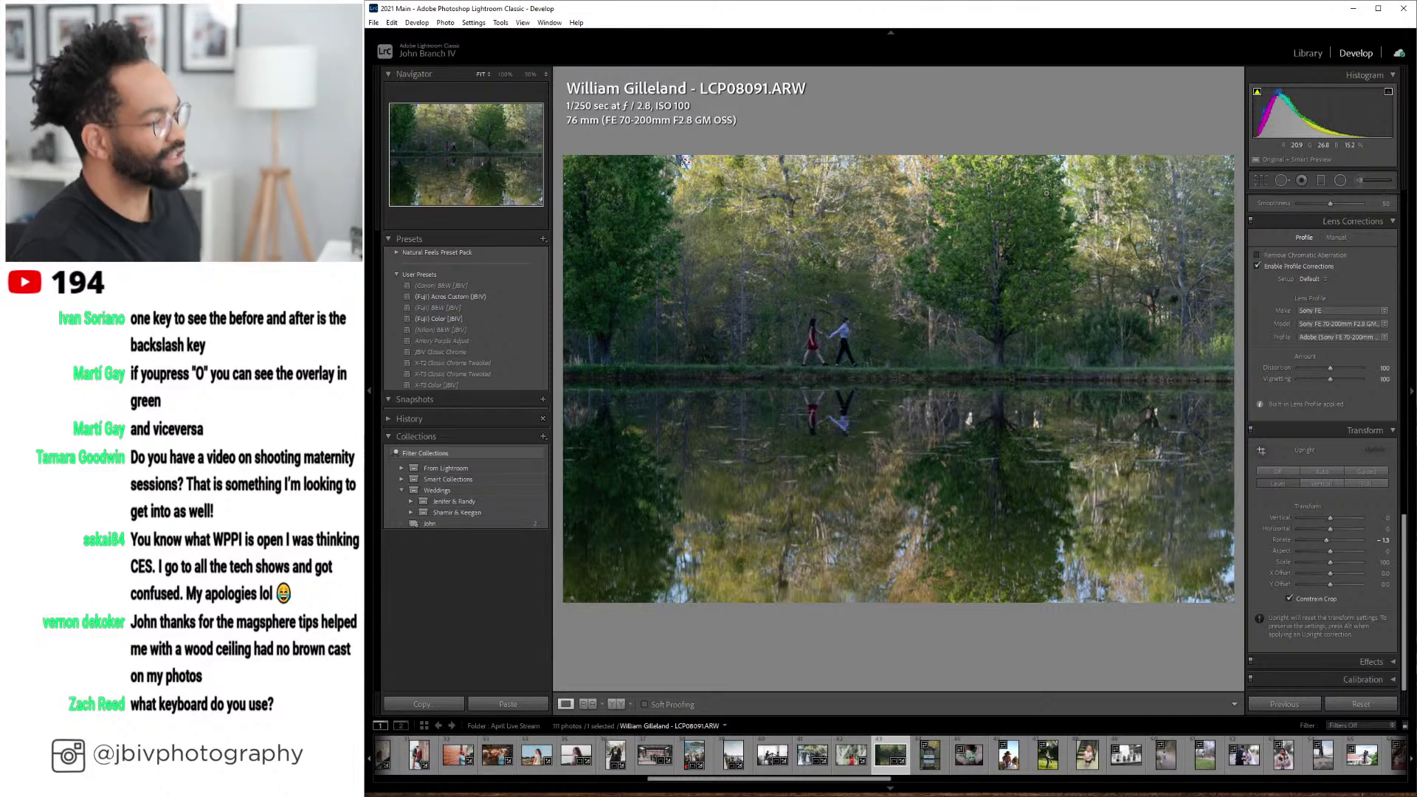
drag(1326, 540, 1324, 543)
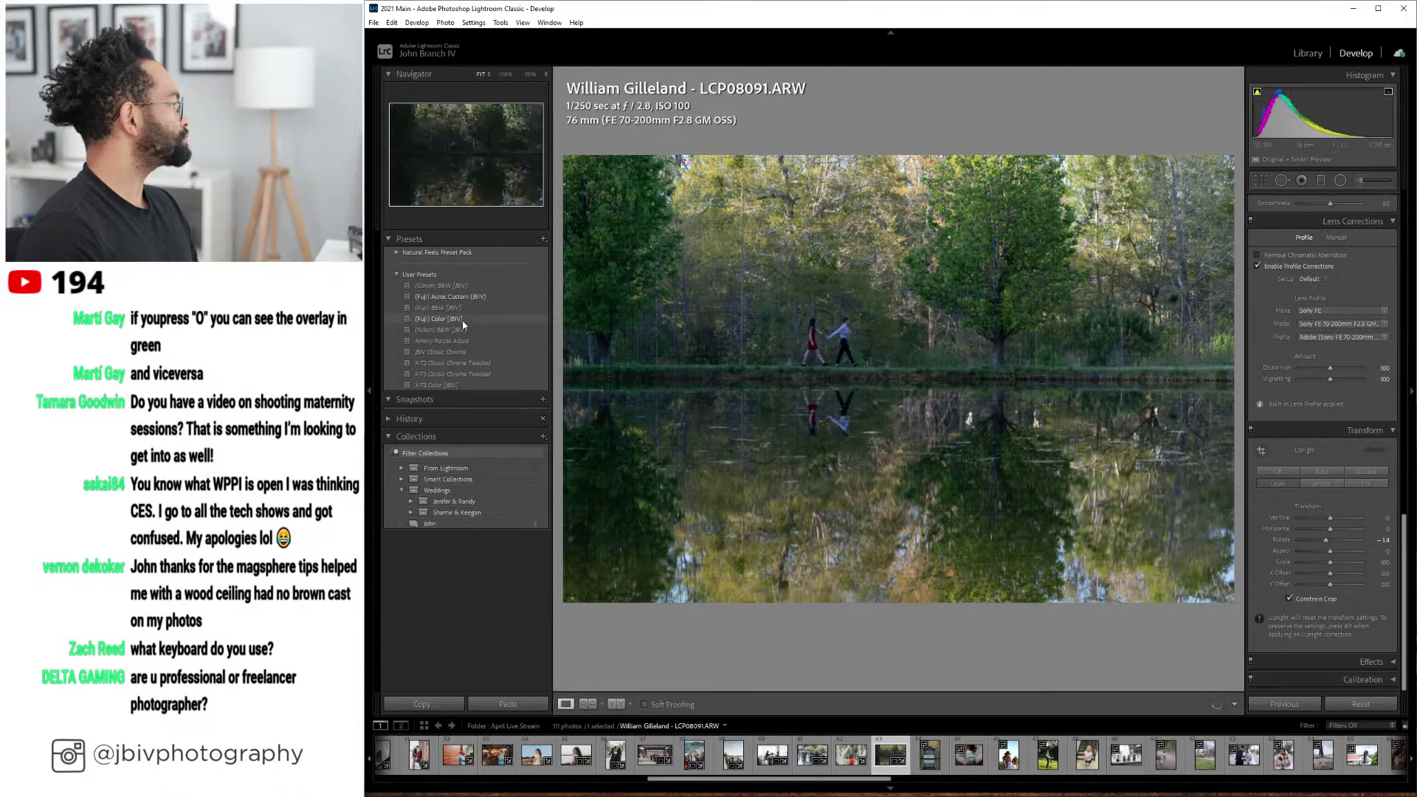
- Apply the (Fuji) Color [JBIV] preset to the pond photo and set the lens profile setup to Auto
click(439, 318)
scroll(1292, 413, up, 10)
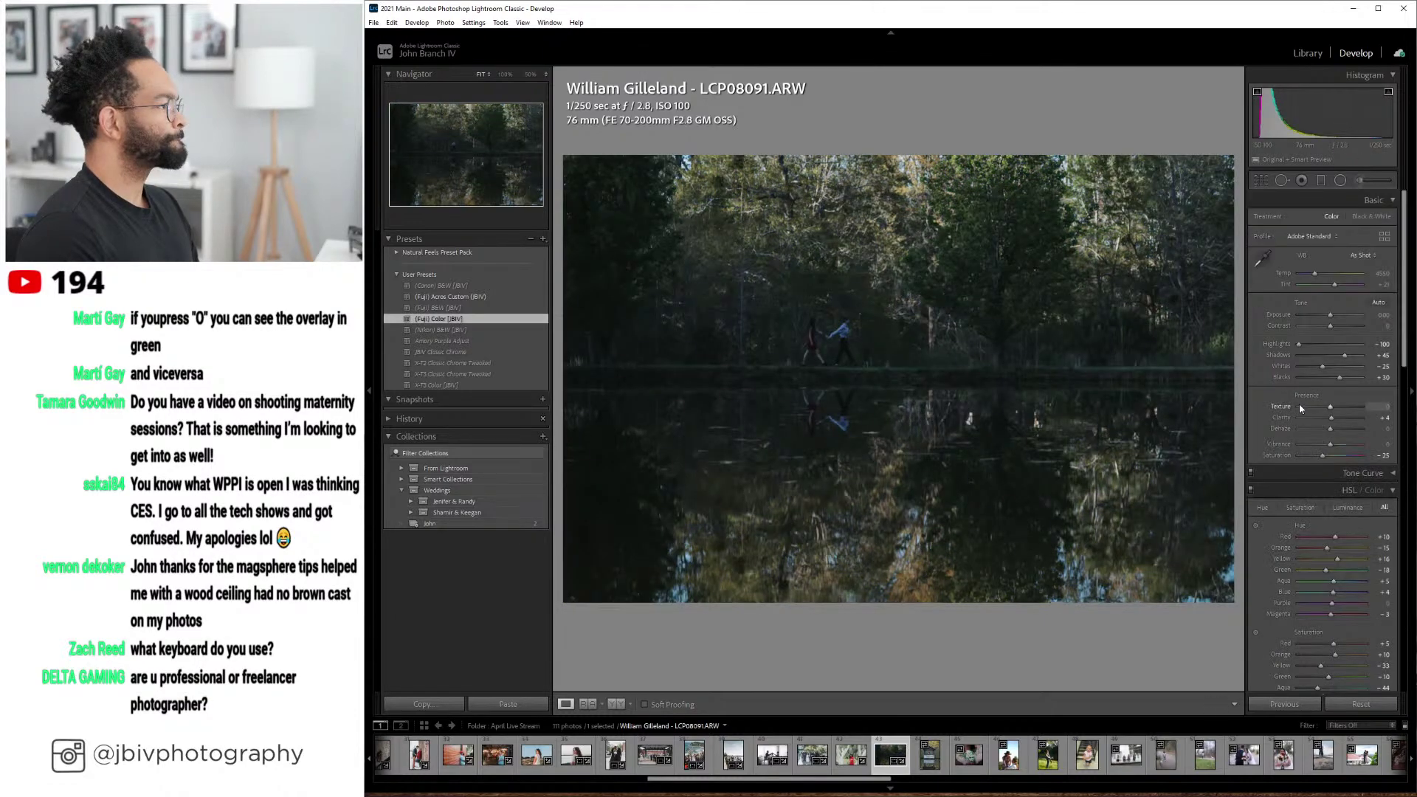
scroll(1298, 418, down, 3)
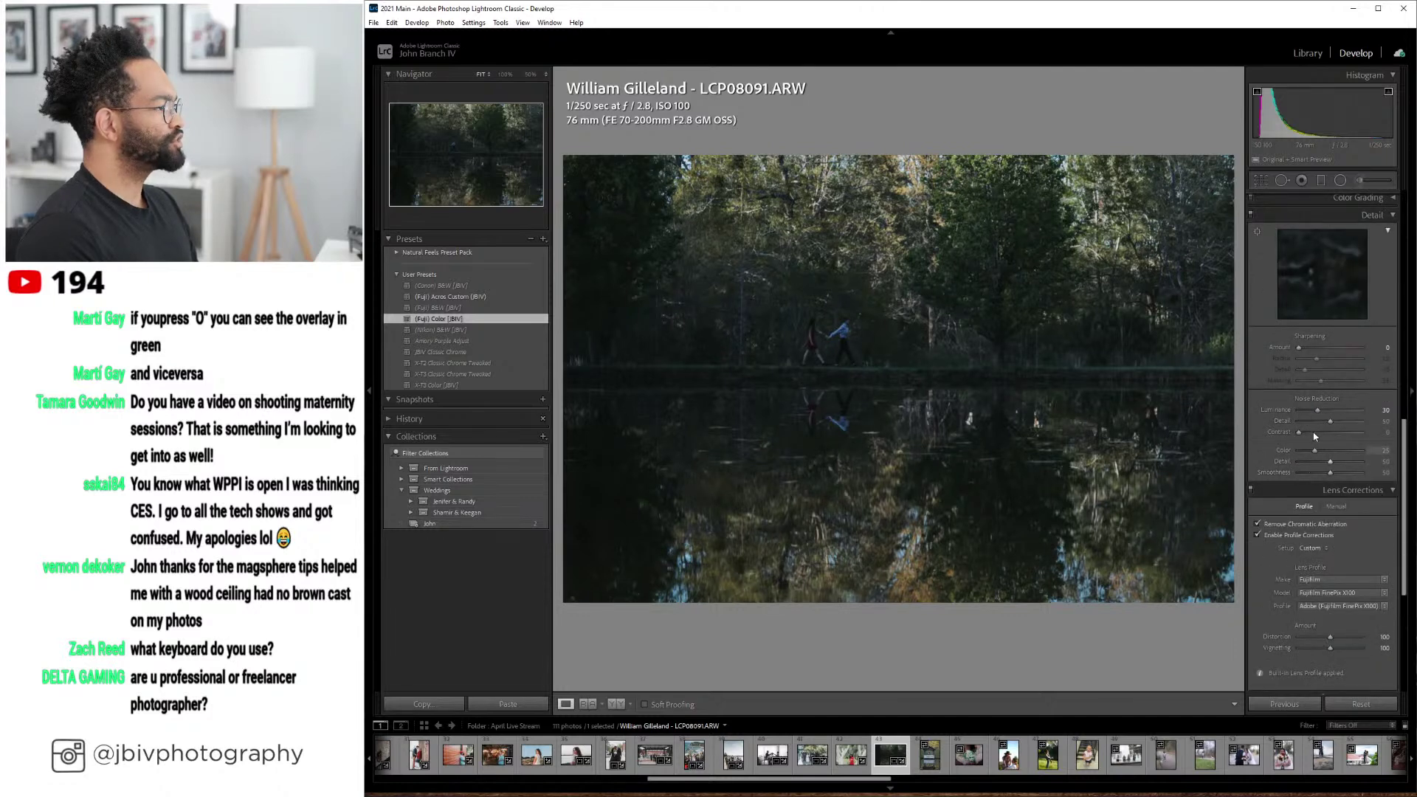
click(1319, 550)
click(1306, 569)
- Brighten the pond photo by setting the shadows to +60 and the exposure to +1.40
scroll(1300, 456, up, 10)
key(Up)
key(Up)
drag(1329, 314, 1339, 315)
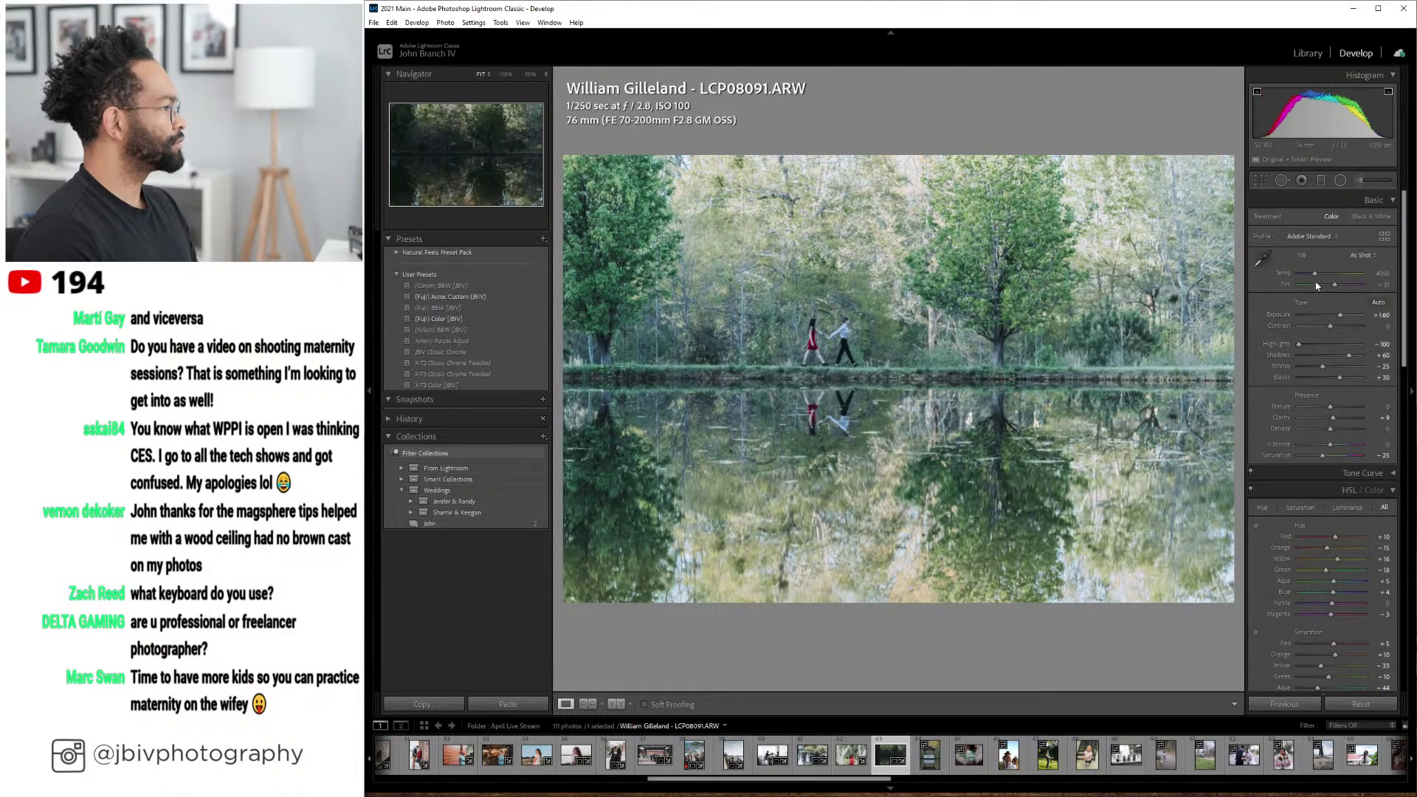
- Warm the pond photo by raising the white balance temperature to 6050
drag(1312, 268, 1315, 276)
key(Up)
key(Up)
key(Up)
key(Up)
key(Up)
key(Up)
key(Up)
key(Up)
key(Up)
key(Up)
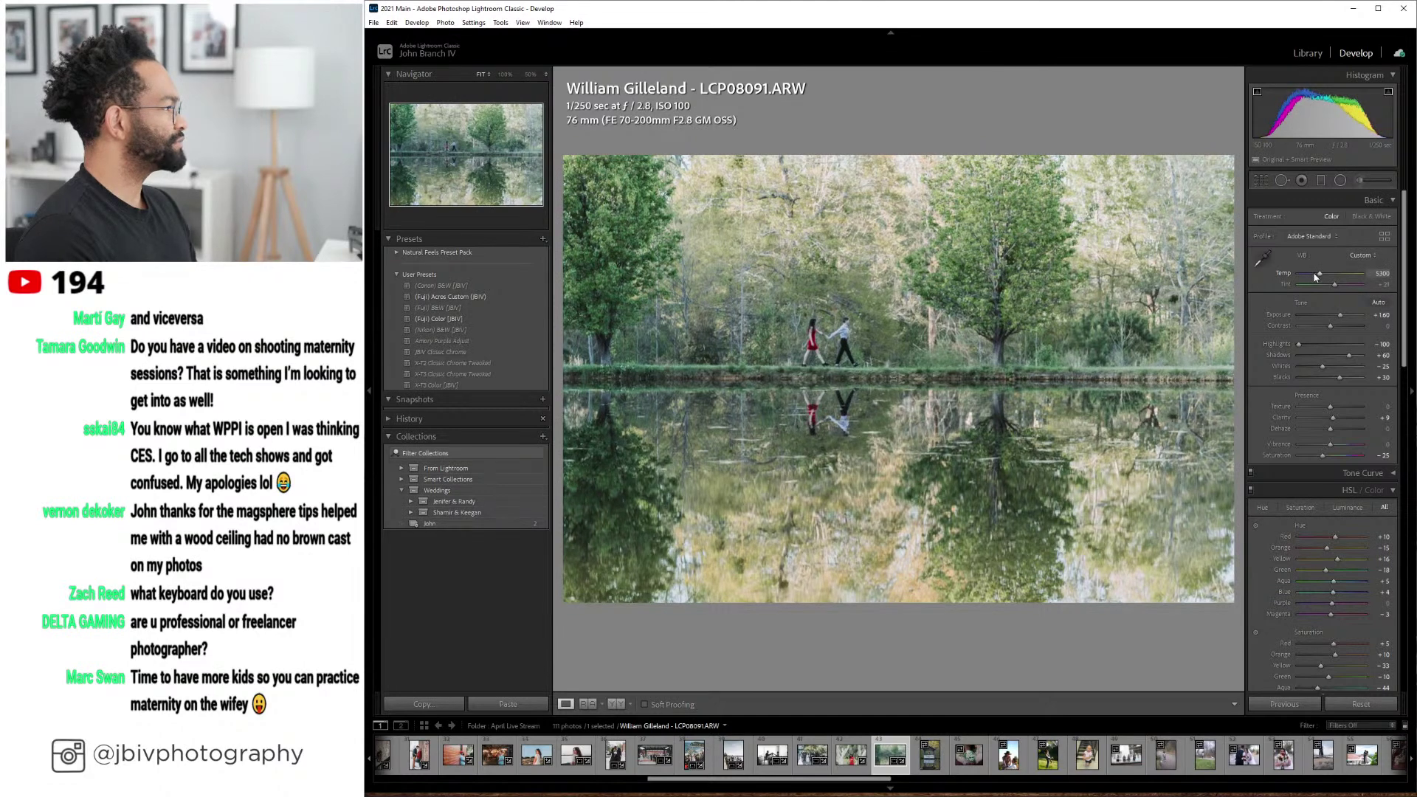
- Set the pond photo's tint to +46 and its temperature to 6250
drag(1334, 285, 1337, 289)
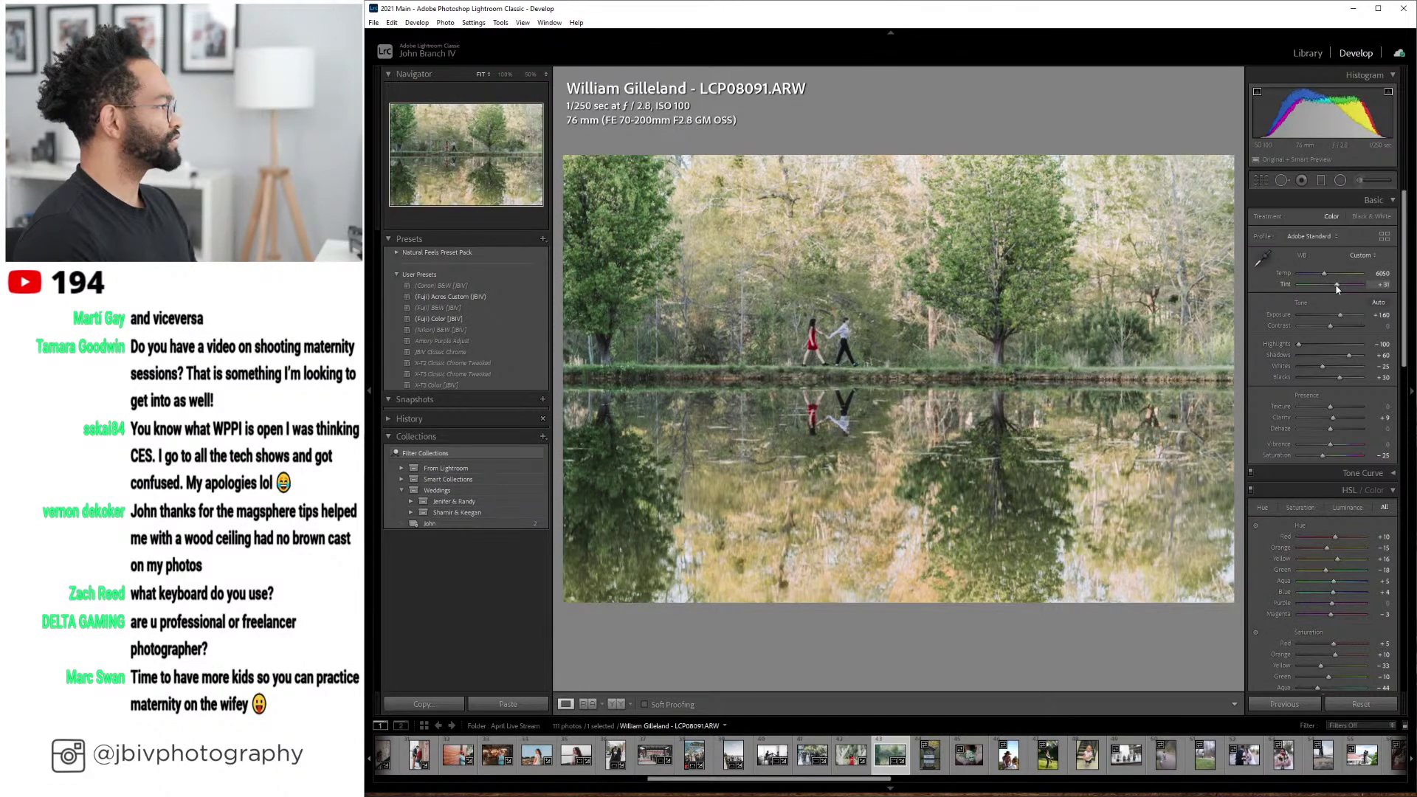
key(Up)
key(Up)
key(Up)
key(Up)
key(Up)
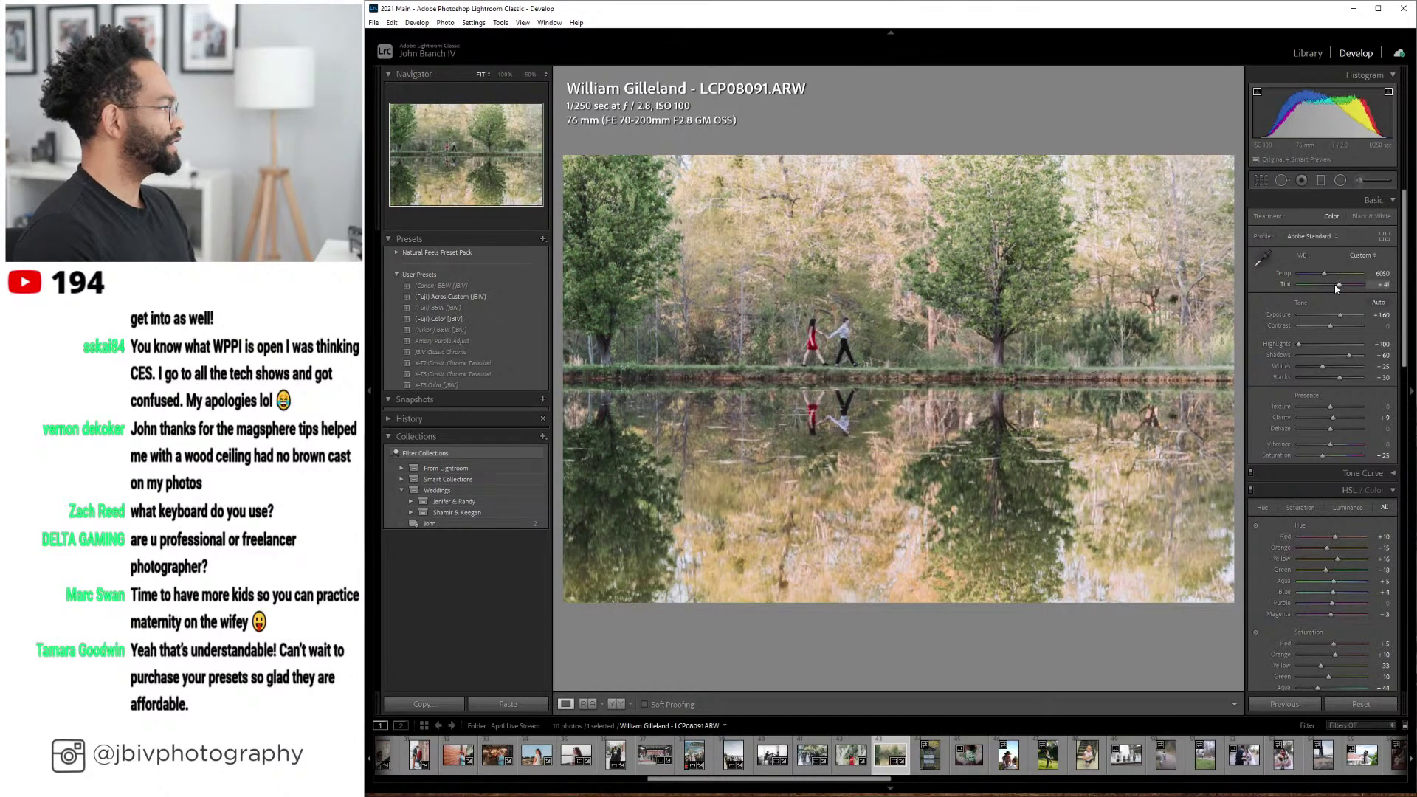
key(Up)
key(Up)
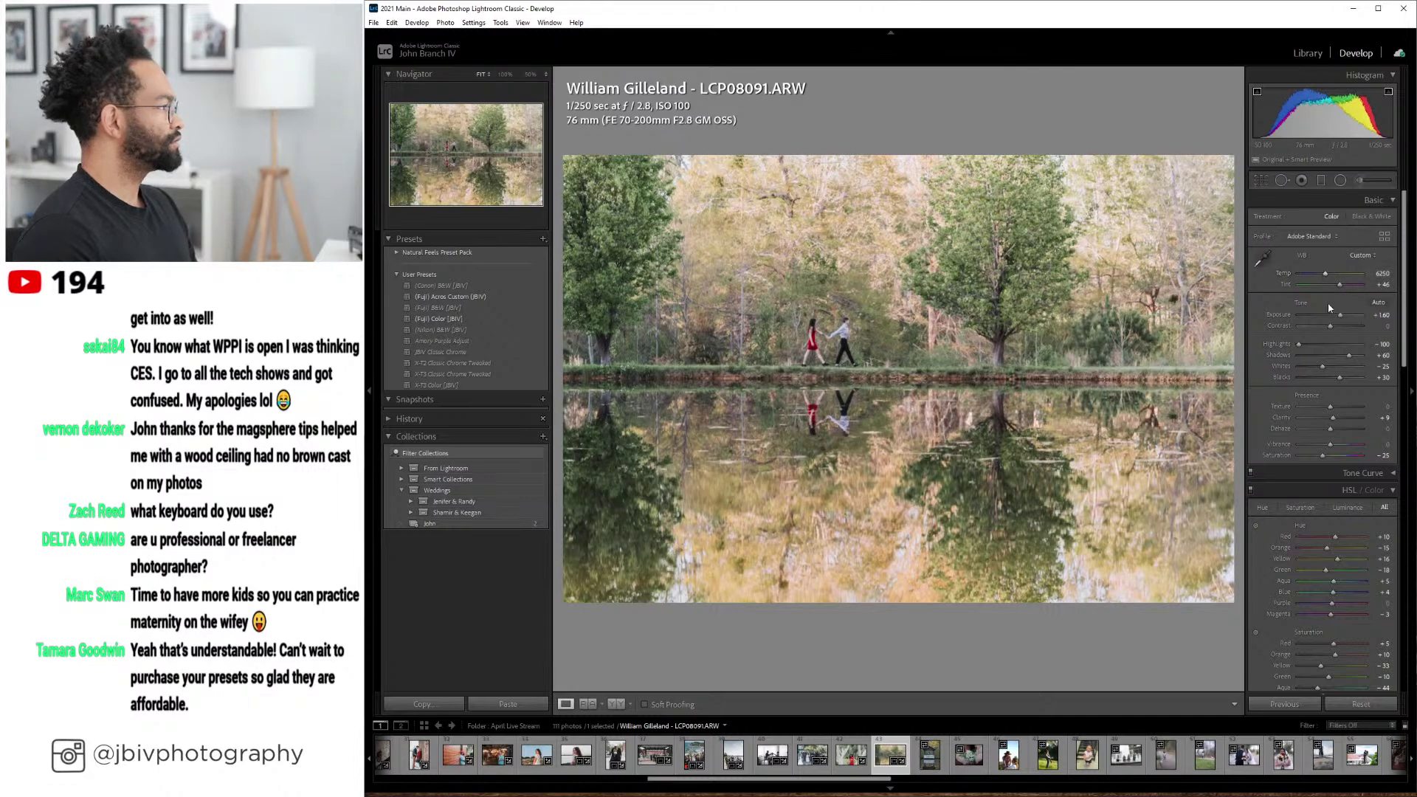
- Fine-tune the pond photo's tones with shadows at +35, clarity at +14 and exposure at +1.40
drag(1356, 357, 1344, 359)
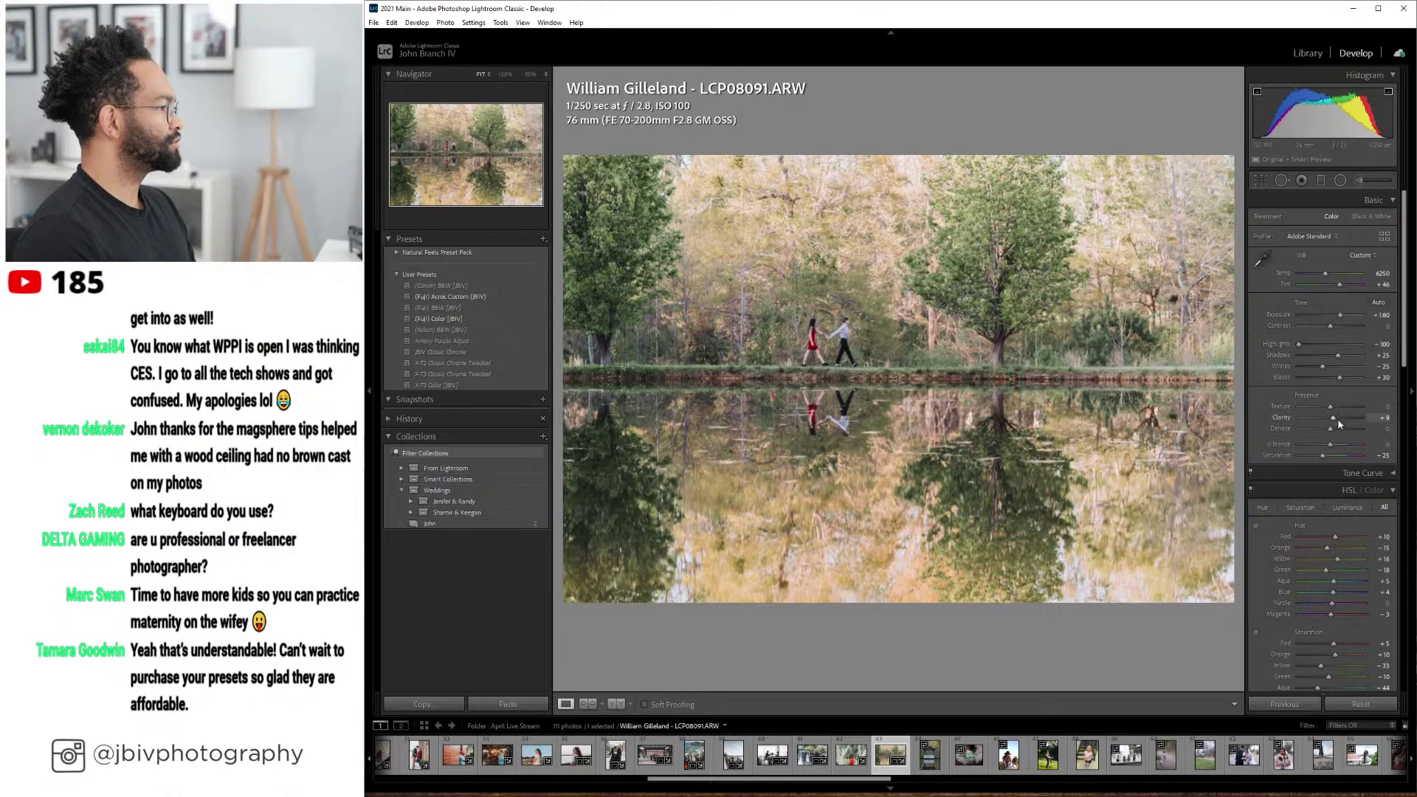
drag(1340, 316, 1339, 319)
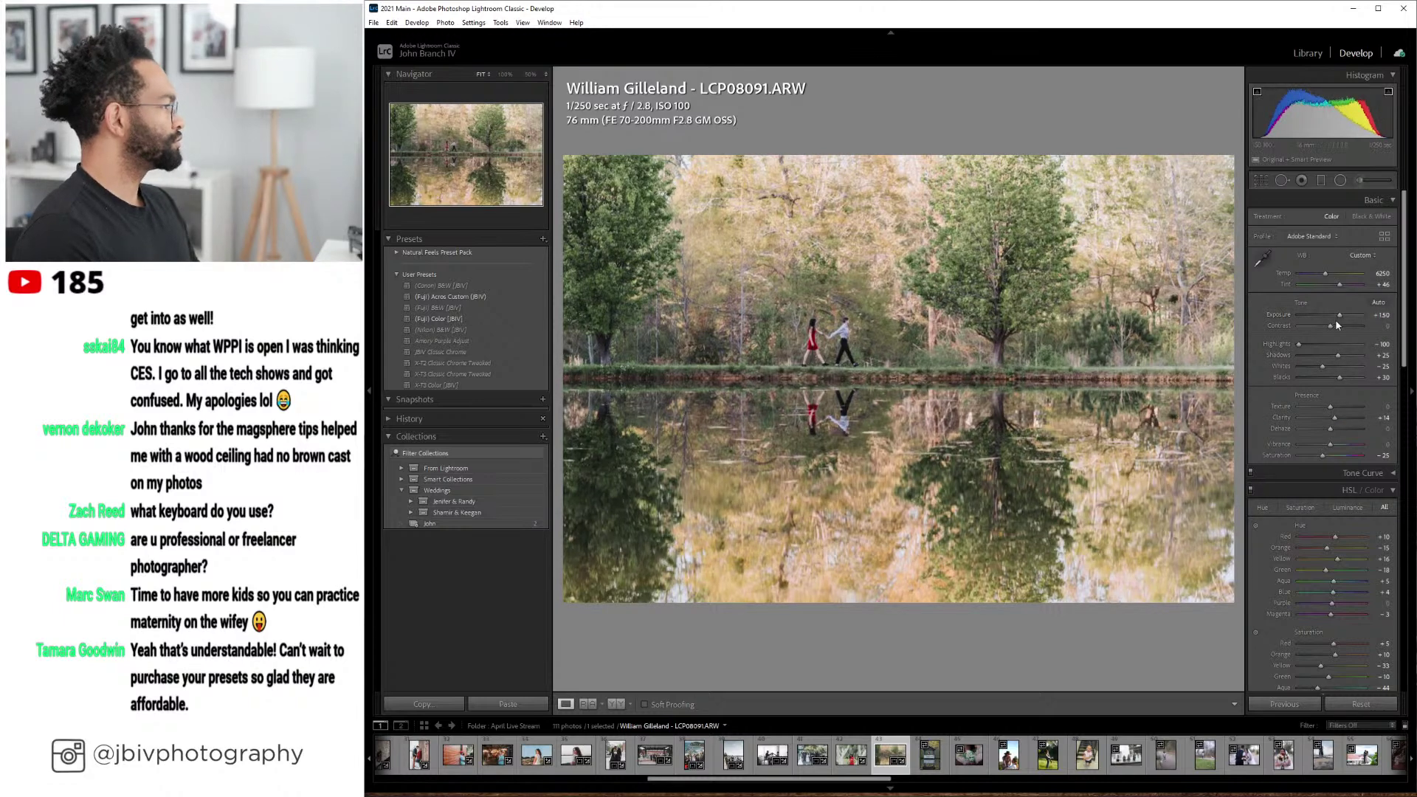
mouse_move(1341, 318)
mouse_down()
mouse_move(1342, 354)
mouse_move(1342, 317)
mouse_up()
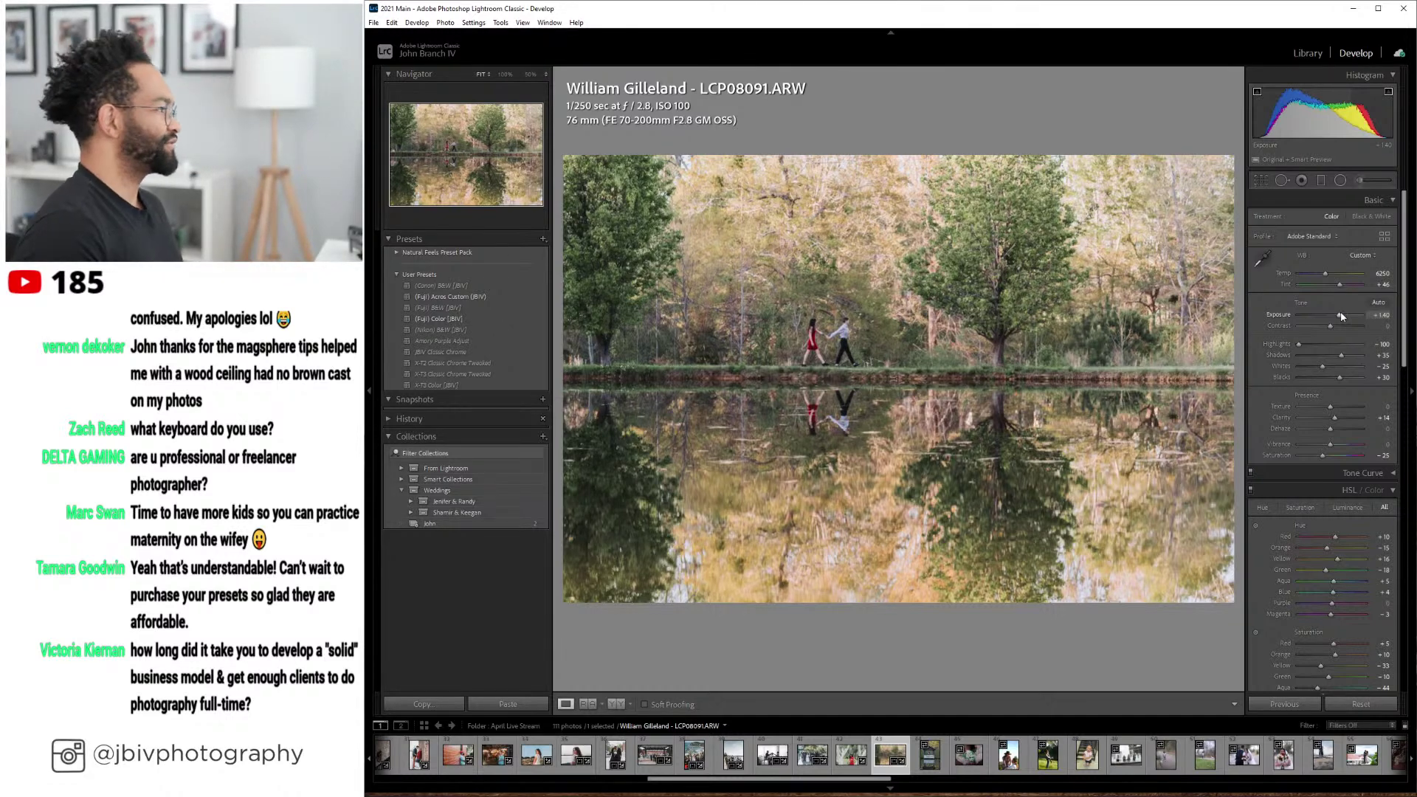
- Straighten the pond photo's horizon by setting the transform rotation to -1.4
scroll(1331, 498, down, 10)
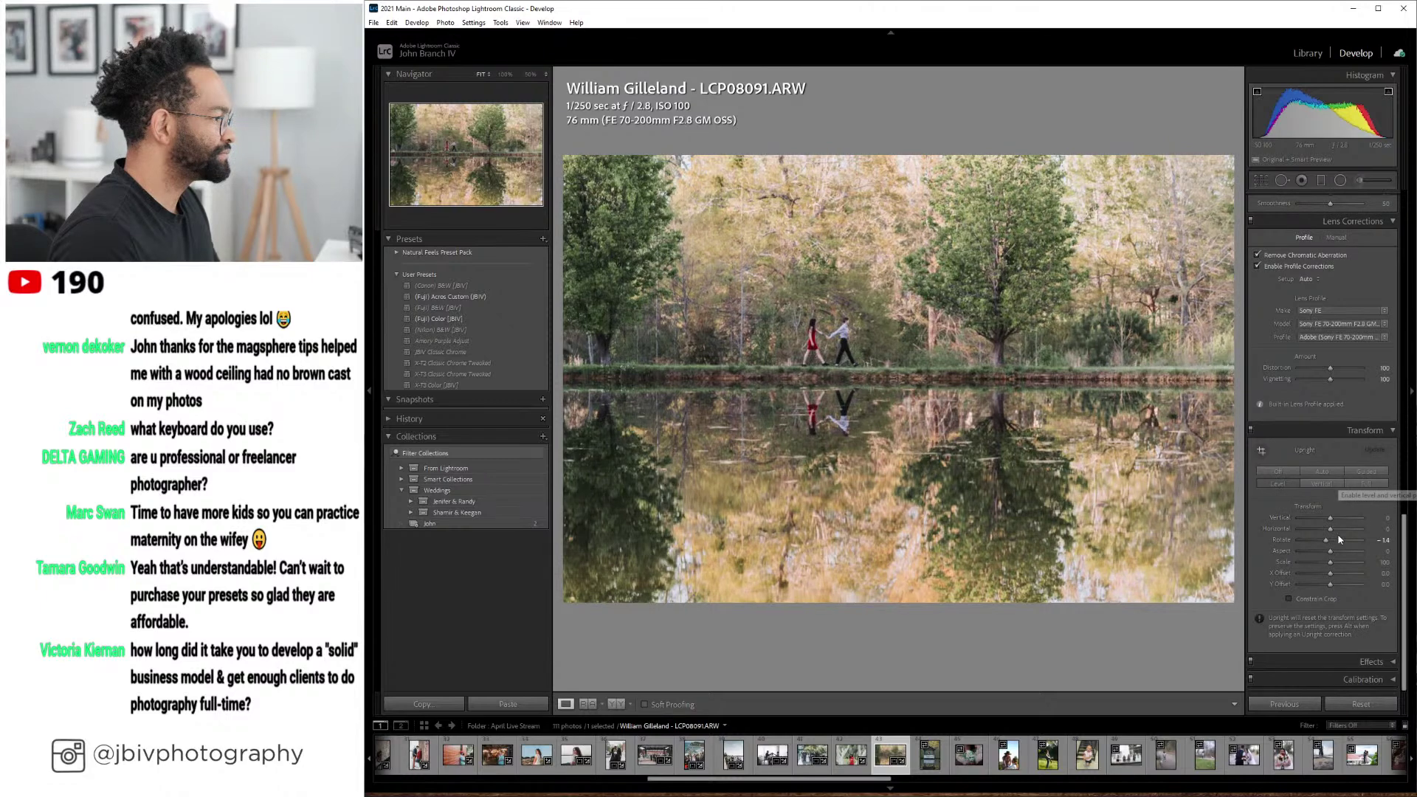
scroll(1335, 538, up, 1)
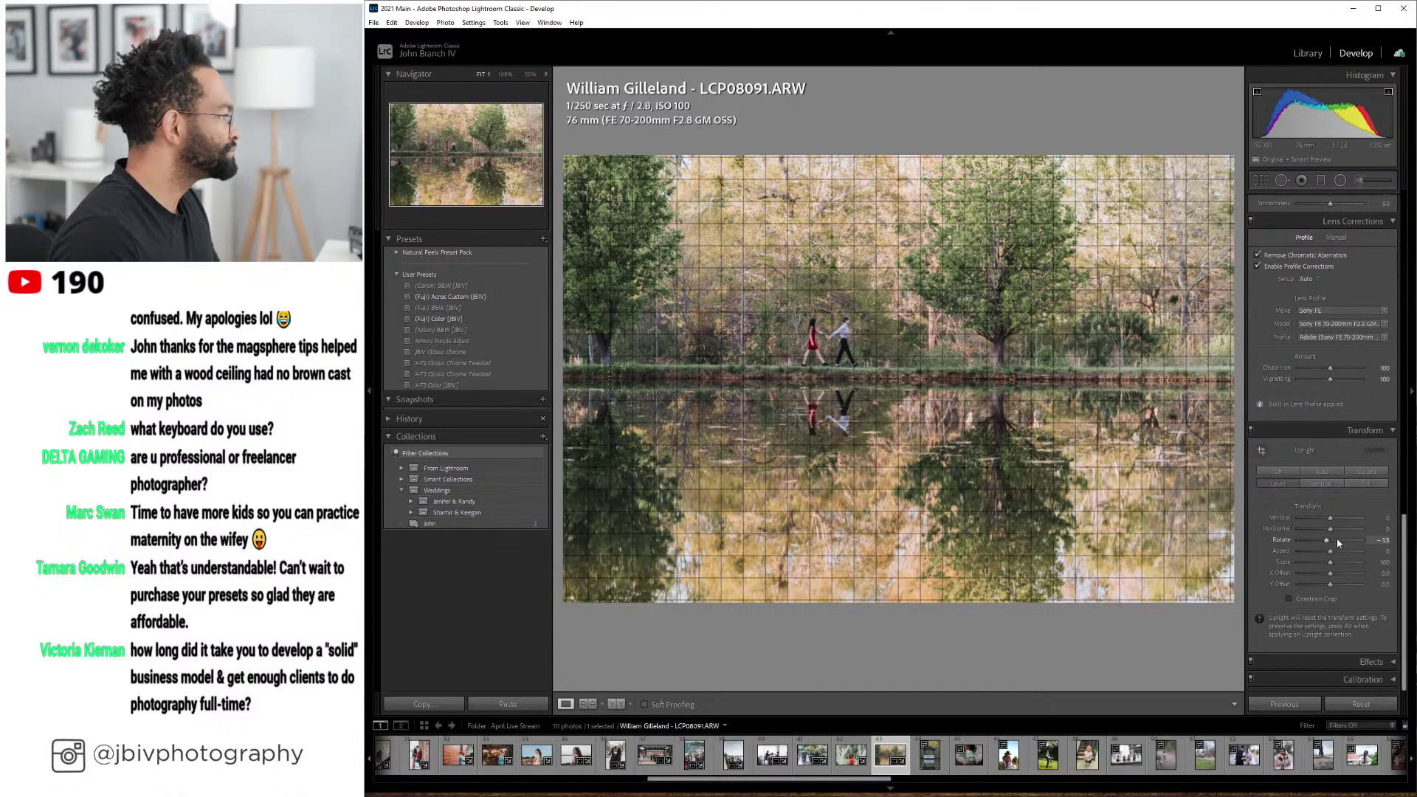
scroll(1336, 538, down, 1)
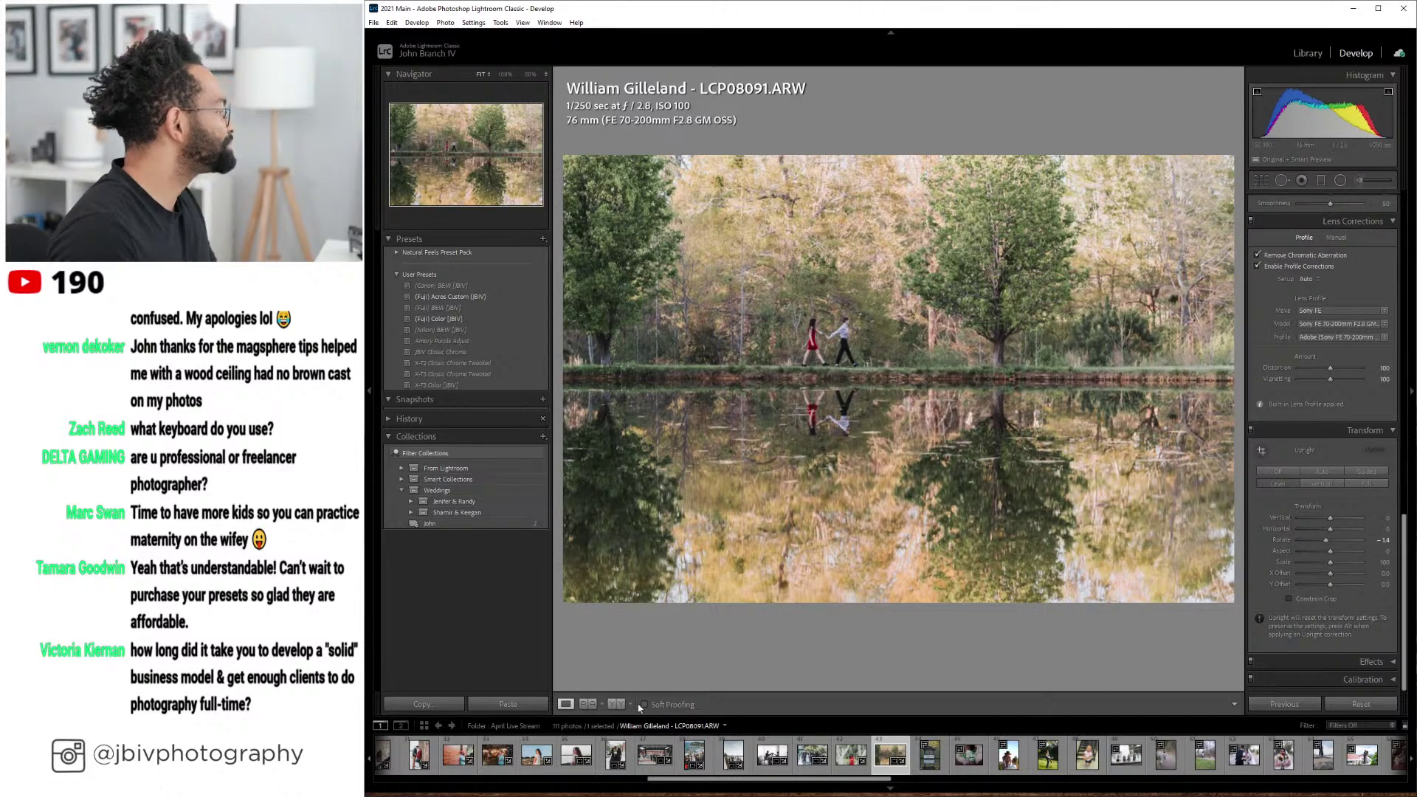
- Compare the pond photo's before and after versions side by side, including a close-up of the couple, and return to the single view
click(617, 704)
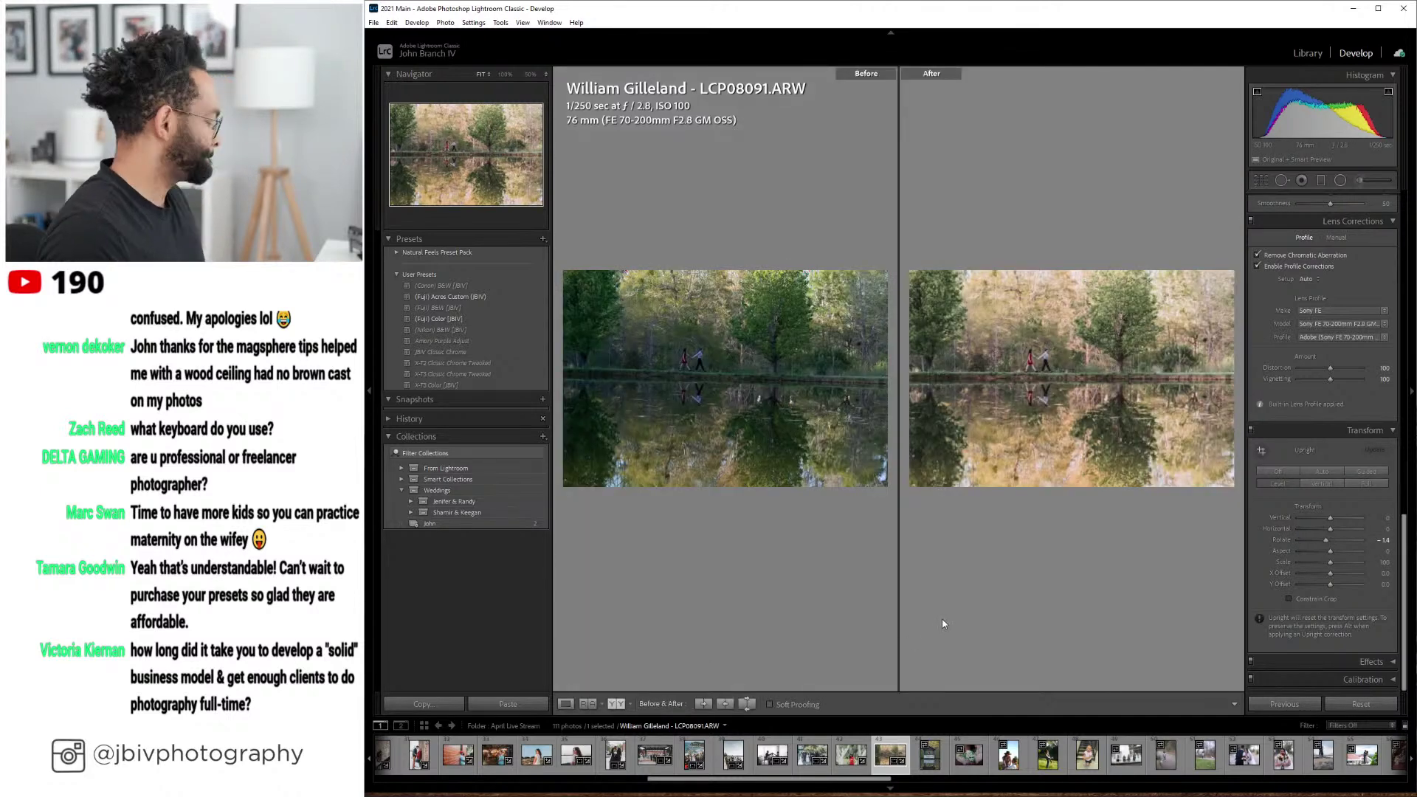
key(Tab)
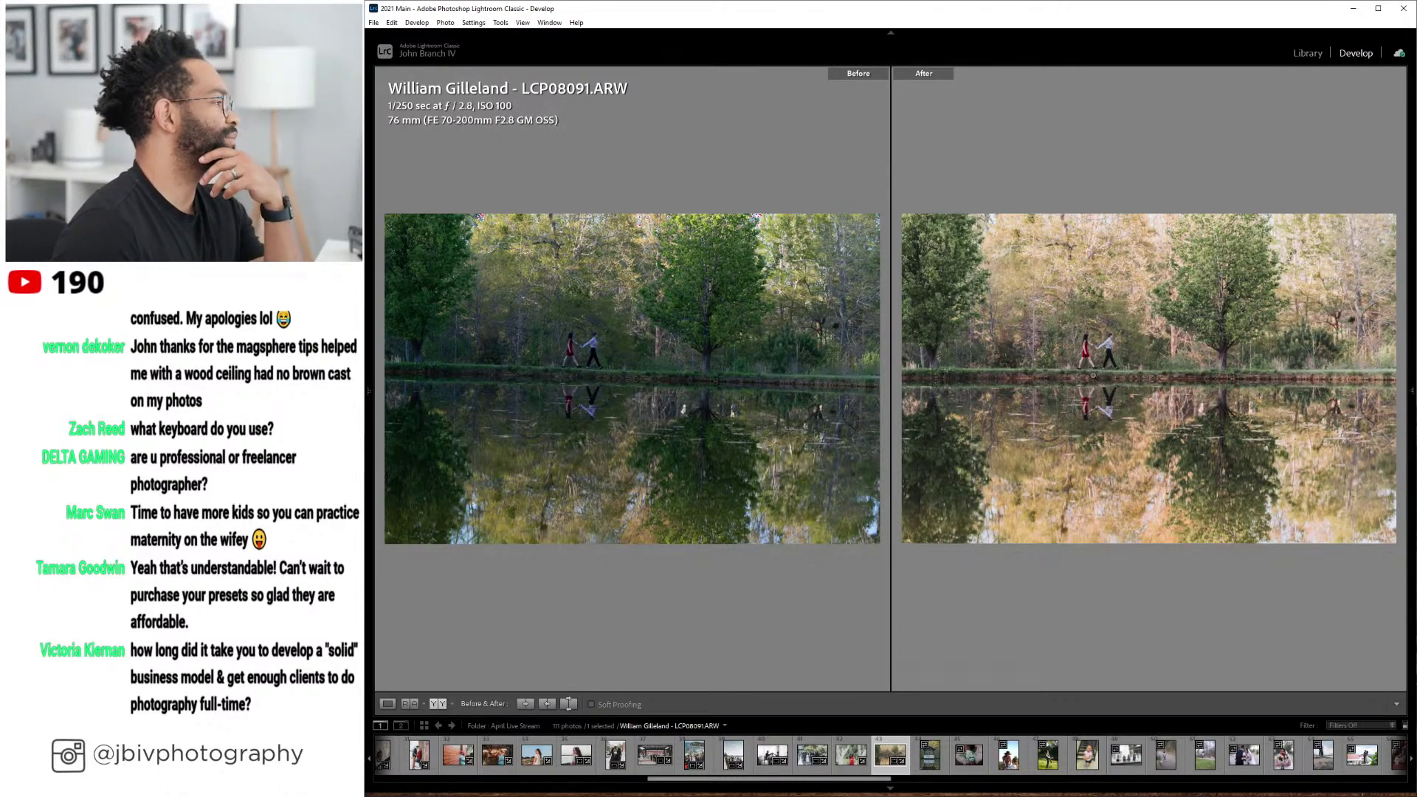
click(1092, 357)
drag(1085, 372, 1106, 372)
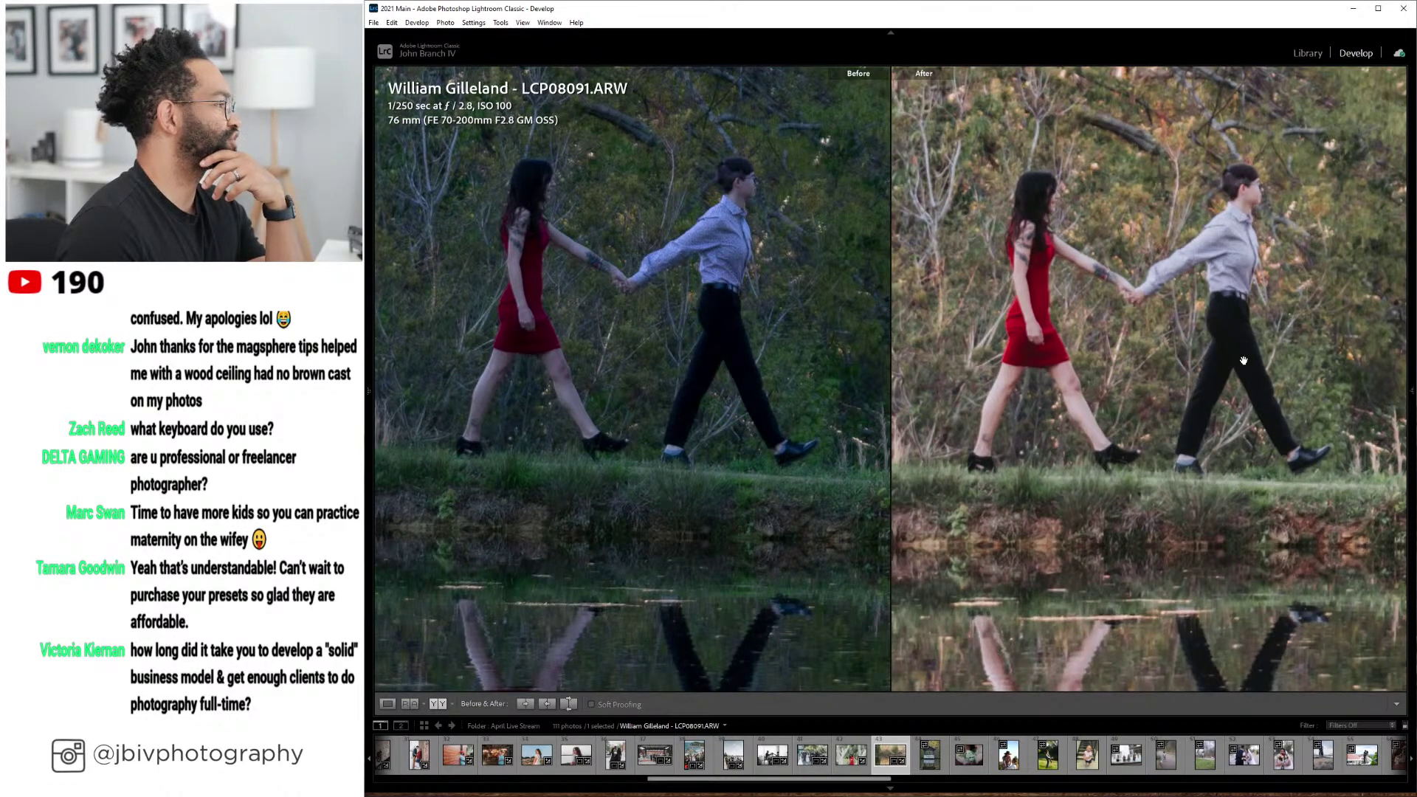
click(1158, 406)
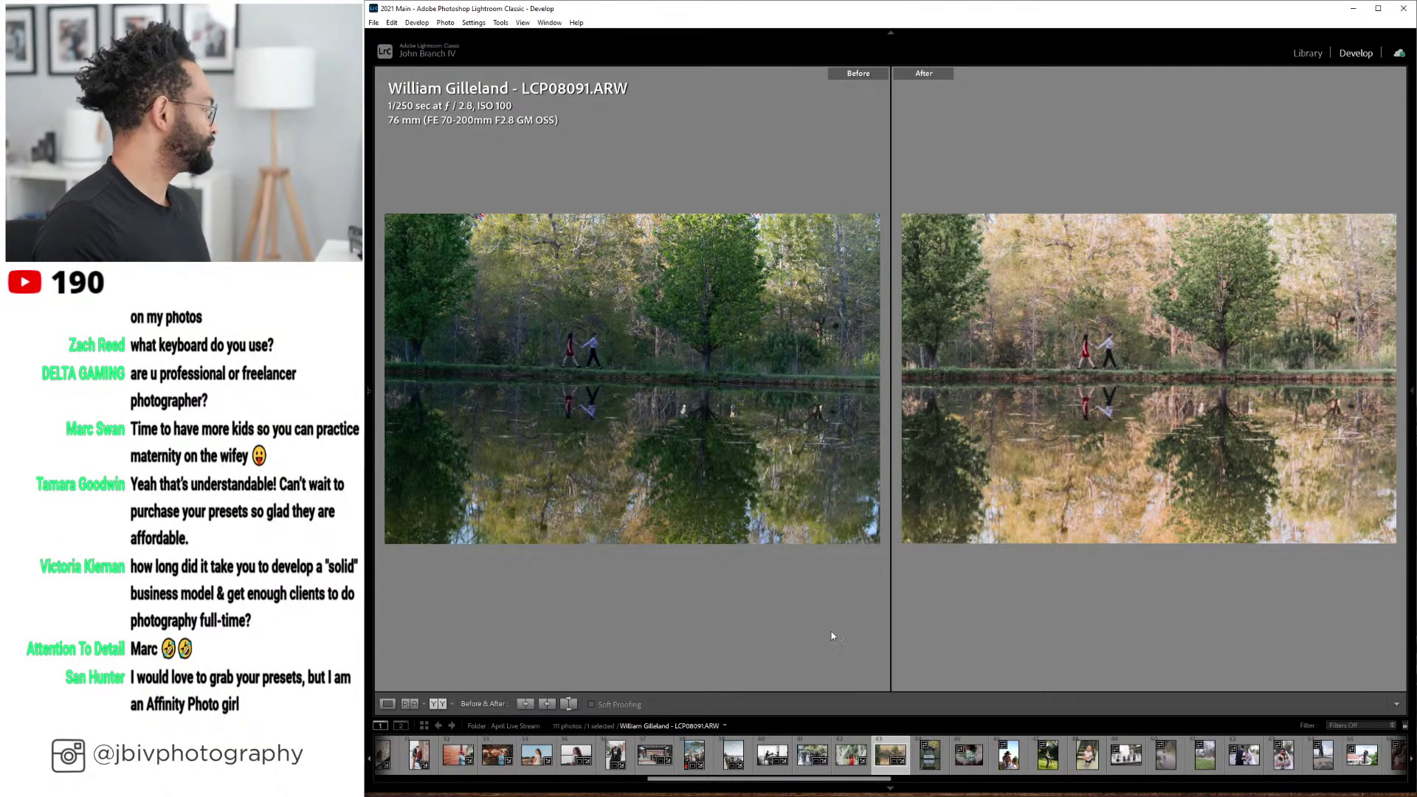
key(Tab)
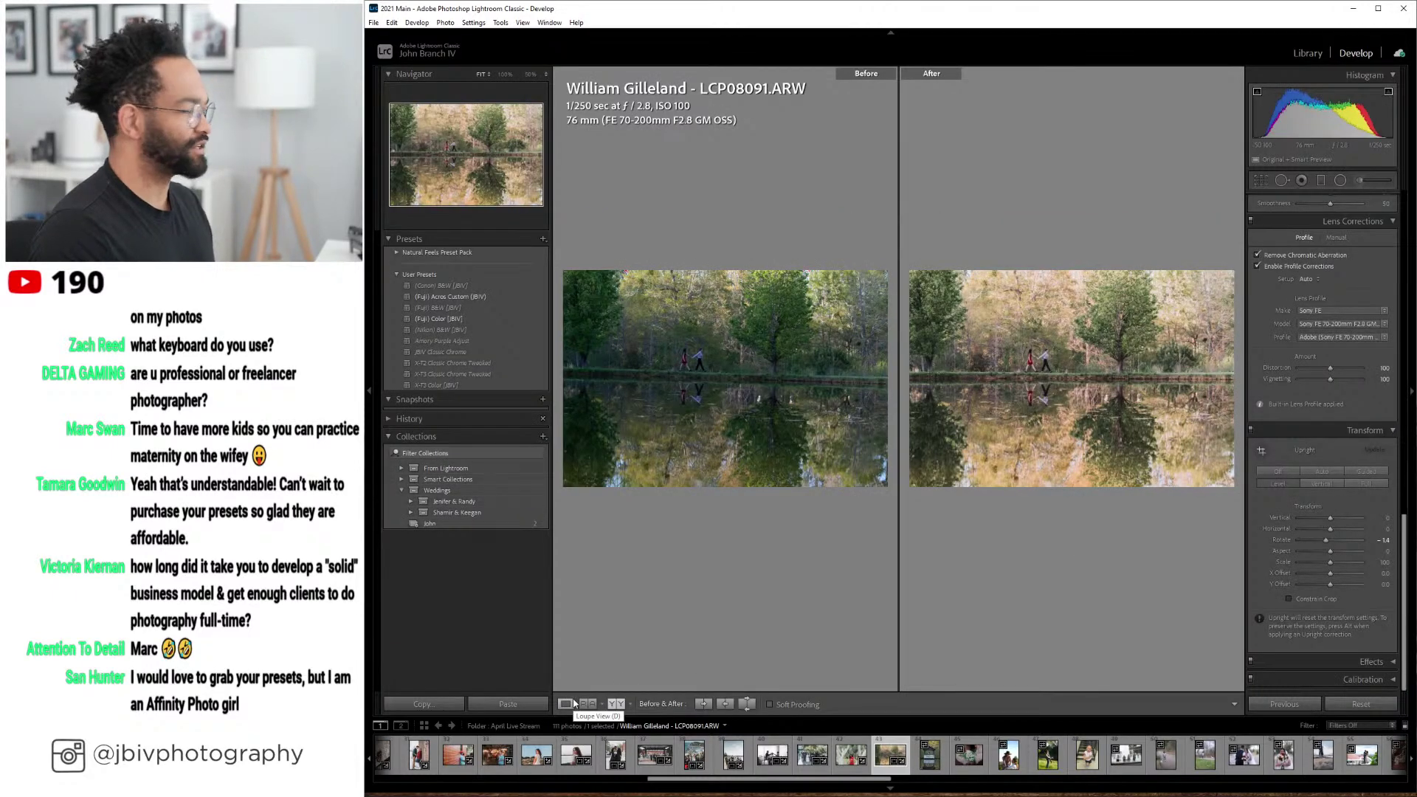
click(570, 703)
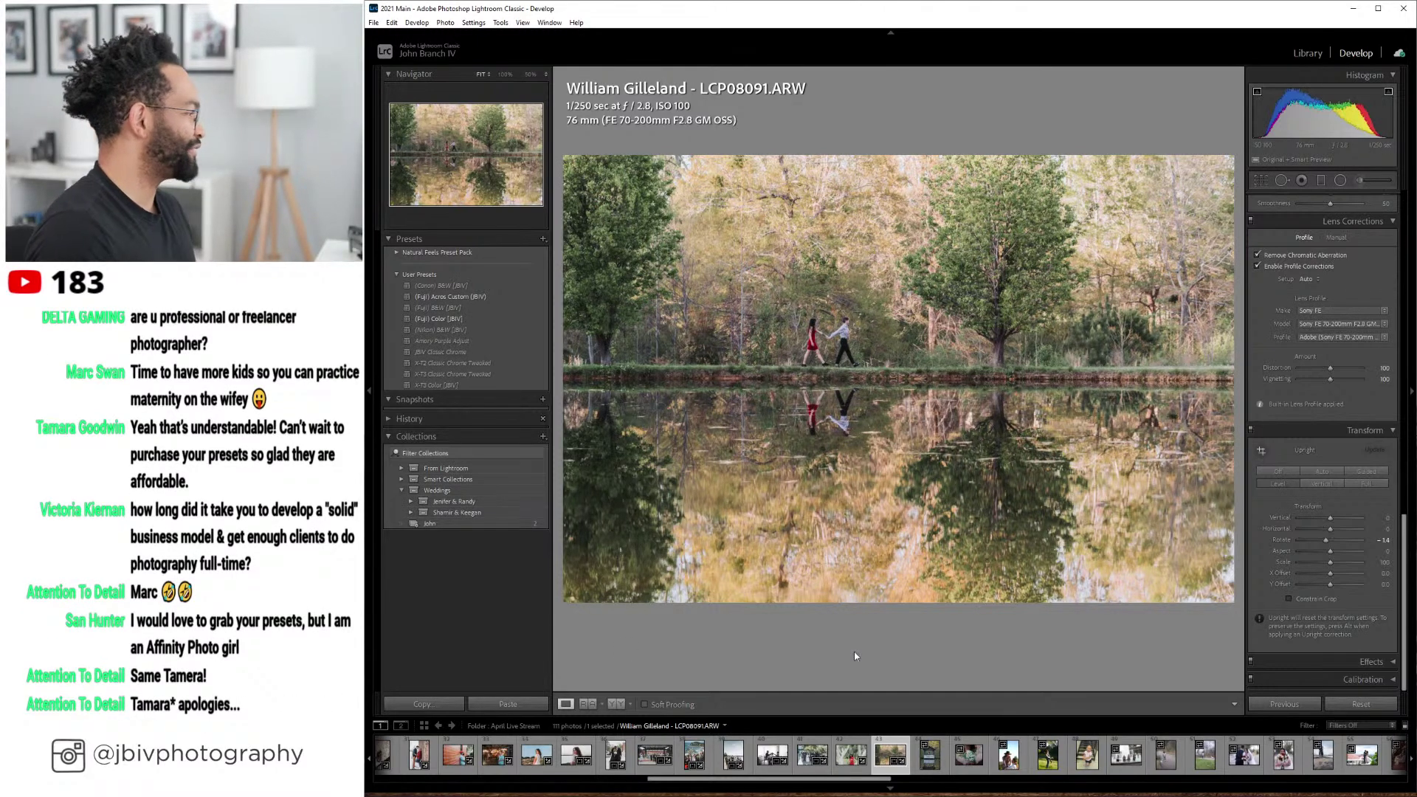
- Open the gazebo photo and crop it tighter at the original aspect ratio, with the gazebo centred in the frame
key(Right)
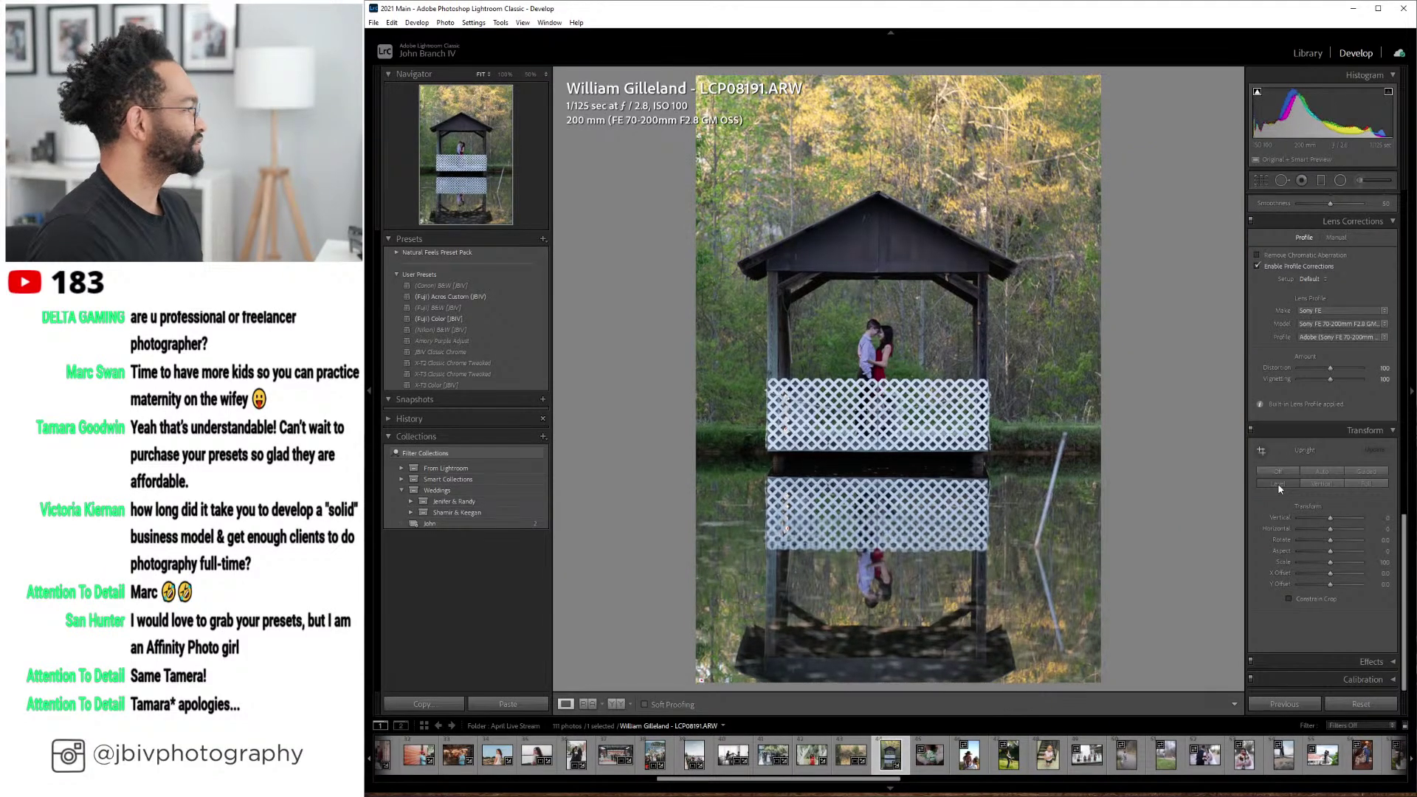
click(1261, 180)
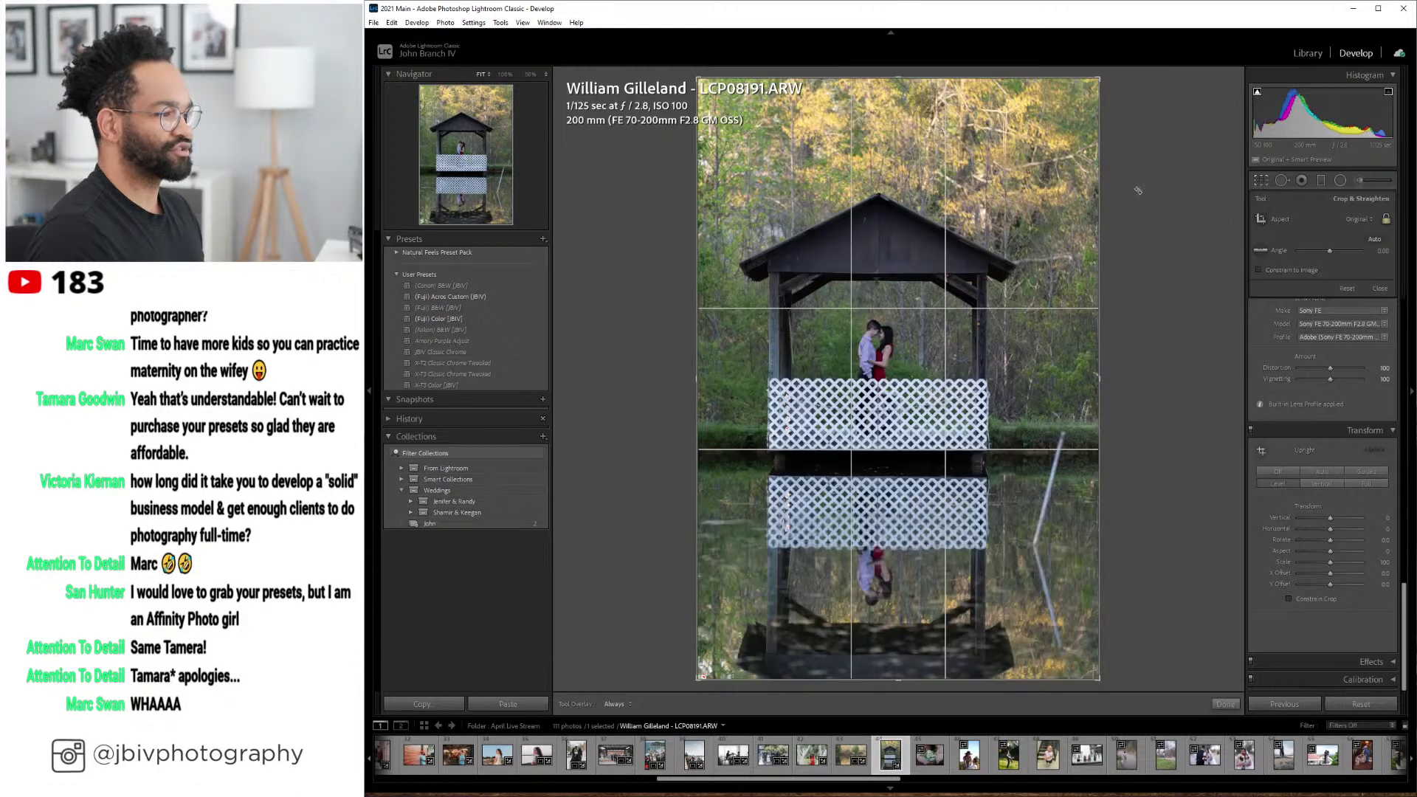
drag(898, 79, 892, 114)
drag(998, 241, 1017, 241)
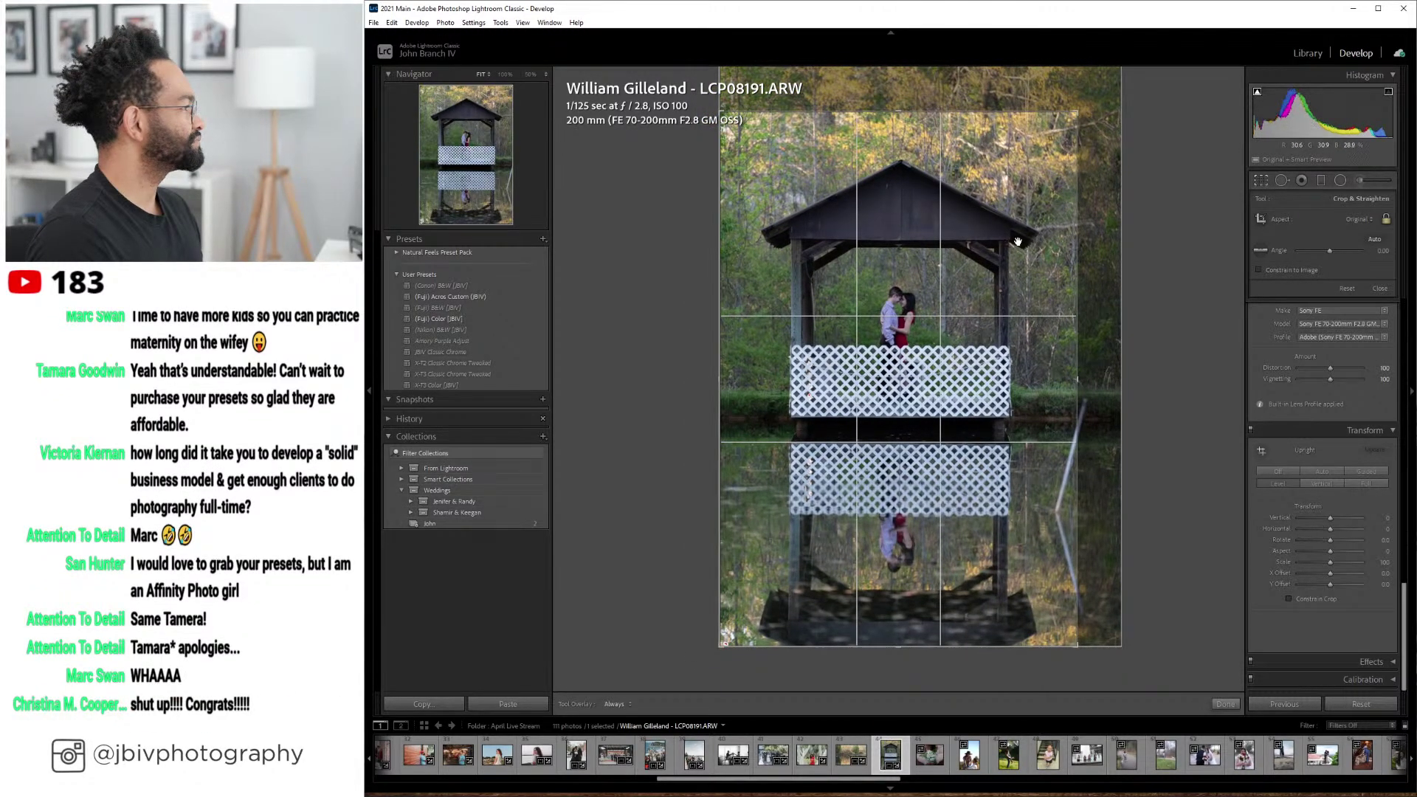
key(Return)
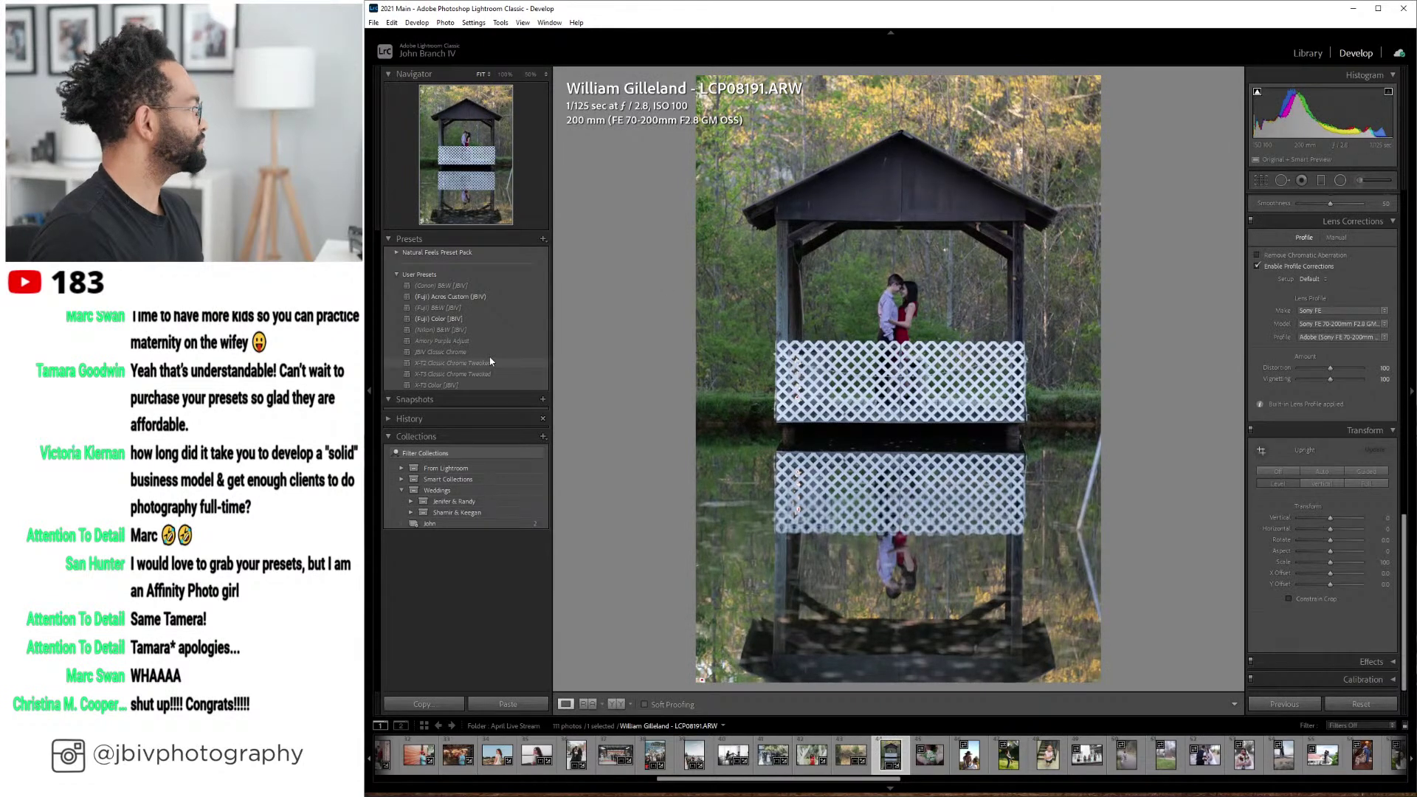
- Apply the (Fuji) Color [JBIV] preset to the gazebo photo and set its lens profile setup to Auto
click(471, 316)
click(1314, 279)
click(1317, 298)
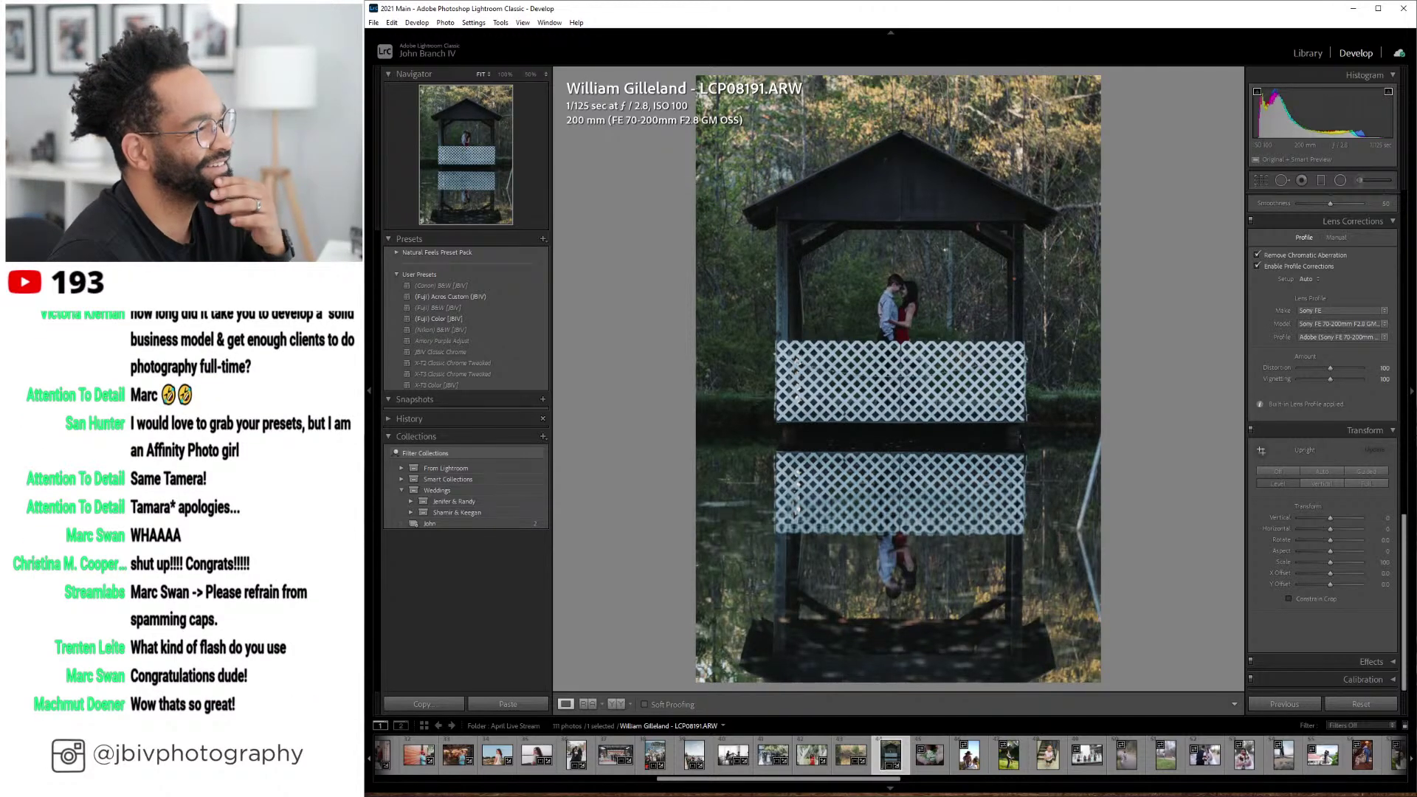
- Brighten and warm the gazebo photo with exposure +1.20, temperature 7350 and tint +39
scroll(1256, 307, up, 5)
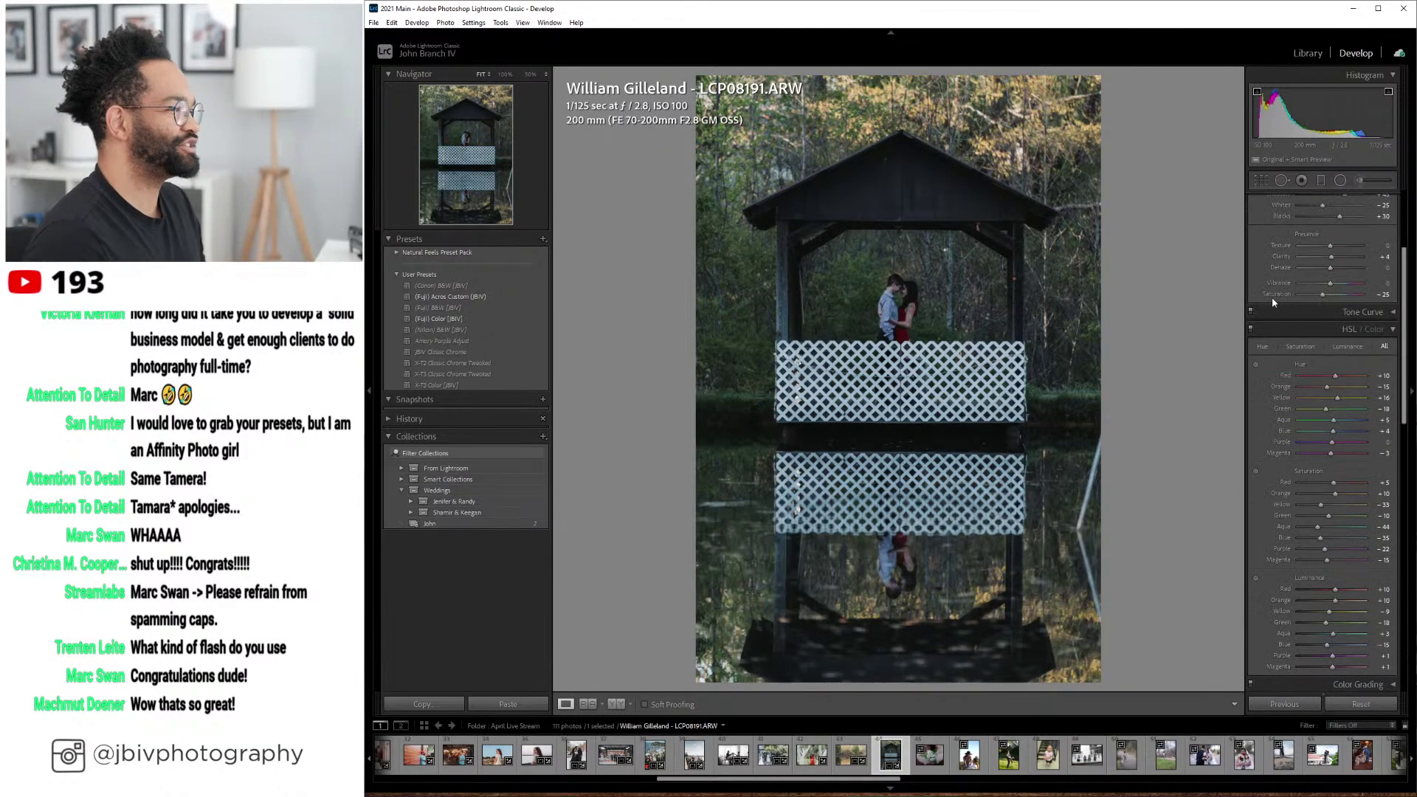
scroll(1273, 296, up, 3)
drag(1332, 315, 1351, 318)
drag(1305, 274, 1337, 312)
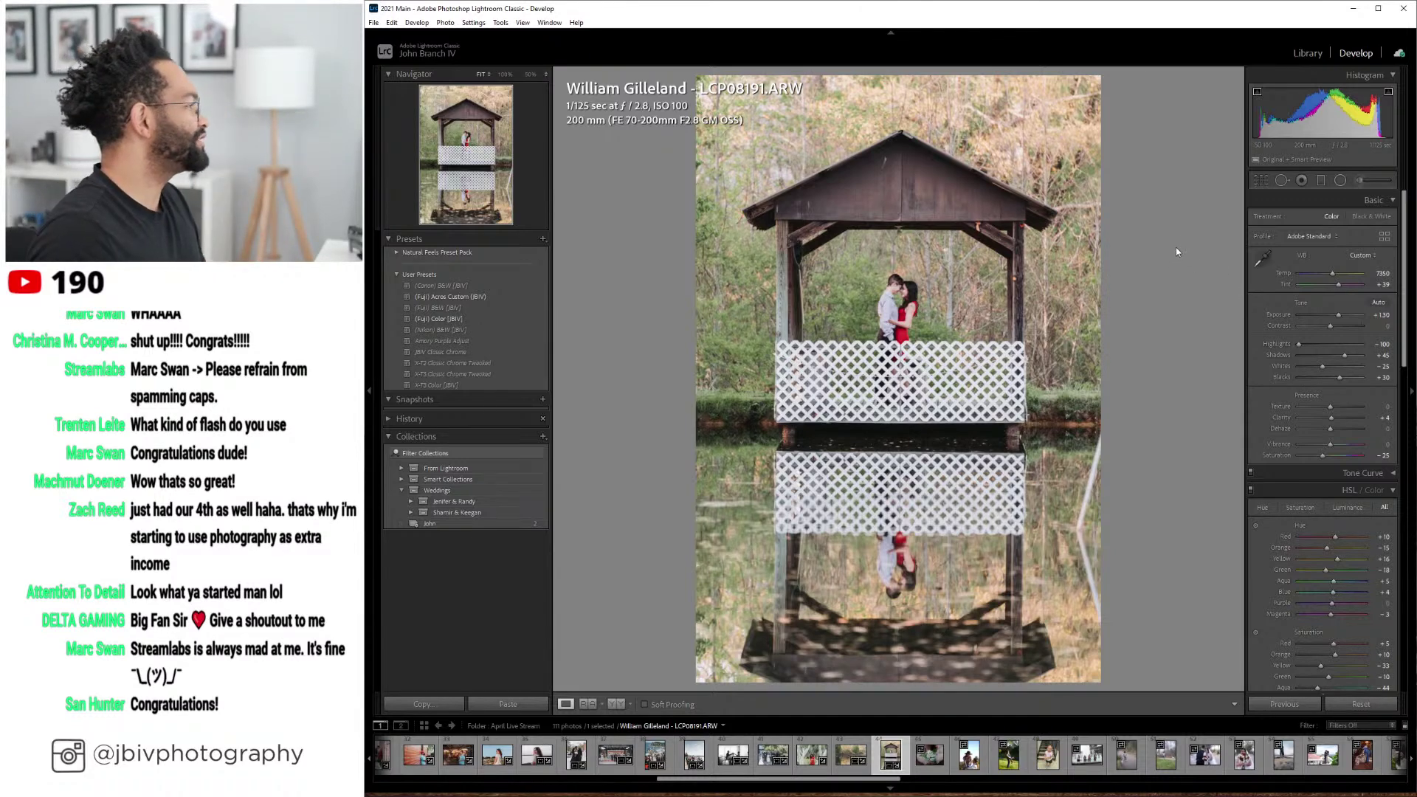
- Apply the (Fuji) Color [JBIV] preset to the bouquet photo and set exposure +1.90, temperature 5600, tint +24 and clarity +9
key(Right)
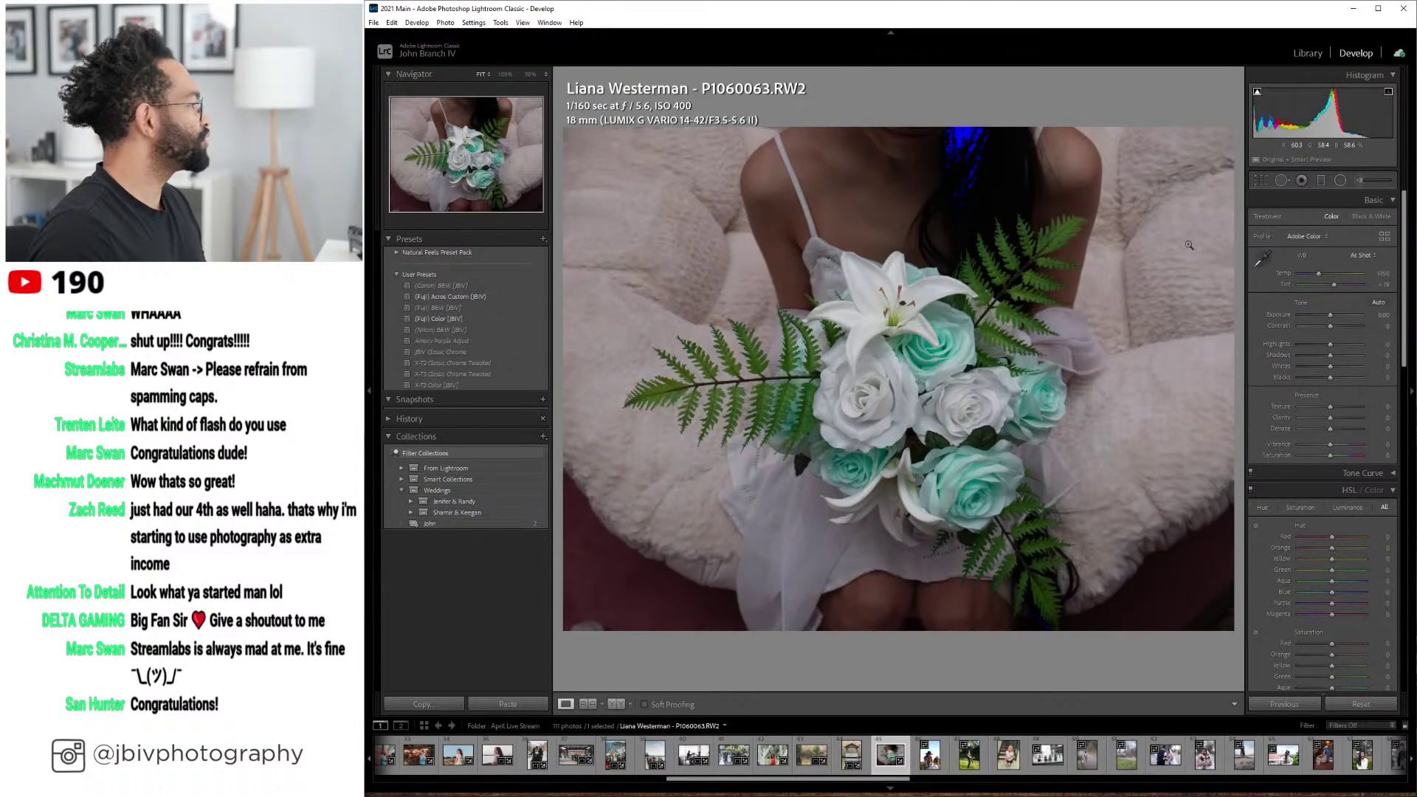
click(952, 411)
click(974, 414)
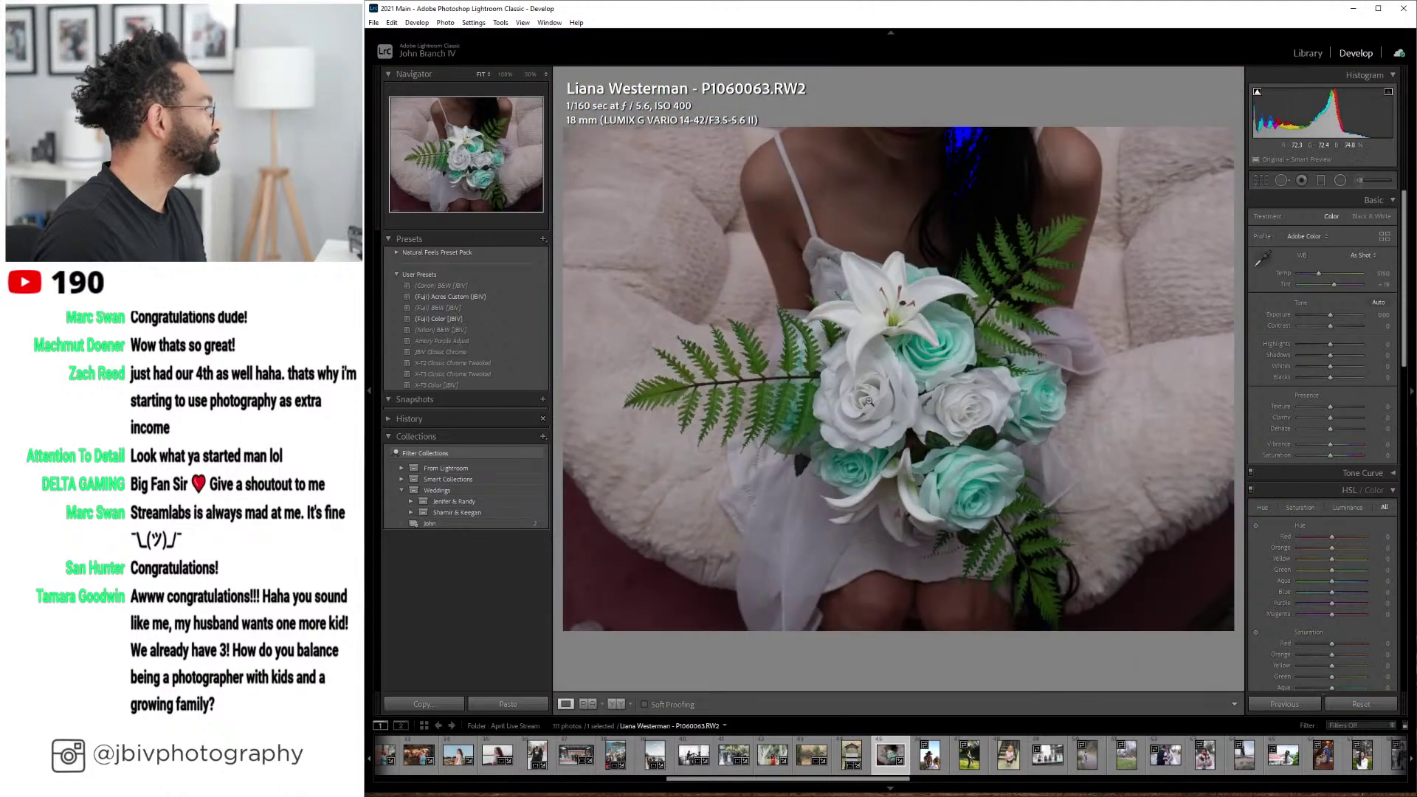
click(441, 319)
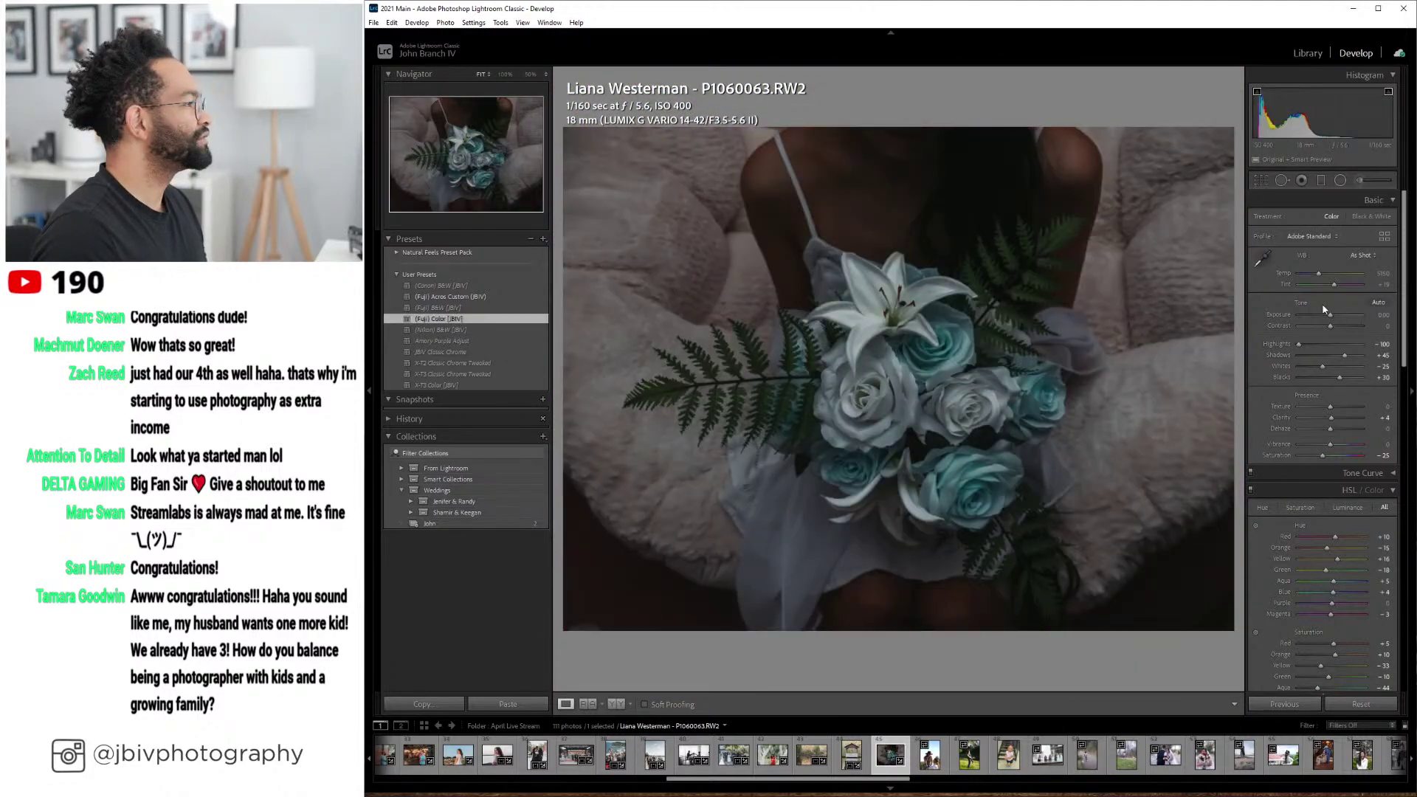
mouse_move(1325, 310)
mouse_down()
mouse_move(1335, 316)
mouse_move(1333, 286)
mouse_up()
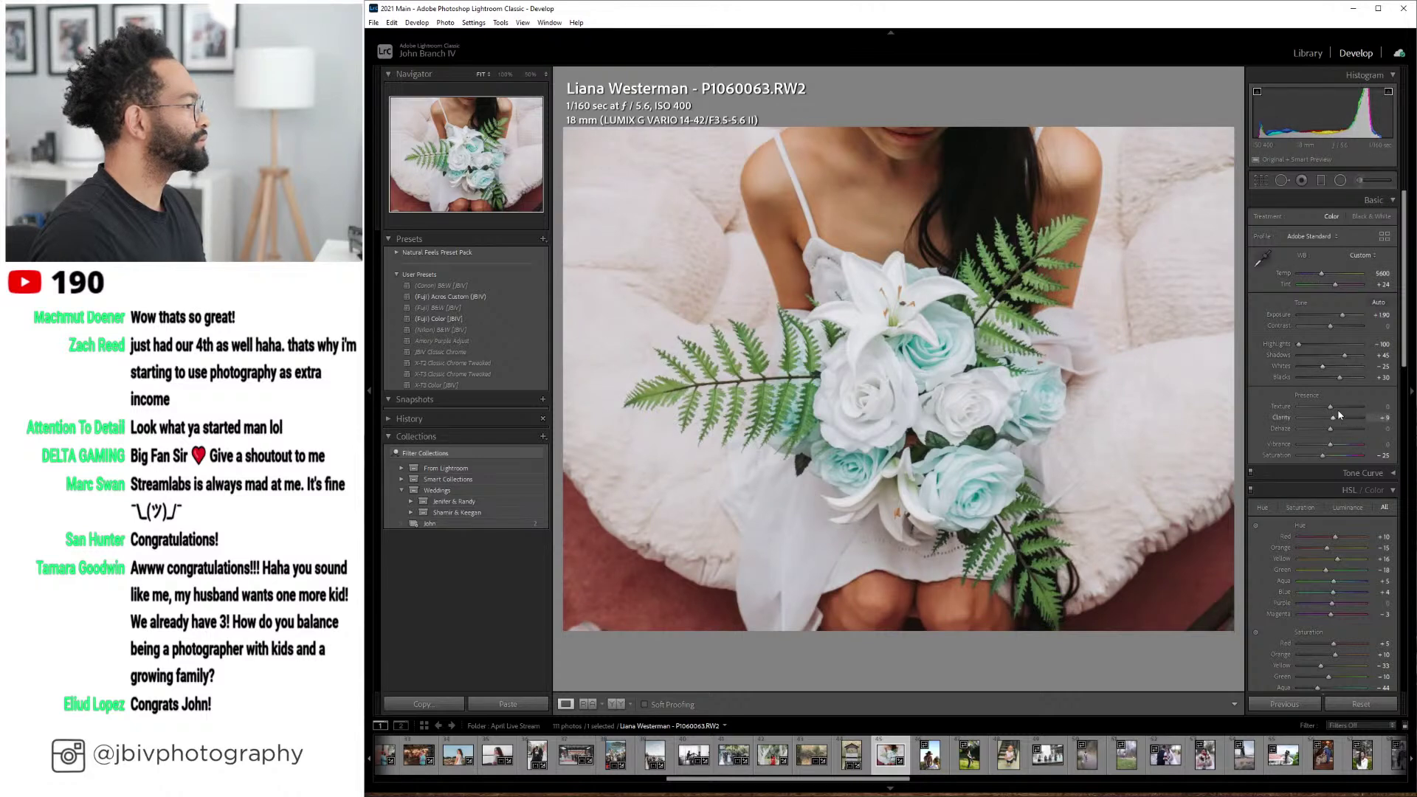
- Set the bouquet photo's lens profile setup to Auto
scroll(1321, 383, down, 5)
scroll(1320, 383, down, 5)
click(1312, 441)
click(1301, 467)
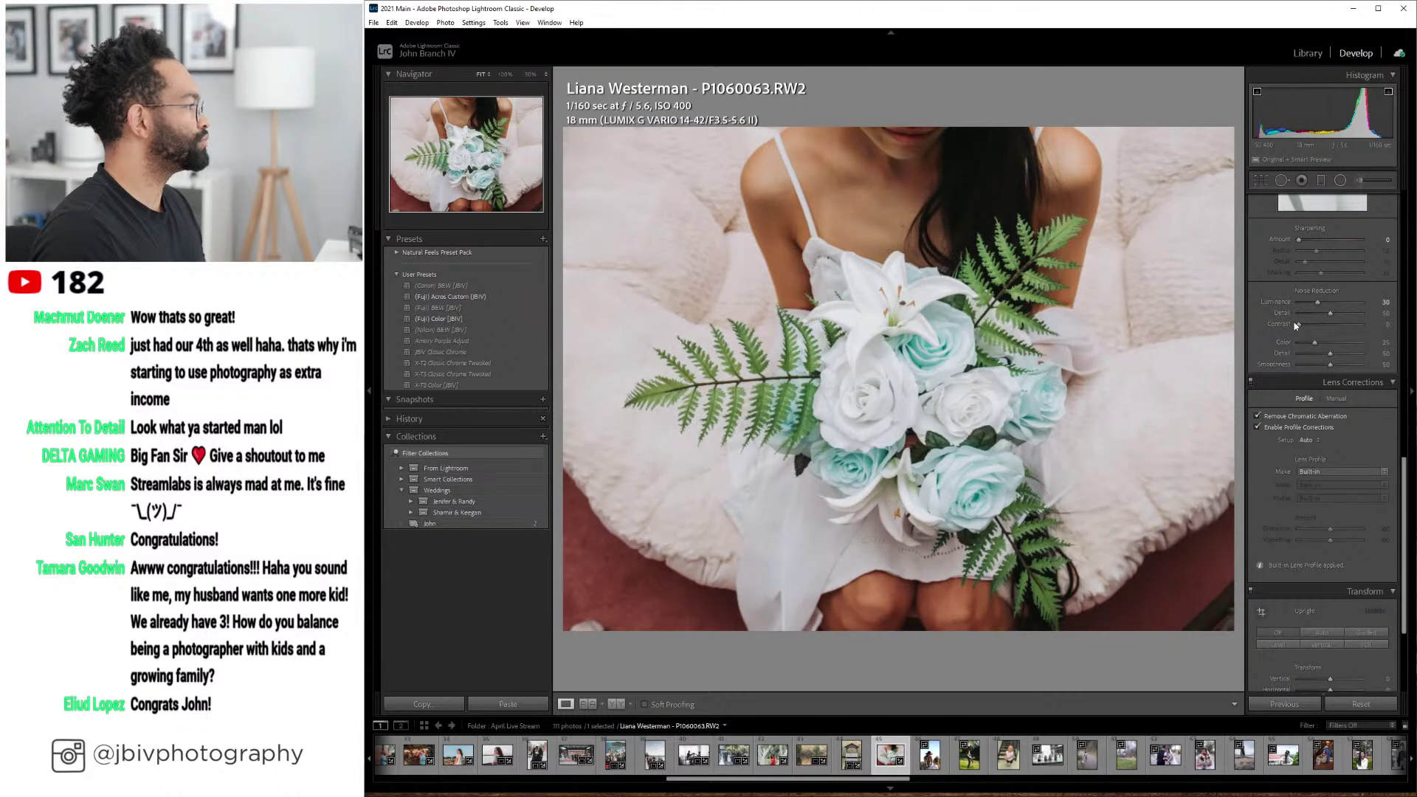
- Compare the bouquet photo's before and after versions side by side in a larger view, and return to the single view
click(616, 704)
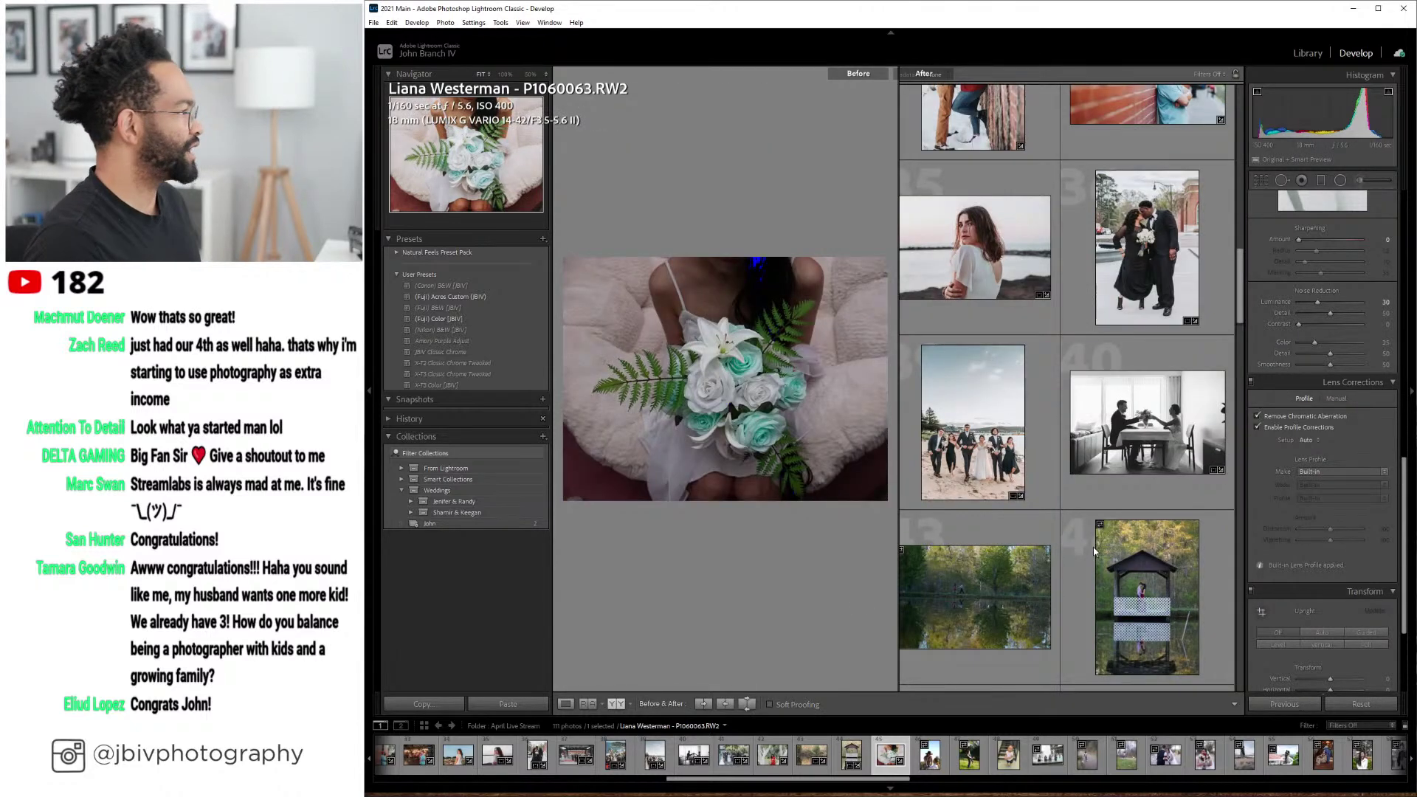
key(Tab)
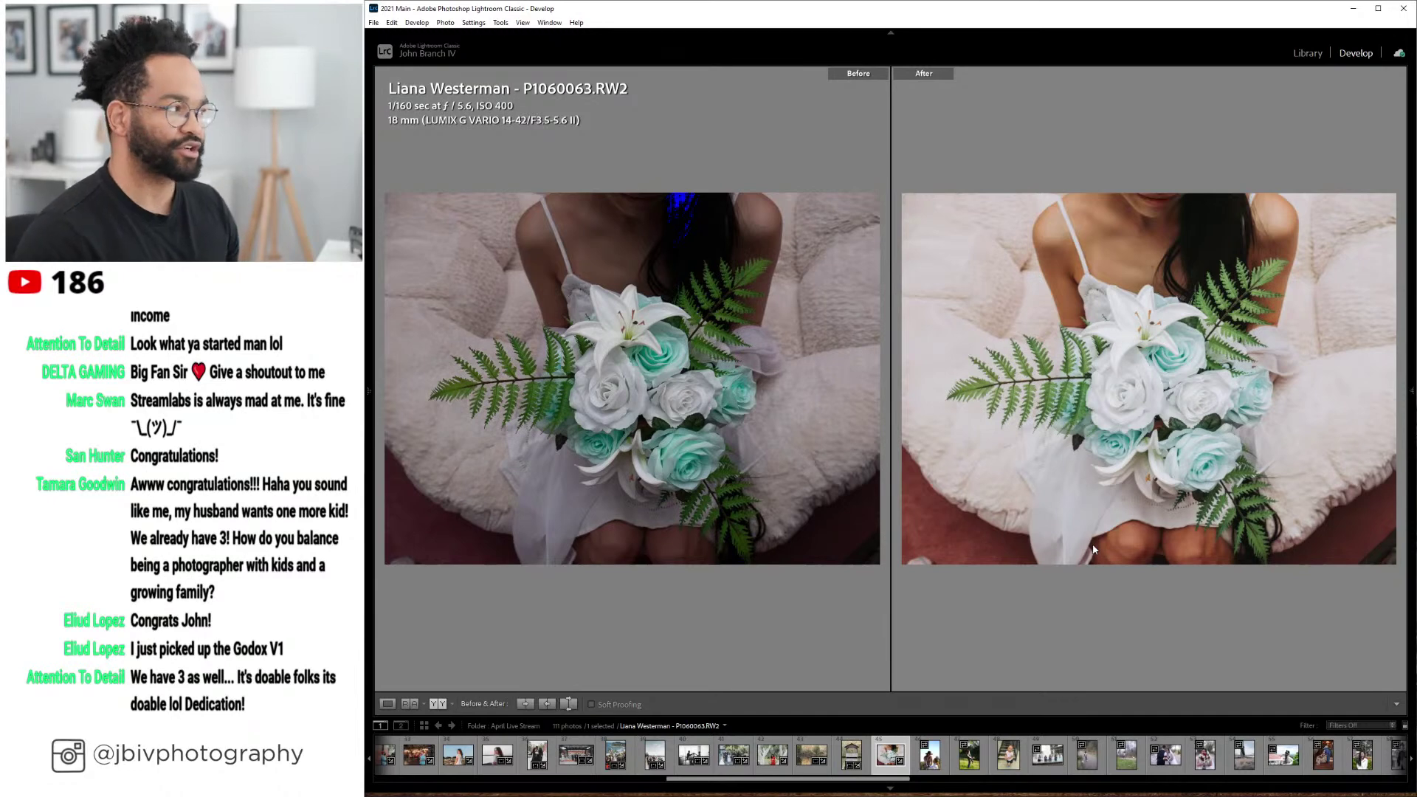
key(F11)
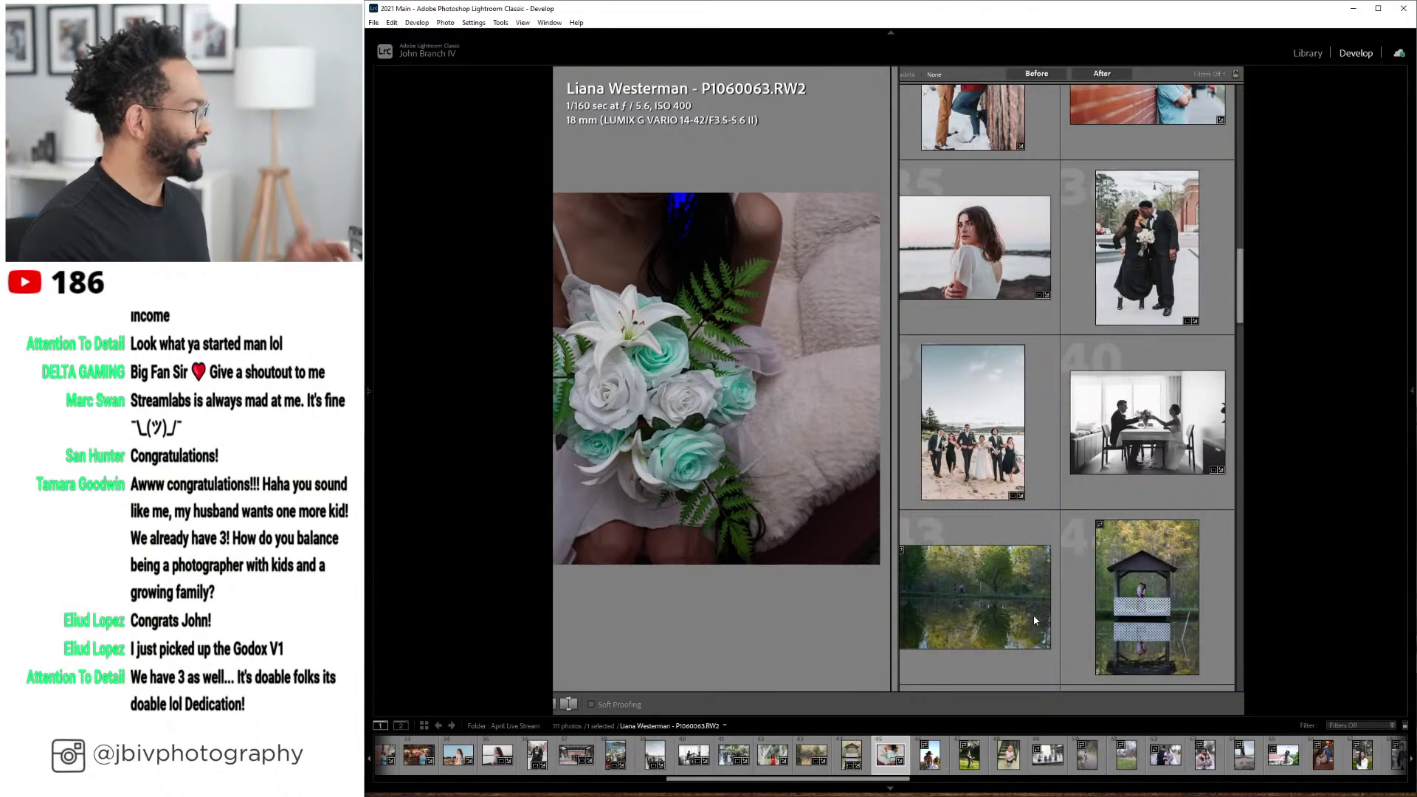
key(F11)
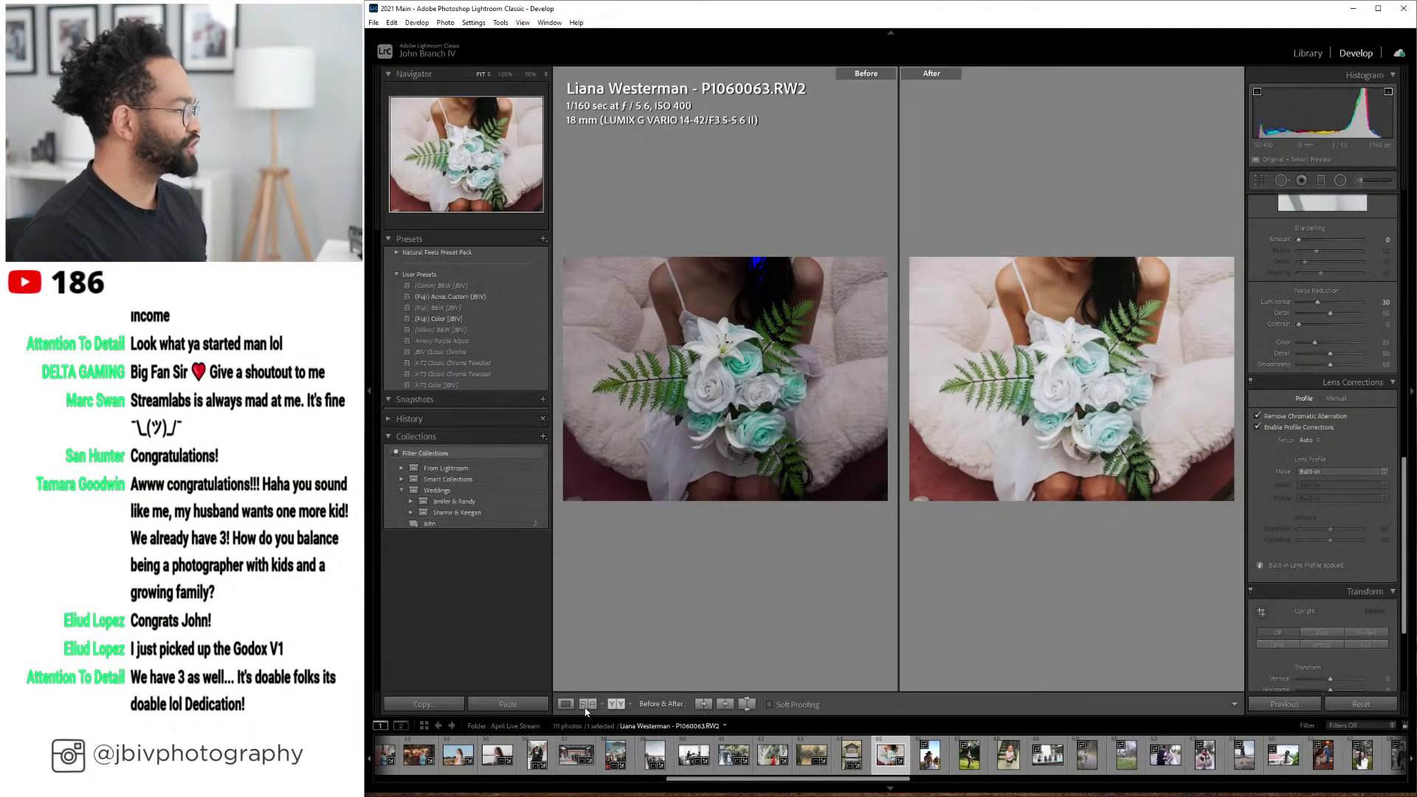
click(568, 704)
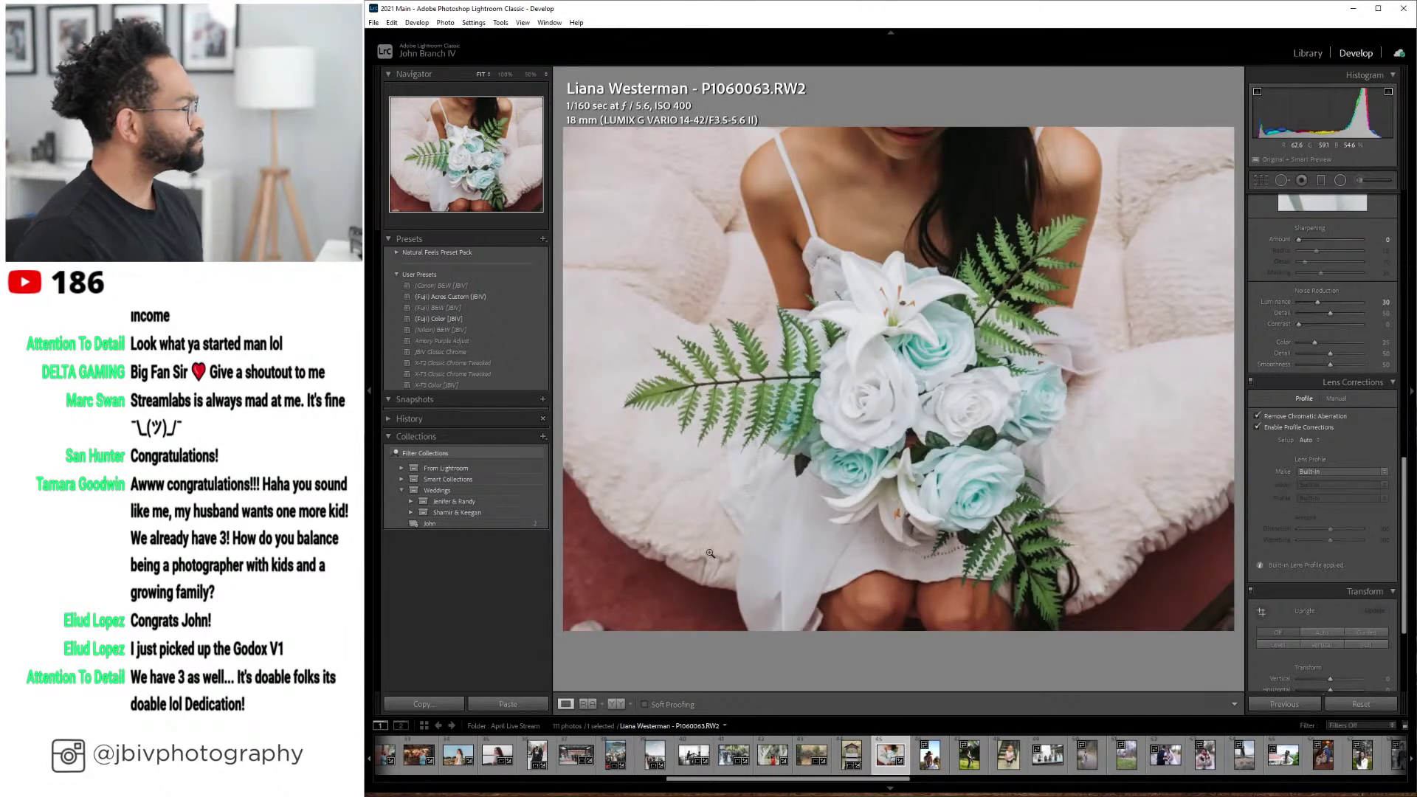
- Browse the April Live Stream photo grid and open the photo of the woman in the brown hat with her partner for developing
click(1310, 56)
scroll(756, 480, down, 15)
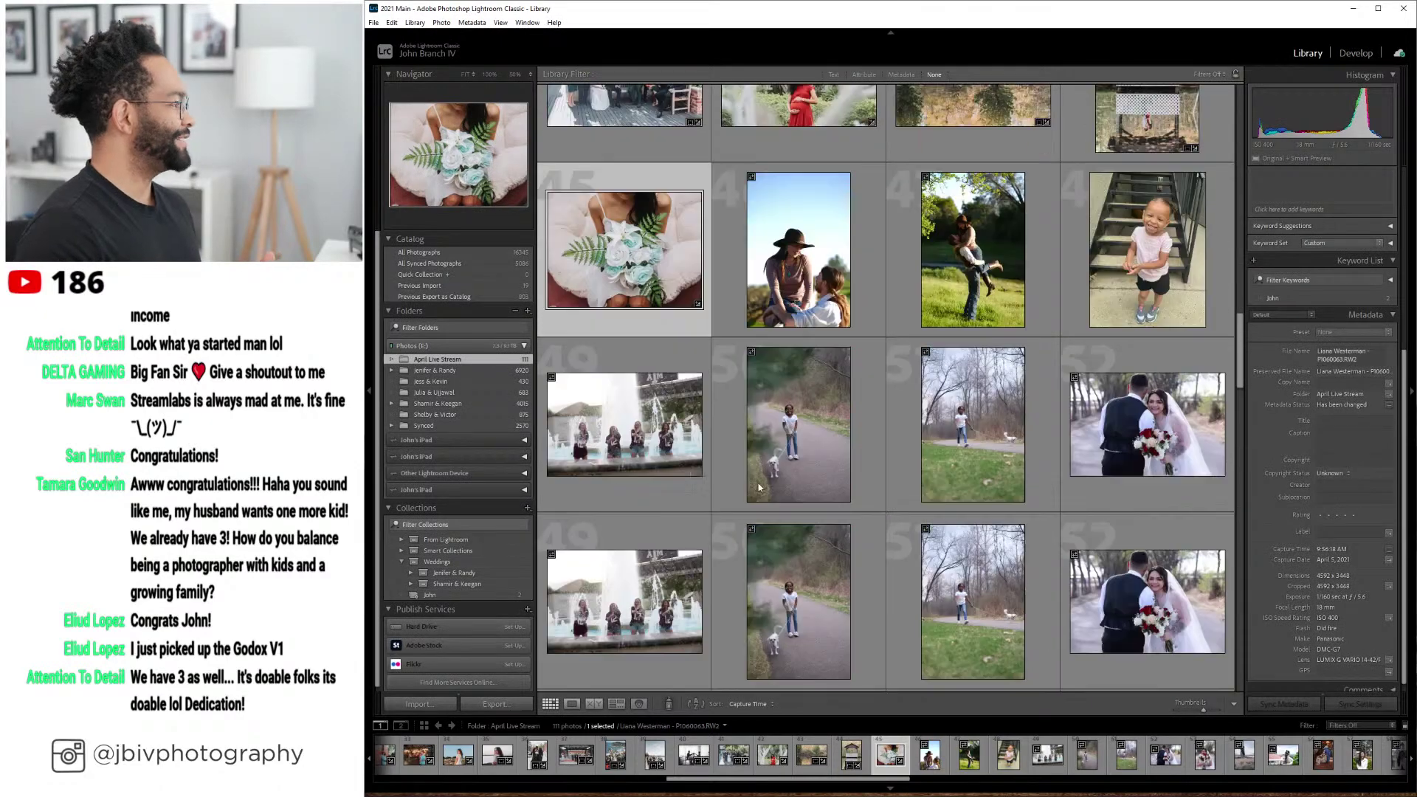
scroll(757, 484, up, 5)
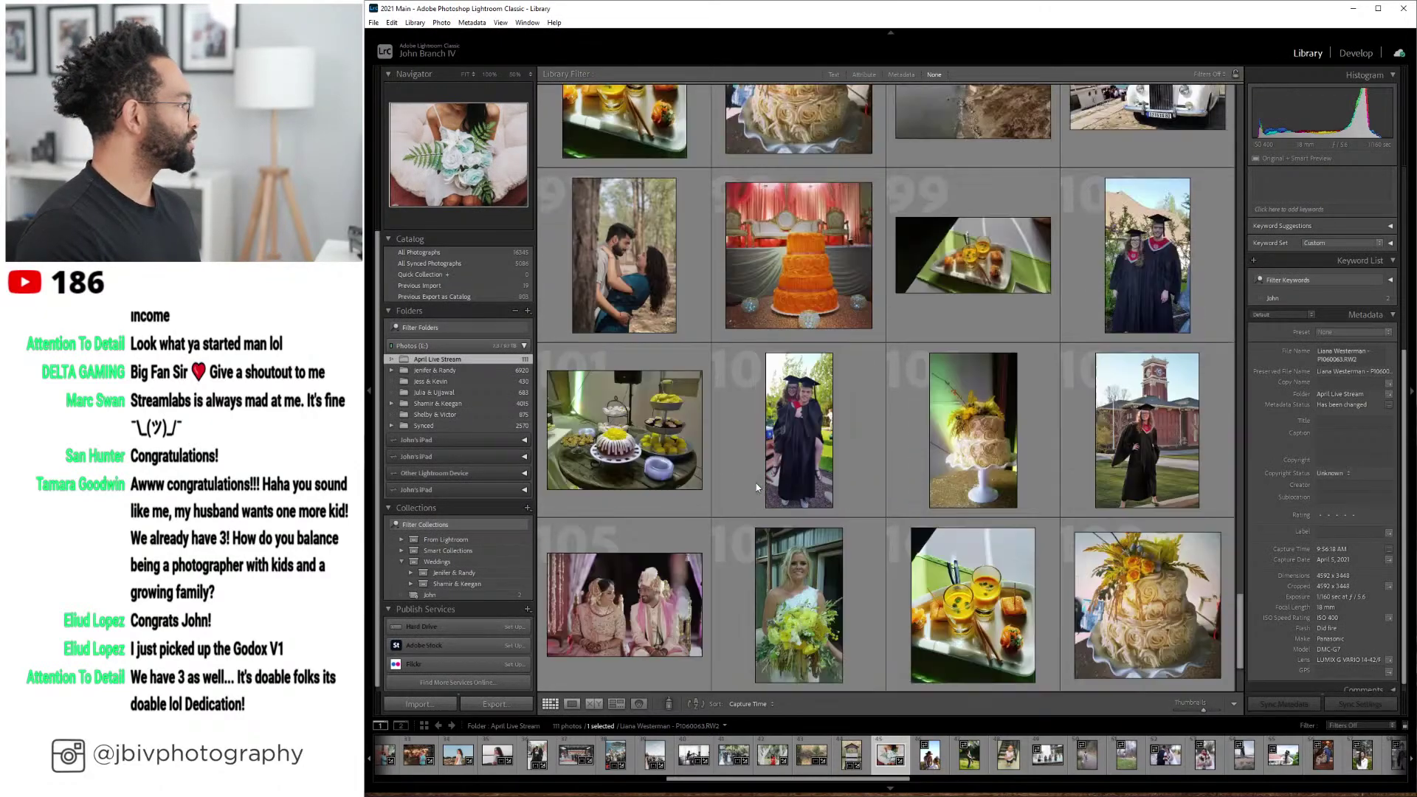
scroll(757, 487, up, 10)
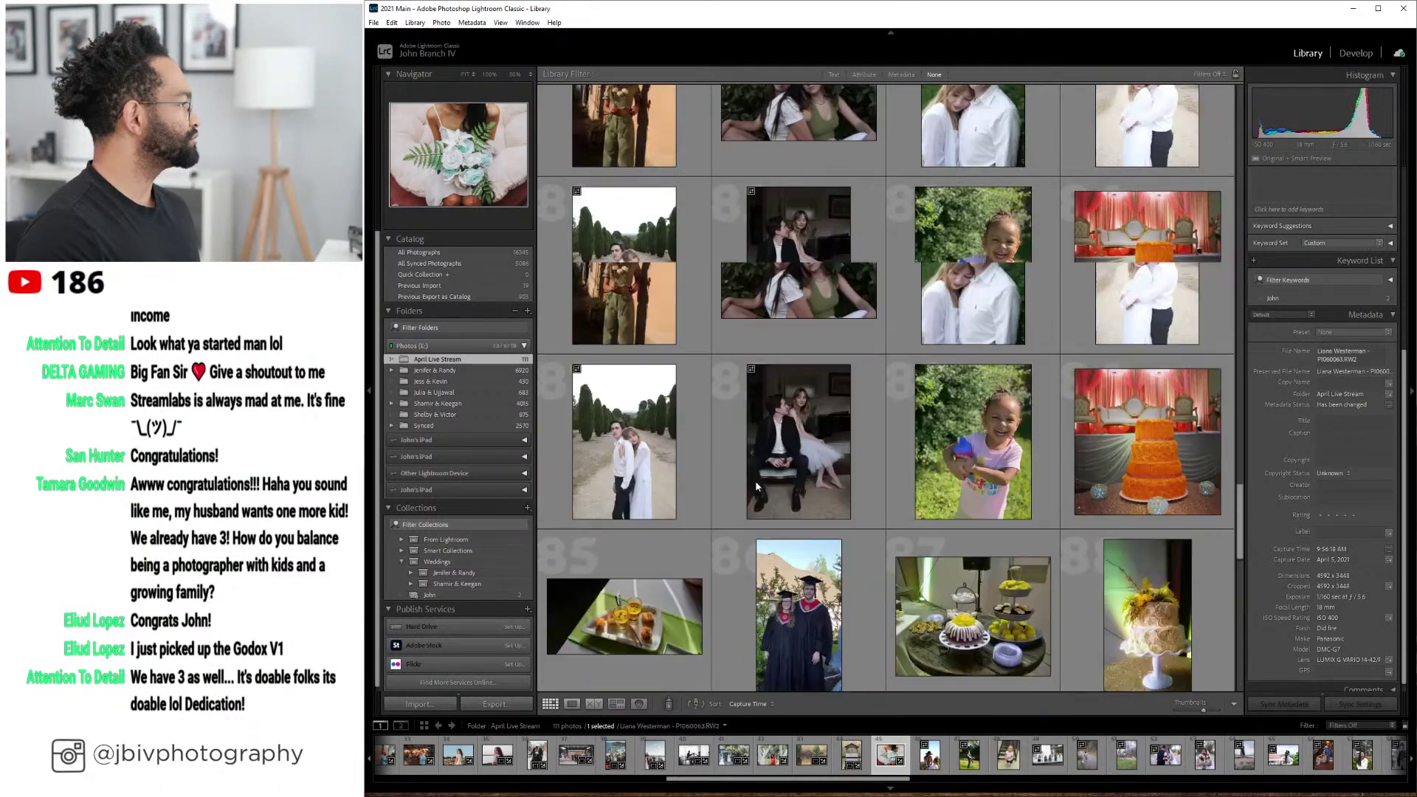
scroll(755, 486, up, 4)
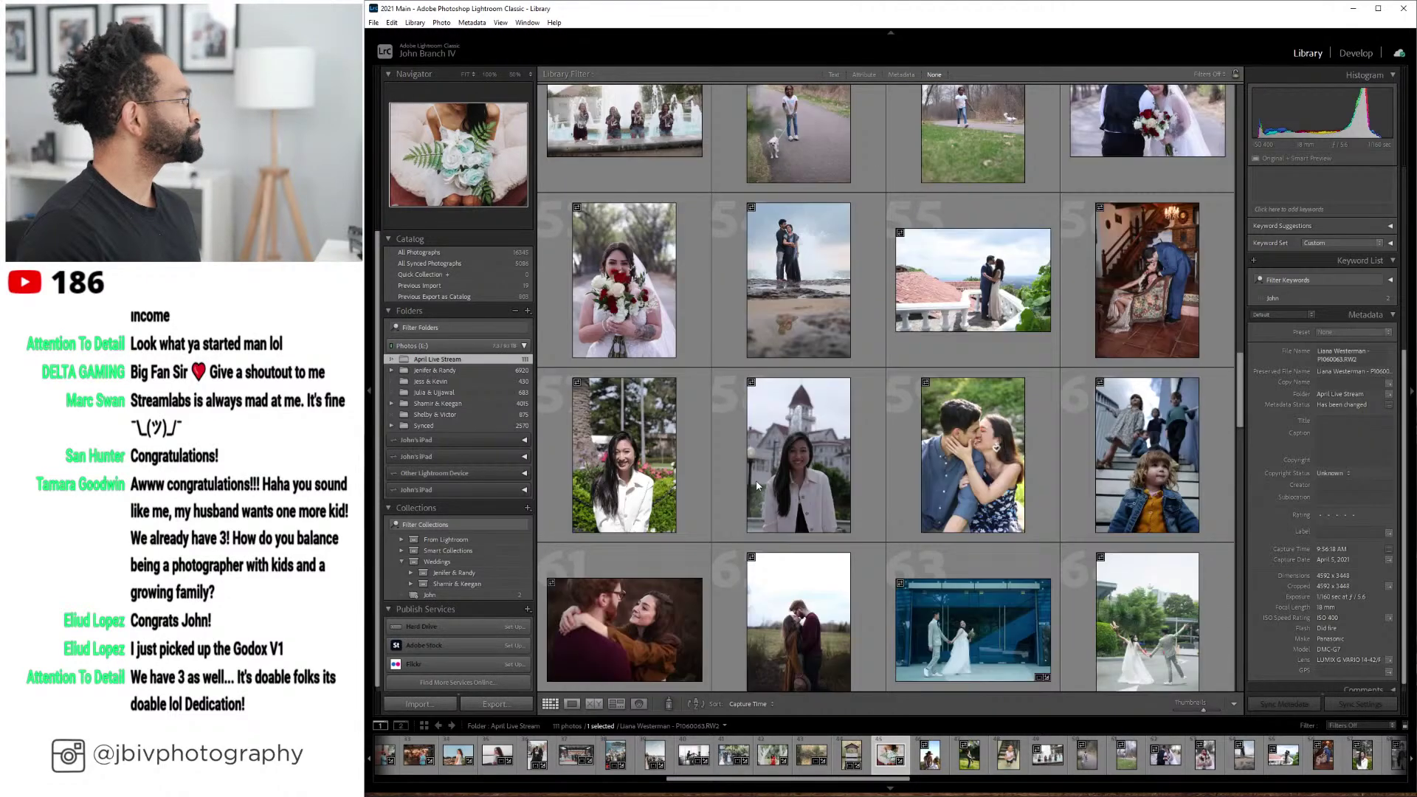
click(838, 316)
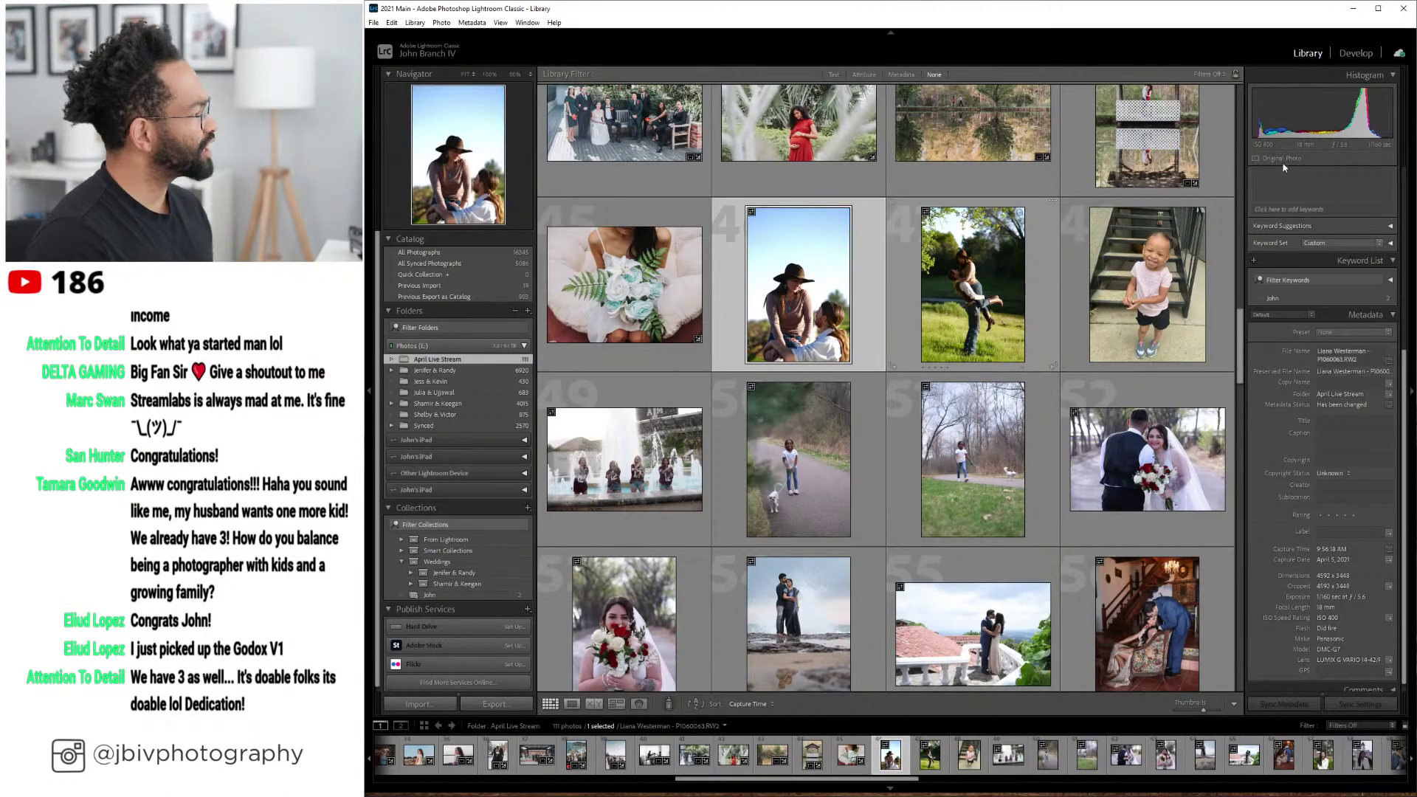
click(1356, 54)
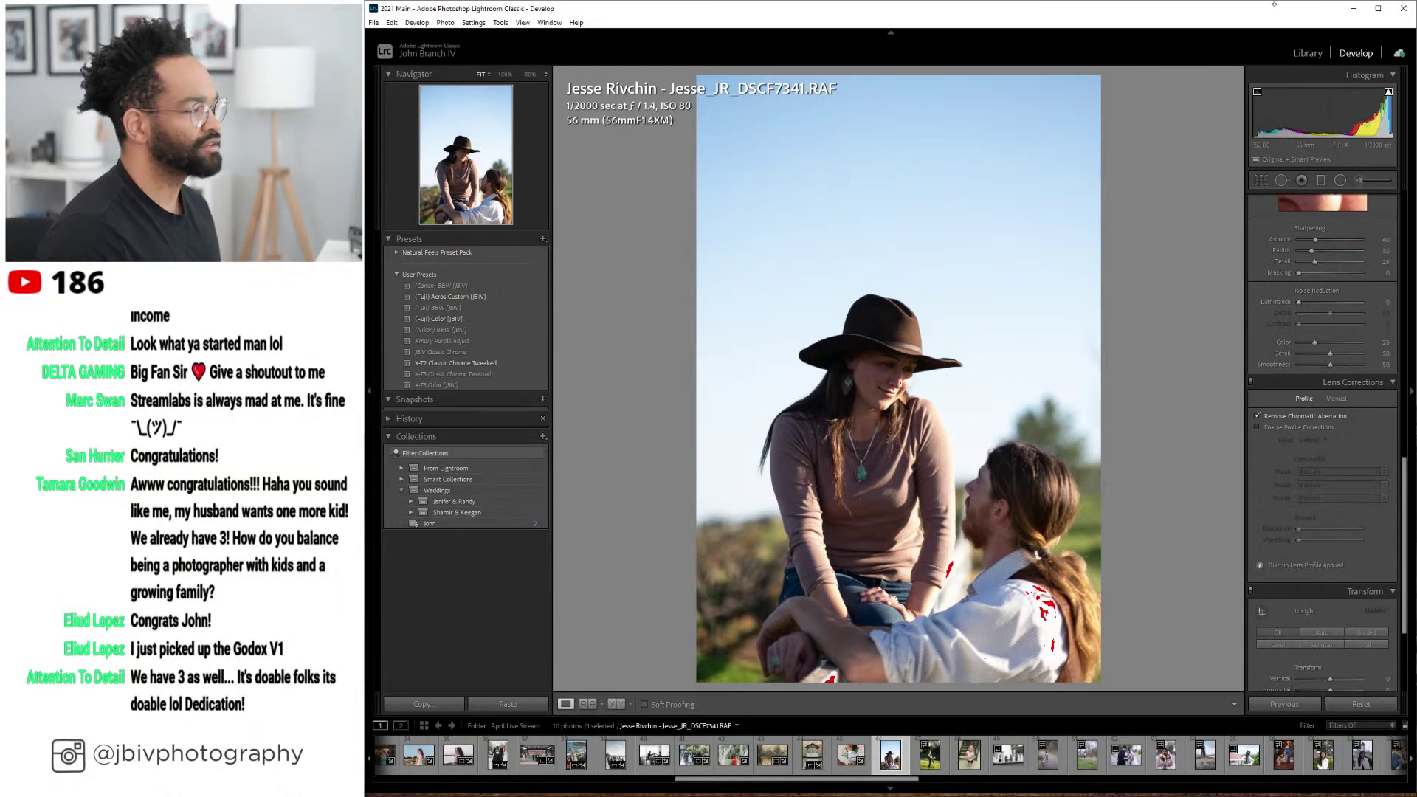
- Apply the (Fuji) Color [JBIV] preset to the brown-hat couple photo and set clarity to +9 and temperature to 6000
click(437, 318)
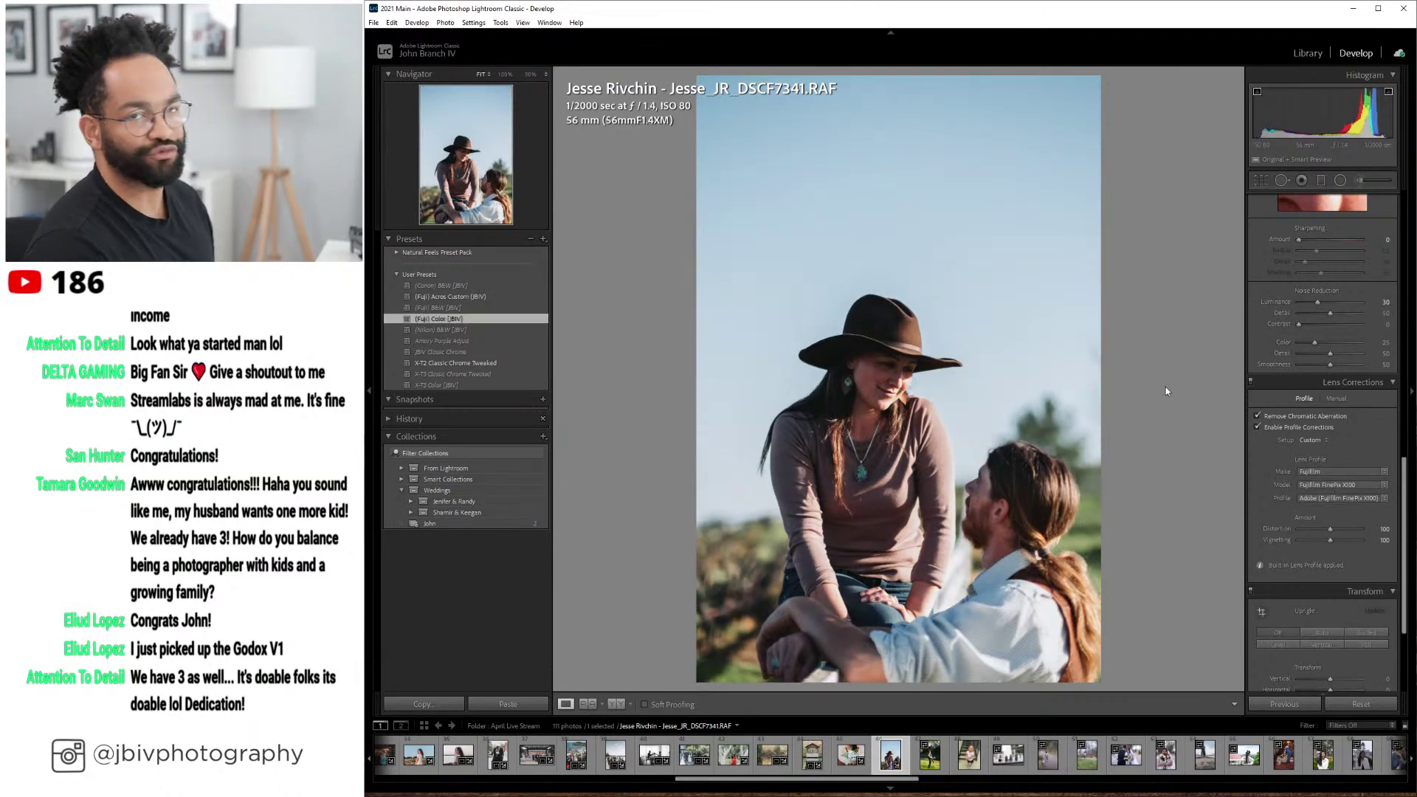
scroll(1284, 329, up, 5)
scroll(1297, 322, up, 3)
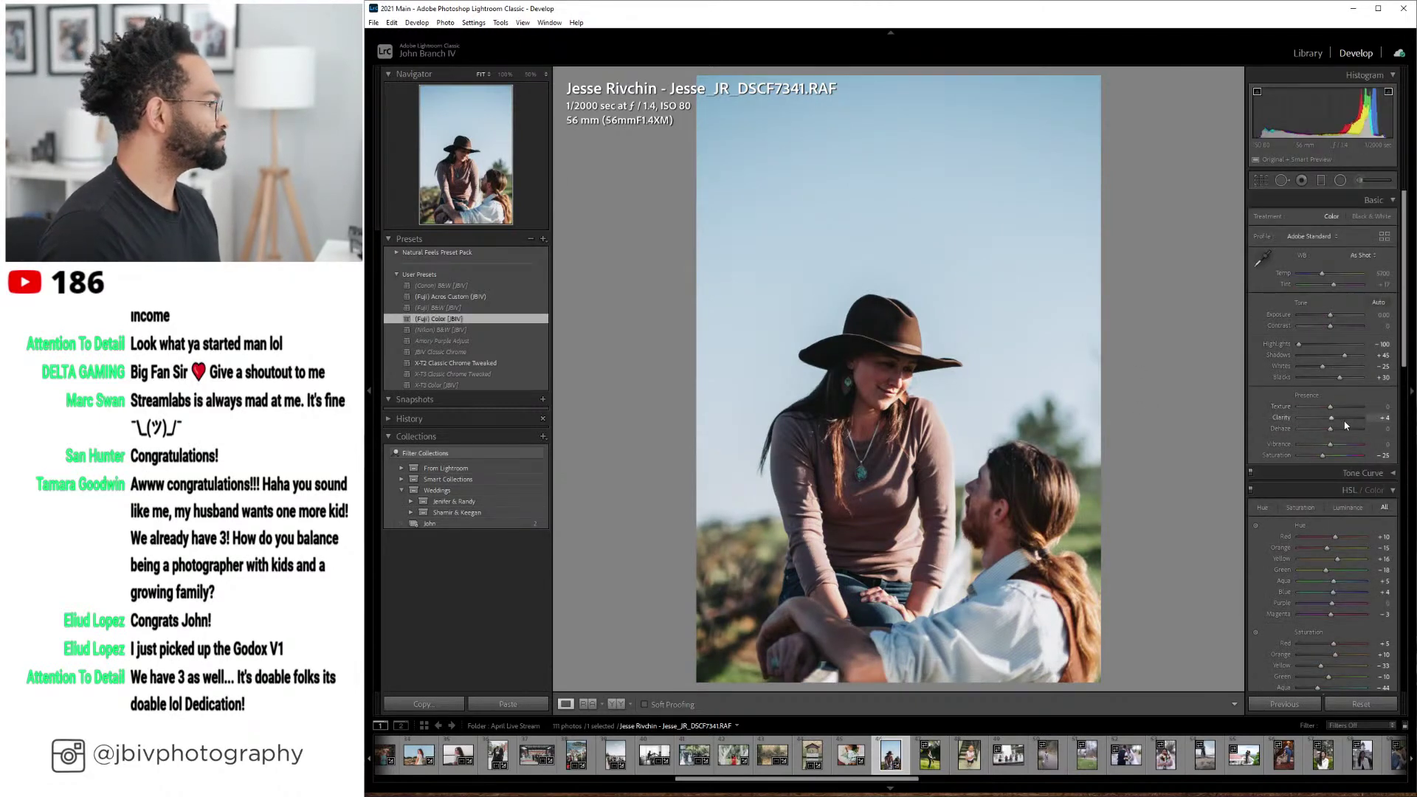
drag(1320, 275, 1322, 277)
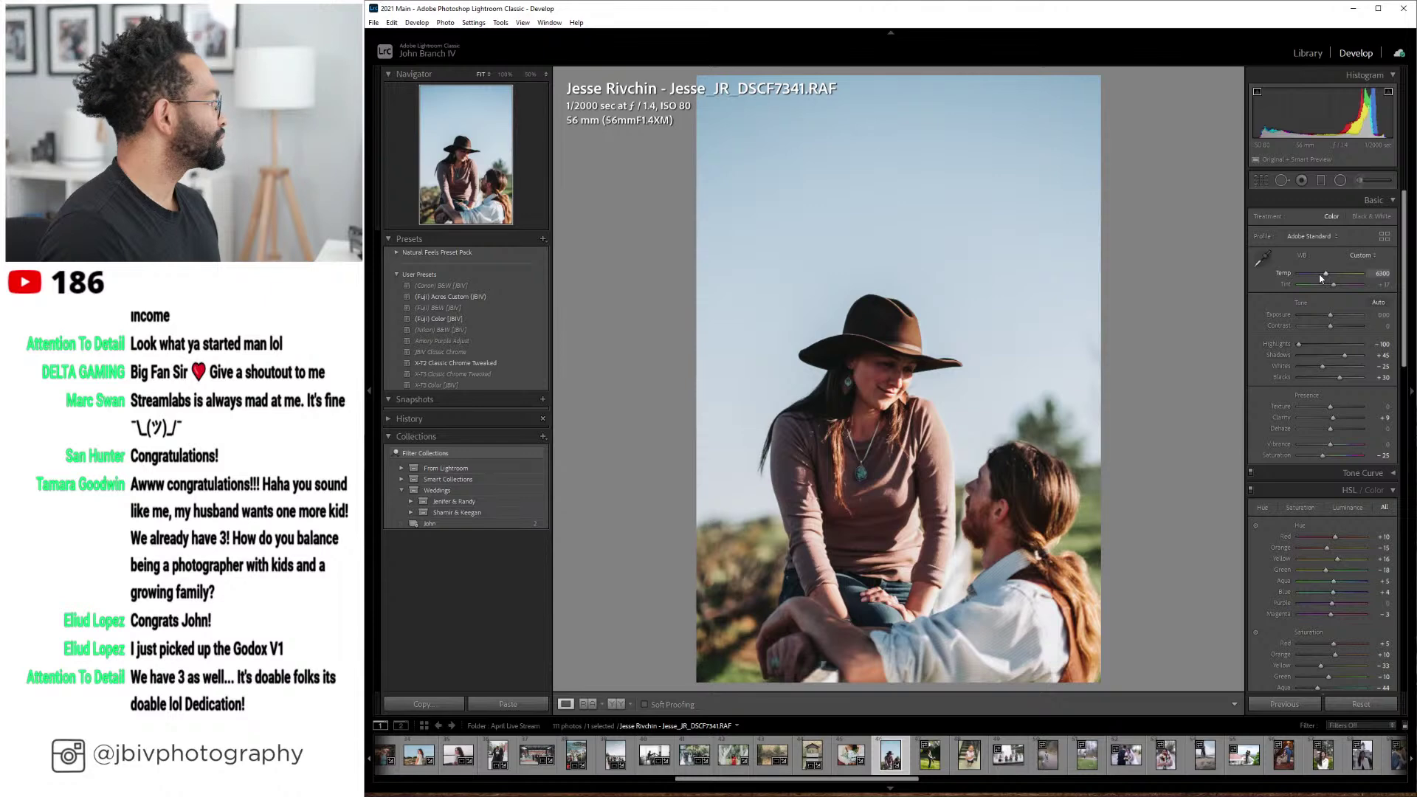
- Crop the brown-hat couple photo tighter by trimming the sky above them, and set the exposure to +0.30
click(1307, 54)
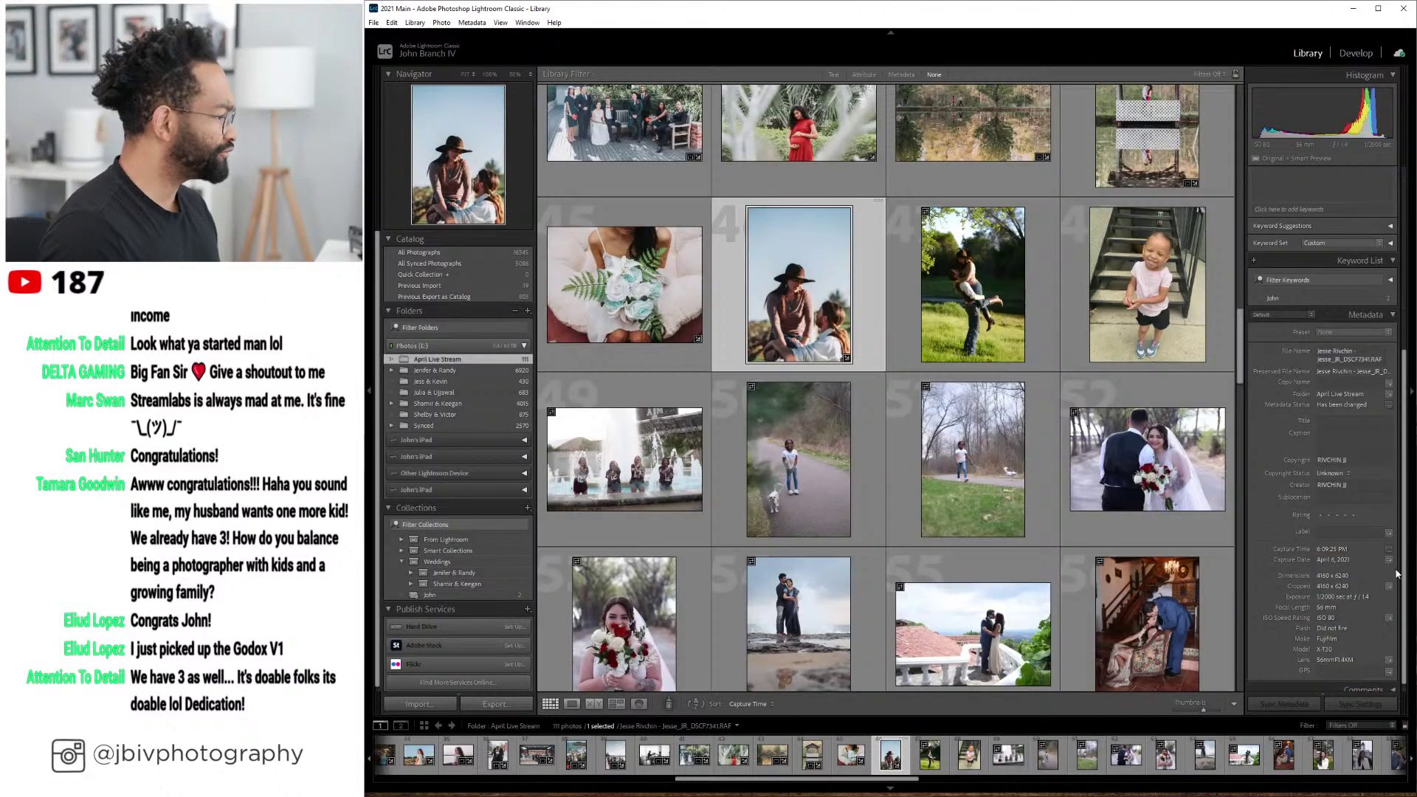
click(1355, 53)
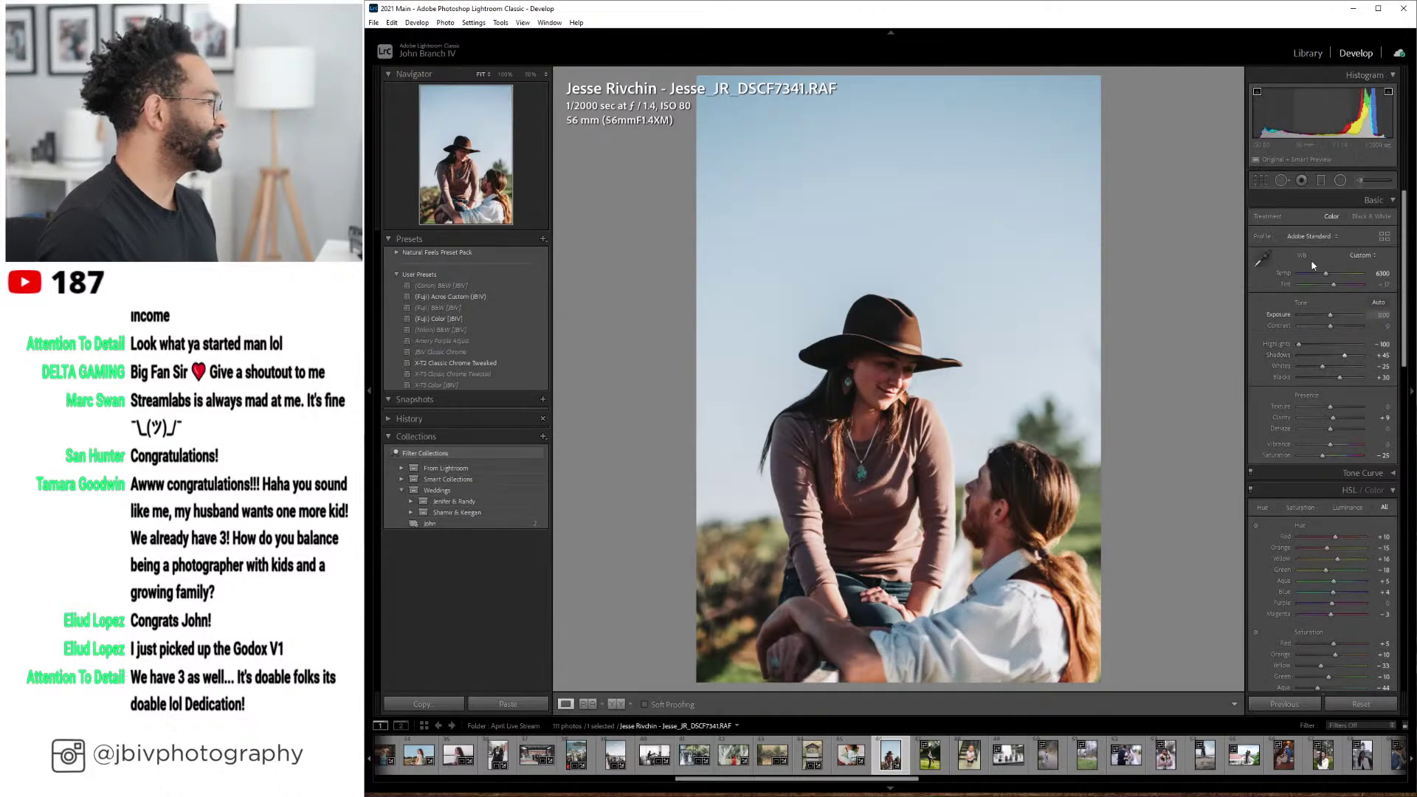
click(1260, 180)
drag(918, 87, 920, 127)
key(Return)
drag(1331, 314, 1335, 312)
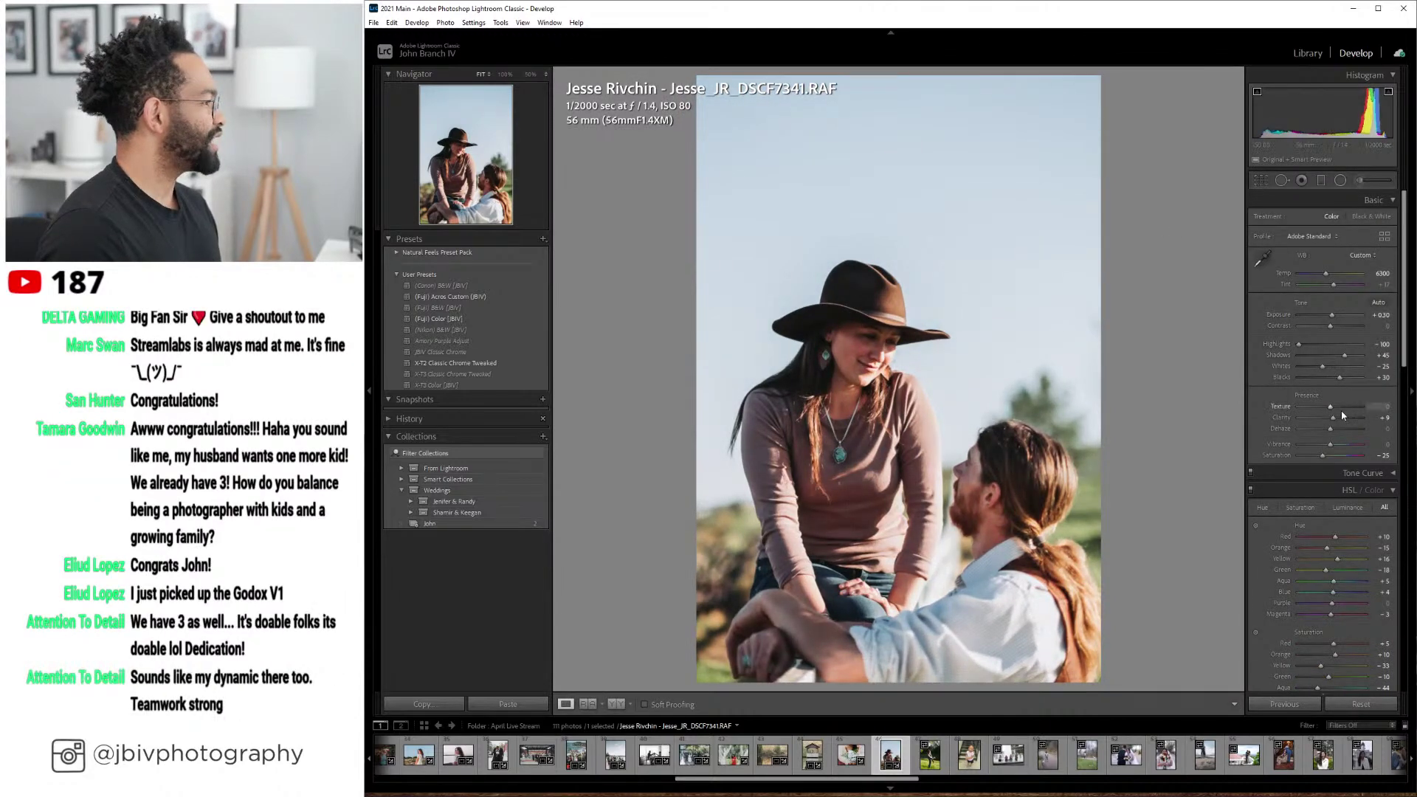
- Check the couple photo's lens corrections, compare its before and after versions side by side, and return to the single view
scroll(1329, 298, down, 15)
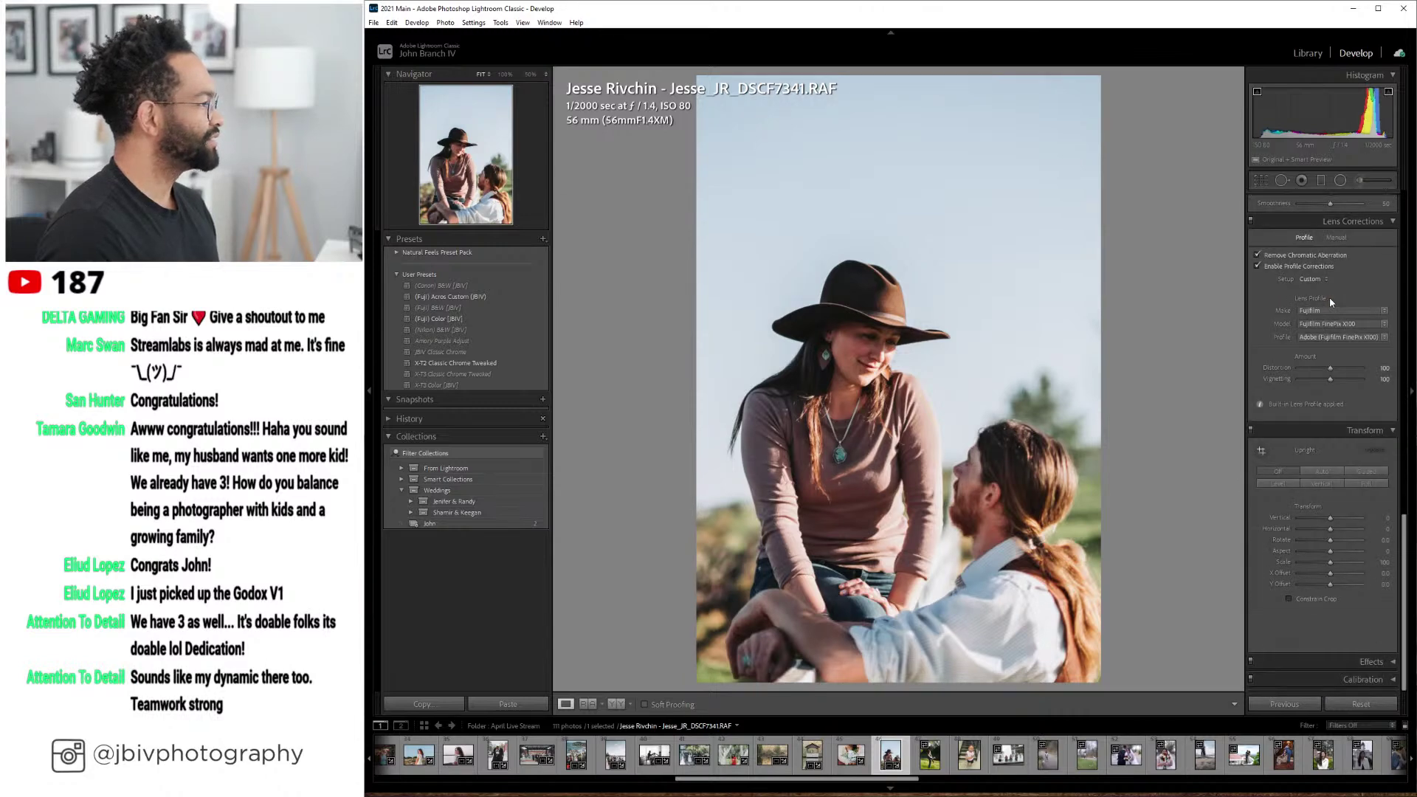
scroll(1330, 298, up, 3)
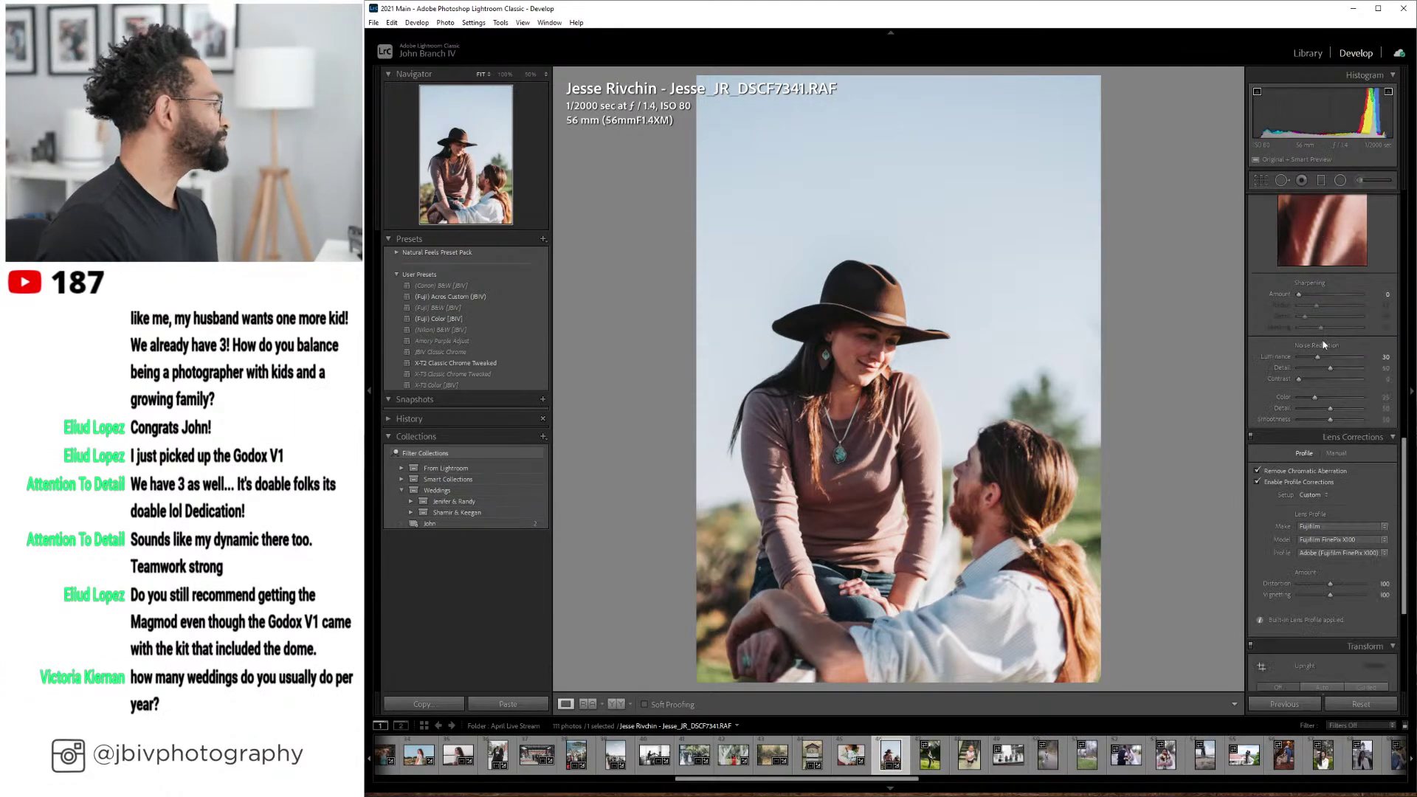
click(616, 703)
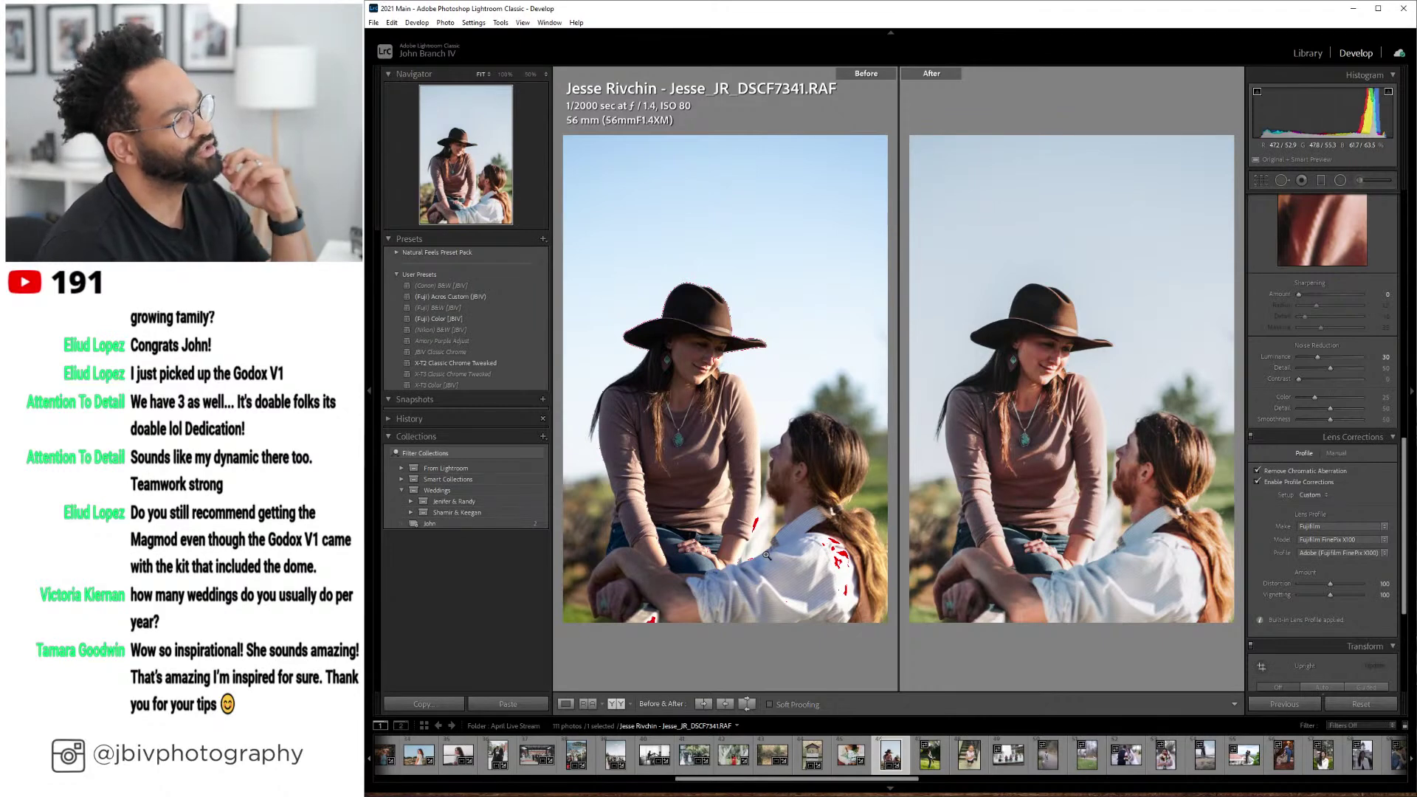
click(567, 705)
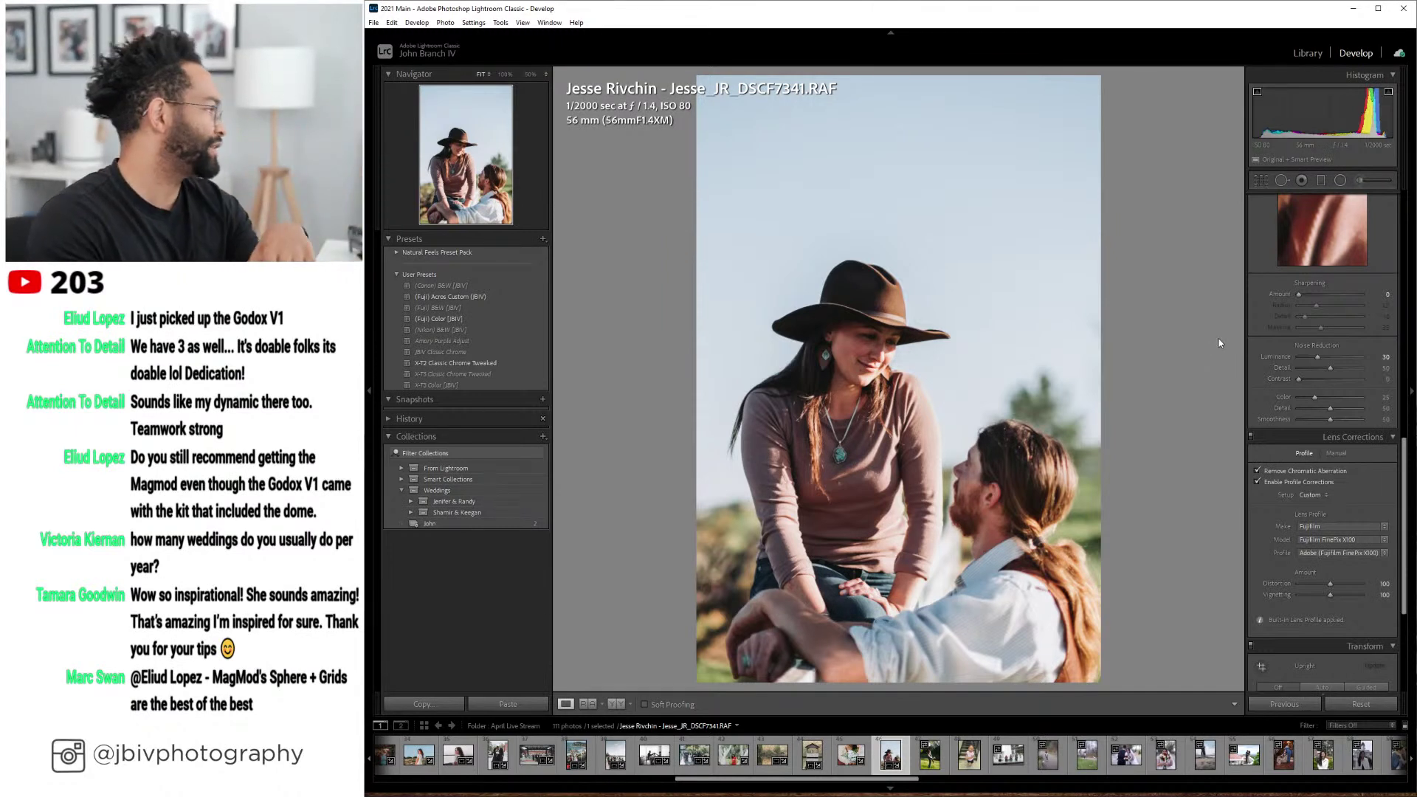
- Apply the (Fuji) Color [JBIV] preset to the next photo, the embracing couple, with clarity +9, tint +37, shadows +50 and exposure +0.80
key(Right)
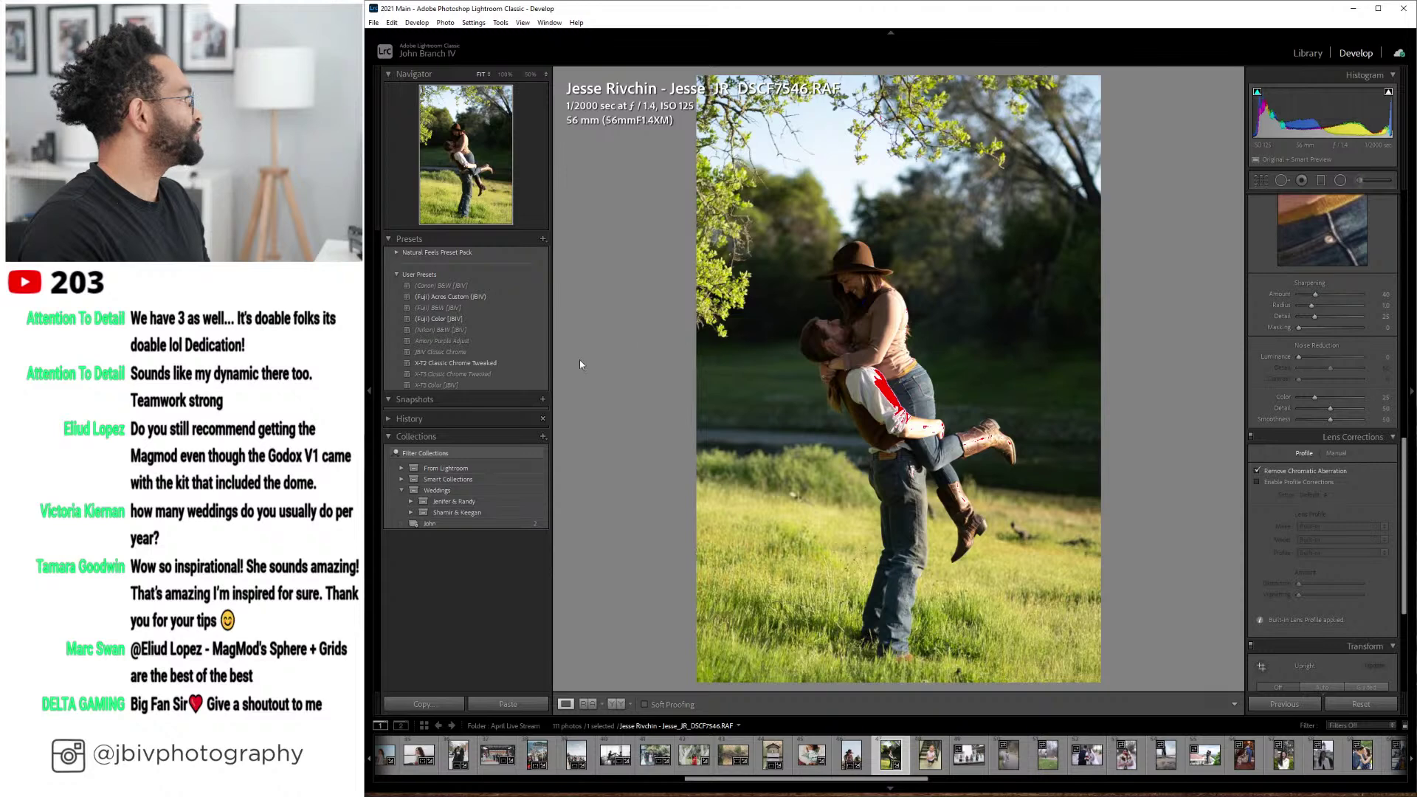
click(438, 318)
scroll(1324, 372, up, 10)
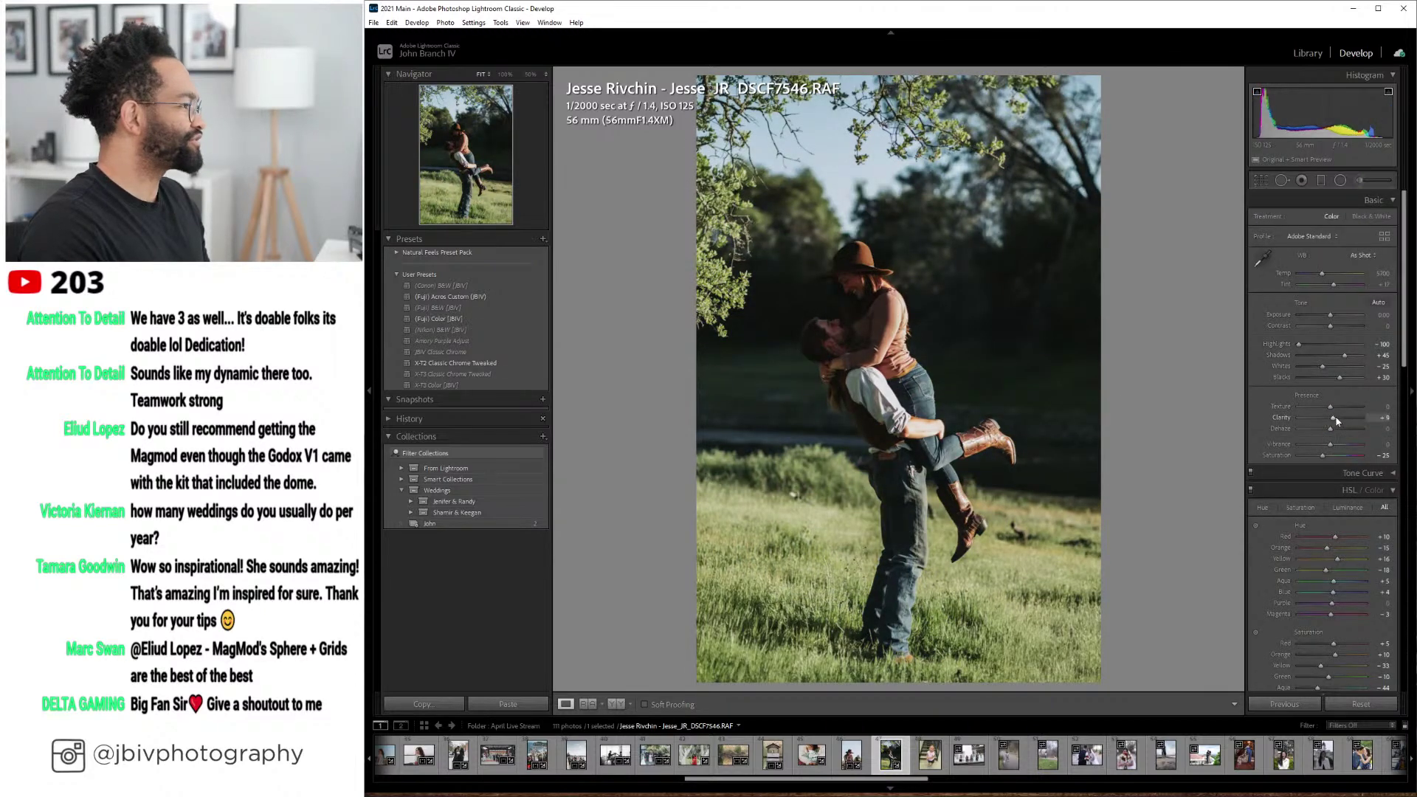
mouse_move(1334, 314)
mouse_down()
mouse_move(1337, 286)
mouse_move(1340, 314)
mouse_up()
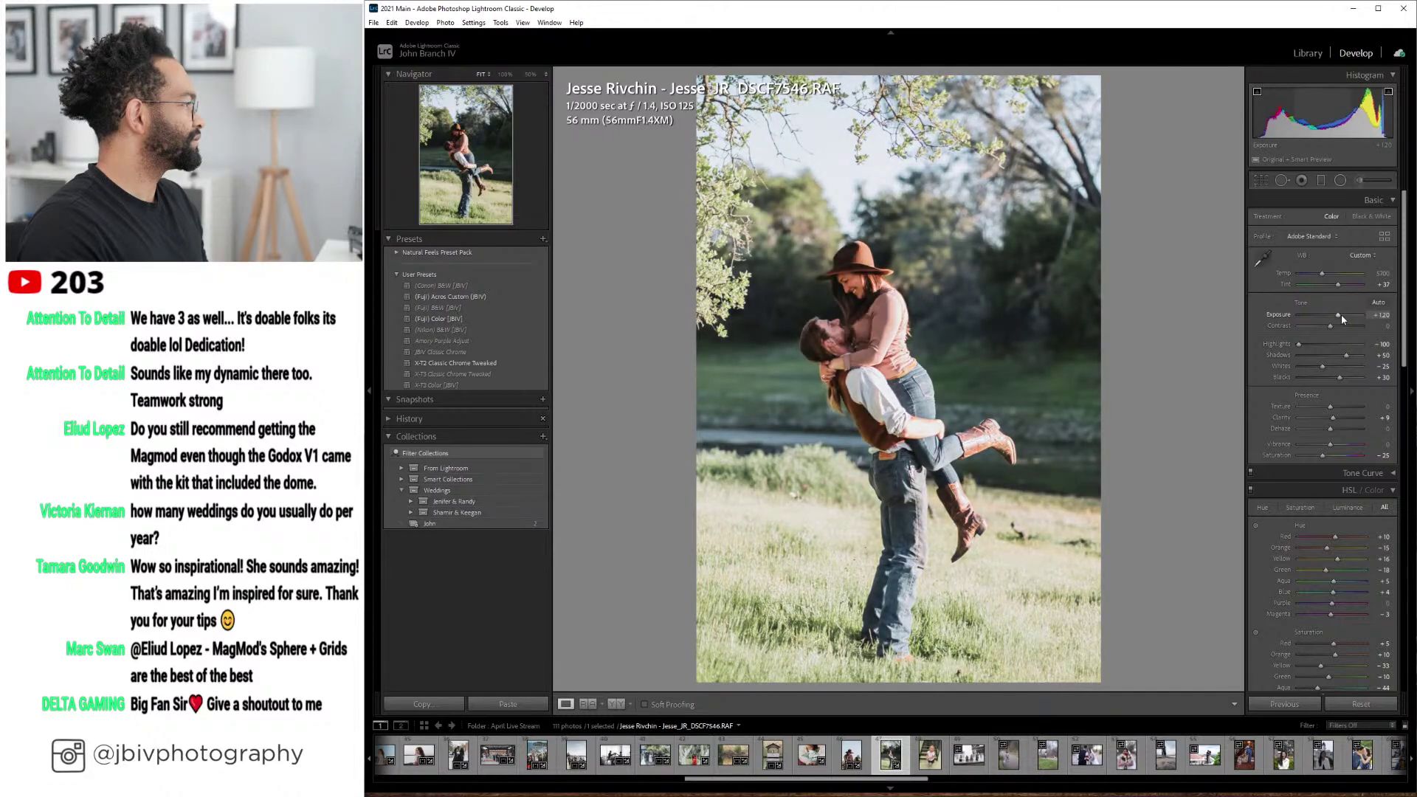
key(ctrl+z)
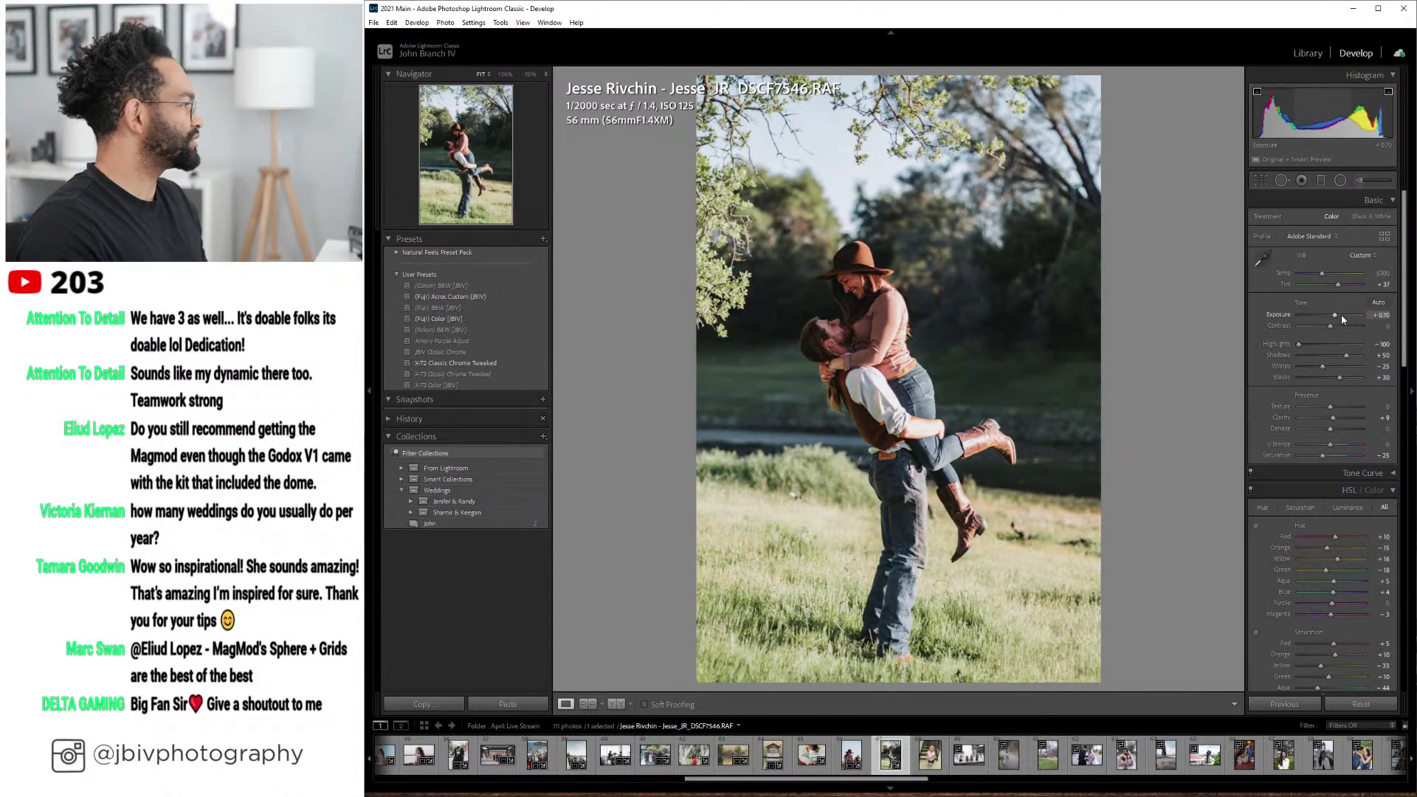
key(Up)
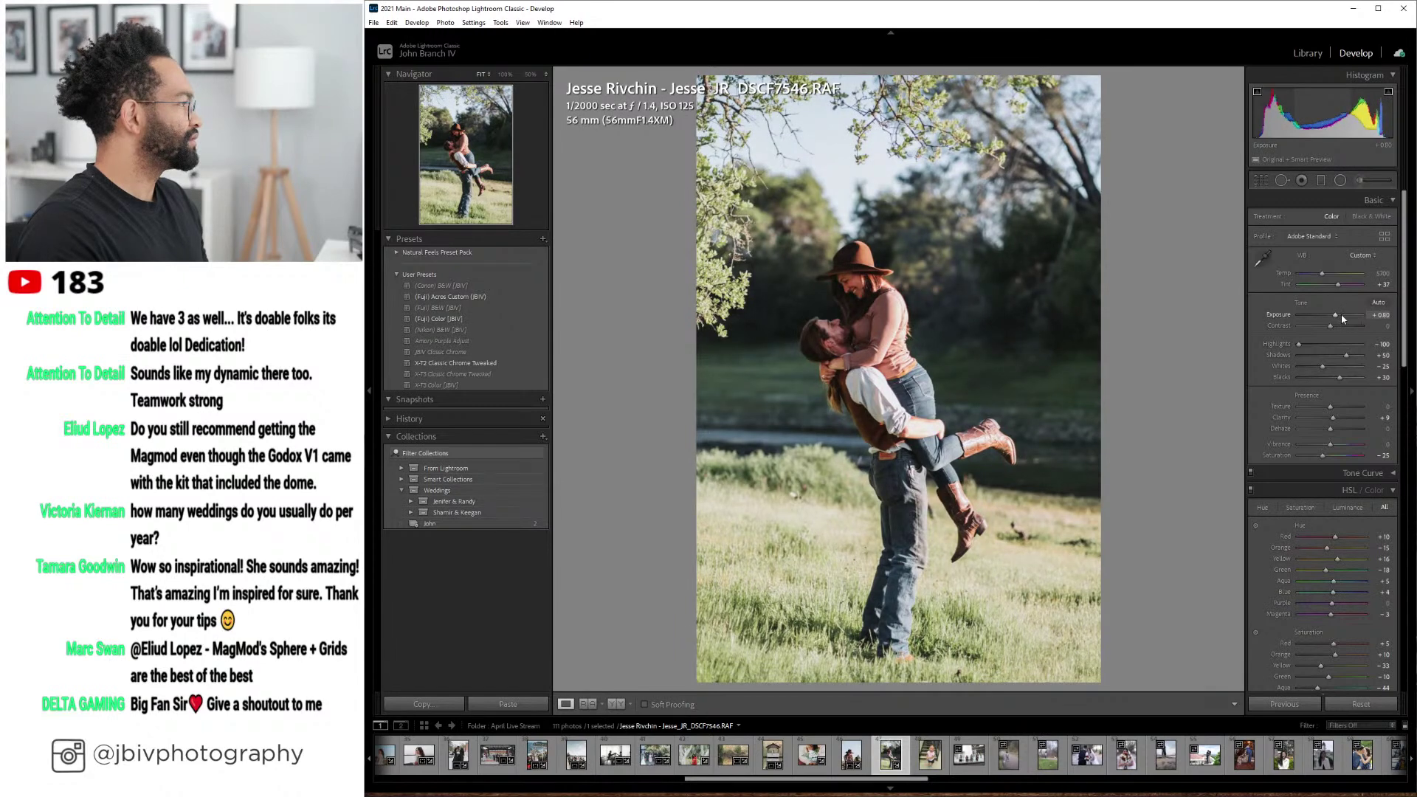
- Brush a Shadows Save + adjustment over the man's jeans and vest and the woman's lower legs and boots, with the mask overlay shown
scroll(1259, 444, down, 10)
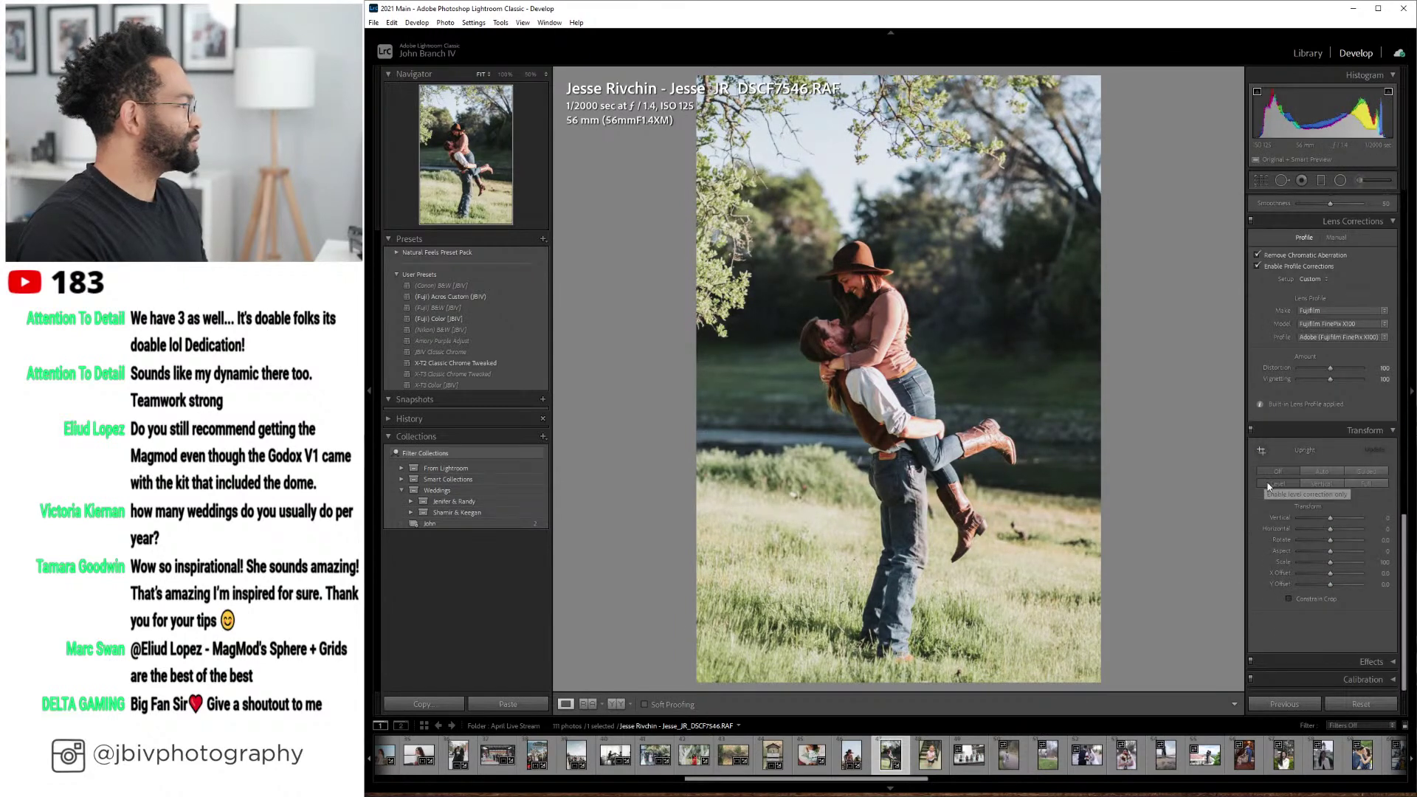
scroll(1274, 384, up, 10)
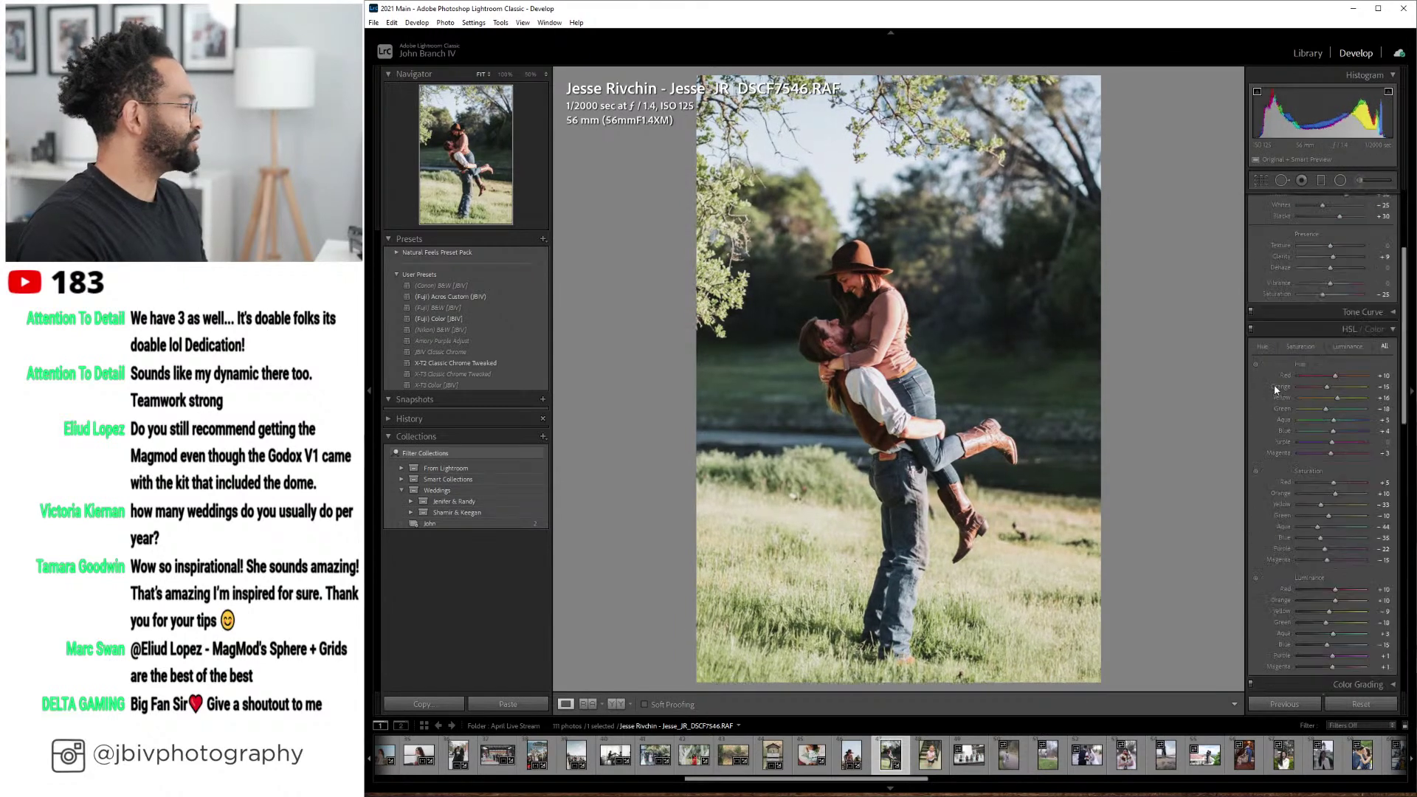
click(1357, 180)
click(1312, 218)
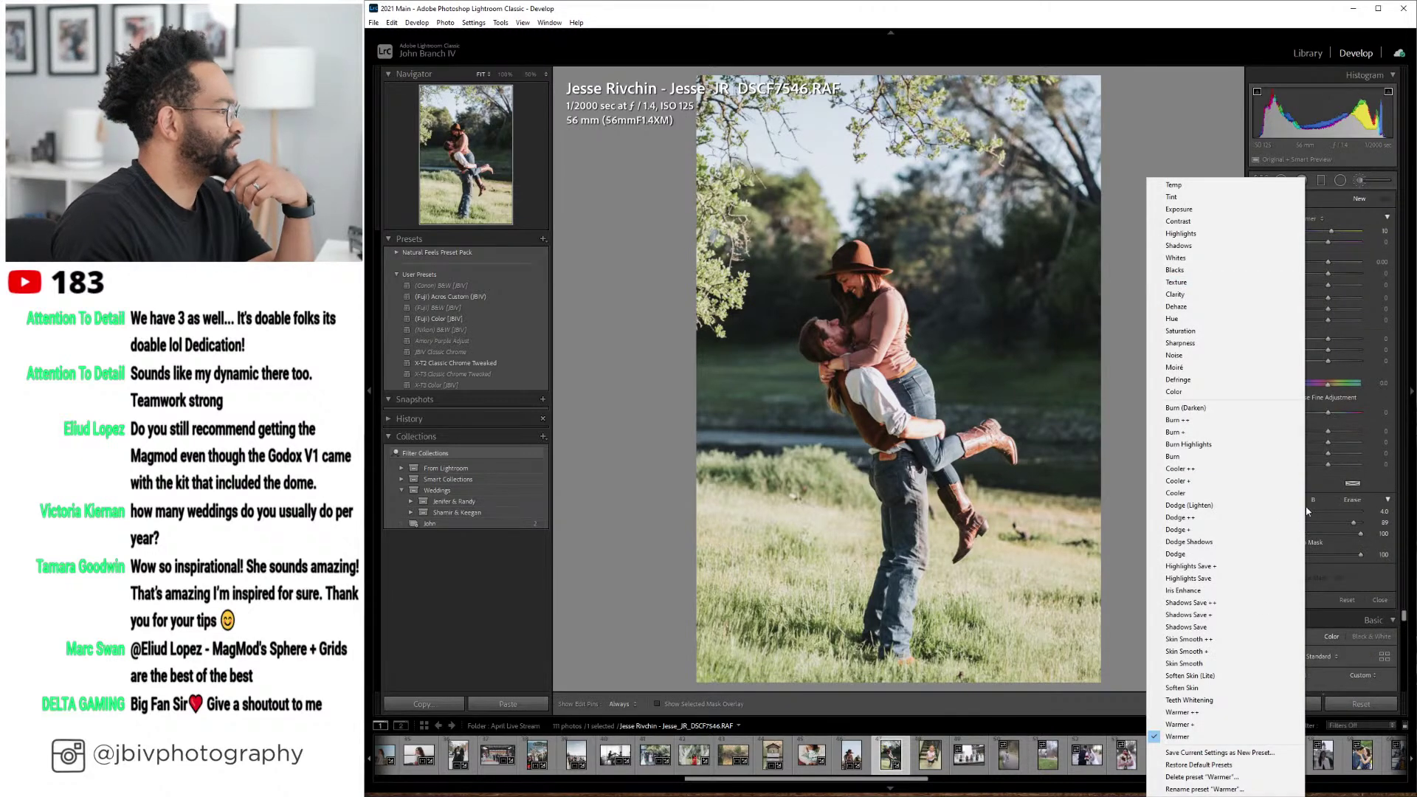
click(1274, 614)
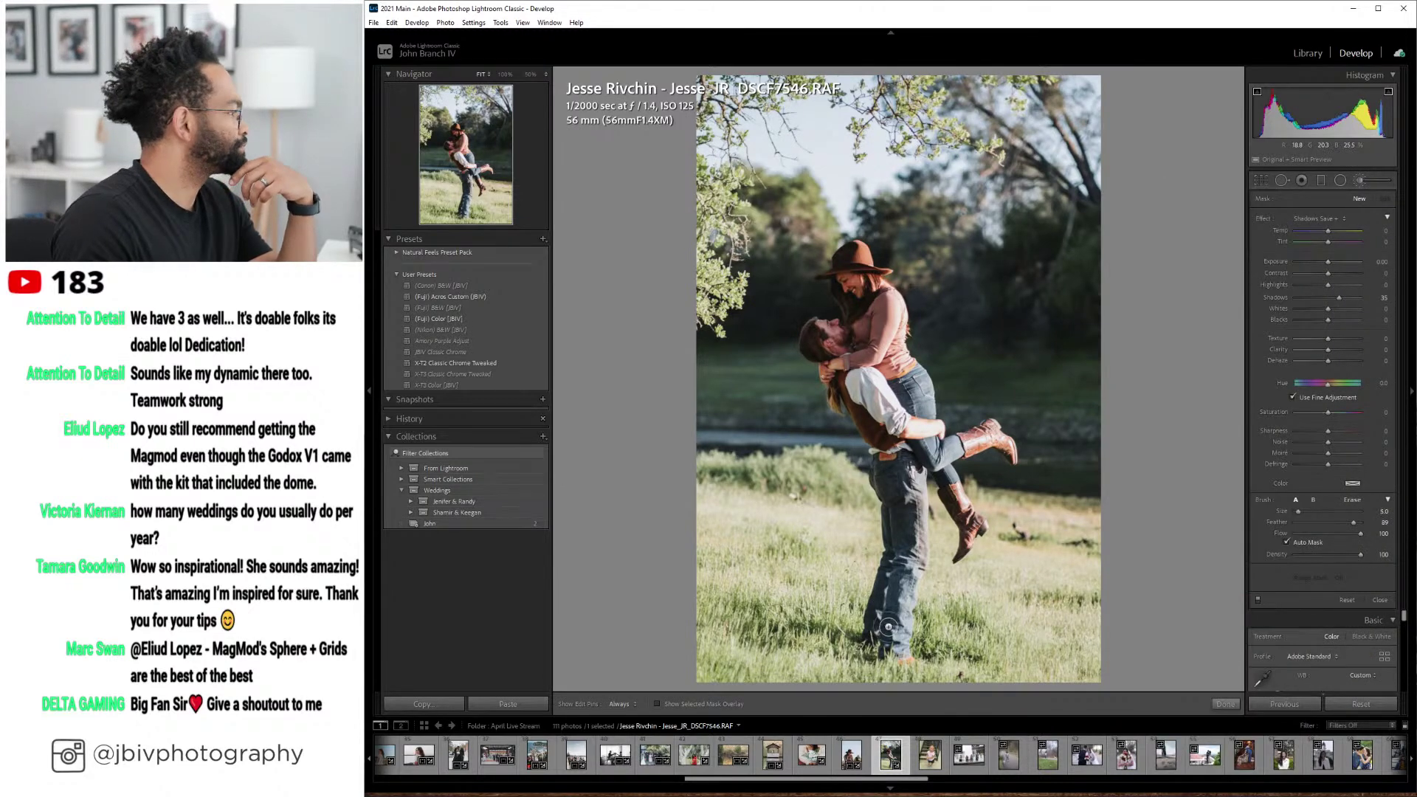
key(bracketright)
key(bracketright)
key(o)
mouse_move(898, 585)
mouse_down()
mouse_move(877, 616)
mouse_move(904, 523)
mouse_move(892, 459)
mouse_move(900, 617)
mouse_move(905, 491)
mouse_move(897, 442)
mouse_move(885, 464)
mouse_move(851, 375)
mouse_move(880, 434)
mouse_move(872, 404)
mouse_move(933, 456)
mouse_move(982, 424)
mouse_move(1002, 434)
mouse_move(945, 456)
mouse_move(963, 521)
mouse_up()
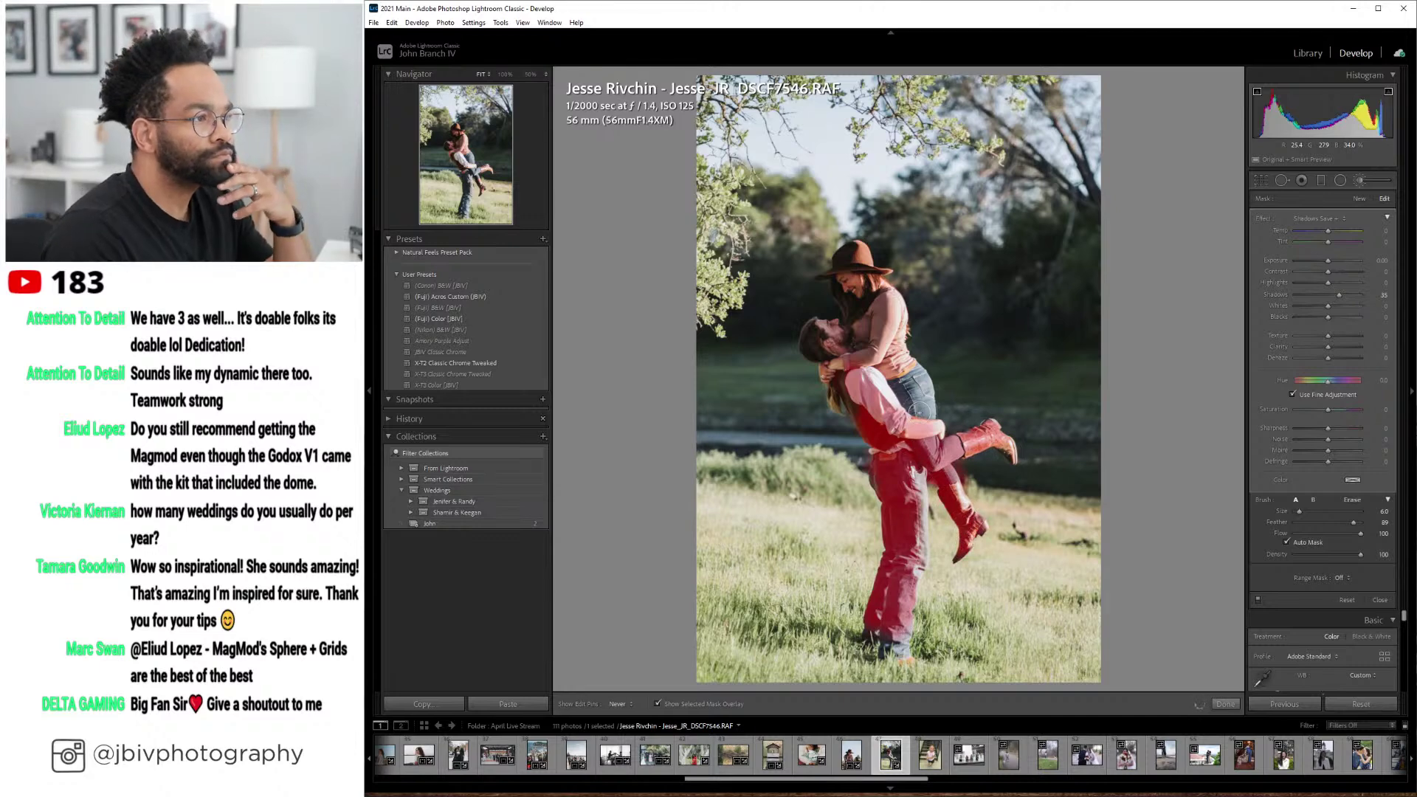
- Extend the brush mask over the man's head and the woman's upper body, face and hat, and hide the overlay
key(h)
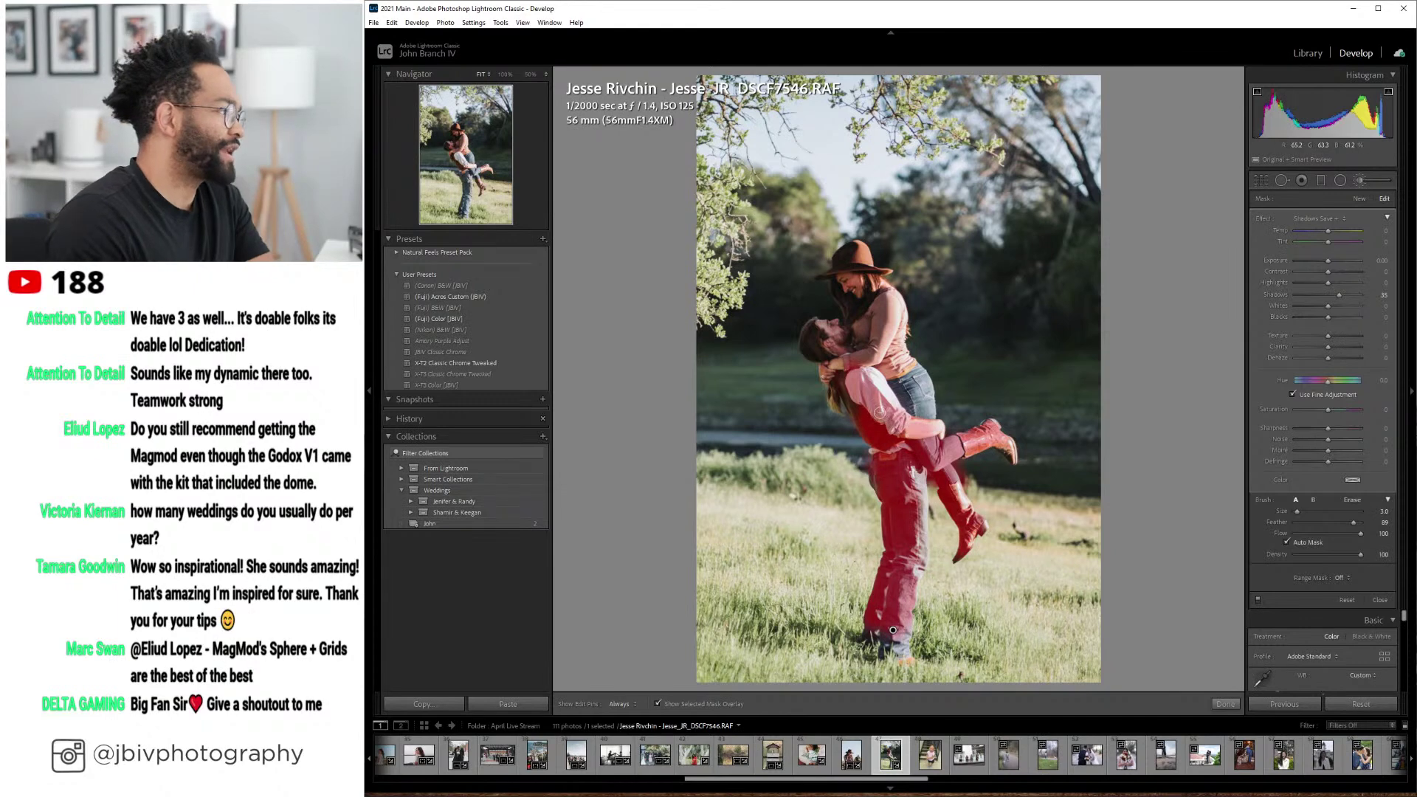
key(h)
mouse_move(827, 359)
mouse_down()
mouse_move(871, 344)
mouse_move(881, 399)
mouse_move(922, 428)
mouse_up()
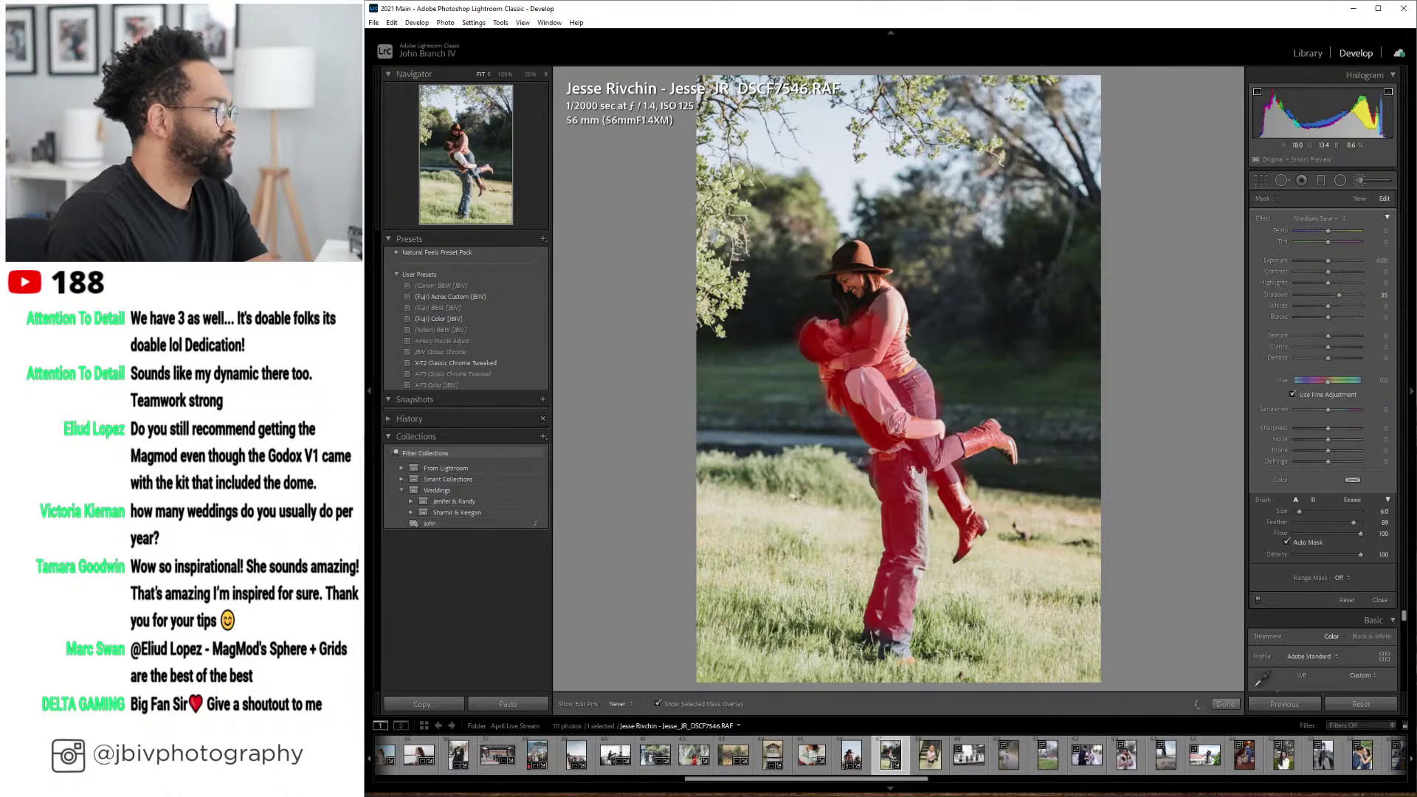
mouse_move(887, 327)
mouse_down()
mouse_move(844, 282)
mouse_move(851, 254)
mouse_move(867, 287)
mouse_up()
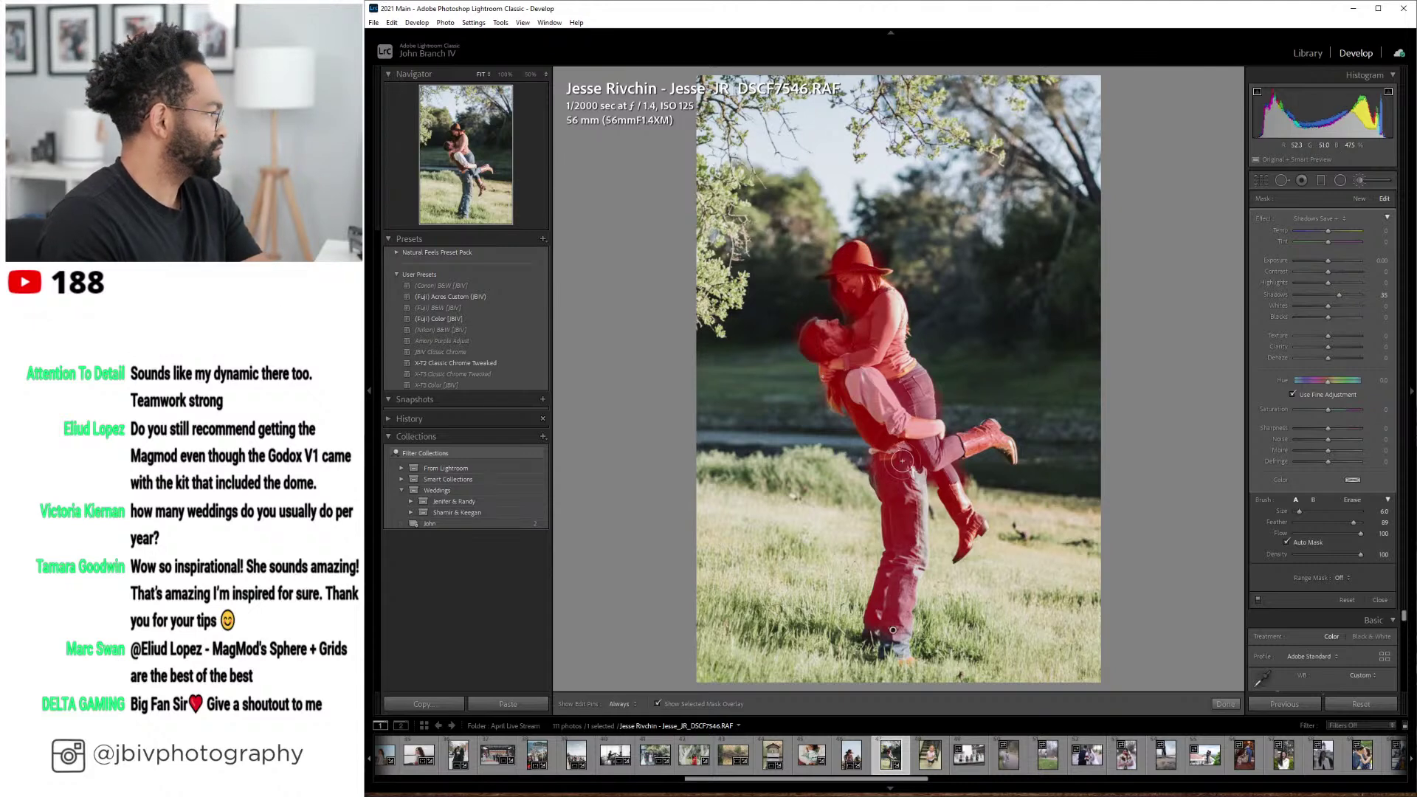
key(o)
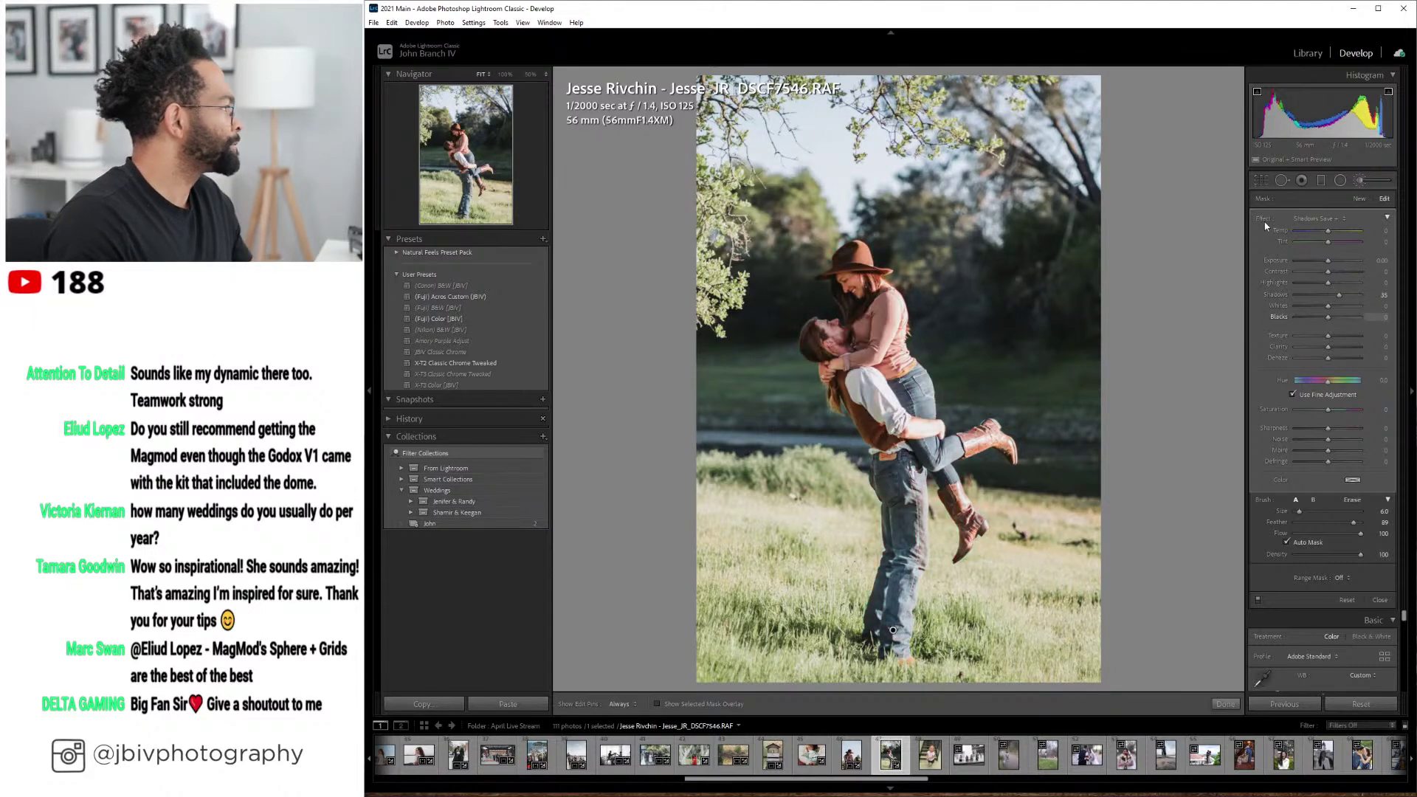
- Raise the brush adjustment's shadows, close the brush, and set the embracing-couple photo's overall exposure to +0.90
click(1348, 294)
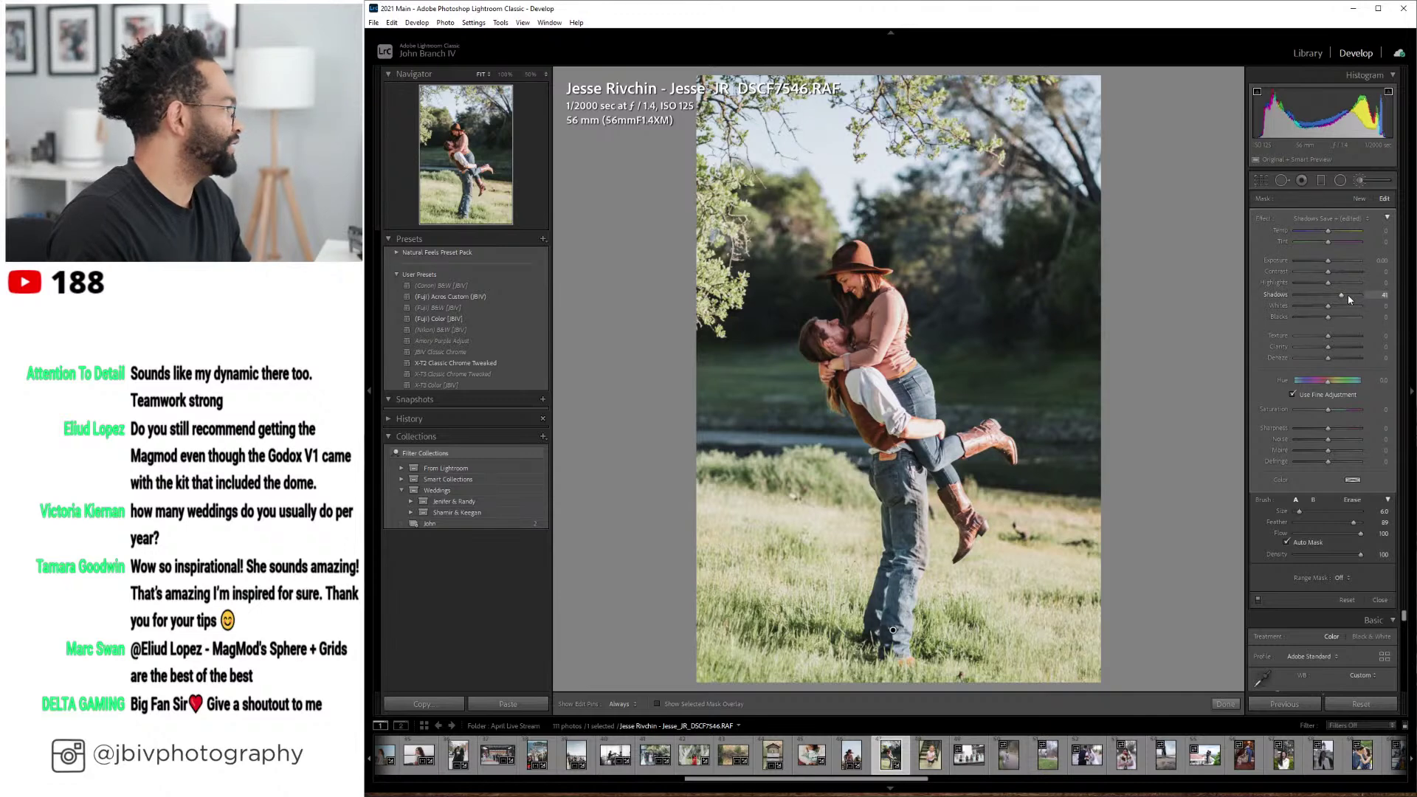
click(1359, 180)
drag(1334, 316, 1337, 316)
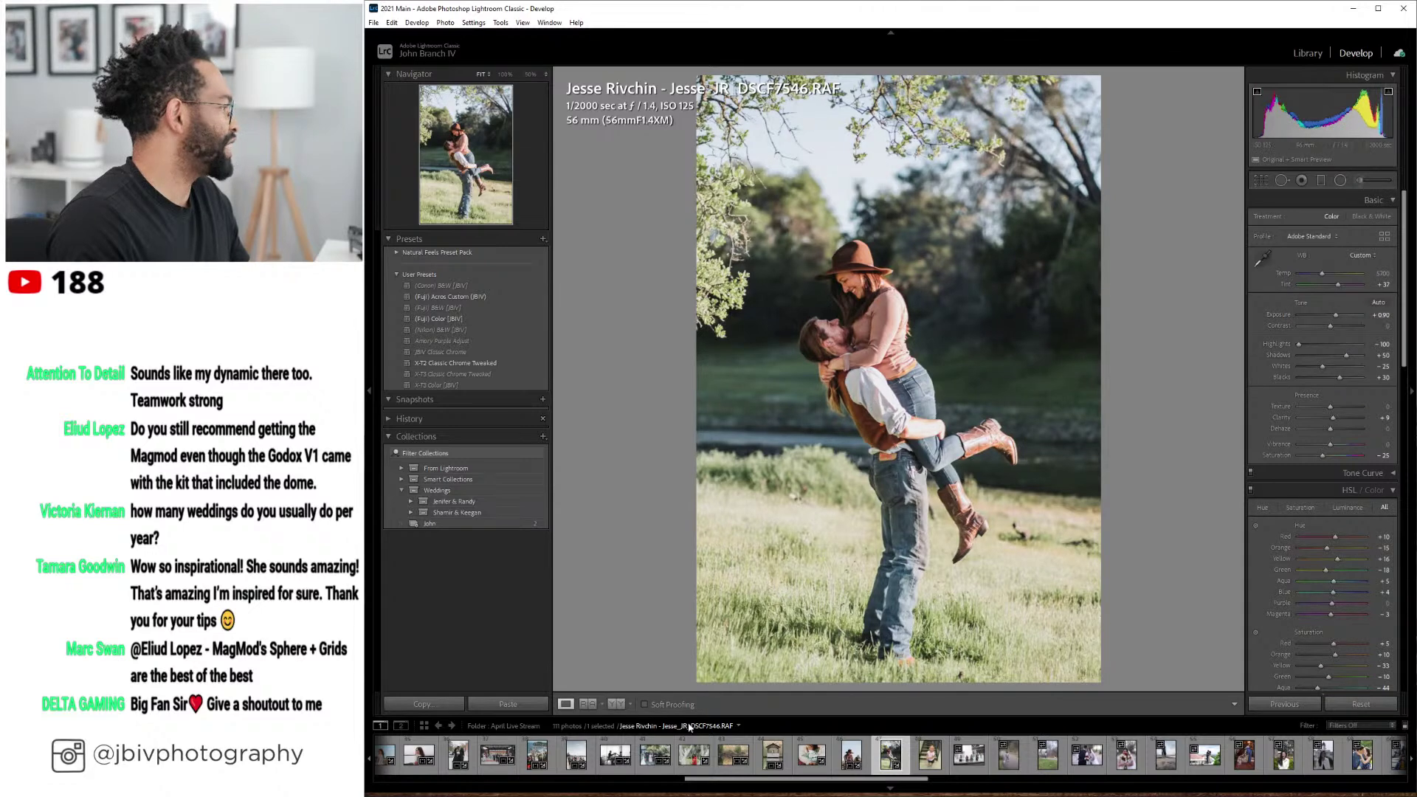
- Compare the embracing-couple photo's before and after versions side by side, and return to the single view
click(616, 704)
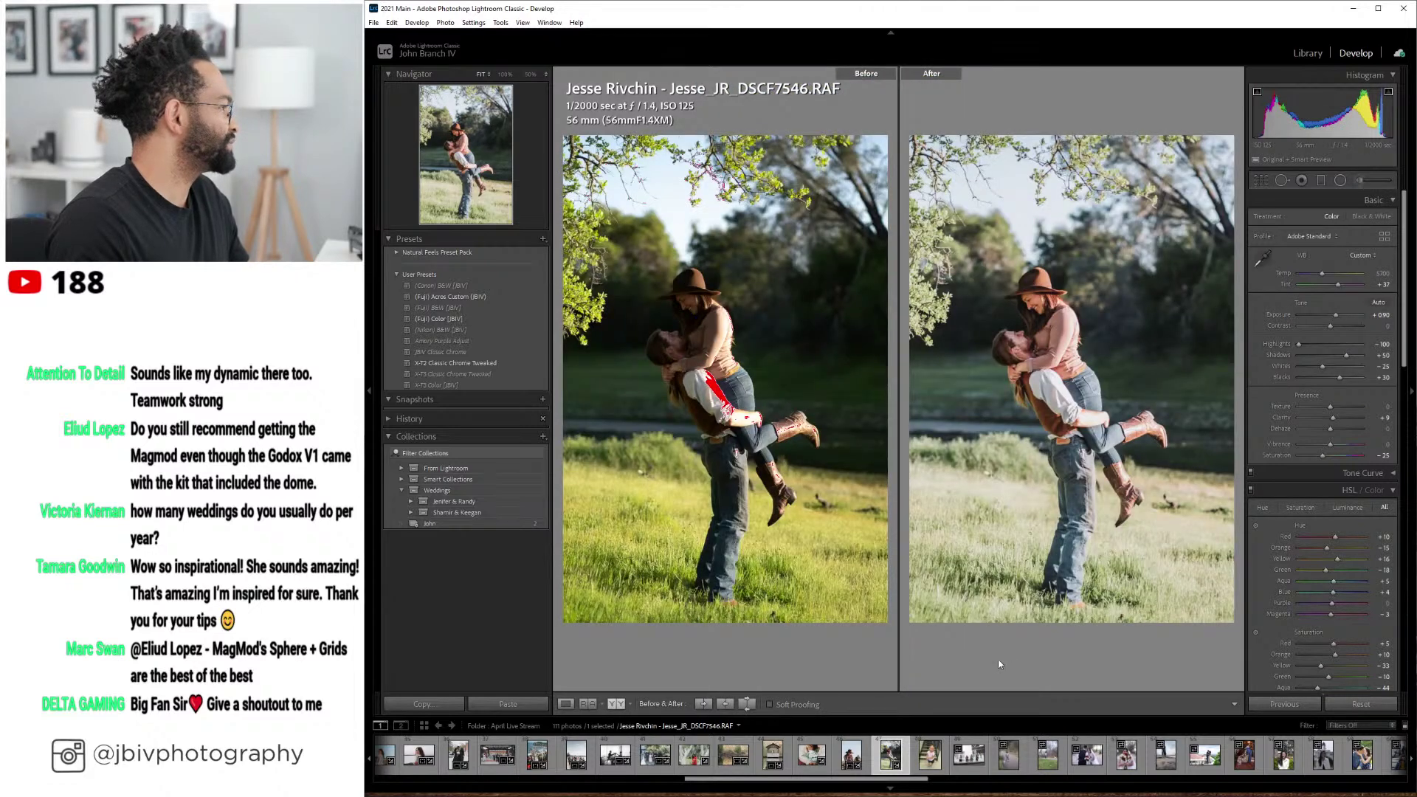
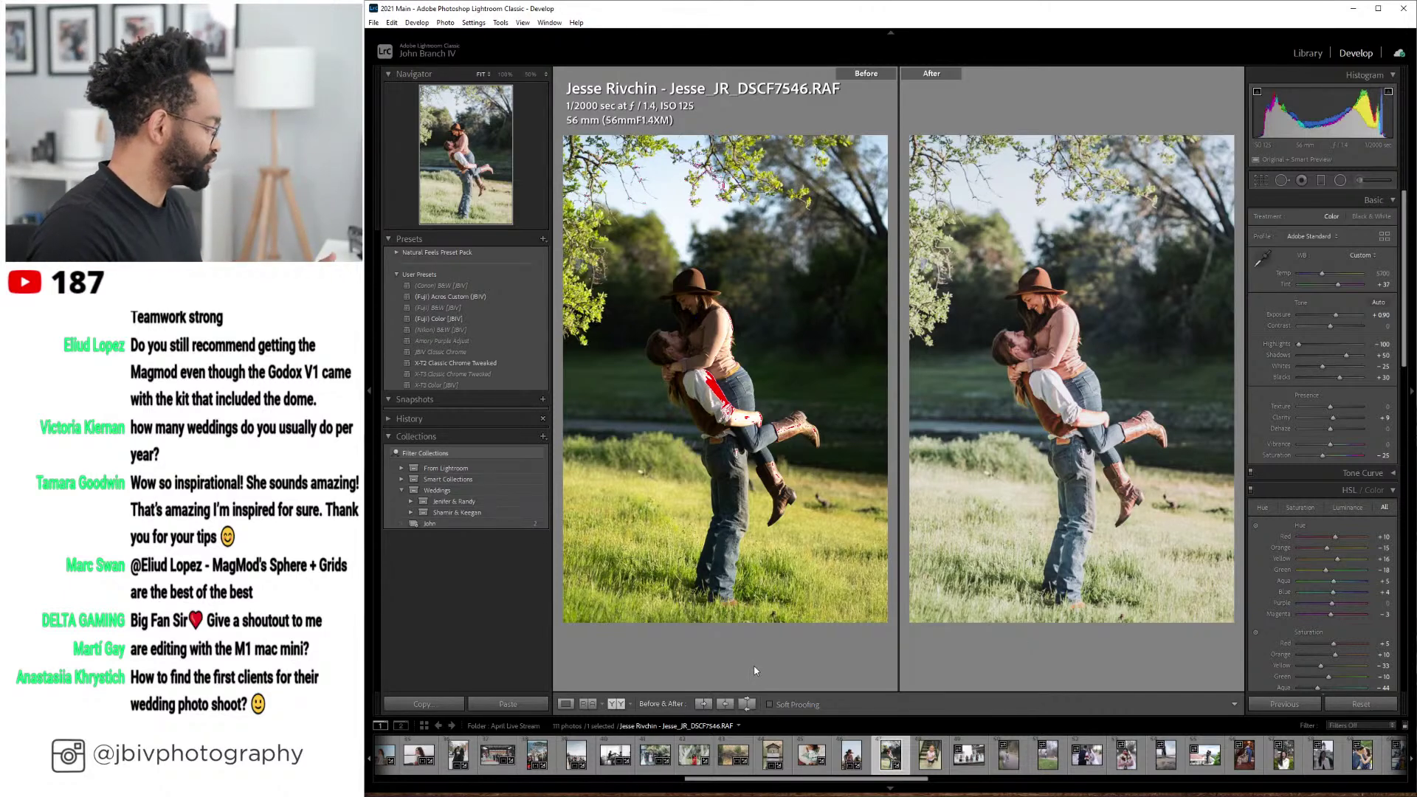
click(566, 703)
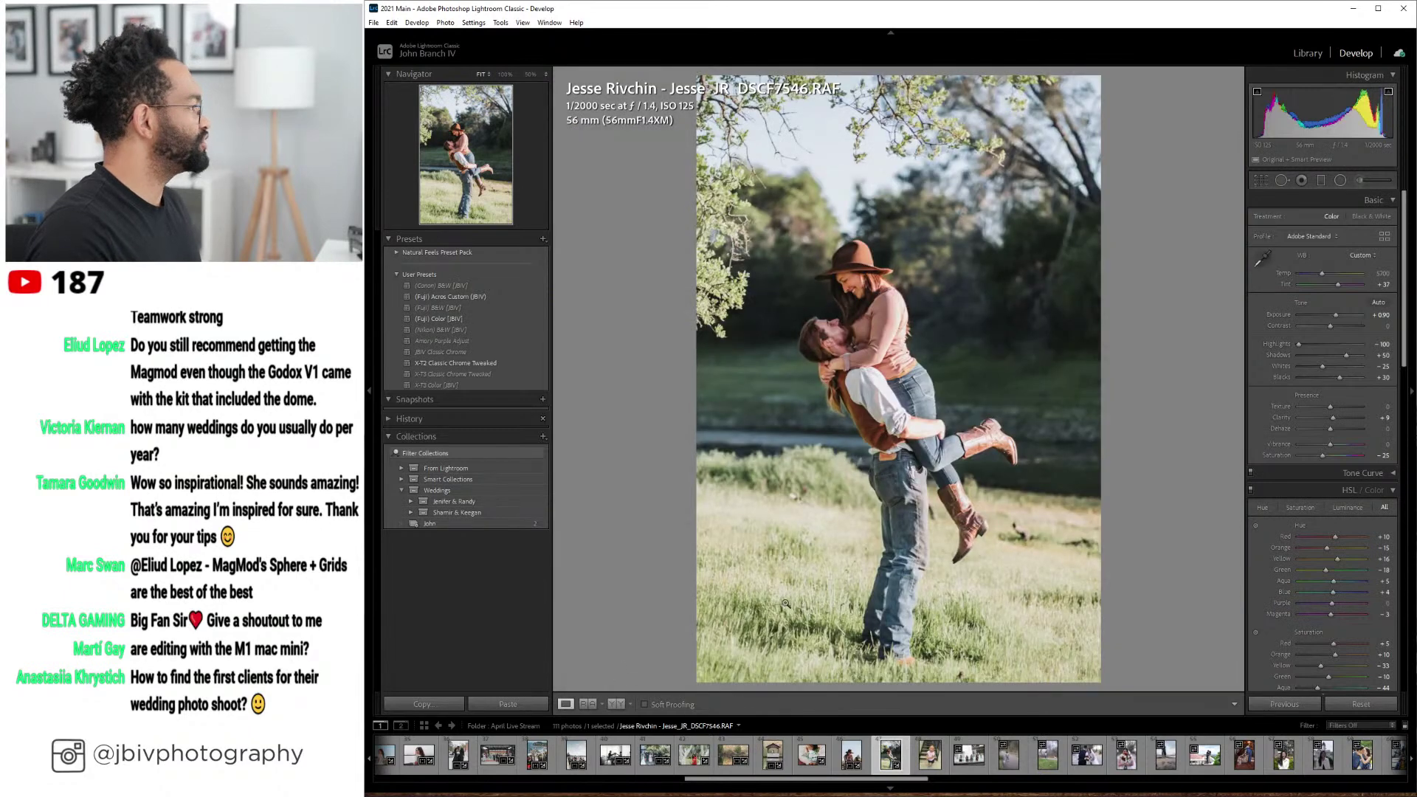
- Straighten the next photo, the smiling girl by the stairs, with the Level Upright correction and apply the (Fuji) Color [JBIV] preset
key(Right)
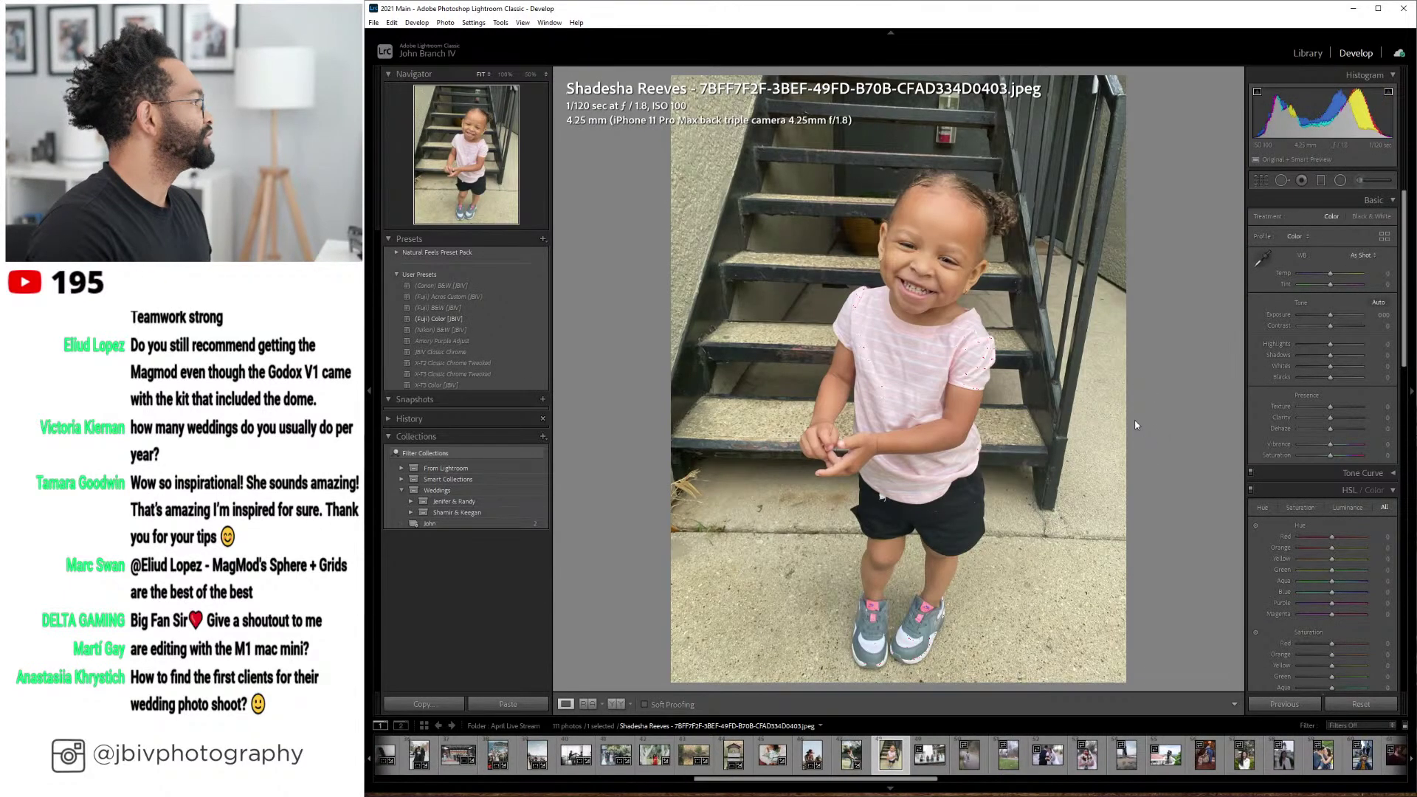
scroll(1280, 480, down, 10)
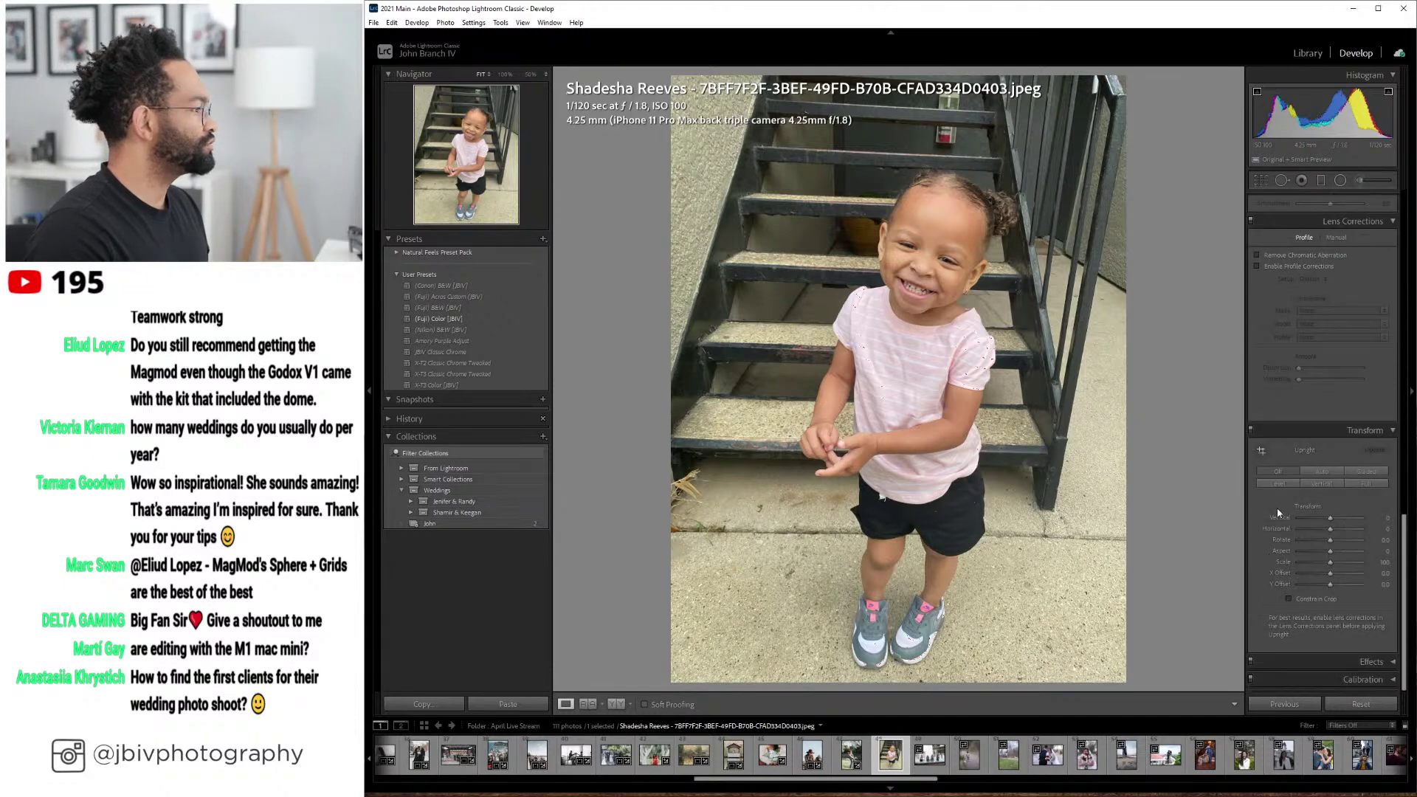
click(1281, 486)
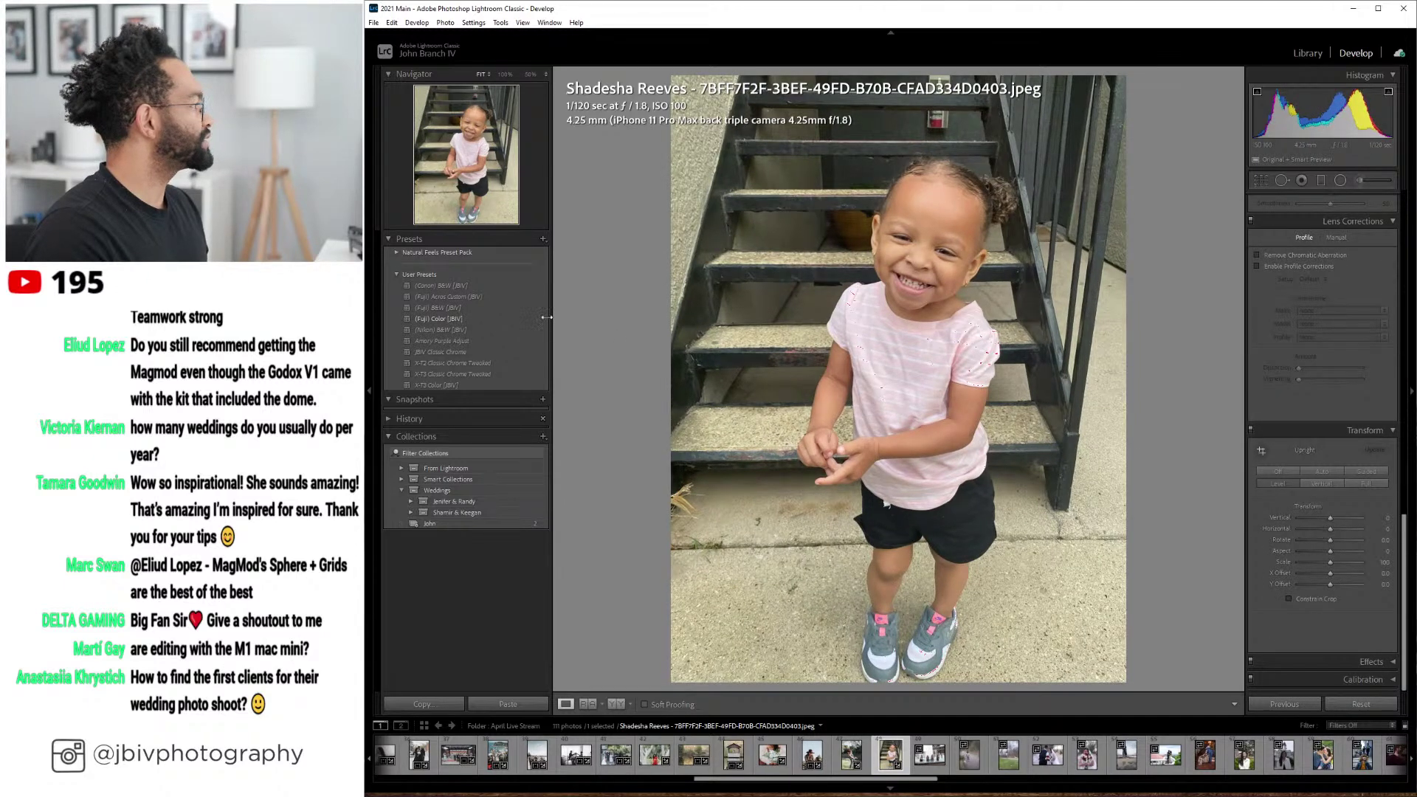
click(490, 318)
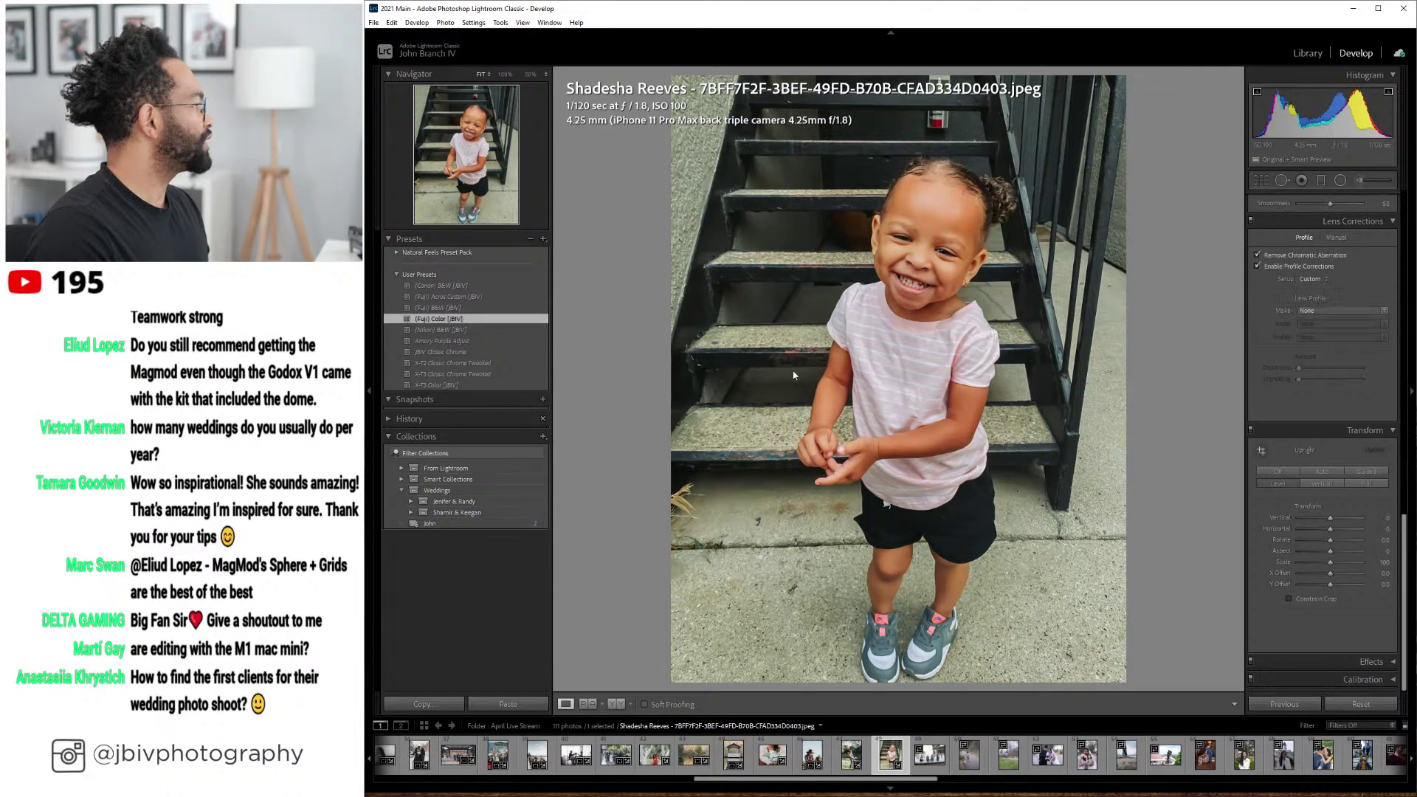
- Set the girl photo's orange saturation to -15, clarity to +4 and exposure to +0.40
scroll(1332, 461, up, 5)
drag(1331, 386, 1328, 389)
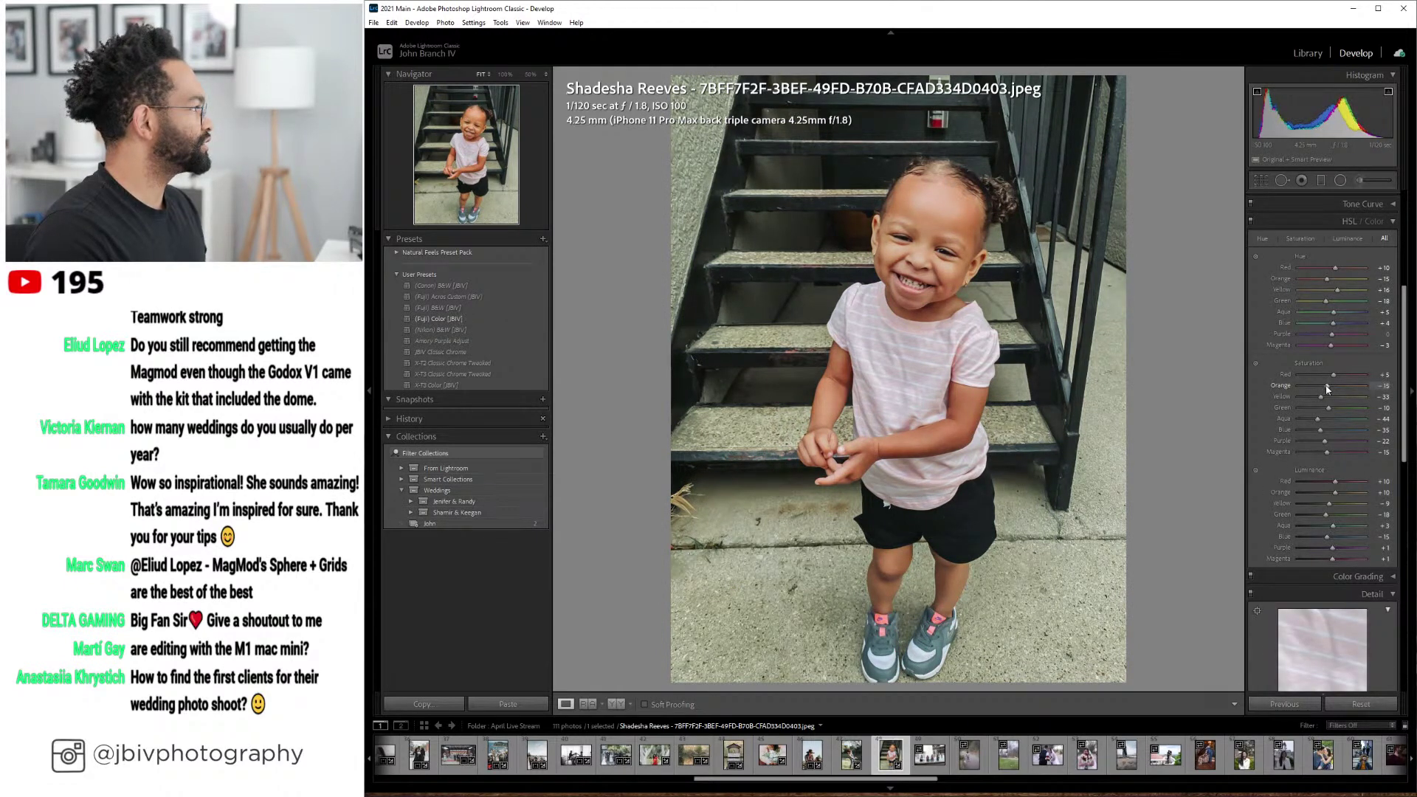
scroll(1327, 389, up, 5)
mouse_move(1338, 317)
mouse_down()
mouse_move(1336, 288)
mouse_move(1334, 321)
mouse_up()
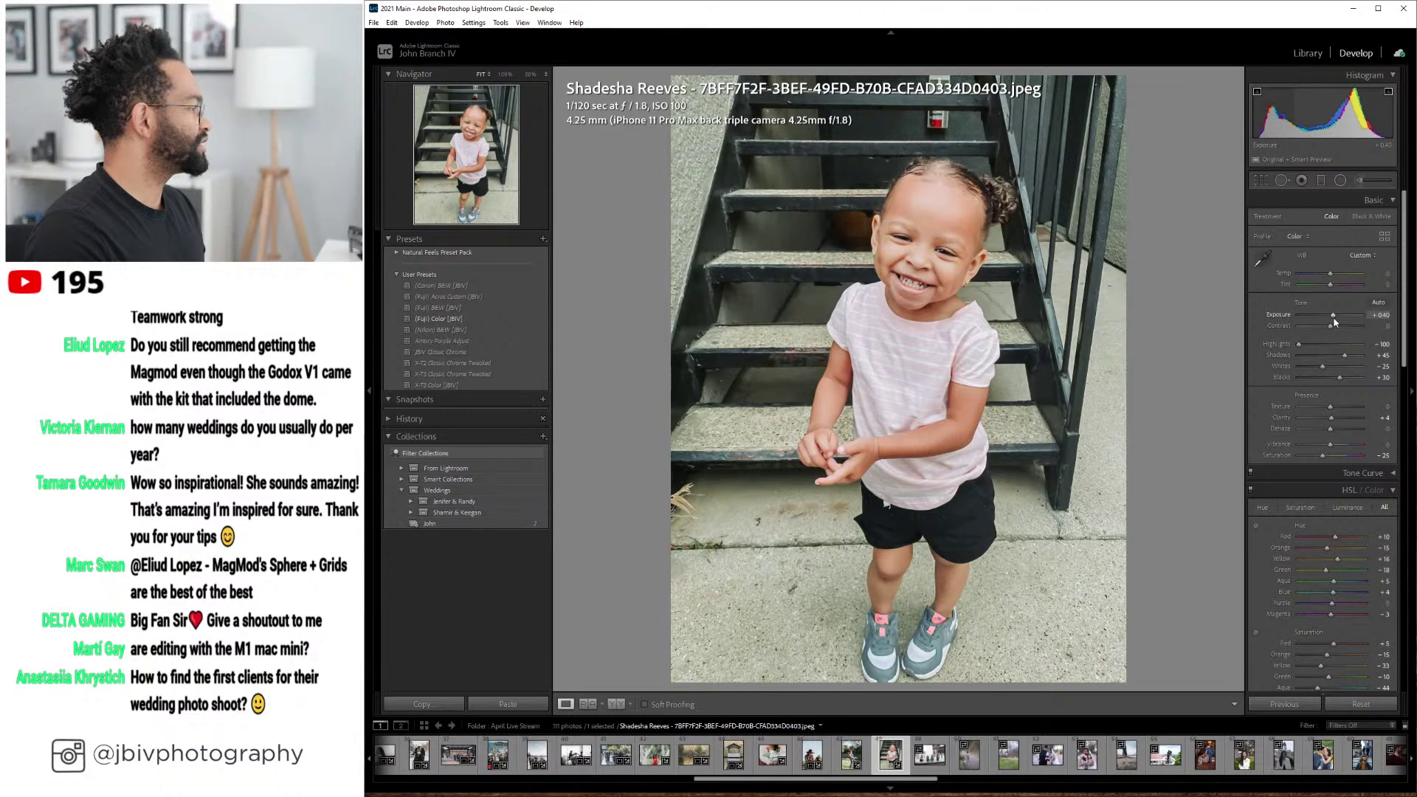
- Set the girl photo's exposure to +0.30 while comparing before and after side by side, and return to the single view
click(616, 704)
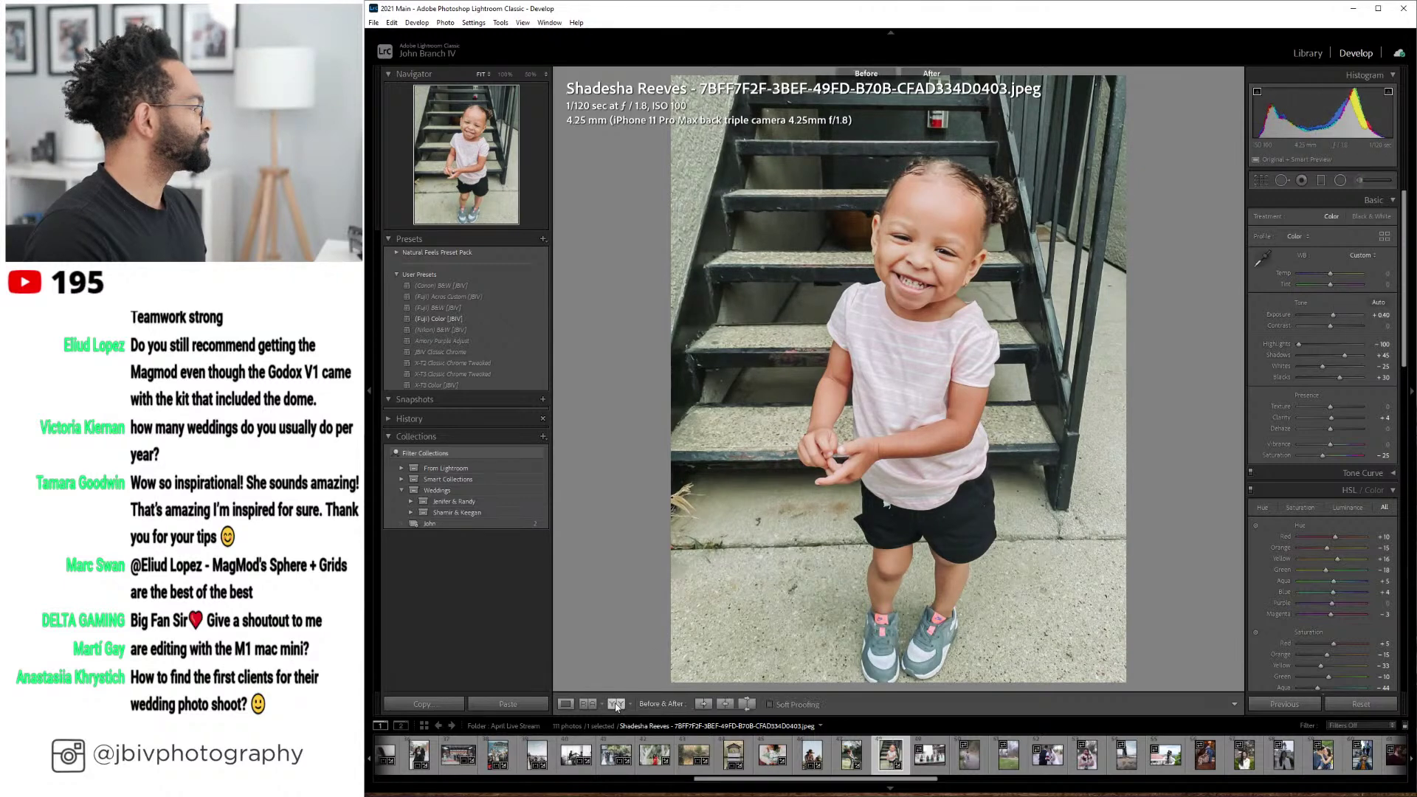
drag(1331, 314, 1332, 318)
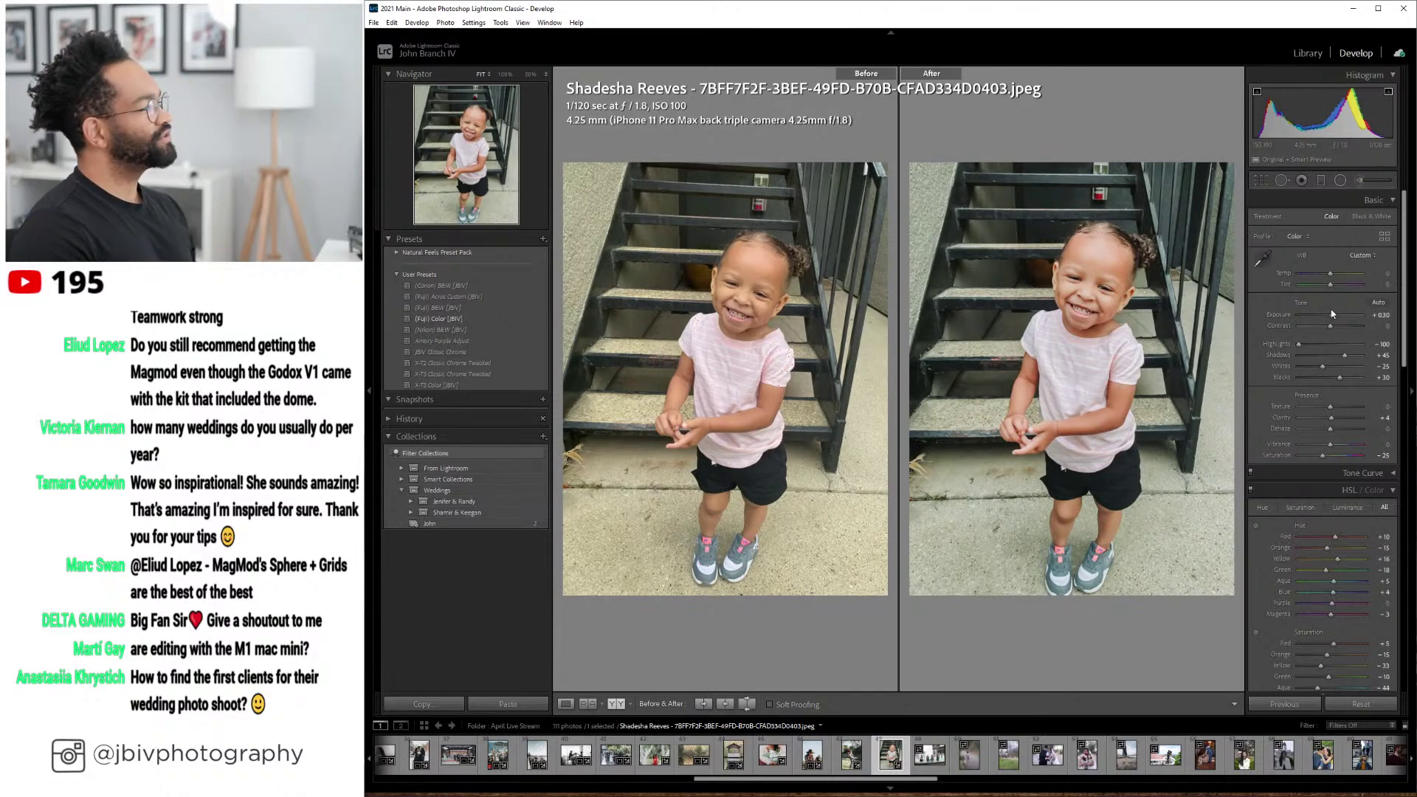
click(565, 704)
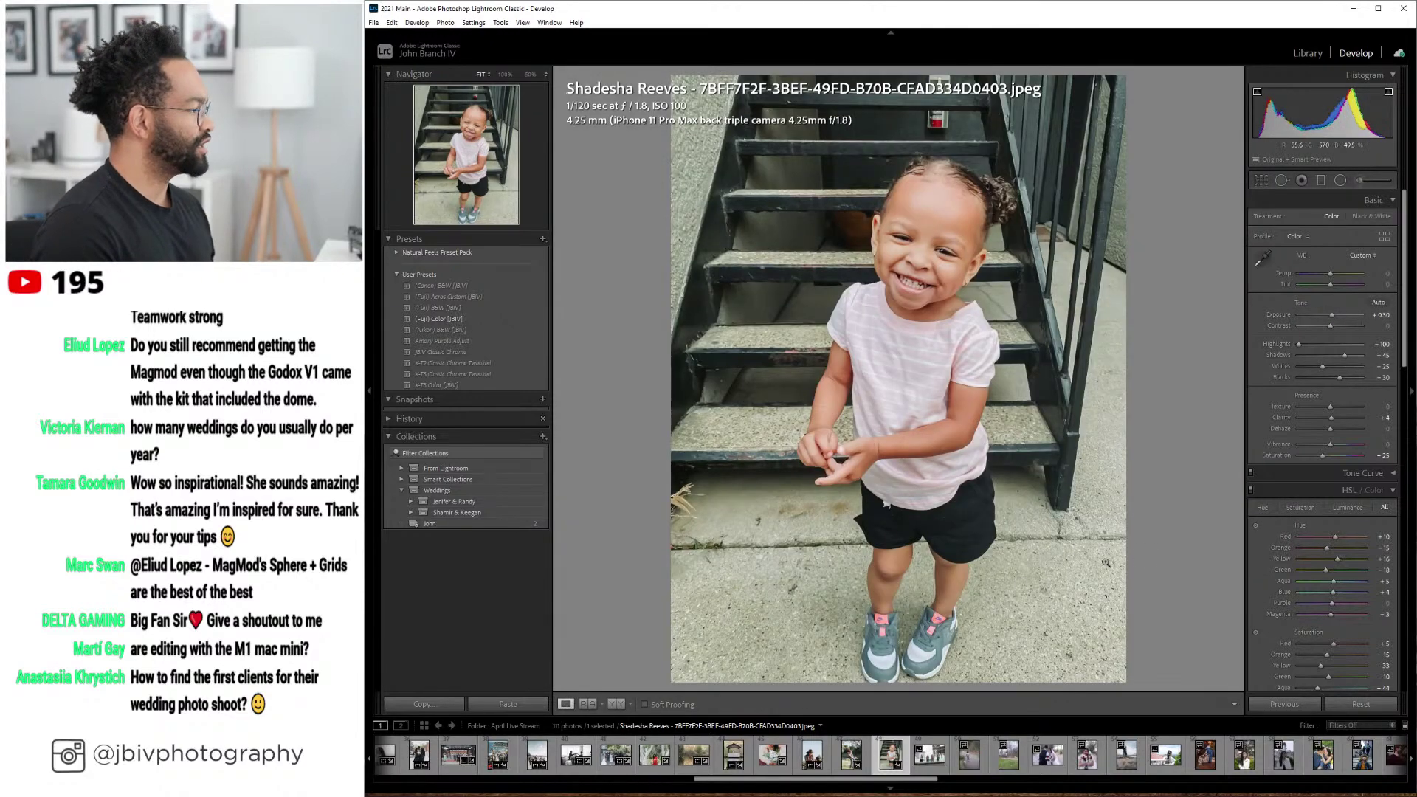
- Straighten the next photo, the four women in the fountain, with the Level Upright correction and crop it slightly tighter from the top
key(Right)
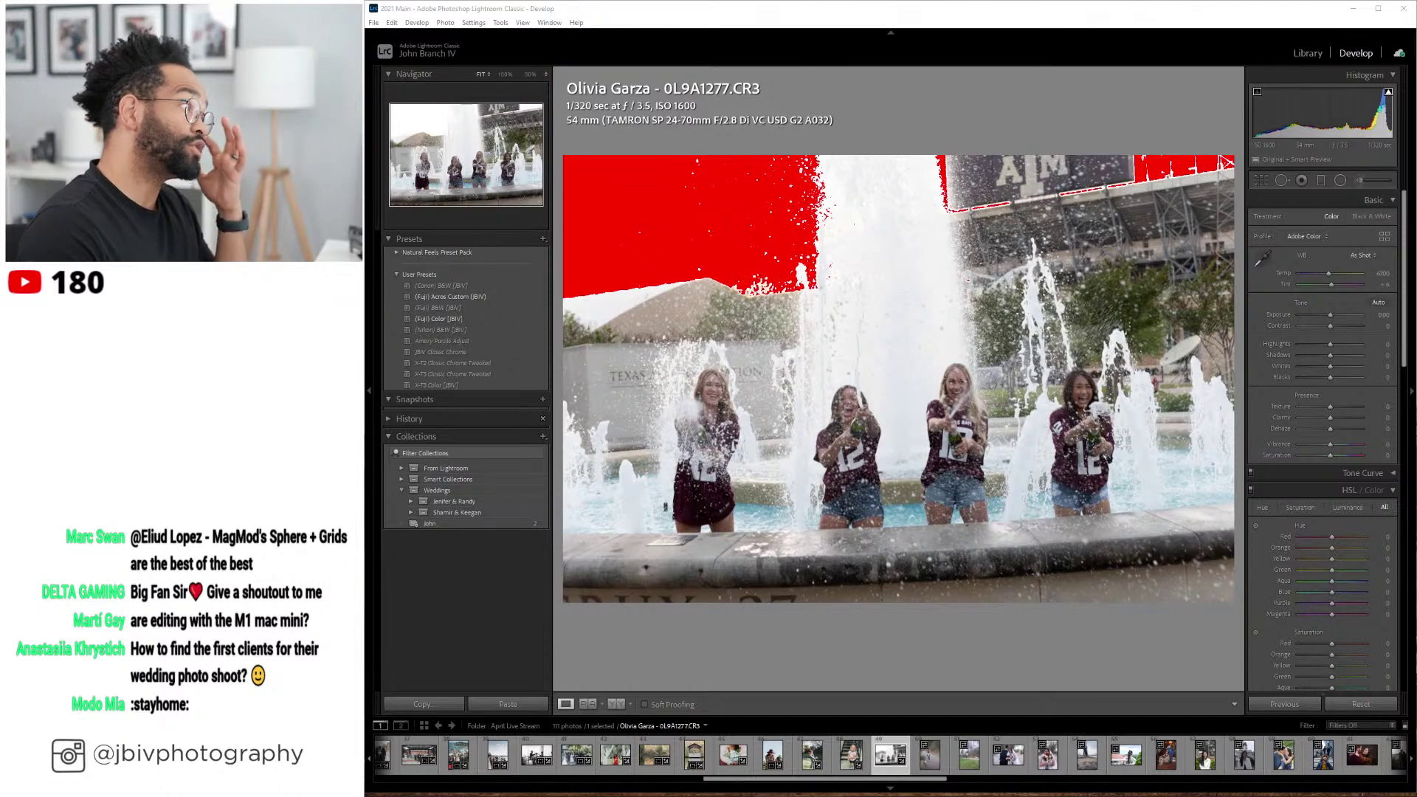
scroll(1286, 598, down, 10)
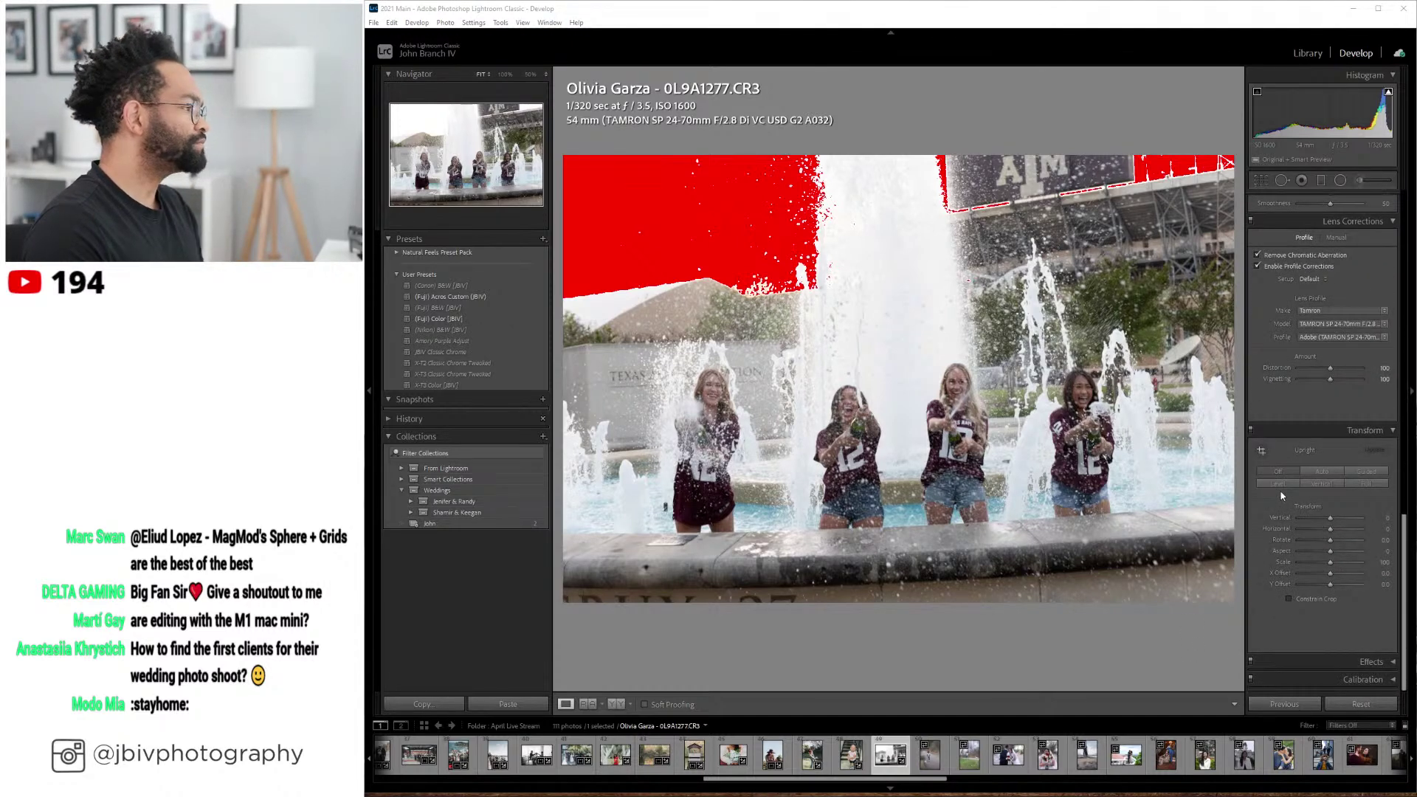
click(1280, 484)
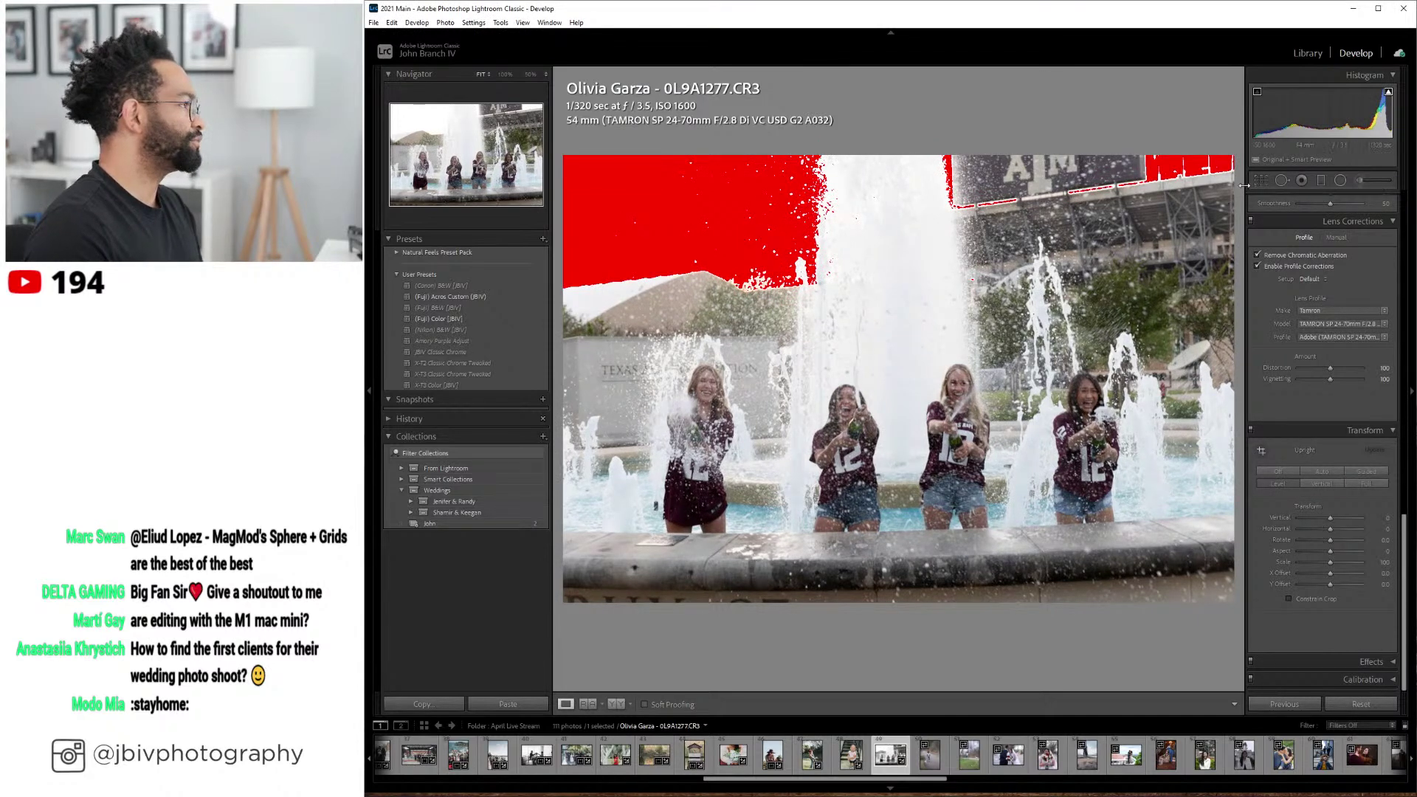
key(r)
drag(890, 156, 892, 174)
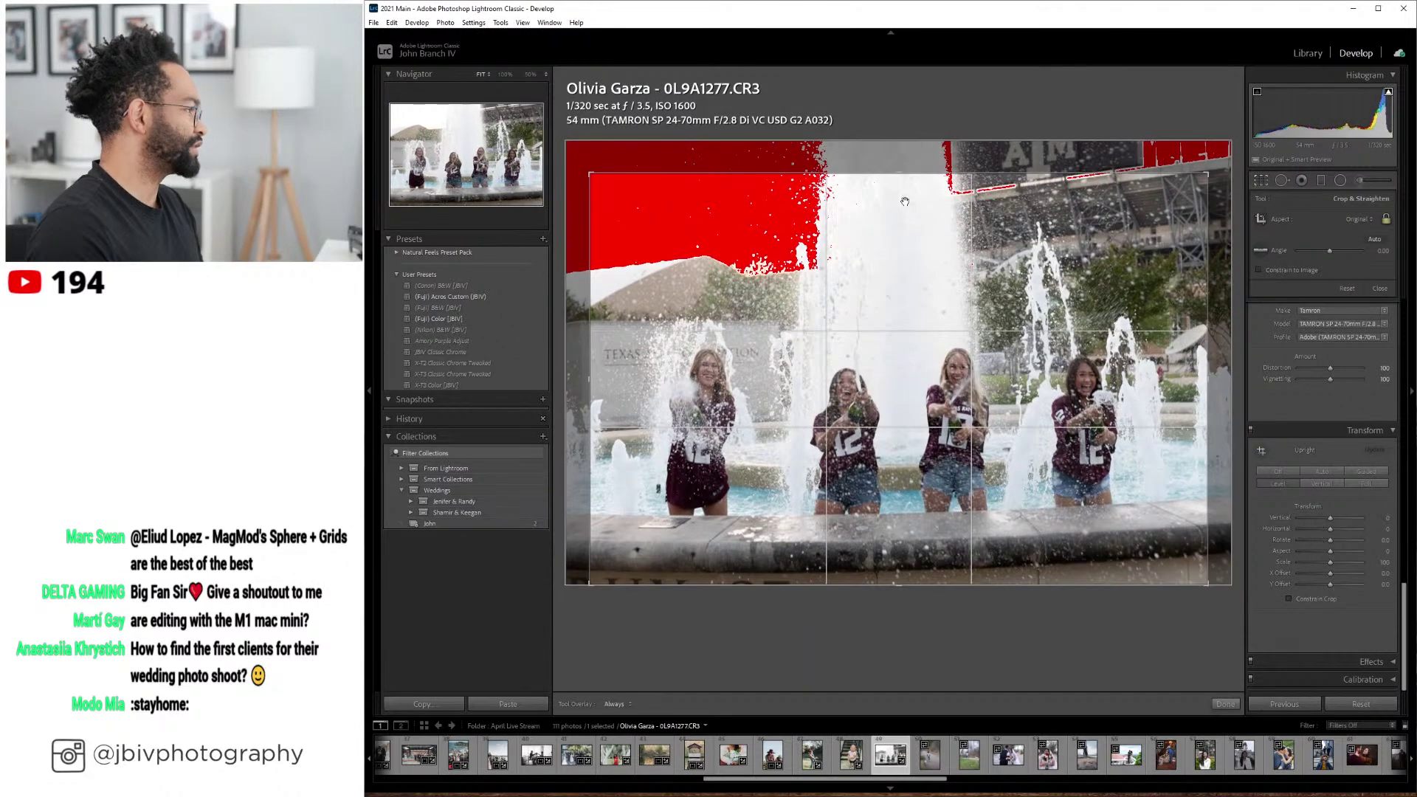
key(Return)
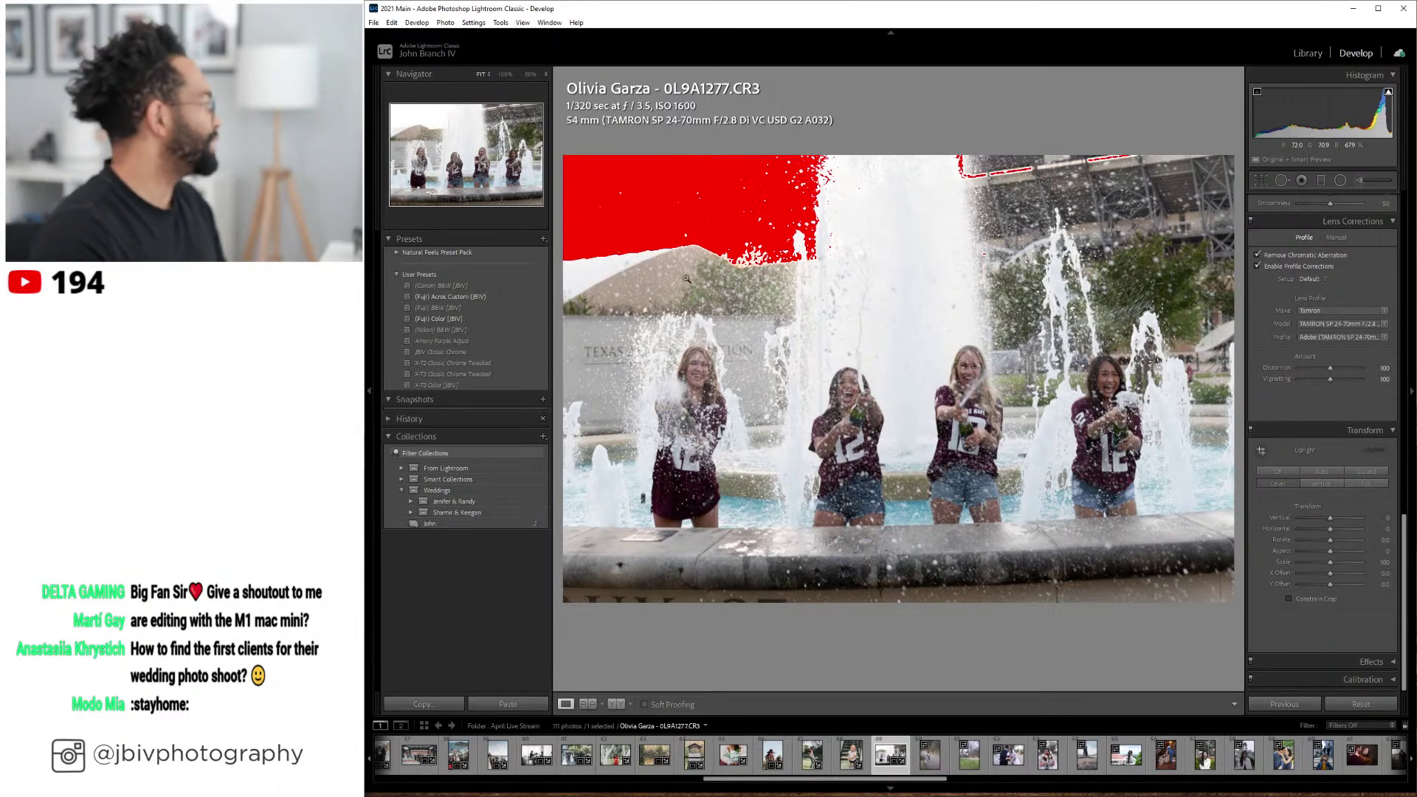
- Apply the (Fuji) Color [JBIV] preset to the fountain photo and set its lens profile setup to Auto
click(517, 318)
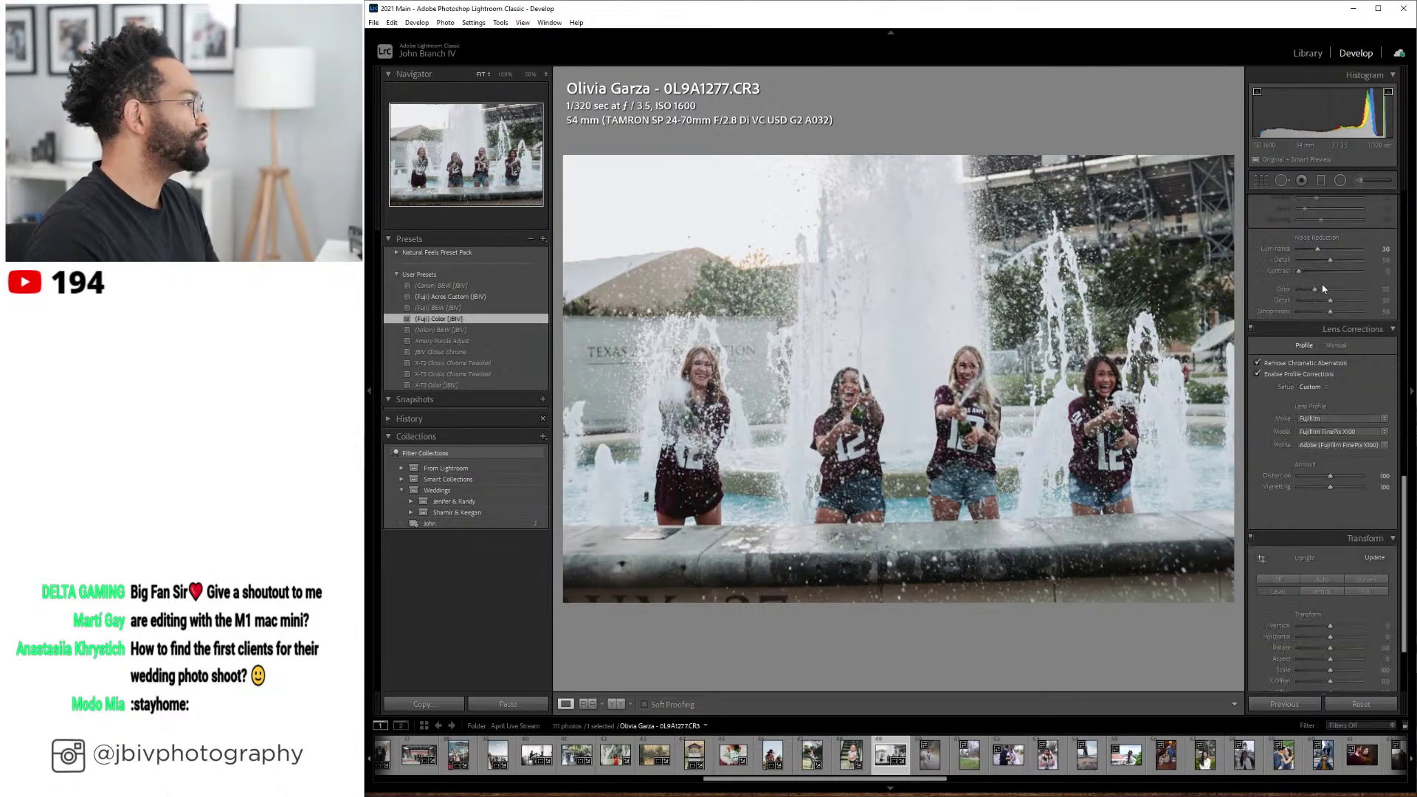
click(1310, 279)
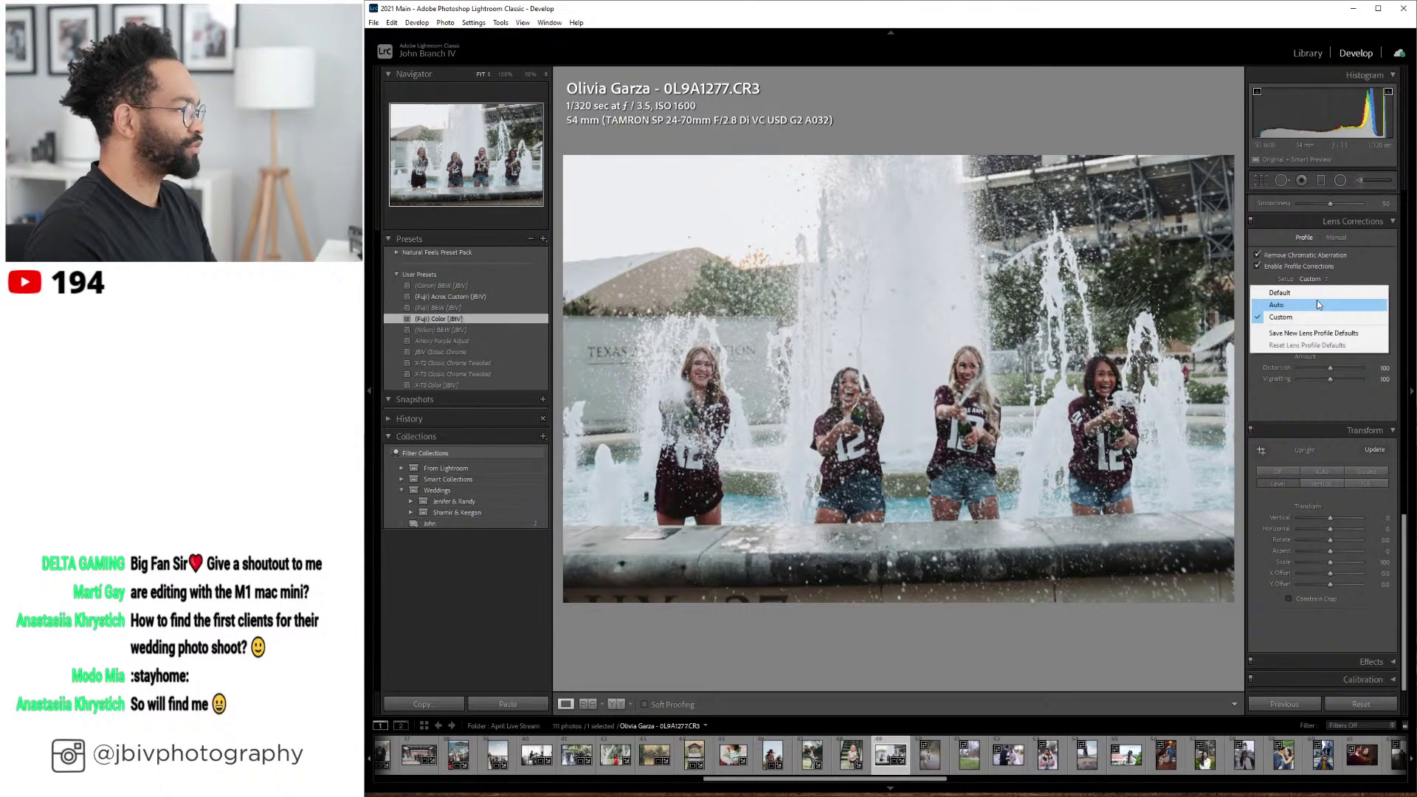
click(1313, 302)
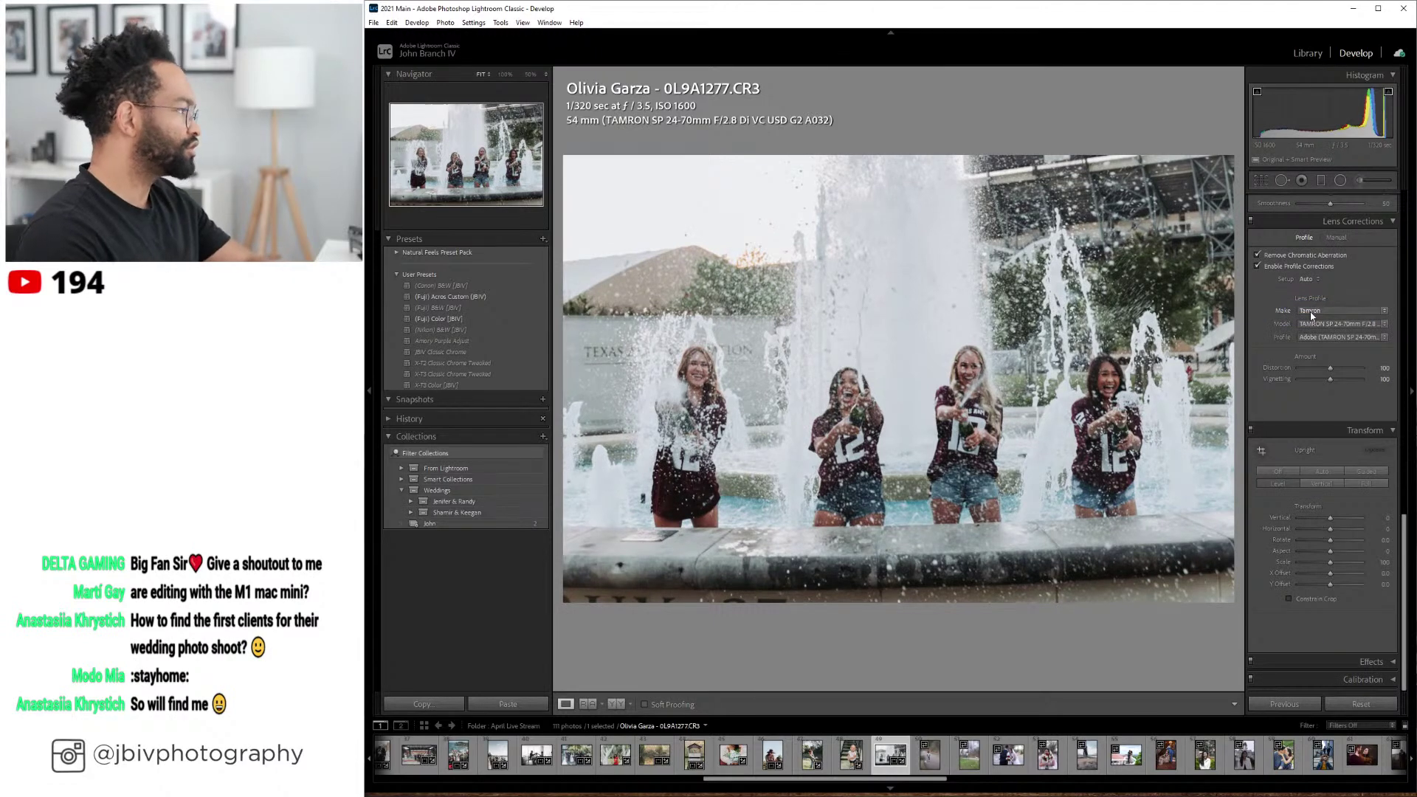
- Set the fountain photo's exposure to +0.20, temperature to 6900 and tint to +16, and raise its clarity
scroll(1317, 329, up, 8)
scroll(1316, 330, up, 4)
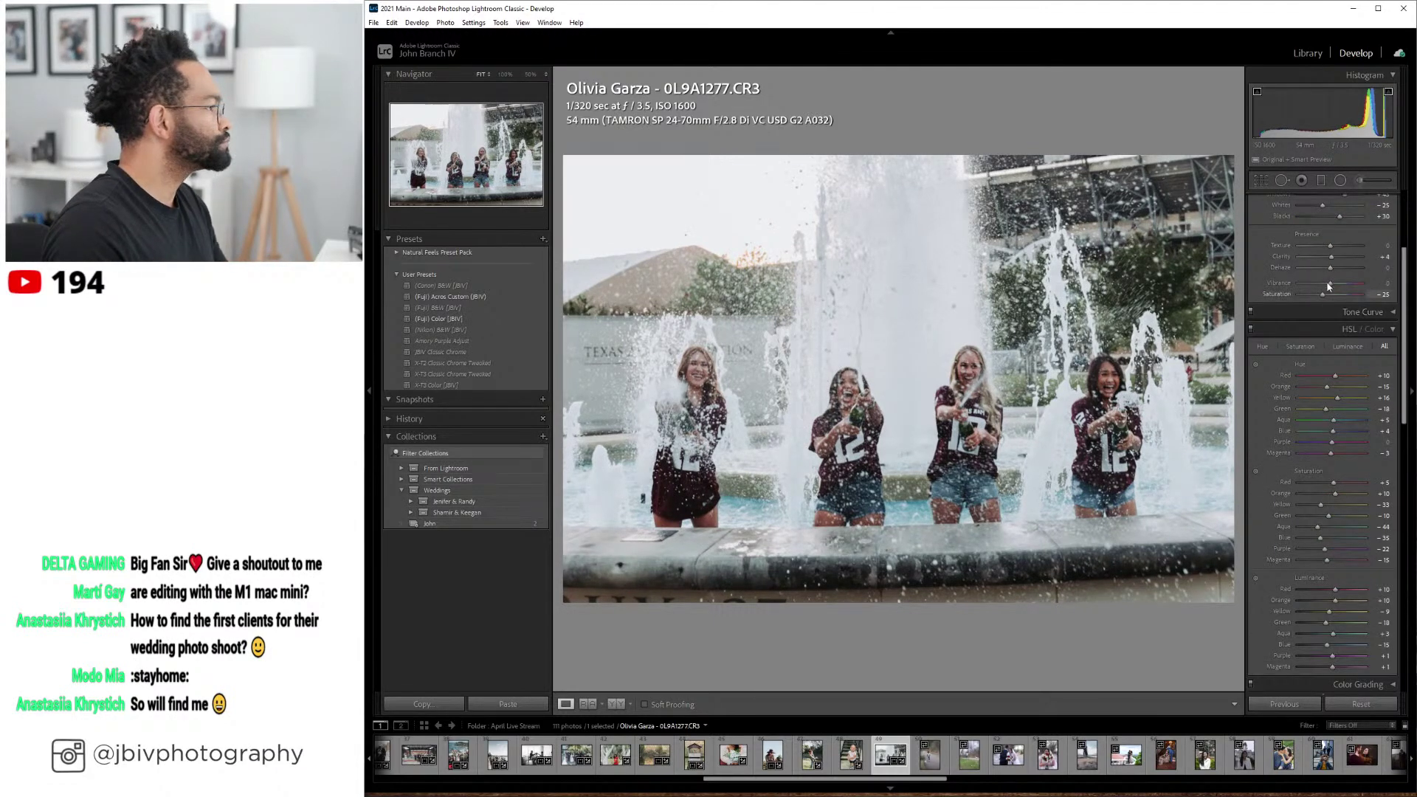
scroll(1327, 293, up, 3)
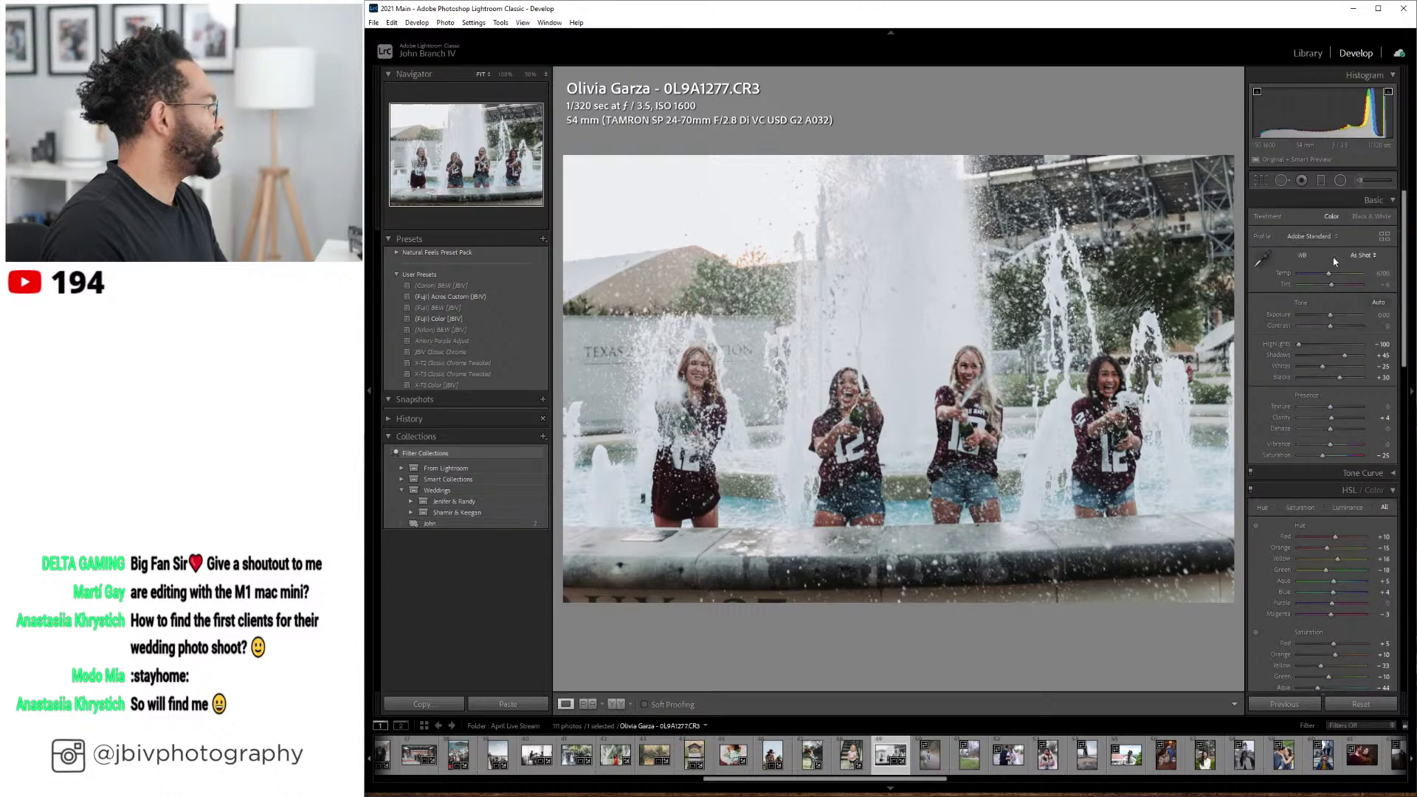
key(Up)
key(Up)
key(Up)
key(Up)
key(Up)
key(Up)
key(Up)
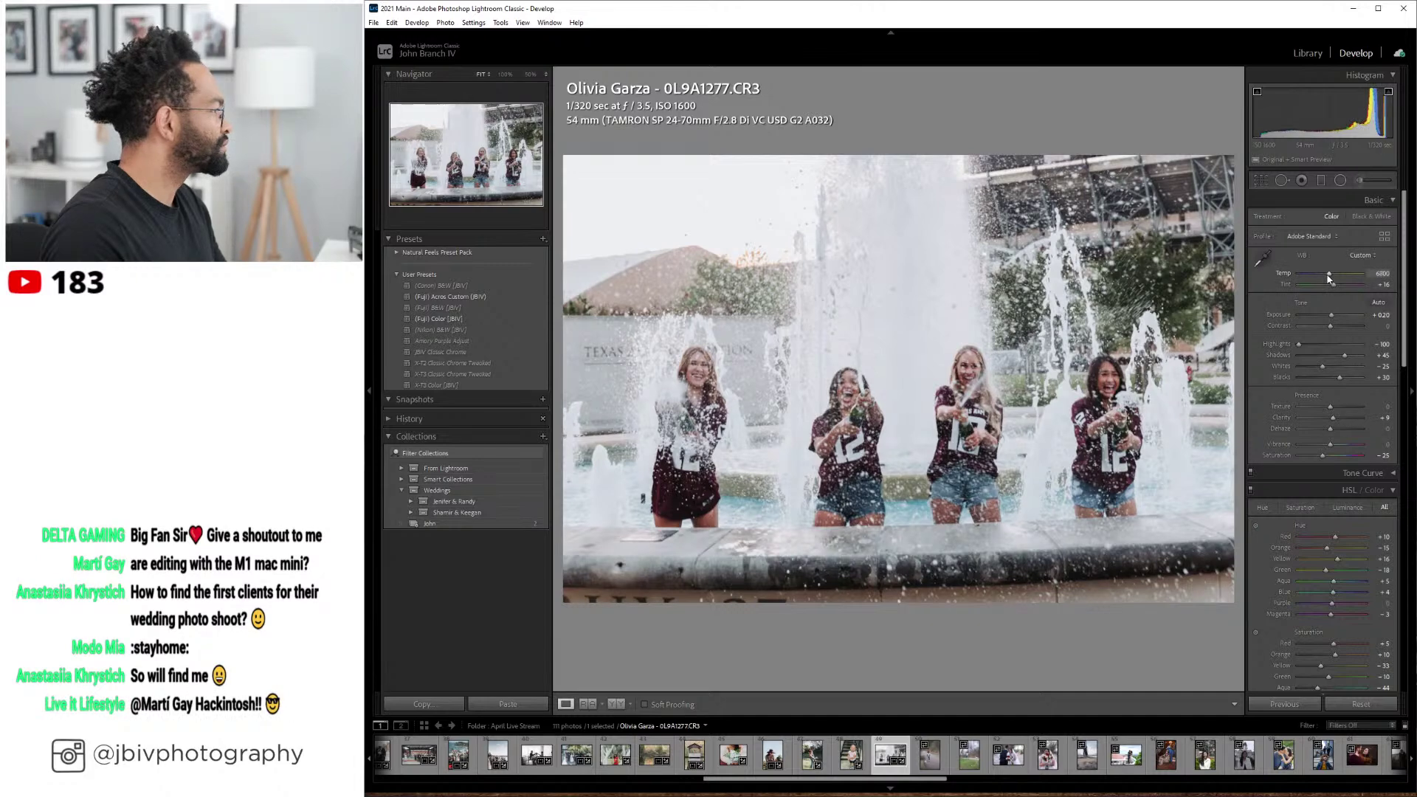
key(Up)
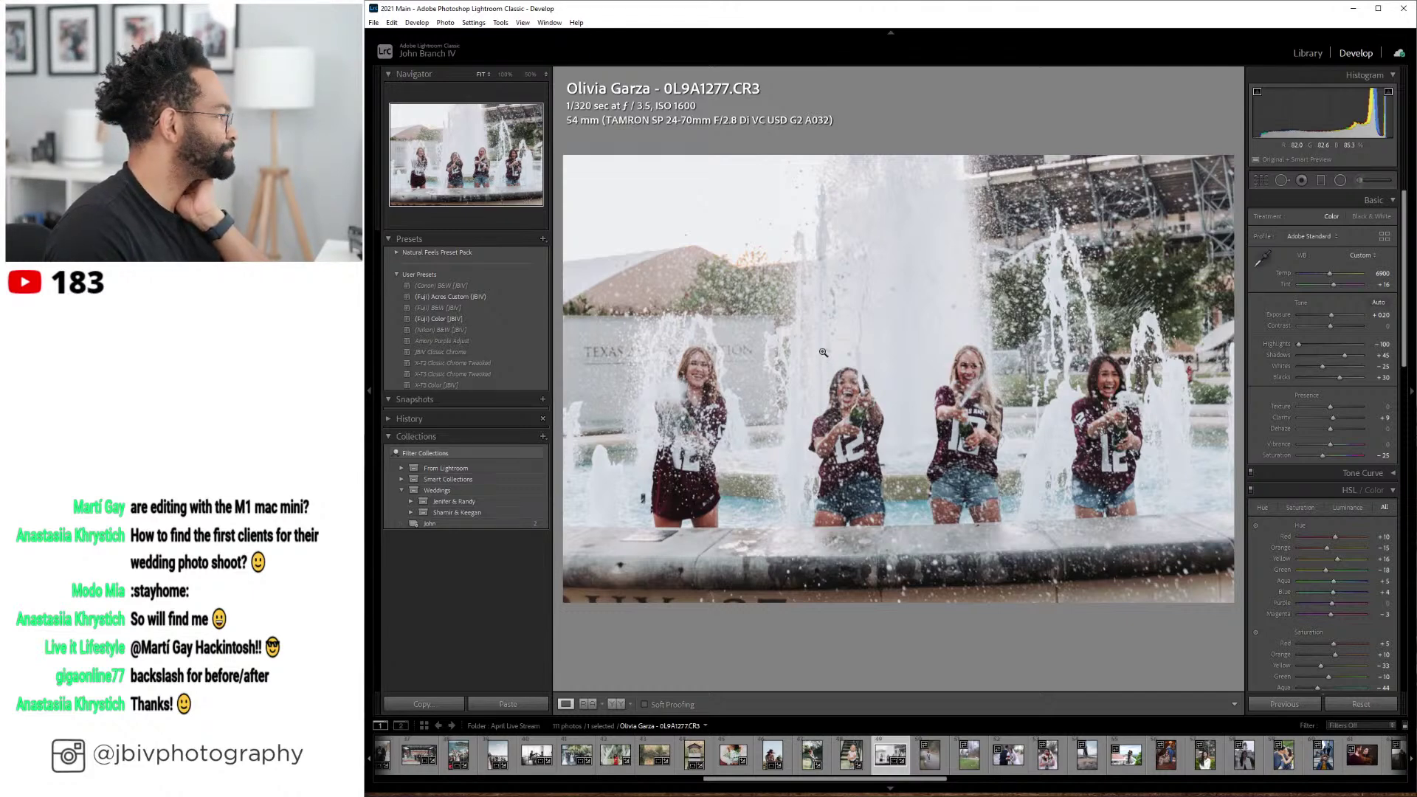
- Compare the fountain photo's before and after versions side by side at a larger size, and return to the single view
click(616, 703)
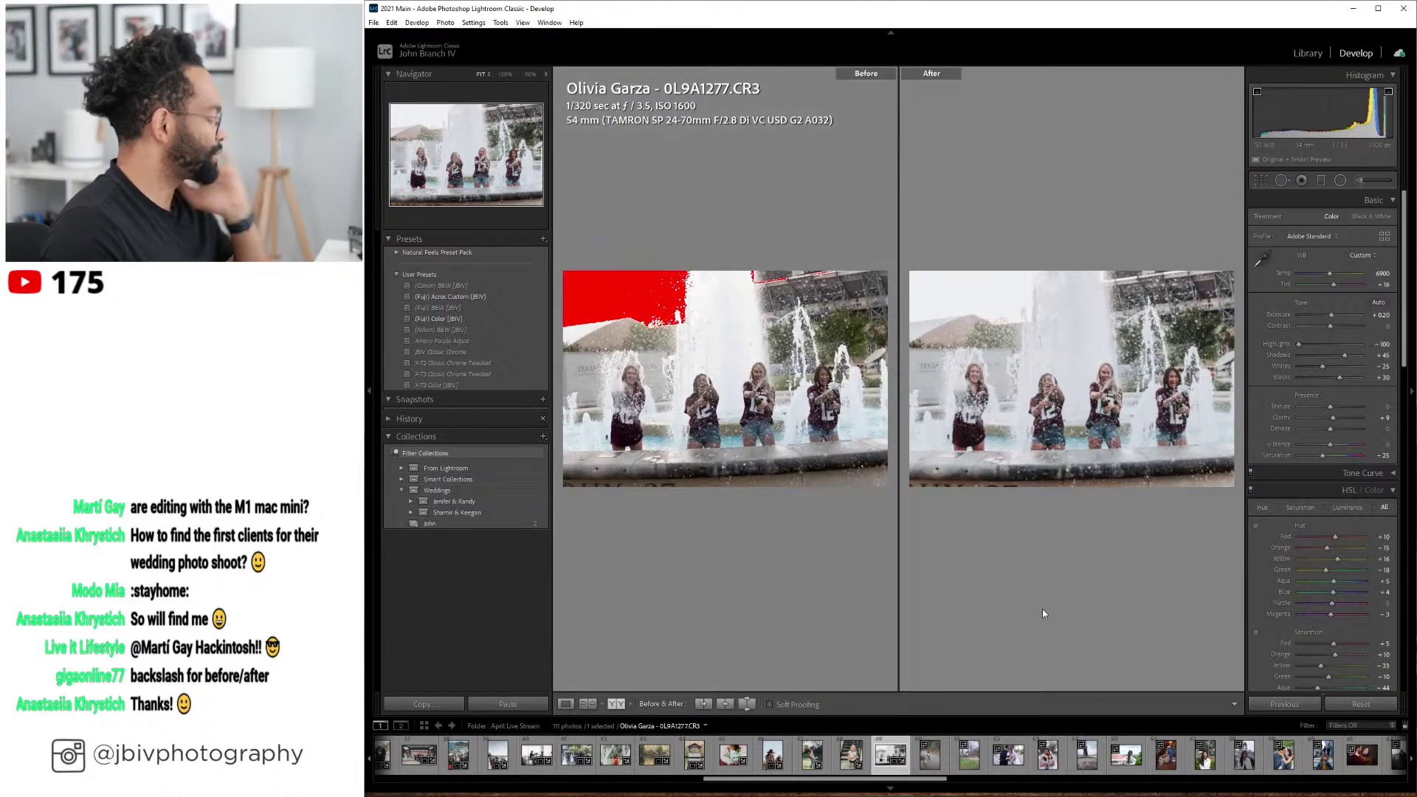
key(F8)
key(F7)
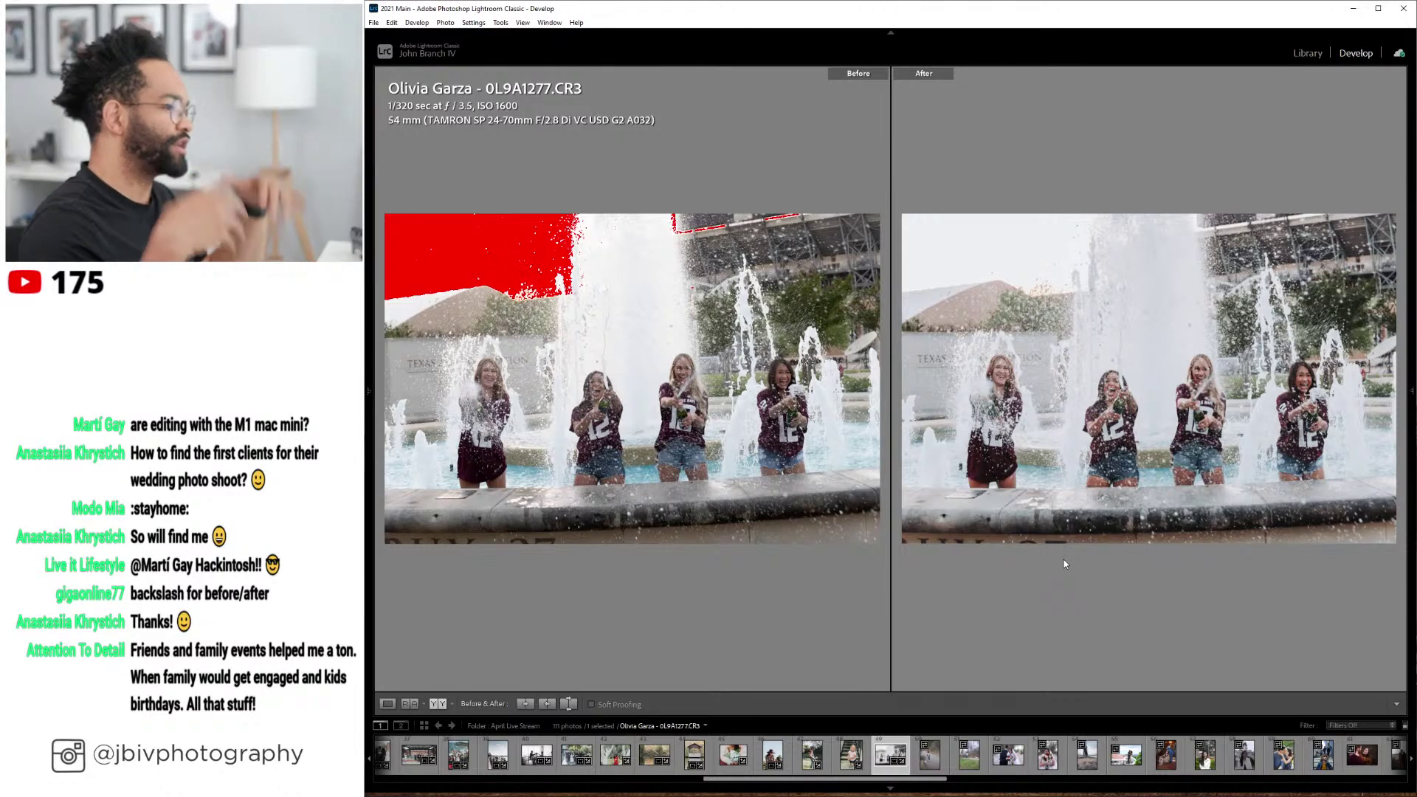
key(Tab)
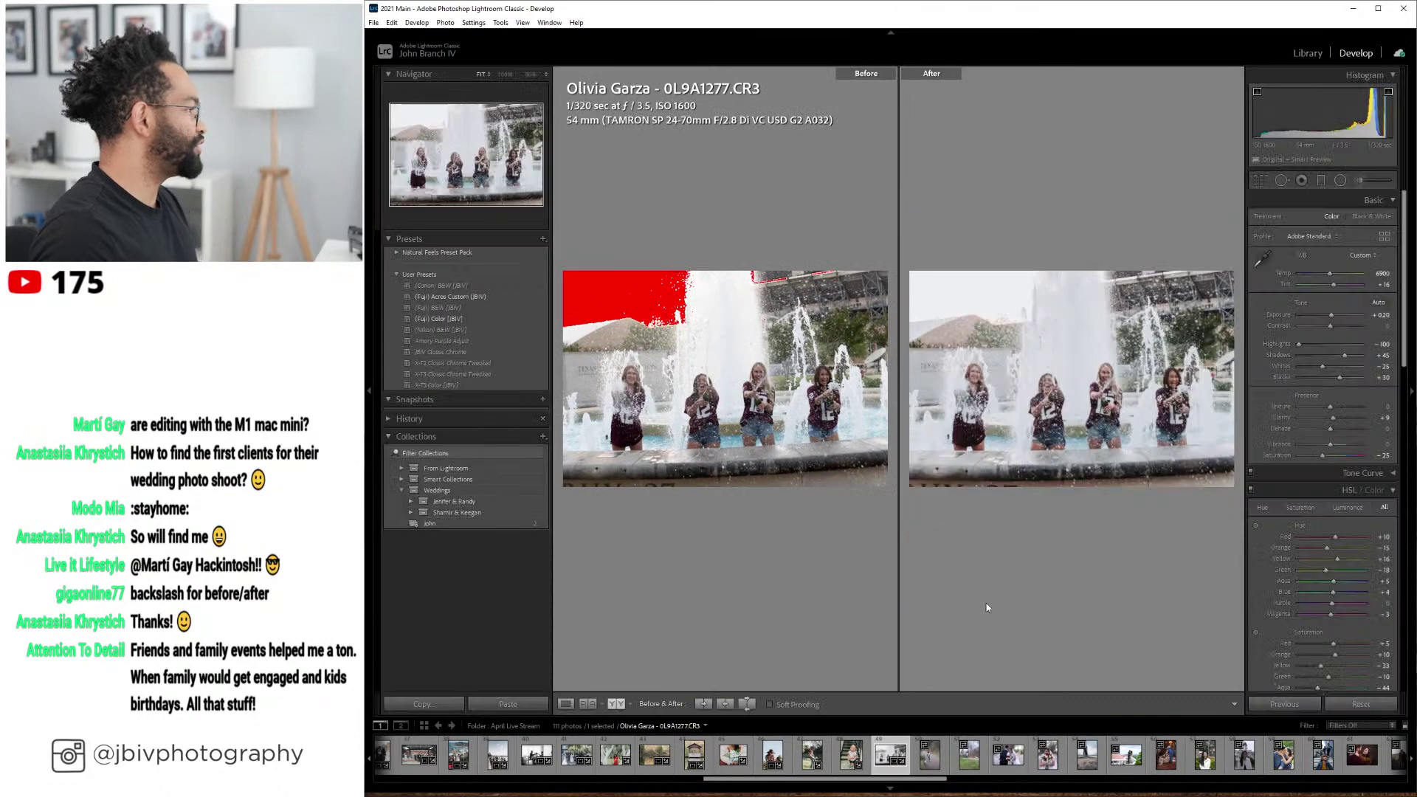
click(565, 704)
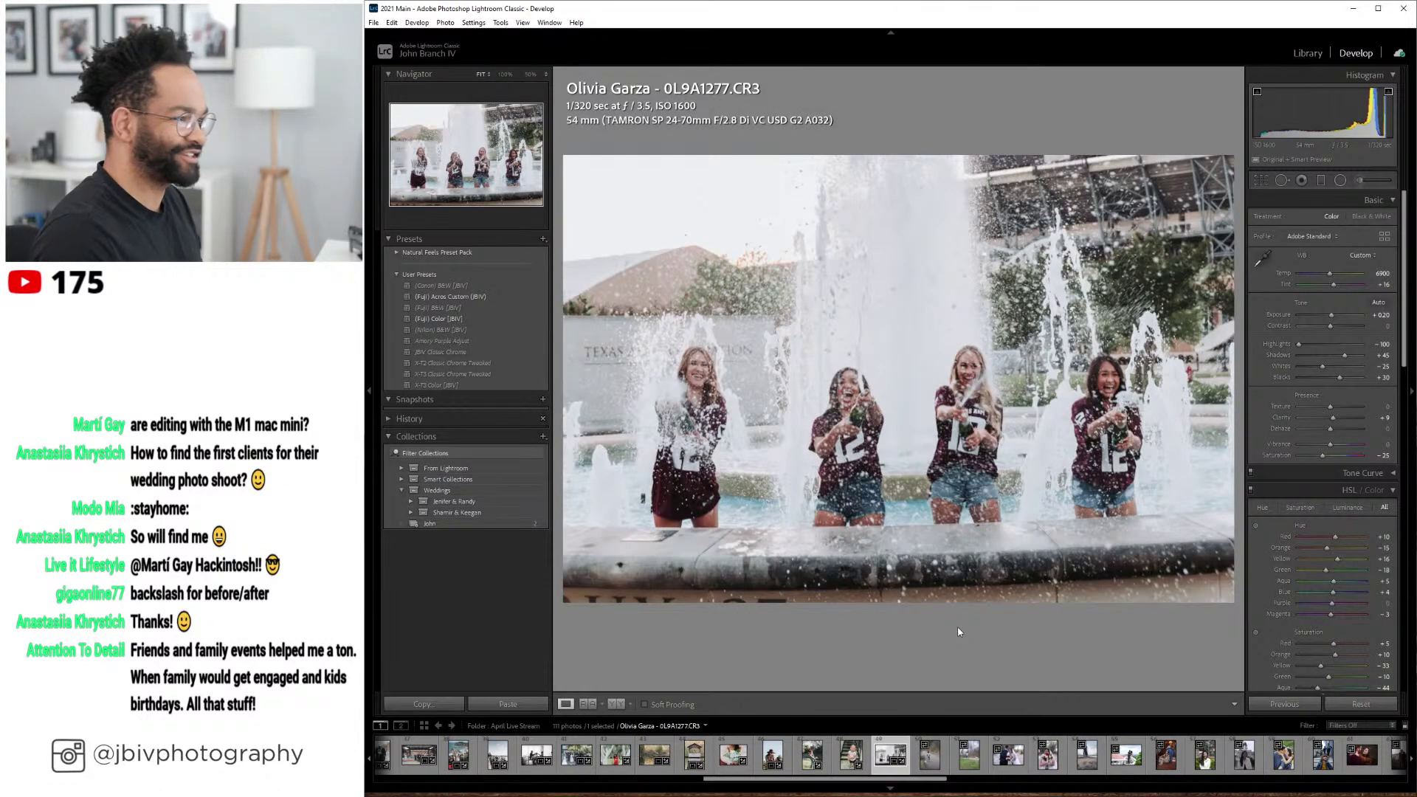
- Straighten the next photo, the girl with the dog on the path, by rotating it +1.3 with Constrain Crop enabled
key(Right)
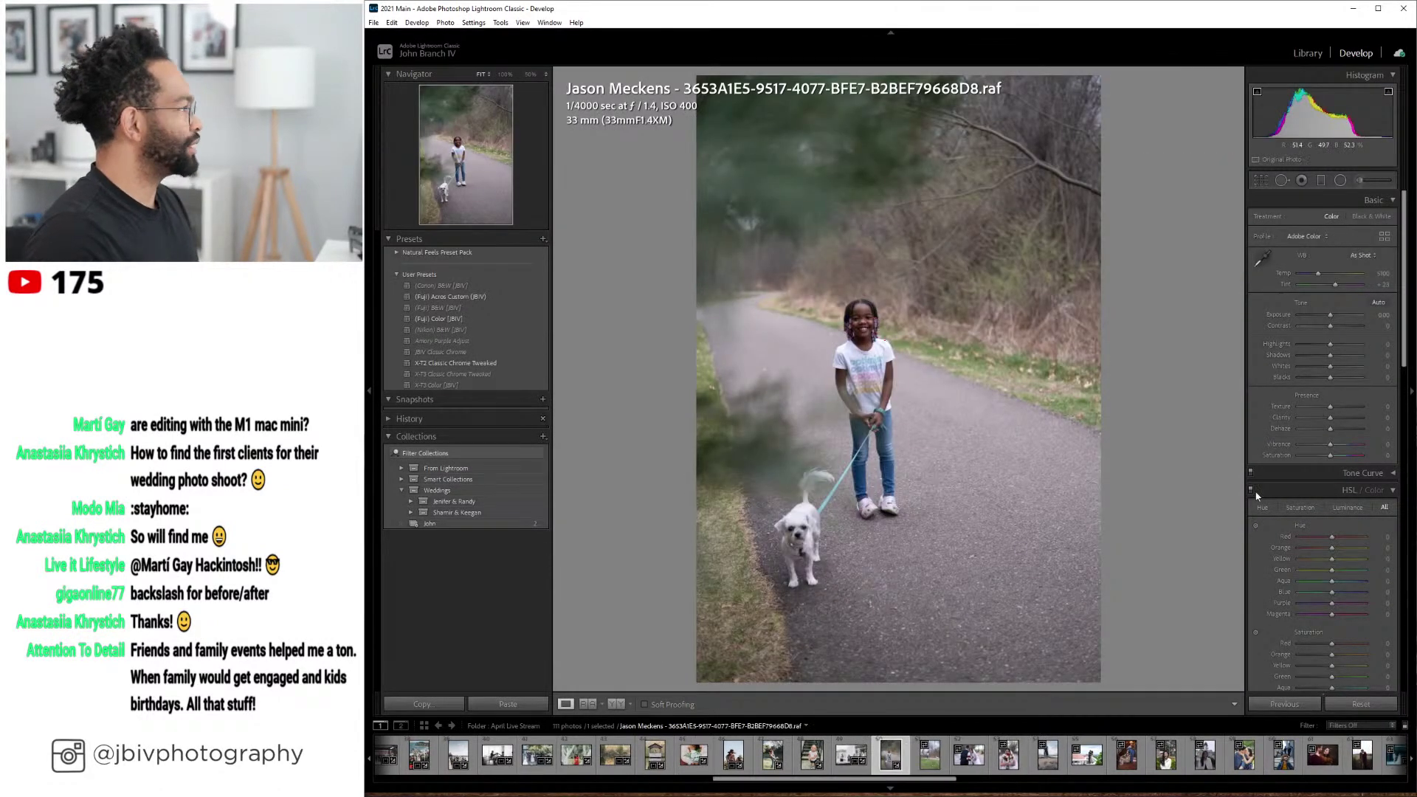
scroll(1293, 450, down, 10)
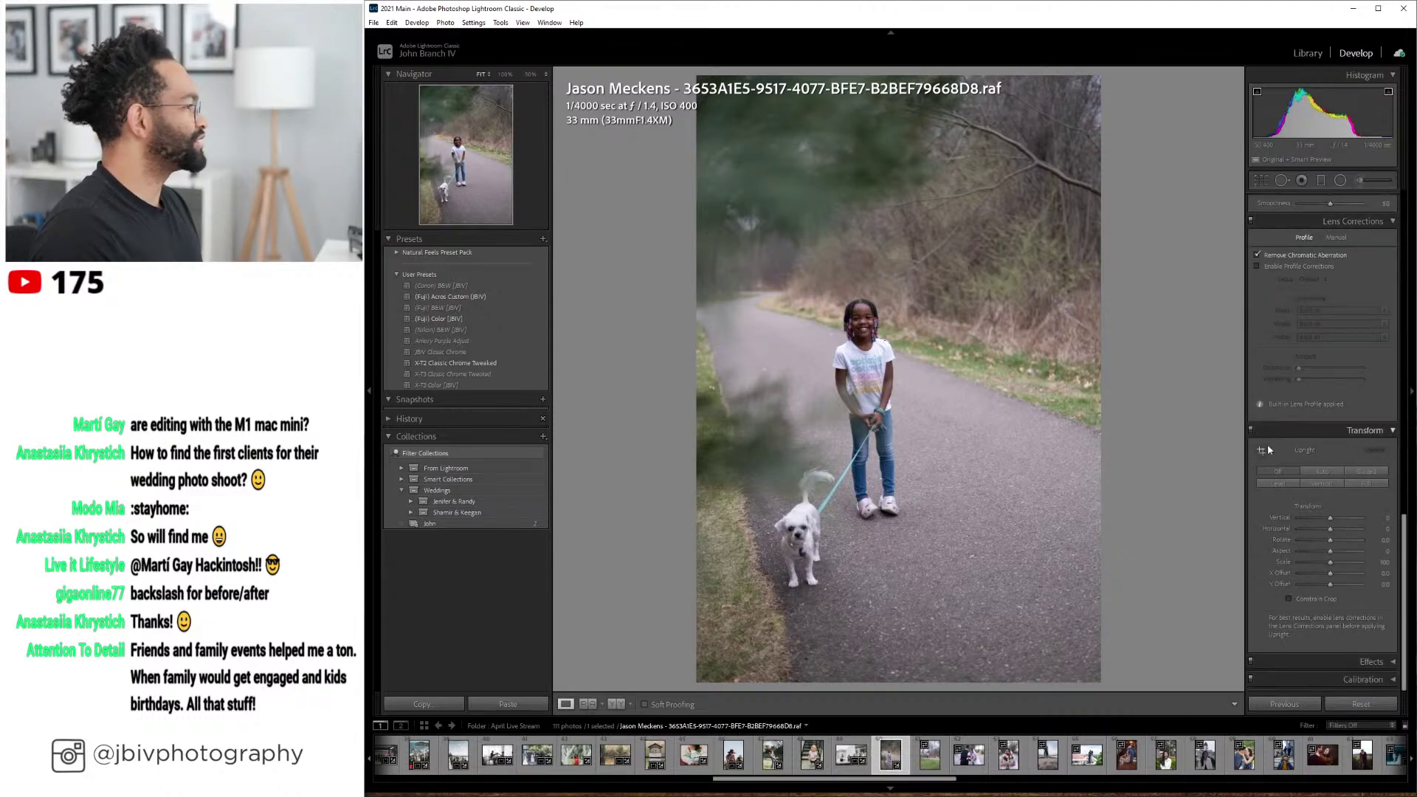
click(1278, 483)
drag(1325, 537, 1338, 544)
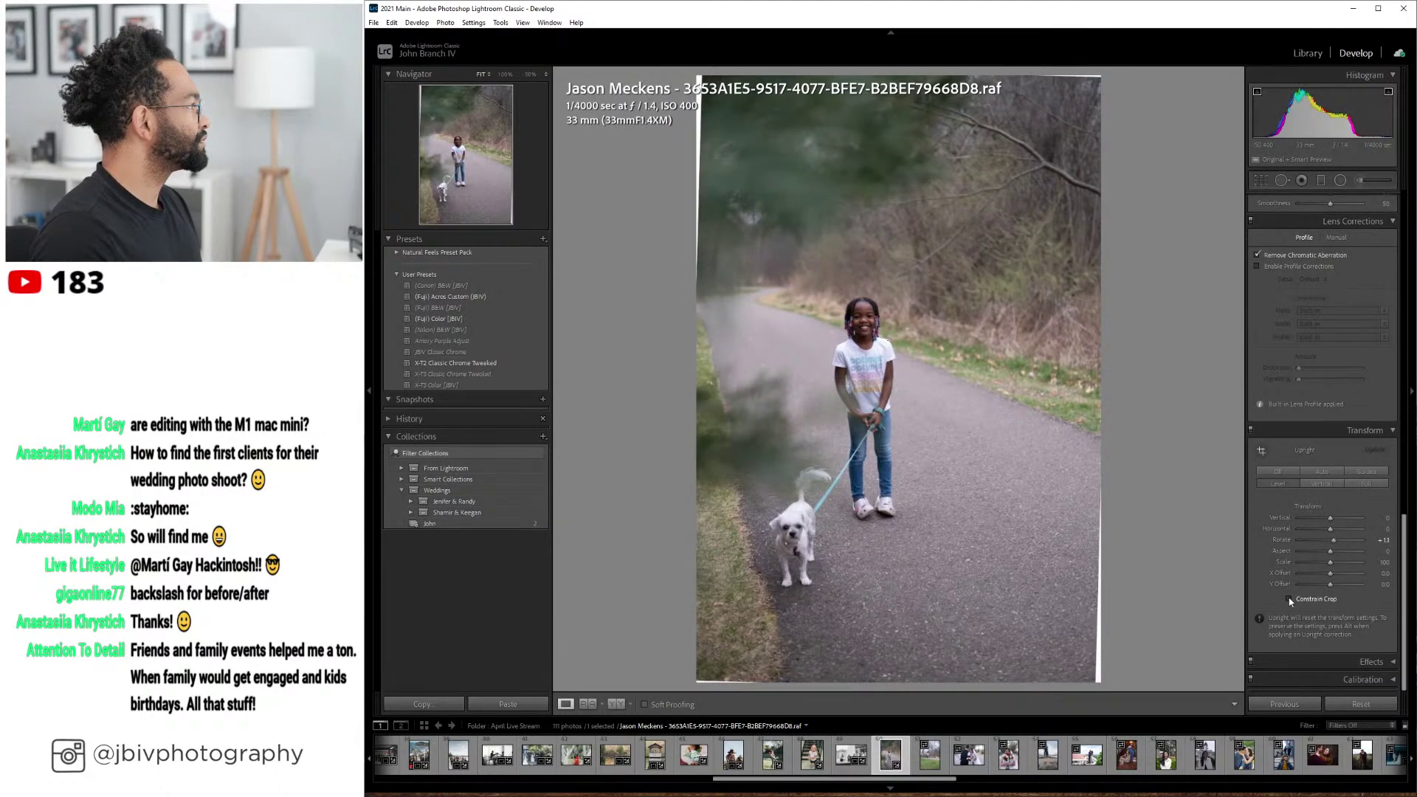
click(1289, 600)
click(1308, 54)
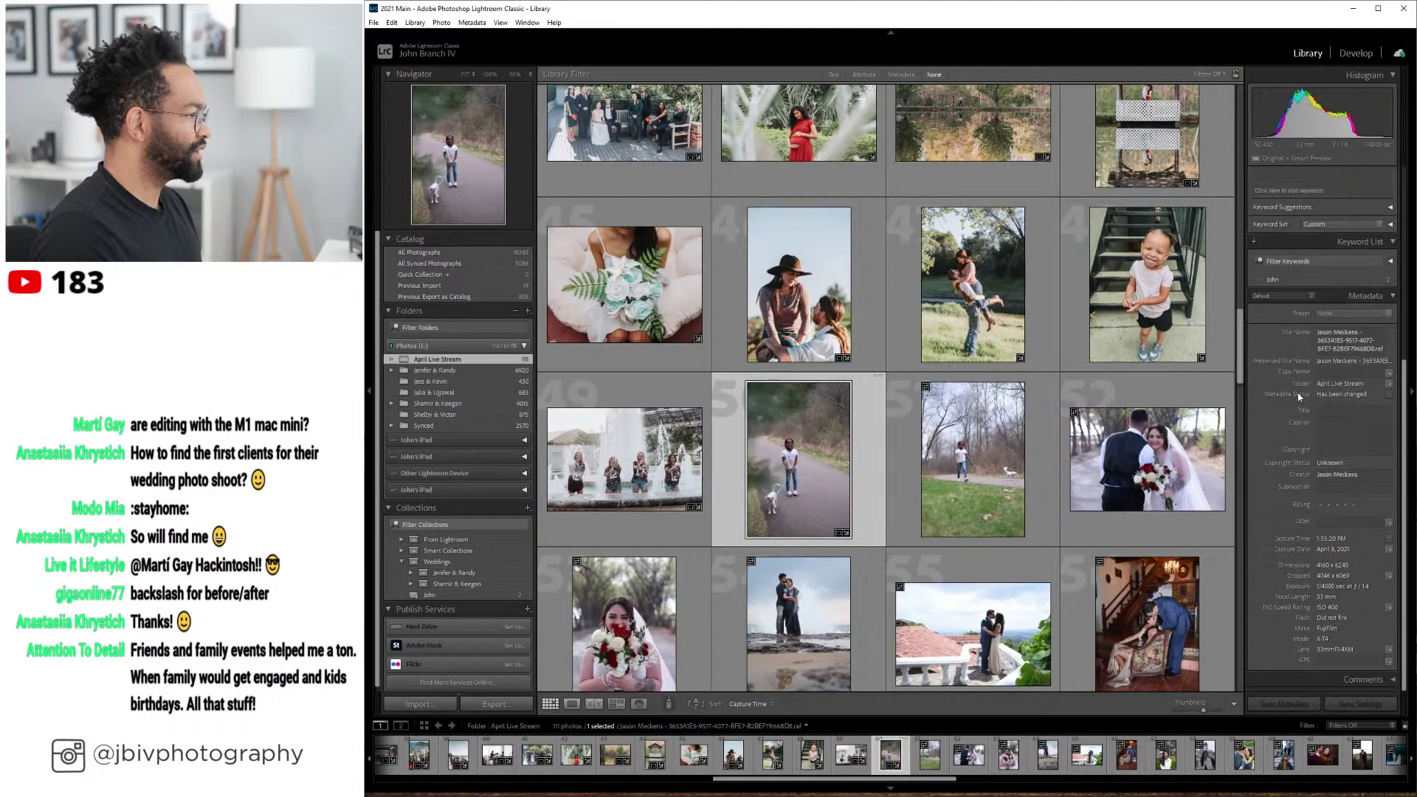
click(1356, 54)
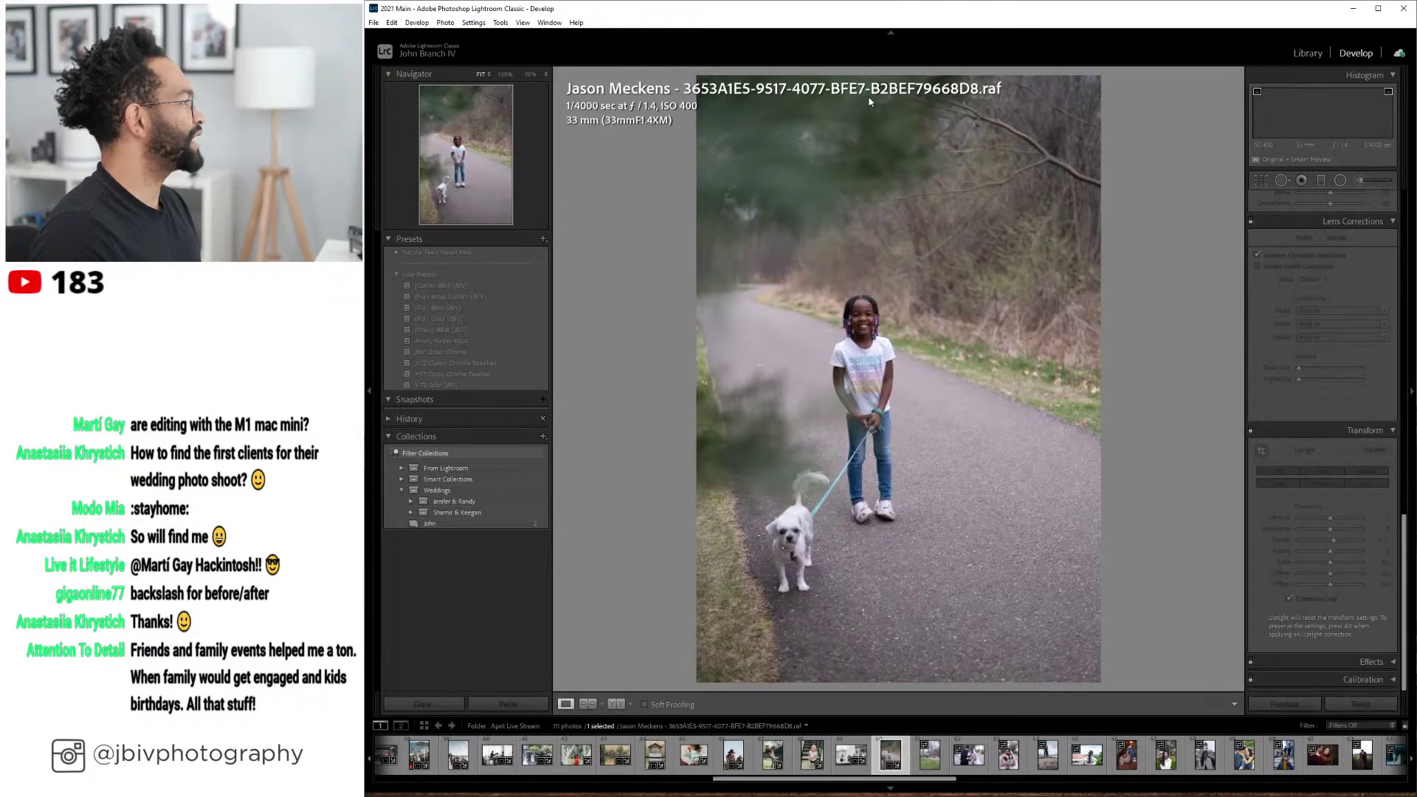
- Apply the (Fuji) Color [JBIV] preset to the path photo, raise its clarity, and set exposure to +0.60 and tint to +33
click(468, 320)
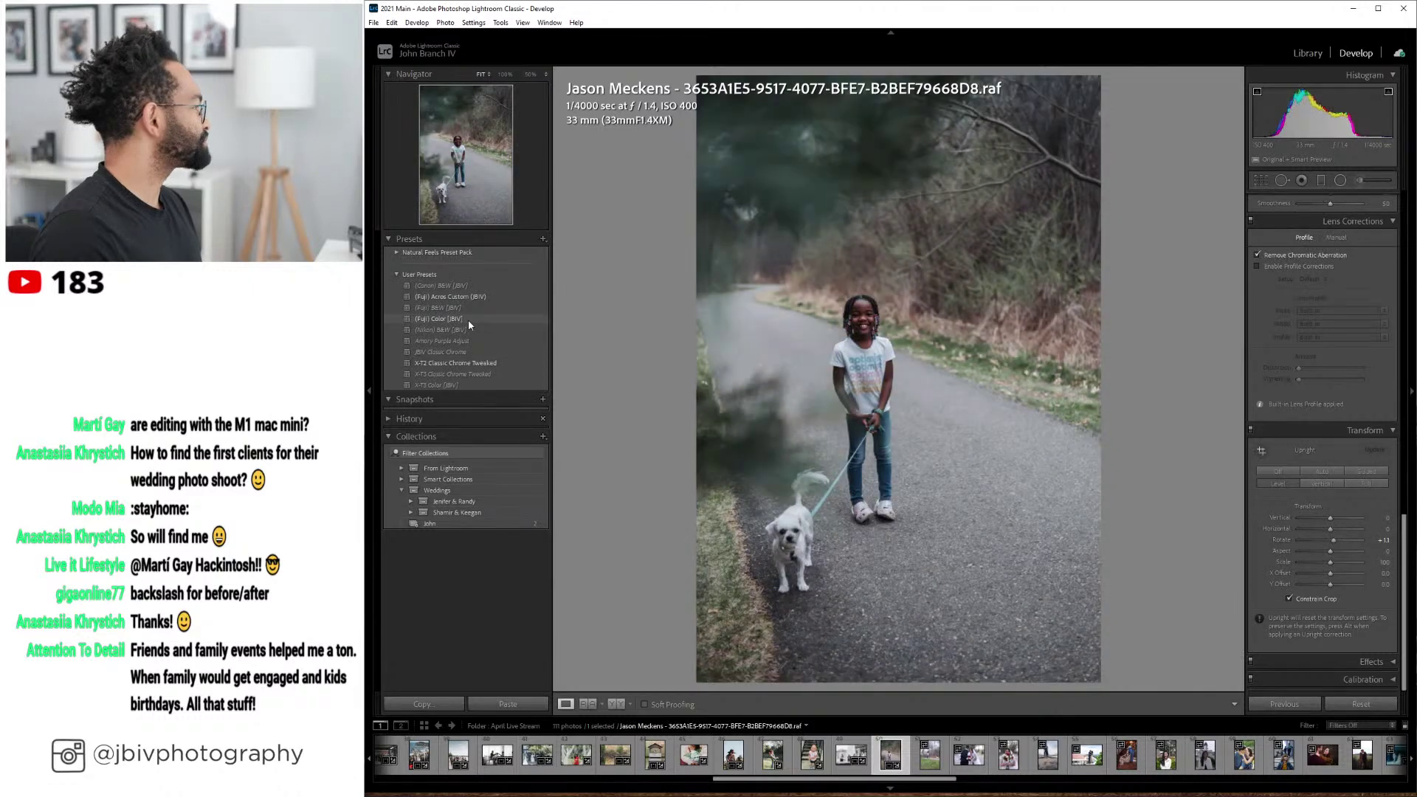
click(468, 322)
scroll(1261, 326, up, 10)
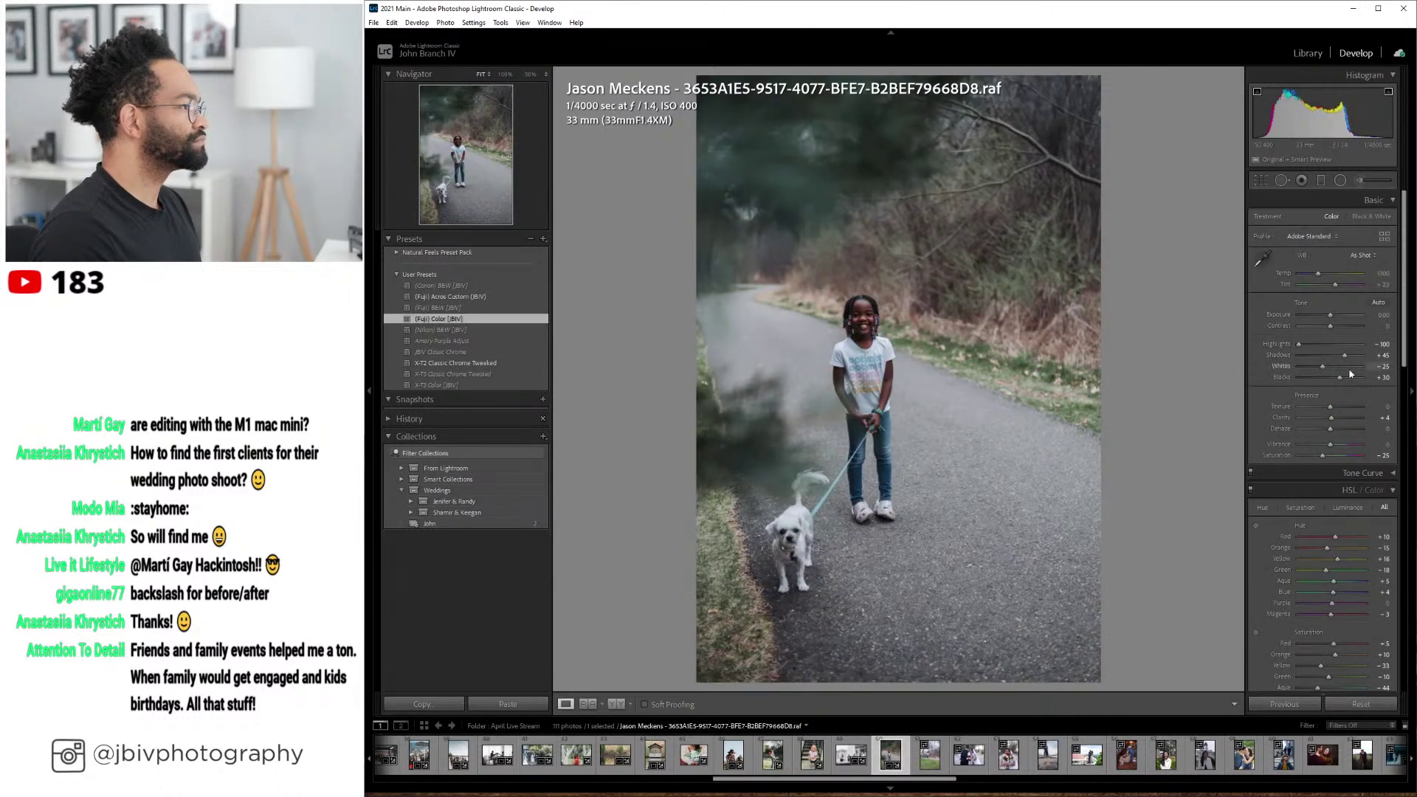
drag(1337, 418, 1339, 419)
drag(1339, 315, 1341, 289)
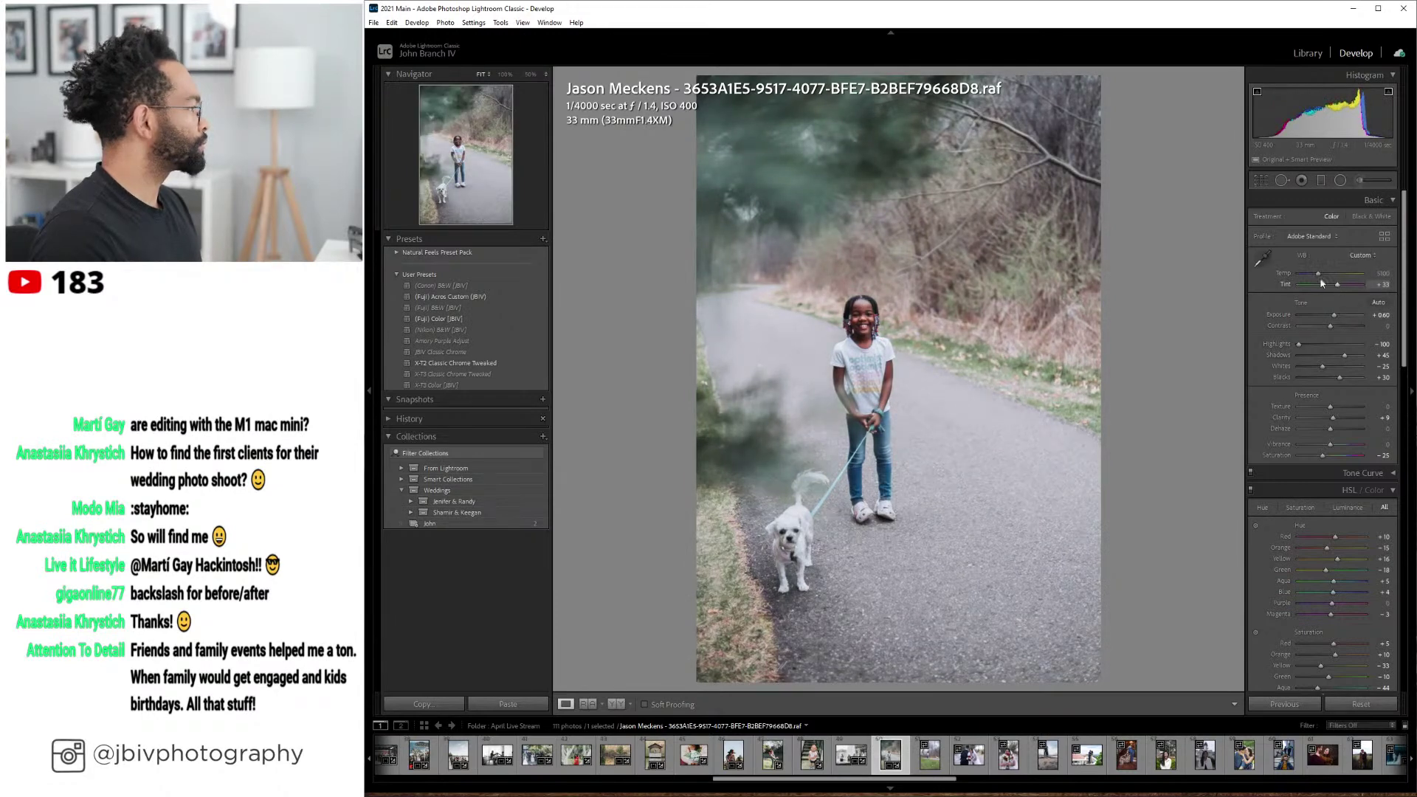
- Crop the path photo tighter from the top with Constrain Crop enabled, and compare its before and after versions side by side
click(1259, 181)
drag(891, 76, 914, 200)
key(Return)
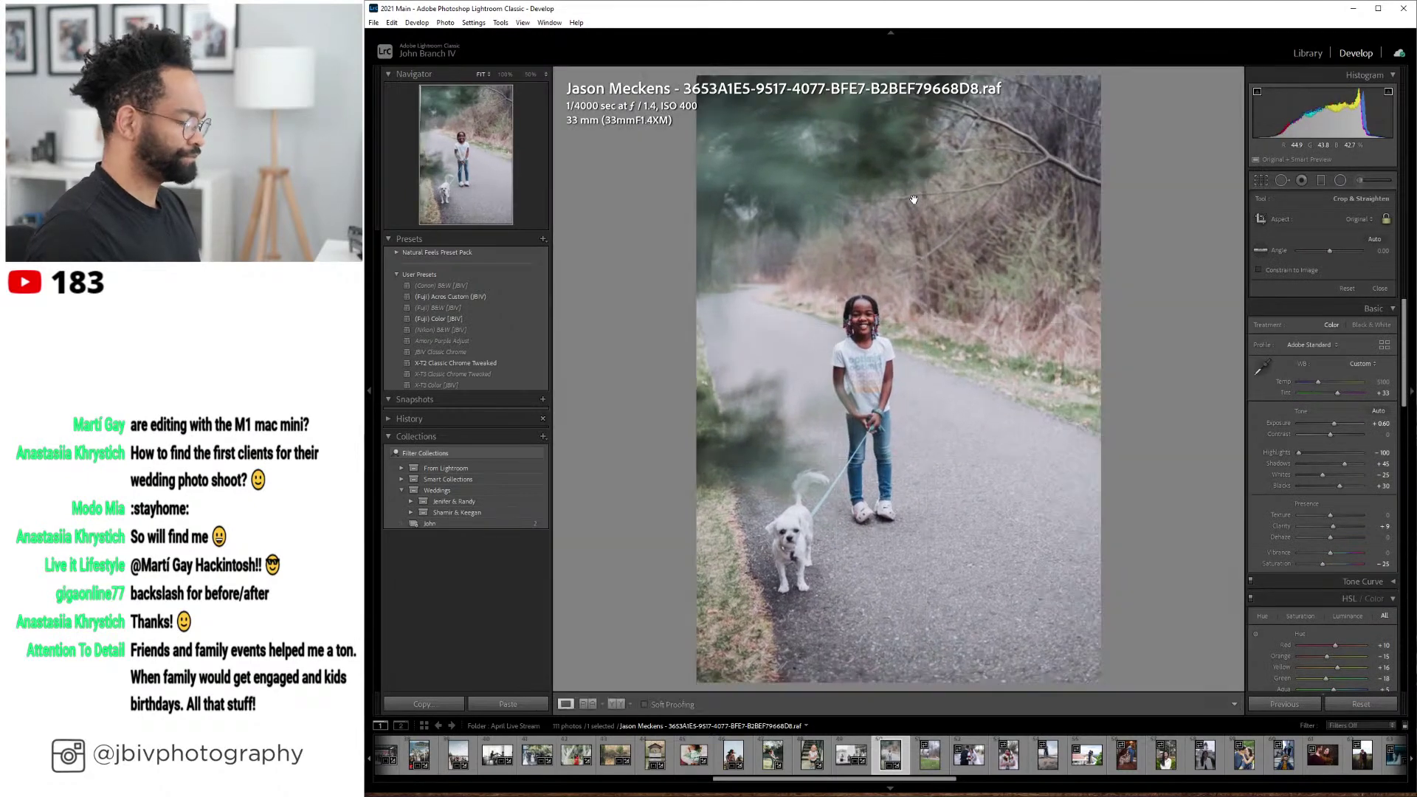
scroll(1292, 559, down, 10)
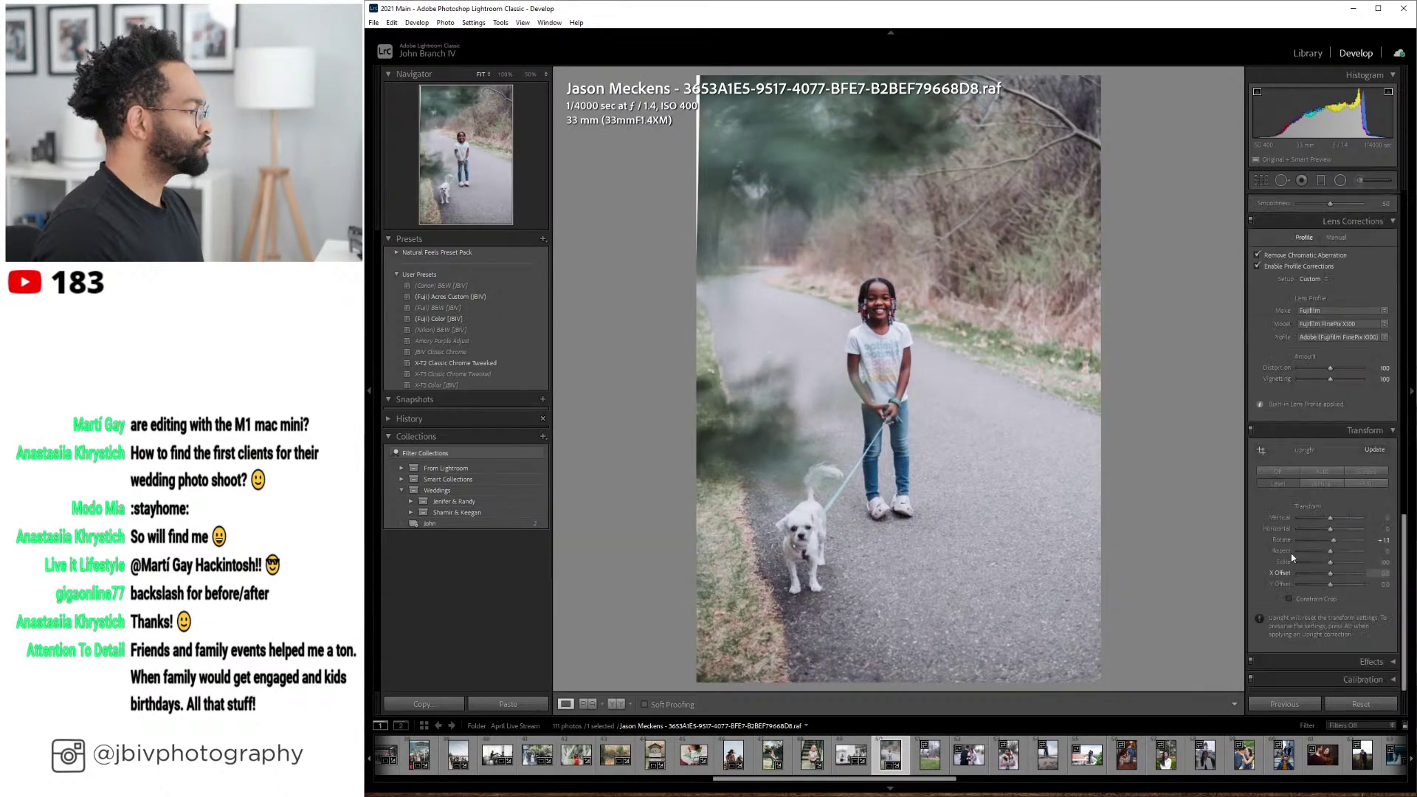
click(1289, 599)
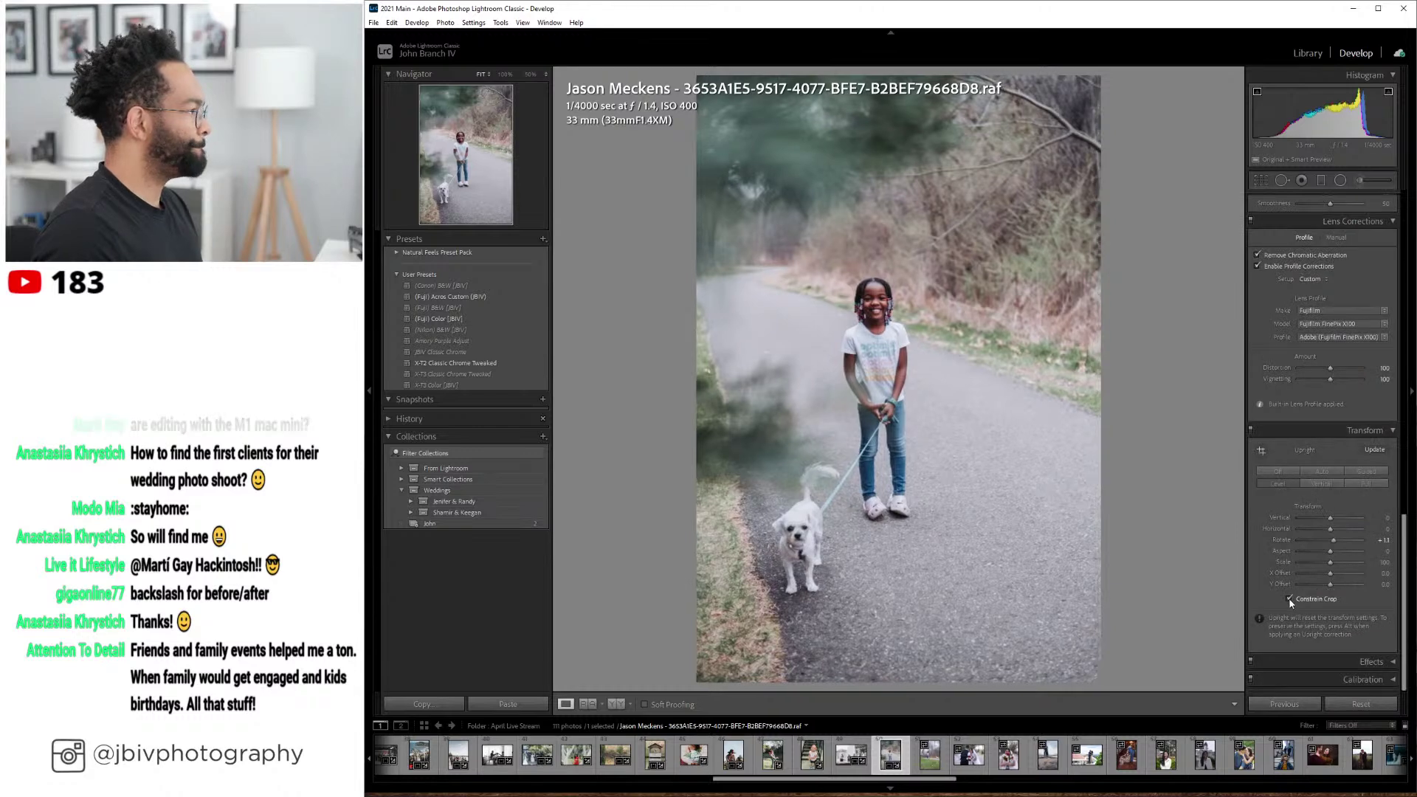
click(617, 704)
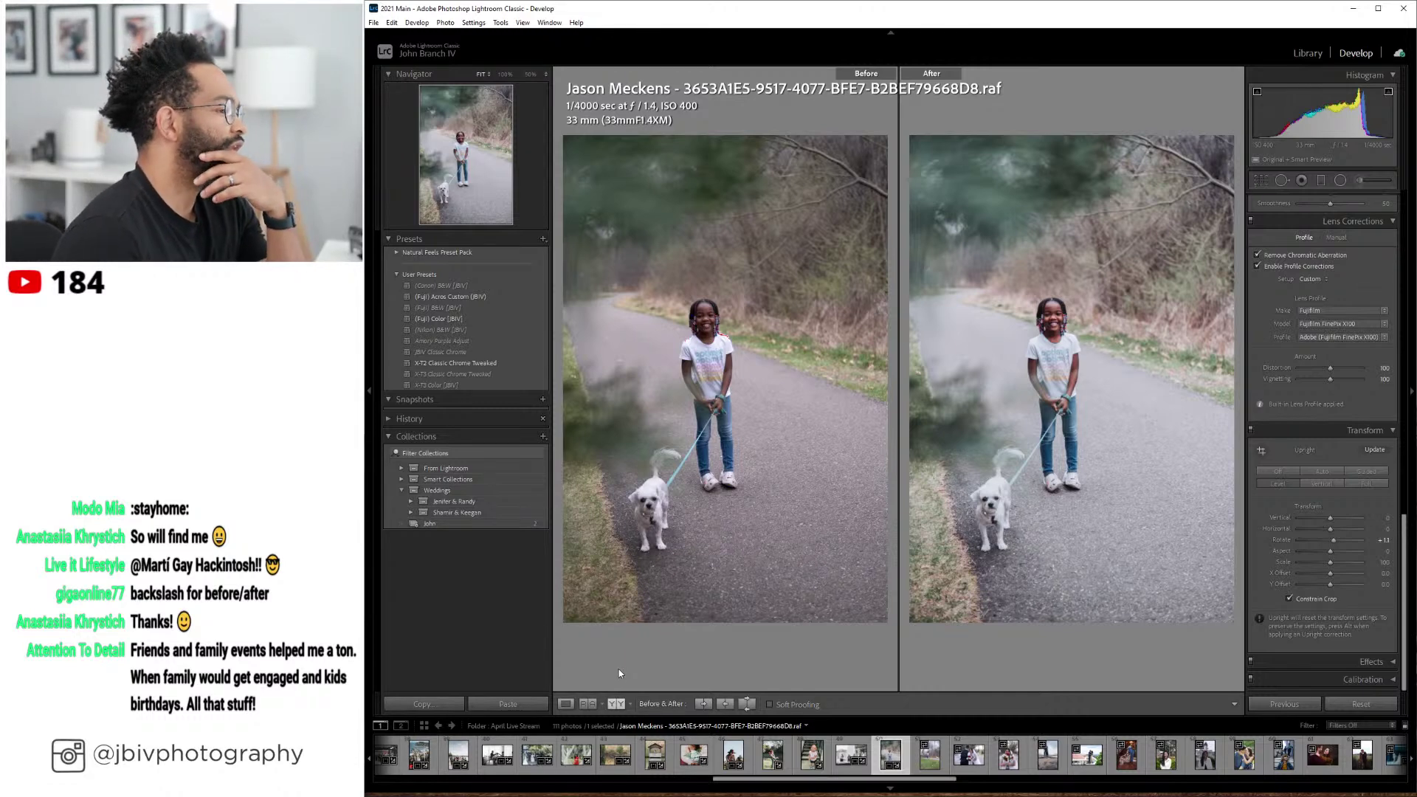
click(565, 703)
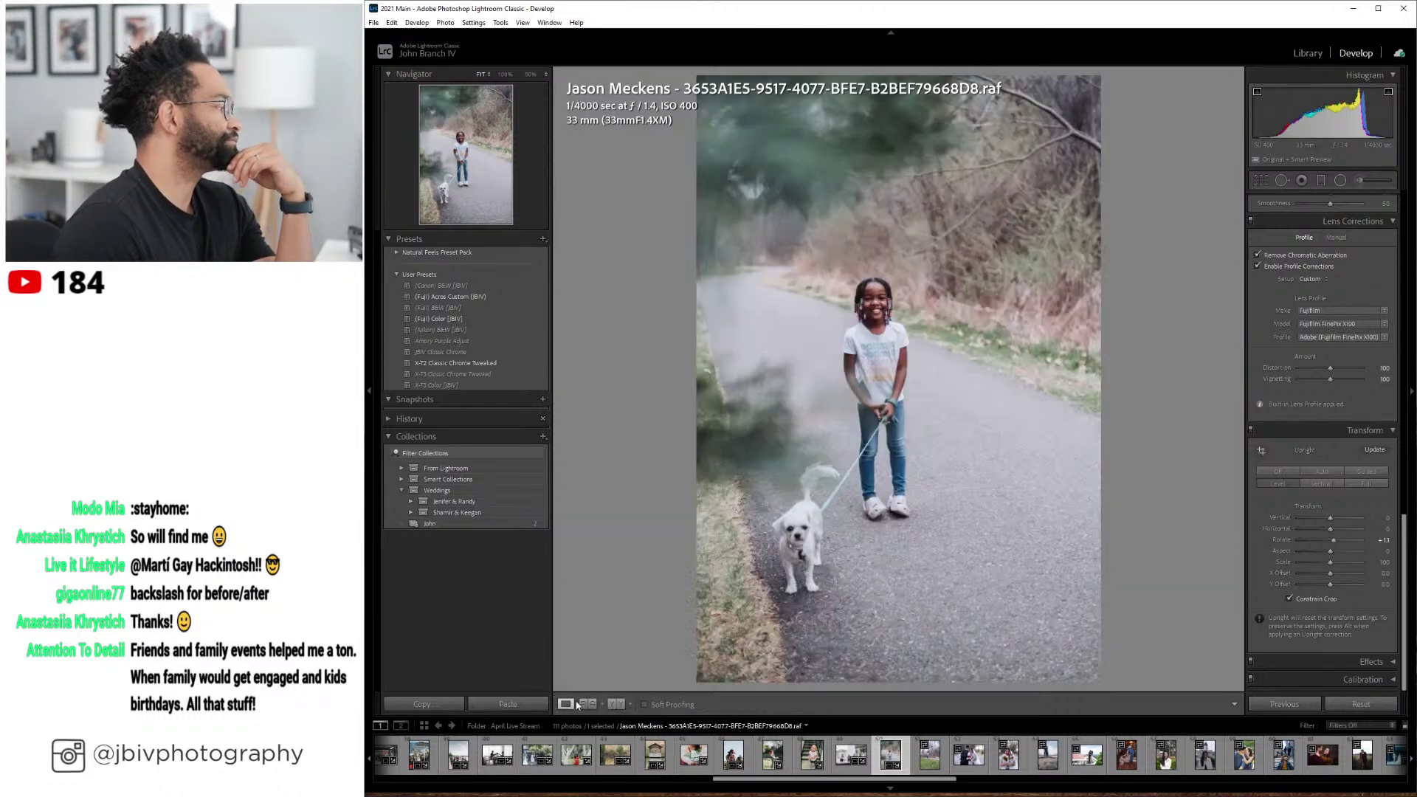
- Apply the (Fuji) Color [JBIV] preset to the next photo, the girl walking the dog, and set tint to +37 and exposure to +0.30
key(Right)
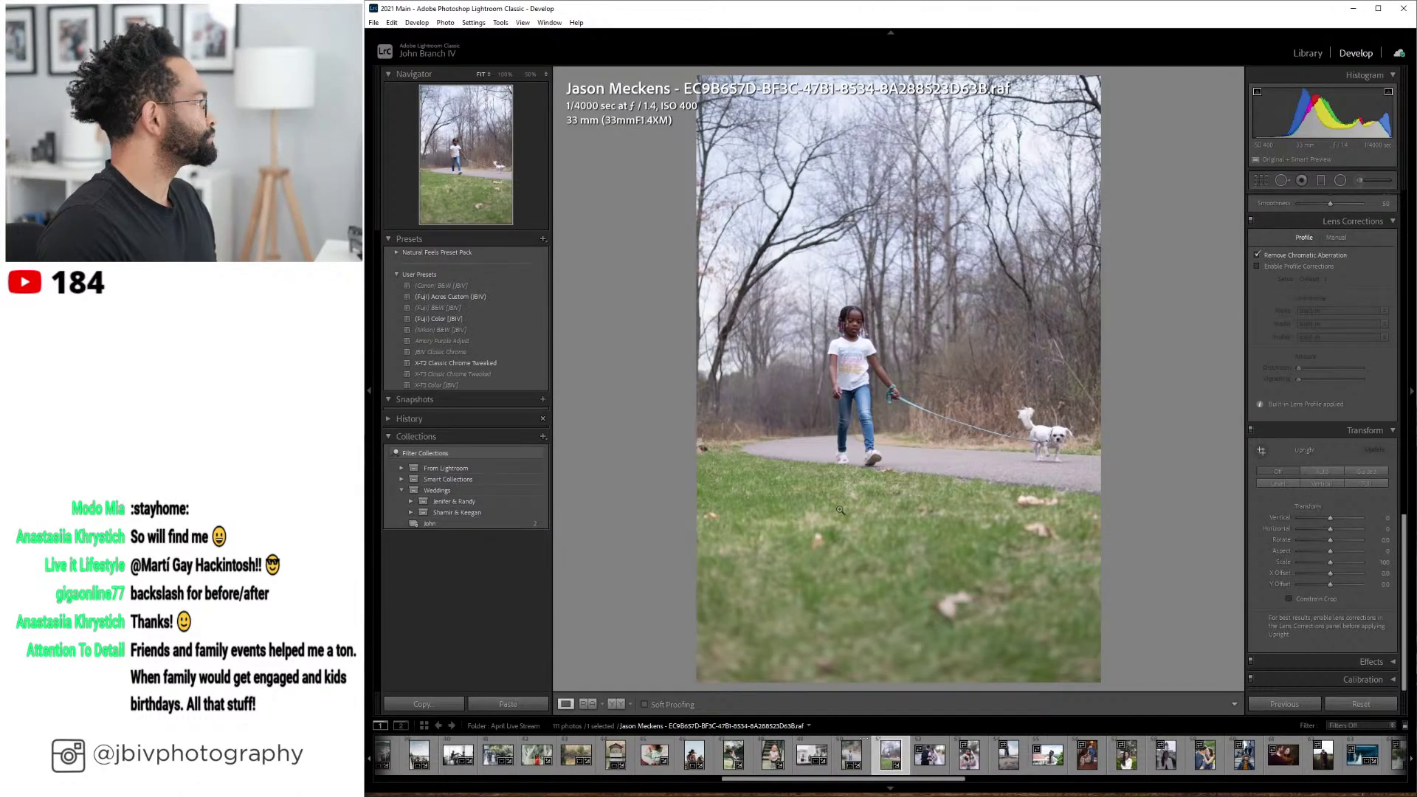
click(485, 319)
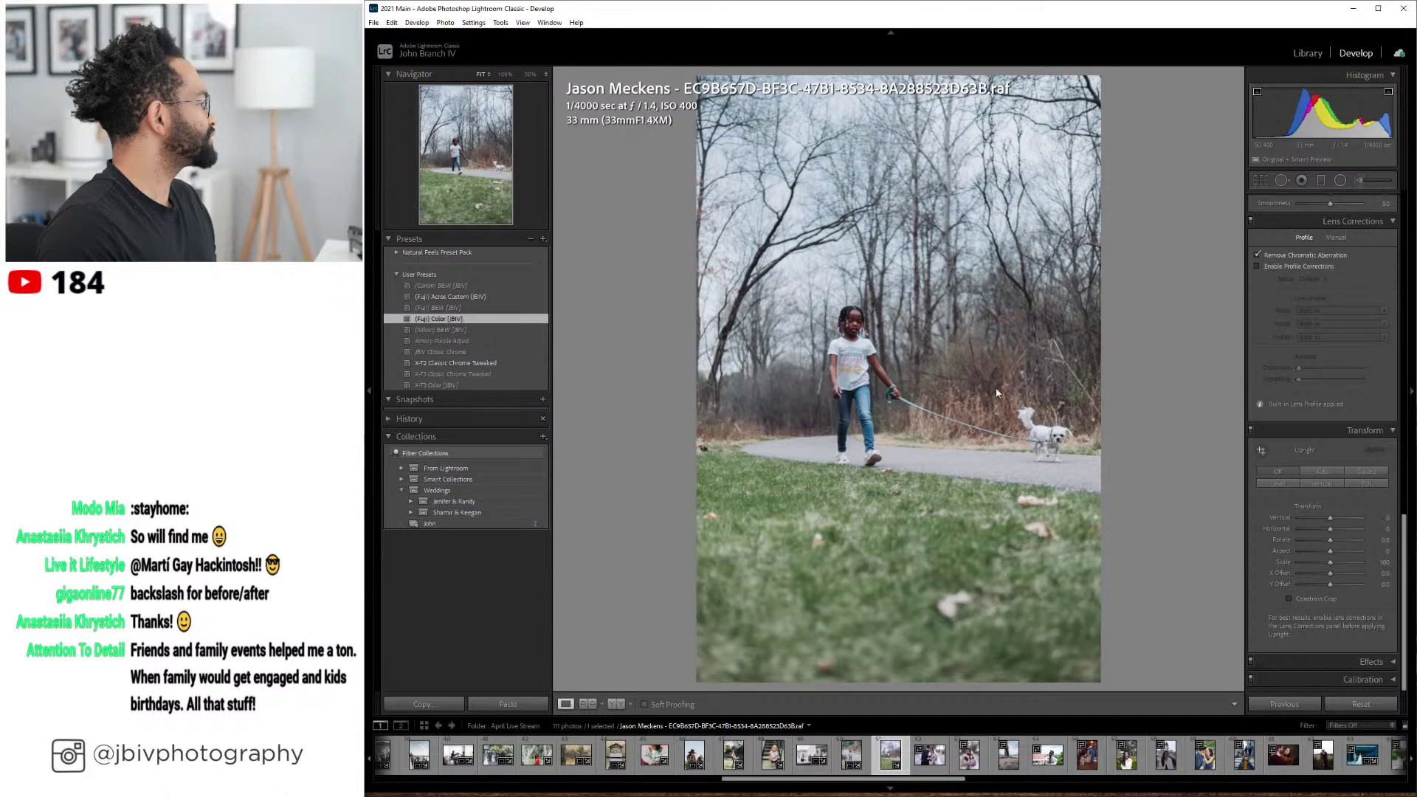
scroll(1328, 300, up, 10)
drag(1332, 284, 1337, 284)
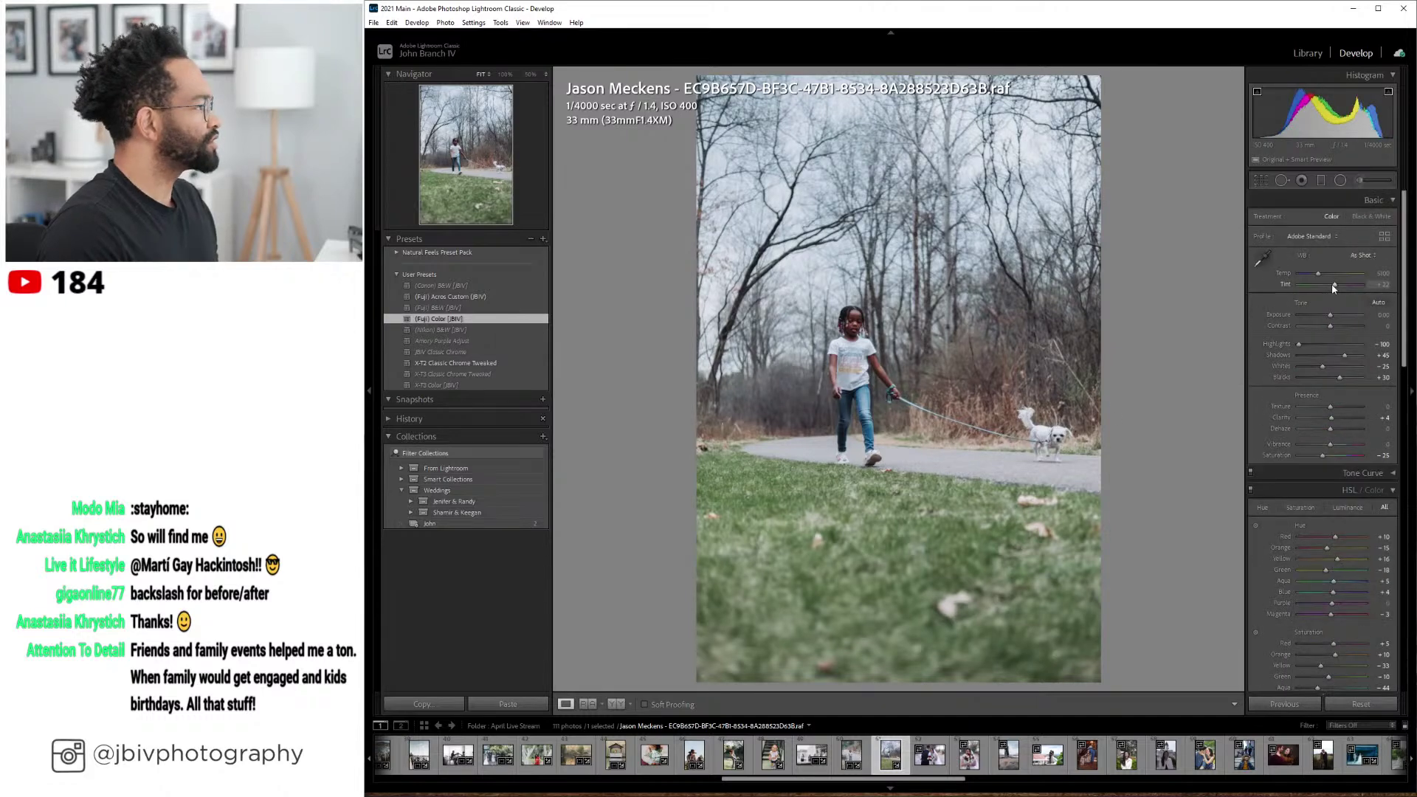
scroll(1333, 286, up, 2)
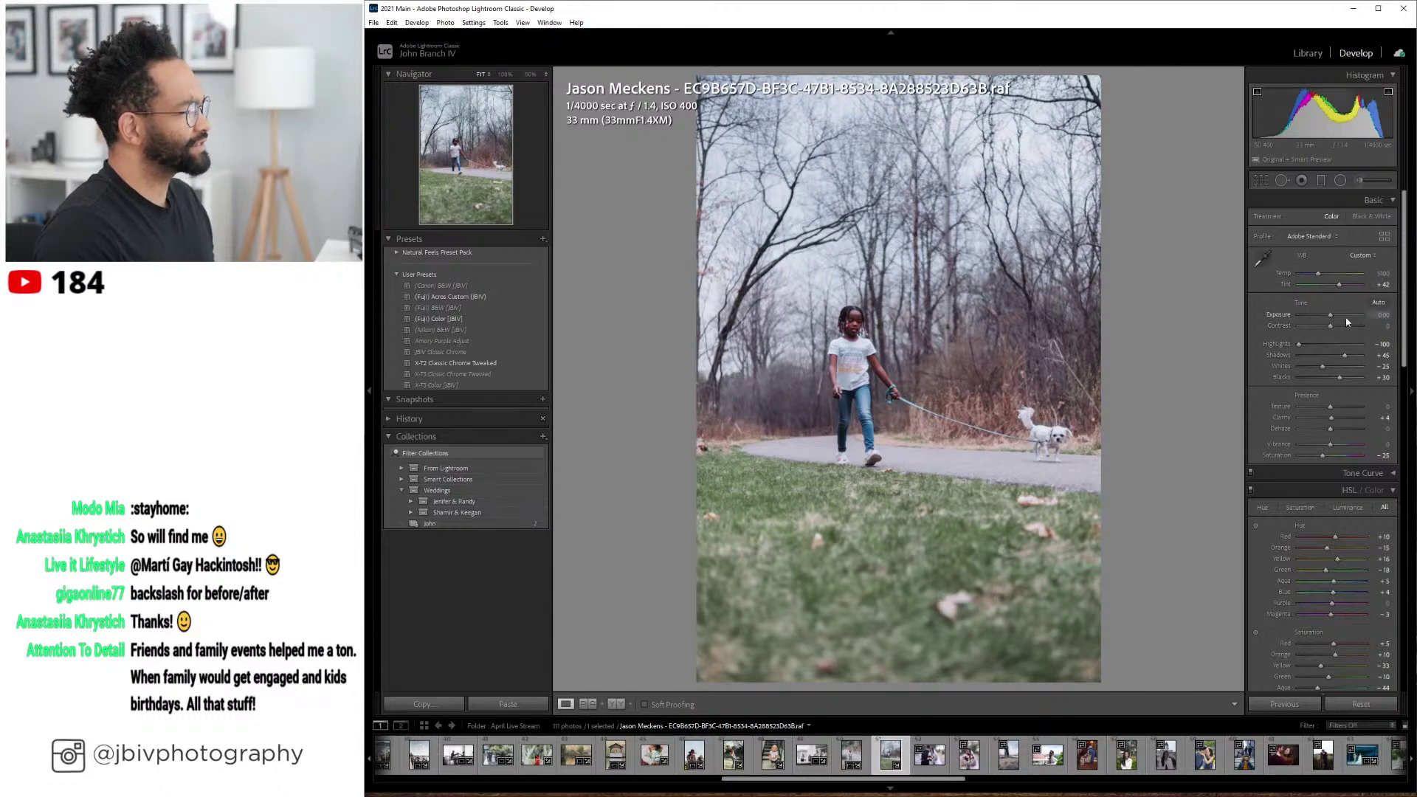
scroll(1344, 317, up, 3)
scroll(1343, 286, down, 2)
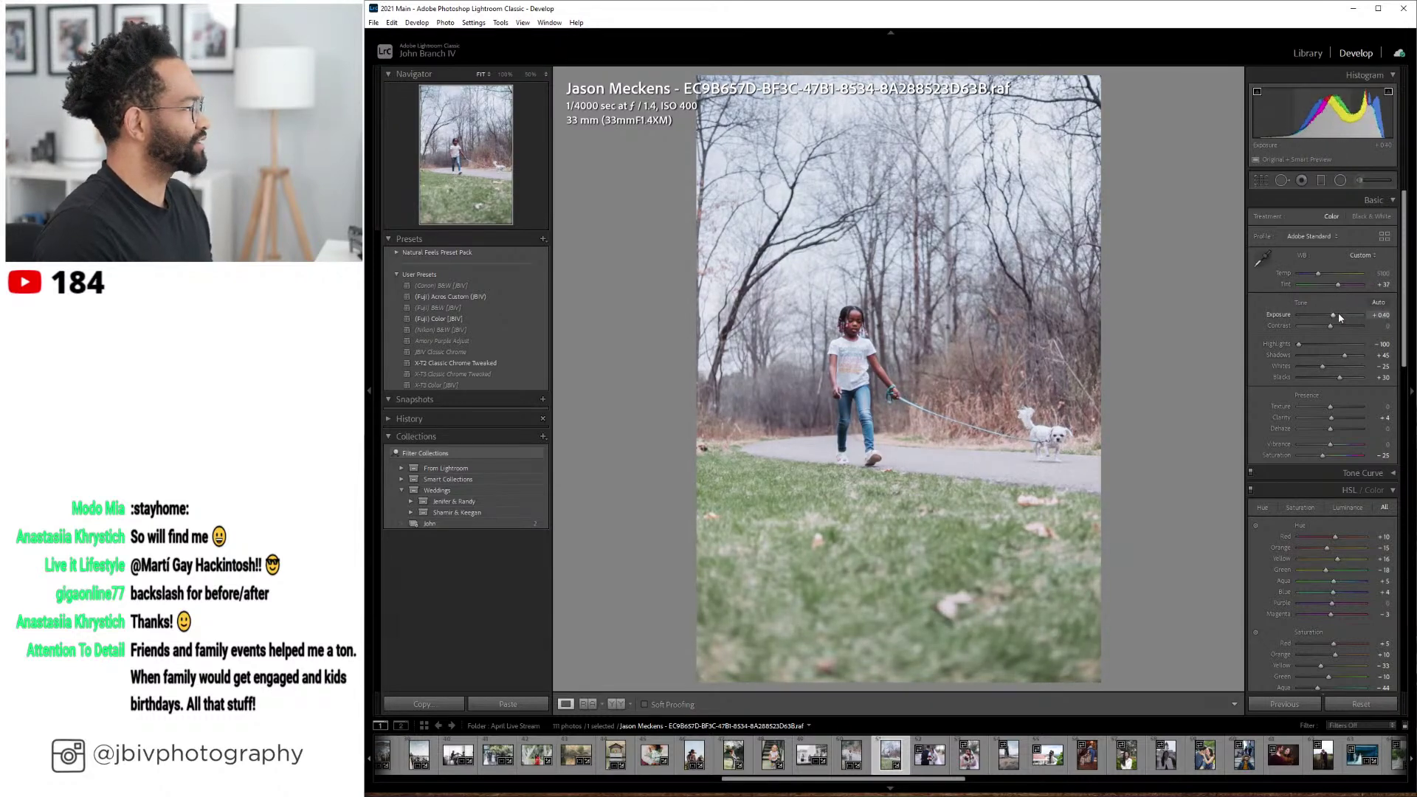
- Crop the dog-walking photo tighter from the top, keeping the girl and the dog in frame
click(1261, 180)
drag(890, 76, 910, 318)
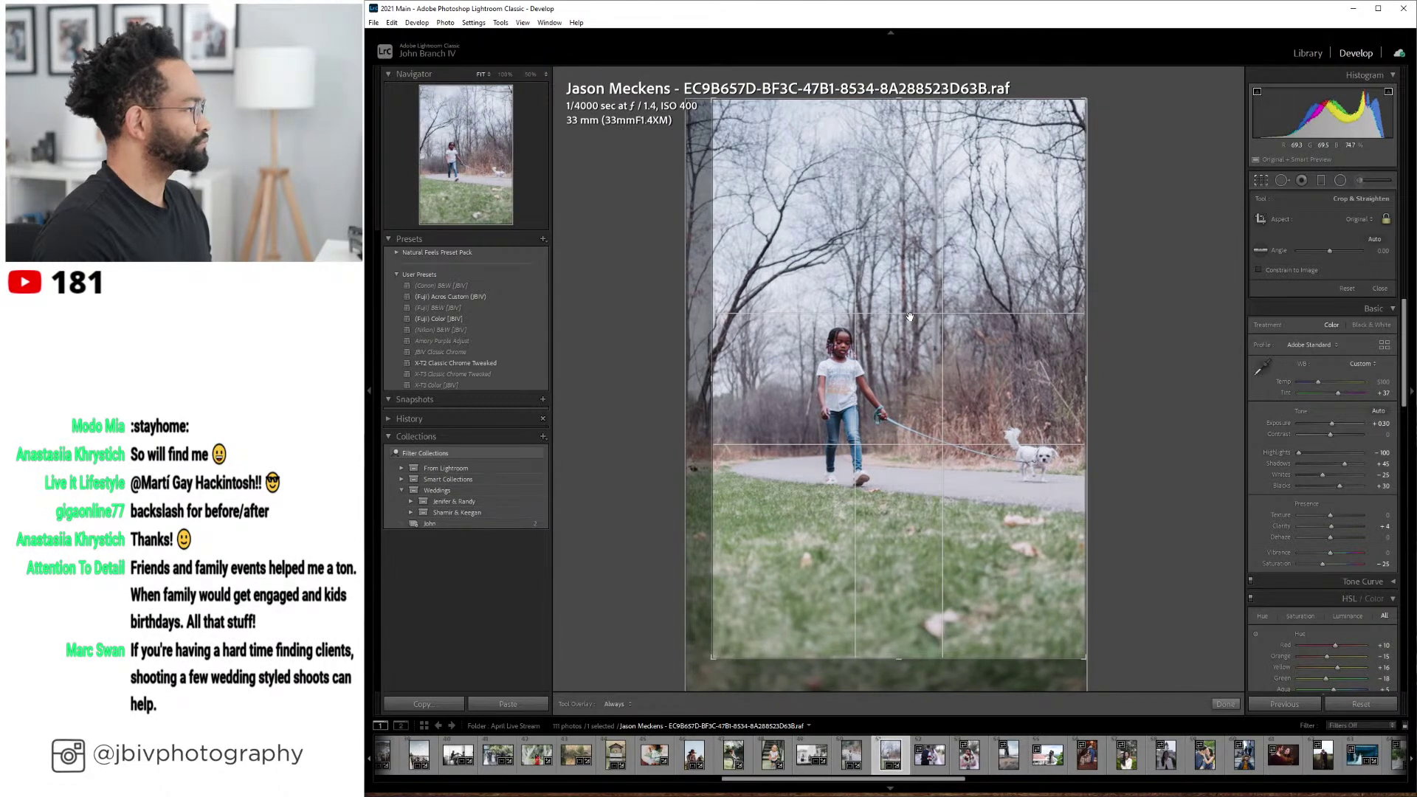
key(Return)
- Raise the dog-walking photo's clarity to +9, set its temperature to 5500, adjust orange saturation, and compare before and after versions
drag(1281, 426, 1314, 422)
drag(1318, 273, 1321, 274)
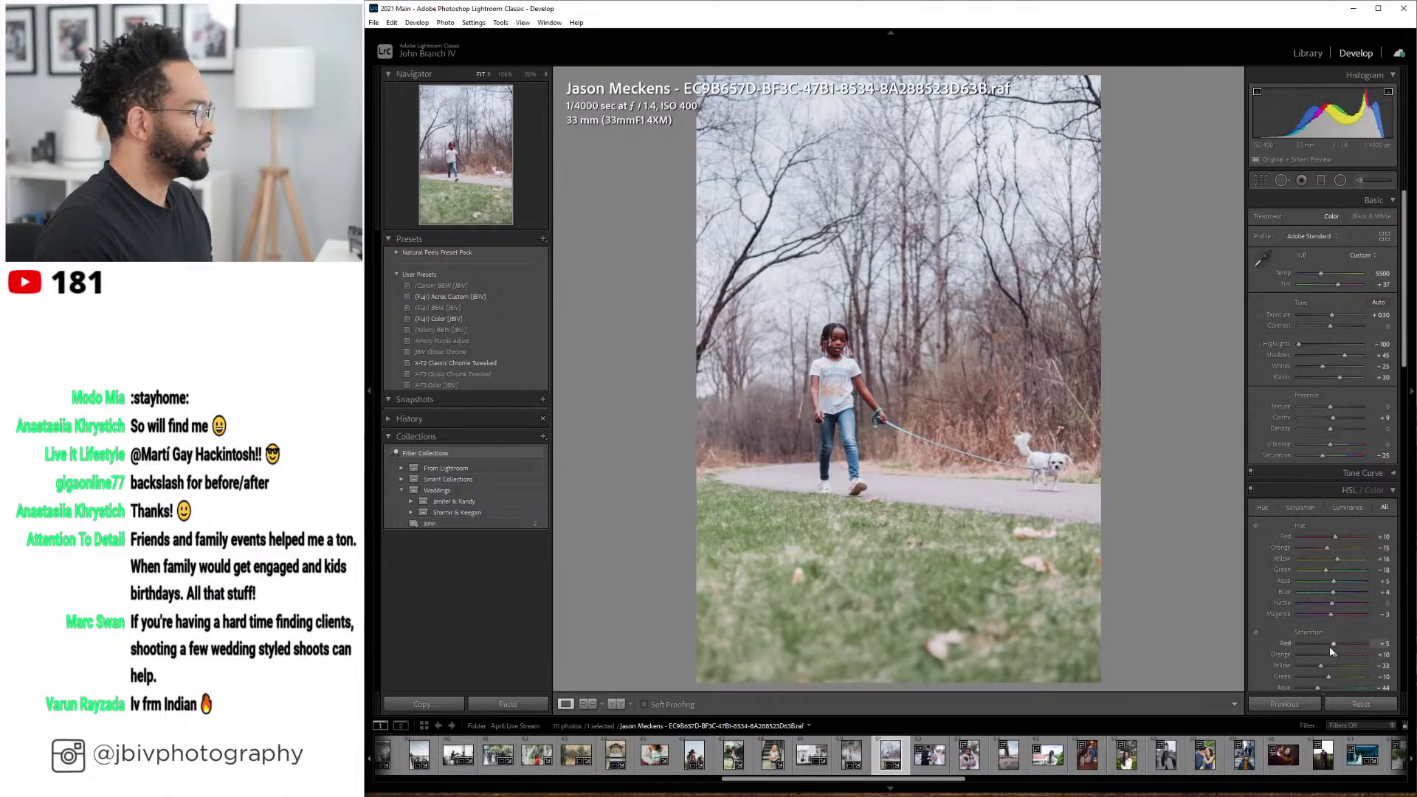
drag(1333, 655, 1334, 659)
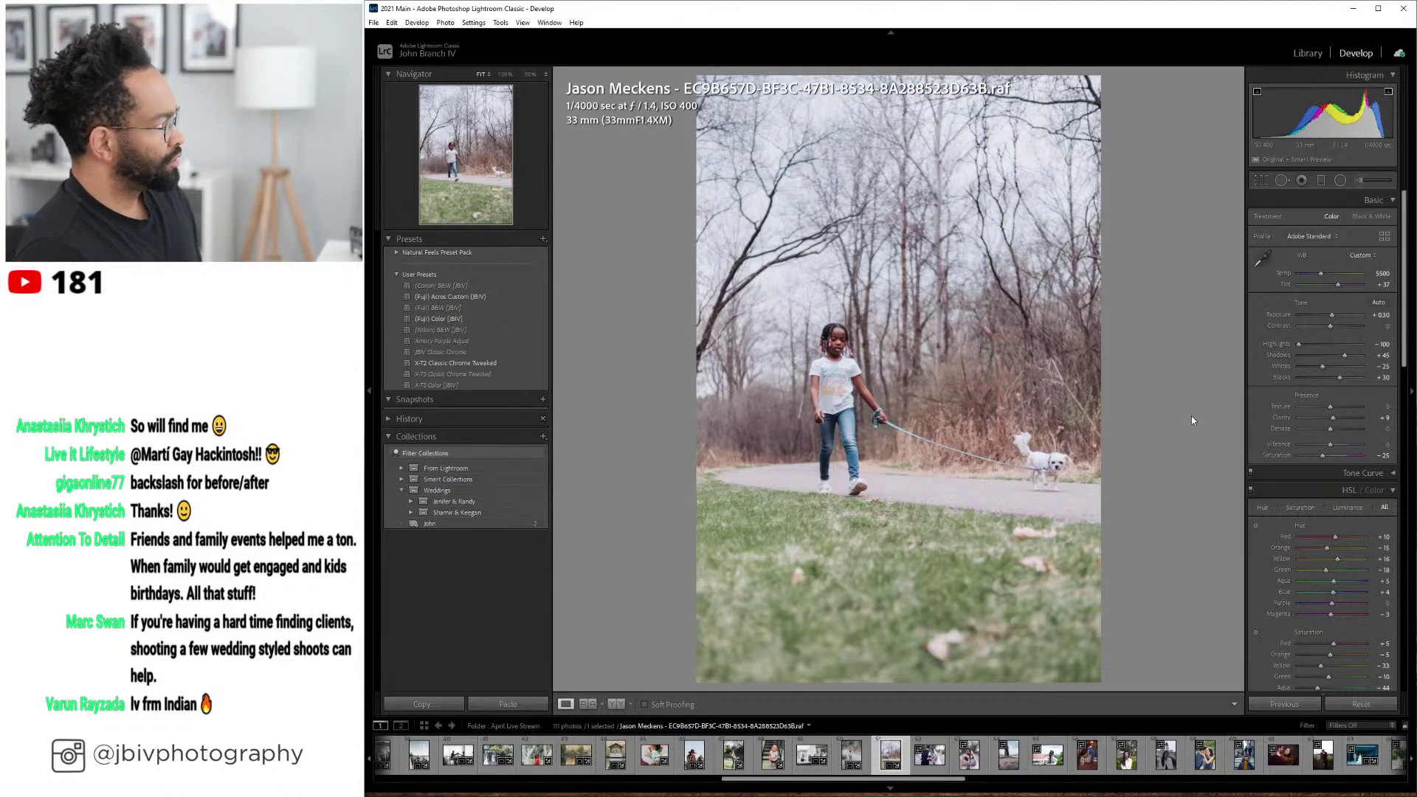
click(616, 704)
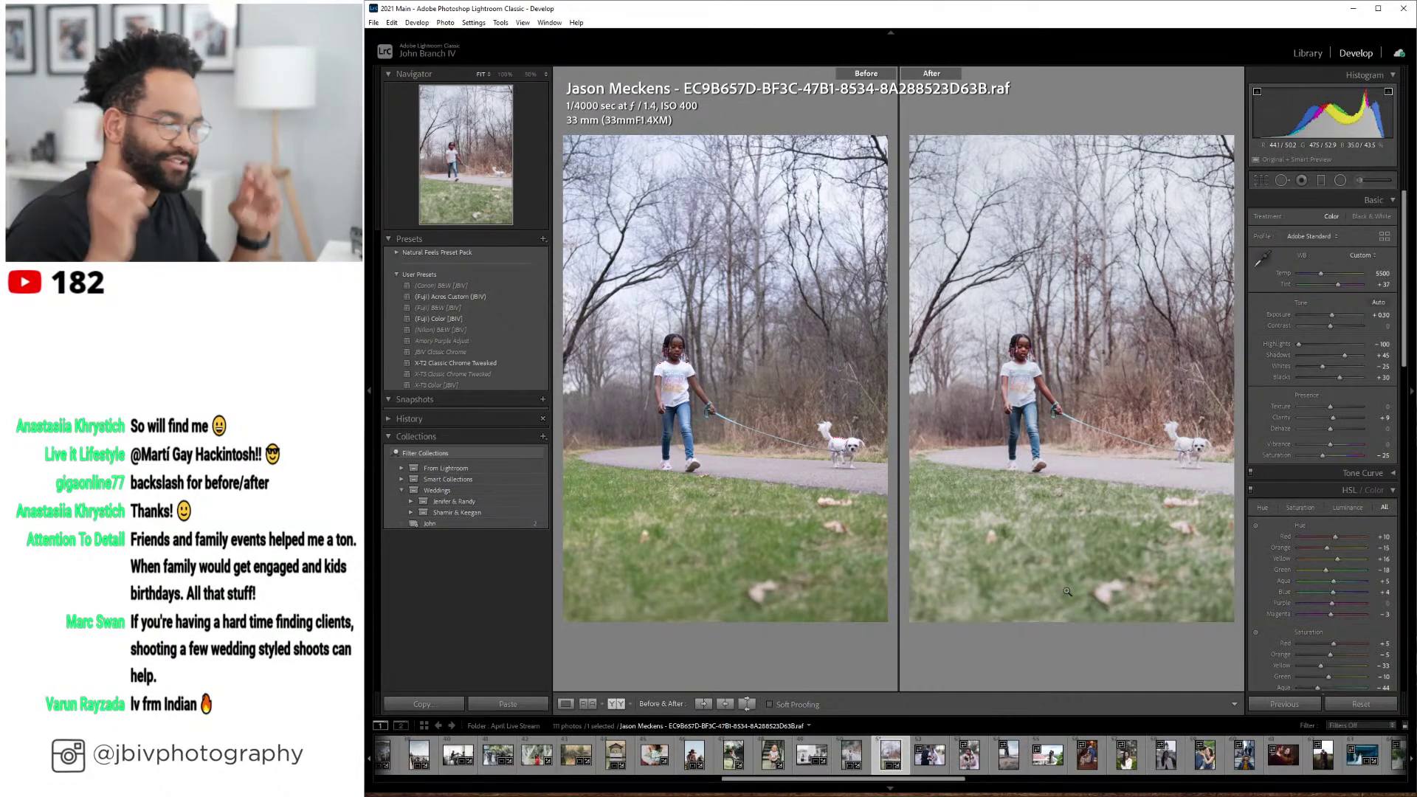
click(565, 704)
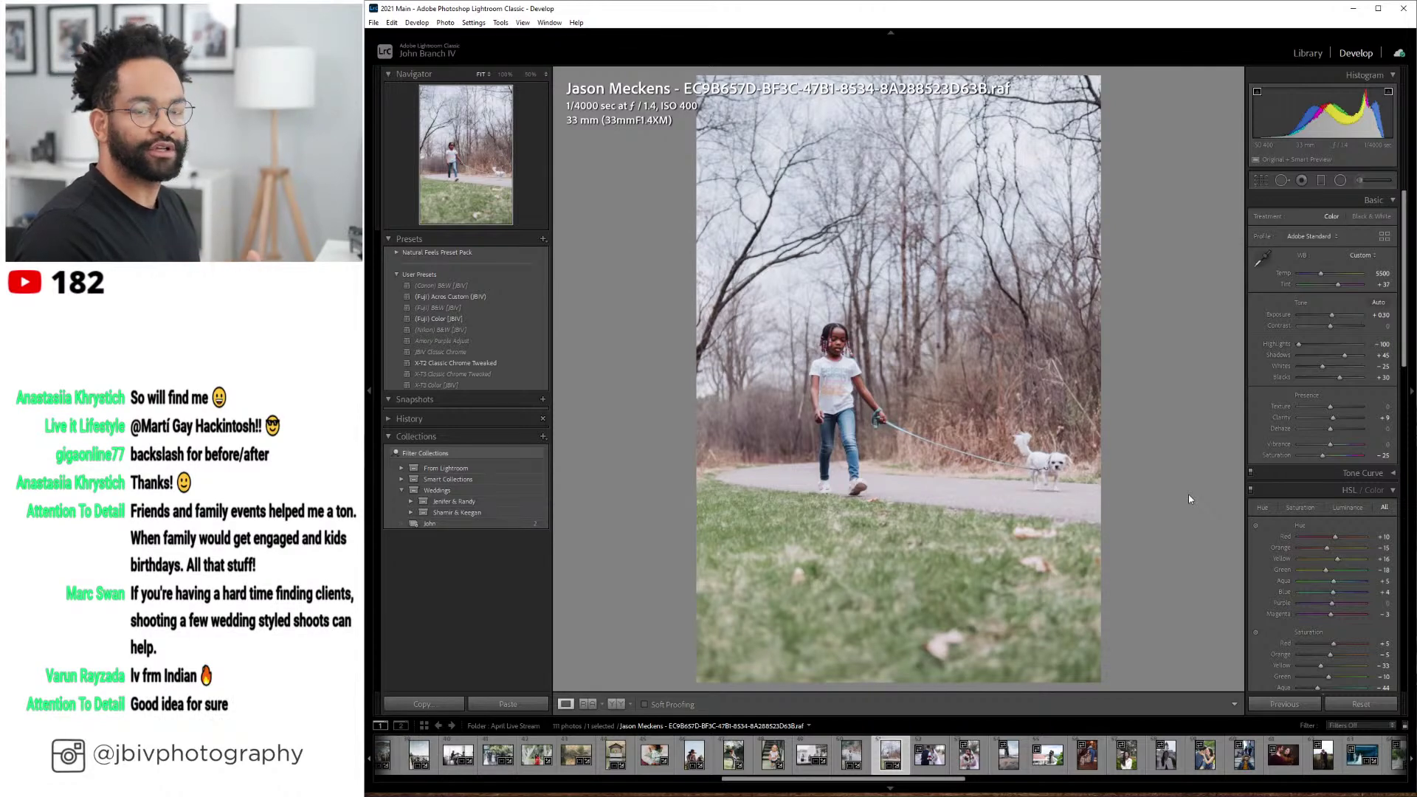
- Apply the (Fuji) Color [JBIV] preset to the next photo, the wedding couple, change the lens profile setup, and set white balance to Auto
key(Right)
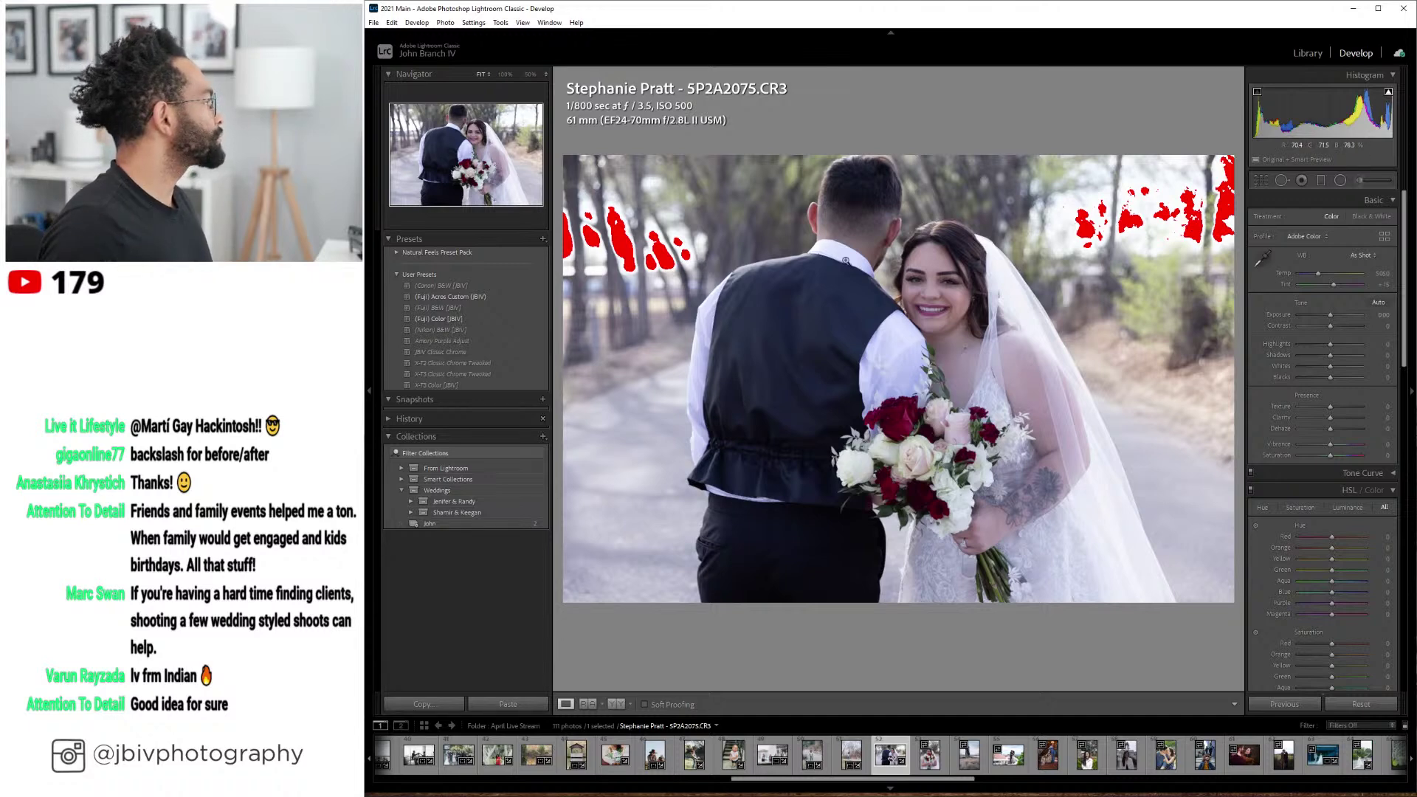
click(487, 322)
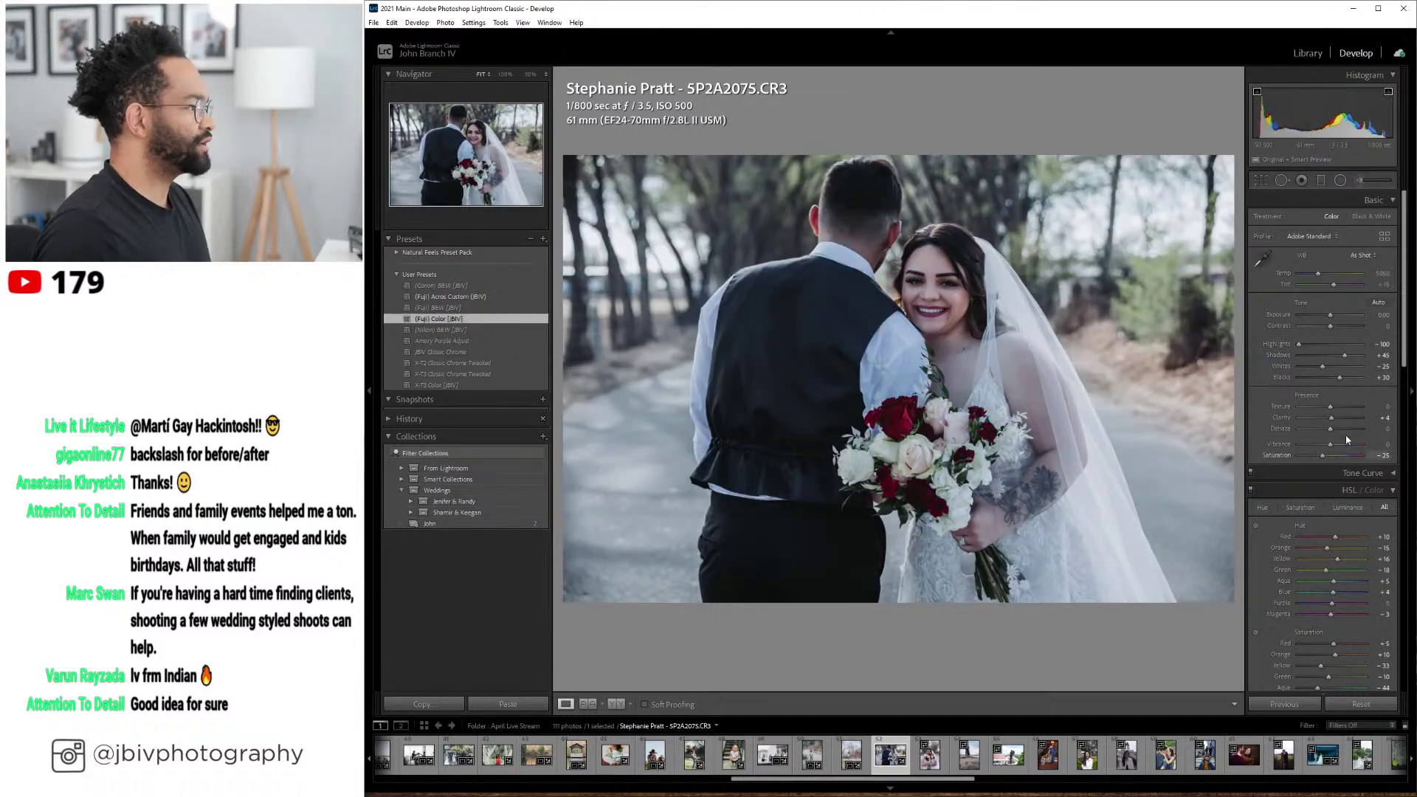
scroll(1352, 424, down, 10)
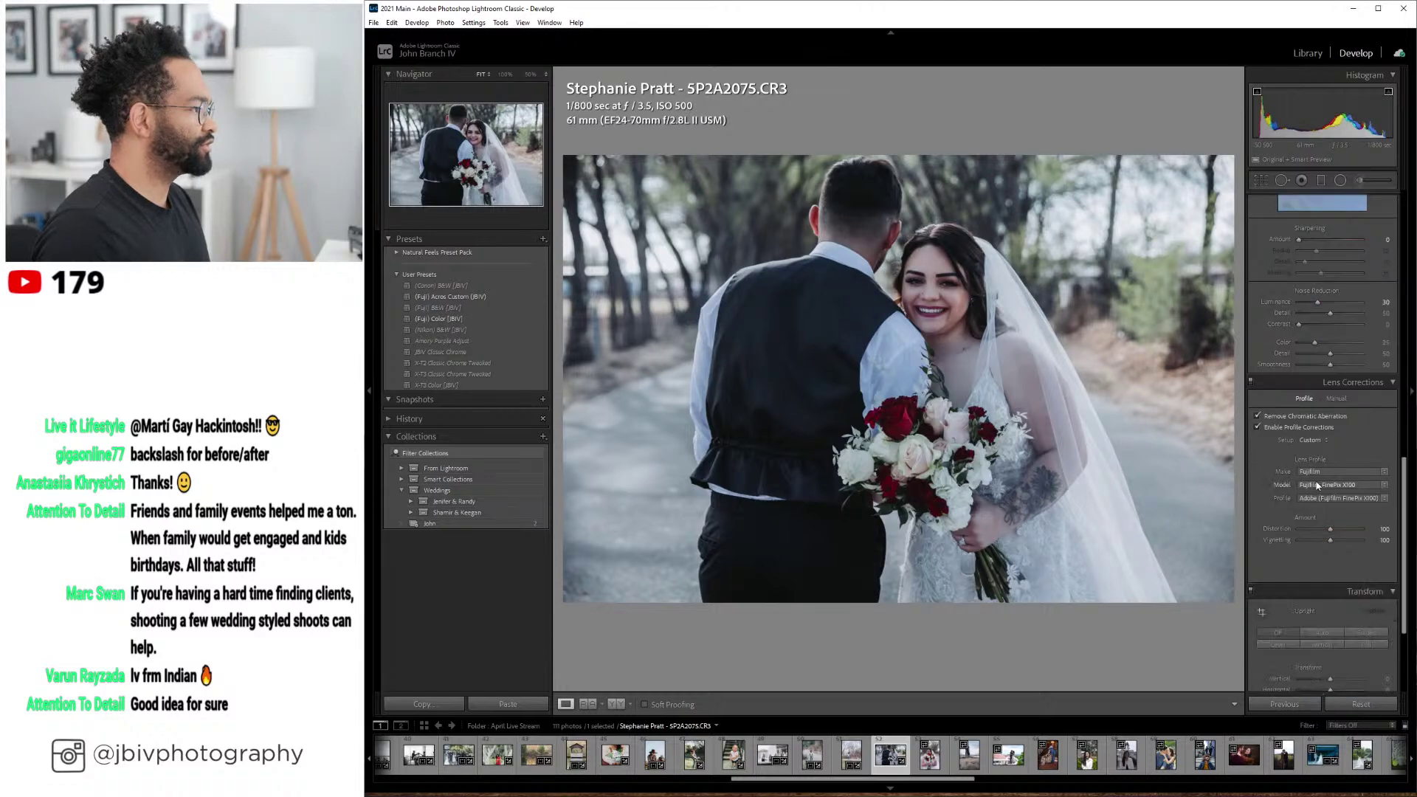
click(1313, 439)
click(1314, 464)
scroll(1287, 332, up, 10)
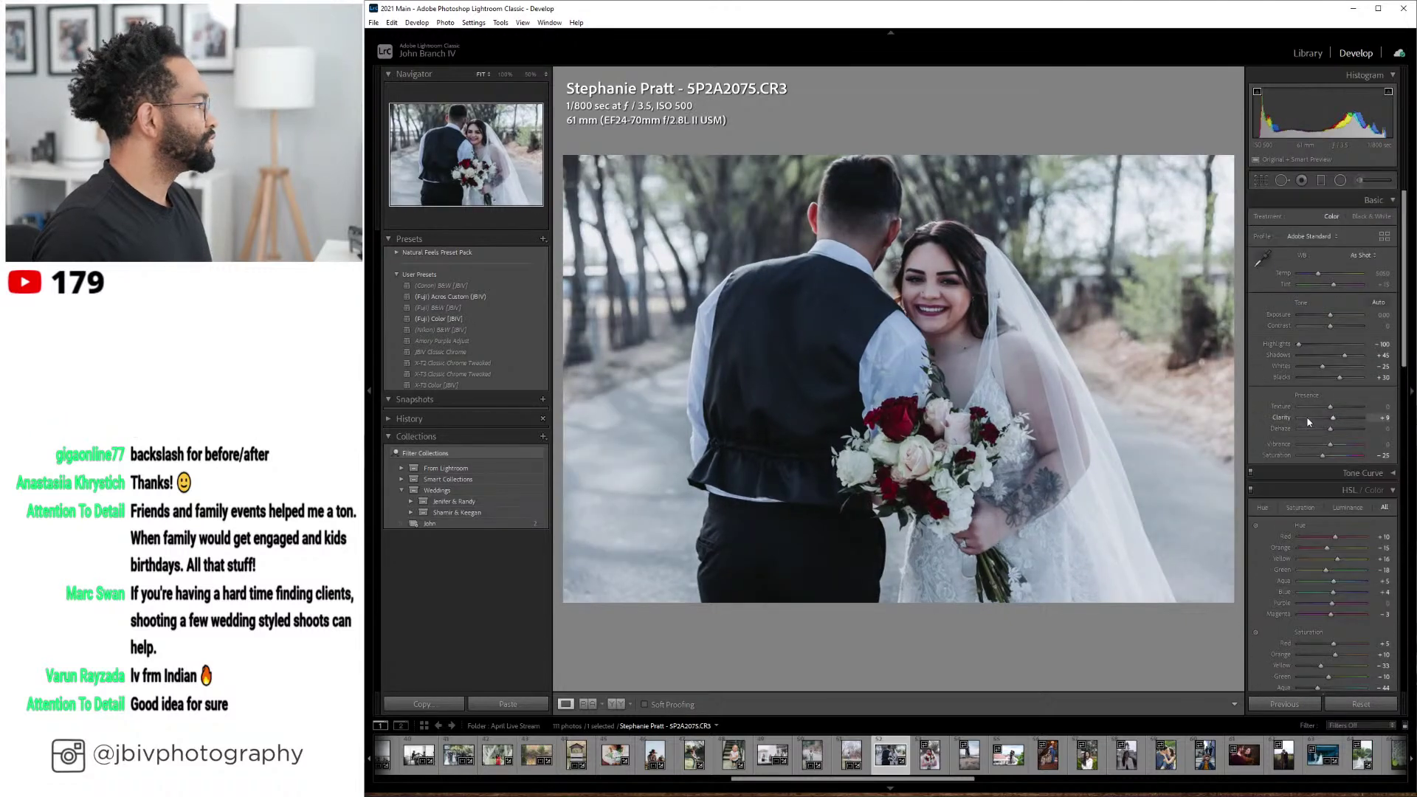
click(1377, 256)
click(1351, 281)
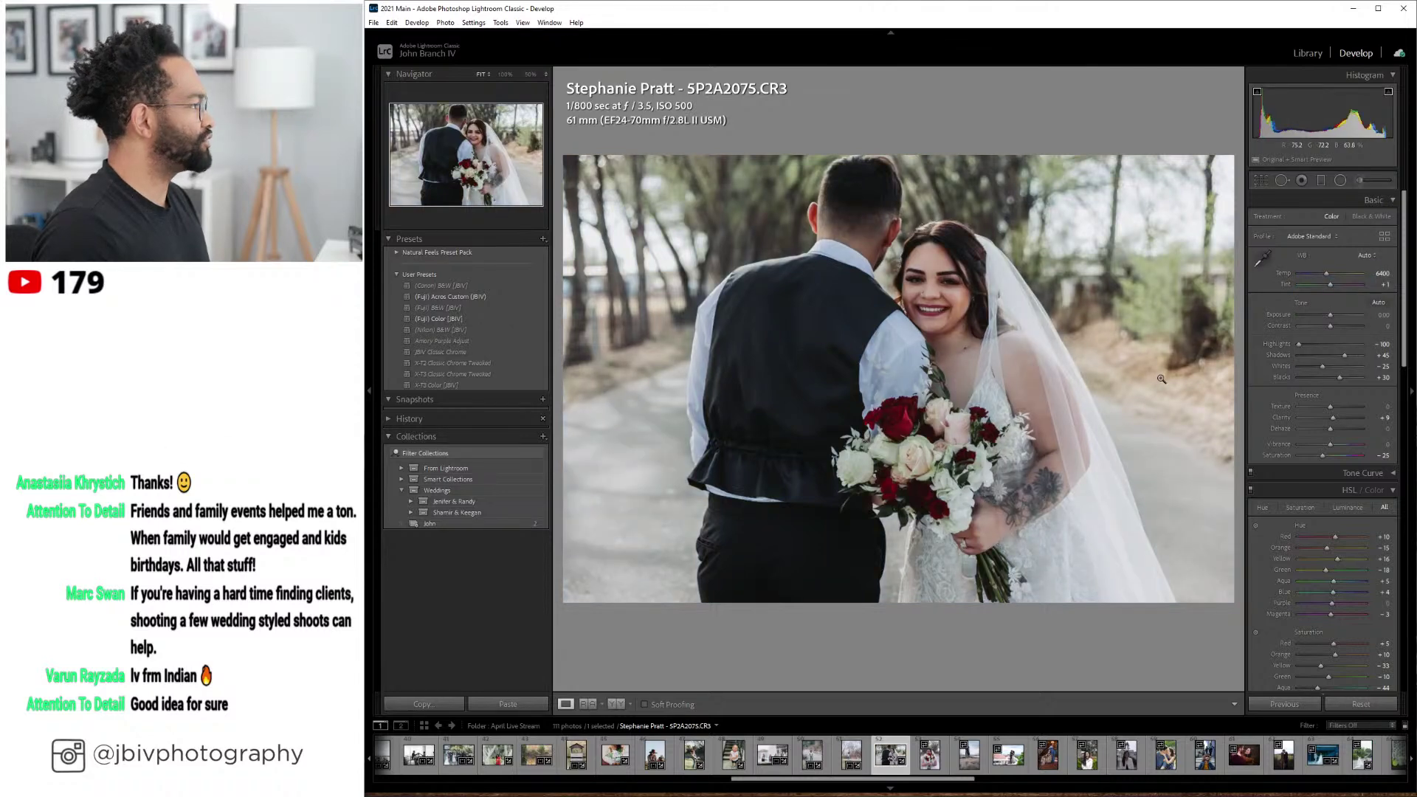
- Fine-tune the wedding couple photo with exposure +0.50, tint +11, temperature 6250 and shadows +60
drag(1330, 315, 1334, 315)
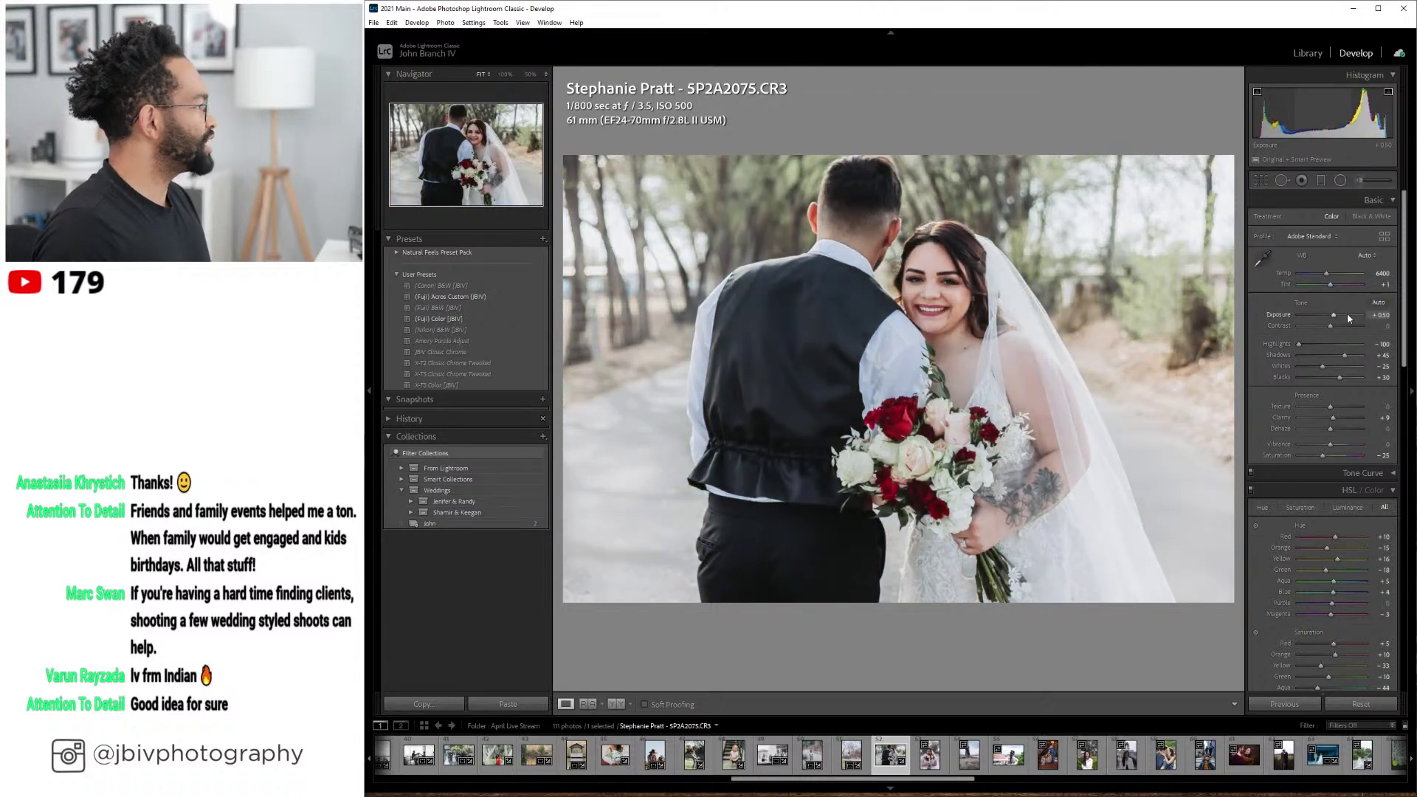
drag(1333, 284, 1339, 284)
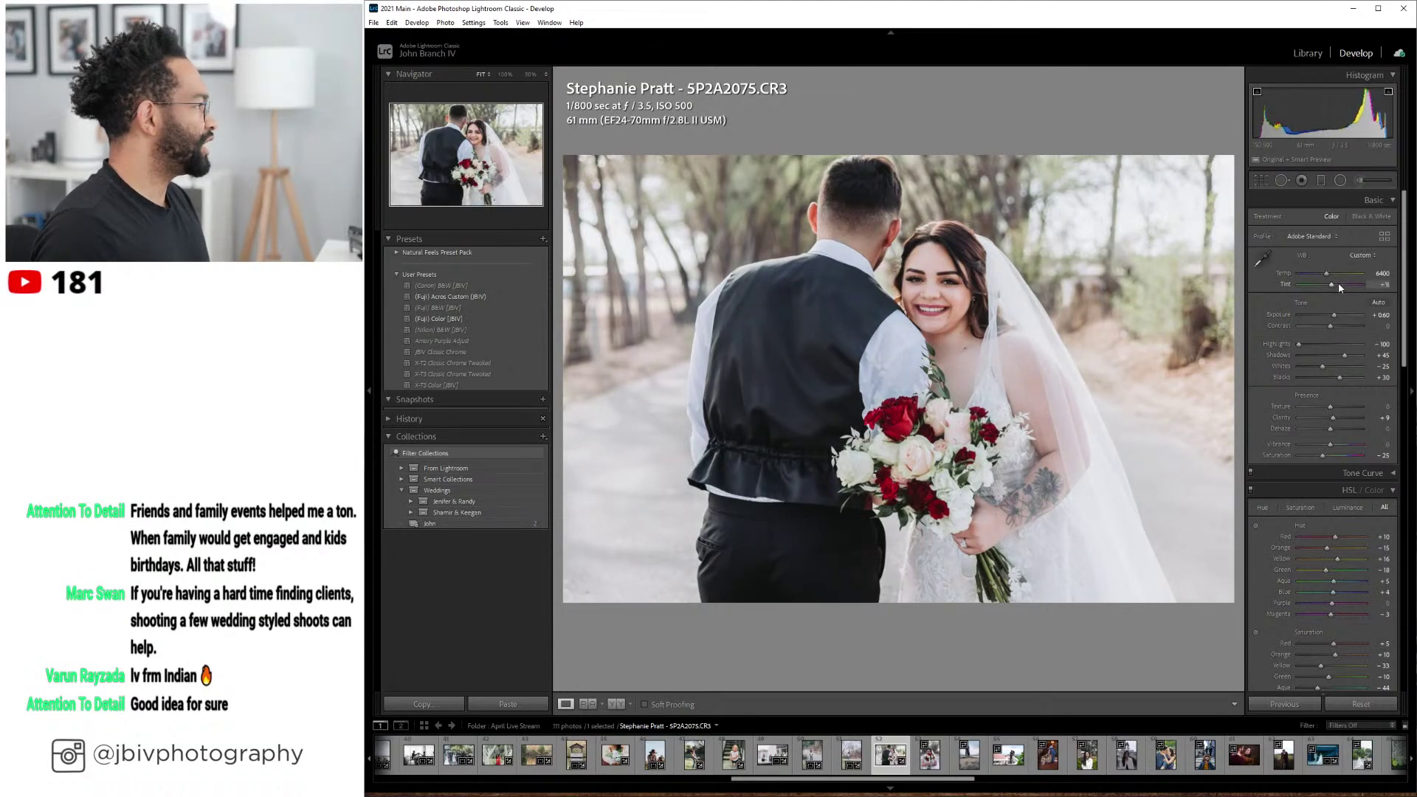
drag(1326, 274, 1323, 276)
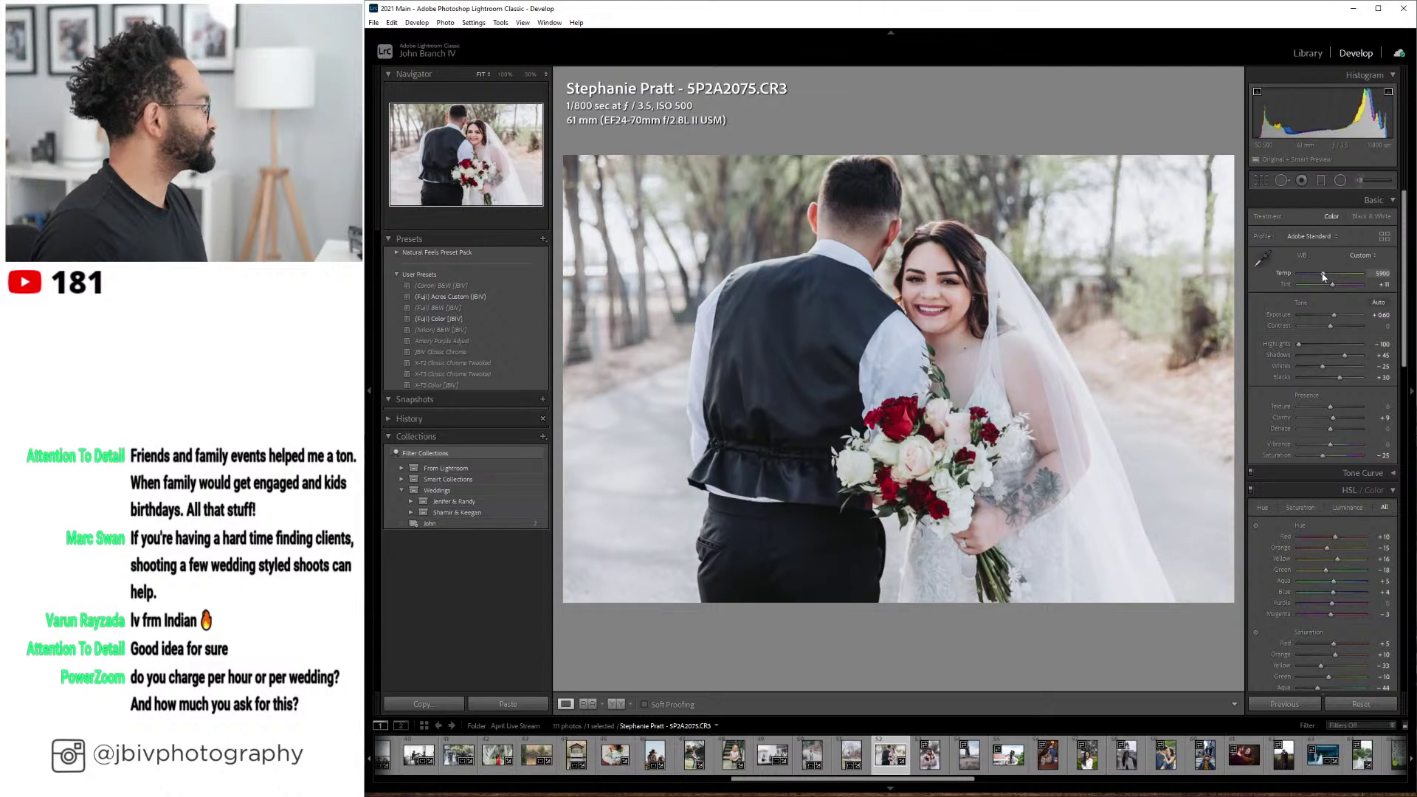
drag(1323, 278, 1325, 277)
drag(1349, 355, 1340, 316)
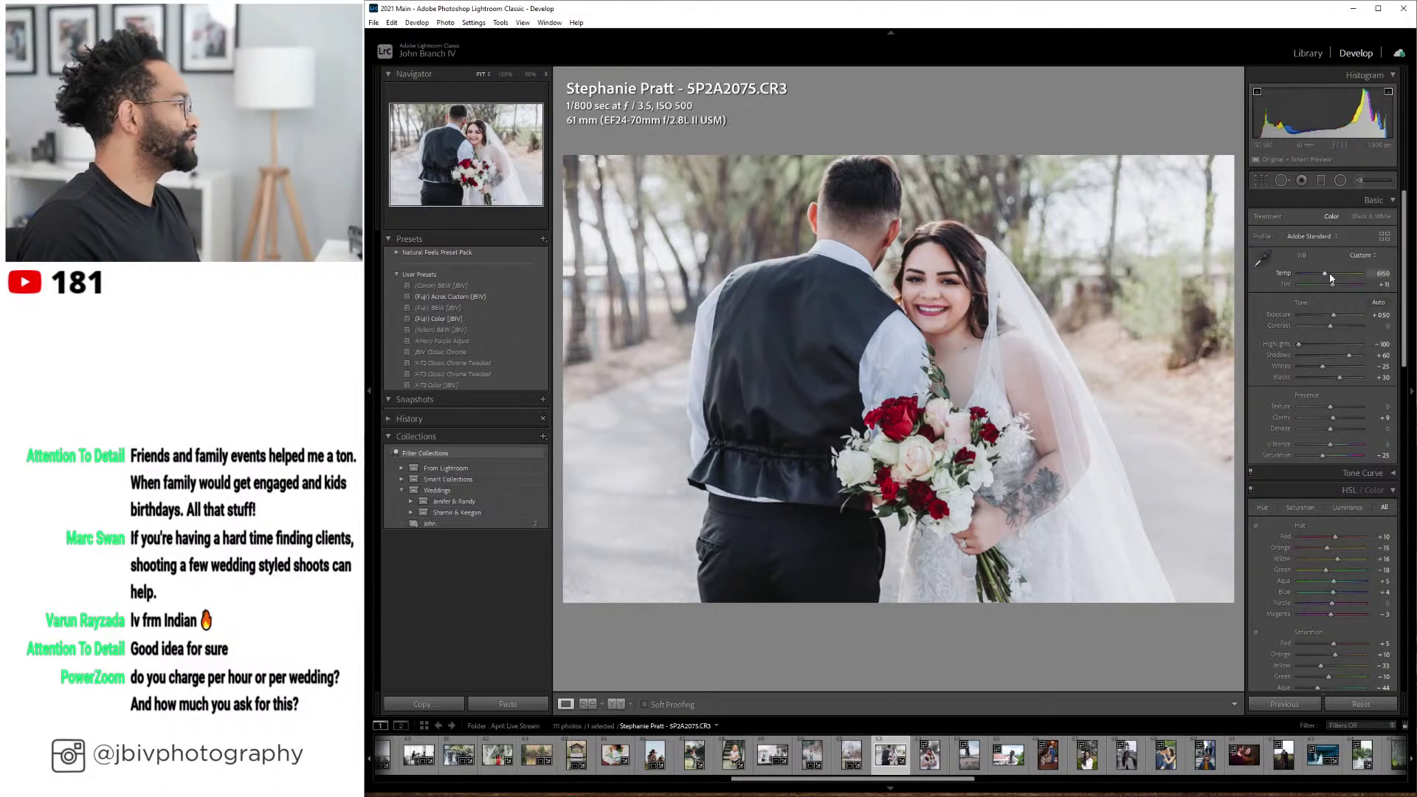
- Compare the wedding couple photo's before and after versions side by side, including at a larger size without the side panels
click(616, 704)
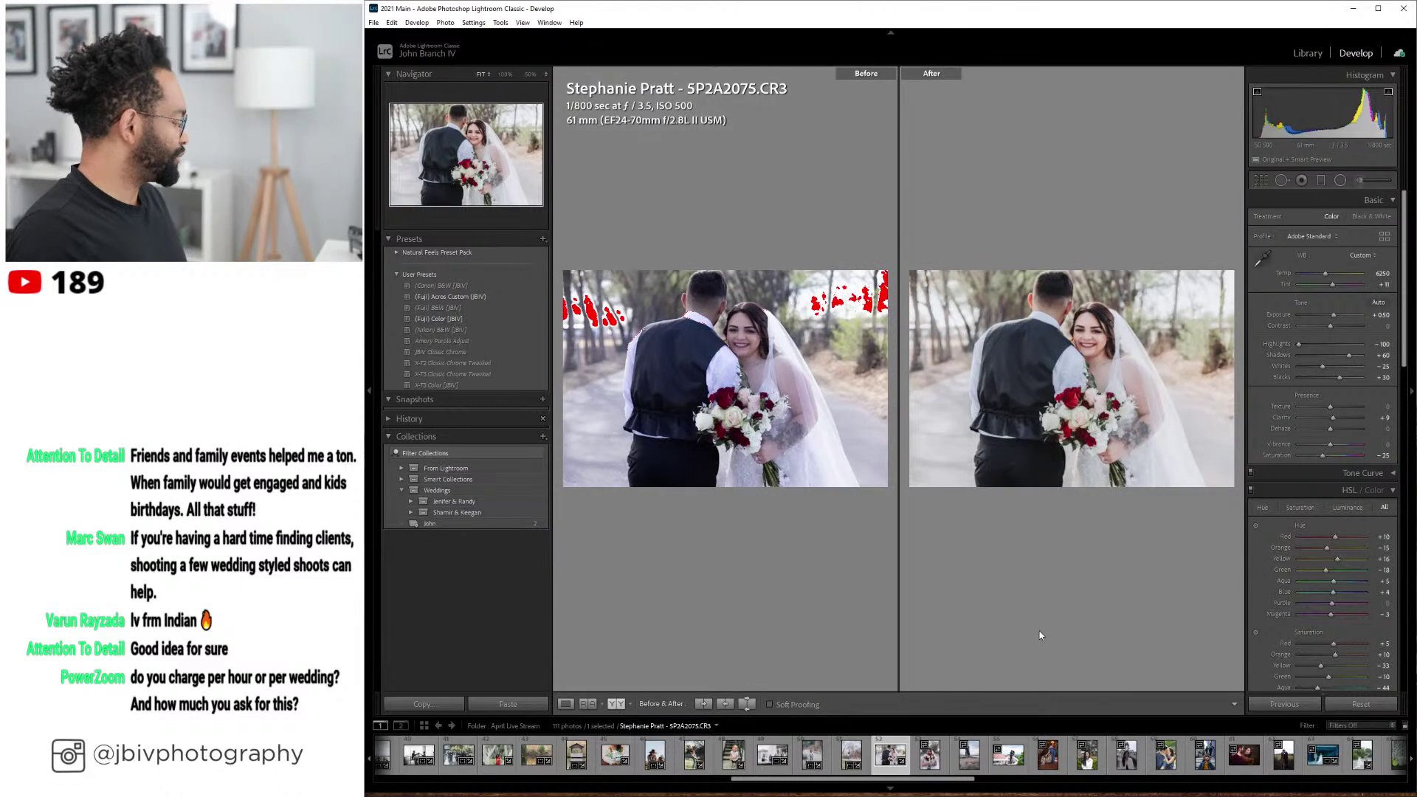
key(Tab)
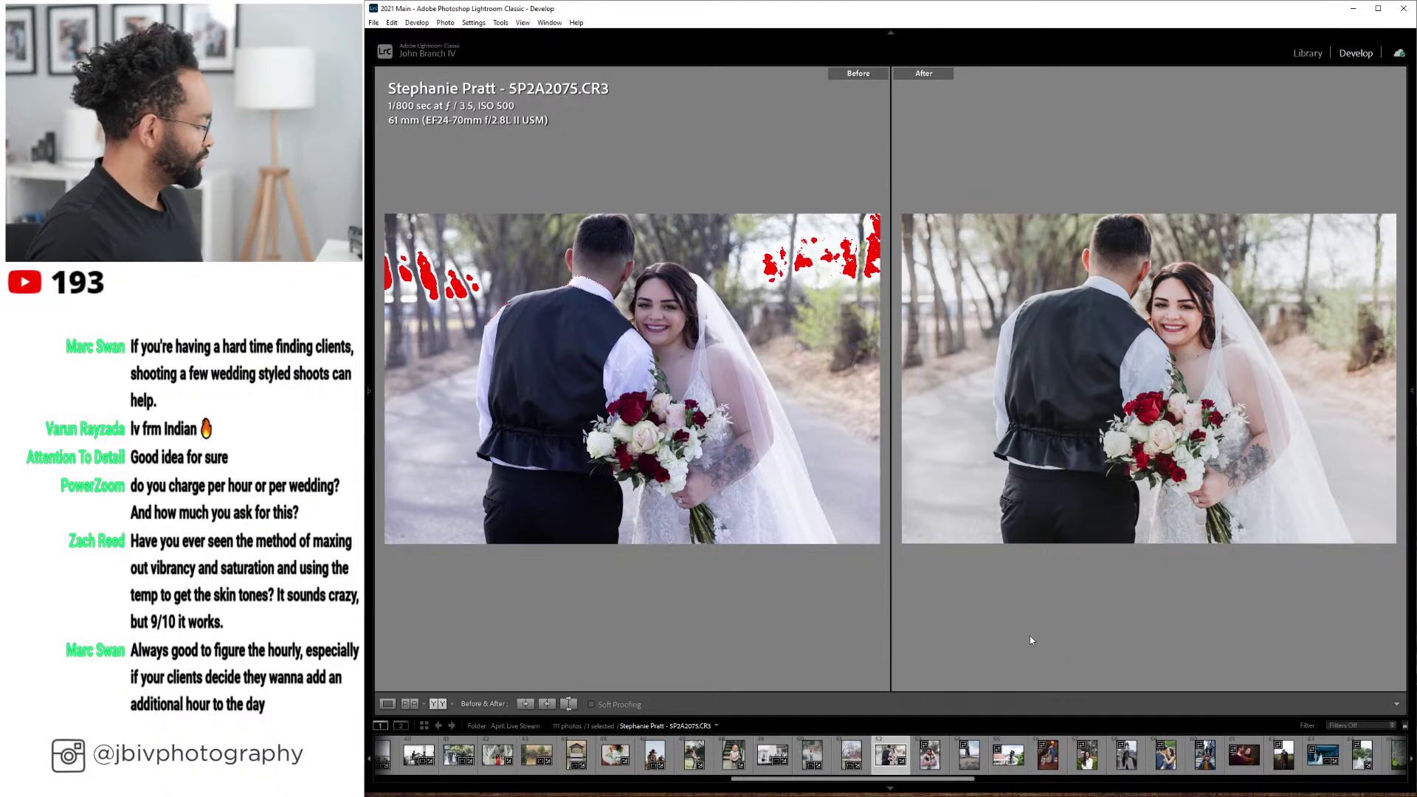
key(Tab)
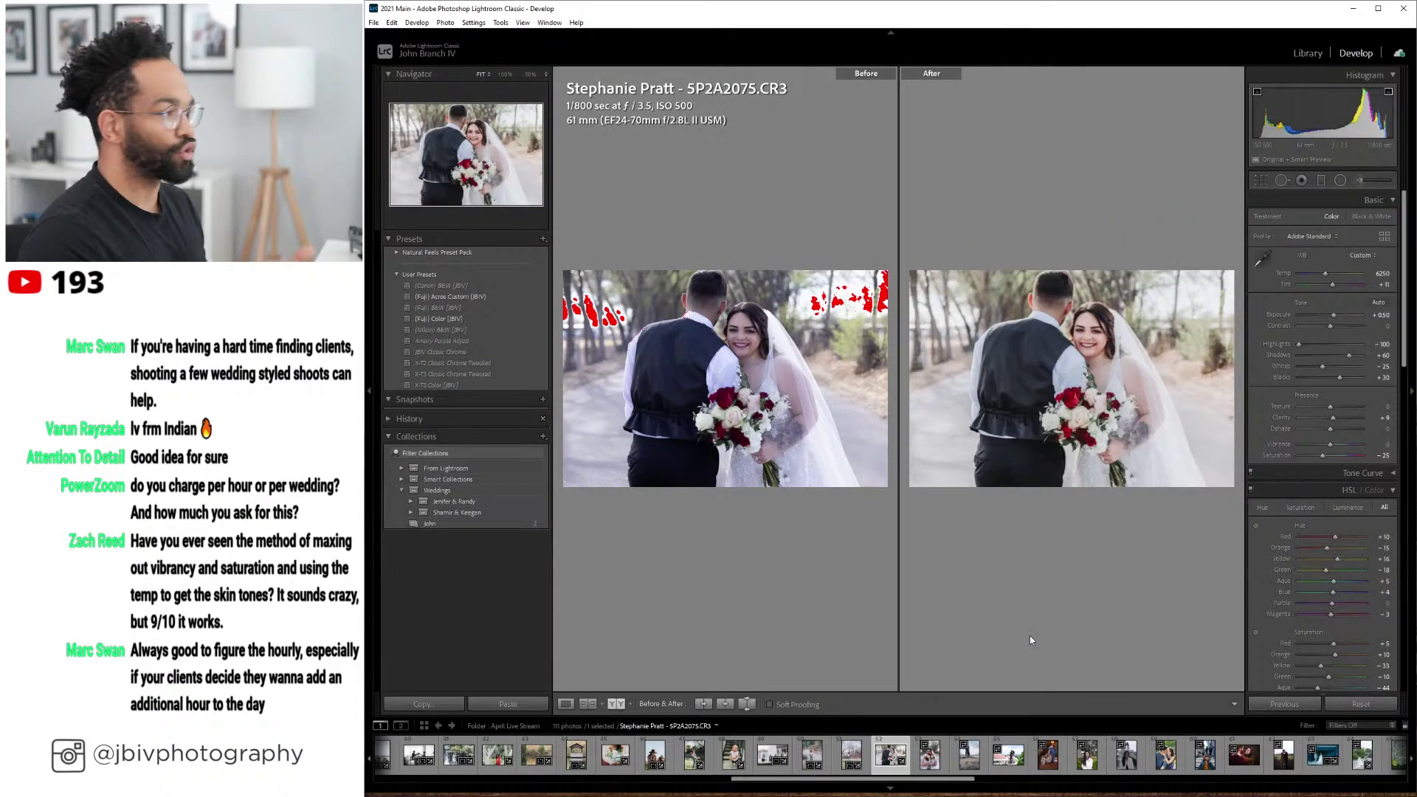
click(566, 703)
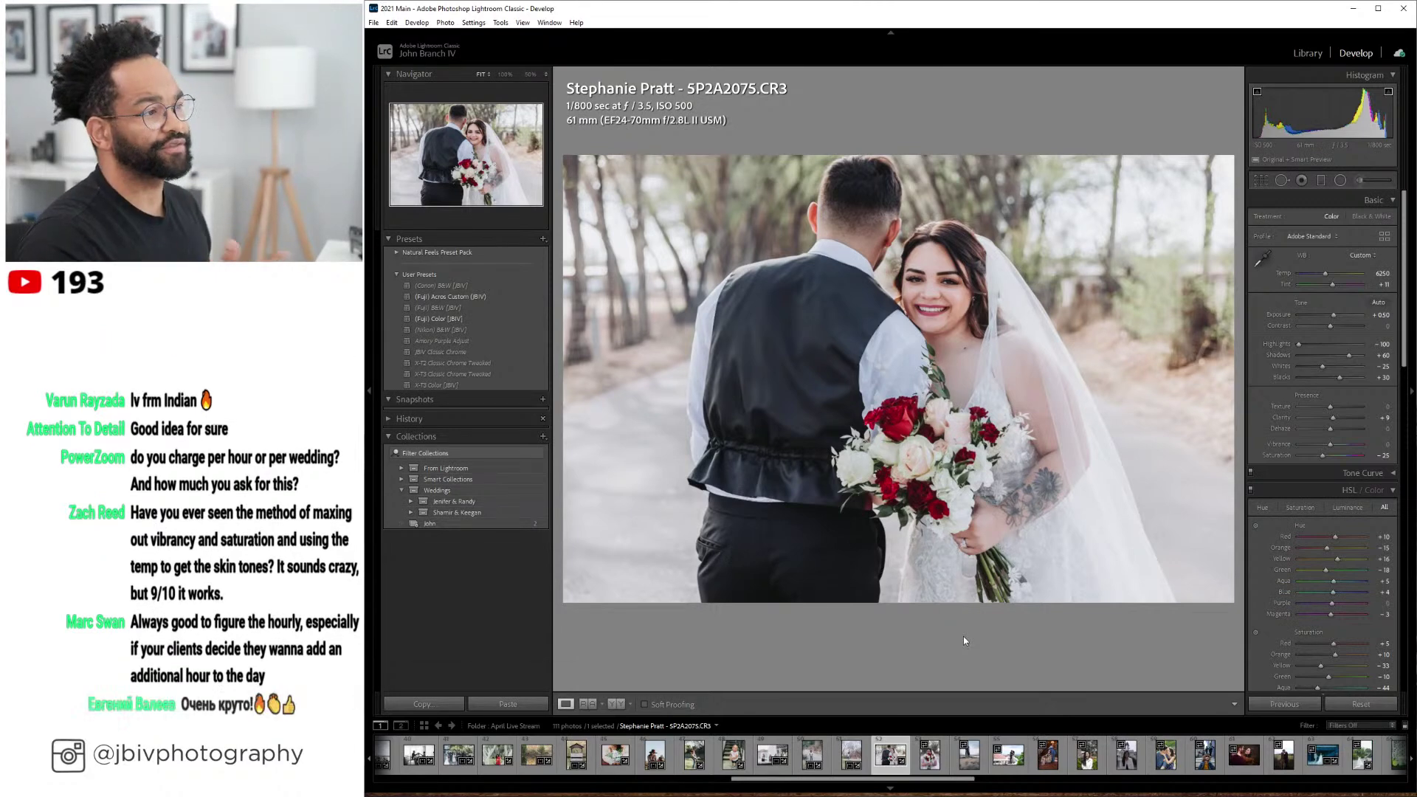
- Synchronize the wedding couple photo's develop settings to the bride portrait with the bouquet in the Library grid
key(Right)
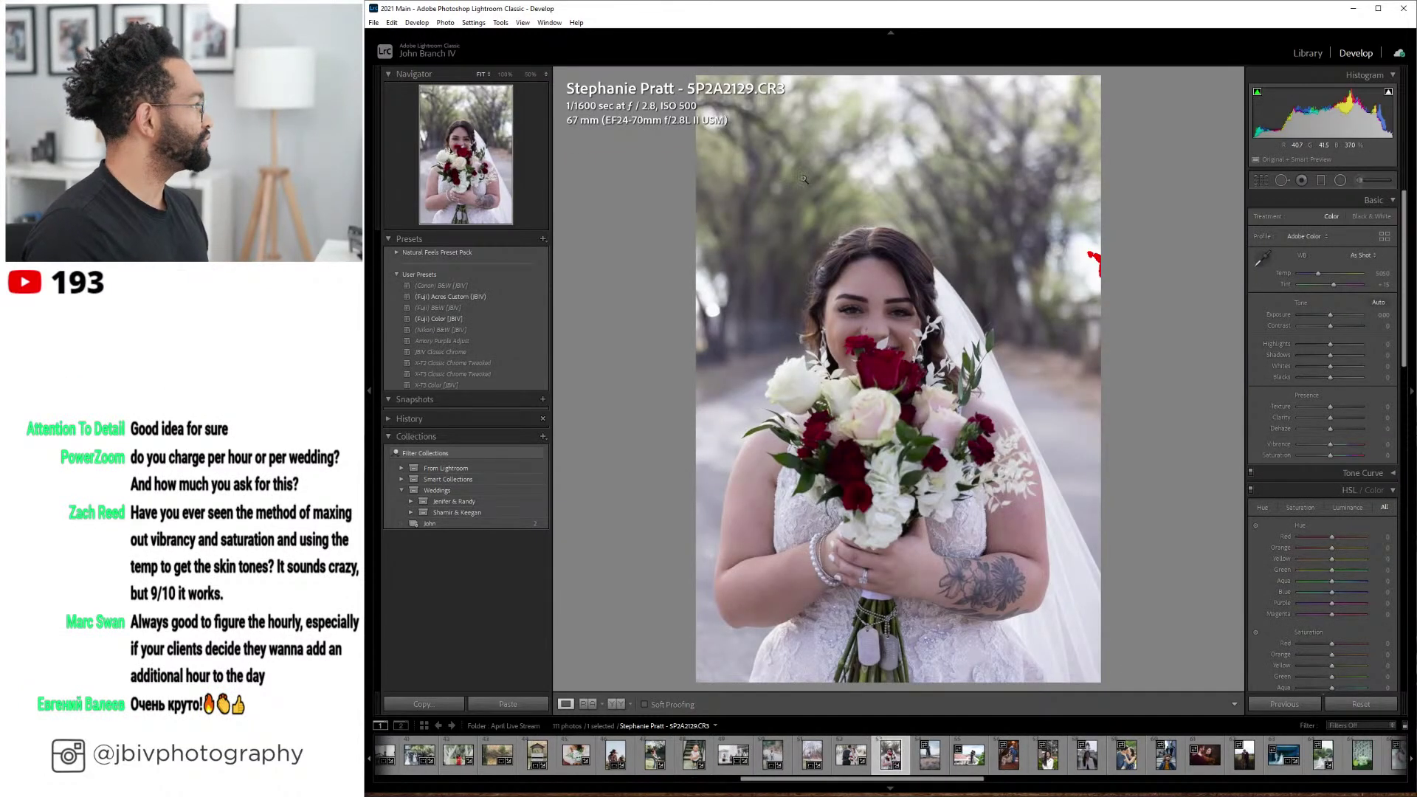
click(1306, 53)
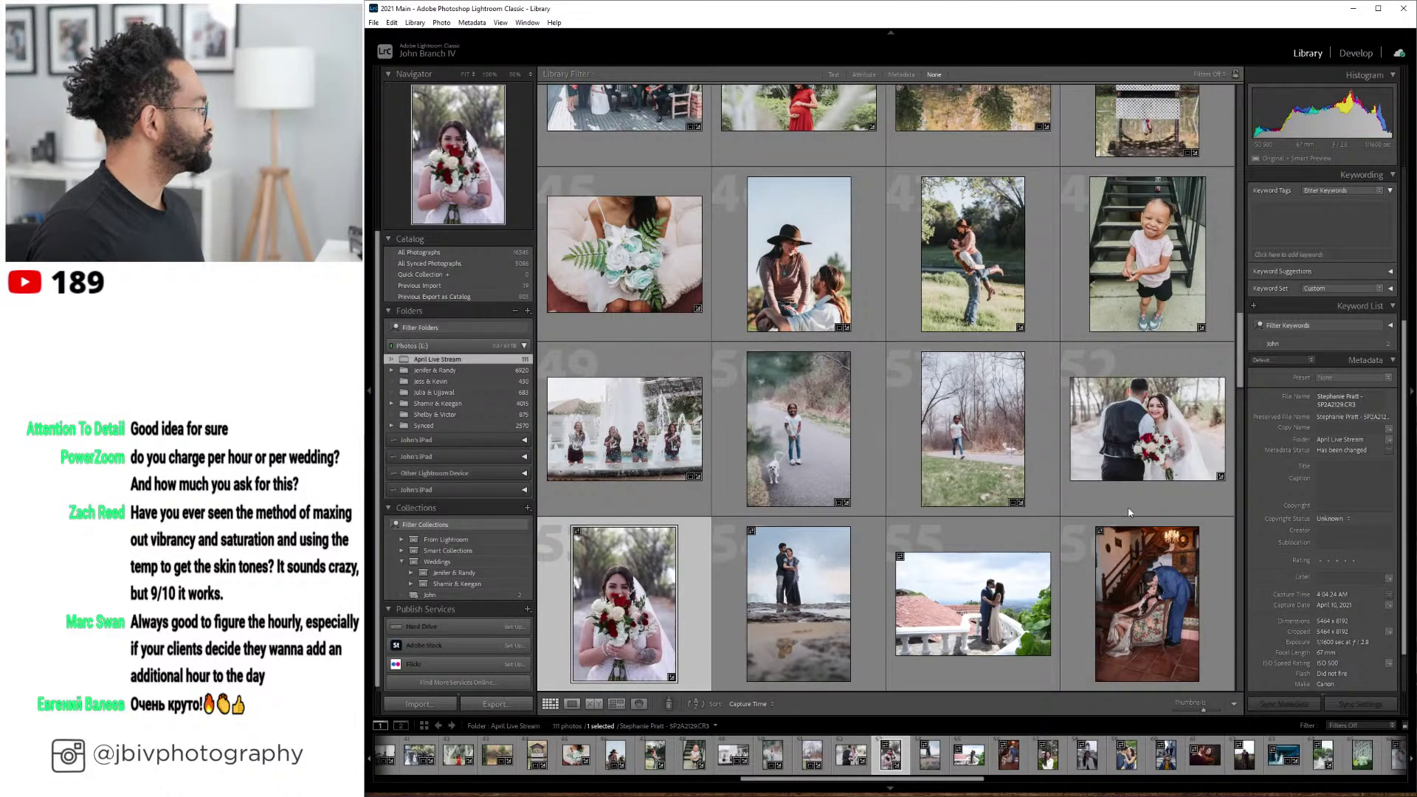
key(Left)
ctrl+click(701, 617)
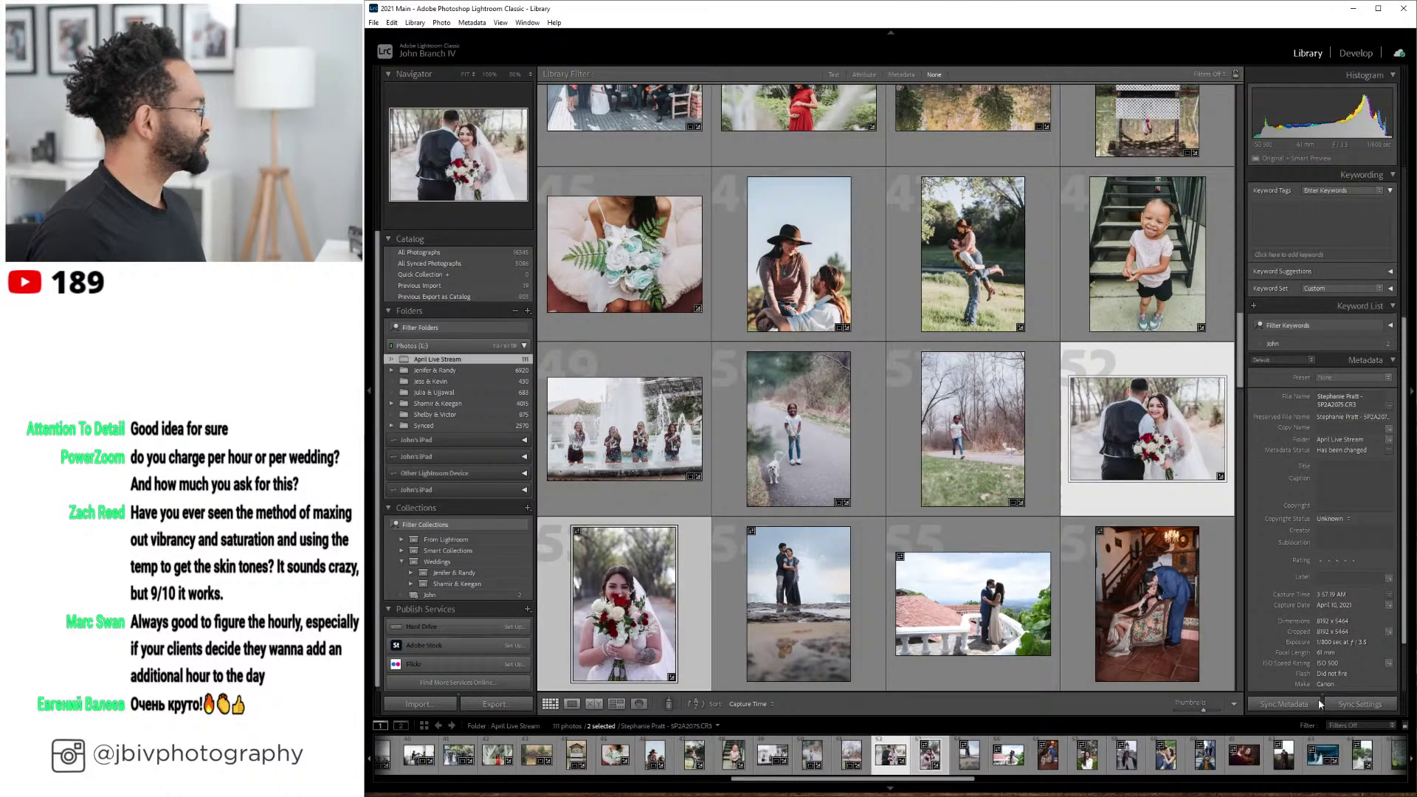
click(1363, 708)
click(1083, 622)
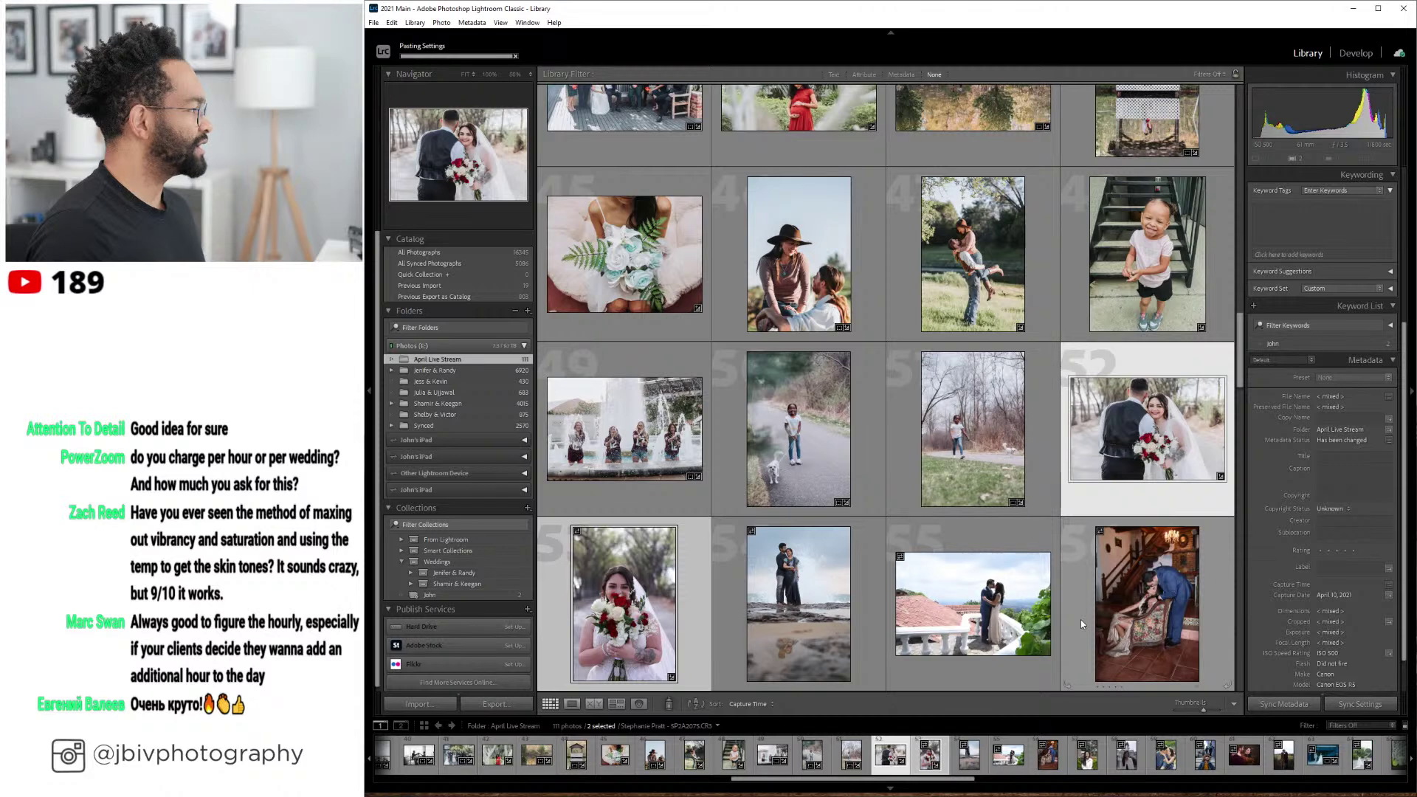
- Return to developing the bride portrait and crop it slightly tighter around the bride
click(1360, 53)
key(Right)
key(r)
drag(897, 98, 915, 98)
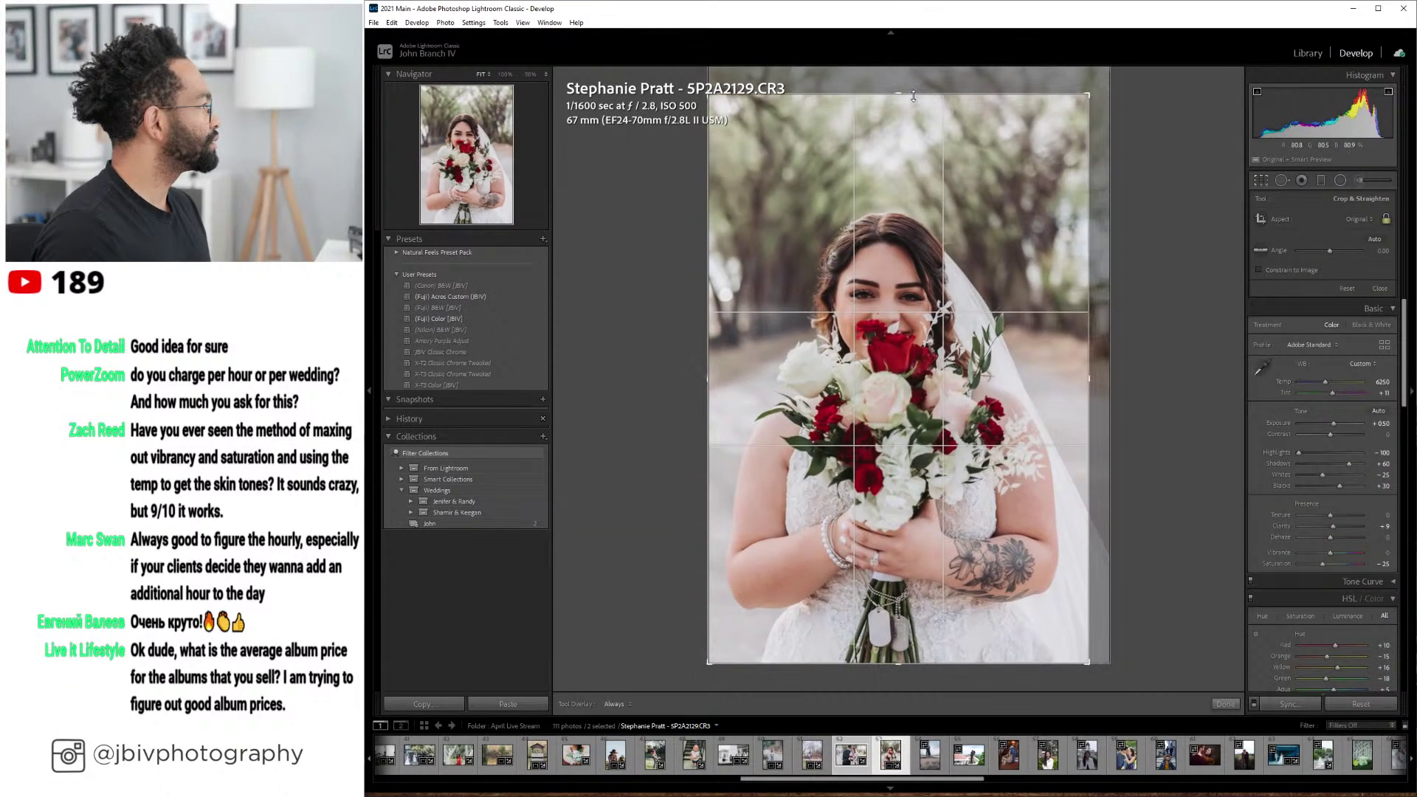
key(r)
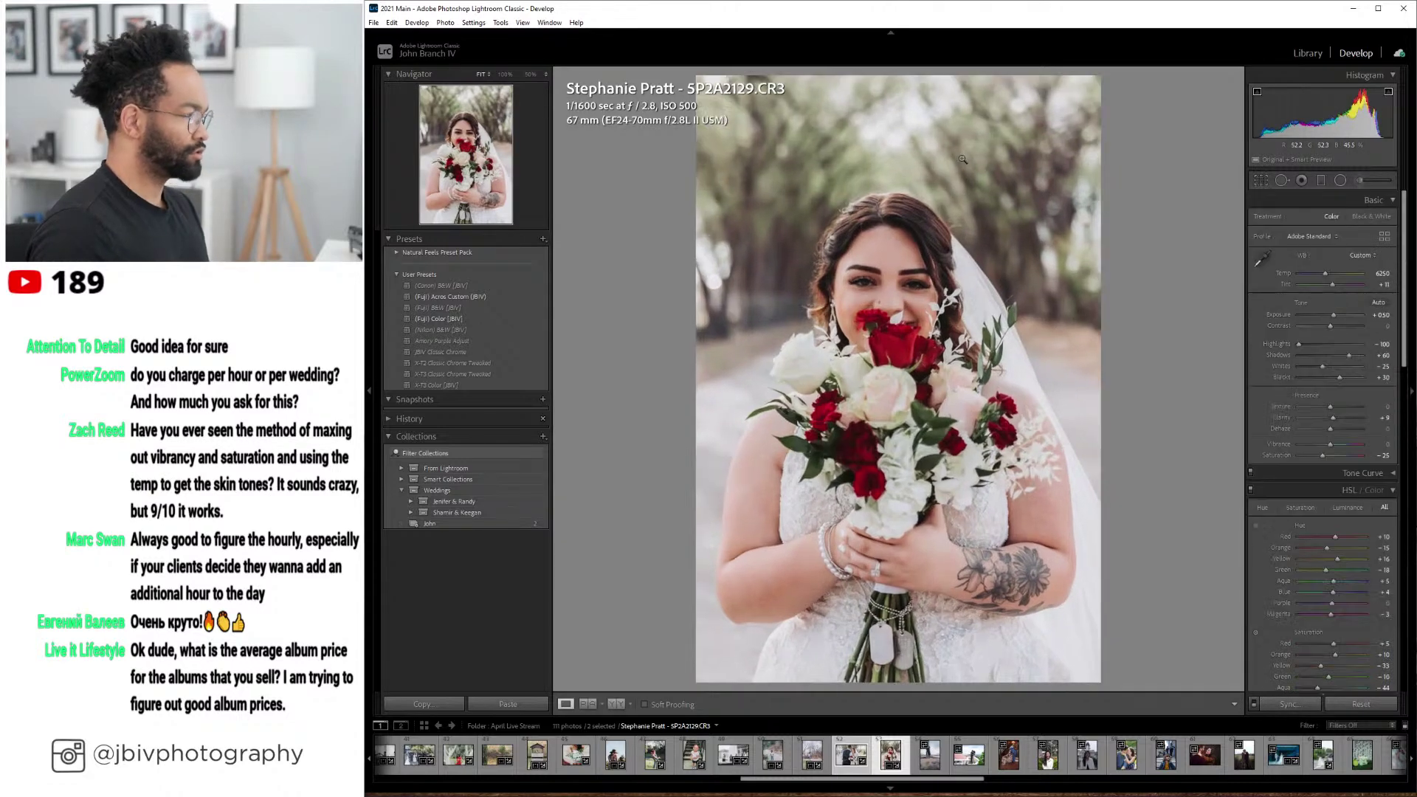
- Set the bride portrait's temperature to 5750 and exposure to +0.70
scroll(1339, 305, up, 2)
scroll(1325, 277, down, 1)
scroll(1323, 278, up, 1)
- Compare the bride portrait with the wedding couple photo as the reference, and set the portrait's temperature to 5550
click(589, 705)
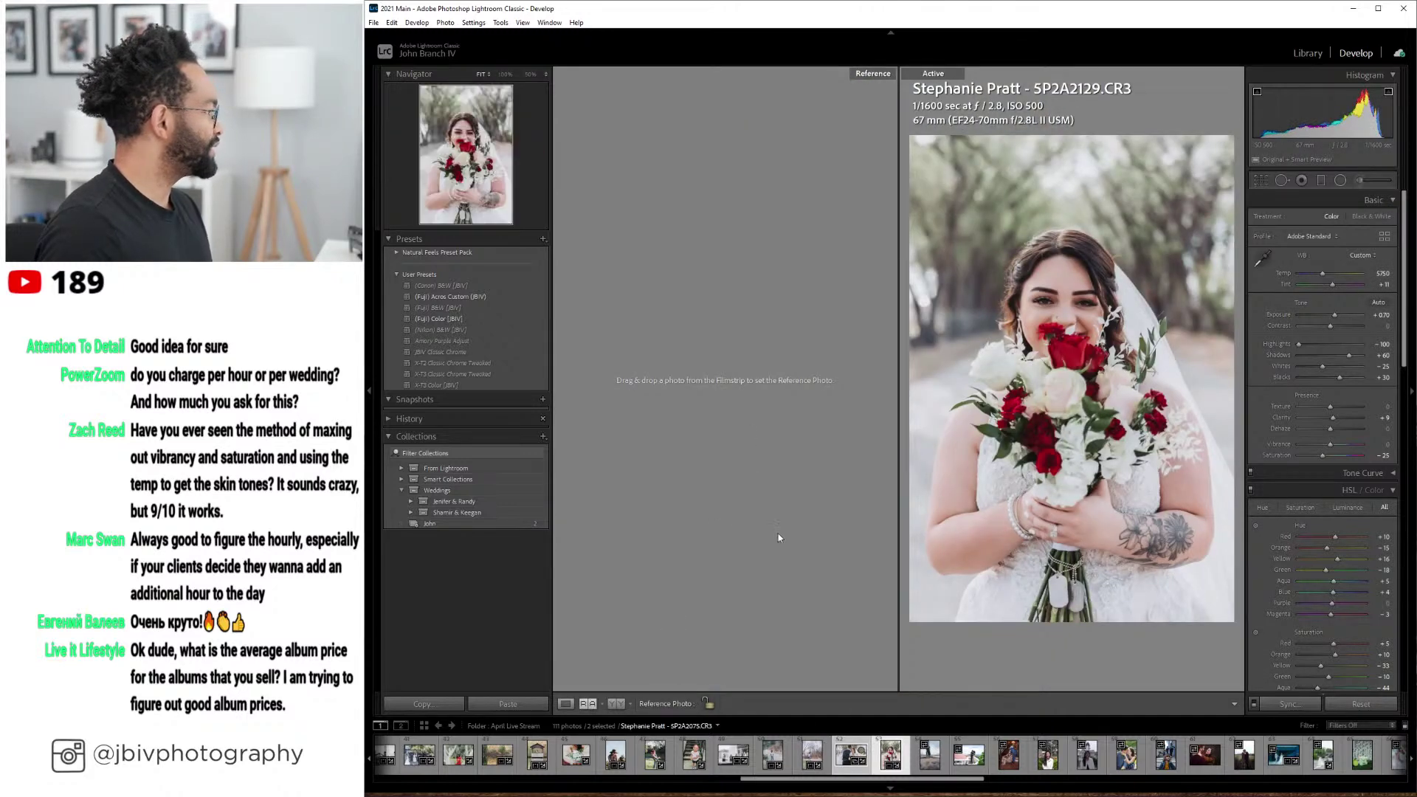
click(889, 759)
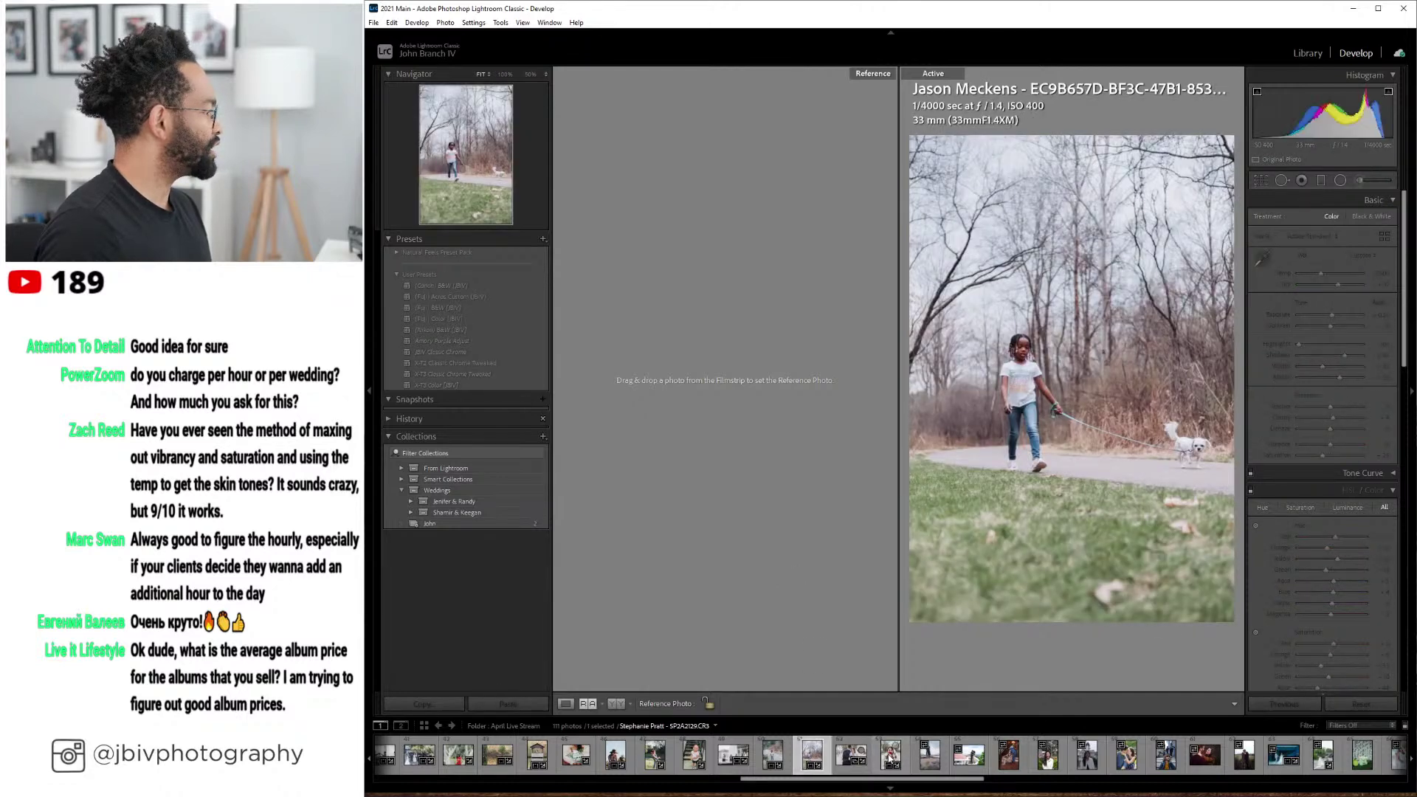
drag(851, 754, 738, 411)
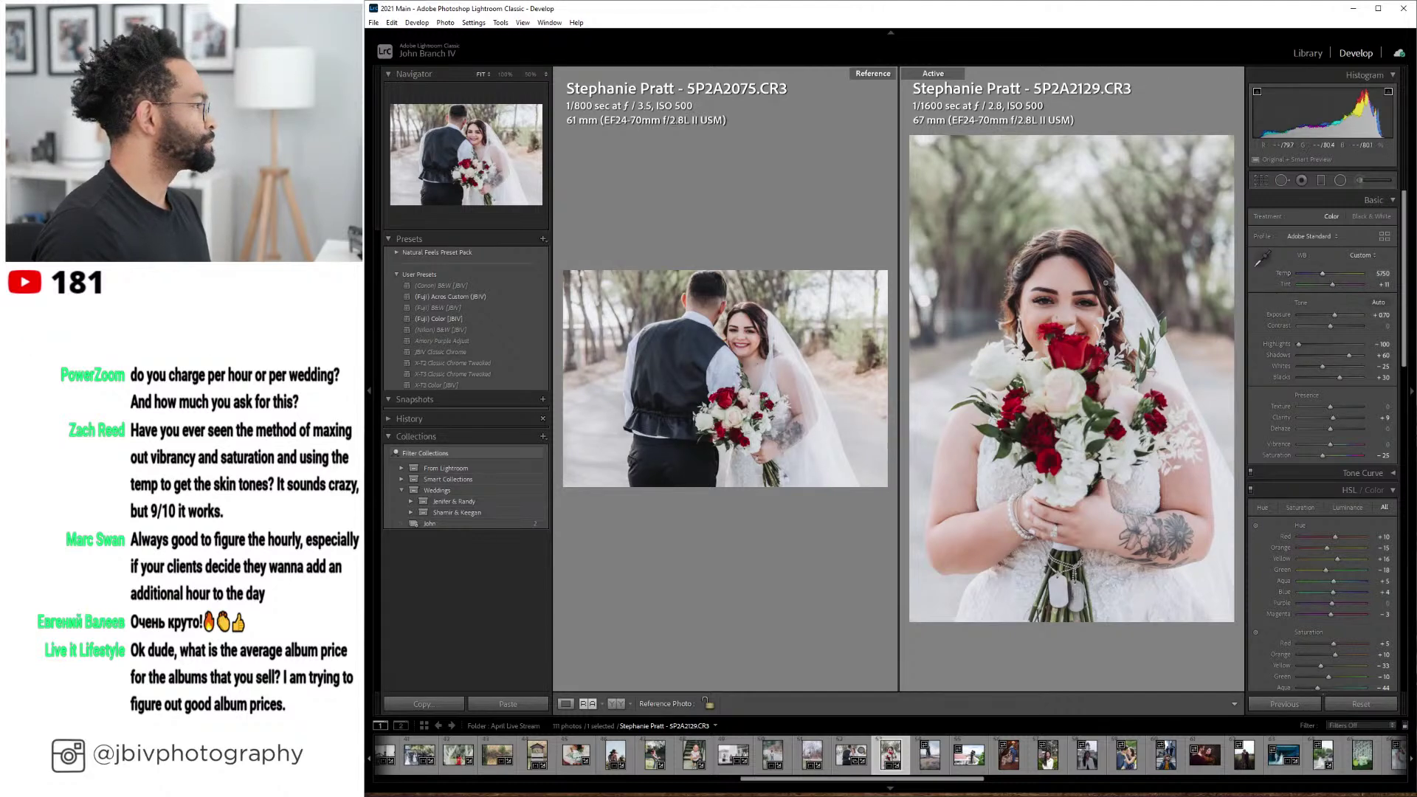
key(z)
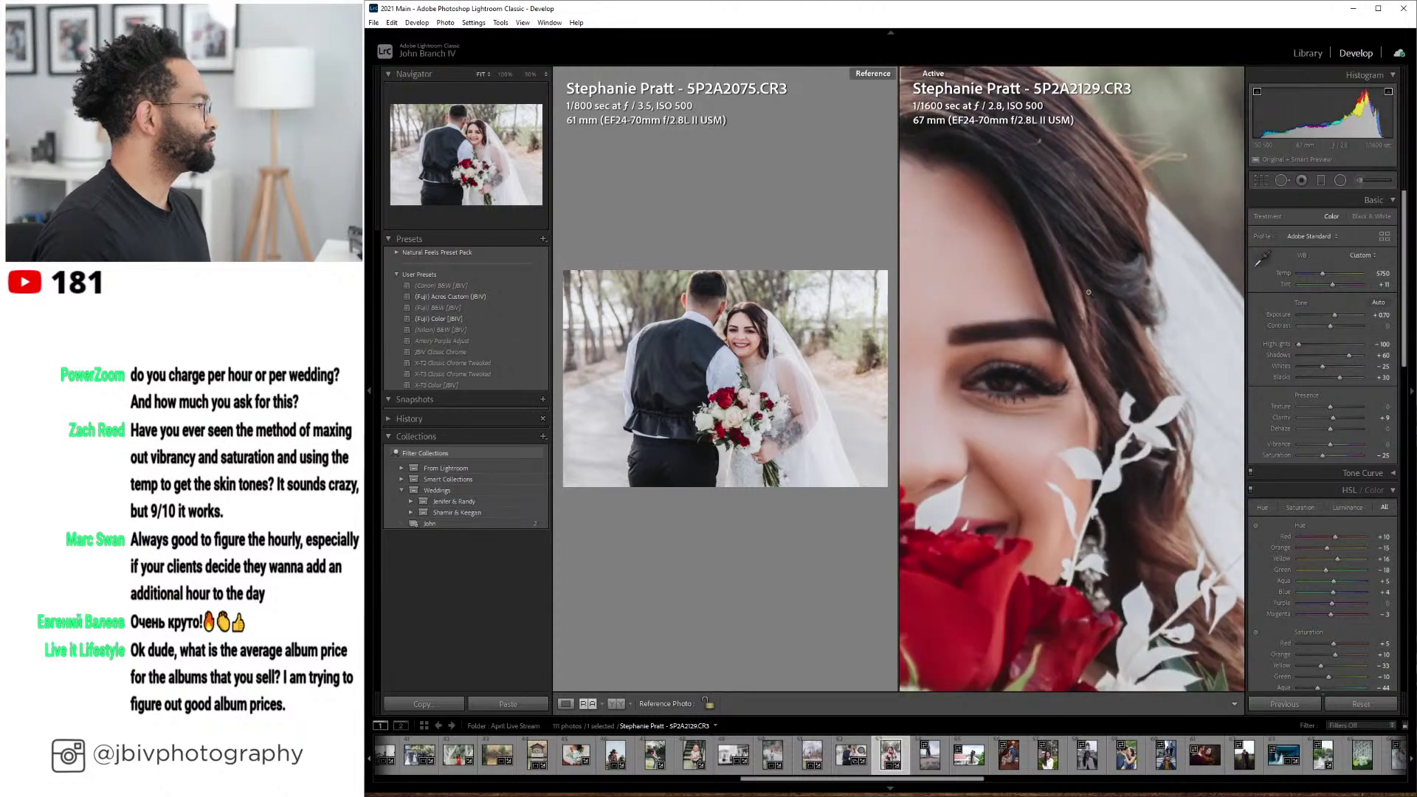
key(z)
drag(1323, 275, 1322, 276)
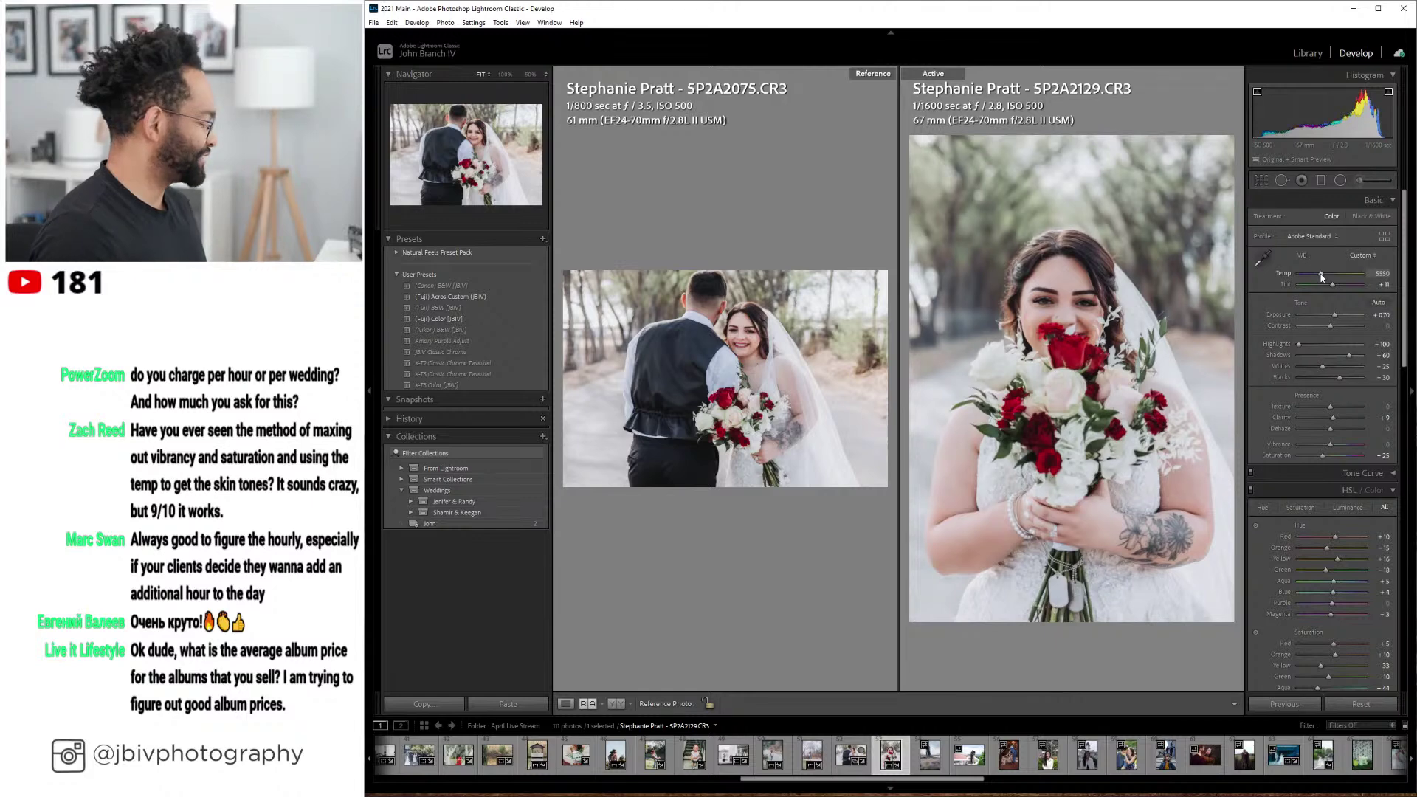
click(566, 704)
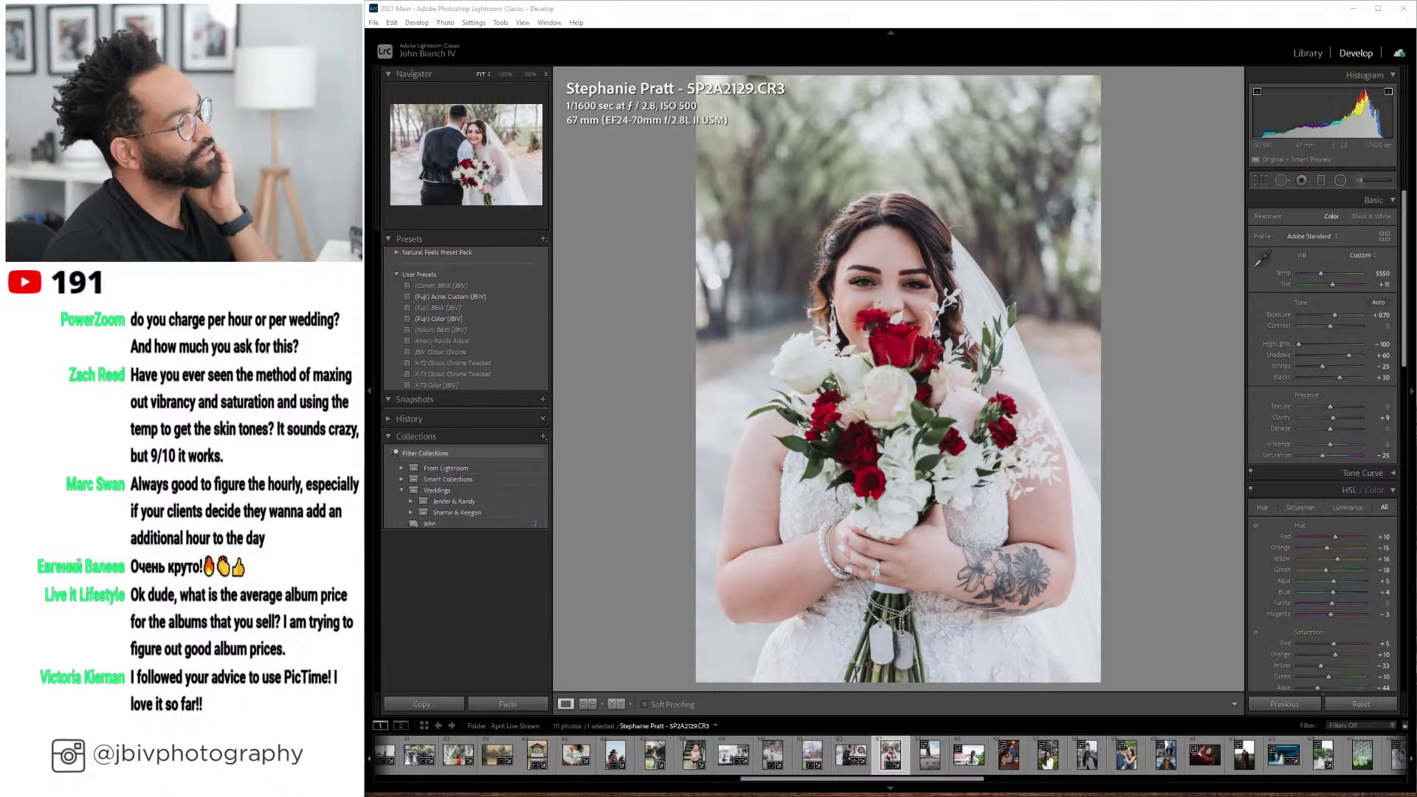
- Switch to the browser showing the RedTree Albums site, enlarge its window over the editor, and select the site's address
drag(1416, 111, 664, 15)
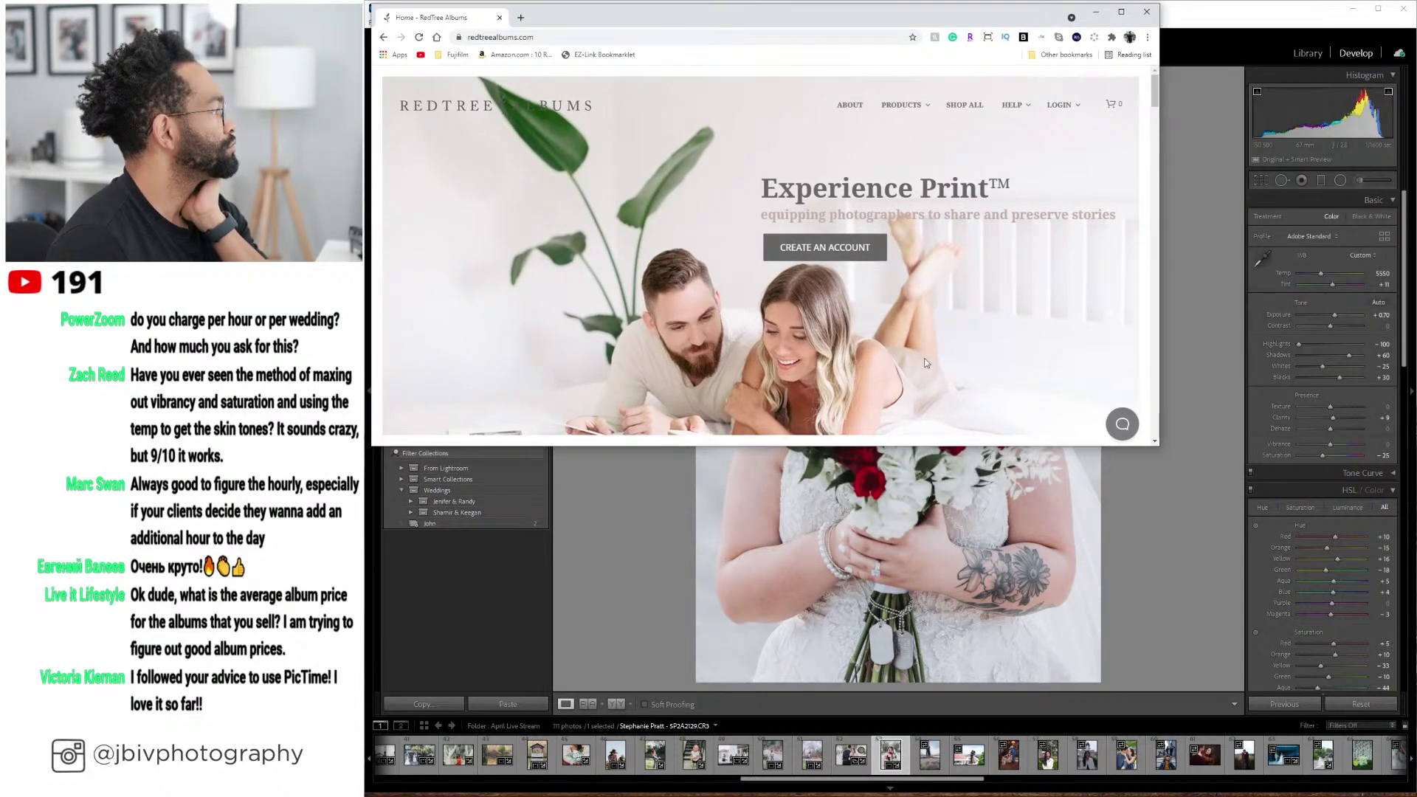
drag(1157, 445, 1395, 762)
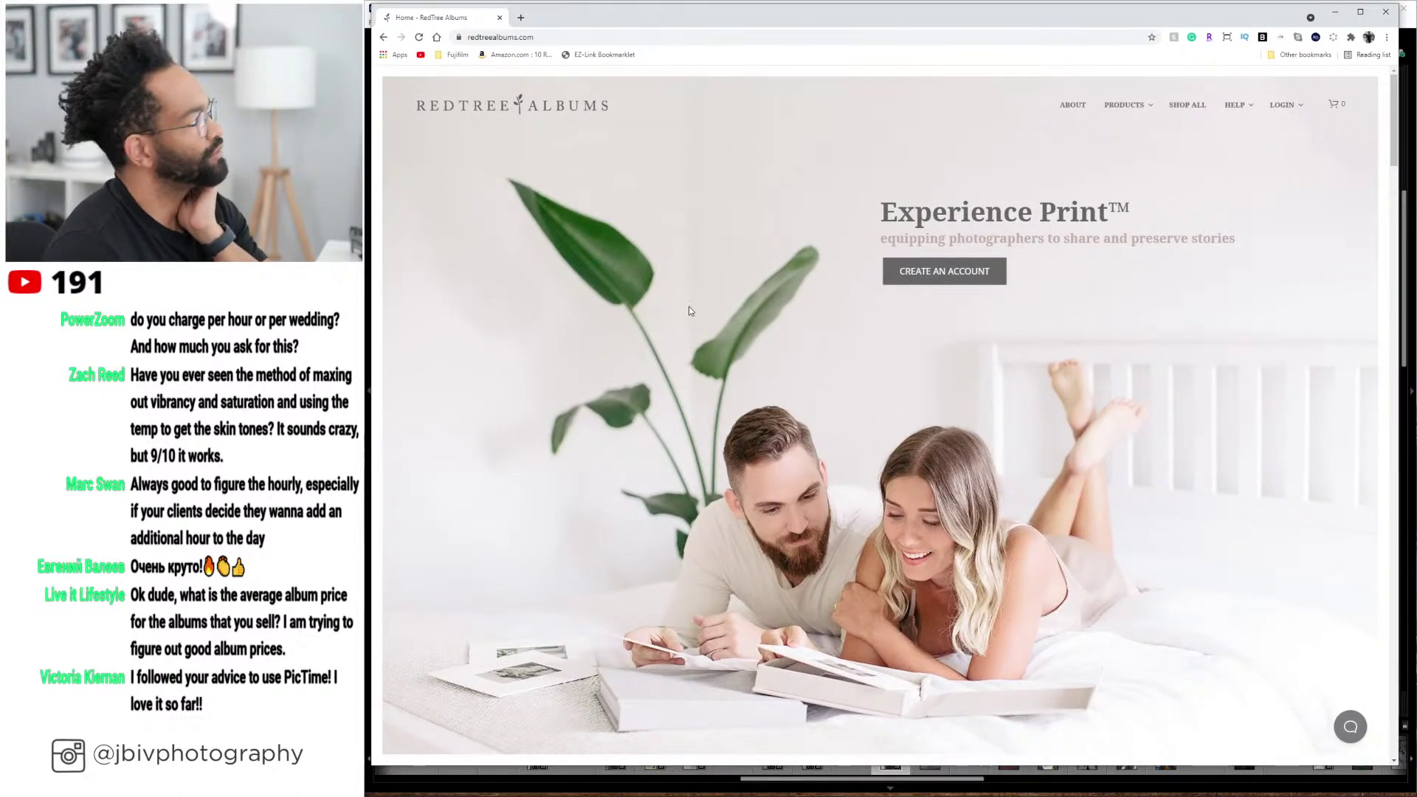
click(562, 38)
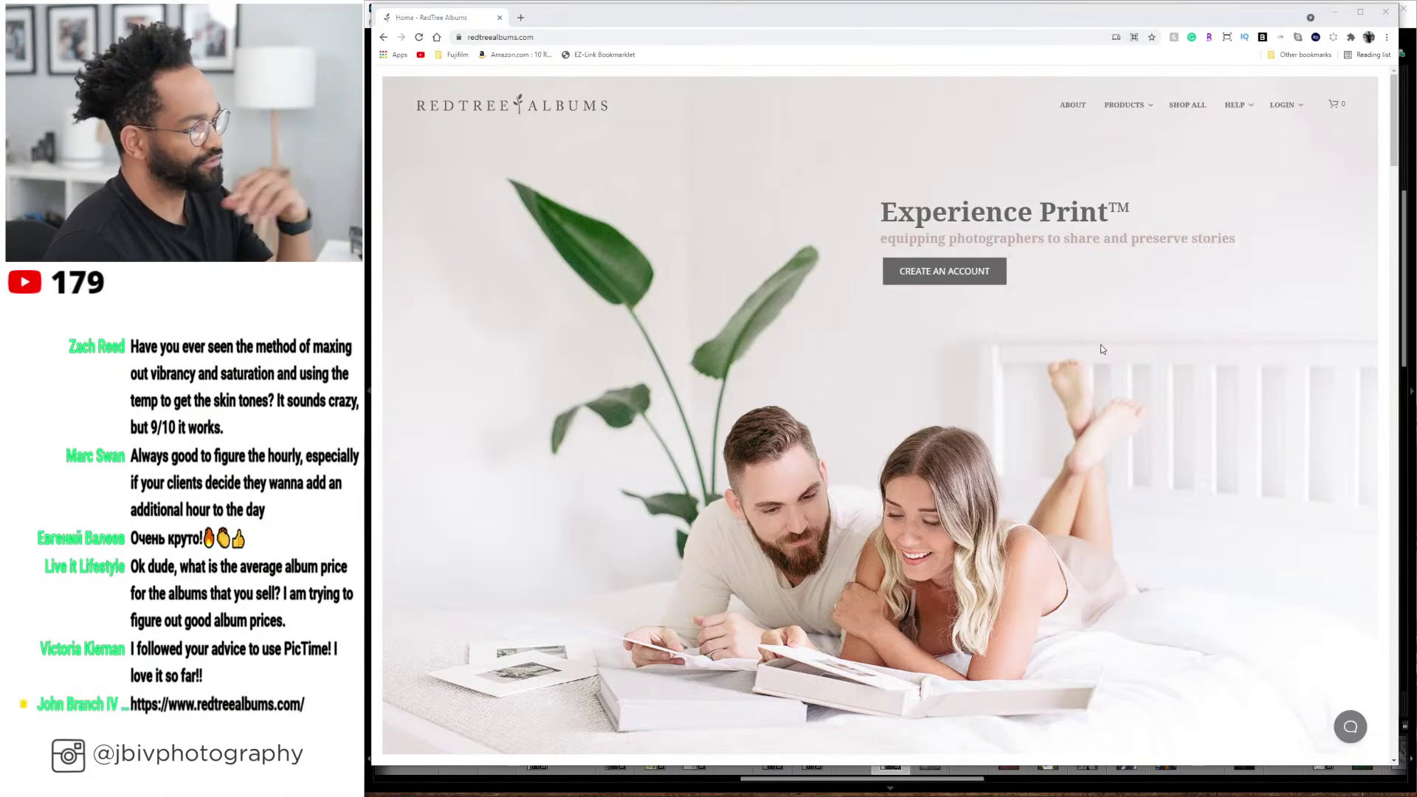
- Open the Fine Art Albums product page on the RedTree Albums site
scroll(1024, 383, down, 3)
scroll(1024, 383, up, 3)
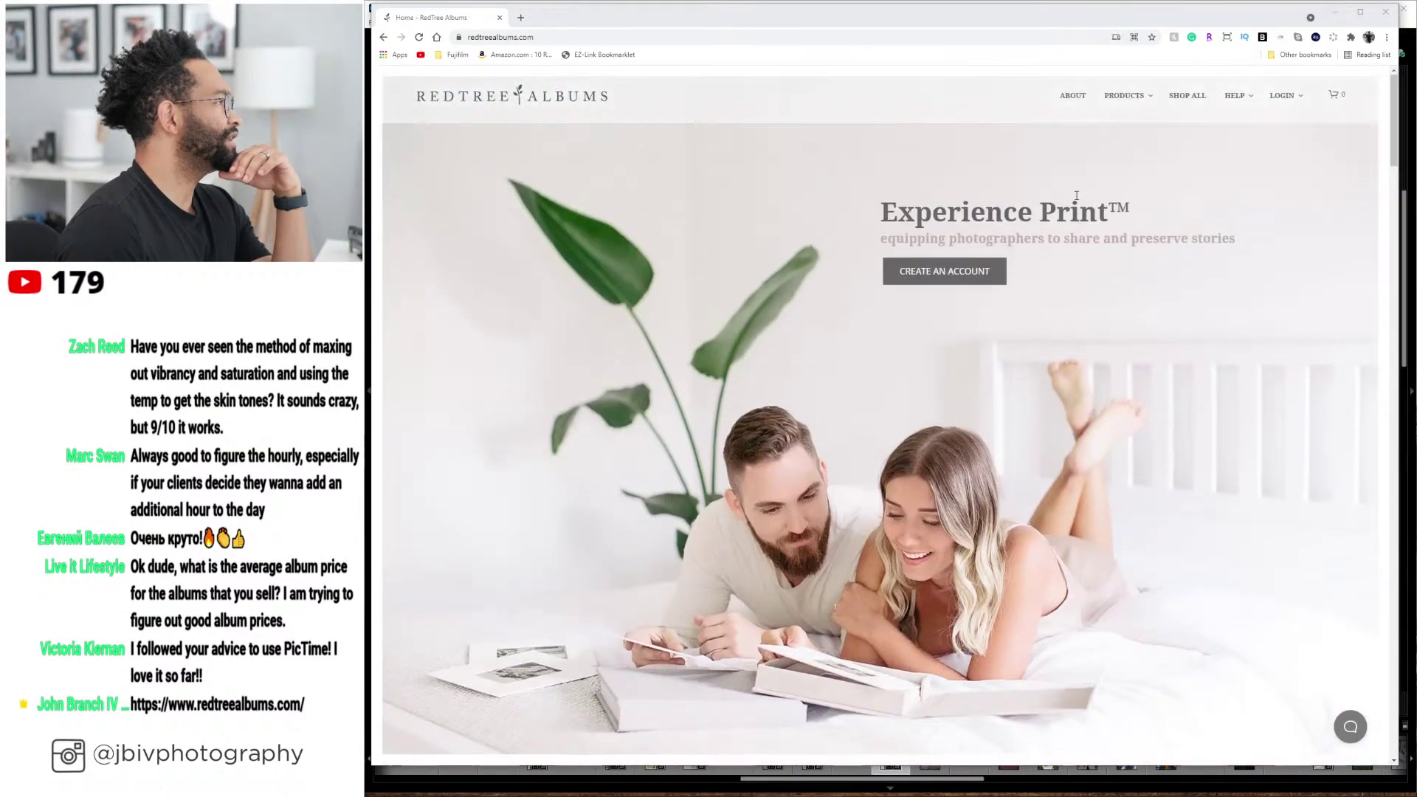
mouse_move(1129, 112)
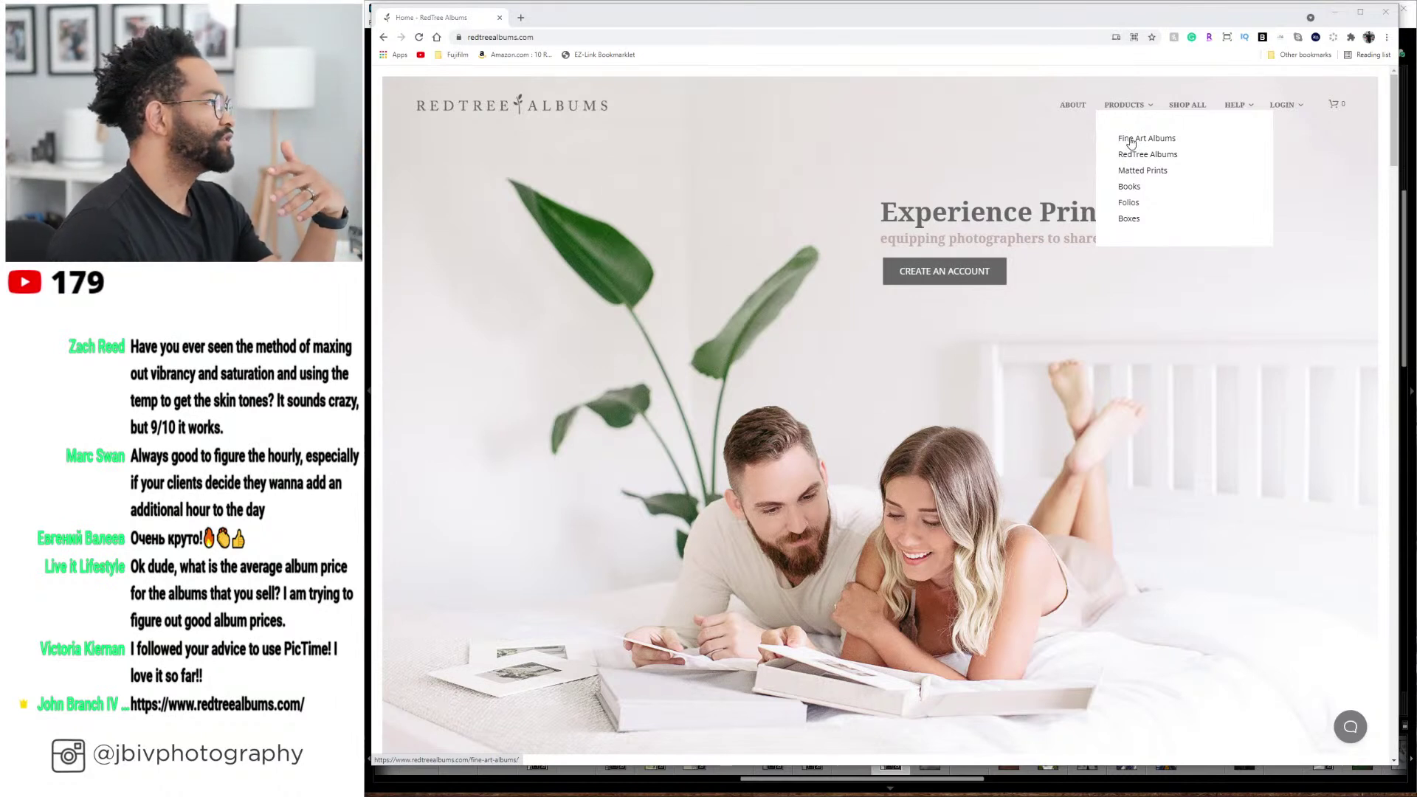
click(1130, 139)
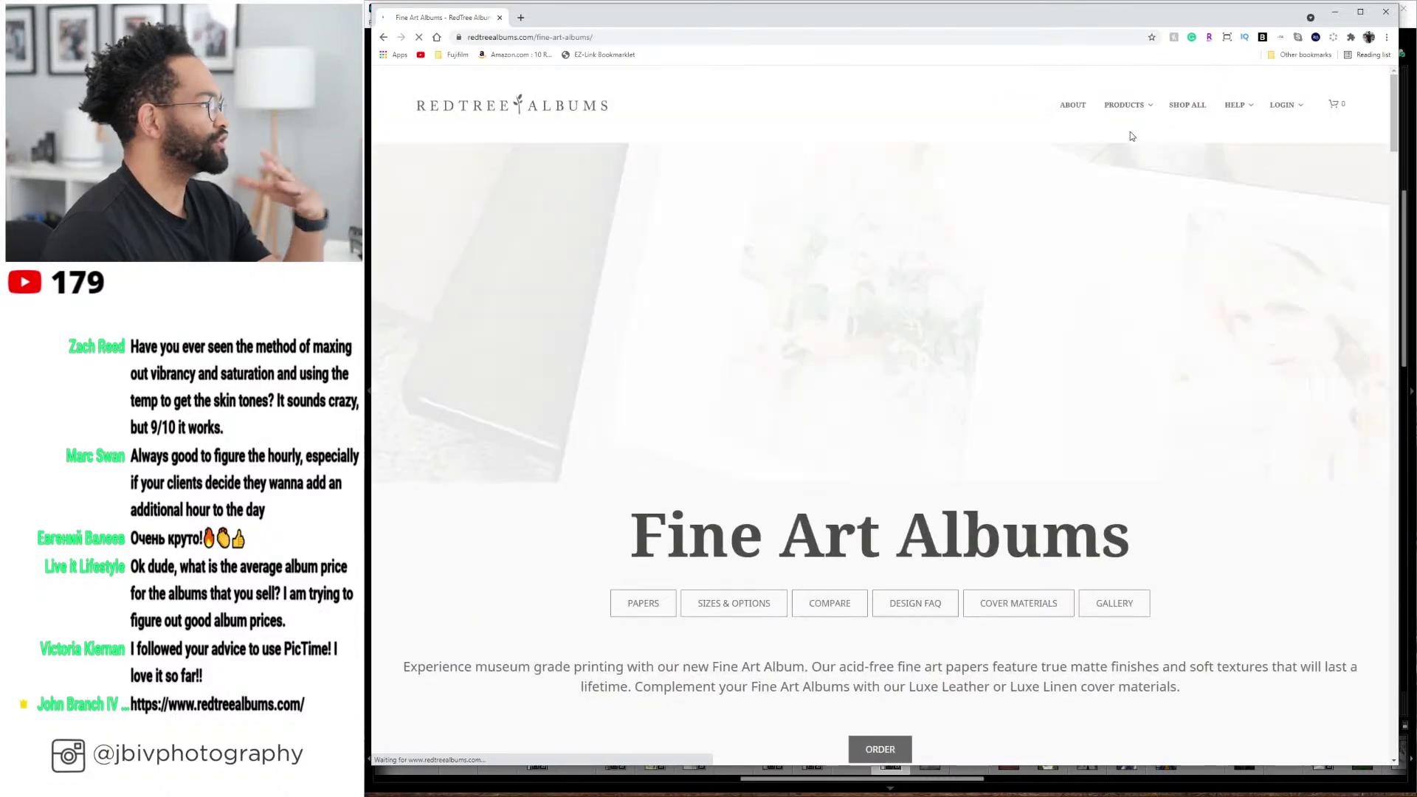
- Look through the Fine Art Albums page from the papers and sizes down to the cover materials
scroll(710, 323, down, 2)
scroll(710, 318, down, 10)
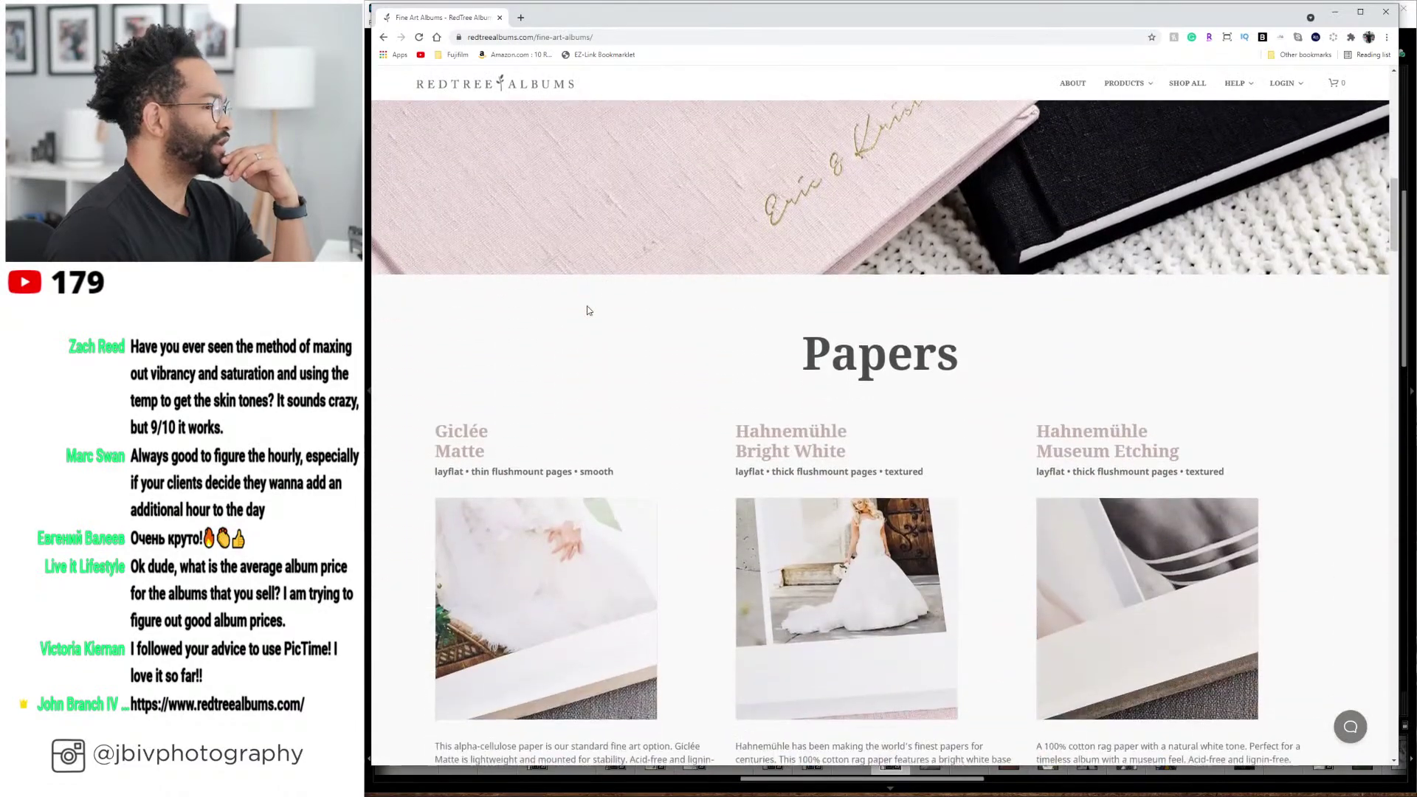
scroll(589, 311, down, 4)
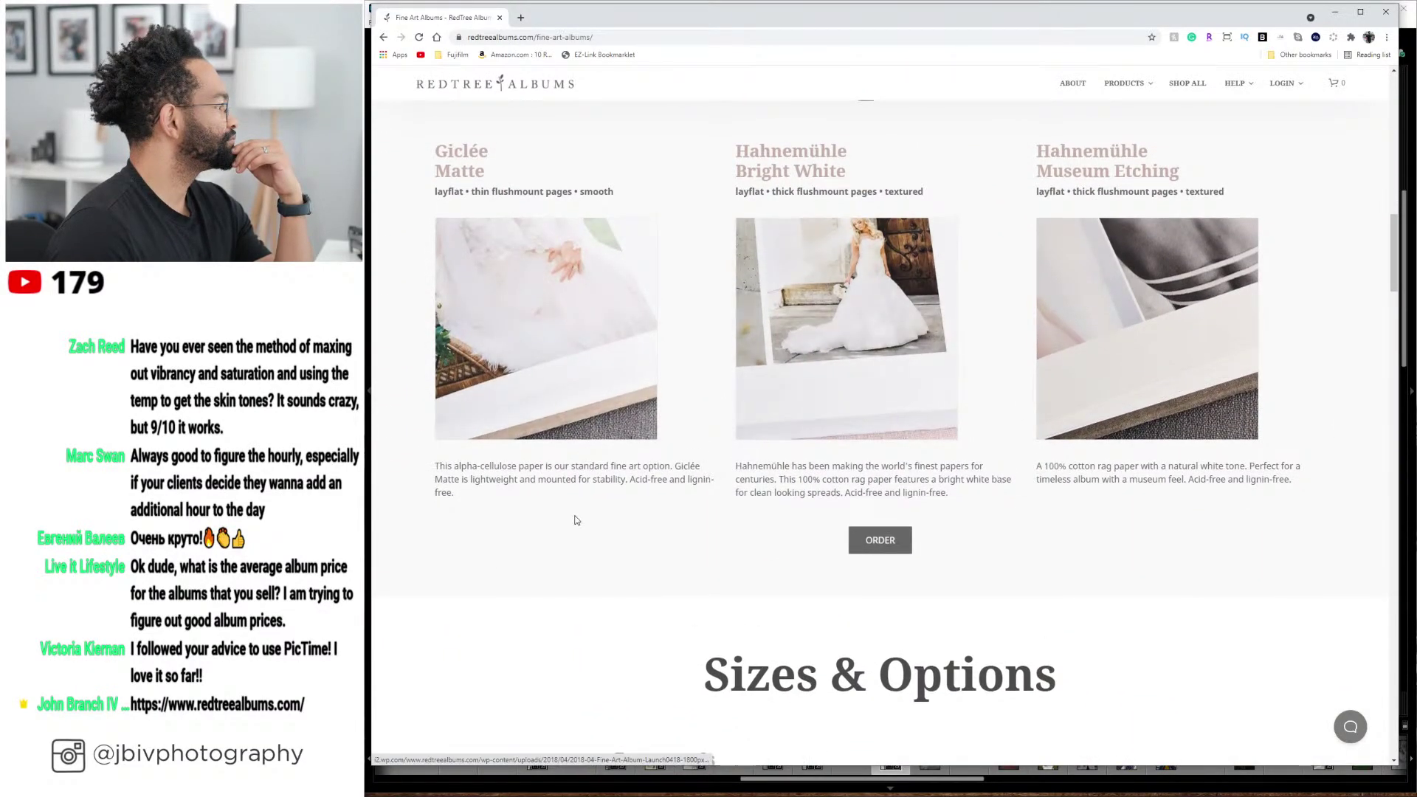
scroll(577, 520, down, 12)
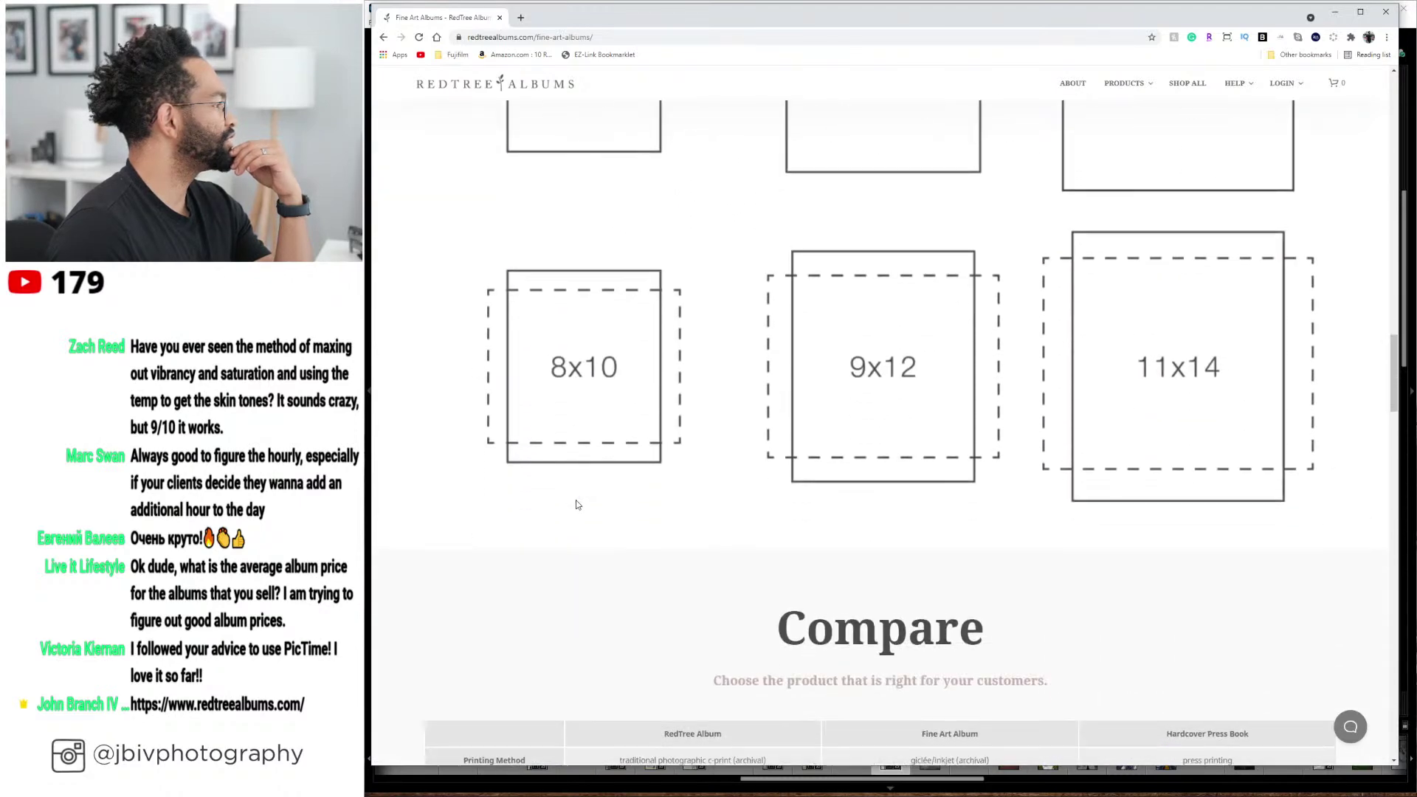
scroll(577, 504, down, 15)
scroll(577, 500, down, 6)
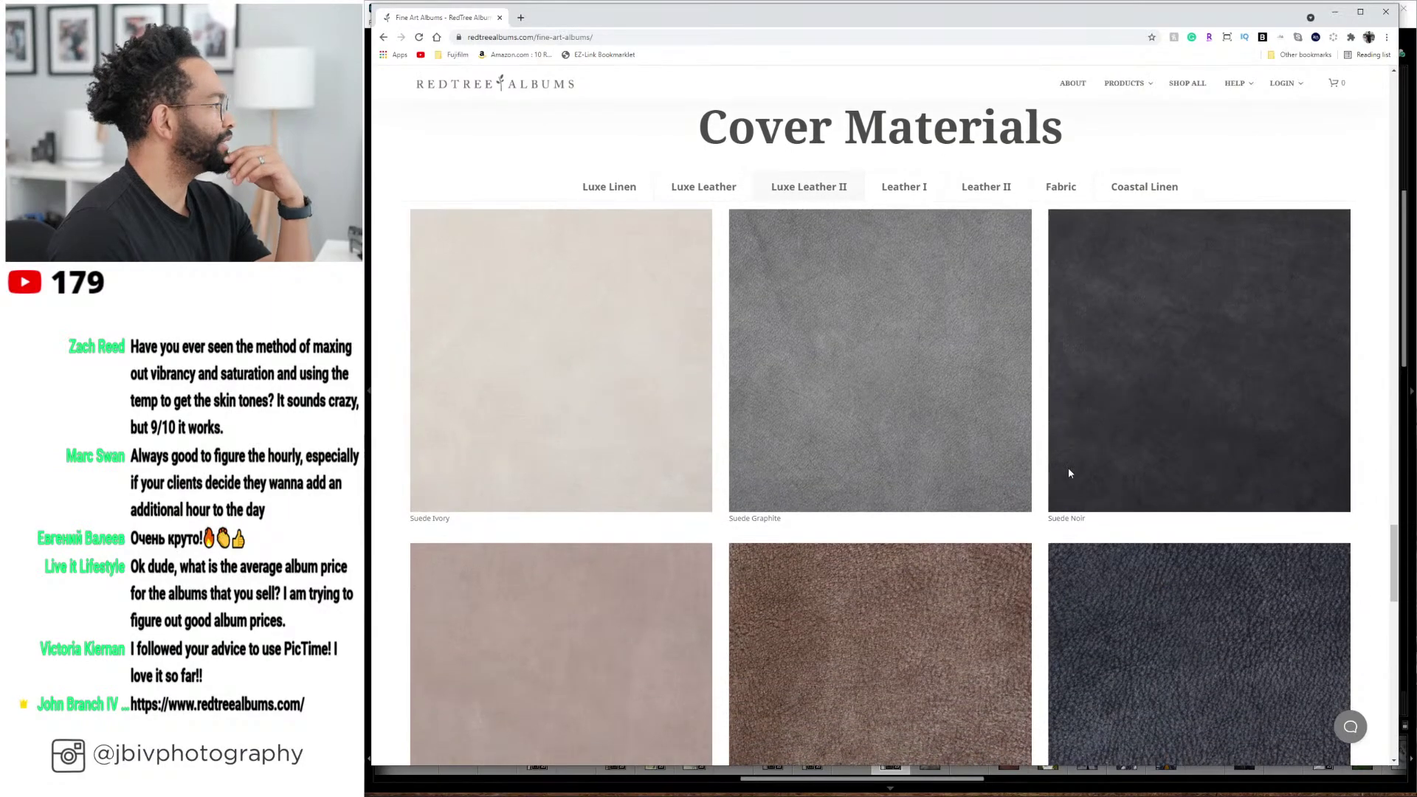
- Show the Fabric cover materials and close the browser to return to the photo editor
click(1065, 189)
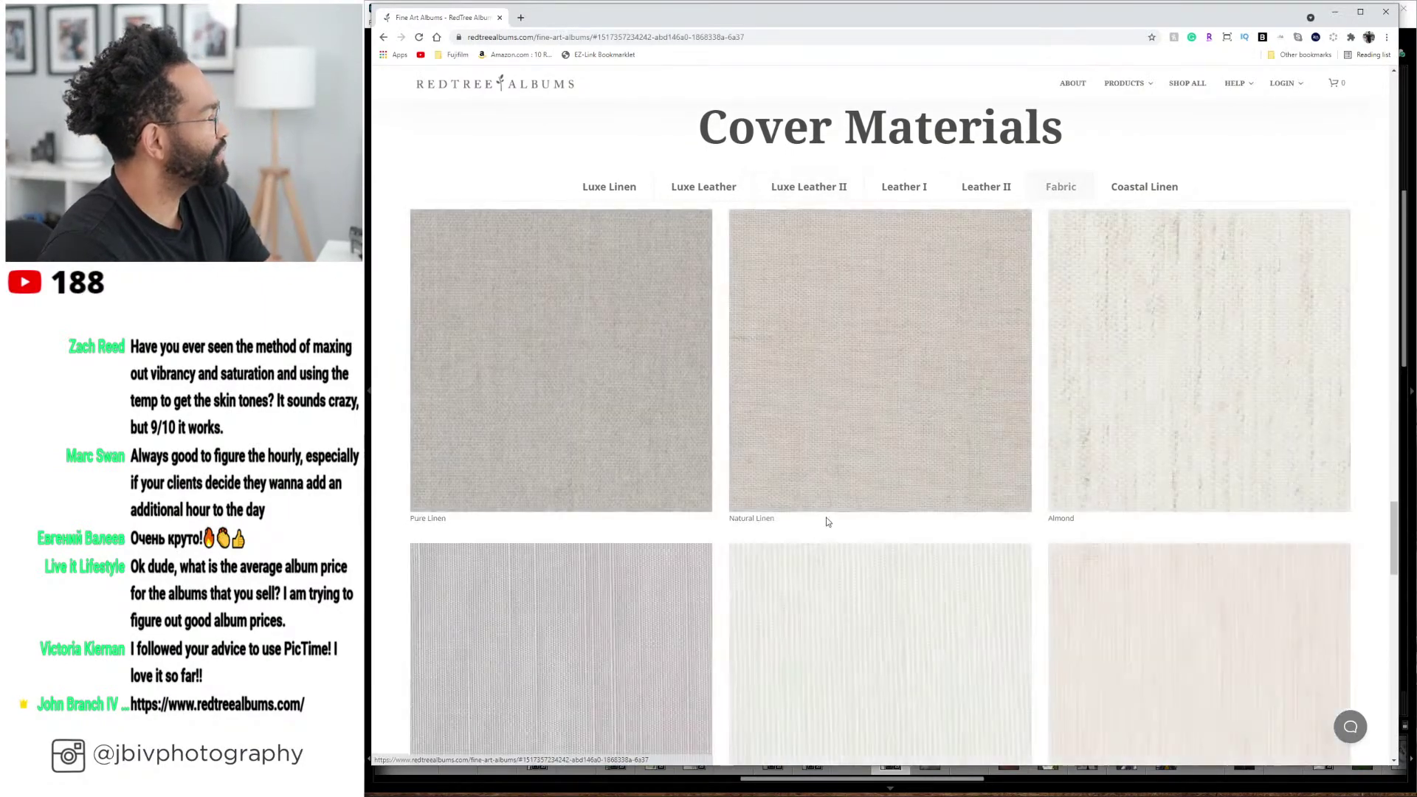
scroll(868, 569, down, 5)
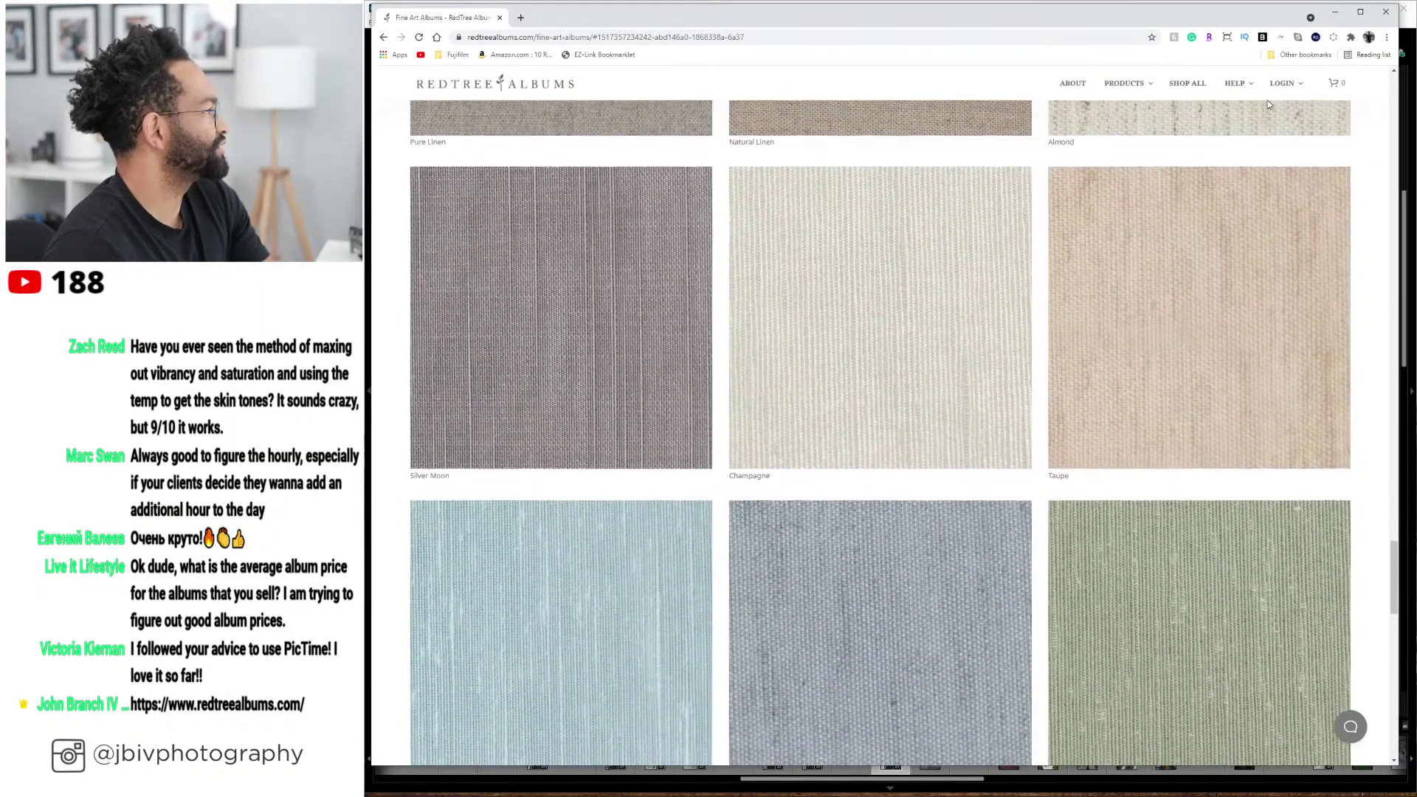
click(1385, 12)
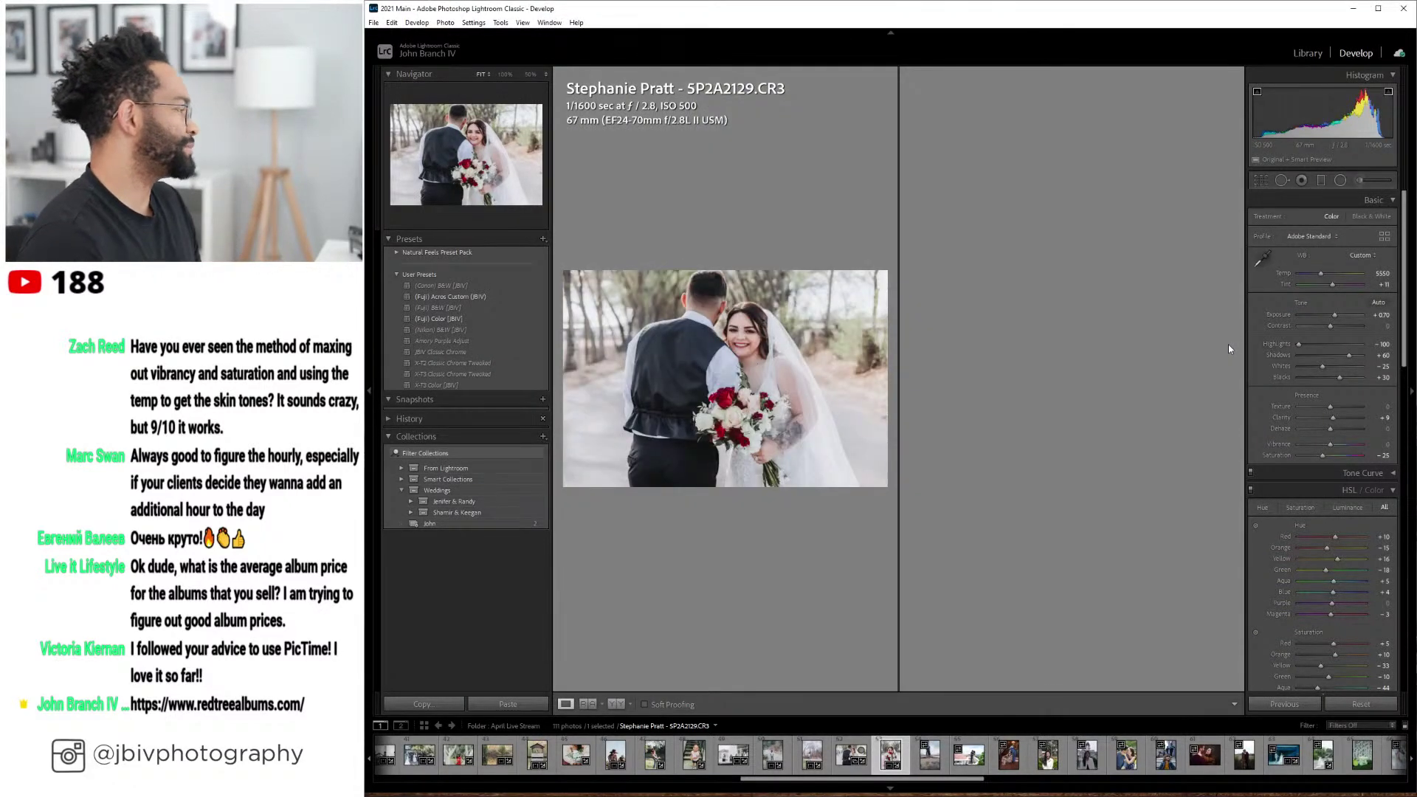
- Go to the next photo, the couple by the sea, rotate it by +0.7 with Transform, and constrain the crop
key(Right)
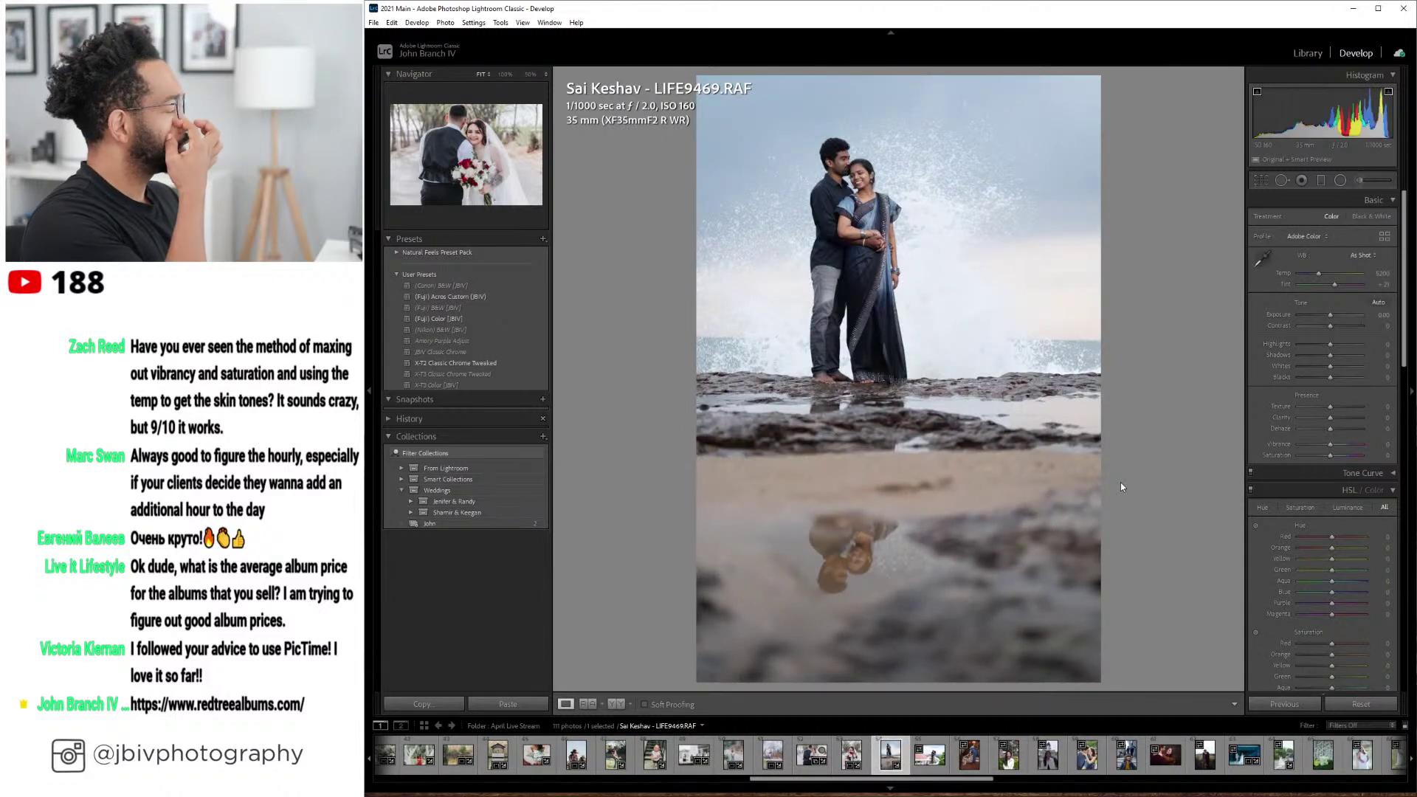
scroll(1313, 431, down, 15)
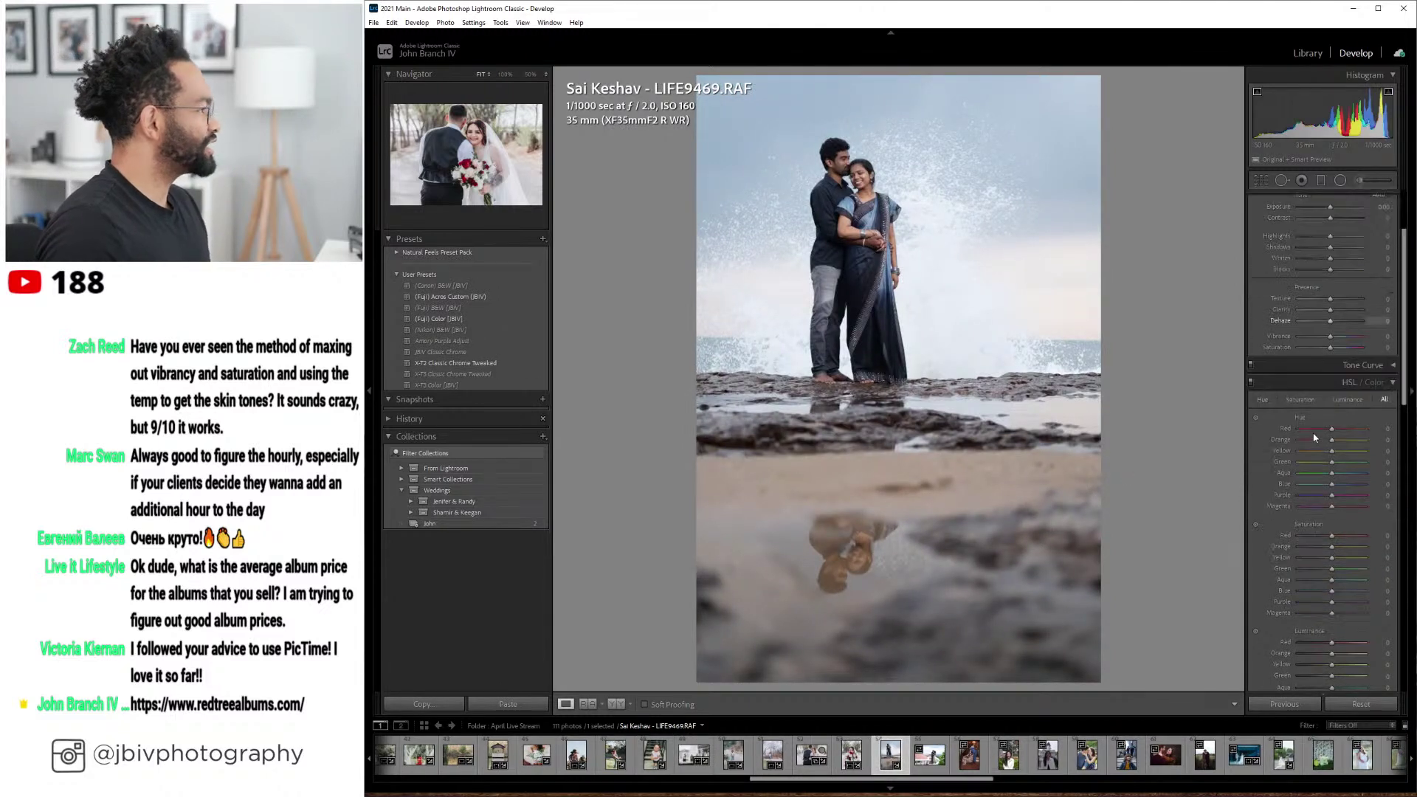
click(1322, 484)
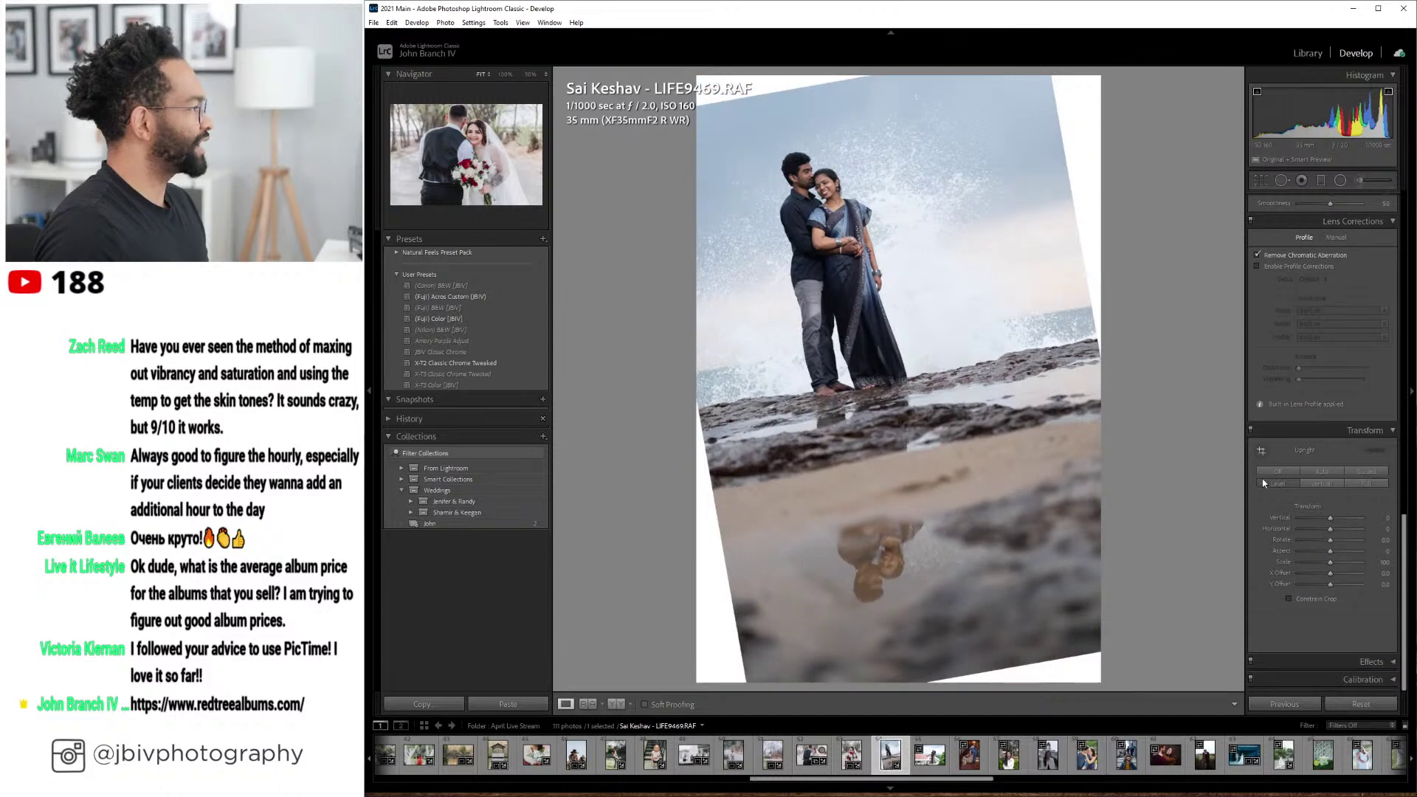
click(1266, 472)
scroll(1318, 542, up, 6)
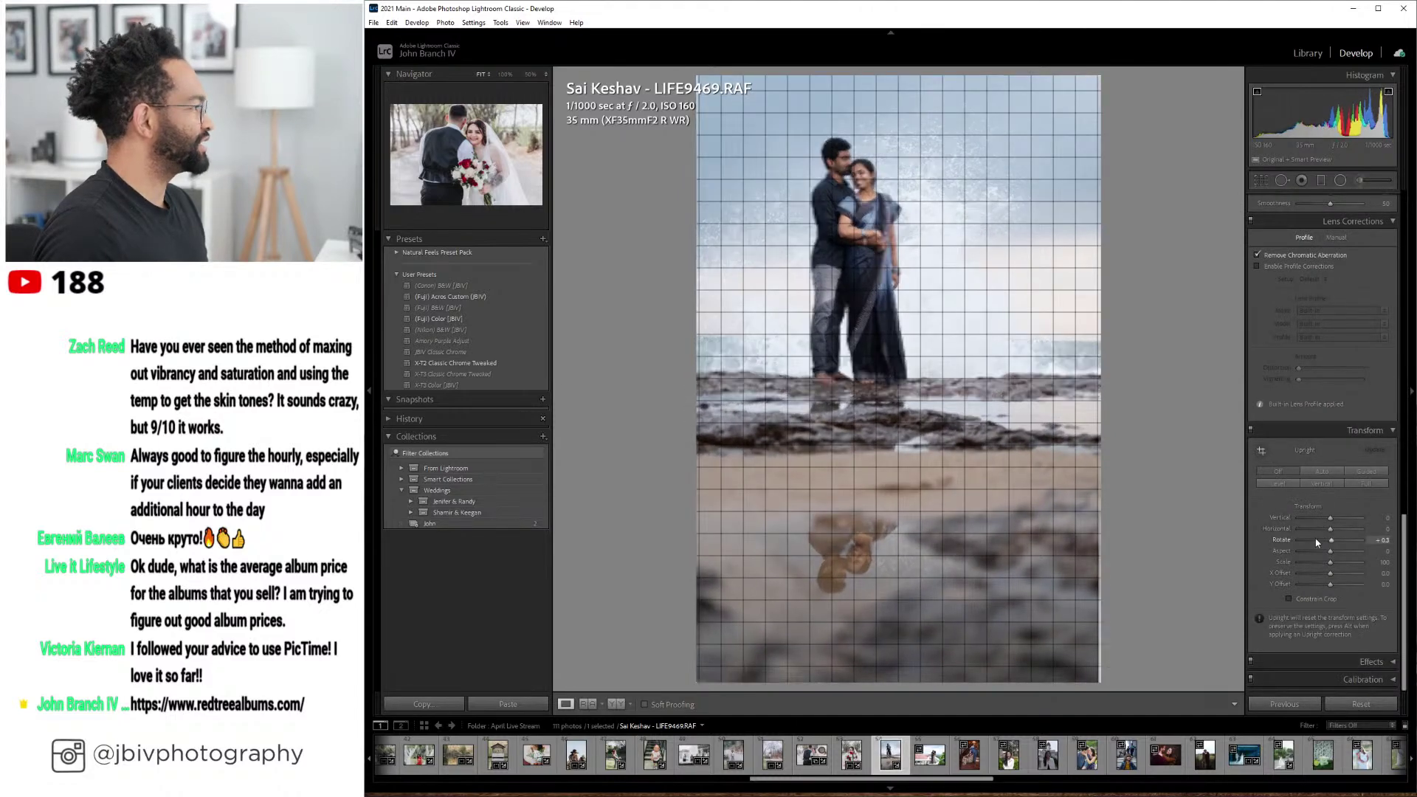
scroll(1318, 544, up, 1)
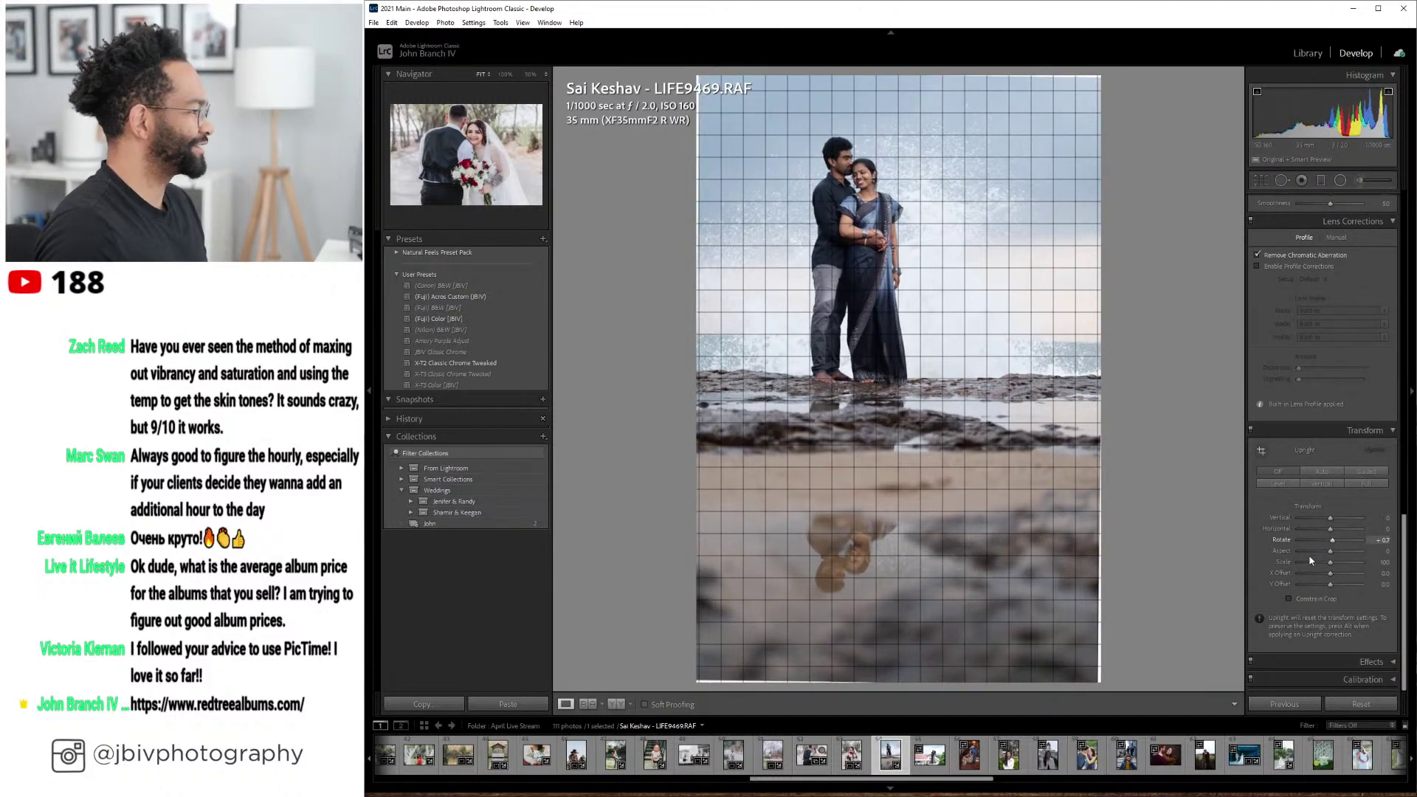
click(1288, 599)
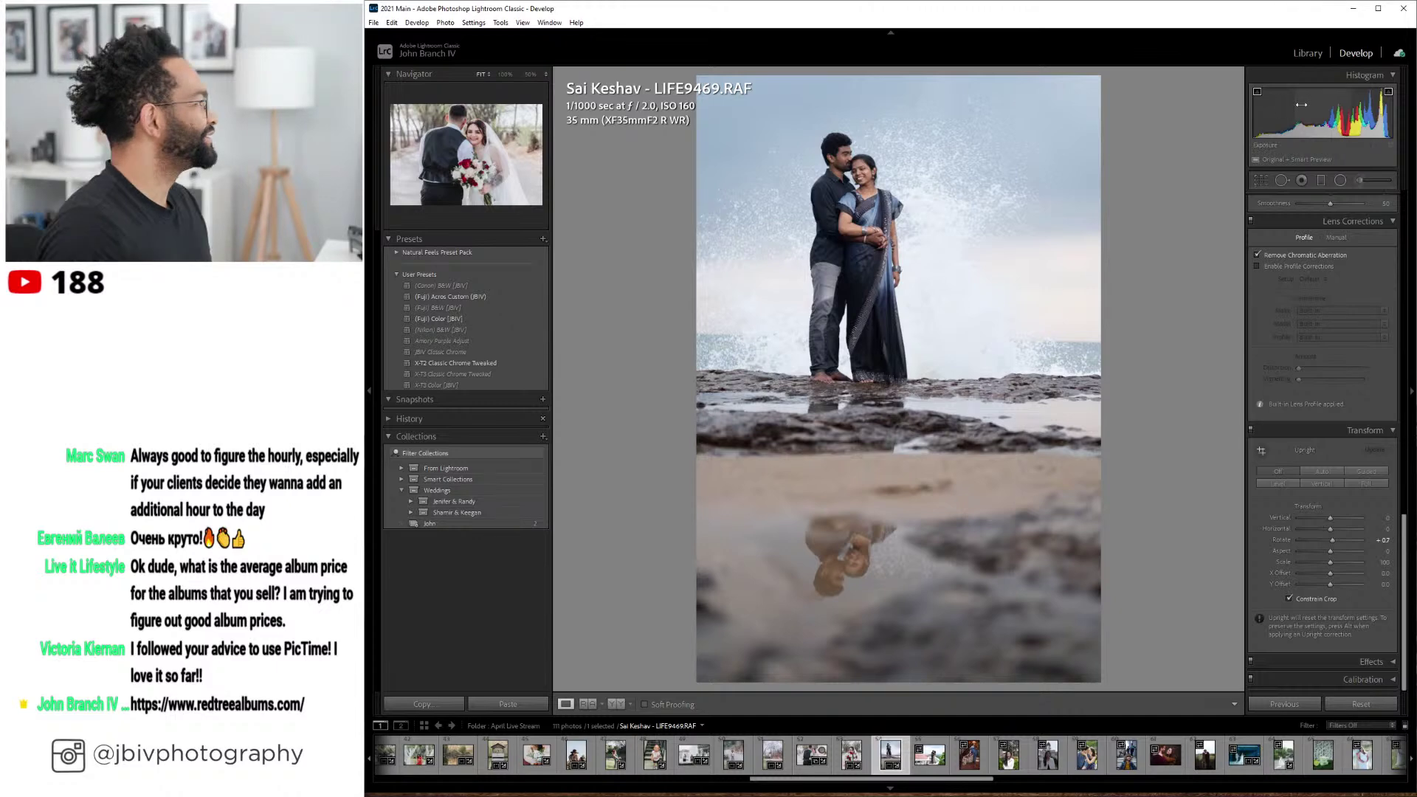
click(1314, 52)
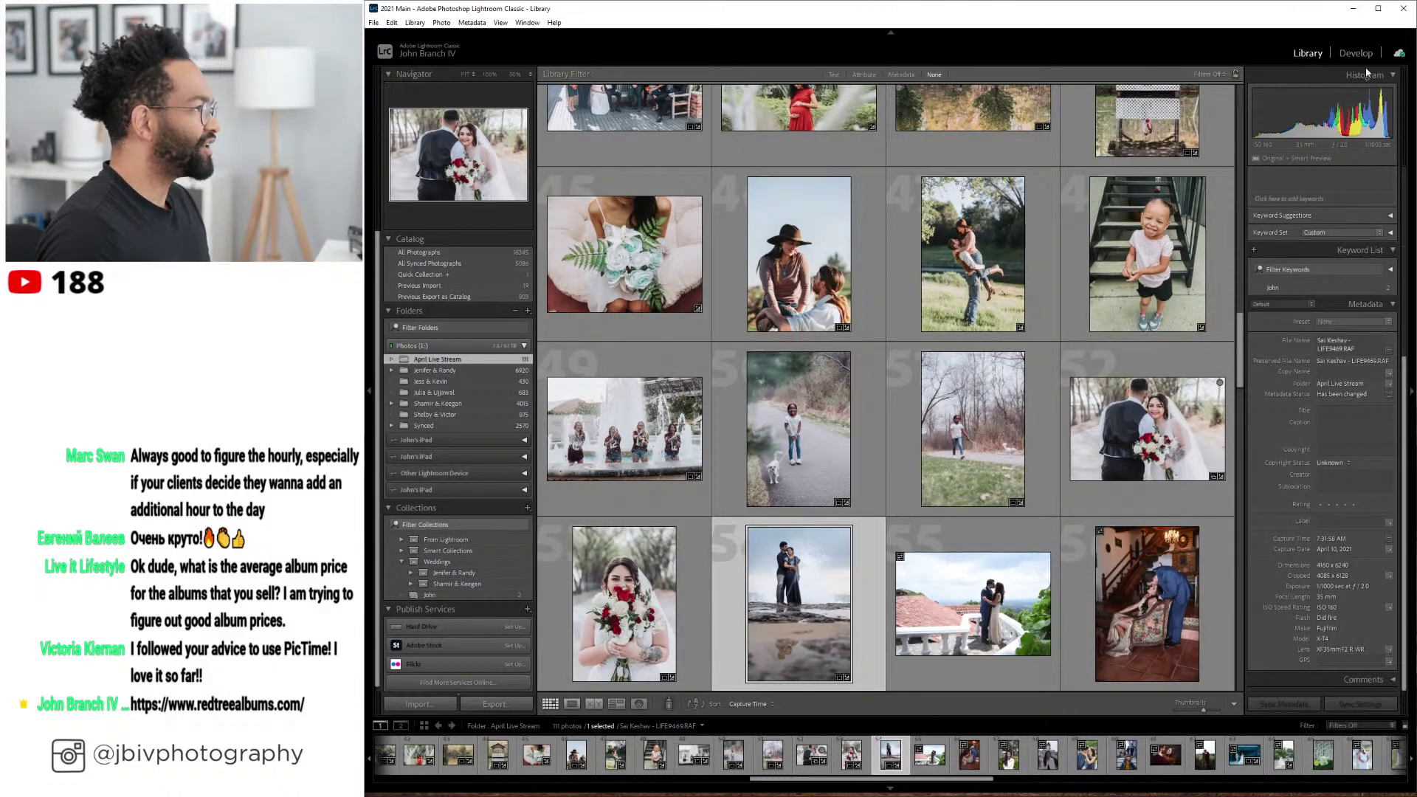
key(d)
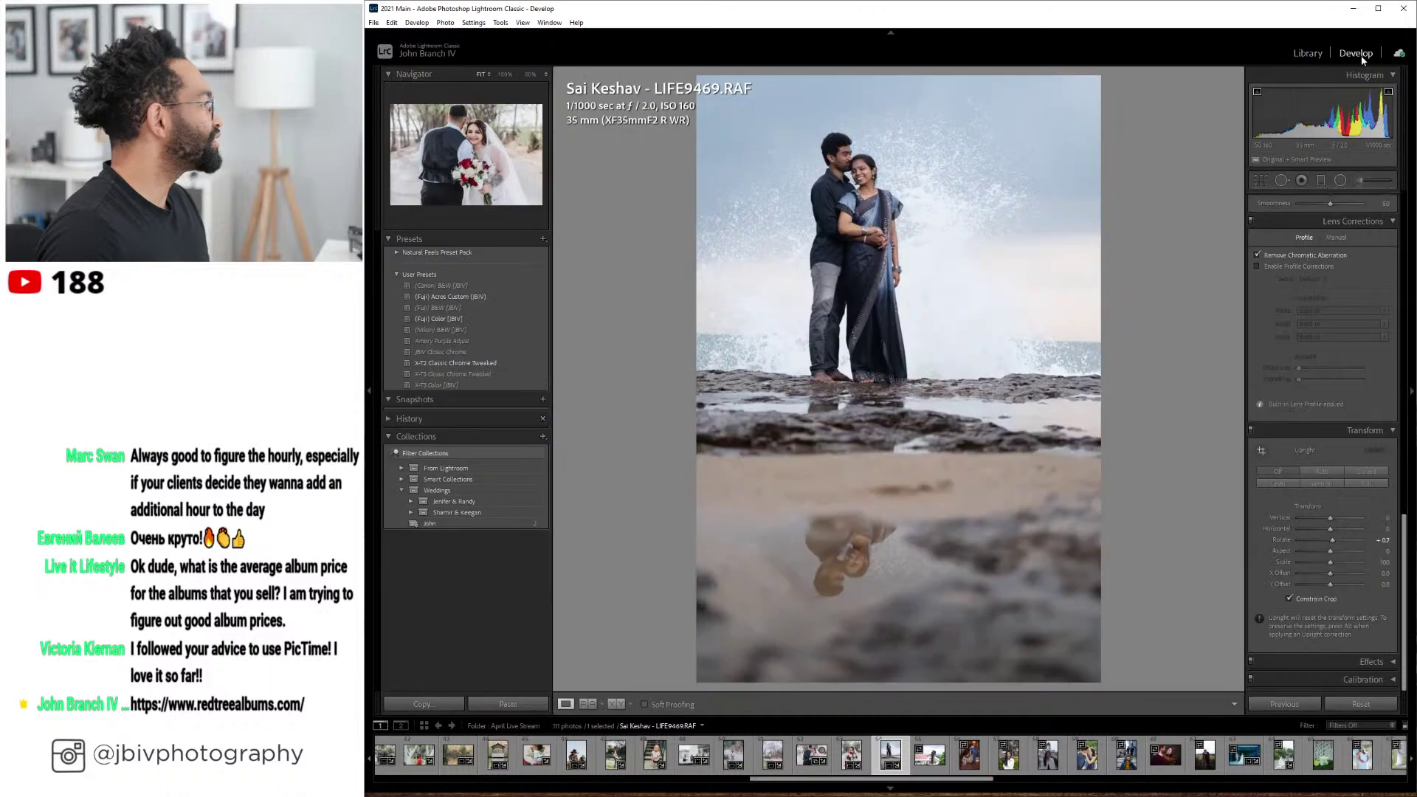
click(1009, 249)
drag(917, 206, 1029, 469)
click(1028, 408)
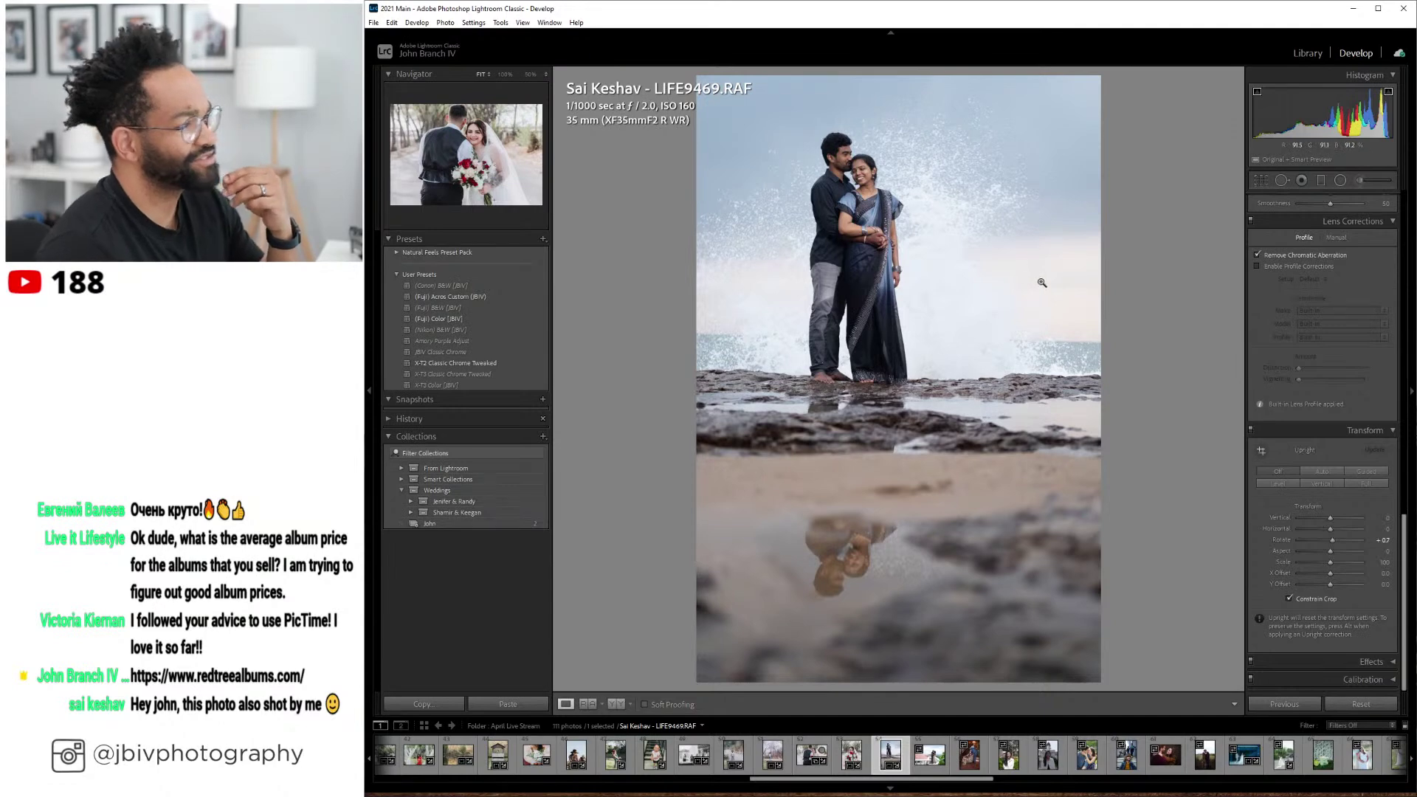
- Apply the (Fuji) Color [JBIV] preset to the seaside couple photo, and set the tint to +26 and shadows to +50
click(449, 319)
scroll(1324, 314, up, 5)
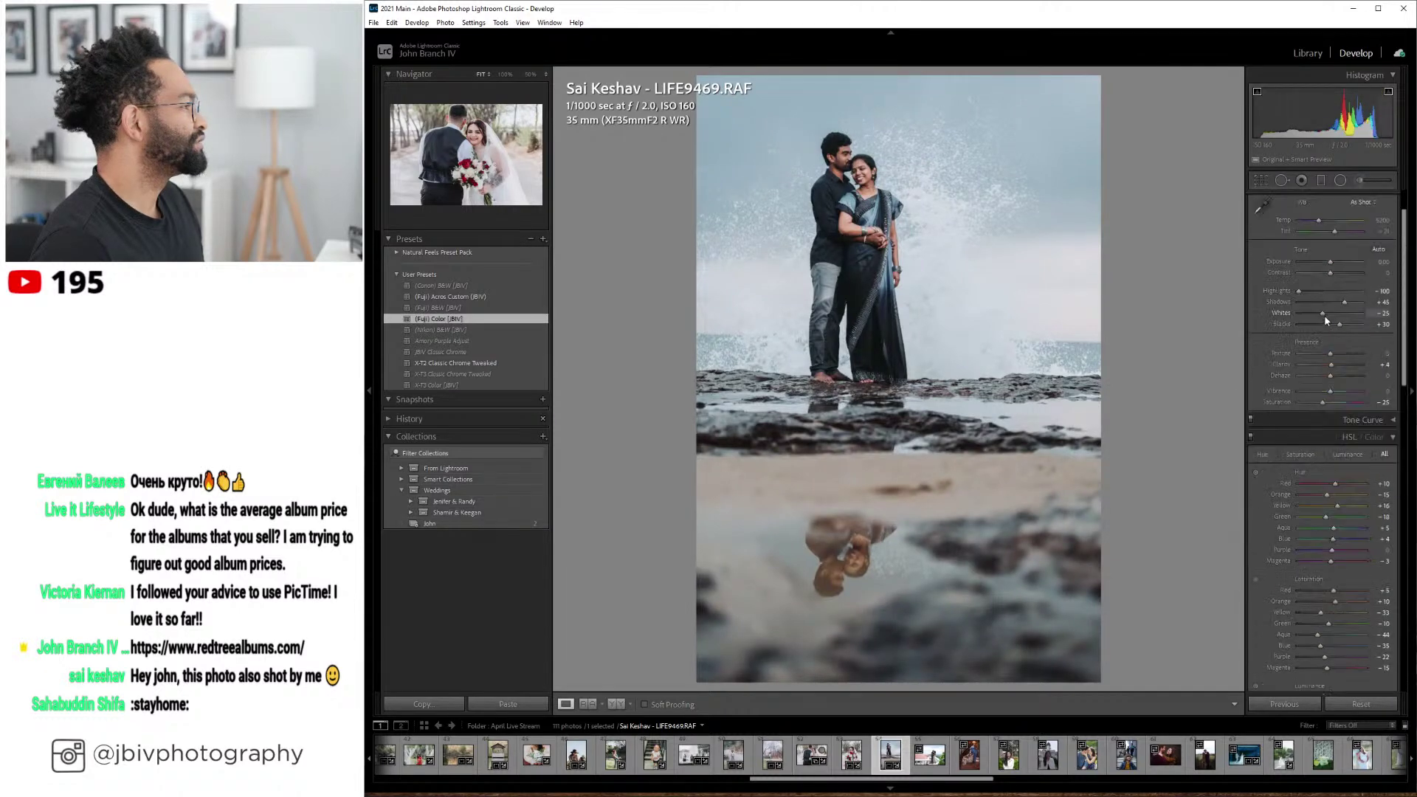
scroll(1332, 359, up, 2)
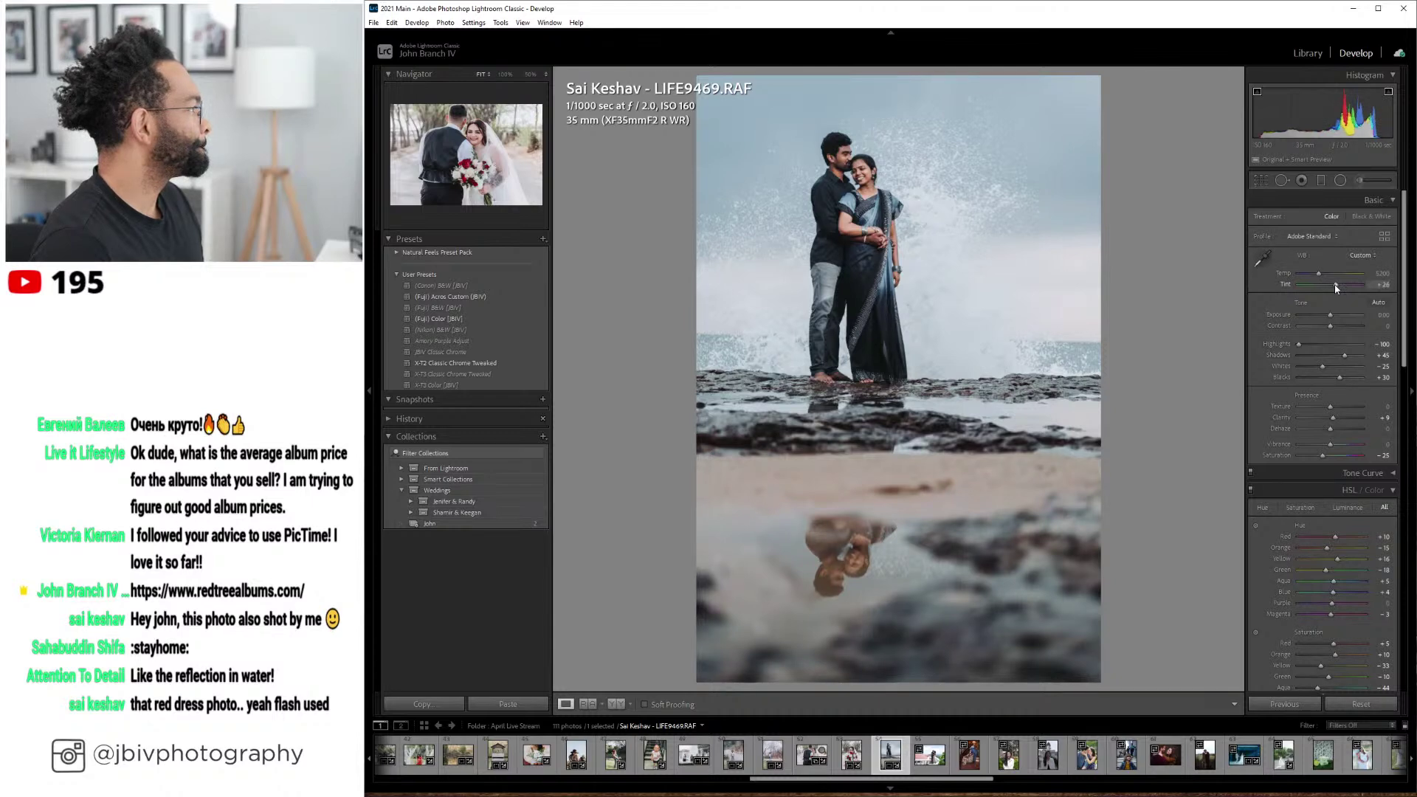
drag(1344, 355, 1347, 355)
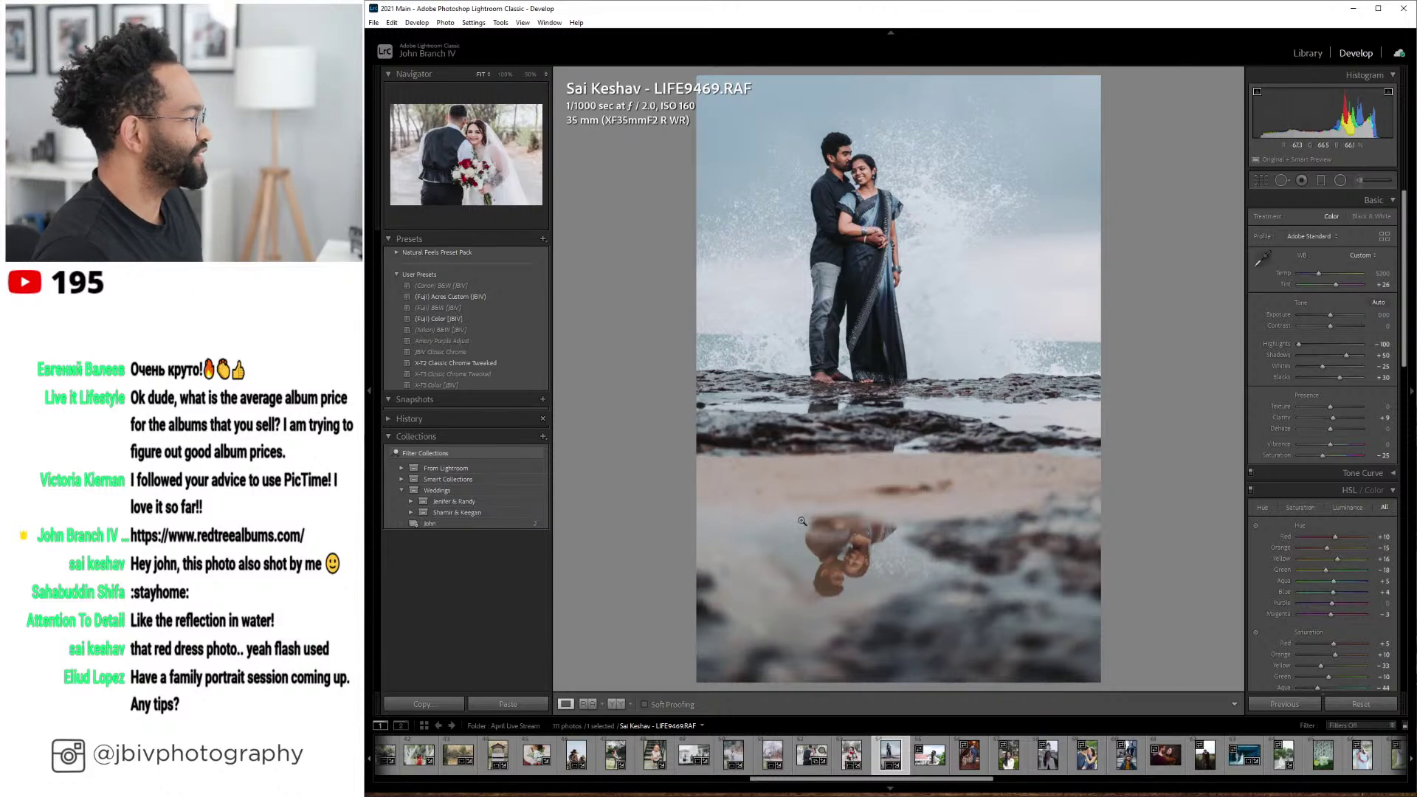
- Warm the seaside couple photo to temperature 6050 with tint +21, and set the orange saturation to -5
drag(1319, 277, 1321, 276)
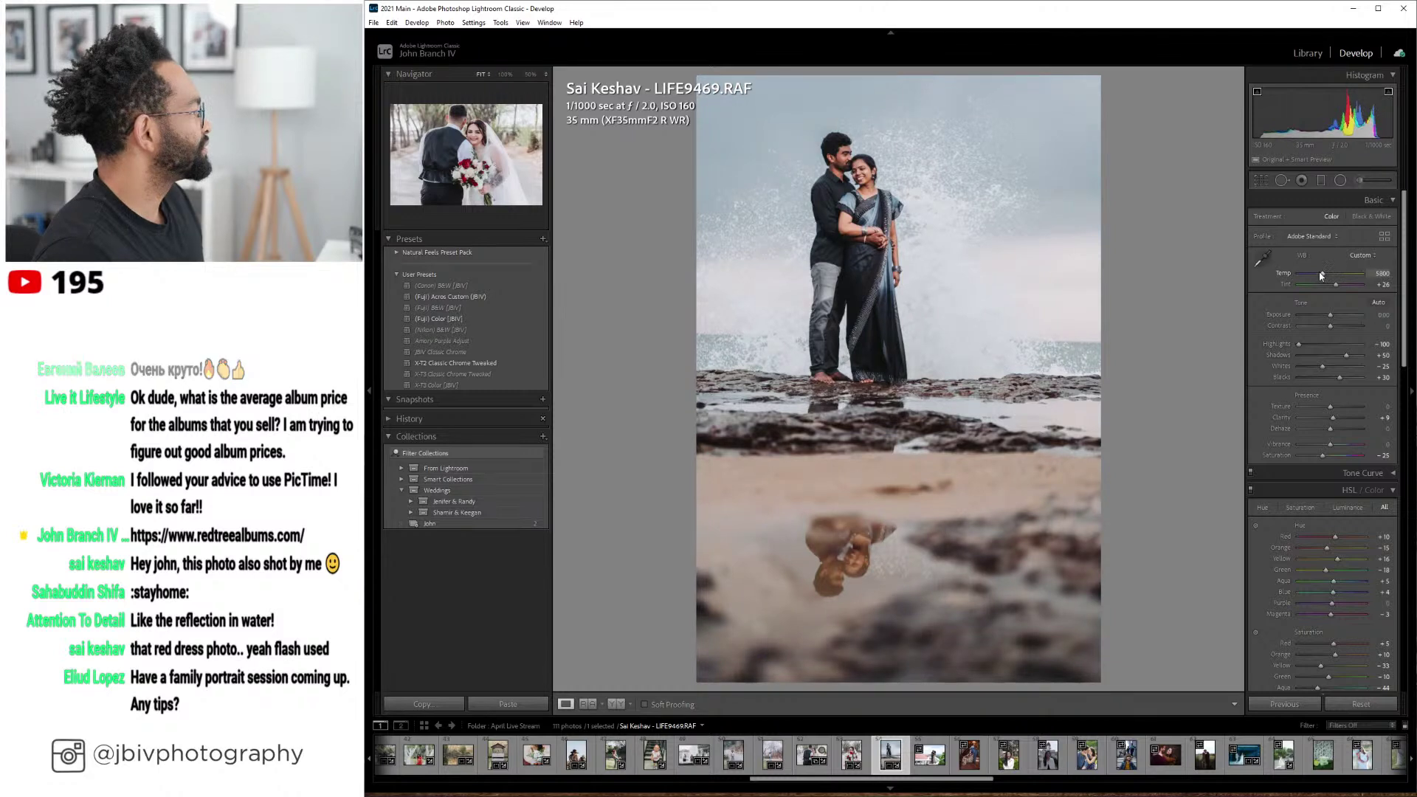
drag(1335, 655, 1332, 655)
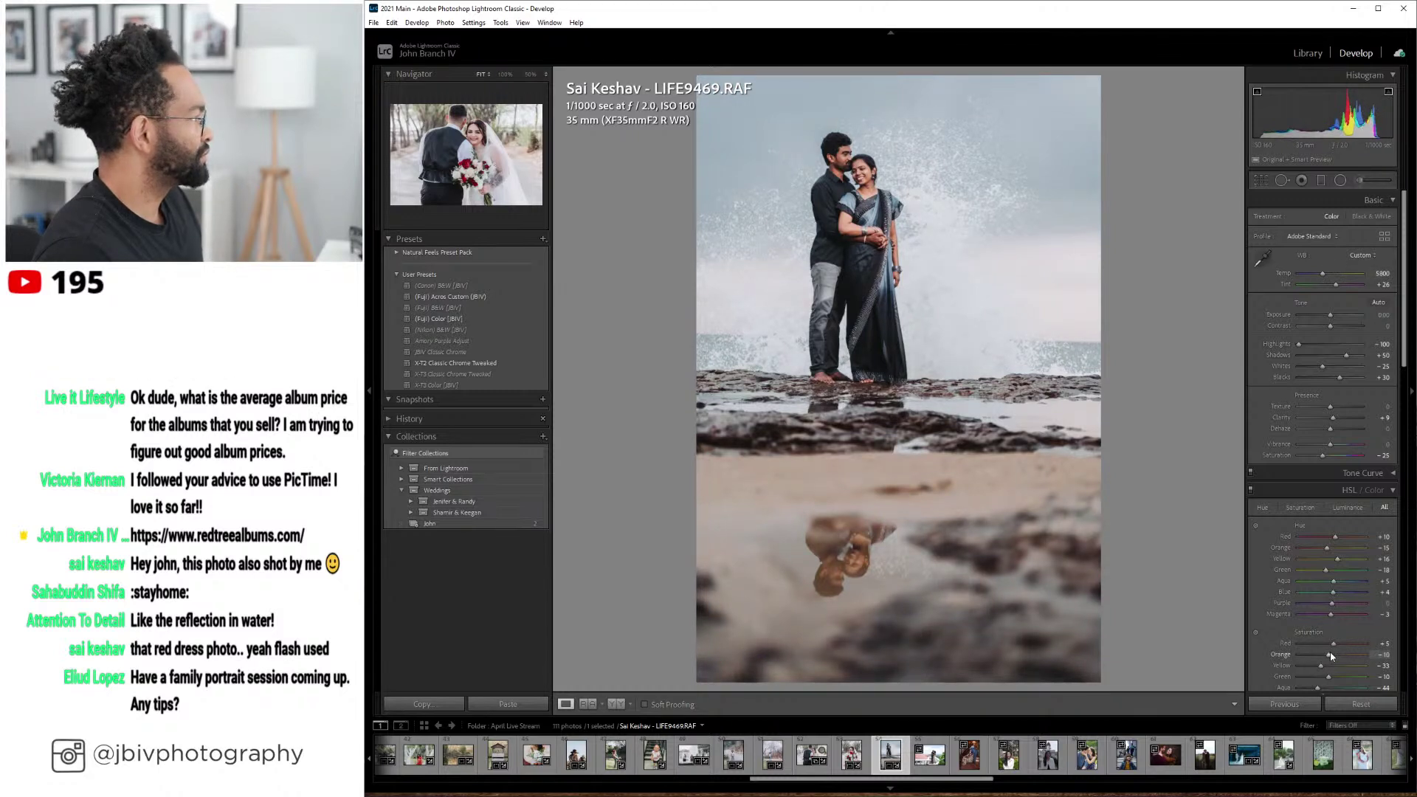
drag(1336, 285, 1323, 276)
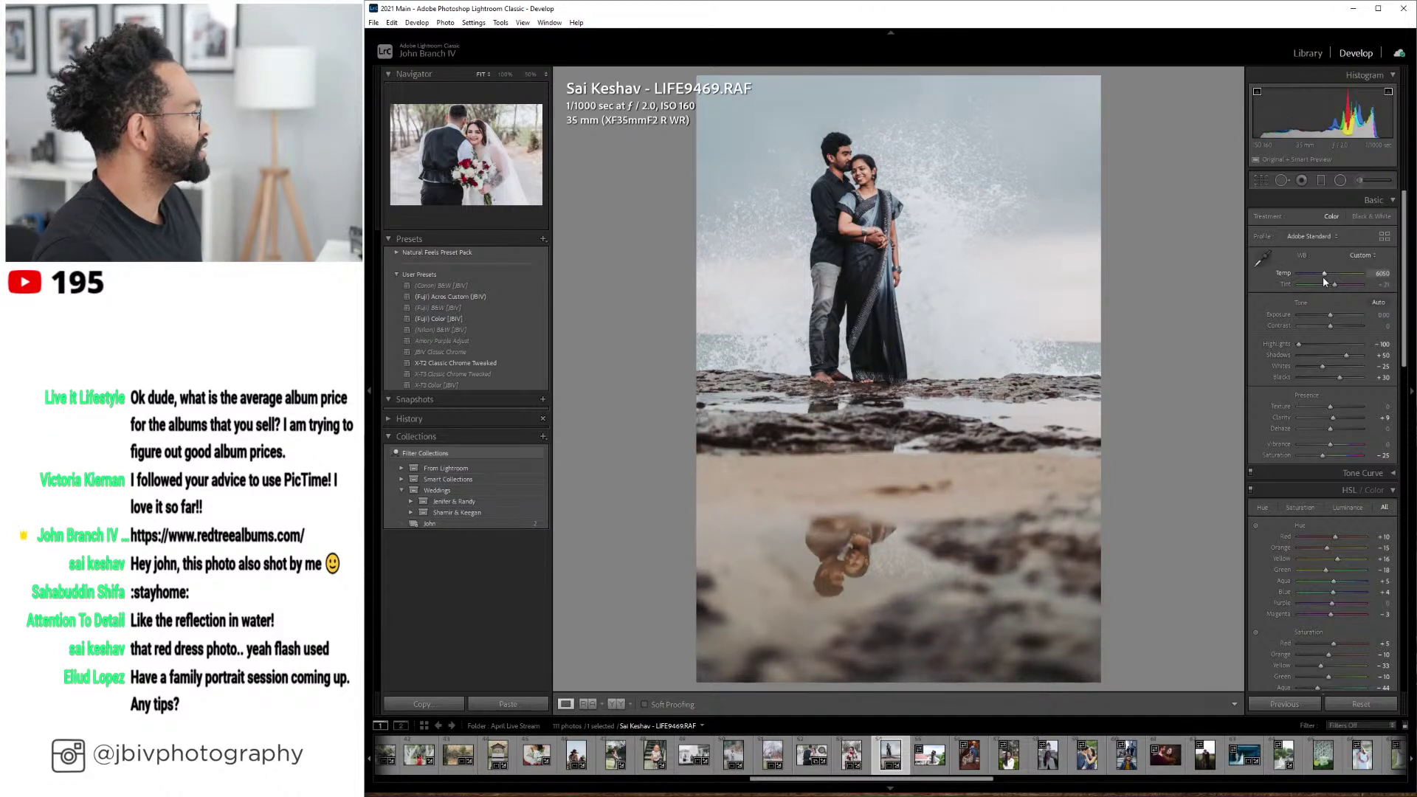
drag(1326, 654, 1330, 656)
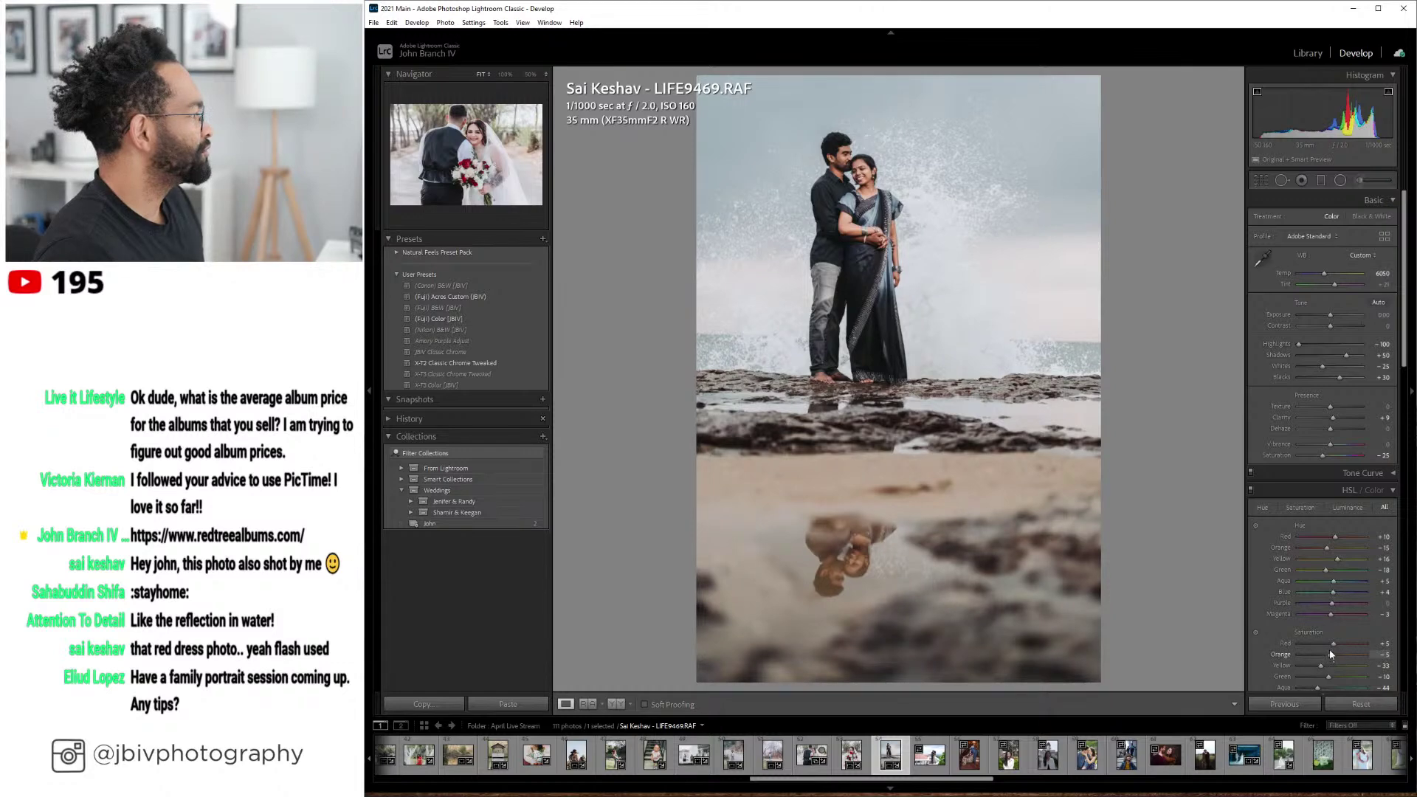
- Set the exposure to +0.20 and overall saturation to -20, and show the before and after versions side by side
drag(1331, 315, 1335, 316)
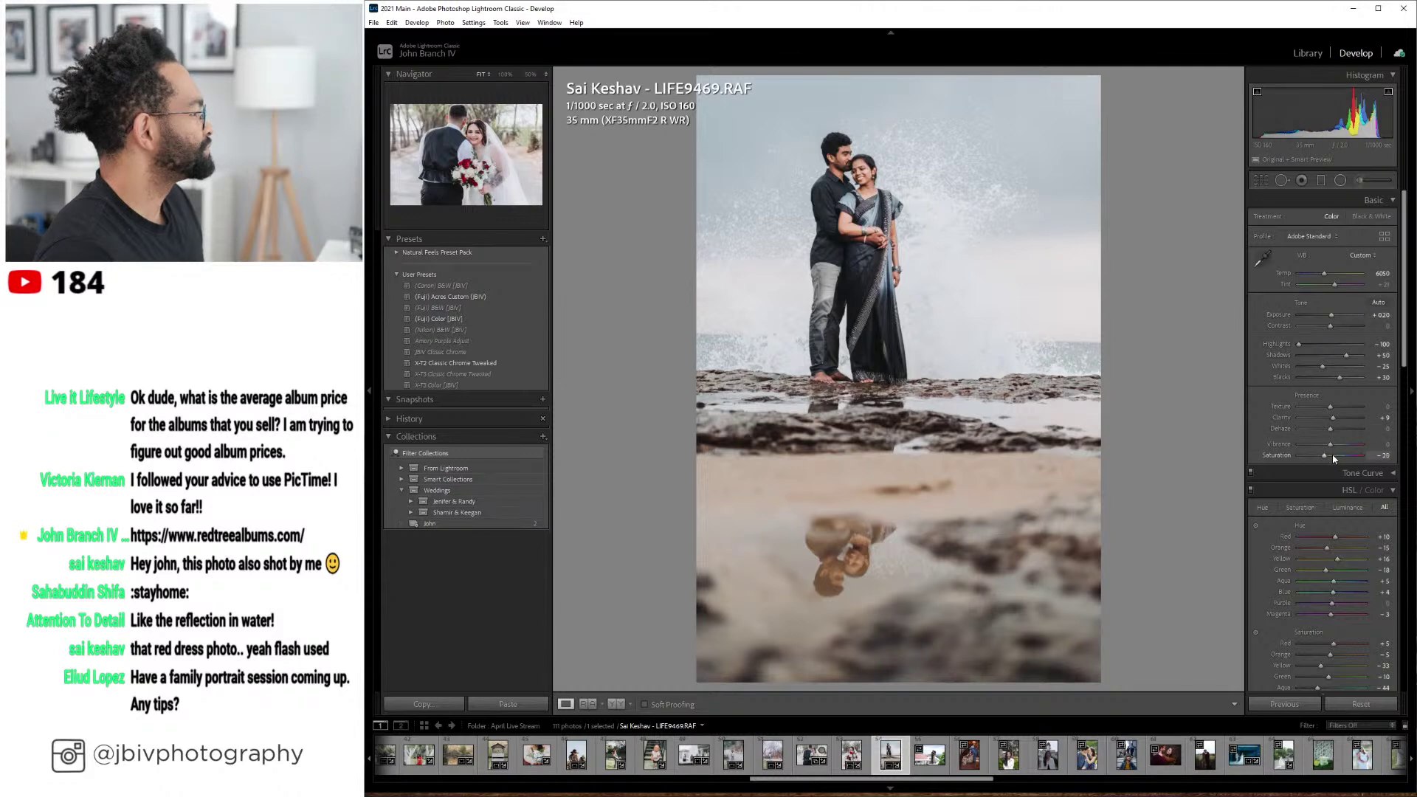
drag(1333, 458, 1337, 458)
click(616, 704)
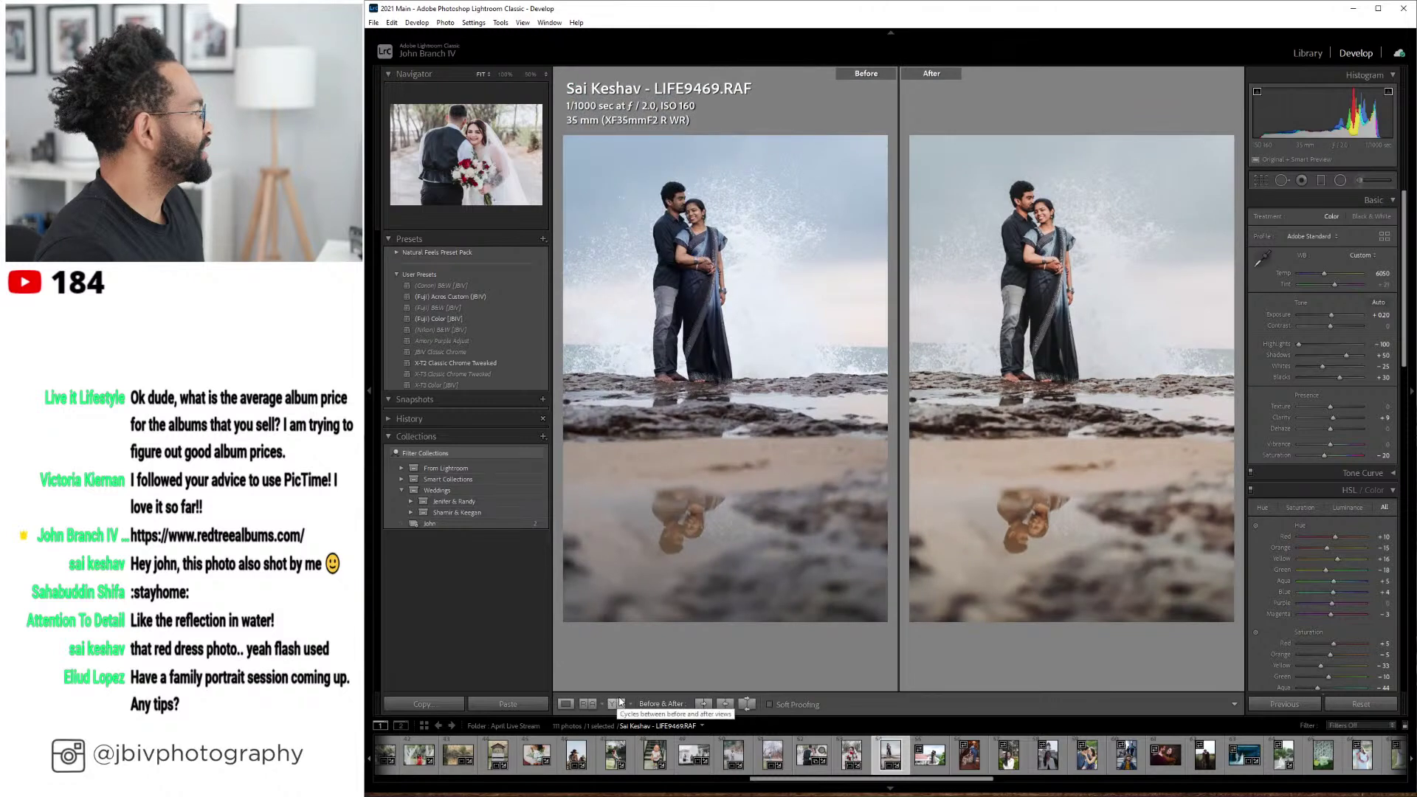
- Refine the seaside couple photo with orange saturation -15, temperature 5600, clarity +14 and exposure 0
drag(1330, 654, 1329, 657)
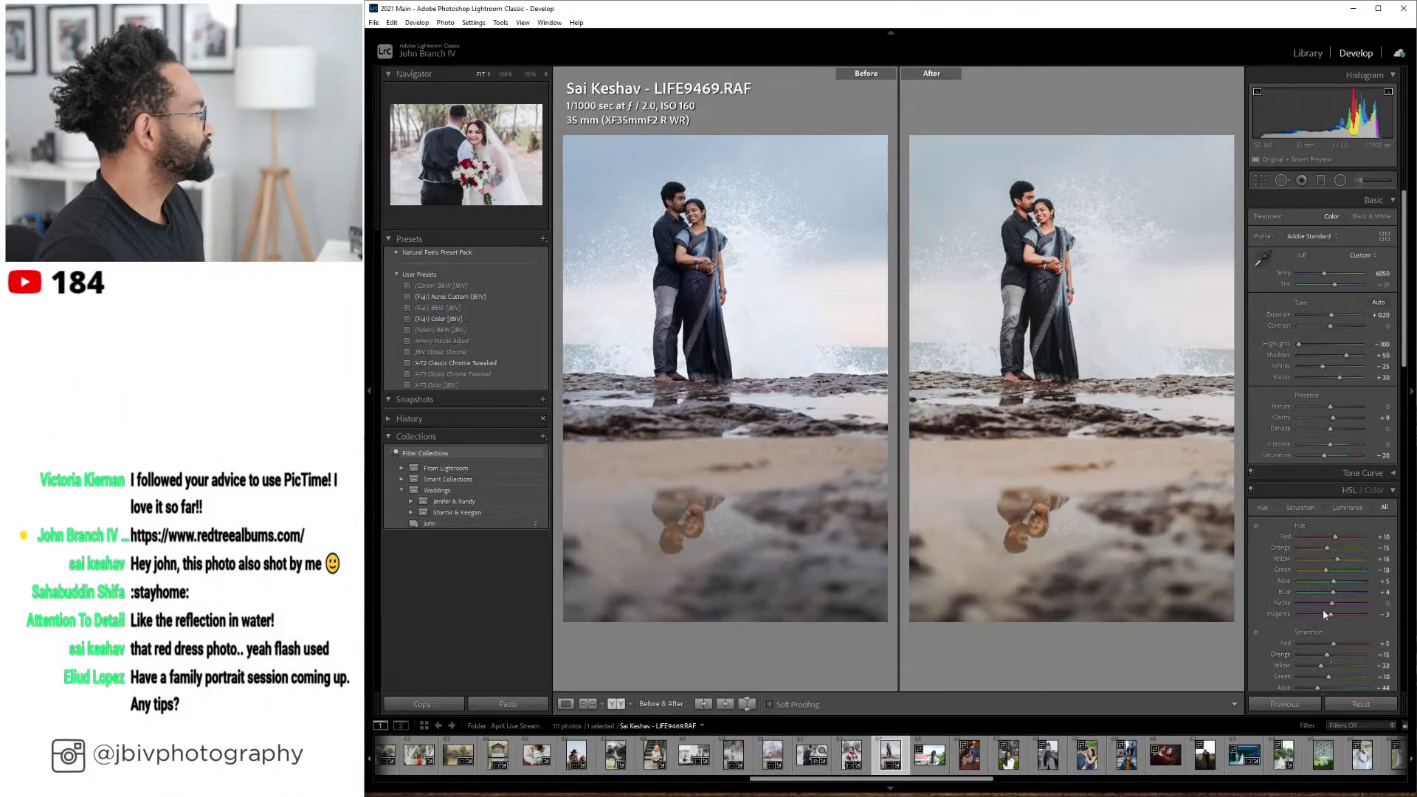
drag(1332, 280, 1327, 279)
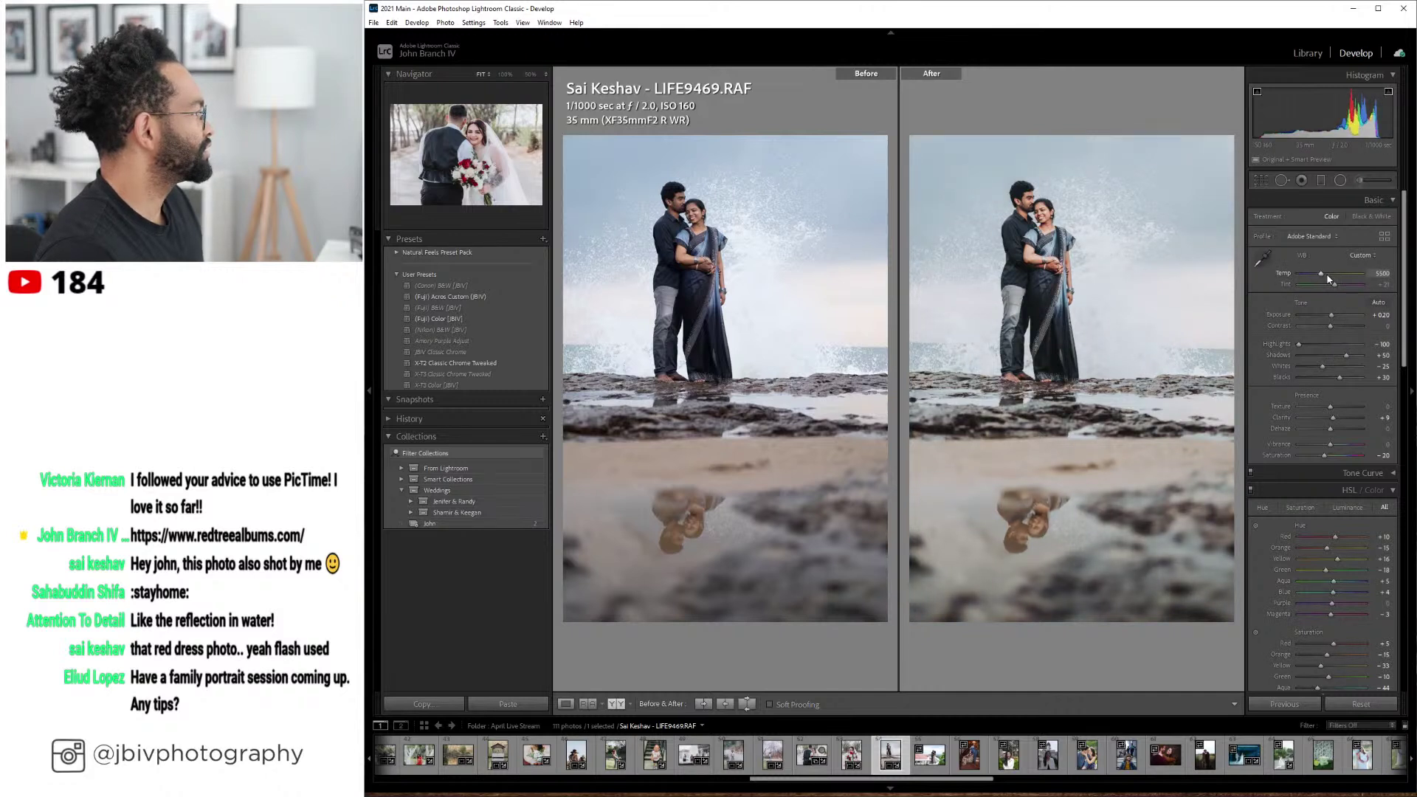
drag(1328, 279, 1326, 279)
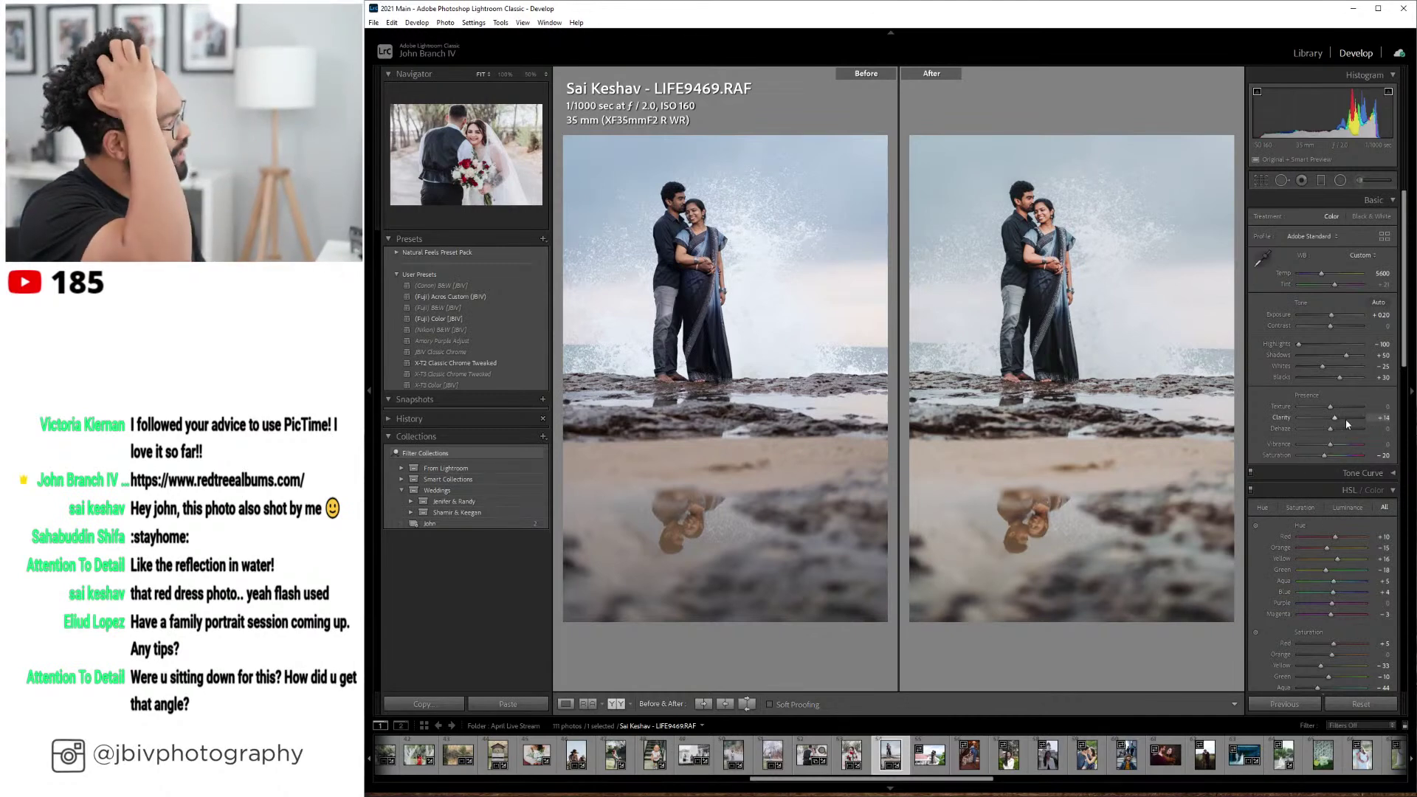
drag(1331, 315, 1329, 315)
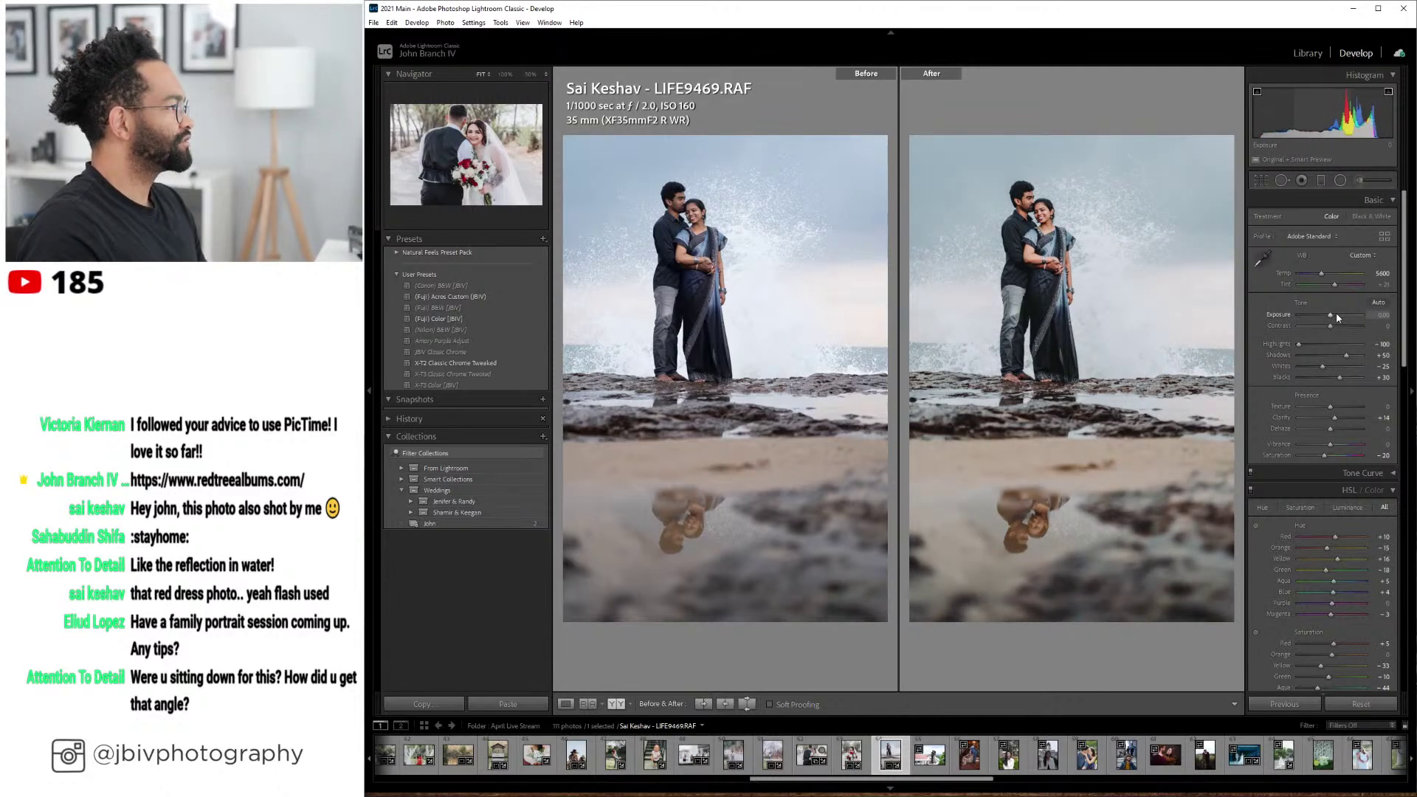
double_click(1337, 317)
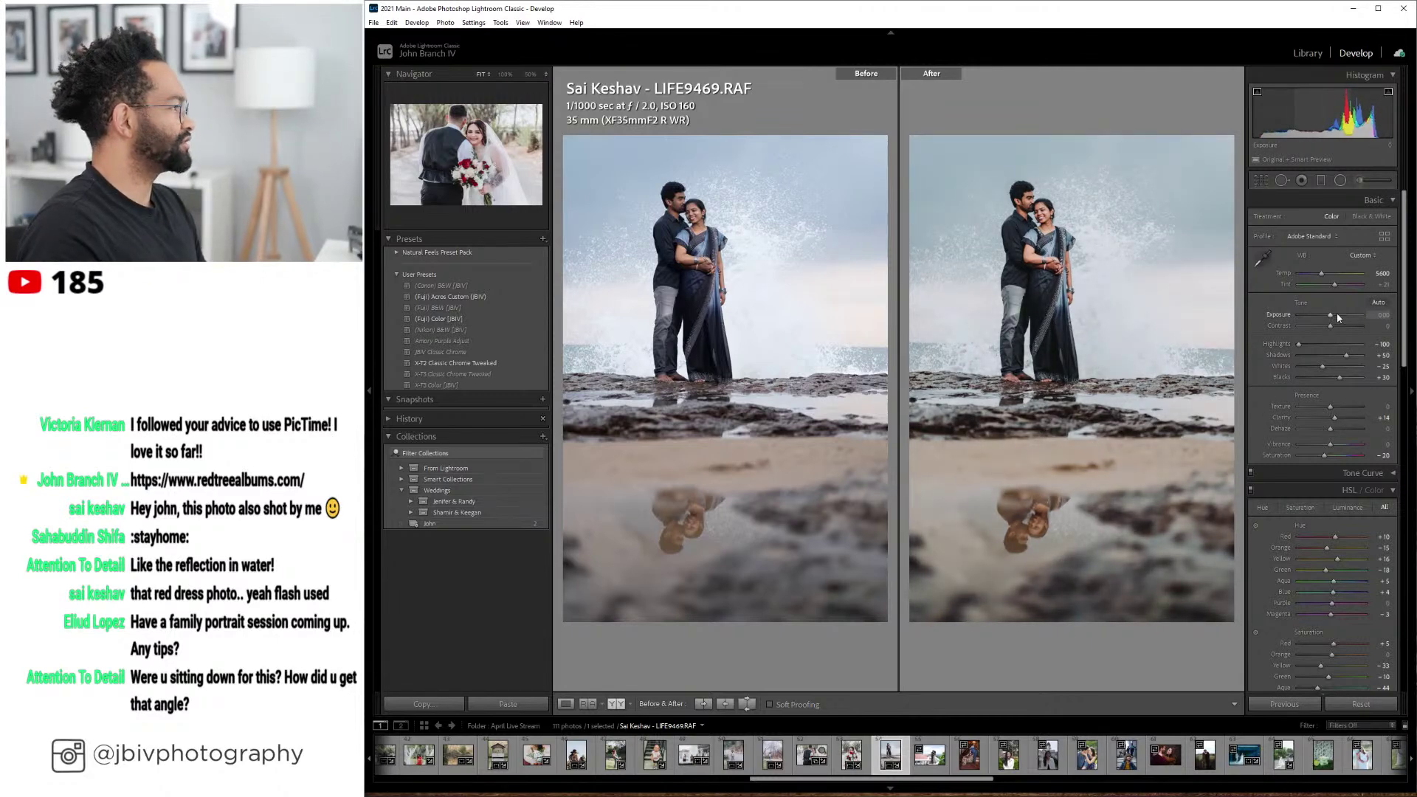
- Paint a Shadows Save brush adjustment over the couple in the seaside photo, with the mask overlay shown
click(1361, 180)
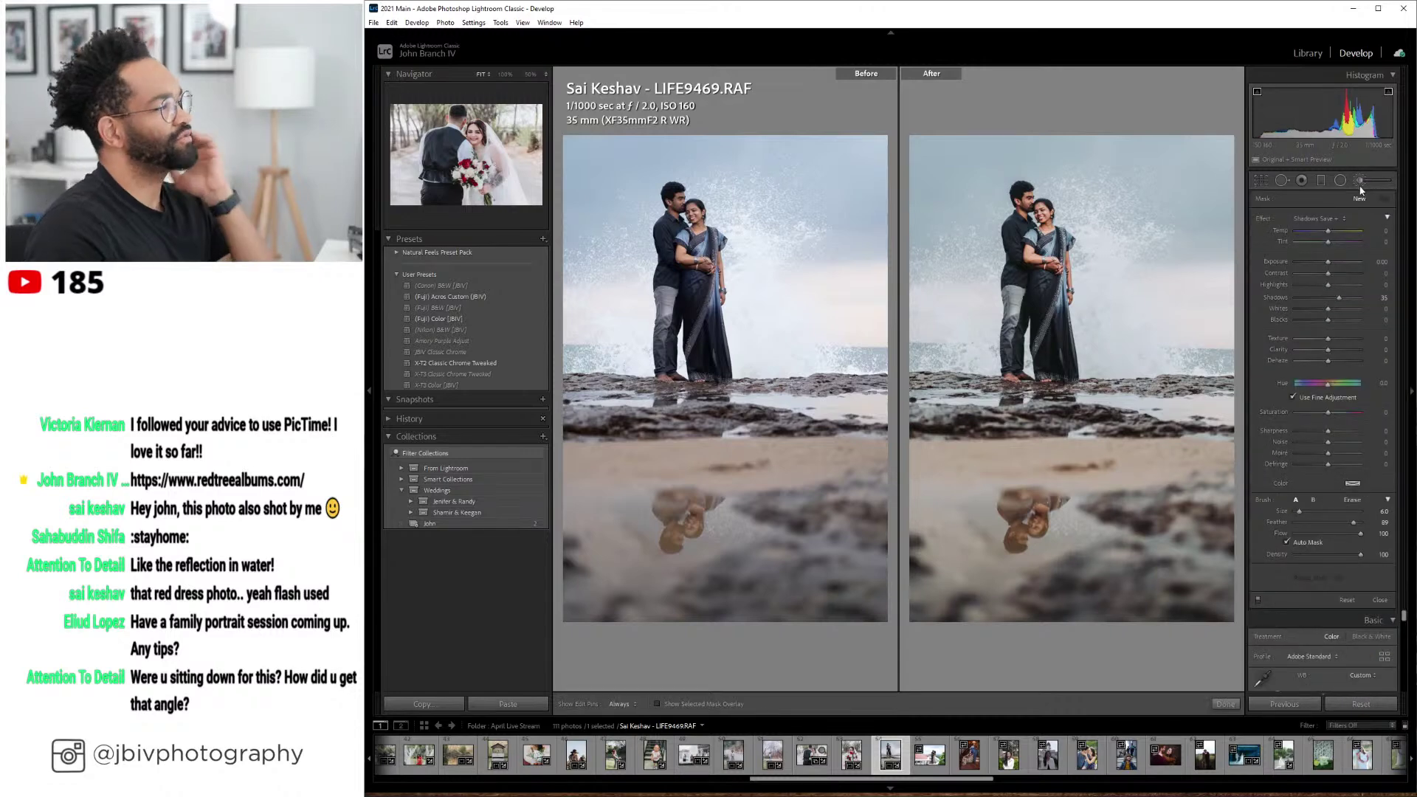
click(1317, 218)
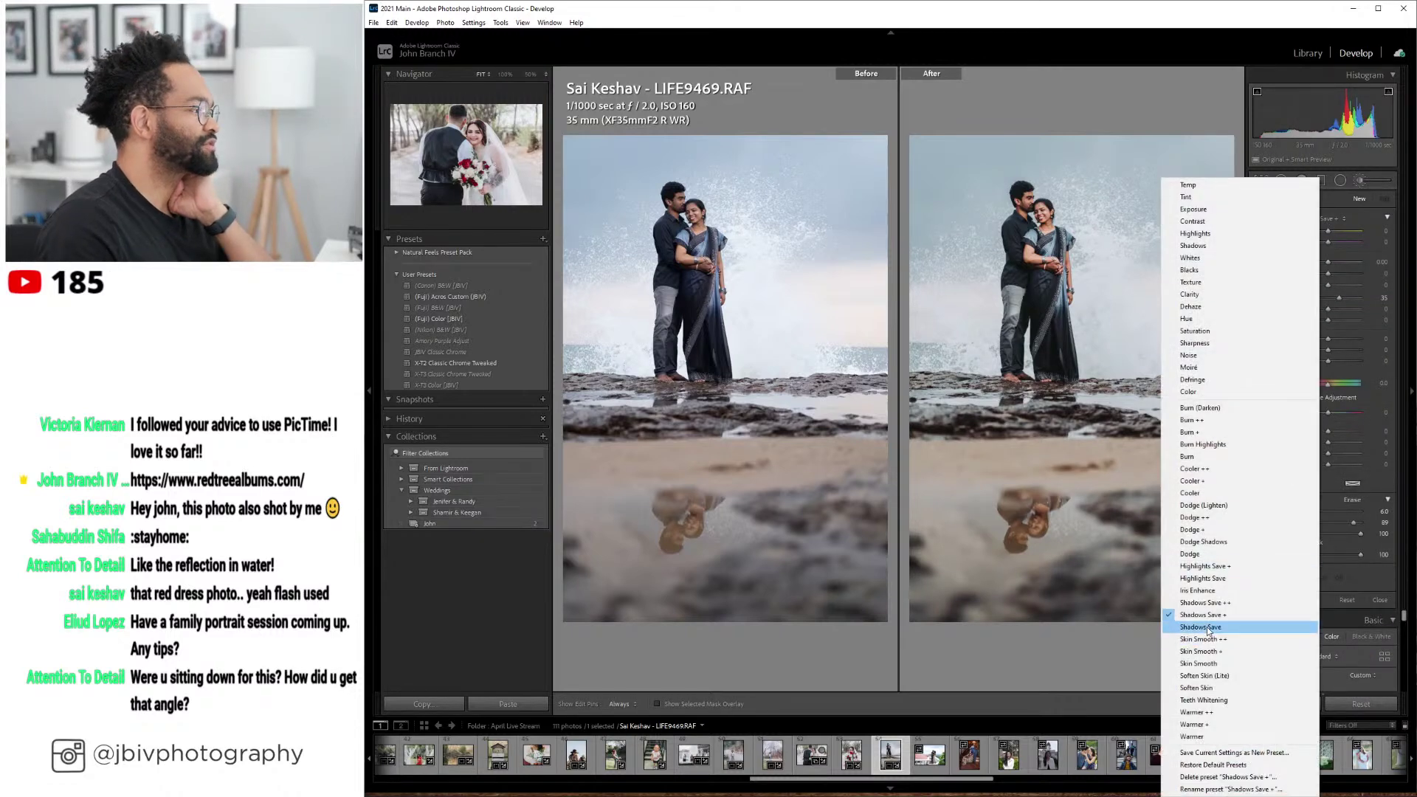
click(1207, 628)
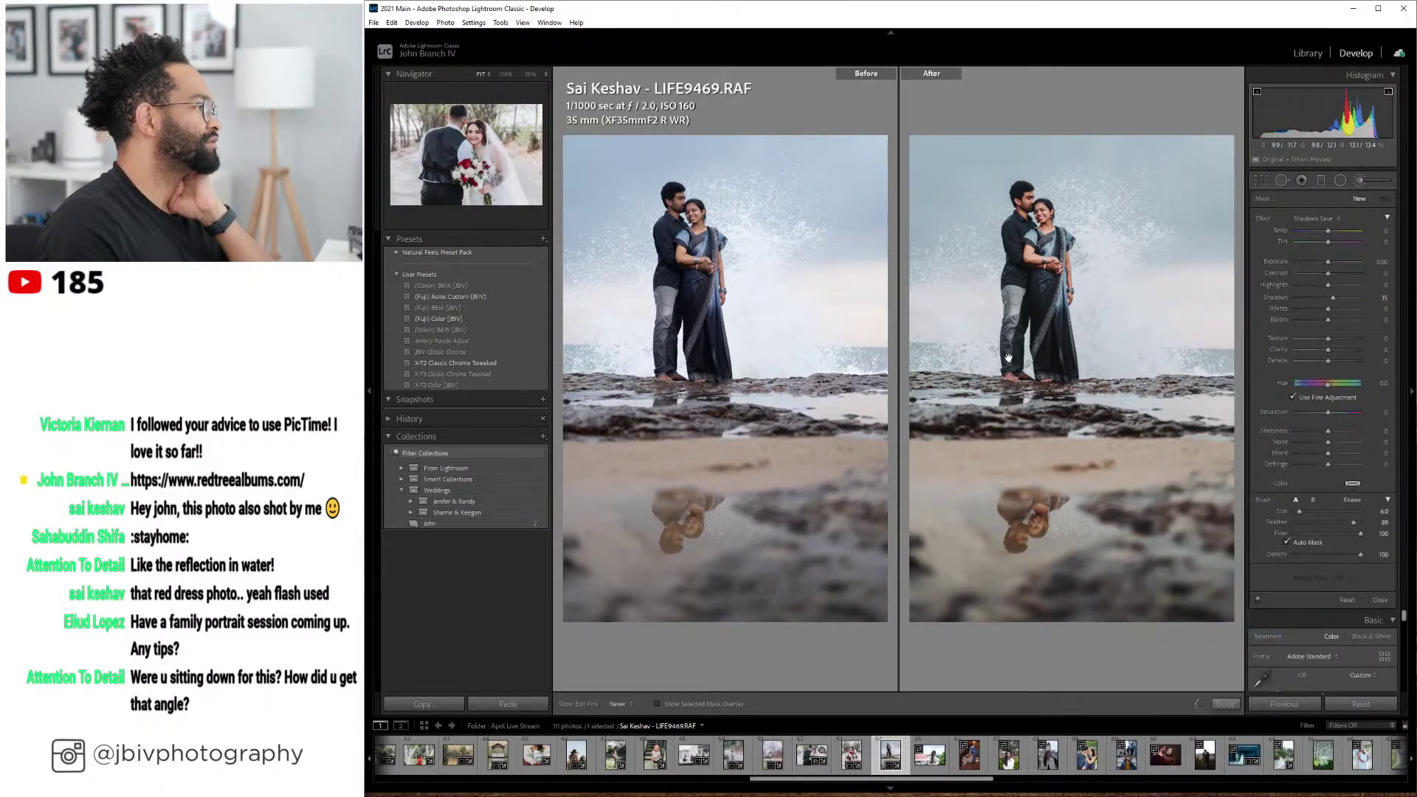
click(1010, 373)
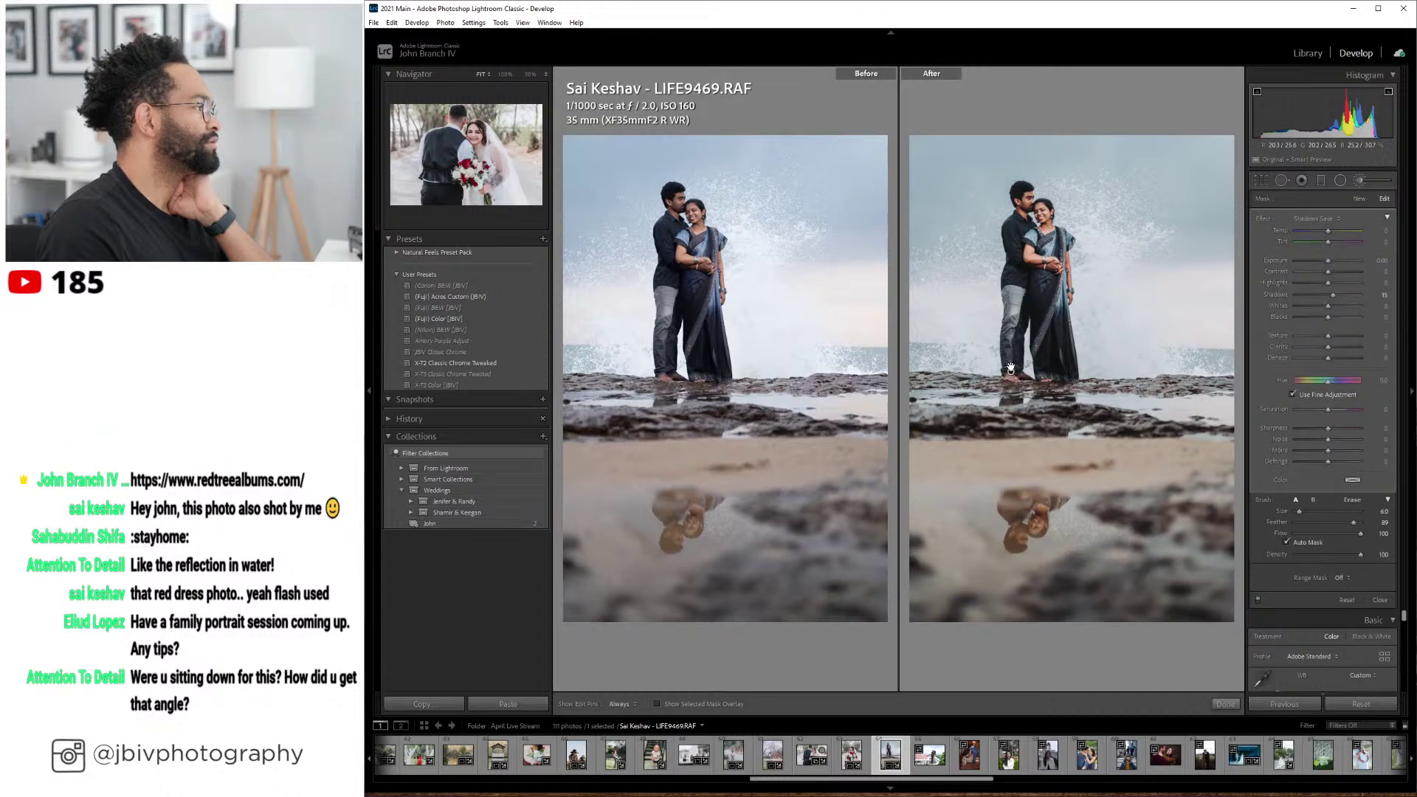
key(o)
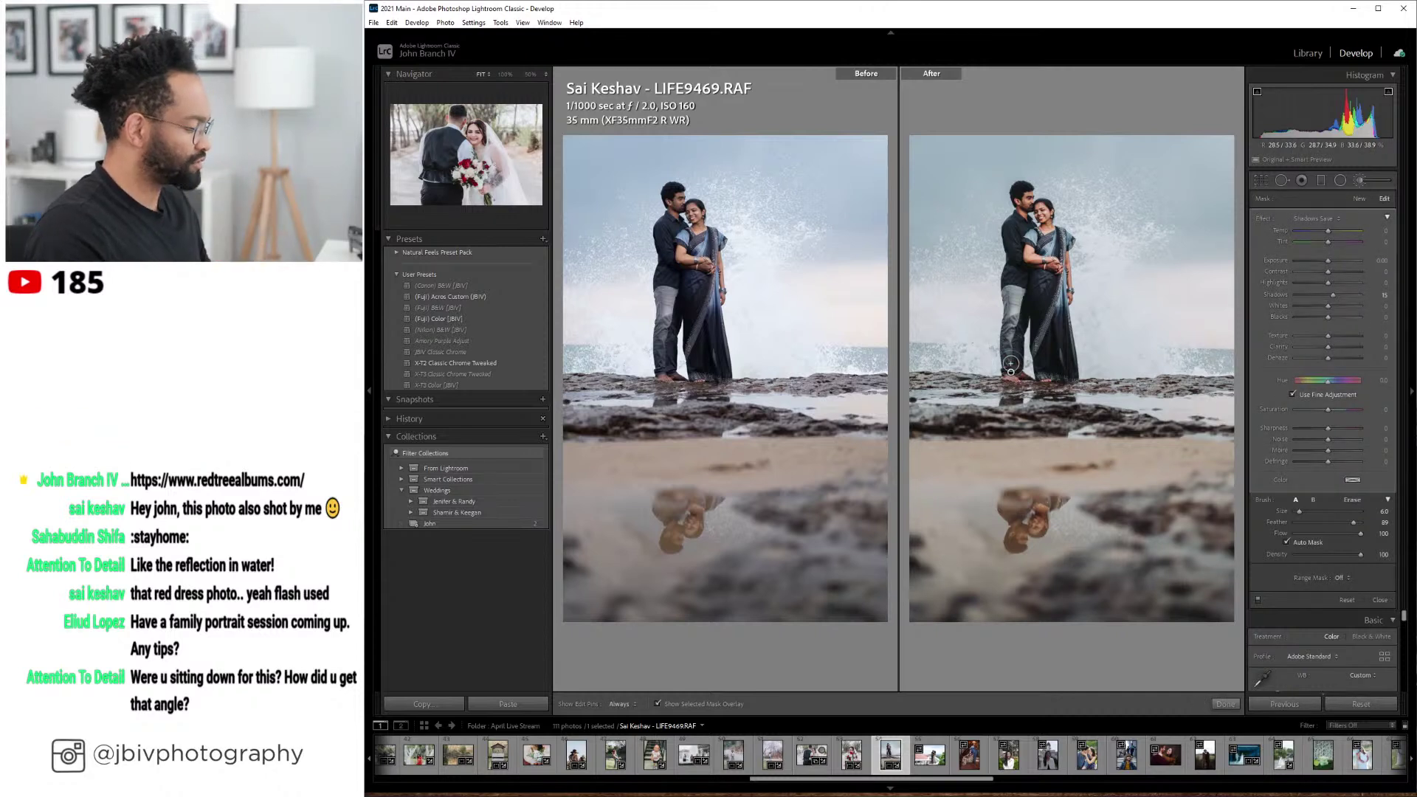
key(h)
mouse_move(1008, 342)
mouse_down()
mouse_move(1013, 278)
mouse_move(1044, 372)
mouse_move(1040, 299)
mouse_move(1064, 363)
mouse_move(1051, 264)
mouse_move(1061, 312)
mouse_move(1031, 249)
mouse_move(1014, 282)
mouse_move(1018, 218)
mouse_move(1031, 239)
mouse_move(1044, 206)
mouse_move(1031, 244)
mouse_move(1059, 243)
mouse_up()
key(bracketleft)
key(bracketleft)
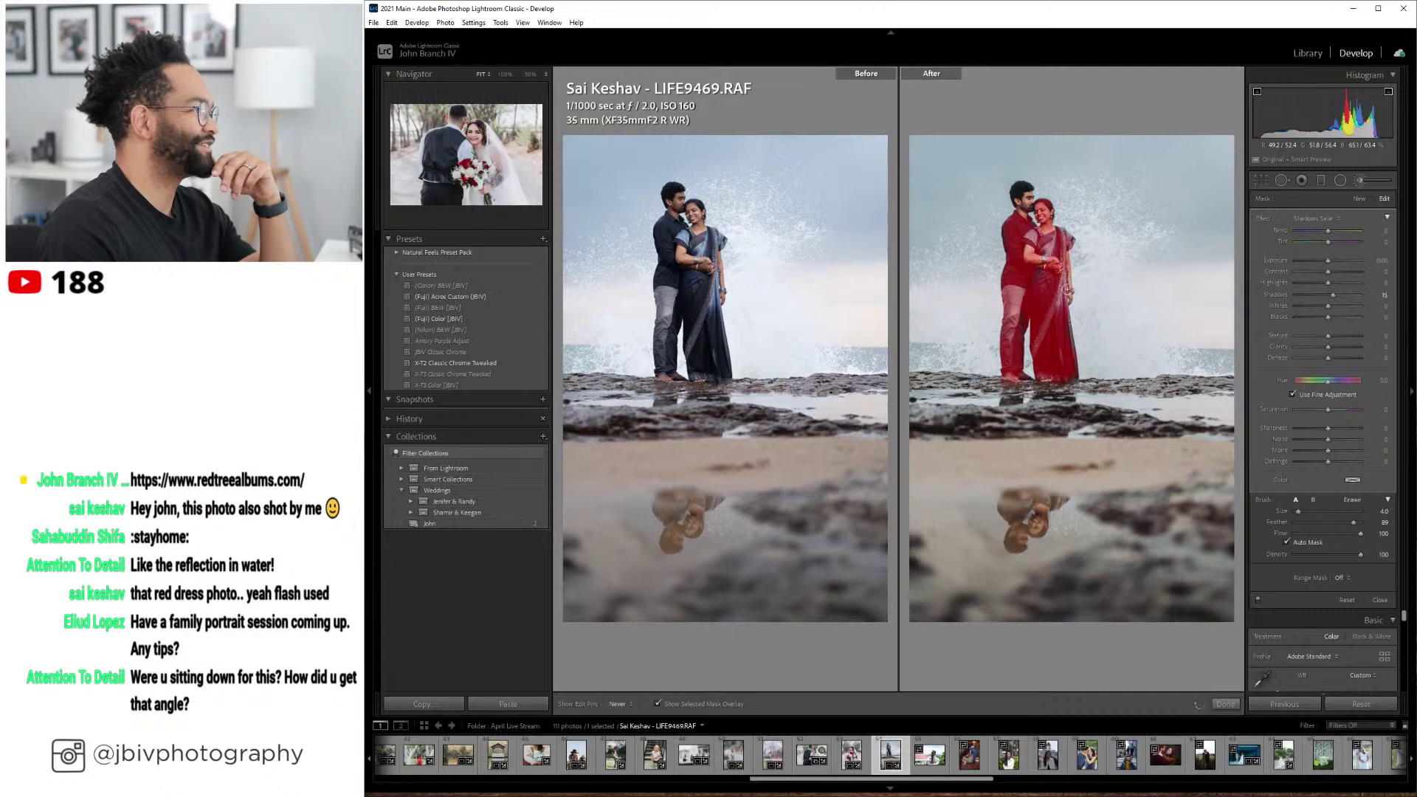
mouse_move(1063, 285)
mouse_down()
mouse_move(1022, 225)
mouse_move(1027, 198)
mouse_up()
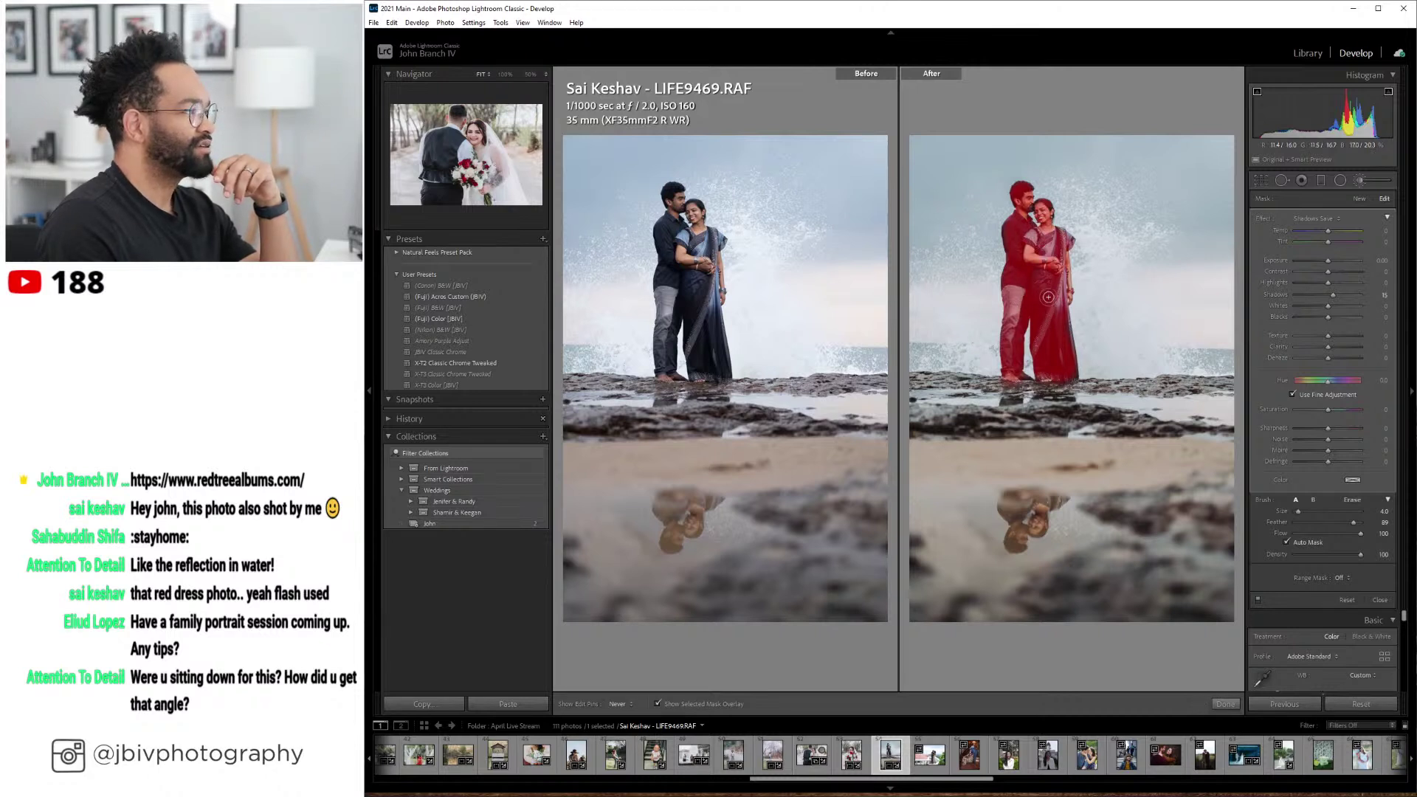
- Hide the mask overlay, fine-tune the brush's shadows on the couple, and finish the local adjustment
key(o)
key(h)
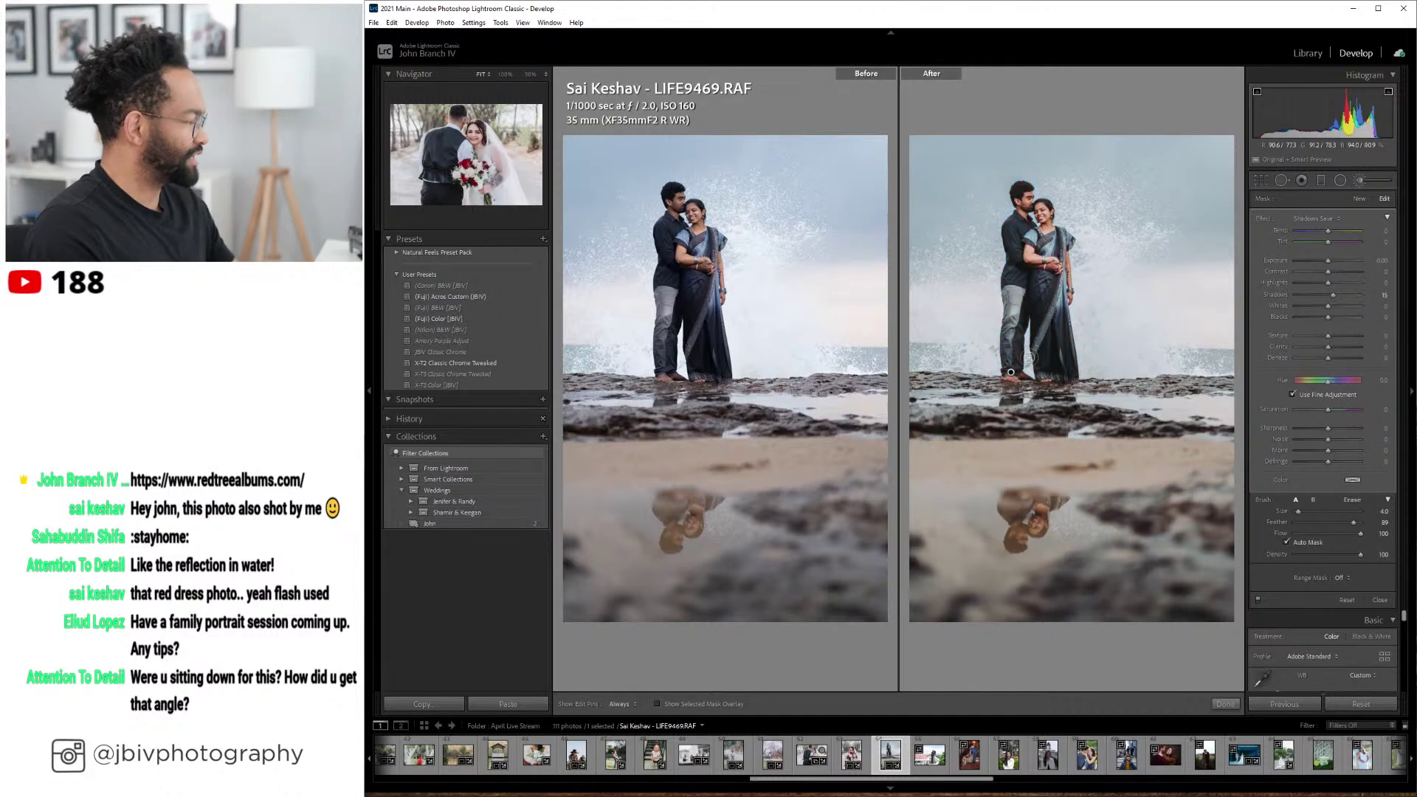
drag(1333, 295, 1332, 295)
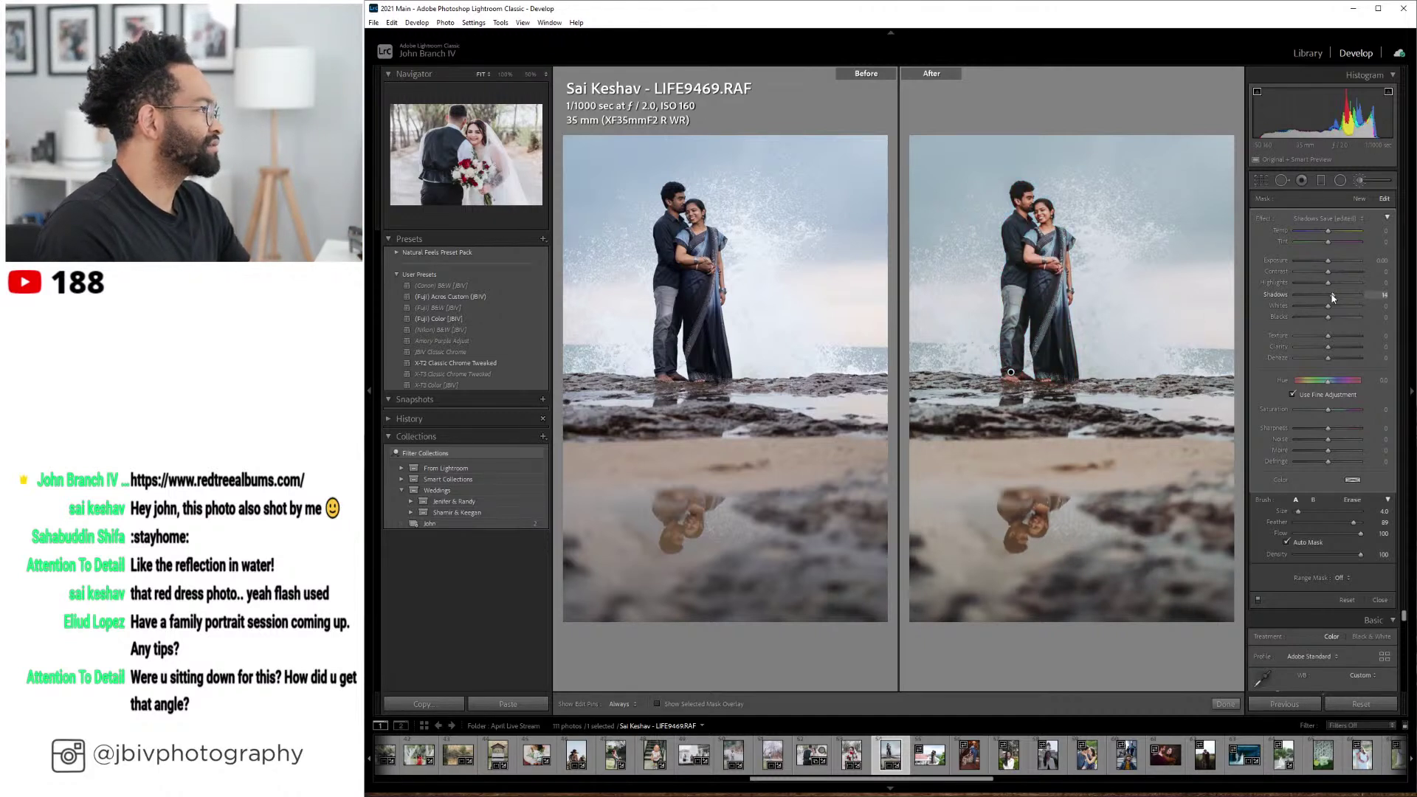
click(1363, 181)
- Set the seaside couple photo's exposure to -0.10 and return to the single-photo view
mouse_move(745, 793)
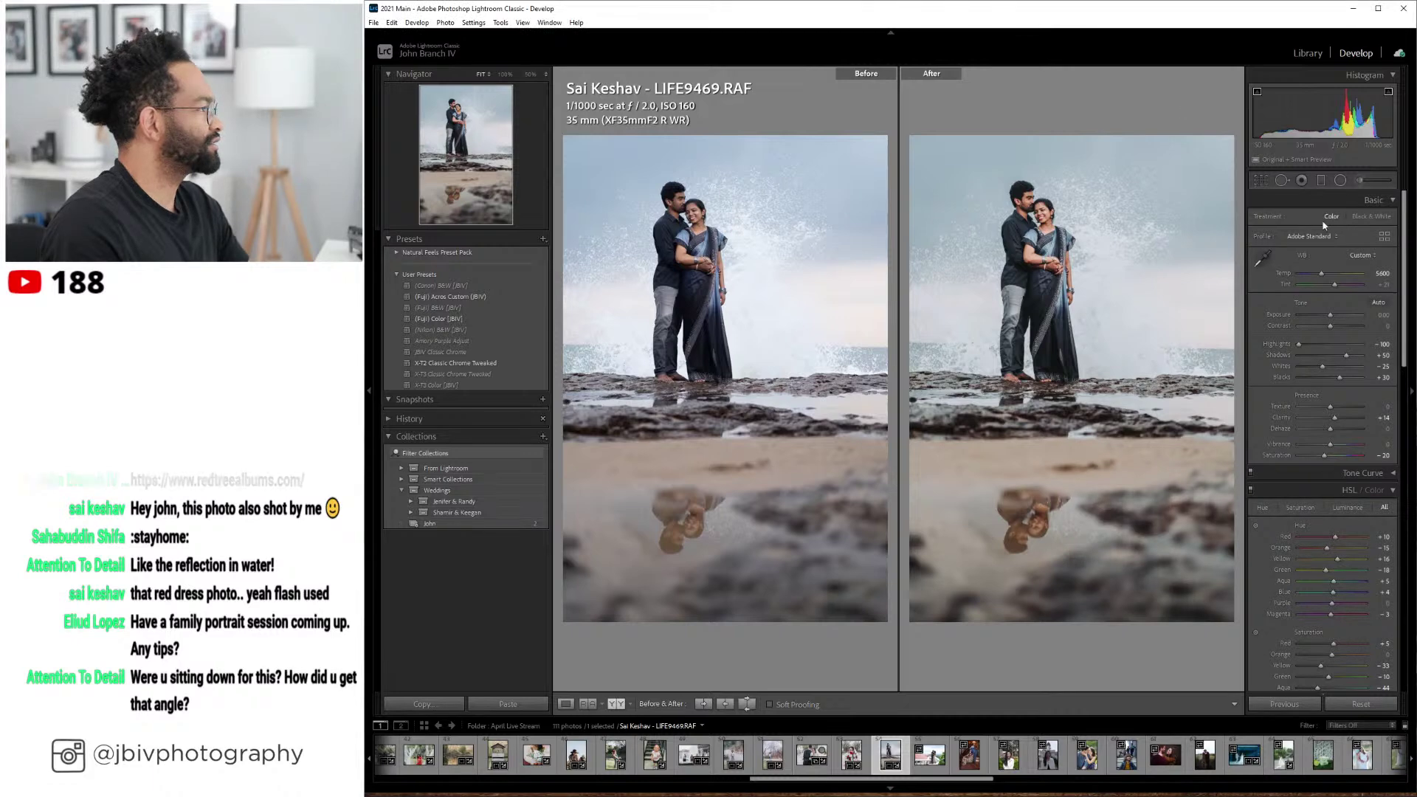
drag(1330, 317, 1330, 318)
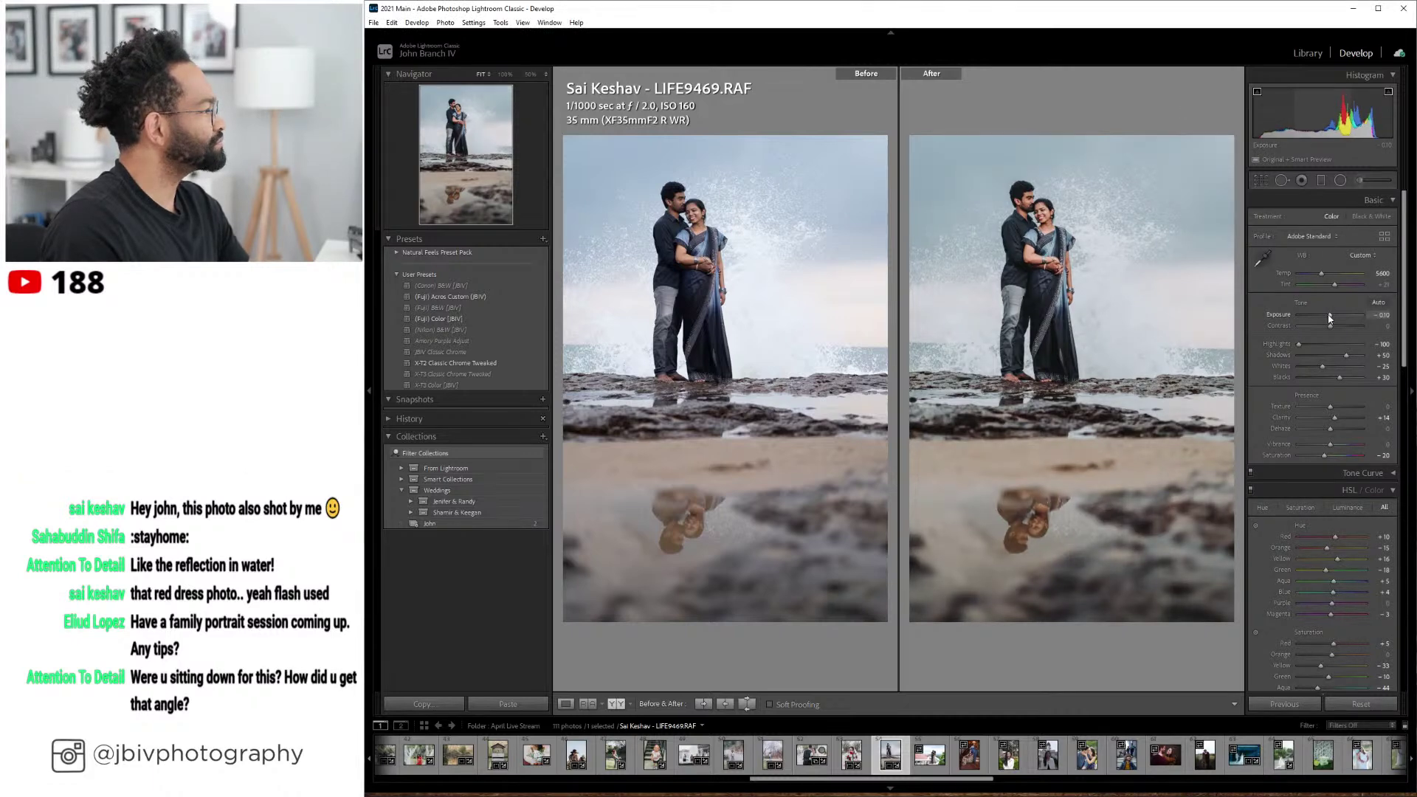
click(1308, 54)
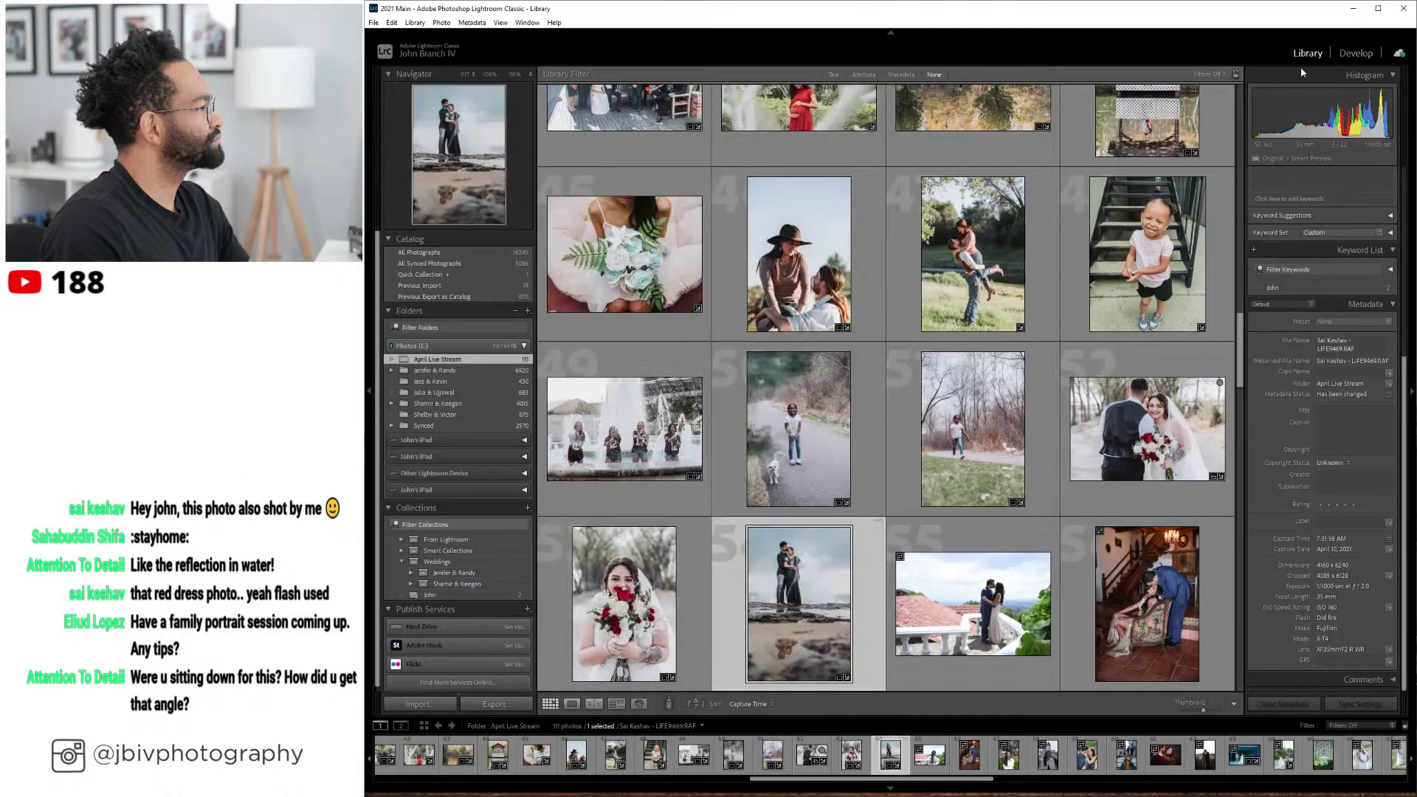
key(d)
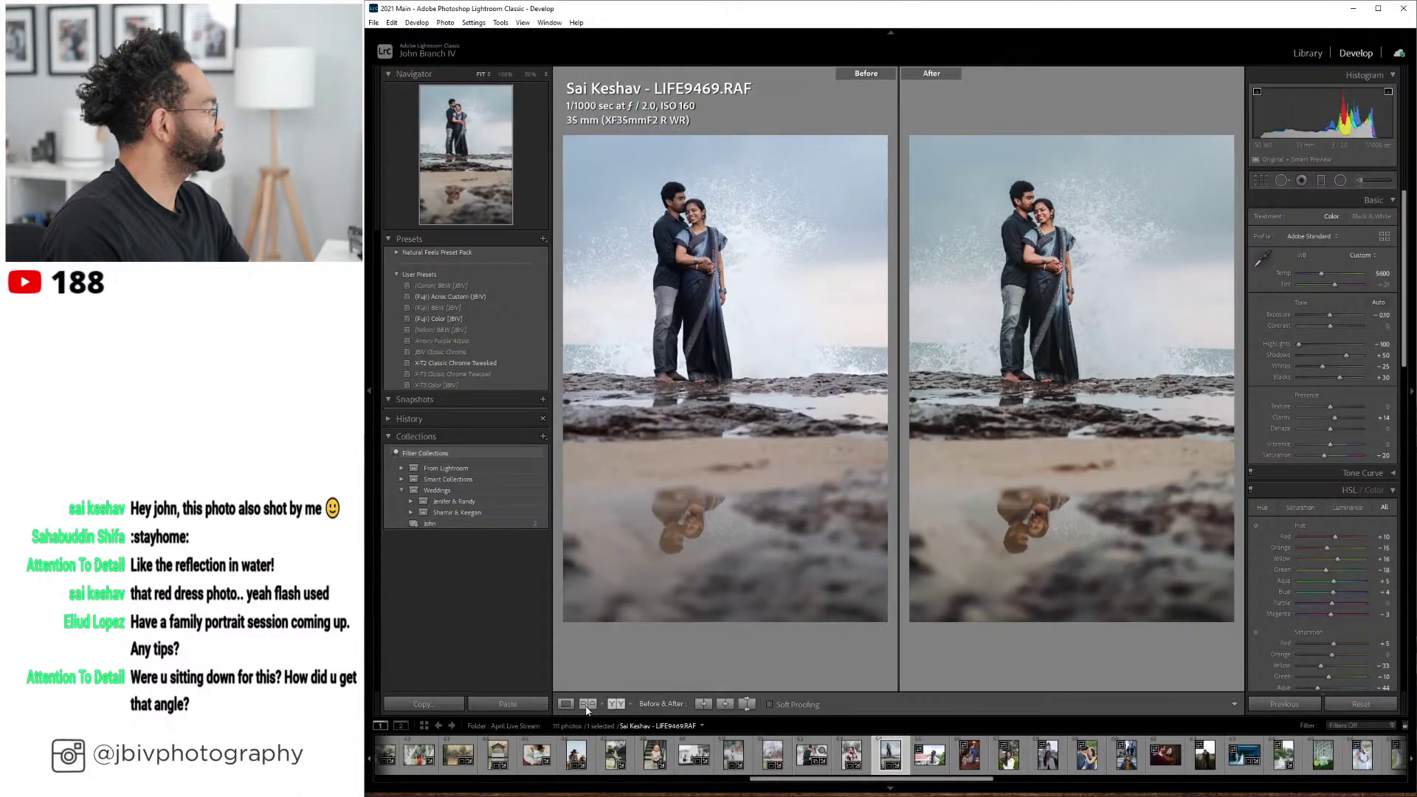
click(565, 704)
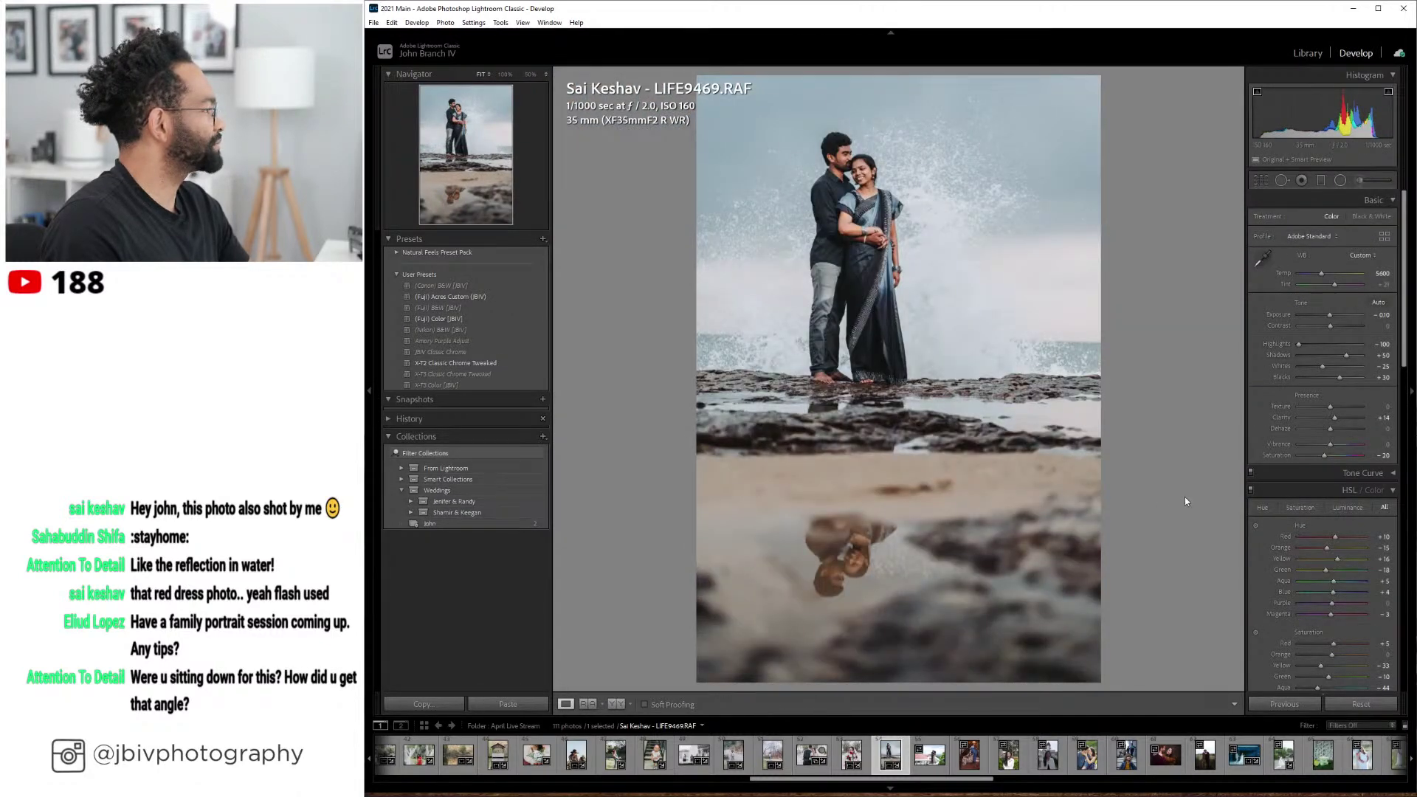
- Open the following photo of the couple kissing on the terrace and straighten it with the Level Upright correction
key(Right)
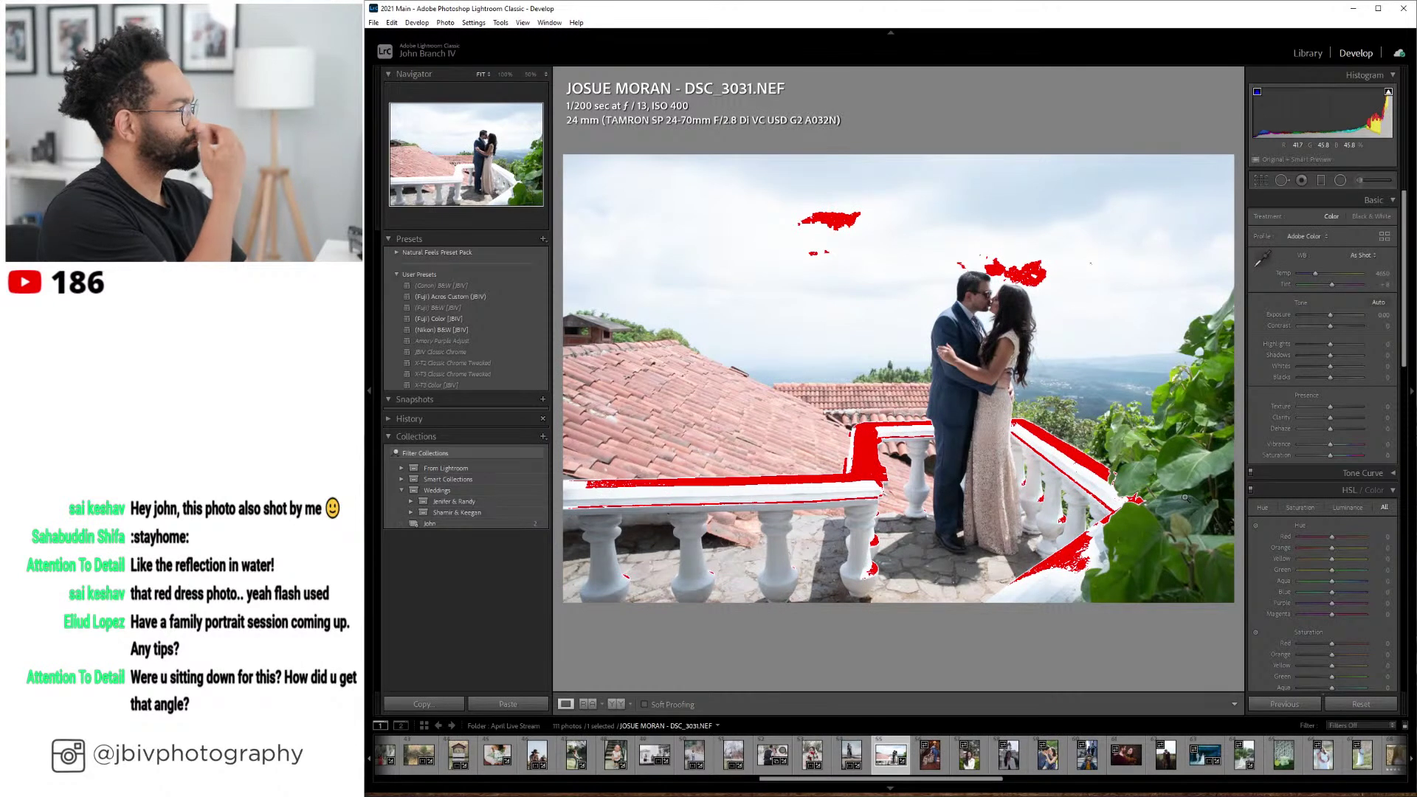
scroll(1280, 482, down, 10)
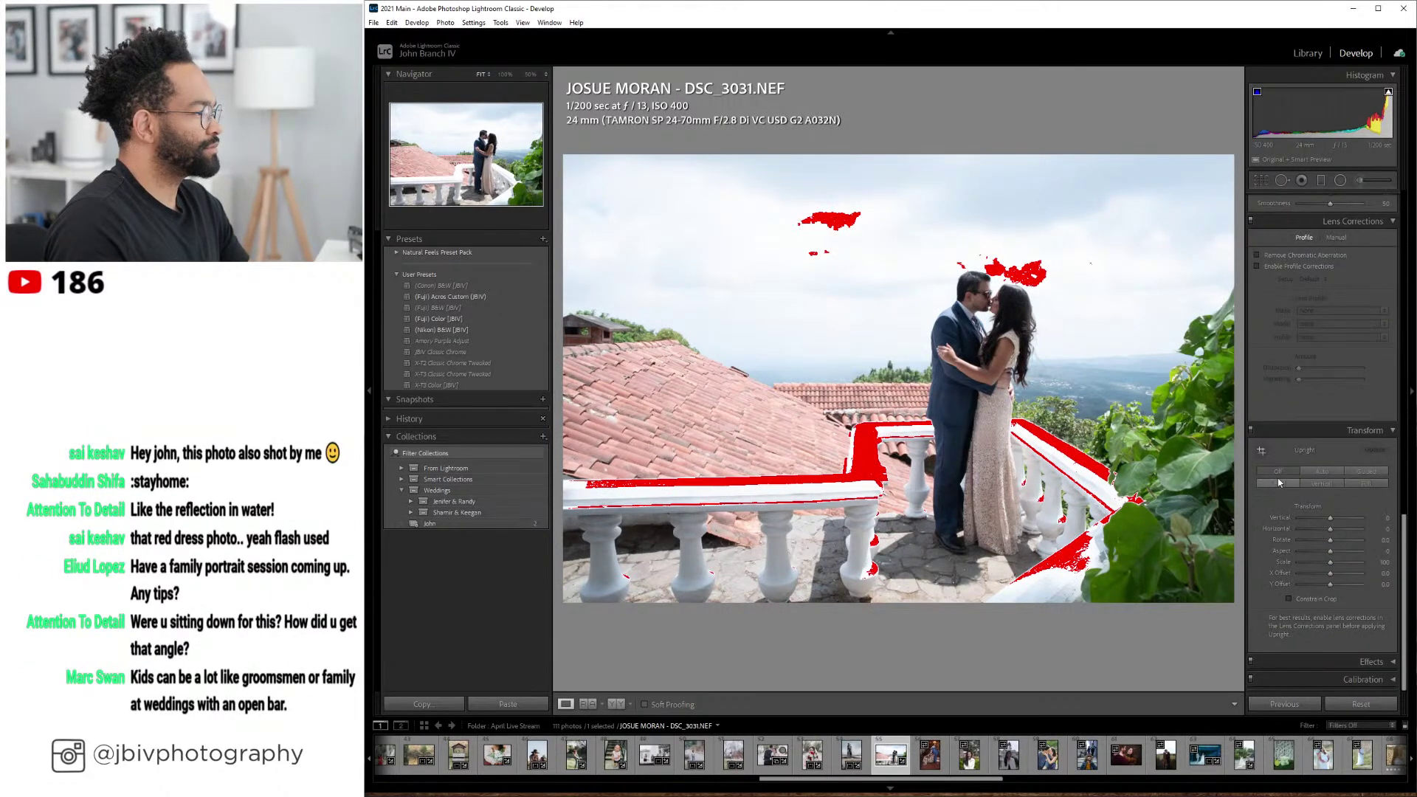
click(1279, 483)
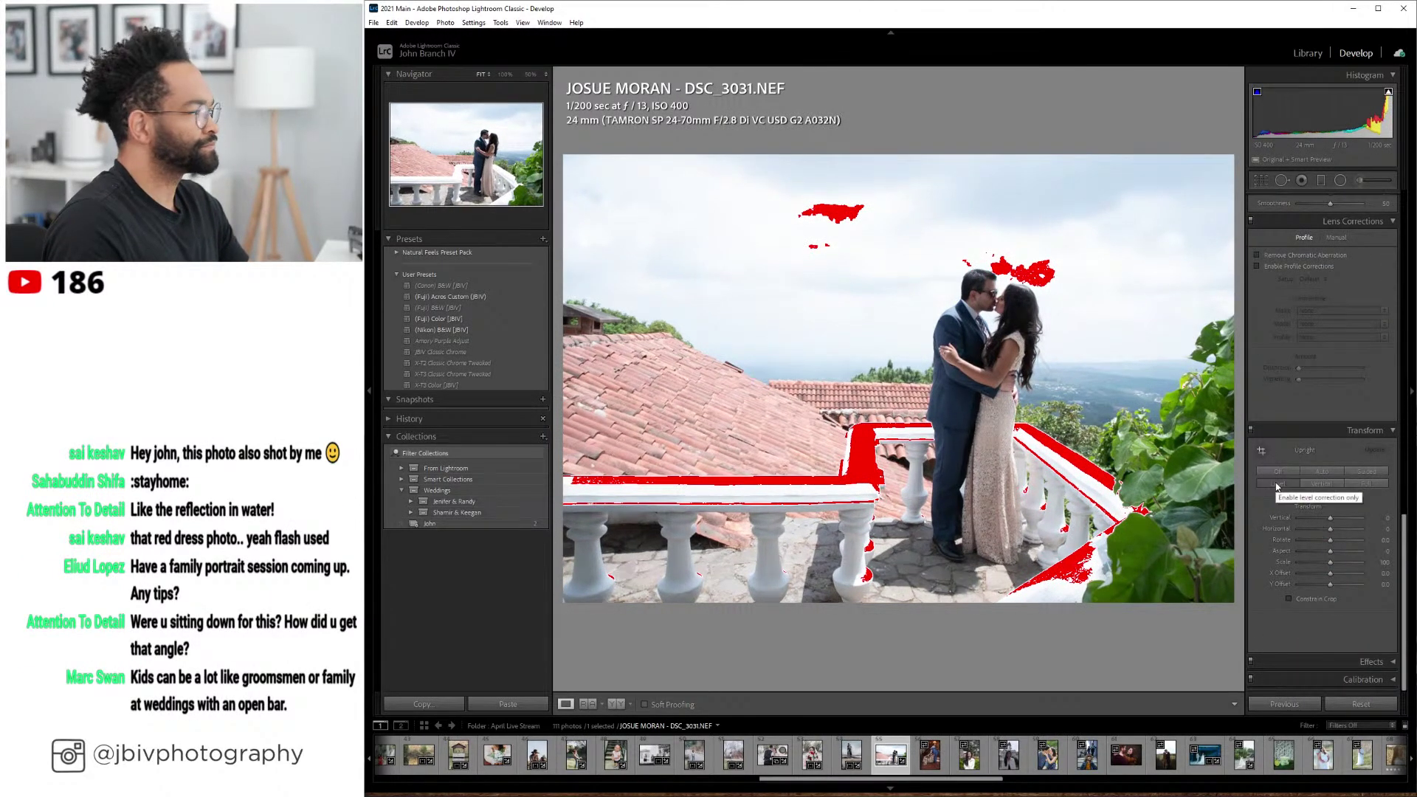
- Apply the (Fuji) Color [JBIV] preset to the terrace couple photo and set its lens profile setup to Auto
click(467, 319)
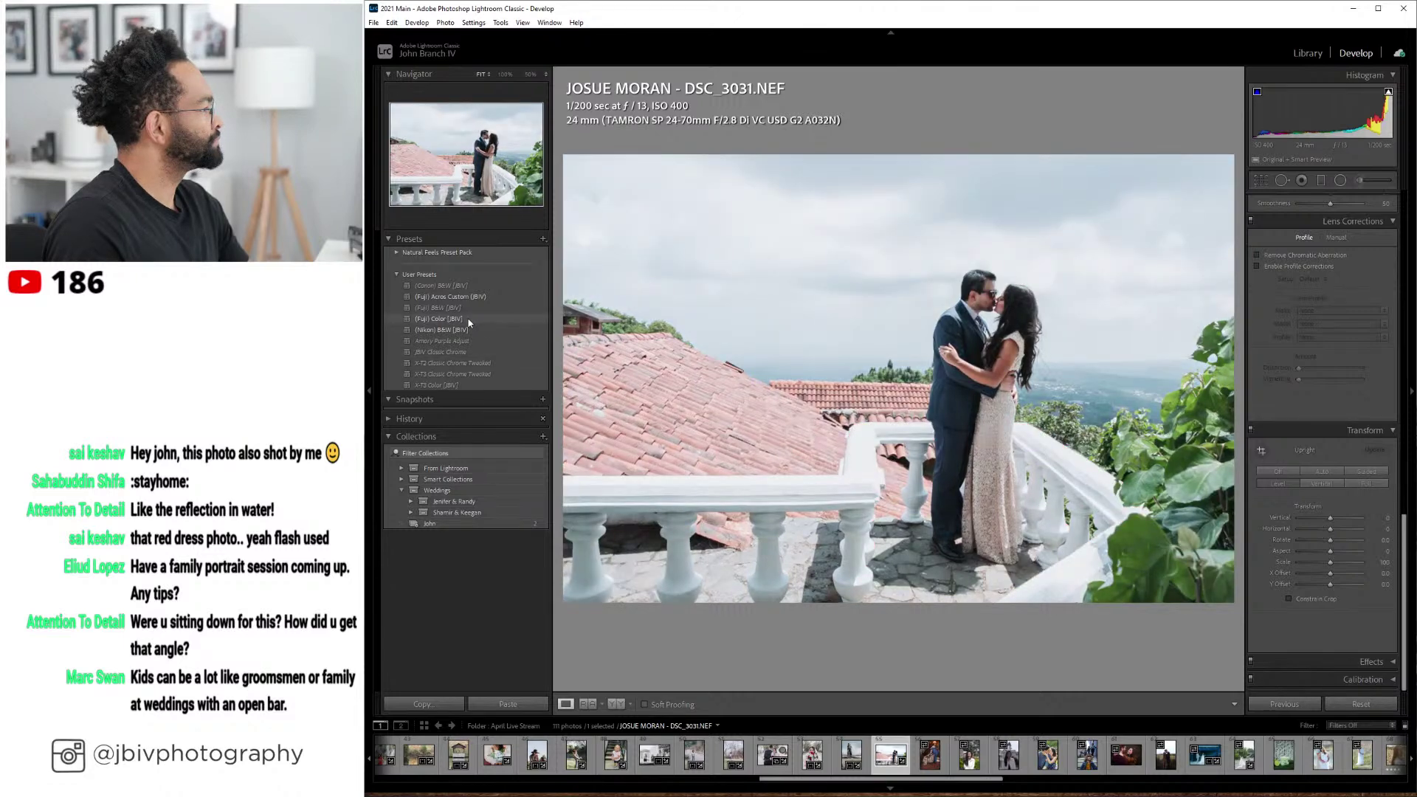
click(468, 319)
click(1311, 280)
click(1314, 303)
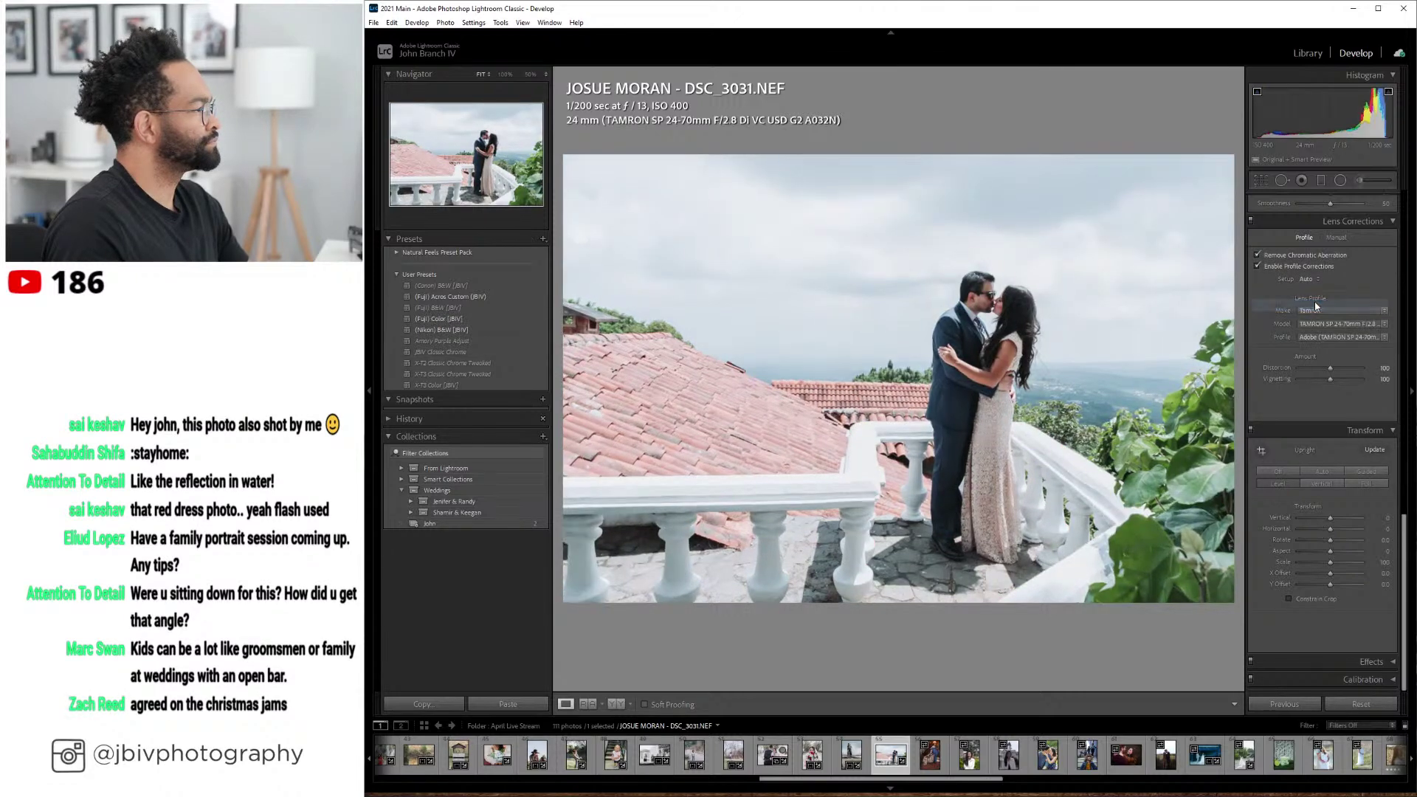
- Set the terrace photo's exposure to -0.40 and shadows to +65, and warm it to temperature 5250 with tint +18
scroll(1315, 306, up, 10)
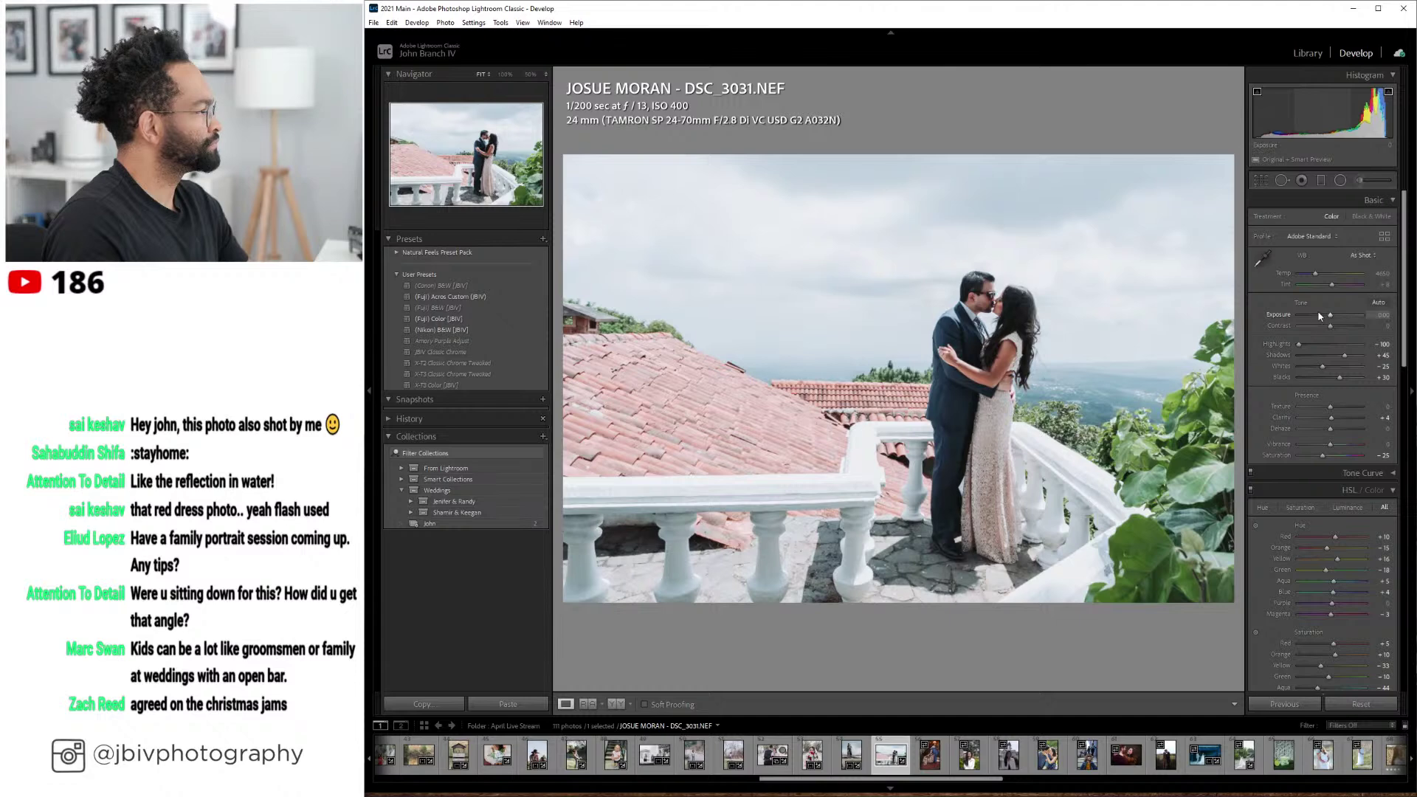
drag(1315, 317, 1355, 359)
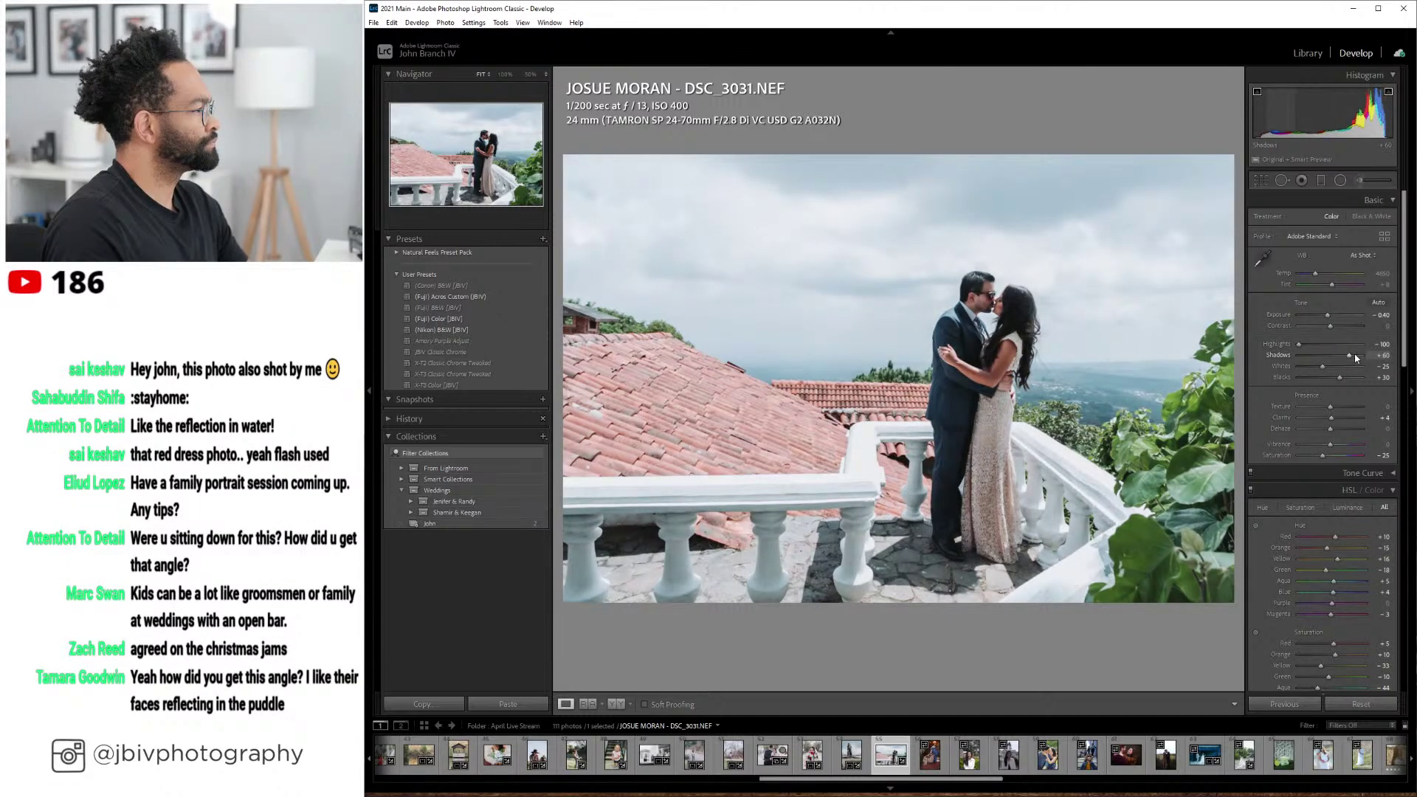
mouse_move(1314, 274)
mouse_down()
mouse_move(1332, 287)
mouse_move(1321, 274)
mouse_up()
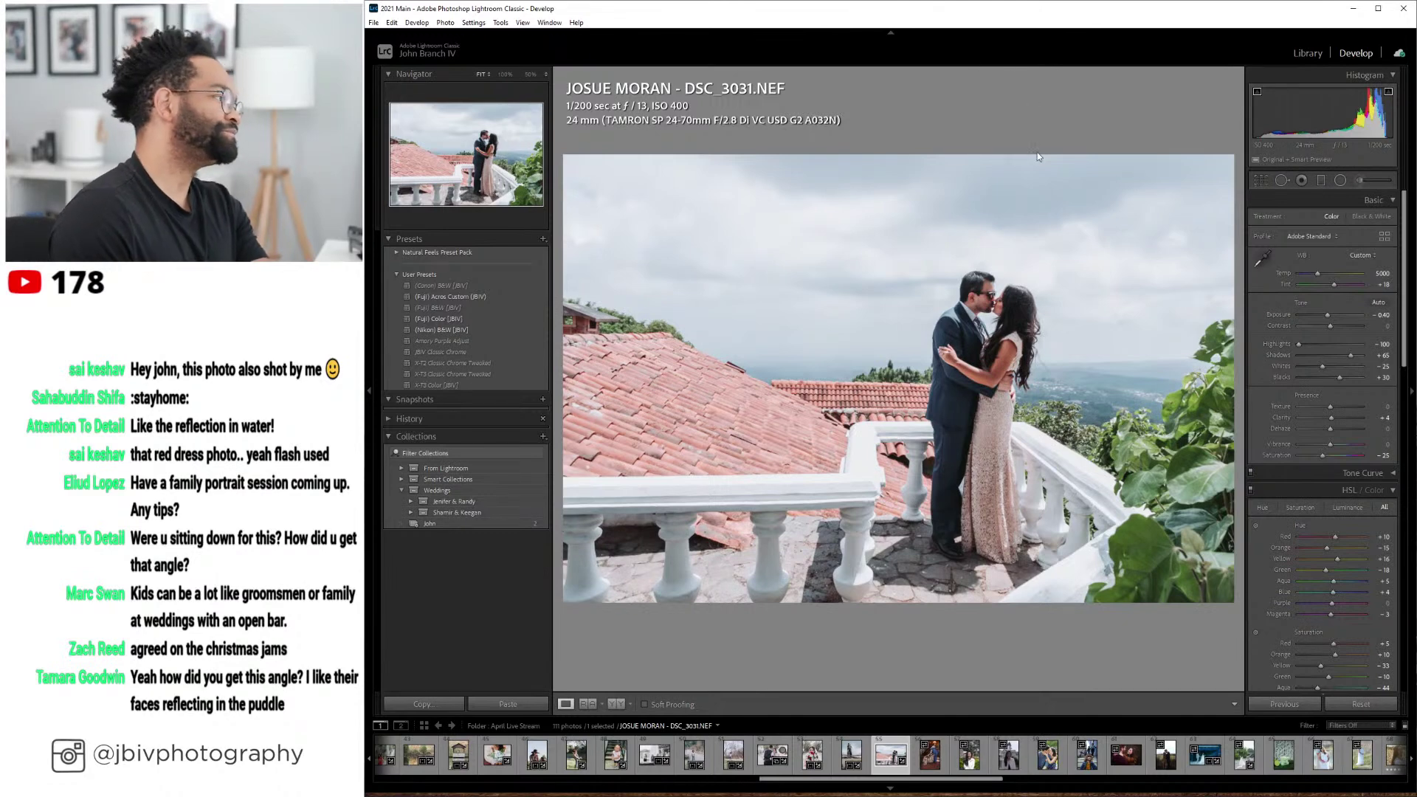
drag(1318, 274, 1319, 276)
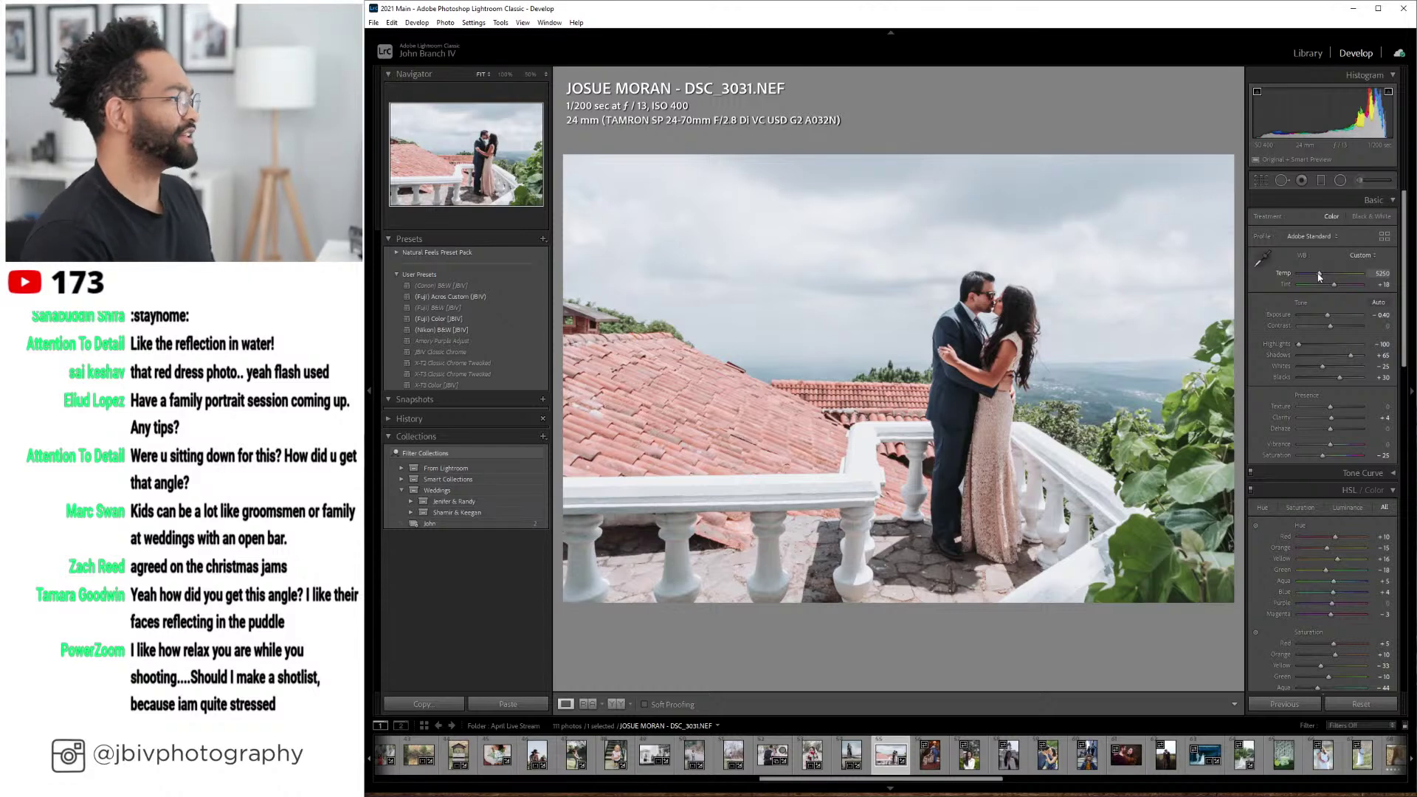
- Compare the terrace photo's before and after versions side by side with the side panels hidden, and return to the single-photo view
click(616, 704)
key(F8)
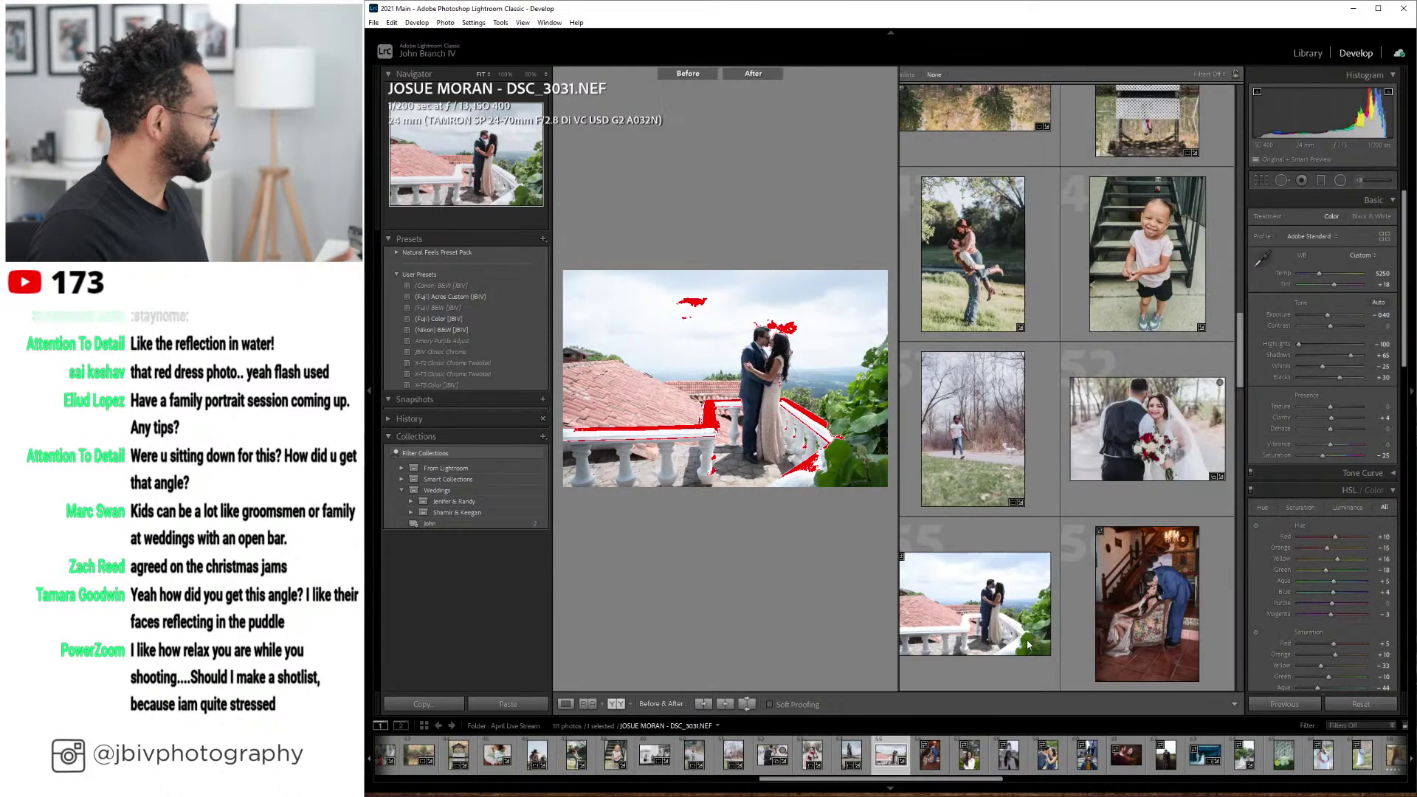
key(F7)
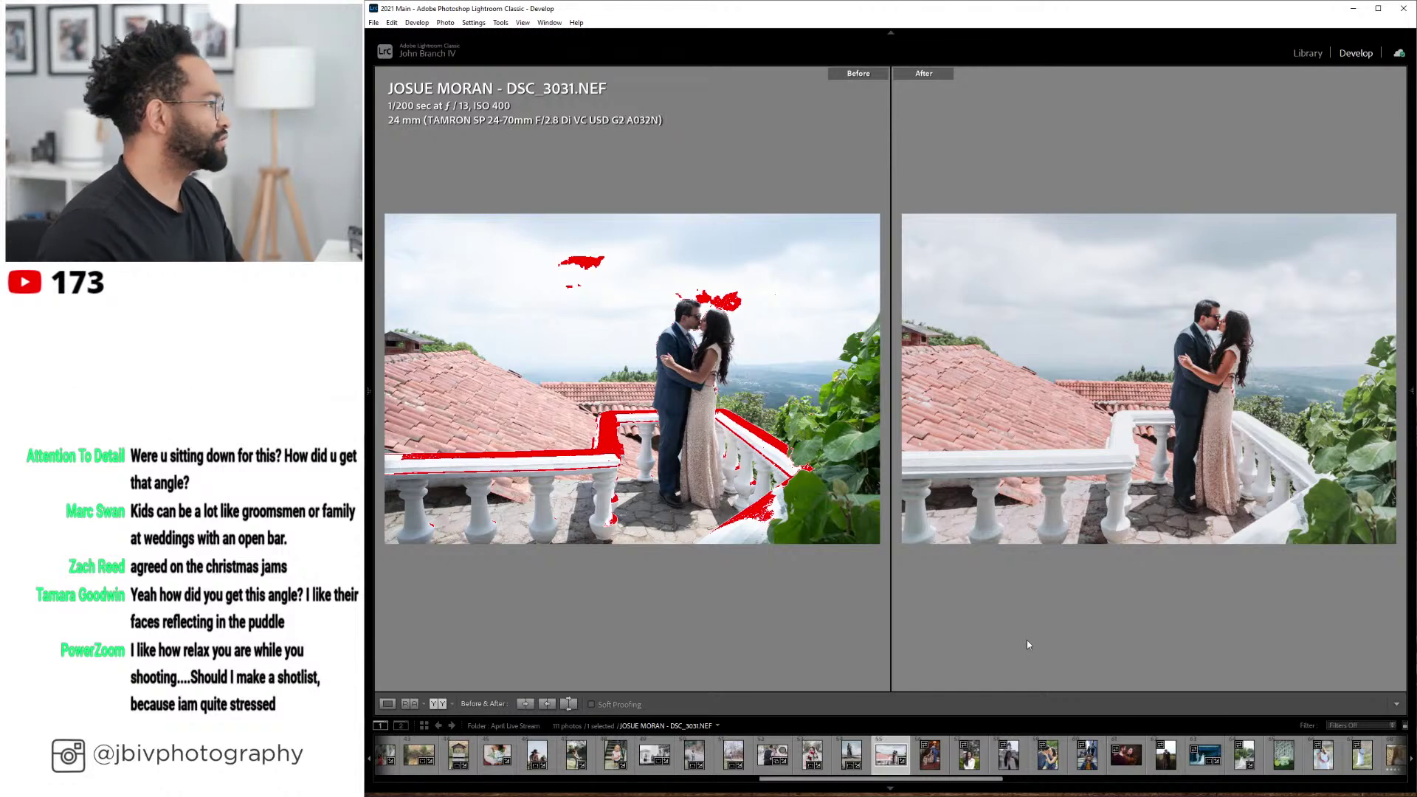
key(Tab)
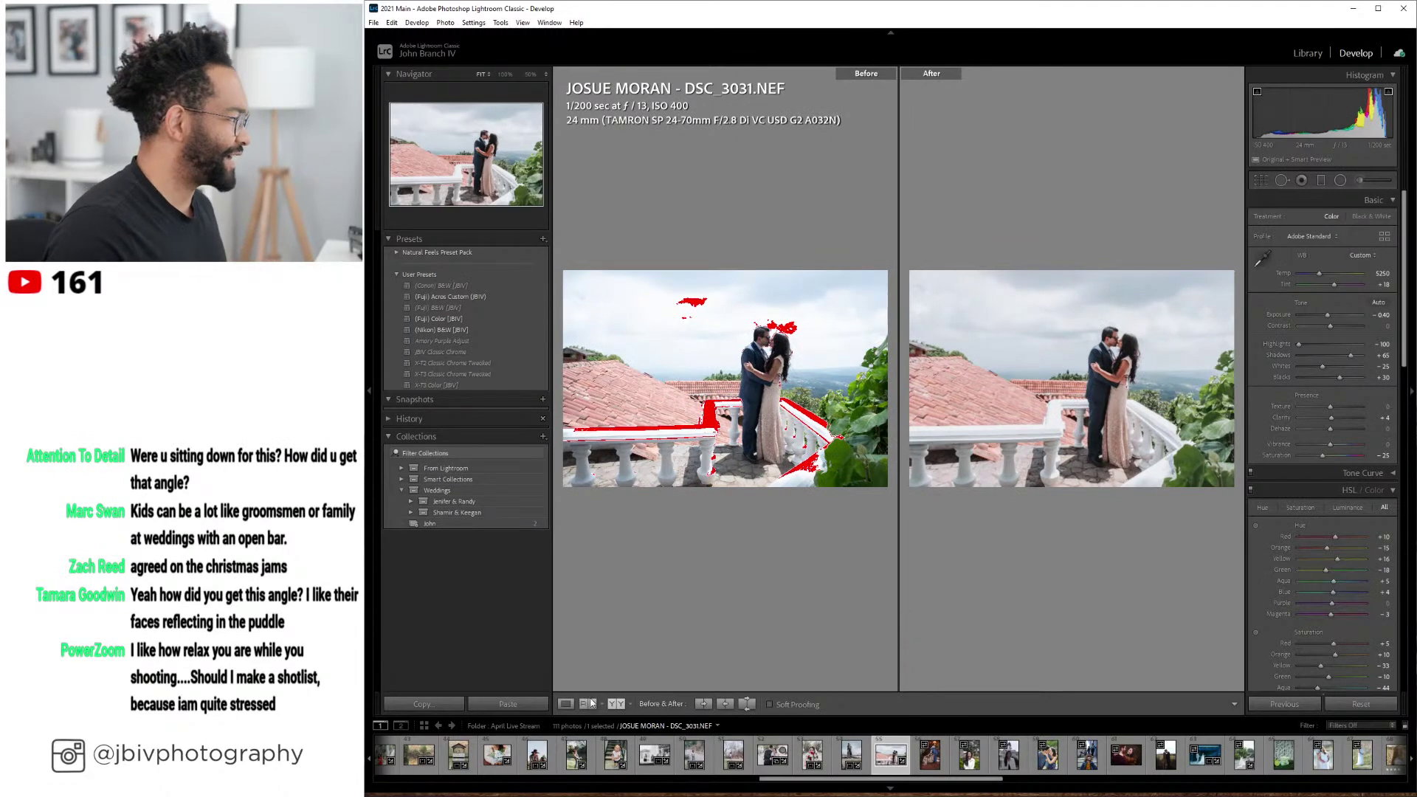
click(568, 703)
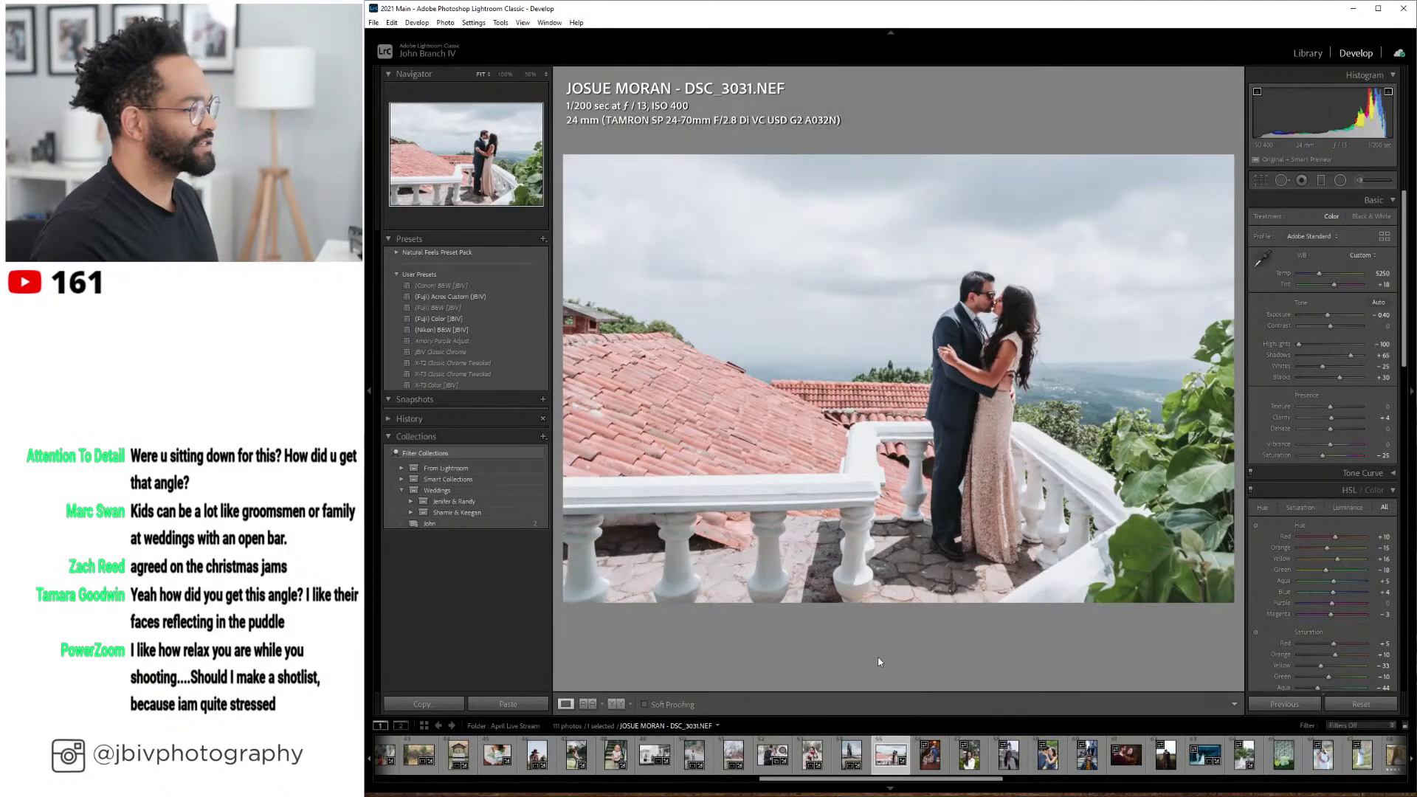
- Open the following photo of the couple at the floral armchair and apply the Level Upright correction
key(Right)
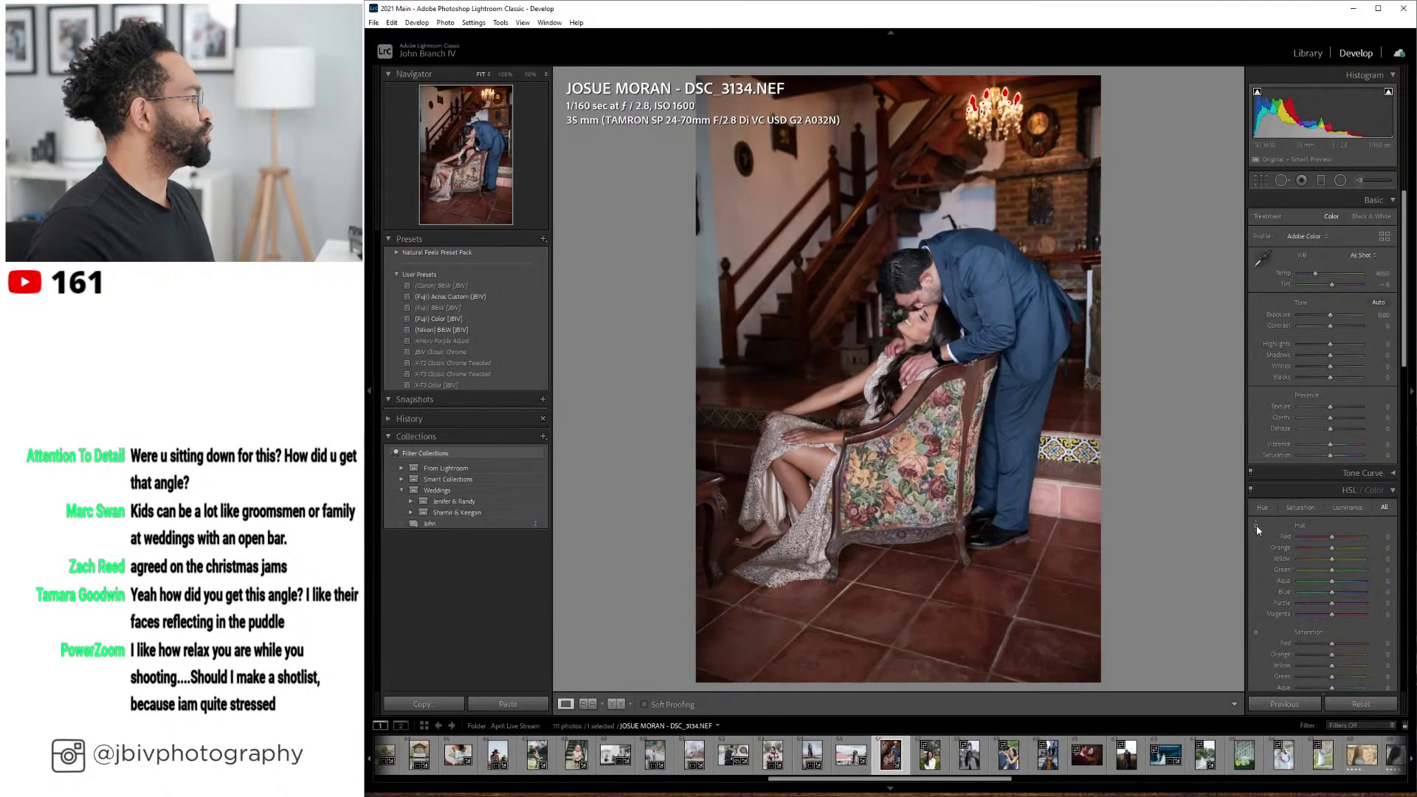
scroll(1256, 524, down, 15)
scroll(1269, 535, down, 4)
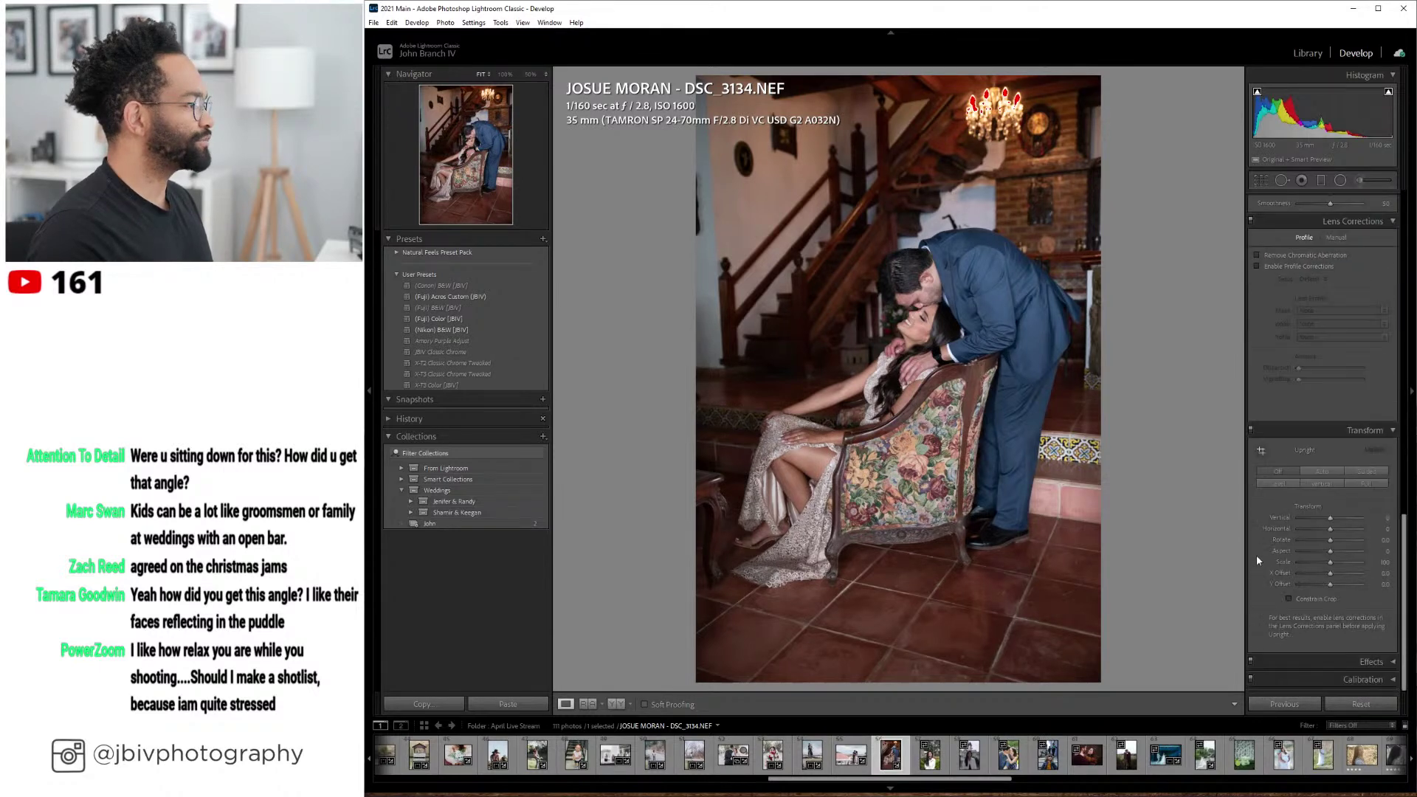
click(1275, 484)
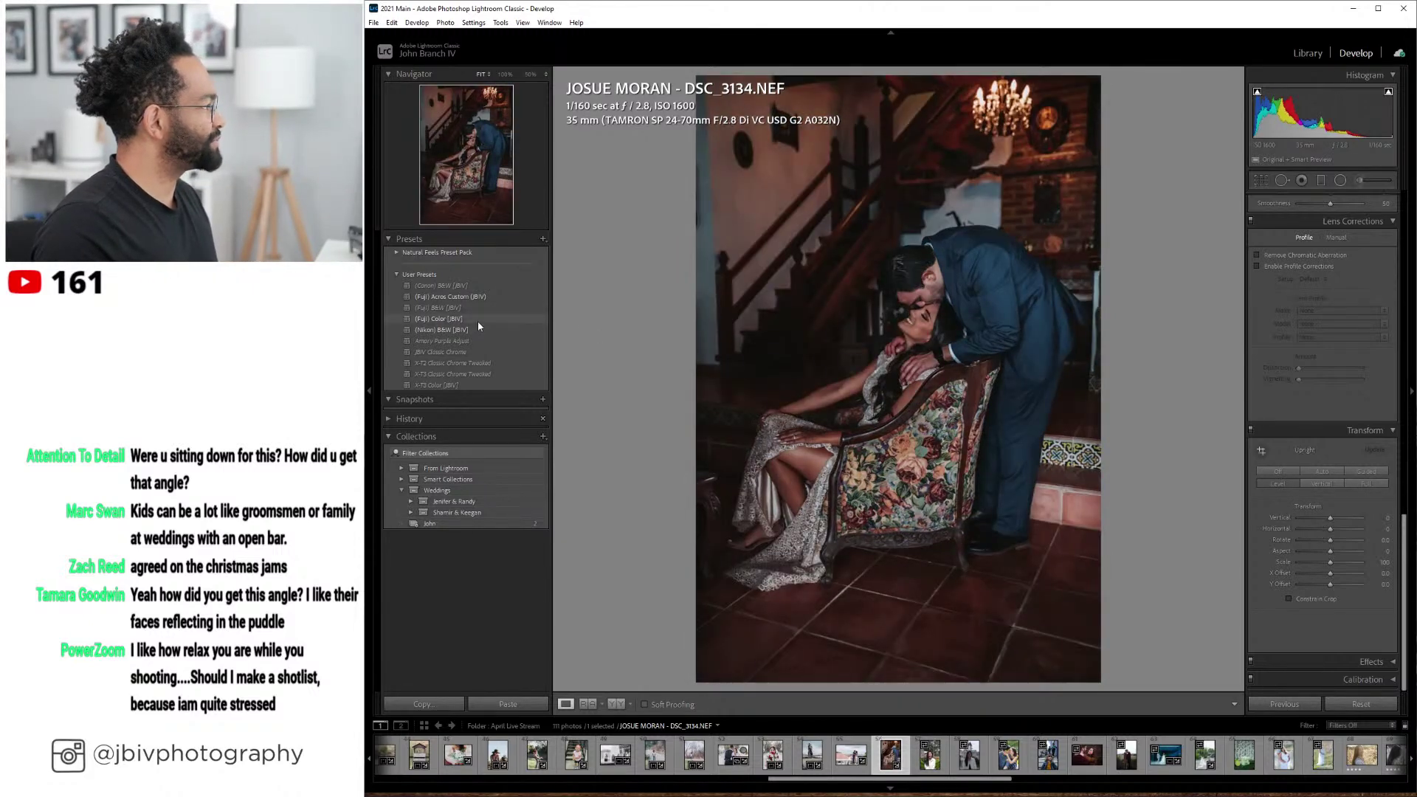
- Apply the (Fuji) Color [JBIV] preset to the armchair couple photo and set its lens profile setup to Auto
click(478, 325)
scroll(1304, 430, up, 3)
scroll(1303, 424, up, 10)
scroll(1304, 403, down, 10)
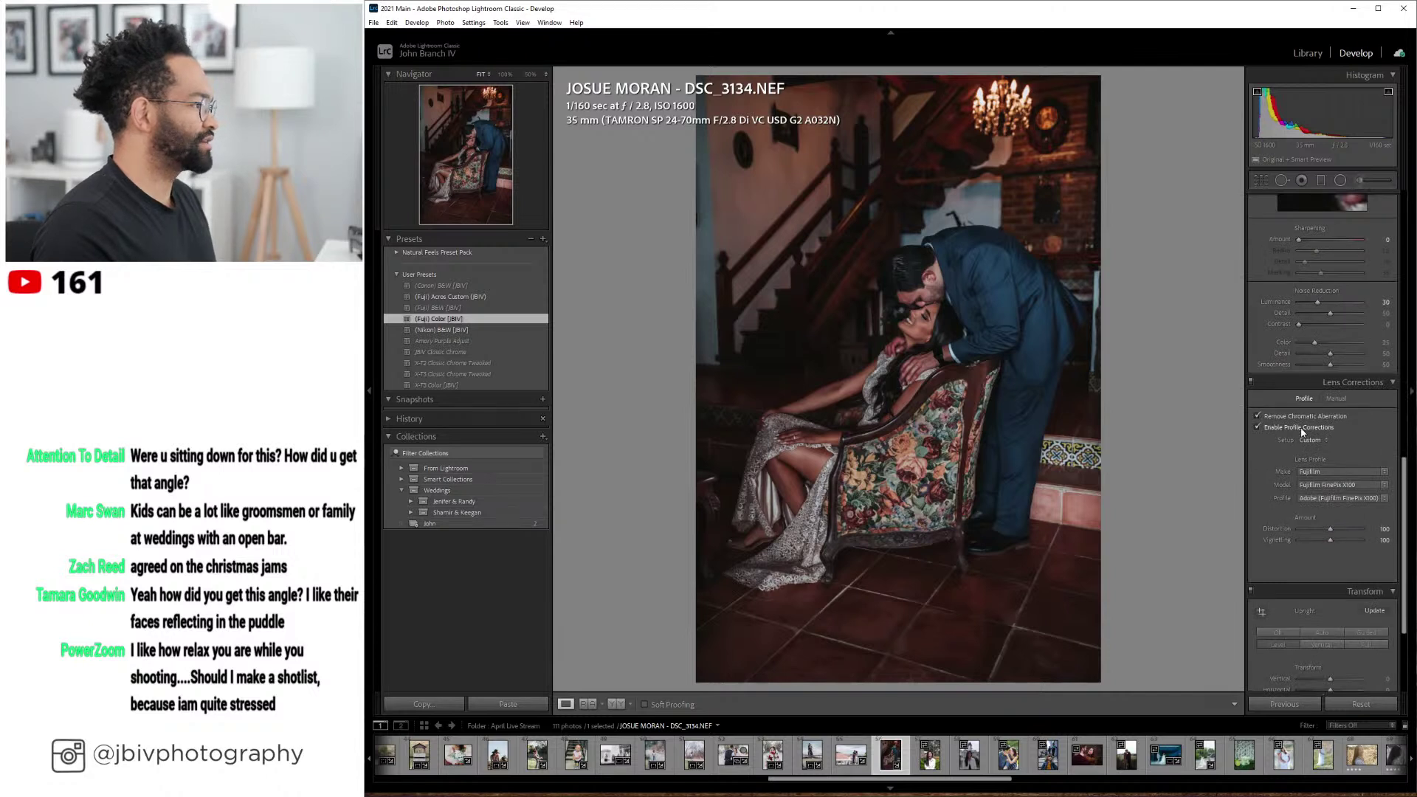
click(1311, 439)
click(1288, 464)
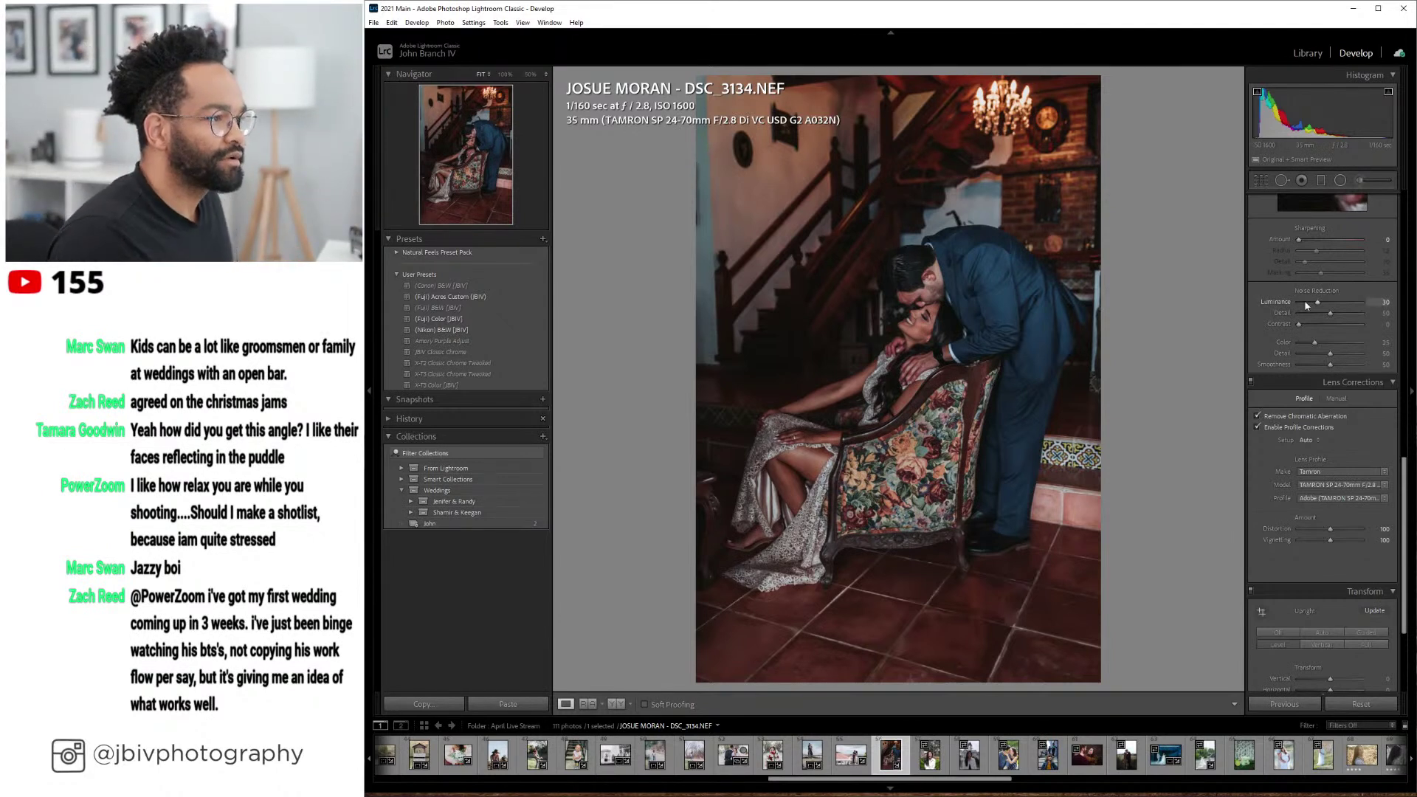
- Brighten the armchair couple photo by setting its exposure to +0.55
scroll(1291, 324, up, 10)
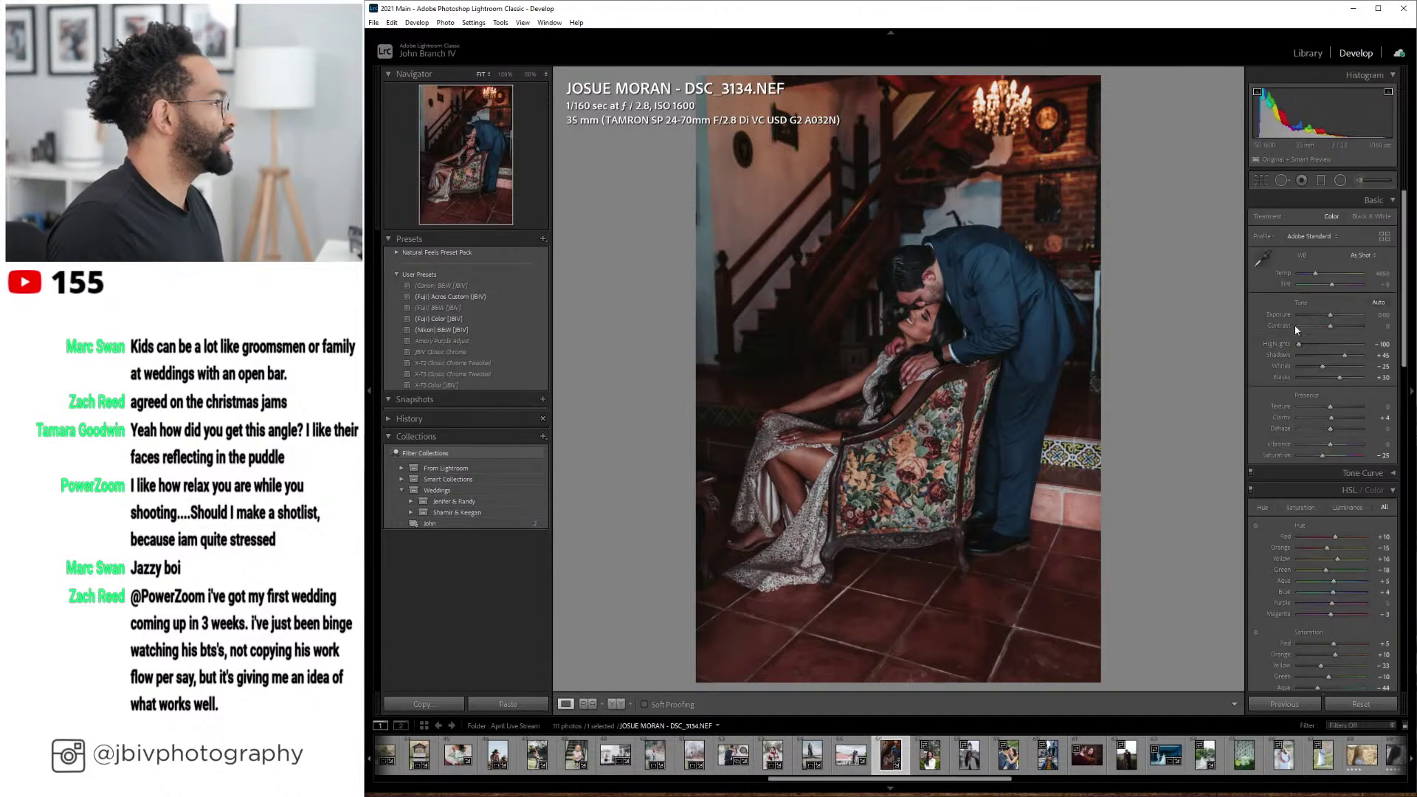
drag(1338, 316, 1345, 317)
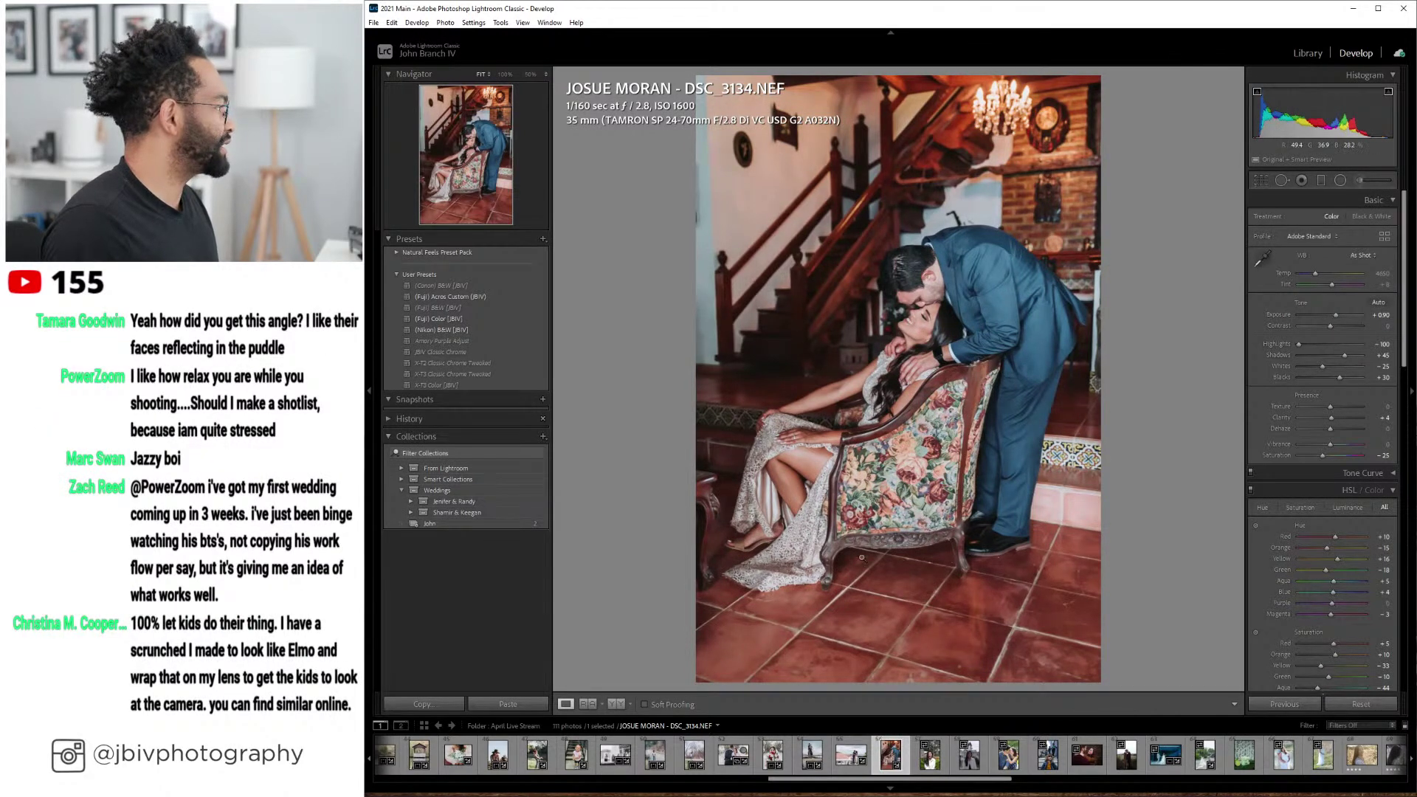
drag(1322, 315, 1317, 315)
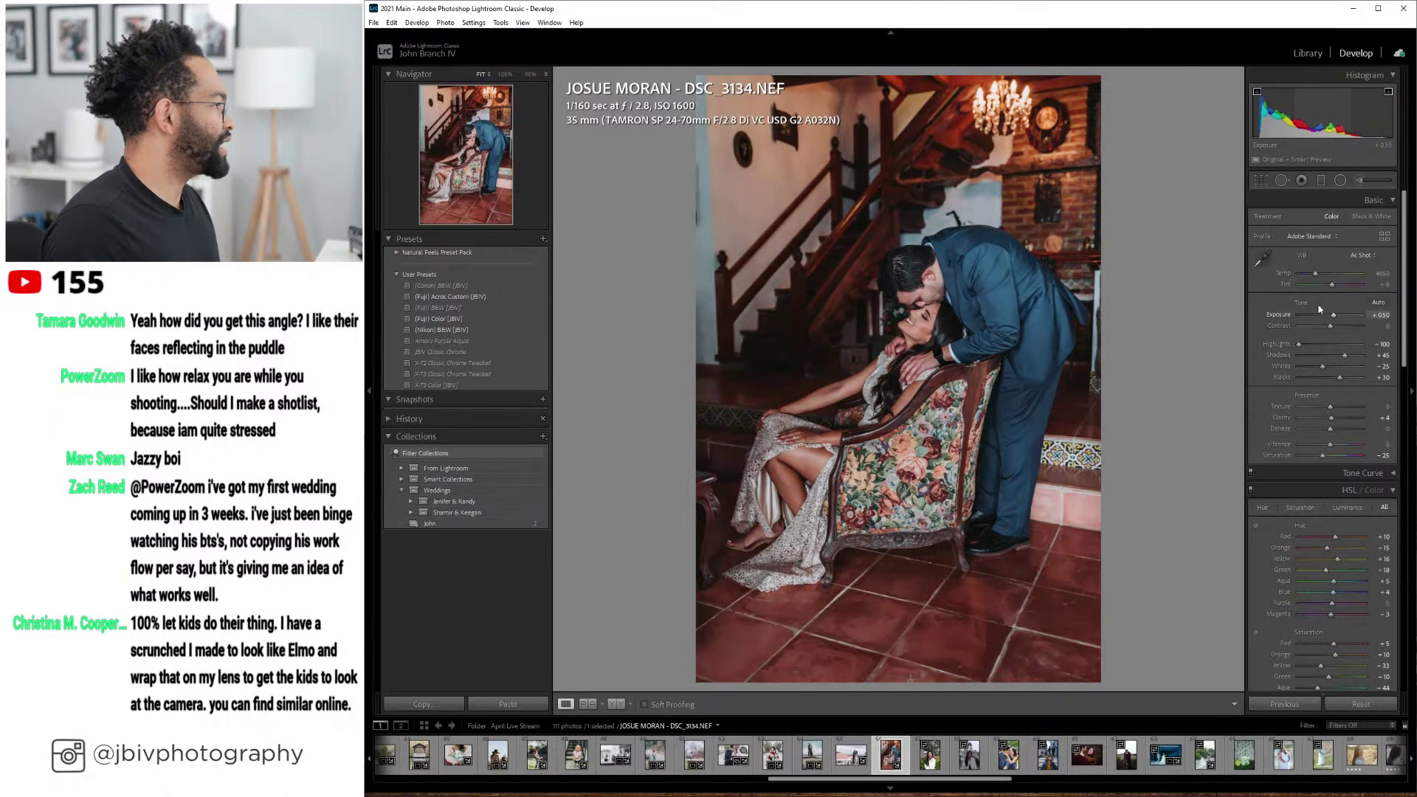
- Set the armchair couple photo's highlights to -45, fine-tune its exposure, and set its white balance temperature to 4750
click(1308, 342)
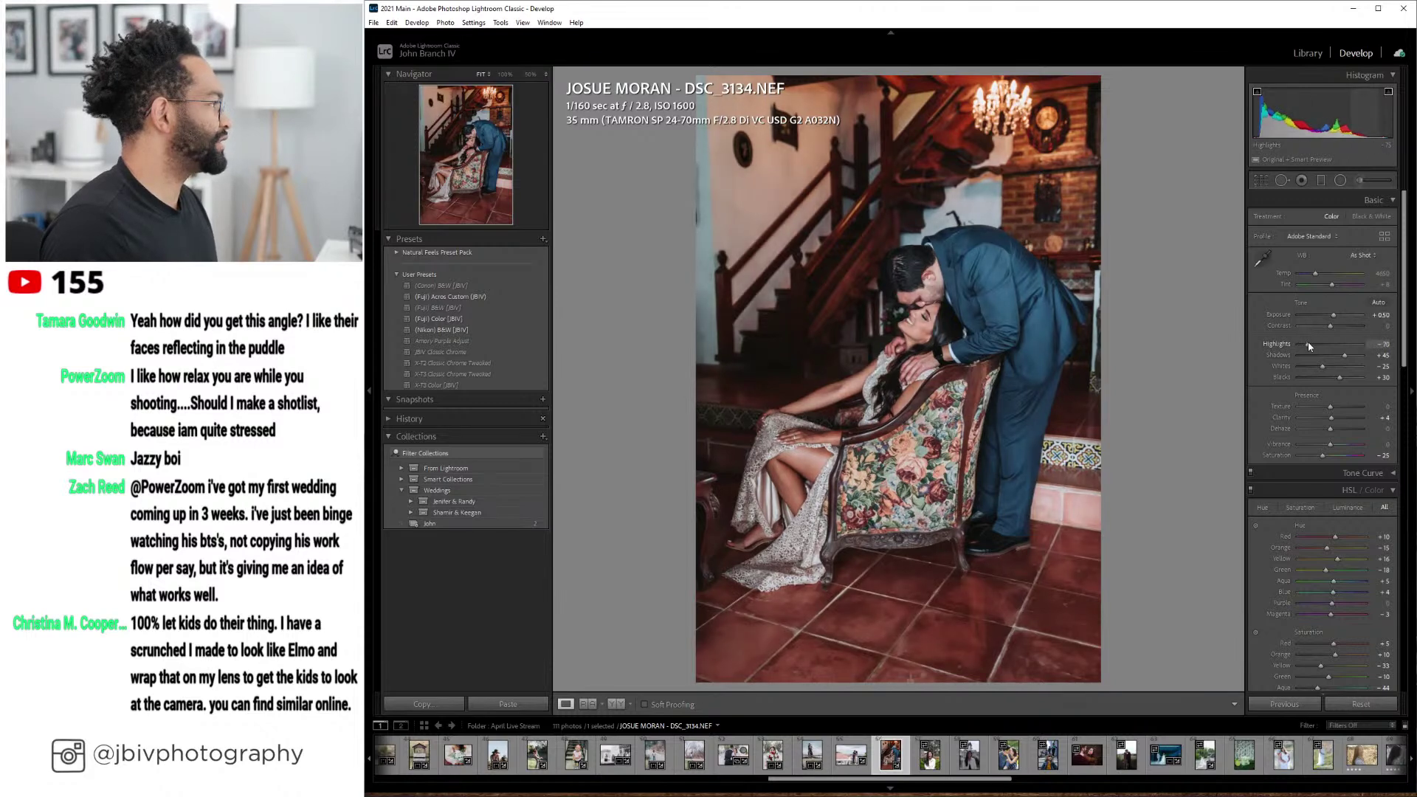
drag(1309, 345, 1334, 315)
scroll(1279, 341, down, 5)
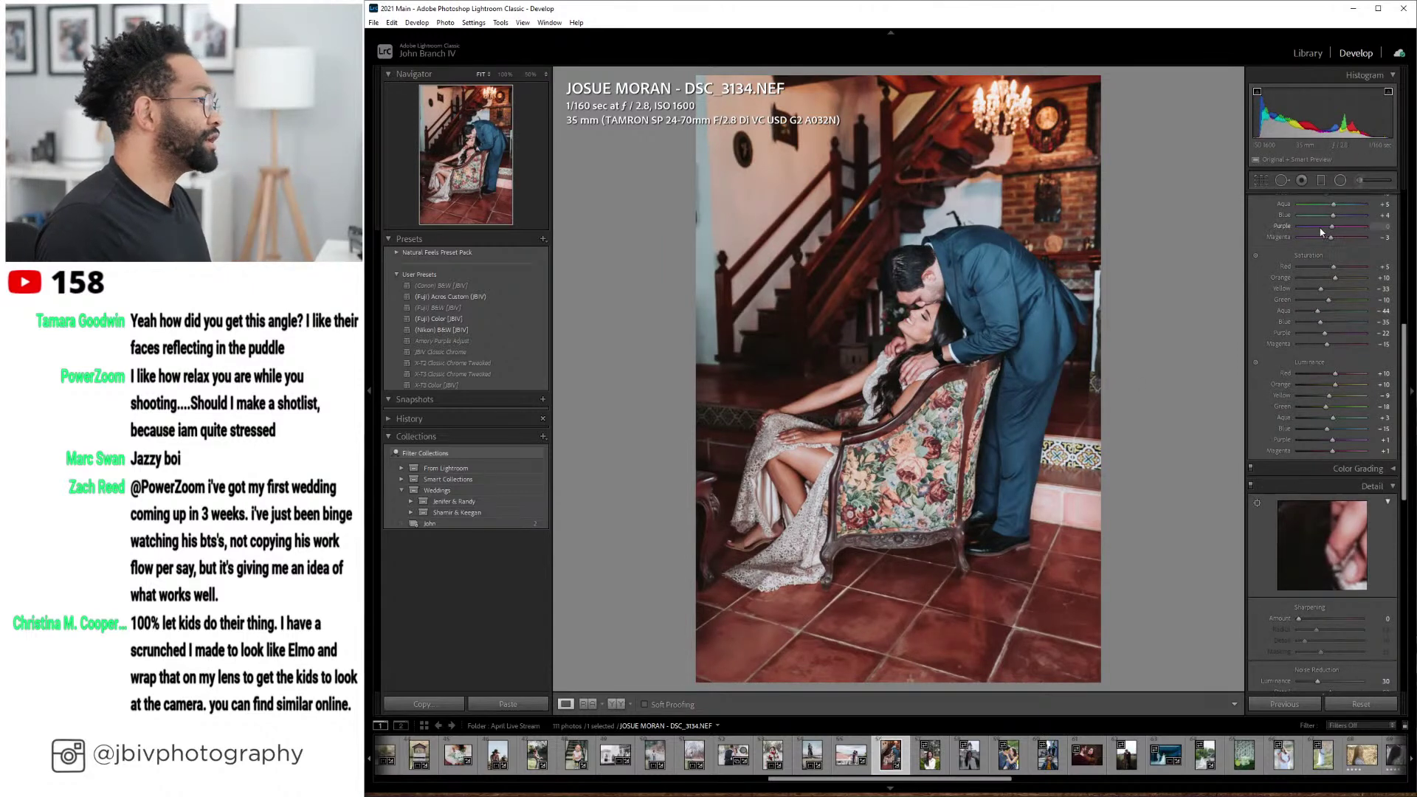
scroll(1321, 280, up, 5)
drag(1321, 273, 1323, 278)
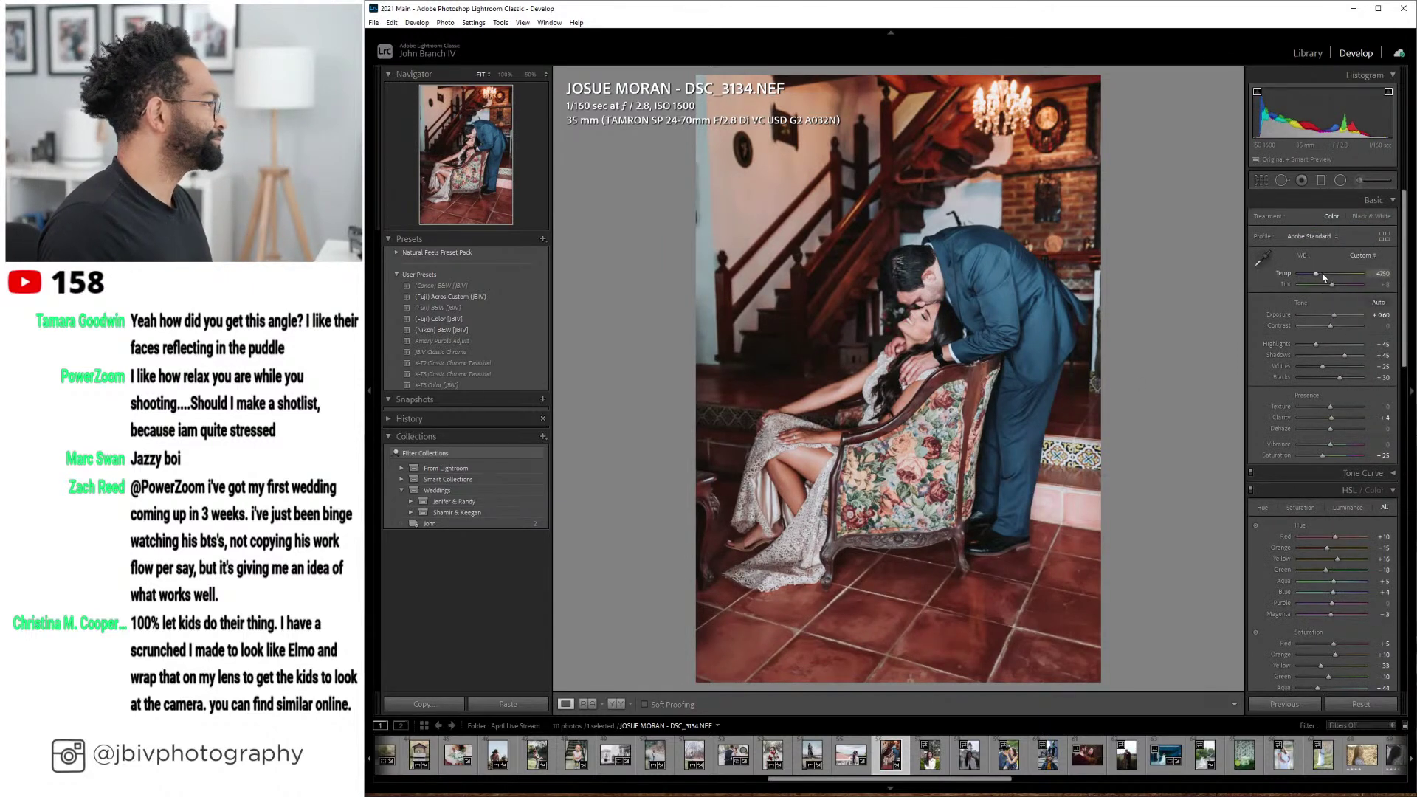
- Compare the armchair couple photo's before and after versions side by side and return to the single-photo view
key(y)
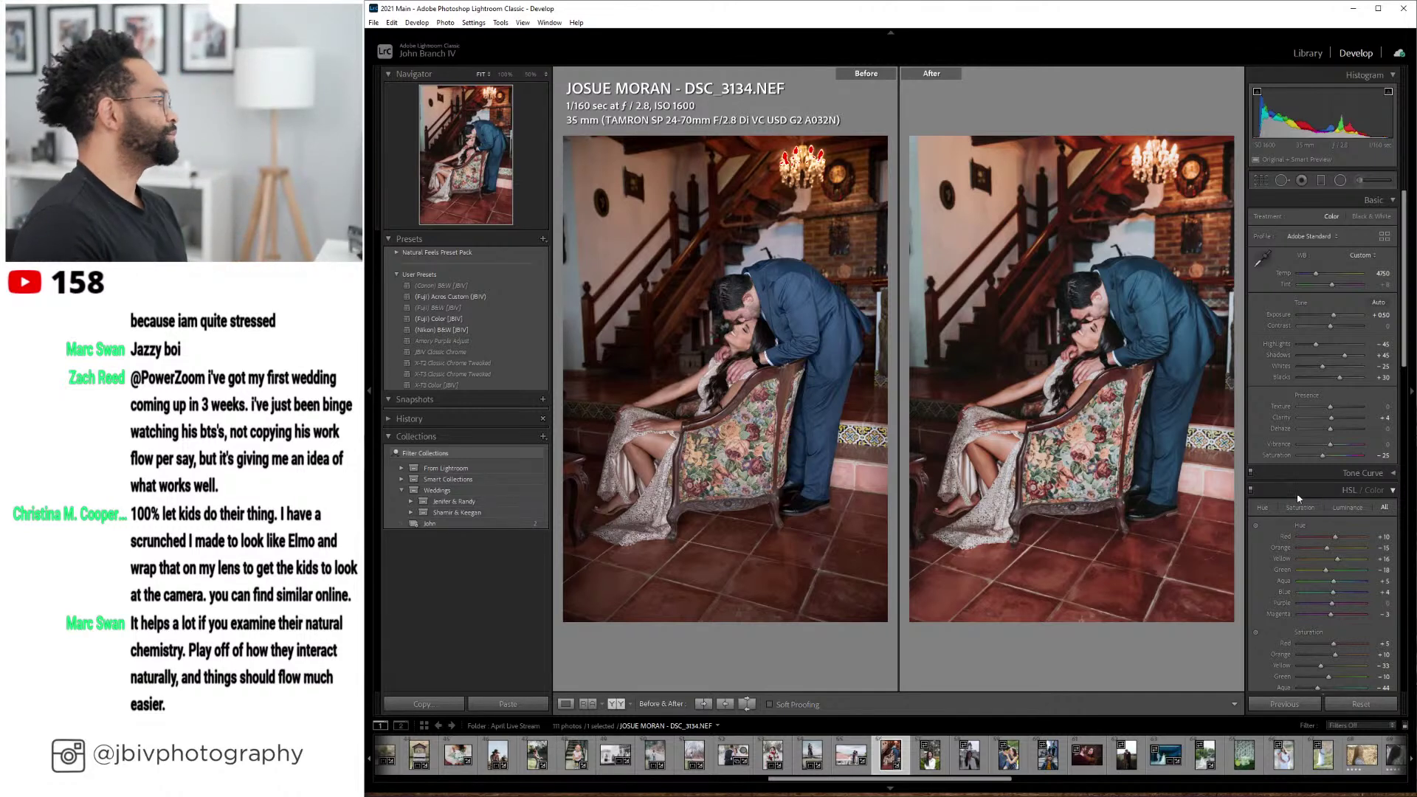
click(566, 704)
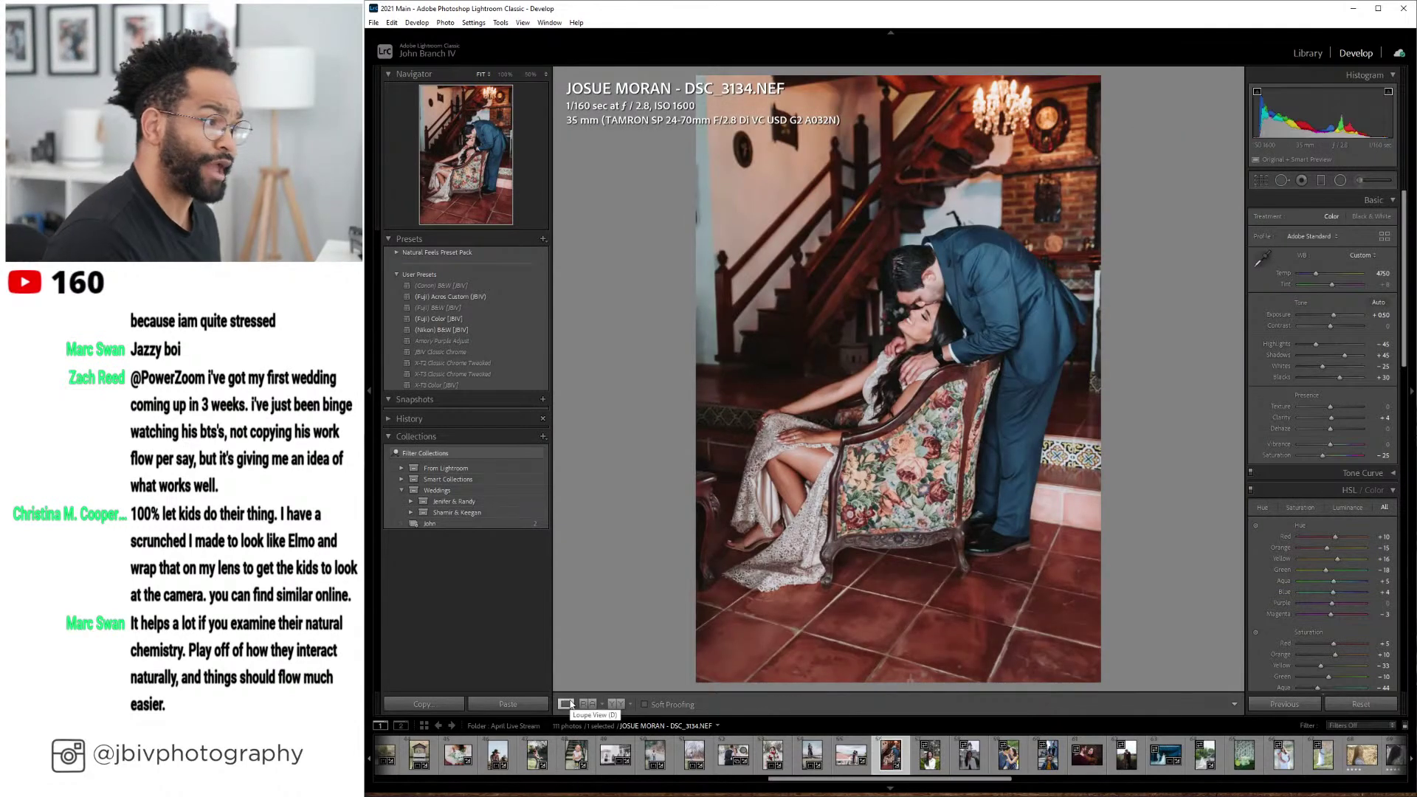
- Open the following garden portrait of the woman in white and check it in the library grid, returning to the Develop view
key(Right)
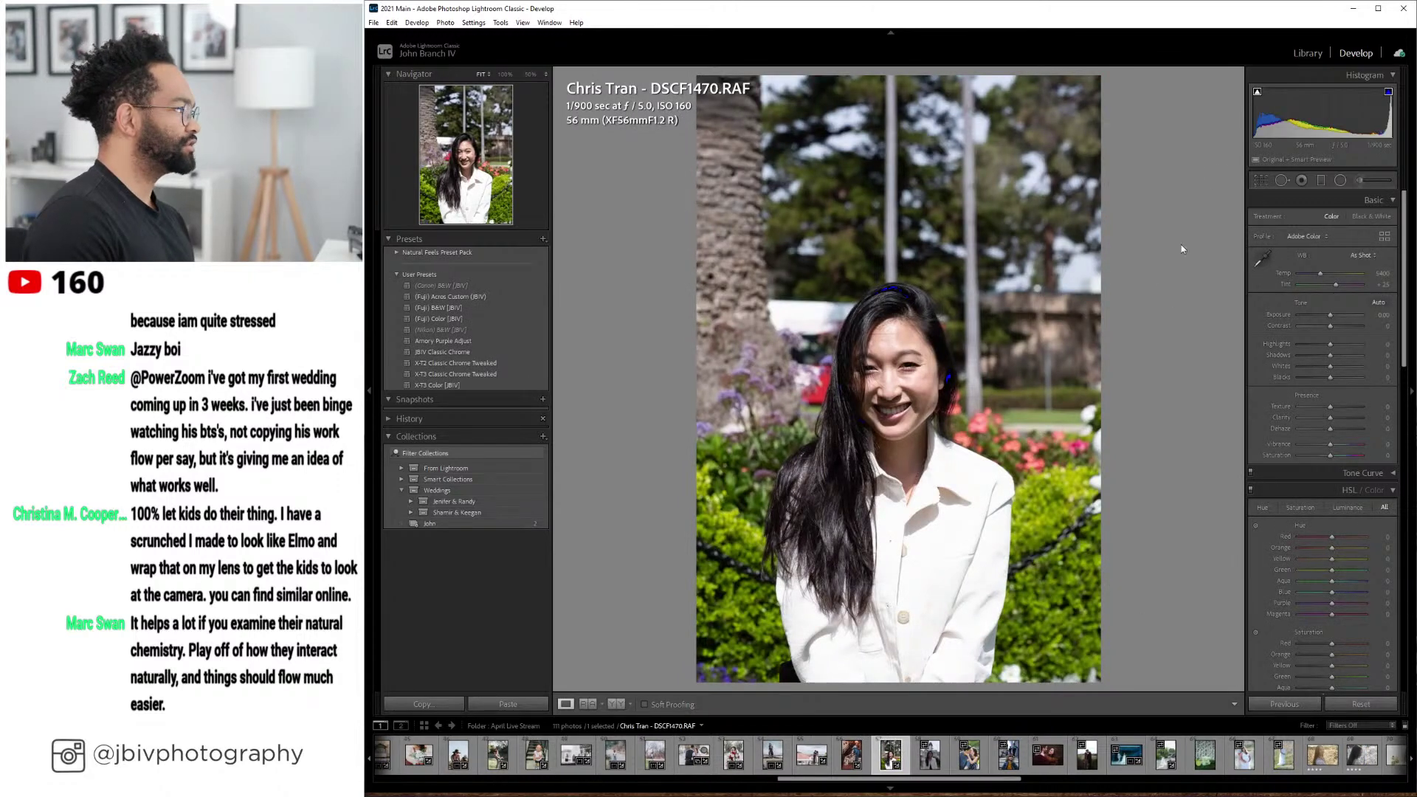
click(1302, 54)
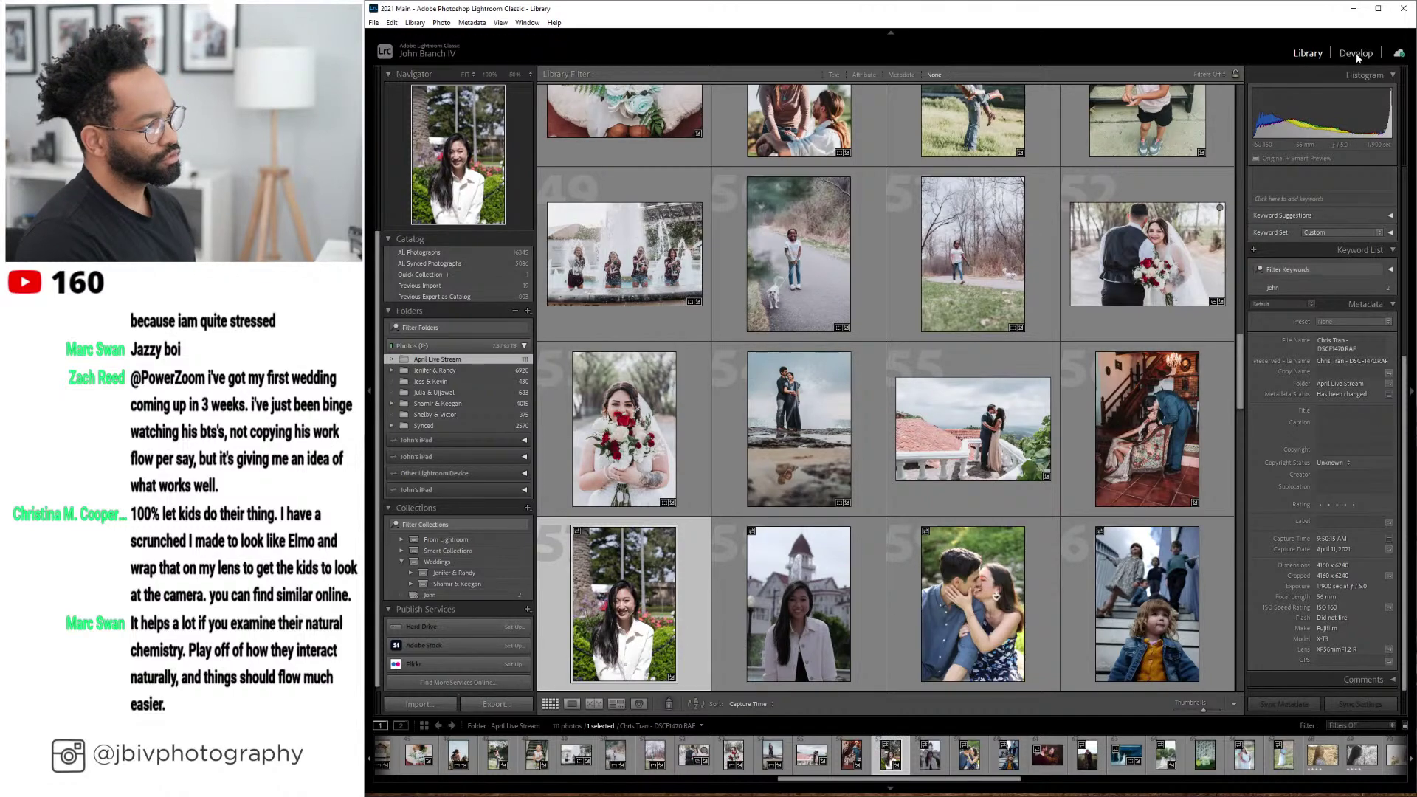
click(1346, 55)
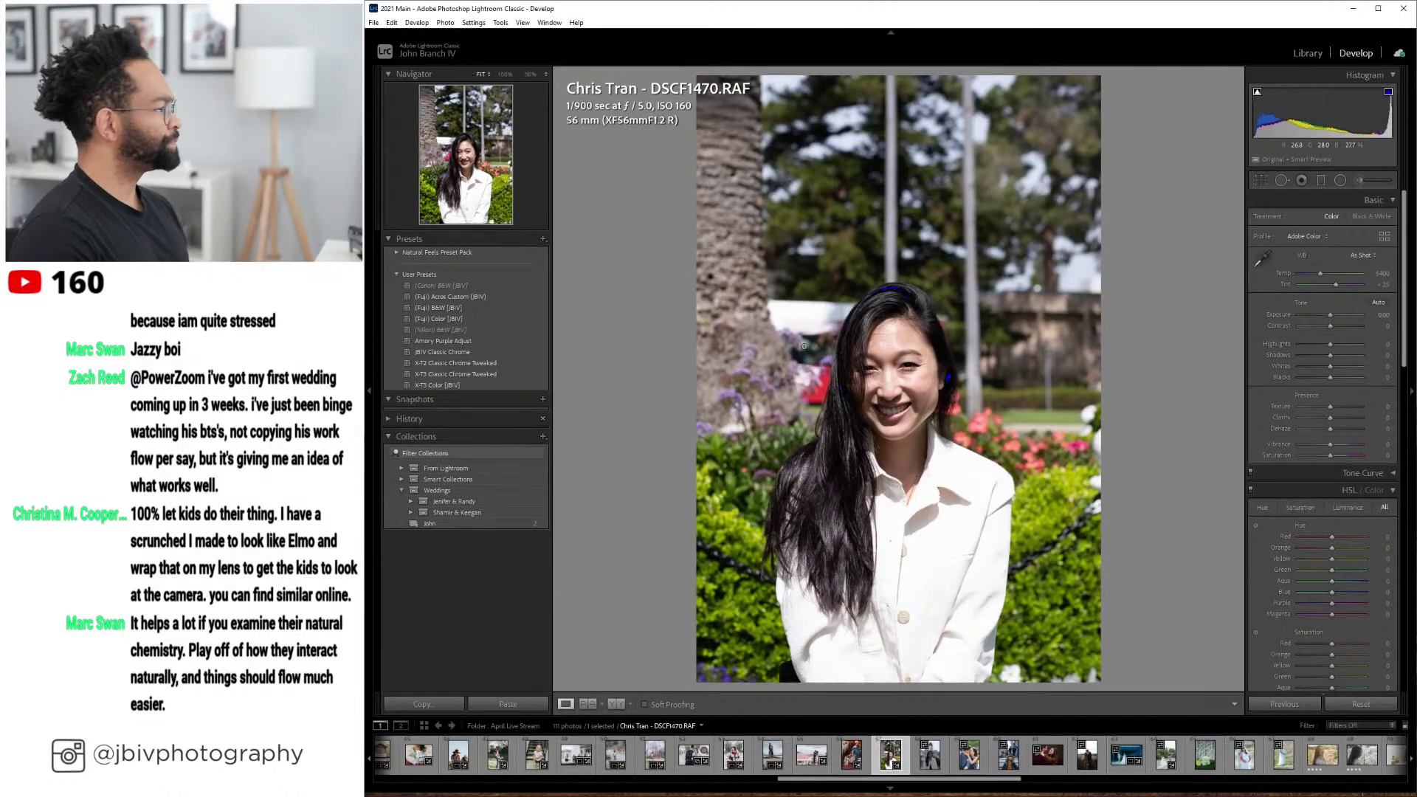
click(1307, 53)
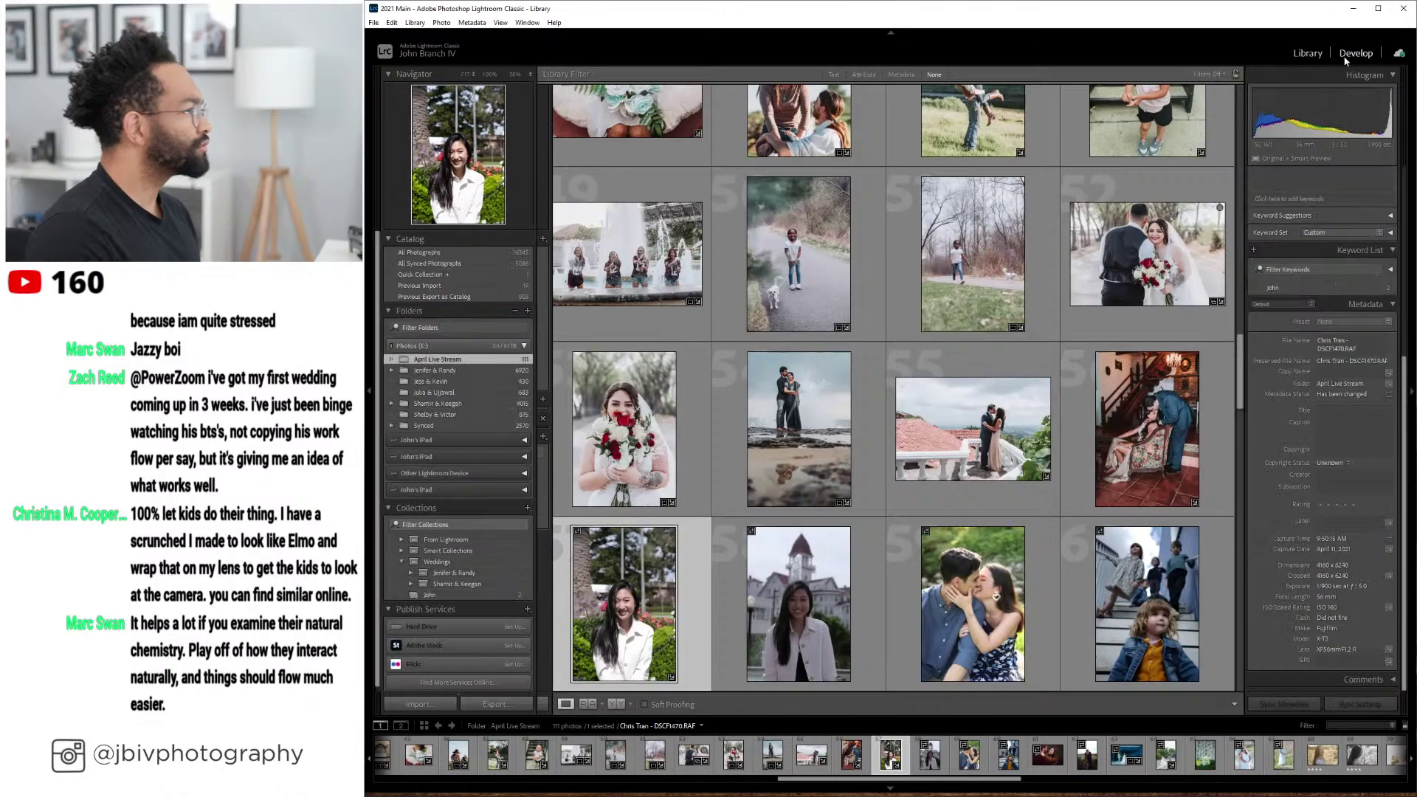
click(1343, 58)
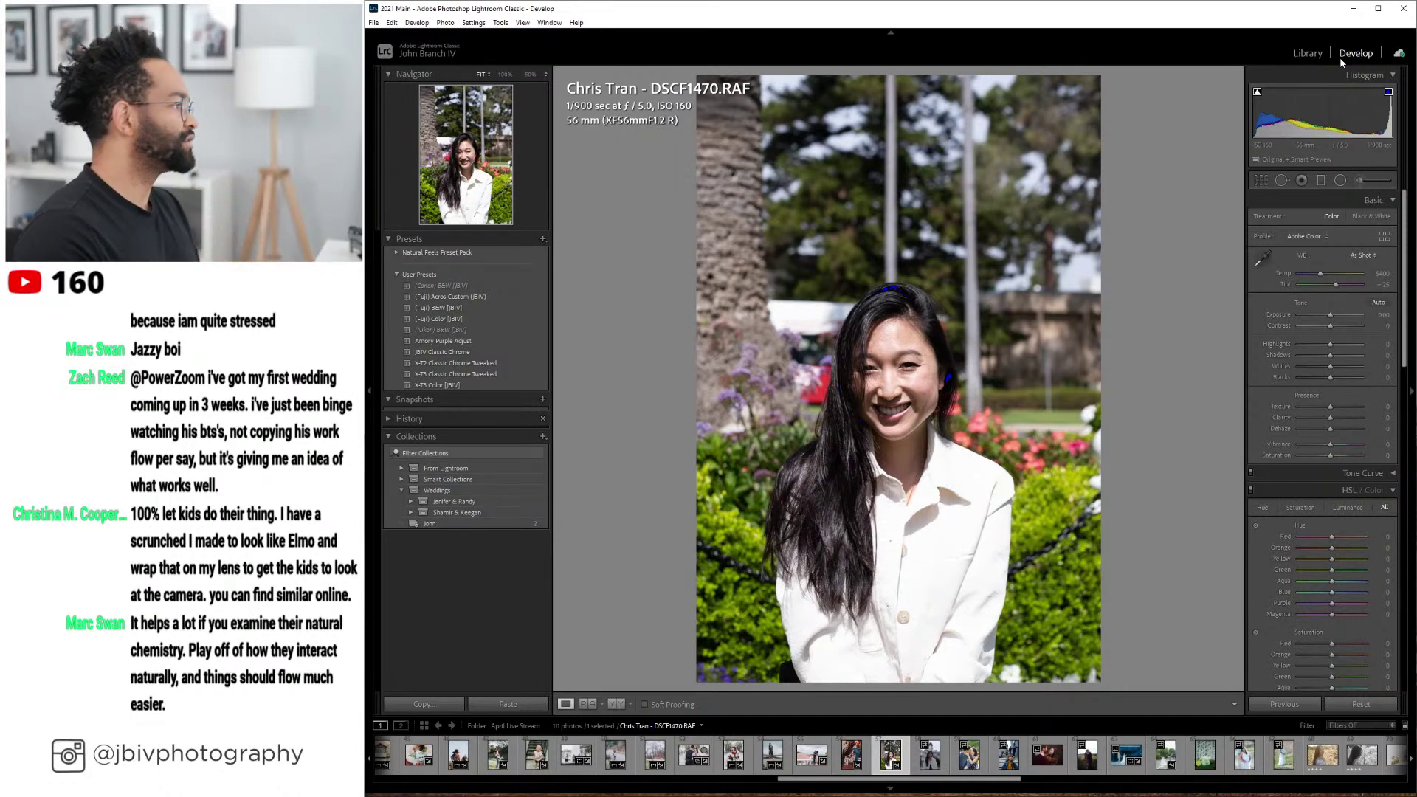
- Apply the X-T3 Color [JBIV] preset to the garden portrait and set temperature 5750, tint +35, exposure +0.30 and shadows +65
click(493, 384)
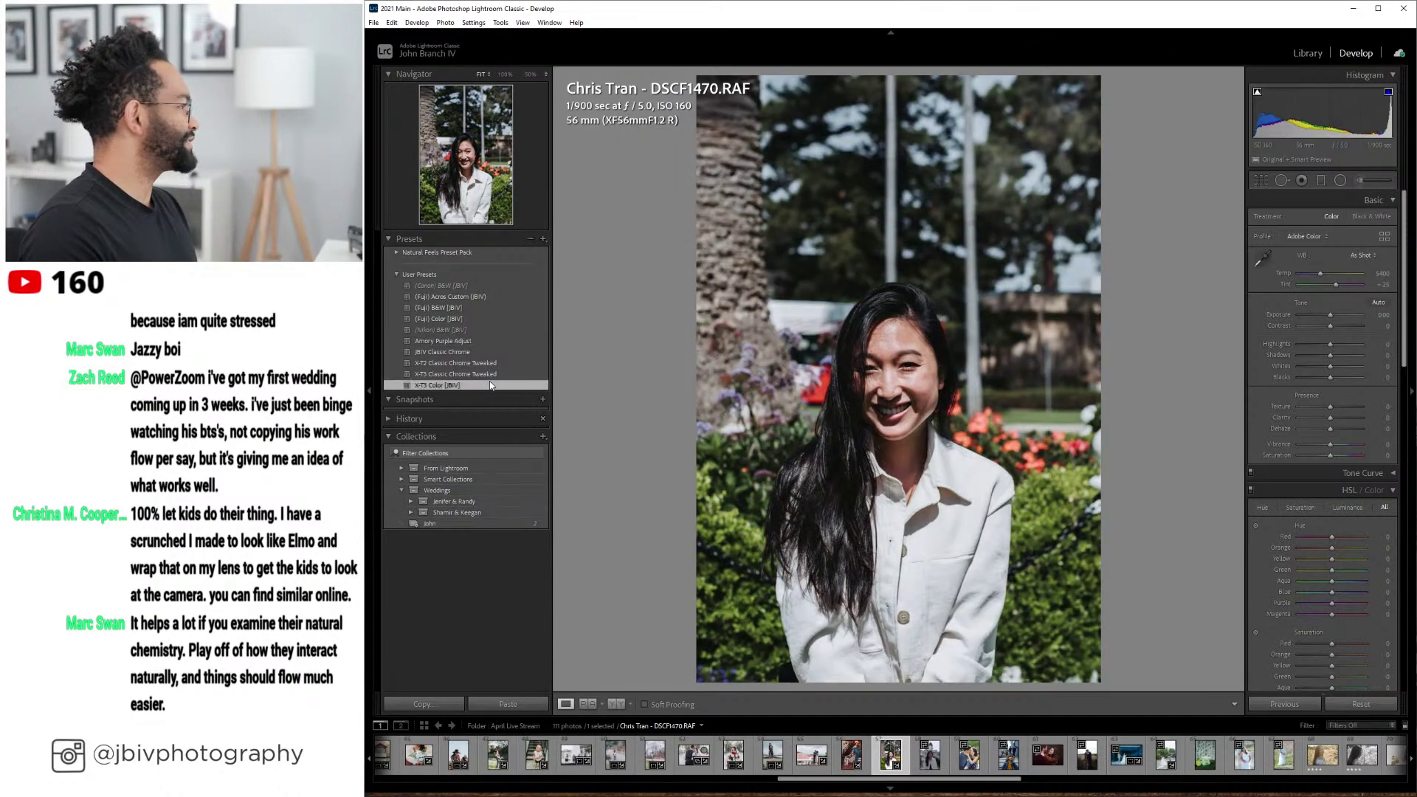
drag(1335, 285, 1333, 357)
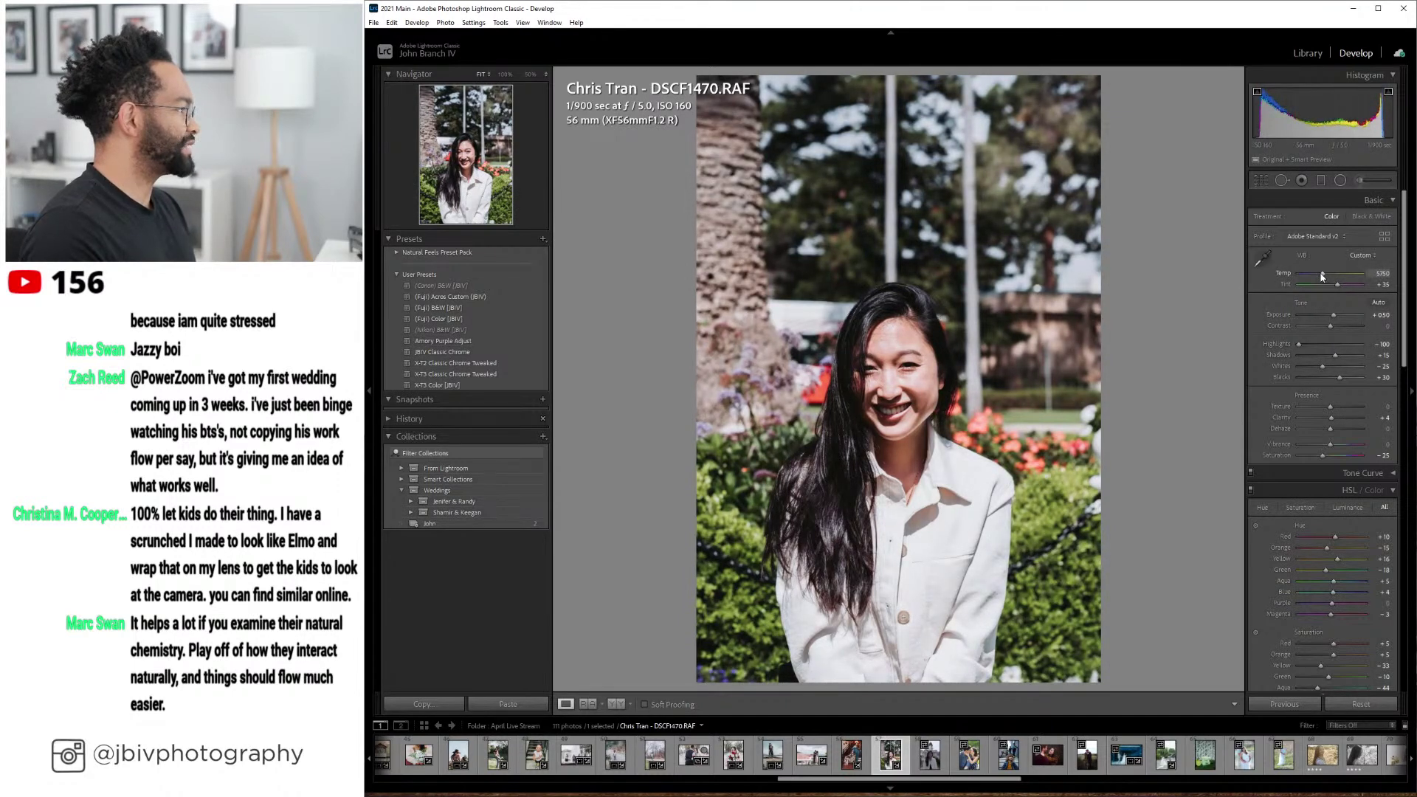
drag(1337, 318, 1351, 355)
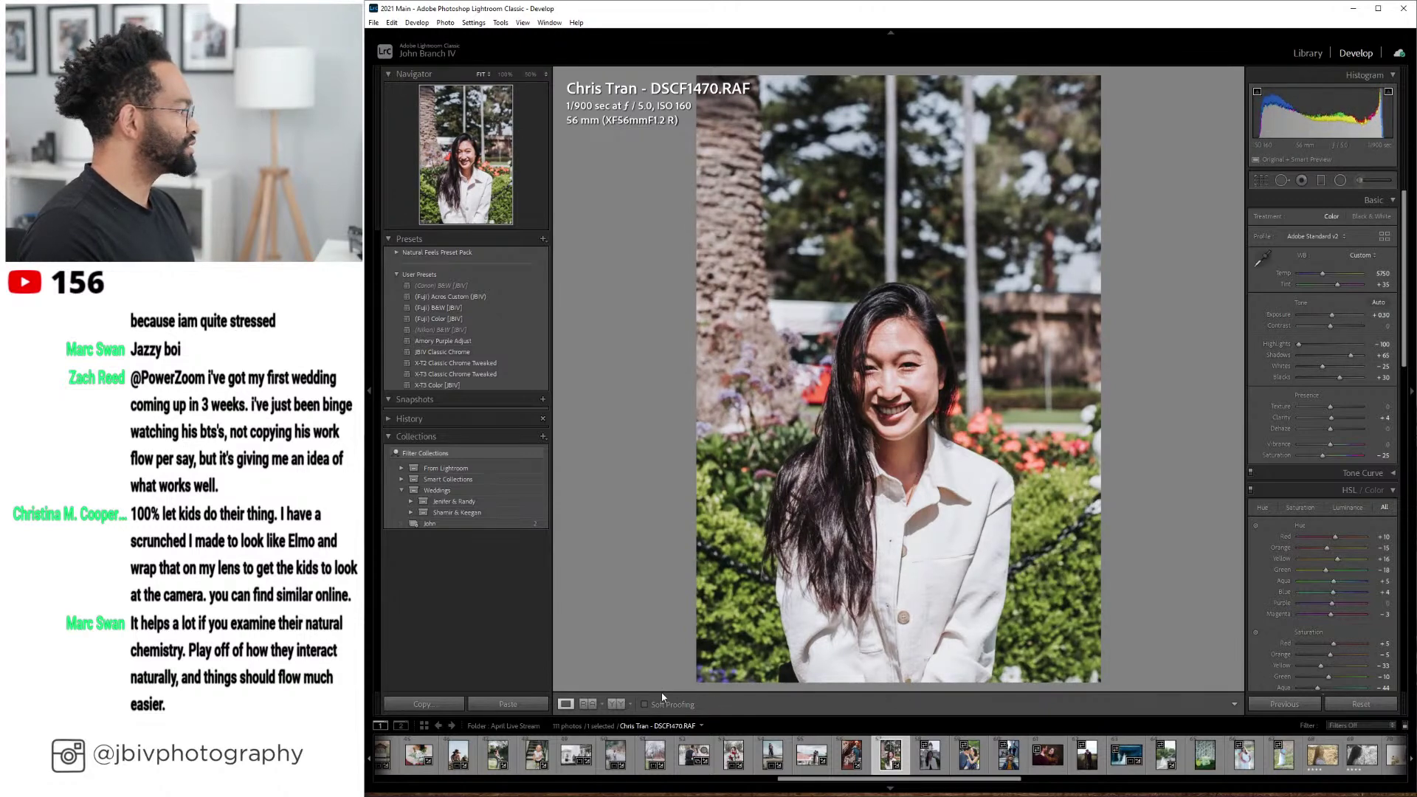
- Compare the garden portrait's before and after versions side by side and return to the single-photo view
click(618, 704)
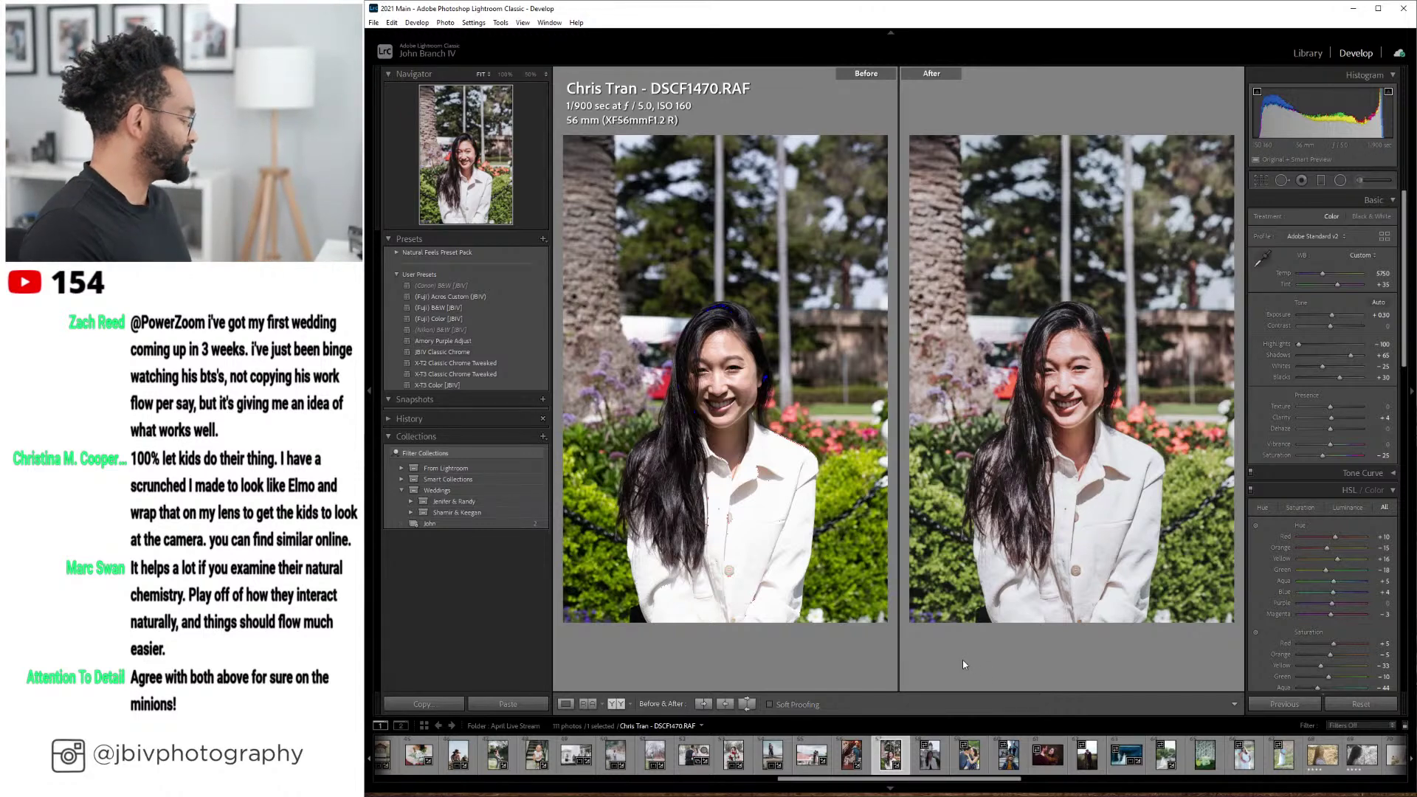
click(565, 703)
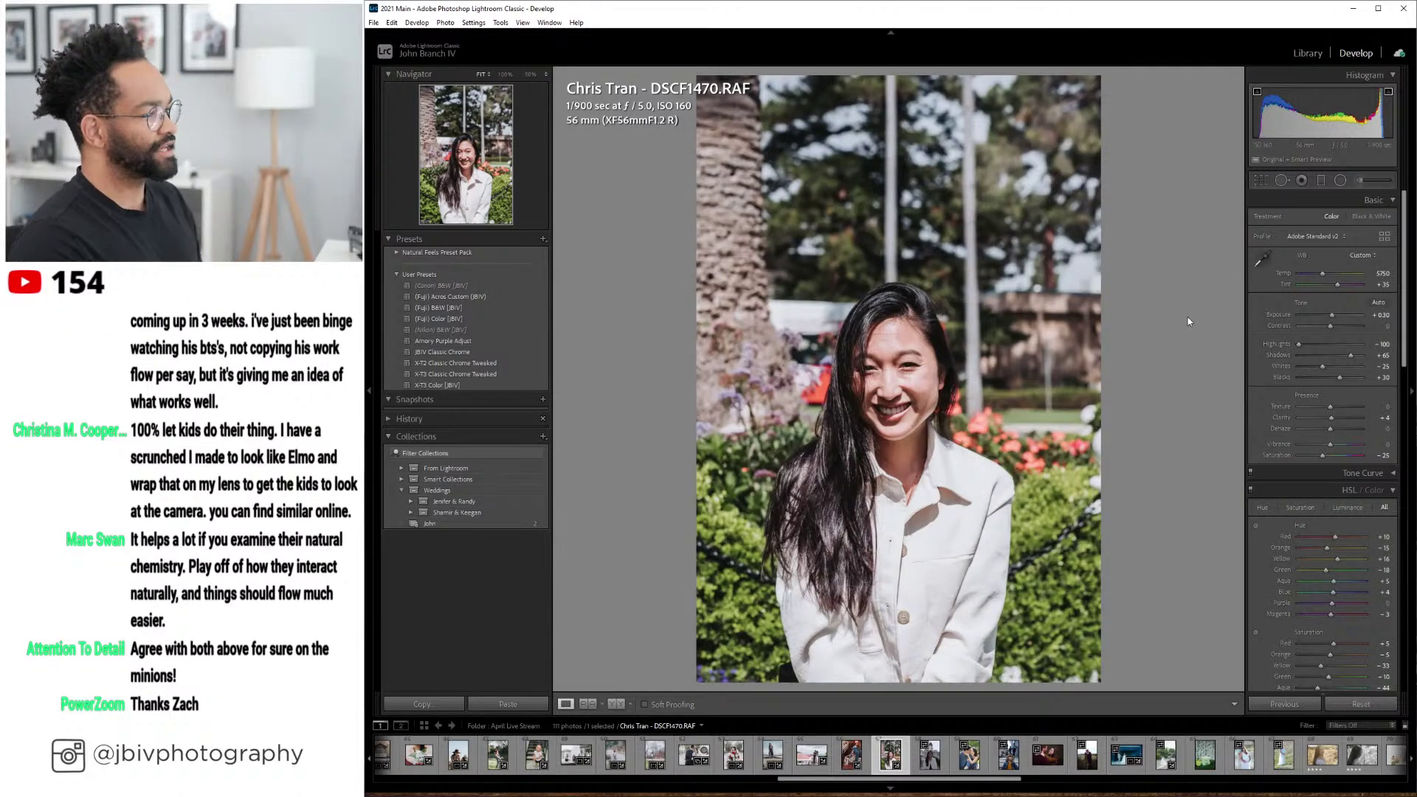
- Open the following portrait of the woman in front of the tower and apply the X-T3 Color [JBIV] preset
key(Right)
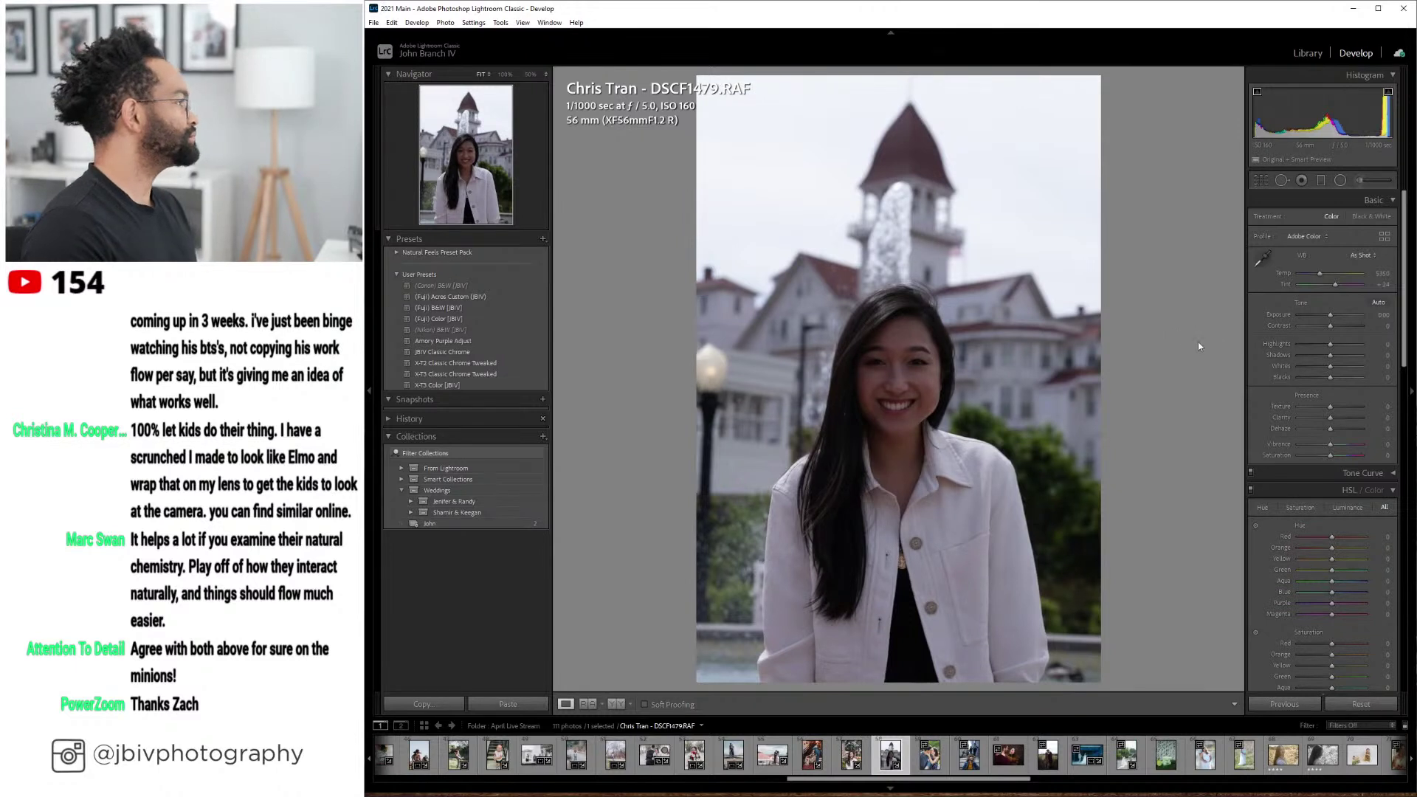
scroll(1263, 435, down, 10)
scroll(1263, 432, down, 5)
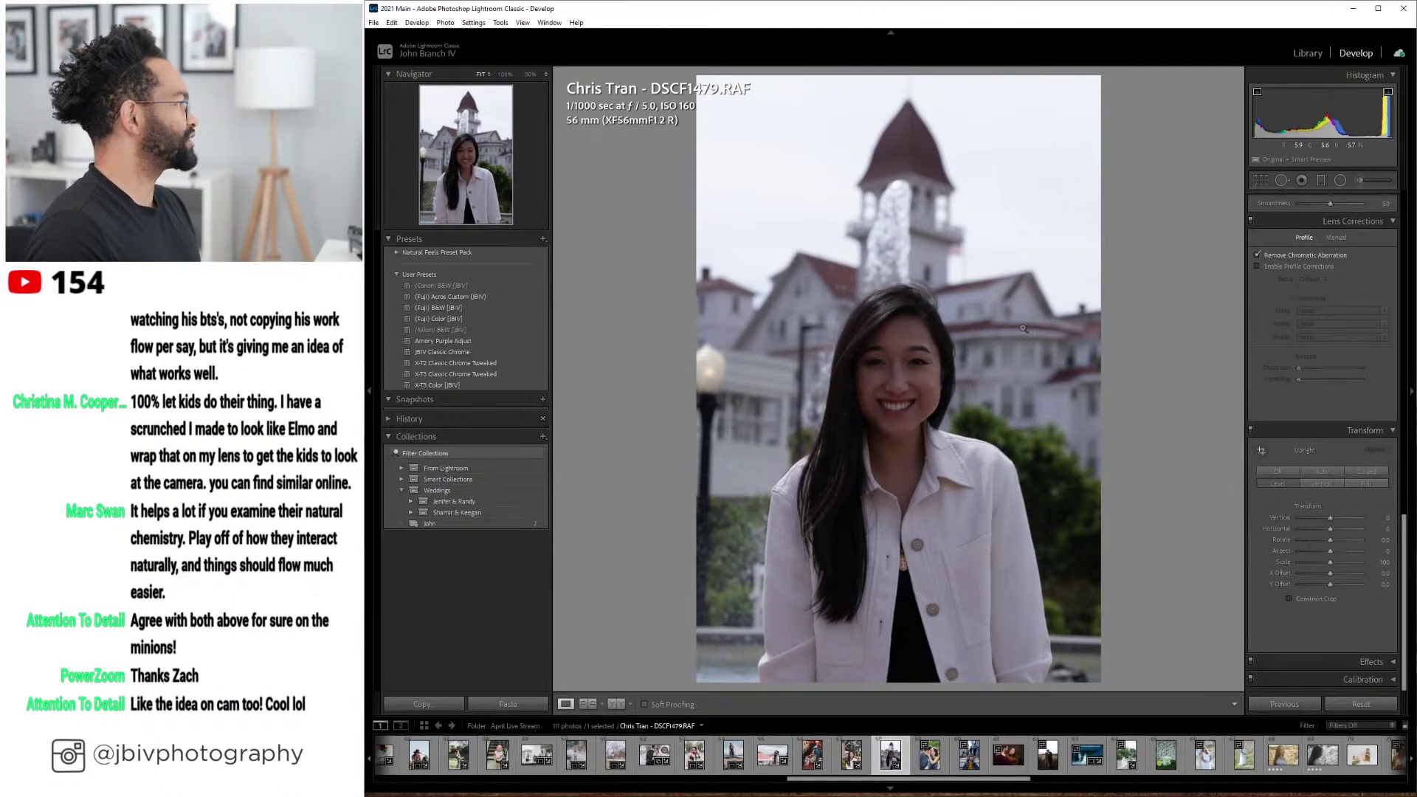
click(443, 384)
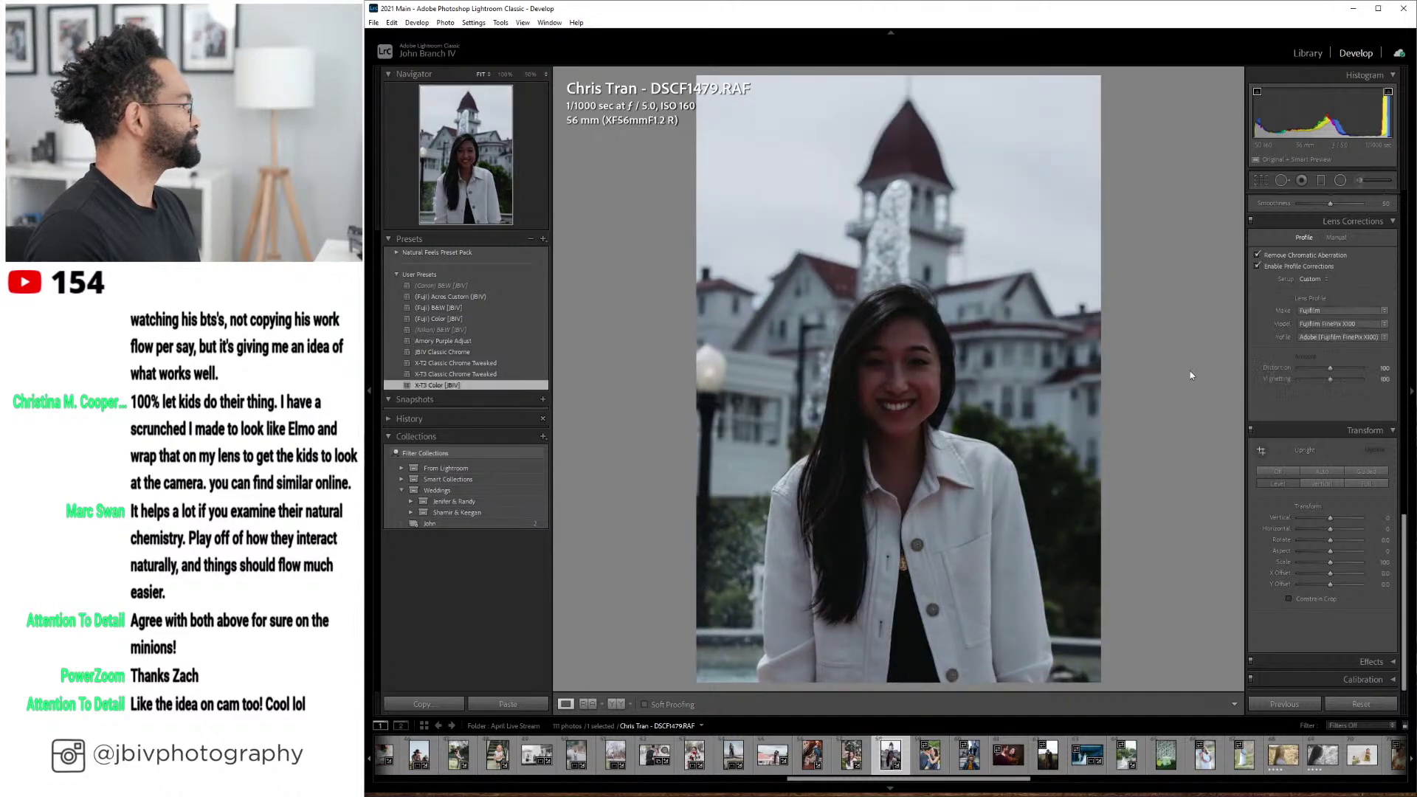
scroll(1333, 347, up, 10)
scroll(1332, 347, up, 5)
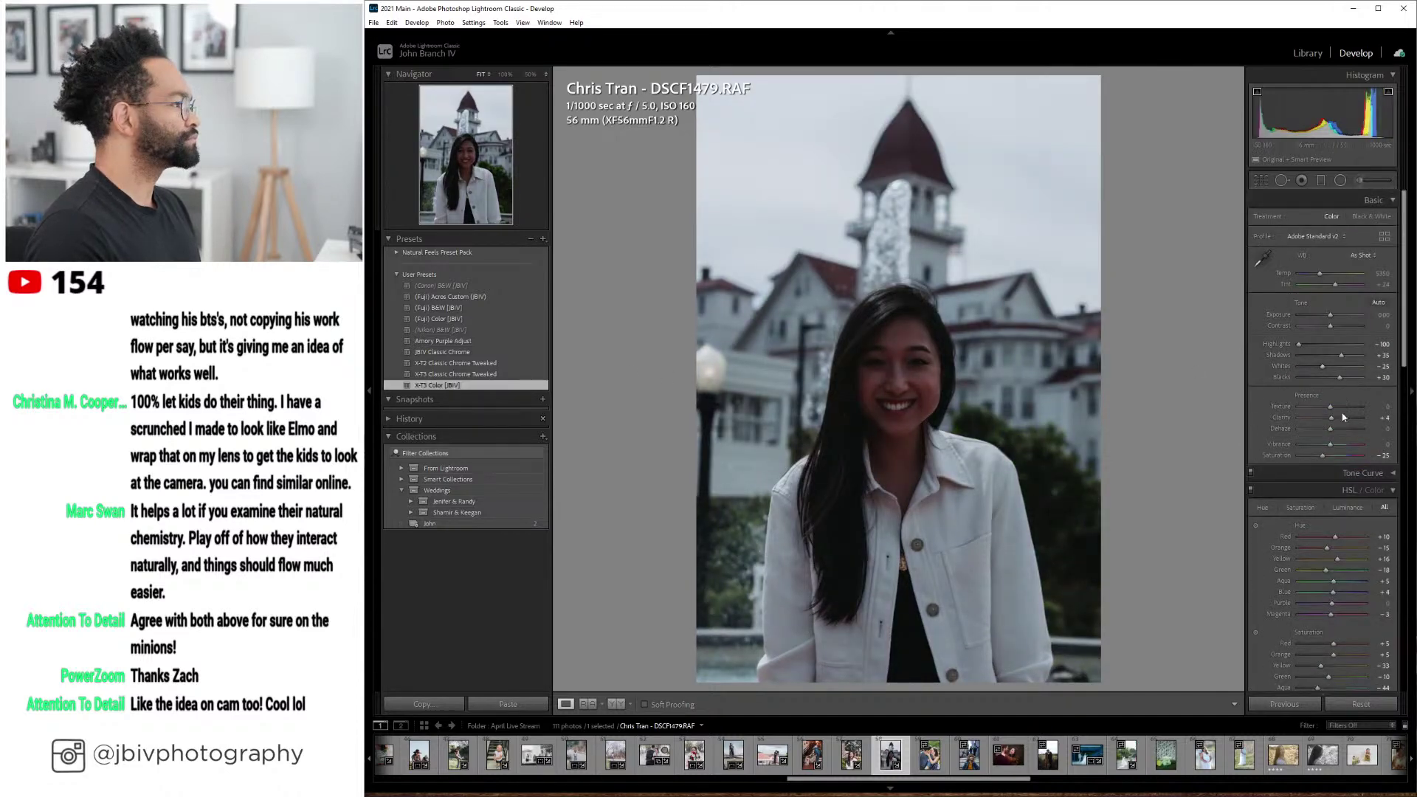
- Set the tower portrait's shadows to +50, clarity to +9, exposure to +1.20, temperature to 5500 and tint to +29
drag(1341, 355, 1335, 315)
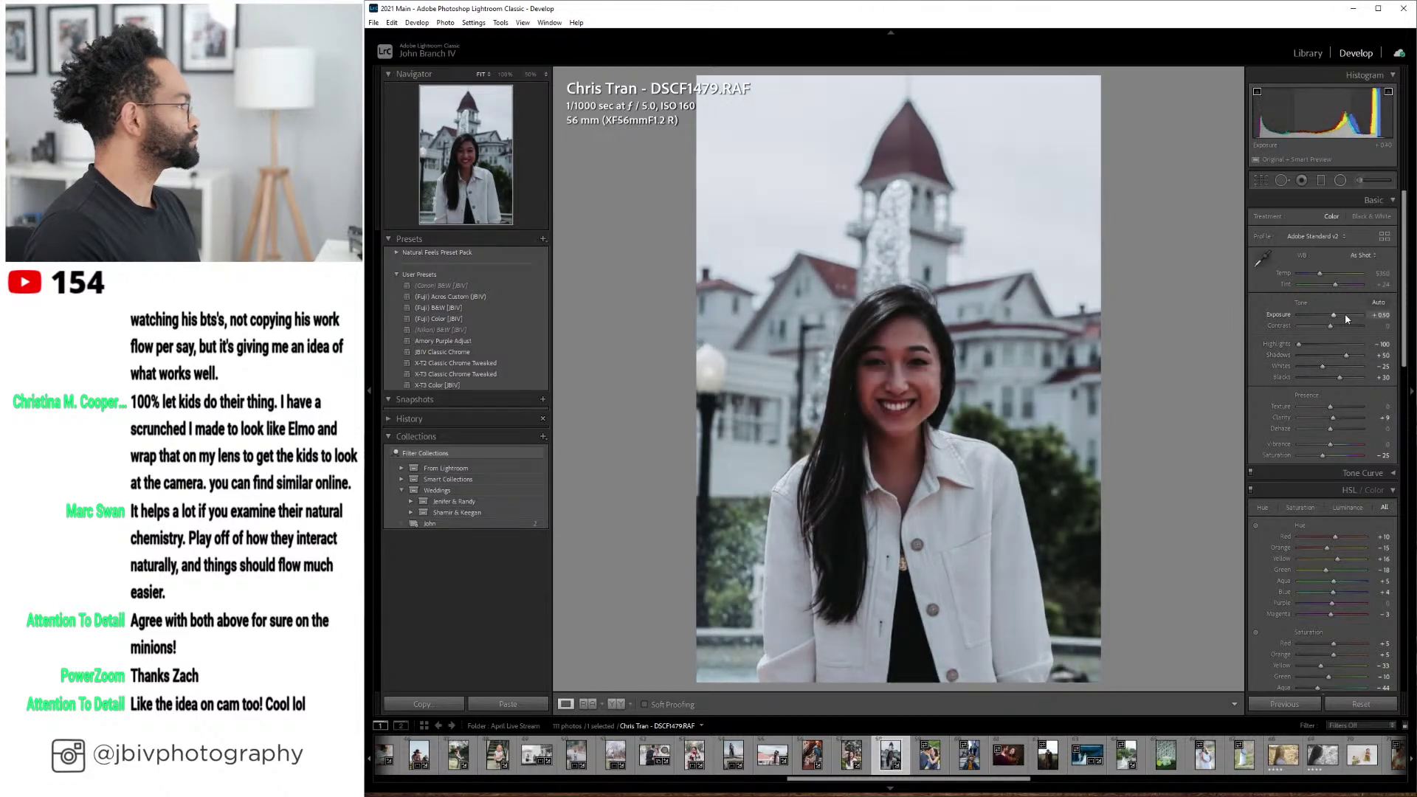
scroll(1346, 319, up, 4)
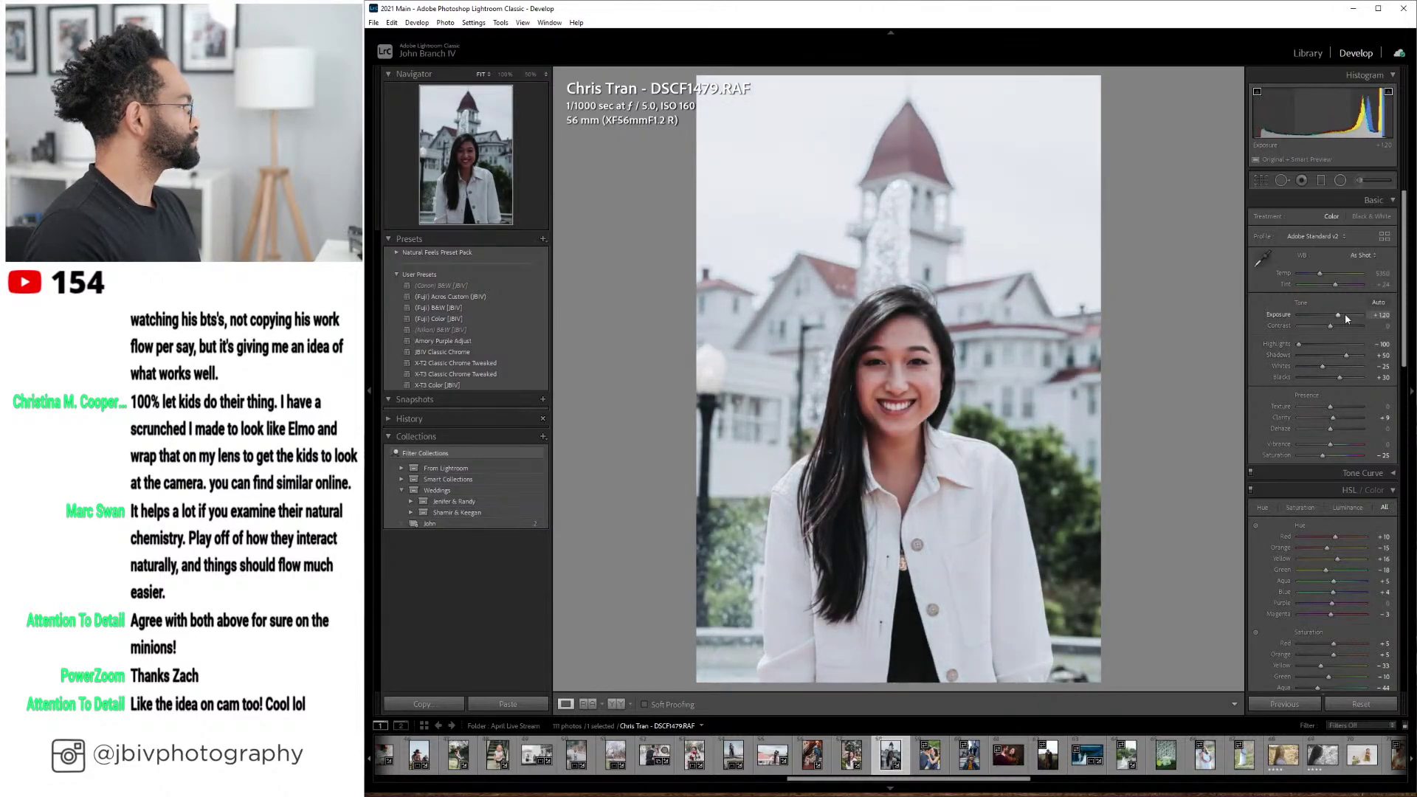
scroll(1330, 281, up, 1)
scroll(1317, 273, up, 1)
drag(1338, 316, 1341, 317)
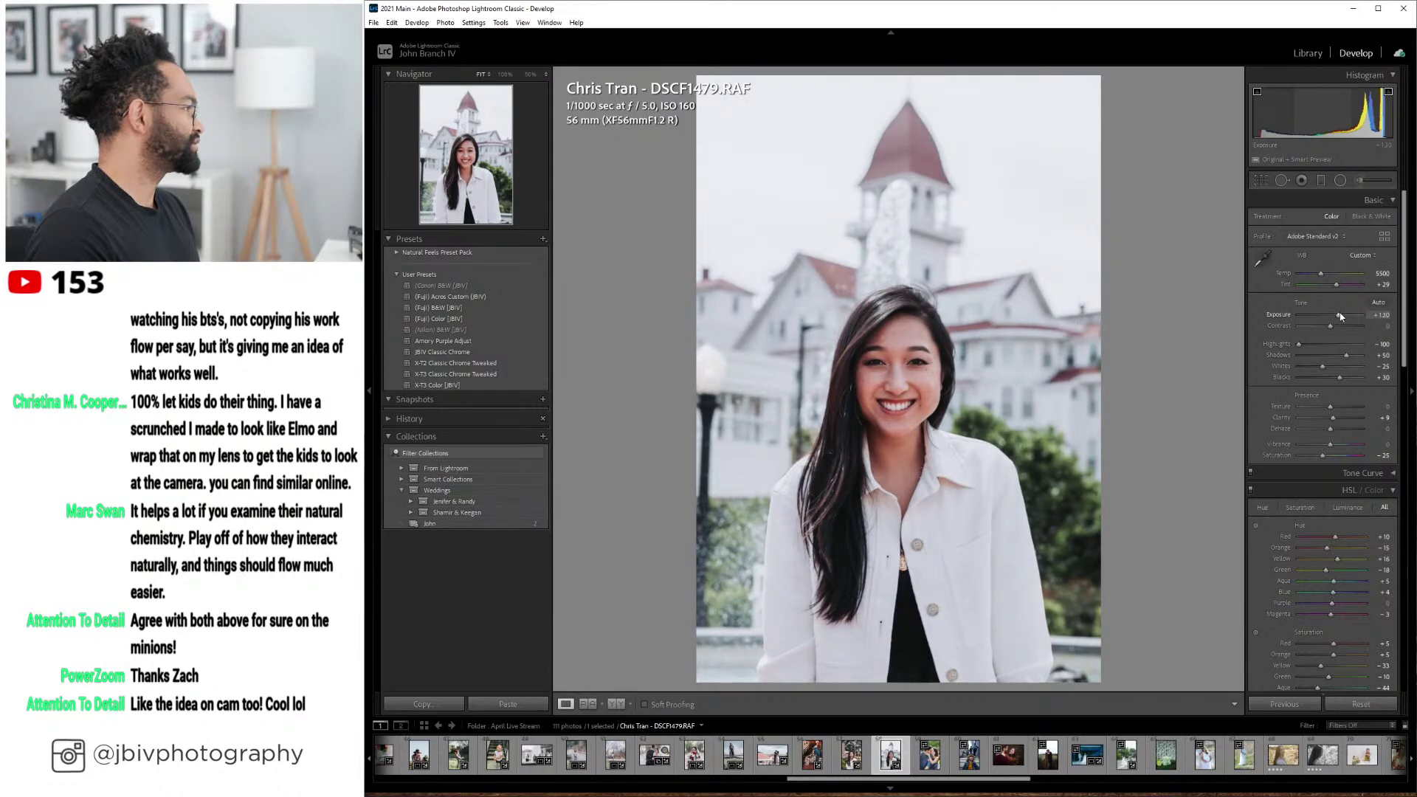
- Compare the tower portrait's before and after versions, and view it beside the garden portrait in the library's Survey view
click(608, 703)
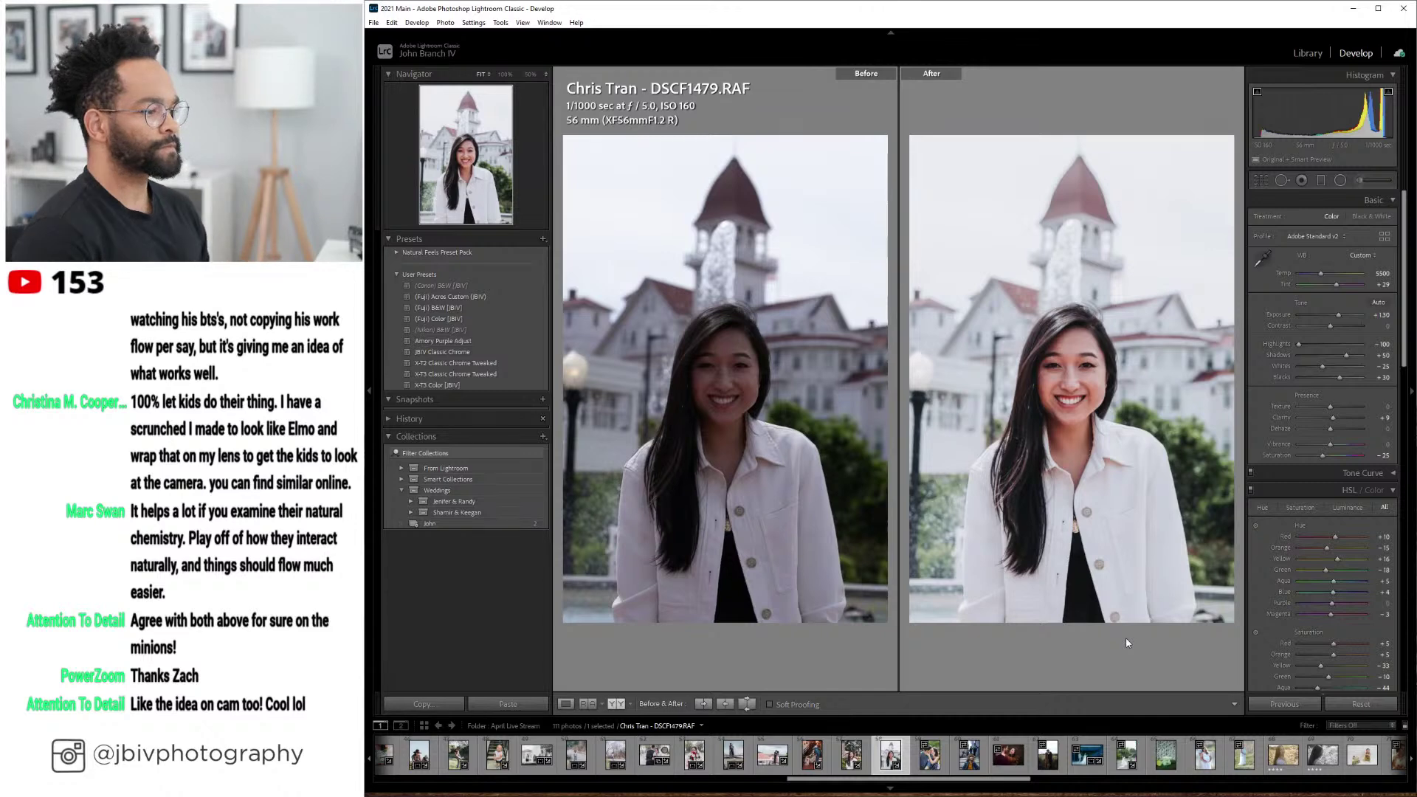
click(566, 703)
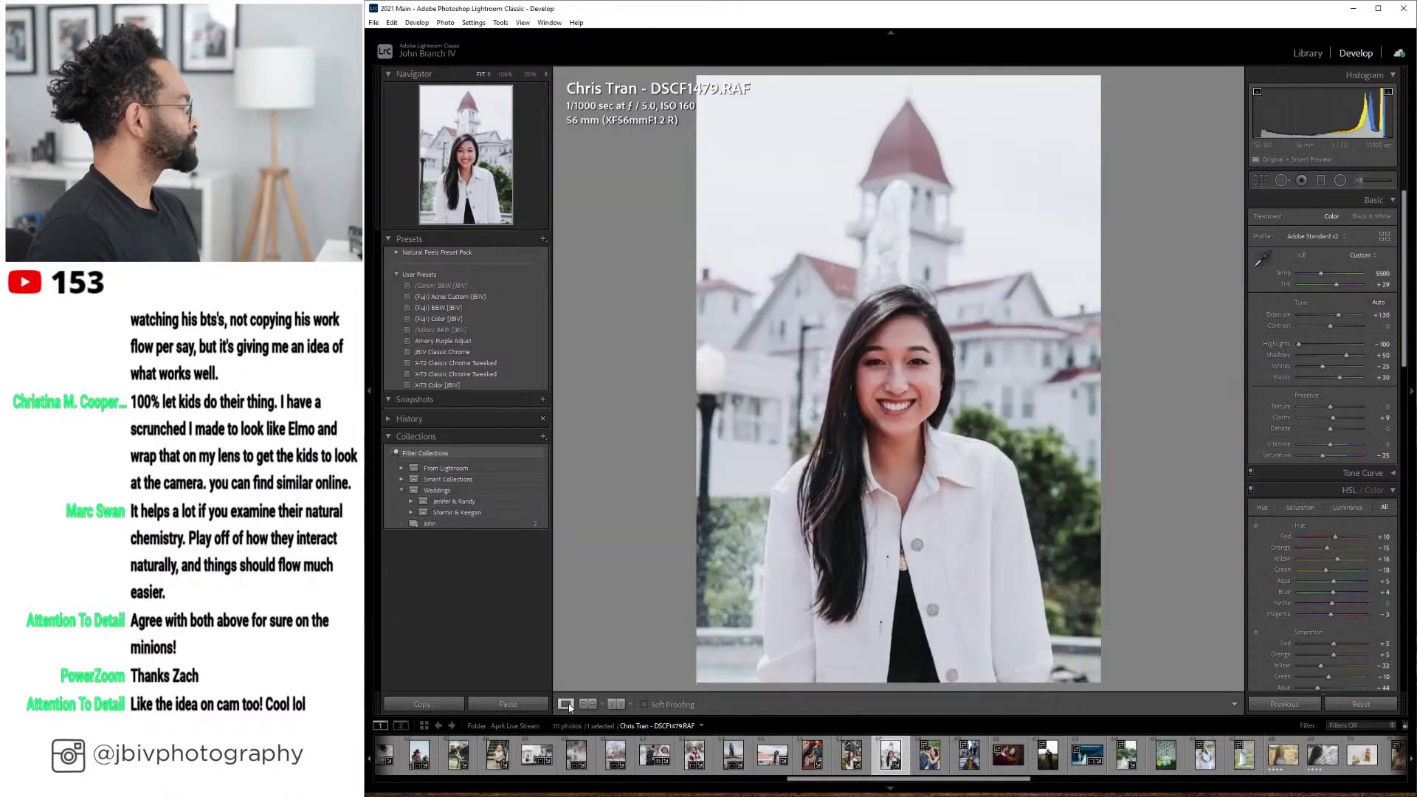
key(g)
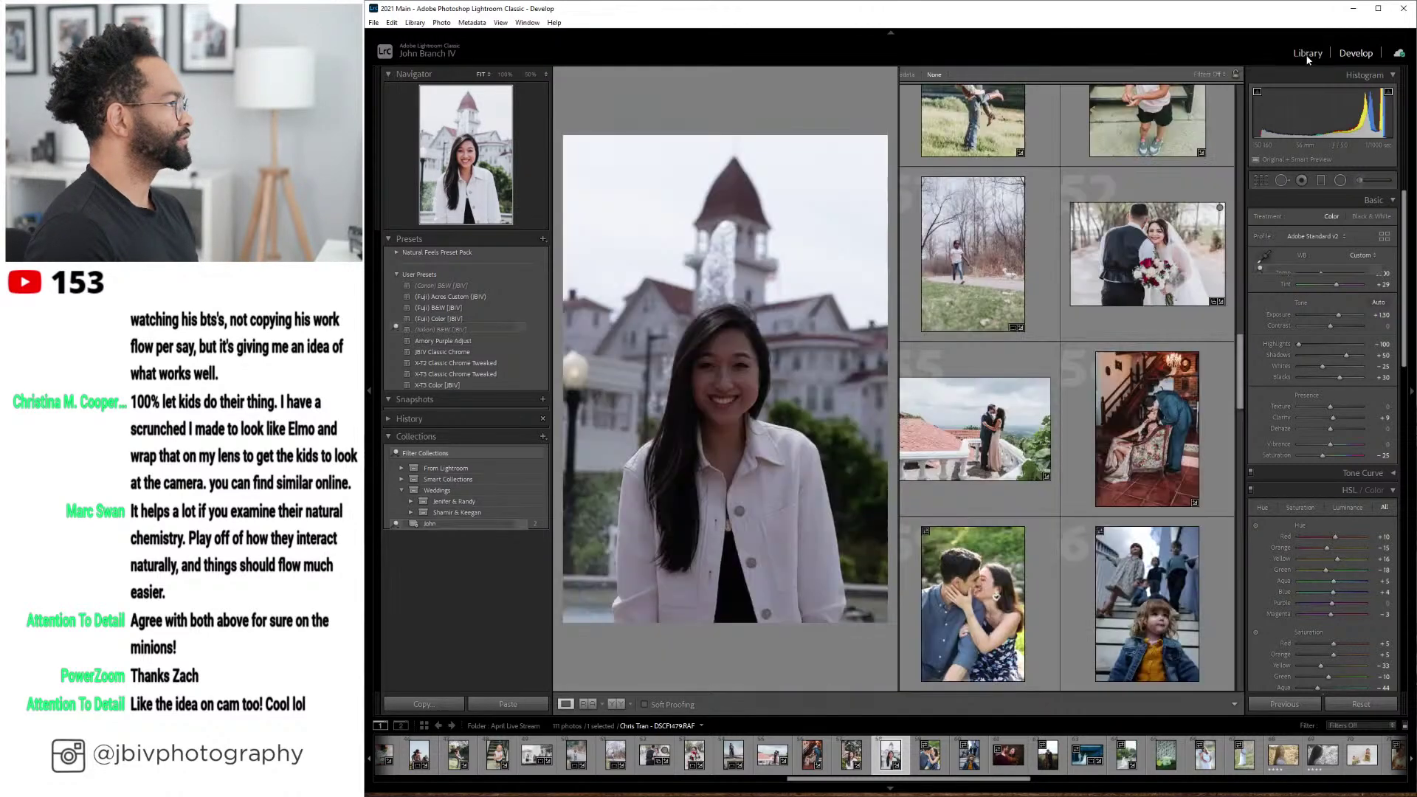
key(shift+Left)
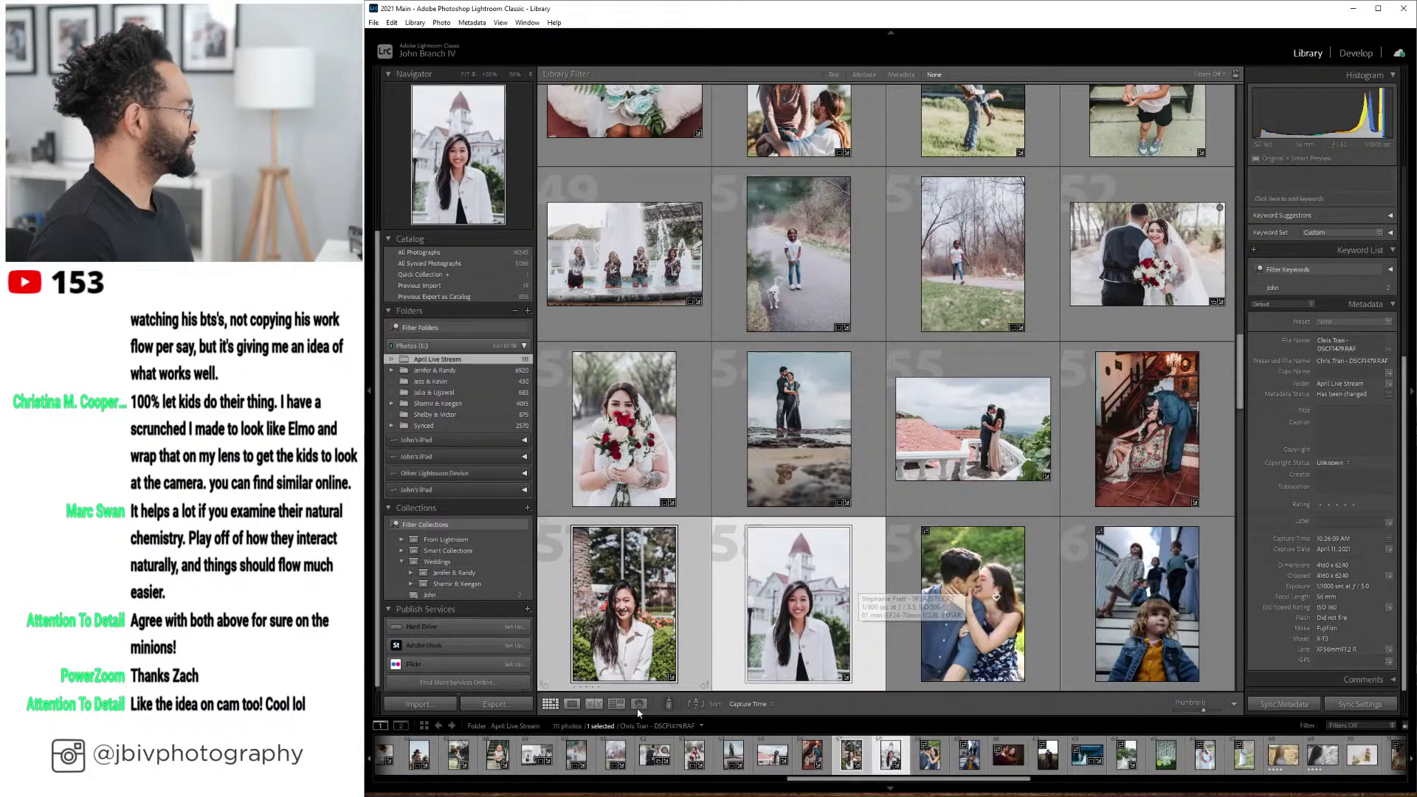
click(617, 703)
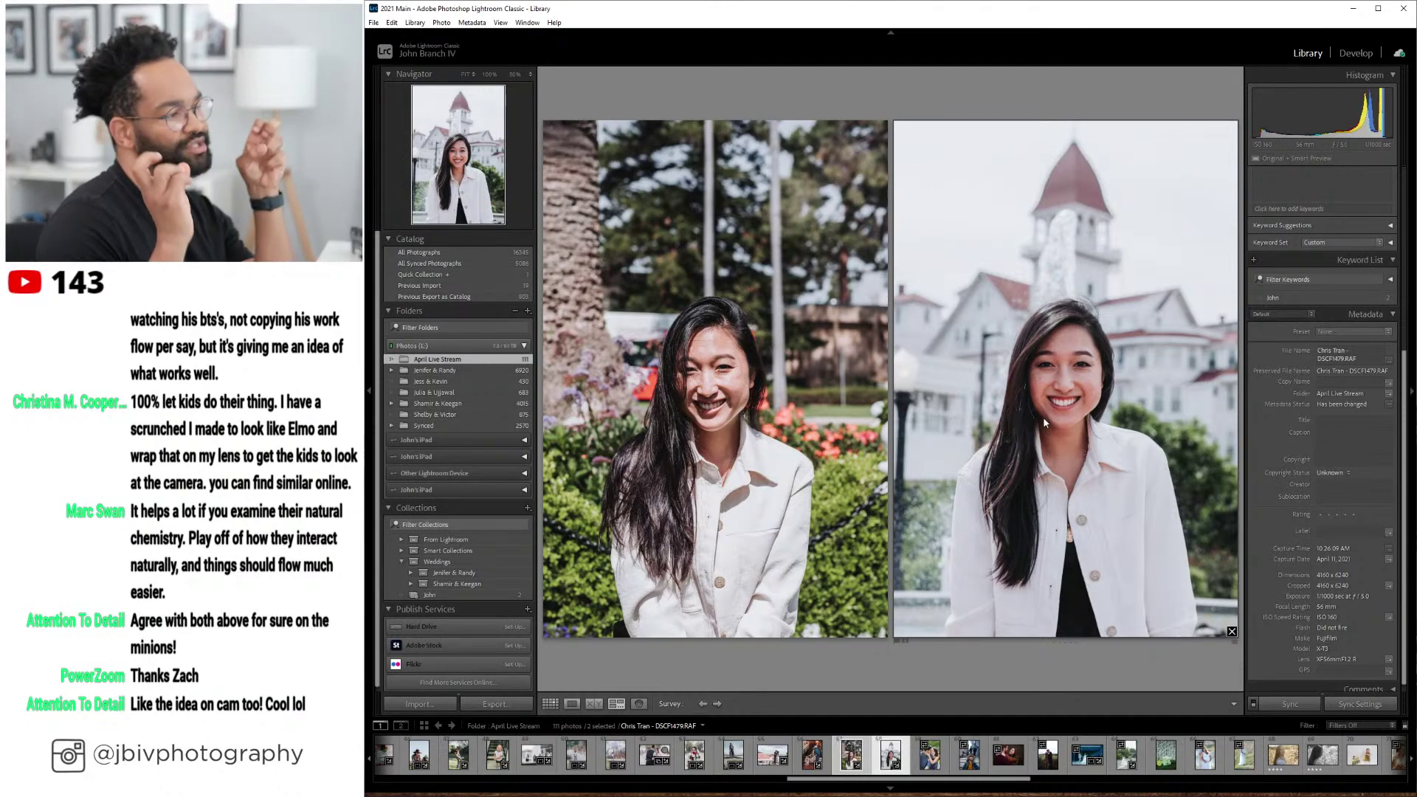
click(550, 704)
- Select the photo of the embracing couple in the blue shirt and floral dress in the library grid
scroll(797, 315, down, 2)
scroll(797, 315, up, 1)
click(966, 253)
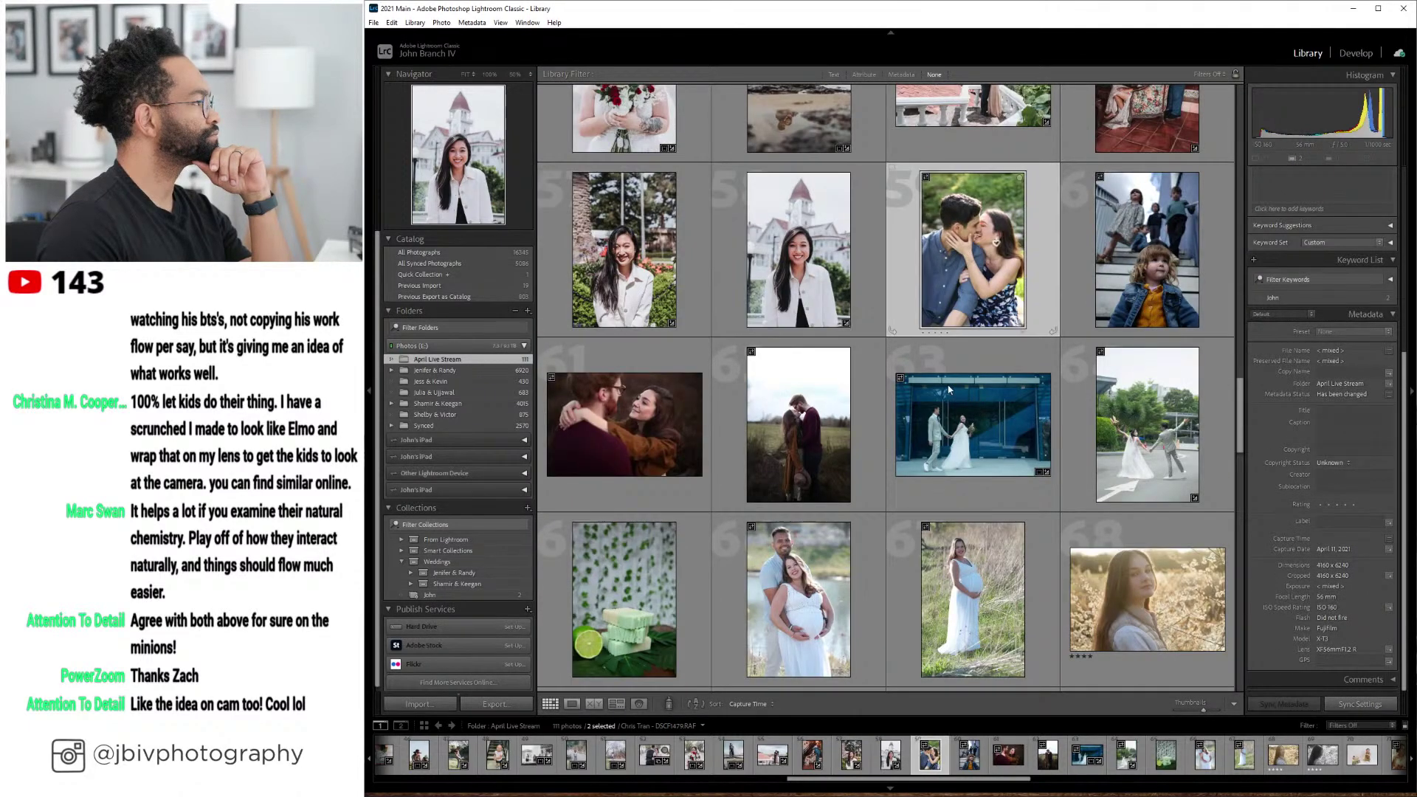
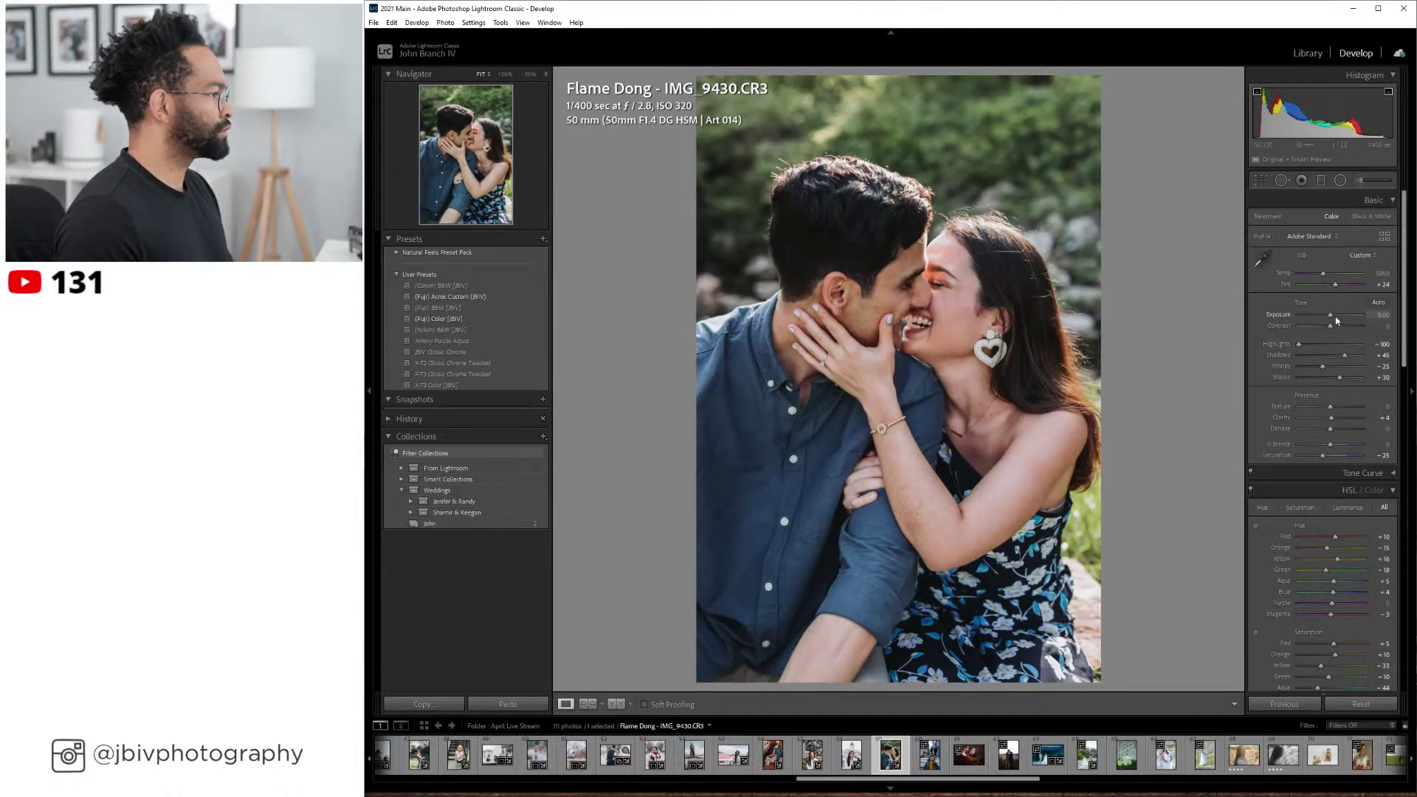
- Set the embracing couple photo's exposure to +0.40, clarity to +9, shadows to +30, temperature to 5900 and tint to +29
drag(1331, 316, 1337, 320)
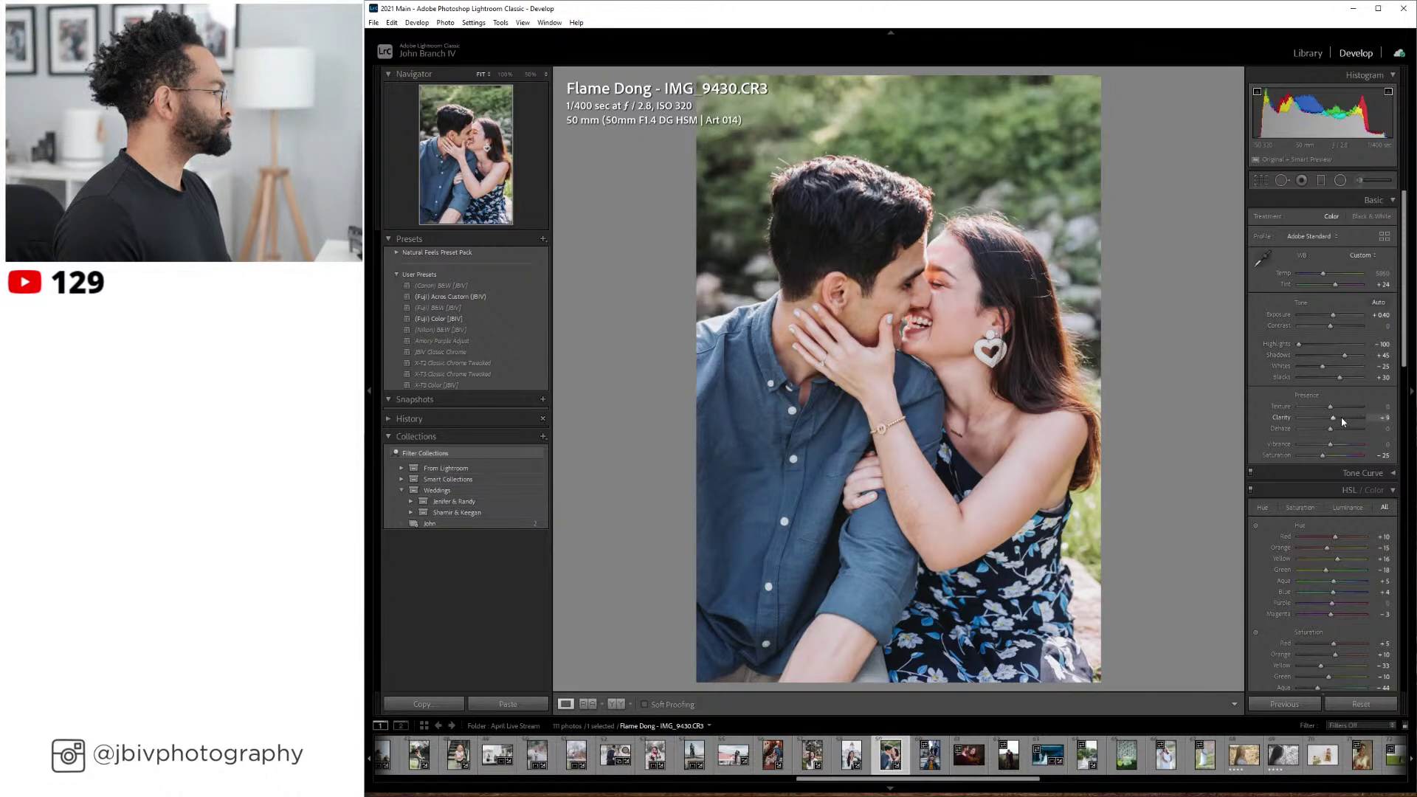
drag(1344, 355, 1340, 356)
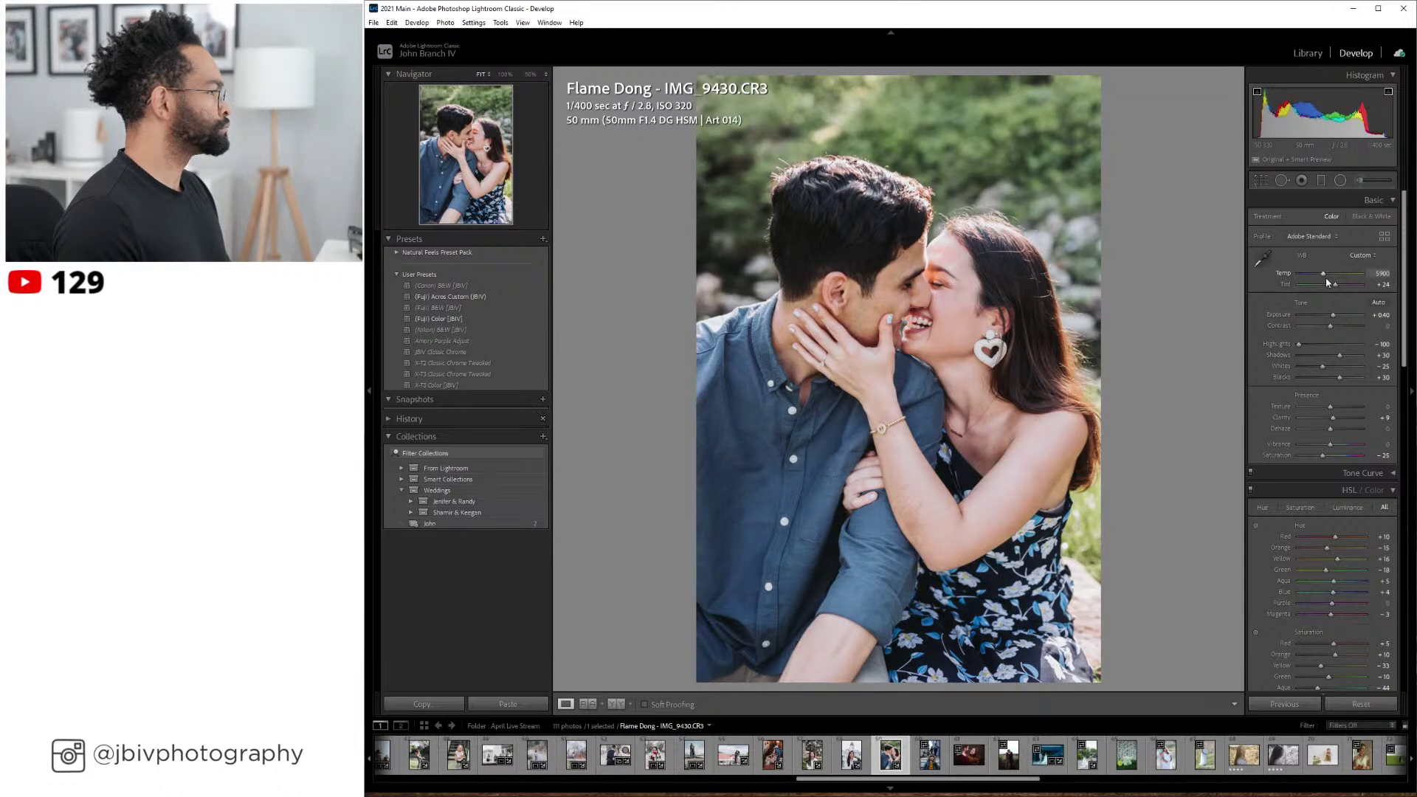
drag(1331, 285, 1332, 287)
- Compare the embracing couple photo's before and after versions side by side and return to the single-photo view
click(622, 704)
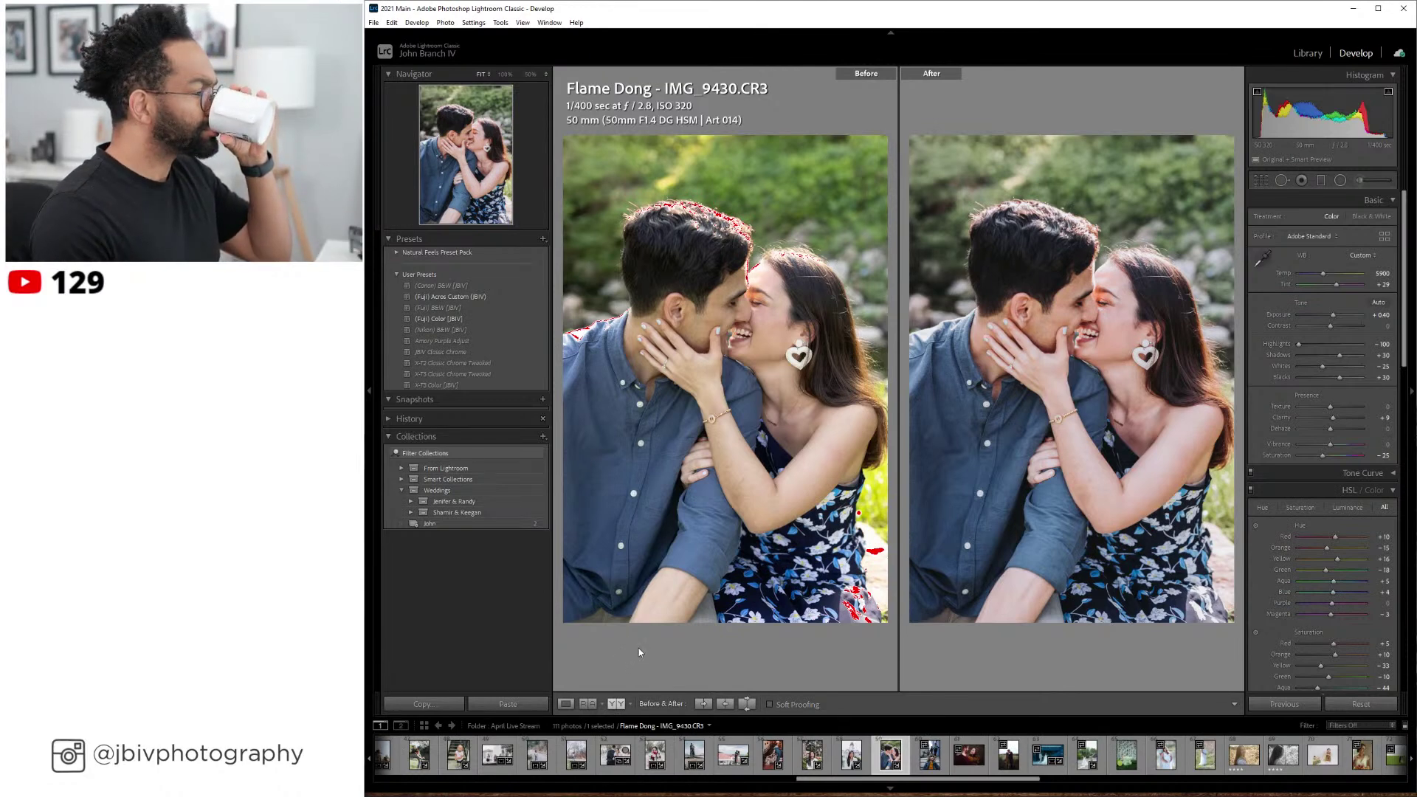
click(566, 704)
- Open the following photo of the children on the stairs and apply the Level Upright correction
key(Right)
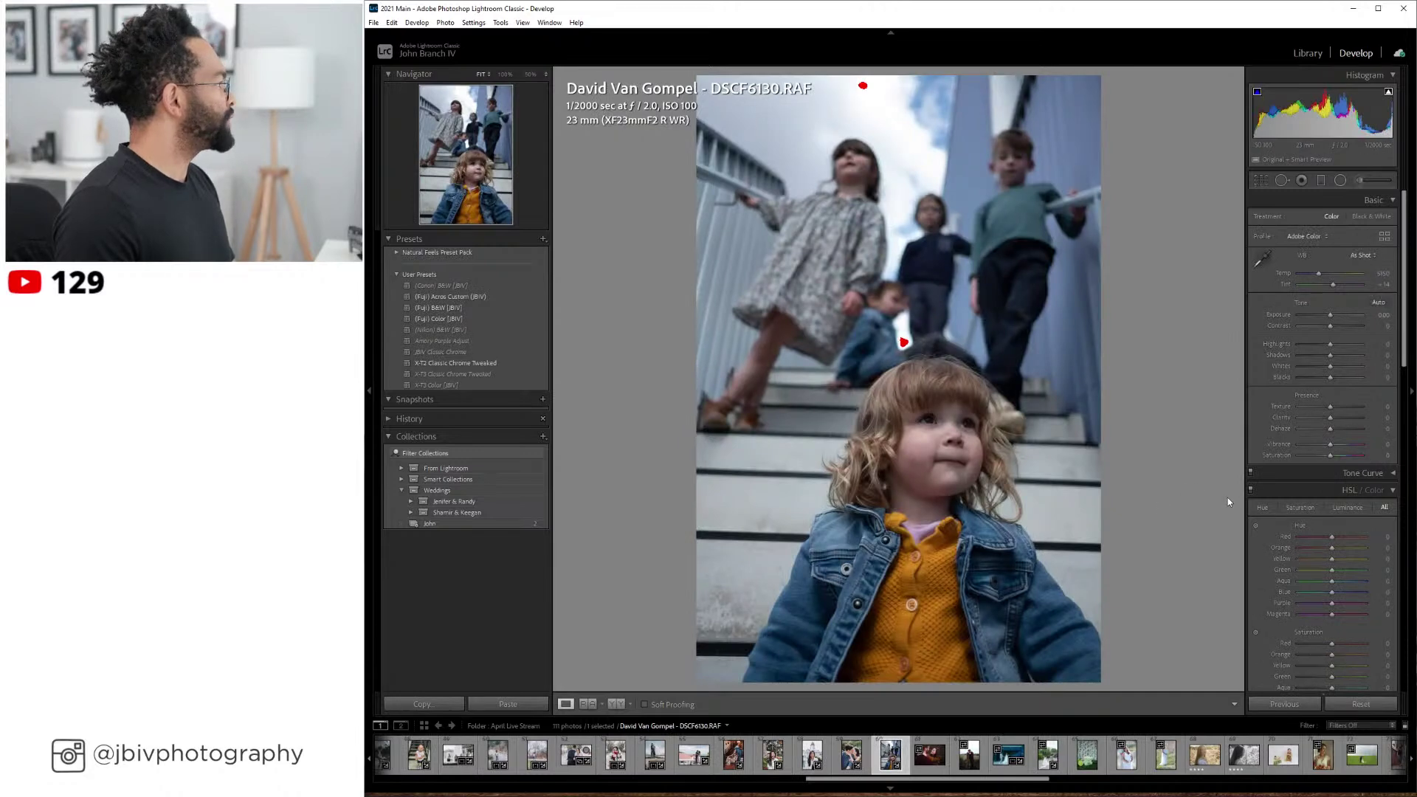
scroll(1265, 481, down, 10)
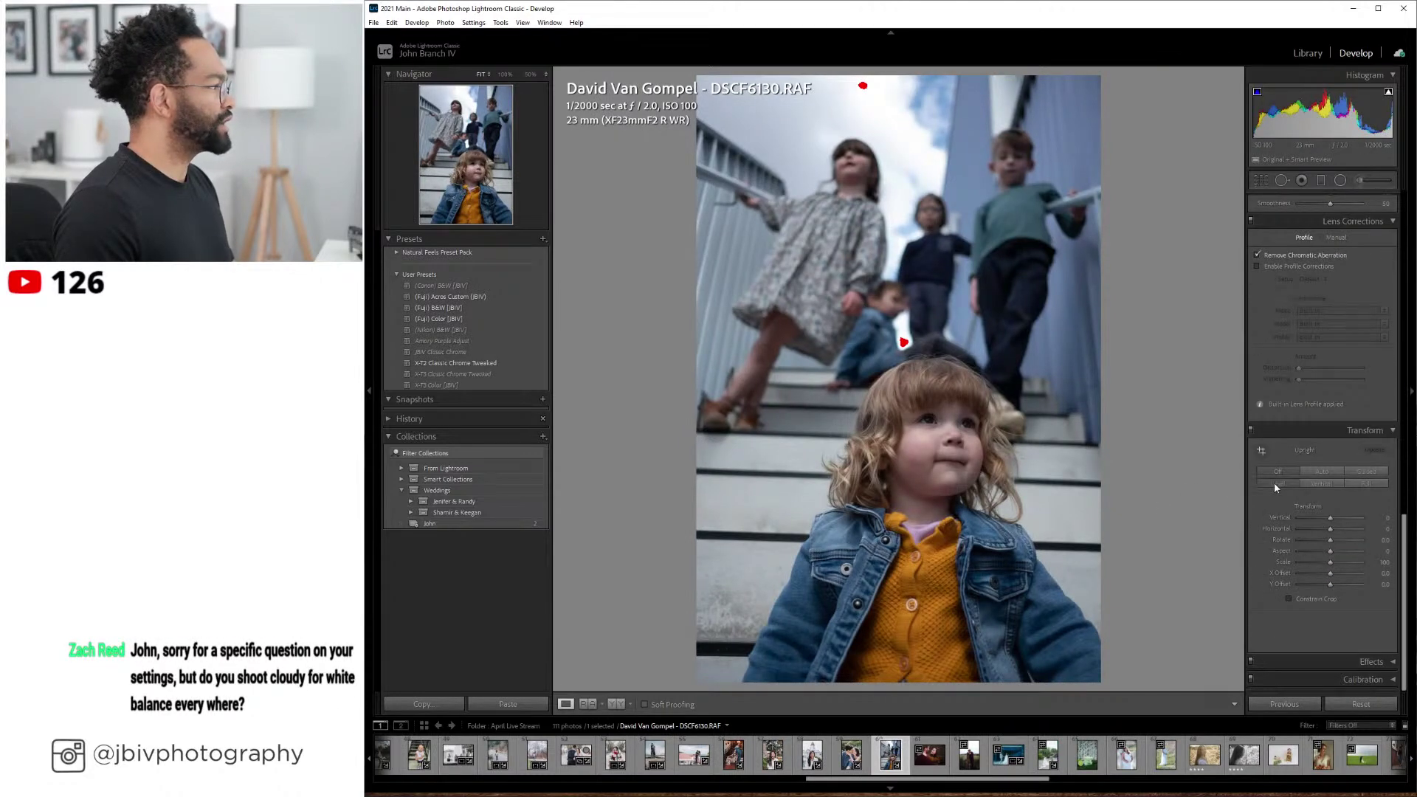
click(1274, 481)
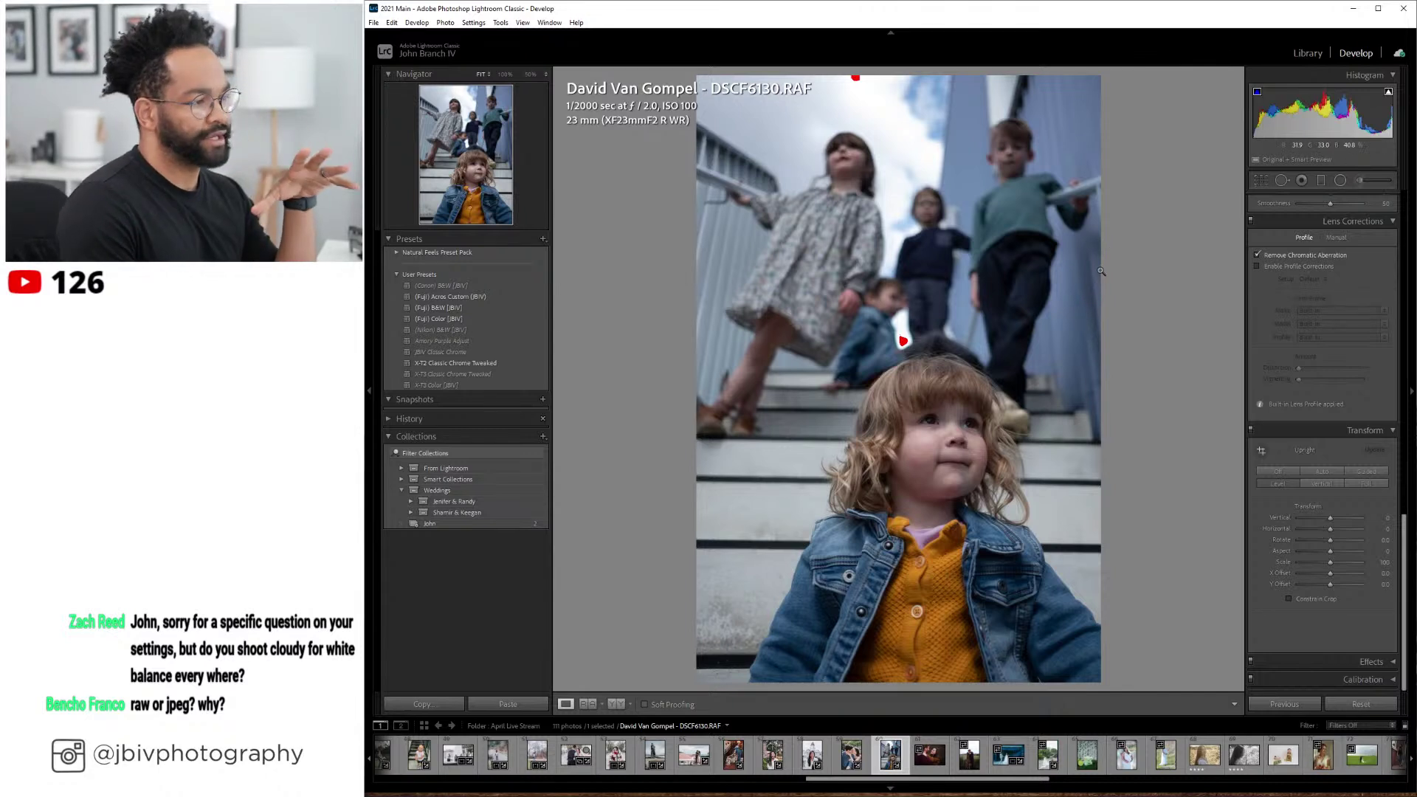
- Apply the (Fuji) Color [JBIV] preset to the photo of the children on the stairs
click(1307, 54)
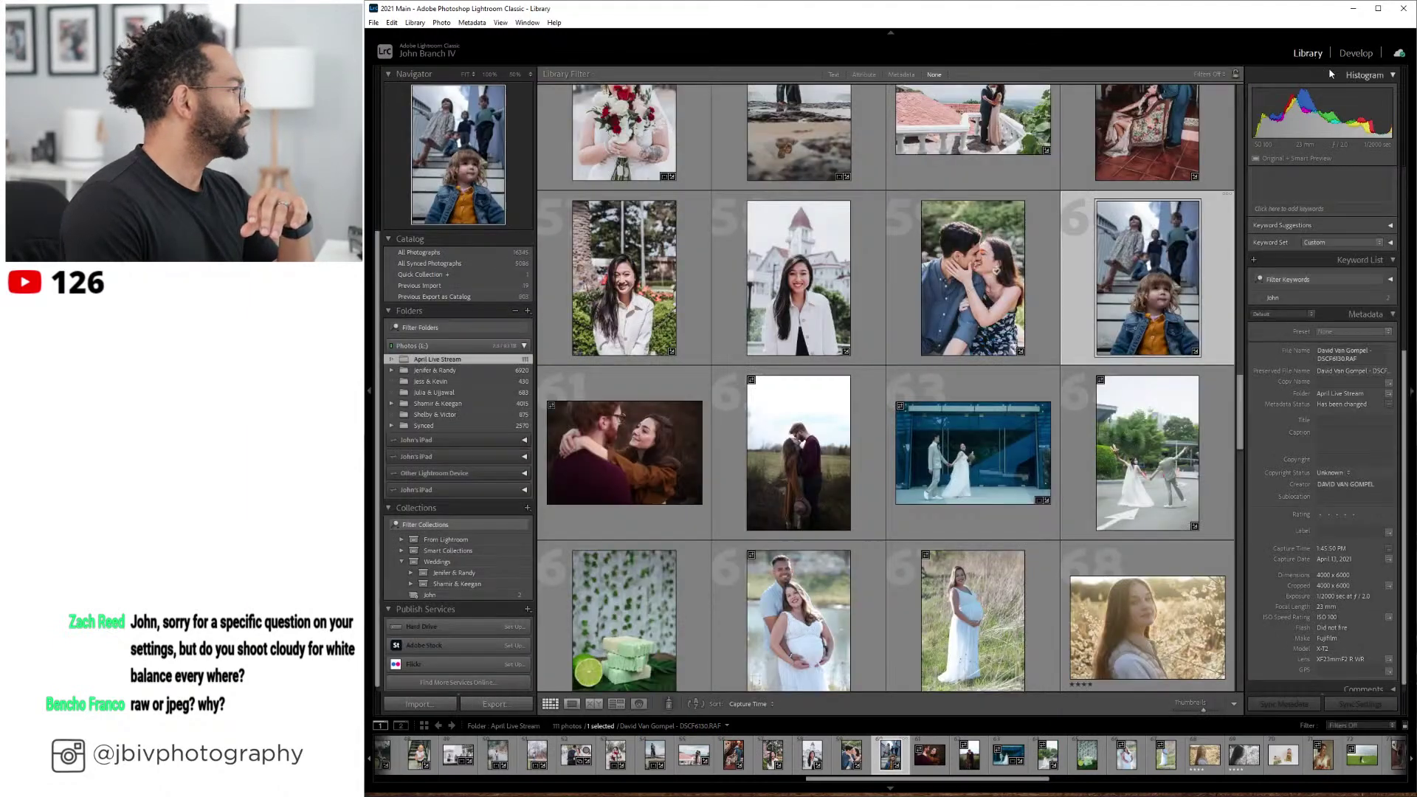
click(1355, 54)
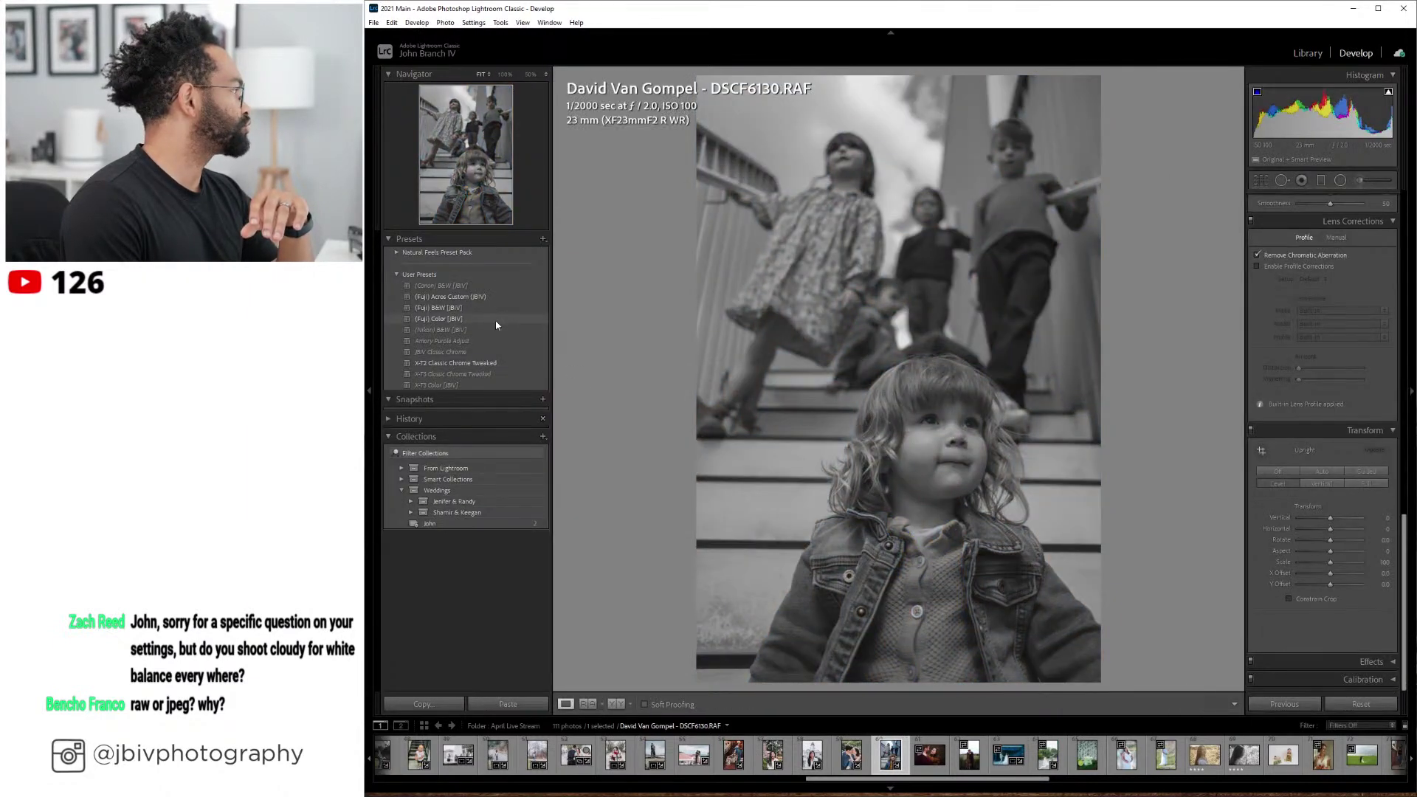
click(497, 319)
scroll(1318, 302, up, 10)
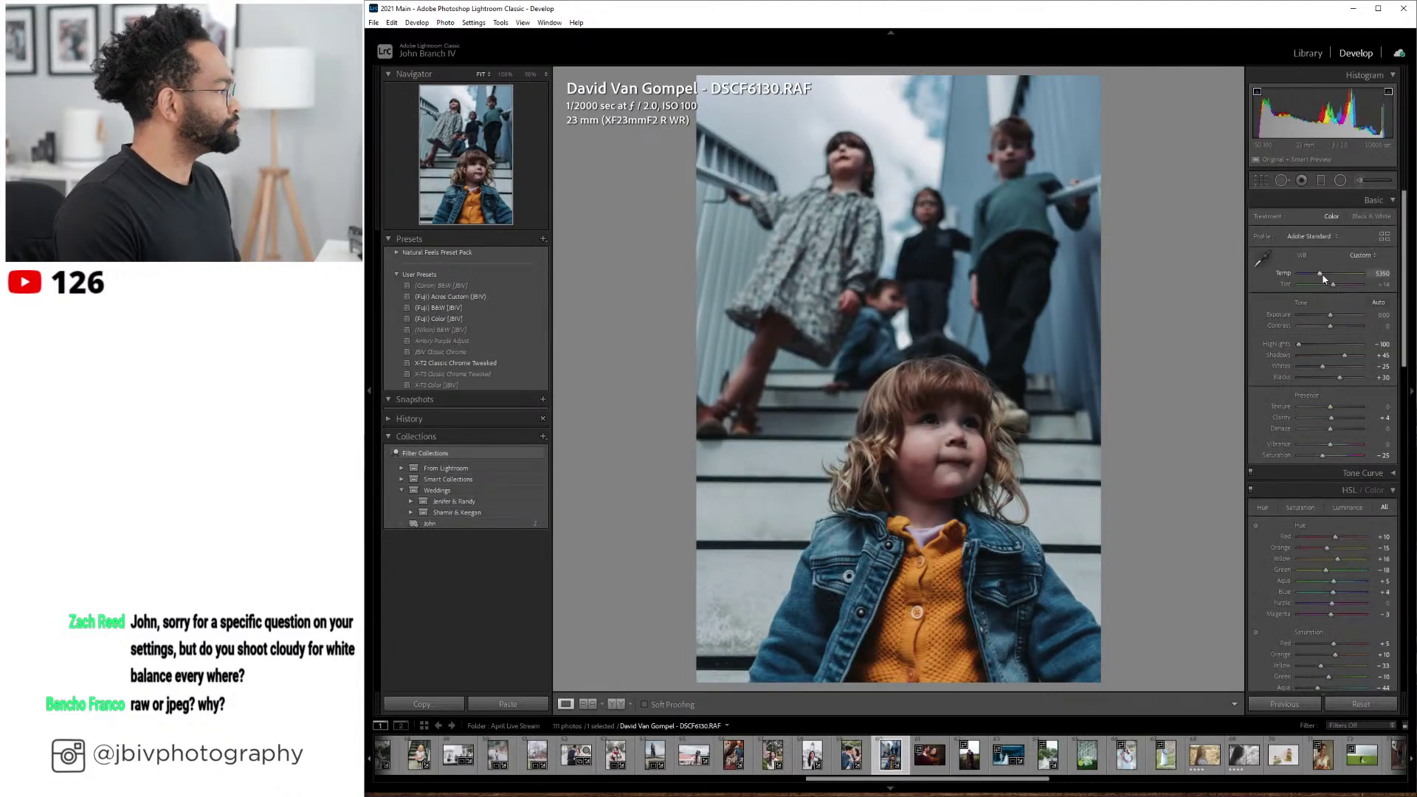
- Set the children photo's temperature to 6000, exposure to +0.70 and clarity to +9
drag(1323, 277, 1339, 318)
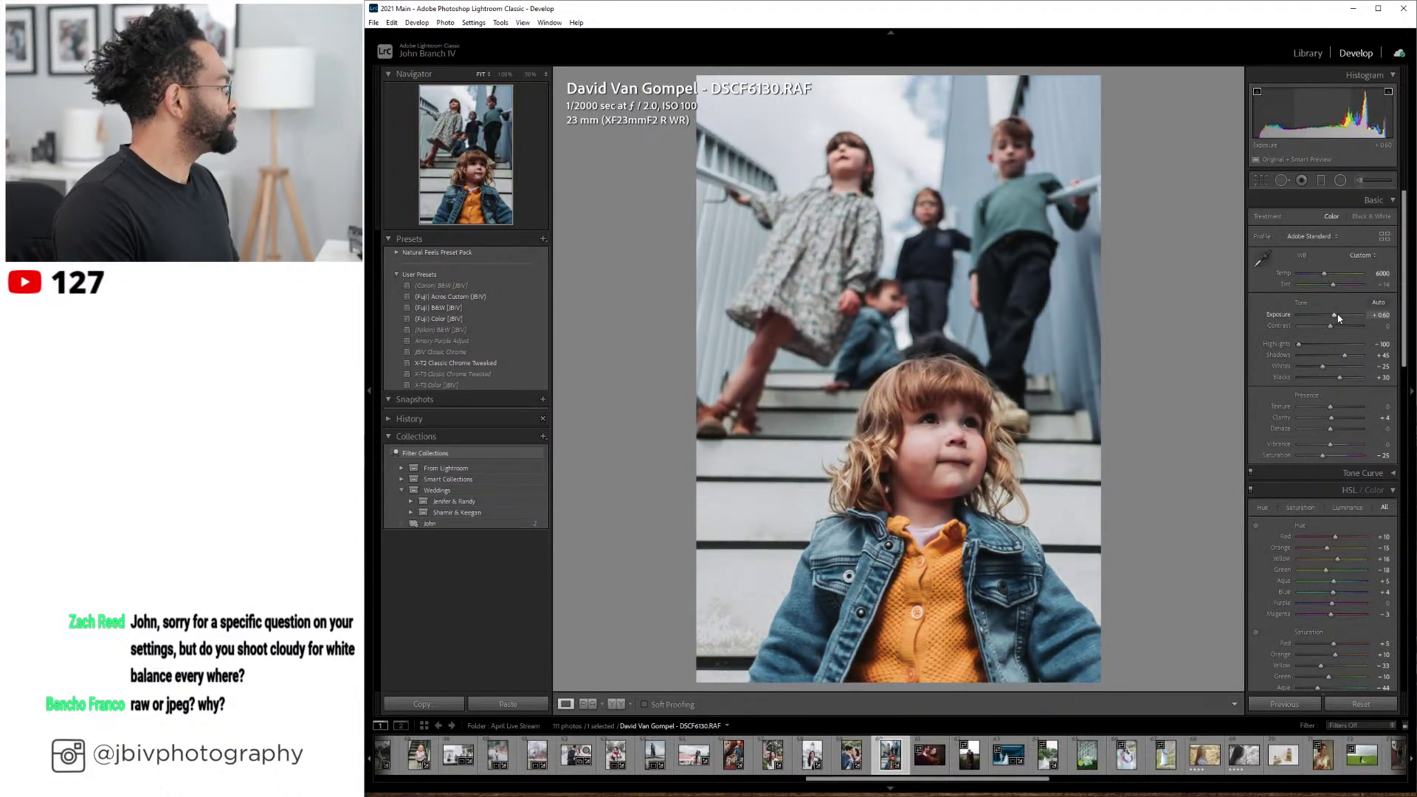
drag(1343, 418, 1347, 421)
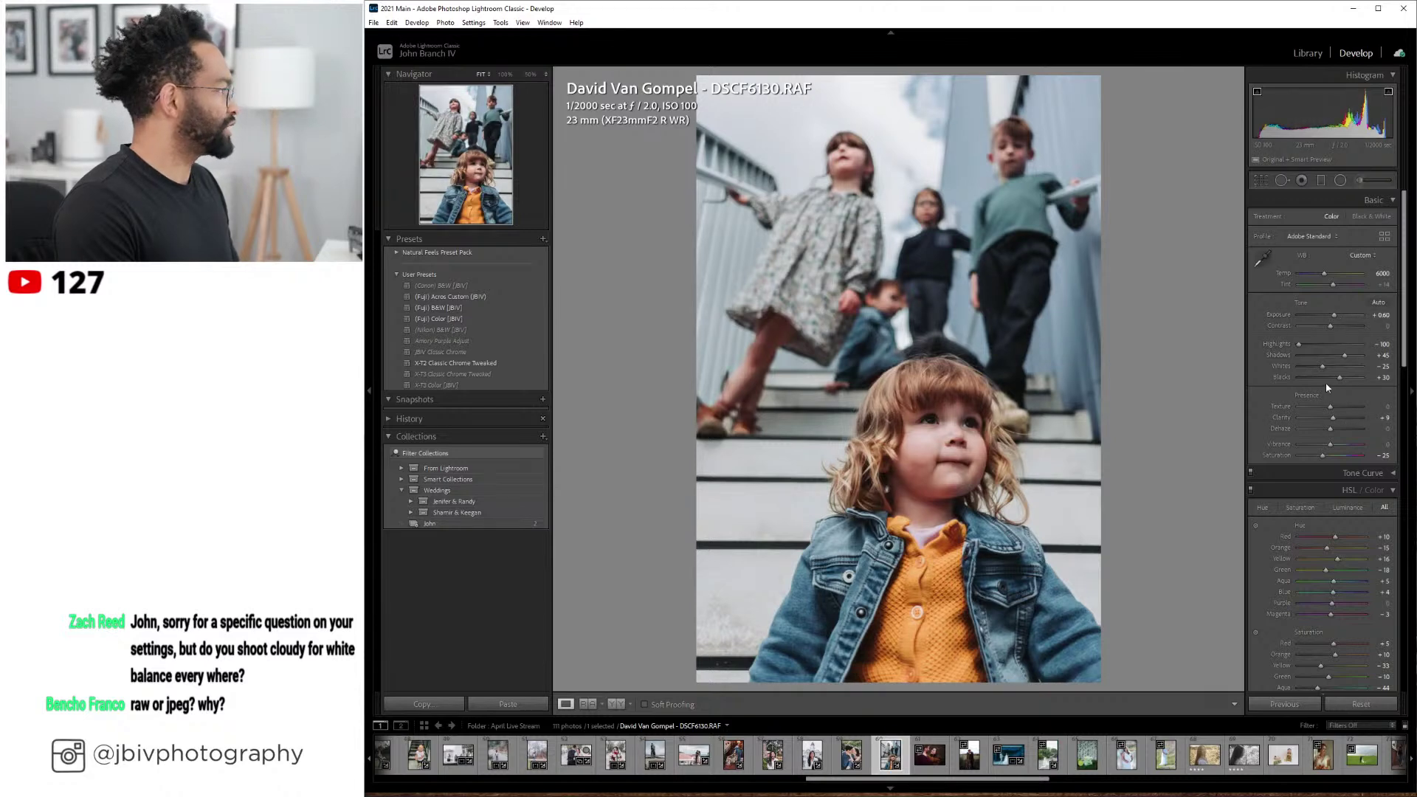
scroll(1290, 369, down, 8)
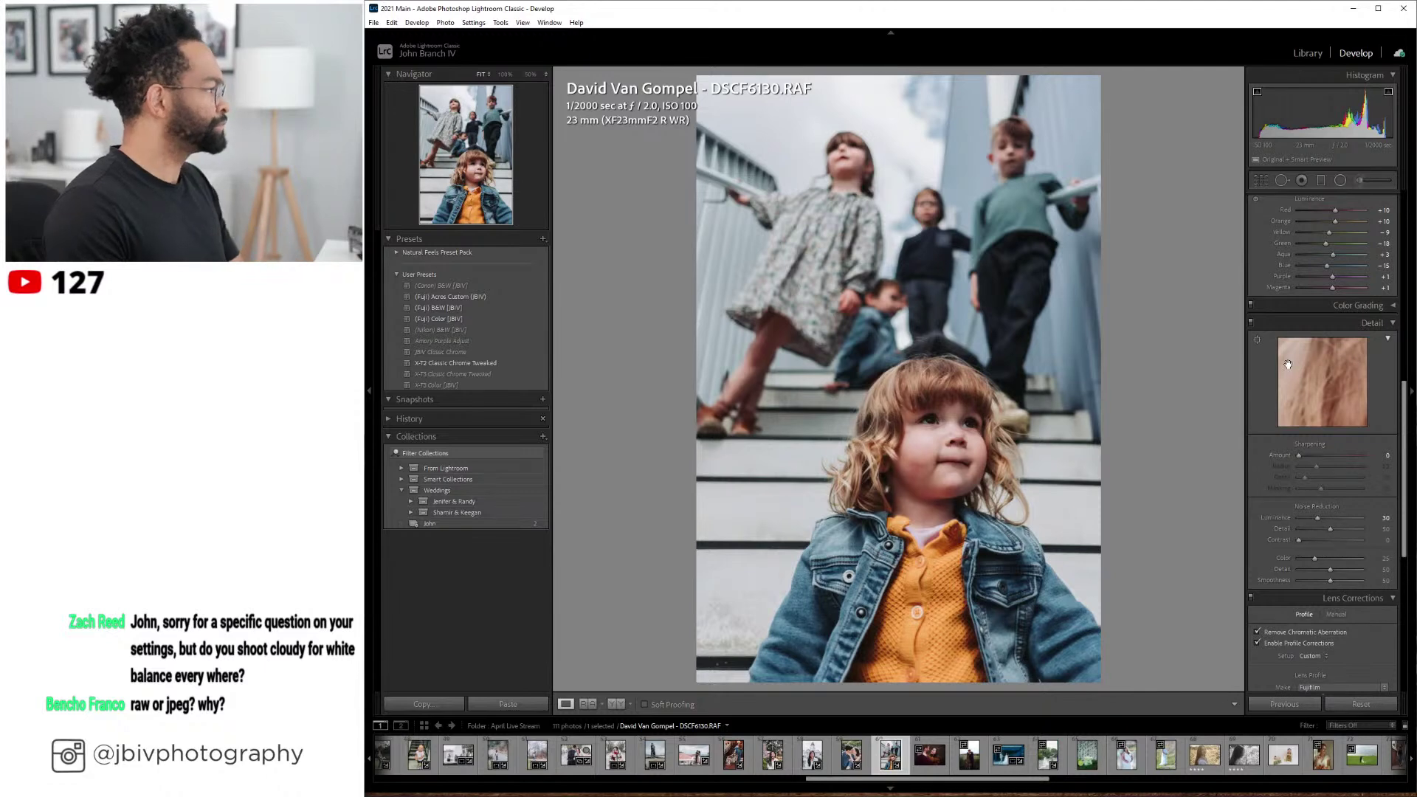
scroll(1288, 365, up, 8)
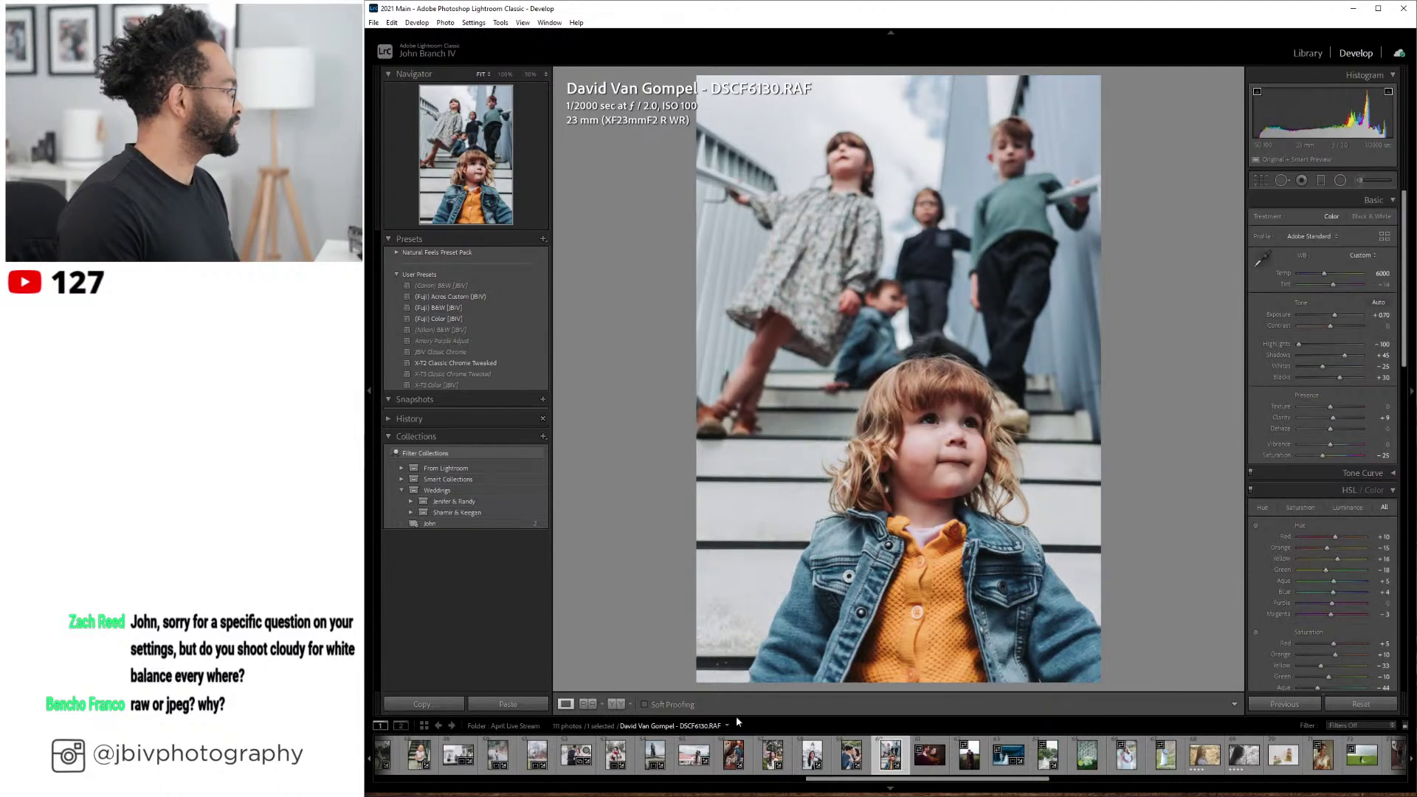
- Create a virtual copy of the children photo and apply the (Fuji) B&W [JBIV] preset to it
right_click(891, 753)
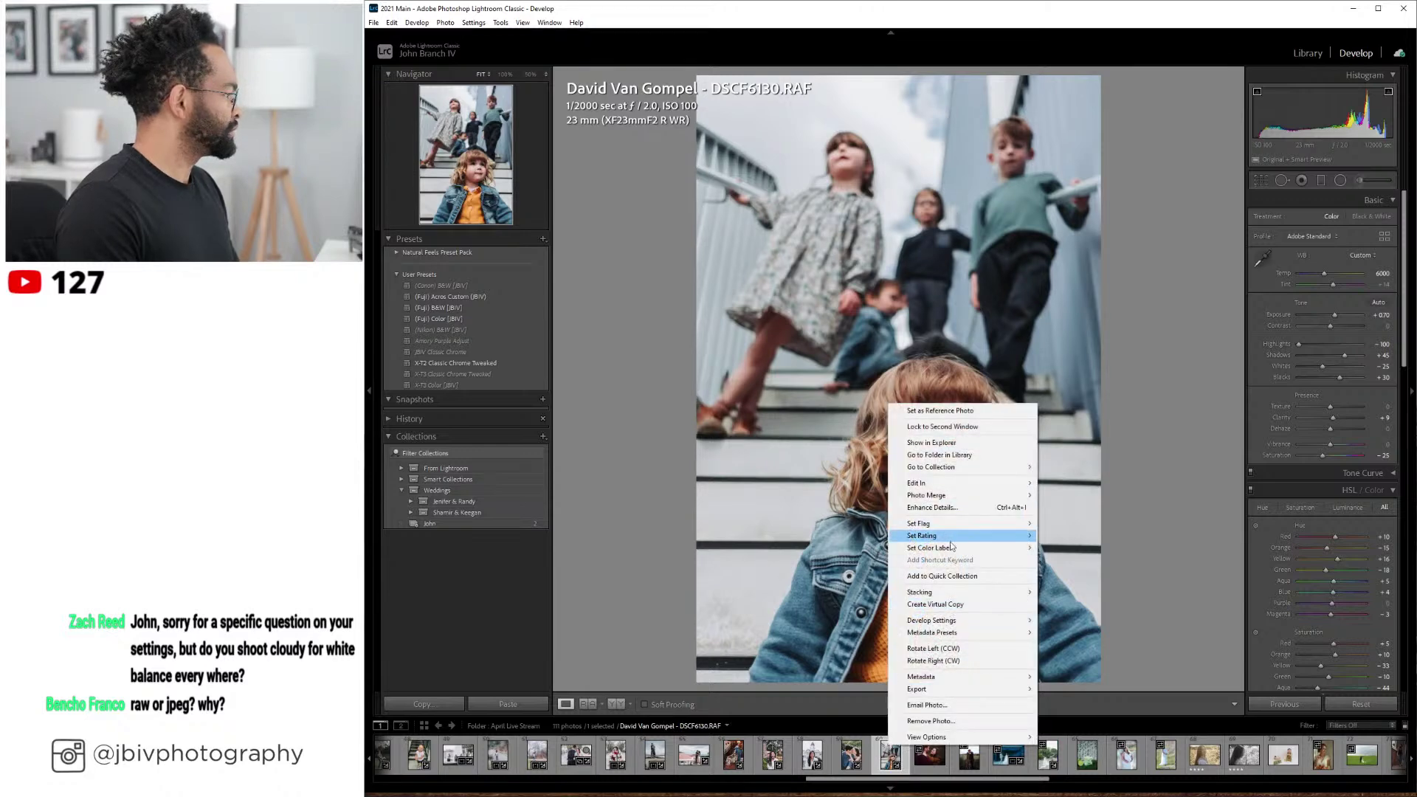
click(922, 604)
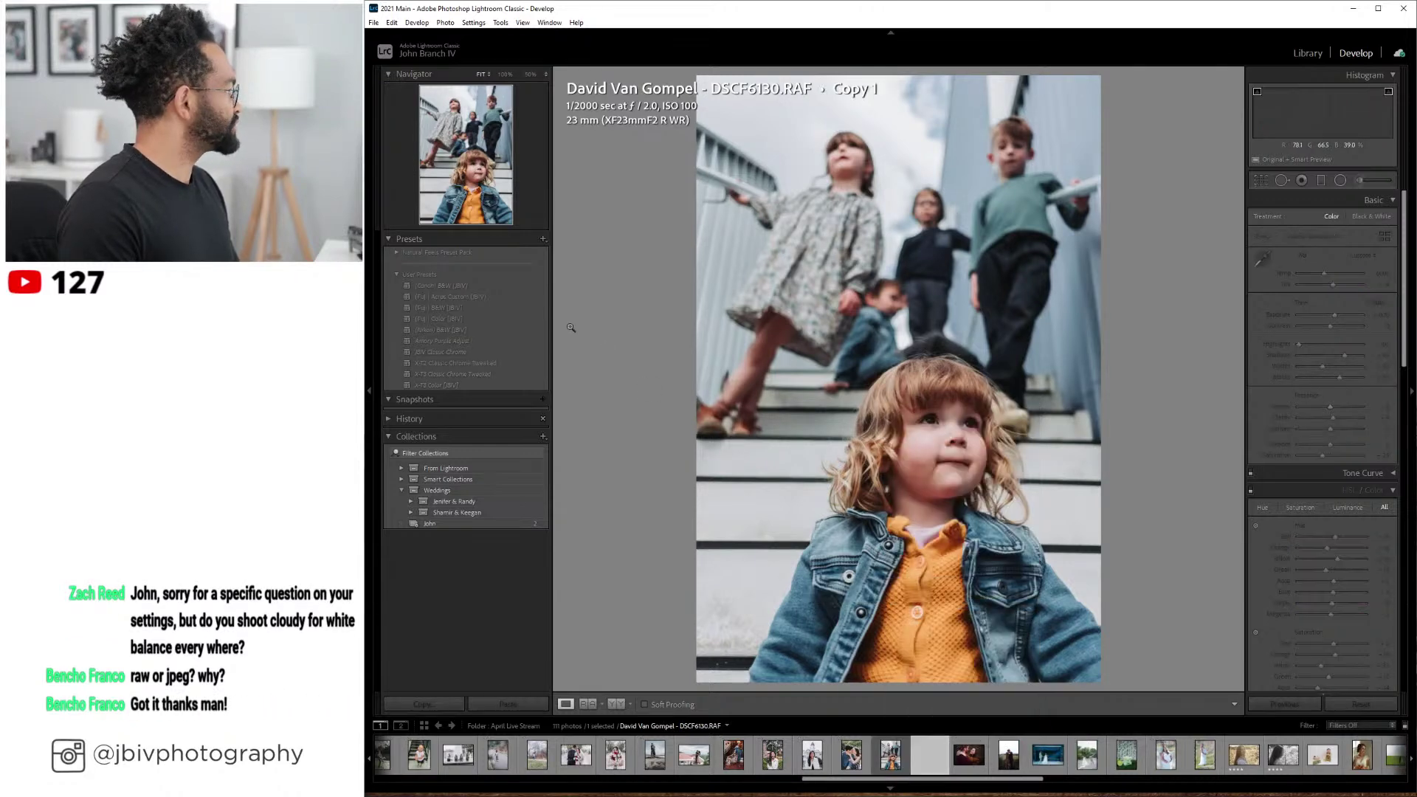
click(491, 308)
click(491, 308)
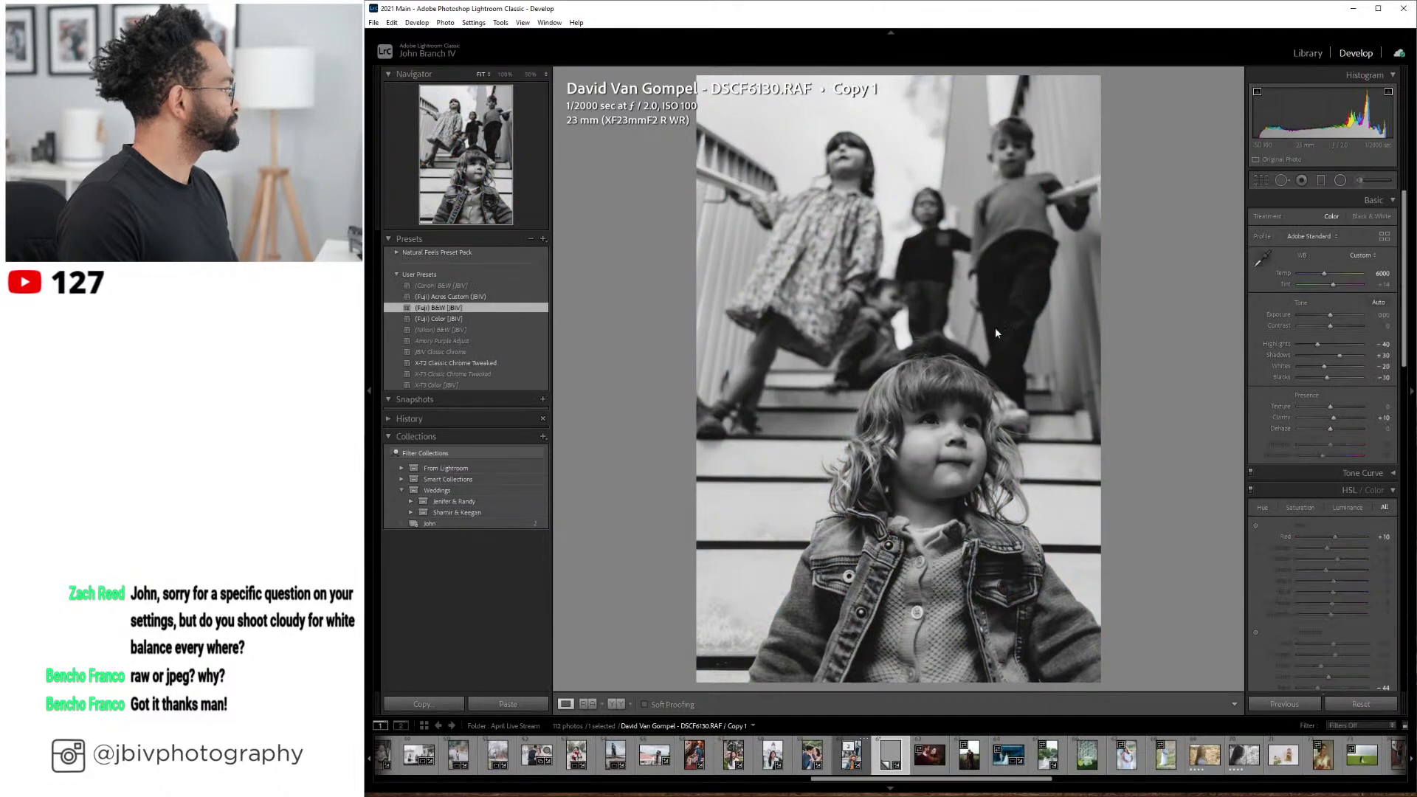
- Set the black-and-white copy's exposure to +0.40, highlights to -80 and shadows to +40
click(1309, 344)
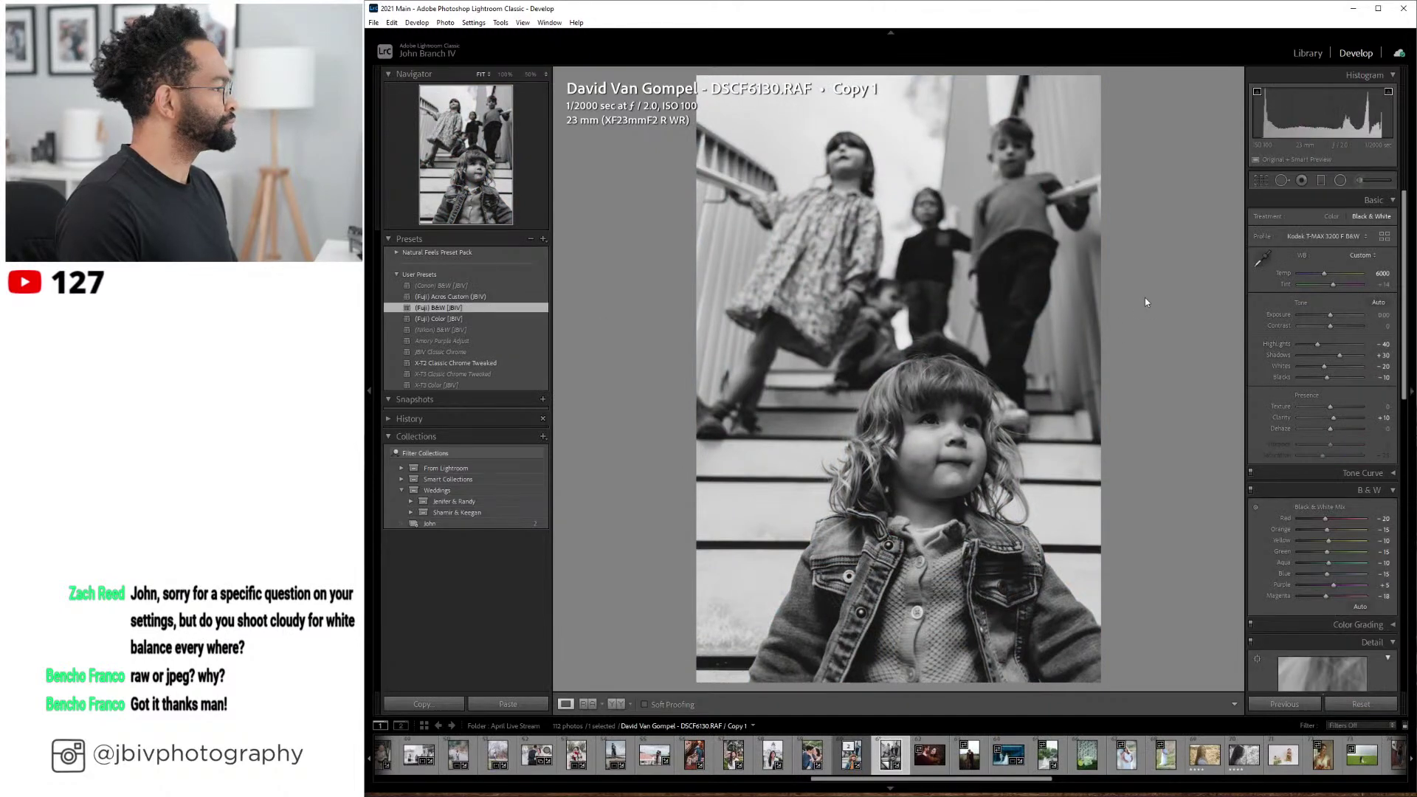
drag(1337, 356, 1303, 345)
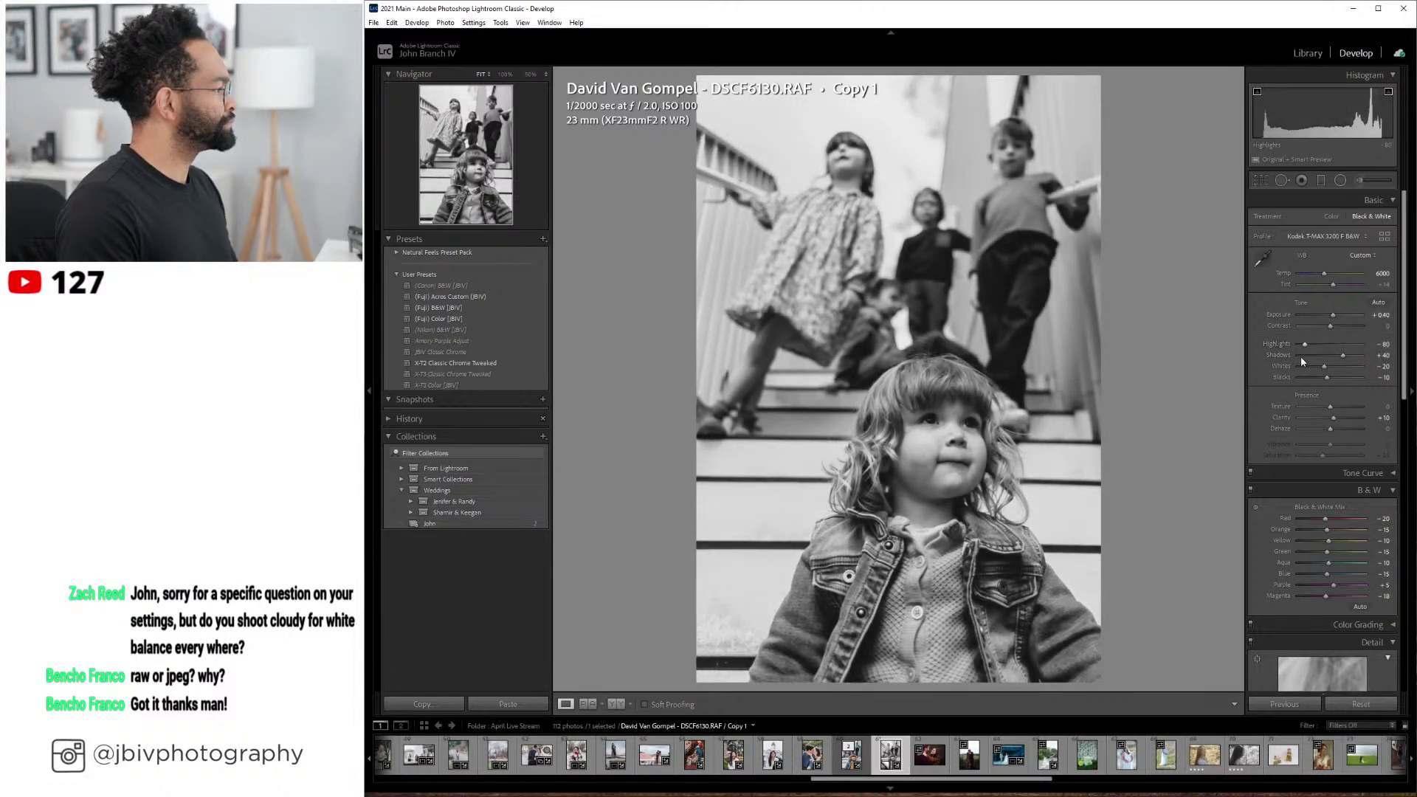
scroll(1287, 423, down, 10)
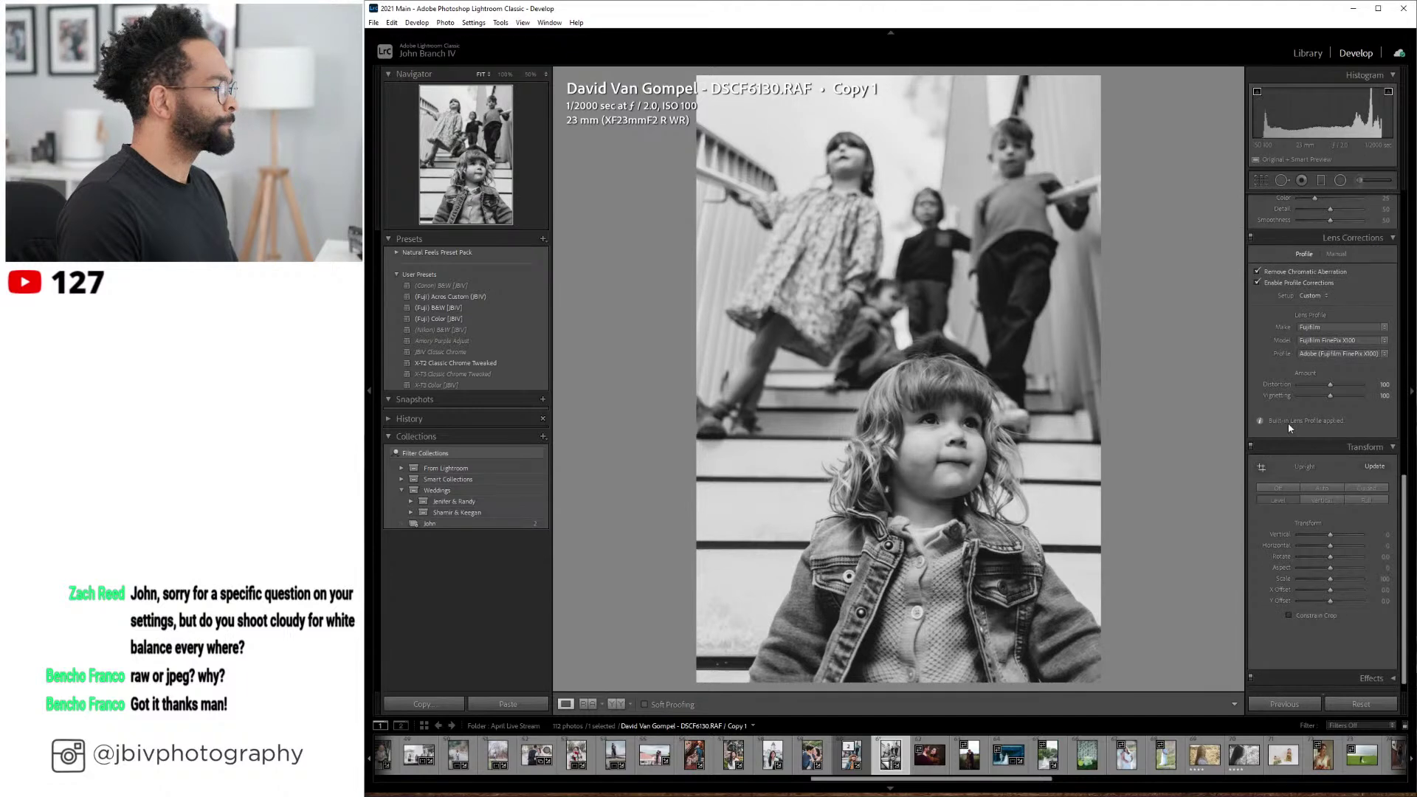
scroll(1287, 422, up, 10)
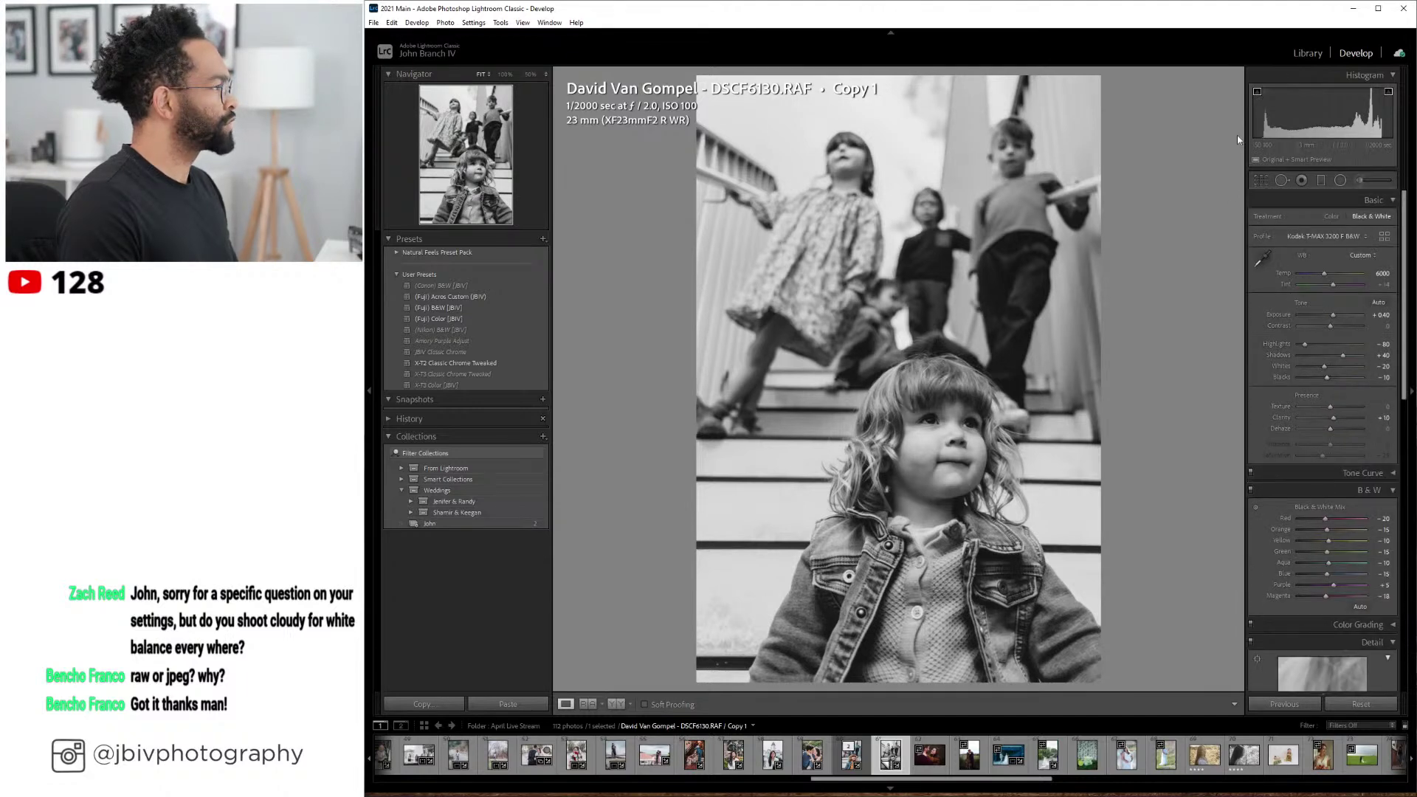
- Export the black-and-white copy as a JPEG and apply the B&W Sharpening & Grain preset in Alien Skin Exposure X4
click(1307, 53)
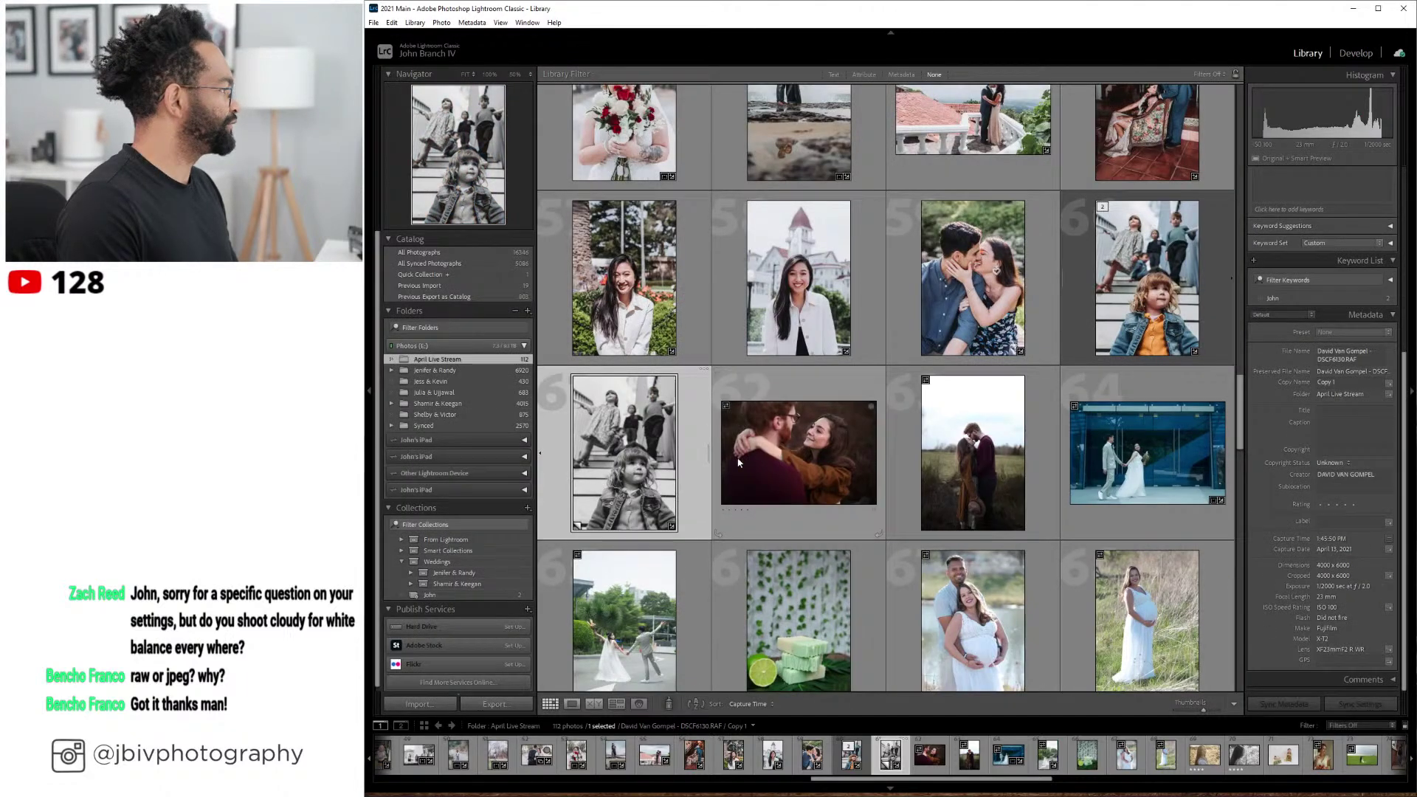
key(ctrl+shift+e)
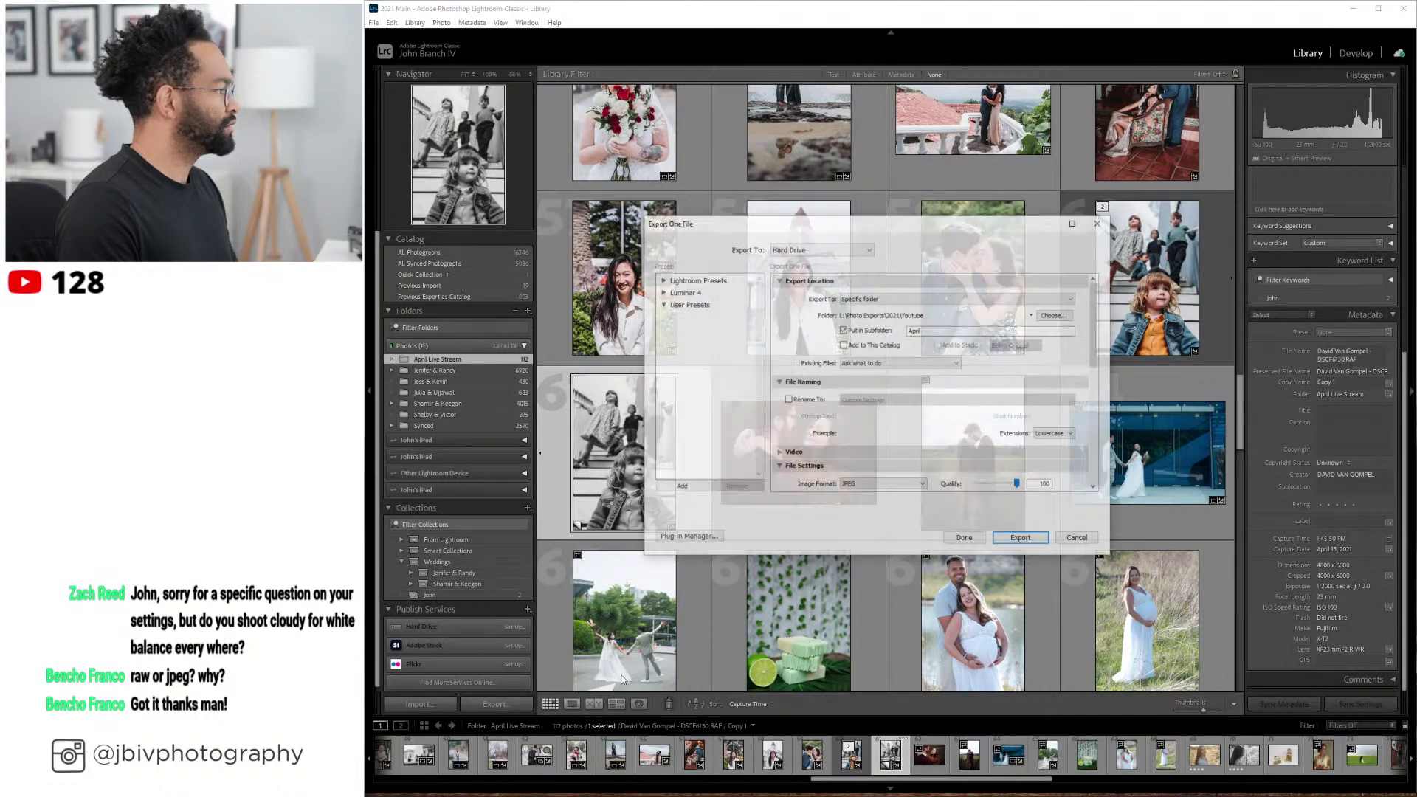
click(1021, 540)
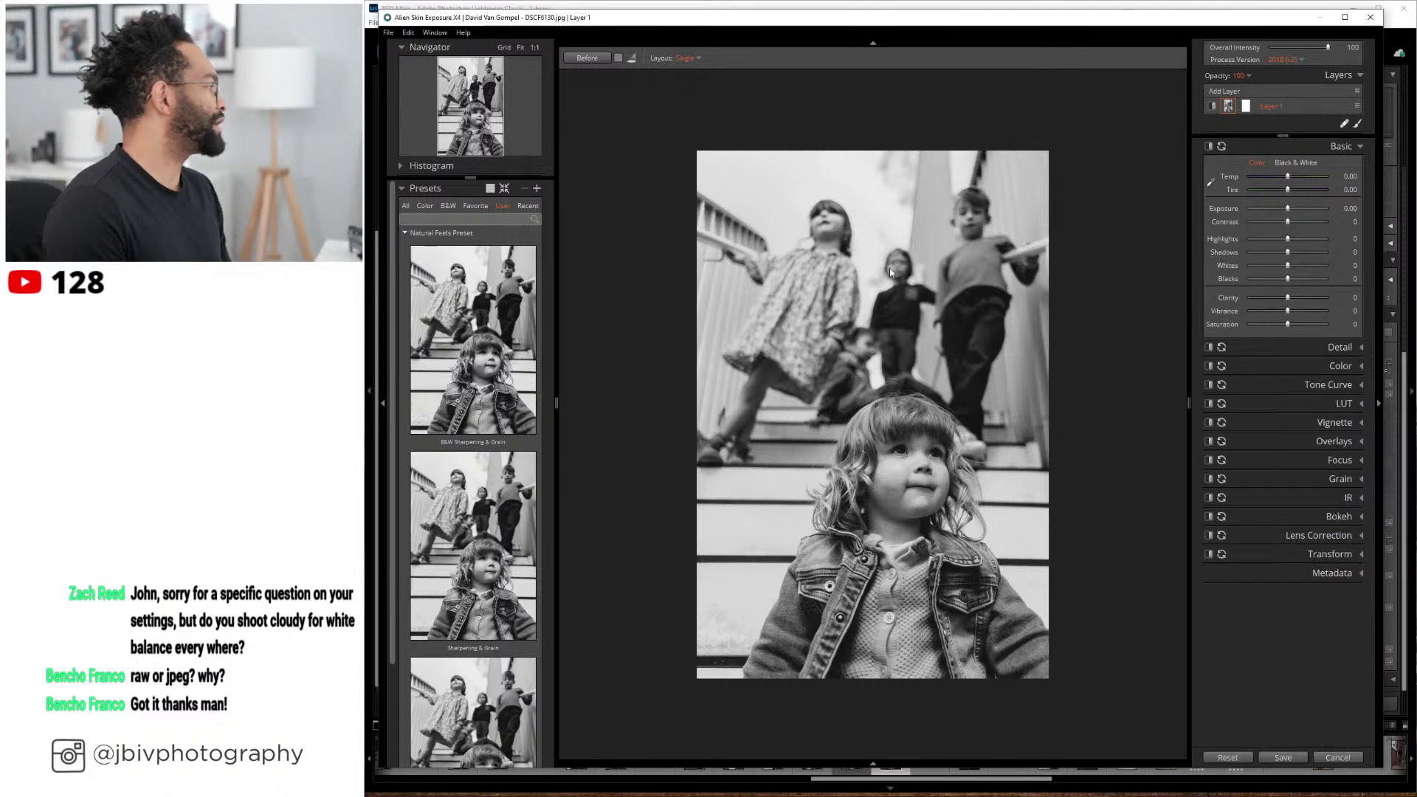
click(495, 350)
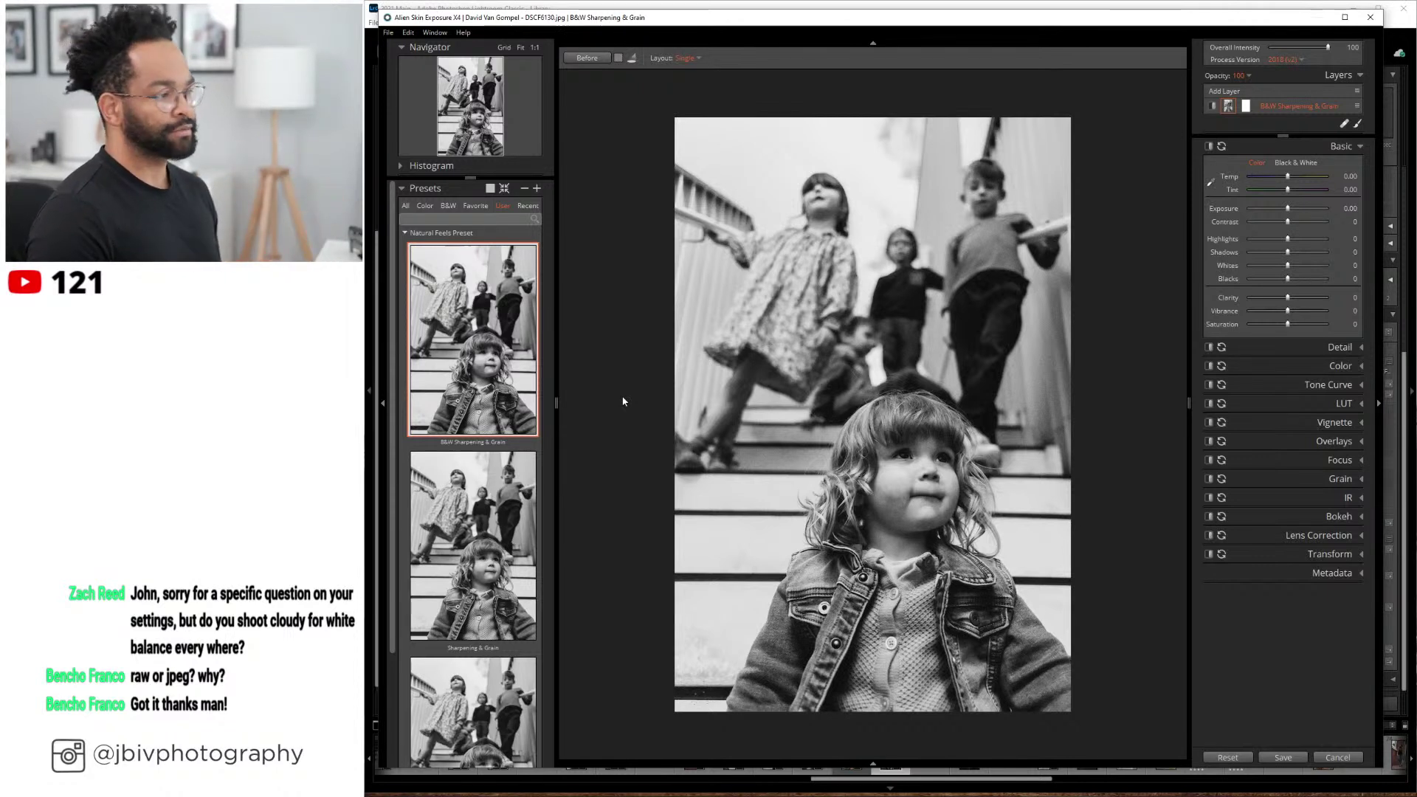
- Compare the front child's face with the unsharpened before version and save the black-and-white photo
scroll(793, 464, up, 3)
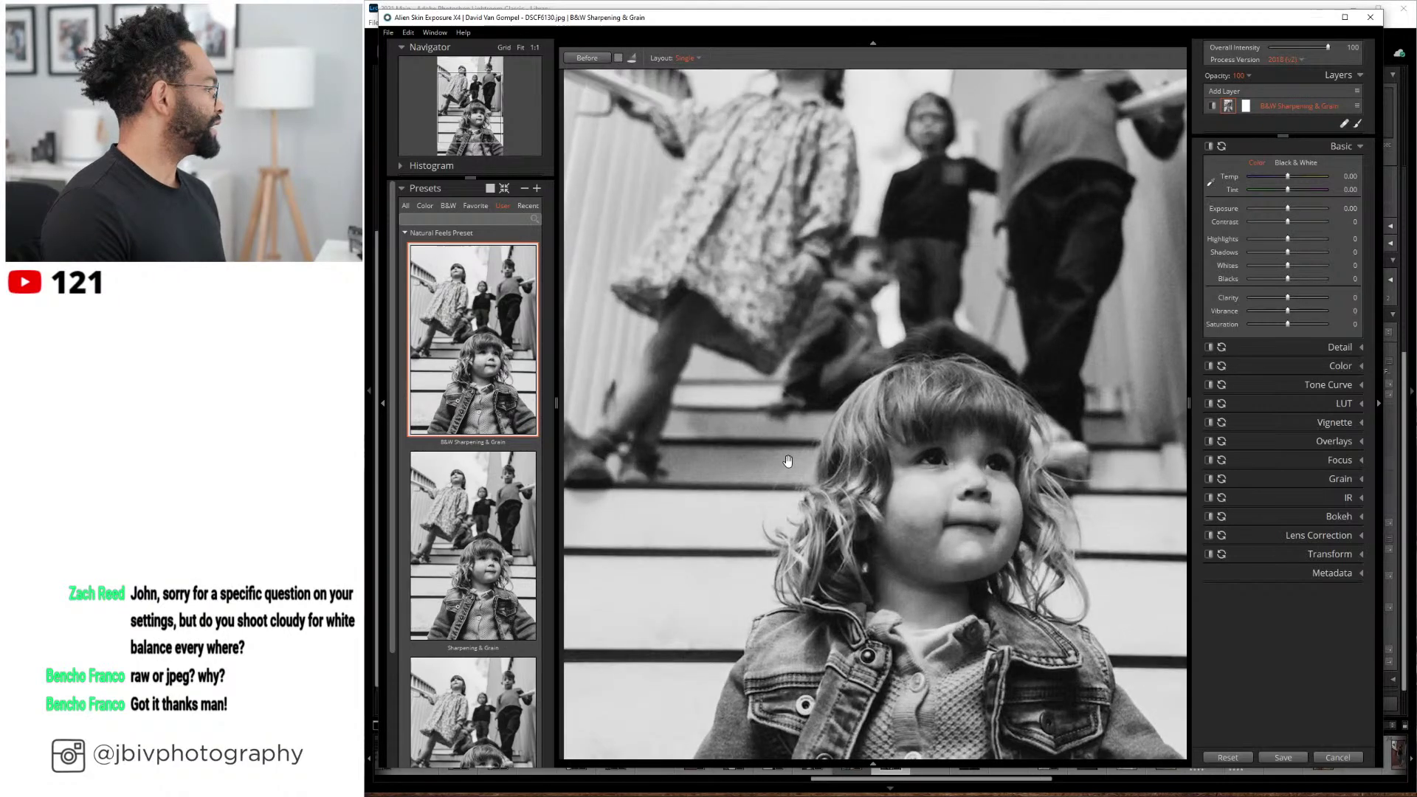
scroll(869, 442, up, 3)
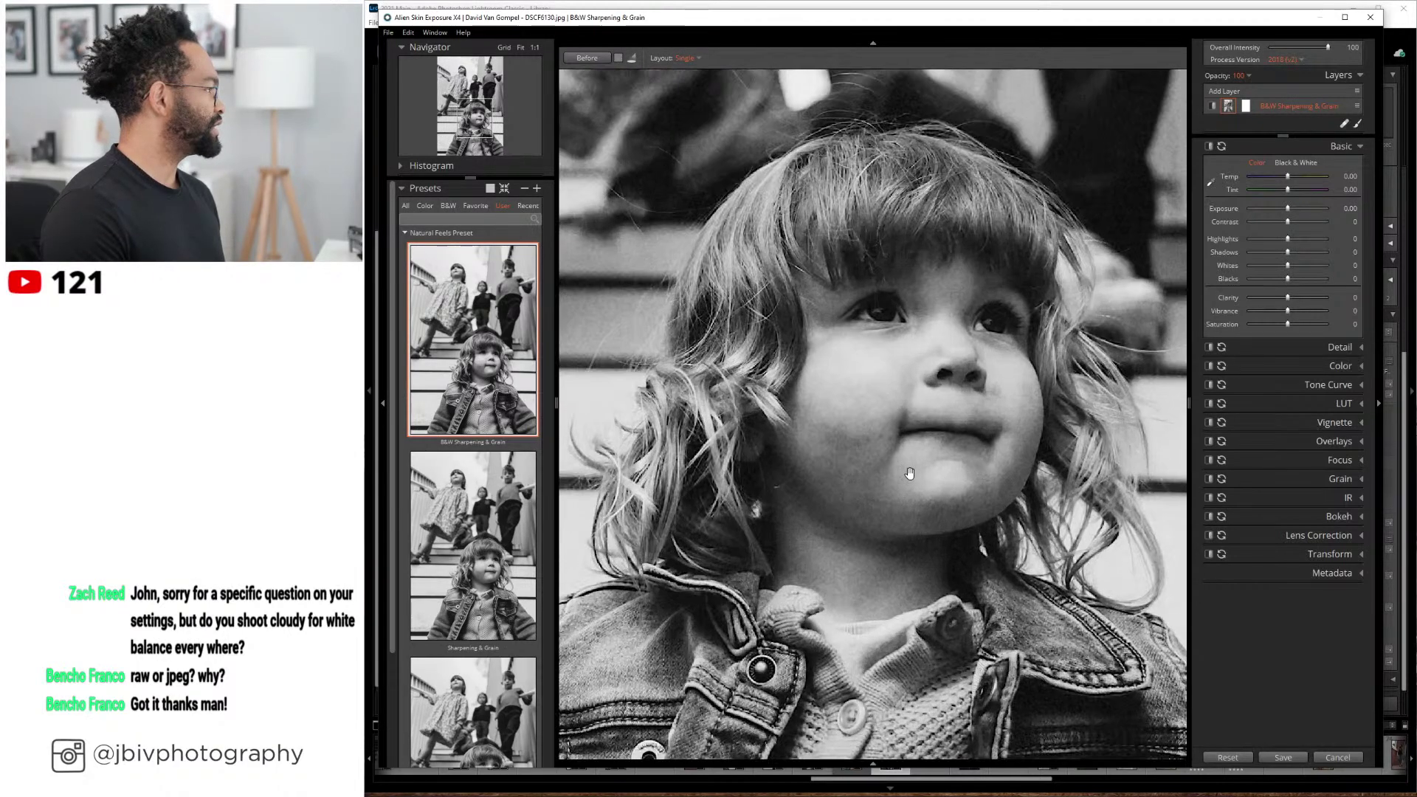
scroll(1092, 314, down, 2)
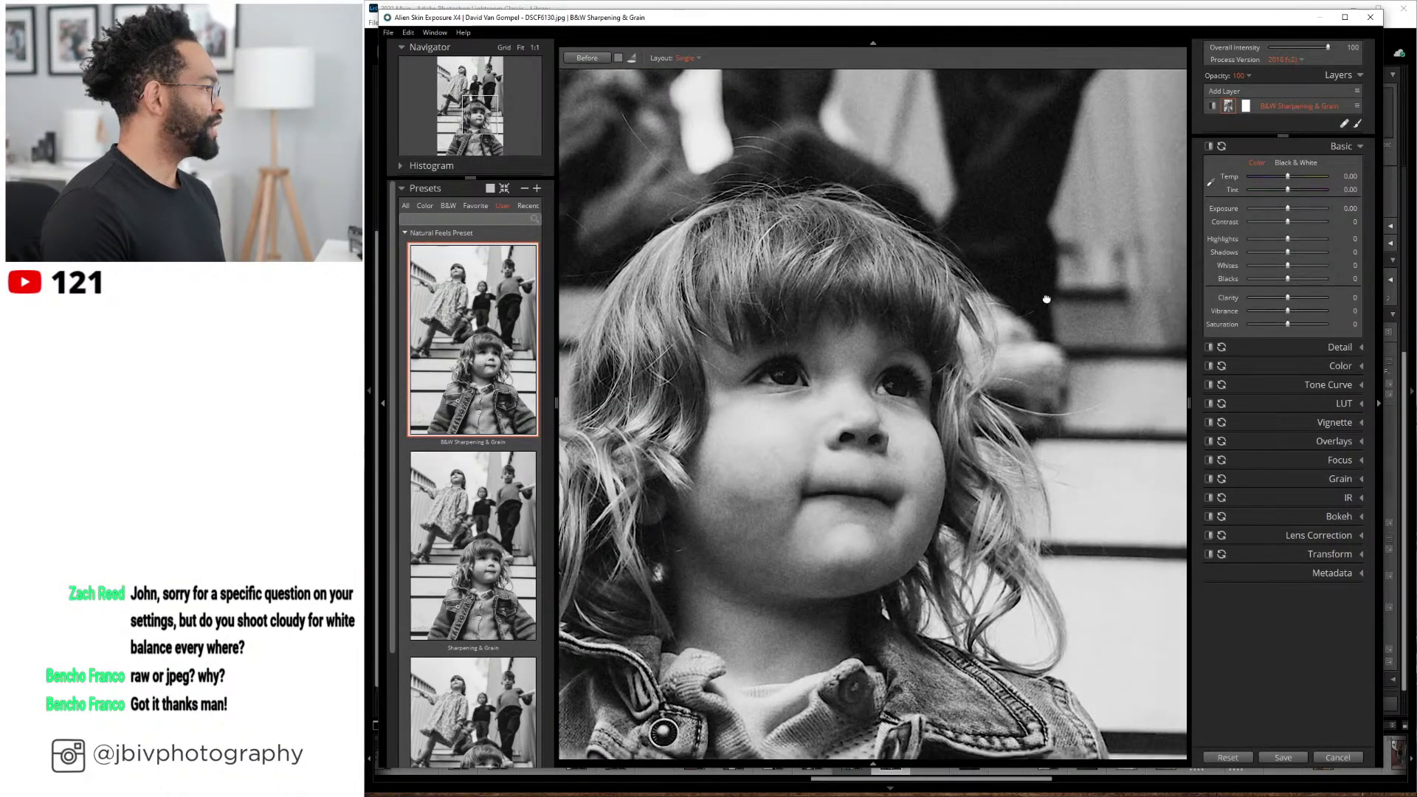
click(587, 58)
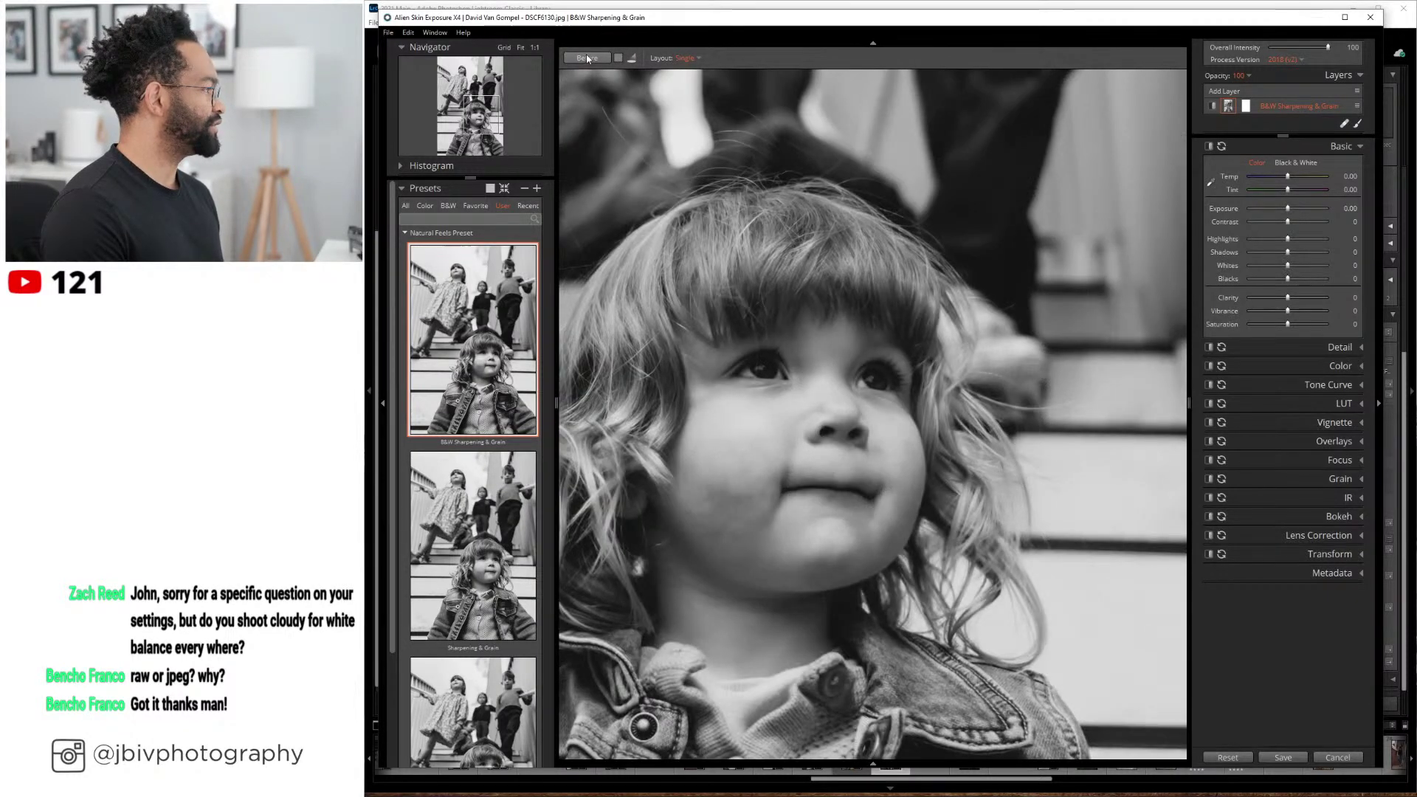
click(587, 58)
scroll(704, 399, down, 2)
scroll(704, 399, down, 2)
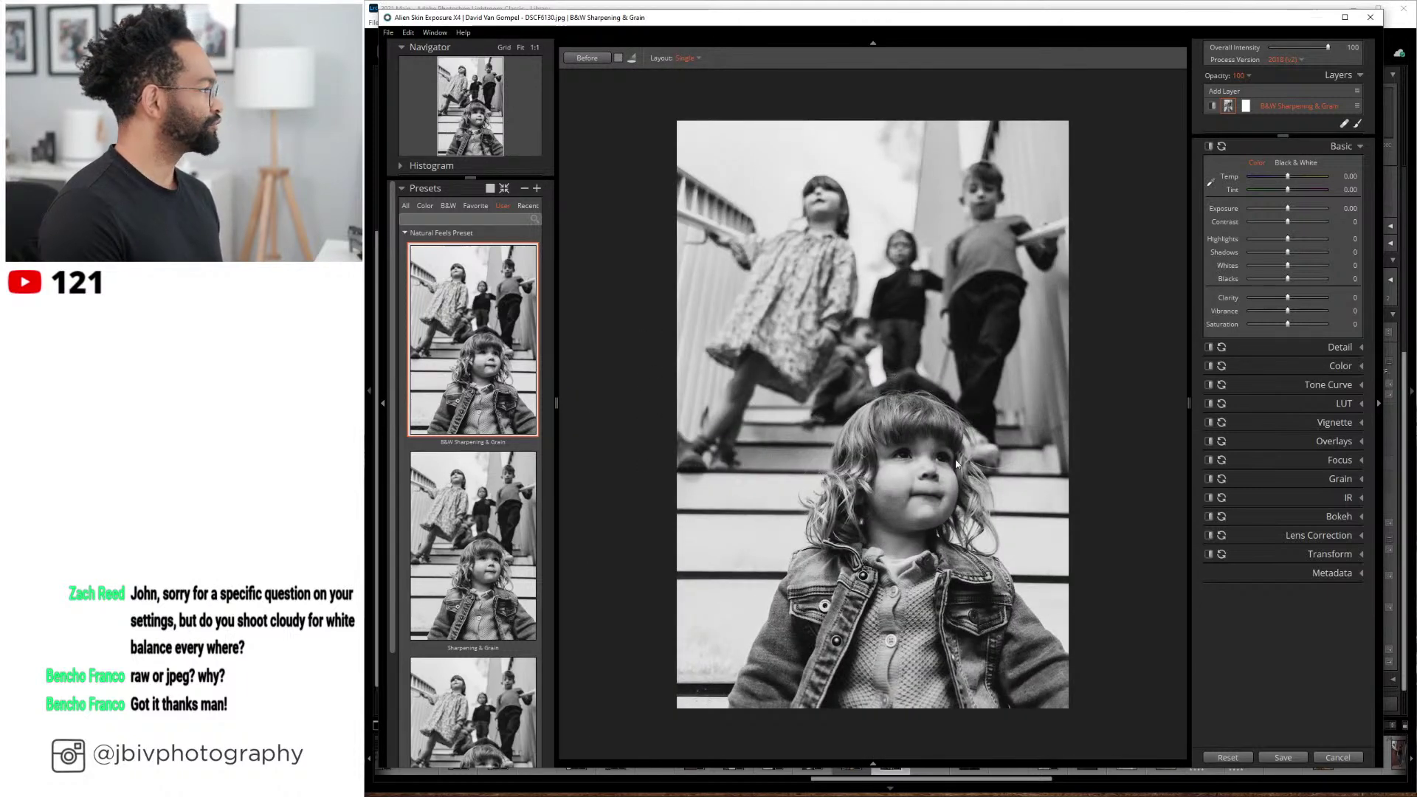
click(1284, 758)
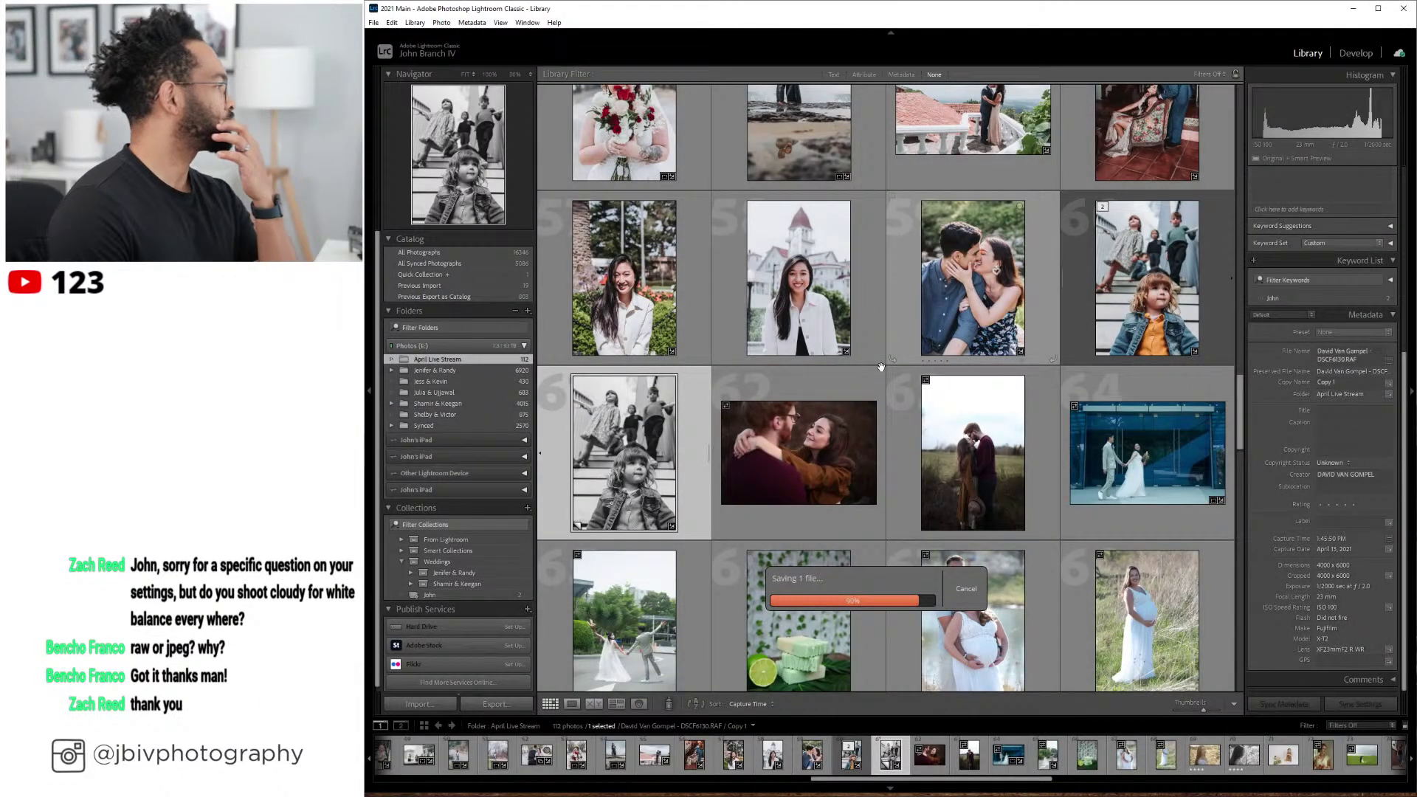
- Open the photo of the couple in maroon and mustard in Lightroom's Develop module and apply the (Fuji) Color [JBIV] preset
click(800, 452)
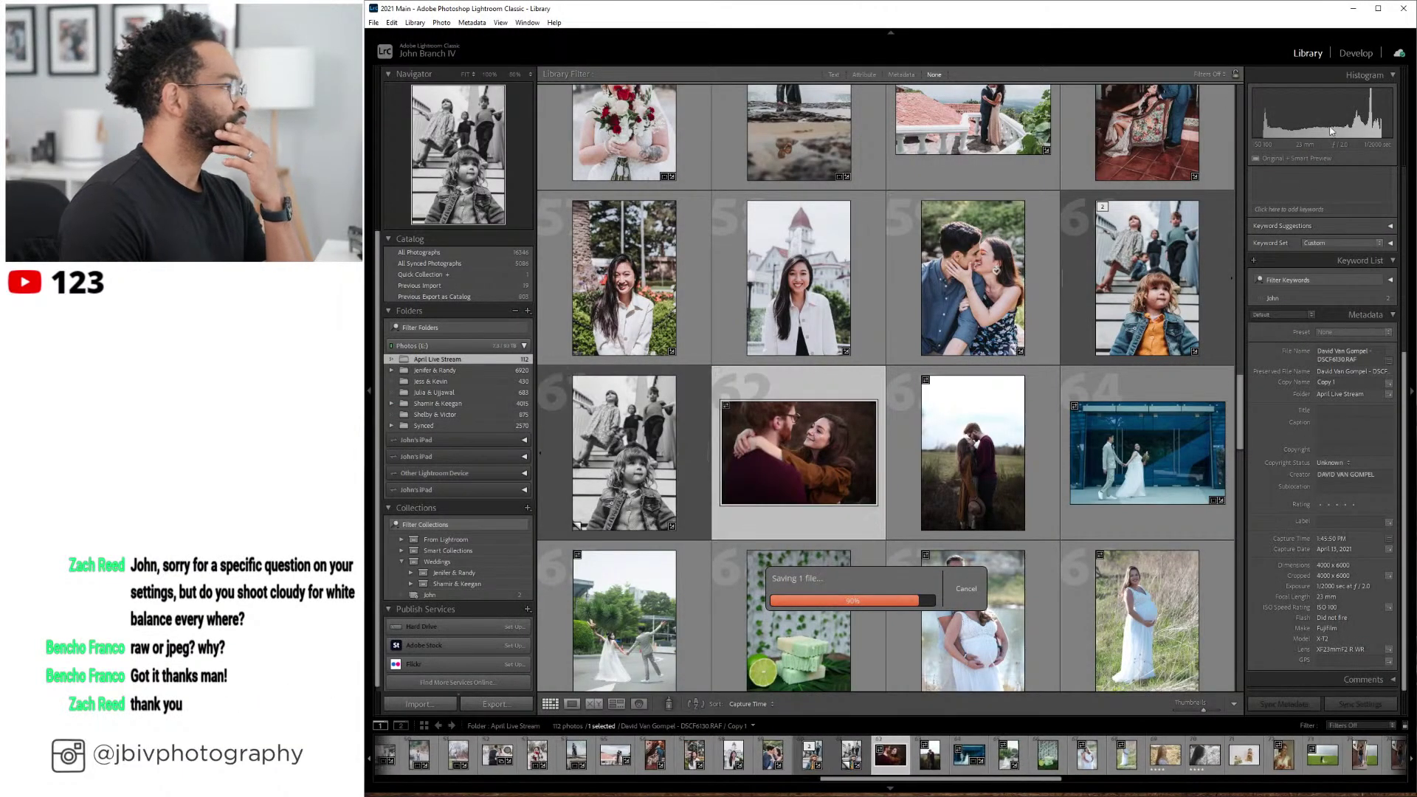
click(1347, 59)
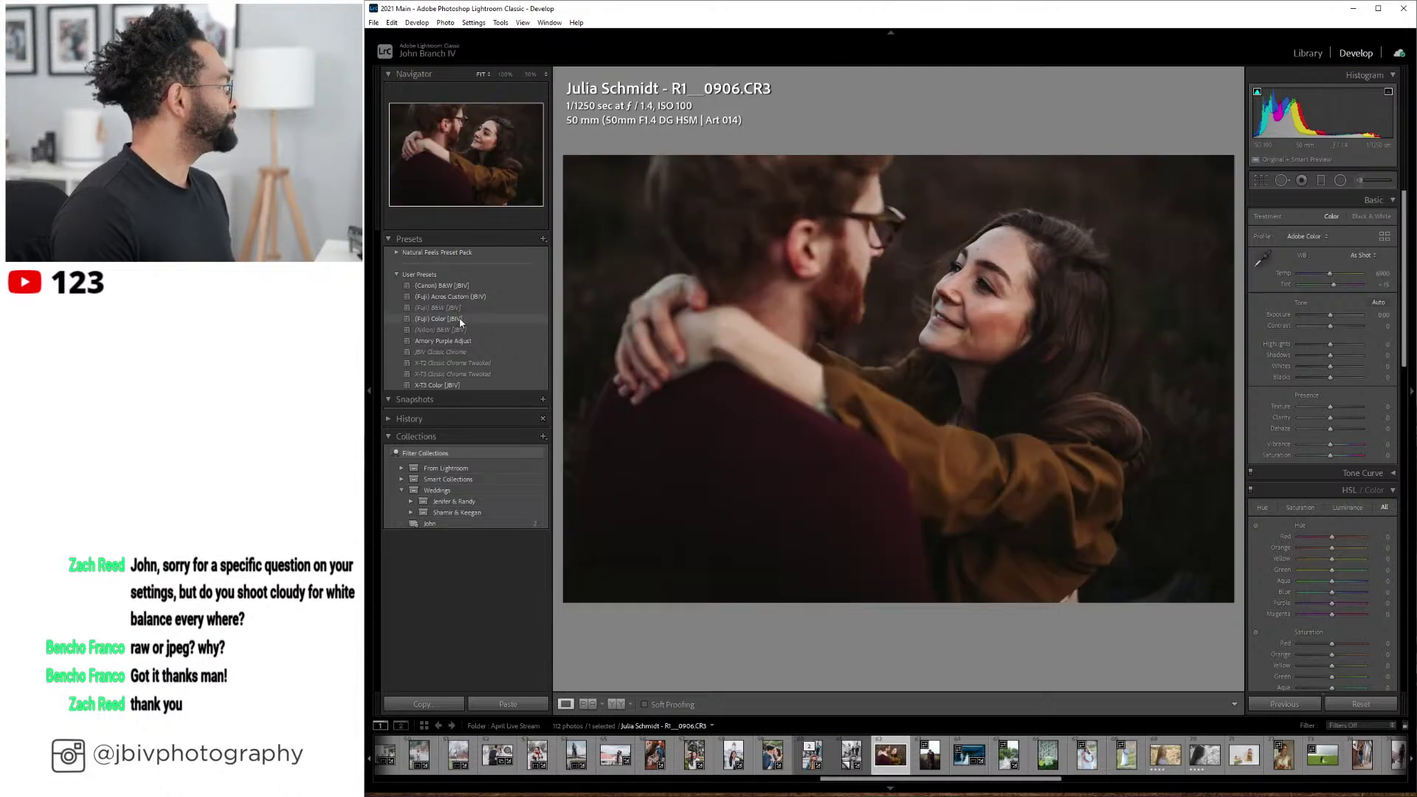
click(439, 319)
- Change the lens profile make in the maroon-and-mustard couple photo's lens corrections
scroll(1304, 443, down, 5)
scroll(1304, 444, down, 5)
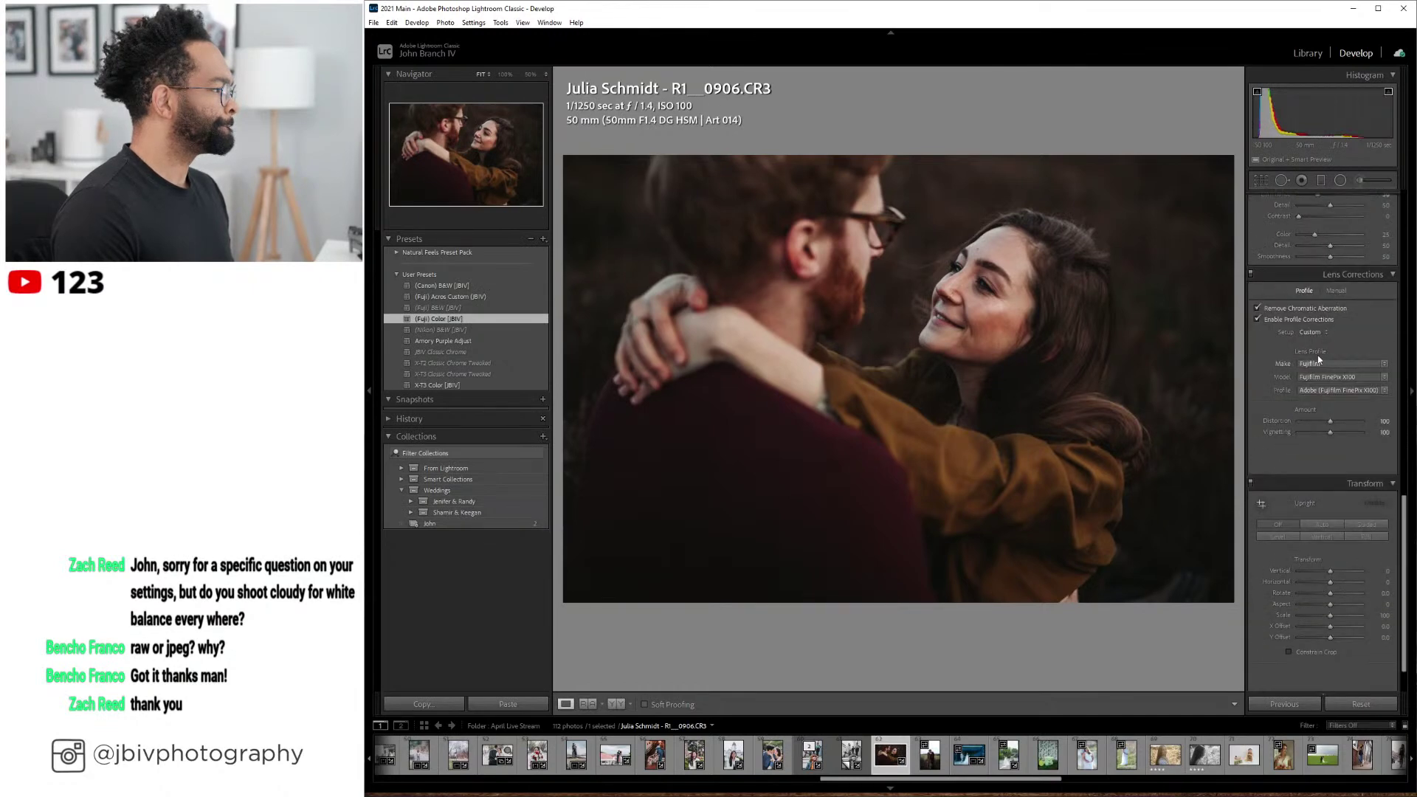
click(1317, 356)
click(1317, 361)
scroll(1308, 411, up, 10)
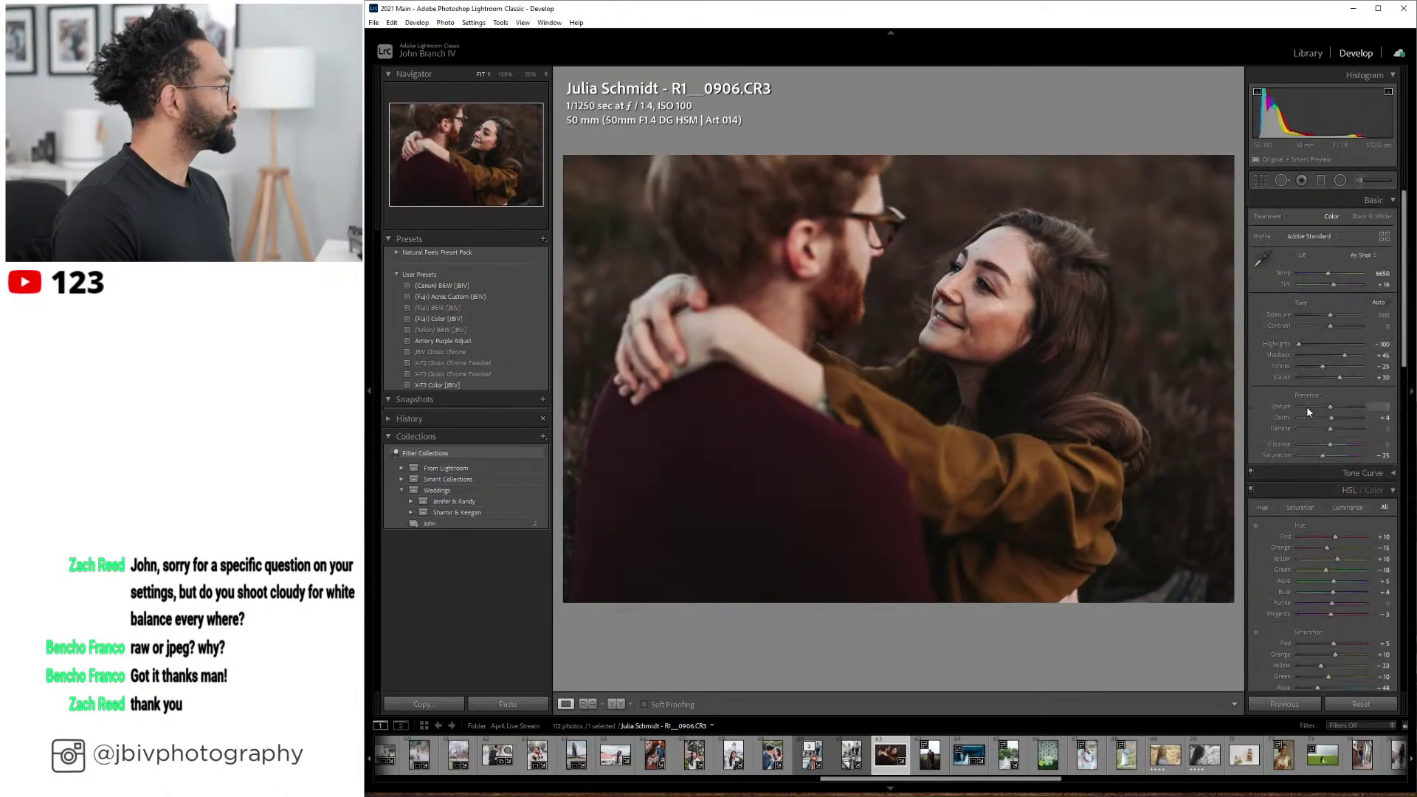
- Set the couple photo's exposure to +1.00, temperature to 6250, tint to +21, shadows to +20 and clarity to +9
drag(1330, 315, 1326, 276)
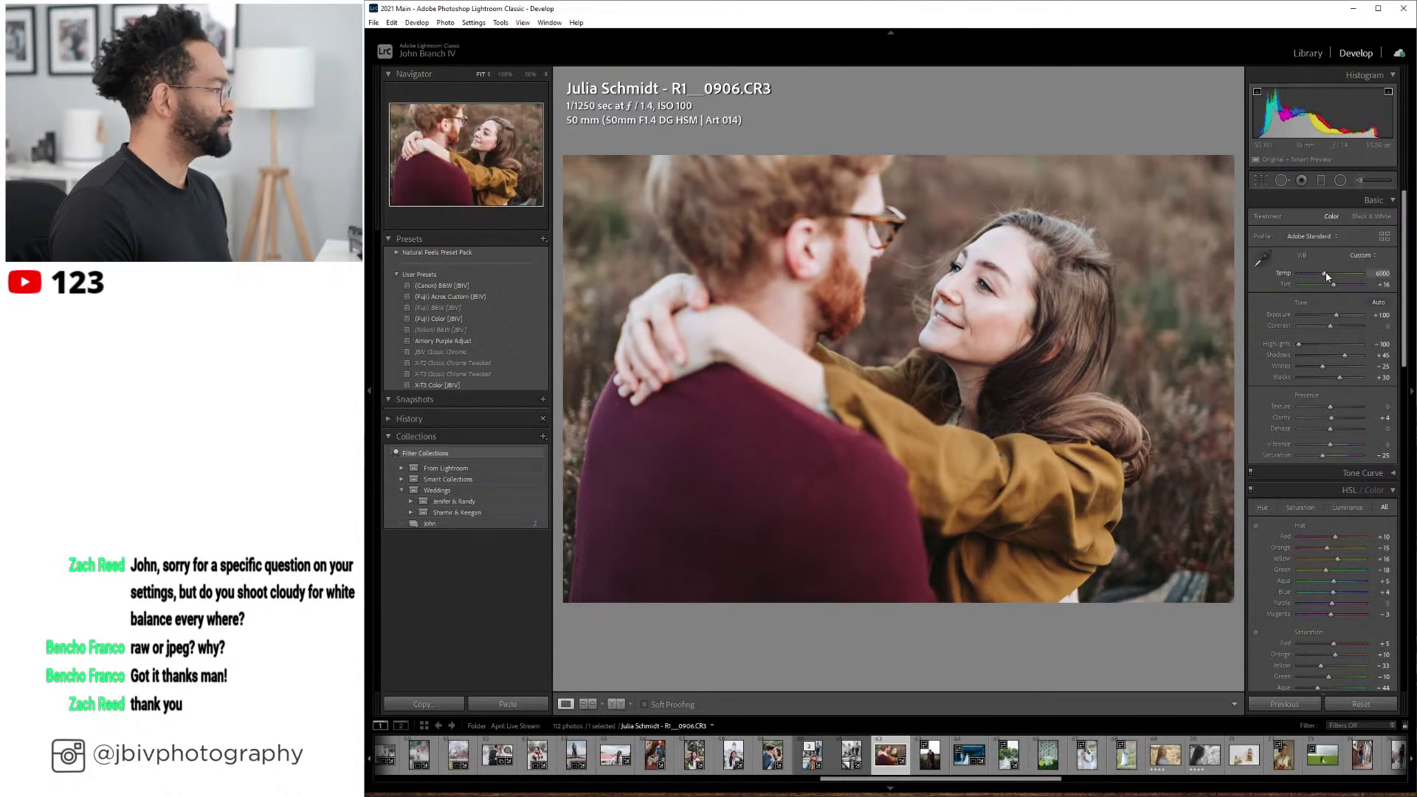
drag(1326, 276, 1327, 276)
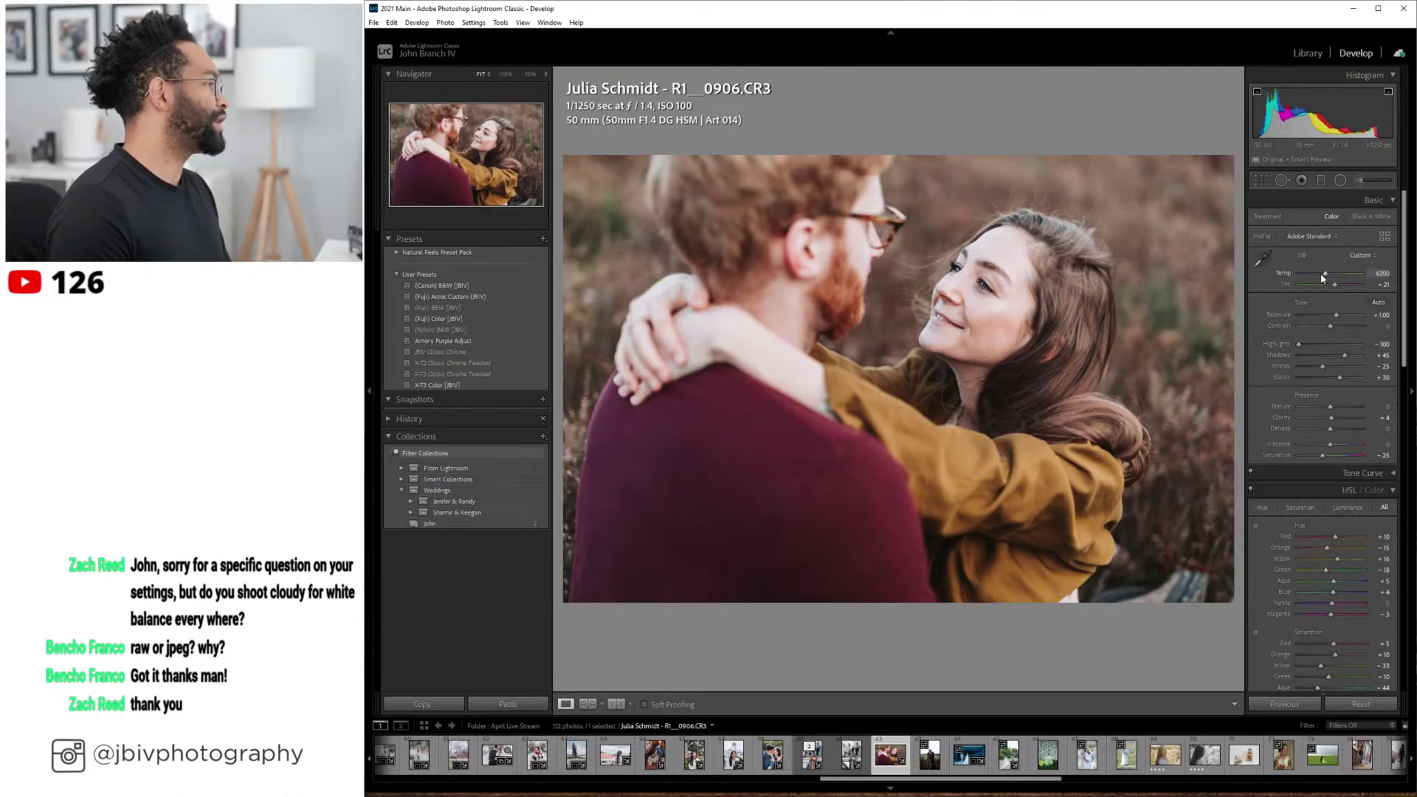
key(Up)
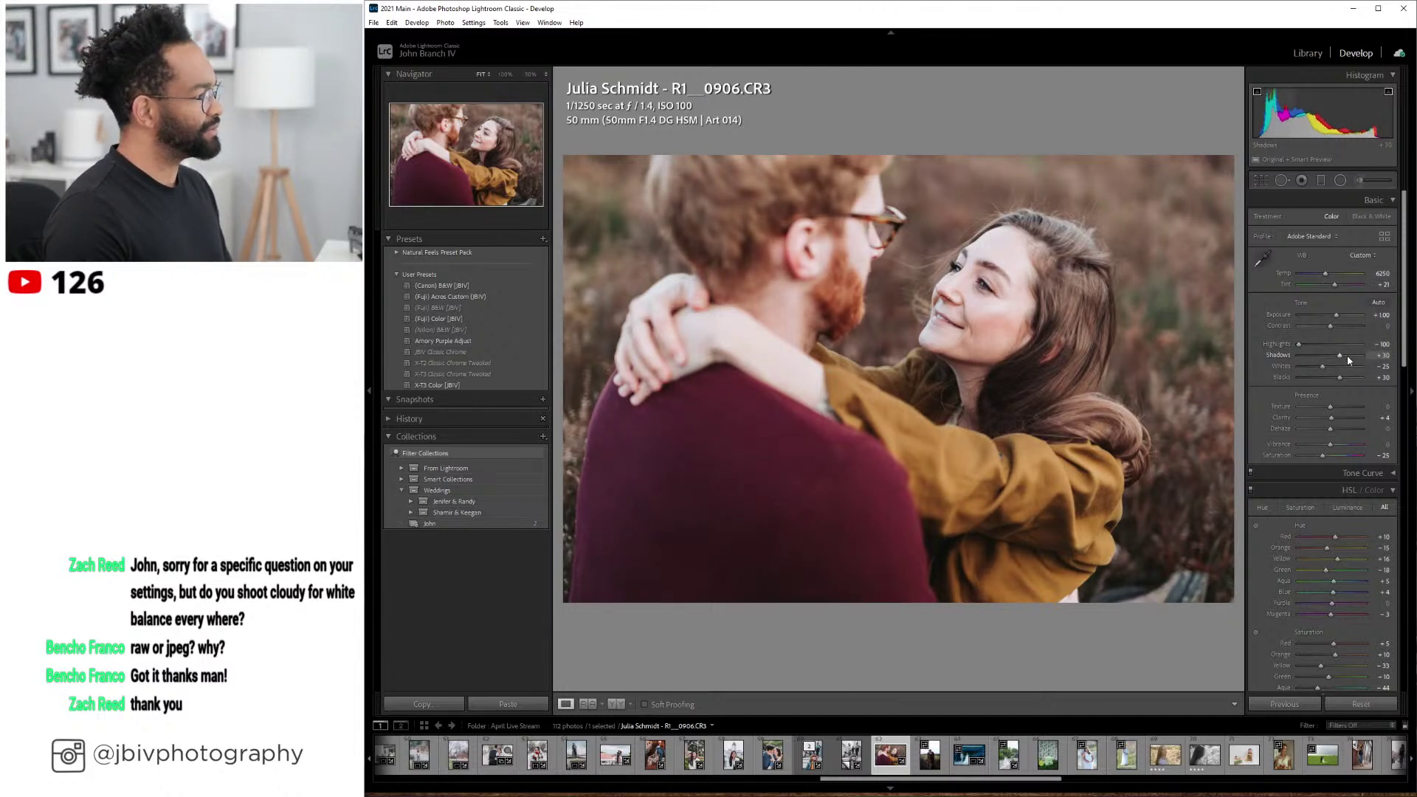
drag(1347, 356, 1342, 356)
drag(1339, 415, 1337, 416)
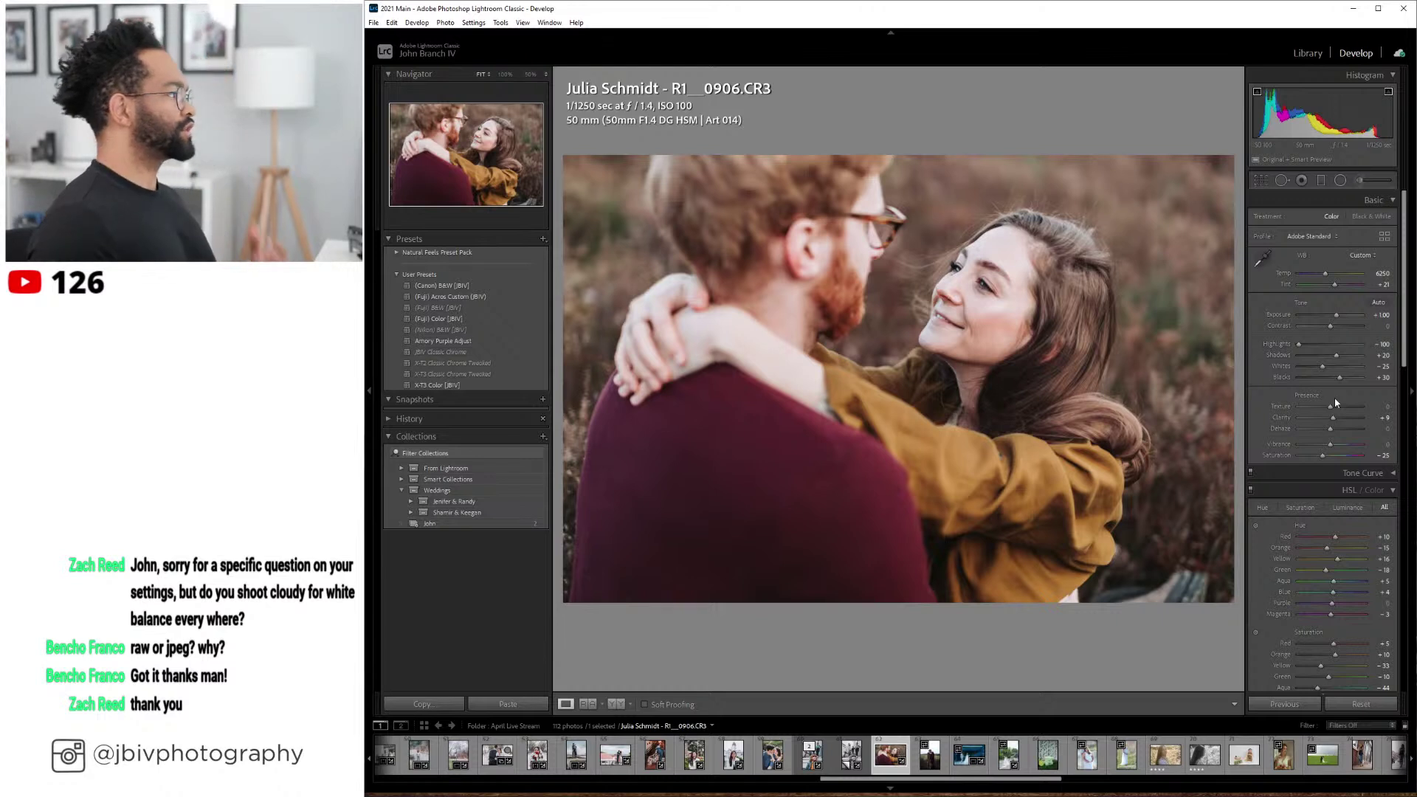
- Compare the maroon-and-mustard couple photo's before and after versions side by side and return to the single-photo view
click(617, 705)
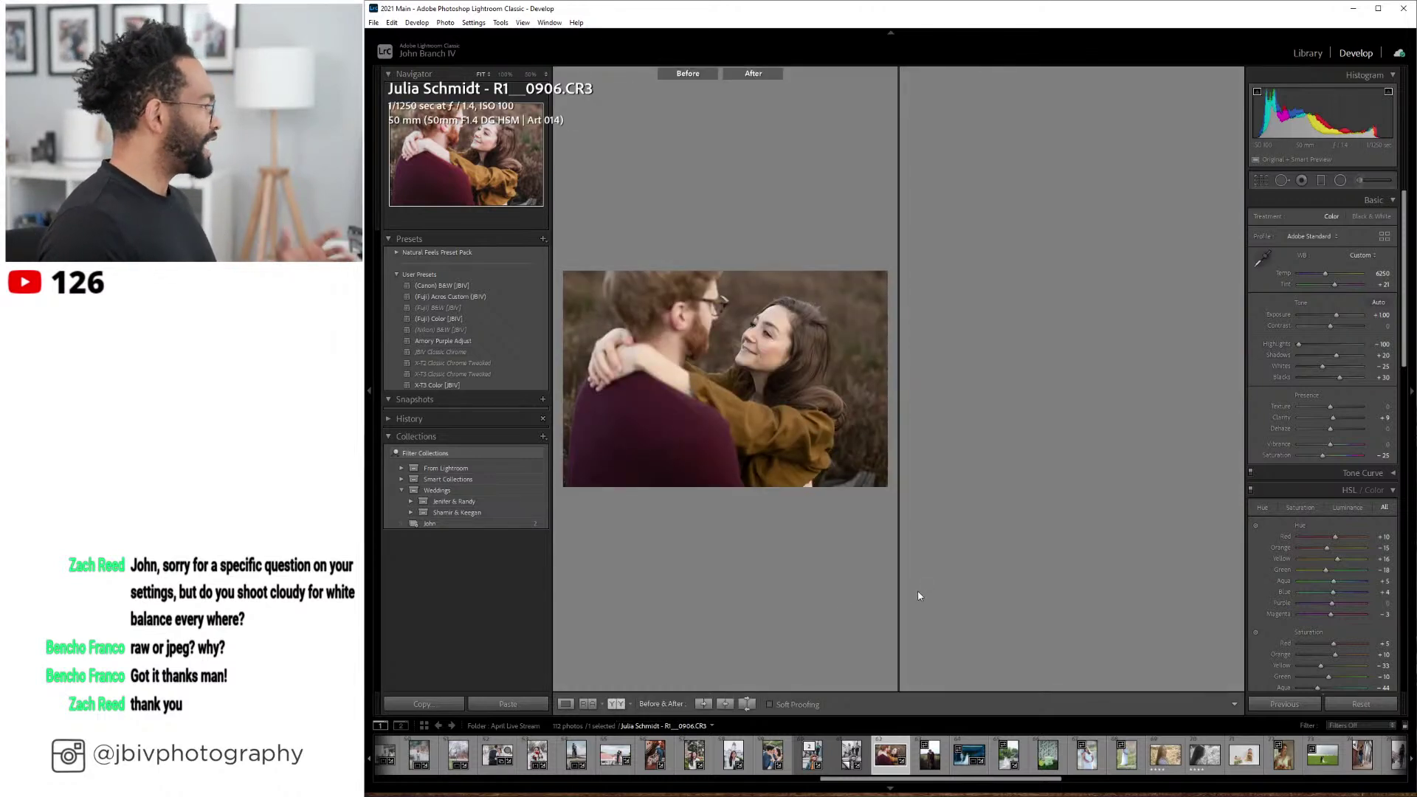
key(Tab)
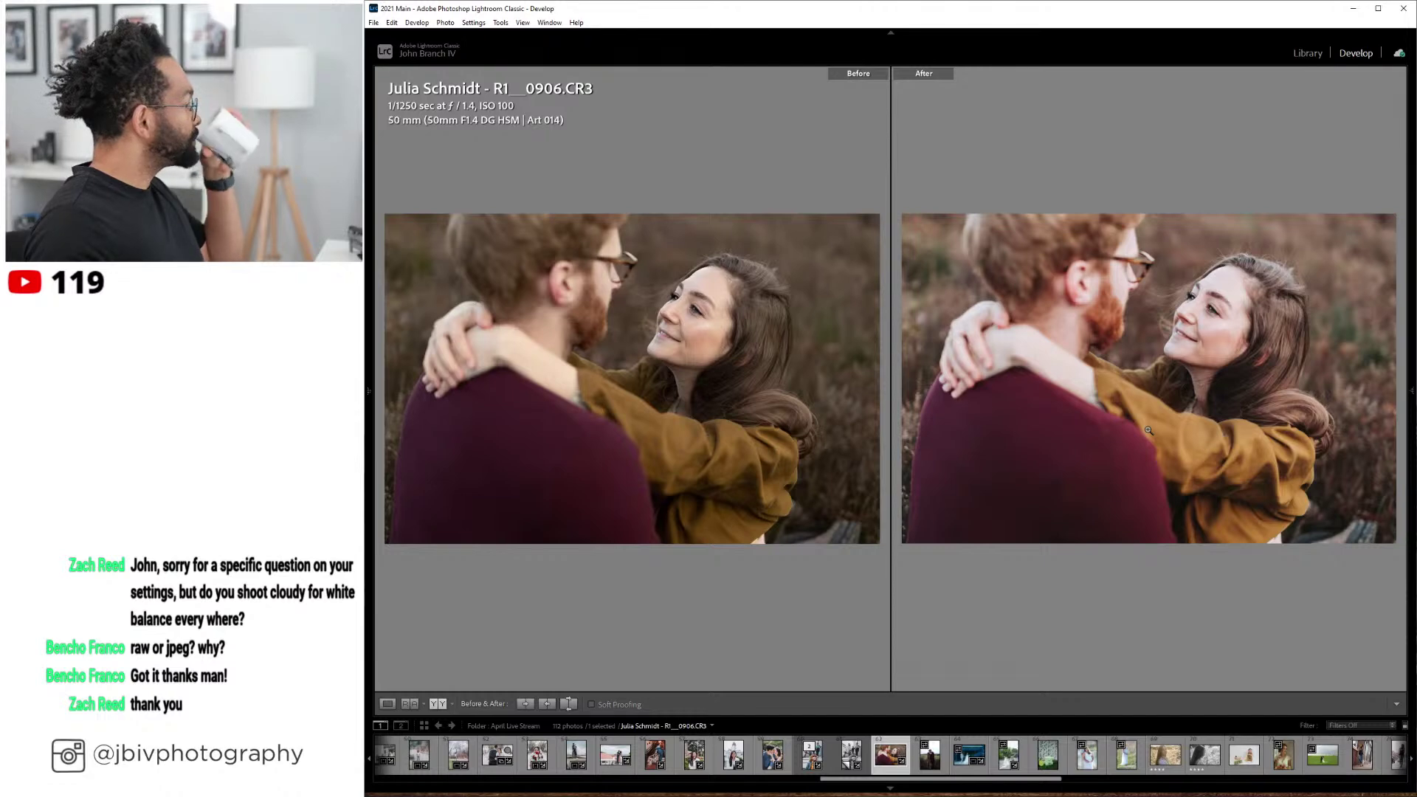
click(393, 701)
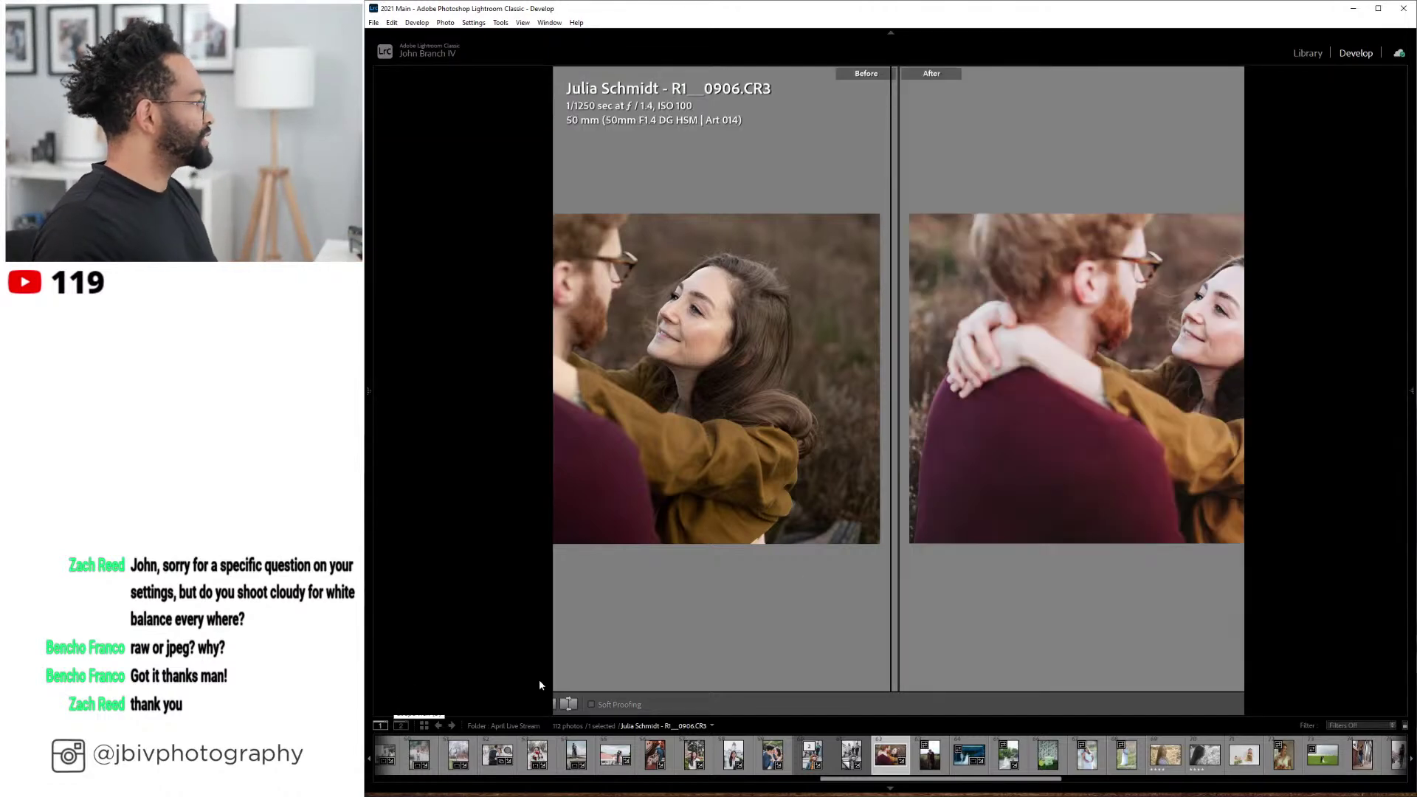
- Open the next photo of the standing couple in the field, straighten it with Transform Rotate and constrain the crop
click(570, 703)
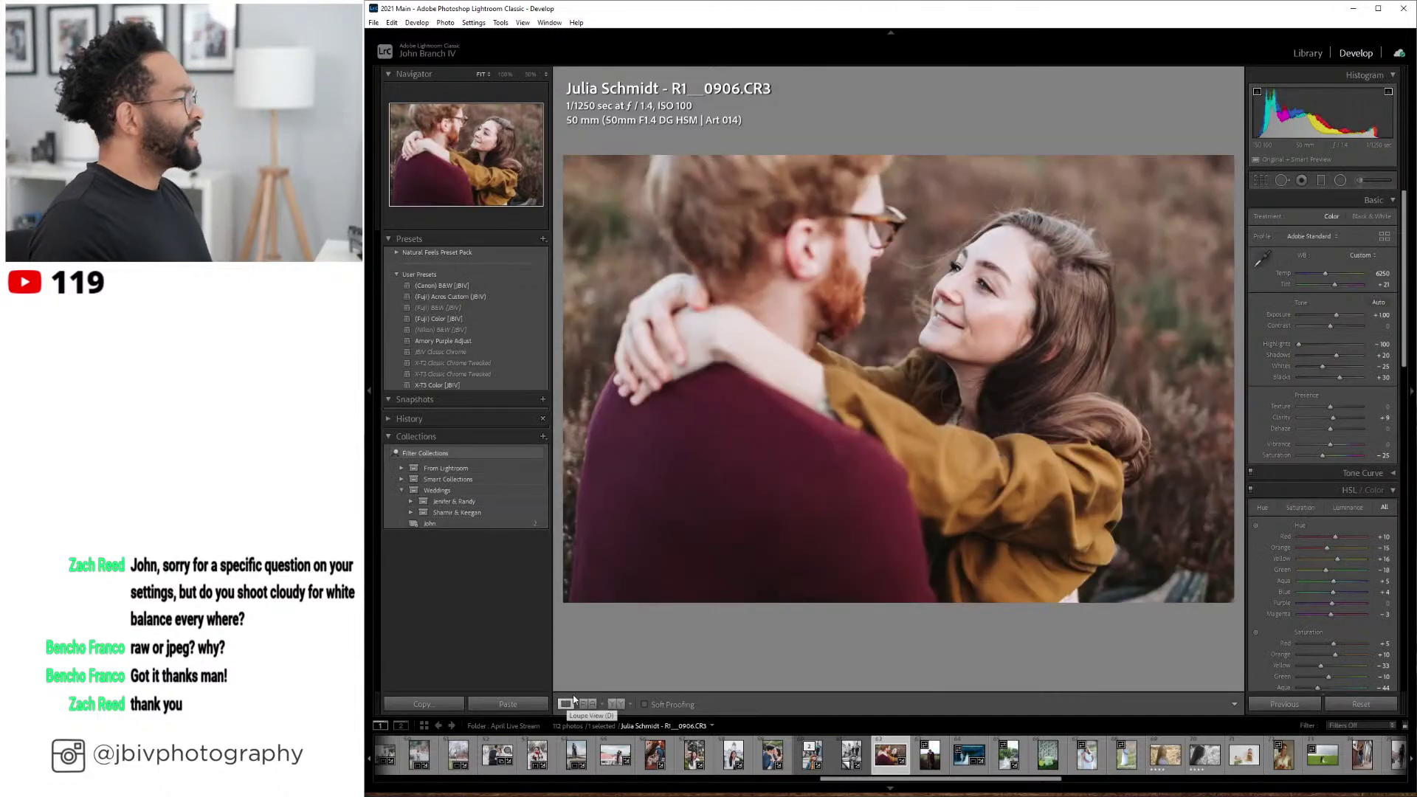
key(Right)
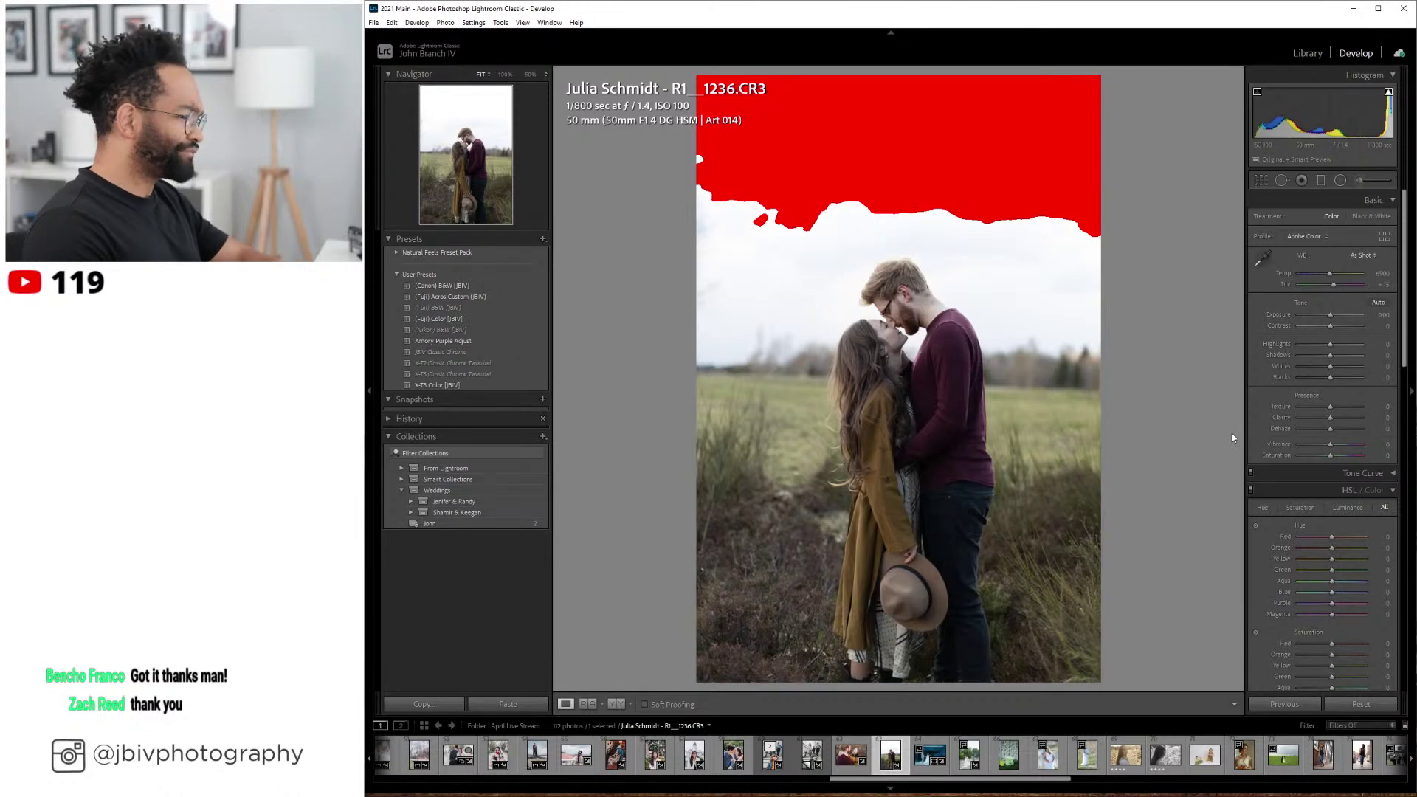
scroll(1258, 407, down, 10)
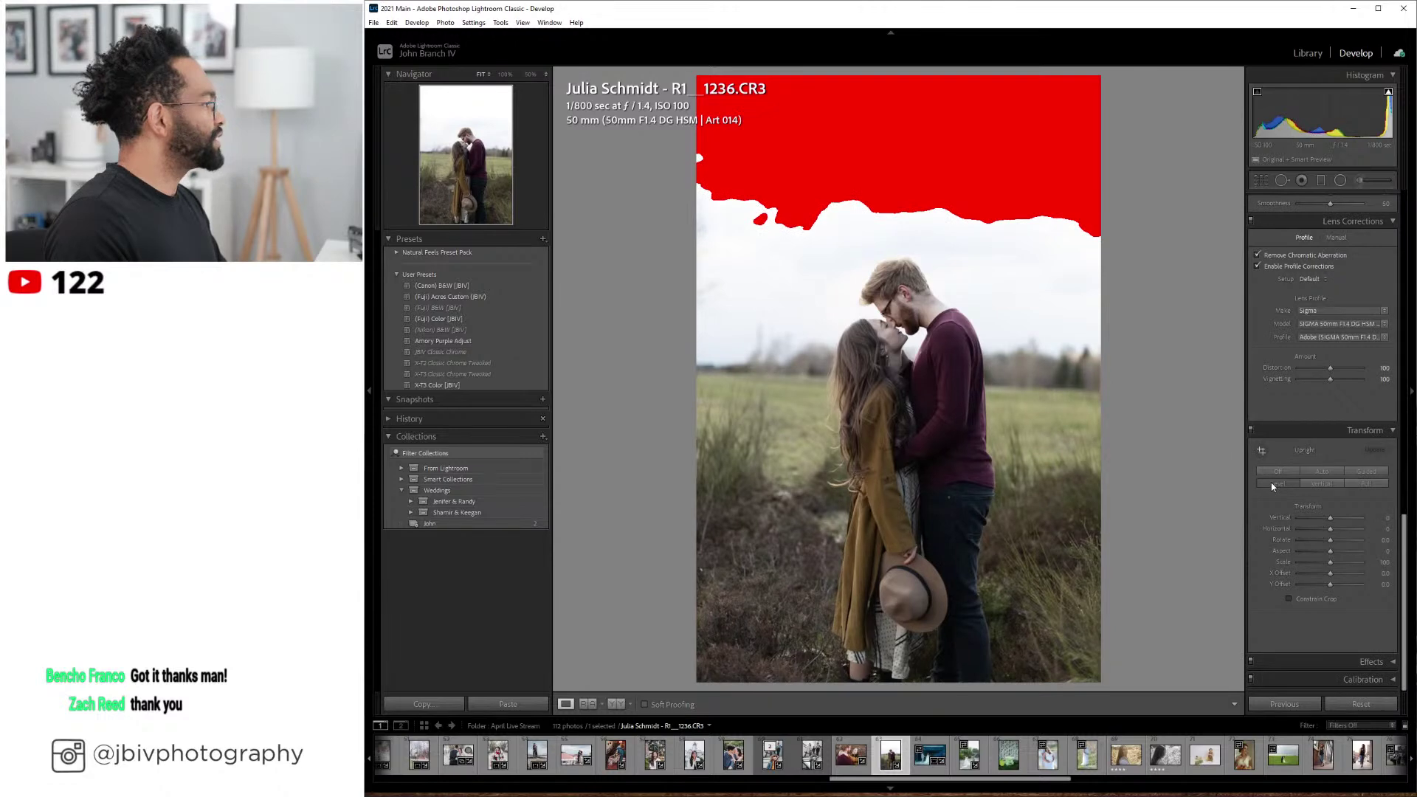
drag(1330, 540, 1333, 540)
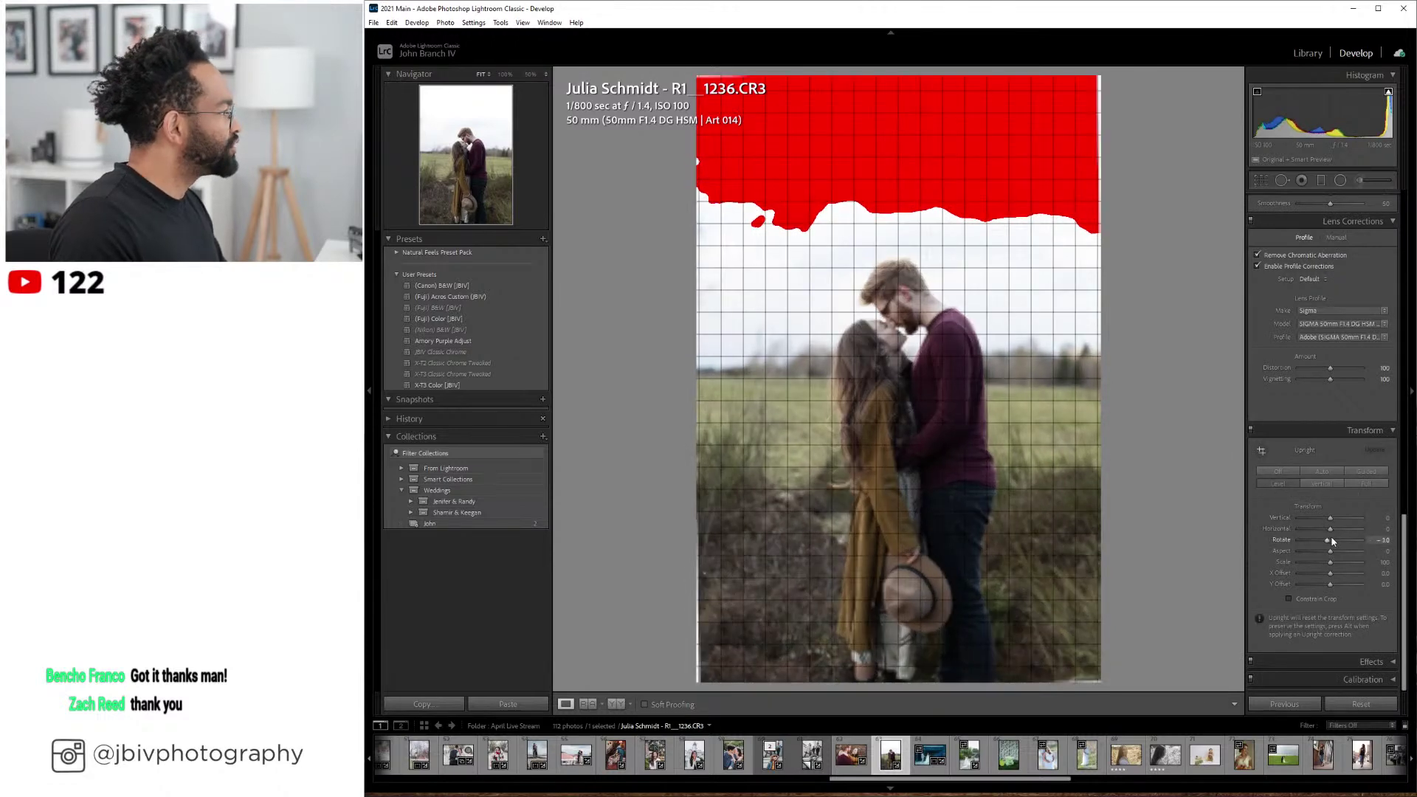
scroll(1333, 541, down, 5)
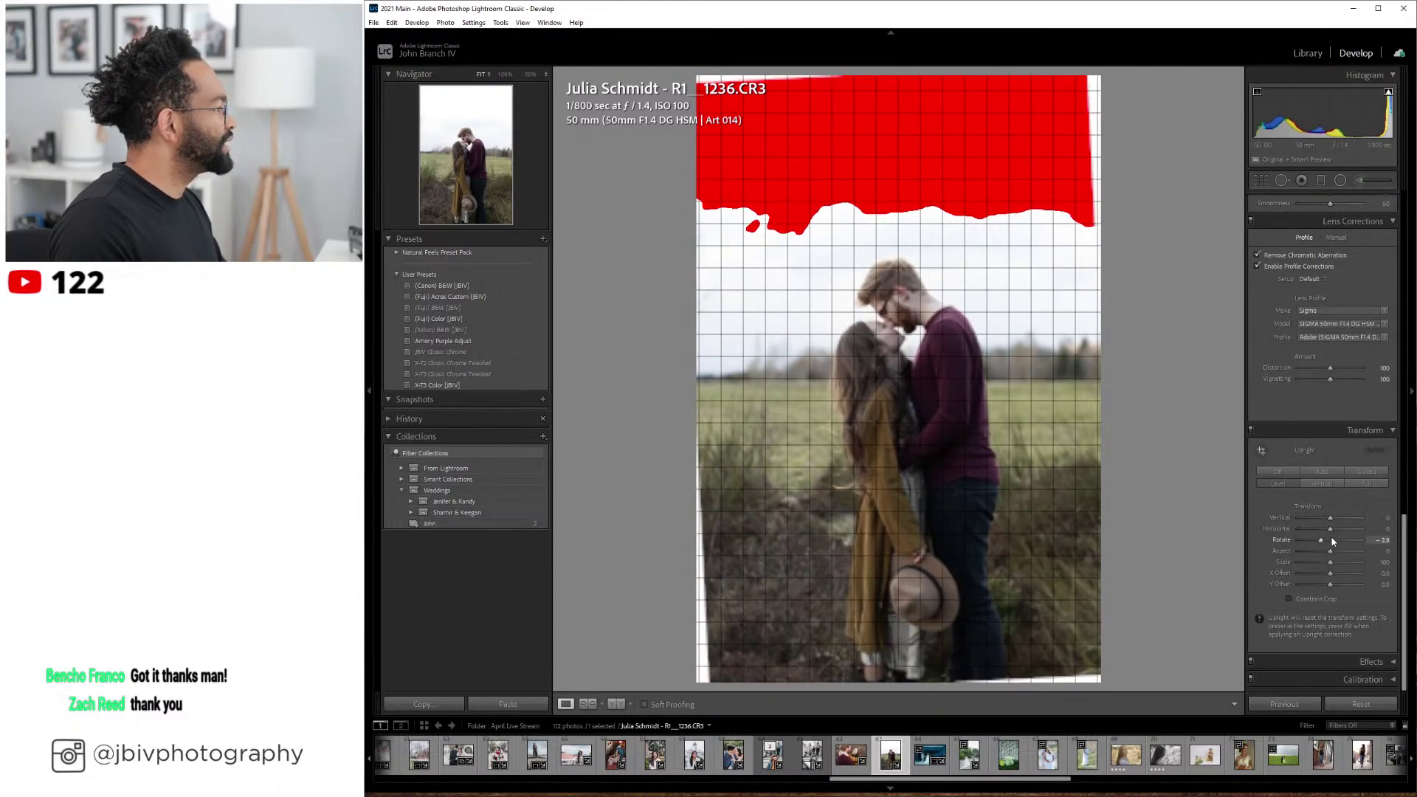
scroll(1332, 541, up, 3)
click(1289, 598)
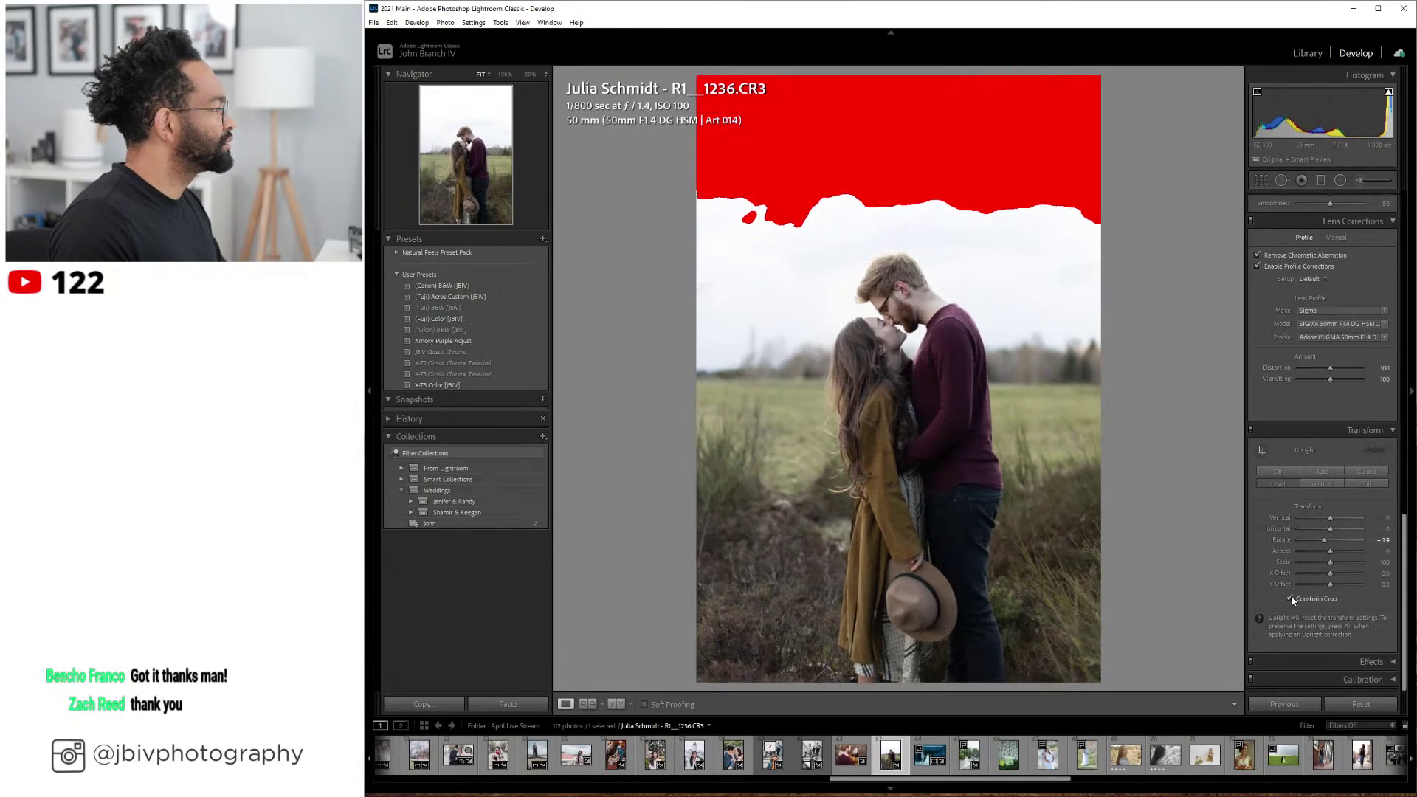
- Tighten and reposition the crop of the standing couple photo, trimming some of the sky above them
click(1260, 182)
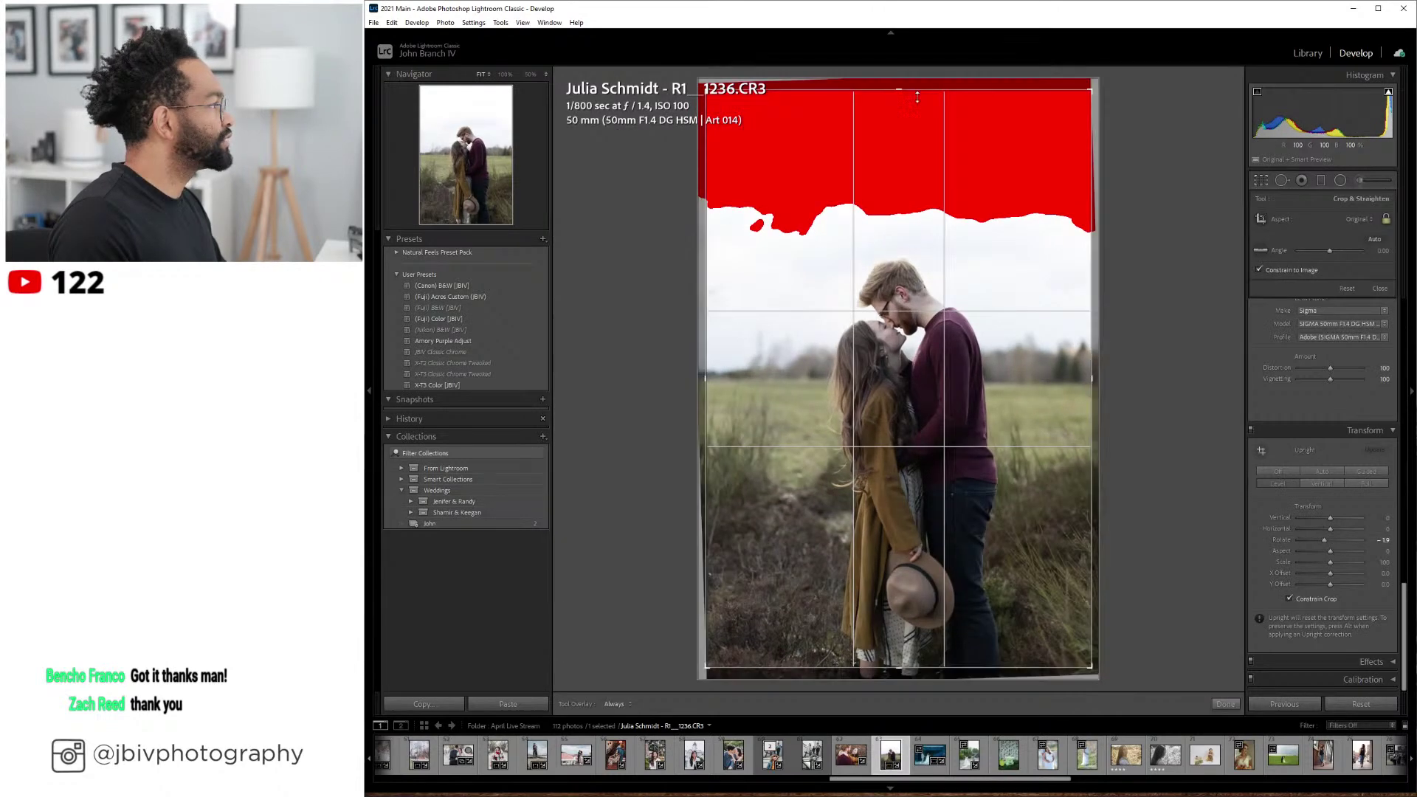
drag(947, 194, 944, 179)
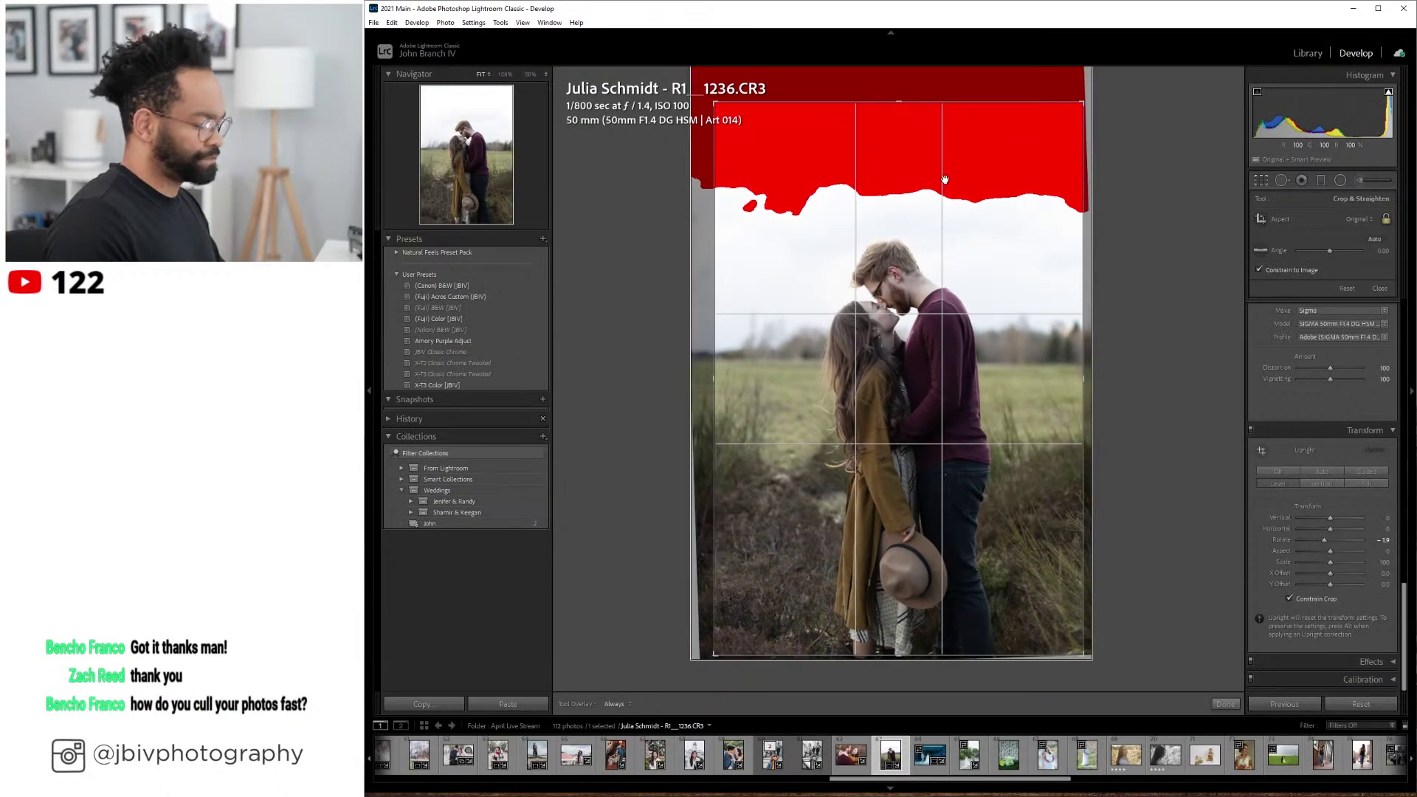
key(Return)
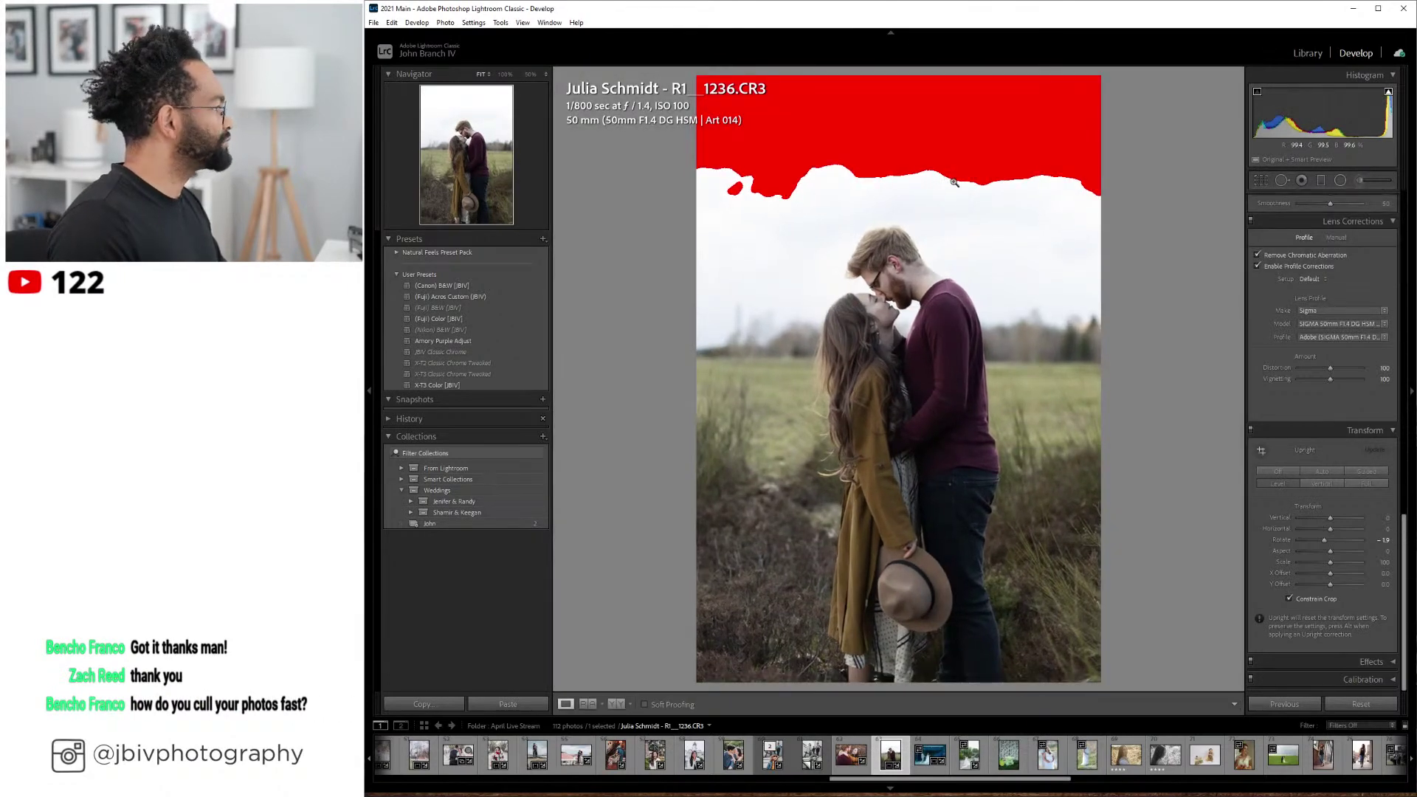
- Apply the (Fuji) Color [JBIV] preset to the standing couple photo and set its lens profile setup to Auto
click(502, 320)
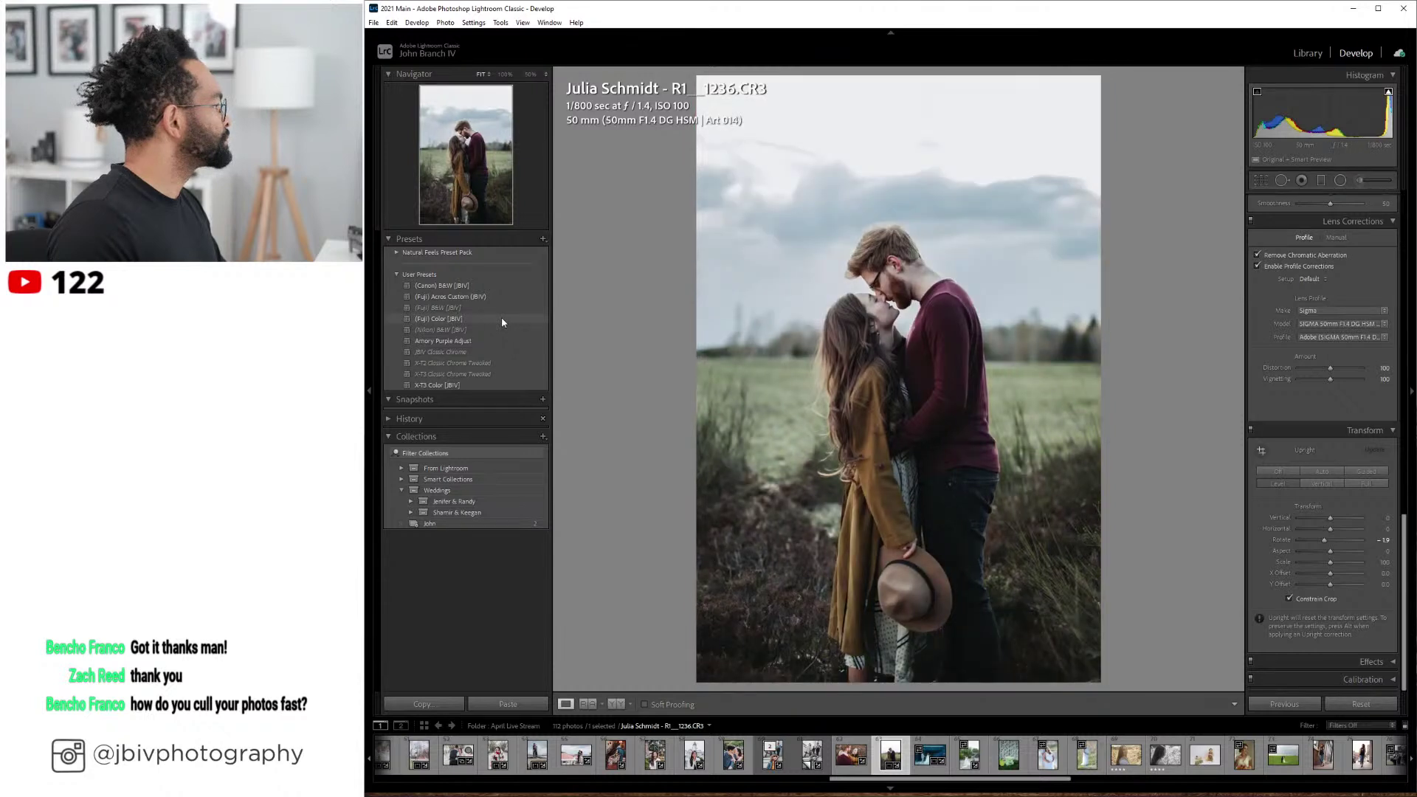
click(502, 322)
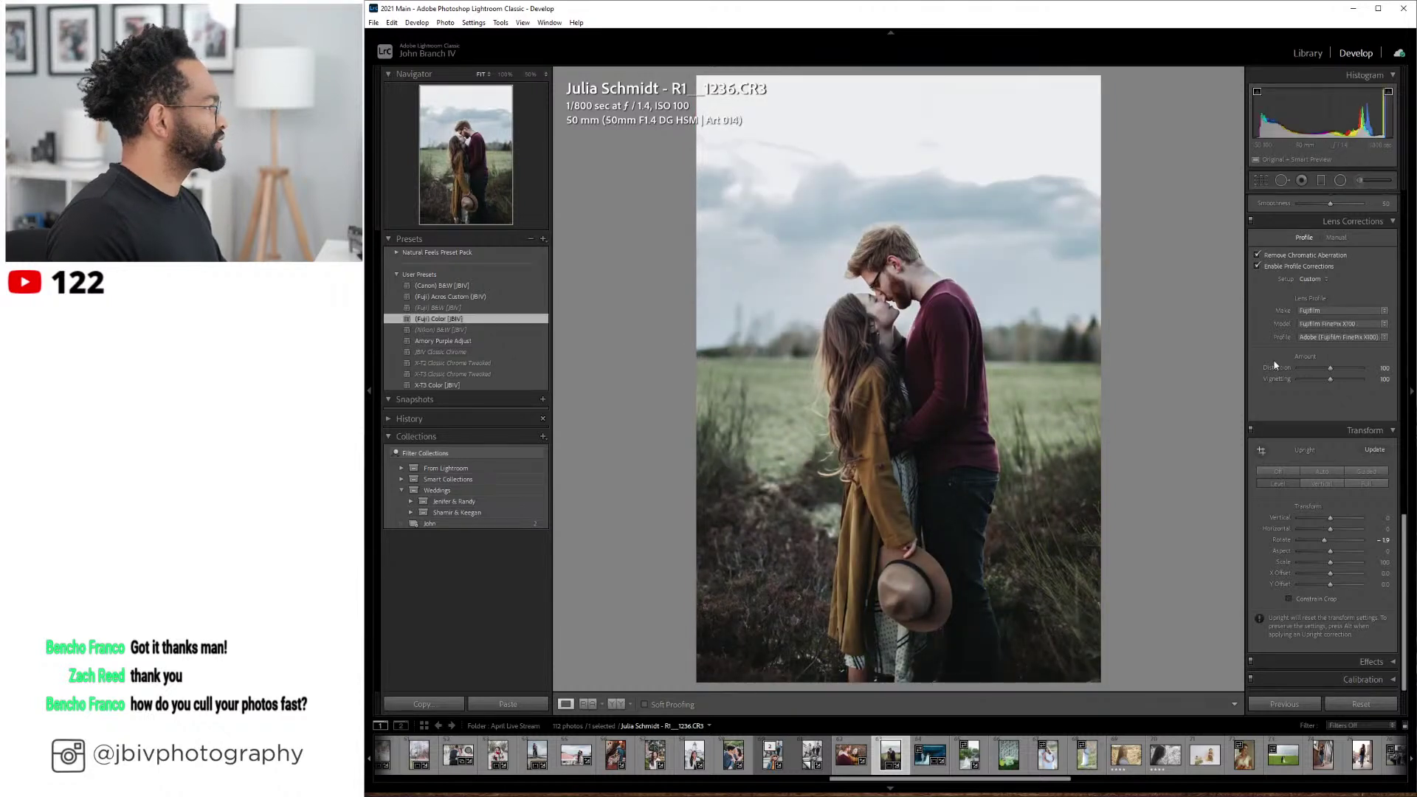
click(1310, 279)
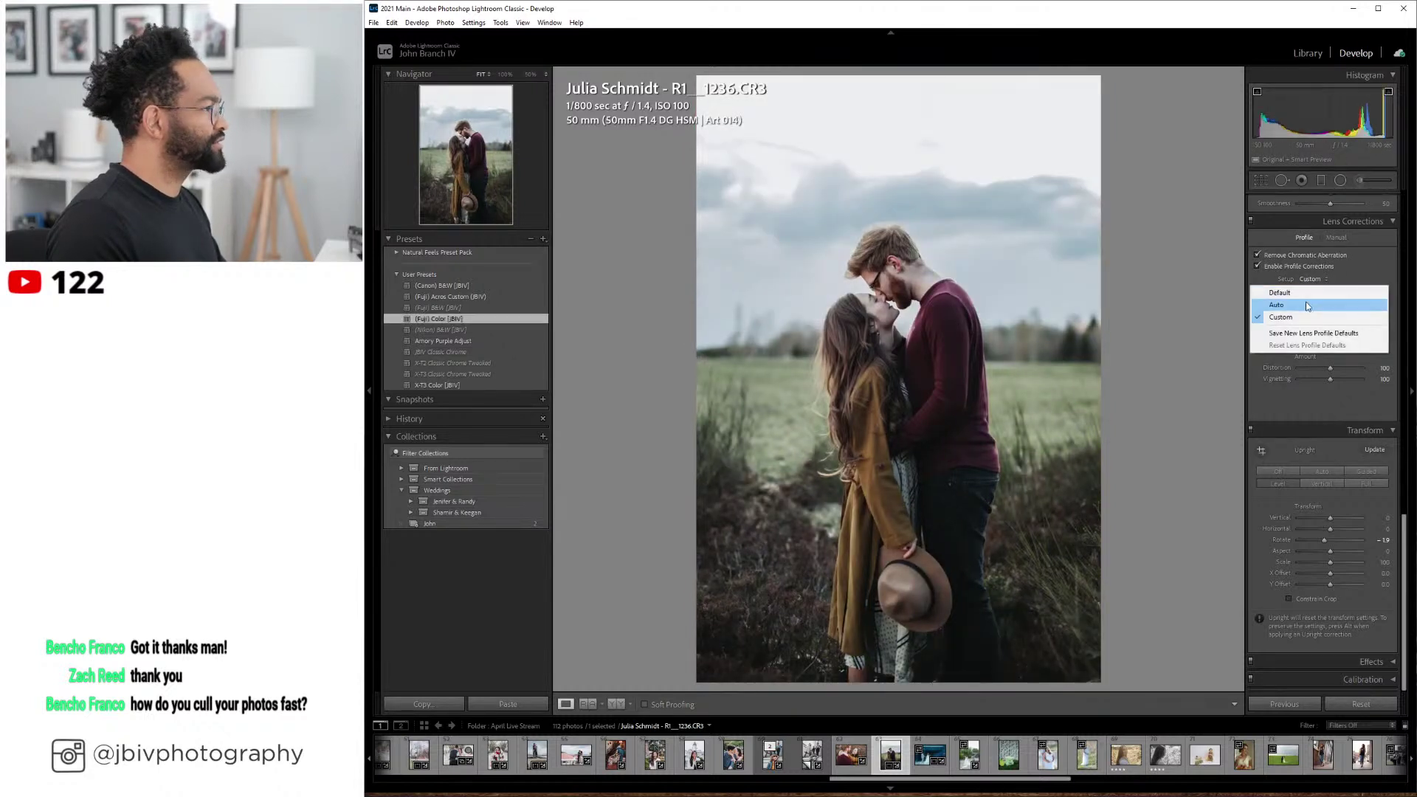
click(1306, 299)
- Set the standing couple photo's temperature to 7700, tint to +31 and exposure to +0.10
scroll(1287, 387, up, 2)
scroll(1288, 406, up, 10)
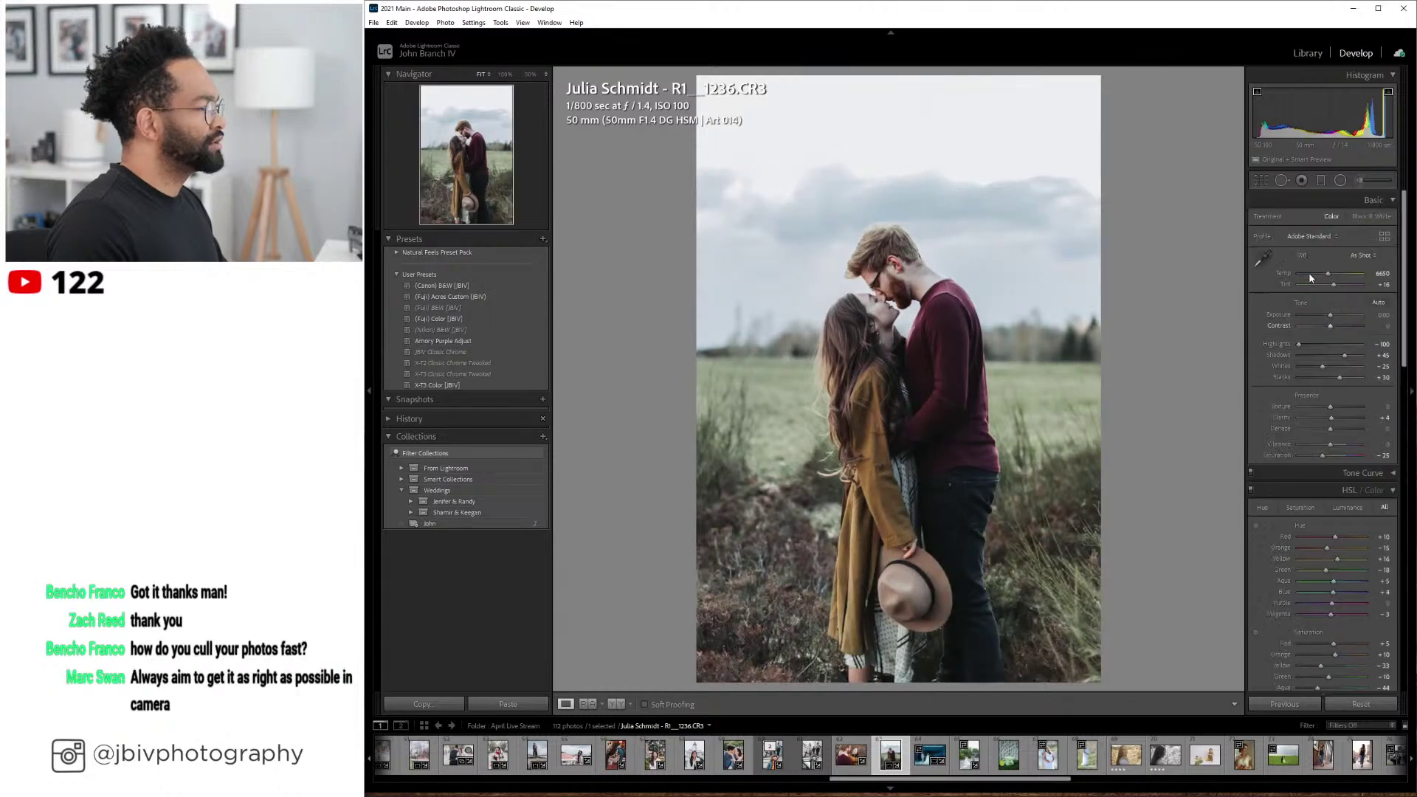
scroll(1324, 273, up, 3)
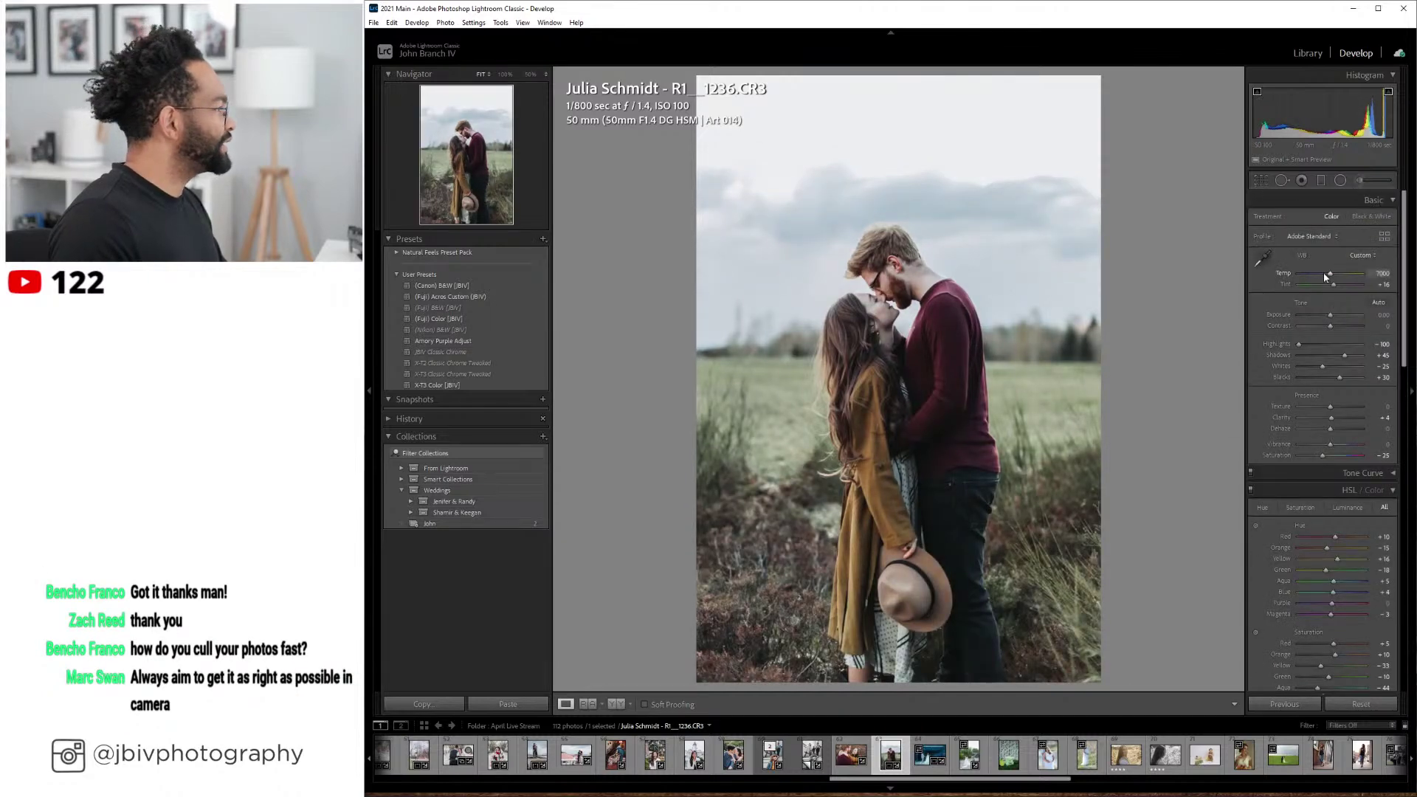
scroll(1322, 272, up, 1)
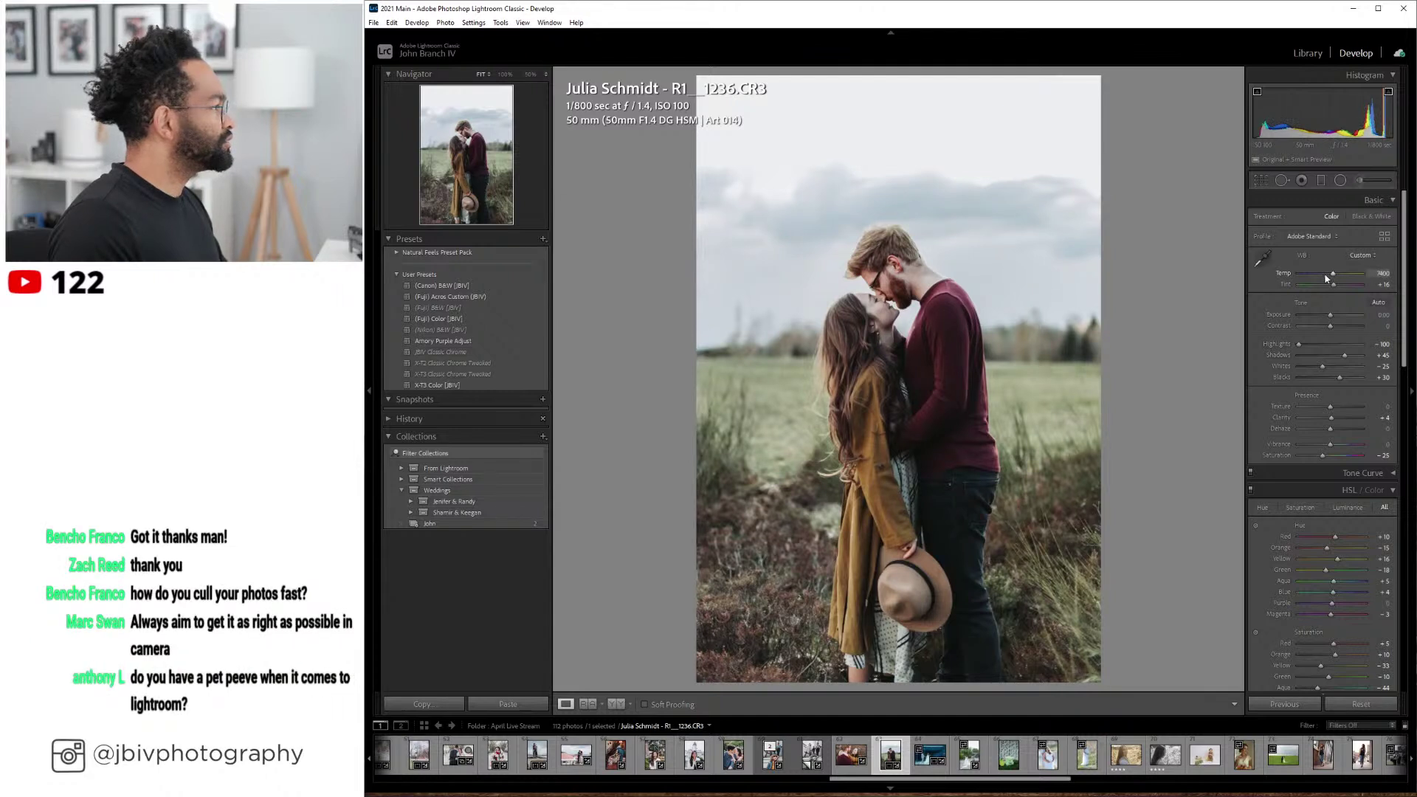
scroll(1334, 286, up, 4)
scroll(1333, 281, up, 1)
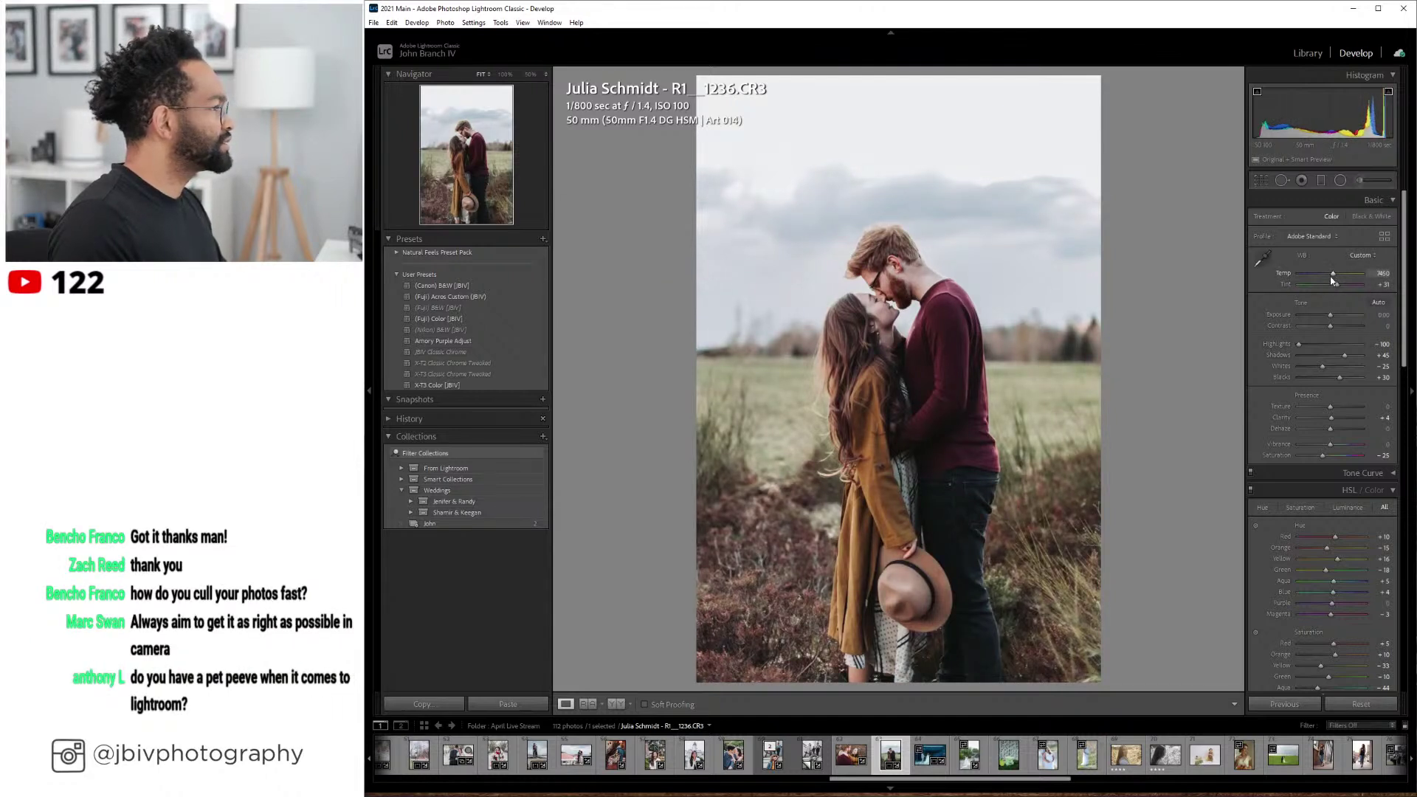
scroll(1333, 279, up, 2)
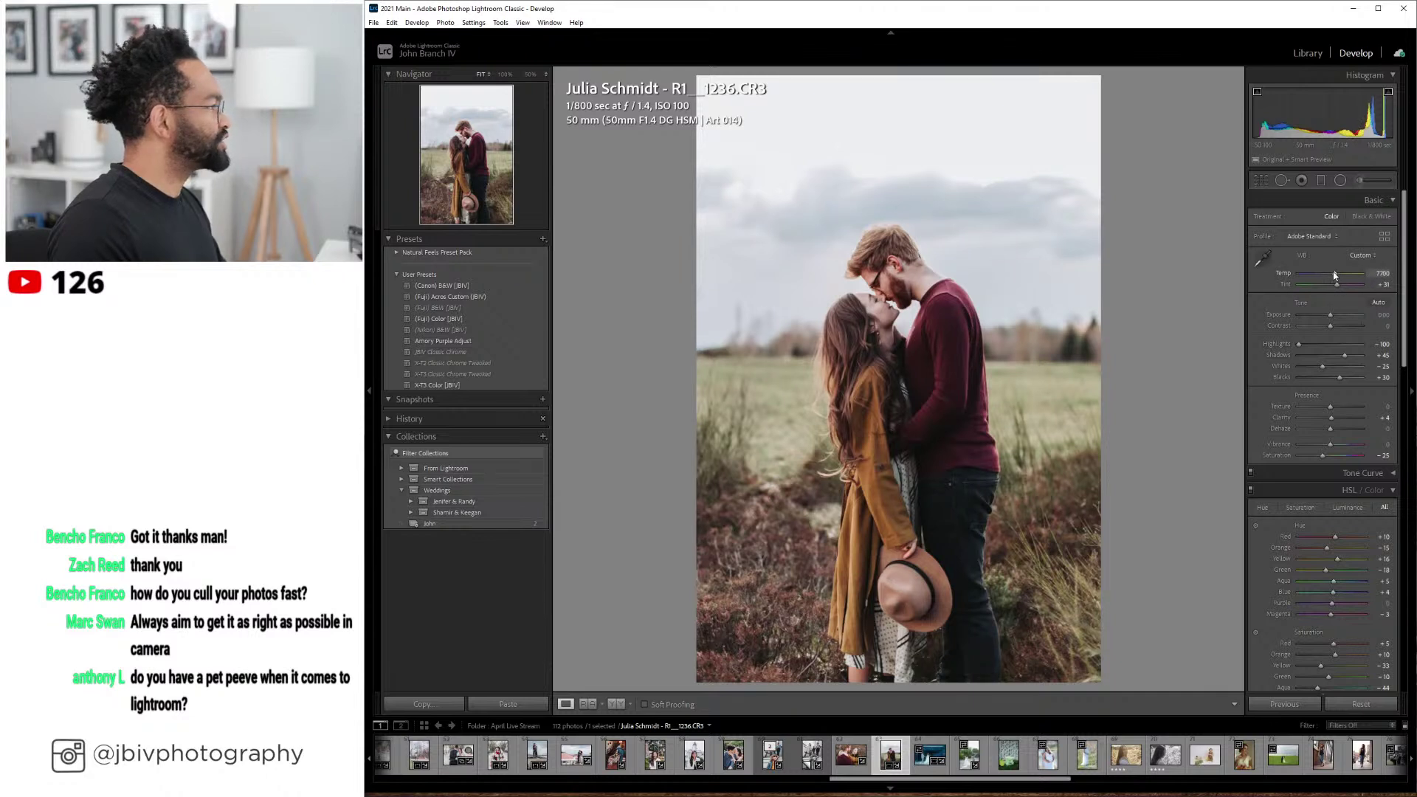
scroll(1334, 314, up, 1)
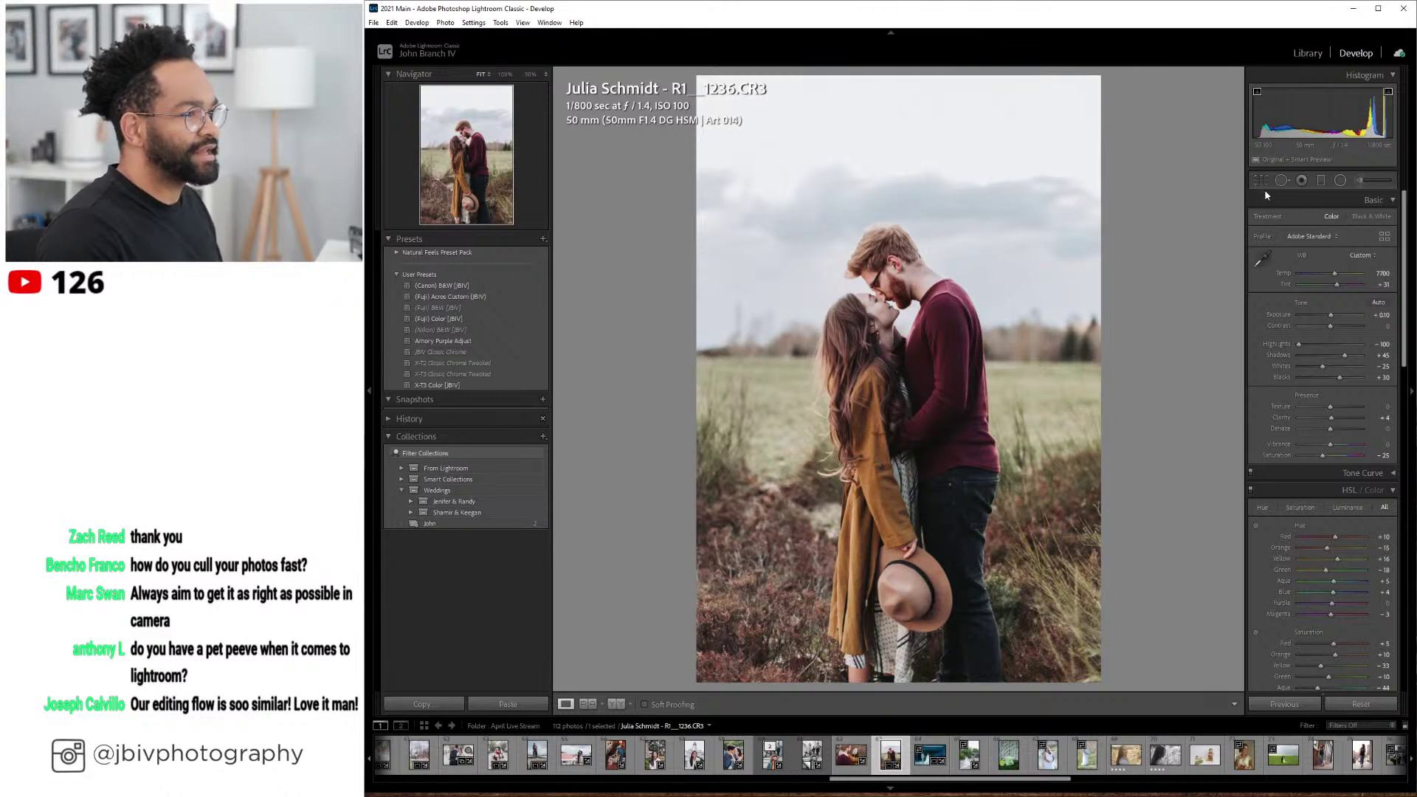
- Paint a Shadows Save adjustment brush mask over the woman's hair, mustard coat, dress and hat with the mask overlay shown
click(1361, 181)
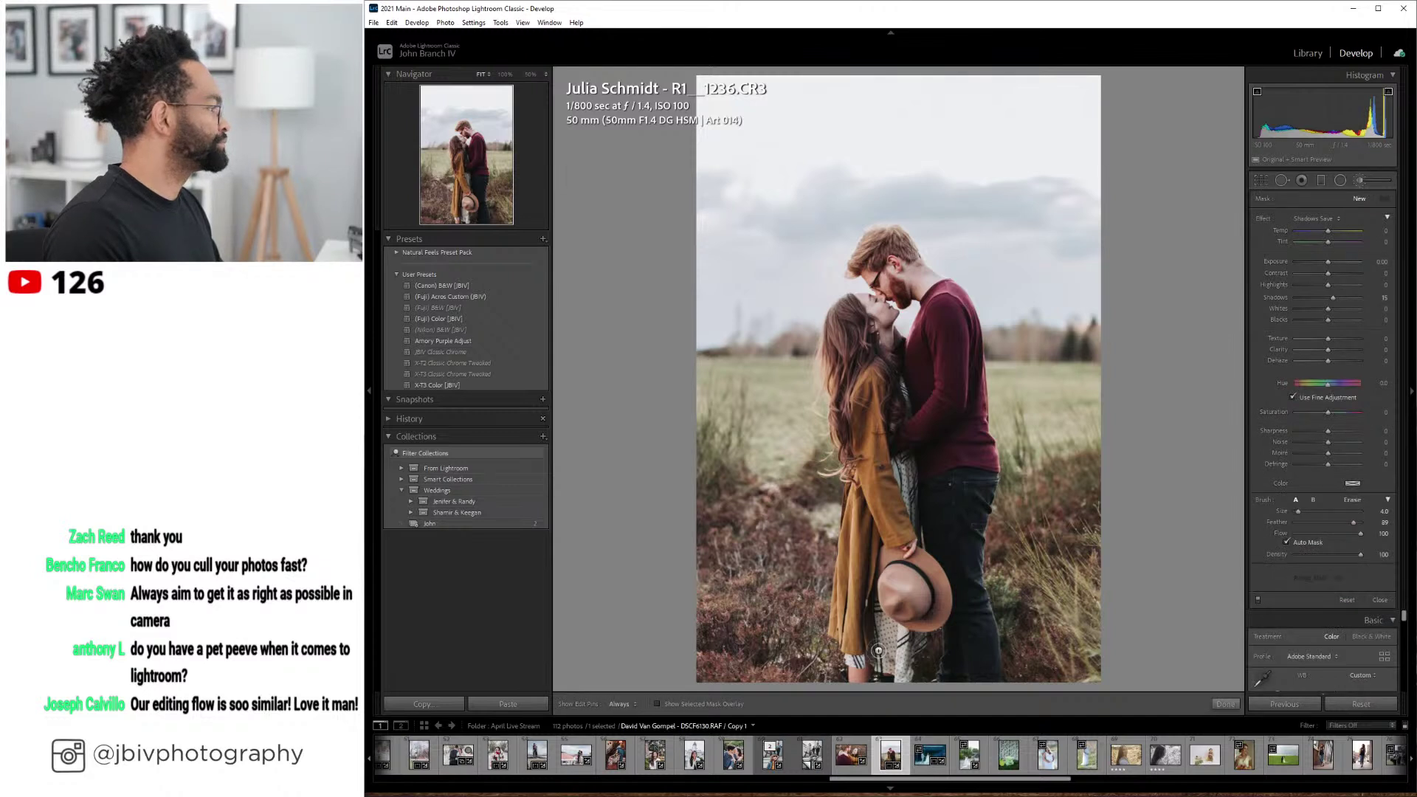
key(h)
key(o)
mouse_move(859, 659)
mouse_down()
mouse_move(860, 558)
mouse_move(853, 673)
mouse_move(871, 570)
mouse_move(900, 672)
mouse_move(893, 620)
mouse_up()
key(h)
key(h)
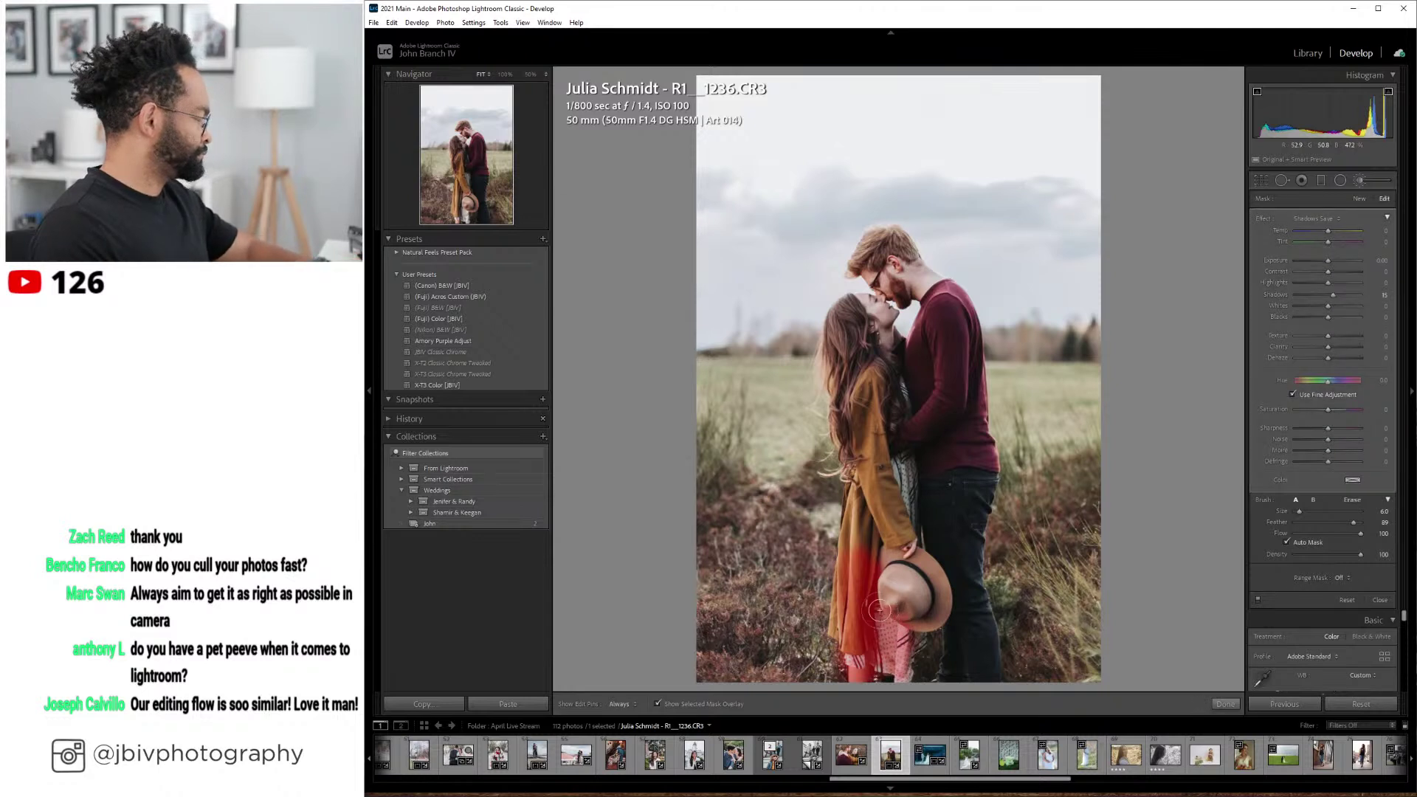
mouse_move(854, 523)
mouse_down()
mouse_move(890, 606)
mouse_move(915, 611)
mouse_move(916, 571)
mouse_move(938, 591)
mouse_move(907, 580)
mouse_move(894, 664)
mouse_move(889, 456)
mouse_move(905, 456)
mouse_move(877, 451)
mouse_move(861, 504)
mouse_move(850, 464)
mouse_move(845, 390)
mouse_move(873, 382)
mouse_move(876, 412)
mouse_move(845, 440)
mouse_up()
key(h)
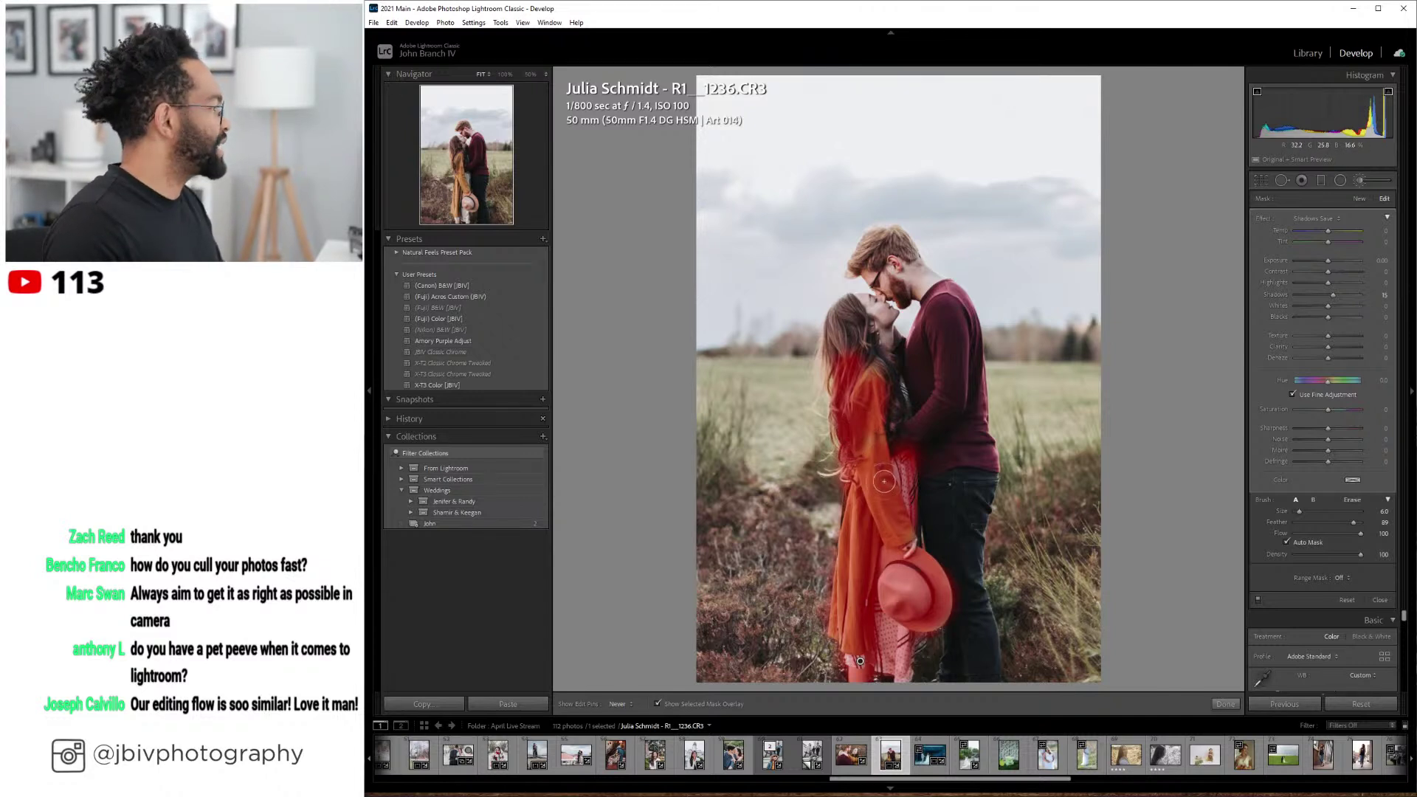
drag(889, 465, 919, 413)
key(h)
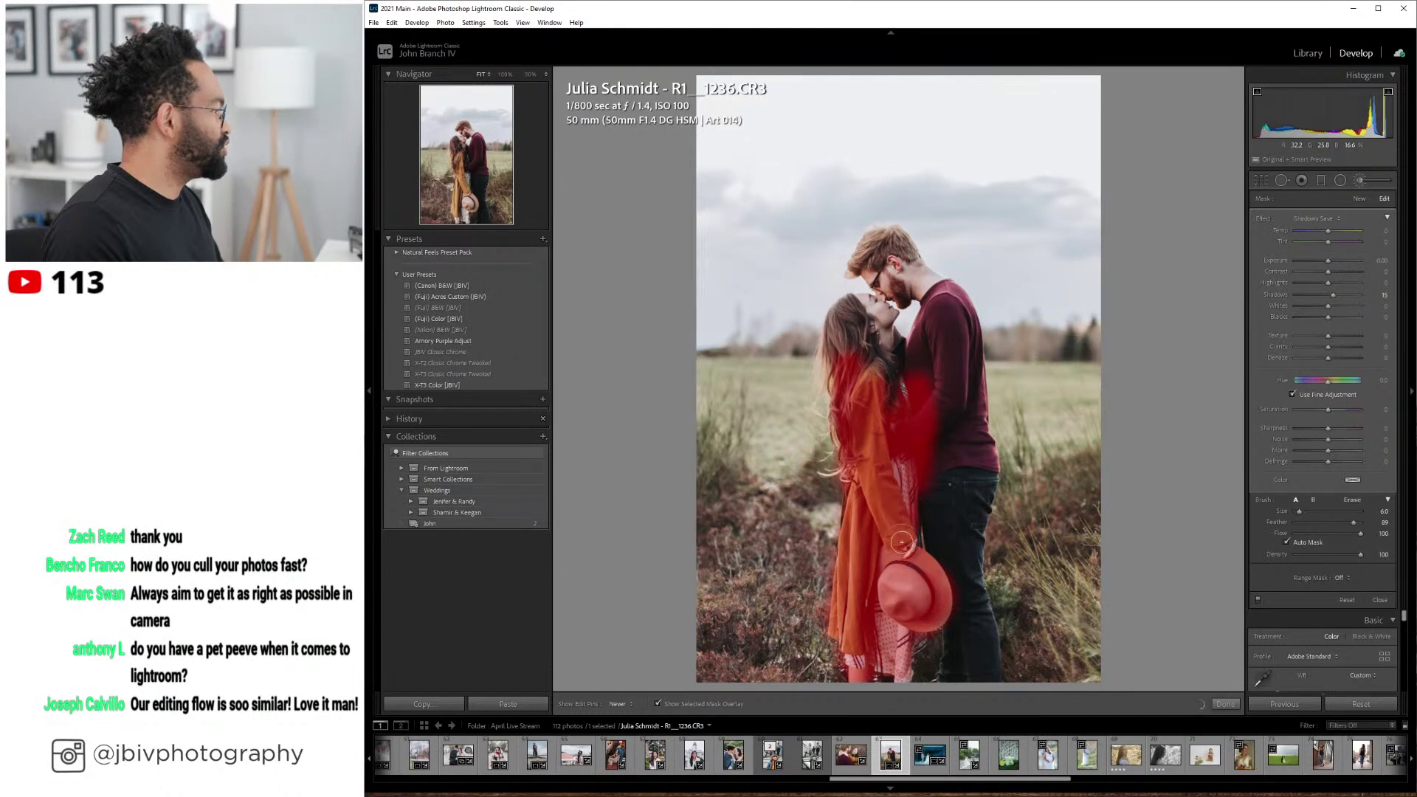
mouse_move(847, 396)
mouse_down()
mouse_move(829, 326)
mouse_move(844, 371)
mouse_move(848, 307)
mouse_move(880, 327)
mouse_up()
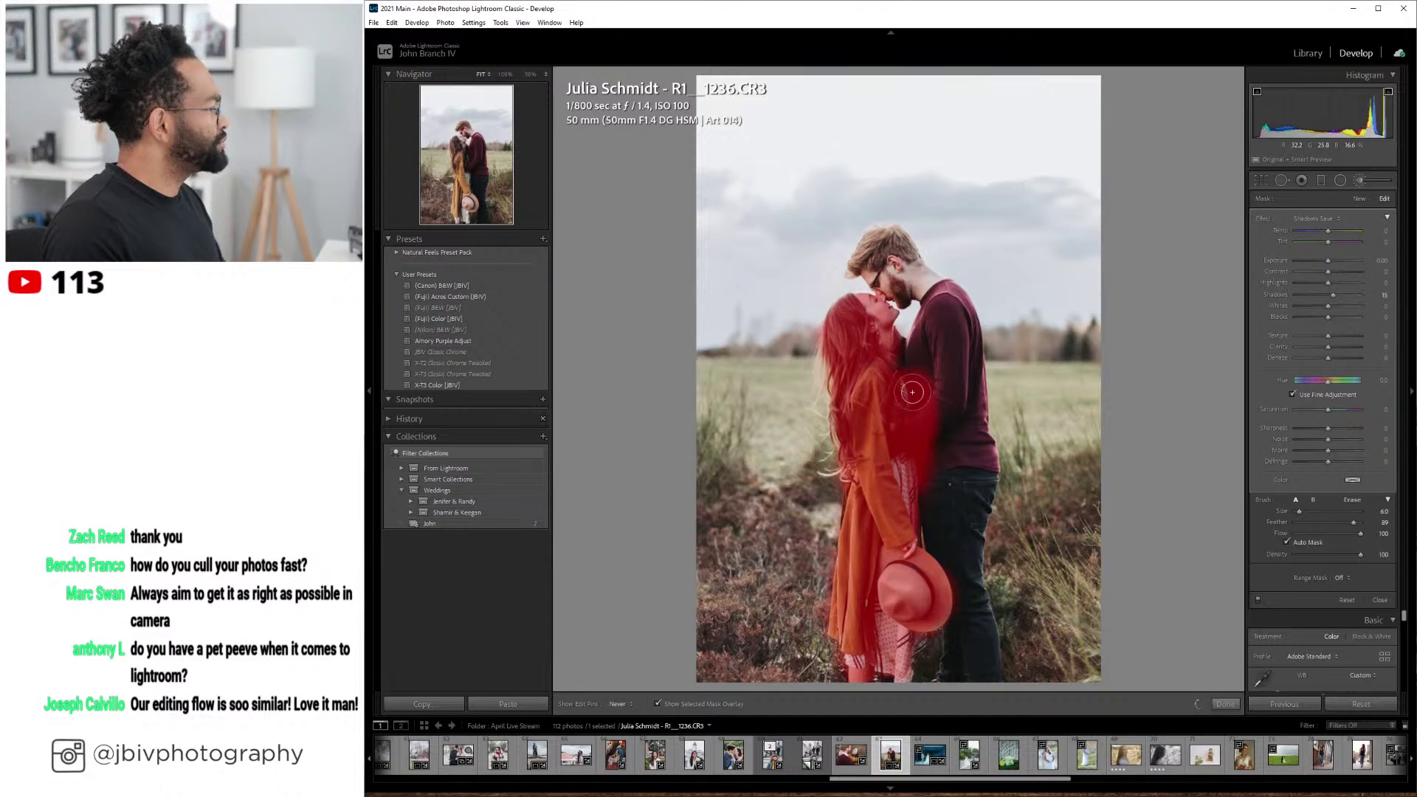
- Extend the brush mask over the man's trousers, maroon sweater, face and hair
mouse_move(906, 380)
mouse_down()
mouse_move(943, 541)
mouse_move(957, 438)
mouse_move(977, 506)
mouse_move(977, 466)
mouse_move(989, 467)
mouse_move(950, 679)
mouse_move(958, 555)
mouse_move(985, 667)
mouse_move(975, 602)
mouse_move(977, 672)
mouse_move(903, 649)
mouse_up()
key(h)
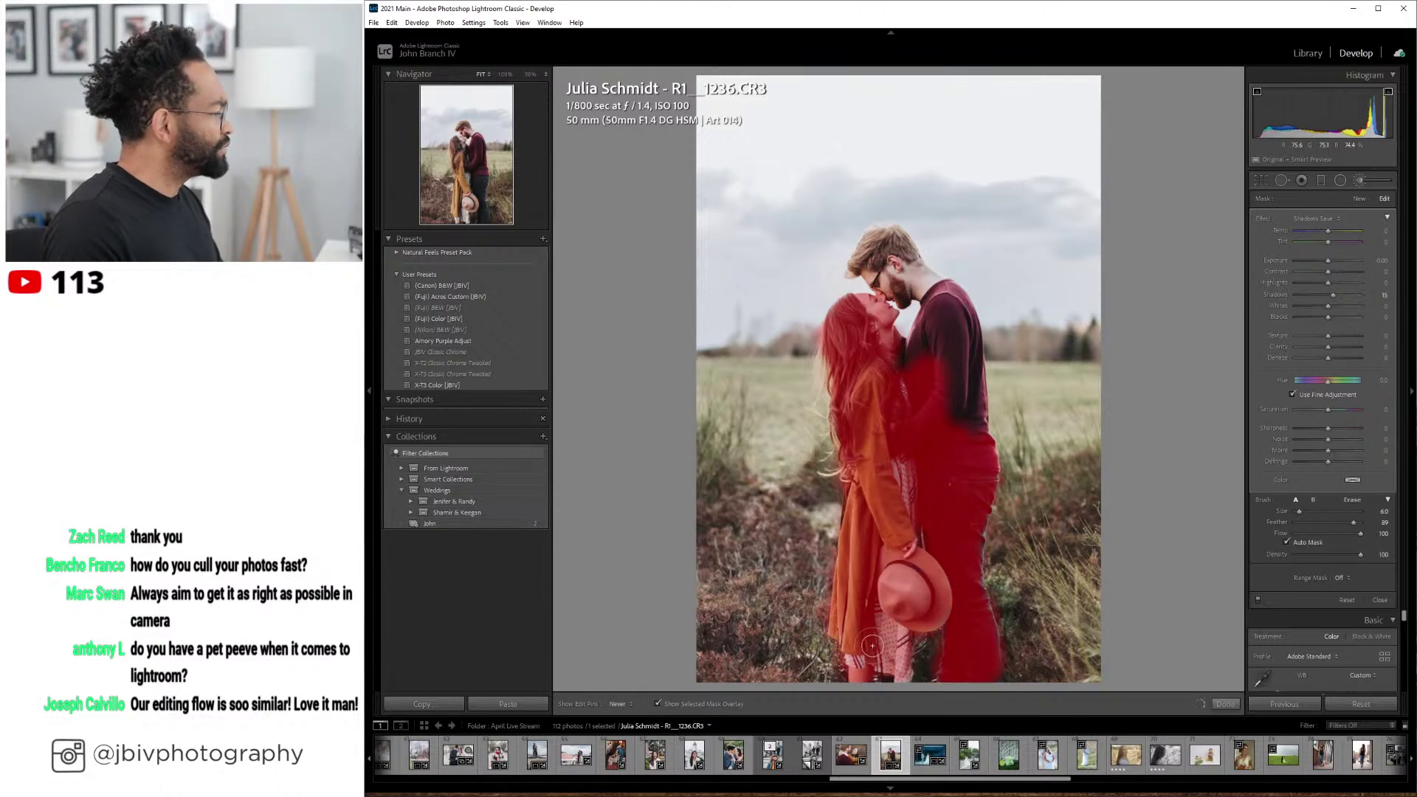
key(h)
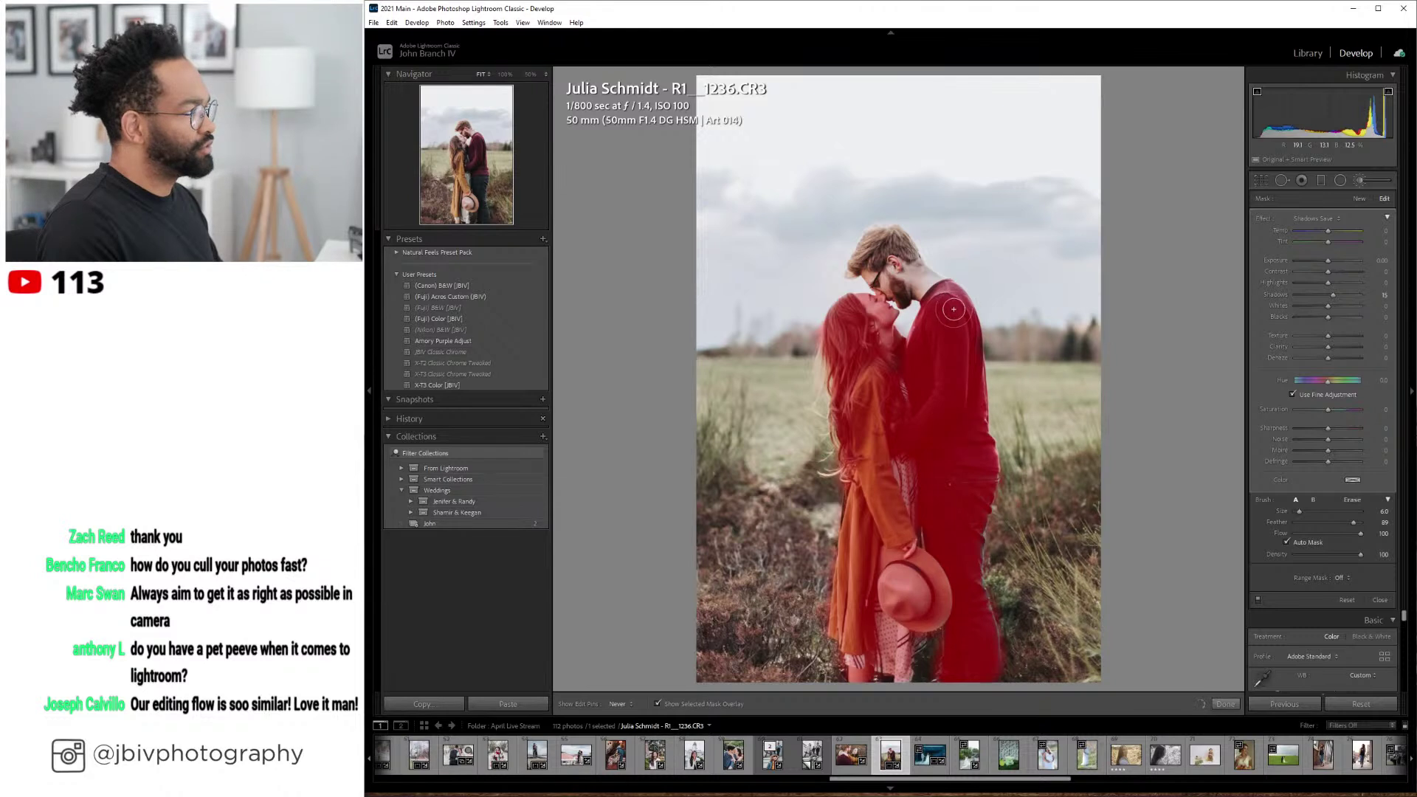
key(h)
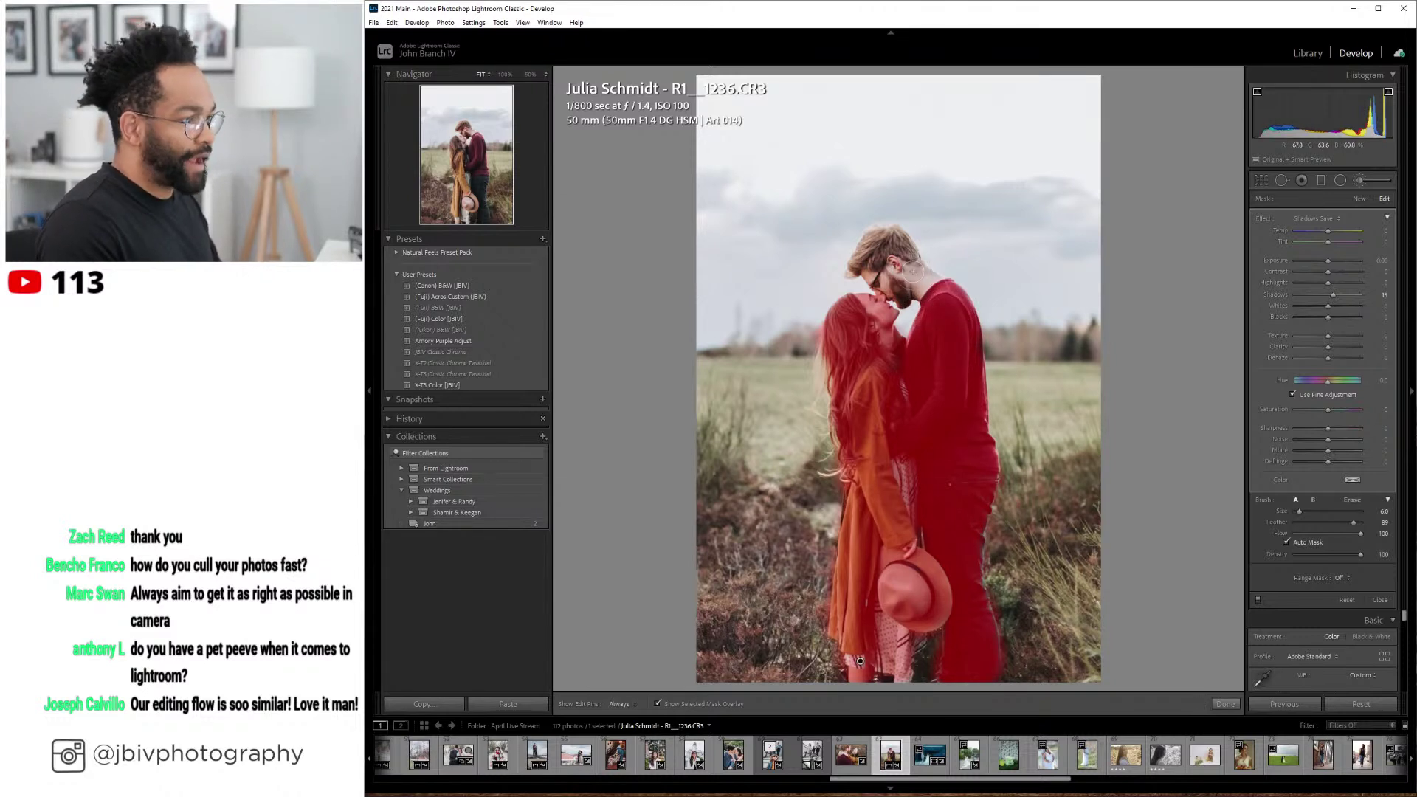
key(h)
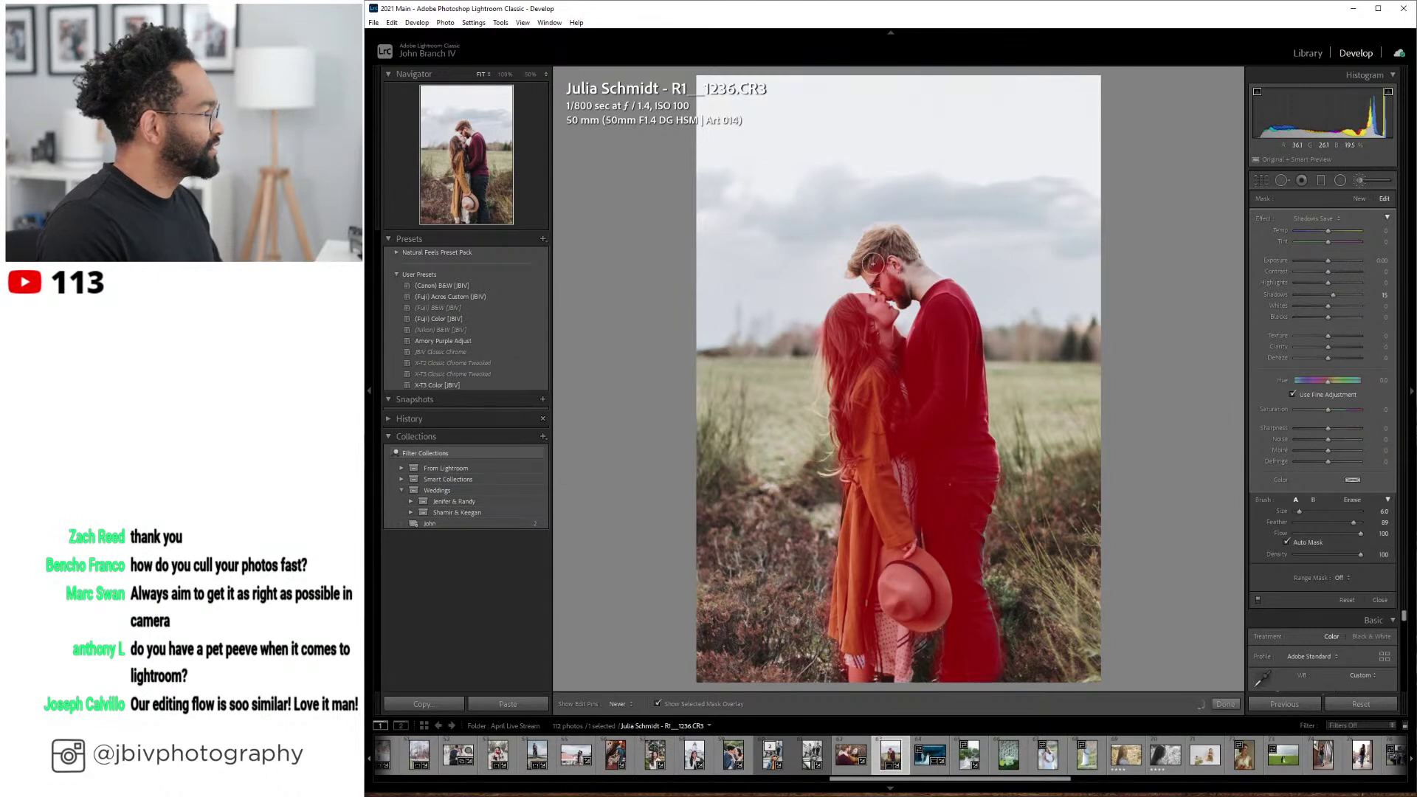
mouse_move(862, 262)
mouse_down()
mouse_move(881, 235)
mouse_move(895, 244)
mouse_move(890, 271)
mouse_move(895, 240)
mouse_move(906, 280)
mouse_move(892, 247)
mouse_up()
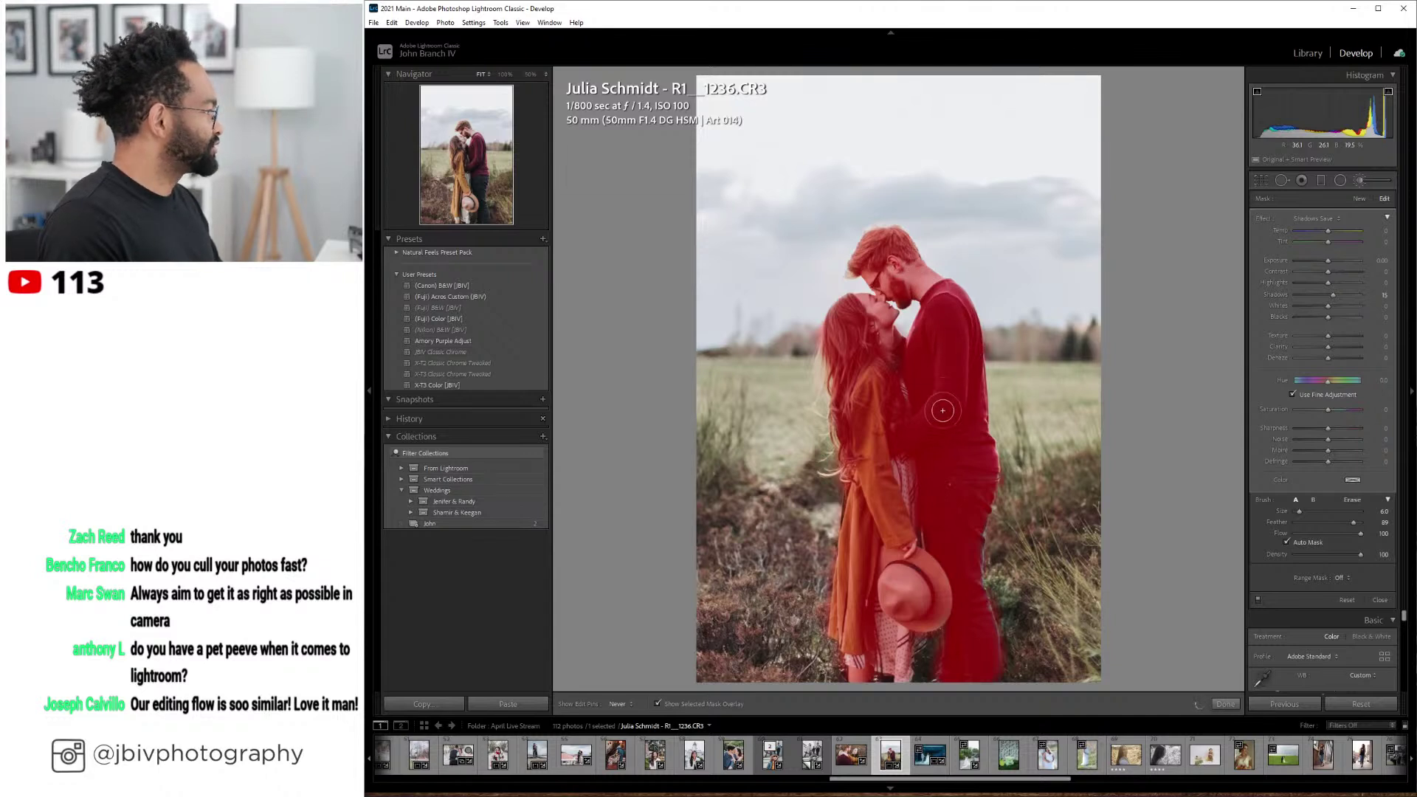
- Hide the mask overlay, adjust the brush's Shadows amount on the couple and close the adjustment brush
key(h)
key(o)
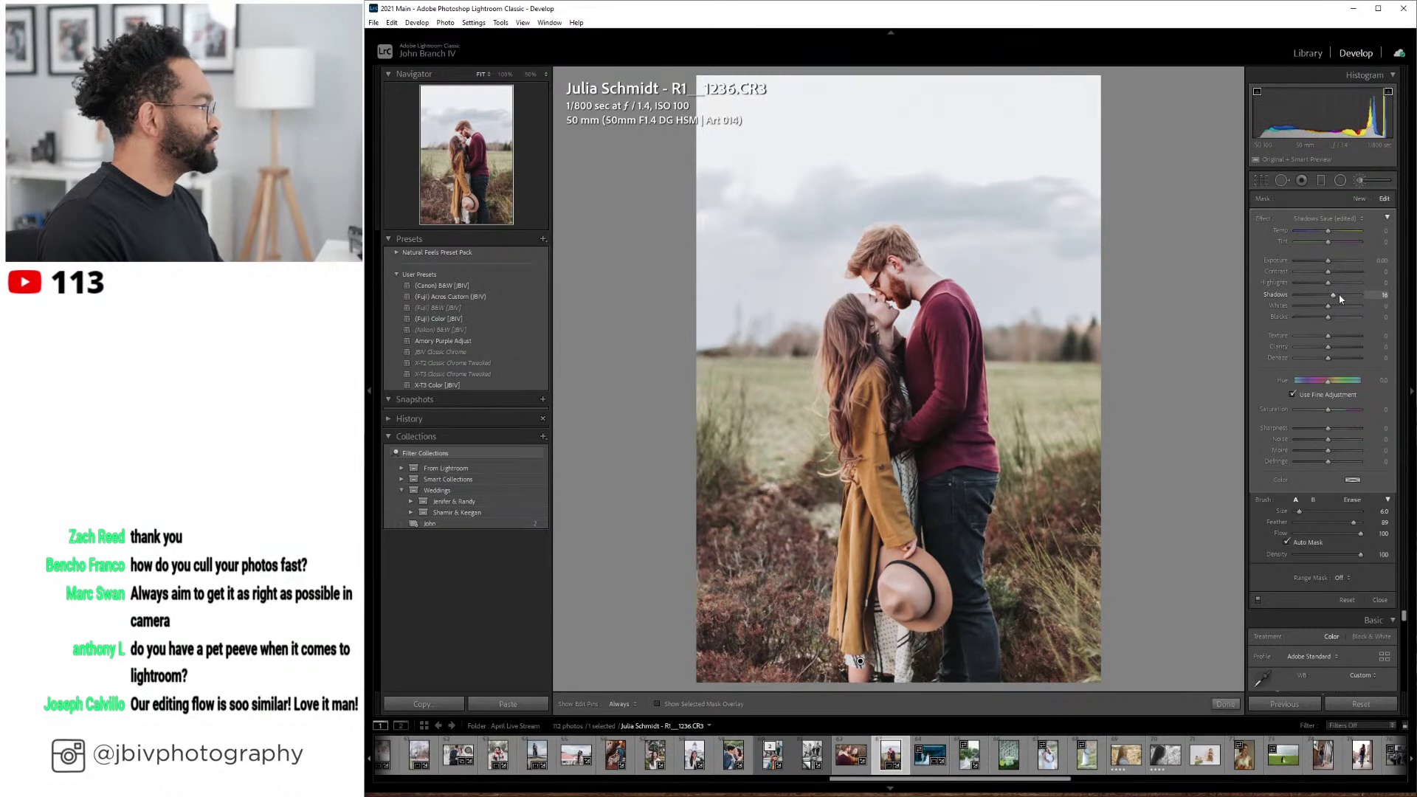
click(1362, 185)
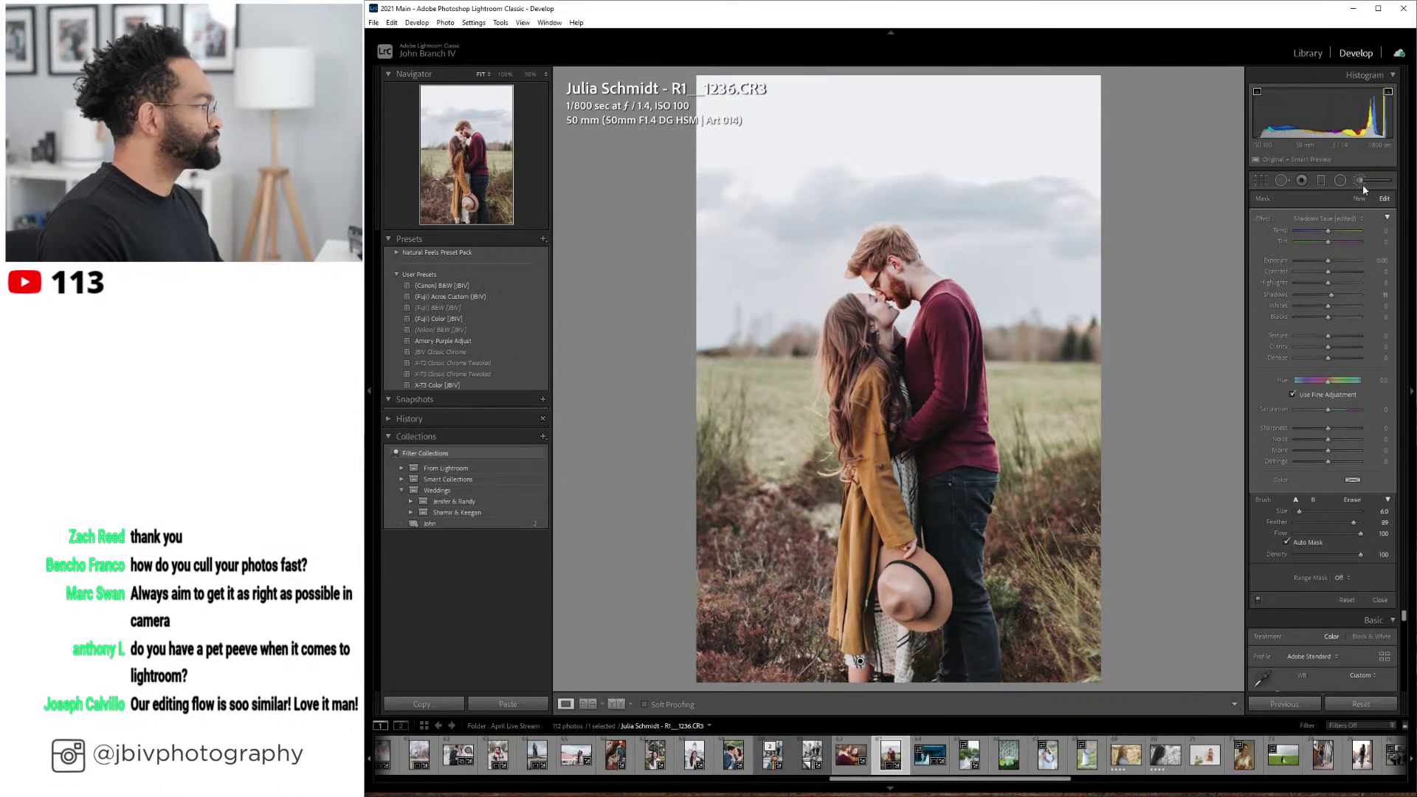
- Set the photo's temperature to 8800, raise the tint, lower the orange saturation and reset the exposure to 0
scroll(1341, 276, up, 1)
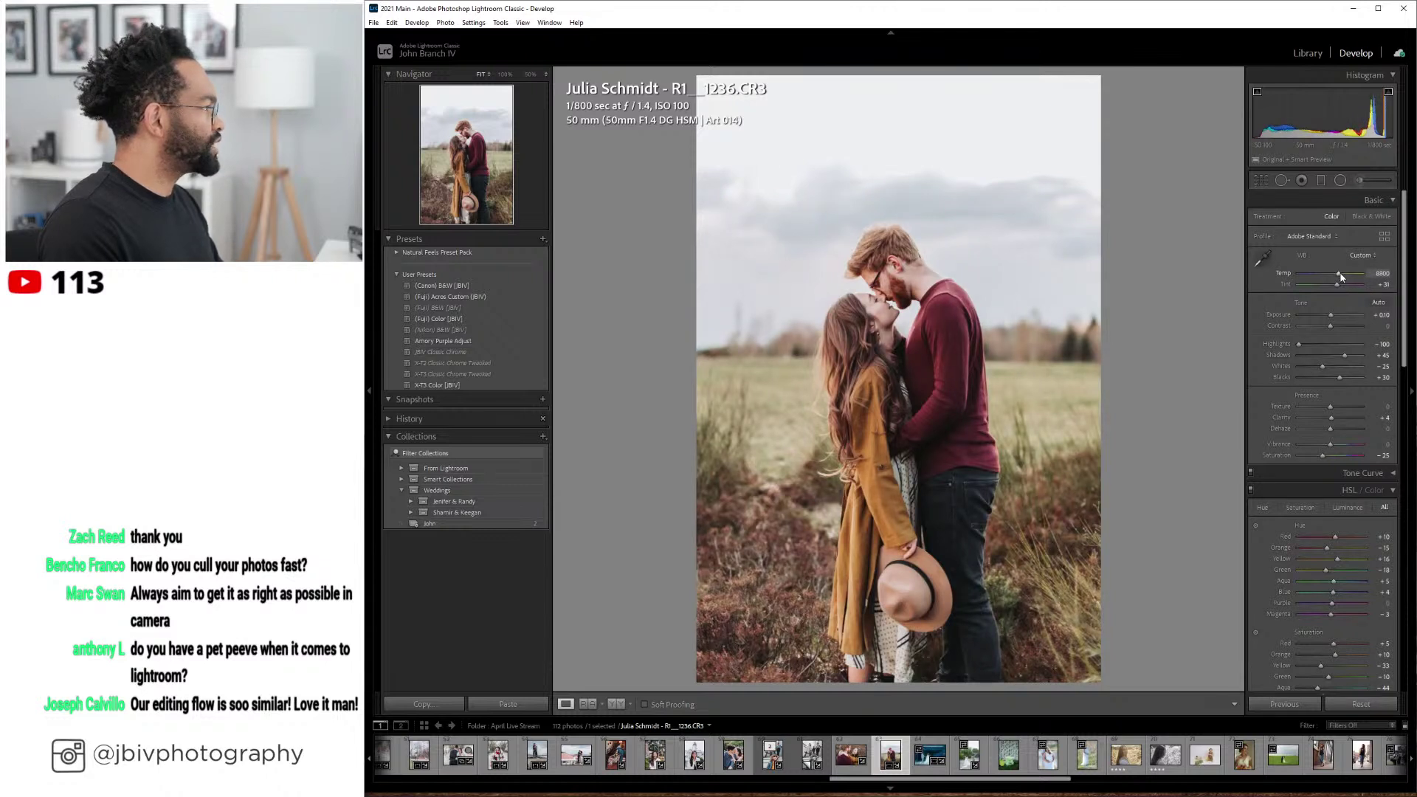
scroll(1342, 287, up, 1)
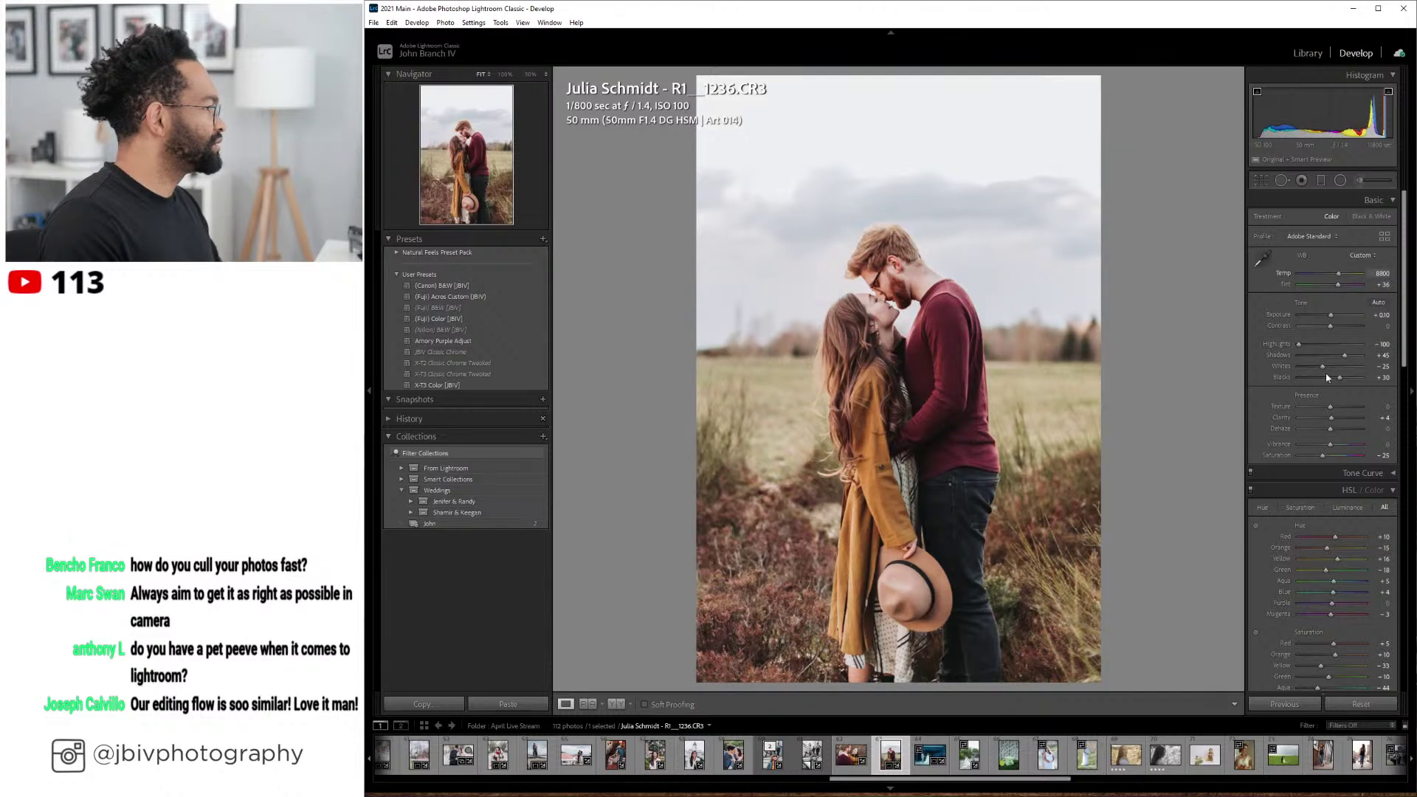
scroll(1337, 655, down, 1)
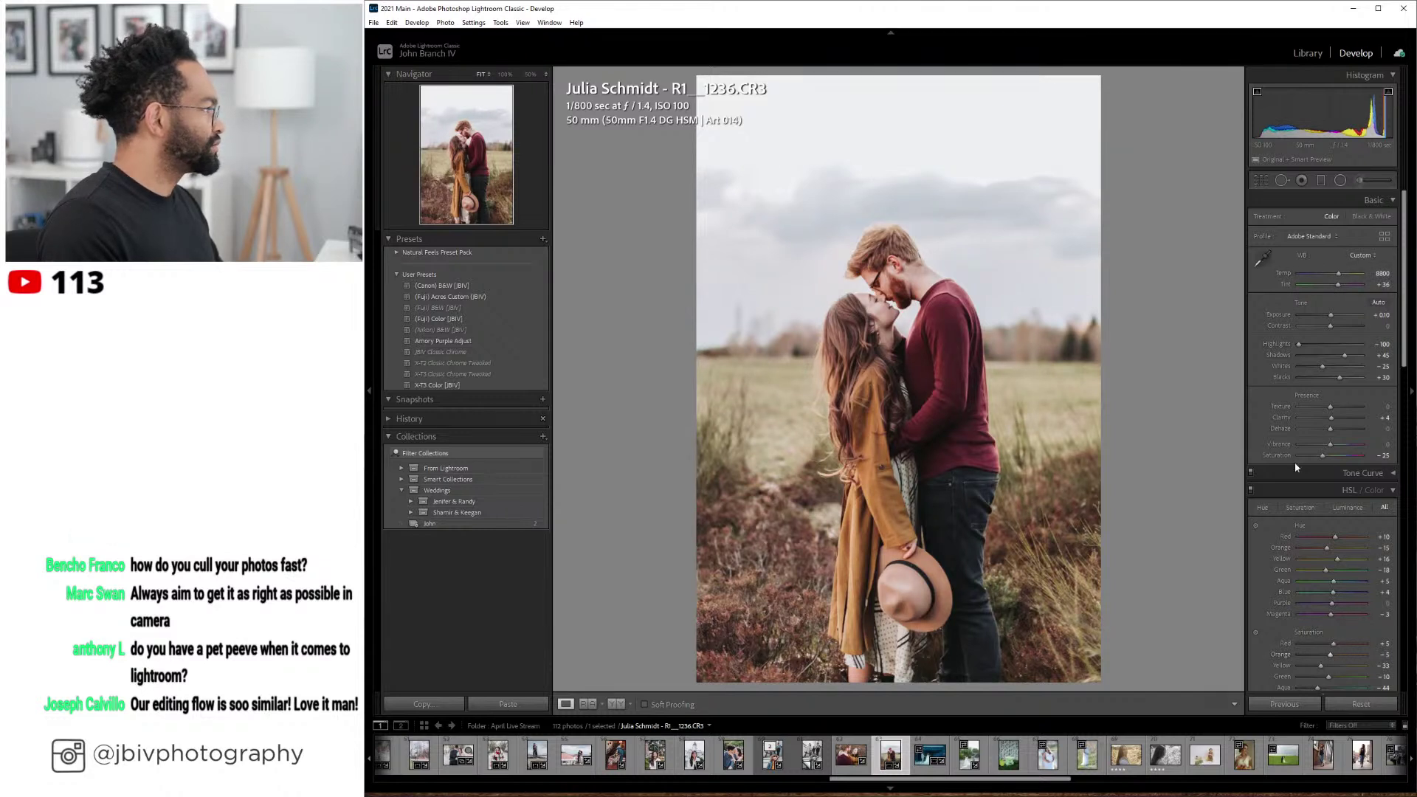
double_click(1326, 317)
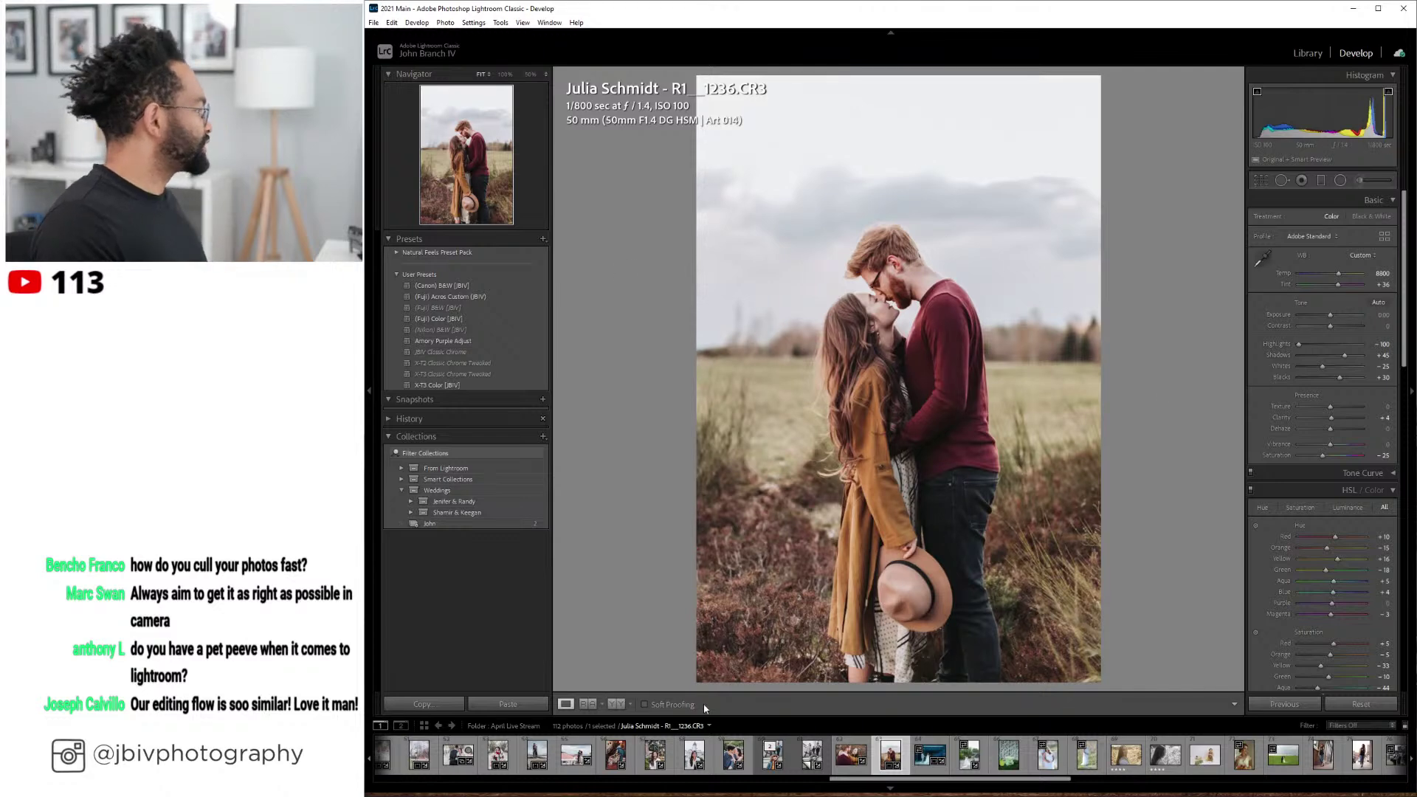
- Compare the standing couple photo with the close-up embrace photo in Reference View and return to the single-photo view
click(588, 703)
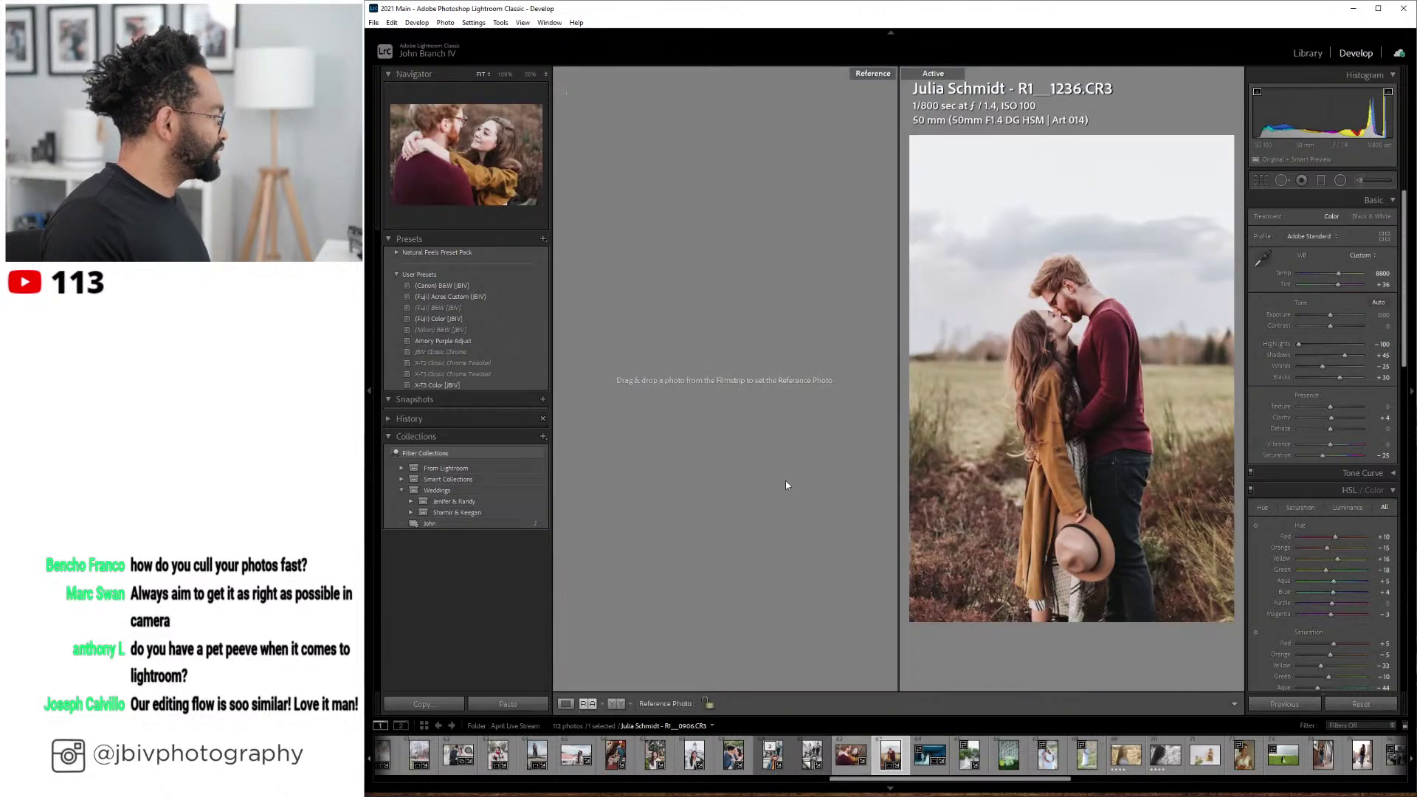
click(848, 749)
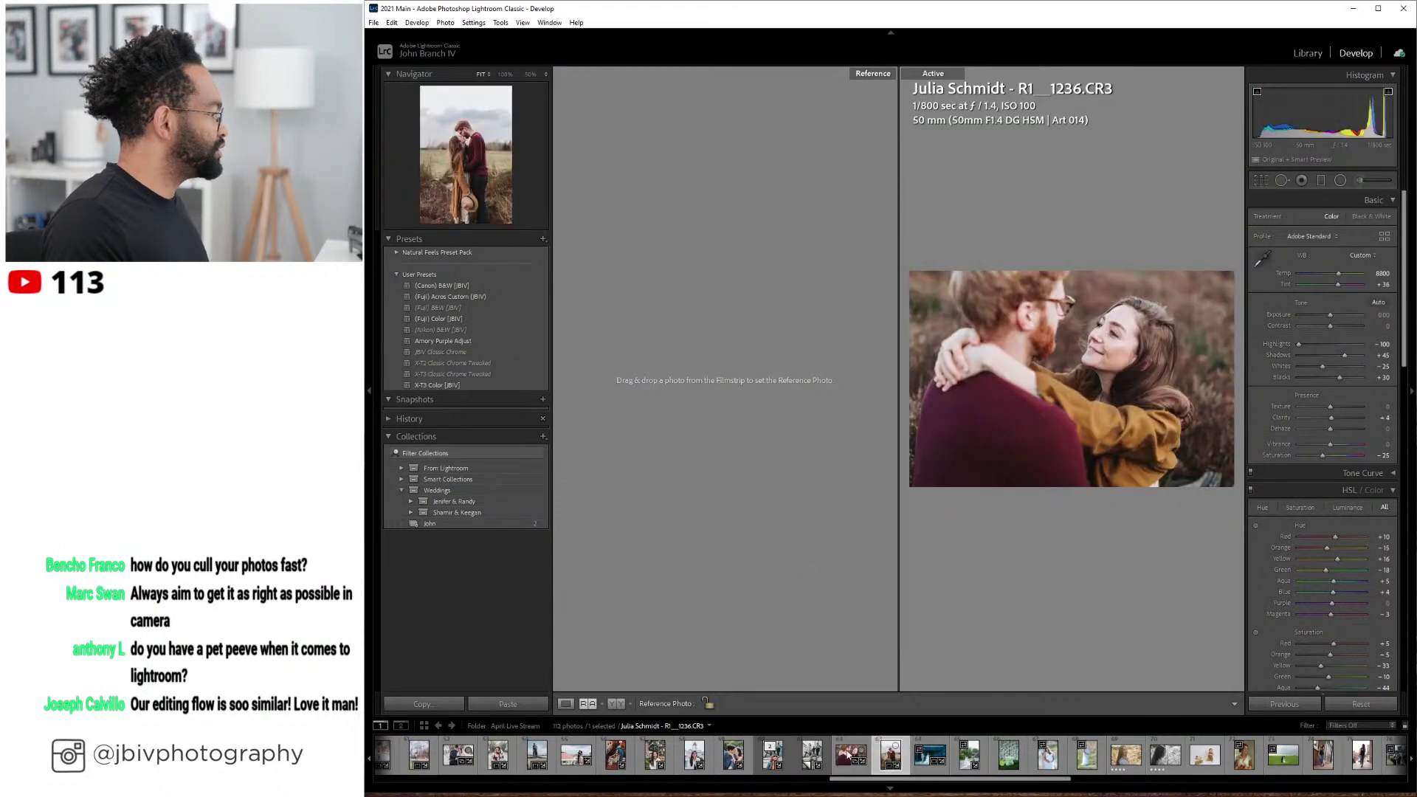
click(889, 754)
drag(850, 754, 698, 423)
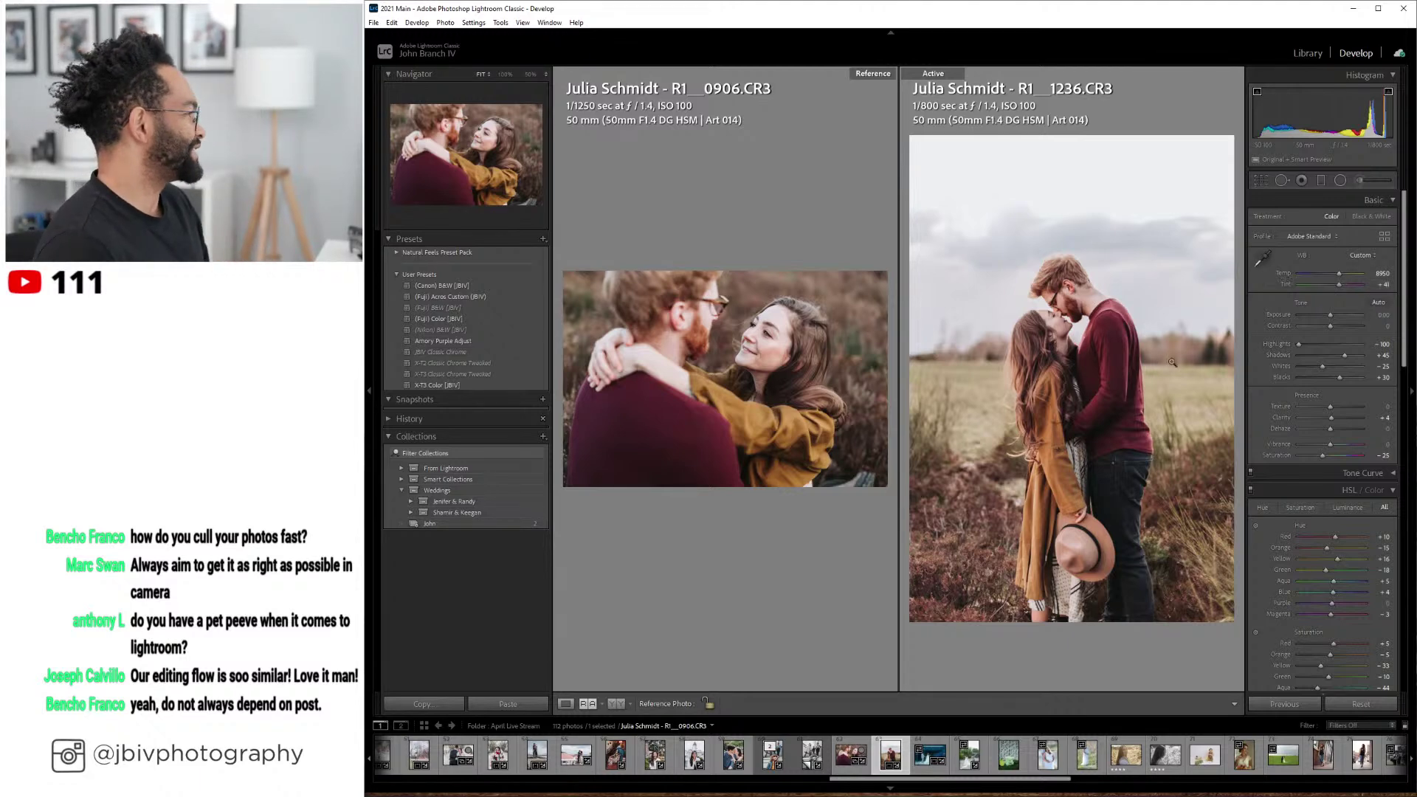
click(565, 703)
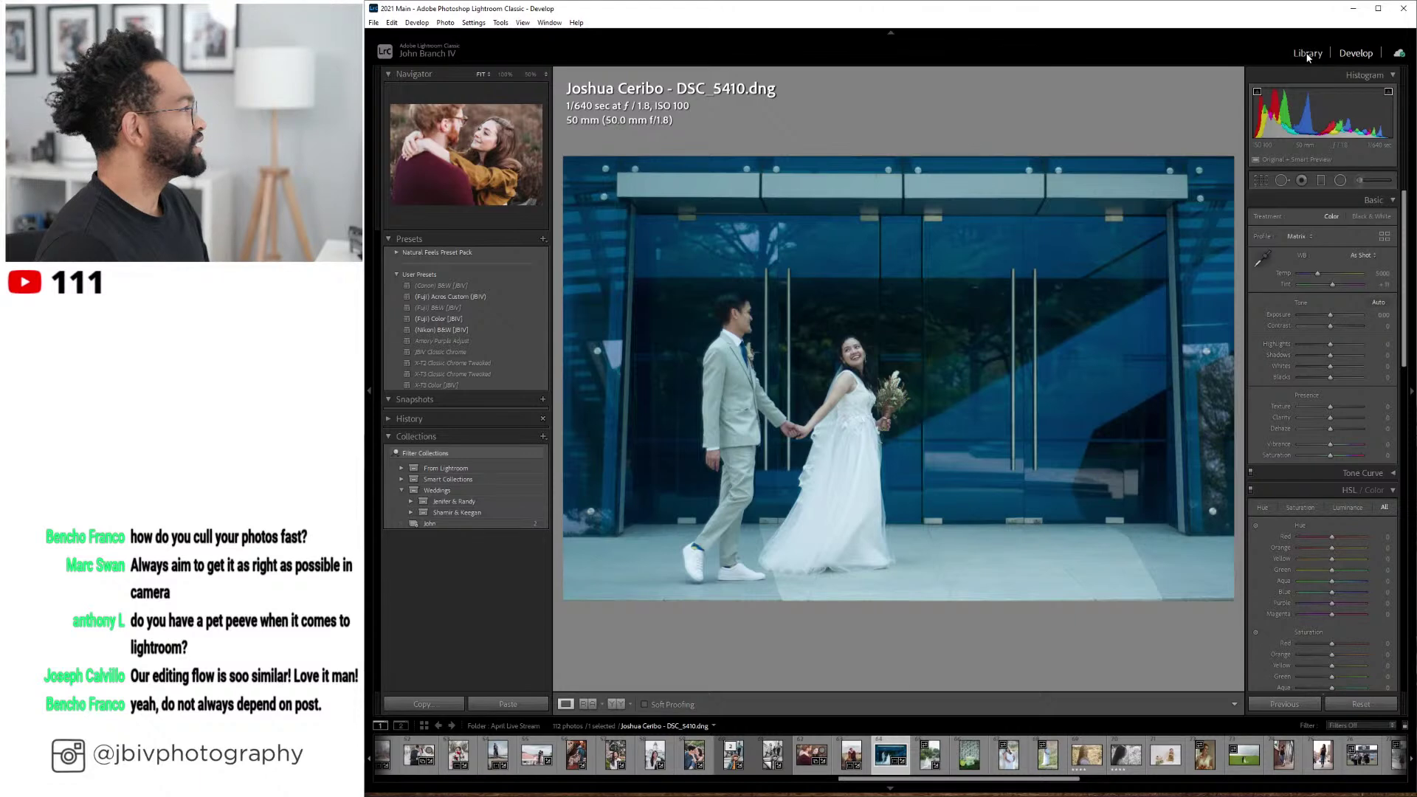
- Level the wedding couple photo in front of the blue glass doors with the Upright level correction
key(g)
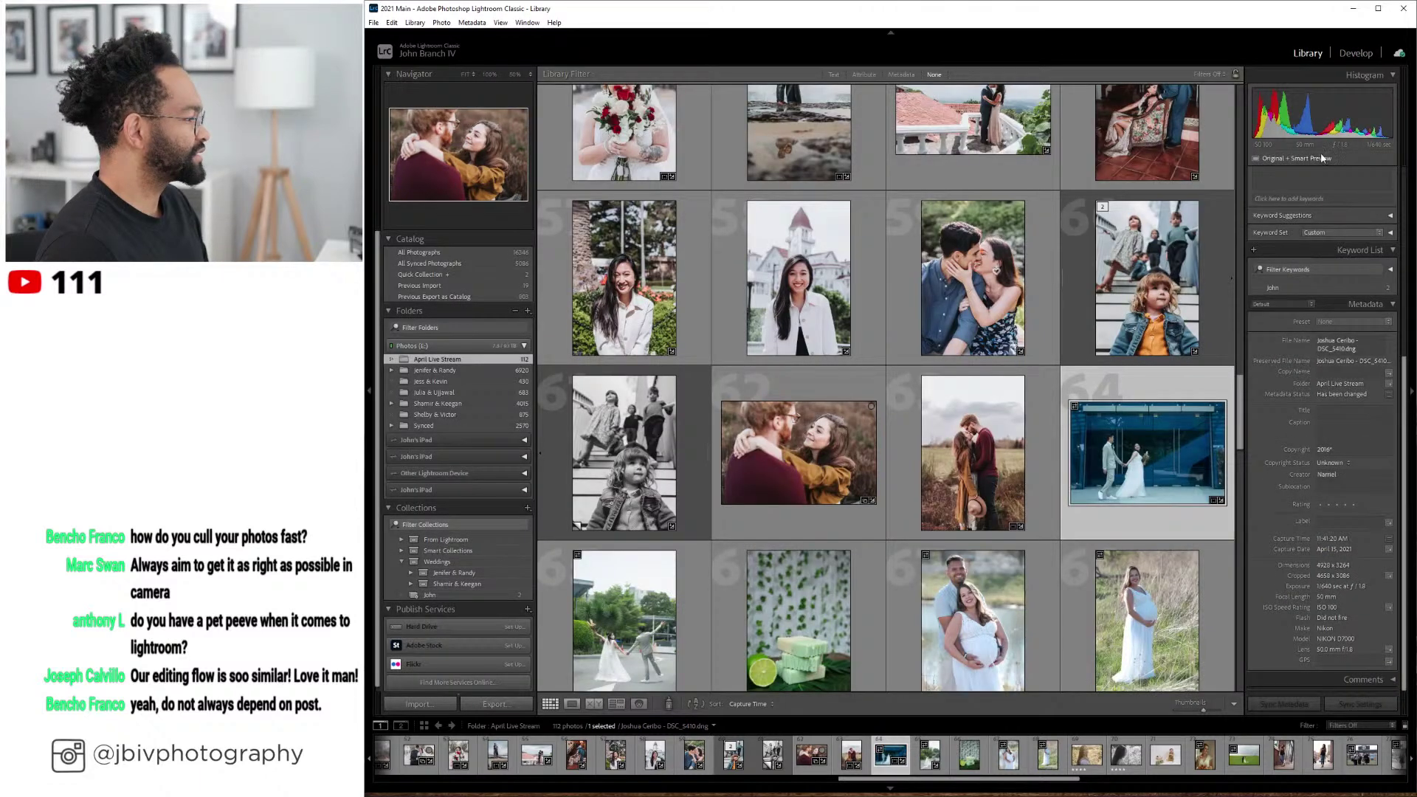
key(d)
scroll(1275, 435, down, 10)
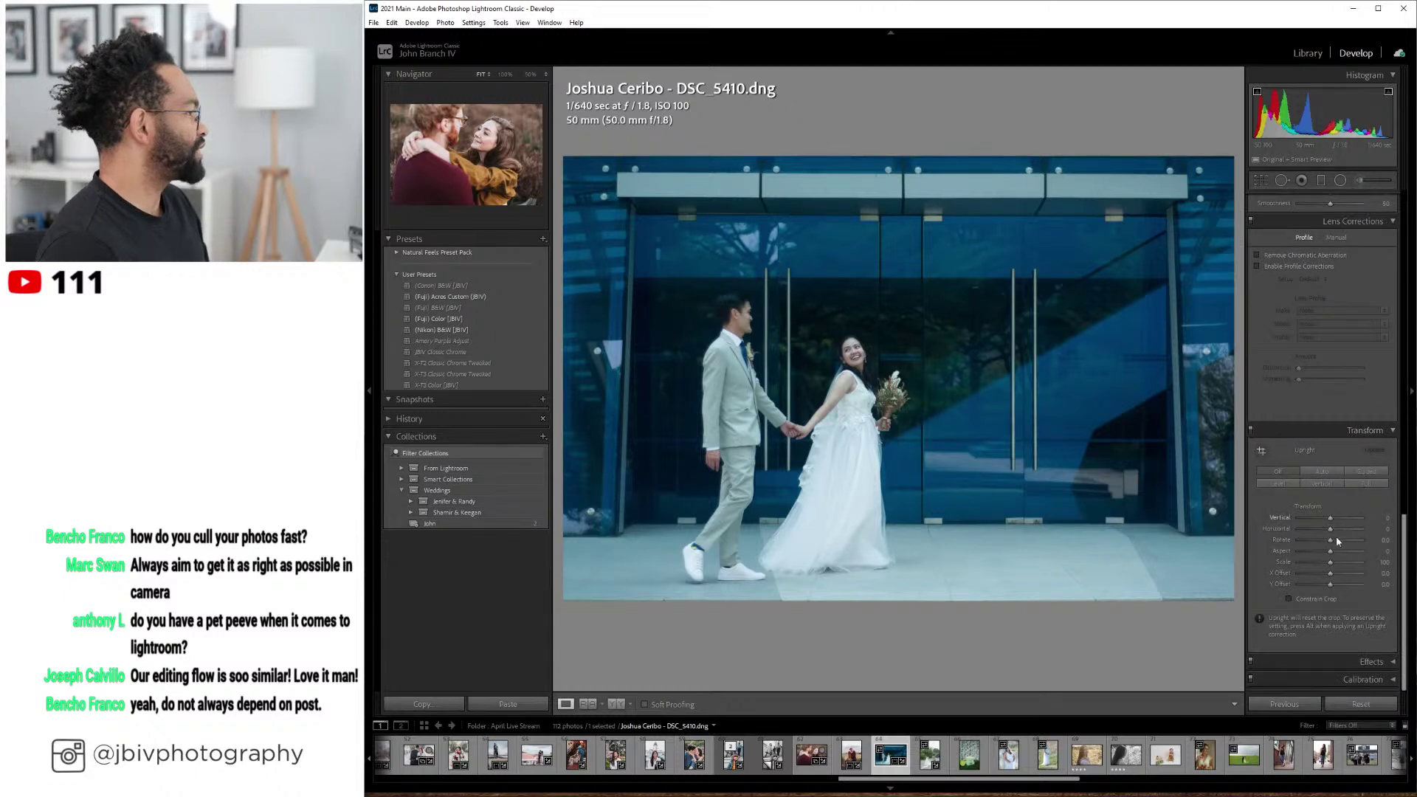
click(1265, 484)
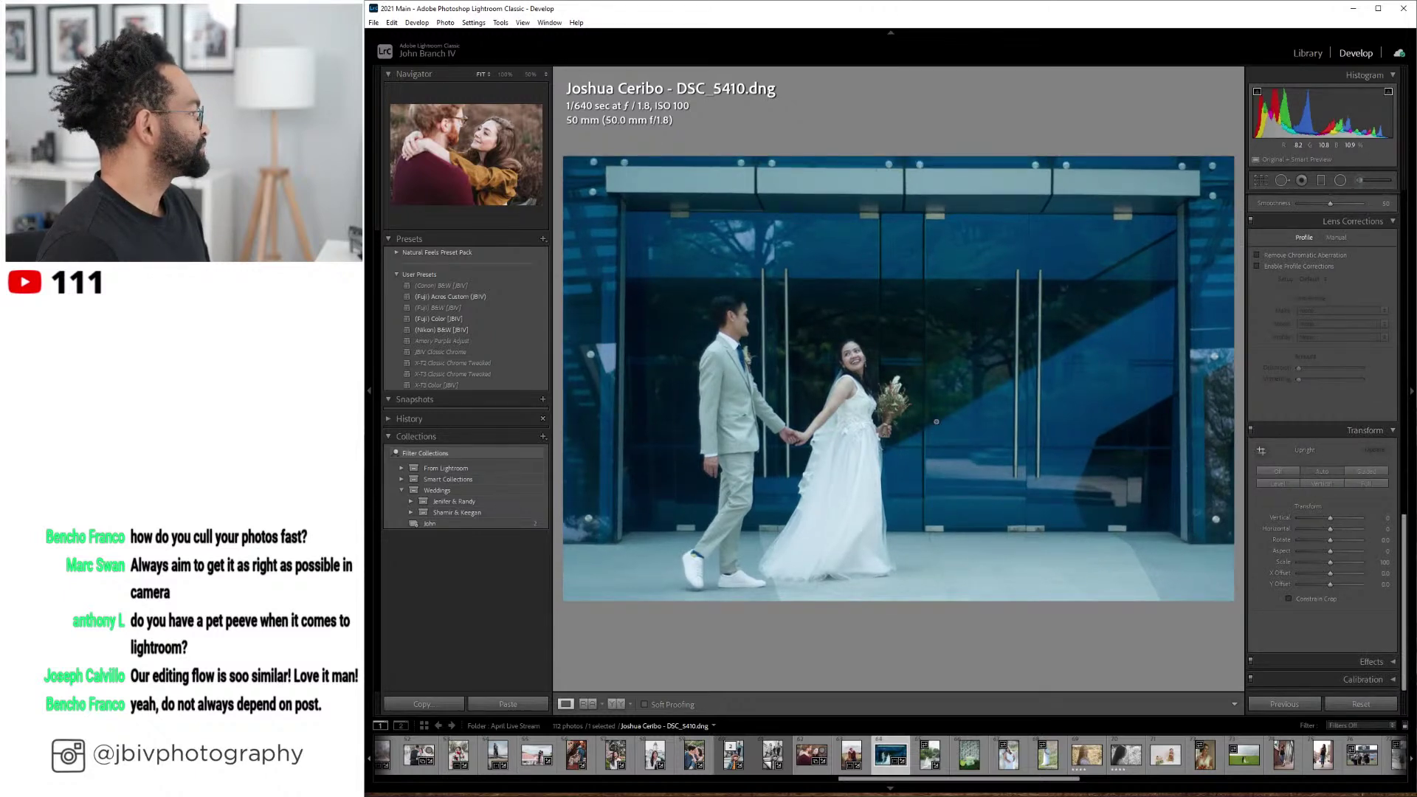
- Apply the (Fuji) Color [JBIV] preset to the glass doors photo and set its lens profile setup to Auto
click(440, 318)
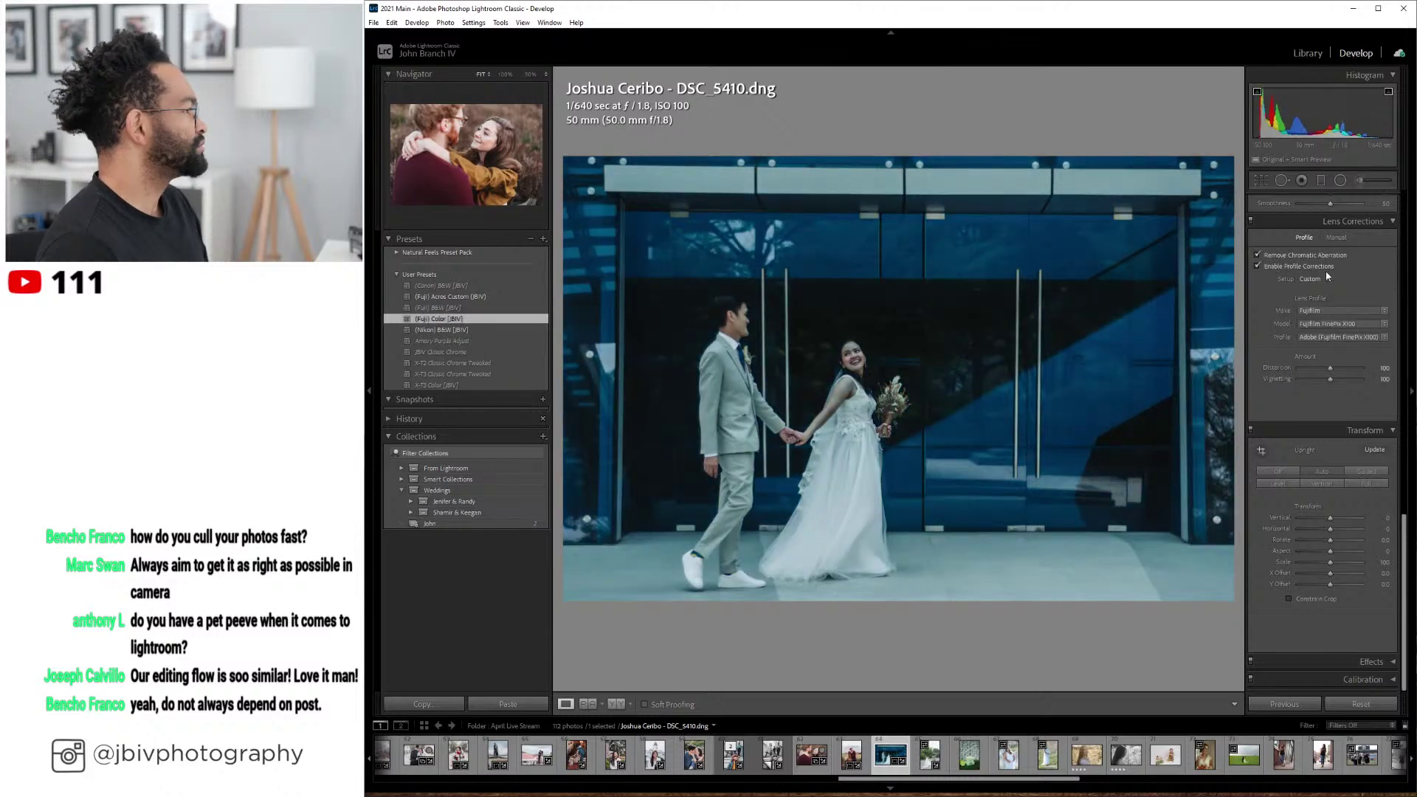
click(1313, 279)
click(1306, 295)
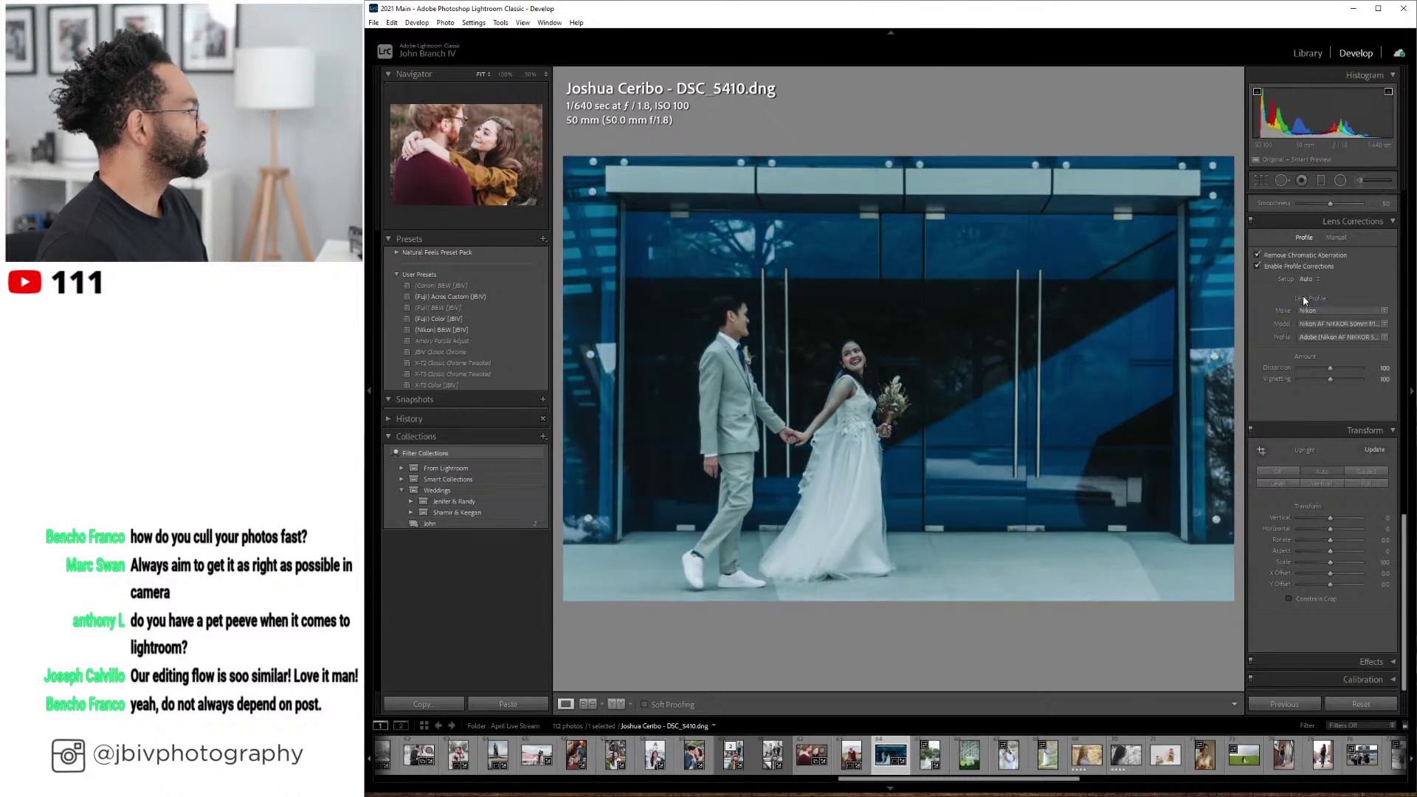
- Raise the glass doors photo's clarity to +9, shadows to +65 and exposure to +0.60
scroll(1289, 410, up, 5)
key(Up)
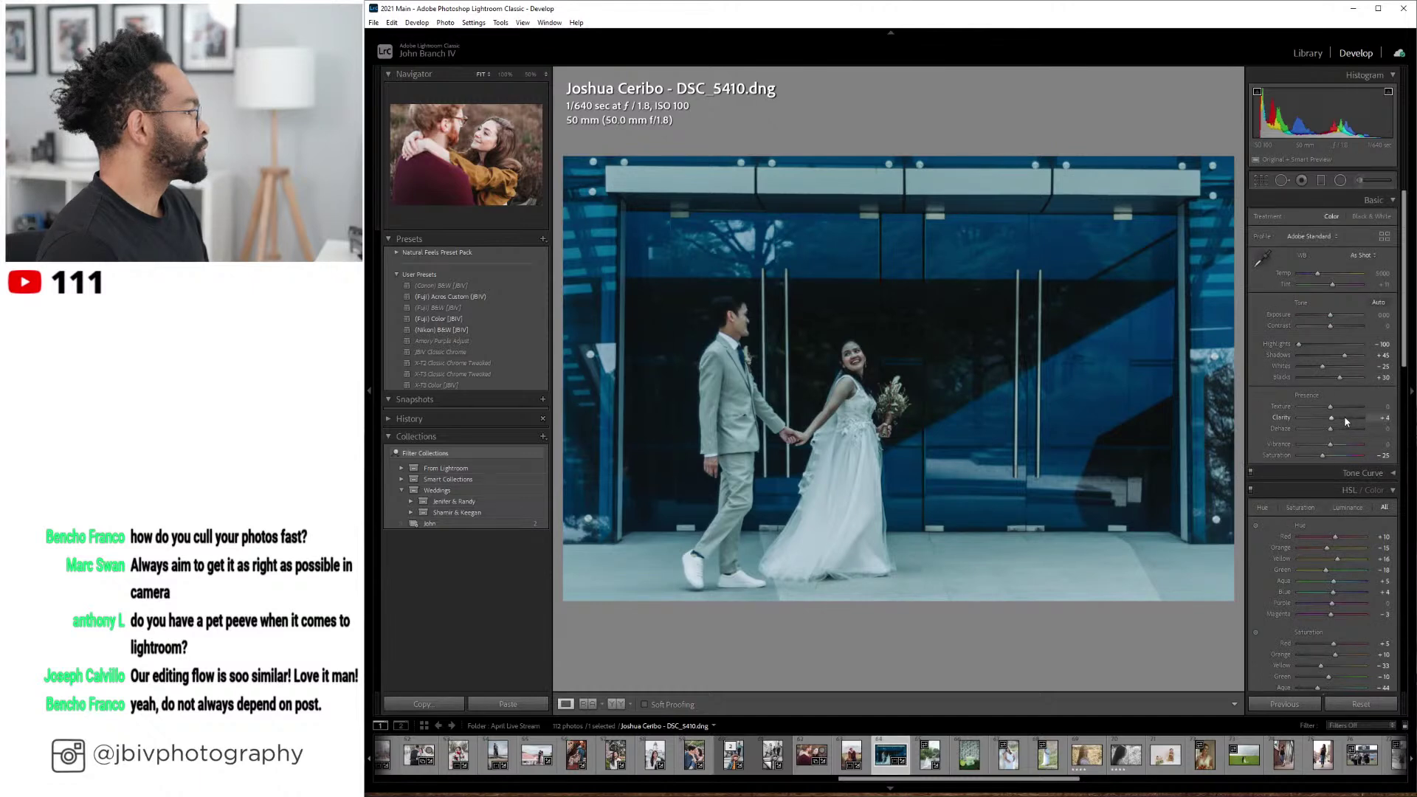
key(Up)
key(Up)
key(Up)
key(Up)
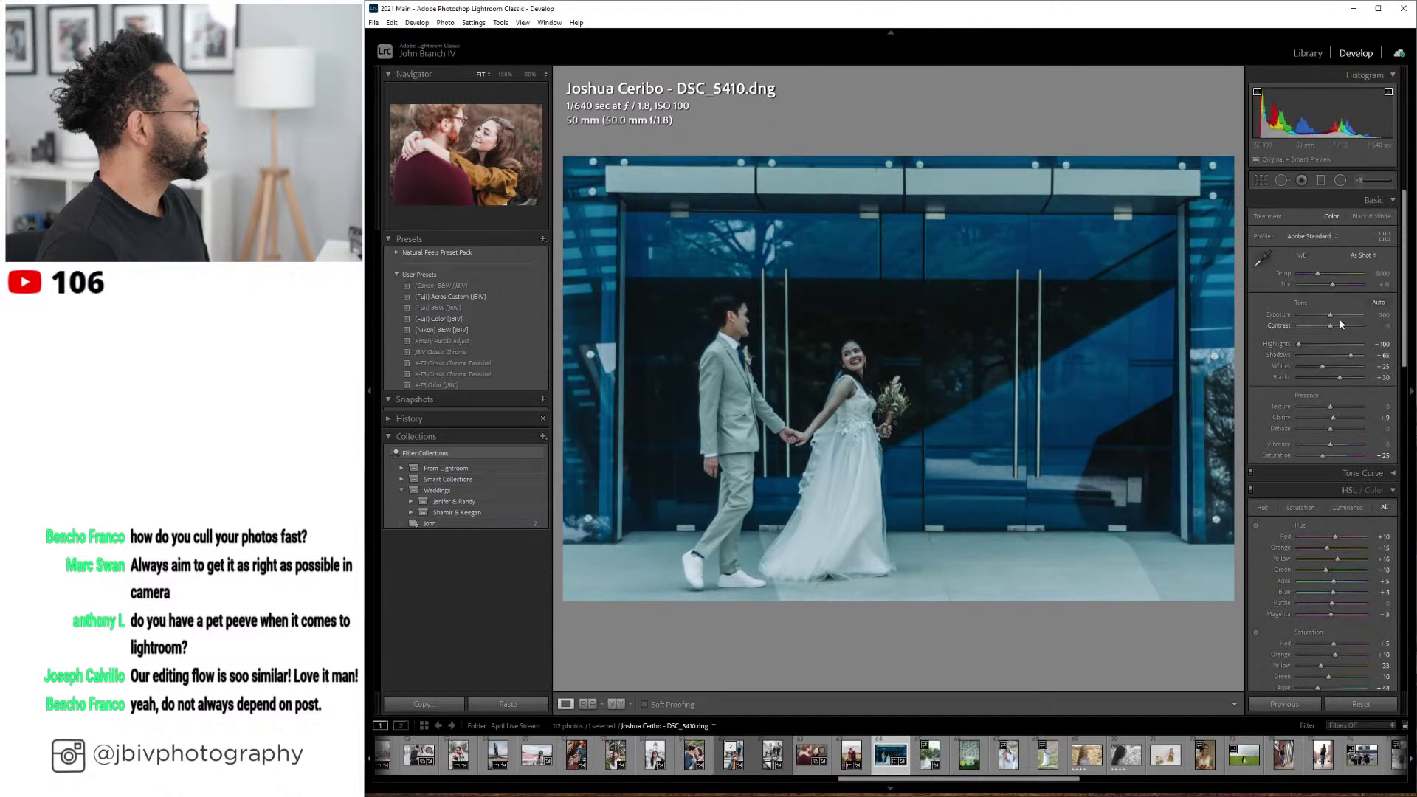
key(Up)
key(Up)
key(Up)
key(Up)
key(Up)
key(Up)
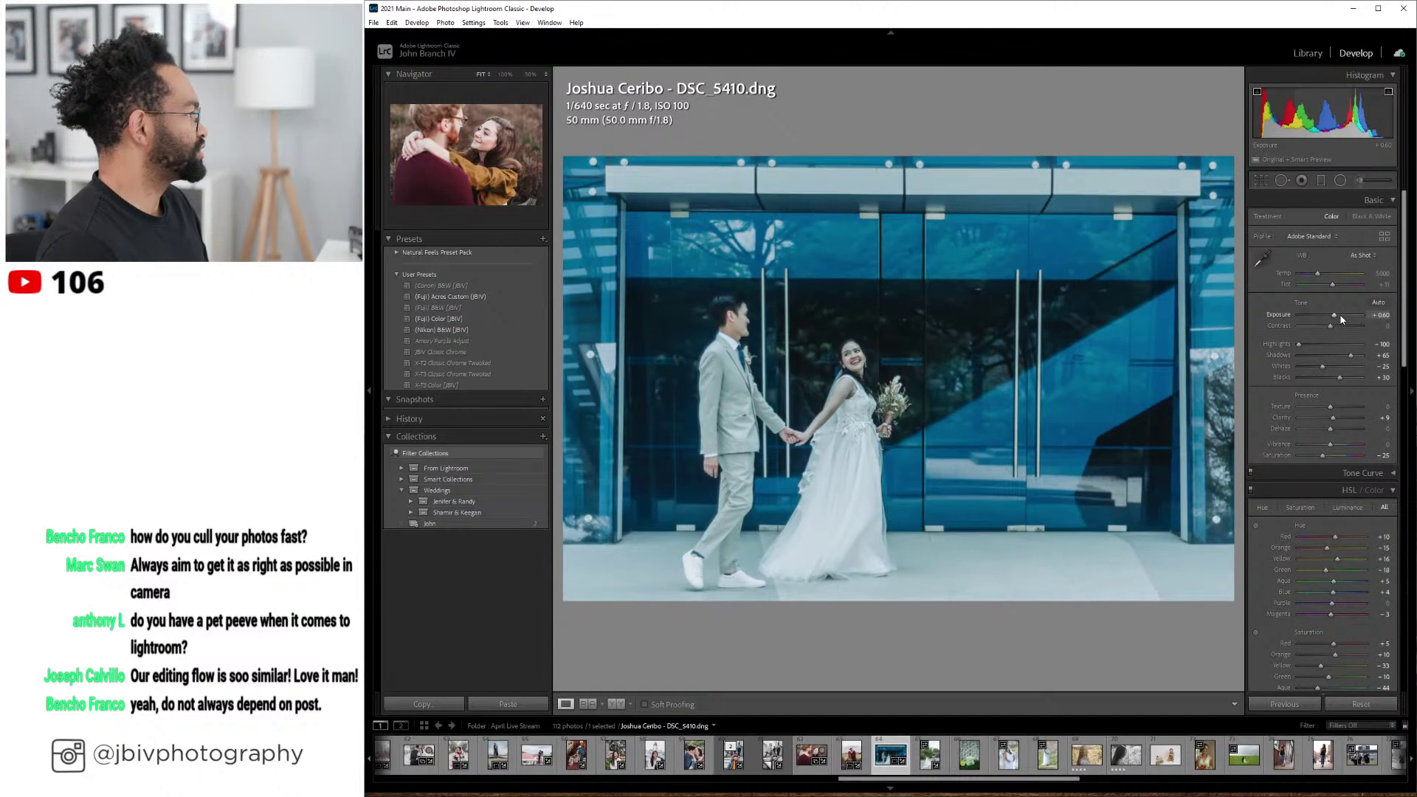
- Warm the glass doors photo to a temperature of 7700 with tint +41 and compare it before and after
key(Up)
key(Up)
key(Up)
key(Up)
key(Up)
key(Up)
key(Up)
key(Up)
key(Up)
key(Up)
key(Up)
key(Up)
key(Up)
key(Up)
key(Up)
key(Up)
key(Up)
key(Up)
key(Up)
key(Up)
key(Up)
key(Up)
key(Up)
key(Up)
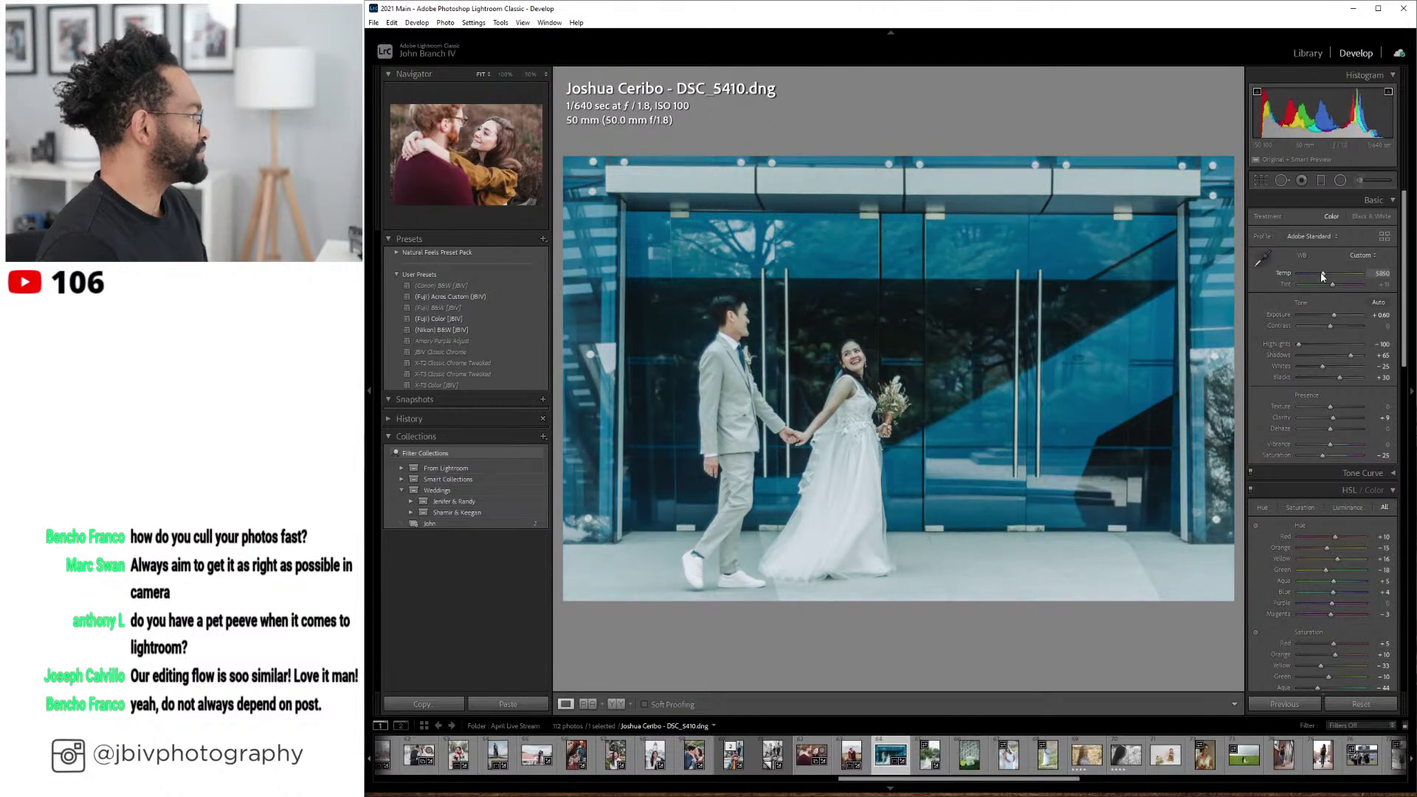
key(Up)
key(Up)
key(Up)
key(Up)
key(Up)
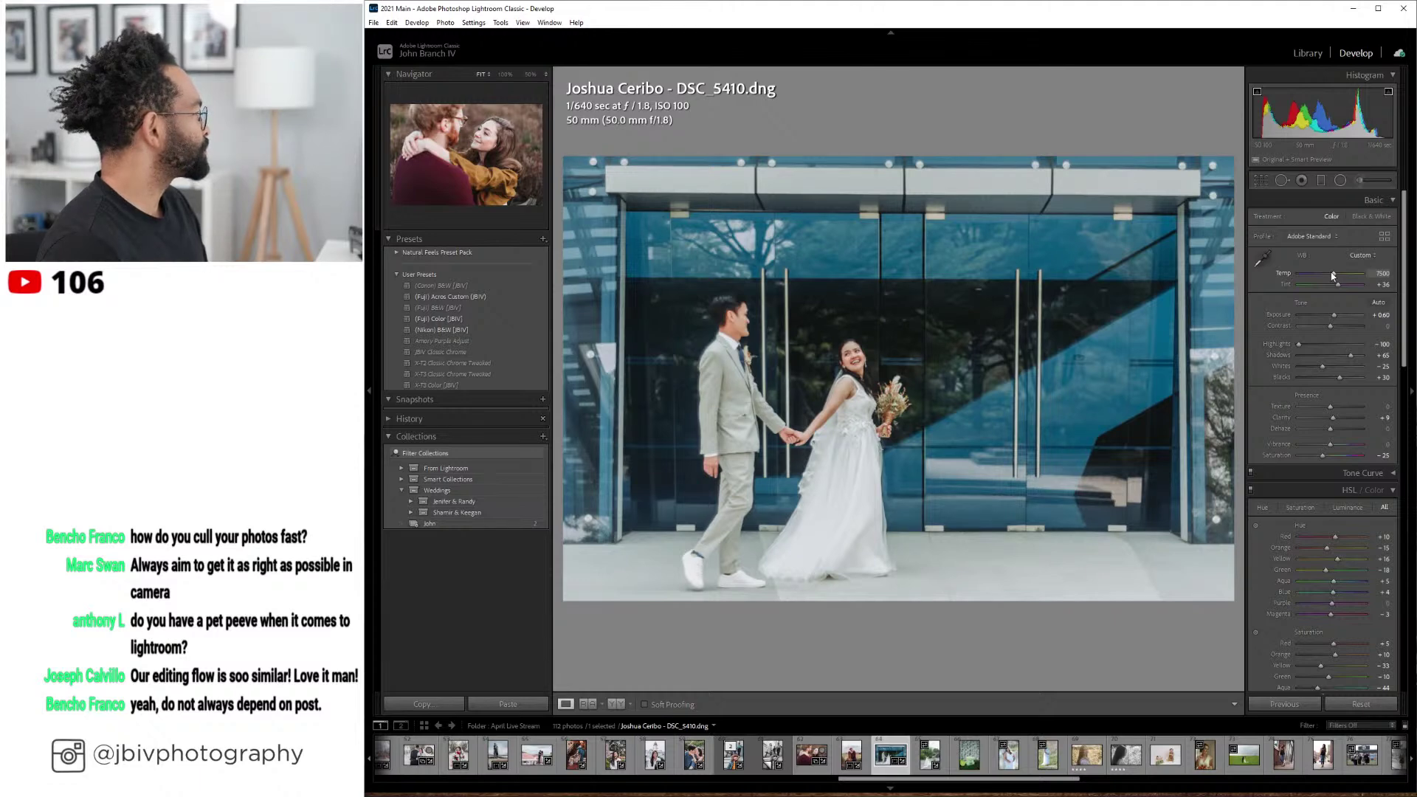
click(614, 703)
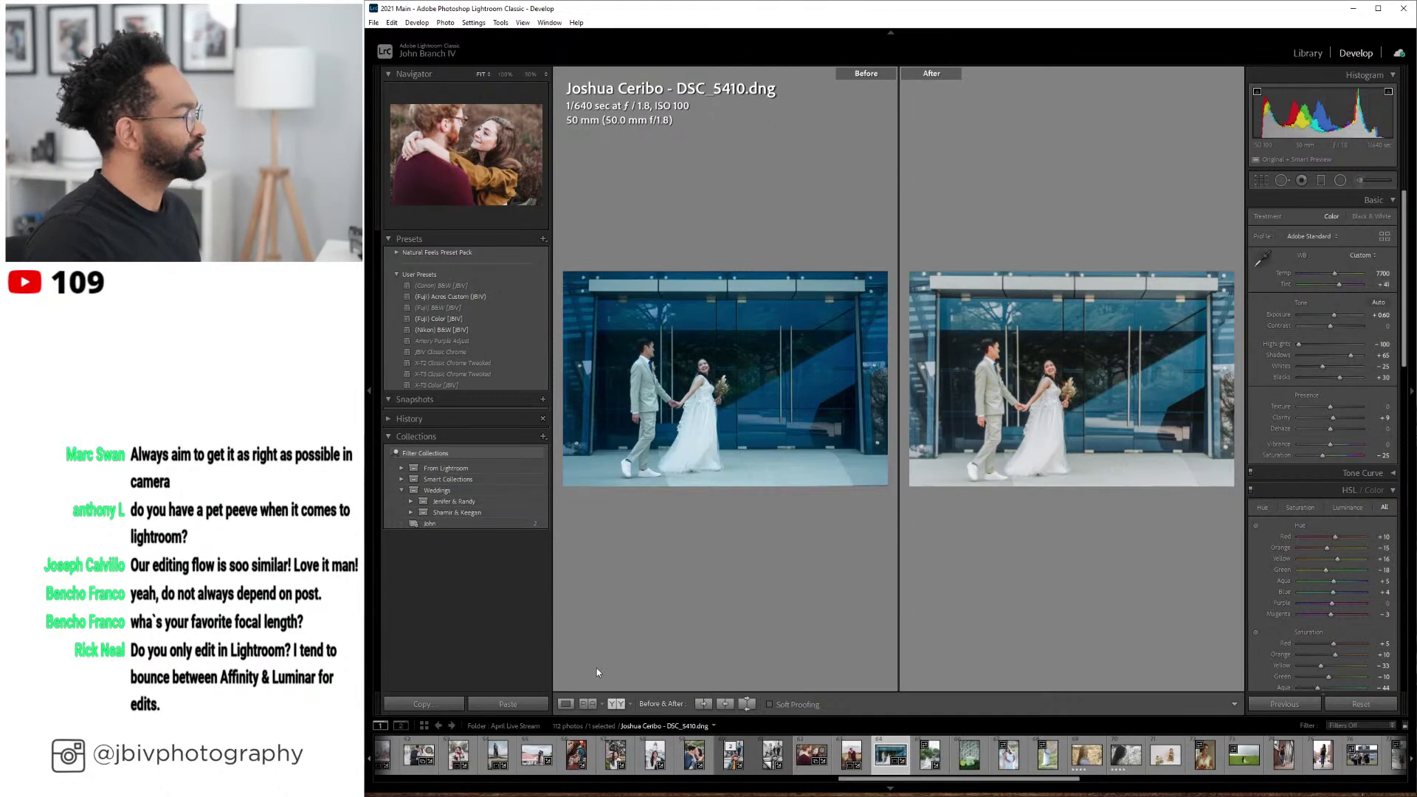
click(566, 704)
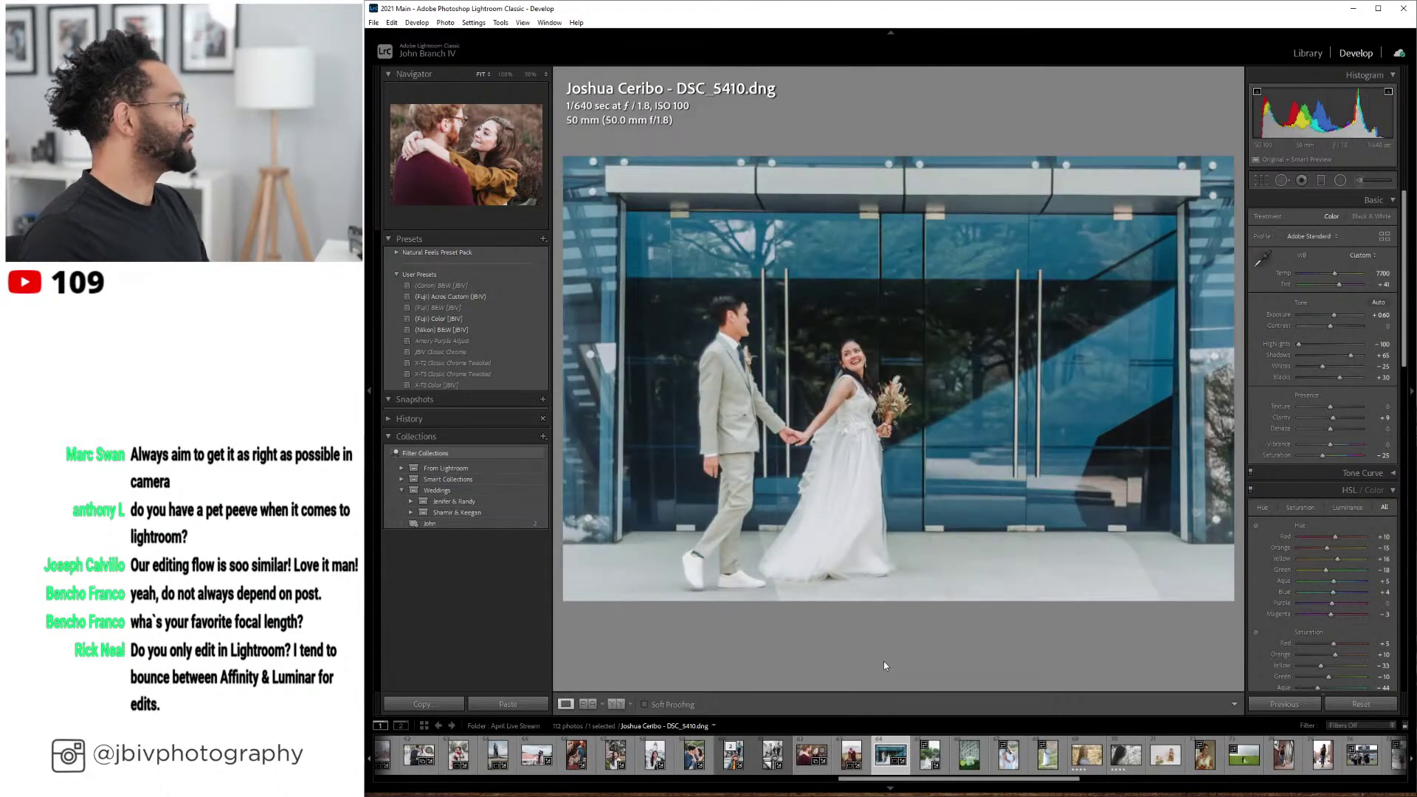
- Apply the (Fuji) Color [JBIV] preset to the next wedding photo, with exposure -0.20, shadows +55 and a higher tint
key(Right)
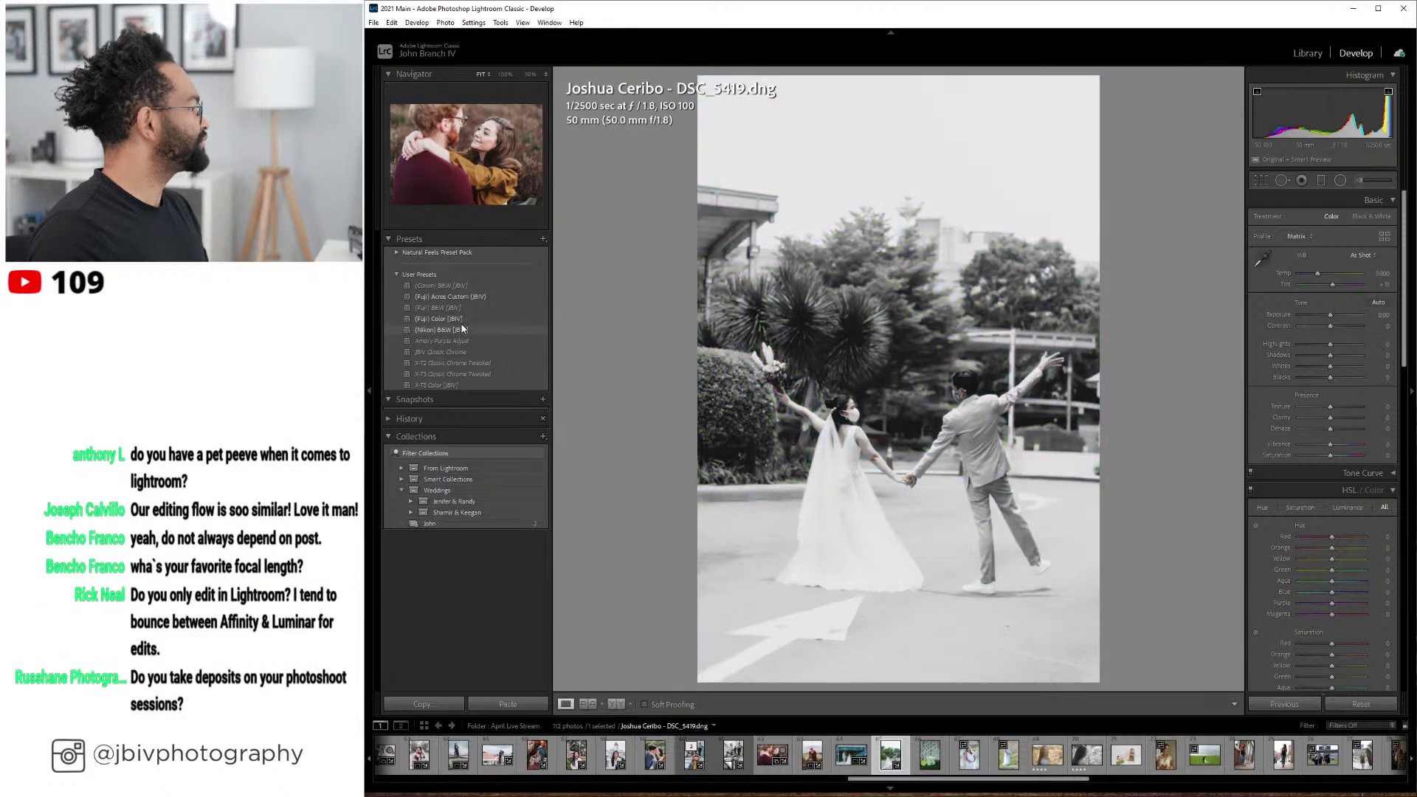
click(466, 319)
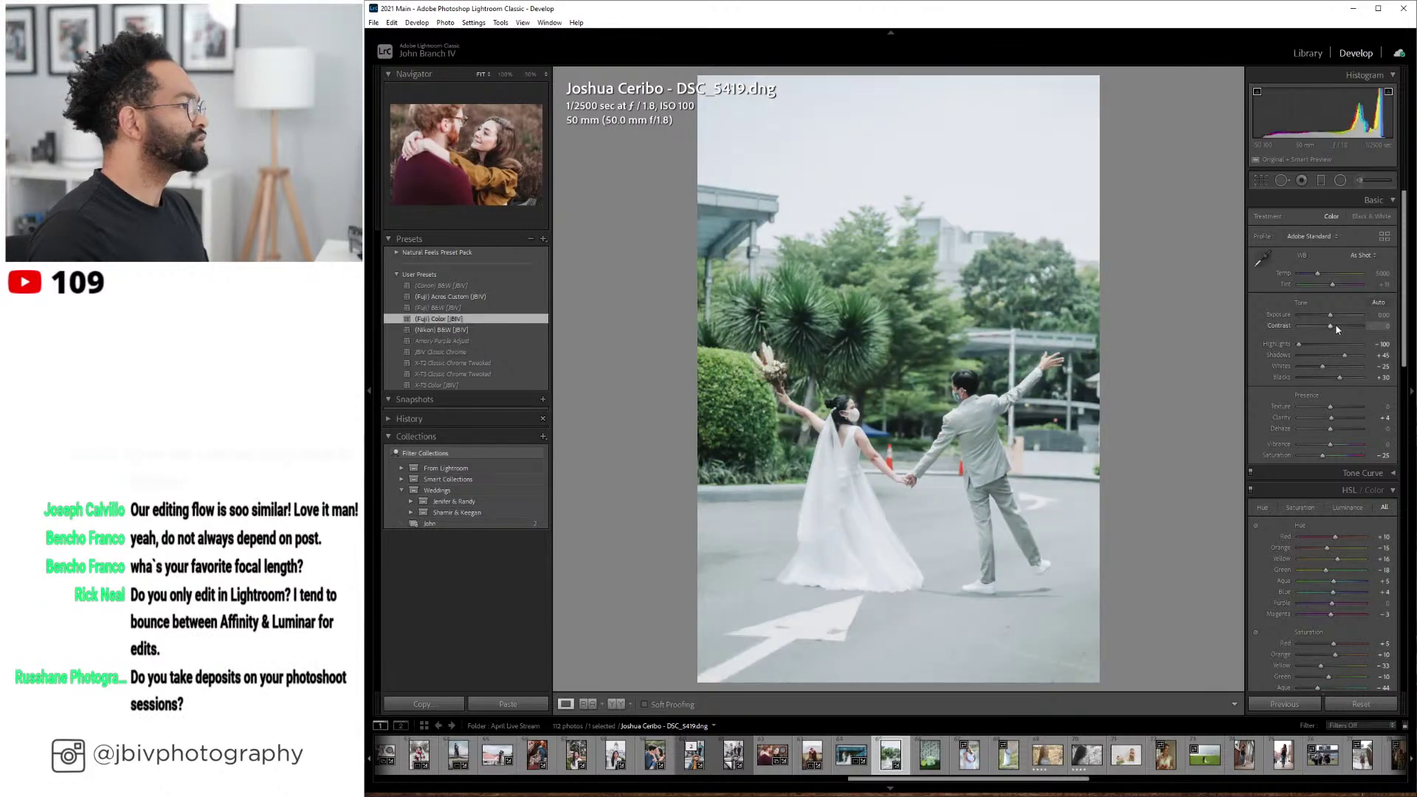
drag(1333, 319, 1347, 355)
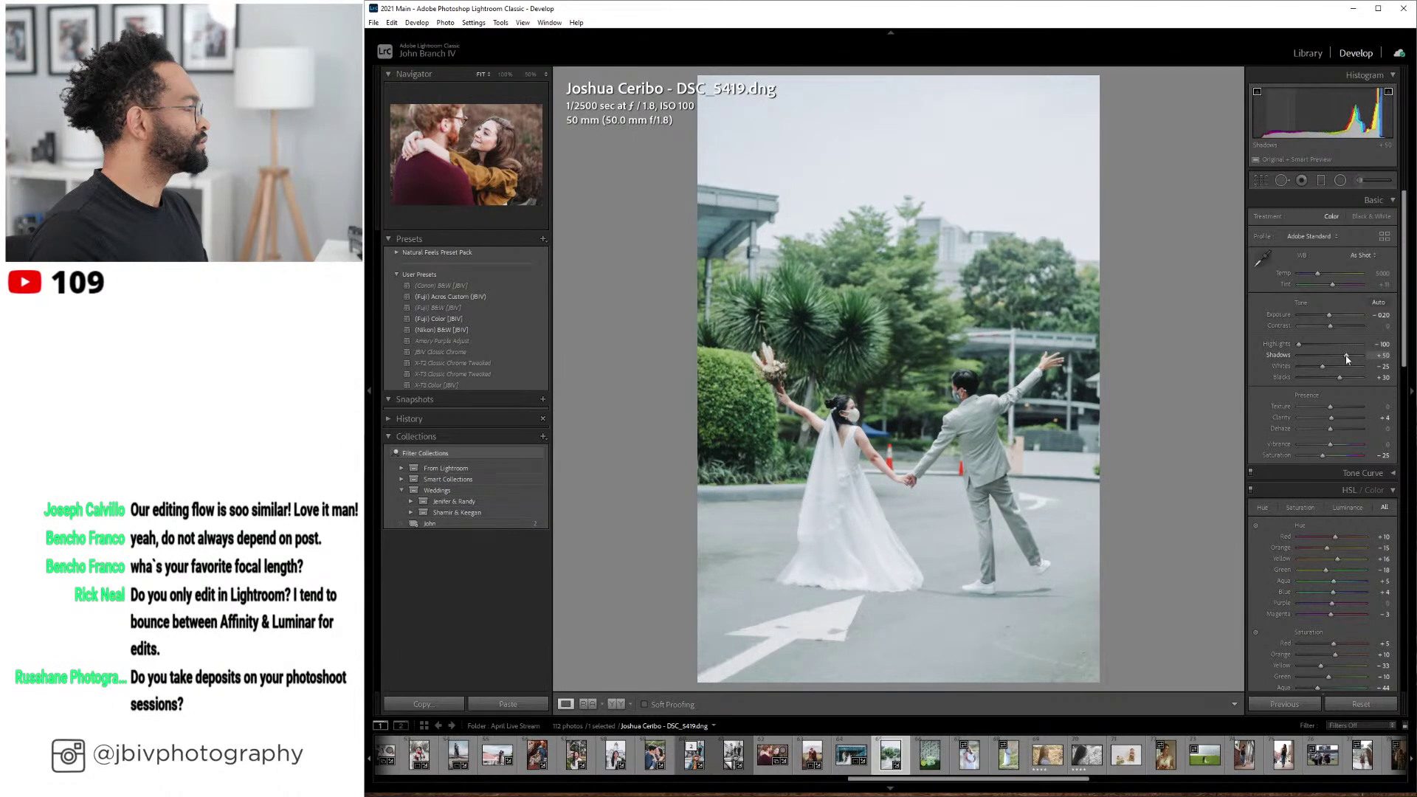
click(1336, 287)
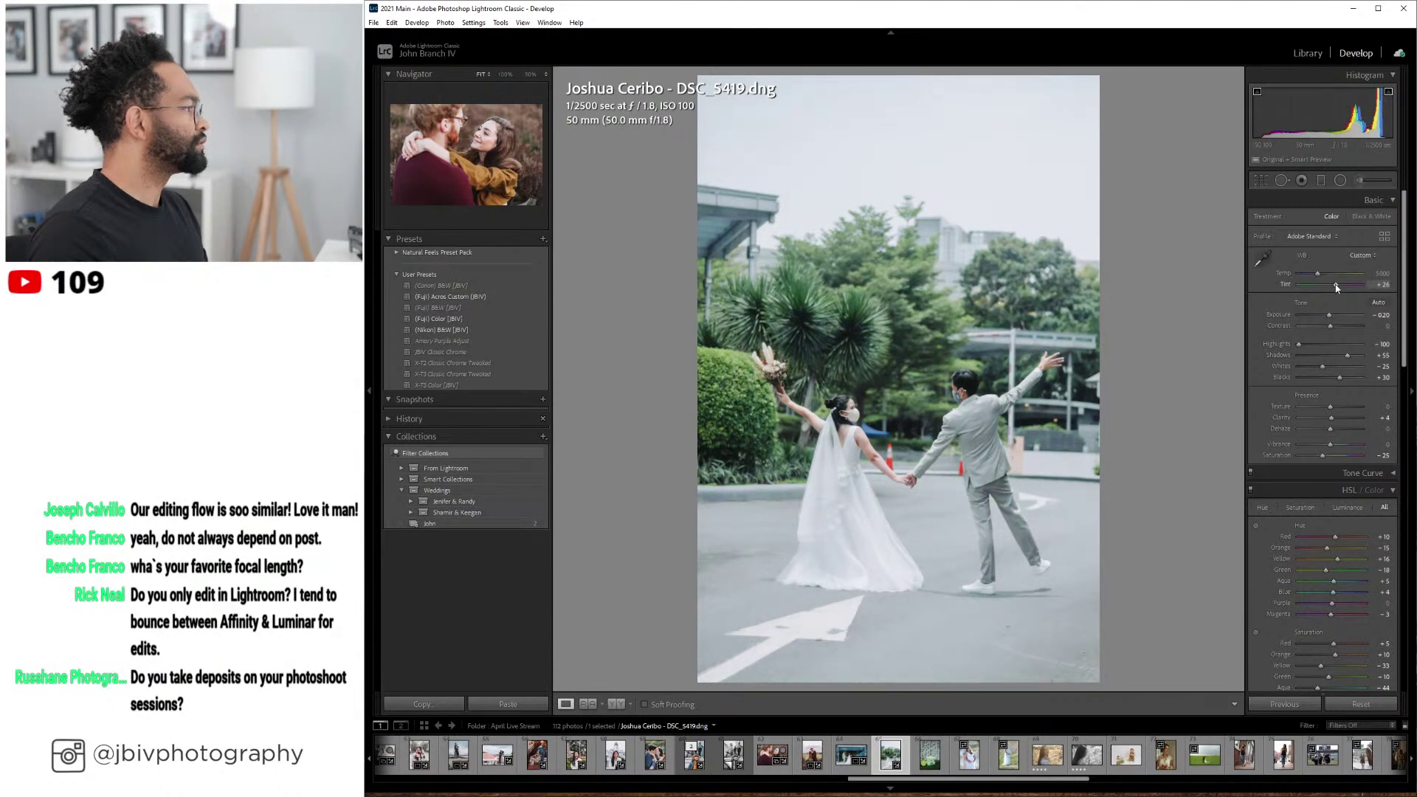
- Apply the Upright level correction to the street wedding photo and compare it before and after
scroll(1289, 457, down, 10)
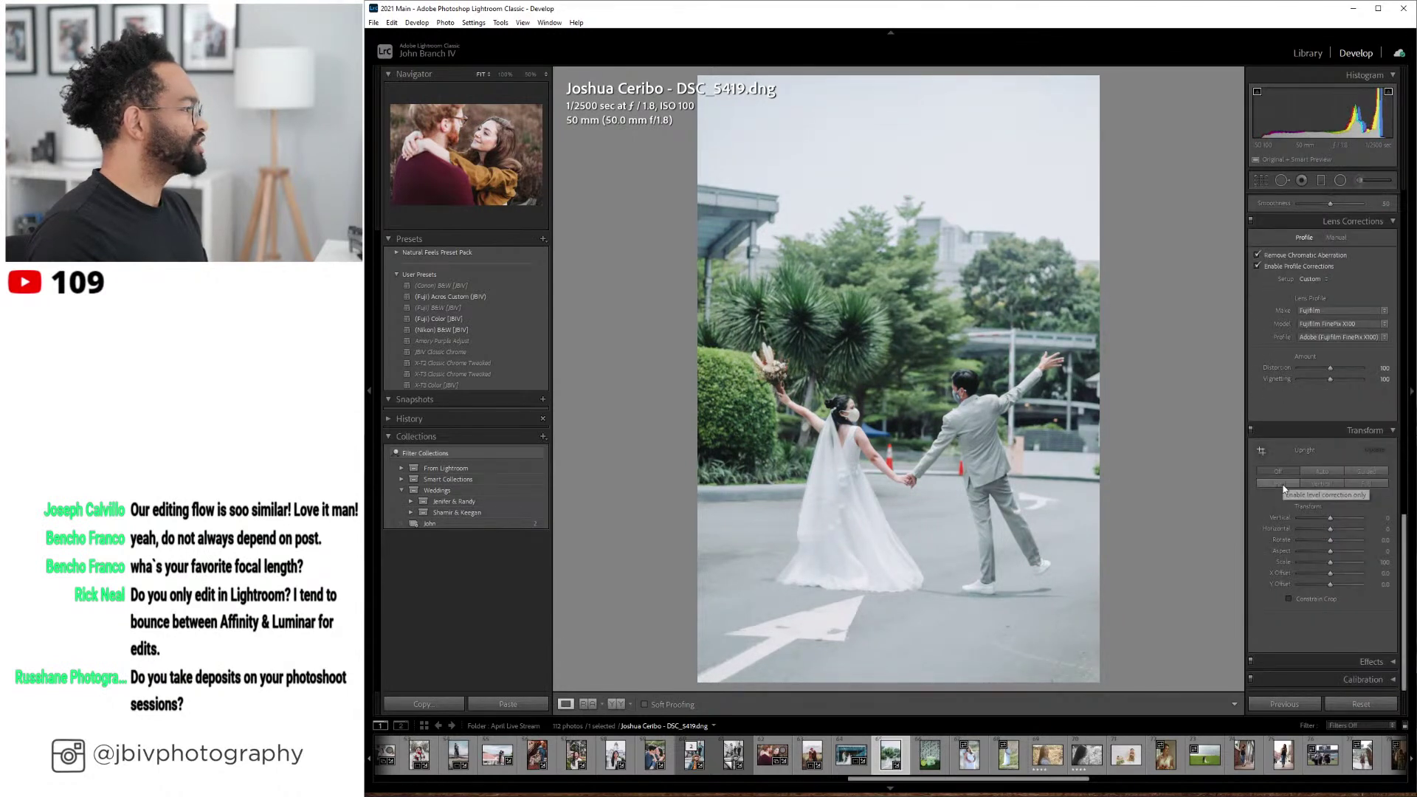
click(1282, 487)
click(617, 703)
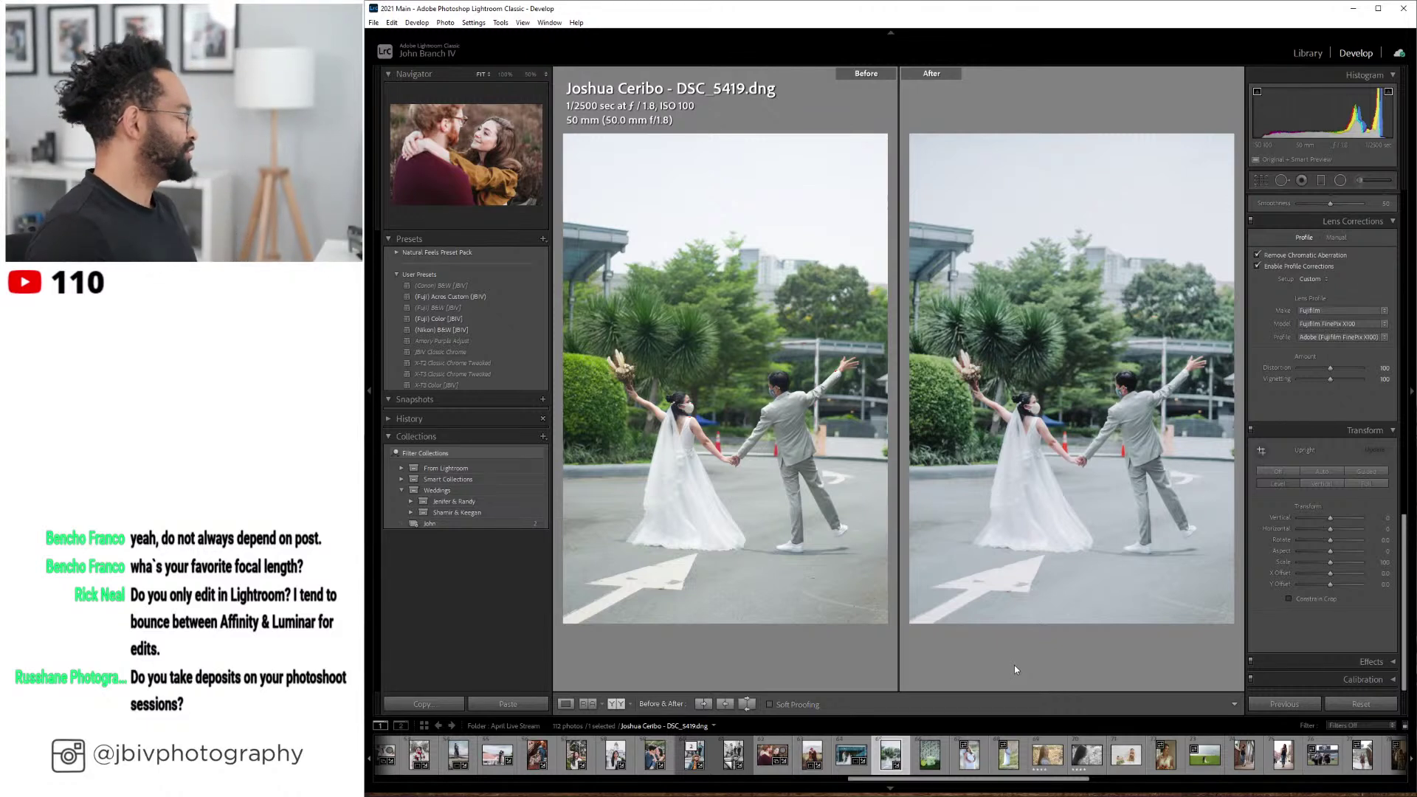
click(565, 704)
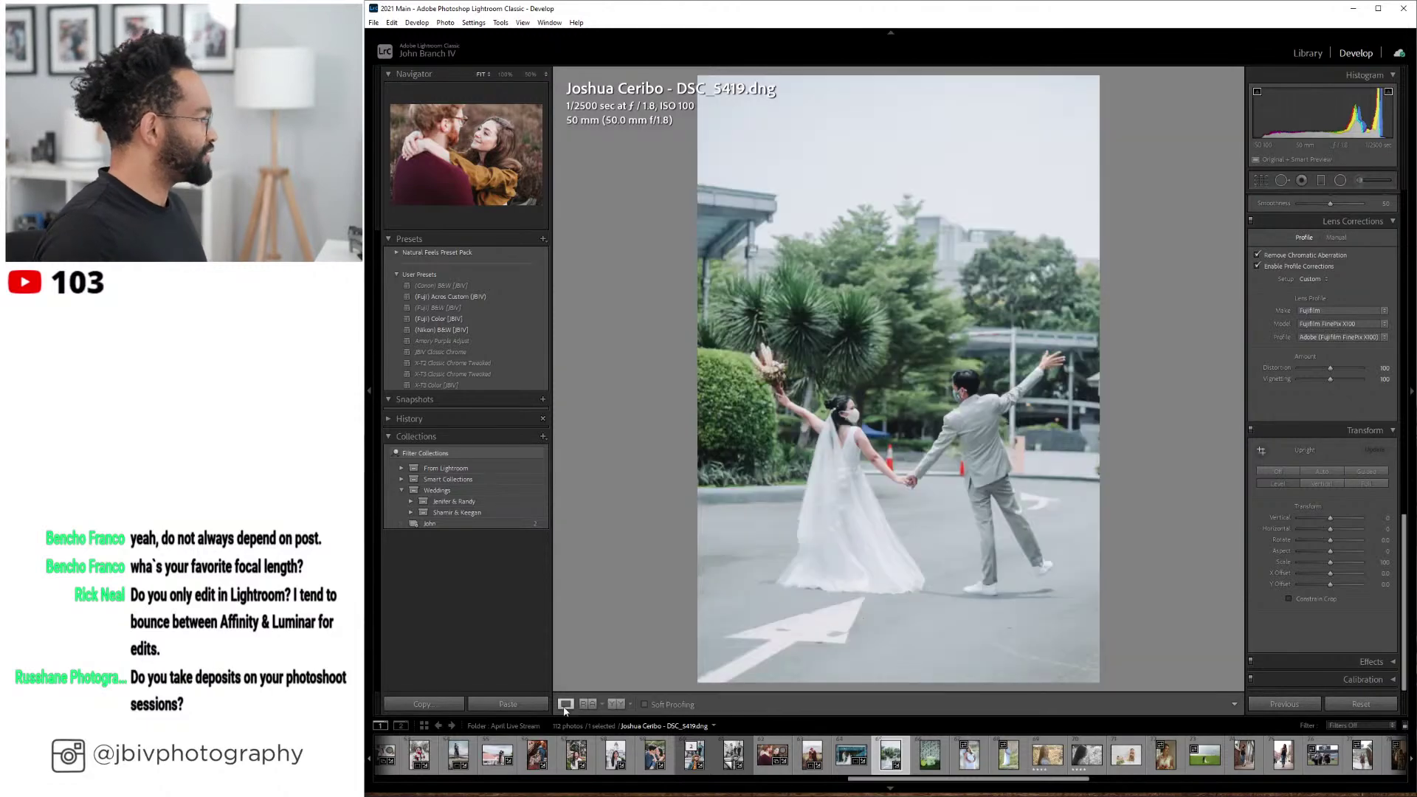
- Apply the (Fuji) Color [JBIV] preset to the soap and lime photo and raise its exposure to +0.90 and tint to +10
key(Right)
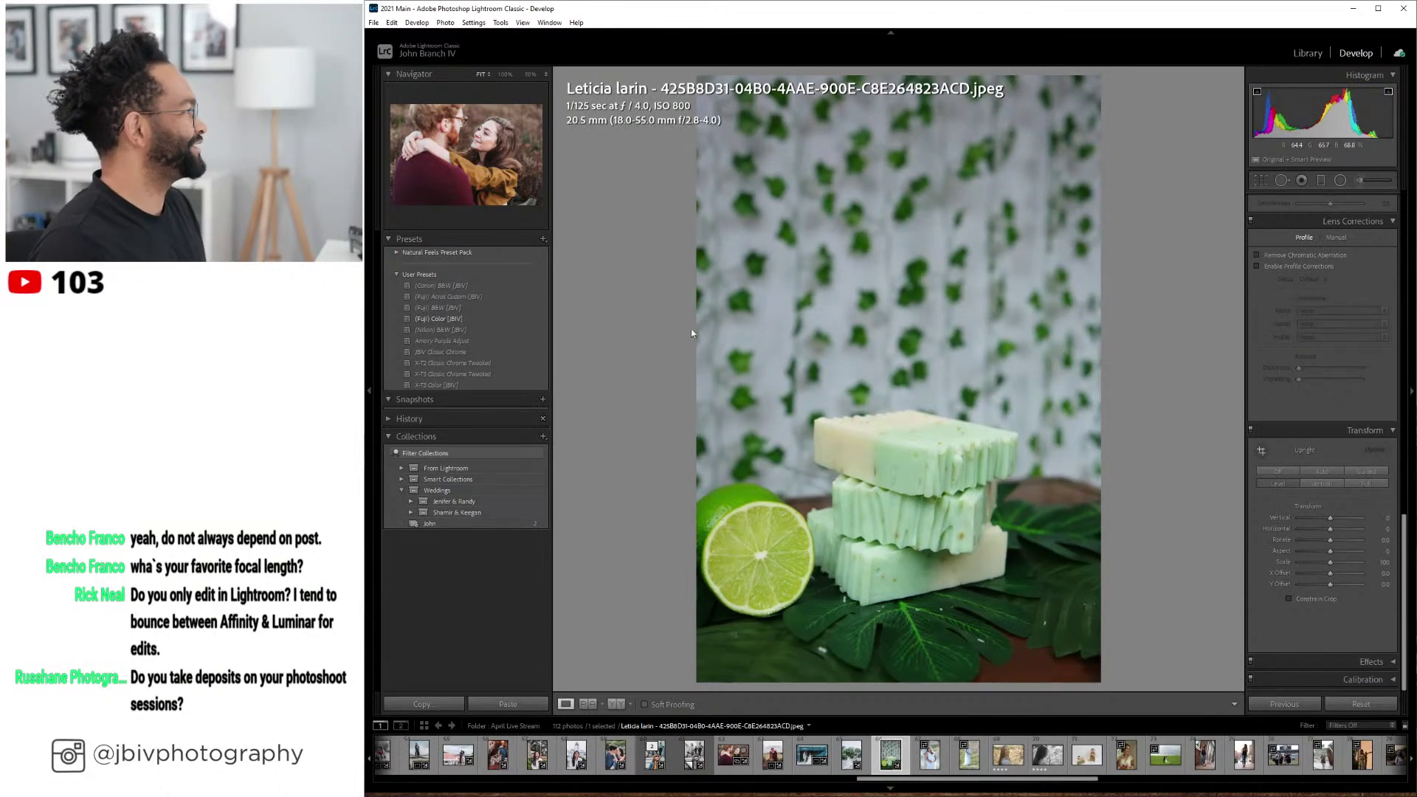
click(513, 318)
scroll(1332, 430, up, 10)
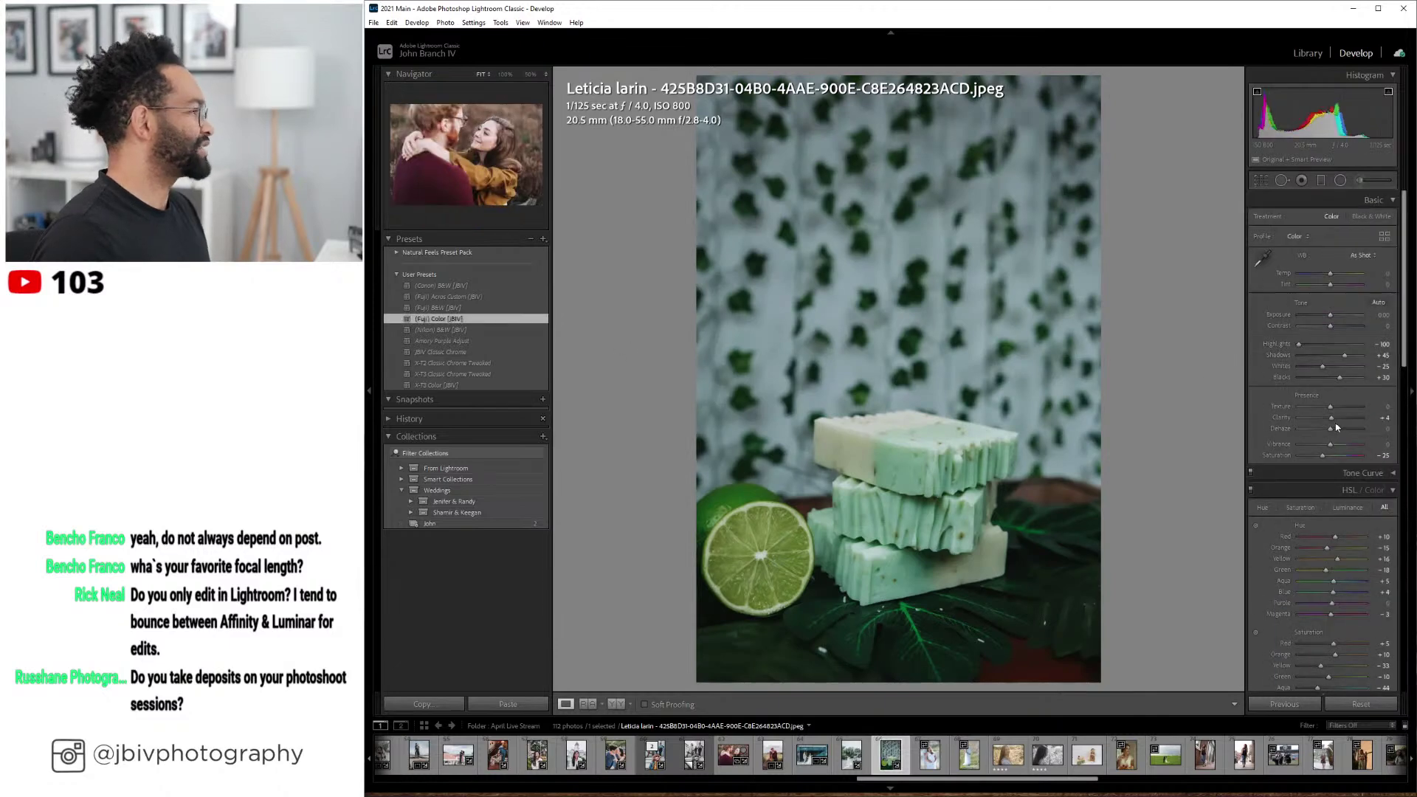
drag(1340, 320, 1334, 286)
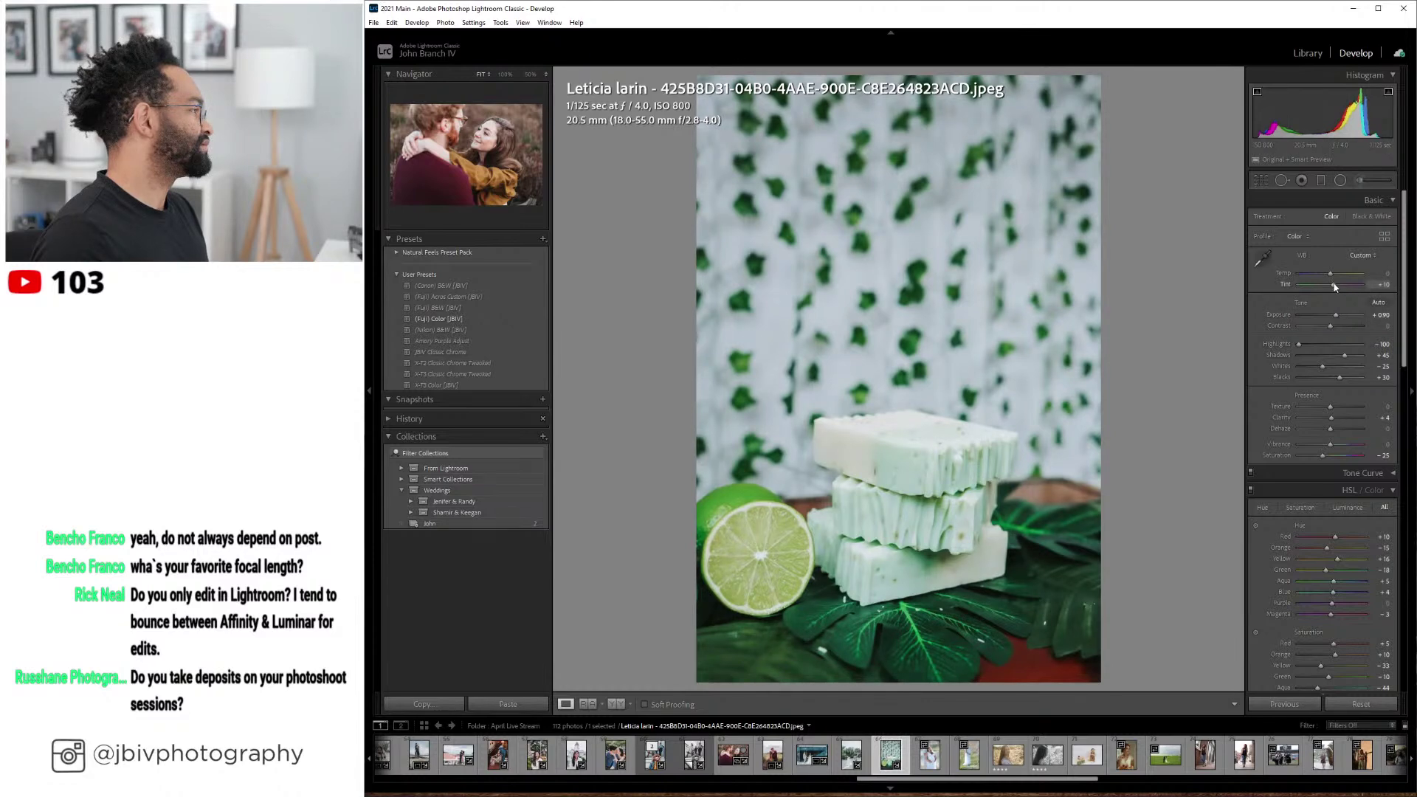
- Compare the soap photo before and after while setting its exposure to +0.70 and clarity to +14
click(613, 704)
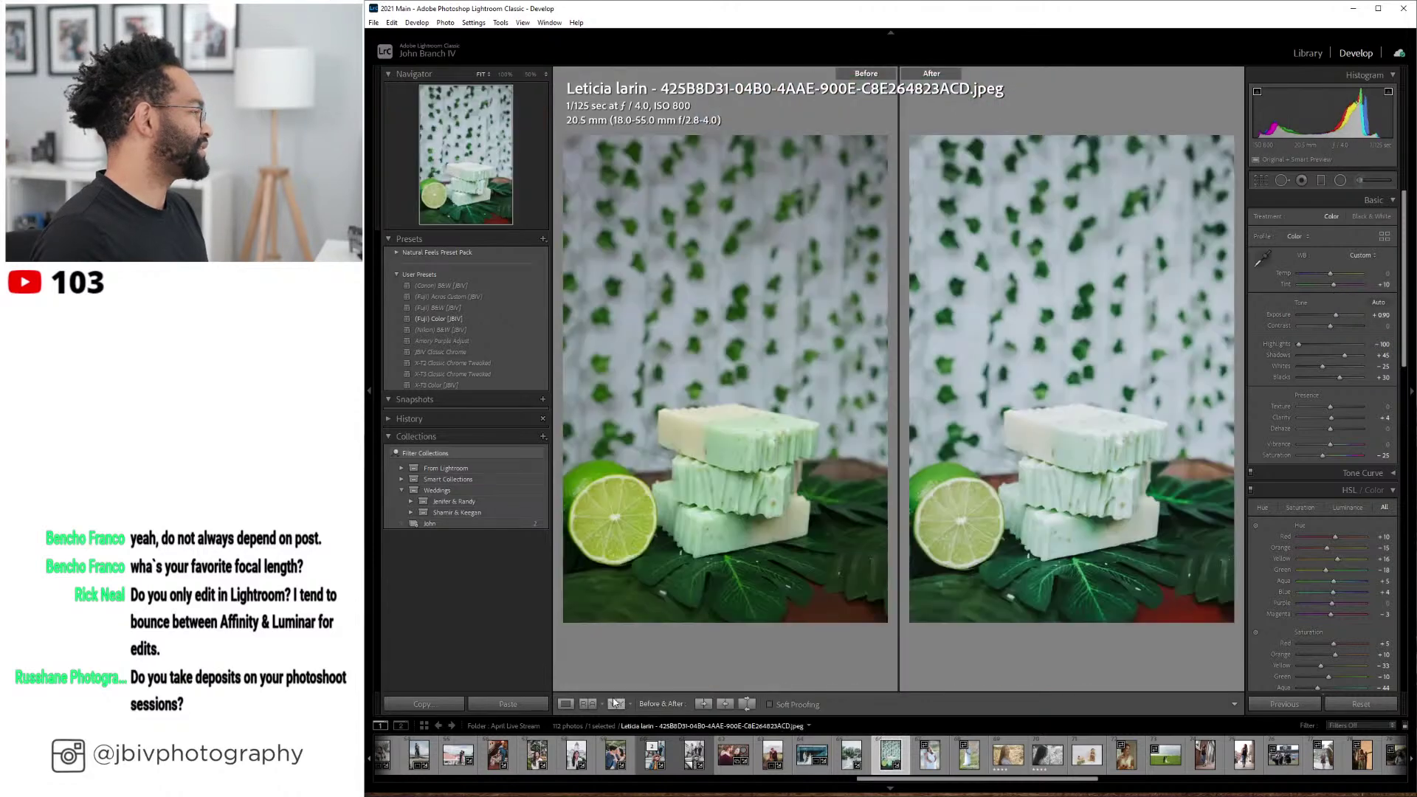
drag(1336, 314, 1333, 315)
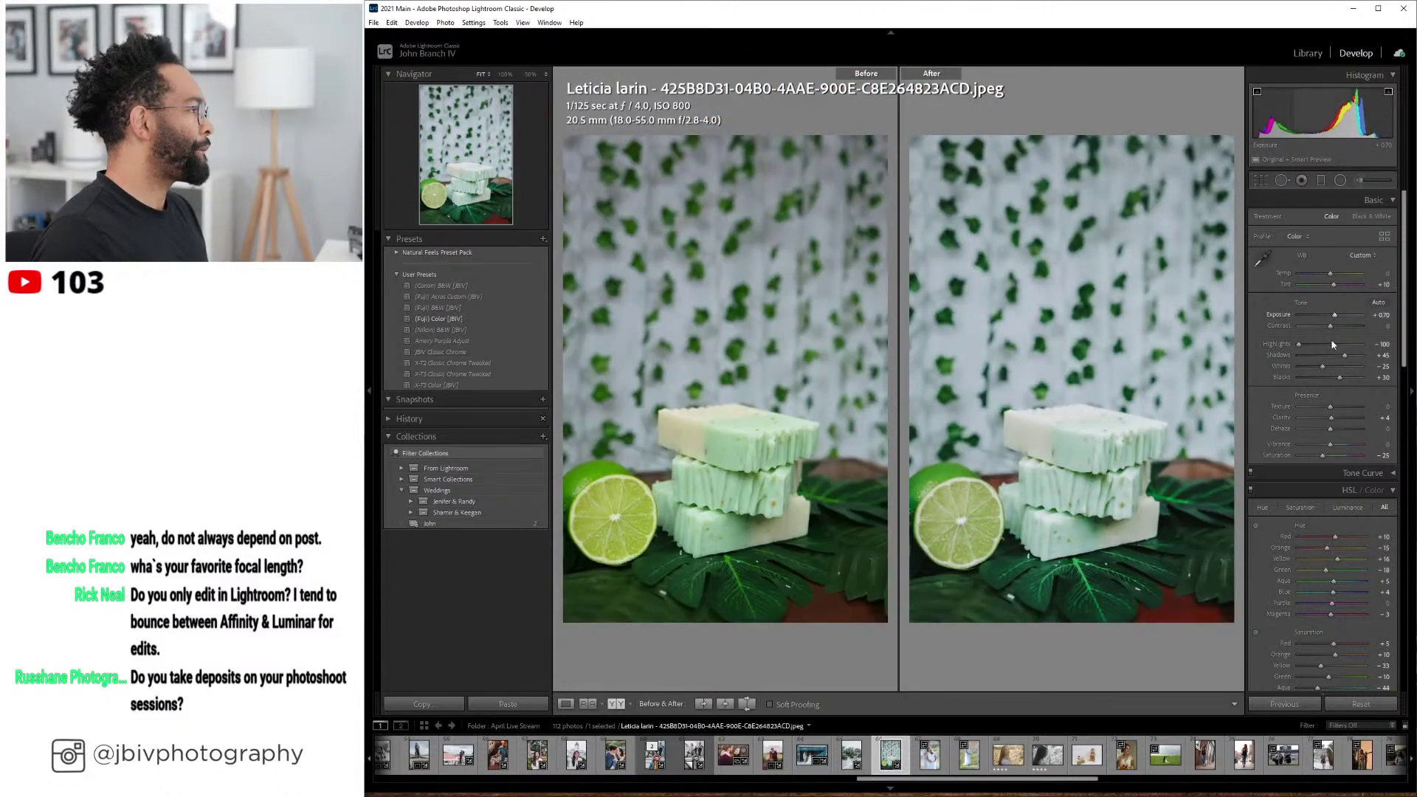
drag(1341, 423, 1342, 421)
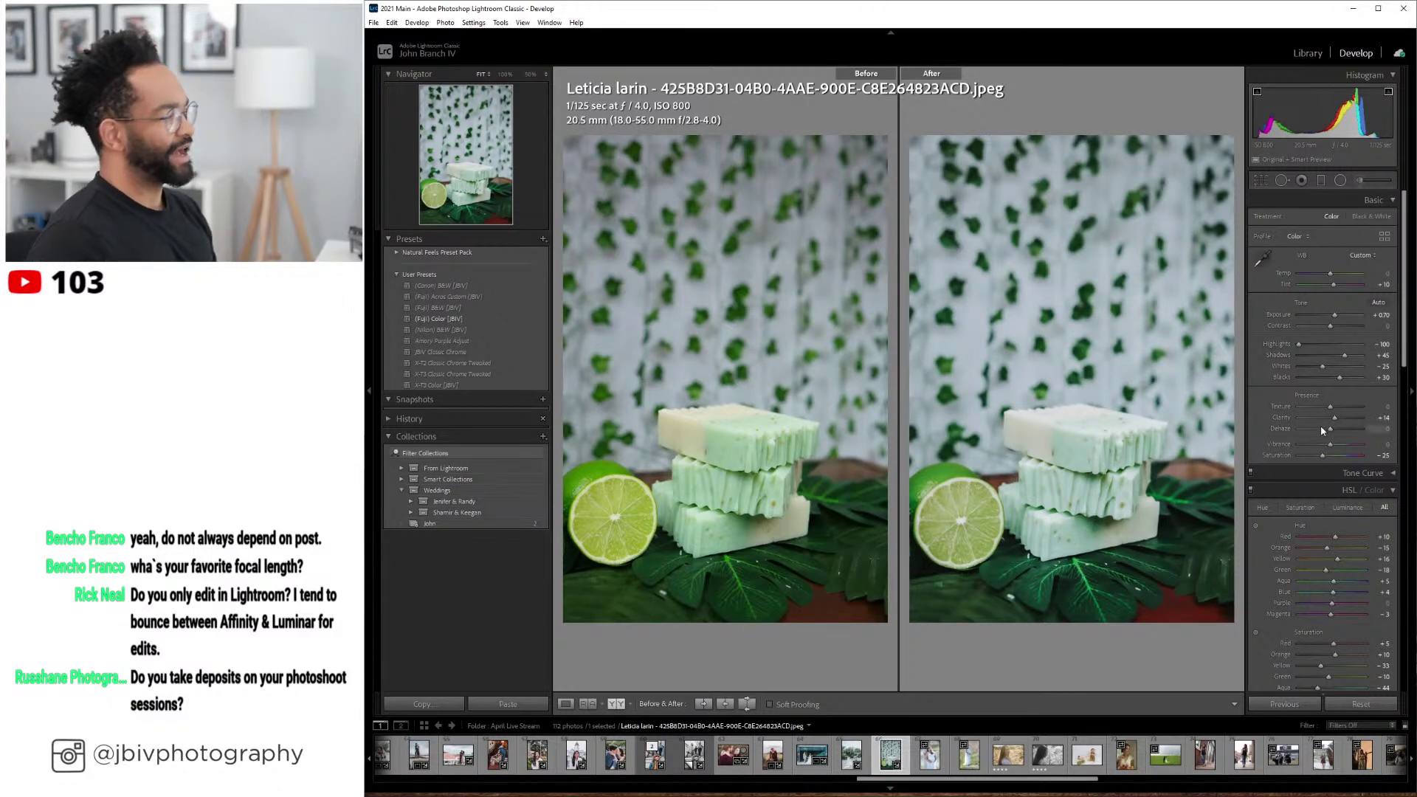
click(572, 707)
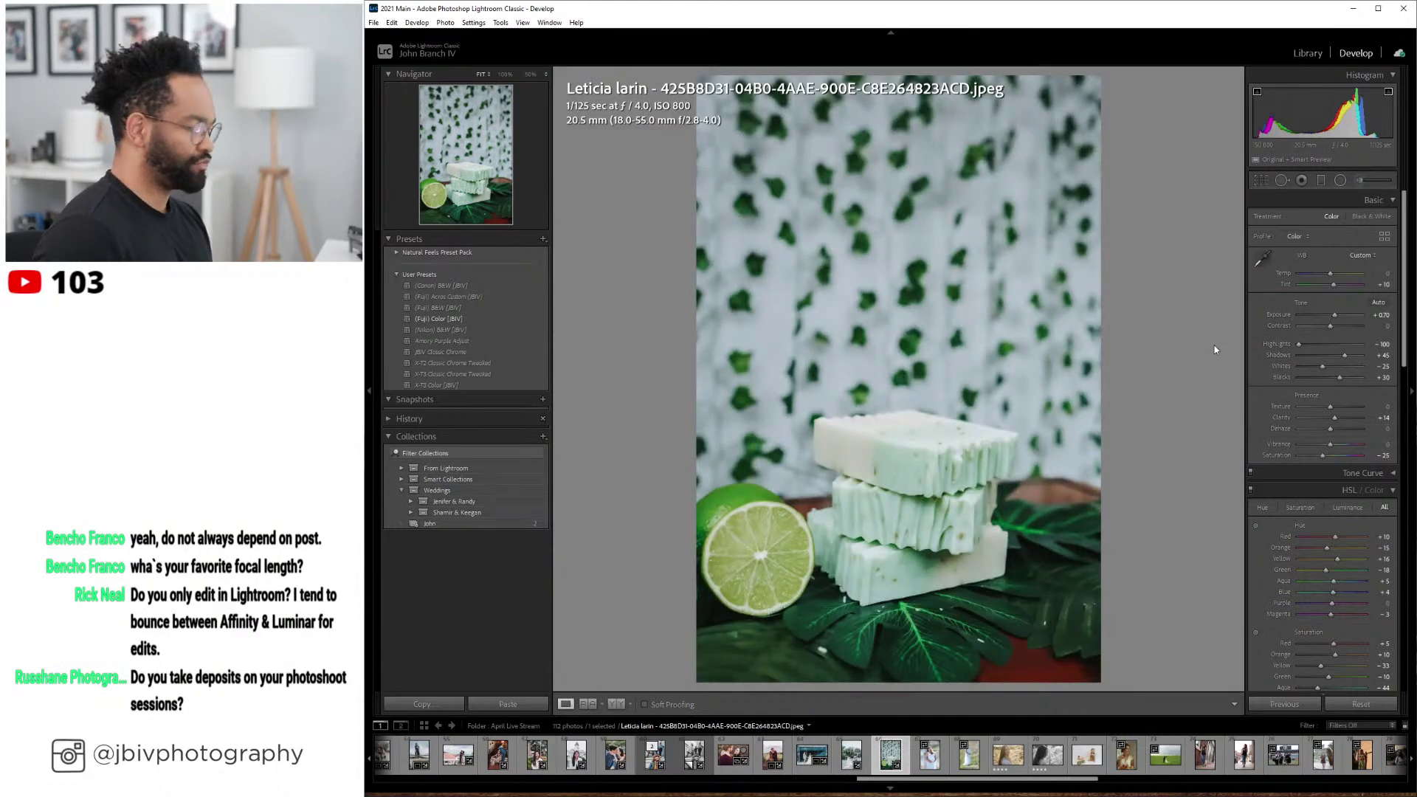
- Apply the (Fuji) Color [JBIV] preset to the maternity photo, set temperature 5550, tint +64 and exposure +0.20, and compare before and after
key(Right)
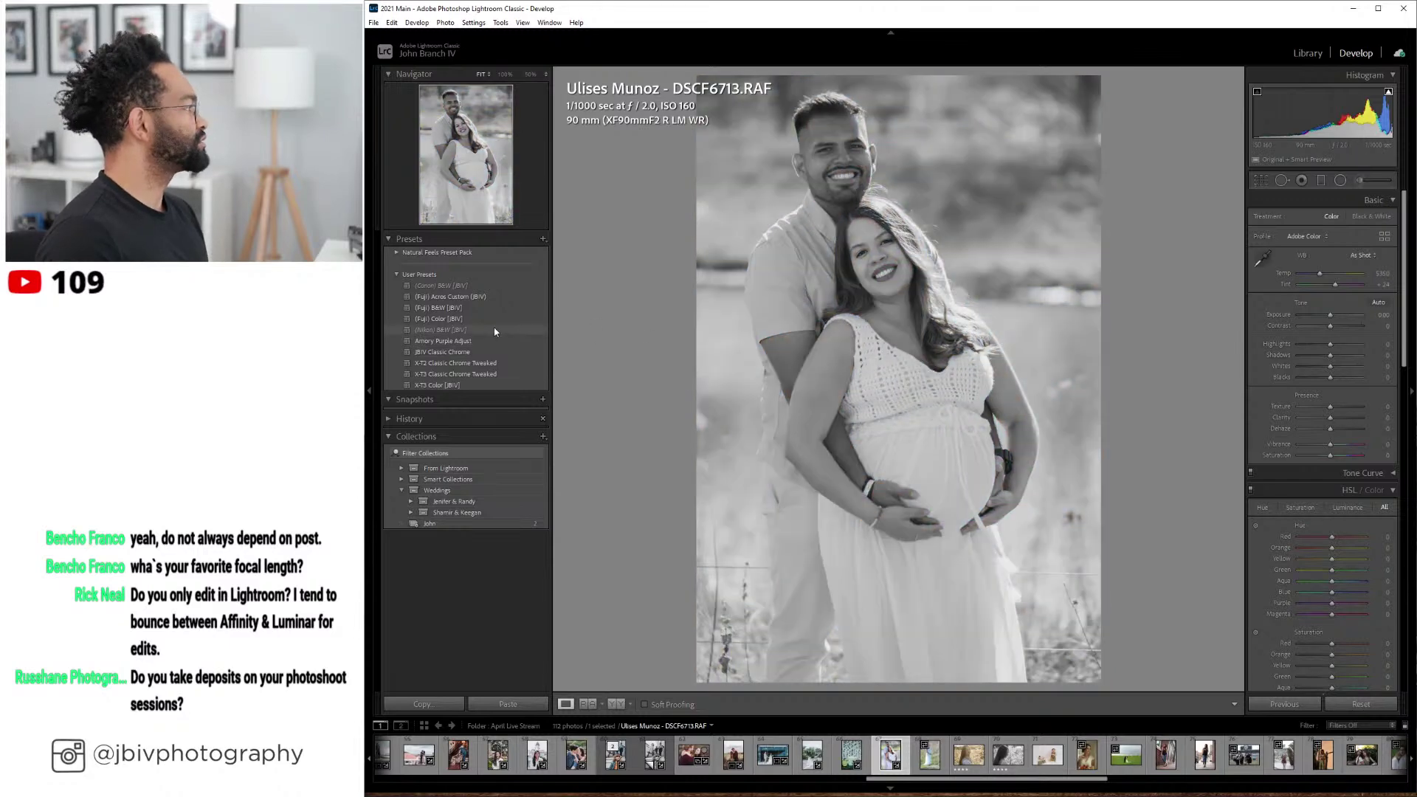
click(492, 318)
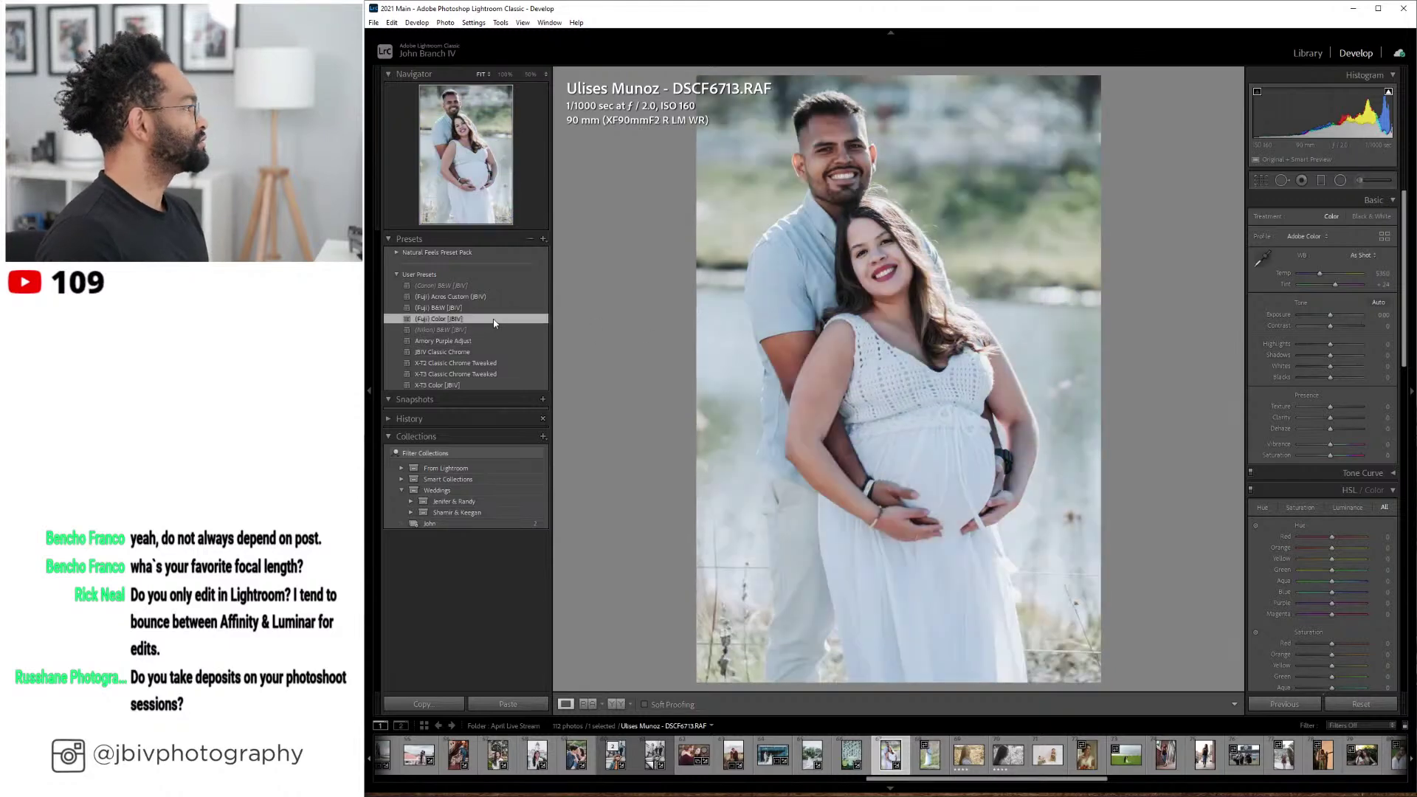
click(1343, 285)
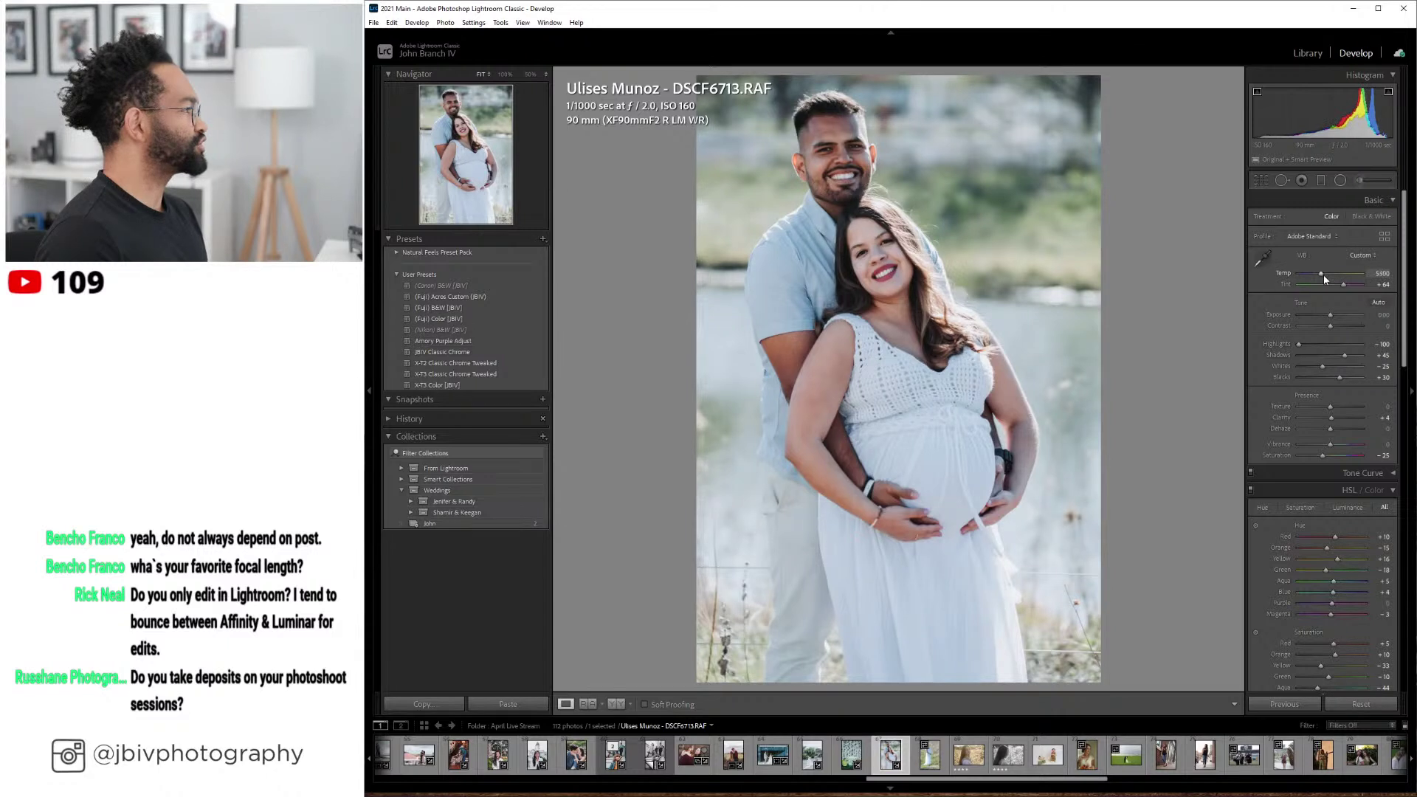
drag(1331, 317, 1333, 320)
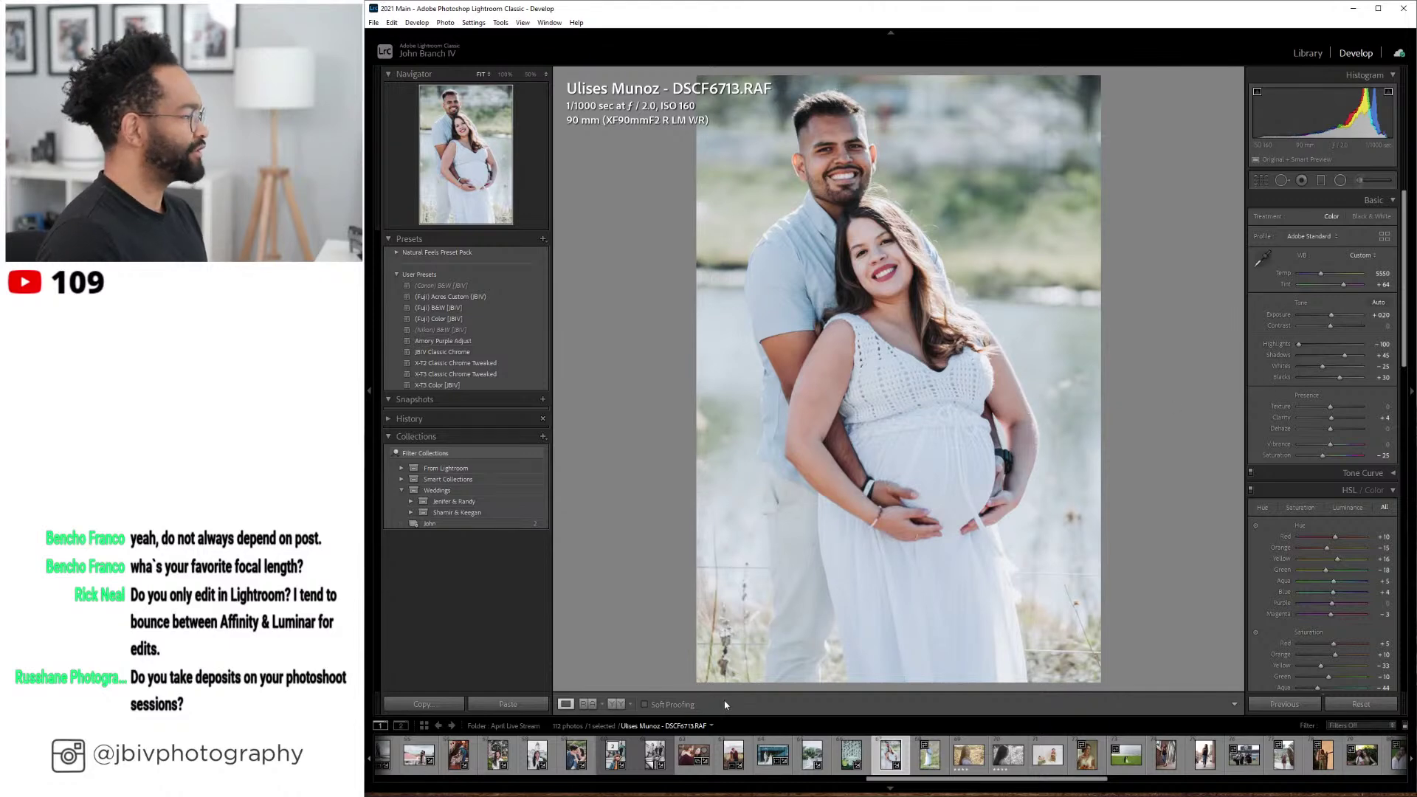
click(624, 704)
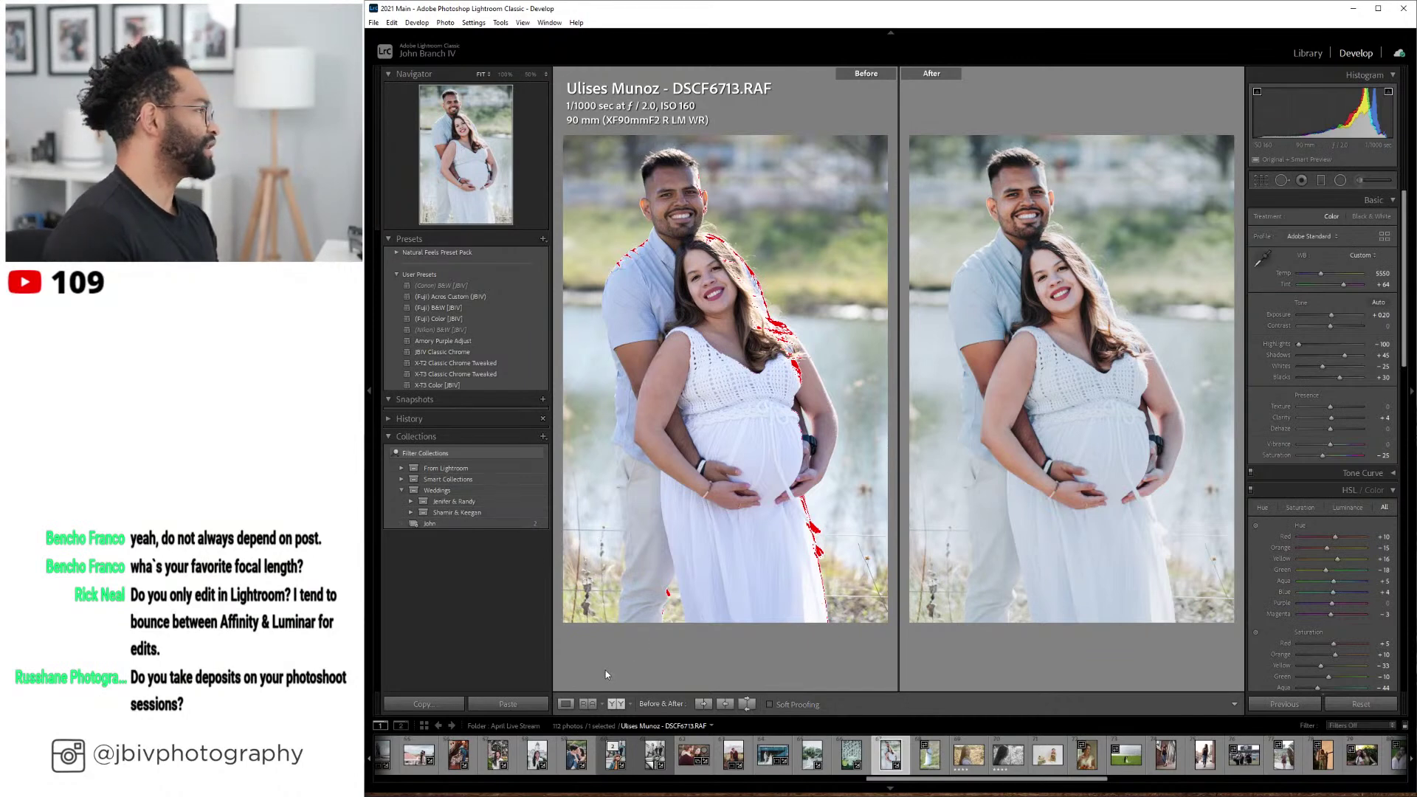
- Try the (Fuji) Color [JBIV] preset on the photo of the pregnant woman standing in the grass, and return to the couple's maternity photo
click(566, 704)
key(Right)
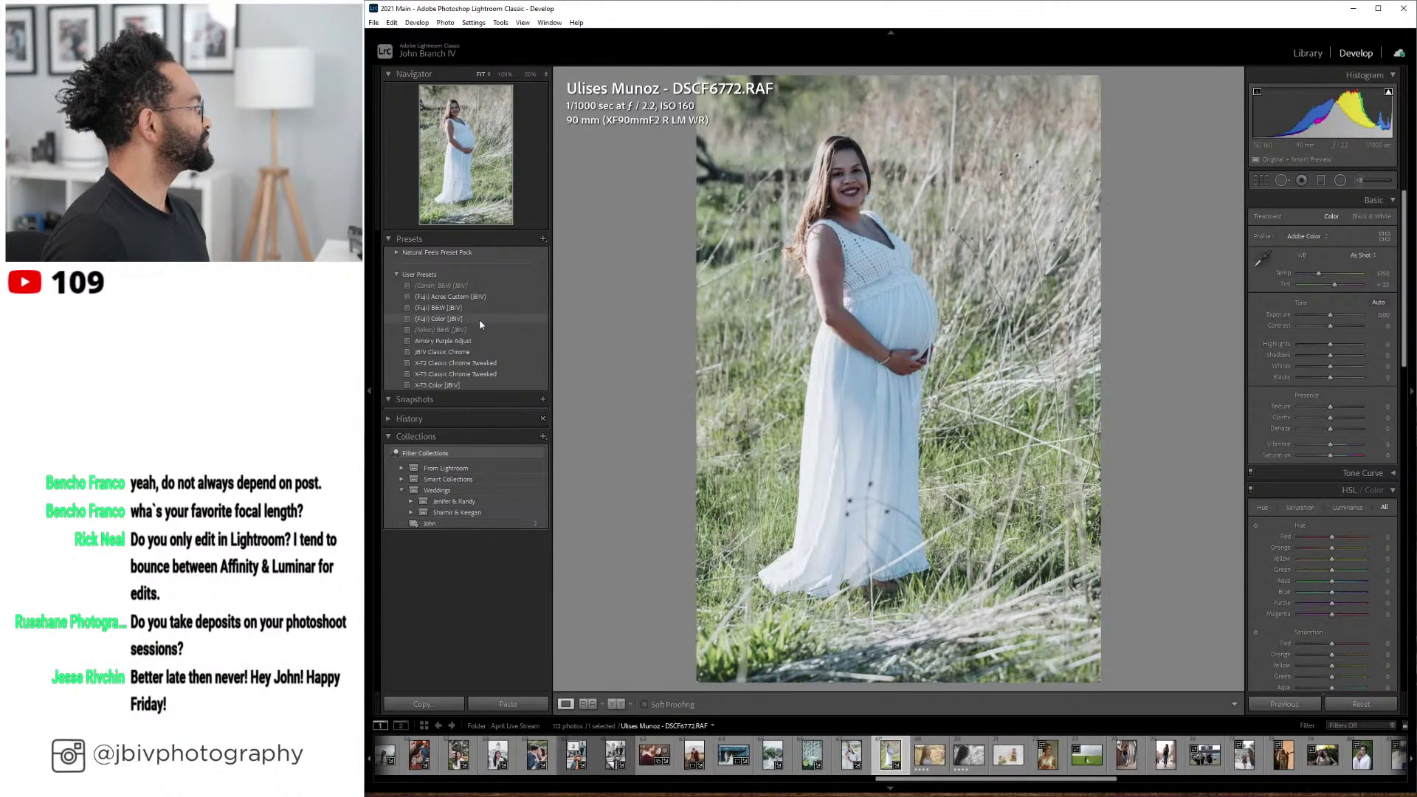
click(480, 319)
click(1306, 53)
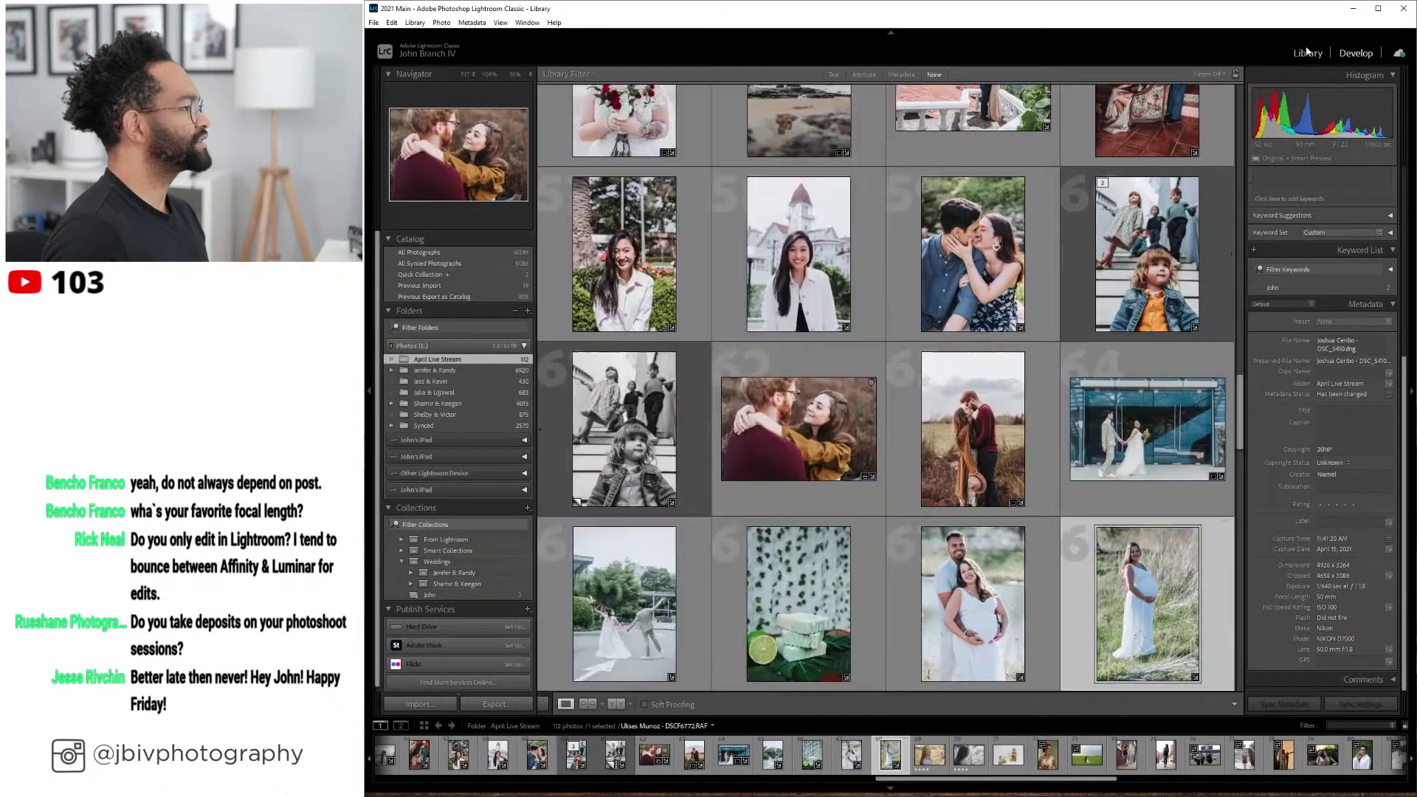
key(d)
key(Right)
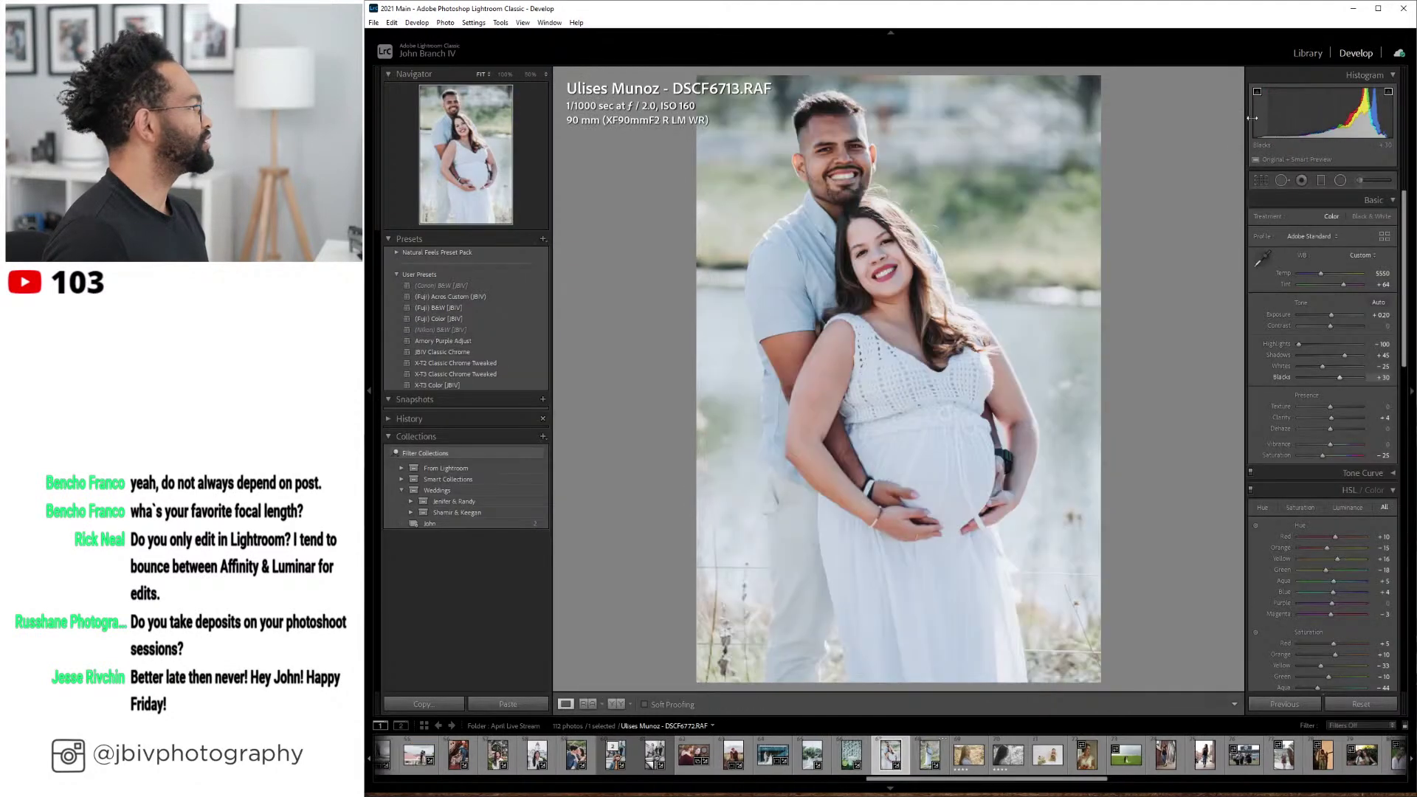
- Apply the X-T2 Color [JBIV] preset to the couple's maternity photo, reset white balance to As Shot, and set tint +34 and exposure +0.10
click(457, 384)
click(1354, 255)
click(1341, 269)
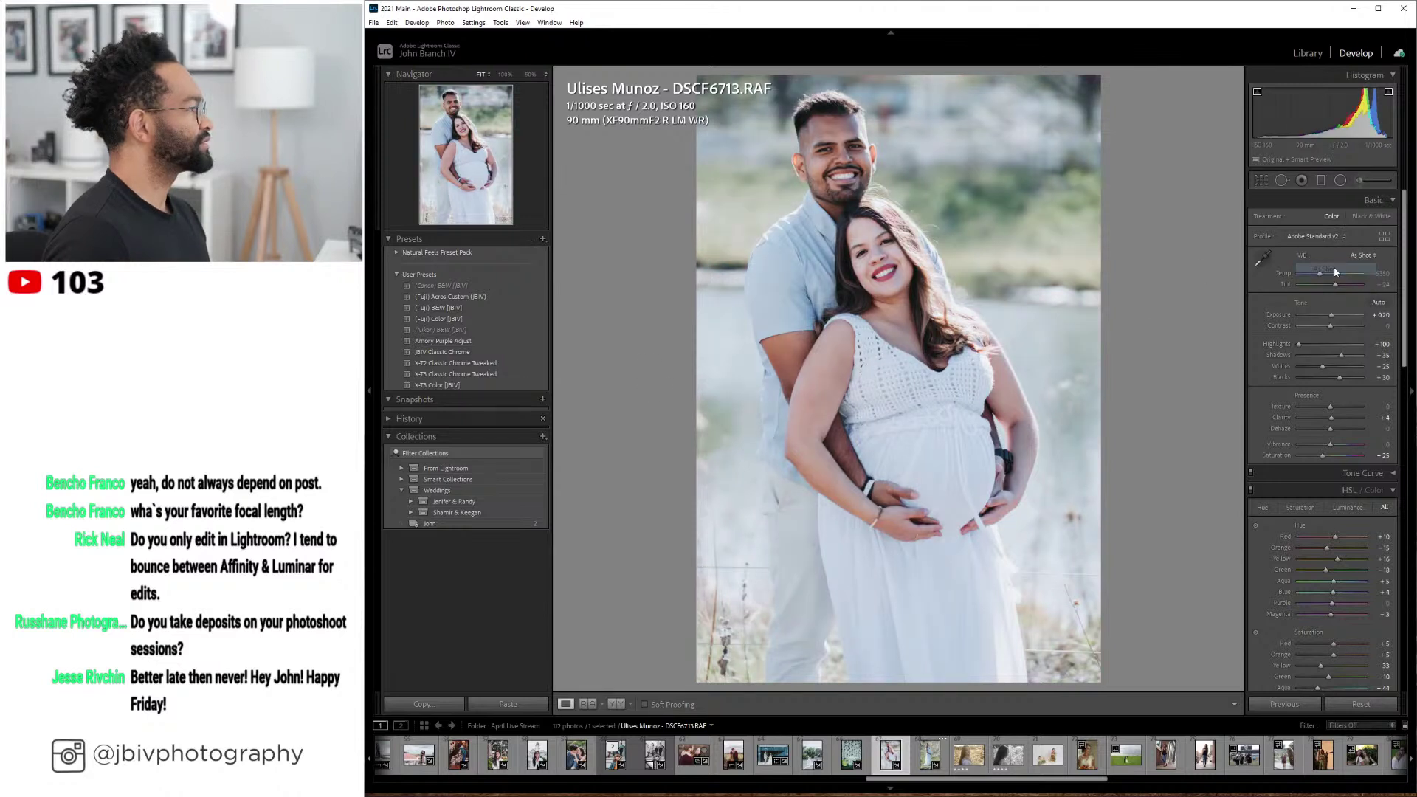
scroll(1343, 286, up, 1)
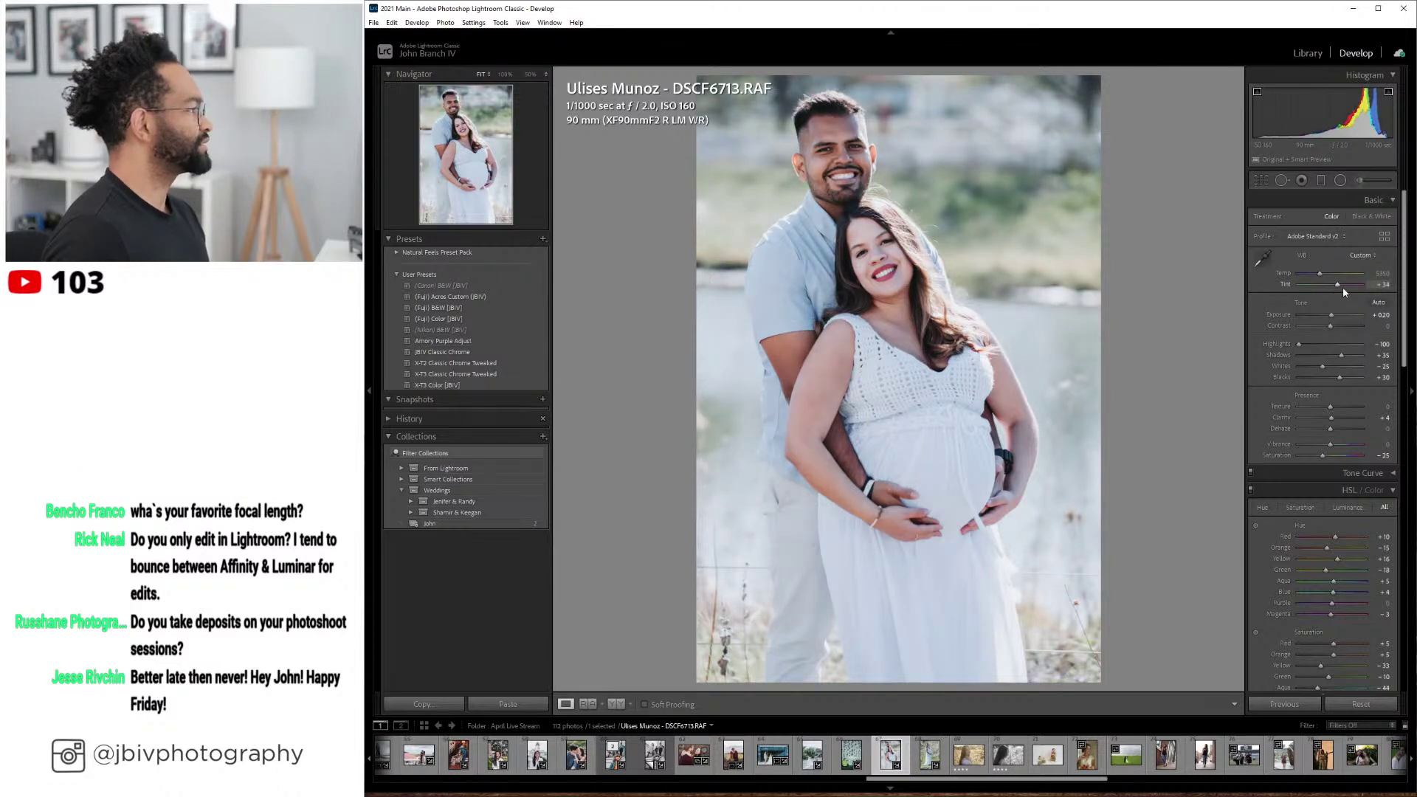
scroll(1332, 314, down, 1)
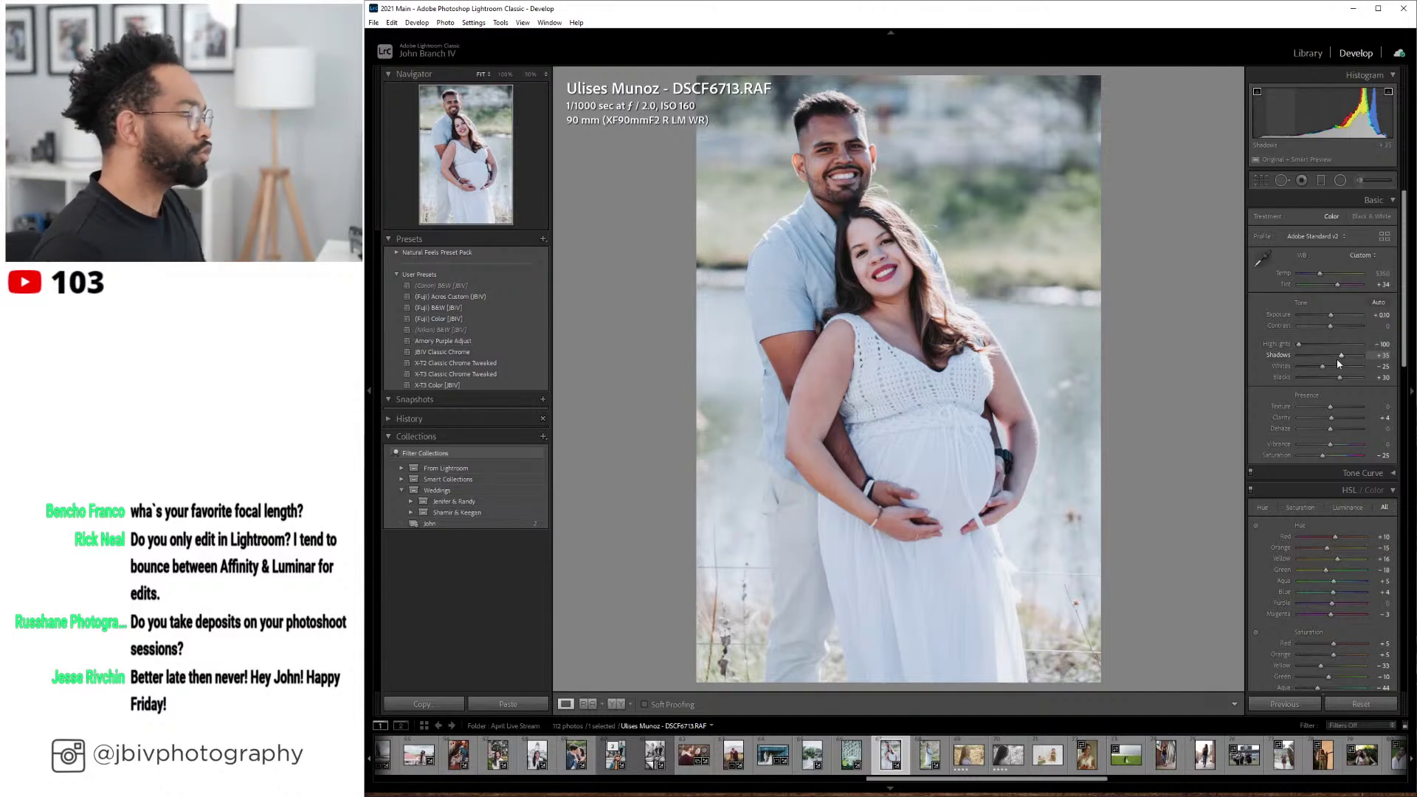
- Apply the X-T2 Color [JBIV] preset to the standing maternity photo and set tint +47, shadows +50 and exposure +0.40
key(Right)
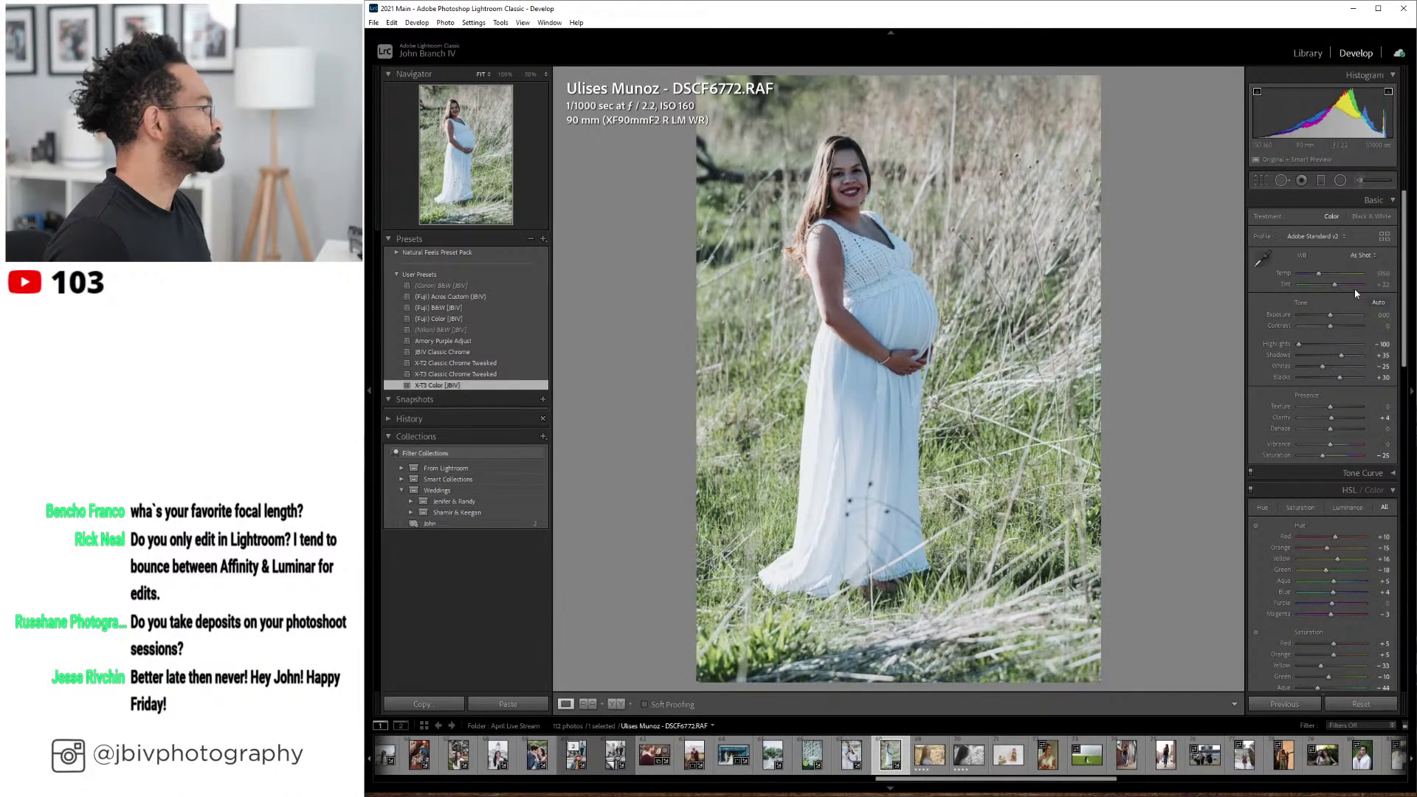
drag(1353, 289, 1343, 288)
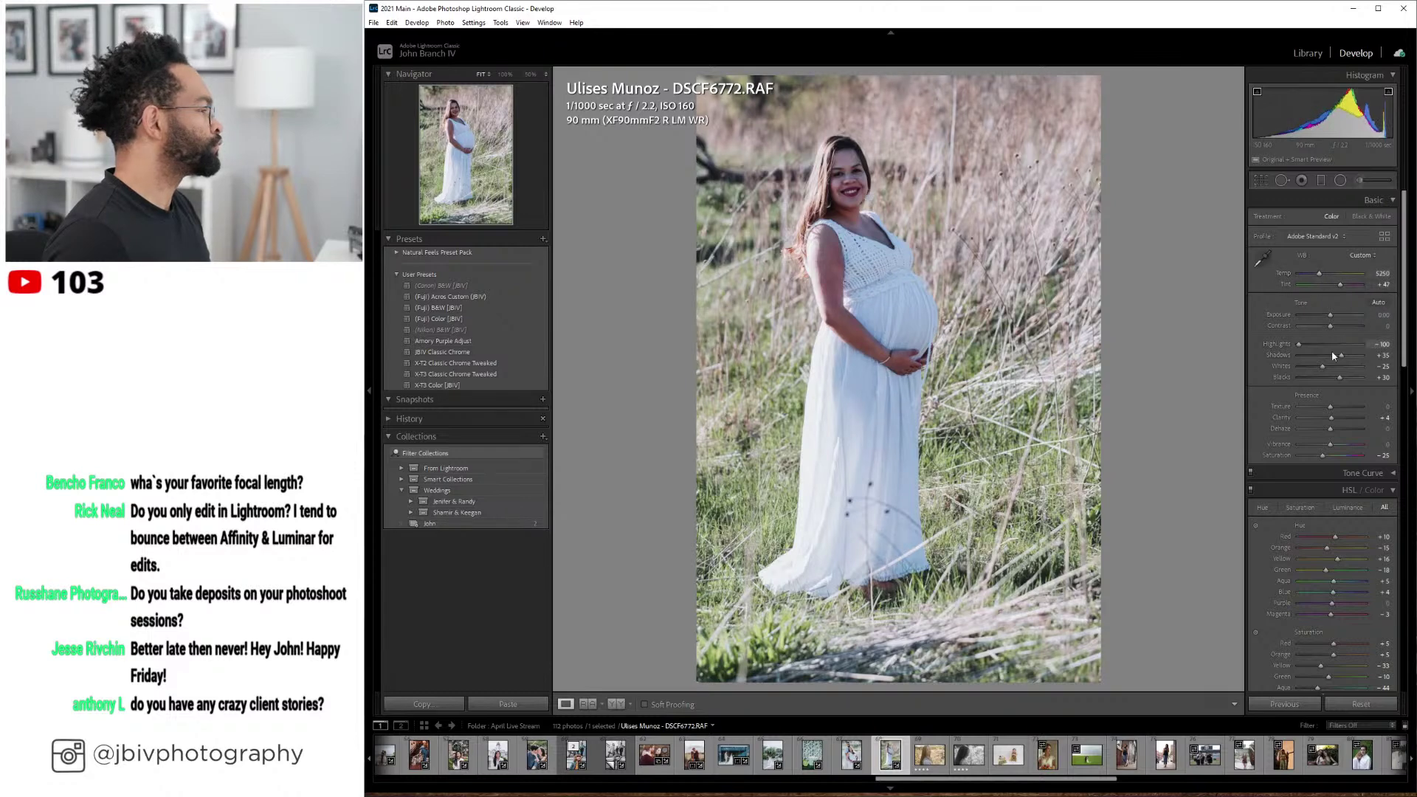
drag(1333, 356, 1343, 318)
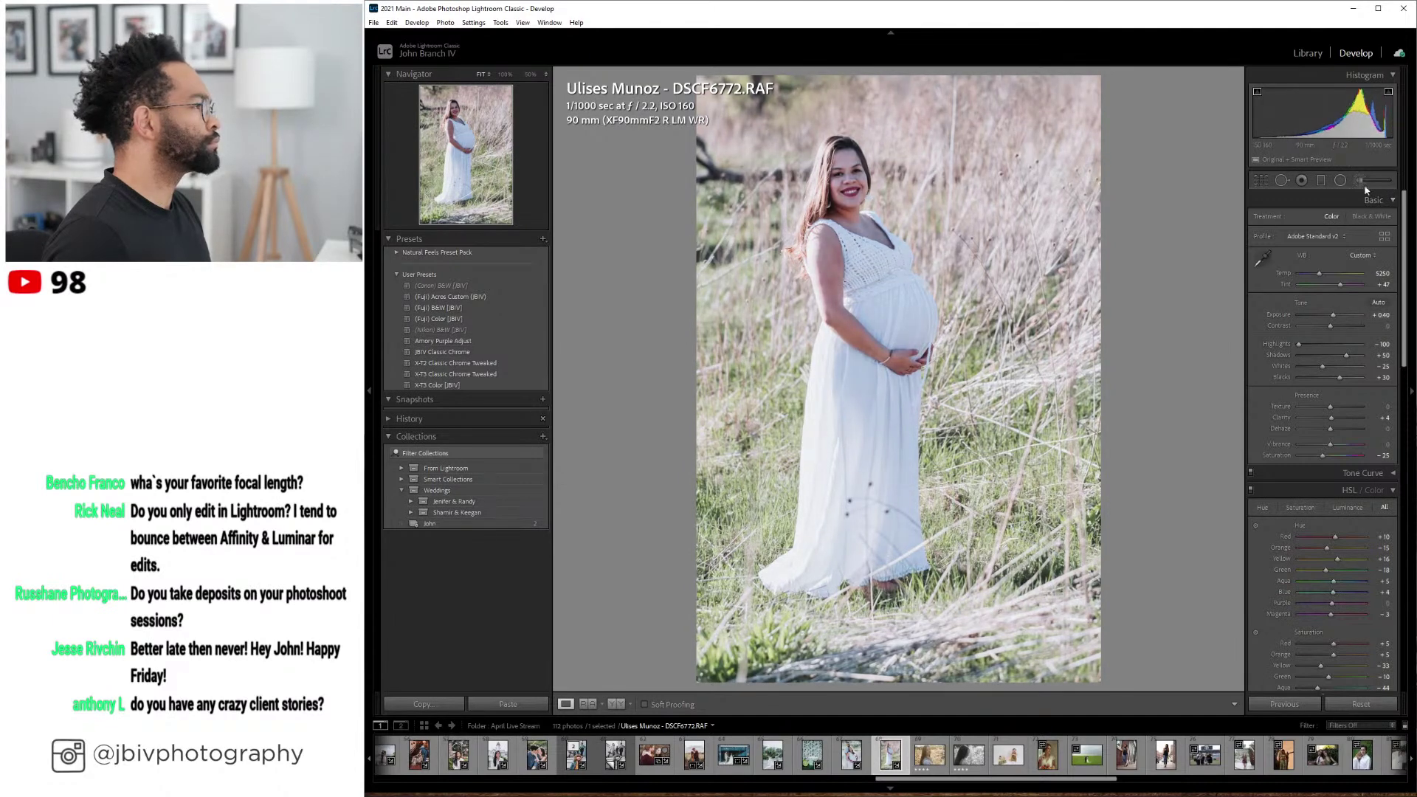
- Paint a Shadows Save adjustment brush mask over the pregnant woman's dress, arms, face and hair, checking its coverage with the mask overlay
click(1360, 181)
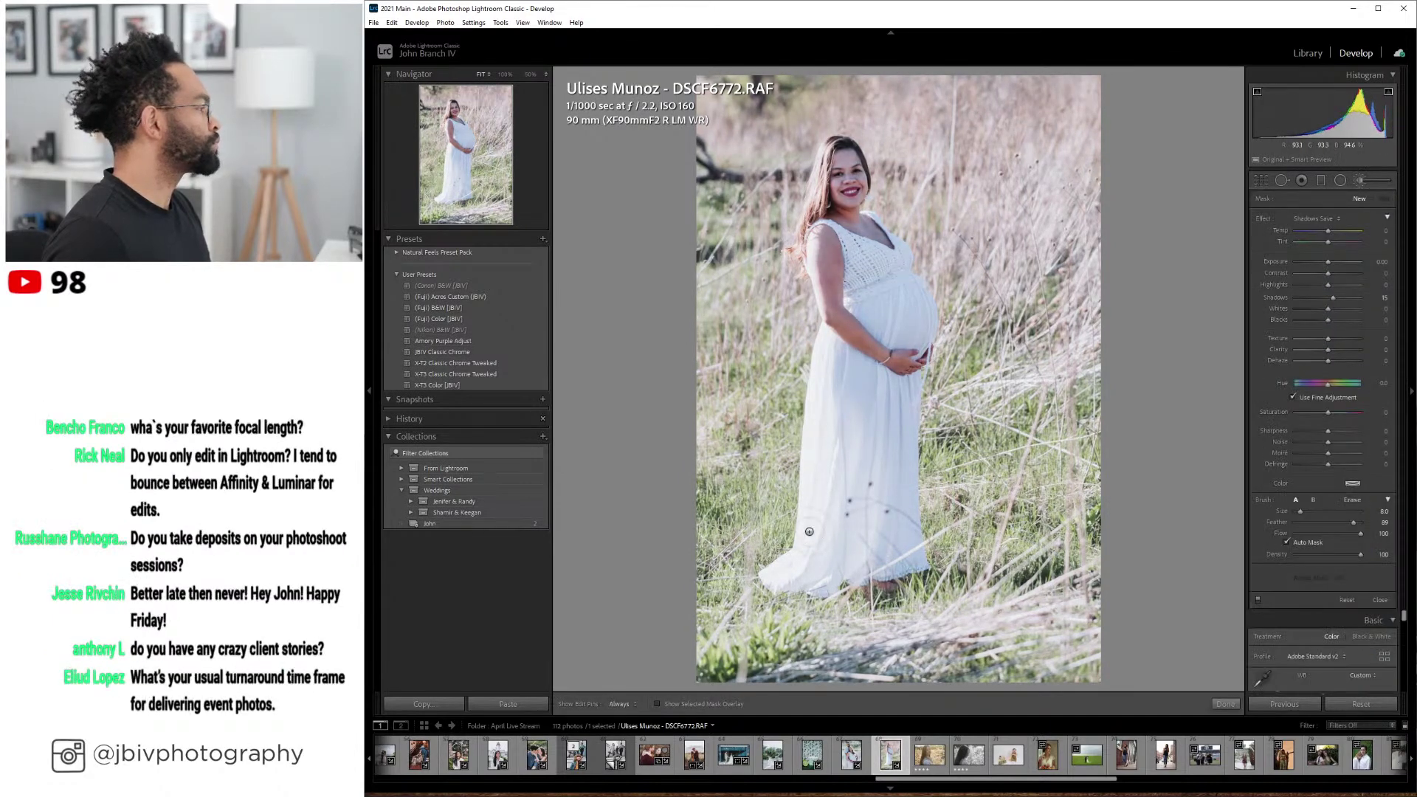
scroll(791, 559, down, 1)
mouse_move(791, 559)
mouse_down()
mouse_move(816, 475)
mouse_move(812, 571)
mouse_move(839, 454)
mouse_move(835, 574)
mouse_move(844, 545)
mouse_move(869, 547)
mouse_move(869, 565)
mouse_move(878, 479)
mouse_move(897, 556)
mouse_move(890, 364)
mouse_move(904, 439)
mouse_move(914, 377)
mouse_move(882, 458)
mouse_move(836, 439)
mouse_move(824, 455)
mouse_move(845, 320)
mouse_move(825, 444)
mouse_move(836, 330)
mouse_up()
key(o)
mouse_move(836, 389)
mouse_down()
mouse_move(856, 411)
mouse_move(839, 492)
mouse_move(883, 347)
mouse_move(900, 368)
mouse_move(919, 339)
mouse_up()
mouse_move(892, 281)
mouse_down()
mouse_move(833, 302)
mouse_move(826, 244)
mouse_move(848, 222)
mouse_move(868, 251)
mouse_move(849, 214)
mouse_move(885, 255)
mouse_move(835, 160)
mouse_move(812, 207)
mouse_move(856, 148)
mouse_move(830, 203)
mouse_up()
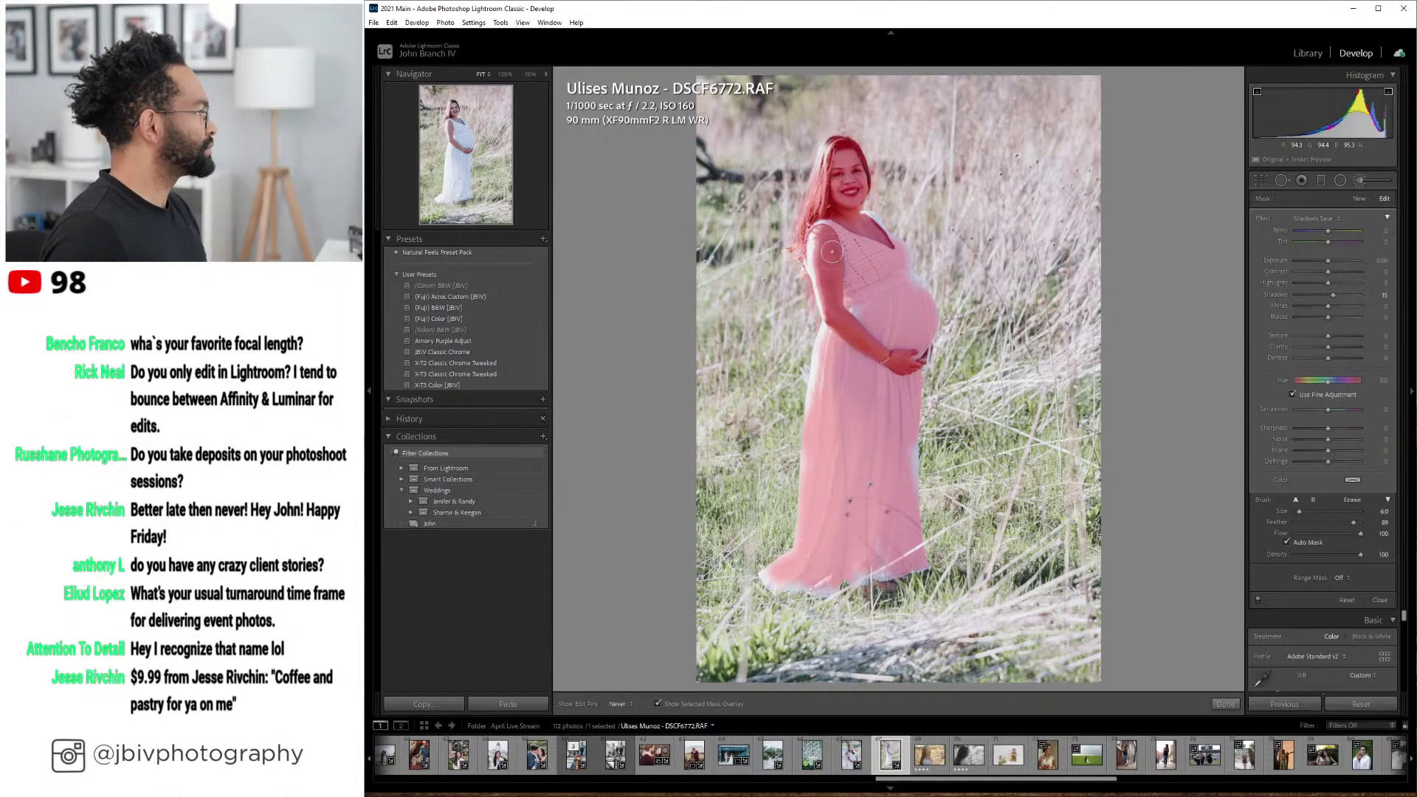
key(o)
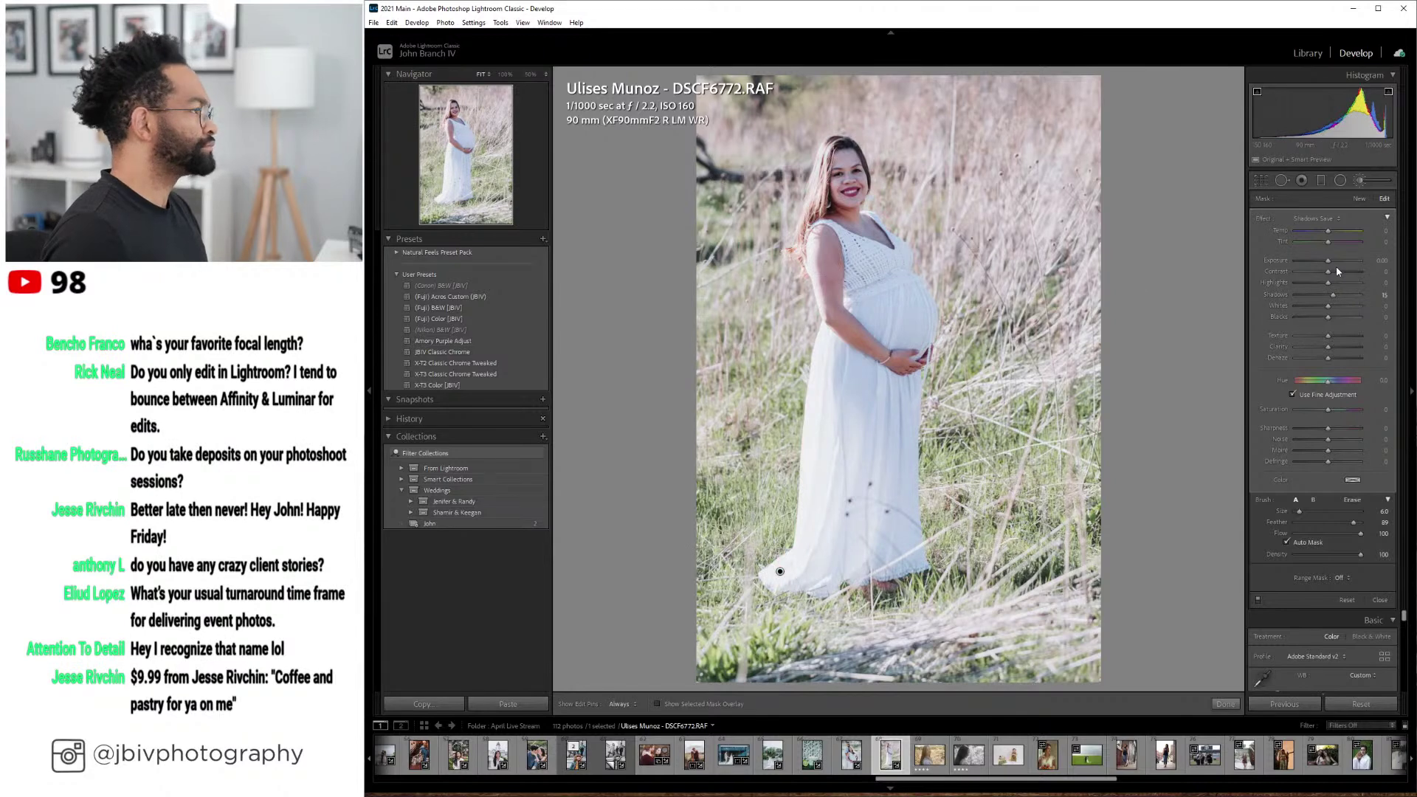
click(1360, 184)
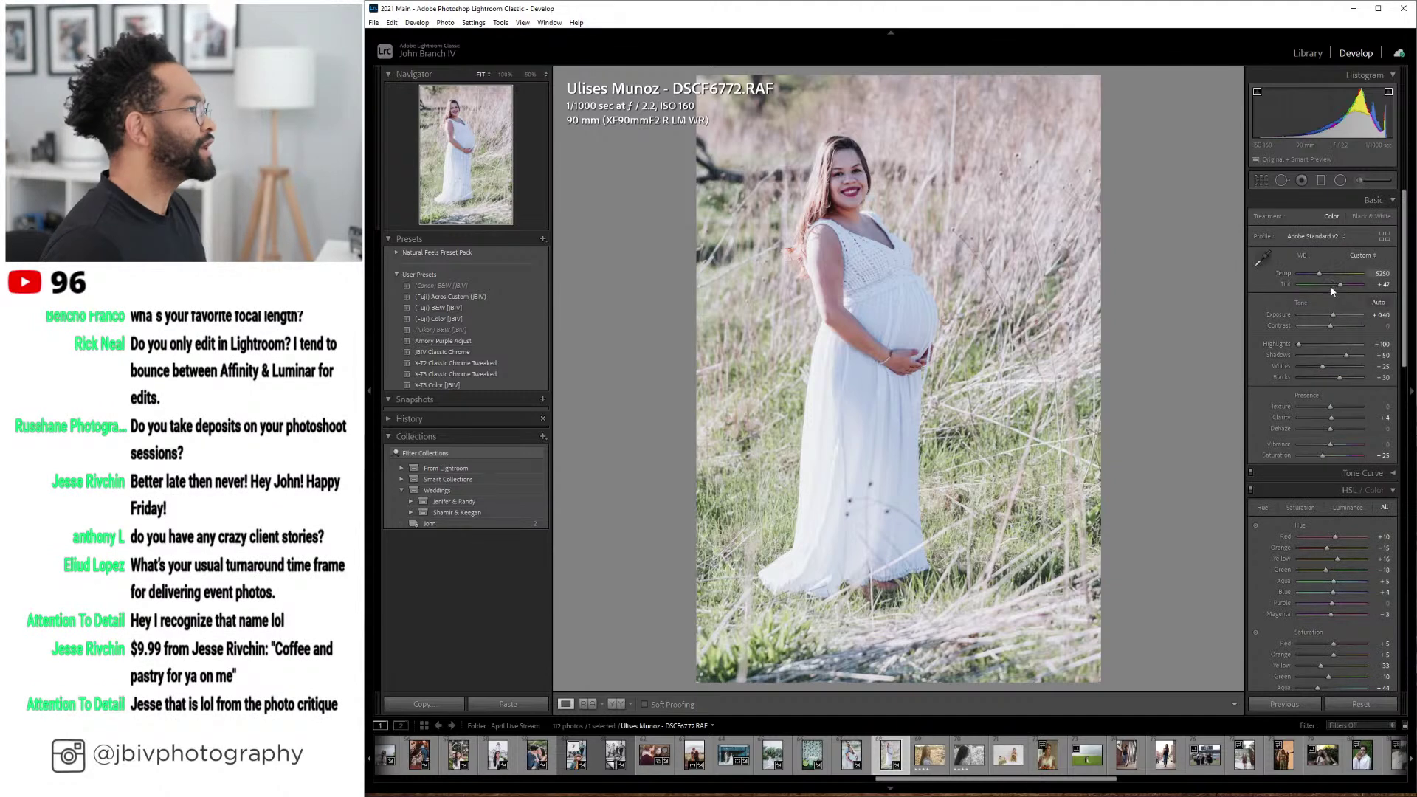
- Set the standing maternity photo's temperature to 5650 and compare it before and after
mouse_move(1334, 315)
mouse_down()
mouse_move(1325, 279)
mouse_move(1334, 317)
mouse_up()
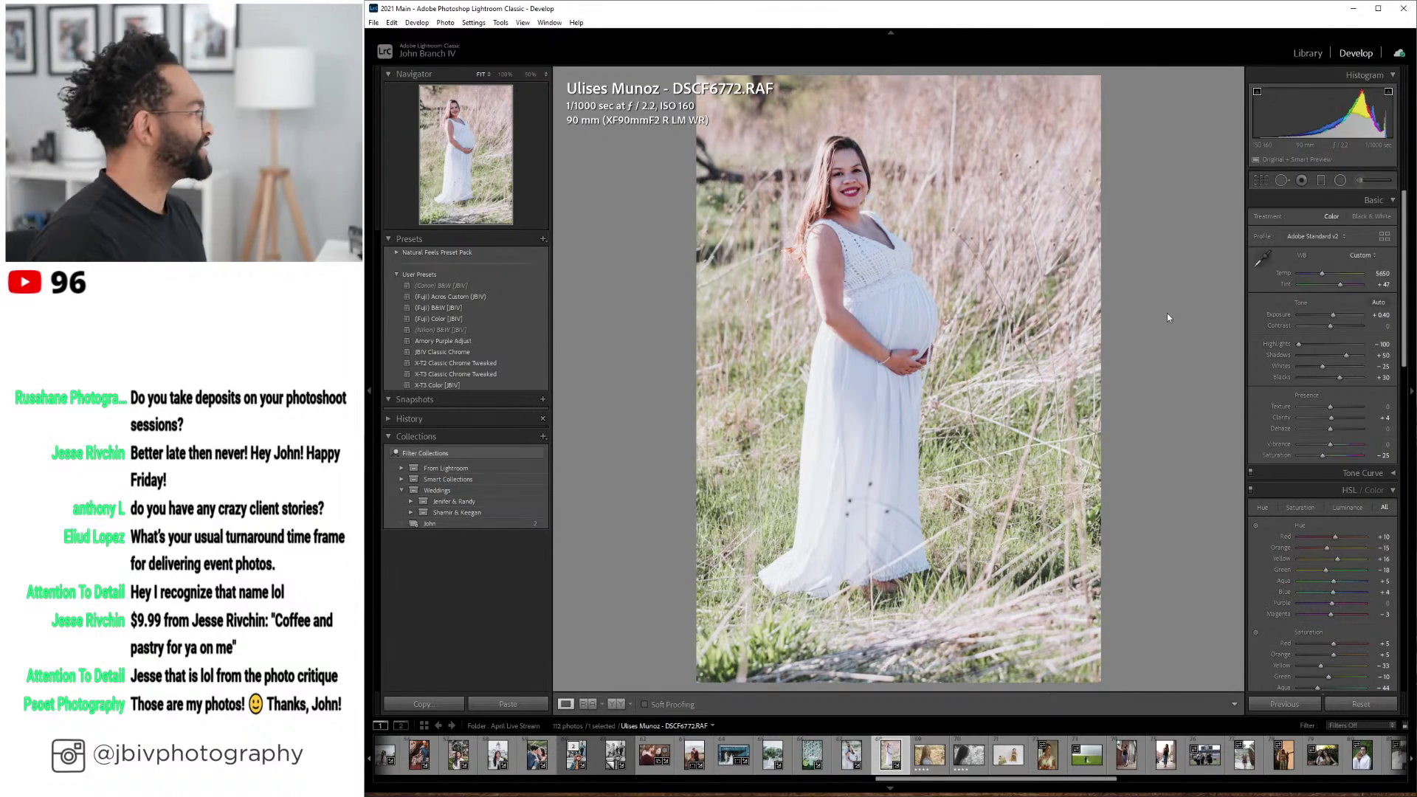
click(618, 706)
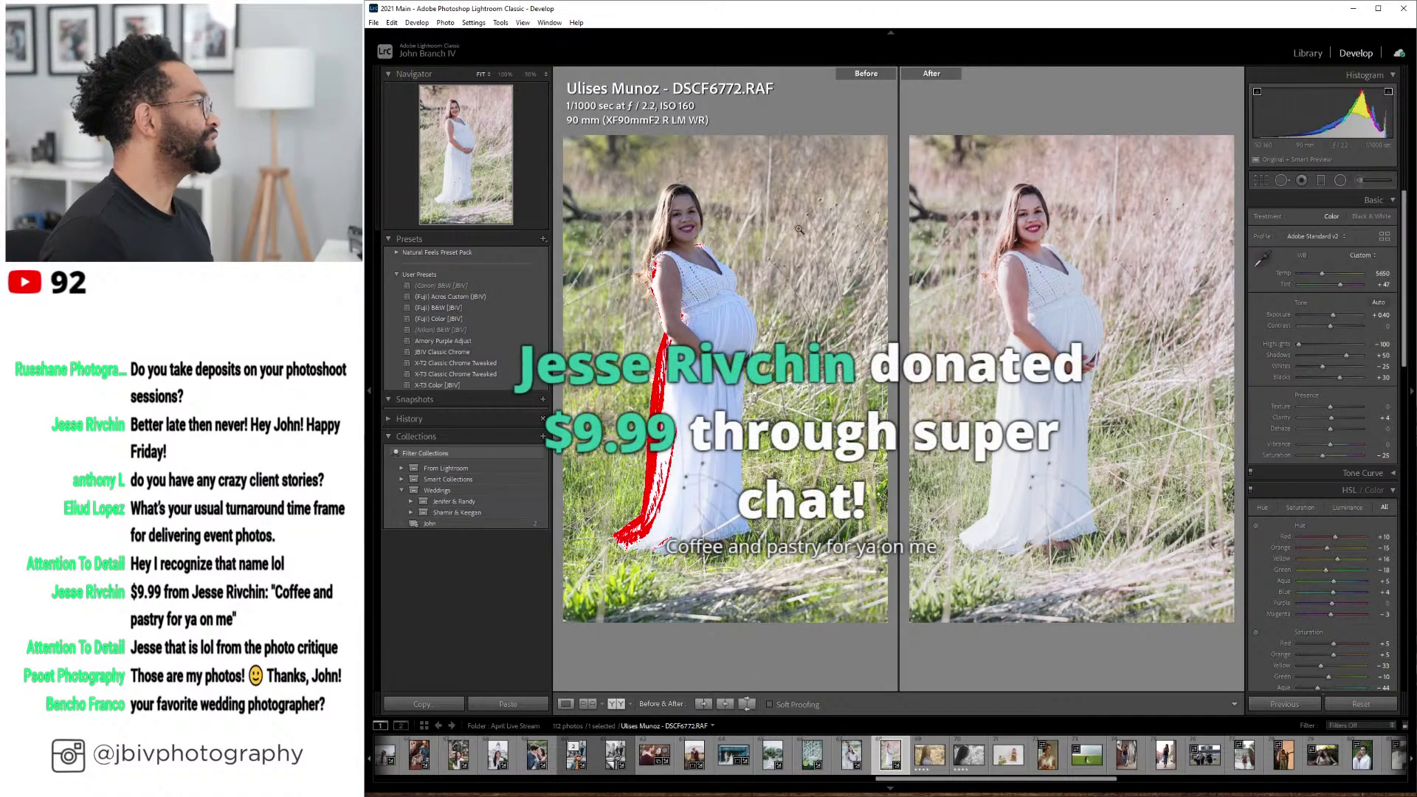
click(566, 704)
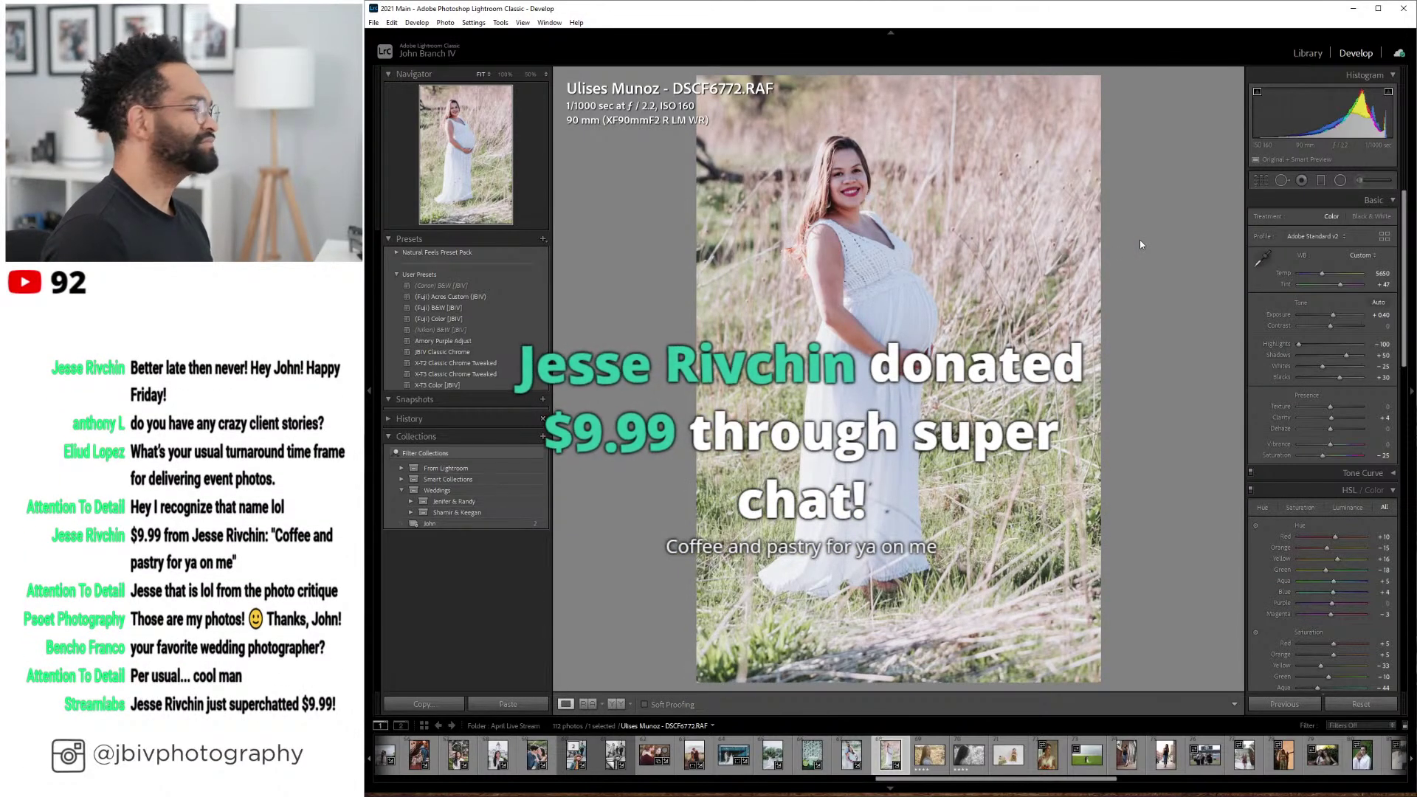
- Apply the (Fuji) Color [JBIV] preset to the next photo, the woman among white blossoms, and compare it before and after
key(Right)
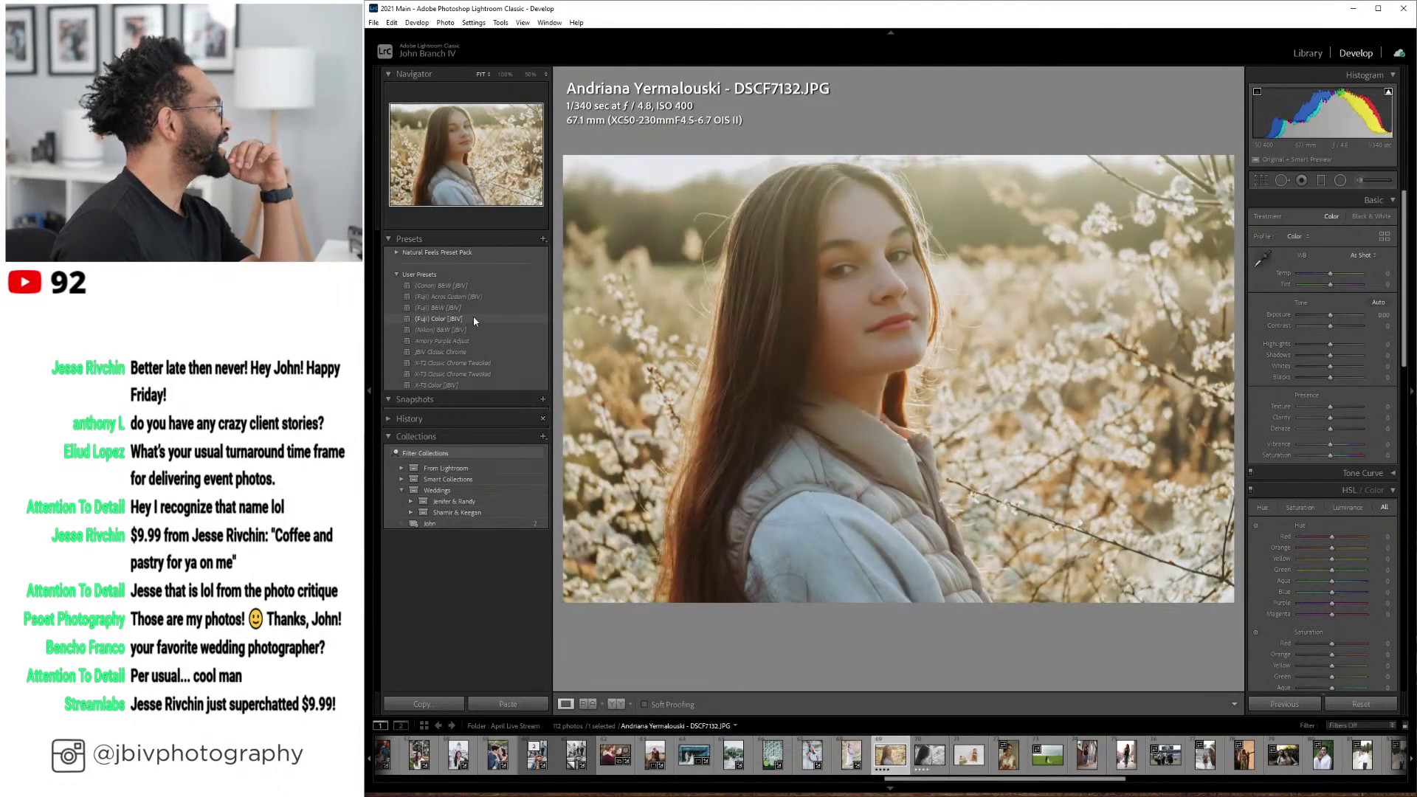
click(473, 318)
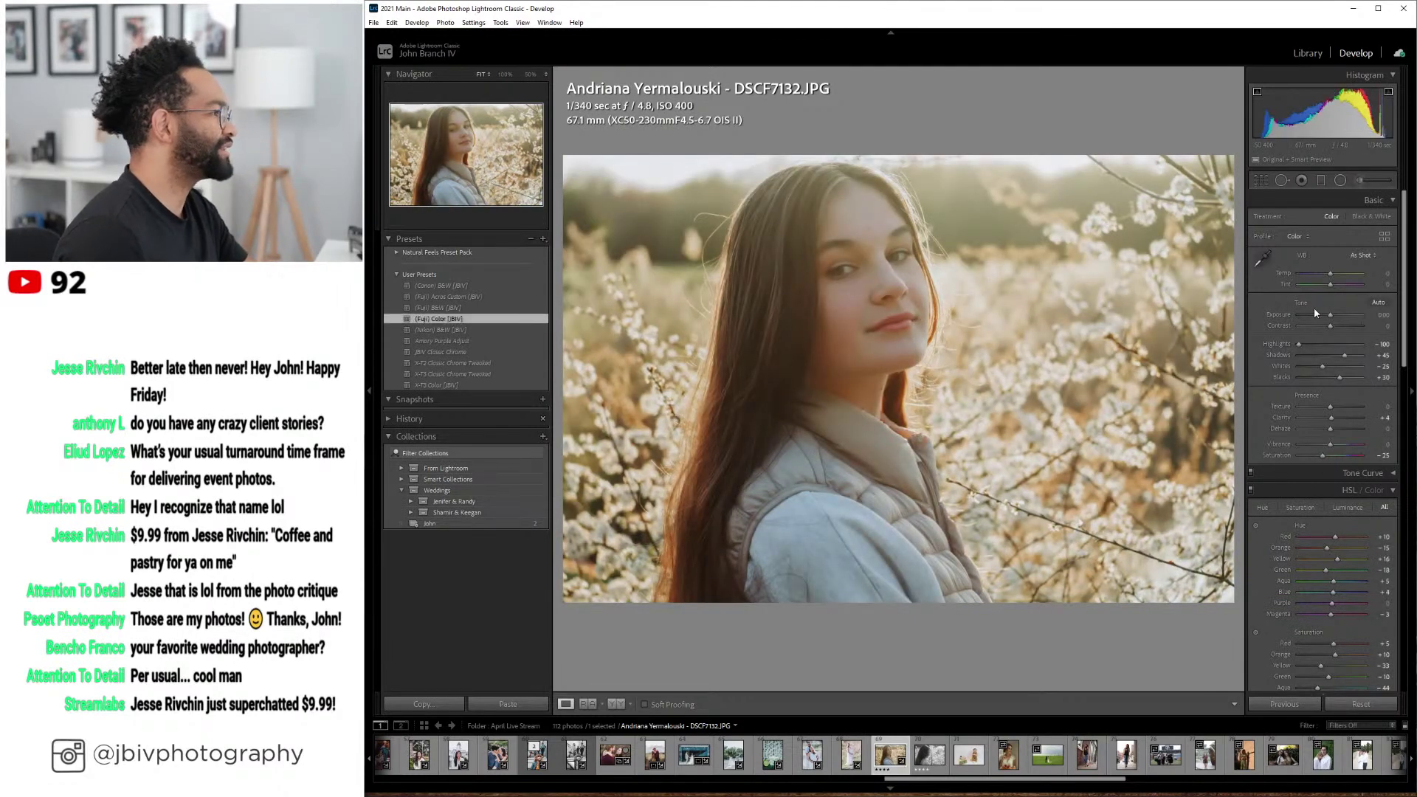
click(616, 703)
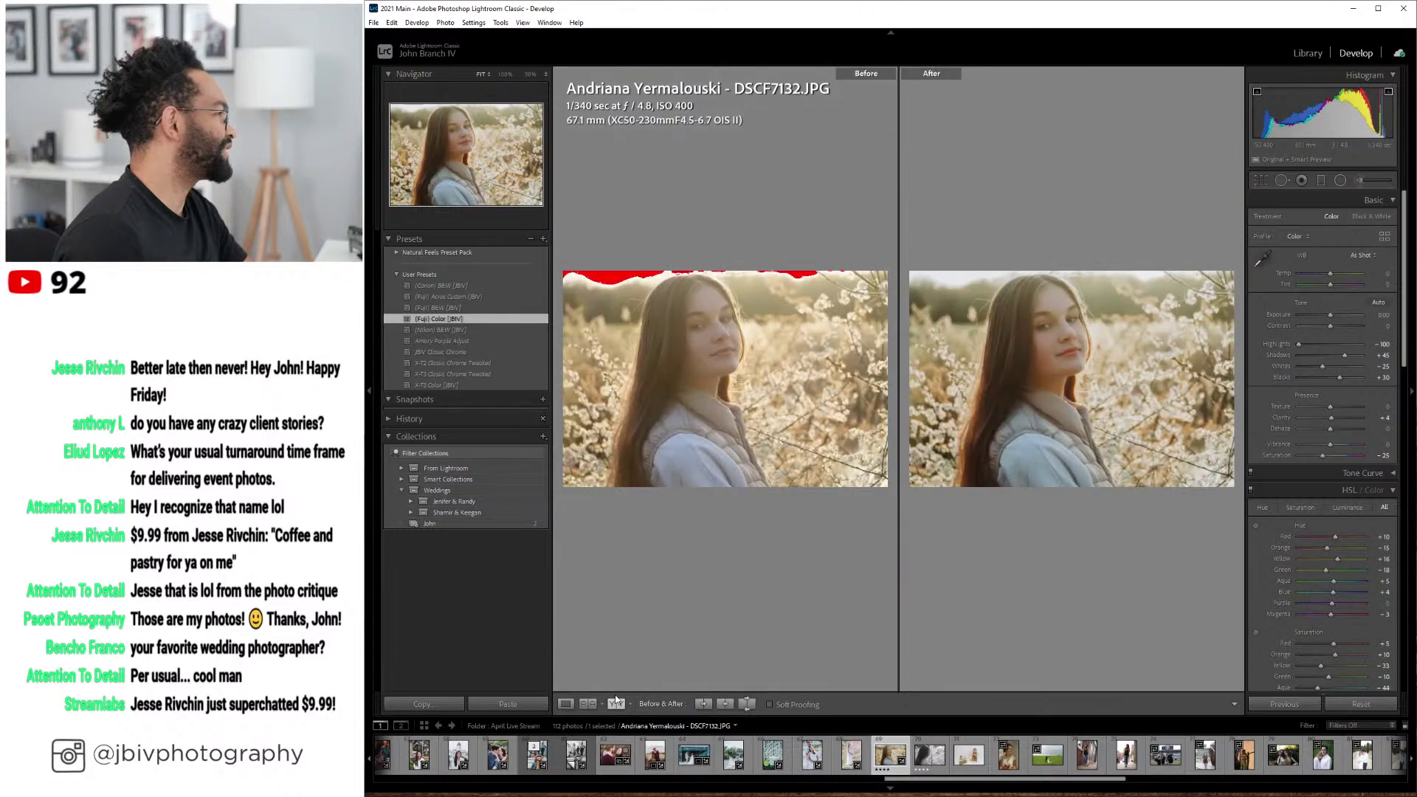
click(565, 703)
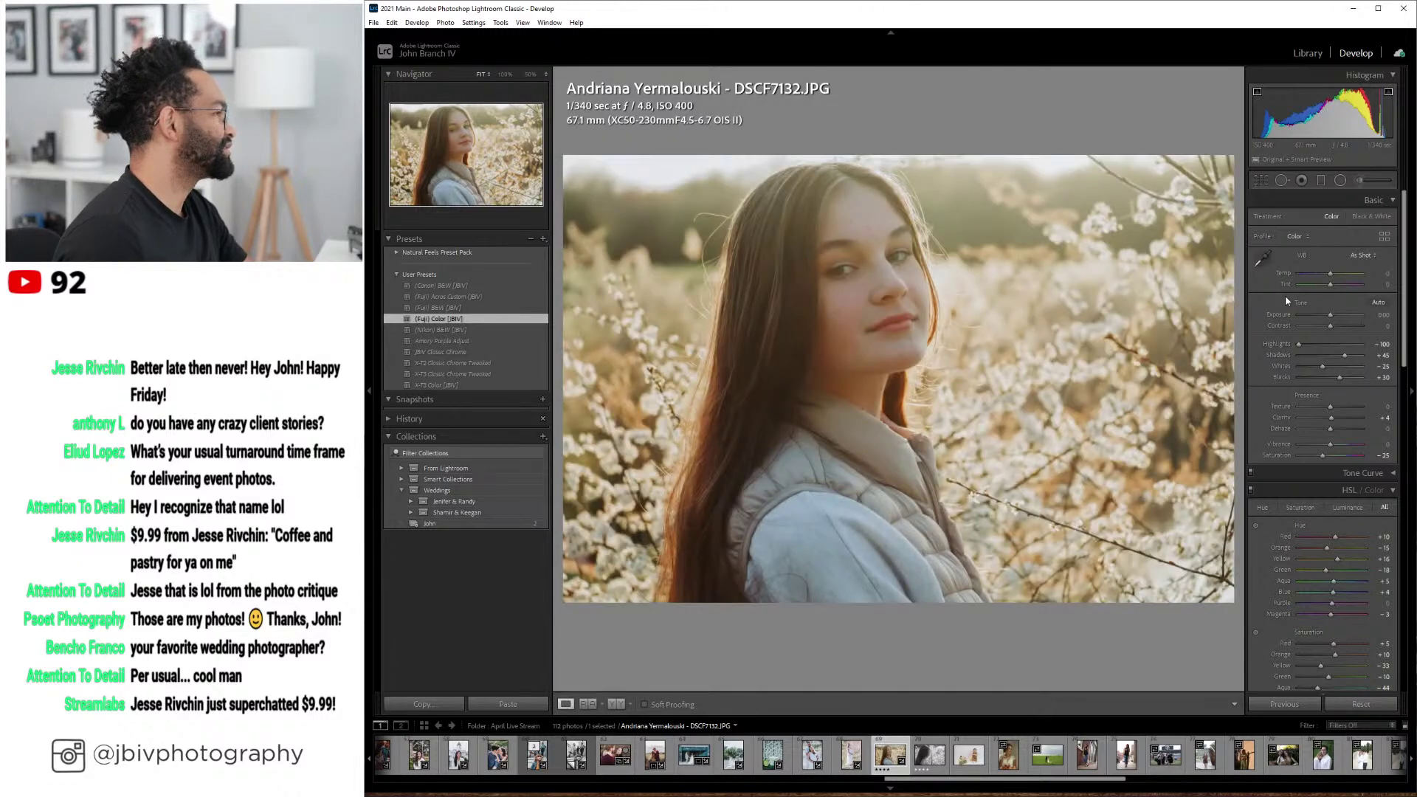
- Set the blossom portrait's tint to +10 and compare it with the original
drag(1328, 284, 1330, 287)
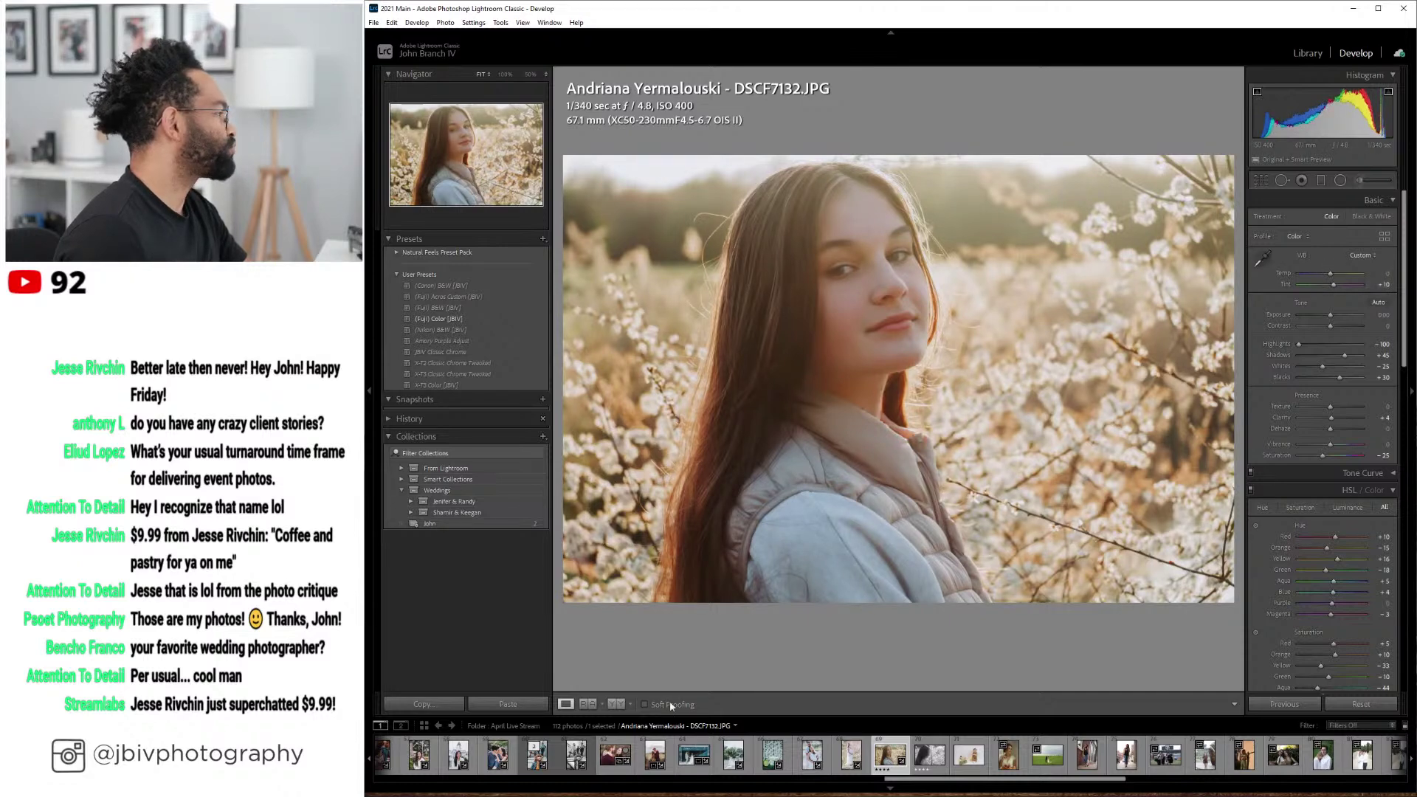
click(616, 704)
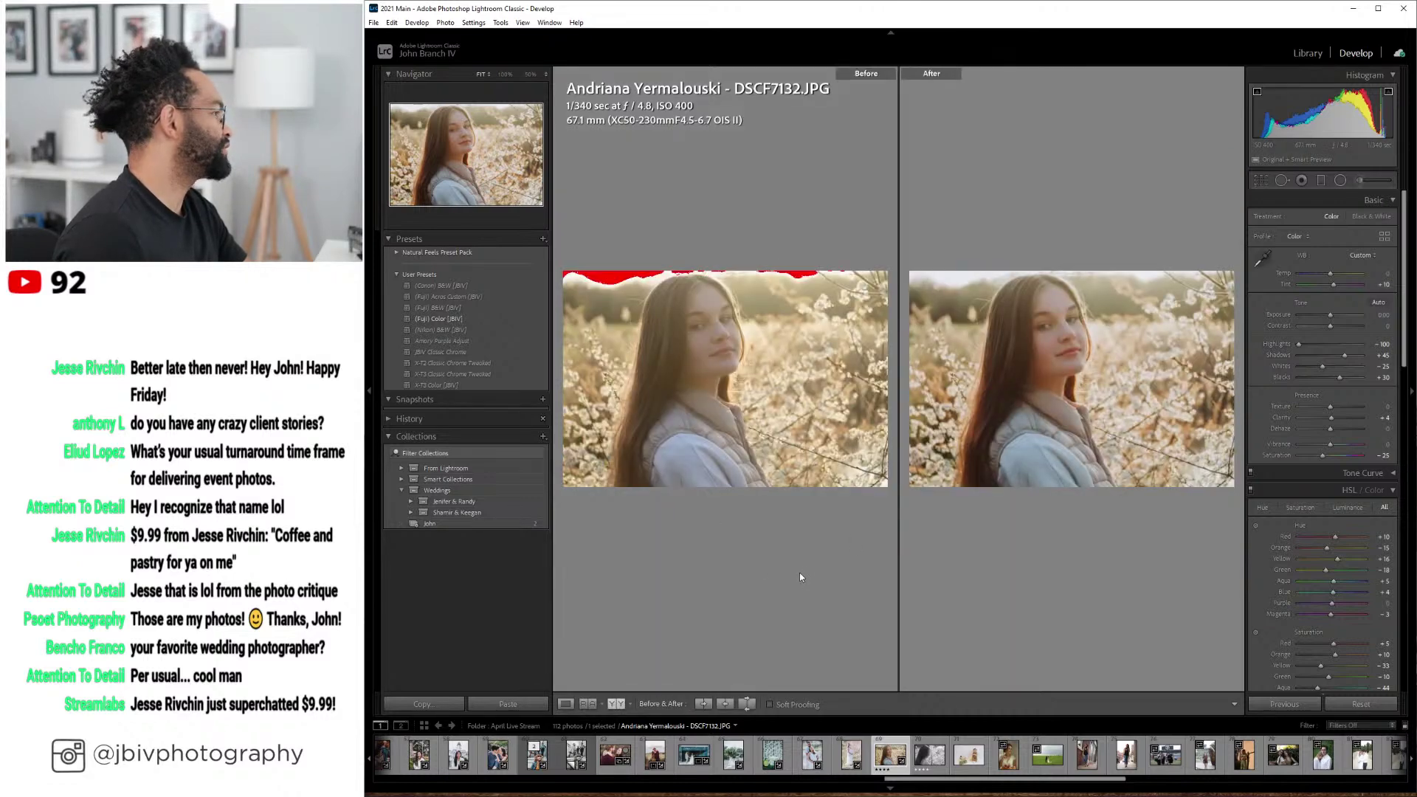
click(565, 704)
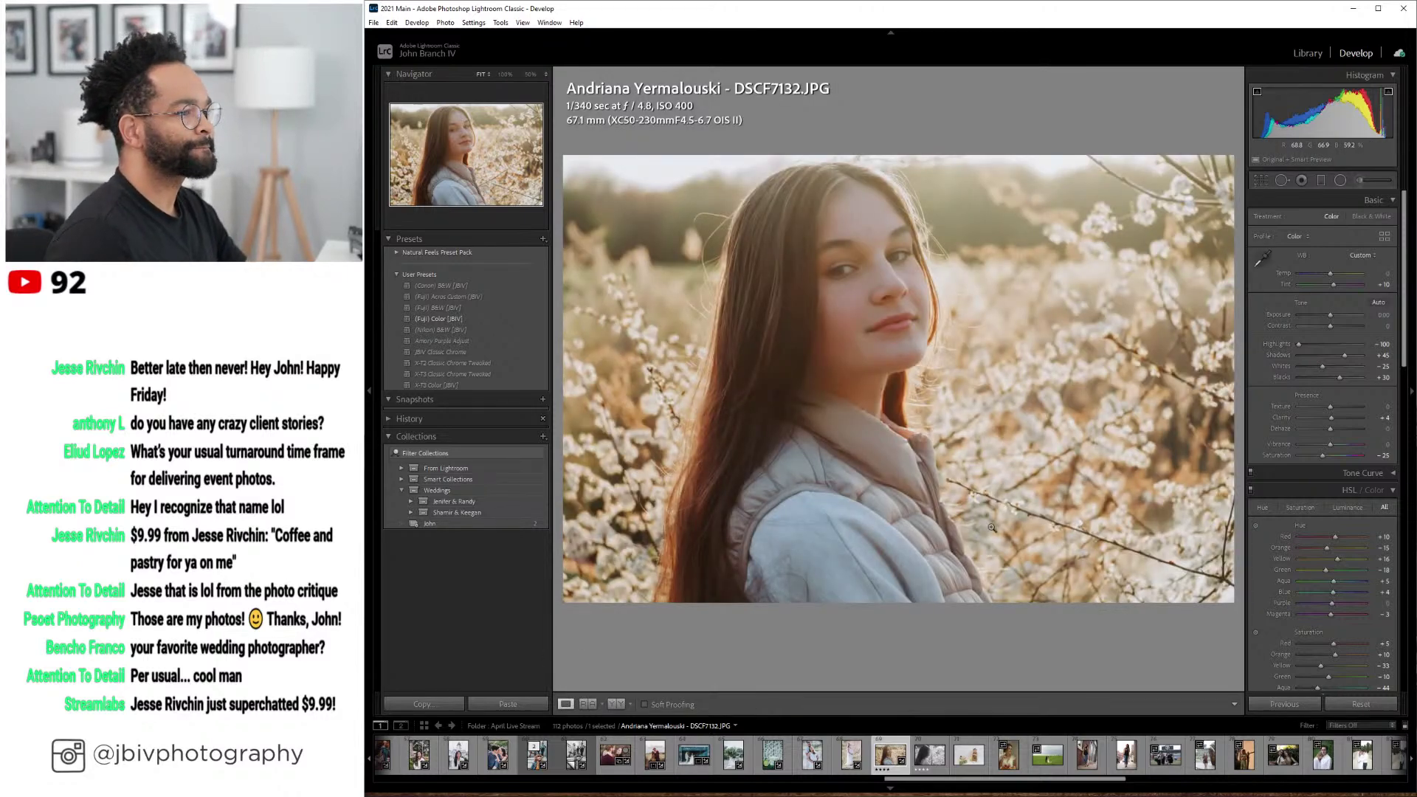
- Skip the black-and-white portrait and apply the (Fuji) Color [JBIV] preset to the seven-month baby photo
key(Right)
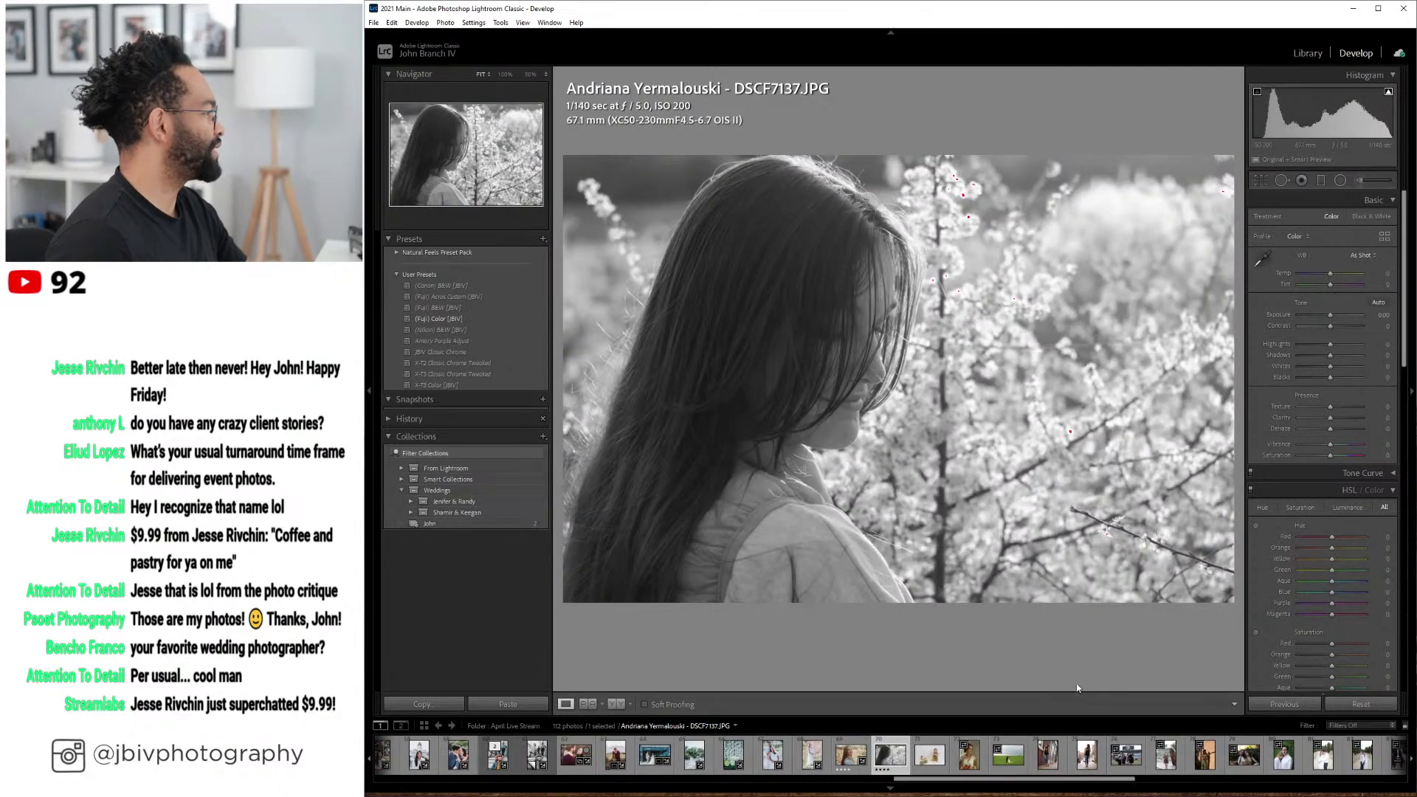
key(Right)
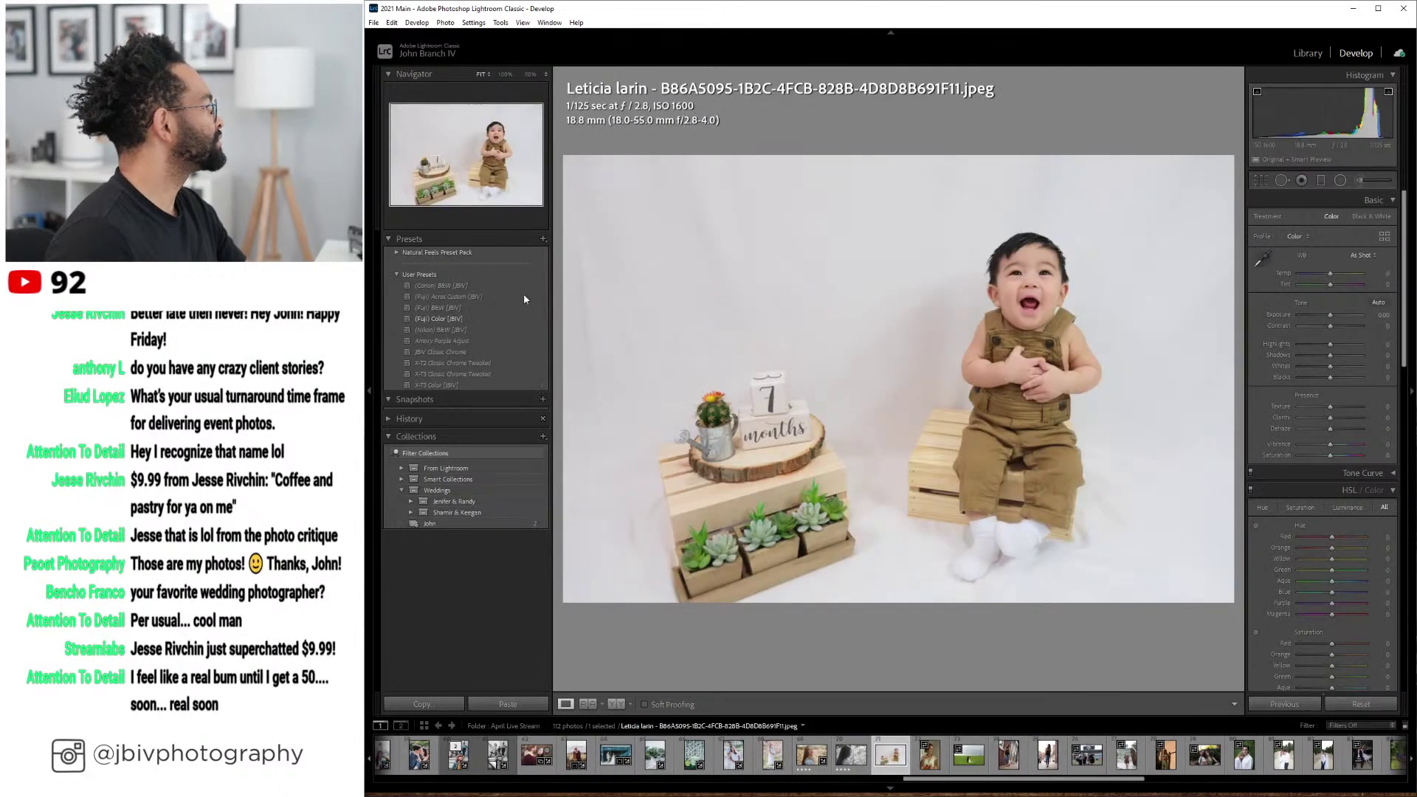
click(477, 317)
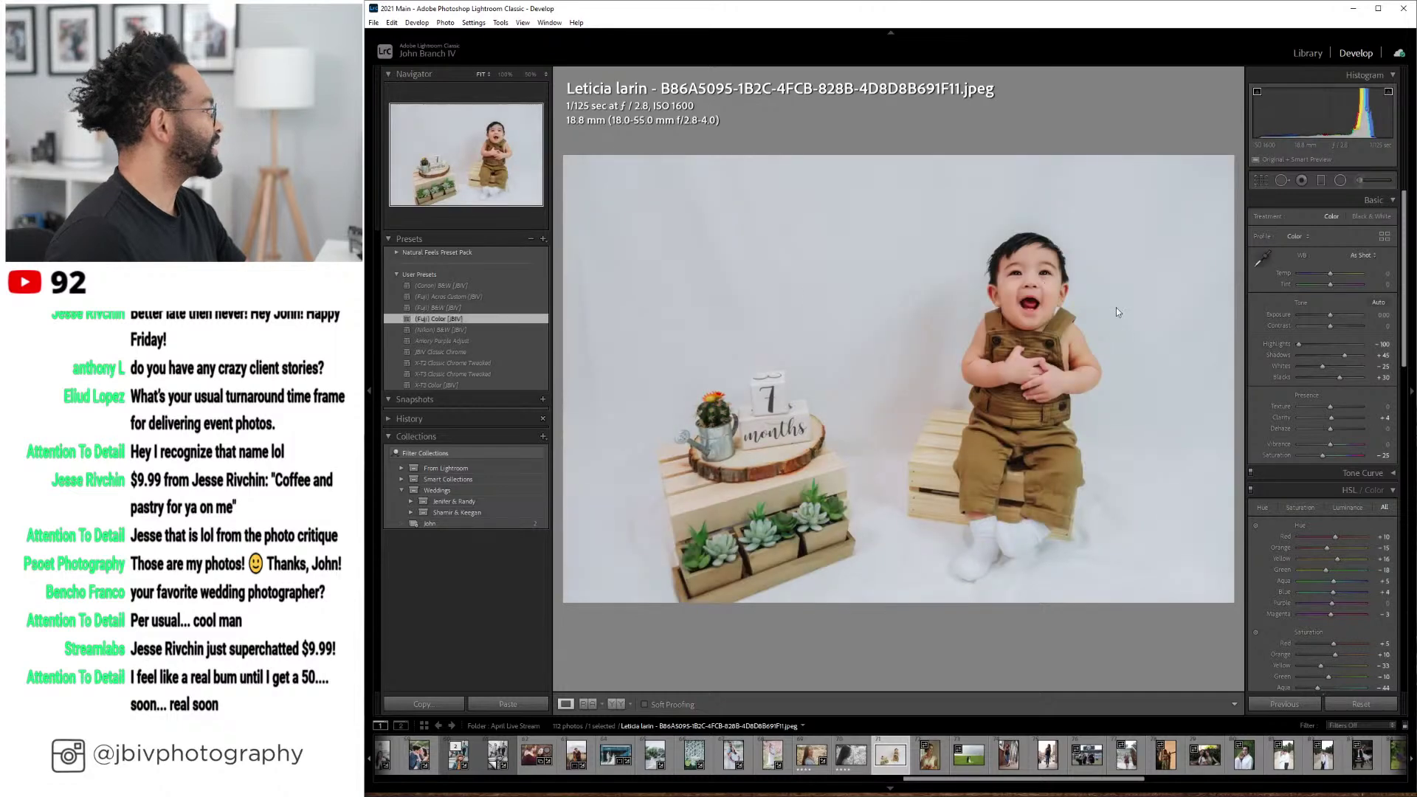
- Set the baby photo's saturation to -30 and exposure to +0.10 while comparing before and after
key(y)
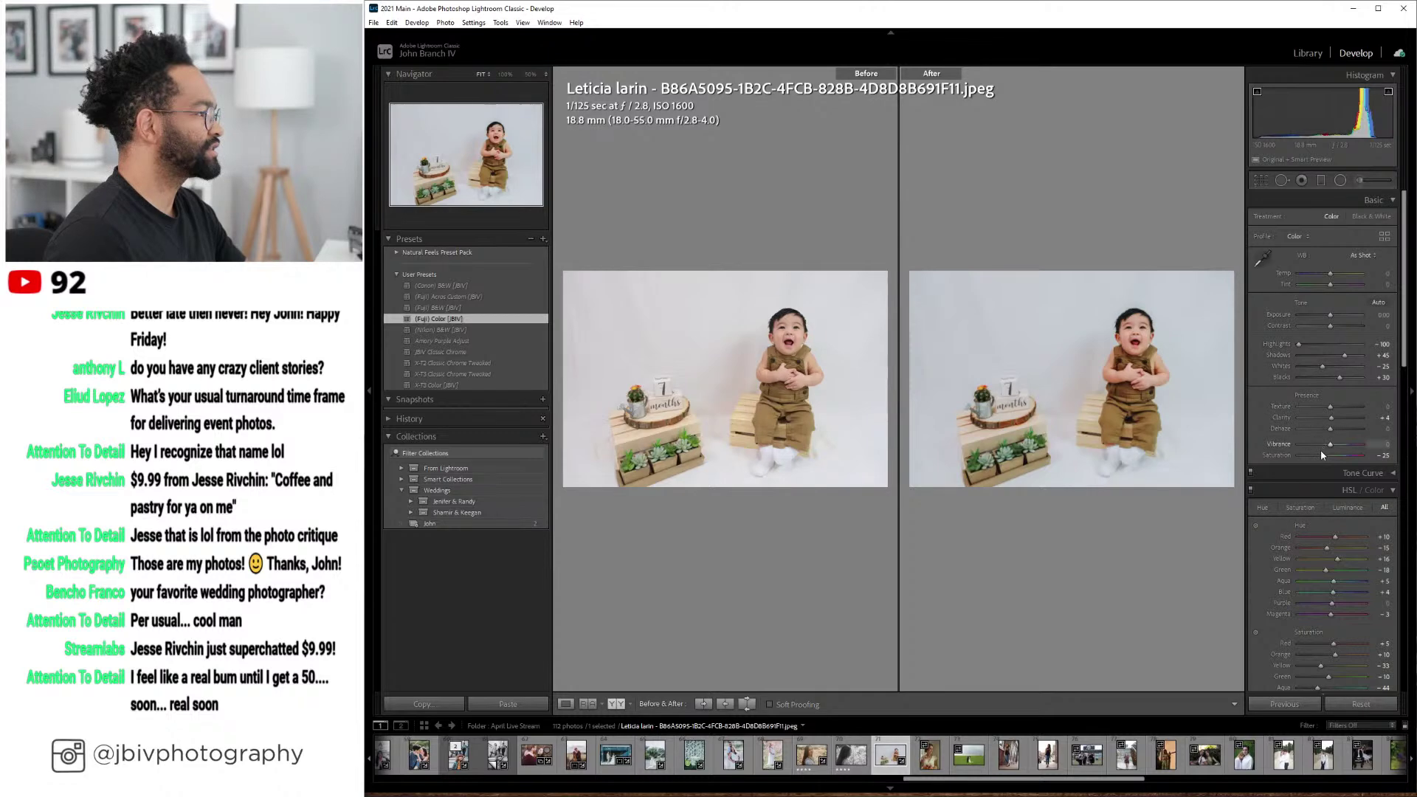
drag(1320, 450, 1320, 452)
drag(1330, 314, 1331, 320)
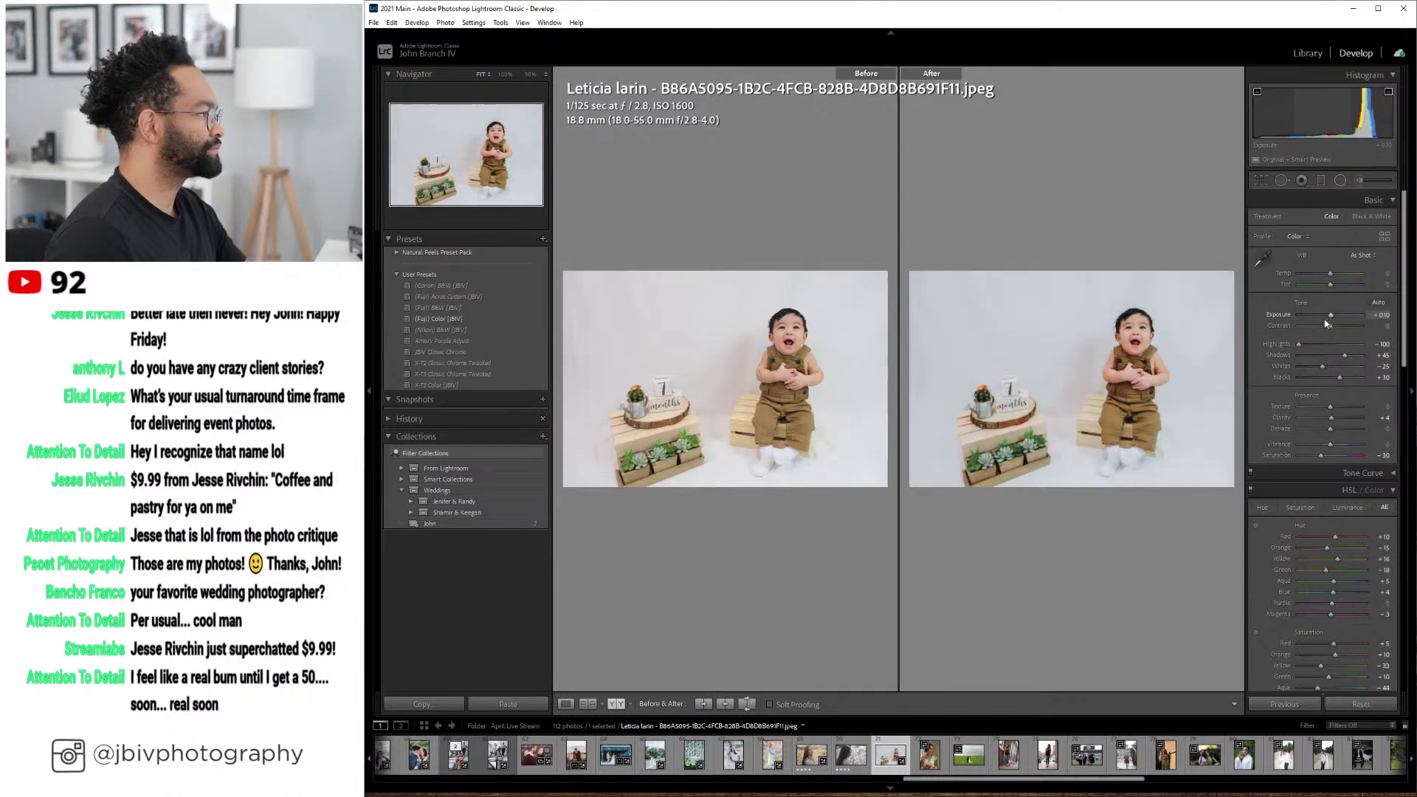
click(566, 703)
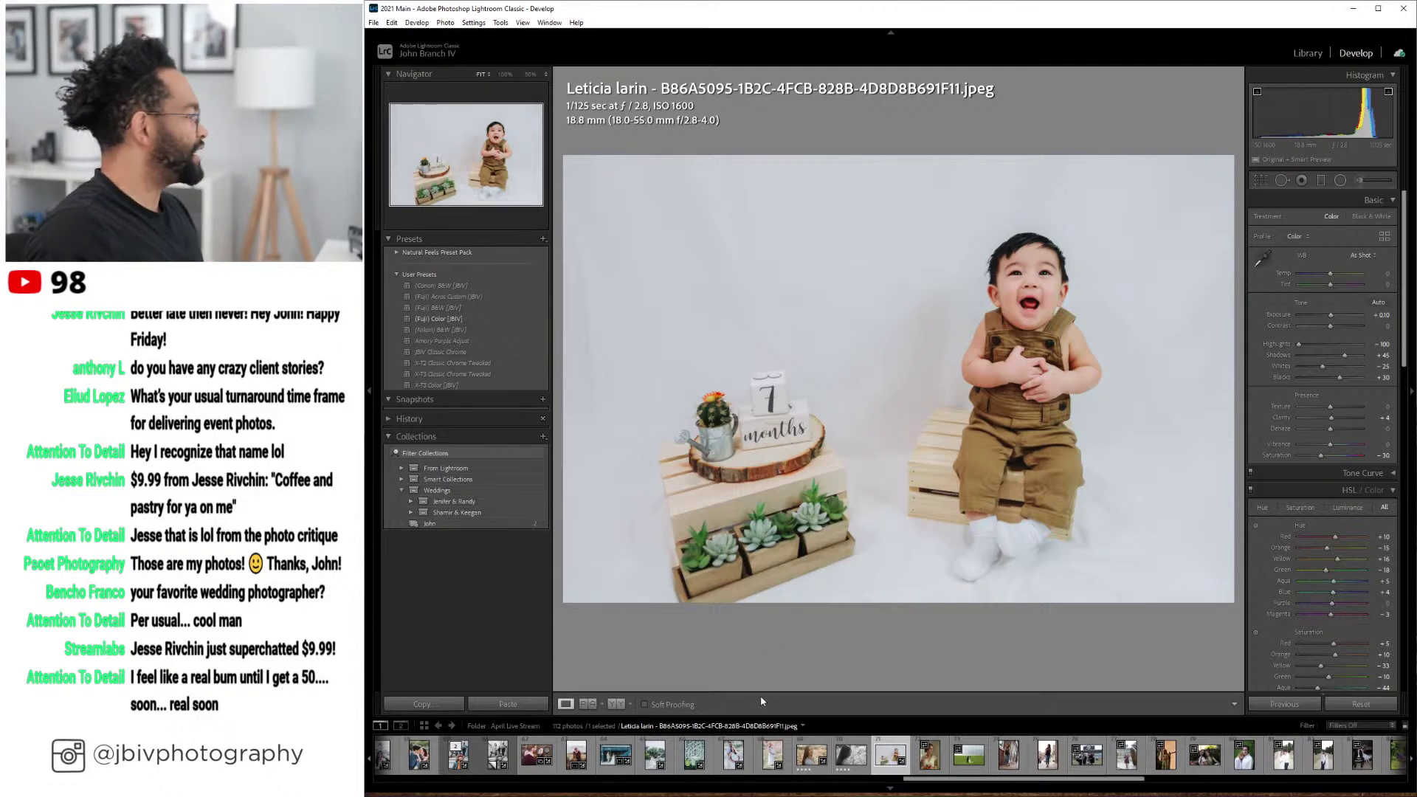
- Go to the bride portrait with the flower bouquet and apply the (Fuji) Color [JBIV] preset
key(Right)
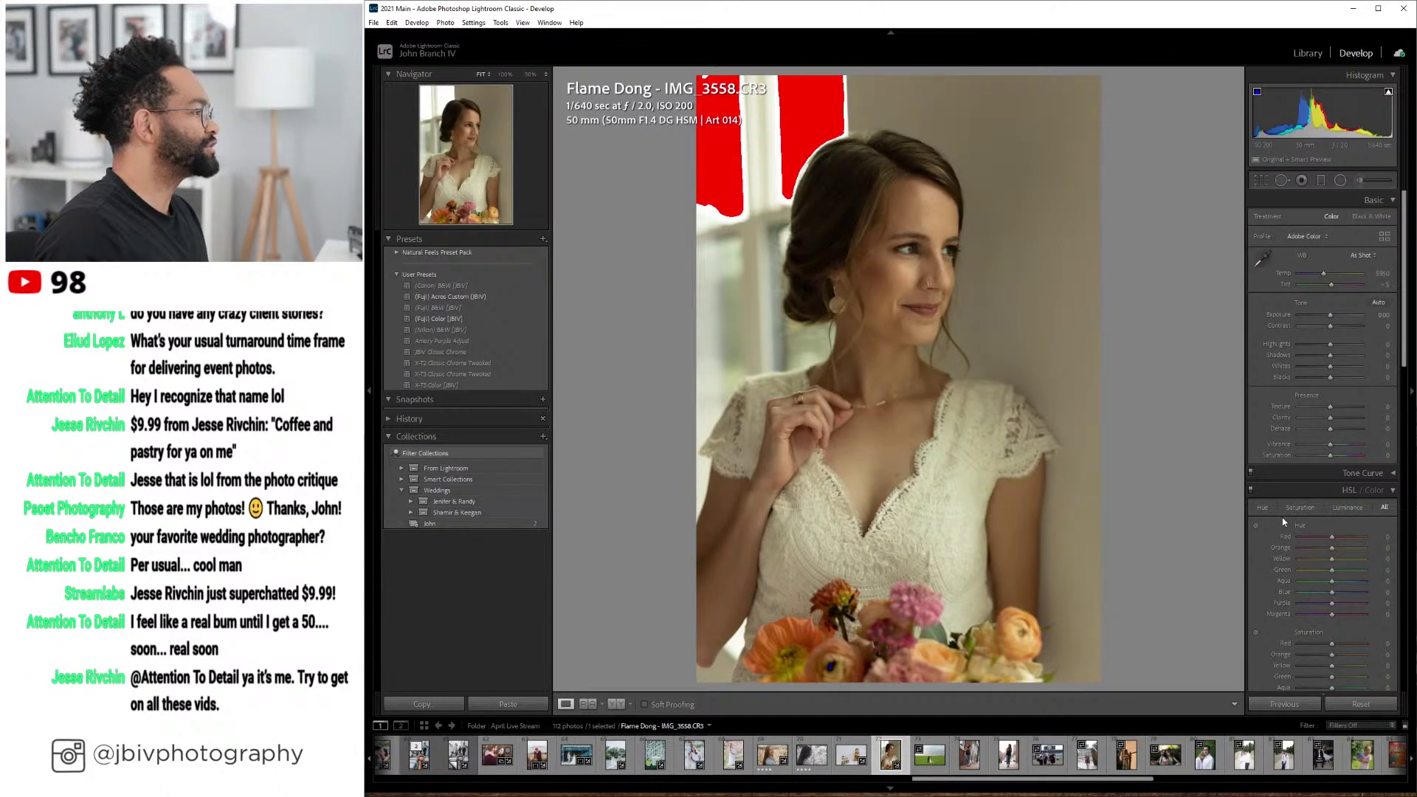
scroll(1278, 522, down, 10)
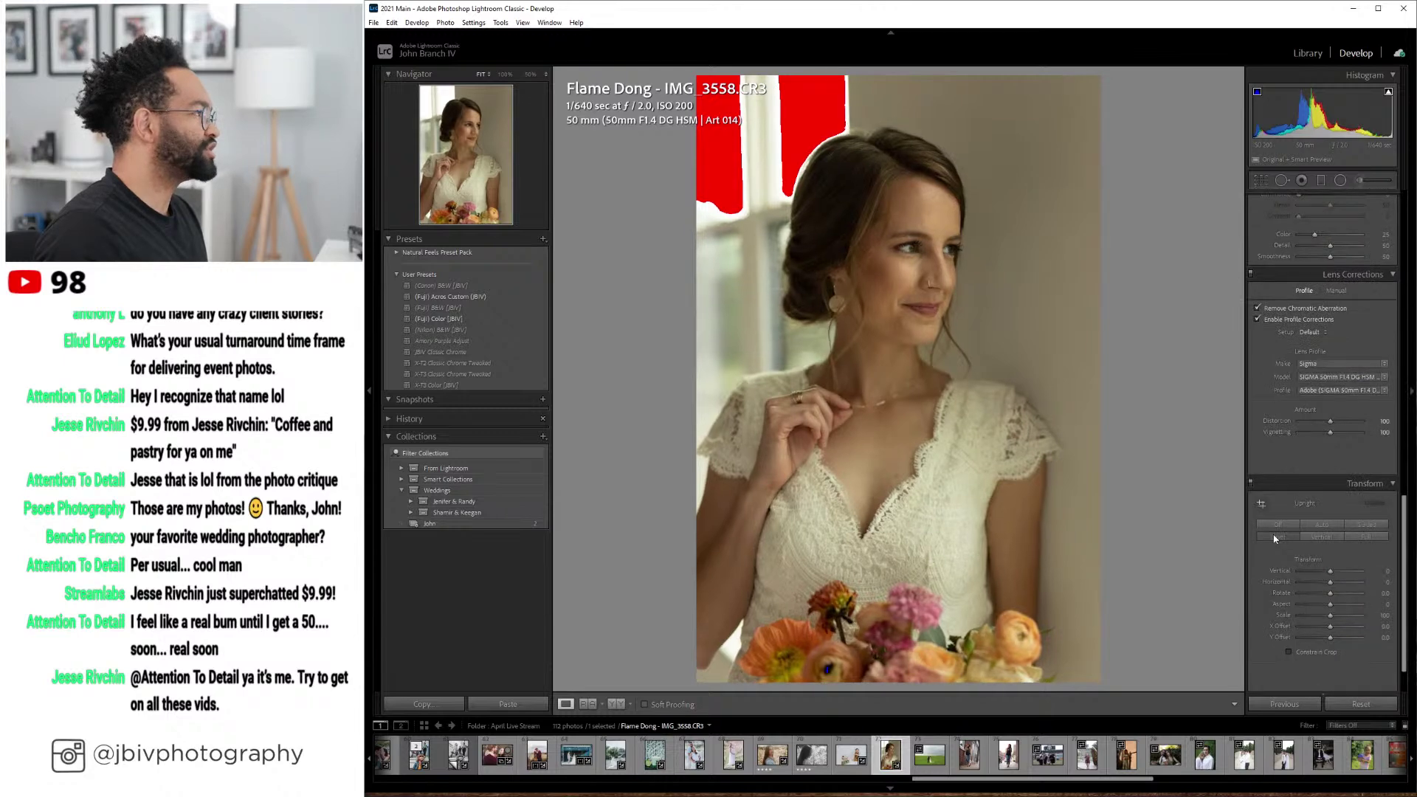
click(487, 318)
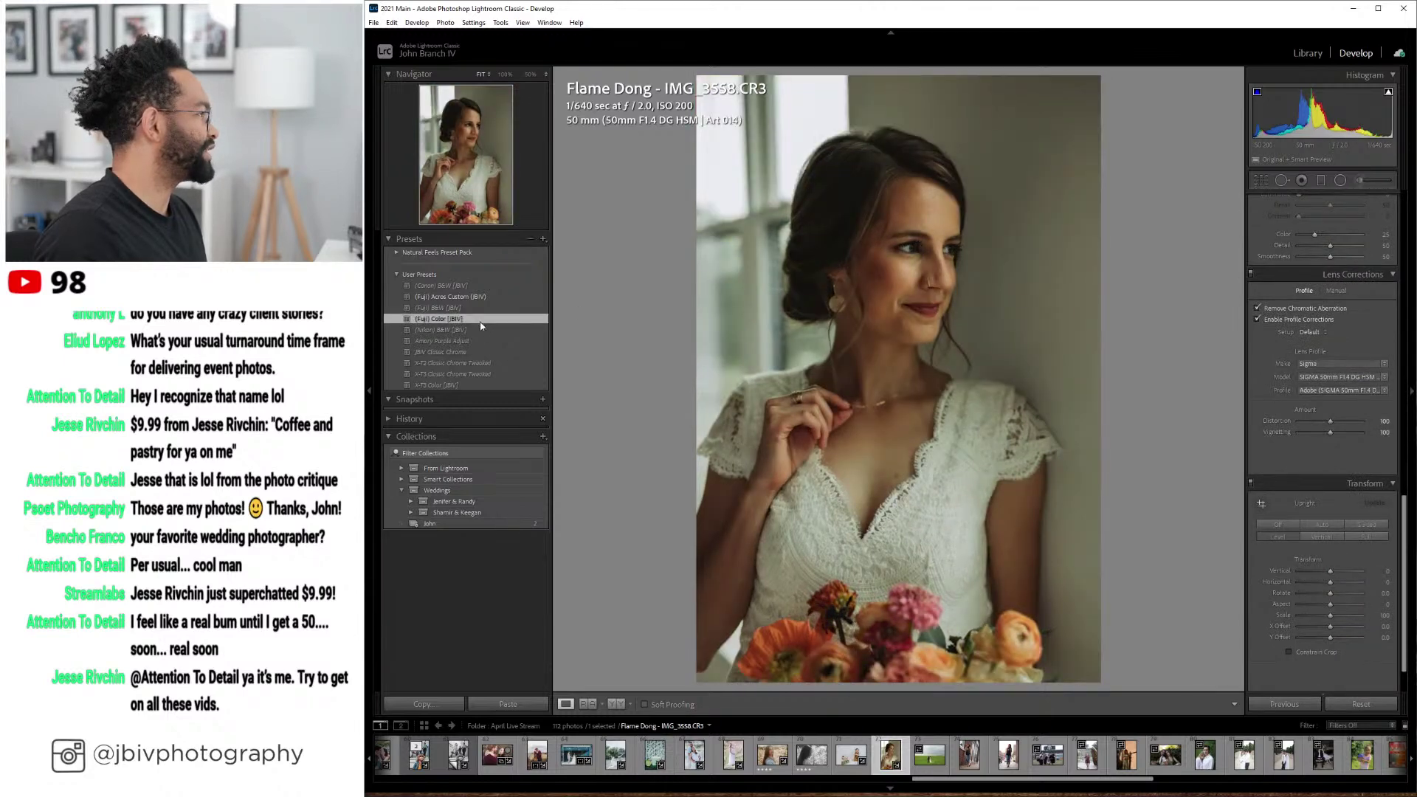
- Change the lens profile setup in the bride portrait's Lens Corrections
scroll(1306, 402, up, 8)
scroll(1312, 392, down, 8)
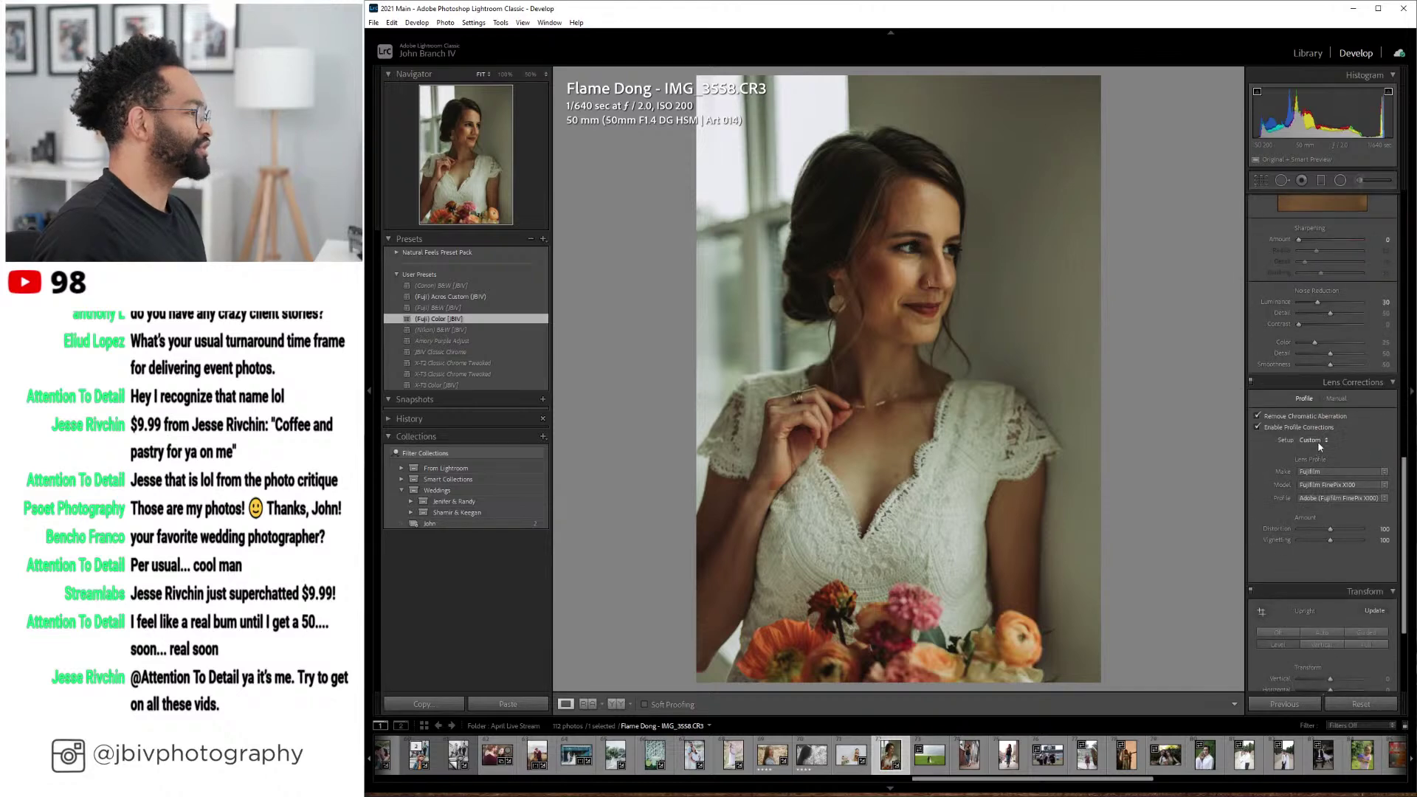
click(1303, 485)
click(1315, 467)
scroll(1298, 388, up, 8)
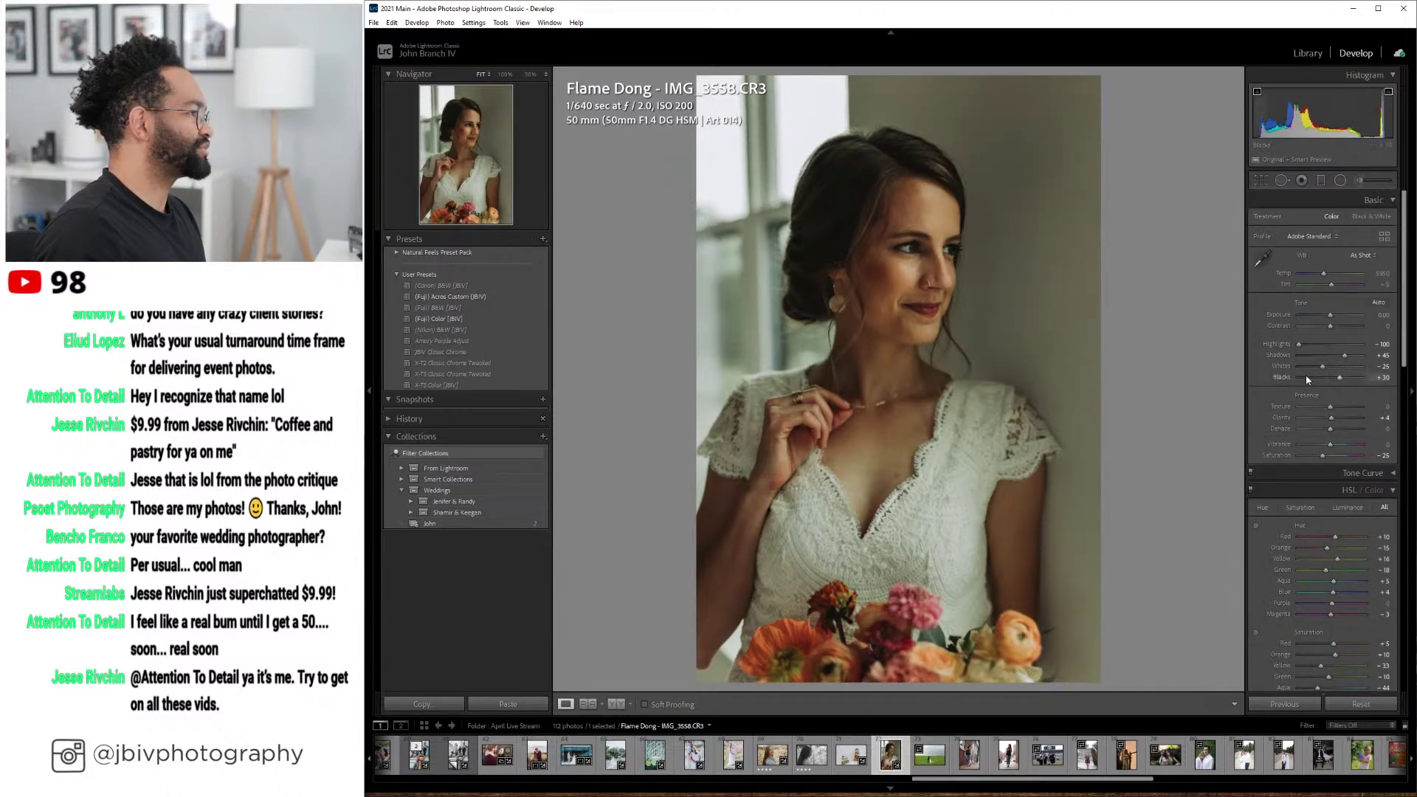
- Raise the bride portrait's clarity, set its tint to +20 and its exposure to +0.90
key(Up)
key(Up)
key(Up)
key(Up)
key(Up)
key(Up)
key(Up)
key(Up)
key(Up)
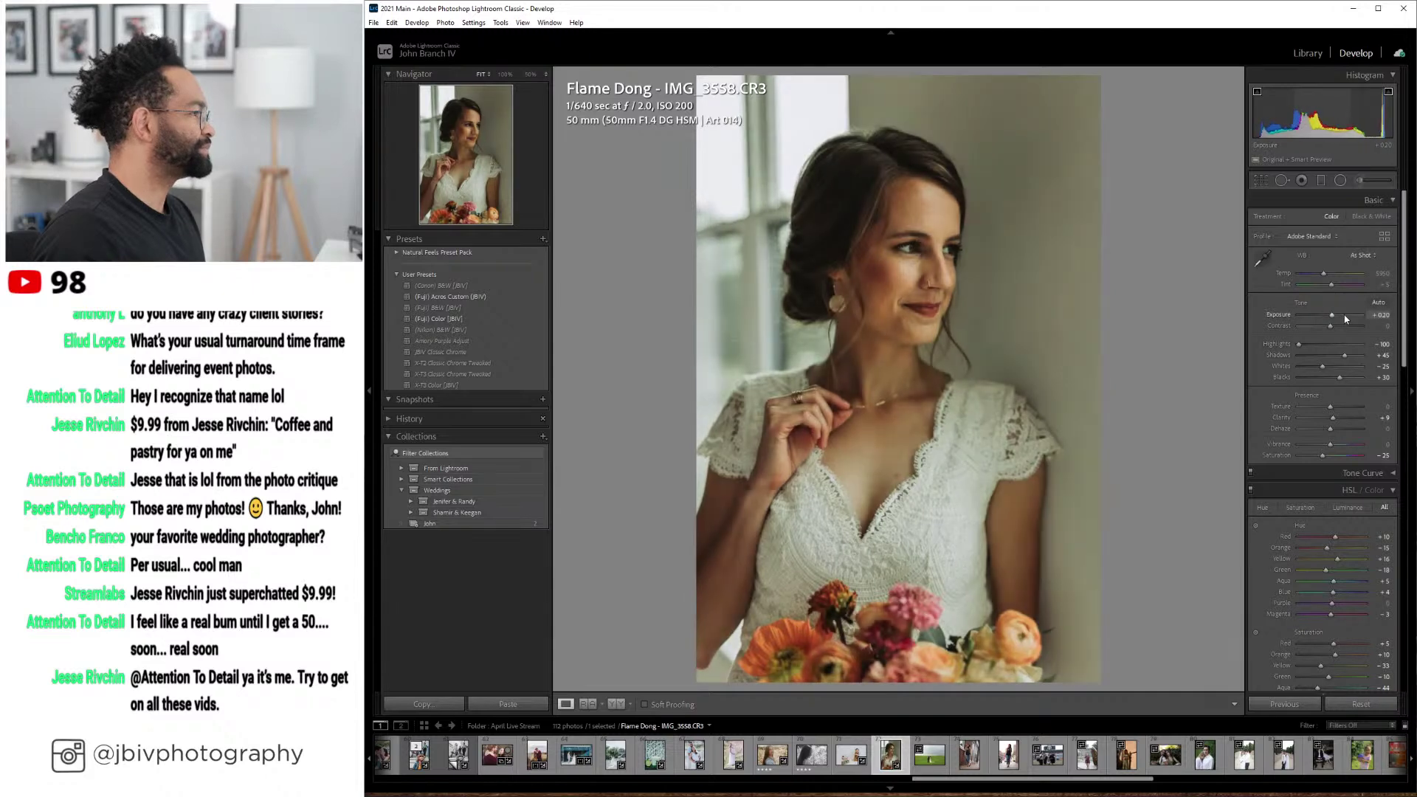
key(Up)
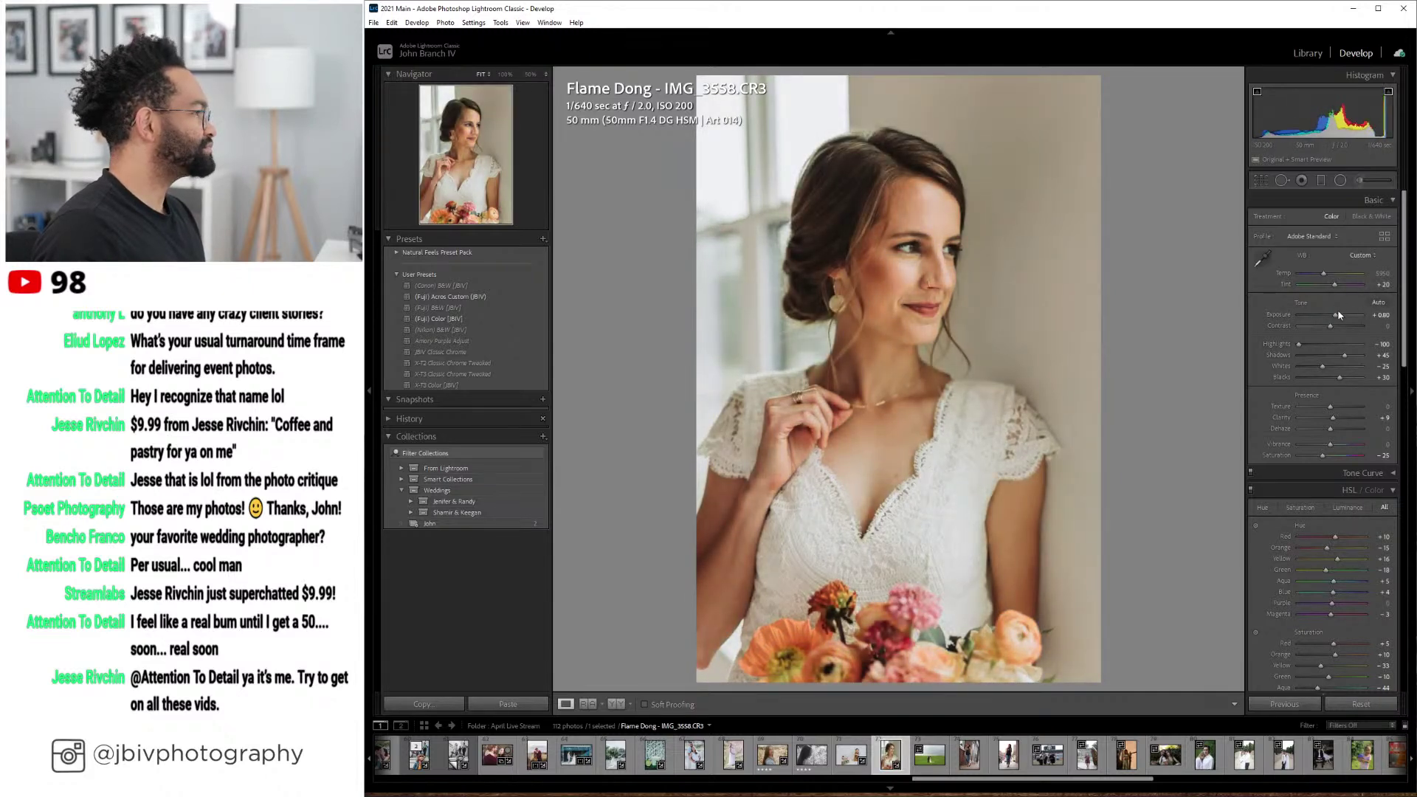
key(Up)
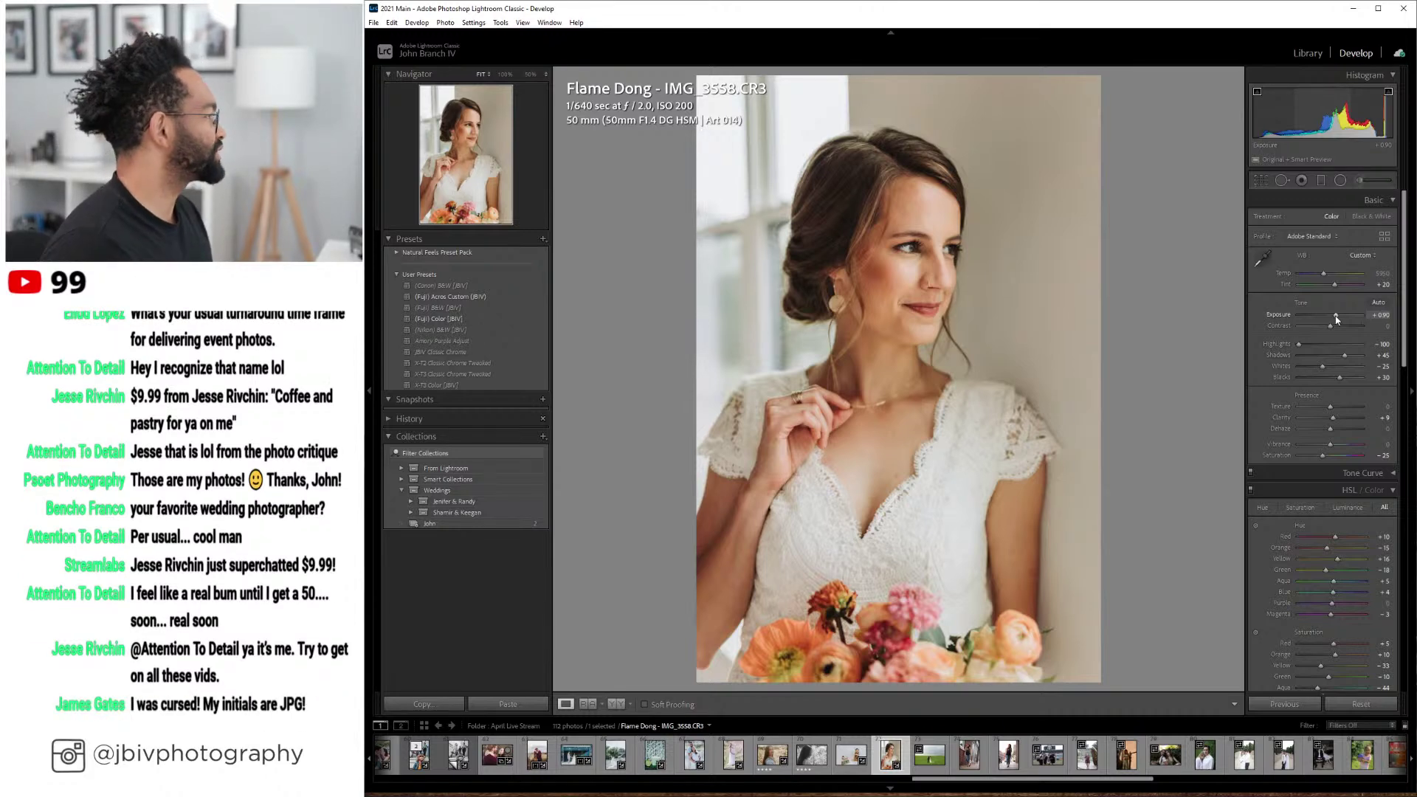
- Compare the bride portrait before and after editing, and create a virtual copy of it
click(616, 704)
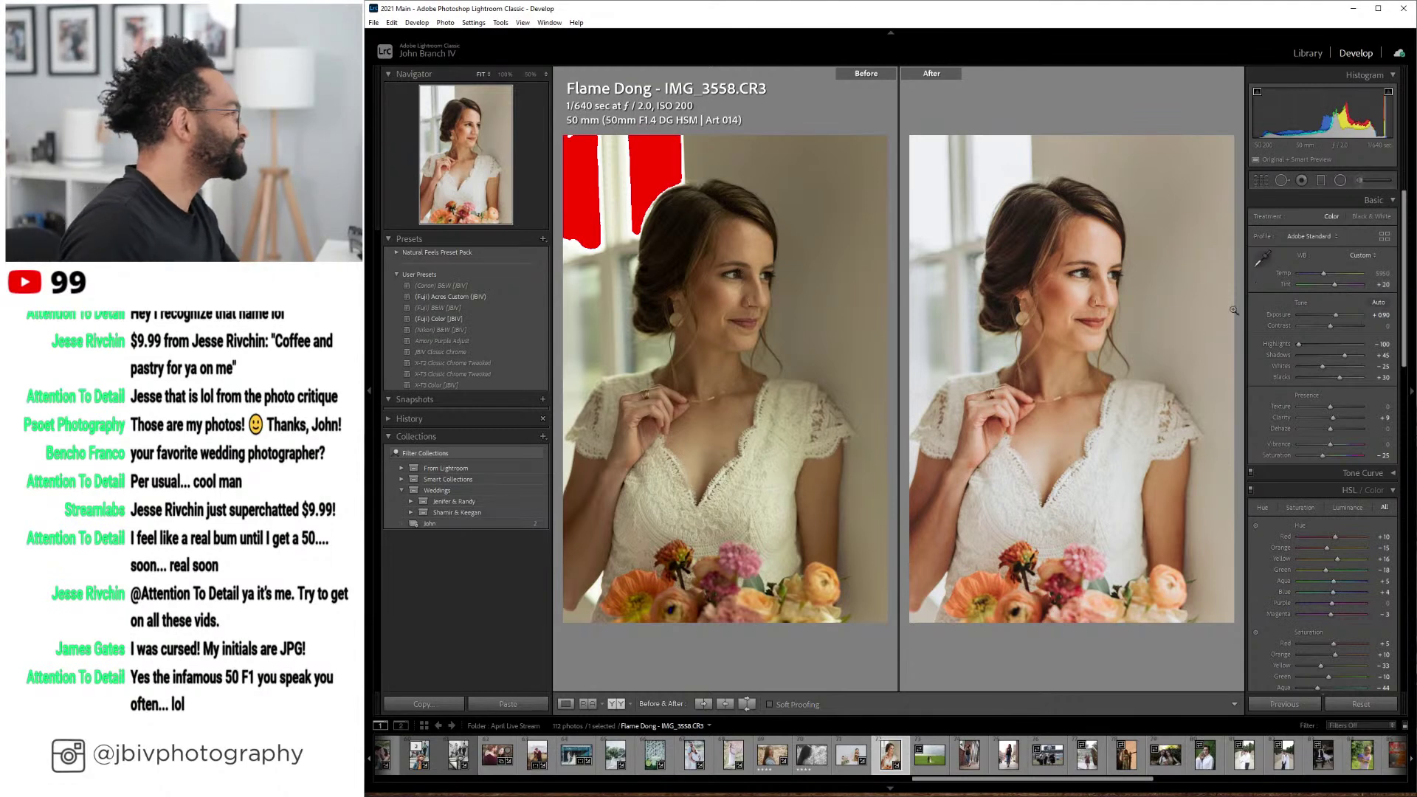
right_click(889, 752)
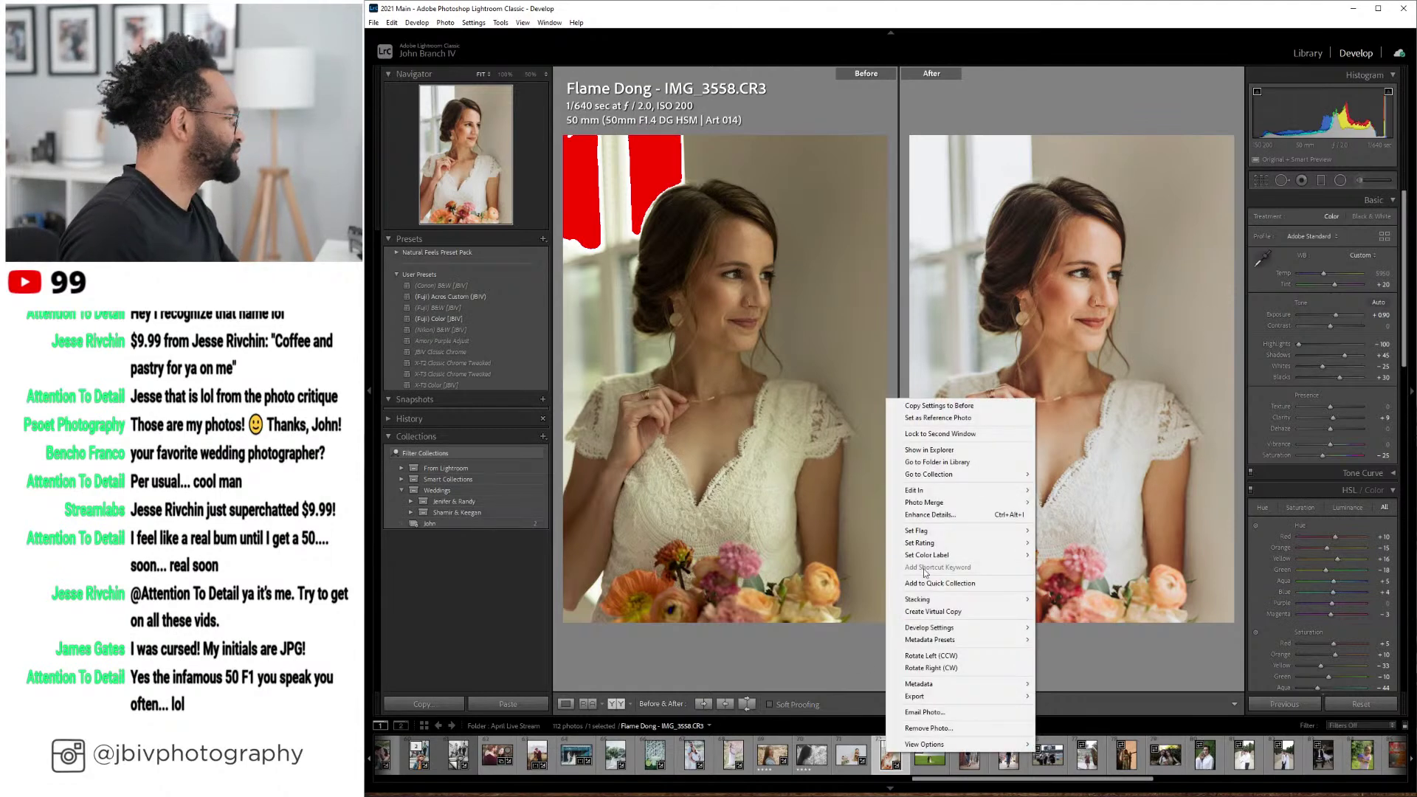
click(964, 611)
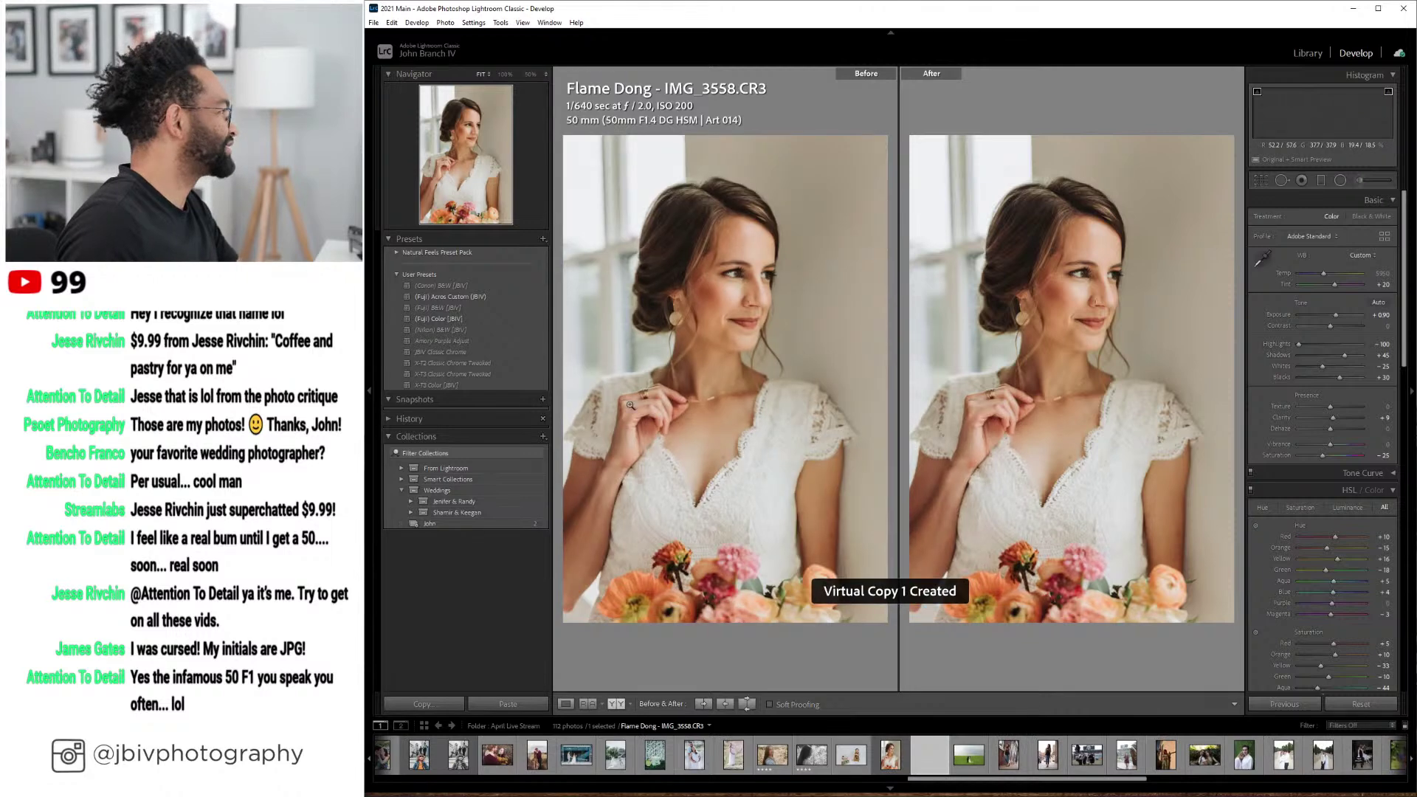
- Apply the (Fuji) Acros Custom [JBIV] preset to the virtual copy, set highlights to -90 and raise its exposure
click(471, 310)
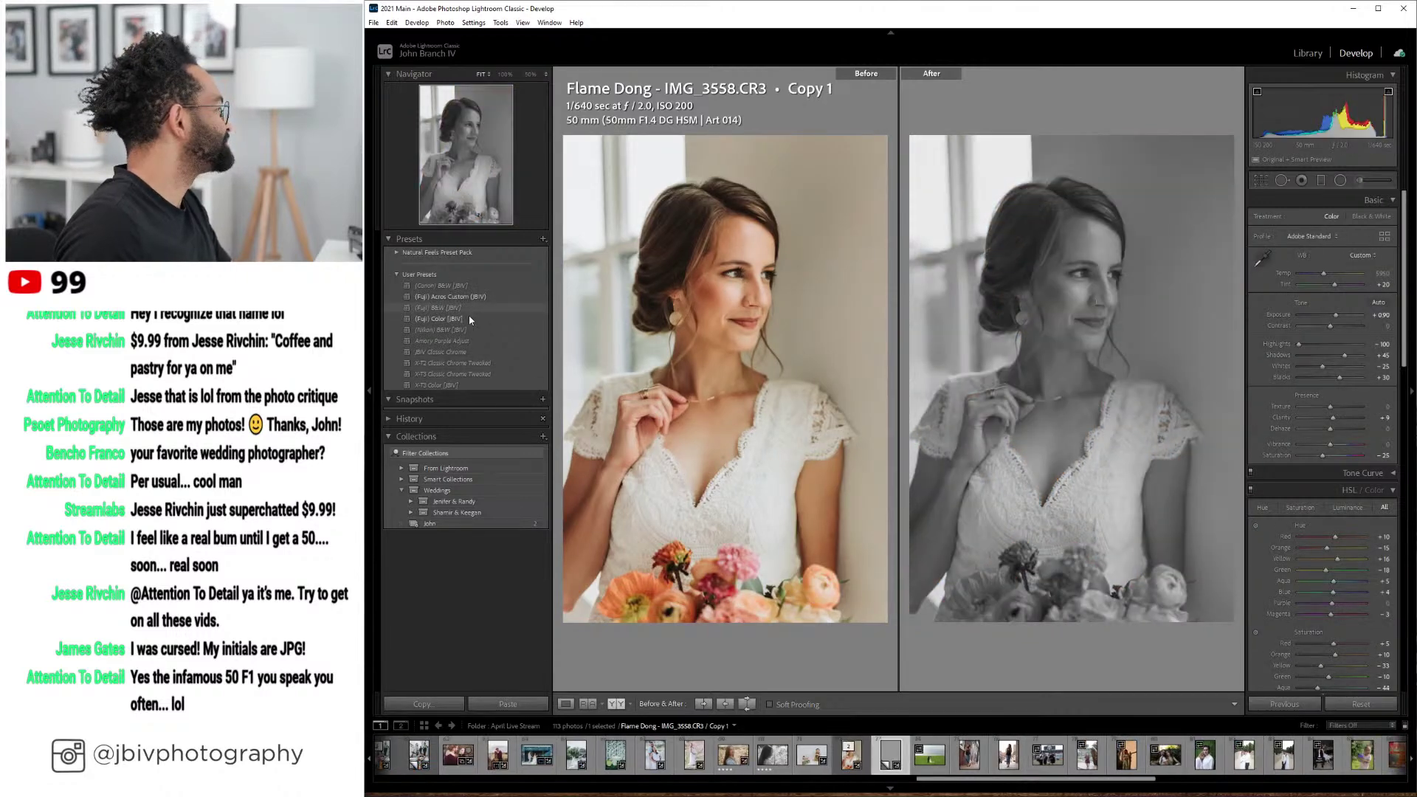
click(474, 296)
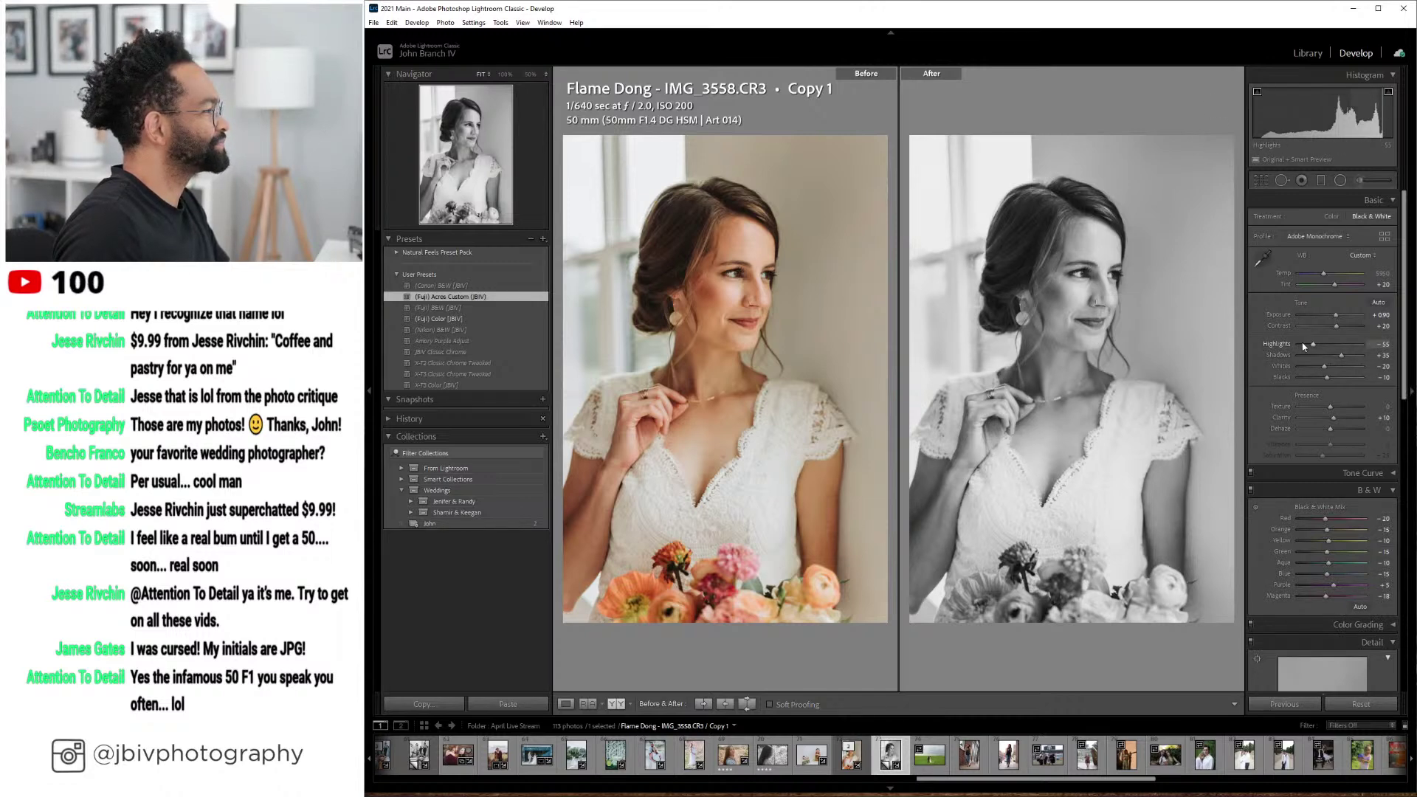
drag(1313, 343, 1337, 316)
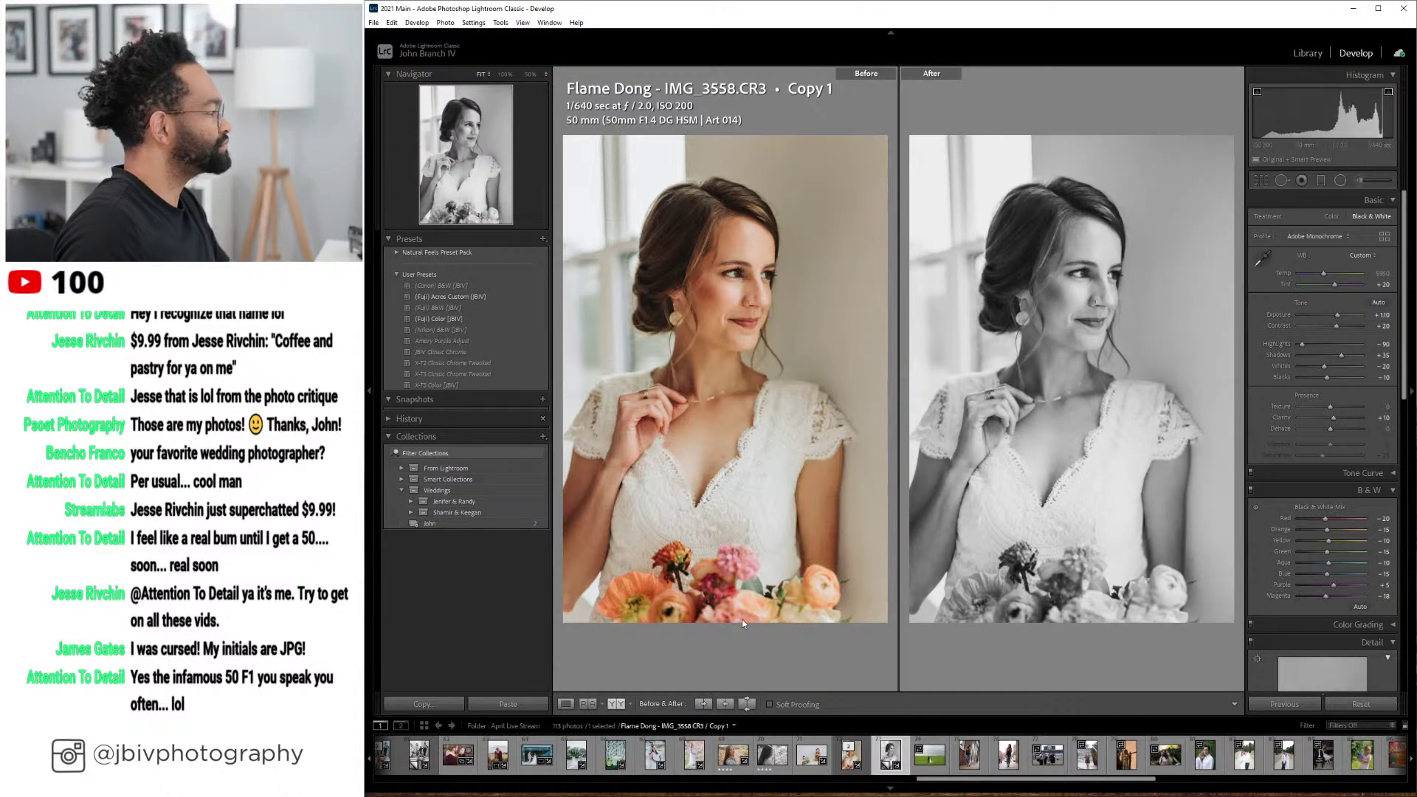
click(566, 704)
- Select the color bride portrait and its black-and-white copy in the Library and show them in Survey view
click(1317, 55)
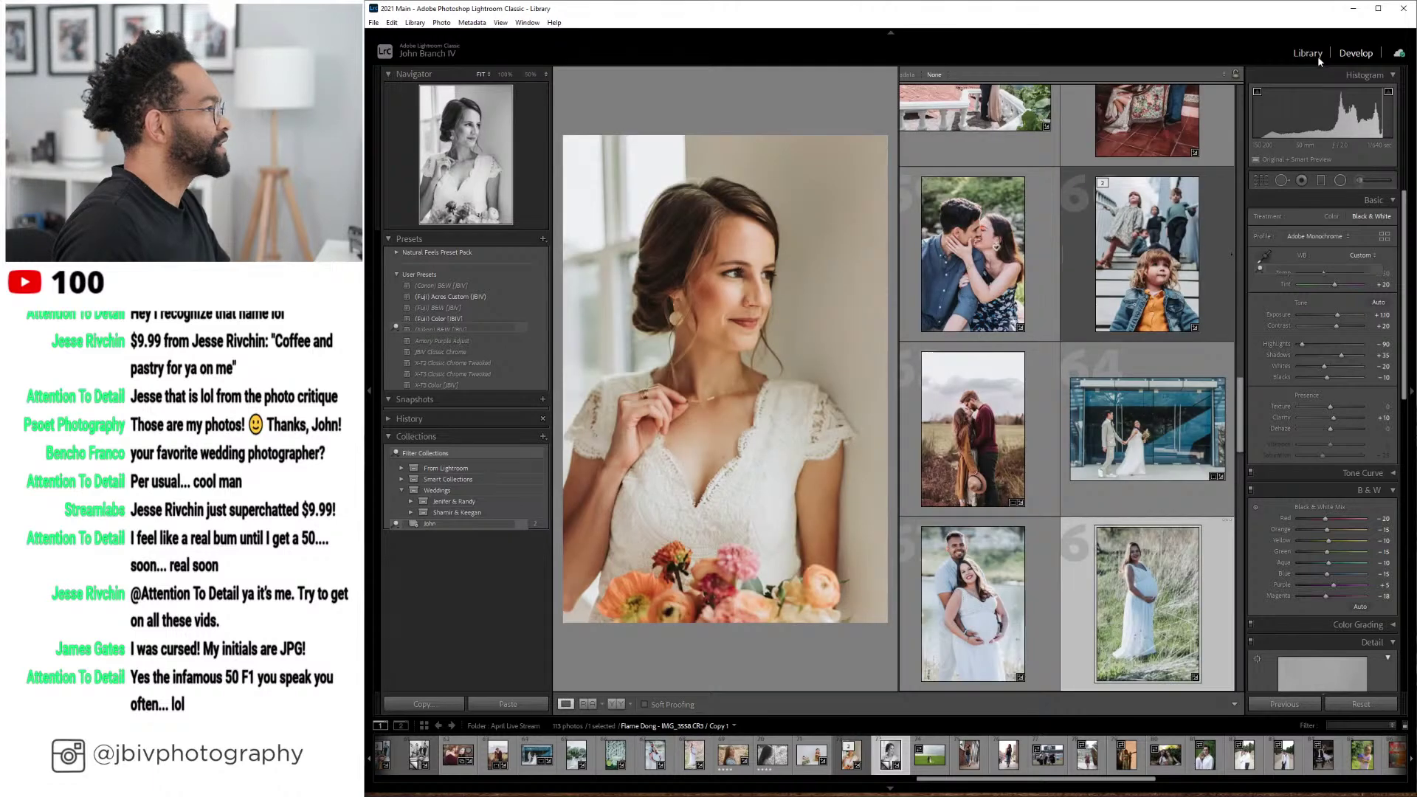
click(1131, 388)
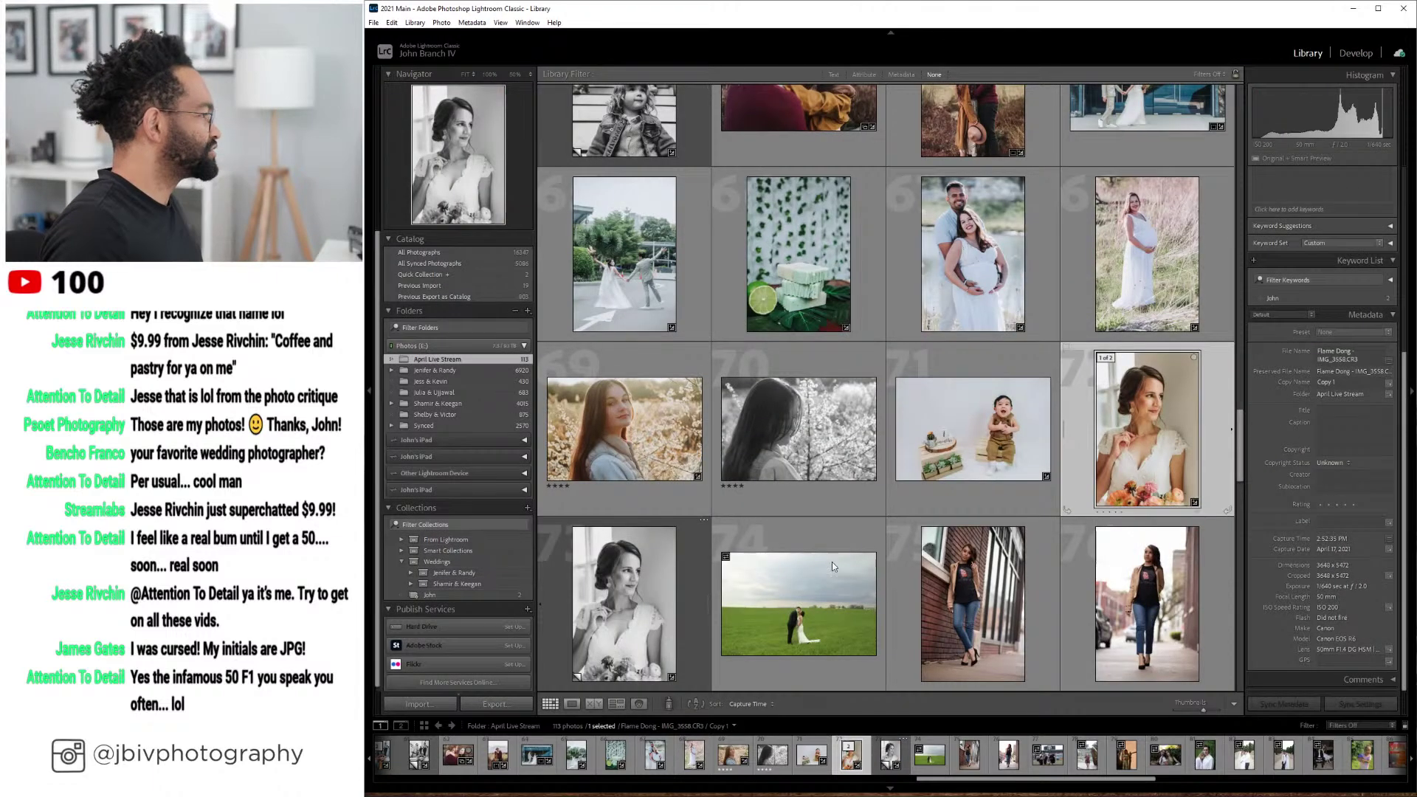
ctrl+click(620, 690)
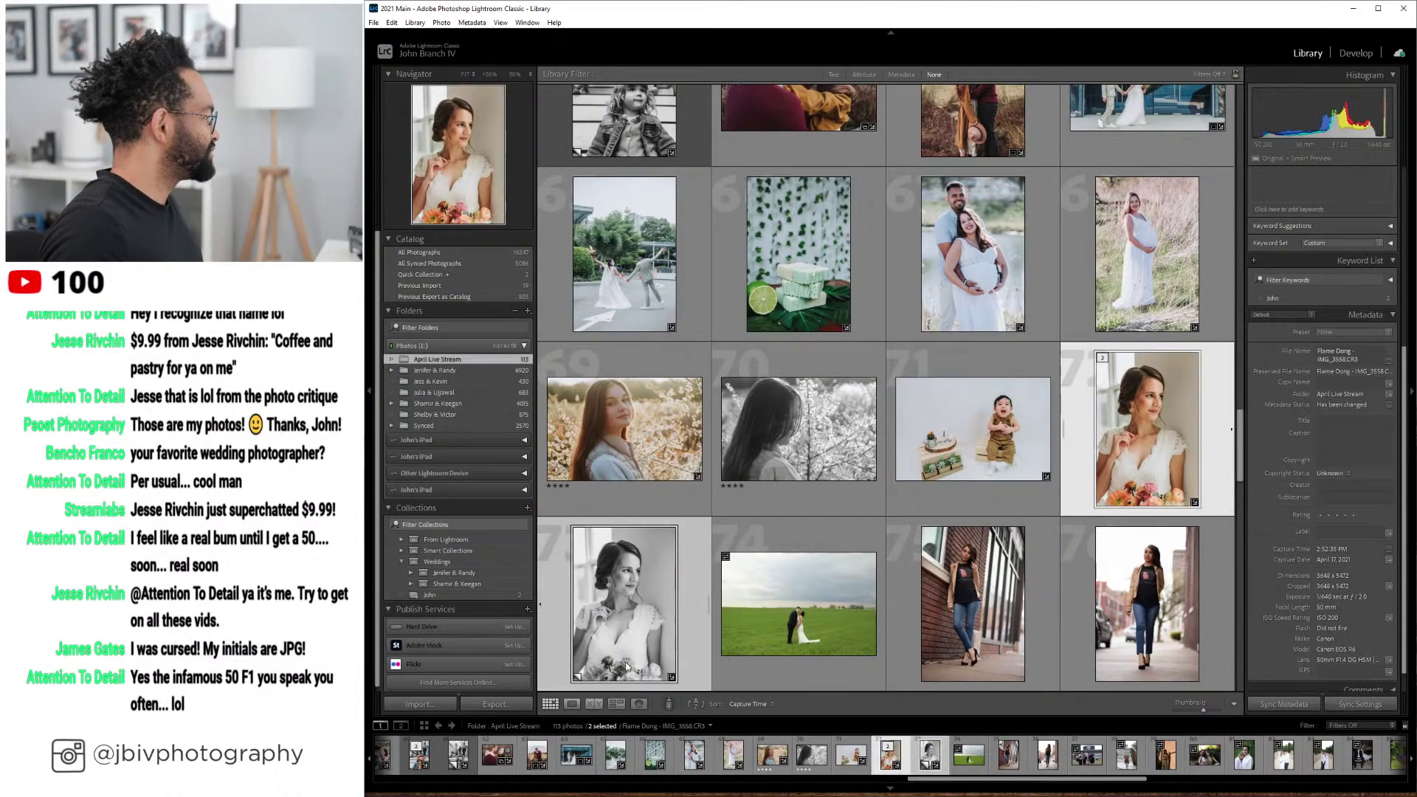
click(616, 703)
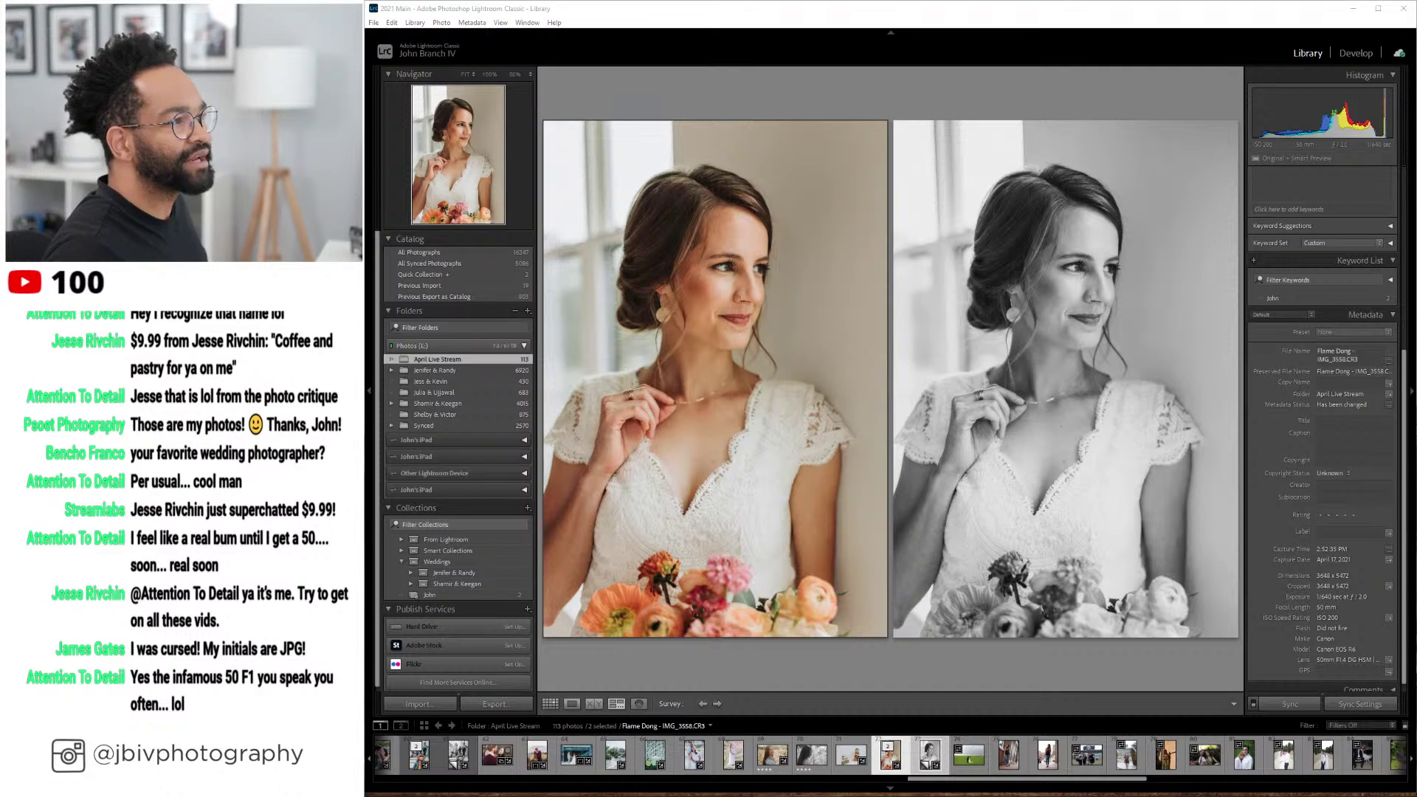
- Examine the color and black-and-white bride portraits side by side with the side panels hidden
click(944, 669)
key(Tab)
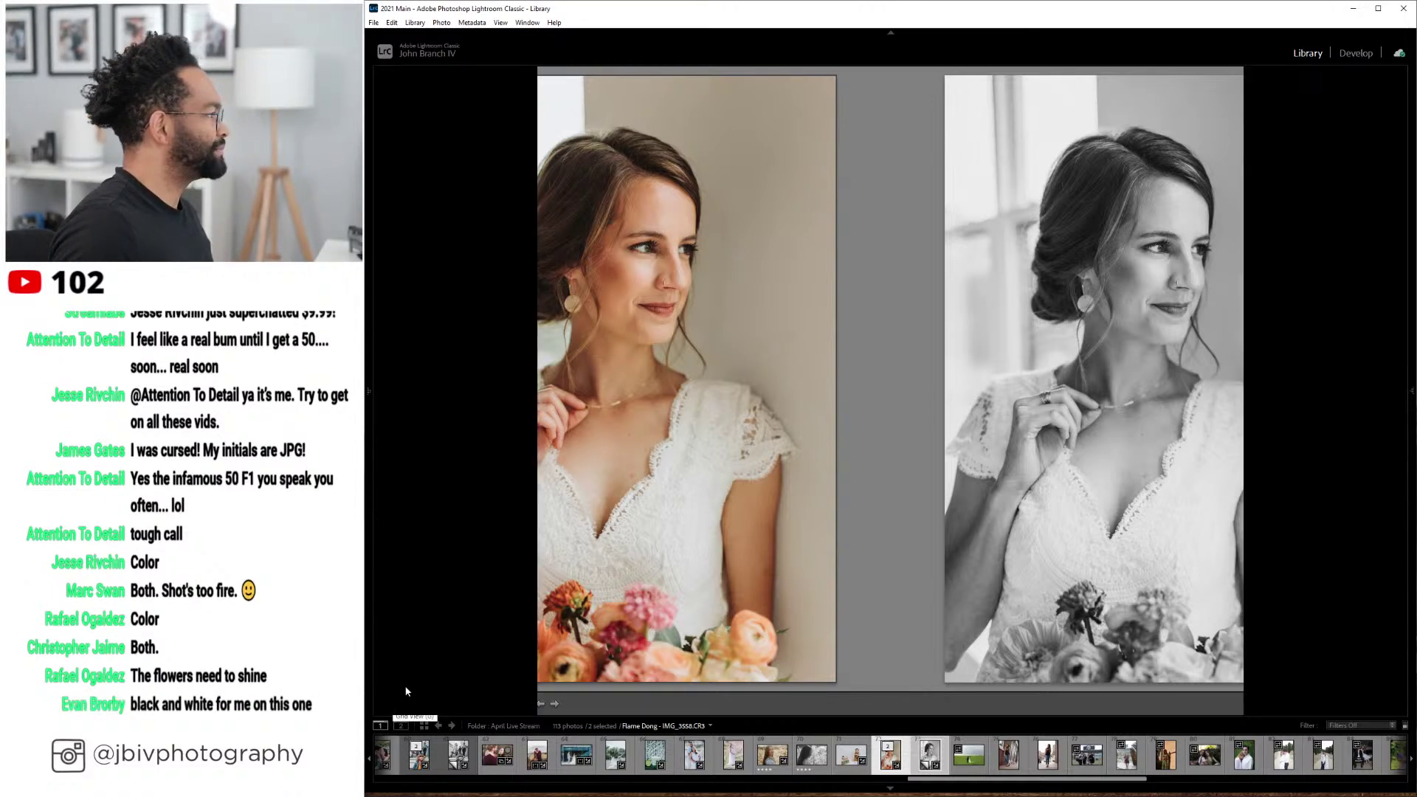
key(Tab)
- Export both bride portraits as JPEG at quality 100 into the April subfolder of the YouTube export folder
click(550, 704)
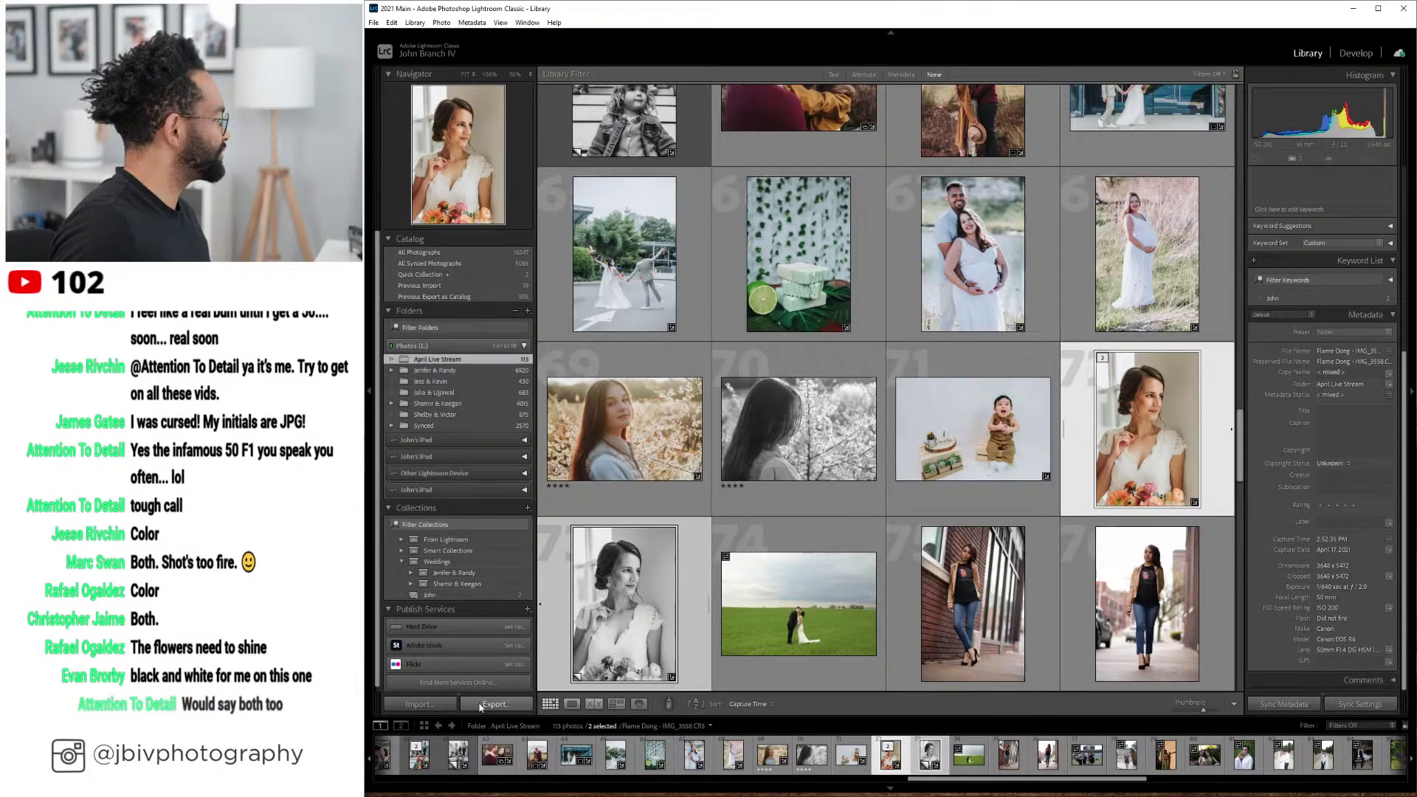
click(489, 705)
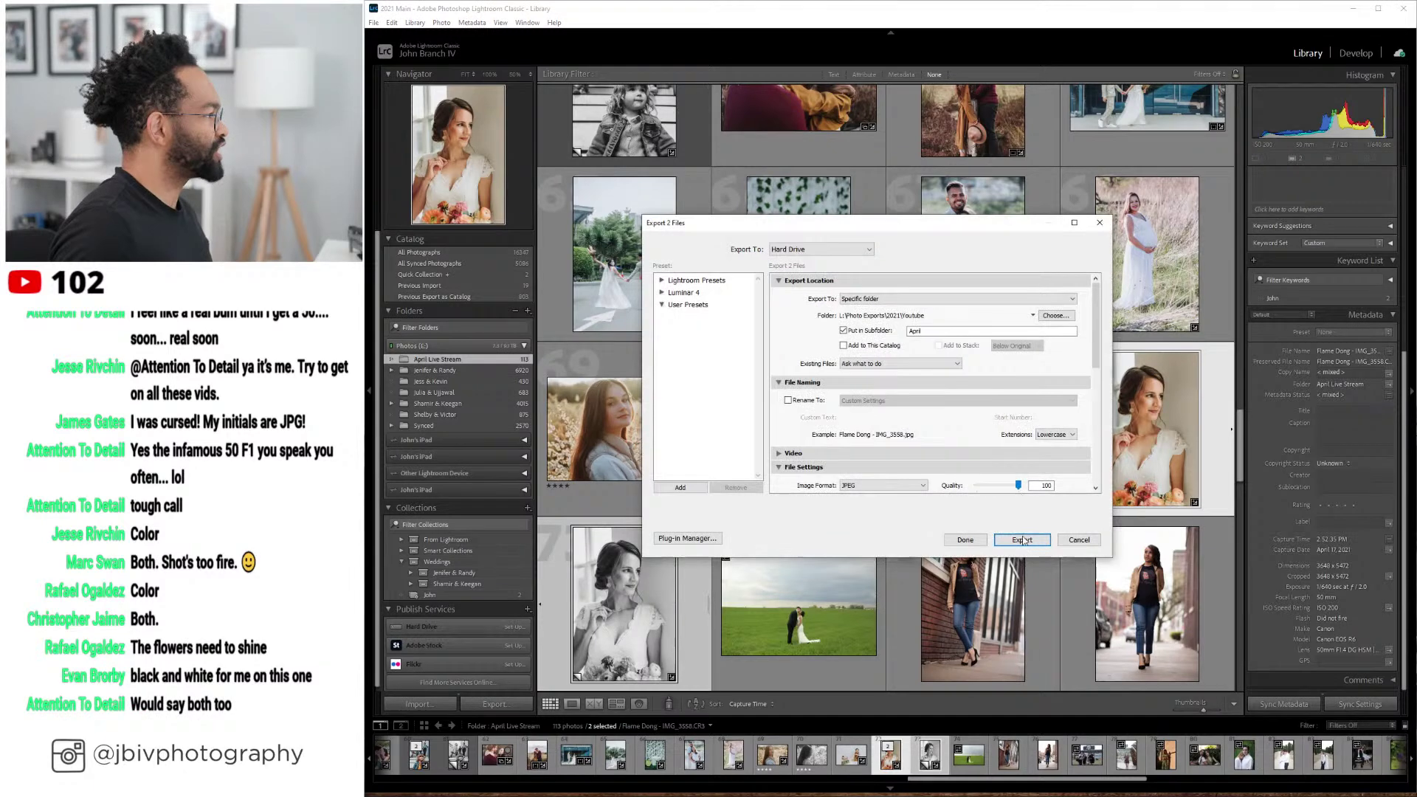
click(1022, 540)
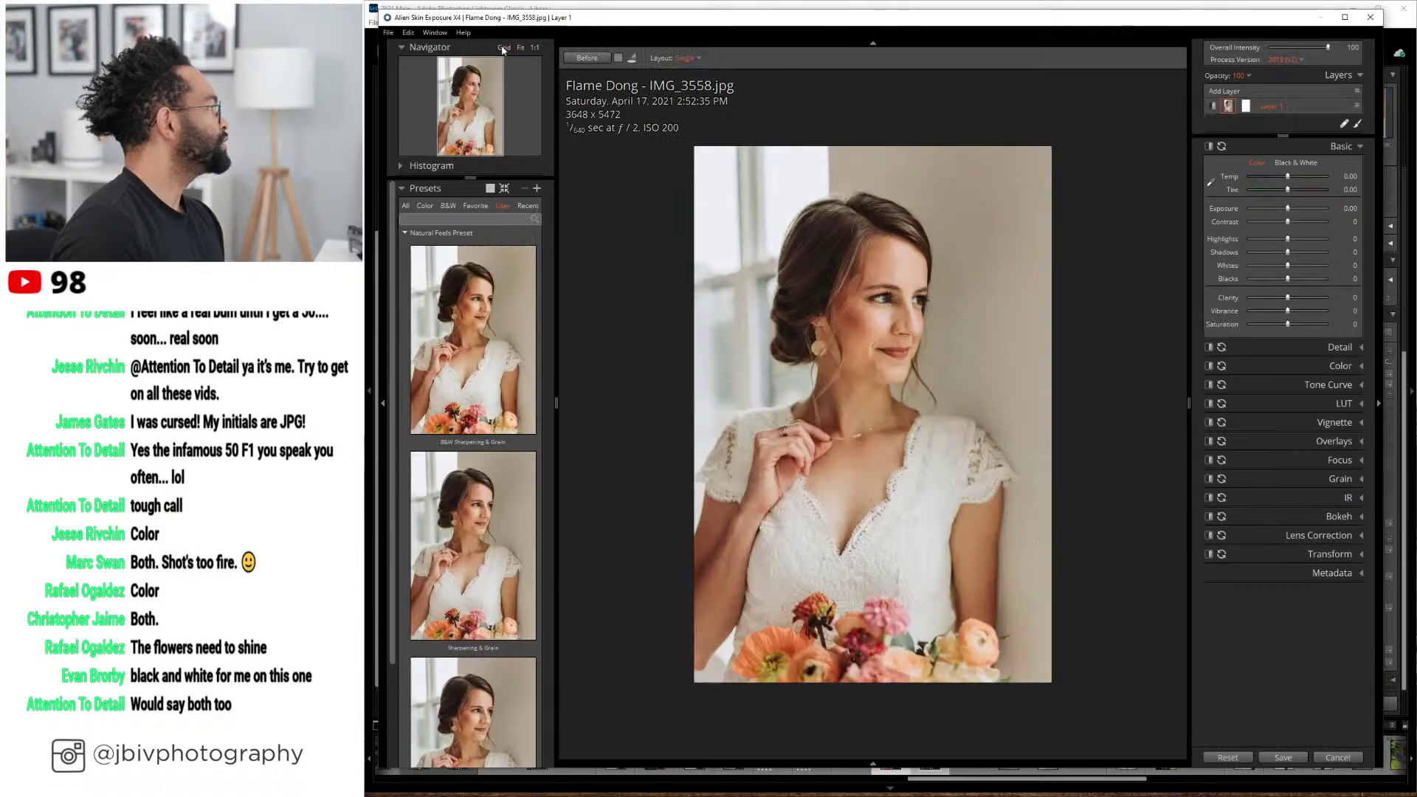
- Open the color bride portrait from the grid in Exposure X4 and apply the Sharpening & Grain preset to it
click(503, 48)
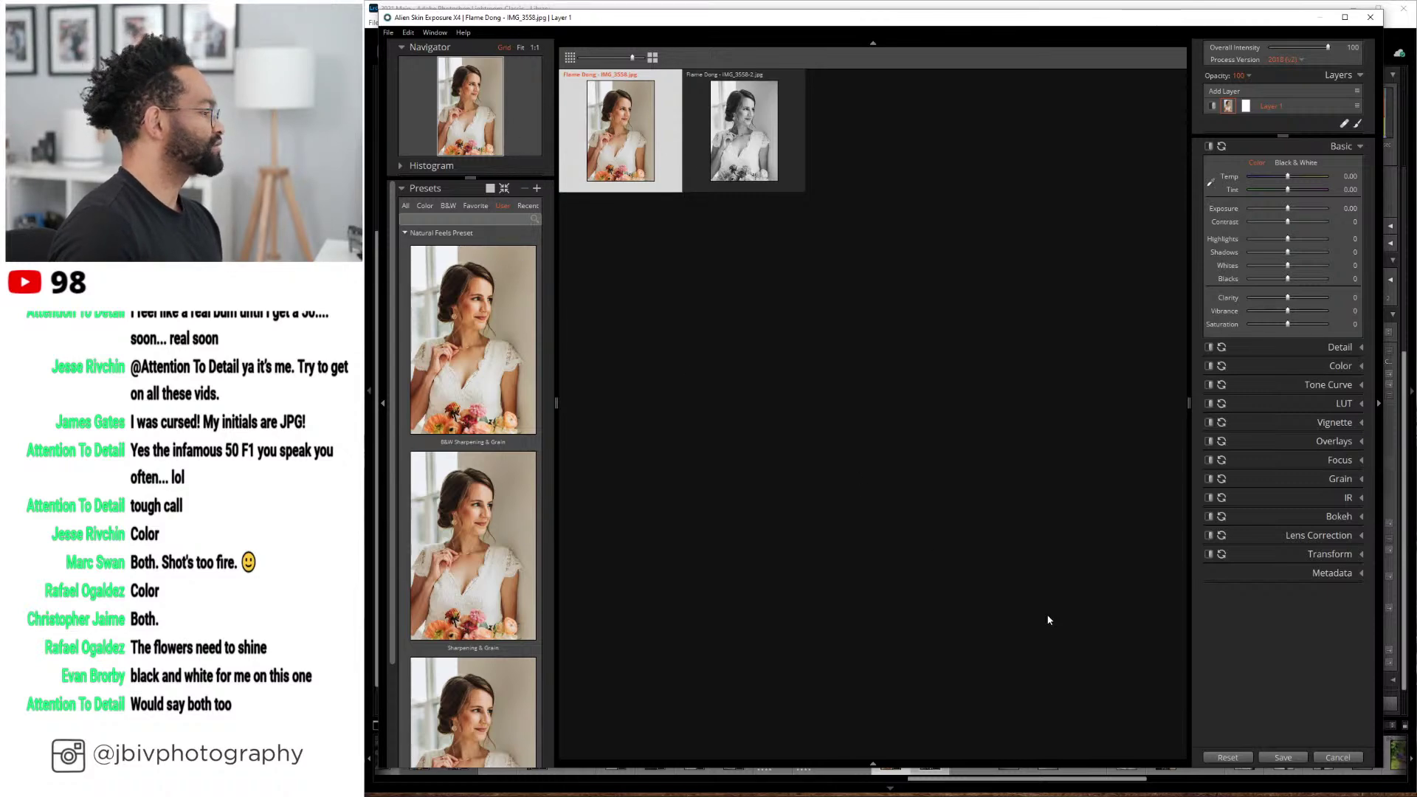
double_click(633, 116)
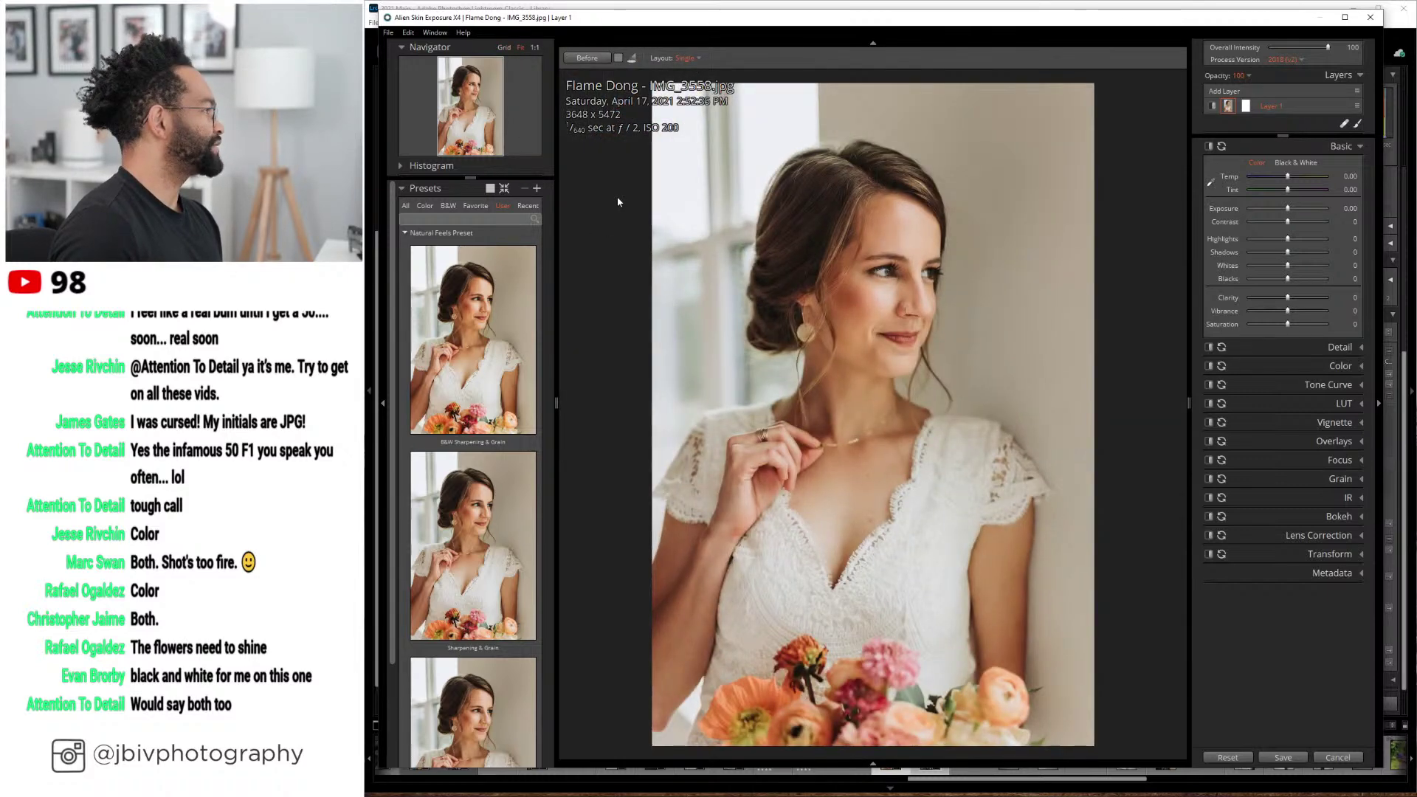
click(498, 515)
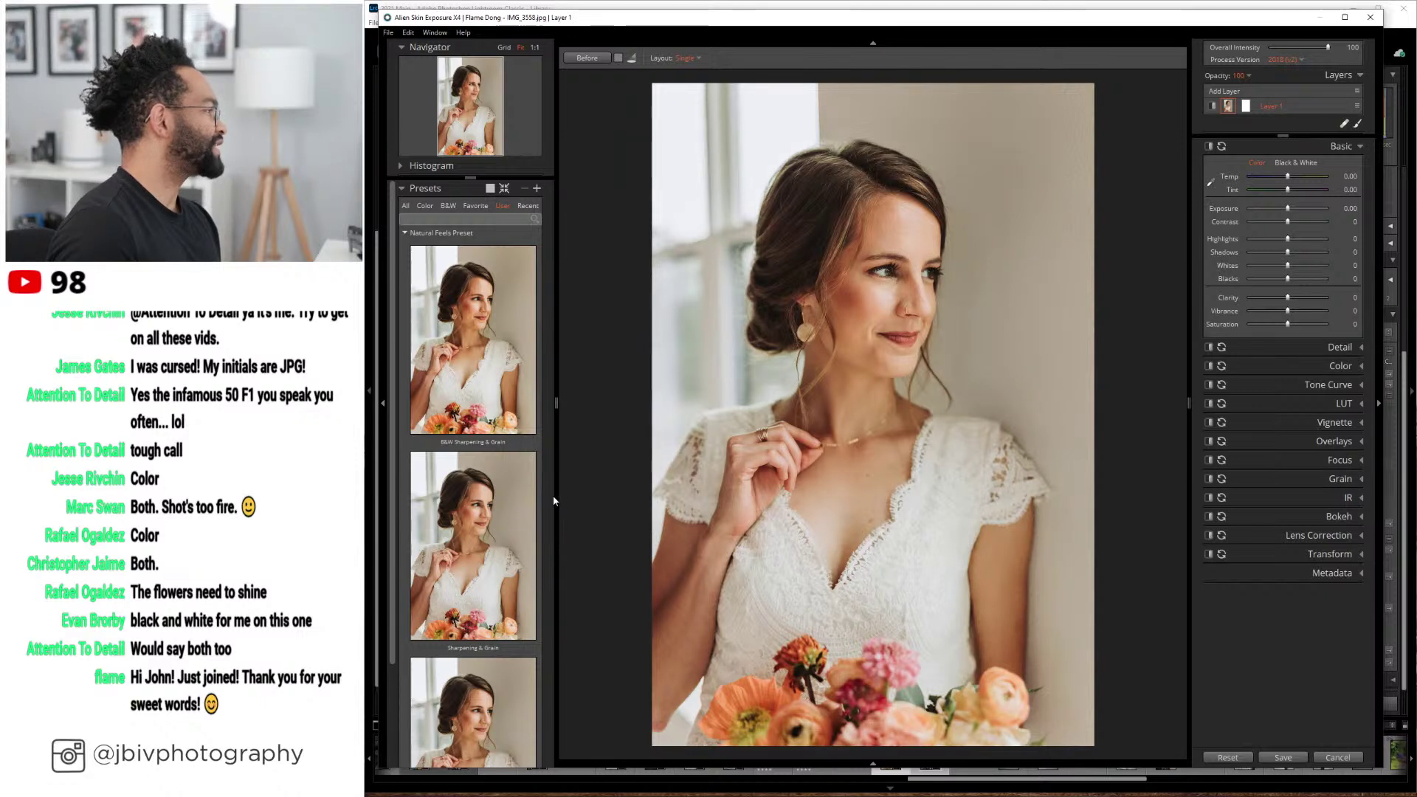
click(511, 509)
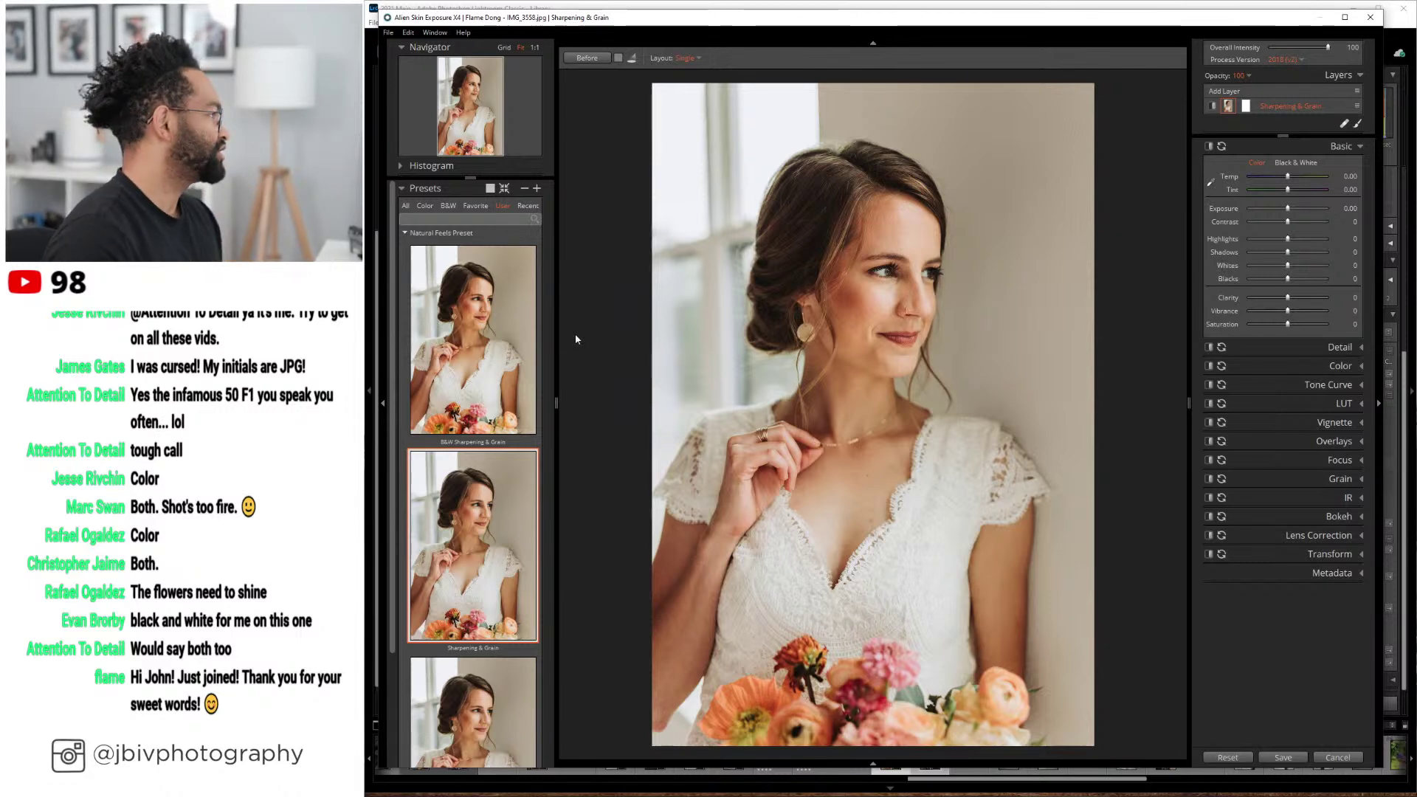
- Examine the sharpening and grain on the color portrait's face and background up close and compare with the before version
click(724, 325)
click(723, 325)
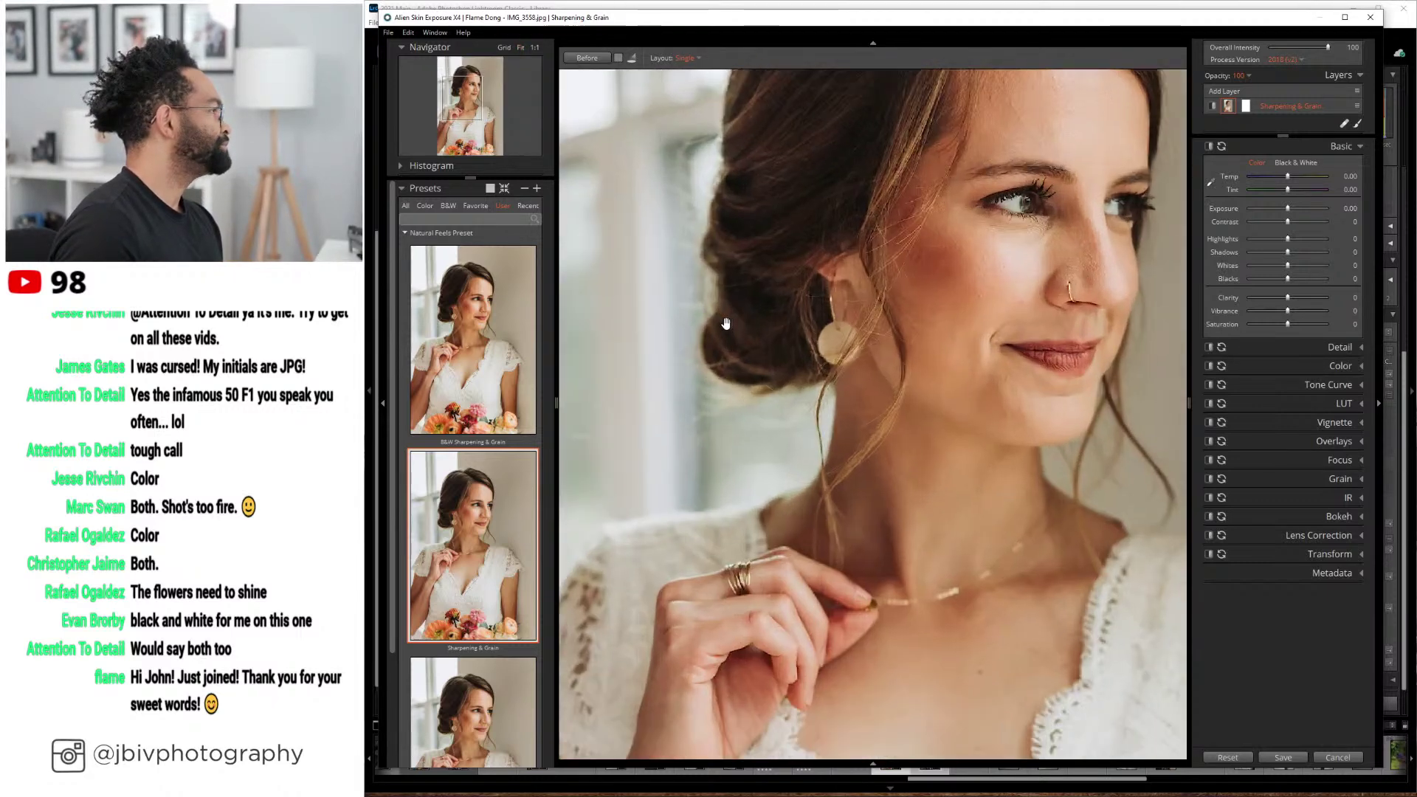
drag(833, 332, 811, 394)
scroll(1042, 418, up, 3)
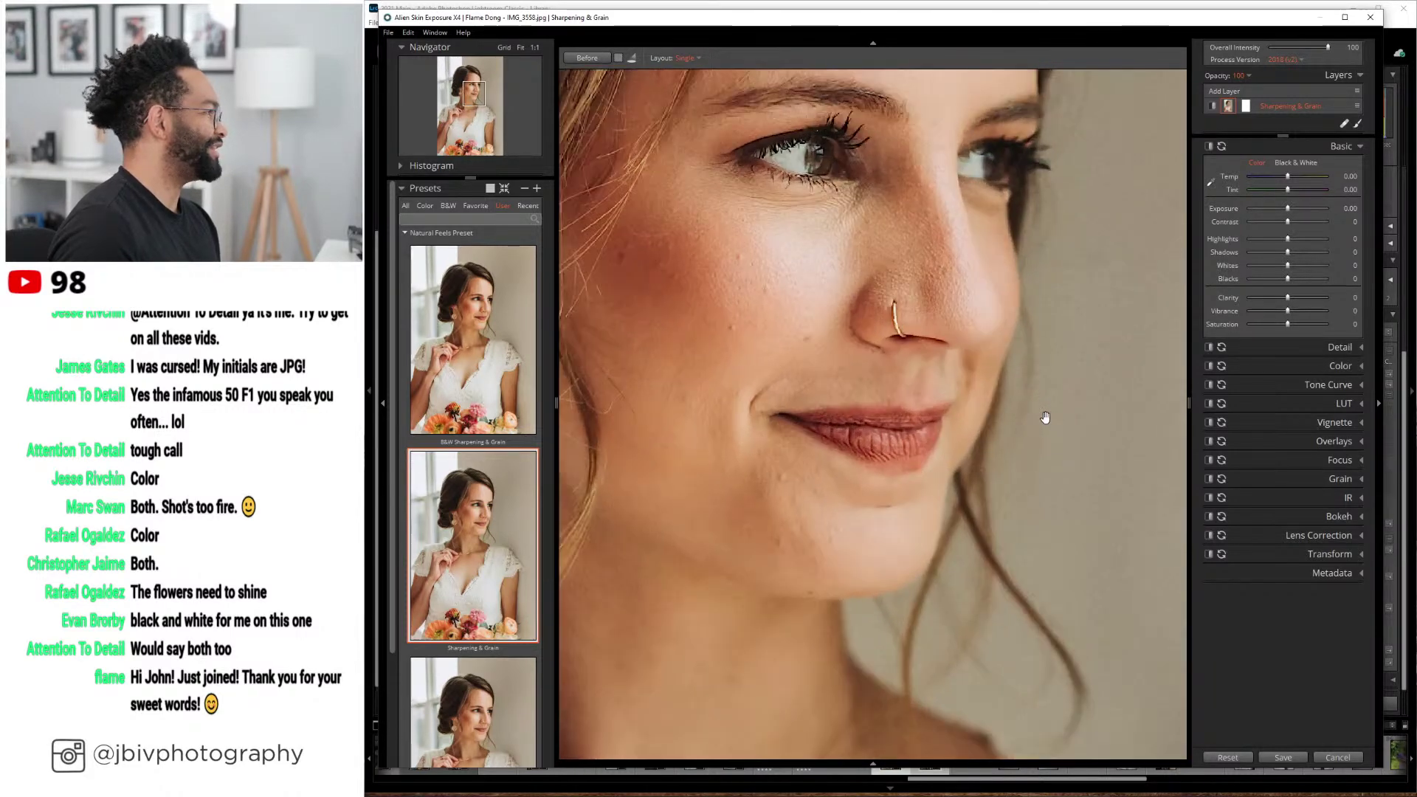
drag(1050, 420, 899, 430)
scroll(920, 412, up, 1)
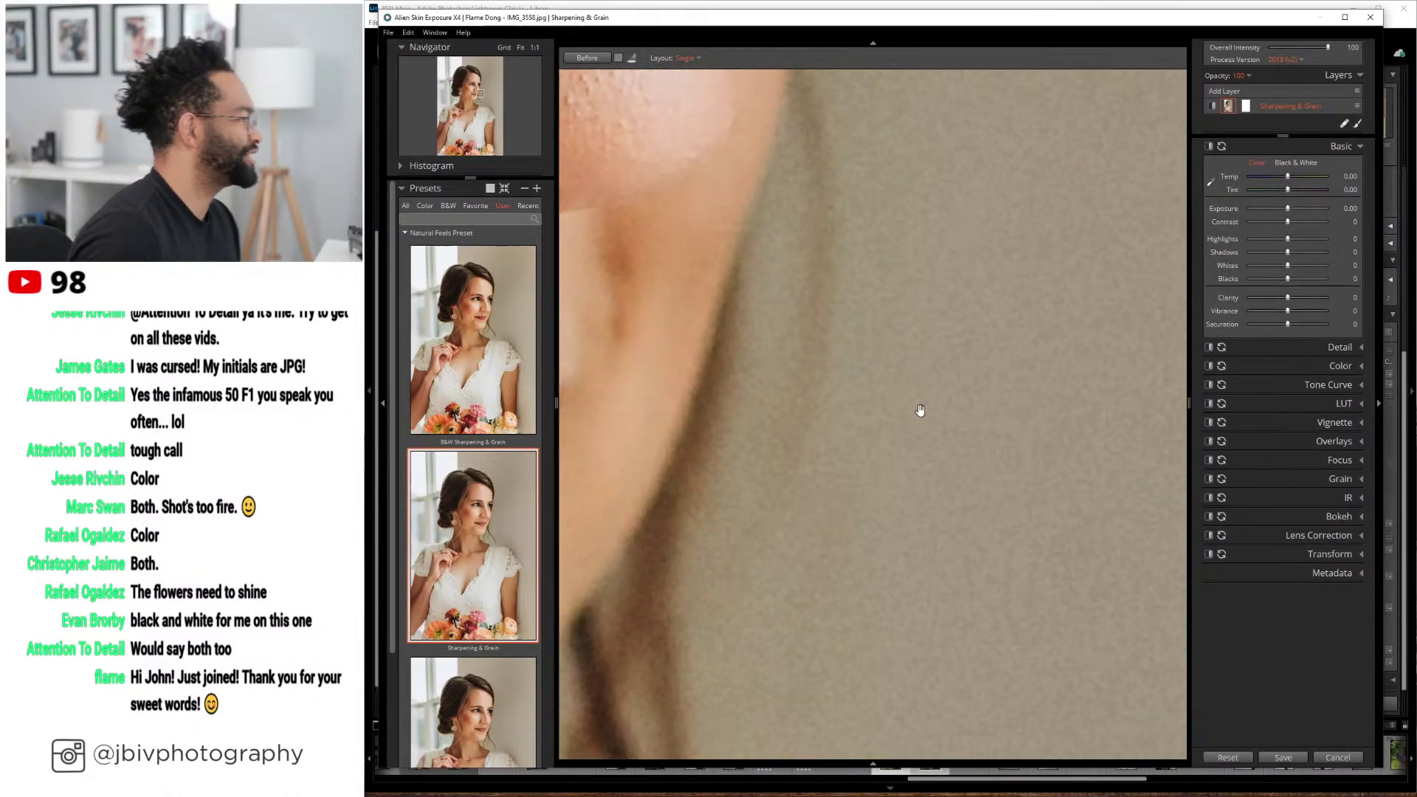
scroll(920, 410, up, 1)
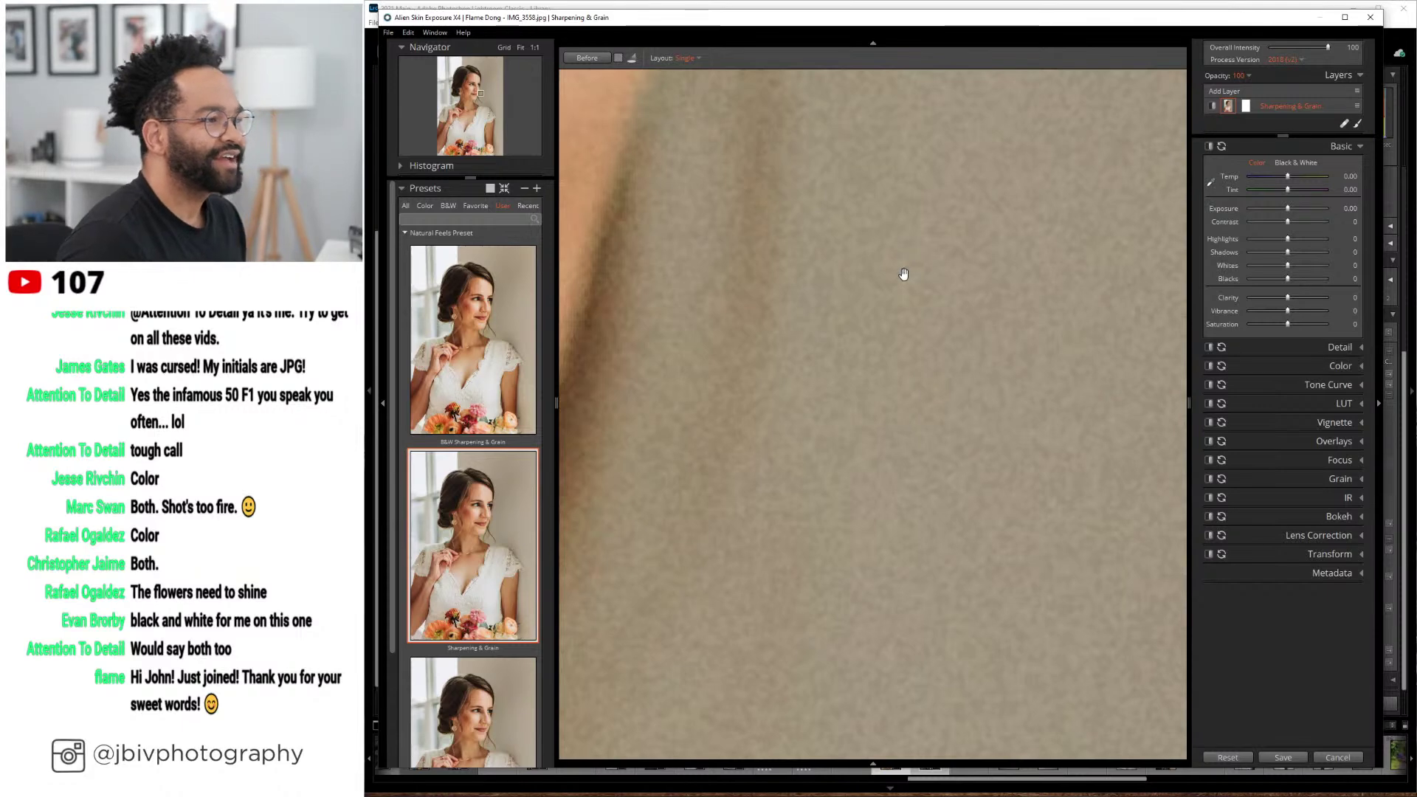
scroll(903, 281, down, 5)
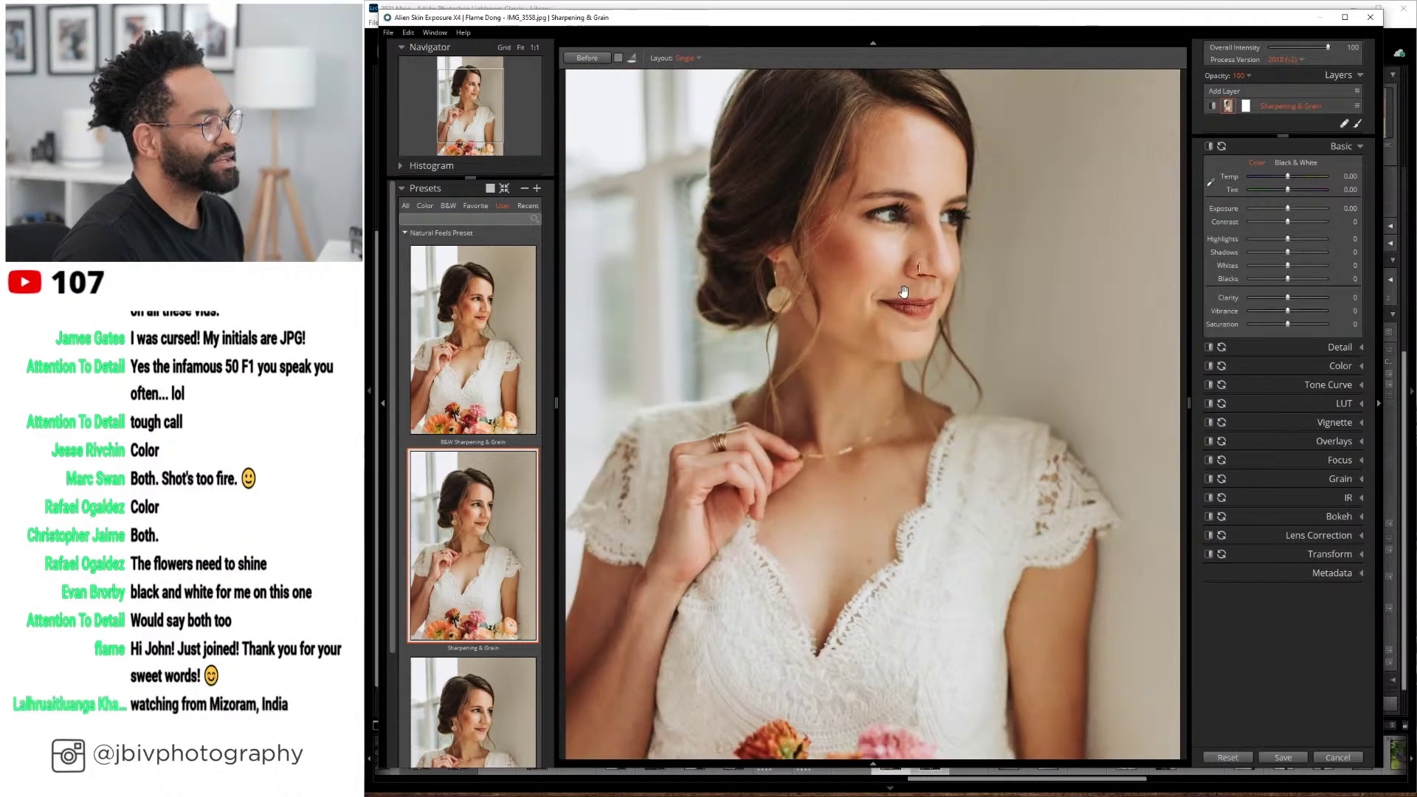
scroll(903, 293, down, 3)
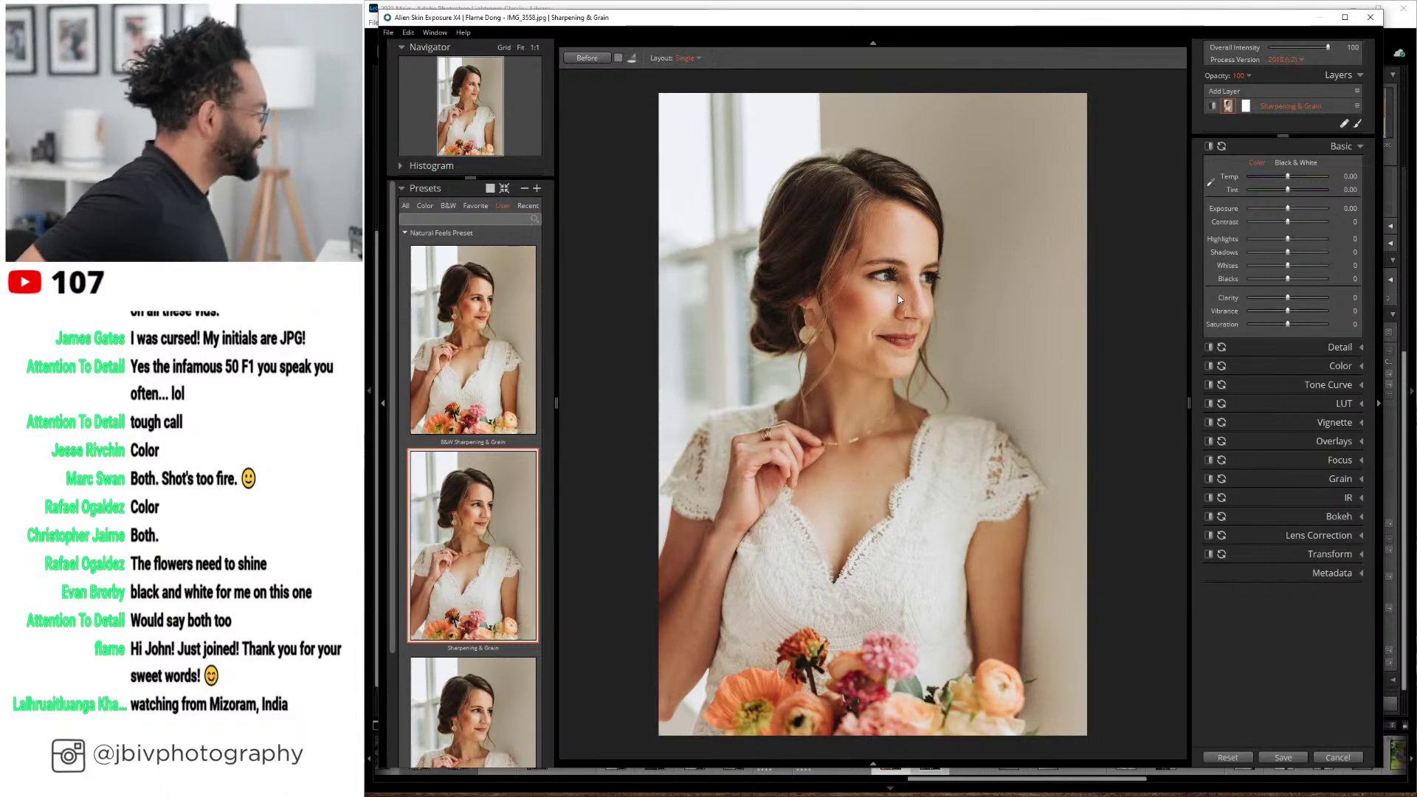
scroll(899, 287, up, 4)
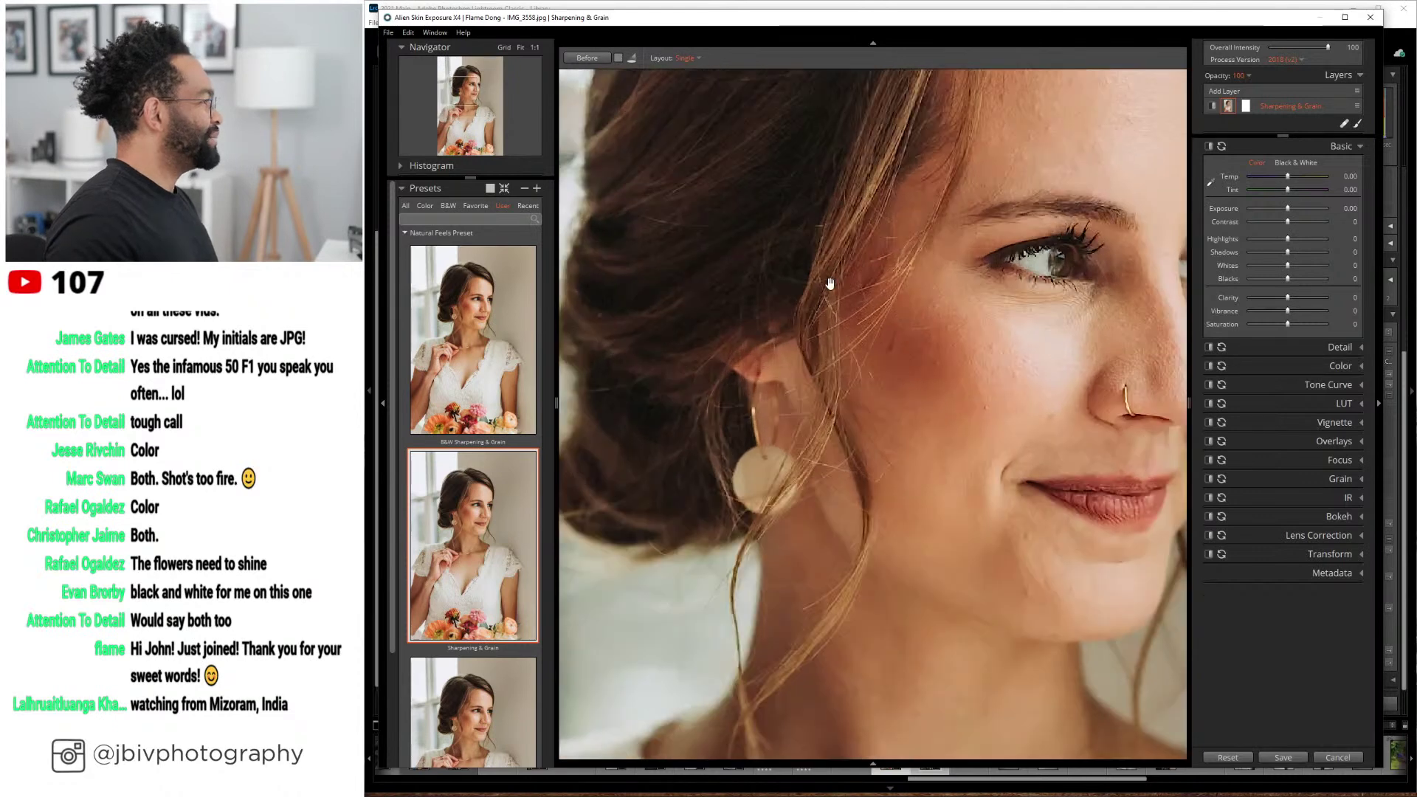
drag(927, 383, 633, 439)
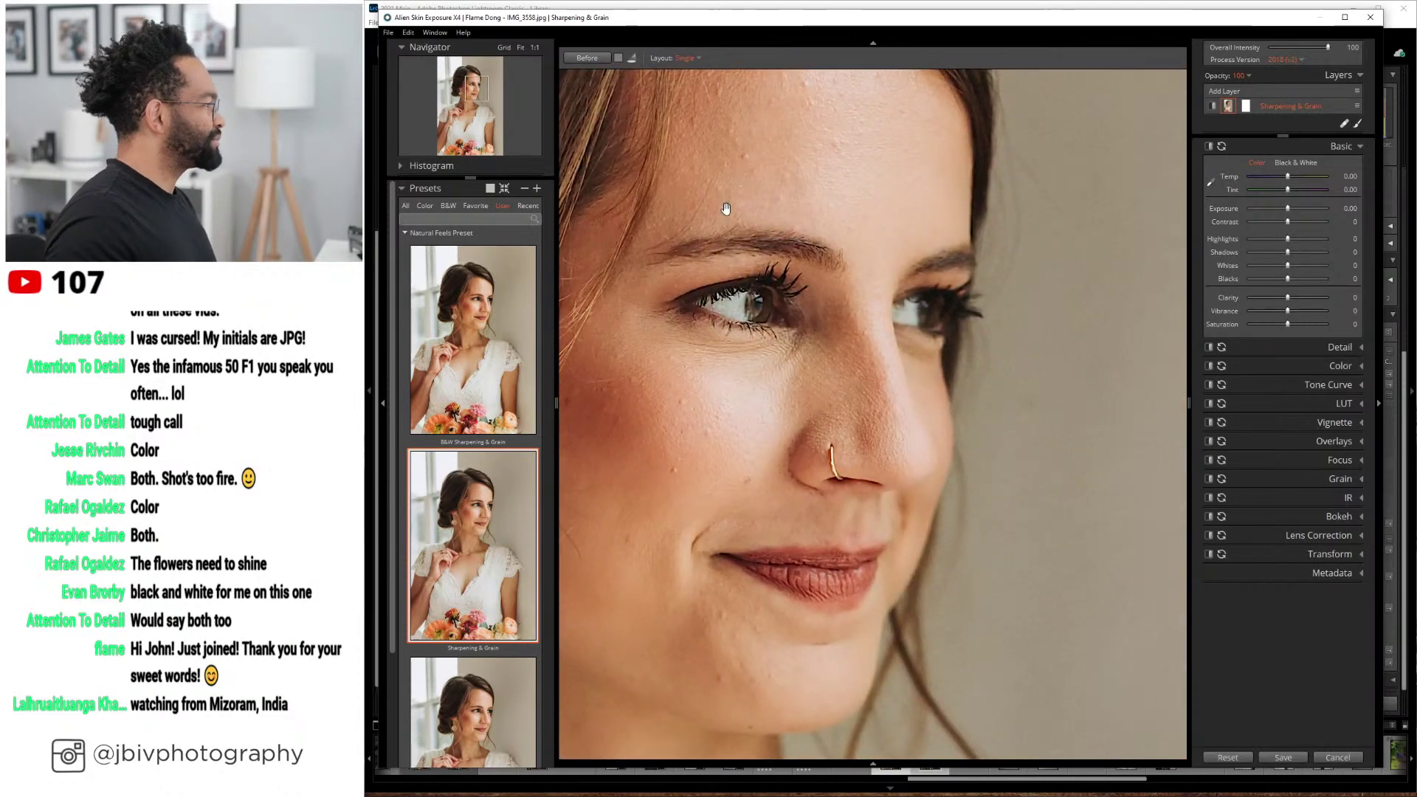
click(580, 64)
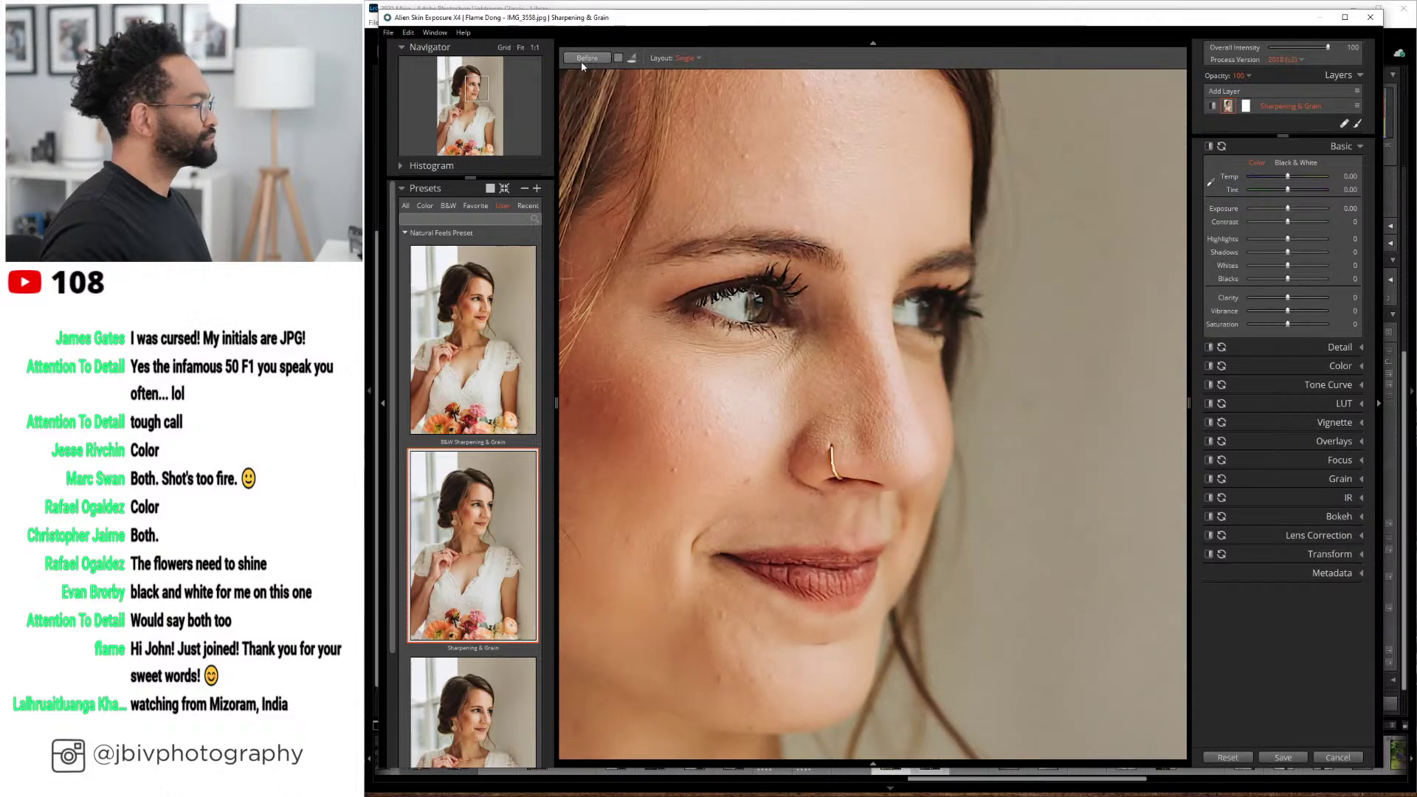
- Apply the B&W Sharpening & Grain preset to the black-and-white bride portrait and compare the face before and after up close
key(ctrl+minus)
key(Right)
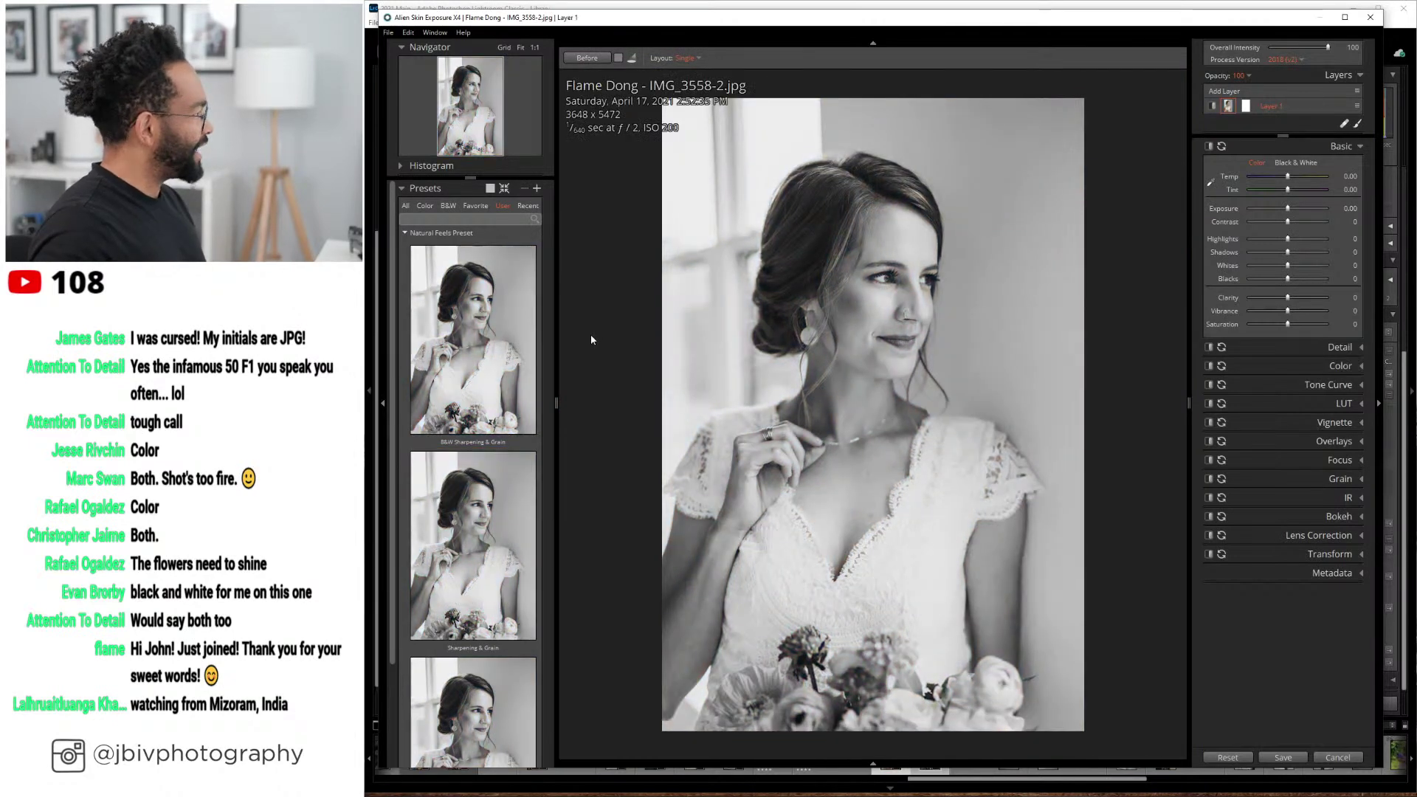
click(521, 329)
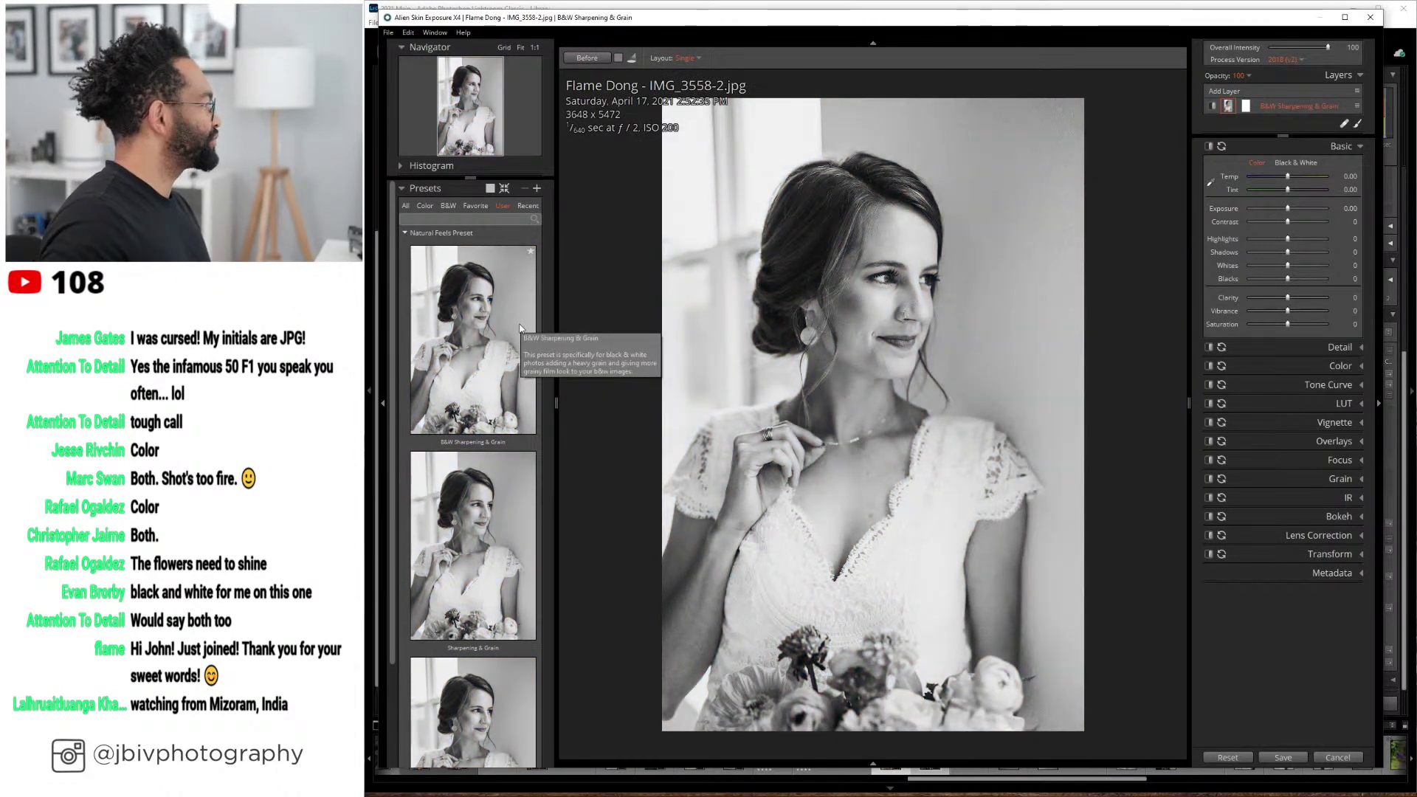
click(504, 321)
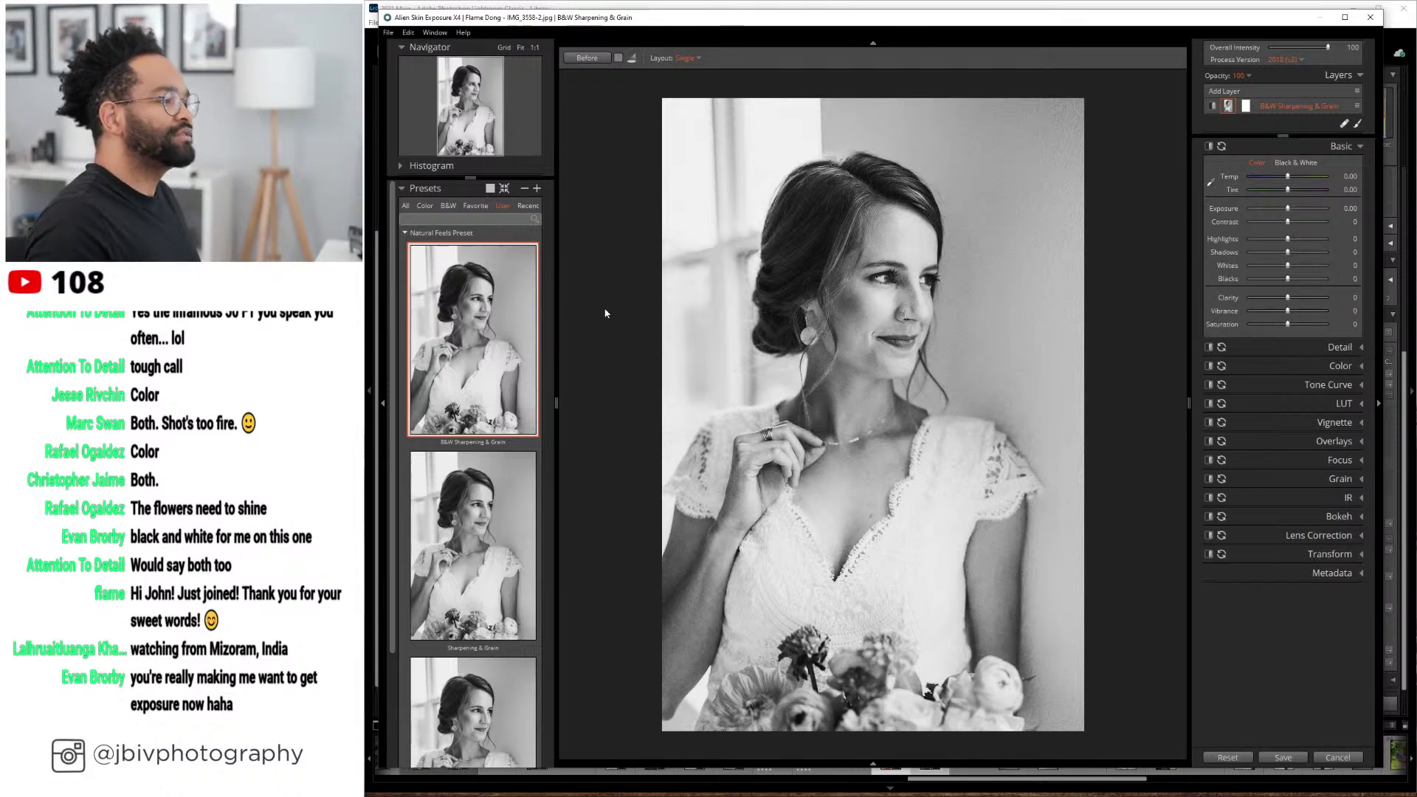
scroll(625, 301, up, 5)
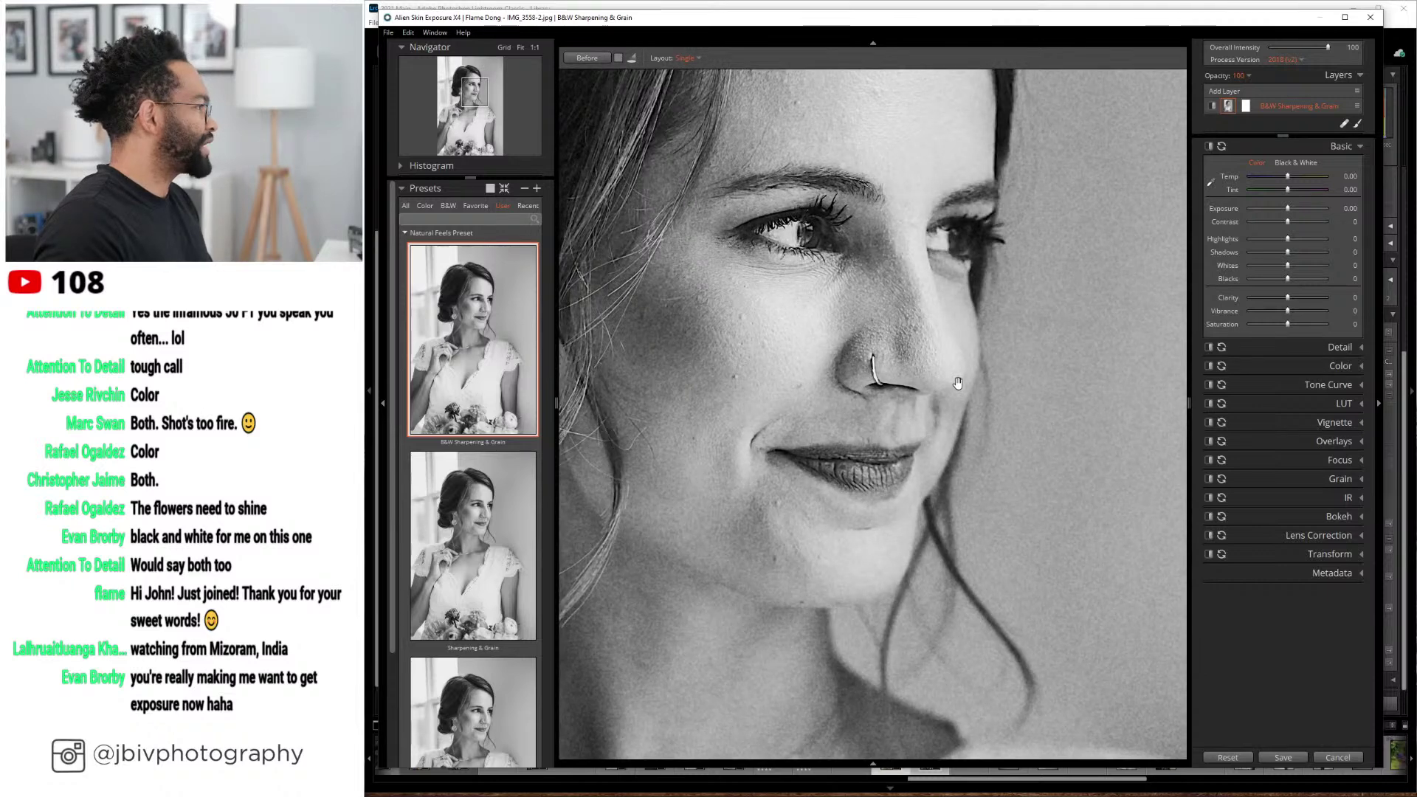
scroll(951, 388, up, 2)
drag(956, 386, 927, 393)
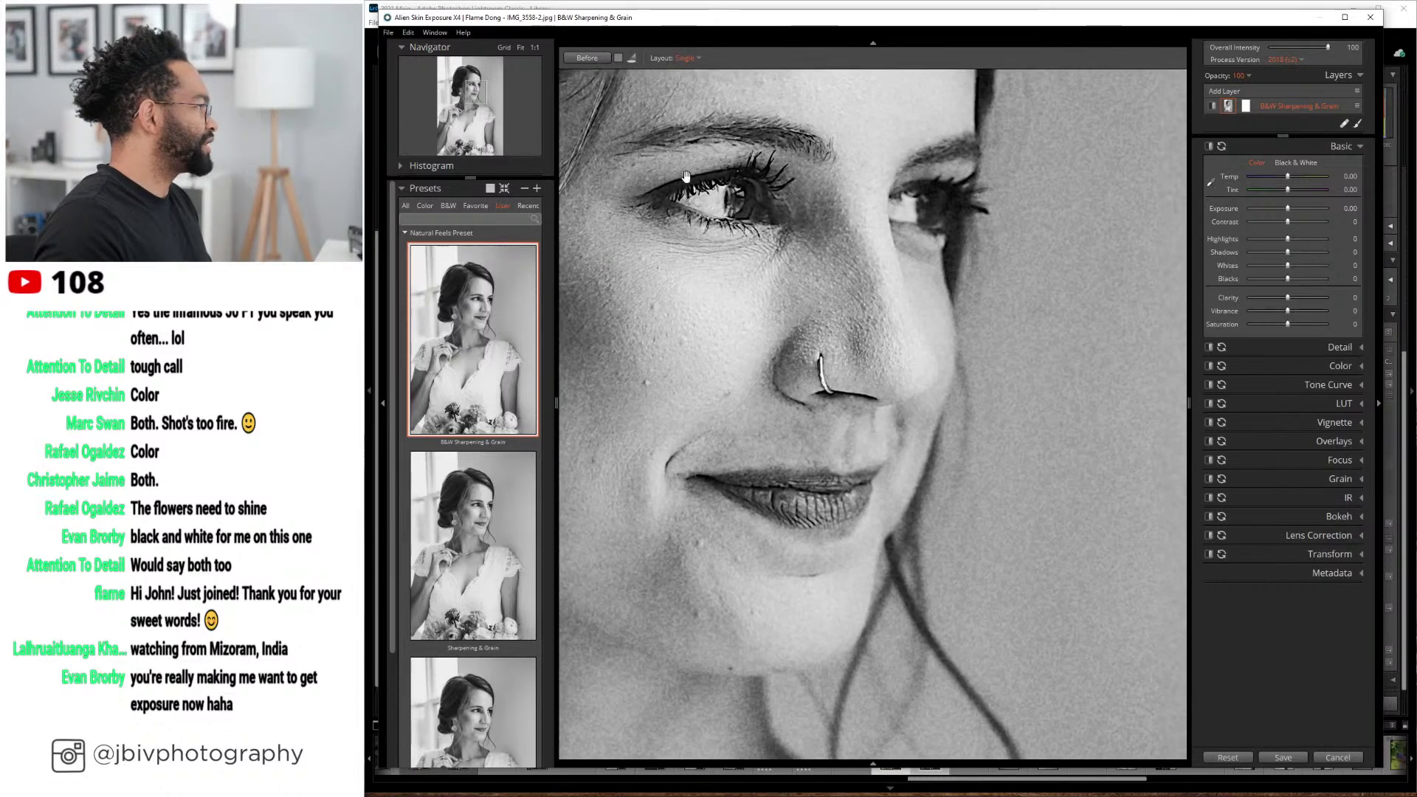
click(596, 58)
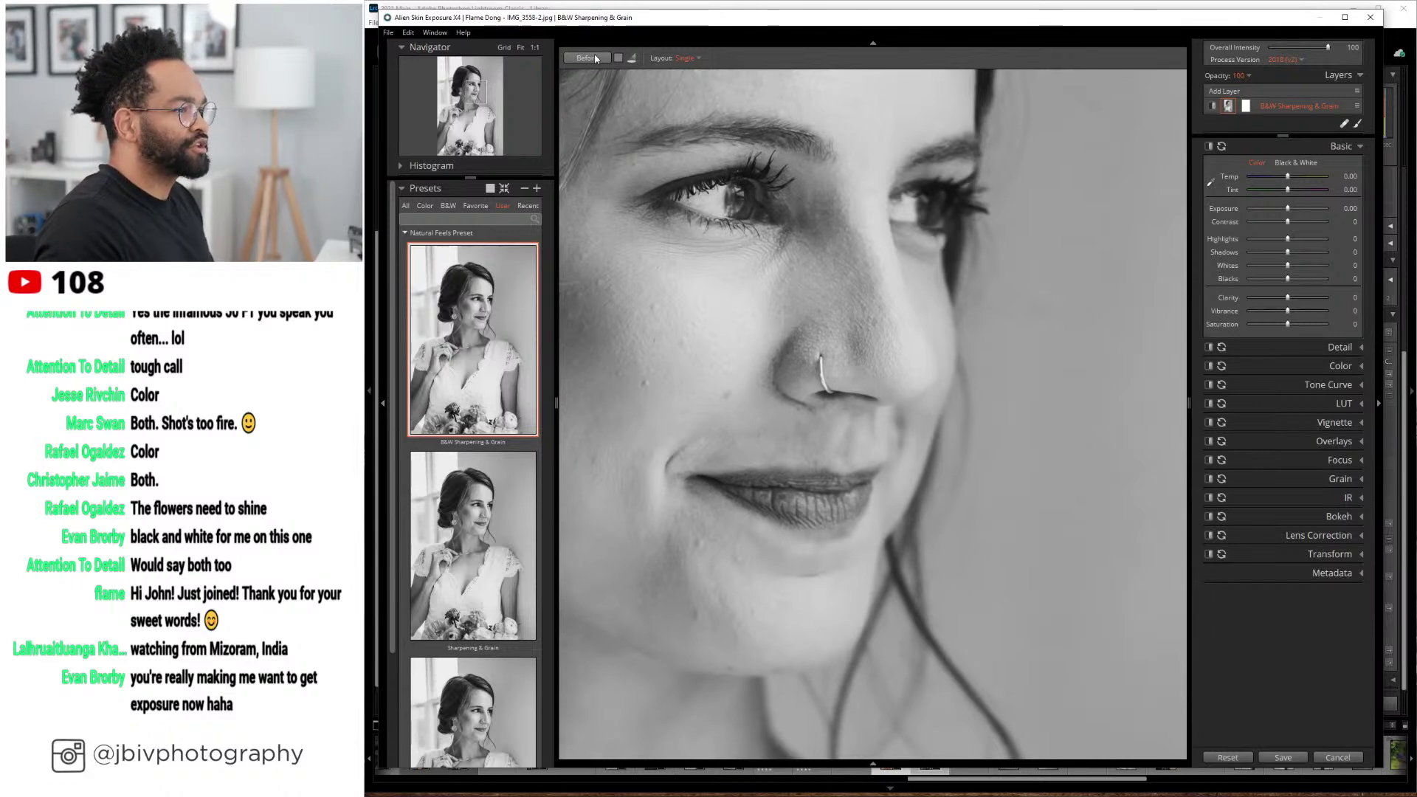
click(595, 59)
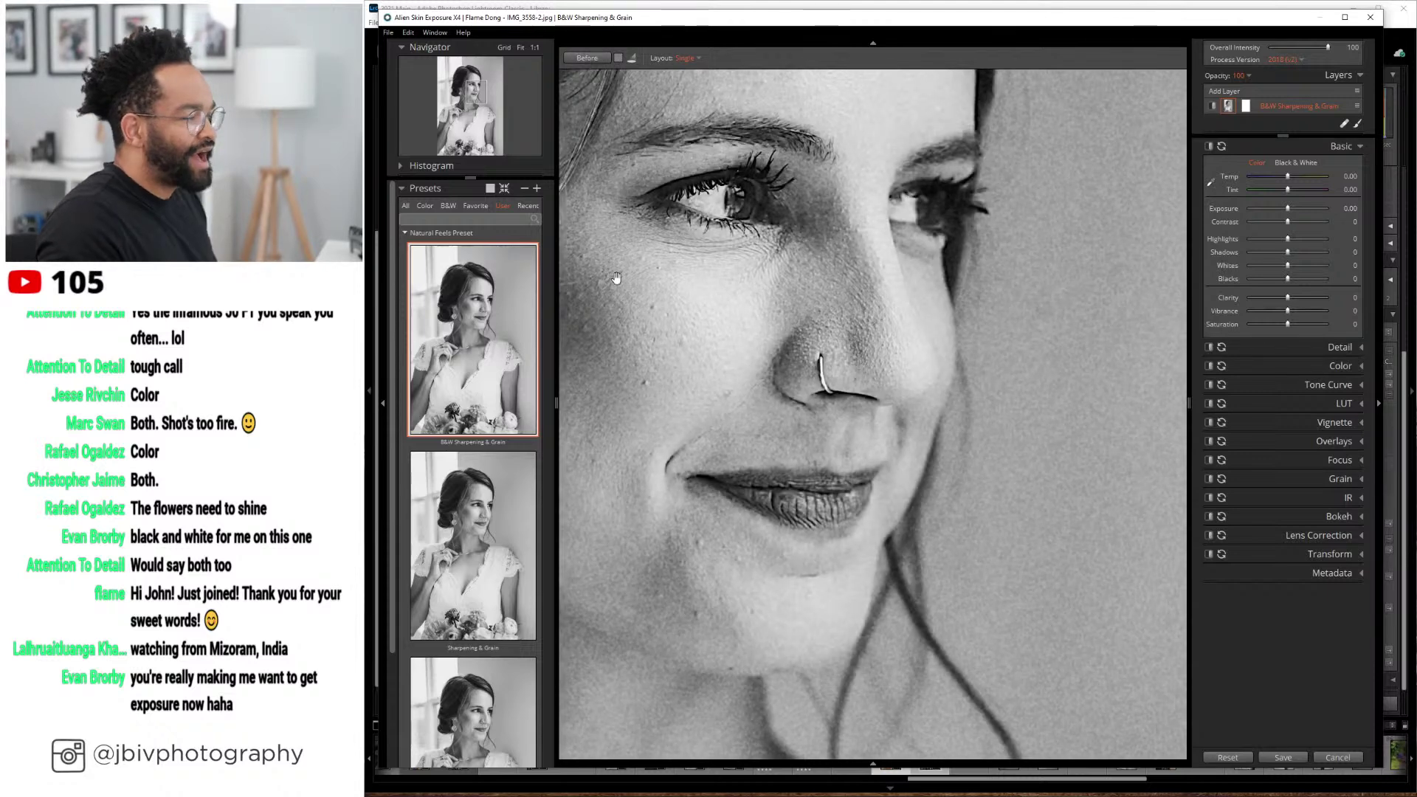
scroll(657, 358, down, 4)
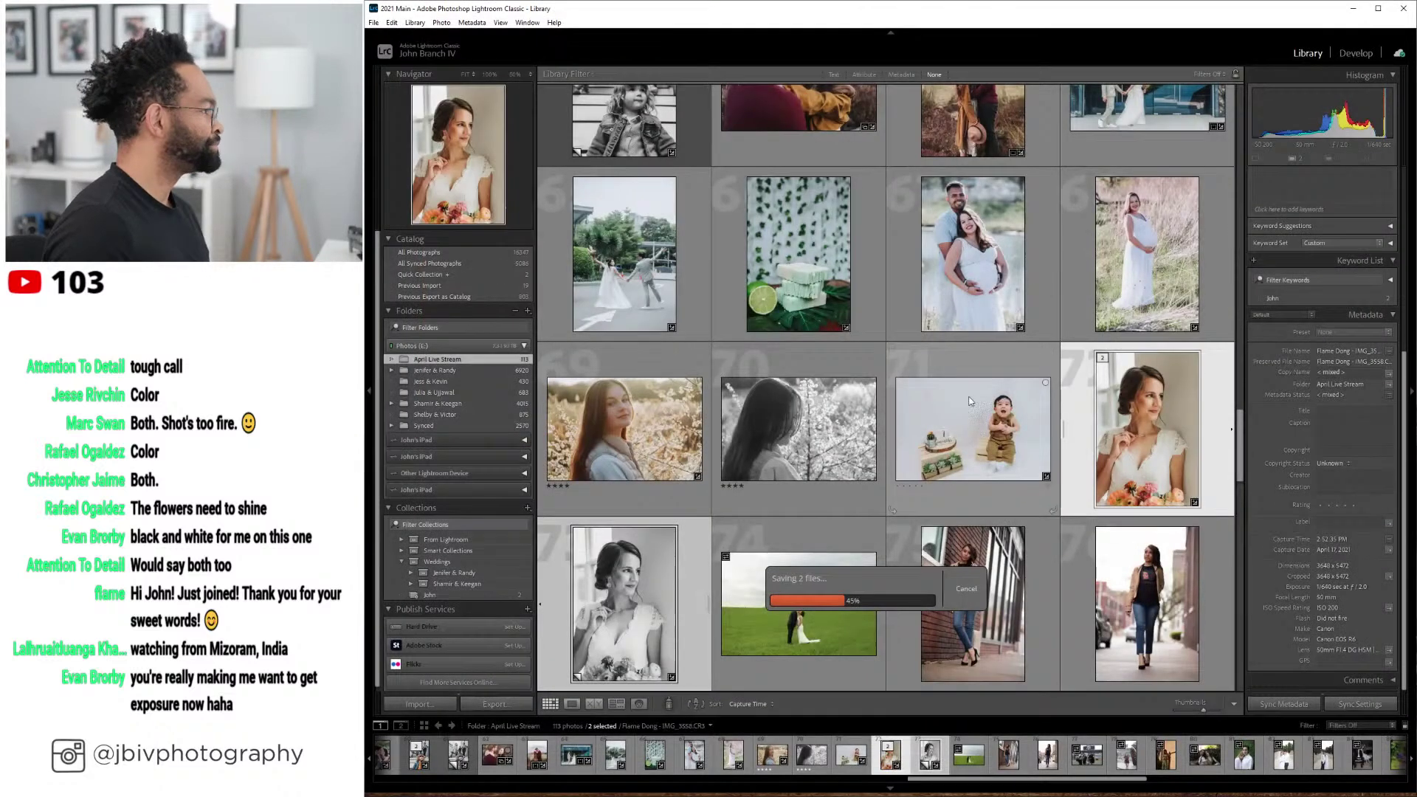
- In Lightroom Classic, open the photo of the kissing couple in the green field for developing and apply Level and Vertical Upright corrections
scroll(729, 335, down, 2)
click(729, 405)
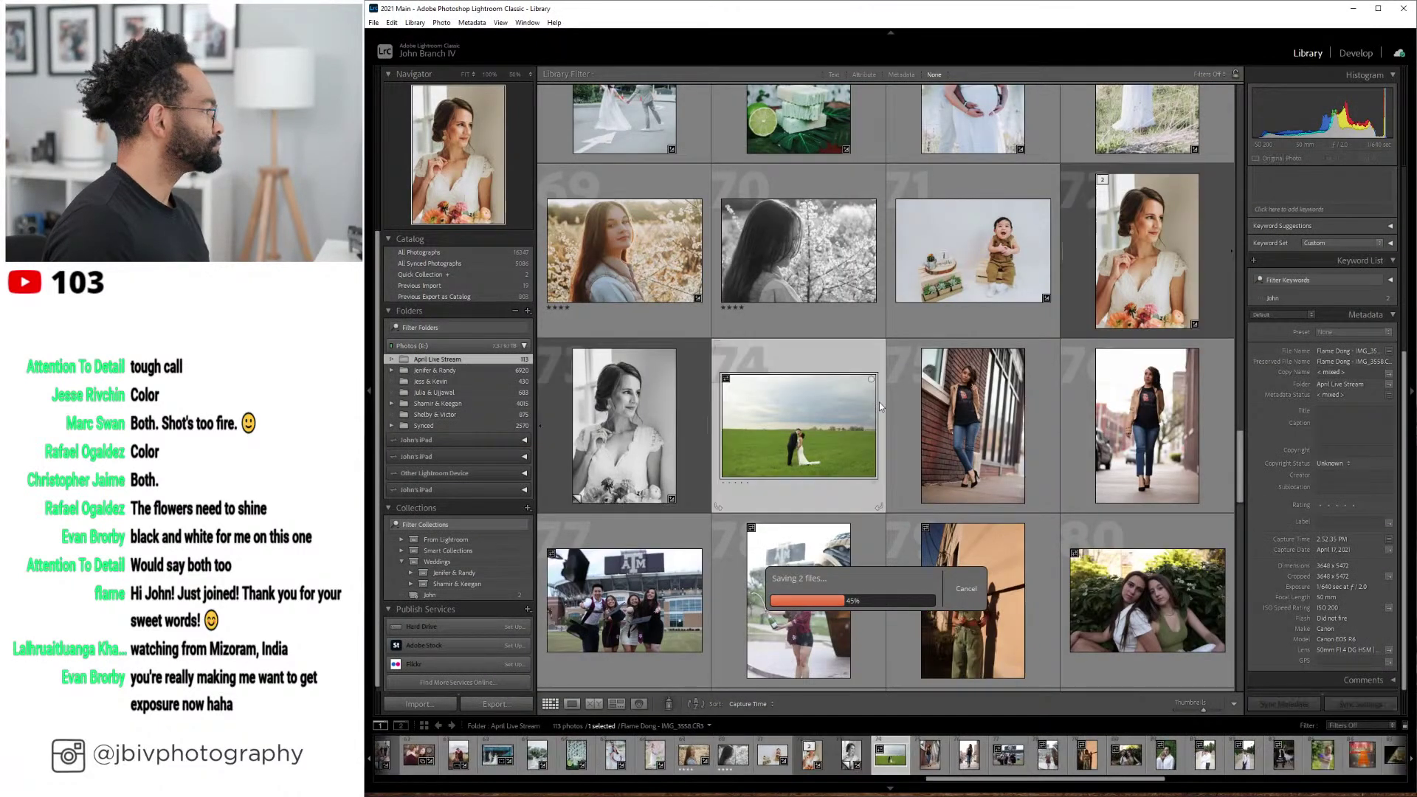
click(1357, 53)
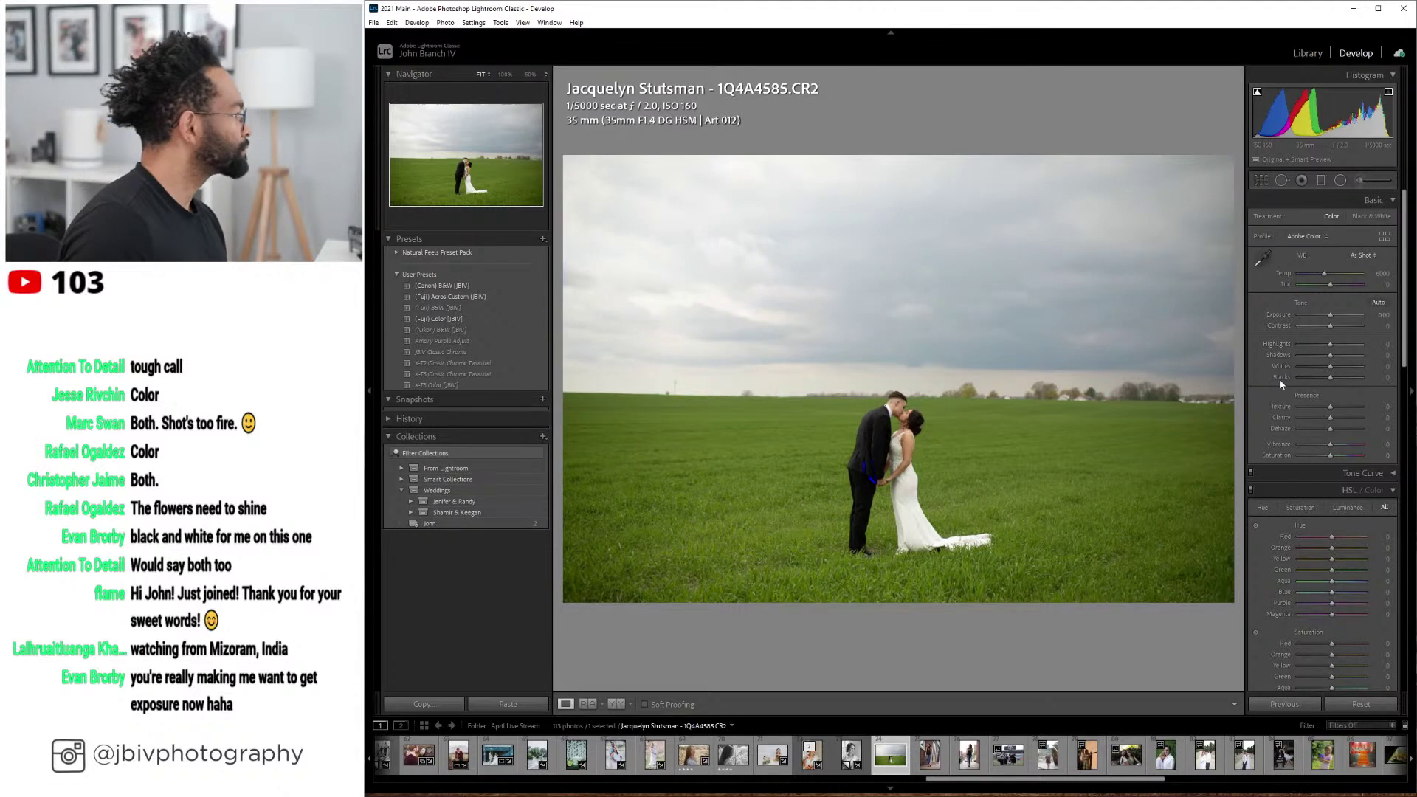
scroll(1281, 440, down, 5)
scroll(1277, 373, down, 10)
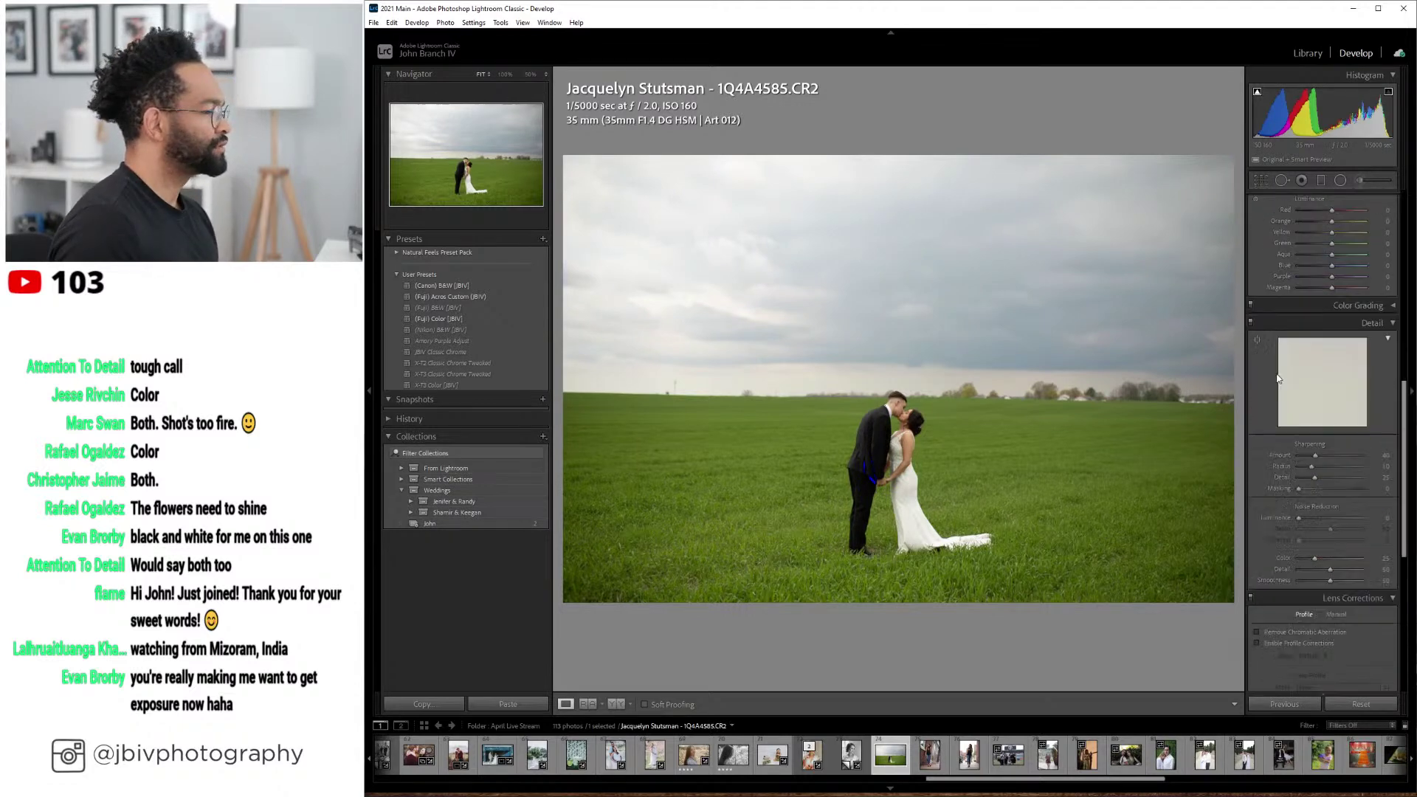
click(1269, 483)
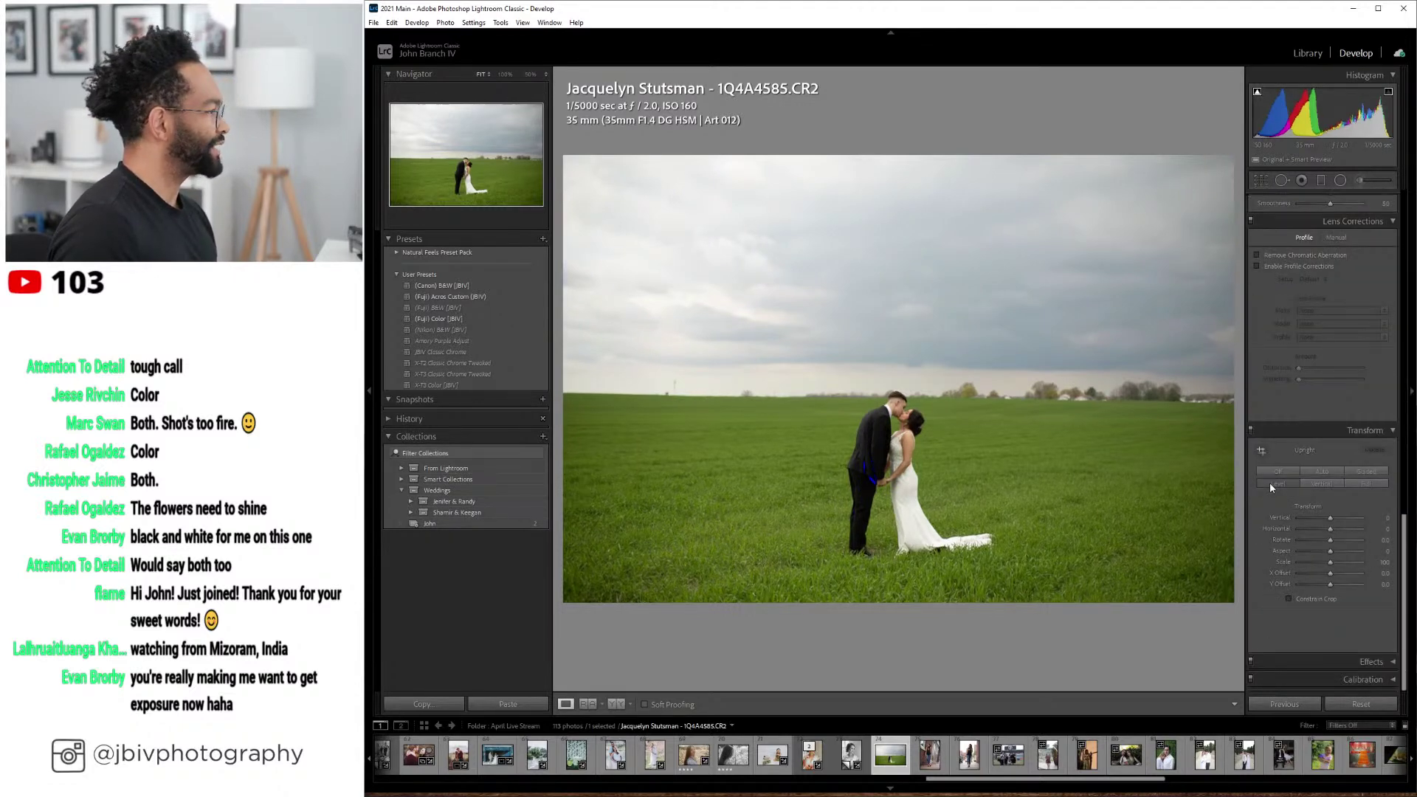
click(1321, 484)
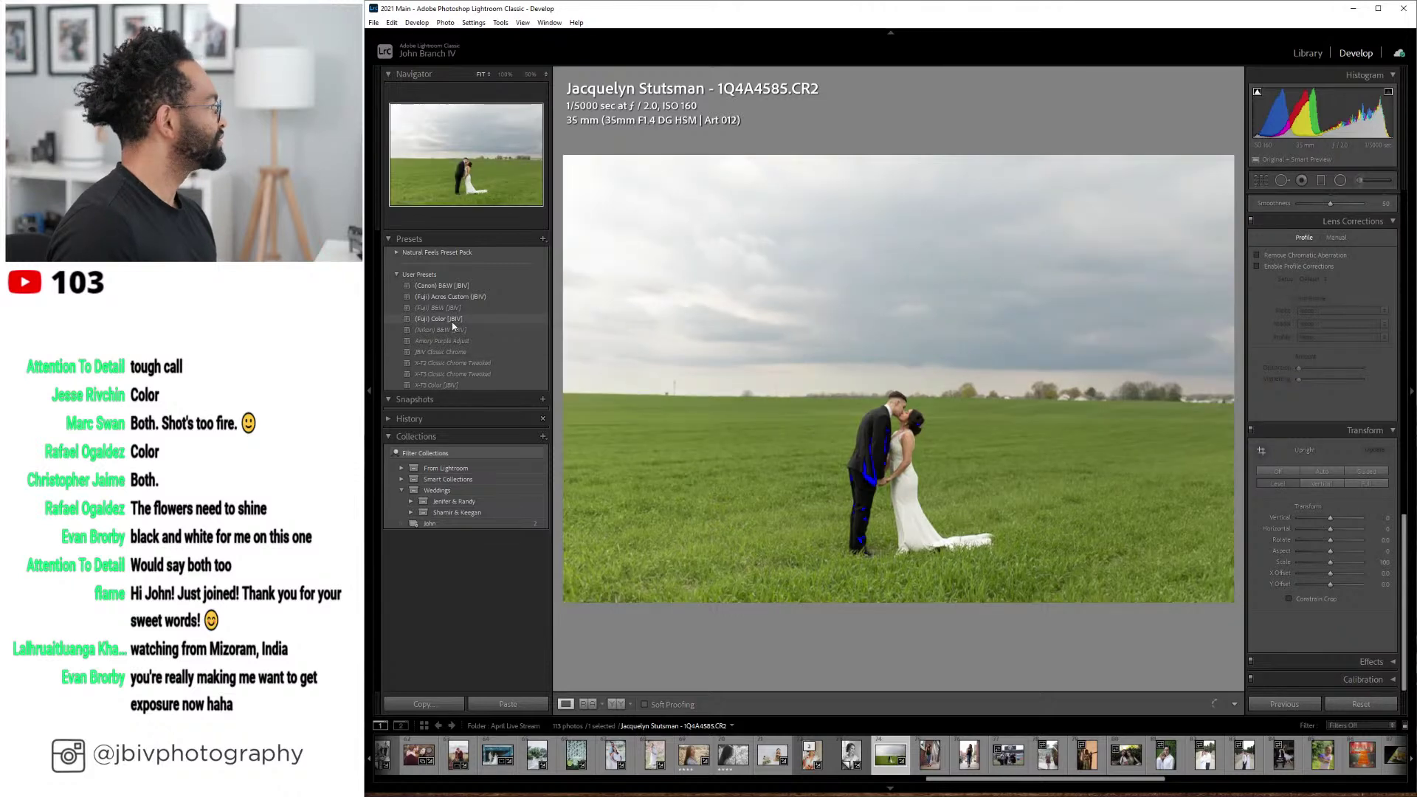
- Apply the (Fuji) Color [JBIV] preset to the couple photo and set the tint to +20
click(442, 318)
click(1313, 280)
scroll(1297, 344, up, 10)
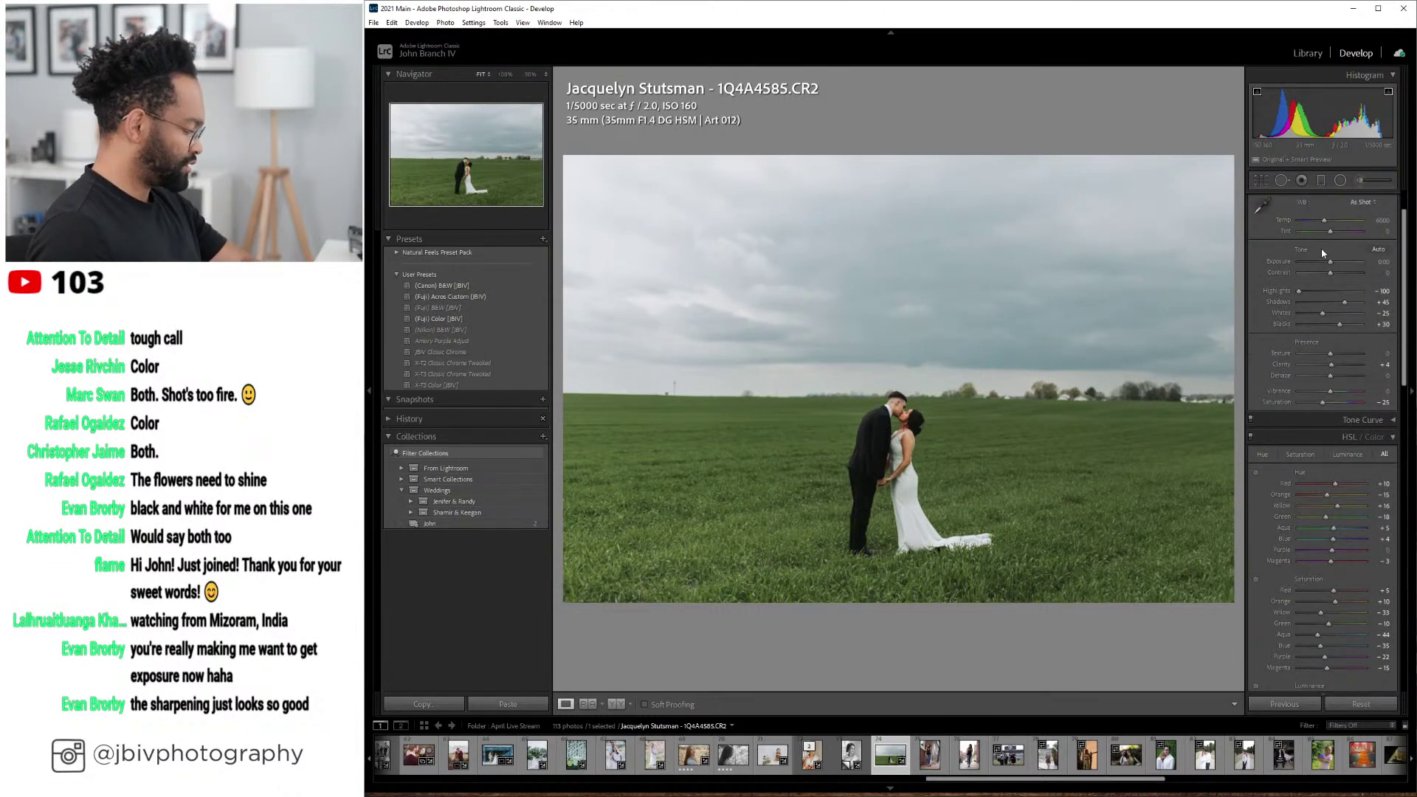
drag(1330, 231, 1334, 231)
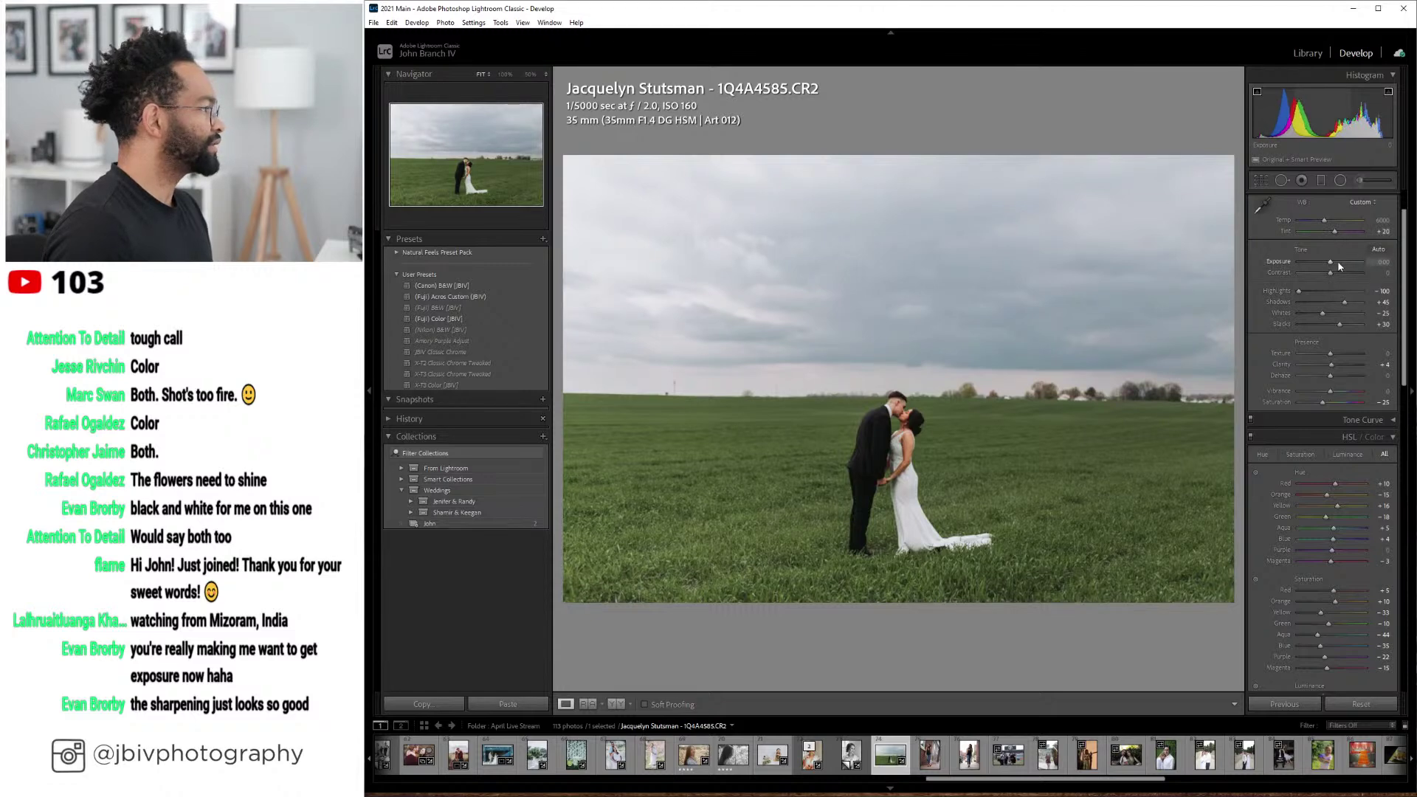
- Set the couple photo's exposure to +0.50, shadows to +30 and clarity to +14
drag(1330, 262, 1342, 266)
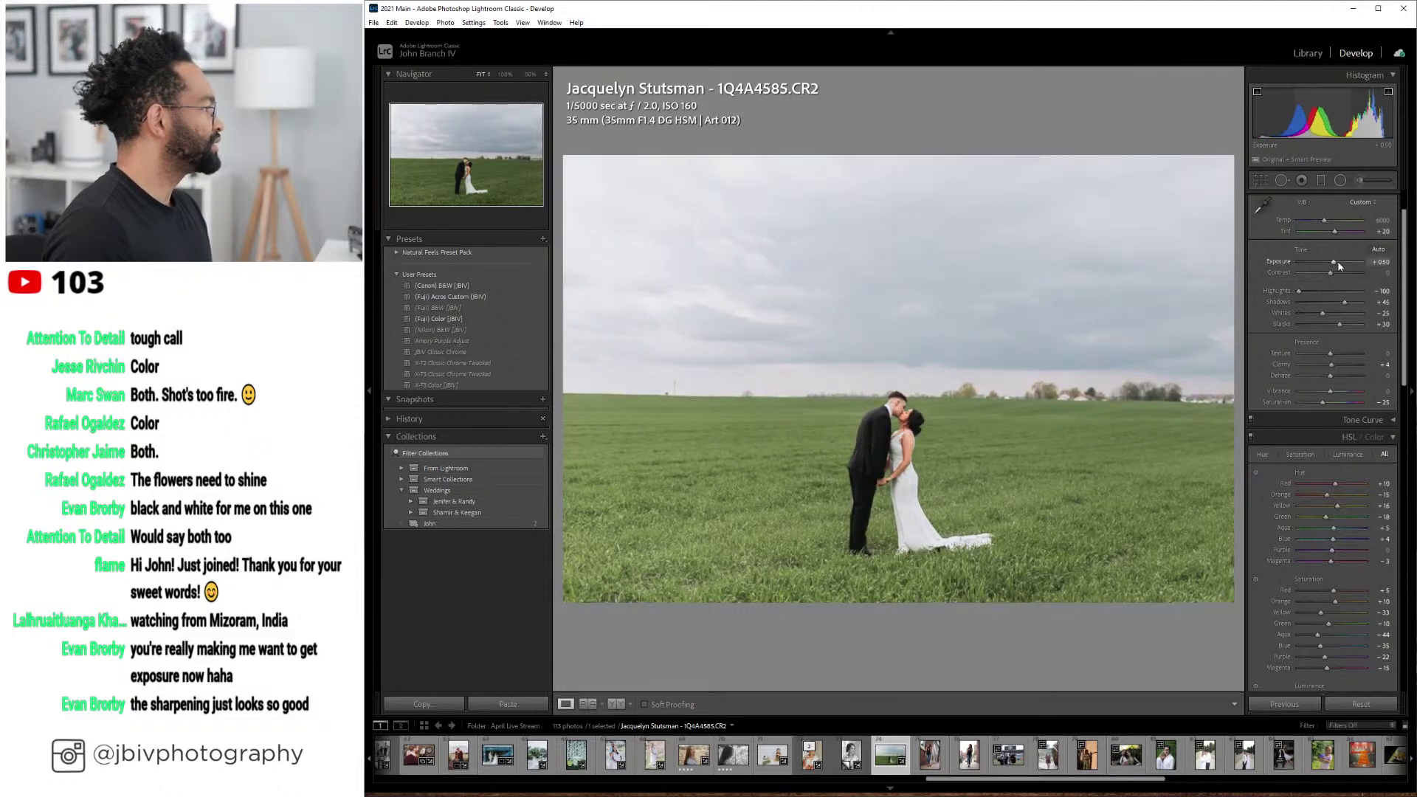
drag(1330, 365, 1342, 366)
mouse_move(1333, 262)
mouse_down()
mouse_move(1343, 295)
mouse_move(1340, 265)
mouse_up()
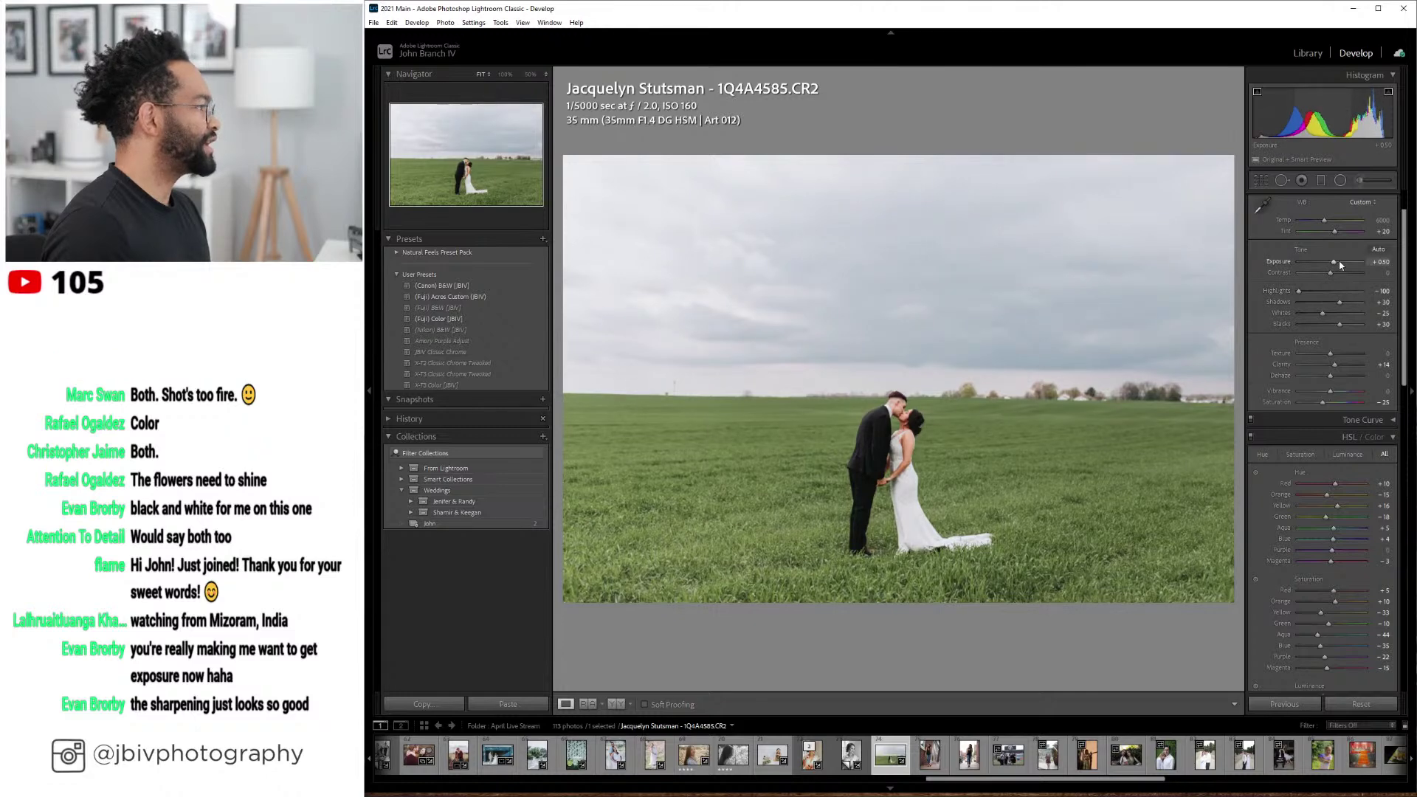
- Add a graduated filter from above the sky down to the couple's feet, with the exposure effect set to -1.32
click(1321, 180)
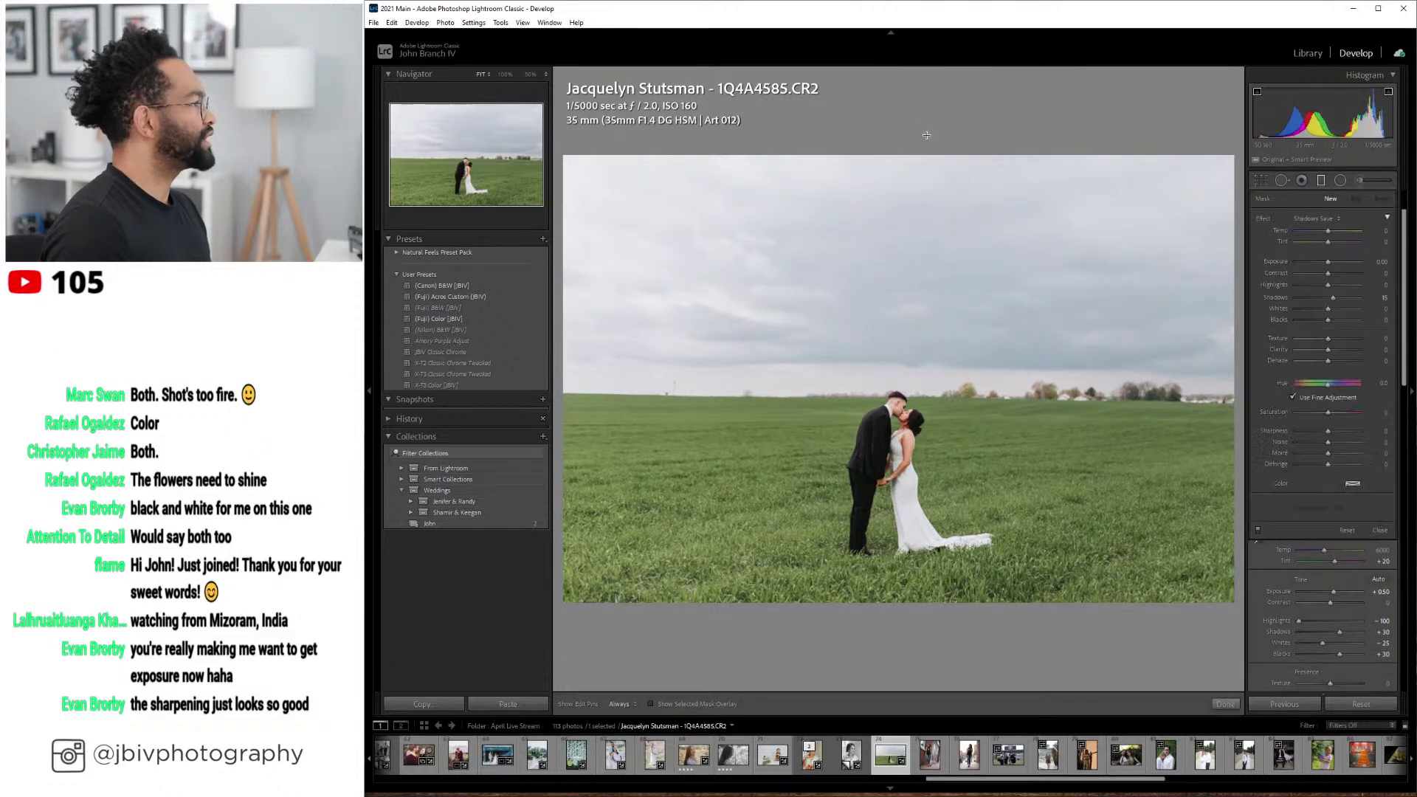
drag(891, 133, 890, 414)
click(1306, 218)
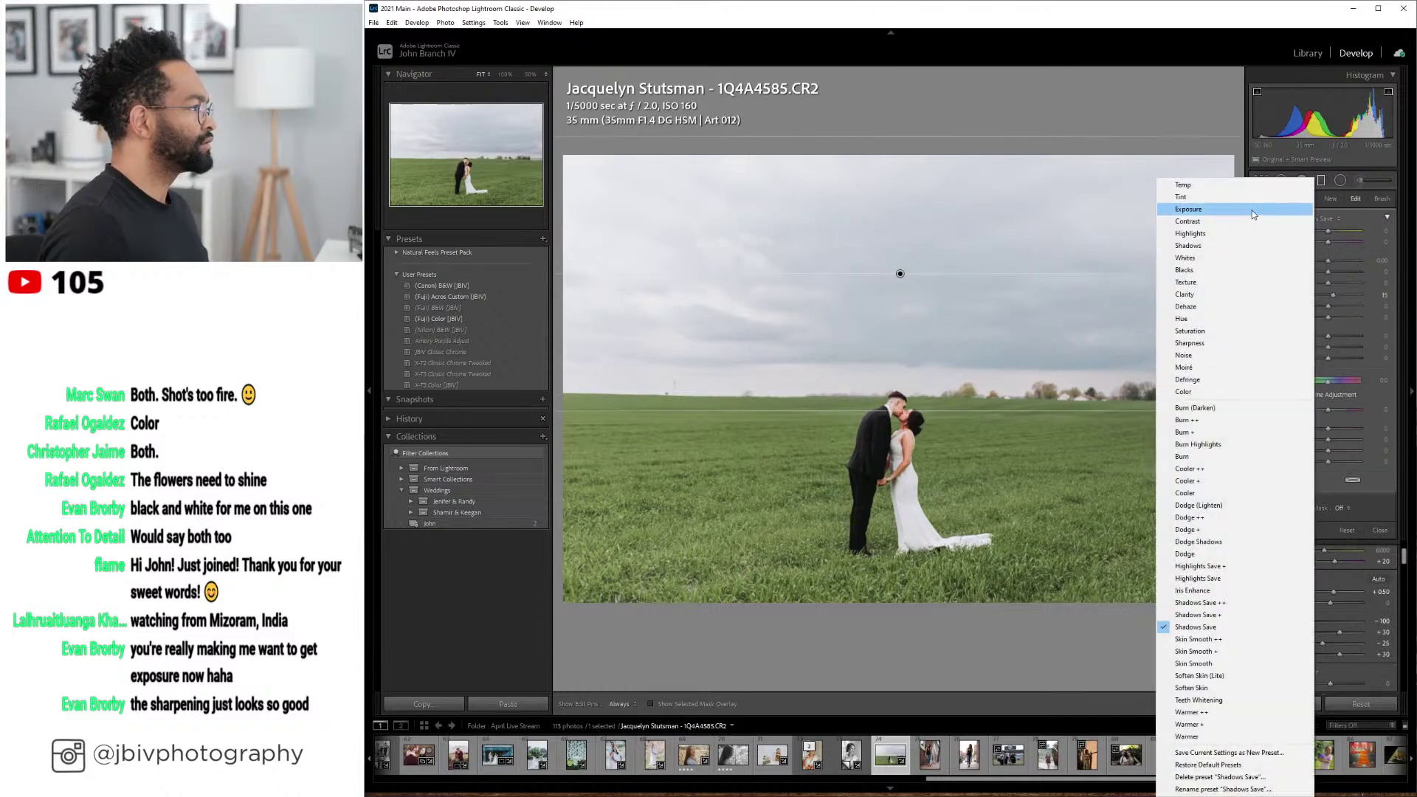
click(1254, 212)
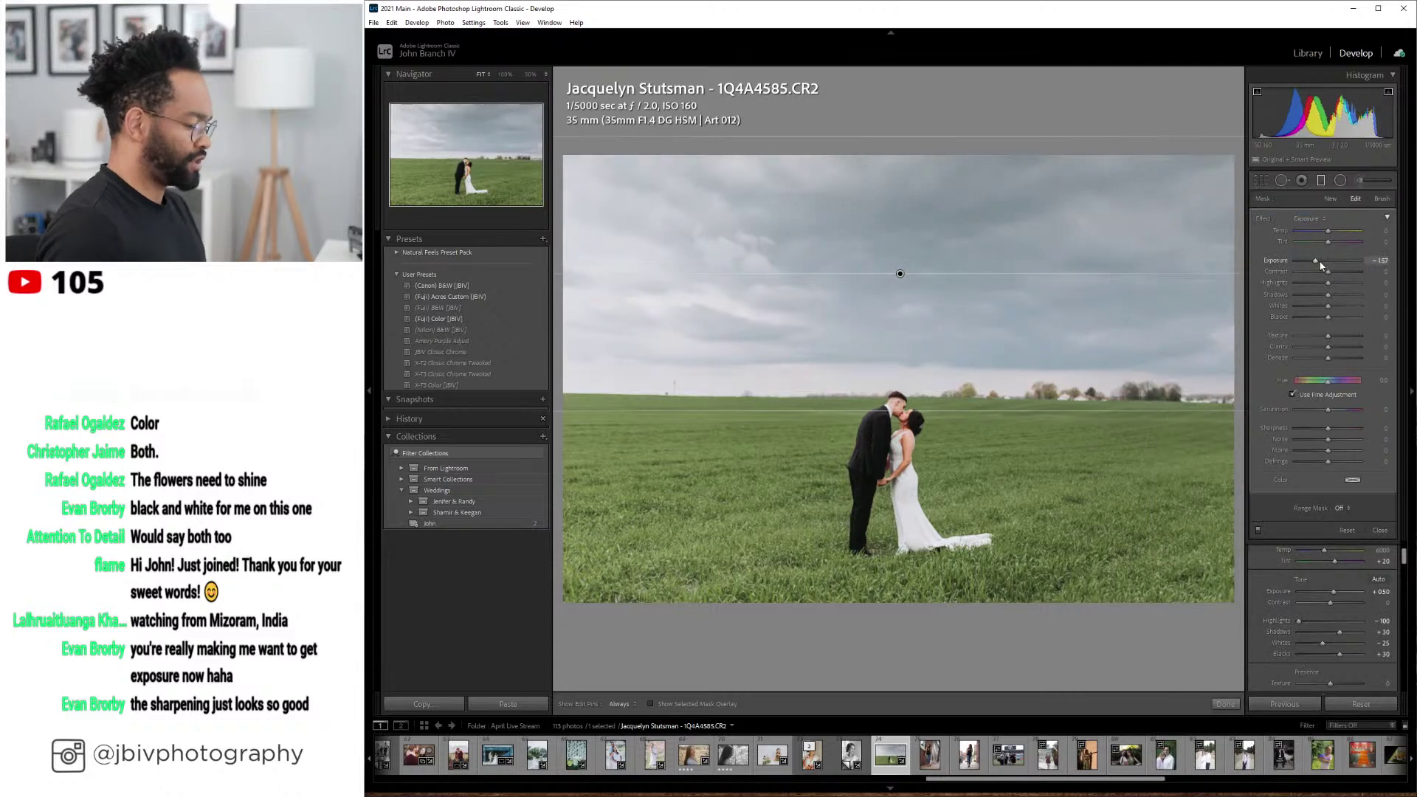
drag(1319, 258, 1319, 265)
drag(901, 411, 901, 548)
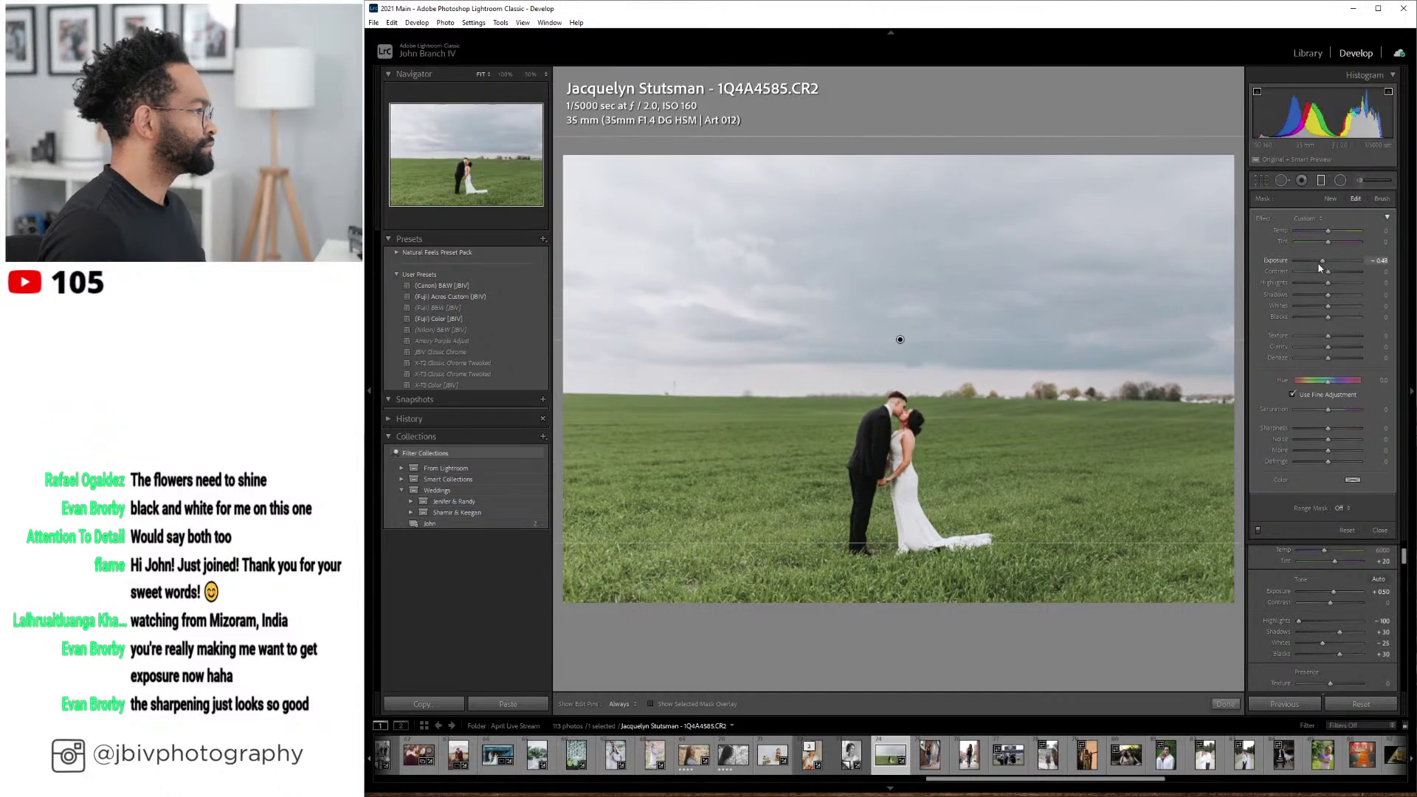
drag(1320, 265, 1312, 265)
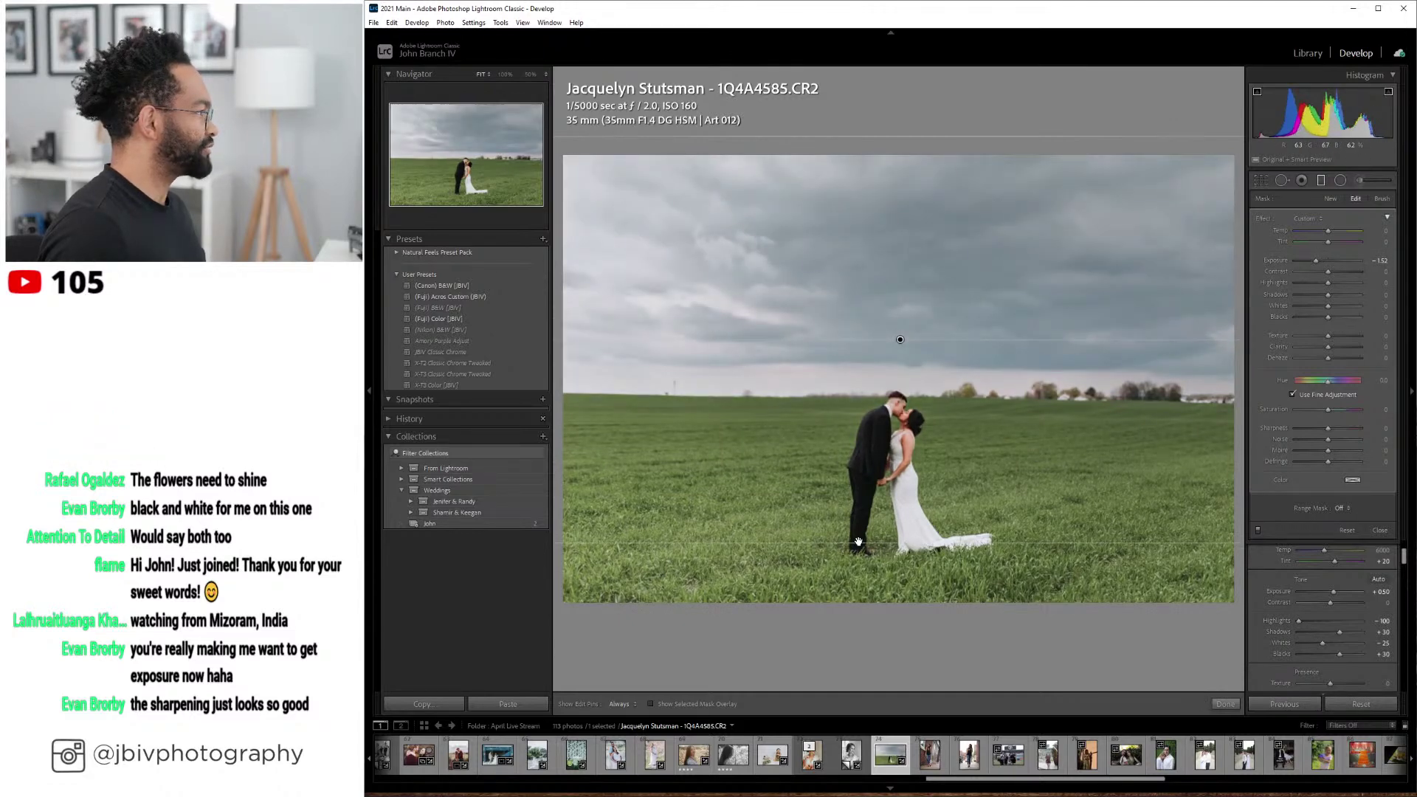
- Pull the graduated filter's lower edge up to the couple's knees and set its exposure to -1.02, reduce highlights, and raise clarity to 24
drag(858, 542, 855, 520)
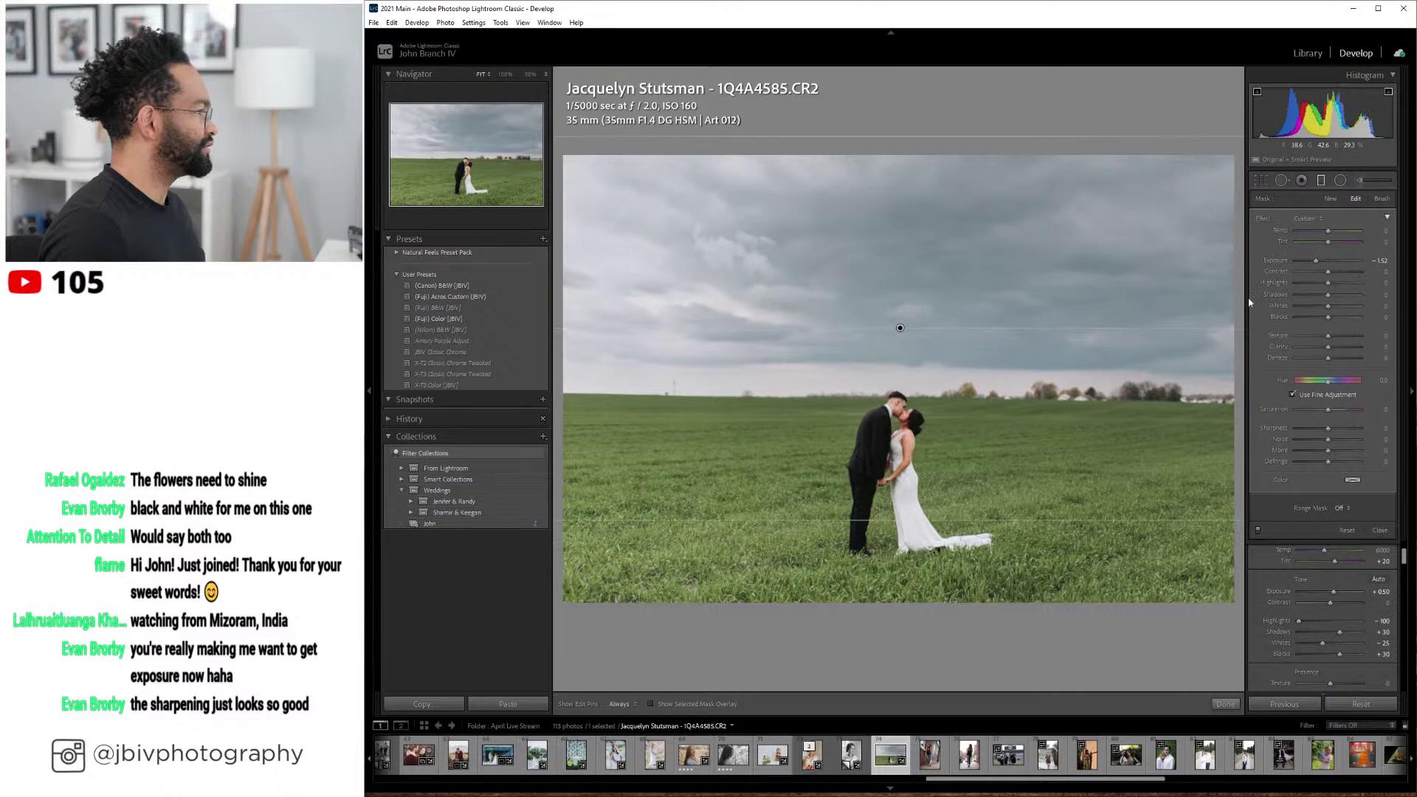
click(1320, 259)
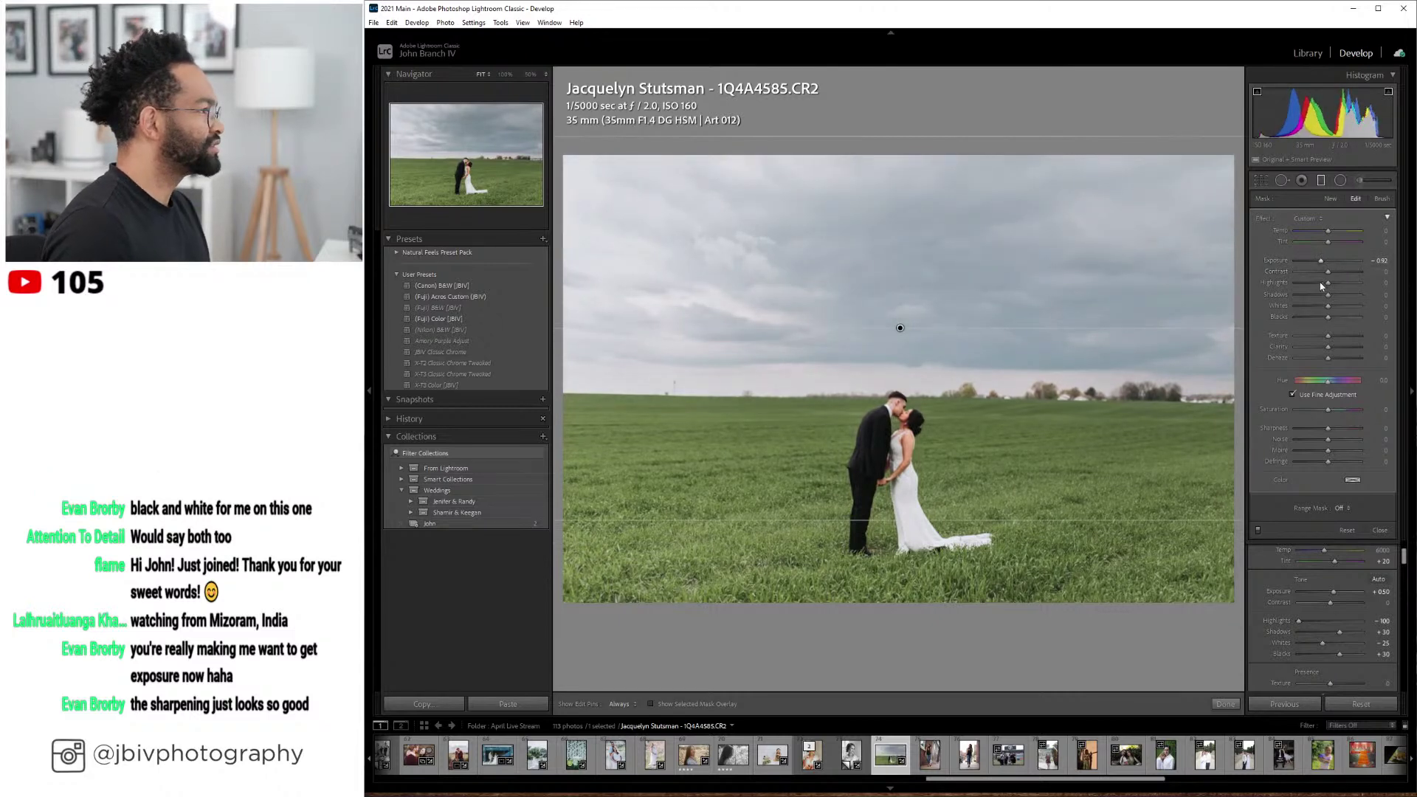
drag(1321, 286, 1319, 285)
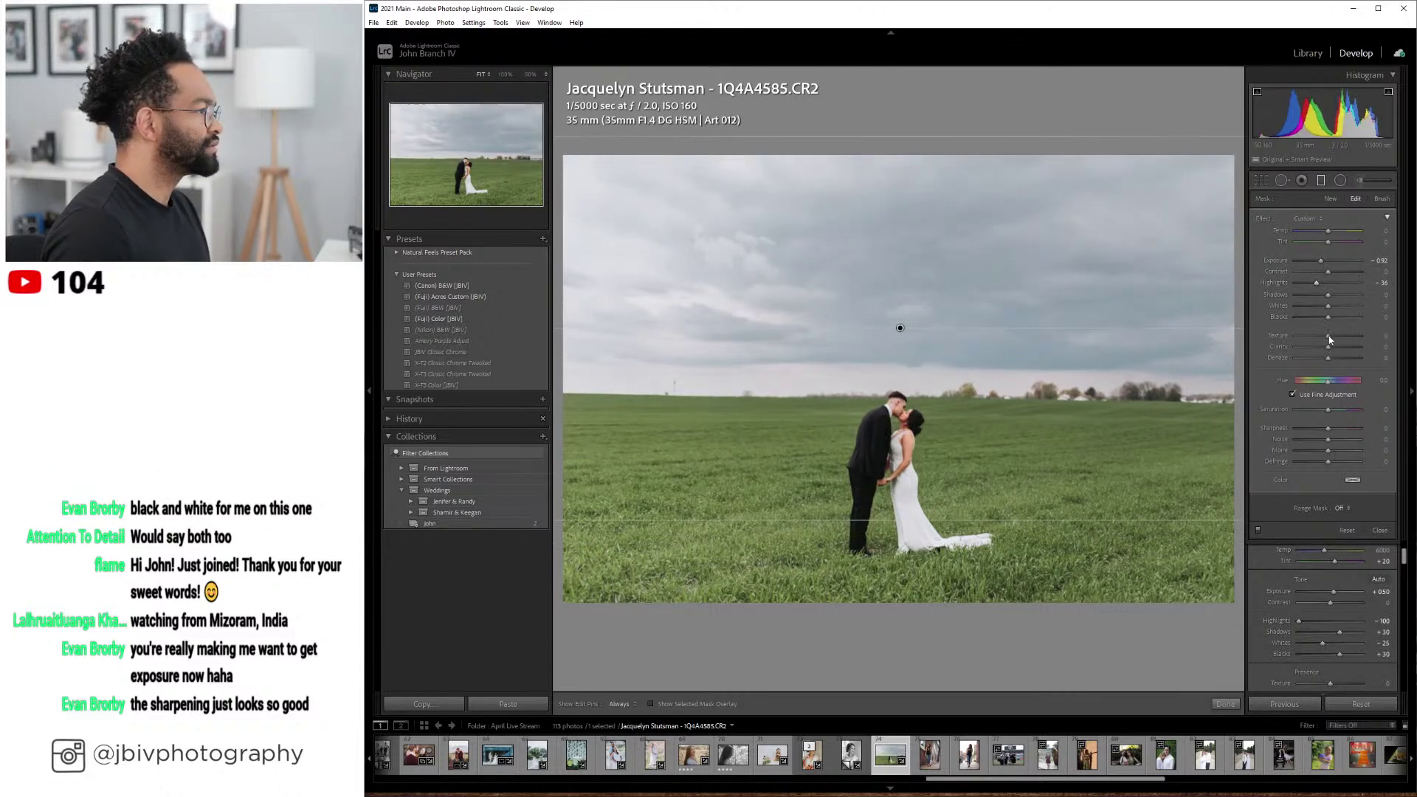
drag(1328, 346, 1337, 346)
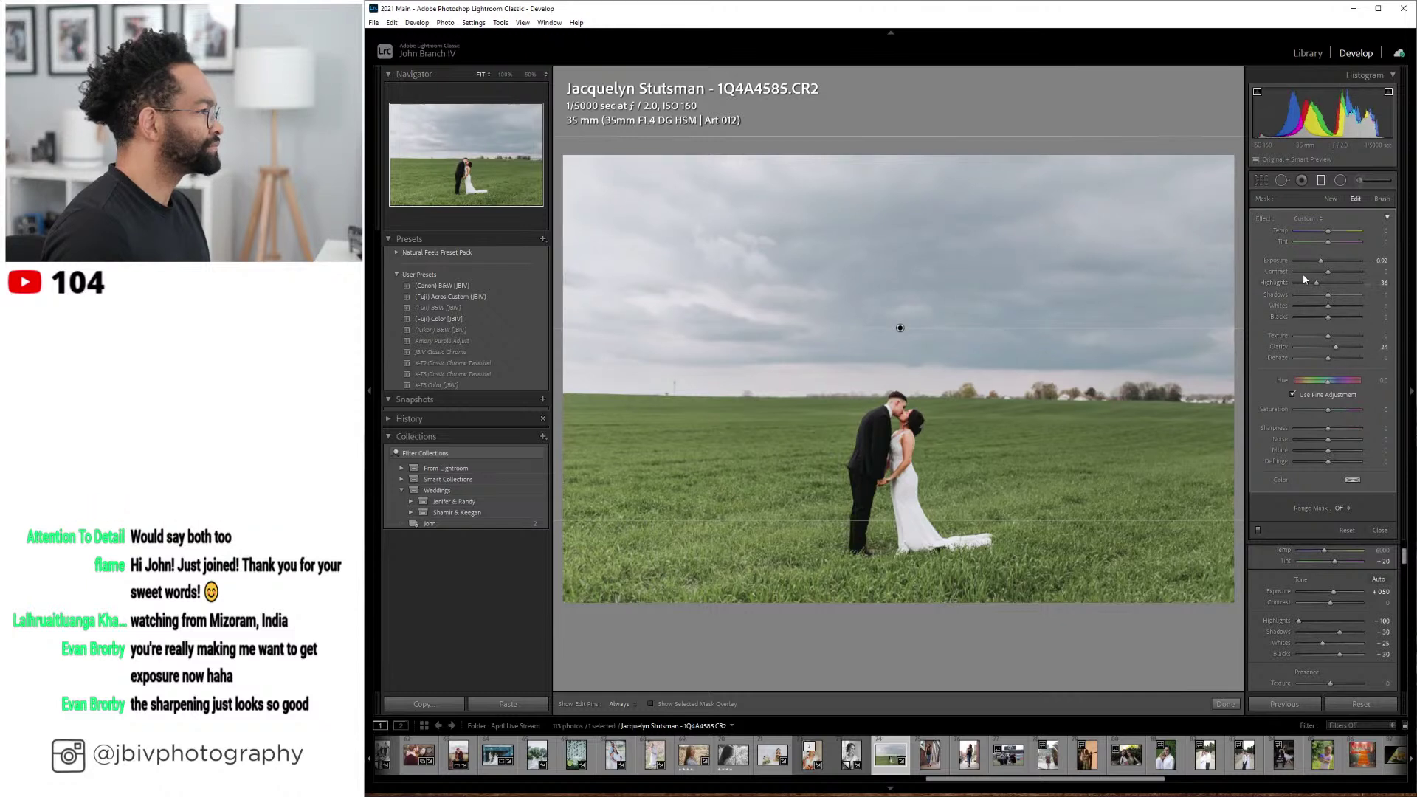
drag(1320, 261, 1318, 262)
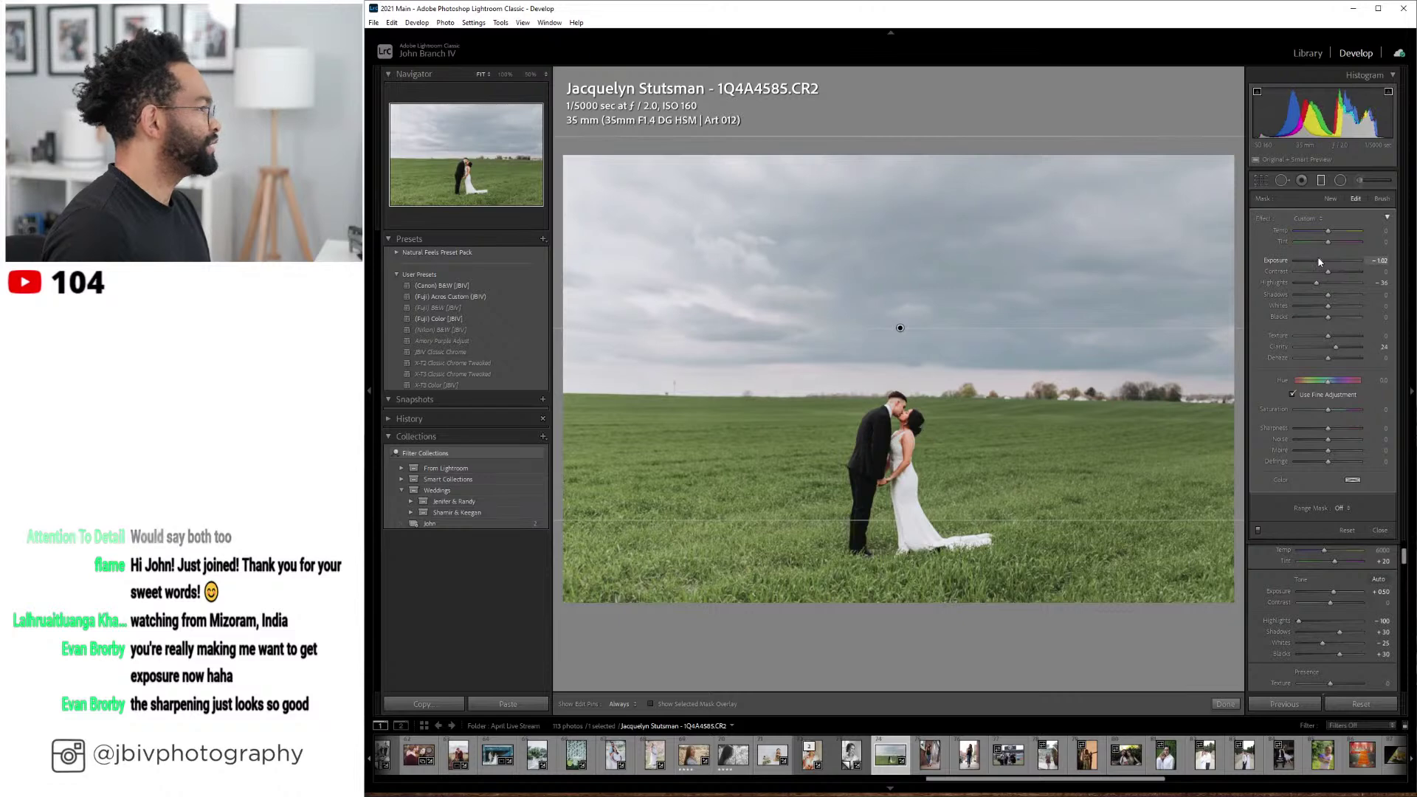
click(1322, 182)
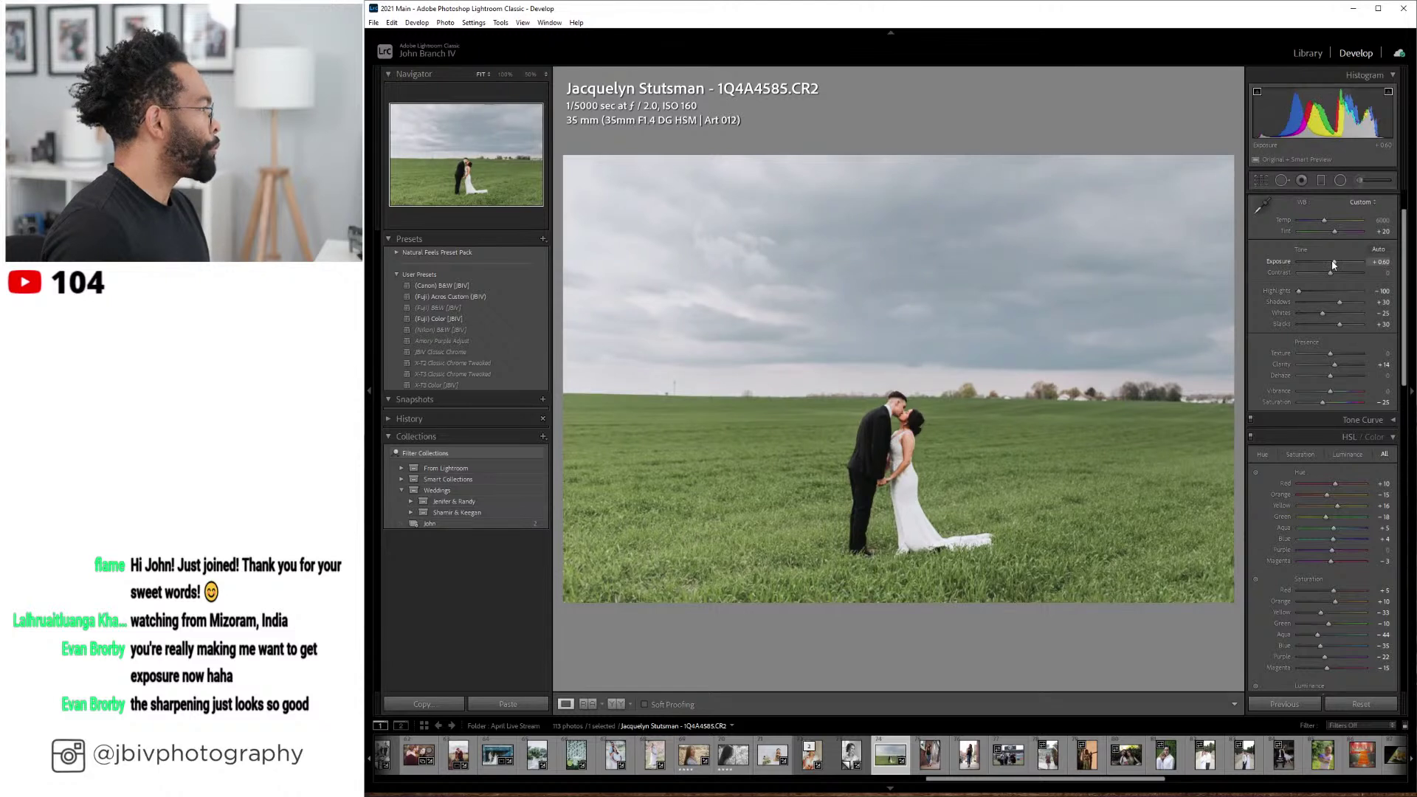
- Compare the couple photo side by side with its unedited version and set its exposure to +0.50
click(617, 704)
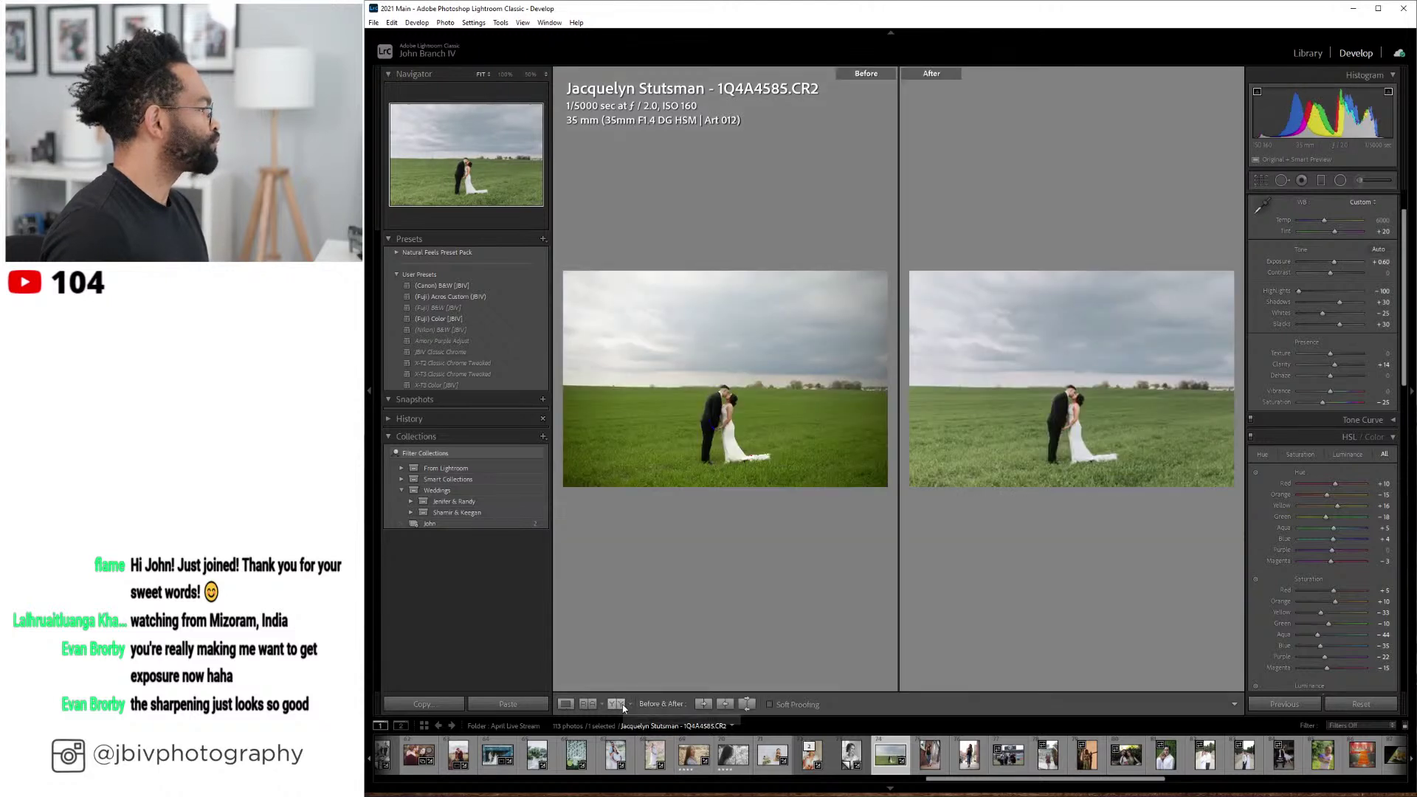
drag(1334, 262, 1331, 261)
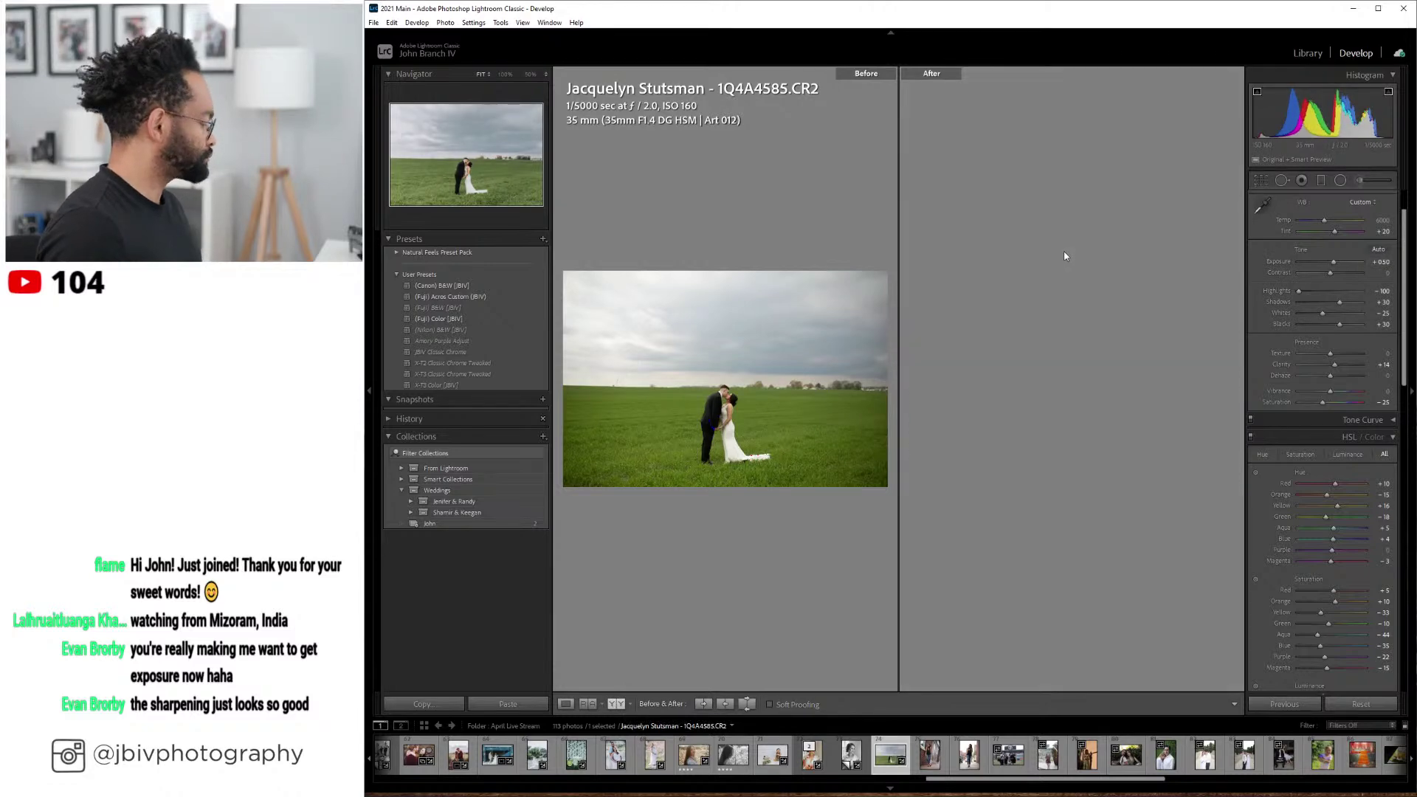
key(Tab)
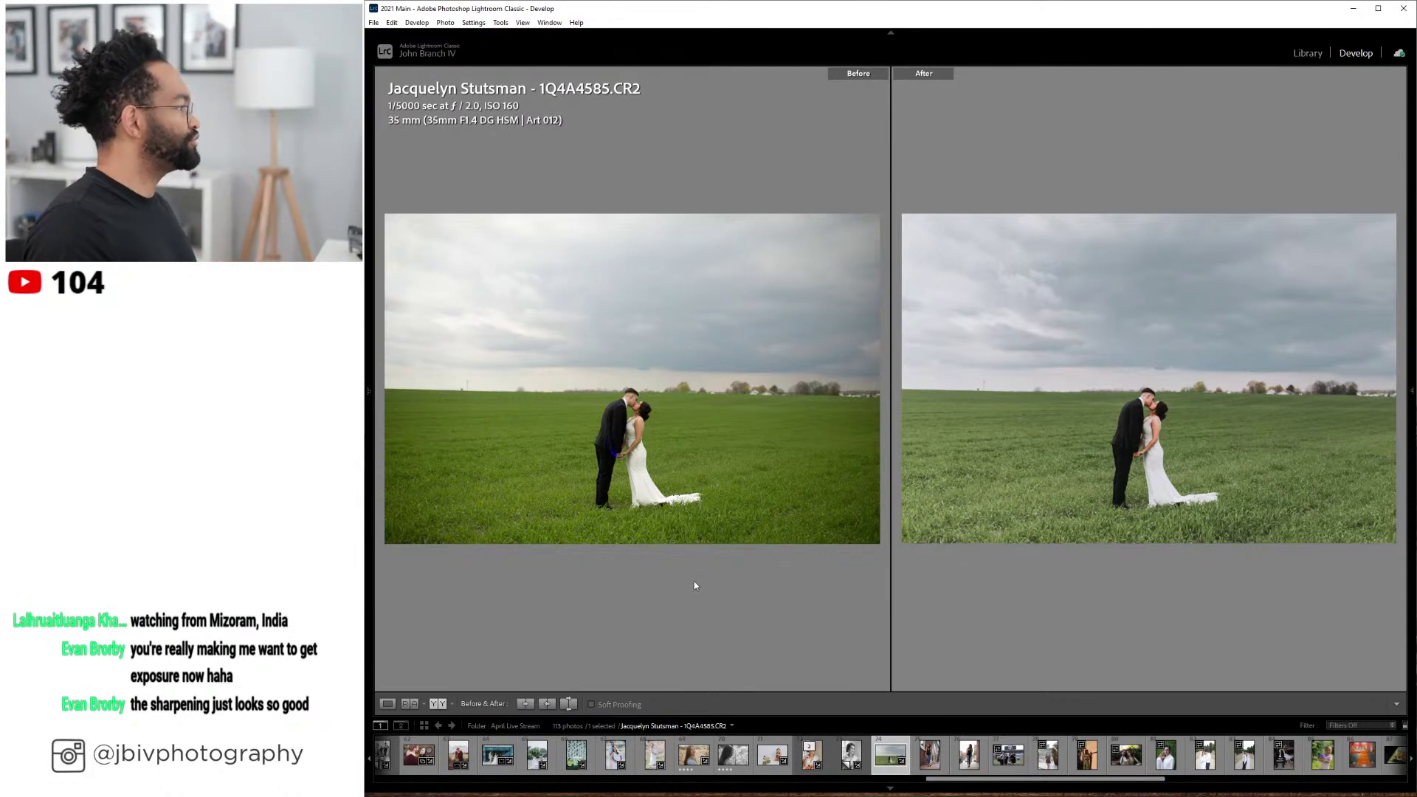
key(ctrl+shift+v)
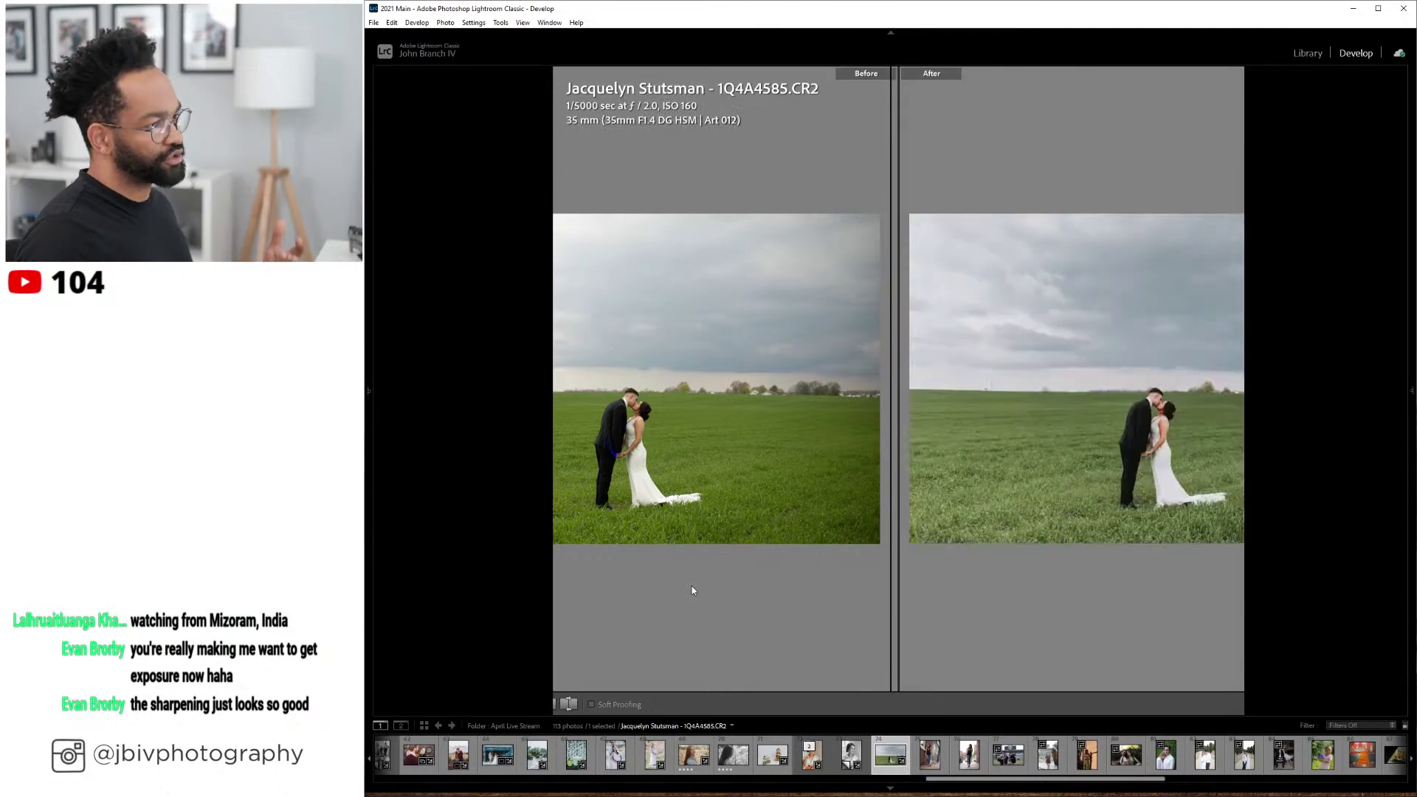
key(Tab)
click(566, 705)
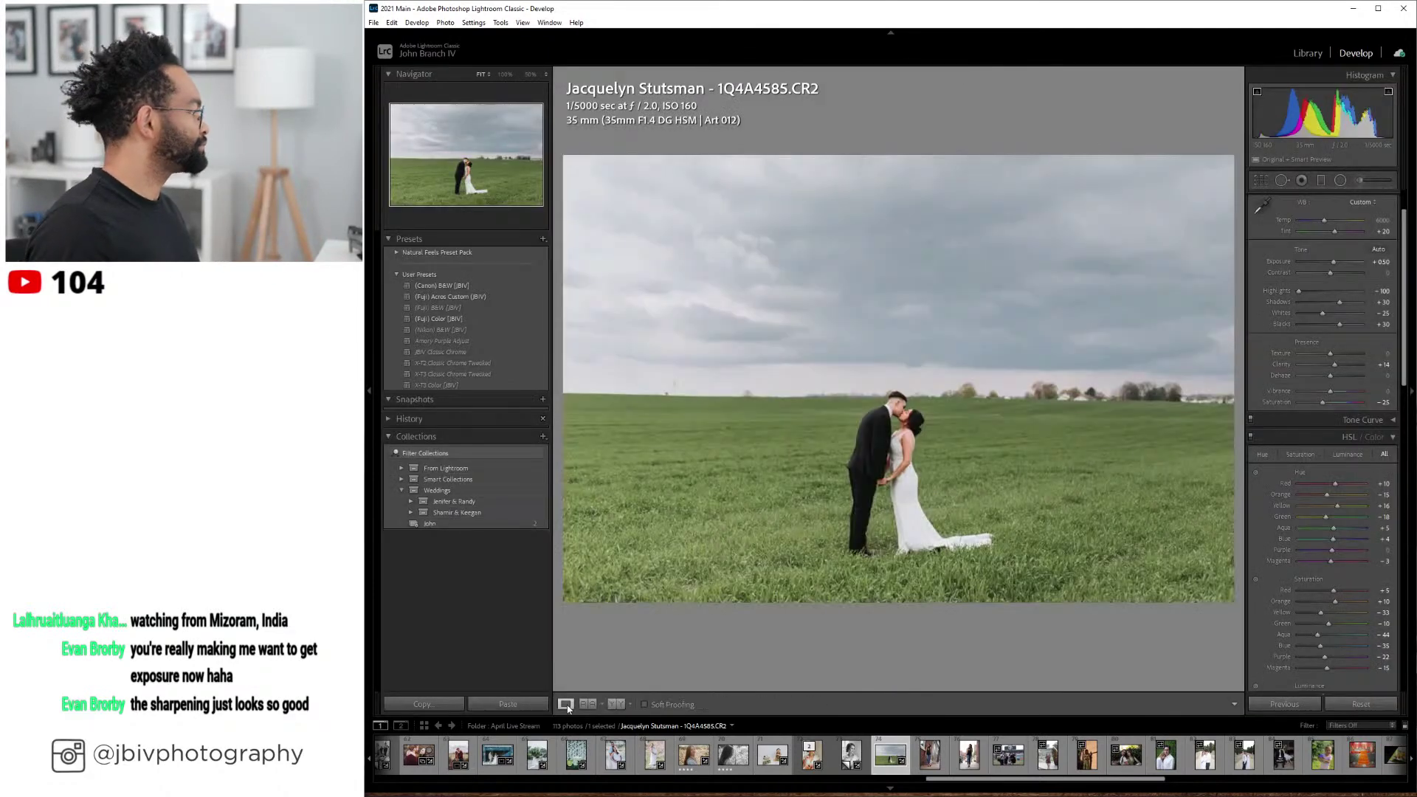
- Open the next photo, the woman leaning against the brick wall, and apply the Level Upright correction
key(Right)
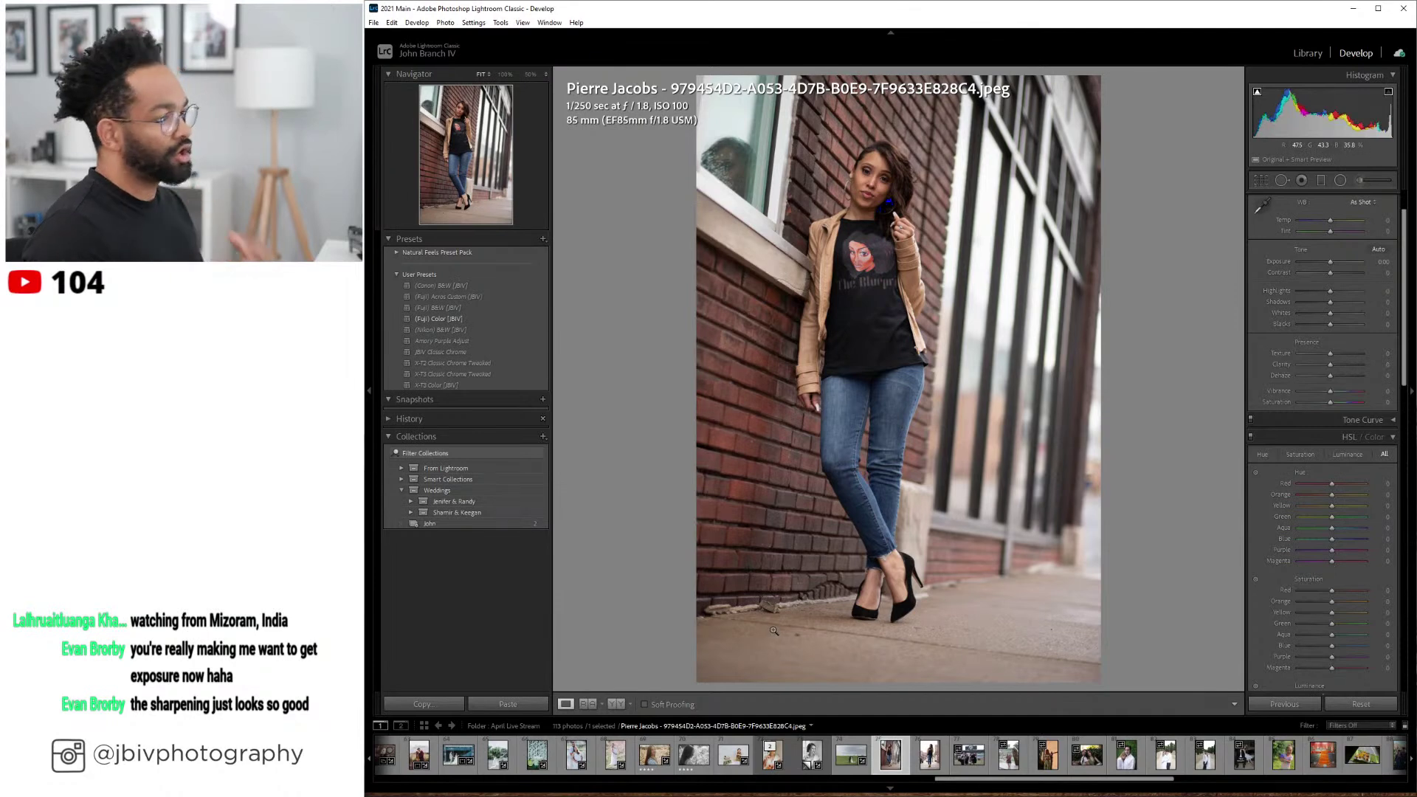
scroll(1277, 565, down, 5)
scroll(1277, 565, down, 5)
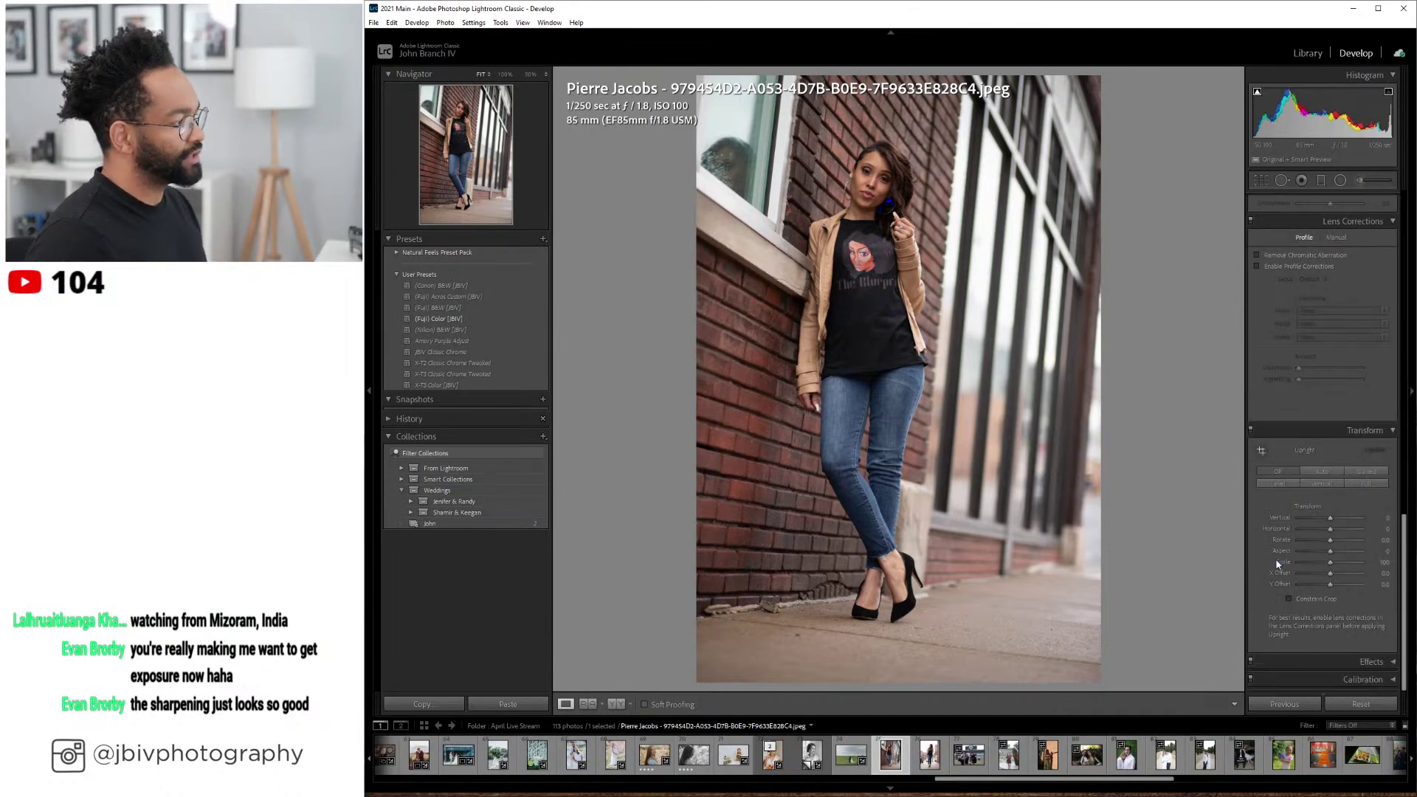
click(1278, 484)
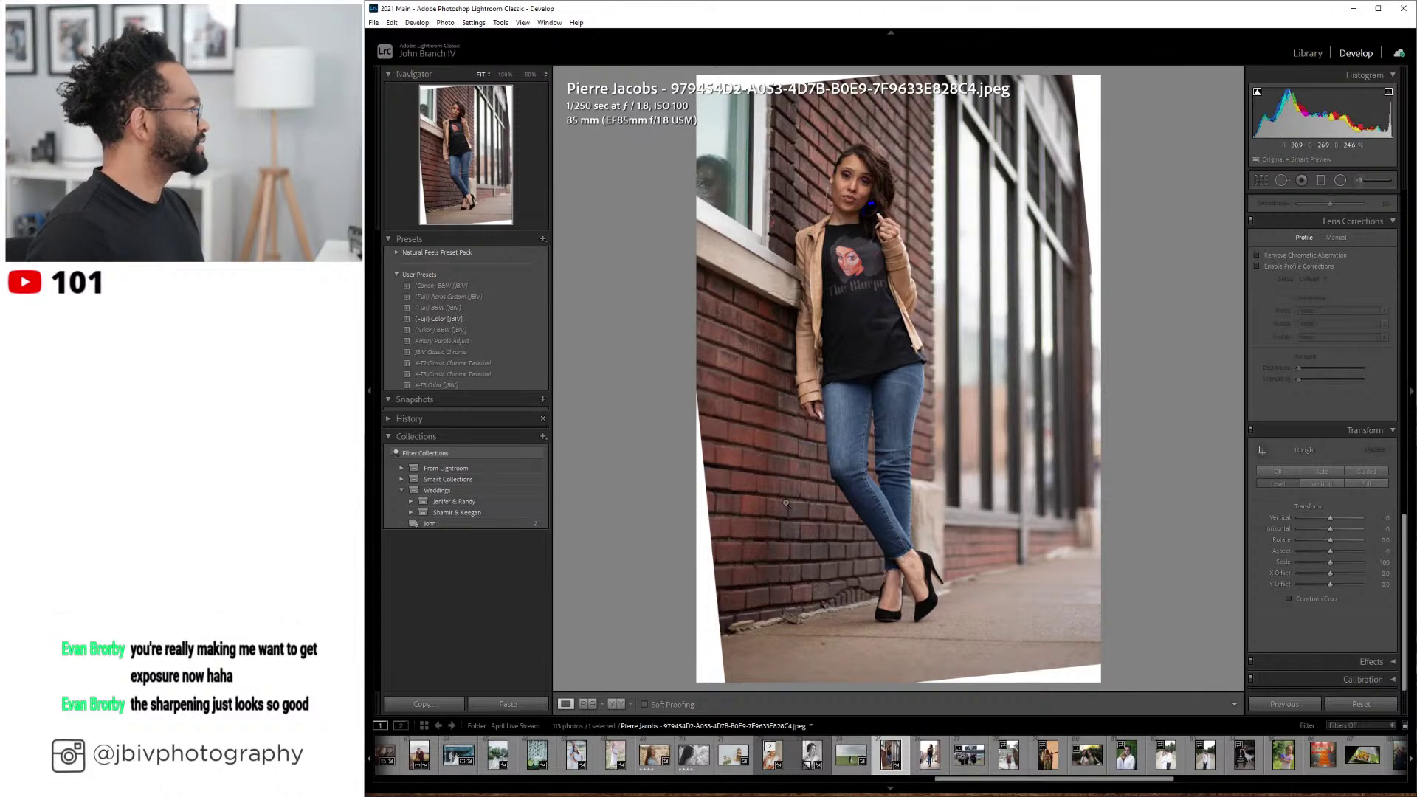
- Try constraining the crop of the brick wall portrait and extending the crop frame past the photo's lower edge
click(1289, 598)
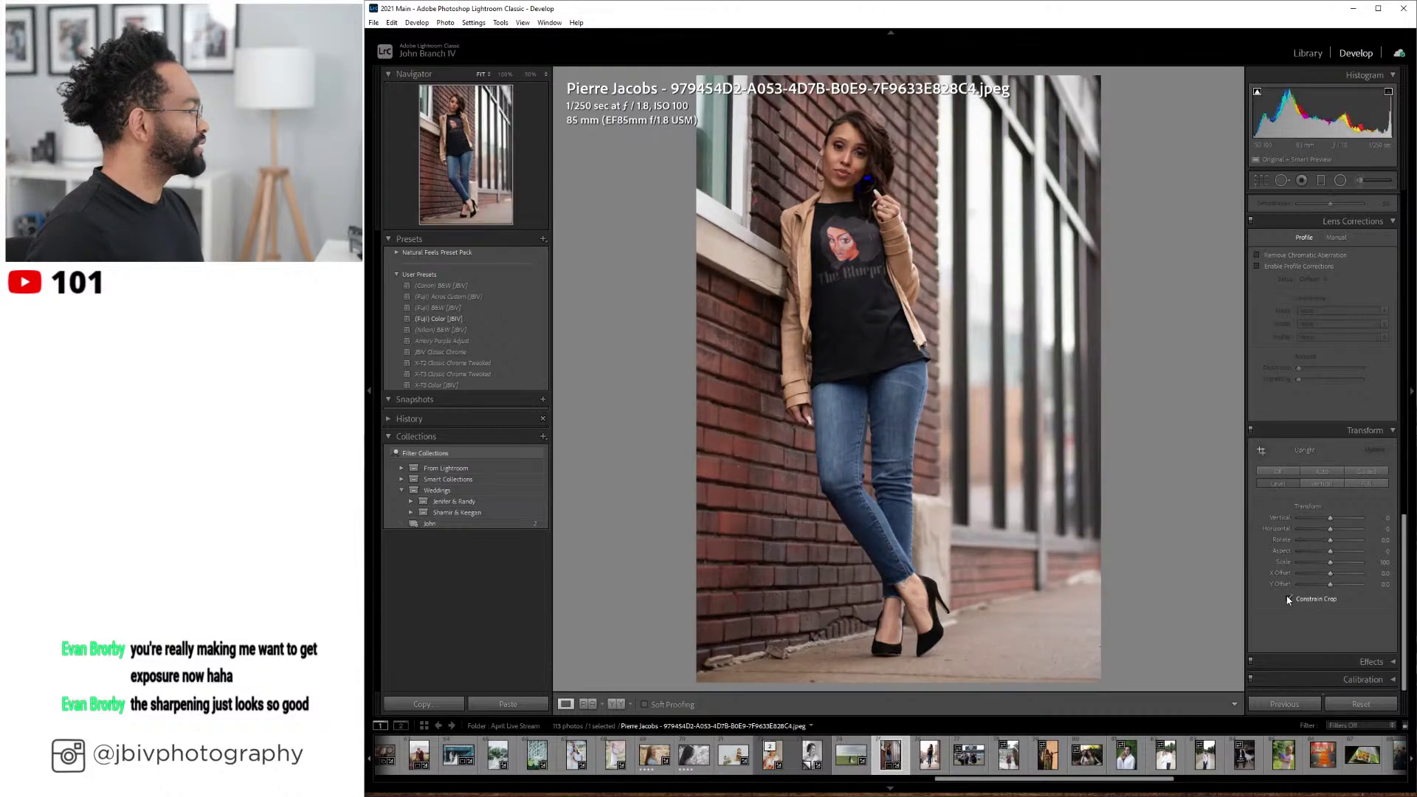
click(1289, 599)
click(1260, 180)
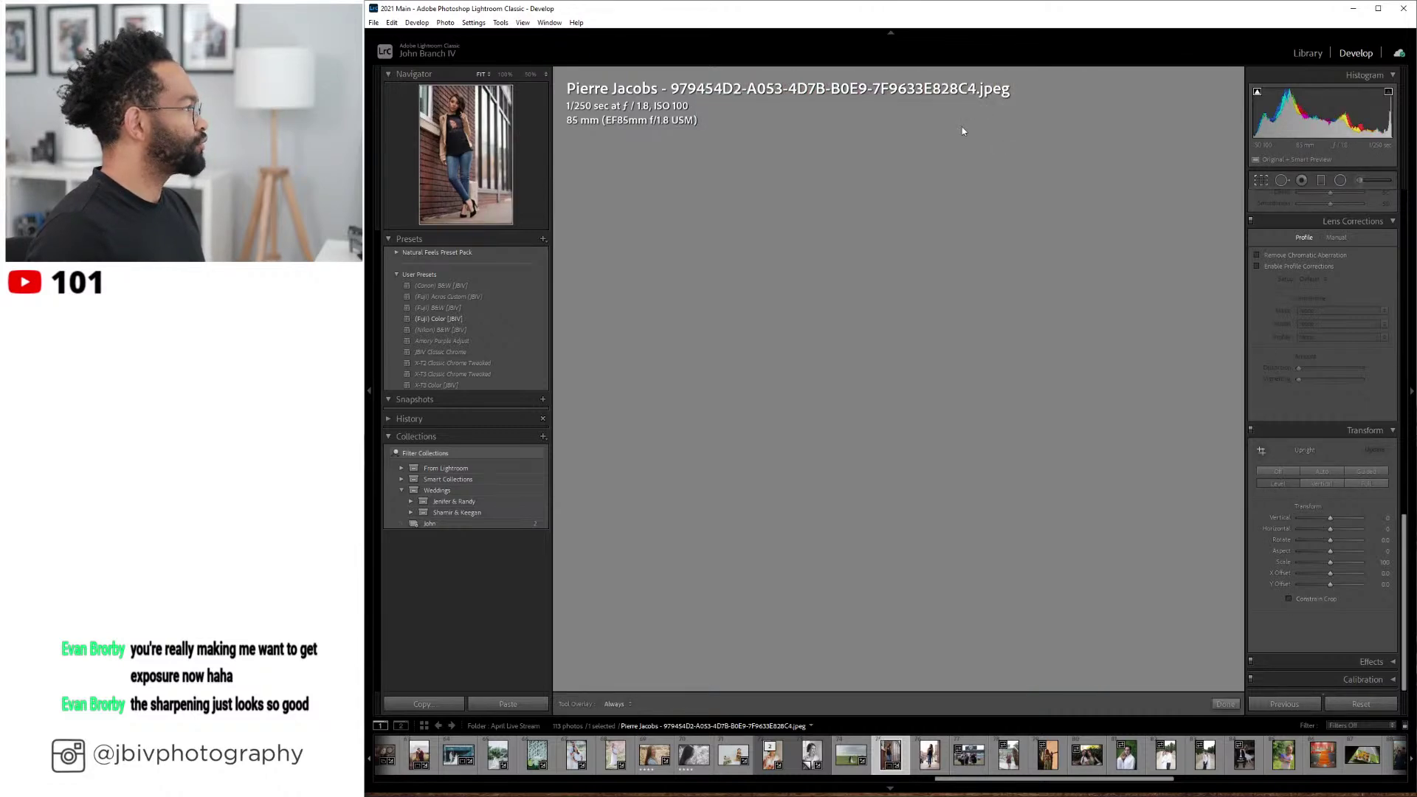
drag(898, 659, 896, 727)
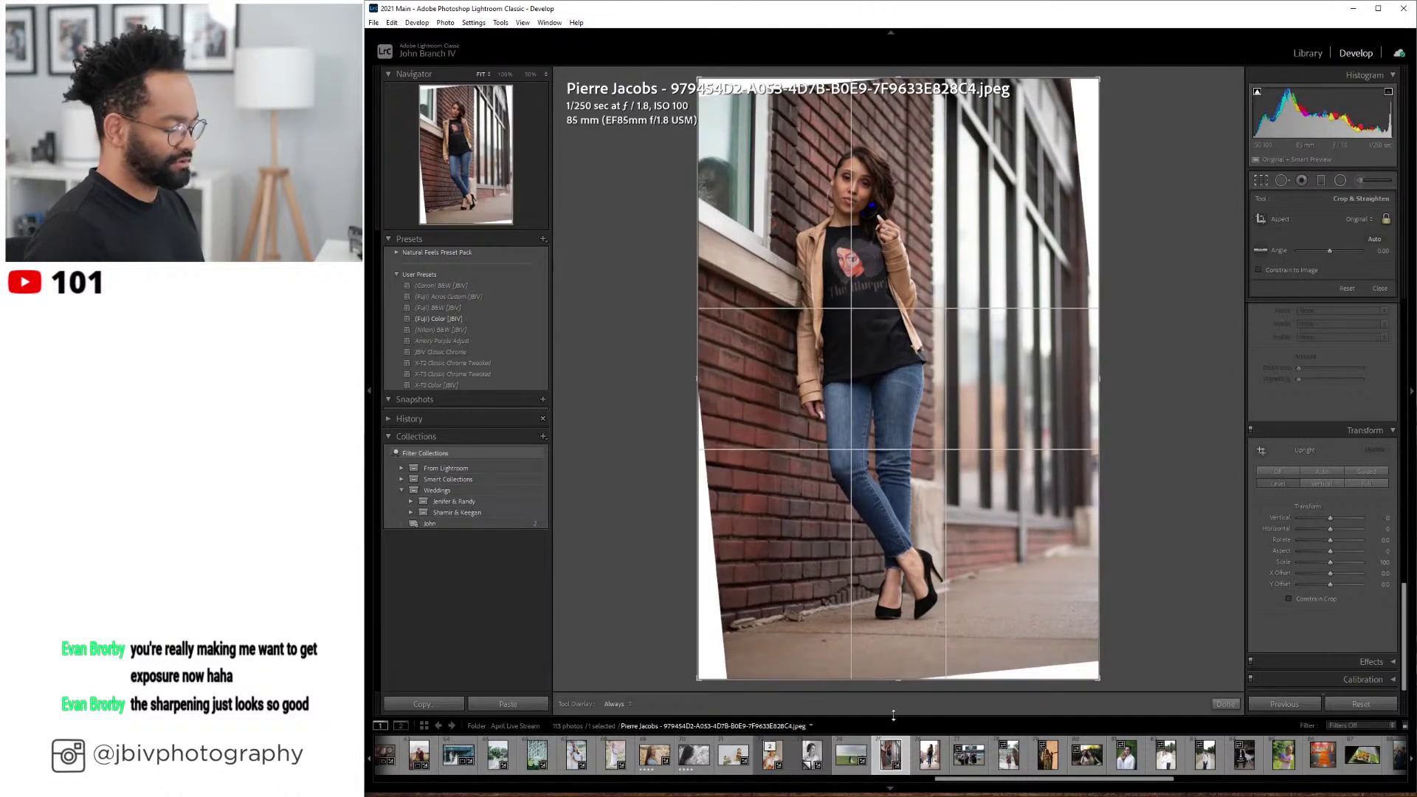
key(Return)
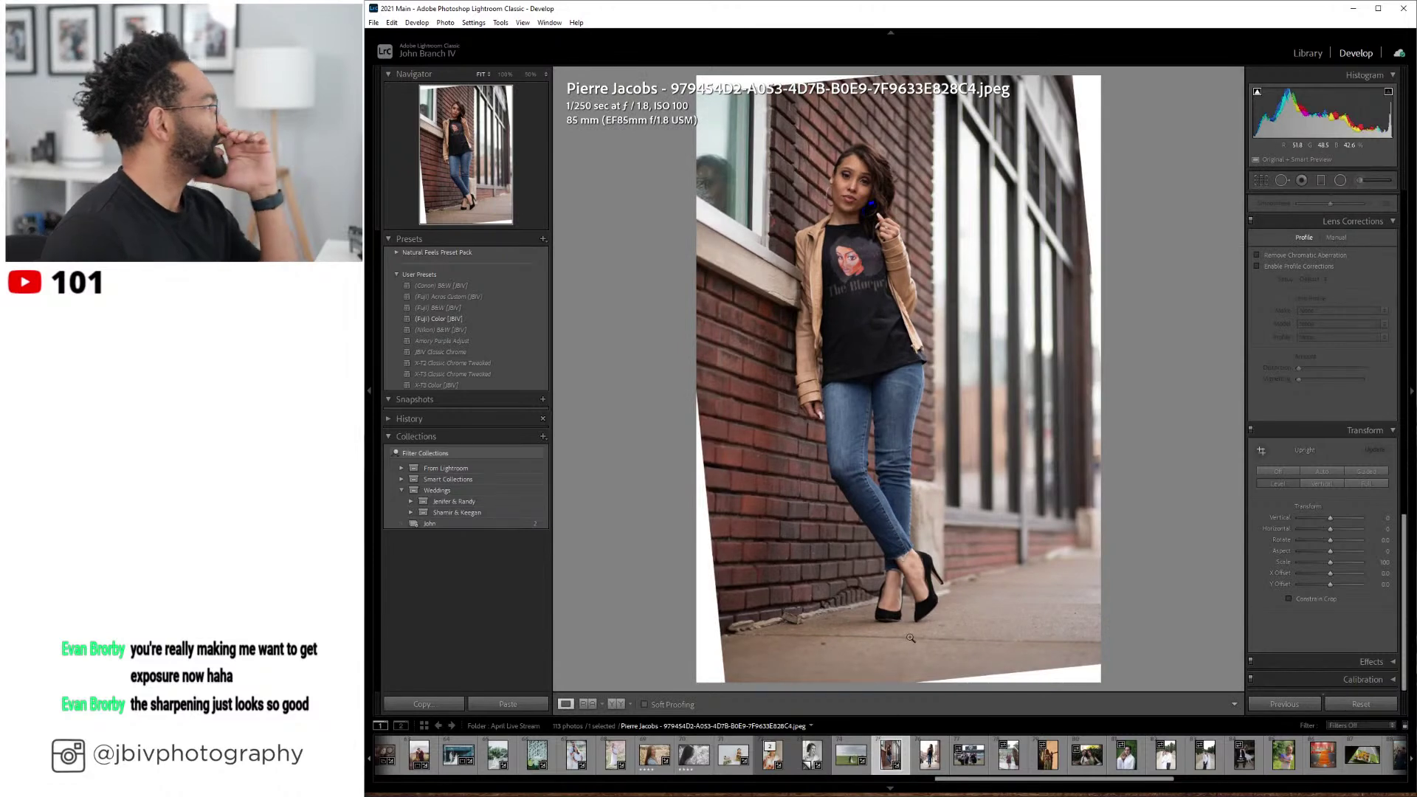
- Apply the (Fuji) Color [JBIV] preset to the brick wall portrait and set the orange saturation to -10
click(476, 319)
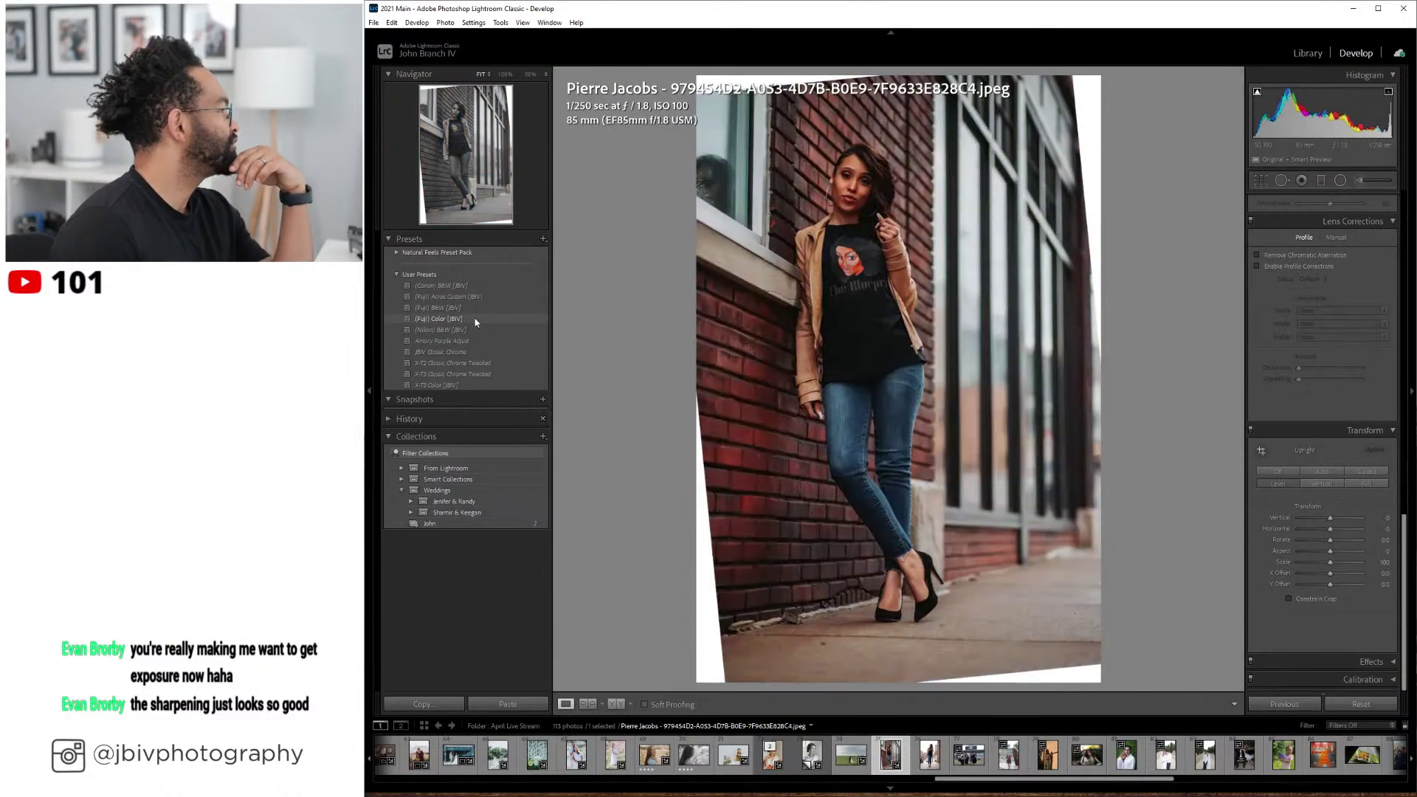
click(476, 320)
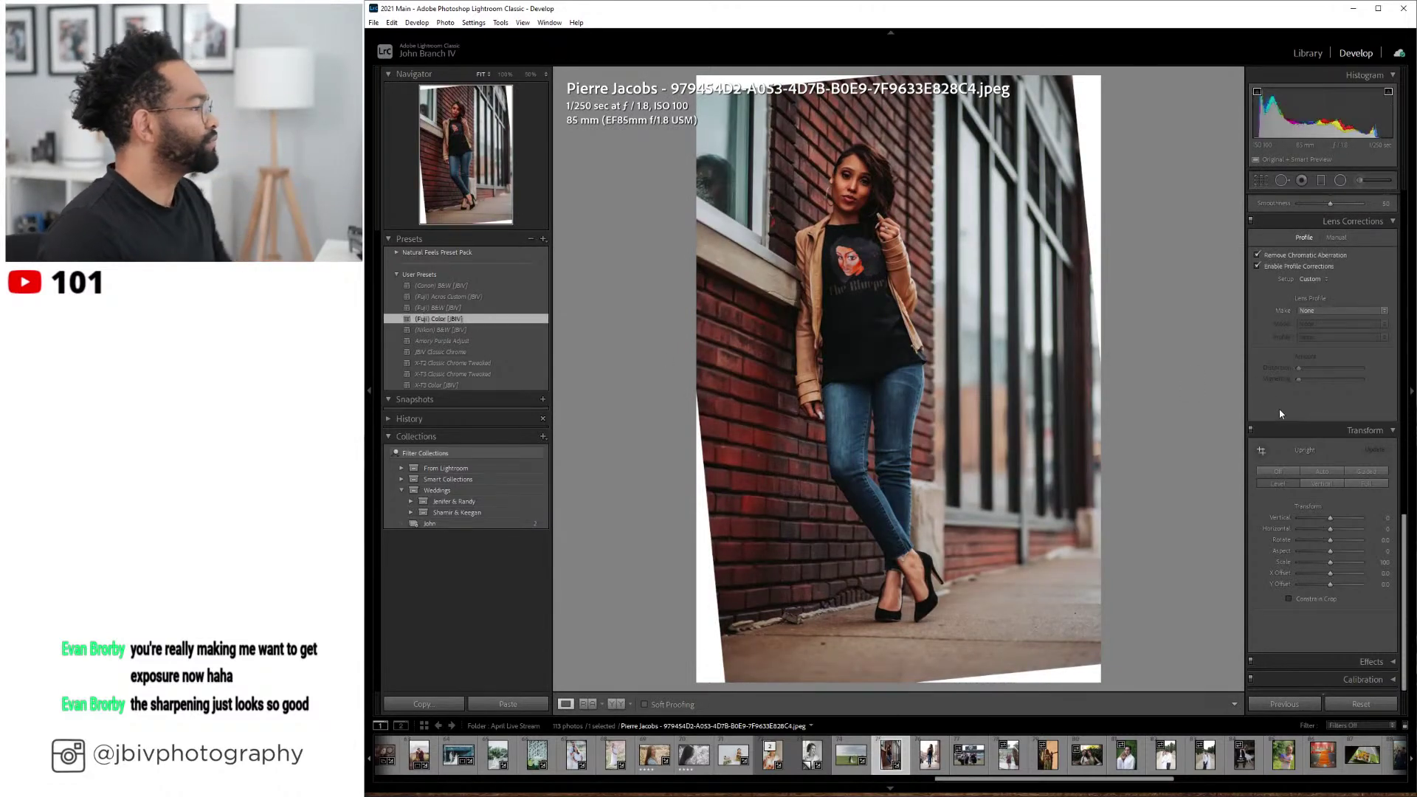
scroll(1282, 413, up, 5)
scroll(1282, 414, up, 3)
scroll(1339, 283, down, 1)
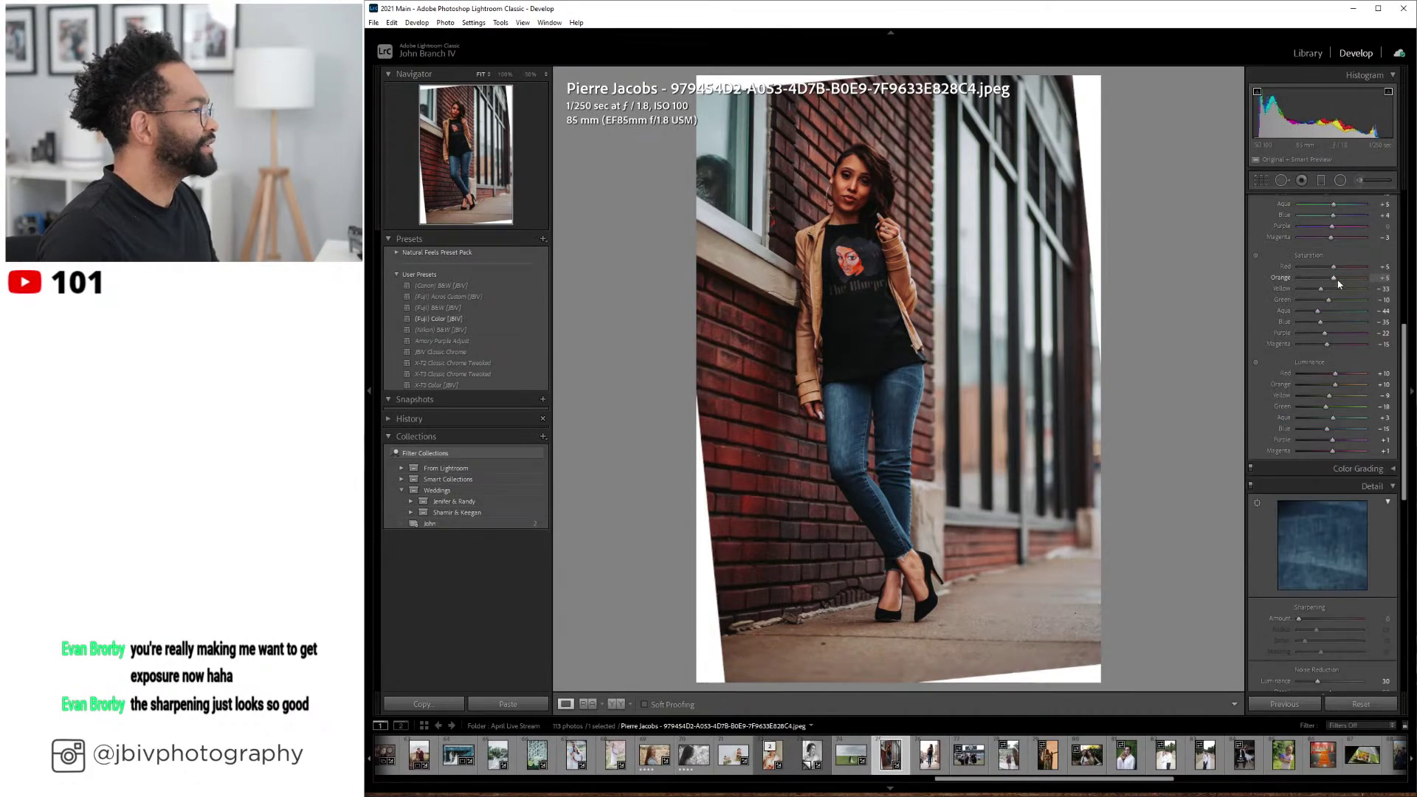
scroll(1339, 284, up, 5)
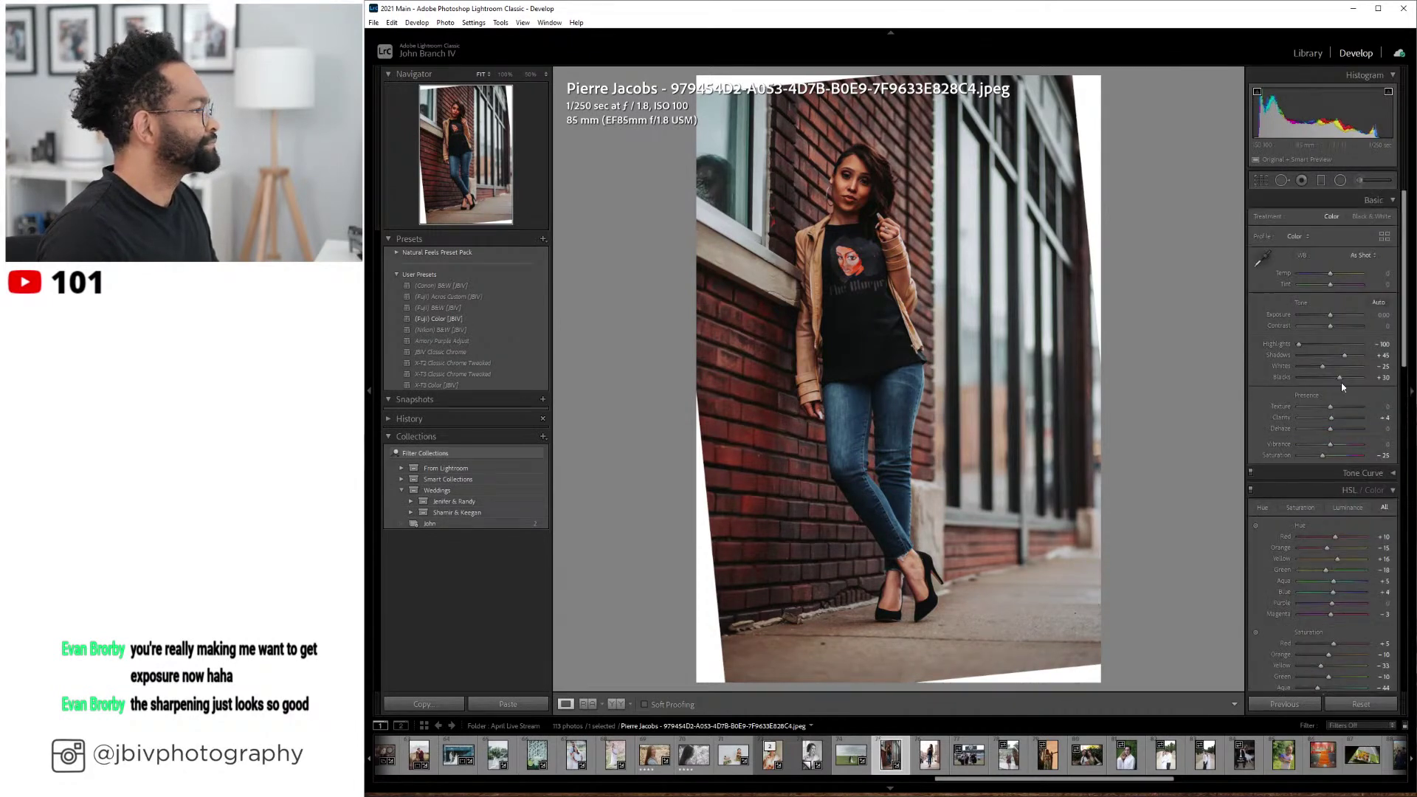
- Set the brick wall portrait's clarity to +9 and exposure to +0.80
scroll(1341, 418, up, 3)
scroll(1342, 318, up, 5)
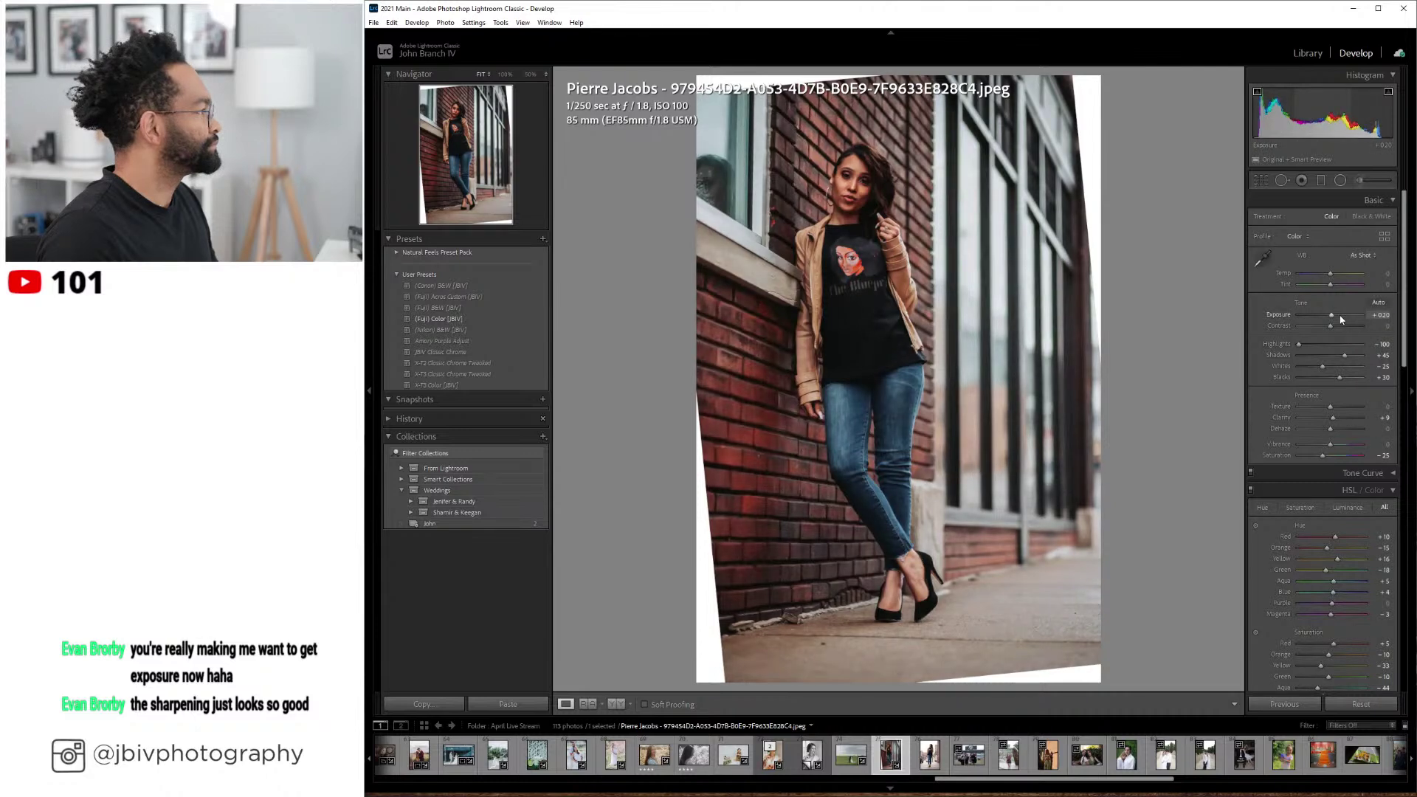
scroll(1341, 319, up, 2)
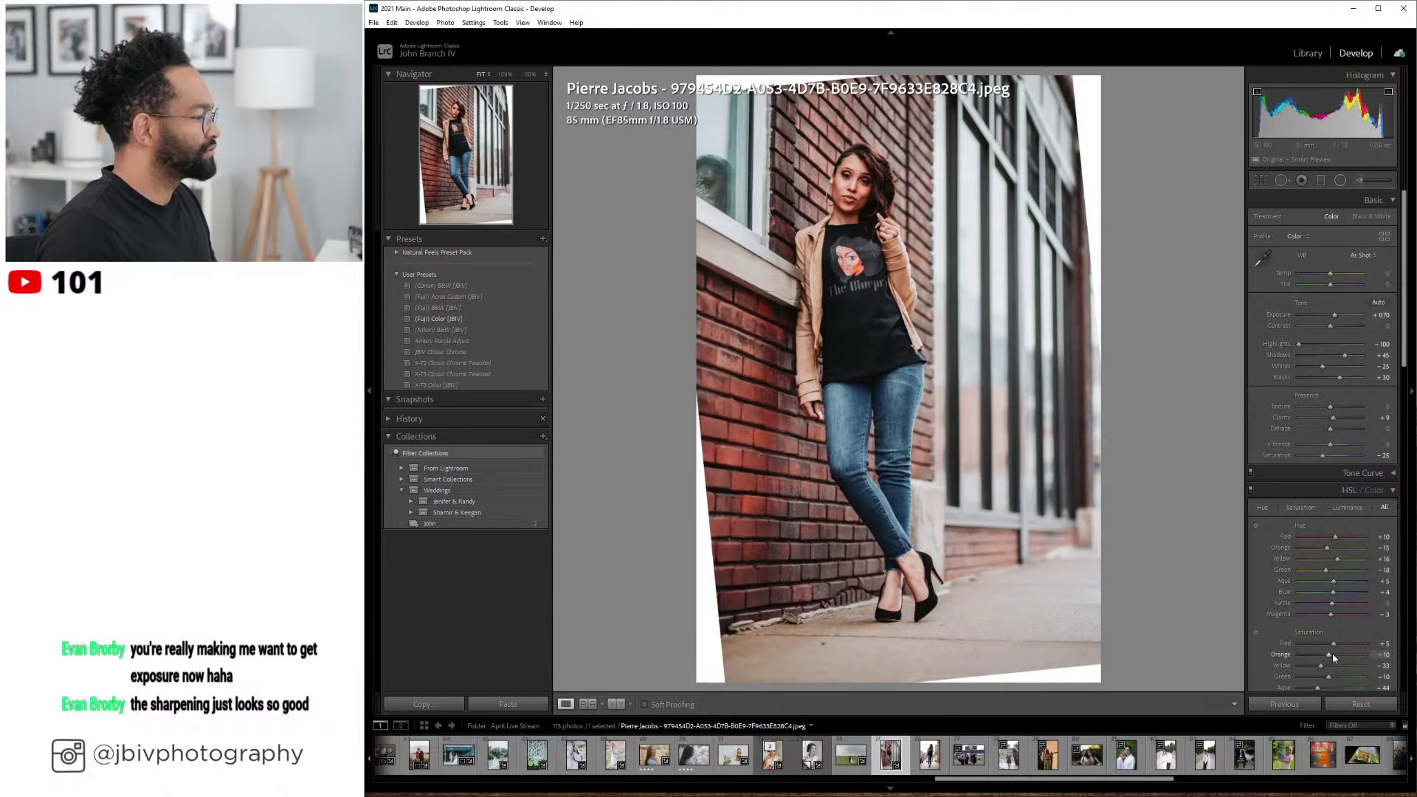
scroll(1331, 653, down, 2)
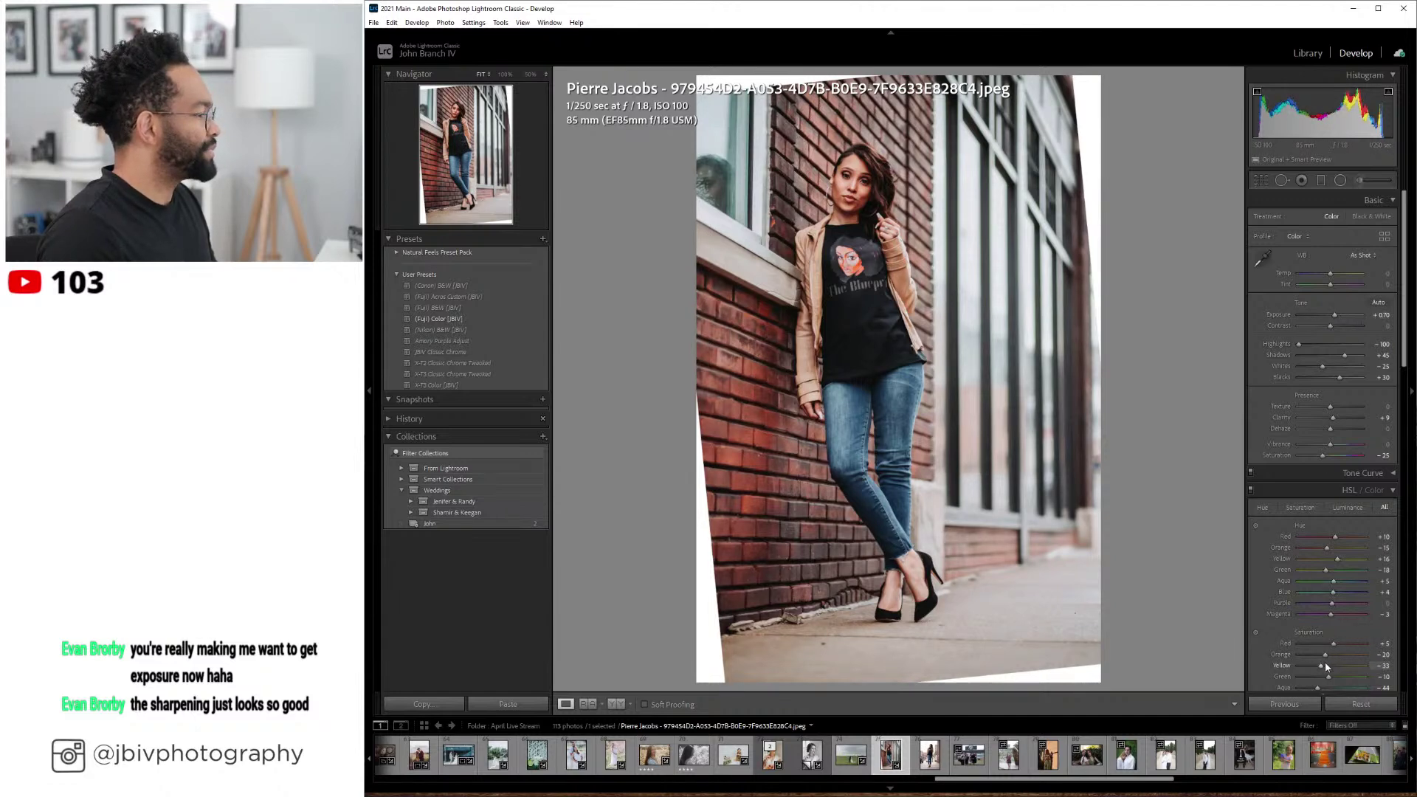
scroll(1328, 655, up, 1)
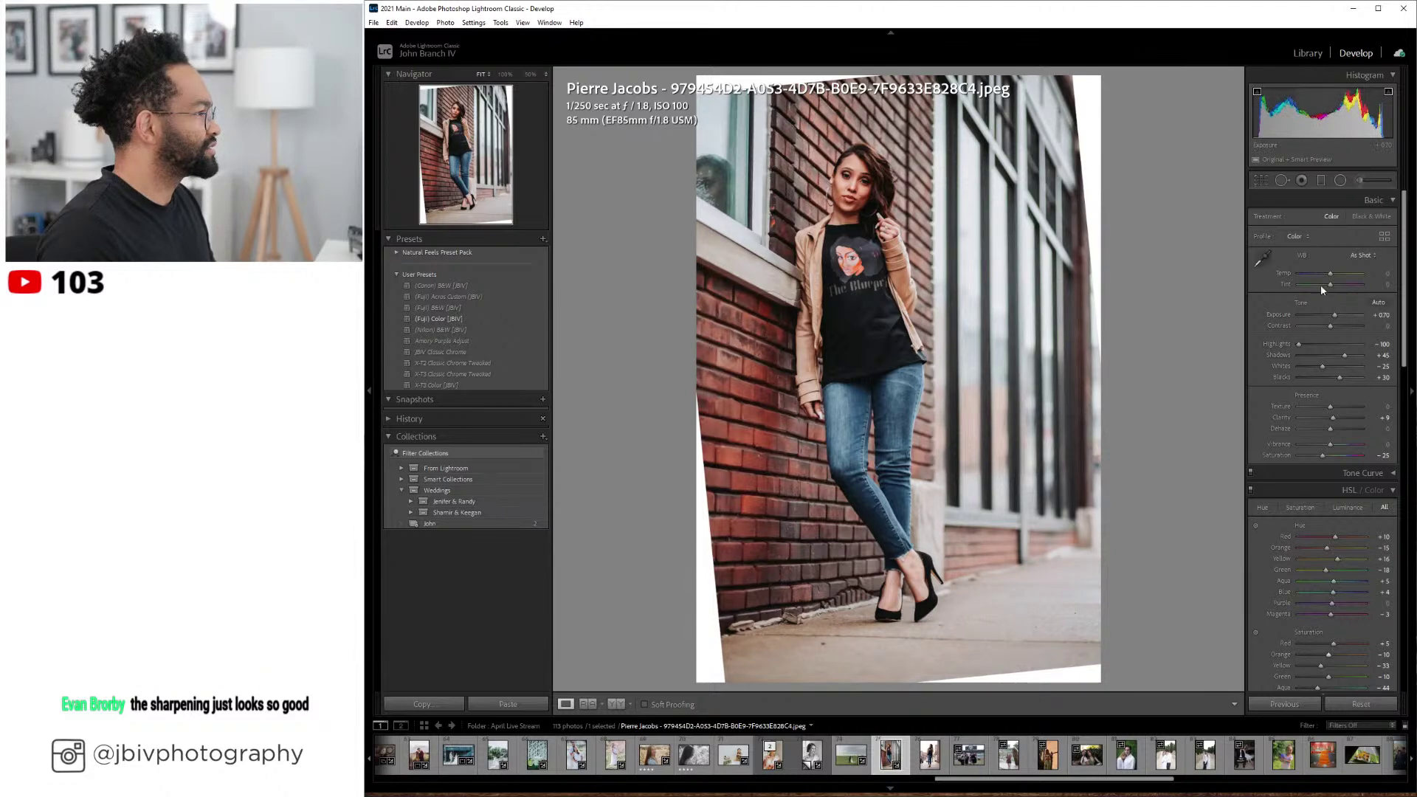
scroll(1327, 276, down, 1)
scroll(1327, 279, up, 1)
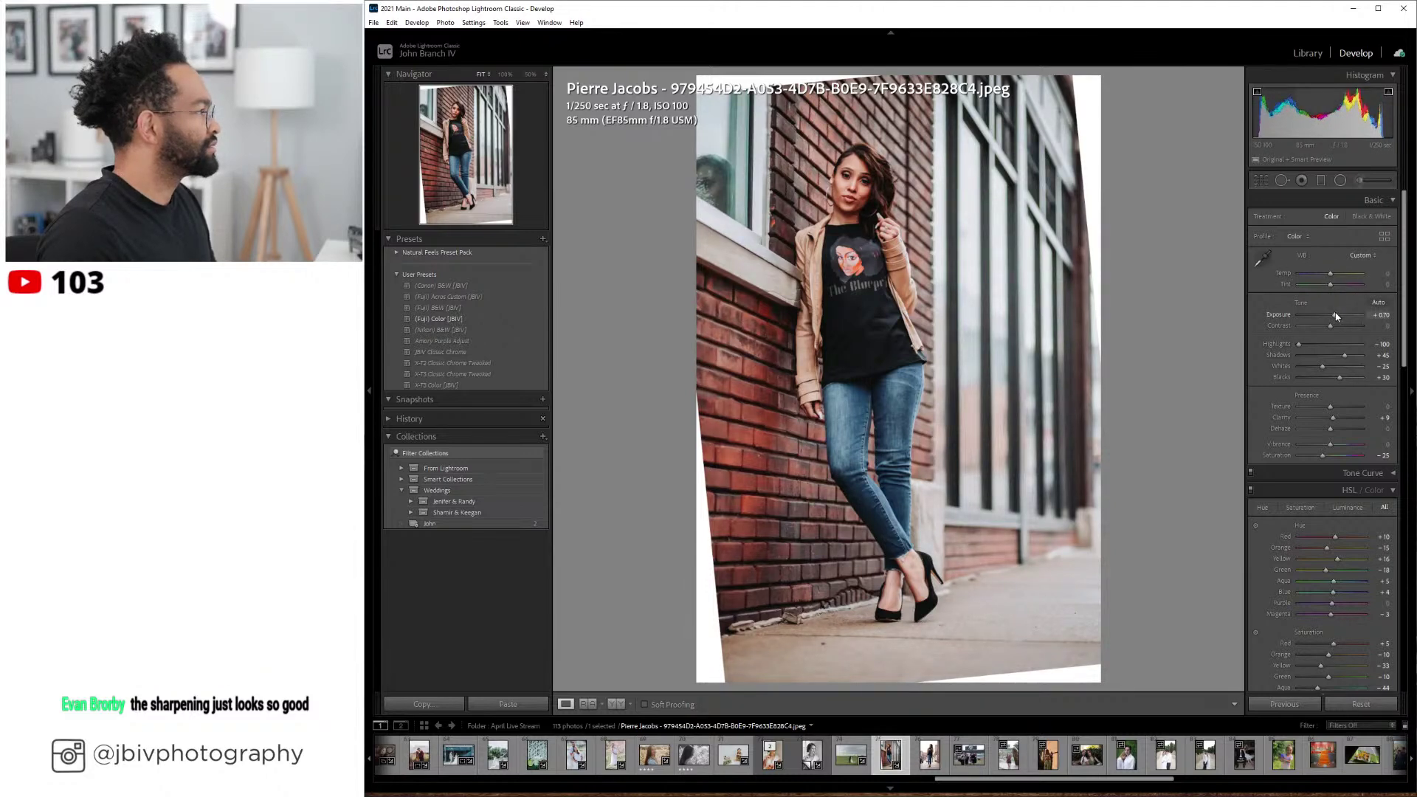
scroll(1337, 316, up, 2)
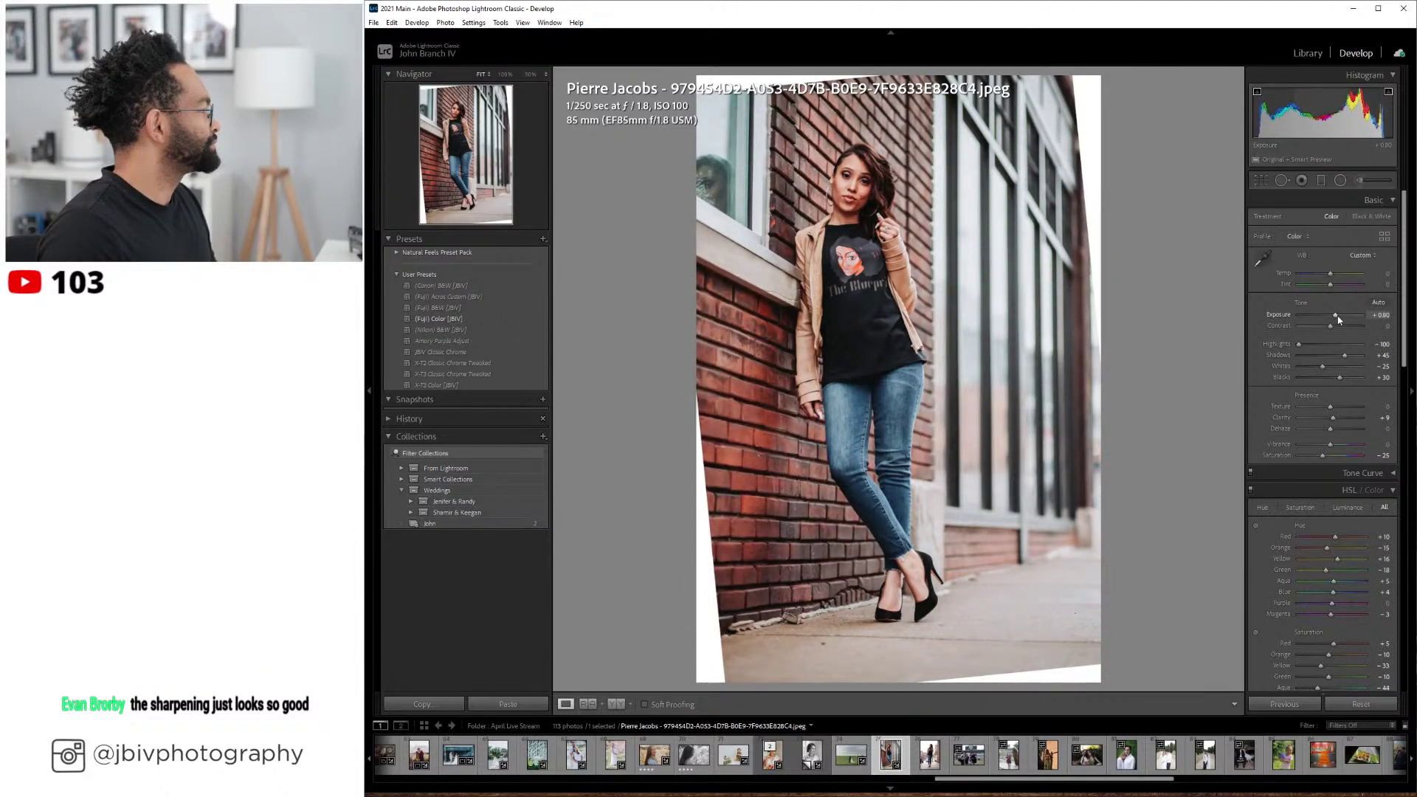
scroll(1337, 317, down, 1)
- Inspect the woman's face at 100% and fine-tune the portrait's tint and orange saturation
click(857, 190)
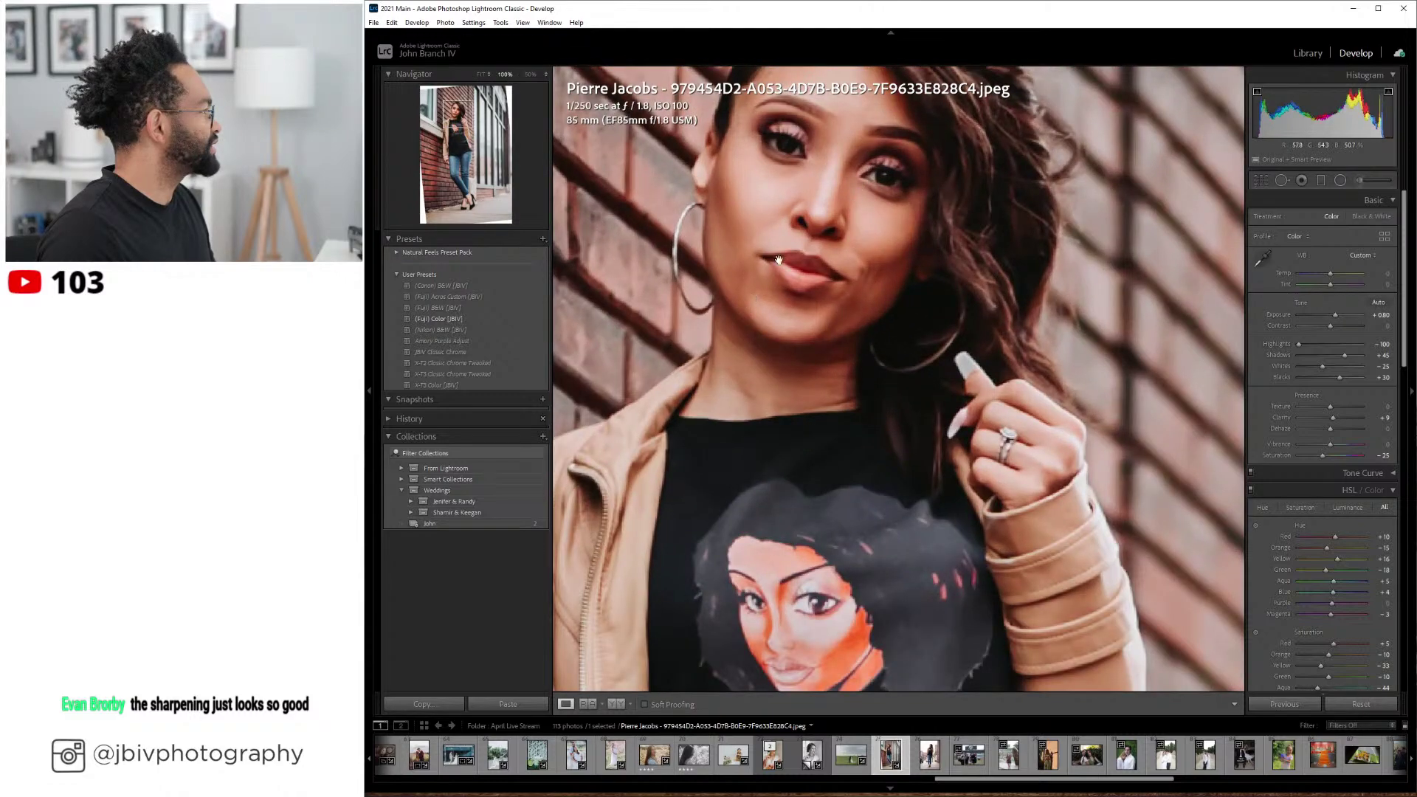
drag(736, 187, 767, 283)
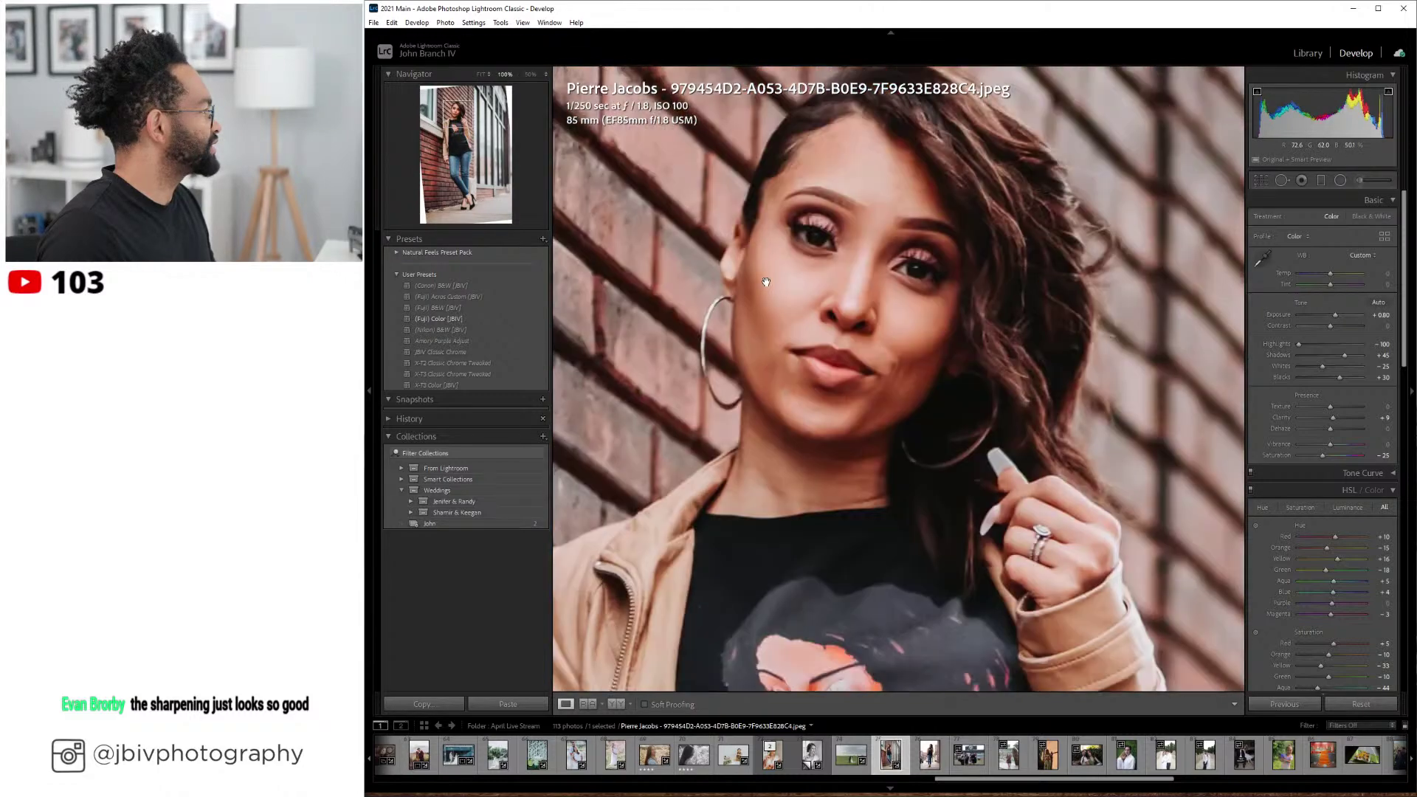
click(873, 190)
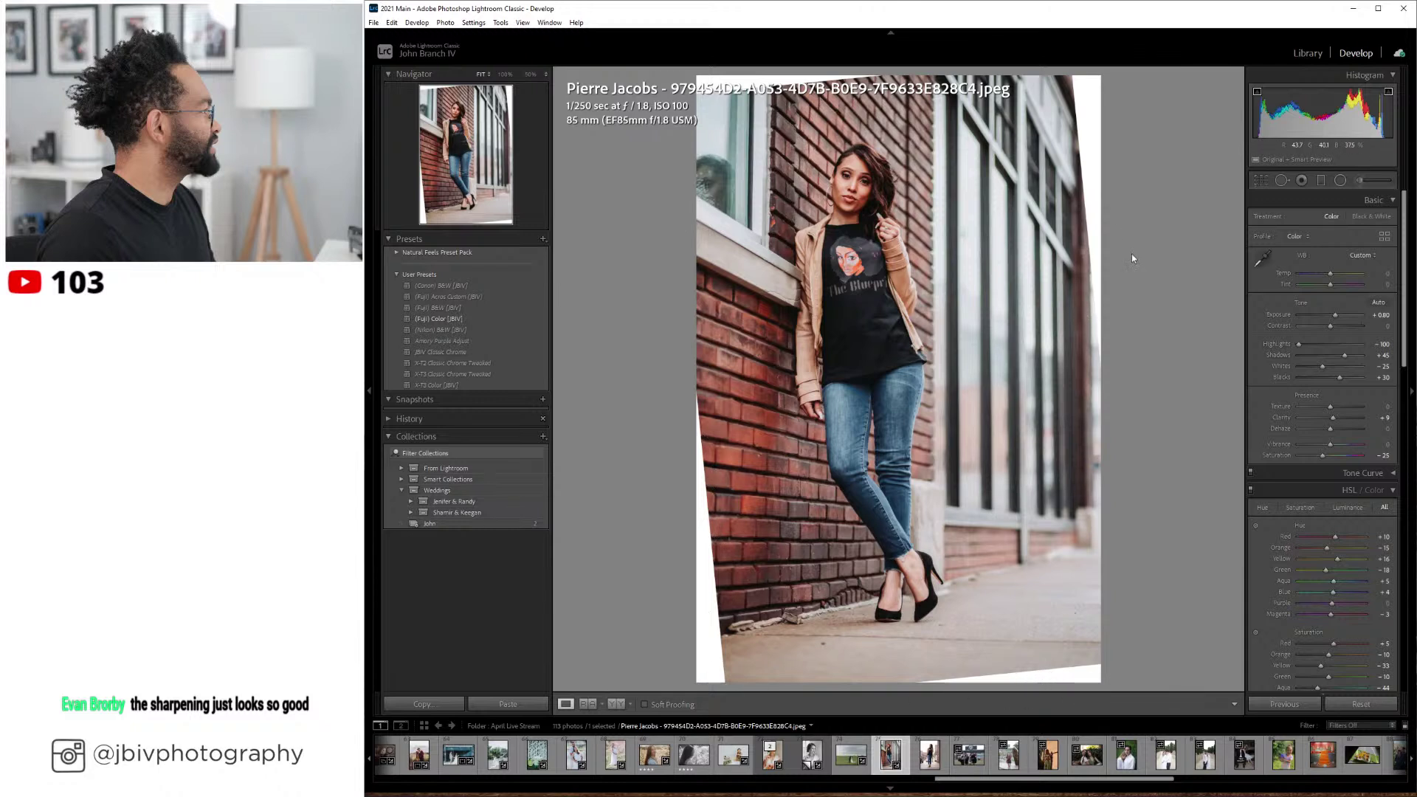
drag(1336, 286, 1331, 292)
key(Down)
drag(1329, 663, 1331, 659)
- Open a copy of the brick wall portrait with Lightroom adjustments in Adobe Photoshop 2021 and bring the whole window into view
click(1307, 53)
right_click(964, 402)
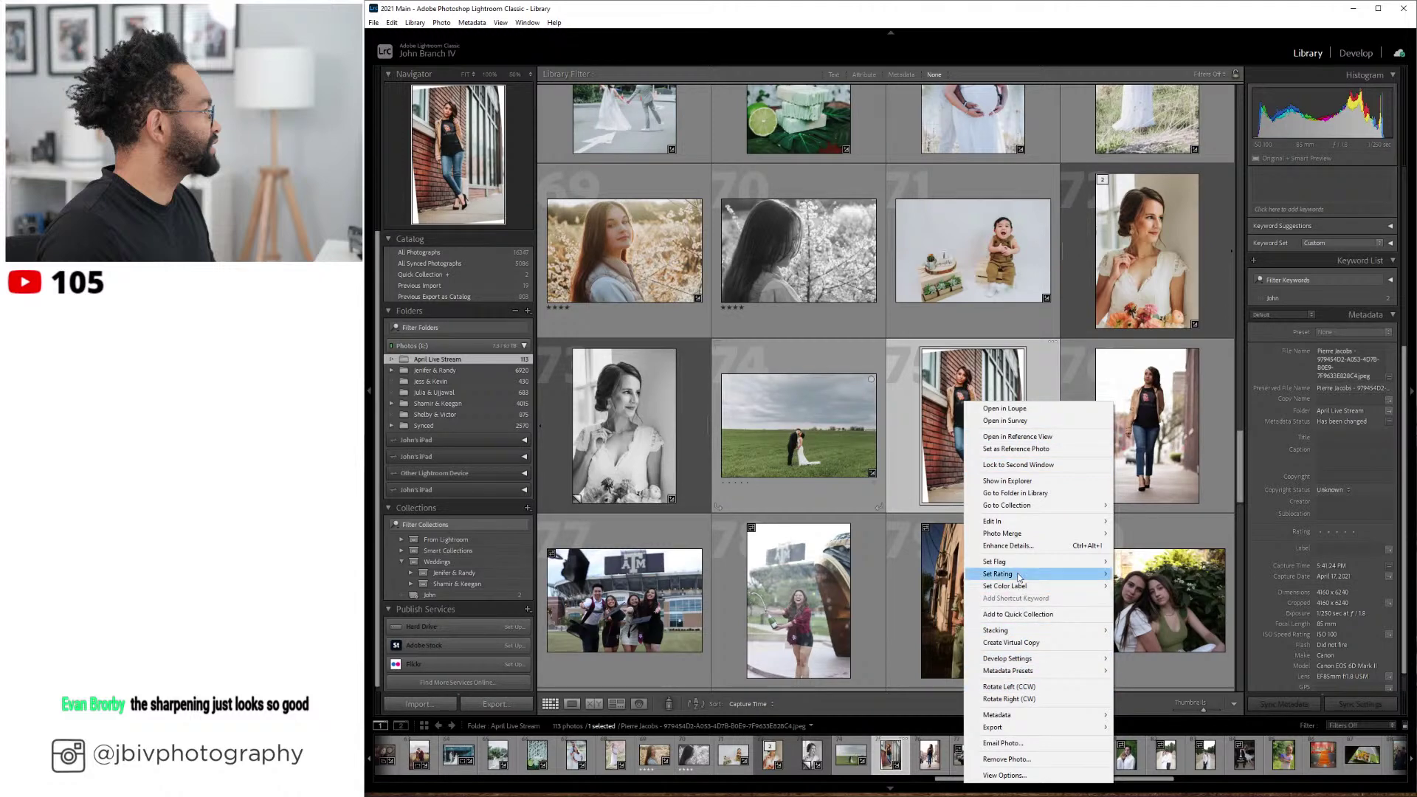
mouse_move(1018, 524)
click(1184, 524)
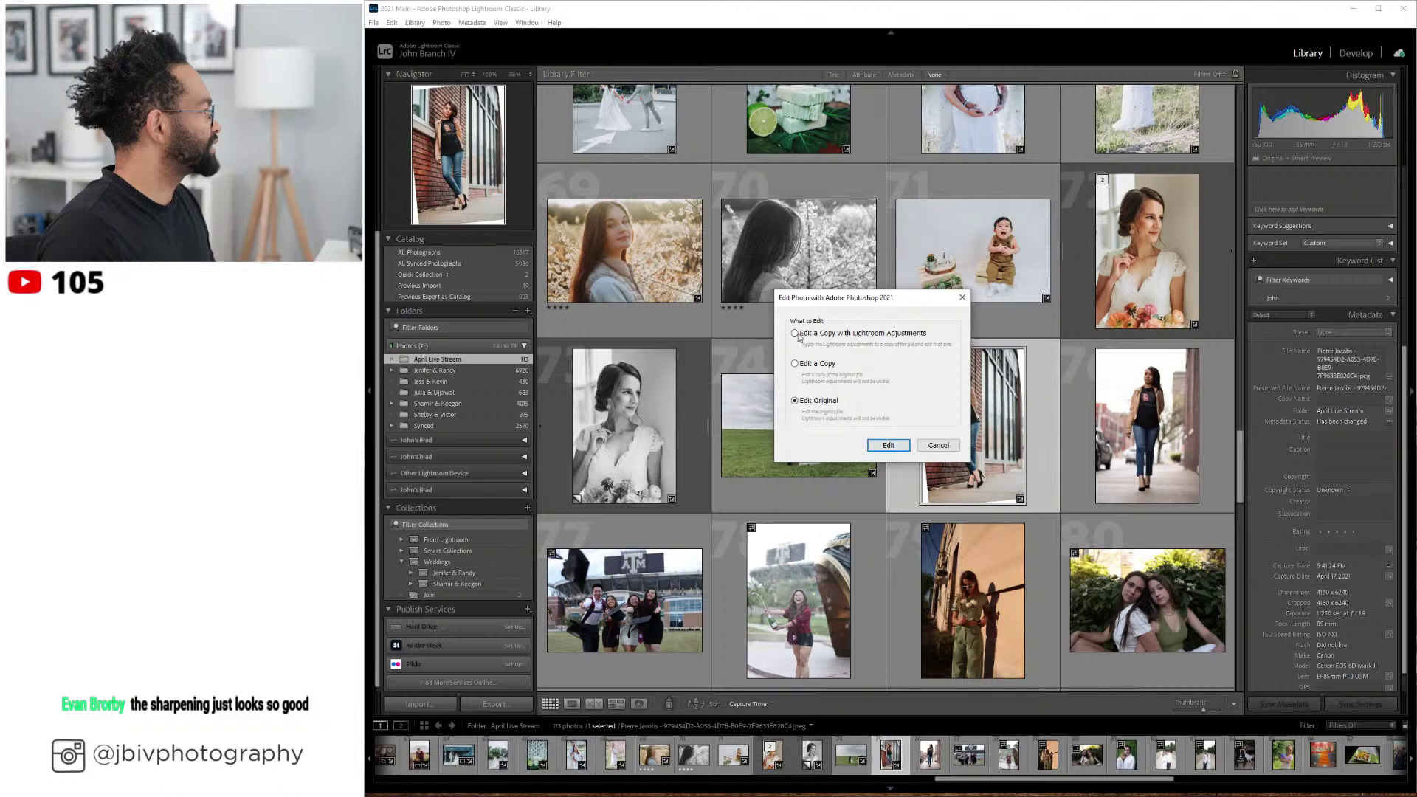
click(888, 446)
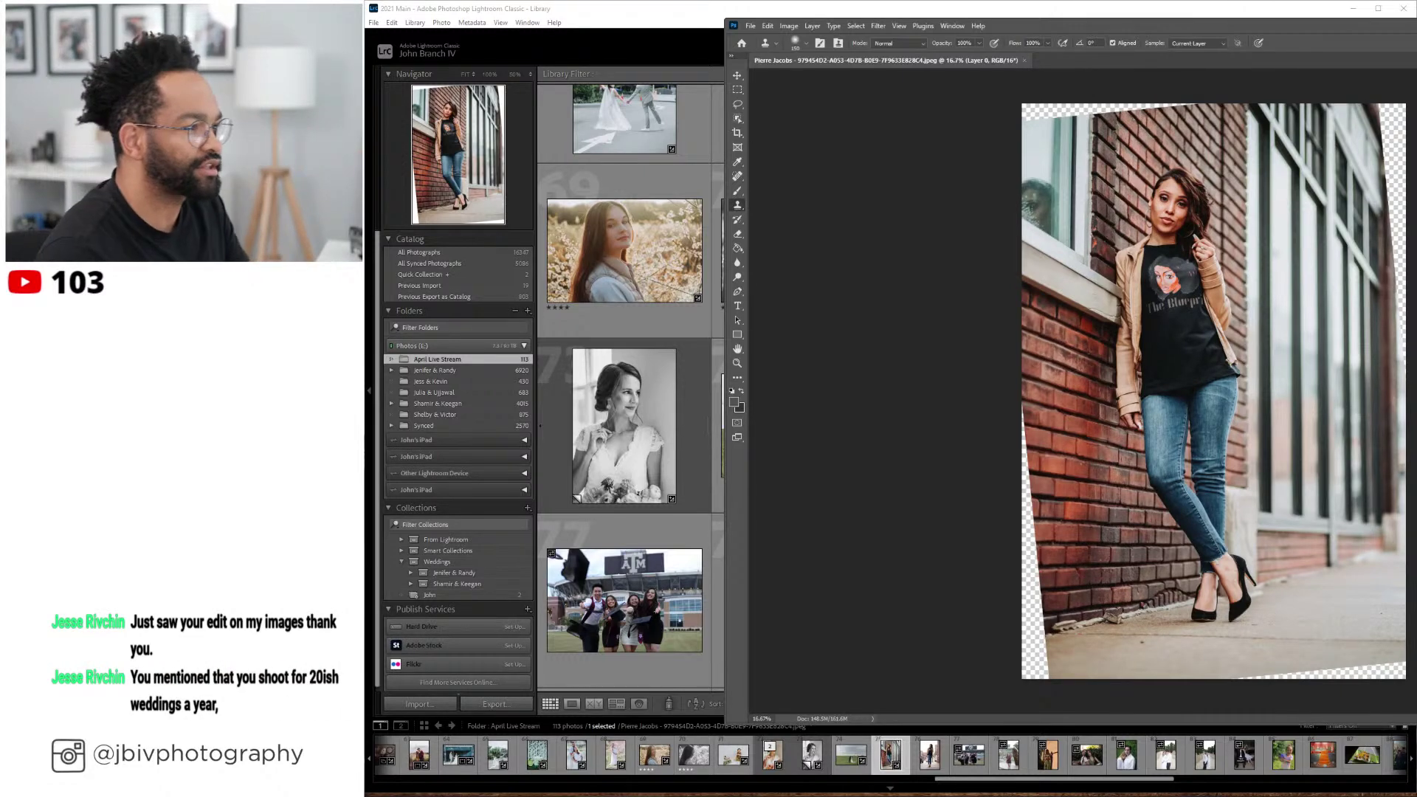
drag(1102, 37, 796, 43)
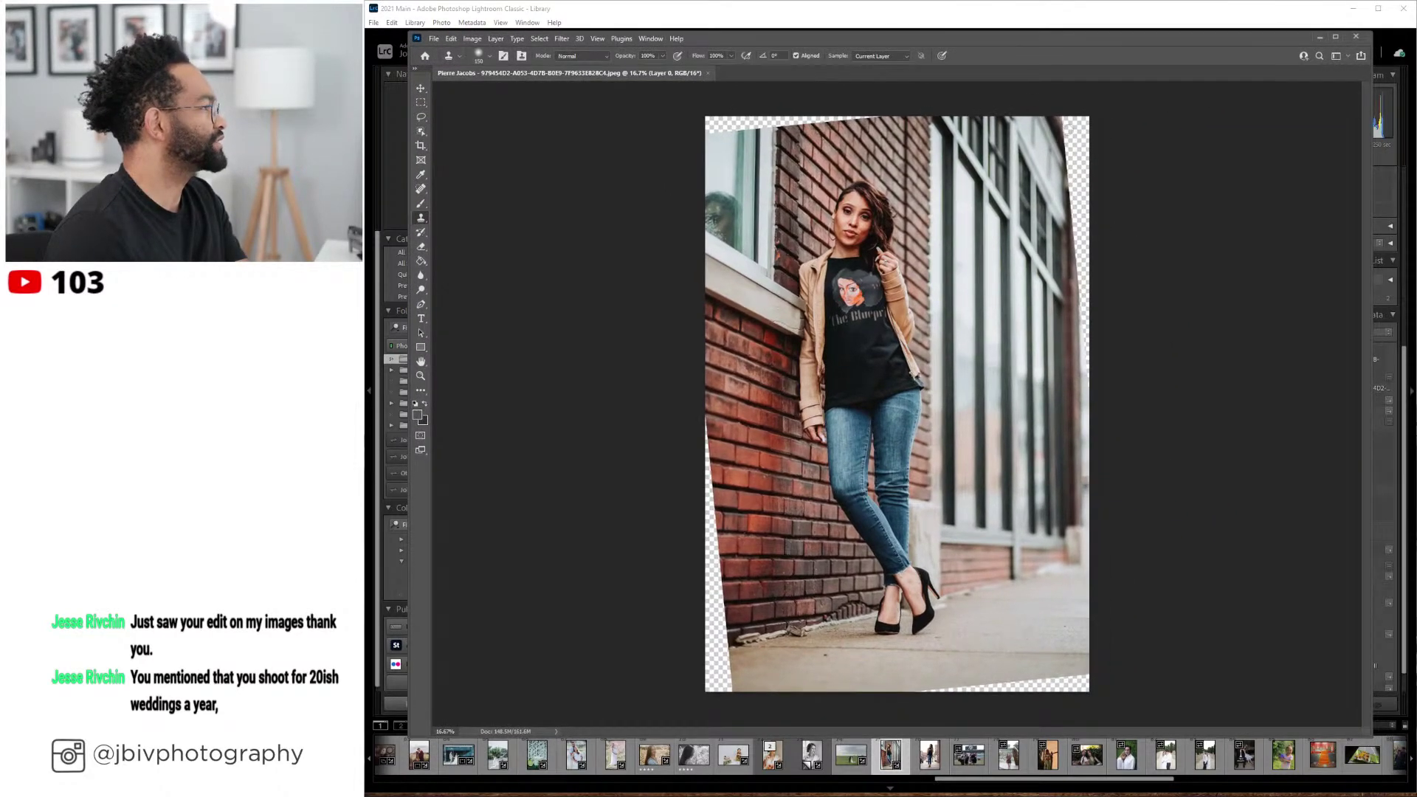
- Lasso the transparent strip along the portrait's top edge, fill it with Content-Aware contents, and deselect it
click(421, 117)
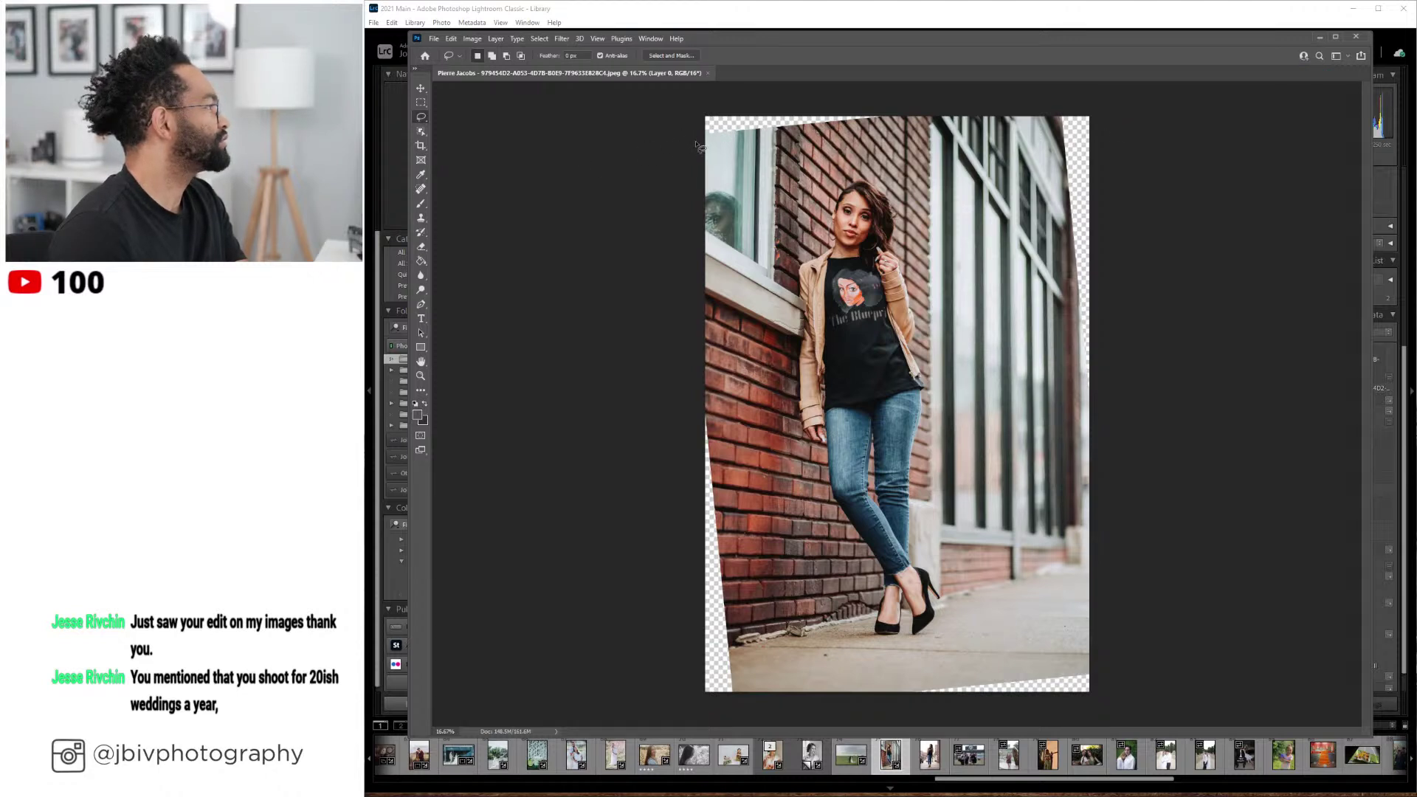
drag(699, 141, 760, 142)
mouse_move(850, 134)
mouse_down()
mouse_move(915, 115)
mouse_move(695, 93)
mouse_move(686, 144)
mouse_move(731, 136)
mouse_up()
right_click(732, 129)
click(791, 258)
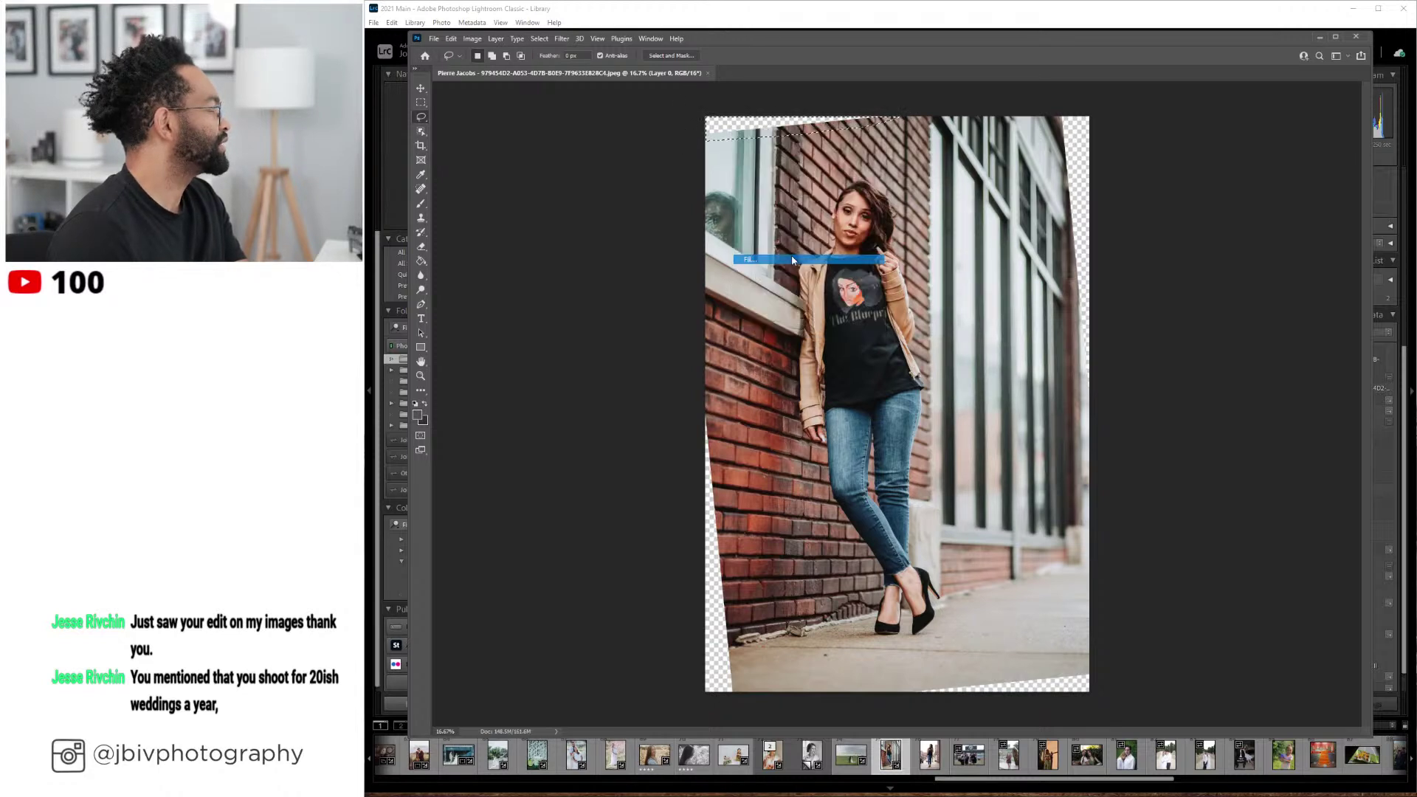
click(1269, 331)
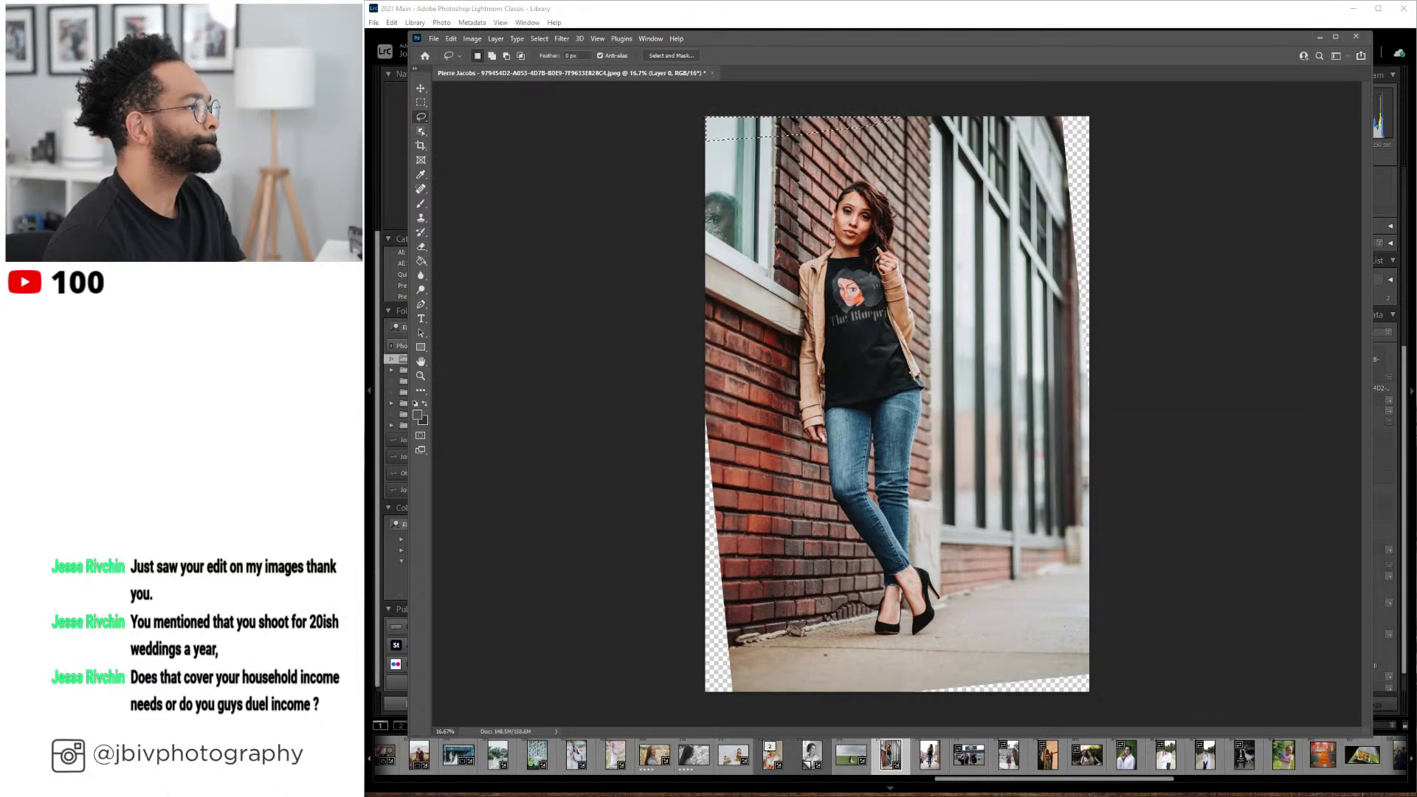
key(ctrl+d)
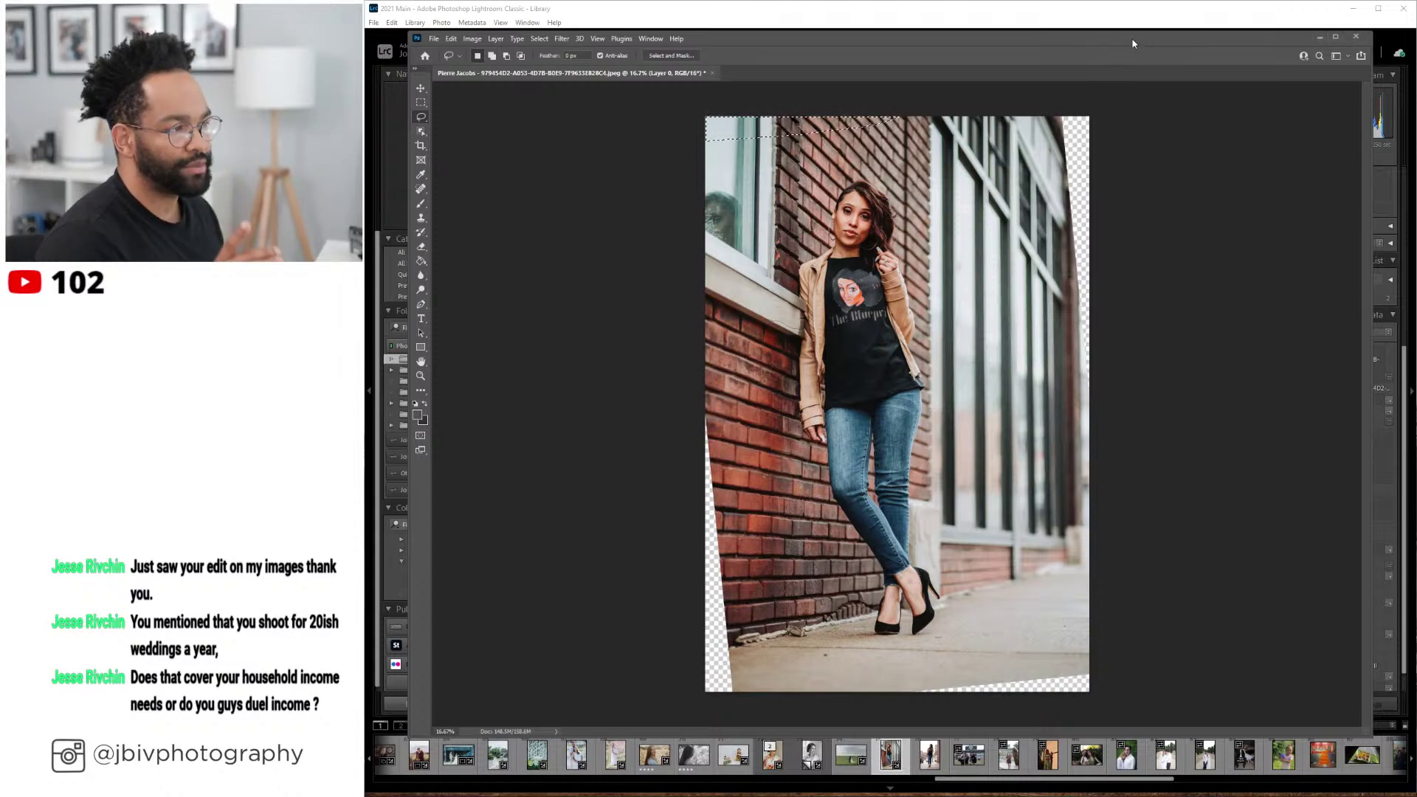
click(784, 129)
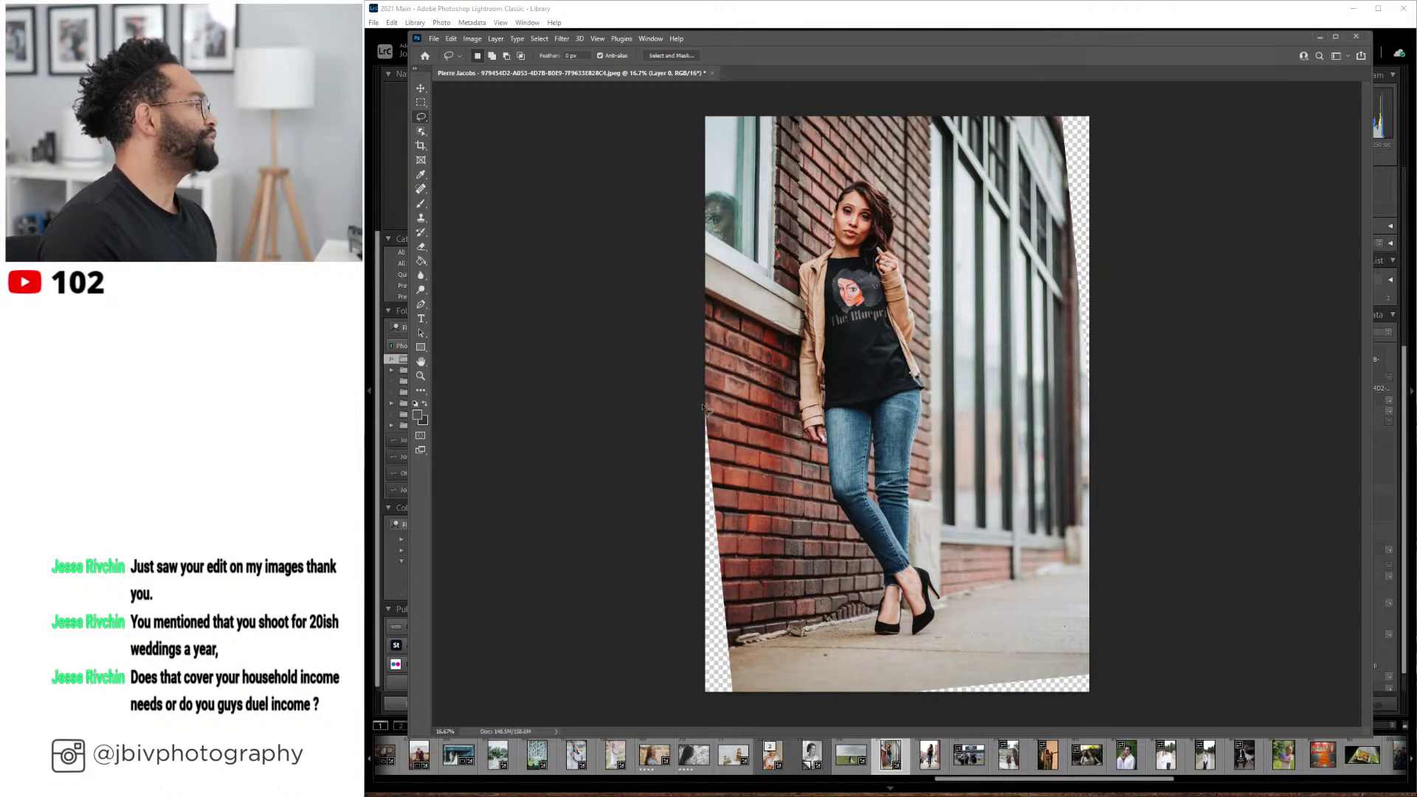
- Lasso the transparent wedge along the portrait's left edge, fill it with Content-Aware contents, and deselect it
mouse_move(701, 408)
mouse_down()
mouse_move(725, 464)
mouse_move(740, 727)
mouse_move(695, 716)
mouse_move(662, 476)
mouse_move(672, 487)
mouse_up()
right_click(710, 514)
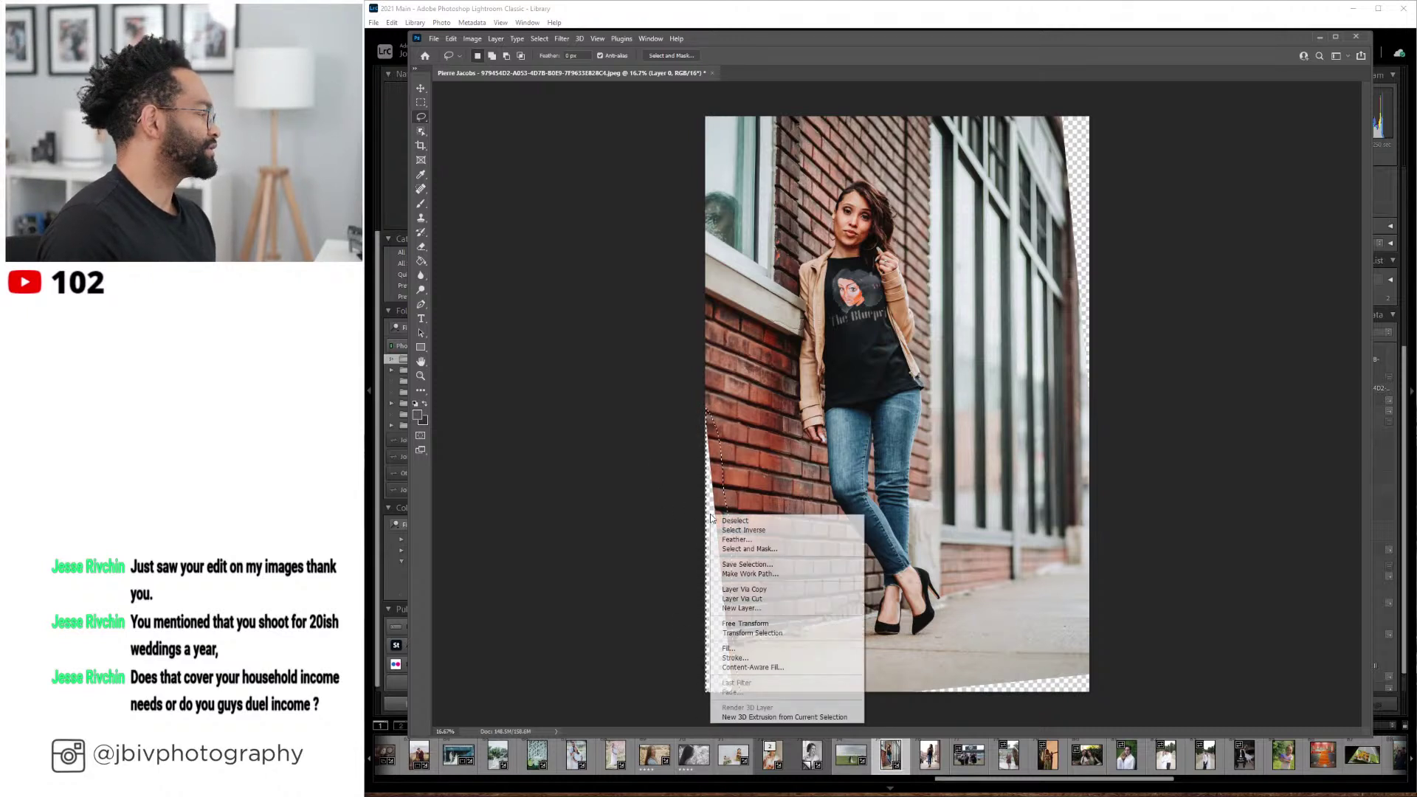
click(729, 647)
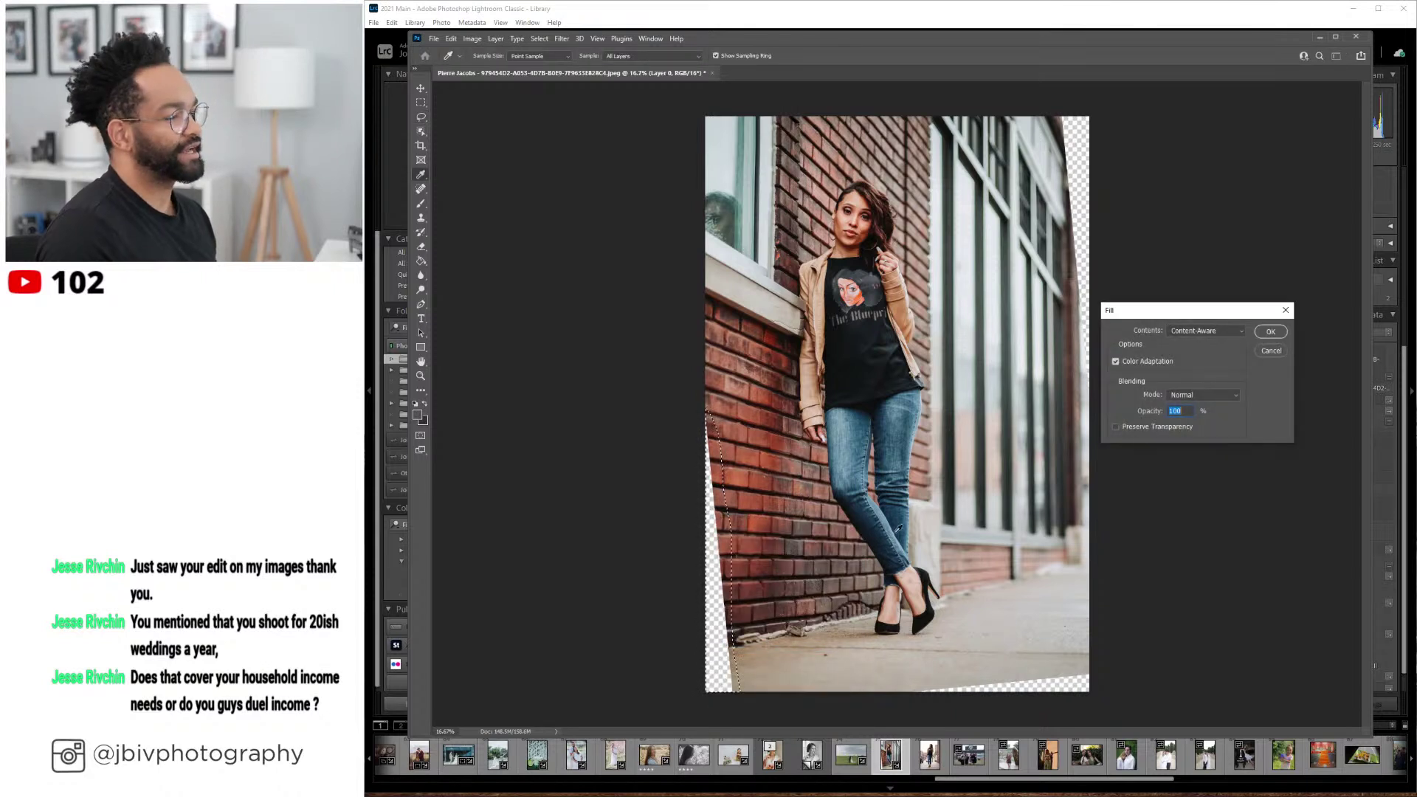
click(1274, 333)
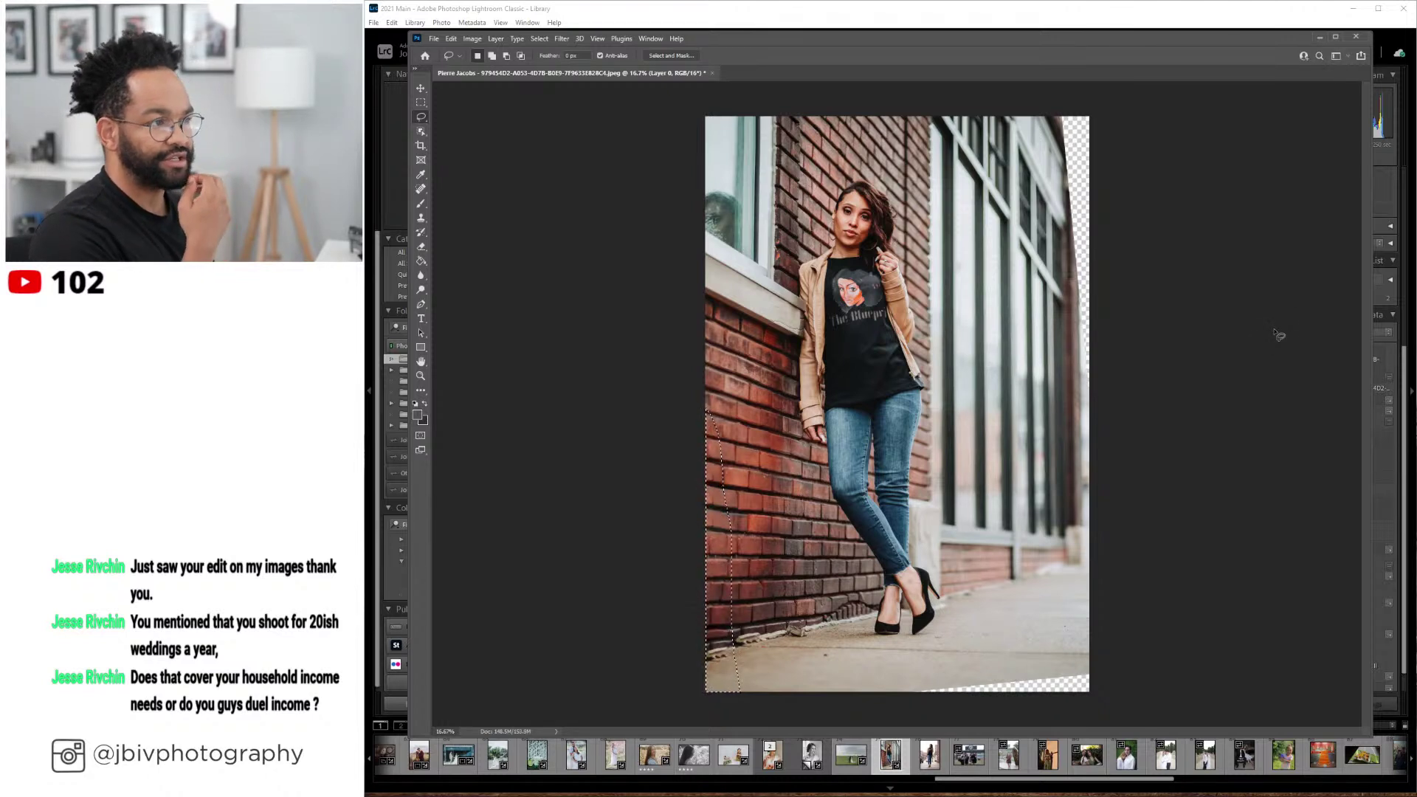
key(ctrl+d)
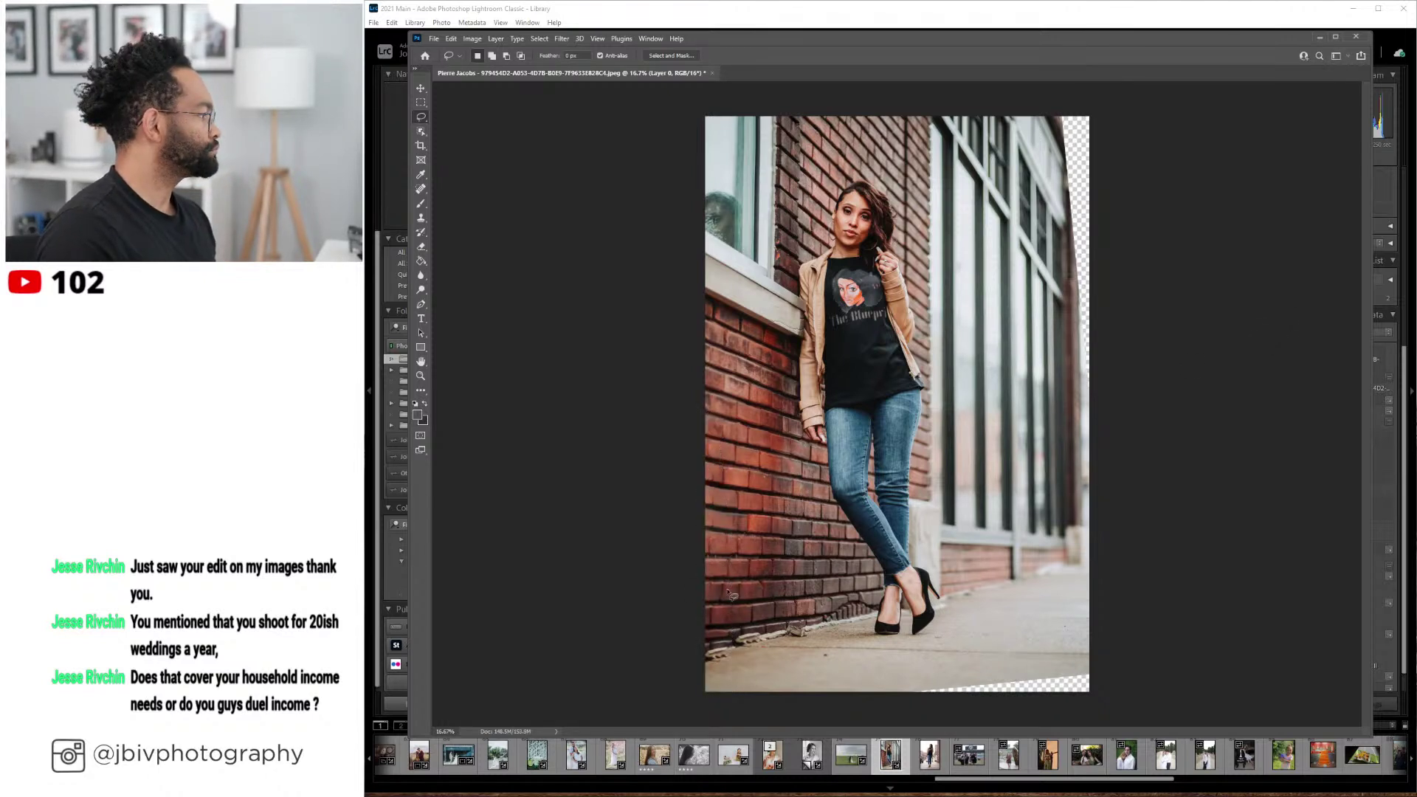
- Lasso the transparent wedge at the photo's bottom-right corner, fill it with Content-Aware contents, and deselect it
mouse_move(1112, 702)
mouse_down()
mouse_move(1111, 675)
mouse_move(1062, 662)
mouse_move(905, 698)
mouse_move(962, 728)
mouse_move(1111, 727)
mouse_move(1106, 685)
mouse_move(1085, 690)
mouse_up()
right_click(1050, 659)
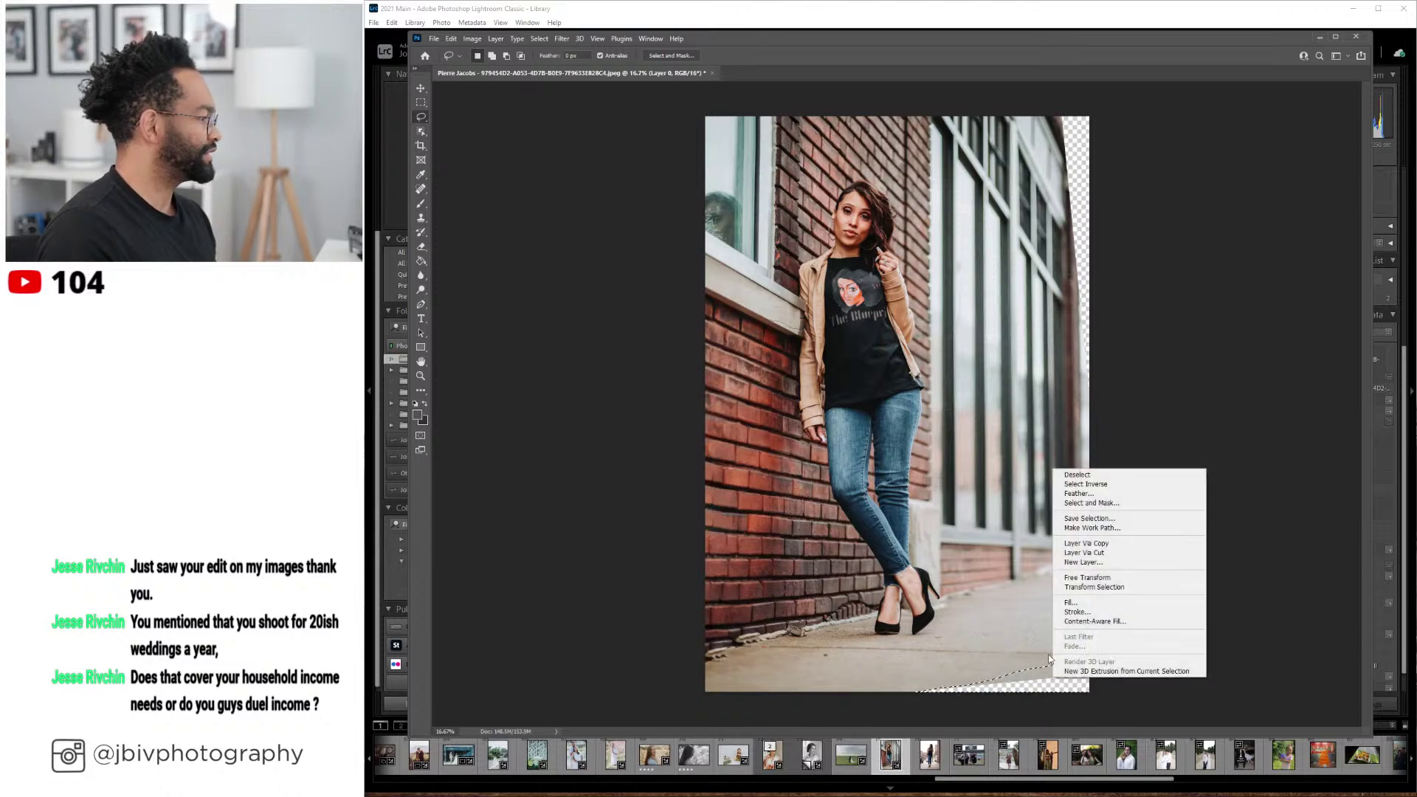
click(1073, 602)
click(1270, 331)
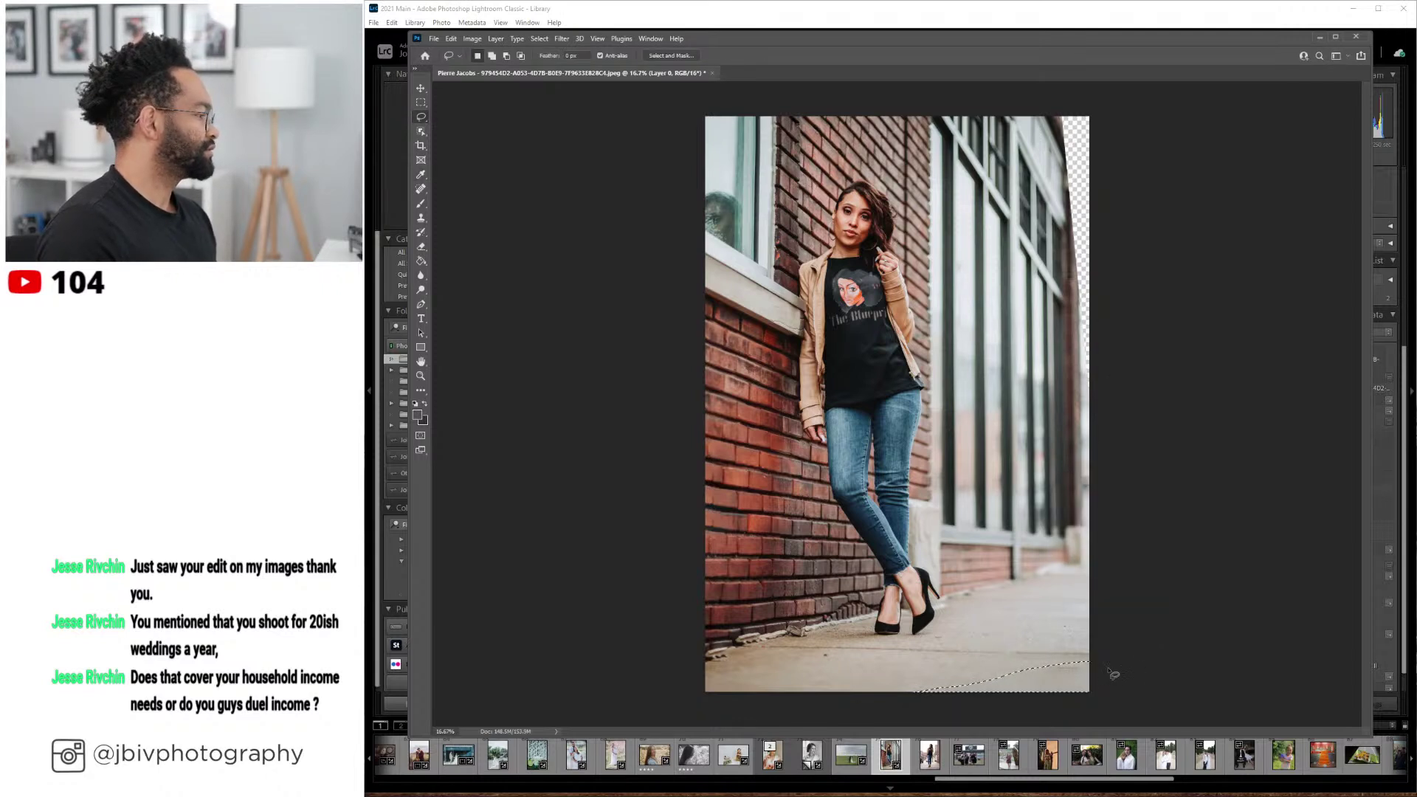
key(ctrl+d)
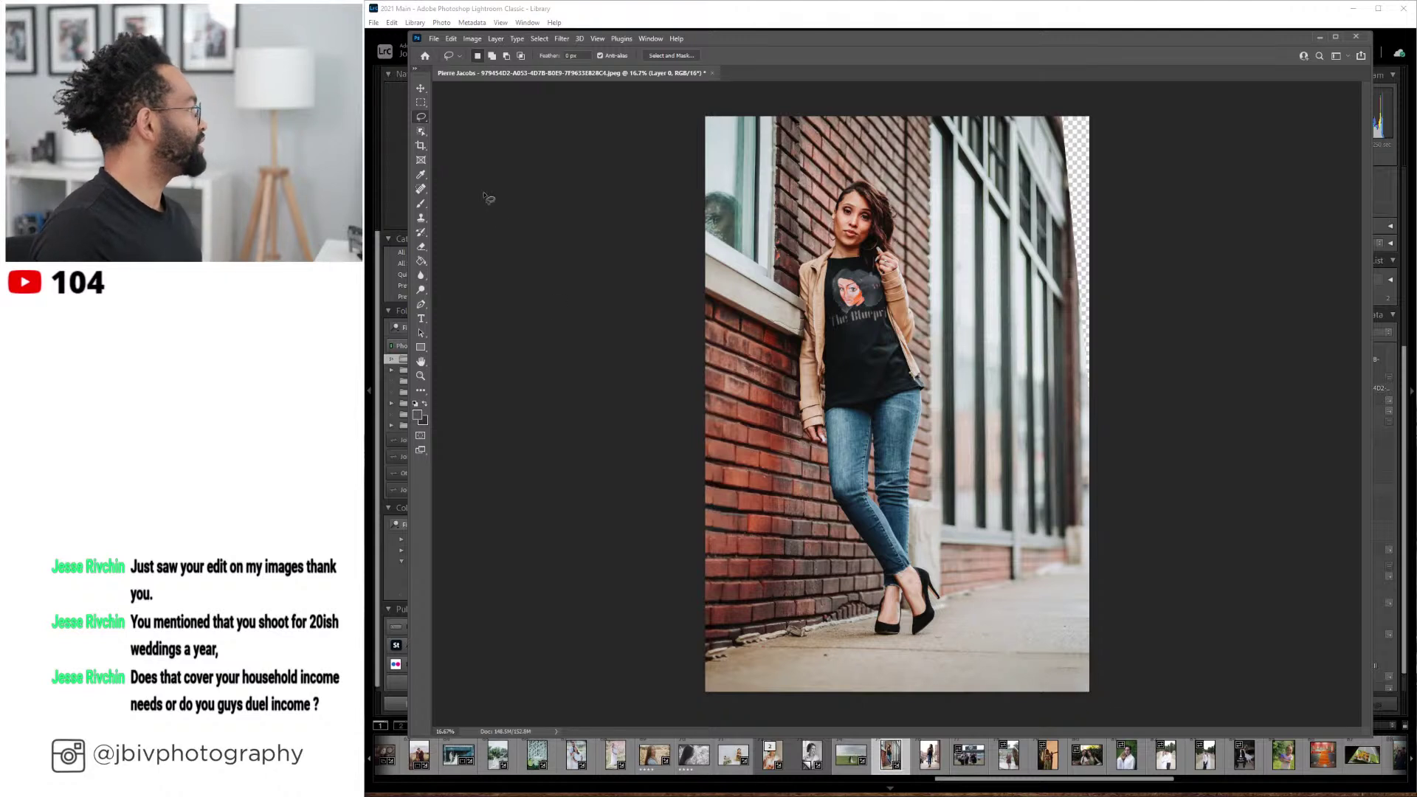
- Lasso the transparent strip along the portrait's upper right edge and fill it with Content-Aware contents
click(421, 217)
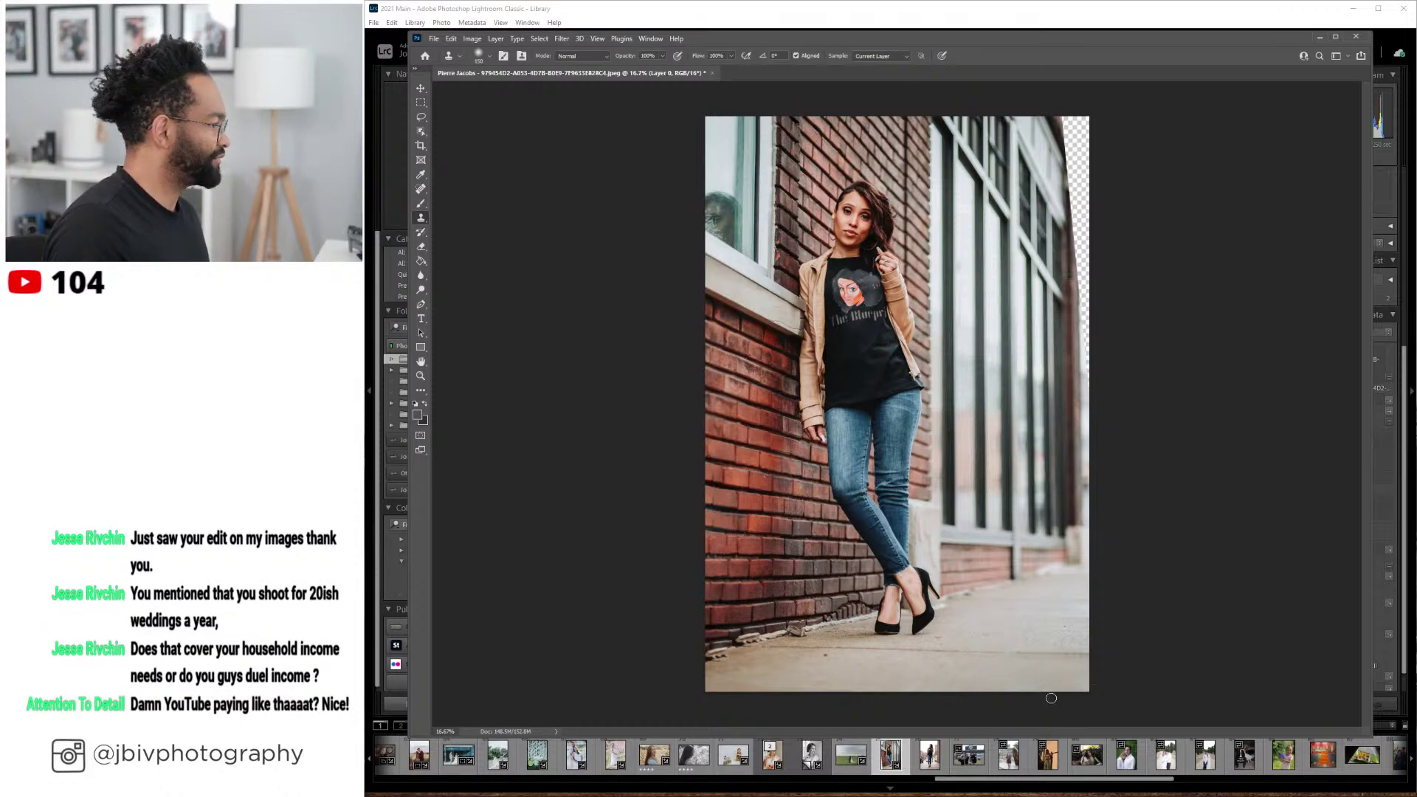
click(421, 117)
mouse_move(1059, 110)
mouse_down()
mouse_move(1088, 377)
mouse_move(1117, 367)
mouse_move(1121, 152)
mouse_move(1100, 89)
mouse_move(1074, 92)
mouse_up()
right_click(1081, 170)
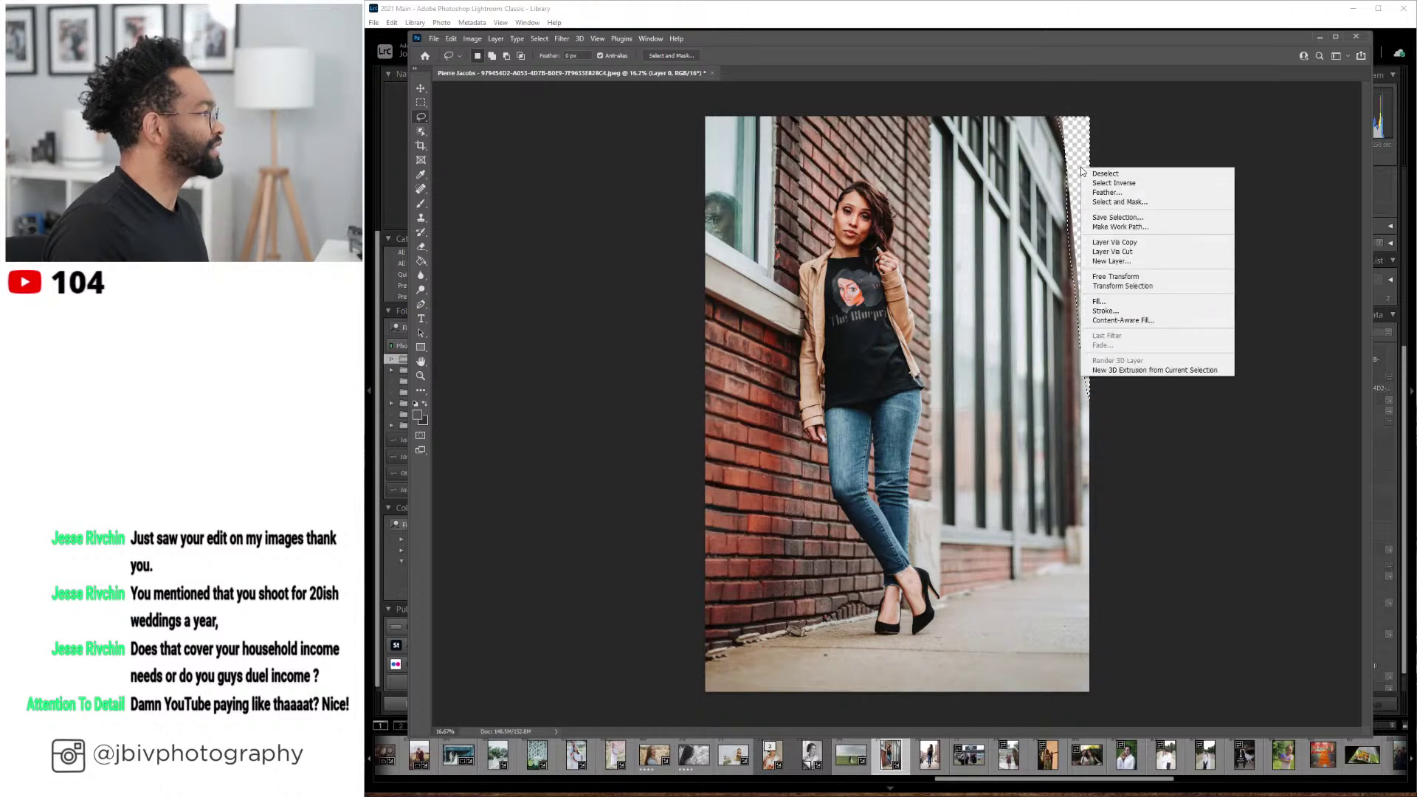
click(1114, 302)
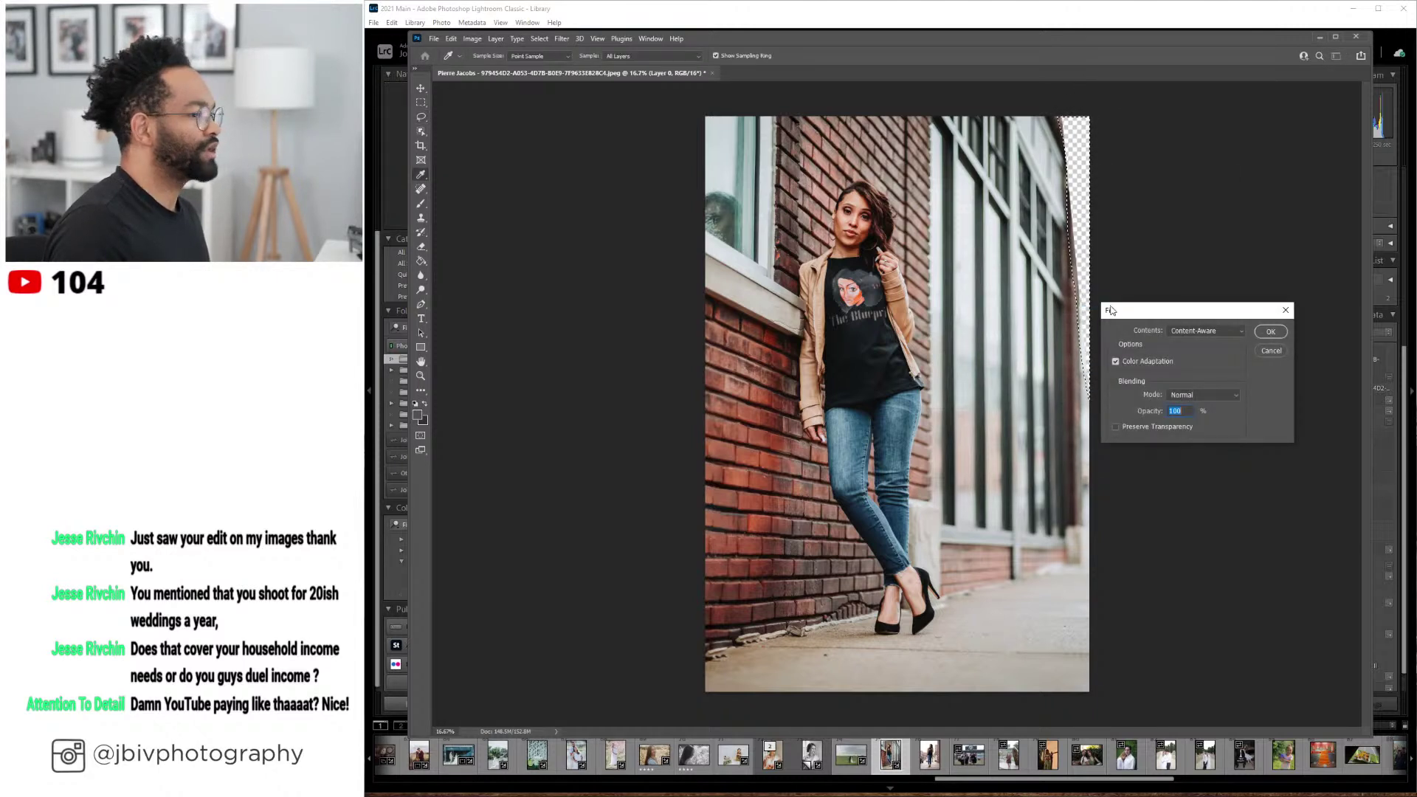
click(1266, 333)
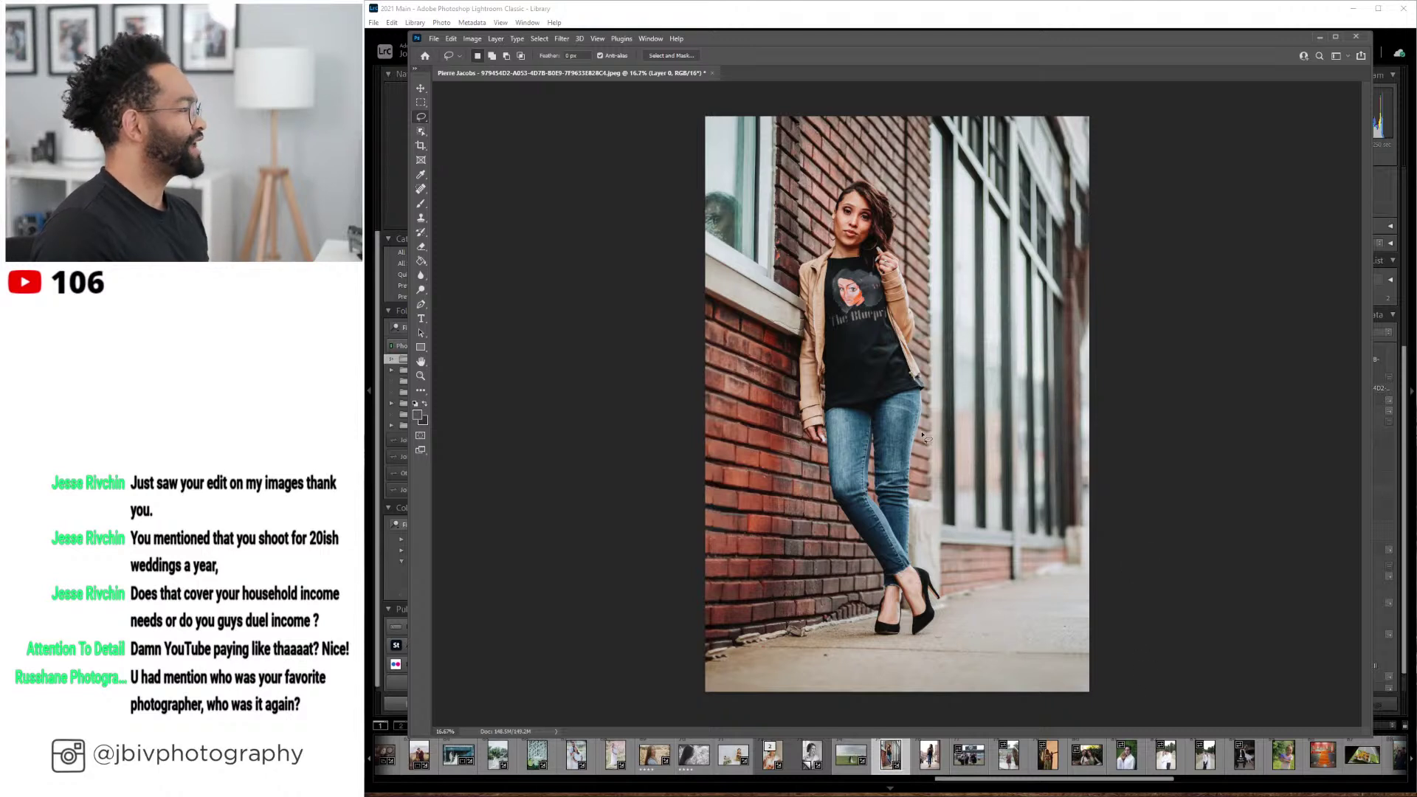
- Save the filled brick wall portrait and close Photoshop to return to Lightroom Classic
key(ctrl+s)
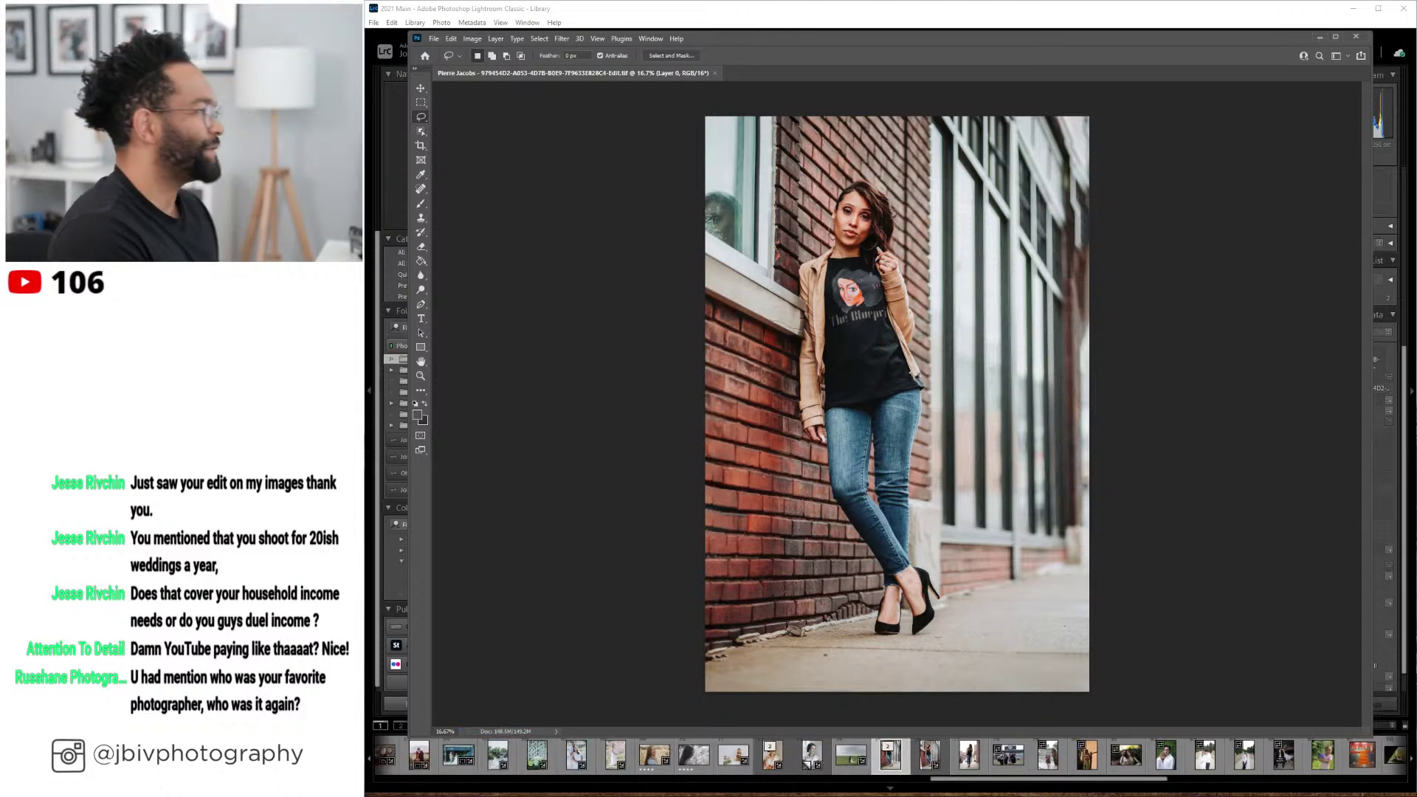
click(1356, 38)
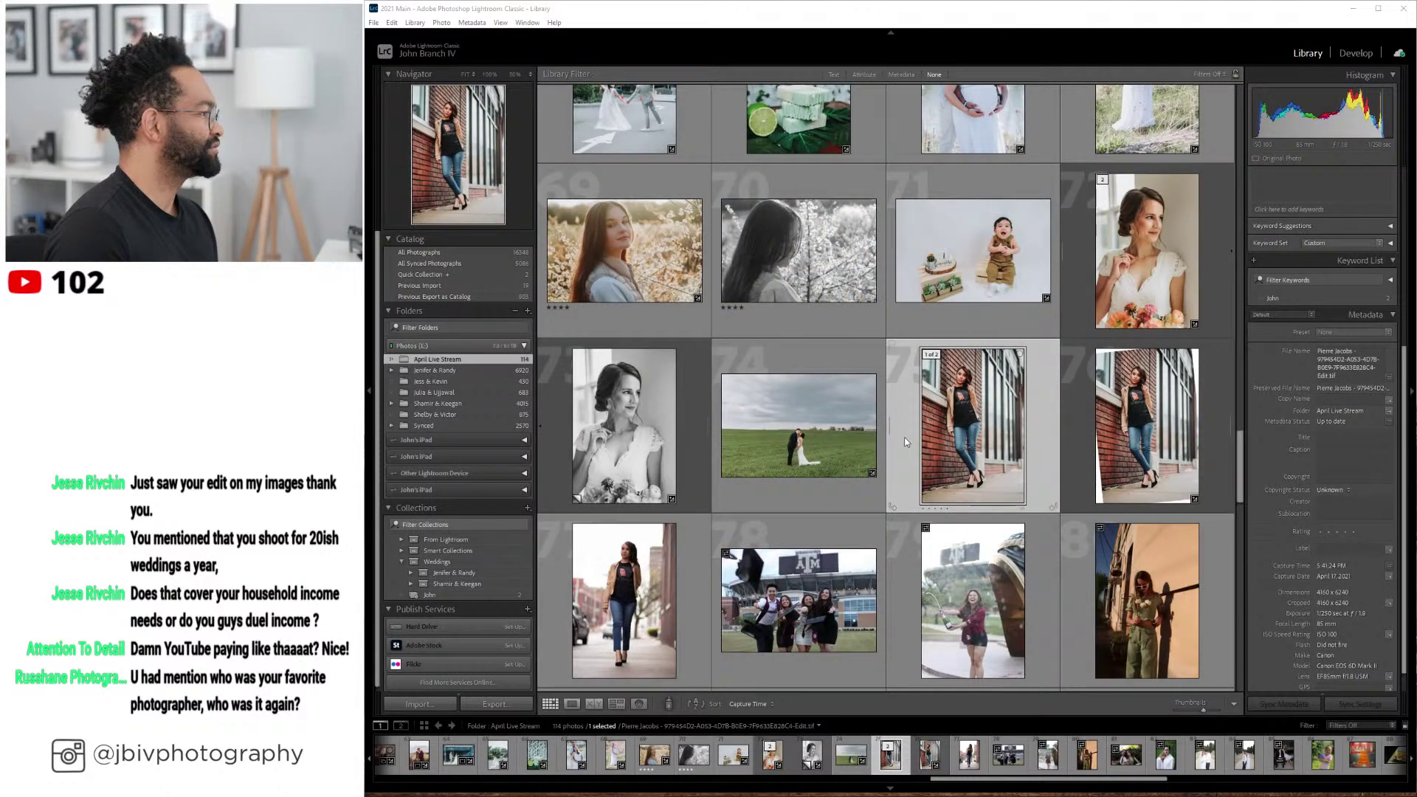
- Open the original brick wall portrait in Develop and turn off its Upright transform correction
click(1127, 437)
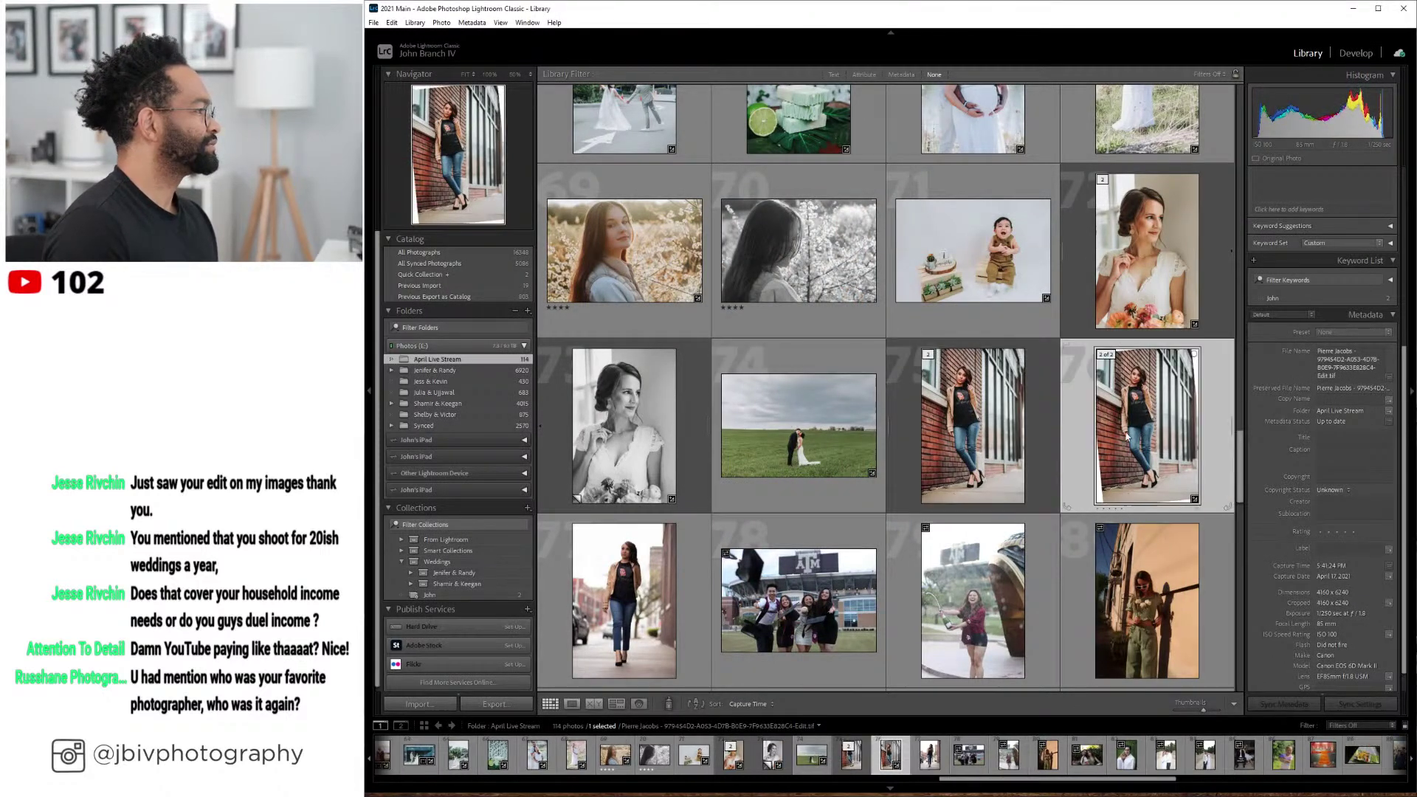
click(1355, 54)
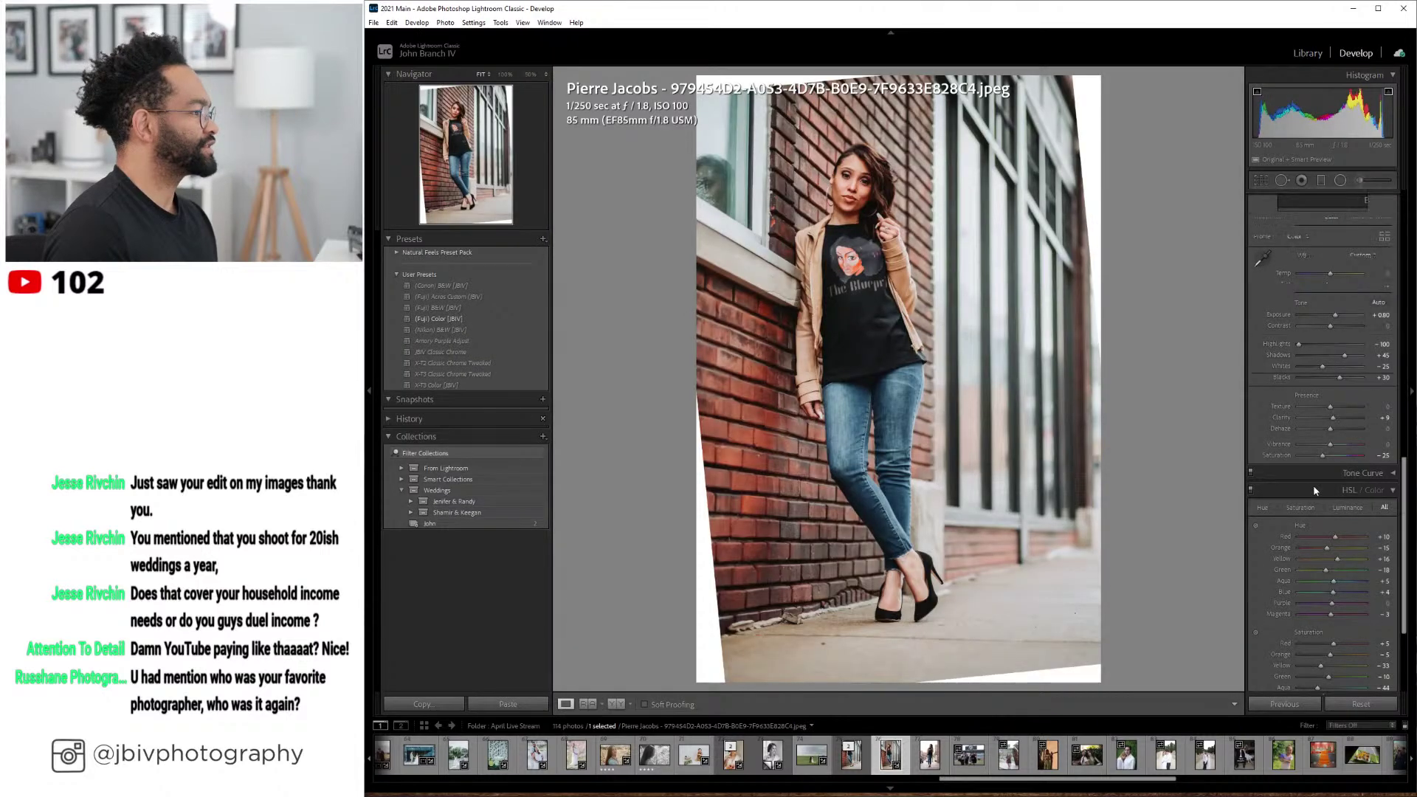
scroll(1313, 485, down, 5)
click(1271, 472)
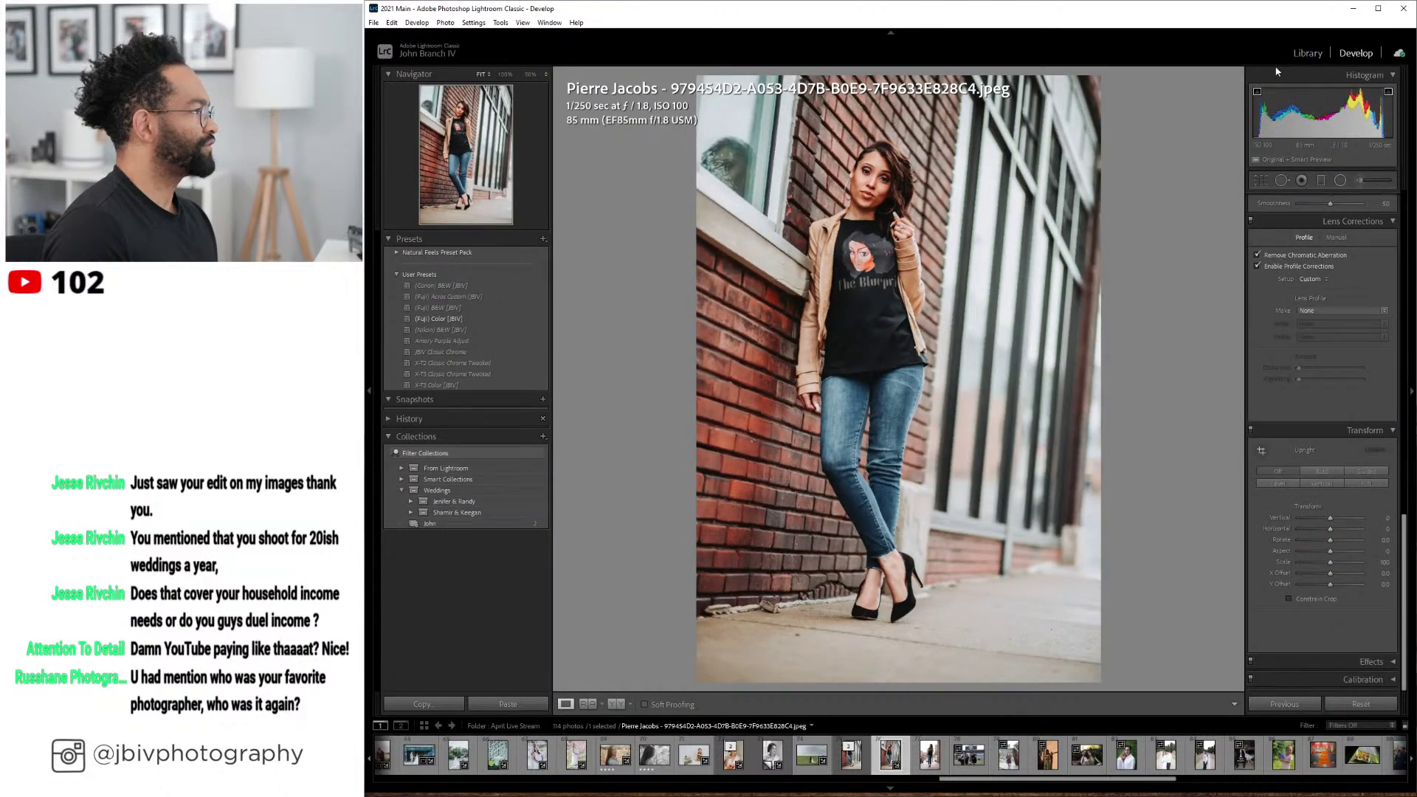
- Compare the straightened and original brick wall portraits side by side in Survey view with the side panels hidden
click(1307, 53)
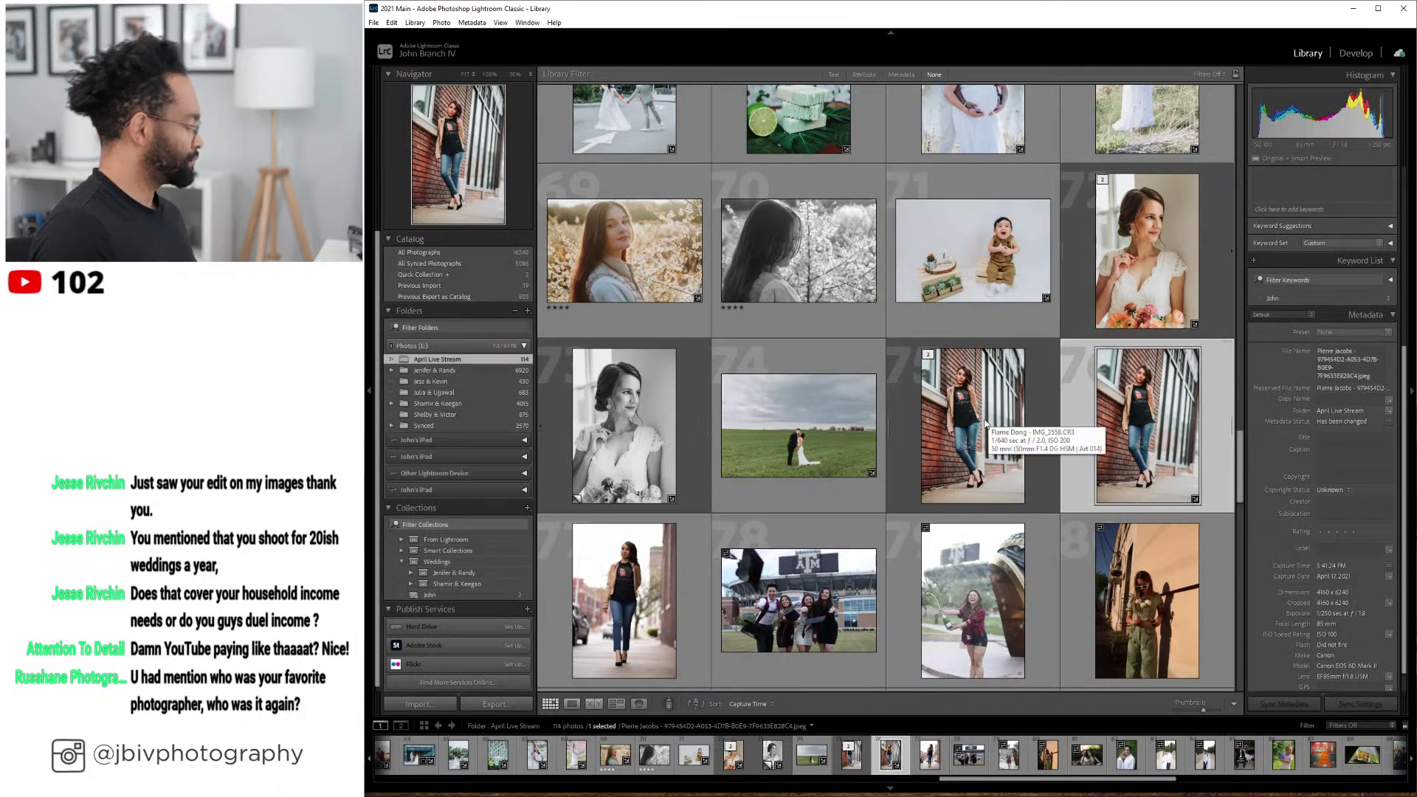
ctrl+click(986, 424)
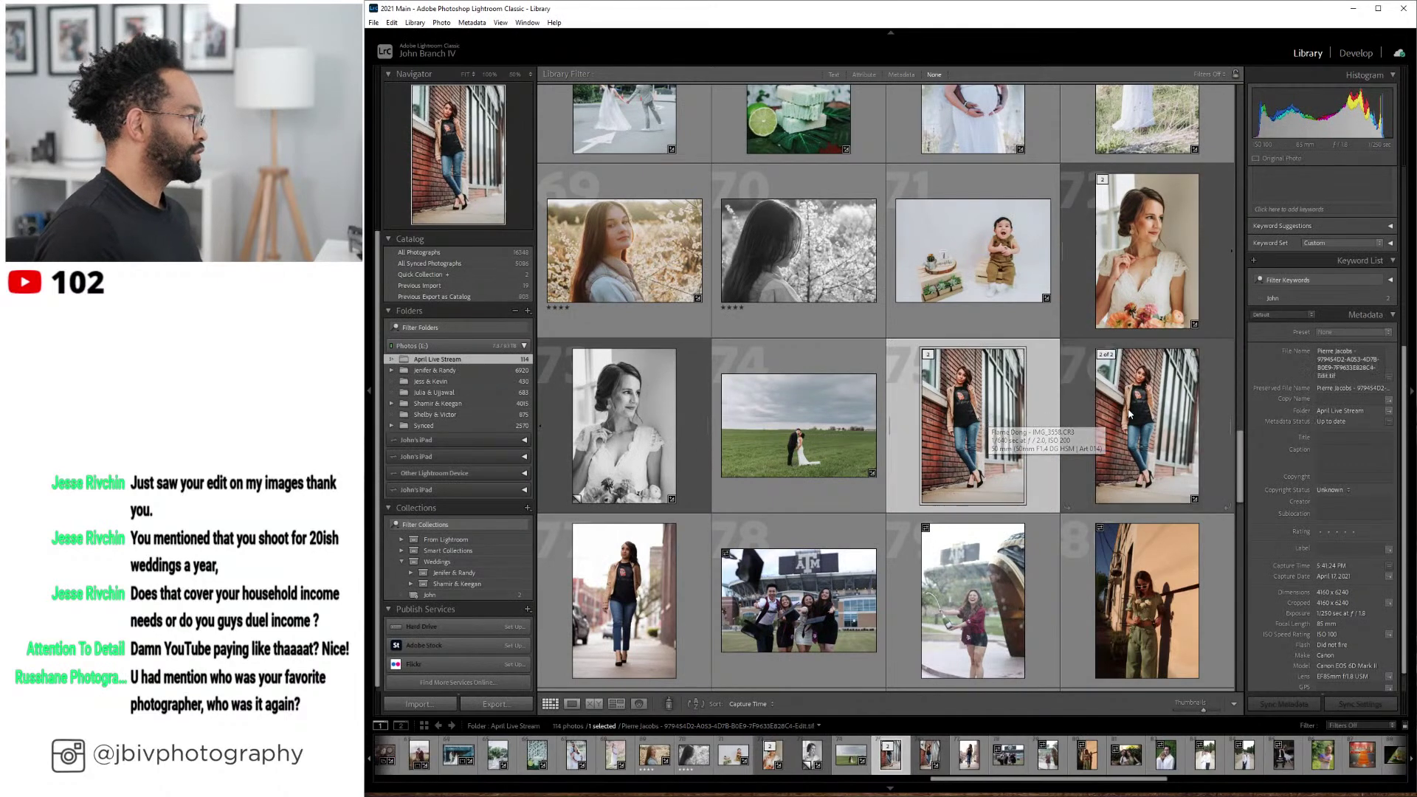
click(619, 702)
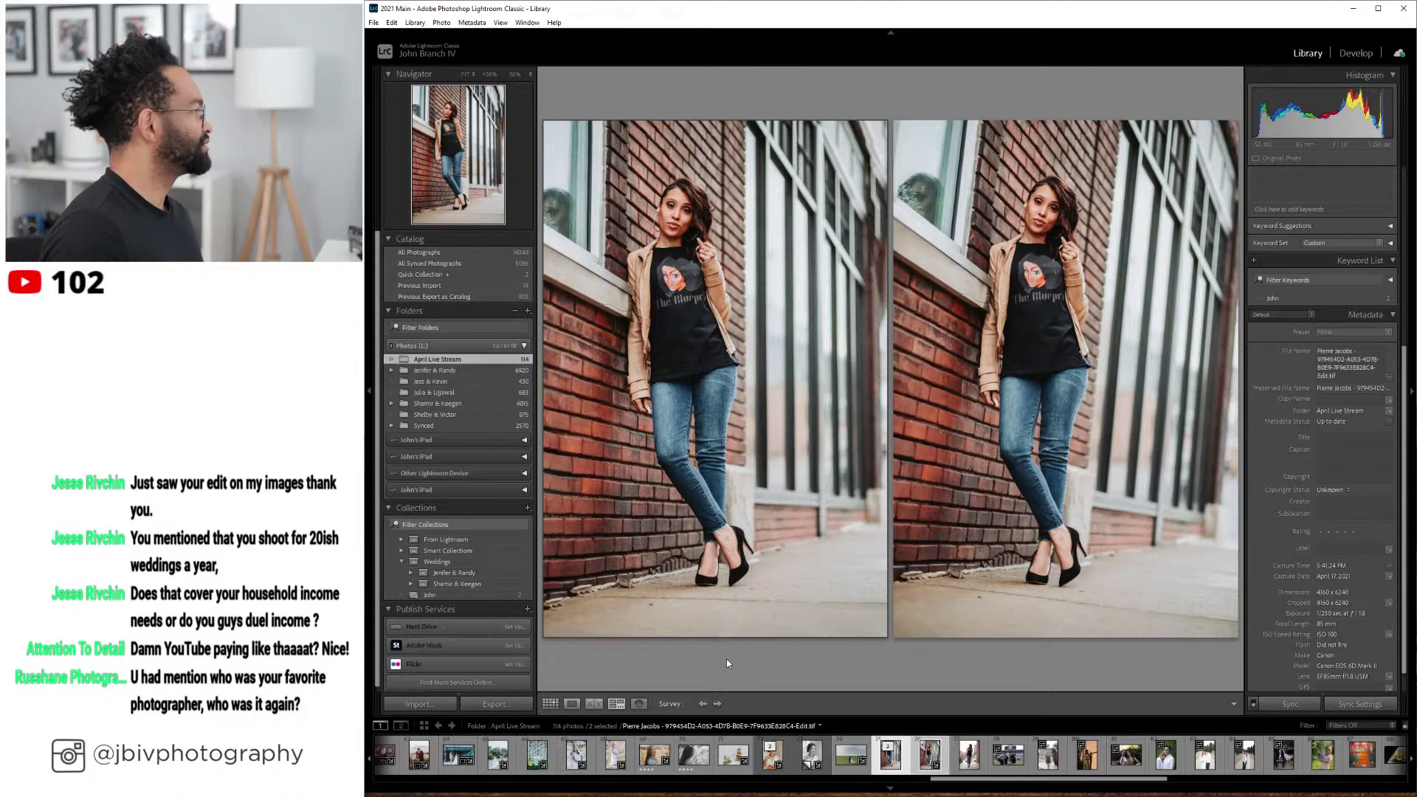
key(Tab)
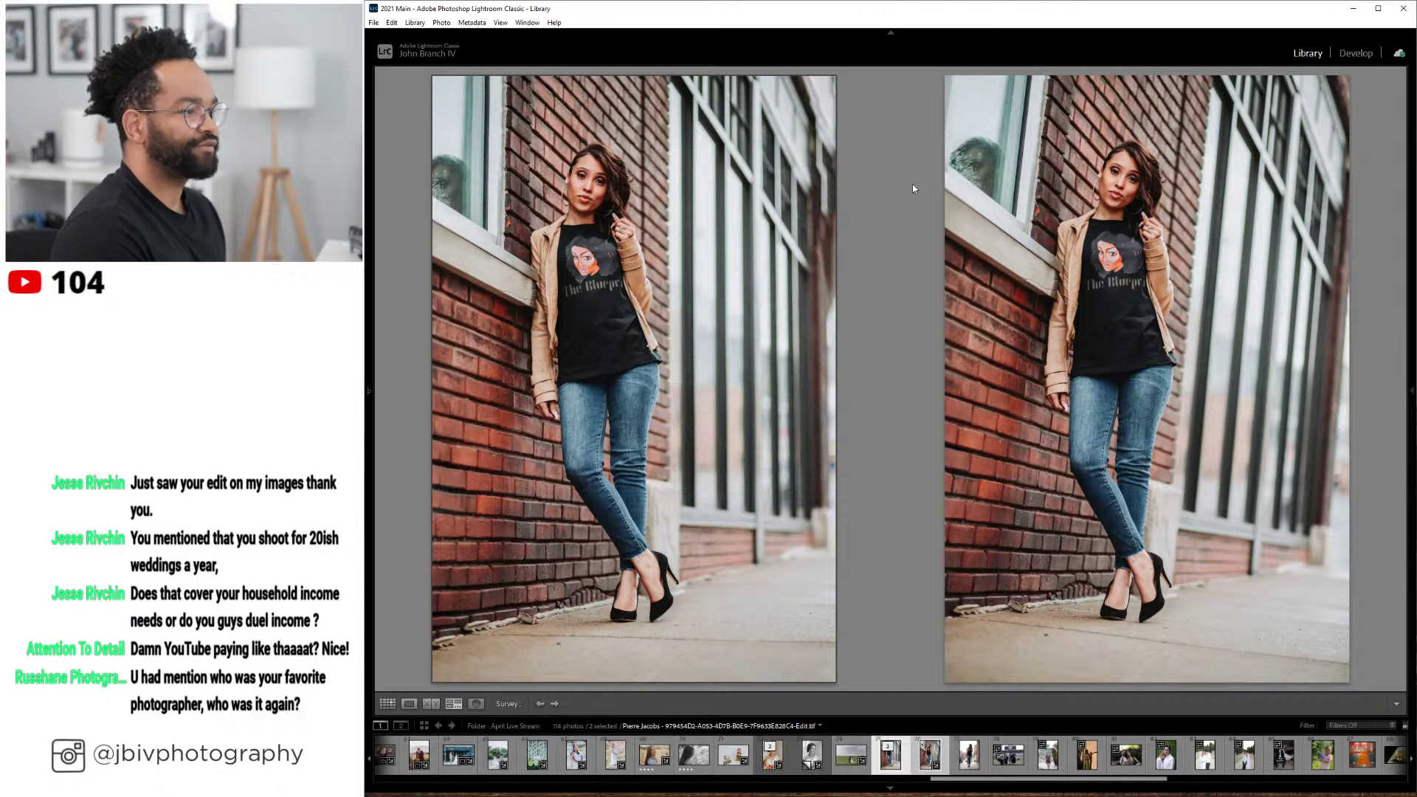
mouse_move(664, 794)
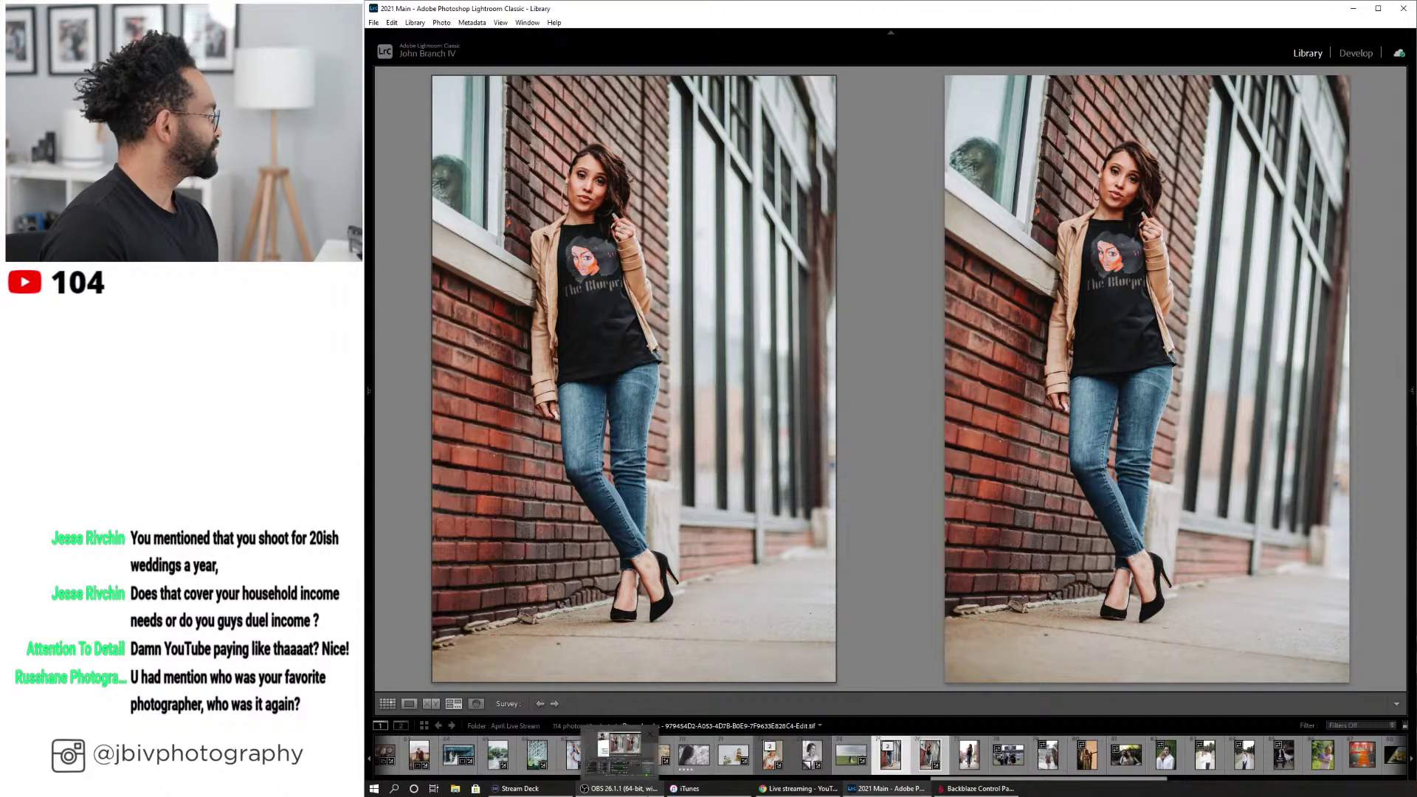
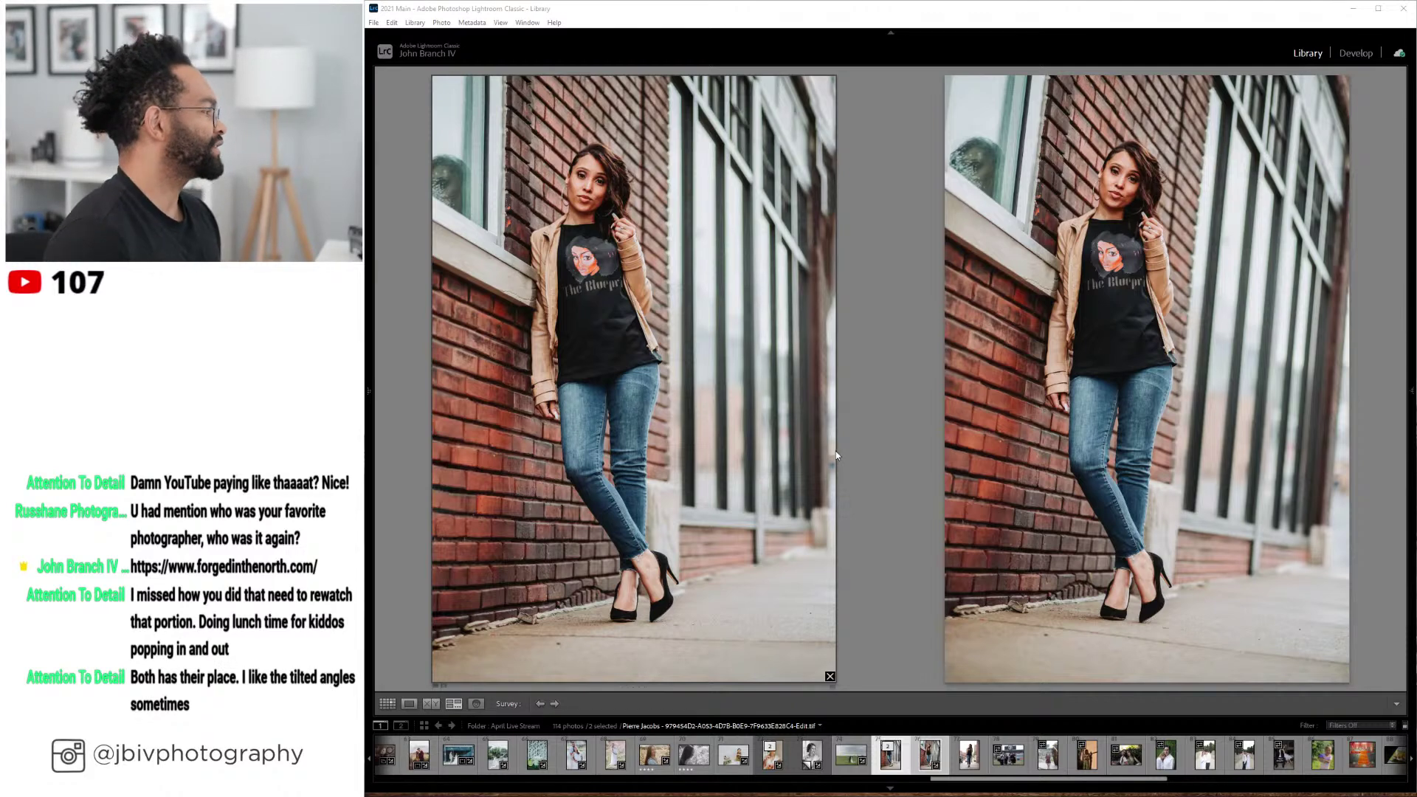
- Restore the side panels, return to the photo grid, and select the portrait of the woman walking down the street
click(865, 527)
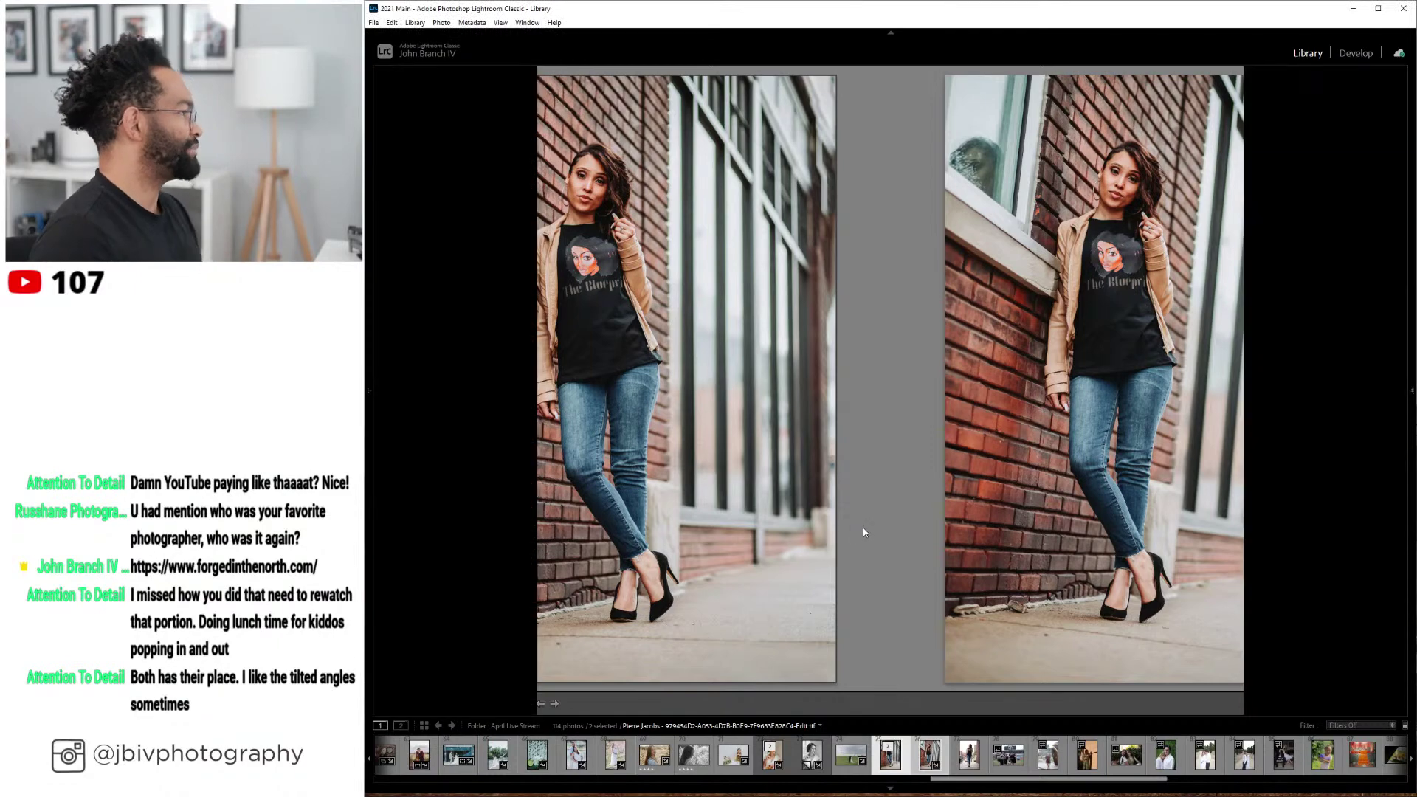
key(Tab)
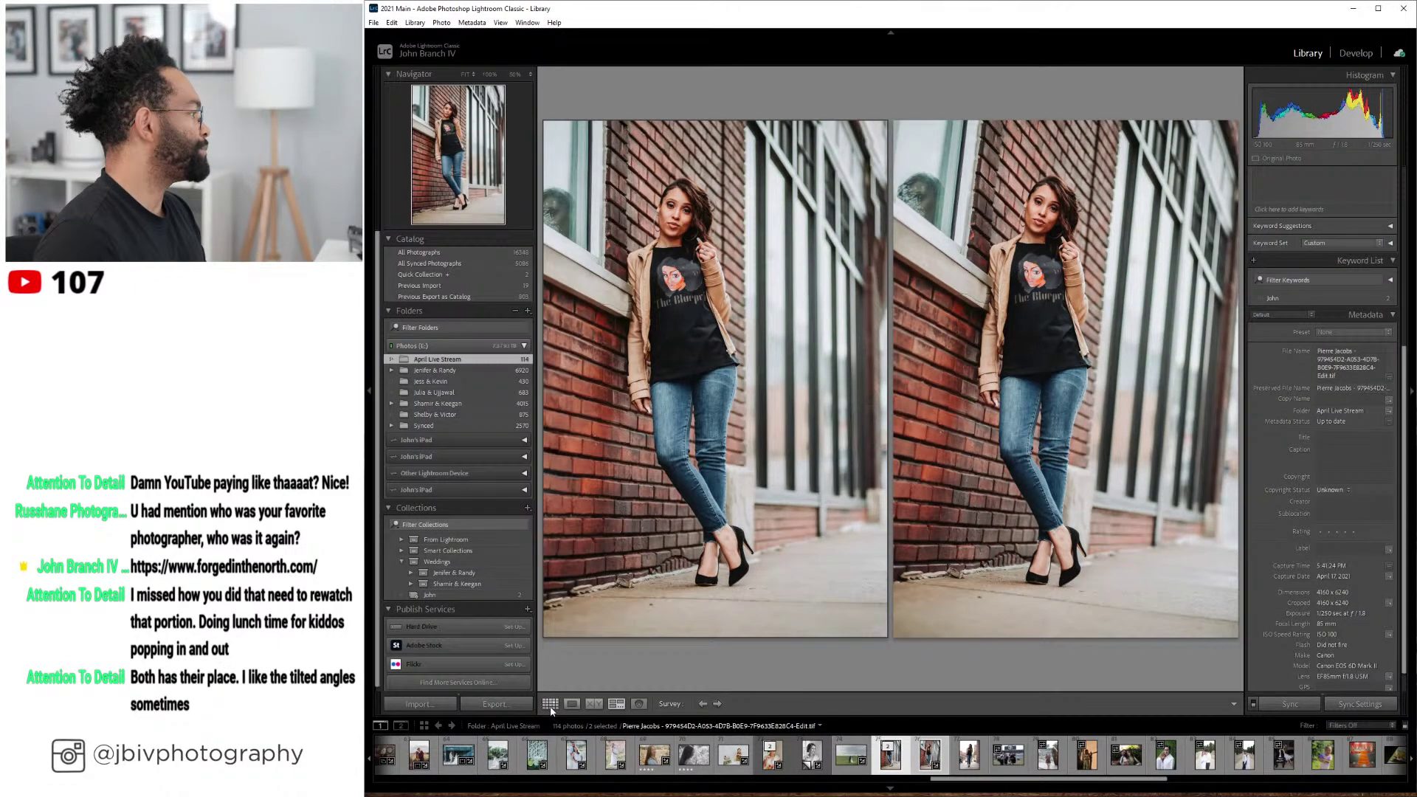
click(550, 705)
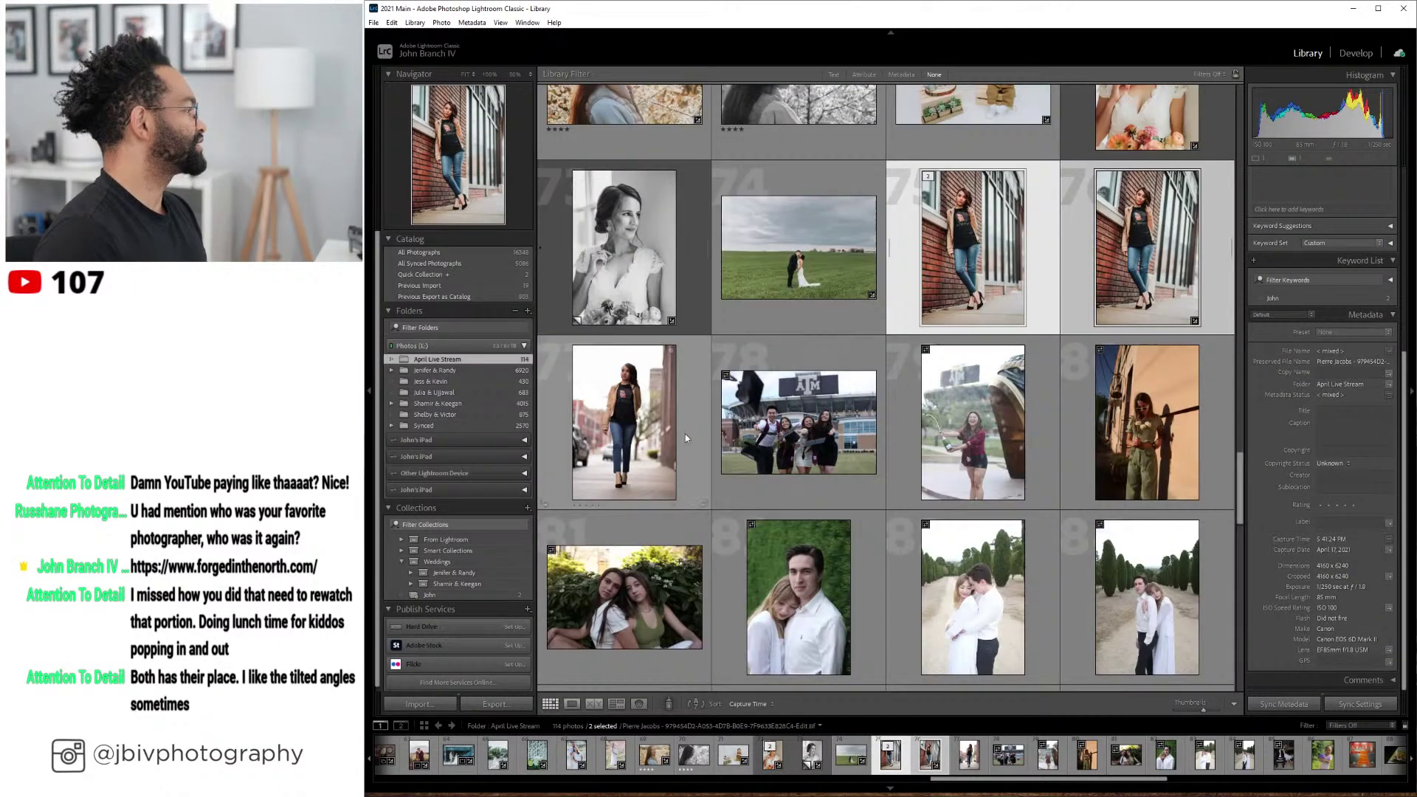
click(679, 417)
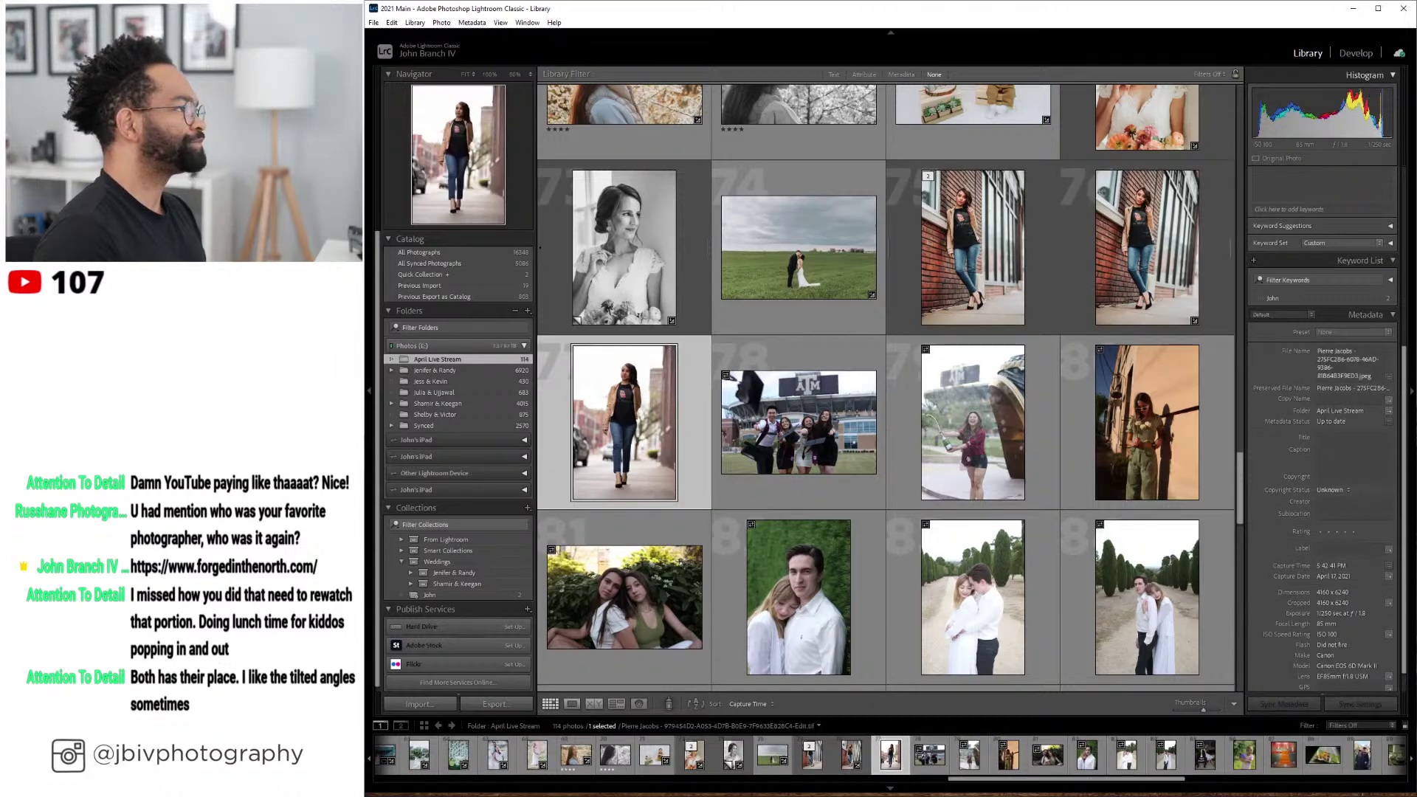
- Switch to the Chrome window showing the Forged in the North blog, enlarge it, and open the featured upstate New York wedding post
key(alt+Tab)
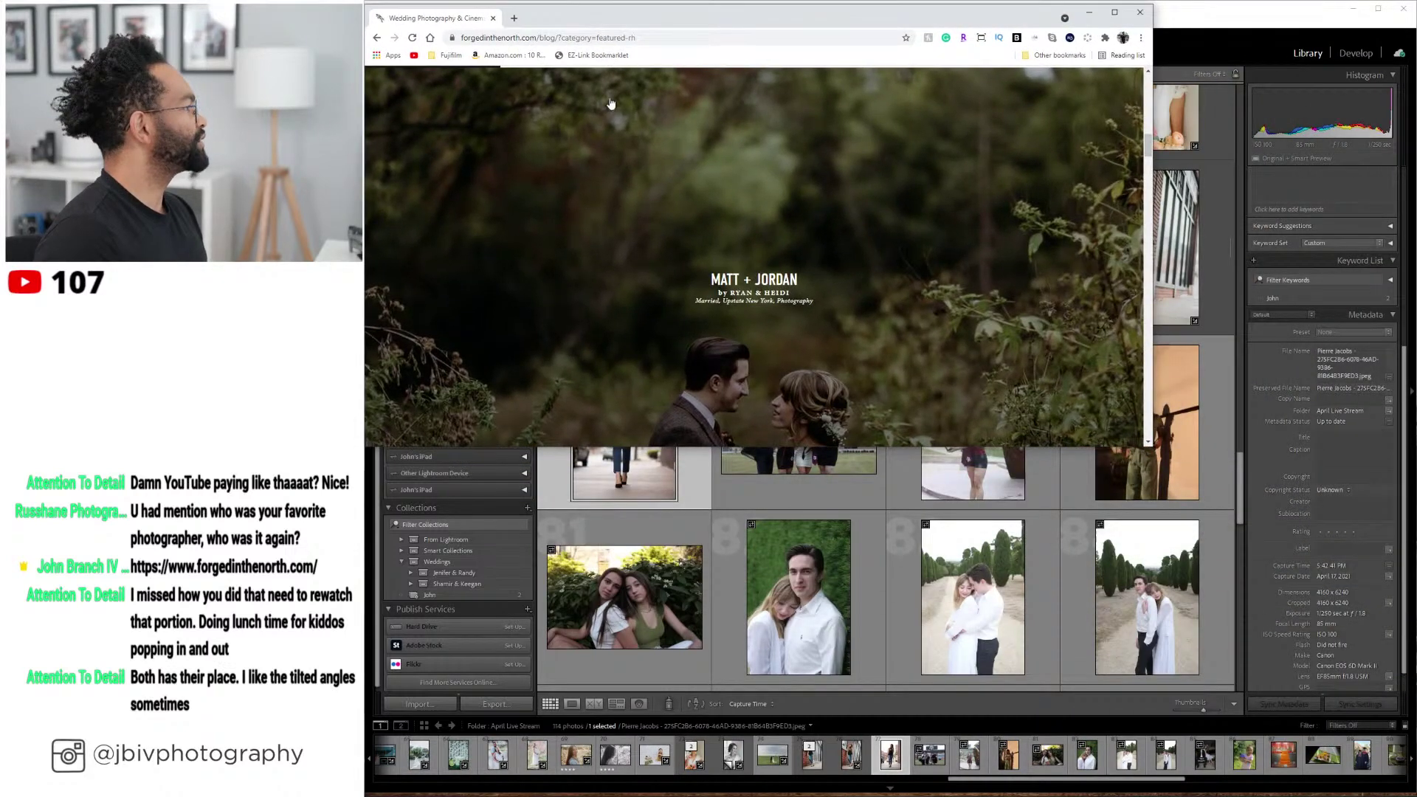
mouse_move(1151, 447)
mouse_down()
mouse_move(1227, 684)
mouse_move(1393, 780)
mouse_up()
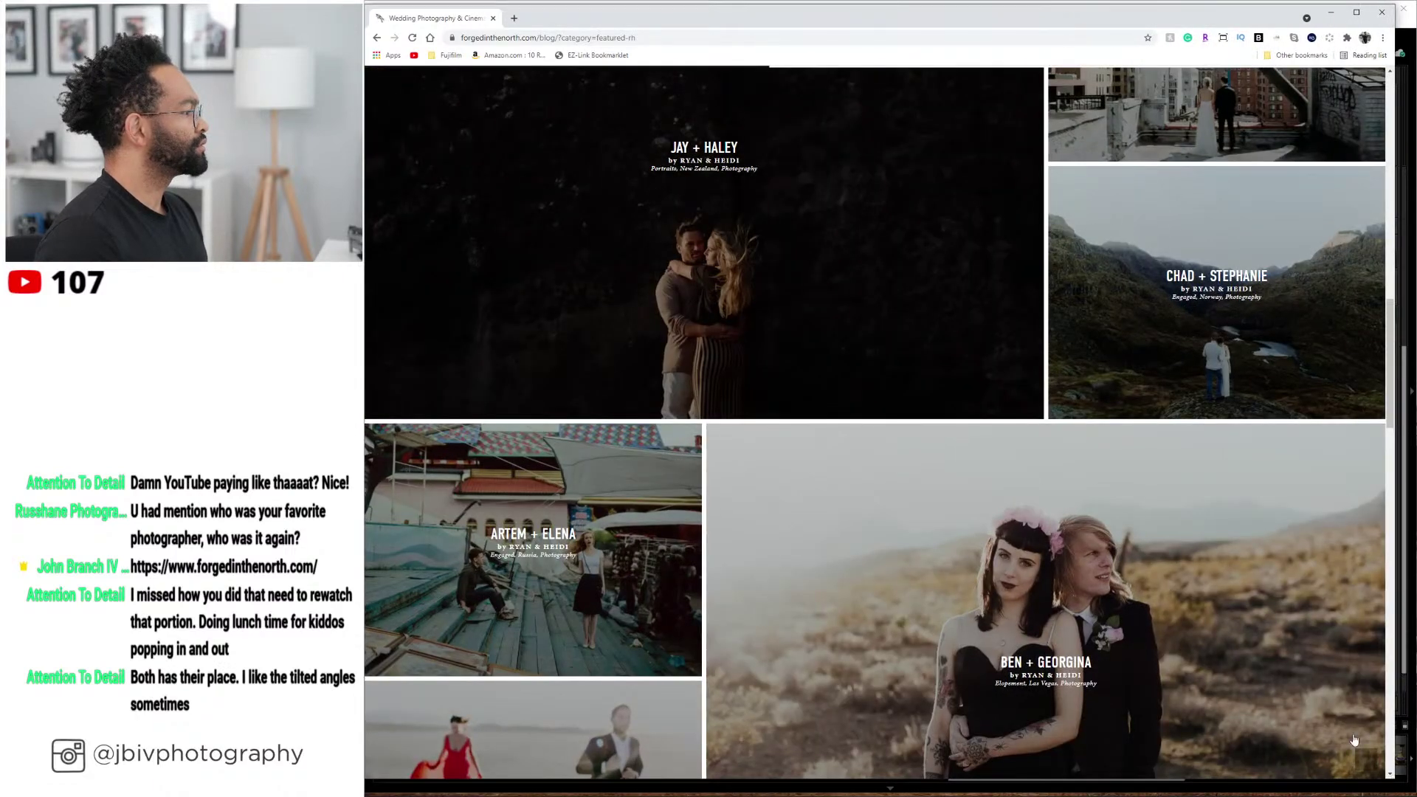
scroll(827, 486, up, 5)
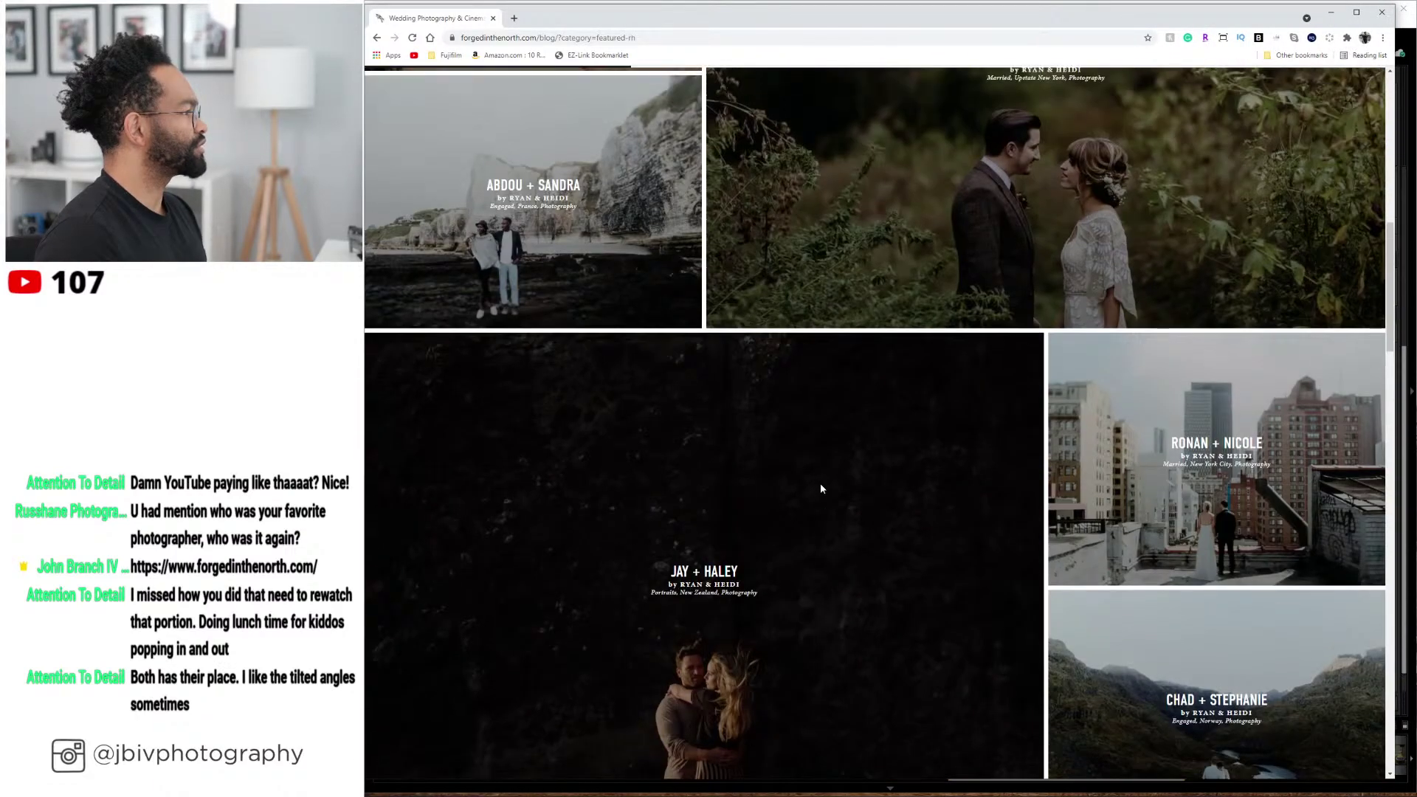
scroll(821, 489, up, 4)
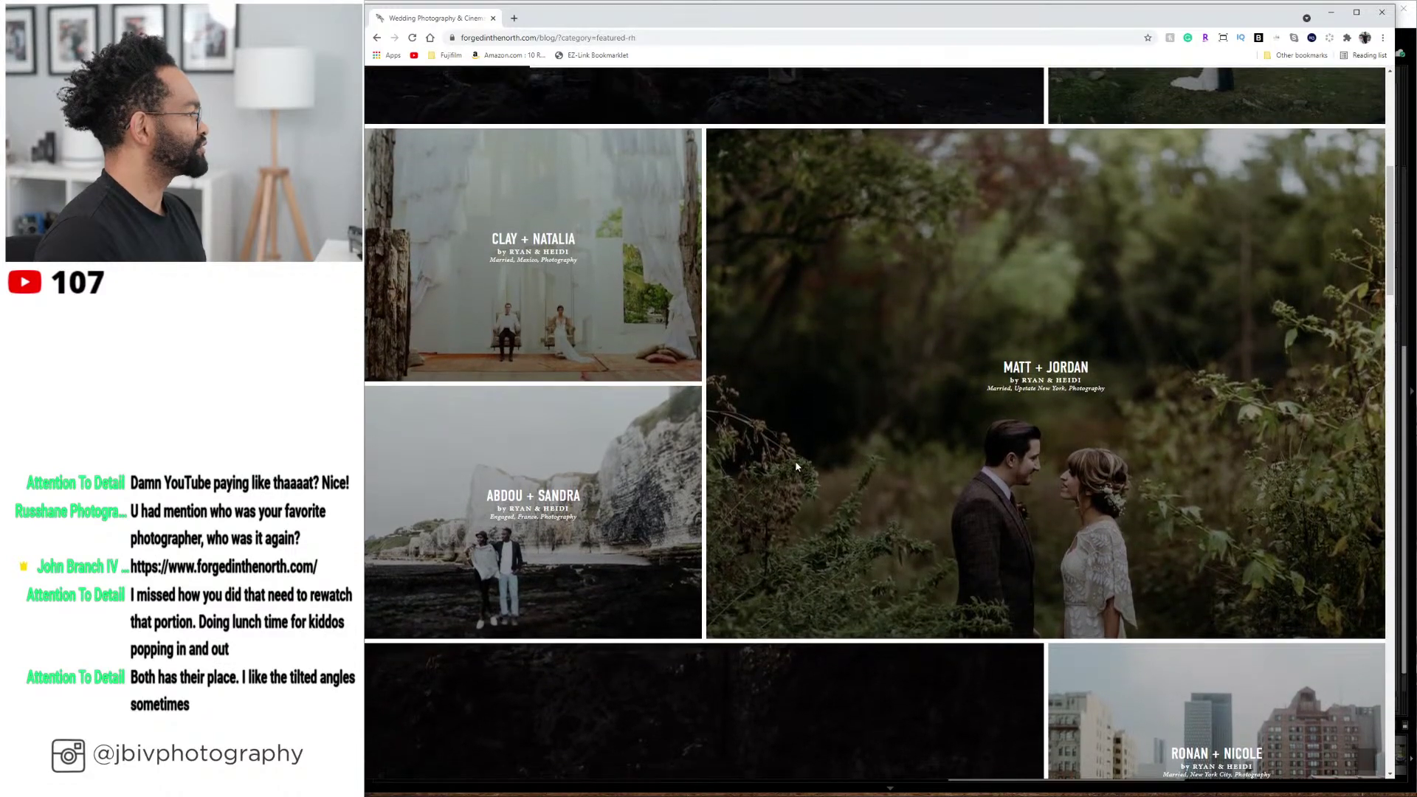
scroll(795, 467, up, 1)
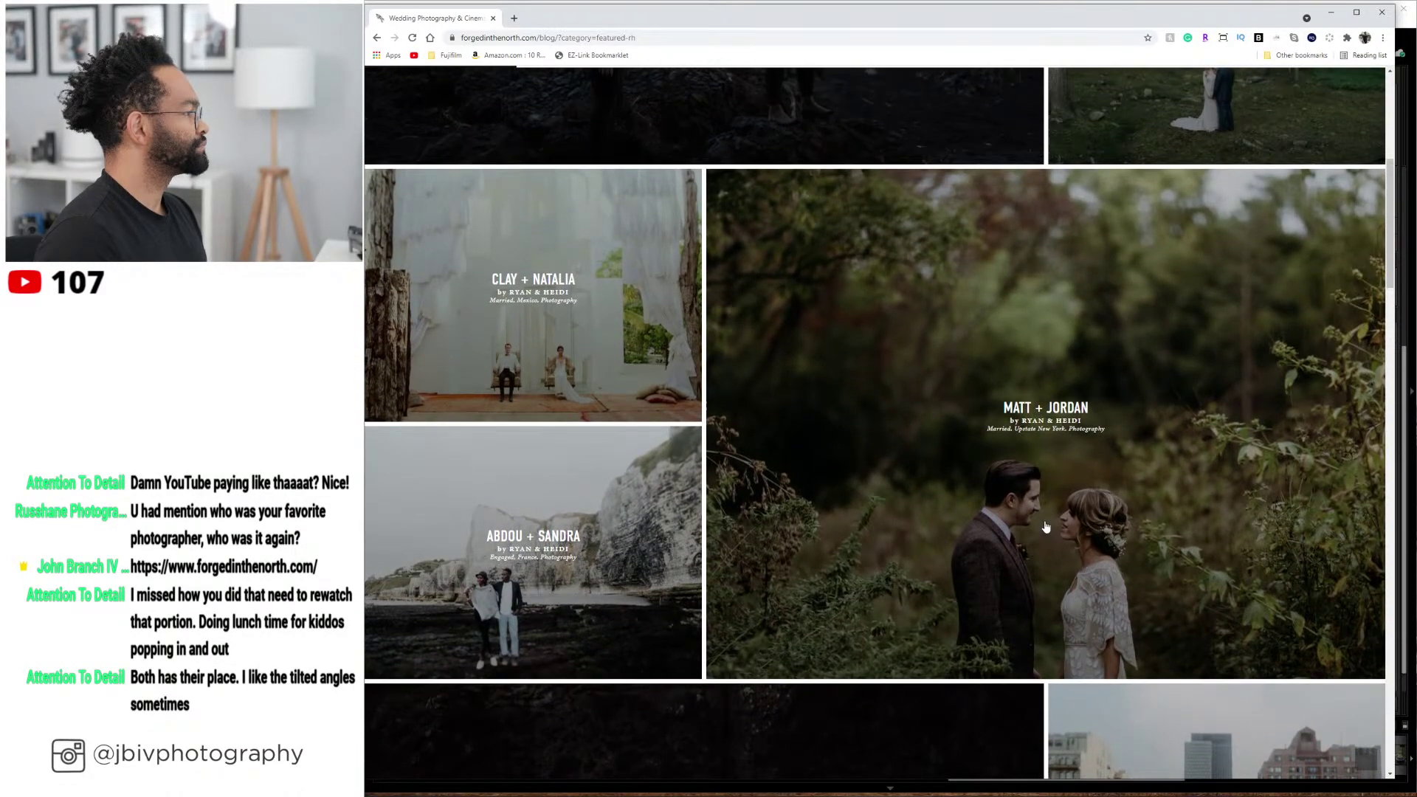
click(1045, 526)
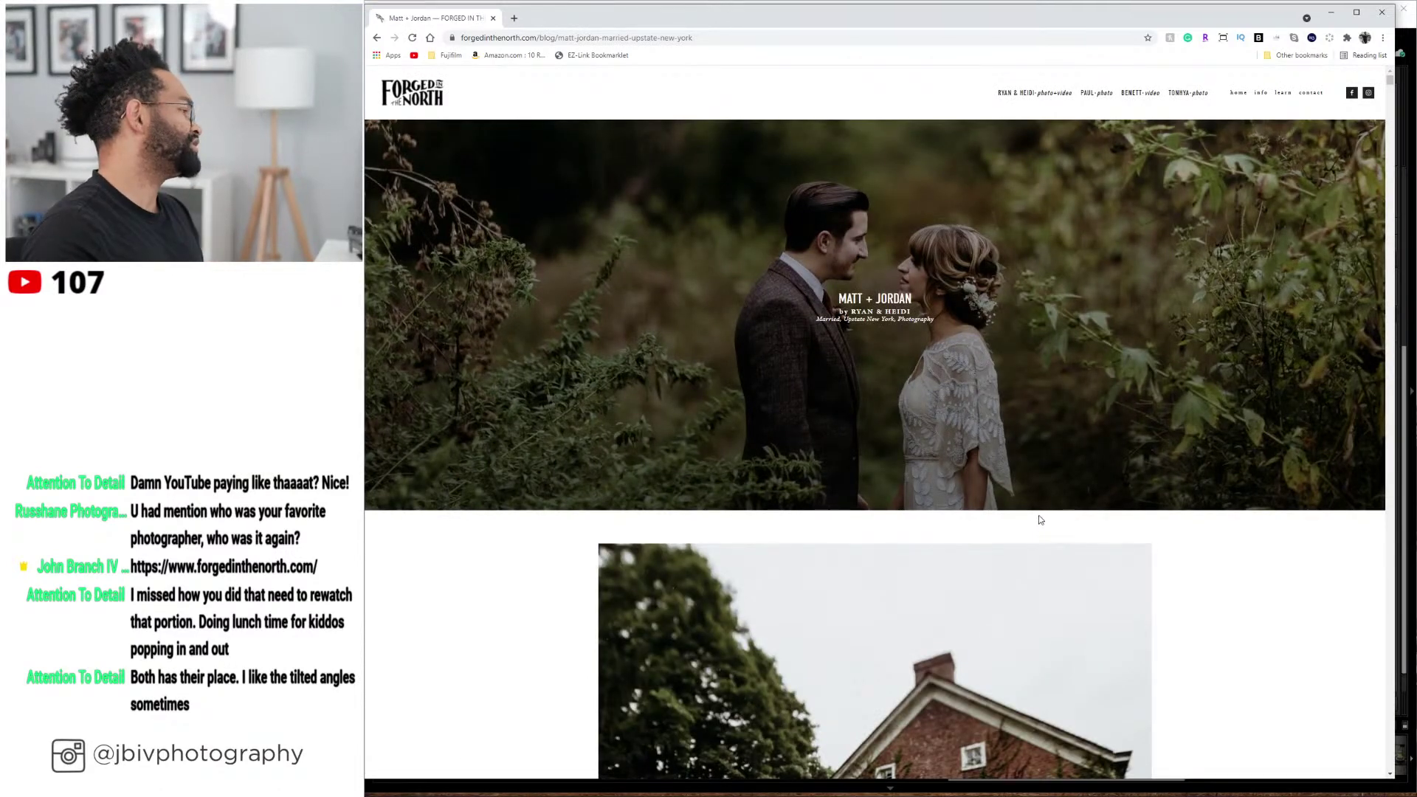
- Examine the composition and toning of the wedding post's photos, from the farmhouse details through the groom's and bride's preparations
scroll(1038, 519, down, 5)
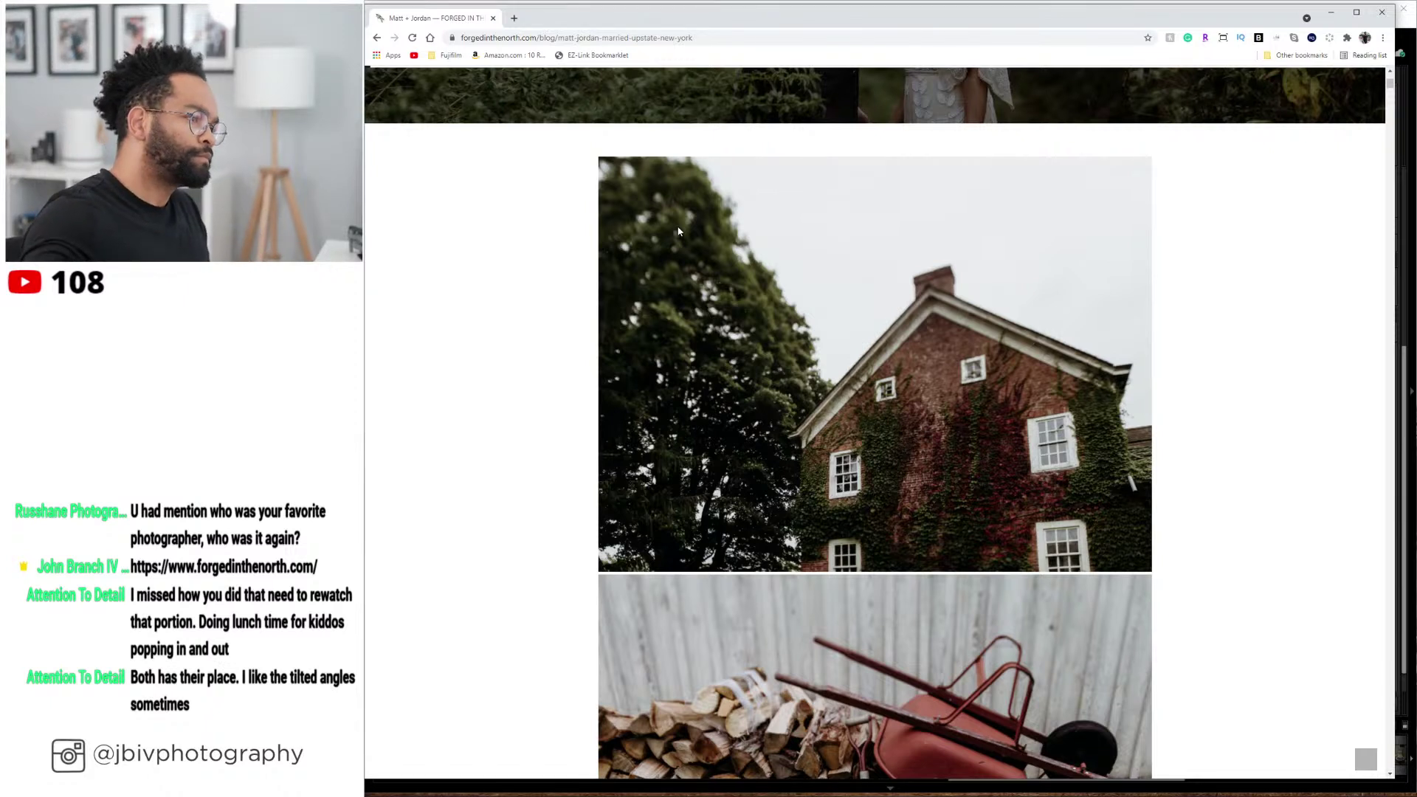
scroll(550, 235, down, 4)
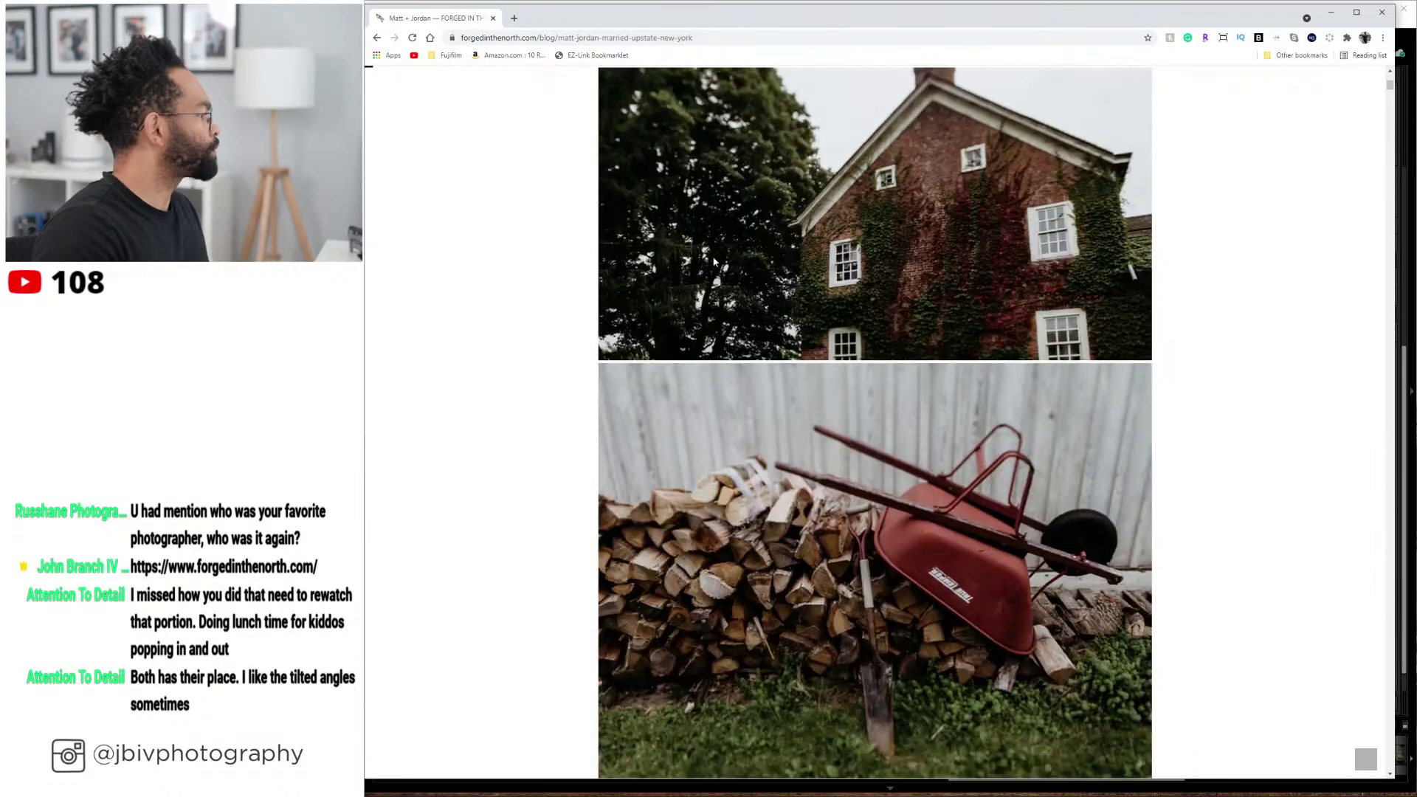
scroll(550, 234, down, 5)
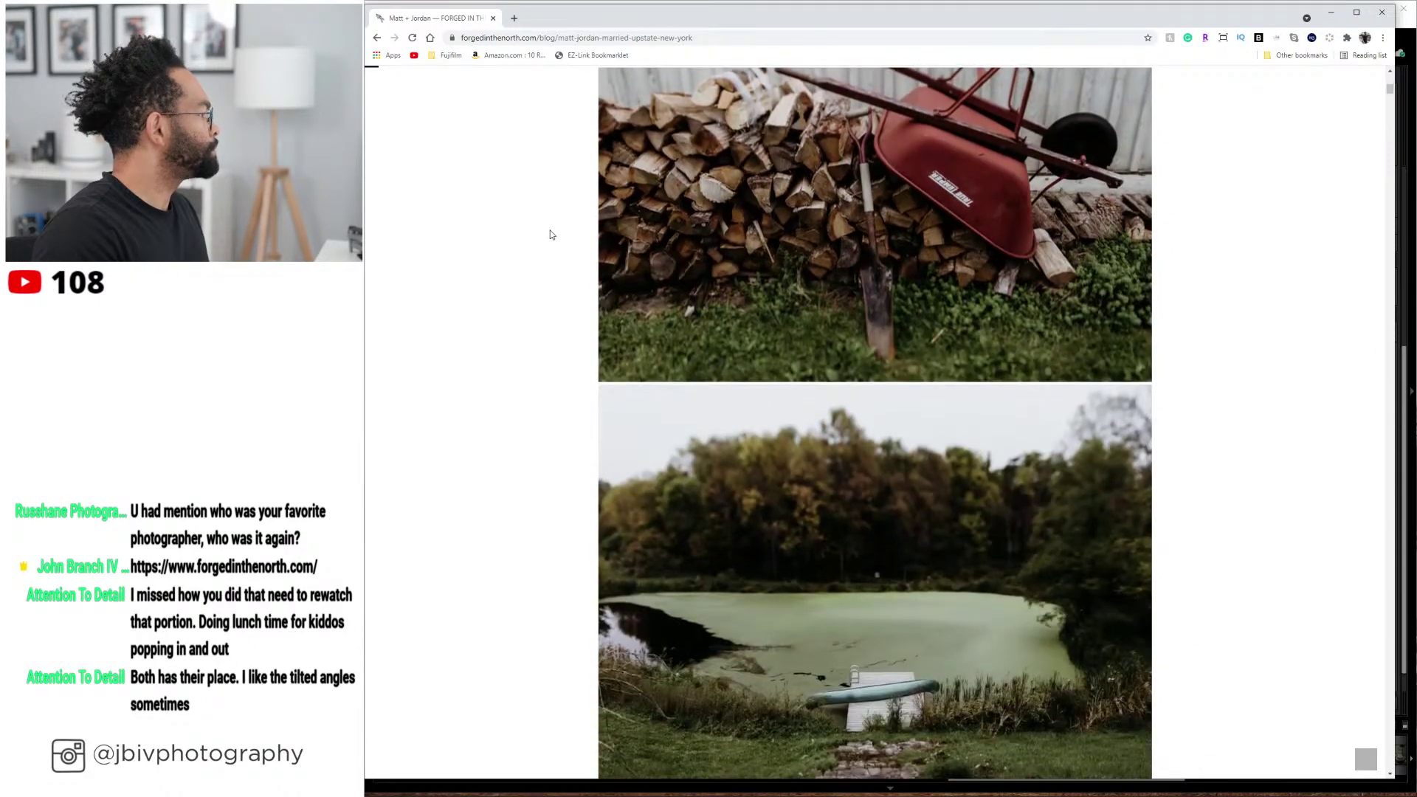
scroll(550, 235, down, 1)
scroll(550, 235, down, 2)
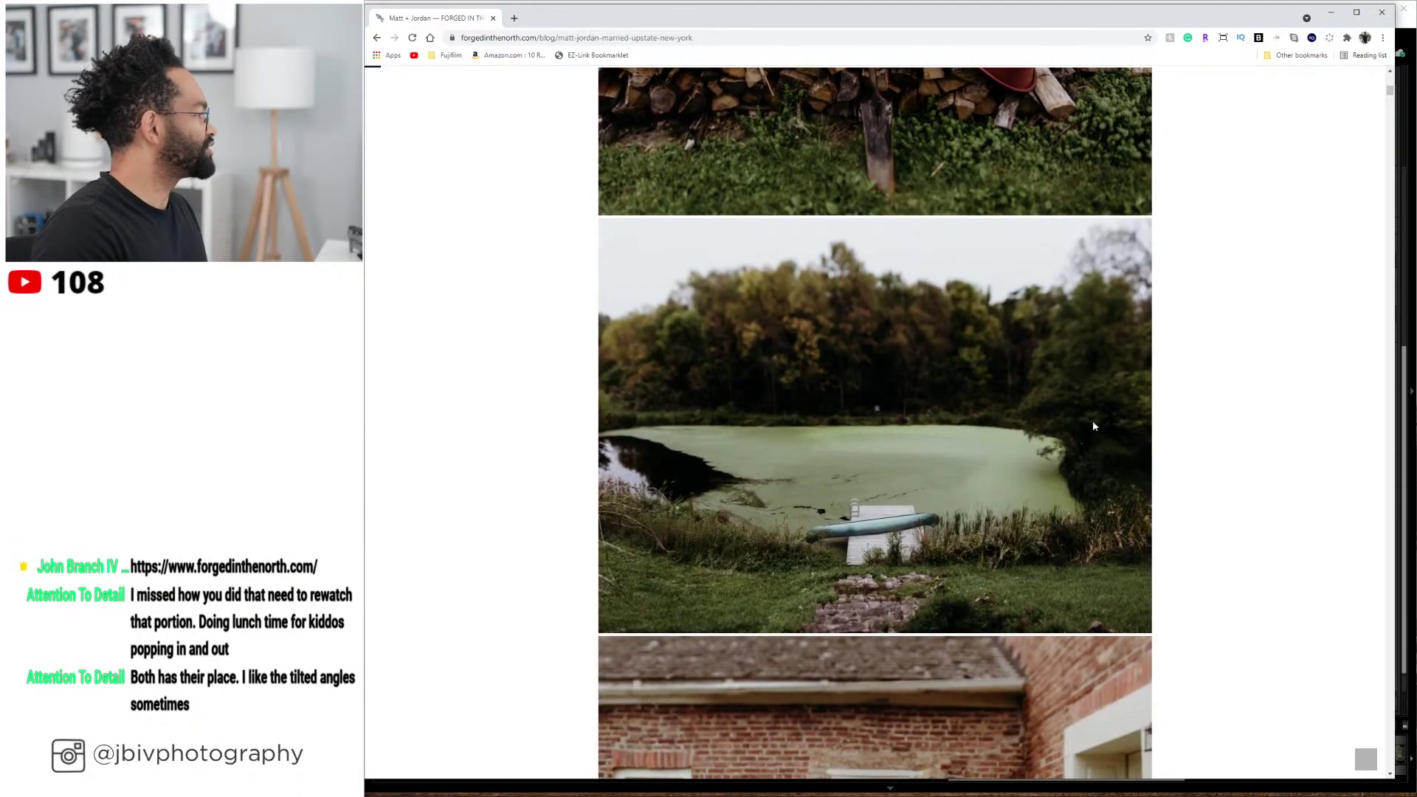
scroll(547, 272, down, 3)
scroll(512, 263, down, 2)
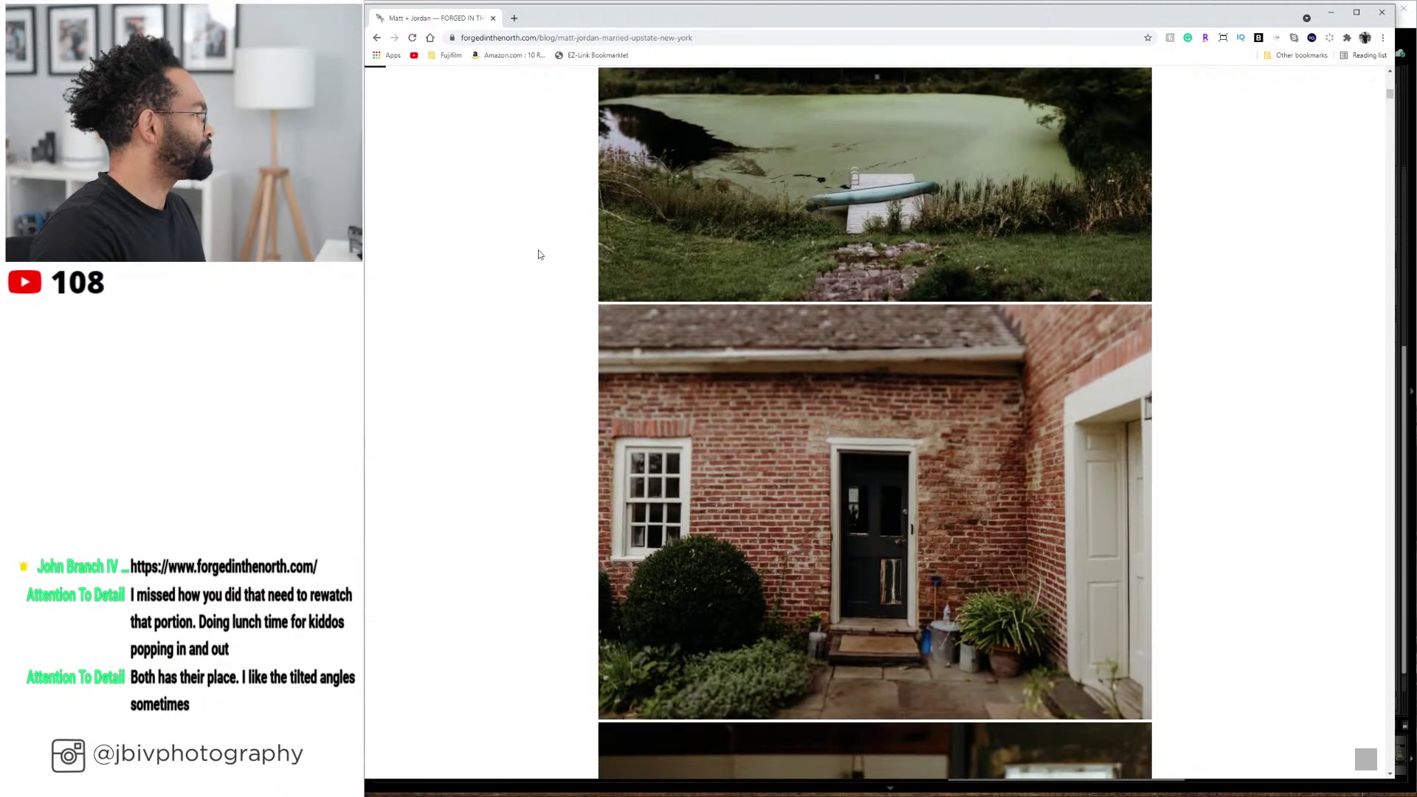
scroll(539, 253, down, 5)
scroll(539, 255, down, 8)
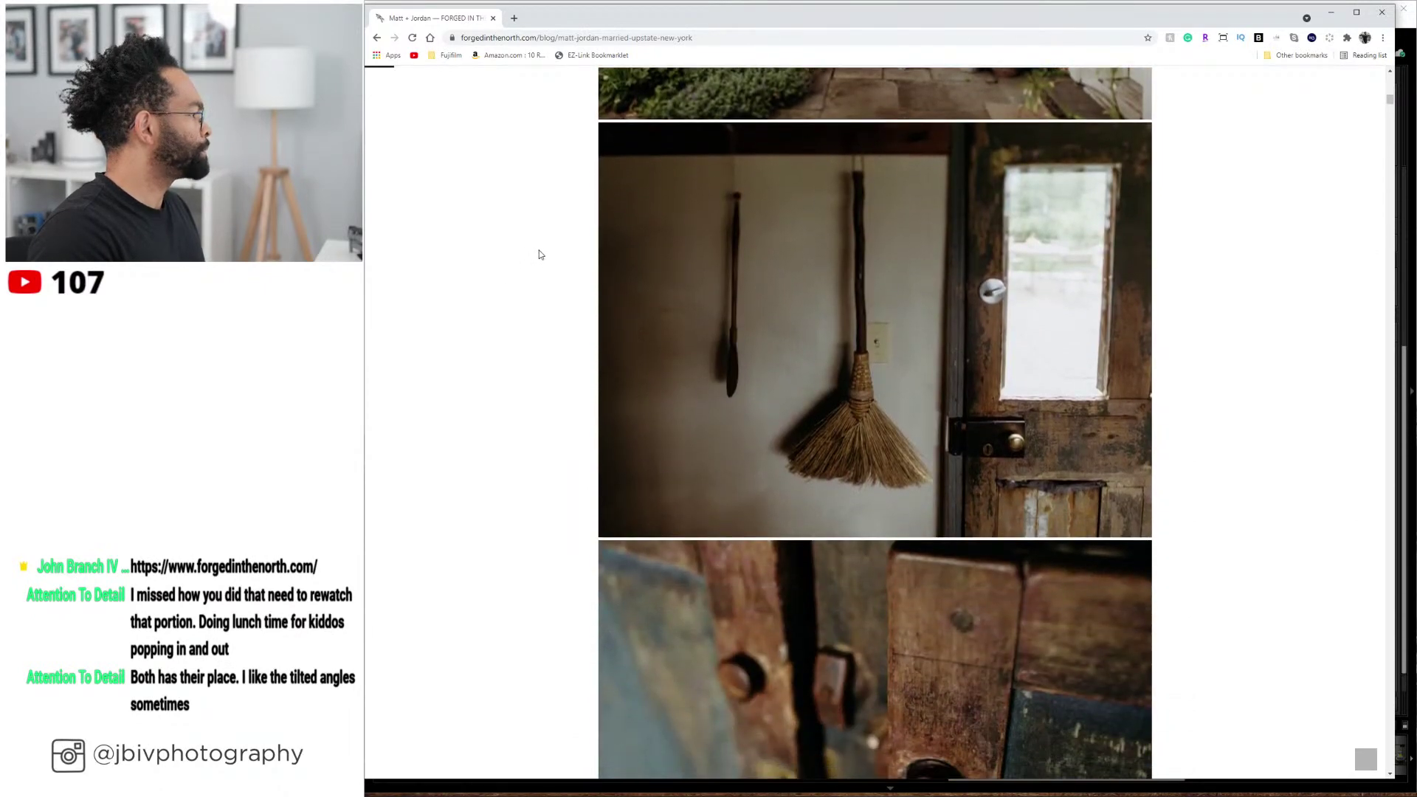
scroll(538, 255, down, 5)
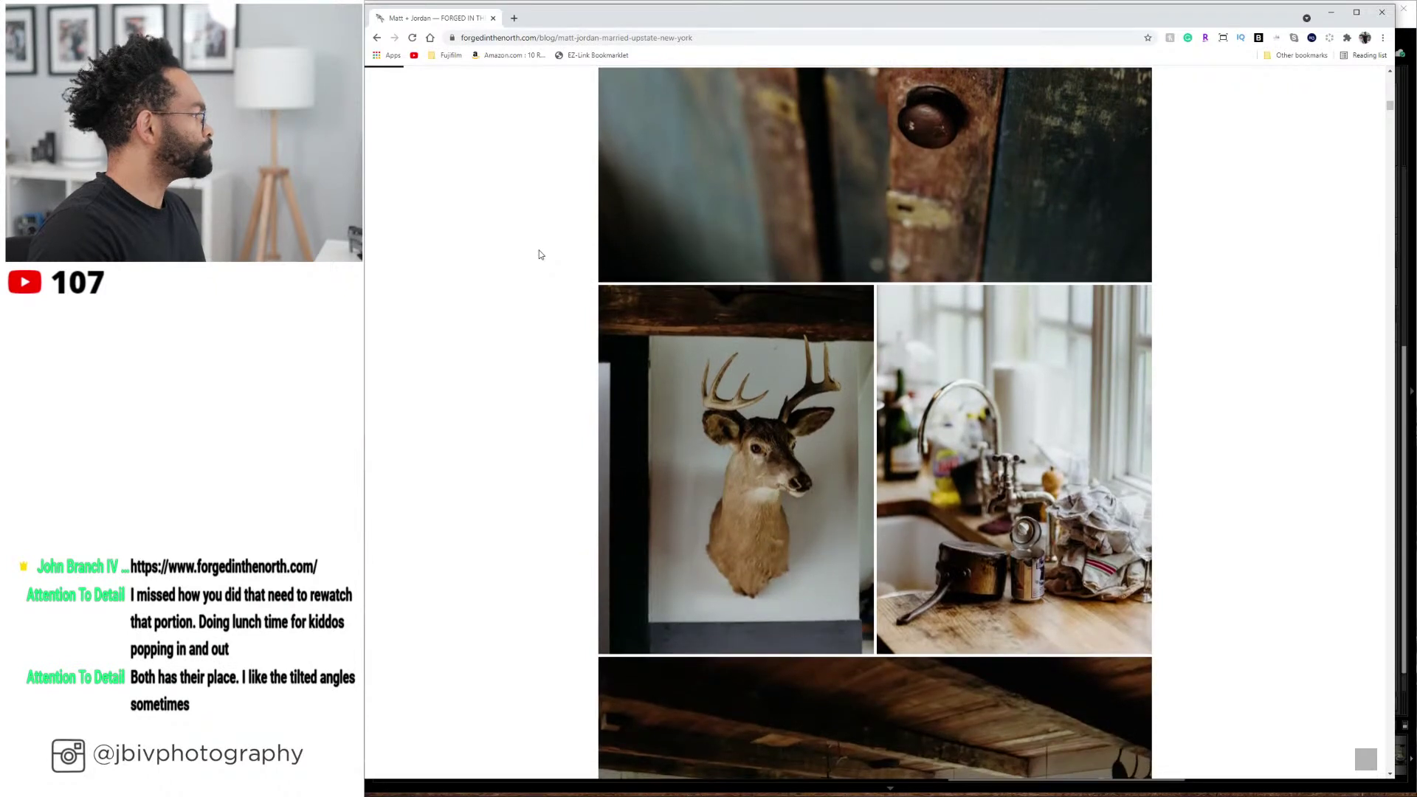
scroll(539, 255, down, 5)
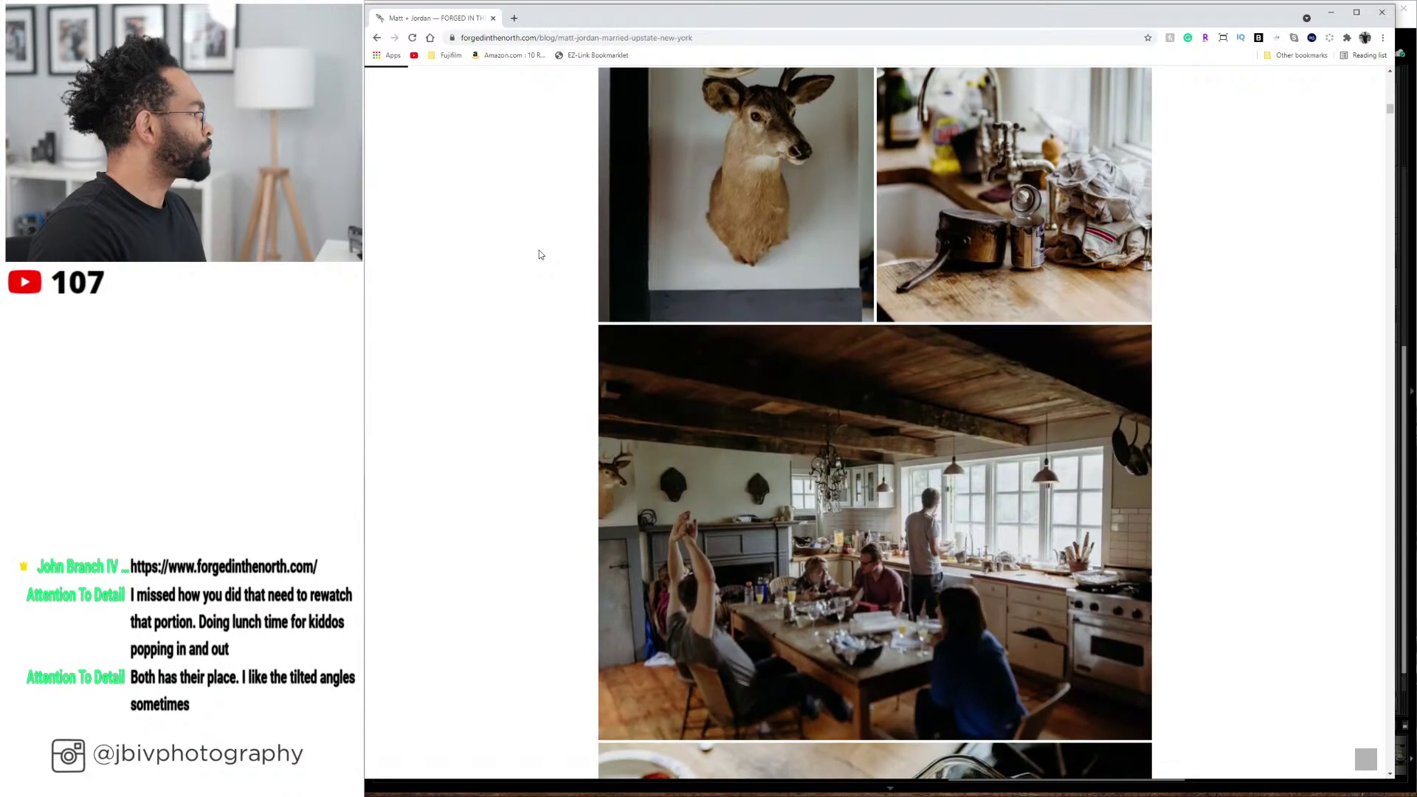
scroll(539, 254, down, 5)
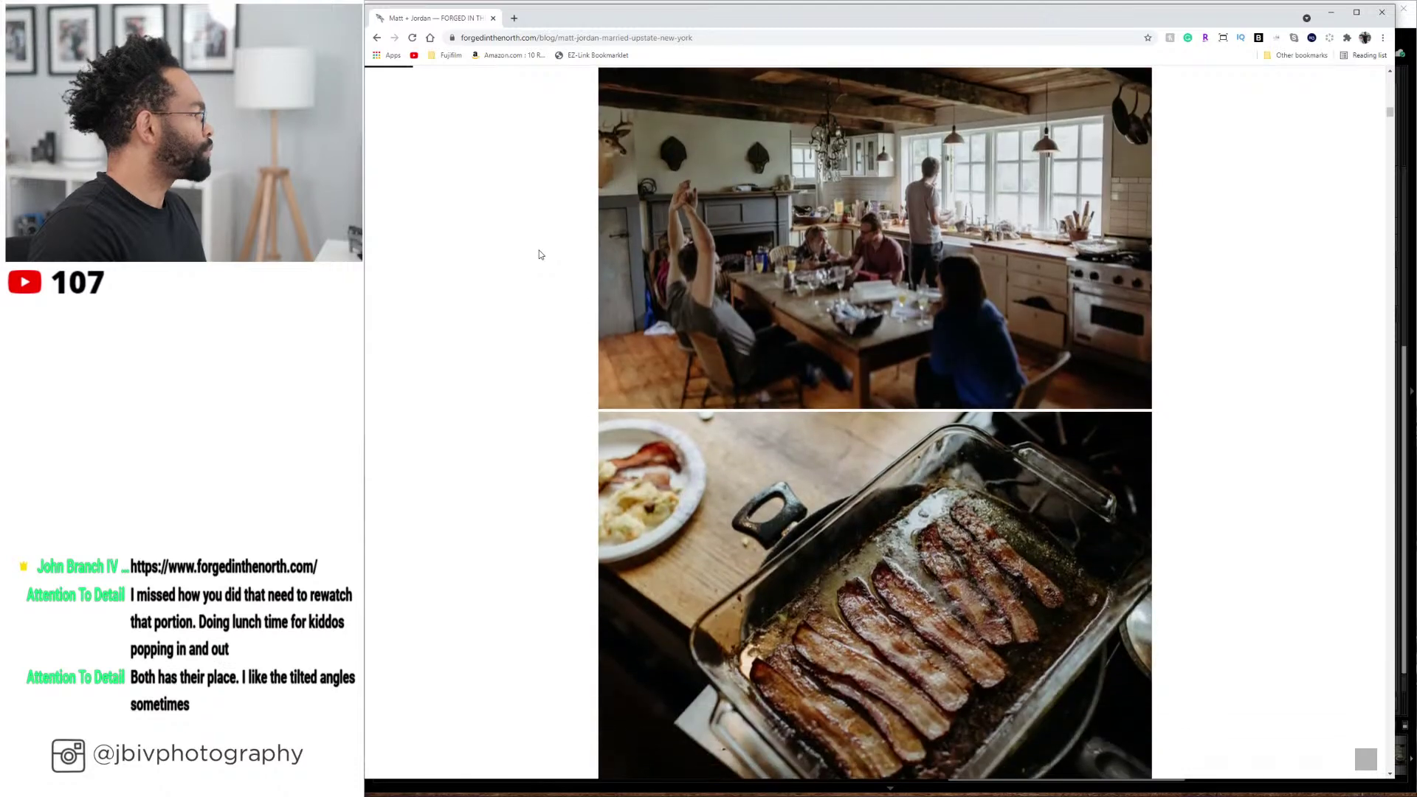
scroll(539, 255, down, 5)
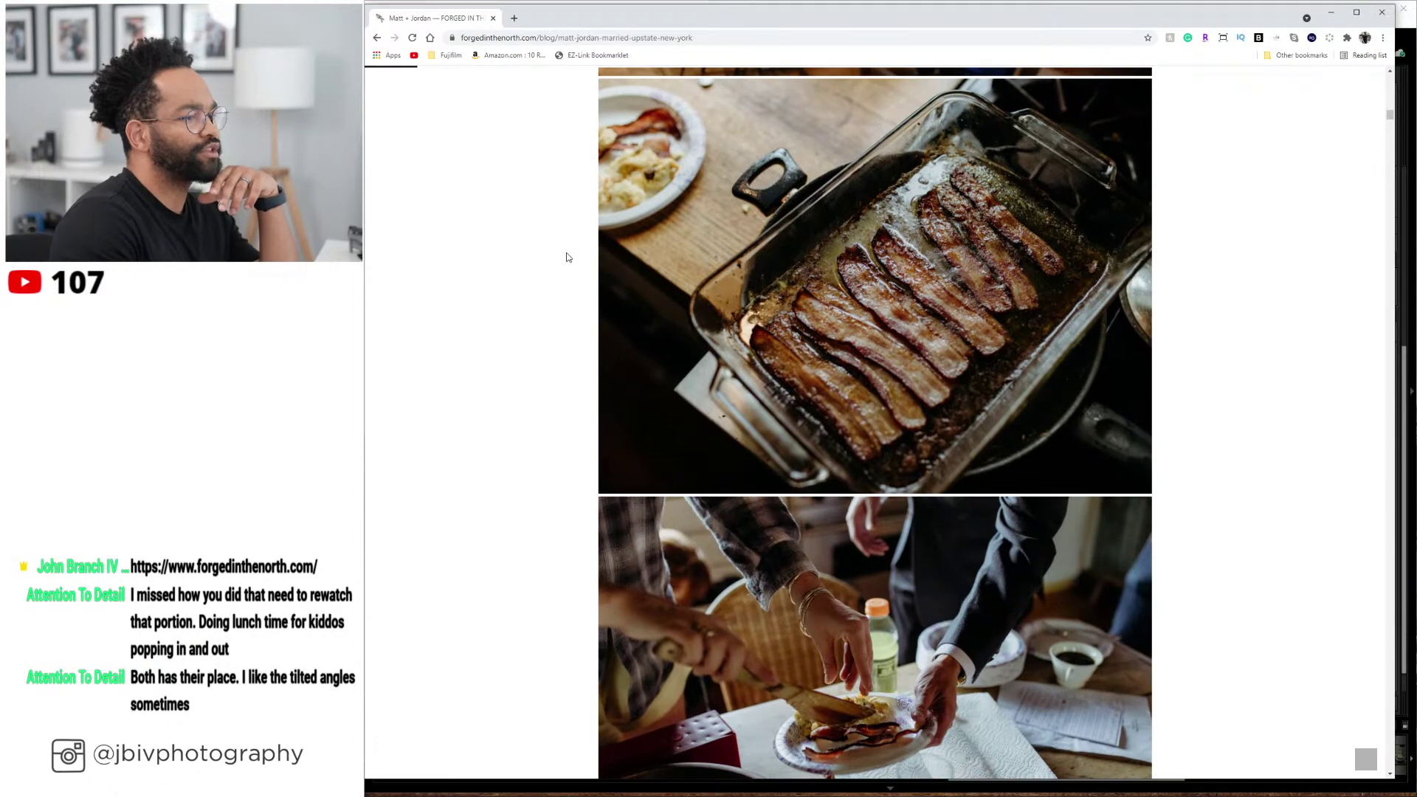
scroll(578, 255, down, 1)
scroll(579, 257, down, 10)
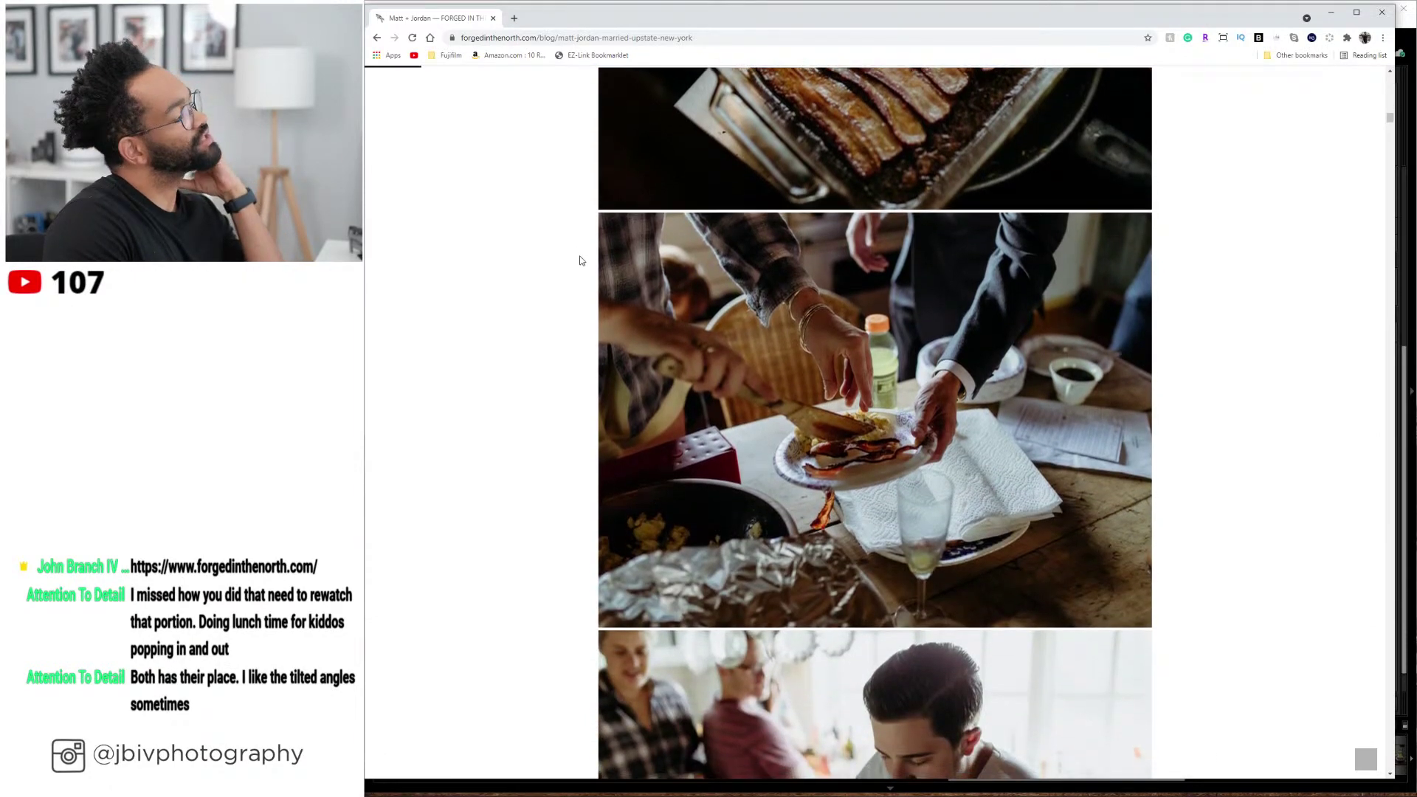
scroll(582, 261, down, 10)
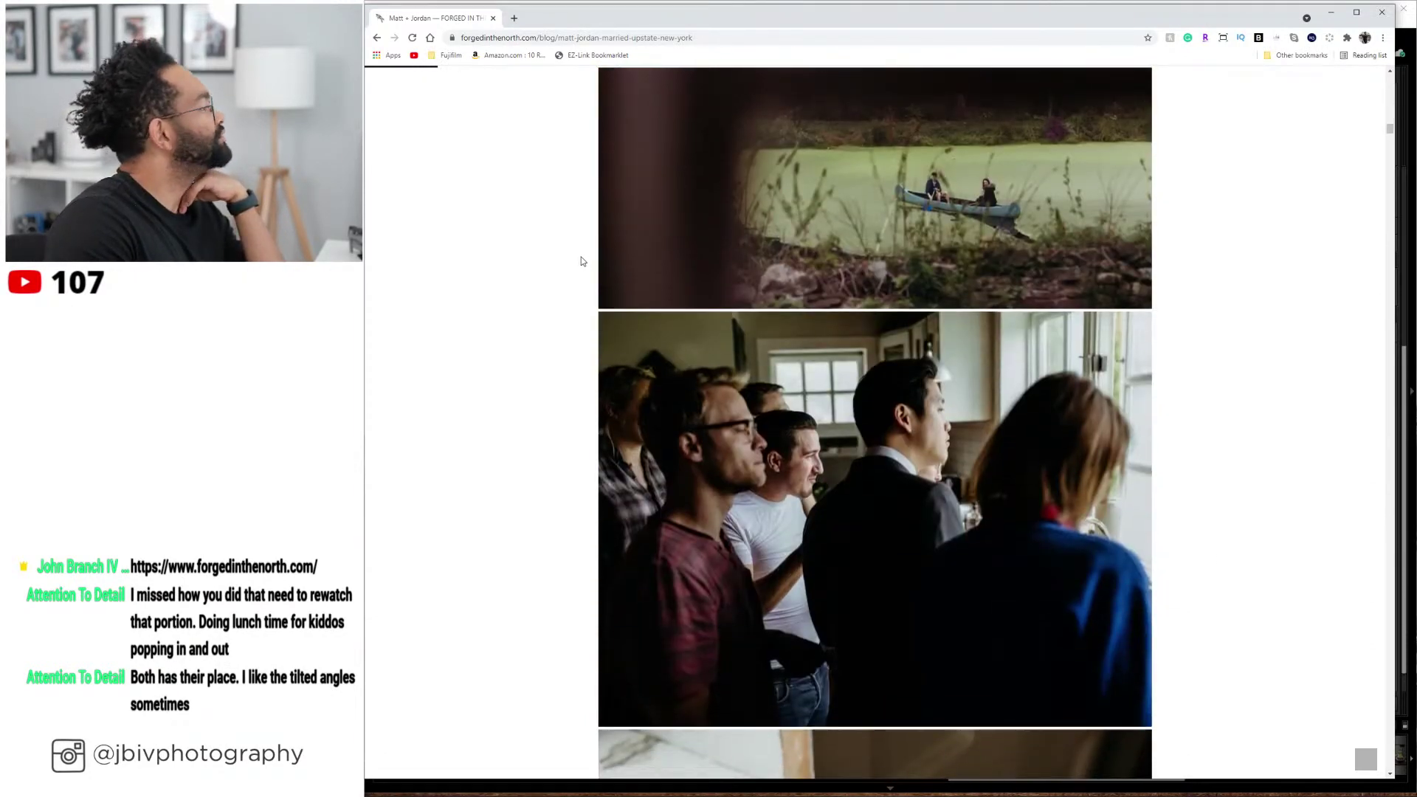
scroll(581, 261, down, 5)
scroll(582, 261, down, 14)
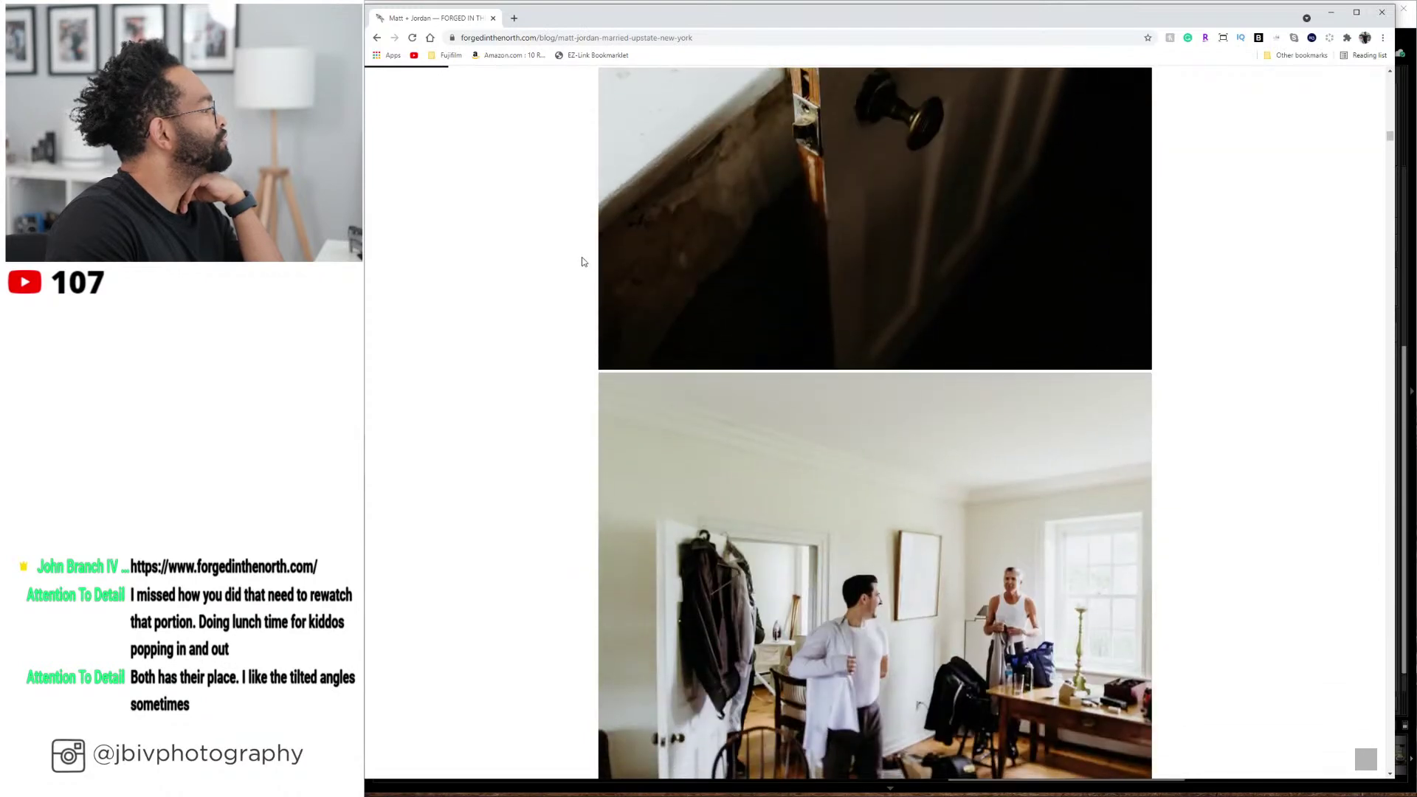
scroll(583, 262, down, 2)
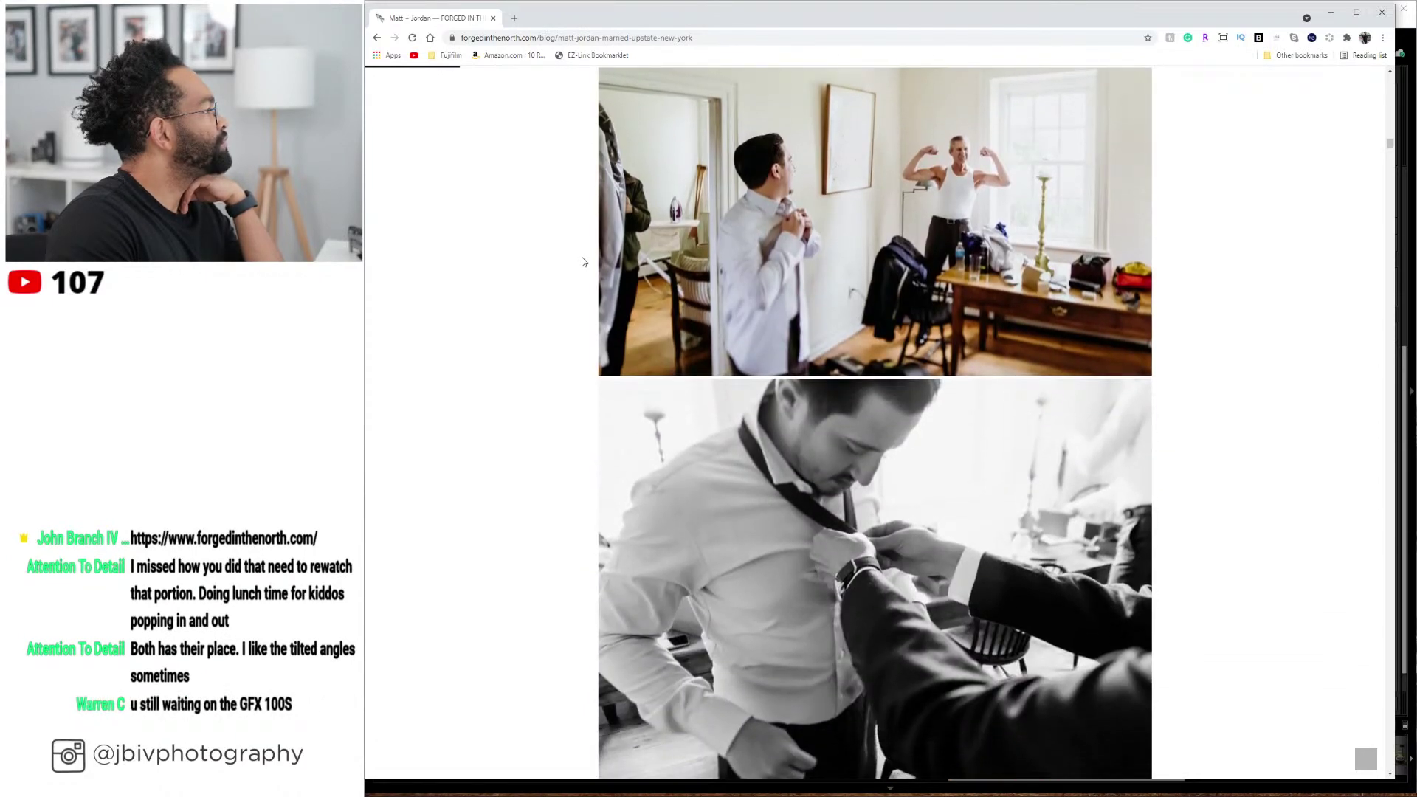
scroll(583, 261, down, 4)
scroll(583, 262, down, 10)
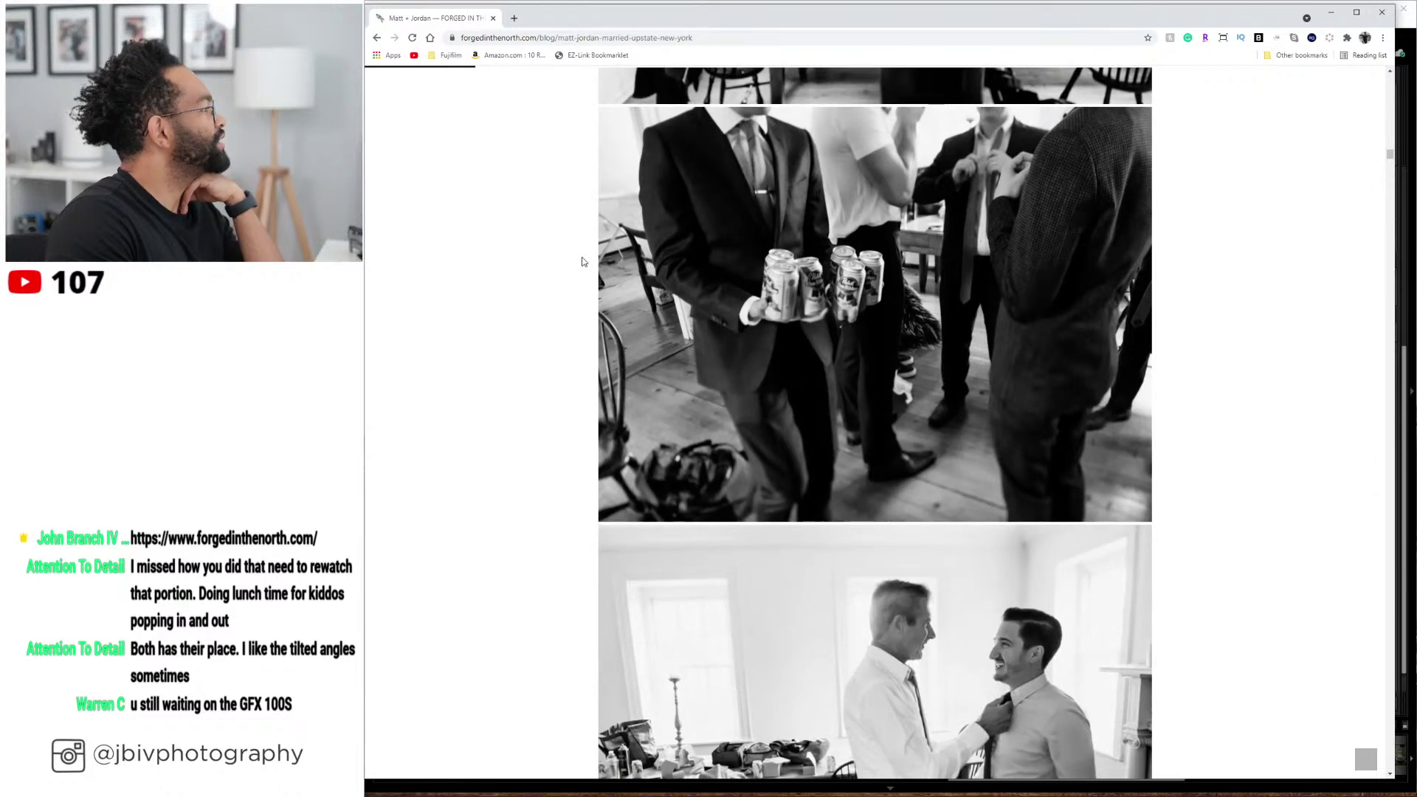
scroll(582, 262, down, 5)
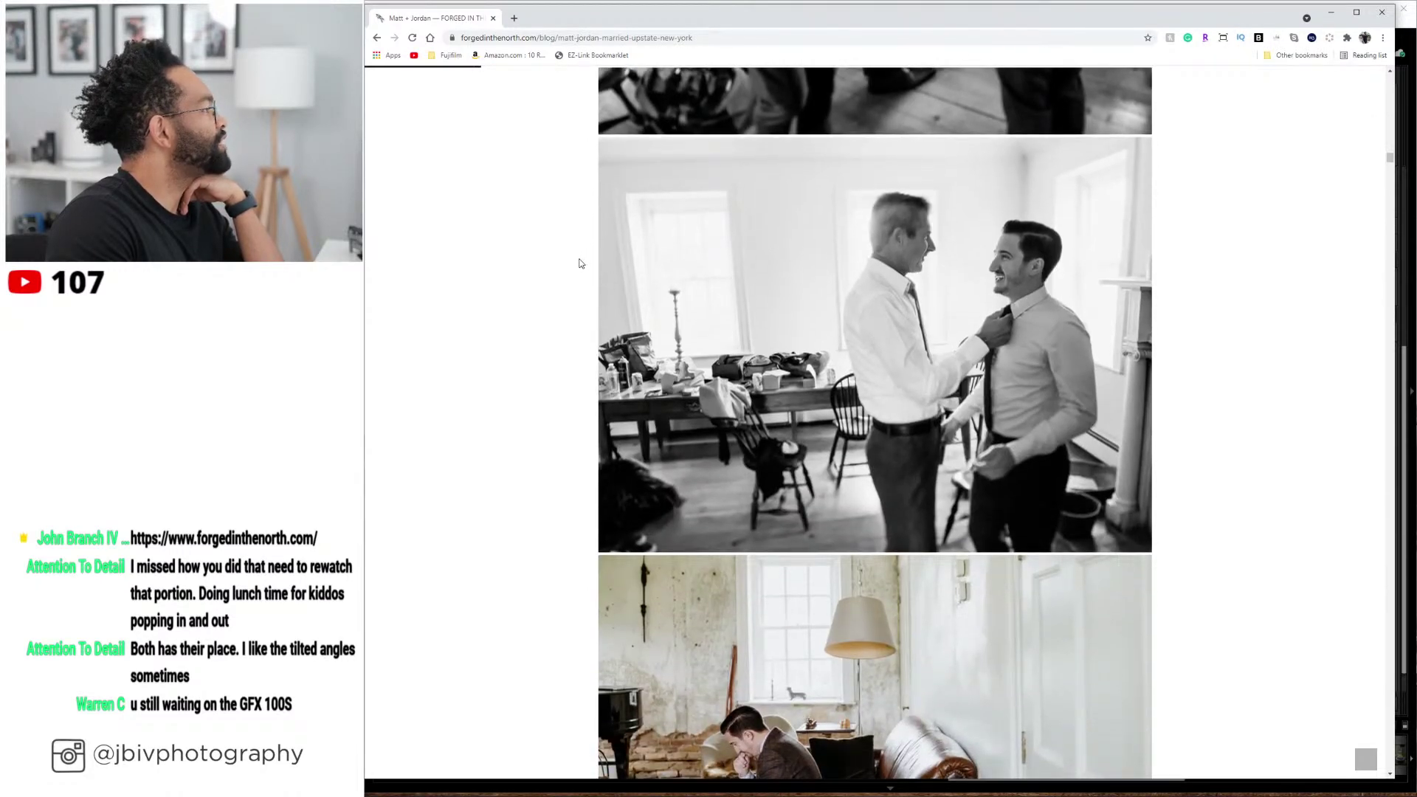
scroll(579, 264, down, 5)
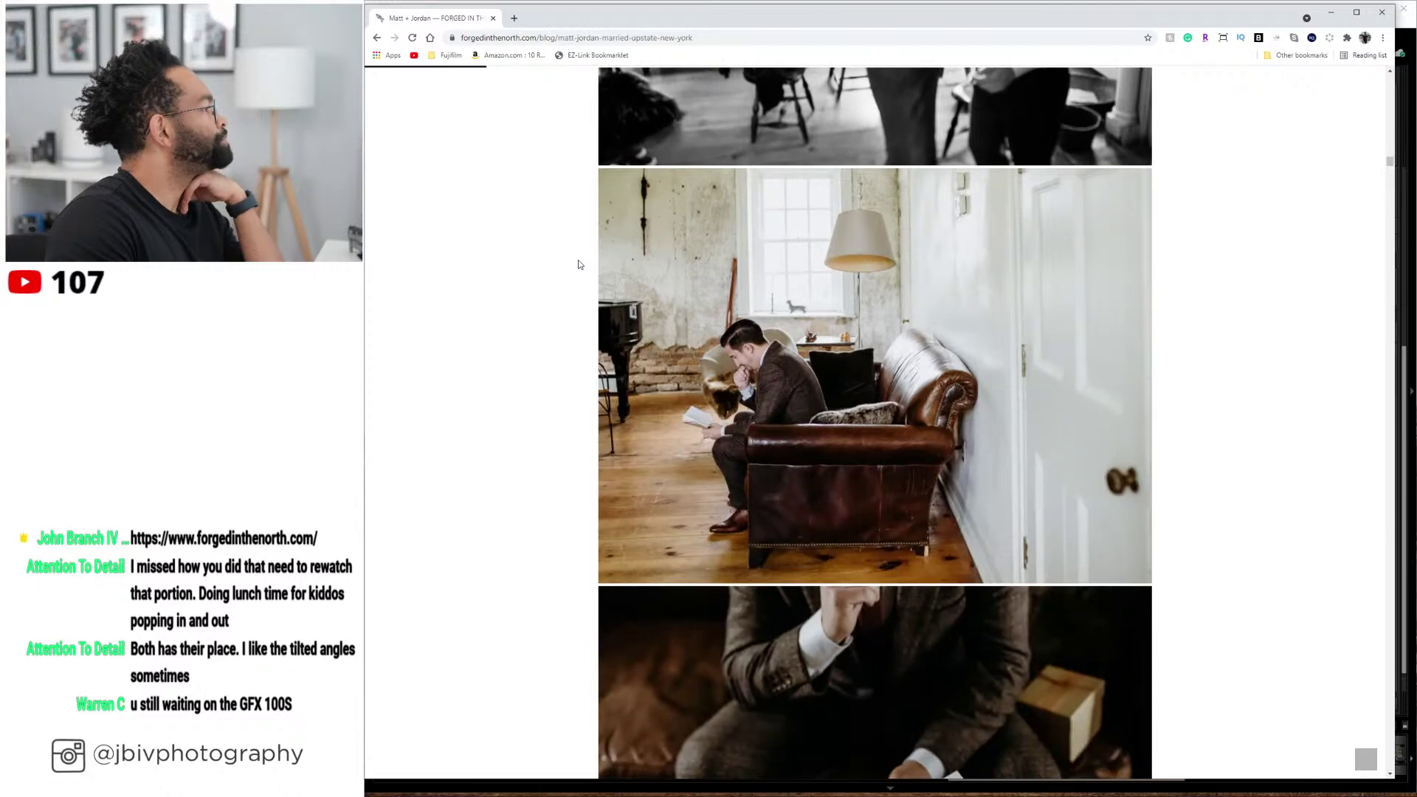
scroll(580, 264, down, 5)
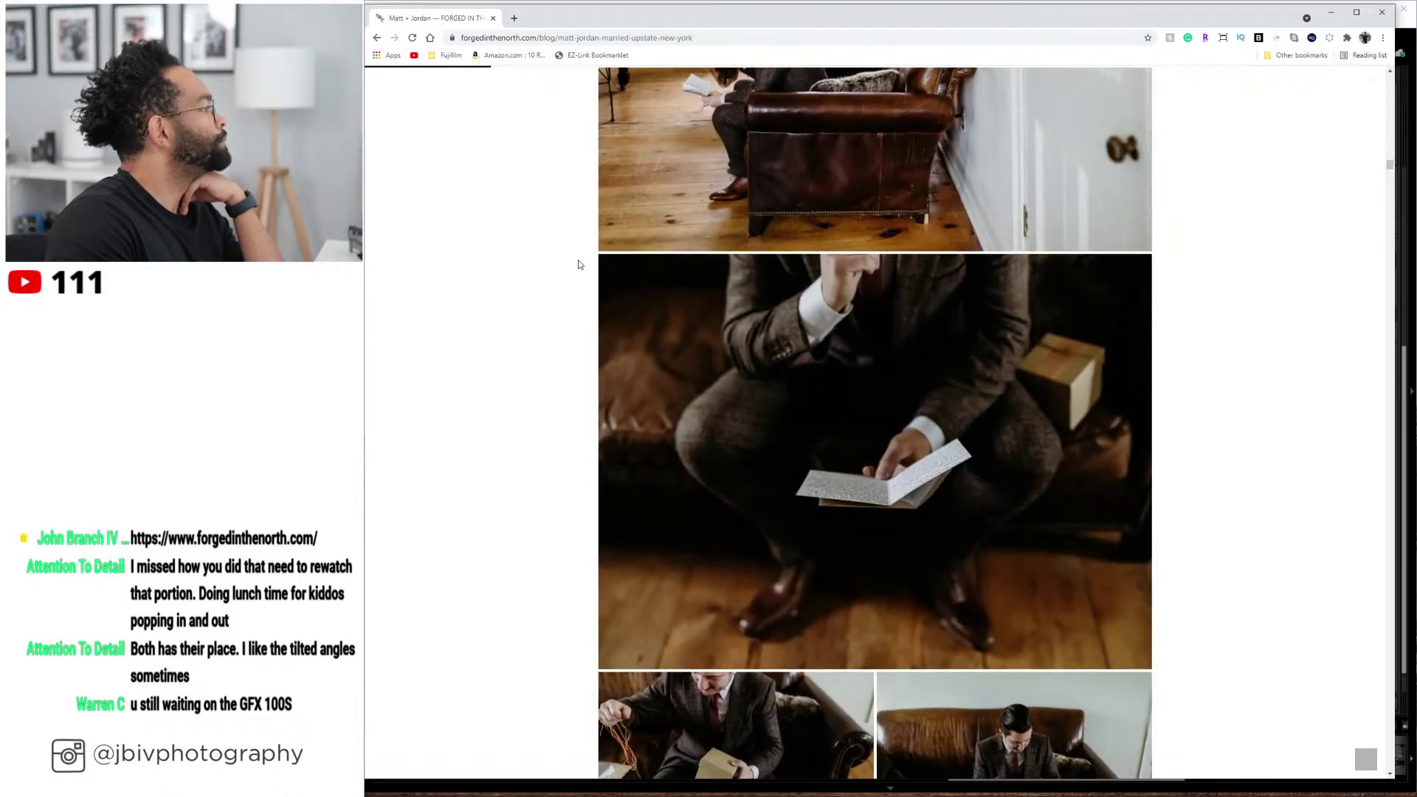
scroll(579, 265, down, 5)
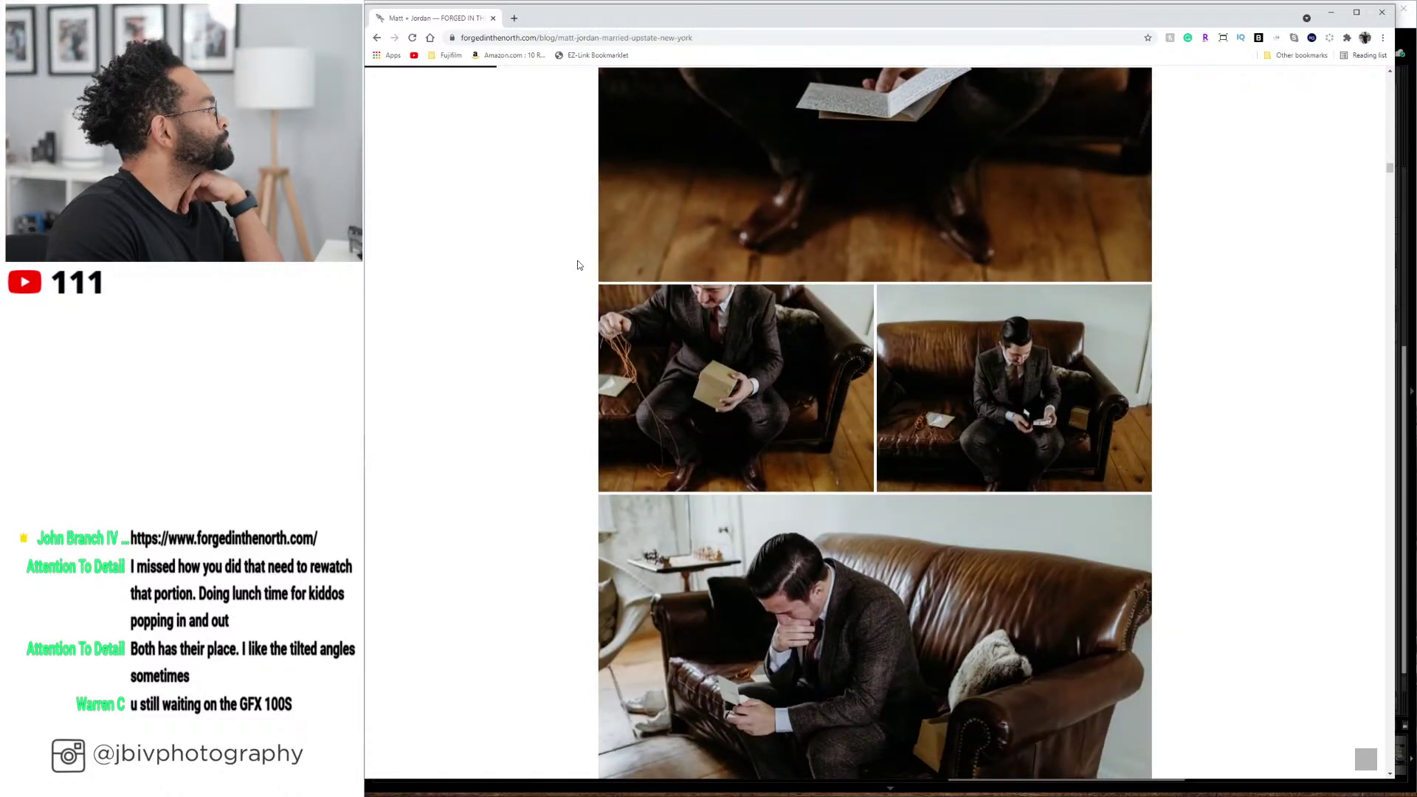
scroll(579, 265, down, 15)
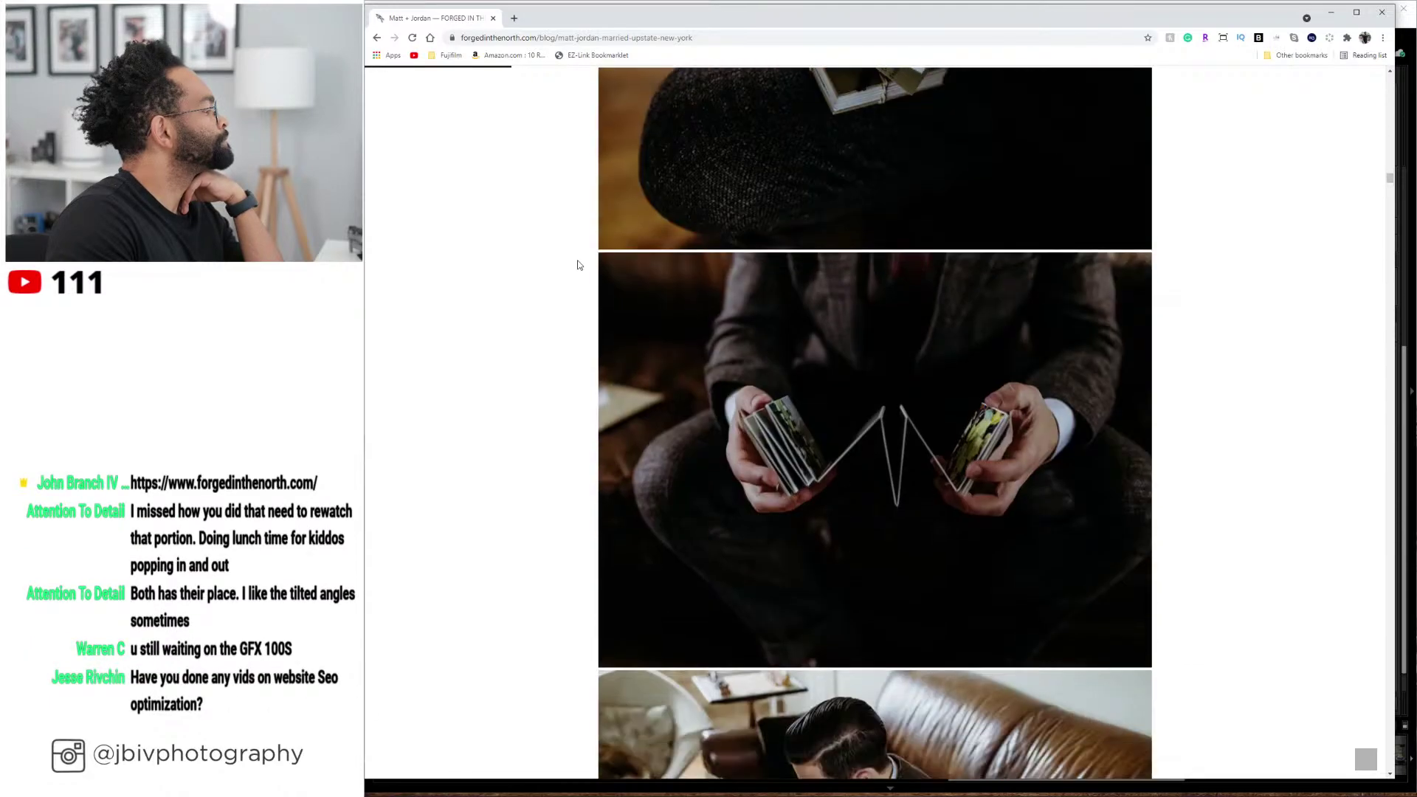
scroll(580, 265, down, 11)
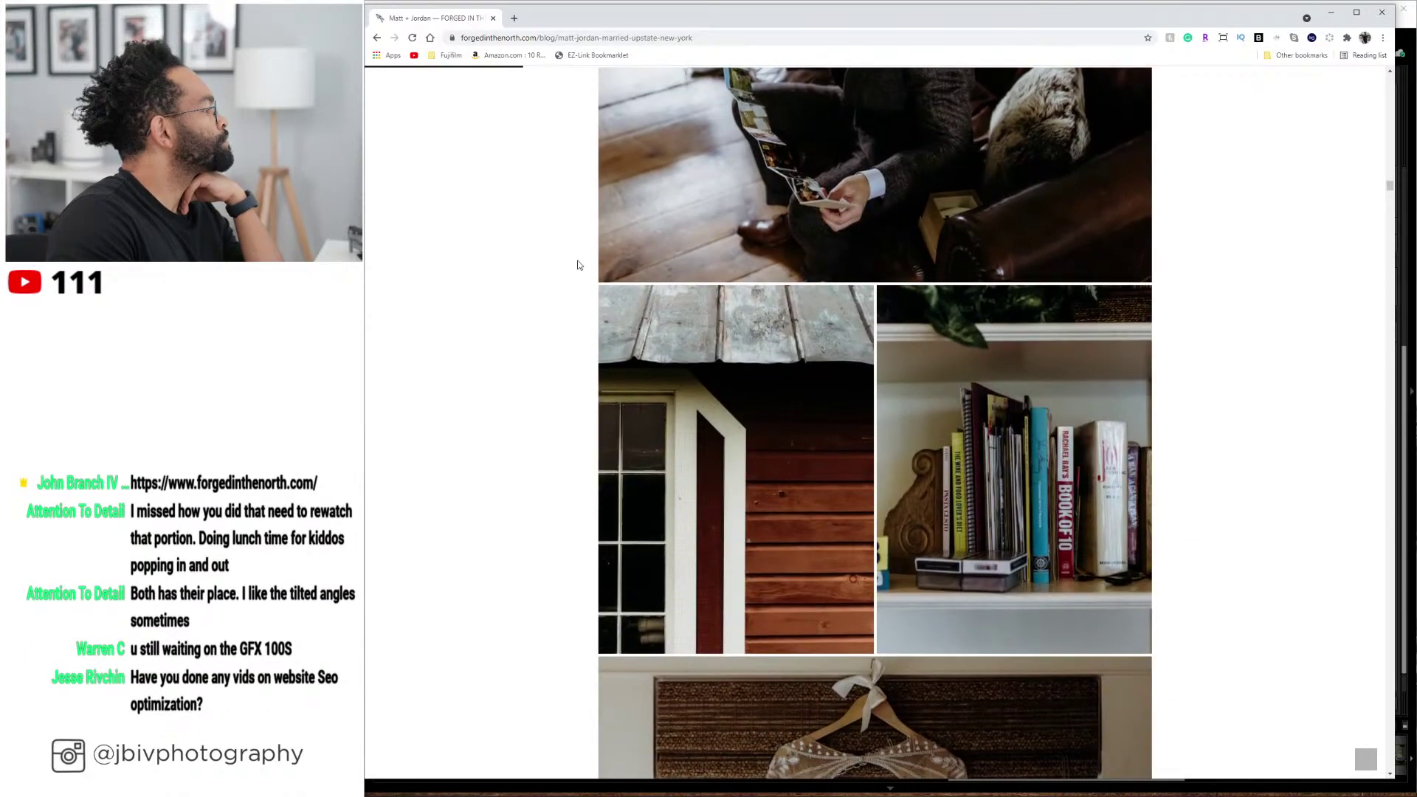
scroll(580, 265, down, 12)
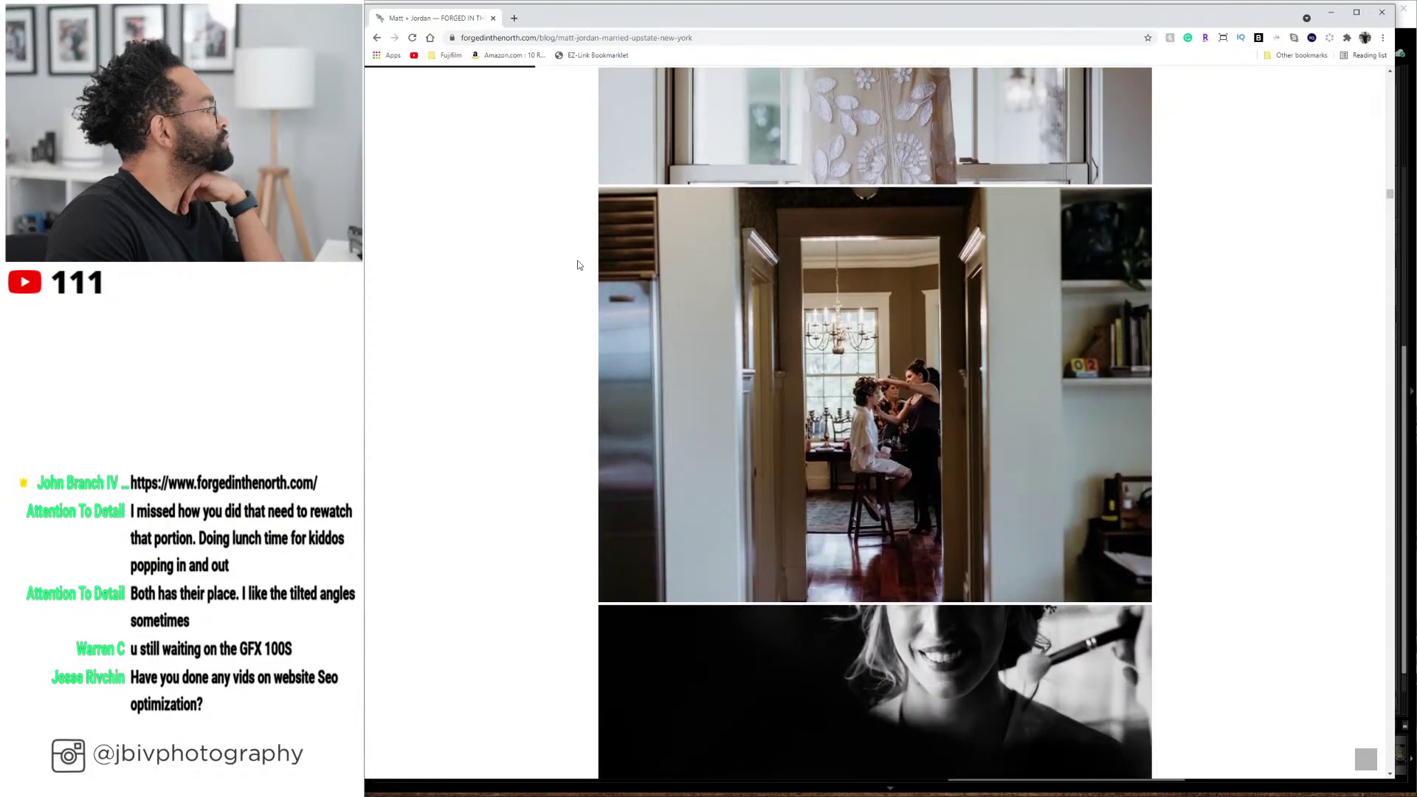
scroll(580, 265, down, 5)
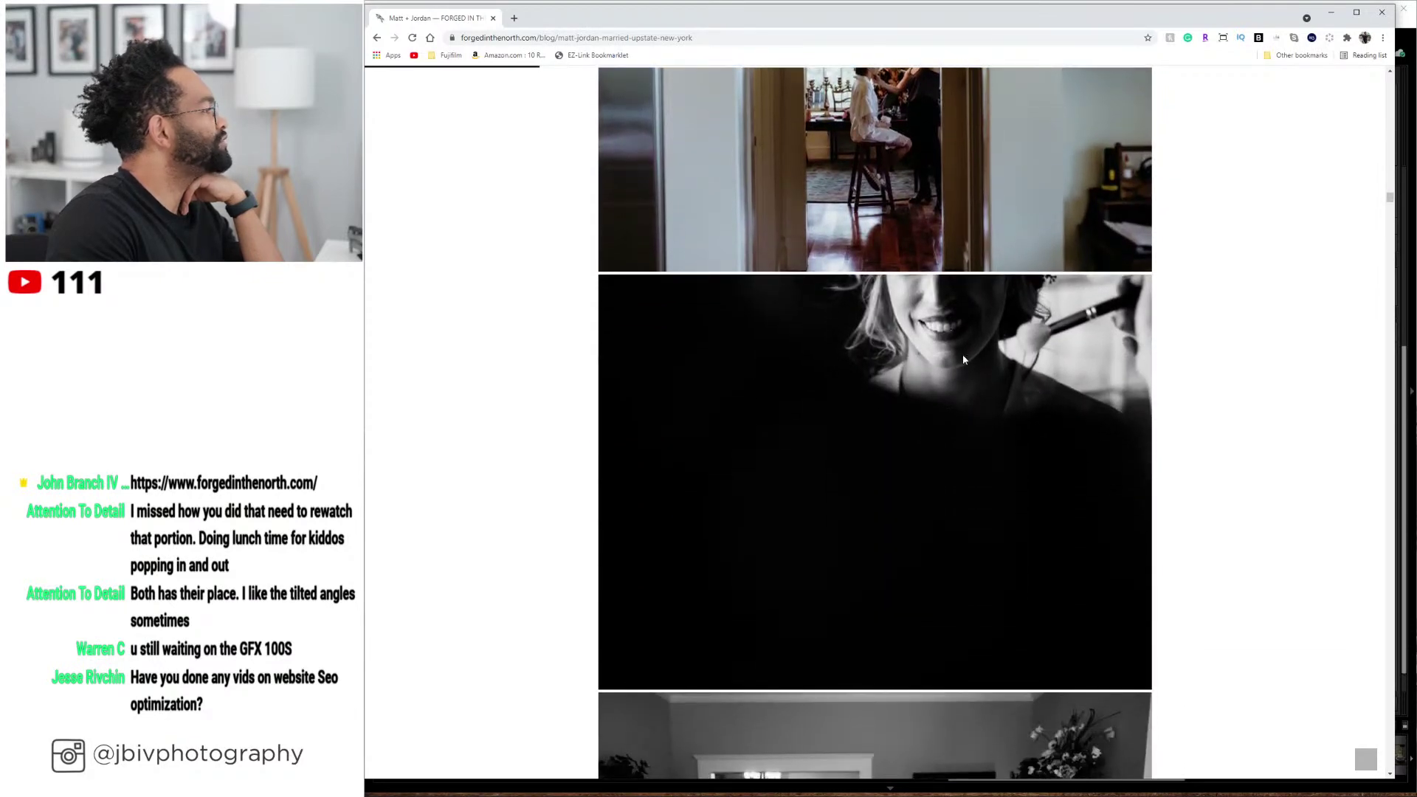
scroll(539, 251, down, 6)
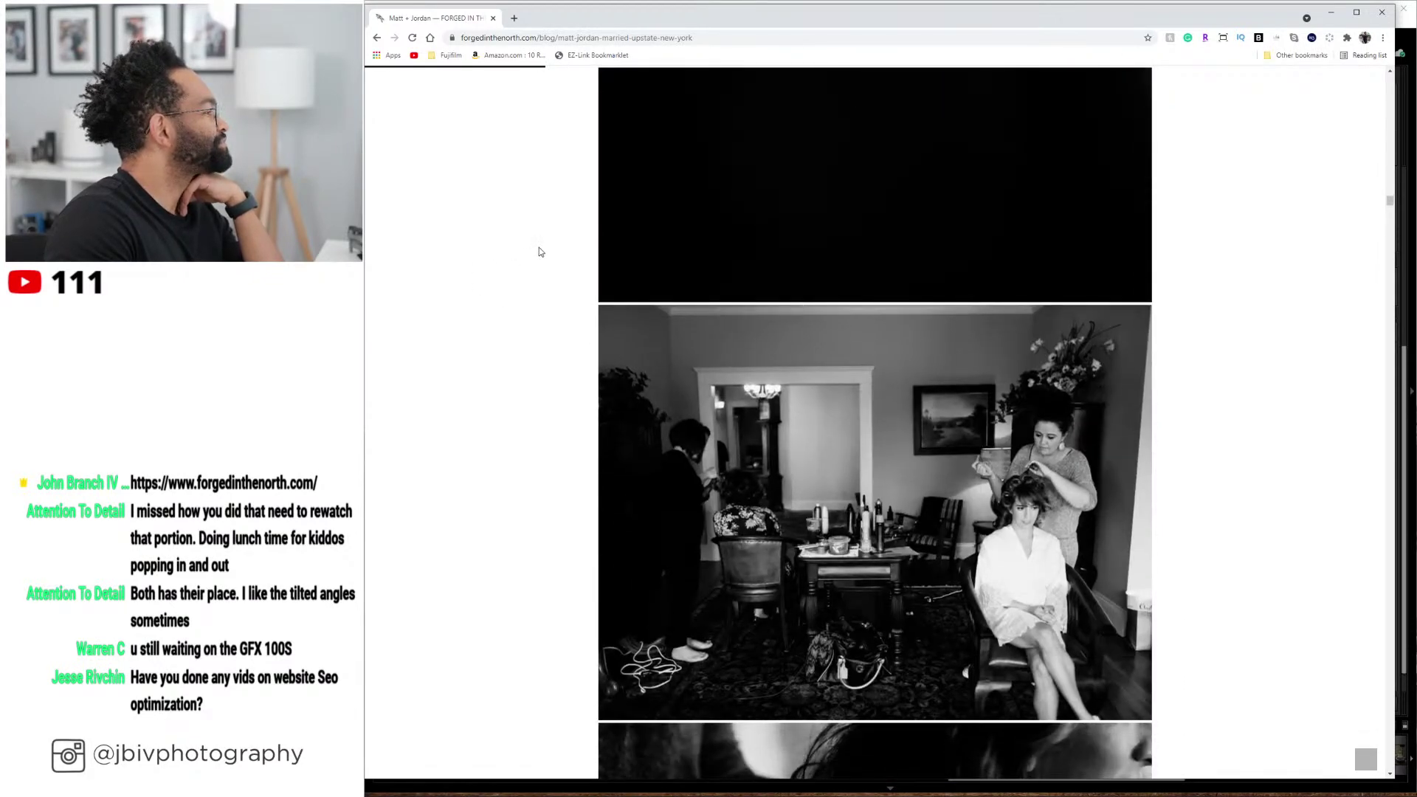
scroll(539, 251, down, 6)
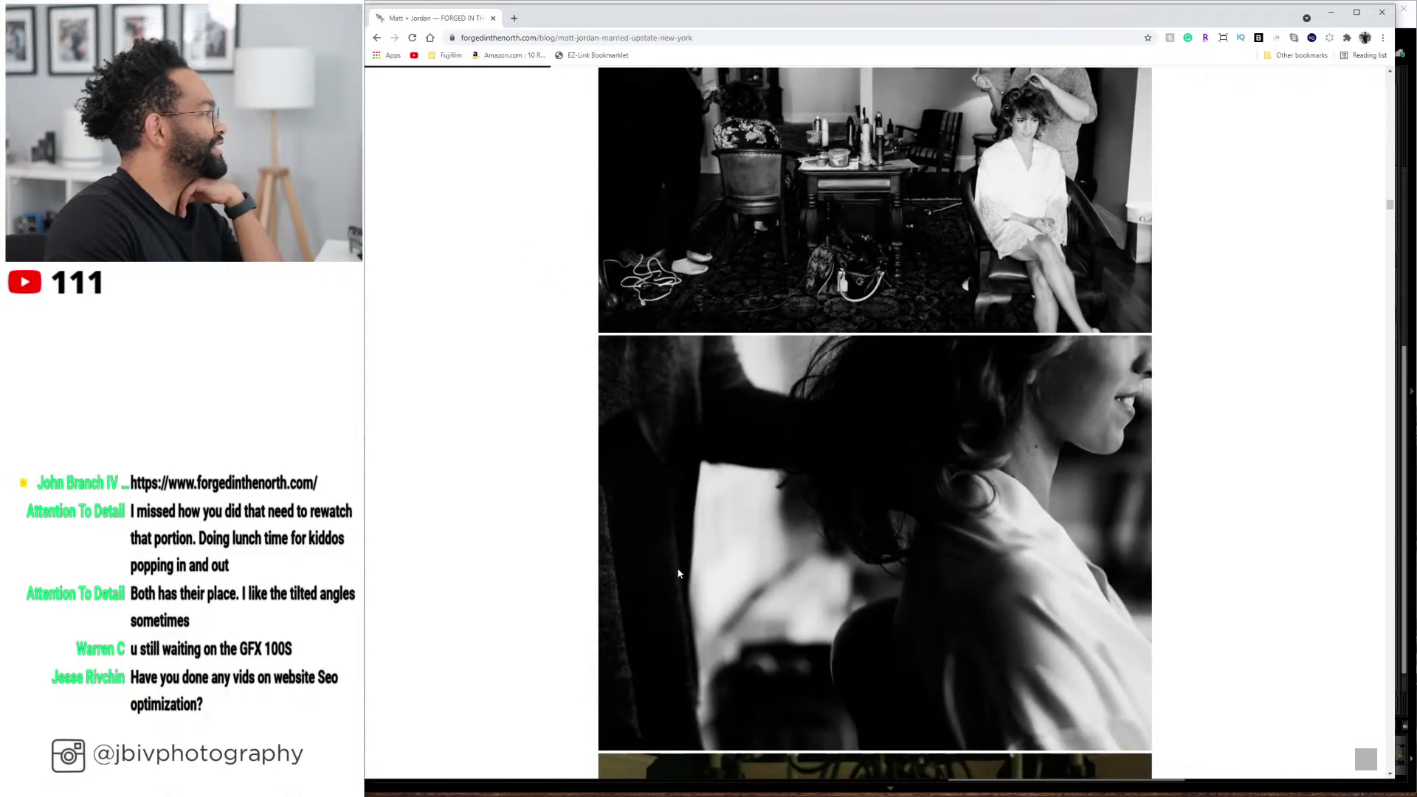
scroll(591, 369, down, 10)
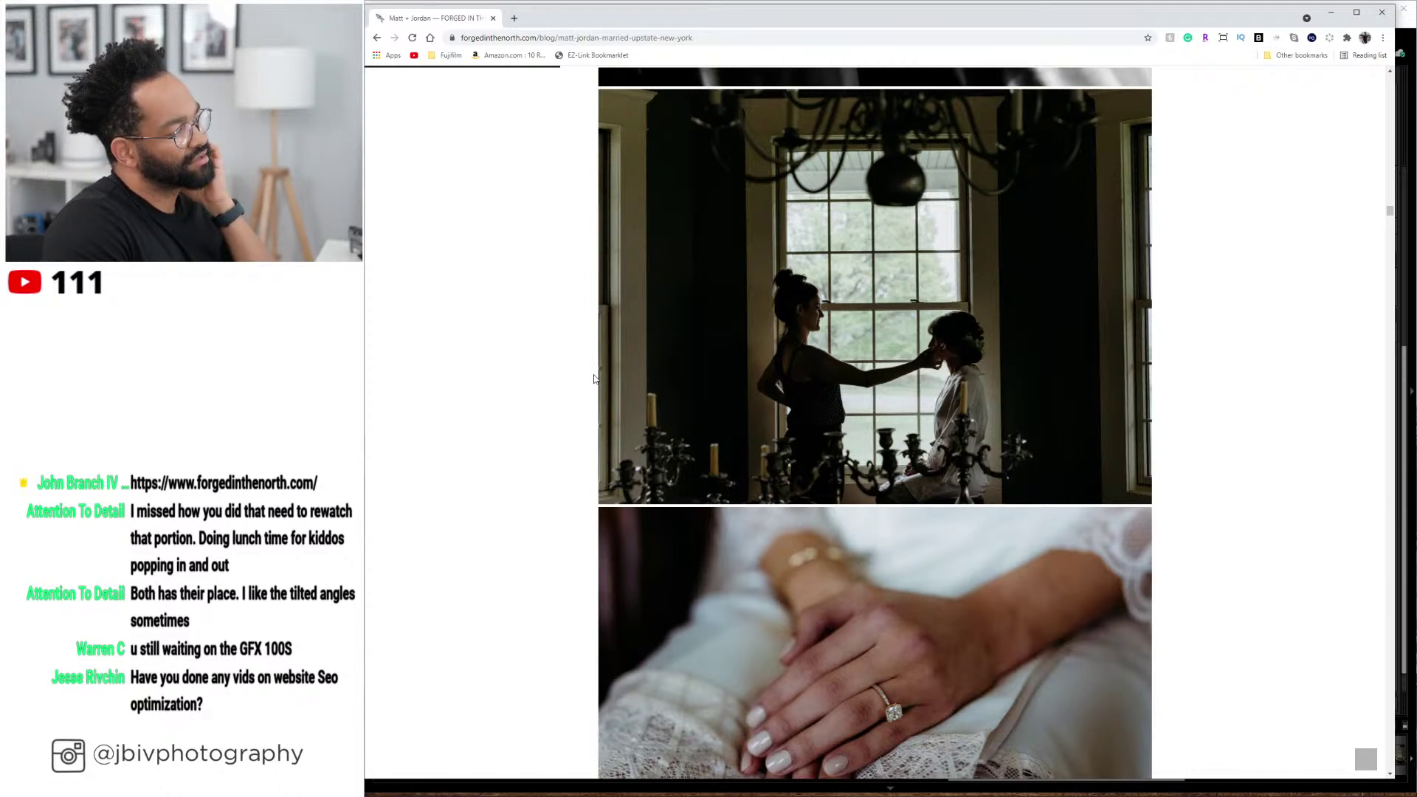
scroll(593, 379, down, 3)
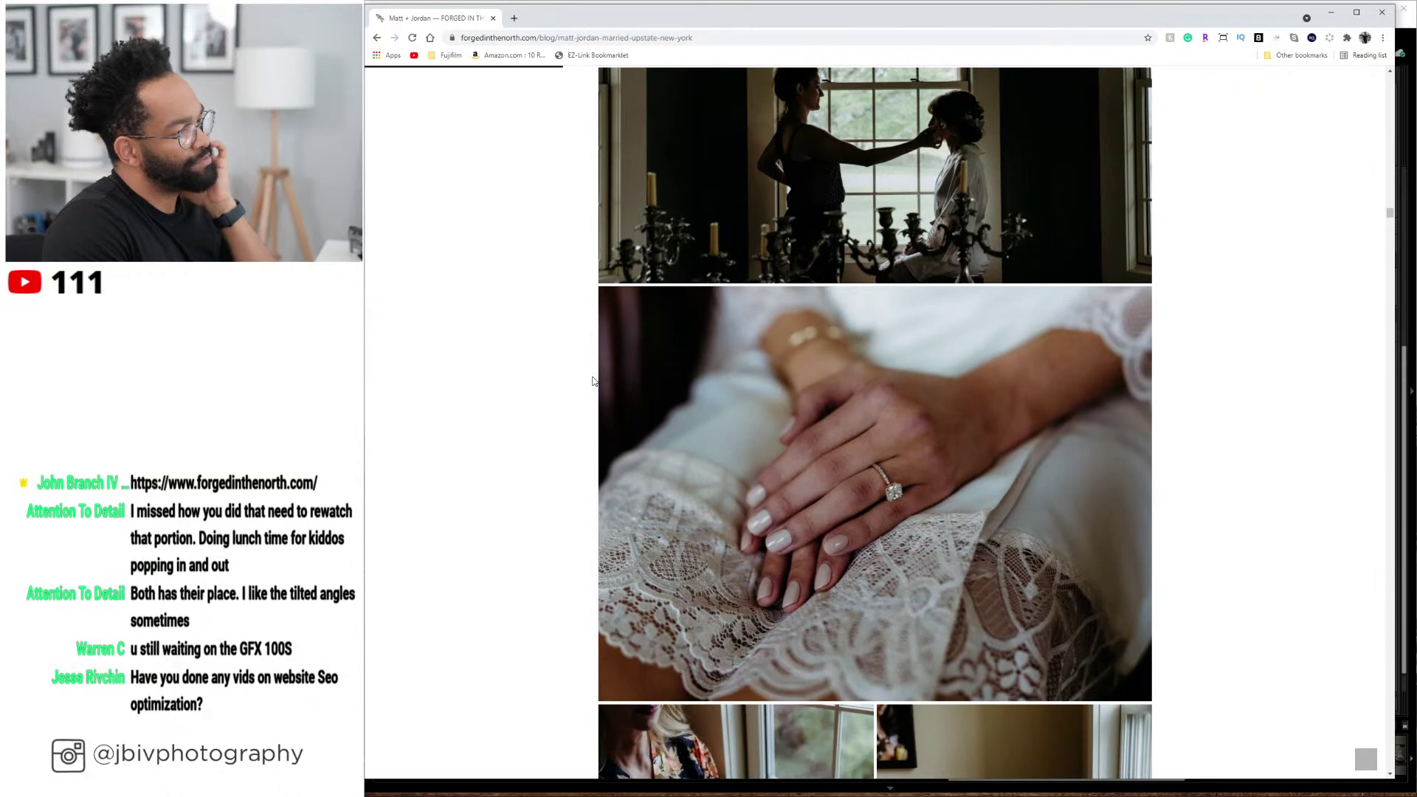
scroll(593, 380, down, 5)
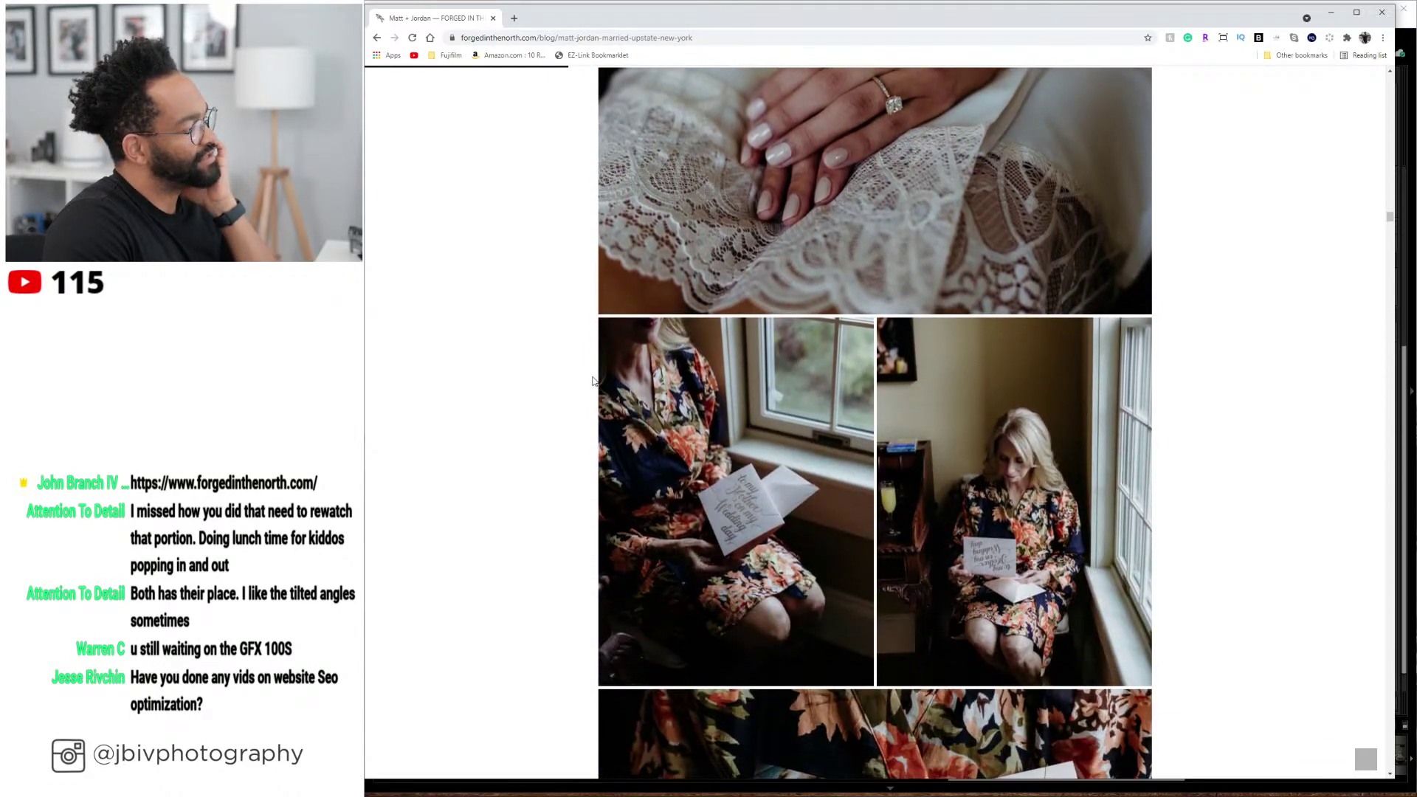
scroll(864, 210, up, 1)
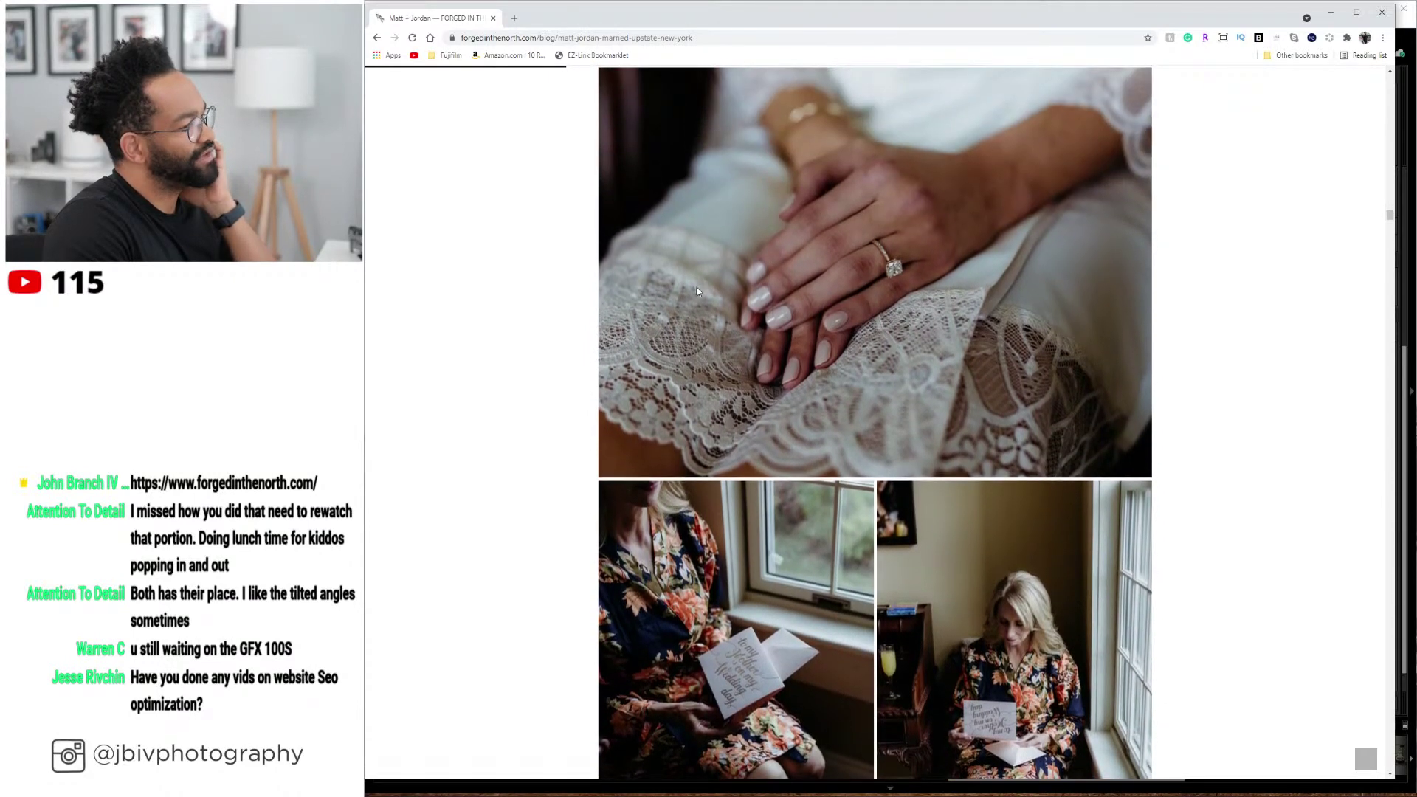
- Examine the wedding post's close-ups and window-lit photos of the bride reading letters and getting dressed
scroll(738, 243, down, 7)
scroll(566, 284, down, 12)
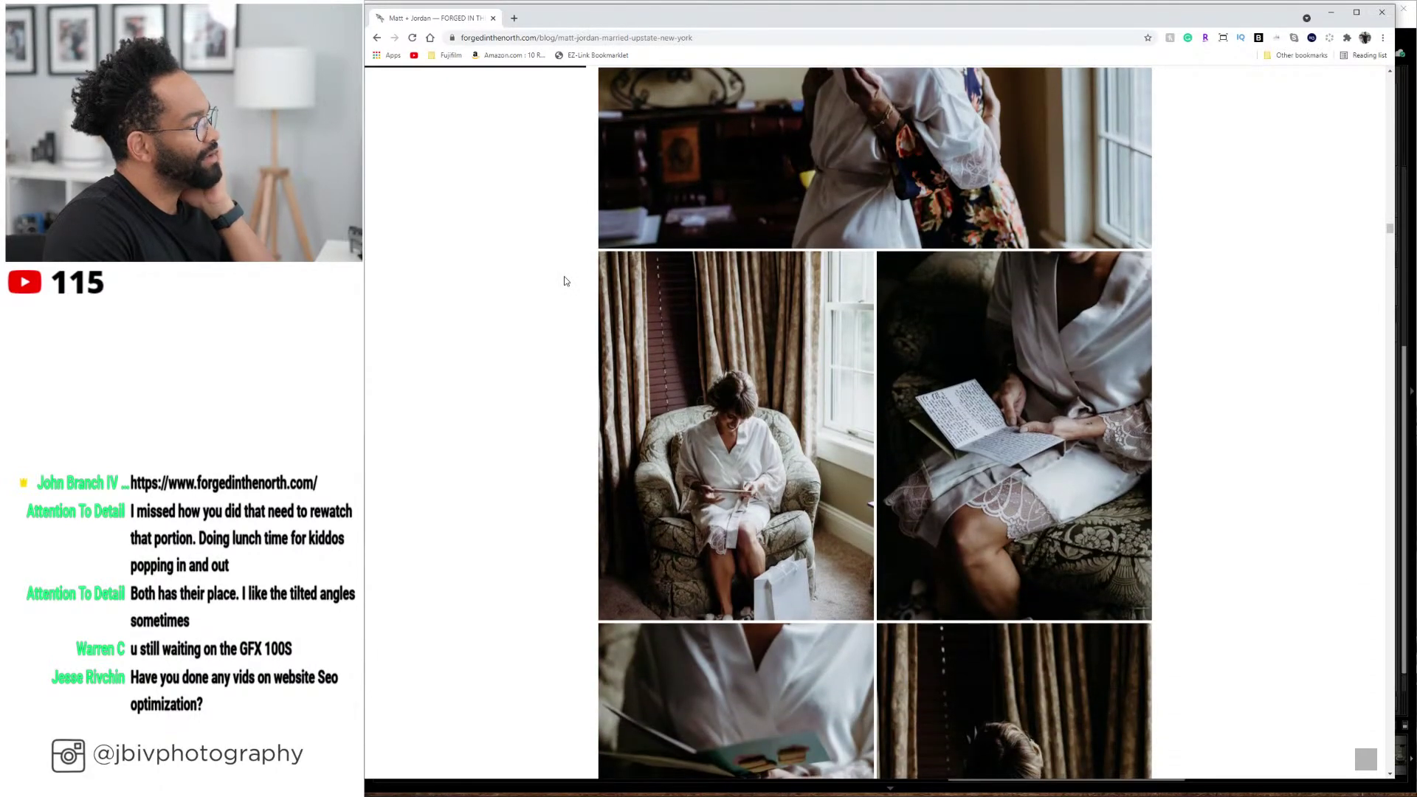
scroll(566, 282, down, 5)
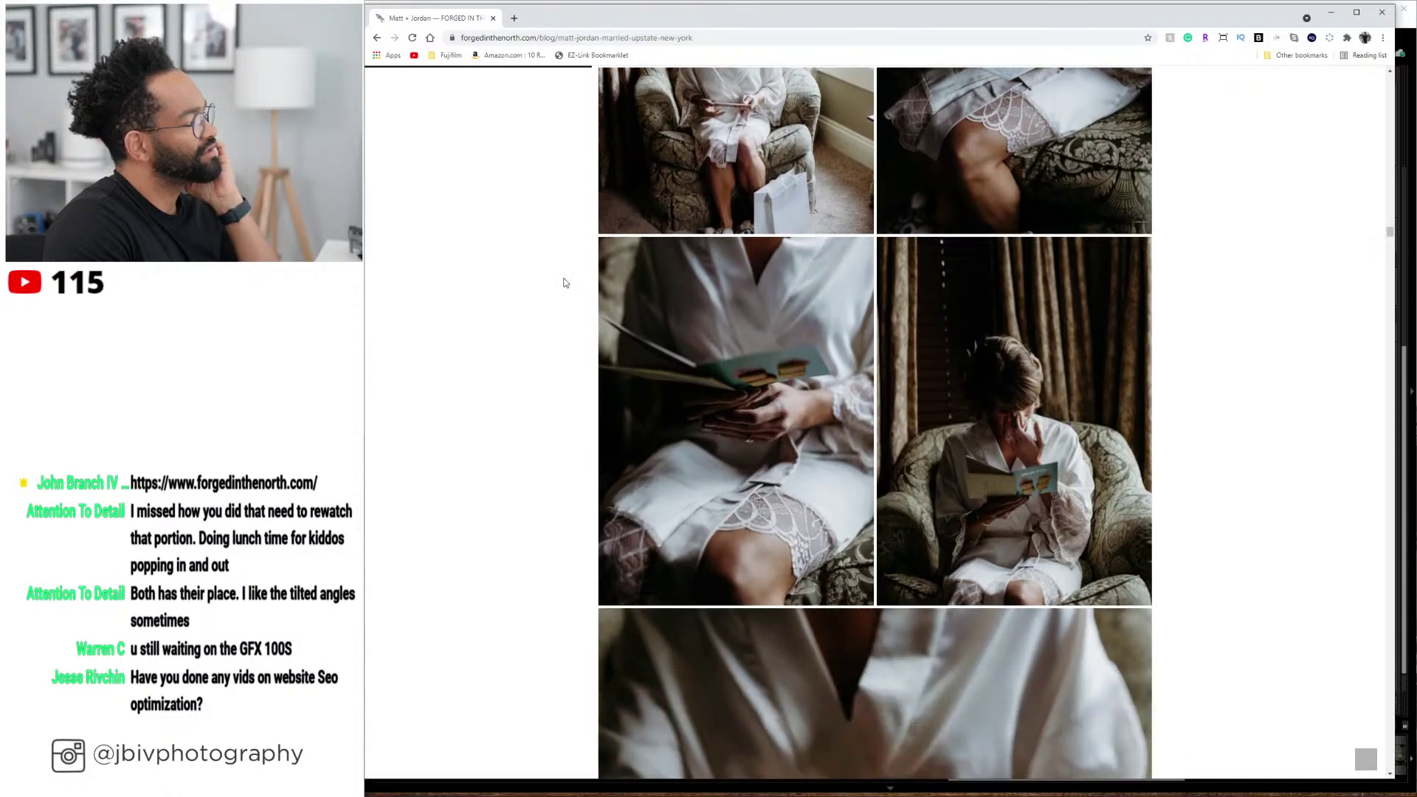
scroll(566, 283, down, 2)
scroll(566, 282, down, 4)
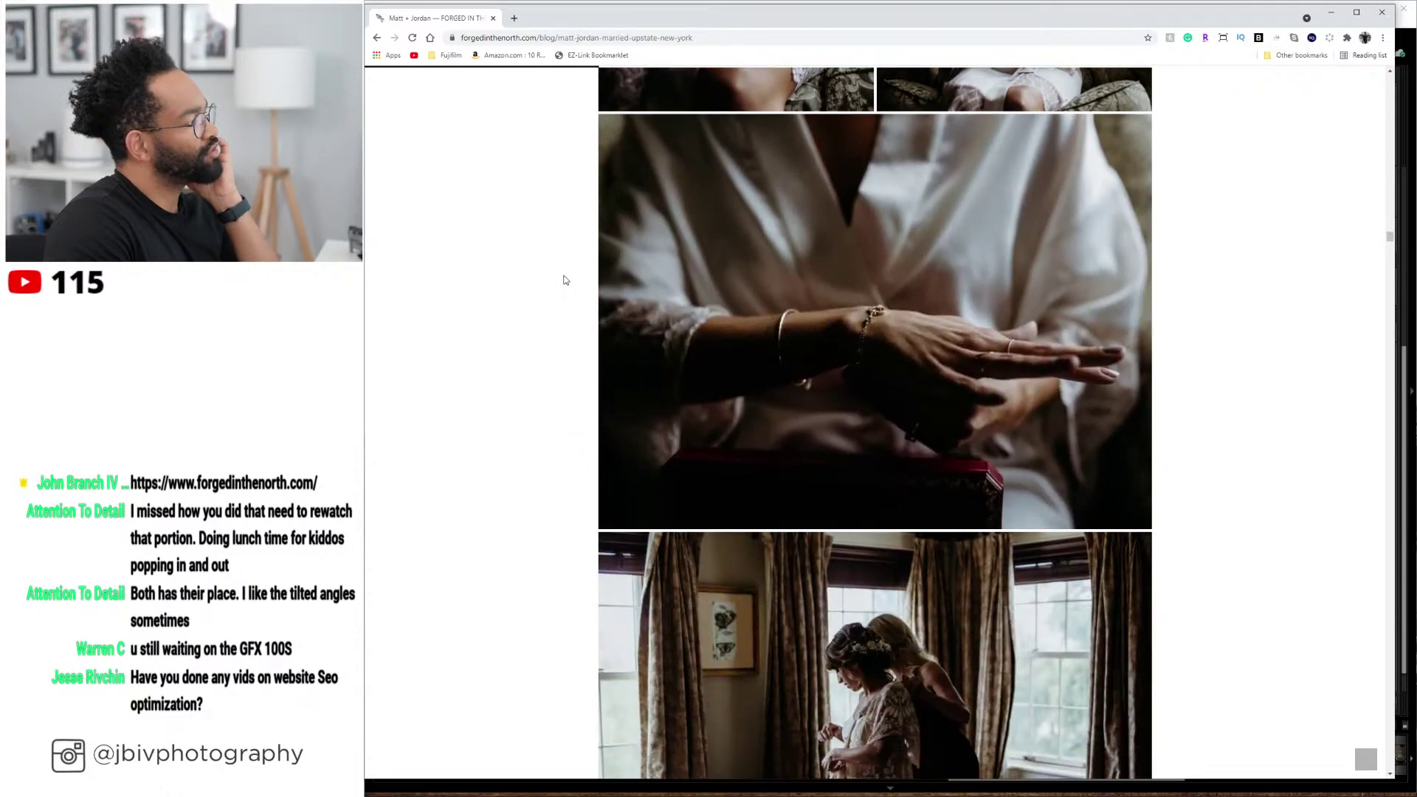
scroll(566, 281, down, 4)
scroll(566, 280, down, 4)
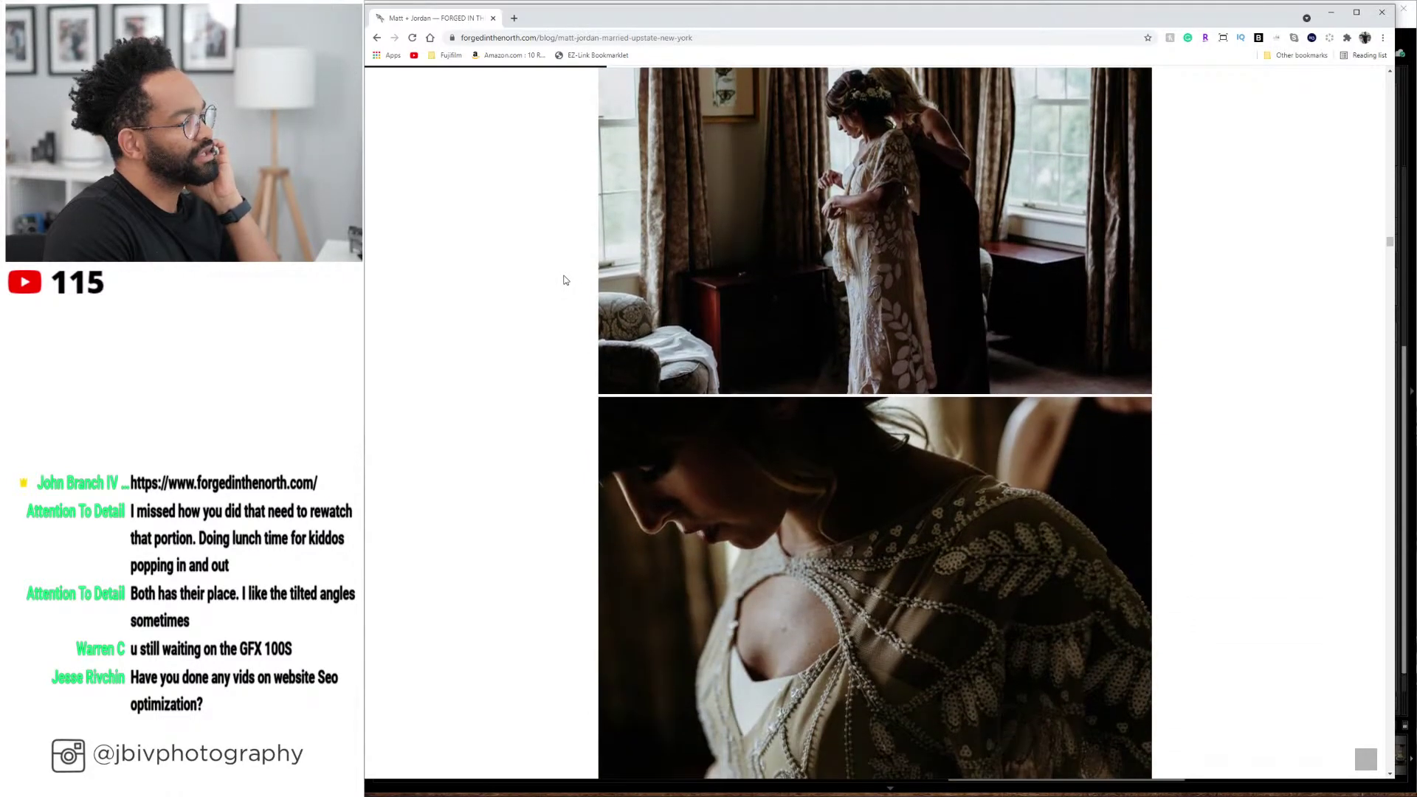
- Examine the composition and toning of the first-look photos of the couple in the open green field
scroll(566, 280, down, 10)
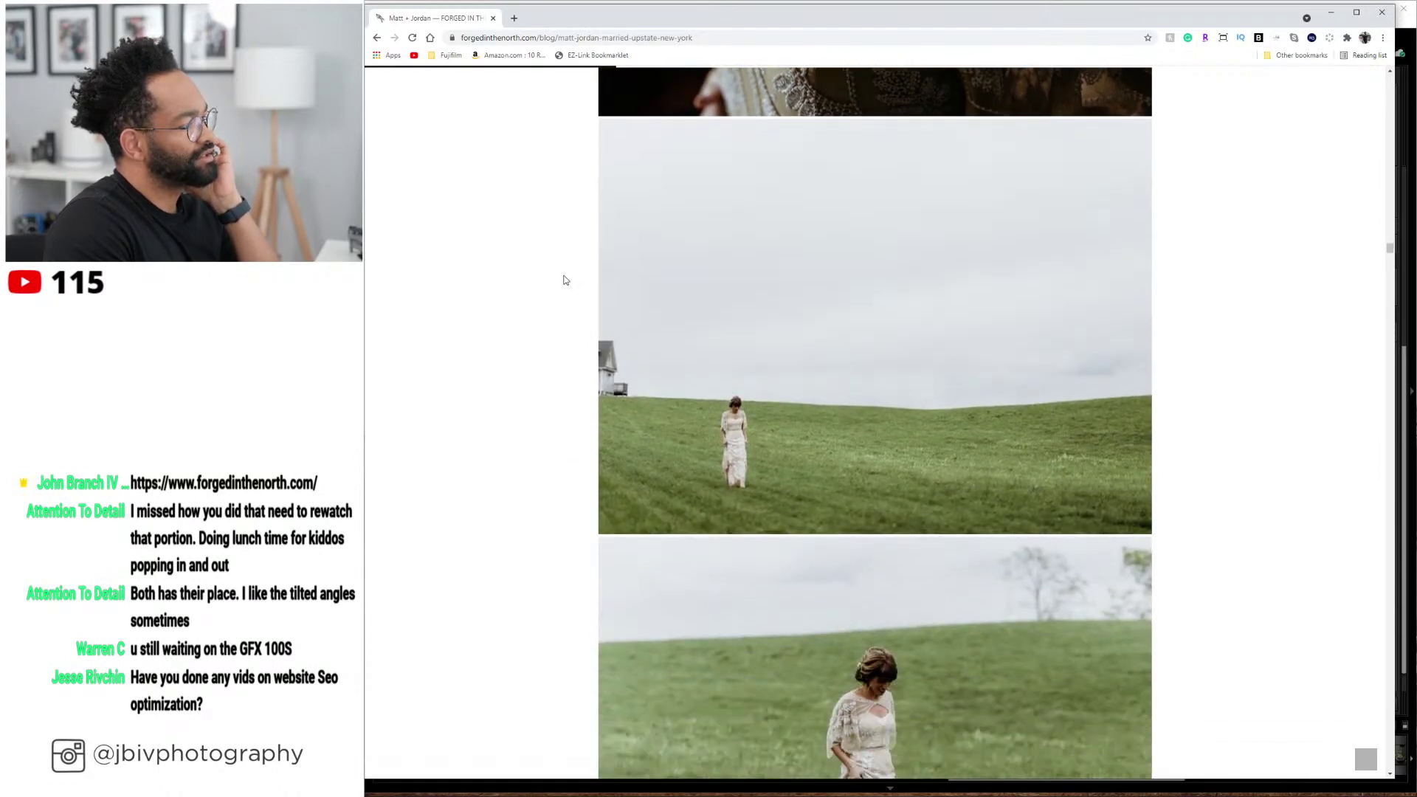
scroll(566, 280, down, 1)
scroll(566, 281, down, 5)
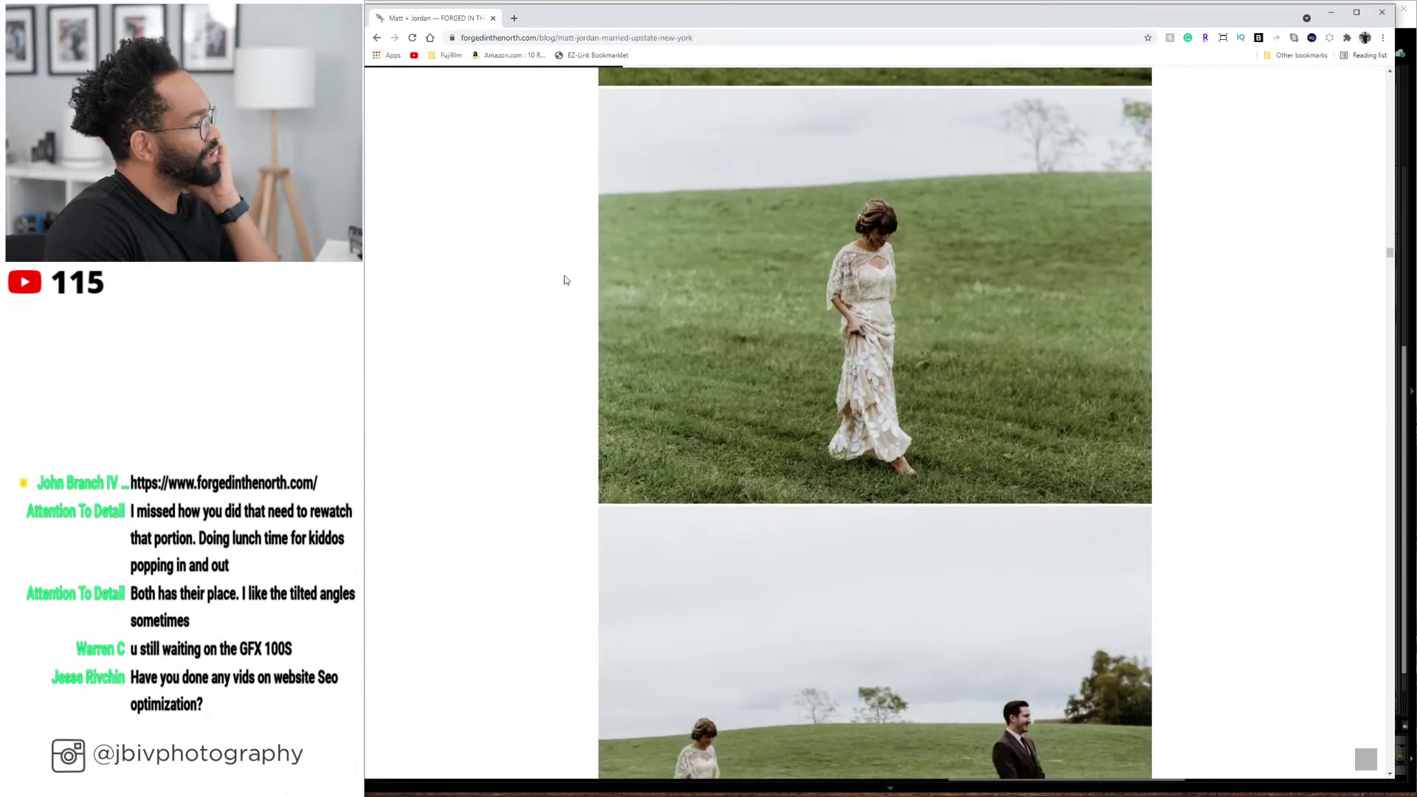
scroll(566, 280, down, 4)
scroll(566, 281, down, 4)
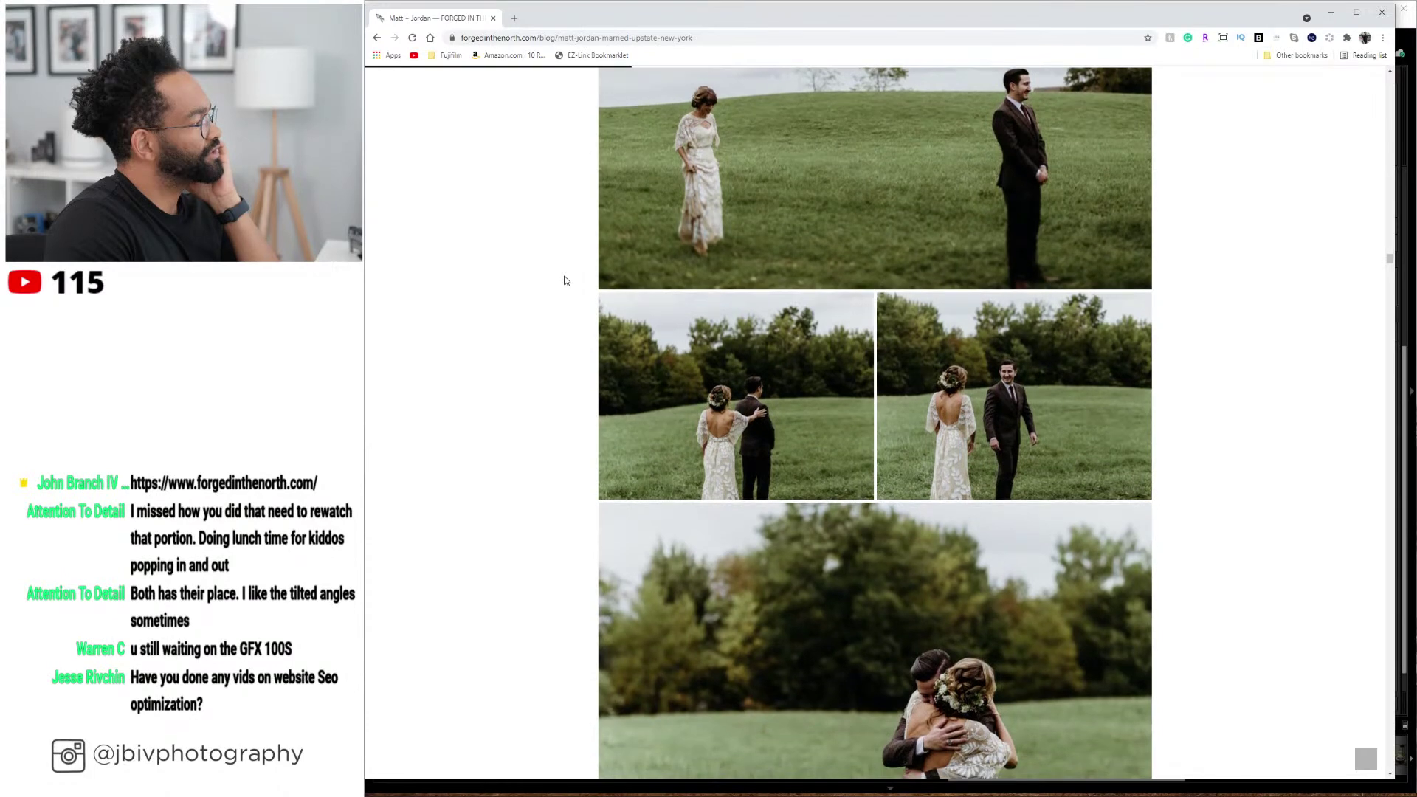
scroll(566, 280, down, 5)
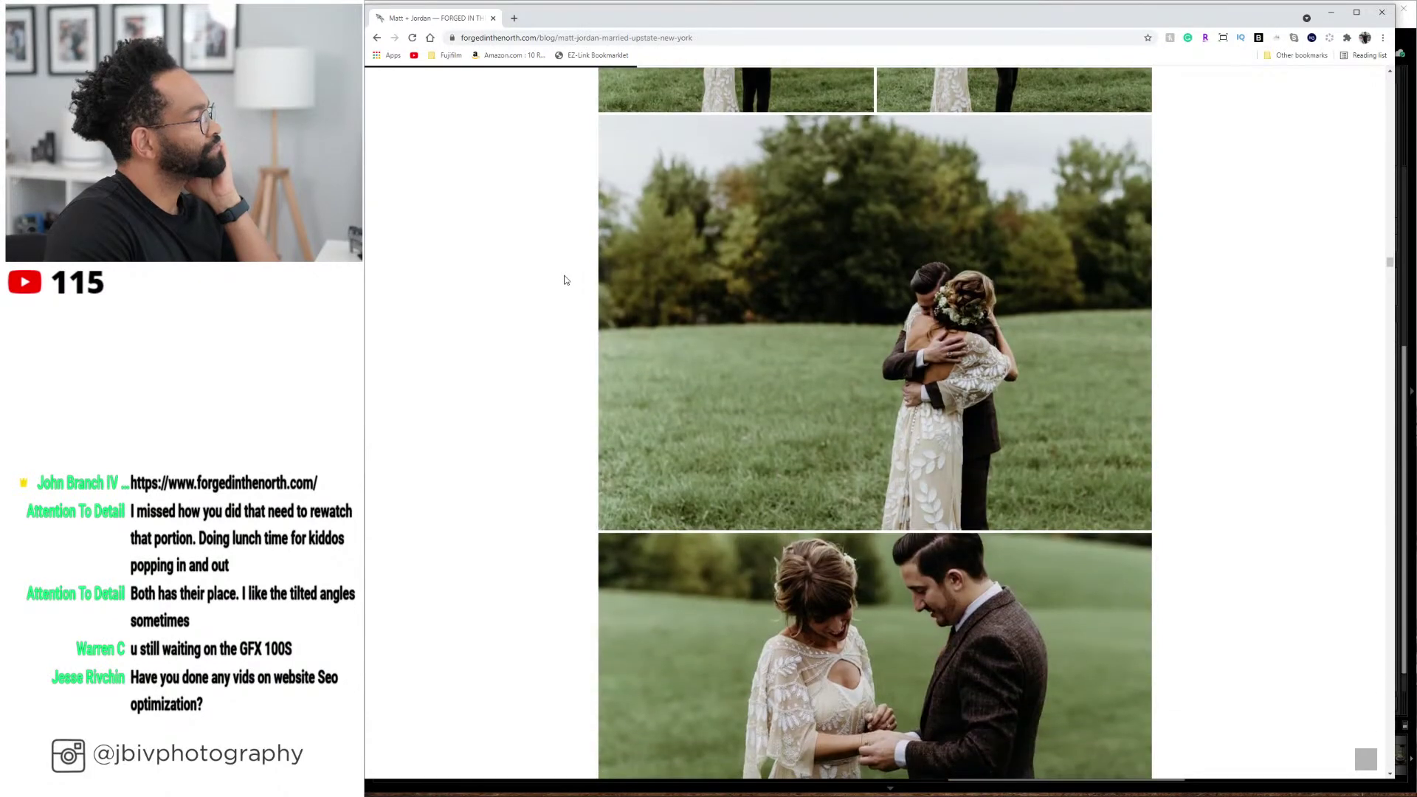
scroll(566, 281, down, 4)
scroll(566, 280, down, 1)
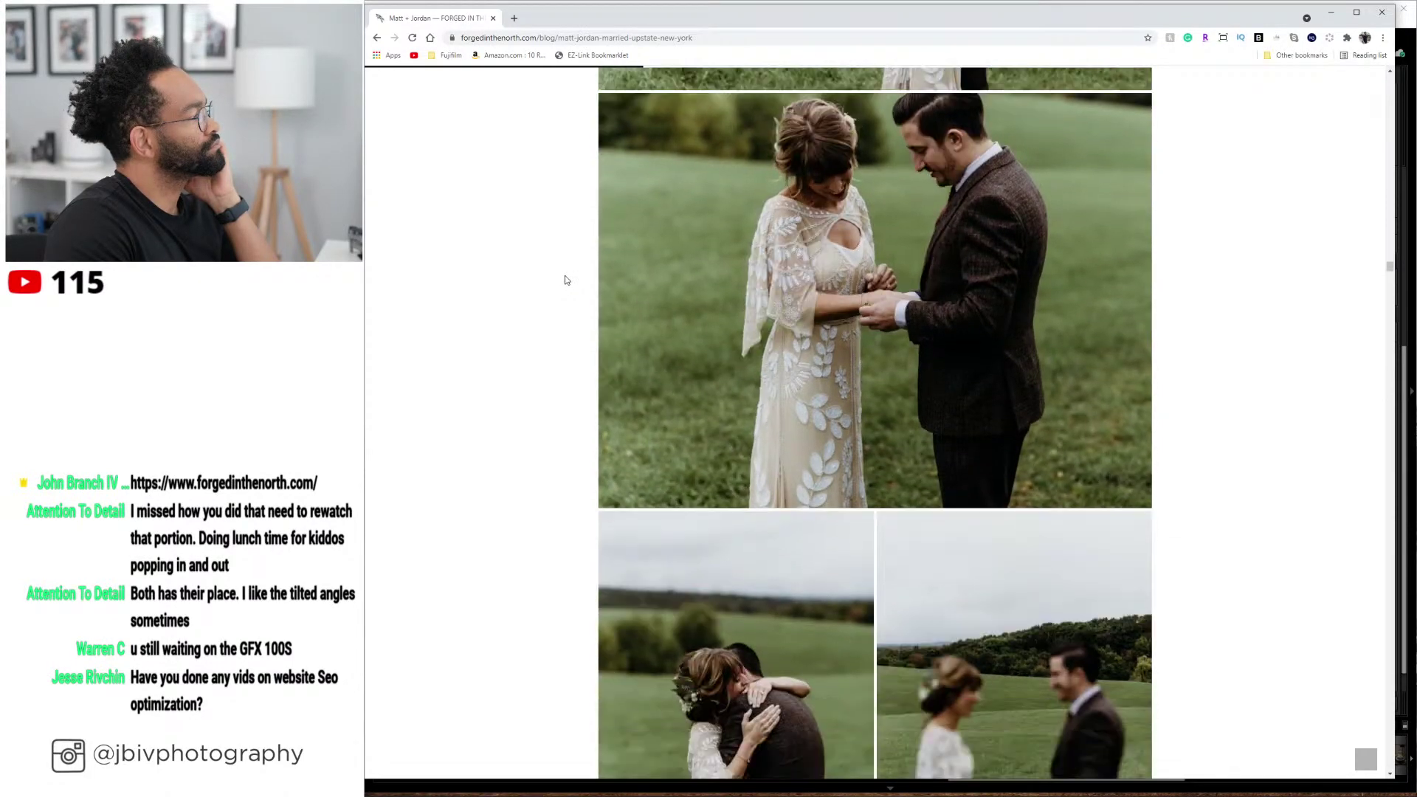
scroll(566, 281, down, 3)
scroll(566, 281, down, 4)
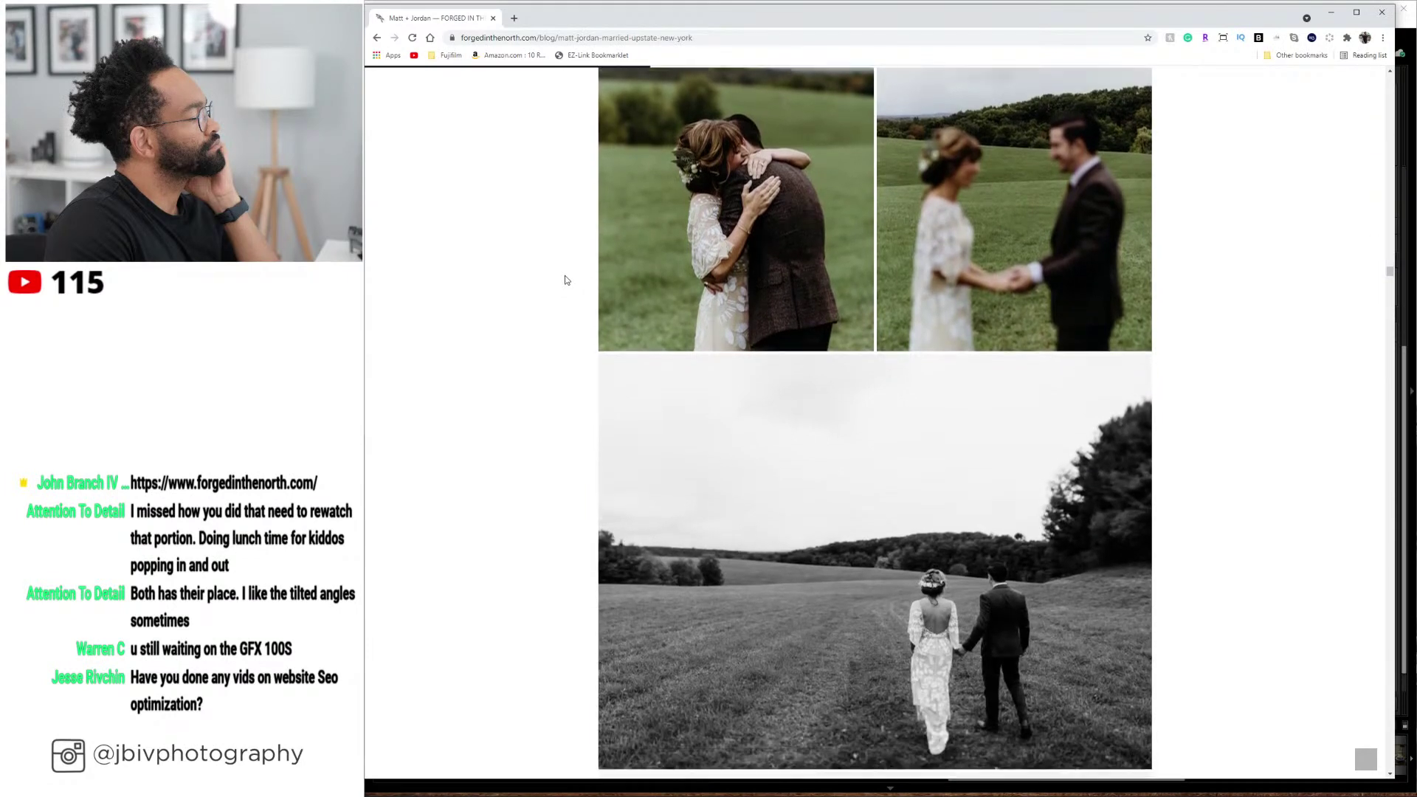
- Study the black-and-white landscape shots, individual portraits, and distant couple photos in front of the trees
scroll(566, 280, down, 15)
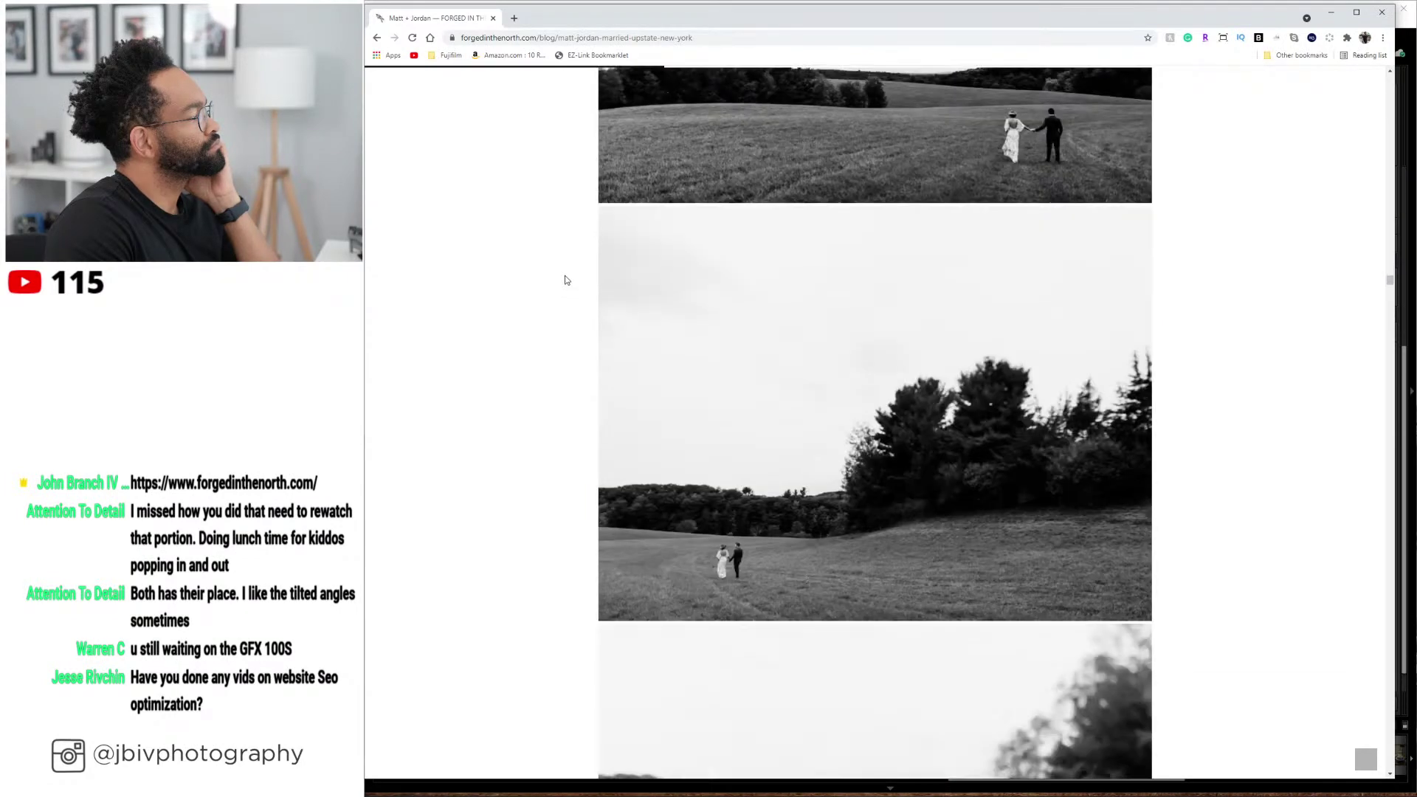
scroll(566, 281, down, 1)
scroll(566, 281, down, 4)
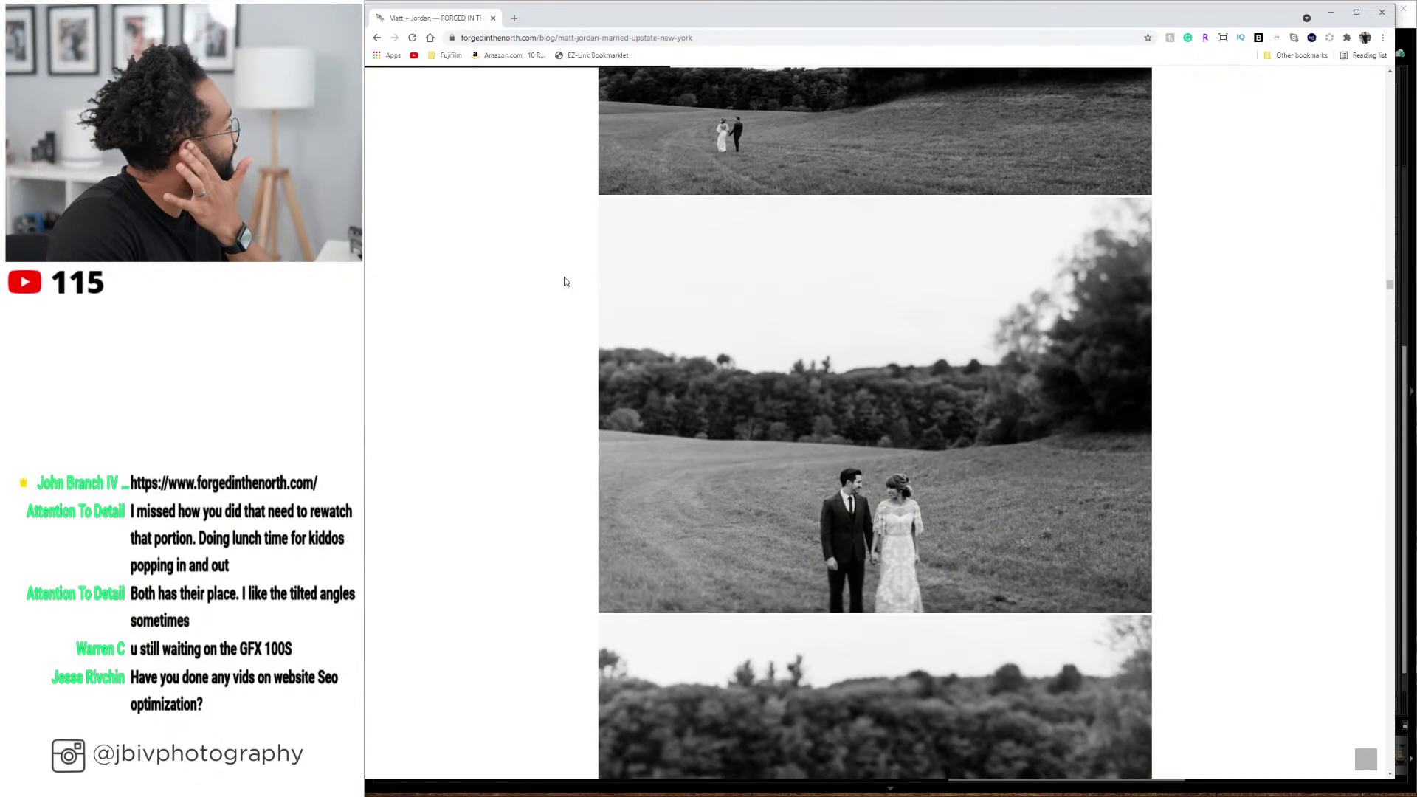
scroll(566, 284, down, 4)
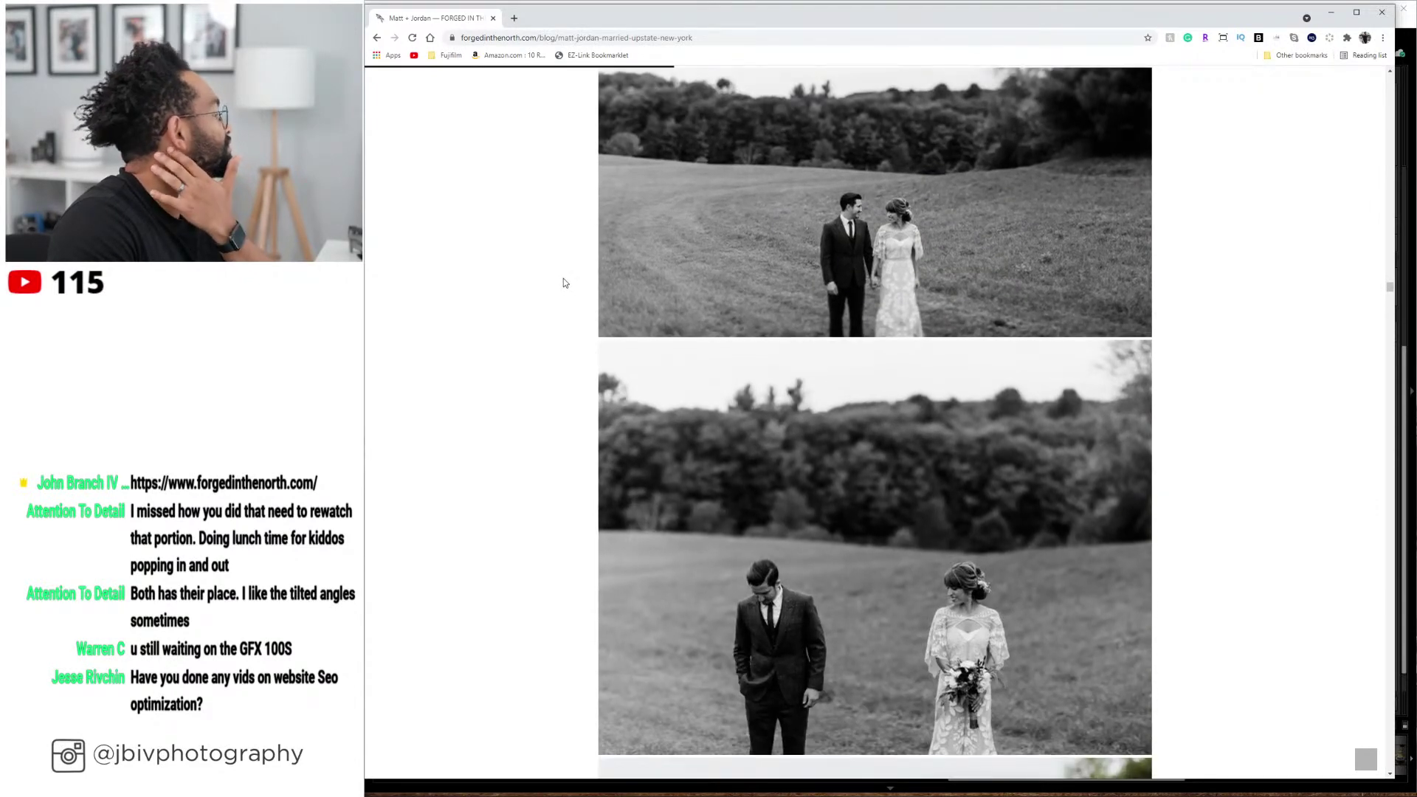
scroll(565, 283, down, 2)
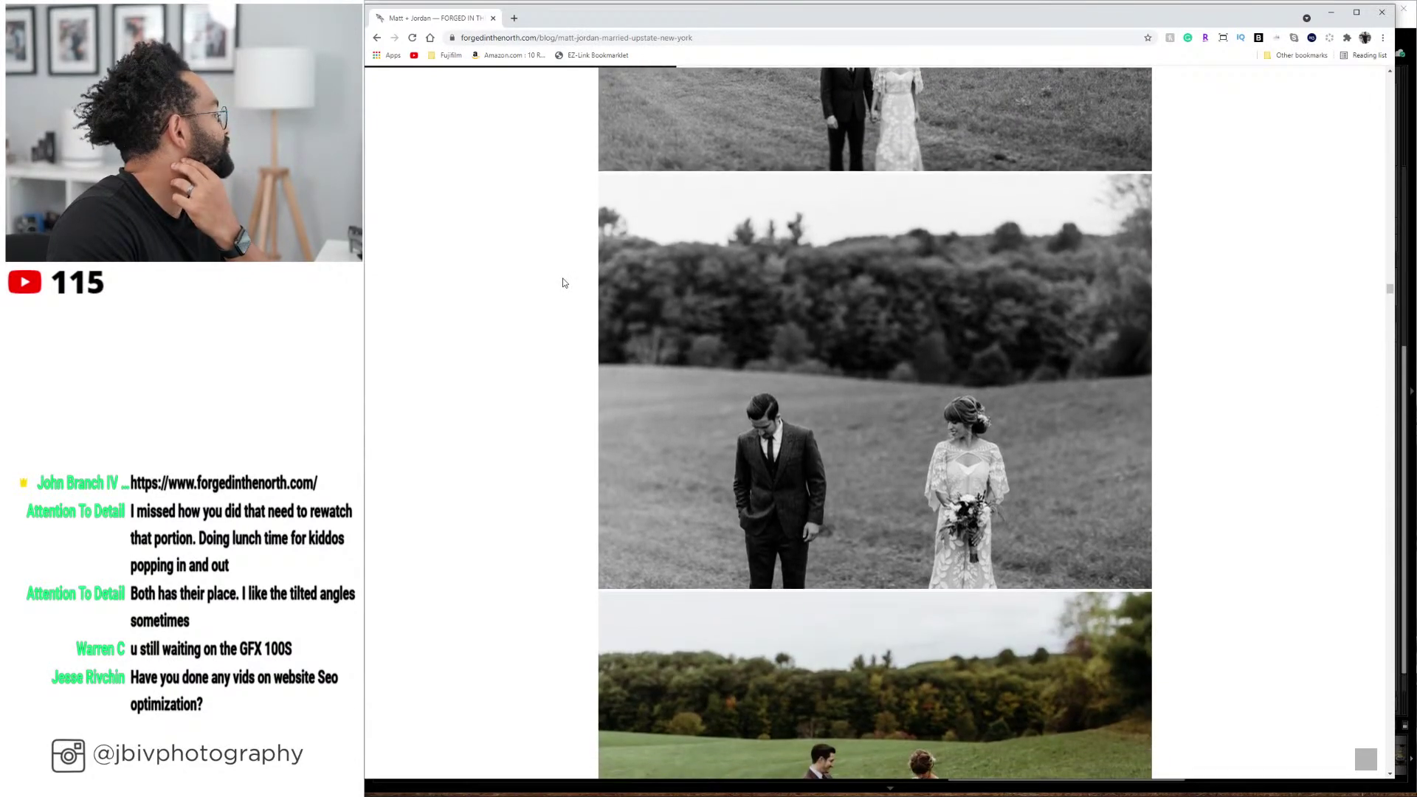
scroll(564, 282, down, 4)
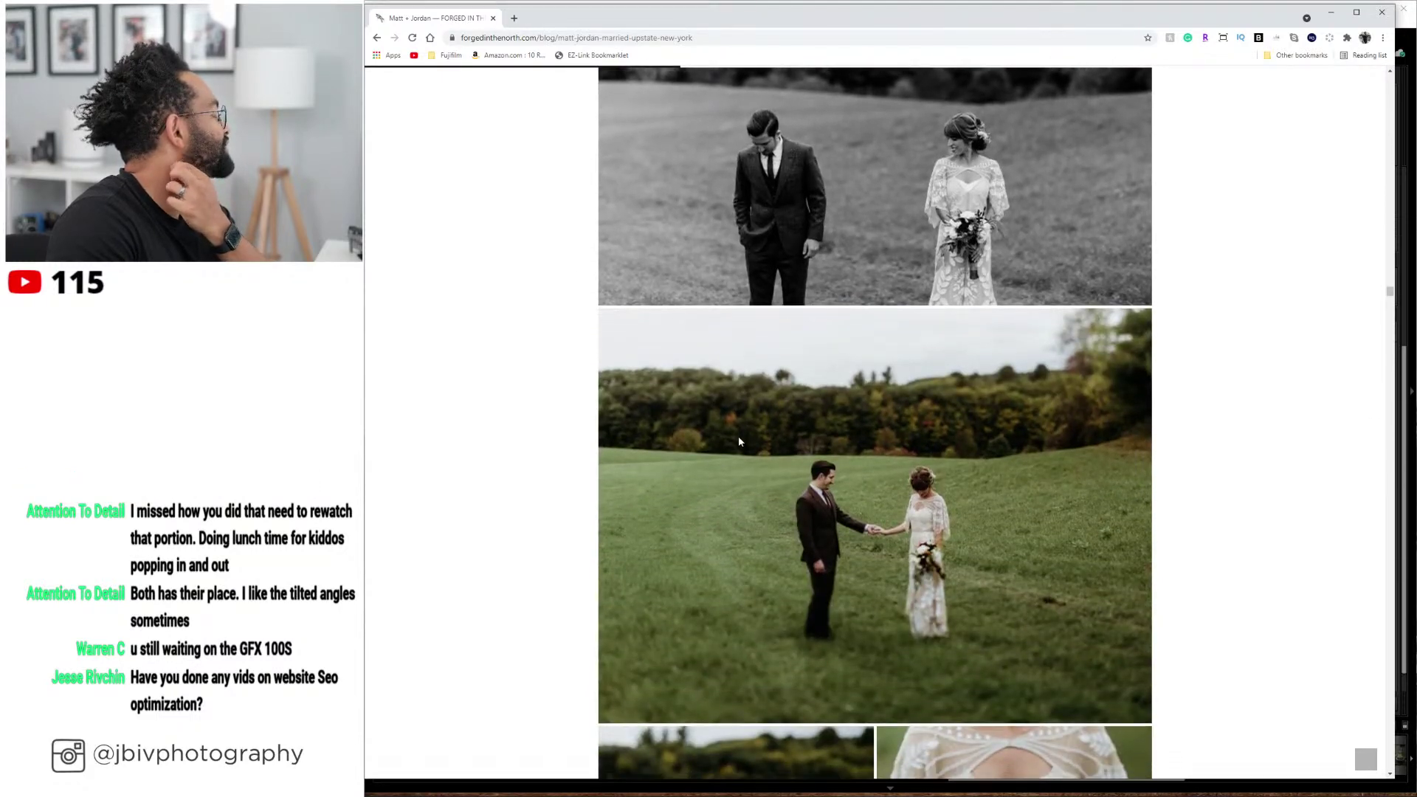
scroll(738, 436, down, 4)
scroll(738, 442, down, 2)
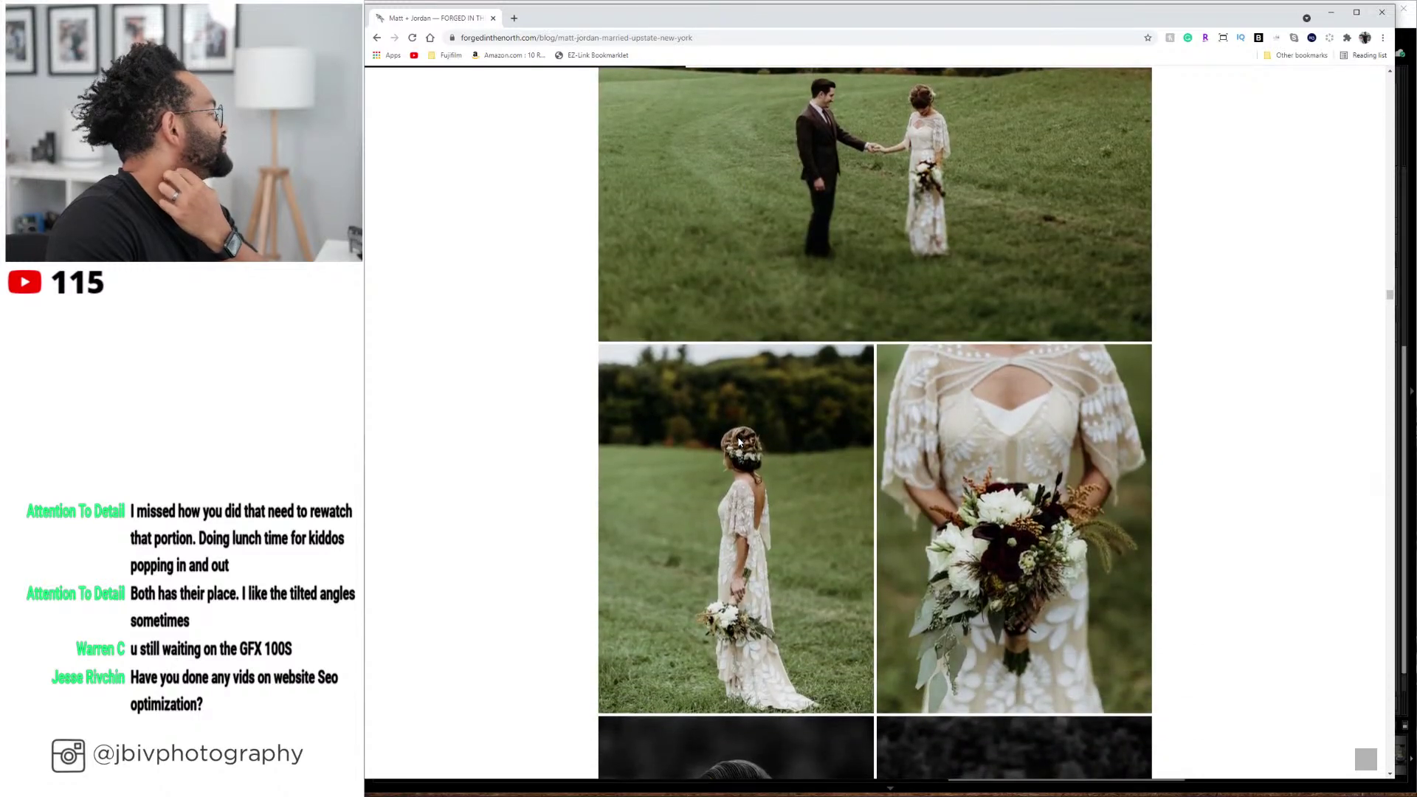
scroll(739, 441, down, 4)
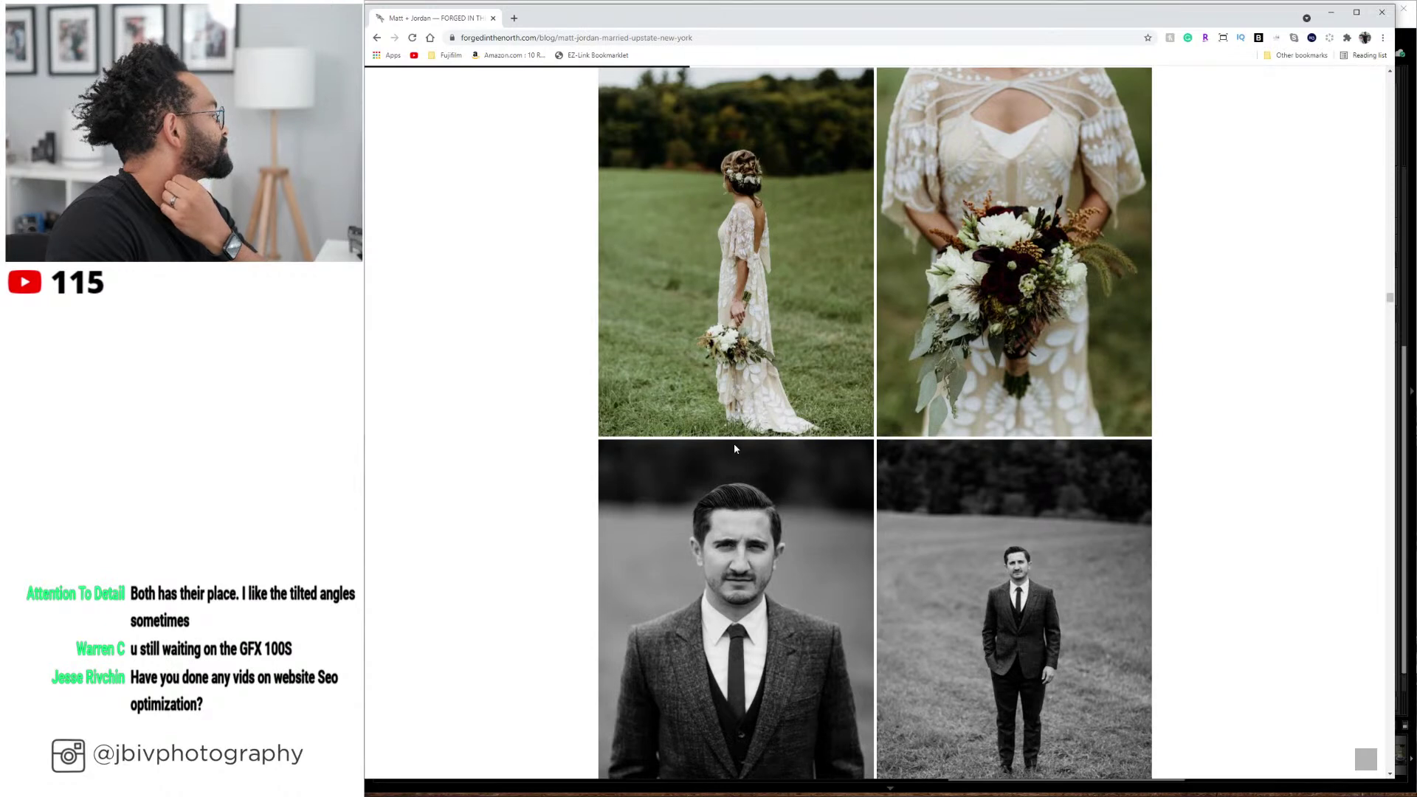
scroll(735, 448, down, 8)
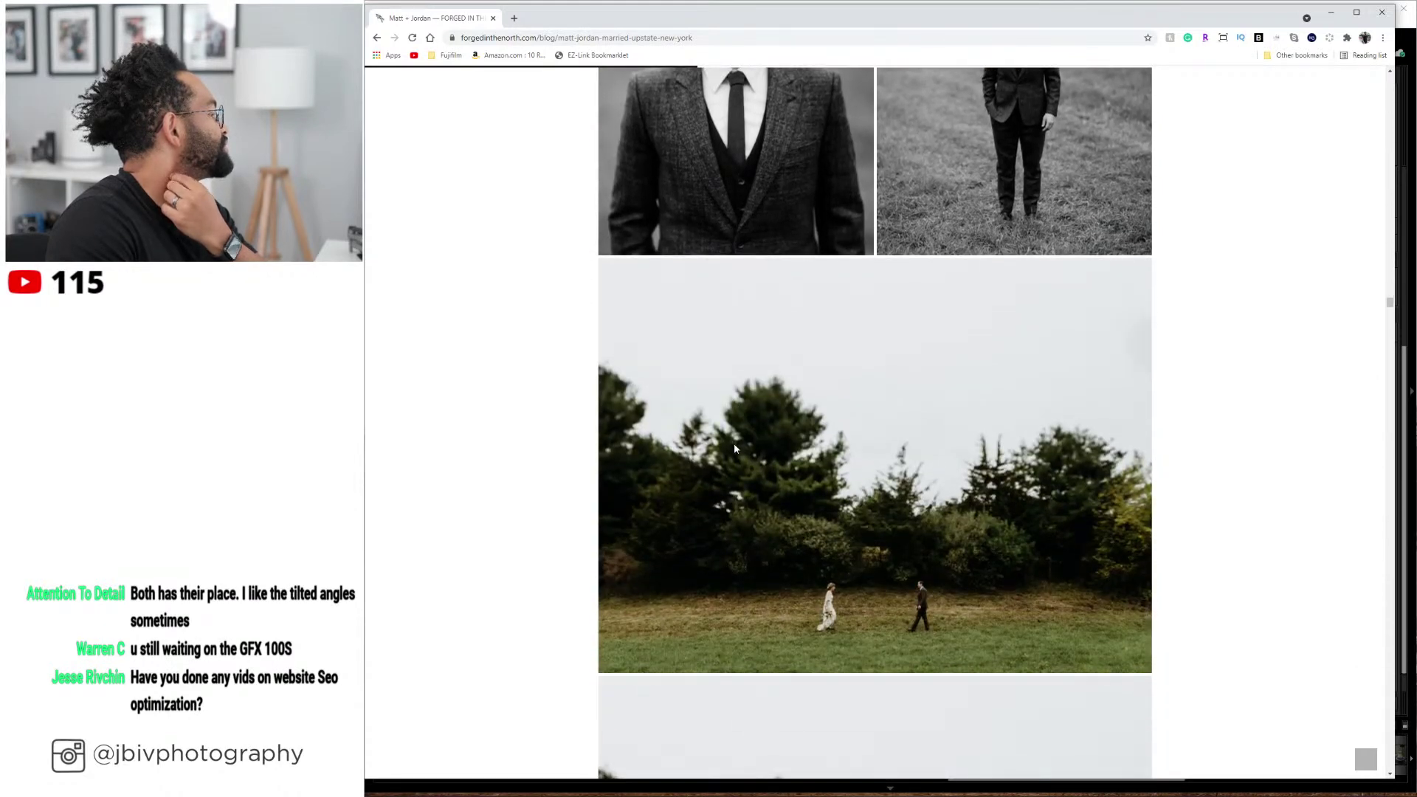
scroll(735, 448, down, 10)
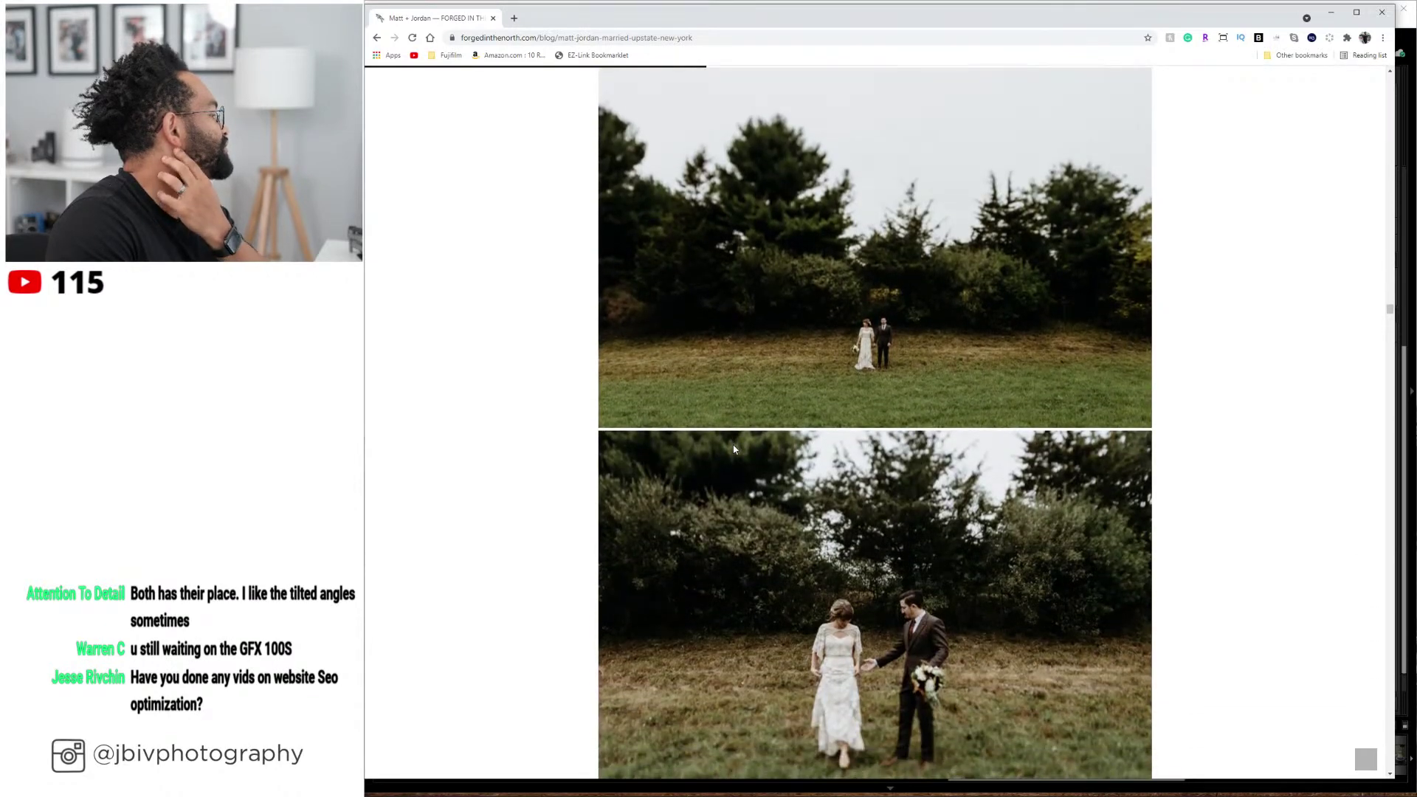
scroll(734, 448, down, 5)
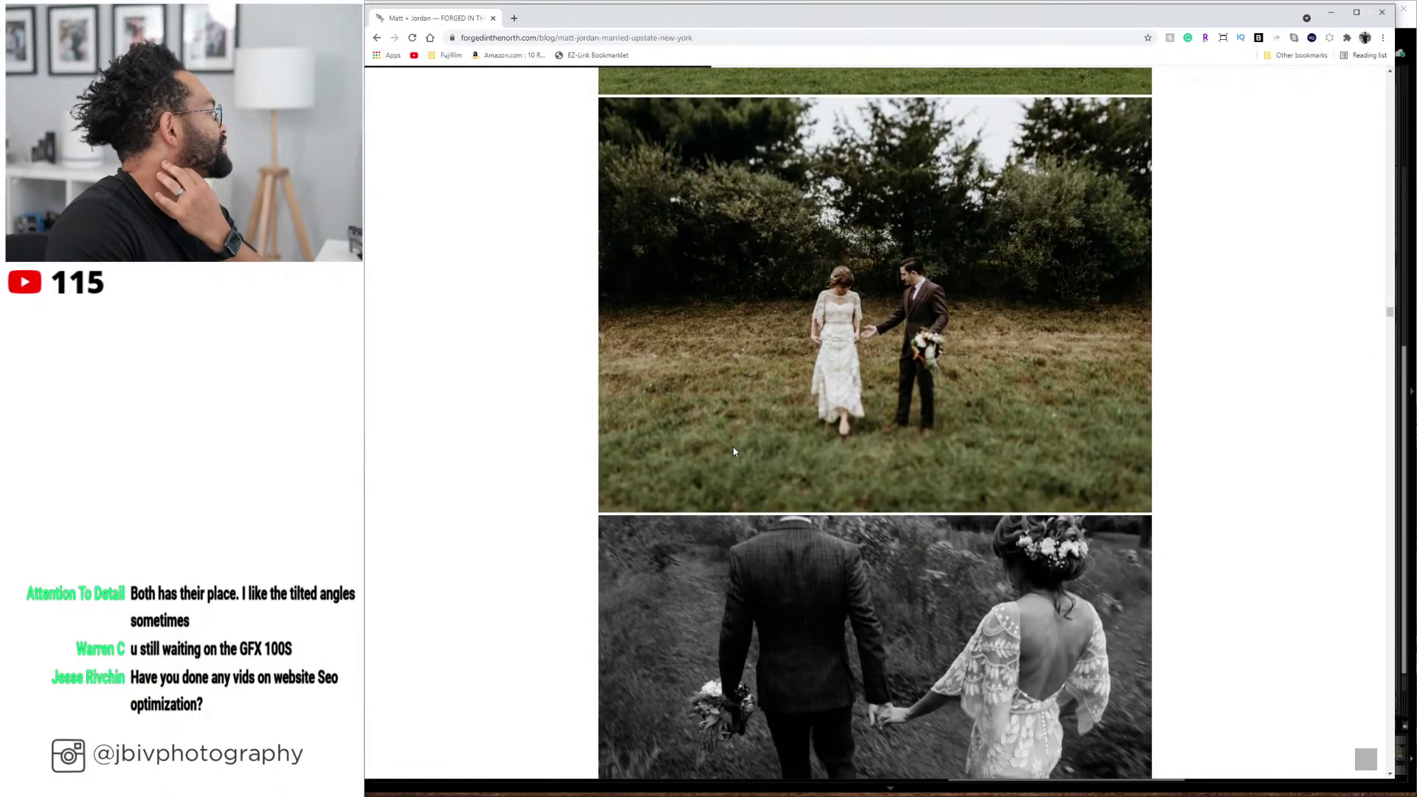
scroll(1035, 481, down, 15)
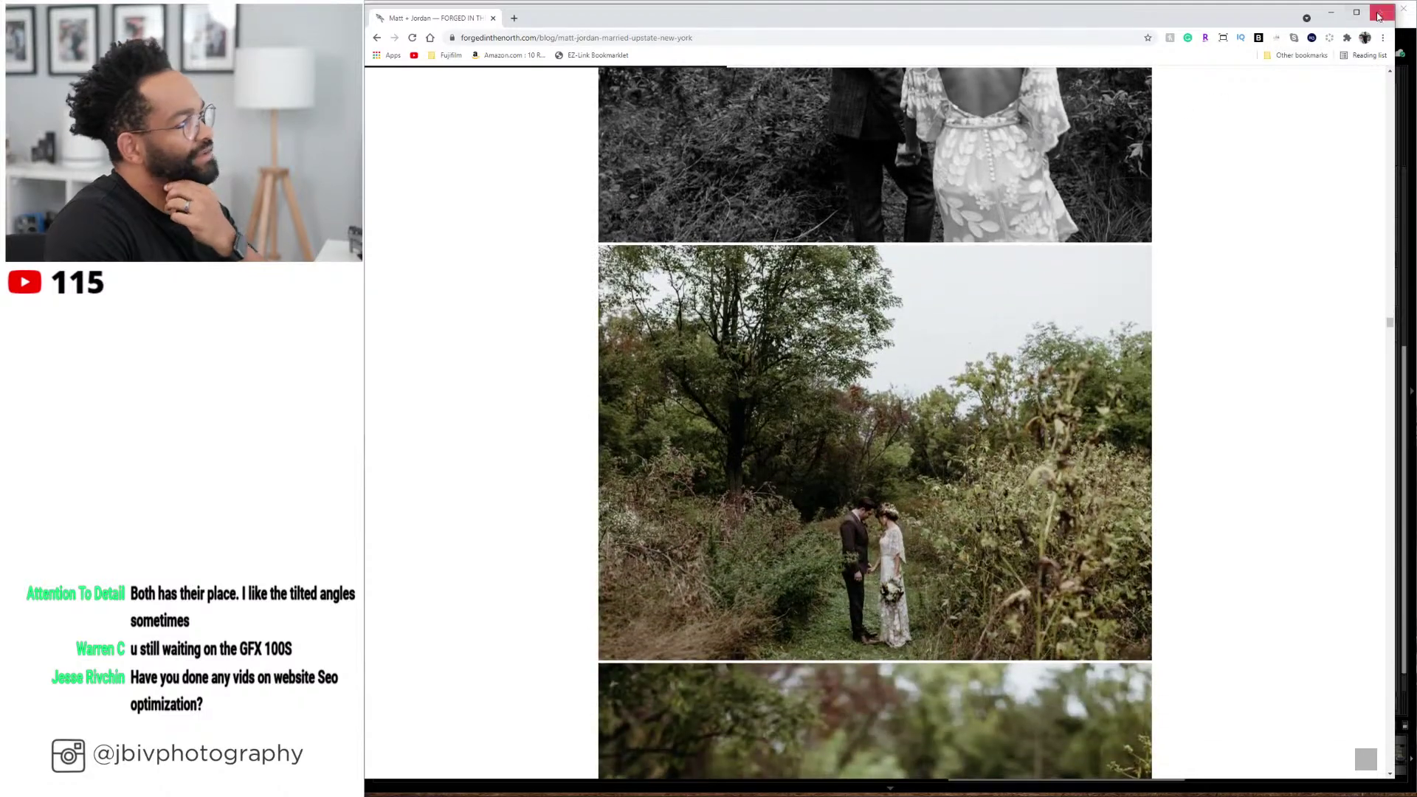
- Switch back to Lightroom Classic and open the selected street portrait of the walking woman for developing
key(alt+Tab)
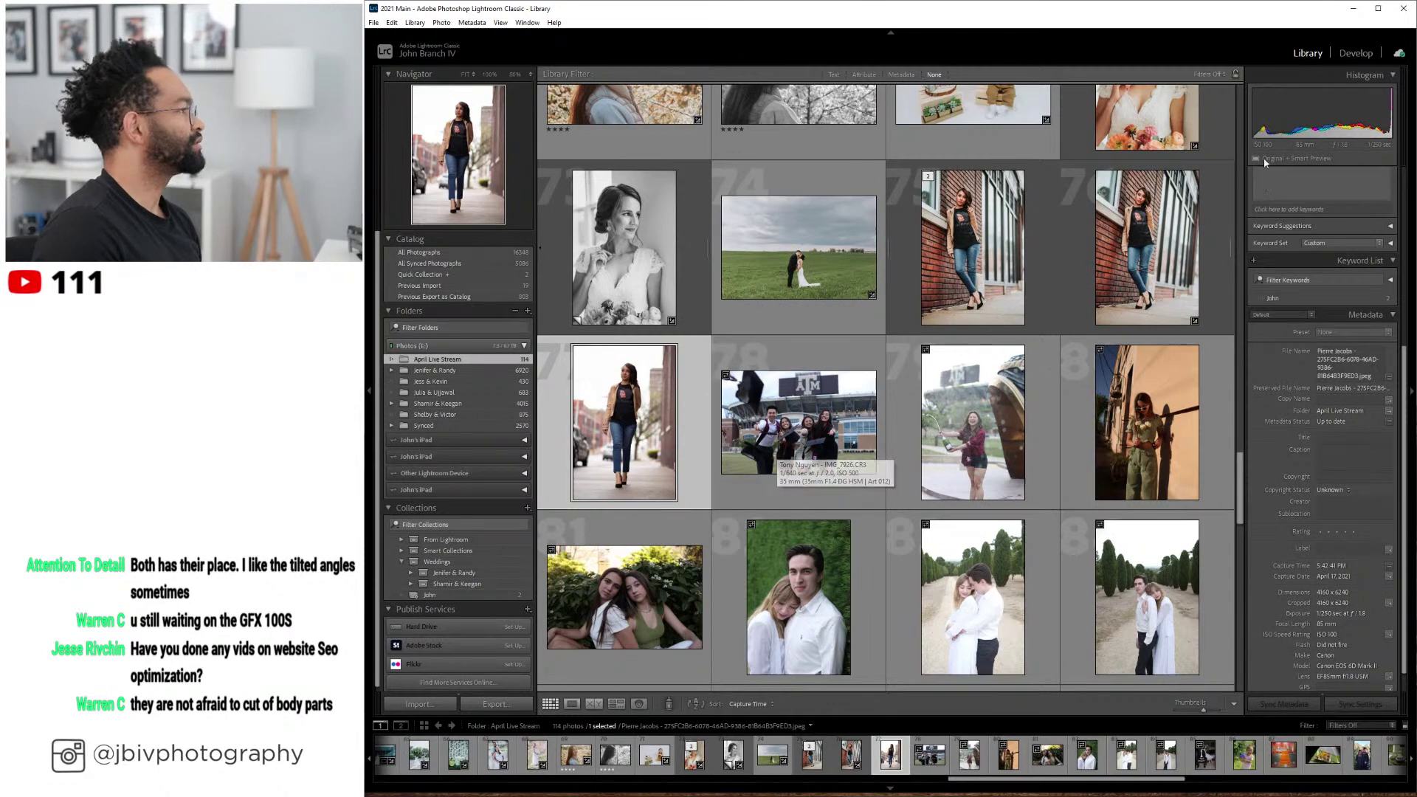
click(1355, 53)
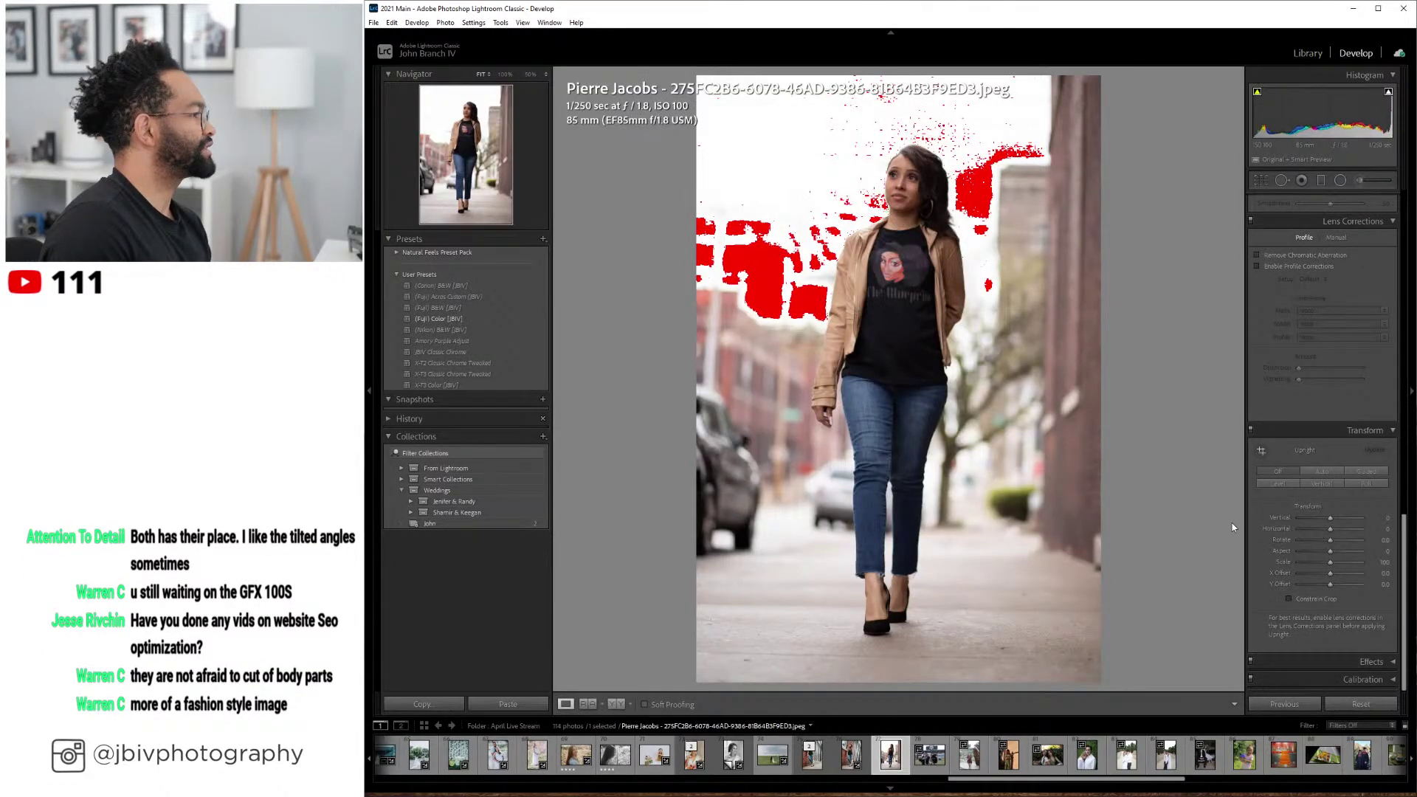
- Apply the (Fuji) Color [JBIV] preset to the street portrait and slightly lower its orange saturation
click(440, 318)
scroll(1355, 386, up, 5)
scroll(1355, 385, up, 3)
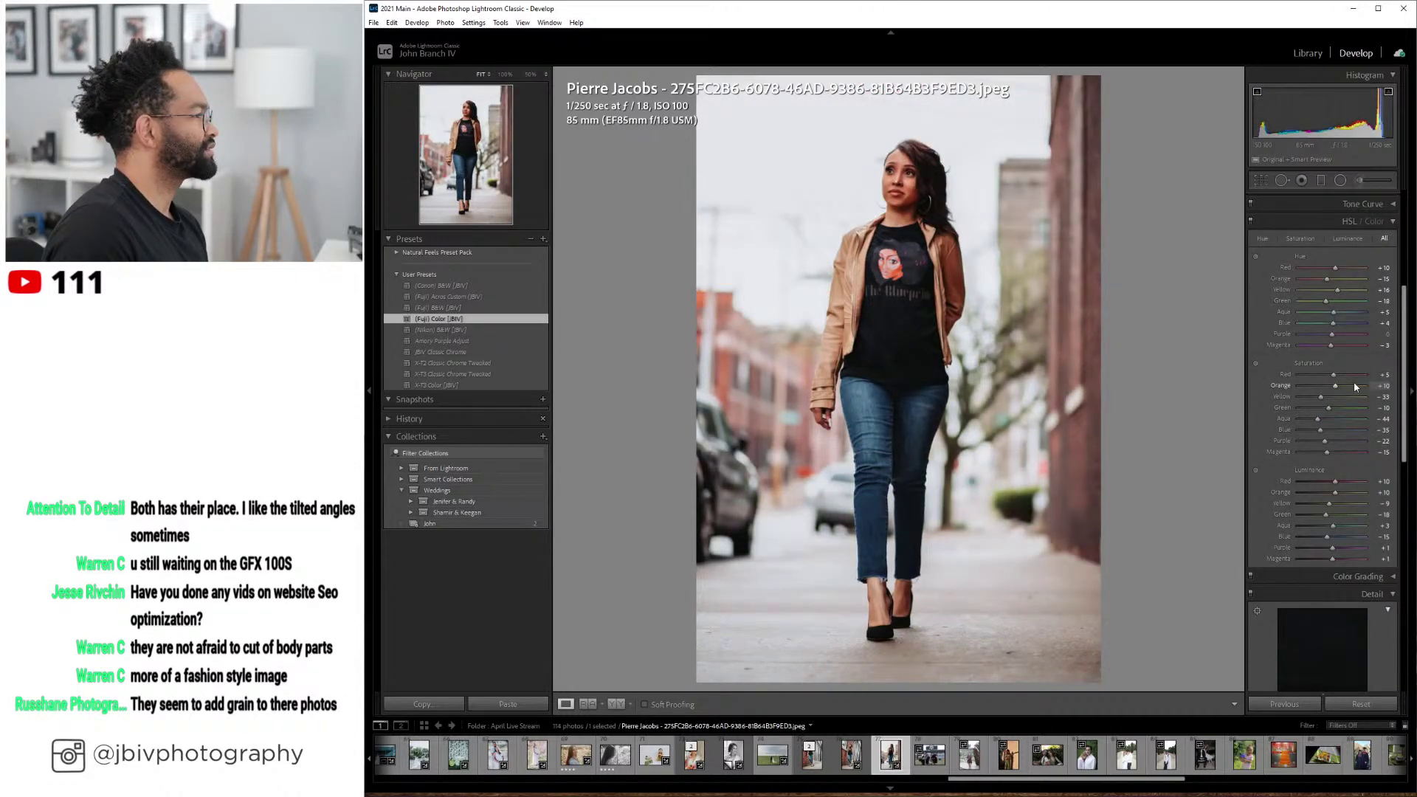
drag(1335, 387, 1331, 389)
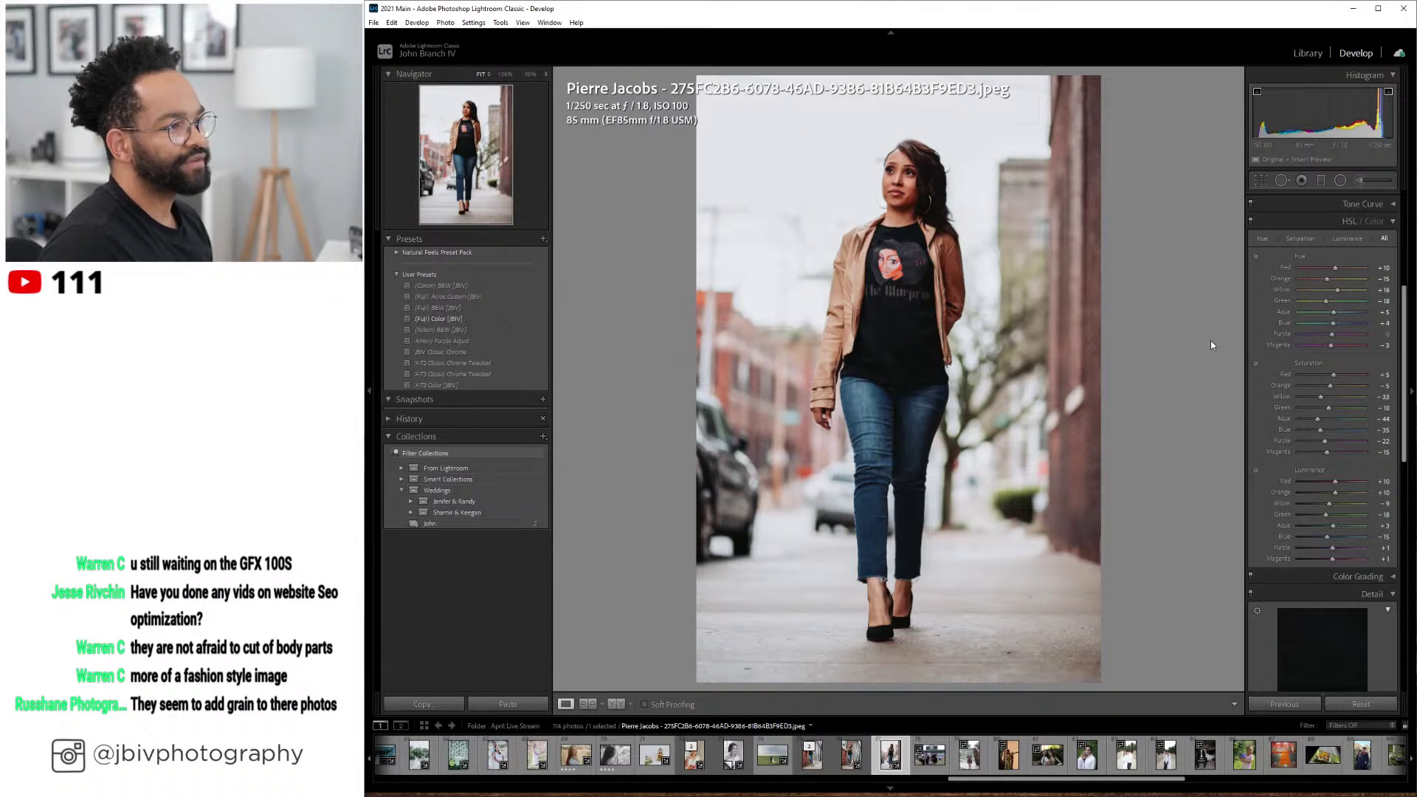
- Go to the following photo, the graduation group at the stadium, and crop it tighter around the four graduates at the original aspect ratio
key(Right)
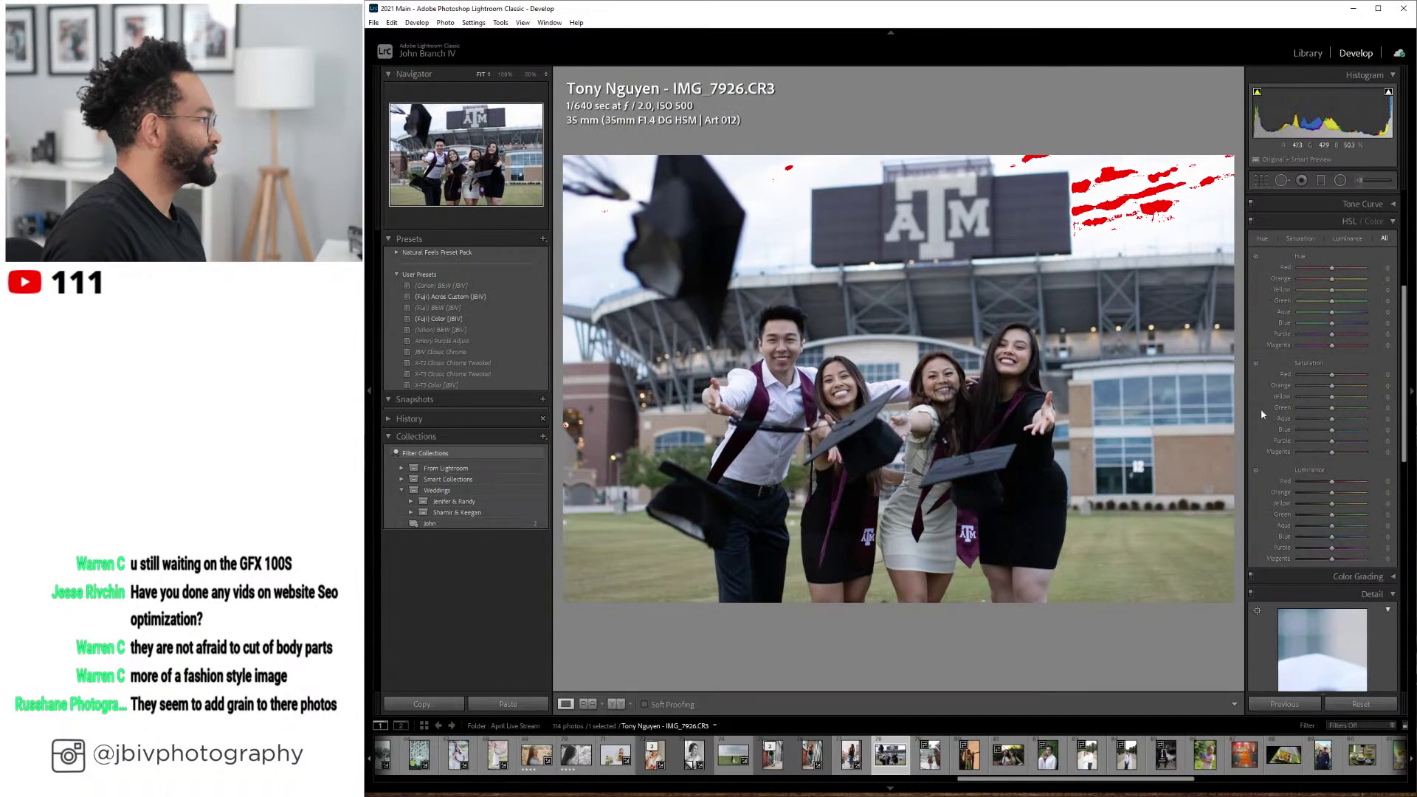
scroll(1290, 443, down, 5)
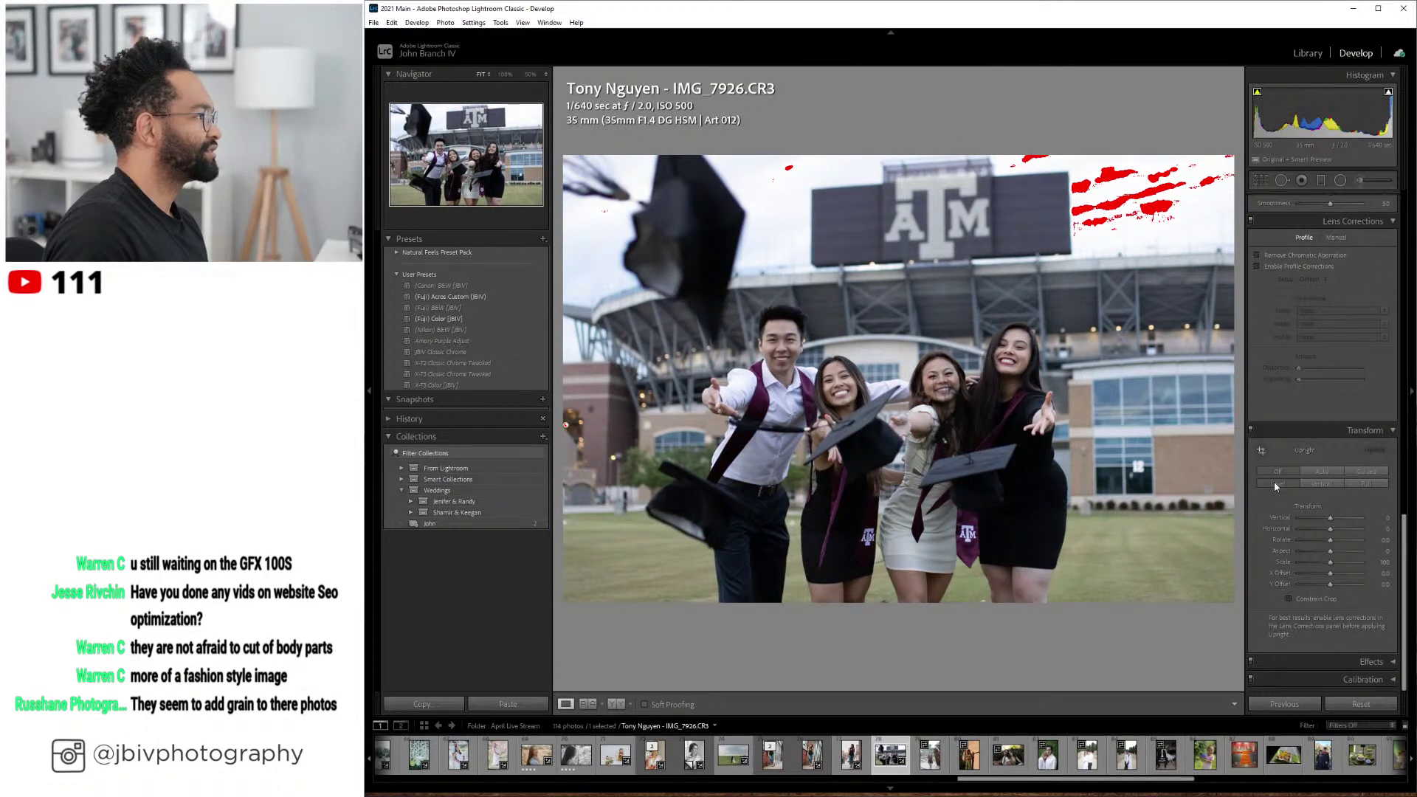
click(1261, 181)
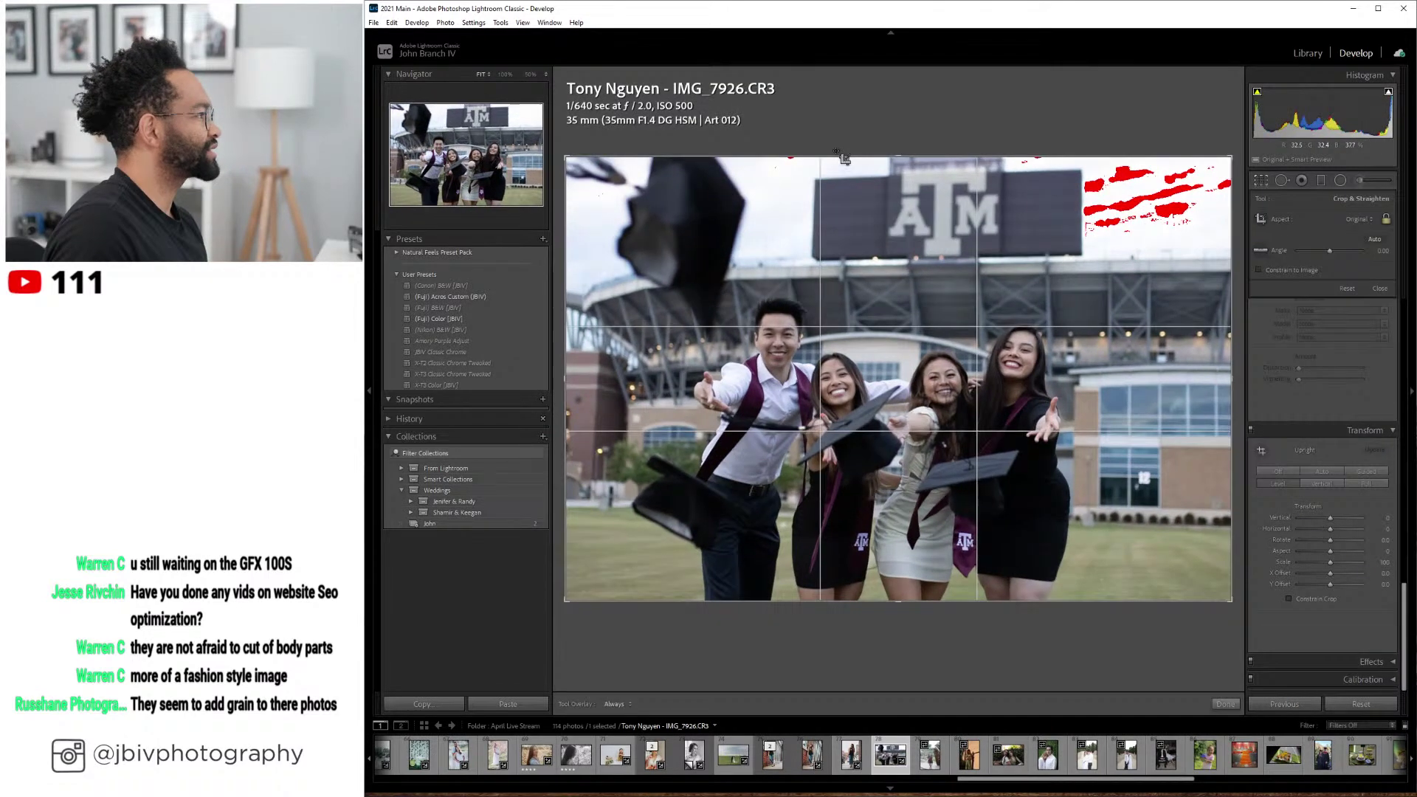
drag(898, 157, 940, 268)
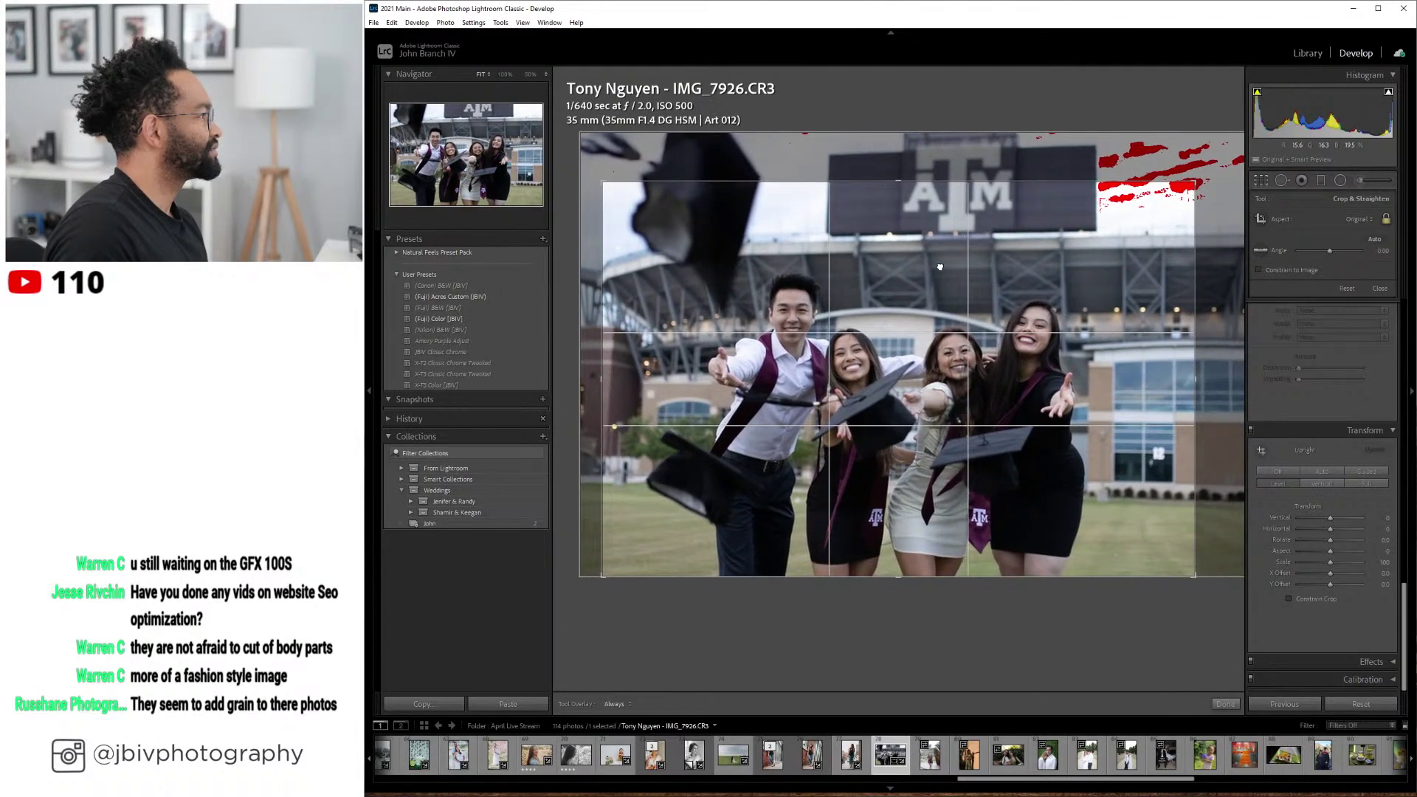
key(Return)
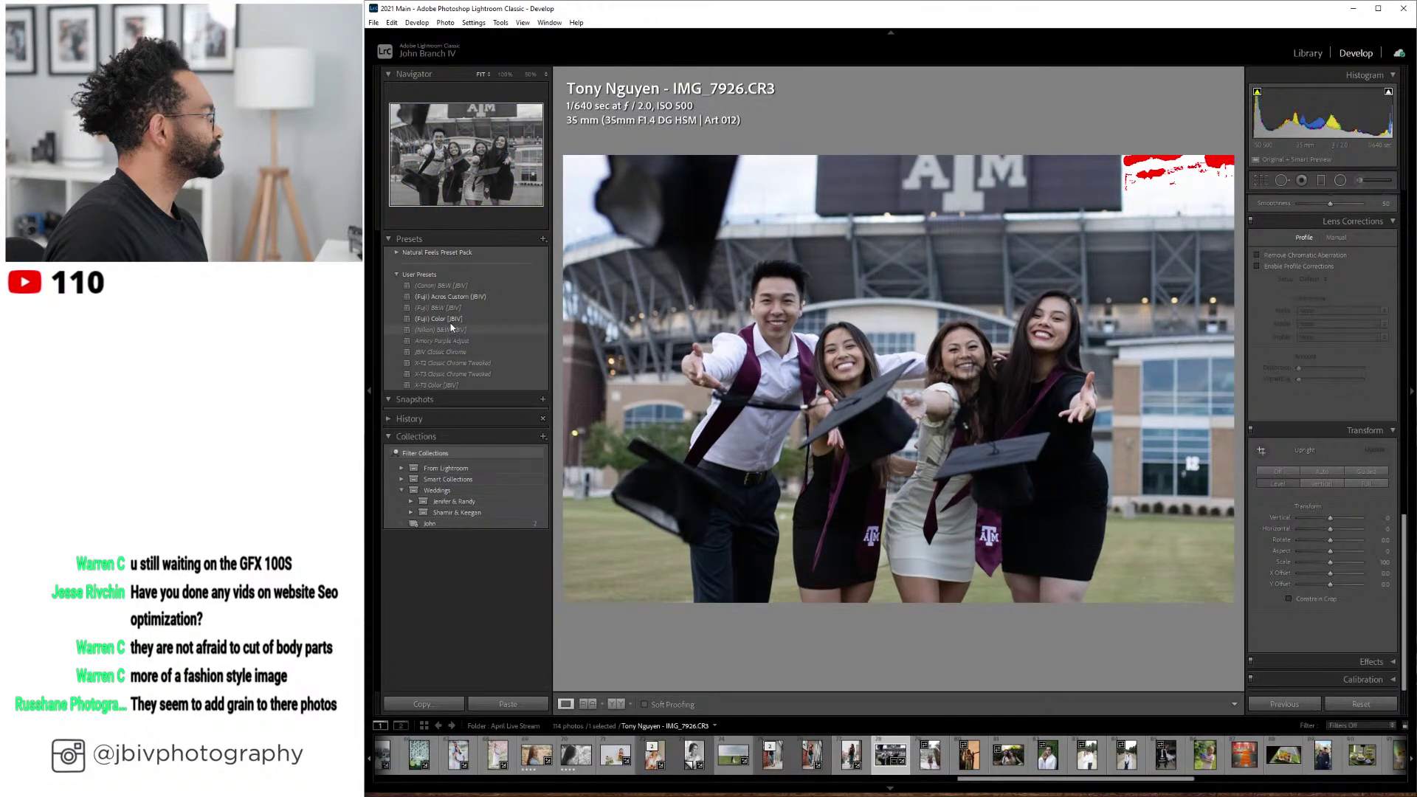
- Apply the (Fuji) Color [JBIV] preset to the graduation photo and change its lens profile correction setup
click(443, 319)
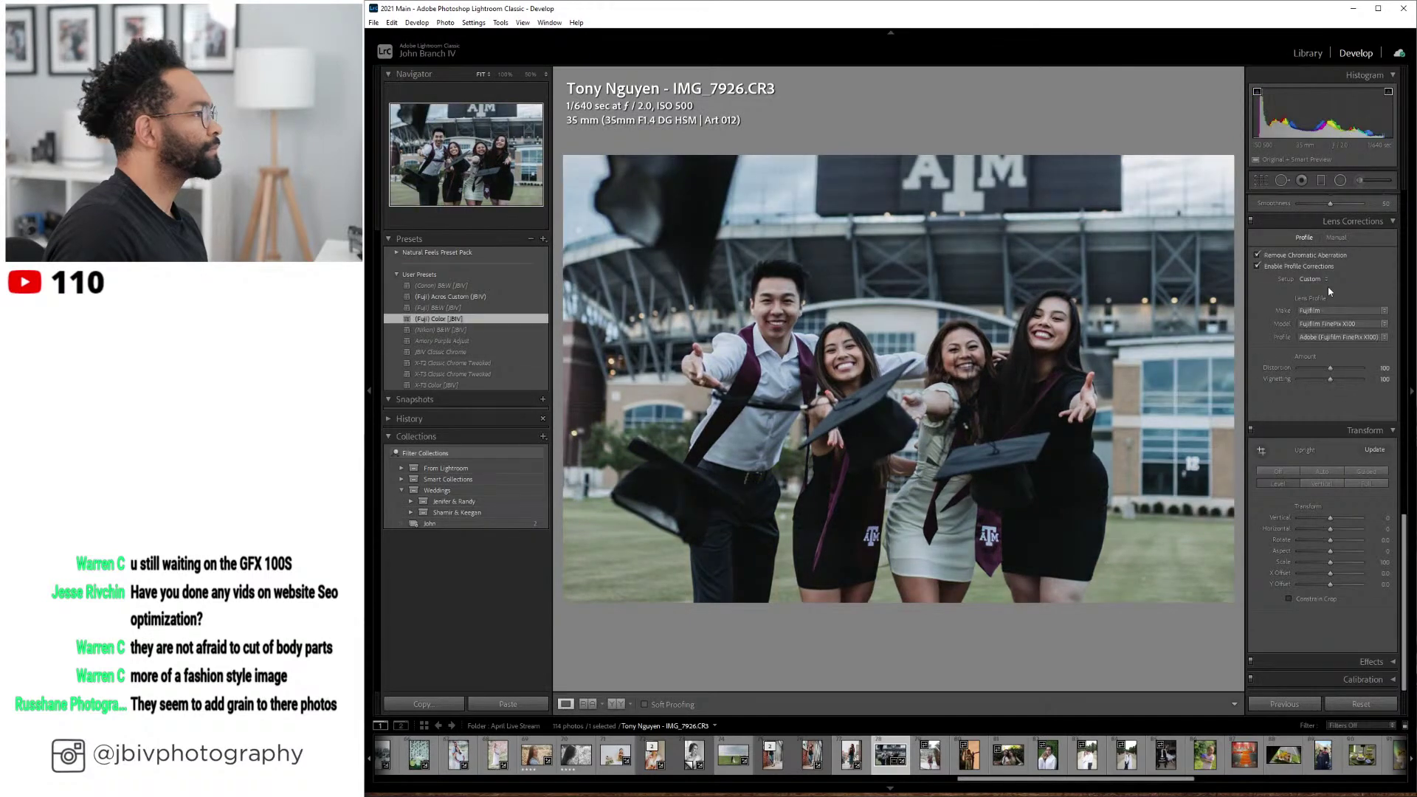
click(1327, 286)
click(1310, 295)
- Start the graduation photo's white balance from Auto, refine its tint to +28, slightly raise clarity, and set exposure to +0.50
scroll(1292, 375, up, 5)
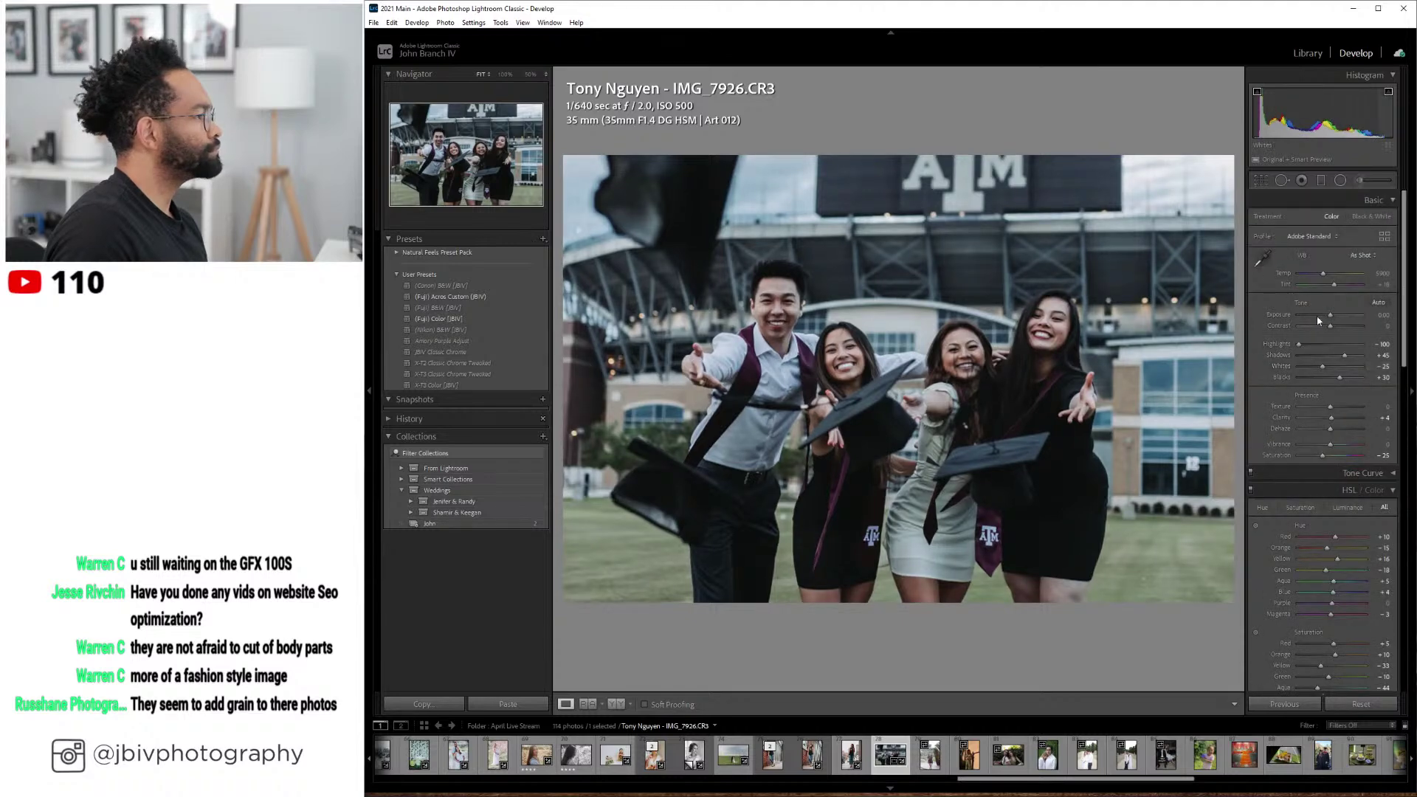
click(1362, 256)
click(1344, 279)
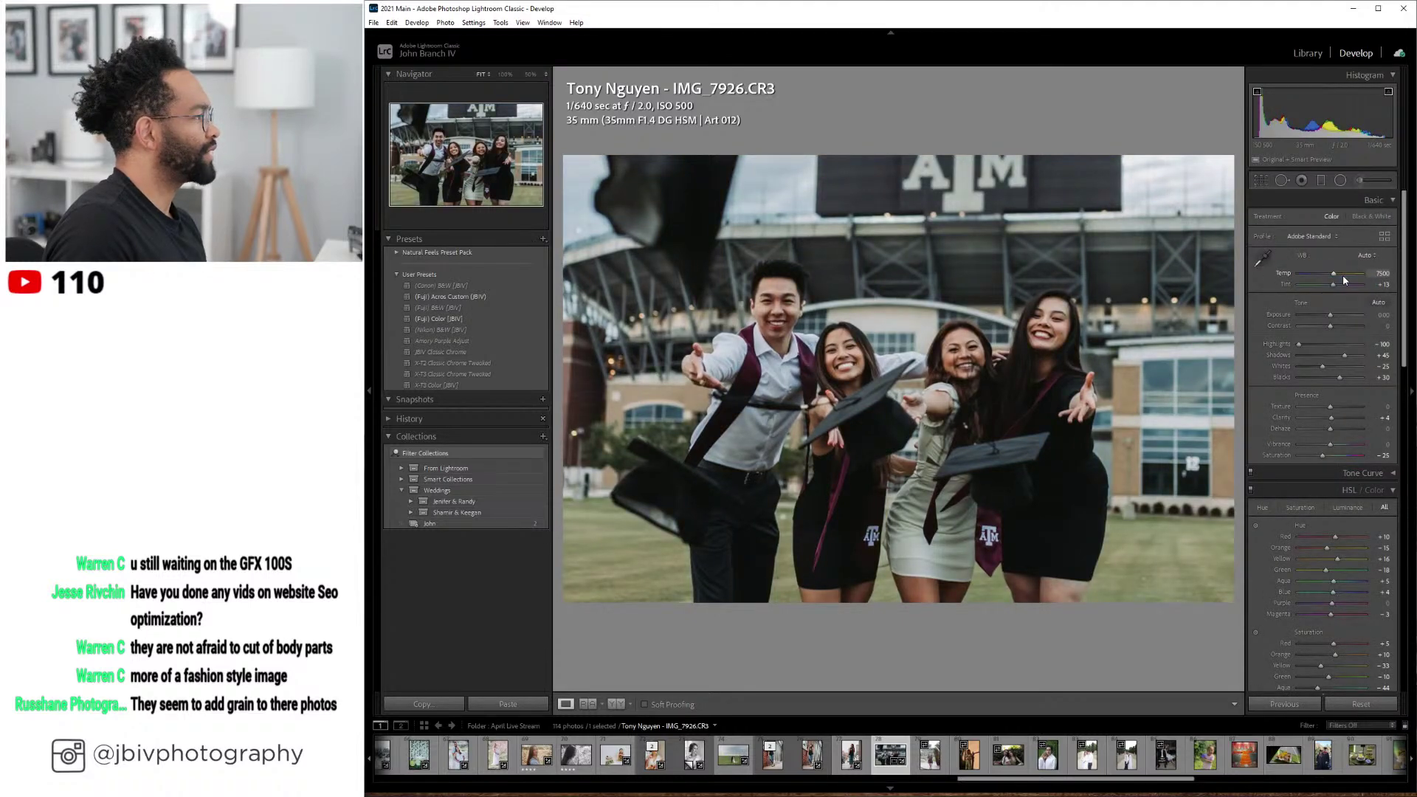
drag(1330, 417, 1333, 417)
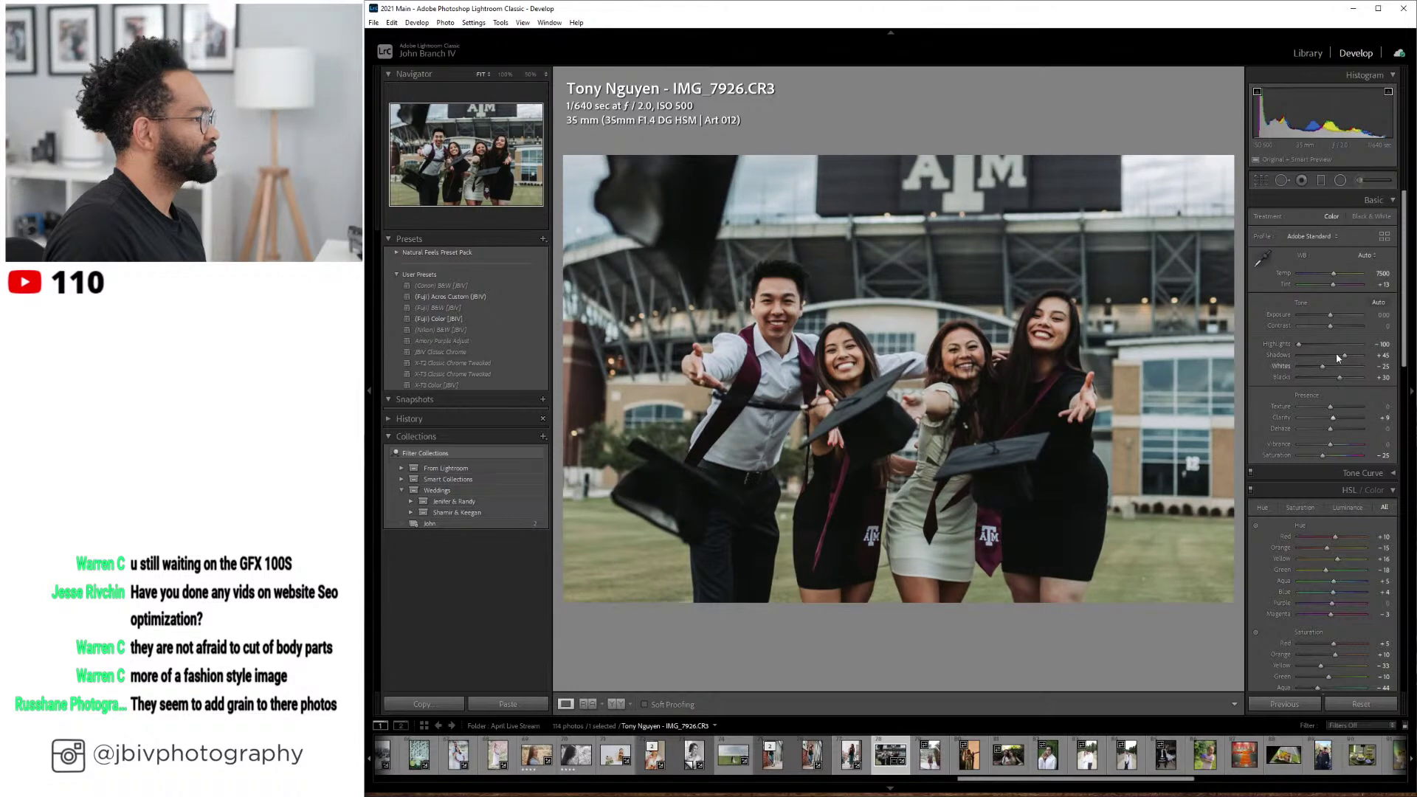
drag(1336, 315, 1328, 276)
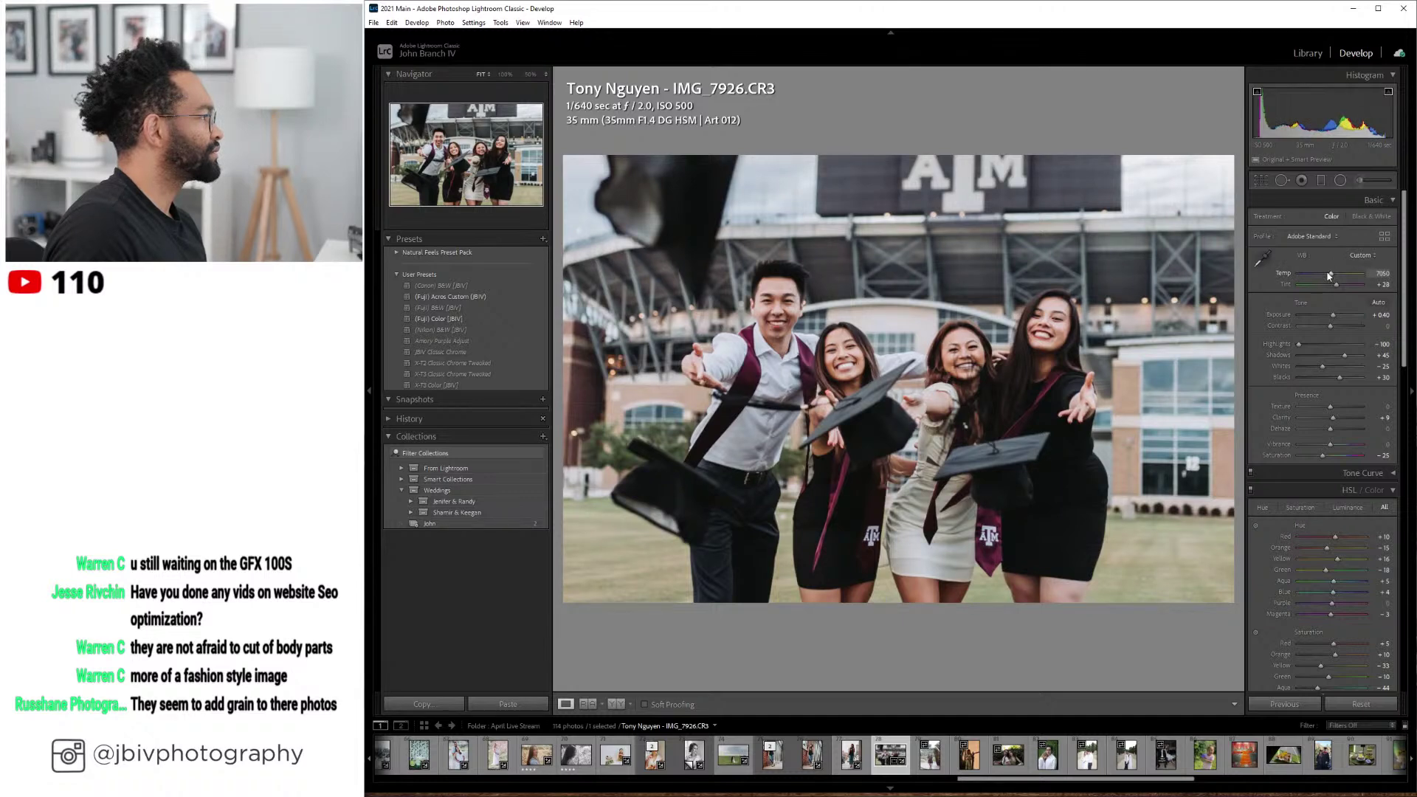
drag(1334, 310, 1337, 320)
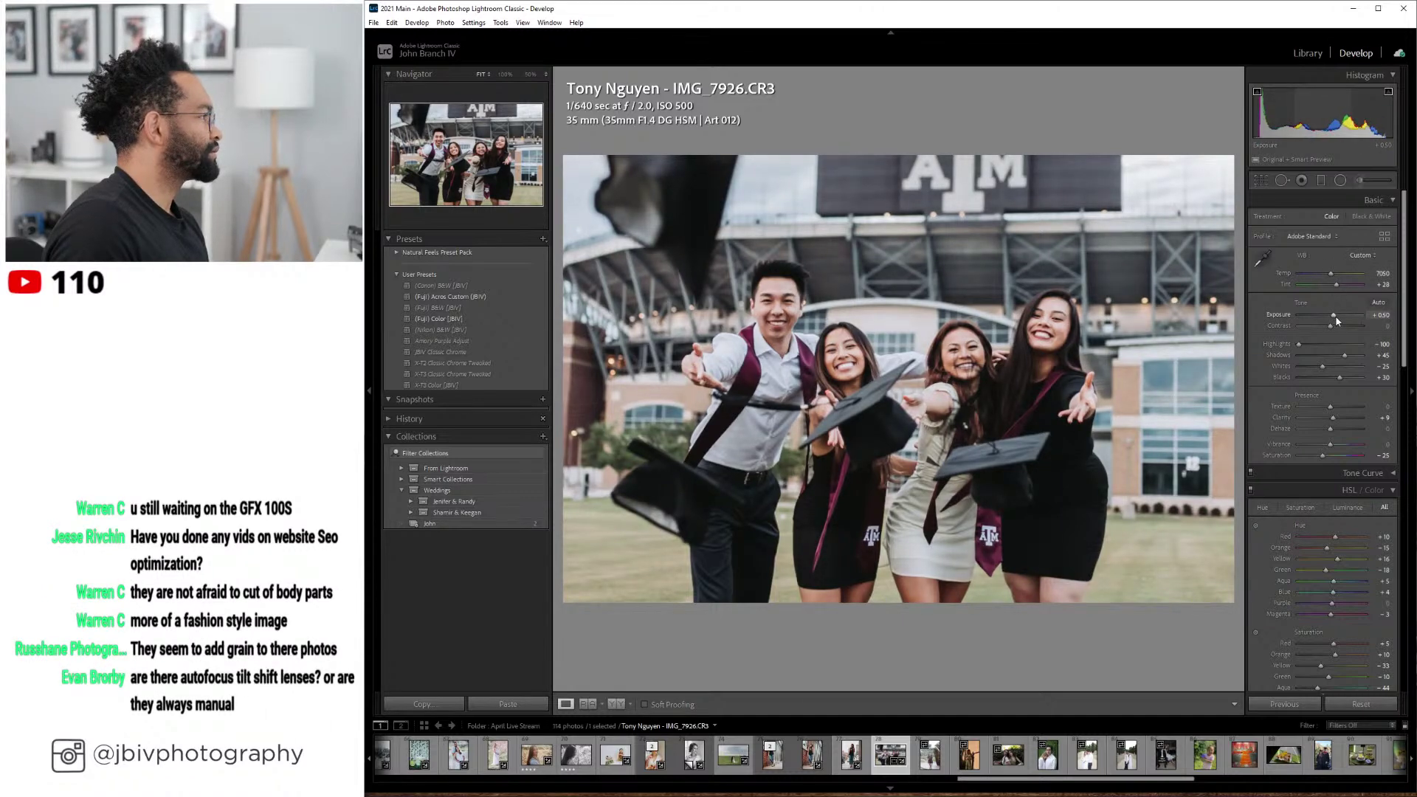
- Reposition the graduation photo's crop so the four graduates sit slightly further right in the frame
click(1265, 186)
drag(937, 195, 956, 204)
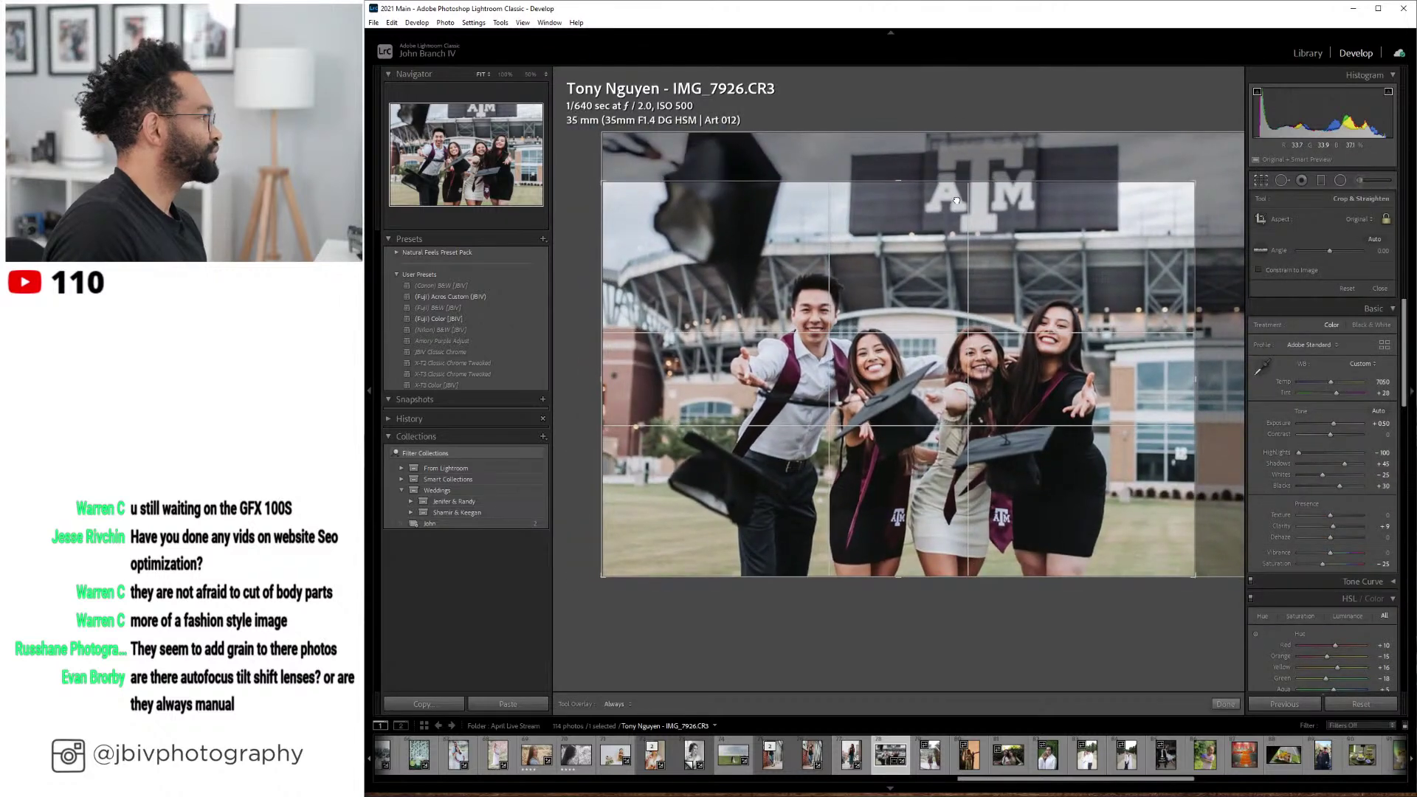
key(Return)
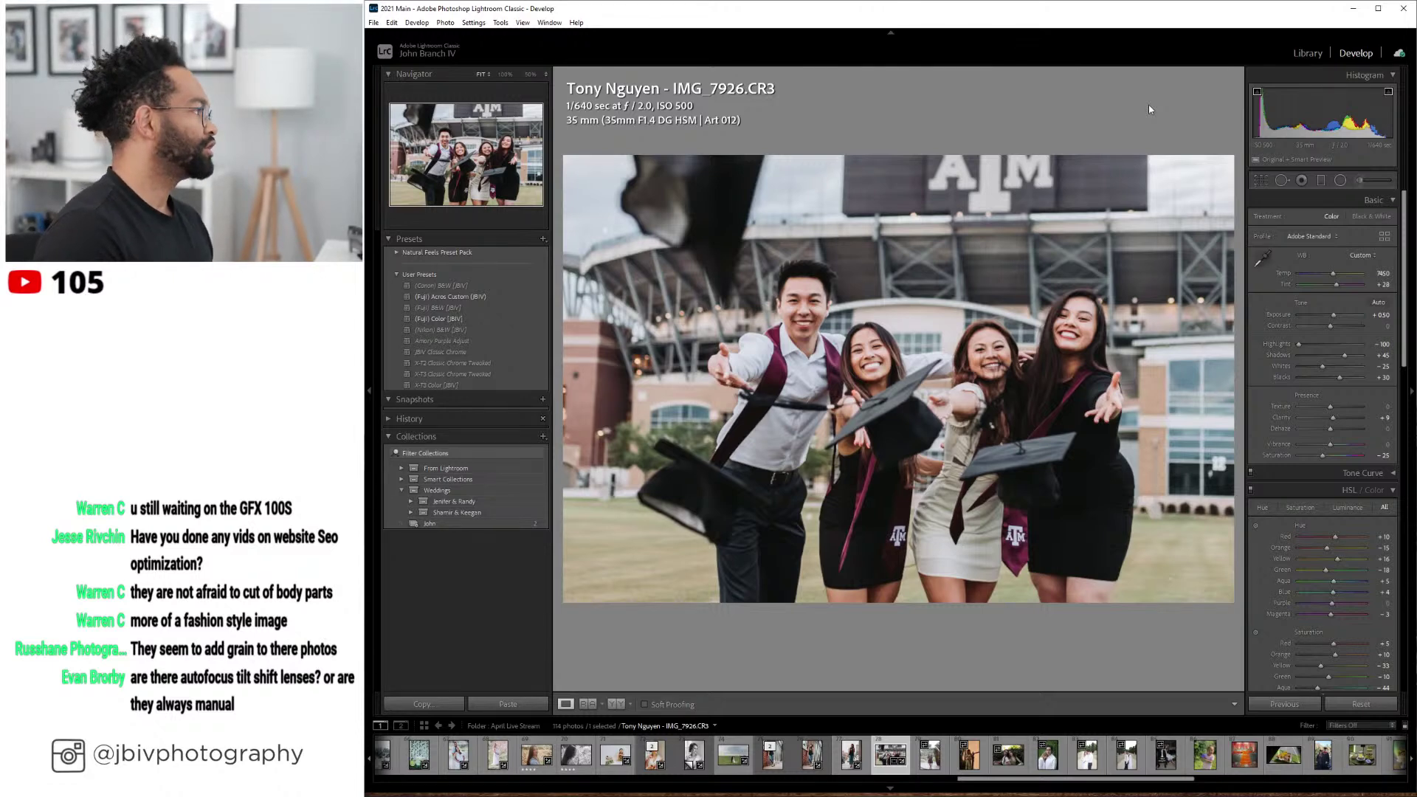
- Go to the following champagne photo, apply the (Fuji) Color [JBIV] preset, and set its lens profile correction setup to Auto
key(Right)
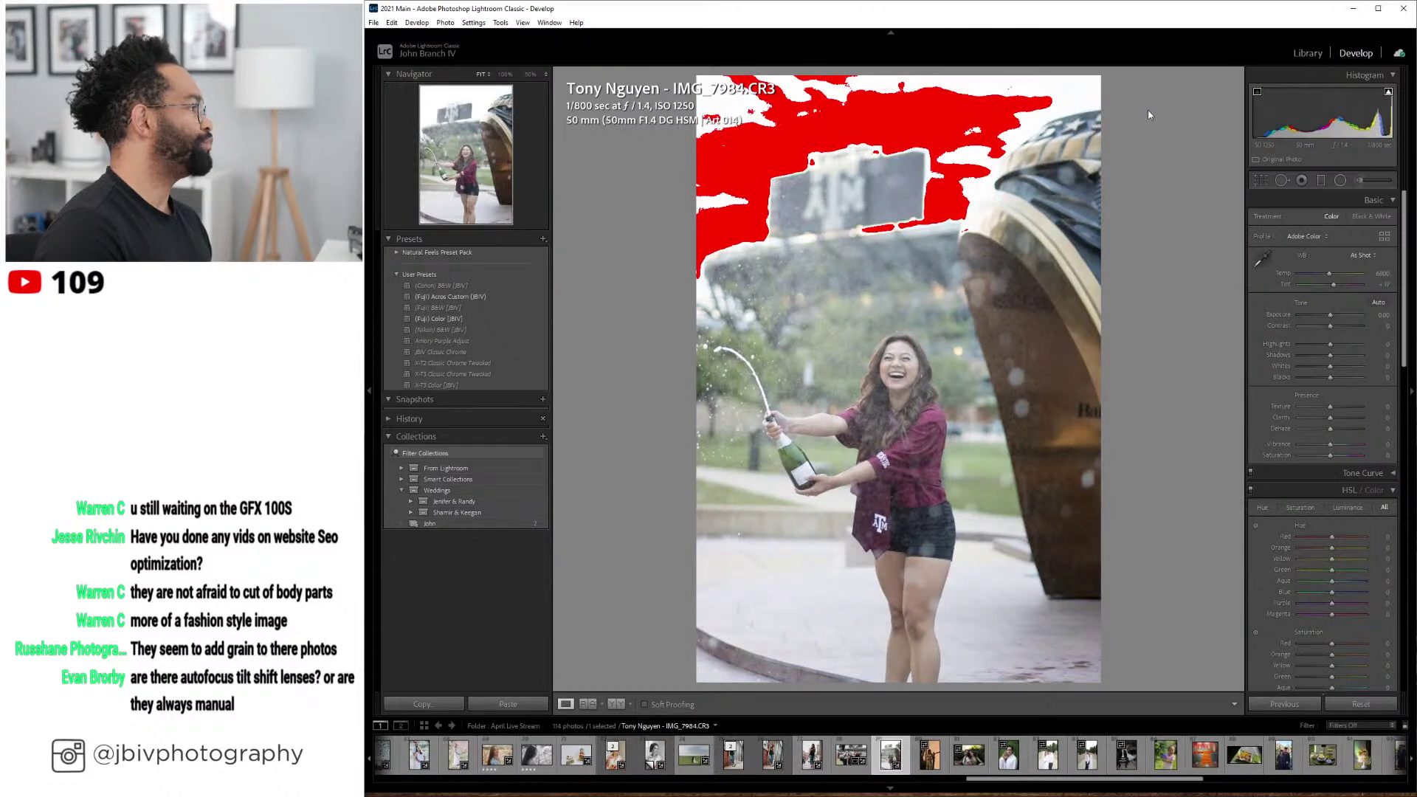
click(461, 324)
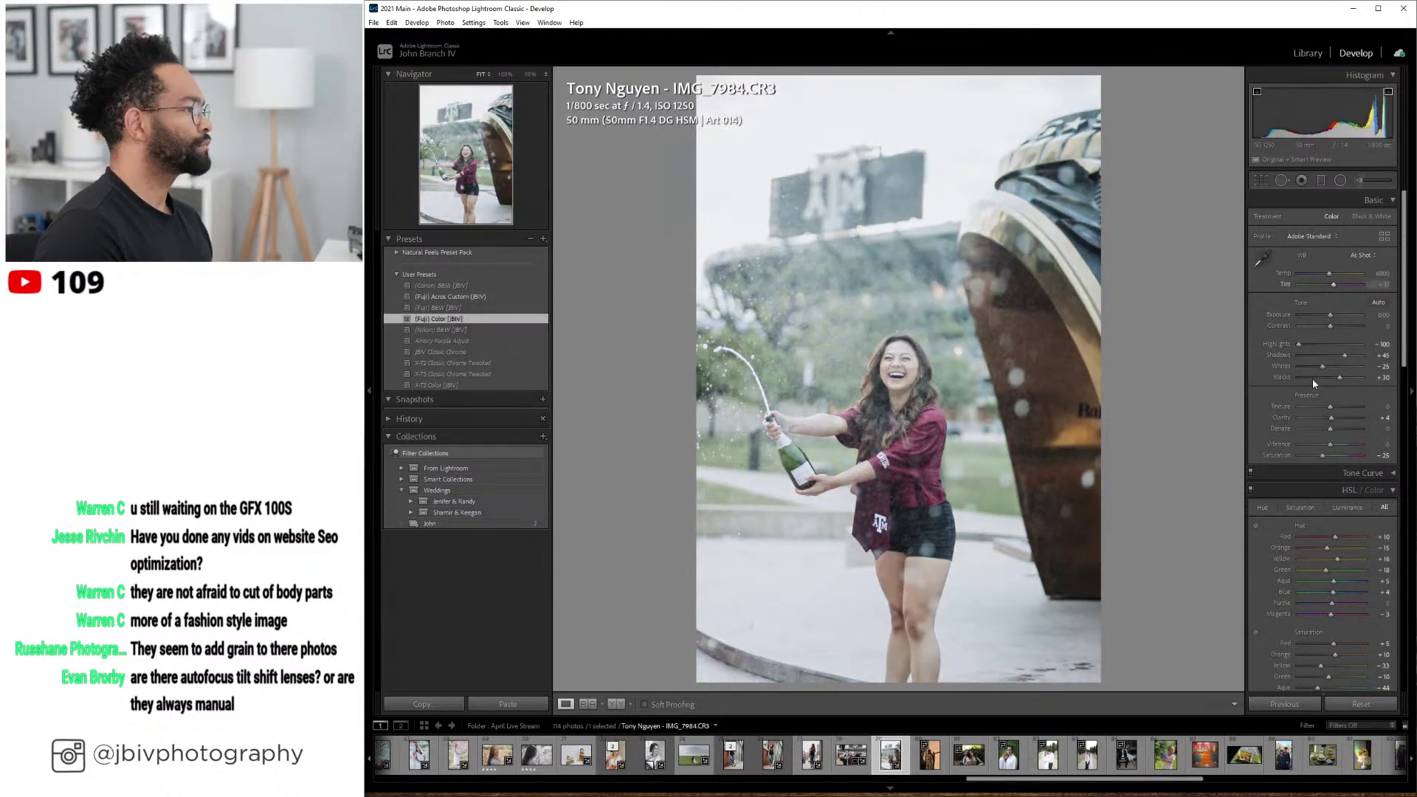
scroll(1288, 577, down, 5)
scroll(1293, 536, down, 5)
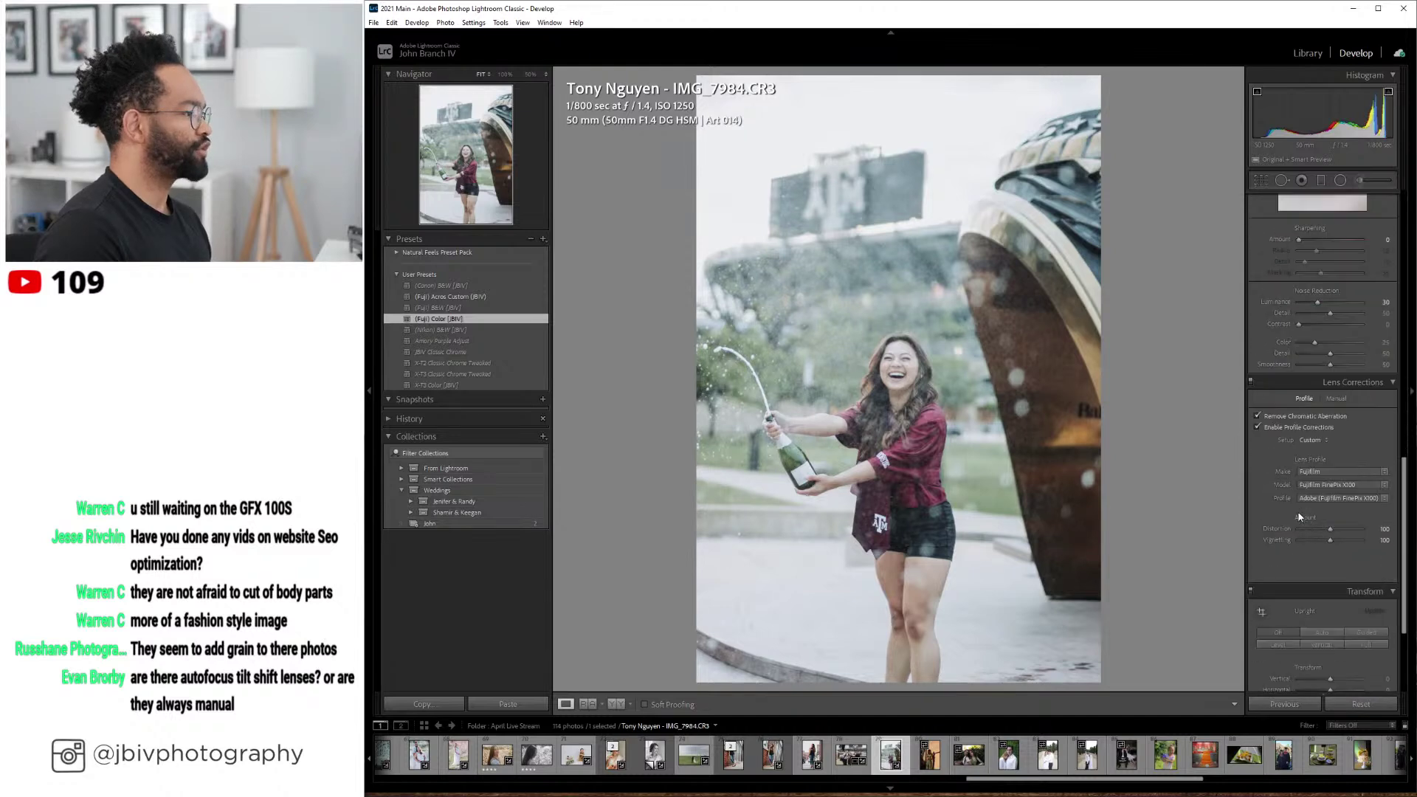
click(1318, 442)
click(1305, 466)
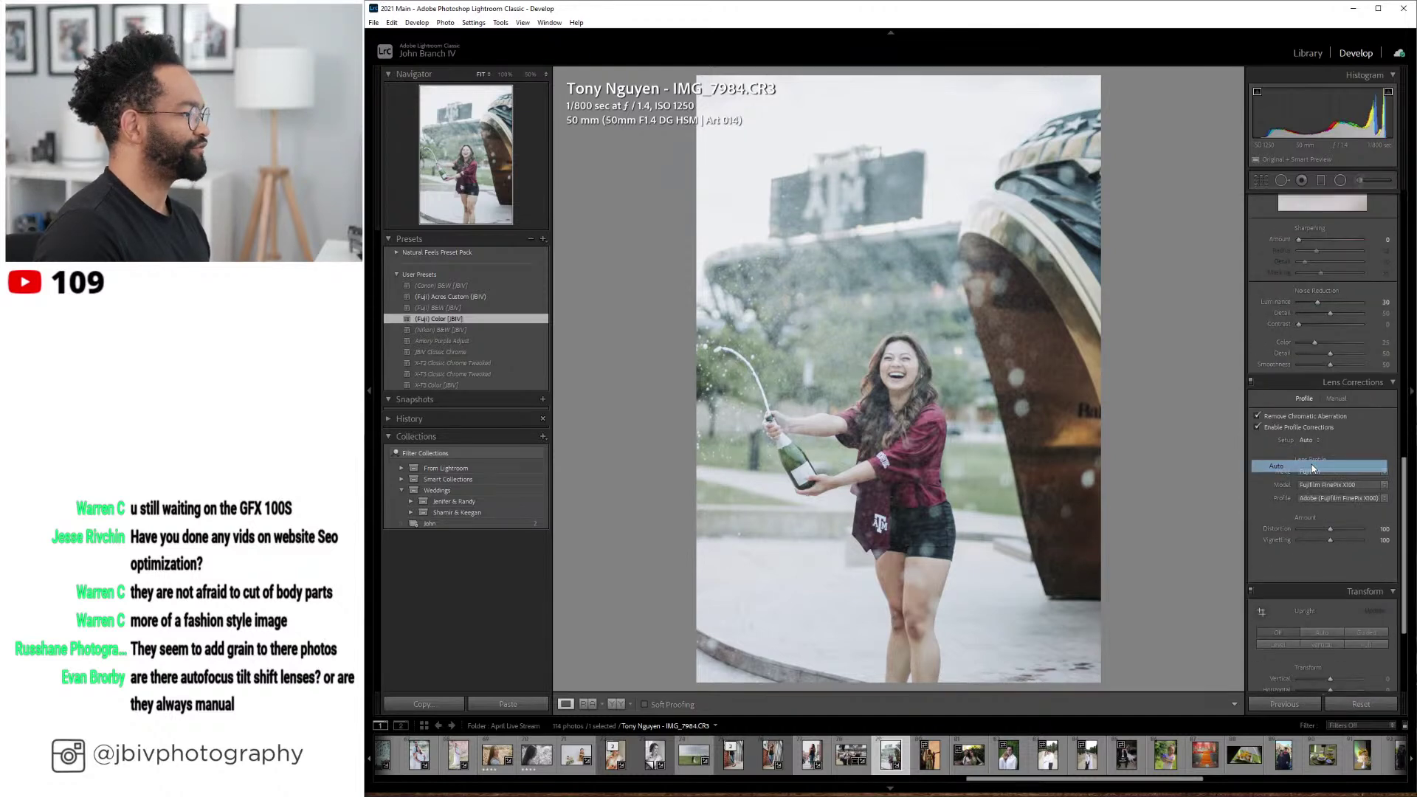
- Set the champagne photo's temperature to 7600, tint to +37 and exposure to -0.40, and compare the edit with the original side by side
scroll(1306, 467, up, 10)
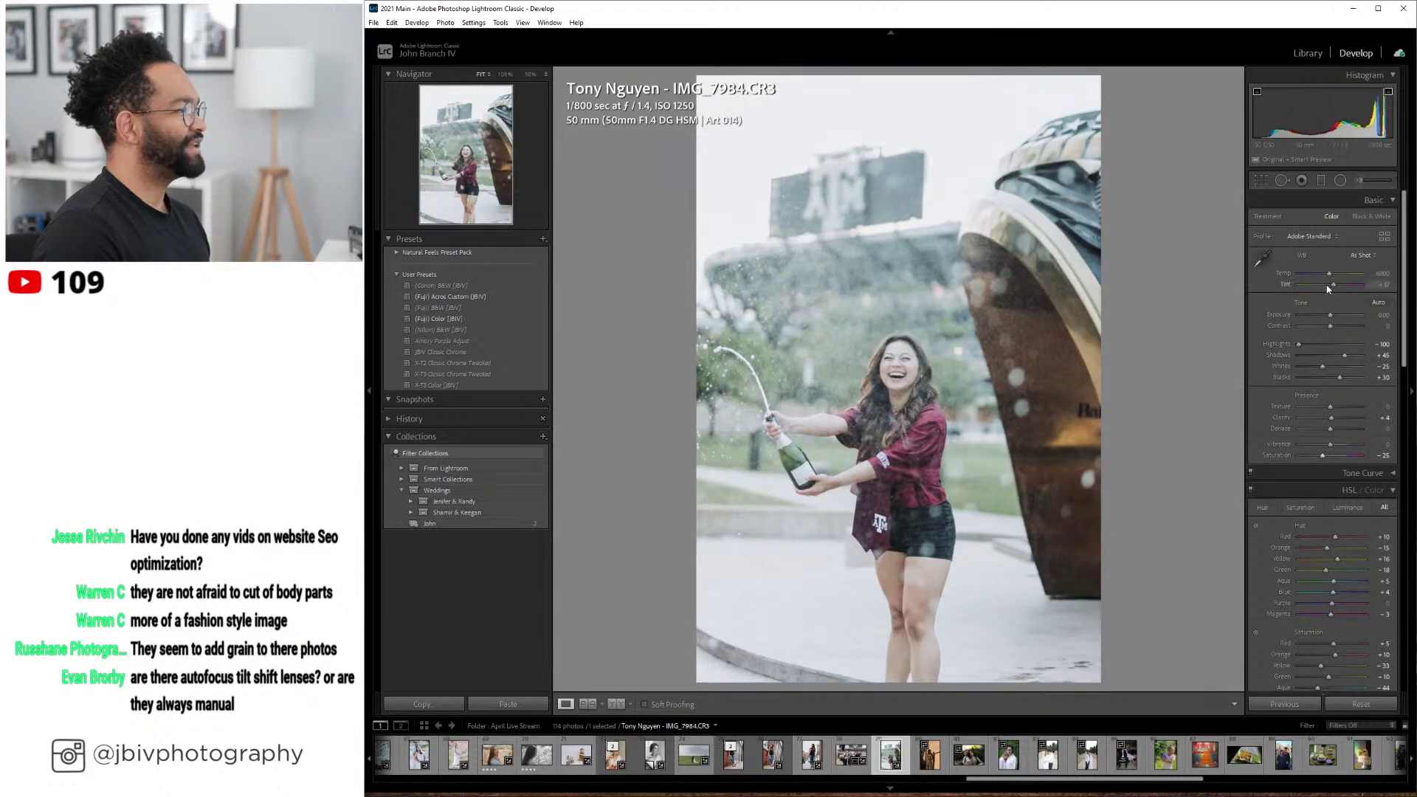
mouse_move(1332, 283)
mouse_down()
mouse_move(1332, 313)
mouse_move(1323, 279)
mouse_up()
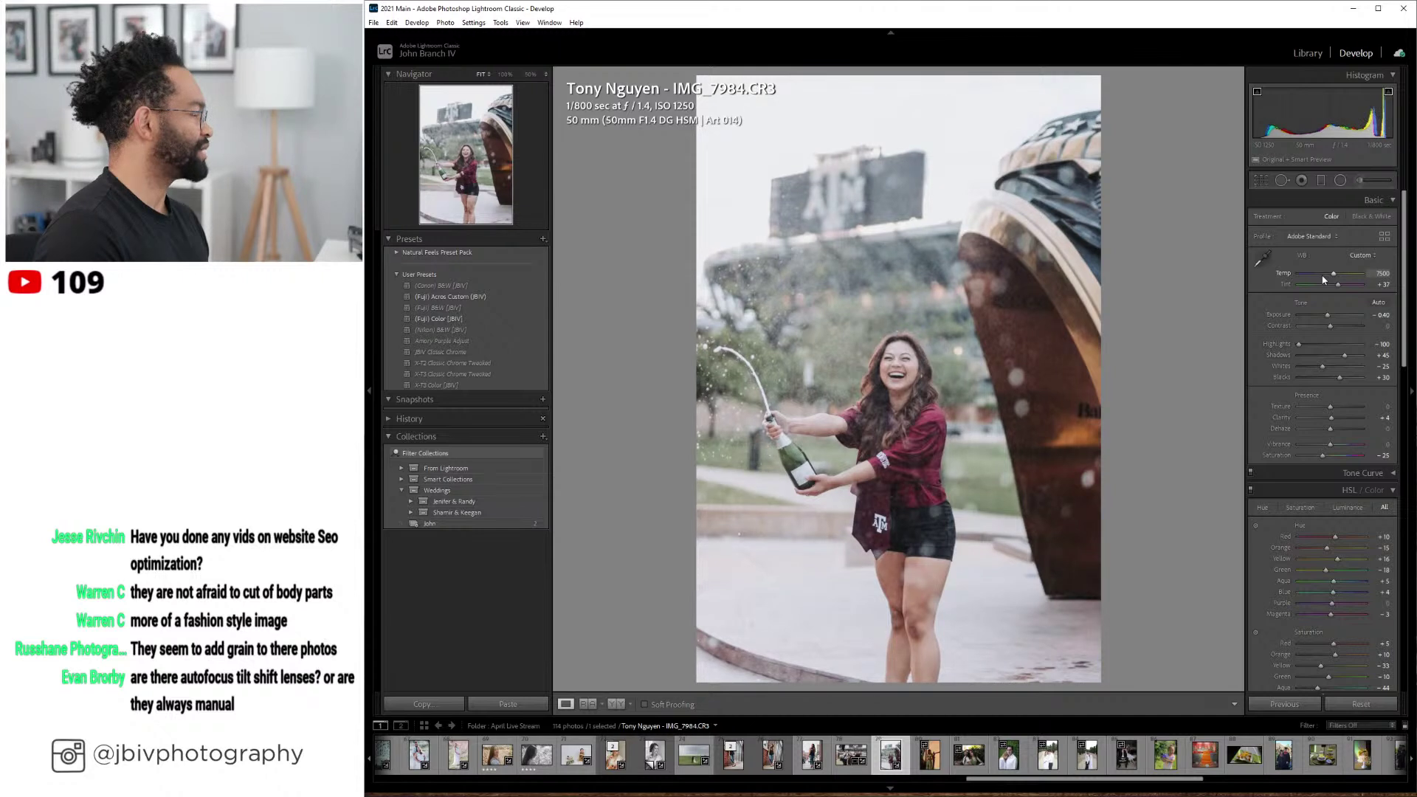
drag(1323, 279, 1334, 317)
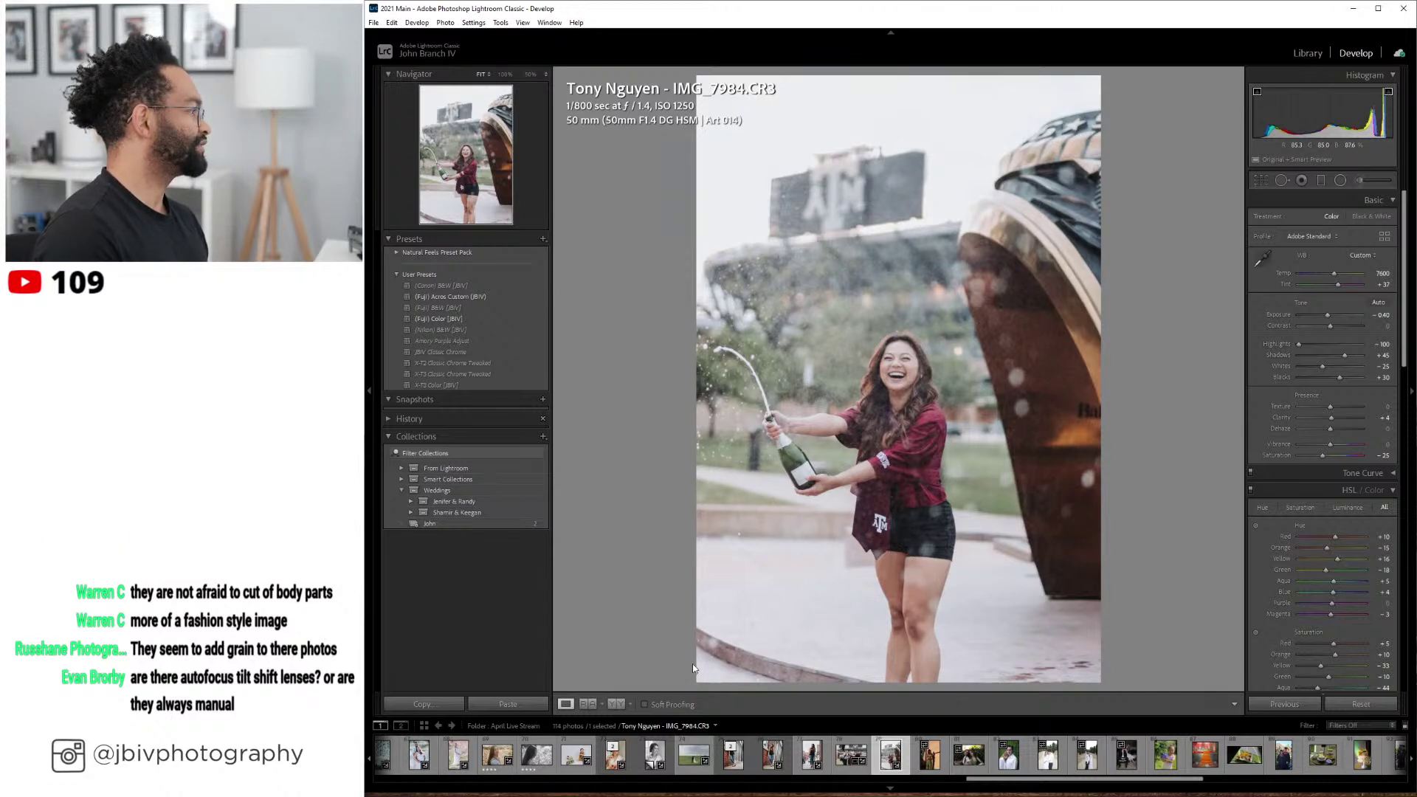
key(y)
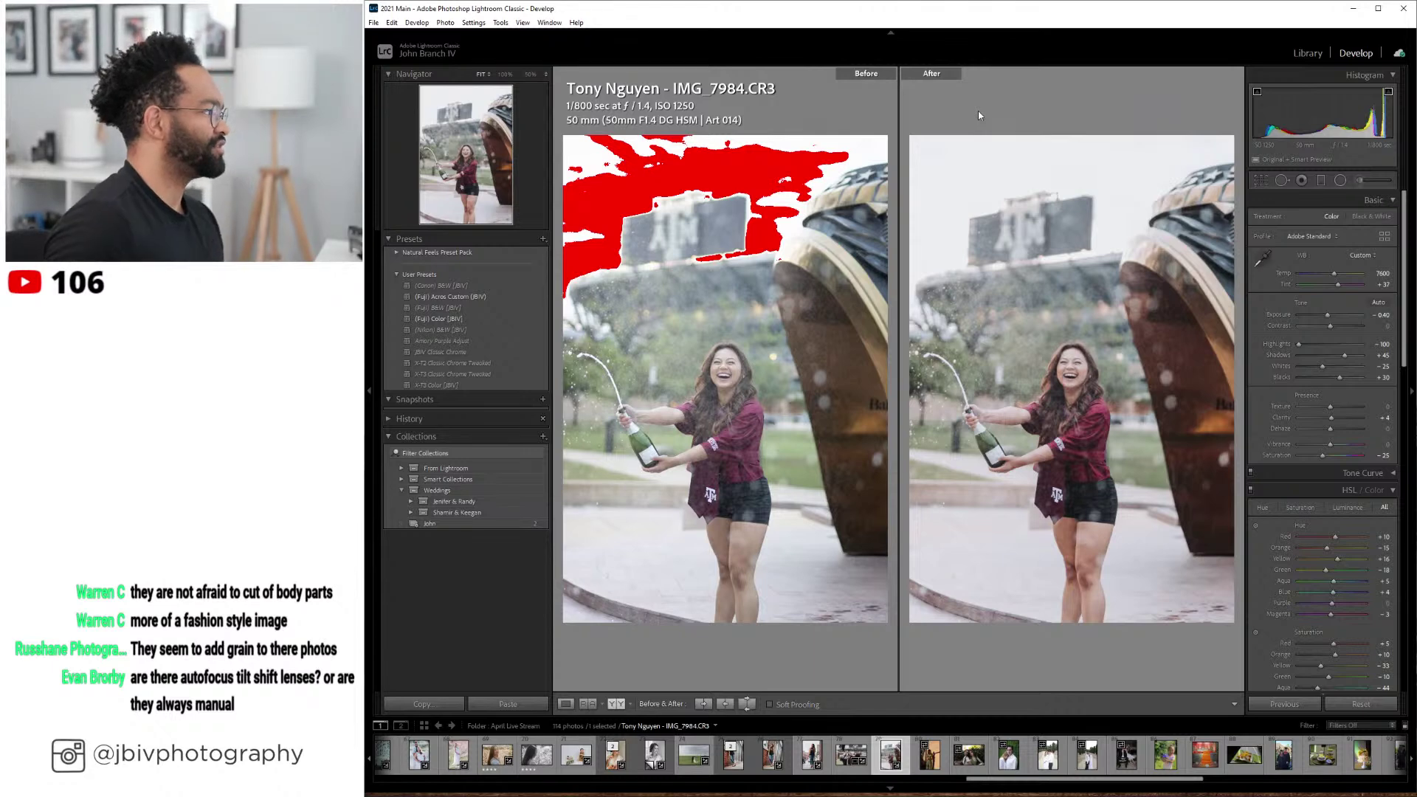
click(565, 703)
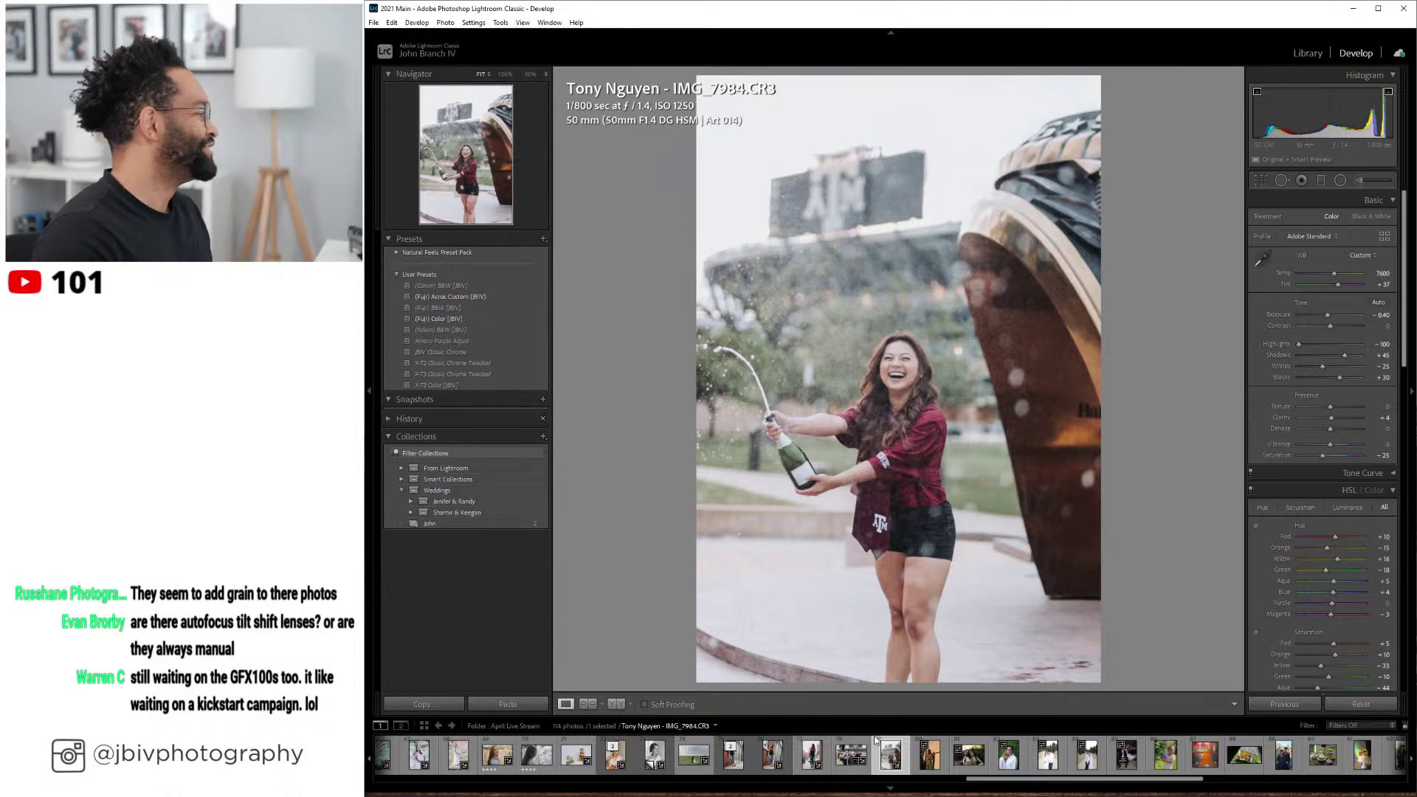
- Create a virtual copy of the champagne photo and apply the (Fuji) Acros Custom [JBIV] preset to it
right_click(889, 745)
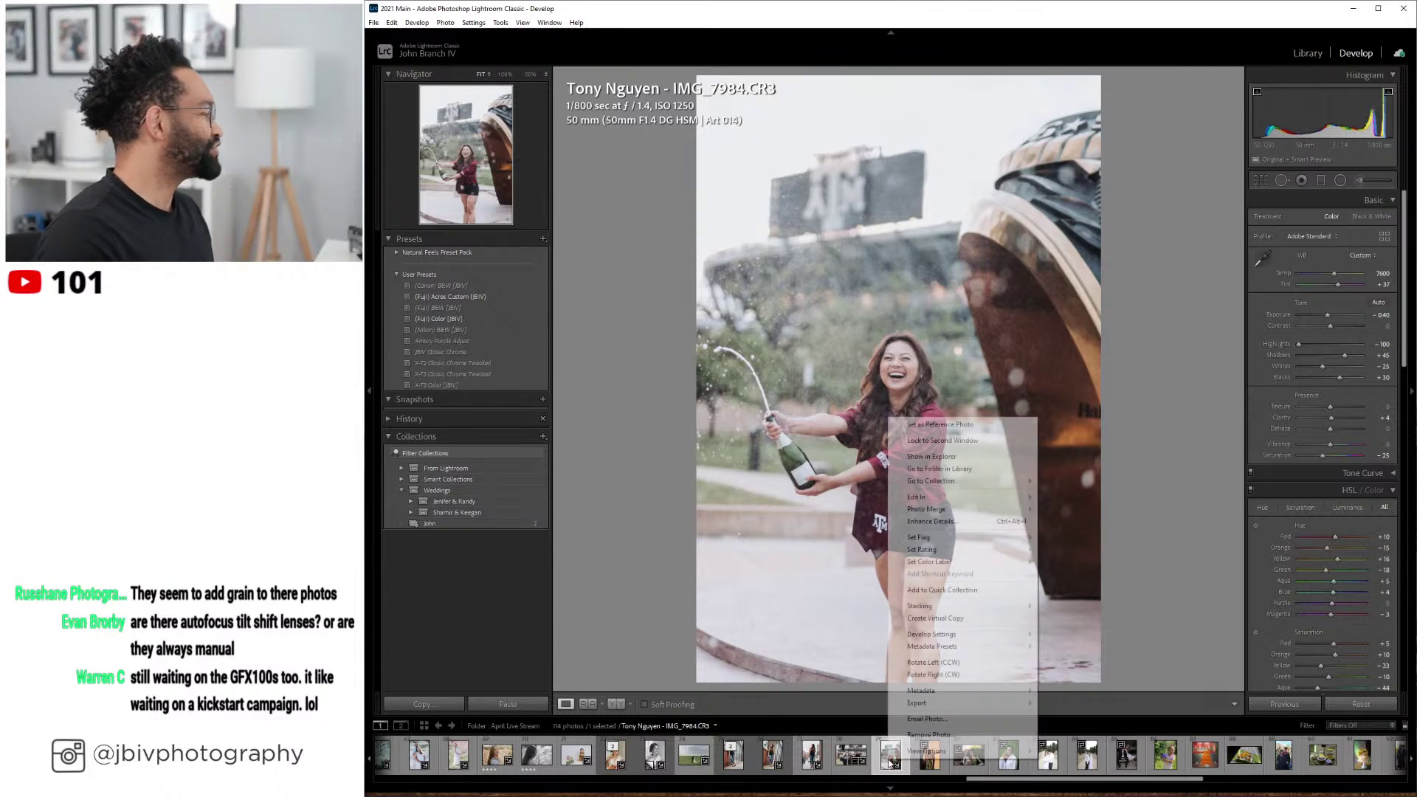
click(935, 618)
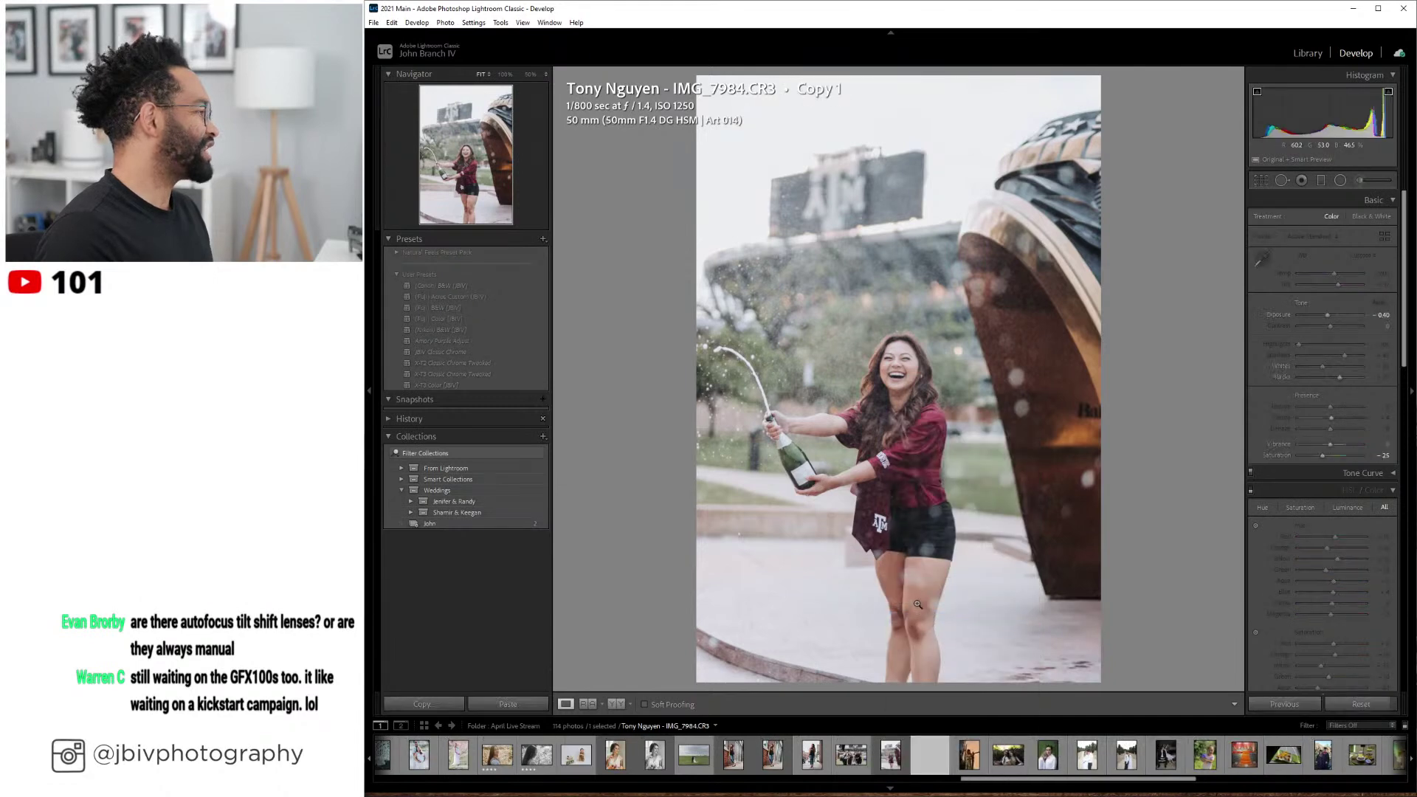
click(485, 297)
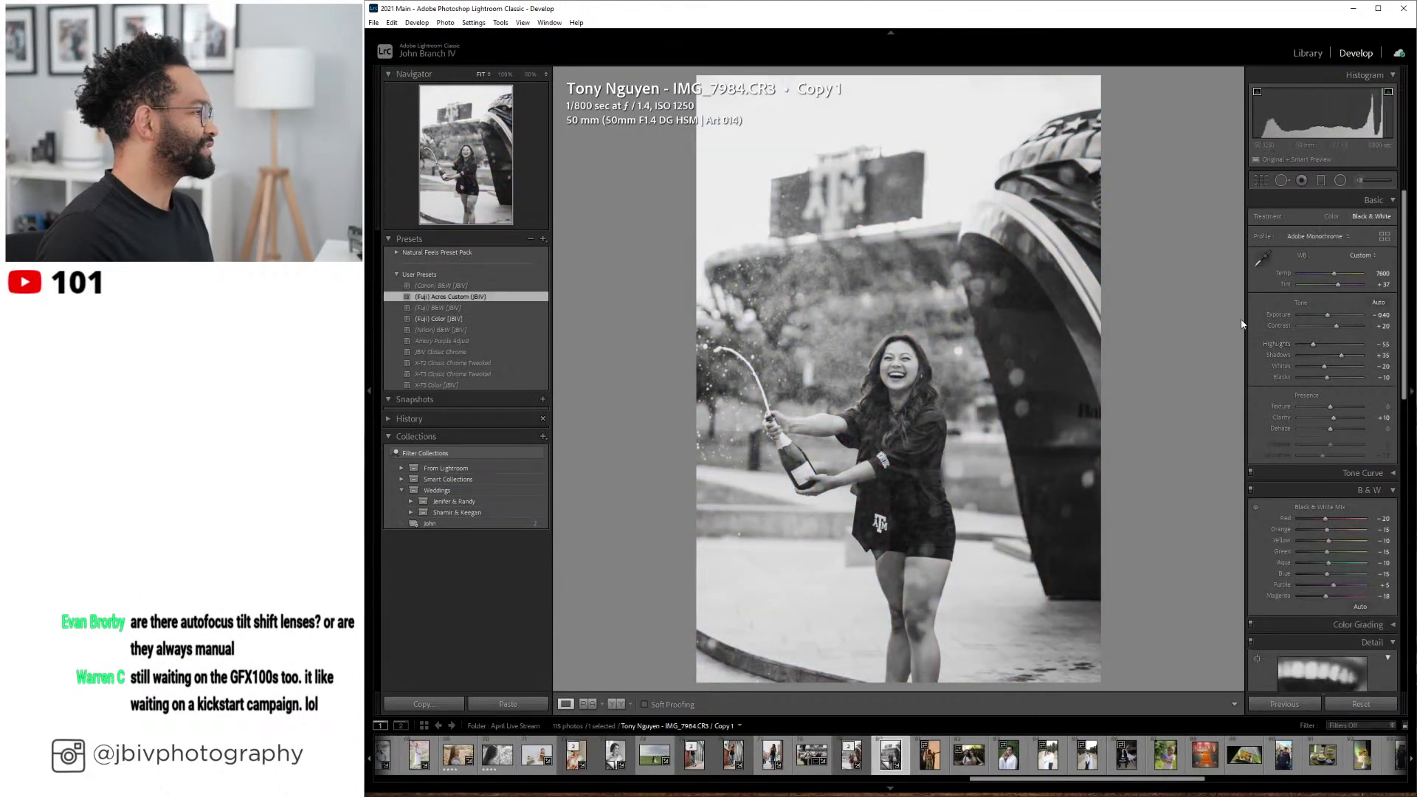
- On the black-and-white copy, set highlights to -80, exposure to -0.20, and the lens profile correction setup to Auto
drag(1312, 344, 1305, 344)
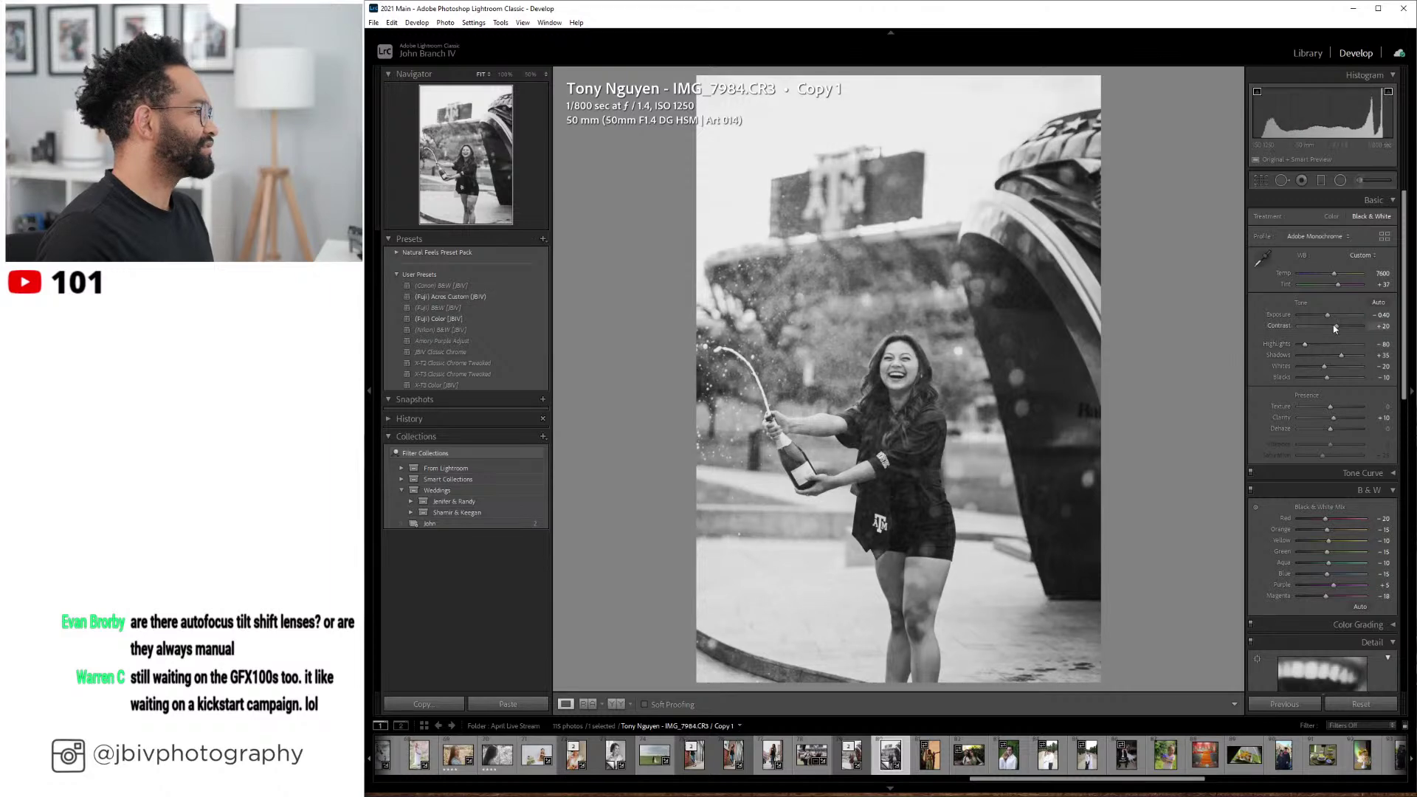
scroll(1264, 458, down, 10)
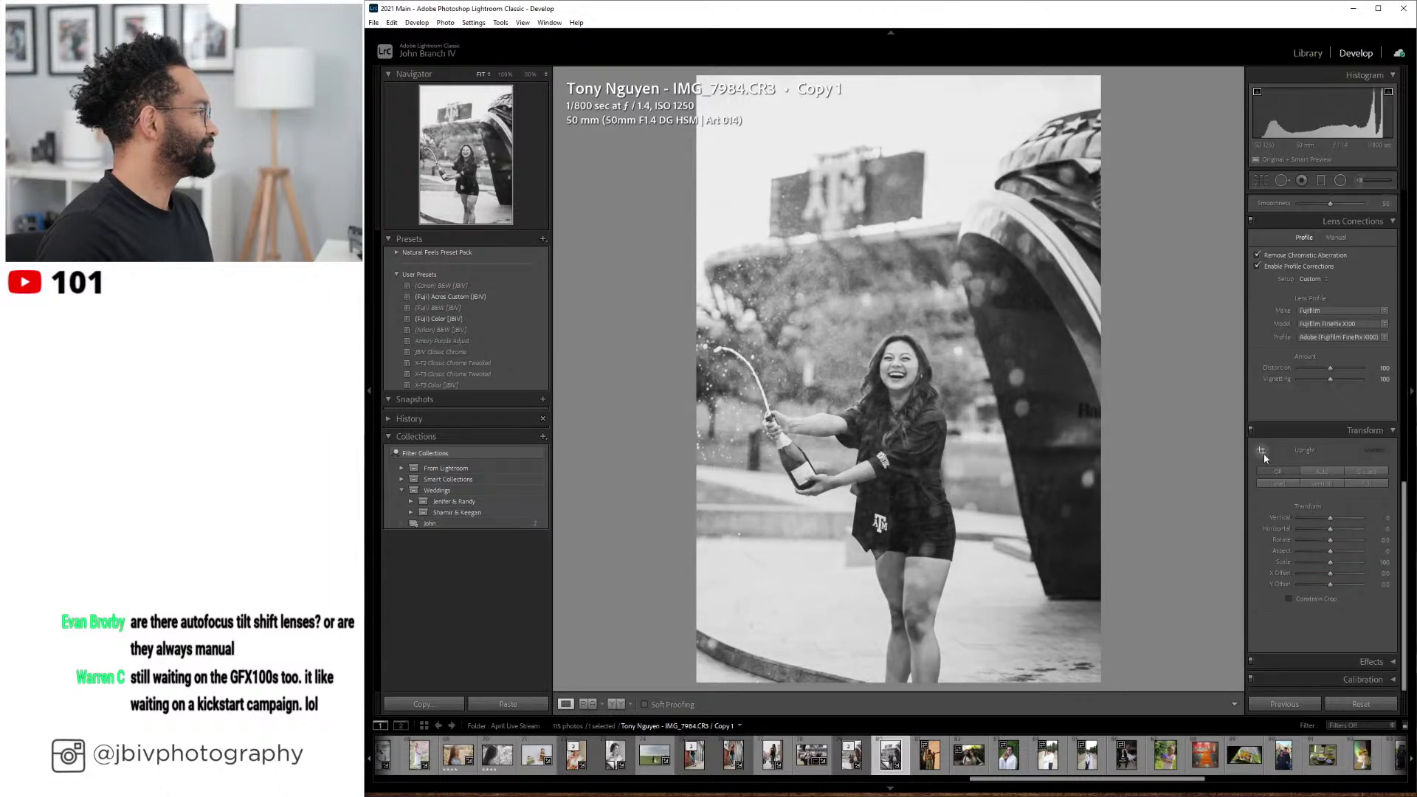
click(1311, 279)
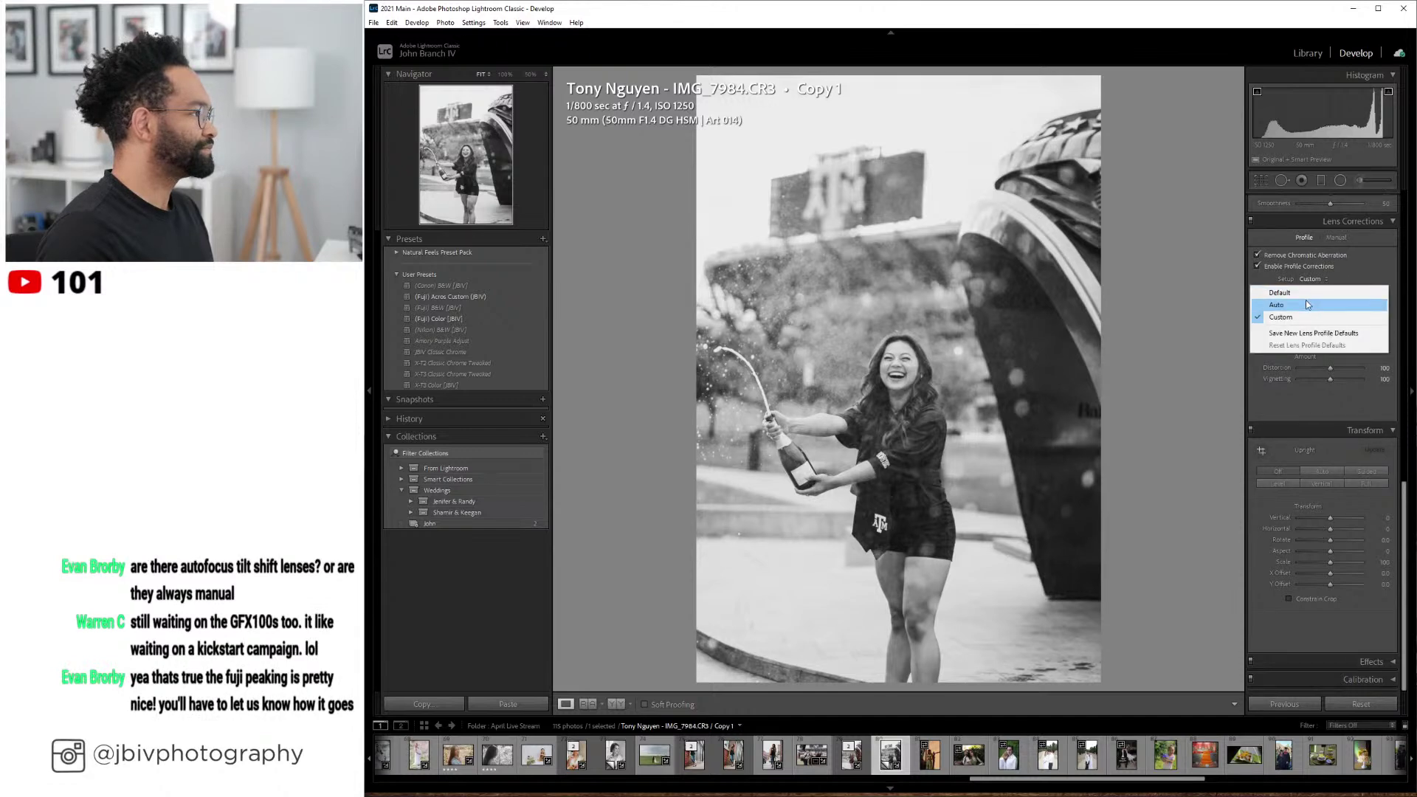
click(1305, 304)
scroll(1331, 313, up, 10)
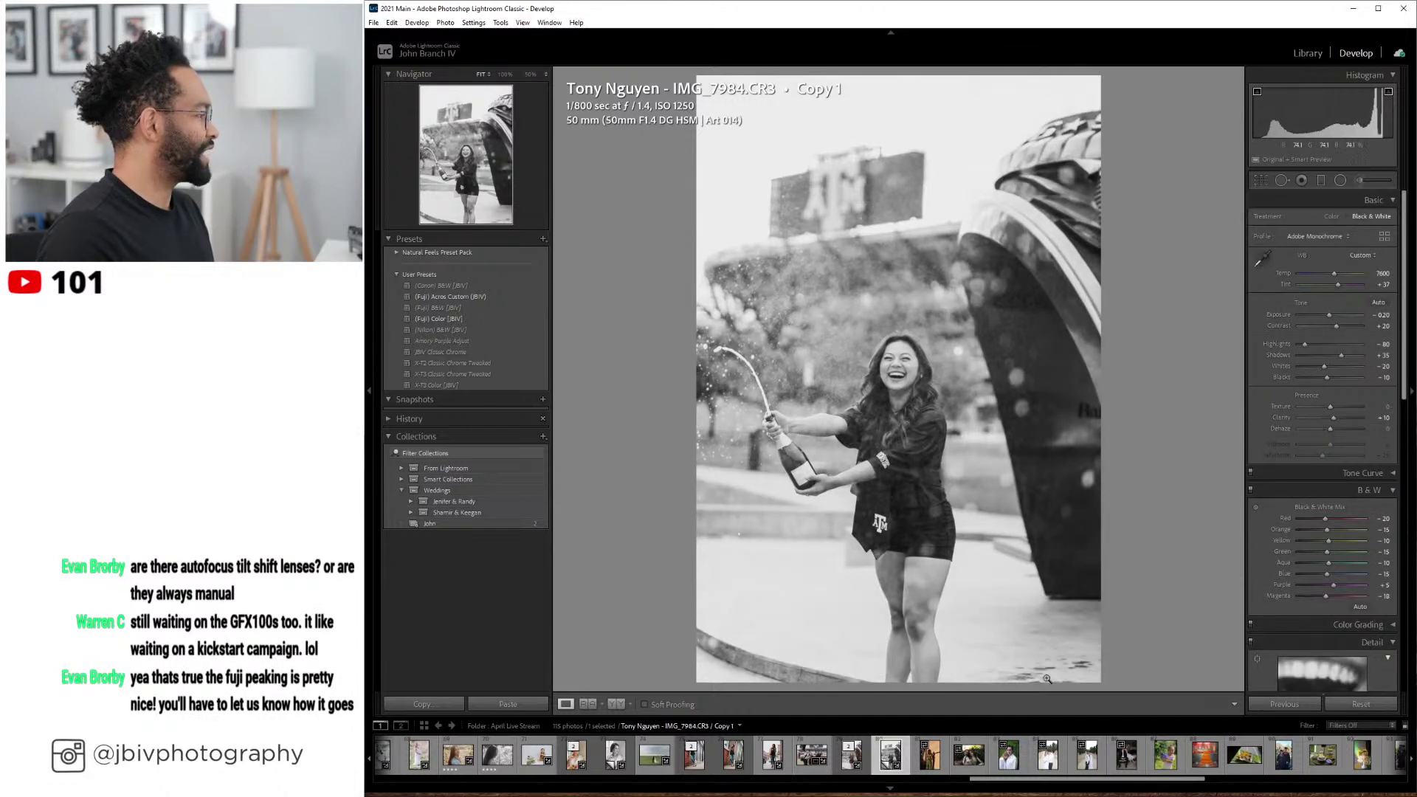
- Compare the color and black-and-white versions of the champagne photo together in the Library's Survey view and return to the grid
click(1307, 54)
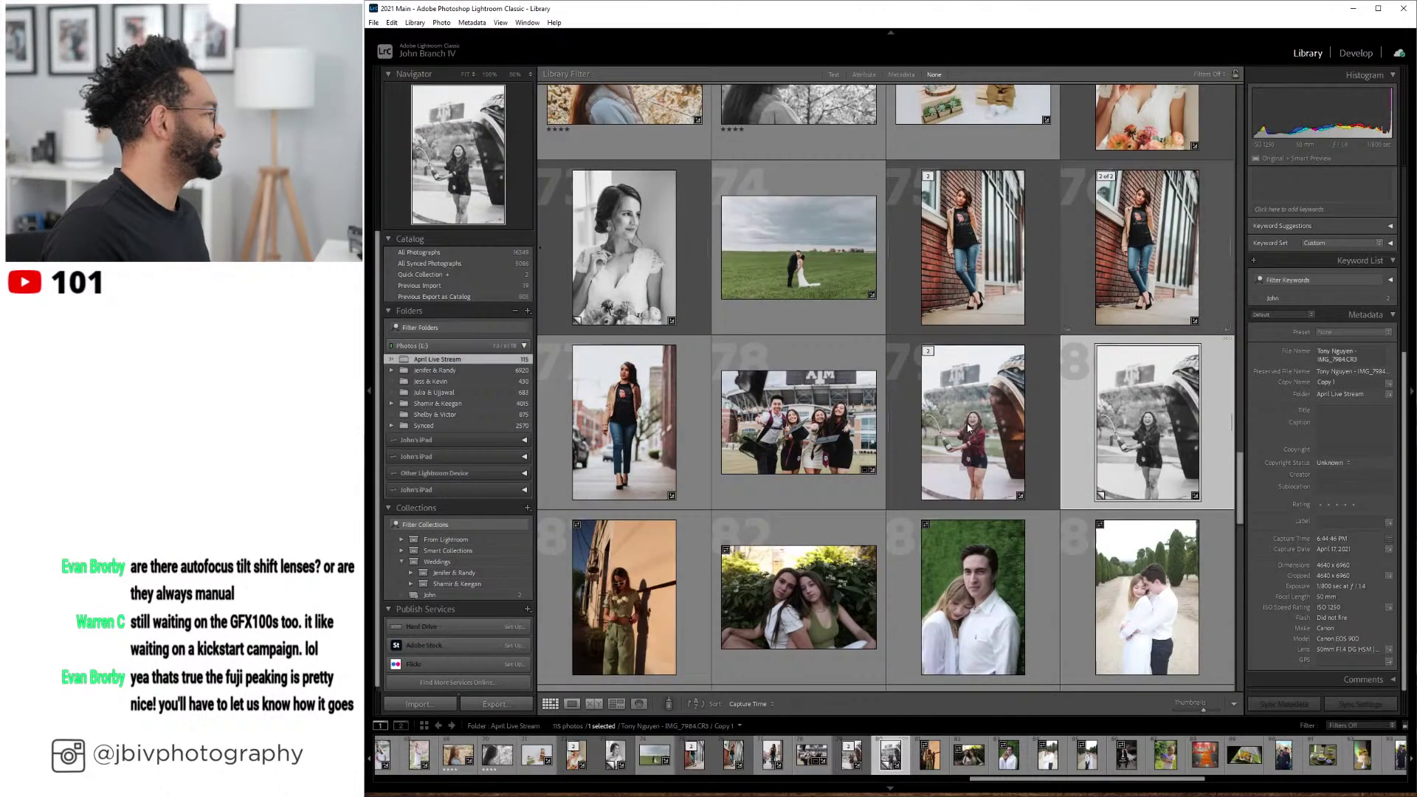
ctrl+click(969, 428)
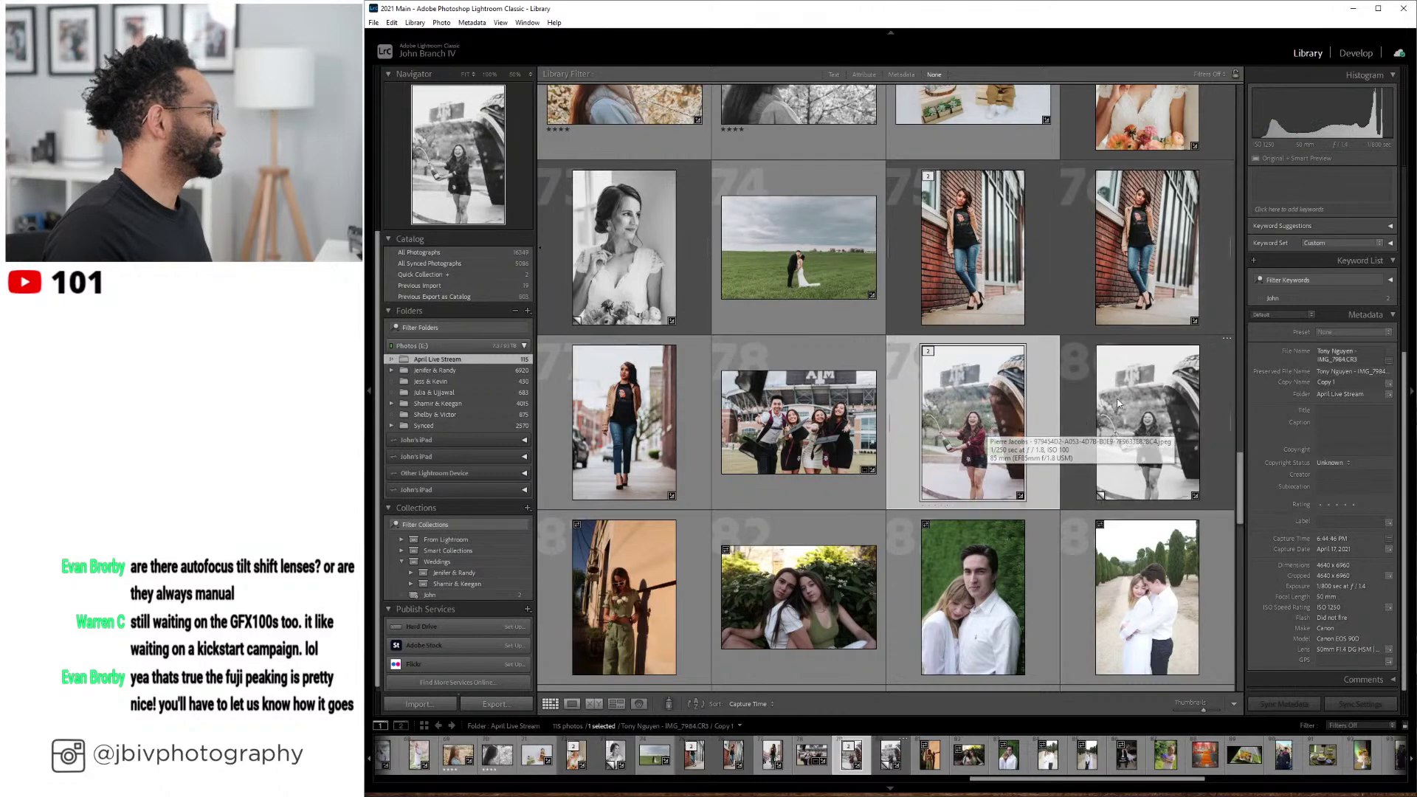
click(618, 704)
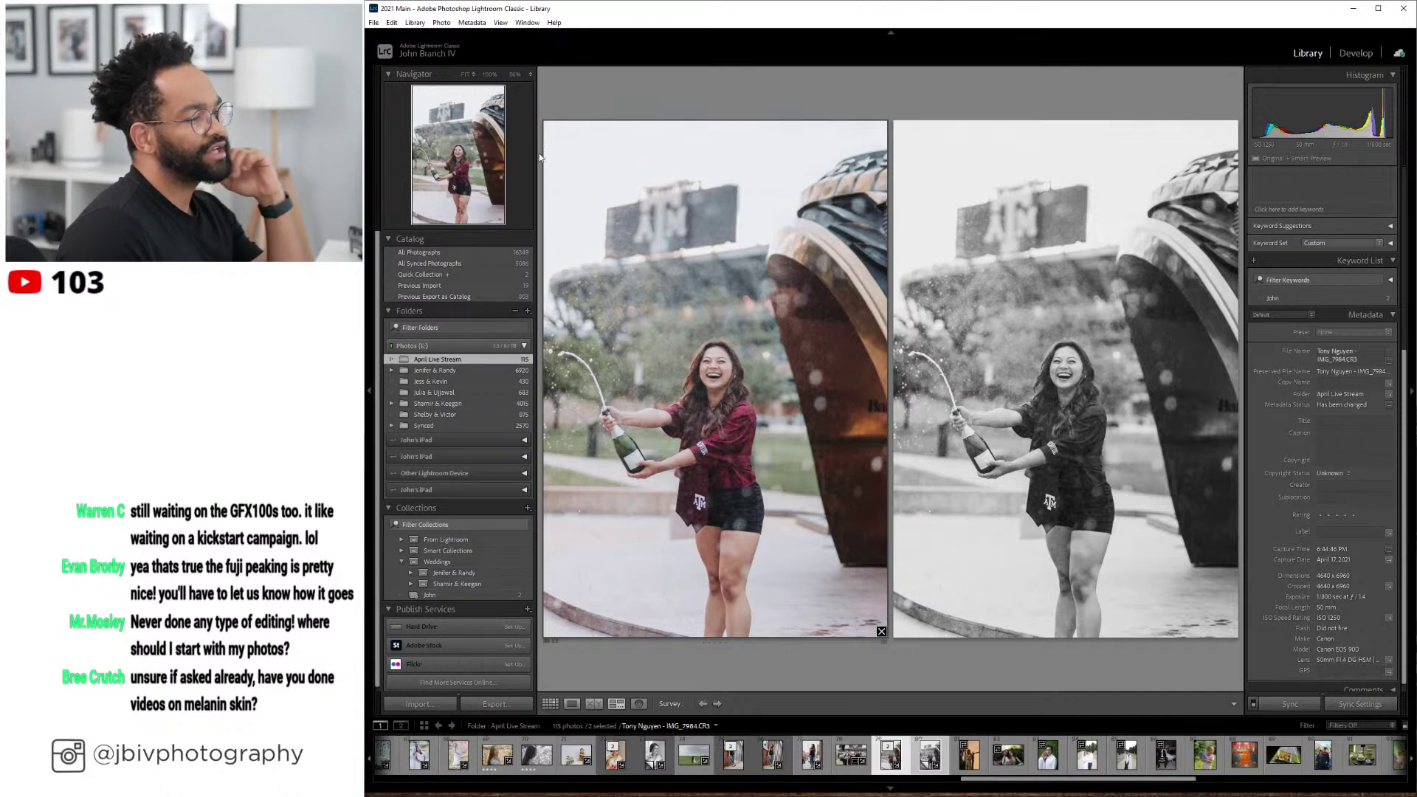
click(549, 703)
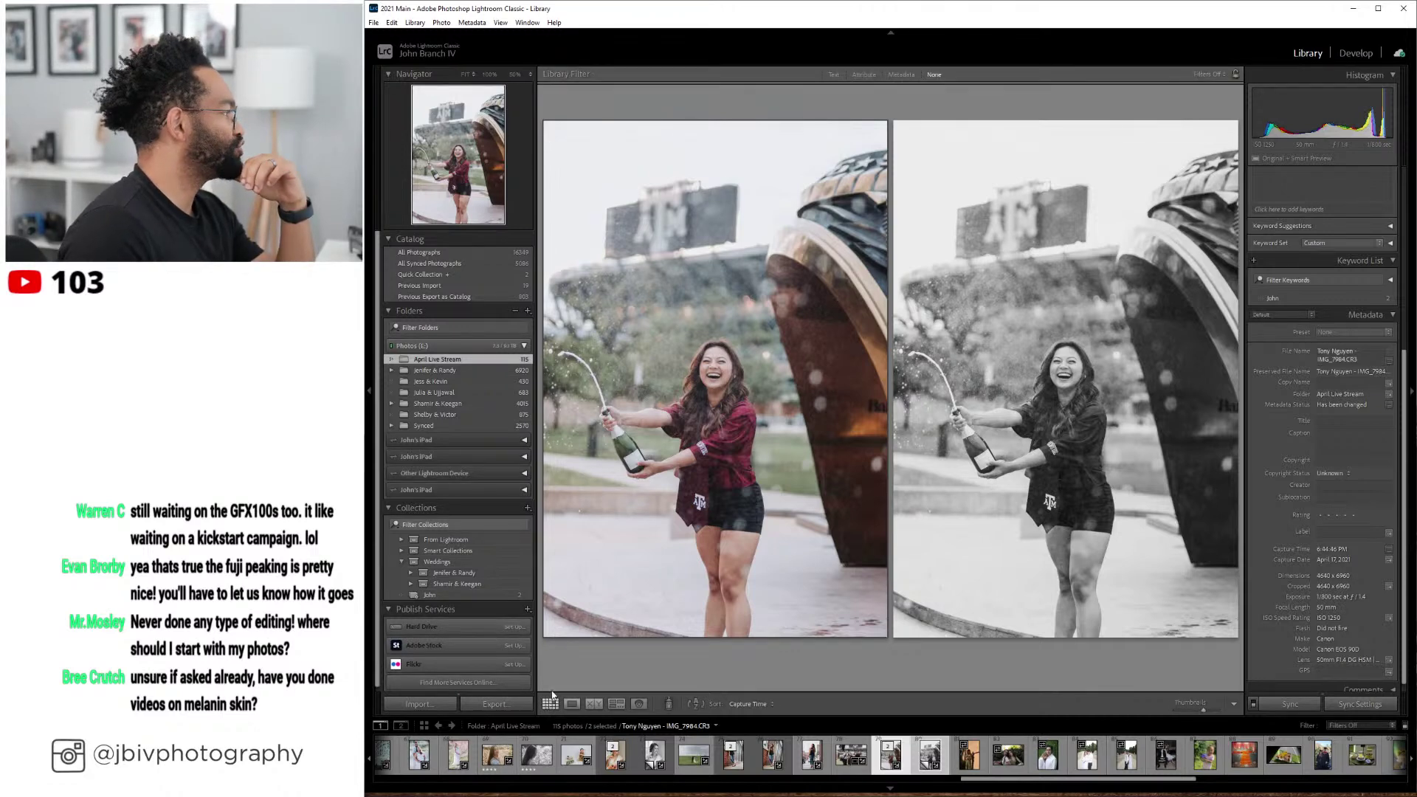
- Open the portrait of the woman holding white flowers for developing and straighten it with an Upright level correction
click(661, 564)
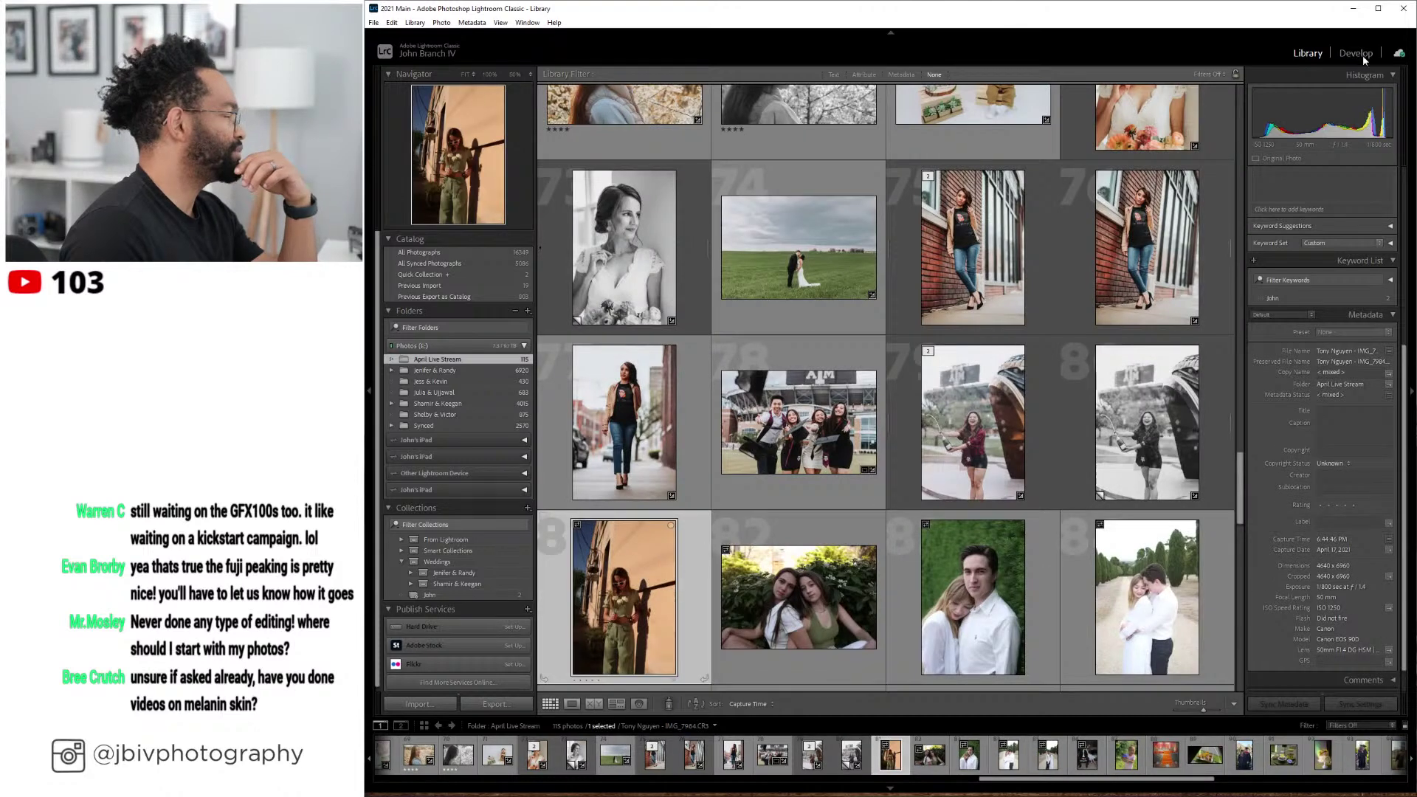
click(1362, 55)
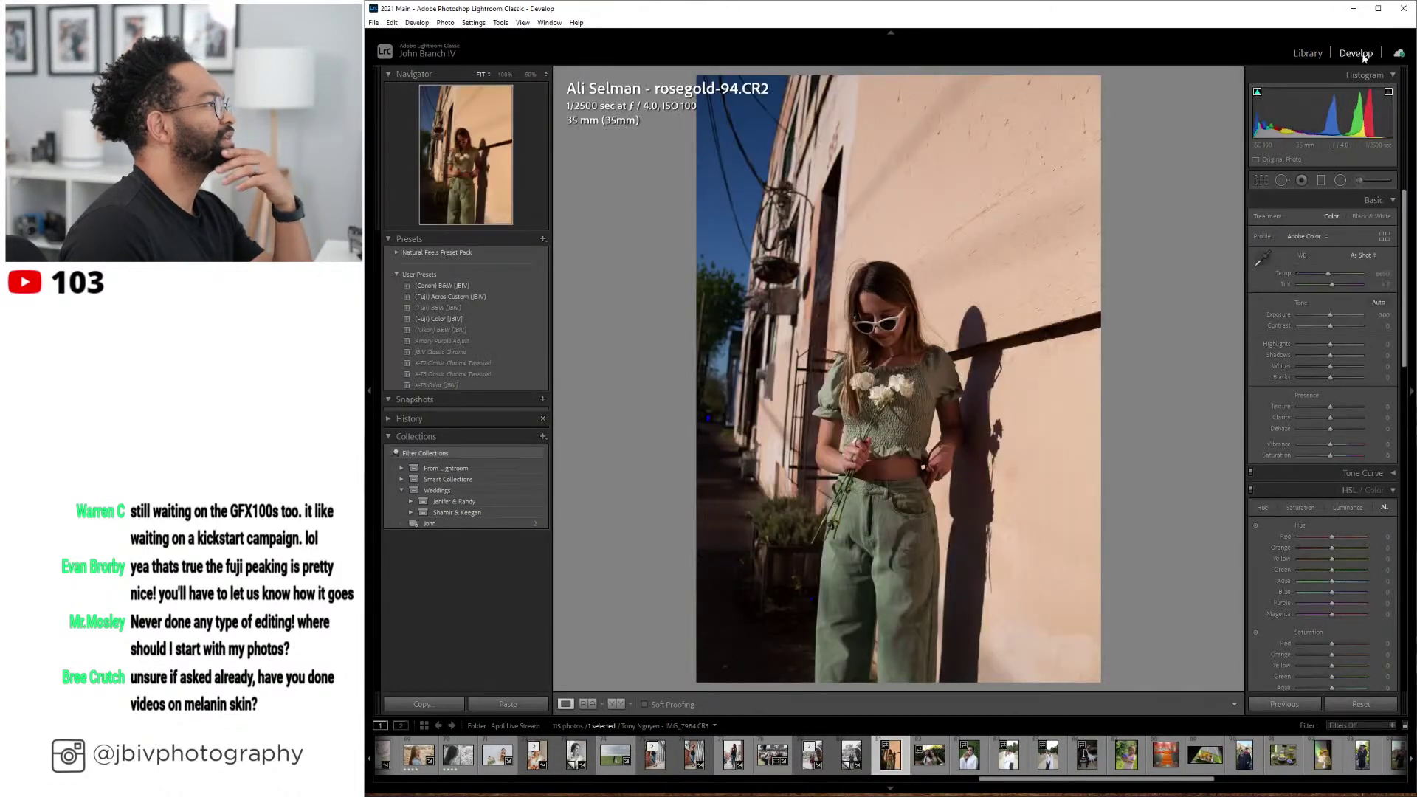
scroll(1287, 369, down, 10)
scroll(1282, 393, down, 1)
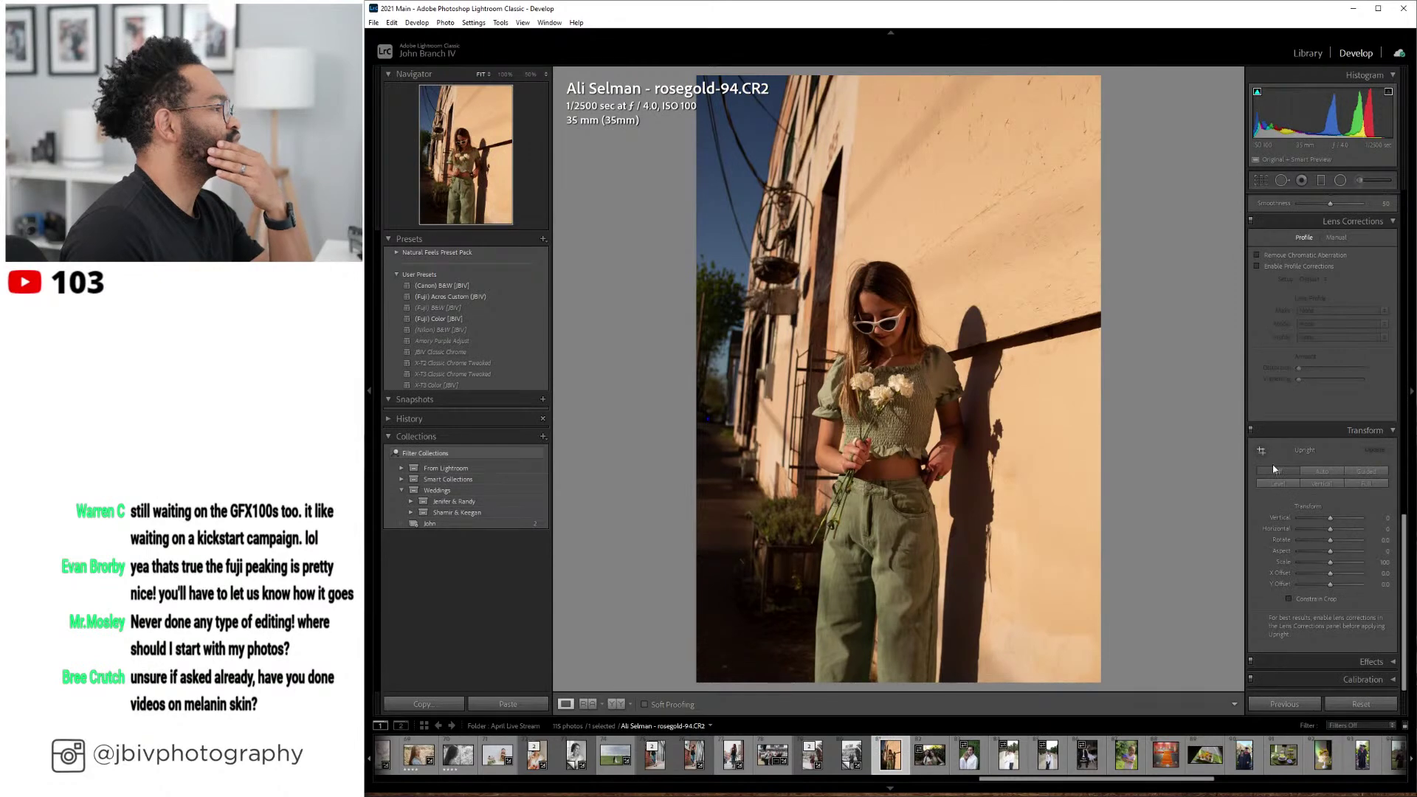
click(1270, 483)
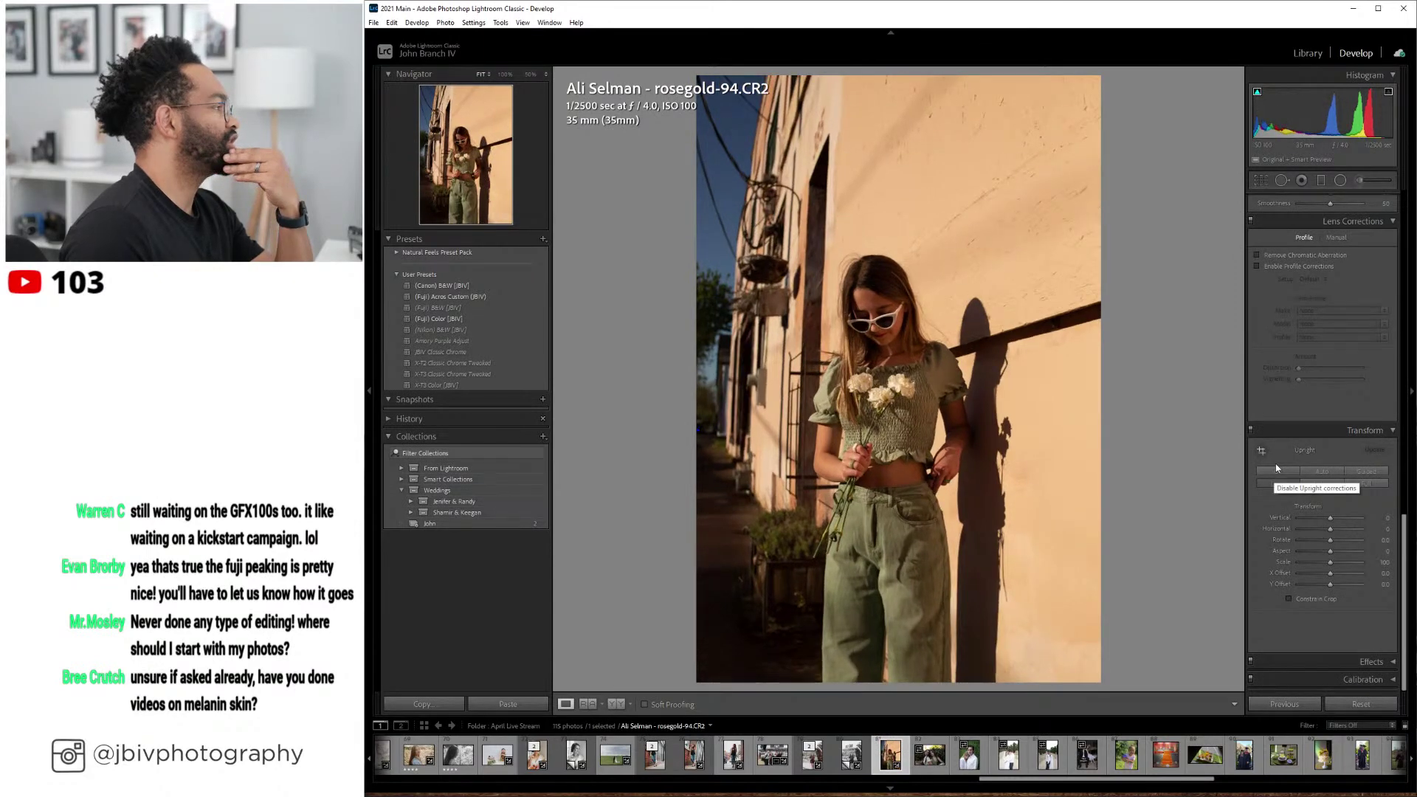
- Apply the (Fuji) Color [JBIV] preset to the flower portrait and set its white balance to Auto
click(481, 318)
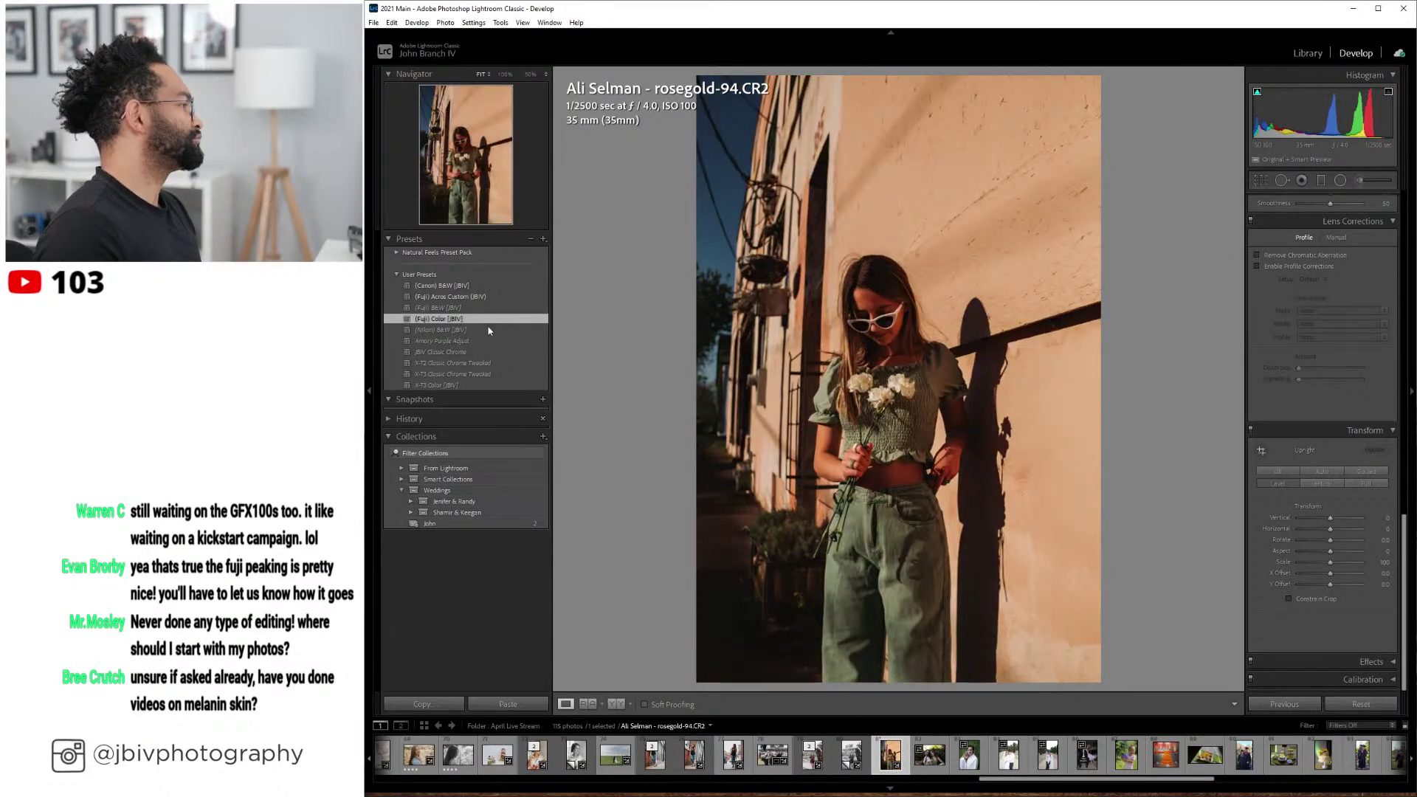
scroll(1288, 392, up, 10)
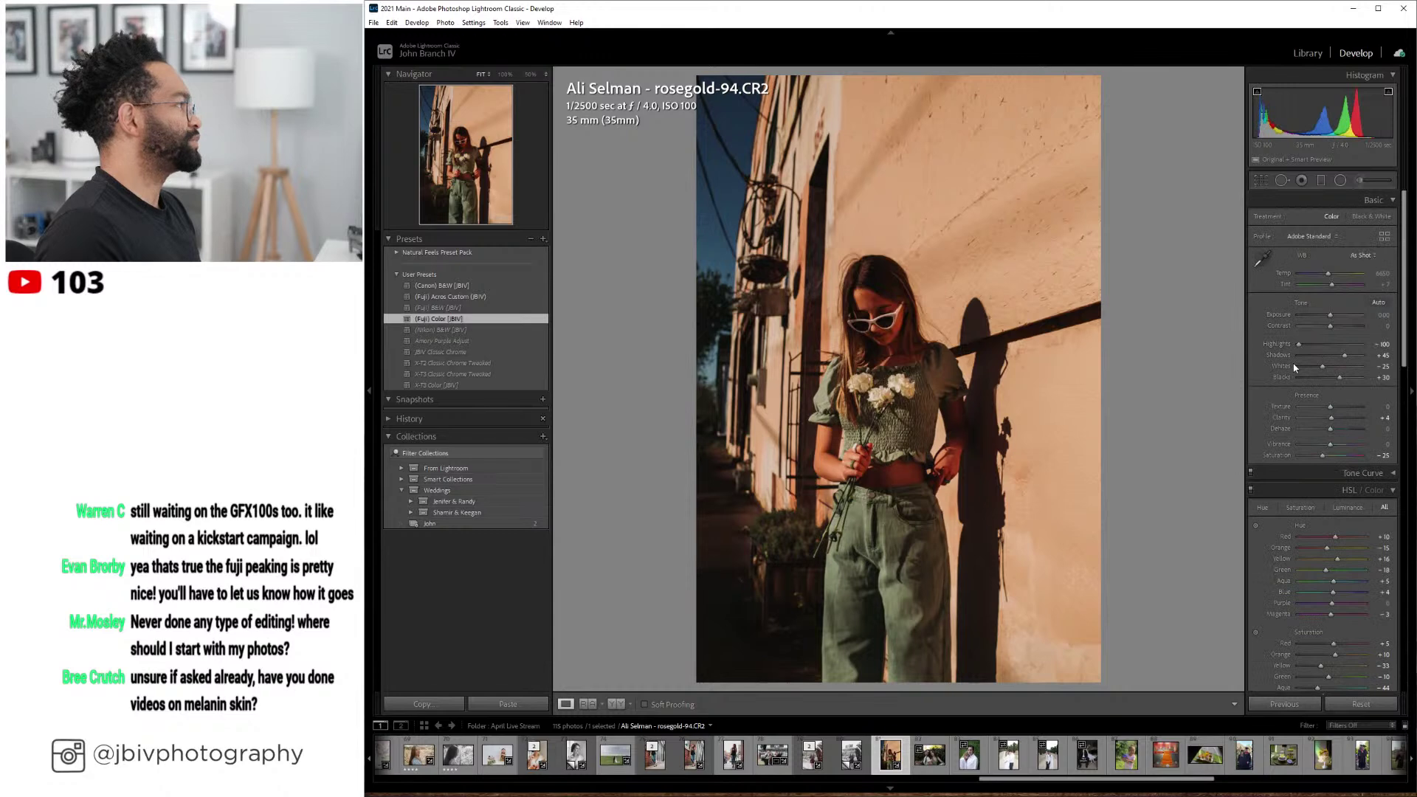
click(1362, 255)
click(1354, 281)
- Set the flower portrait's lens profile correction setup to Auto
scroll(1286, 300, down, 8)
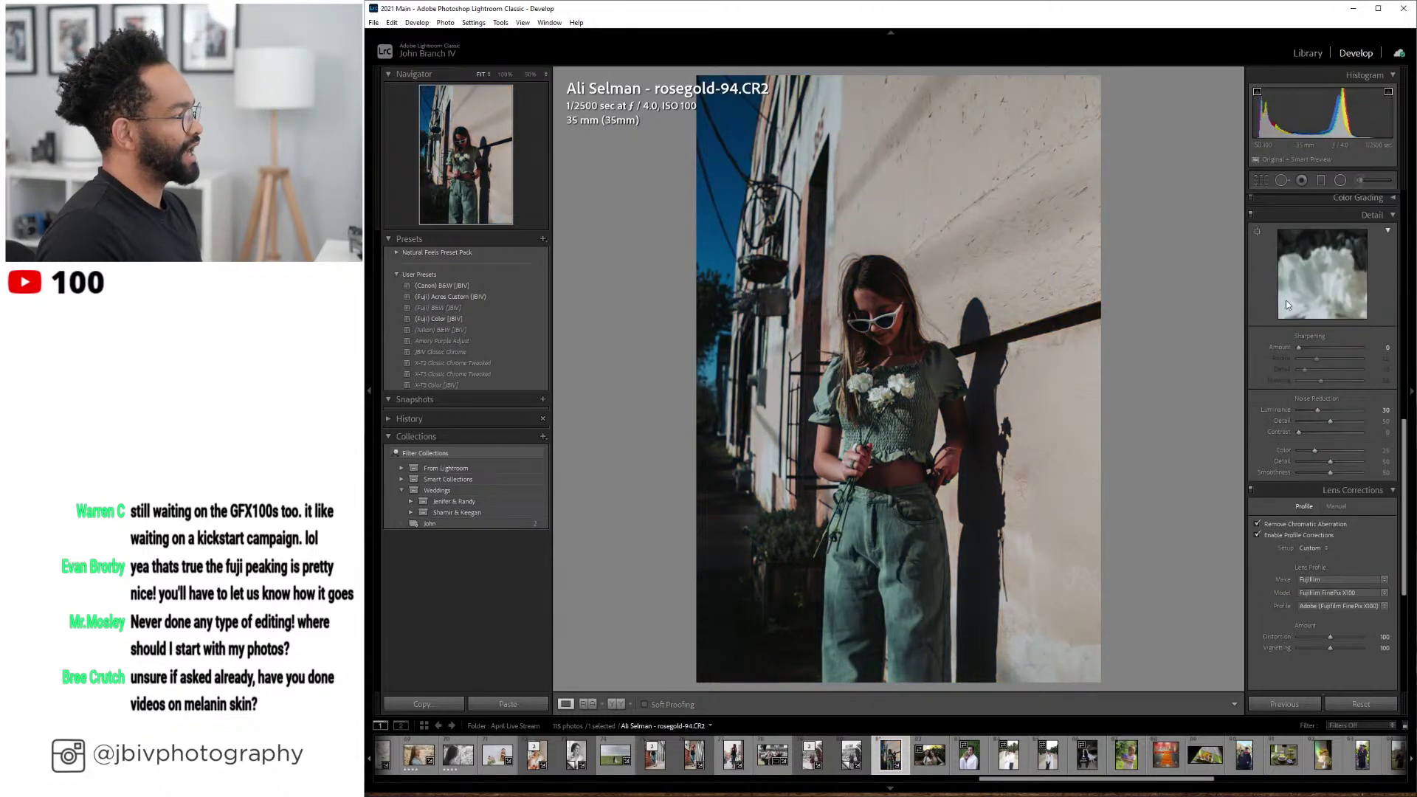
scroll(1296, 359, up, 2)
scroll(1296, 360, down, 2)
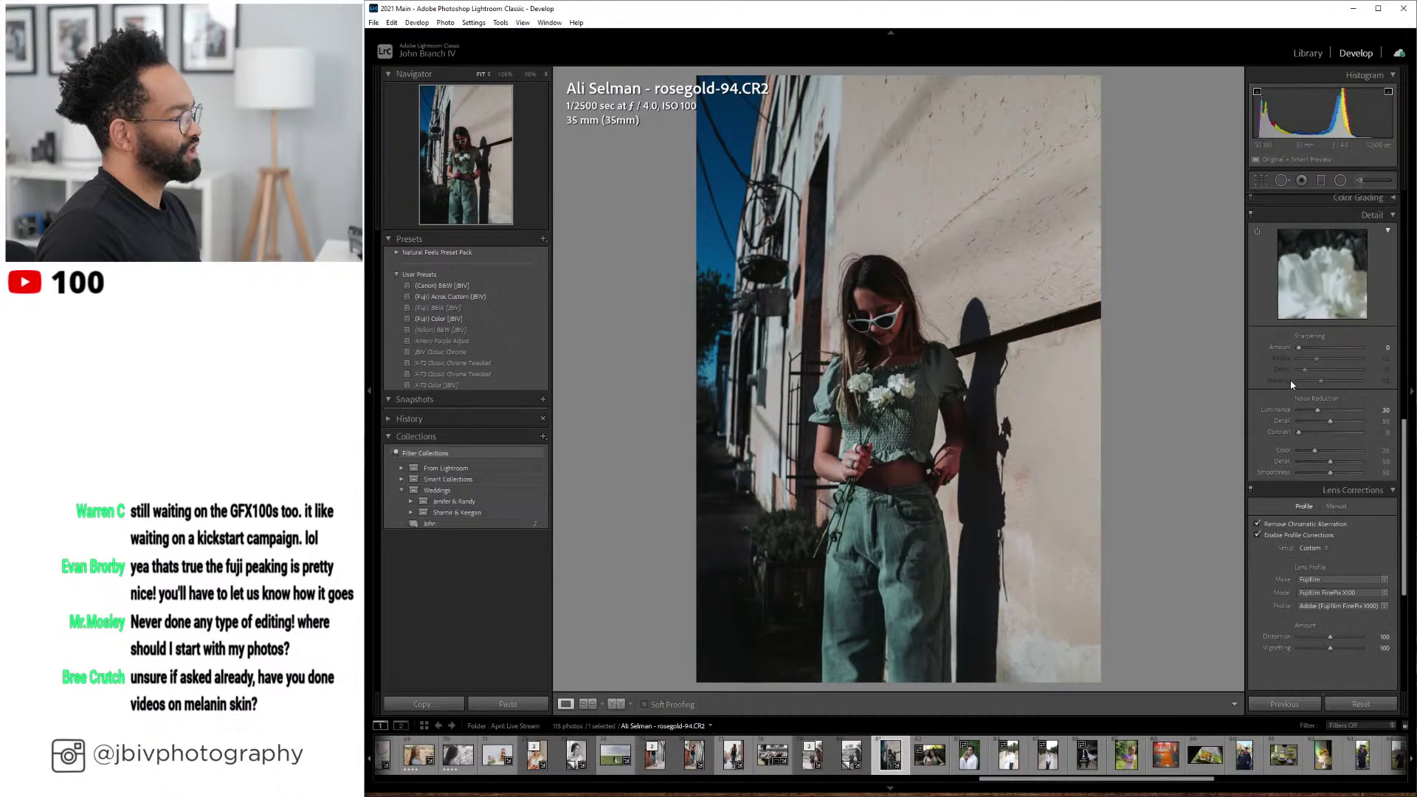
click(1305, 549)
click(1298, 573)
scroll(1296, 461, up, 10)
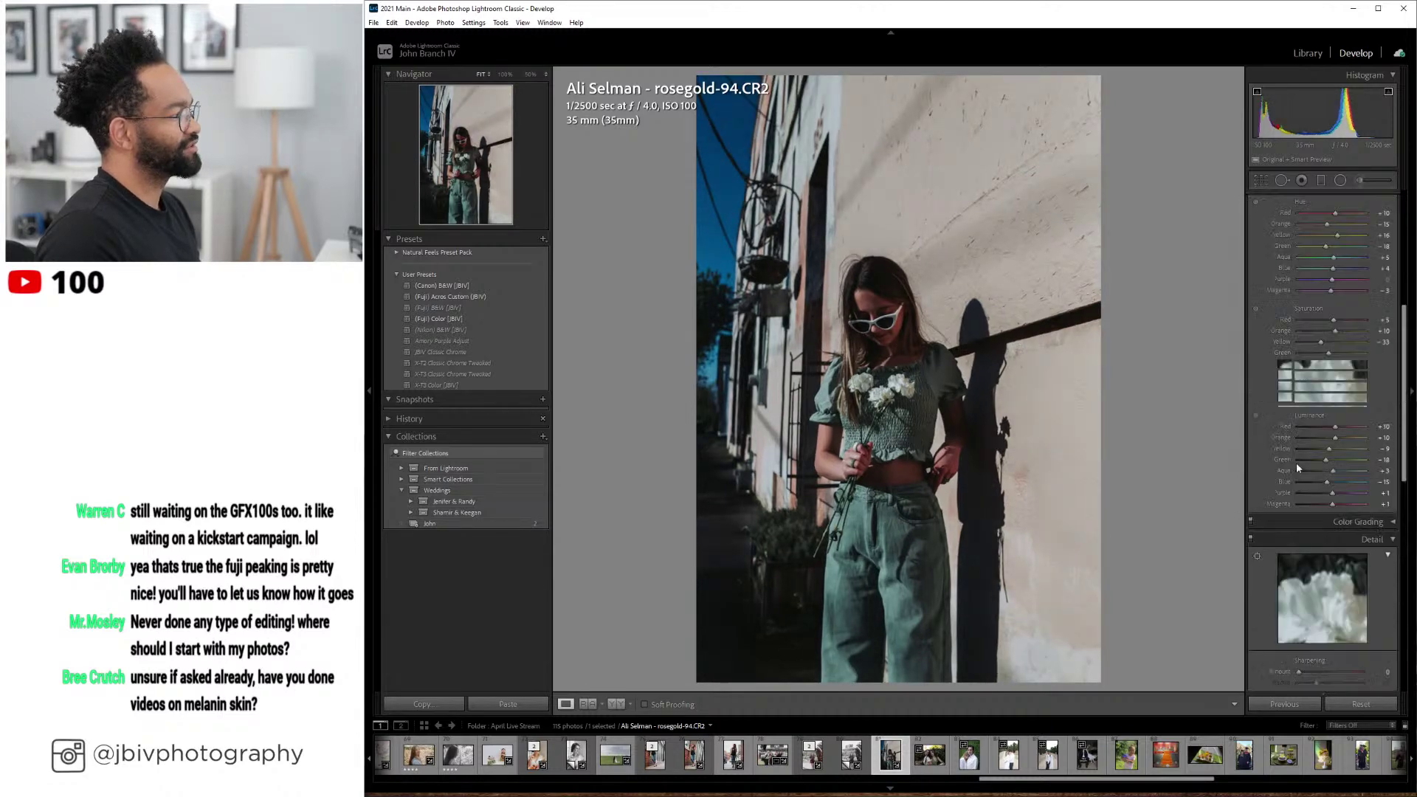
- Raise the flower portrait's exposure to +1.20 and set its white balance to temperature 4550 and tint +10
scroll(1339, 416, up, 1)
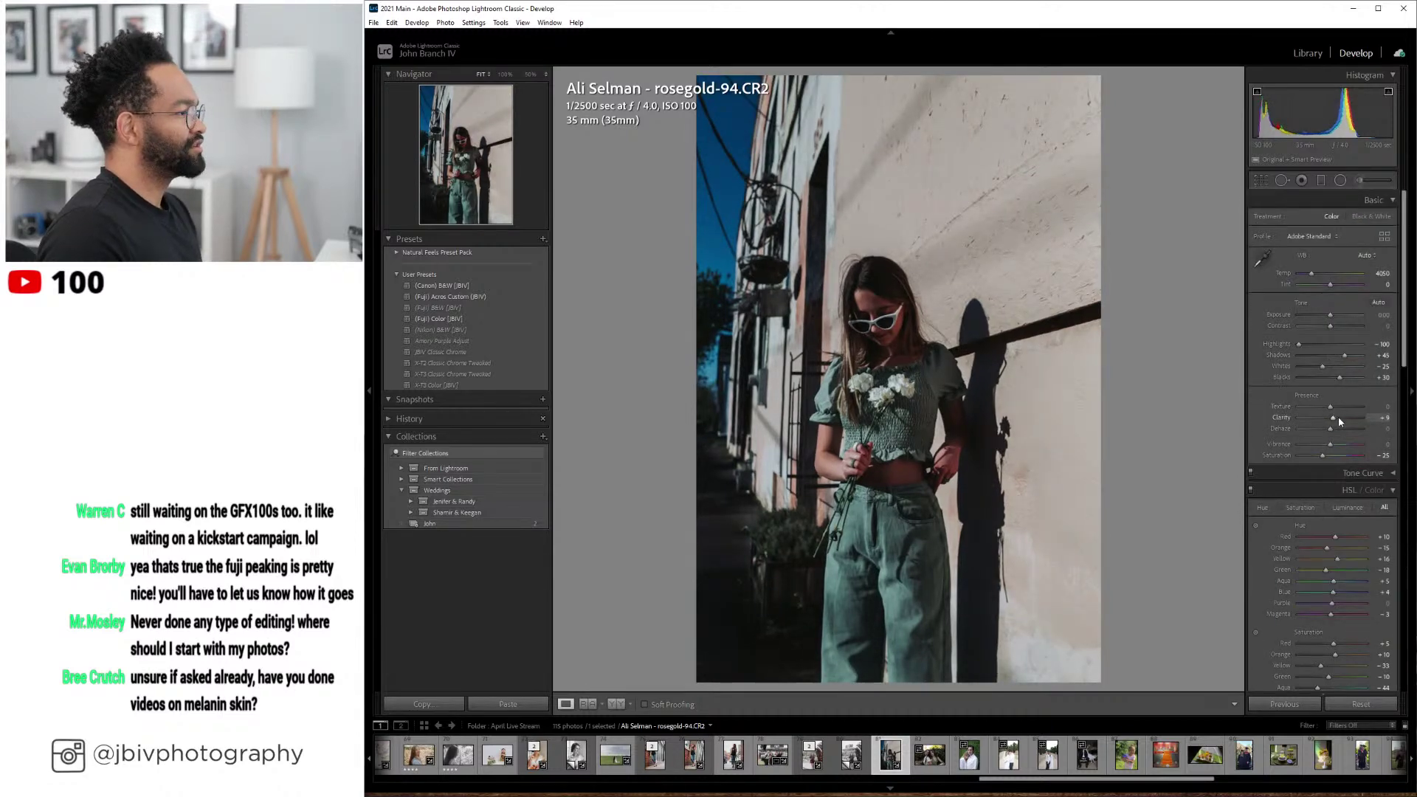
scroll(1343, 318, up, 3)
scroll(1343, 316, up, 5)
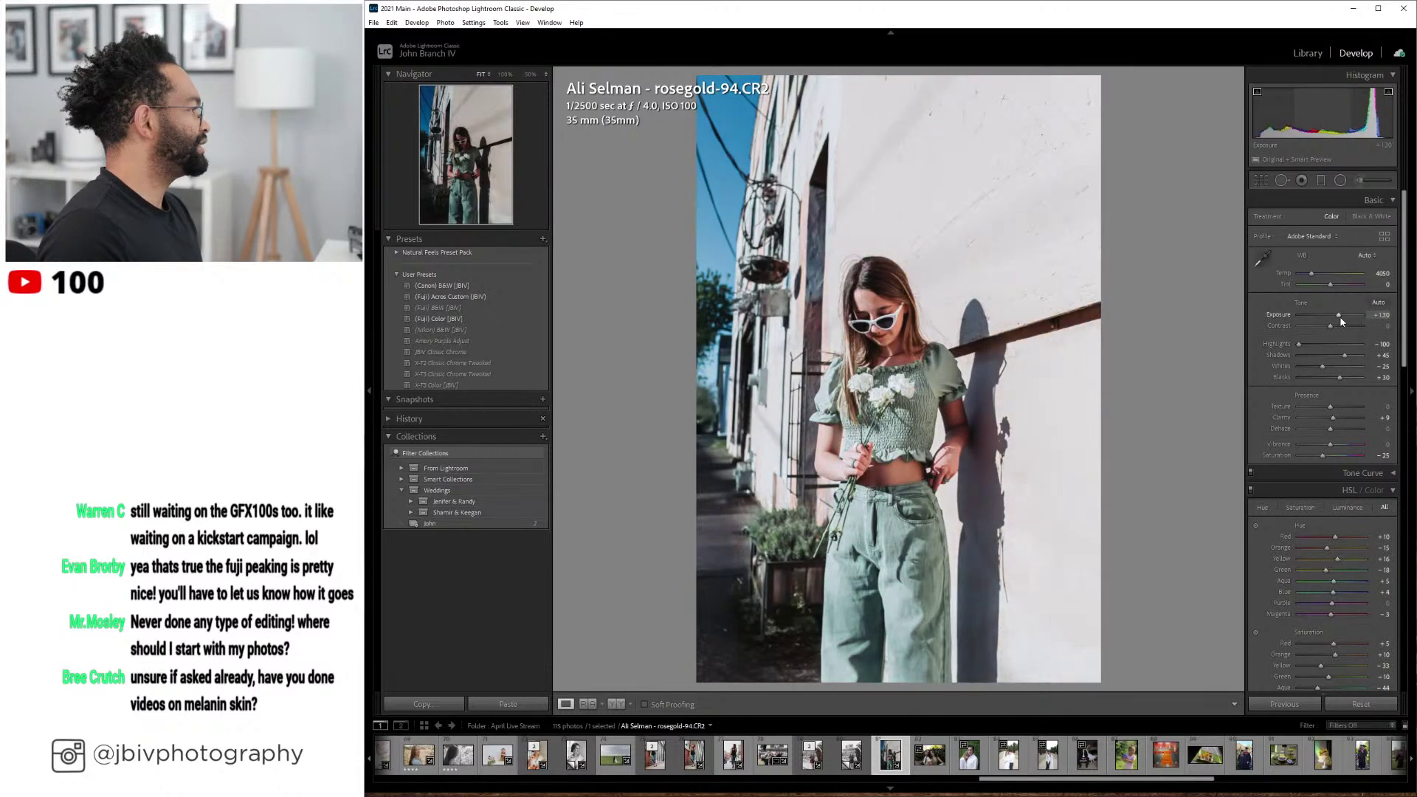
scroll(1333, 288, up, 1)
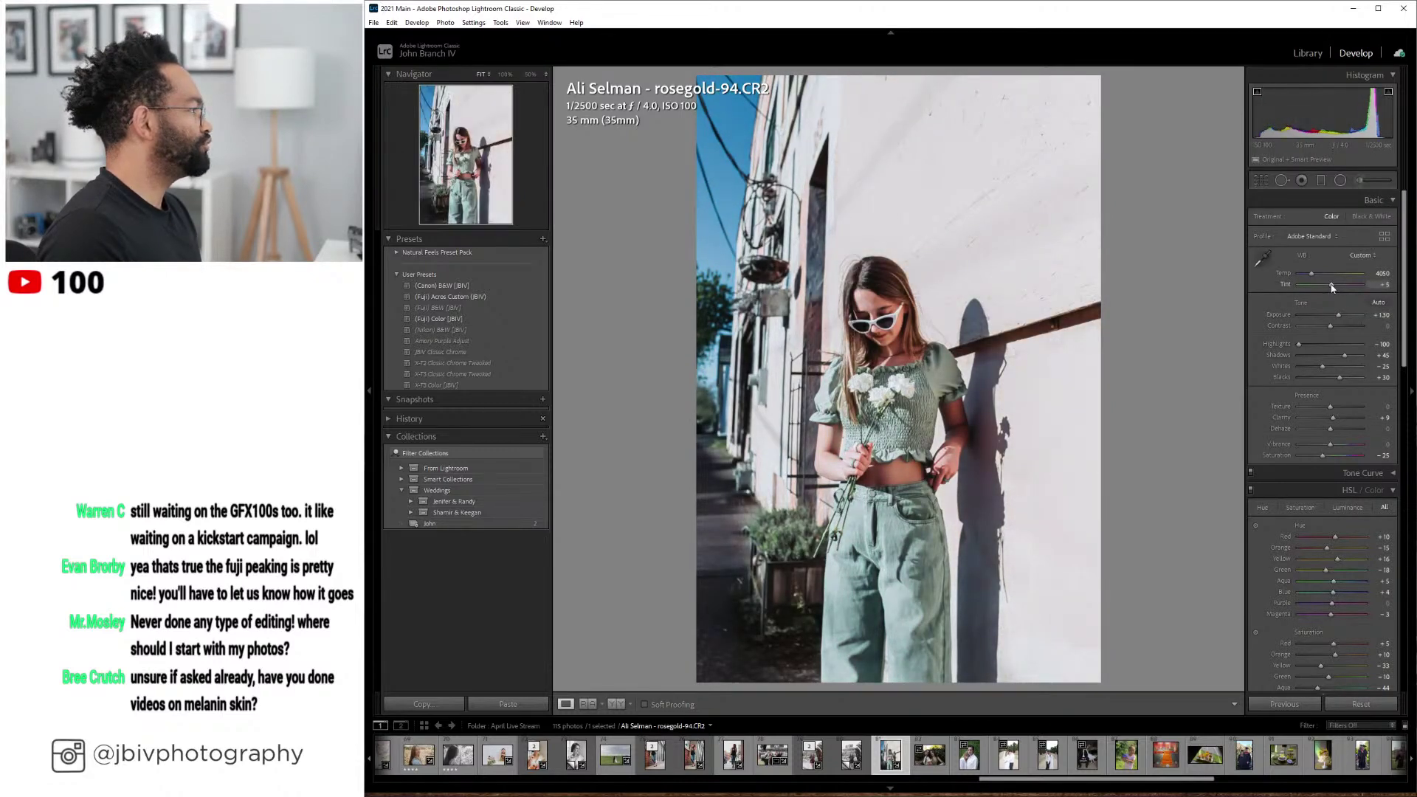
scroll(1312, 276, up, 3)
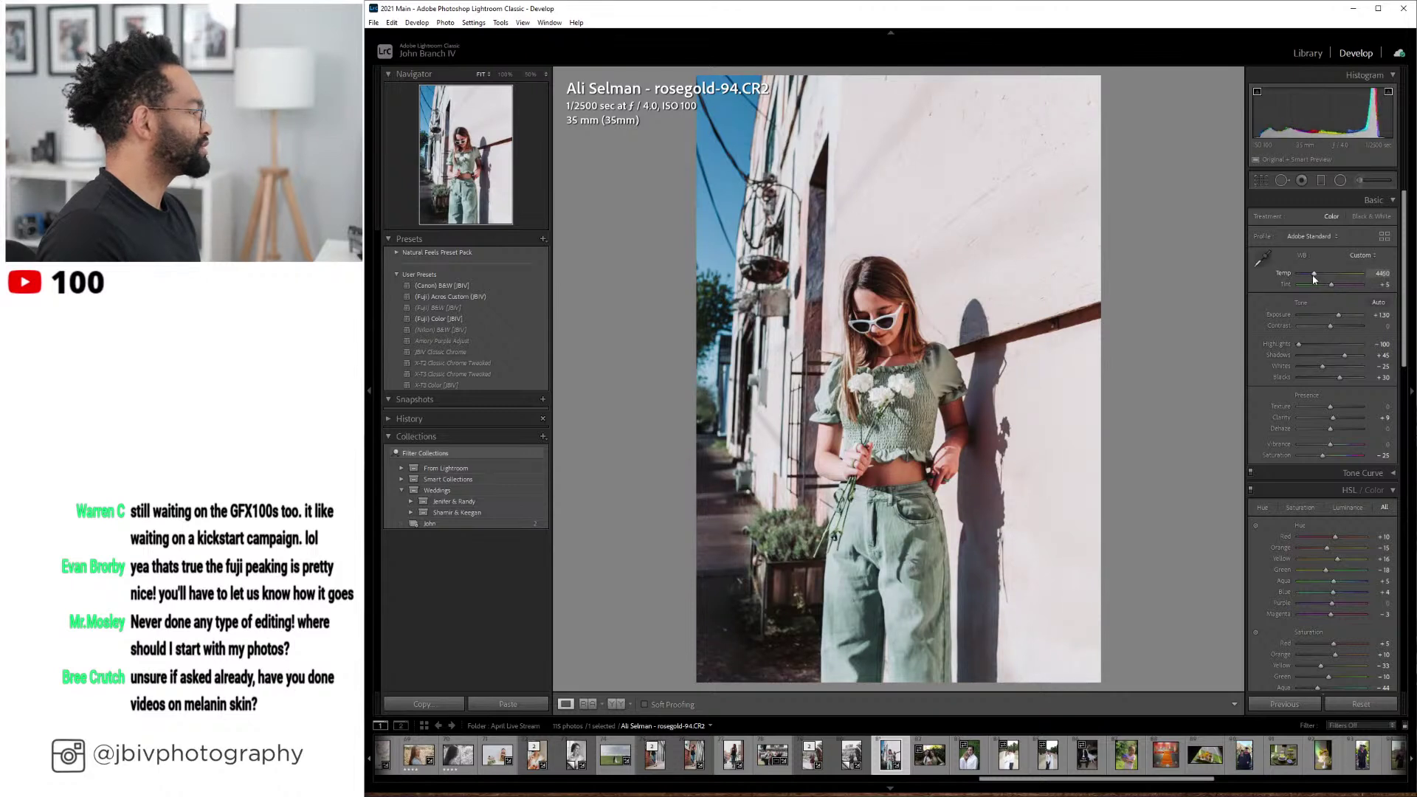
scroll(1312, 274, up, 1)
scroll(1333, 288, up, 1)
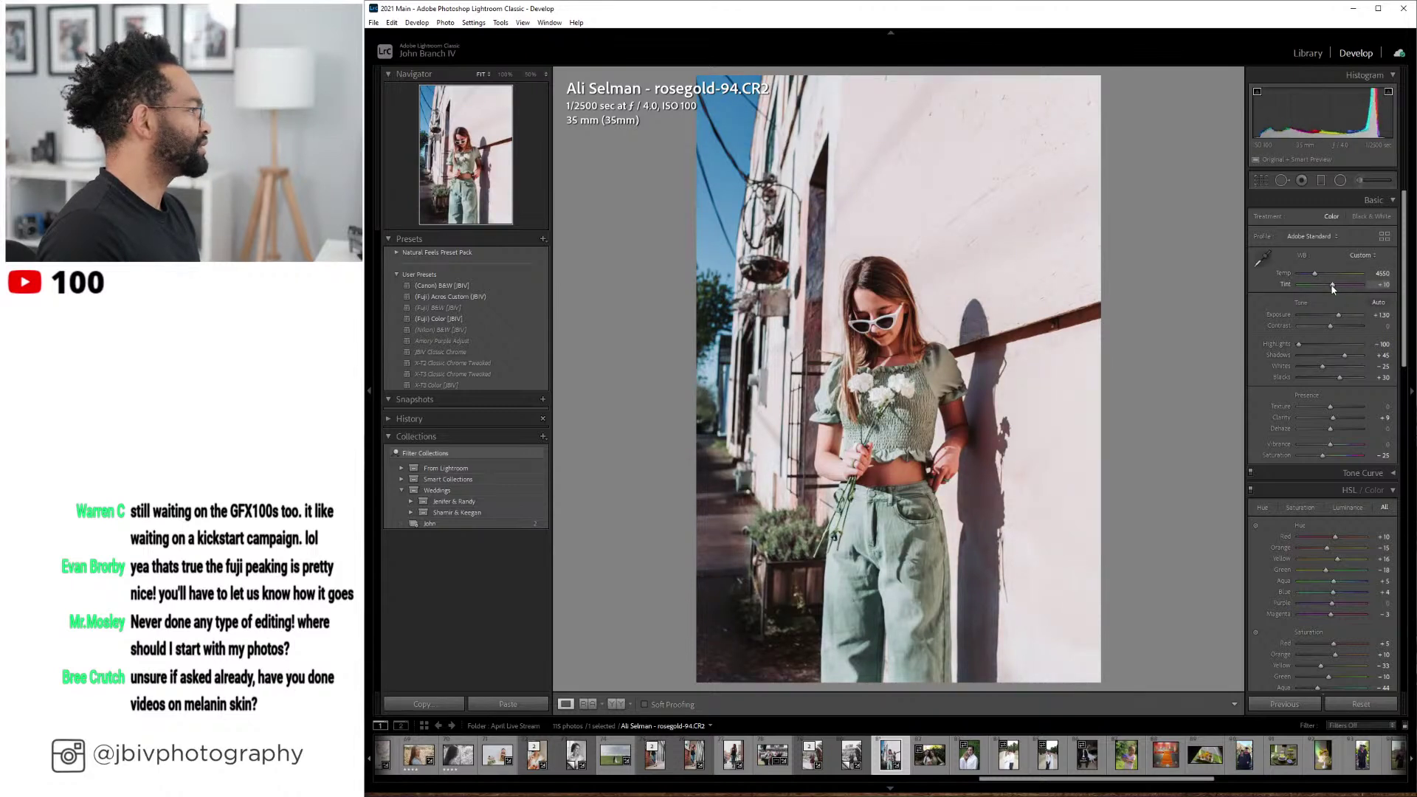
- Set the shadows to +20 and the exposure to +1.40, and compare the flower portrait before and after
scroll(1337, 315, down, 1)
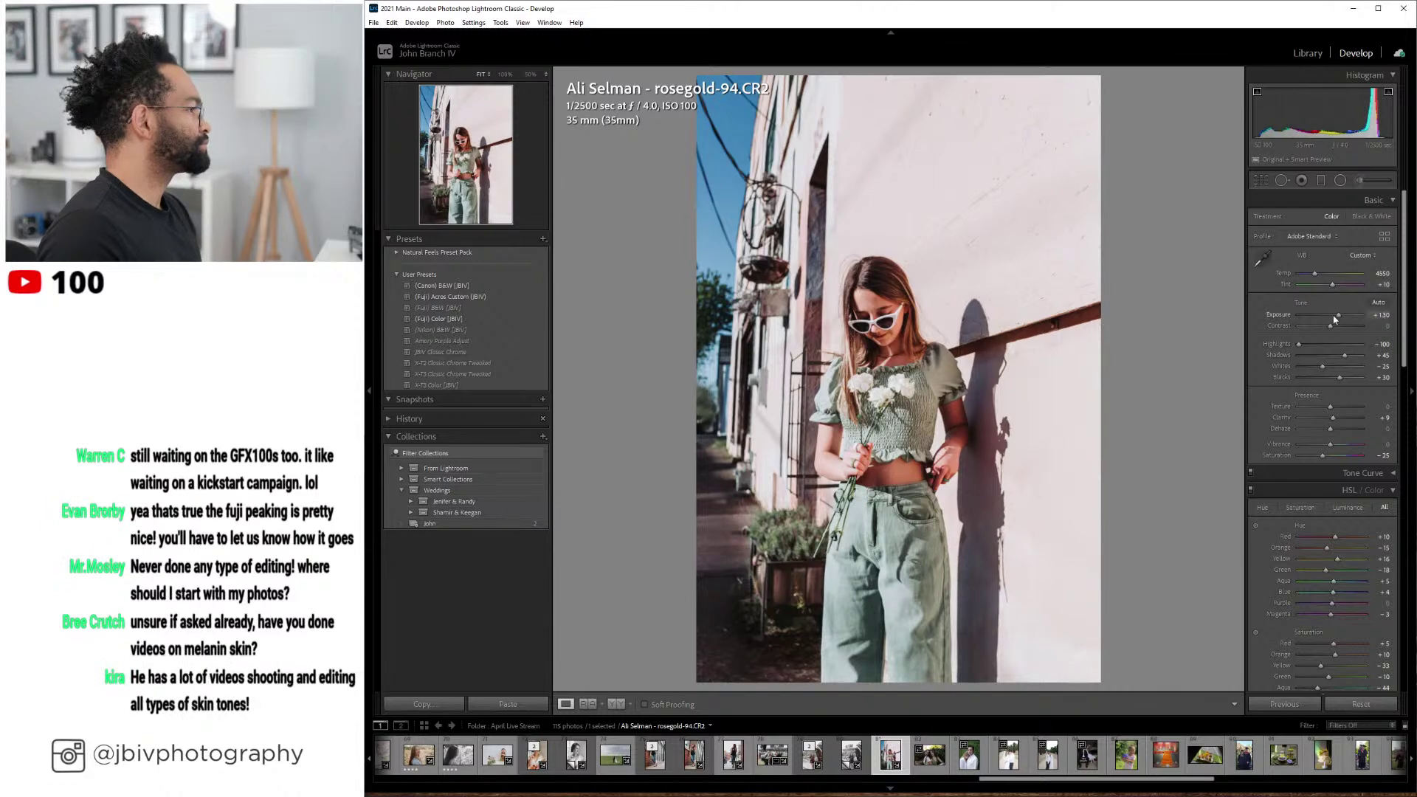
scroll(1339, 355, down, 5)
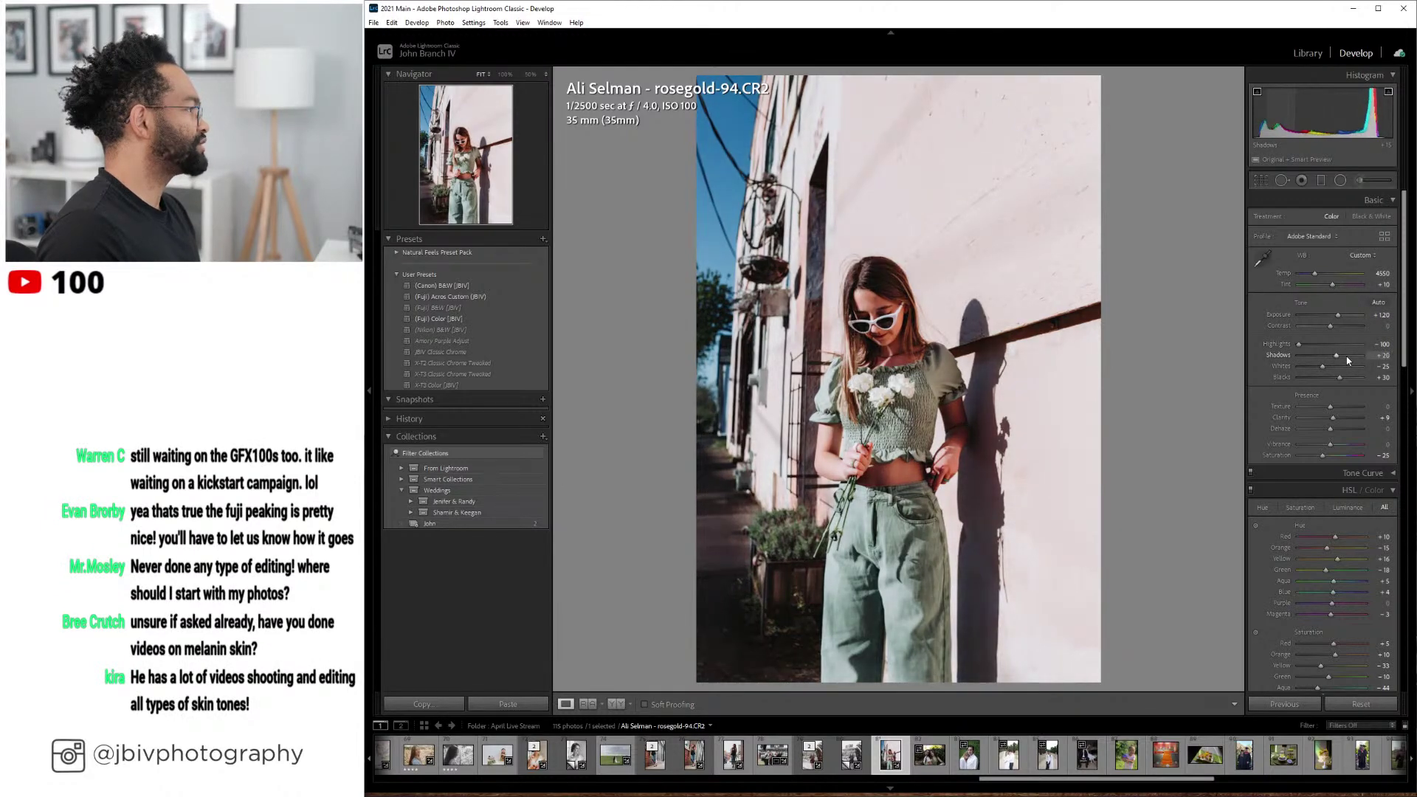
scroll(1339, 317, up, 2)
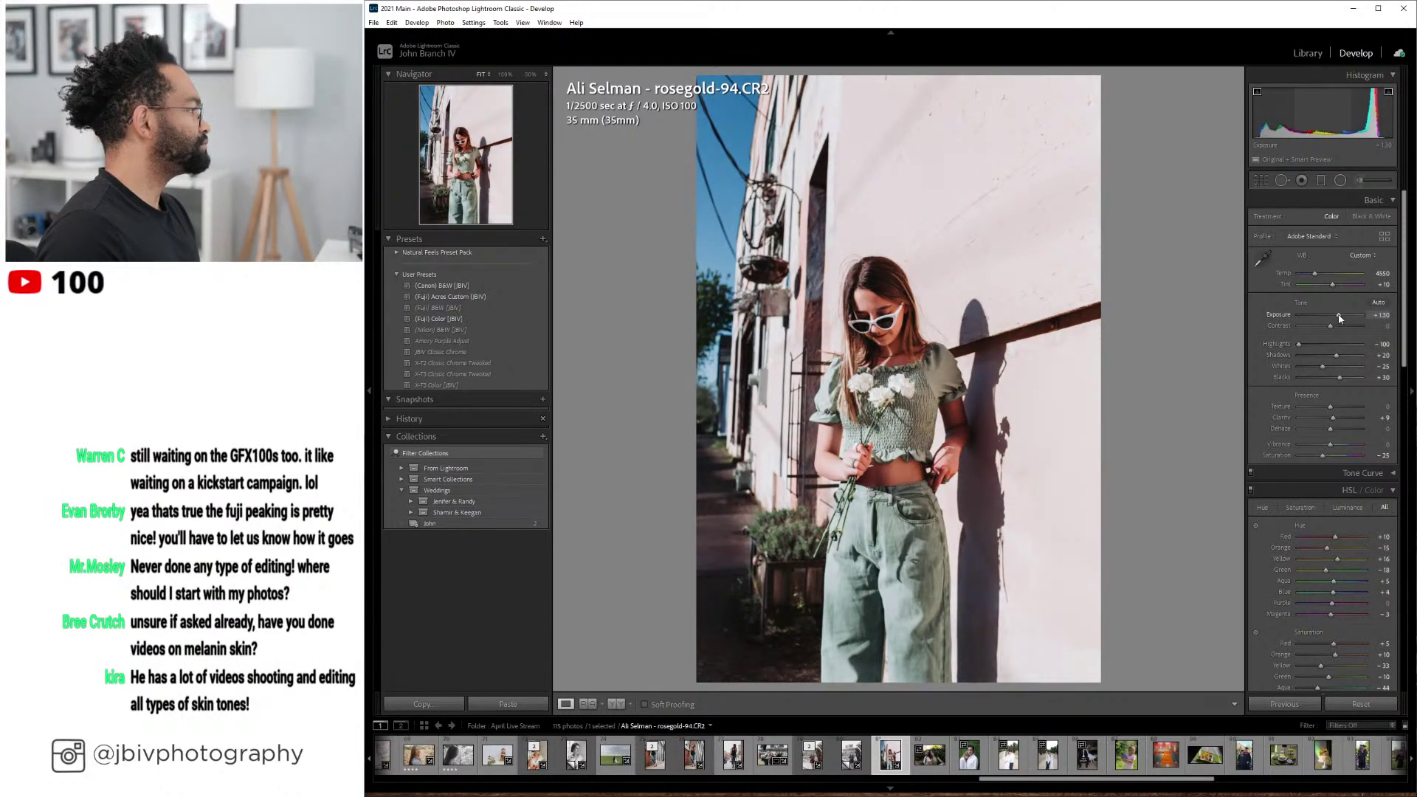
click(616, 705)
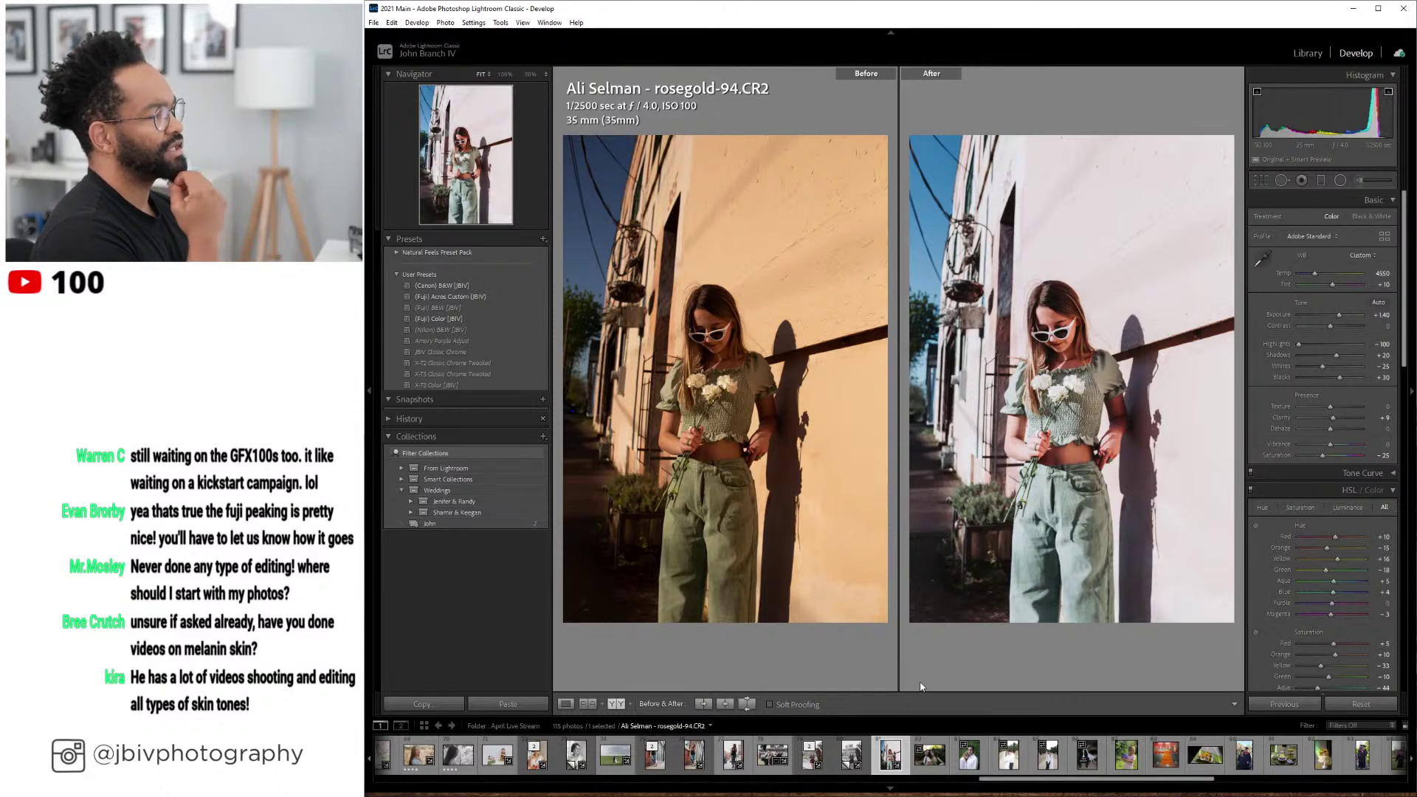
click(566, 705)
- On the next photo, the two women by the bushes, apply the (Fuji) Color [JBIV] preset and set the lens profile setup to Auto
key(Right)
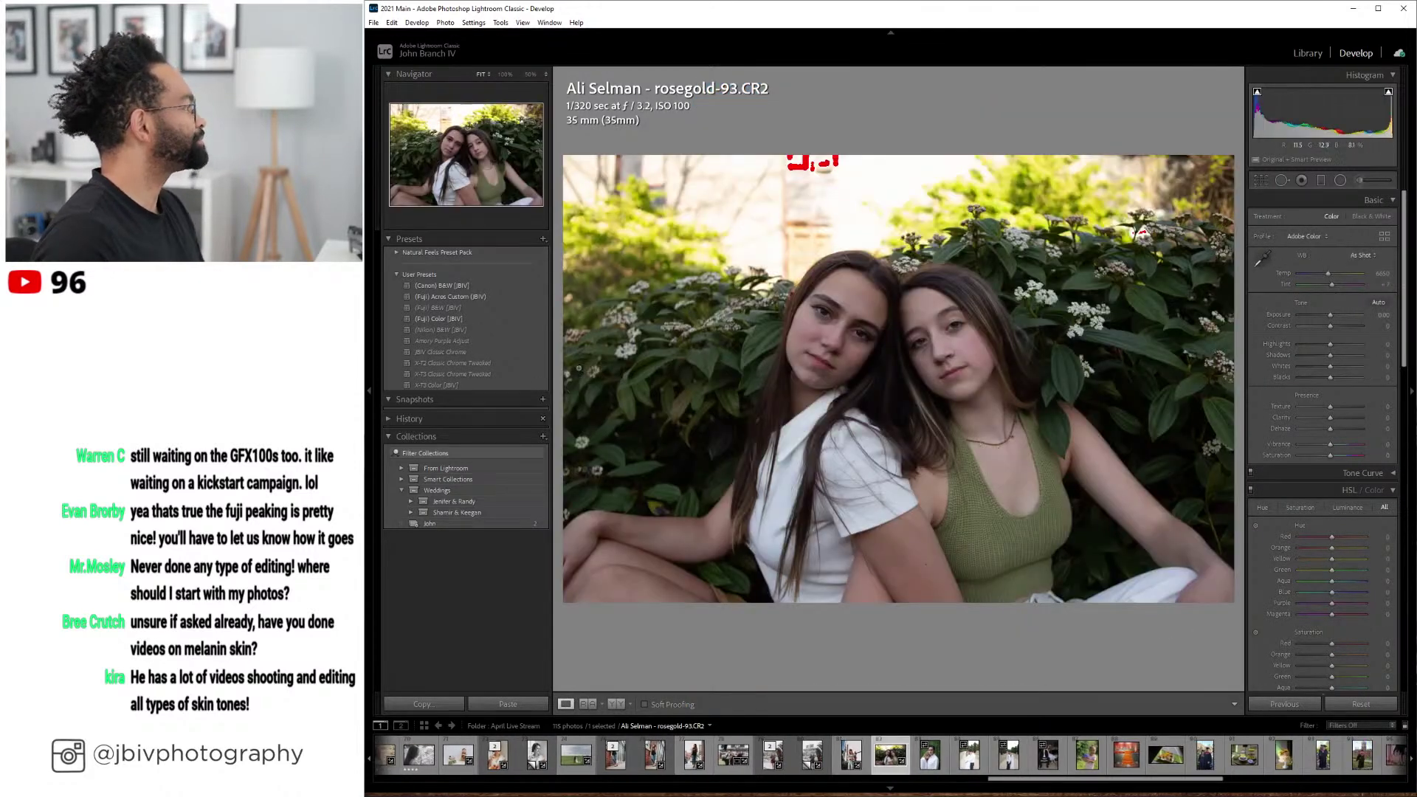
click(465, 321)
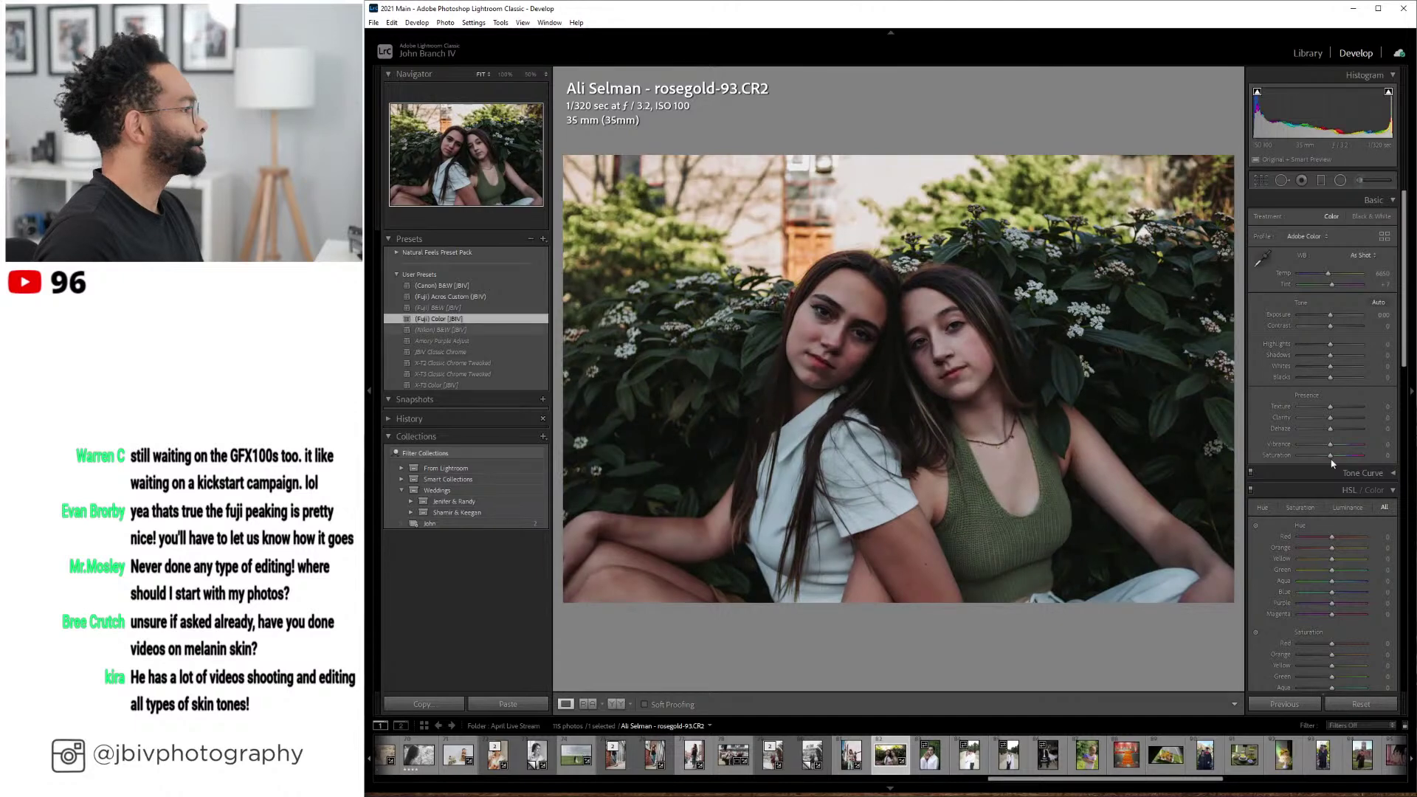
scroll(1332, 463, down, 10)
click(1310, 364)
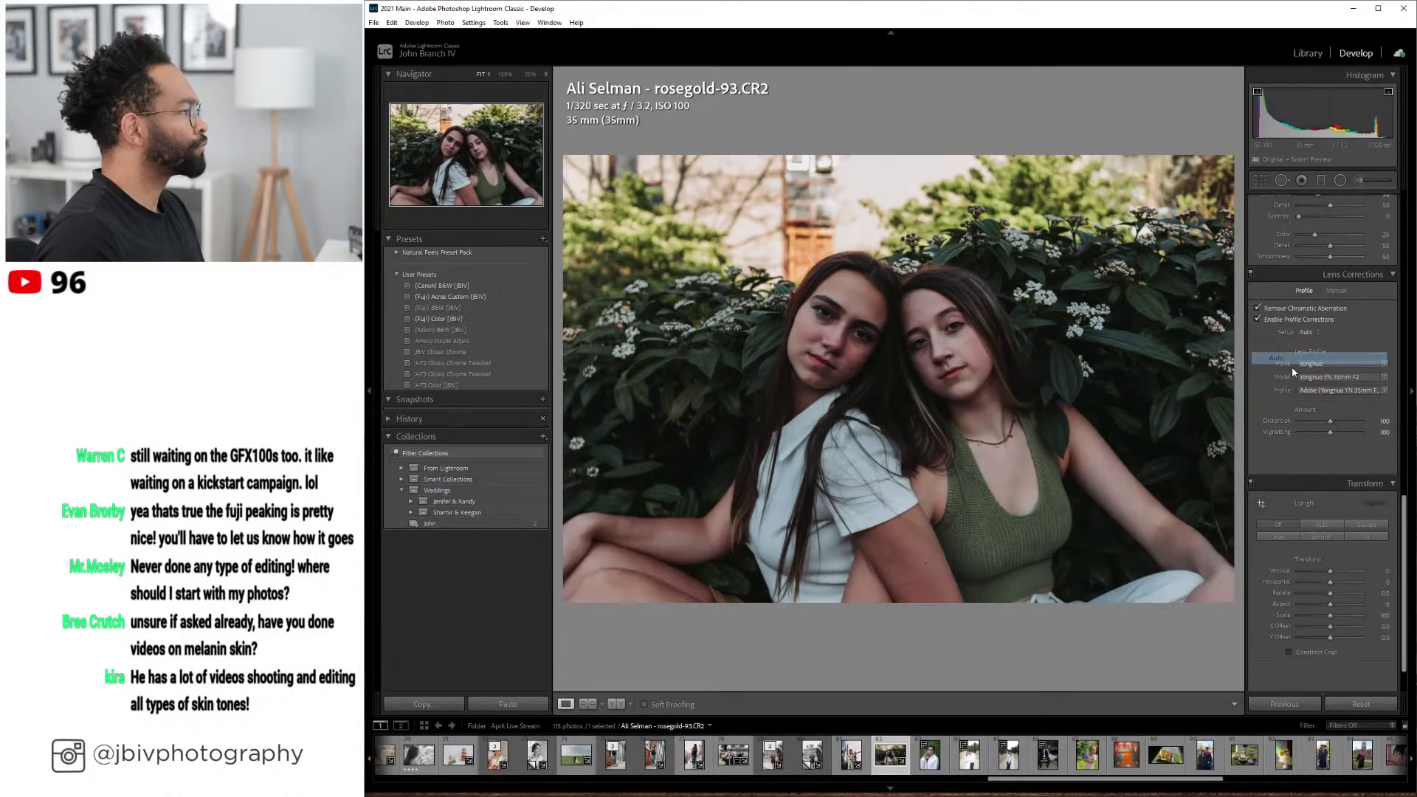
click(1291, 366)
scroll(1323, 326, up, 10)
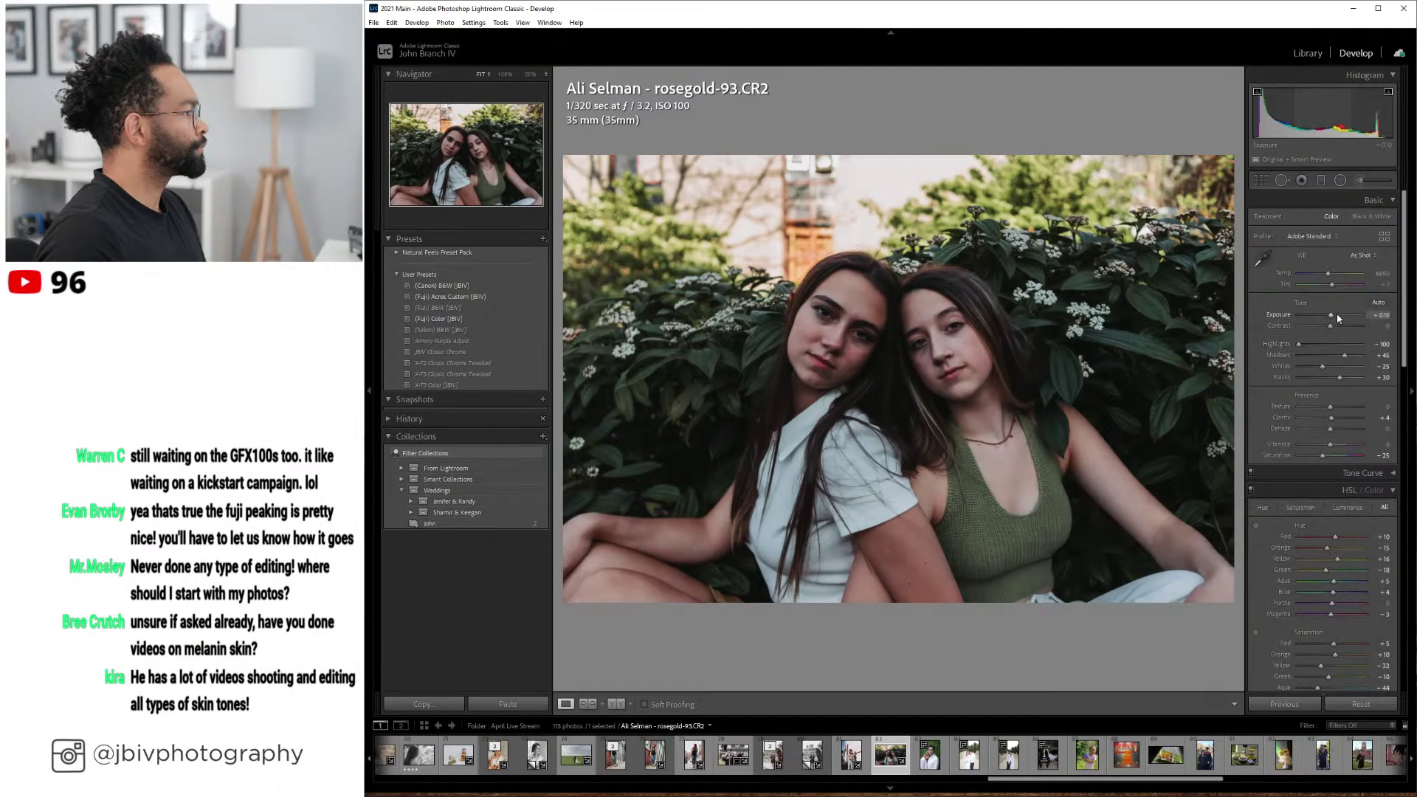
- Set the exposure of the two women's photo to +0.90 and its tint to +12
click(1337, 319)
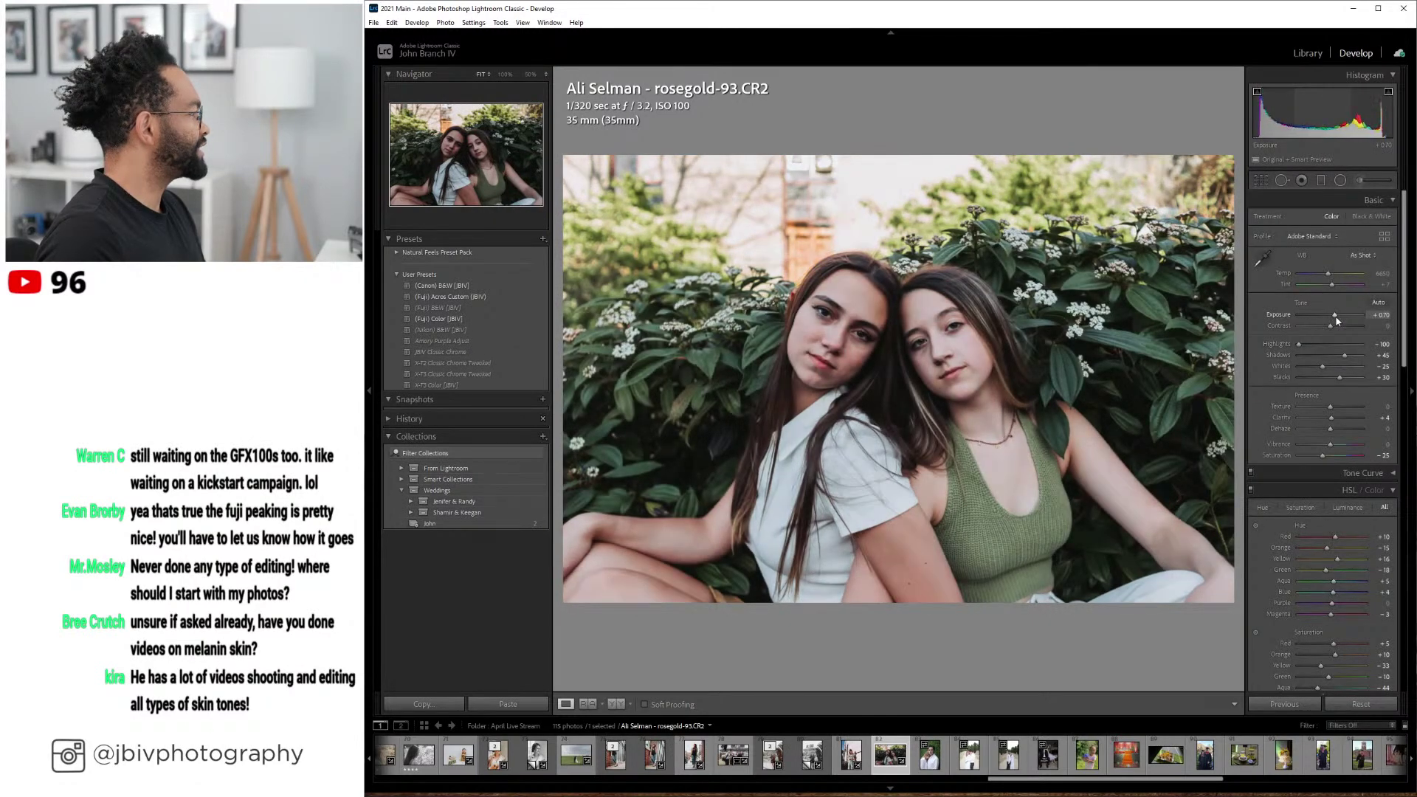
click(1335, 318)
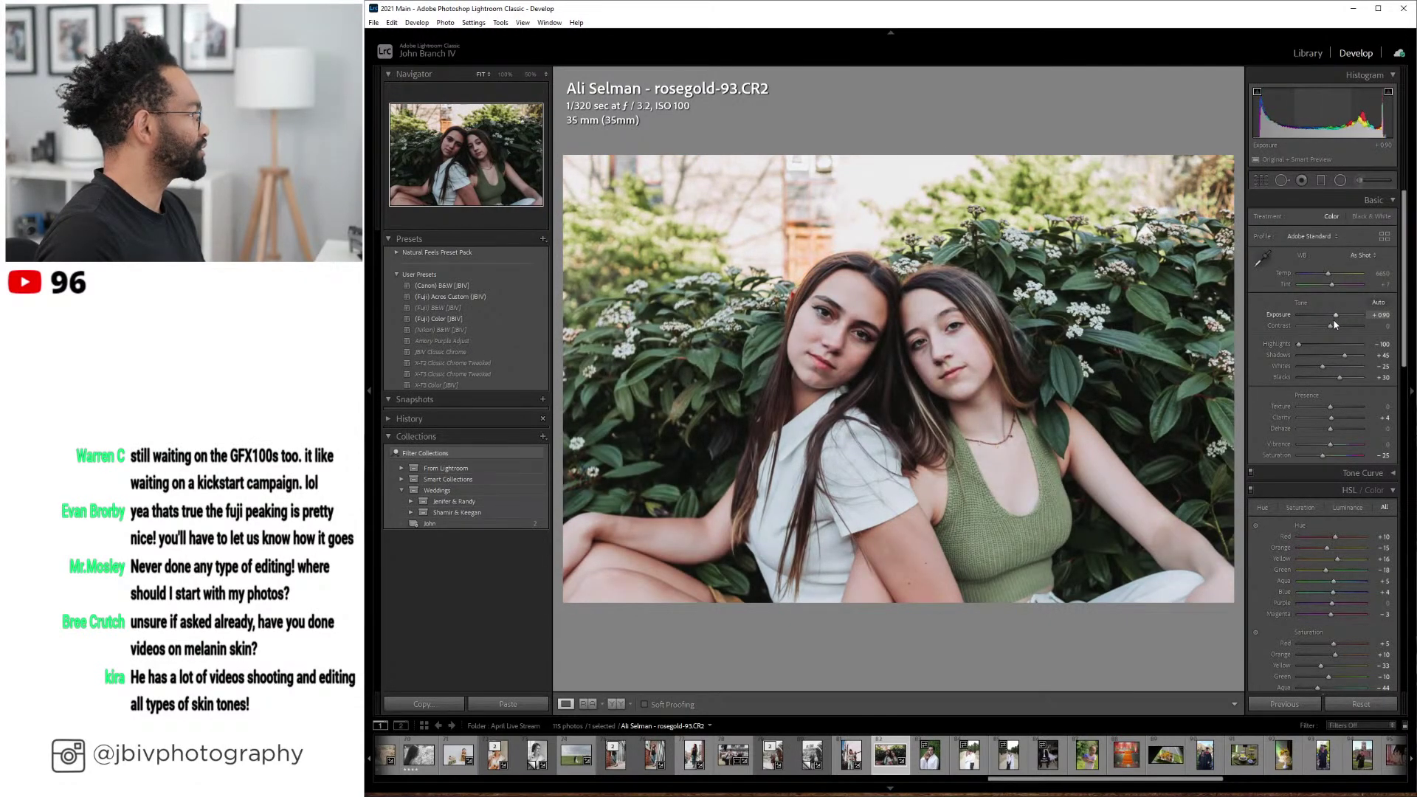
drag(1331, 285, 1334, 285)
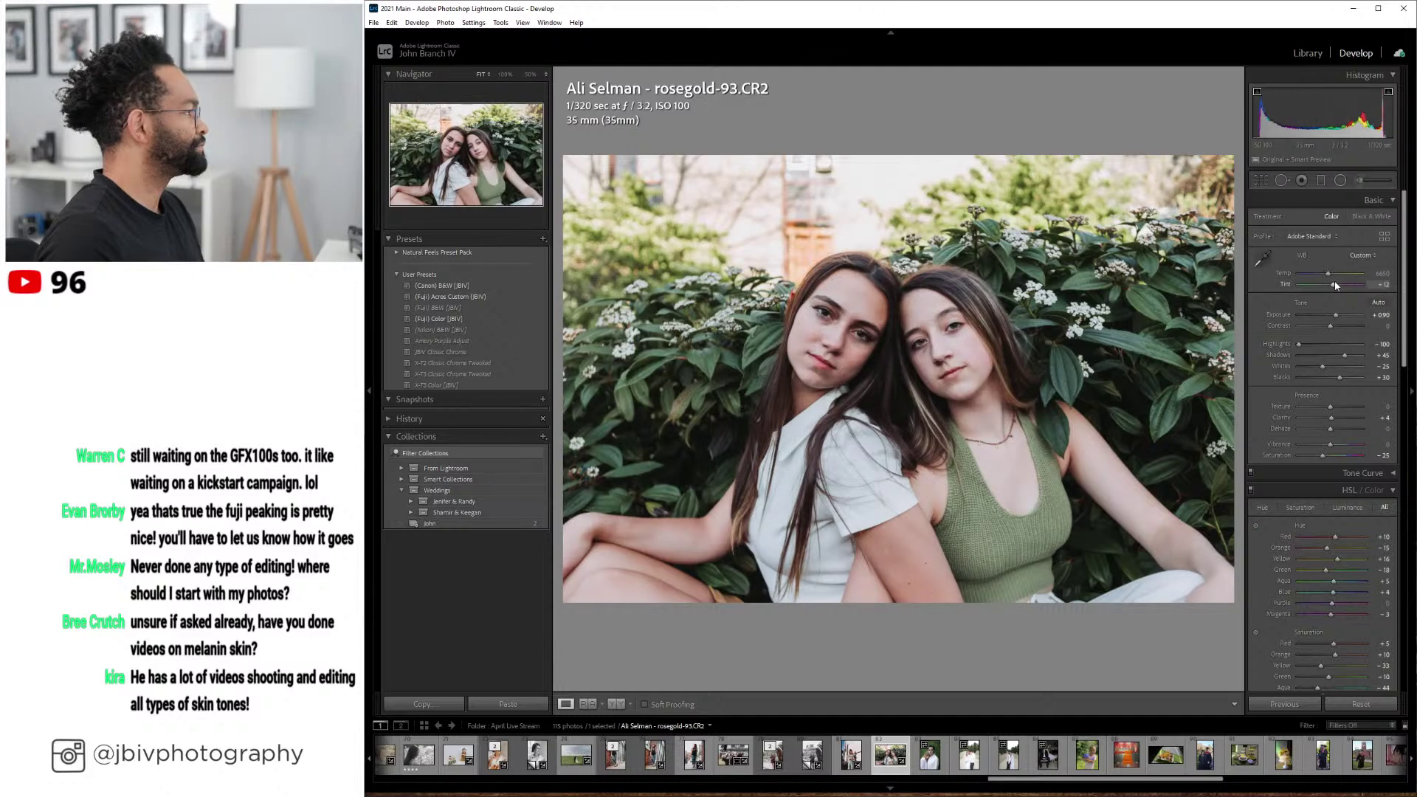
- Compare the two women's photo before and after side by side in an enlarged view and return to the single-photo view
click(617, 706)
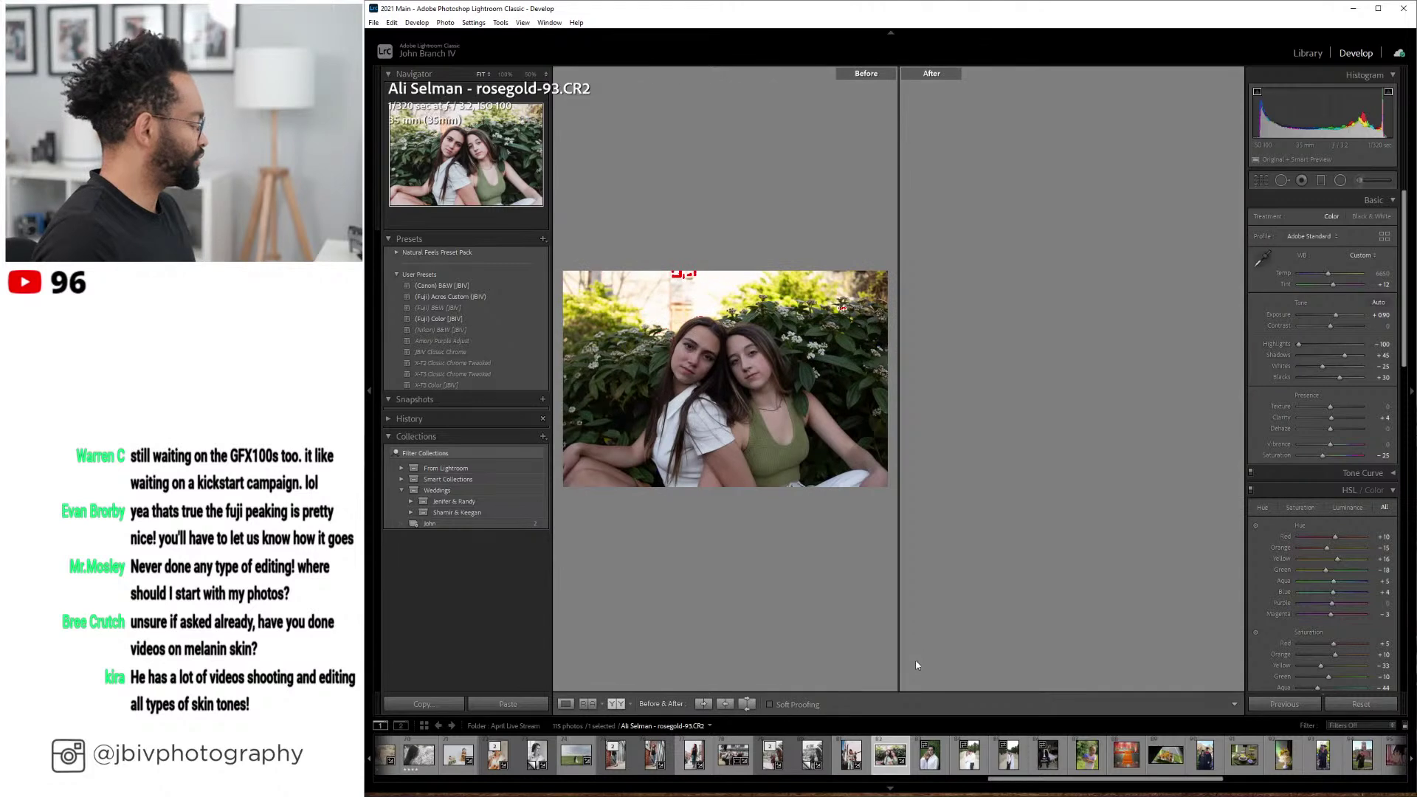
key(Tab)
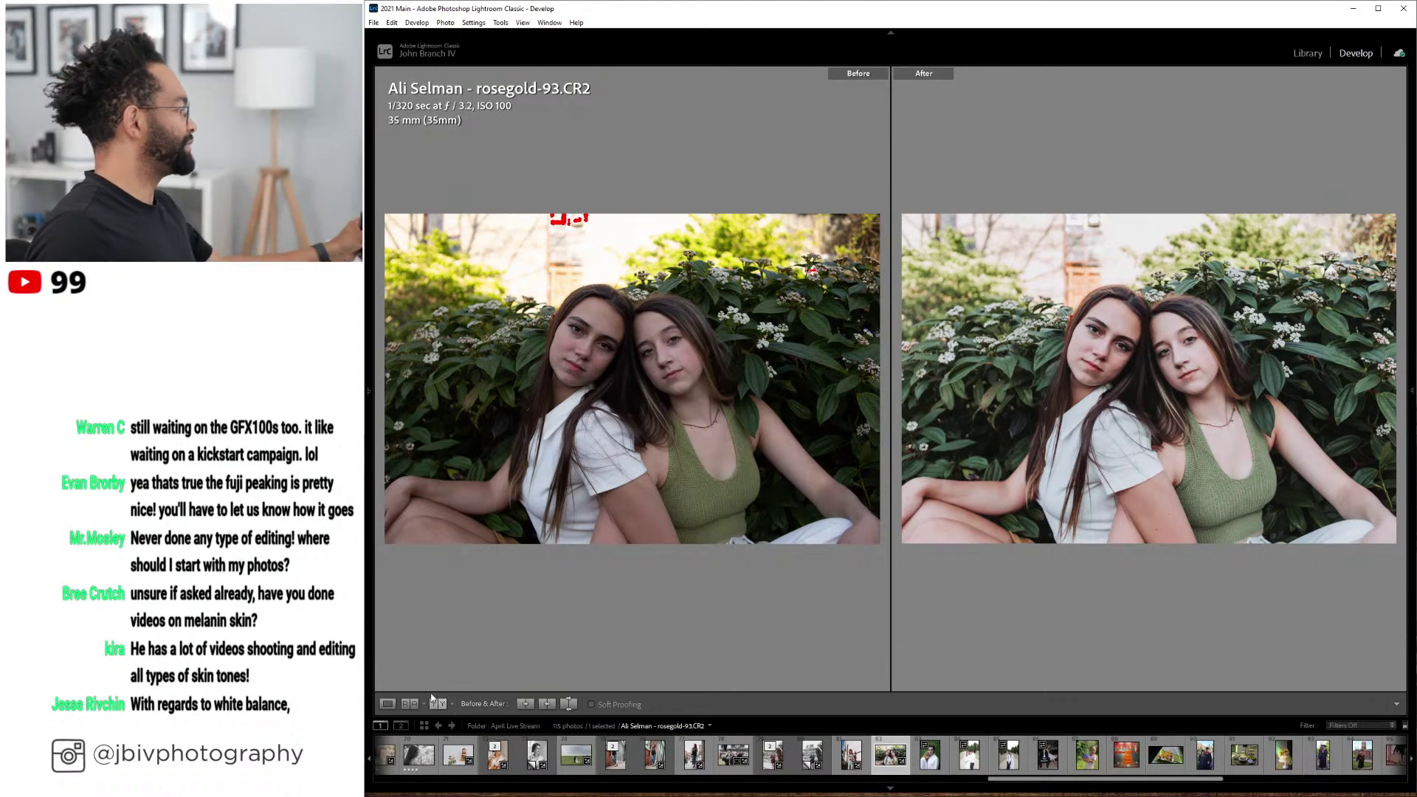
click(394, 703)
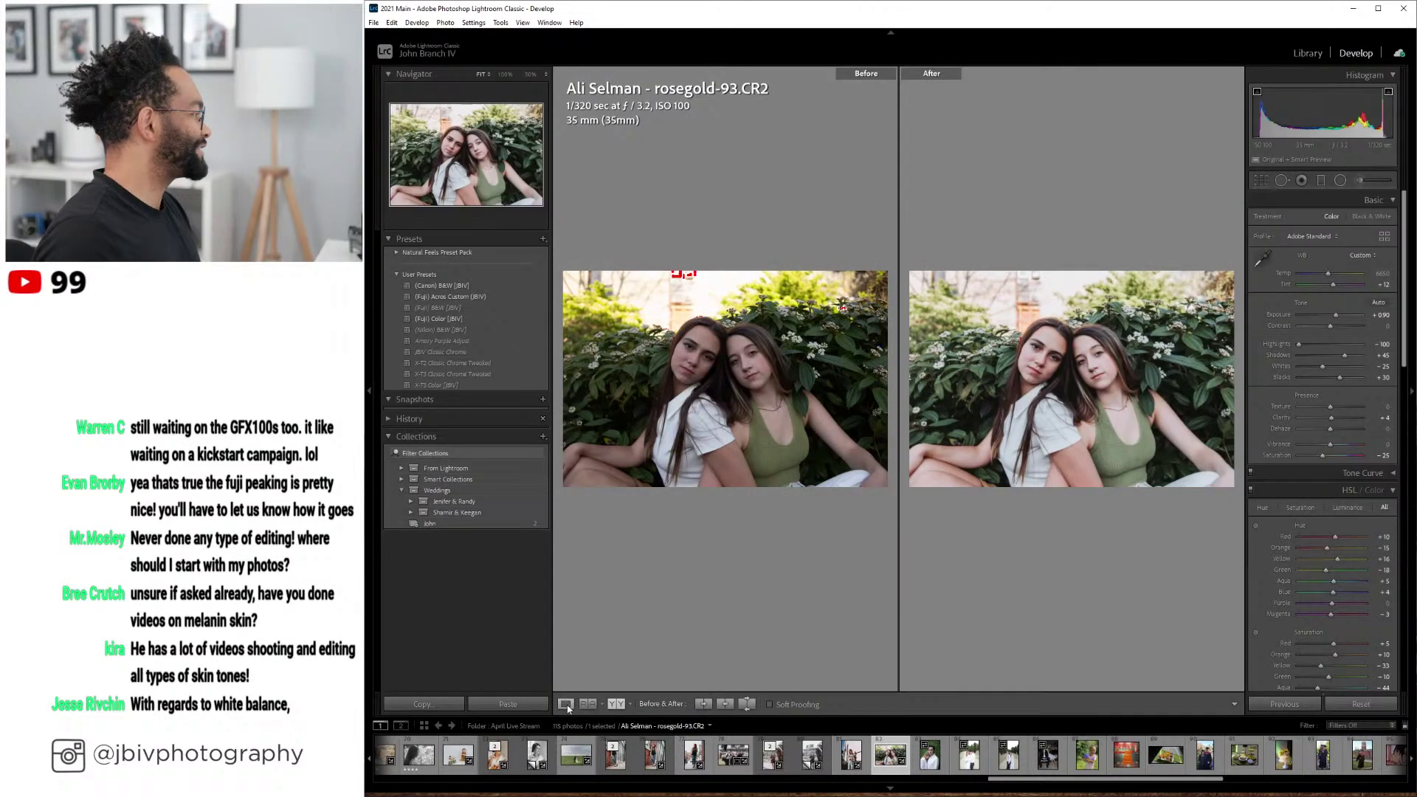
click(565, 704)
- Open the photo of the couple in white in front of the green hedge for developing and apply the (Fuji) Color [JBIV] preset
key(Right)
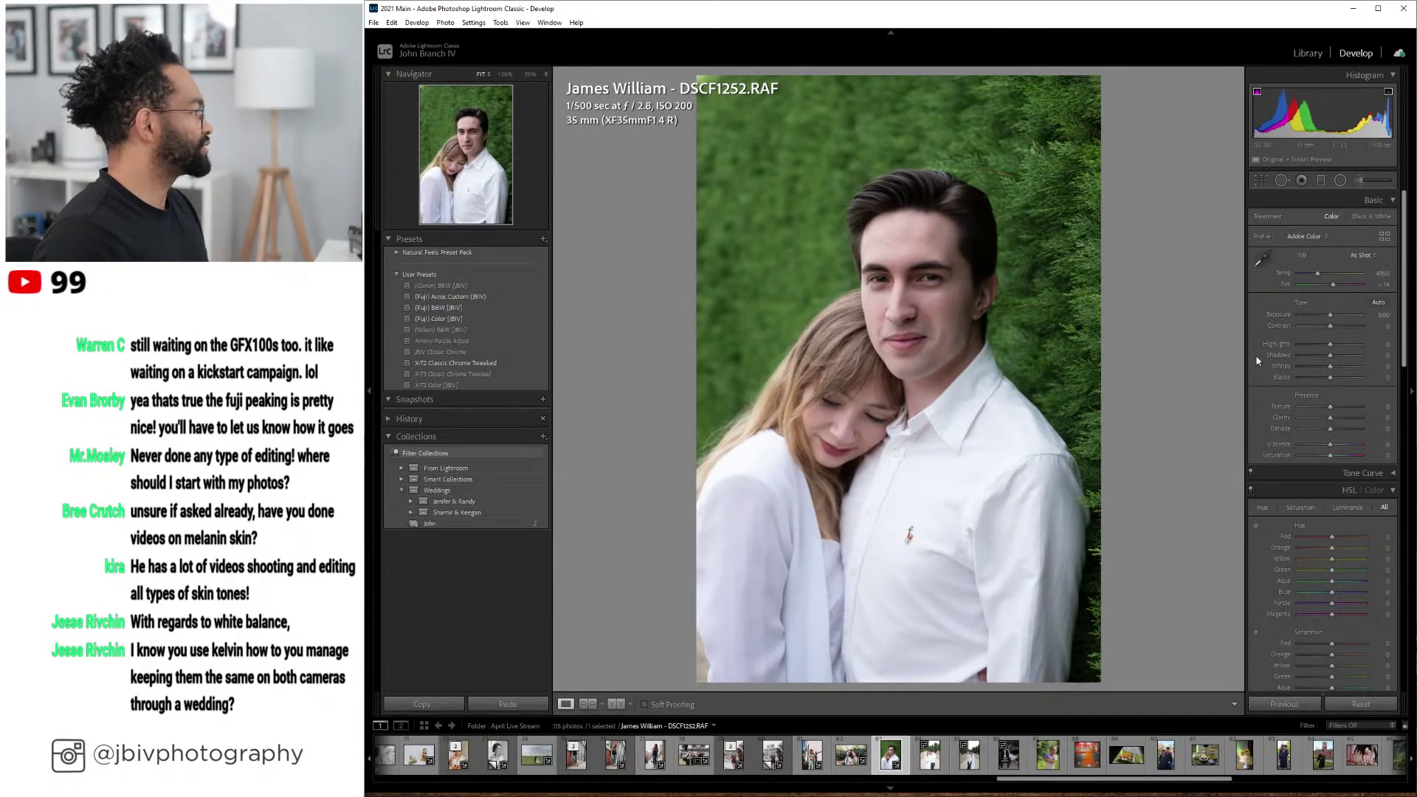
click(1307, 53)
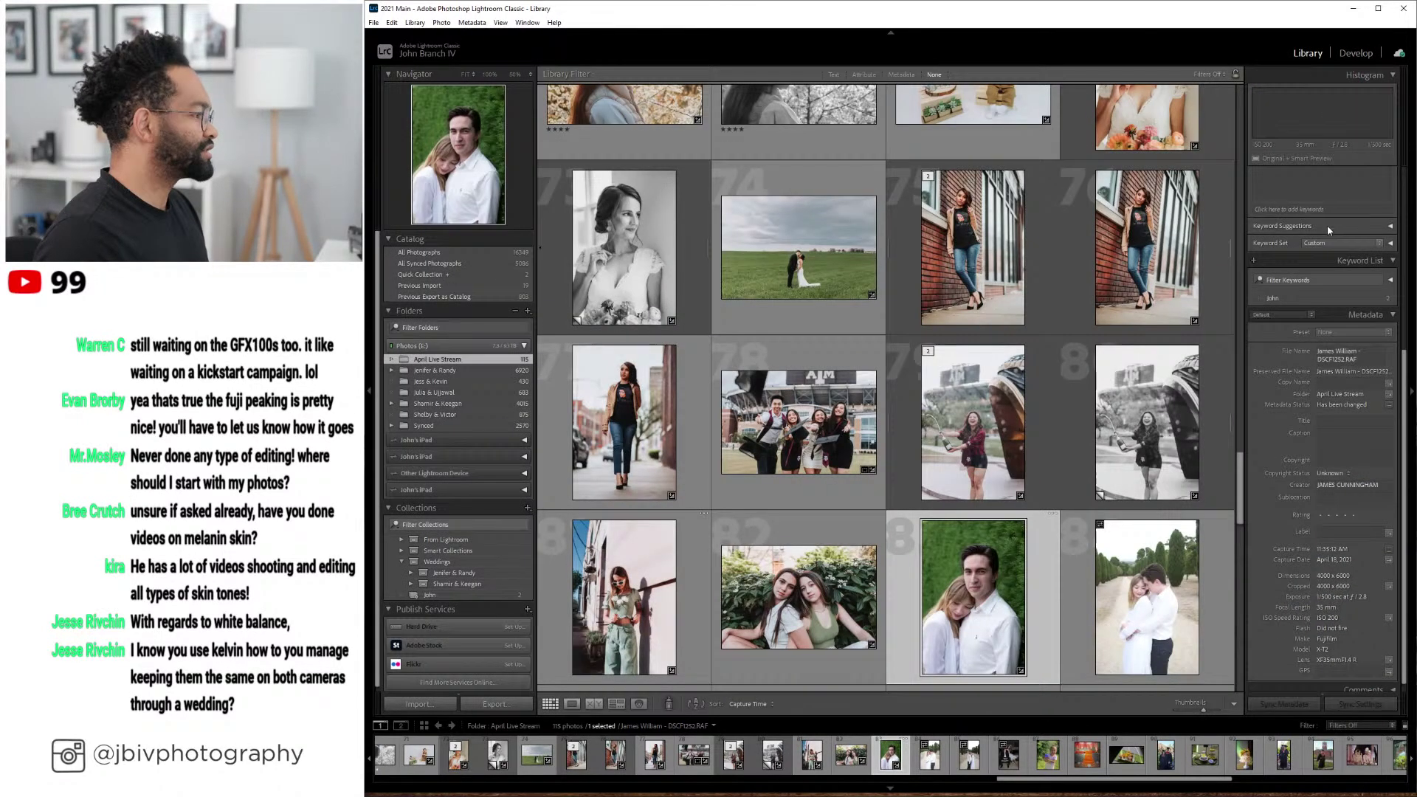
key(d)
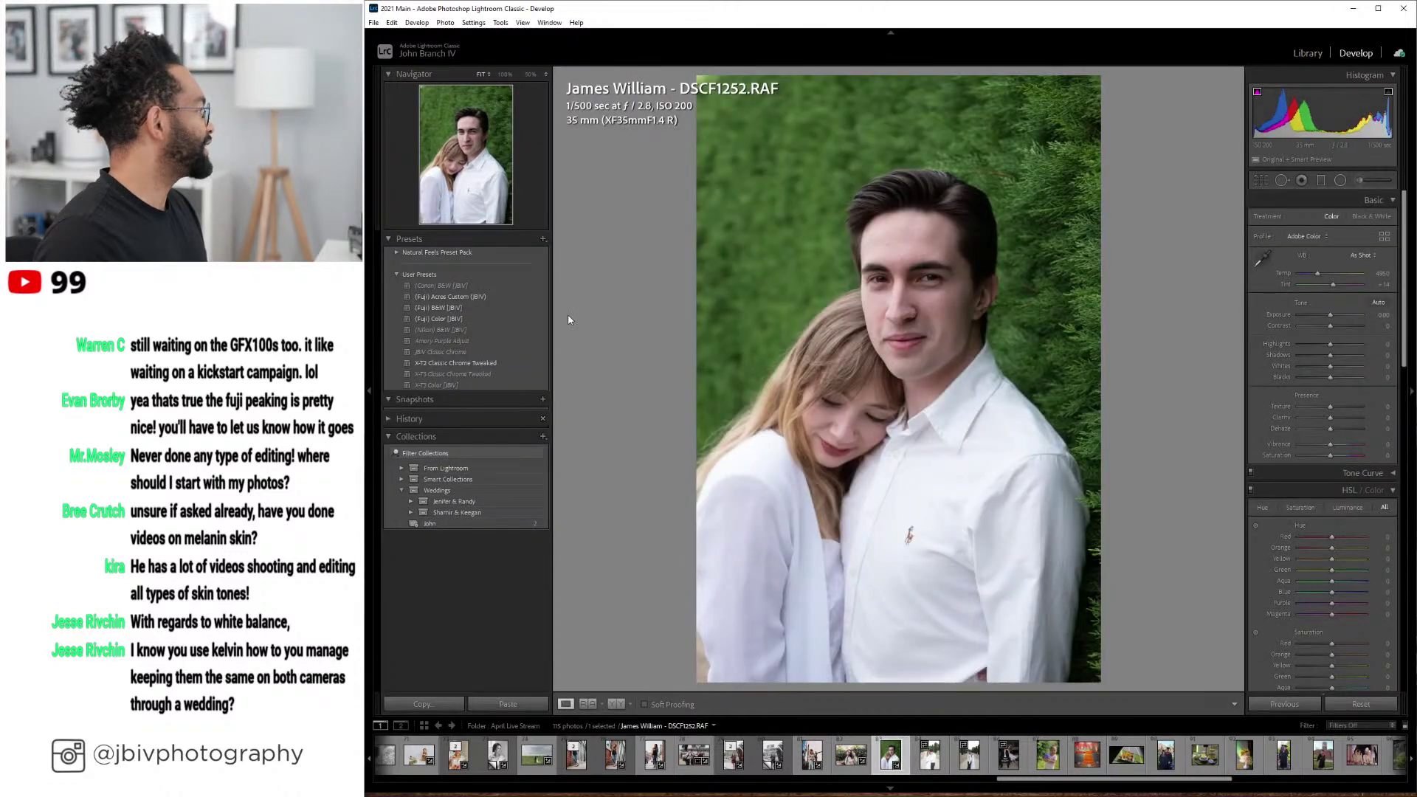
click(484, 320)
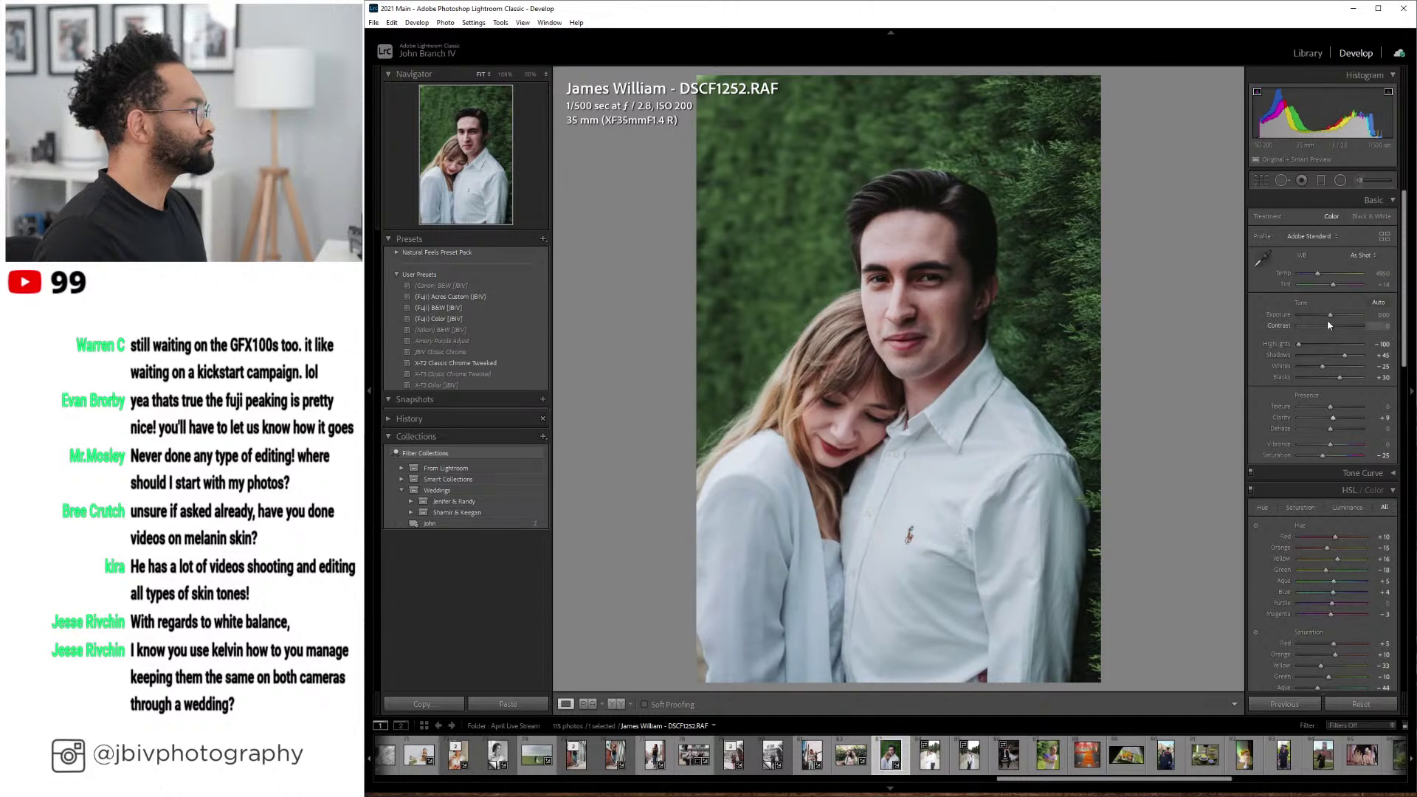
- Set the couple photo's exposure to +0.50 and tint to +19, and compare it before and after
drag(1330, 315, 1341, 289)
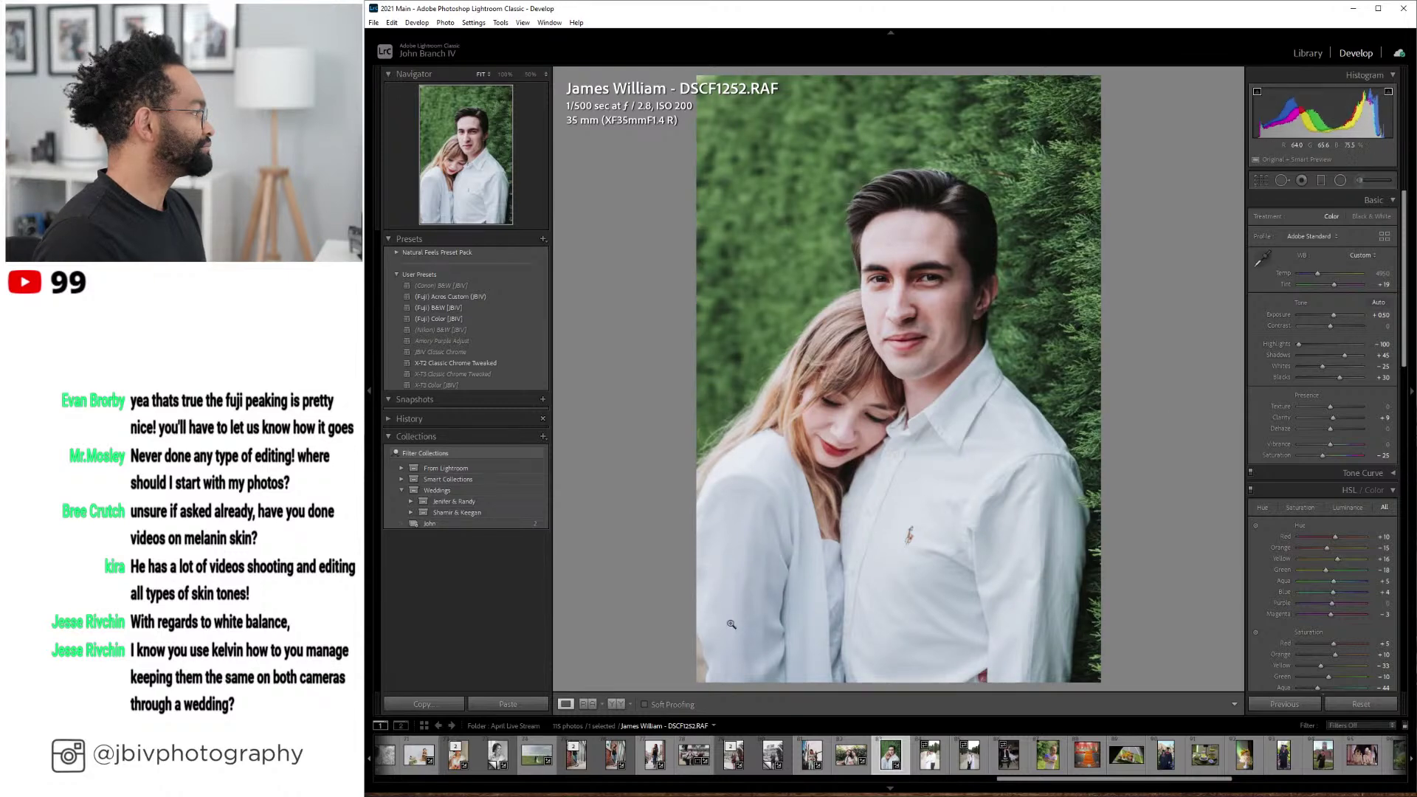
click(616, 704)
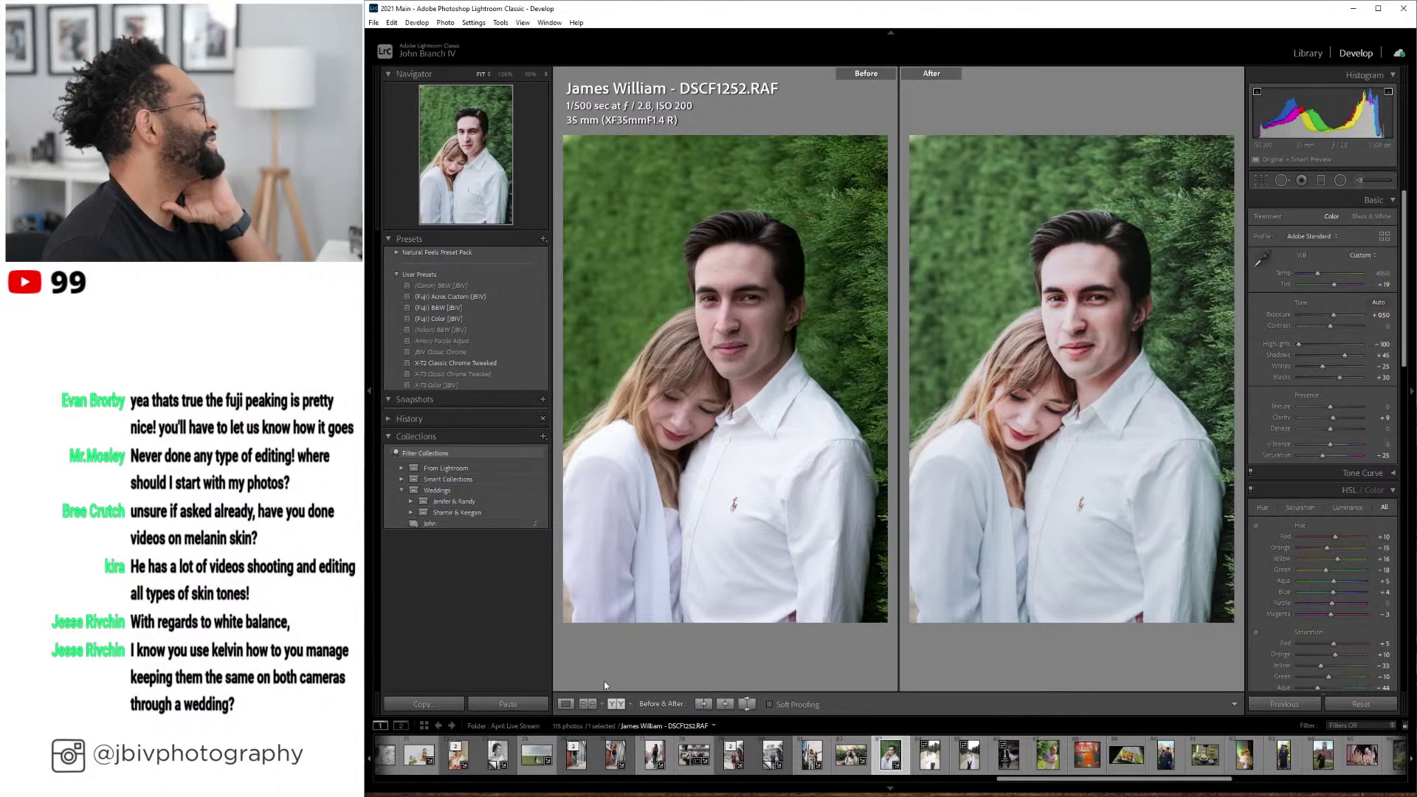
click(571, 705)
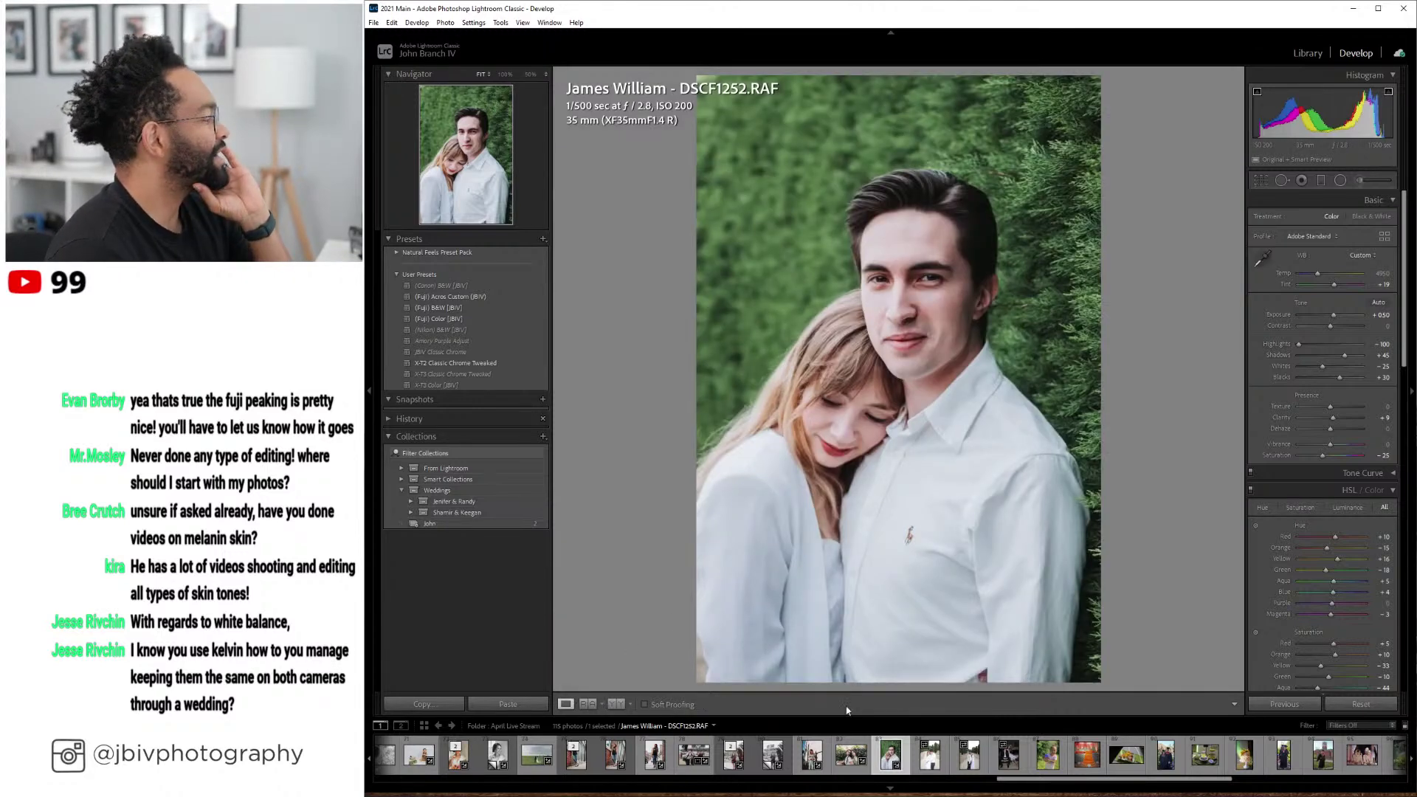
- Create a virtual copy of the couple photo and apply the (Fuji) B&W [JBIV] preset to the copy
right_click(883, 755)
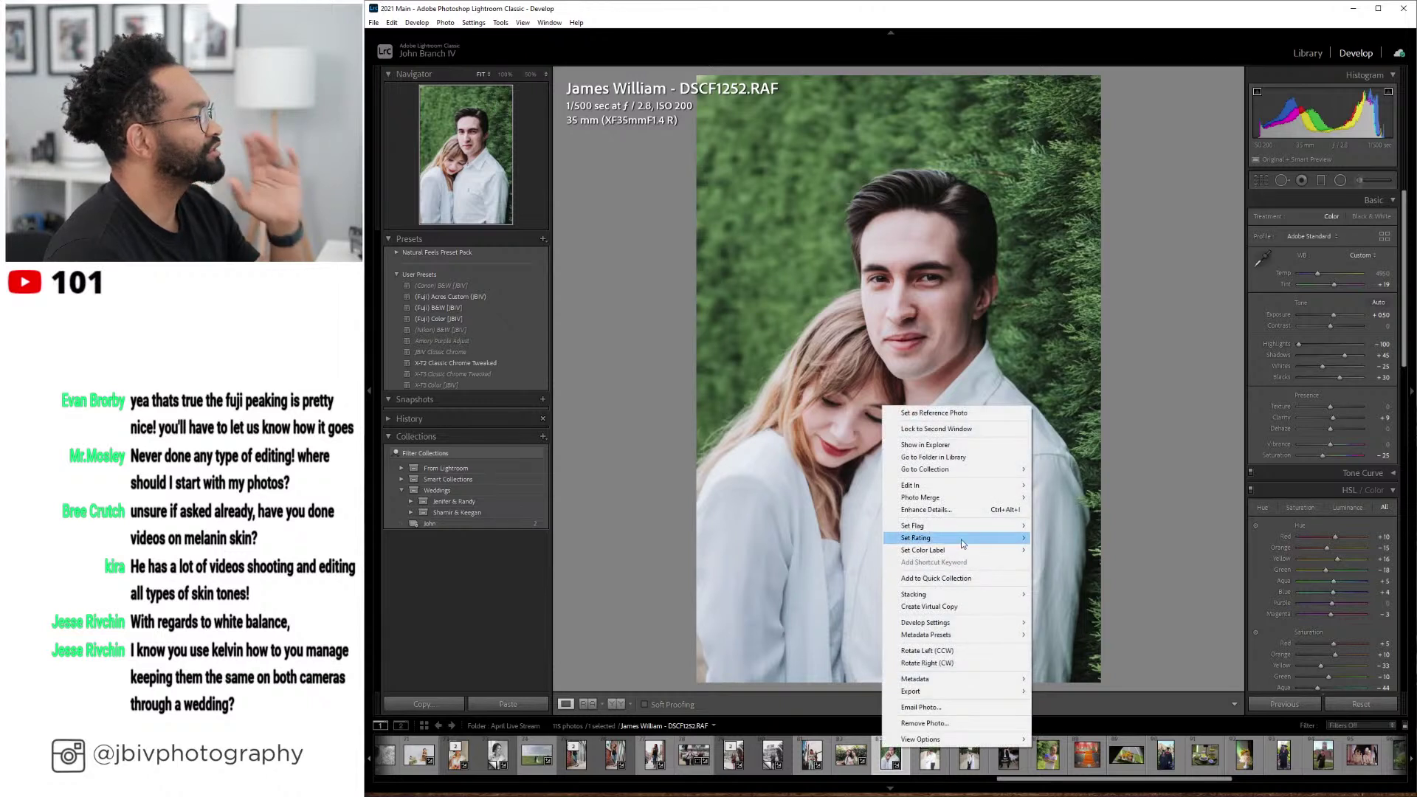
click(963, 606)
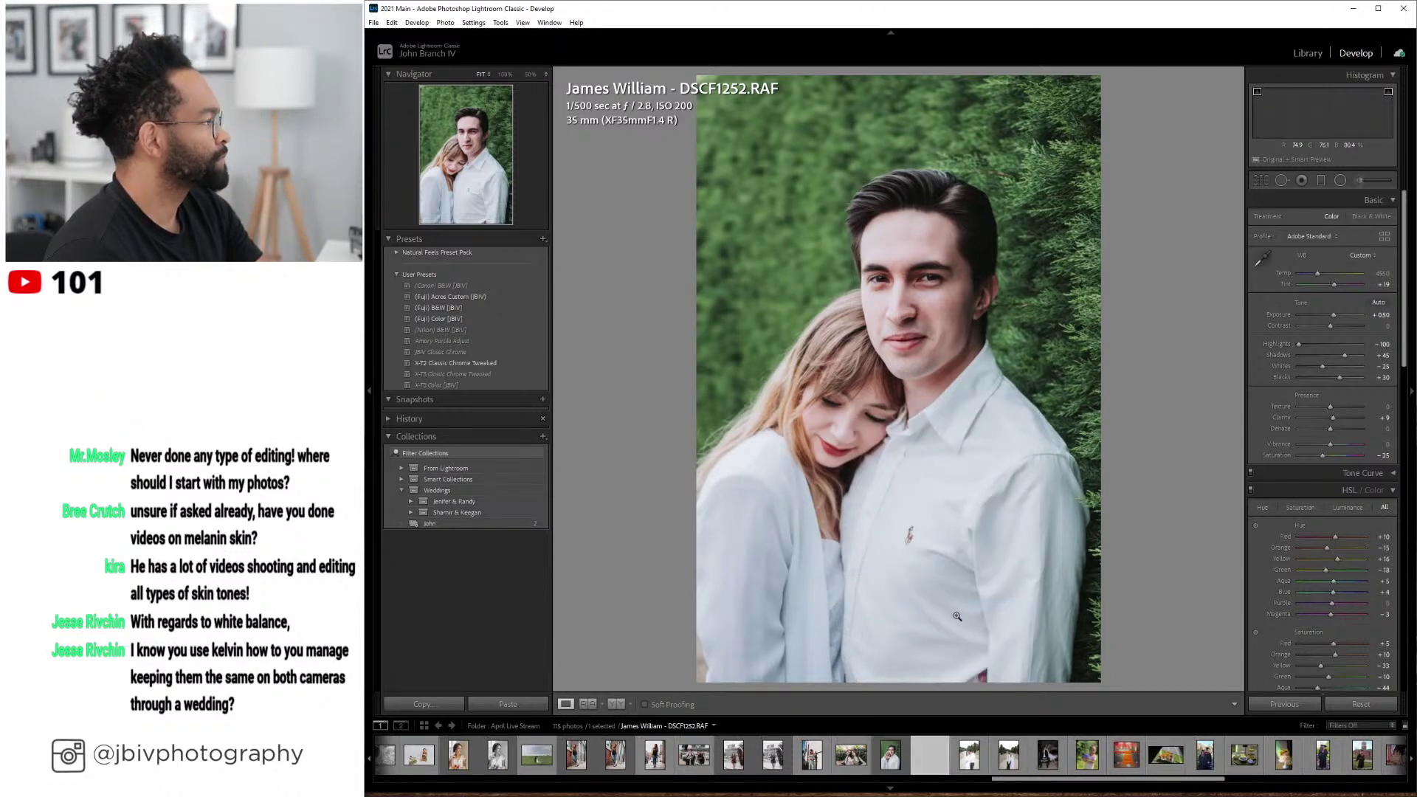
click(475, 308)
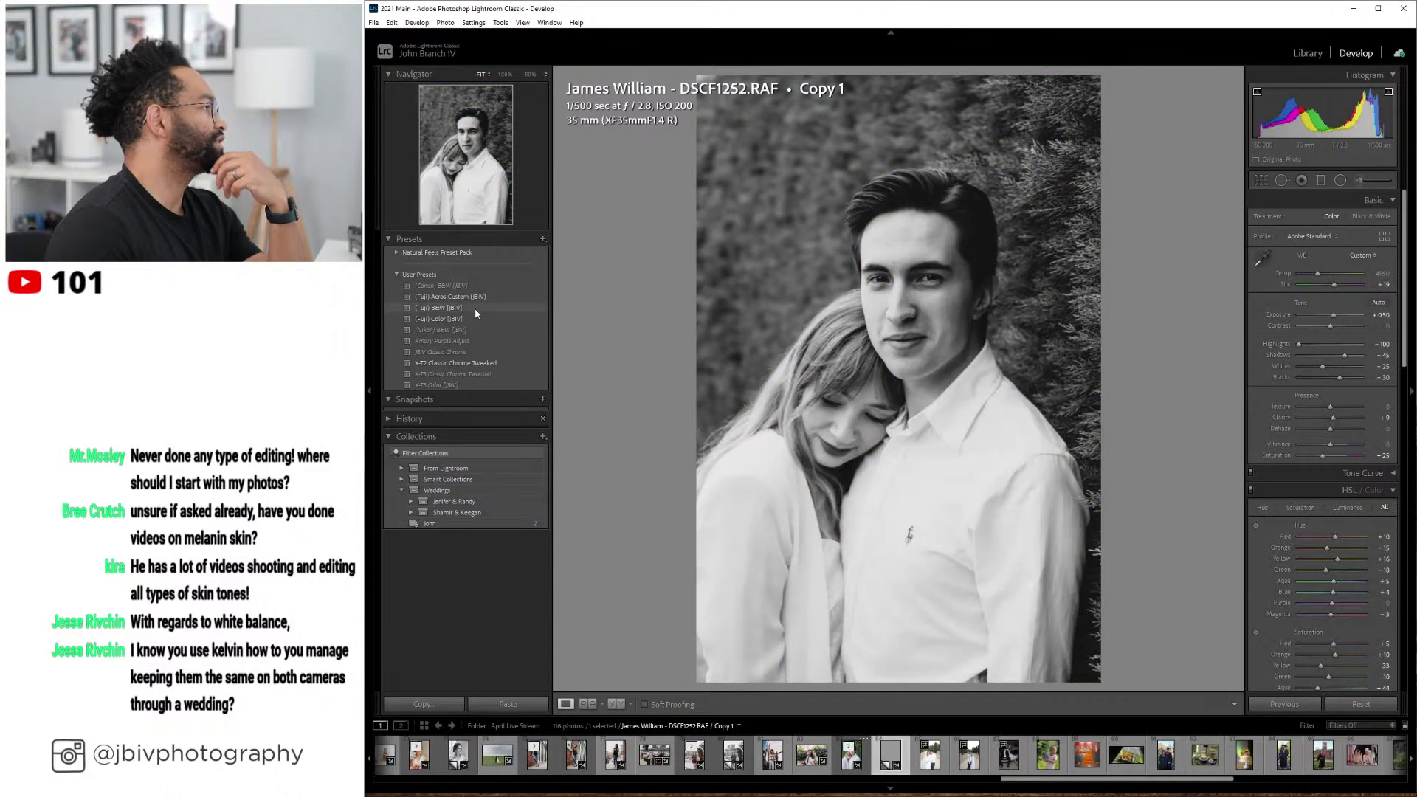
click(475, 308)
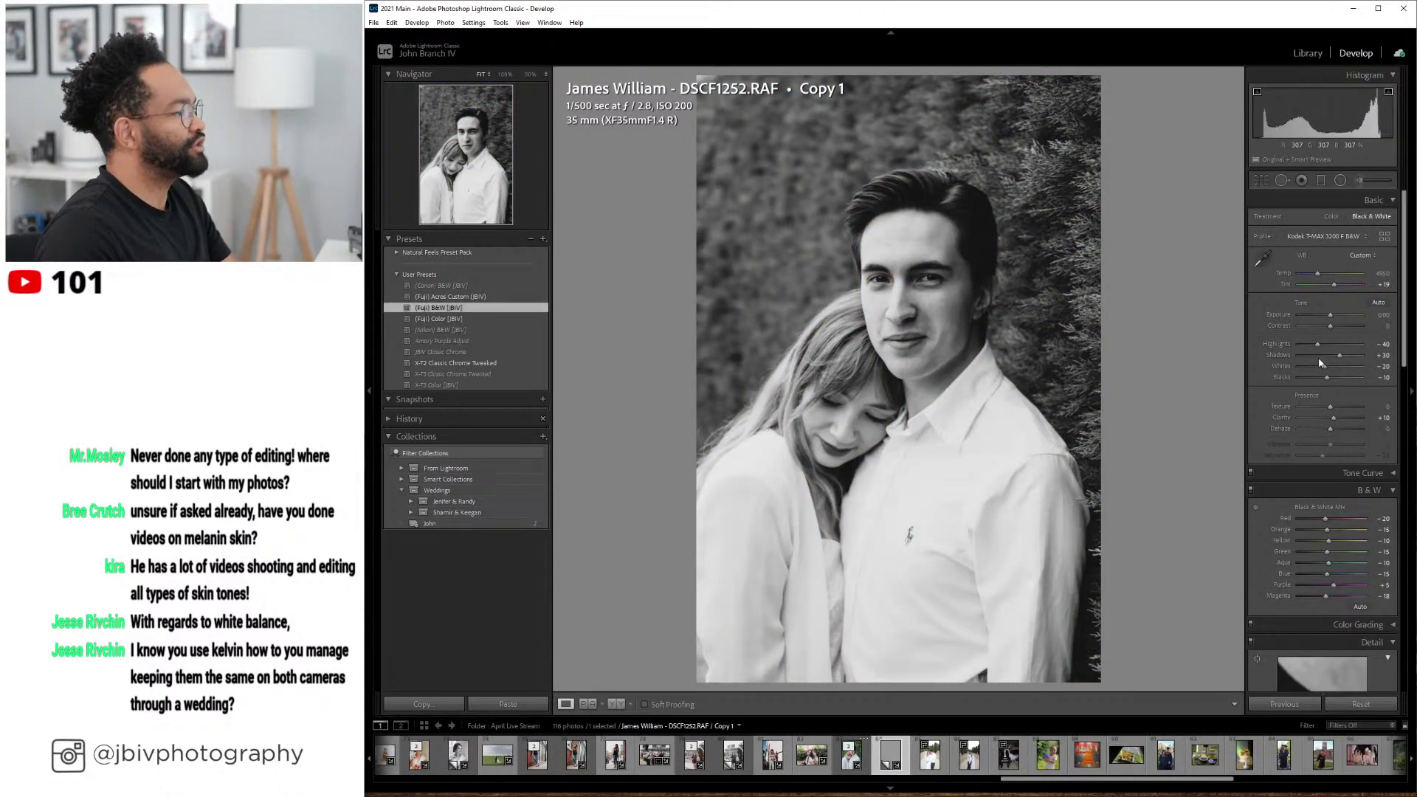
- On the black-and-white couple copy, set highlights to -100, shadows to +50, and exposure to -0.10
drag(1317, 344, 1345, 358)
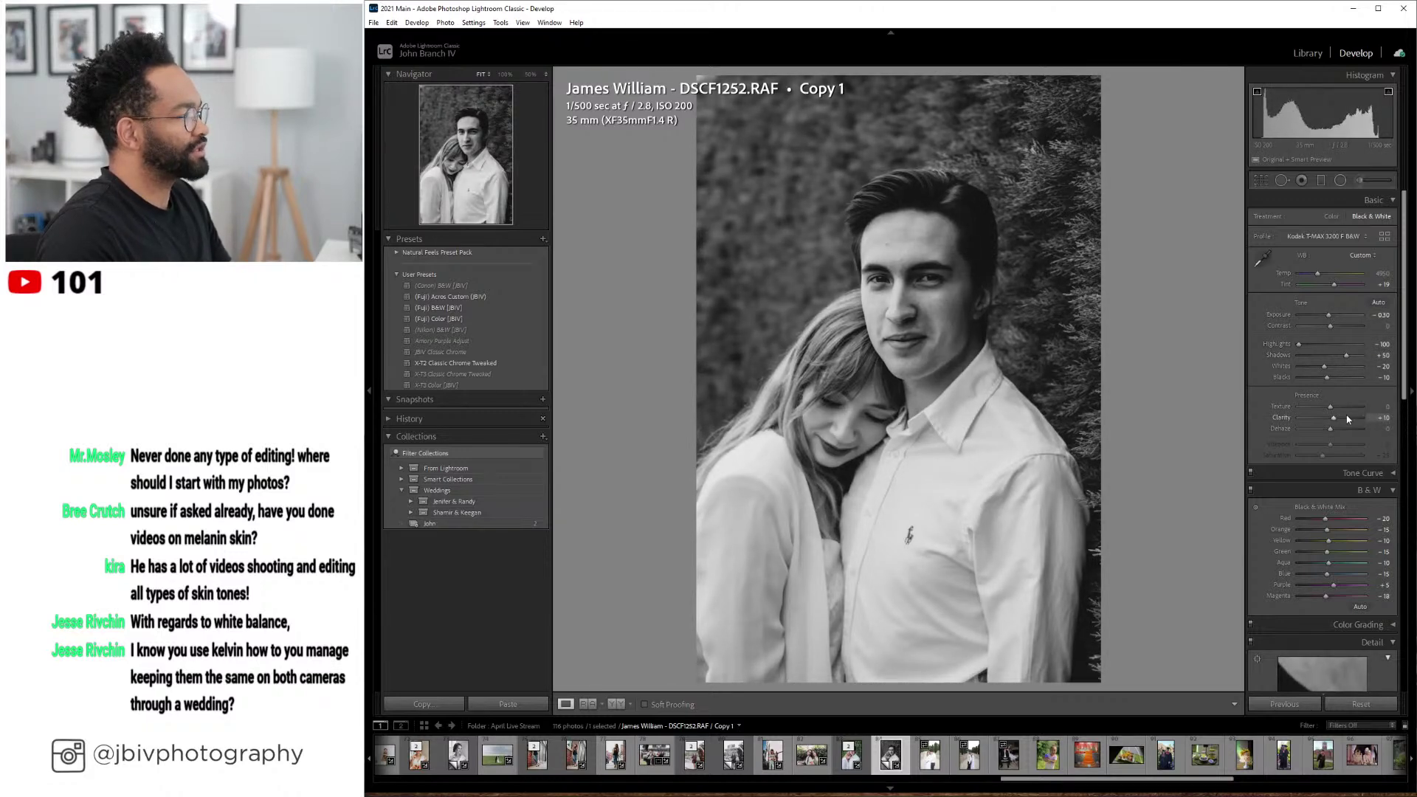
drag(1327, 318, 1328, 320)
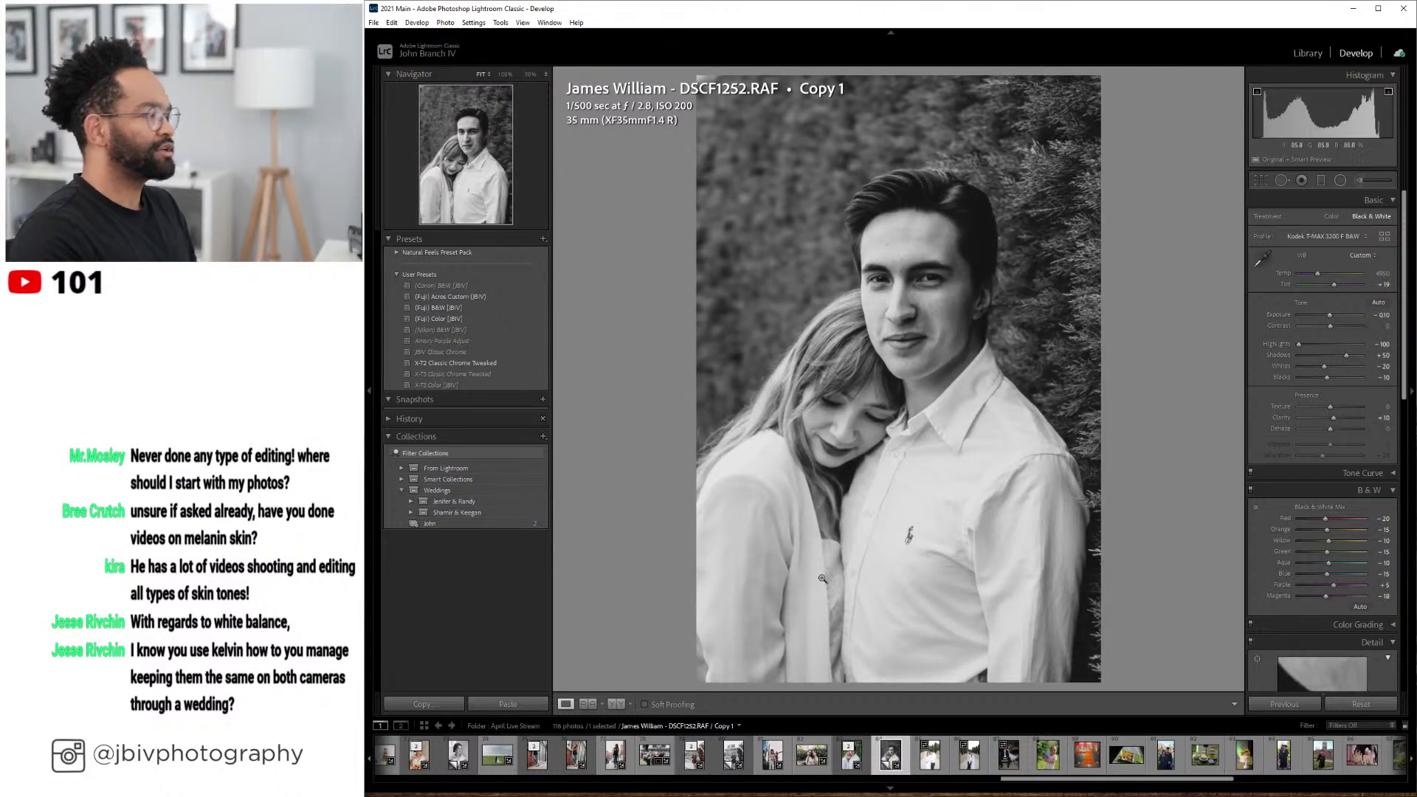
- Compare the black-and-white hedge couple copy before and after, and return to the single-photo view
click(622, 707)
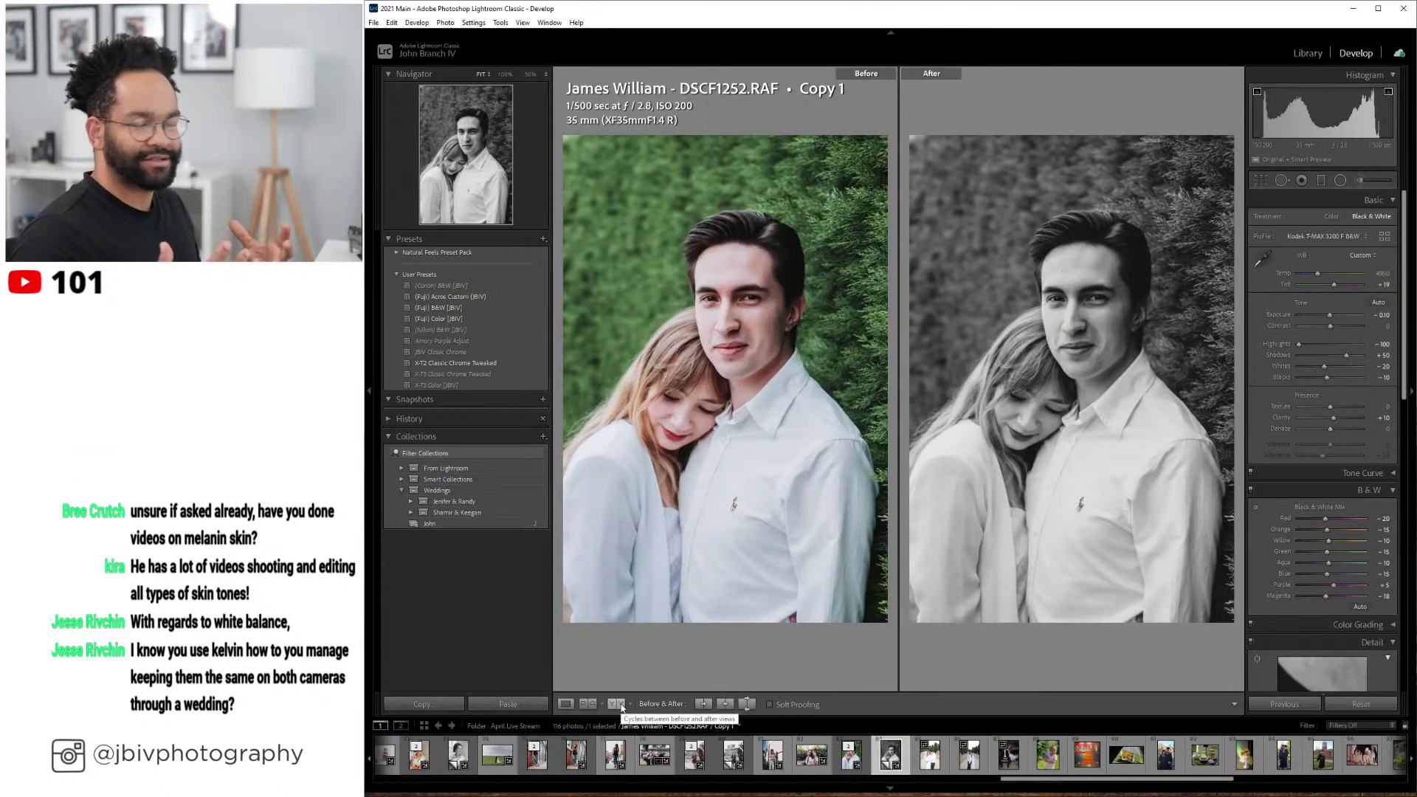
click(565, 705)
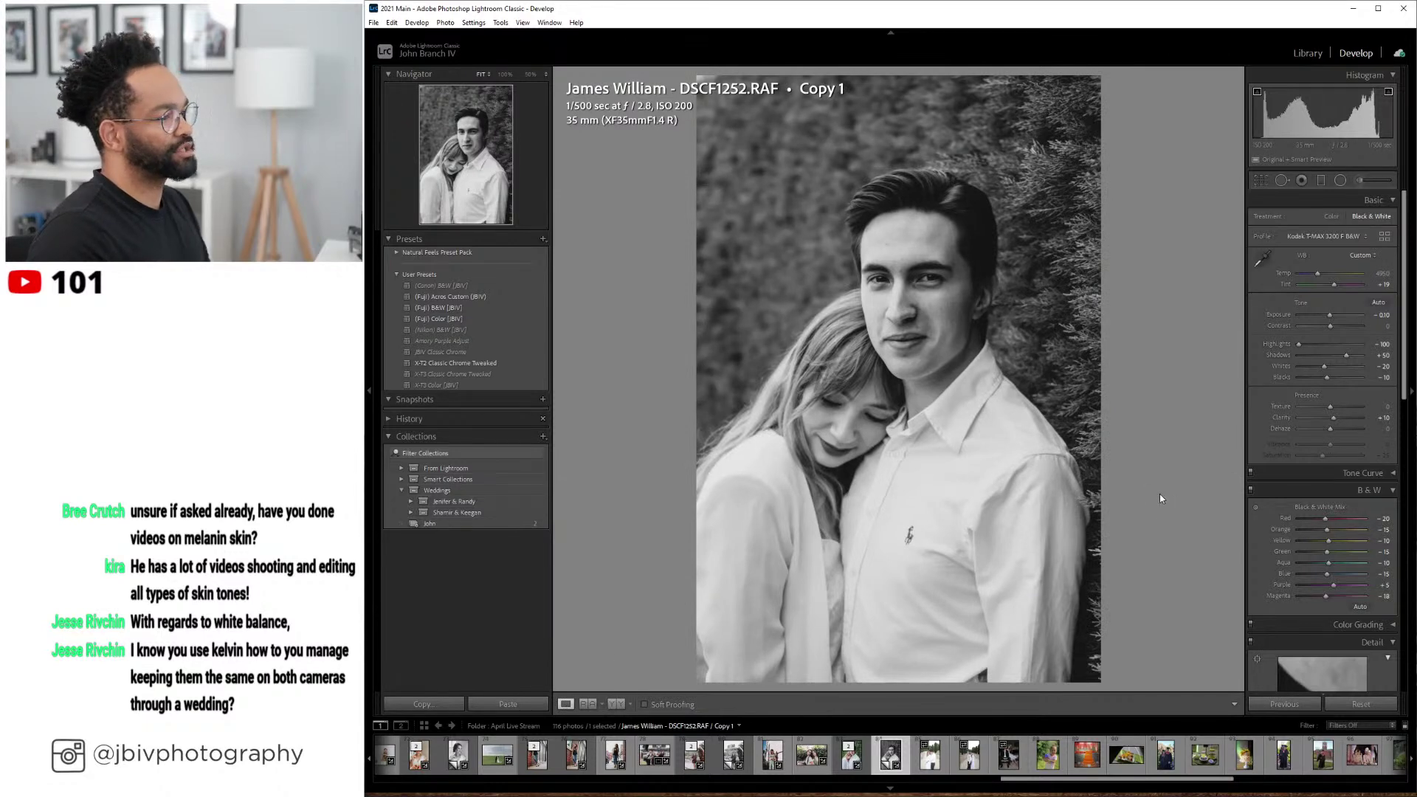
- Apply the (Fuji) Color [JBIV] preset to the photo of the couple embracing on the tree-lined path, with exposure -0.80 and shadows +55
key(Right)
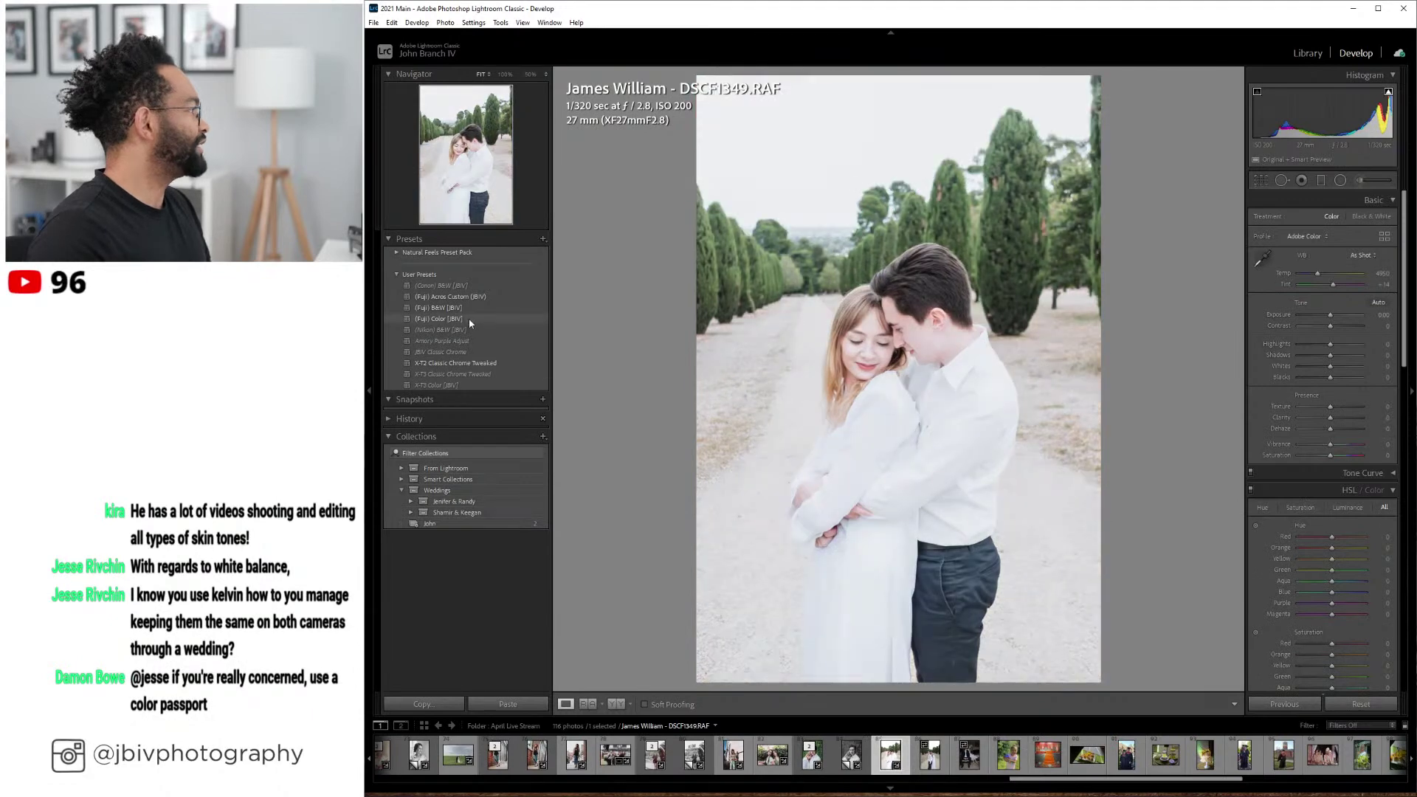
click(469, 319)
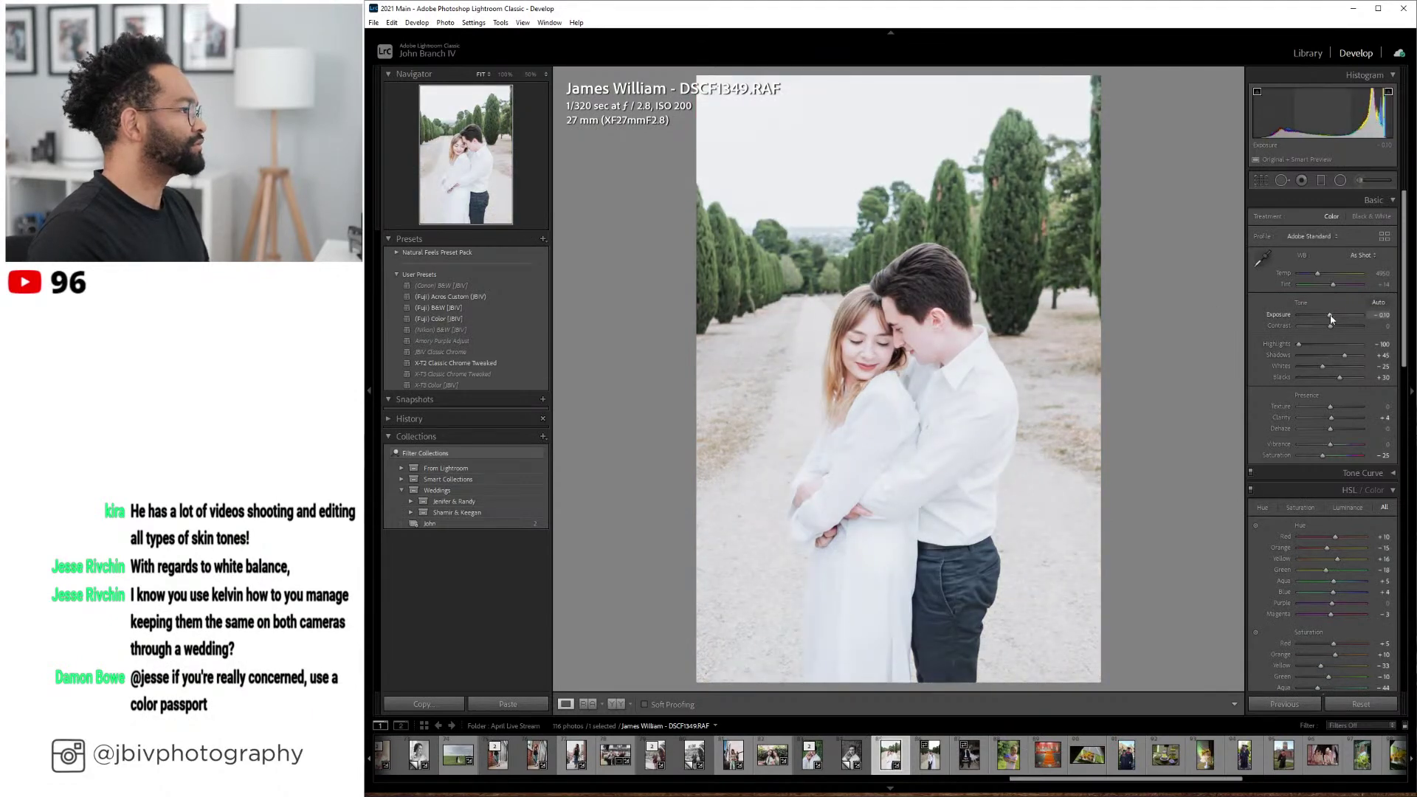
mouse_move(1331, 319)
mouse_down()
mouse_move(1347, 359)
mouse_move(1326, 316)
mouse_up()
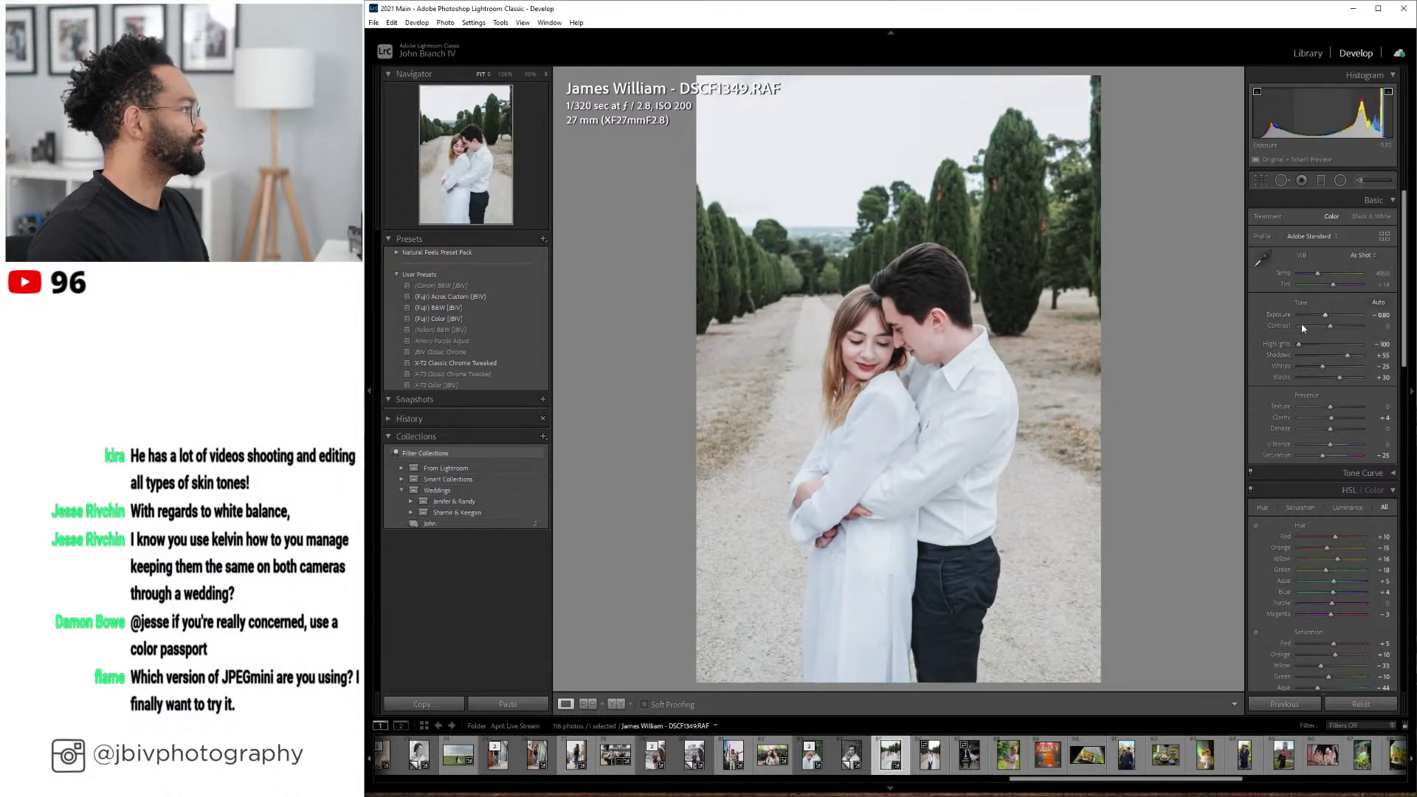
- Crop the embracing couple photo slightly tighter at its original aspect ratio and compare it before and after
click(1261, 181)
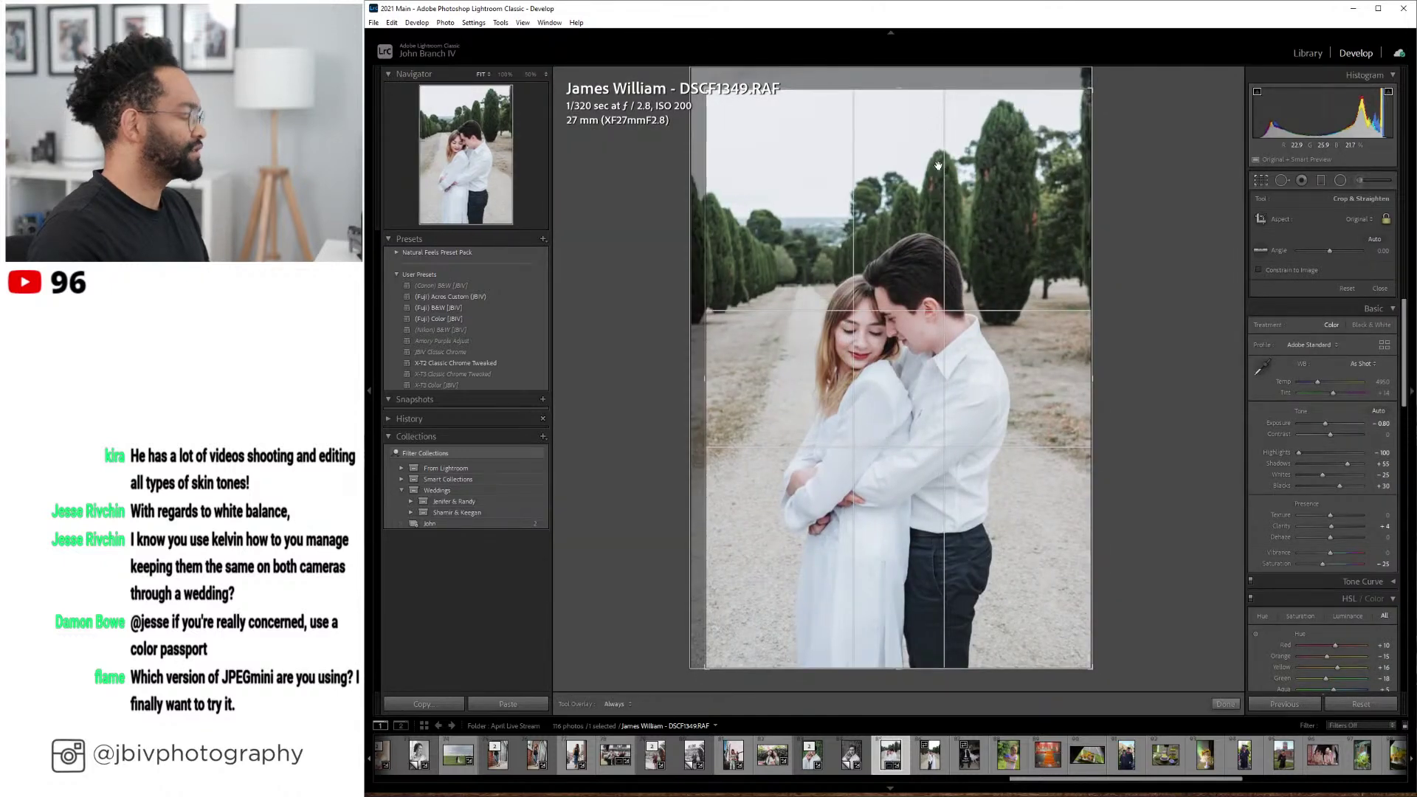
key(Return)
click(615, 704)
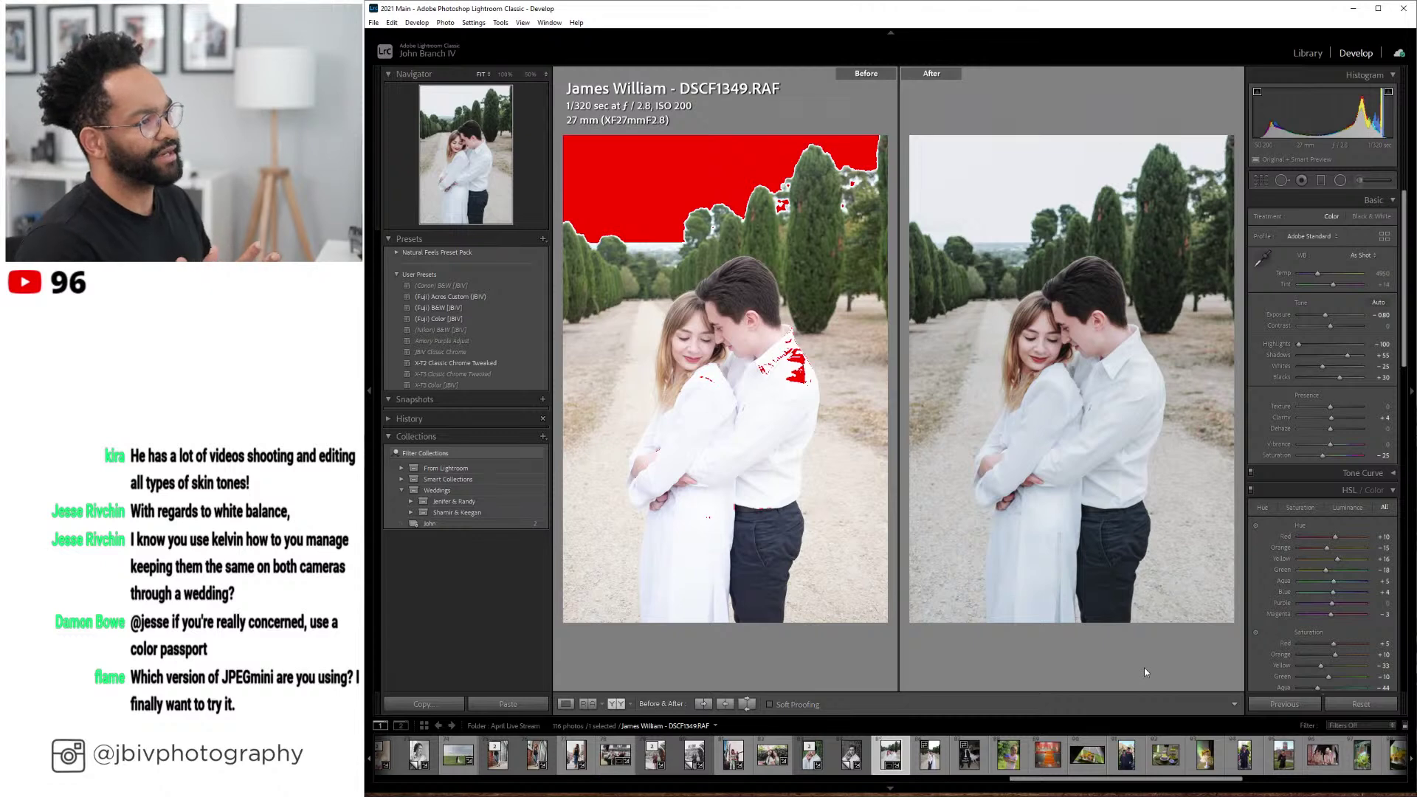
- Switch to JPEGmini Pro and compress the photos in the April folder of the 2021 Youtube exports
key(super)
text(jpeg)
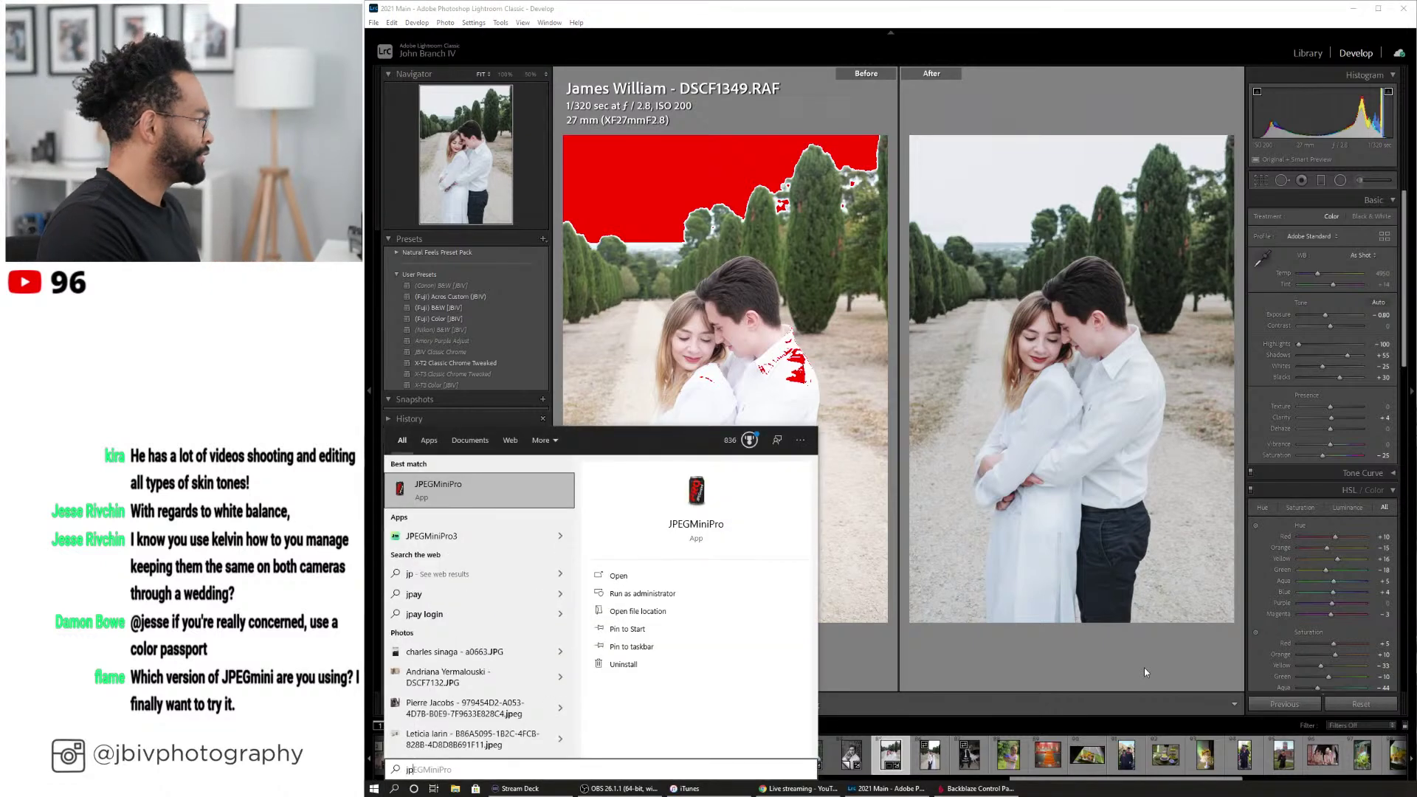
key(Return)
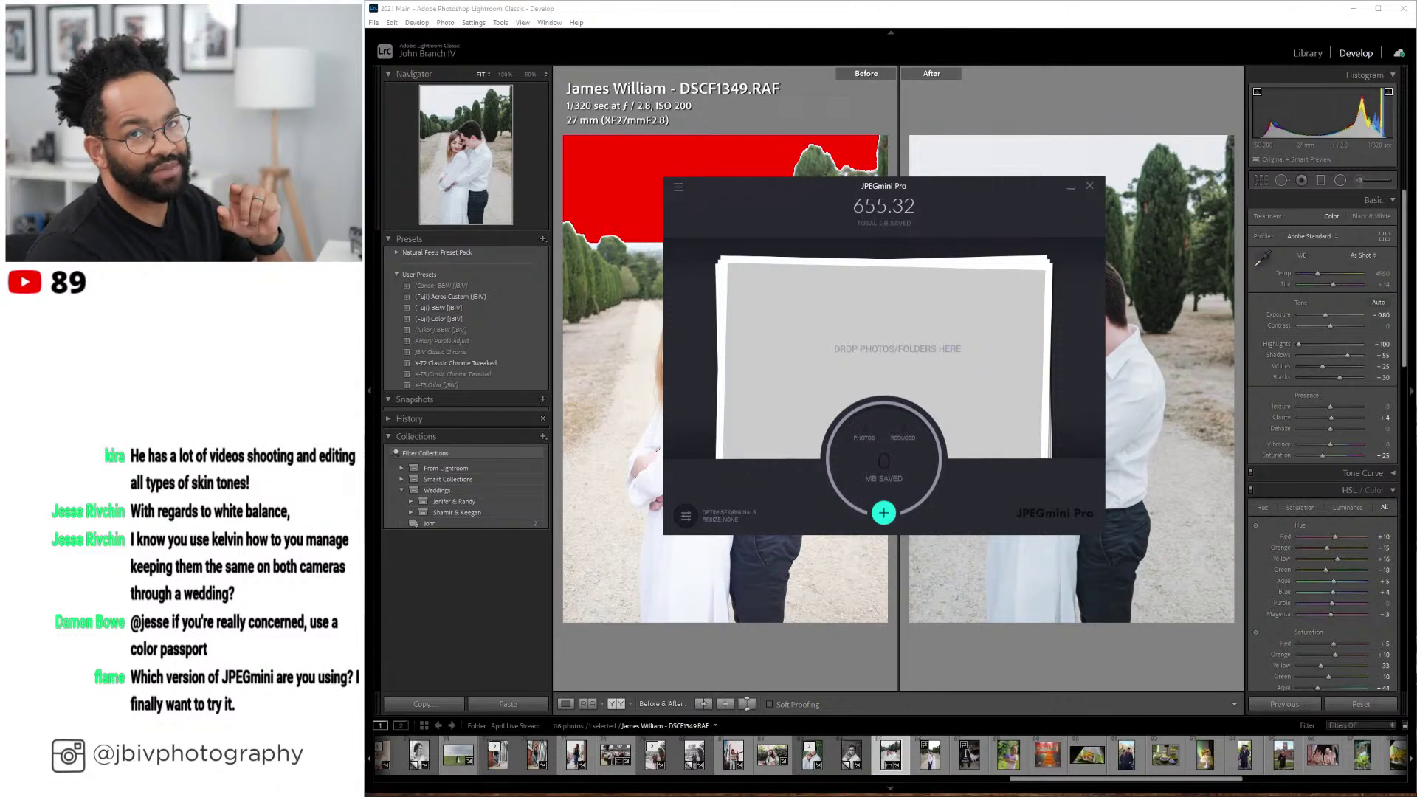
mouse_move(535, 790)
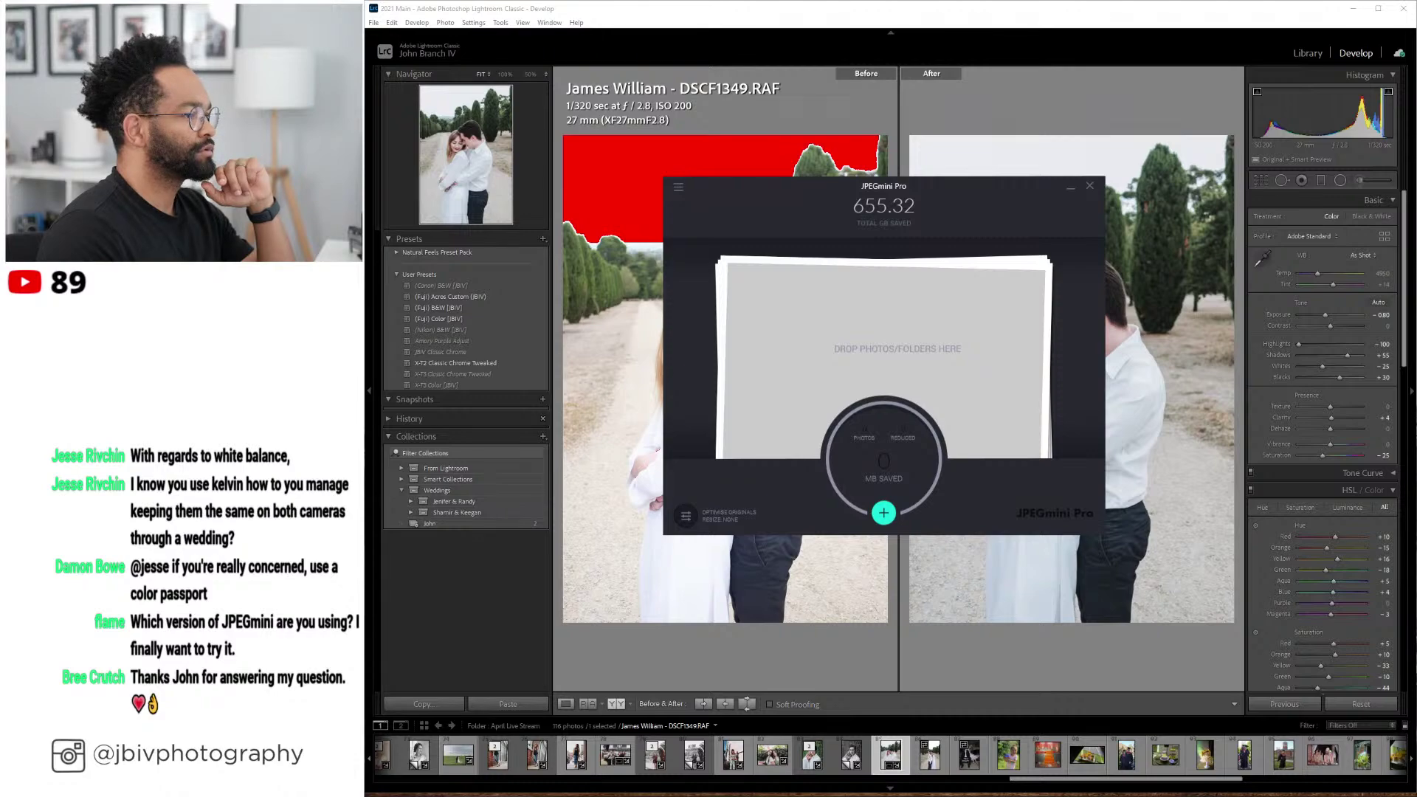
drag(716, 208, 1181, 341)
drag(993, 187, 741, 52)
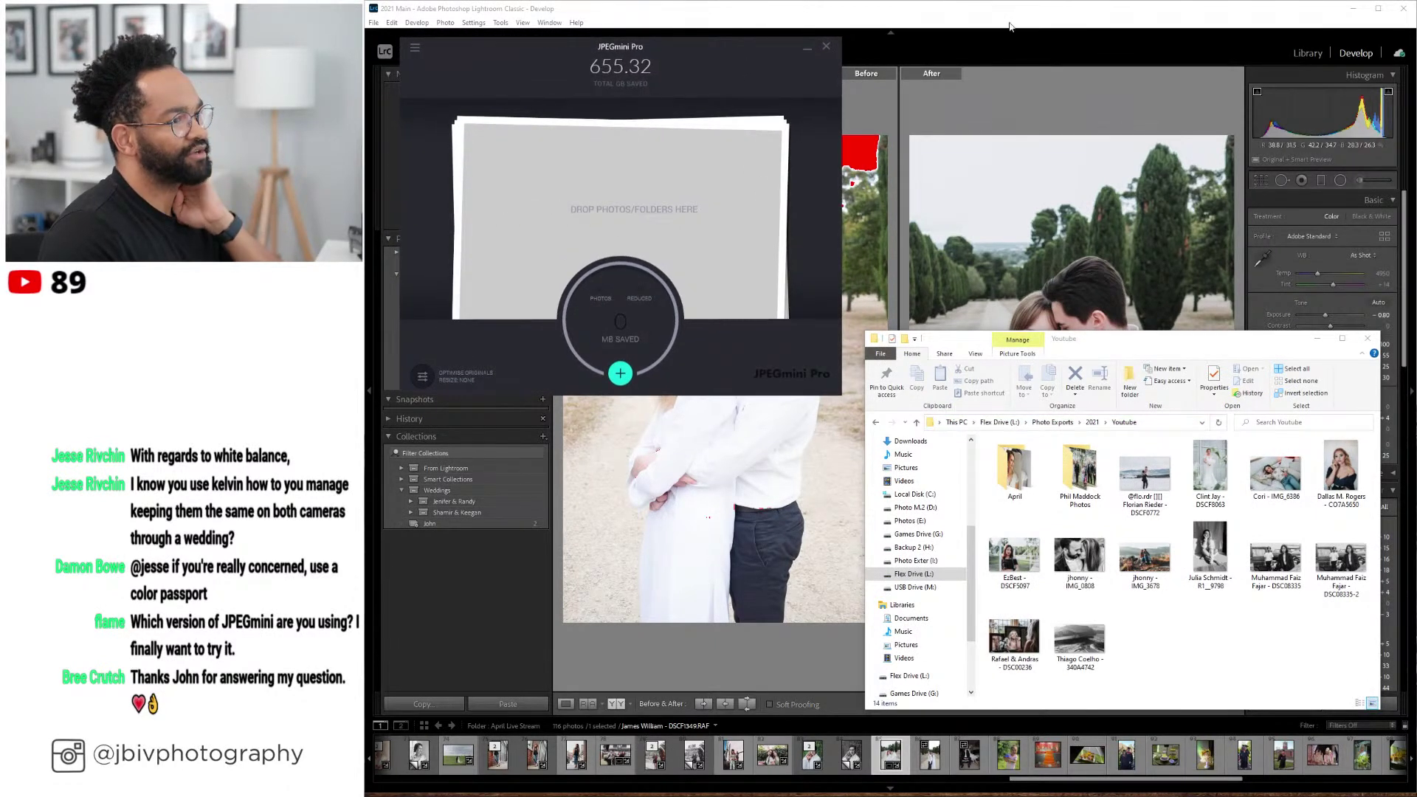
drag(1014, 468, 704, 230)
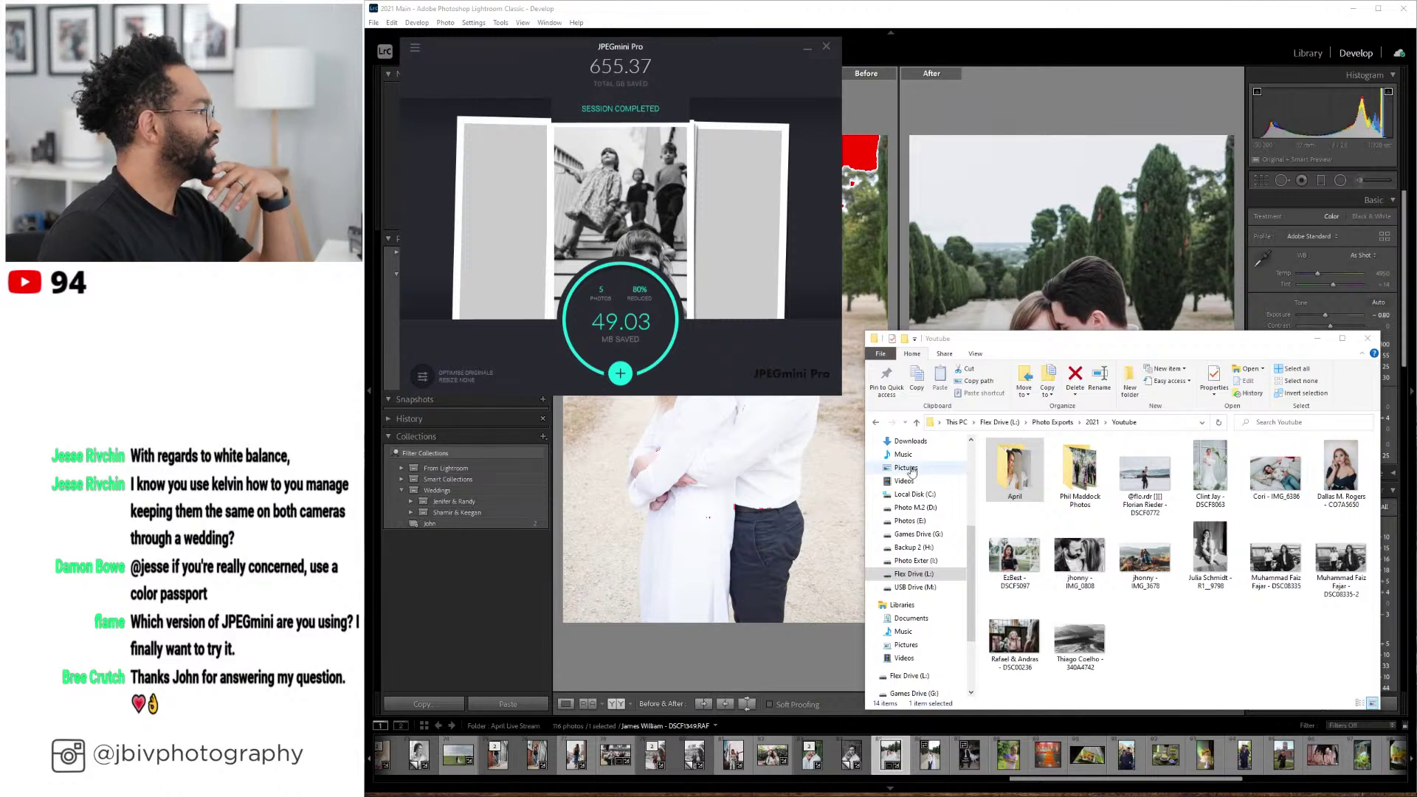
- Find the 2021 Engagements folder in Photo Exports and run its second couple's folder through JPEGmini Pro
click(1053, 423)
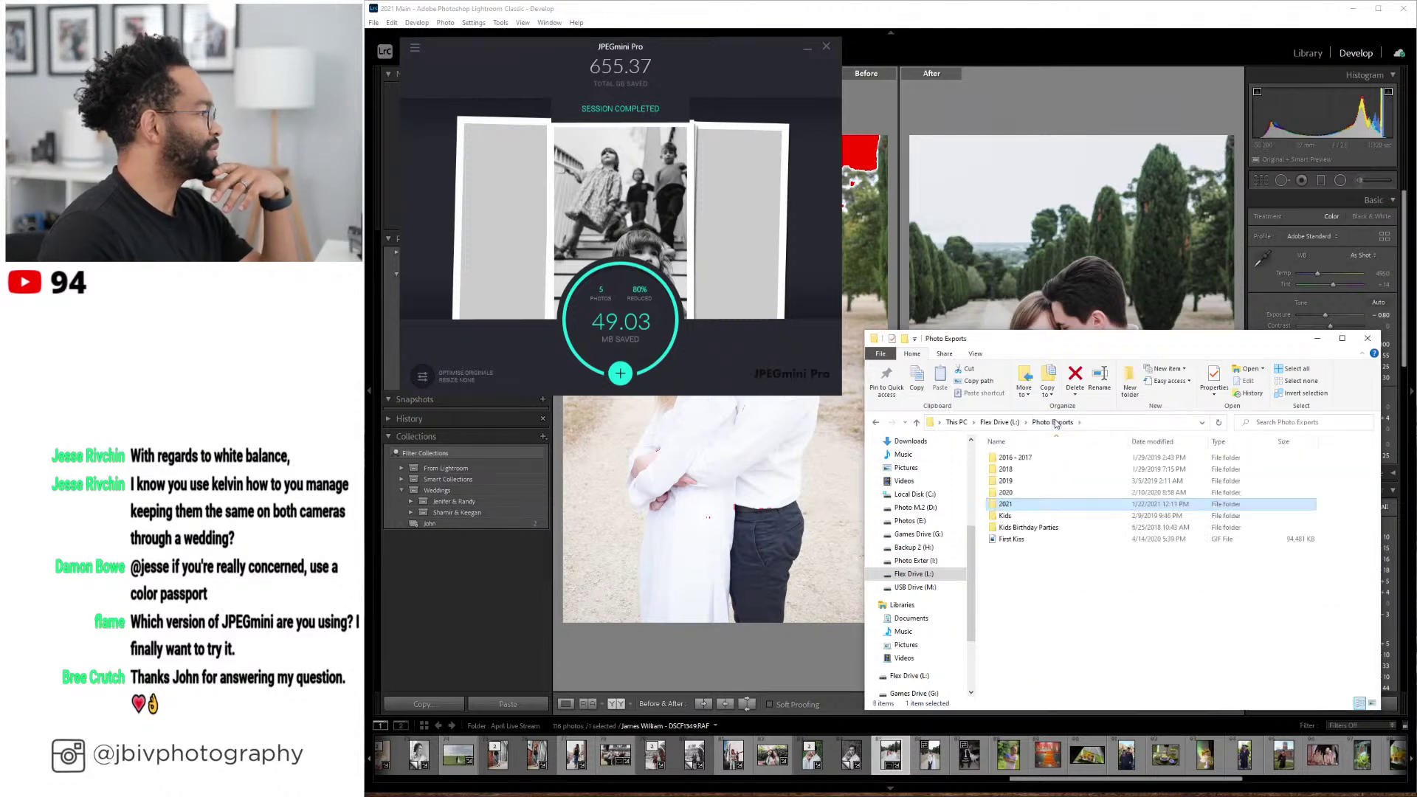
double_click(1017, 505)
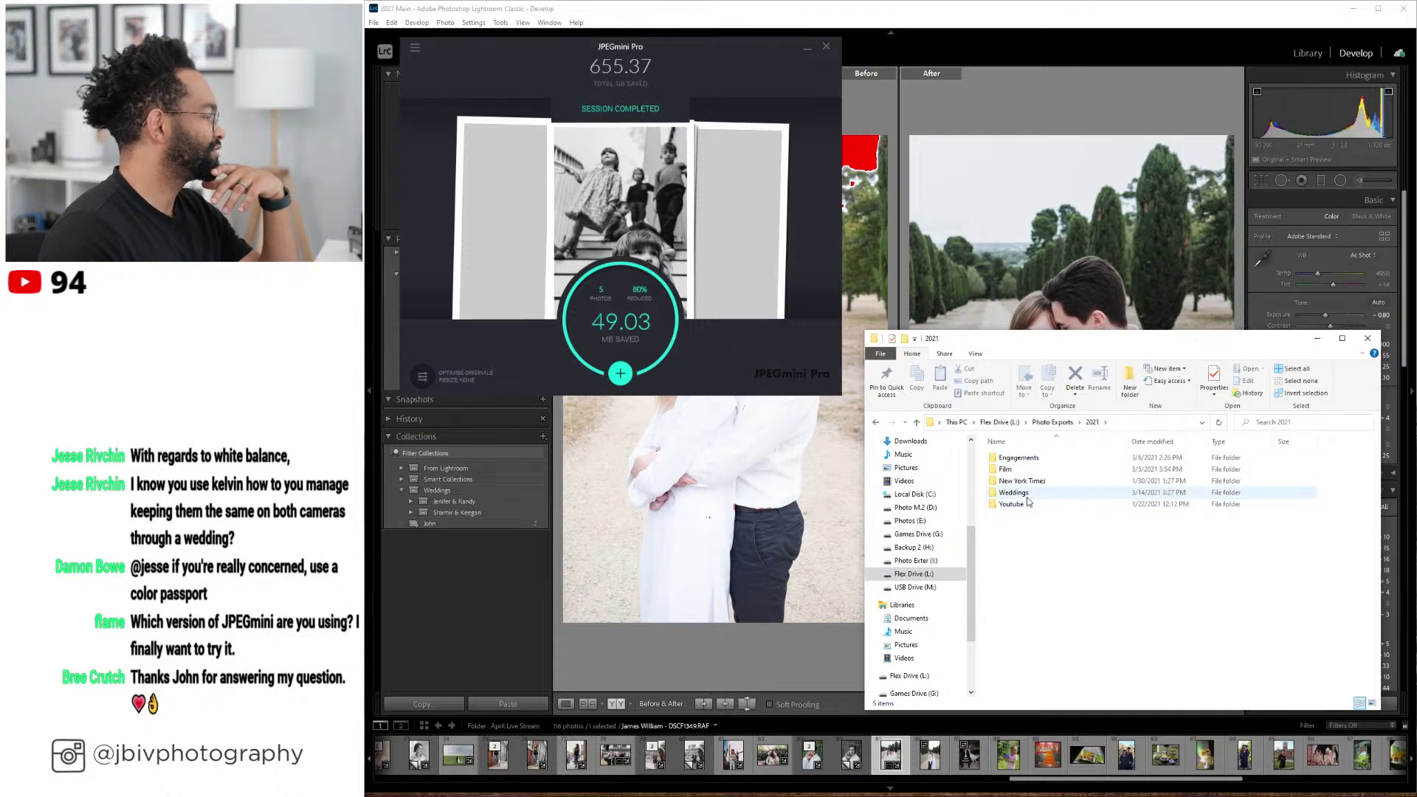
double_click(1025, 458)
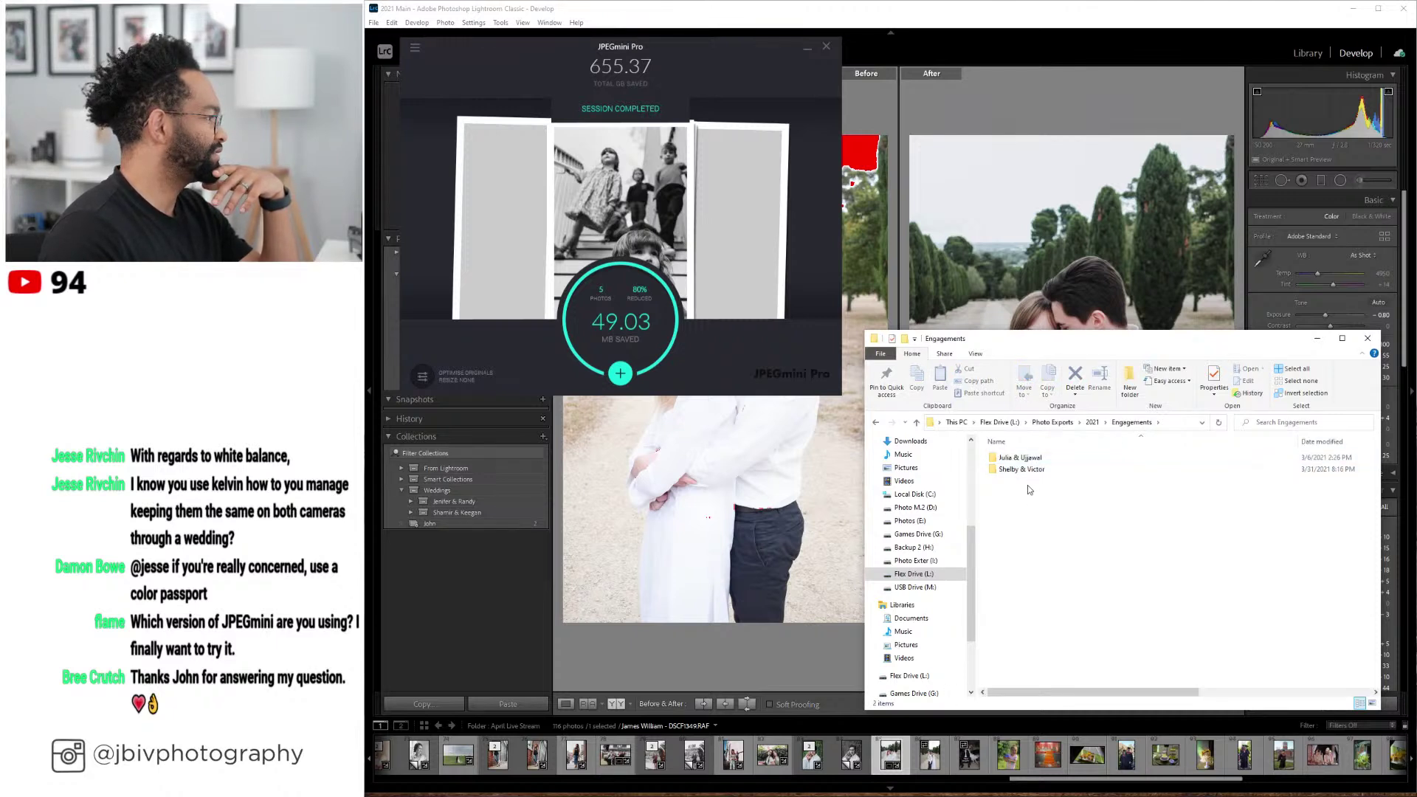
drag(1027, 470, 690, 202)
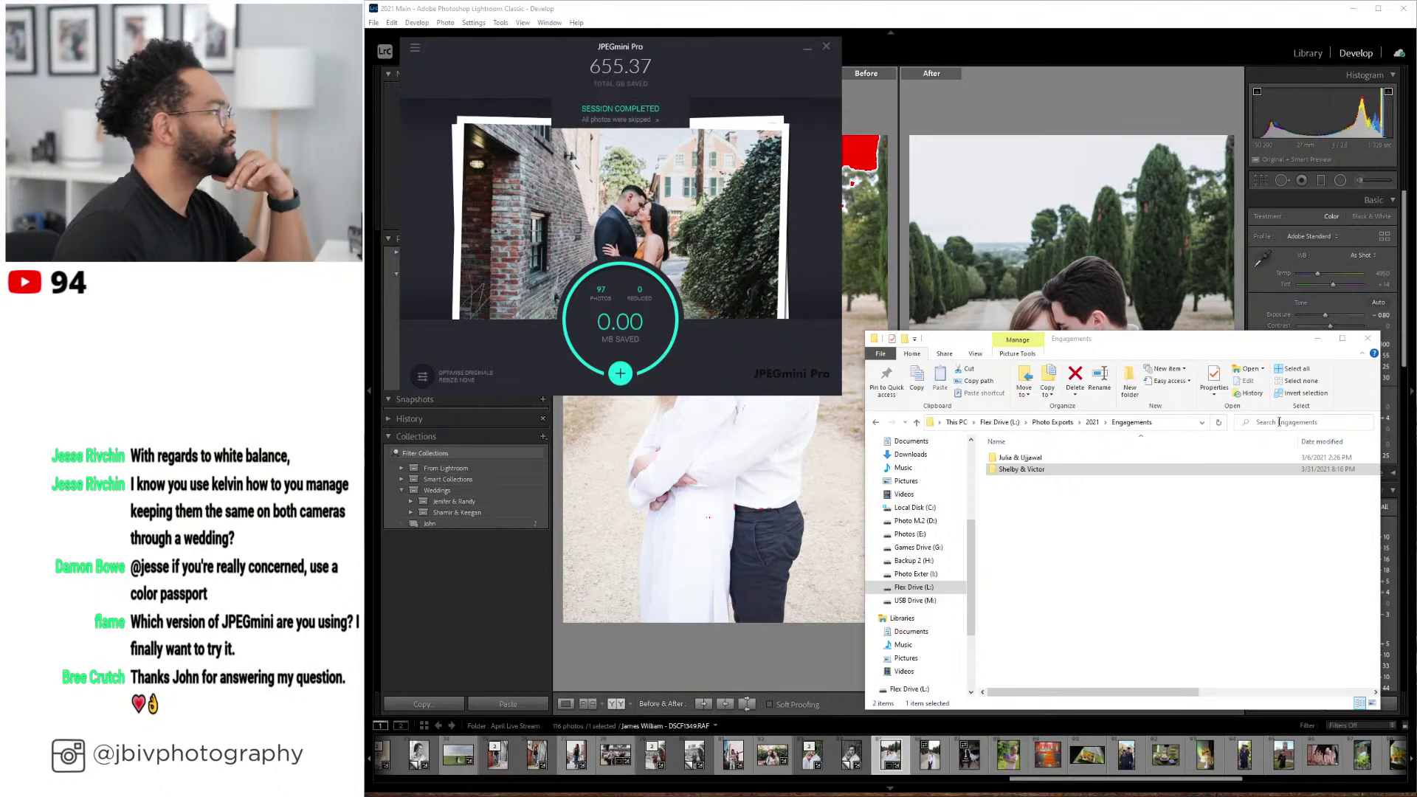
- Close the file browser and JPEGmini Pro to return to Lightroom Classic
click(1037, 484)
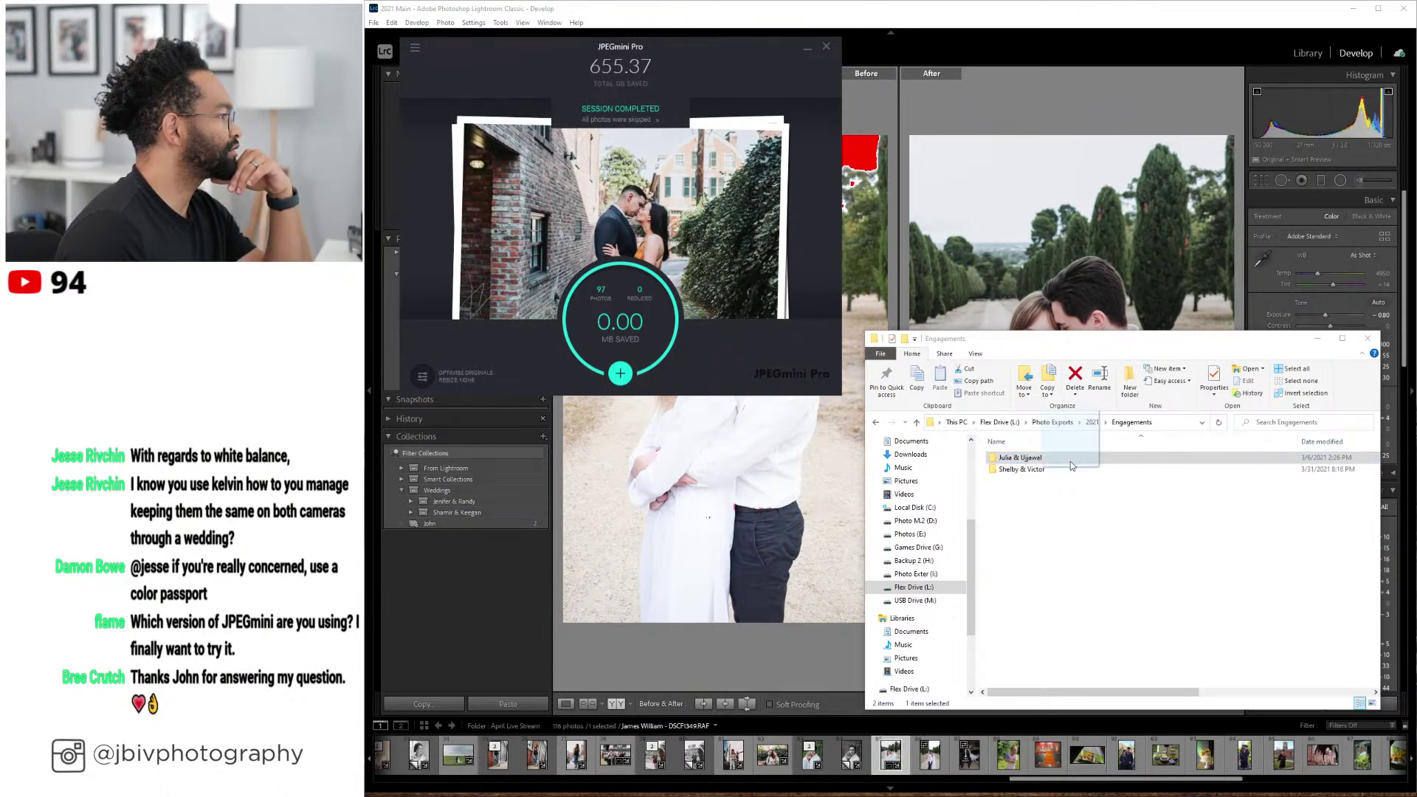
click(878, 423)
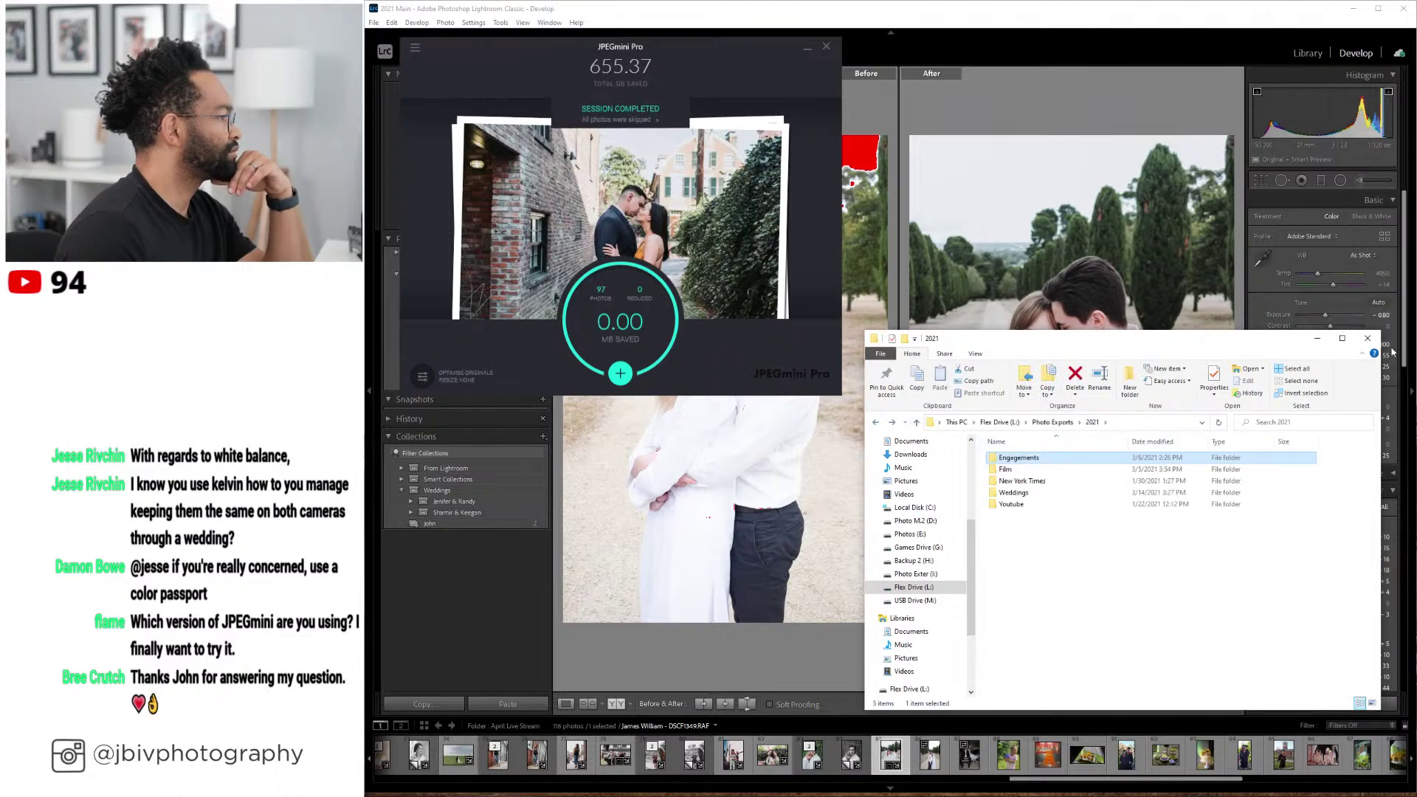
click(1368, 338)
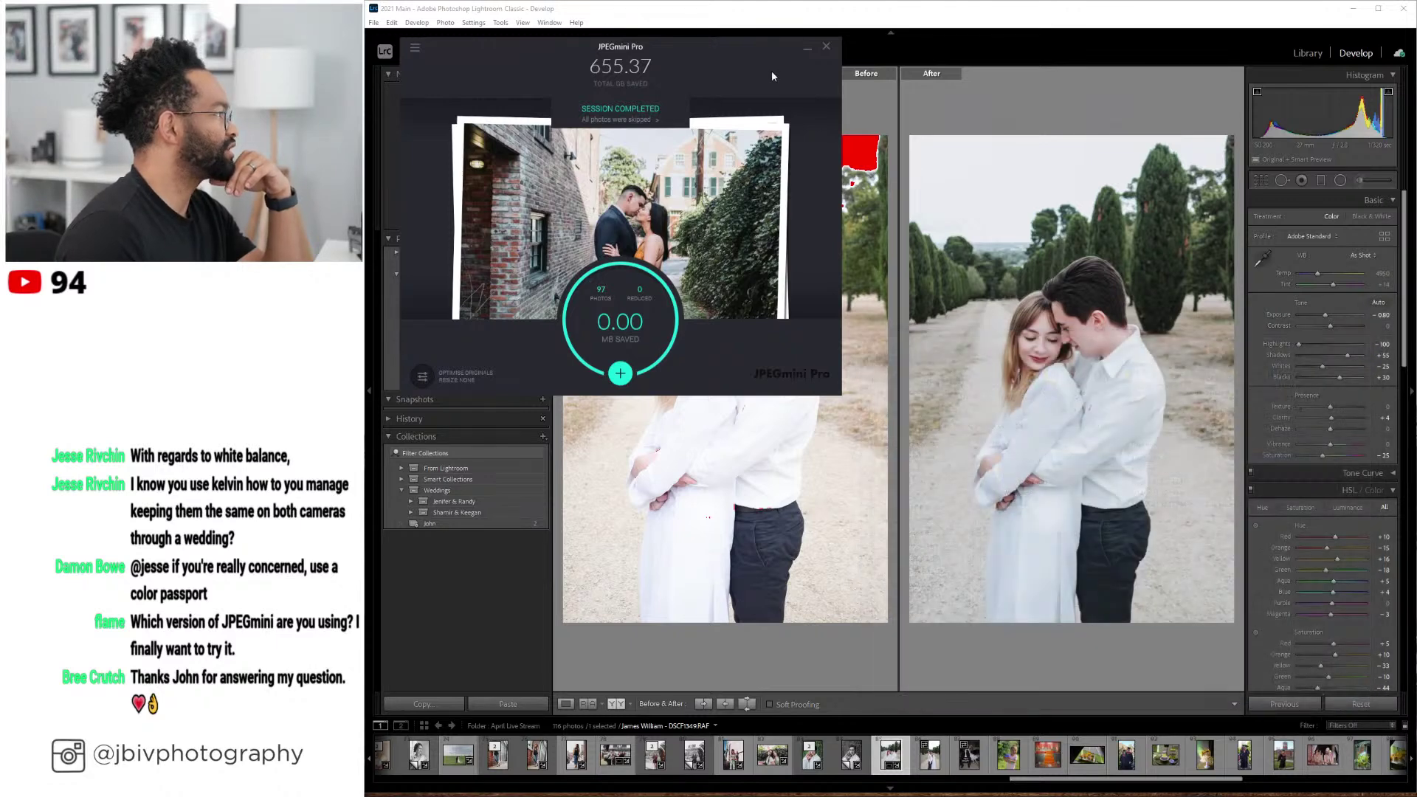
click(828, 49)
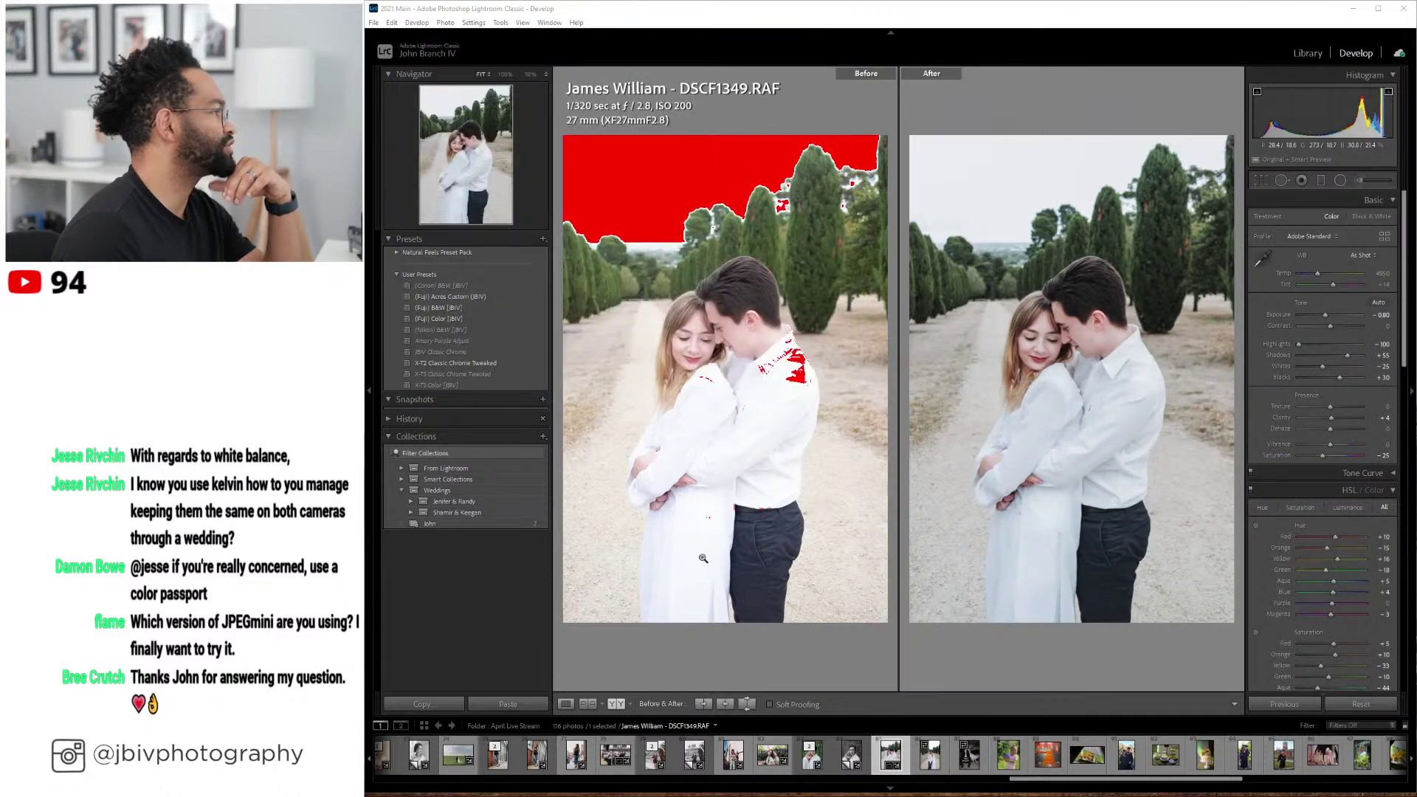
- Synchronize the embracing couple photo's settings to the next tree-lined path photo, and set that photo's exposure to -0.30
click(565, 704)
key(Right)
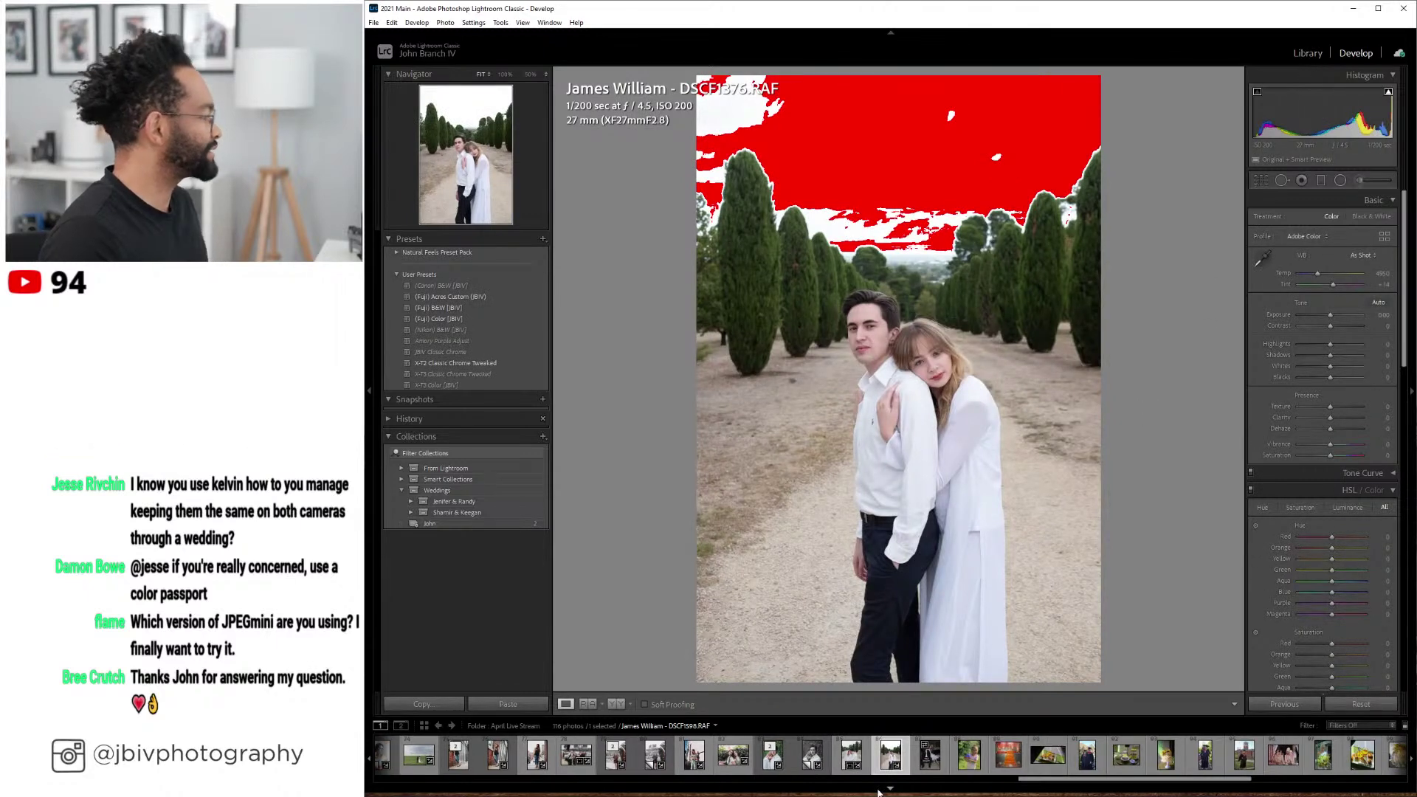
ctrl+click(852, 754)
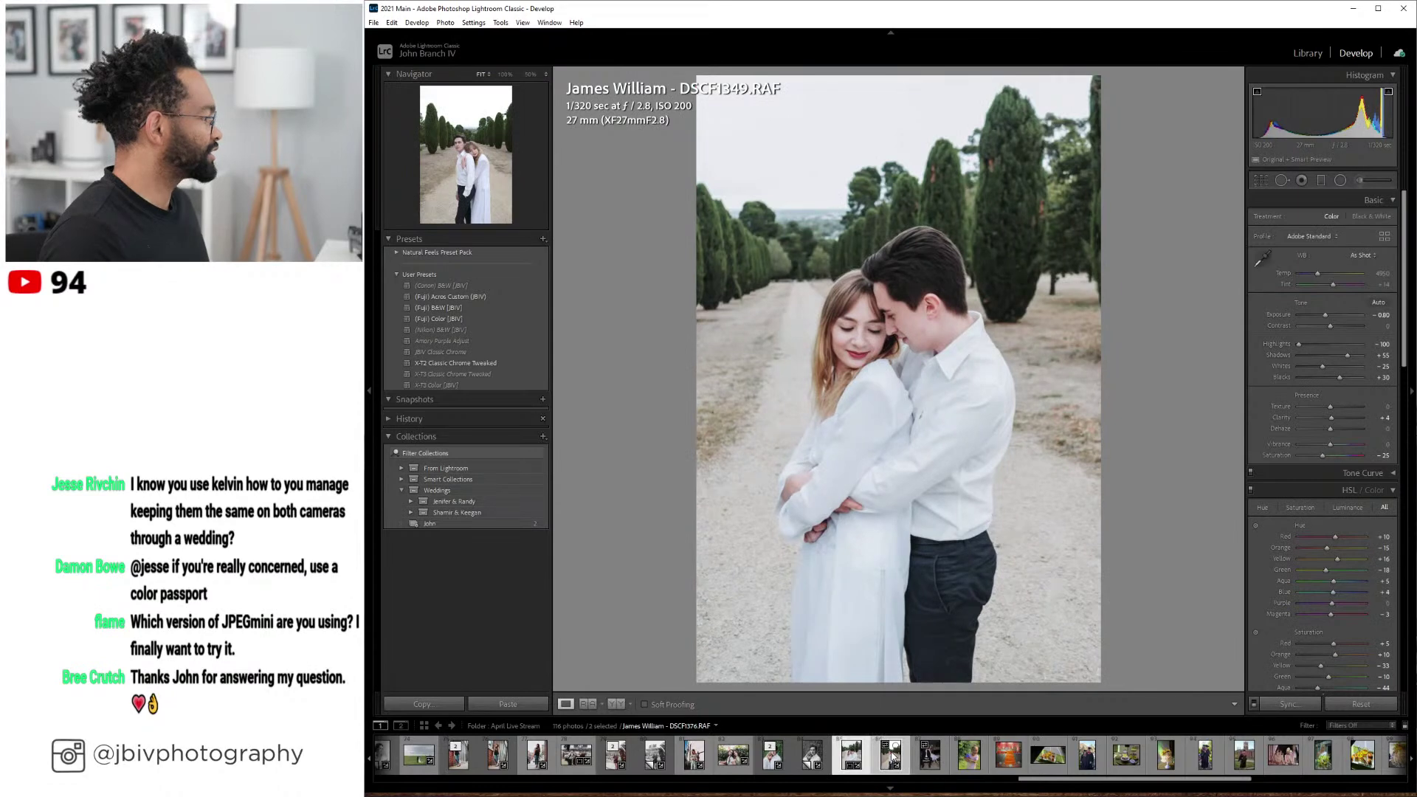
click(1285, 703)
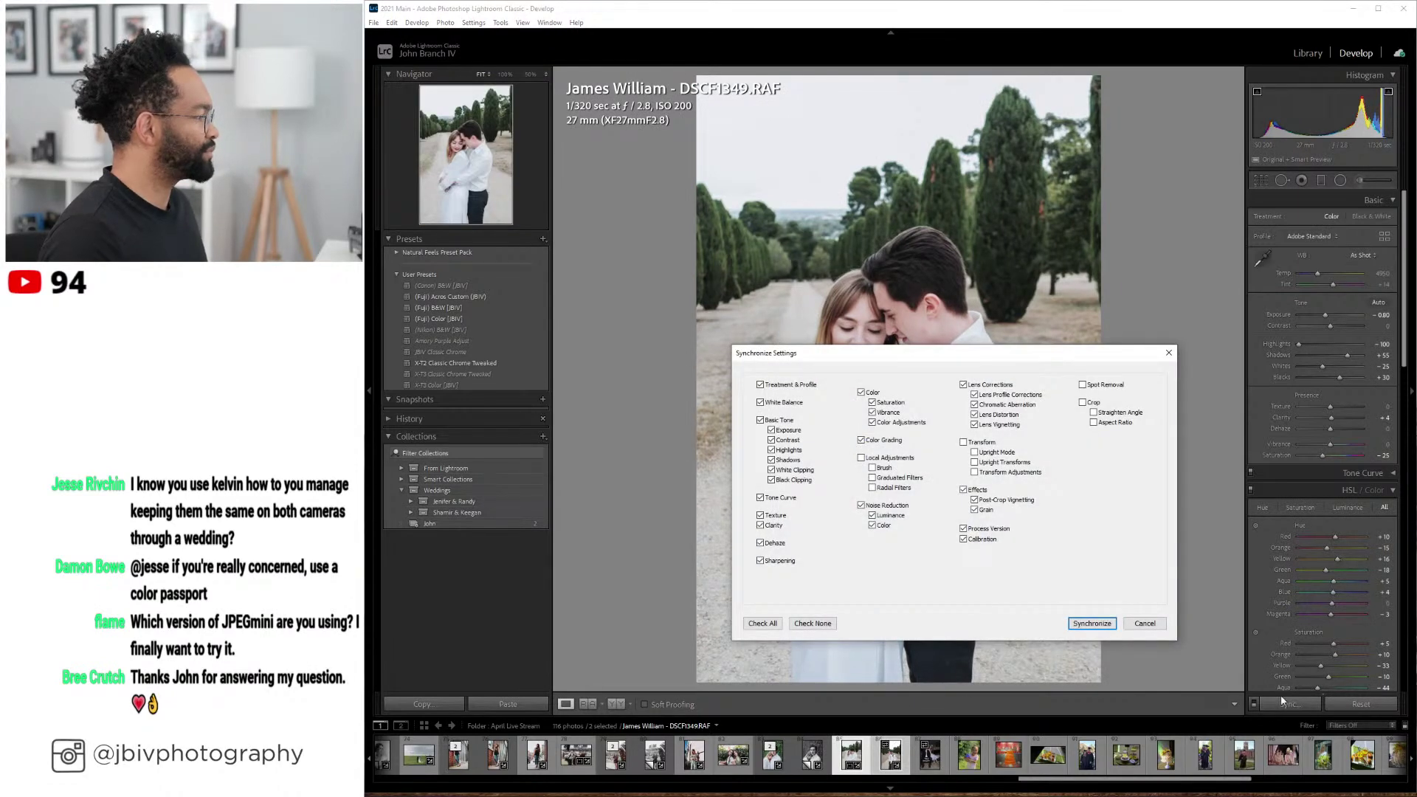
click(1091, 623)
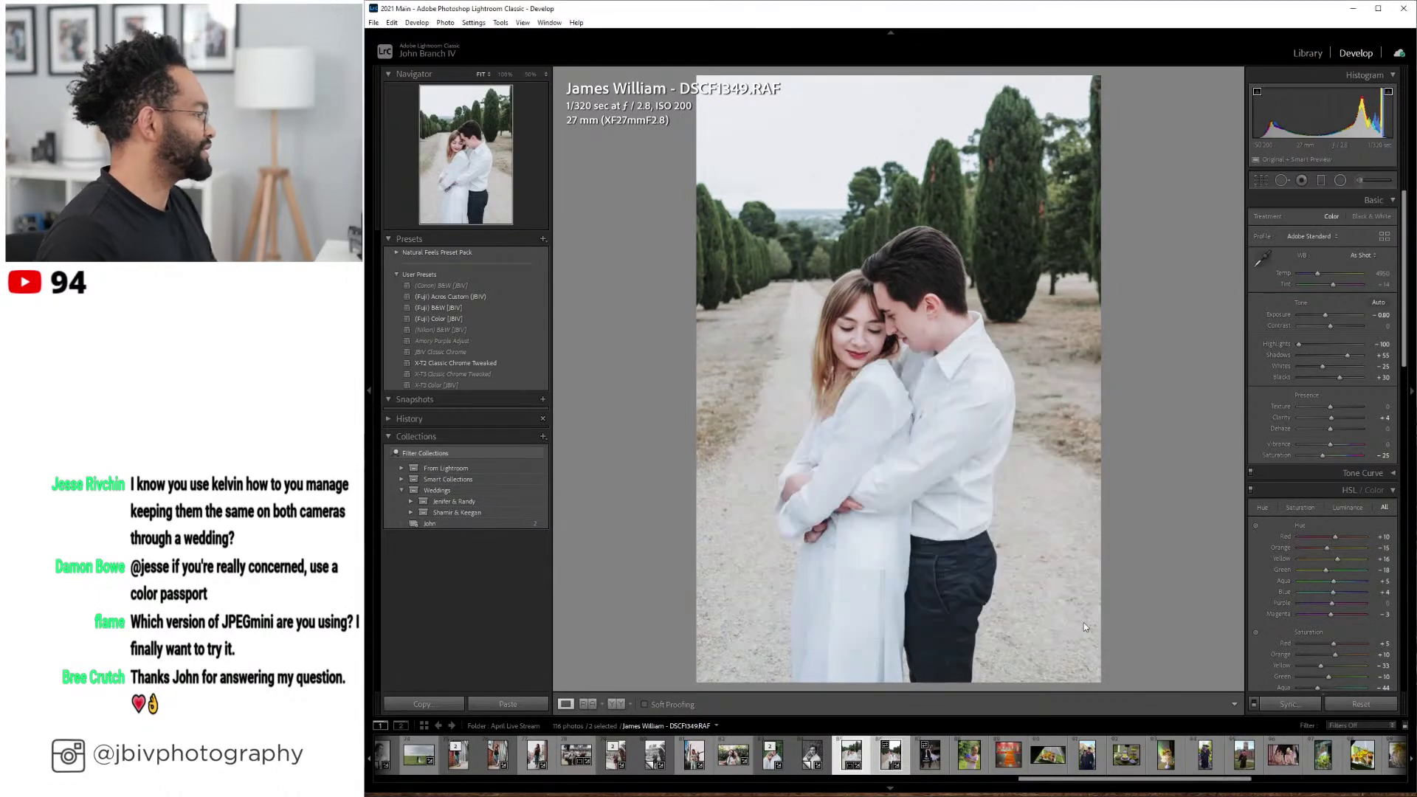
click(890, 756)
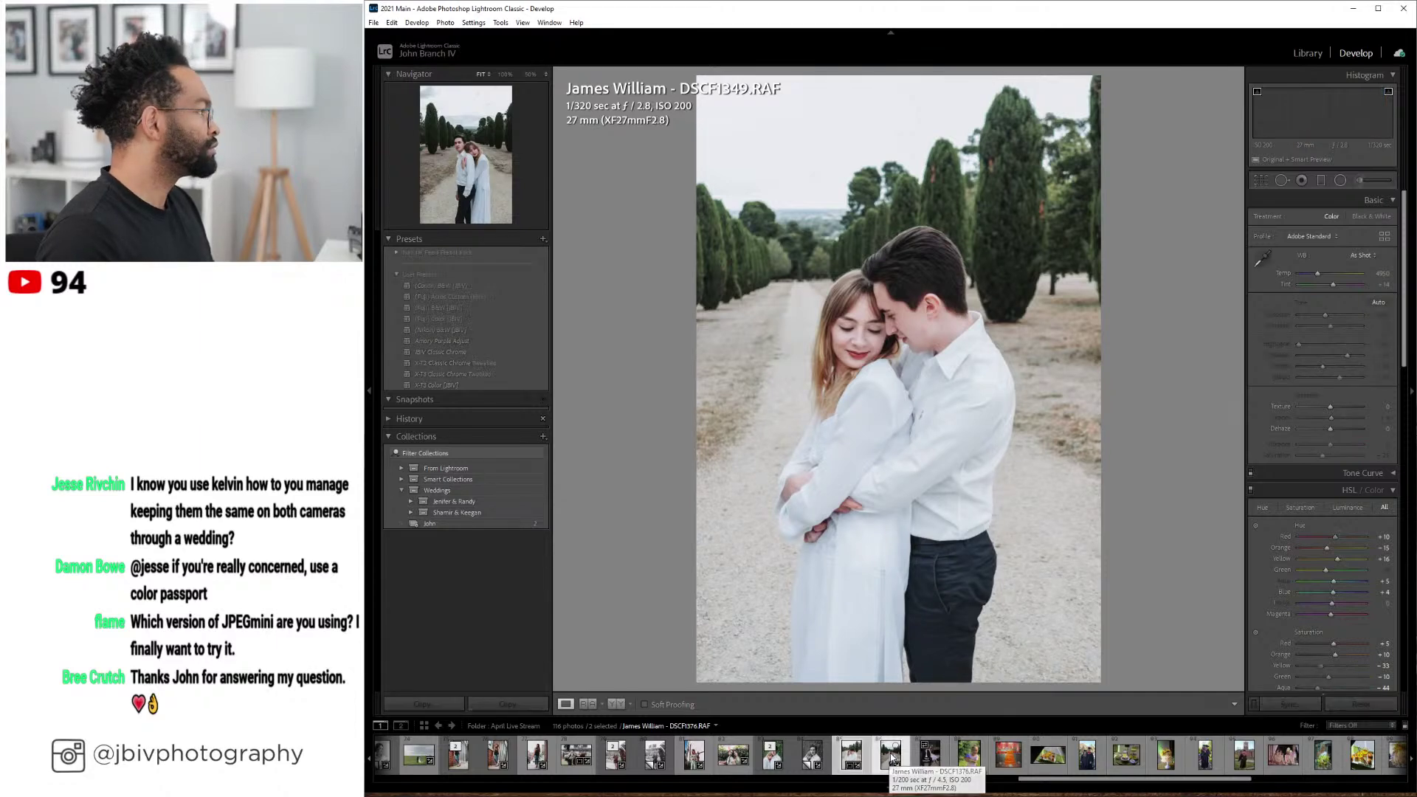
drag(1324, 314, 1334, 316)
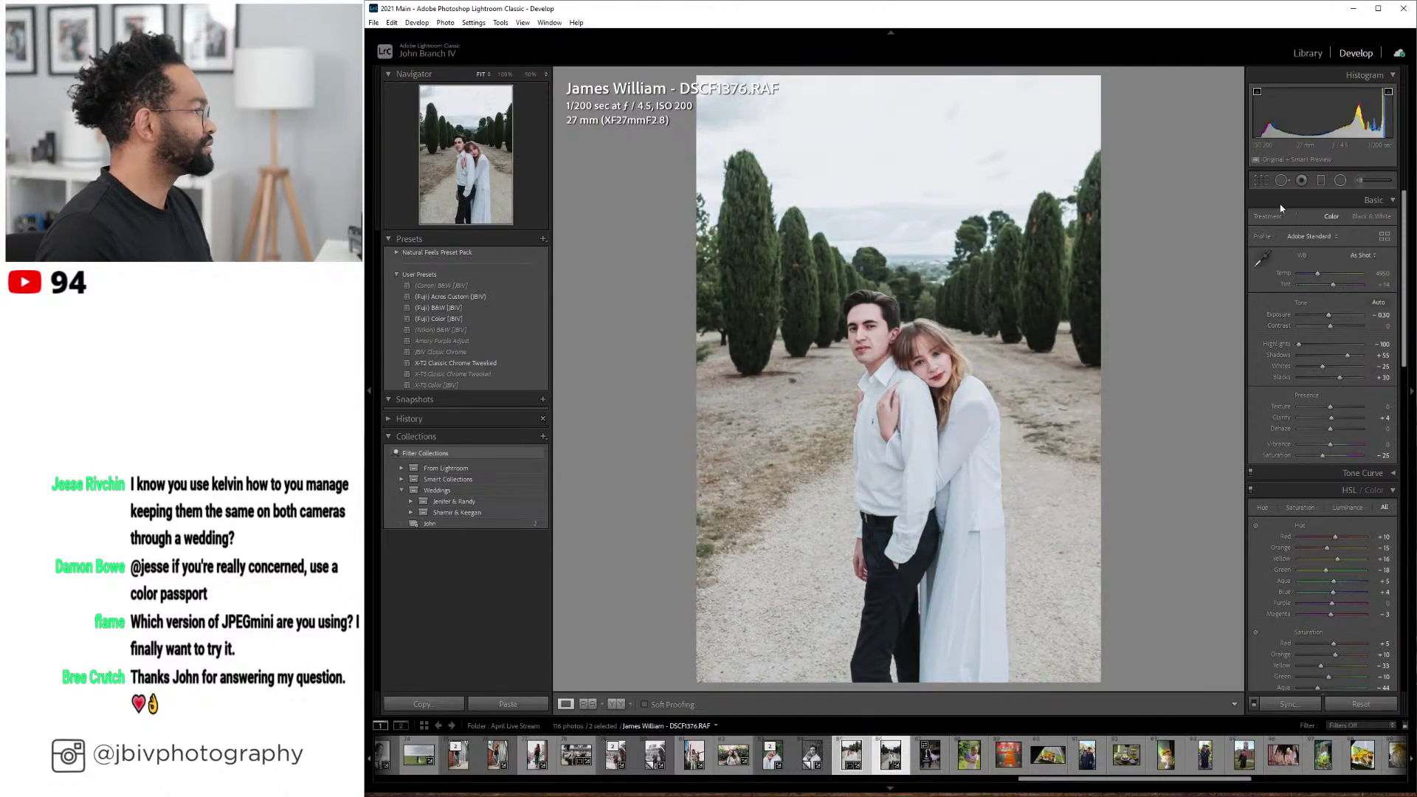
- Straighten the second tree-lined path photo with a Transform rotation of +1.2 and constrain the crop
scroll(1298, 443, down, 15)
click(1278, 483)
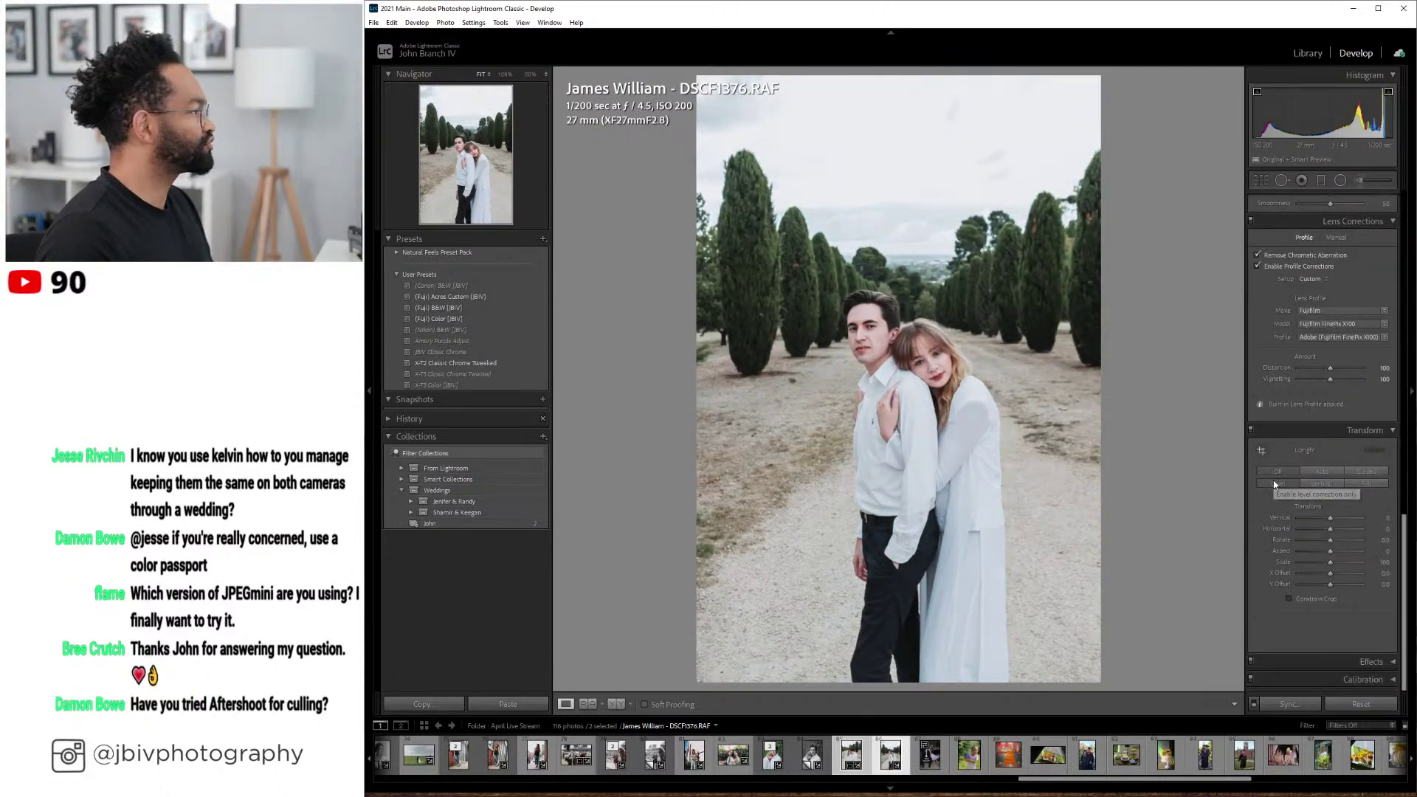
drag(1330, 540, 1333, 542)
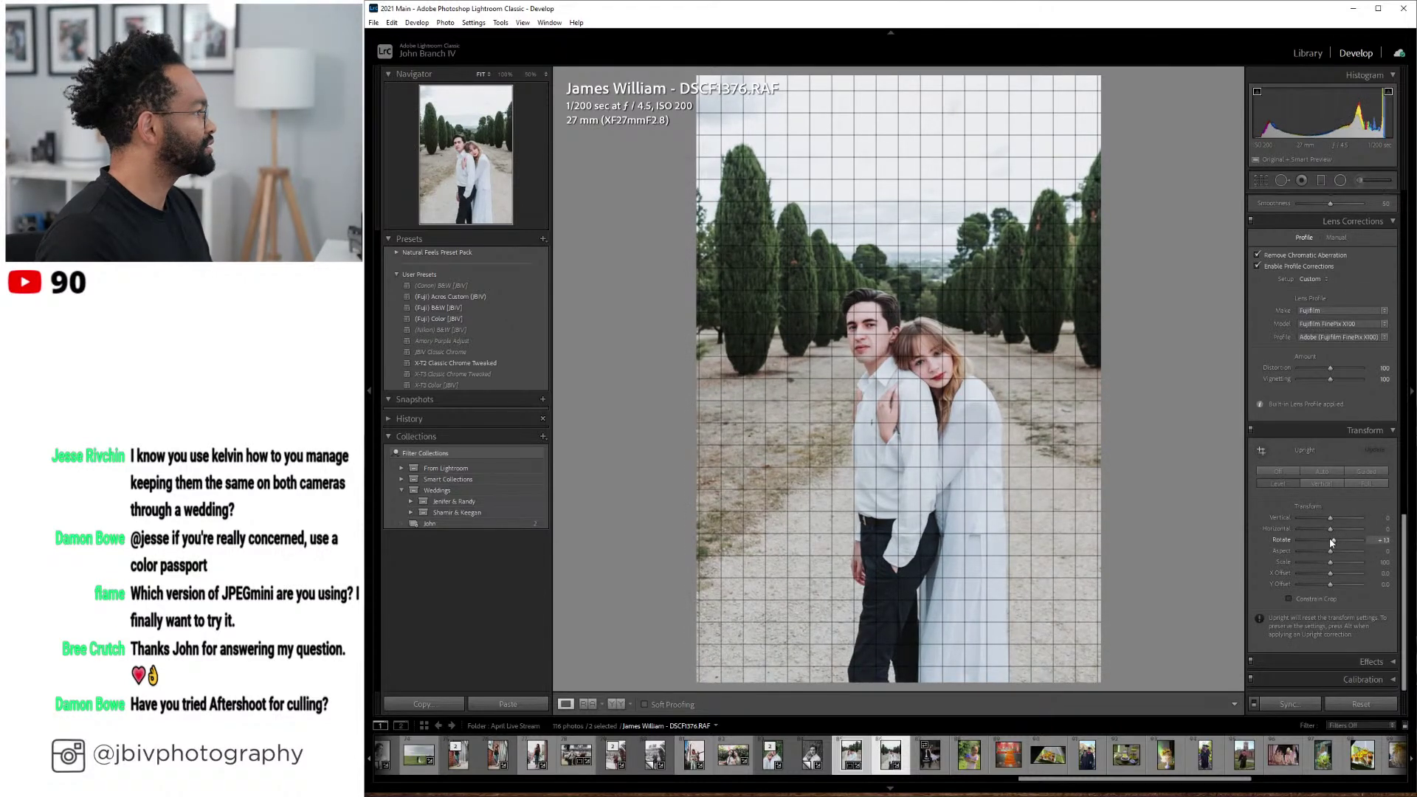
click(1291, 599)
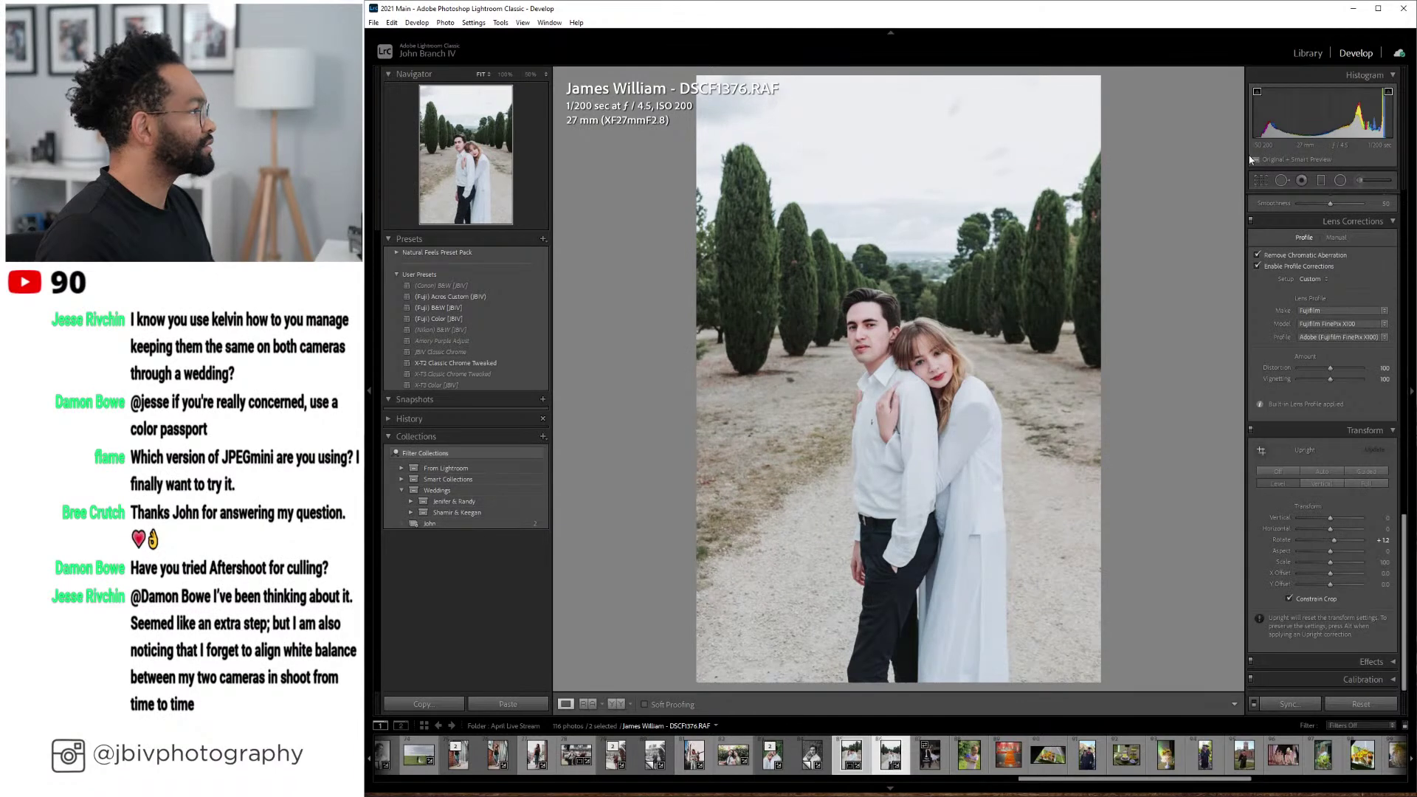
- Reposition the crop of the second tree-lined path photo so the couple stands closer to the frame's center
click(1261, 180)
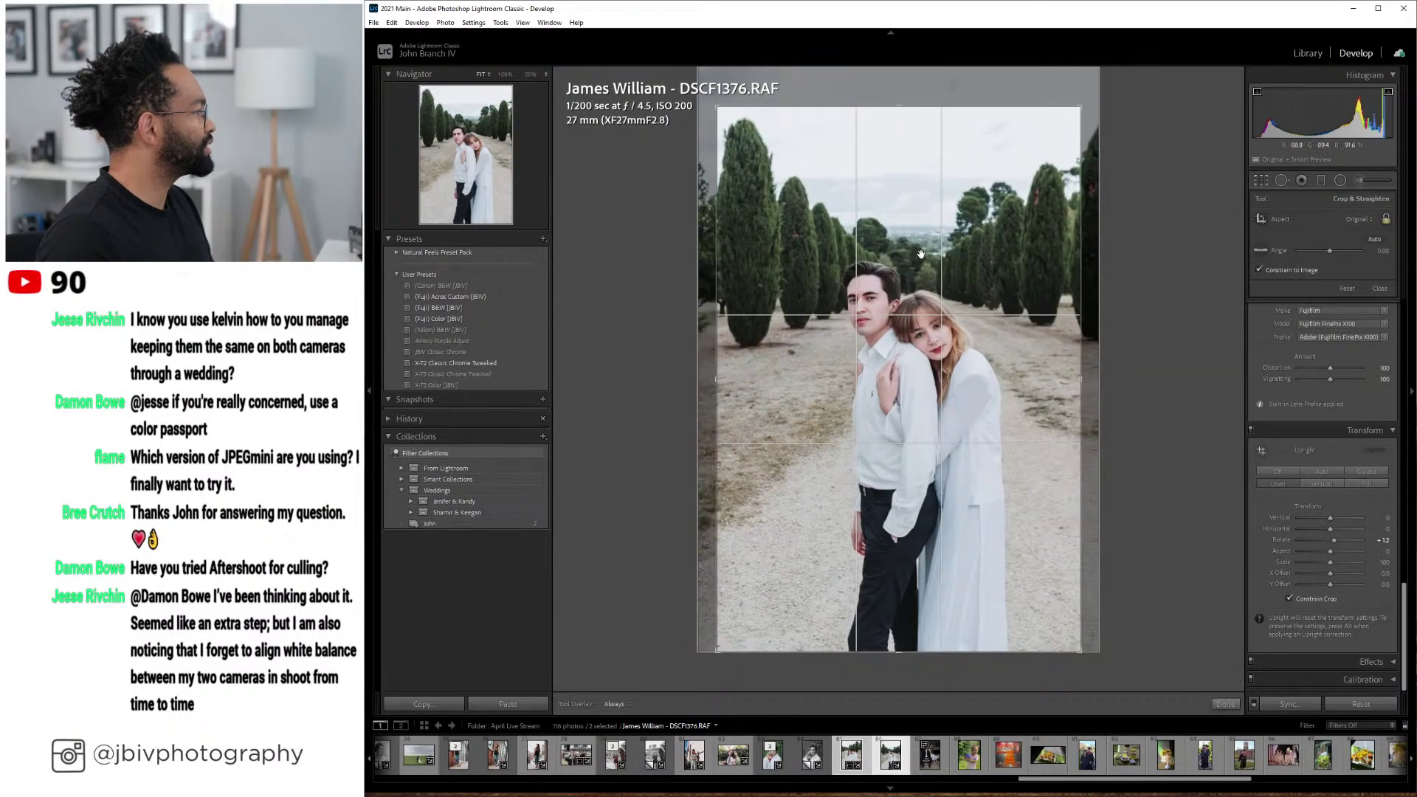
drag(920, 254, 902, 245)
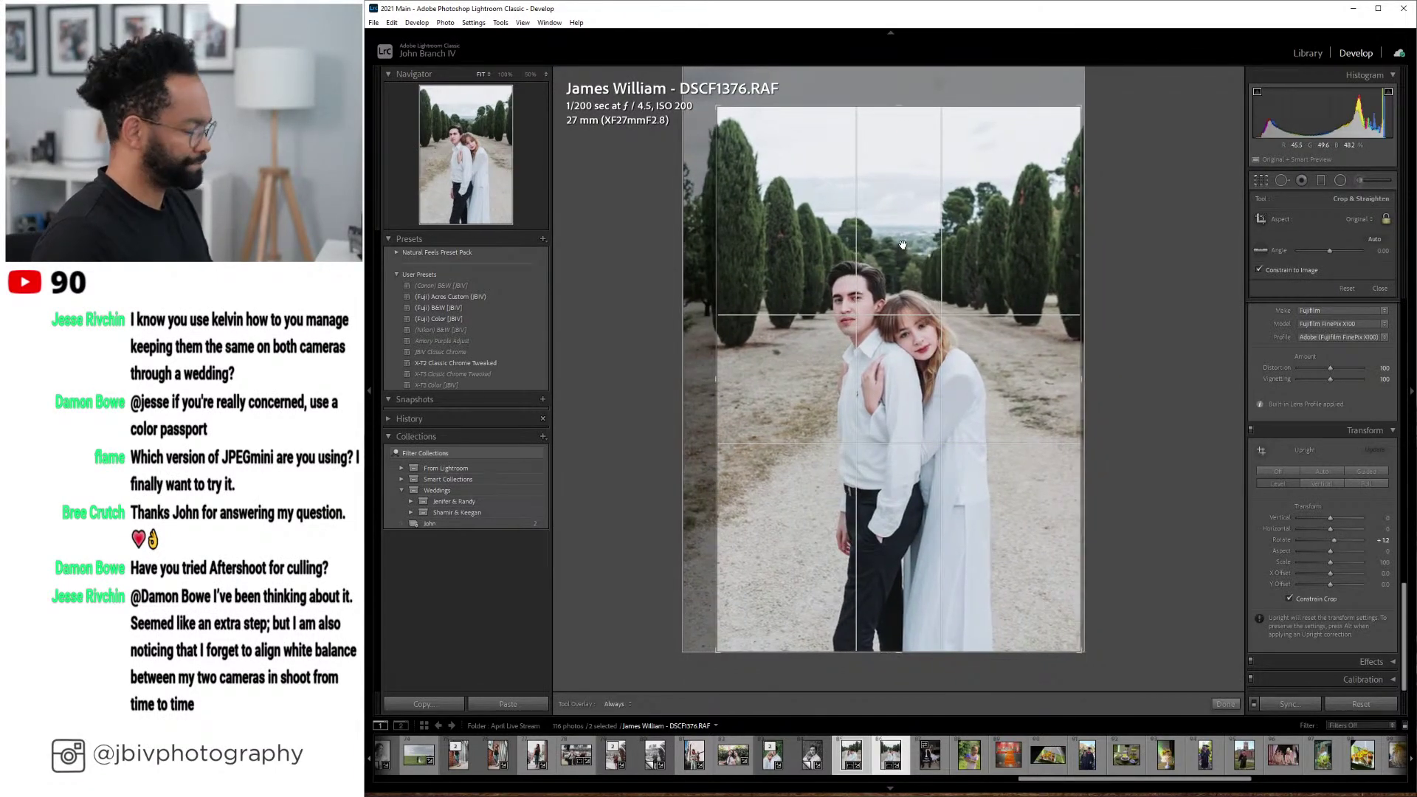
key(Return)
- In the Library, compare the color hedge photo and both tree-lined path photos together in Survey view
click(1317, 56)
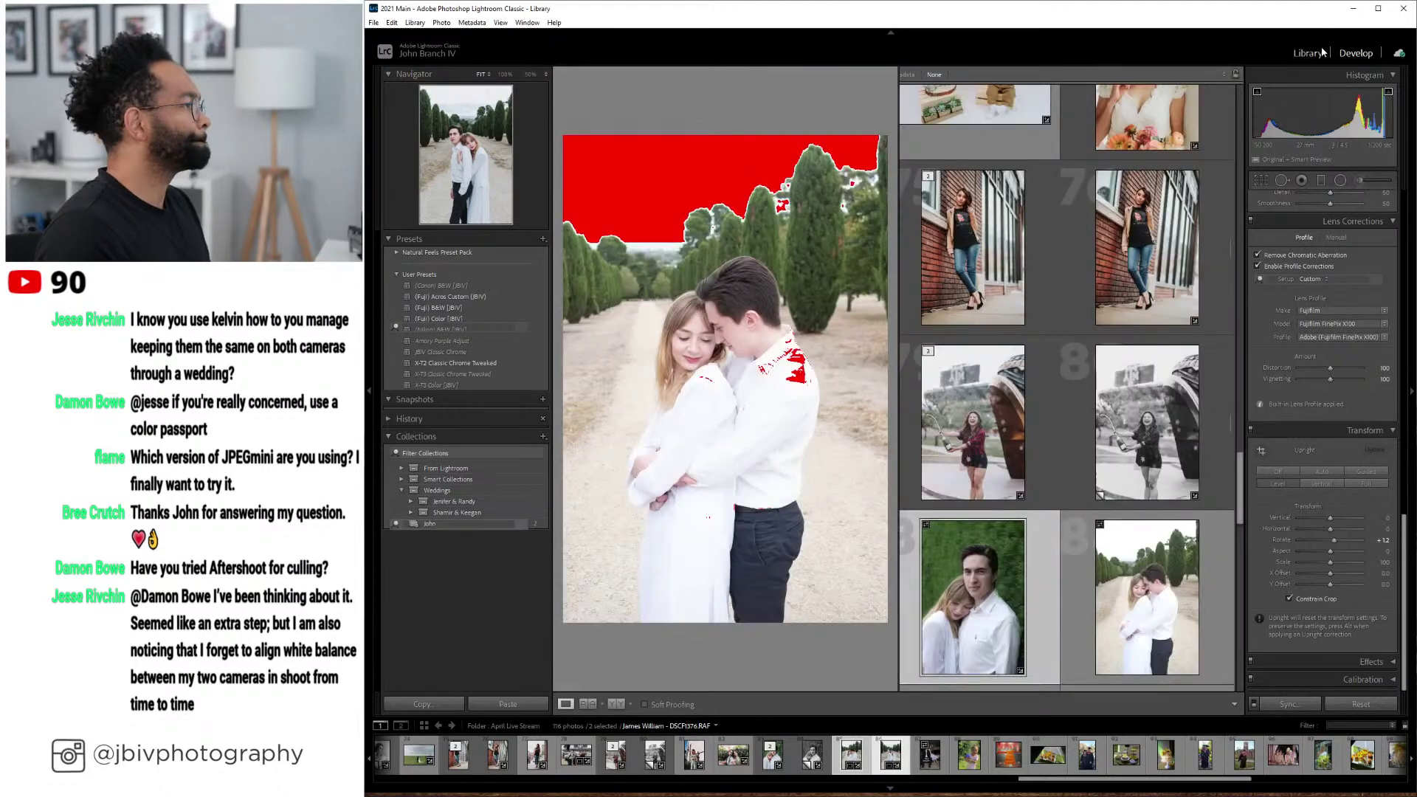
click(960, 402)
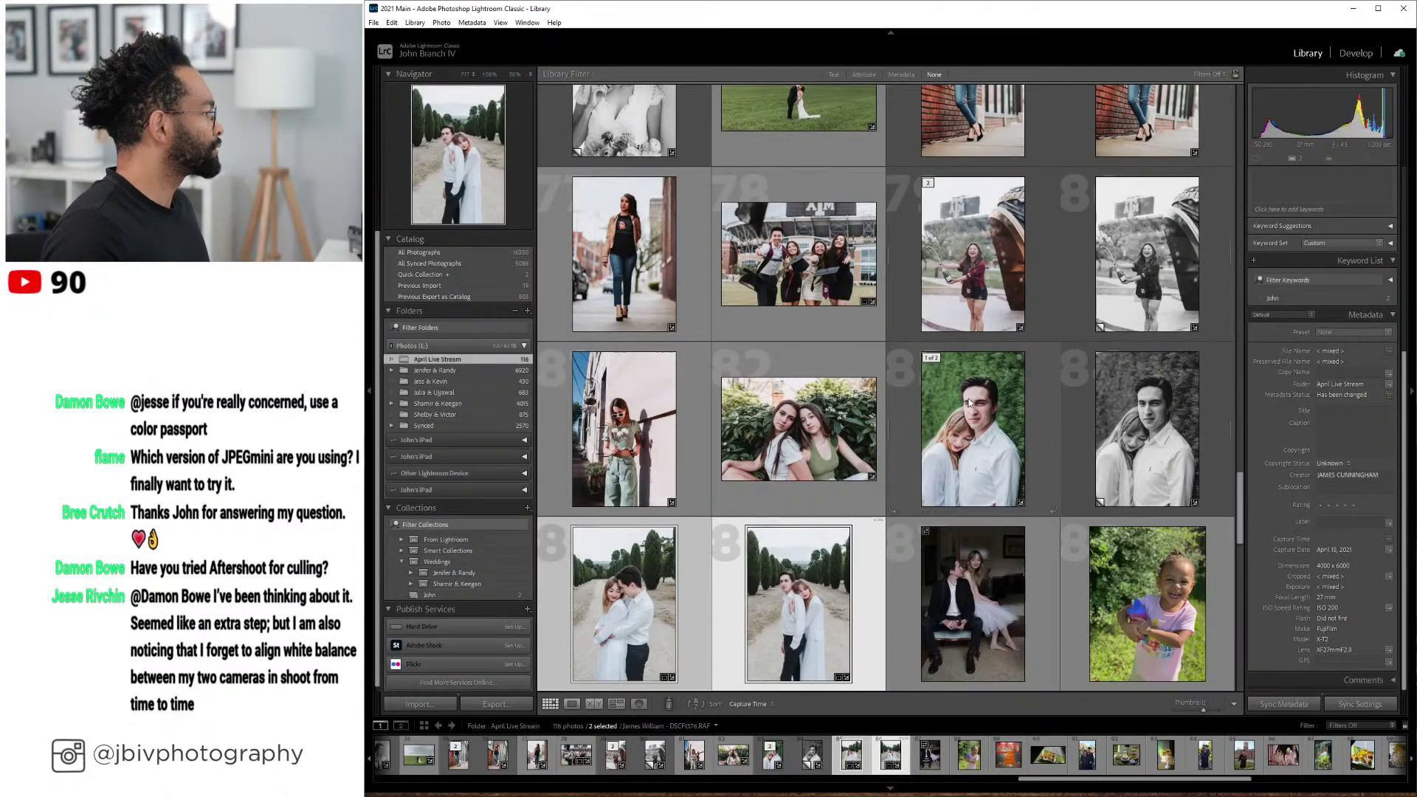
ctrl+click(759, 616)
ctrl+click(650, 635)
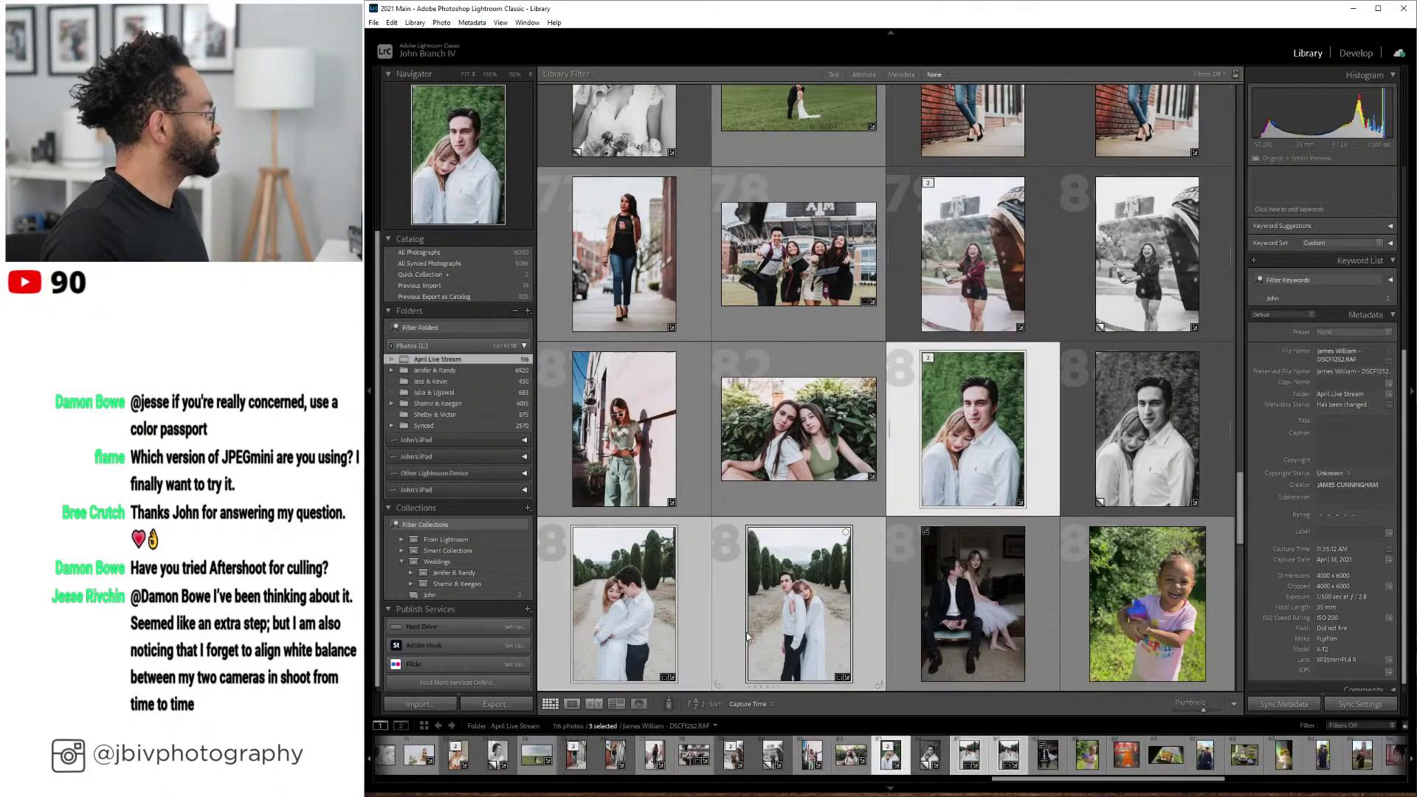
click(626, 702)
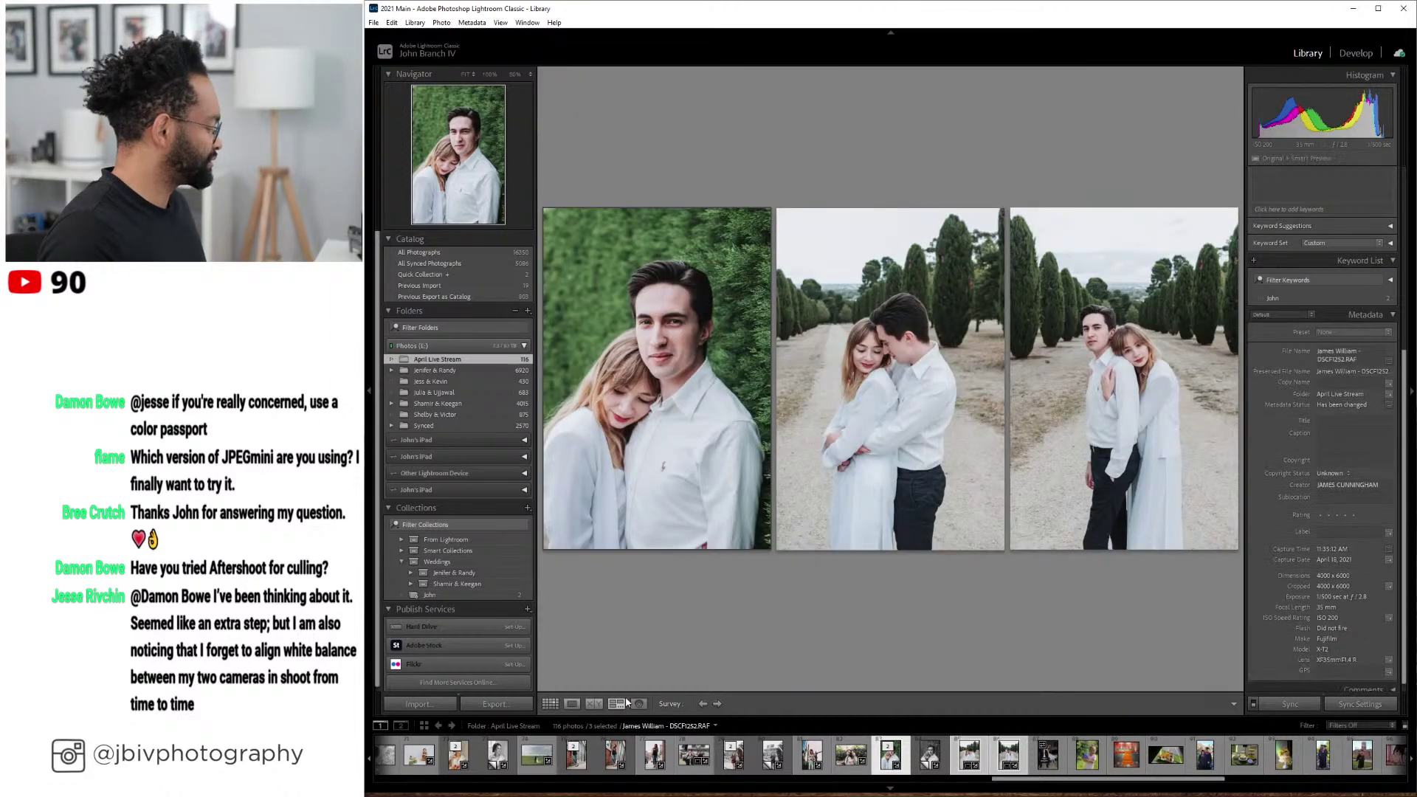
- Inspect the three white-clad couple photos enlarged in Survey view with the side panels hidden, and restore the panels
key(Tab)
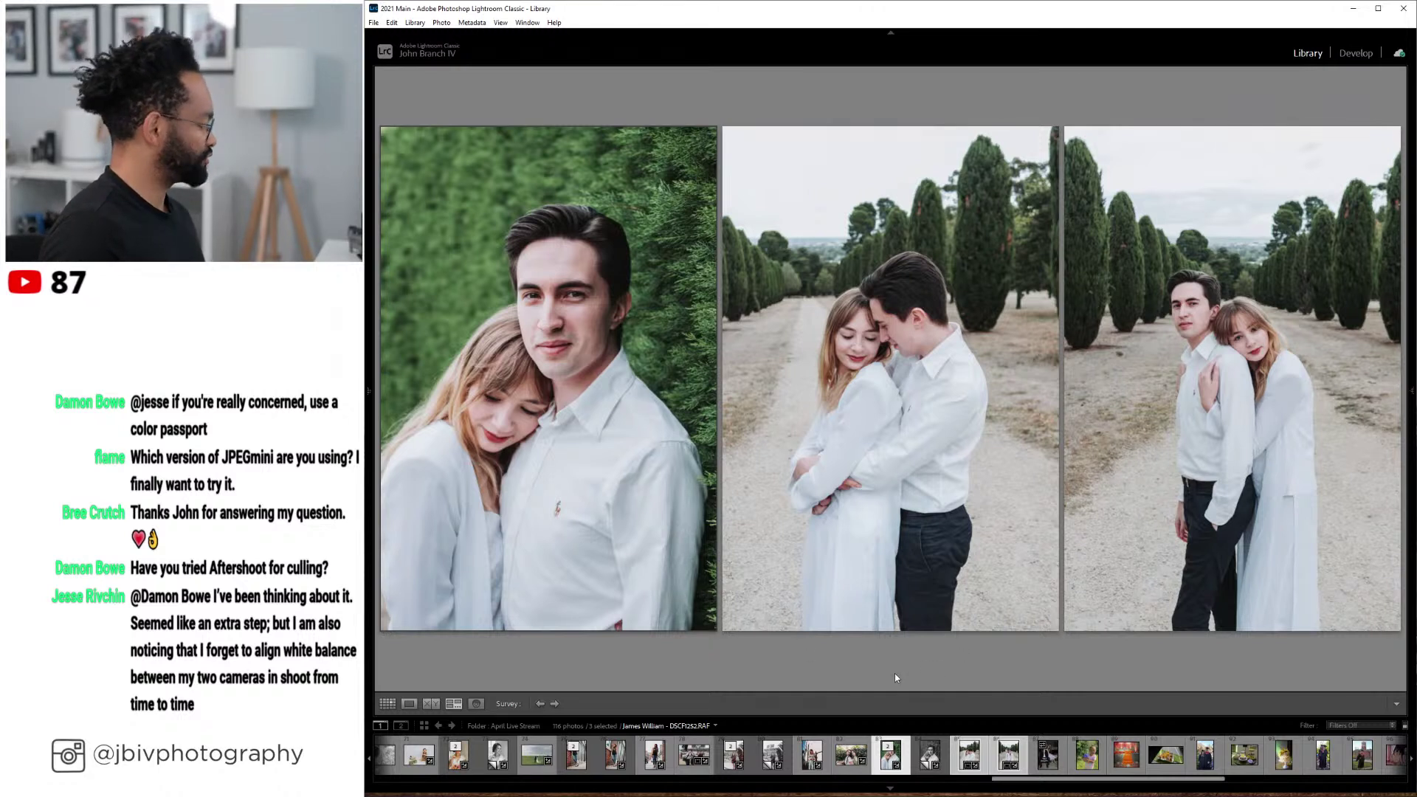
key(Tab)
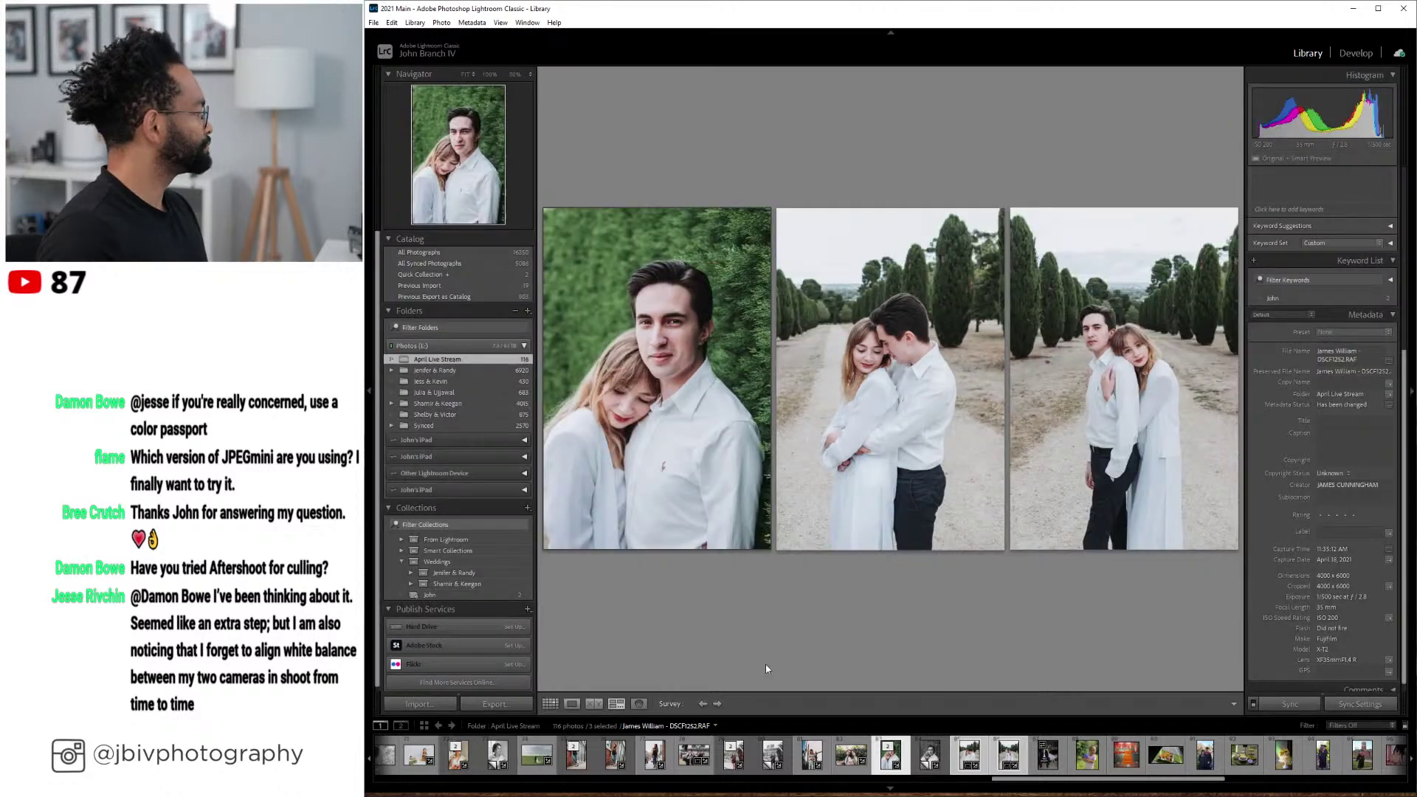
- Open the photo of the couple seated by the piano in Develop, apply the (Fuji) Color [JBIV] preset, and set its exposure to +1.40
click(550, 704)
scroll(745, 435, down, 2)
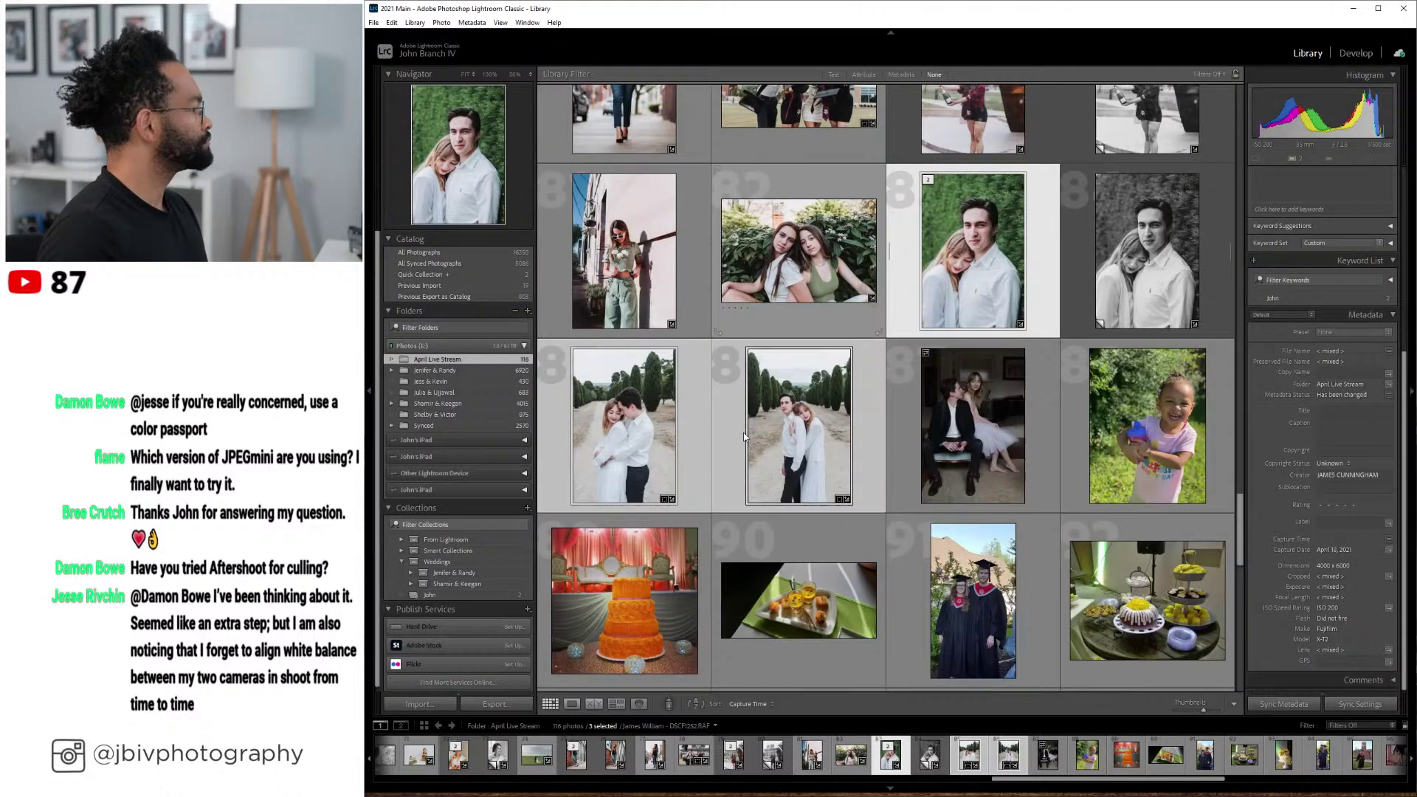
scroll(744, 435, down, 6)
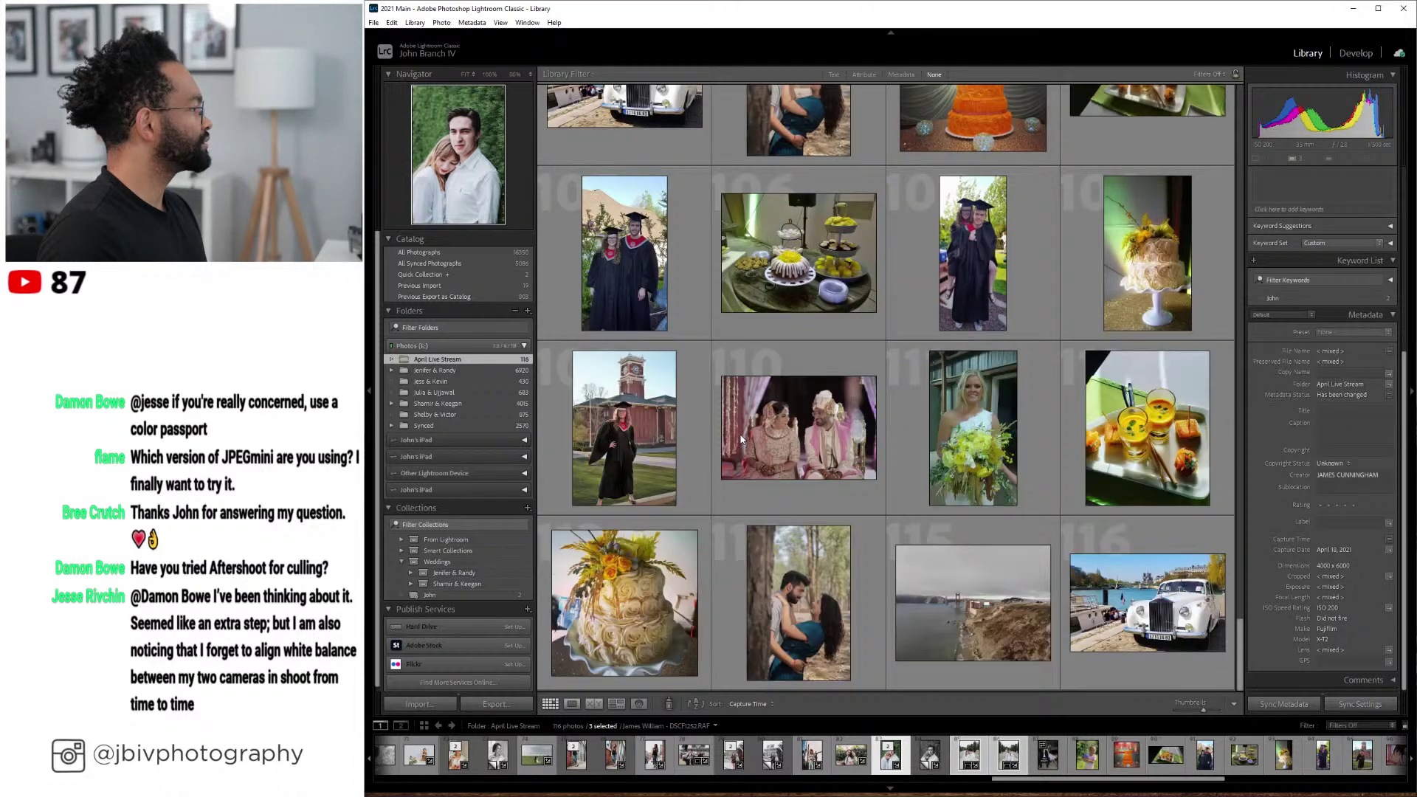
scroll(742, 439, up, 6)
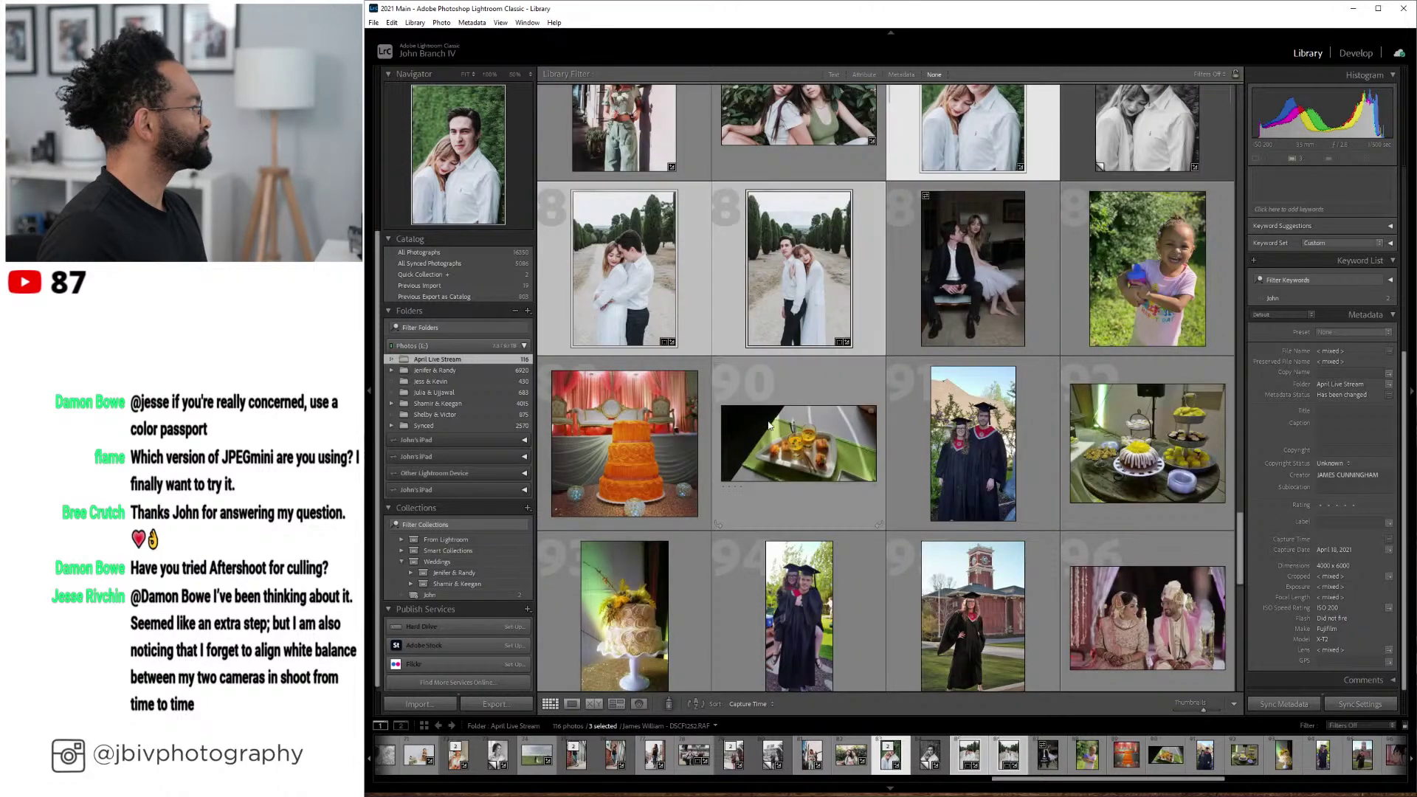
click(965, 341)
click(1347, 54)
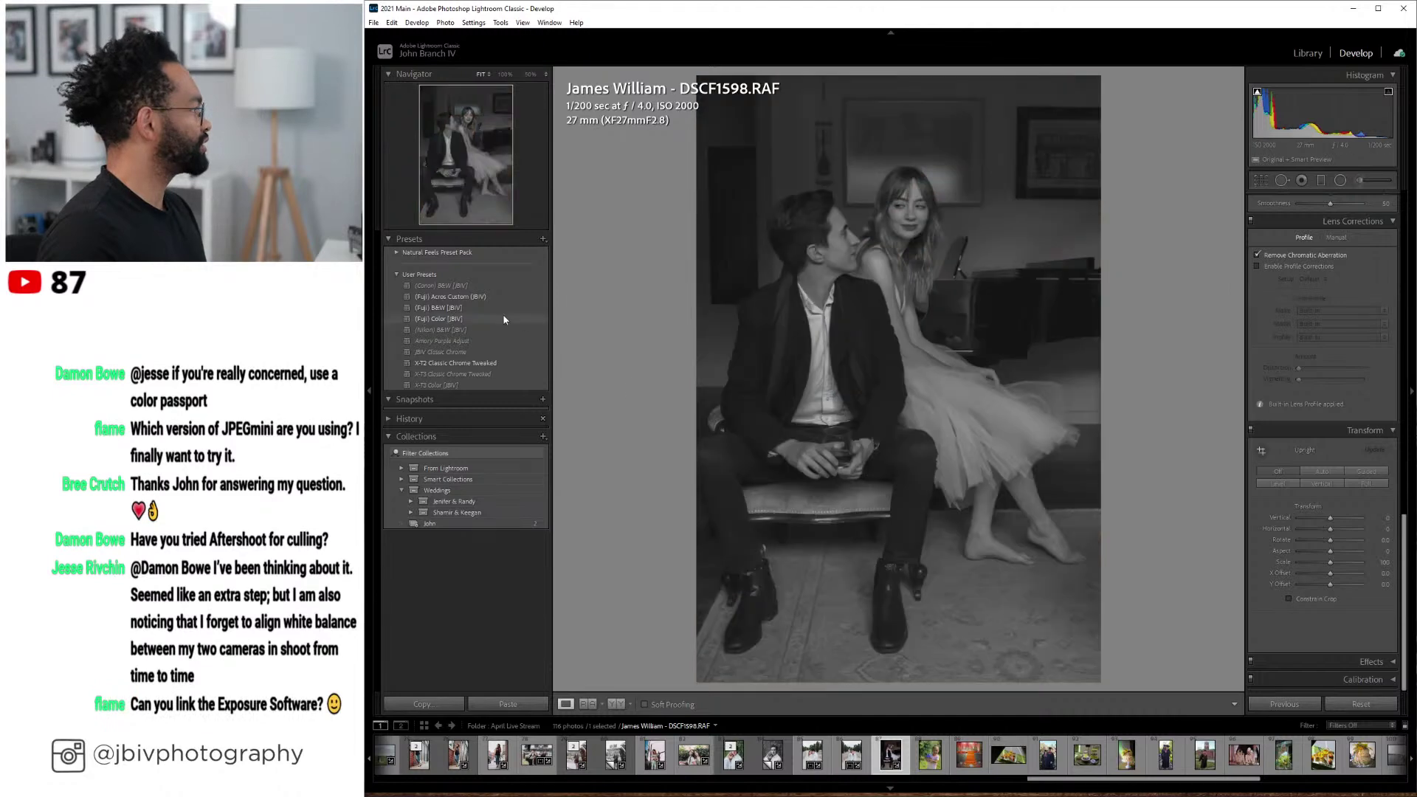
click(439, 318)
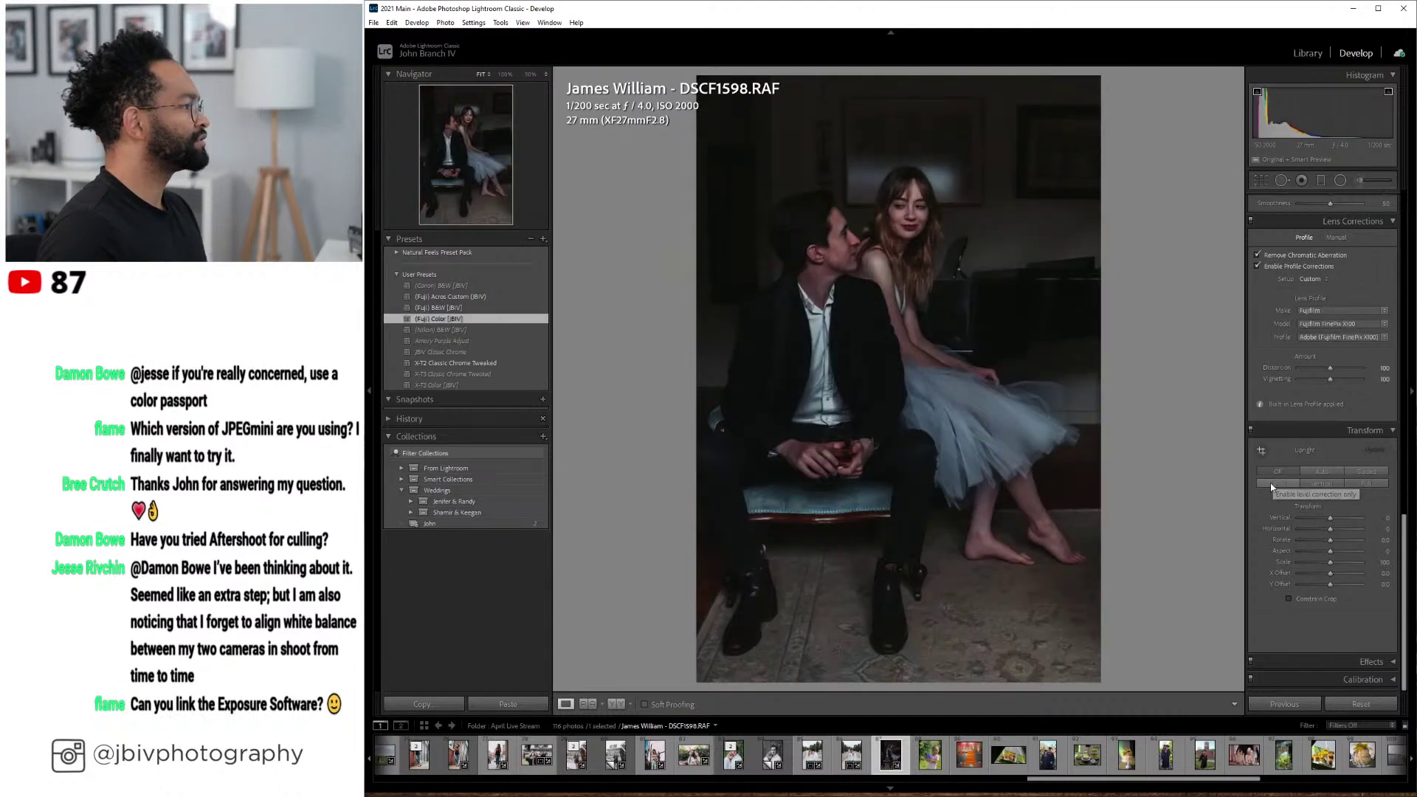
scroll(1295, 428, up, 10)
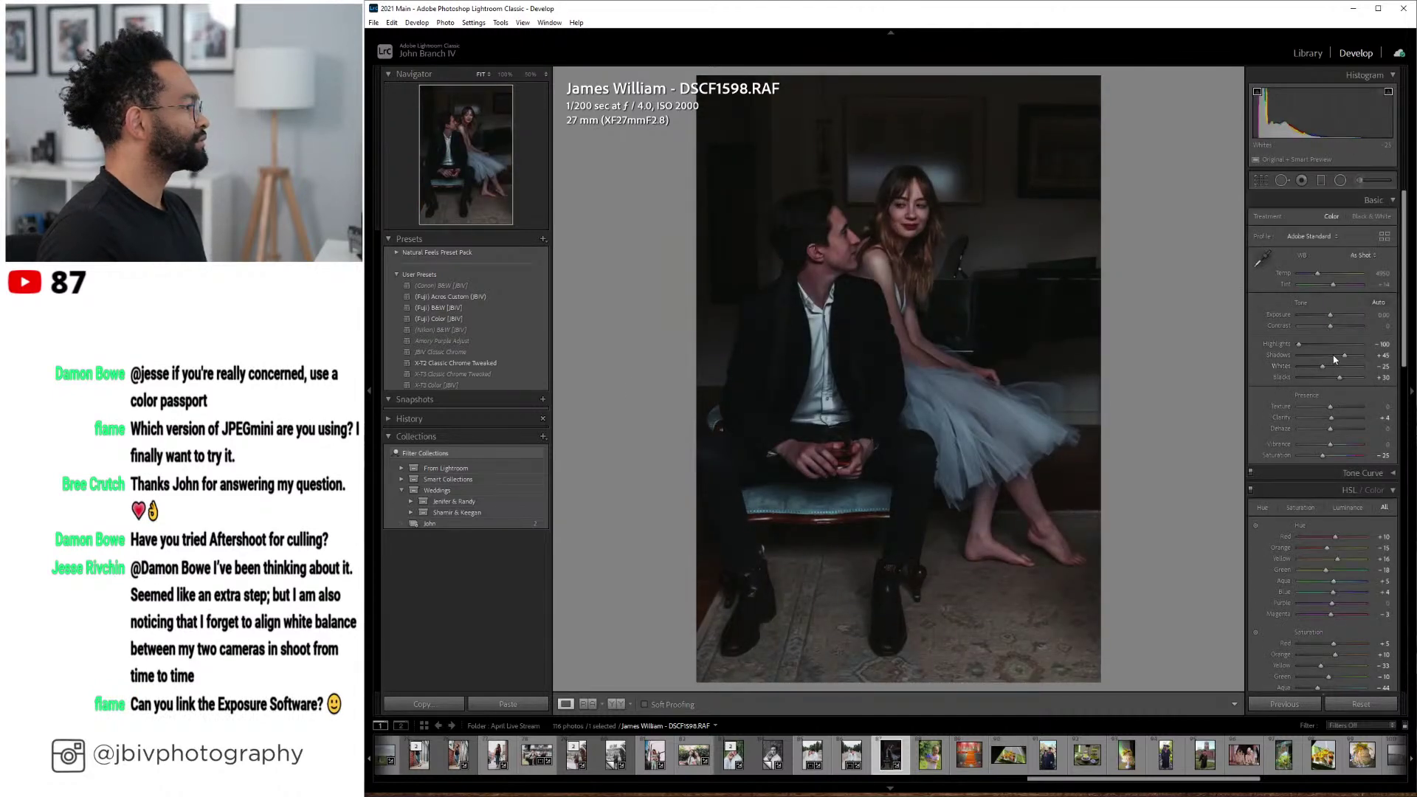
drag(1336, 318, 1343, 321)
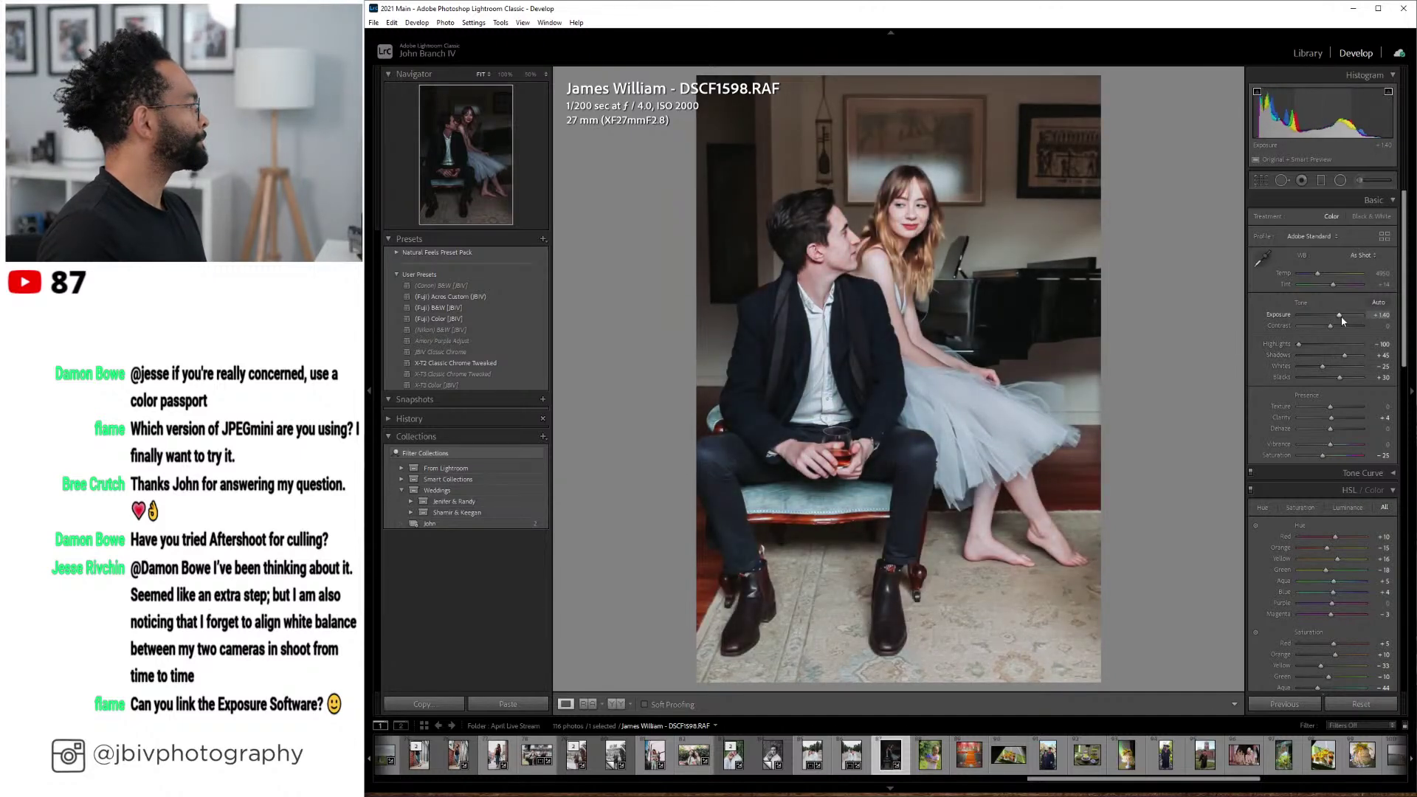
- Create a virtual copy with the (Fuji) B&W [JBIV] preset, setting exposure to +1.20, highlights to -90 and shadows to +35
right_click(890, 753)
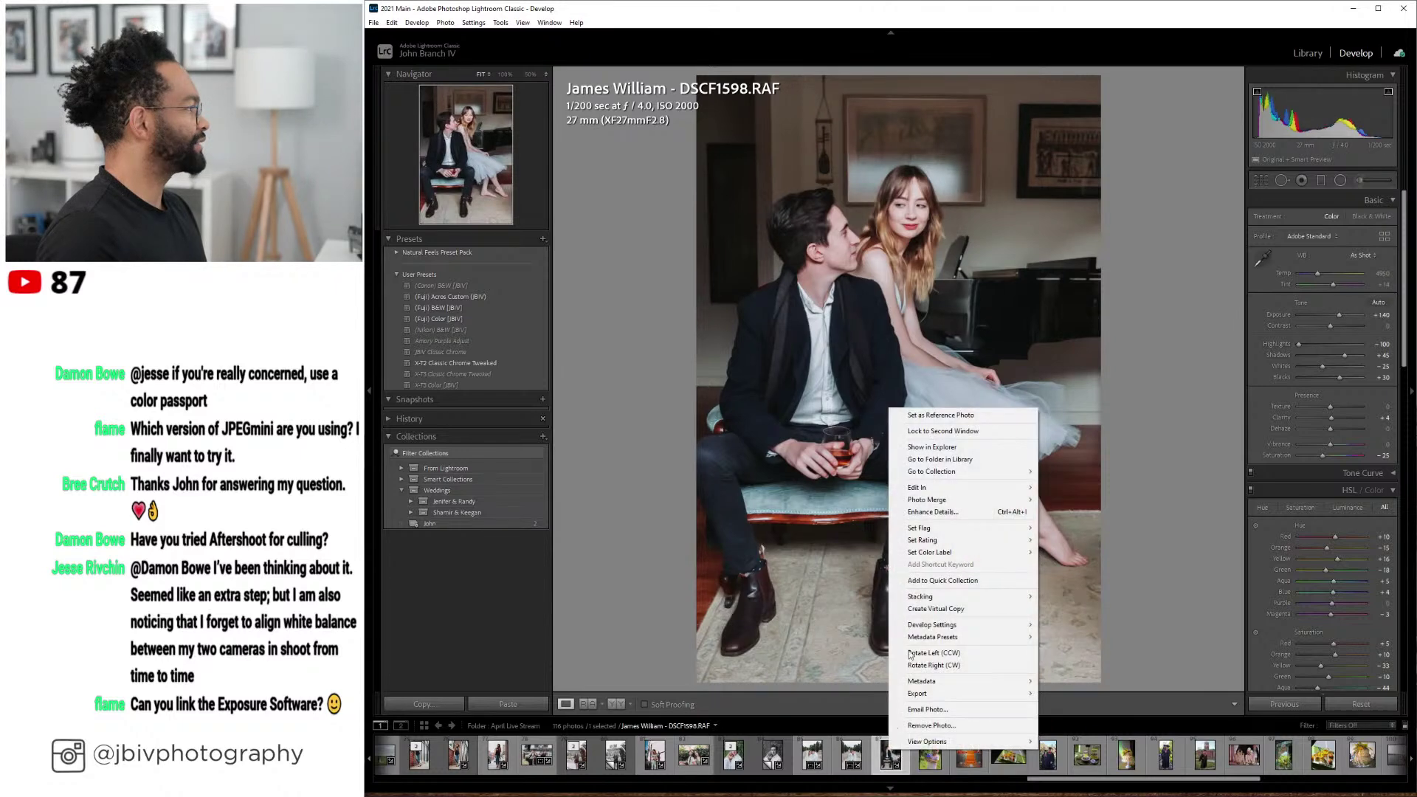
click(959, 609)
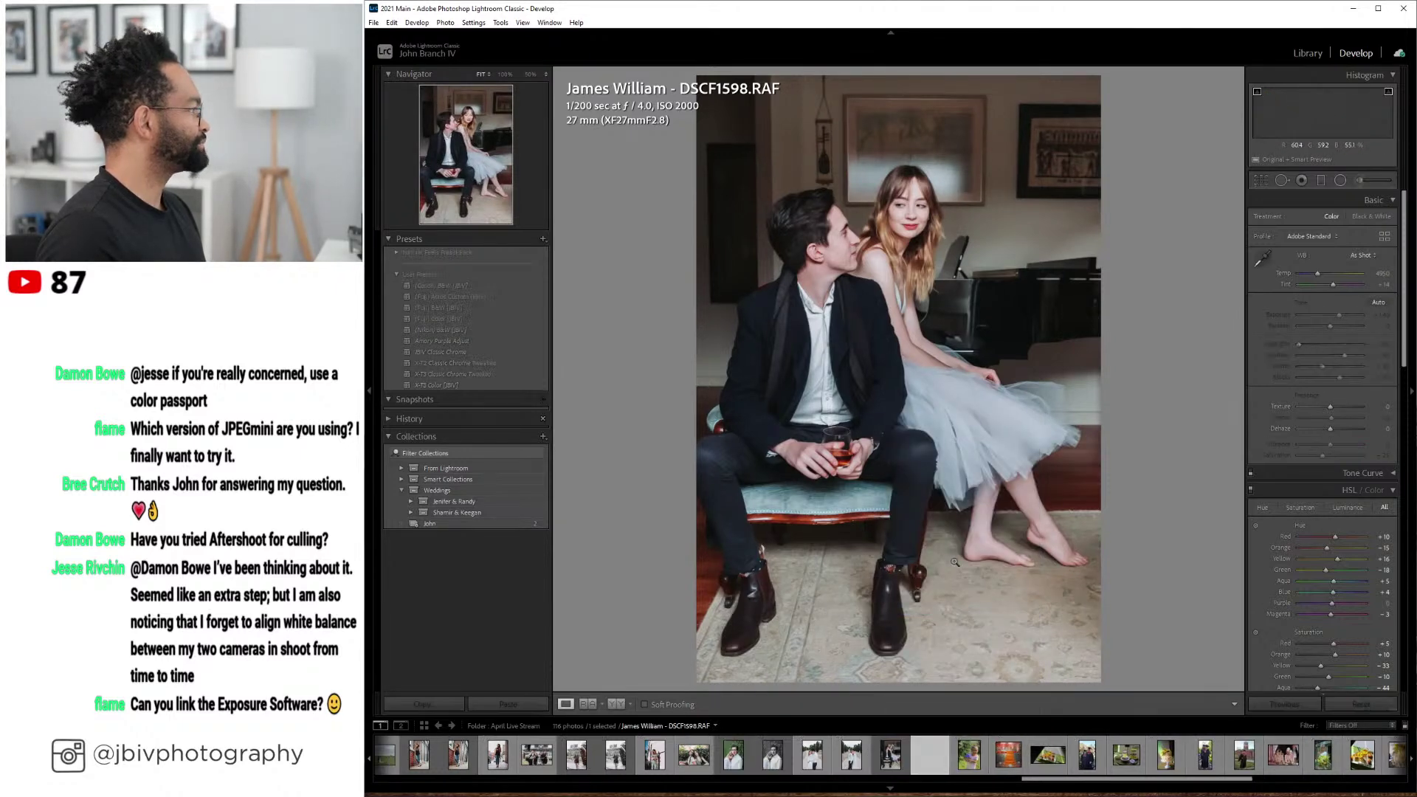
click(463, 309)
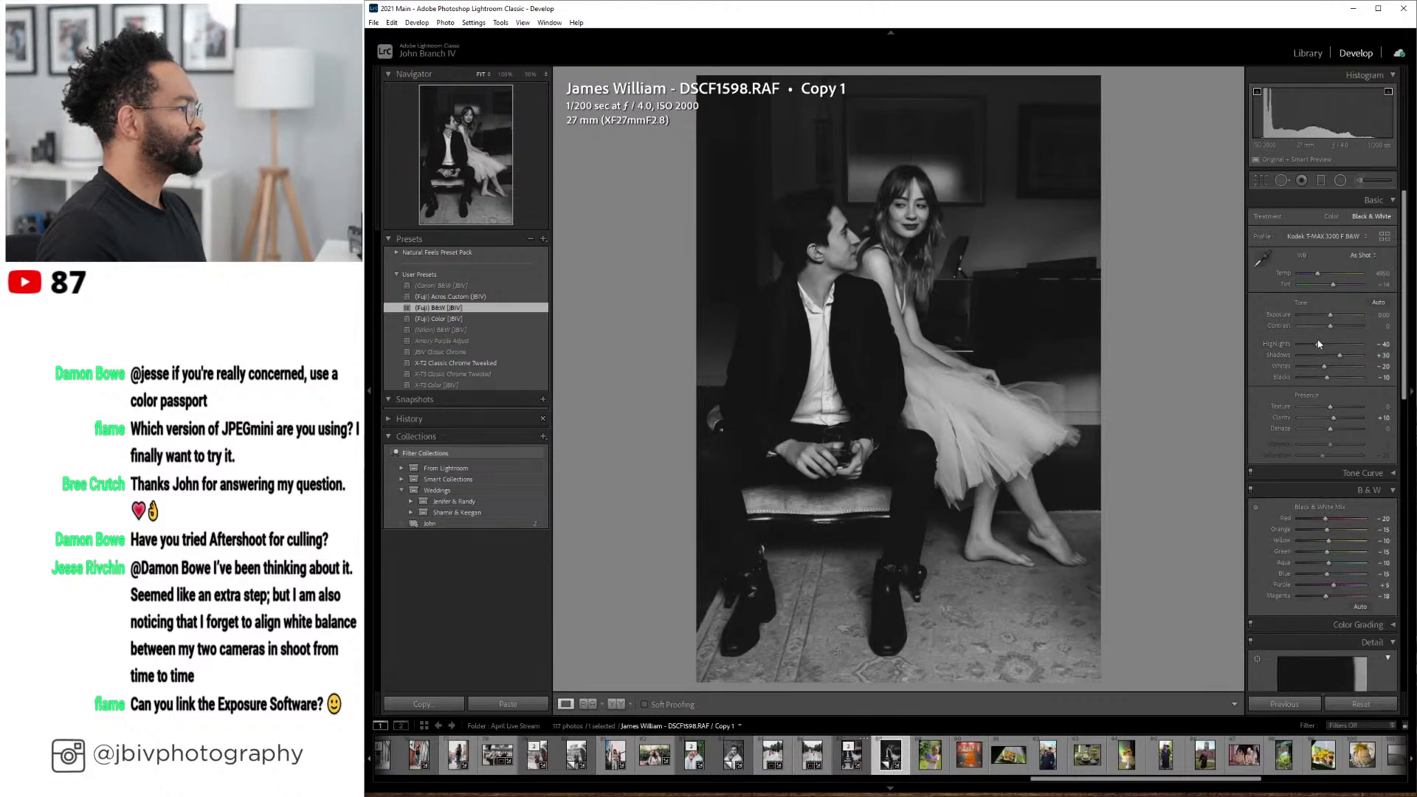
drag(1318, 343, 1343, 317)
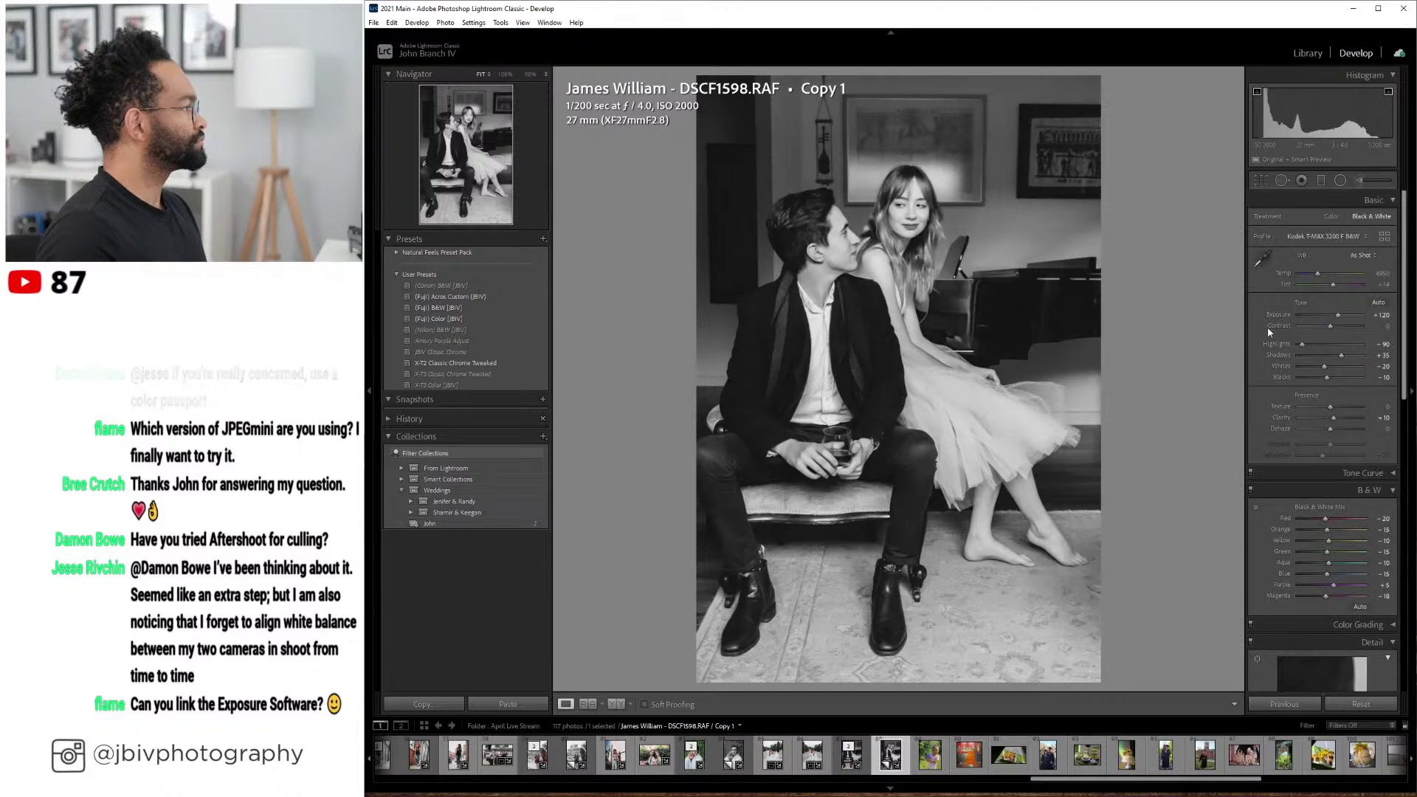
- In the Library, compare the color and black-and-white versions of the piano couple photo in Survey view
click(1308, 53)
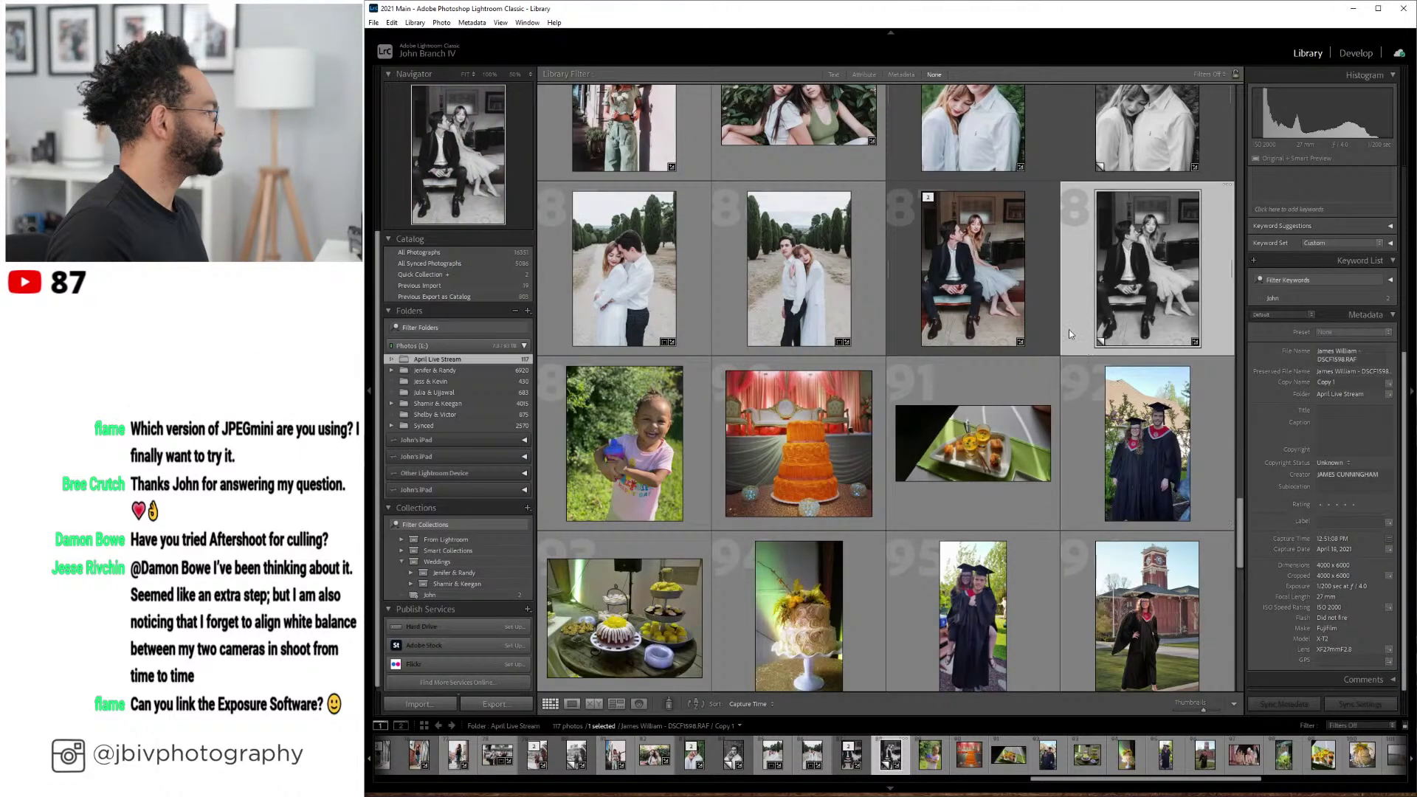
ctrl+click(1129, 280)
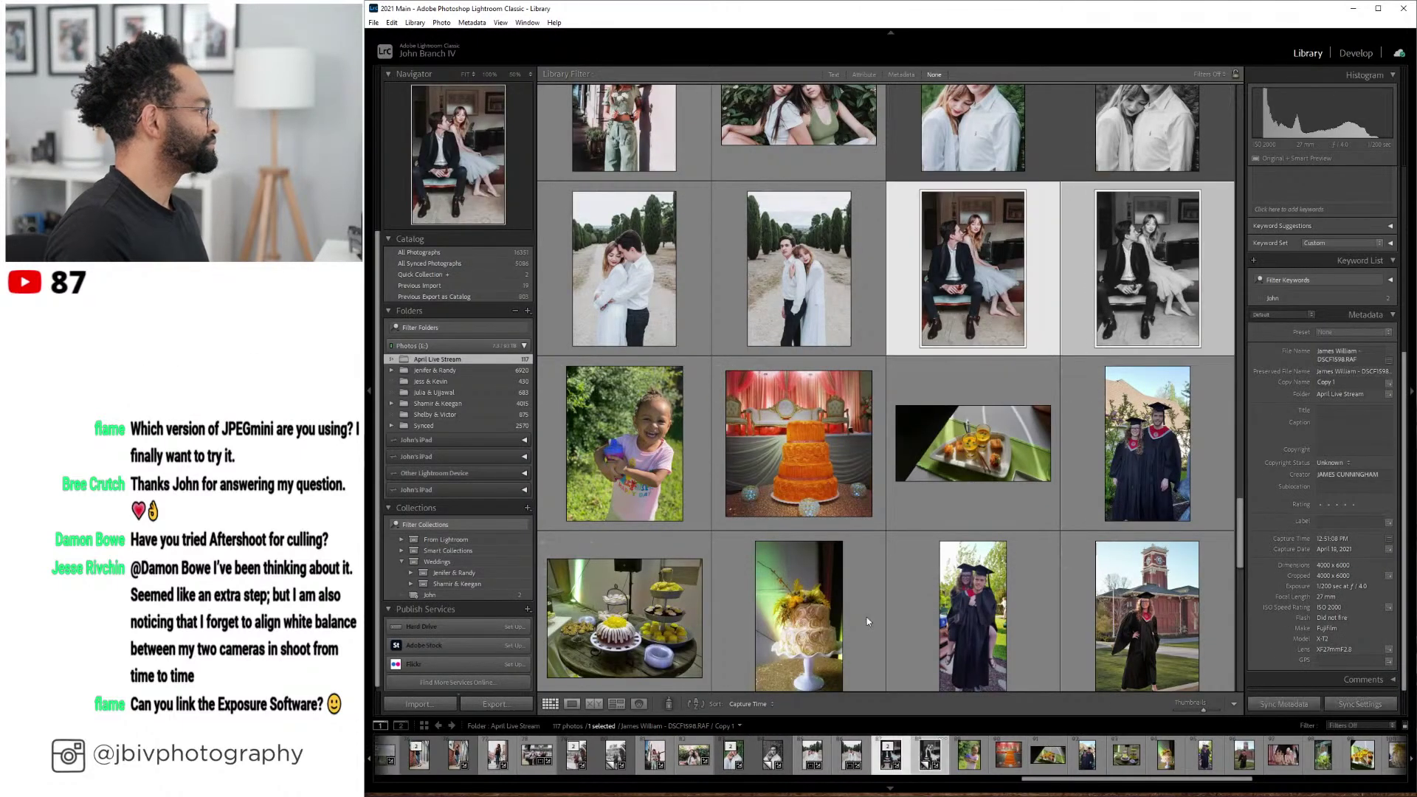
click(618, 704)
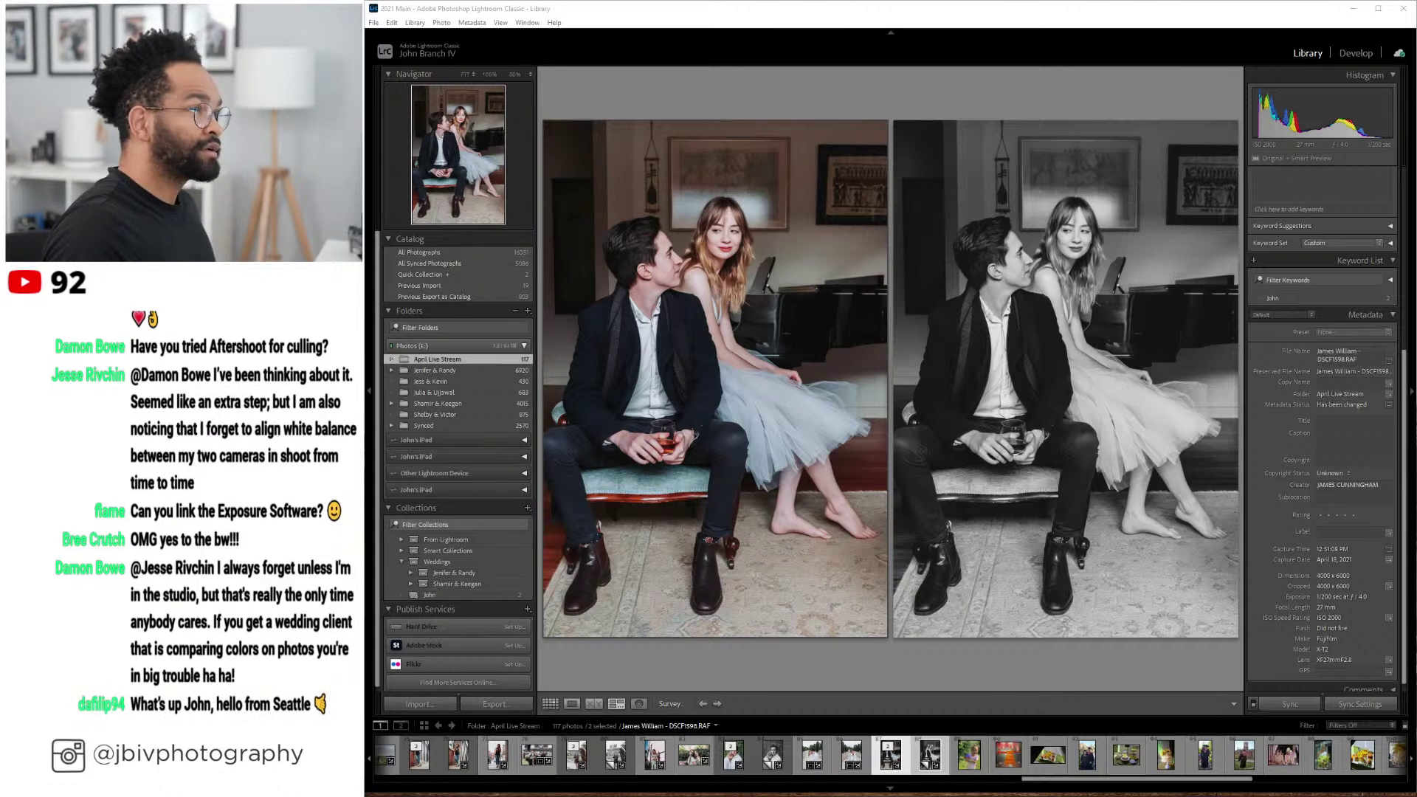
drag(1416, 380, 1416, 445)
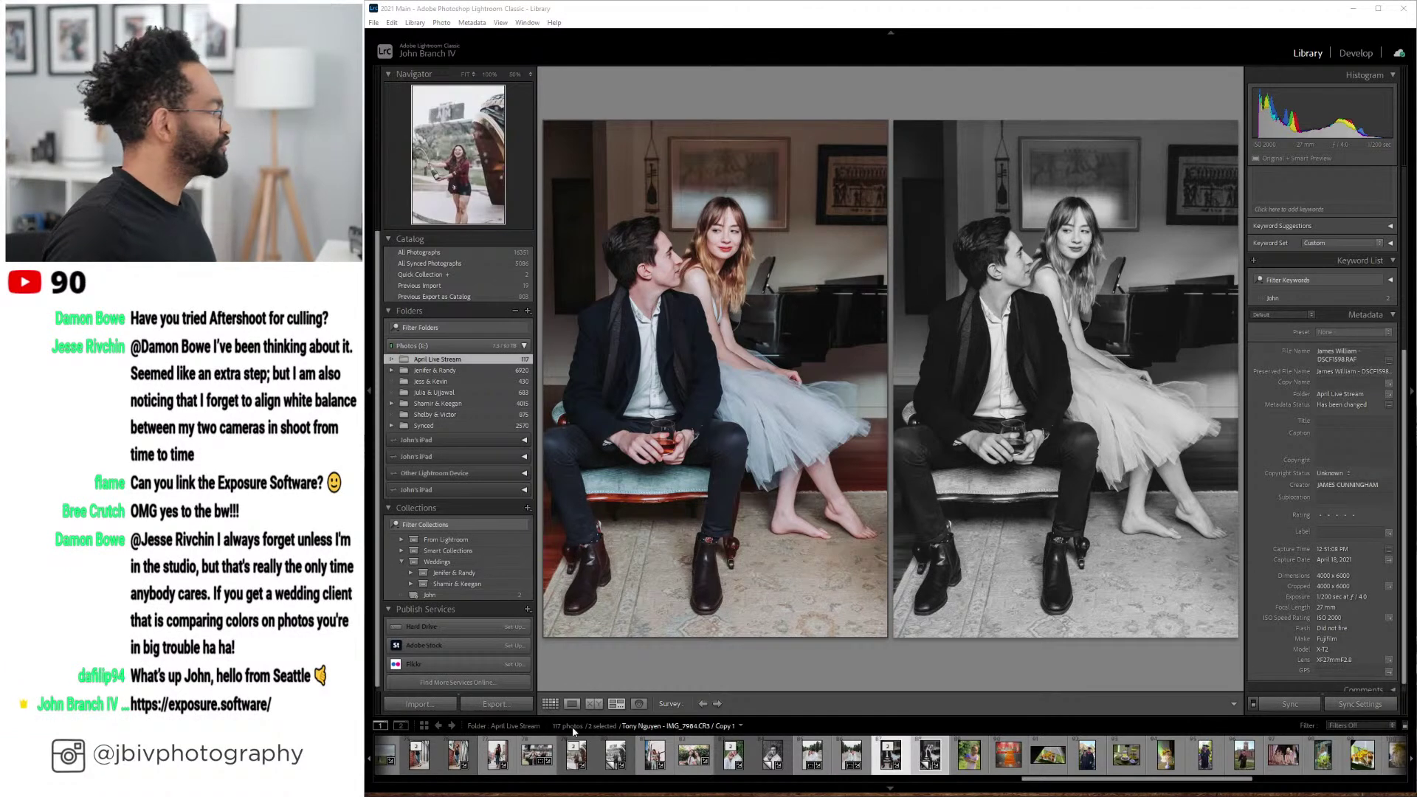
- Select the wedding couple's green field photo in the Library grid and export it as a JPEG into Alien Skin Exposure X4
click(550, 703)
scroll(838, 447, up, 8)
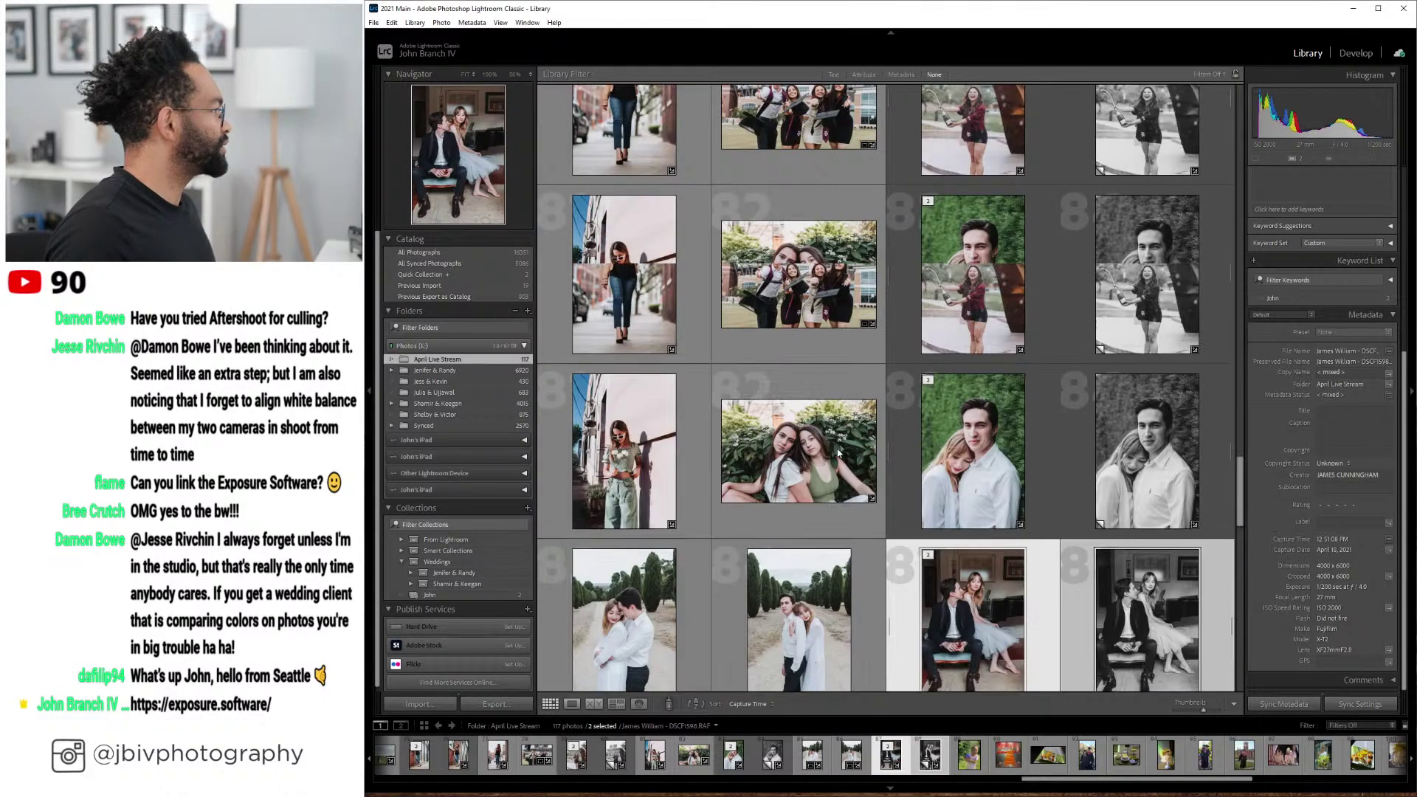
click(778, 284)
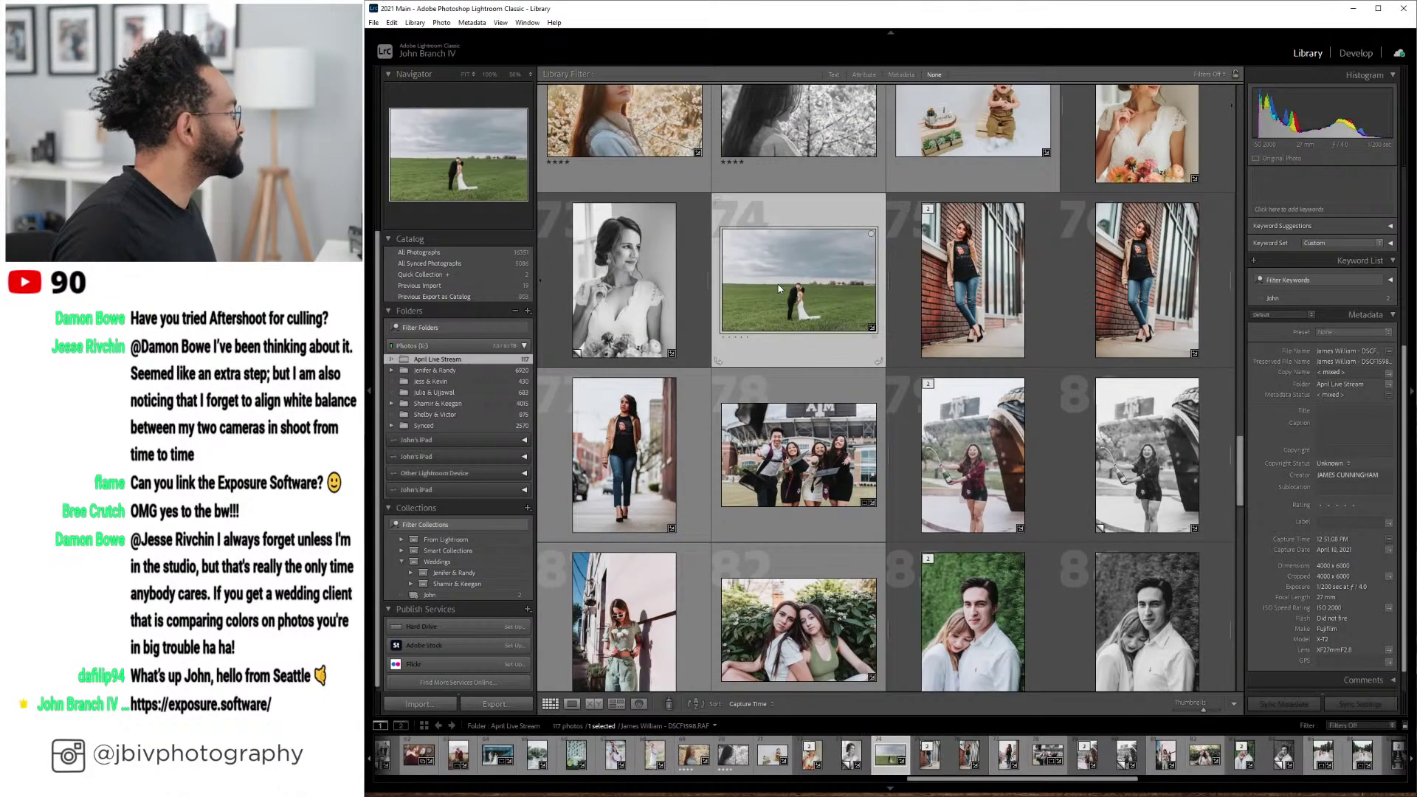
click(494, 704)
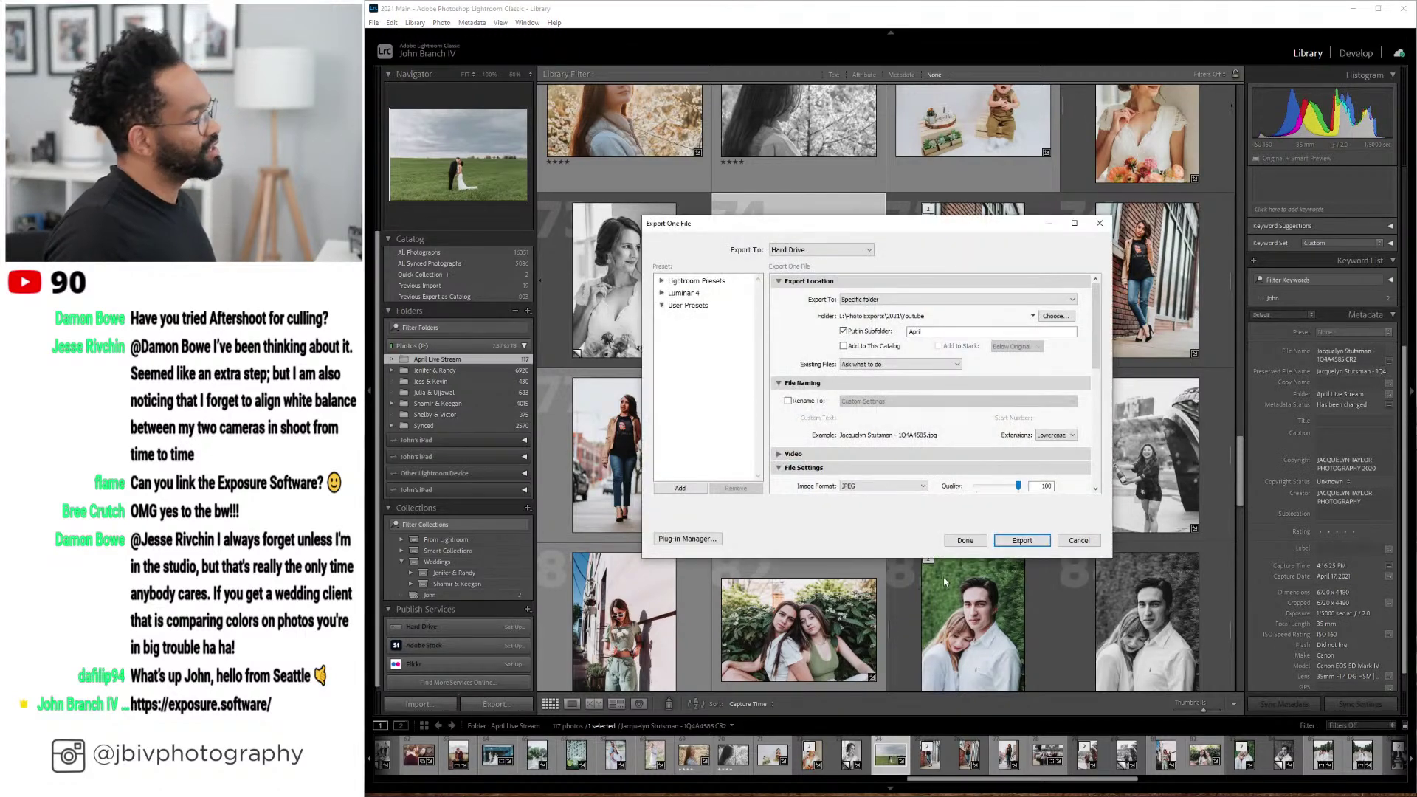
click(1023, 543)
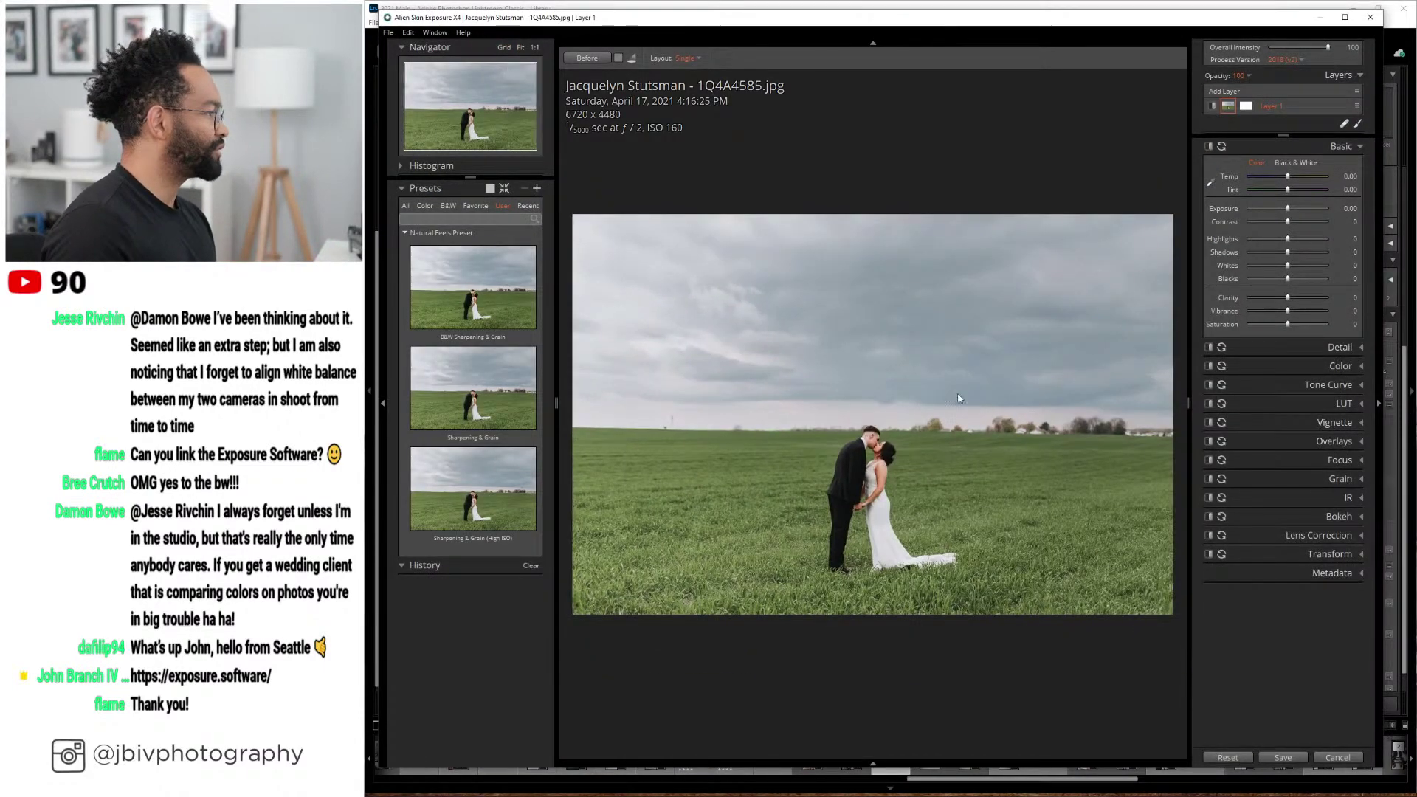
- Apply the Sharpening & Grain preset and replace the radial bokeh focus region with a planar one using the Fau Tilt Shift lens preset
click(523, 395)
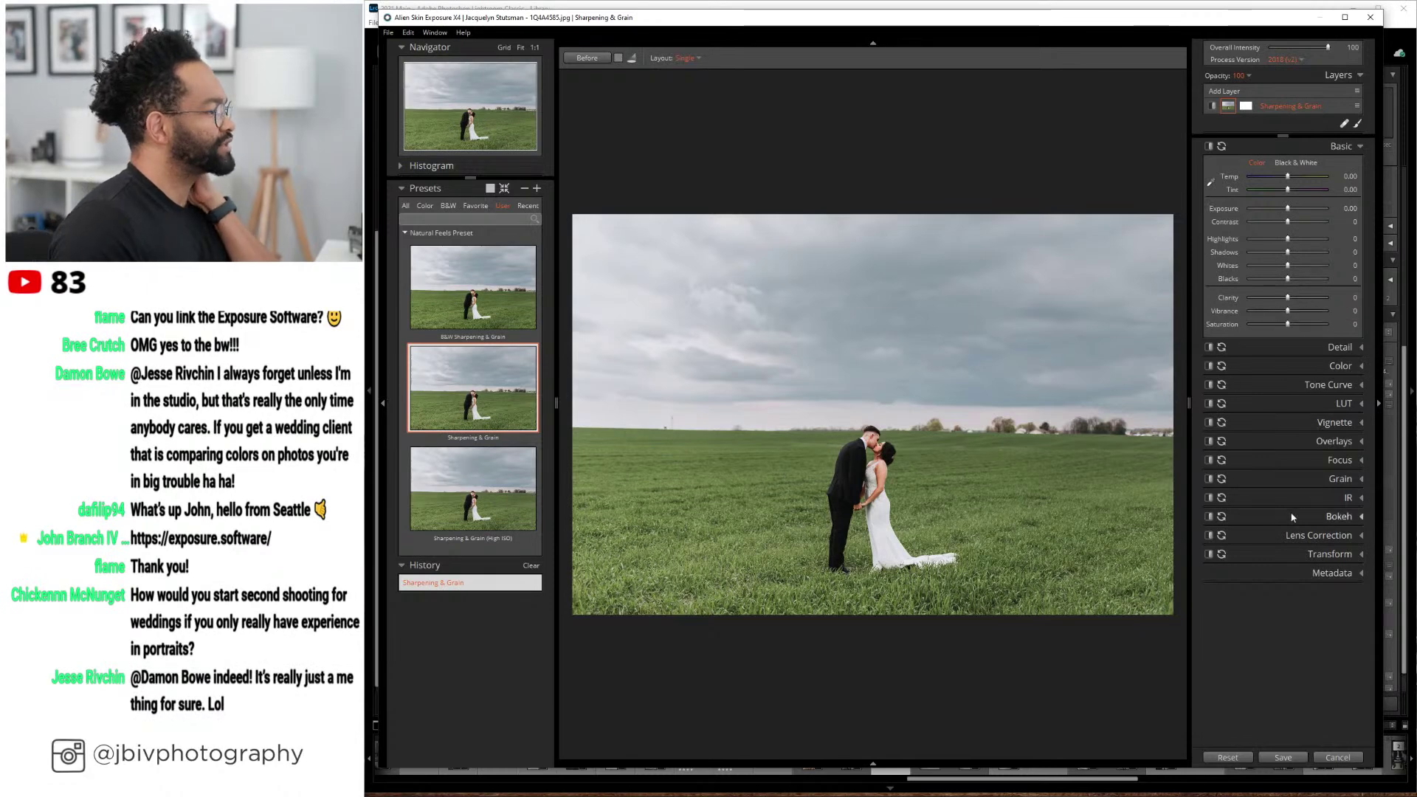
click(1357, 518)
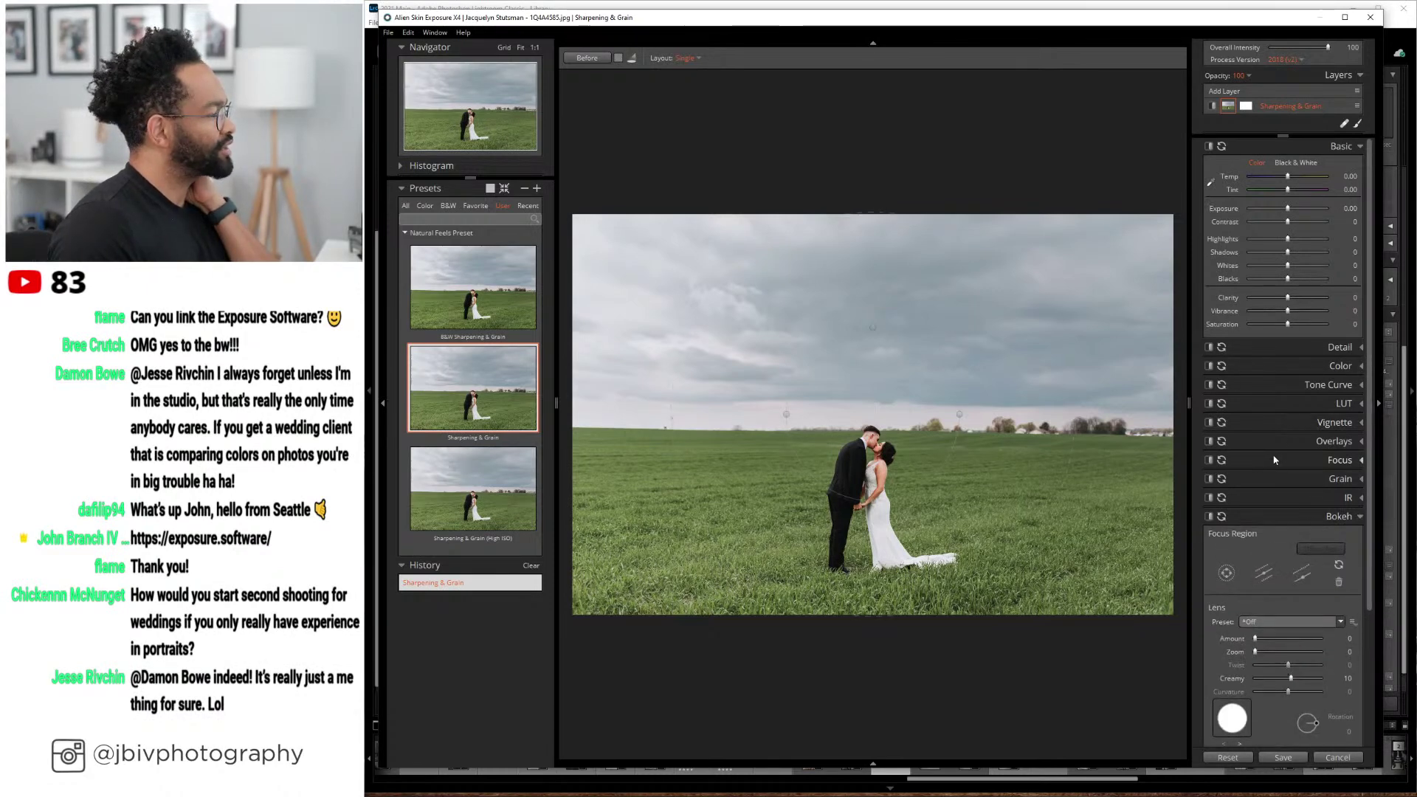
key(Delete)
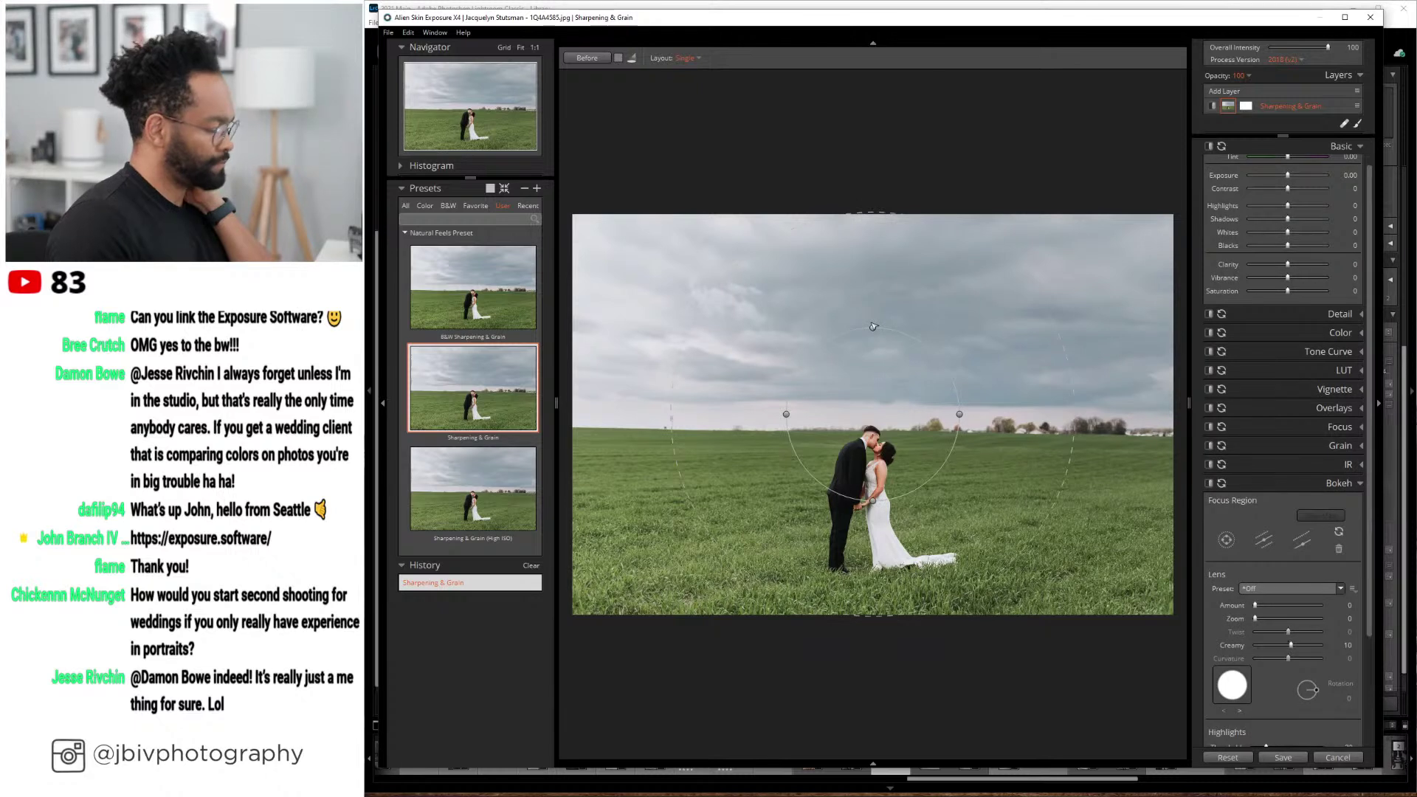
click(1263, 540)
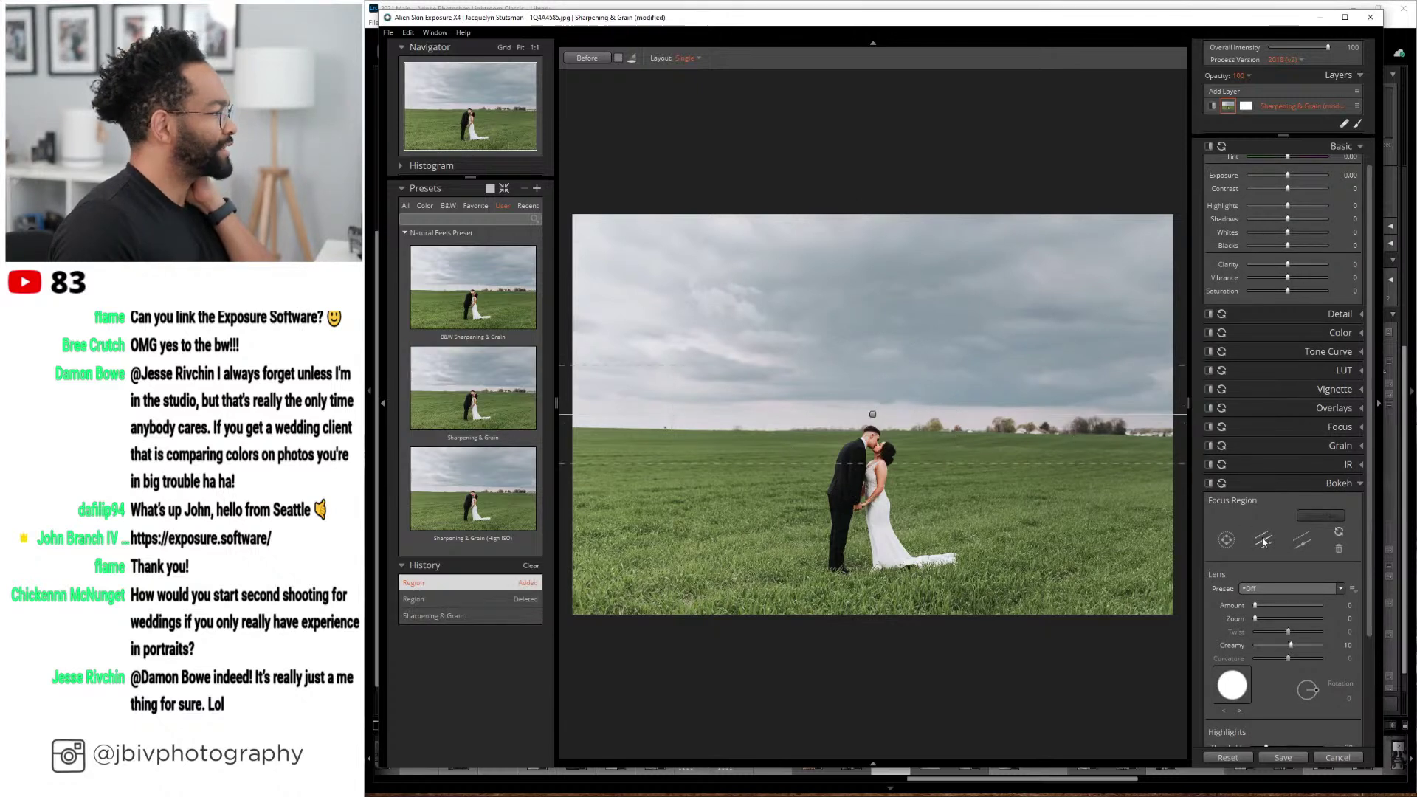
click(1289, 588)
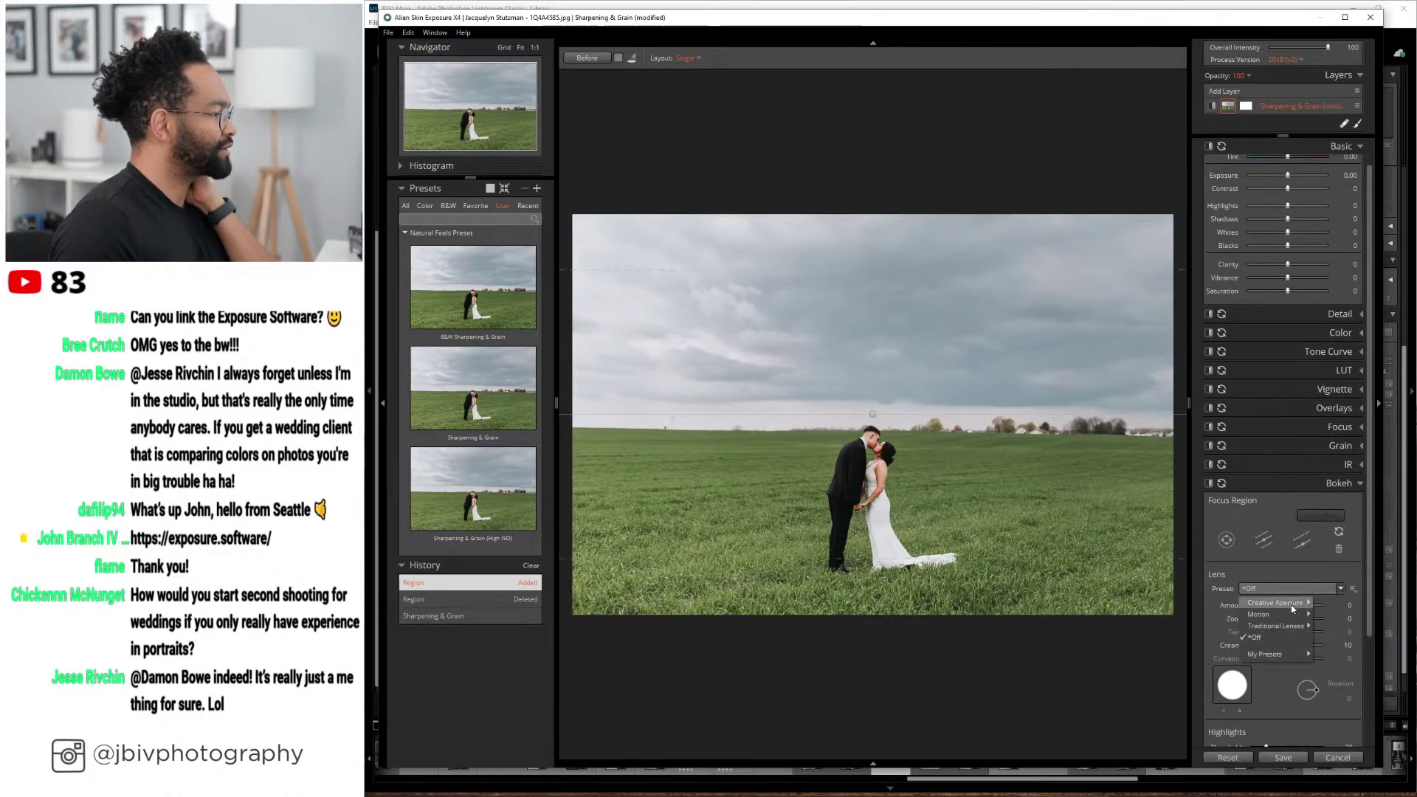
mouse_move(1295, 655)
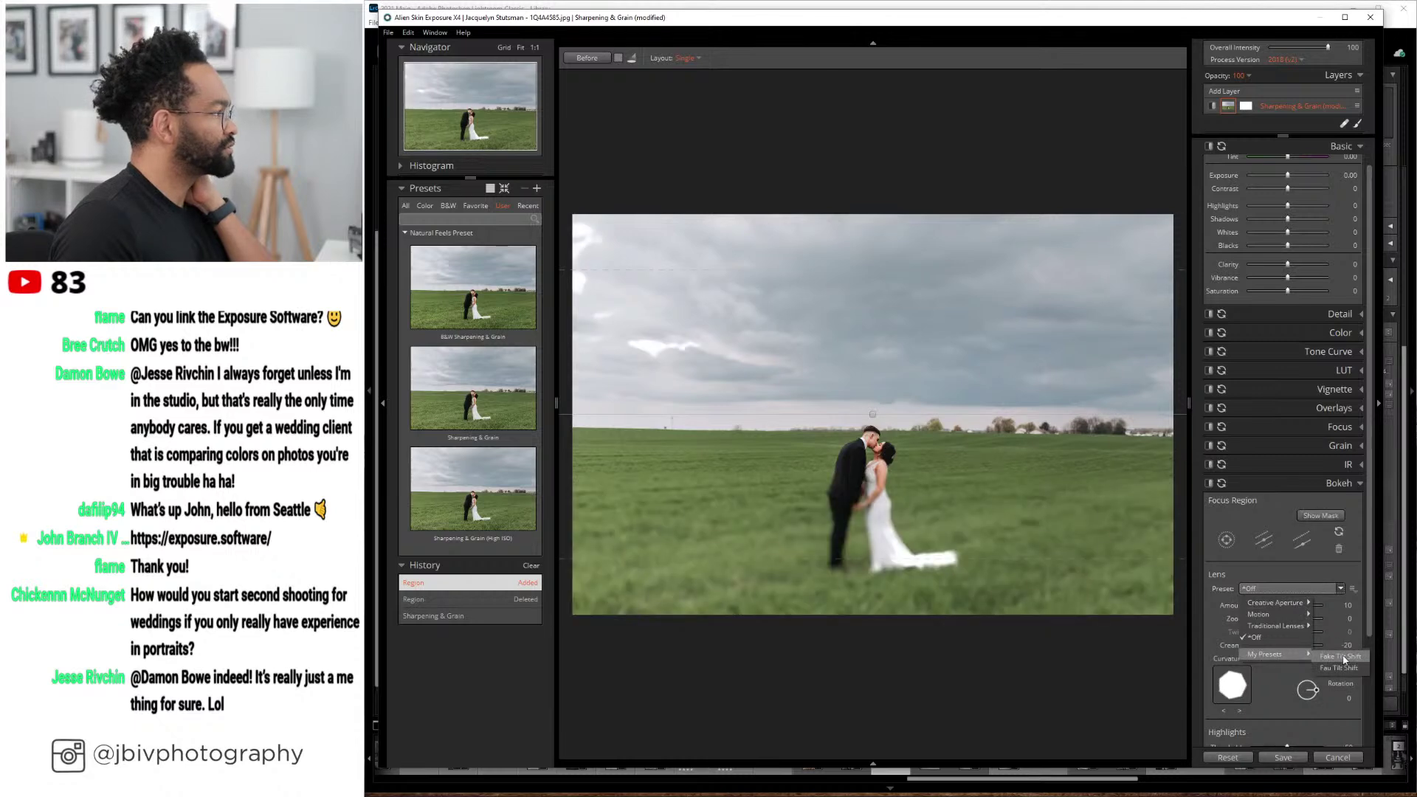
click(1340, 667)
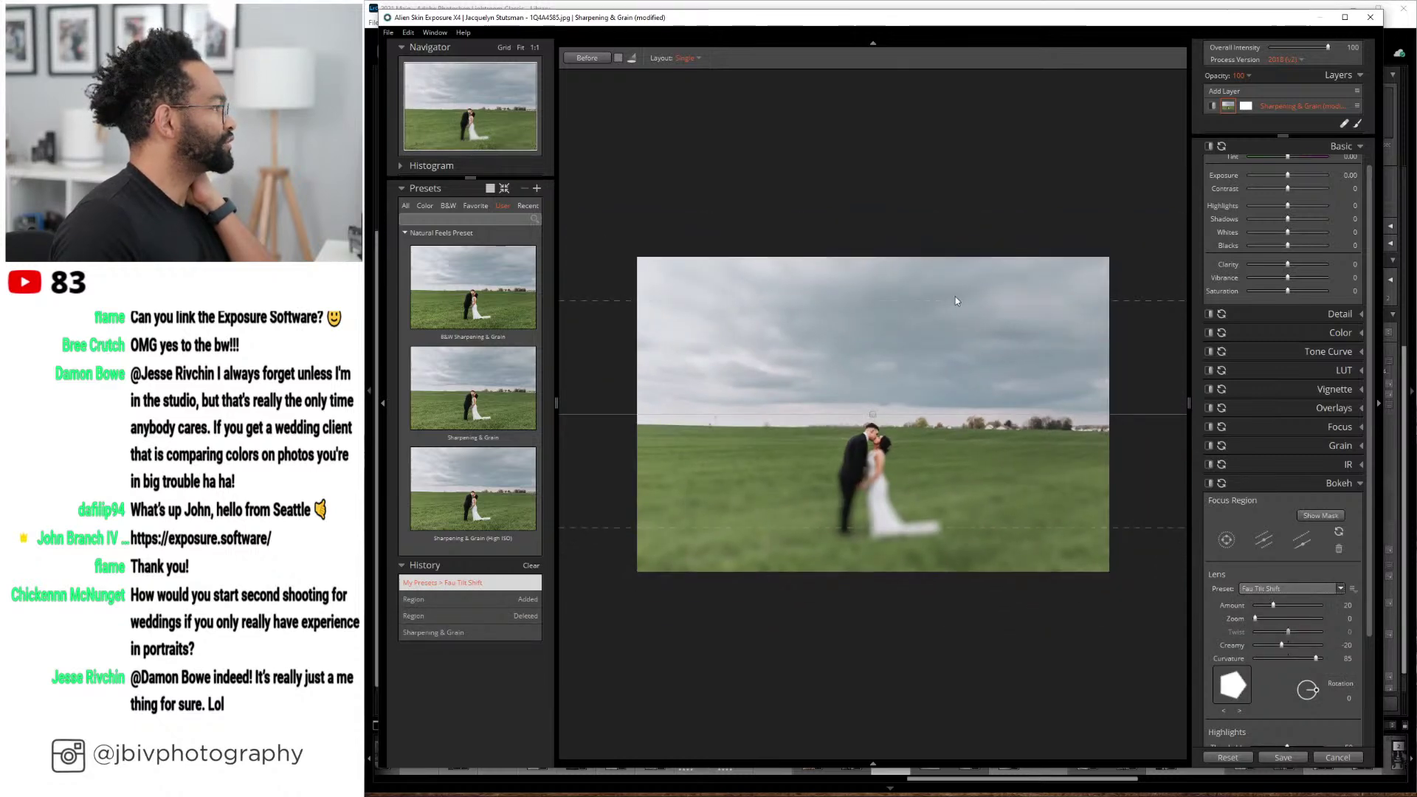
- Center the planar focus region on the wedding couple, widen its falloff beyond the photo's upper edge, and tilt it slightly
drag(873, 418, 876, 443)
drag(872, 479, 871, 488)
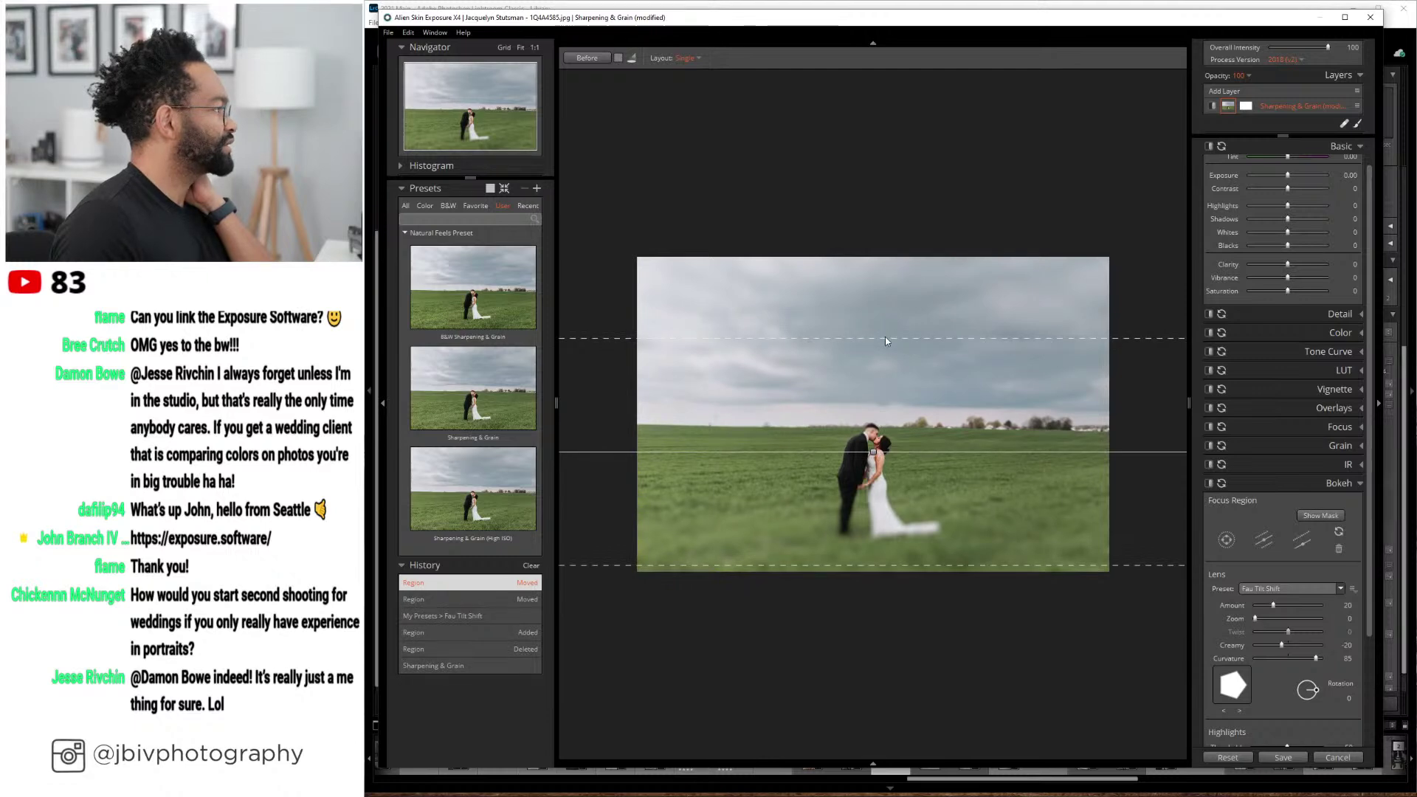
click(885, 340)
click(884, 338)
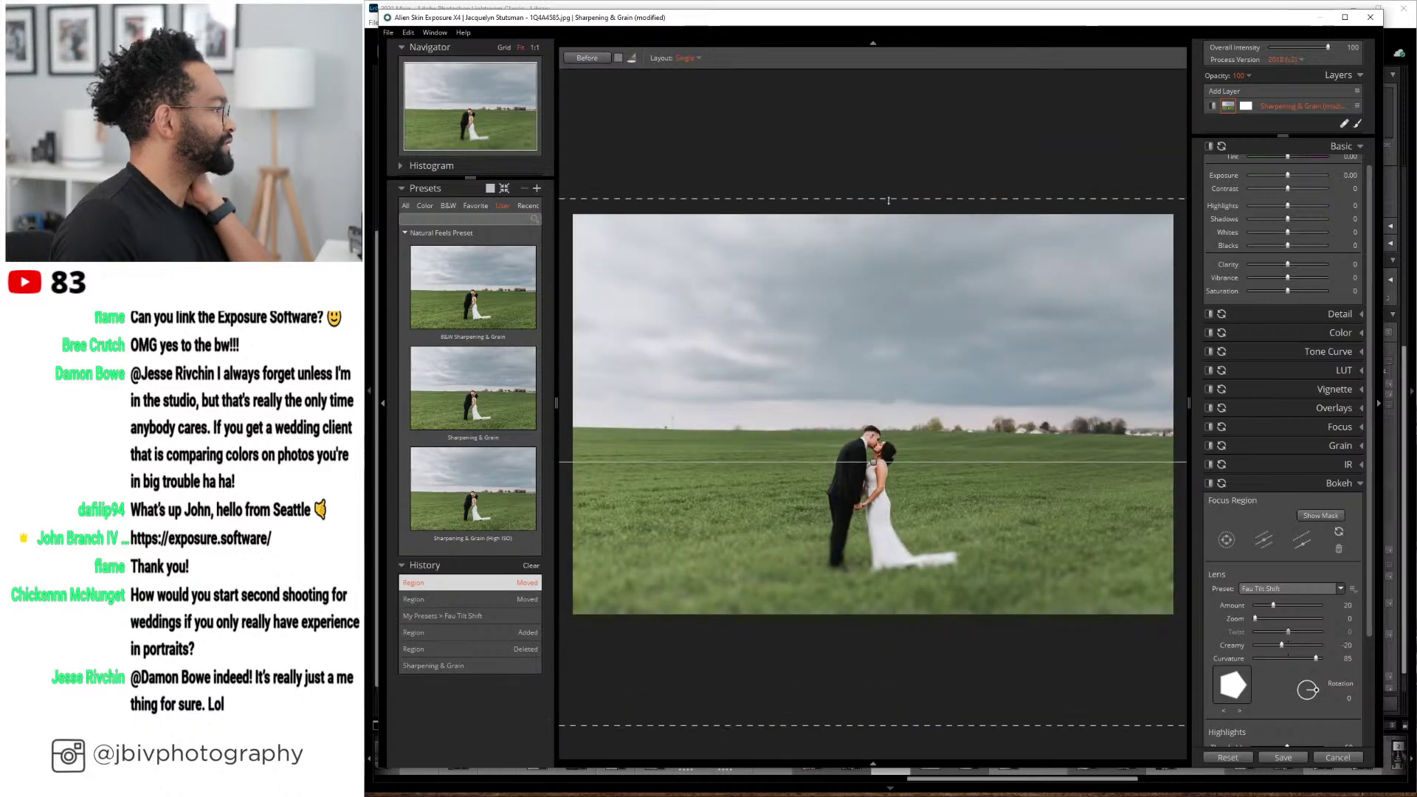
drag(888, 200, 882, 127)
drag(873, 462, 878, 464)
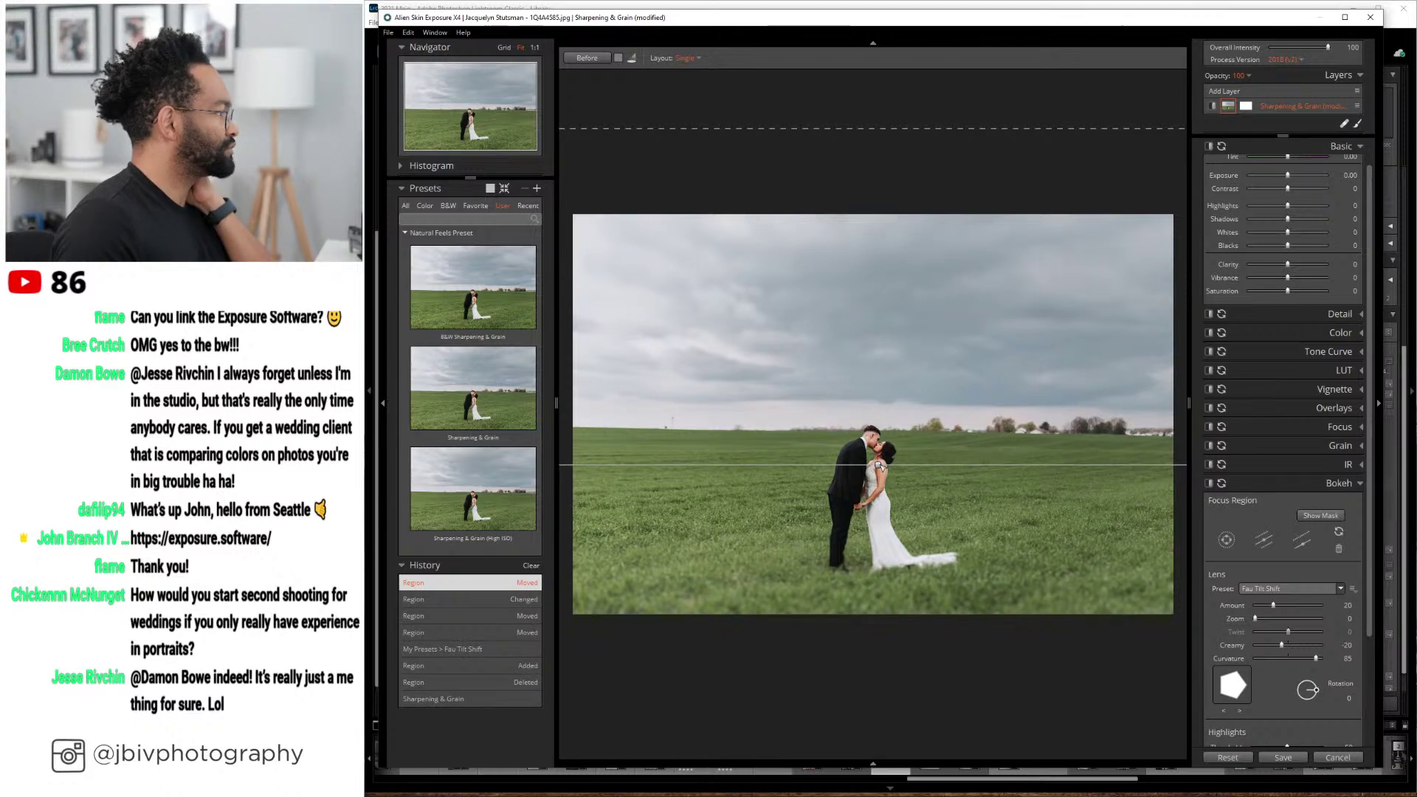
drag(881, 465, 900, 465)
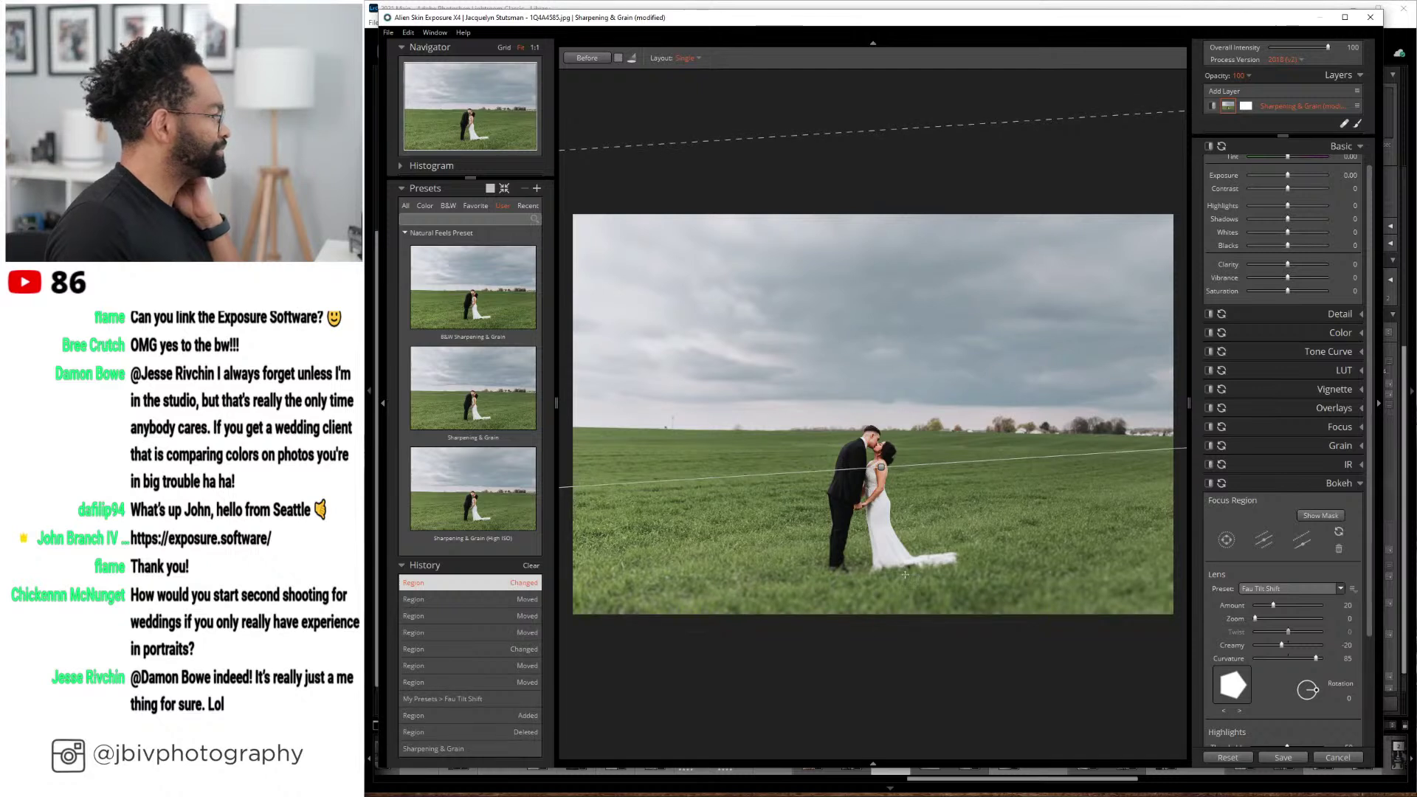
- Finish the bokeh adjustment, check the whole field photo, and save the edited export
click(1338, 482)
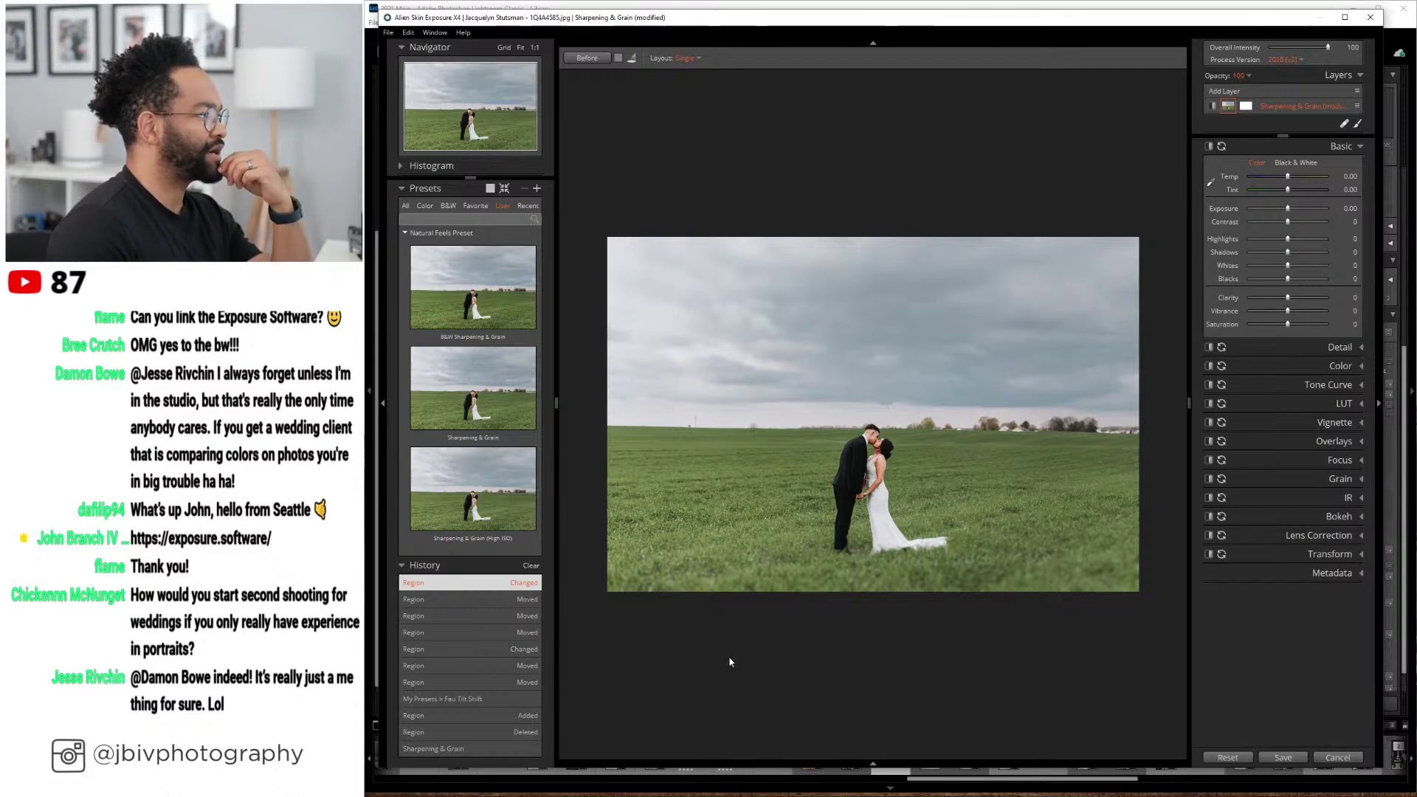
scroll(732, 653, down, 2)
scroll(732, 649, up, 2)
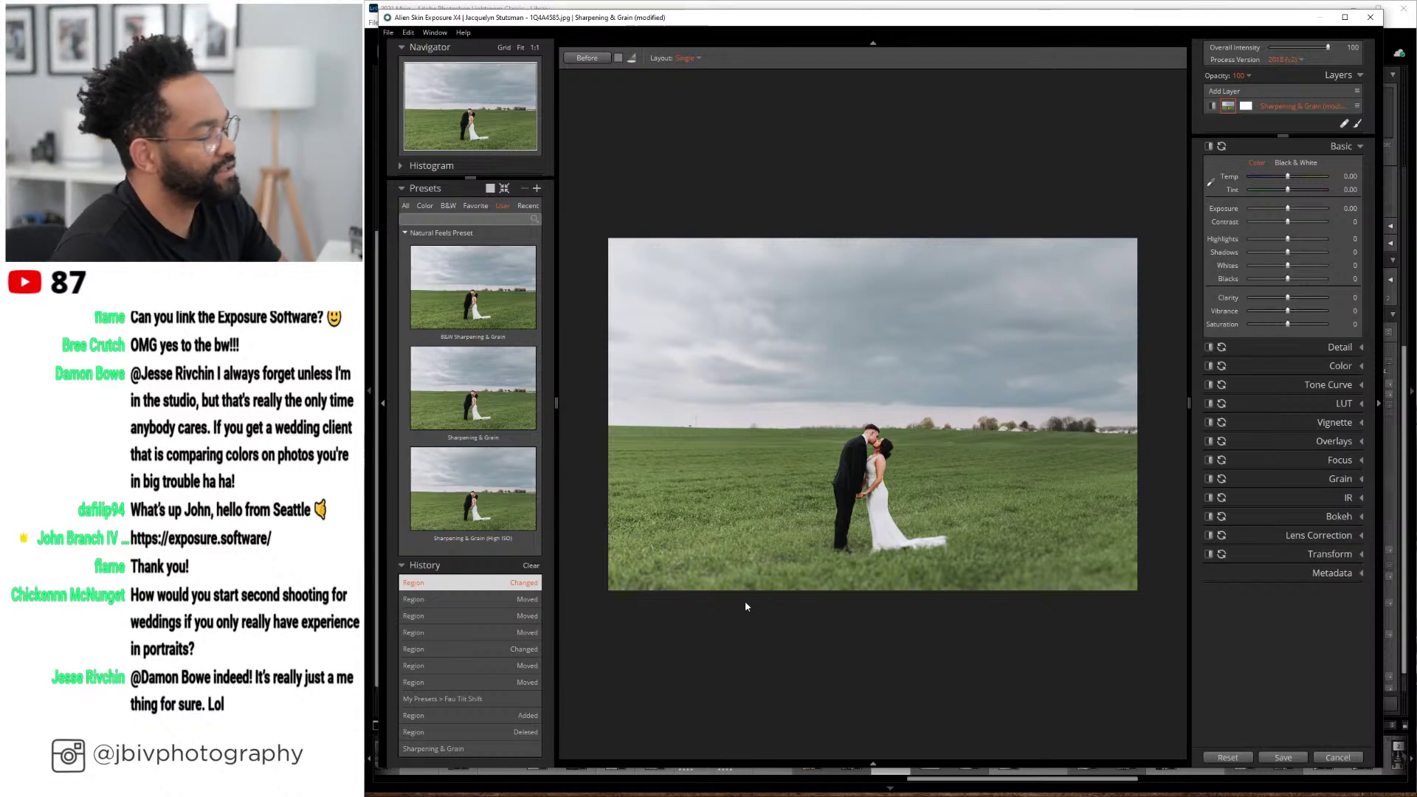
click(1281, 758)
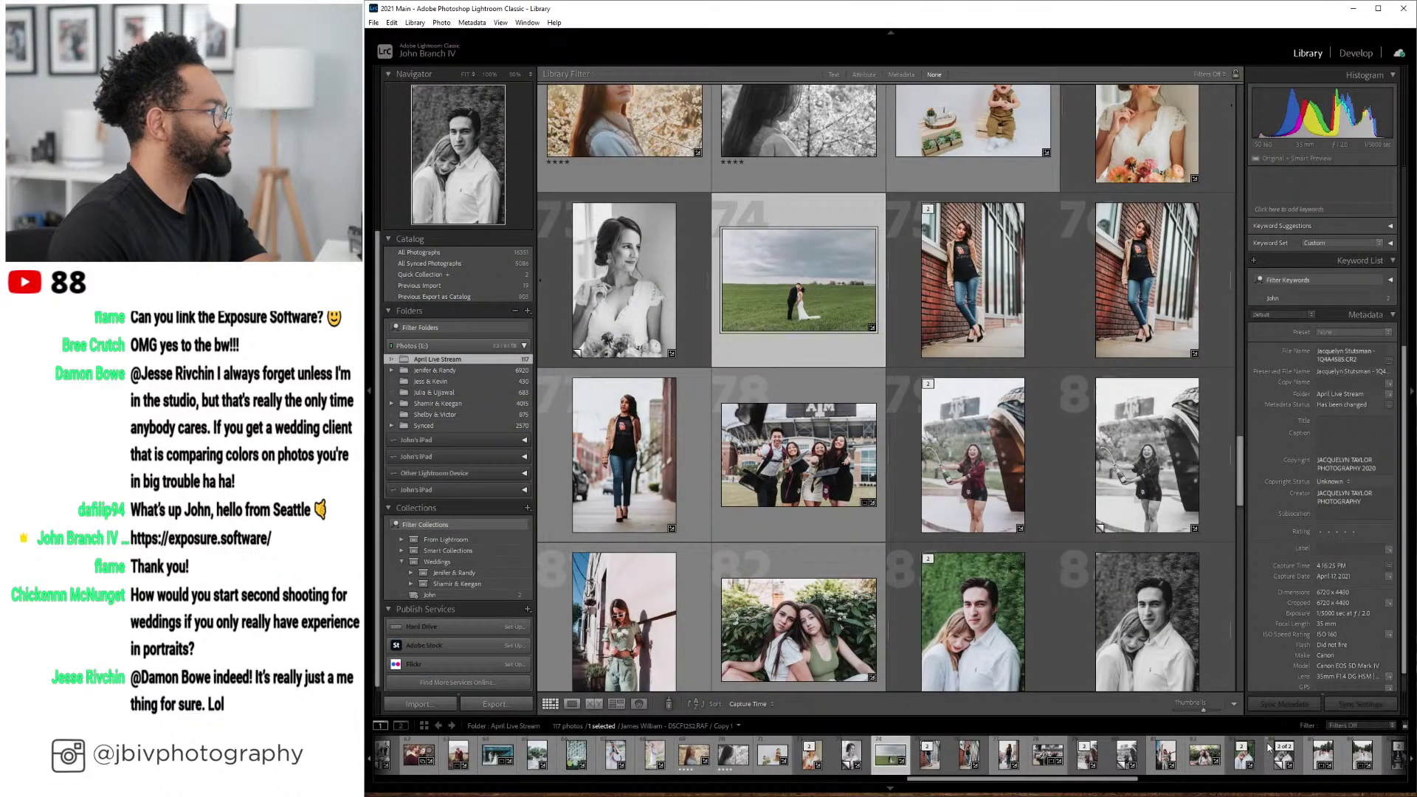
- Look through the unedited submissions in the Library grid, from the child in the garden to the foggy bridge photo
scroll(921, 354, down, 3)
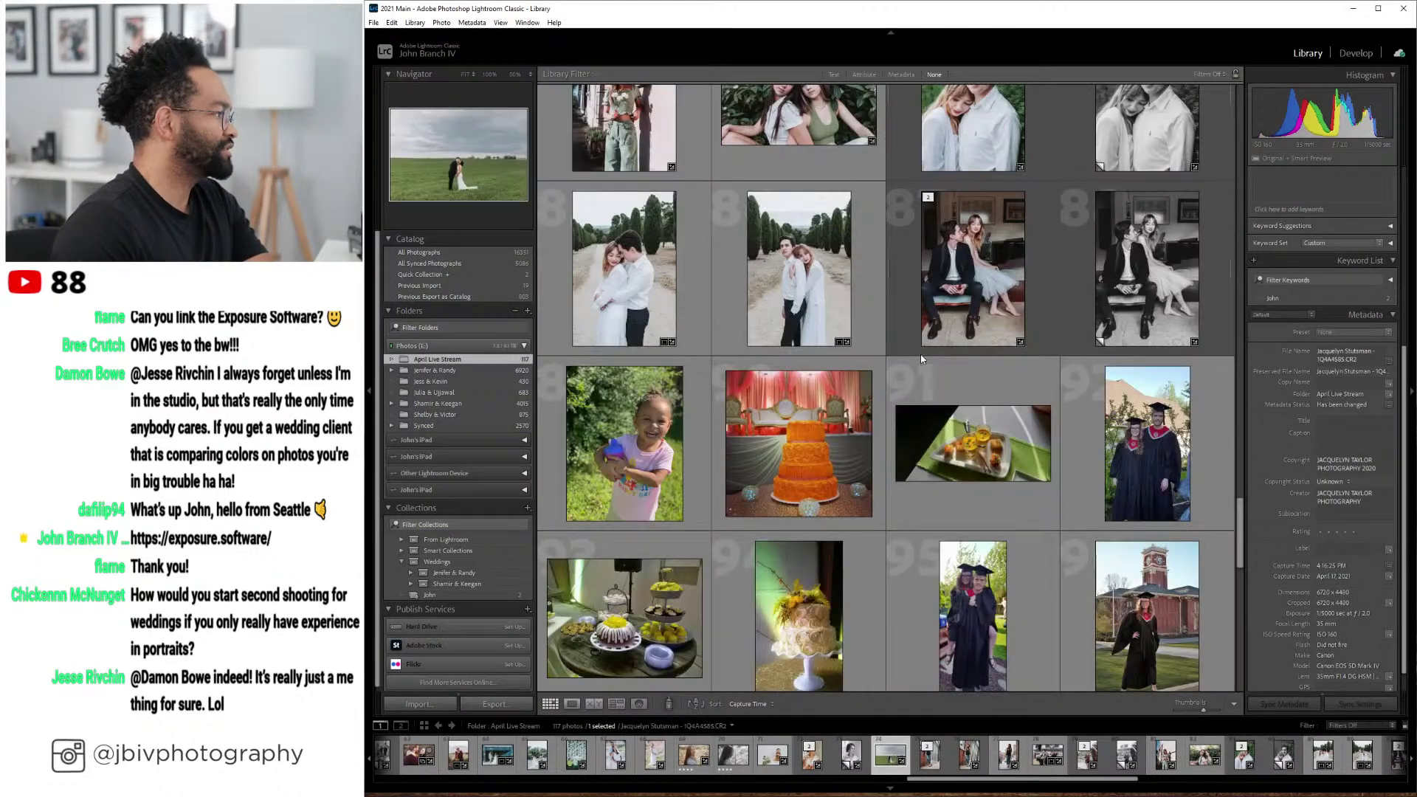
scroll(920, 359, down, 8)
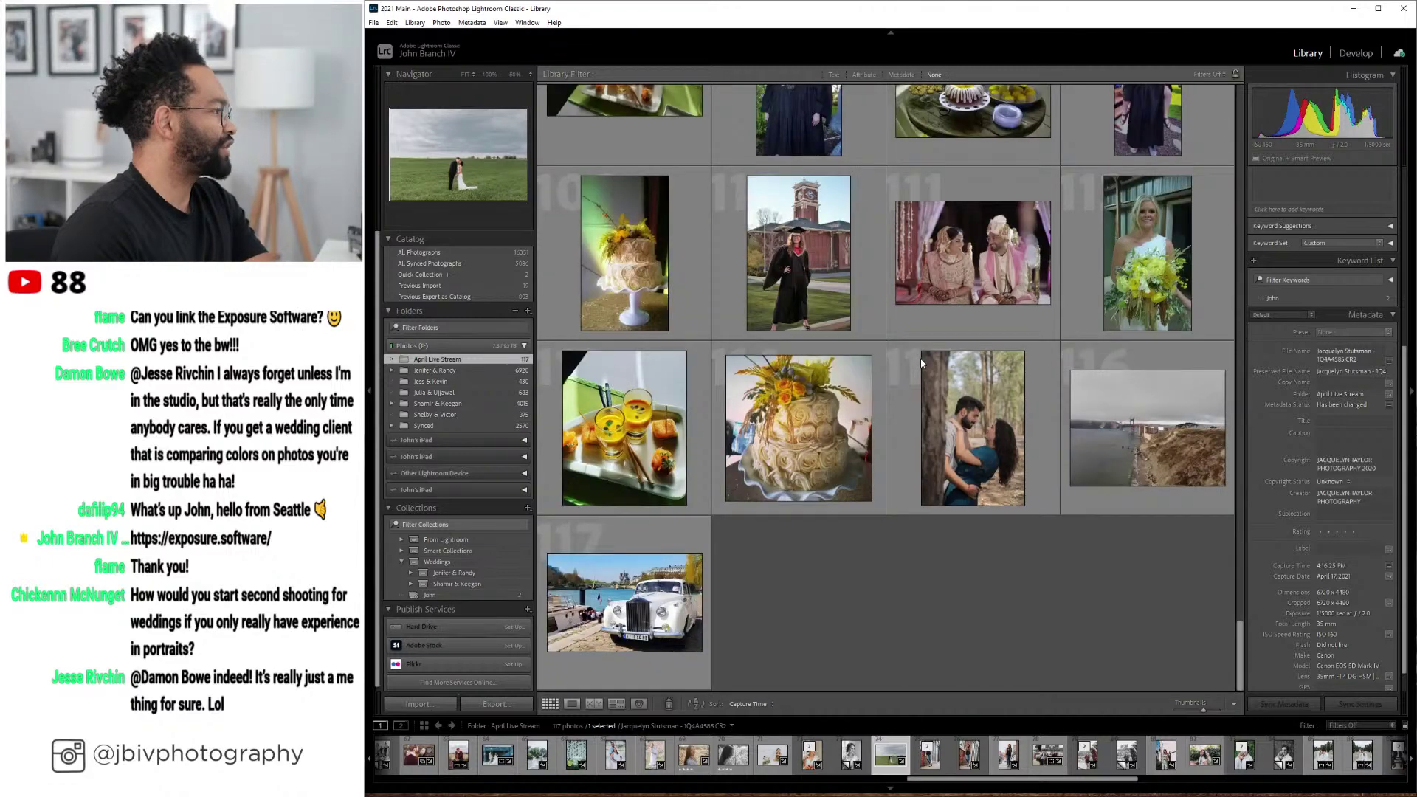
scroll(921, 363, up, 8)
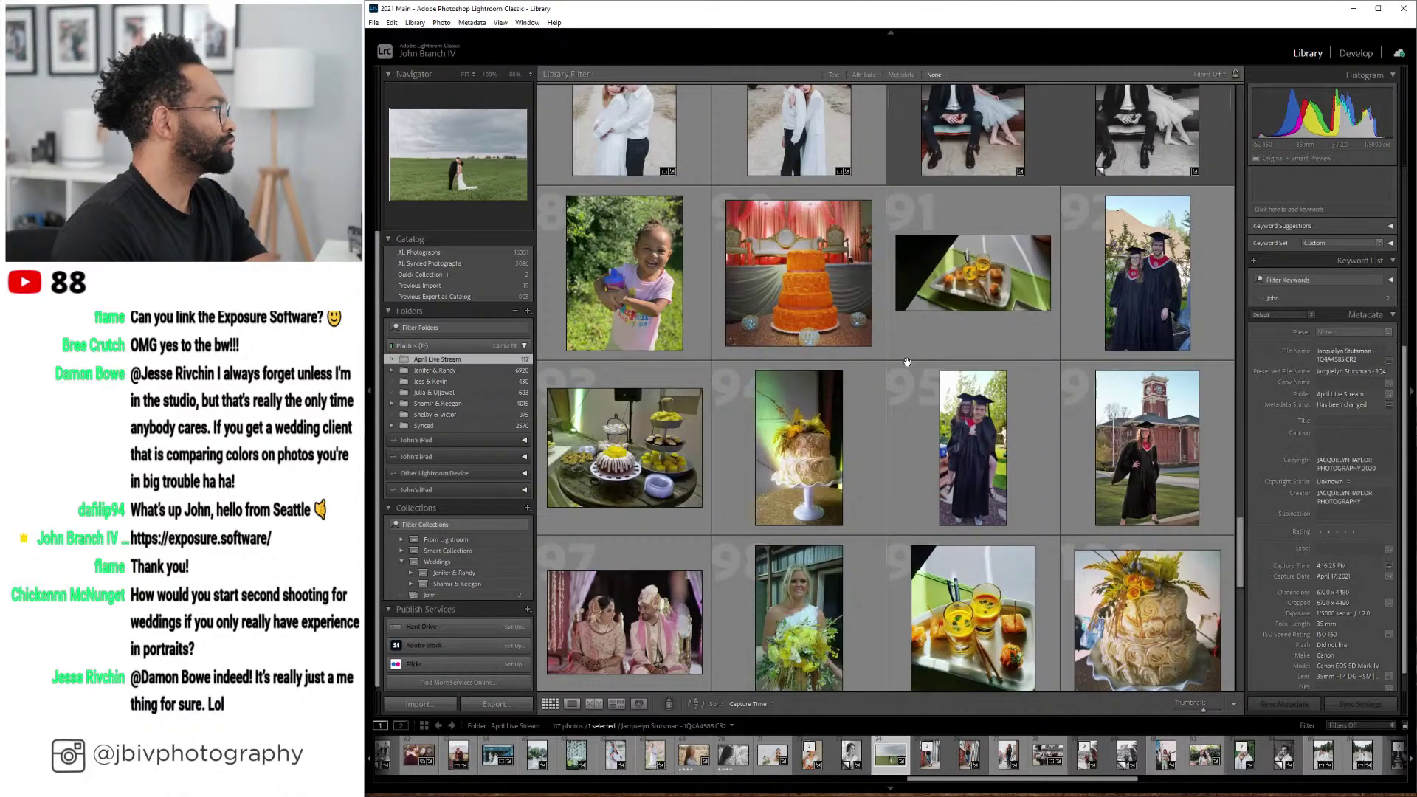
click(665, 303)
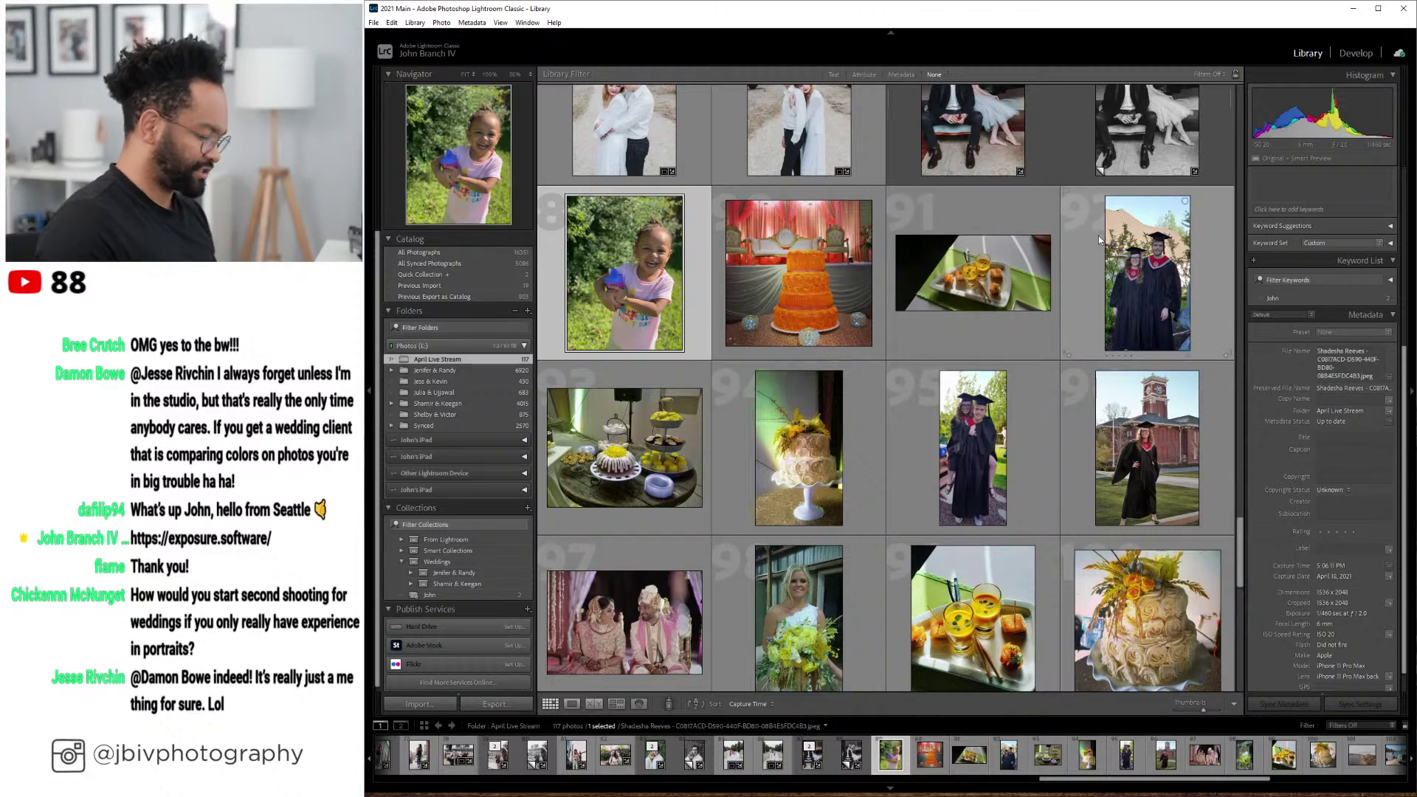
key(Right)
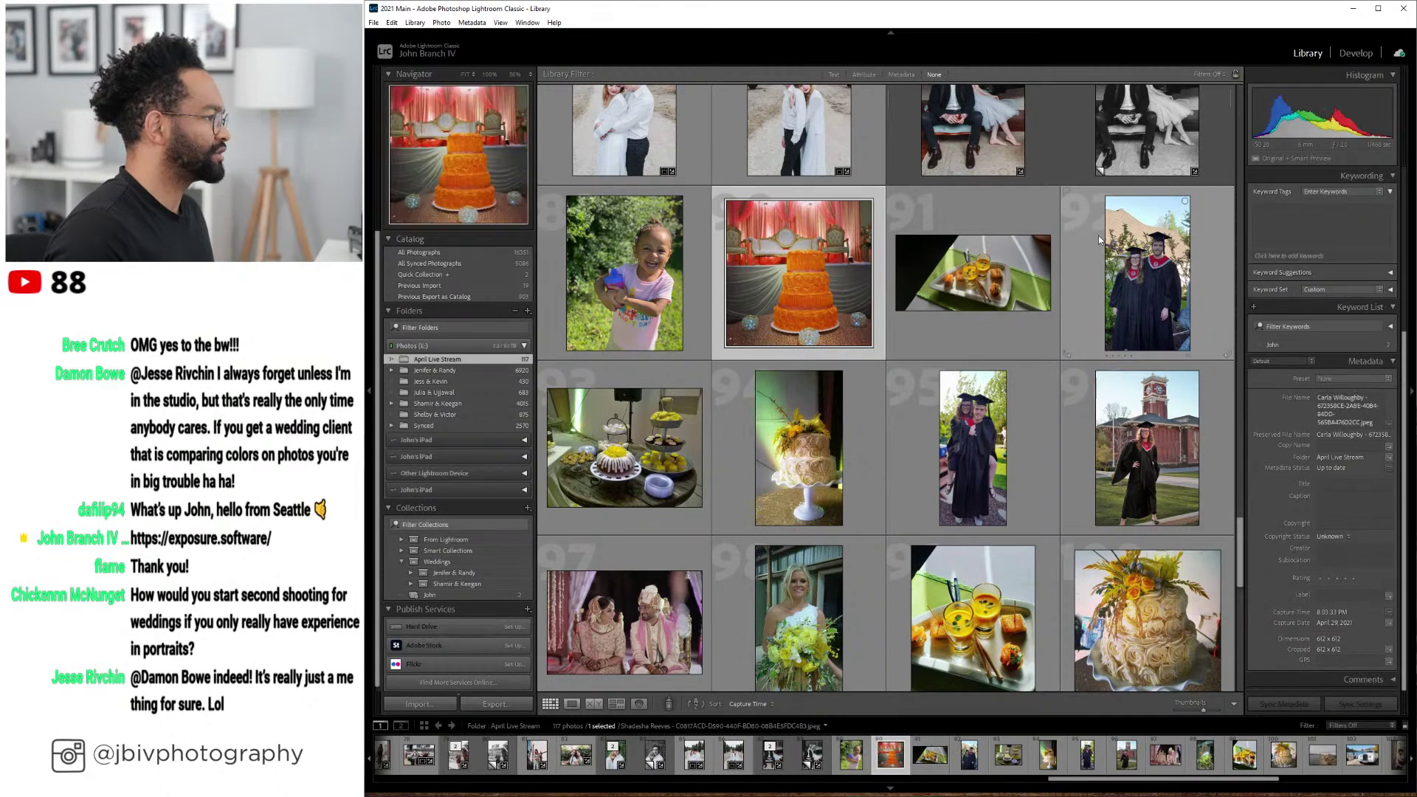
key(Right)
key(Right)
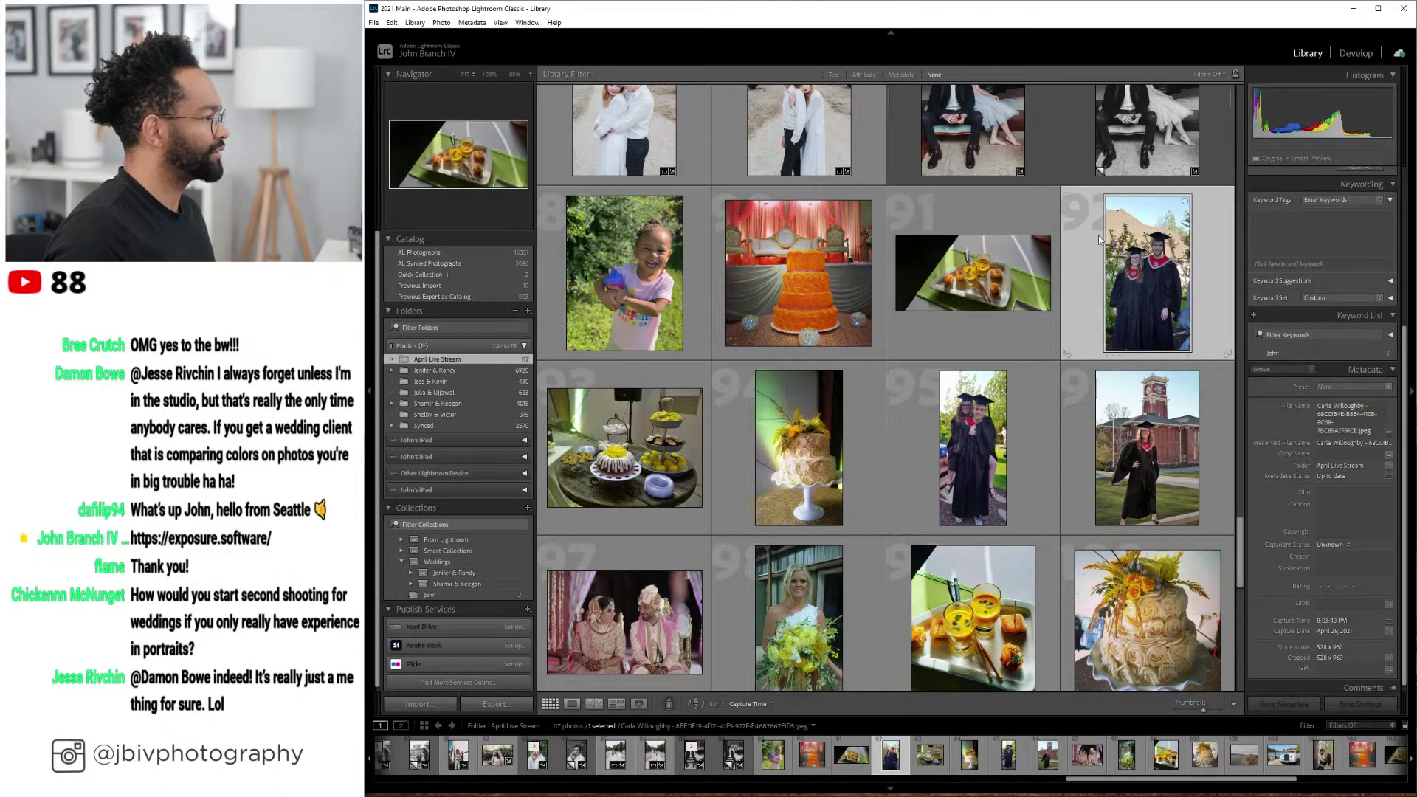
key(Right)
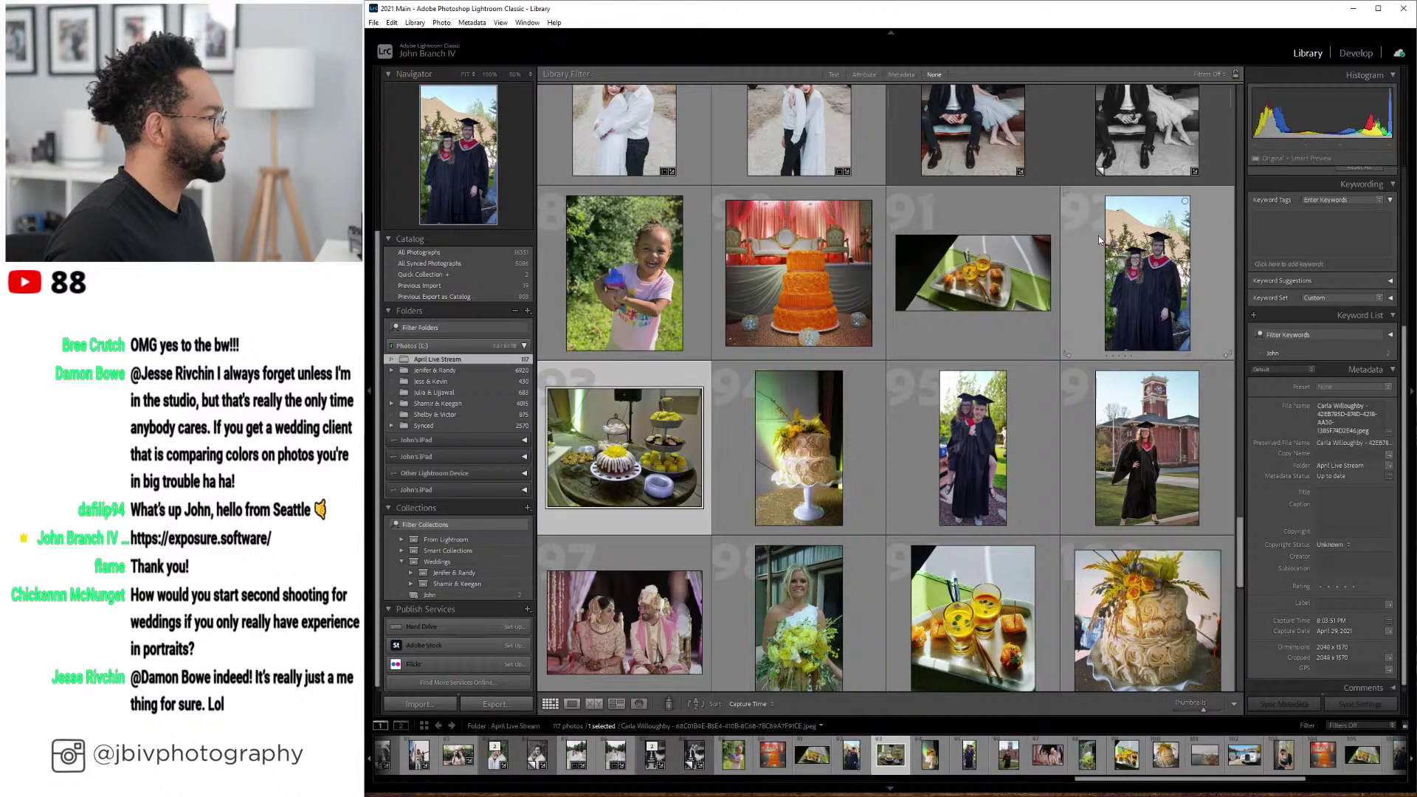
key(Right)
key(Right)
key(Right)
key(Right)
key(Right)
key(Right)
key(Right)
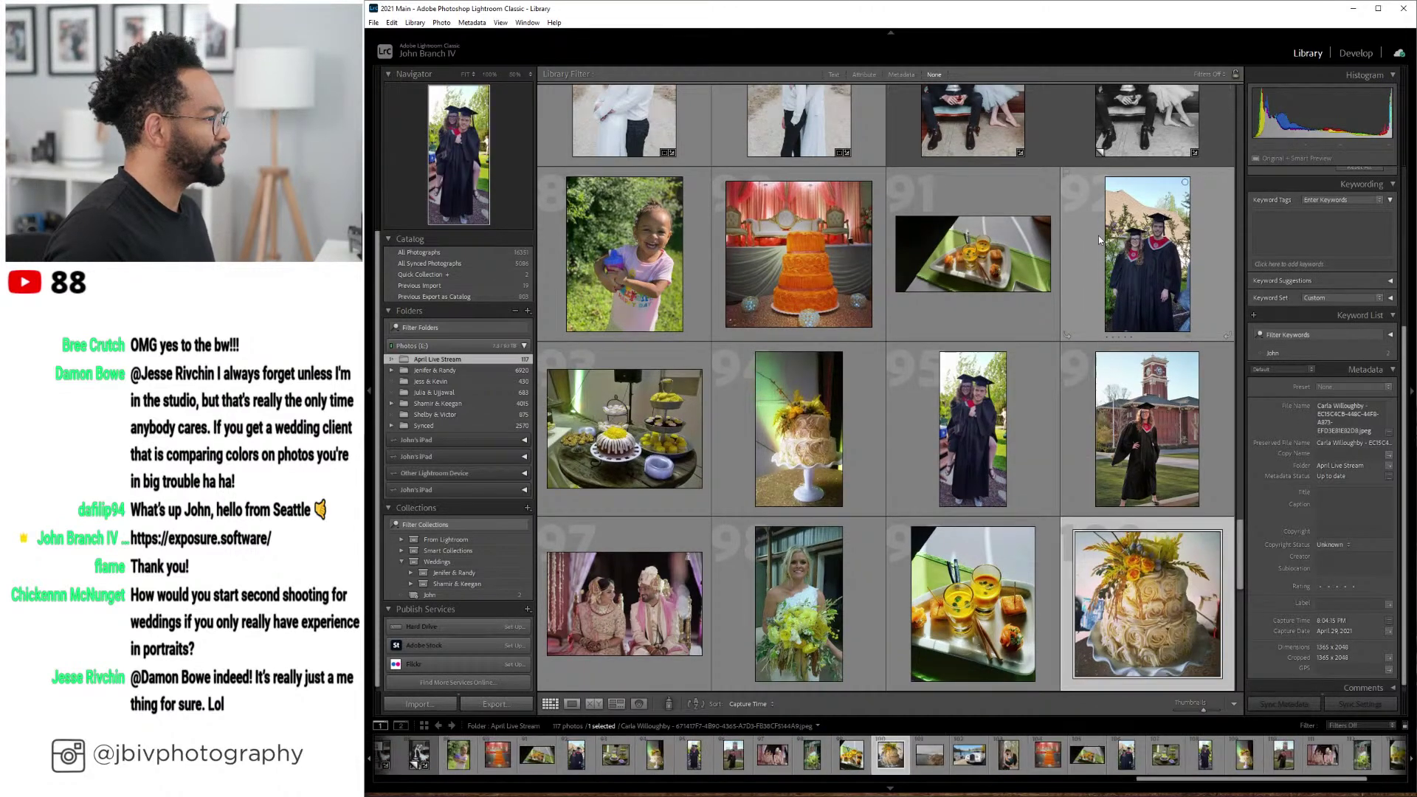
key(Left)
key(Left)
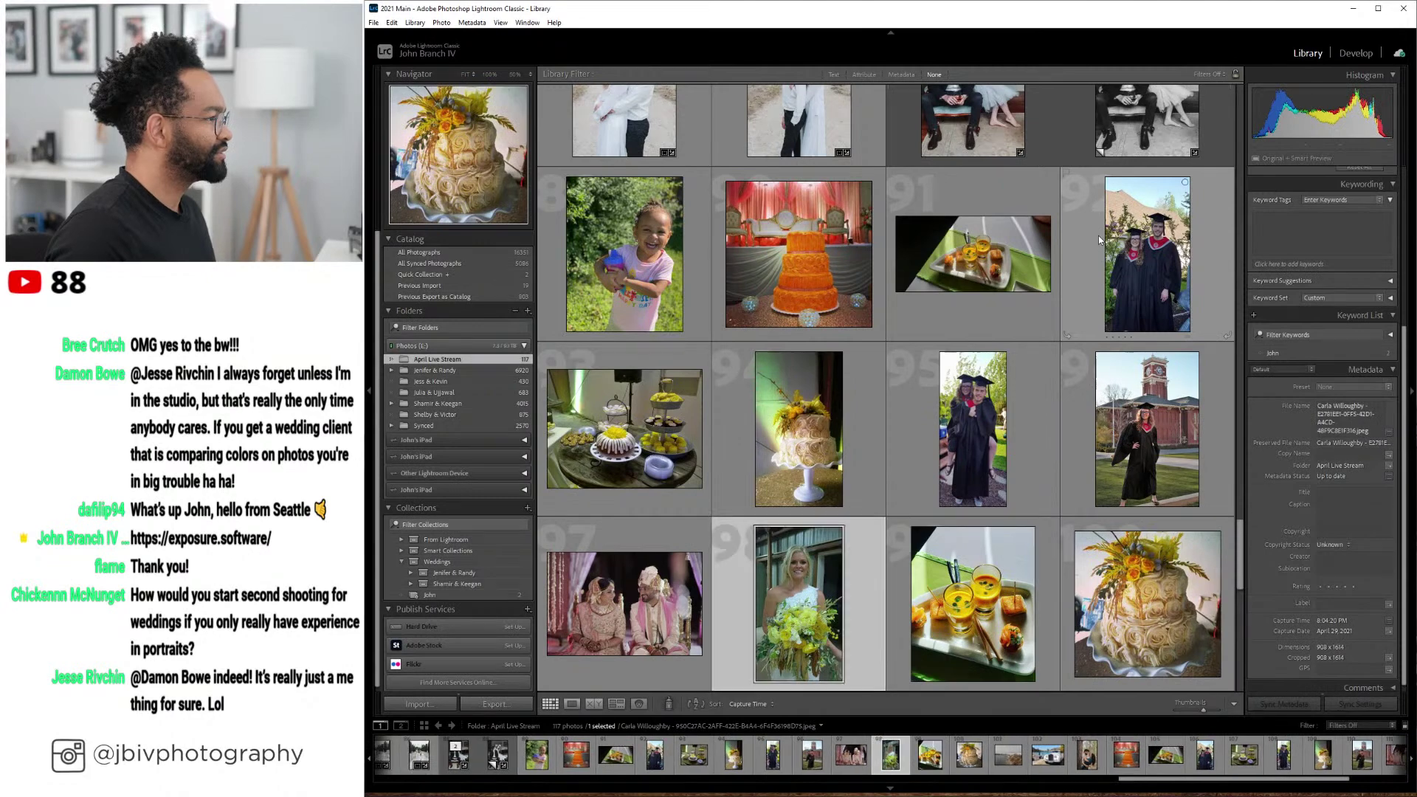
key(Left)
key(Down)
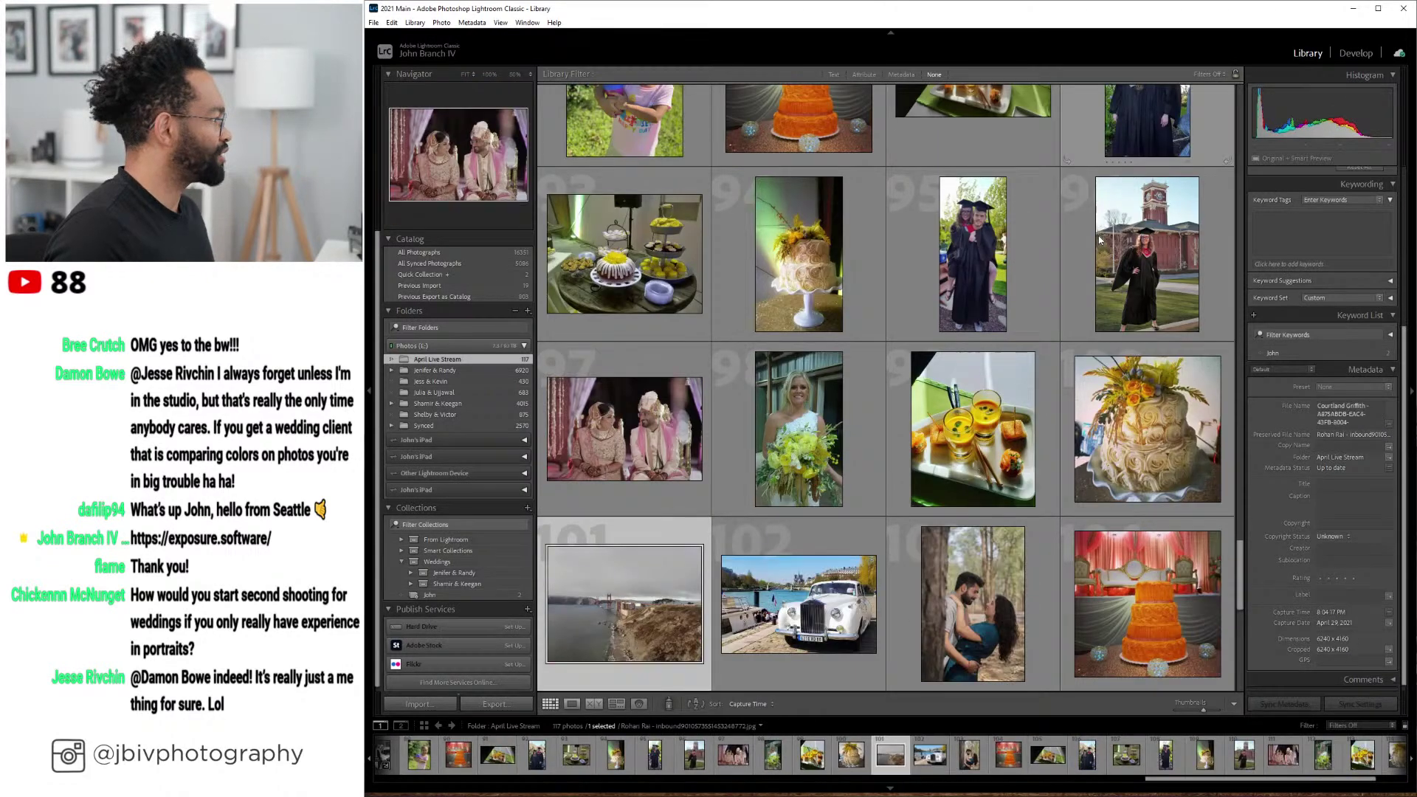
- Review the remaining submissions through the white vintage car at the folder's end, view the car photo enlarged in Develop, and return to the grid
key(Right)
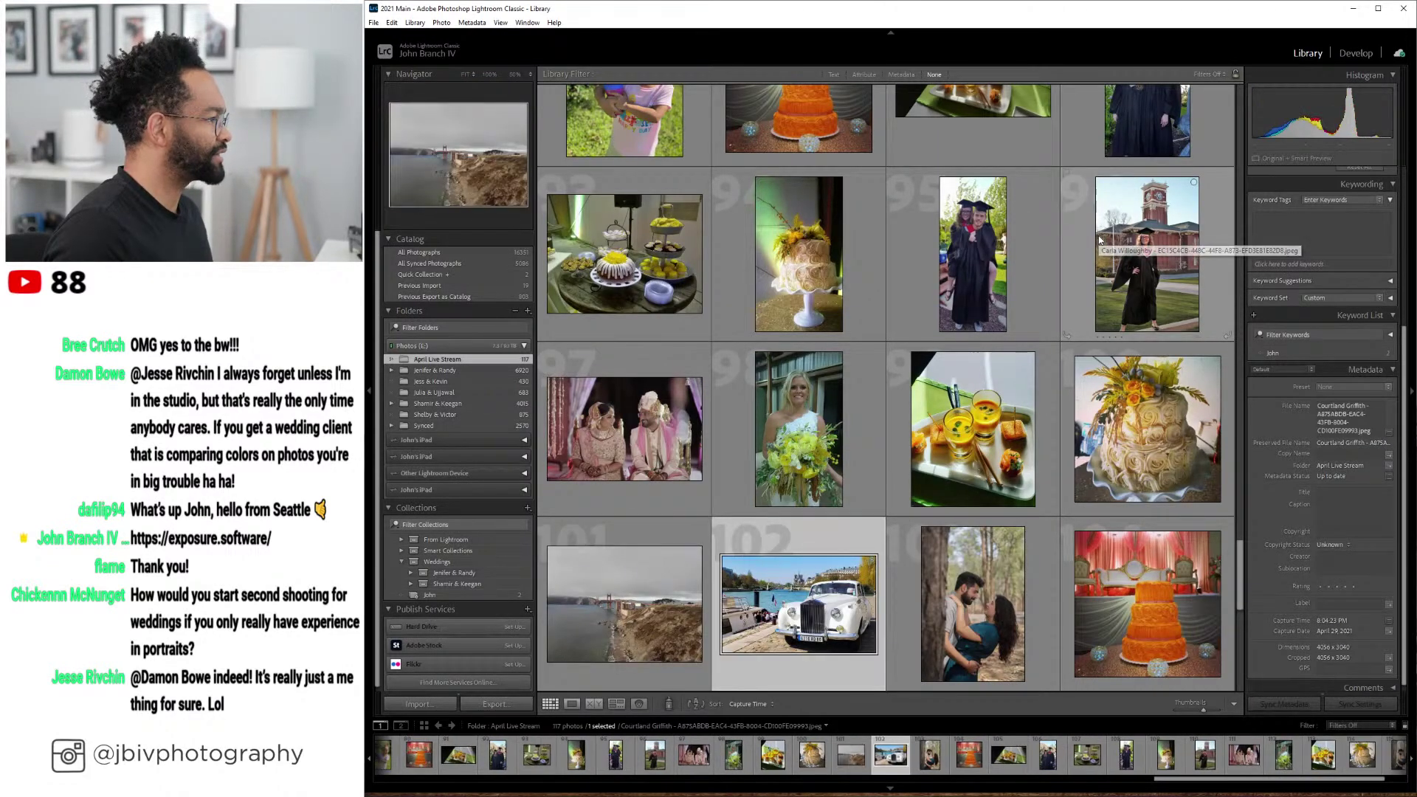
key(Right)
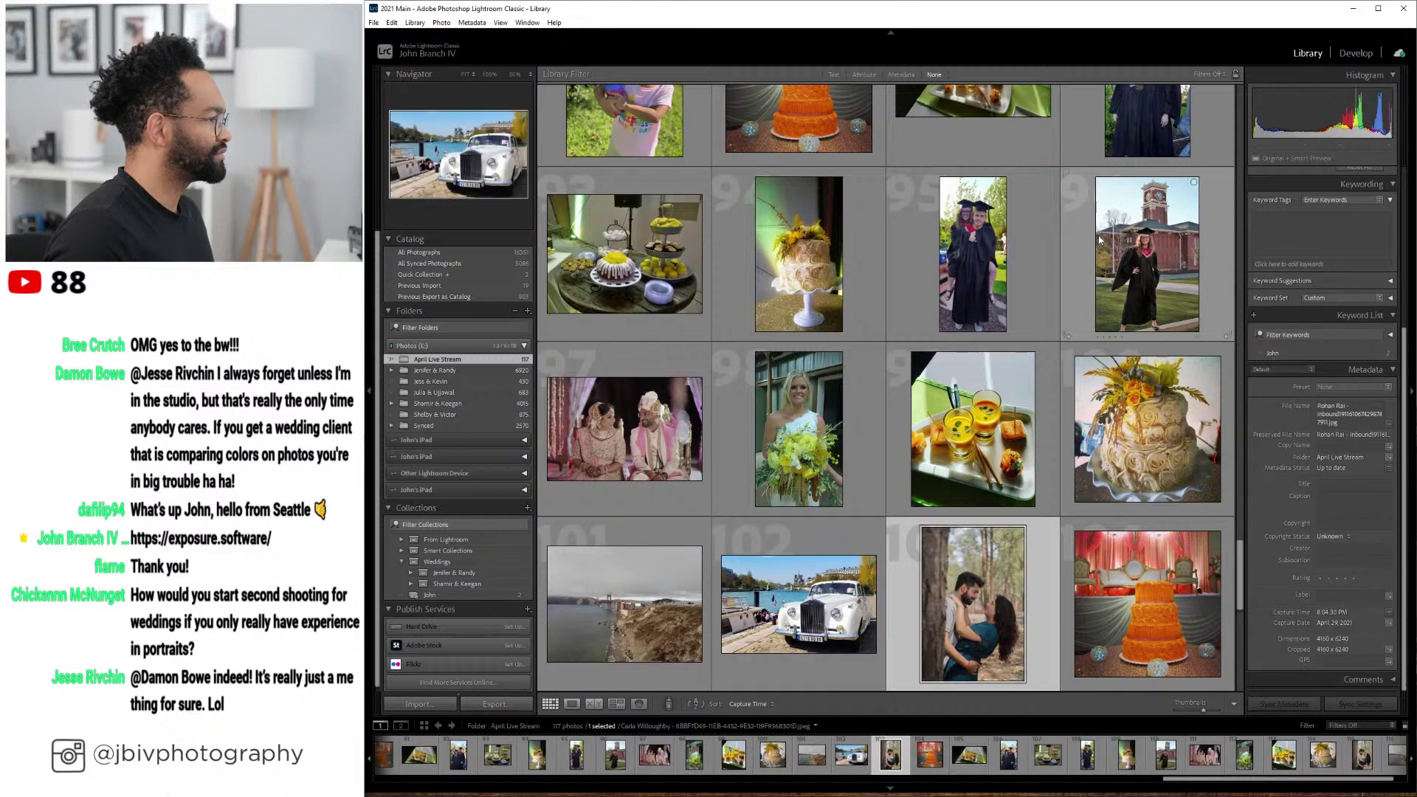
key(Right)
key(Right)
key(Right)
key(Right)
key(Right)
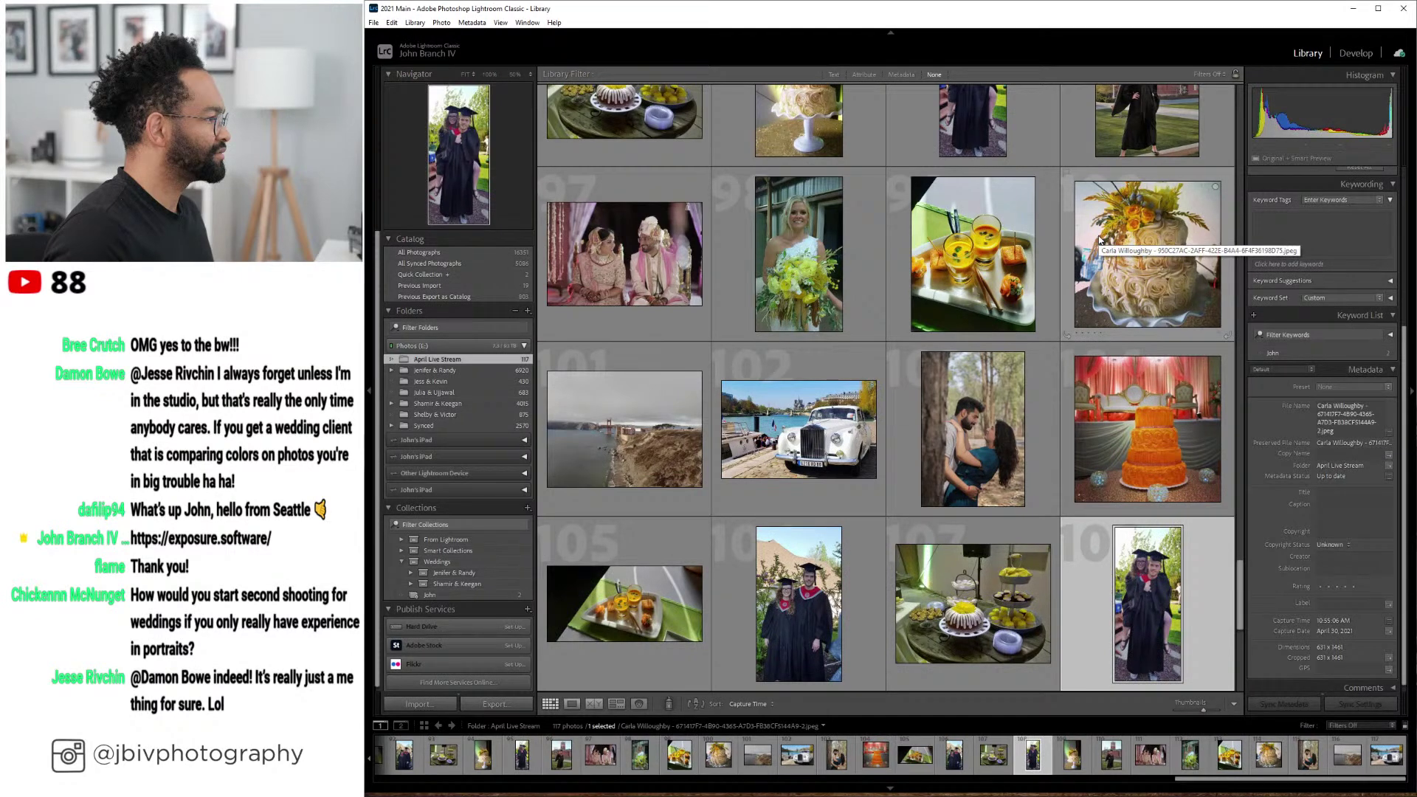
key(Right)
key(Right)
key(Right)
key(Right)
key(Left)
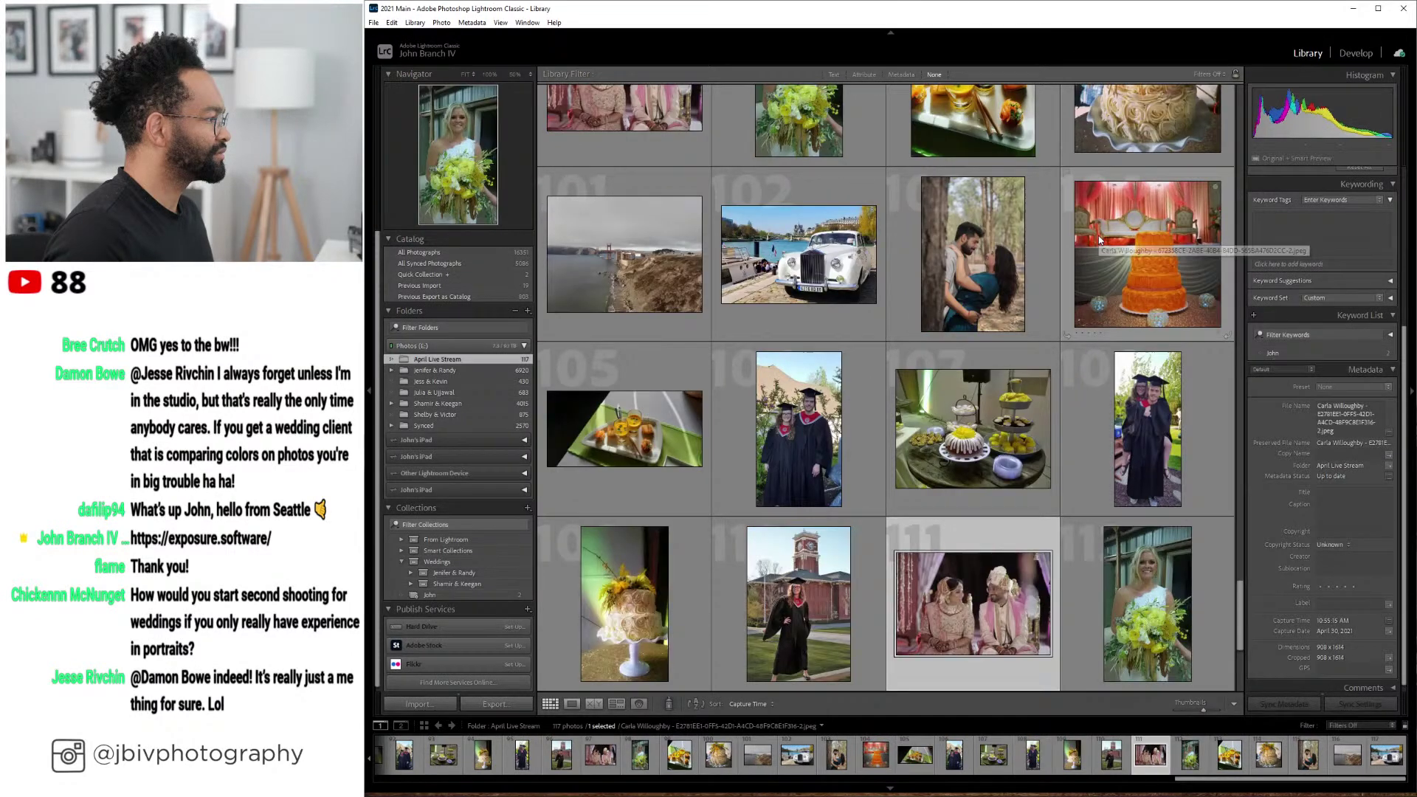
key(Up)
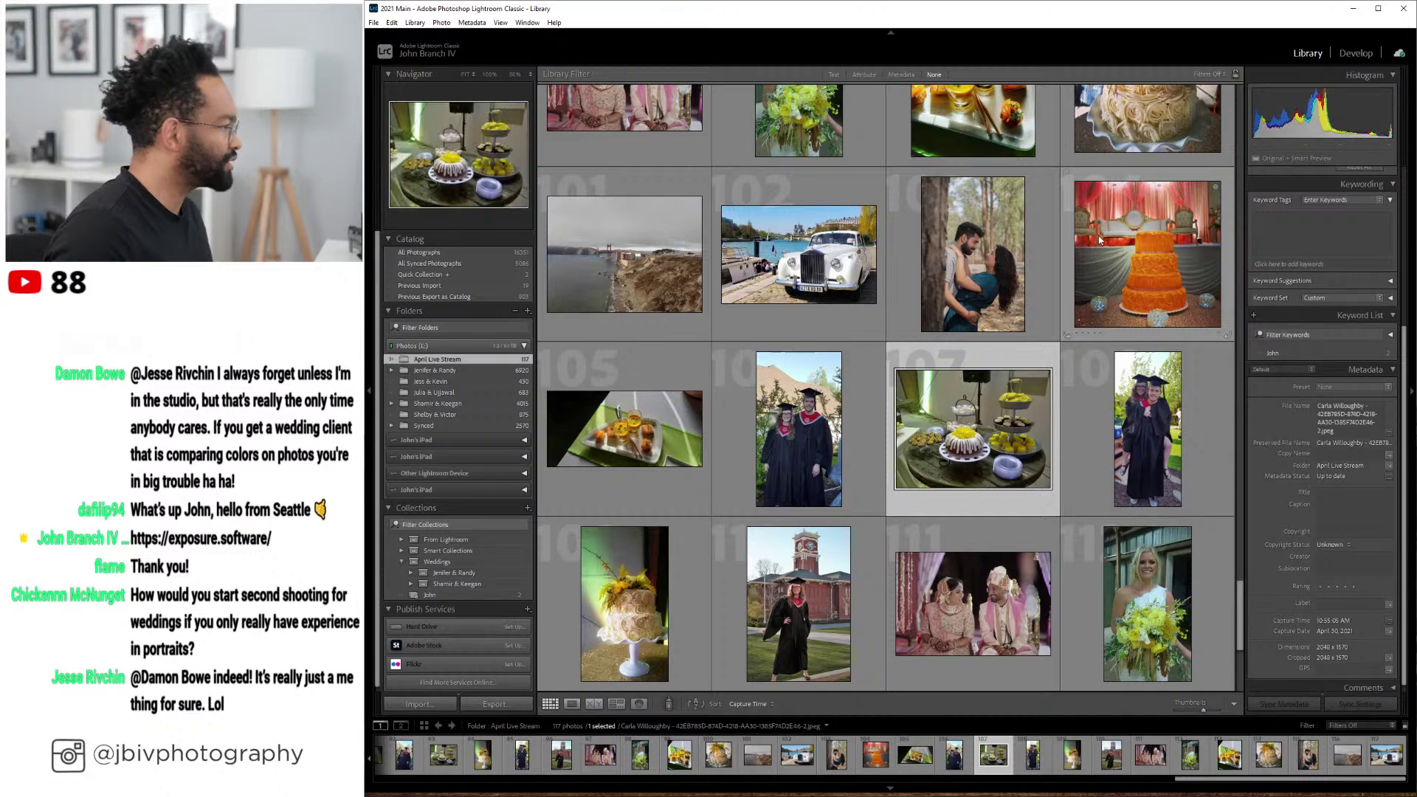
key(Left)
key(Down)
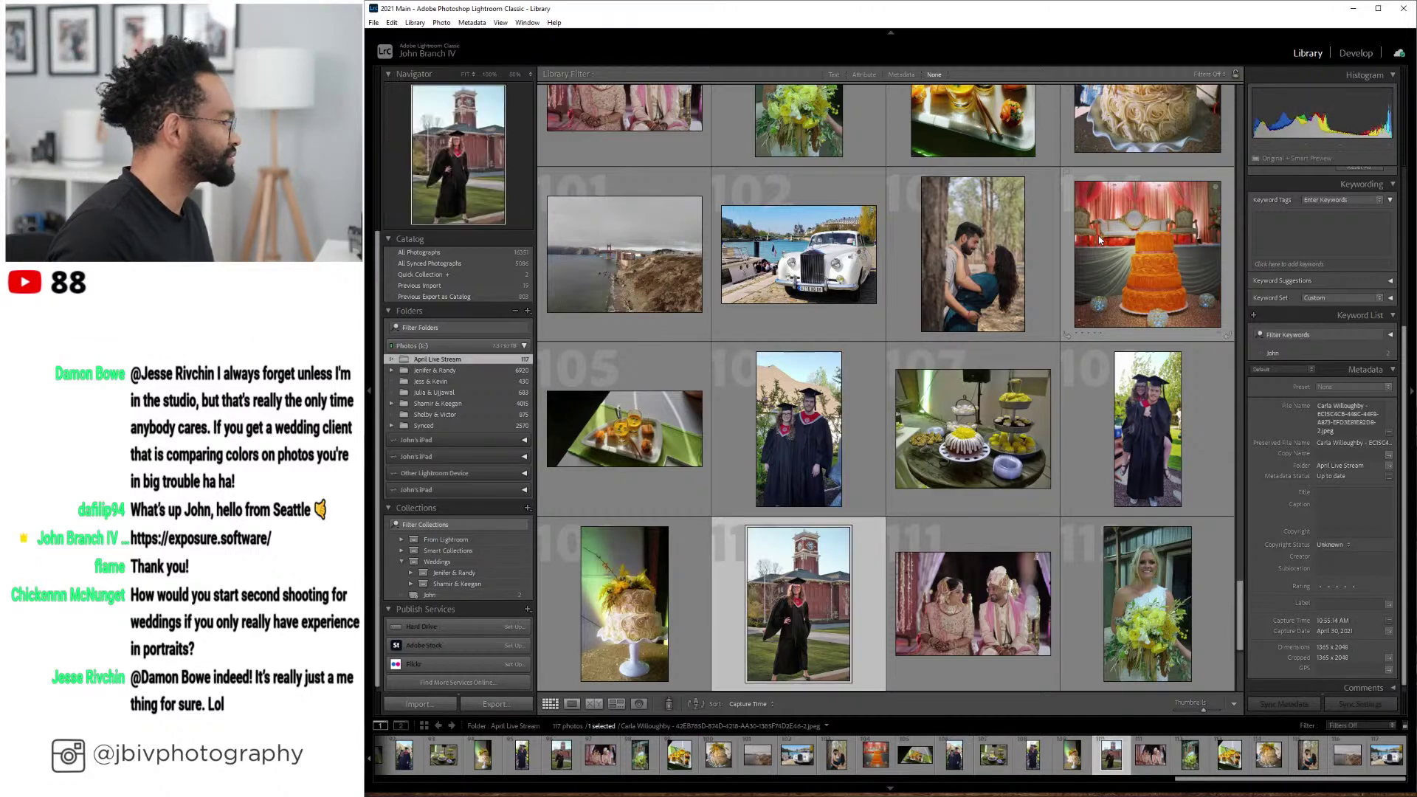
key(Left)
scroll(1098, 236, down, 2)
key(Down)
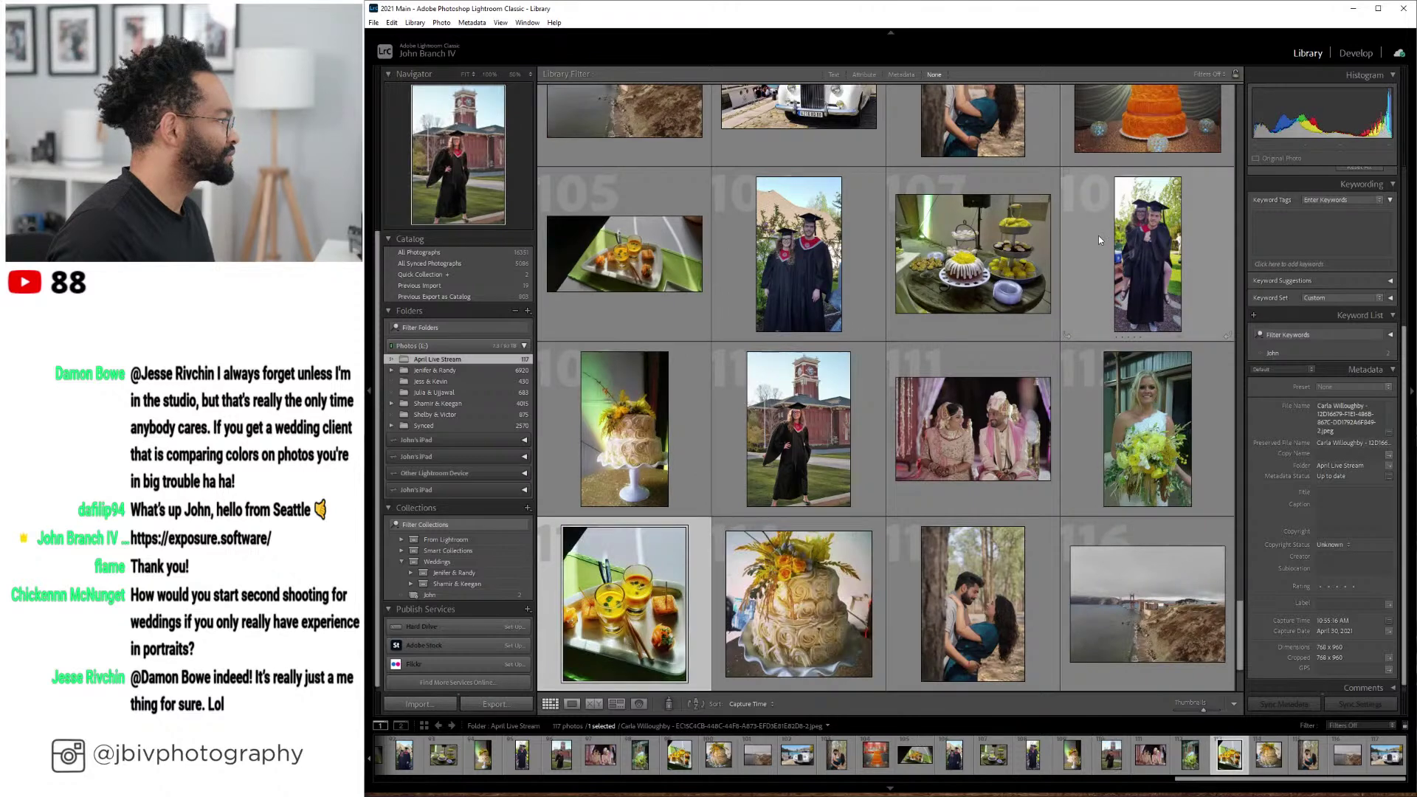
key(Right)
key(Right)
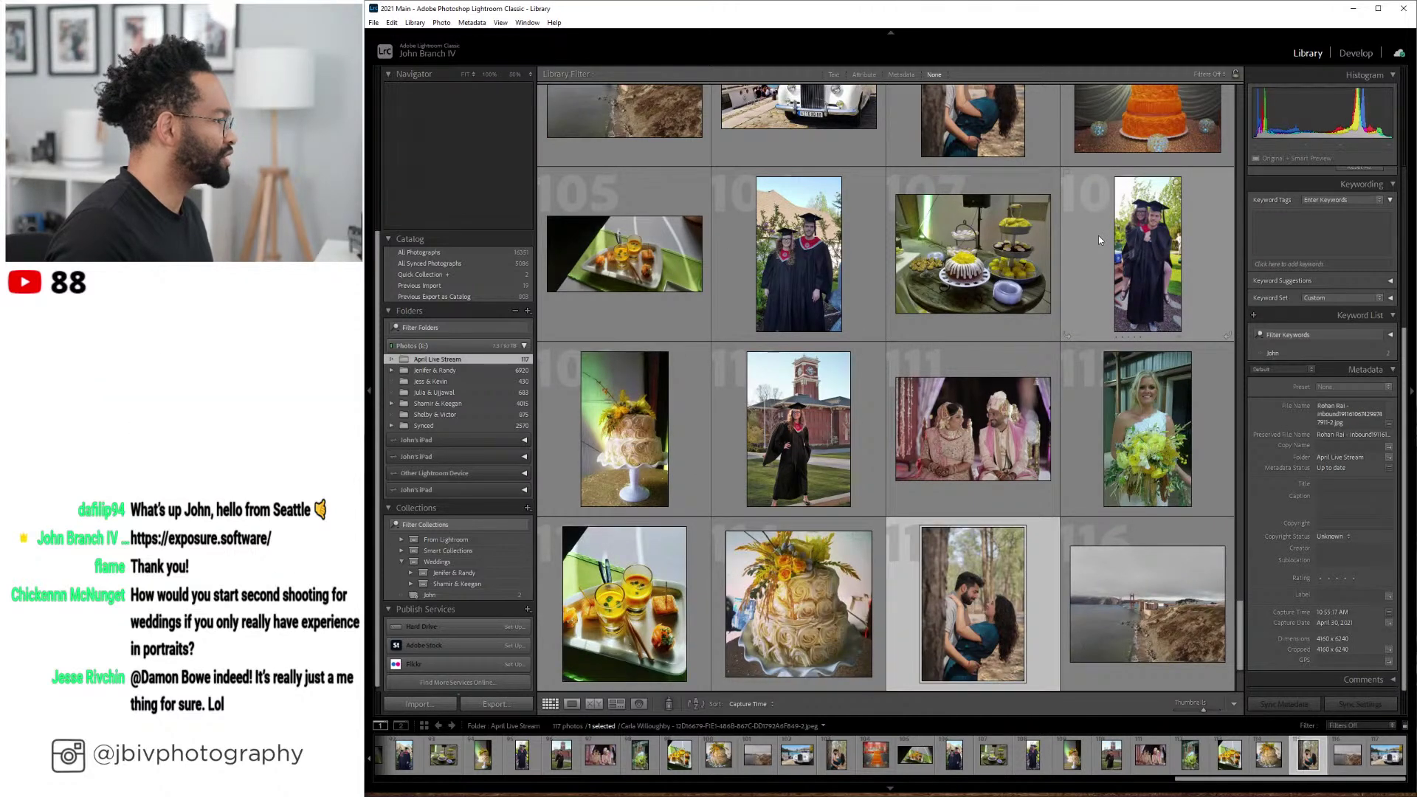
key(Right)
key(Right)
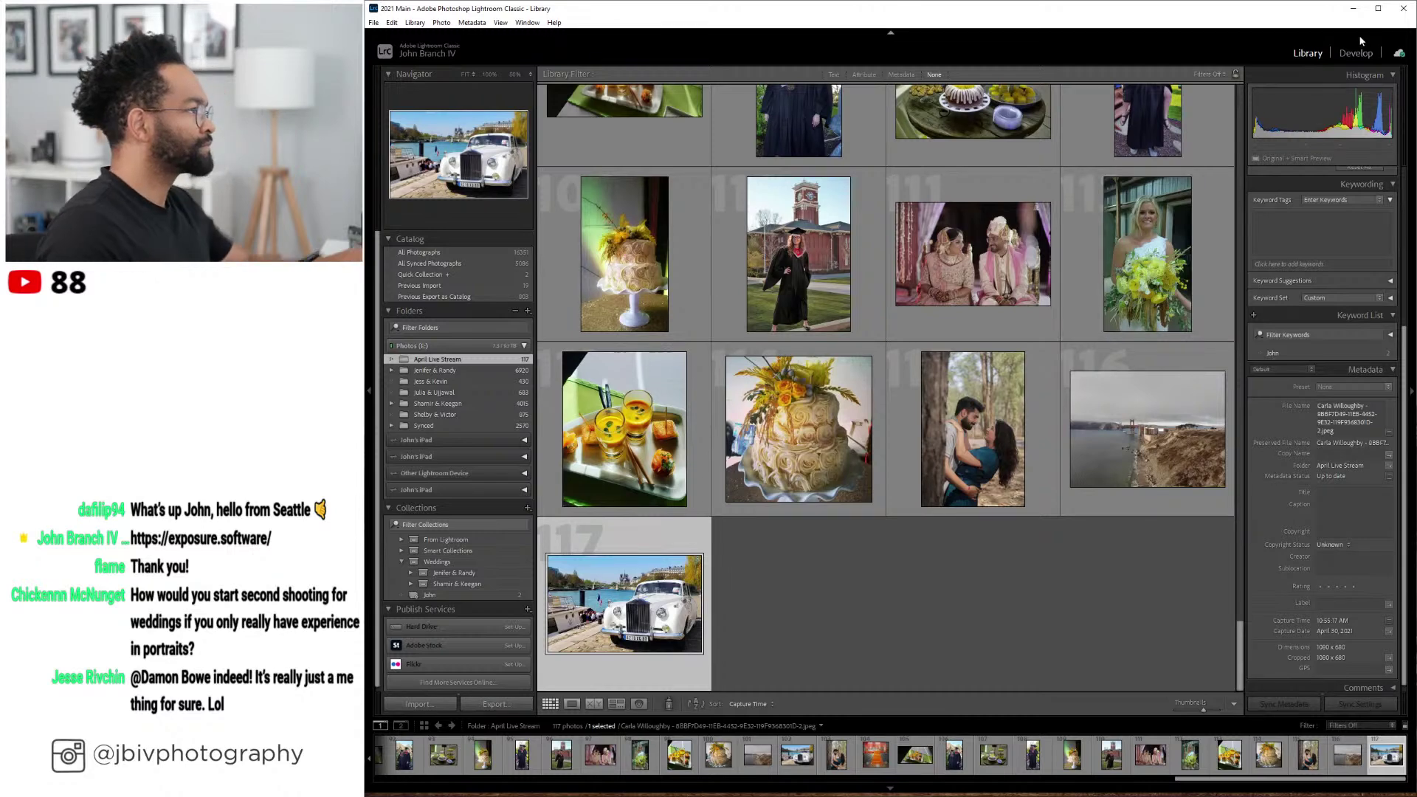
click(1356, 53)
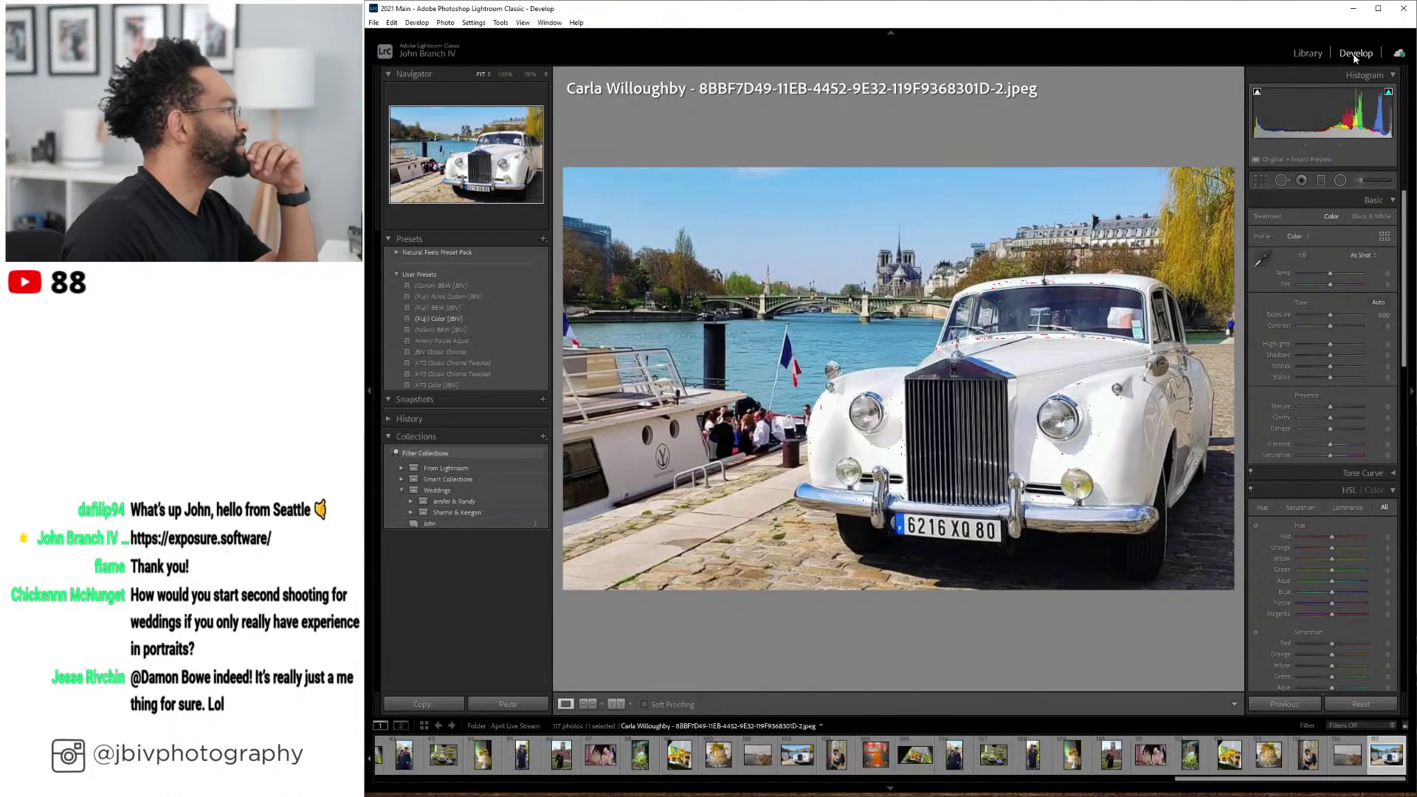
click(1318, 54)
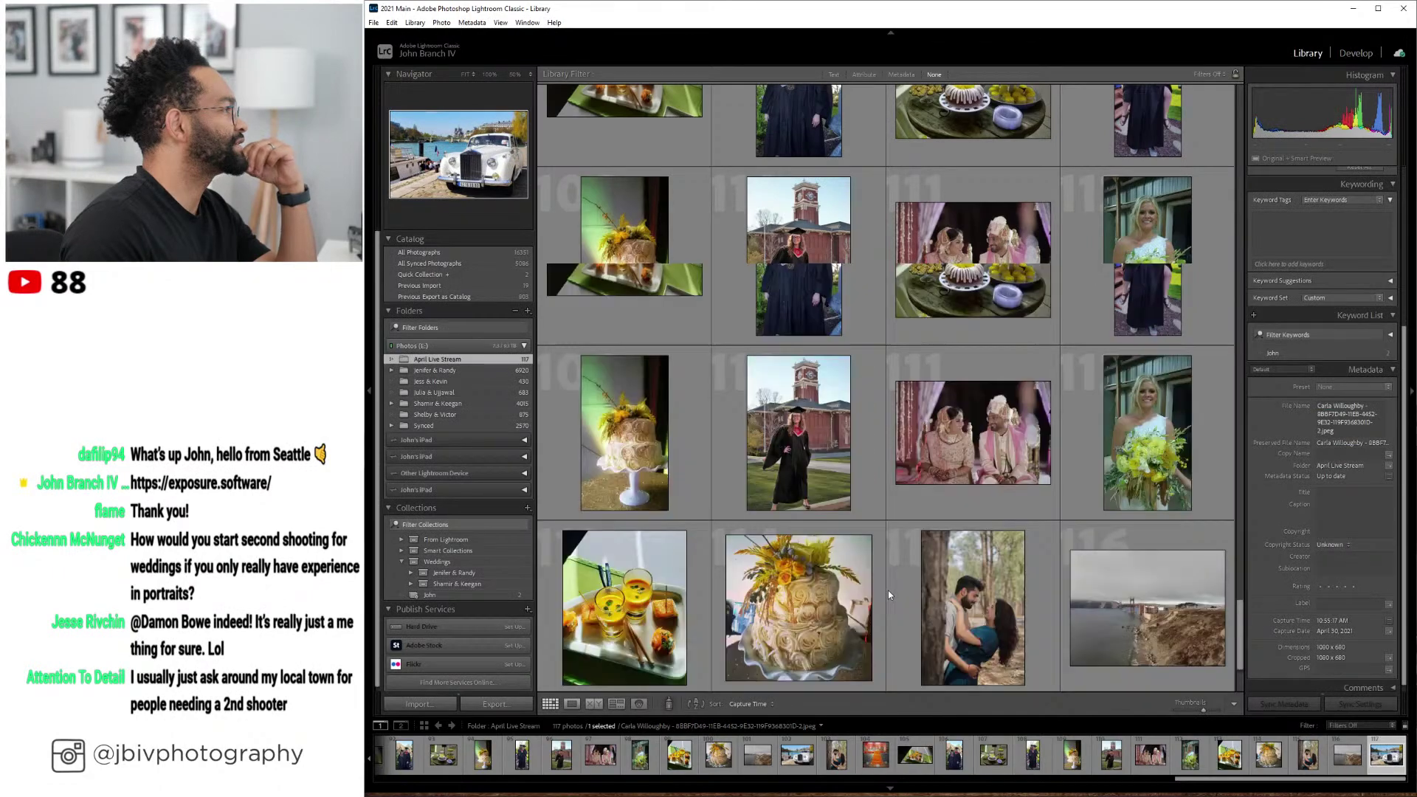
- Select the color photo of the woman in maroon beside the large sculpture and add the color bride portrait to the selection
scroll(888, 587, up, 8)
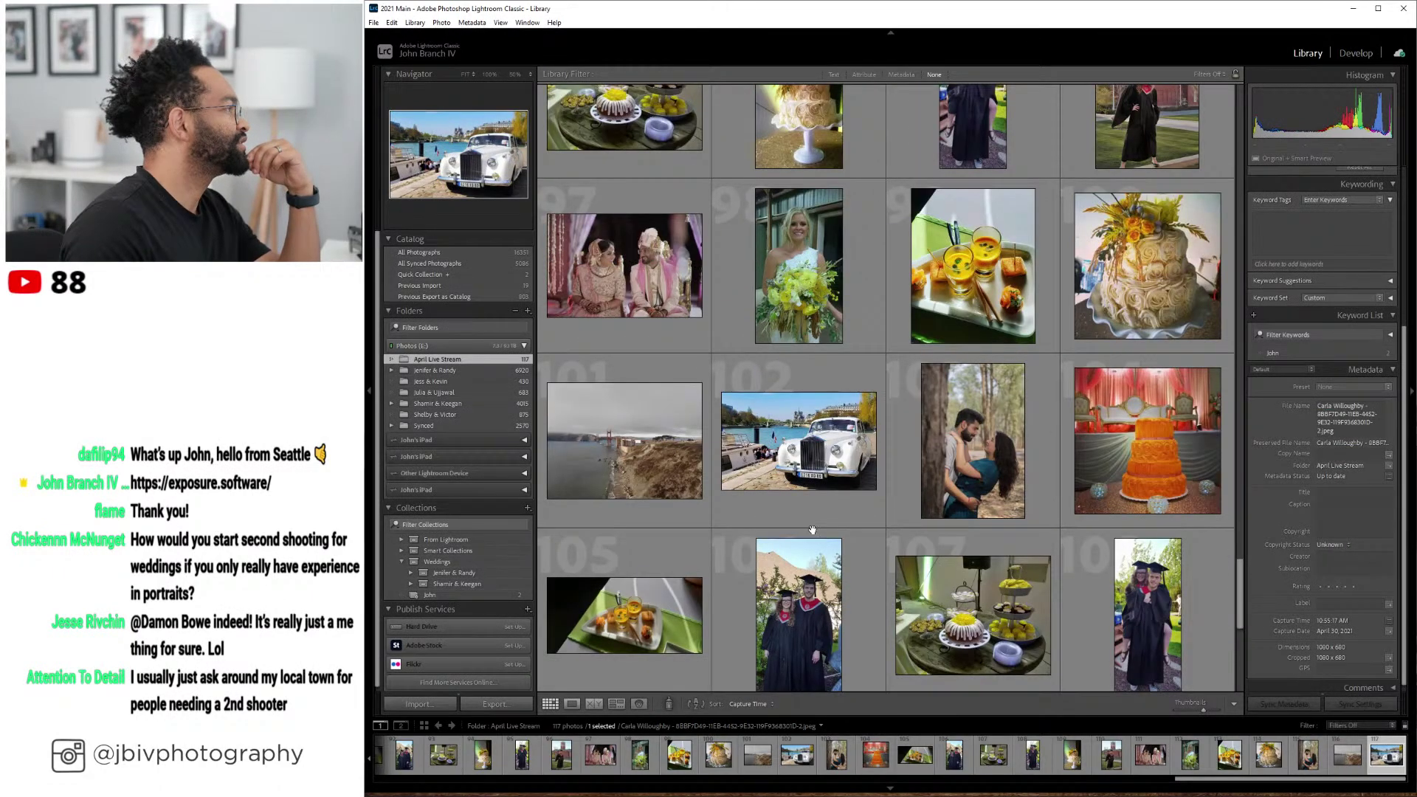
scroll(815, 527, up, 4)
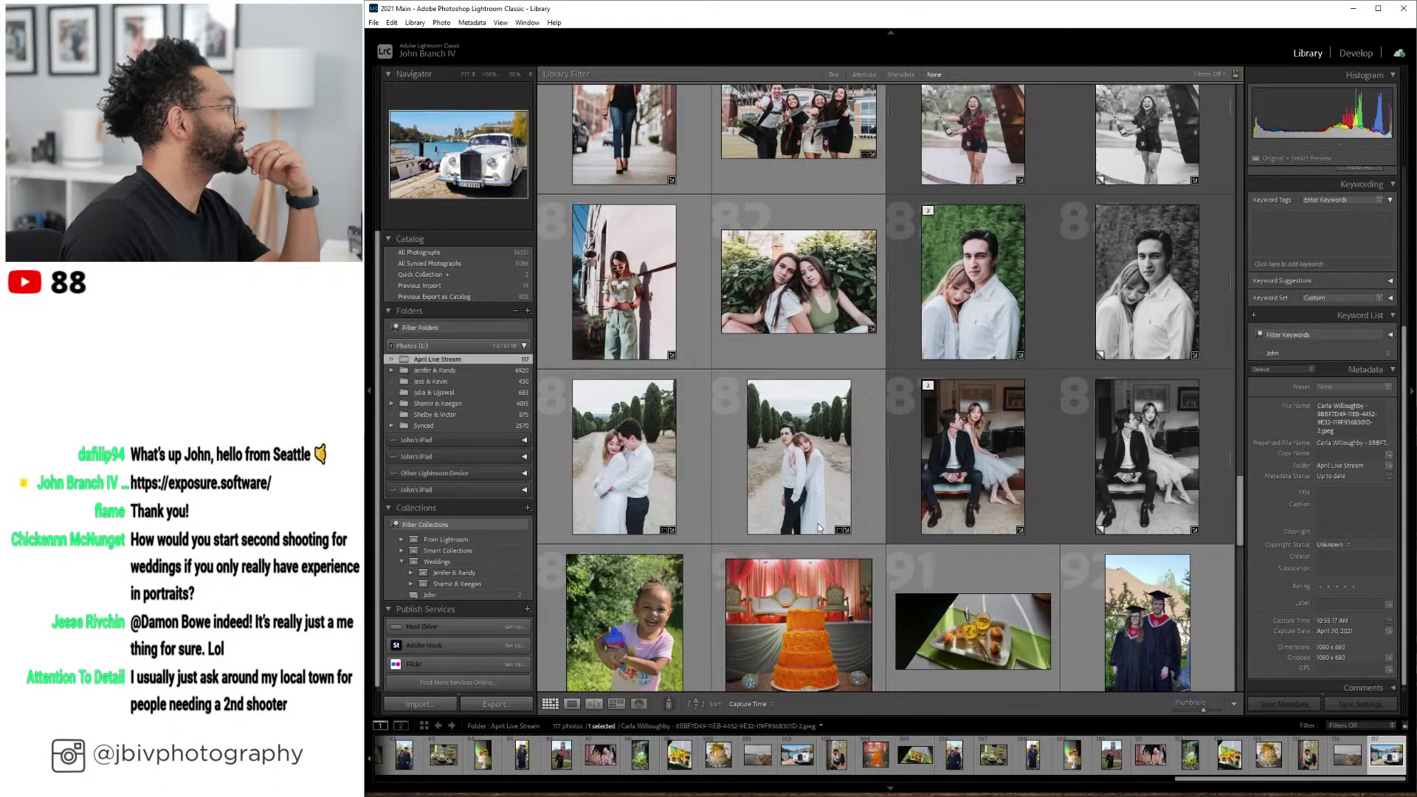
scroll(817, 523, up, 2)
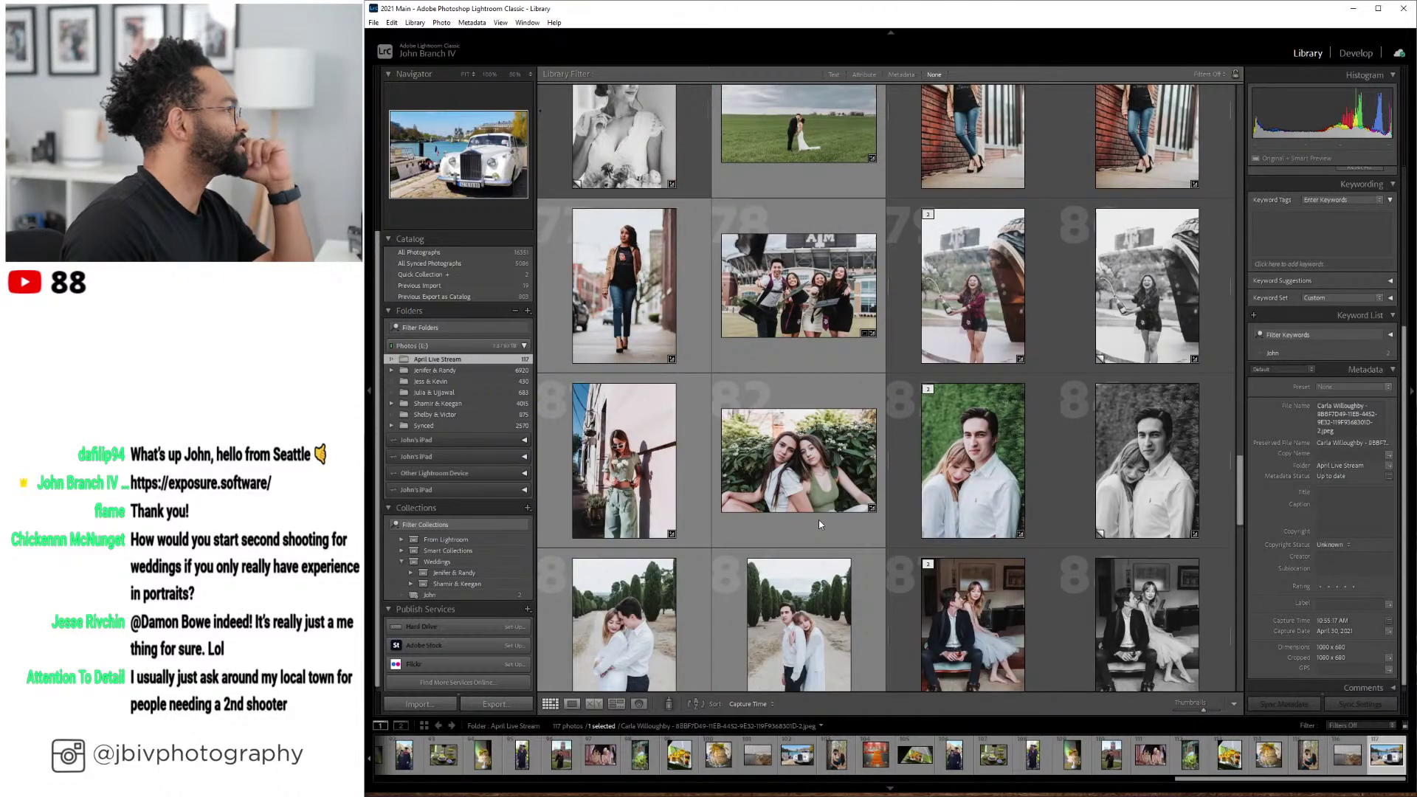
click(938, 354)
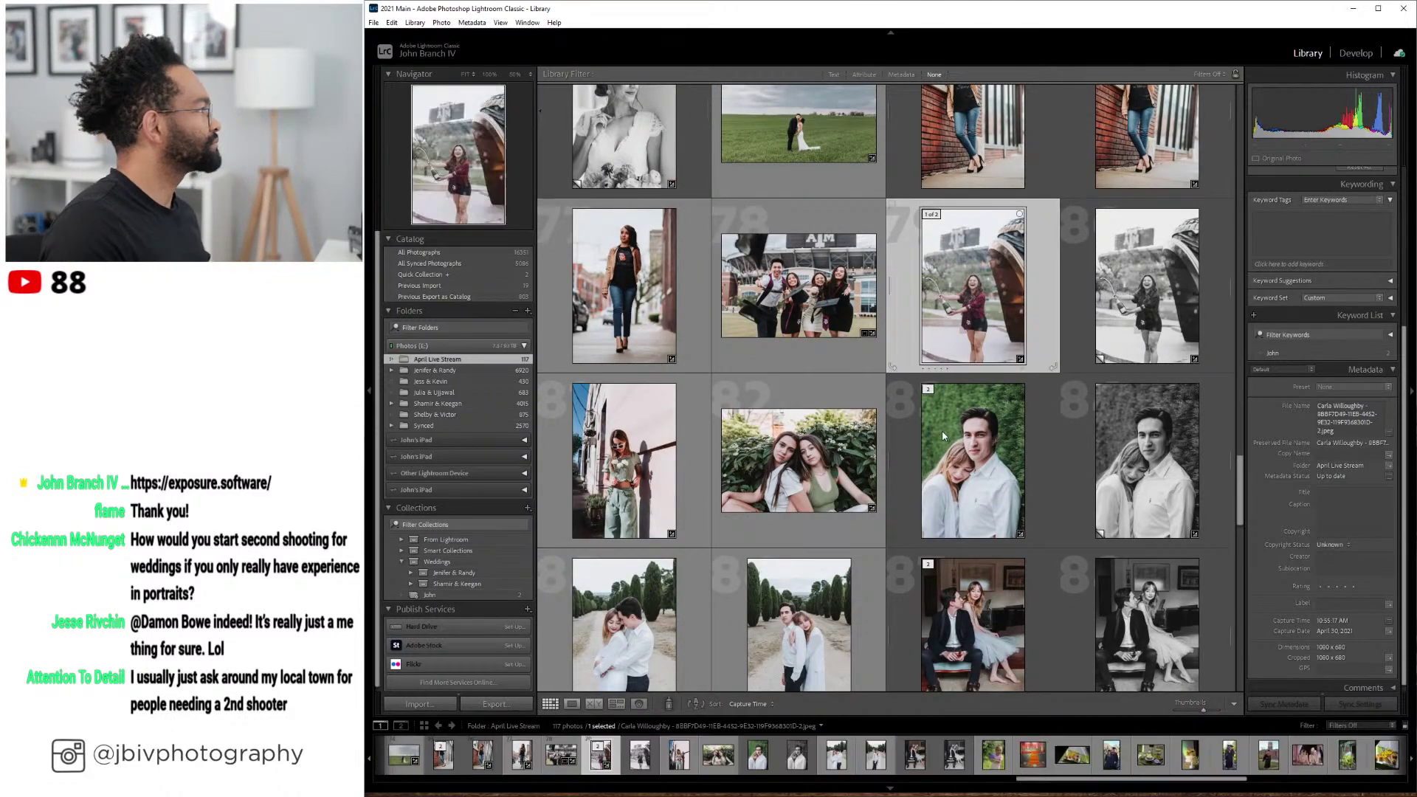
scroll(952, 425, up, 2)
scroll(952, 424, up, 2)
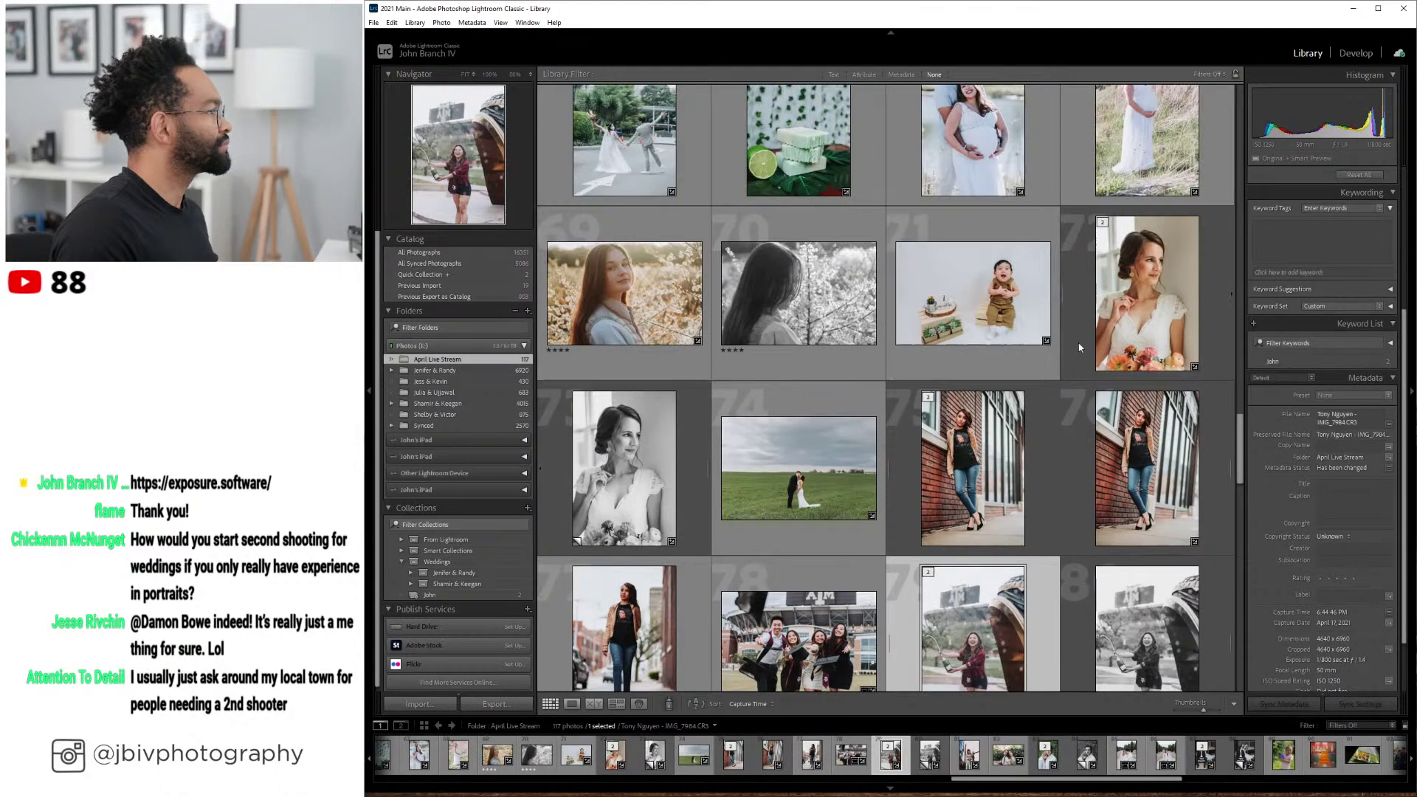
ctrl+click(1146, 309)
- Add the portrait of the veiled bride holding a red and white bouquet to the photo selection
scroll(1022, 425, up, 4)
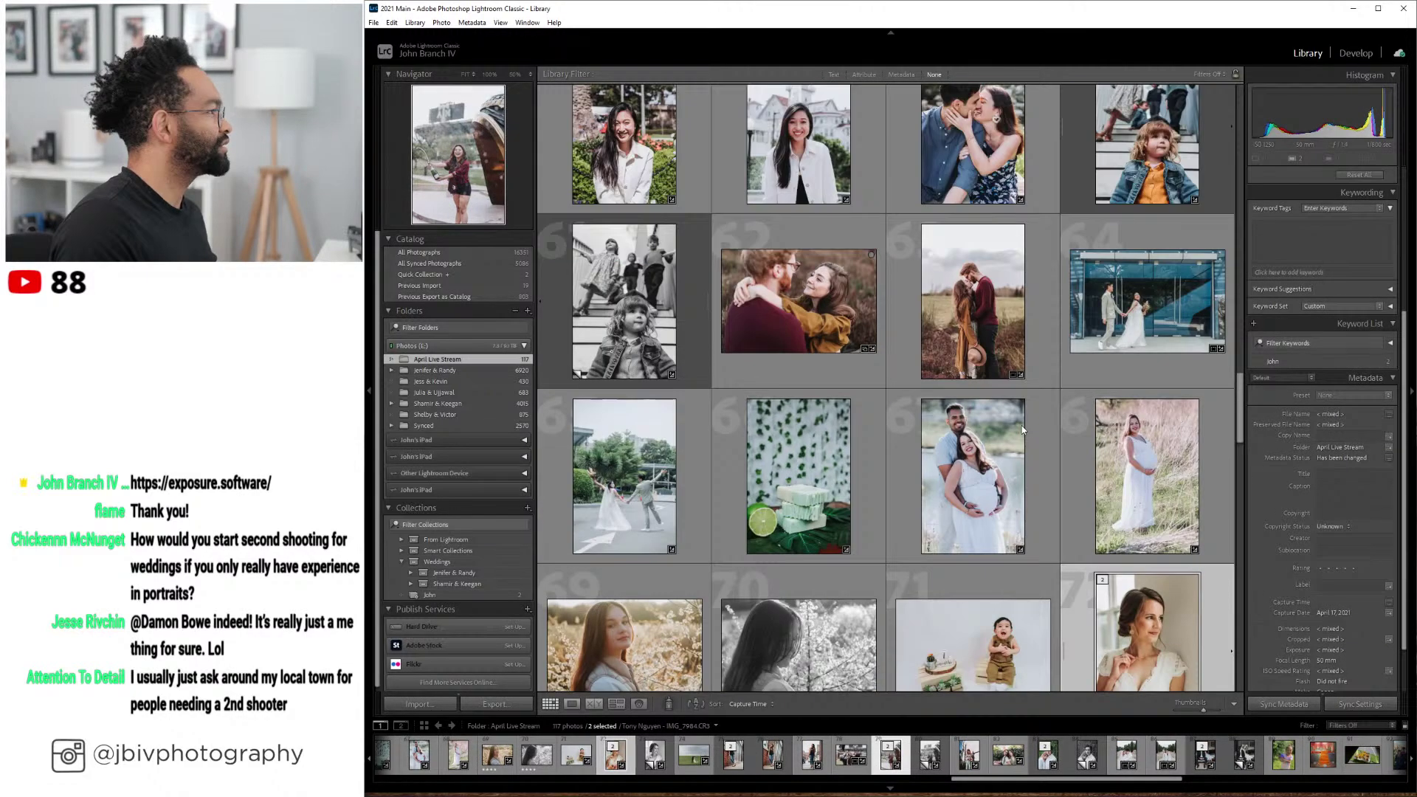
scroll(1021, 426, up, 2)
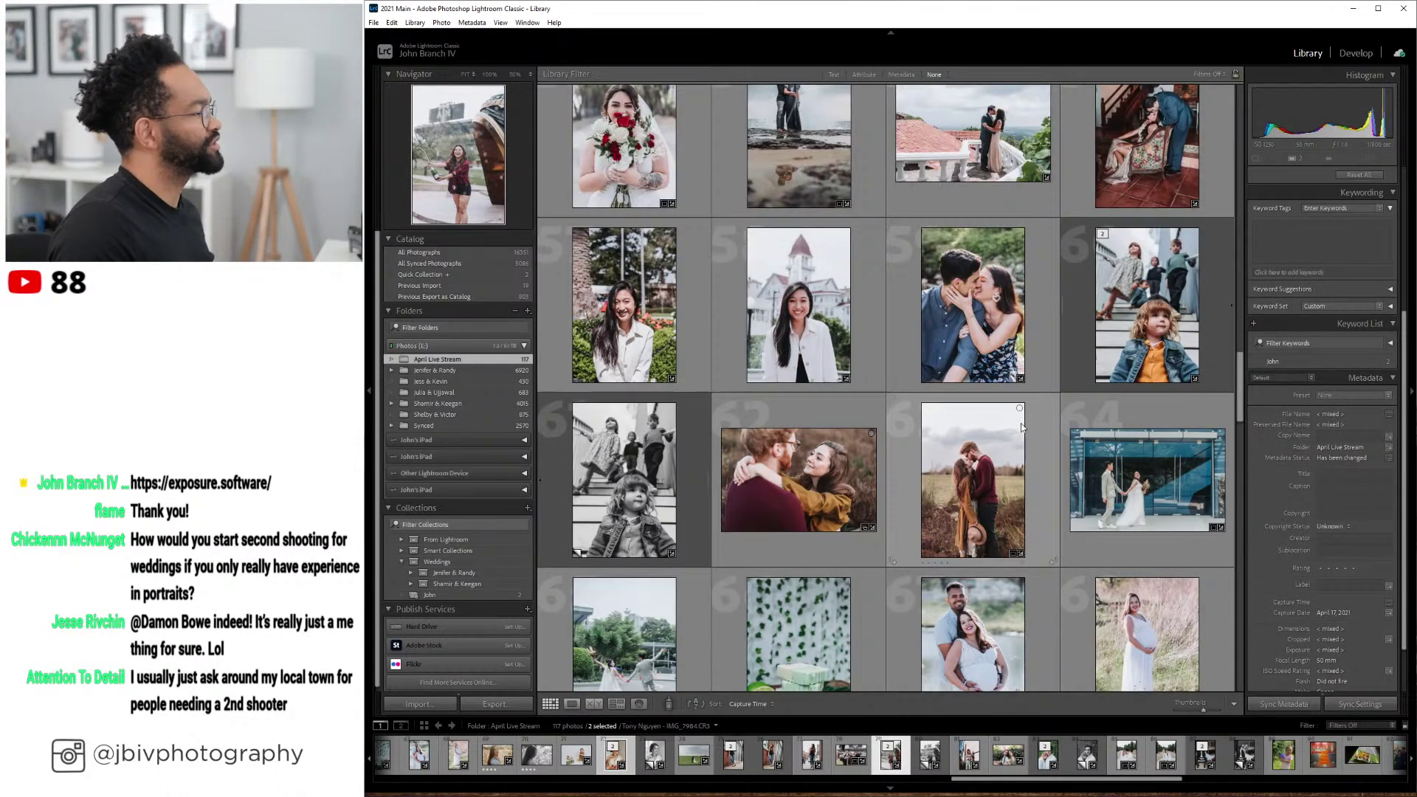
scroll(1022, 427, up, 2)
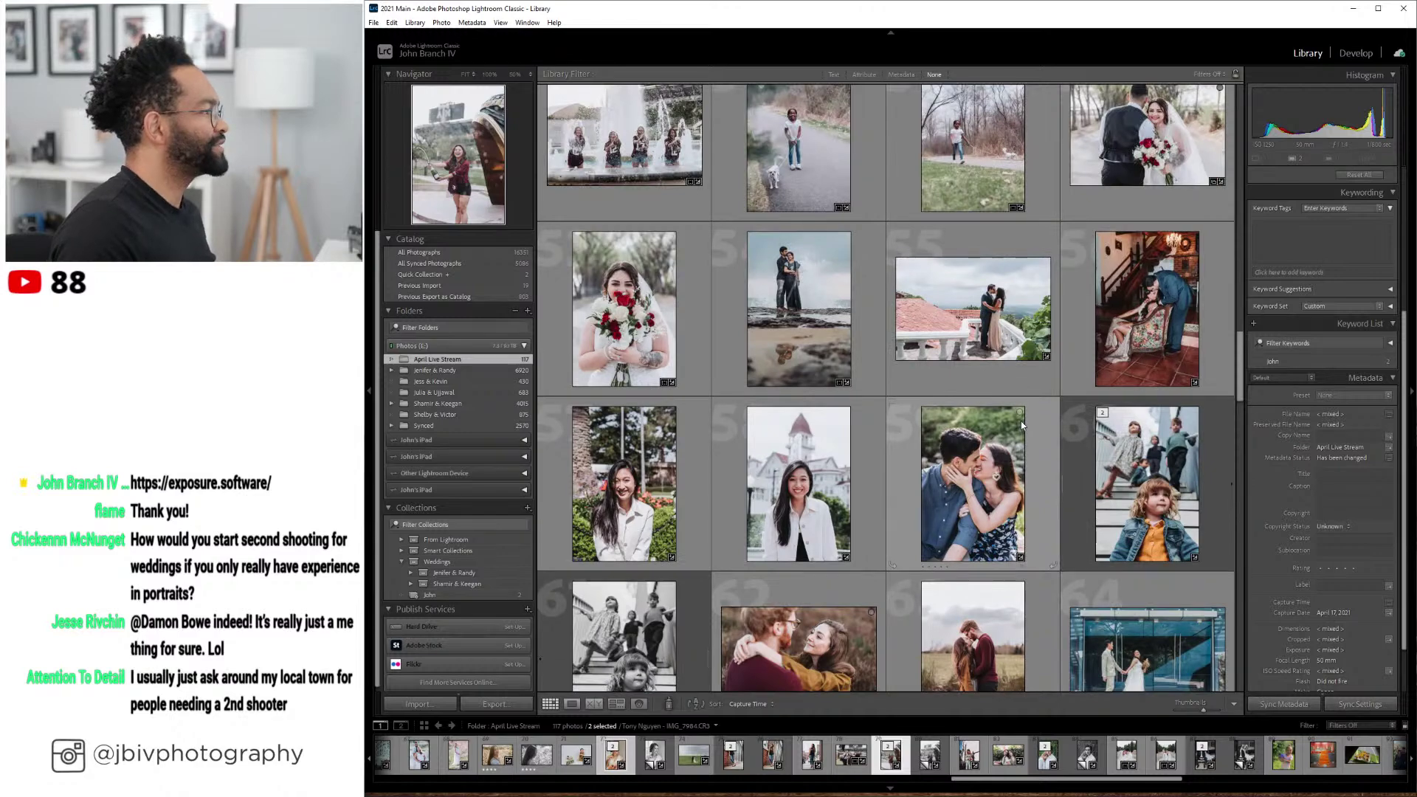
scroll(1021, 426, up, 2)
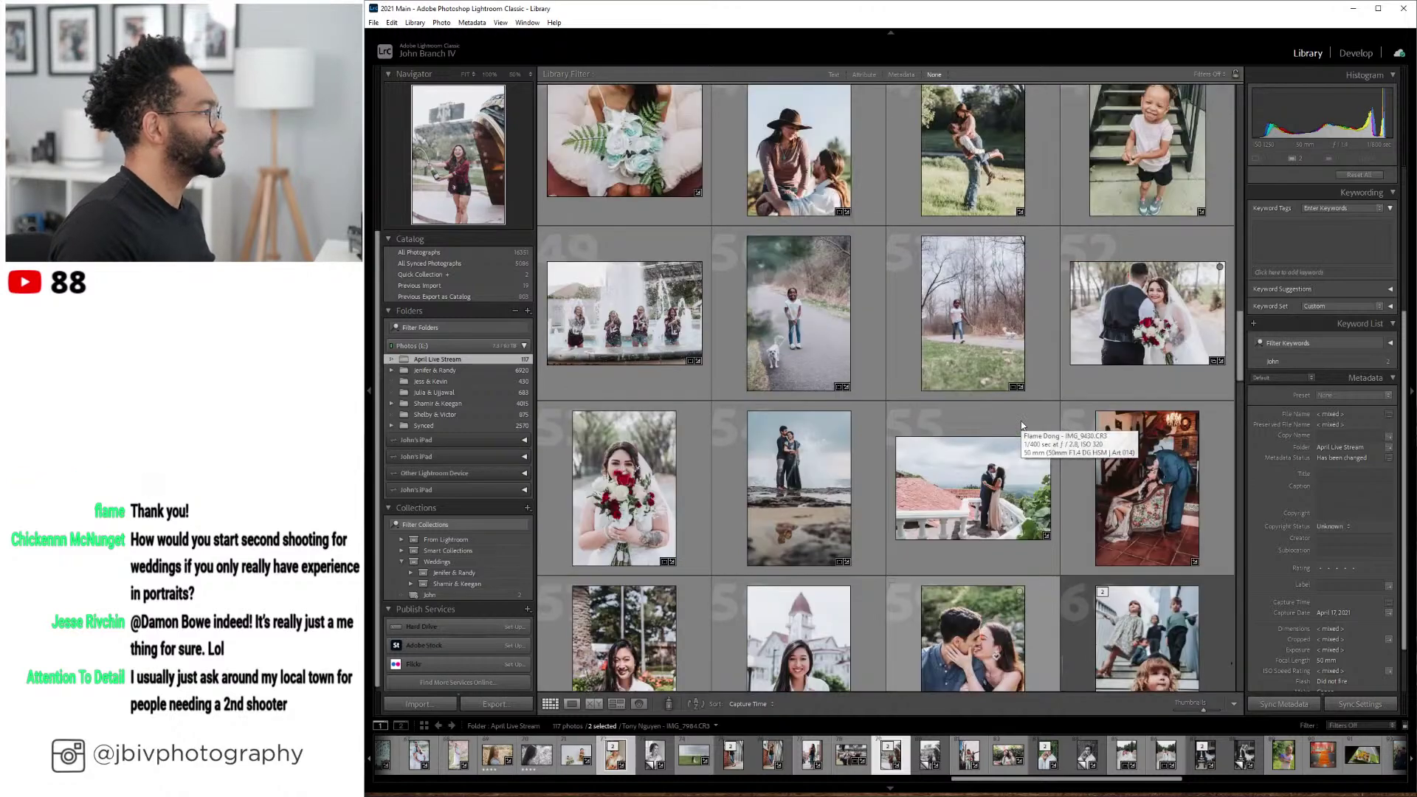
ctrl+click(673, 497)
- Add the photo of the bride in an off-shoulder gown holding a ribboned bouquet to the selection
scroll(900, 503, up, 2)
scroll(901, 503, up, 2)
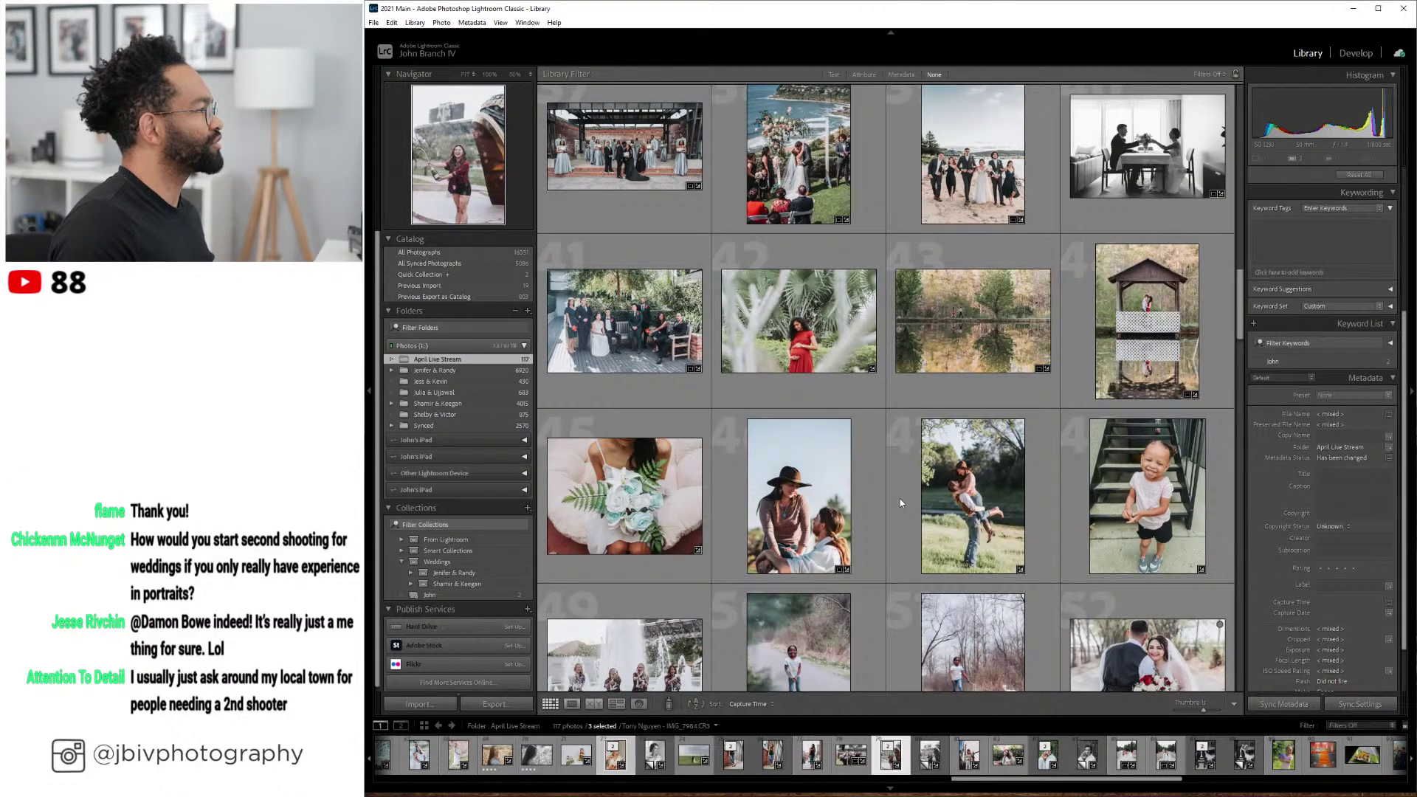
scroll(900, 495, up, 2)
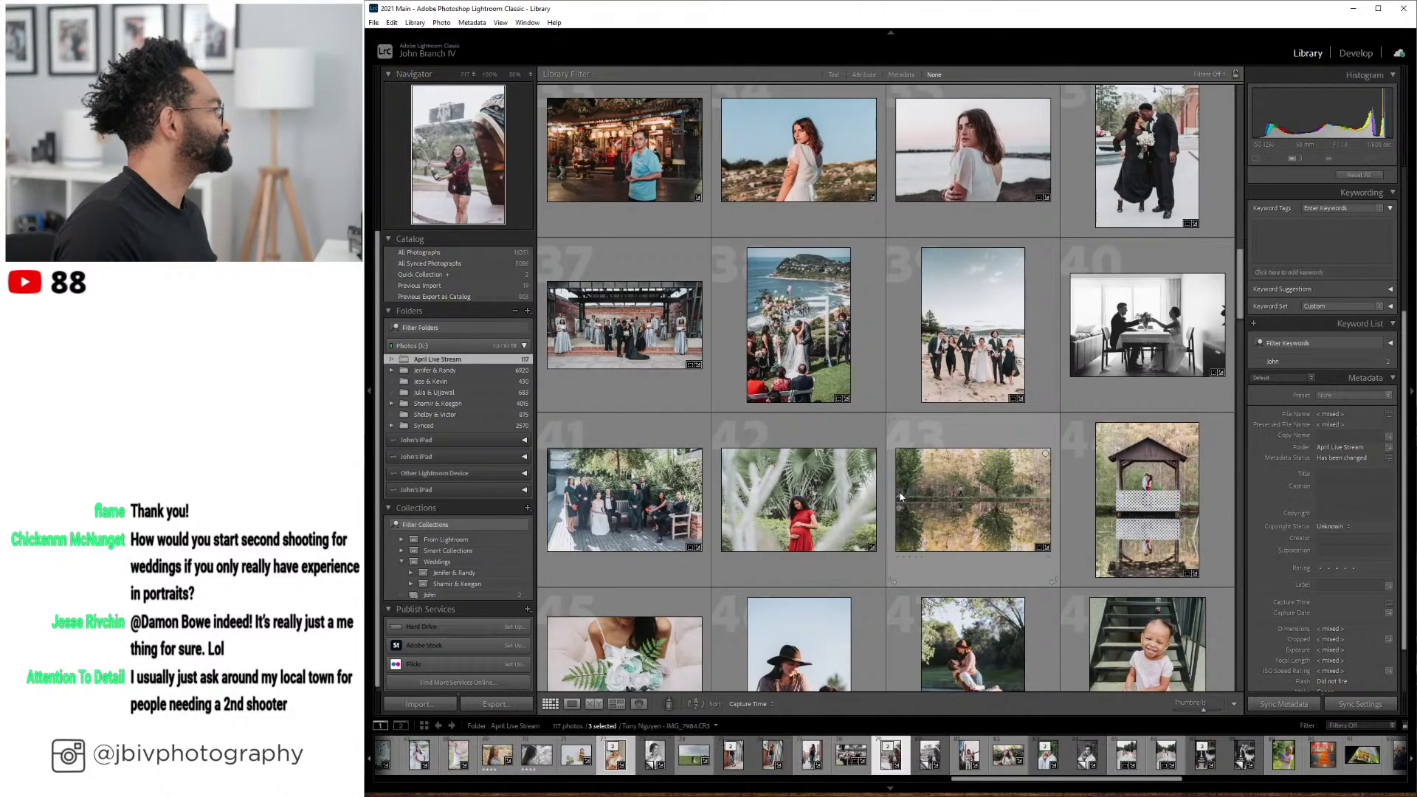
scroll(901, 496, up, 4)
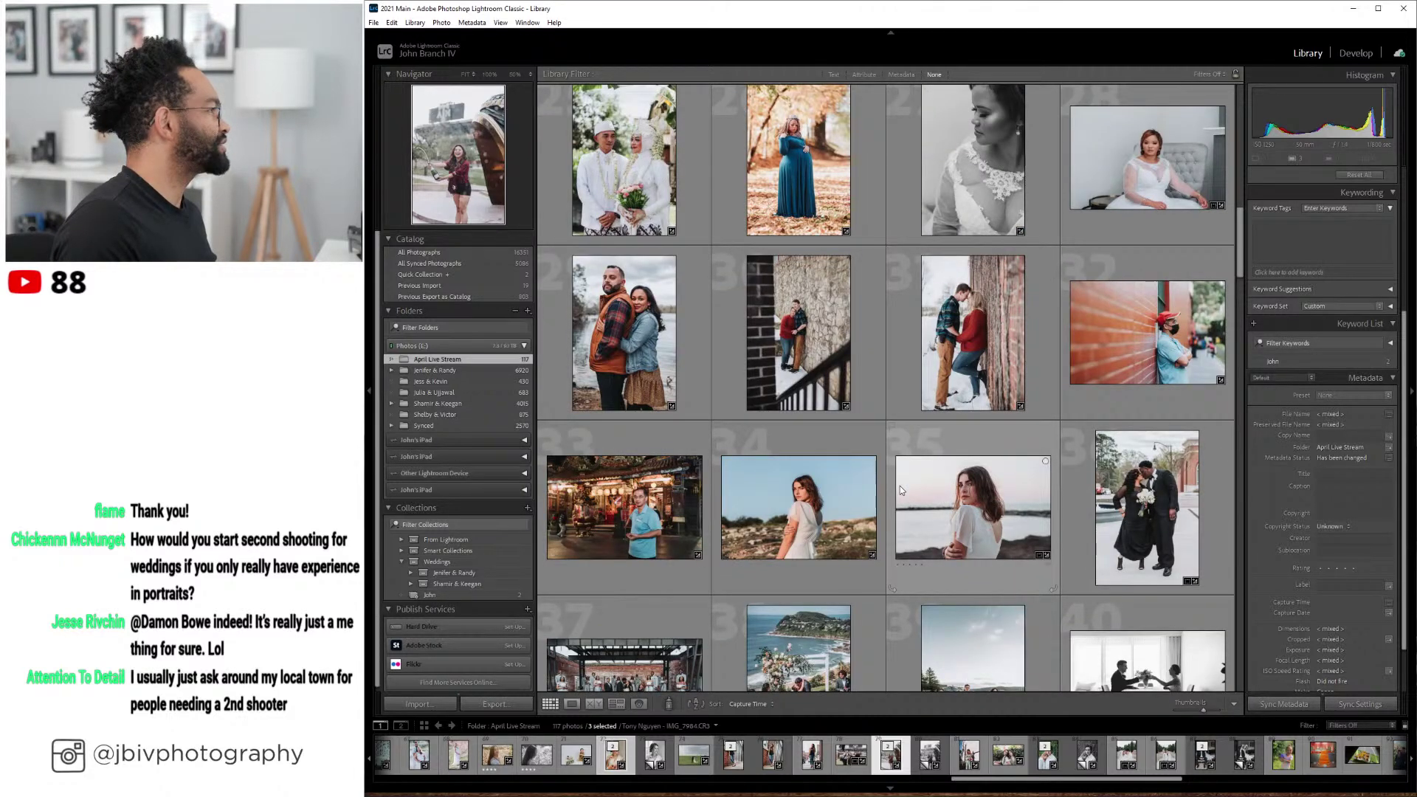
scroll(900, 487, up, 4)
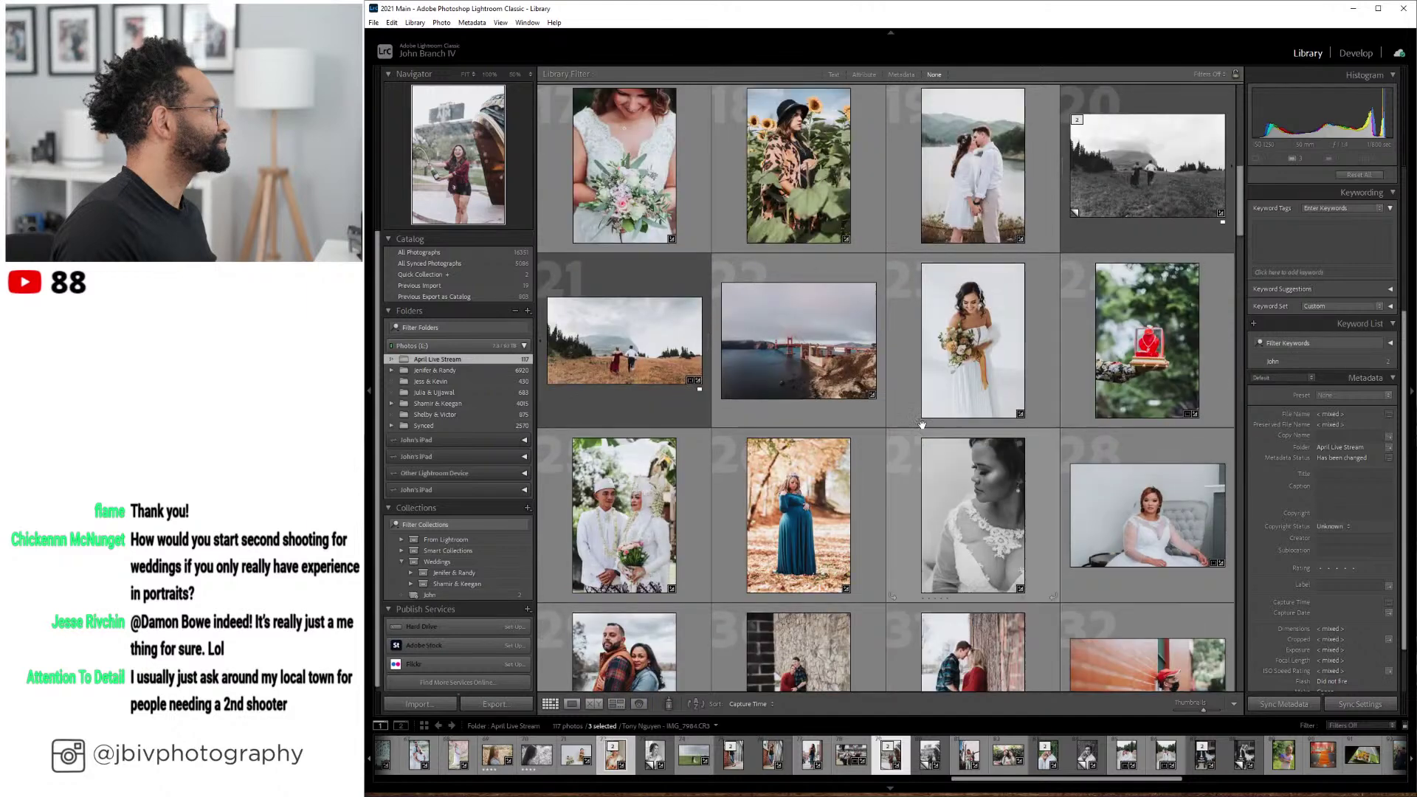
ctrl+click(922, 424)
scroll(891, 476, up, 4)
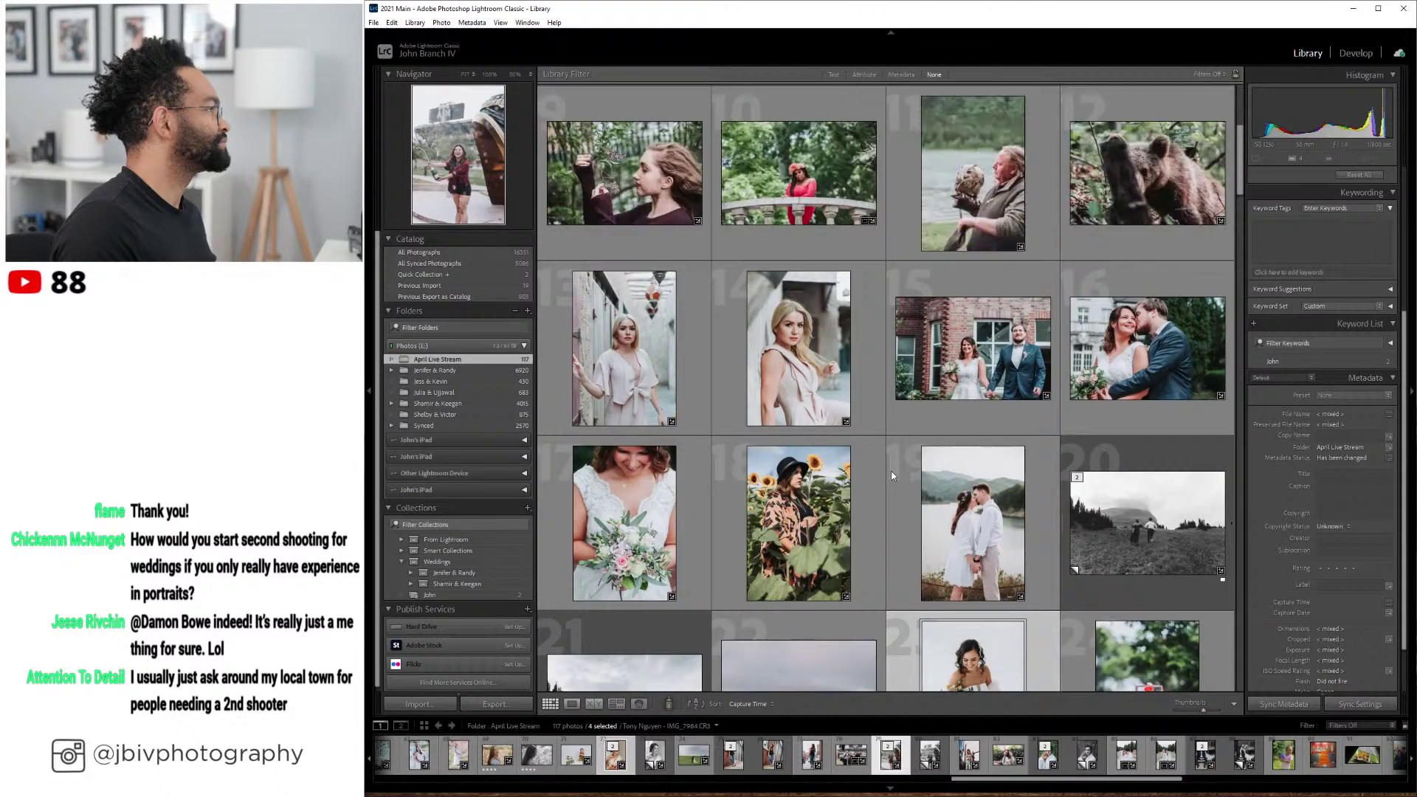
- Add the blonde woman in the alley and the bride outside the cottage to the selection, and show all six photos in Survey view
ctrl+click(621, 348)
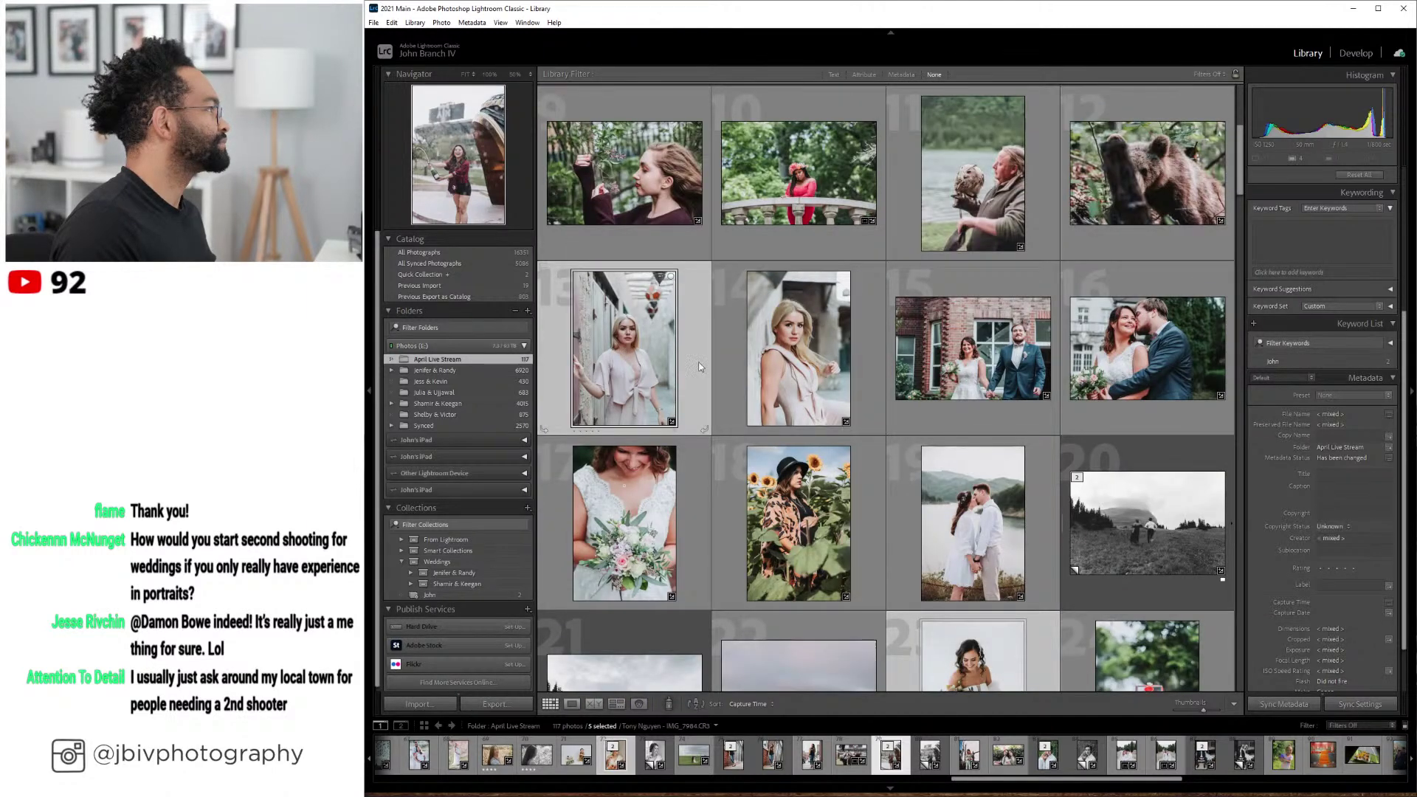
scroll(698, 362, up, 2)
scroll(822, 396, up, 2)
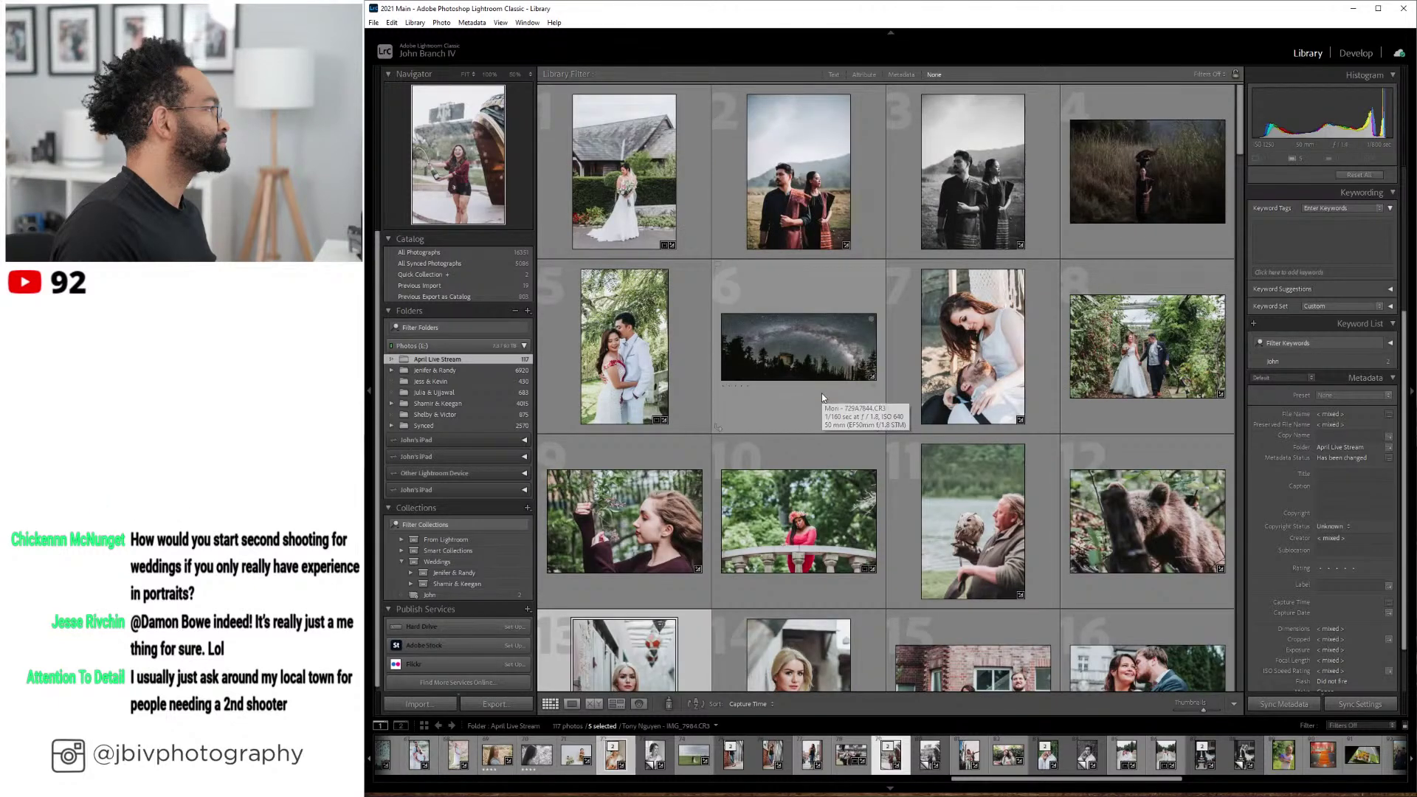
ctrl+click(624, 170)
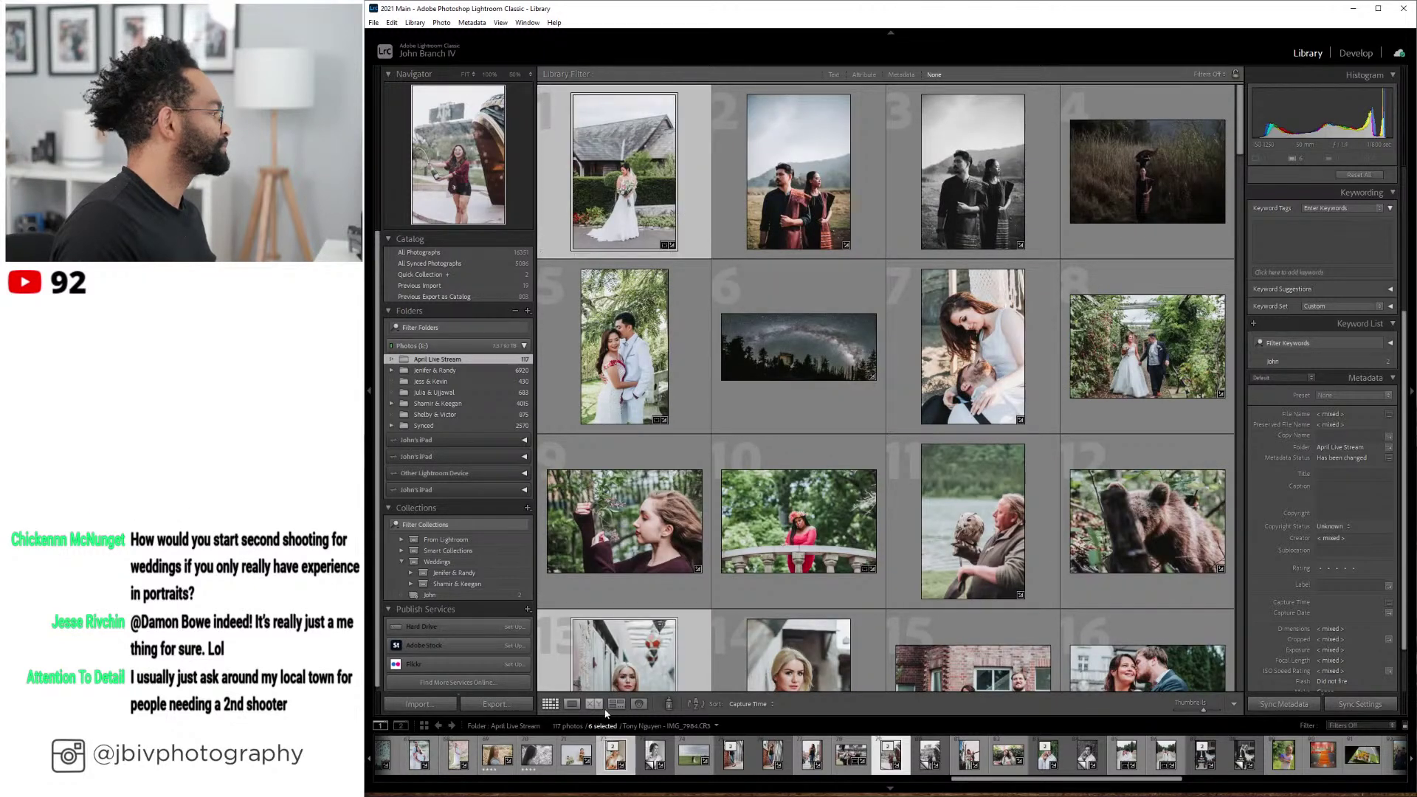
click(616, 704)
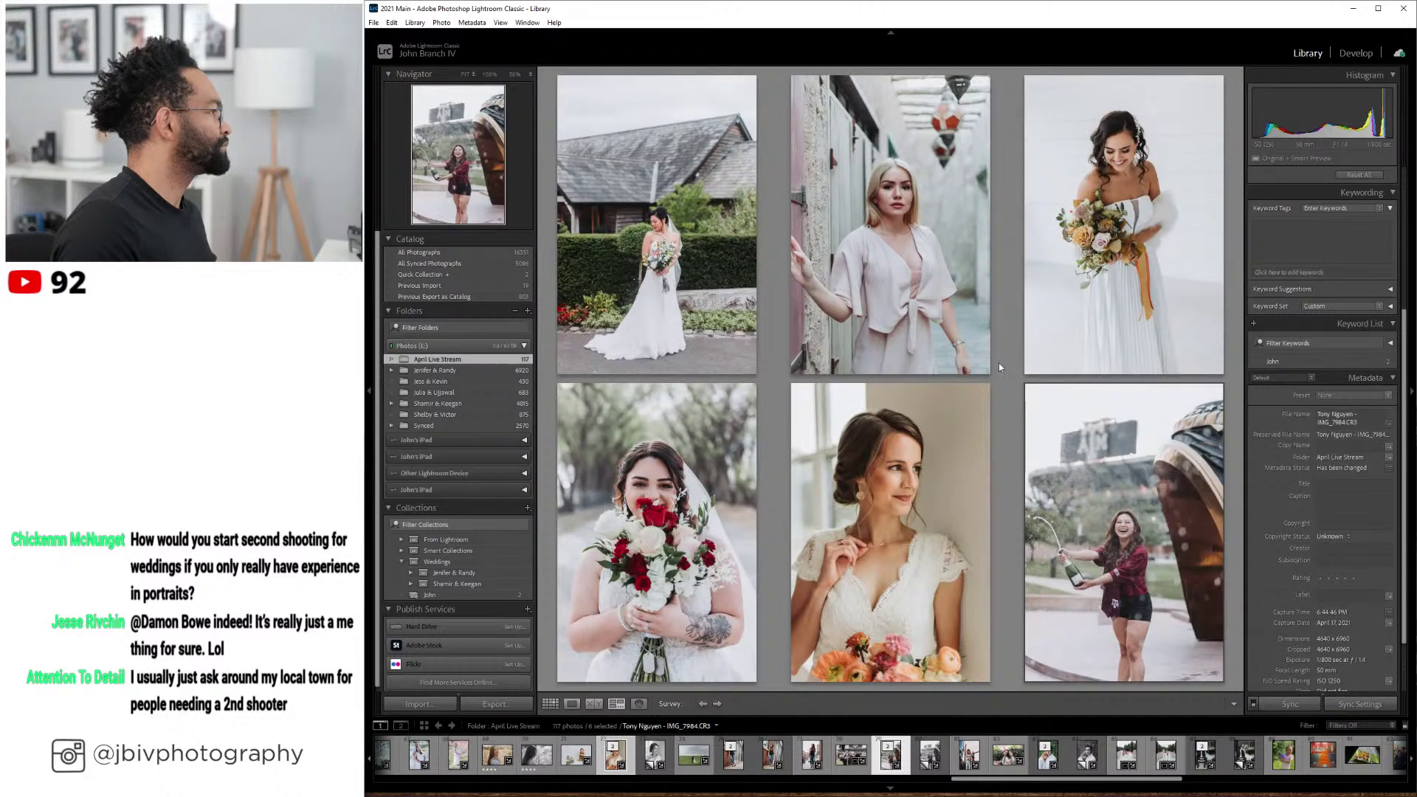
- Open the bride portrait with orange flowers in Develop, set its white balance to temperature 5050 and tint +25, and return to Survey view
click(963, 431)
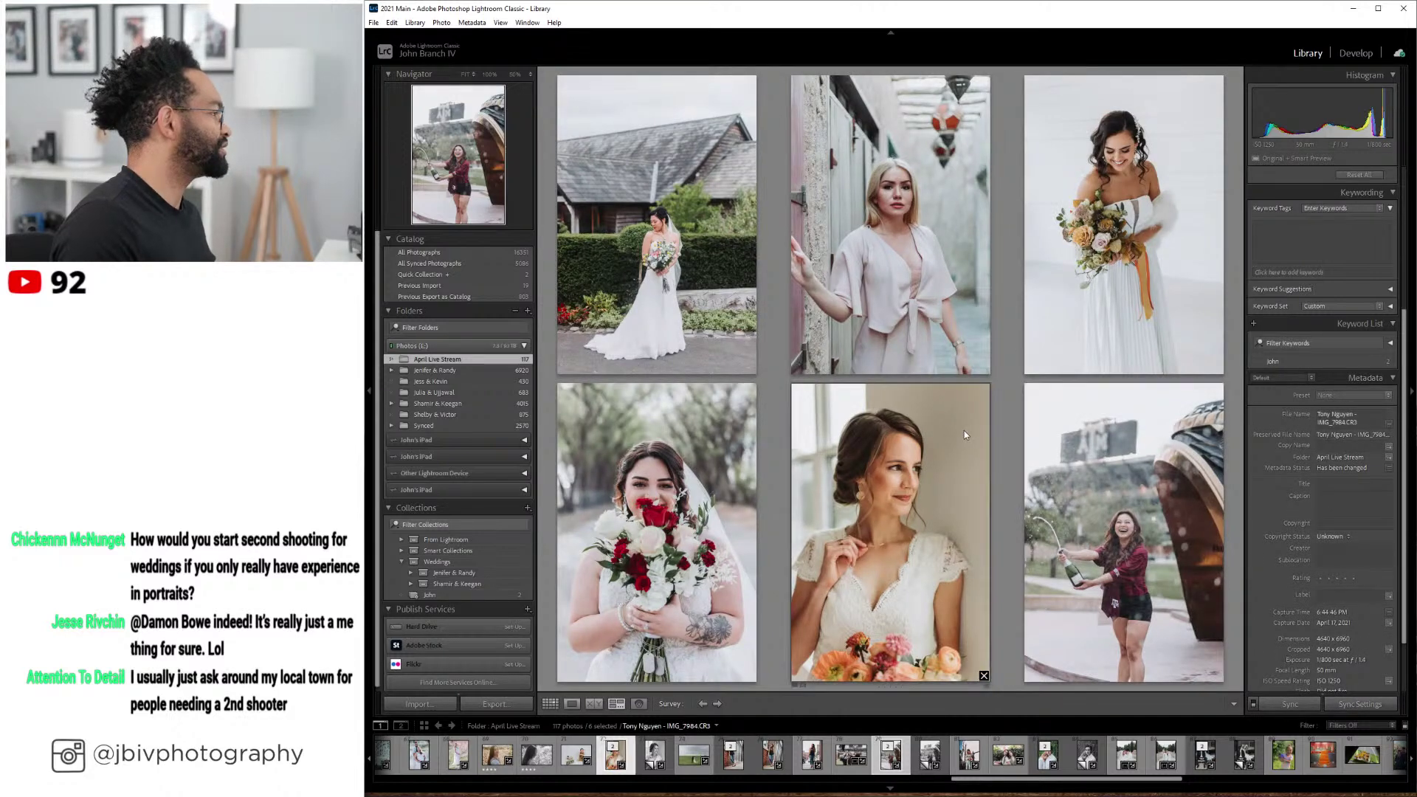
click(1355, 53)
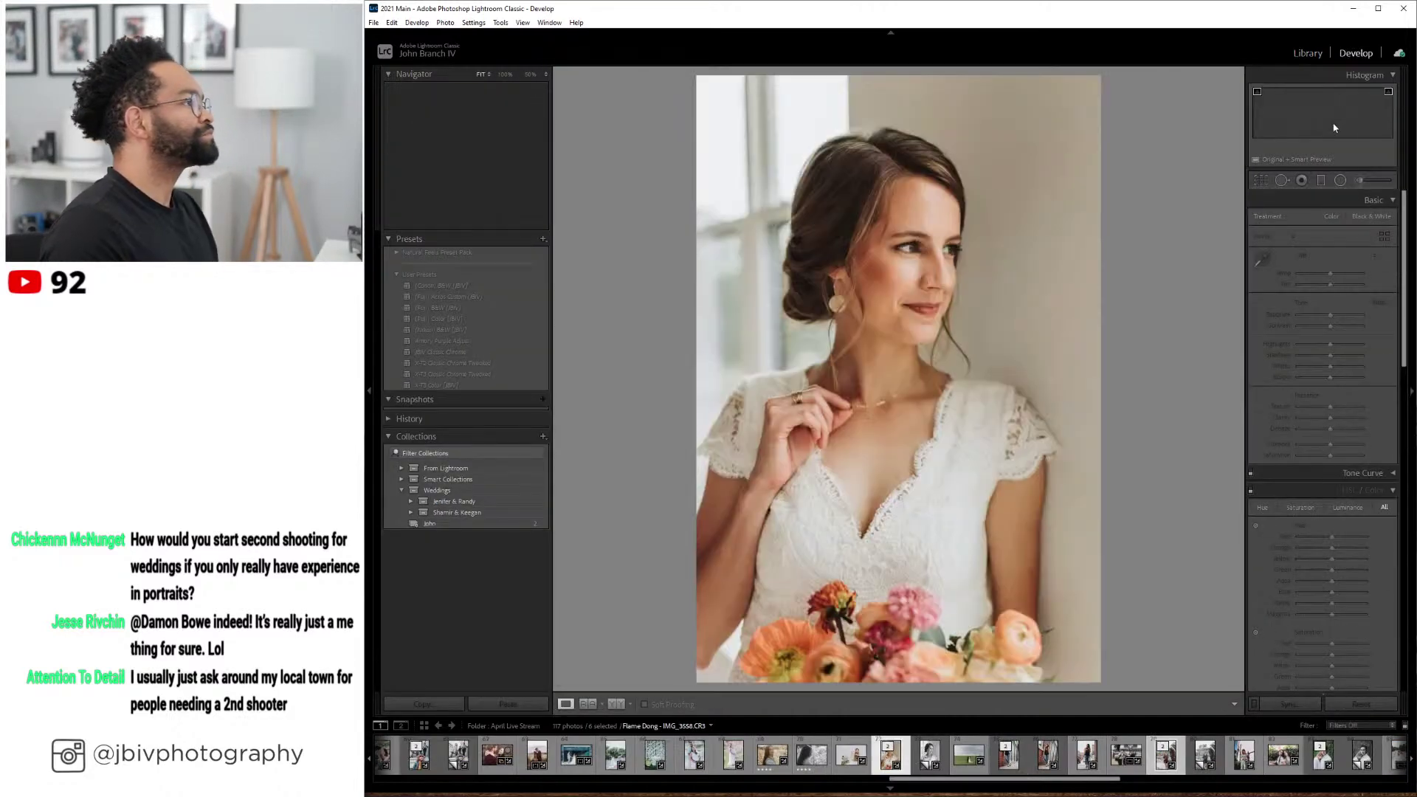
drag(1321, 276, 1321, 276)
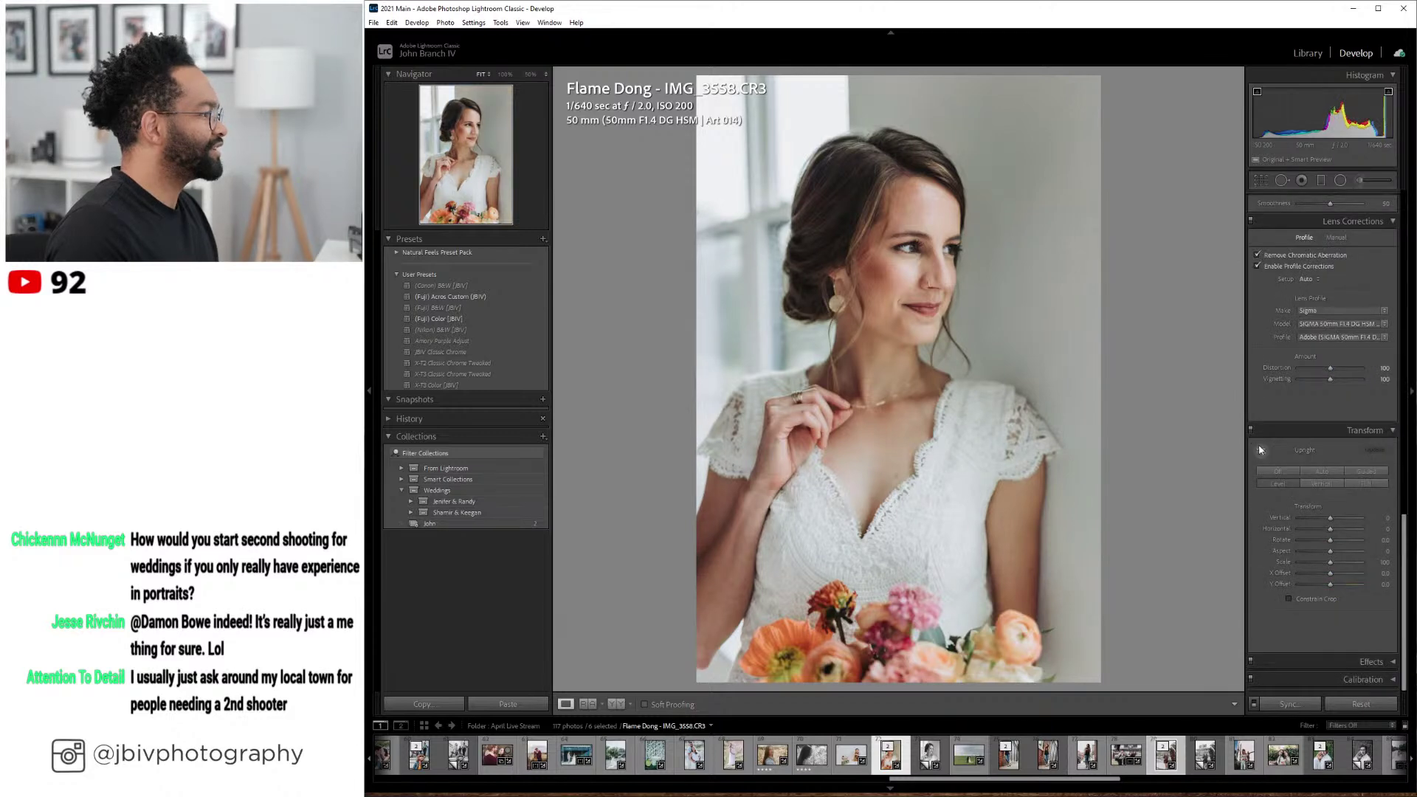
drag(1343, 318, 1318, 275)
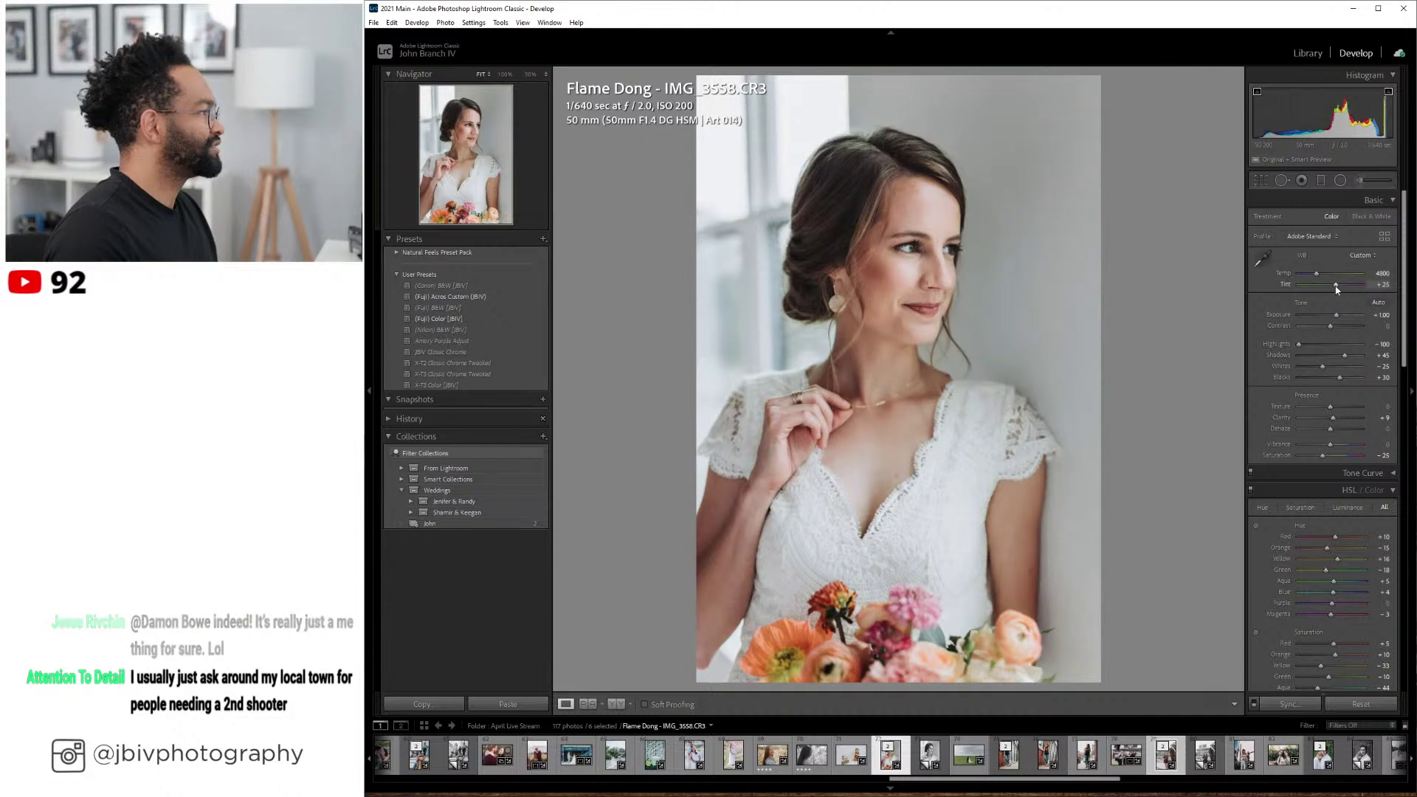
drag(1337, 289, 1339, 289)
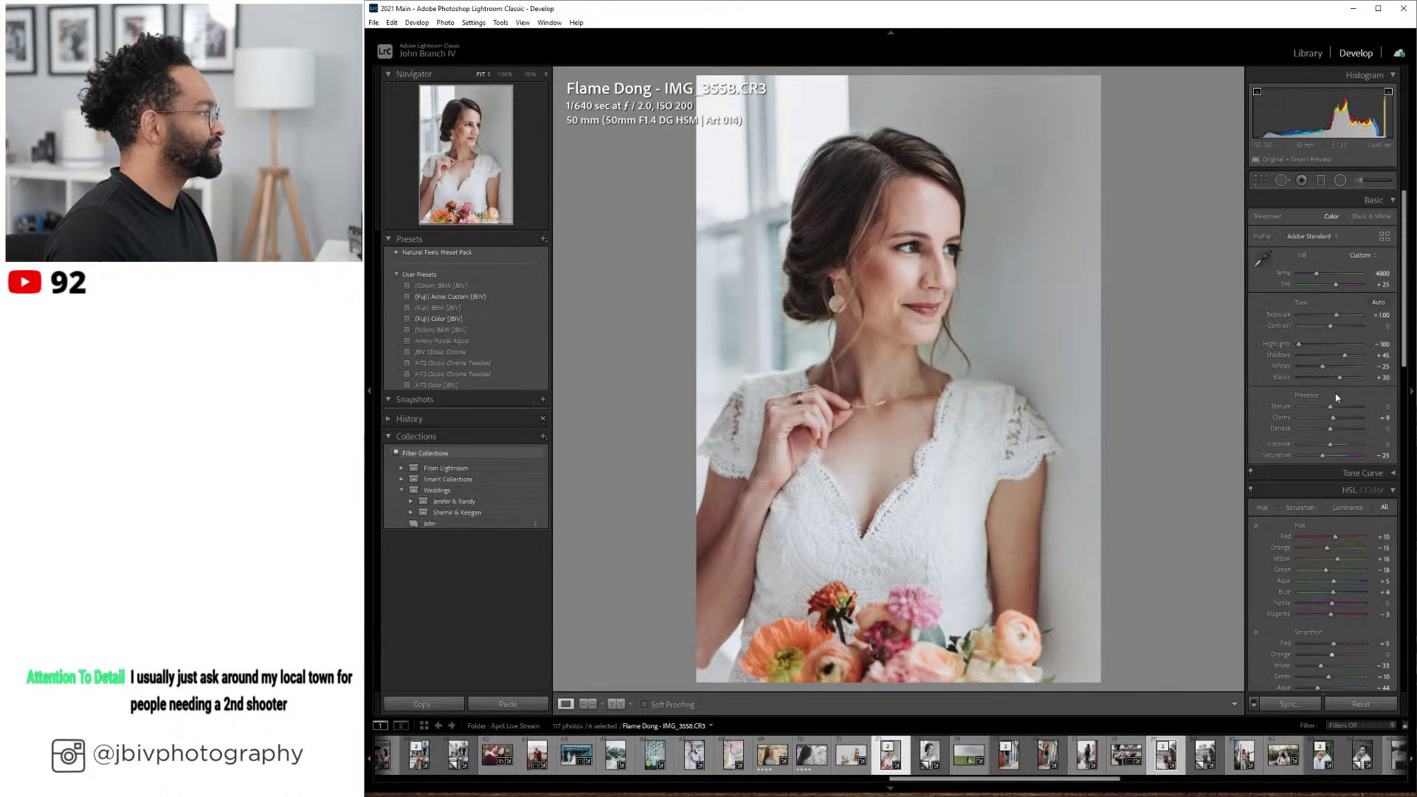
drag(1316, 276, 1317, 276)
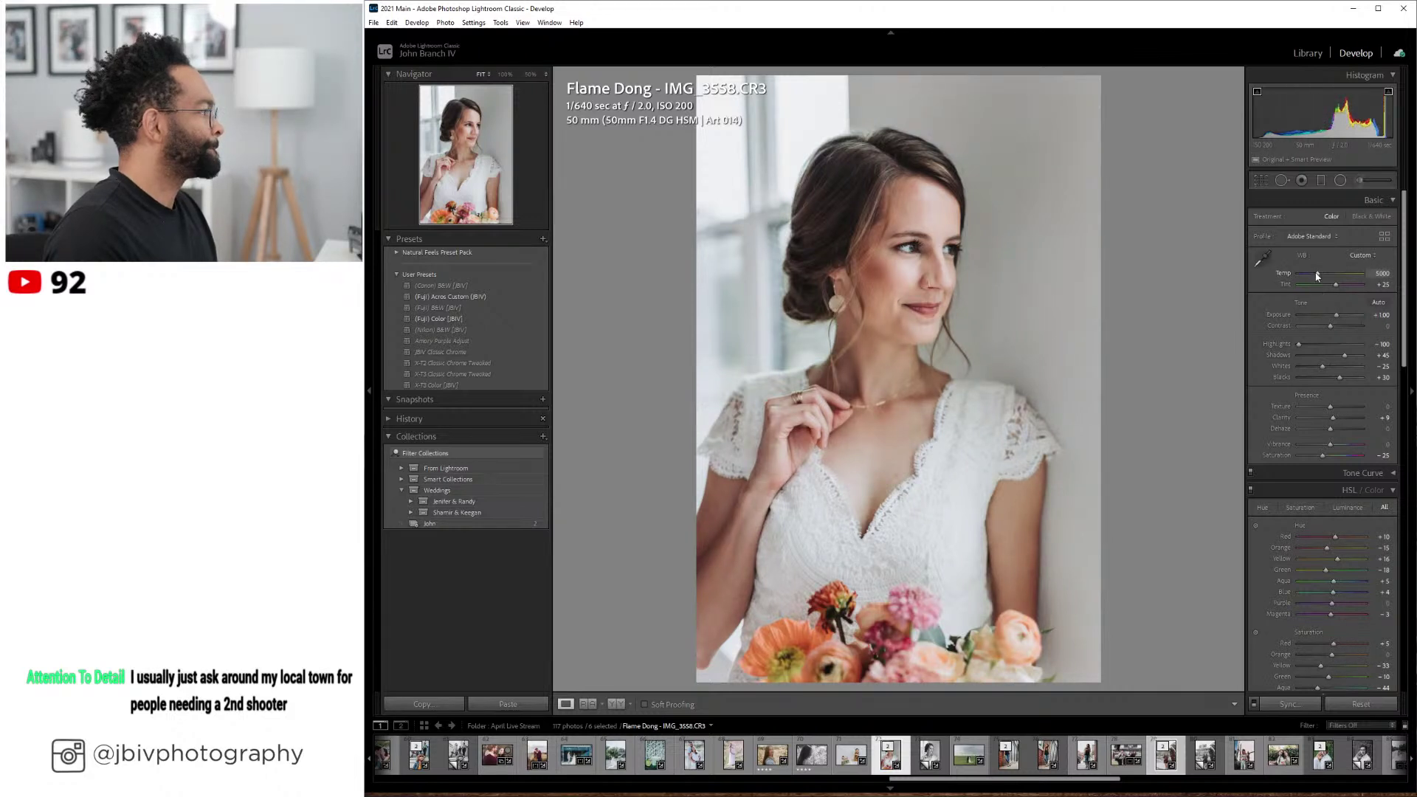
drag(1304, 104, 1309, 104)
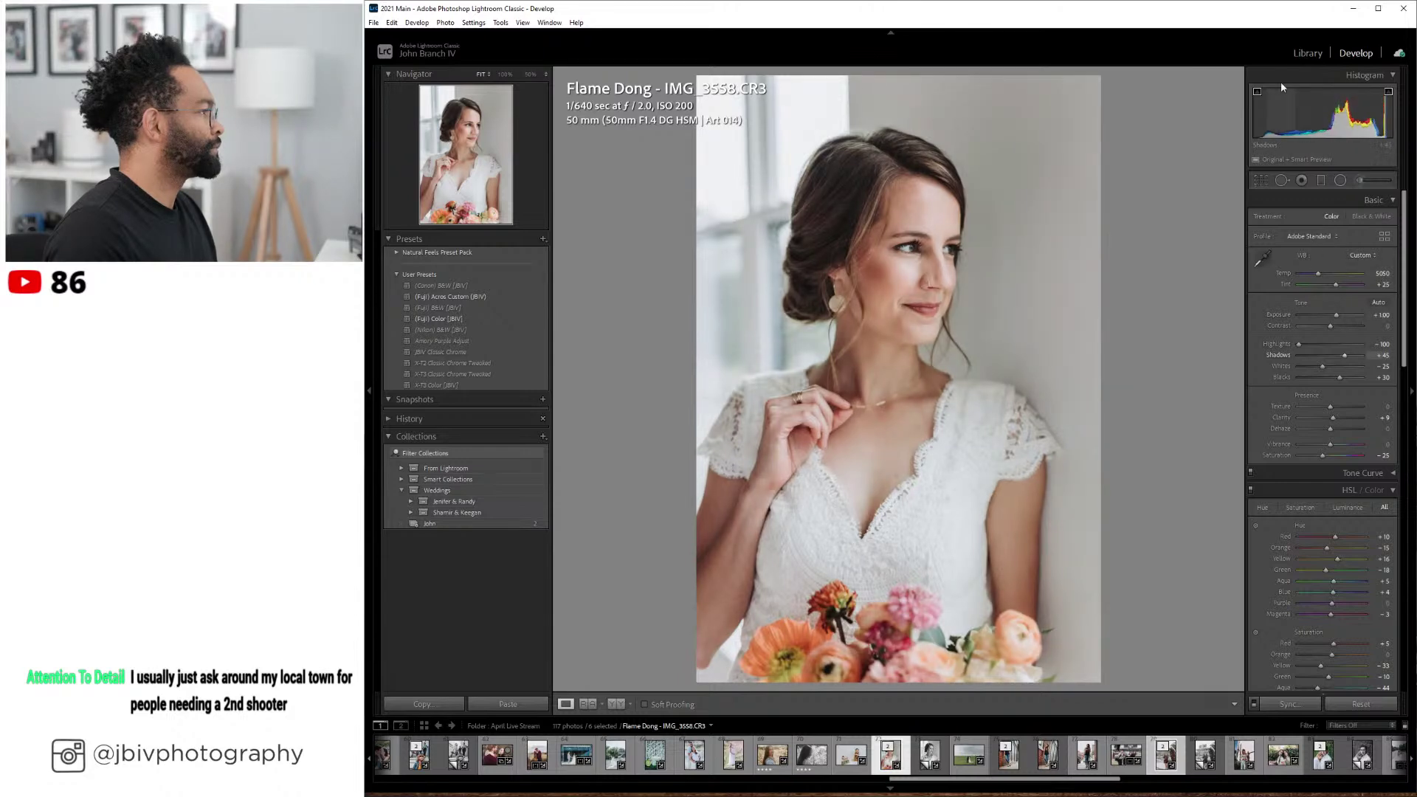
key(g)
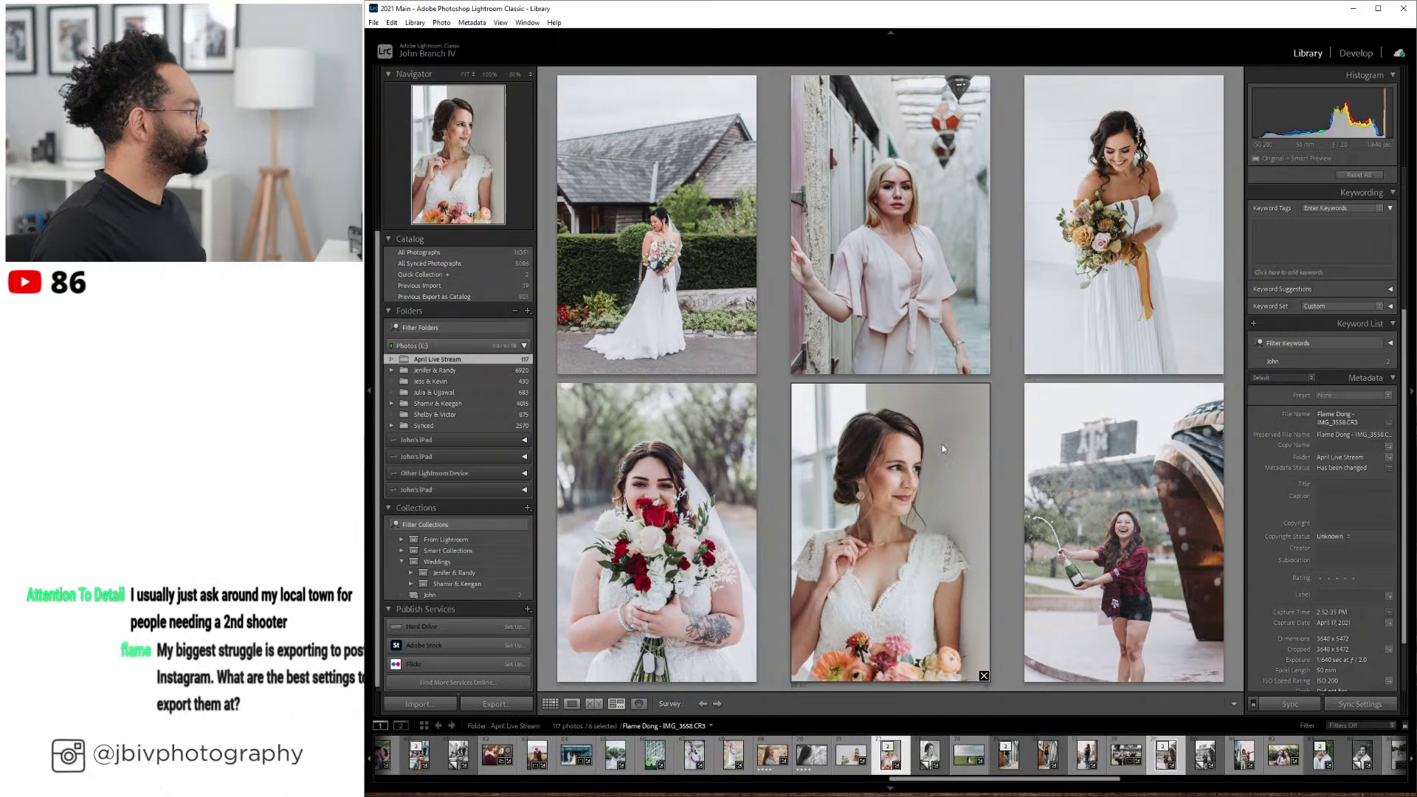
- Fine-tune the same portrait's exposure to +1.15 while checking it against the other photos in Survey view, and hide the side panels
click(1353, 57)
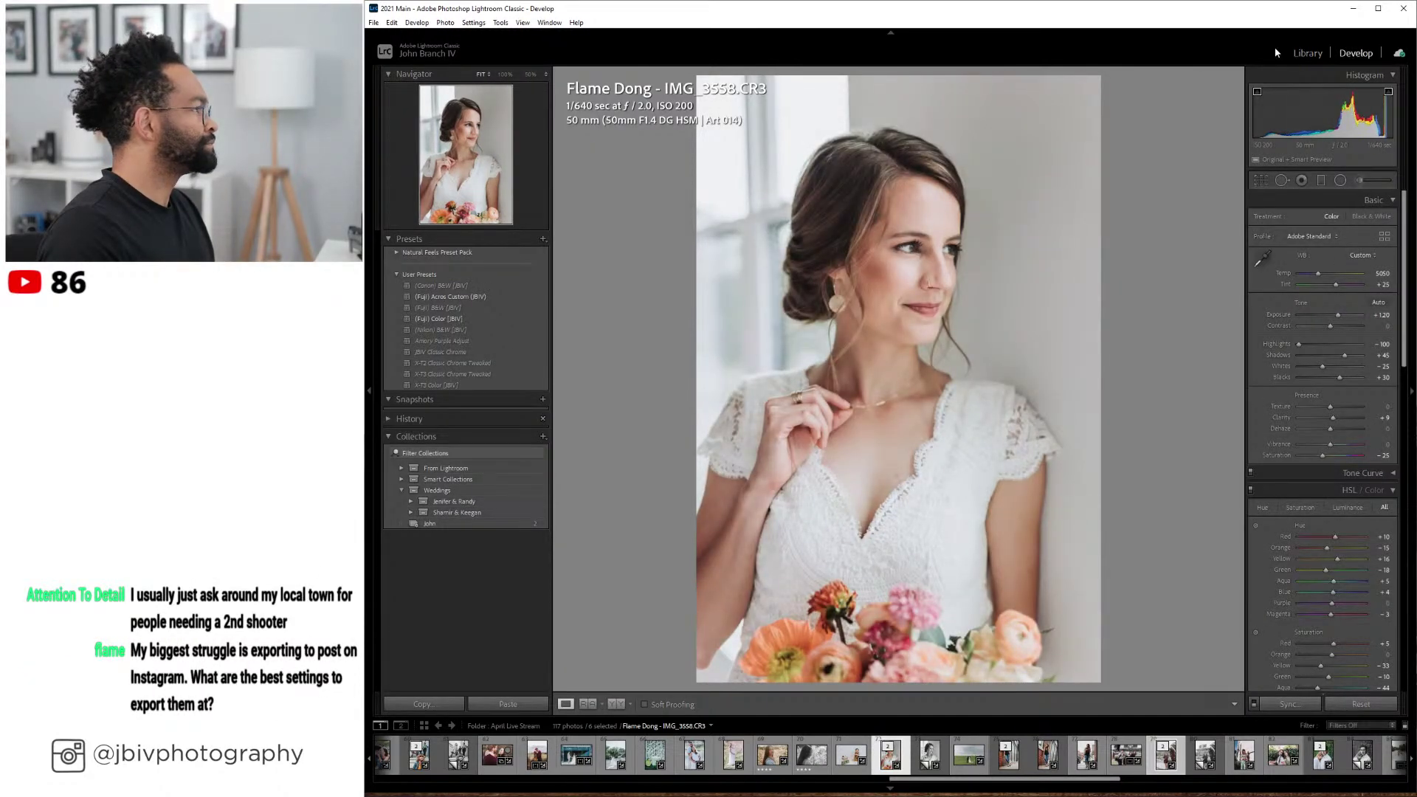
key(n)
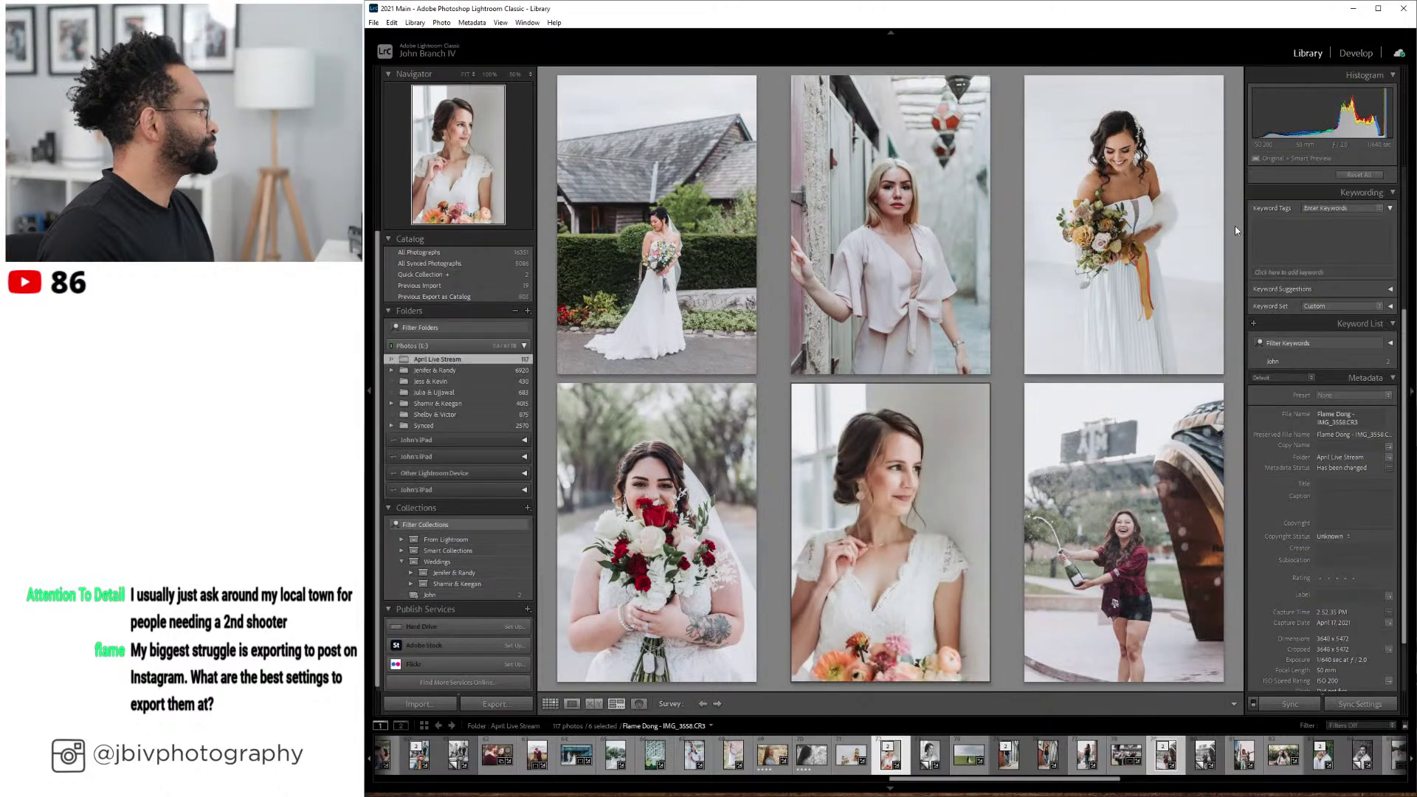
key(d)
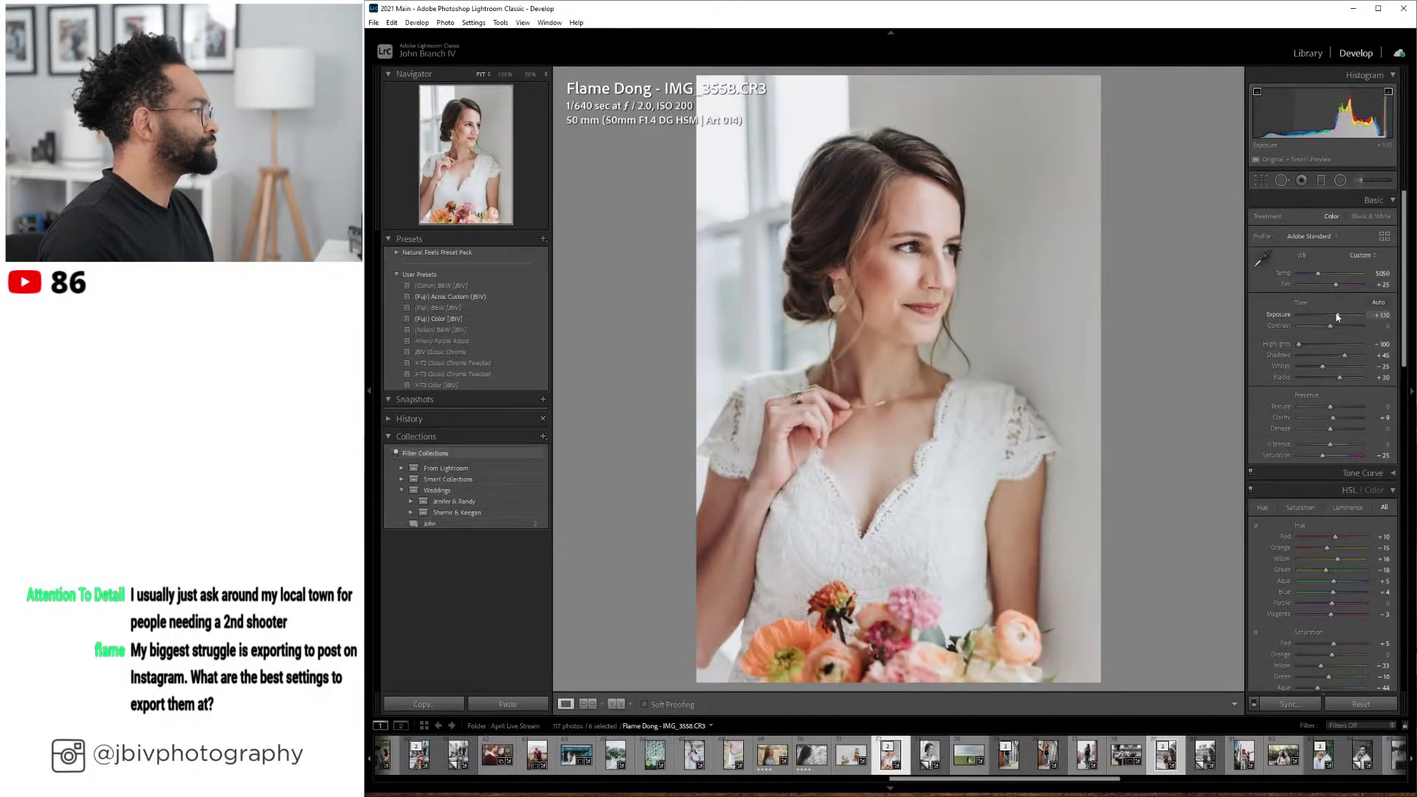
key(n)
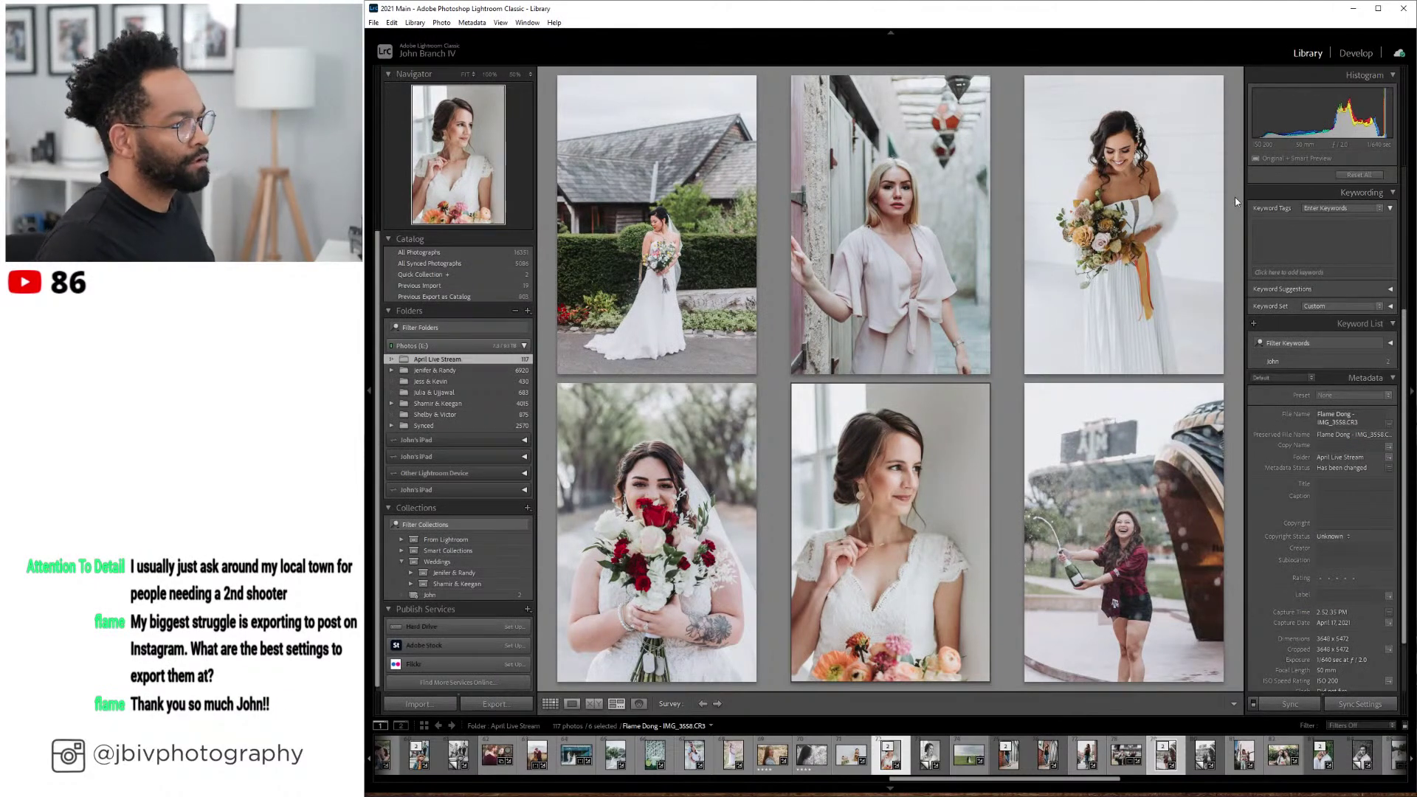
key(Tab)
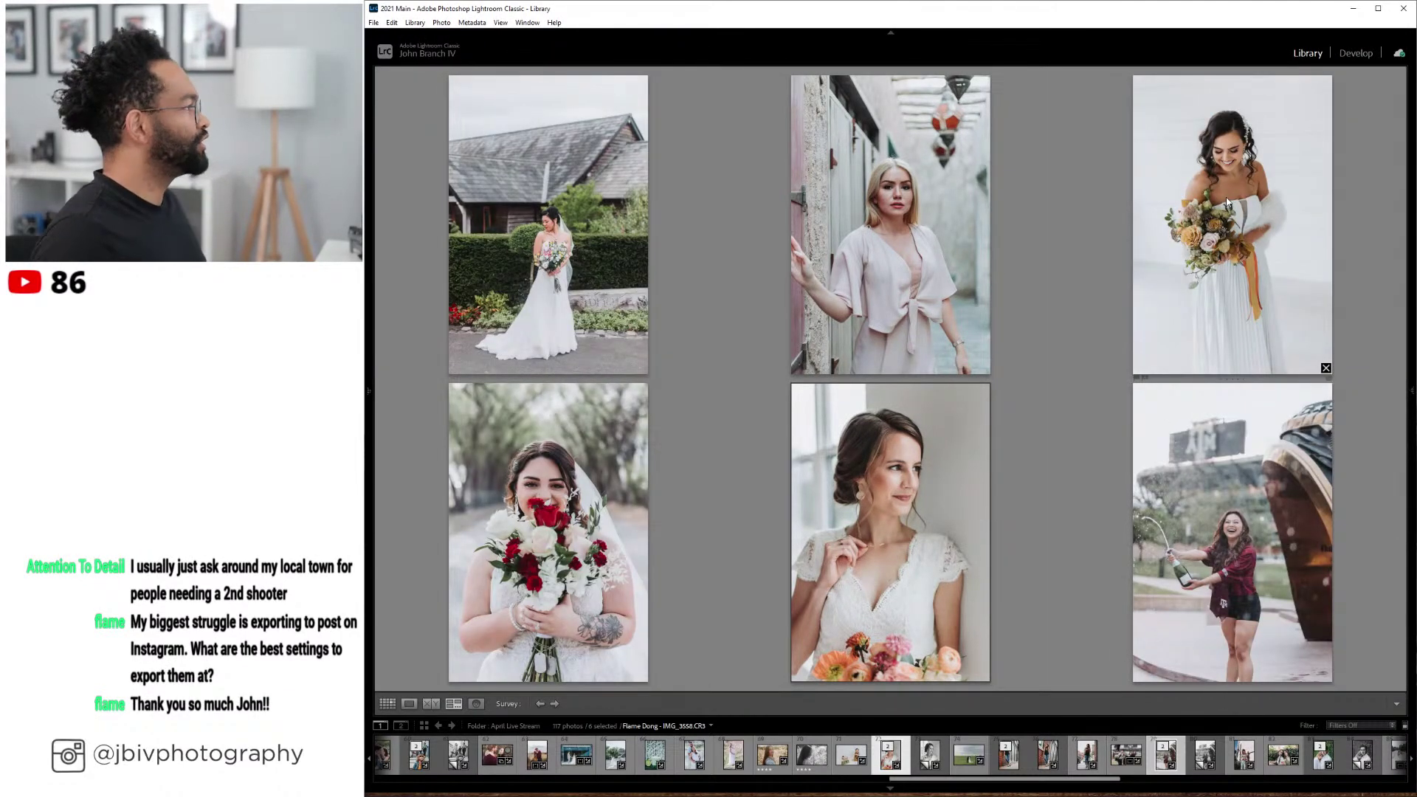